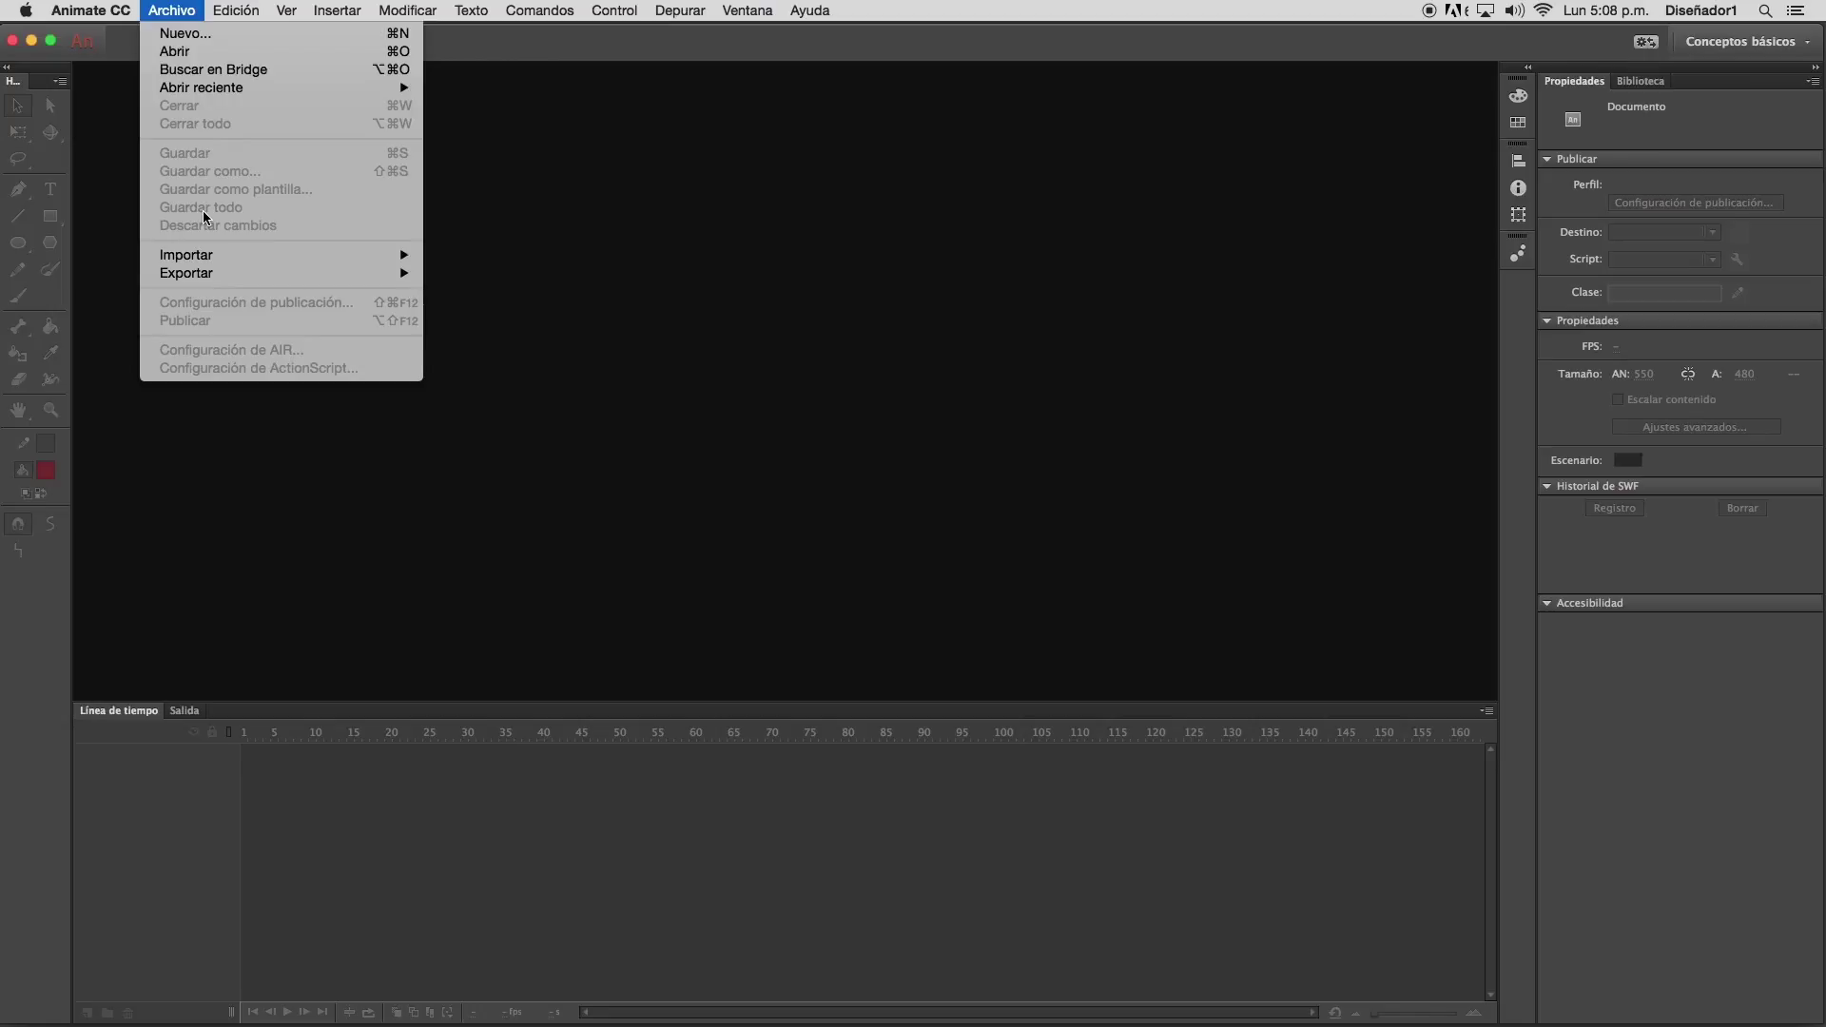
{"action": "mouse_move", "coordinate": [234, 11]}
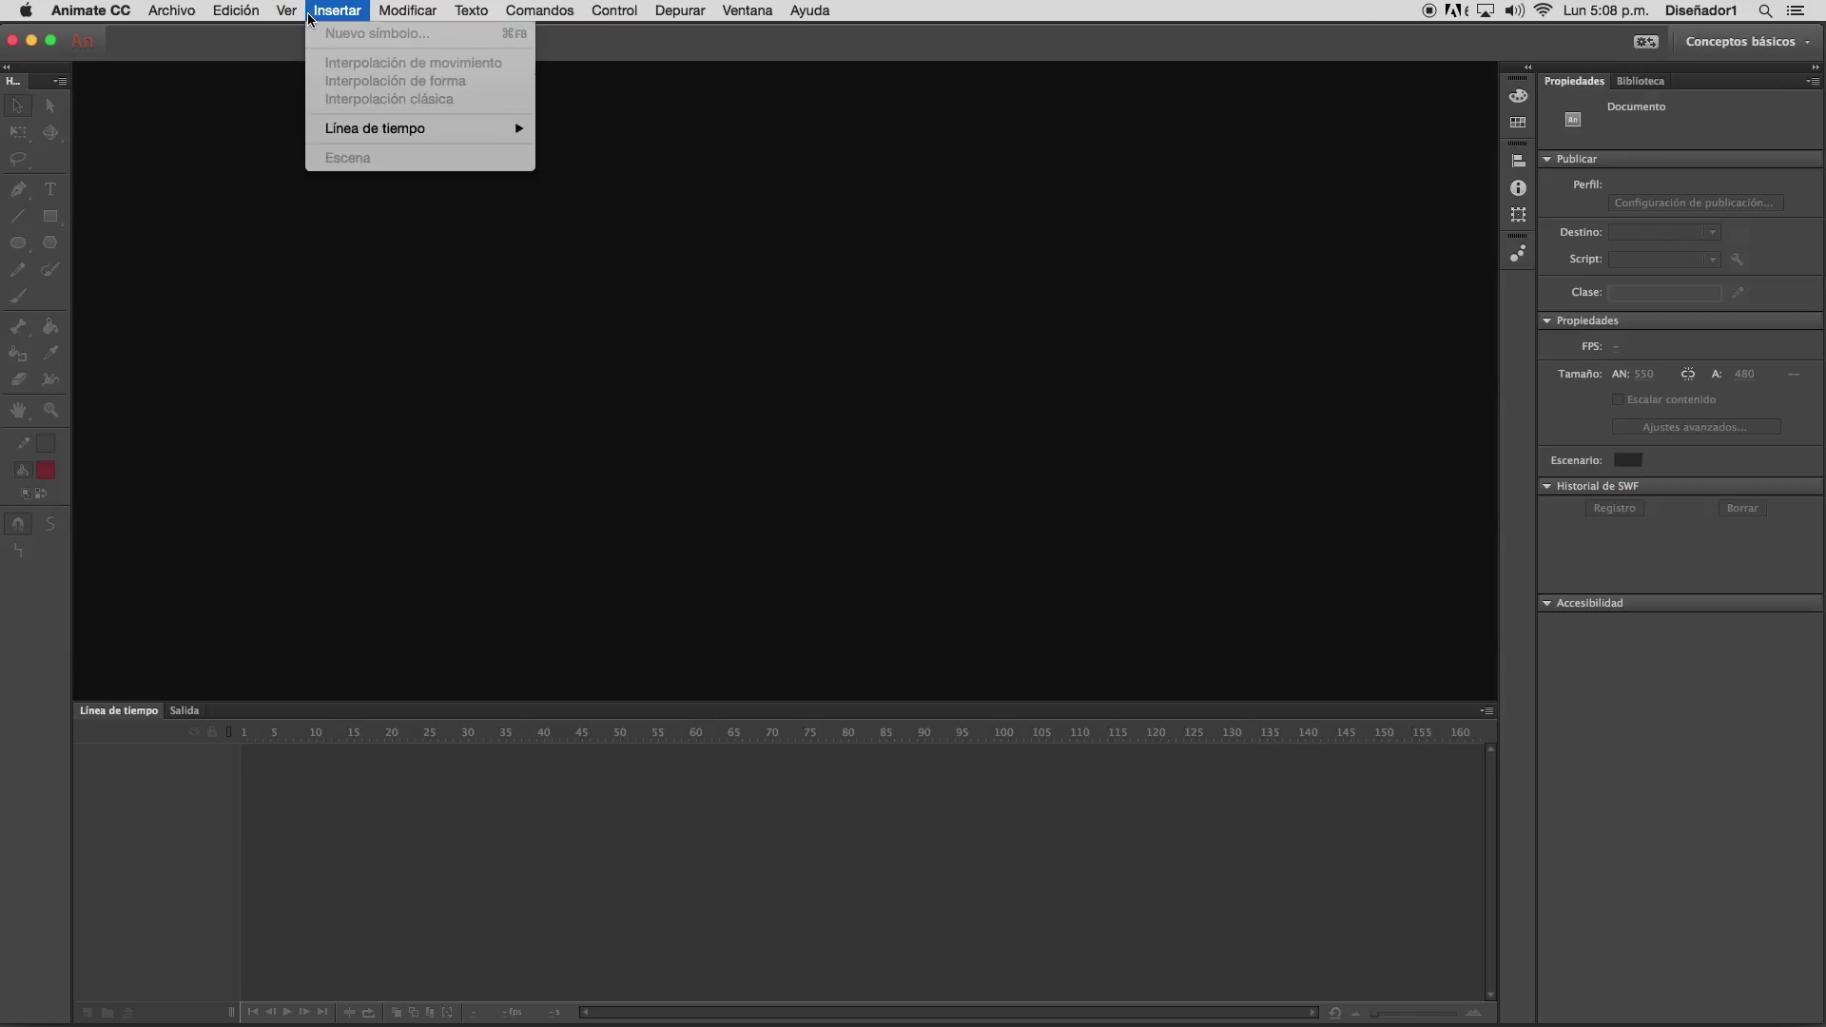
{"action": "mouse_move", "coordinate": [452, 17]}
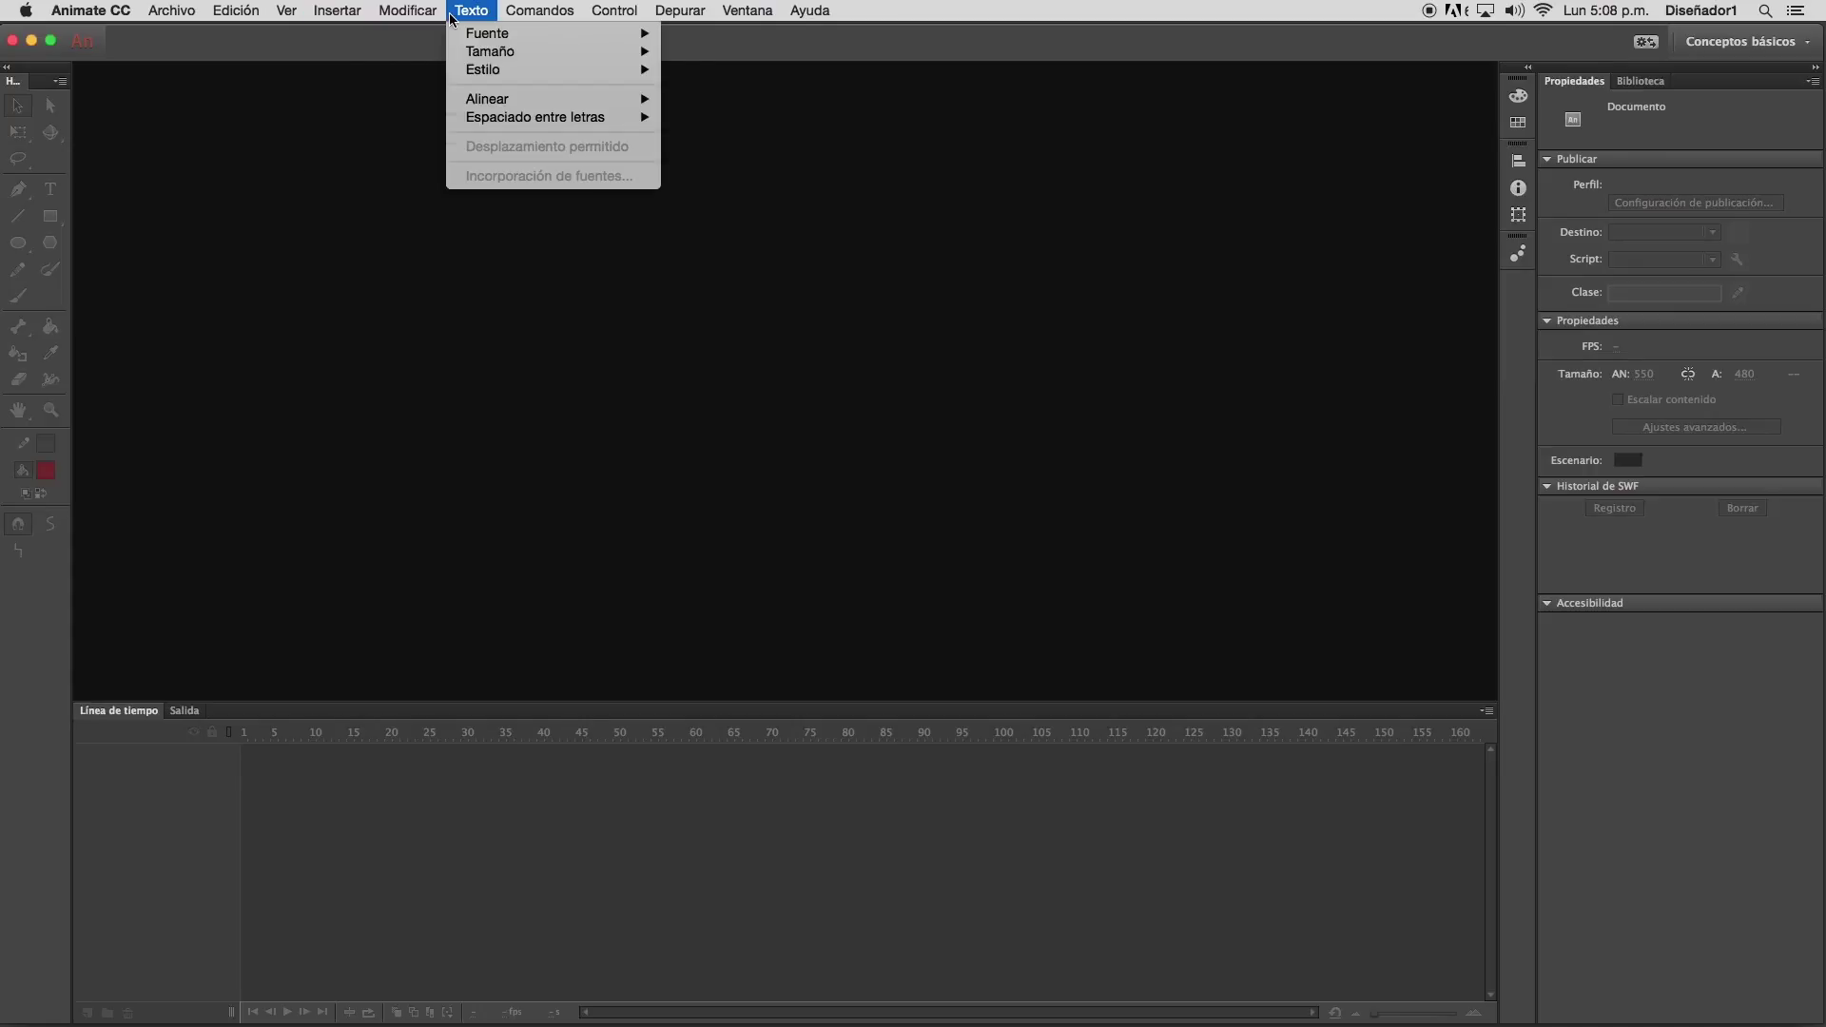
{"action": "mouse_move", "coordinate": [562, 19]}
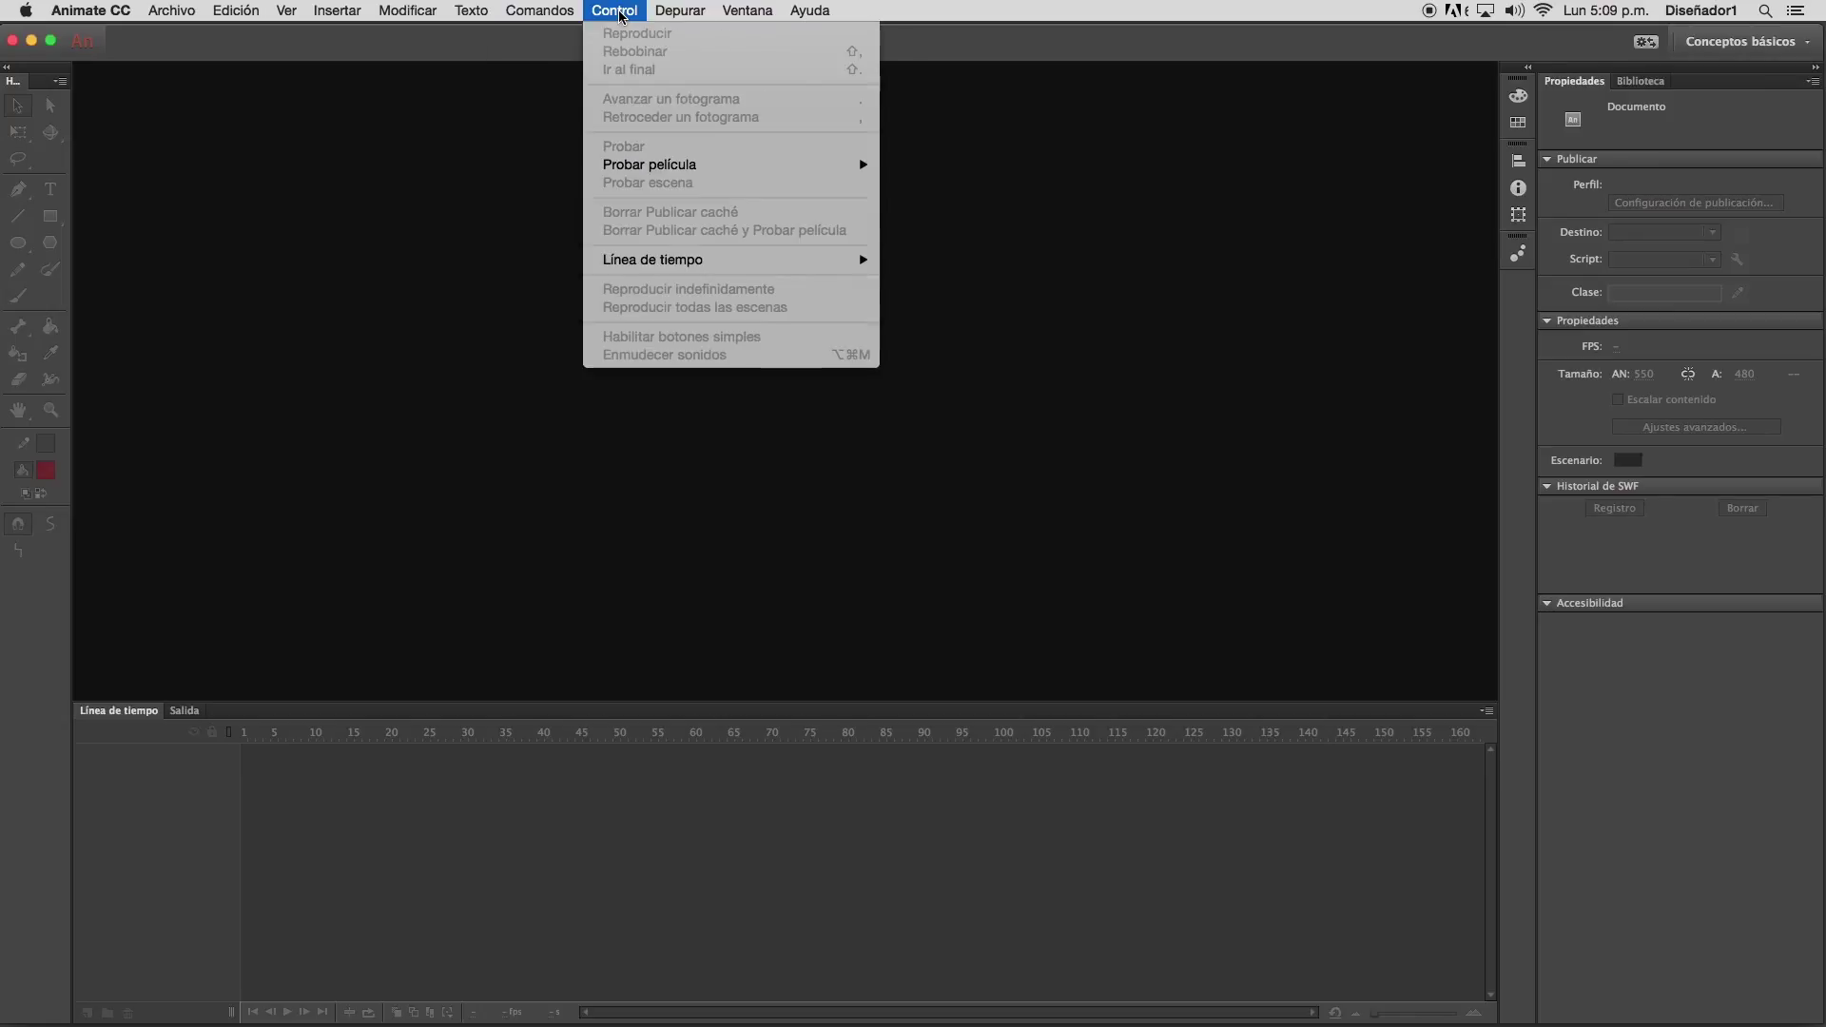
{"action": "mouse_move", "coordinate": [663, 13]}
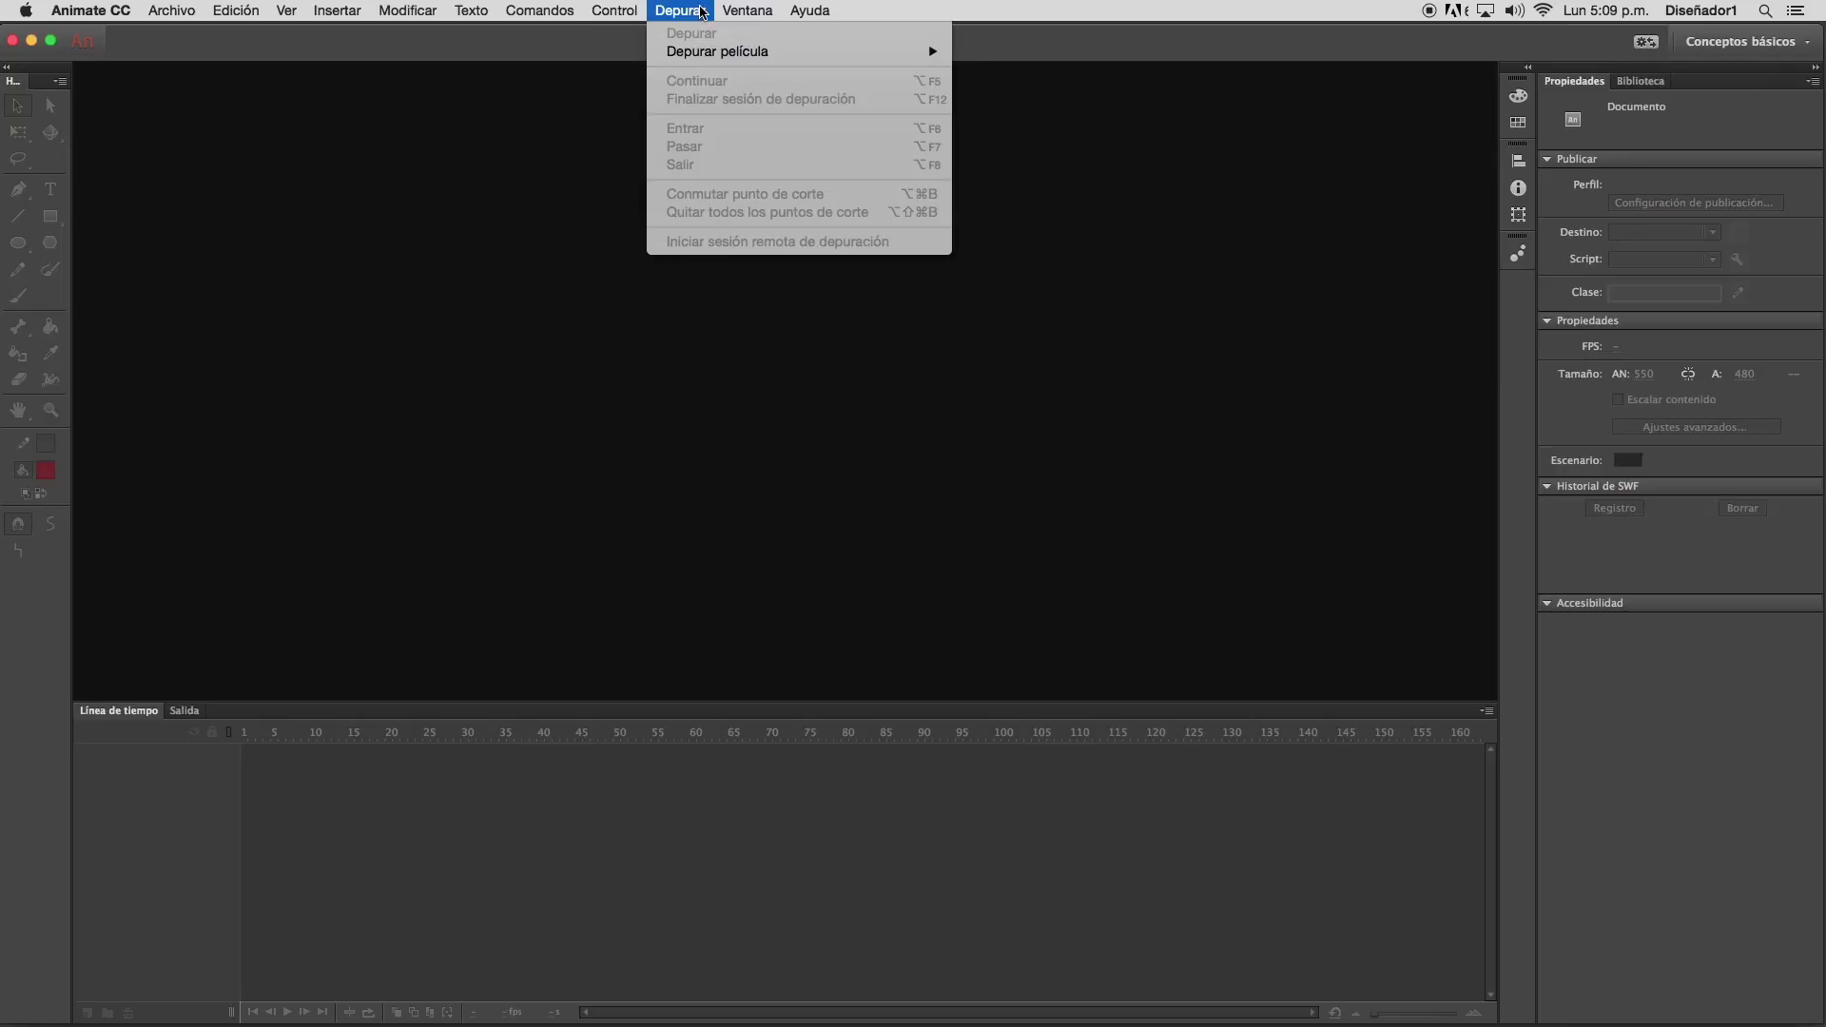
{"action": "mouse_move", "coordinate": [744, 19]}
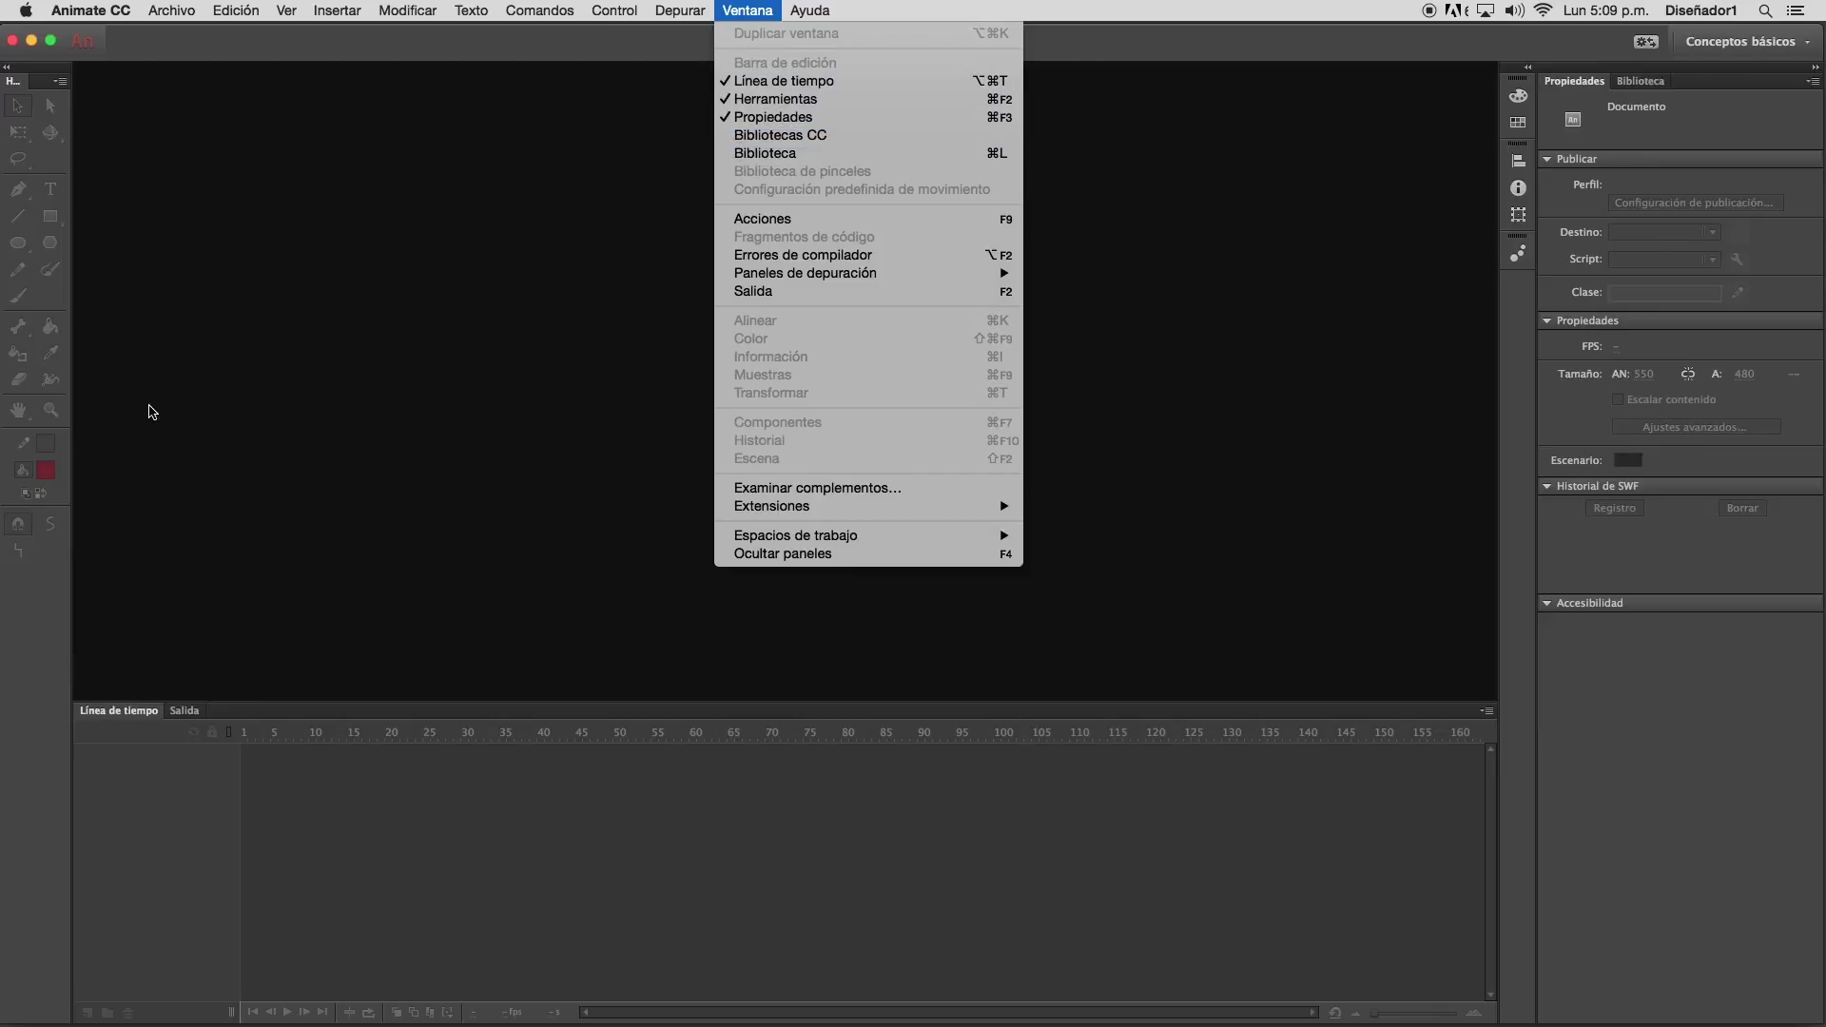
{"action": "left_click", "coordinate": [538, 149]}
Show the document's Properties, view the Library, and return to the Properties
{"action": "left_click", "coordinate": [761, 10]}
{"action": "left_click", "coordinate": [785, 121]}
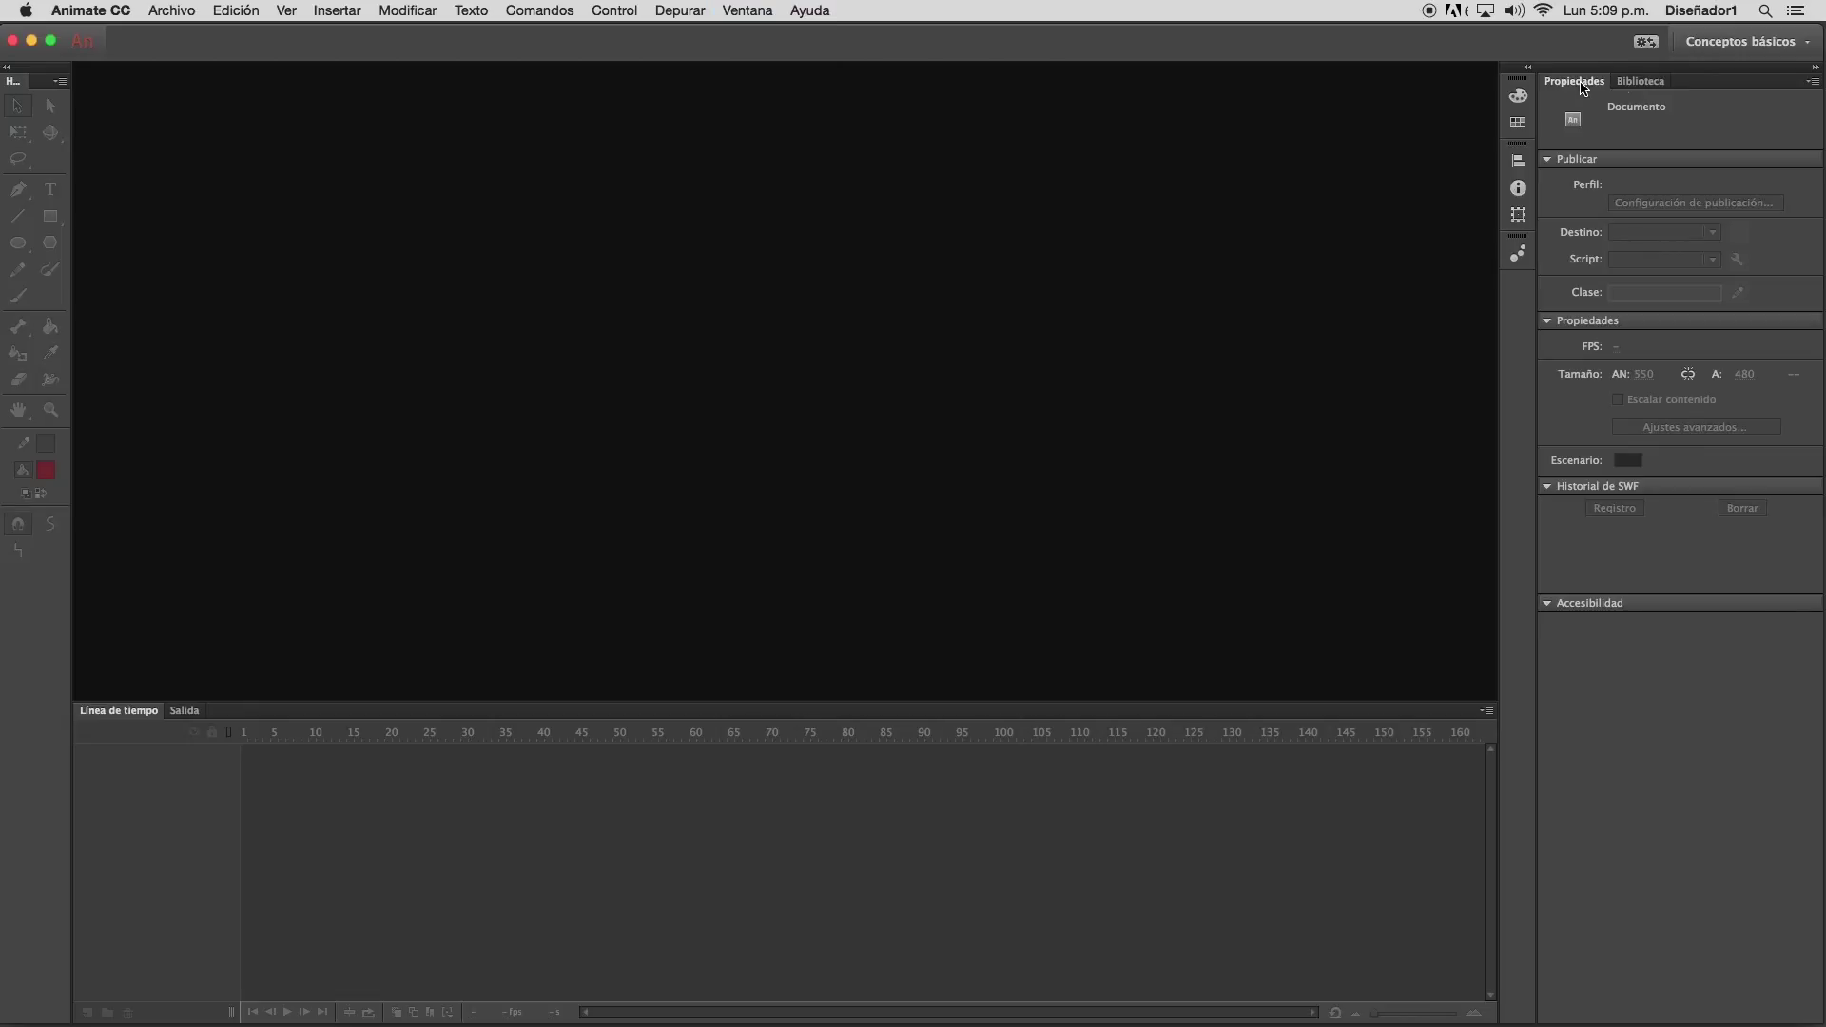
{"action": "left_click", "coordinate": [1623, 84]}
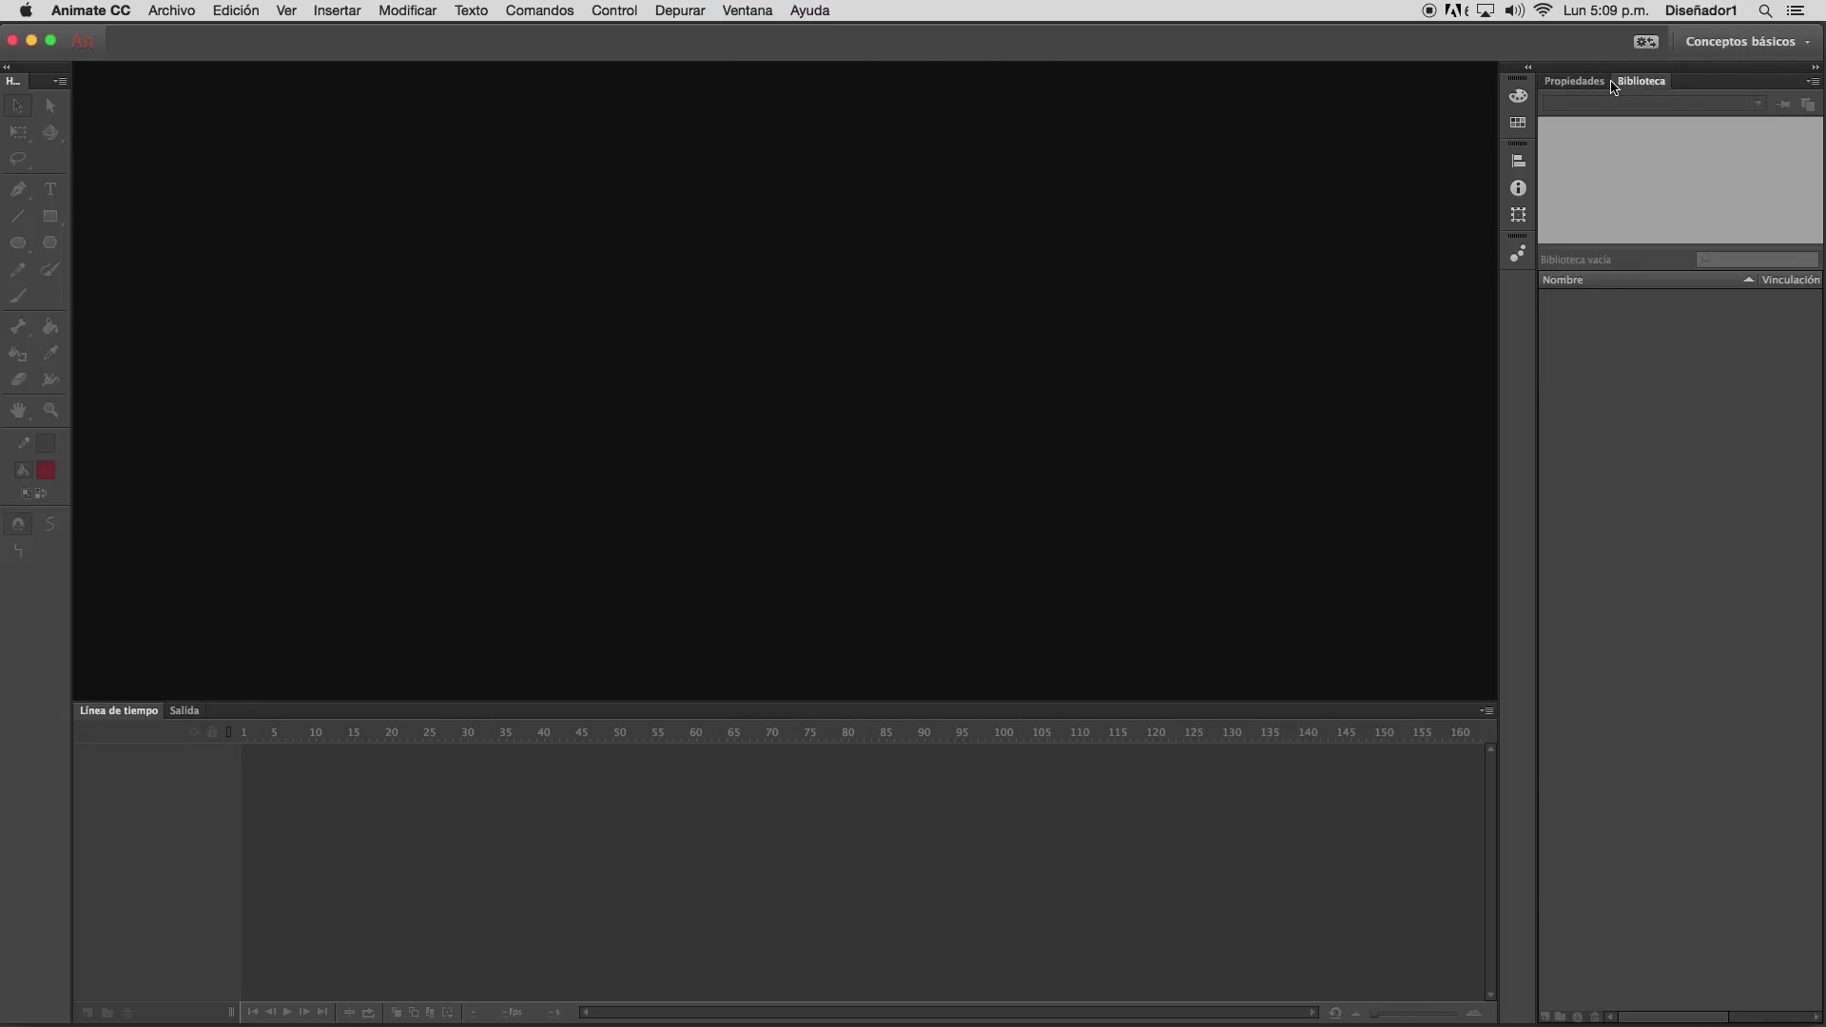
{"action": "left_click", "coordinate": [1576, 83]}
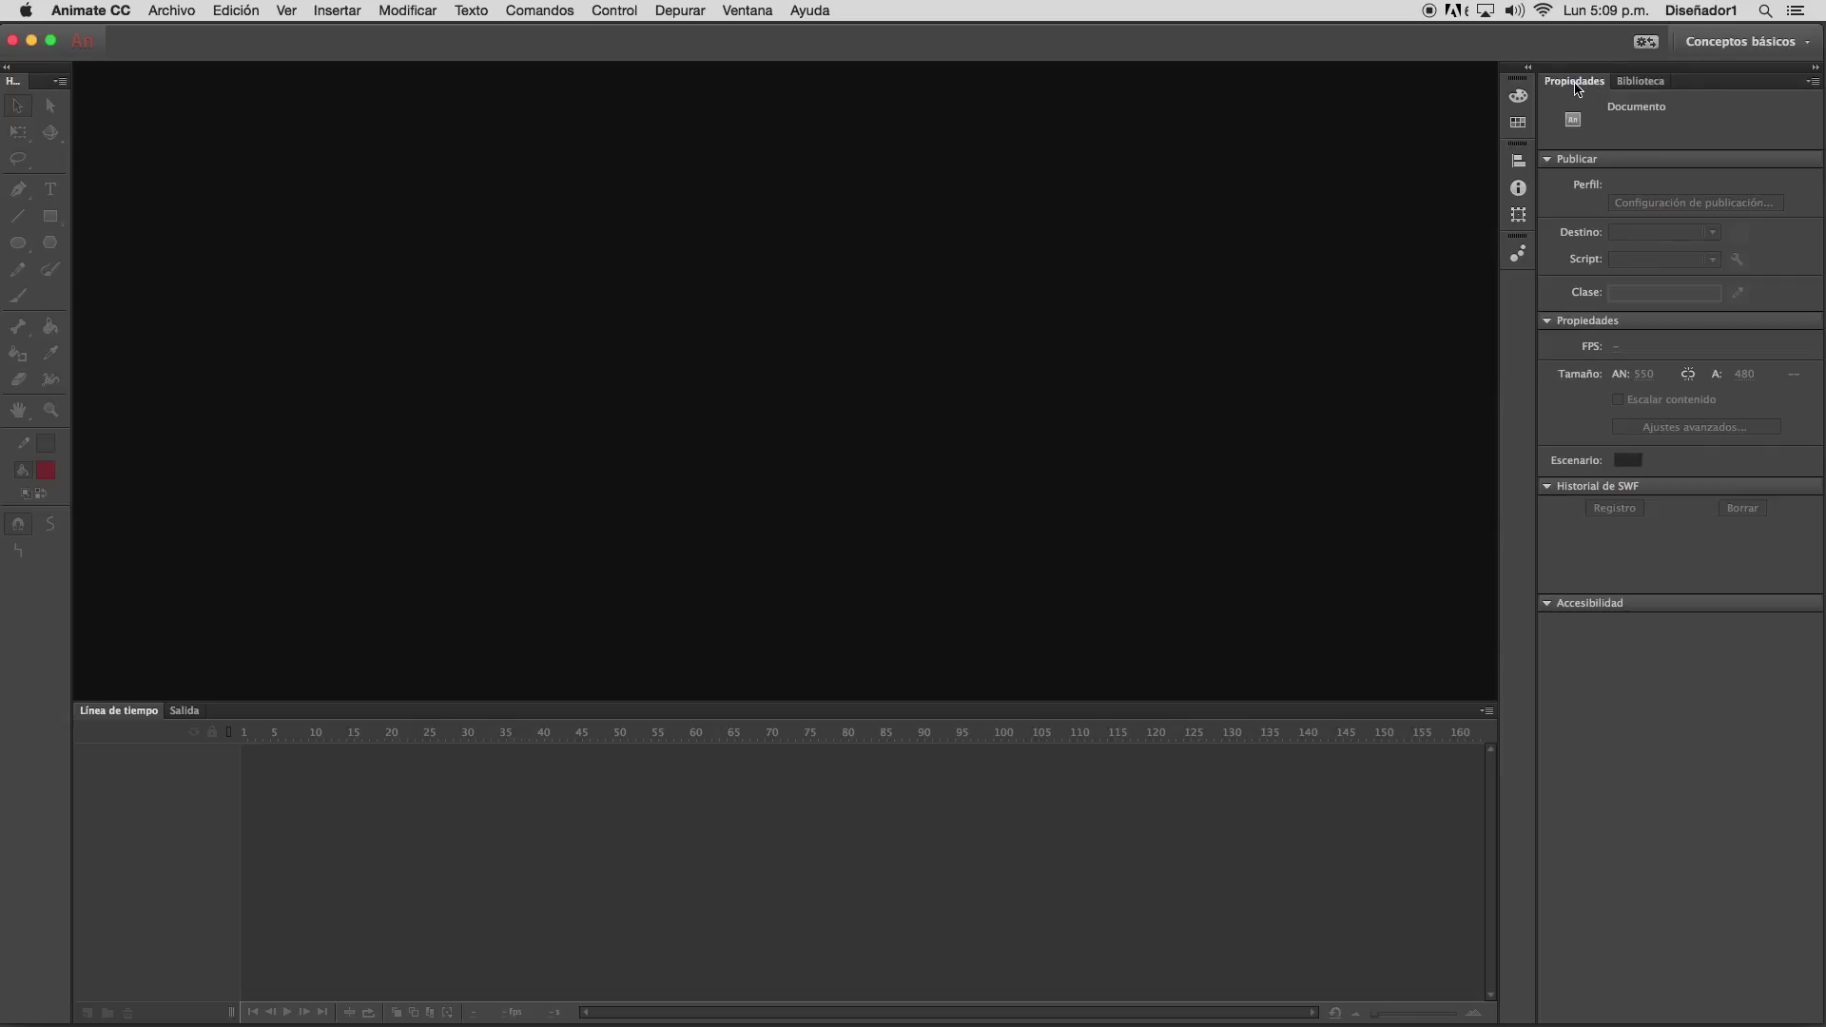
Dock Properties above the stage area, then regroup it after the Library and leave it in front
{"action": "left_click_drag", "start_coordinate": [1578, 85], "coordinate": [1213, 109]}
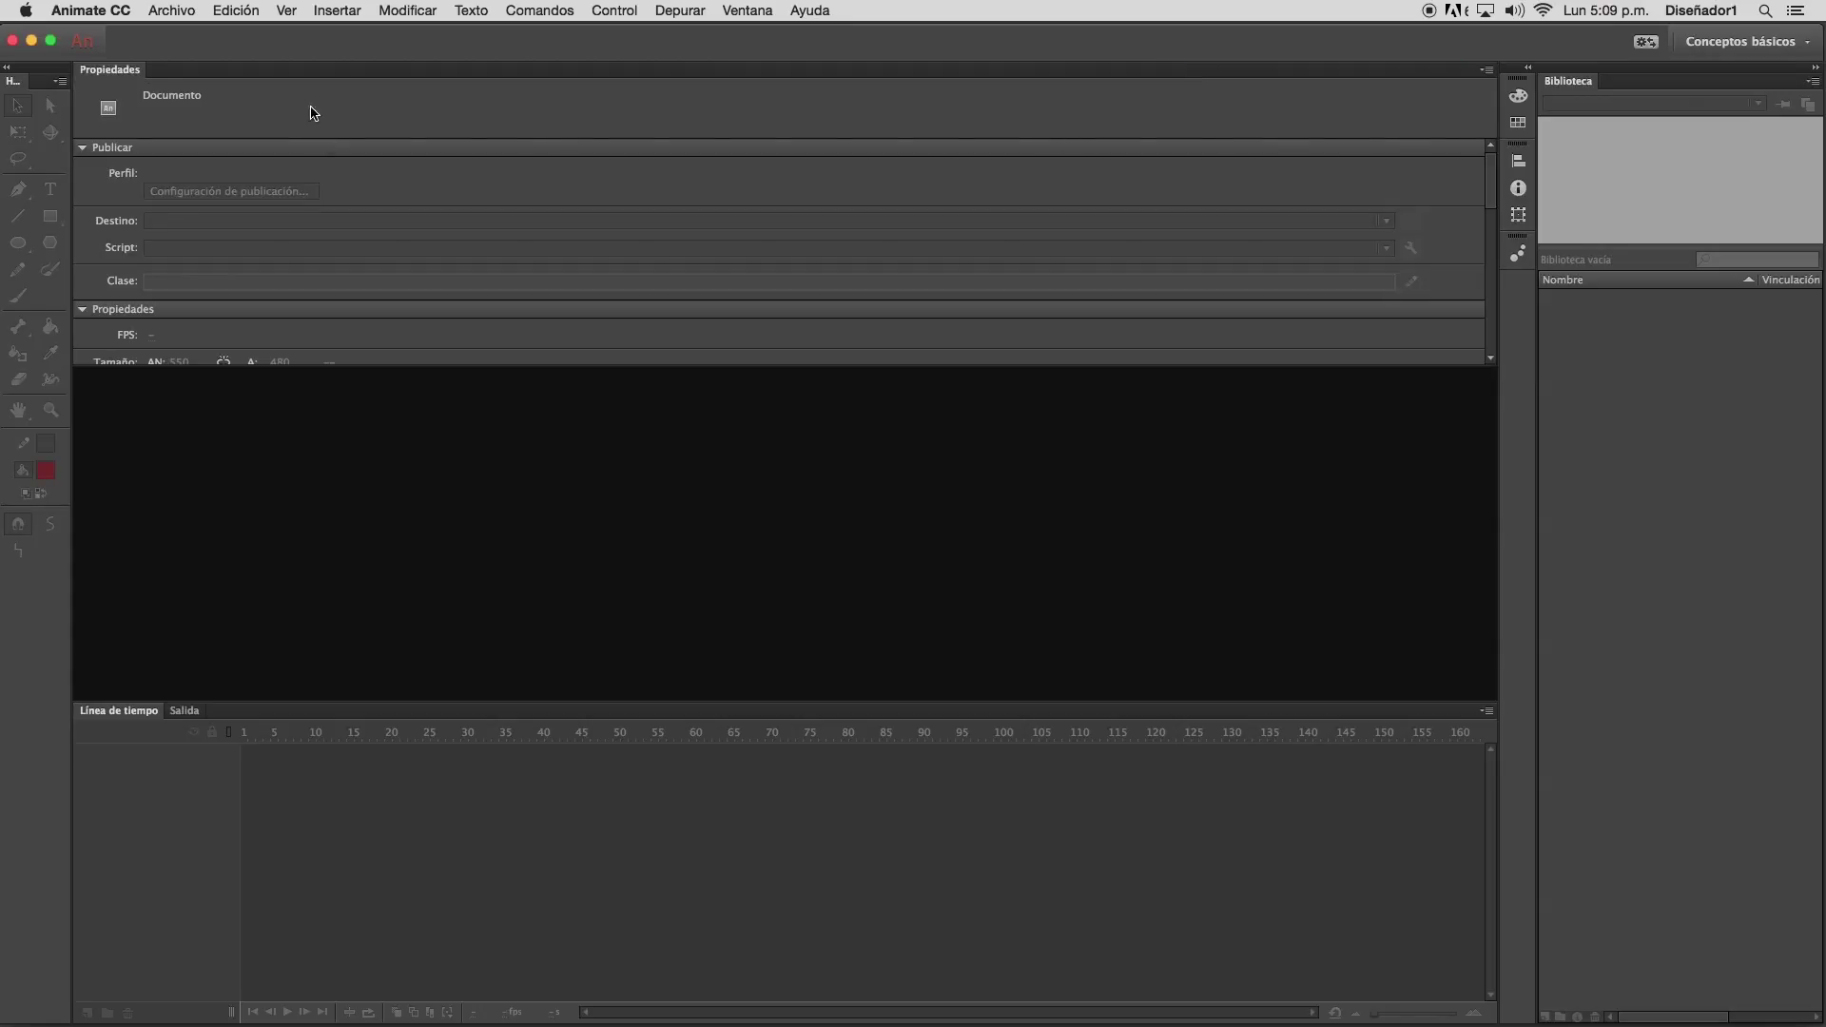
{"action": "left_click_drag", "start_coordinate": [115, 74], "coordinate": [1630, 90]}
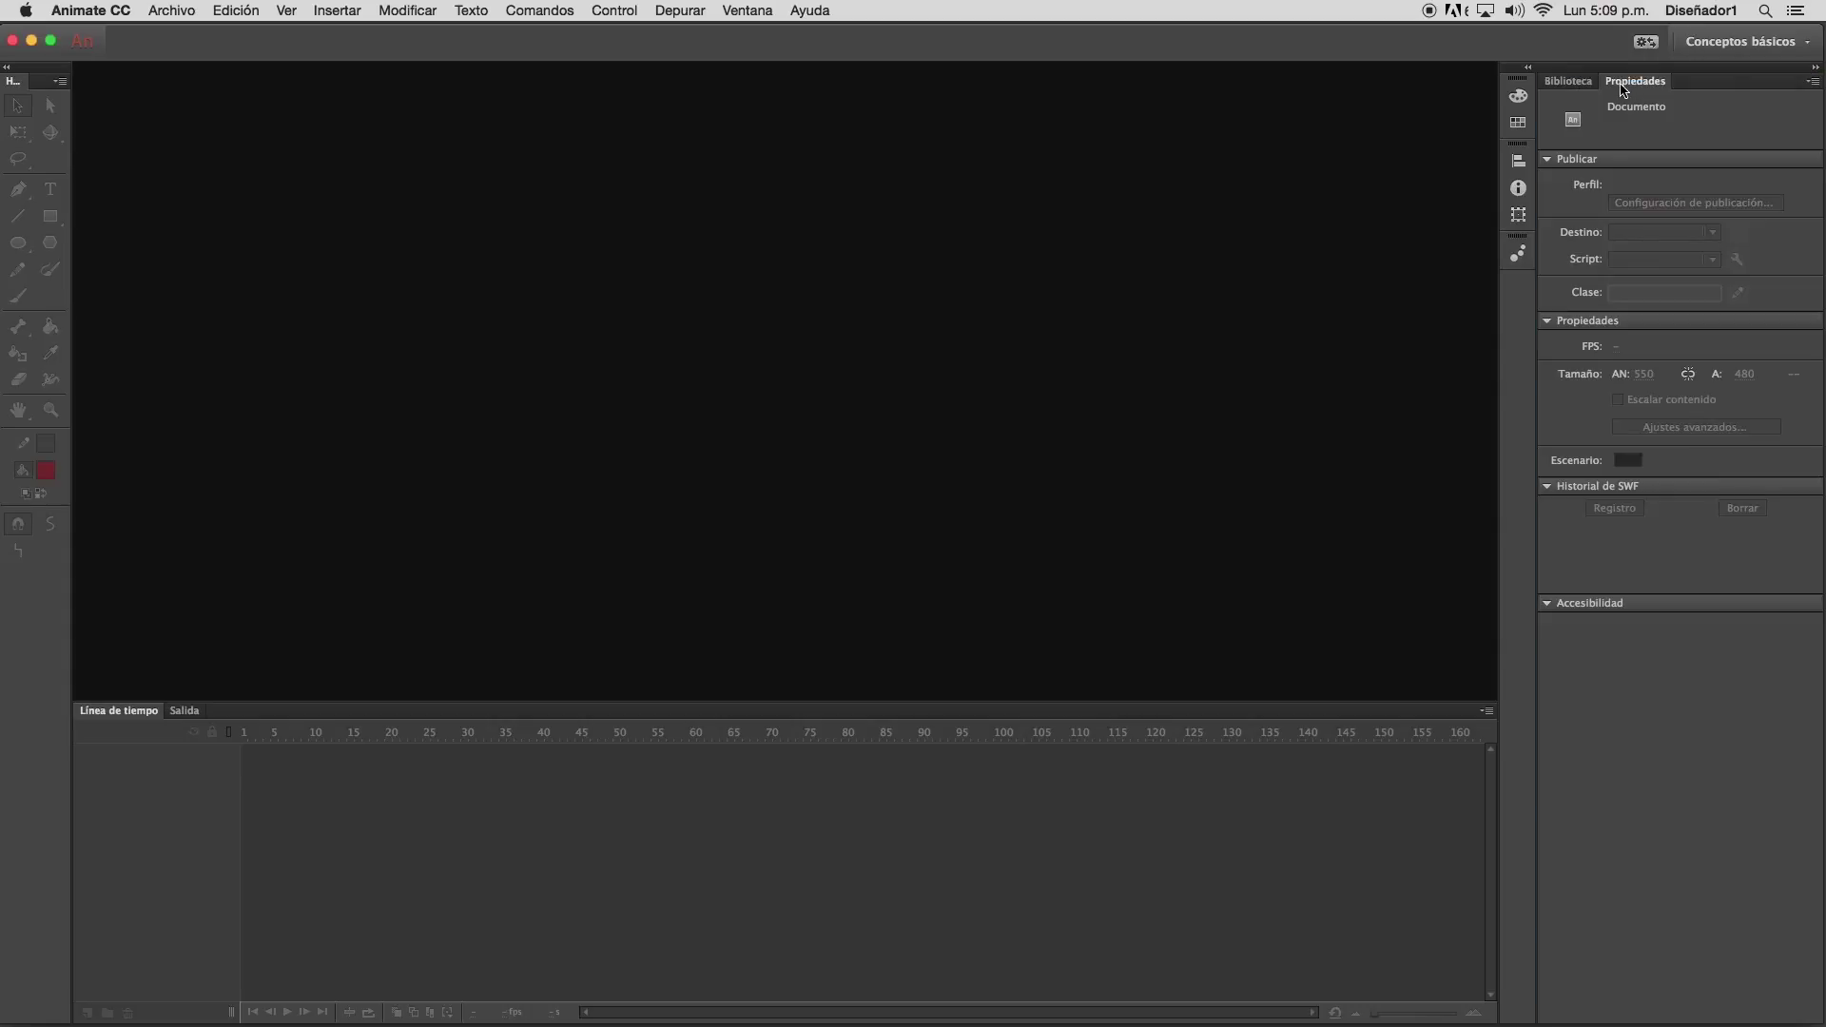
{"action": "left_click", "coordinate": [1581, 90]}
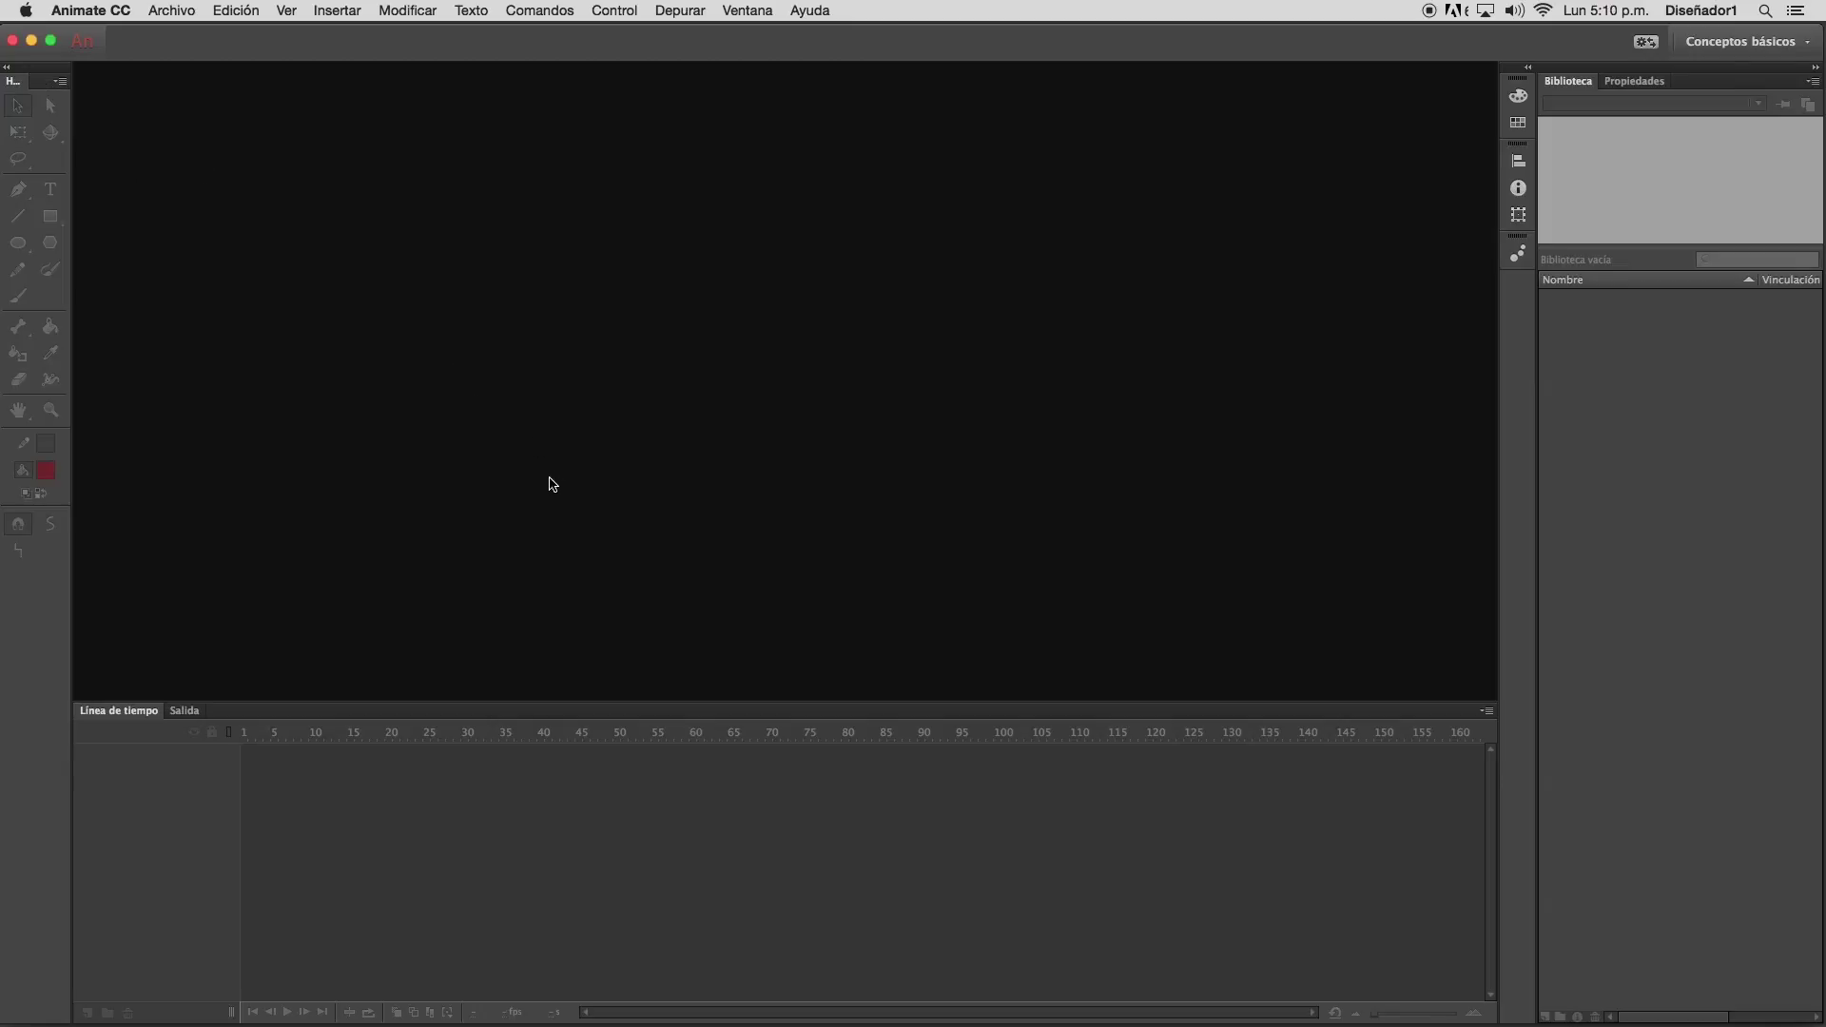
{"action": "left_click", "coordinate": [748, 11]}
{"action": "left_click", "coordinate": [766, 122]}
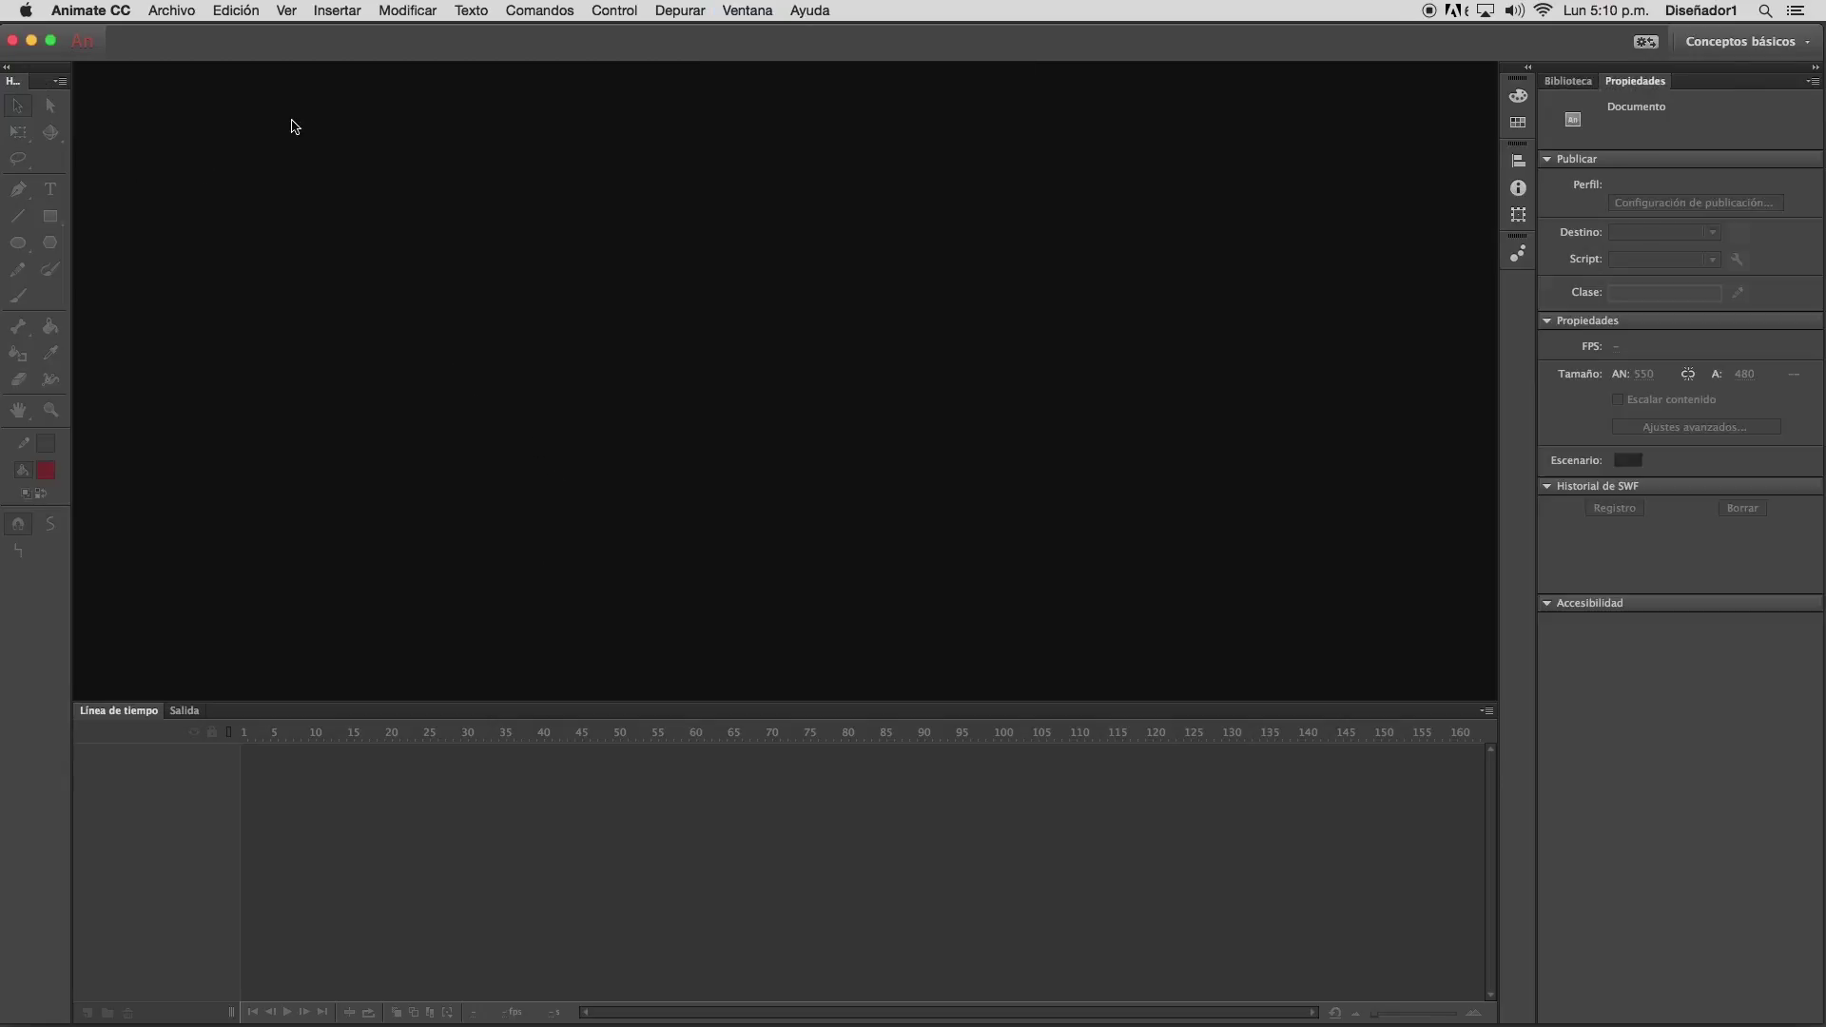
Create a new ActionScript 3.0 document 1920 px wide and 1080 px high with background colour #999999
{"action": "left_click", "coordinate": [173, 11]}
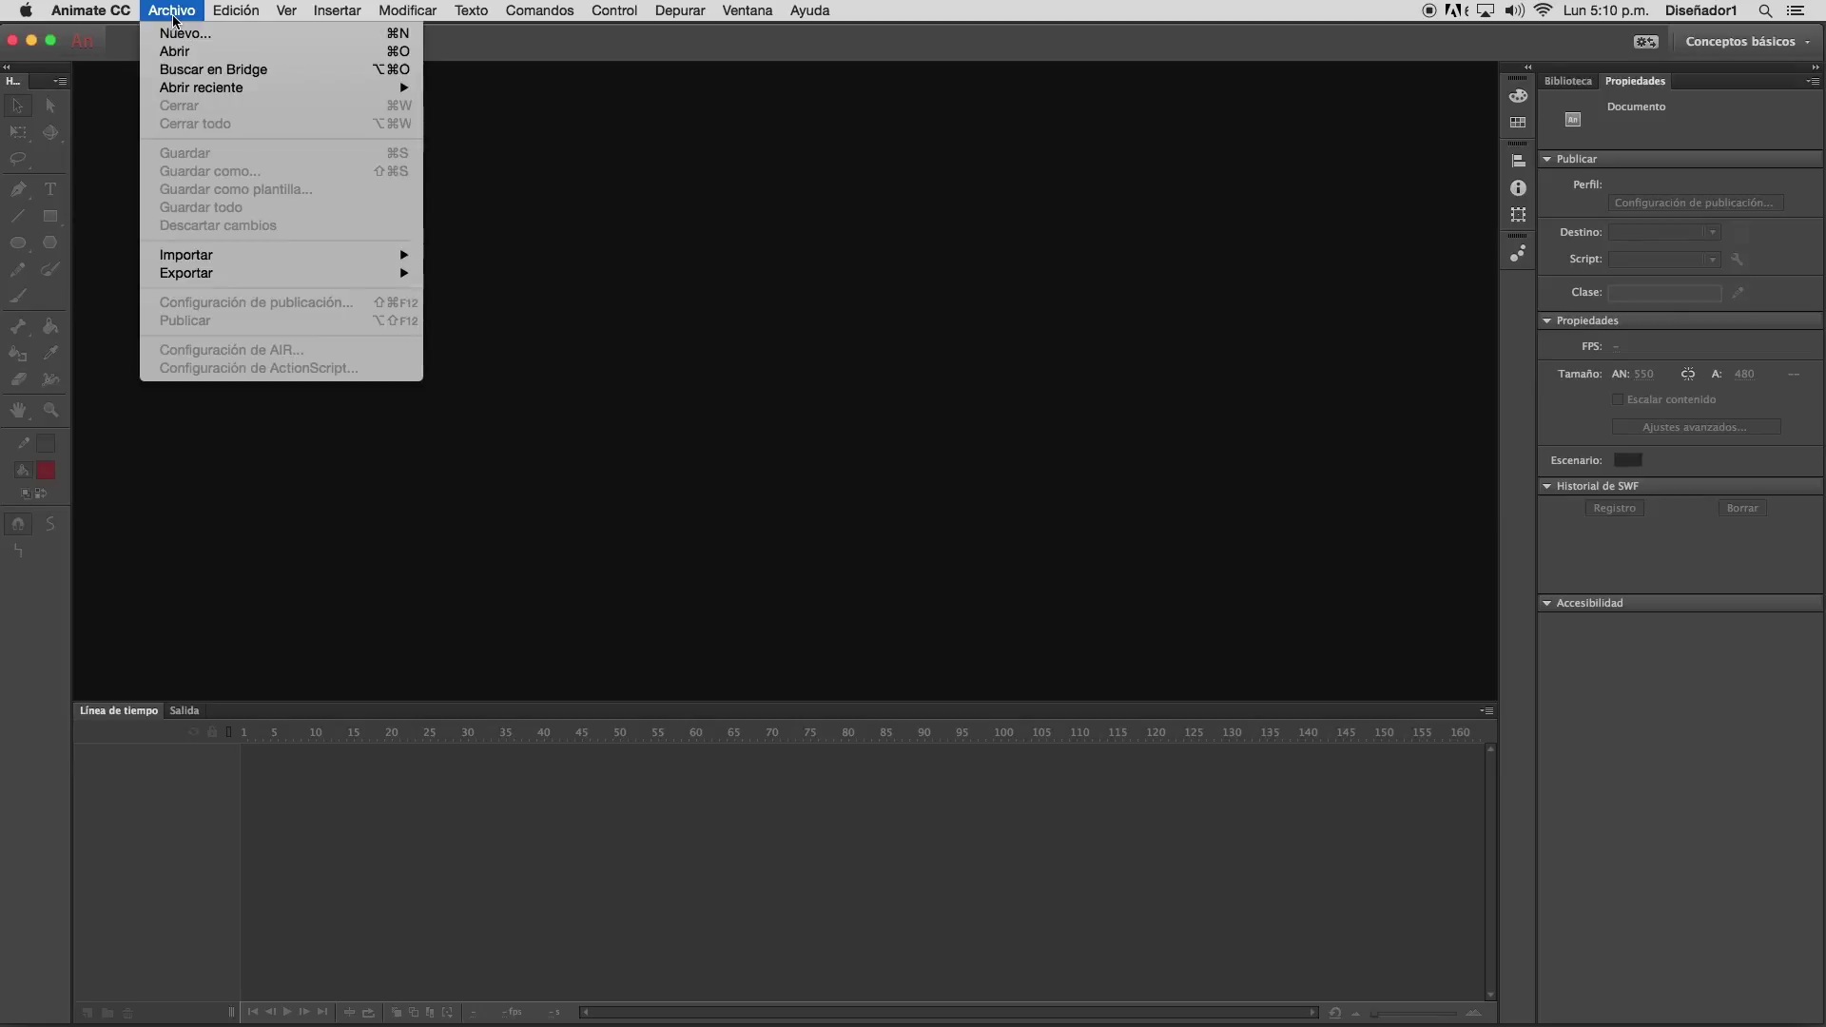
{"action": "left_click", "coordinate": [180, 33]}
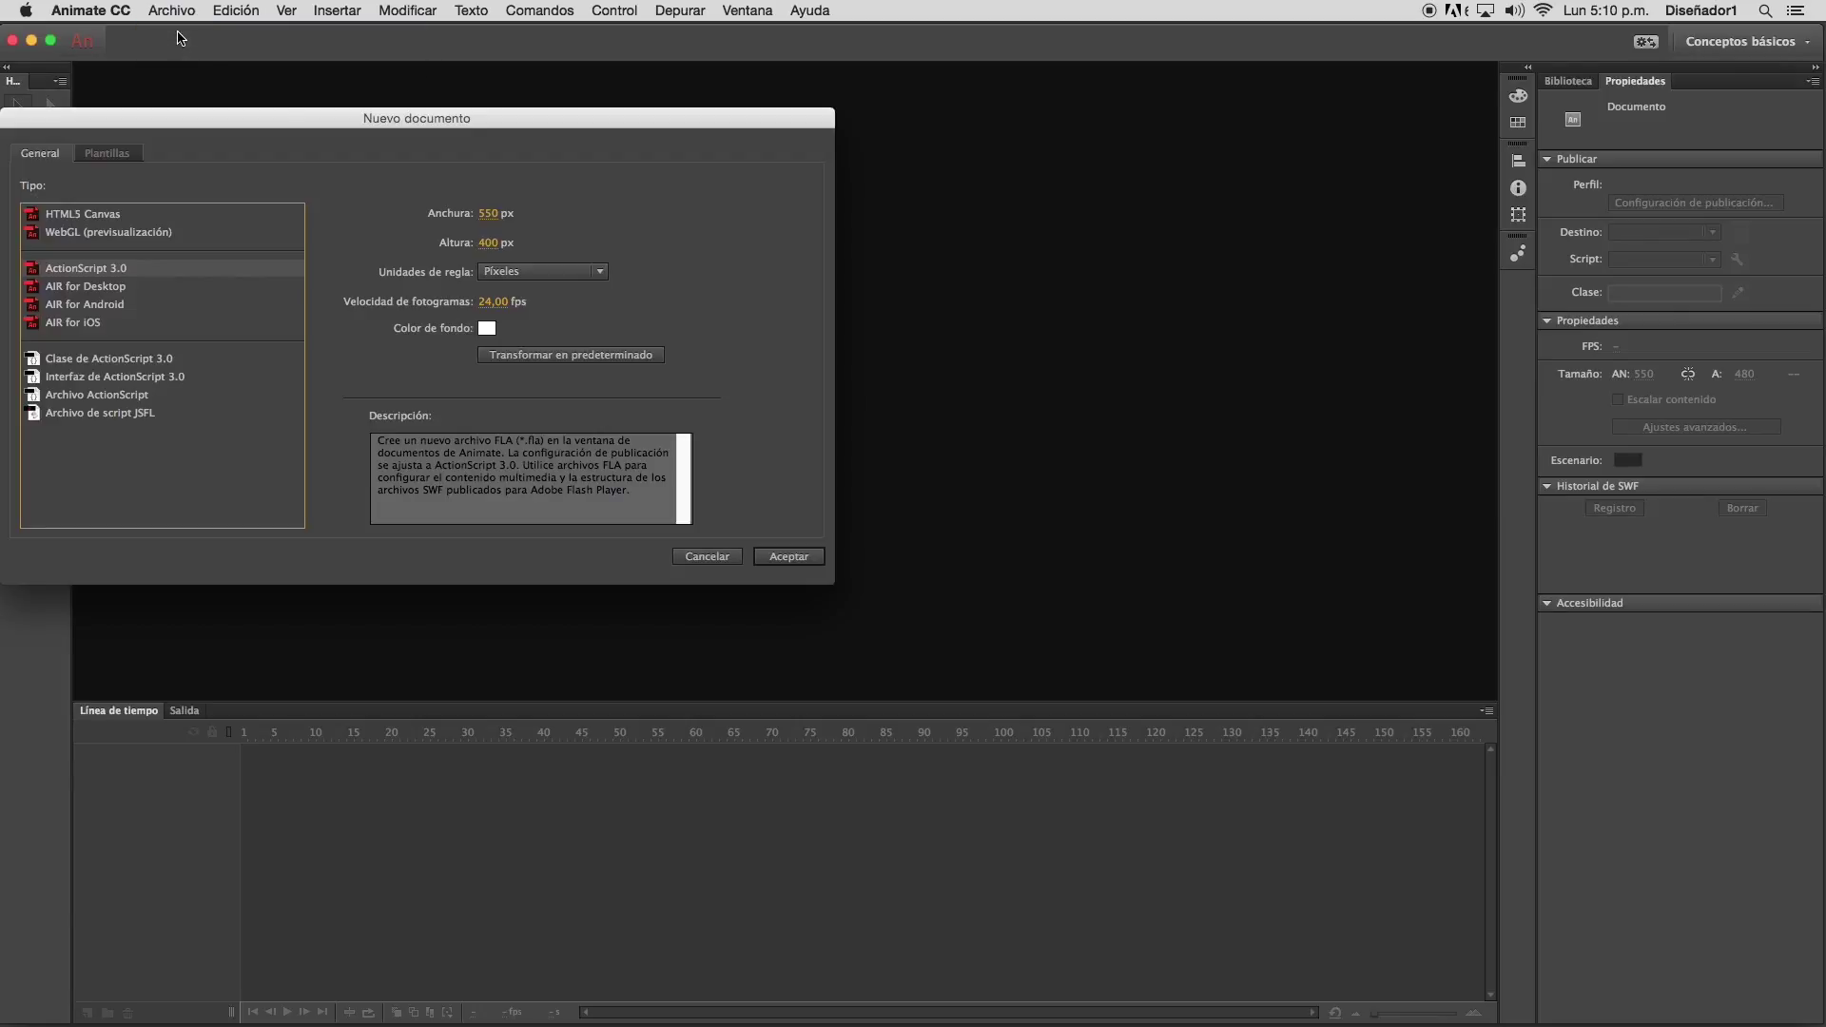
{"action": "left_click", "coordinate": [492, 216]}
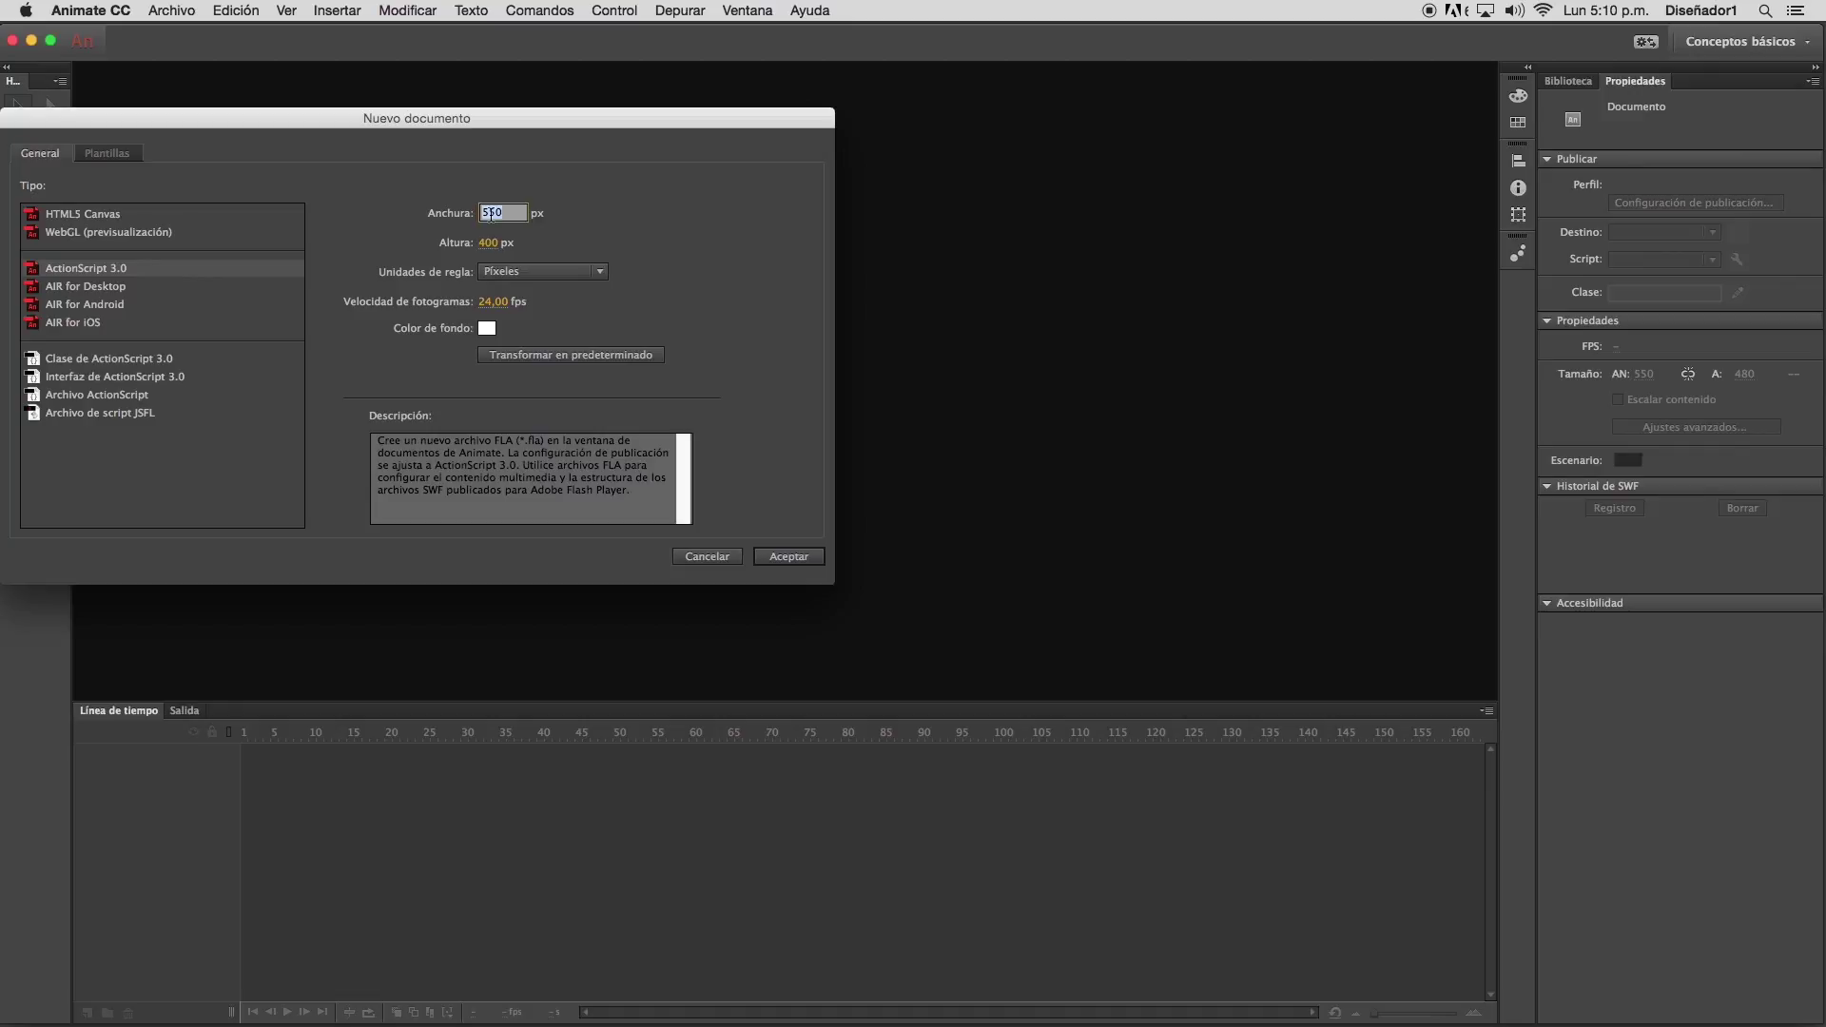
{"action": "type", "text": "1920"}
{"action": "left_click", "coordinate": [489, 244]}
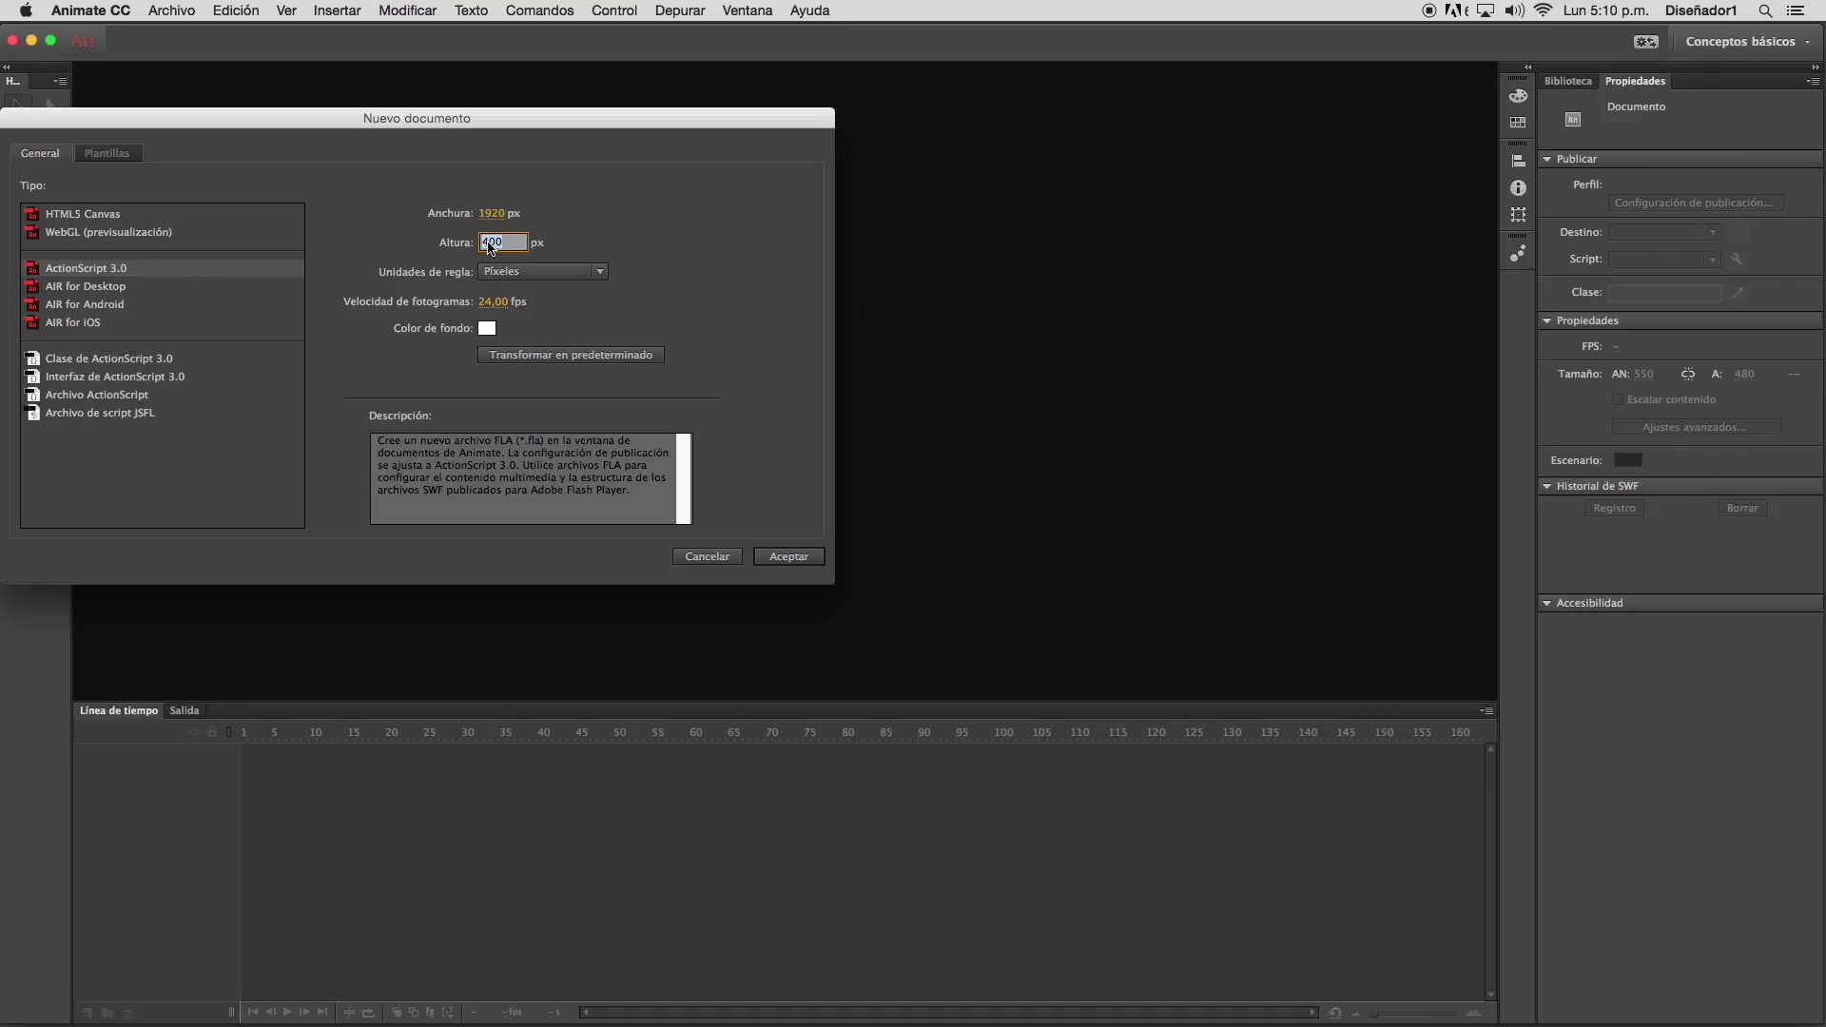
{"action": "type", "text": "1080"}
{"action": "left_click", "coordinate": [485, 329]}
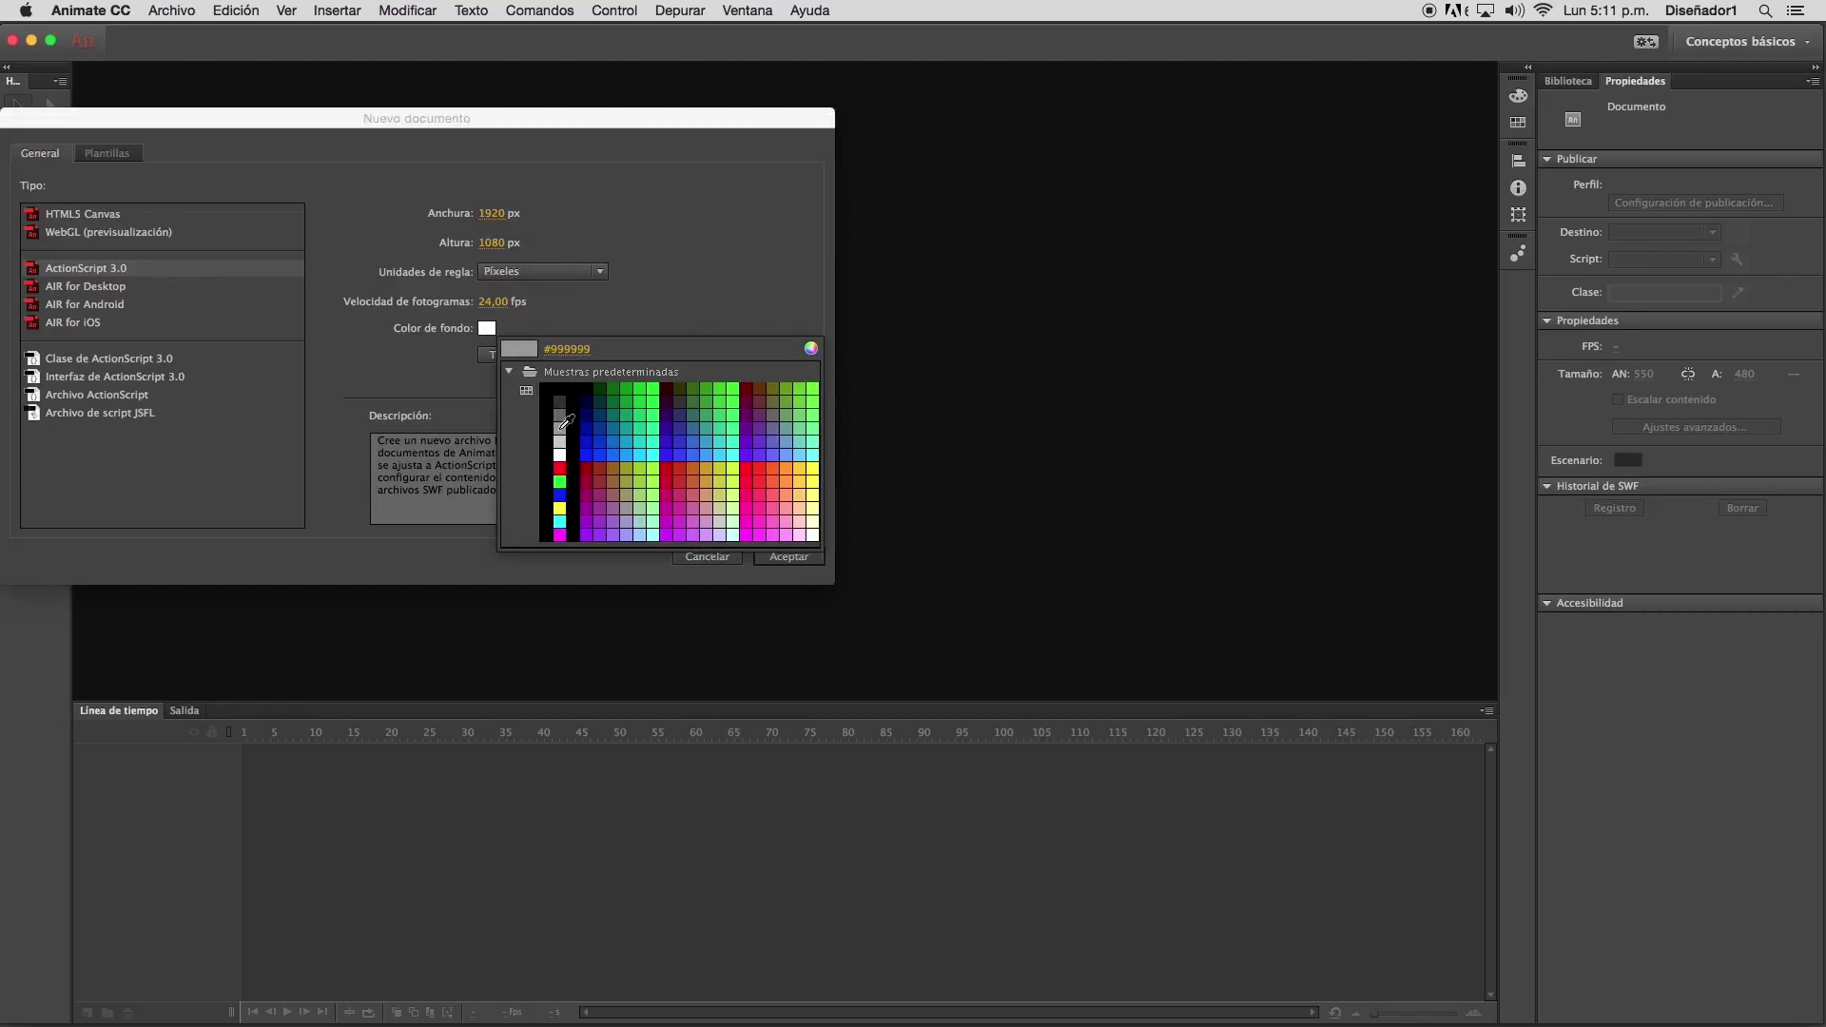
{"action": "left_click", "coordinate": [561, 427]}
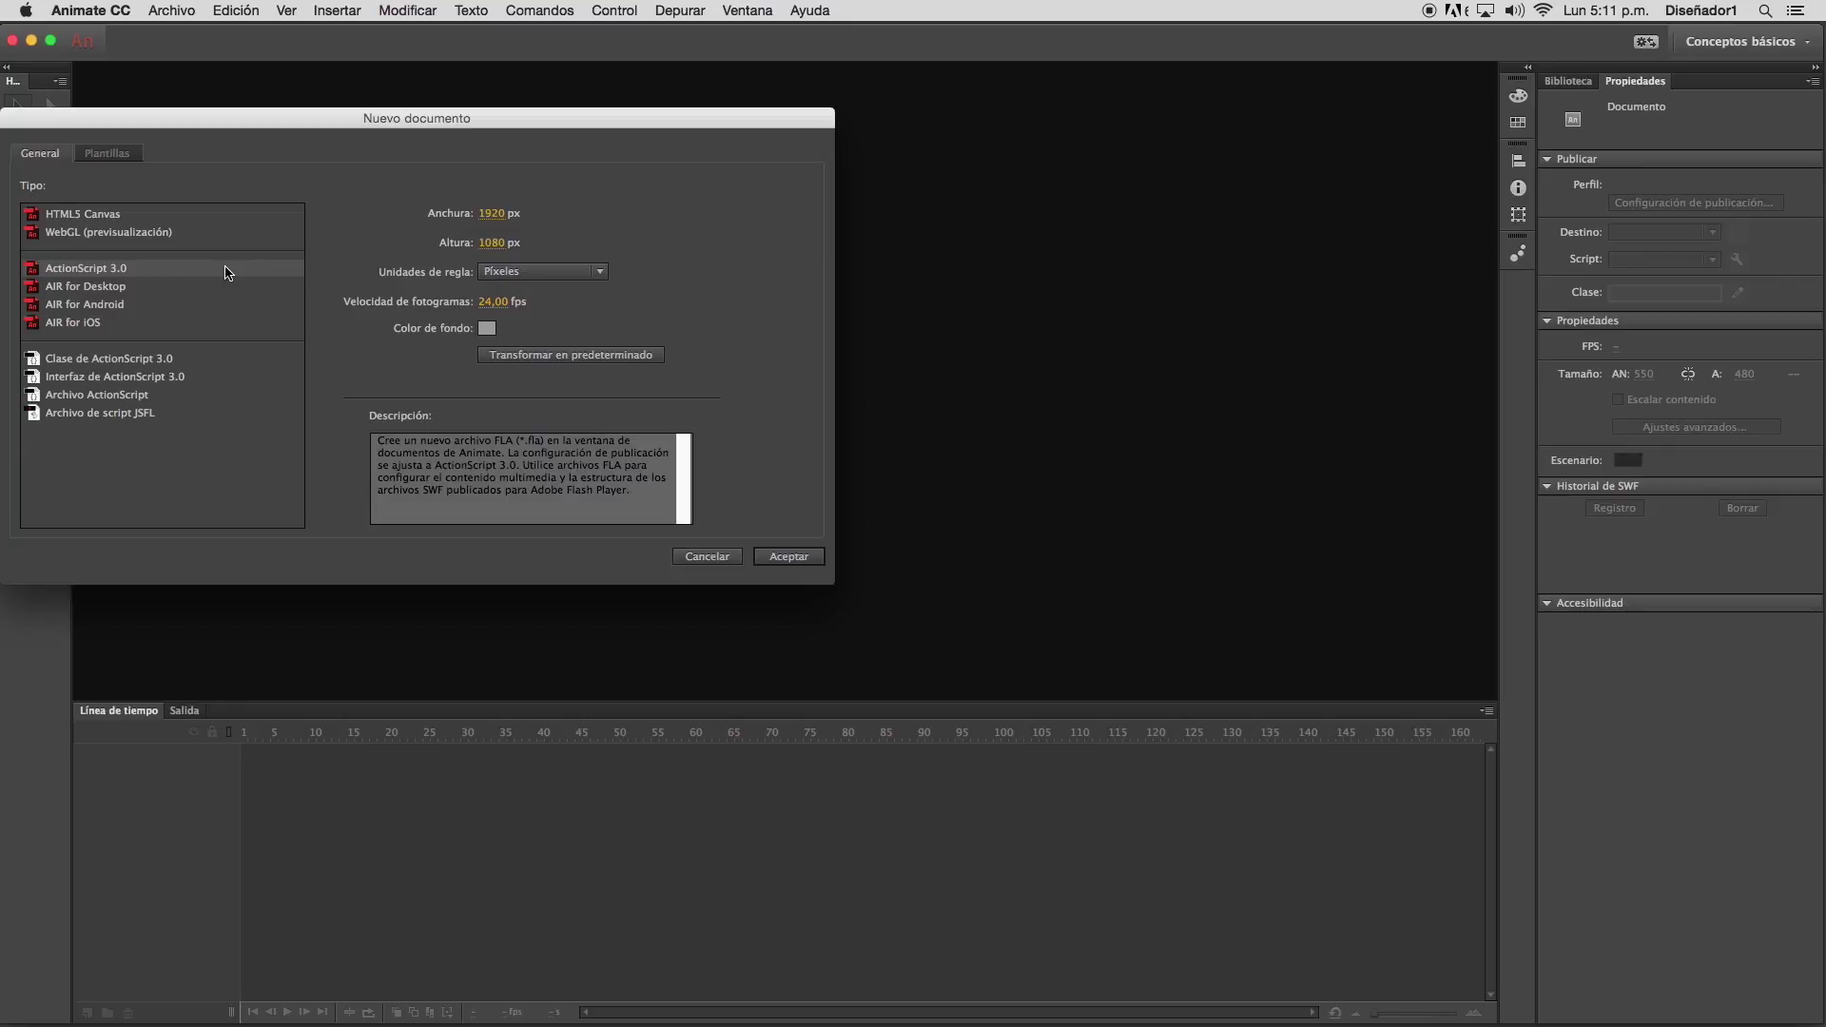
{"action": "left_click", "coordinate": [804, 561]}
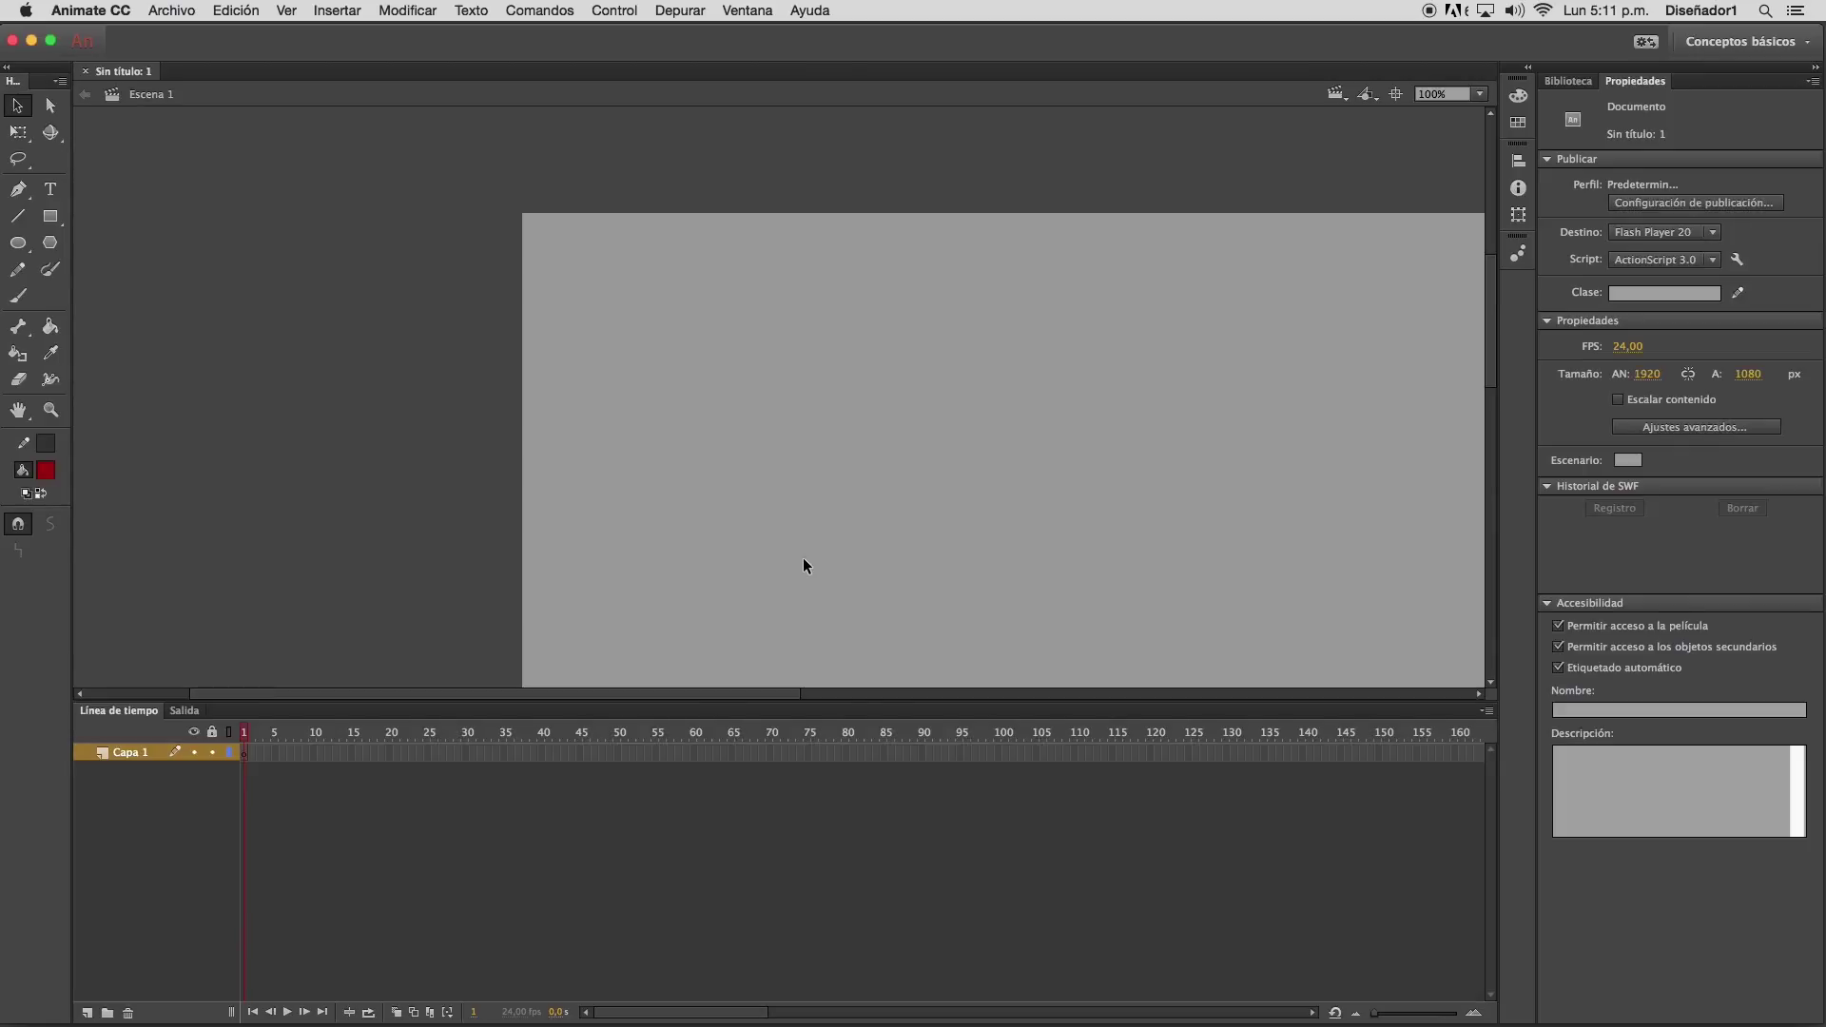
Use the Zoom tool to frame the whole stage in the workspace at 49%
{"action": "left_click", "coordinate": [51, 410]}
{"action": "left_click", "coordinate": [50, 524]}
{"action": "left_click", "coordinate": [956, 500]}
{"action": "left_click", "coordinate": [842, 504]}
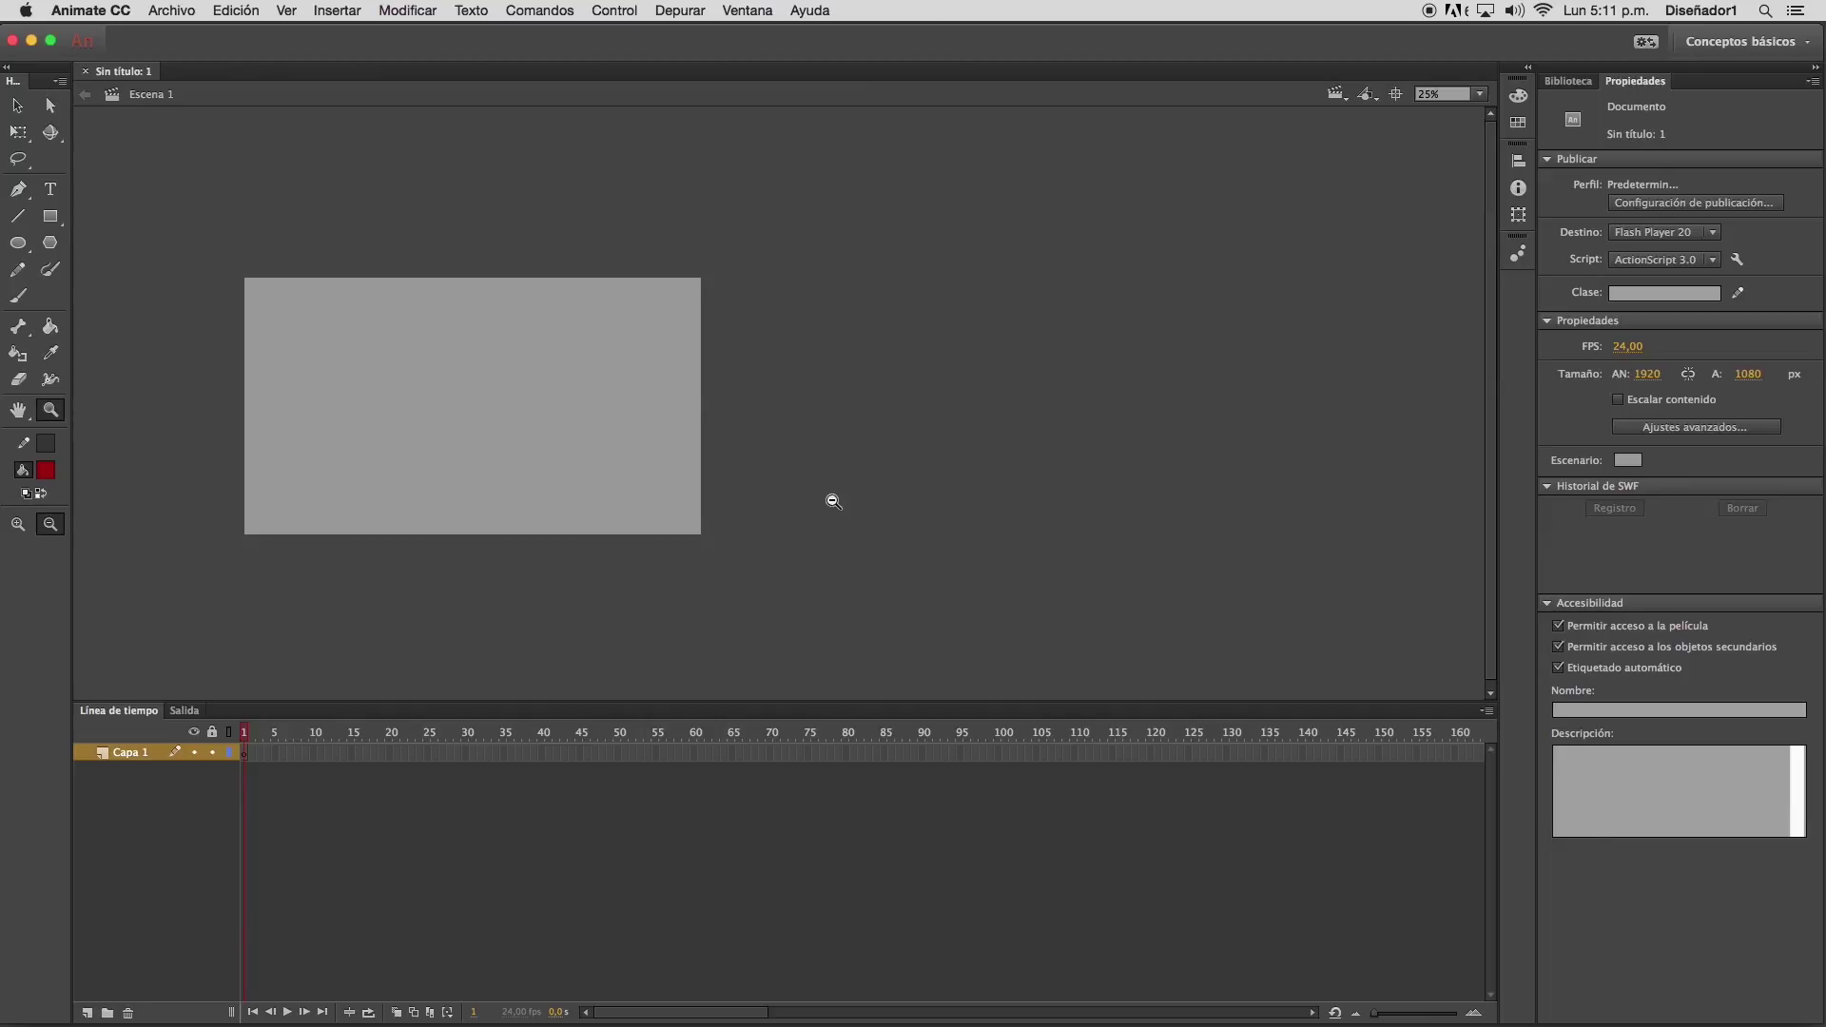
{"action": "left_click_drag", "start_coordinate": [218, 250], "coordinate": [796, 552]}
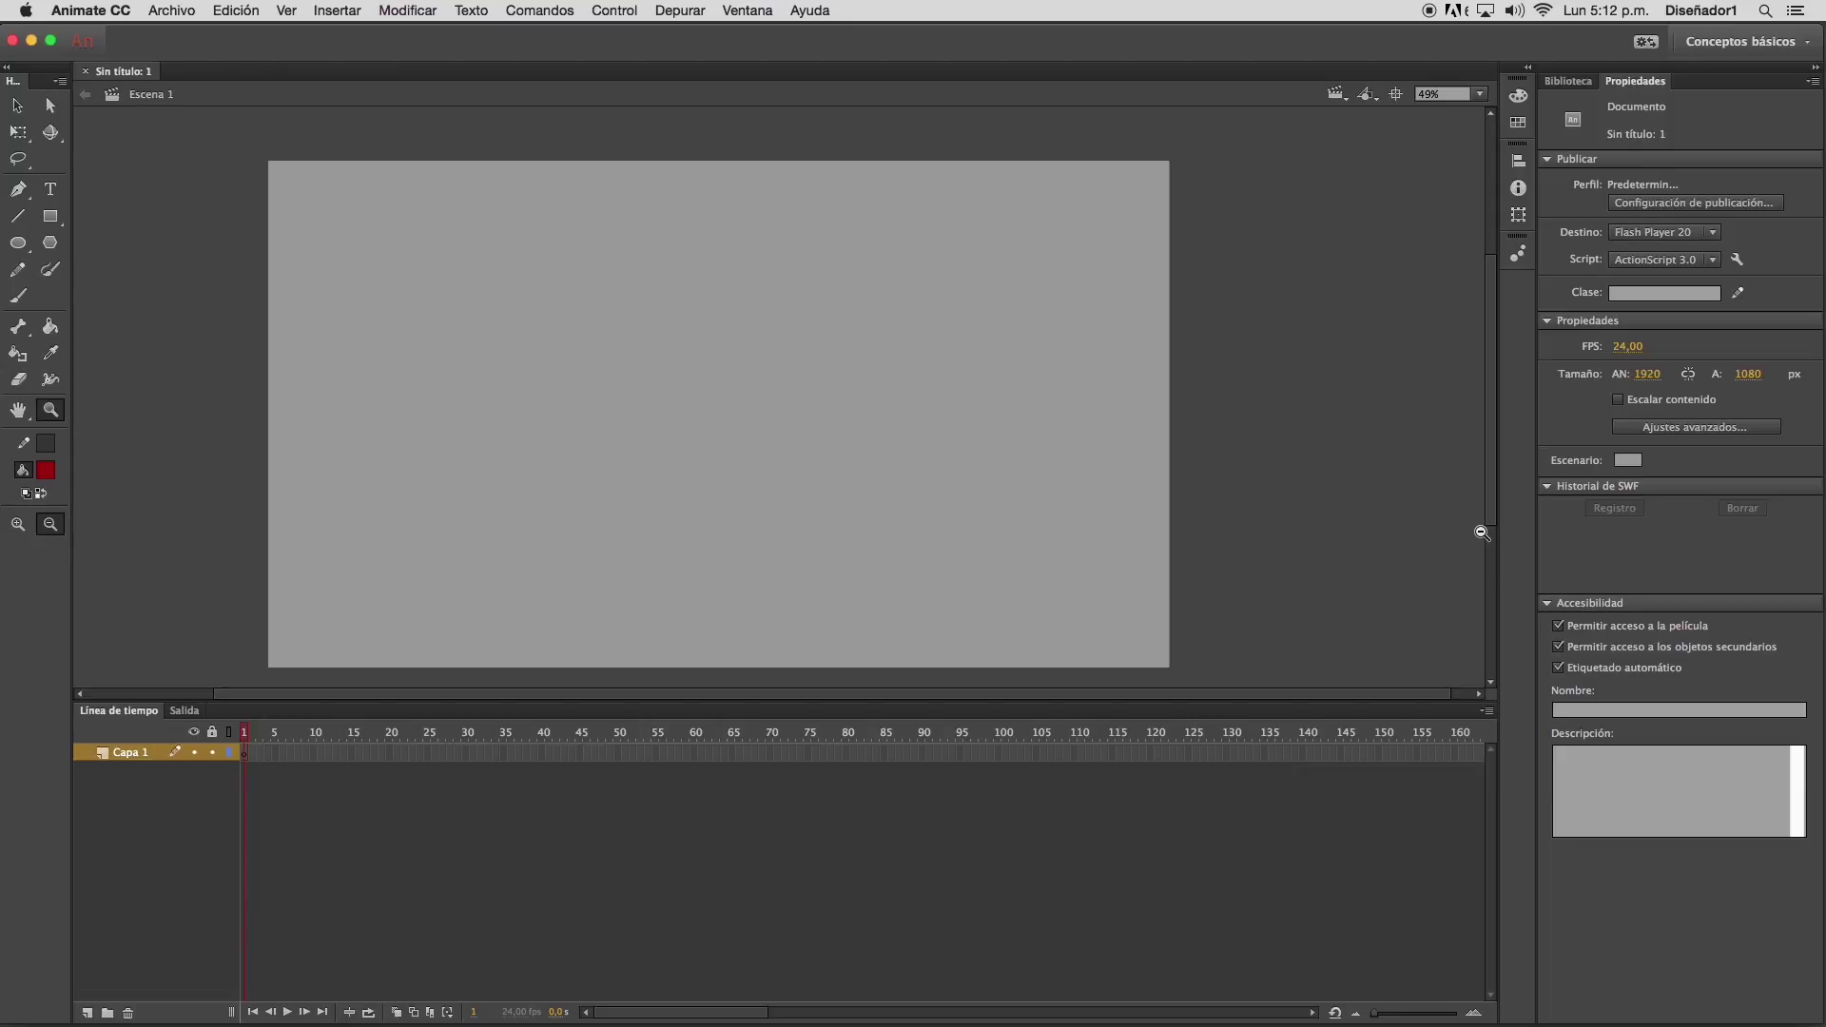
Examine the contents of the Library, Properties, Swatches, Align, Info, Transform, Motion Presets and Color panels
{"action": "left_click", "coordinate": [1578, 82]}
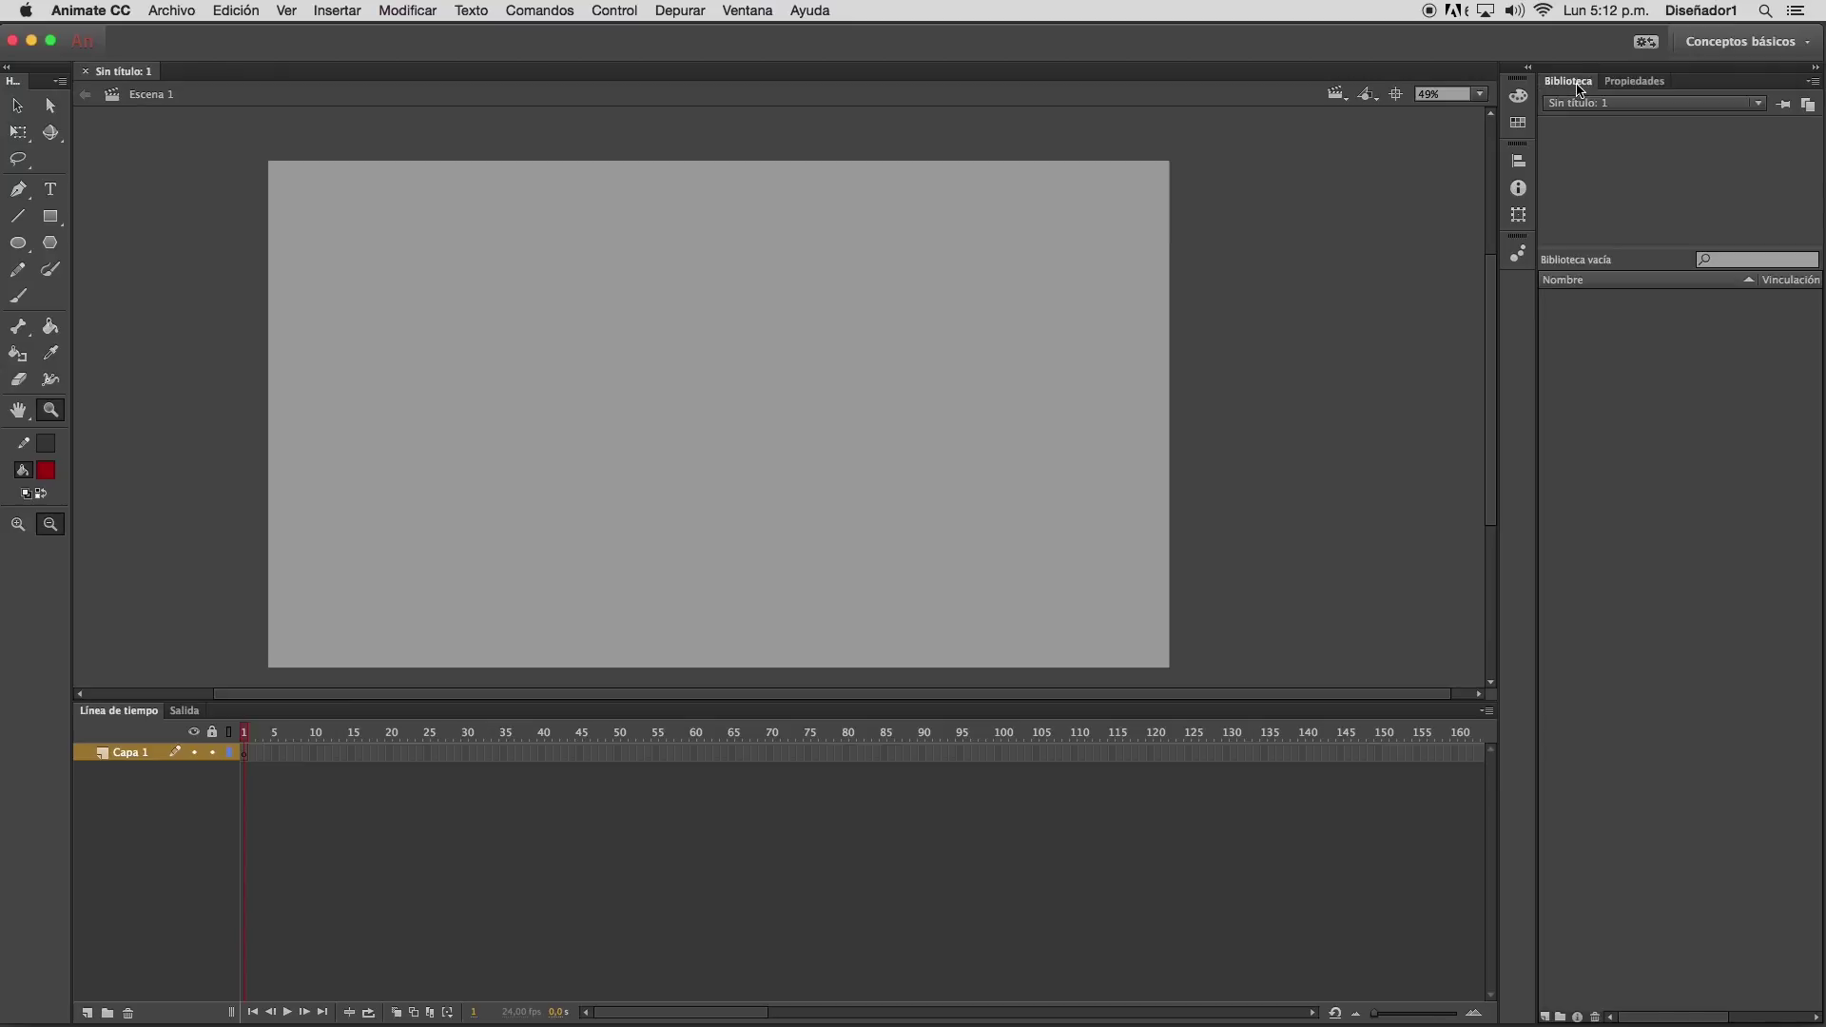
{"action": "left_click", "coordinate": [1662, 91]}
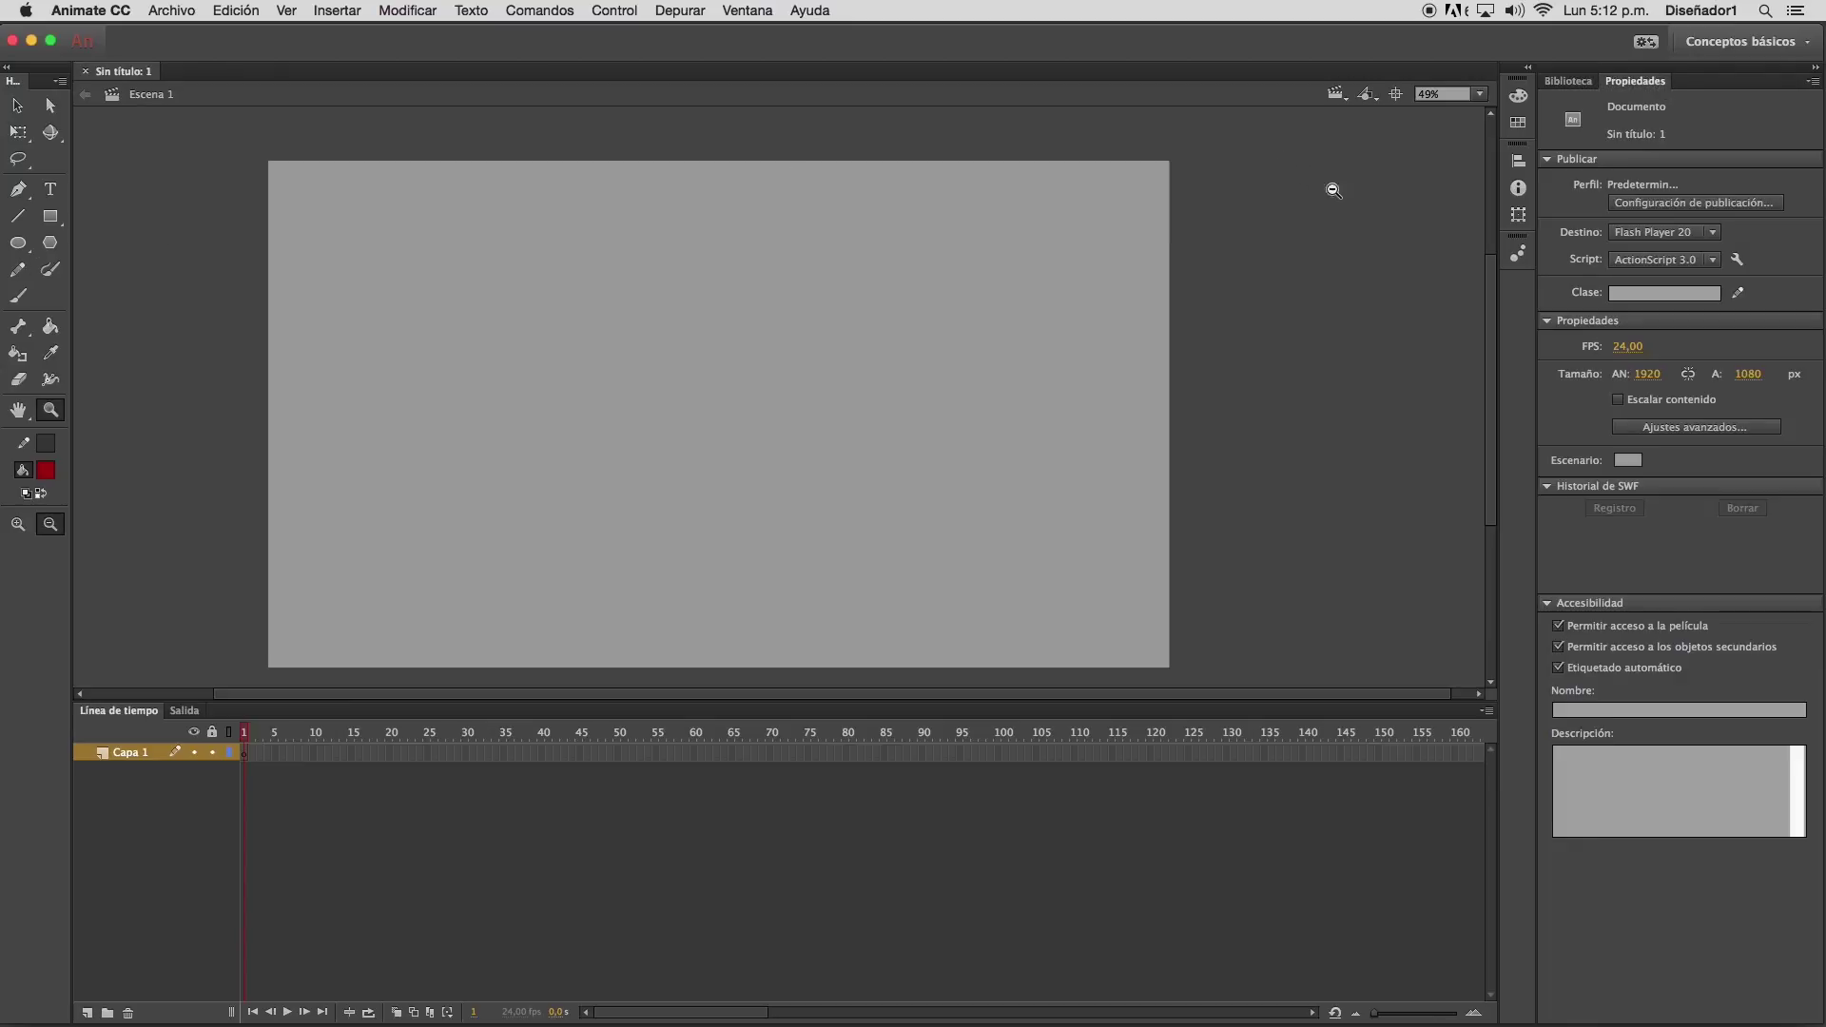
{"action": "left_click", "coordinate": [1524, 95]}
{"action": "left_click", "coordinate": [1519, 121]}
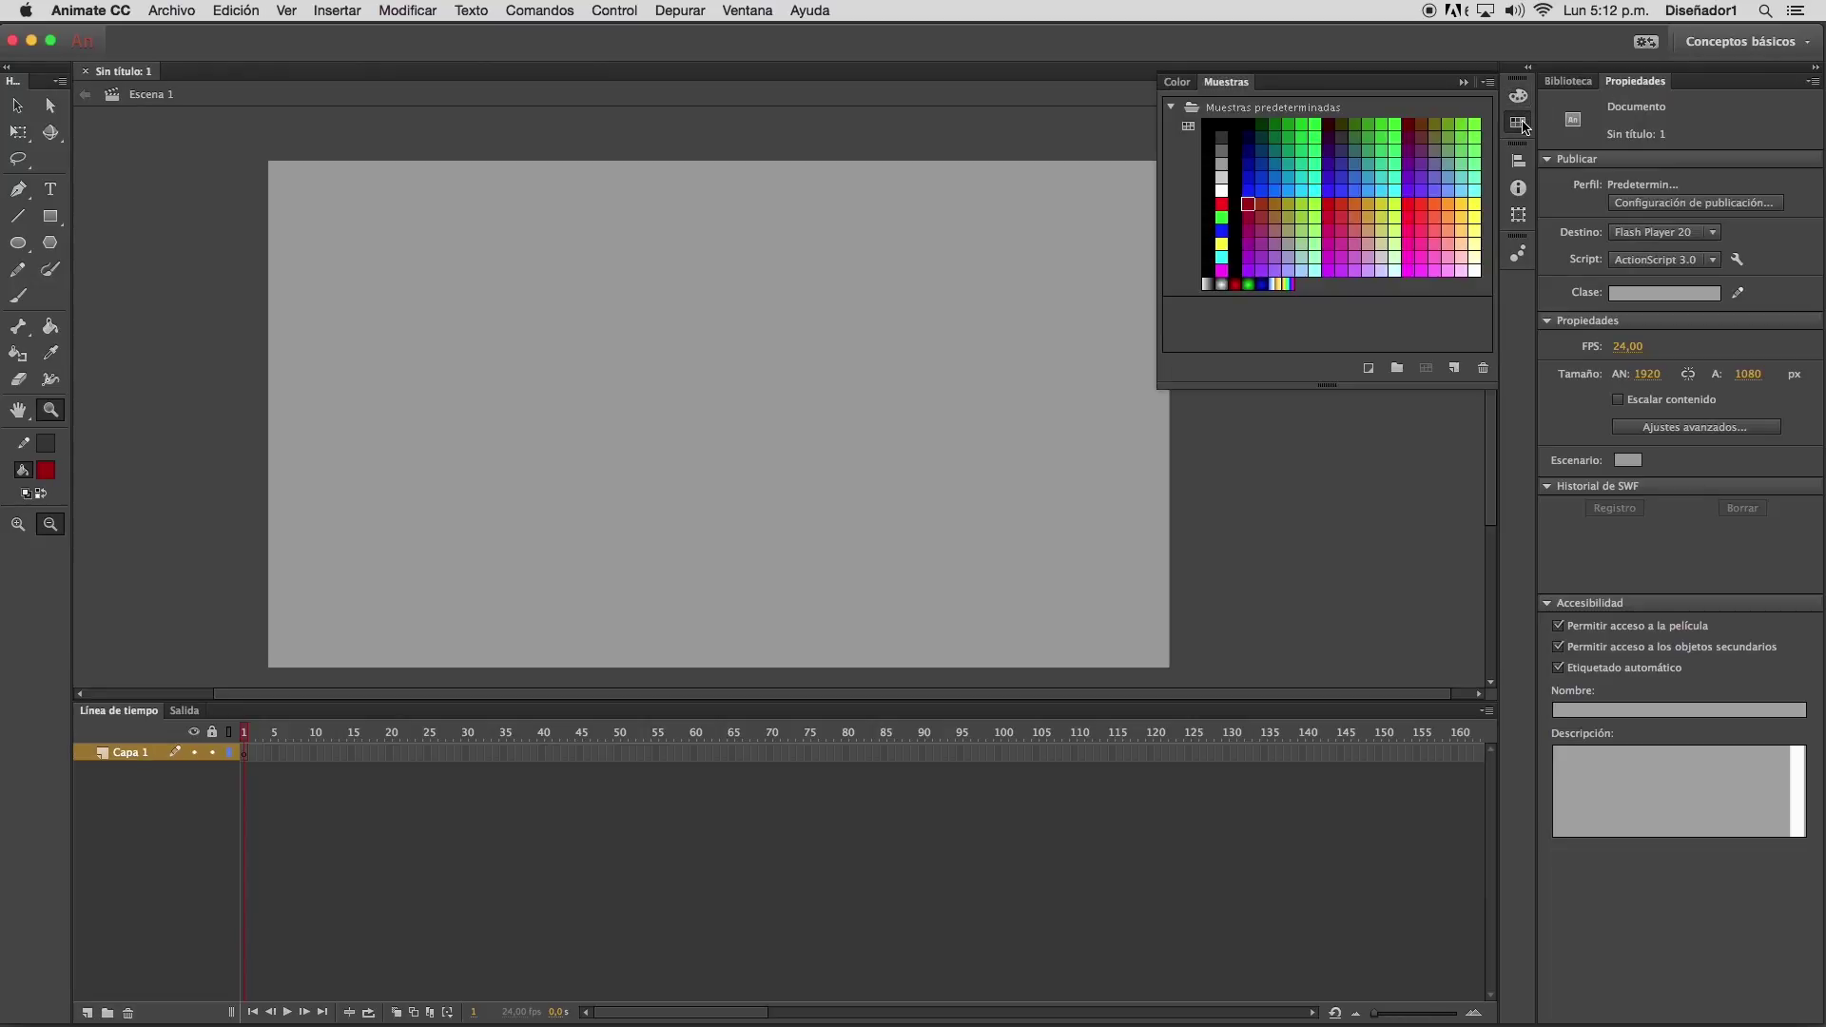
{"action": "left_click", "coordinate": [1520, 192]}
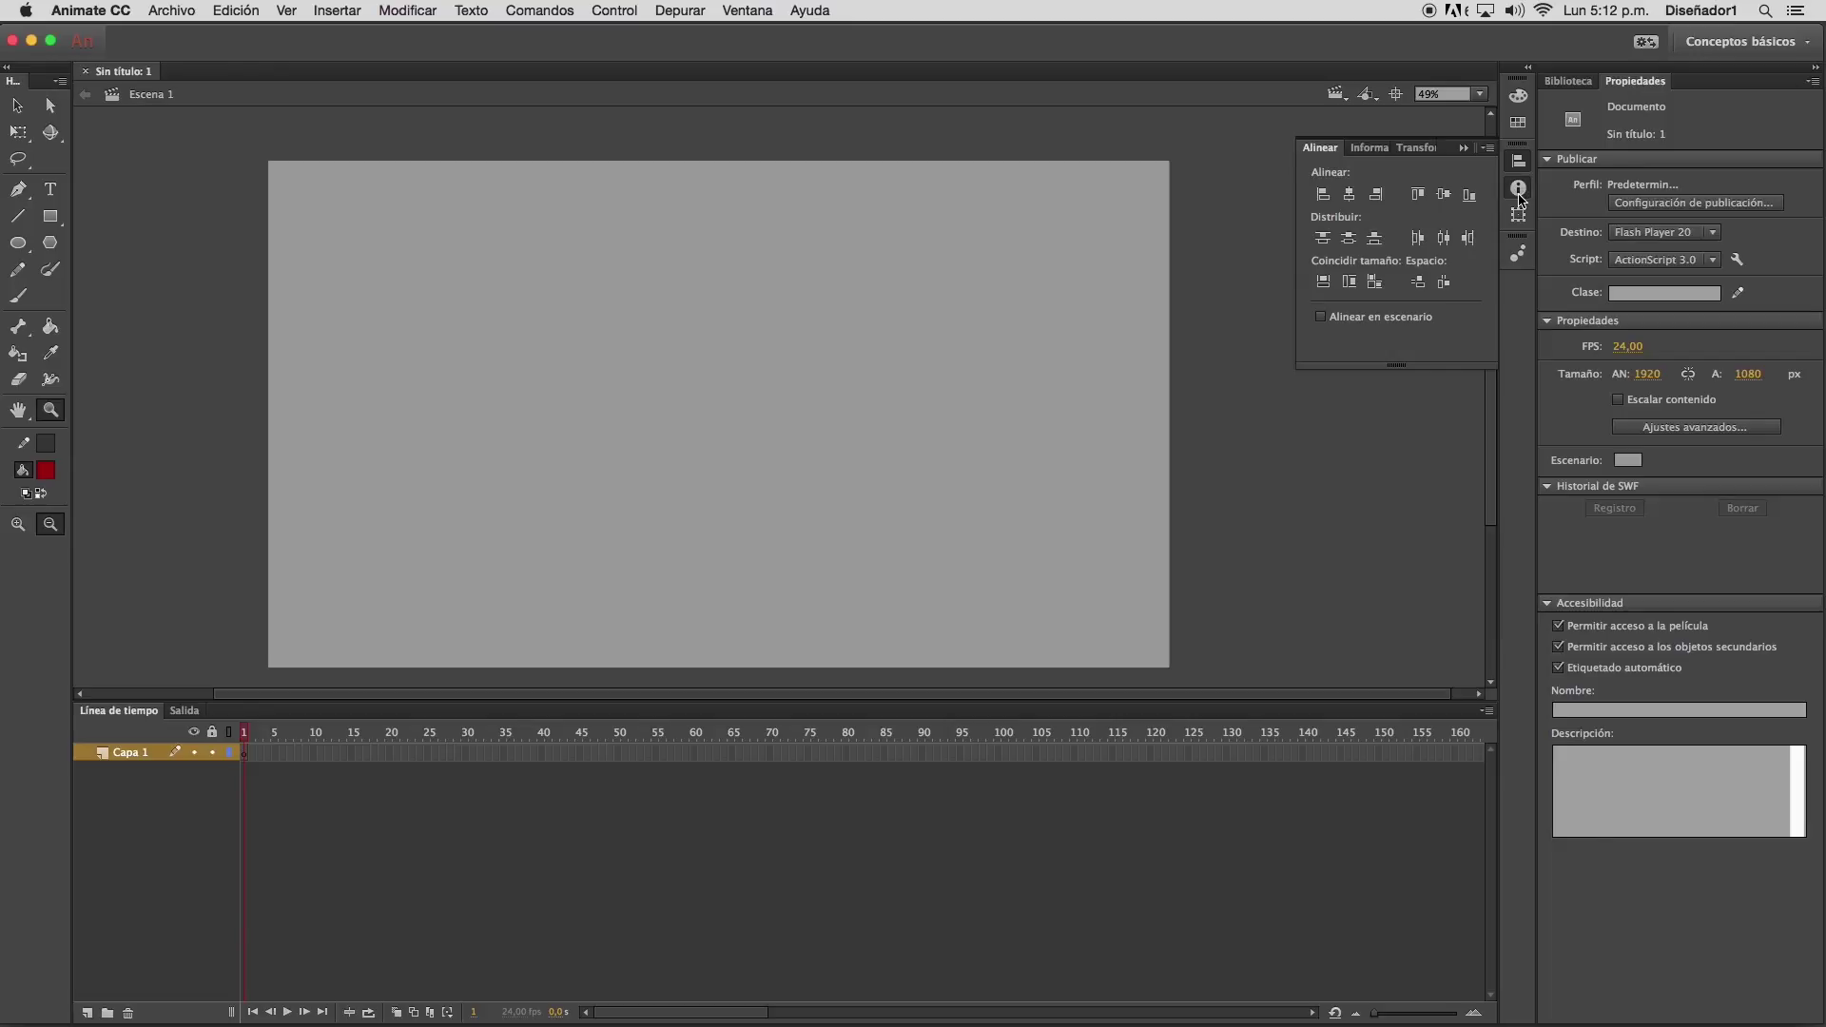
{"action": "left_click", "coordinate": [1518, 215]}
{"action": "left_click", "coordinate": [1520, 255]}
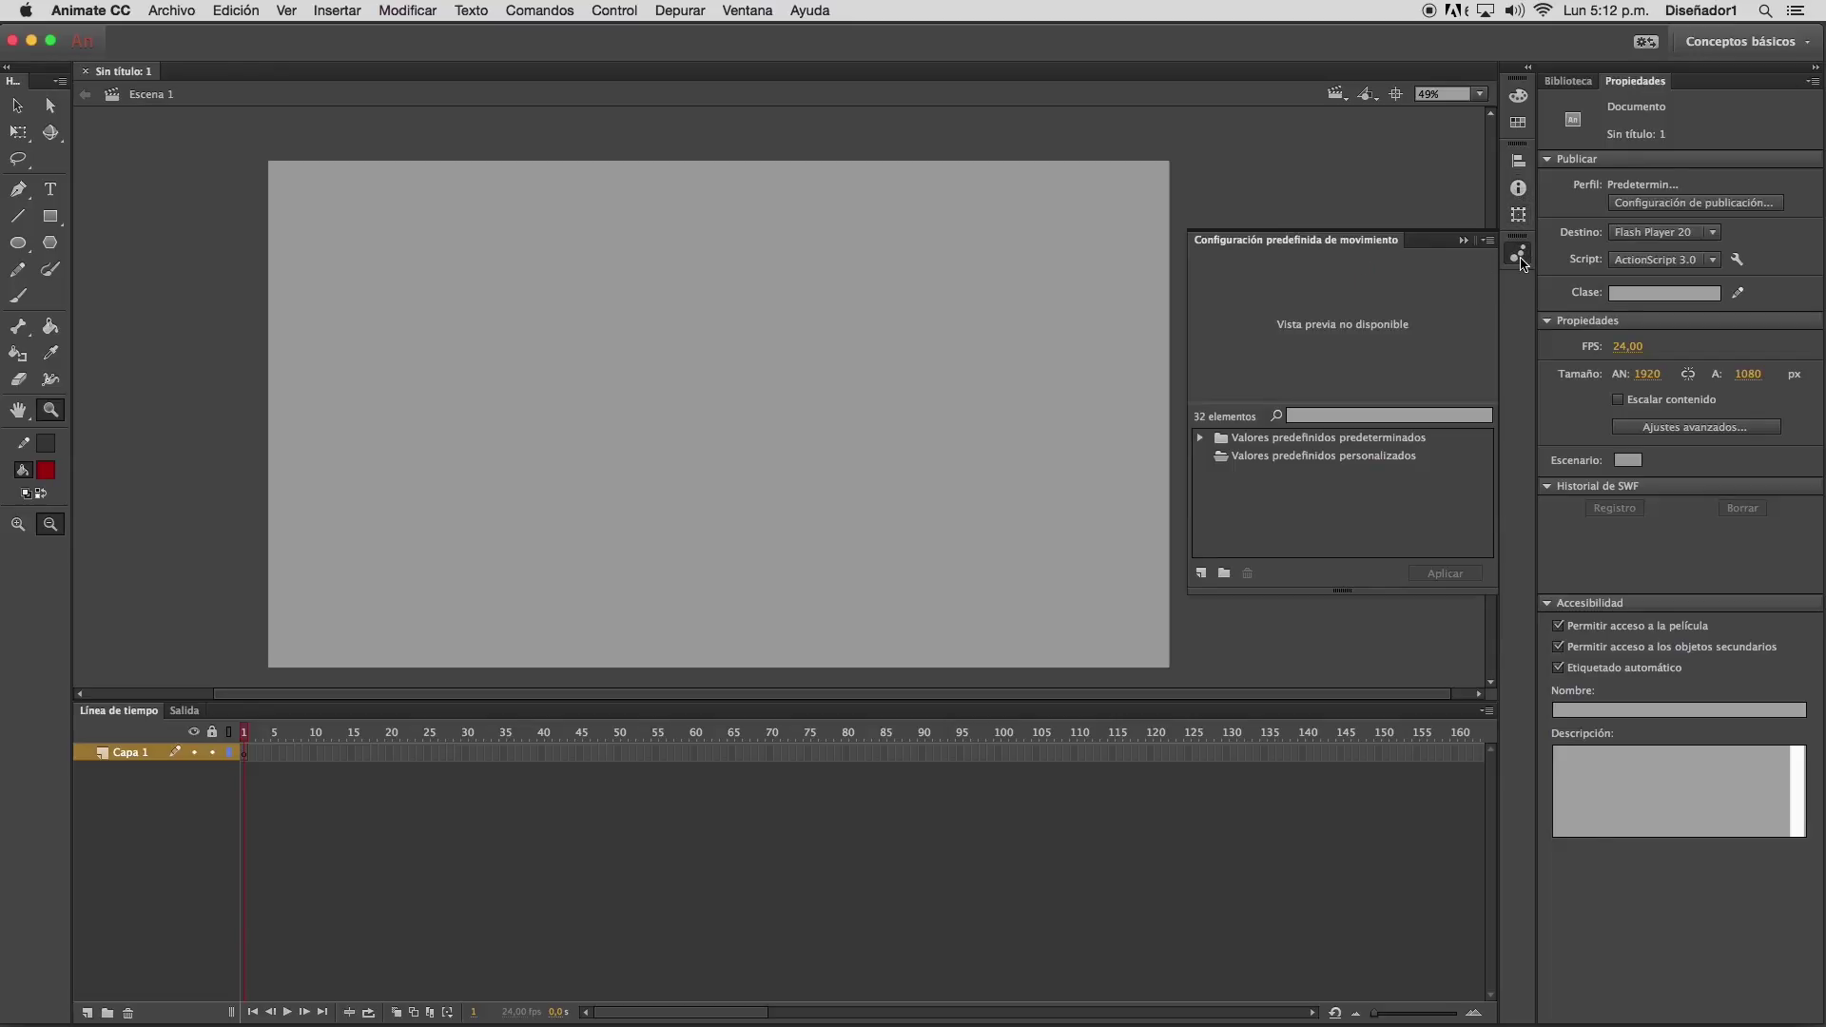
{"action": "left_click", "coordinate": [1519, 95]}
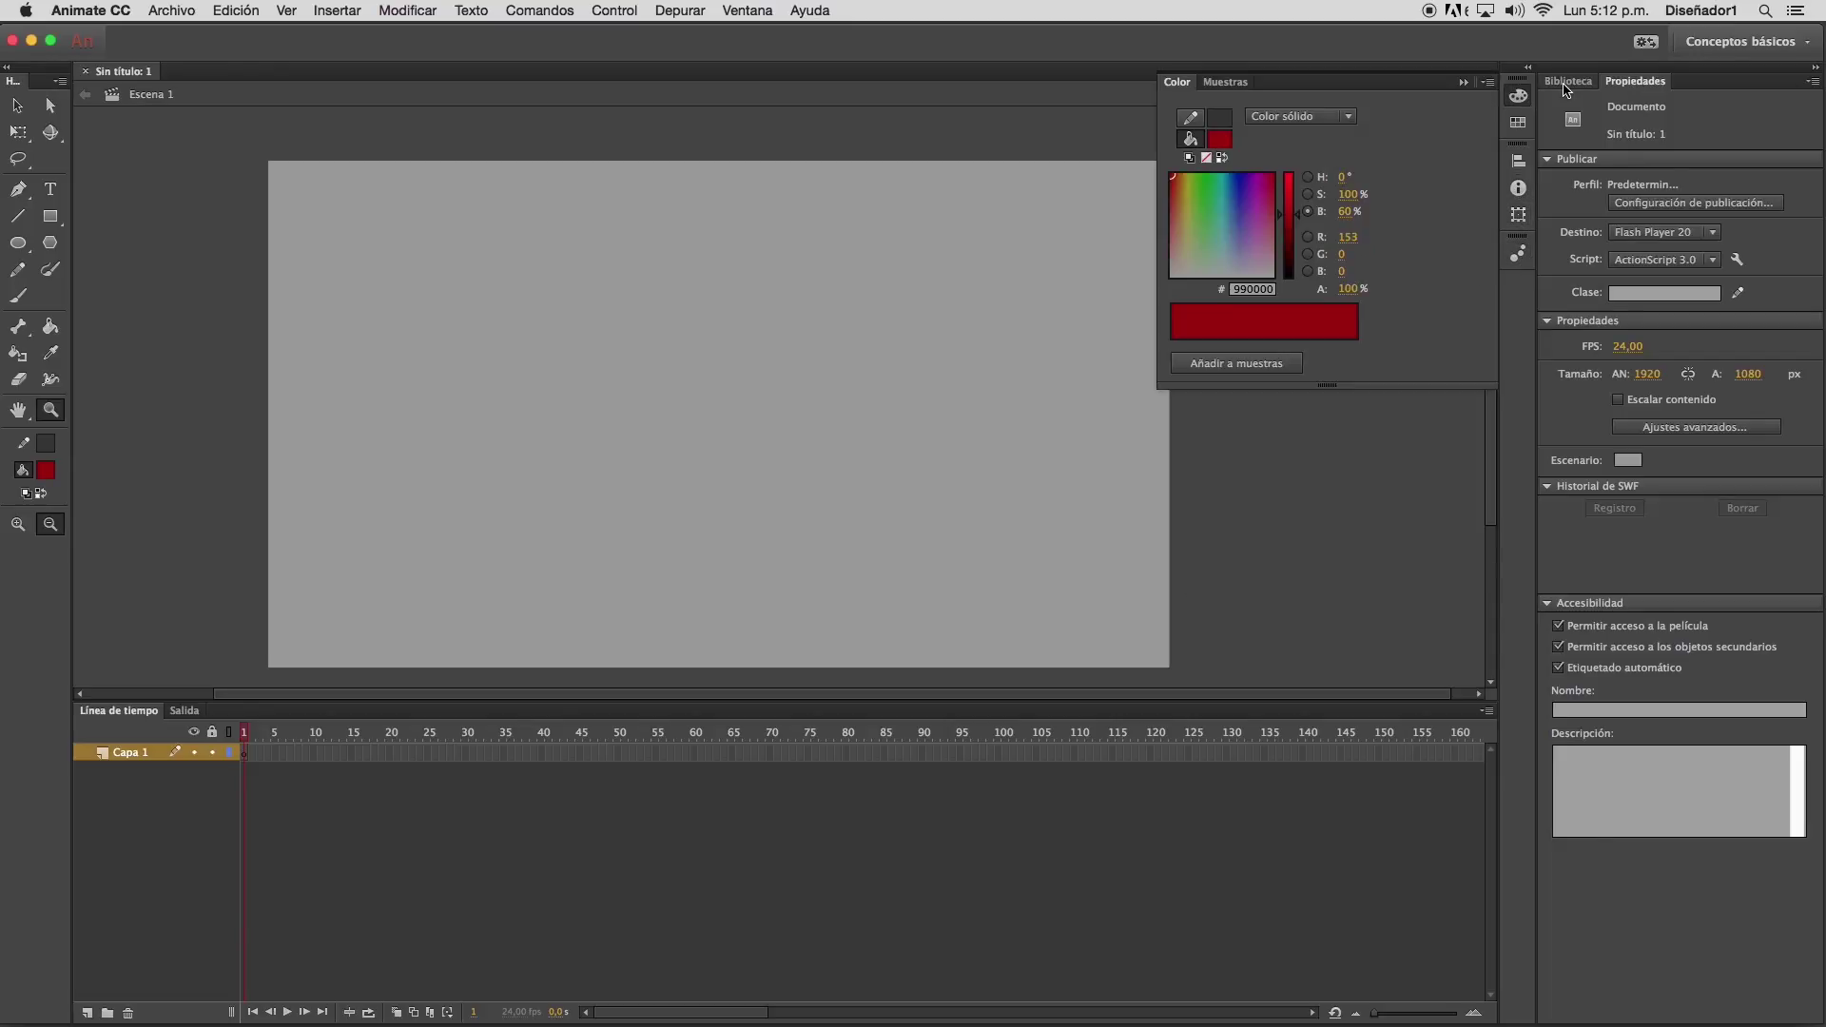
{"action": "left_click", "coordinate": [1567, 81]}
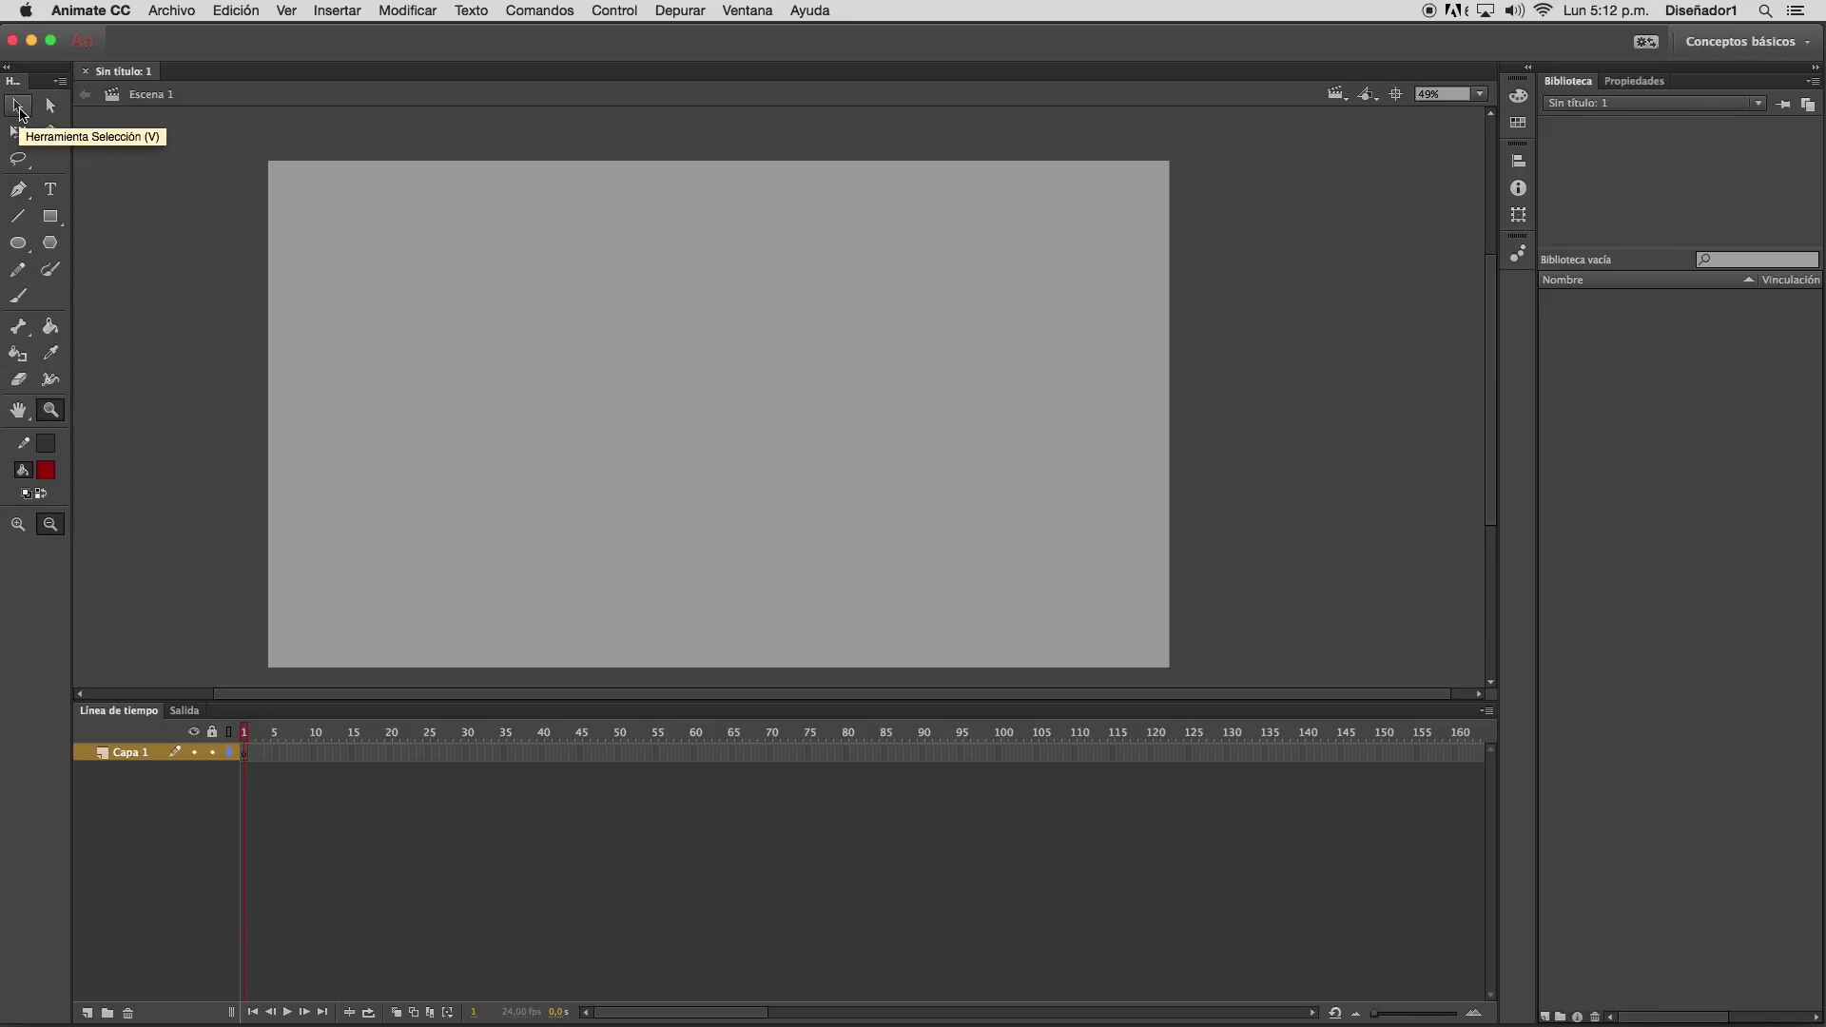
Examine the Properties options for the Selection, Subselection, Free Transform, Lasso, Line, Rectangle and Oval tools
{"action": "left_click", "coordinate": [198, 141]}
{"action": "left_click", "coordinate": [17, 105]}
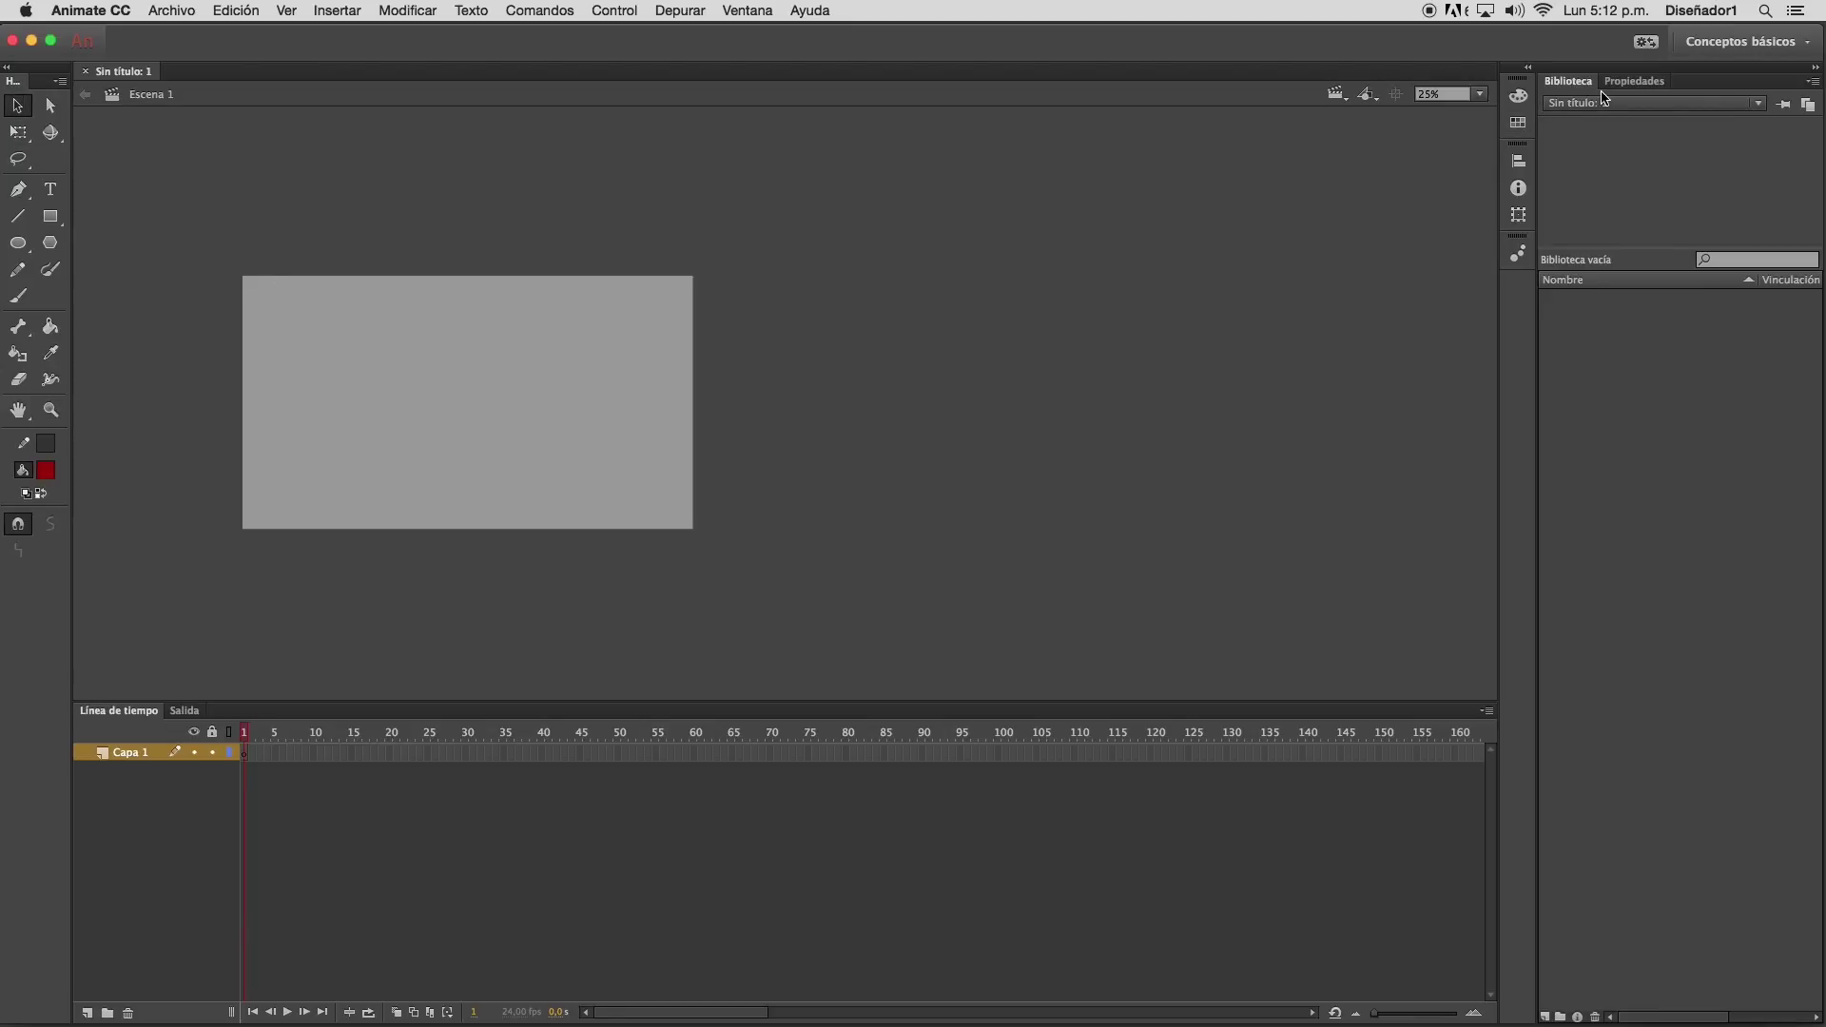
{"action": "left_click", "coordinate": [1632, 82]}
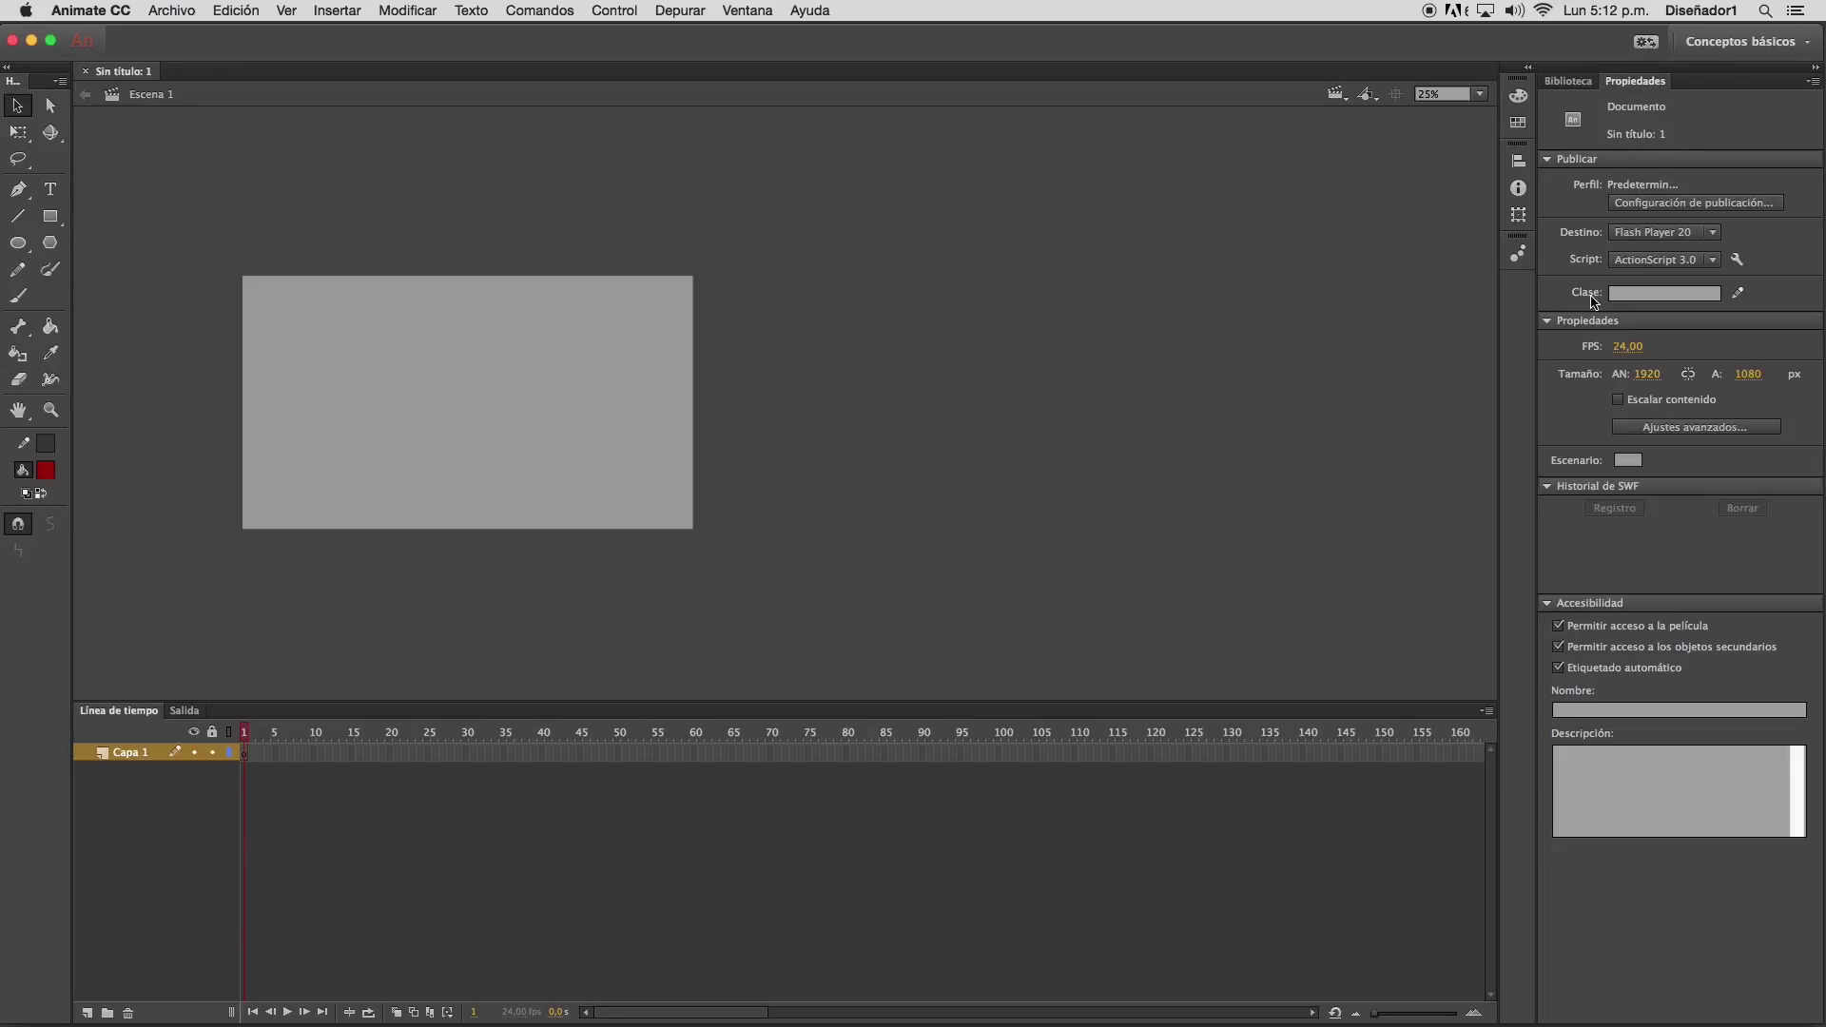
{"action": "left_click", "coordinate": [52, 107]}
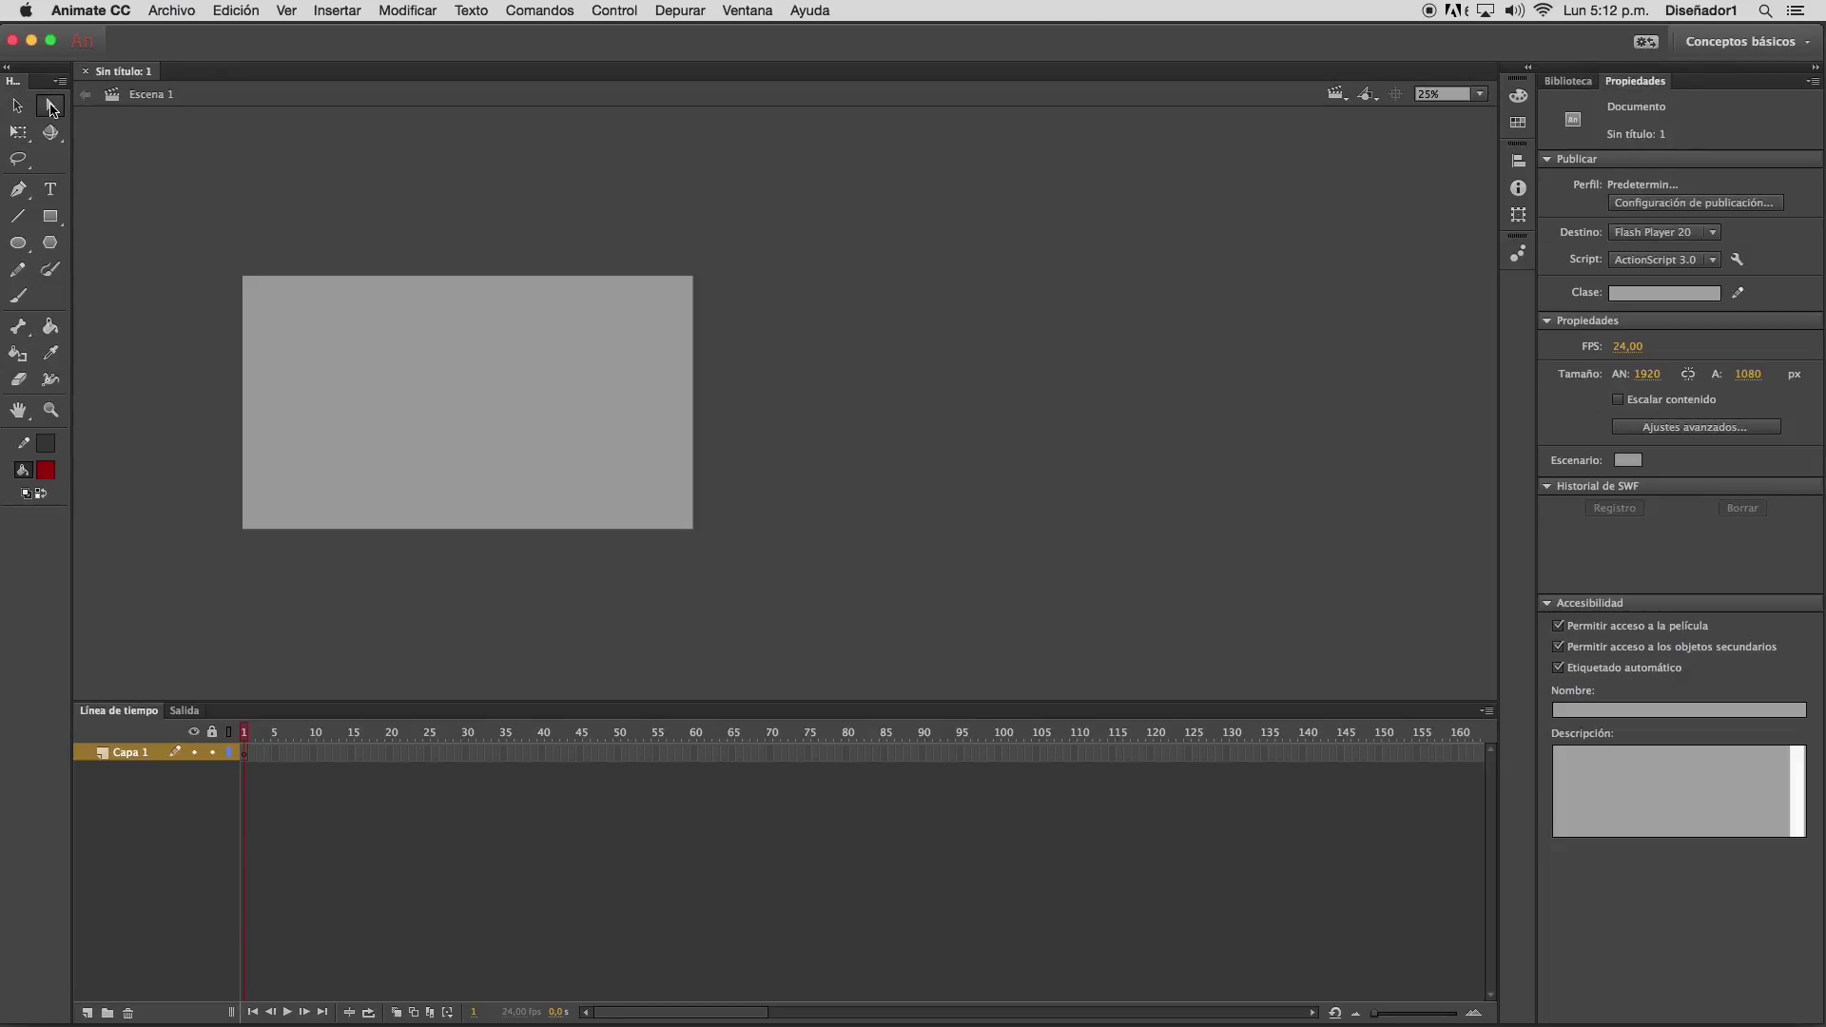
{"action": "left_click", "coordinate": [18, 133]}
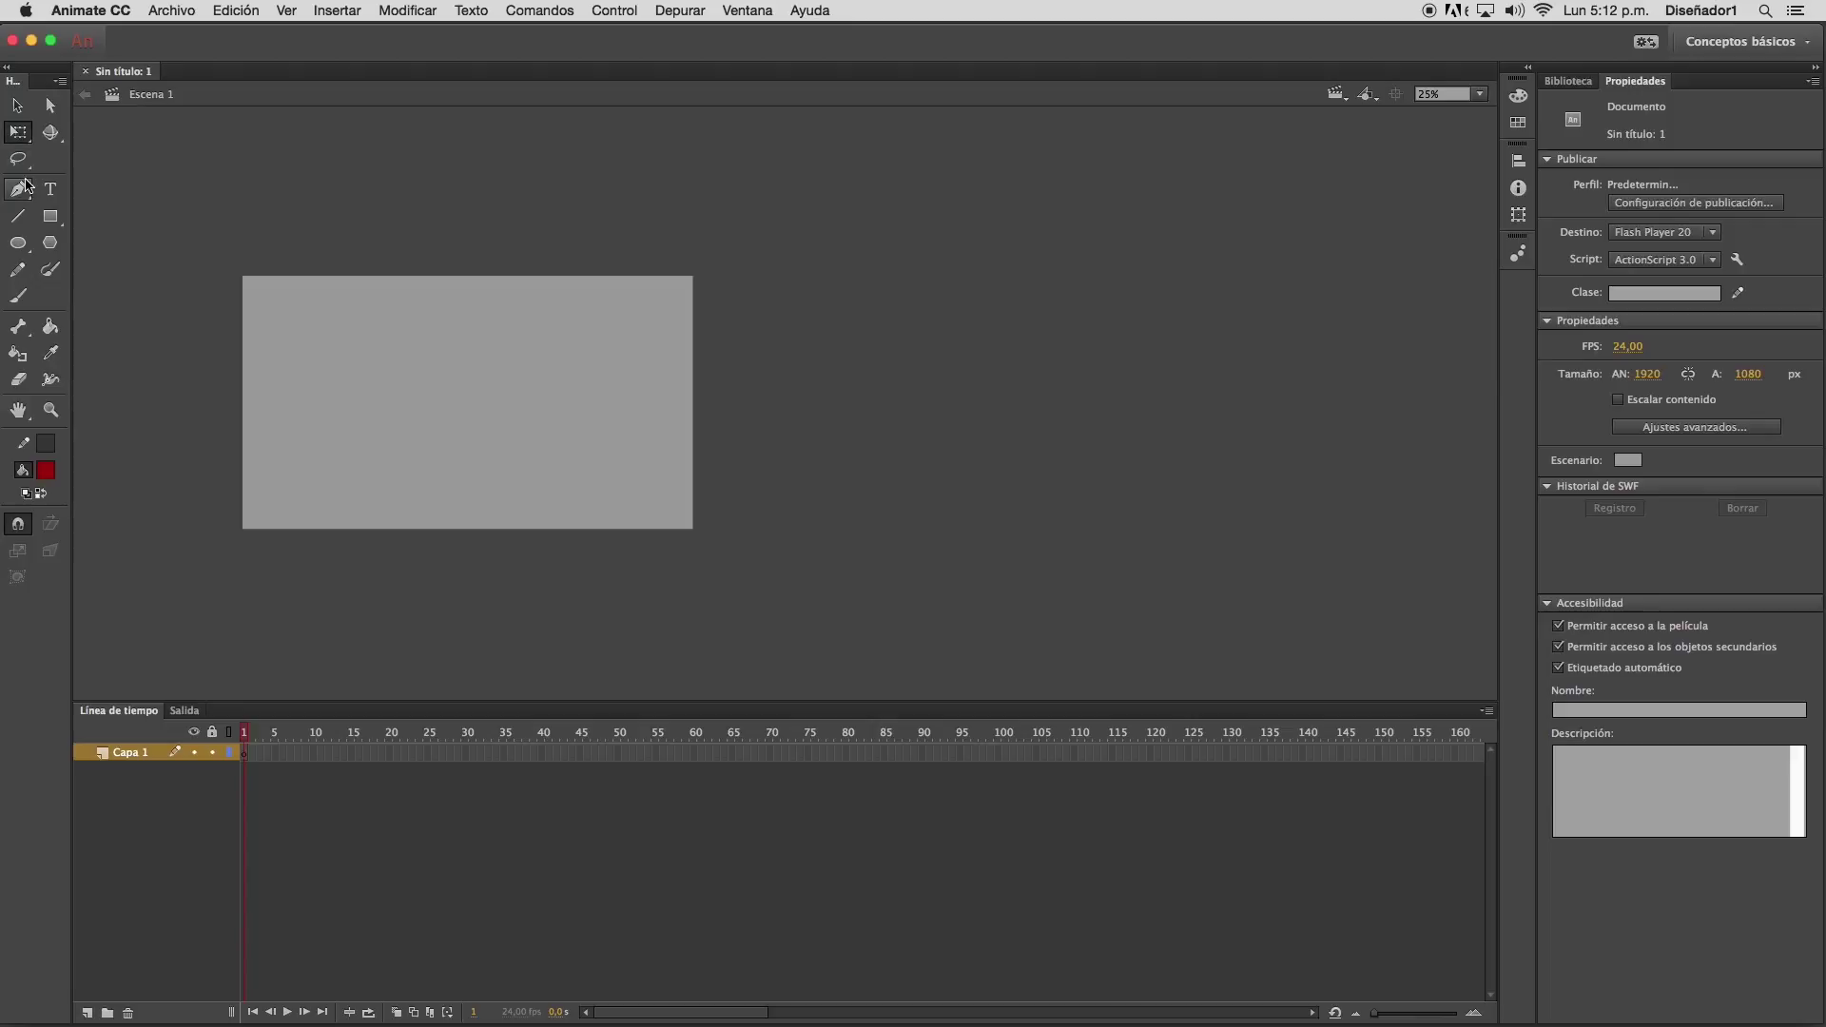
{"action": "left_click", "coordinate": [21, 160]}
{"action": "left_click", "coordinate": [23, 214]}
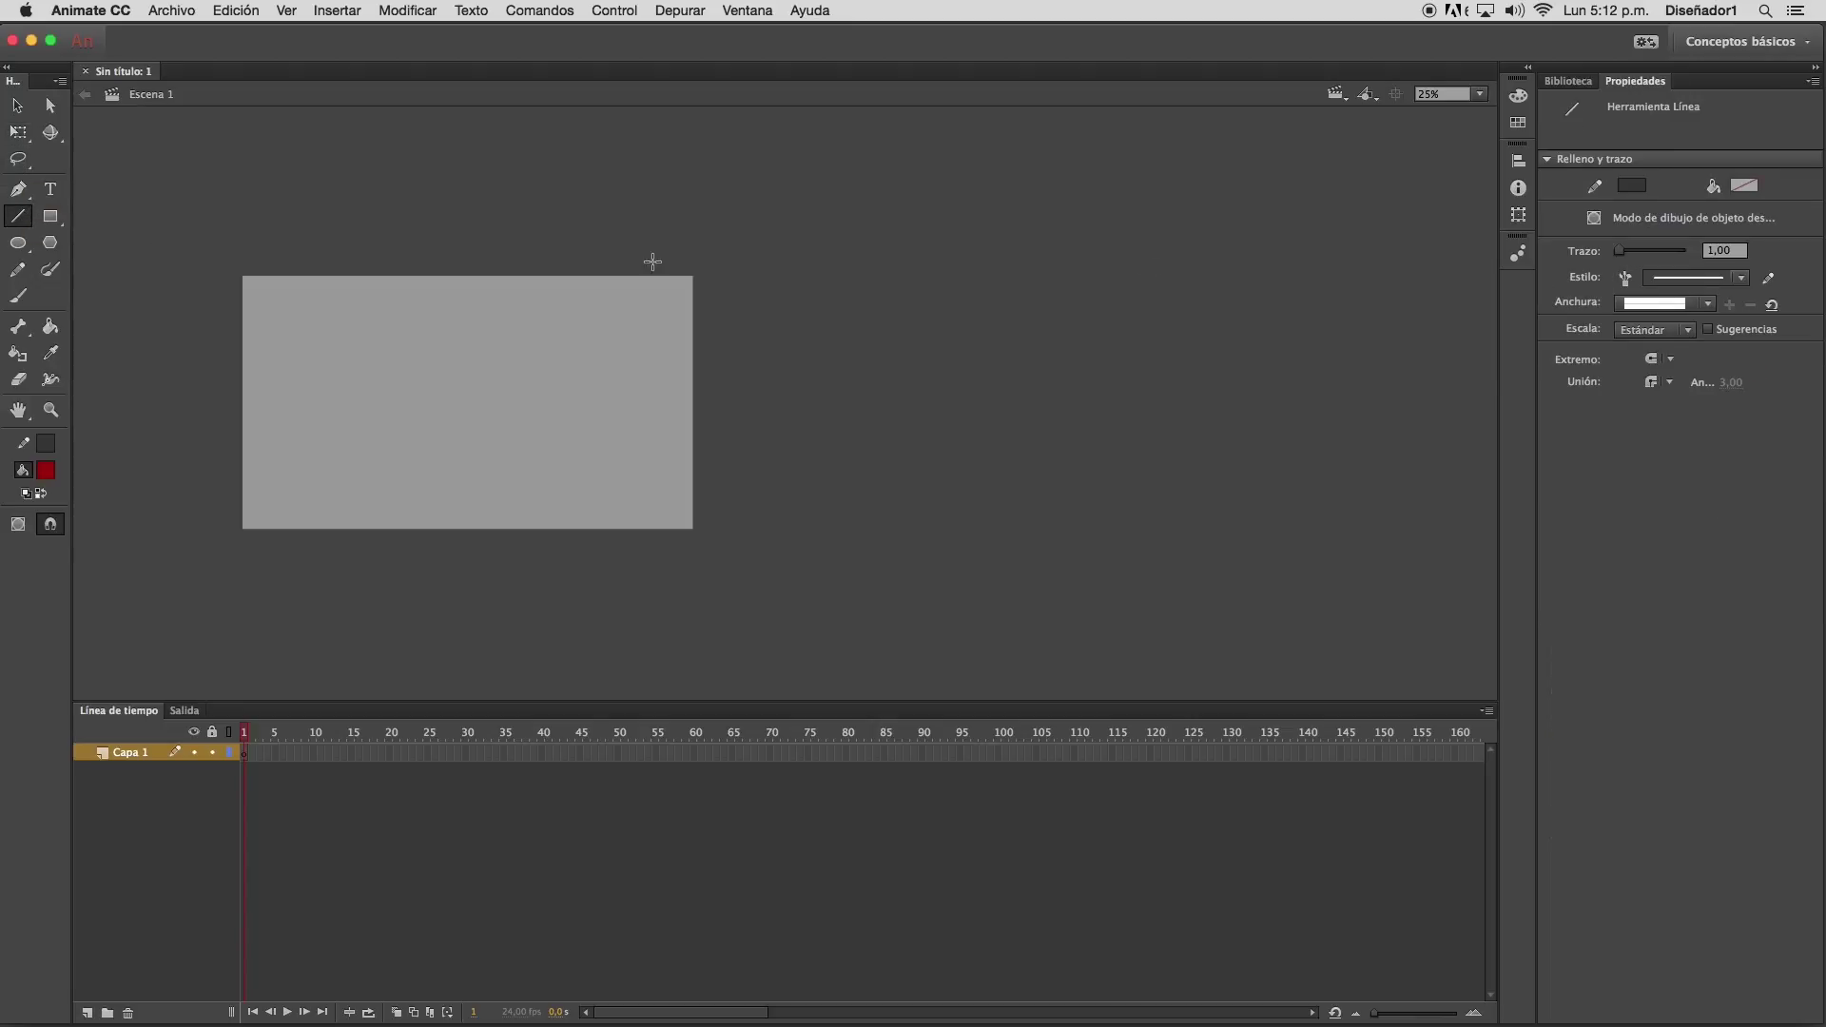
{"action": "left_click", "coordinate": [55, 220]}
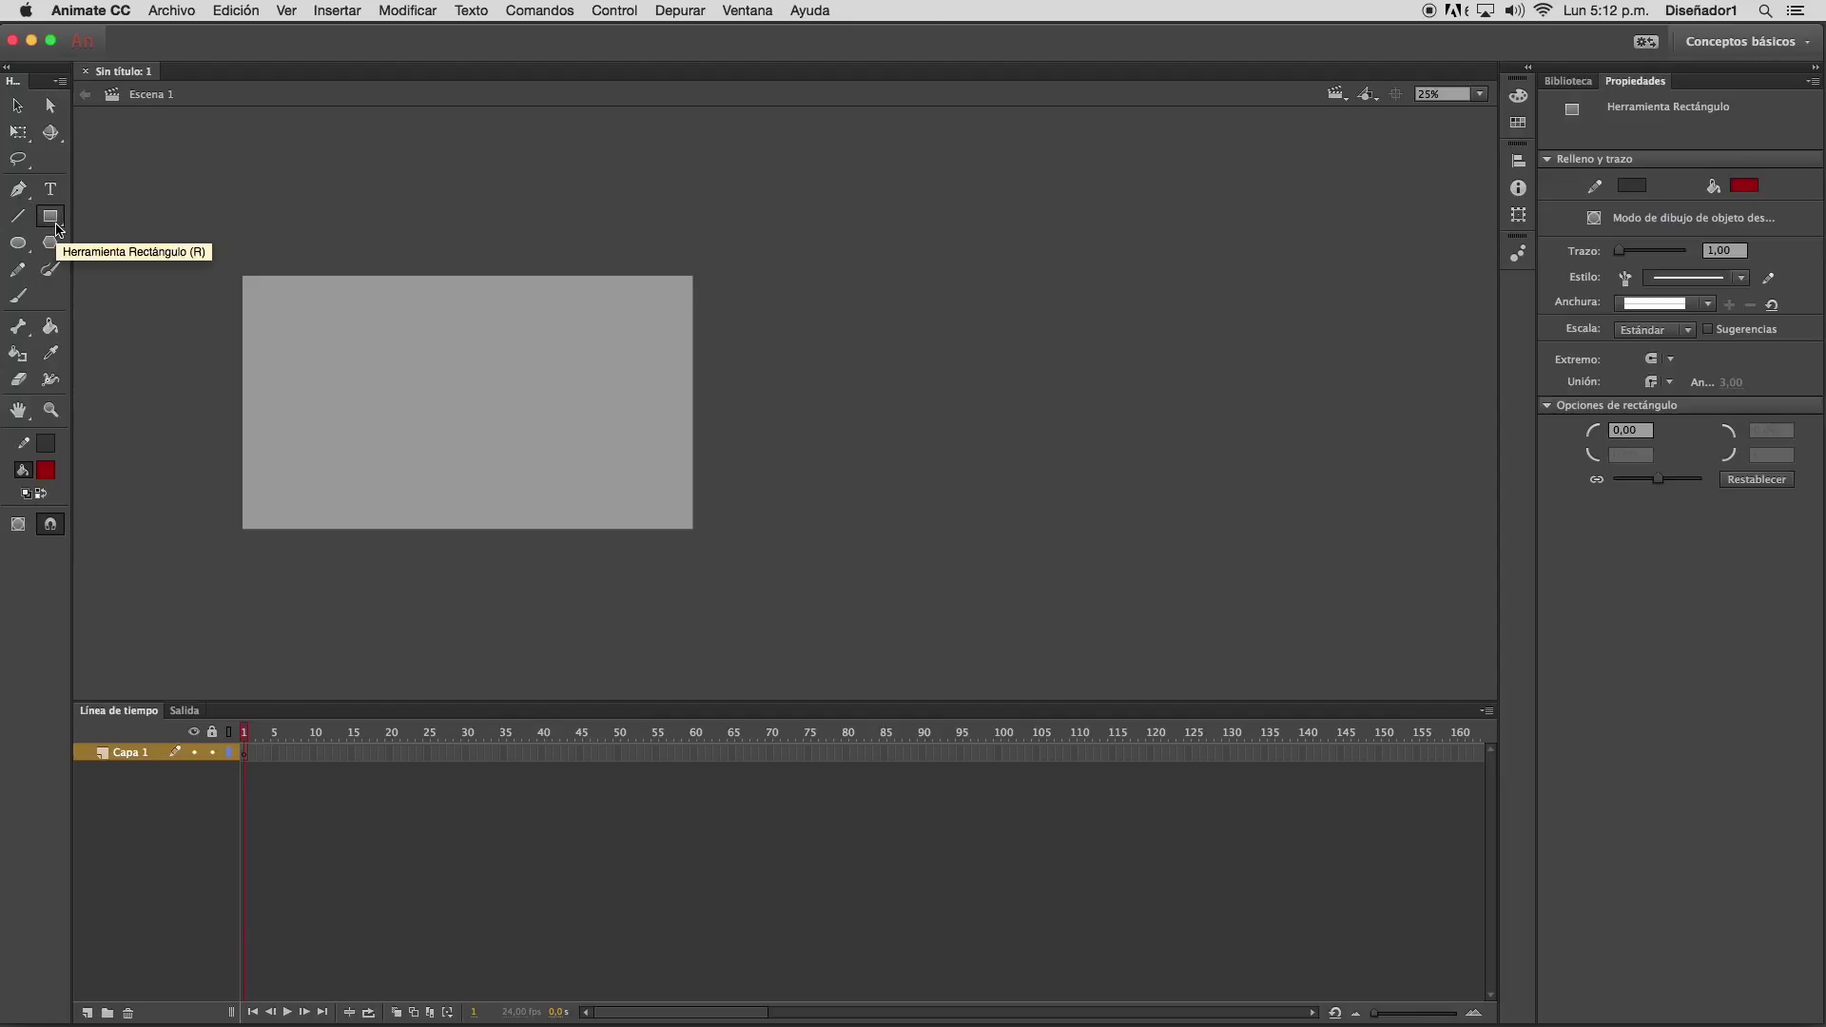
{"action": "left_click", "coordinate": [29, 243]}
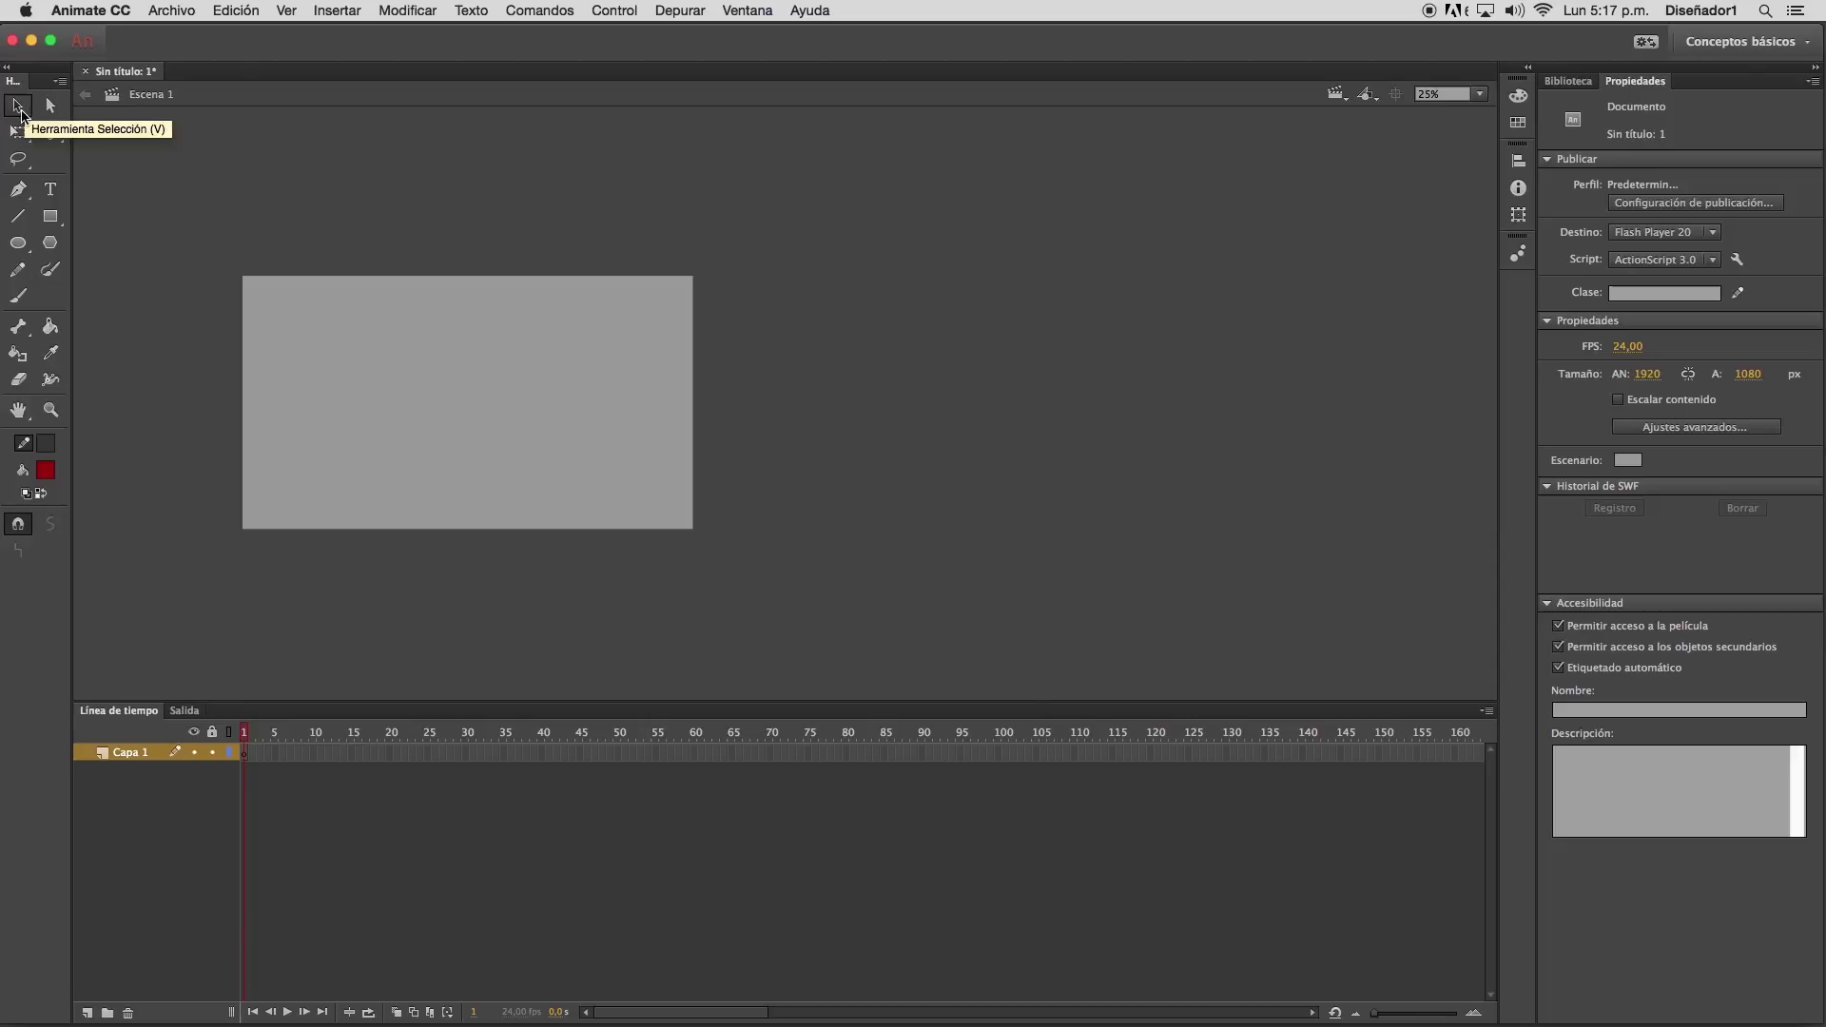
Examine the Properties options for the Line, Pencil, Selection and Subselection tools
{"action": "left_click", "coordinate": [17, 222]}
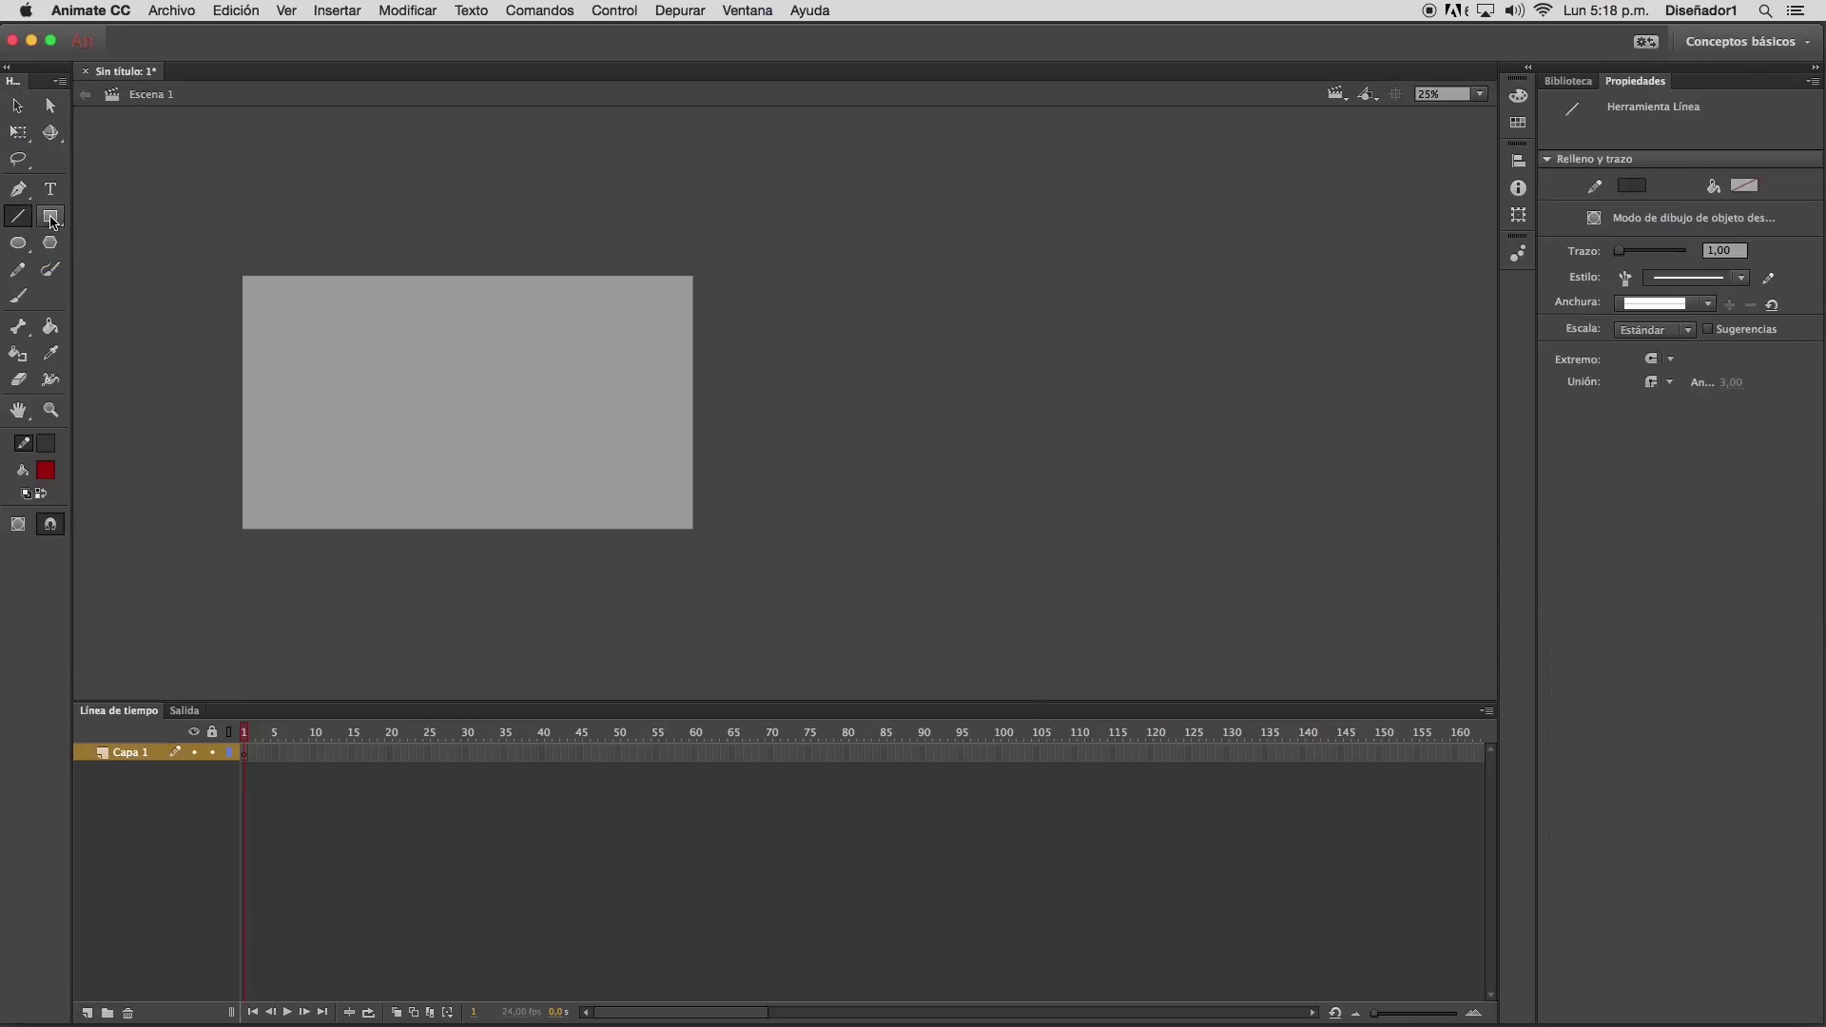
{"action": "left_click", "coordinate": [19, 270]}
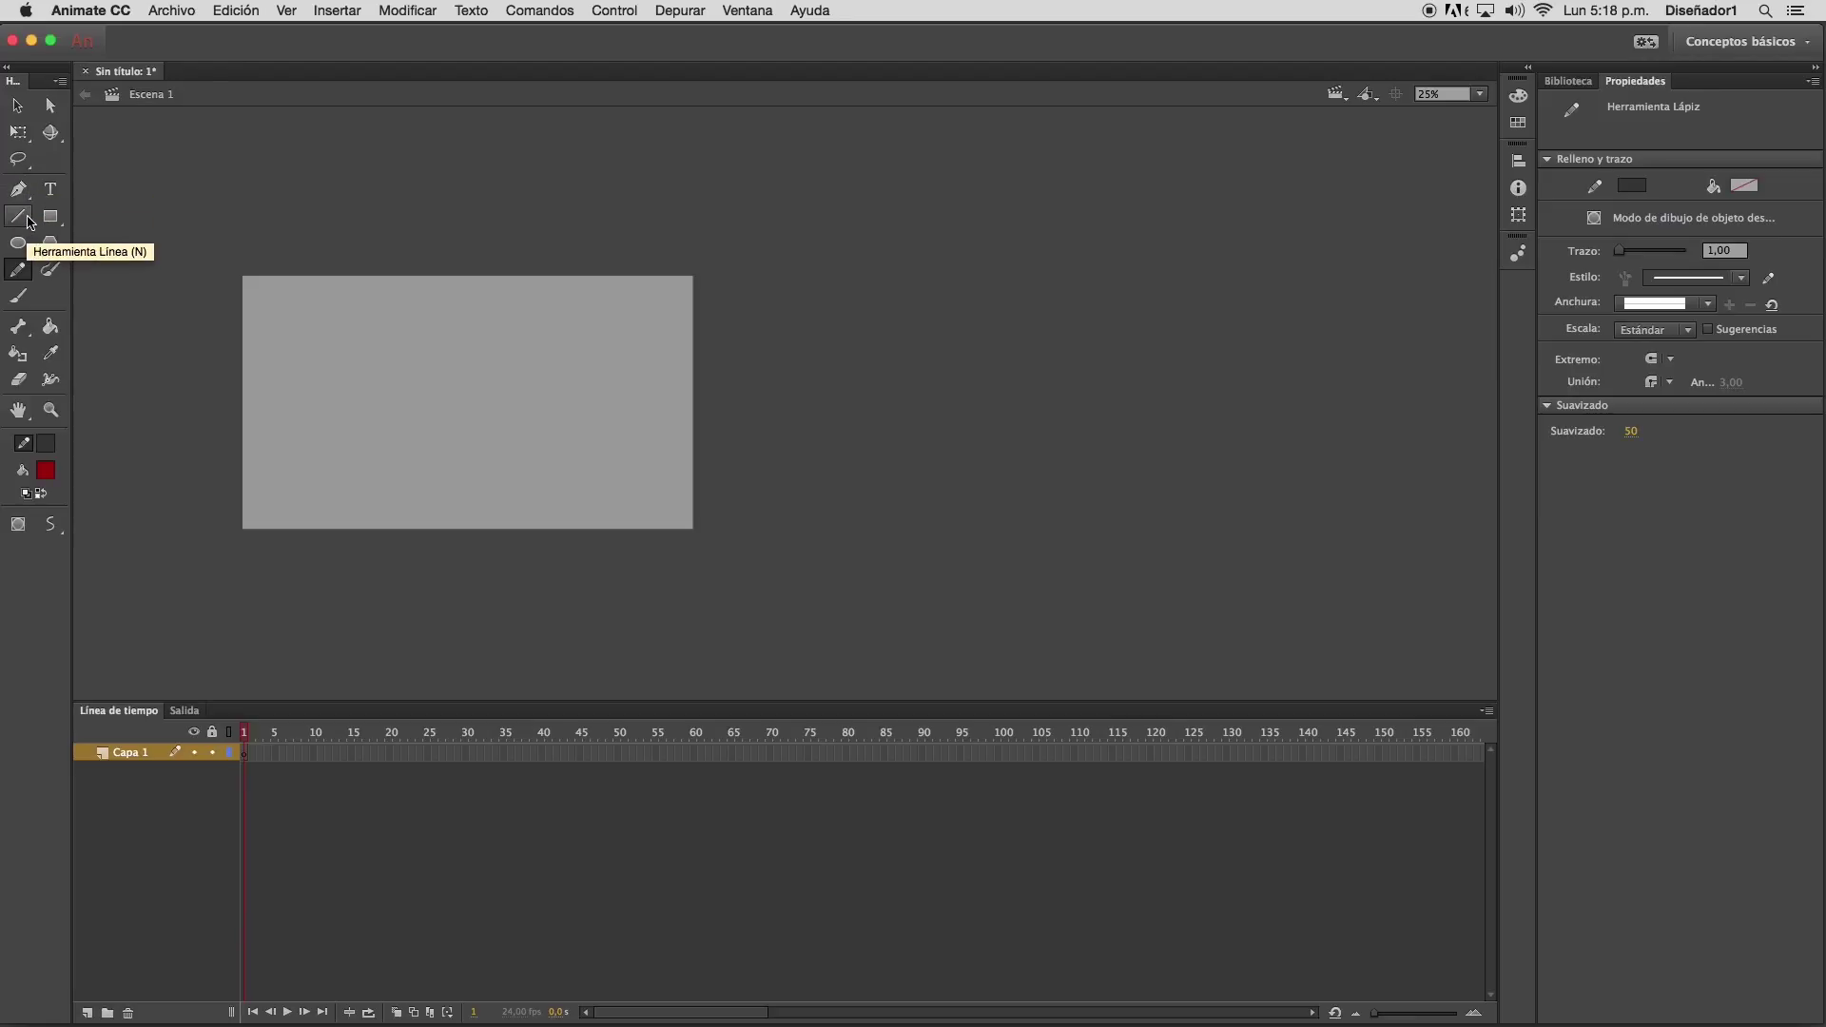
{"action": "left_click", "coordinate": [17, 106]}
{"action": "left_click", "coordinate": [47, 109]}
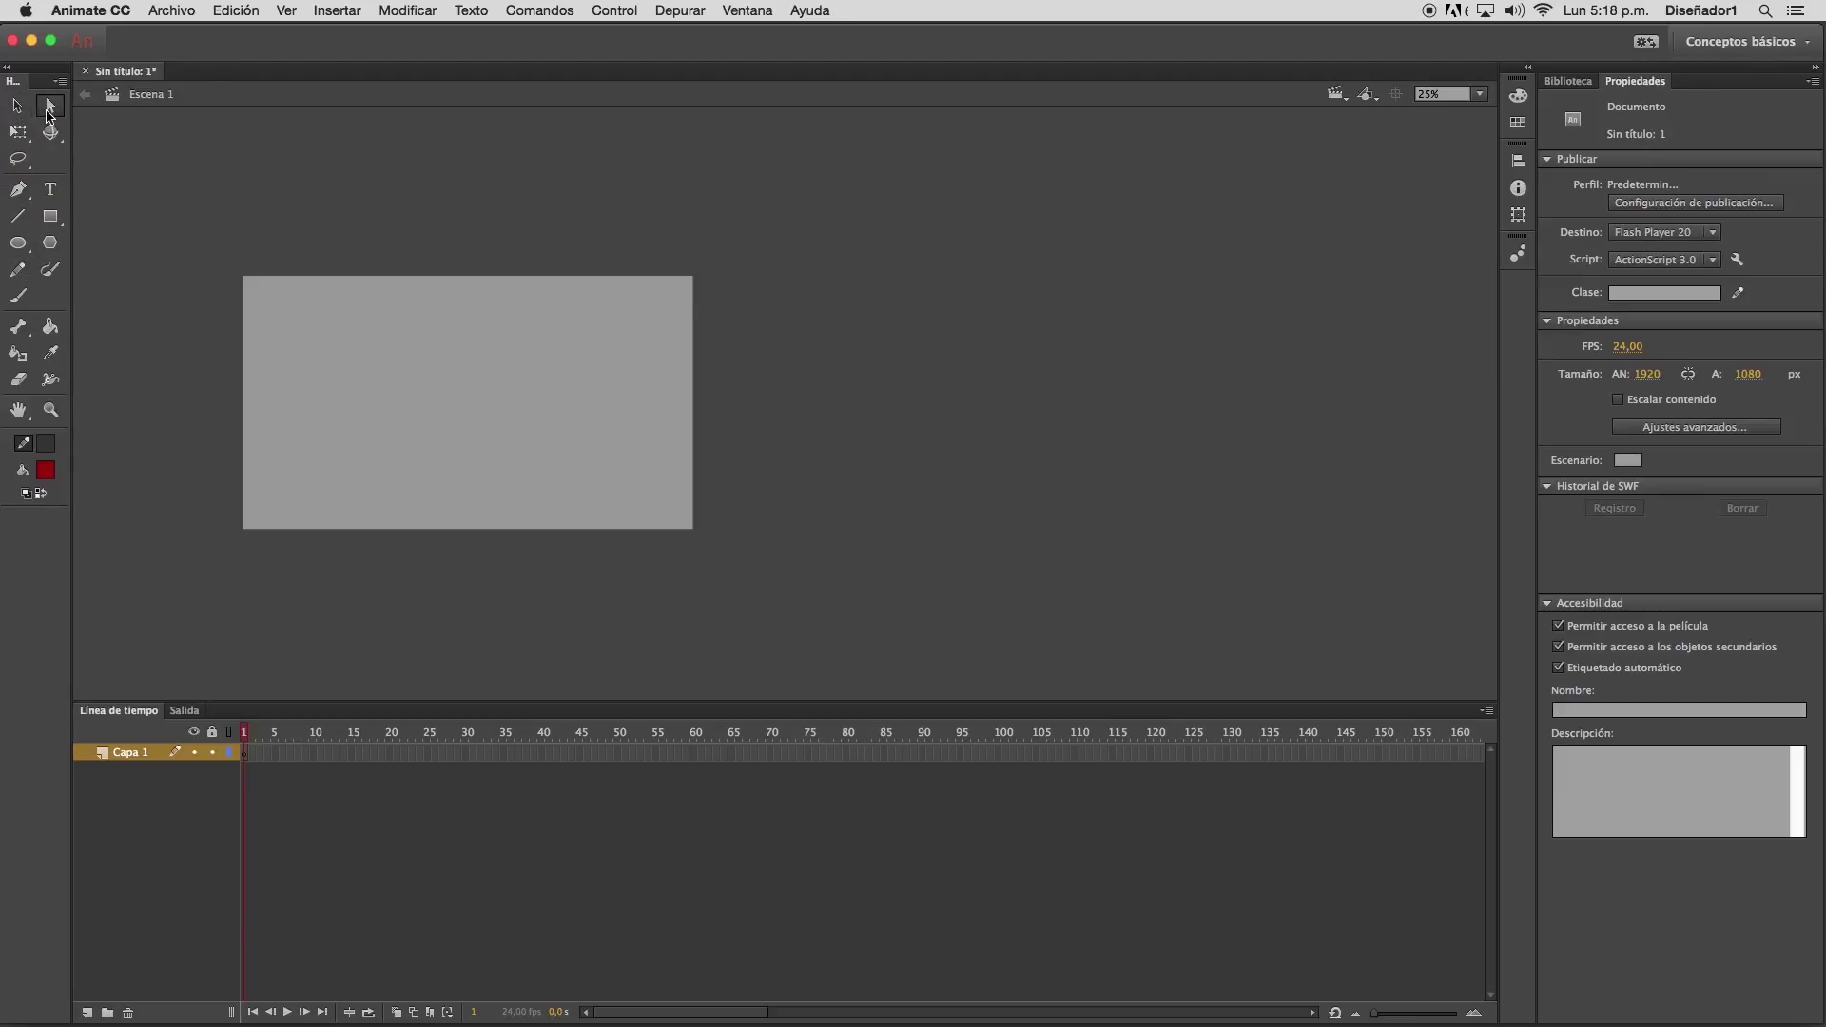
Draw a short horizontal line in the left half of the stage with the Line tool
{"action": "left_click", "coordinate": [19, 217]}
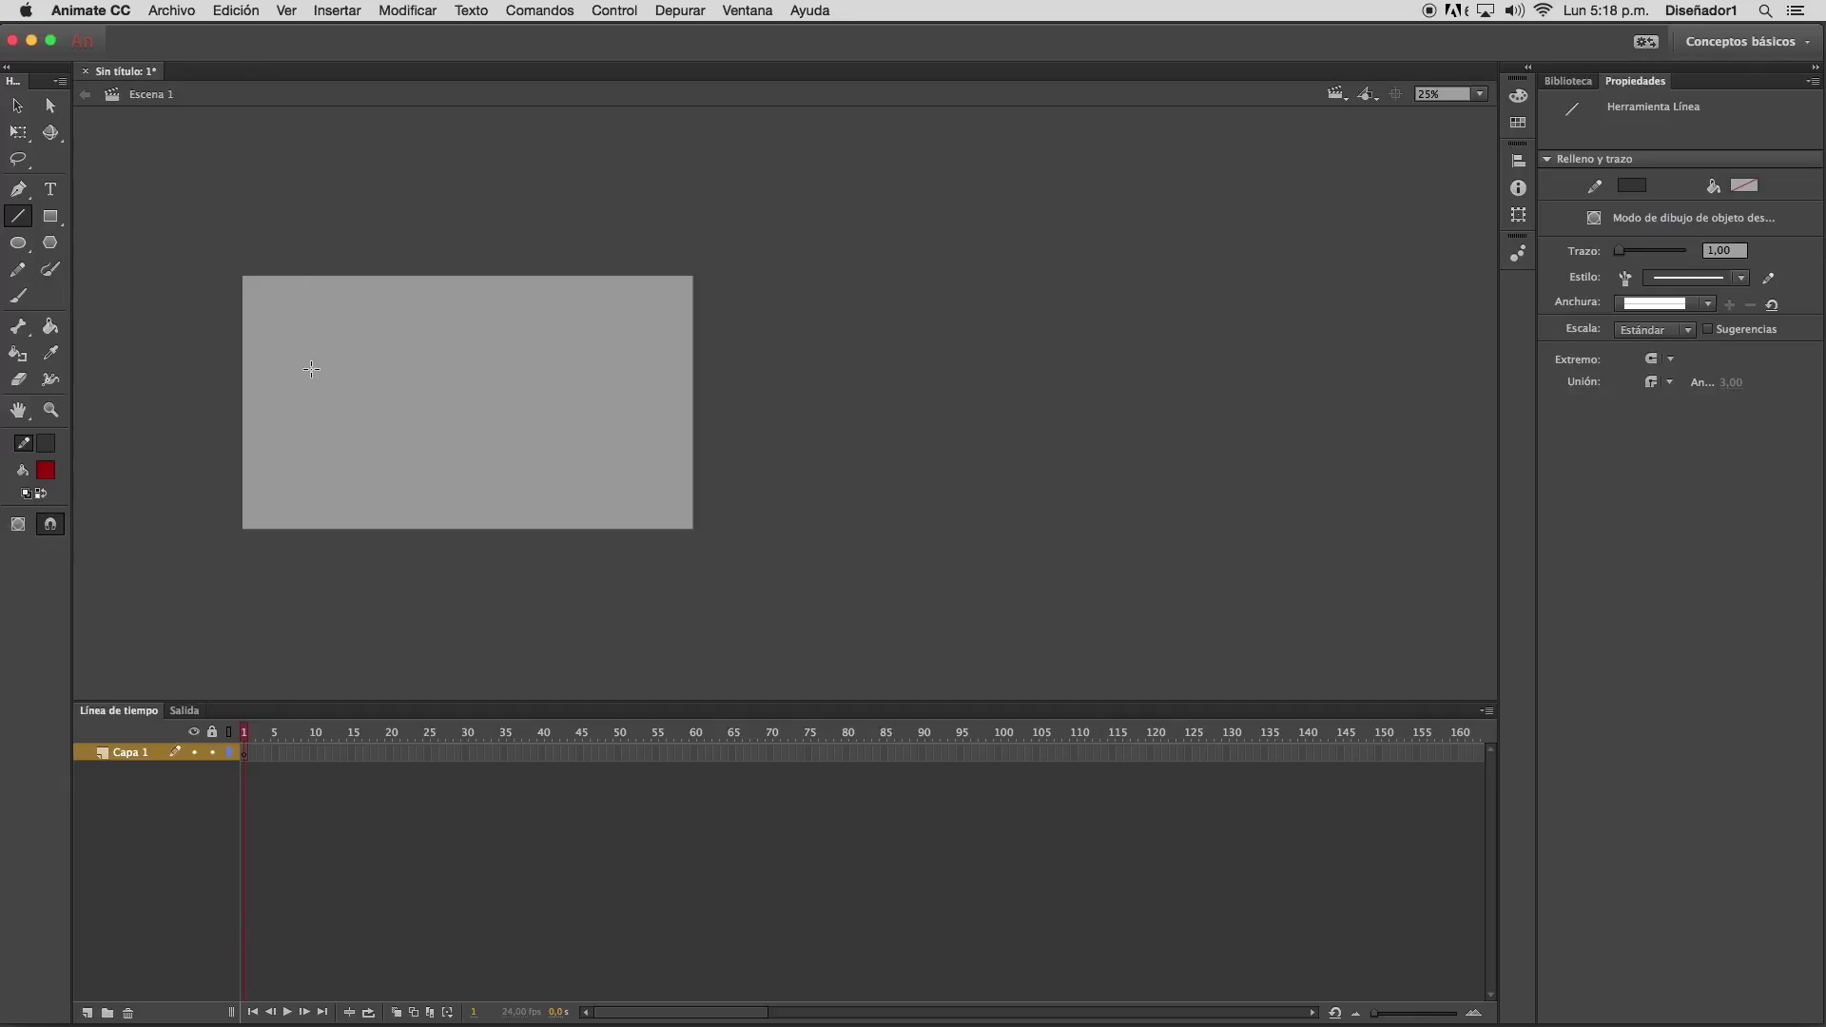
{"action": "left_click", "coordinate": [19, 524]}
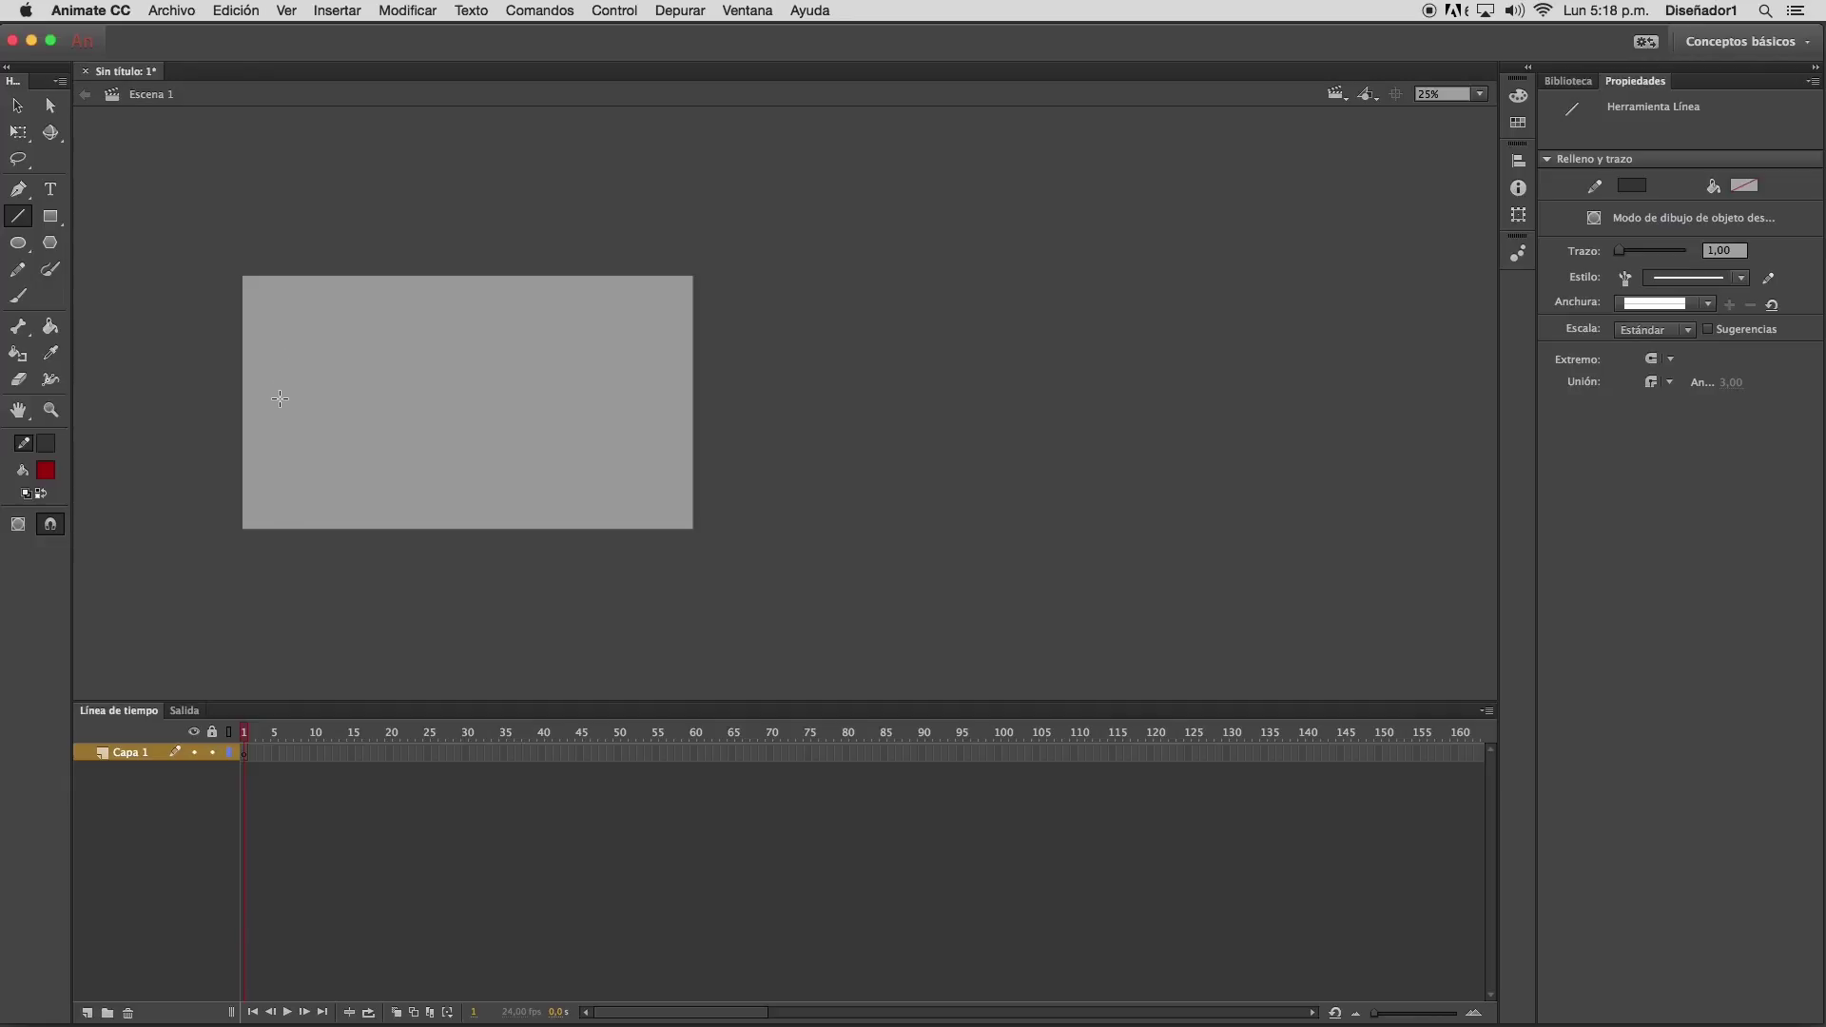
{"action": "left_click_drag", "start_coordinate": [277, 390], "coordinate": [373, 380]}
Turn off Snap to Objects and review the snapping options
{"action": "left_click", "coordinate": [286, 13]}
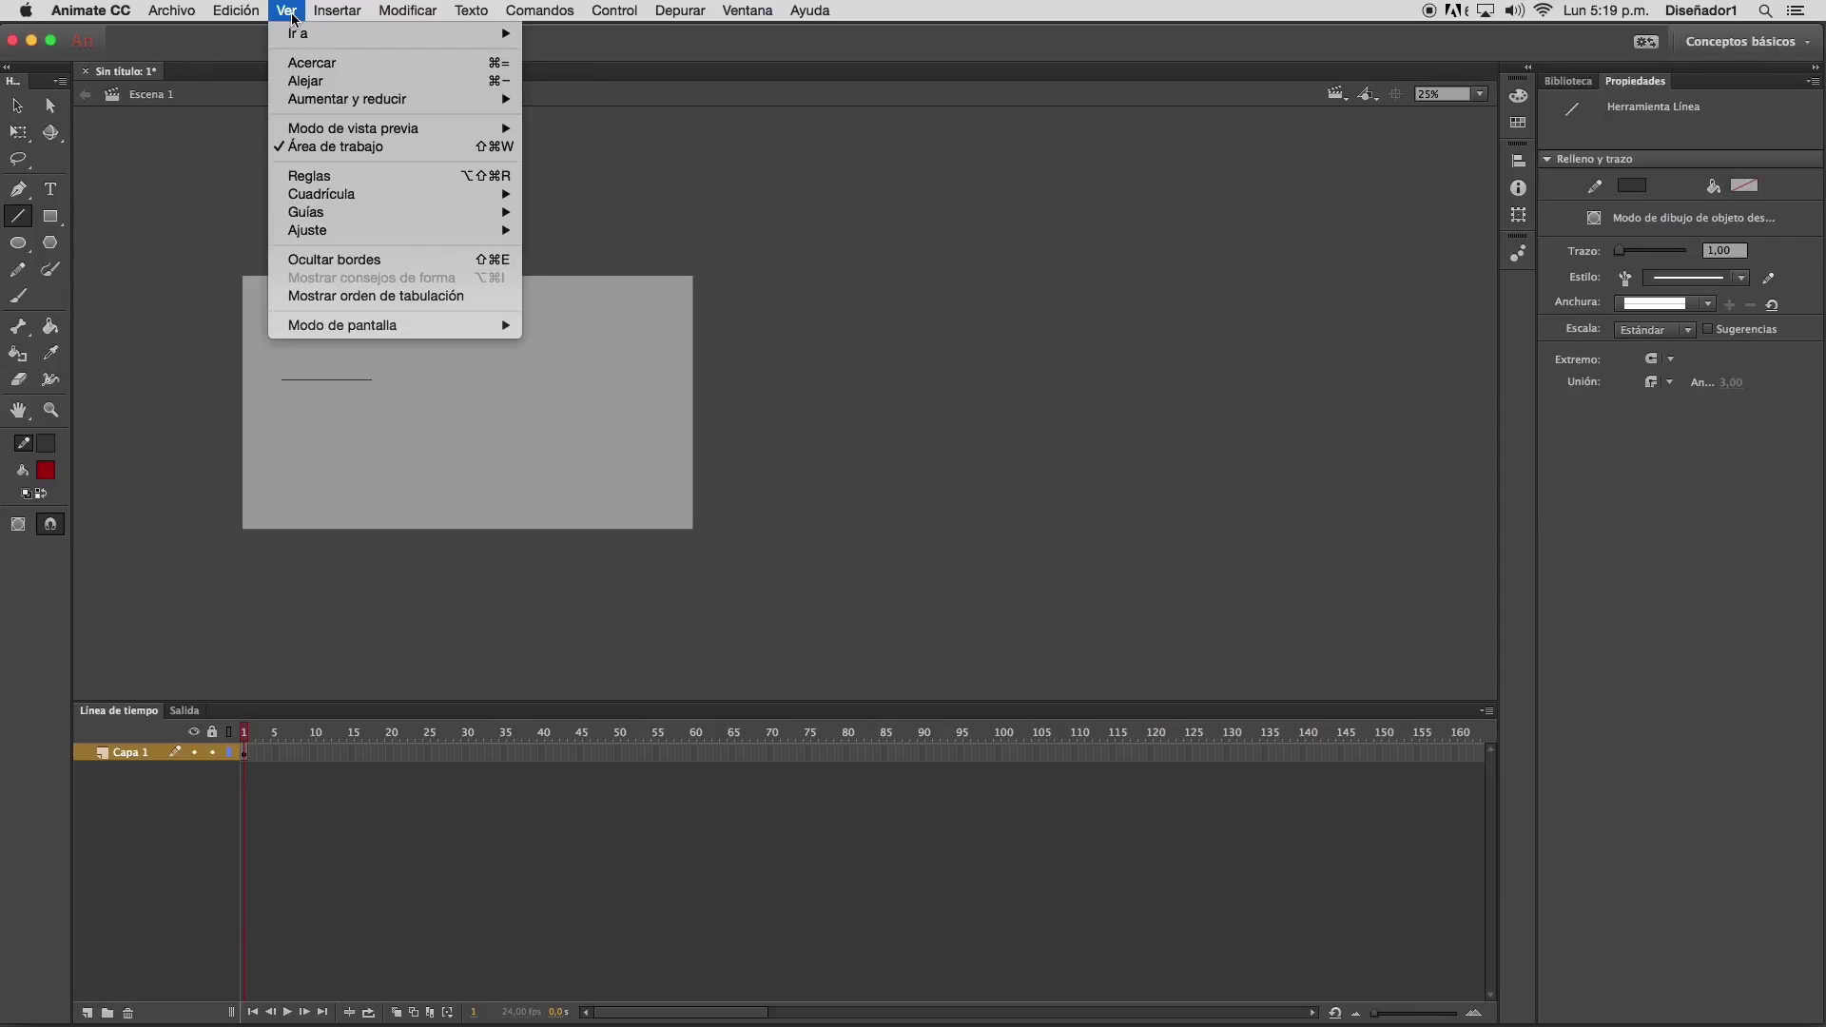
{"action": "mouse_move", "coordinate": [486, 233]}
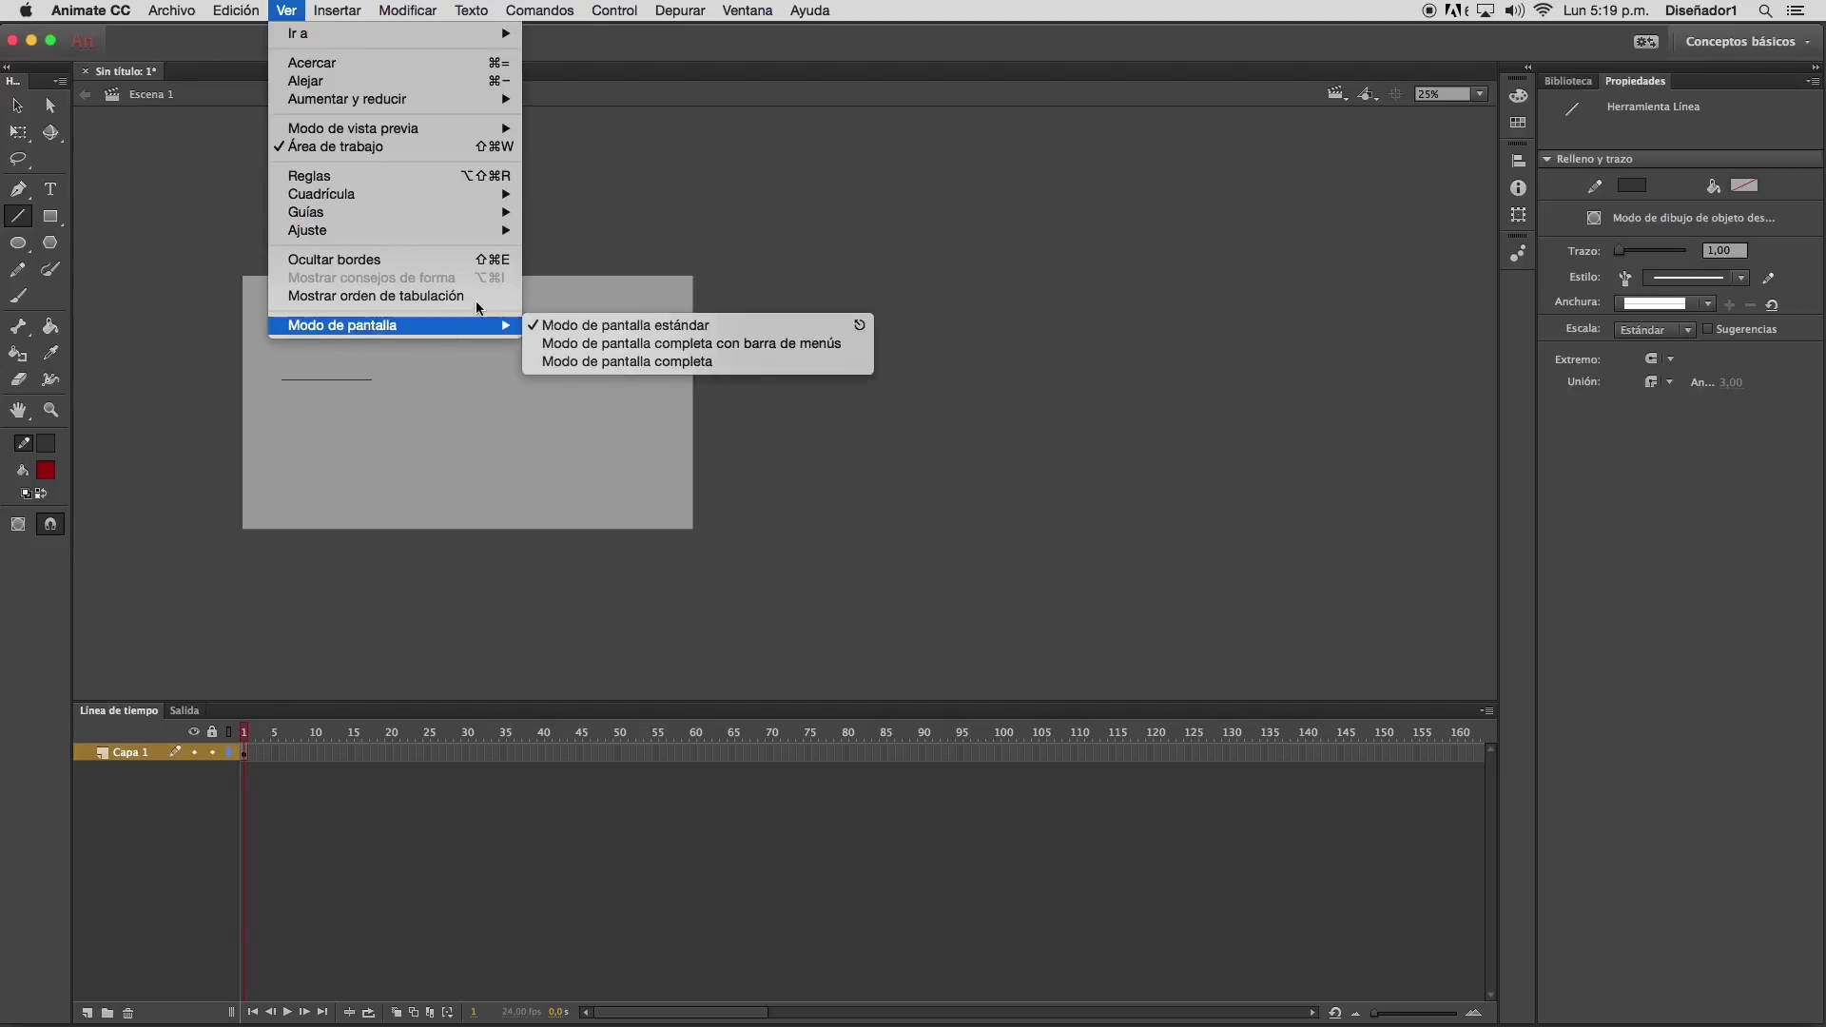
{"action": "left_click", "coordinate": [544, 304]}
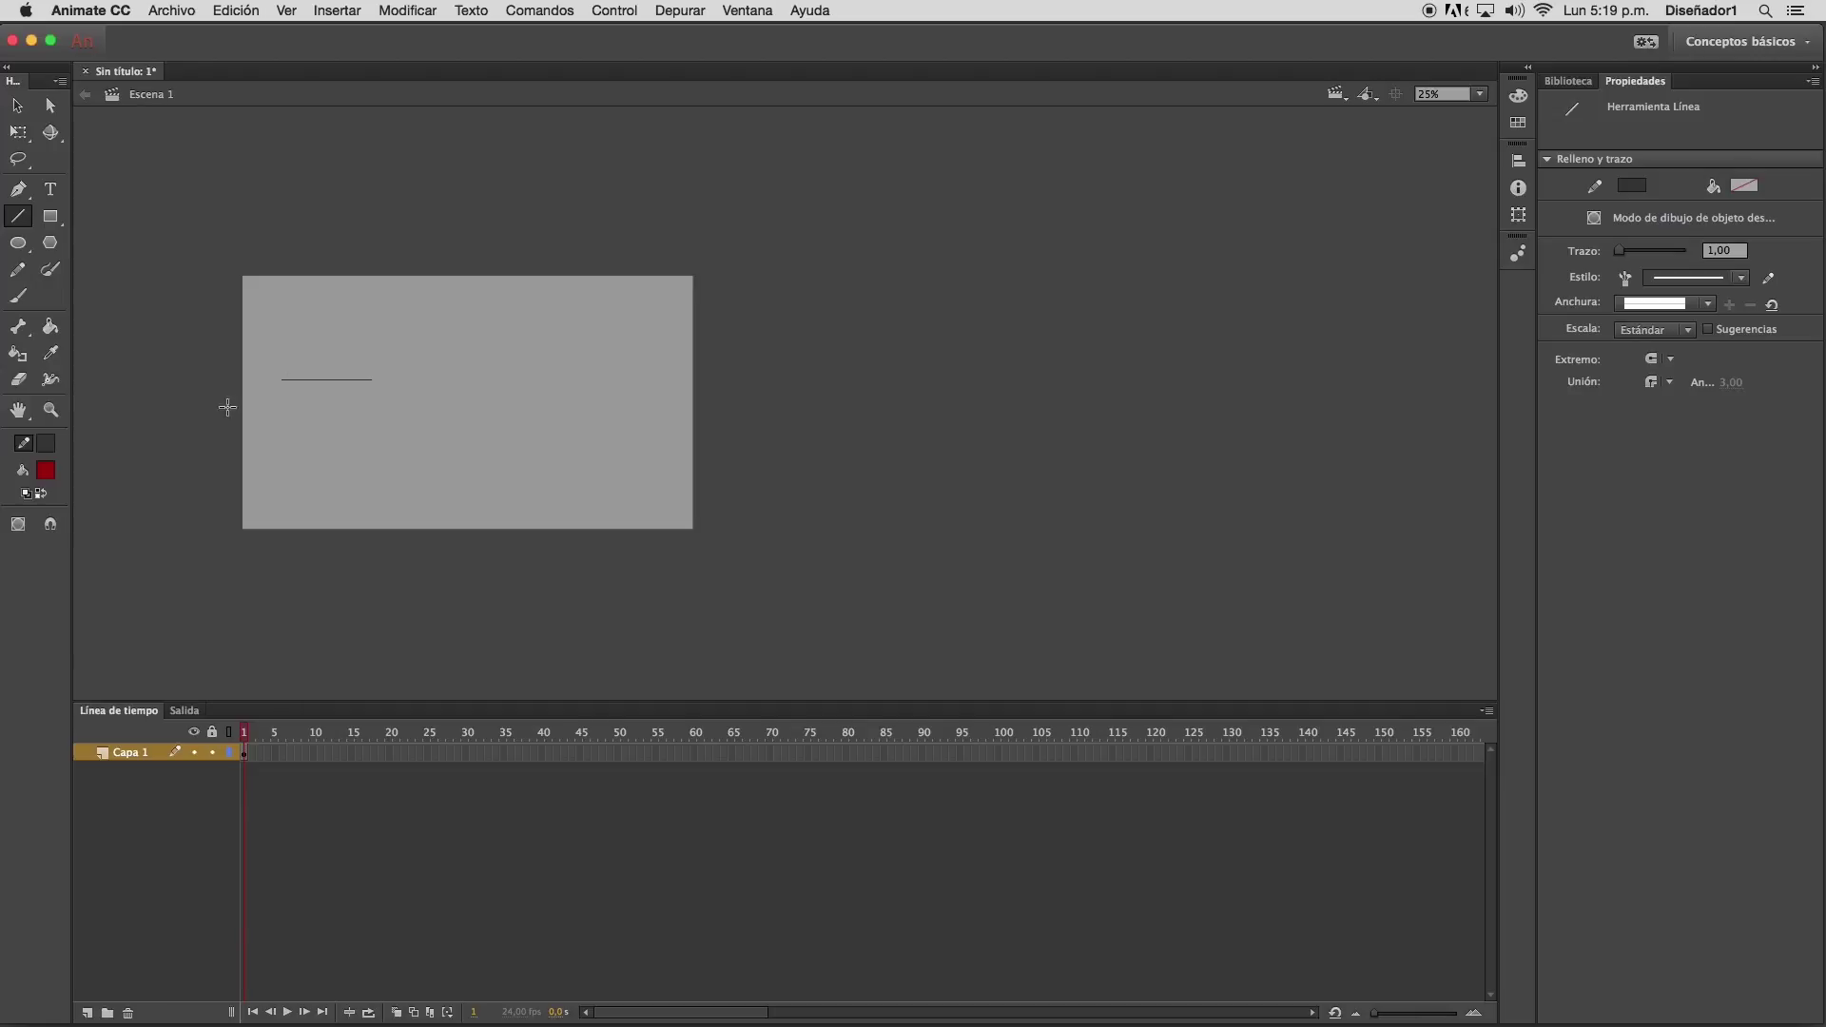
{"action": "left_click", "coordinate": [51, 524]}
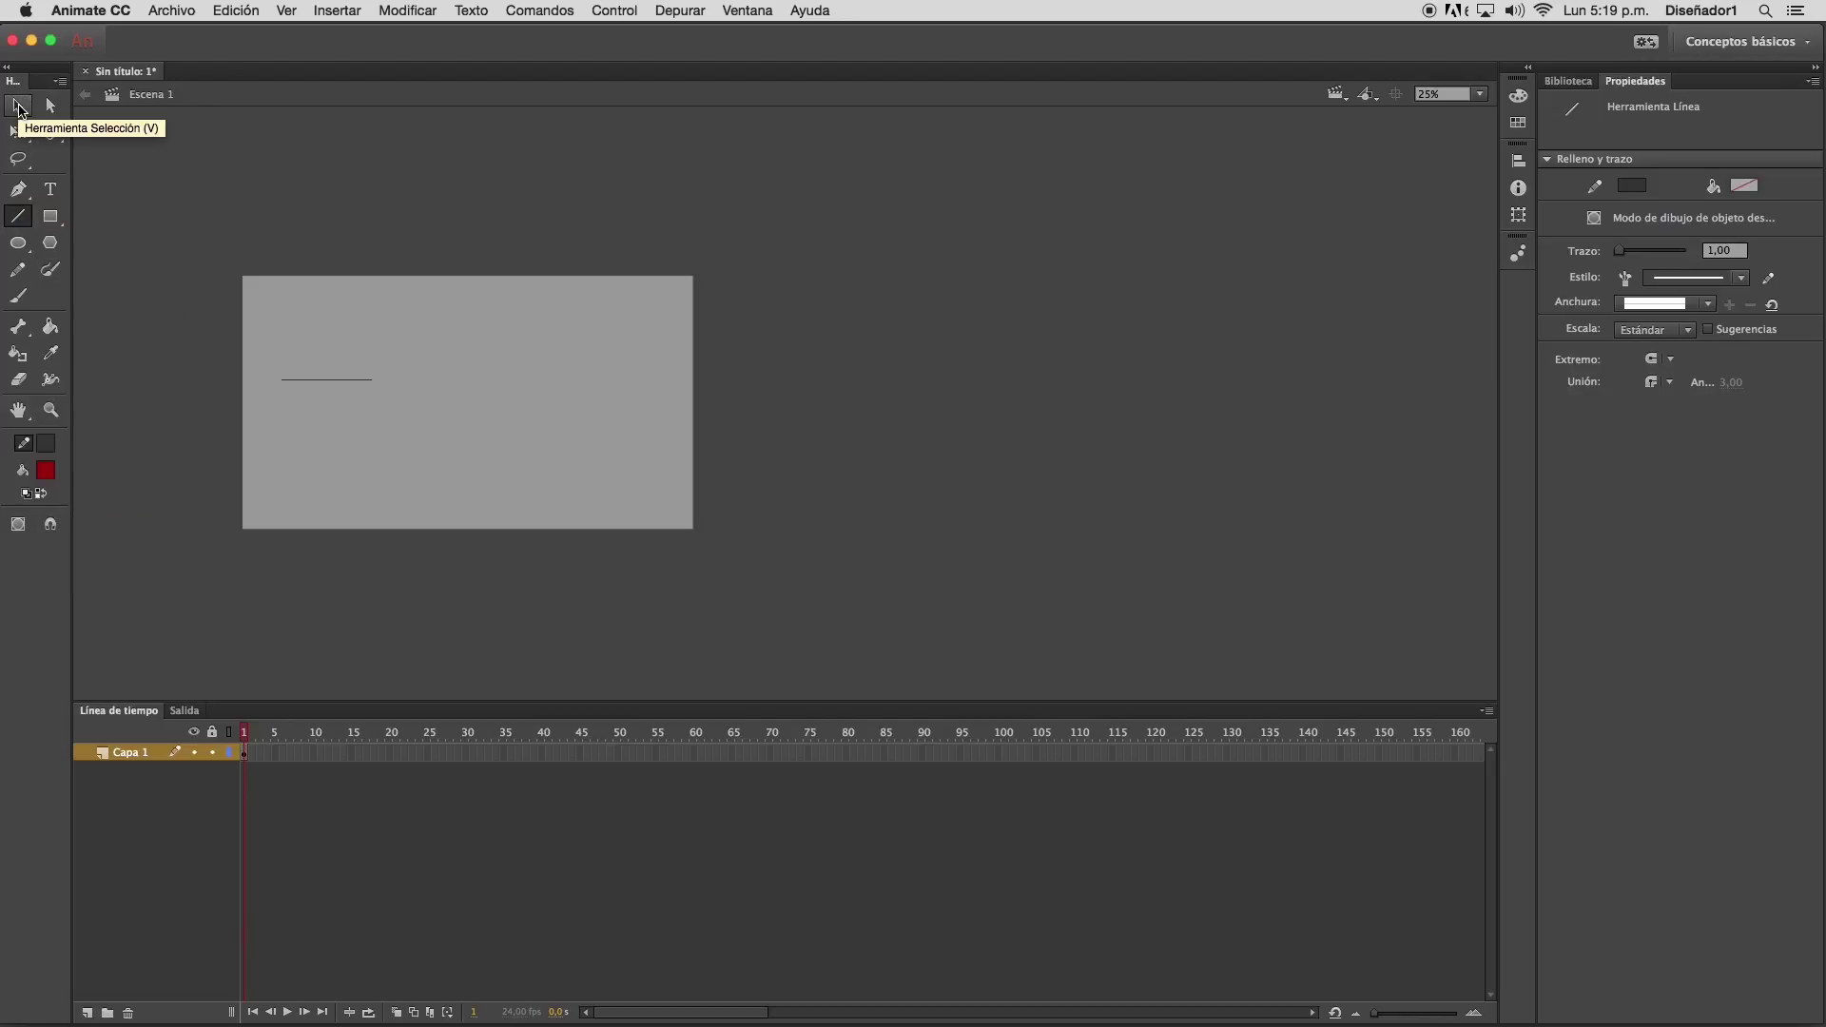
{"action": "left_click", "coordinate": [287, 11]}
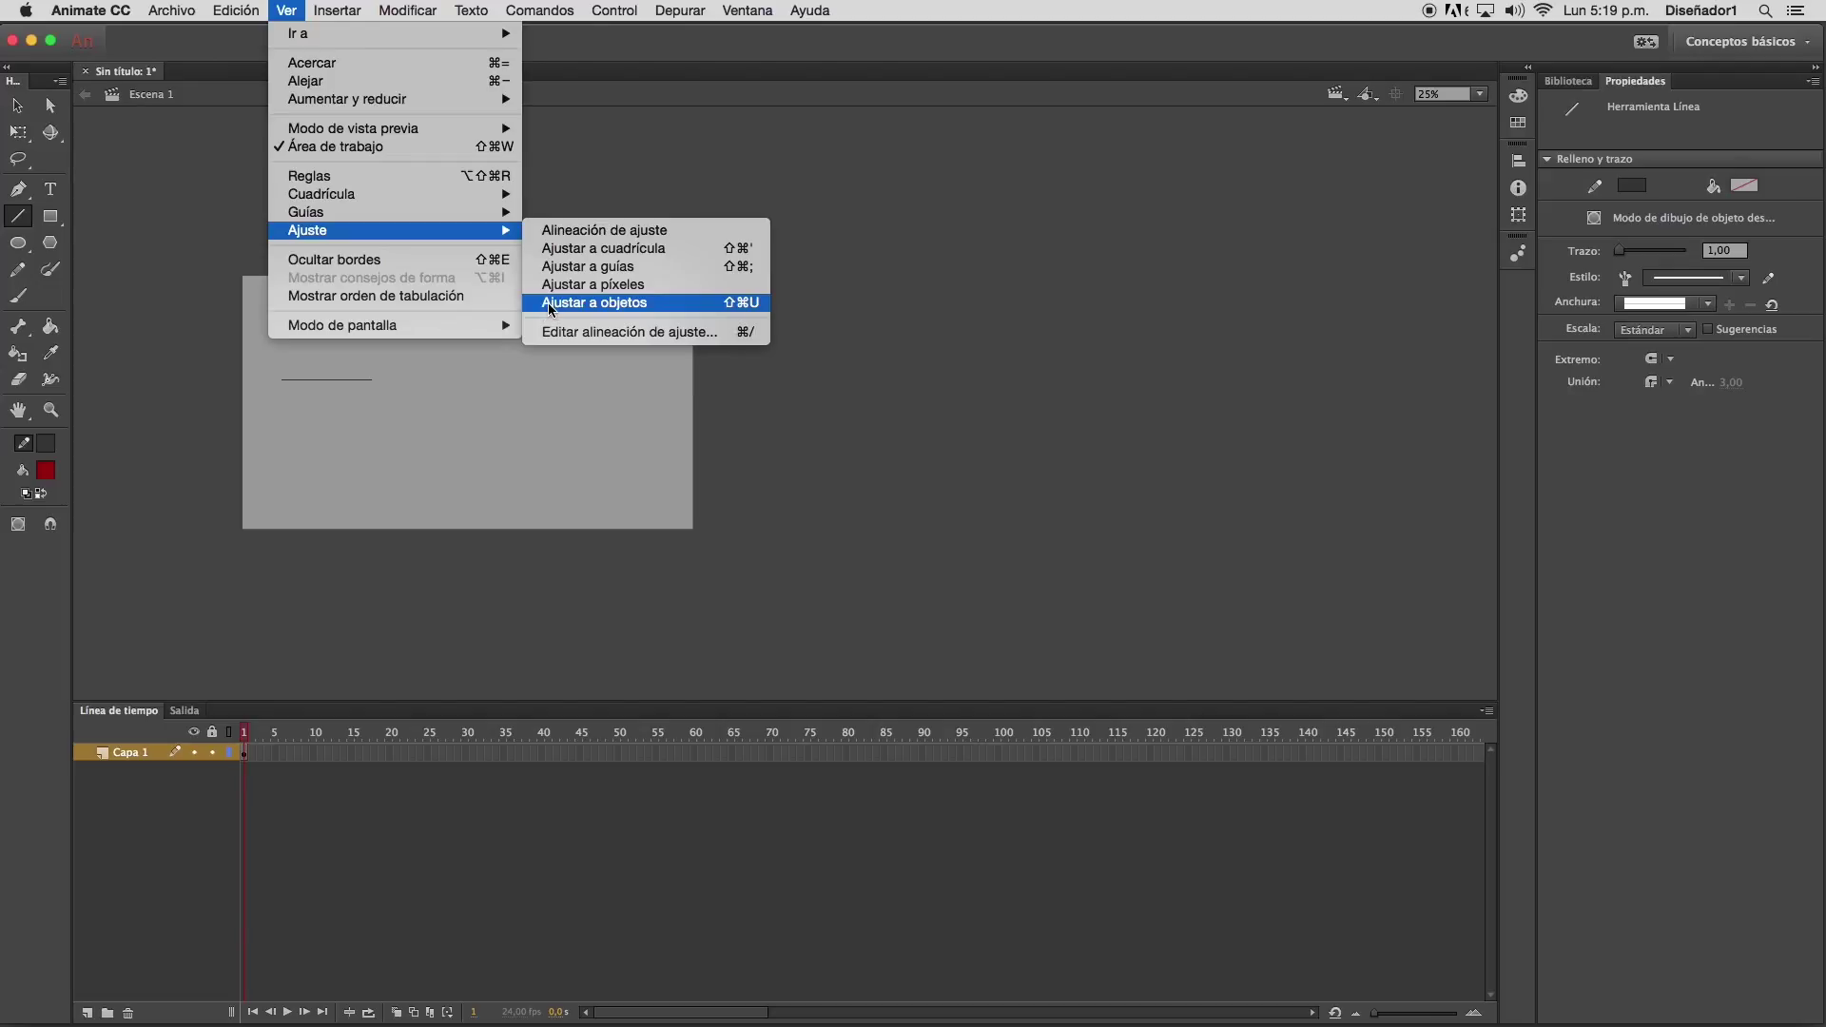
{"action": "left_click", "coordinate": [133, 377]}
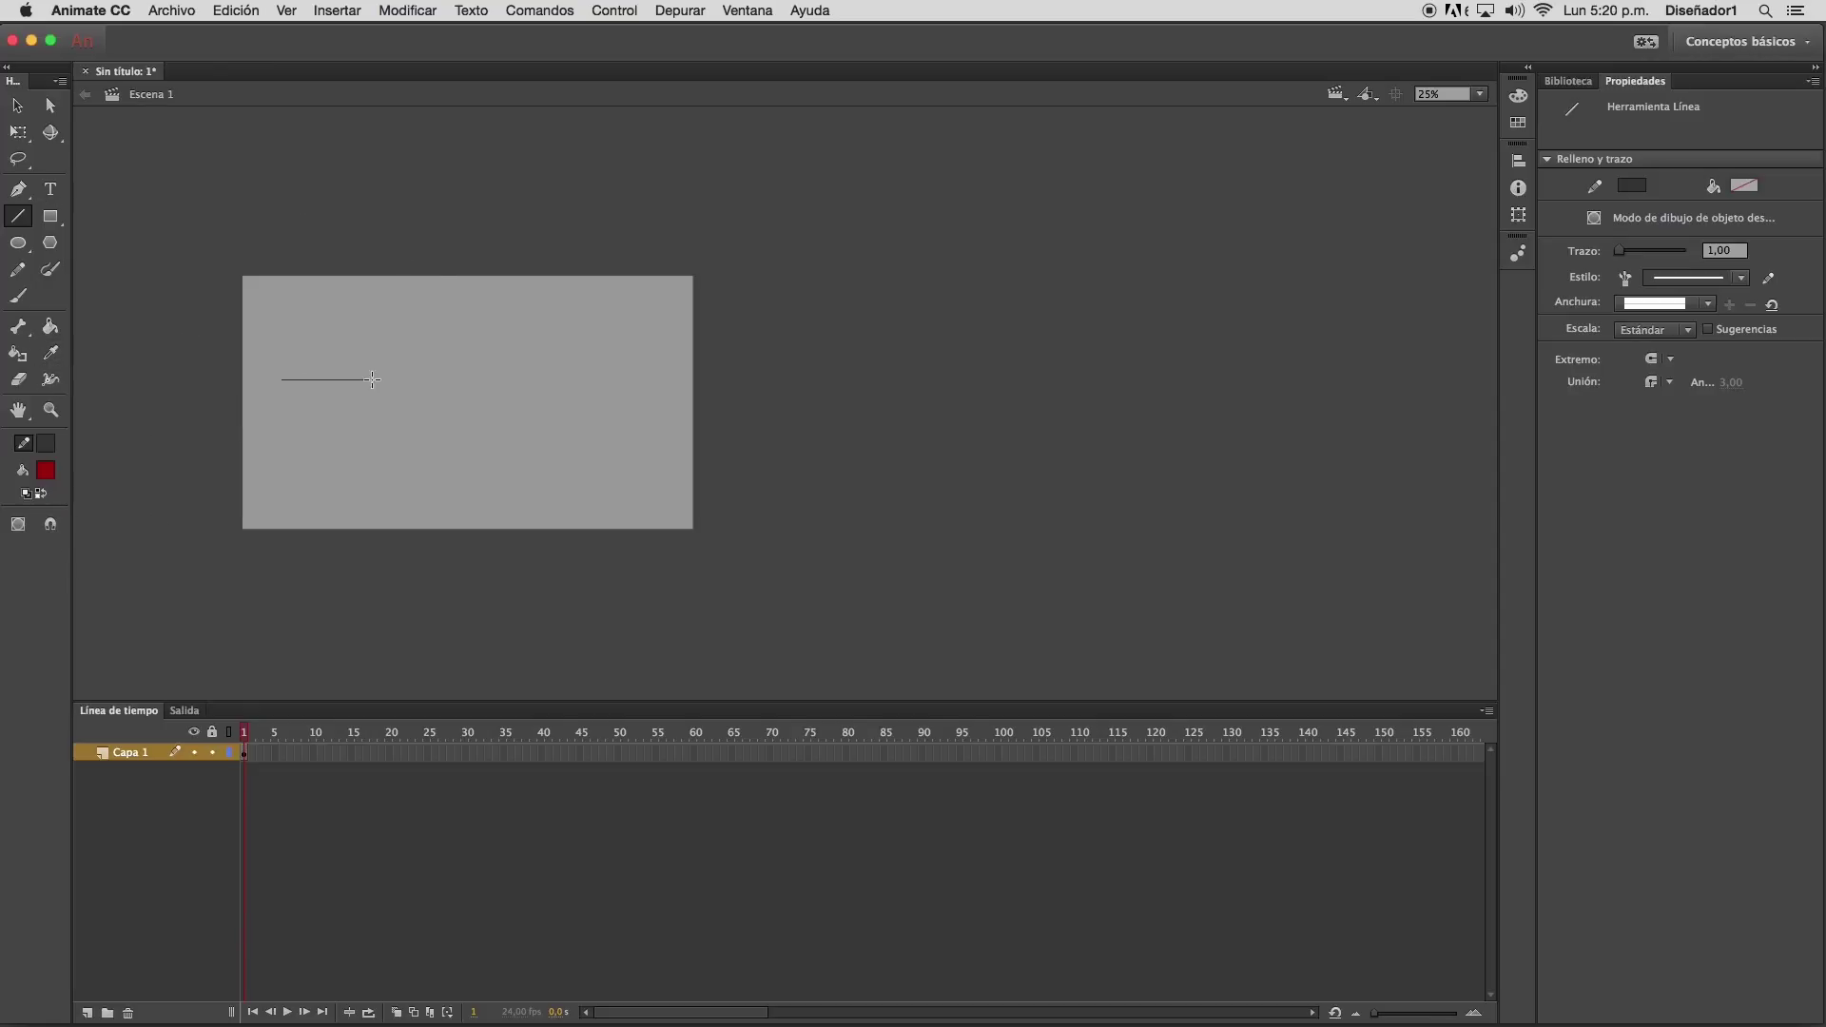
Turn Snap to Objects back on and draw a chain of connected lines from the horizontal line's right end
{"action": "left_click_drag", "start_coordinate": [372, 380], "coordinate": [410, 449]}
{"action": "key", "text": "super+z"}
{"action": "left_click", "coordinate": [50, 524]}
{"action": "mouse_move", "coordinate": [376, 385]}
{"action": "left_mouse_down"}
{"action": "mouse_move", "coordinate": [425, 439]}
{"action": "mouse_move", "coordinate": [526, 390]}
{"action": "mouse_move", "coordinate": [464, 334]}
{"action": "mouse_move", "coordinate": [368, 354]}
{"action": "mouse_move", "coordinate": [291, 344]}
{"action": "left_mouse_up"}
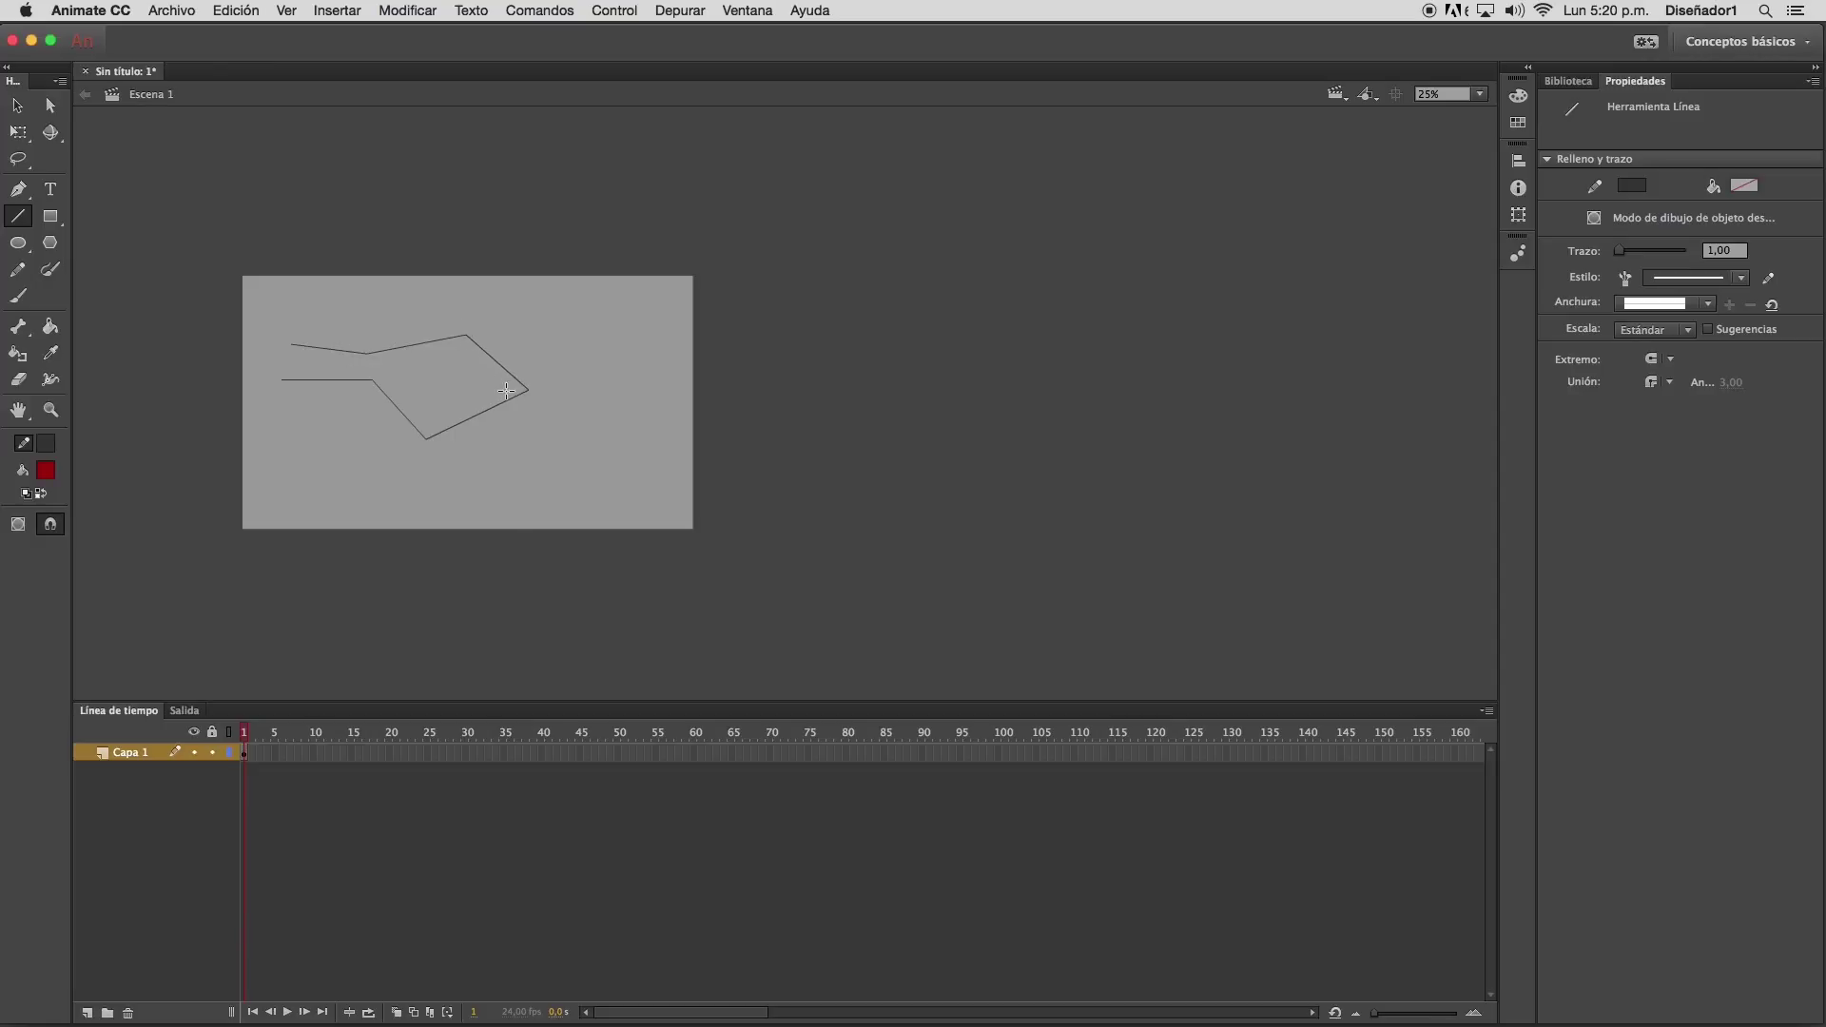
Undo all the lines drawn on the stage
{"action": "key", "text": "super+z"}
{"action": "key", "text": "super+z"}
{"action": "key", "text": "super+z"}
{"action": "key", "text": "super+z"}
{"action": "key", "text": "super+z"}
{"action": "key", "text": "super+z"}
Draw a horizontal line across the left and middle part of the stage with the Line tool
{"action": "left_click", "coordinate": [17, 270]}
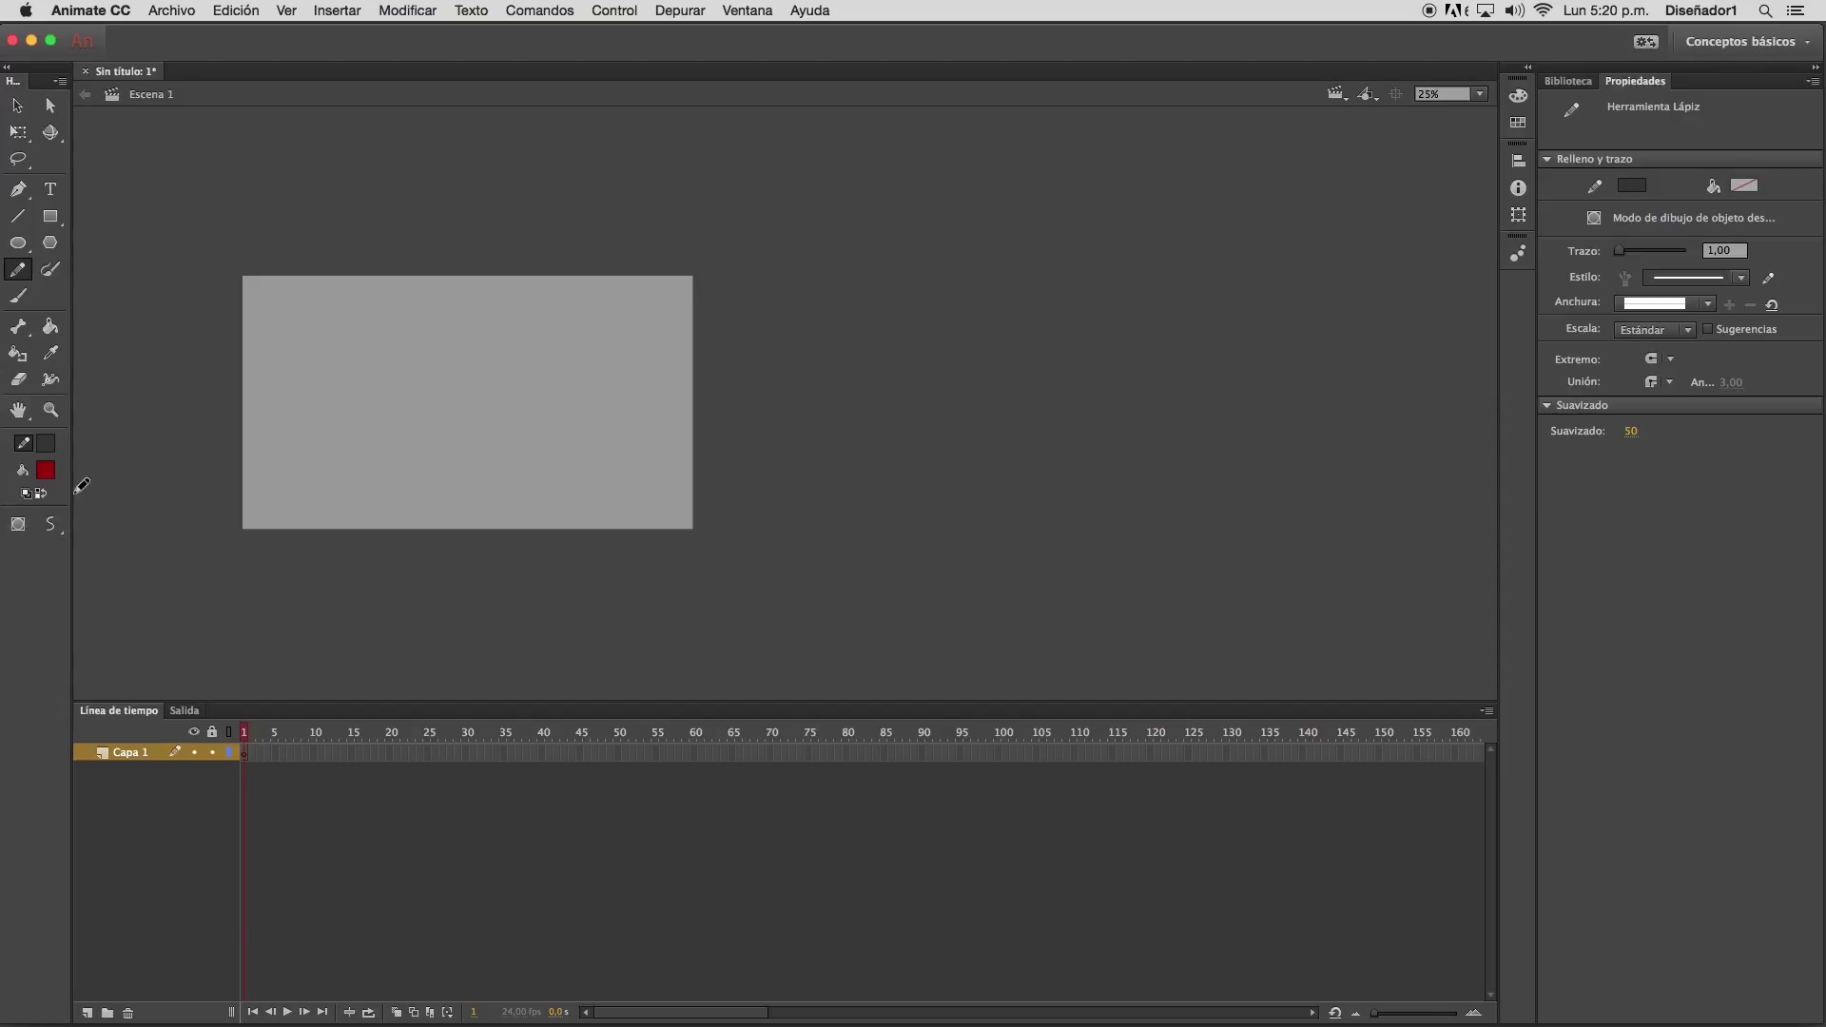
{"action": "left_click", "coordinate": [17, 216]}
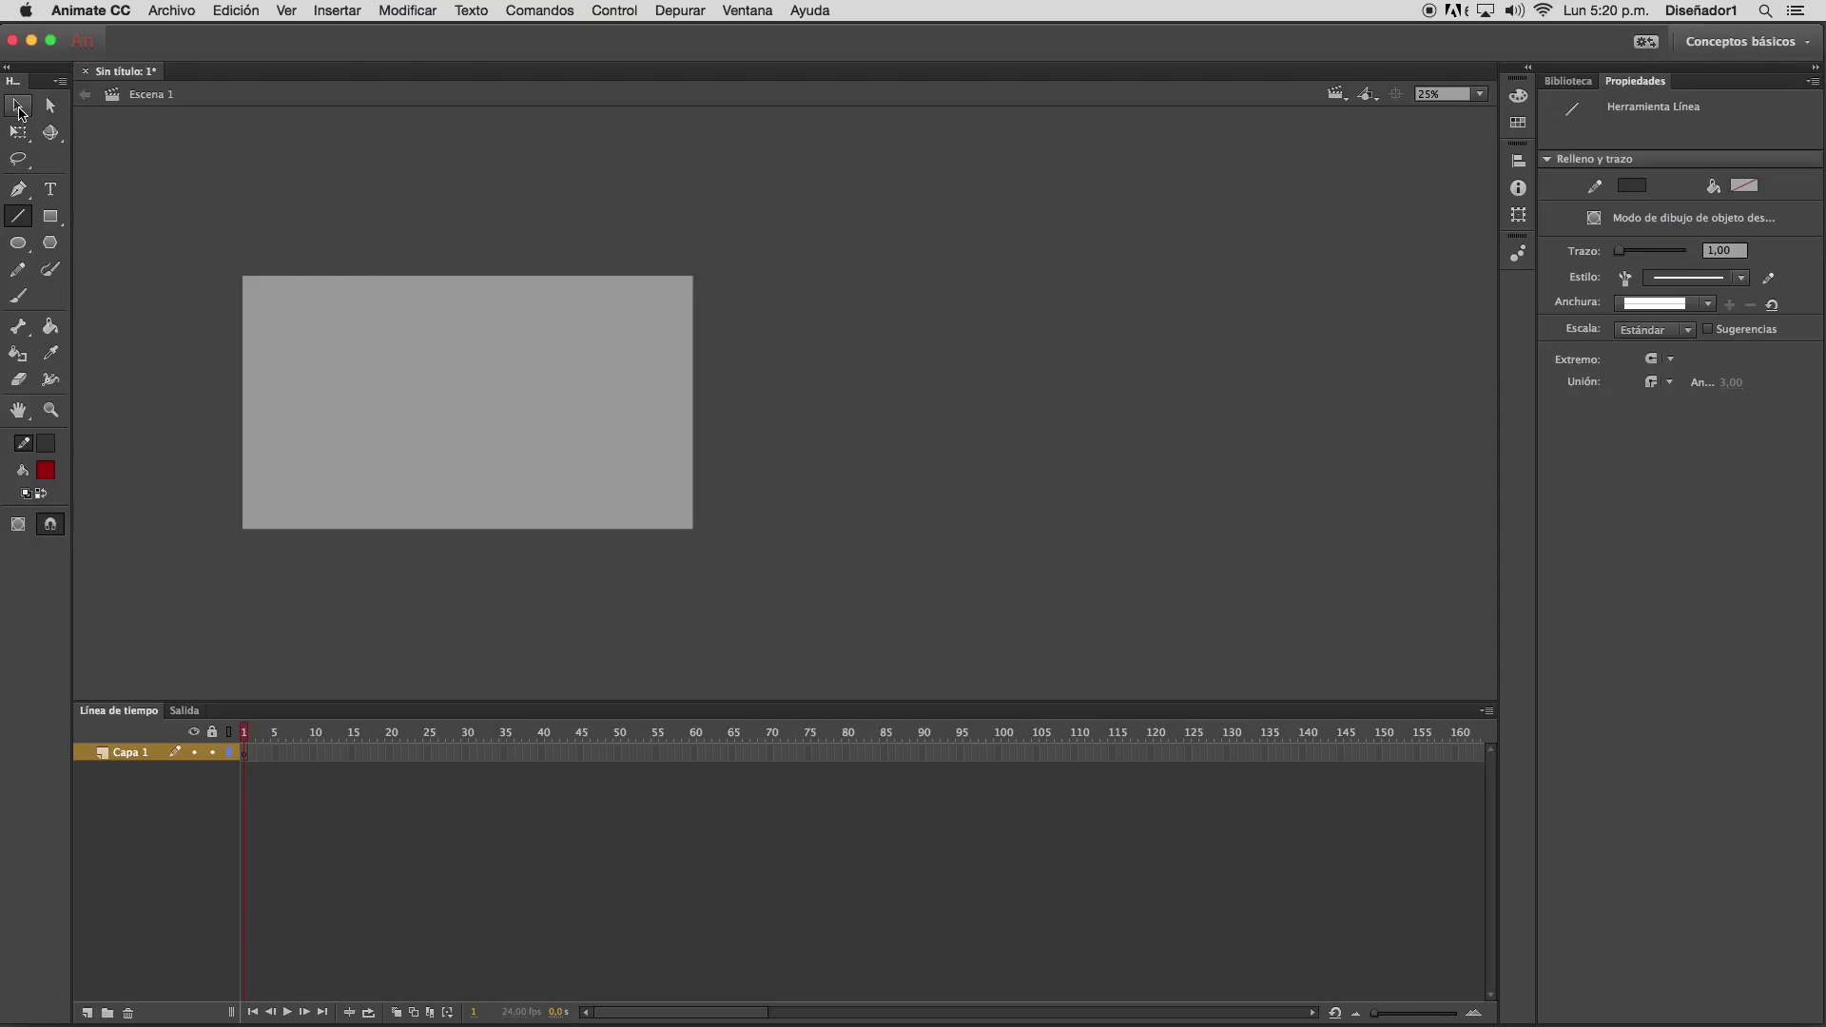
{"action": "left_click_drag", "start_coordinate": [298, 390], "coordinate": [457, 390]}
Reshape the horizontal line with the Selection tool, bending its middle upward into an arch
{"action": "left_click", "coordinate": [17, 107]}
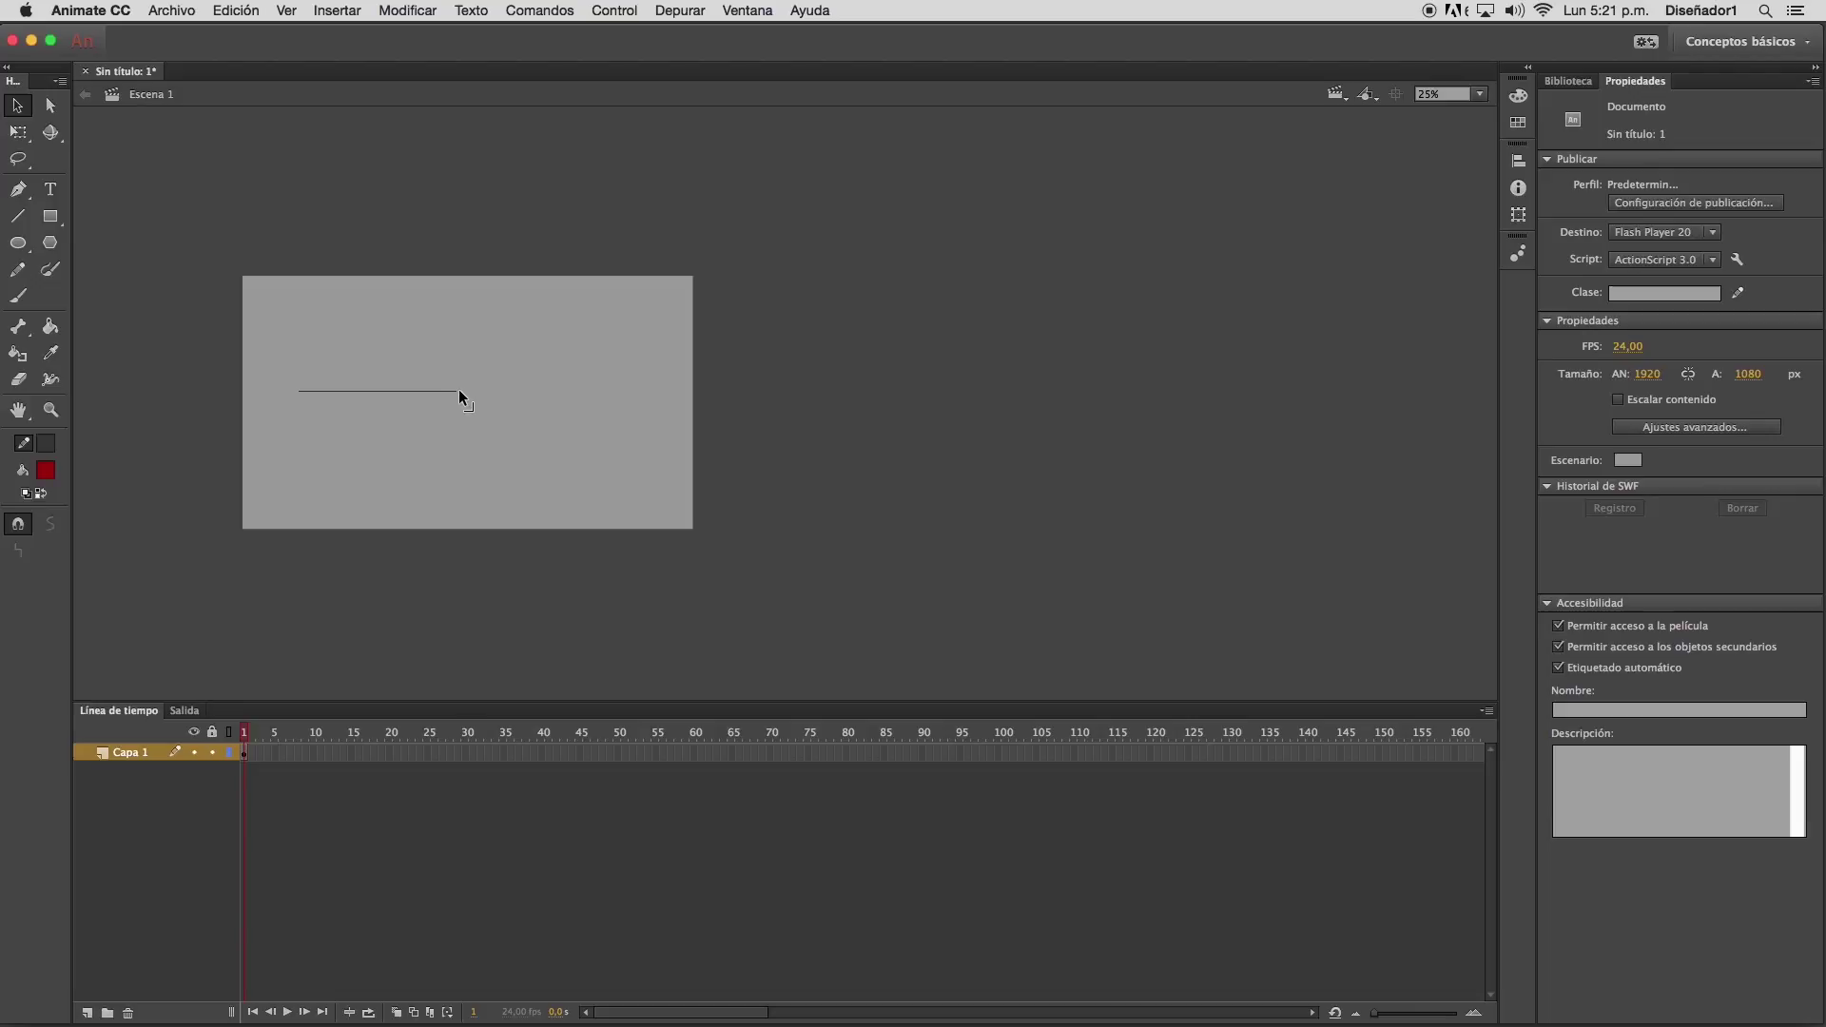
{"action": "left_click_drag", "start_coordinate": [458, 388], "coordinate": [387, 497]}
{"action": "left_click_drag", "start_coordinate": [379, 382], "coordinate": [449, 398]}
{"action": "left_click_drag", "start_coordinate": [375, 391], "coordinate": [368, 339]}
Move the arch toward the right side of the stage, to about X 864 and Y 277, and deselect it
{"action": "left_click", "coordinate": [397, 351]}
{"action": "left_click_drag", "start_coordinate": [449, 390], "coordinate": [607, 401]}
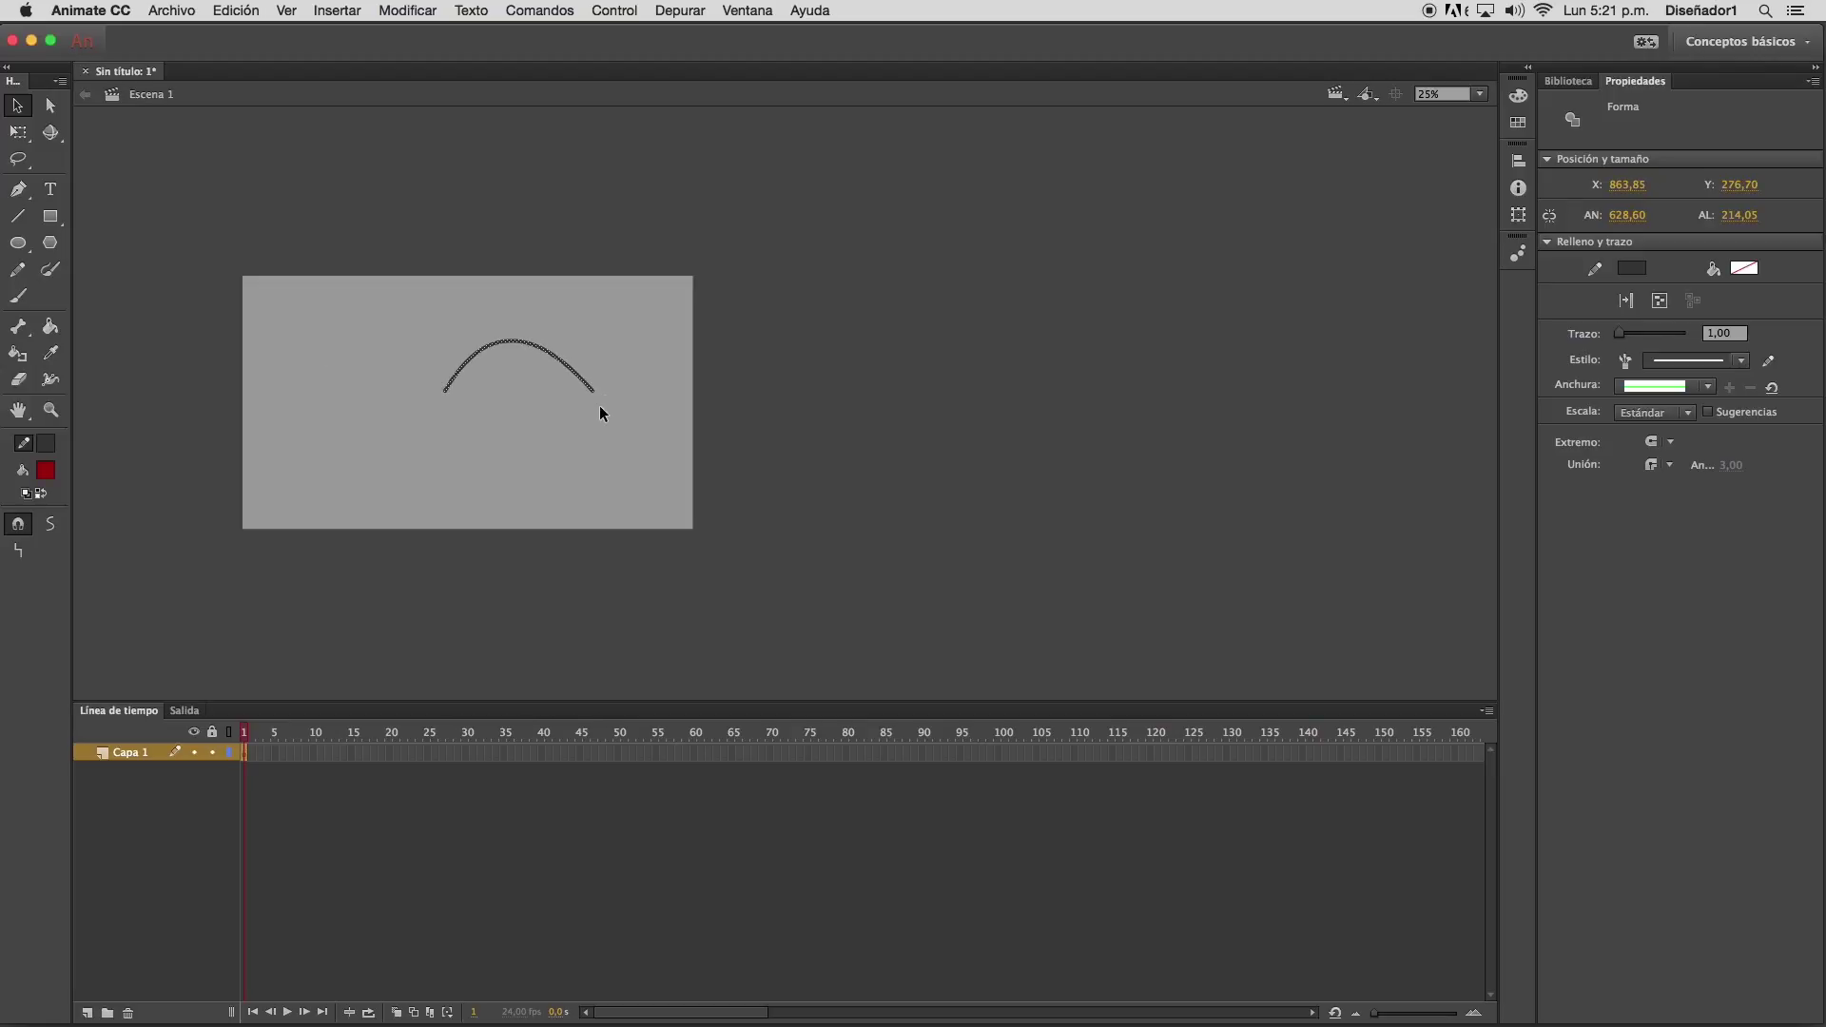
{"action": "left_click", "coordinate": [579, 430]}
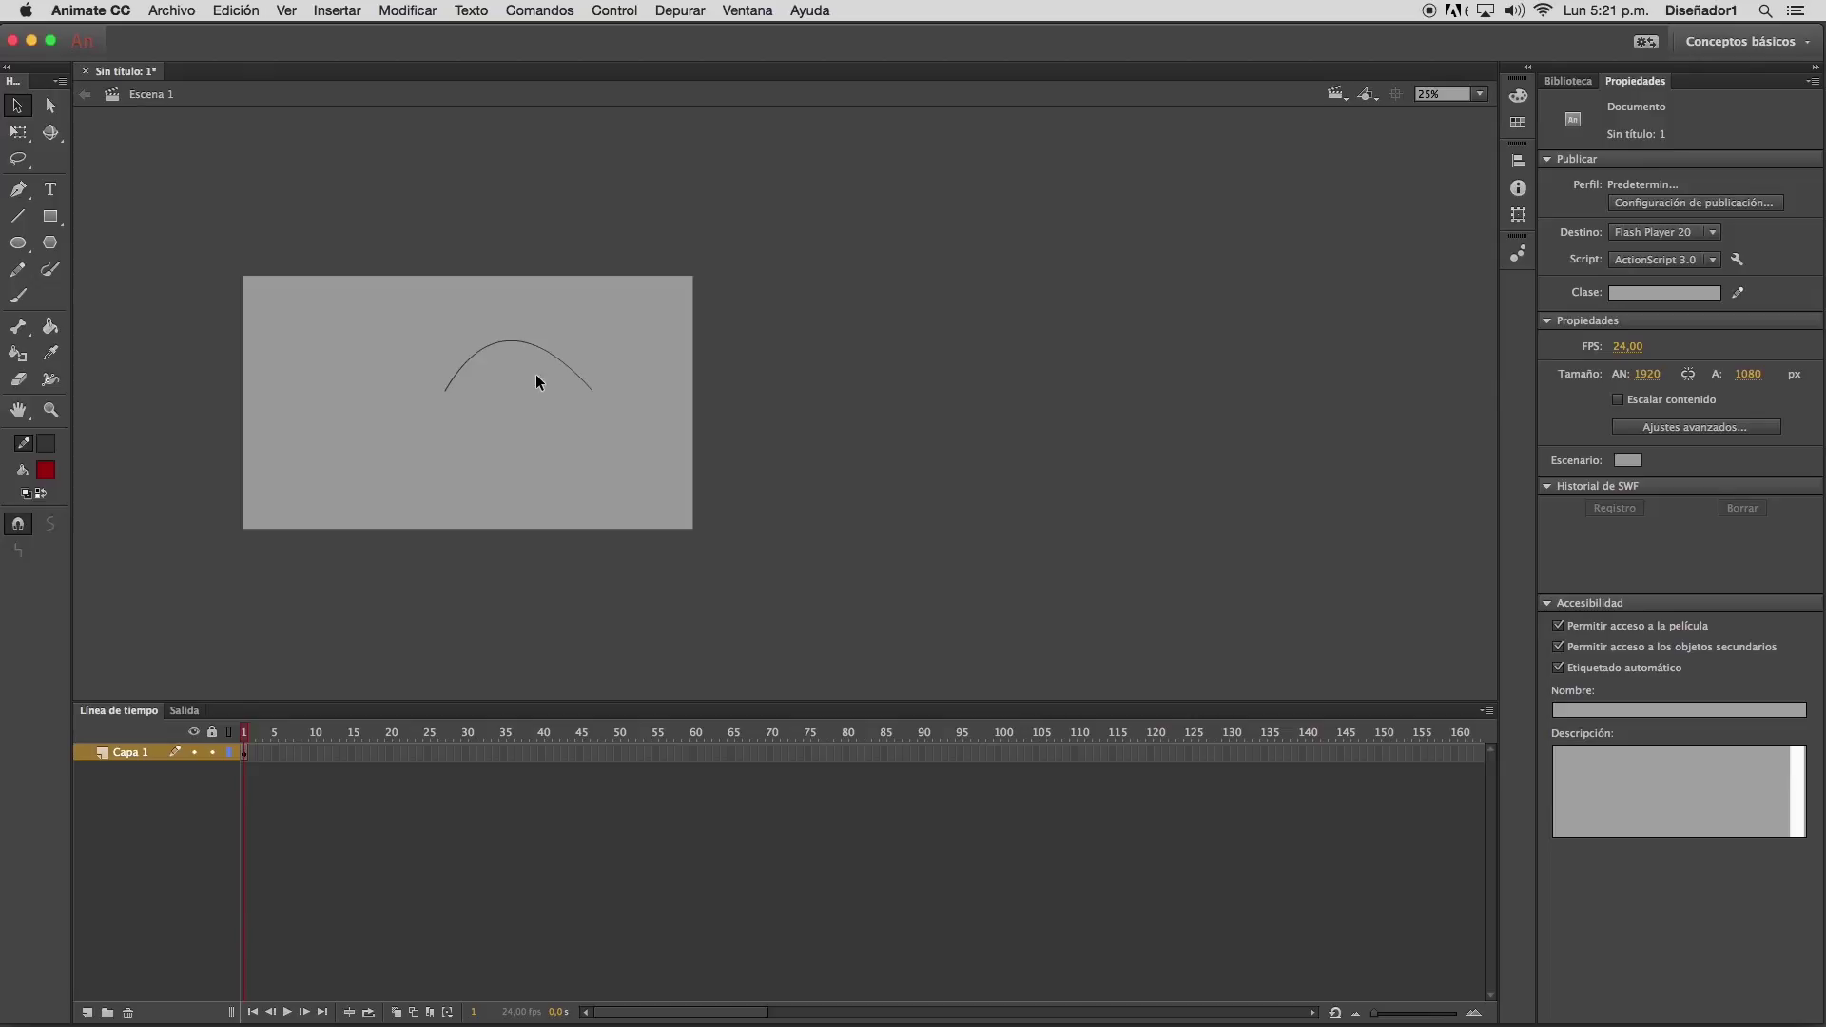
Move the arch back to the left half of the stage and delete it
{"action": "left_click", "coordinate": [543, 351]}
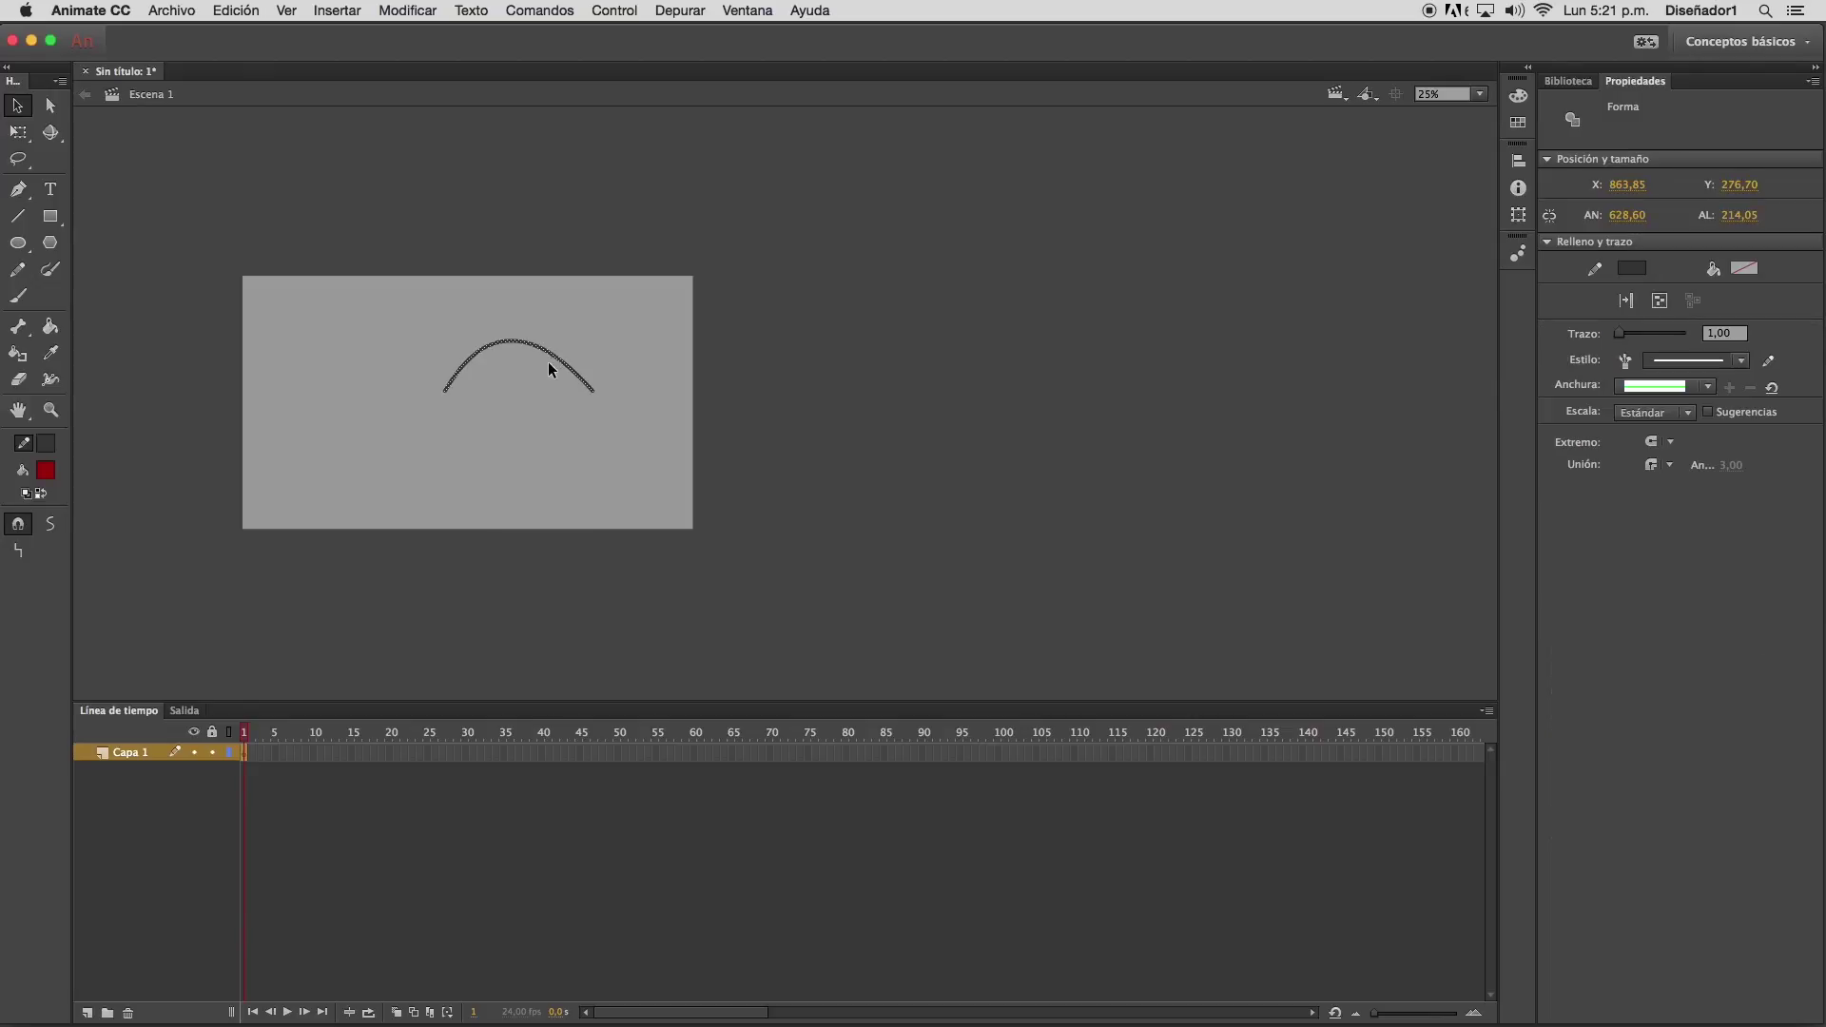
{"action": "left_click_drag", "start_coordinate": [554, 362], "coordinate": [409, 361]}
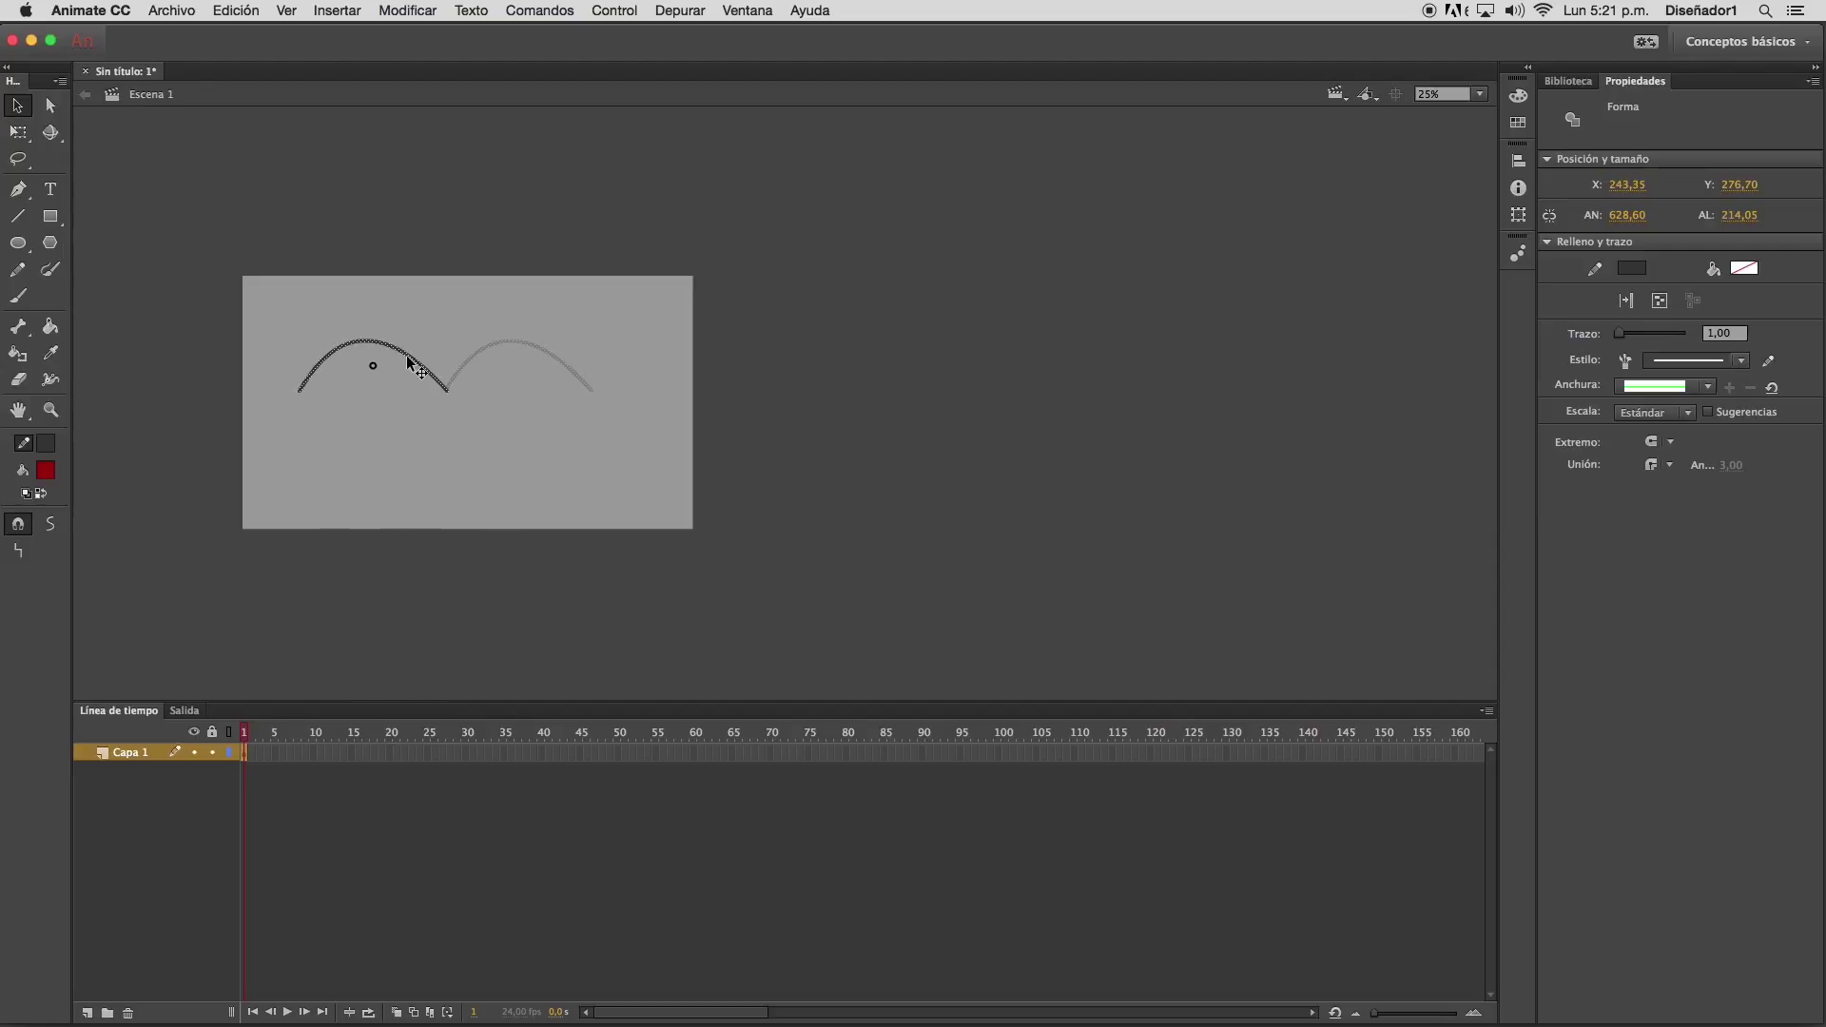
{"action": "left_click_drag", "start_coordinate": [409, 361], "coordinate": [408, 362]}
{"action": "left_click", "coordinate": [475, 428]}
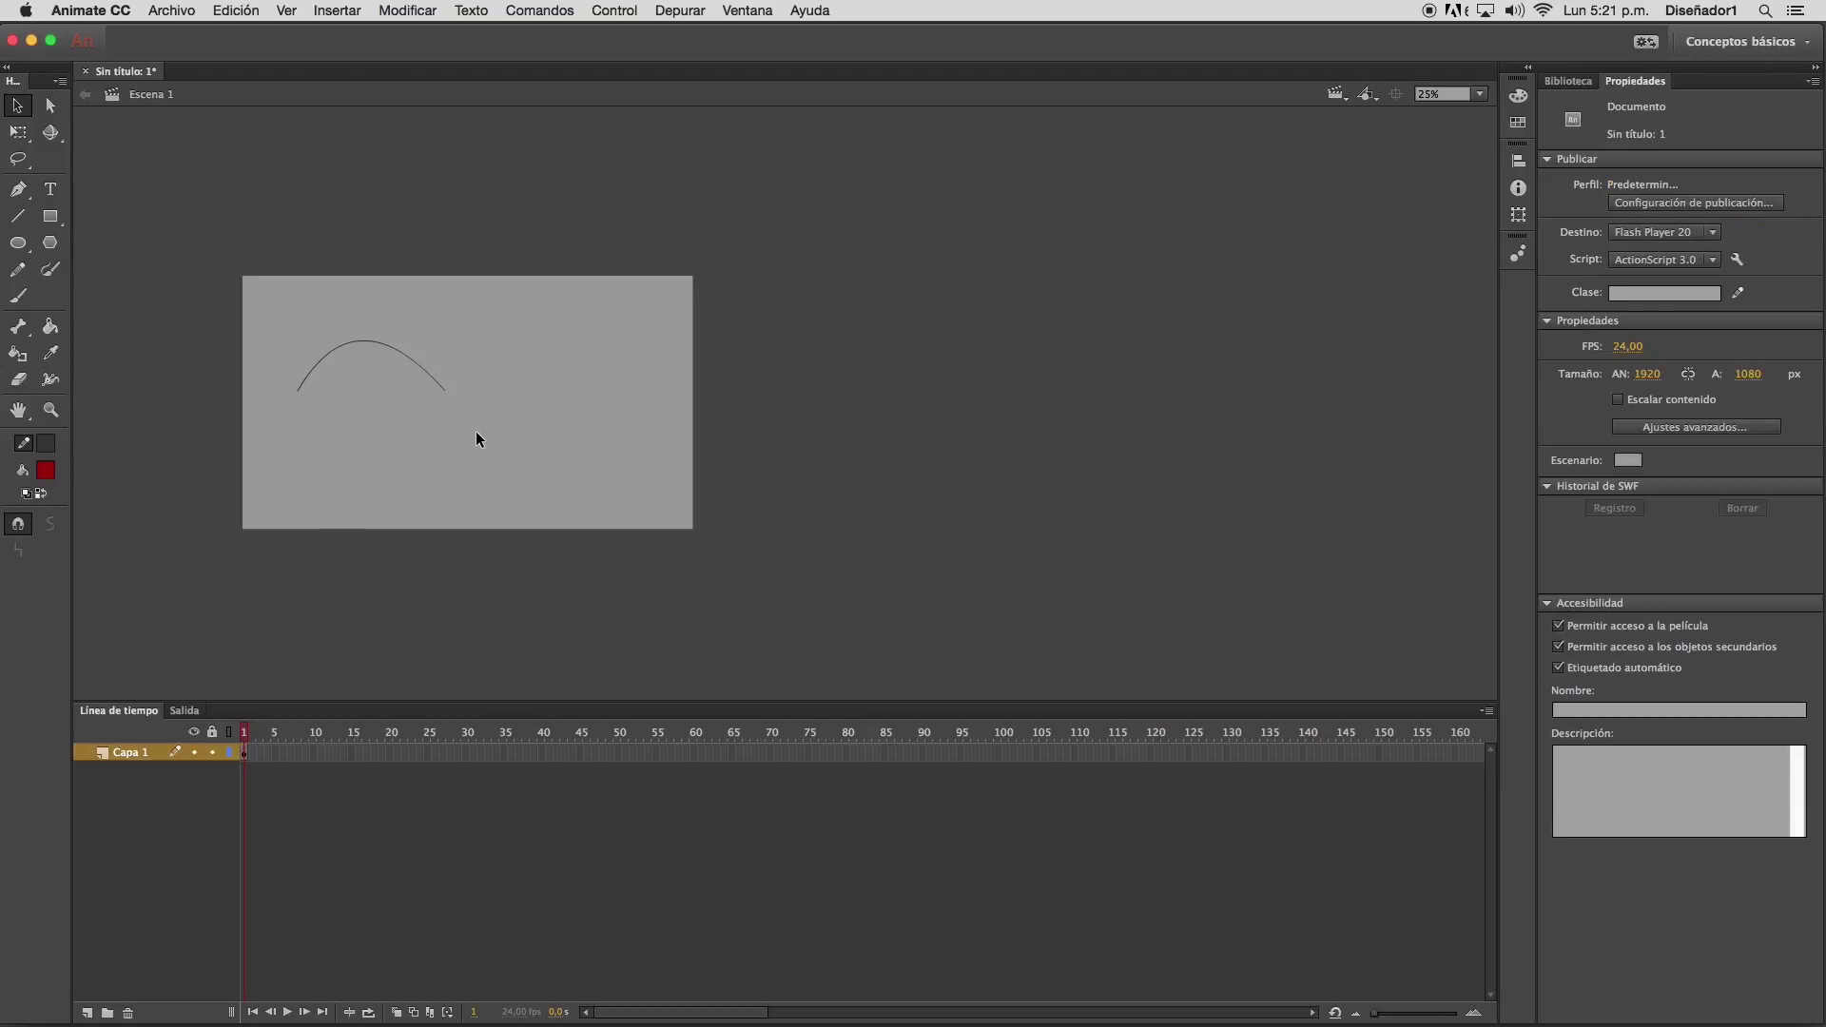
{"action": "left_click", "coordinate": [416, 362]}
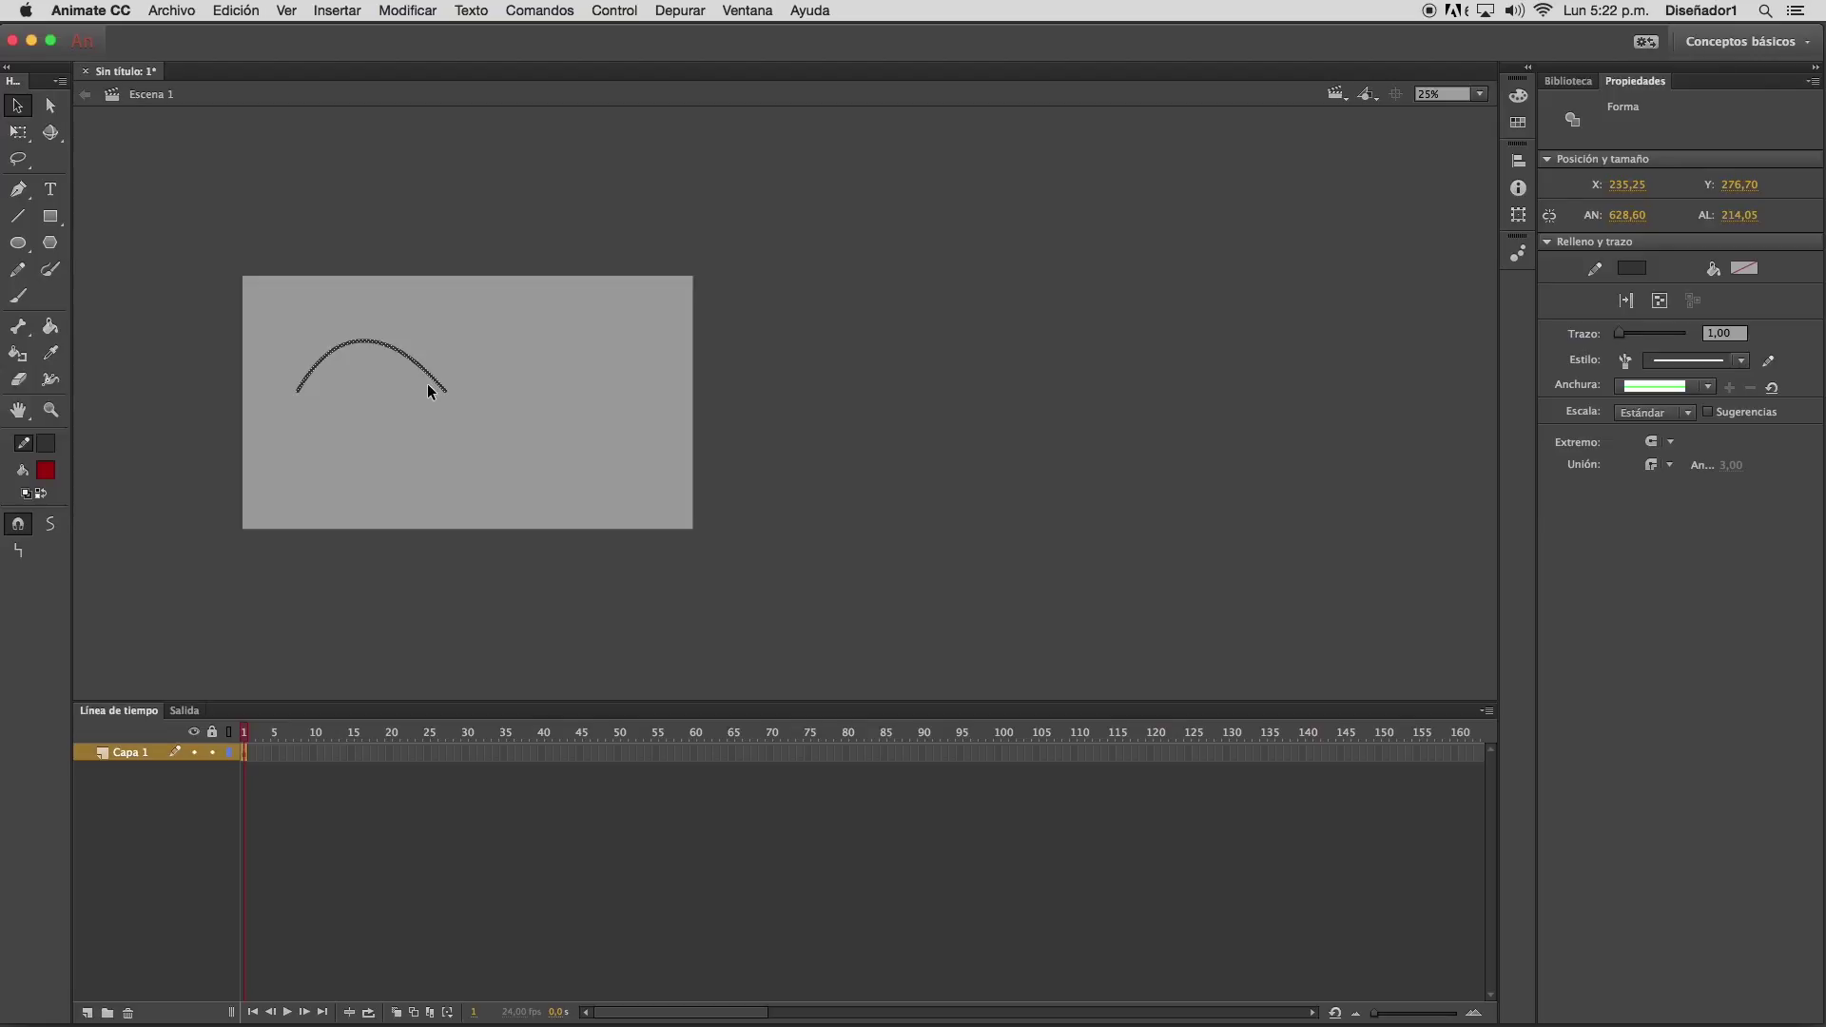
{"action": "key", "text": "Delete"}
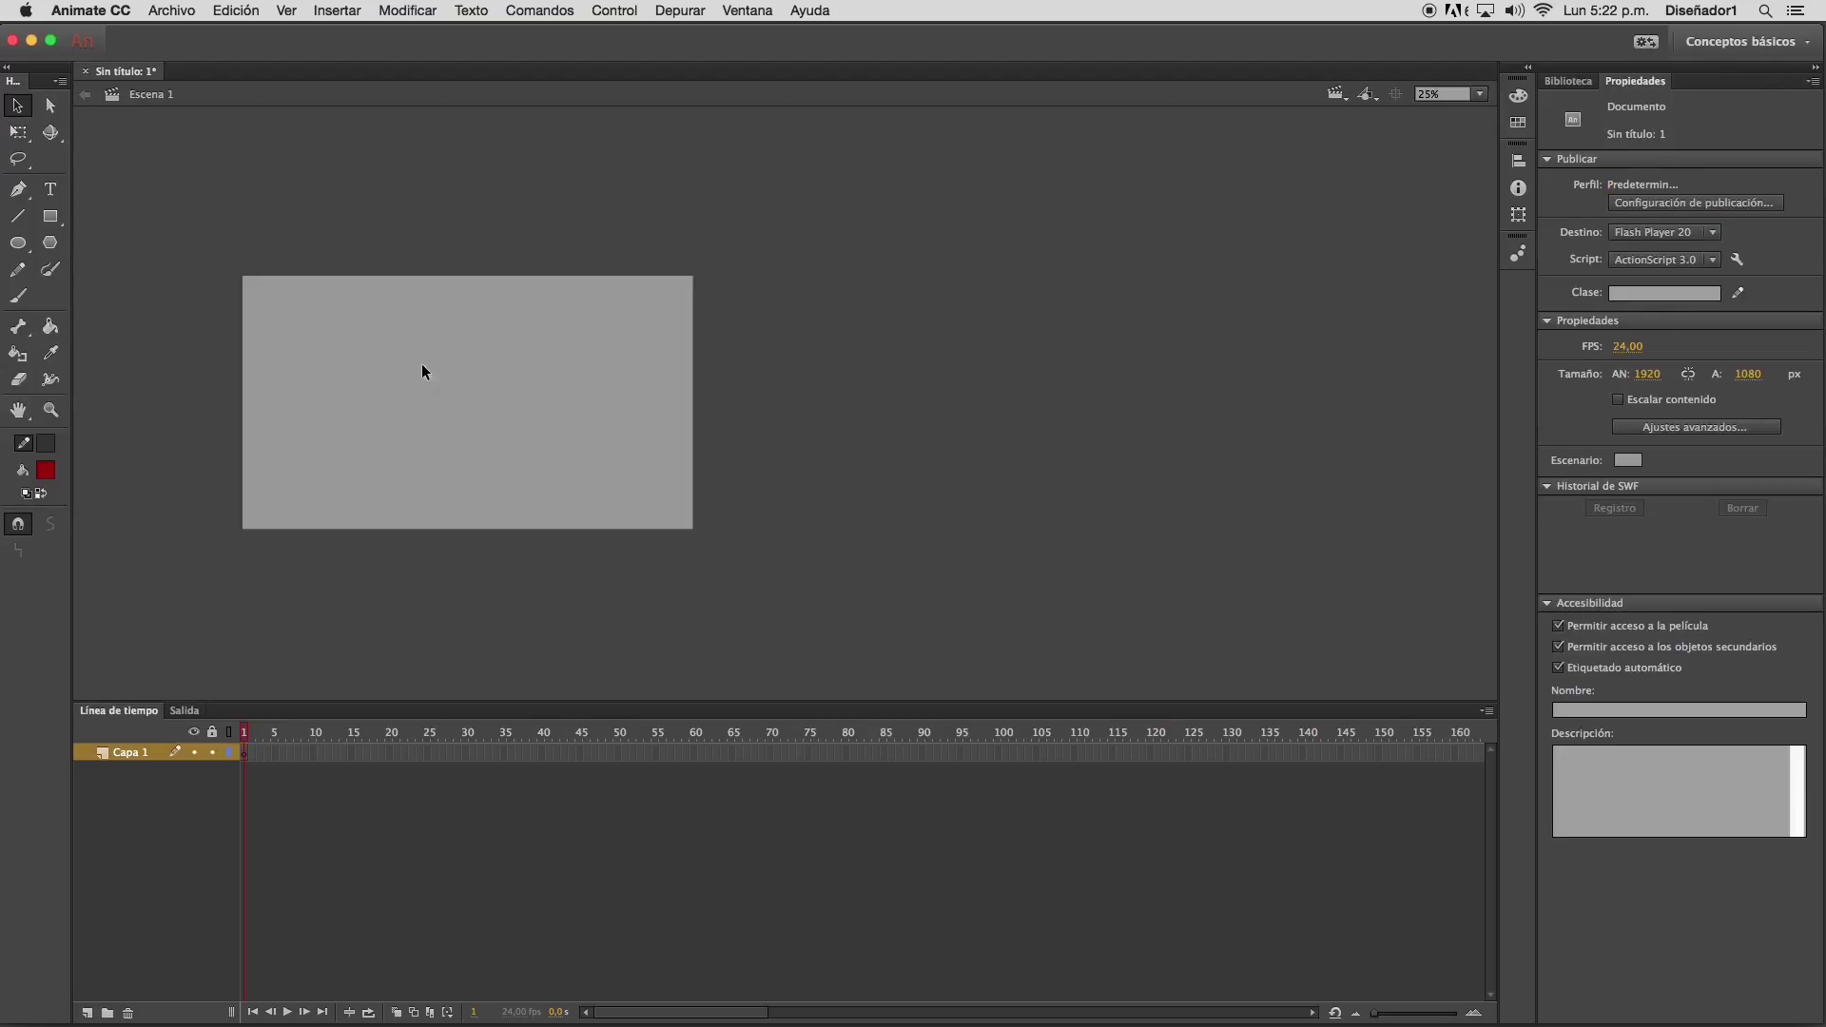
Draw two diagonal lines that cross each other on the stage with the Line tool
{"action": "left_click", "coordinate": [18, 216]}
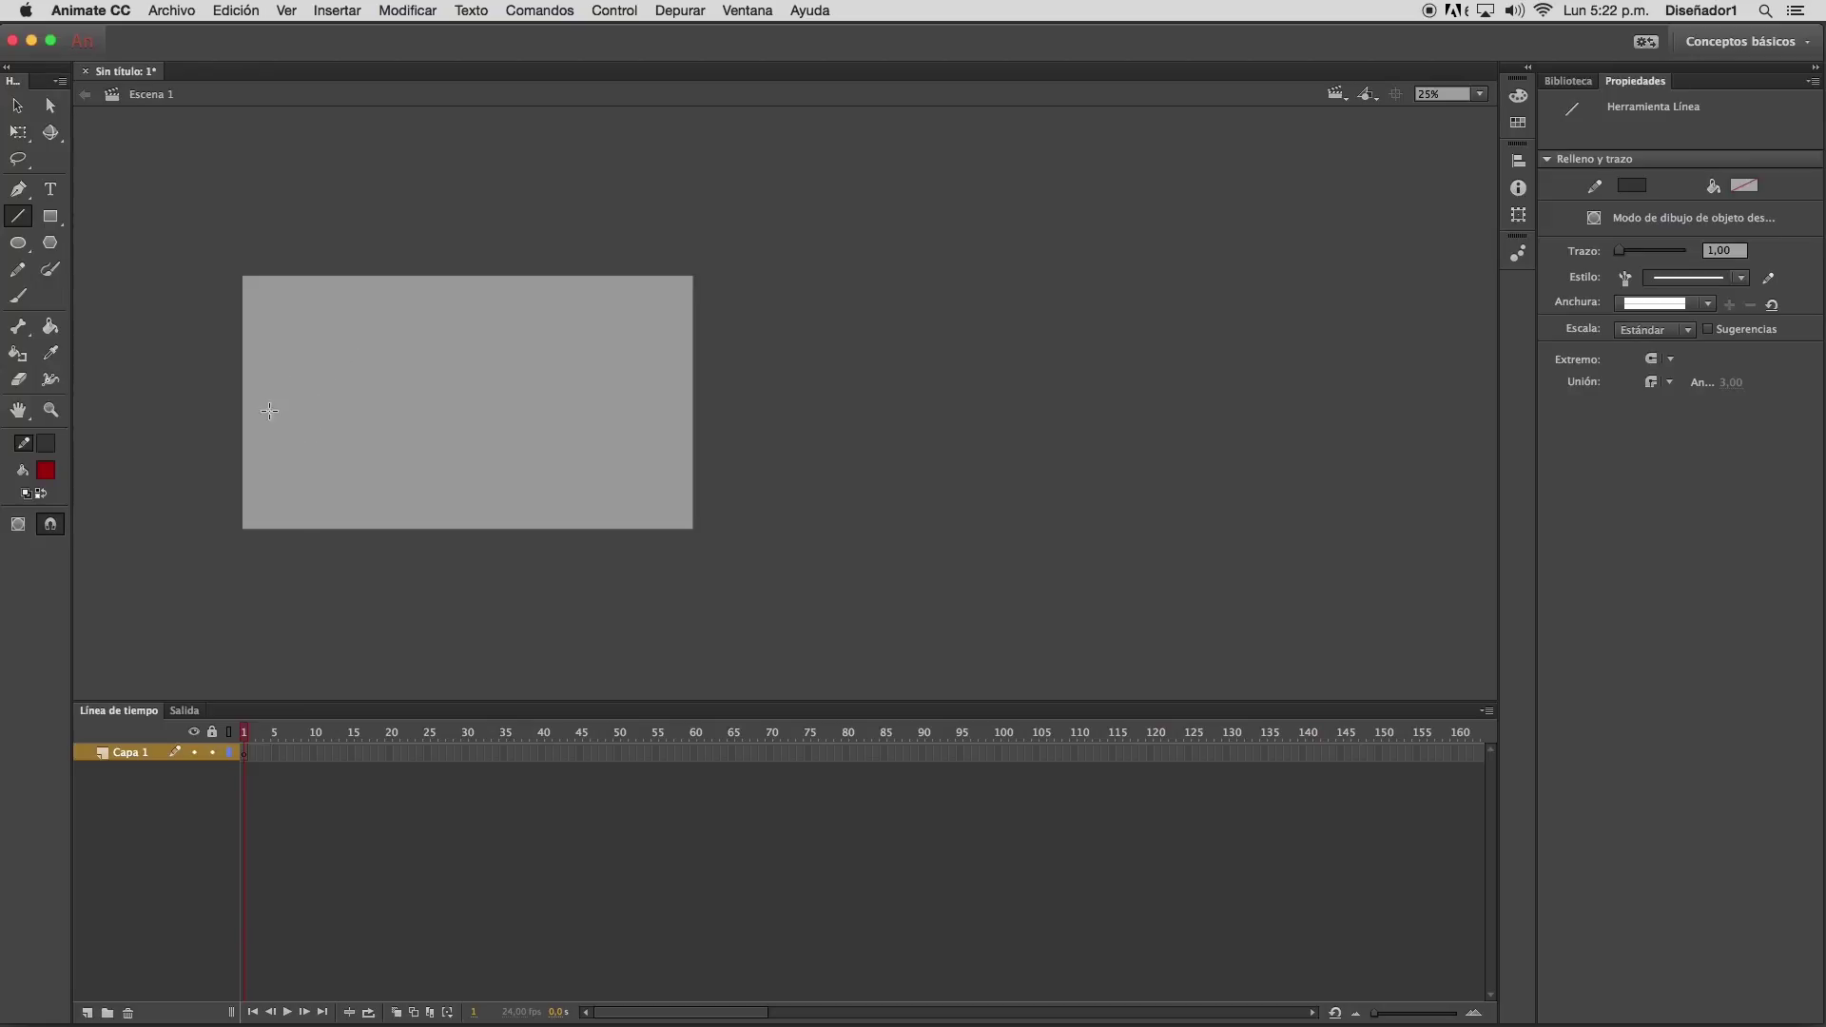
{"action": "left_click_drag", "start_coordinate": [284, 433], "coordinate": [472, 329]}
{"action": "left_click_drag", "start_coordinate": [362, 321], "coordinate": [507, 437]}
Select the separate segments of the crossing lines one by one to examine how the intersection divides them
{"action": "left_click", "coordinate": [17, 107]}
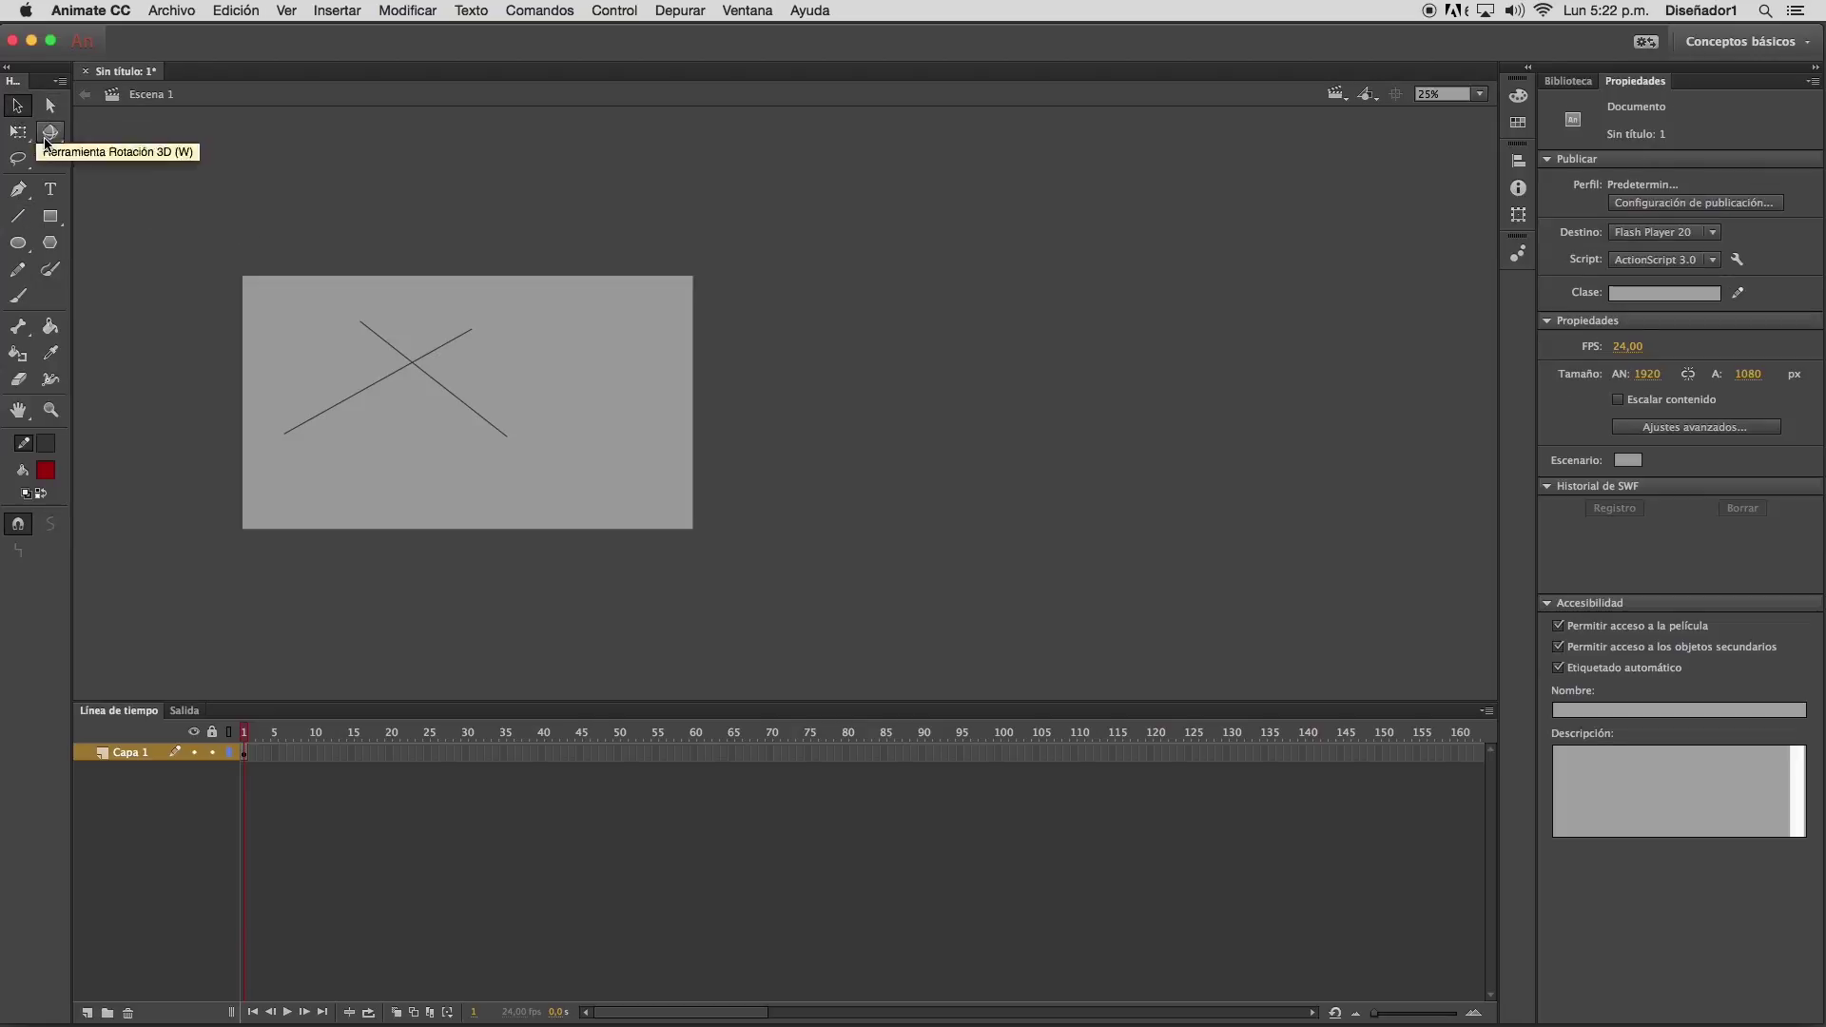
{"action": "left_click", "coordinate": [387, 345]}
{"action": "left_click", "coordinate": [393, 367]}
{"action": "left_click", "coordinate": [409, 368]}
{"action": "left_click", "coordinate": [439, 381]}
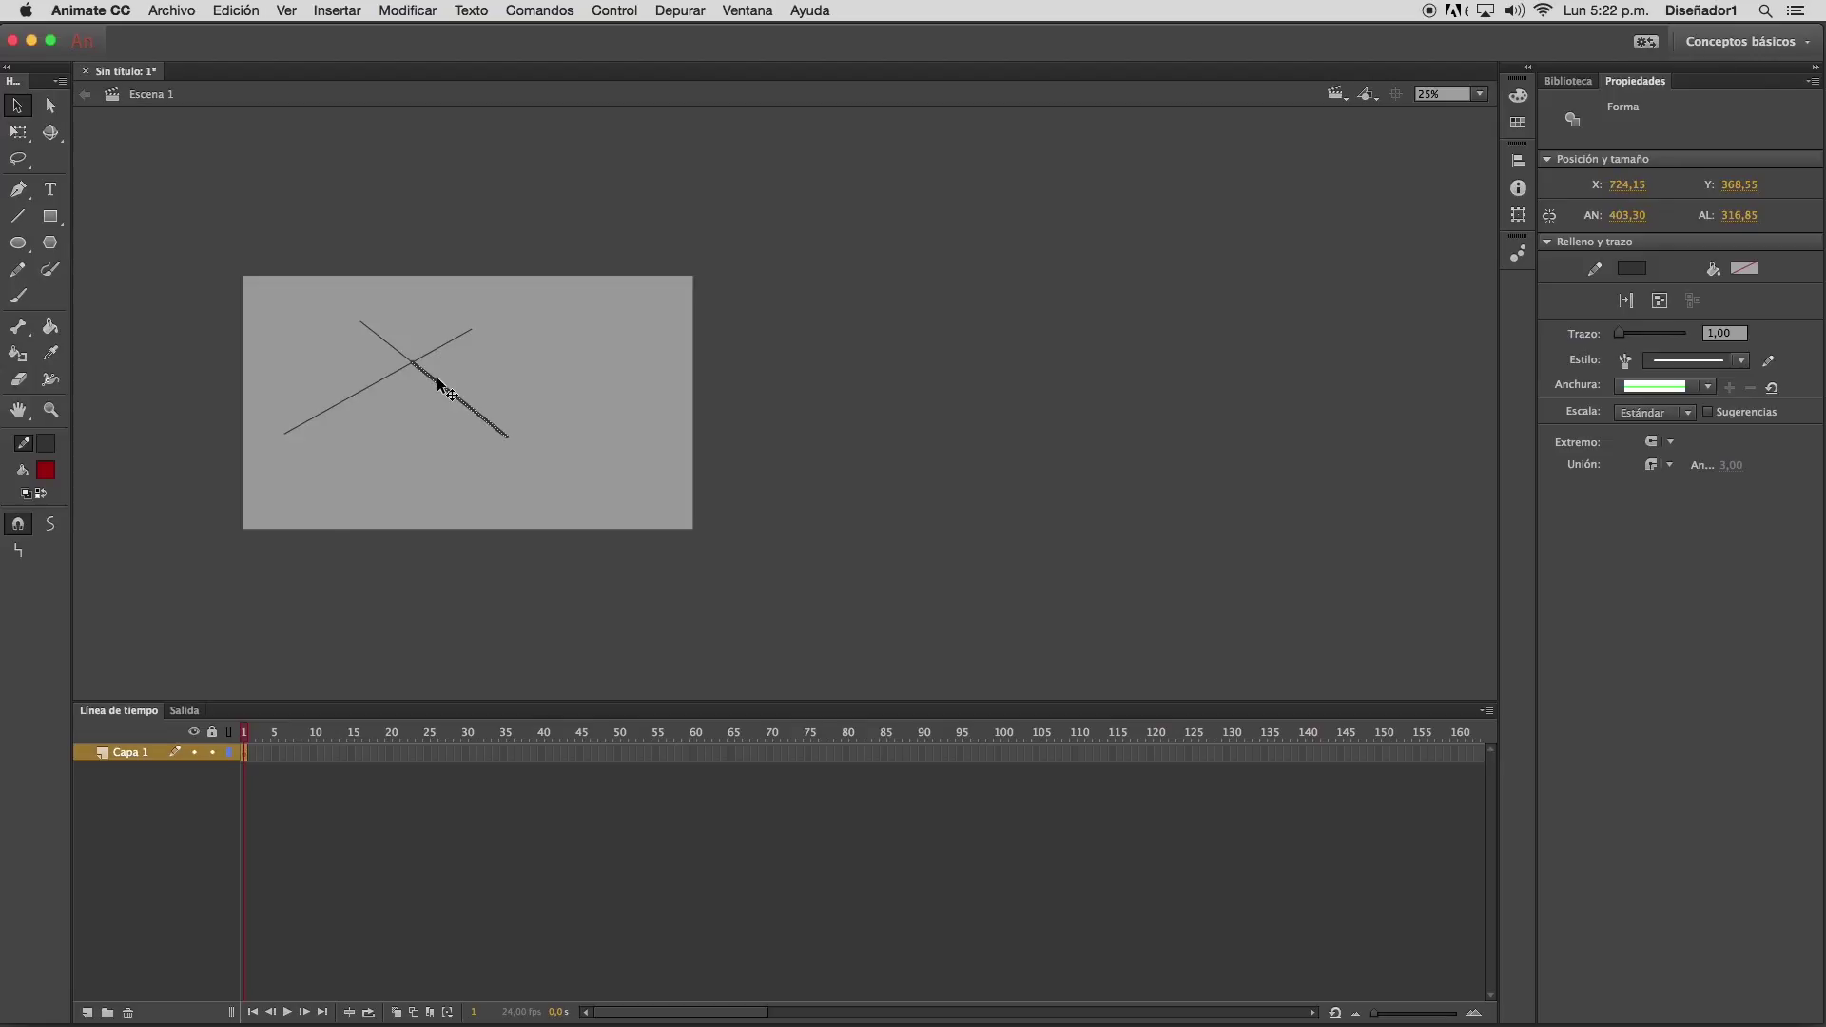
{"action": "left_click", "coordinate": [444, 348]}
{"action": "left_click", "coordinate": [388, 348]}
{"action": "left_click", "coordinate": [386, 375]}
{"action": "left_click", "coordinate": [421, 387]}
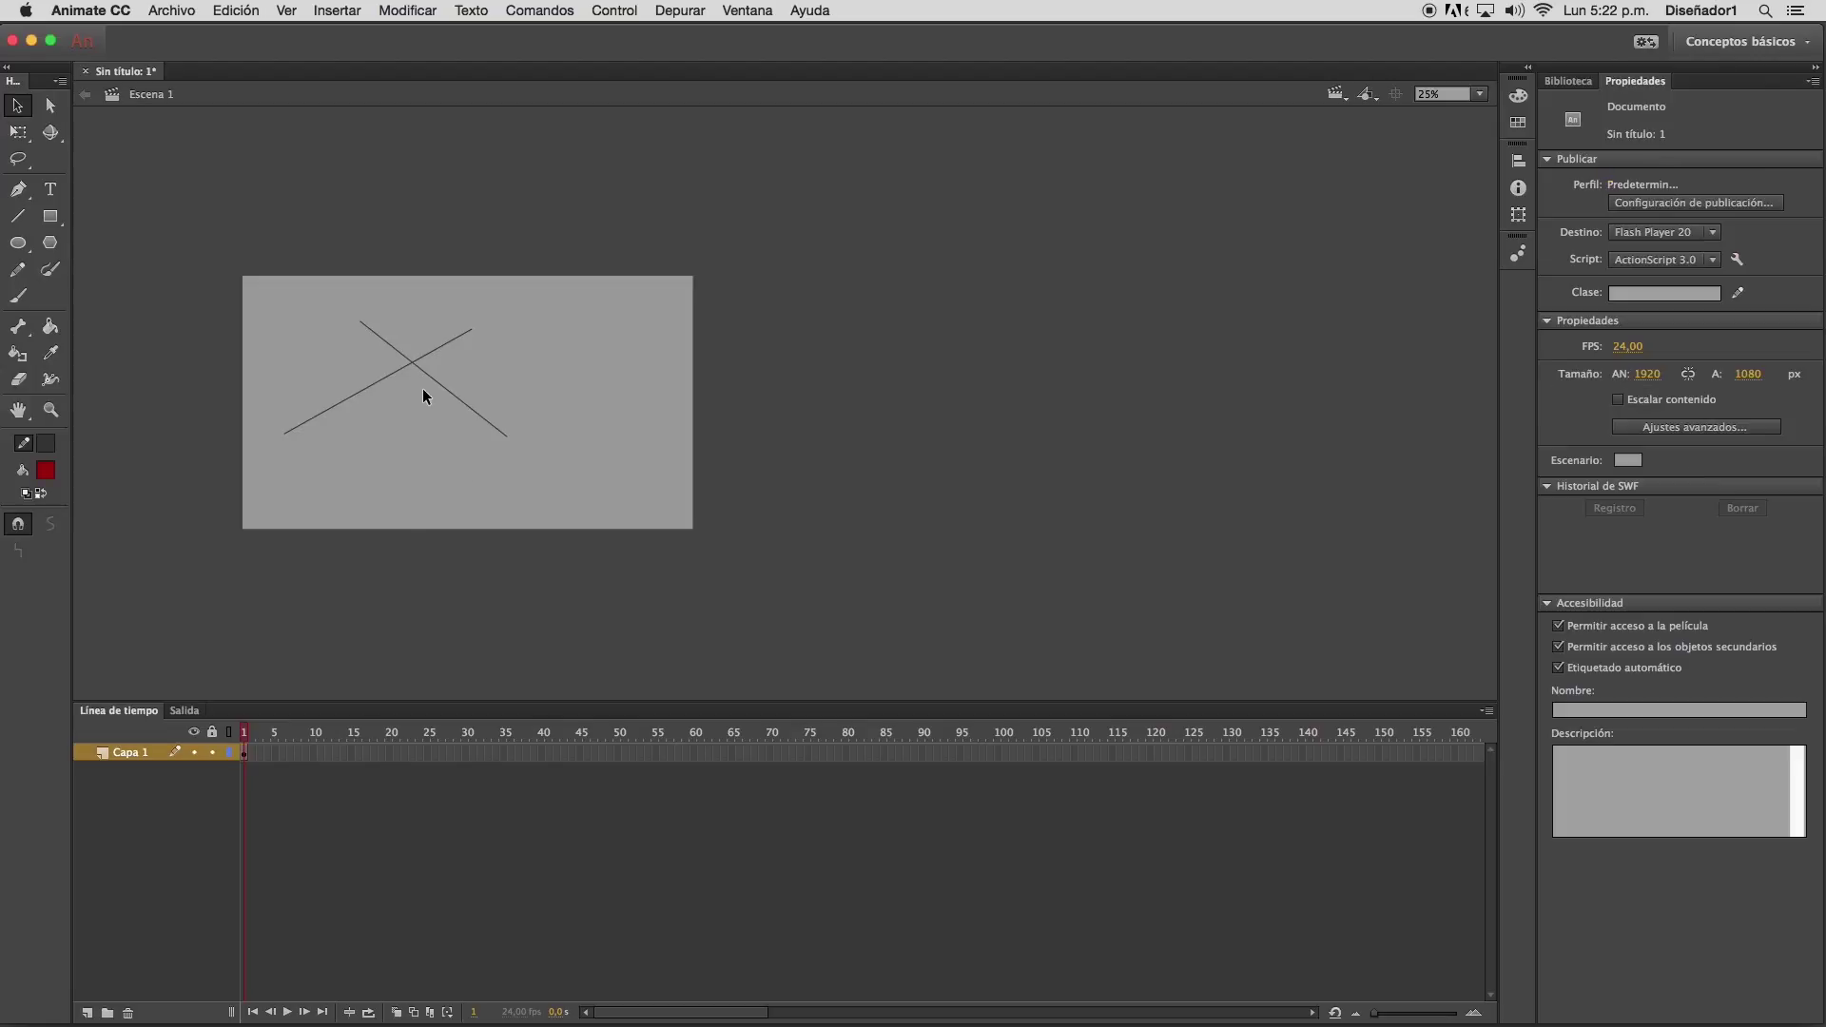
Pull the crossing lines at their intersection and along a segment to bend them into curves
{"action": "mouse_move", "coordinate": [413, 361]}
{"action": "left_mouse_down"}
{"action": "mouse_move", "coordinate": [407, 325]}
{"action": "mouse_move", "coordinate": [420, 420]}
{"action": "mouse_move", "coordinate": [485, 372]}
{"action": "mouse_move", "coordinate": [325, 376]}
{"action": "mouse_move", "coordinate": [423, 356]}
{"action": "mouse_move", "coordinate": [396, 358]}
{"action": "mouse_move", "coordinate": [431, 395]}
{"action": "mouse_move", "coordinate": [416, 384]}
{"action": "left_mouse_up"}
{"action": "mouse_move", "coordinate": [427, 345]}
{"action": "left_mouse_down"}
{"action": "mouse_move", "coordinate": [459, 373]}
{"action": "mouse_move", "coordinate": [473, 295]}
{"action": "mouse_move", "coordinate": [457, 274]}
{"action": "mouse_move", "coordinate": [374, 298]}
{"action": "mouse_move", "coordinate": [412, 266]}
{"action": "left_mouse_up"}
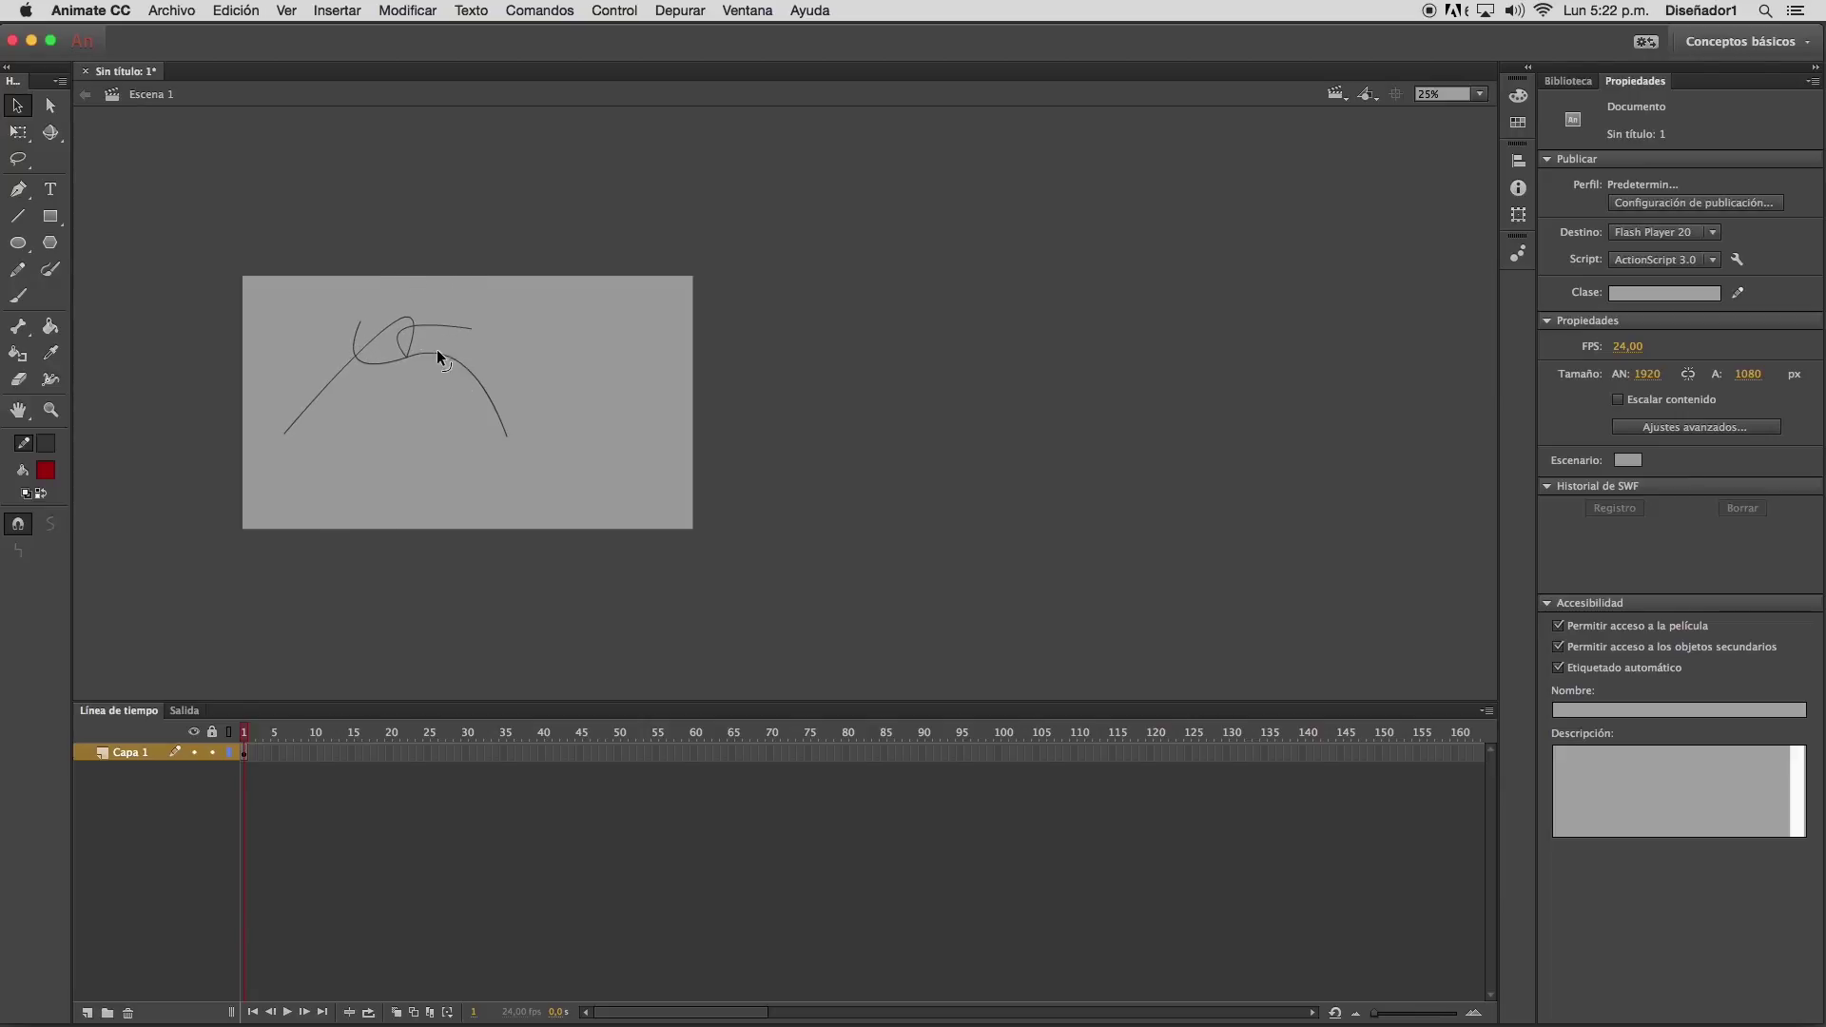
Select individual segments of the curved drawing and delete the short segment on the loop's right side
{"action": "left_click", "coordinate": [397, 330]}
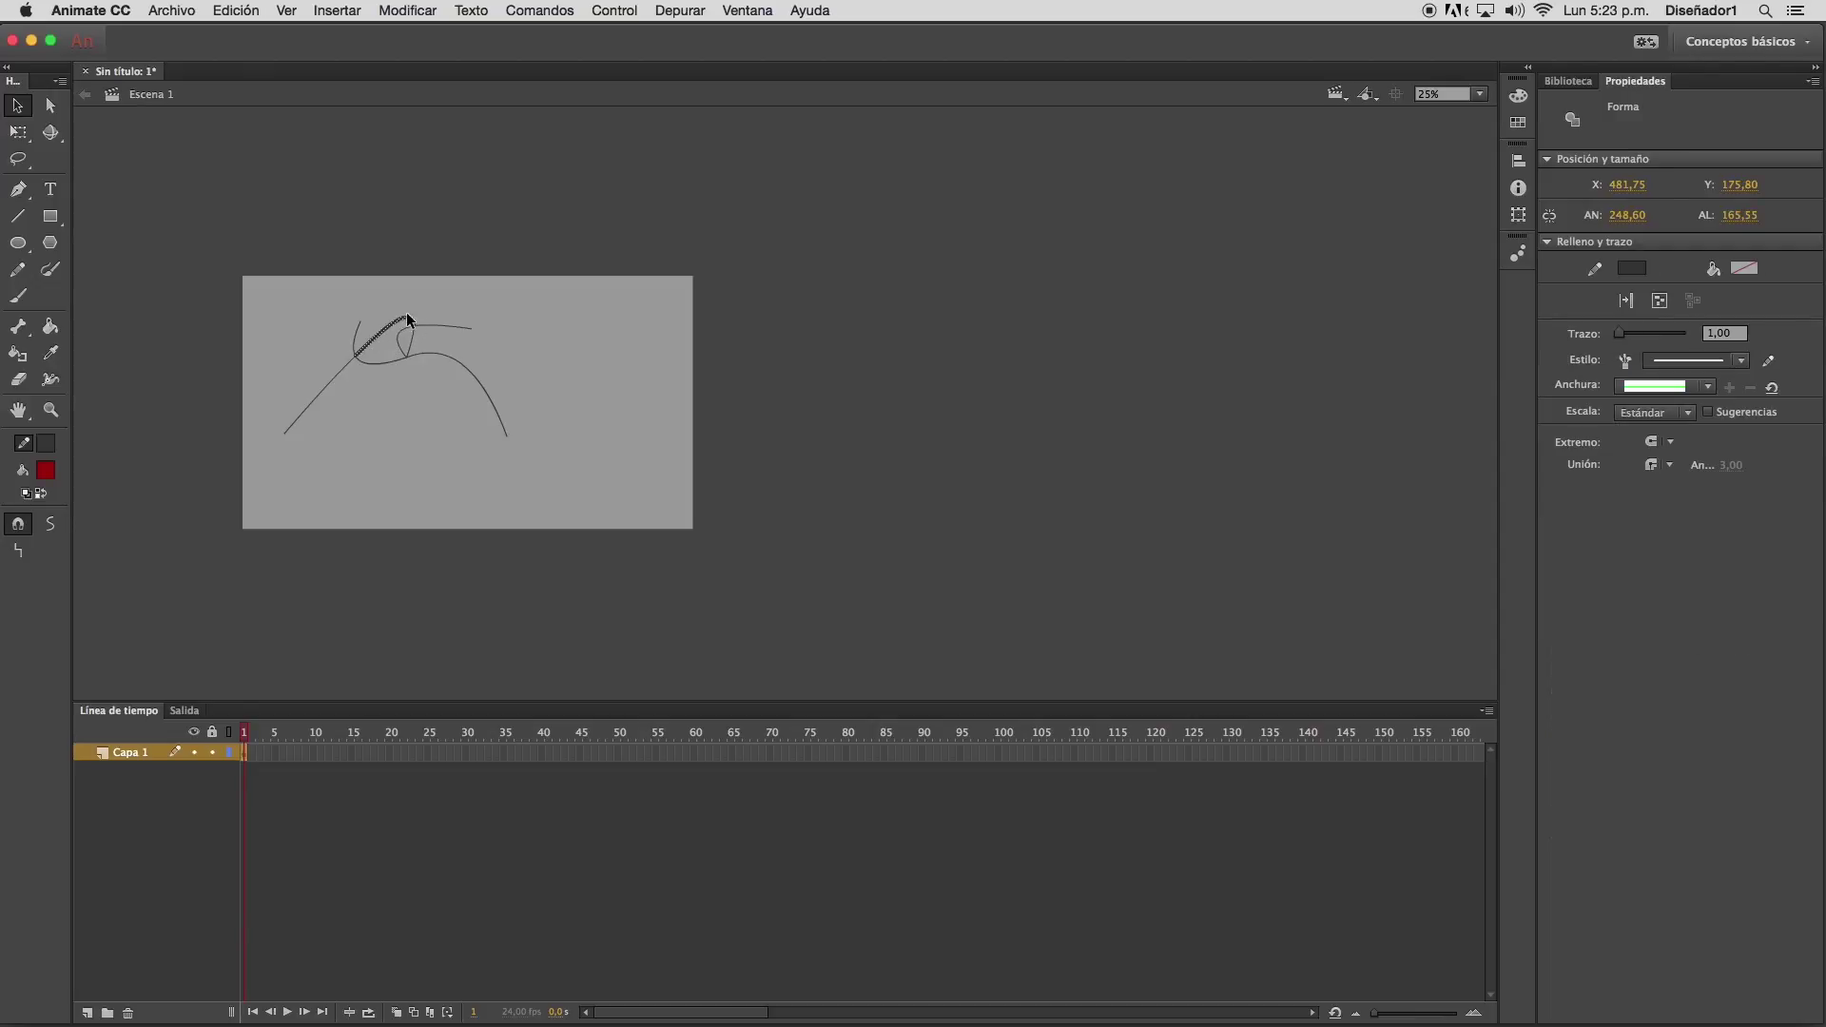
{"action": "left_click", "coordinate": [350, 370]}
{"action": "left_click", "coordinate": [376, 362]}
{"action": "left_click", "coordinate": [403, 350]}
{"action": "left_click", "coordinate": [438, 329]}
{"action": "left_click", "coordinate": [412, 342]}
{"action": "left_click_drag", "start_coordinate": [415, 345], "coordinate": [540, 356]}
{"action": "key", "text": "Delete"}
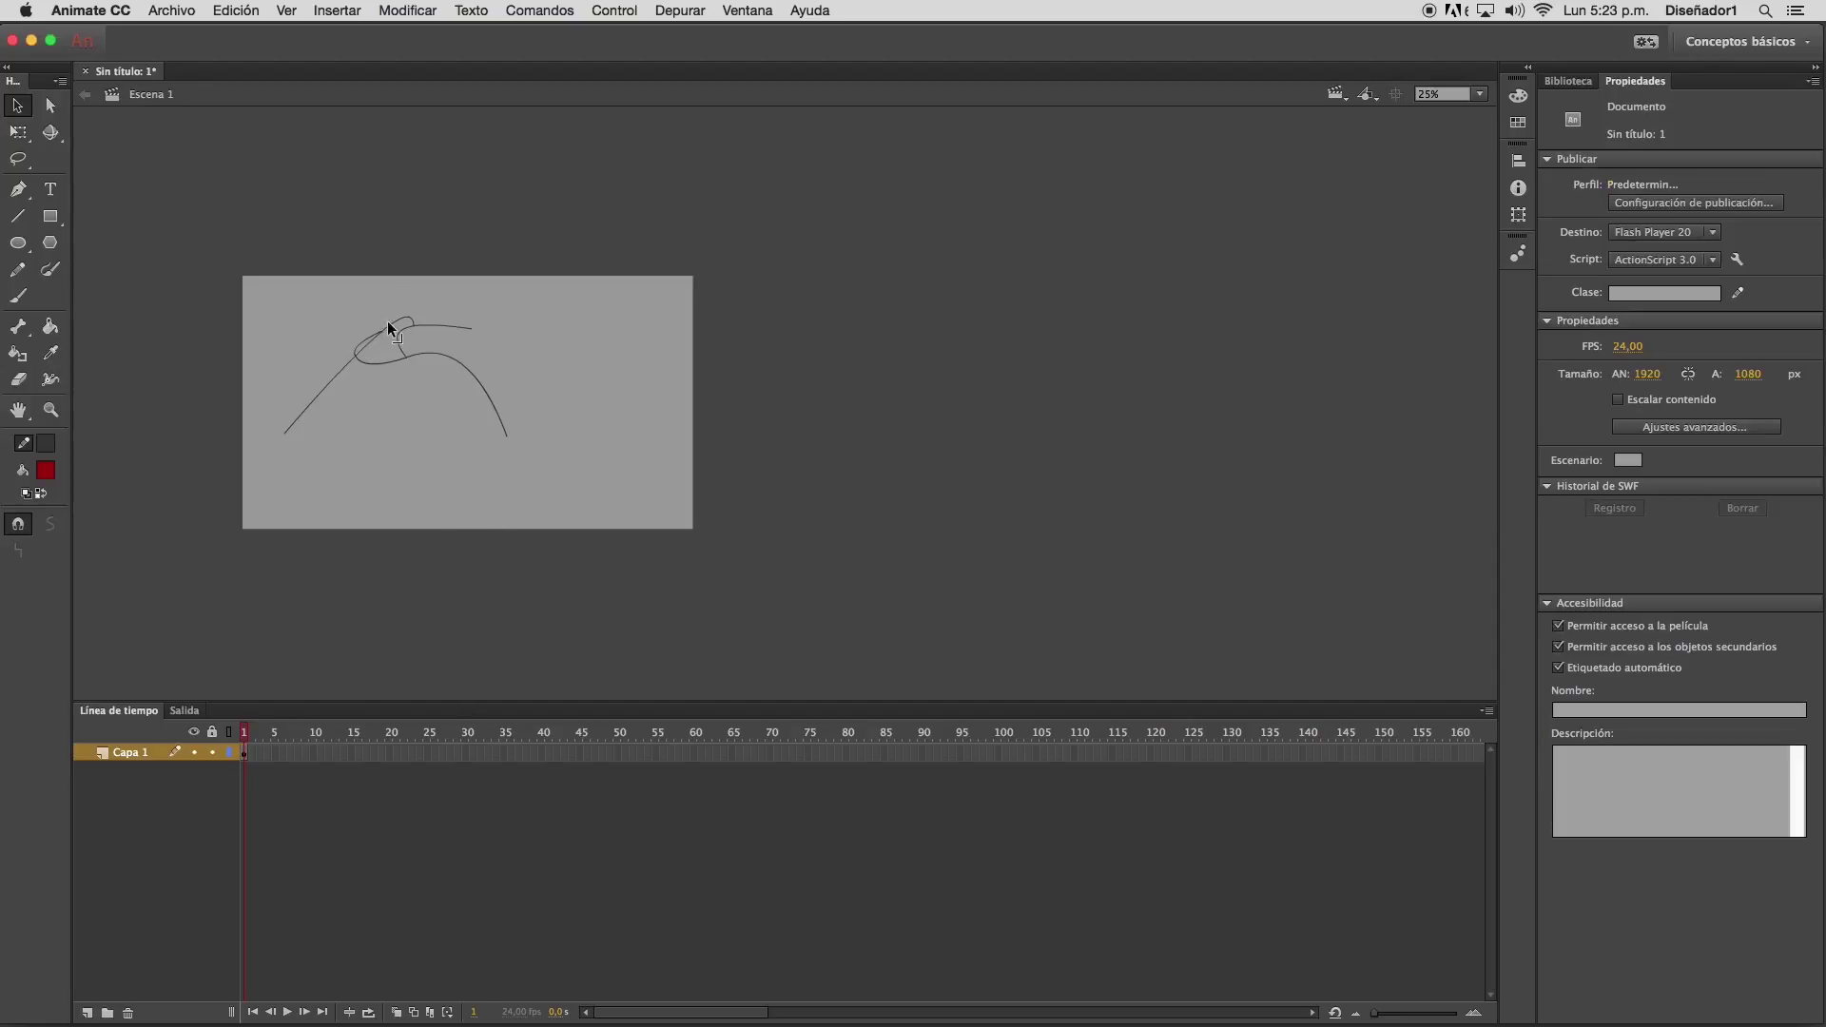
Reshape the remaining curves and join their loose ends into closed outlines
{"action": "mouse_move", "coordinate": [508, 436]}
{"action": "left_mouse_down"}
{"action": "mouse_move", "coordinate": [344, 478]}
{"action": "mouse_move", "coordinate": [292, 434]}
{"action": "left_mouse_up"}
{"action": "left_click_drag", "start_coordinate": [379, 380], "coordinate": [443, 433]}
{"action": "left_click_drag", "start_coordinate": [284, 432], "coordinate": [323, 406]}
{"action": "left_click_drag", "start_coordinate": [306, 430], "coordinate": [362, 391]}
Select the entire curved drawing and delete it from the stage
{"action": "left_click", "coordinate": [409, 325]}
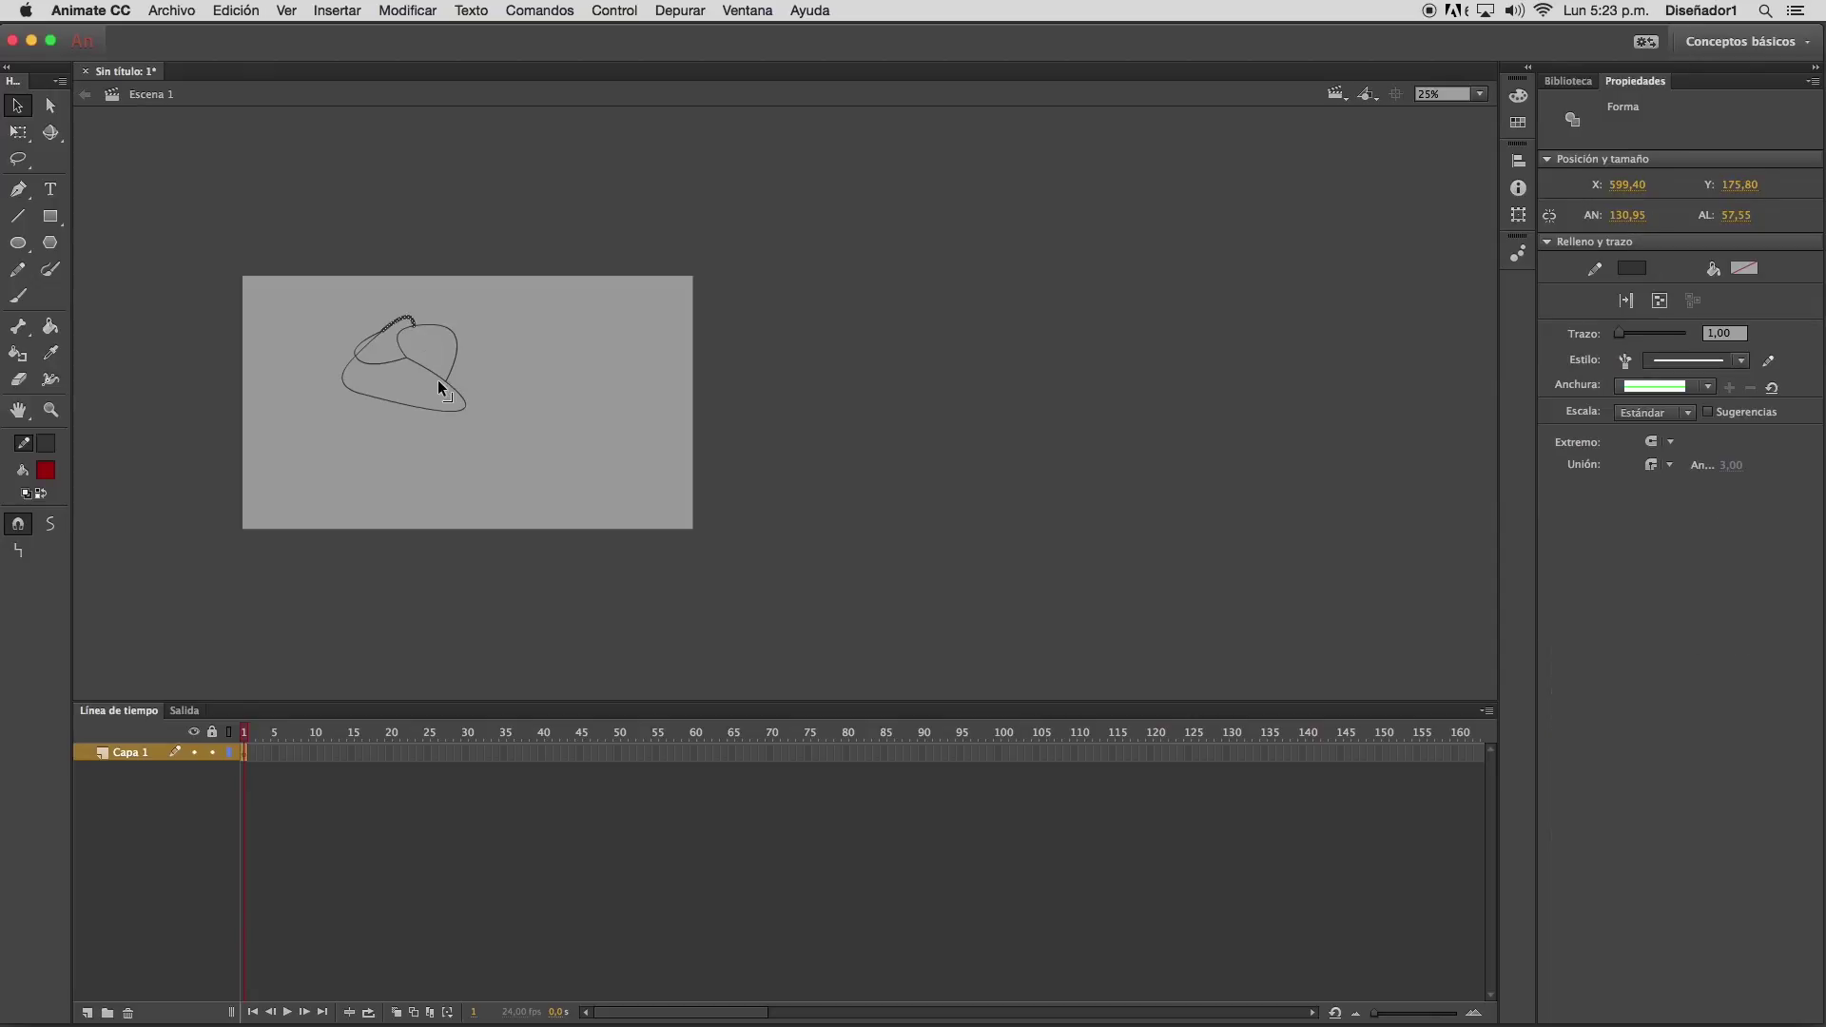
{"action": "left_click_drag", "start_coordinate": [521, 447], "coordinate": [250, 231]}
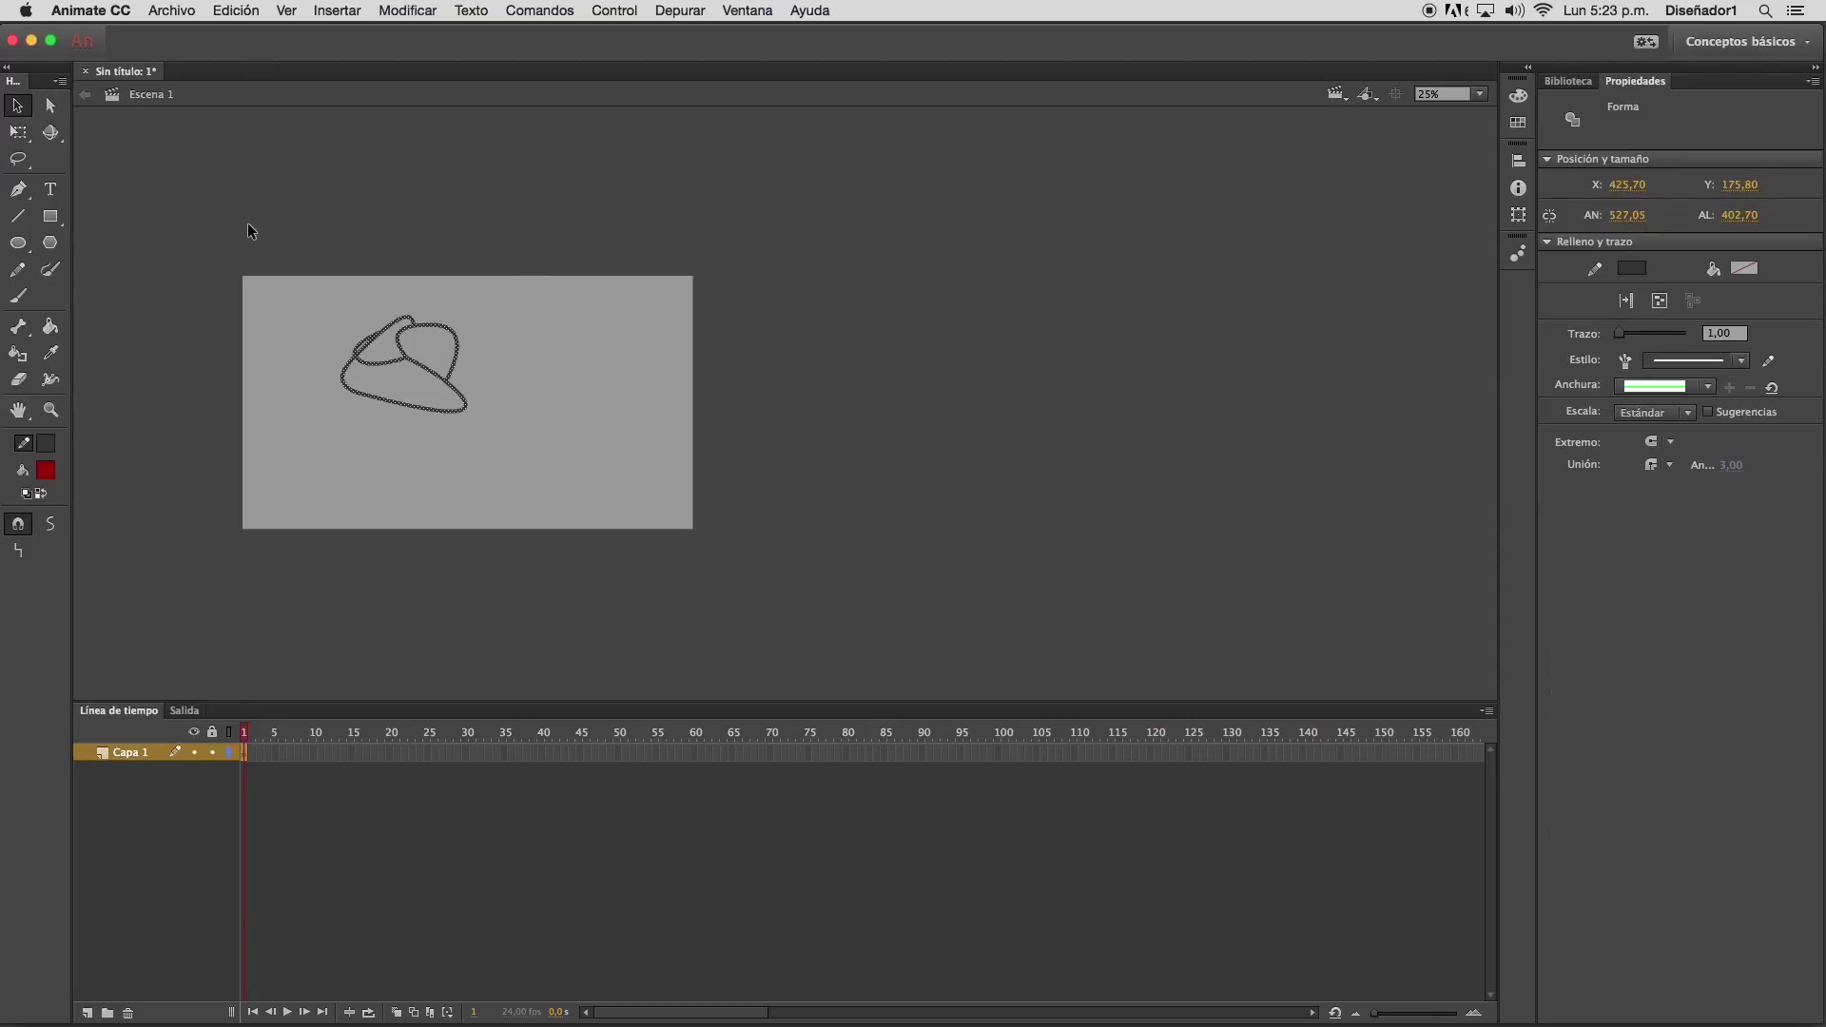
{"action": "key", "text": "Delete"}
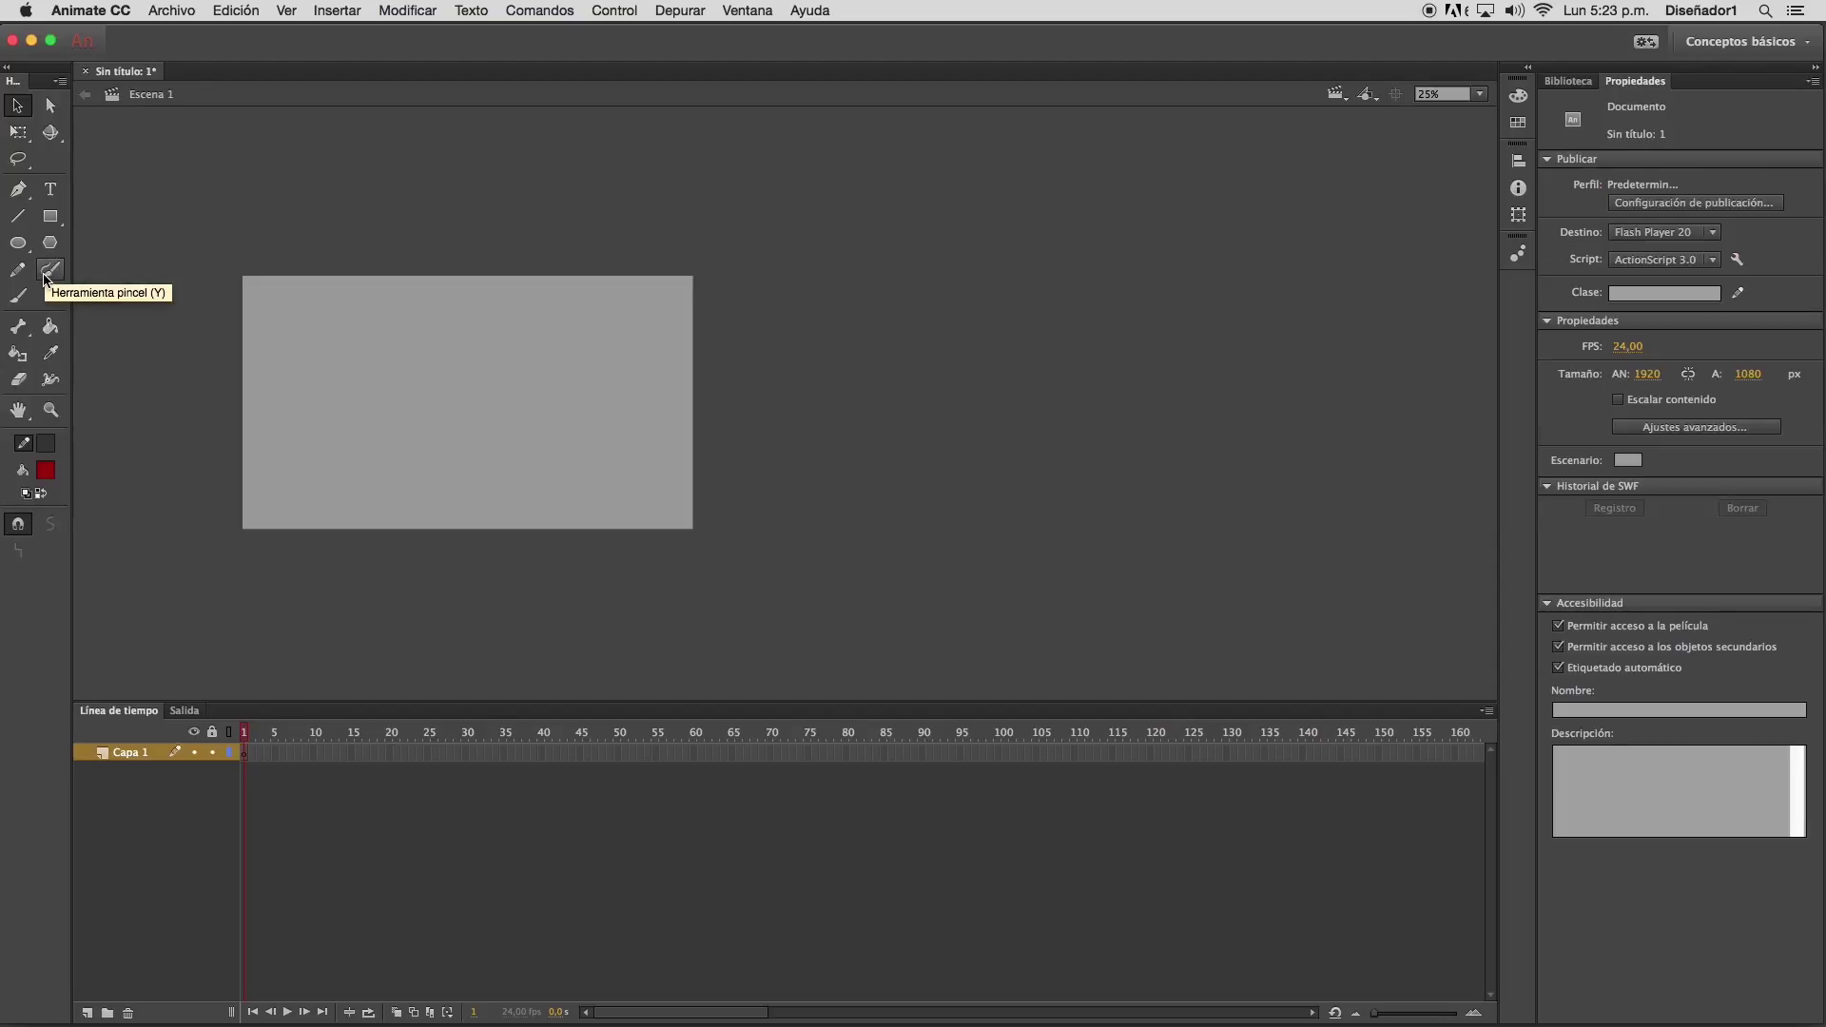
Turn on Object Drawing mode, draw two crossing diagonal lines, and select the rising one as a whole object
{"action": "left_click", "coordinate": [19, 218]}
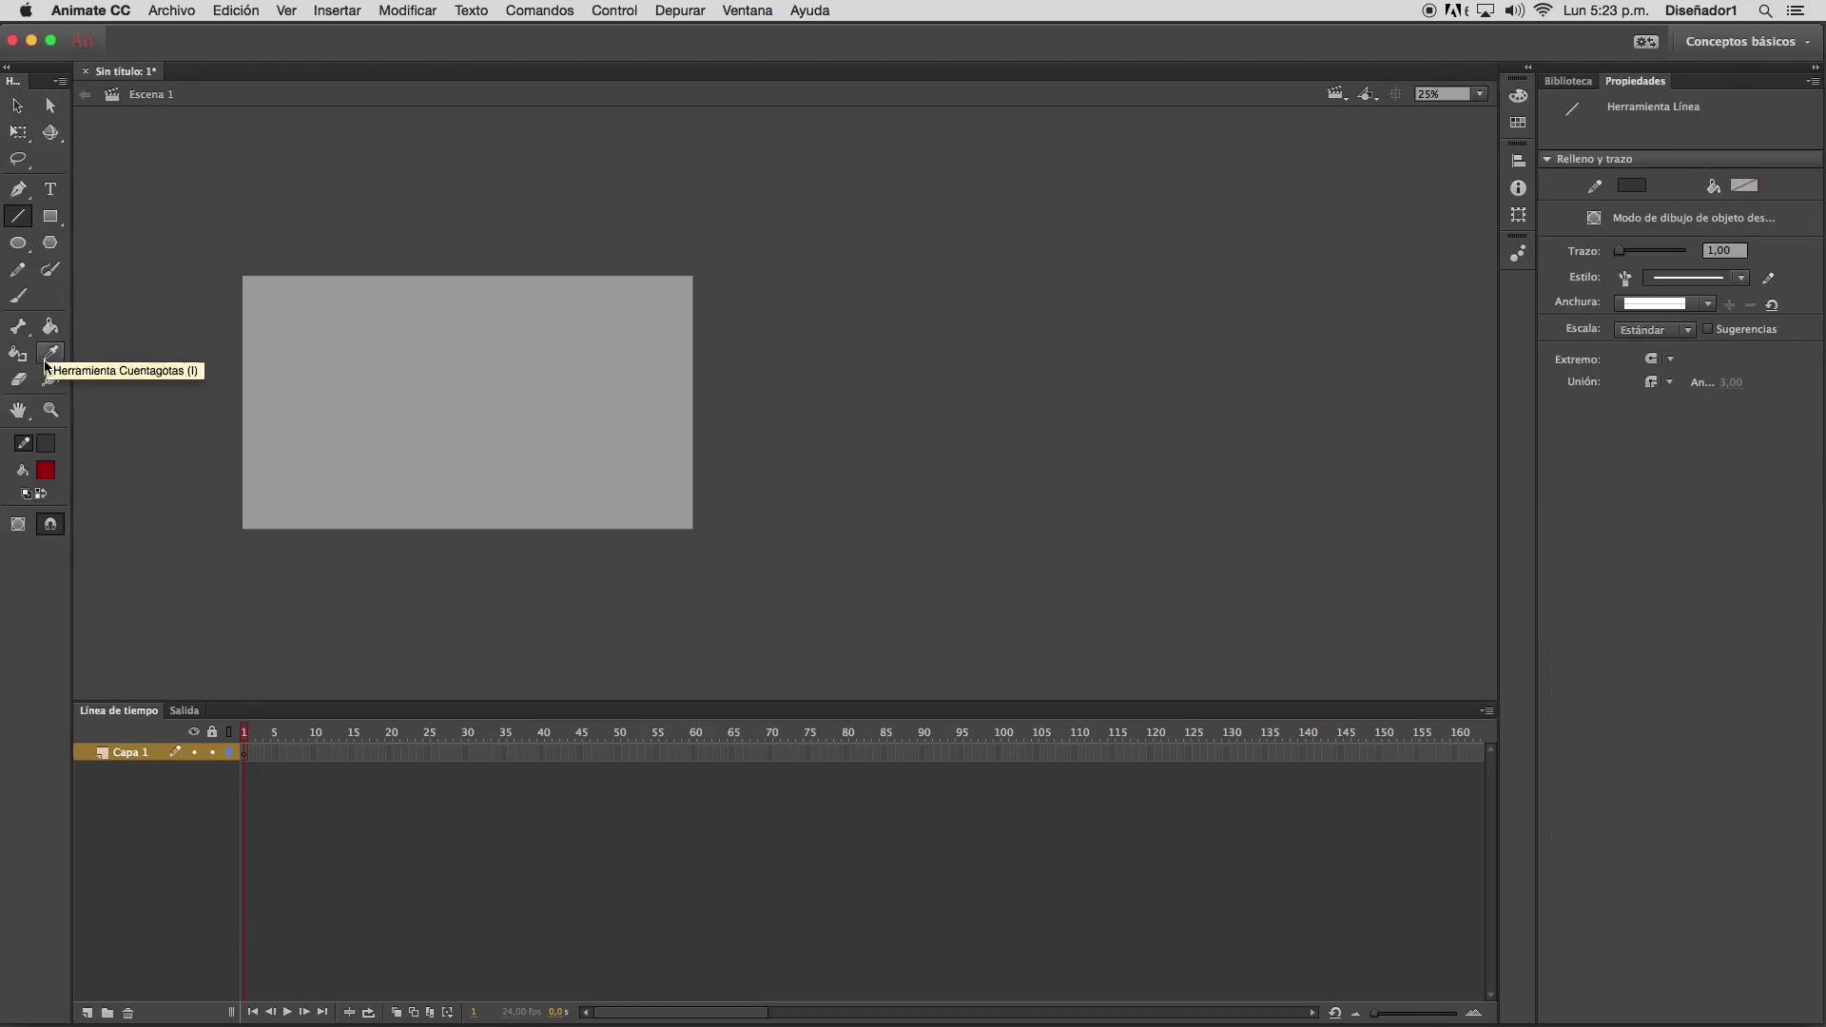
{"action": "left_click", "coordinate": [19, 528]}
{"action": "mouse_move", "coordinate": [279, 384]}
{"action": "left_mouse_down"}
{"action": "mouse_move", "coordinate": [436, 320]}
{"action": "mouse_move", "coordinate": [400, 357]}
{"action": "mouse_move", "coordinate": [454, 398]}
{"action": "left_mouse_up"}
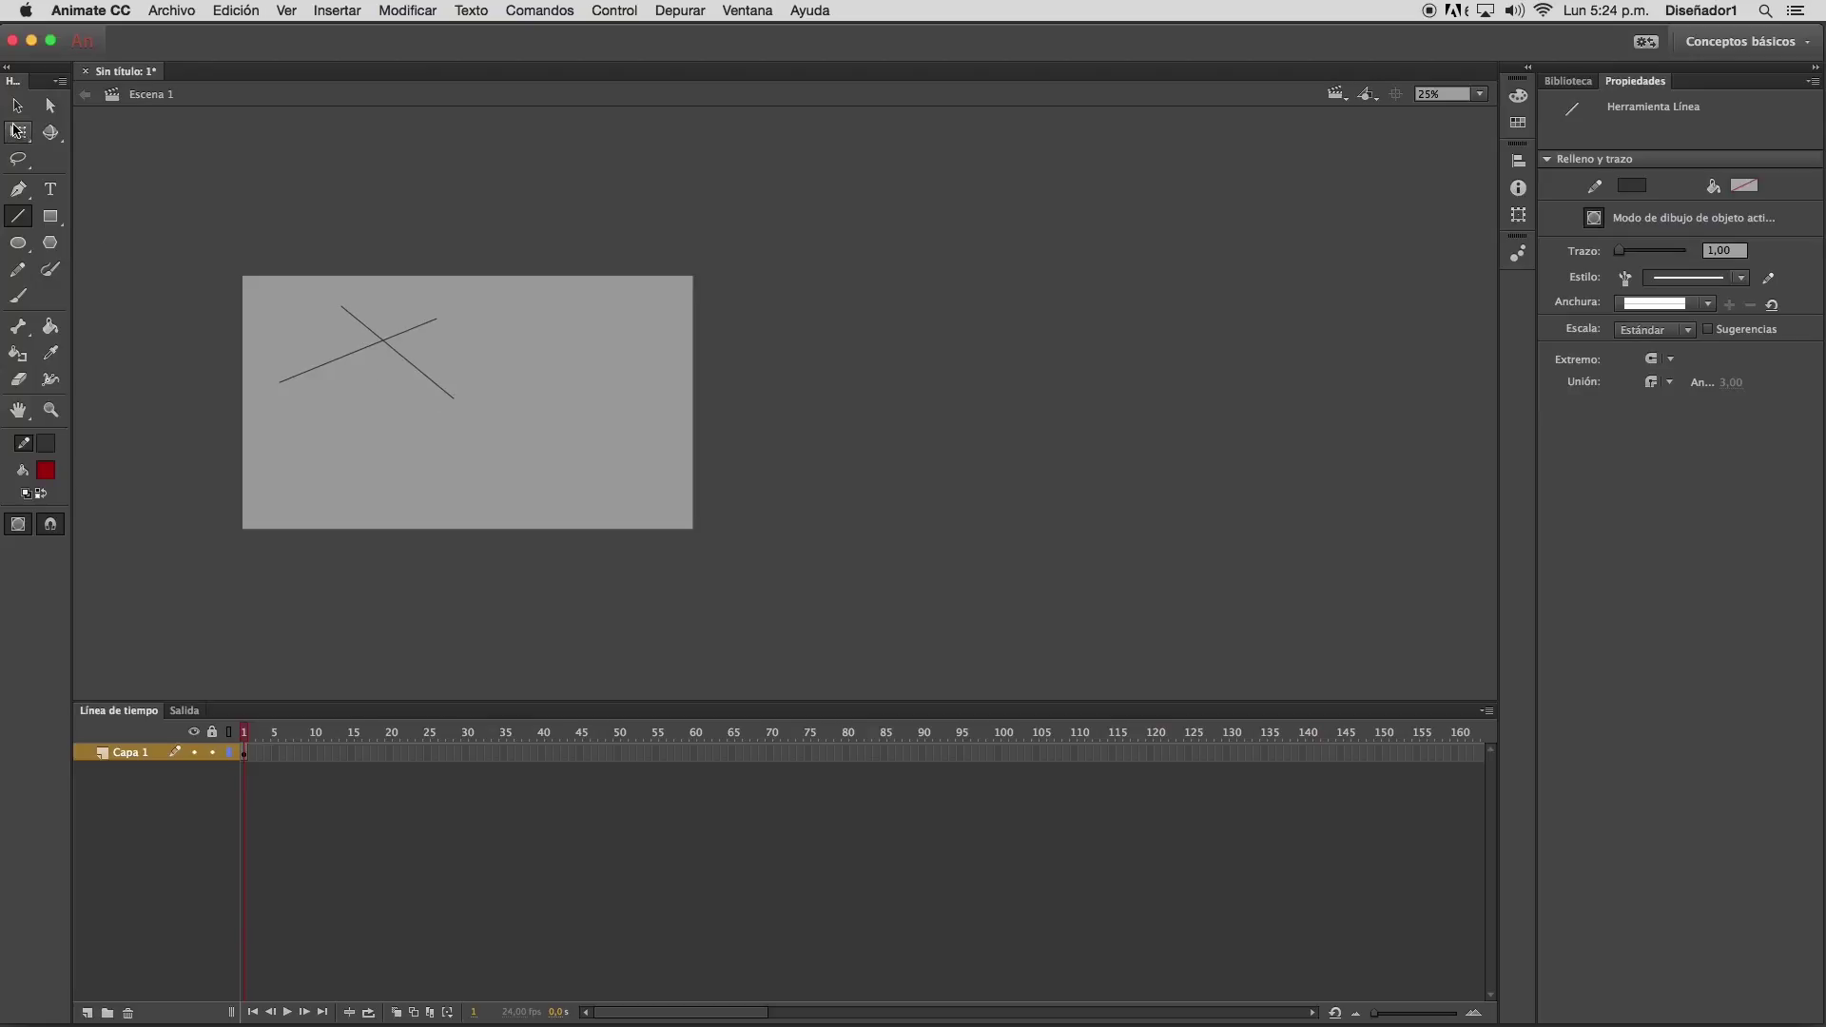
{"action": "left_click", "coordinate": [17, 105]}
{"action": "left_click", "coordinate": [361, 353]}
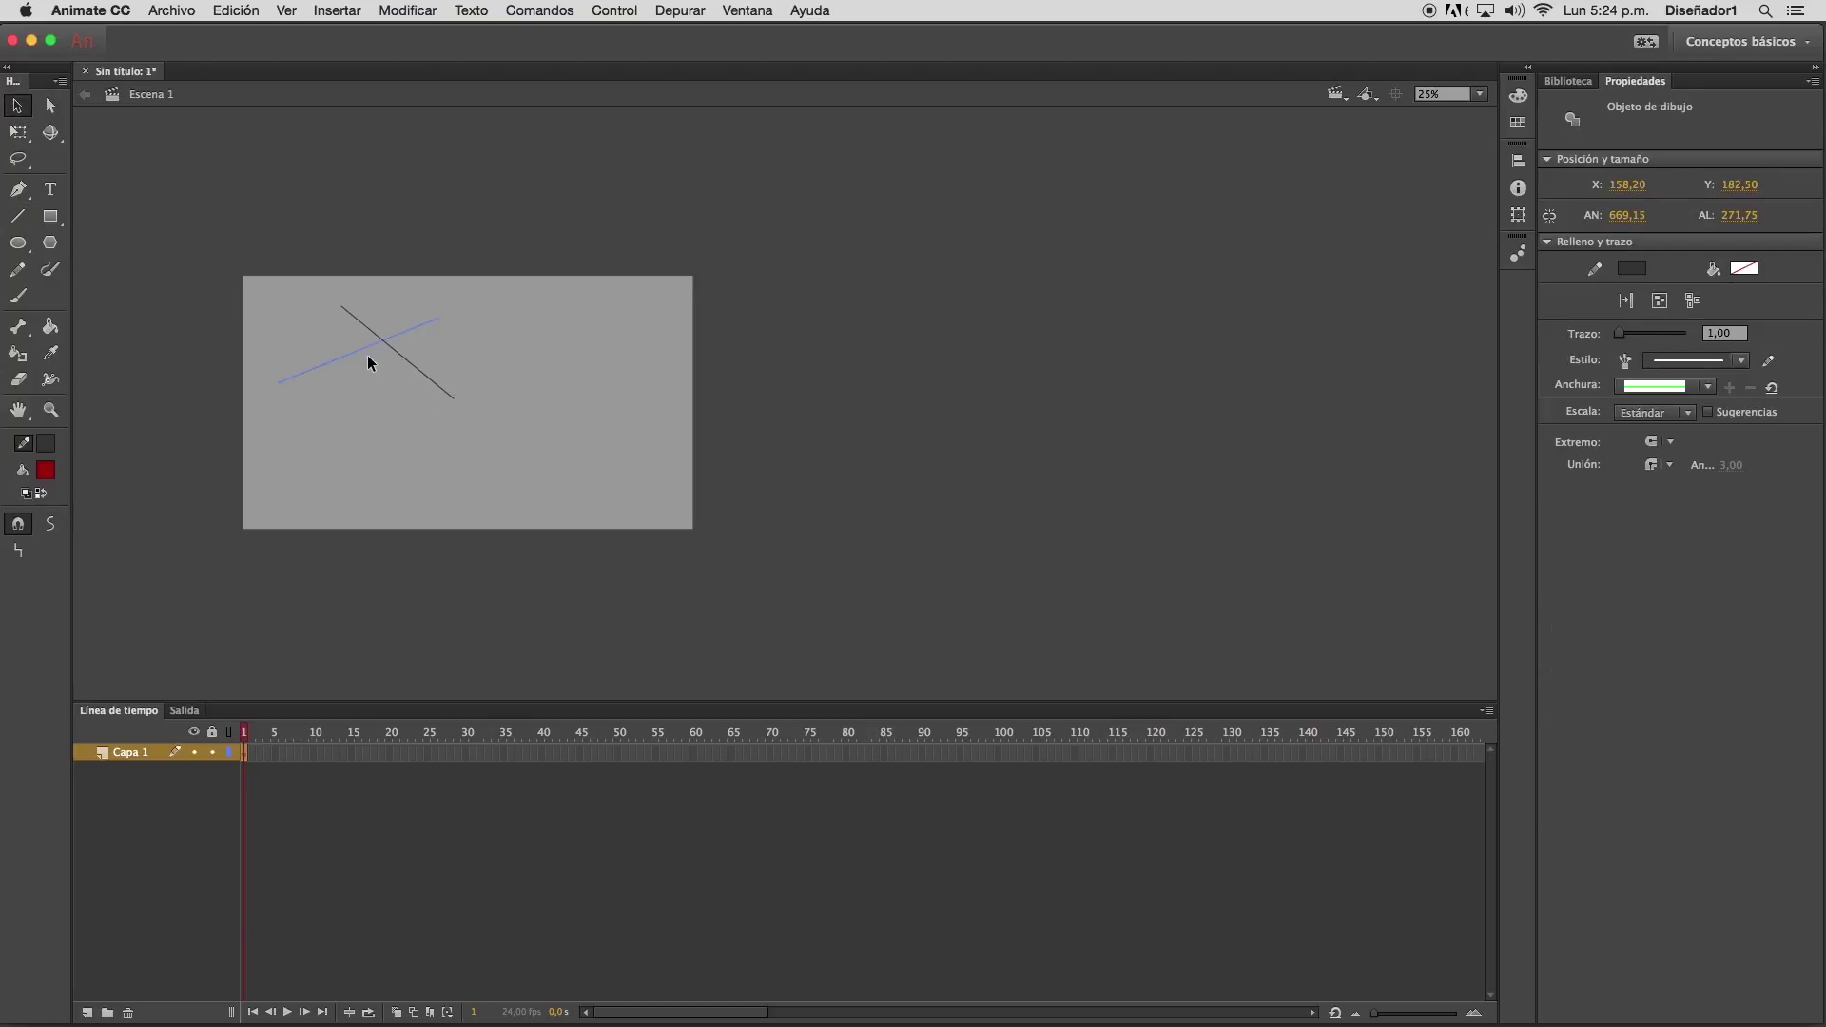
Shift the falling line slightly to the right and move the rising line until its right end meets the falling line's upper end
{"action": "left_click", "coordinate": [411, 362]}
{"action": "mouse_move", "coordinate": [413, 362]}
{"action": "left_mouse_down"}
{"action": "mouse_move", "coordinate": [458, 335]}
{"action": "mouse_move", "coordinate": [431, 354]}
{"action": "left_mouse_up"}
{"action": "left_click", "coordinate": [363, 339]}
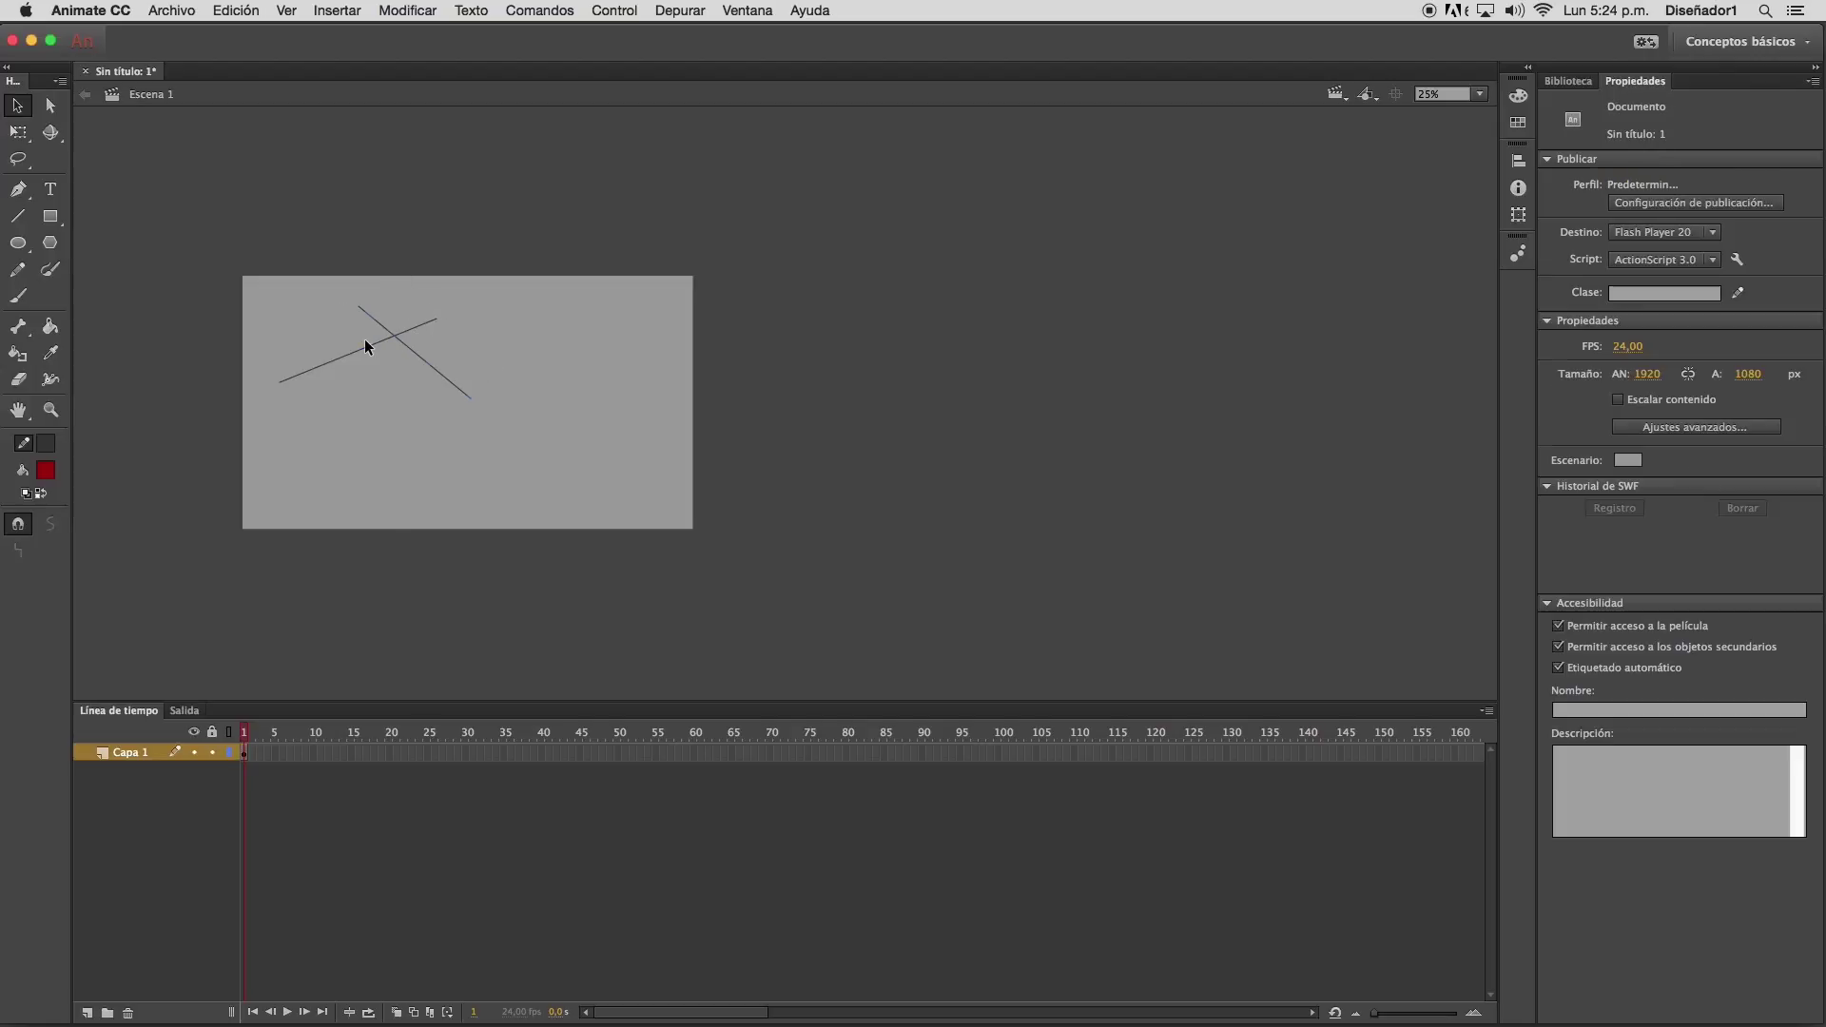
{"action": "left_click", "coordinate": [375, 345]}
{"action": "left_click_drag", "start_coordinate": [379, 344], "coordinate": [359, 309]}
{"action": "left_click", "coordinate": [380, 324]}
{"action": "left_click", "coordinate": [349, 312]}
Open the falling line's drawing object for editing, return to the scene, and delete both lines from the stage
{"action": "double_click", "coordinate": [386, 333]}
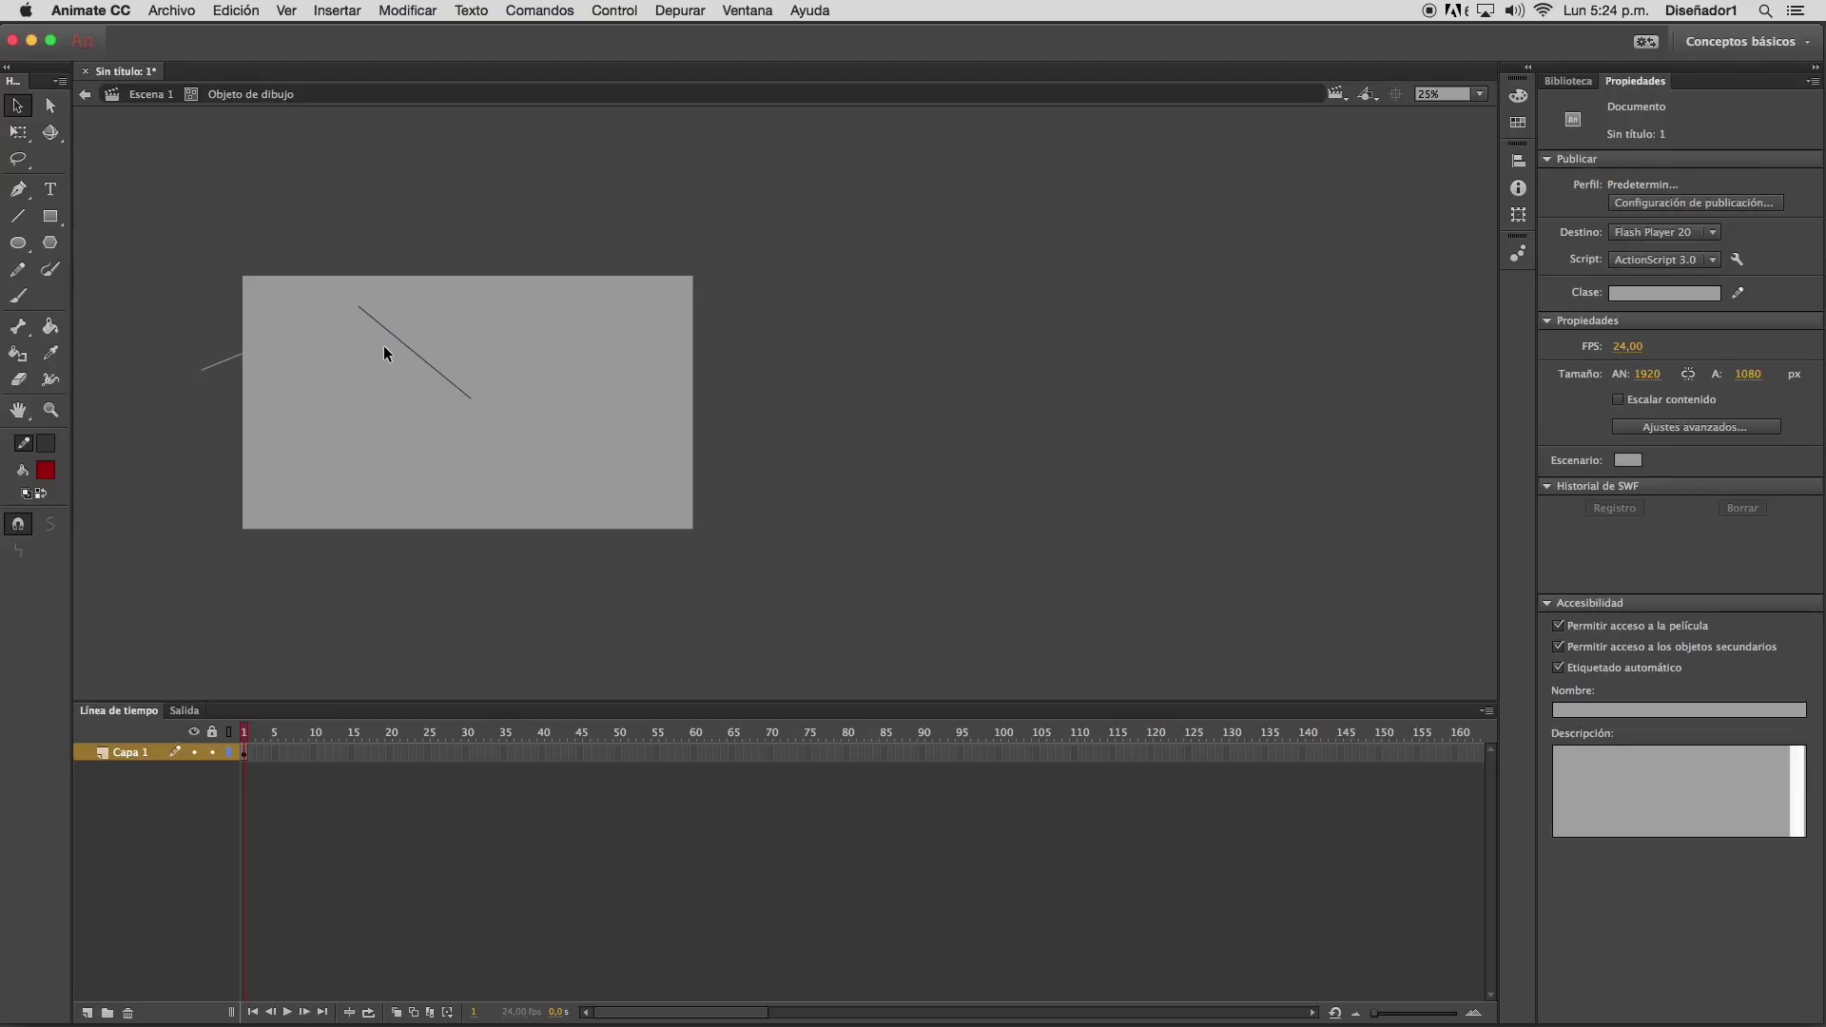
{"action": "double_click", "coordinate": [385, 363]}
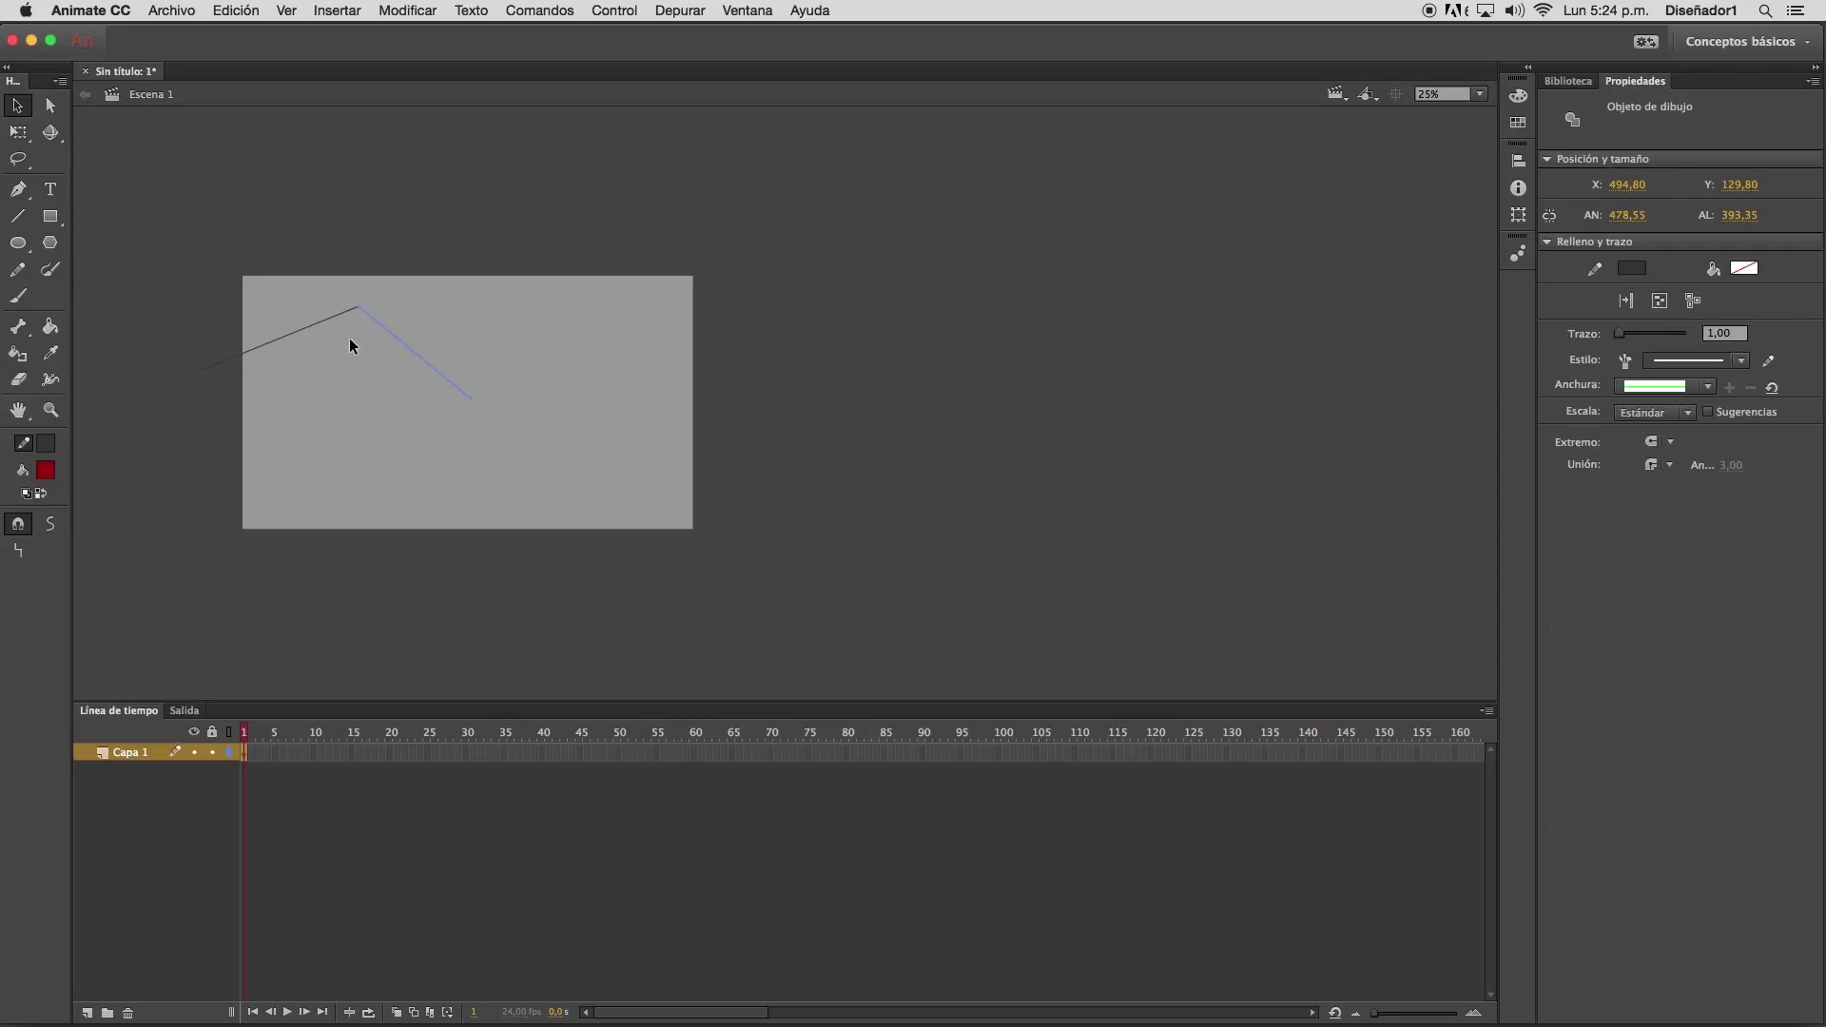
{"action": "left_click_drag", "start_coordinate": [145, 246], "coordinate": [564, 454]}
{"action": "key", "text": "Delete"}
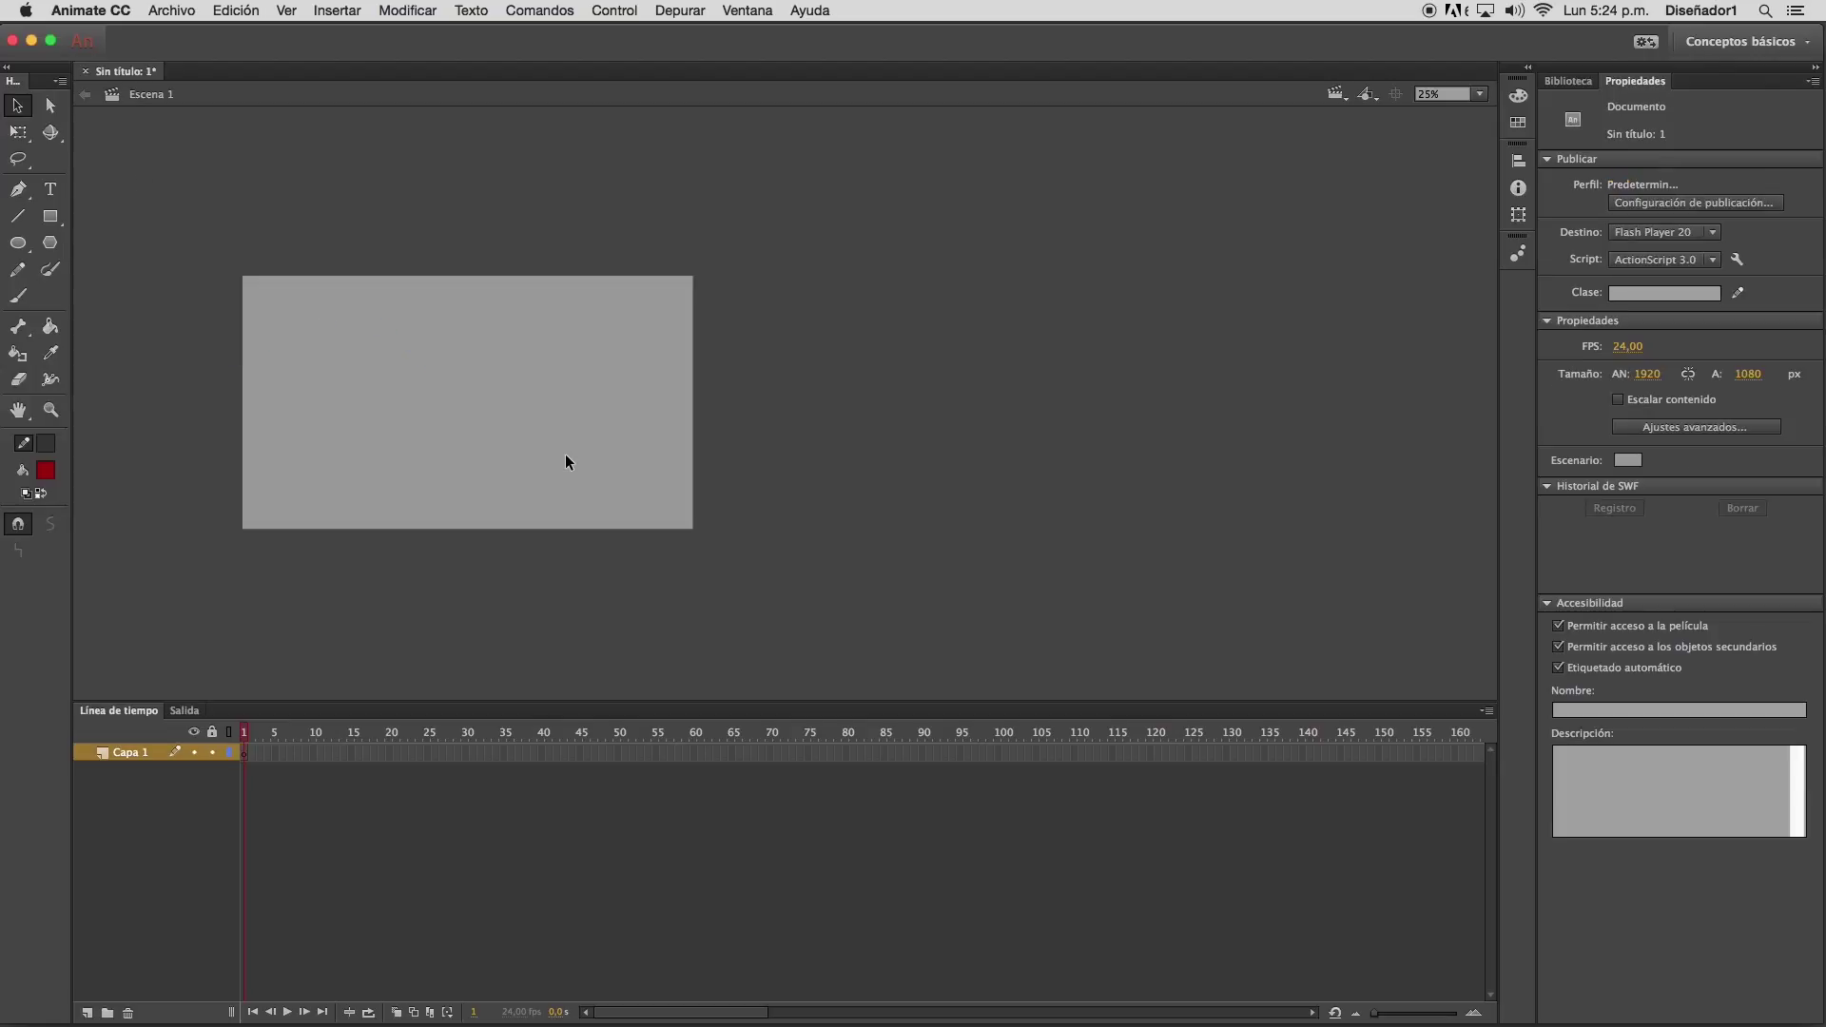
With Object Drawing mode off, draw four crossing lines that enclose a quadrilateral and fill its interior with dark red
{"action": "left_click", "coordinate": [17, 216]}
{"action": "left_click", "coordinate": [18, 519]}
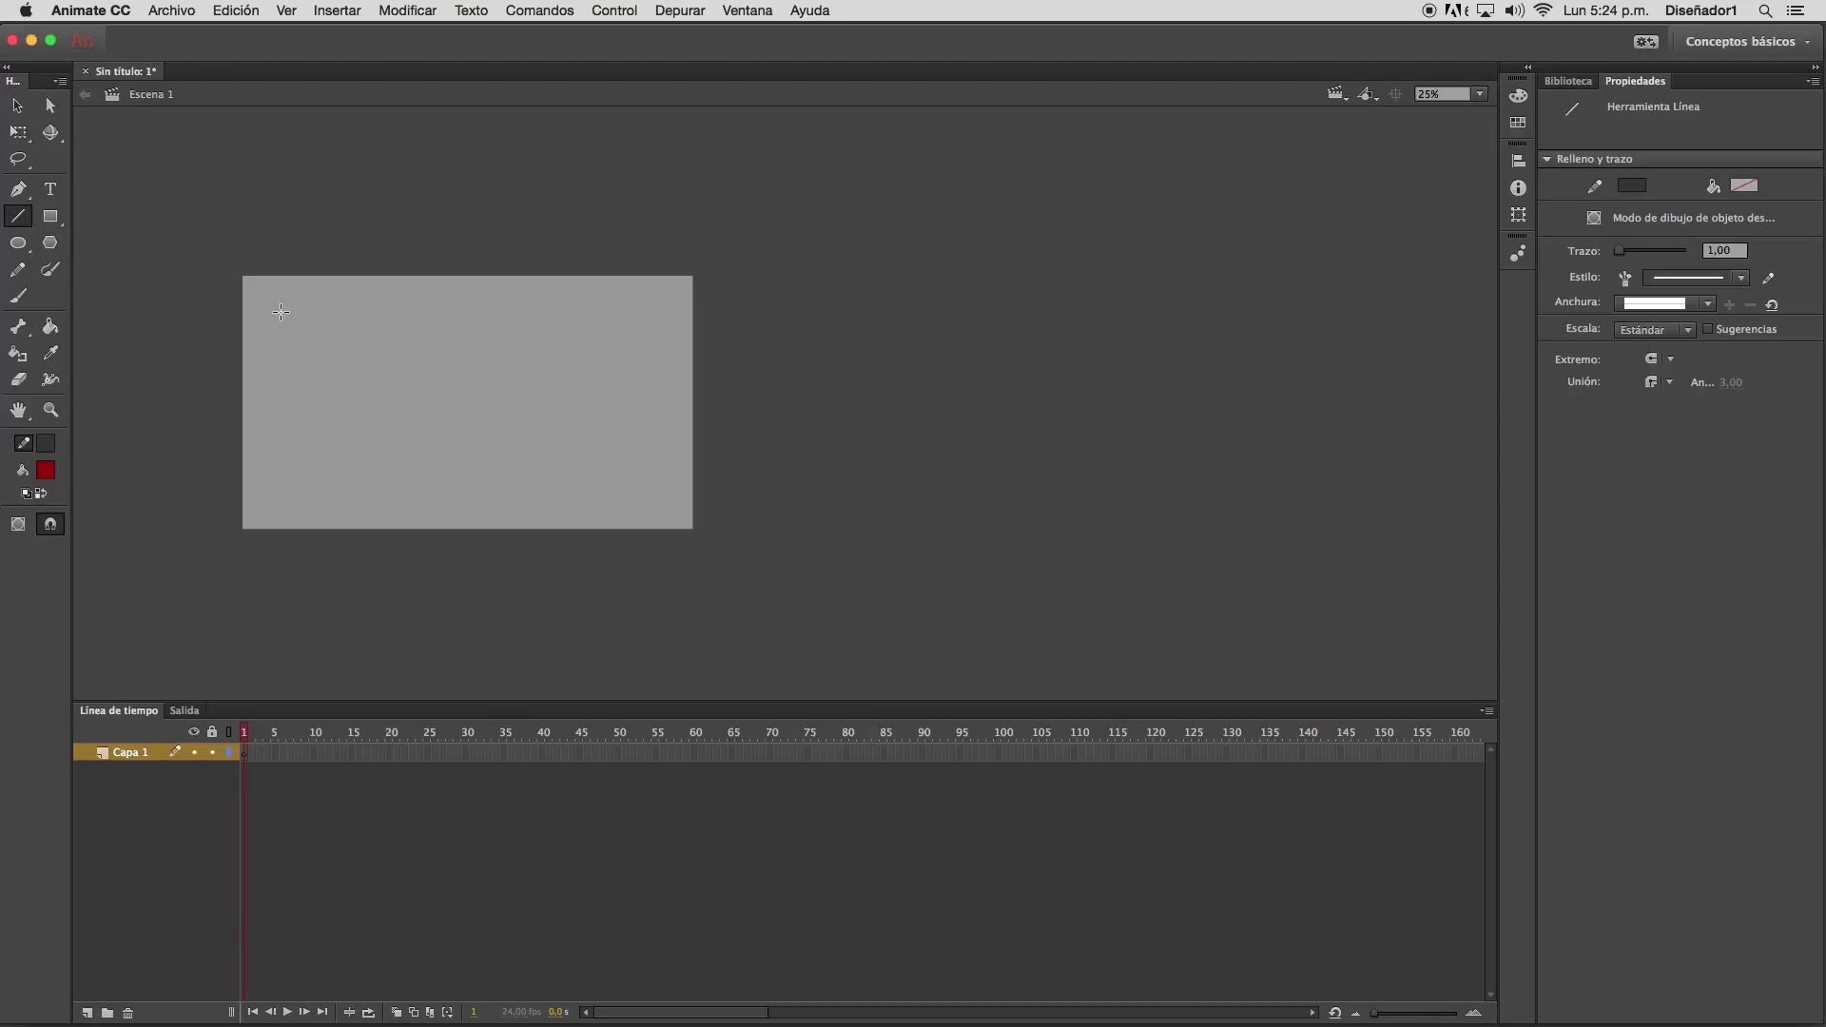
{"action": "mouse_move", "coordinate": [414, 307]}
{"action": "left_mouse_down"}
{"action": "mouse_move", "coordinate": [299, 443]}
{"action": "mouse_move", "coordinate": [404, 486]}
{"action": "mouse_move", "coordinate": [484, 386]}
{"action": "mouse_move", "coordinate": [469, 399]}
{"action": "mouse_move", "coordinate": [496, 428]}
{"action": "left_mouse_up"}
{"action": "left_click", "coordinate": [50, 327]}
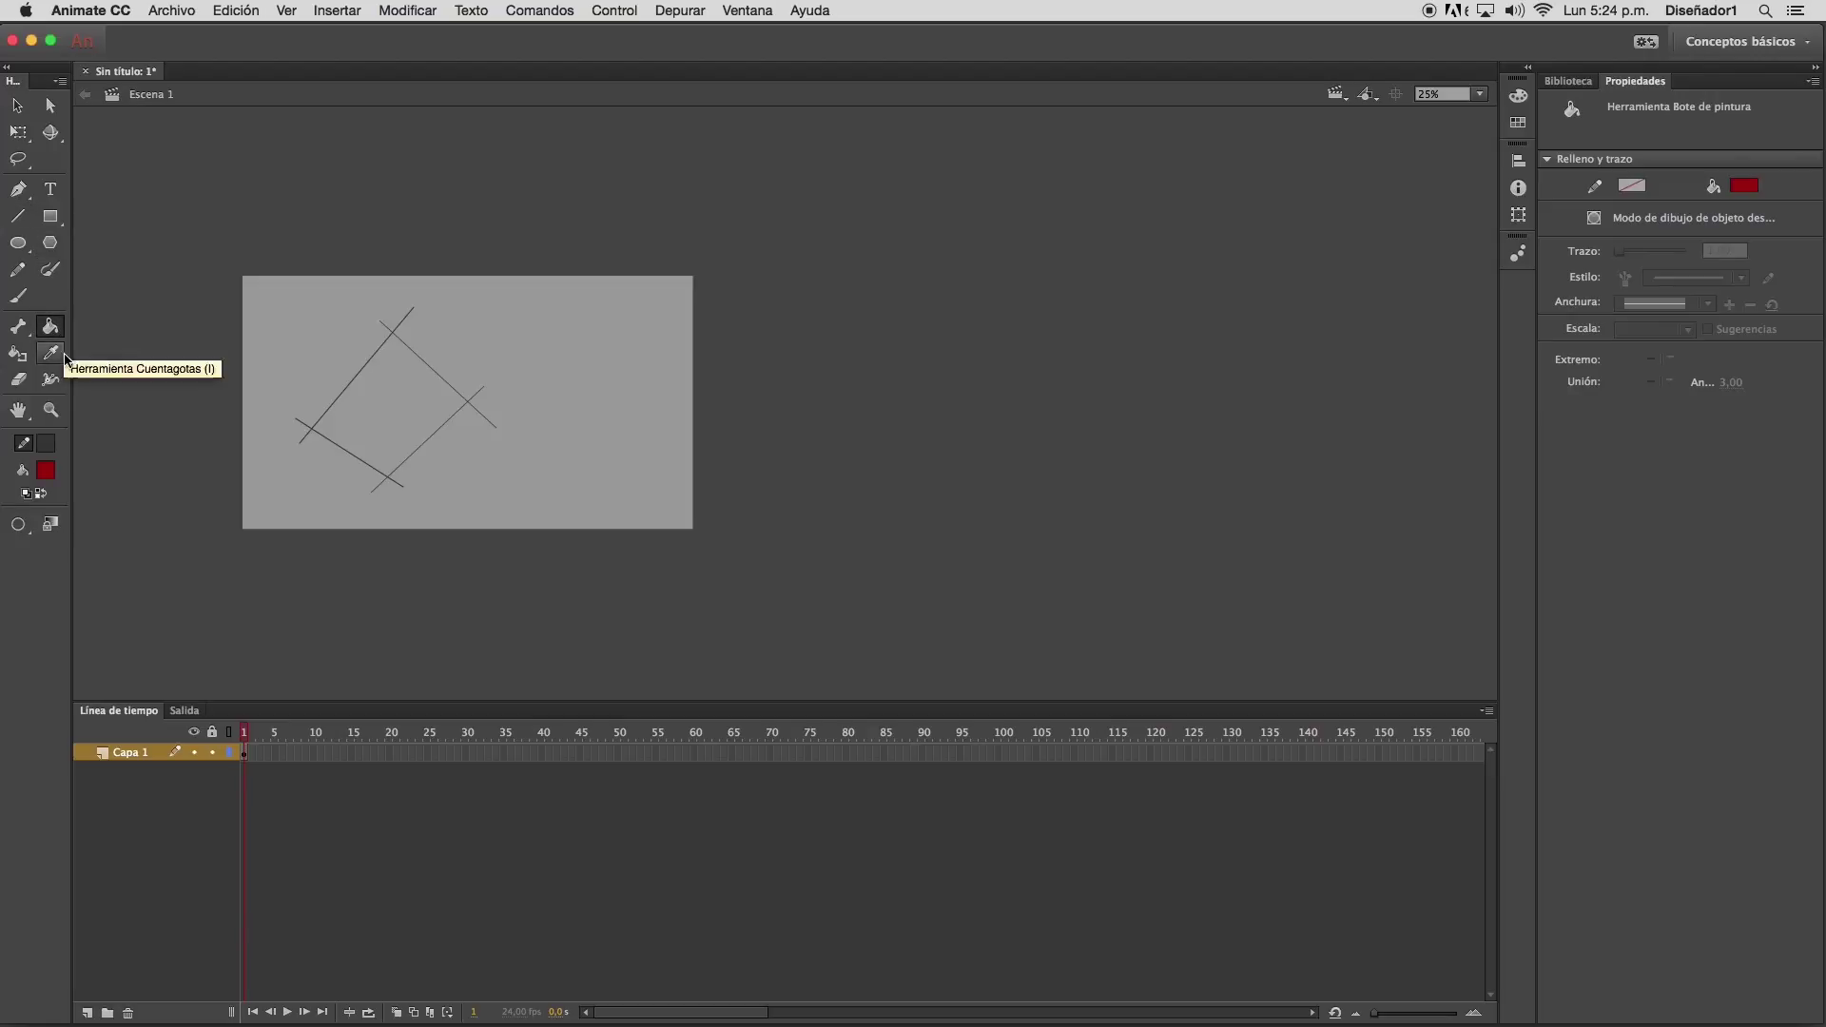
{"action": "left_click", "coordinate": [402, 400]}
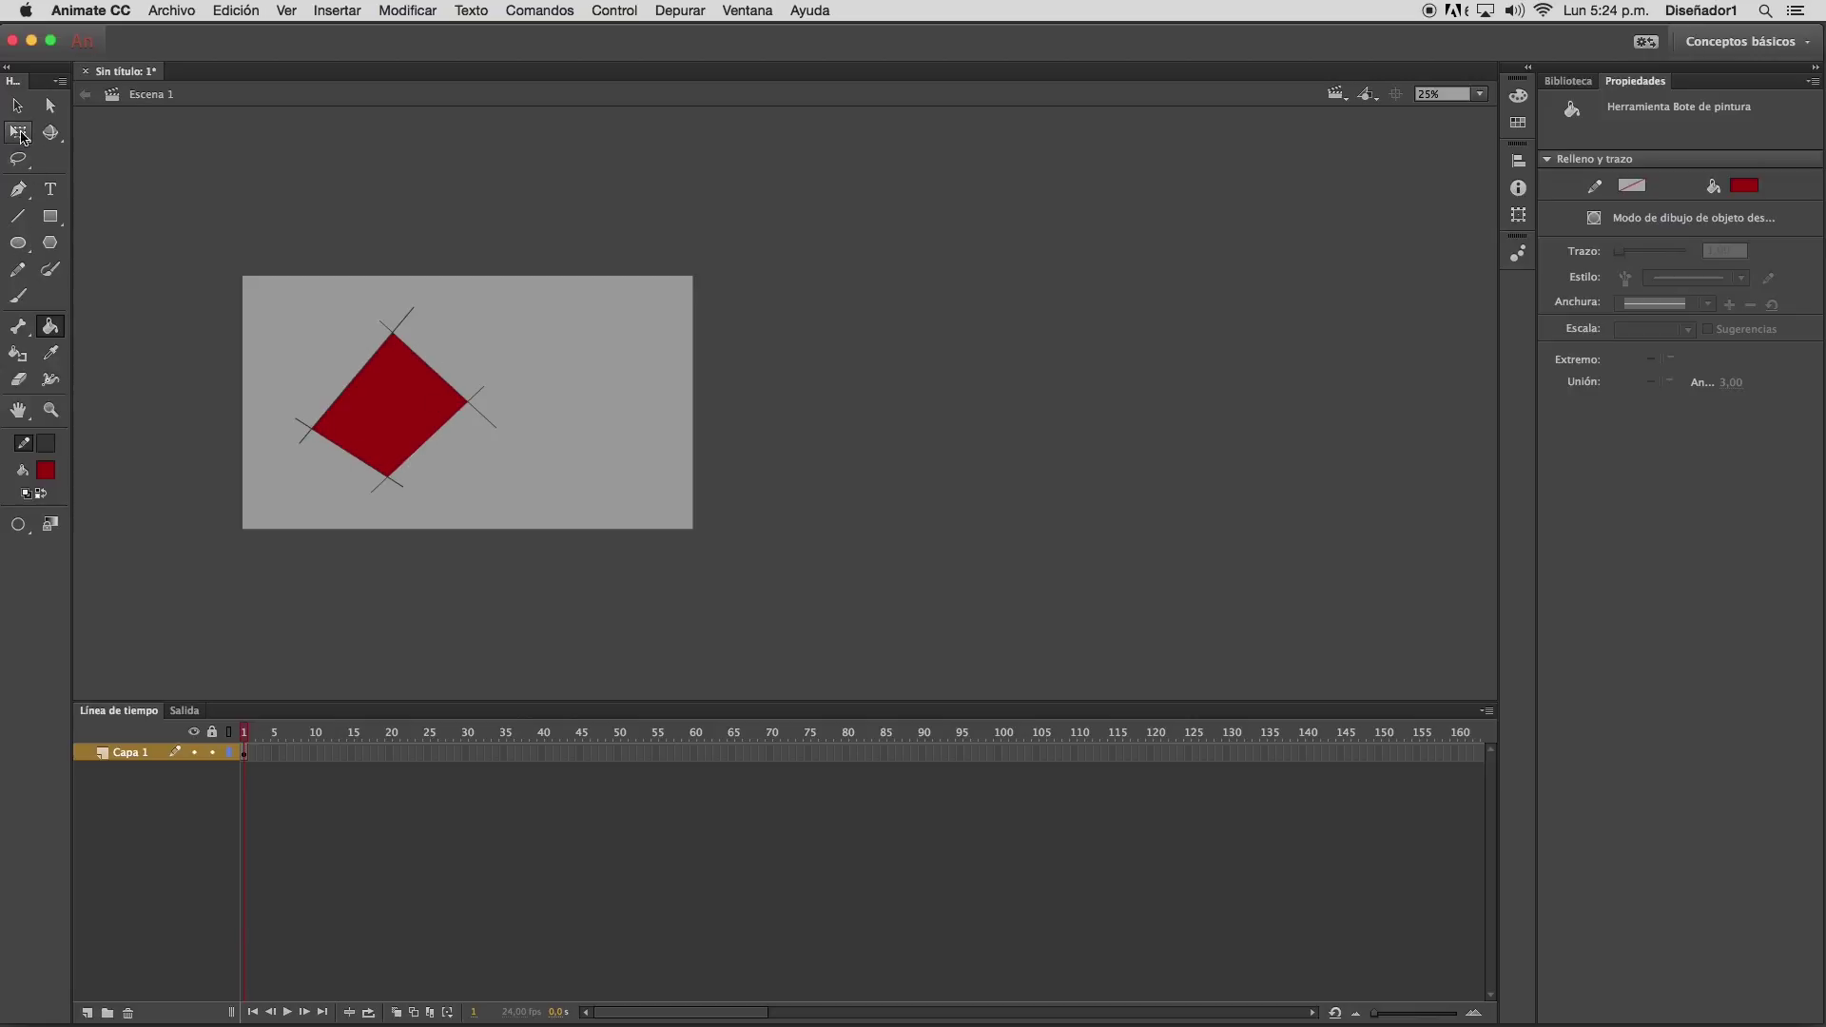
With Object Drawing mode on, draw four crossing lines beside the red shape and try to fill the area they enclose
{"action": "left_click", "coordinate": [17, 215]}
{"action": "left_click", "coordinate": [18, 525]}
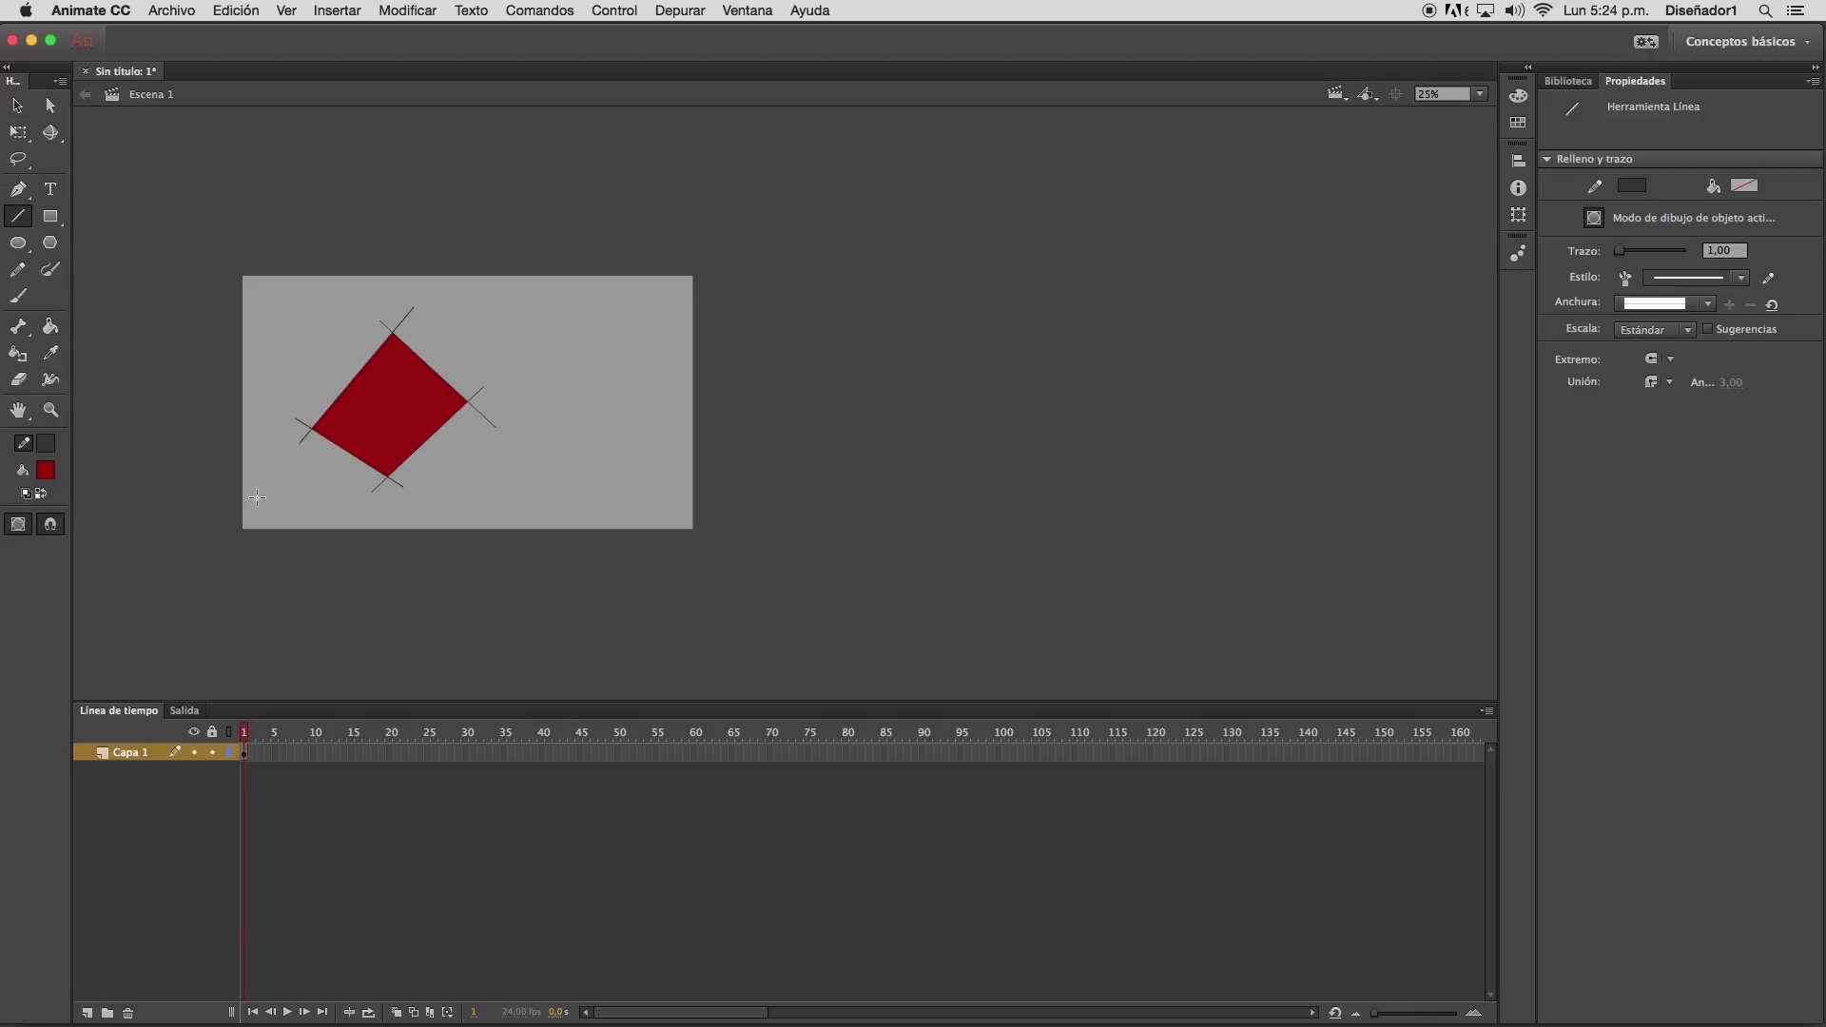
{"action": "left_click_drag", "start_coordinate": [510, 456], "coordinate": [601, 349]}
{"action": "left_click_drag", "start_coordinate": [556, 345], "coordinate": [672, 439]}
{"action": "left_click_drag", "start_coordinate": [511, 421], "coordinate": [621, 492]}
{"action": "left_click_drag", "start_coordinate": [661, 394], "coordinate": [579, 505]}
{"action": "left_click", "coordinate": [50, 326]}
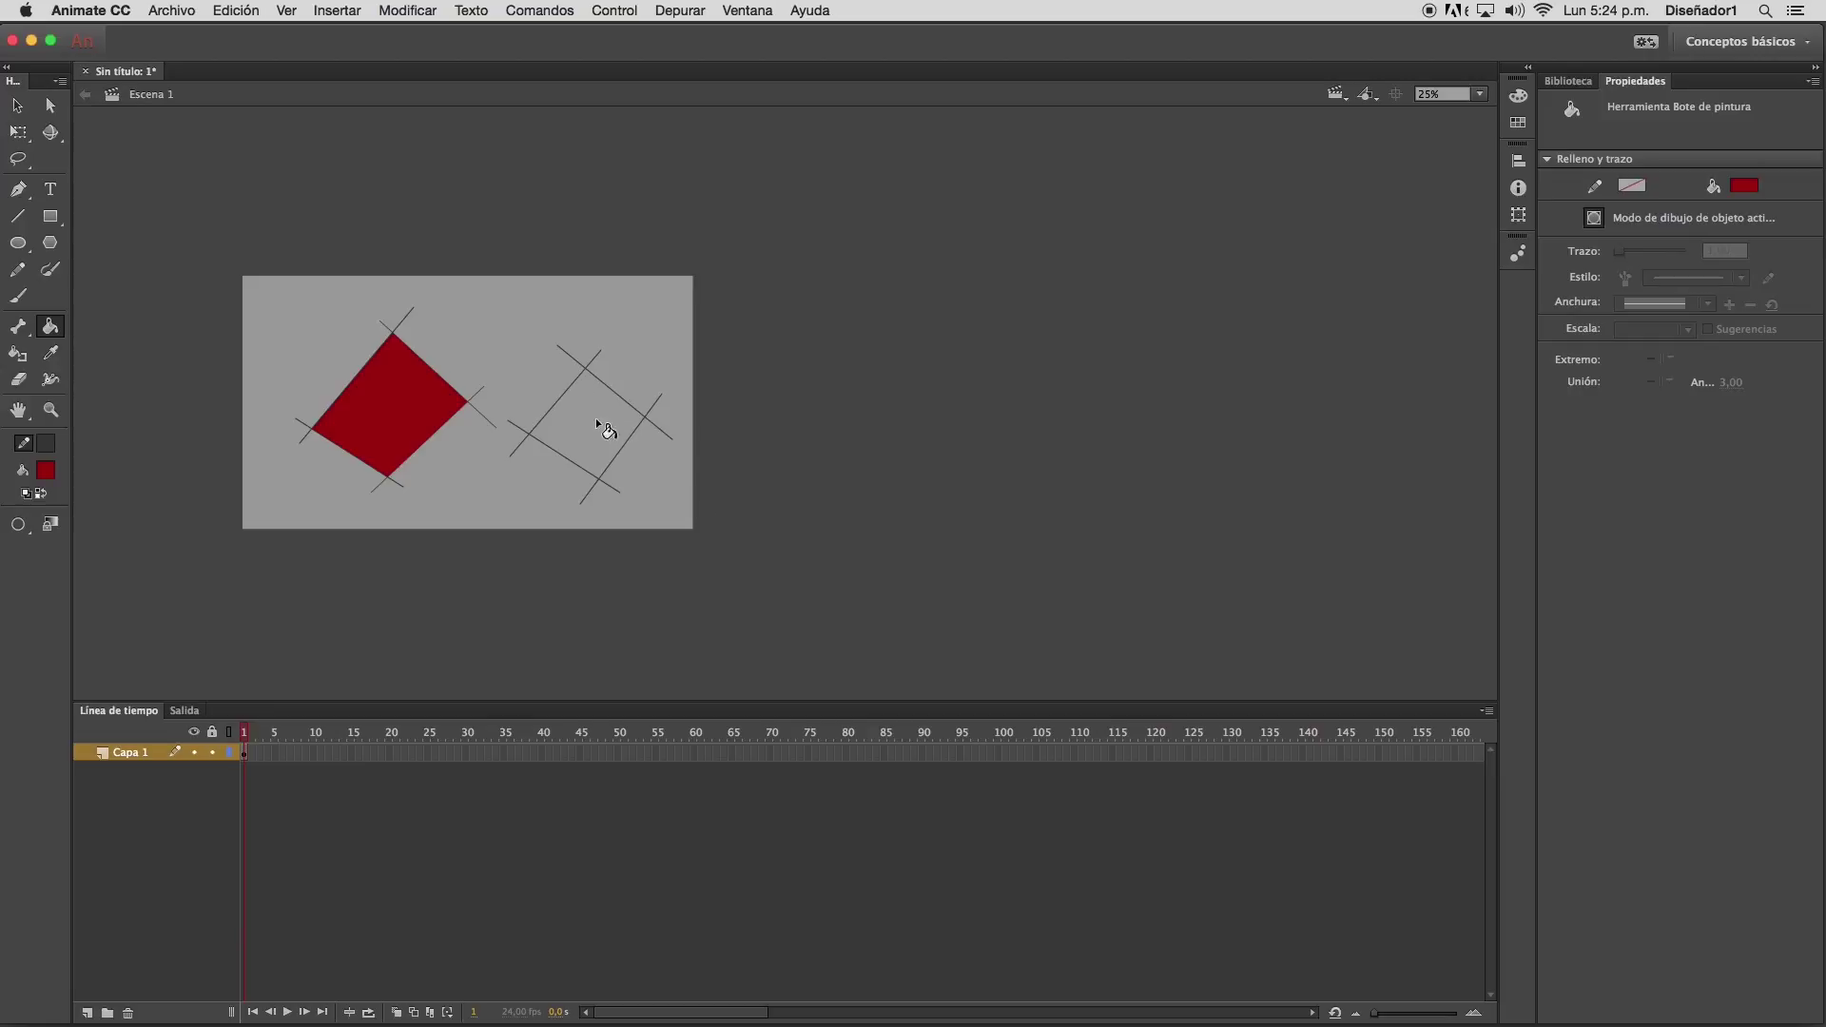
Select the four drawing-object lines beside the red shape and delete them
{"action": "left_click", "coordinate": [18, 107]}
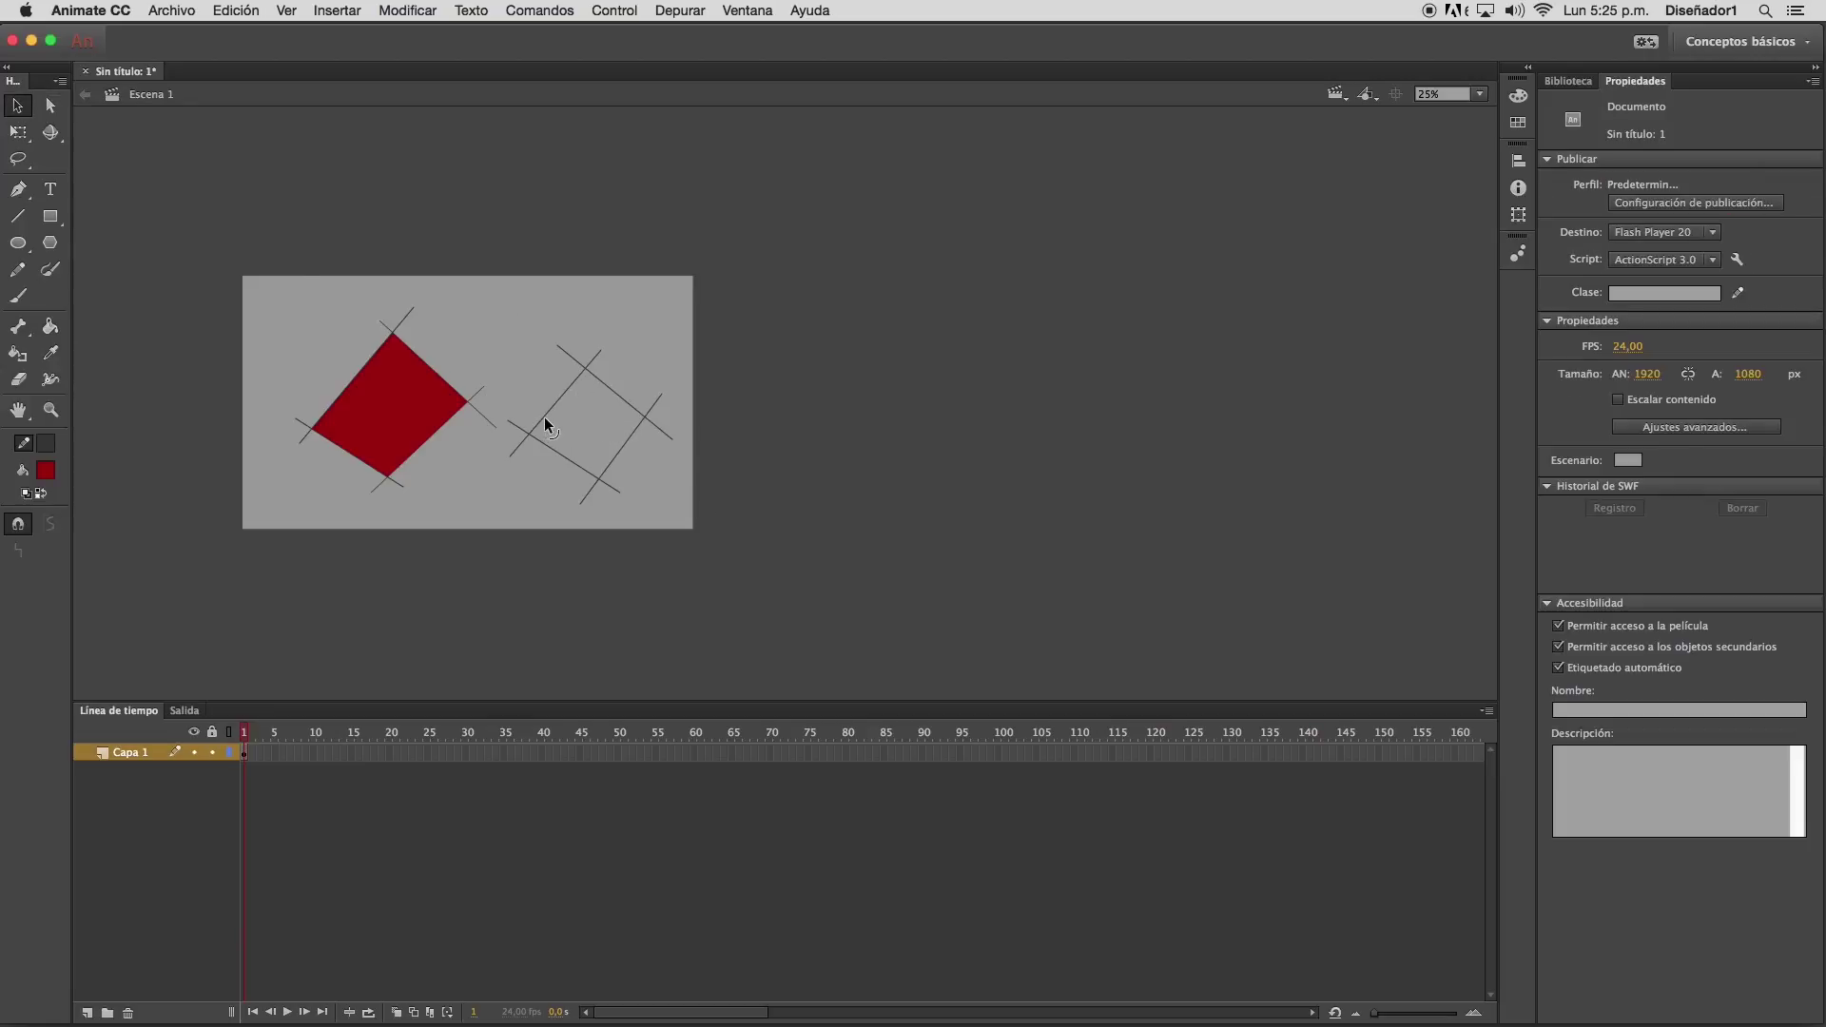
{"action": "left_click", "coordinate": [549, 448]}
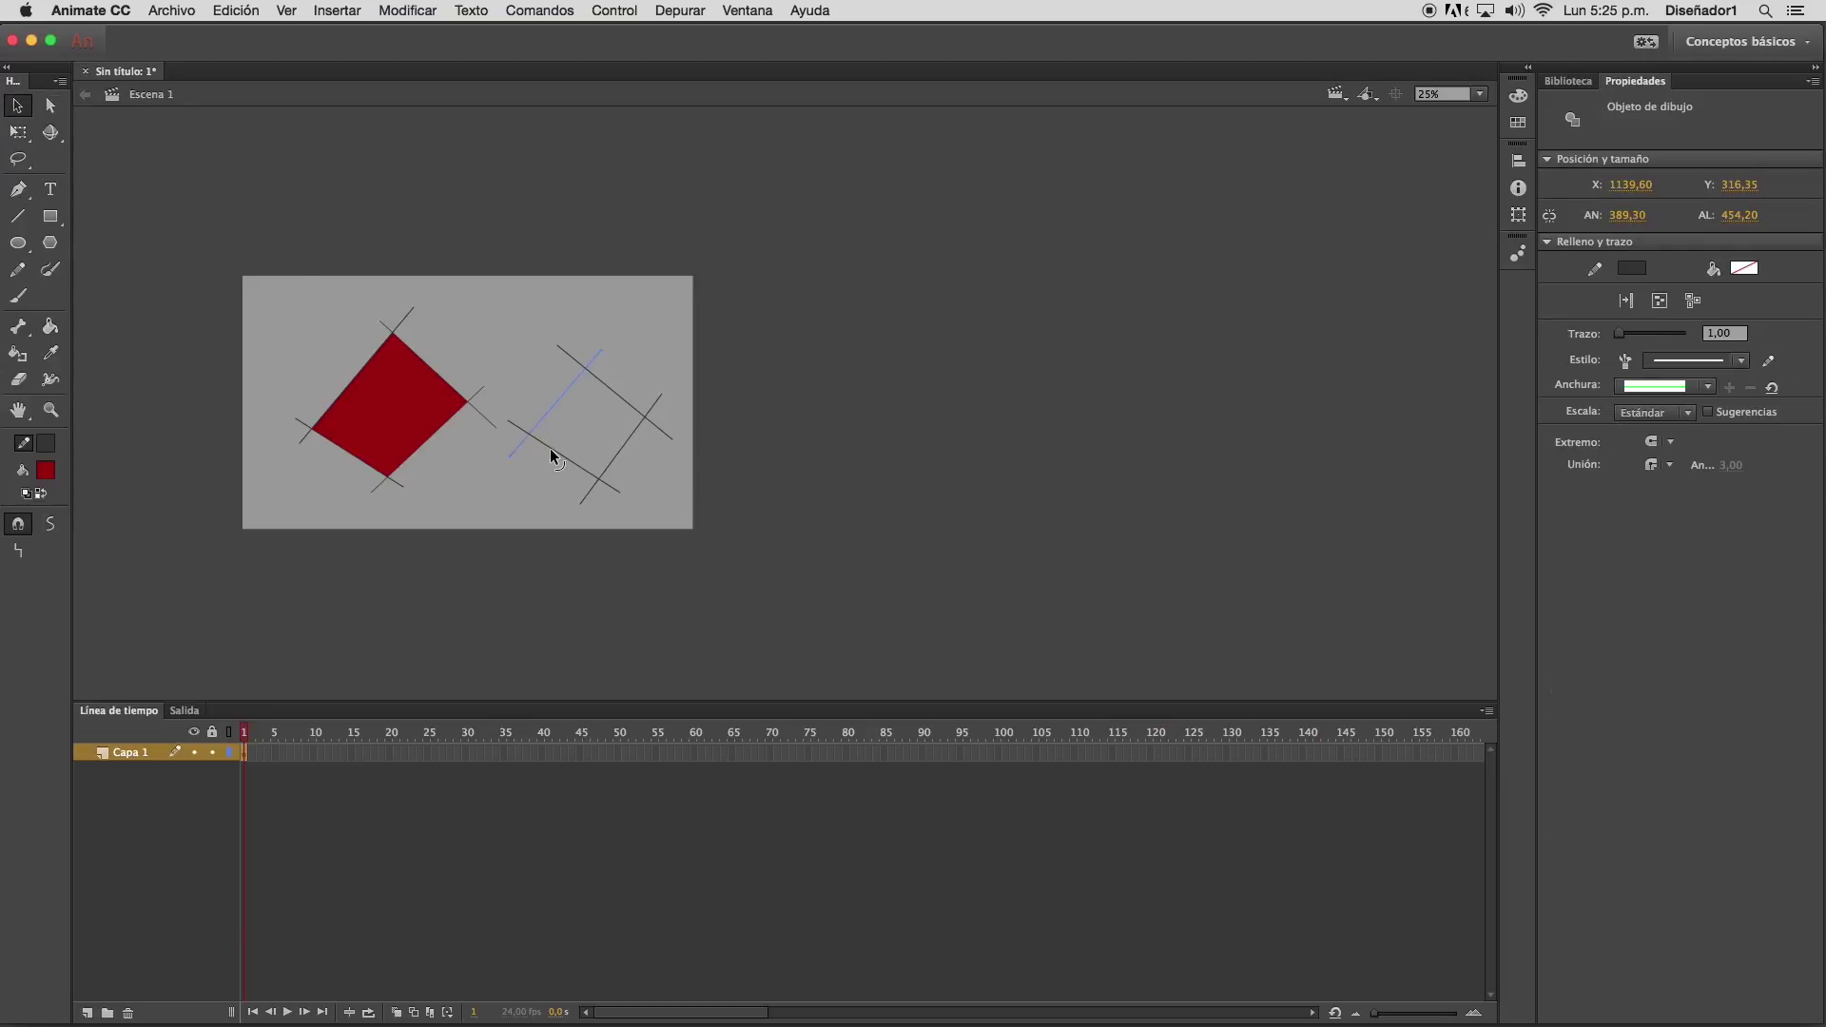
{"action": "left_click", "coordinate": [636, 410]}
{"action": "left_click", "coordinate": [618, 454], "text": "shift"}
{"action": "left_click", "coordinate": [558, 411], "text": "shift"}
{"action": "key", "text": "Delete"}
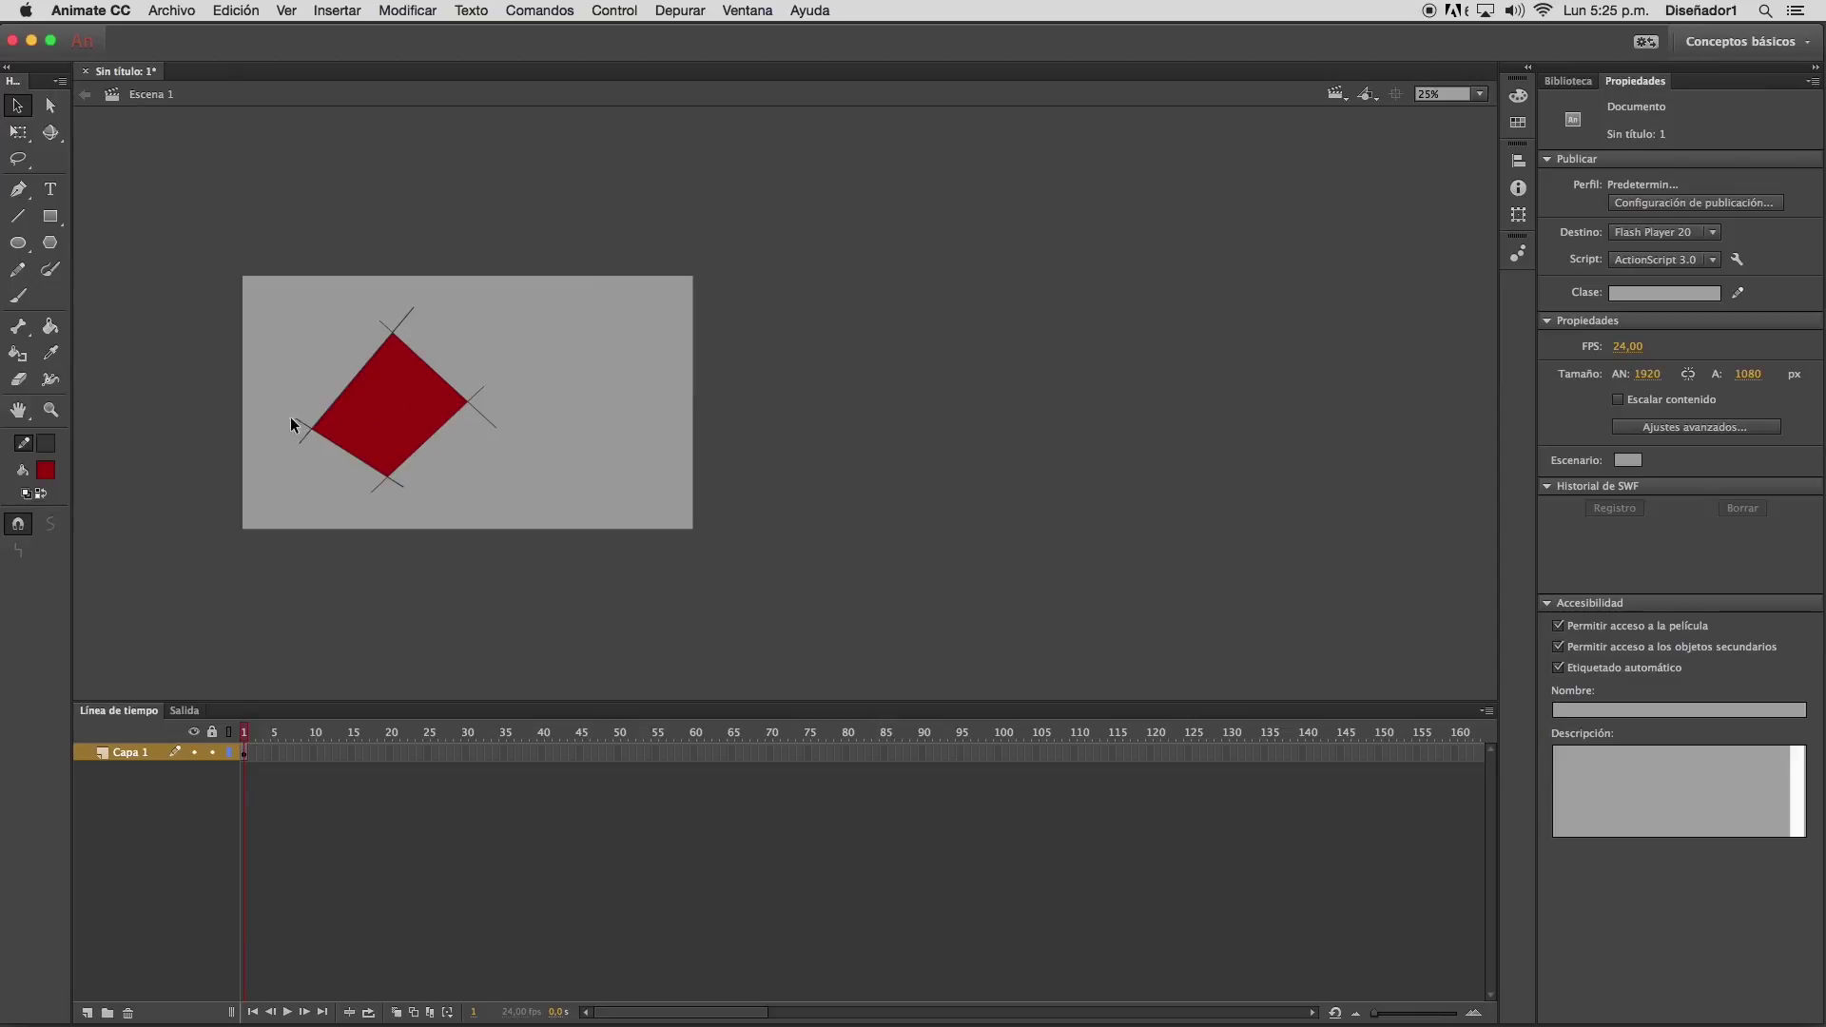
Turn off Object Drawing mode and delete the red shape with all its lines from the stage
{"action": "left_click", "coordinate": [20, 217]}
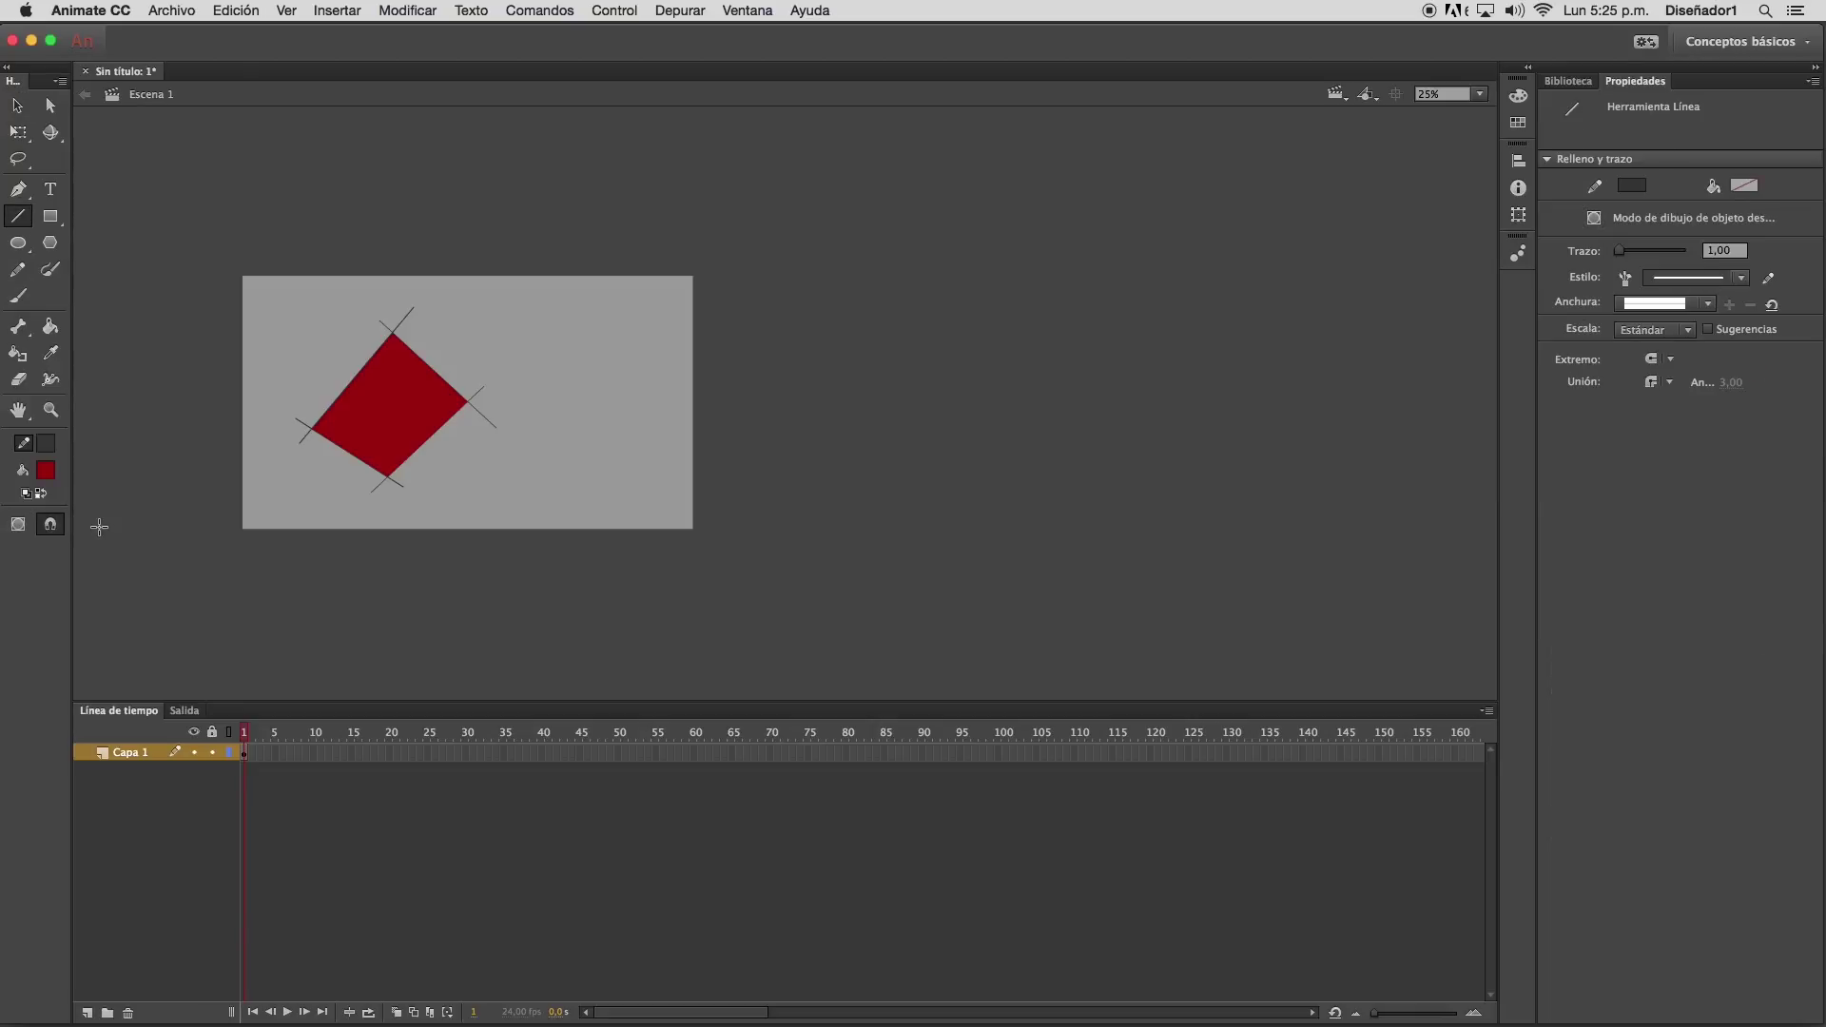
{"action": "left_click", "coordinate": [17, 105]}
{"action": "mouse_move", "coordinate": [238, 230]}
{"action": "left_mouse_down"}
{"action": "mouse_move", "coordinate": [646, 572]}
{"action": "mouse_move", "coordinate": [617, 626]}
{"action": "left_mouse_up"}
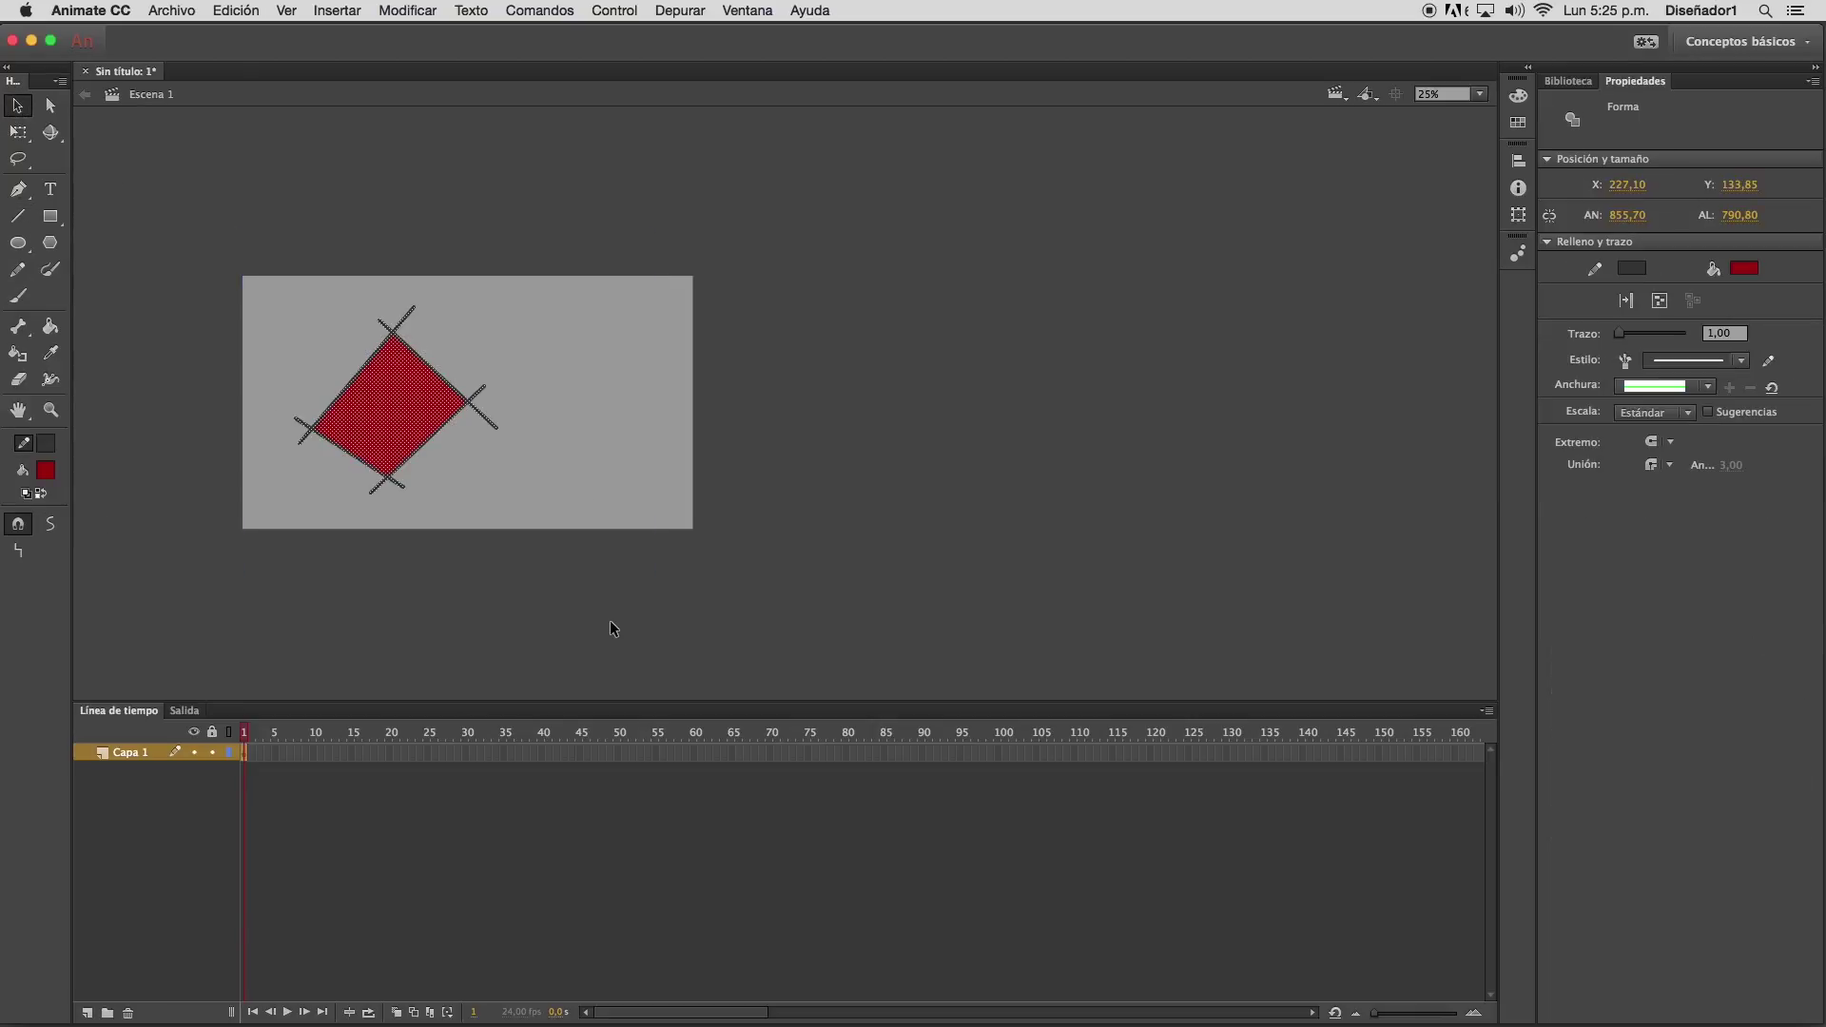
{"action": "key", "text": "Delete"}
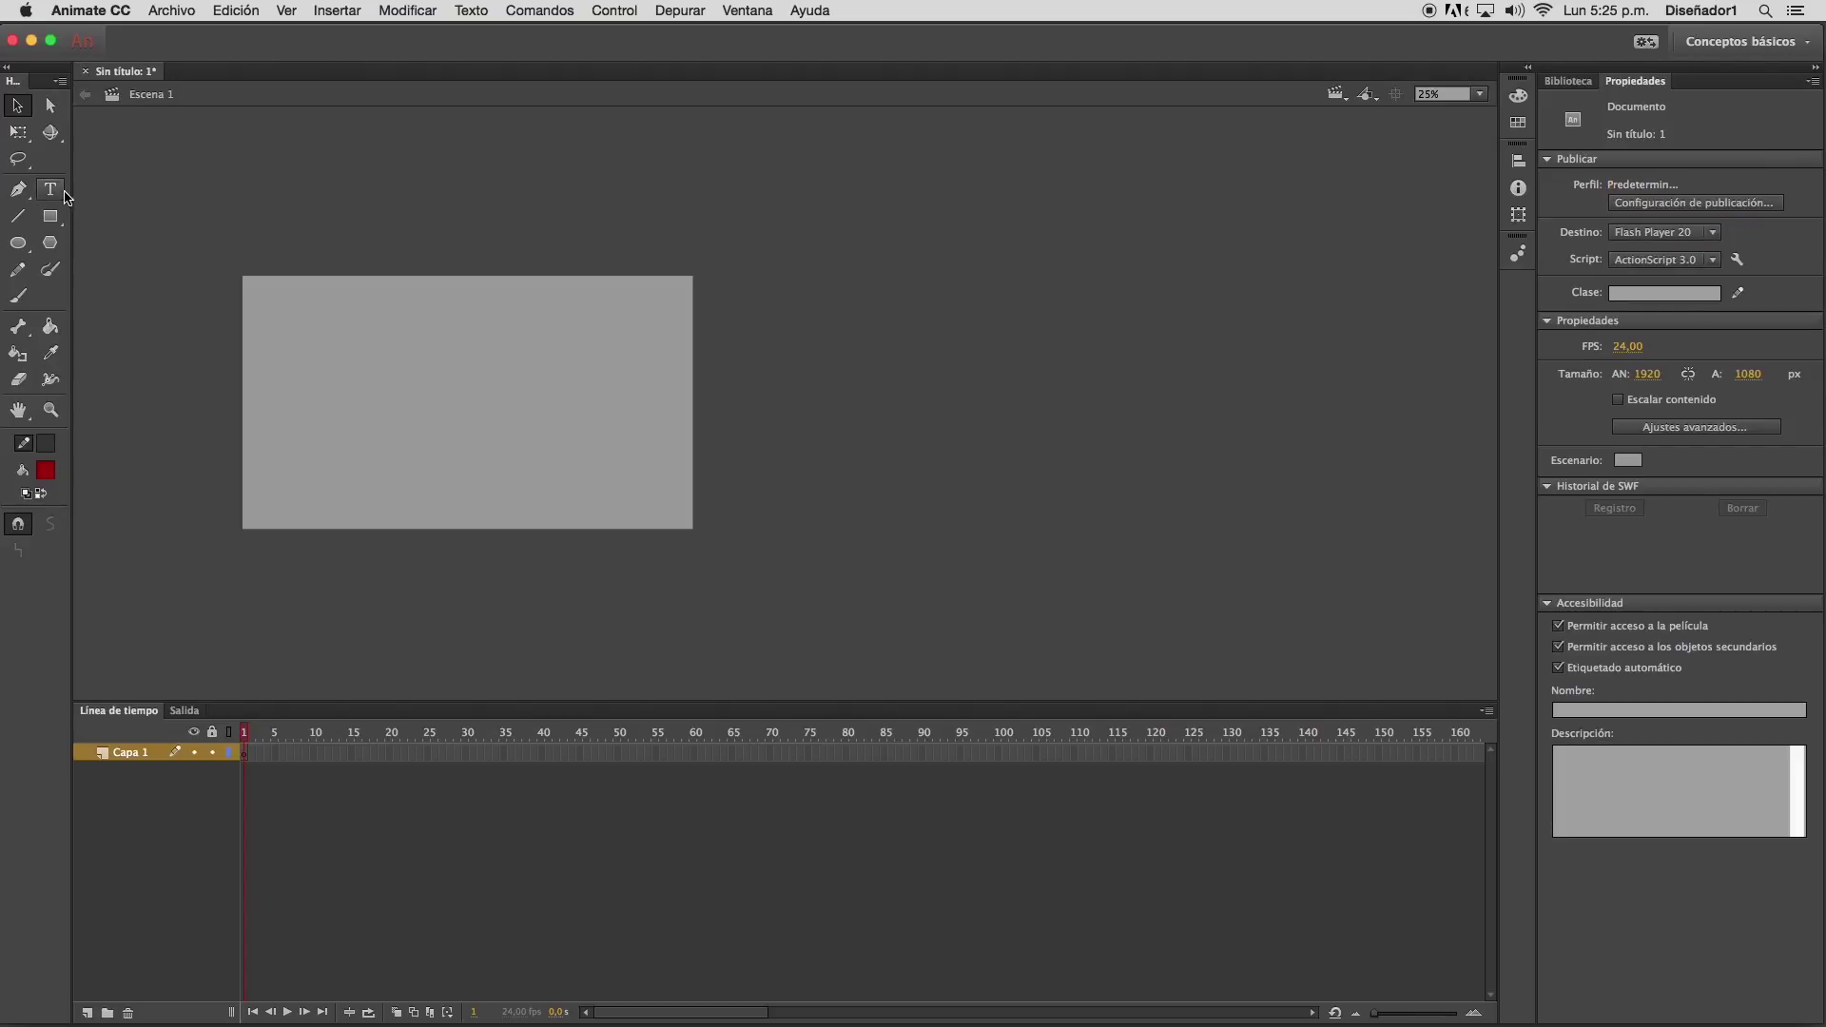
Draw a slightly rising straight line about 442 px wide in the upper part of the stage
{"action": "left_click", "coordinate": [18, 216]}
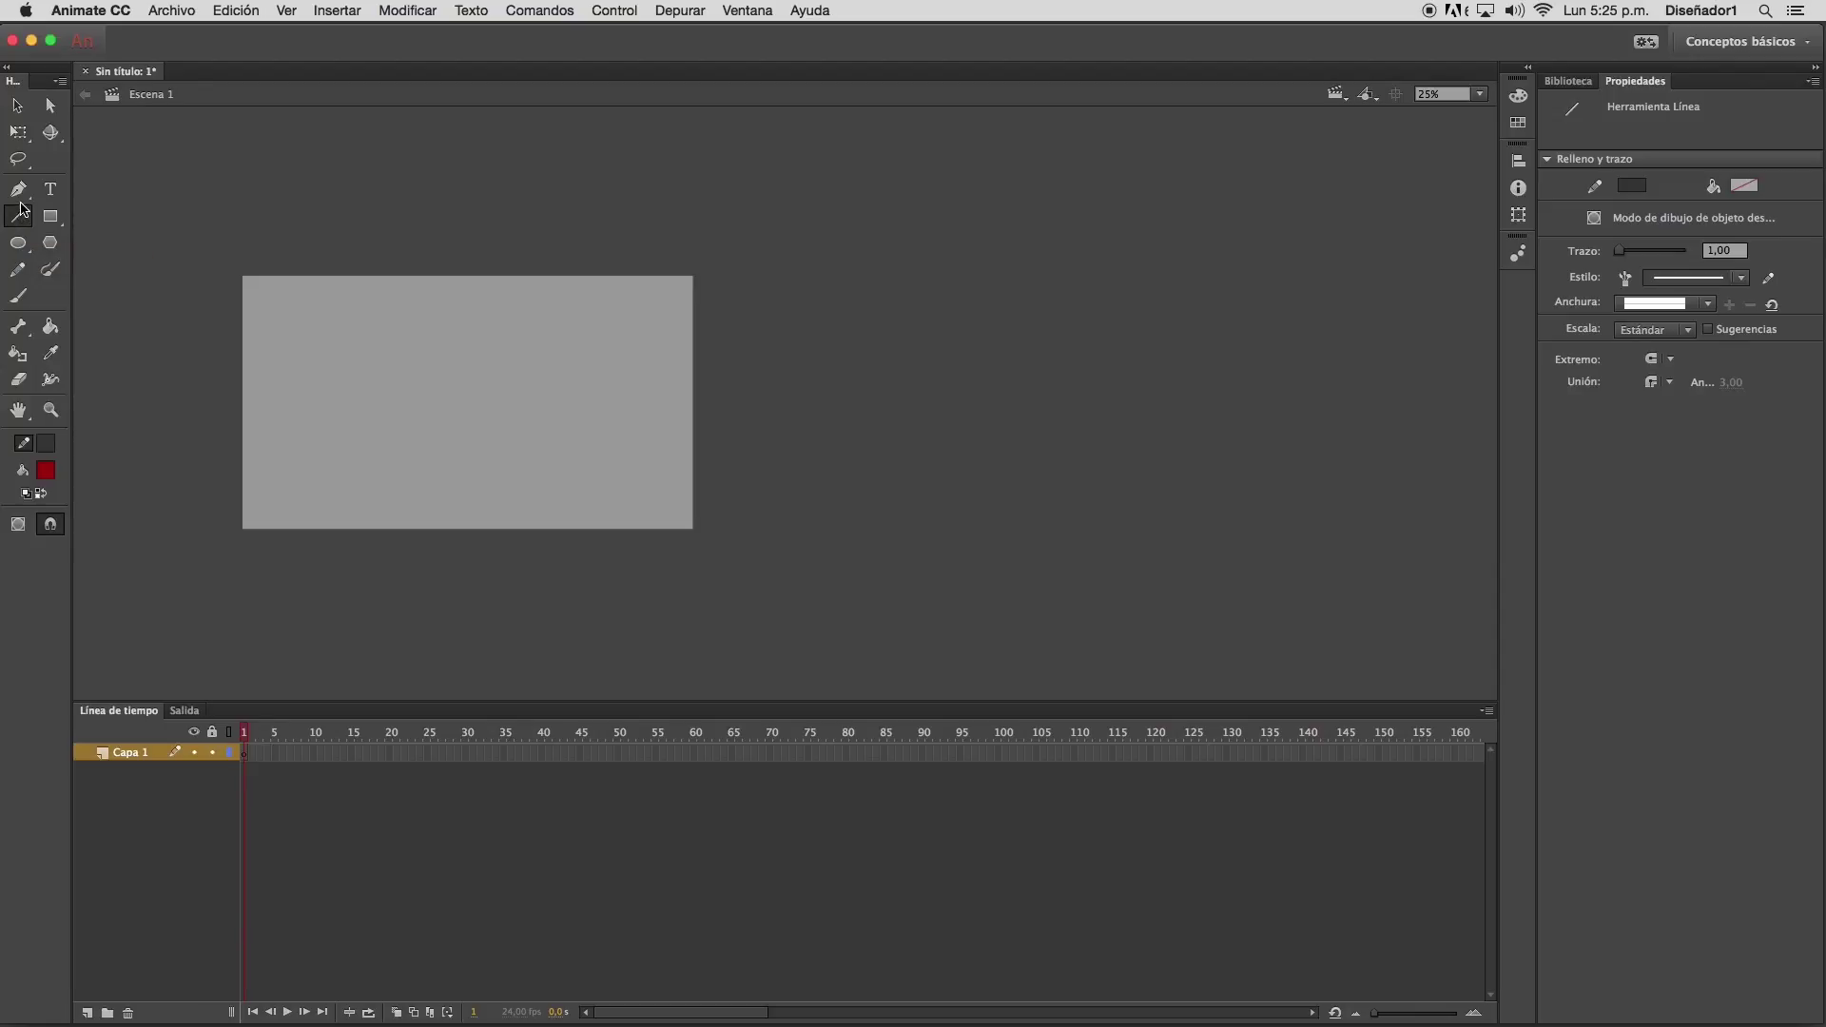
{"action": "left_click", "coordinate": [17, 105]}
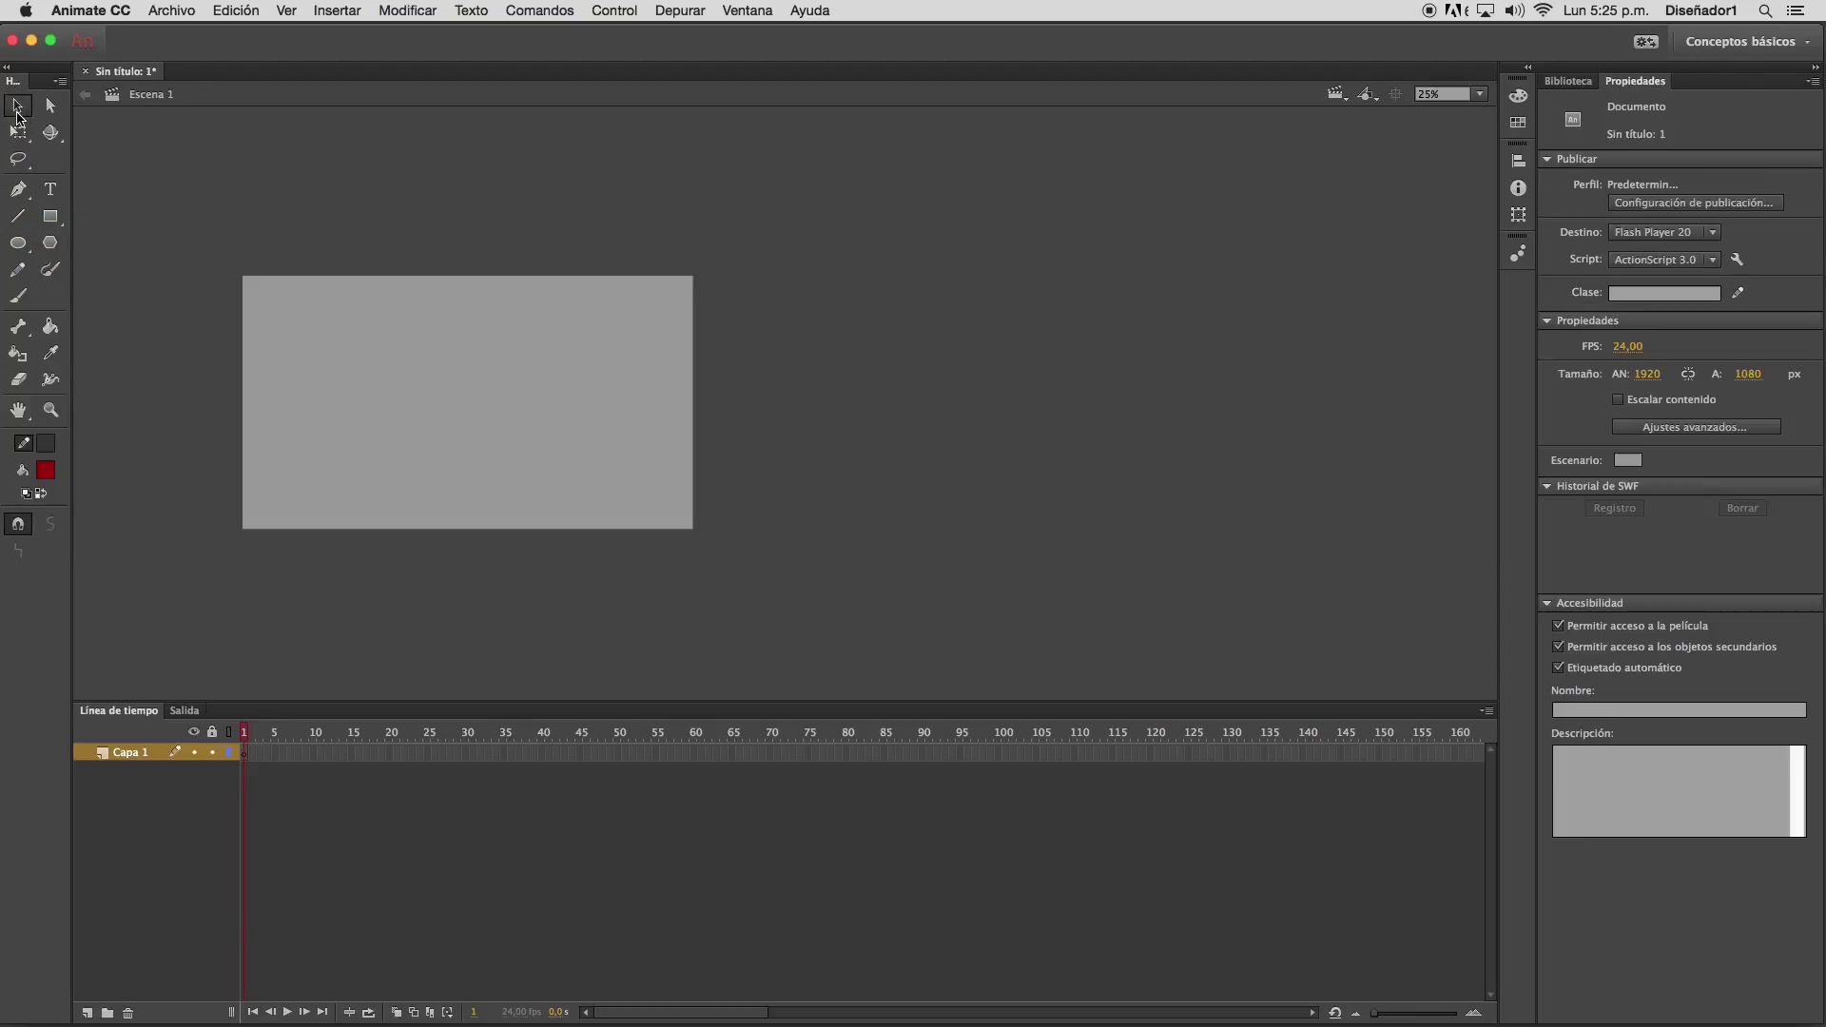
{"action": "left_click", "coordinate": [23, 224]}
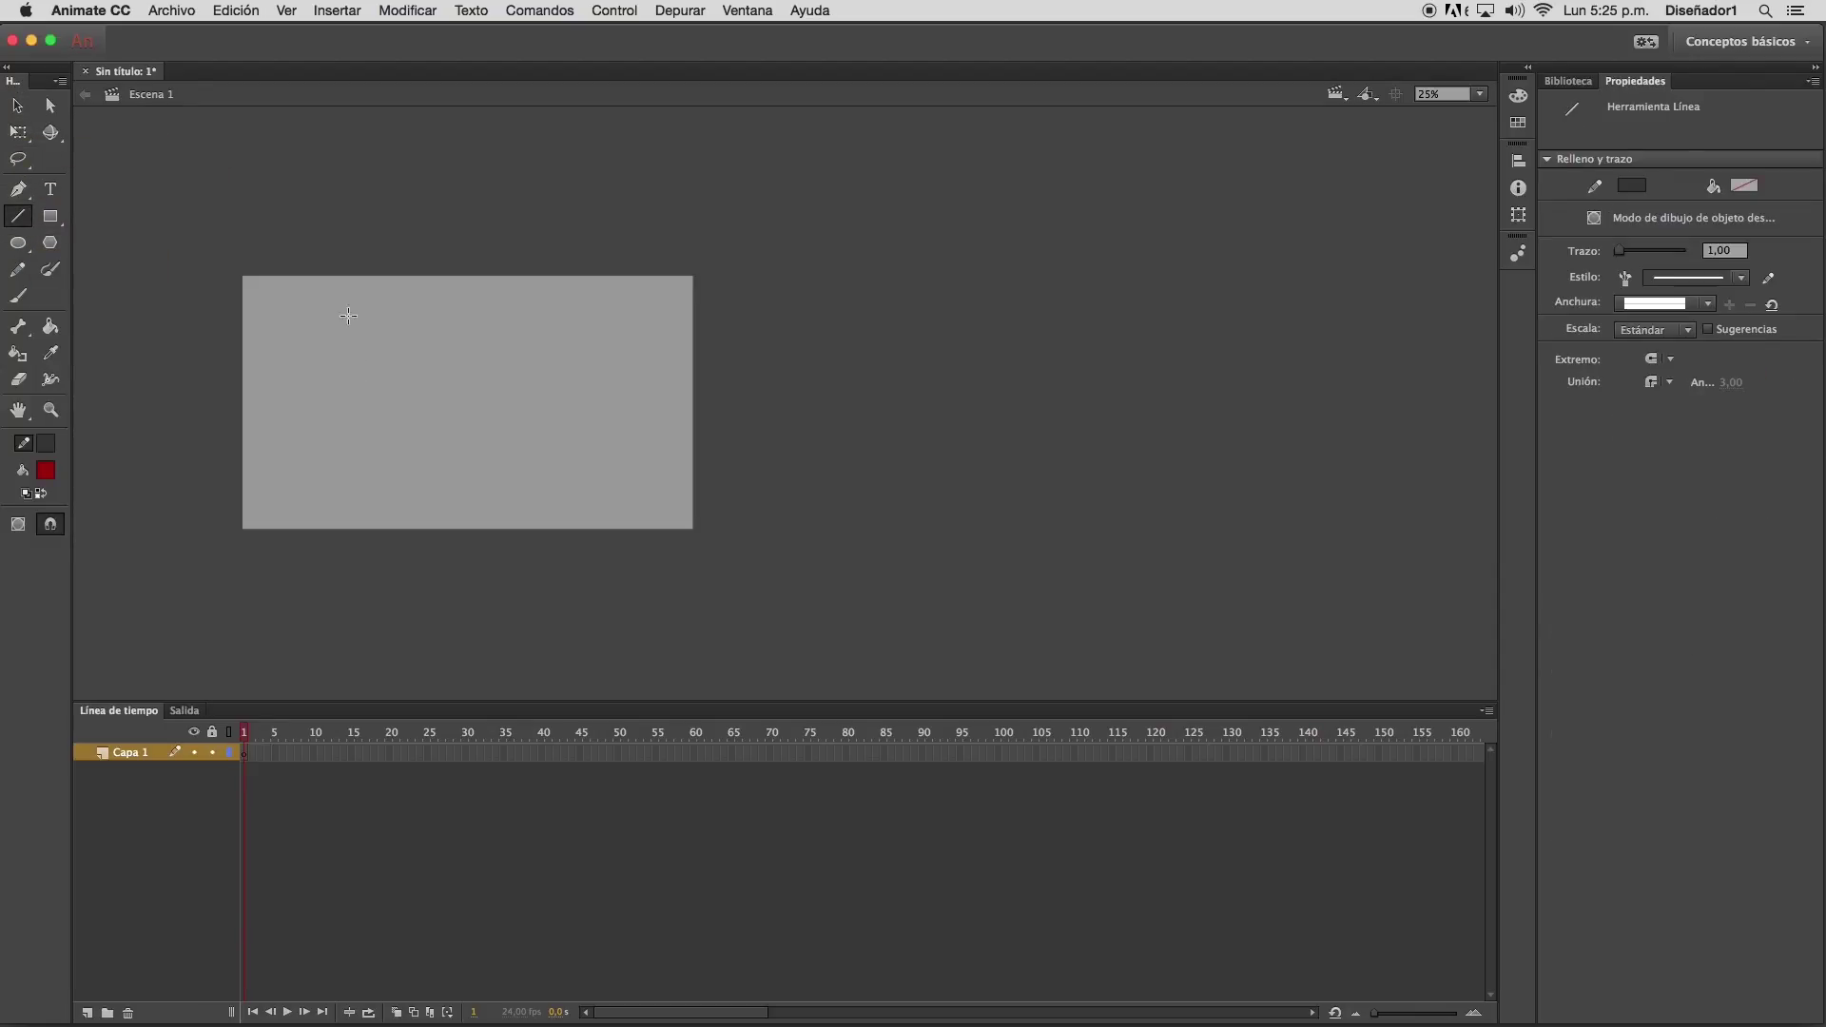
{"action": "left_click_drag", "start_coordinate": [332, 356], "coordinate": [435, 345]}
{"action": "left_click", "coordinate": [17, 105]}
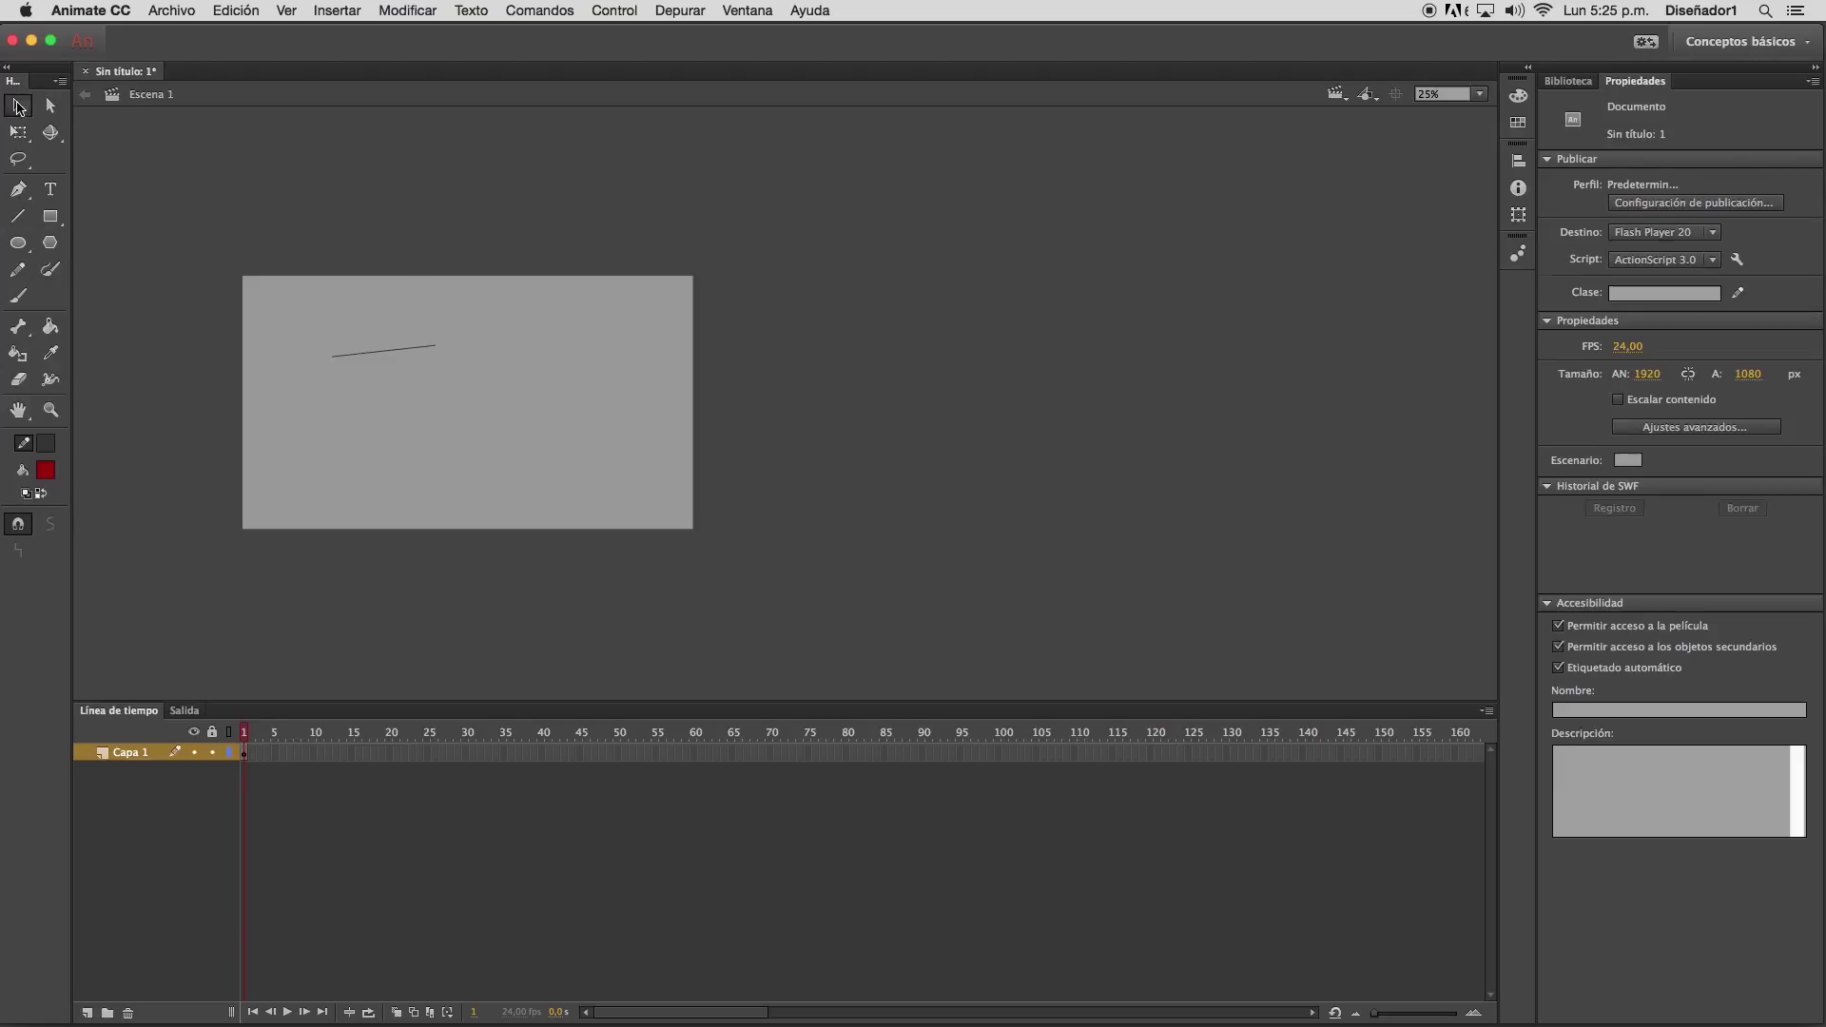
Give the line a stroke size of 80, a reddish-brown colour and the lens-shaped width profile that tapers at both ends
{"action": "left_click", "coordinate": [406, 351]}
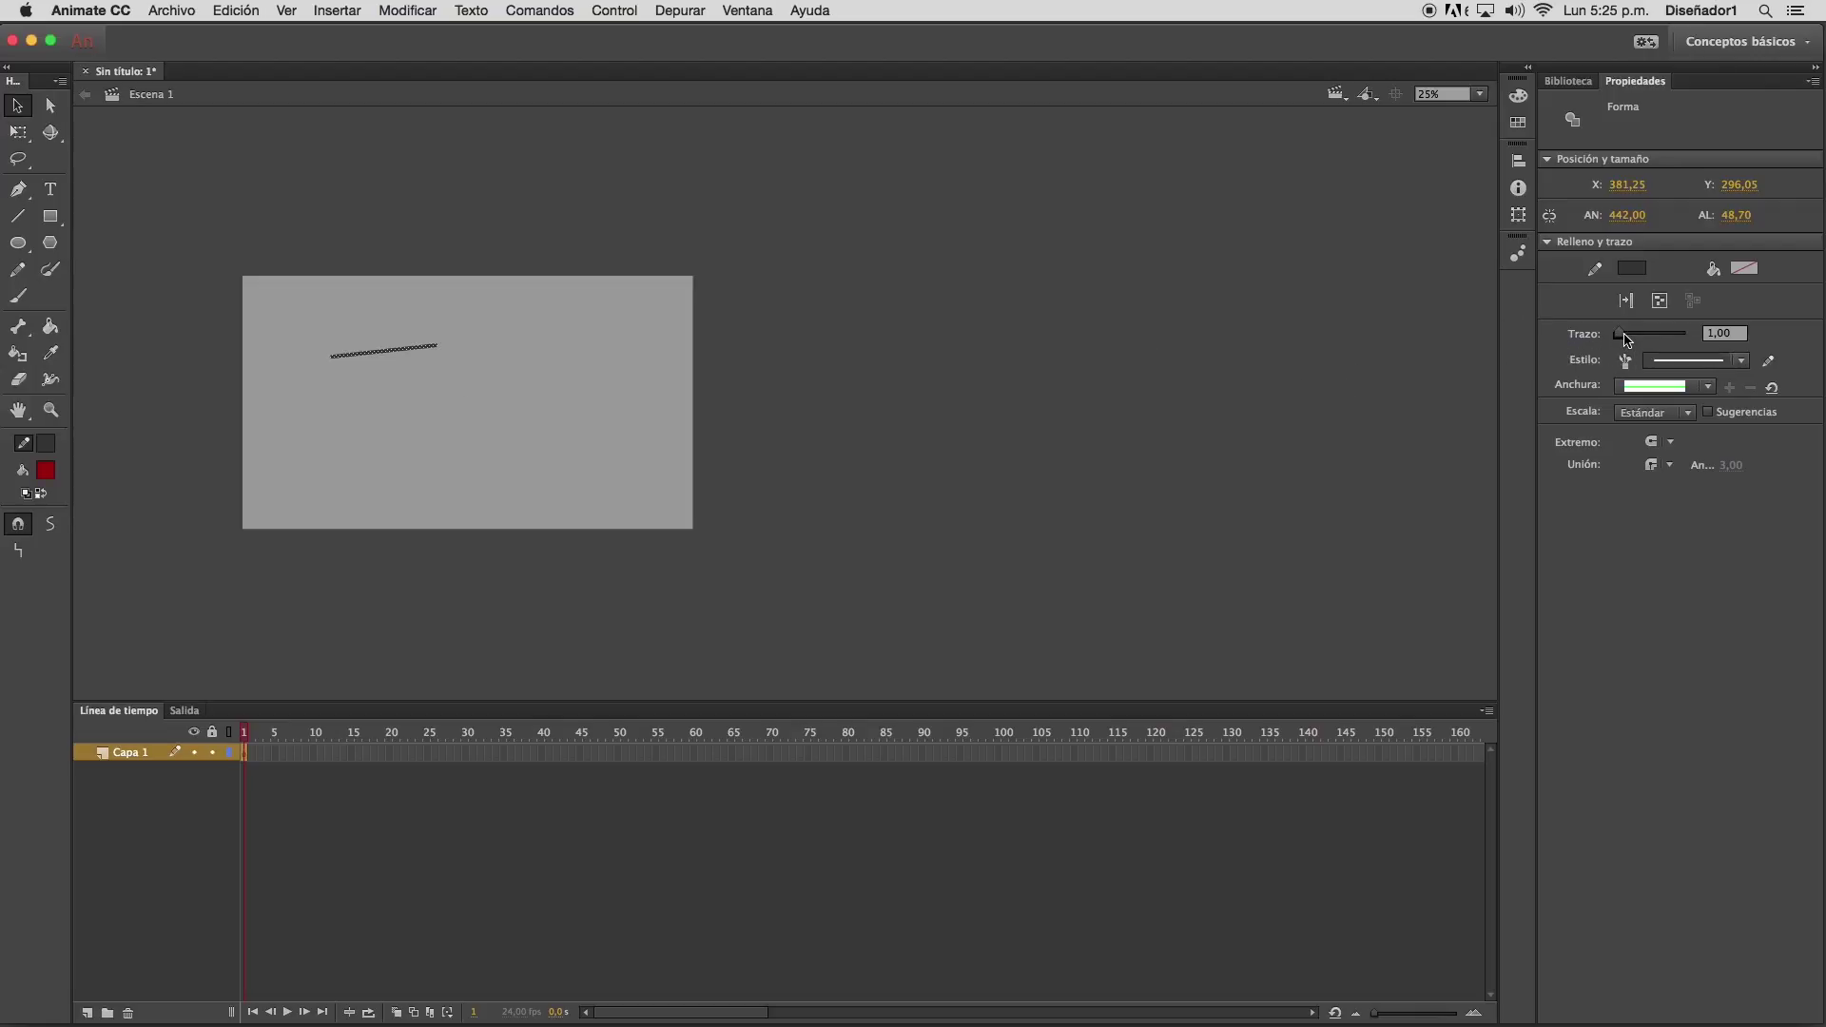
{"action": "left_click_drag", "start_coordinate": [1624, 339], "coordinate": [1646, 337]}
{"action": "left_click", "coordinate": [1631, 269]}
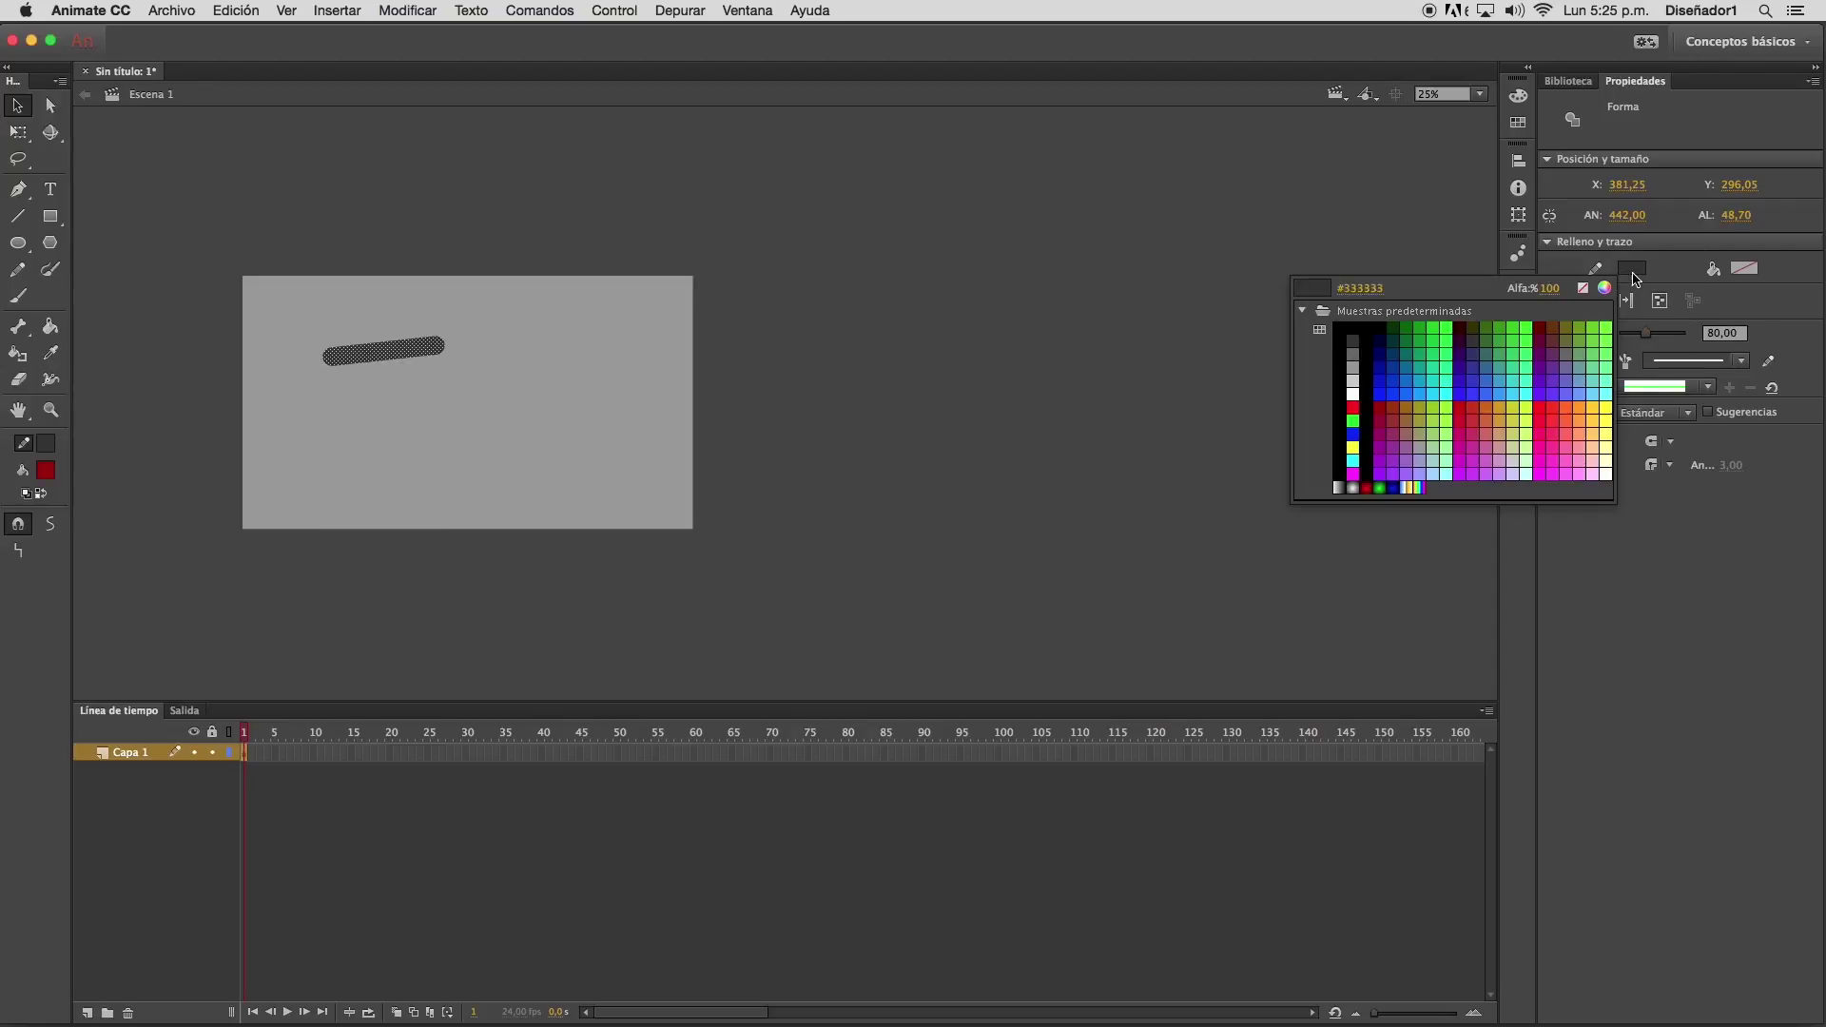
{"action": "left_click", "coordinate": [1404, 411]}
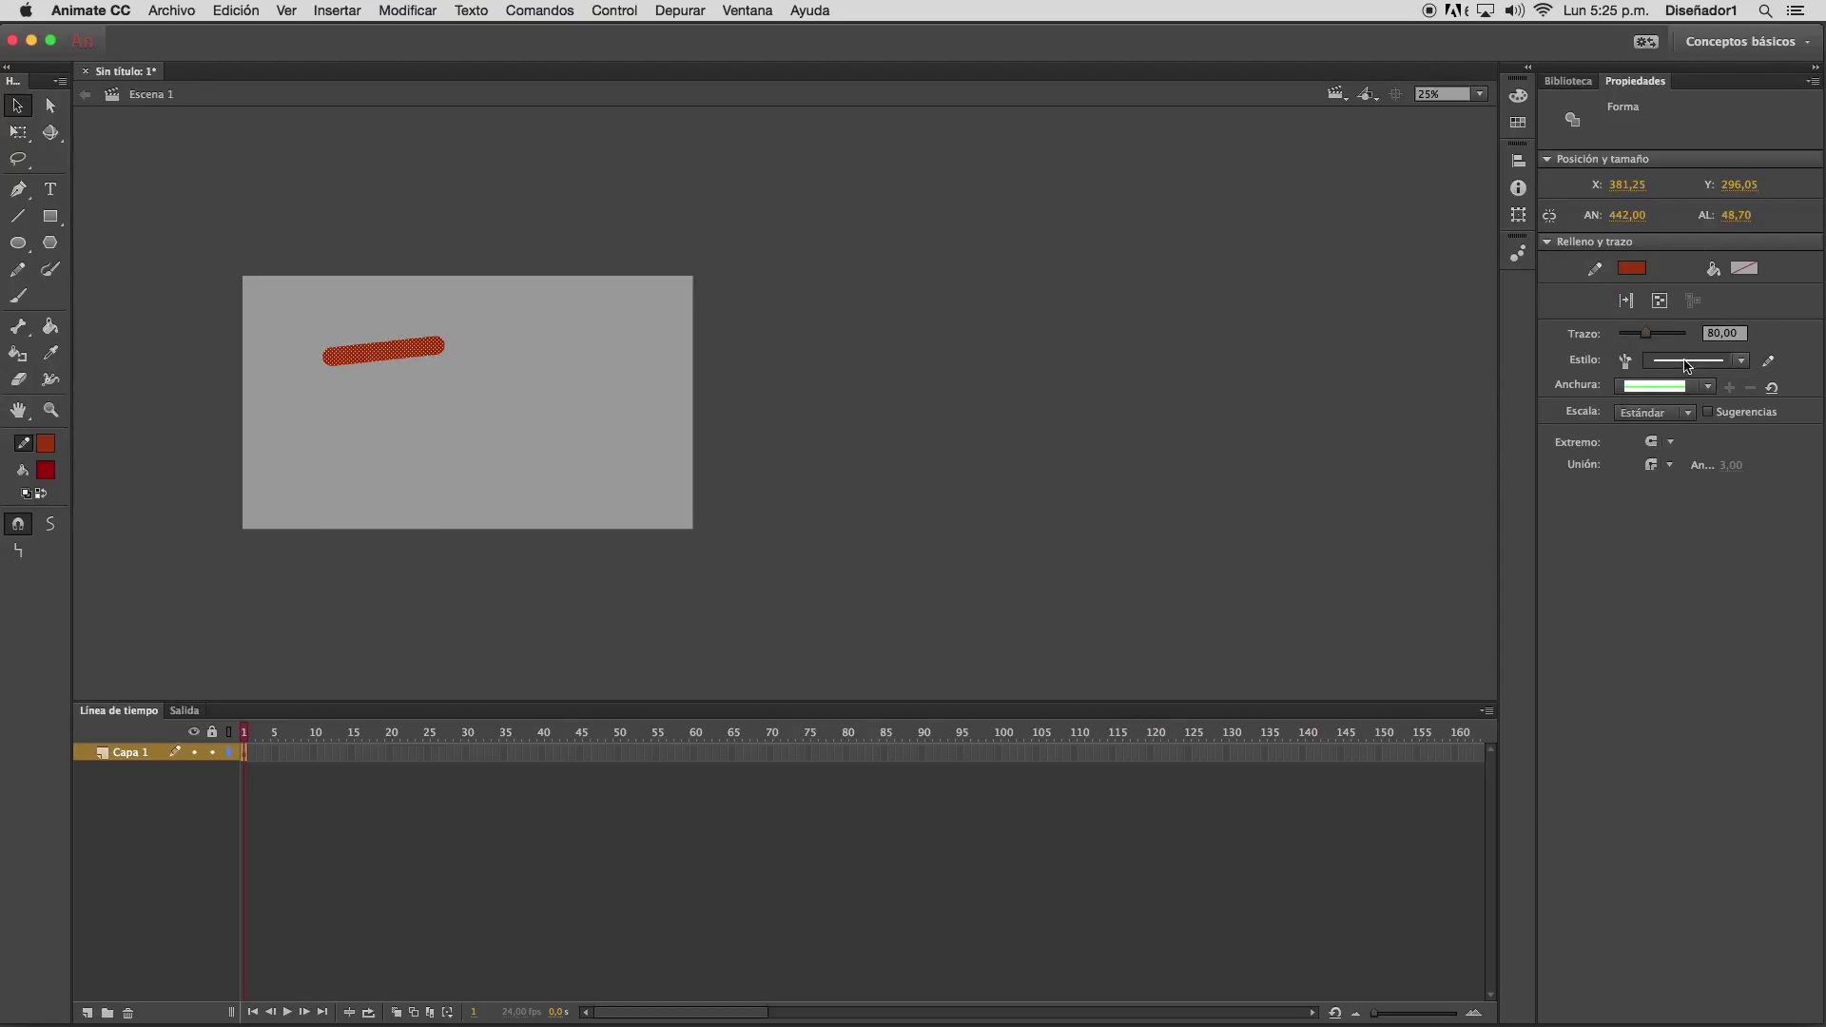
{"action": "left_click", "coordinate": [1702, 387]}
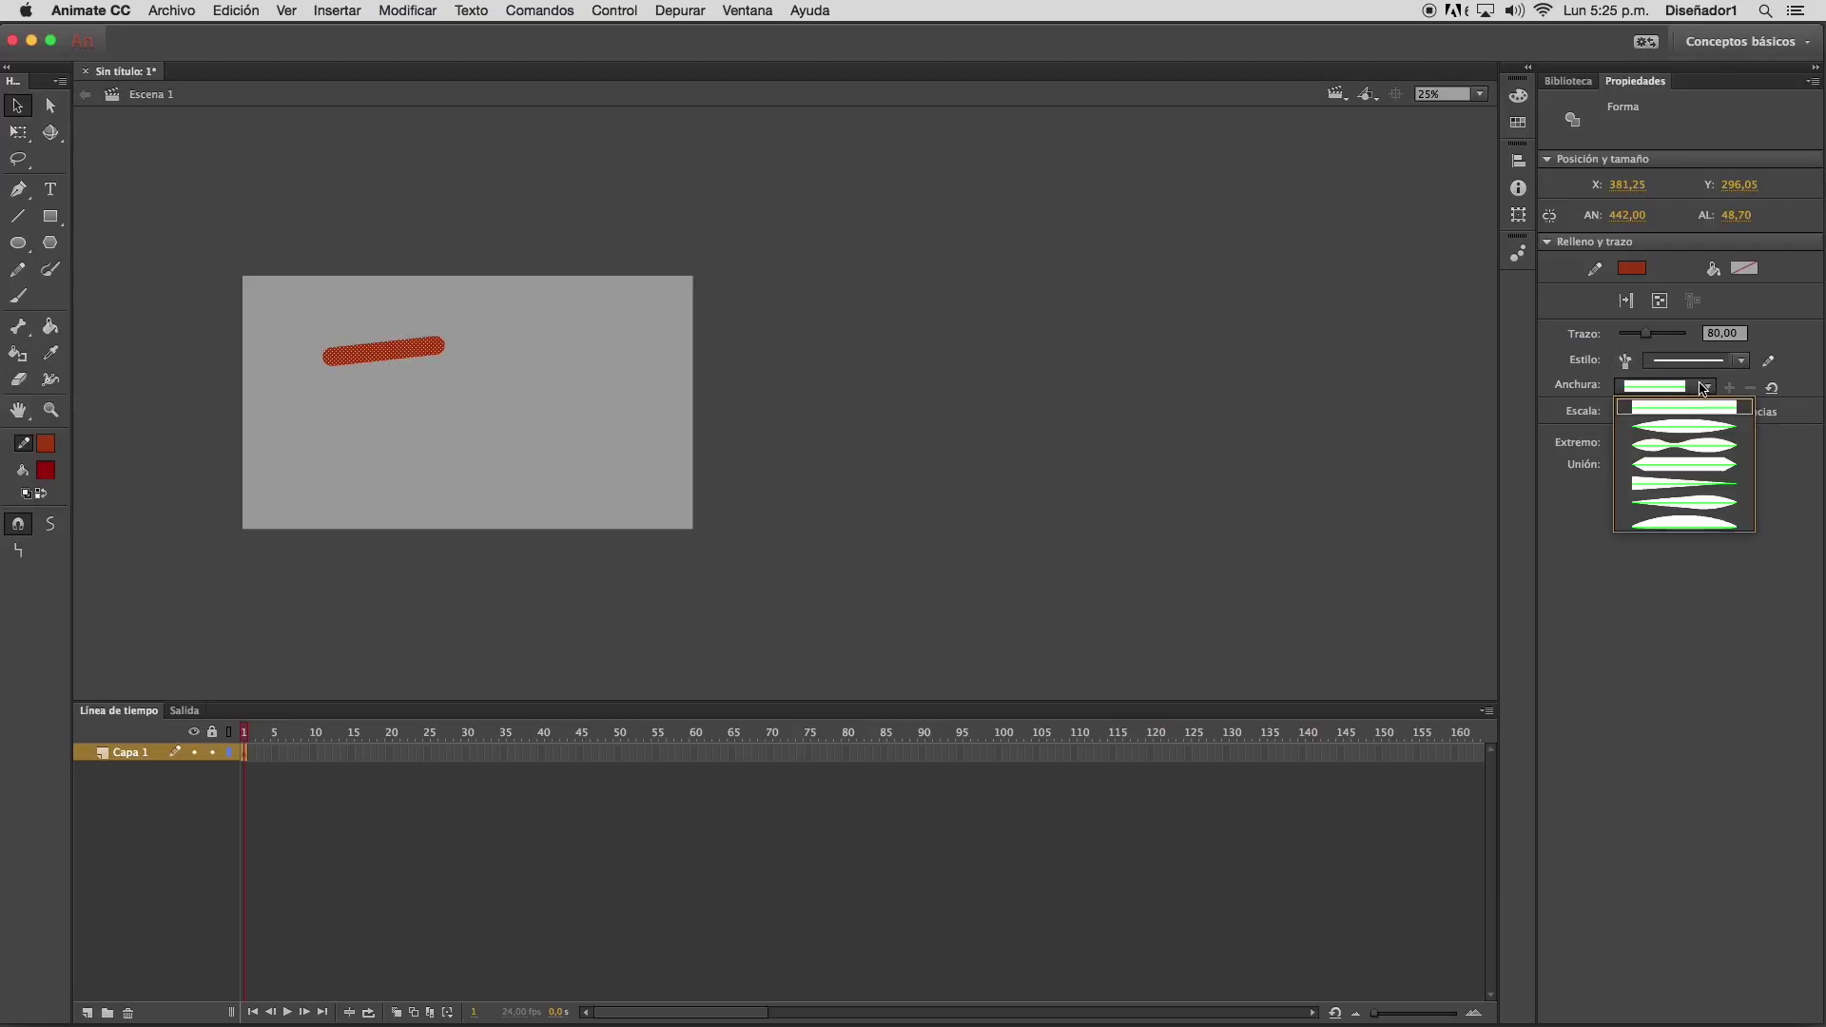
{"action": "left_click", "coordinate": [1702, 428]}
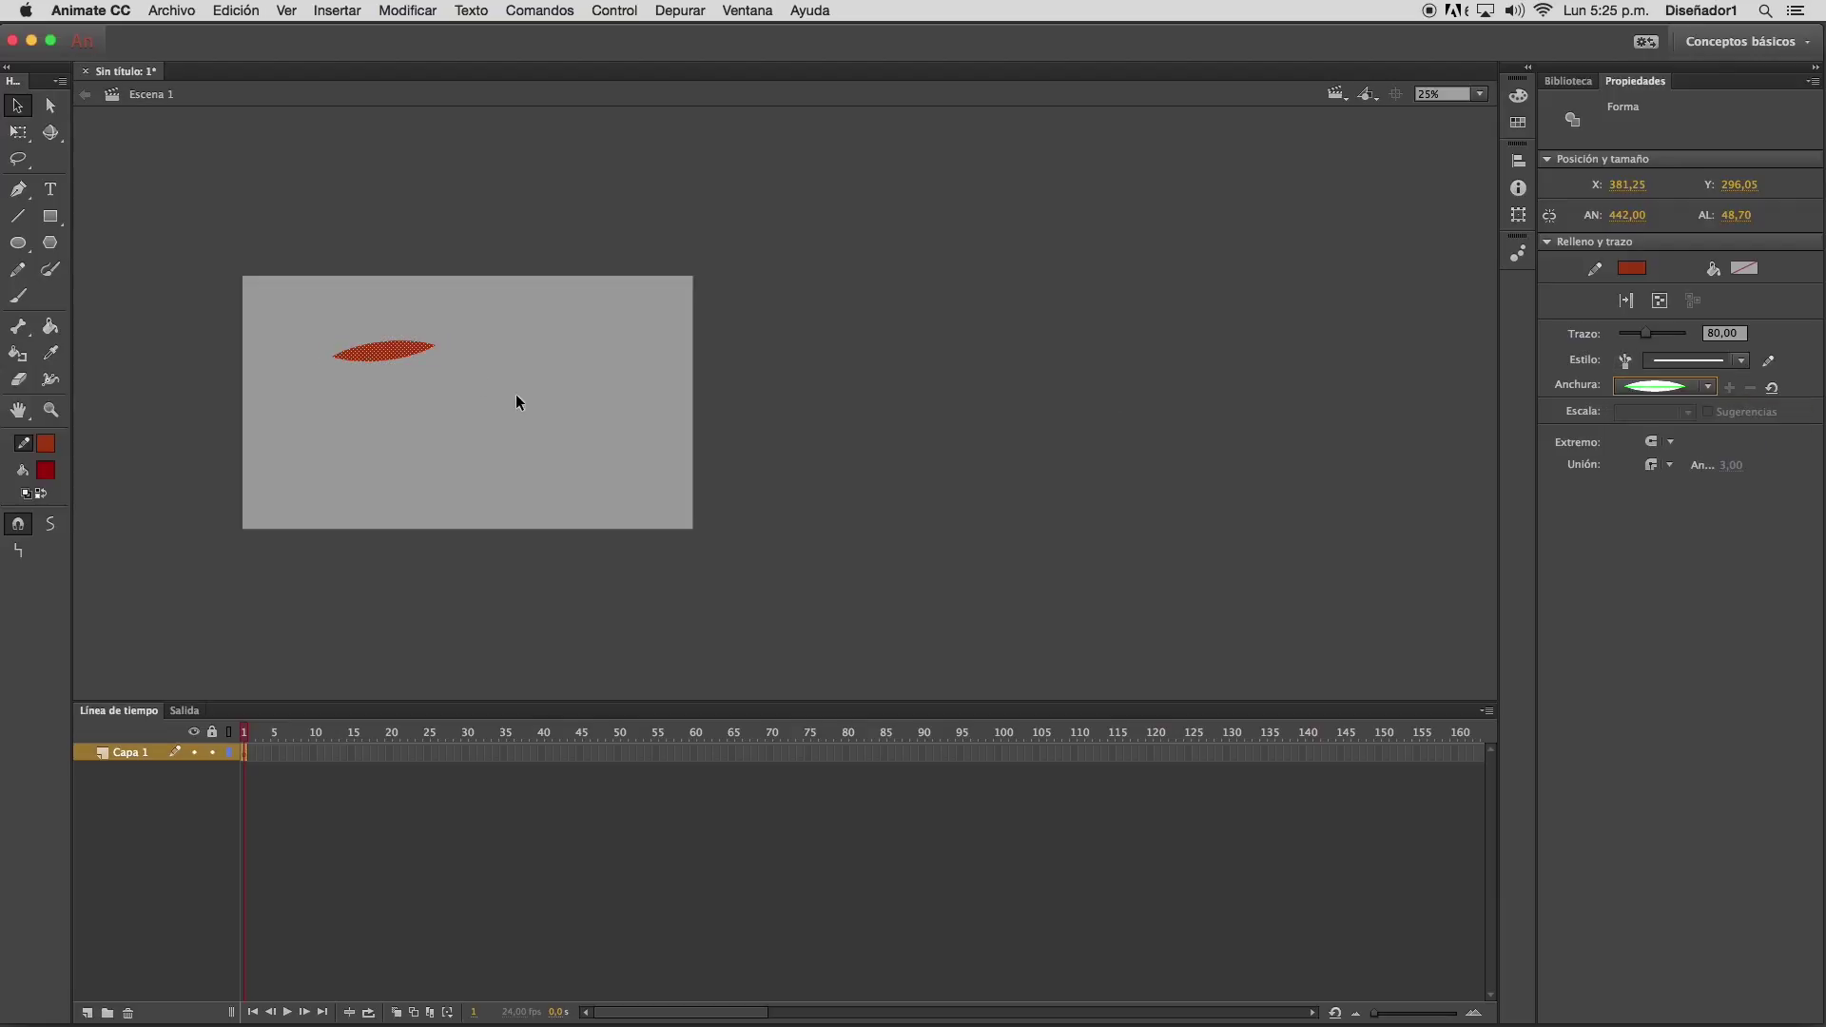
Lengthen the tapered line and bend it into a wide arch across the upper part of the stage
{"action": "left_click", "coordinate": [449, 372]}
{"action": "mouse_move", "coordinate": [436, 345]}
{"action": "left_mouse_down"}
{"action": "mouse_move", "coordinate": [518, 365]}
{"action": "mouse_move", "coordinate": [588, 312]}
{"action": "mouse_move", "coordinate": [585, 335]}
{"action": "left_mouse_up"}
{"action": "mouse_move", "coordinate": [467, 350]}
{"action": "left_mouse_down"}
{"action": "mouse_move", "coordinate": [509, 500]}
{"action": "mouse_move", "coordinate": [428, 291]}
{"action": "mouse_move", "coordinate": [453, 255]}
{"action": "mouse_move", "coordinate": [491, 296]}
{"action": "mouse_move", "coordinate": [500, 321]}
{"action": "mouse_move", "coordinate": [480, 338]}
{"action": "left_mouse_up"}
{"action": "left_click", "coordinate": [472, 270]}
{"action": "left_click", "coordinate": [478, 326]}
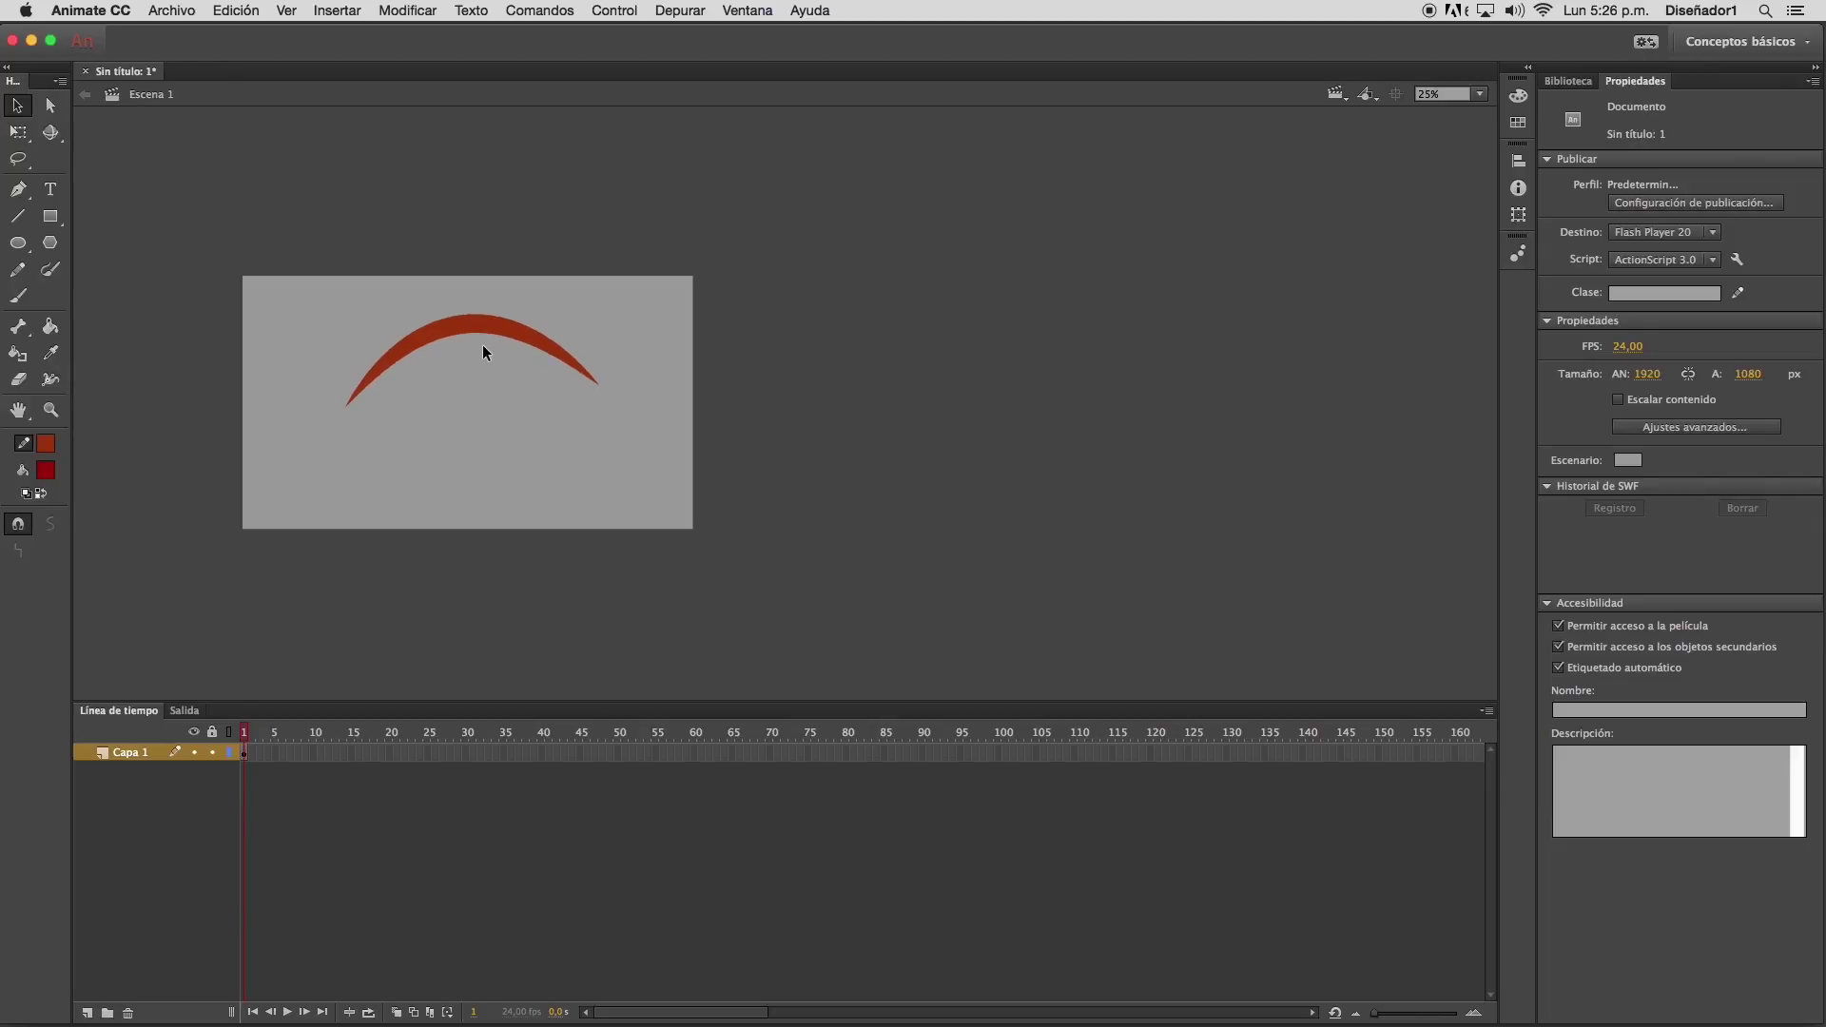
Change the arch's width profile to the asymmetric one that is thickest near its right end
{"action": "left_click", "coordinate": [503, 333]}
{"action": "left_click", "coordinate": [1662, 386]}
{"action": "left_click", "coordinate": [1688, 512]}
{"action": "left_click", "coordinate": [569, 435]}
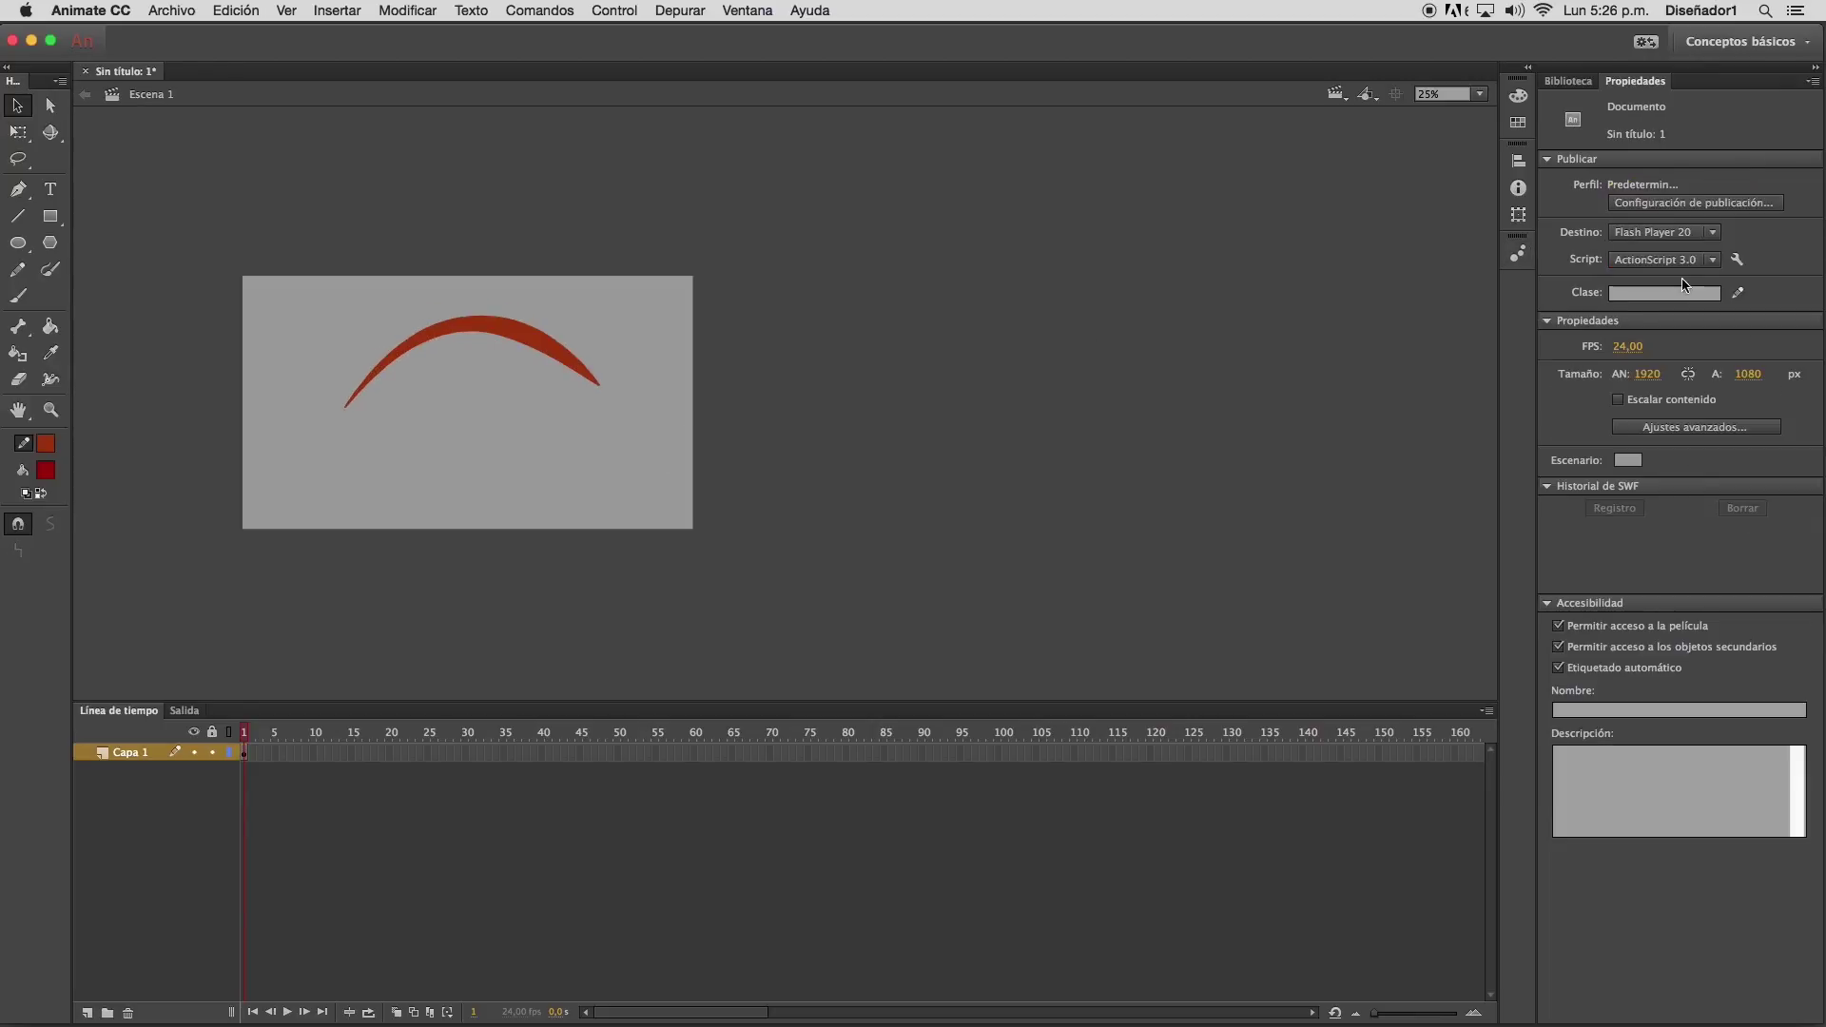
Apply the stippled stroke style to the arch, and replace it with the ragged stroke style
{"action": "left_click", "coordinate": [577, 374]}
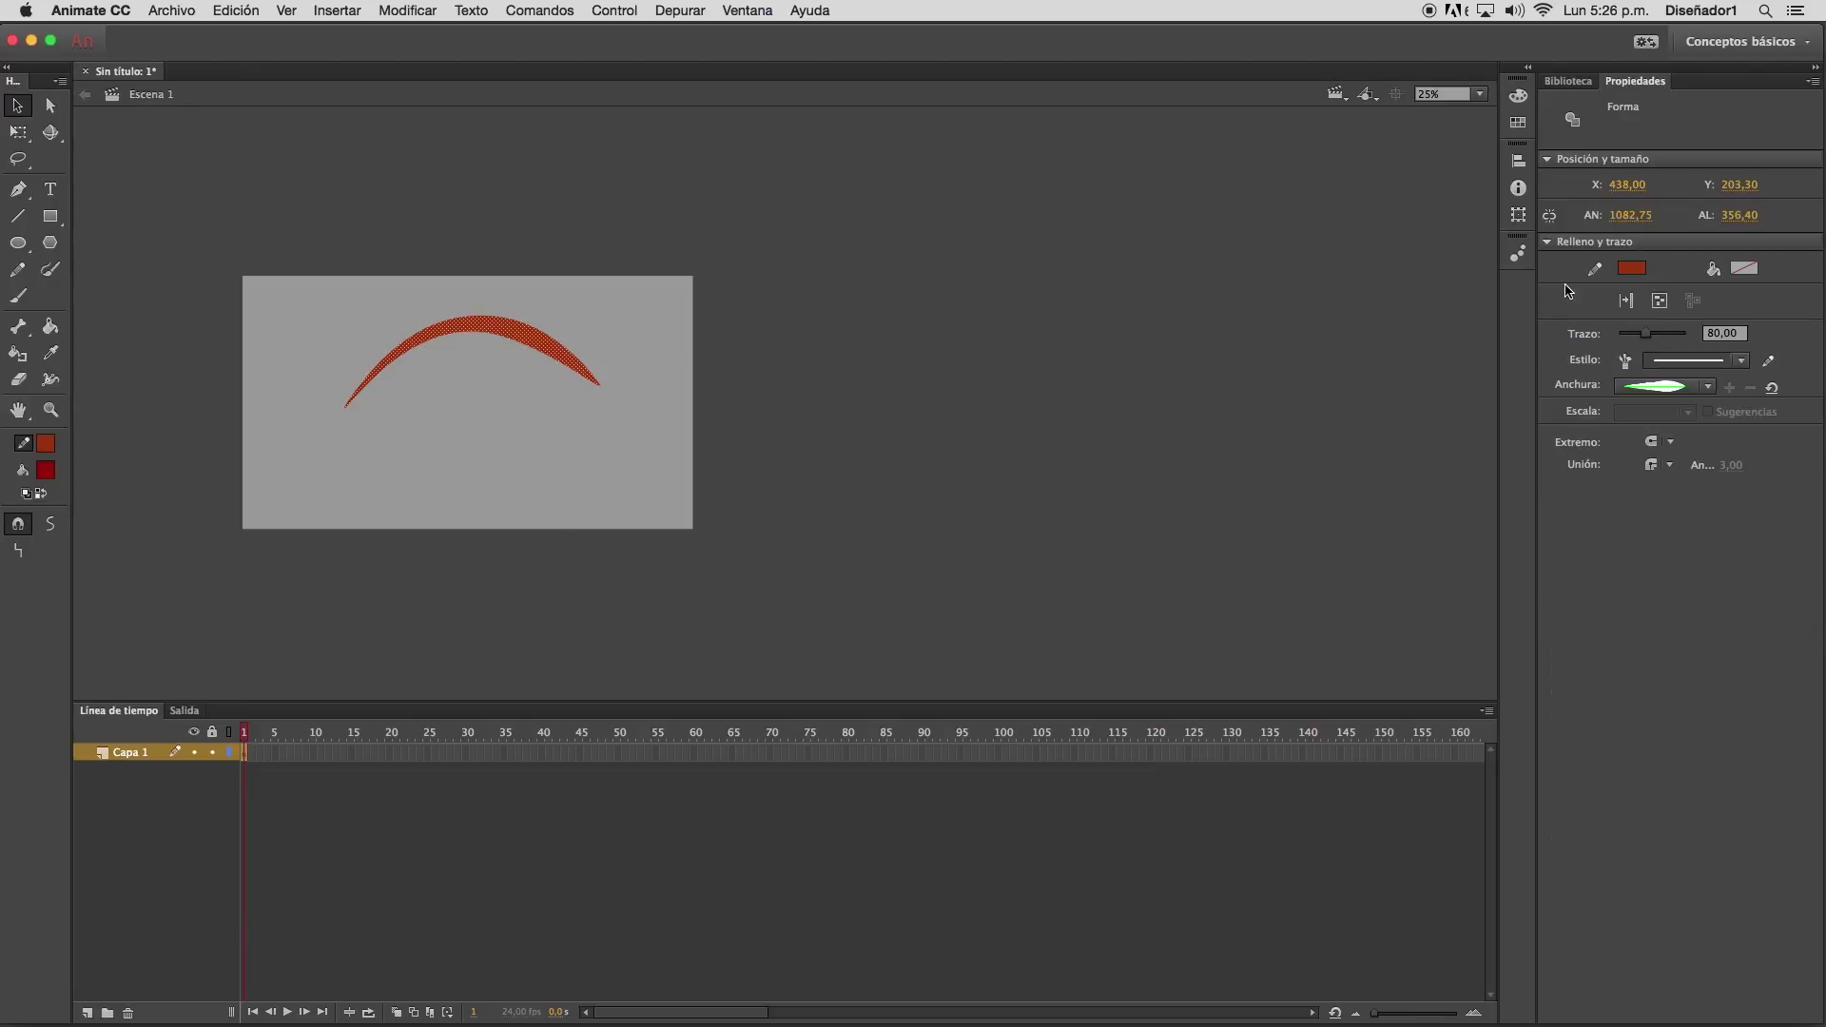
{"action": "left_click", "coordinate": [1739, 361]}
{"action": "left_click", "coordinate": [1735, 476]}
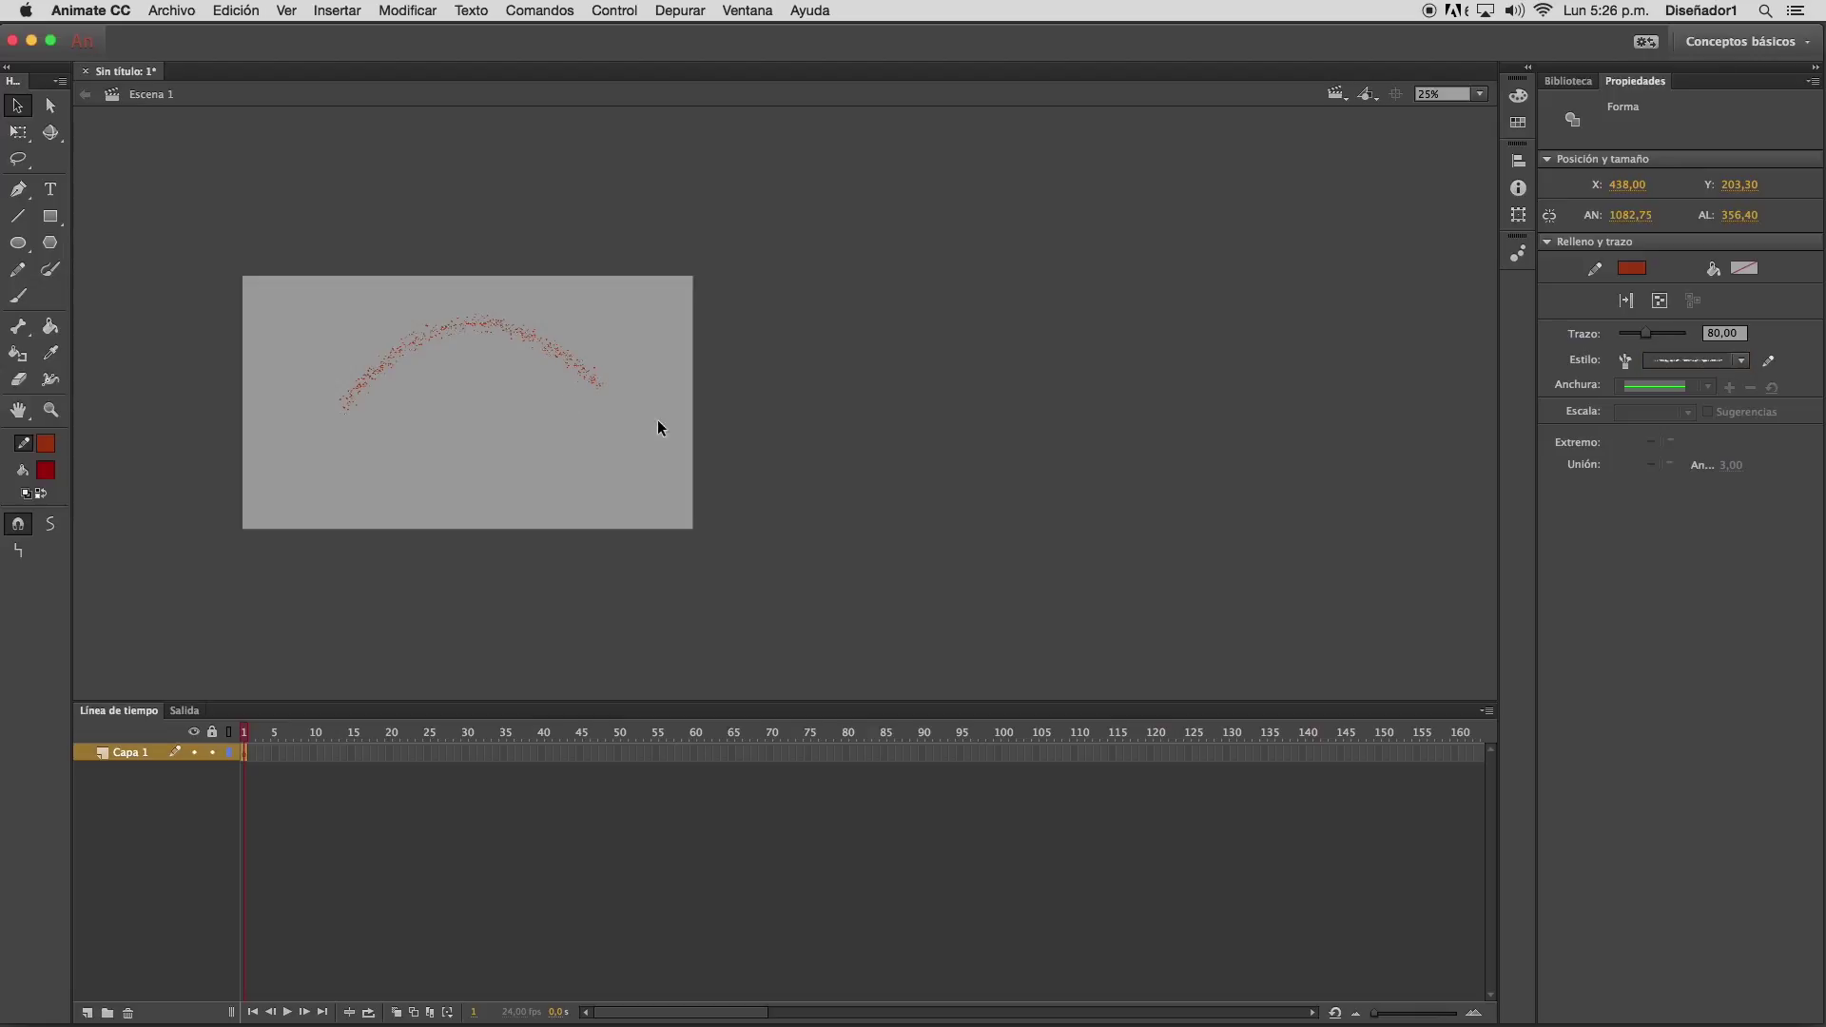
{"action": "left_click", "coordinate": [1743, 361]}
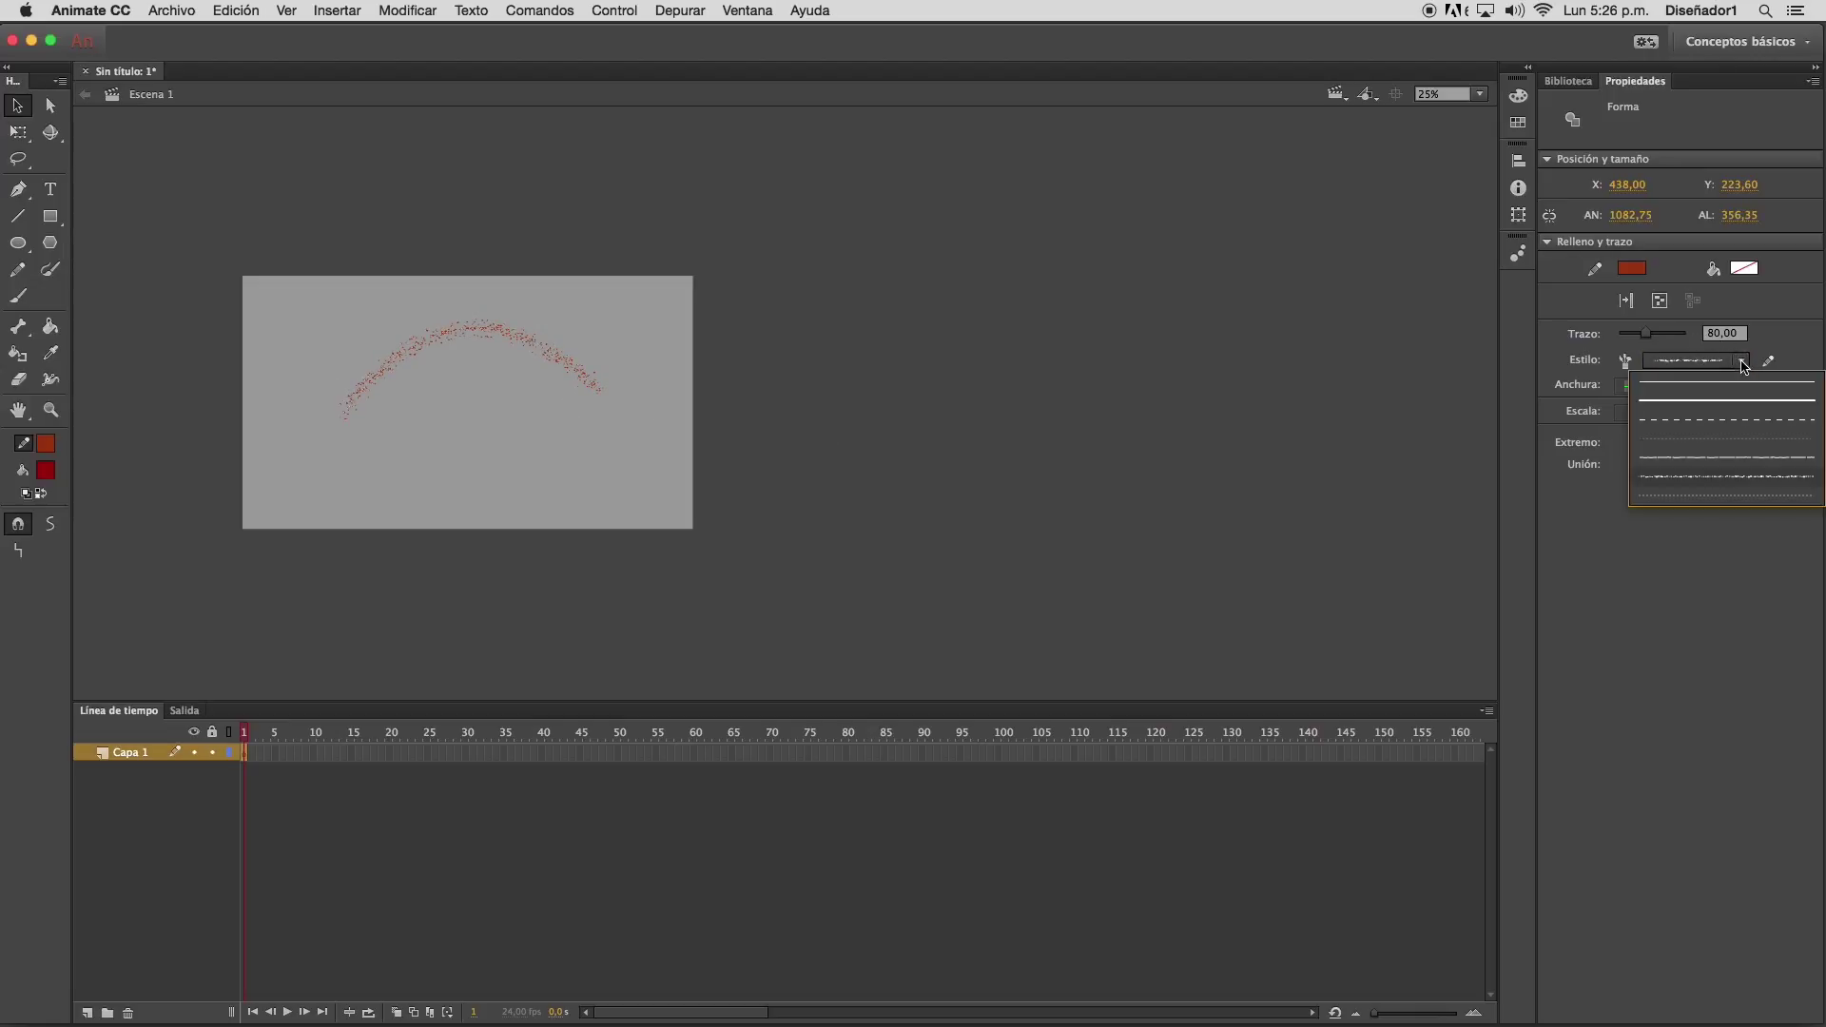
{"action": "left_click", "coordinate": [1730, 459]}
Stretch and bend the ragged curve far beyond the stage's right edge, then delete it
{"action": "left_click", "coordinate": [507, 397]}
{"action": "mouse_move", "coordinate": [602, 386]}
{"action": "left_mouse_down"}
{"action": "mouse_move", "coordinate": [754, 502]}
{"action": "mouse_move", "coordinate": [1167, 314]}
{"action": "mouse_move", "coordinate": [1298, 287]}
{"action": "mouse_move", "coordinate": [1278, 430]}
{"action": "mouse_move", "coordinate": [519, 439]}
{"action": "mouse_move", "coordinate": [738, 161]}
{"action": "mouse_move", "coordinate": [1316, 262]}
{"action": "left_mouse_up"}
{"action": "mouse_move", "coordinate": [654, 296]}
{"action": "left_mouse_down"}
{"action": "mouse_move", "coordinate": [726, 395]}
{"action": "mouse_move", "coordinate": [774, 546]}
{"action": "mouse_move", "coordinate": [629, 588]}
{"action": "mouse_move", "coordinate": [666, 340]}
{"action": "mouse_move", "coordinate": [619, 231]}
{"action": "mouse_move", "coordinate": [542, 226]}
{"action": "left_mouse_up"}
{"action": "left_click", "coordinate": [572, 232]}
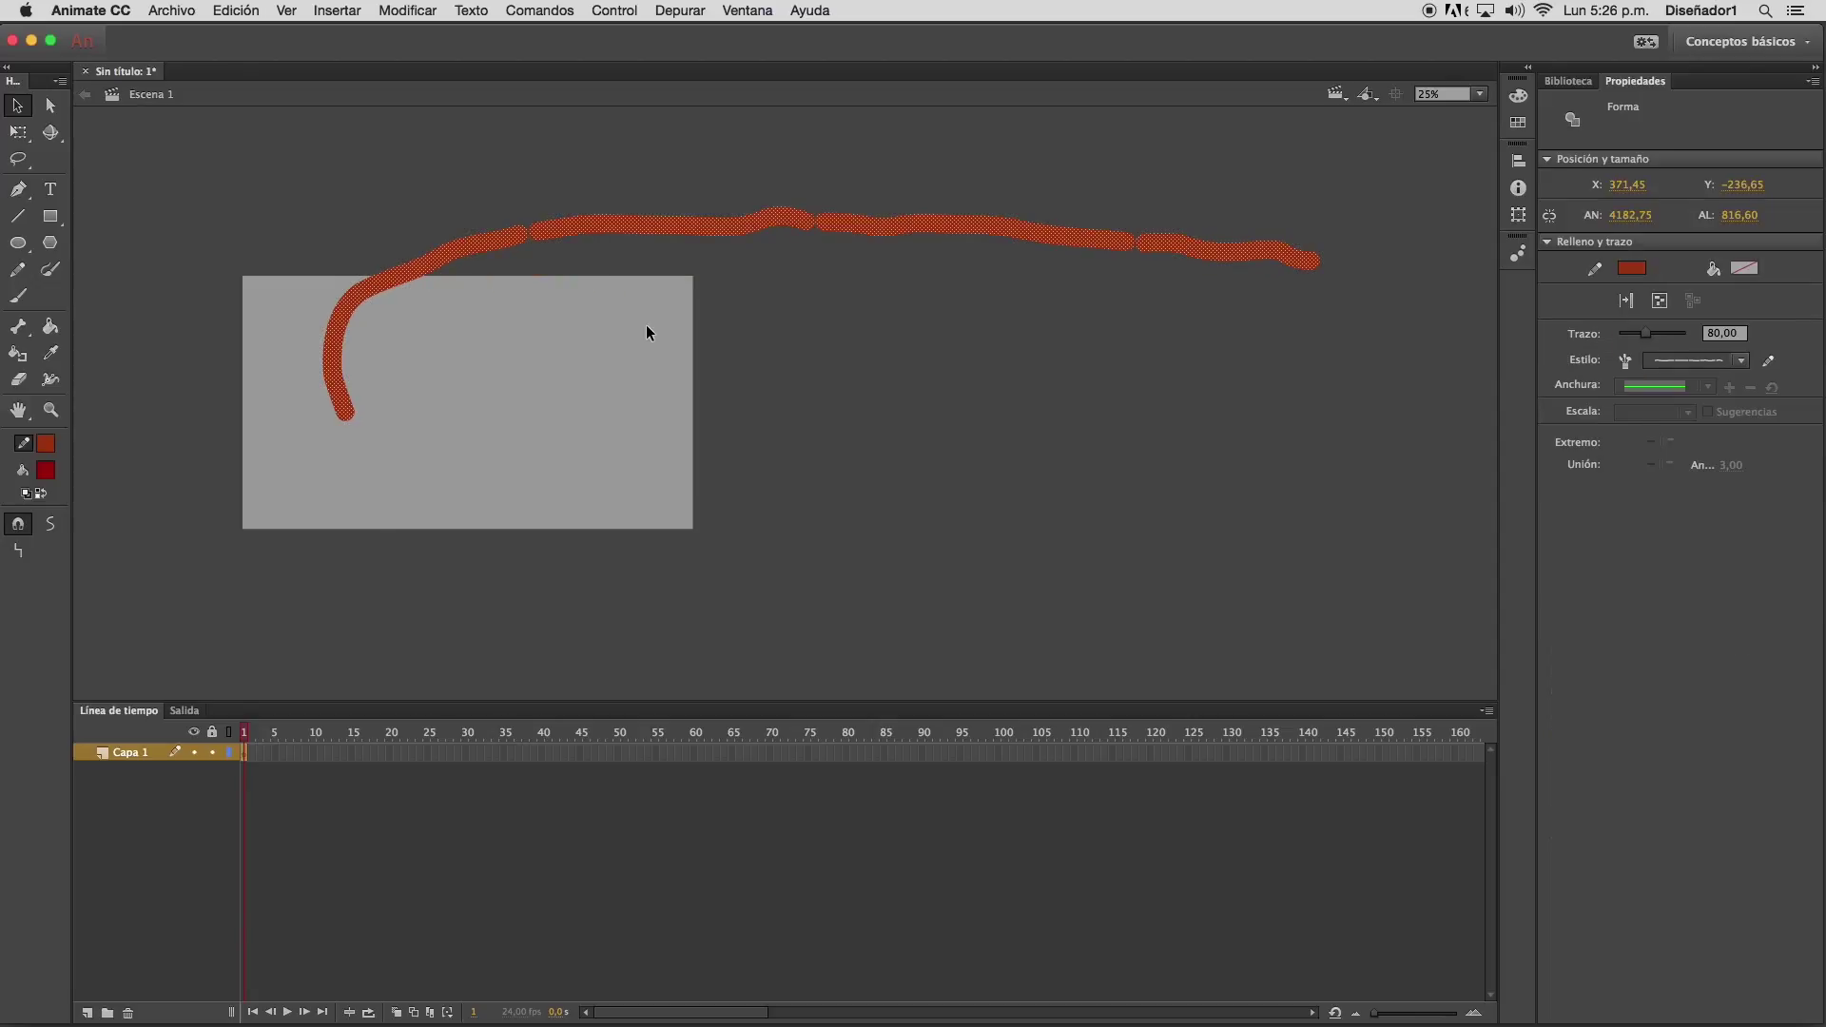
{"action": "key", "text": "Delete"}
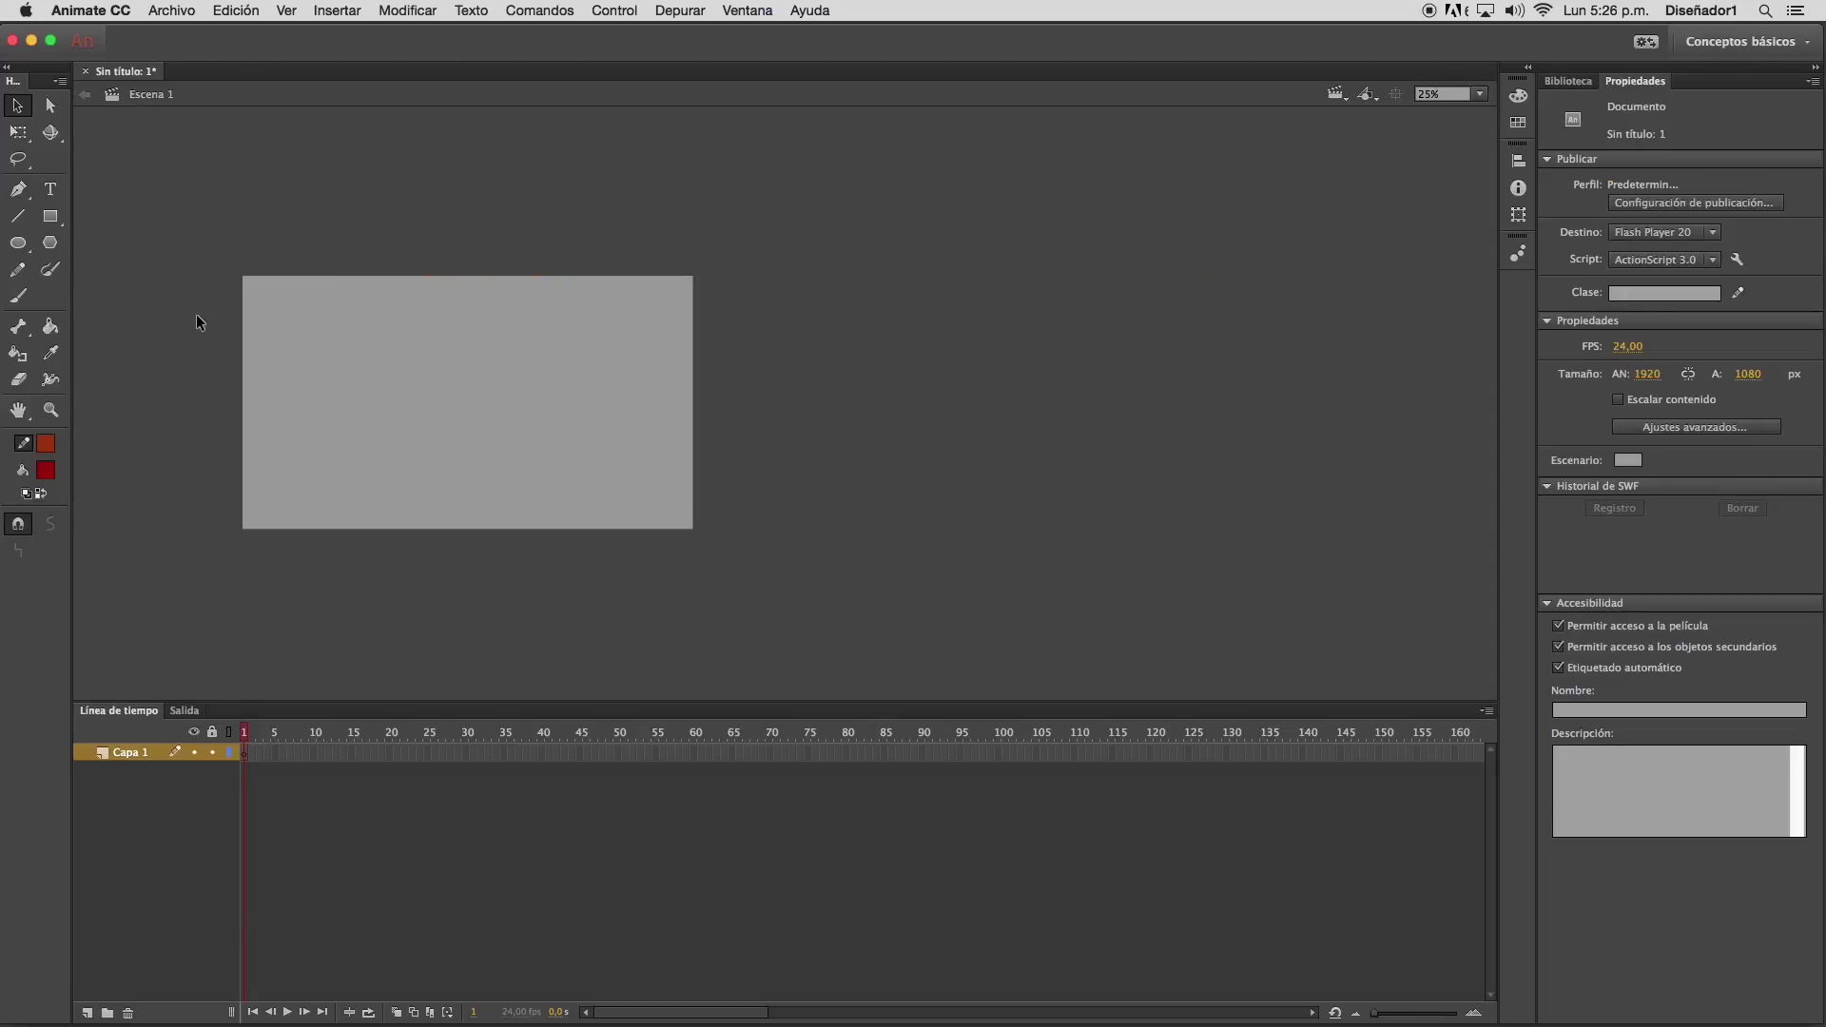
Draw a solid horizontal line with stroke size 80 across the stage and taper its right end to a point with the Width tool
{"action": "left_click", "coordinate": [17, 215]}
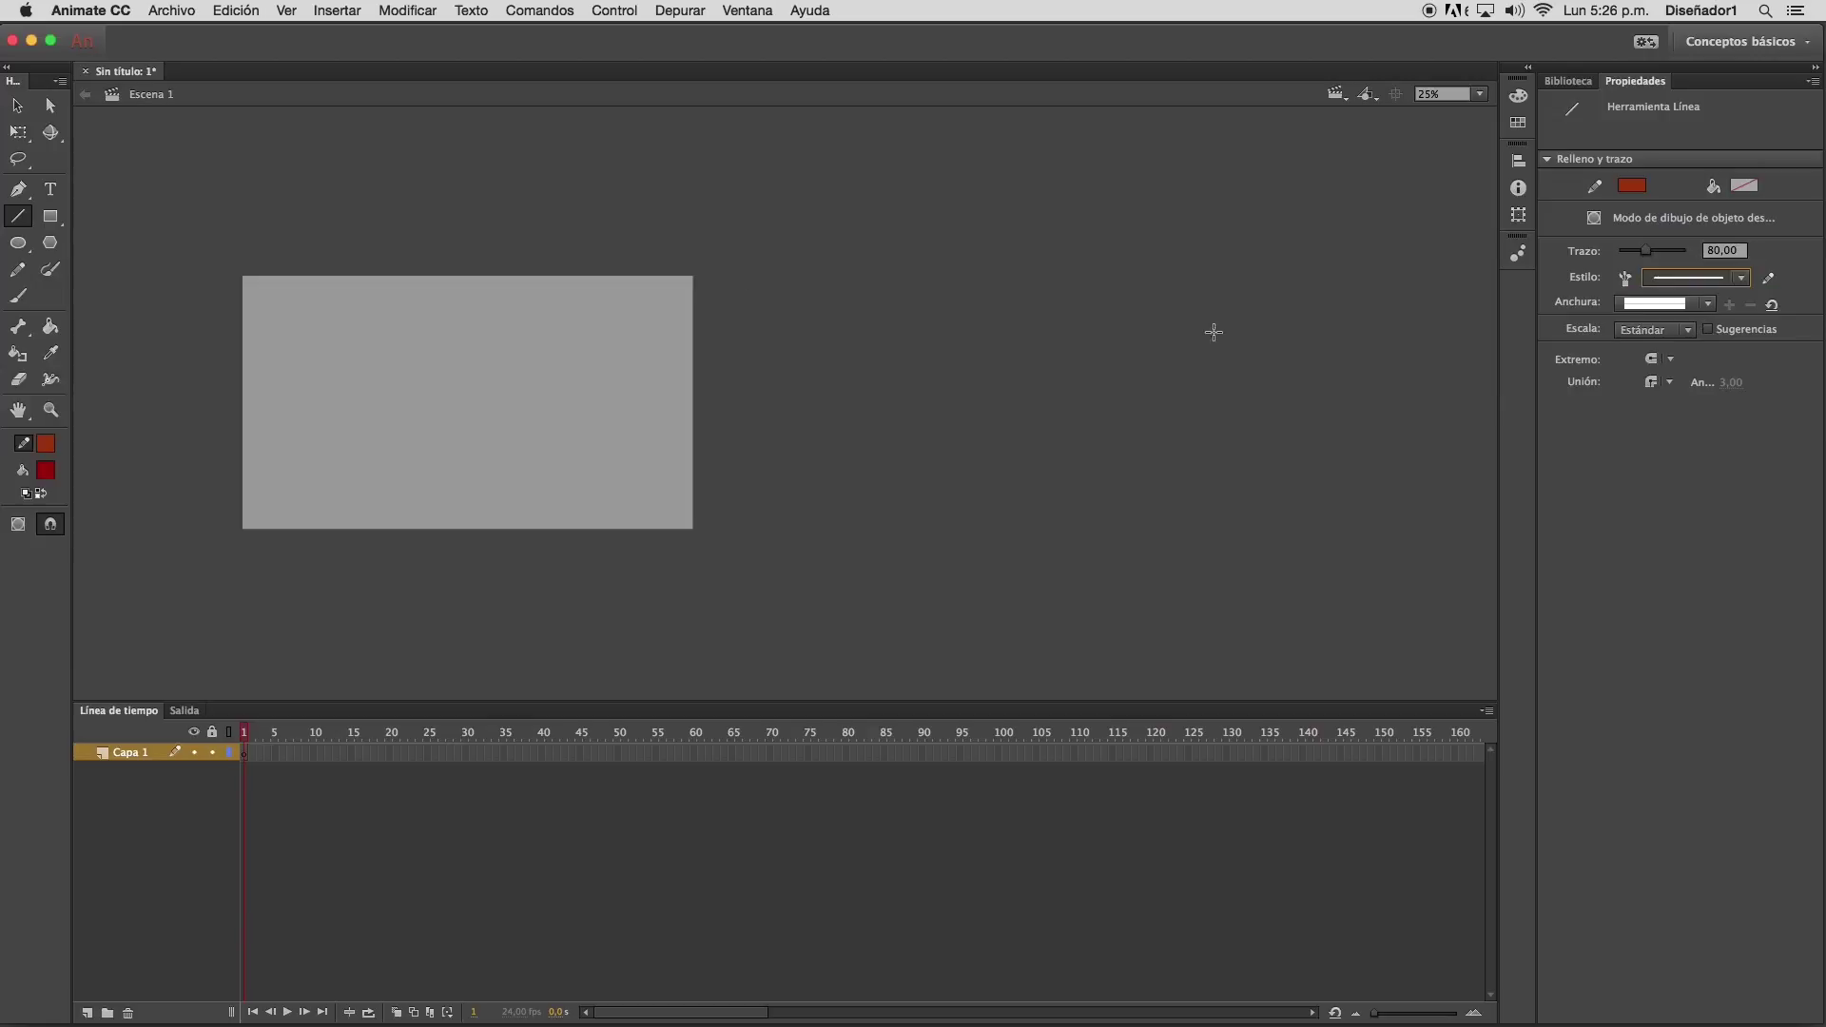
{"action": "left_click_drag", "start_coordinate": [293, 379], "coordinate": [548, 379]}
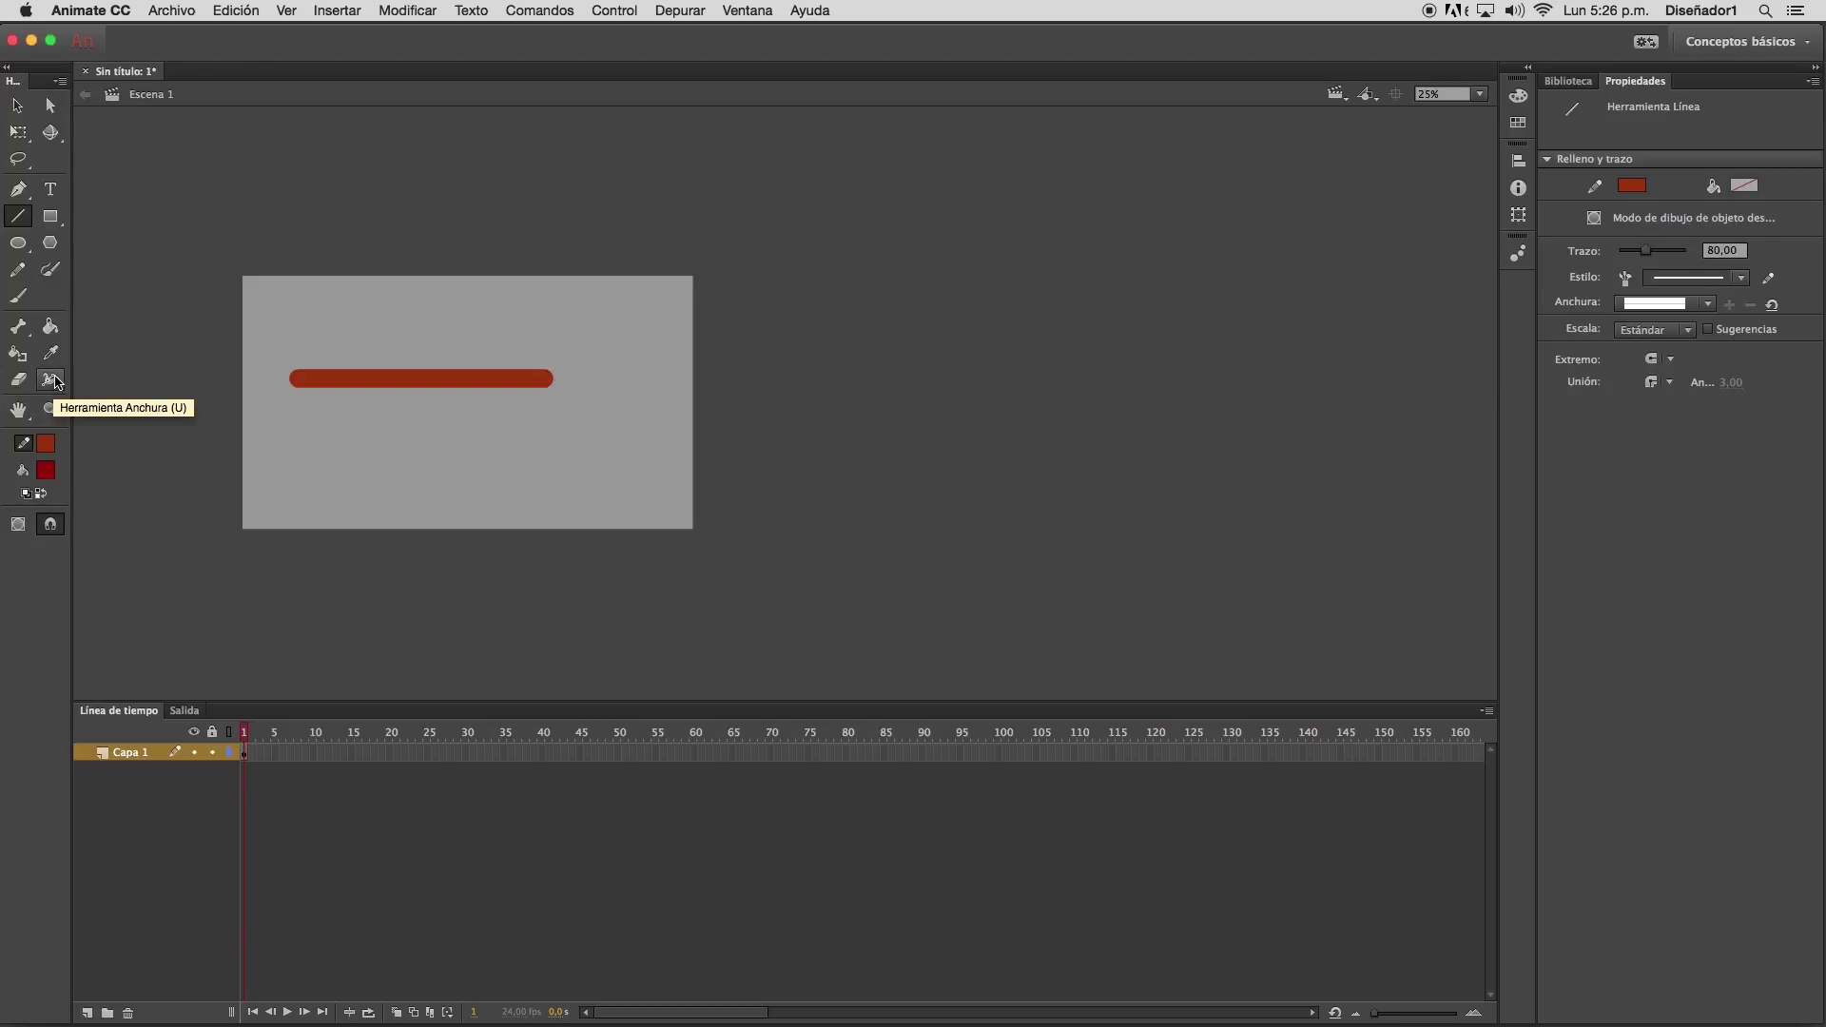
{"action": "left_click", "coordinate": [51, 381]}
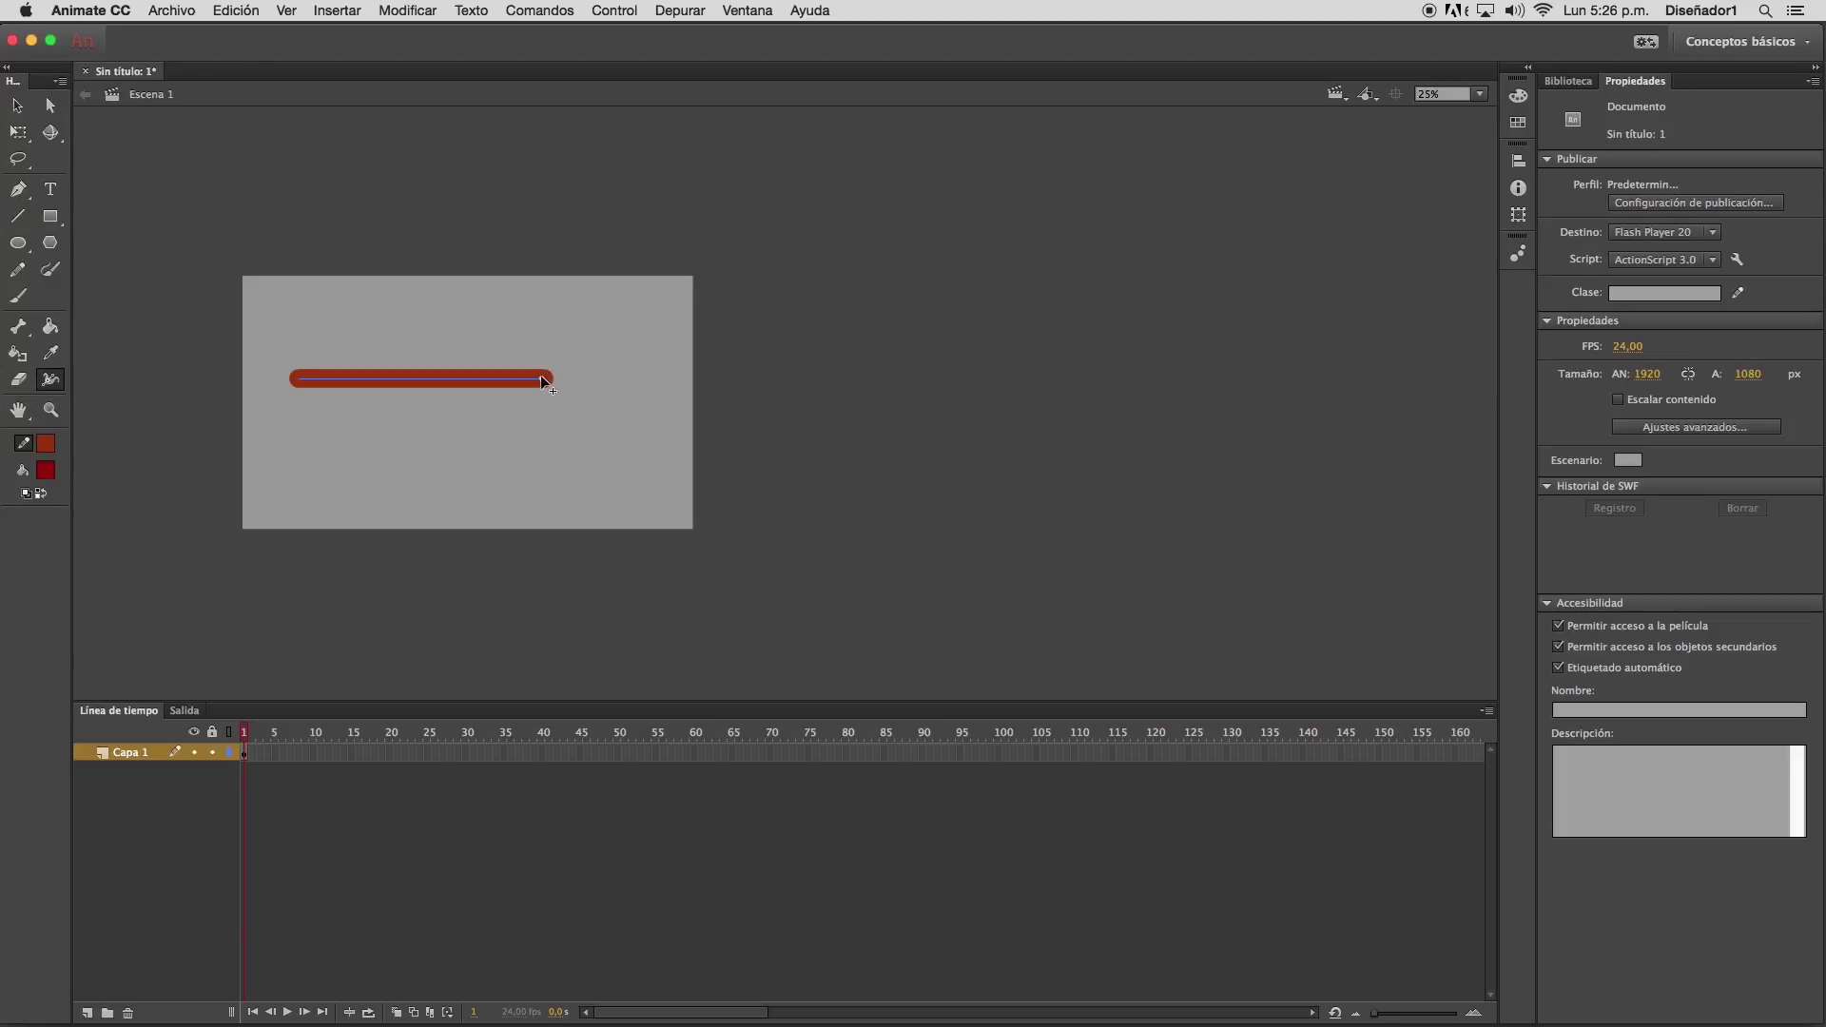
{"action": "mouse_move", "coordinate": [546, 378]}
{"action": "left_mouse_down"}
{"action": "mouse_move", "coordinate": [545, 356]}
{"action": "mouse_move", "coordinate": [550, 379]}
{"action": "left_mouse_up"}
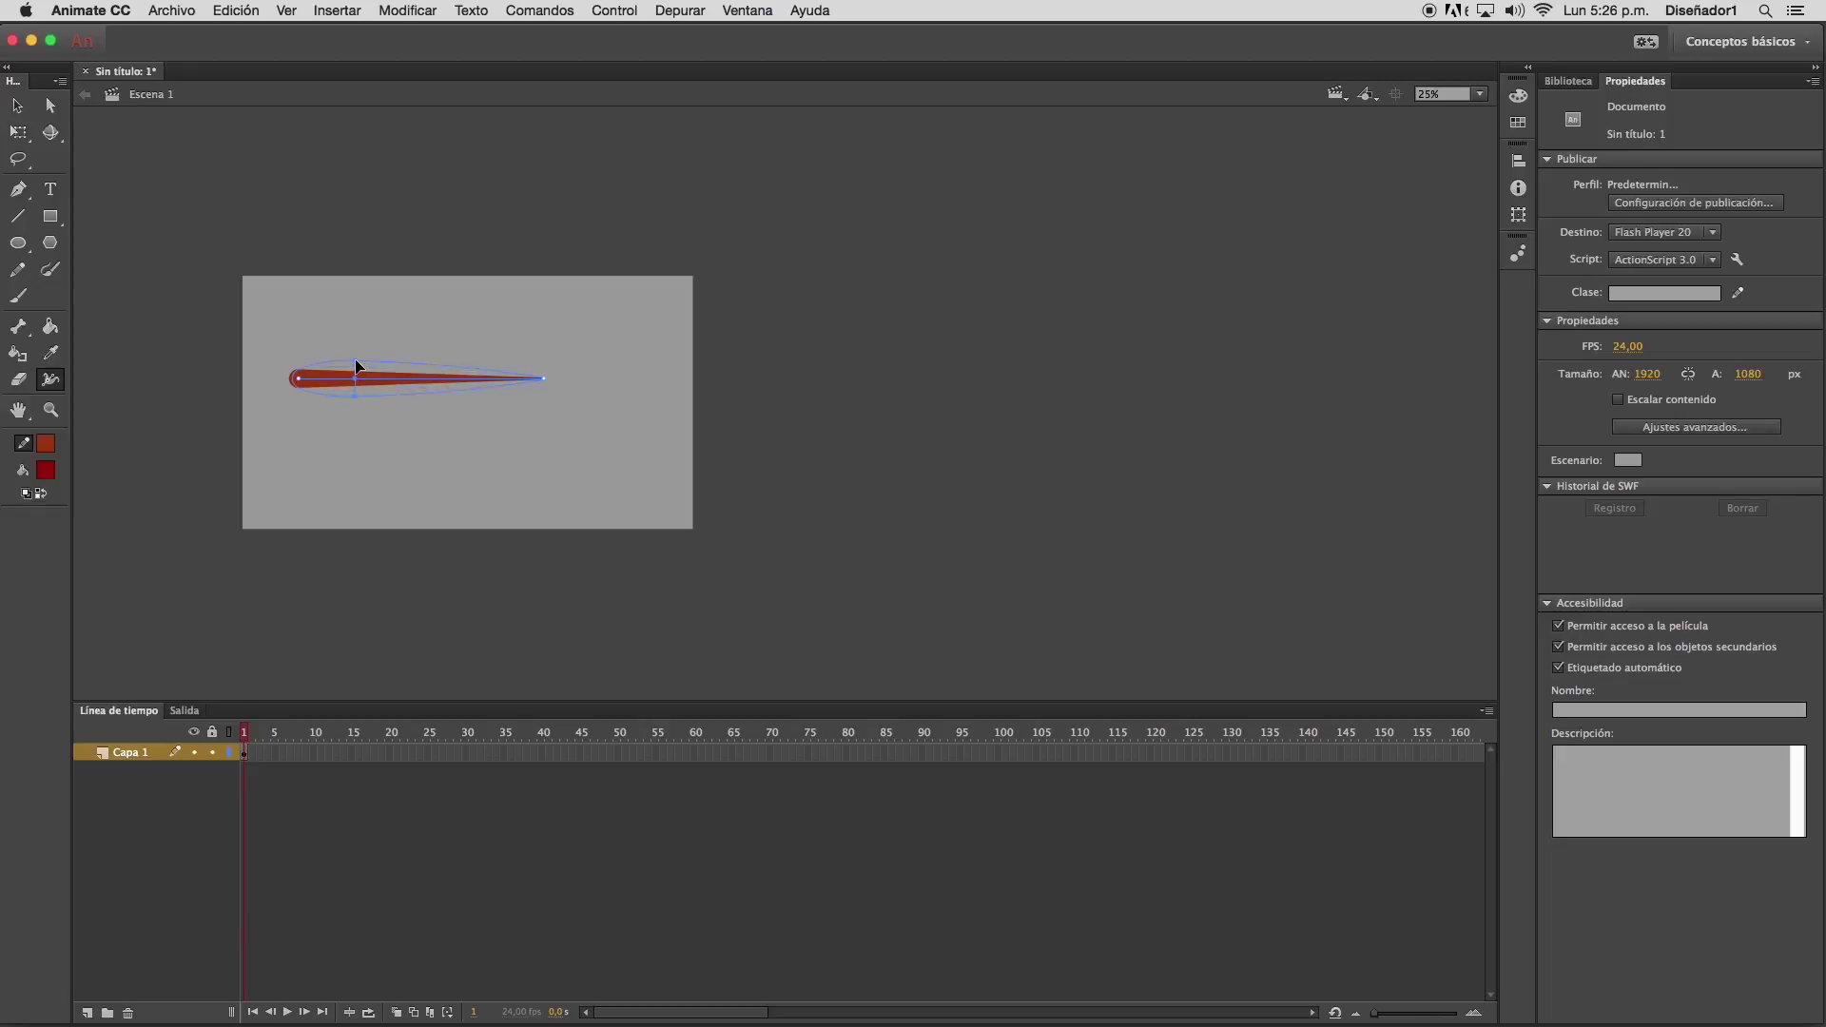
Thicken the left part of the tapered line with the Width tool and bend the line into an arch
{"action": "mouse_move", "coordinate": [449, 378]}
{"action": "left_mouse_down"}
{"action": "mouse_move", "coordinate": [447, 345]}
{"action": "mouse_move", "coordinate": [449, 375]}
{"action": "left_mouse_up"}
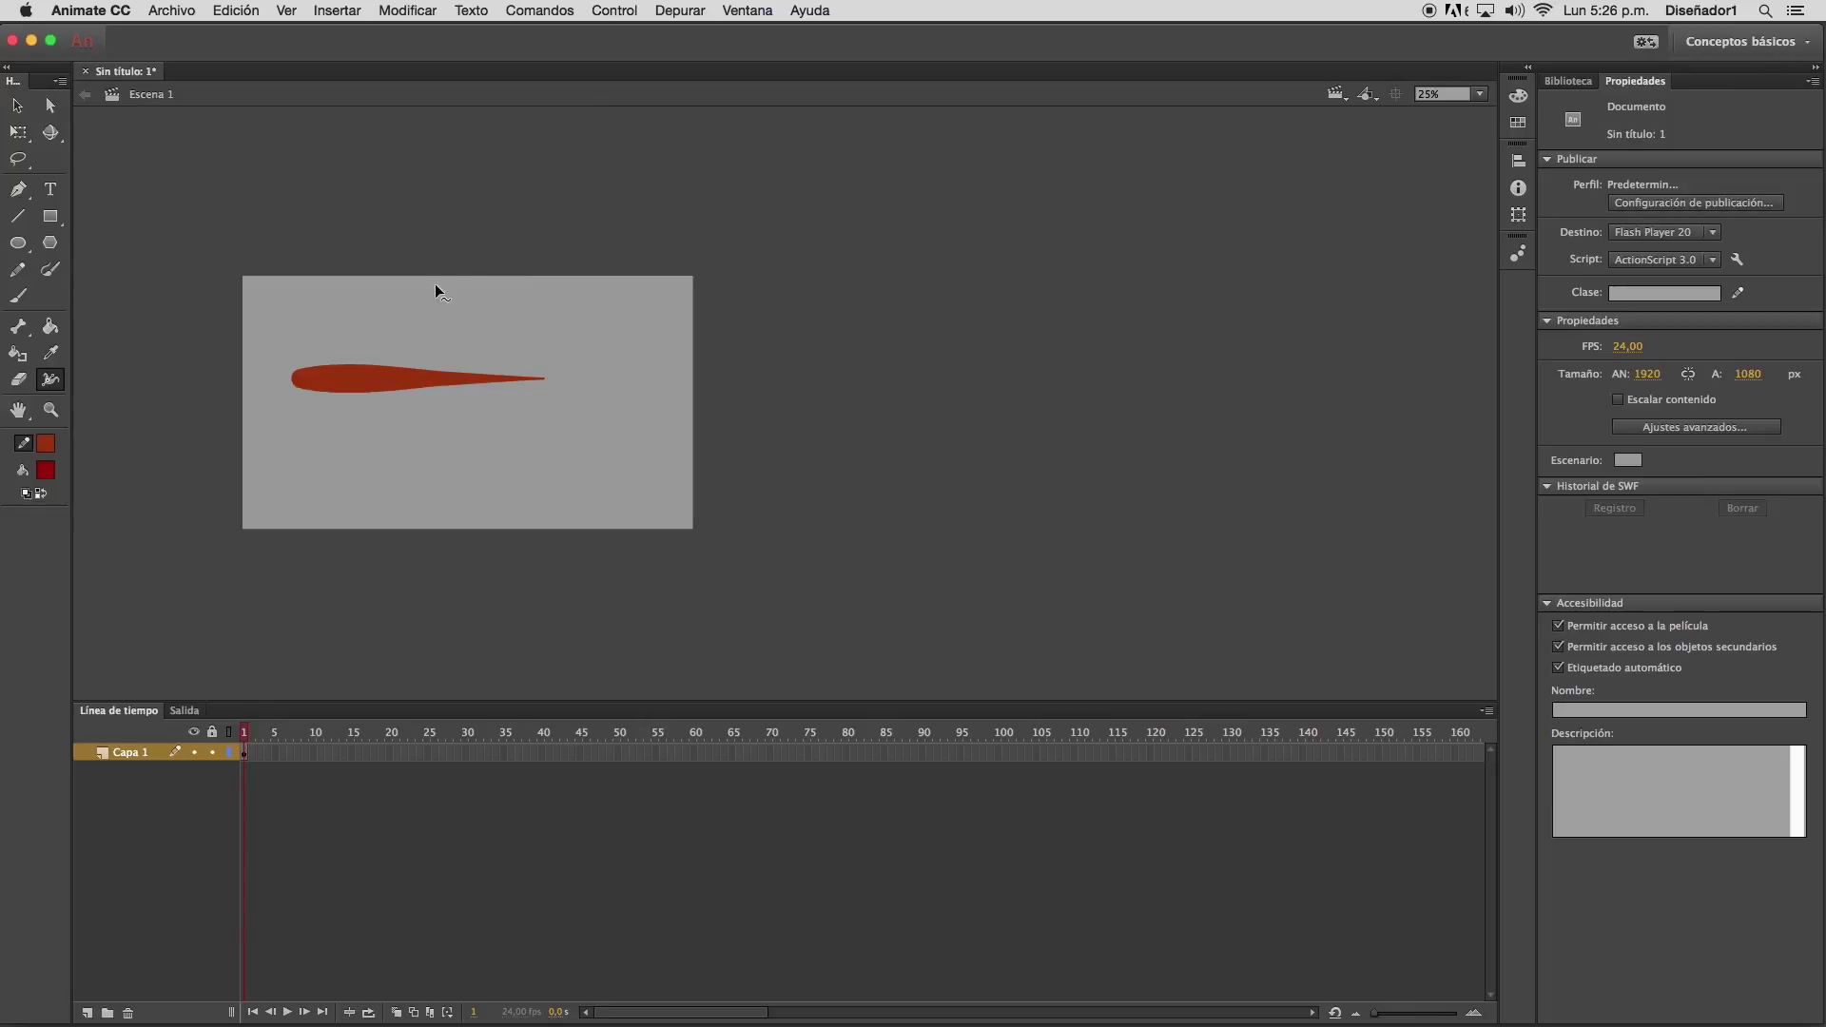
{"action": "left_click", "coordinate": [17, 105]}
{"action": "mouse_move", "coordinate": [391, 375]}
{"action": "left_mouse_down"}
{"action": "mouse_move", "coordinate": [351, 317]}
{"action": "mouse_move", "coordinate": [329, 340]}
{"action": "mouse_move", "coordinate": [369, 475]}
{"action": "left_mouse_up"}
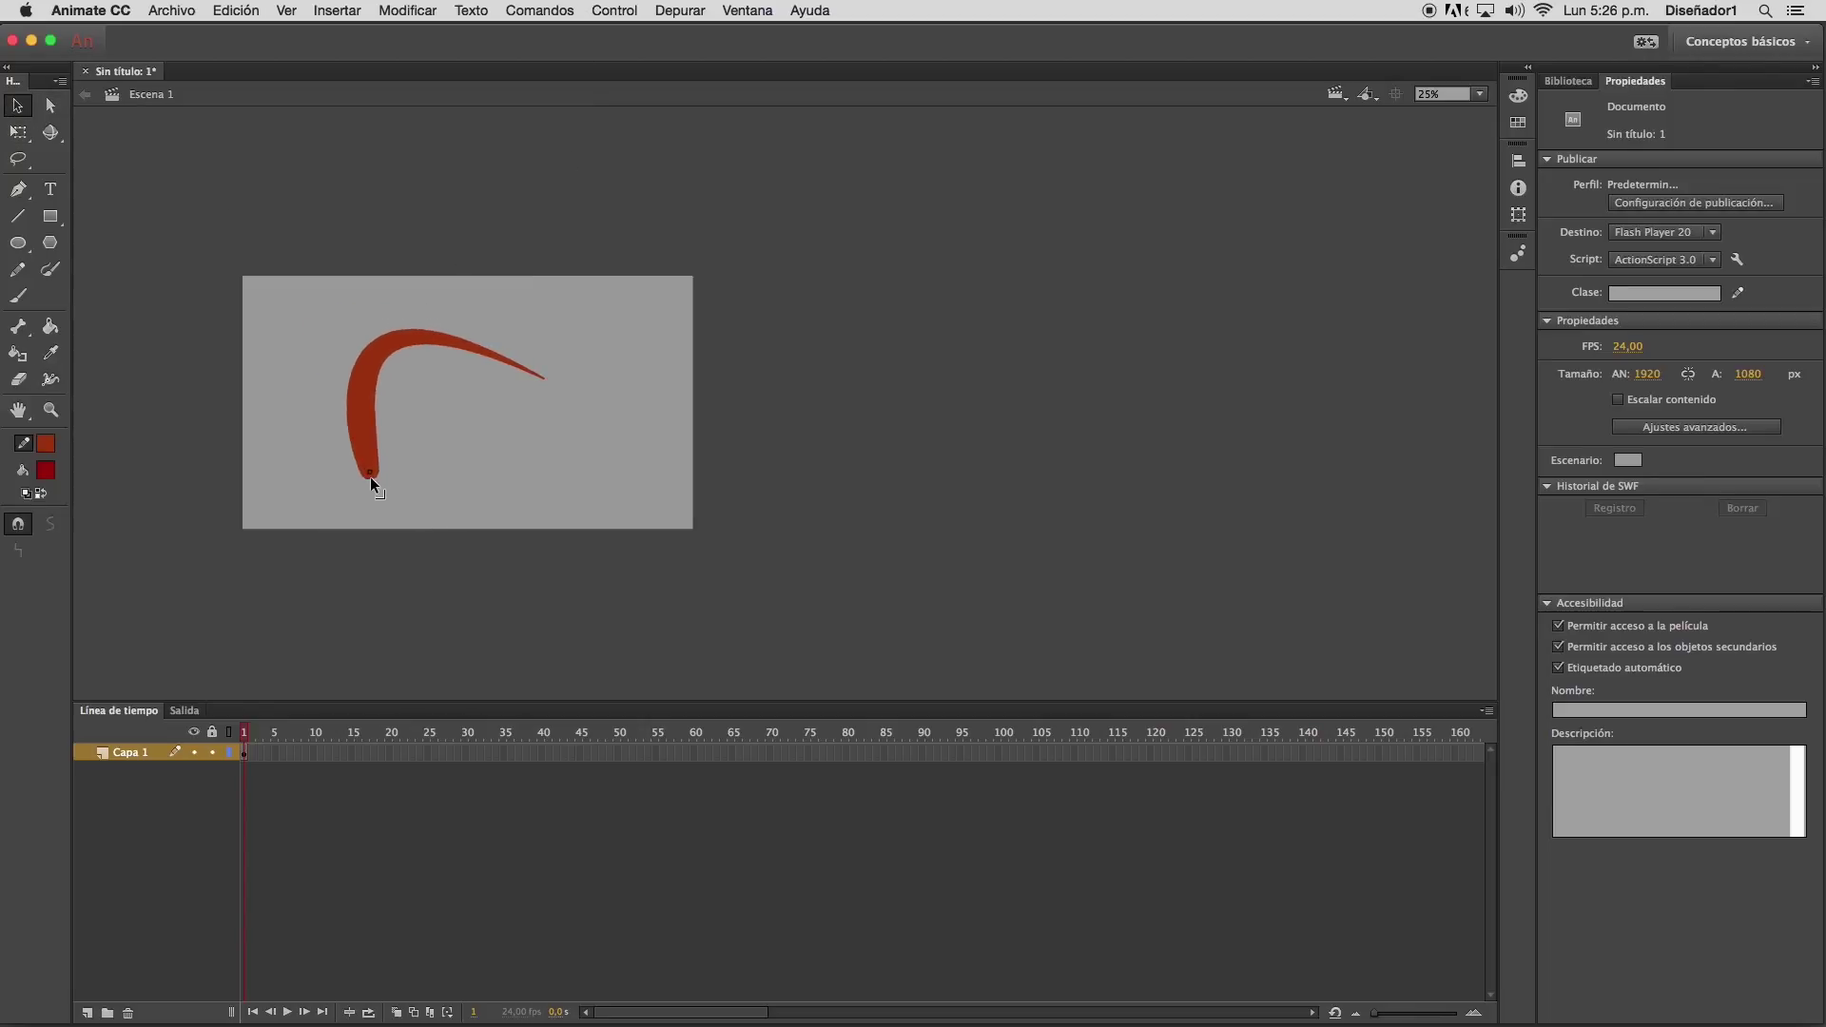
Reshape the arch into a hook in the stage's lower middle, then delete it
{"action": "mouse_move", "coordinate": [388, 348]}
{"action": "left_mouse_down"}
{"action": "mouse_move", "coordinate": [390, 377]}
{"action": "mouse_move", "coordinate": [310, 378]}
{"action": "left_mouse_up"}
{"action": "mouse_move", "coordinate": [367, 464]}
{"action": "left_mouse_down"}
{"action": "mouse_move", "coordinate": [460, 431]}
{"action": "mouse_move", "coordinate": [381, 409]}
{"action": "mouse_move", "coordinate": [427, 438]}
{"action": "mouse_move", "coordinate": [529, 424]}
{"action": "mouse_move", "coordinate": [627, 476]}
{"action": "mouse_move", "coordinate": [672, 562]}
{"action": "mouse_move", "coordinate": [573, 532]}
{"action": "left_mouse_up"}
{"action": "left_click", "coordinate": [537, 502]}
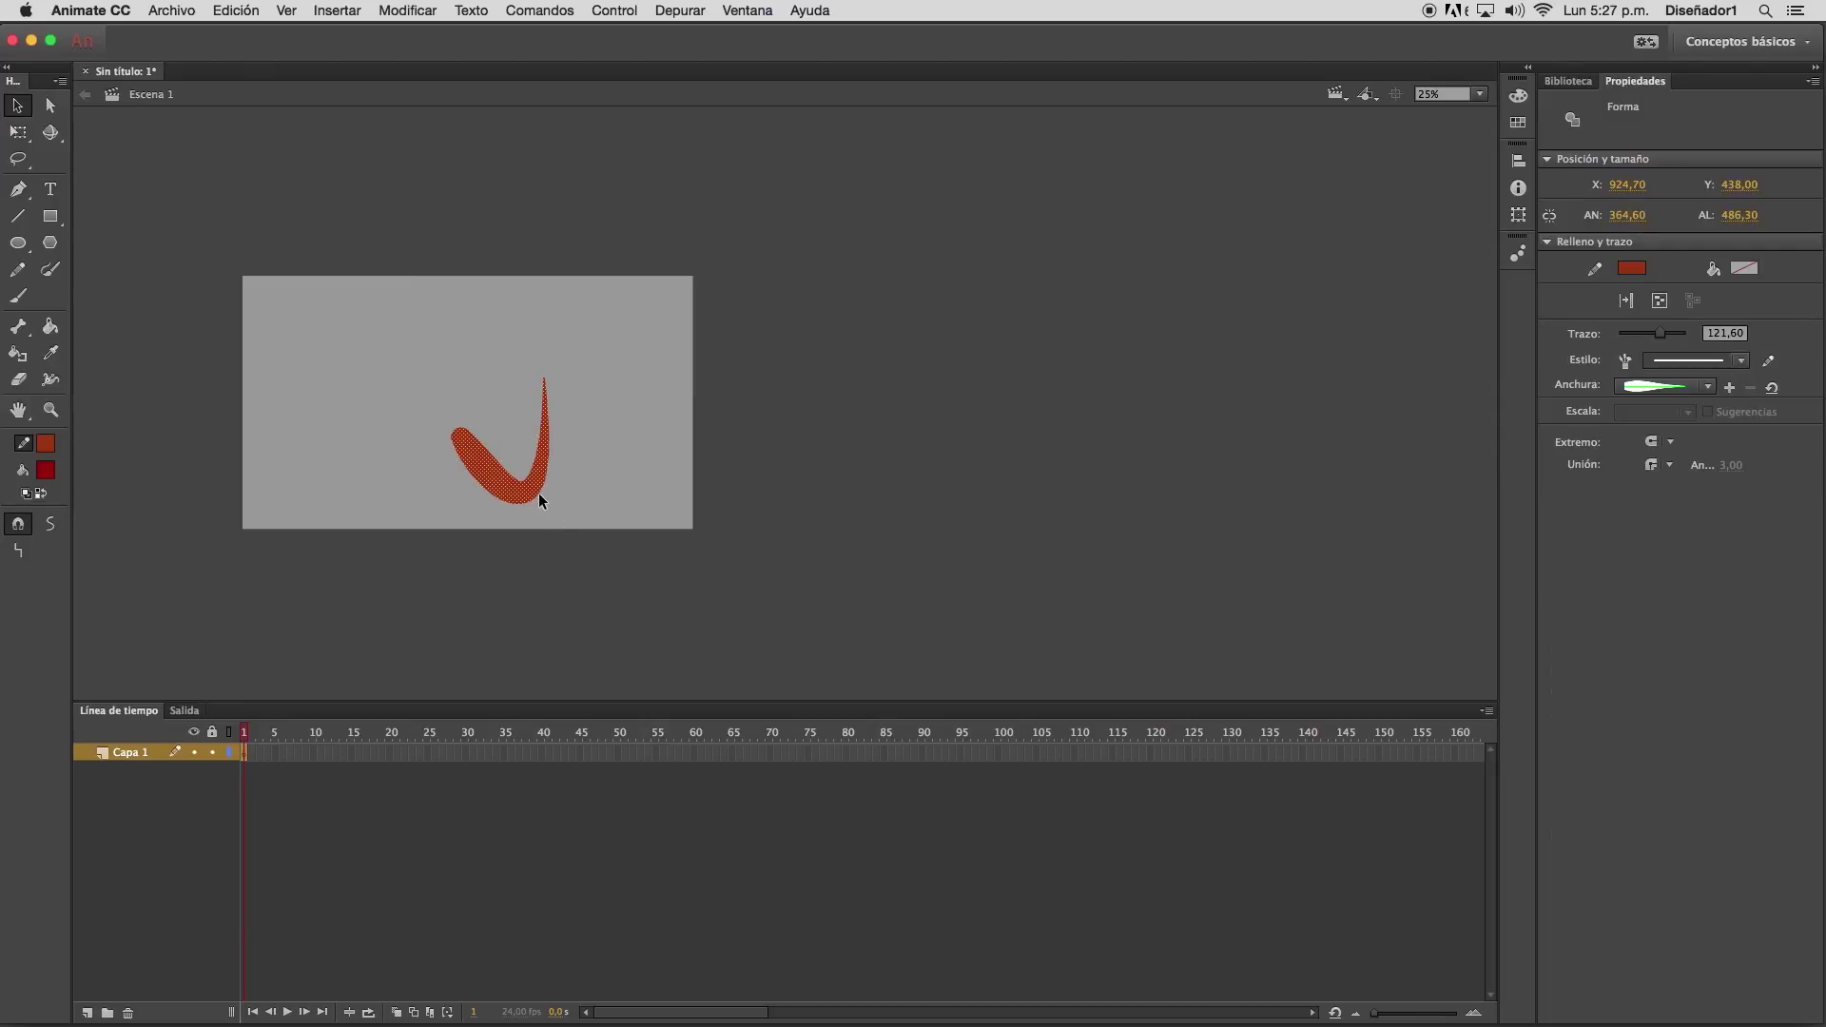
{"action": "key", "text": "Delete"}
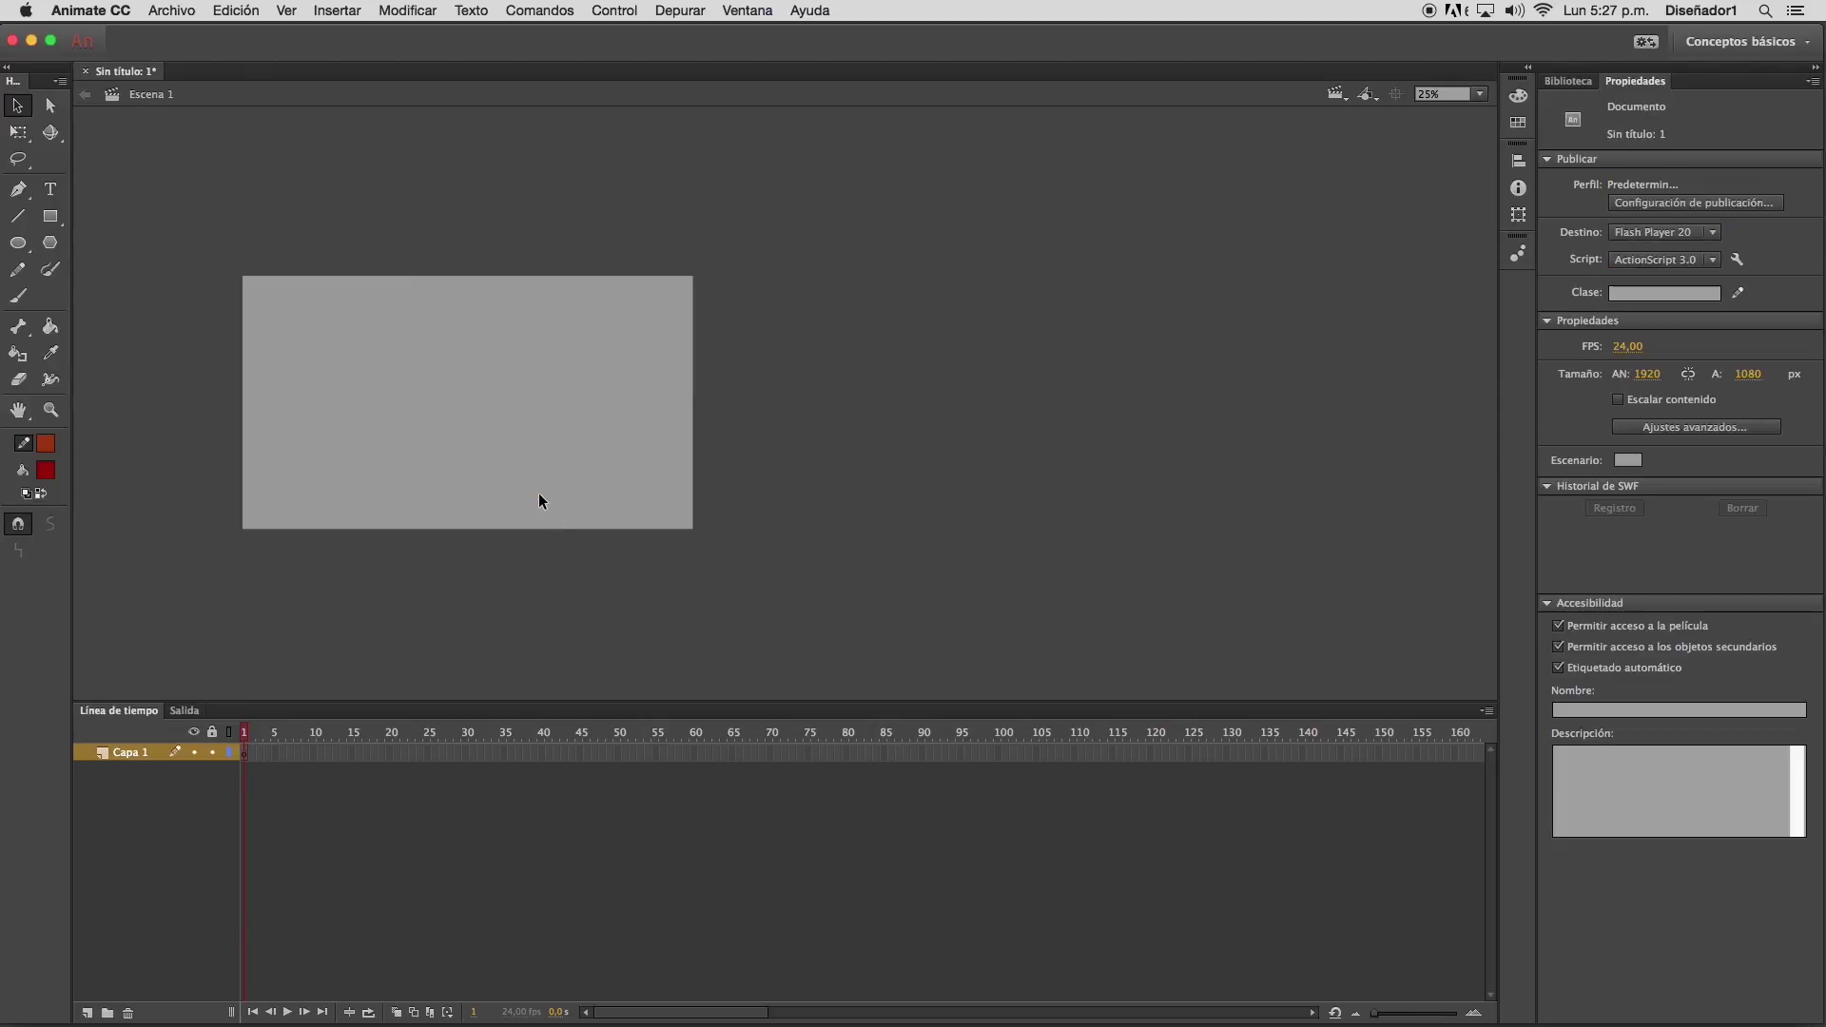
Set the stroke color to black and draw a small S-shaped curve on the stage's left half with the Pencil tool
{"action": "left_click", "coordinate": [19, 216]}
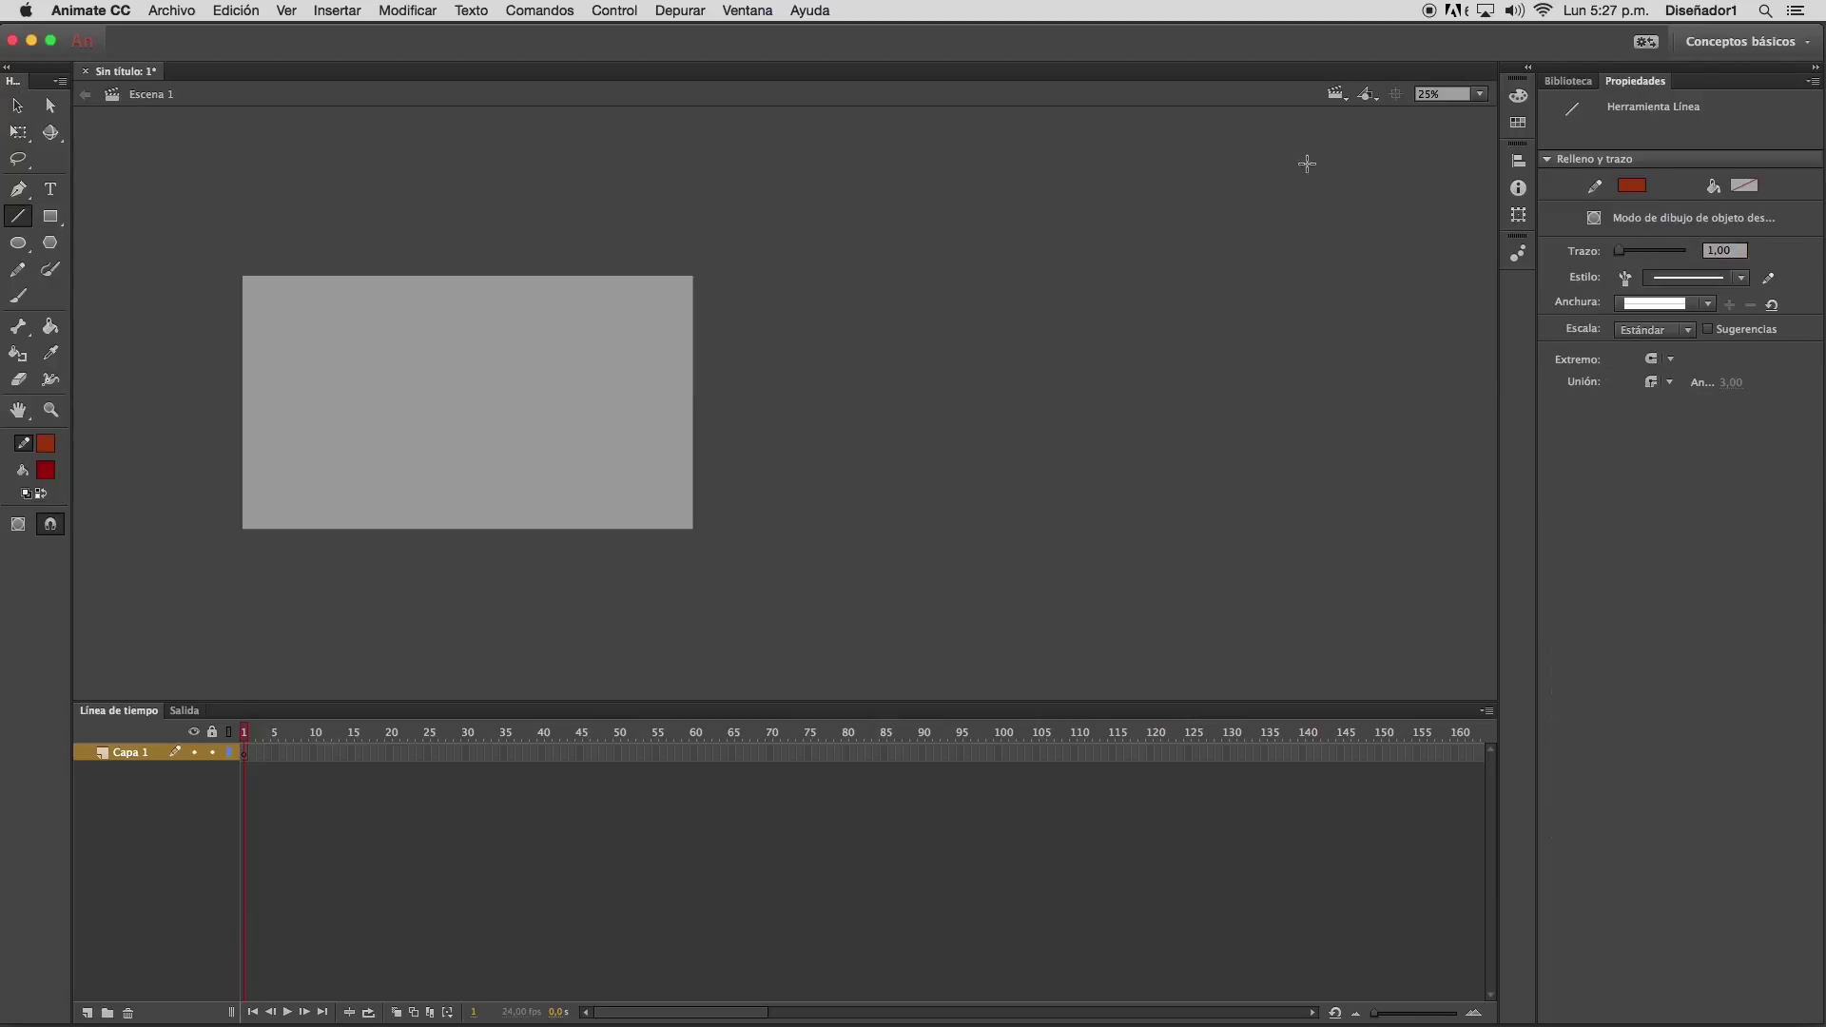
{"action": "left_click", "coordinate": [1632, 185]}
{"action": "left_click", "coordinate": [1347, 247]}
{"action": "left_click", "coordinate": [20, 274]}
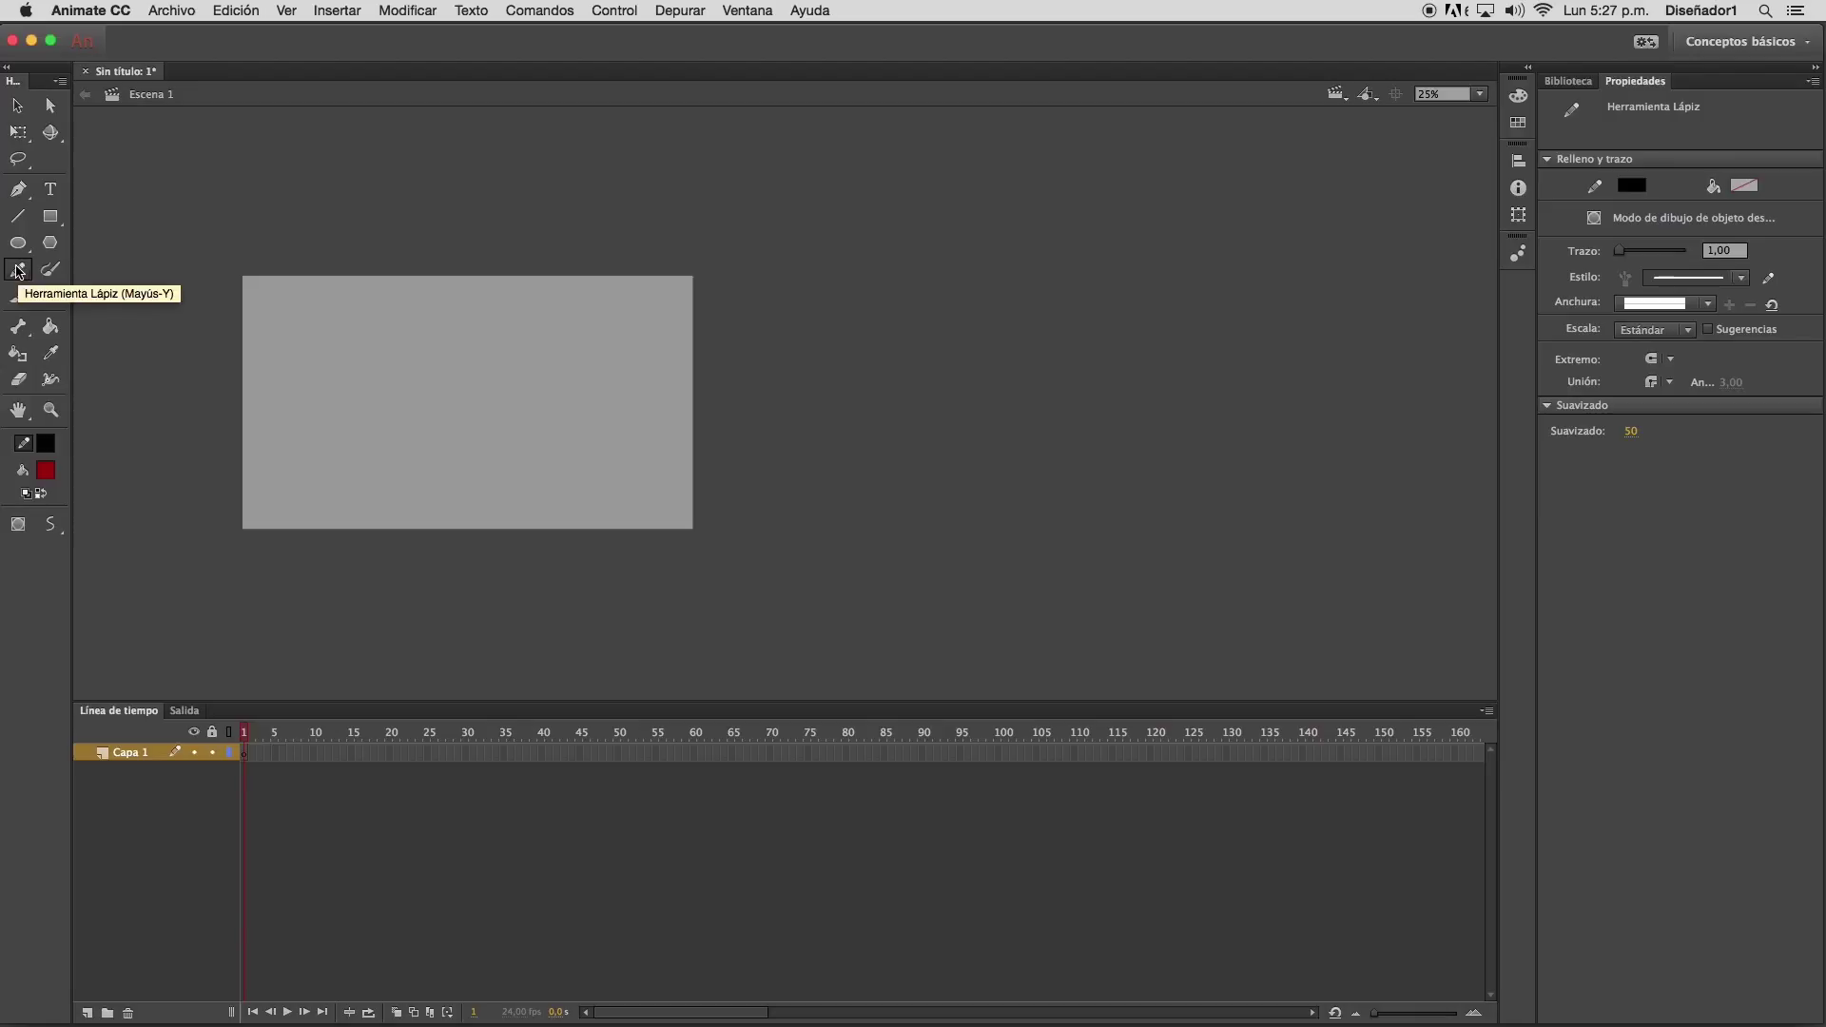
{"action": "mouse_move", "coordinate": [351, 442]}
{"action": "left_mouse_down"}
{"action": "mouse_move", "coordinate": [356, 350]}
{"action": "mouse_move", "coordinate": [474, 366]}
{"action": "mouse_move", "coordinate": [420, 356]}
{"action": "left_mouse_up"}
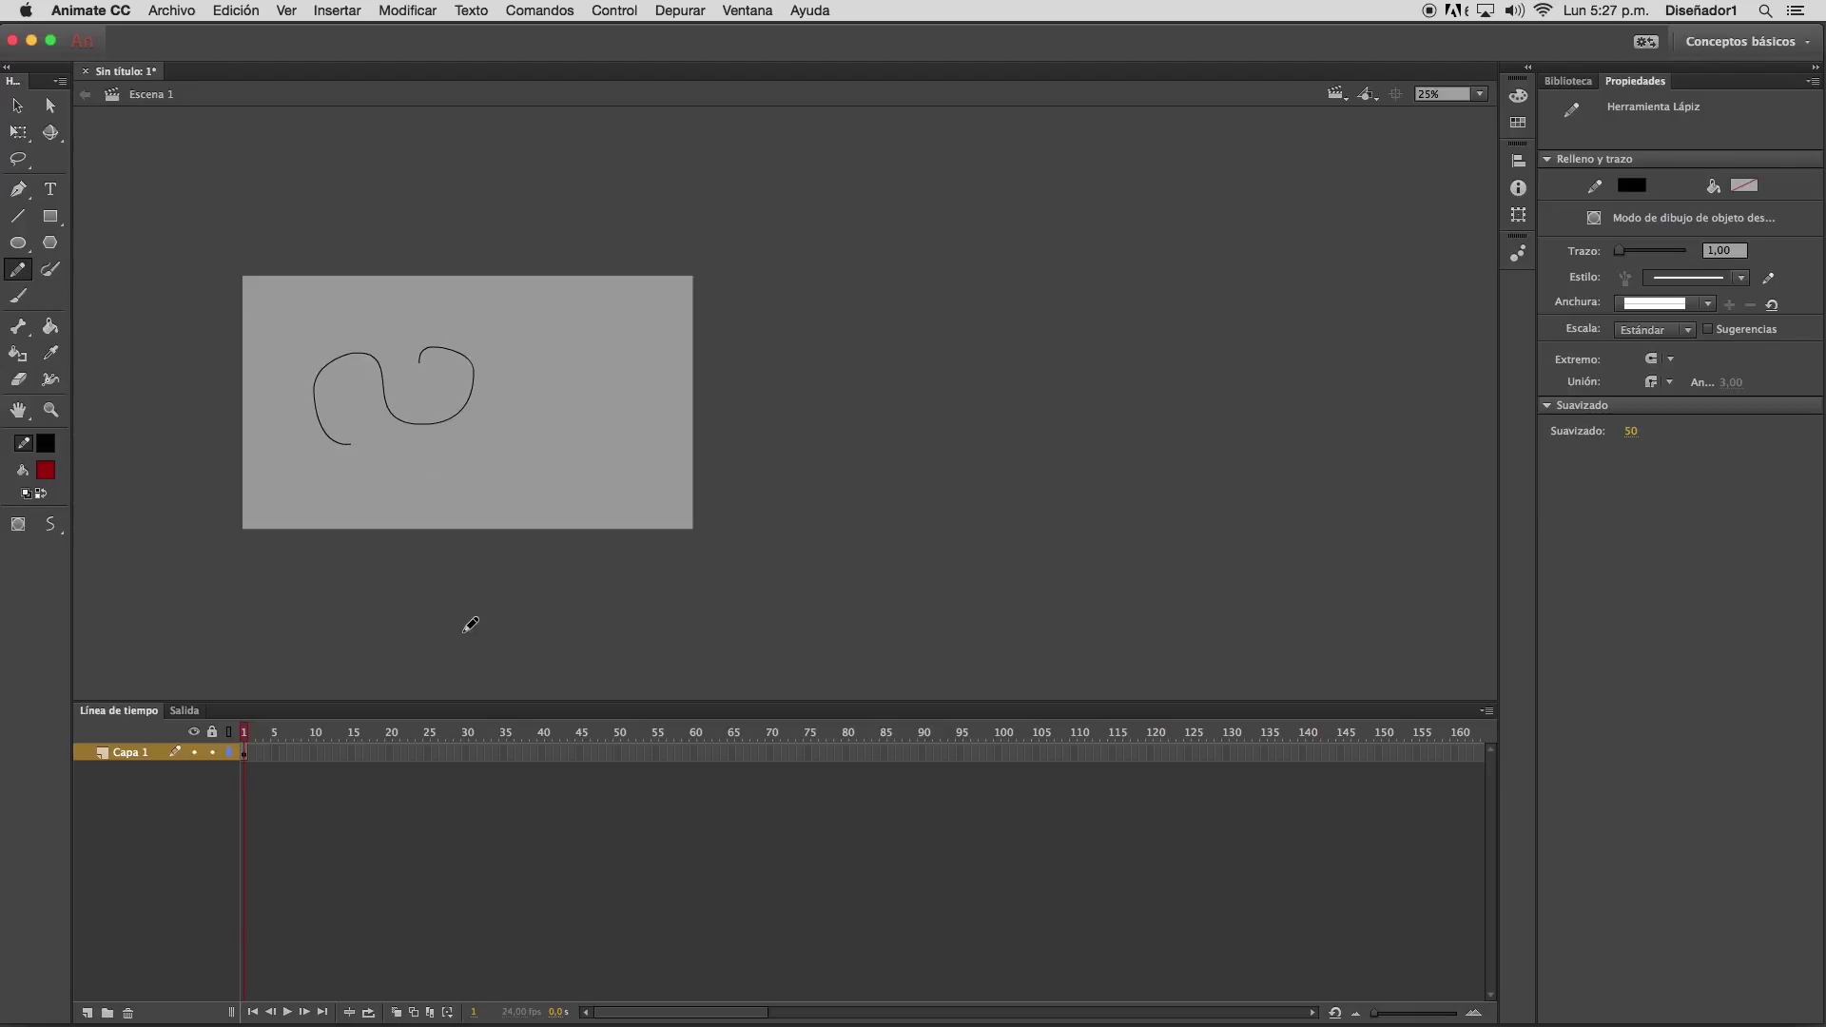
Draw a circle, a square and a winding line in the Pencil's Straighten (Enderezar) mode, then undo the winding line
{"action": "left_click", "coordinate": [54, 531]}
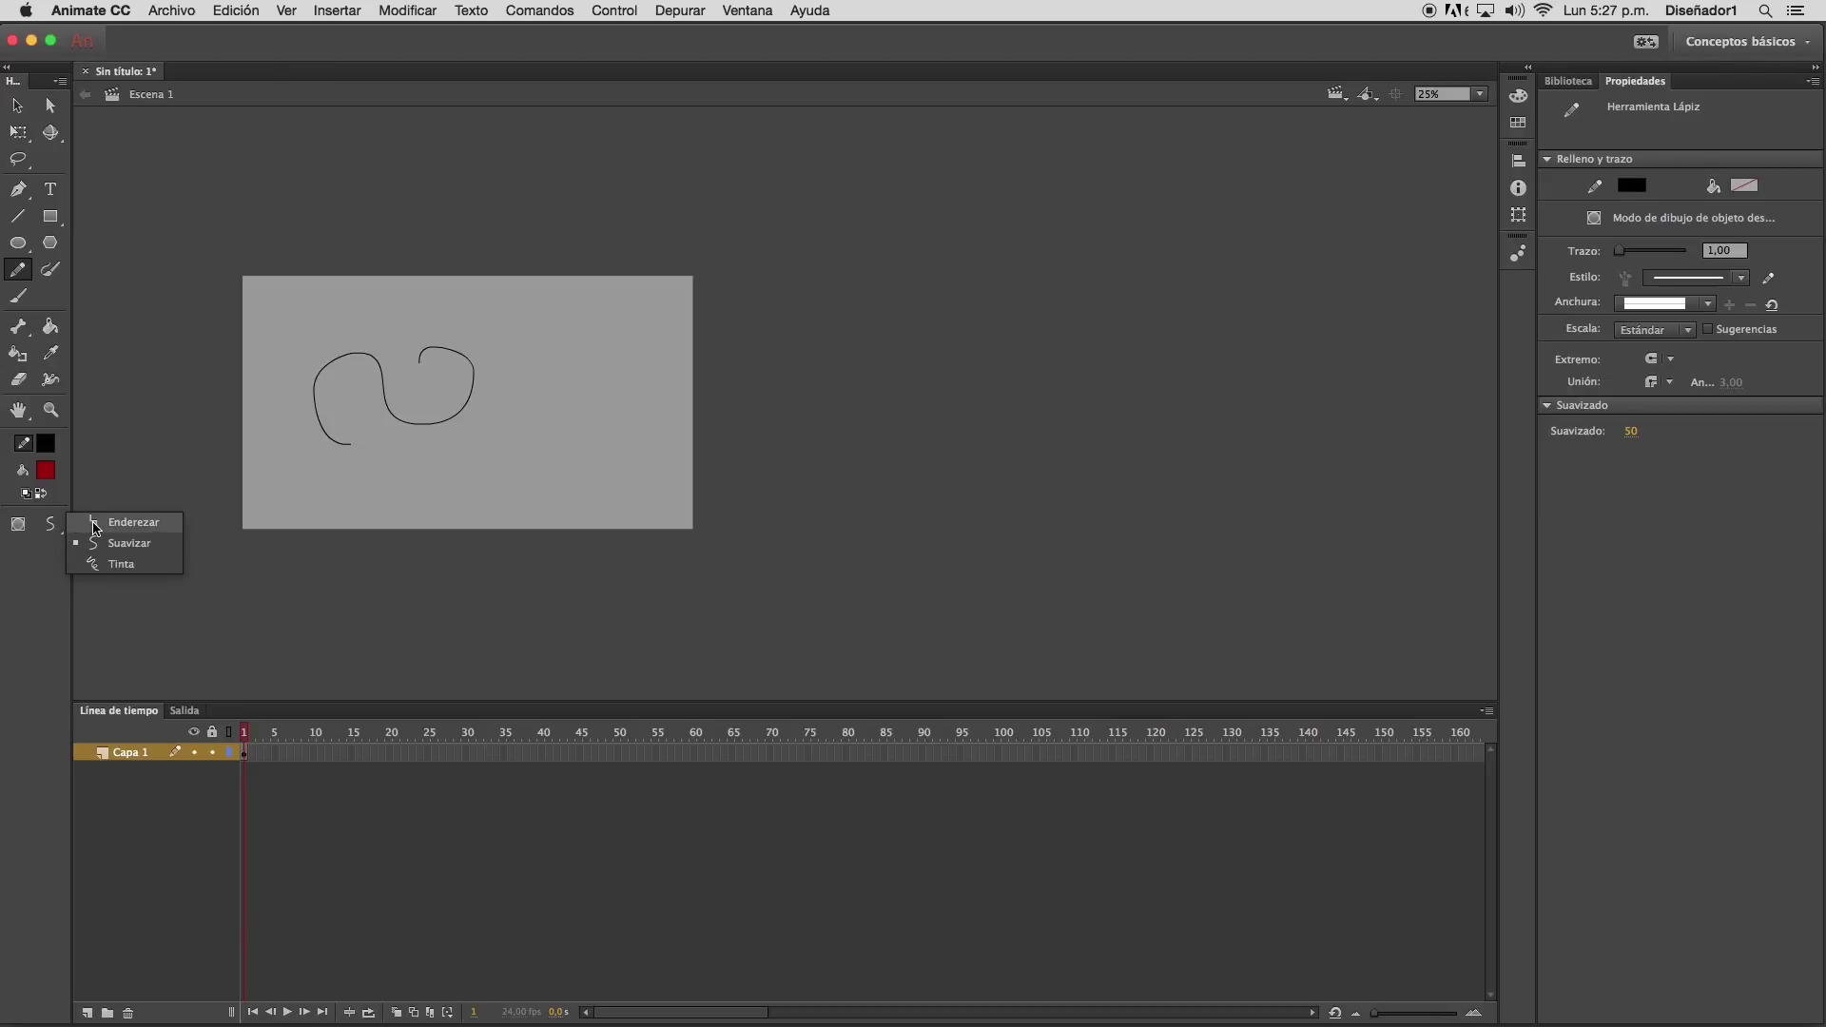
{"action": "left_click", "coordinate": [94, 523]}
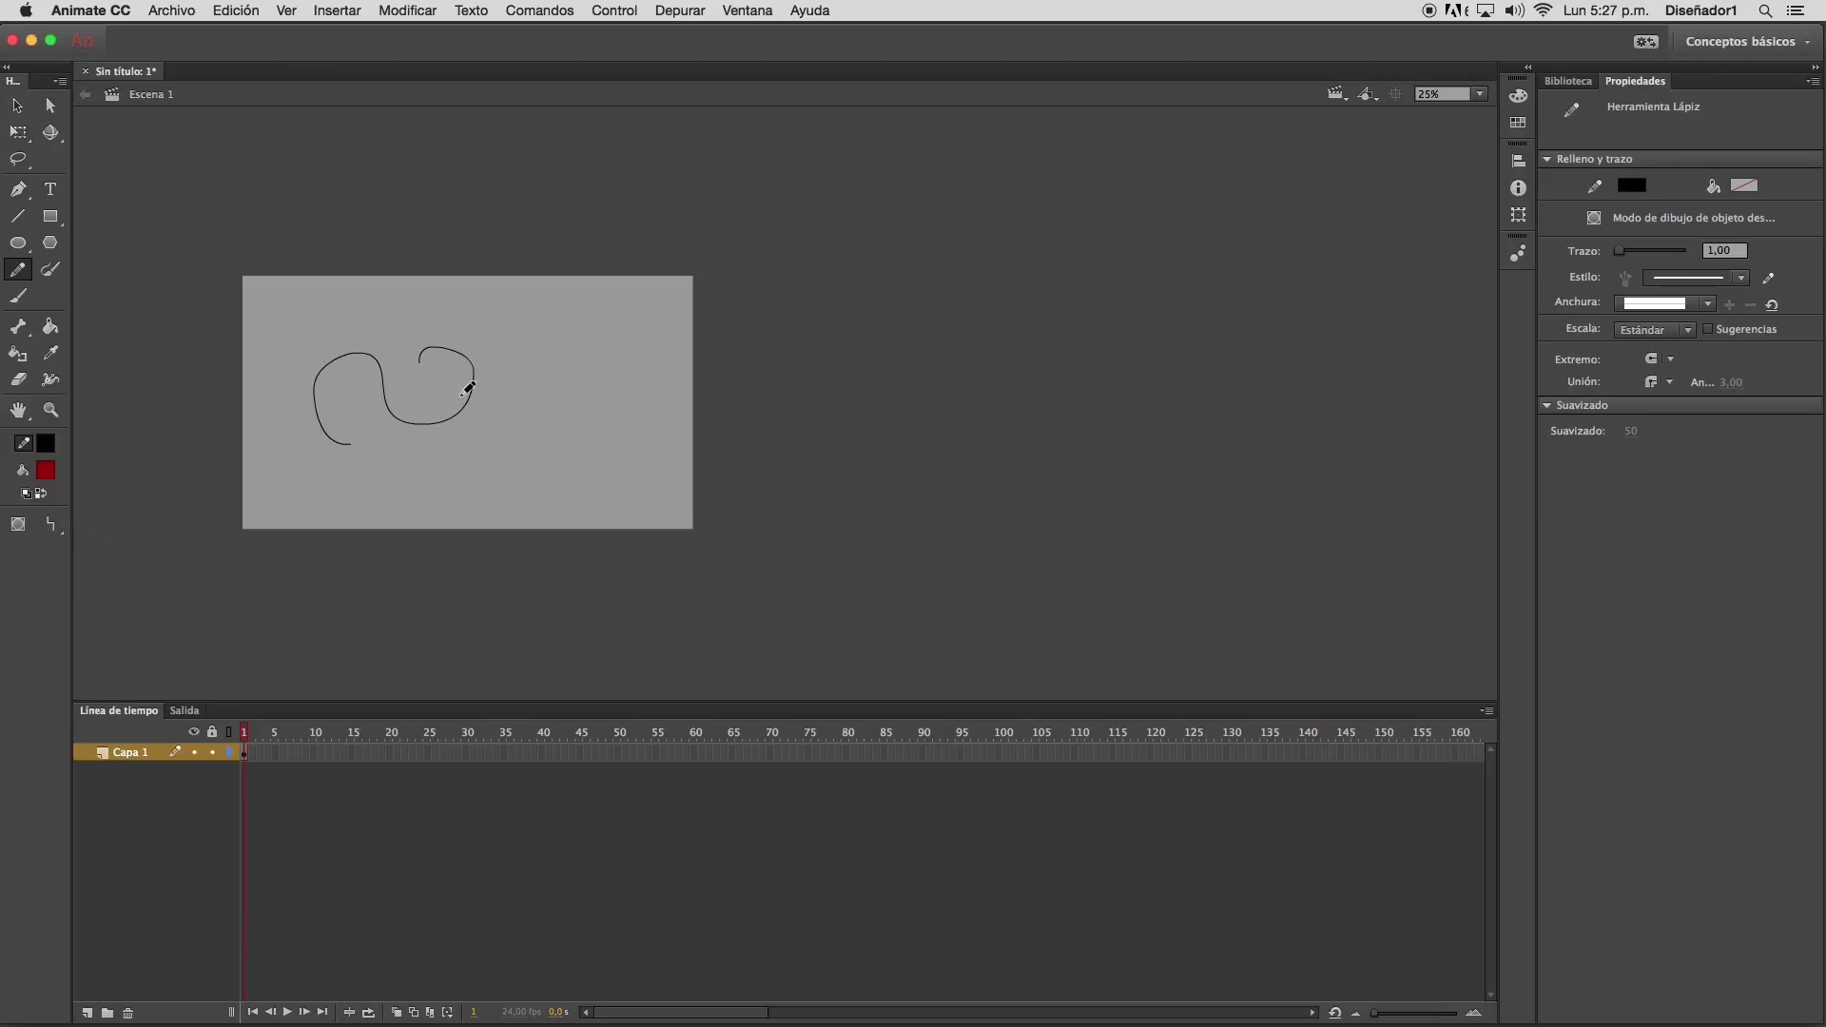
{"action": "mouse_move", "coordinate": [537, 348]}
{"action": "left_mouse_down"}
{"action": "mouse_move", "coordinate": [561, 368]}
{"action": "mouse_move", "coordinate": [538, 350]}
{"action": "mouse_move", "coordinate": [634, 363]}
{"action": "mouse_move", "coordinate": [616, 326]}
{"action": "mouse_move", "coordinate": [592, 335]}
{"action": "left_mouse_up"}
{"action": "mouse_move", "coordinate": [591, 521]}
{"action": "left_mouse_down"}
{"action": "mouse_move", "coordinate": [582, 464]}
{"action": "mouse_move", "coordinate": [678, 309]}
{"action": "left_mouse_up"}
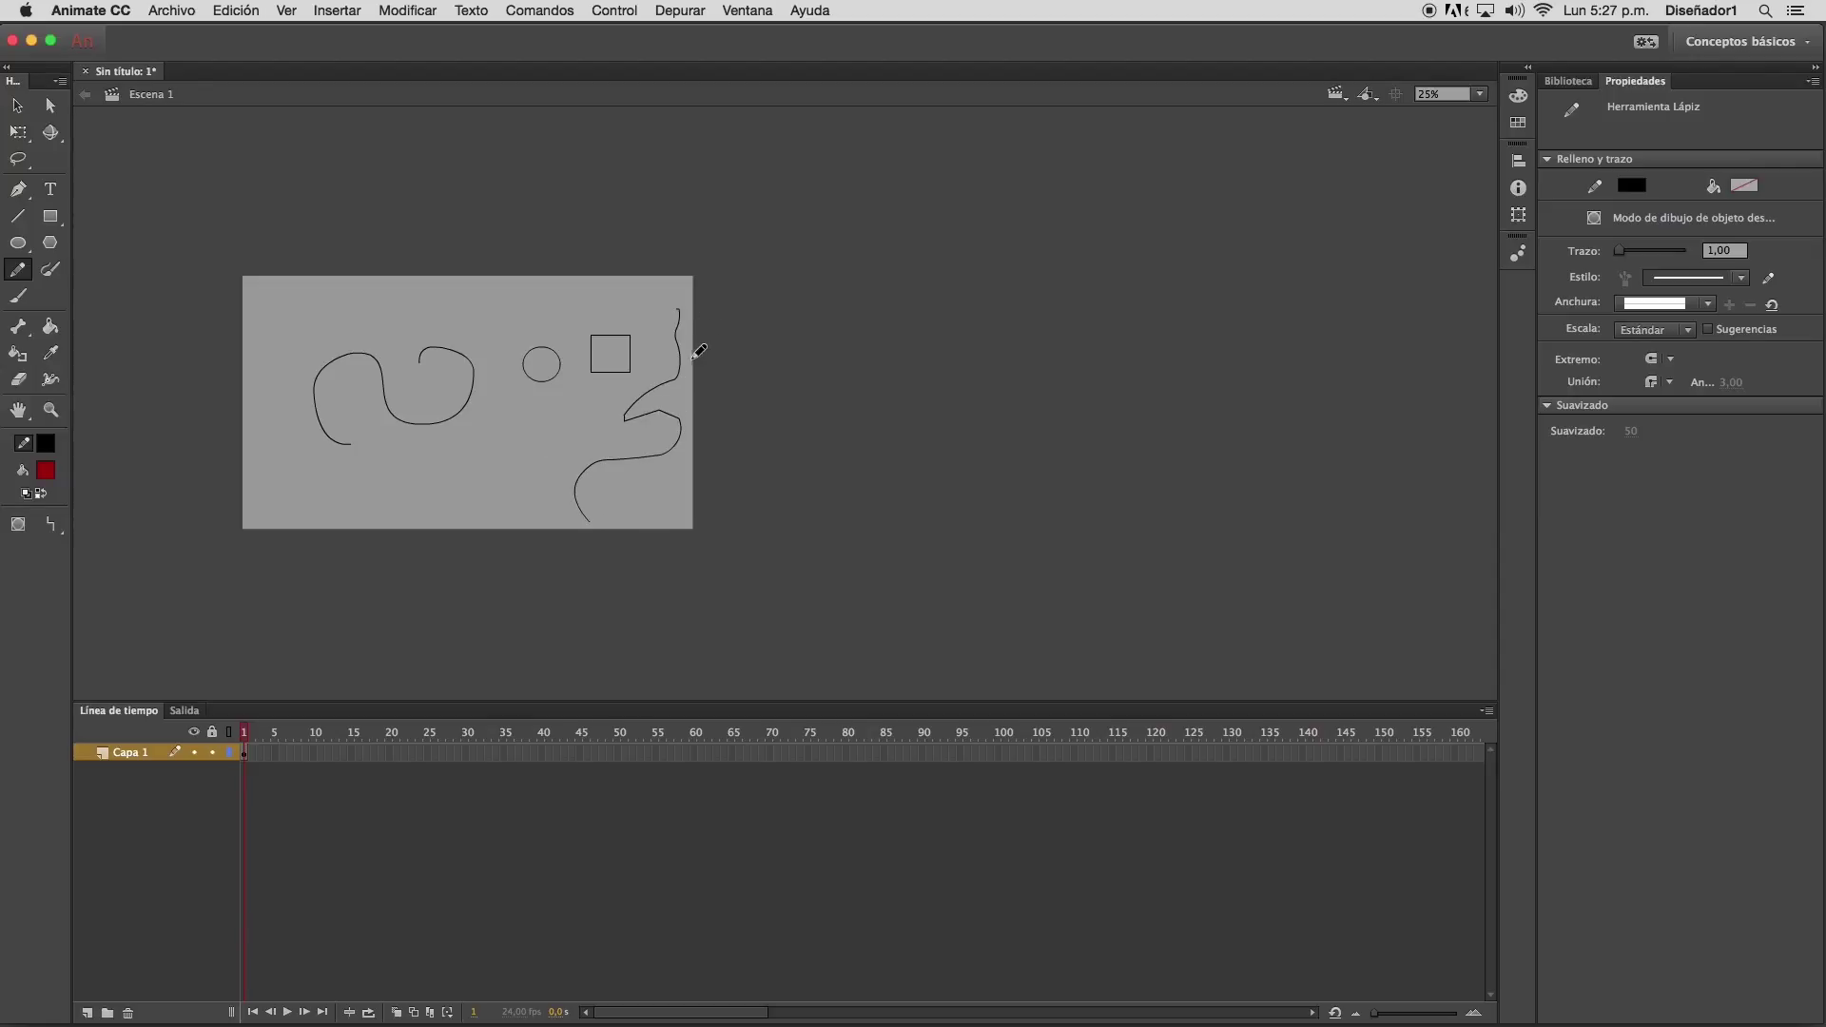
{"action": "key", "text": "super+z"}
Draw loose curved strokes across the stage's right edge in the Pencil's Smooth (Suavizar) mode, then undo them
{"action": "left_click", "coordinate": [51, 523]}
{"action": "left_click", "coordinate": [111, 543]}
{"action": "mouse_move", "coordinate": [745, 292]}
{"action": "left_mouse_down"}
{"action": "mouse_move", "coordinate": [650, 422]}
{"action": "mouse_move", "coordinate": [658, 453]}
{"action": "mouse_move", "coordinate": [726, 471]}
{"action": "mouse_move", "coordinate": [773, 403]}
{"action": "left_mouse_up"}
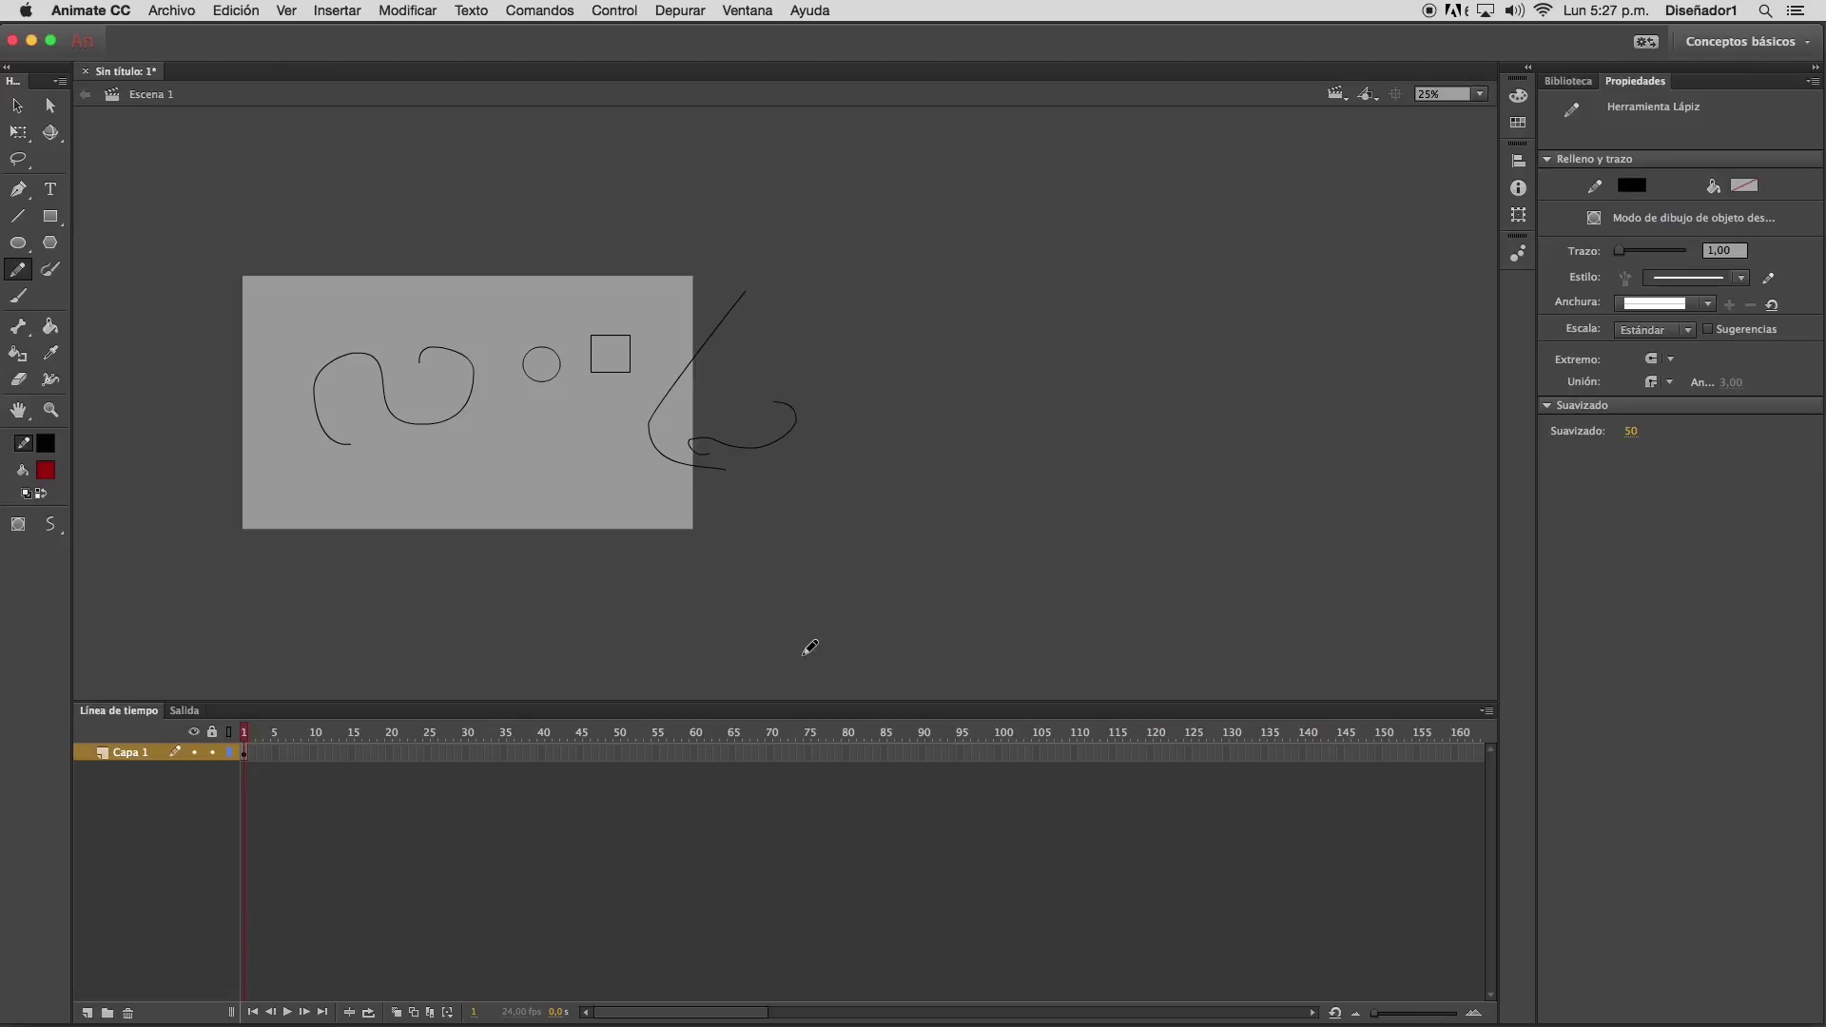
{"action": "key", "text": "super+z"}
{"action": "key", "text": "super+z"}
Draw a jagged freehand line below the square in the Pencil's Ink (Tinta) mode
{"action": "left_click", "coordinate": [50, 524]}
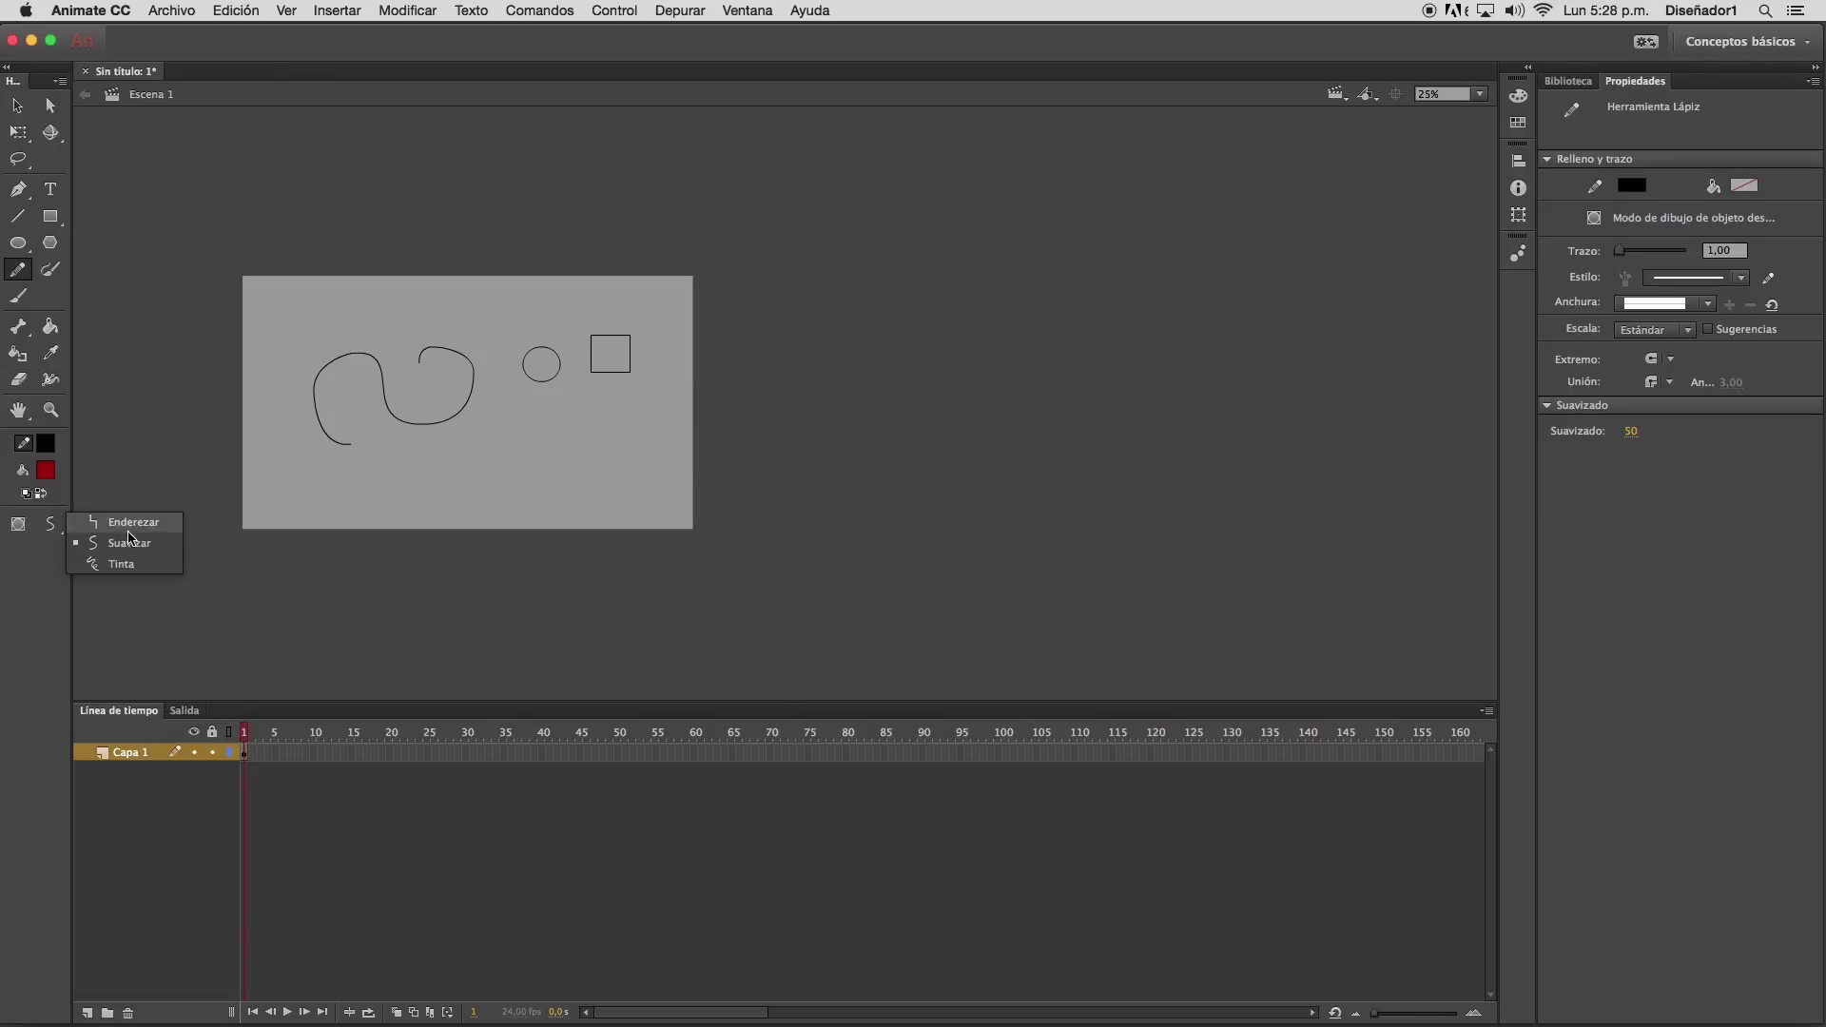
{"action": "left_click", "coordinate": [123, 564]}
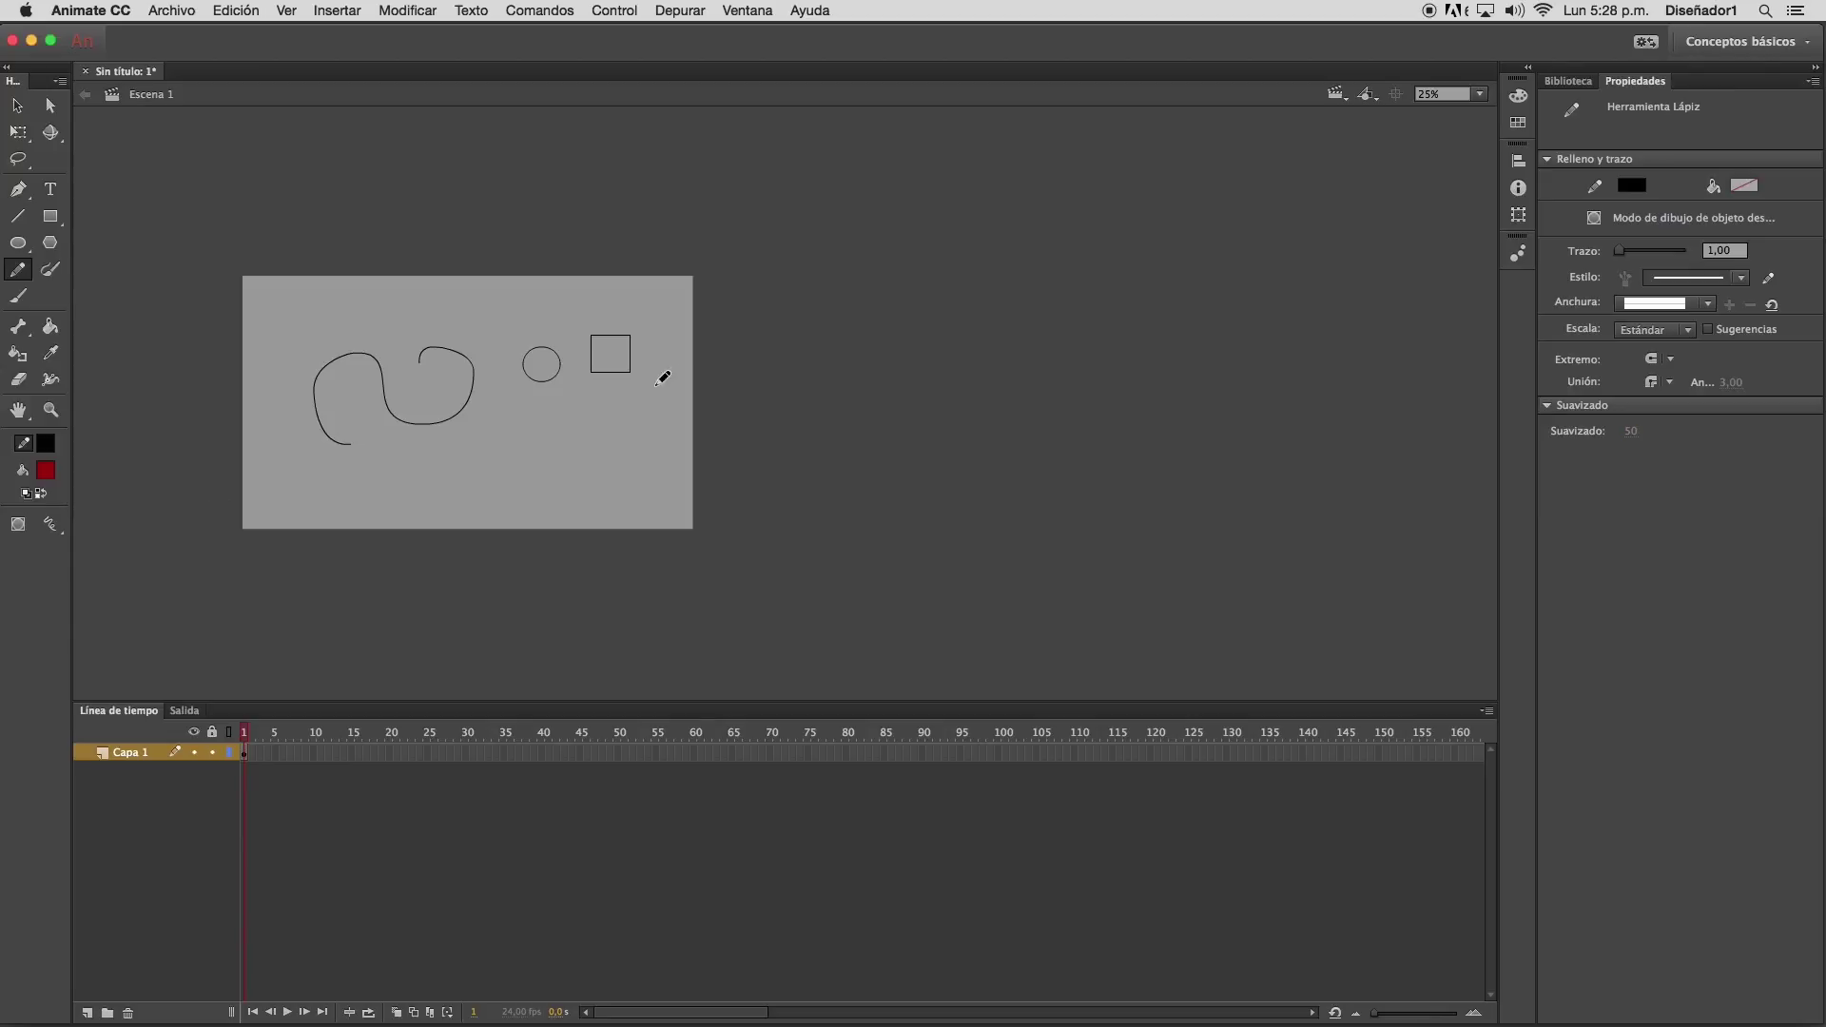
{"action": "mouse_move", "coordinate": [483, 467]}
{"action": "left_mouse_down"}
{"action": "mouse_move", "coordinate": [584, 426]}
{"action": "mouse_move", "coordinate": [614, 451]}
{"action": "mouse_move", "coordinate": [584, 478]}
{"action": "mouse_move", "coordinate": [619, 483]}
{"action": "mouse_move", "coordinate": [647, 452]}
{"action": "mouse_move", "coordinate": [640, 343]}
{"action": "left_mouse_up"}
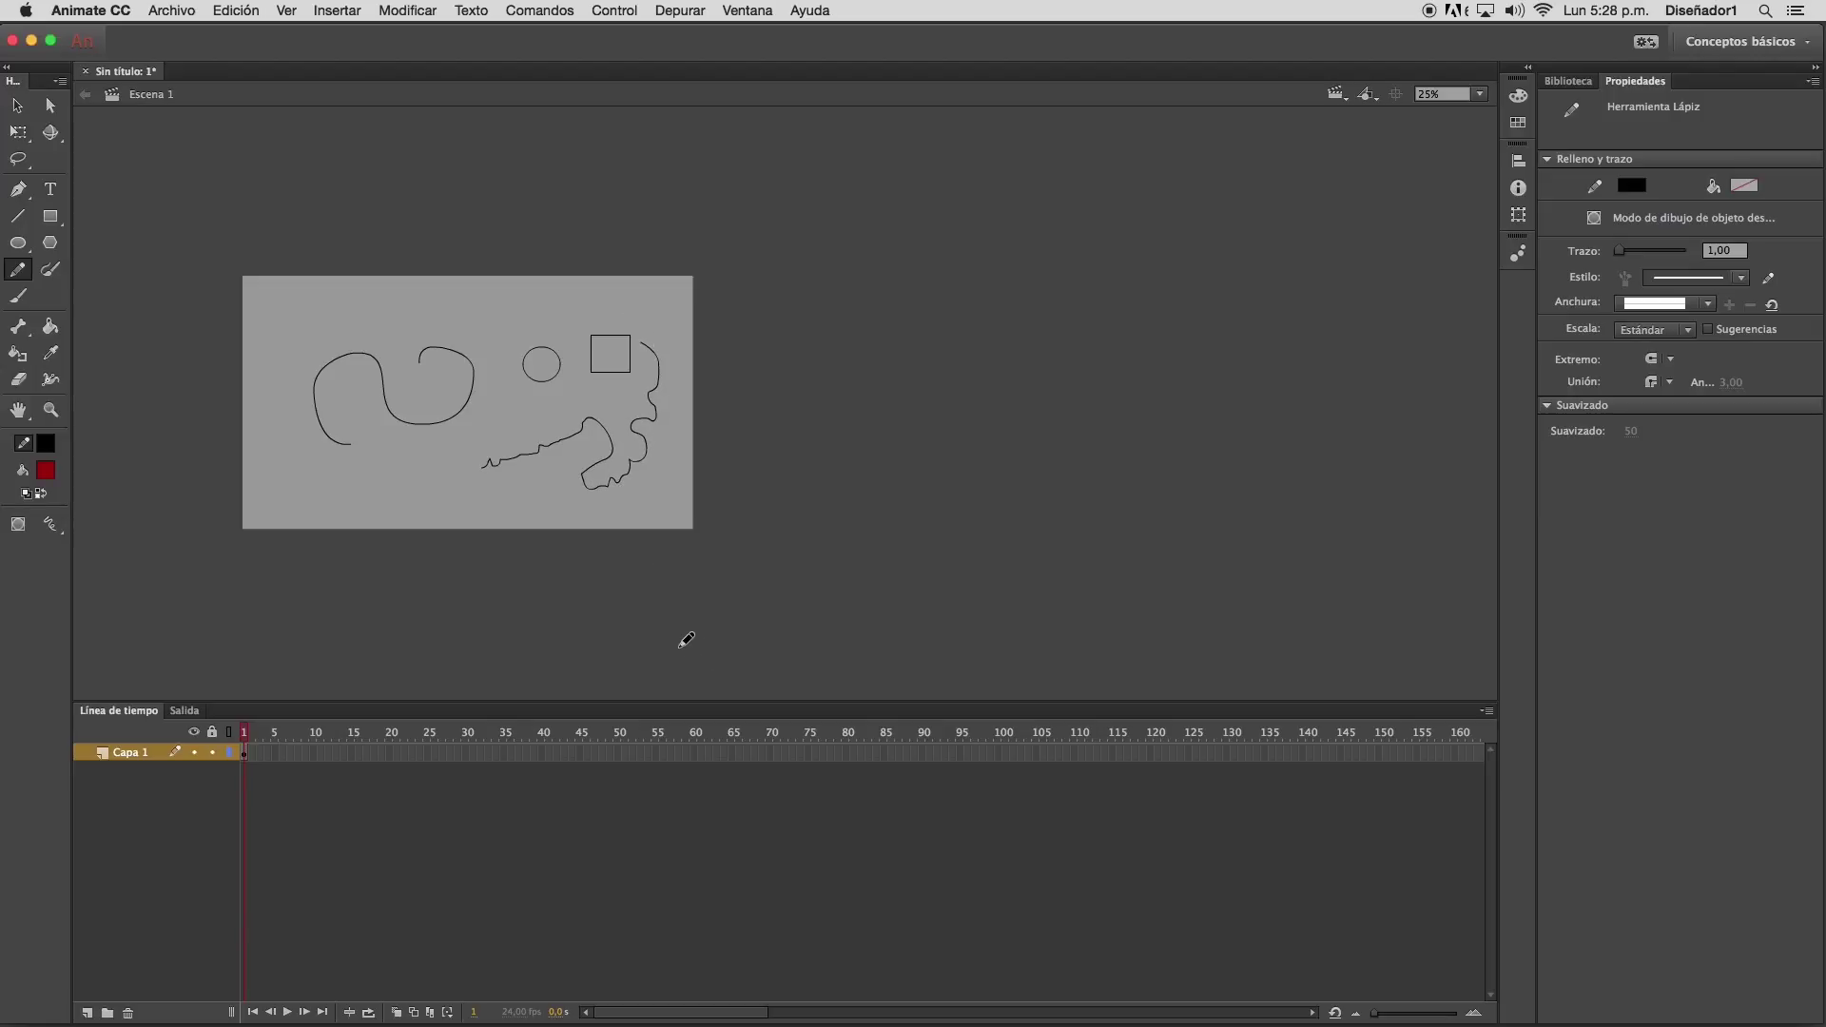
Undo all the pencil strokes and draw one large winding curve across the stage in Smooth (Suavizar) mode
{"action": "key", "text": "super+z"}
{"action": "key", "text": "super+z"}
{"action": "key", "text": "super+z"}
{"action": "key", "text": "super+z"}
{"action": "left_click", "coordinate": [62, 522]}
{"action": "left_click", "coordinate": [114, 543]}
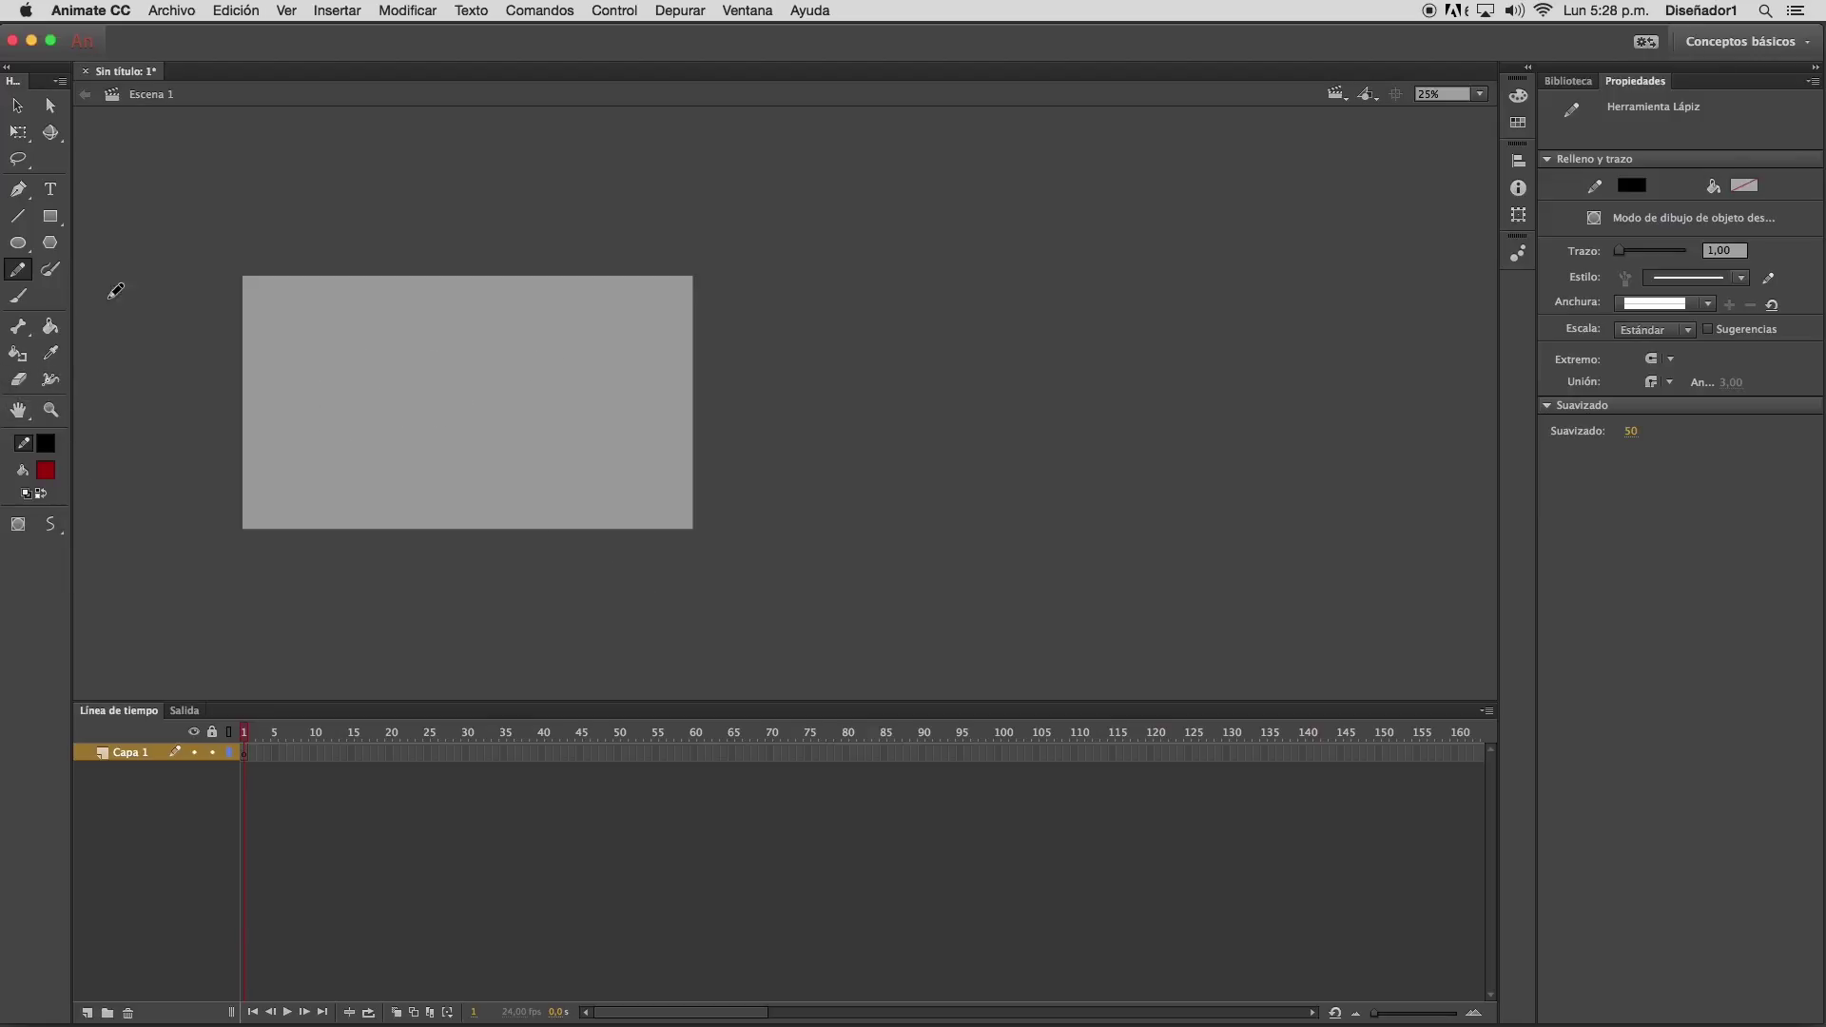
{"action": "mouse_move", "coordinate": [294, 473]}
{"action": "left_mouse_down"}
{"action": "mouse_move", "coordinate": [306, 400]}
{"action": "mouse_move", "coordinate": [412, 415]}
{"action": "mouse_move", "coordinate": [520, 335]}
{"action": "mouse_move", "coordinate": [395, 353]}
{"action": "mouse_move", "coordinate": [507, 288]}
{"action": "mouse_move", "coordinate": [637, 378]}
{"action": "left_mouse_up"}
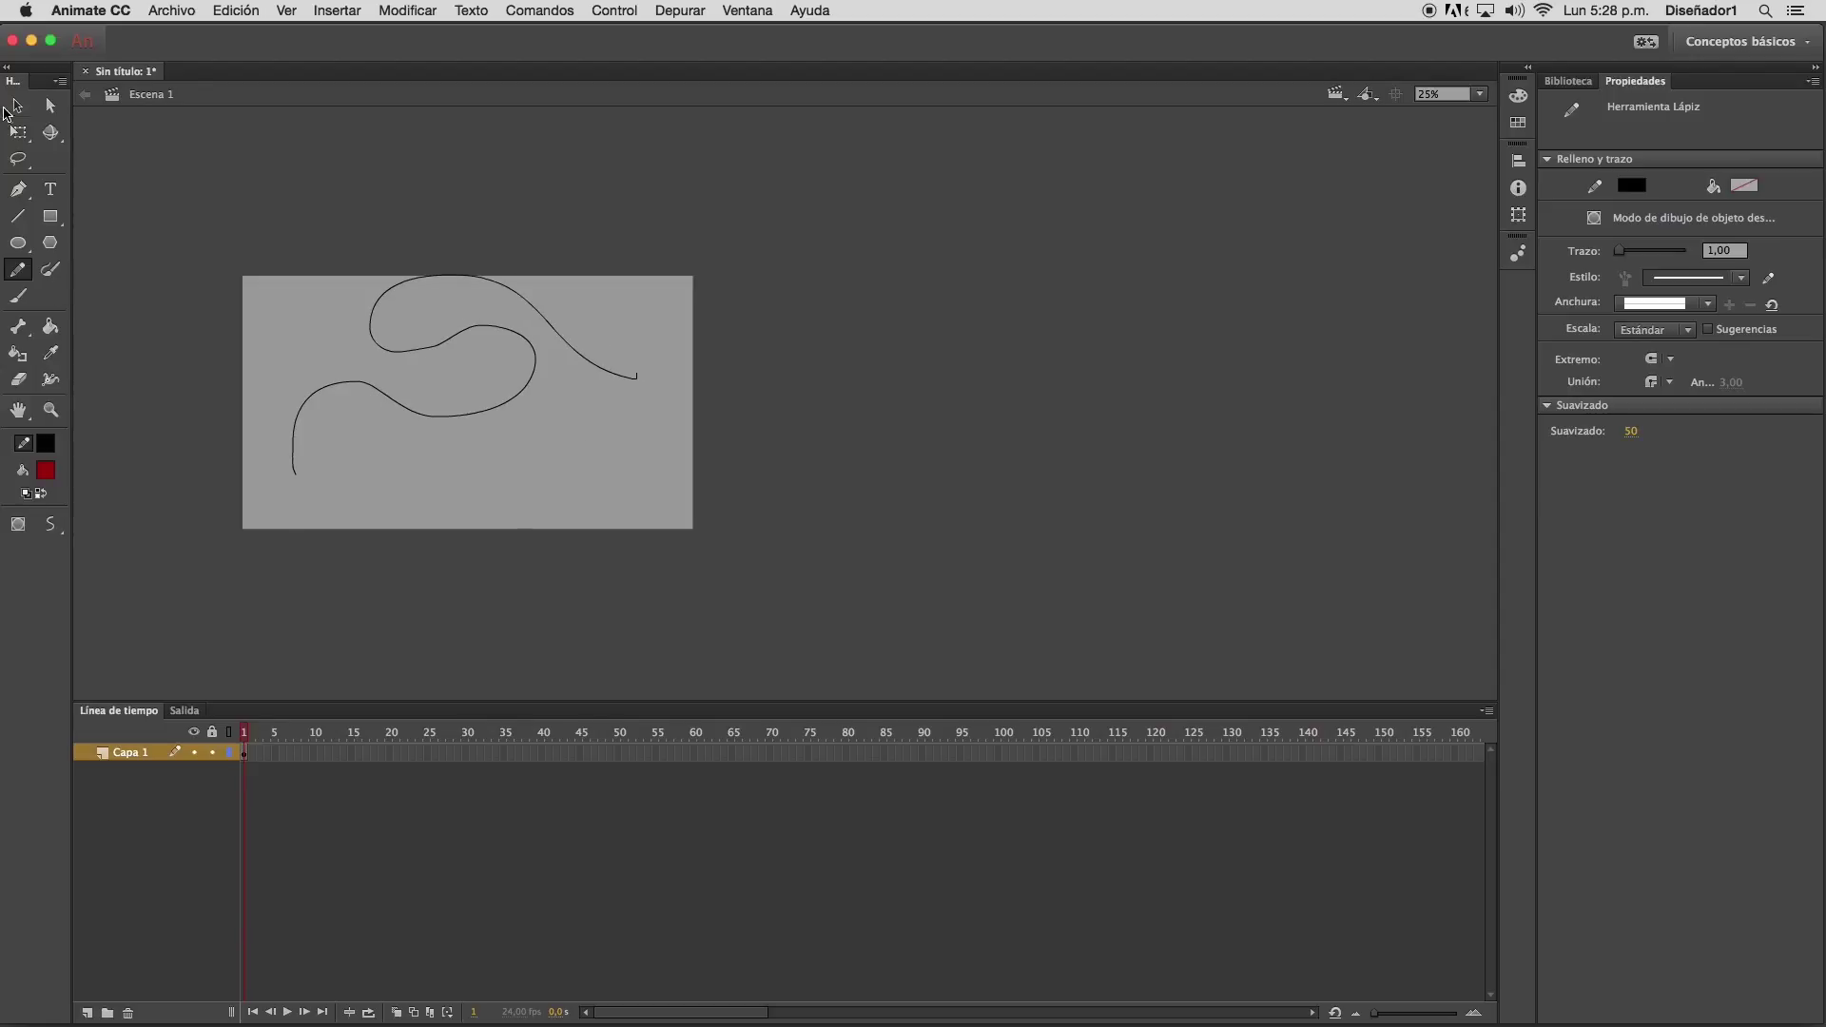
Bend several segments of the winding curve and pull its lower-left end toward the stage's middle
{"action": "left_click", "coordinate": [17, 106]}
{"action": "left_click", "coordinate": [630, 376]}
{"action": "left_click", "coordinate": [207, 492]}
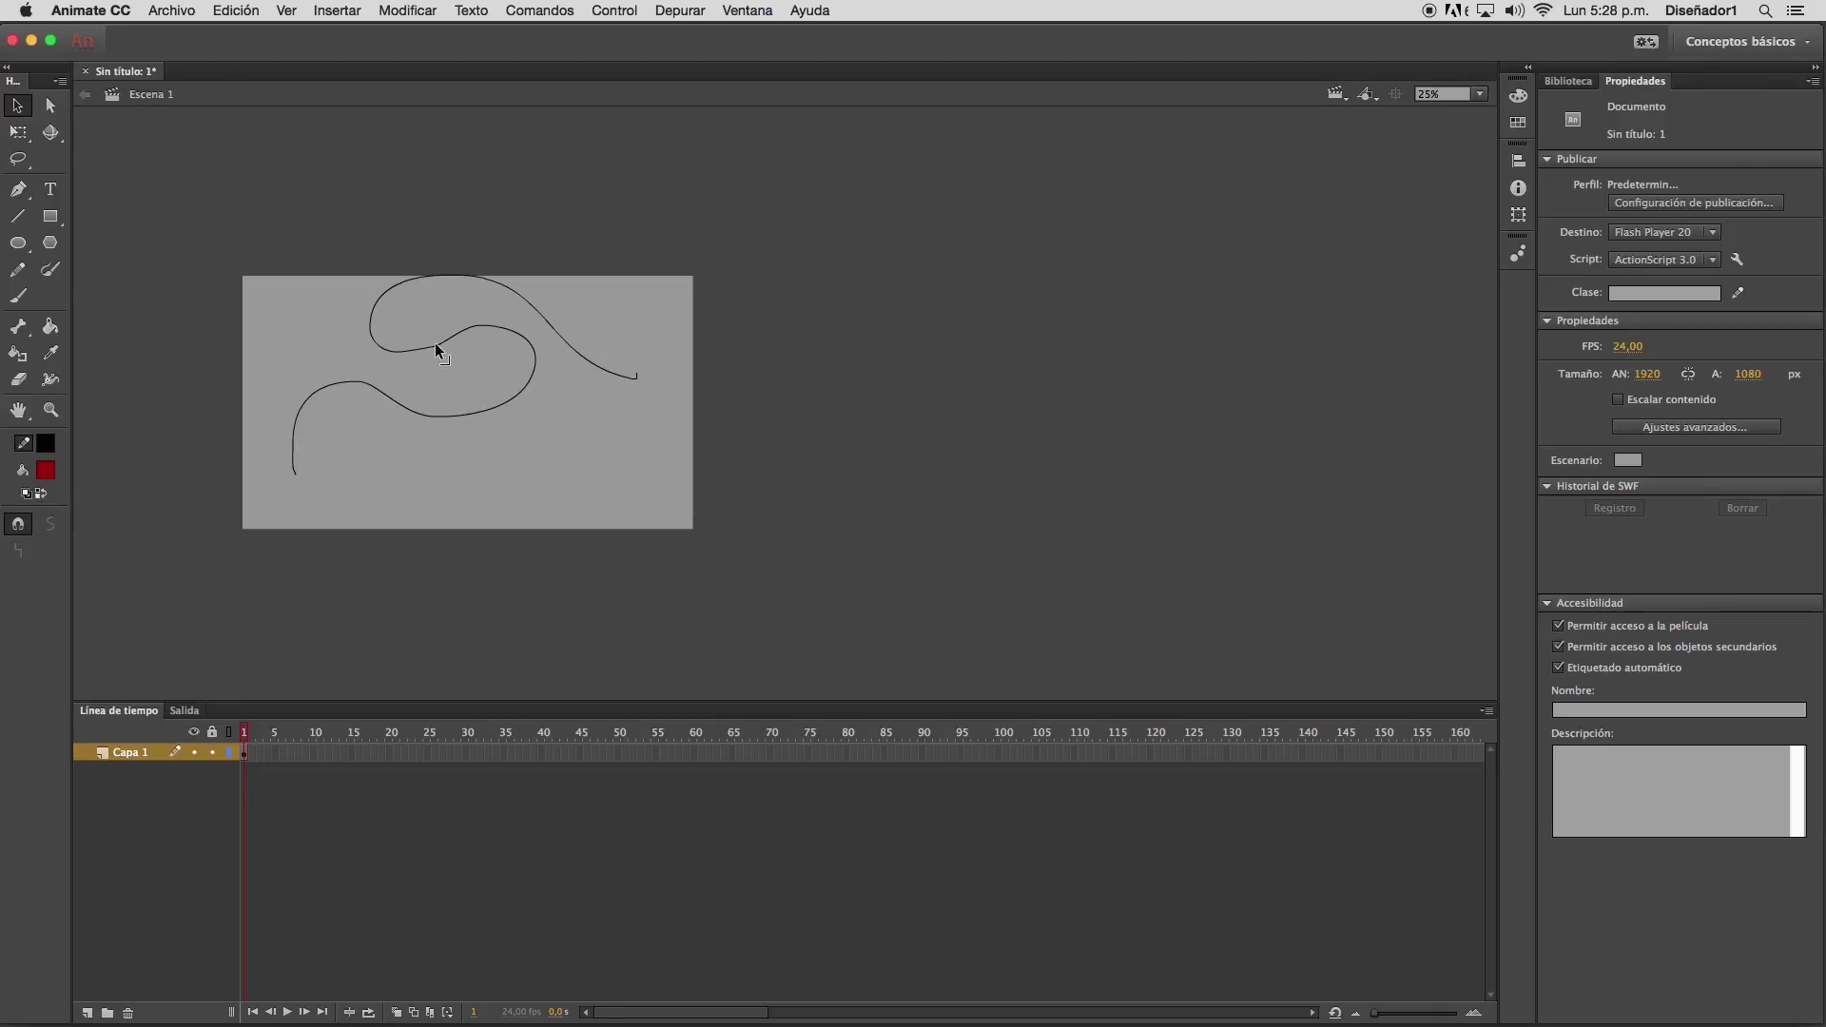
{"action": "left_click_drag", "start_coordinate": [425, 338], "coordinate": [413, 324]}
{"action": "mouse_move", "coordinate": [571, 346]}
{"action": "left_mouse_down"}
{"action": "mouse_move", "coordinate": [590, 305]}
{"action": "mouse_move", "coordinate": [575, 356]}
{"action": "left_mouse_up"}
{"action": "mouse_move", "coordinate": [299, 471]}
{"action": "left_mouse_down"}
{"action": "mouse_move", "coordinate": [435, 445]}
{"action": "mouse_move", "coordinate": [459, 452]}
{"action": "mouse_move", "coordinate": [466, 493]}
{"action": "mouse_move", "coordinate": [375, 492]}
{"action": "mouse_move", "coordinate": [304, 460]}
{"action": "left_mouse_up"}
Select the whole curve and smooth it repeatedly, then undo the excess smoothing
{"action": "left_click", "coordinate": [450, 338]}
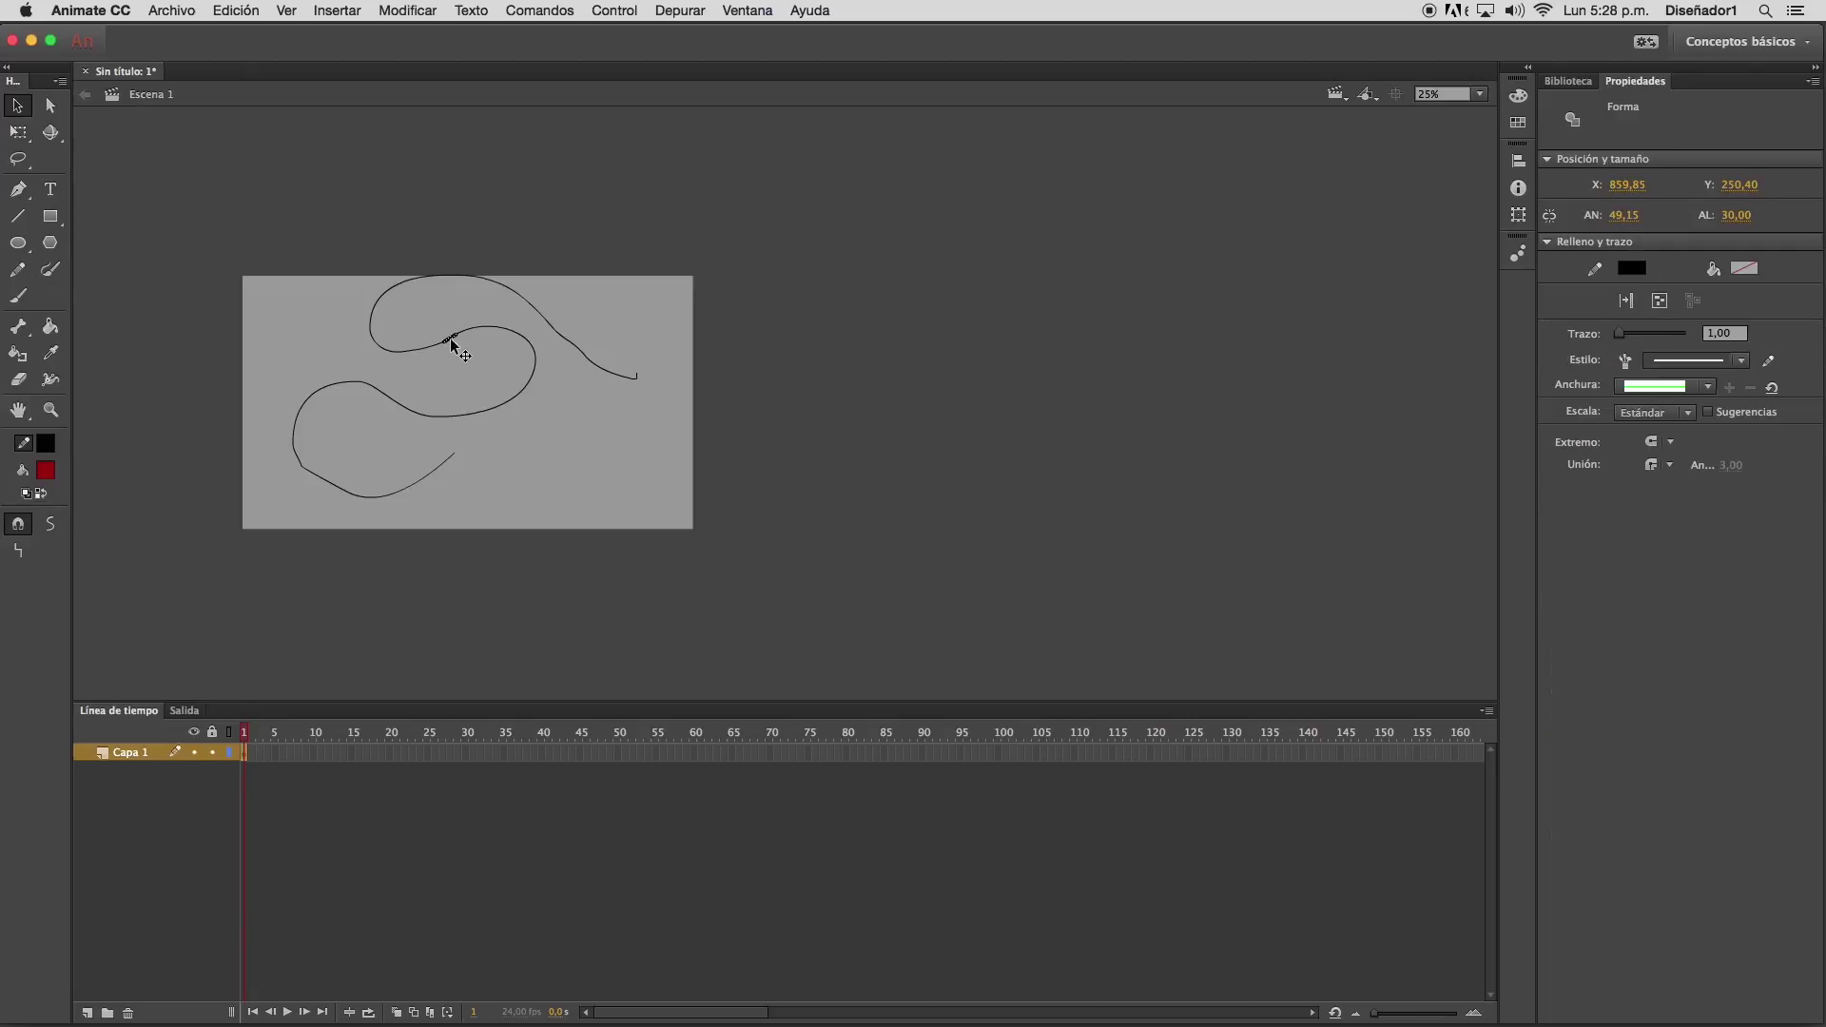
{"action": "double_click", "coordinate": [453, 338]}
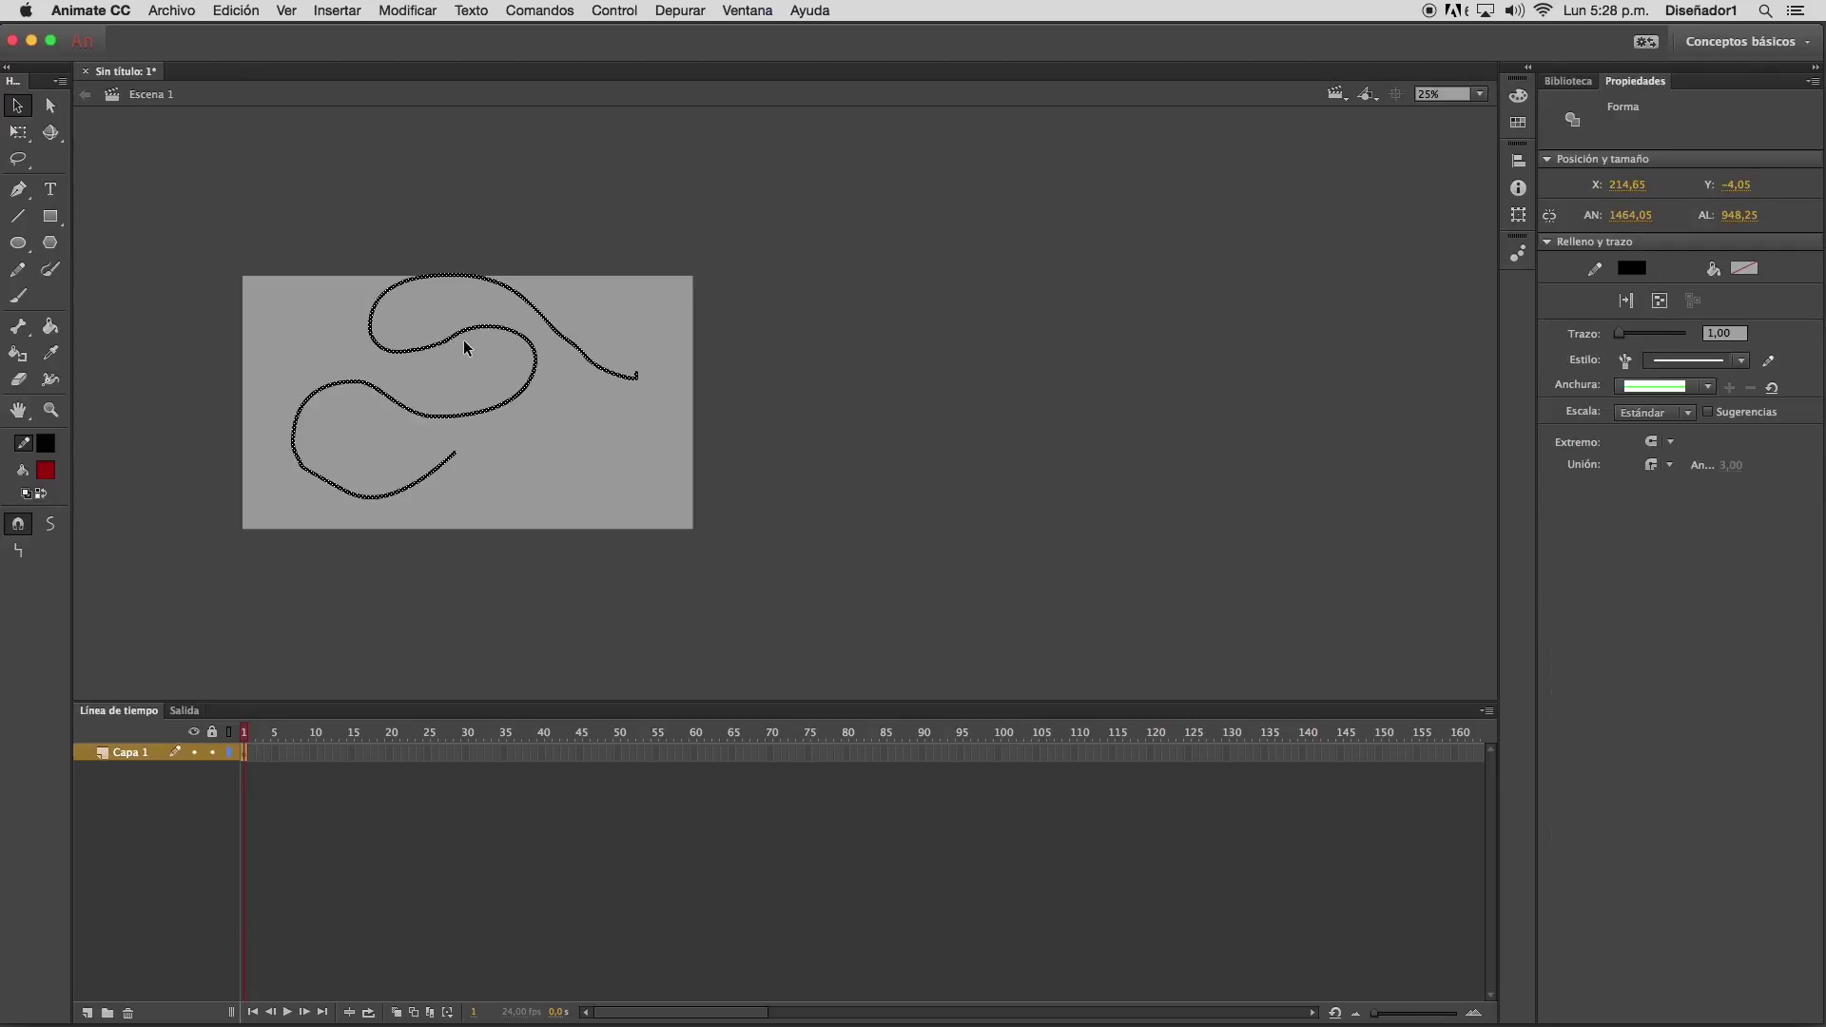
{"action": "left_click", "coordinate": [464, 346]}
{"action": "mouse_move", "coordinate": [223, 239]}
{"action": "left_mouse_down"}
{"action": "mouse_move", "coordinate": [690, 467]}
{"action": "mouse_move", "coordinate": [765, 561]}
{"action": "left_mouse_up"}
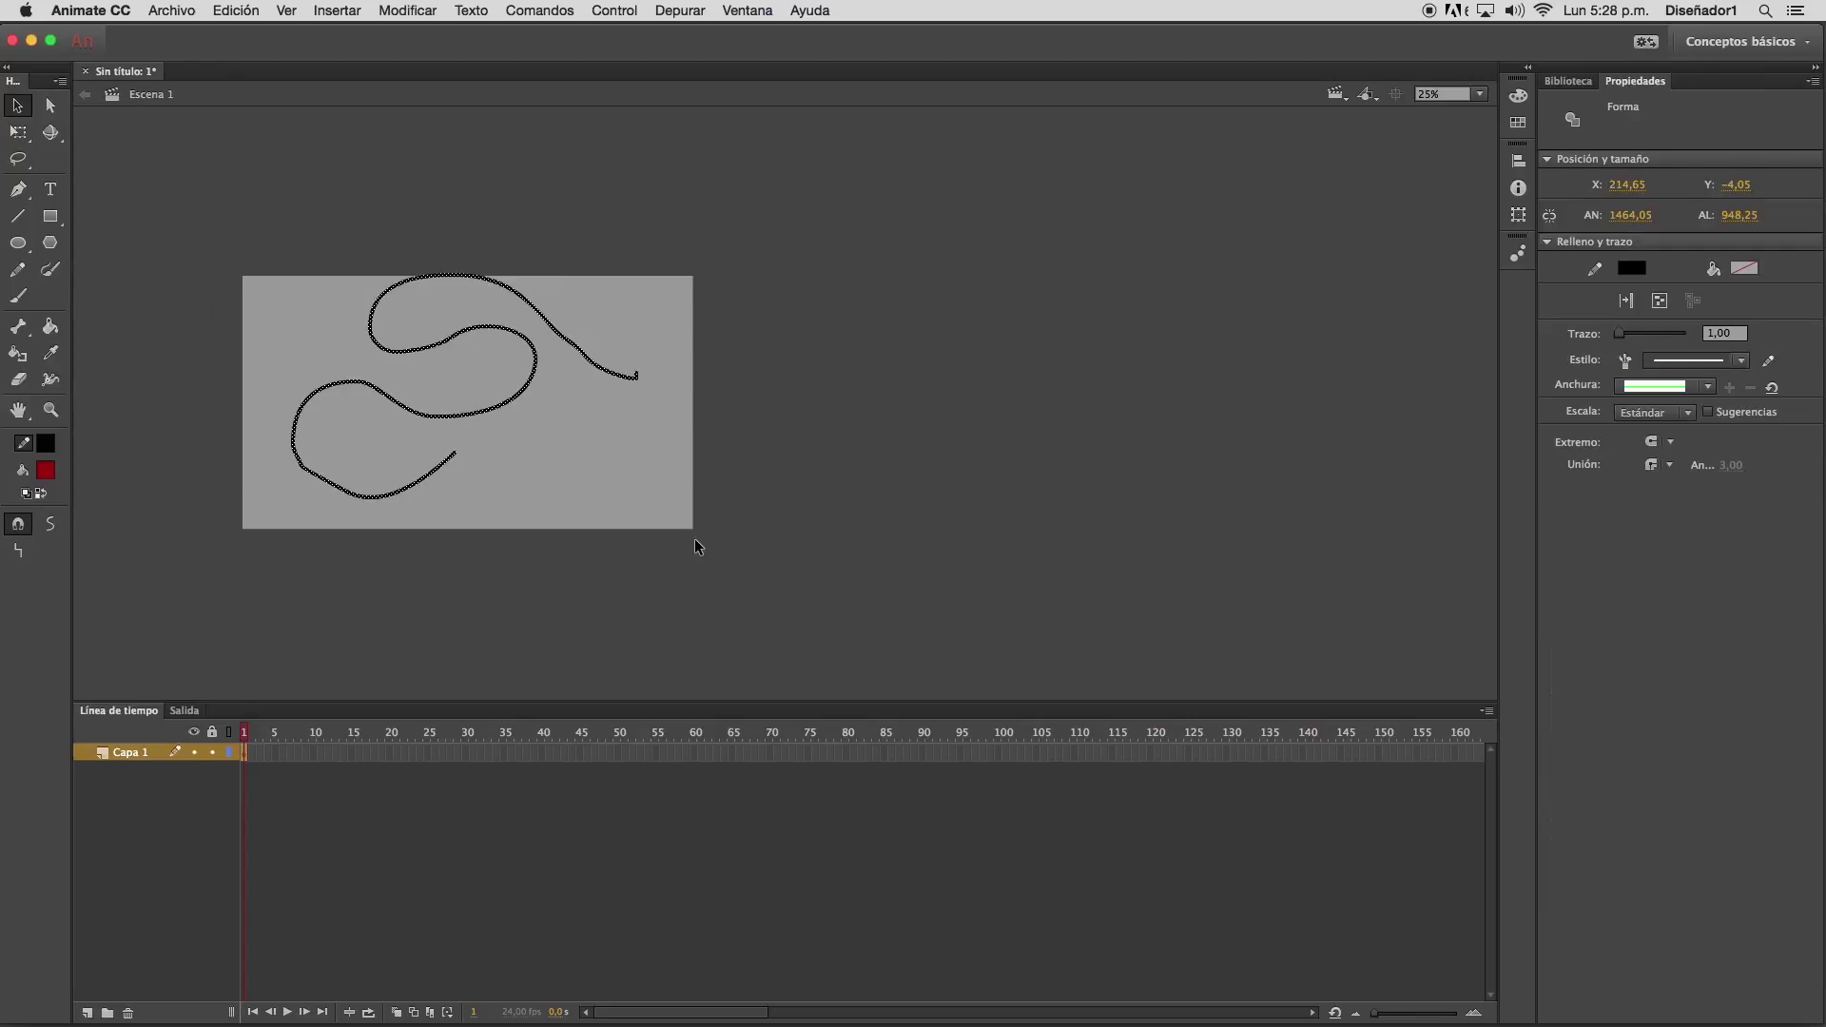
{"action": "left_click", "coordinate": [52, 531]}
{"action": "left_click", "coordinate": [53, 531]}
{"action": "left_click", "coordinate": [53, 531]}
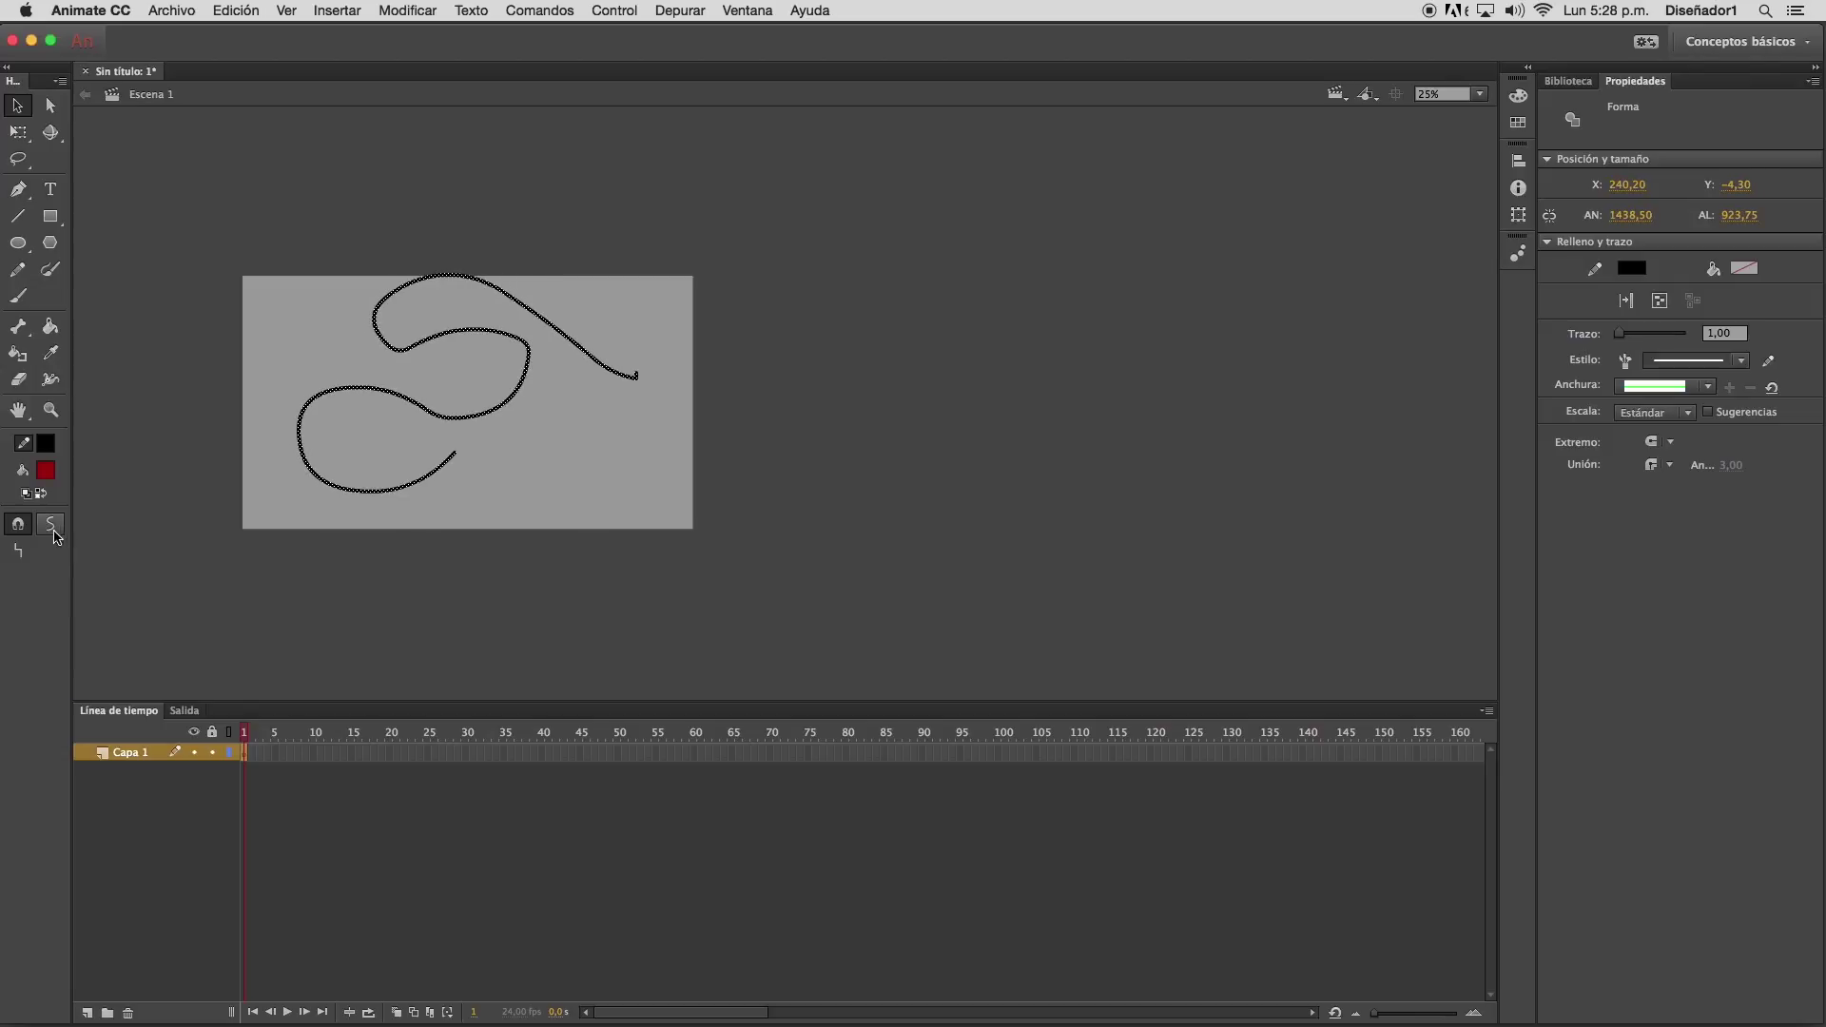
{"action": "key", "text": "super+z"}
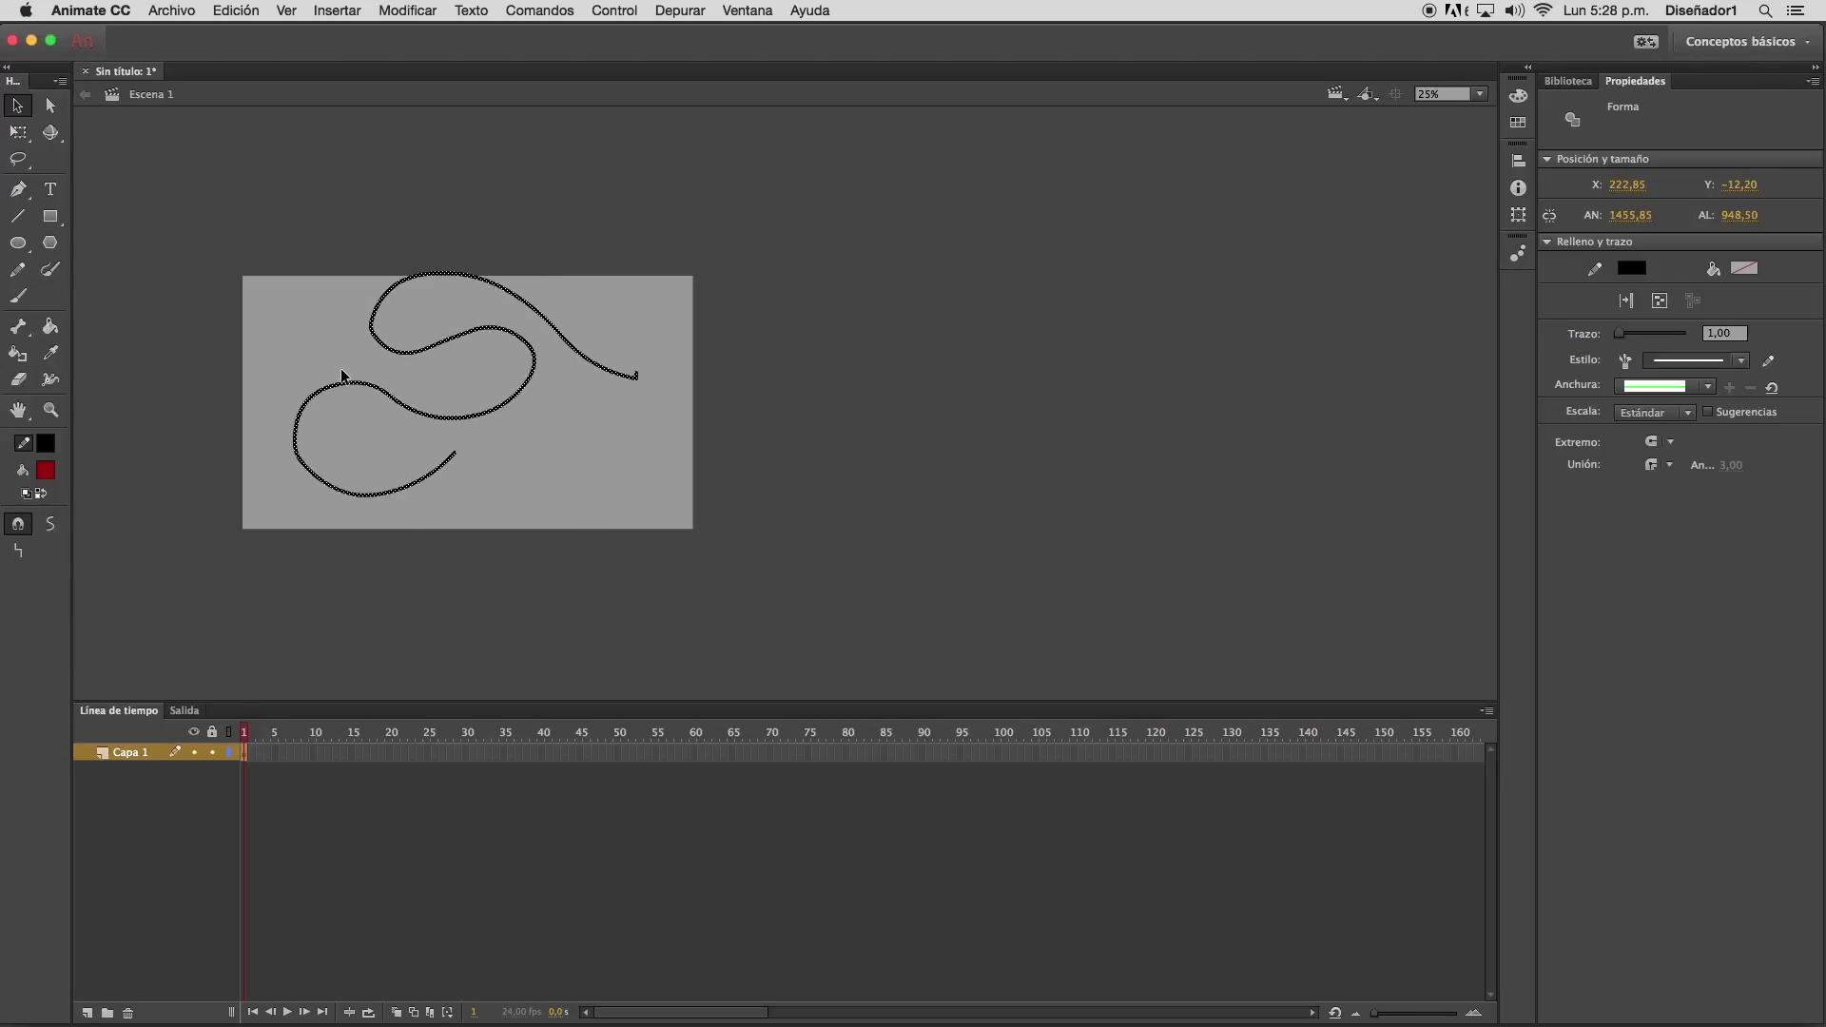
Move the whole curve down inside the stage, to about Y 77
{"action": "left_click_drag", "start_coordinate": [410, 353], "coordinate": [409, 378]}
{"action": "left_click", "coordinate": [403, 245]}
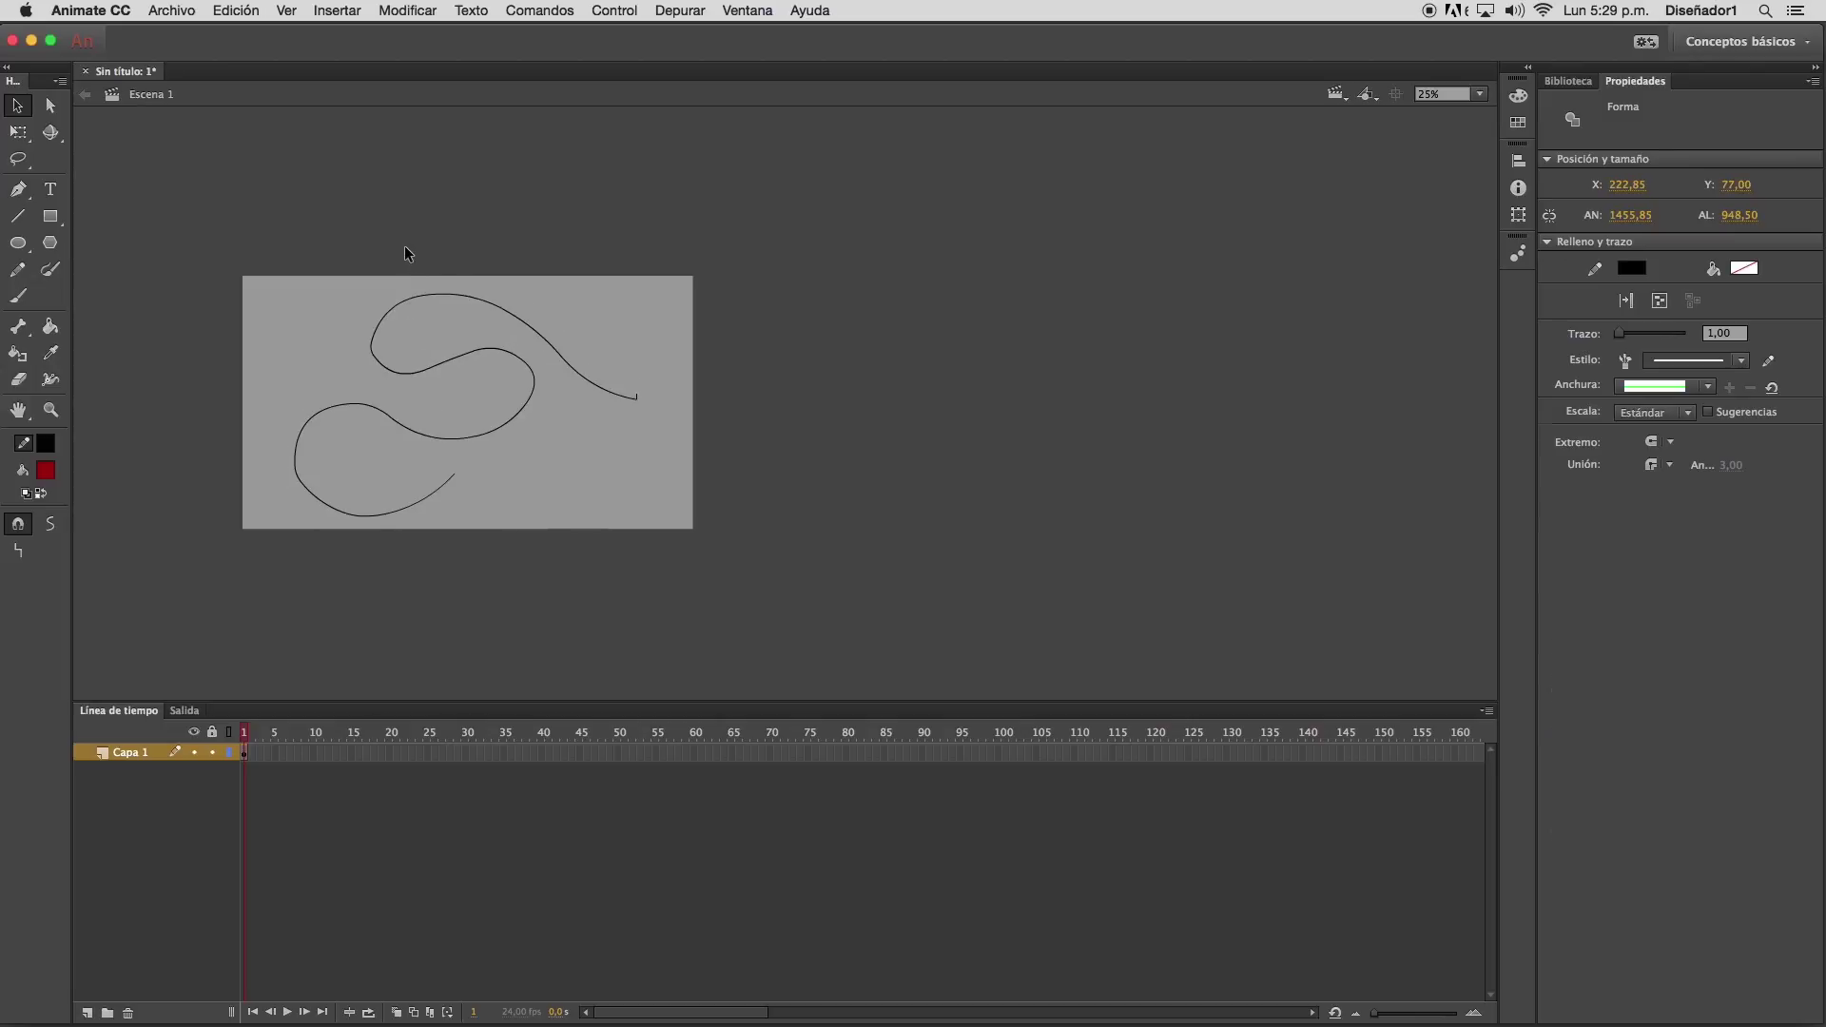
{"action": "left_click", "coordinate": [434, 439]}
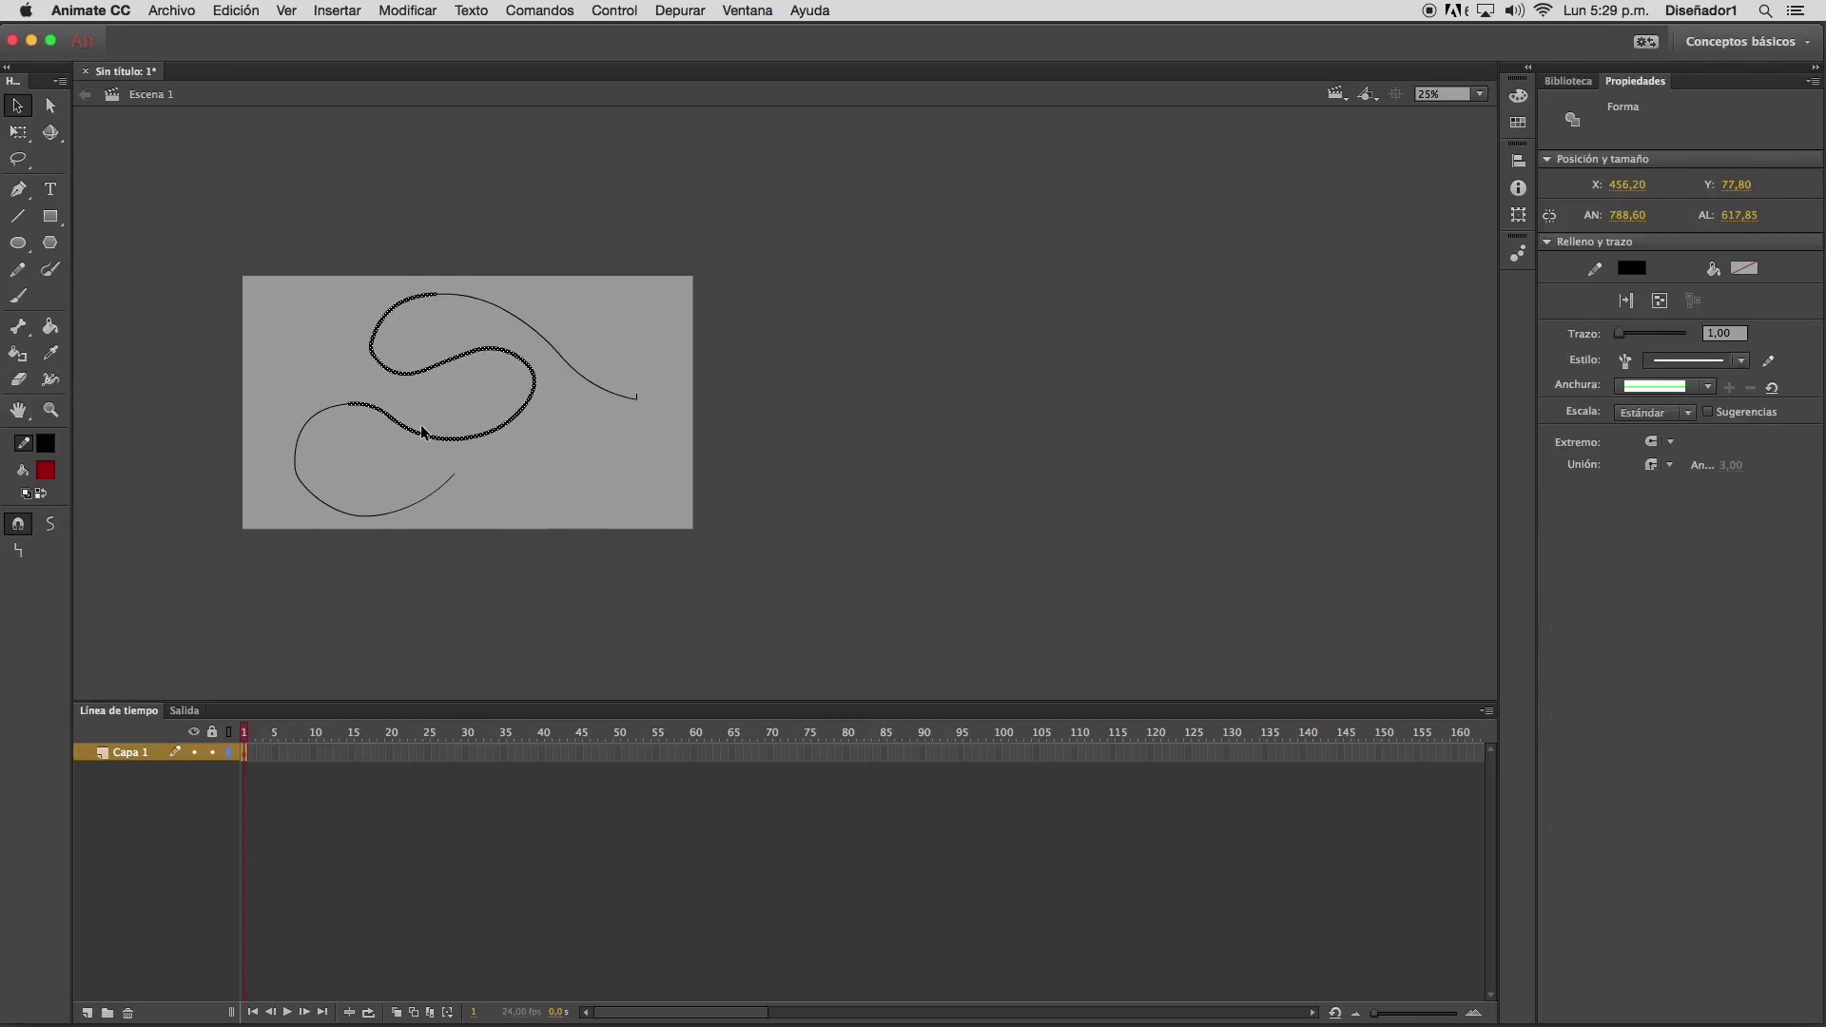
{"action": "left_click", "coordinate": [321, 379]}
Give the curve alternating thick and thin sections with the Width tool, from its right end to its lower bend
{"action": "left_click", "coordinate": [50, 379]}
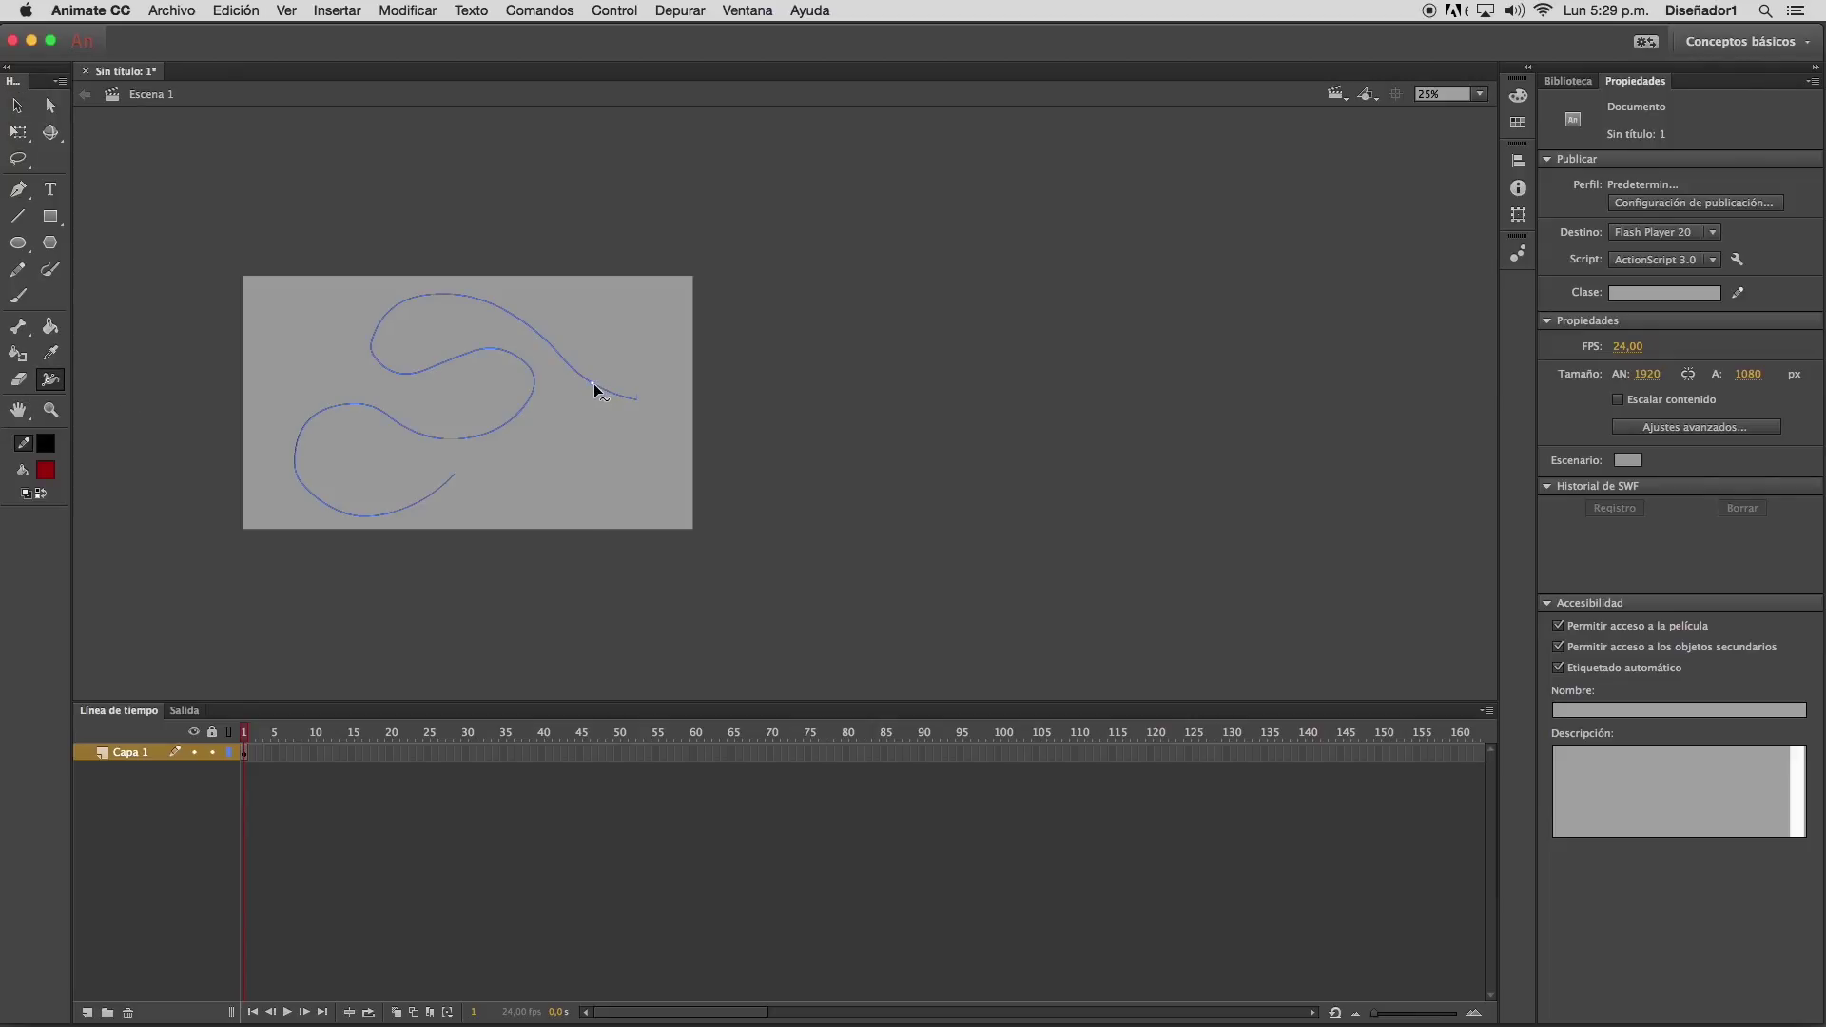
{"action": "left_click_drag", "start_coordinate": [595, 360], "coordinate": [593, 373]}
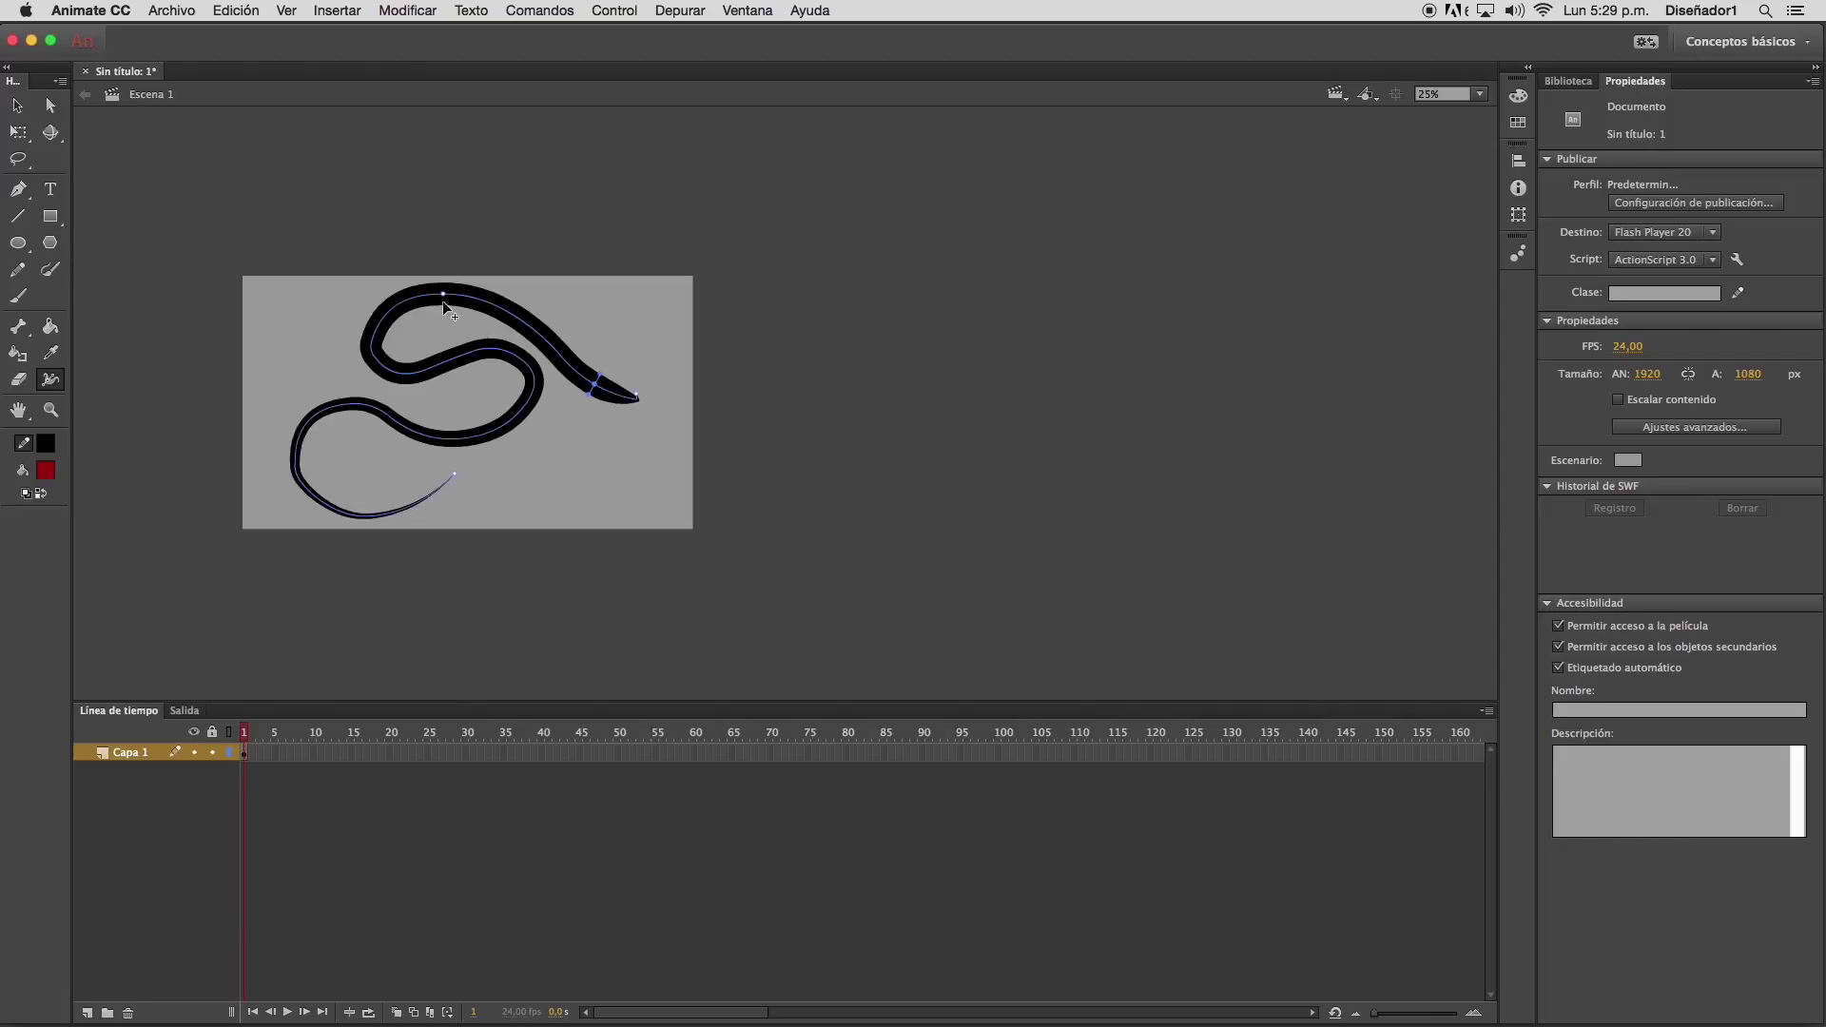
{"action": "left_click_drag", "start_coordinate": [443, 295], "coordinate": [471, 350]}
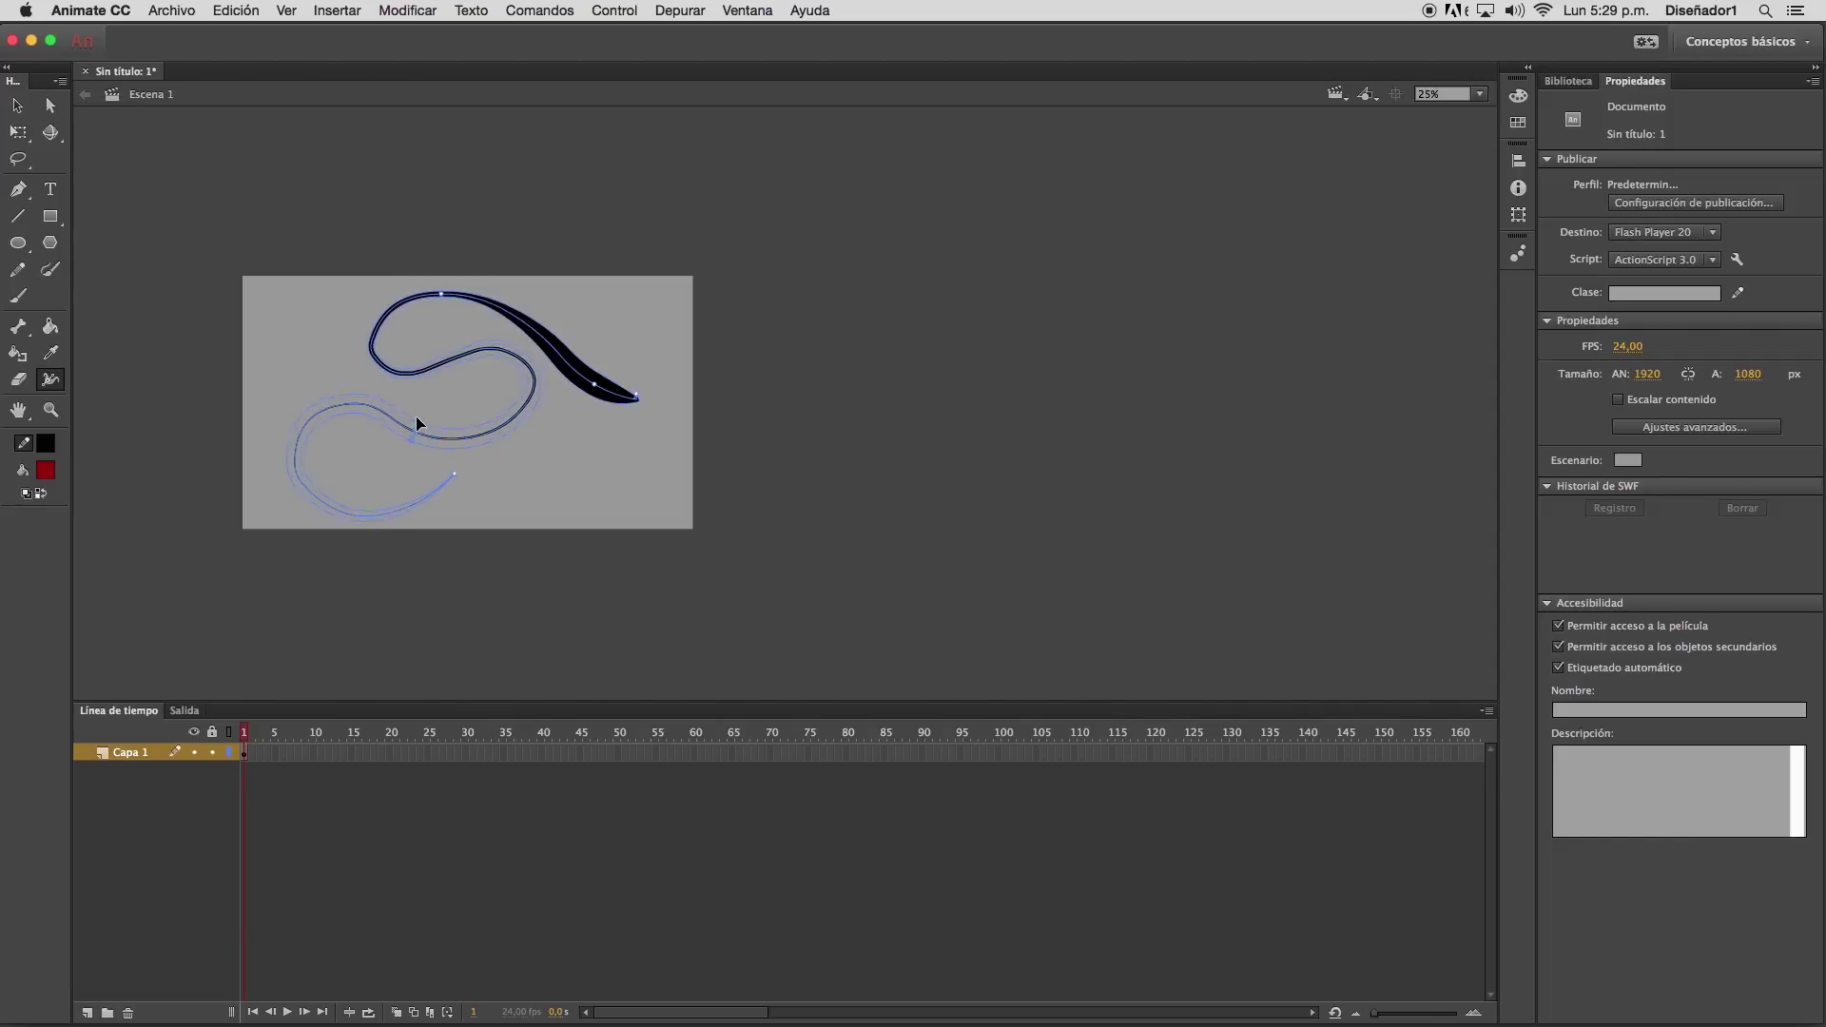
{"action": "left_click_drag", "start_coordinate": [423, 426], "coordinate": [301, 439]}
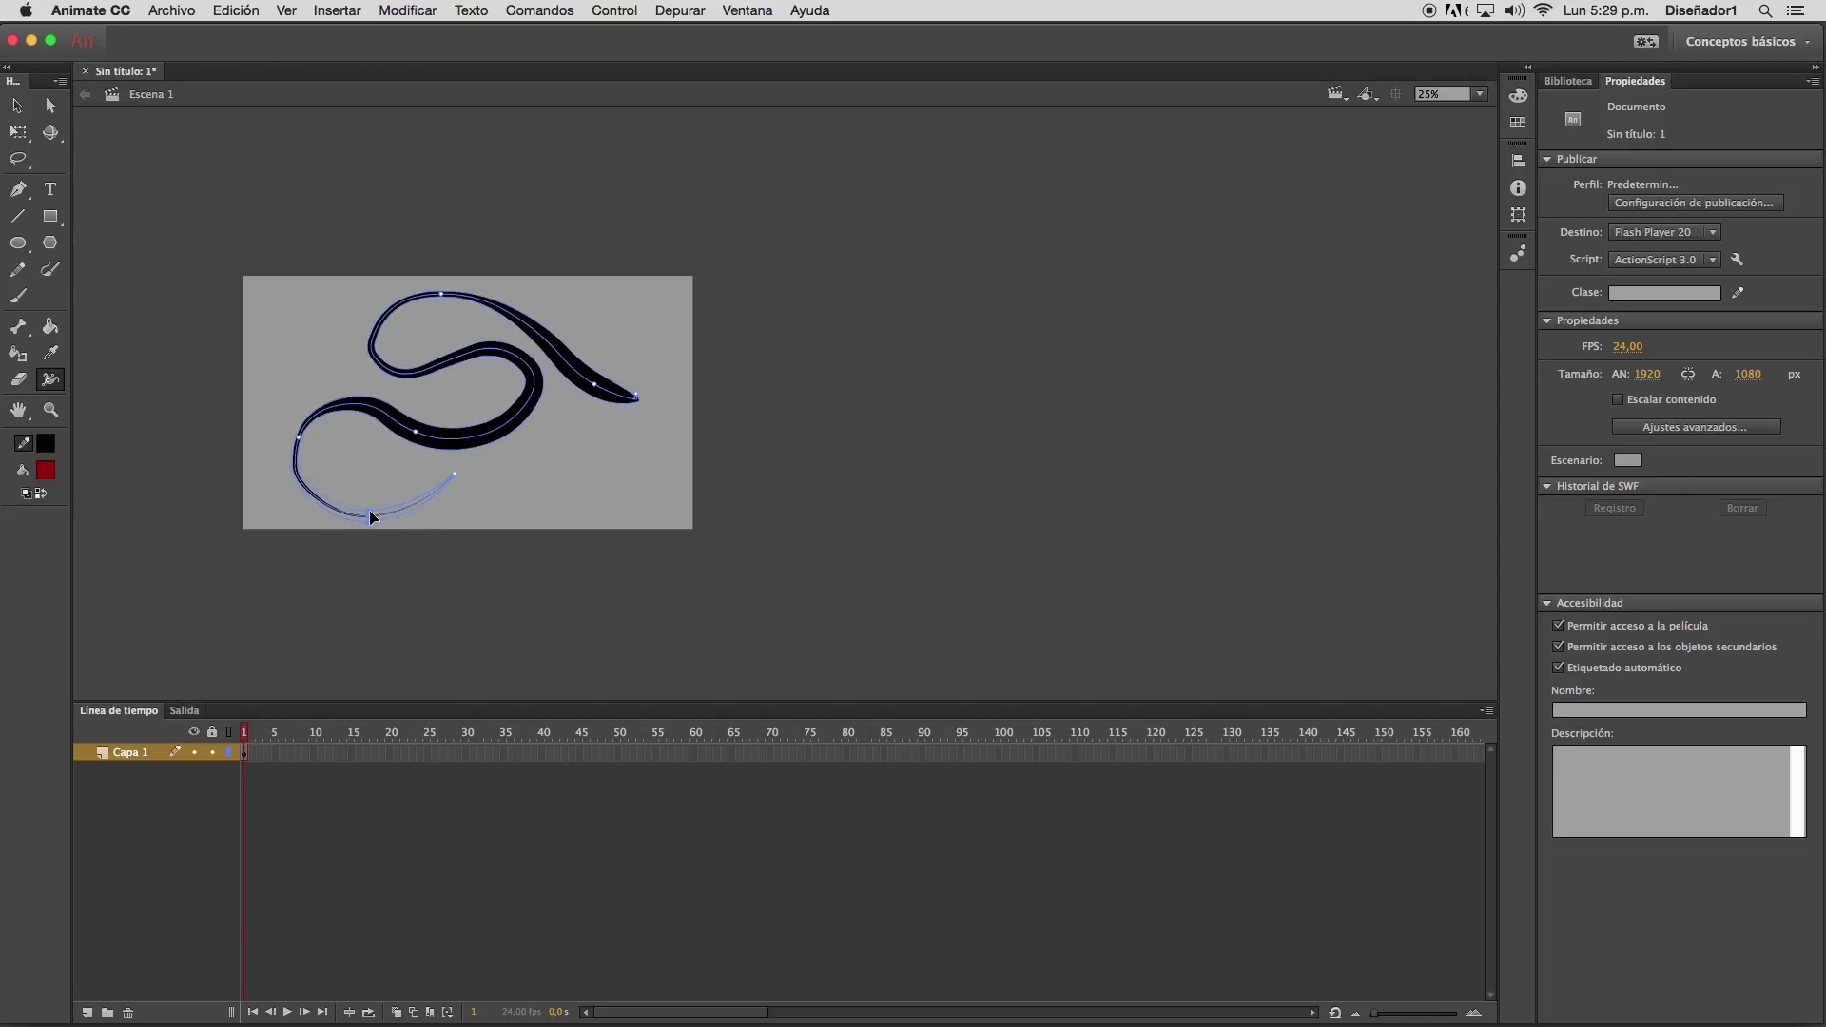
{"action": "left_click_drag", "start_coordinate": [369, 509], "coordinate": [370, 513]}
{"action": "key", "text": "v"}
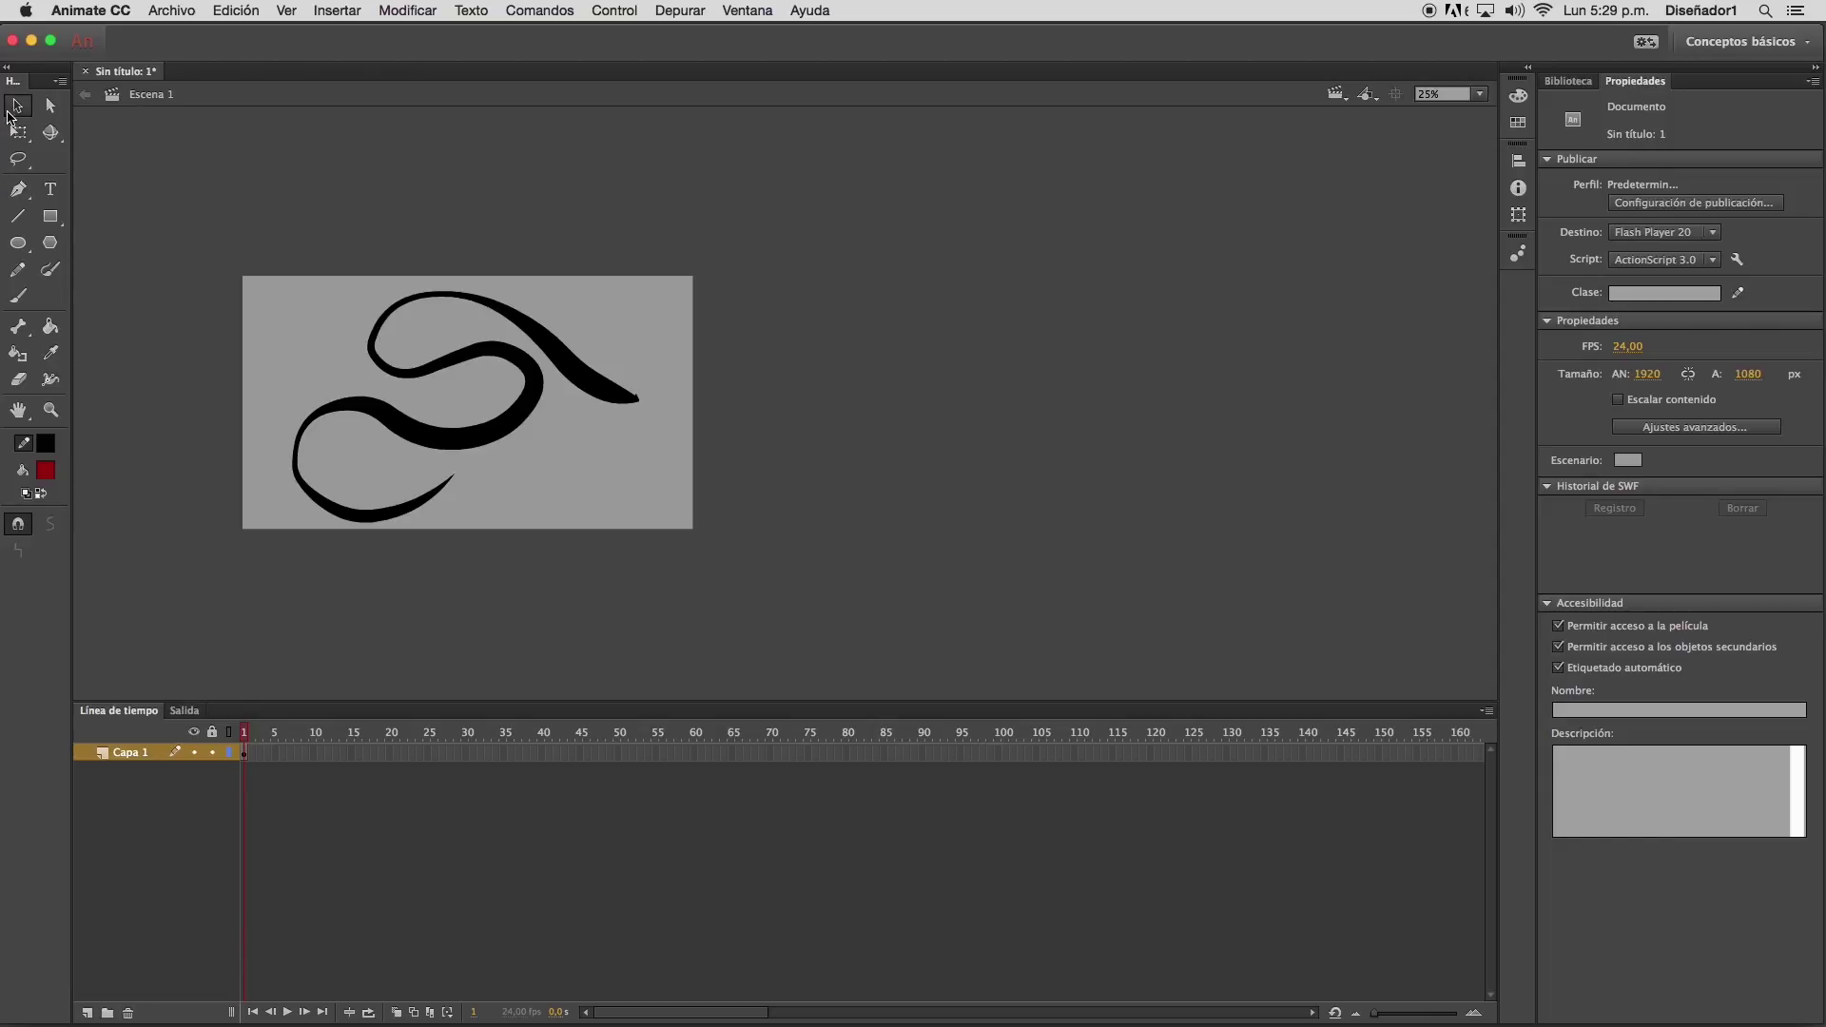
Select the whole variable-width curve and apply the solid stroke style
{"action": "left_click", "coordinate": [584, 382]}
{"action": "left_click", "coordinate": [612, 429]}
{"action": "left_click", "coordinate": [534, 418]}
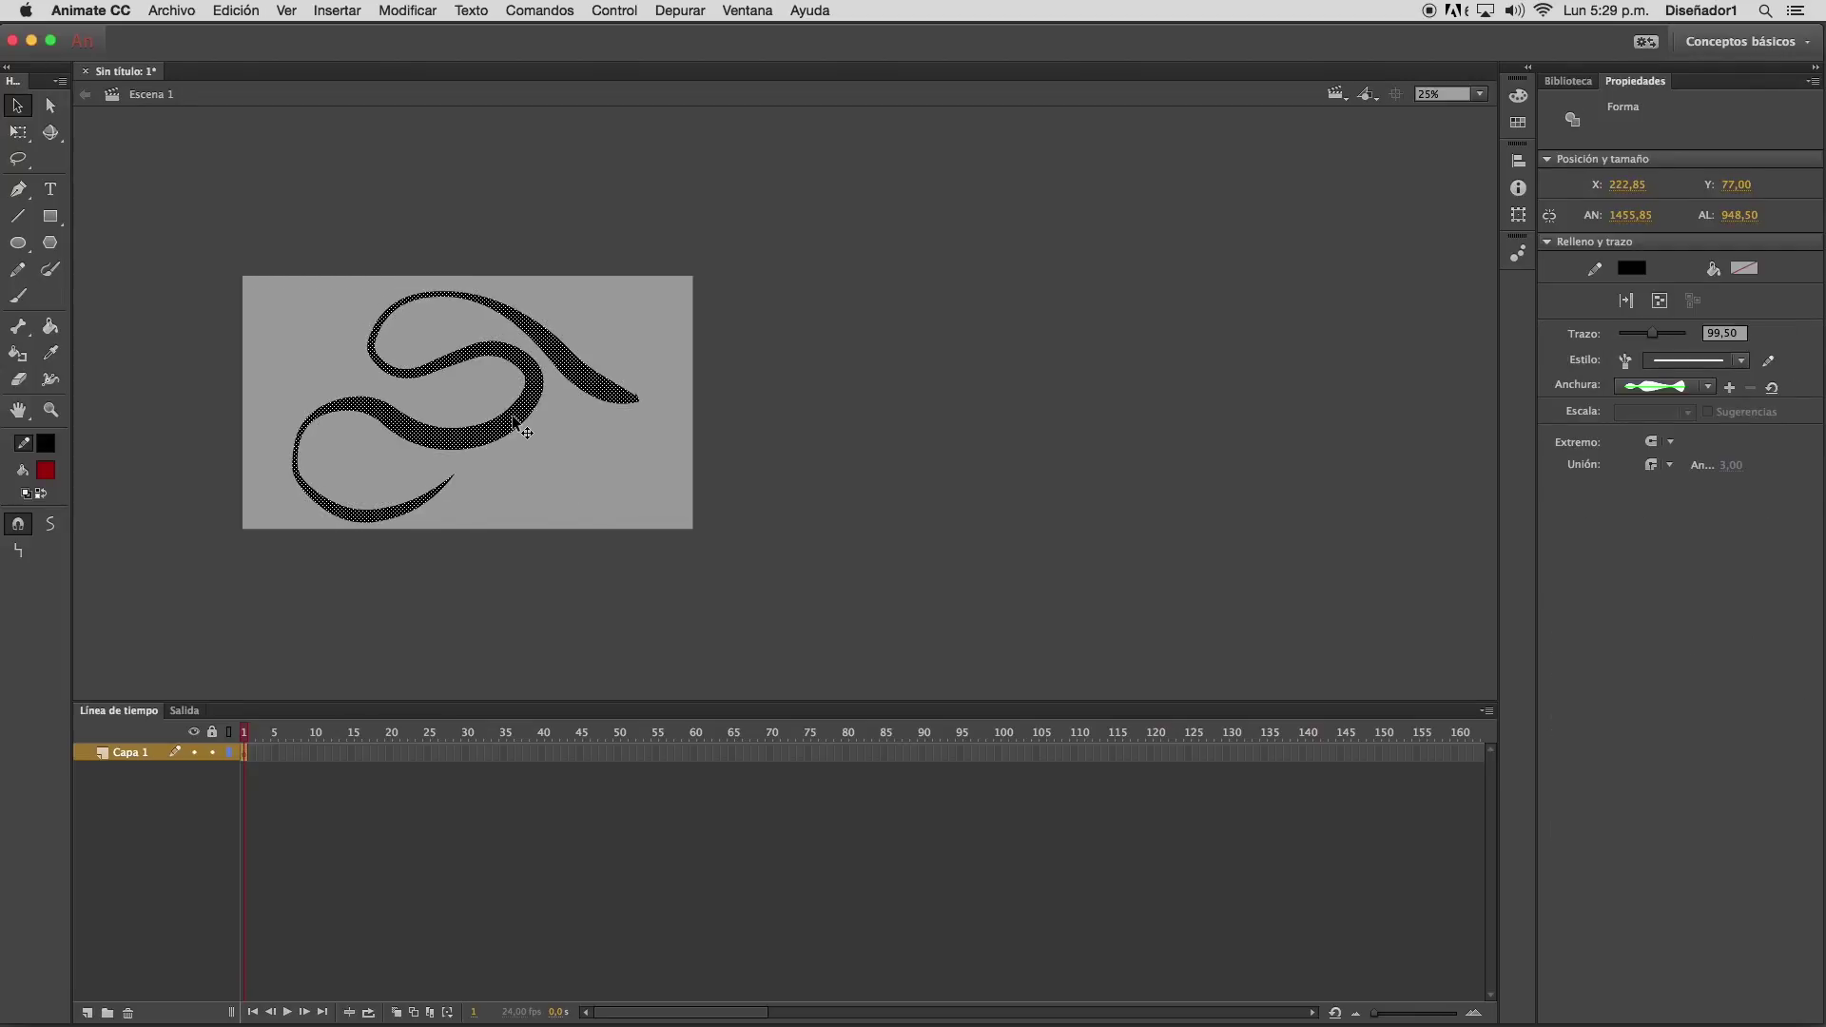
{"action": "left_click", "coordinate": [1737, 366]}
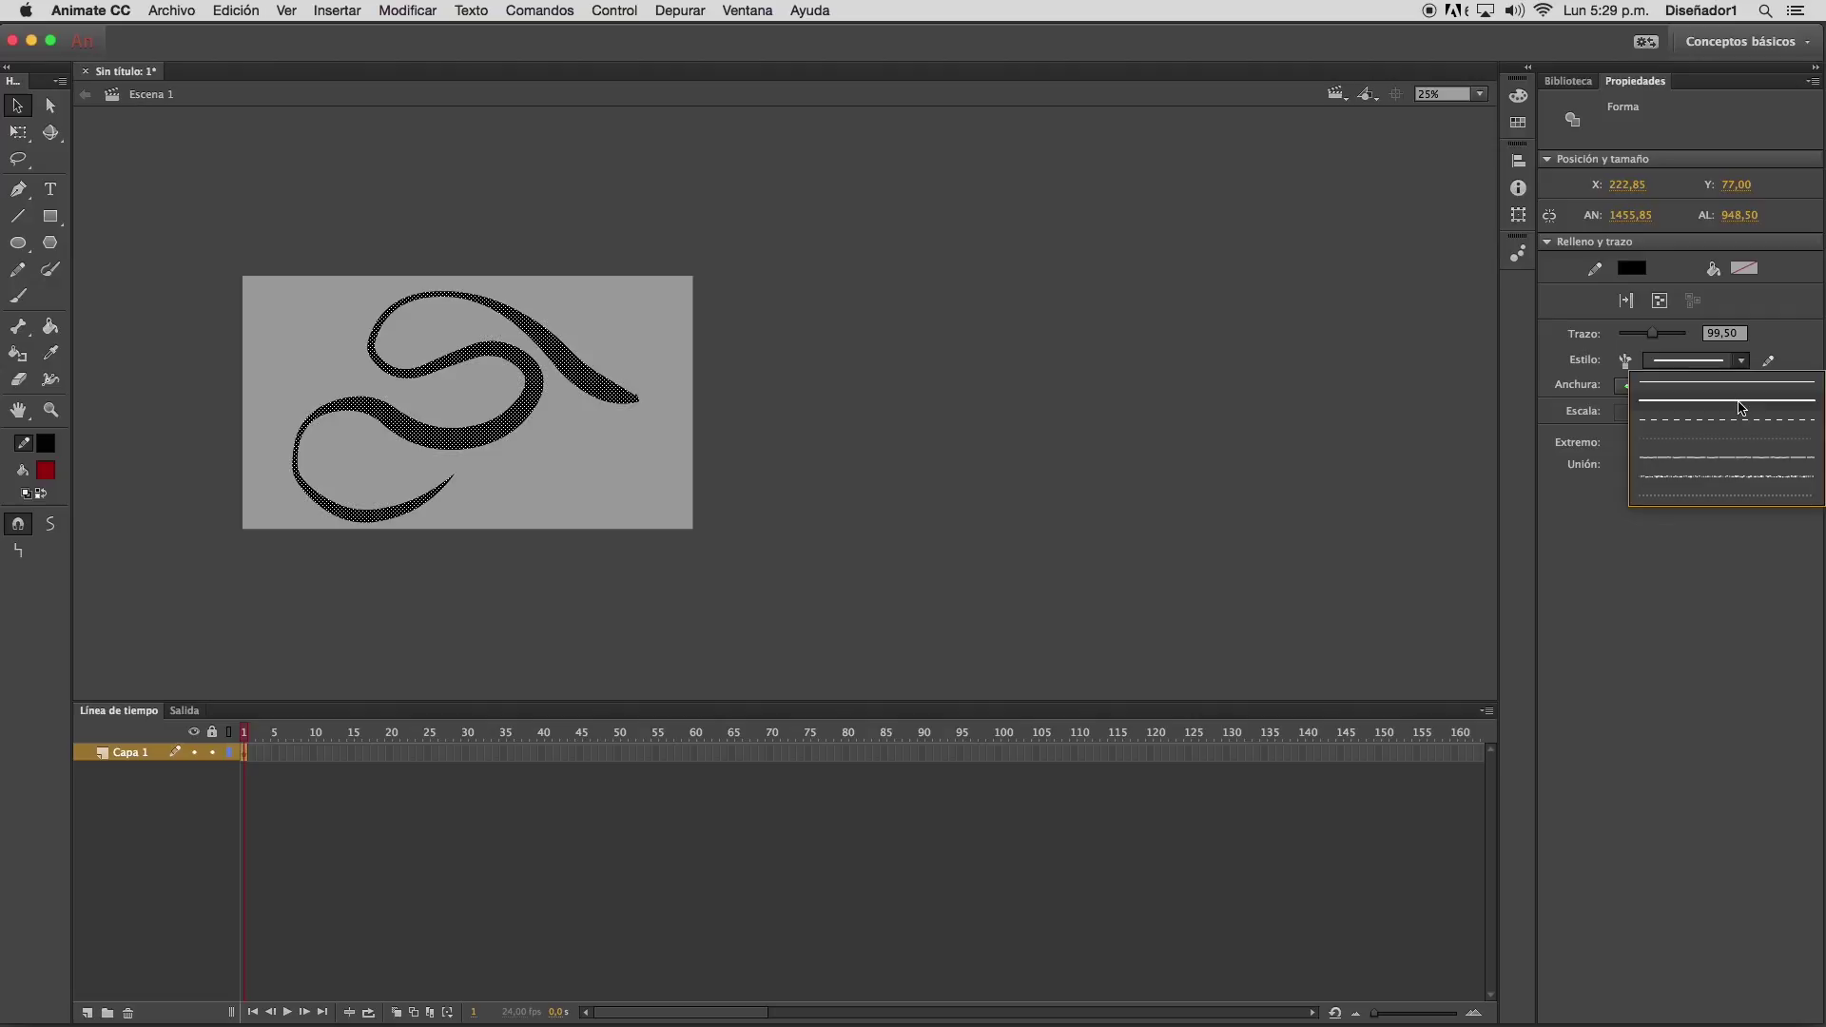
{"action": "left_click", "coordinate": [1740, 401]}
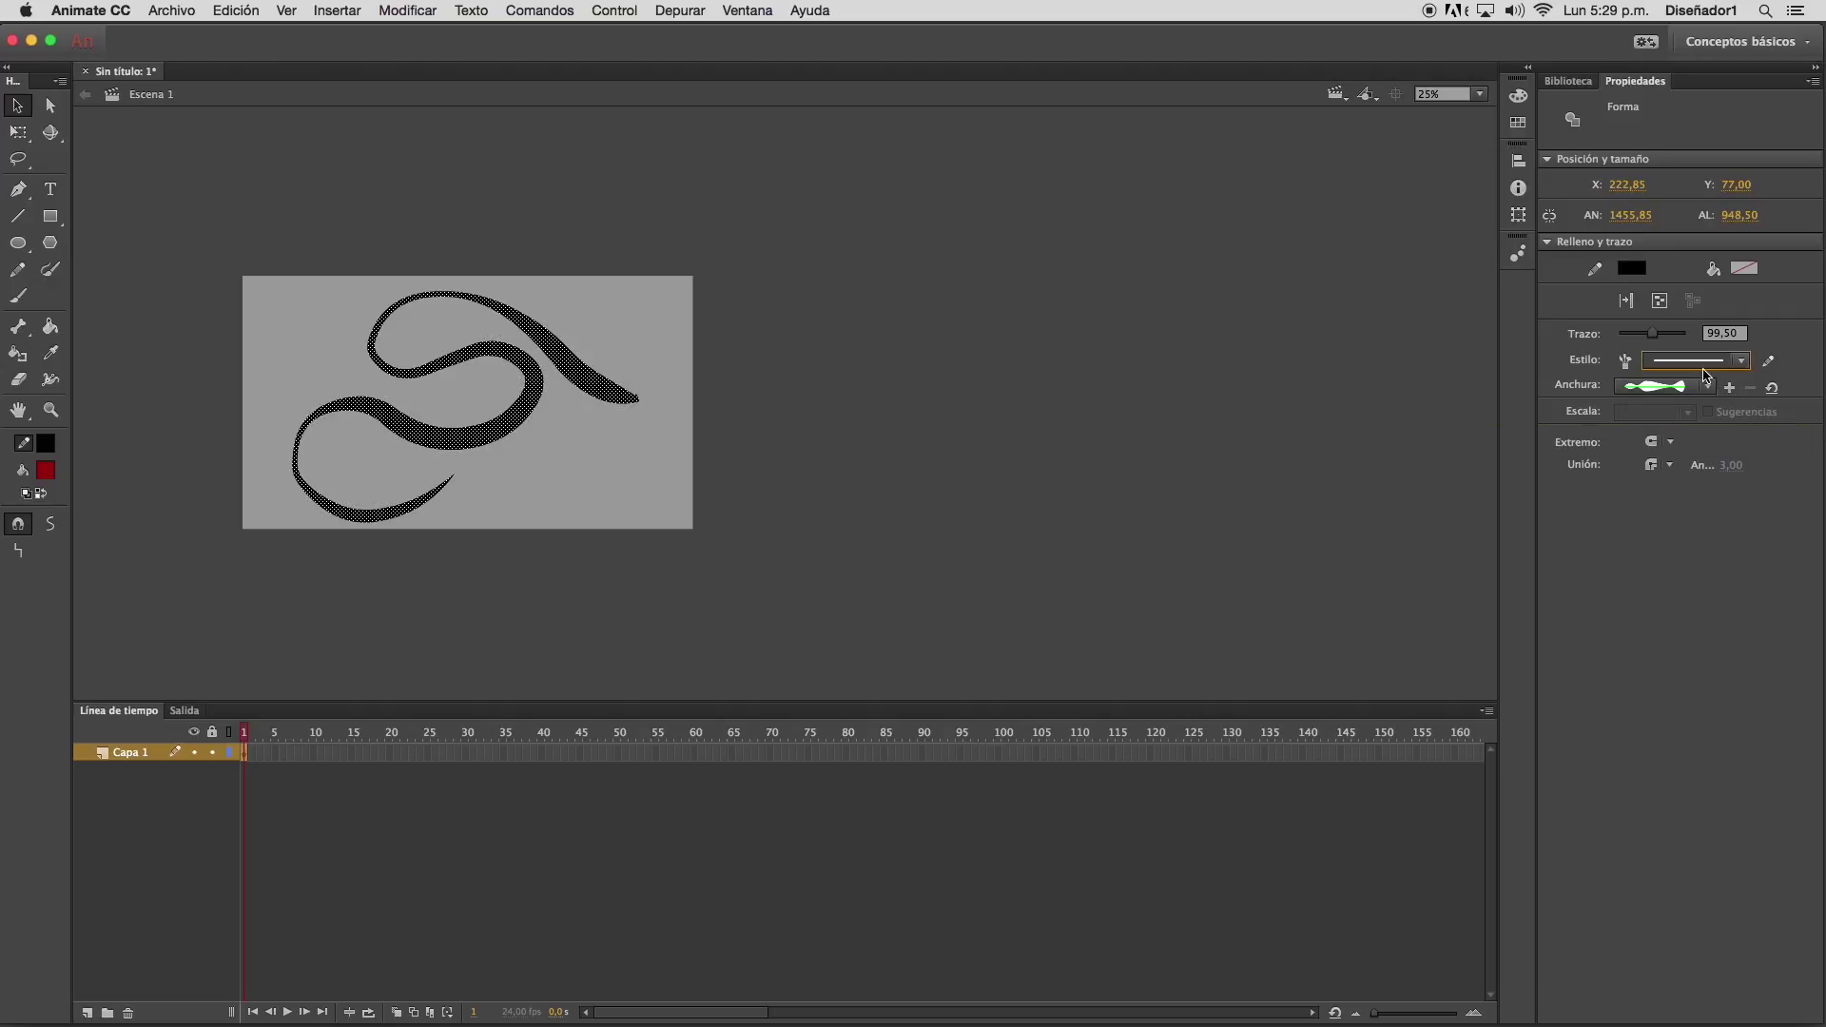
Apply the uniform width profile to the curve and reduce its stroke size to 34,90
{"action": "left_click", "coordinate": [1707, 387]}
{"action": "left_click", "coordinate": [1709, 411]}
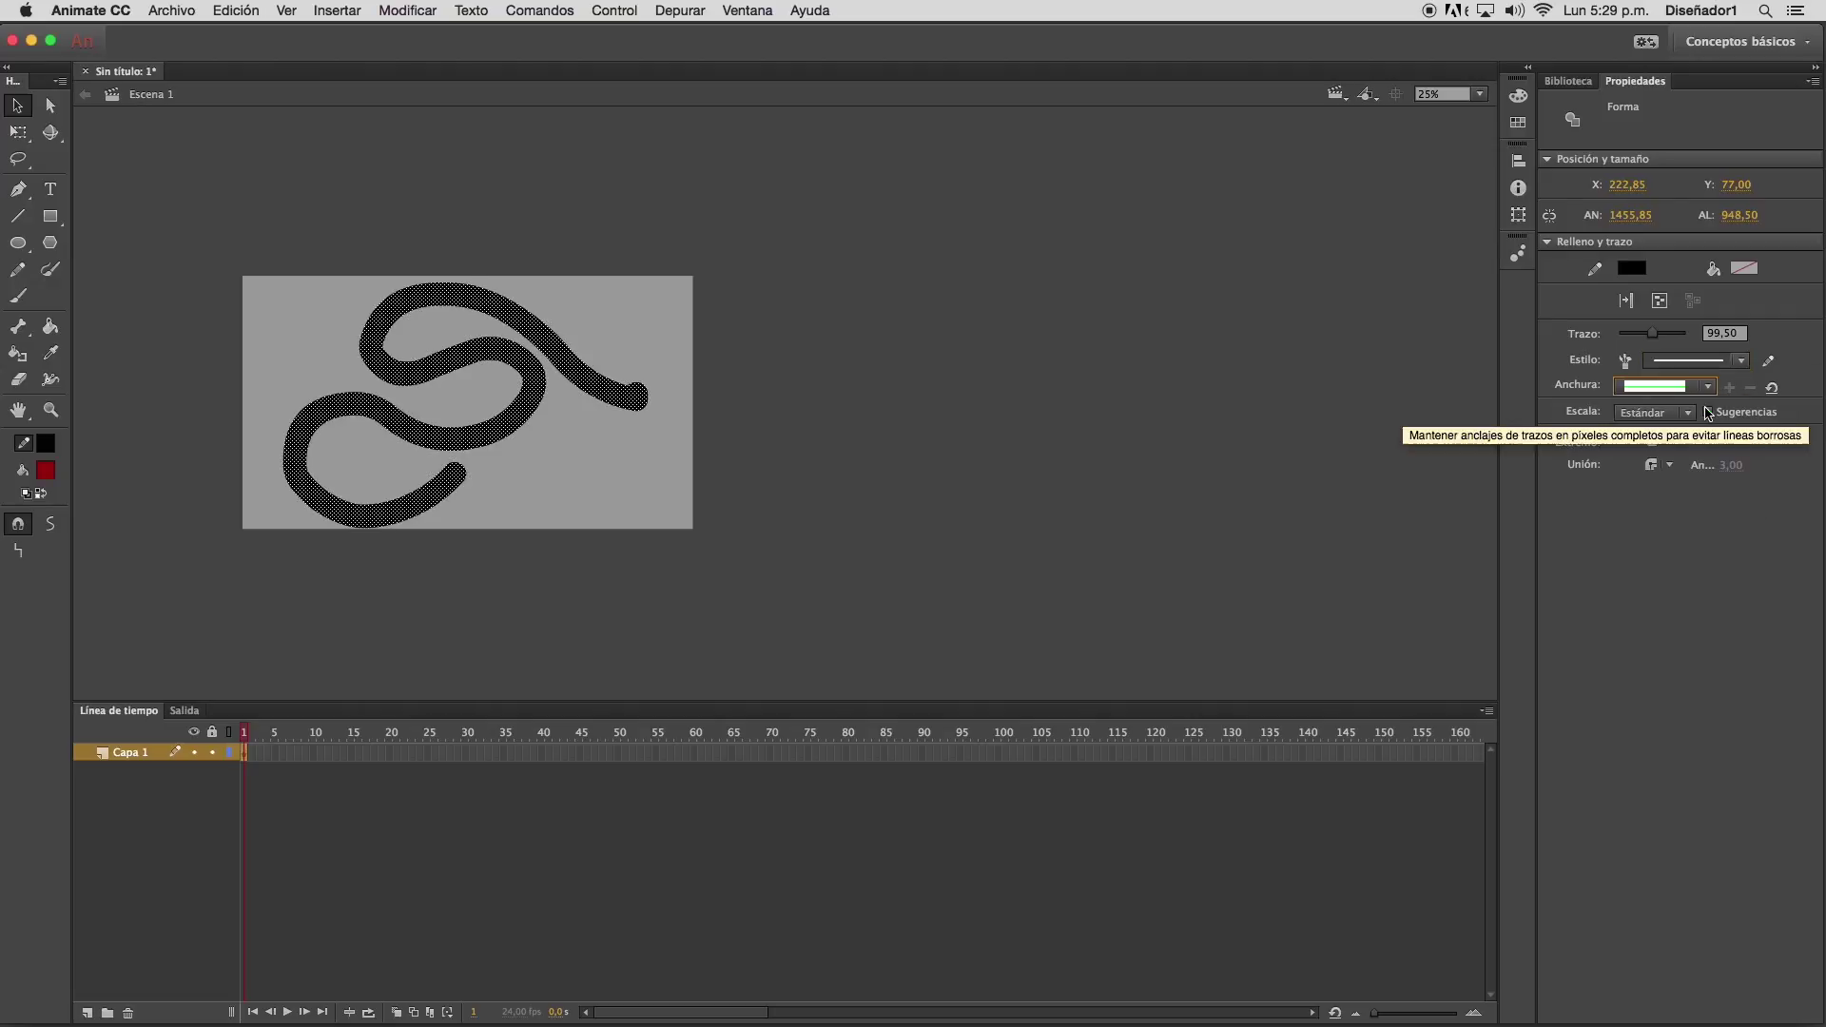
{"action": "left_click_drag", "start_coordinate": [1653, 333], "coordinate": [1632, 344]}
{"action": "left_click", "coordinate": [587, 515]}
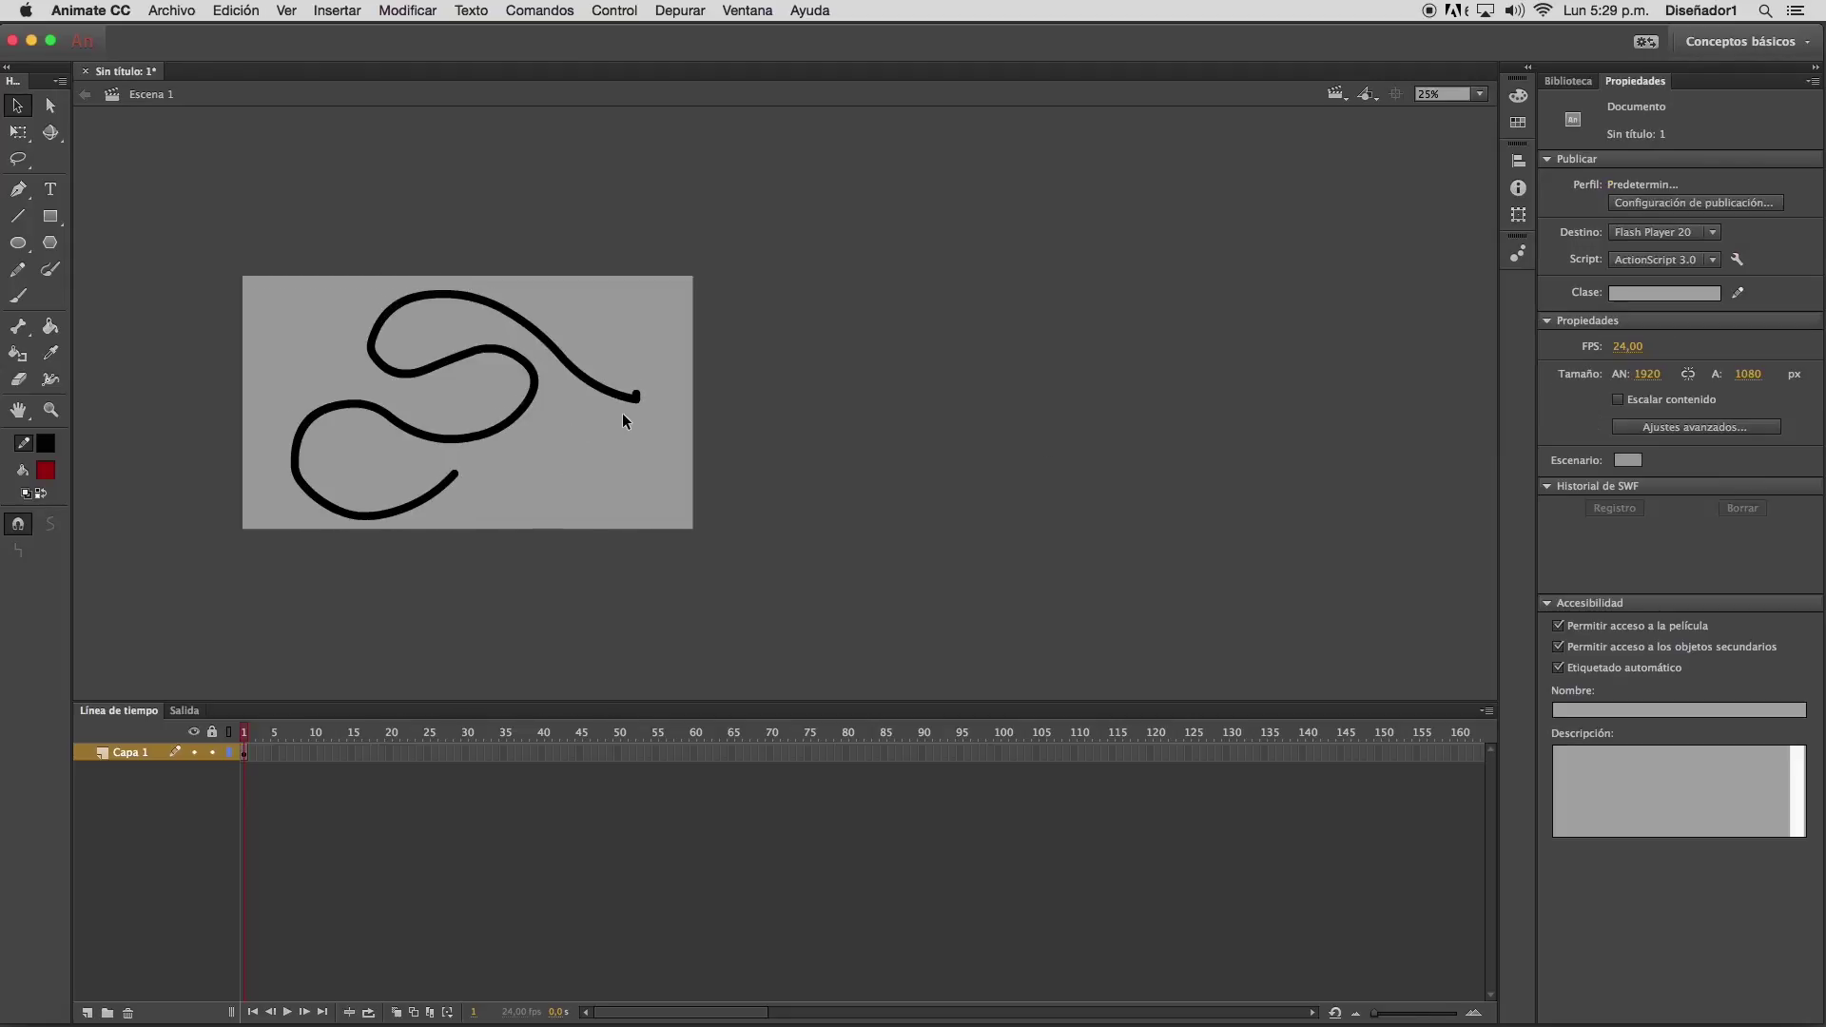
Remove the small hook at the curve's right end and select the whole remaining curve
{"action": "left_click", "coordinate": [636, 395]}
{"action": "left_click", "coordinate": [729, 251]}
{"action": "double_click", "coordinate": [525, 365]}
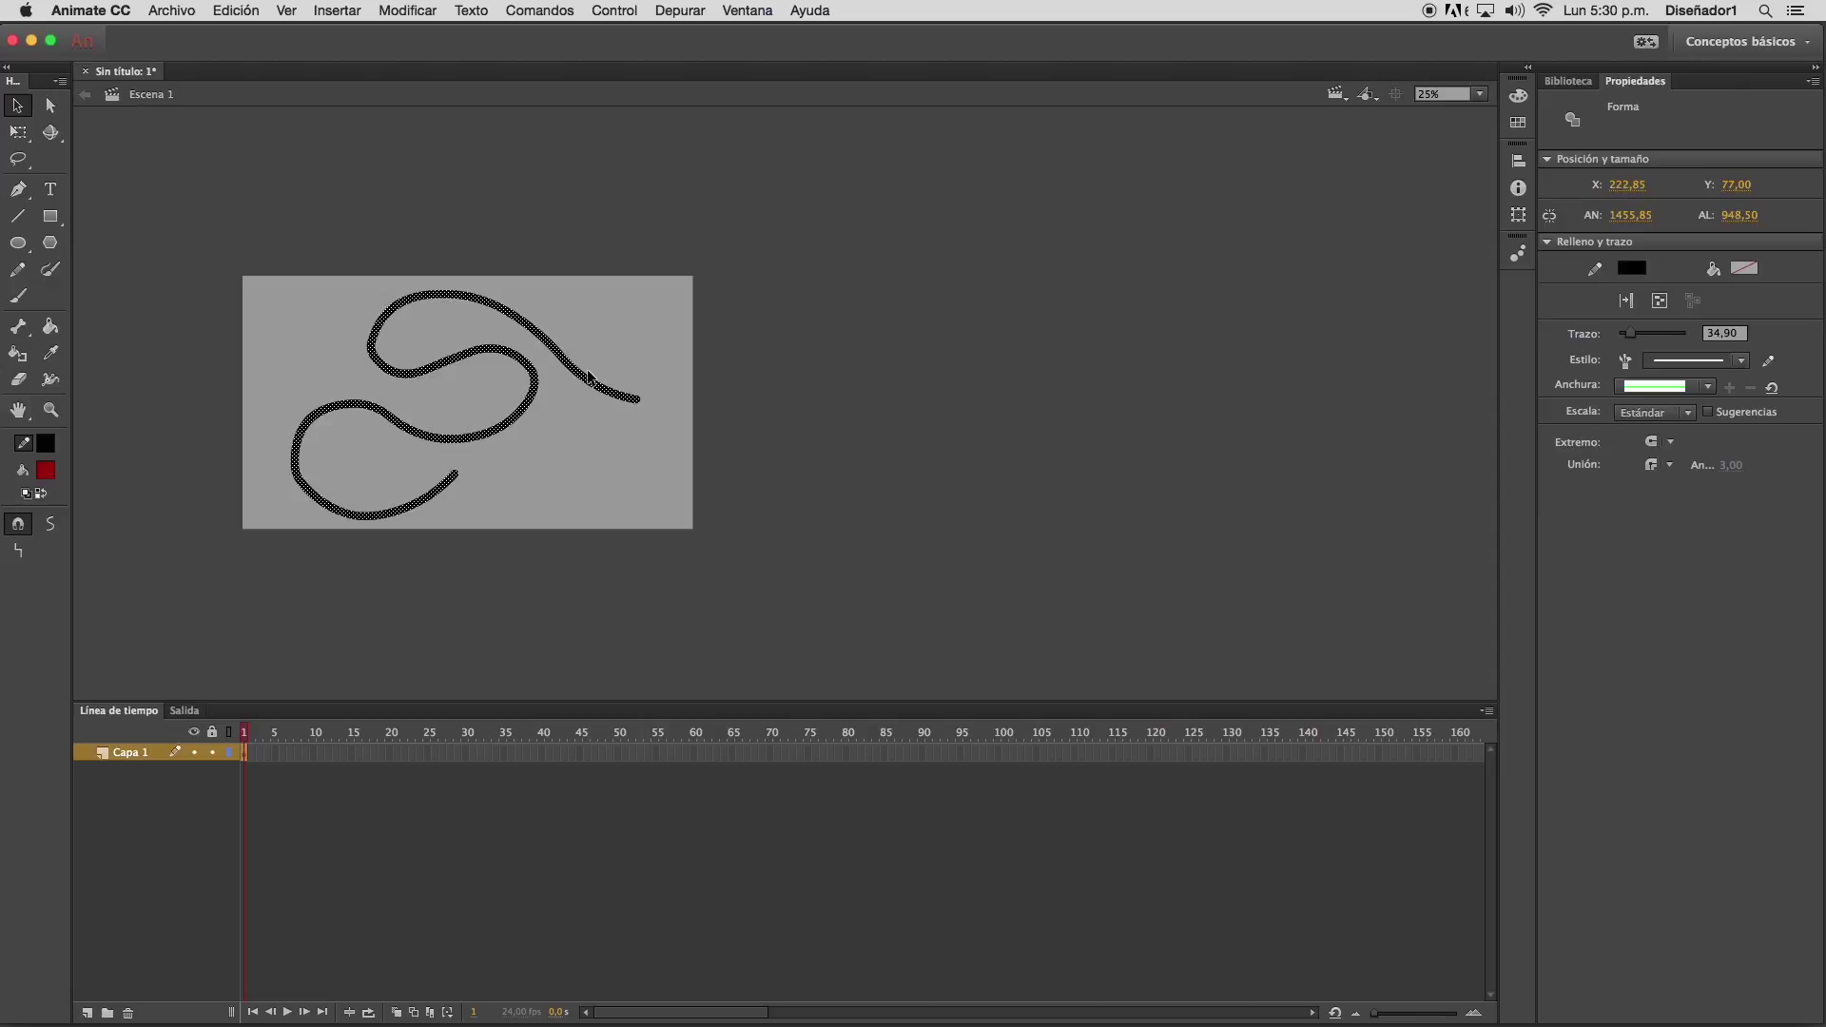
Delete the selected curve and draw two crossing straight black lines on the stage with the Line tool
{"action": "key", "text": "Delete"}
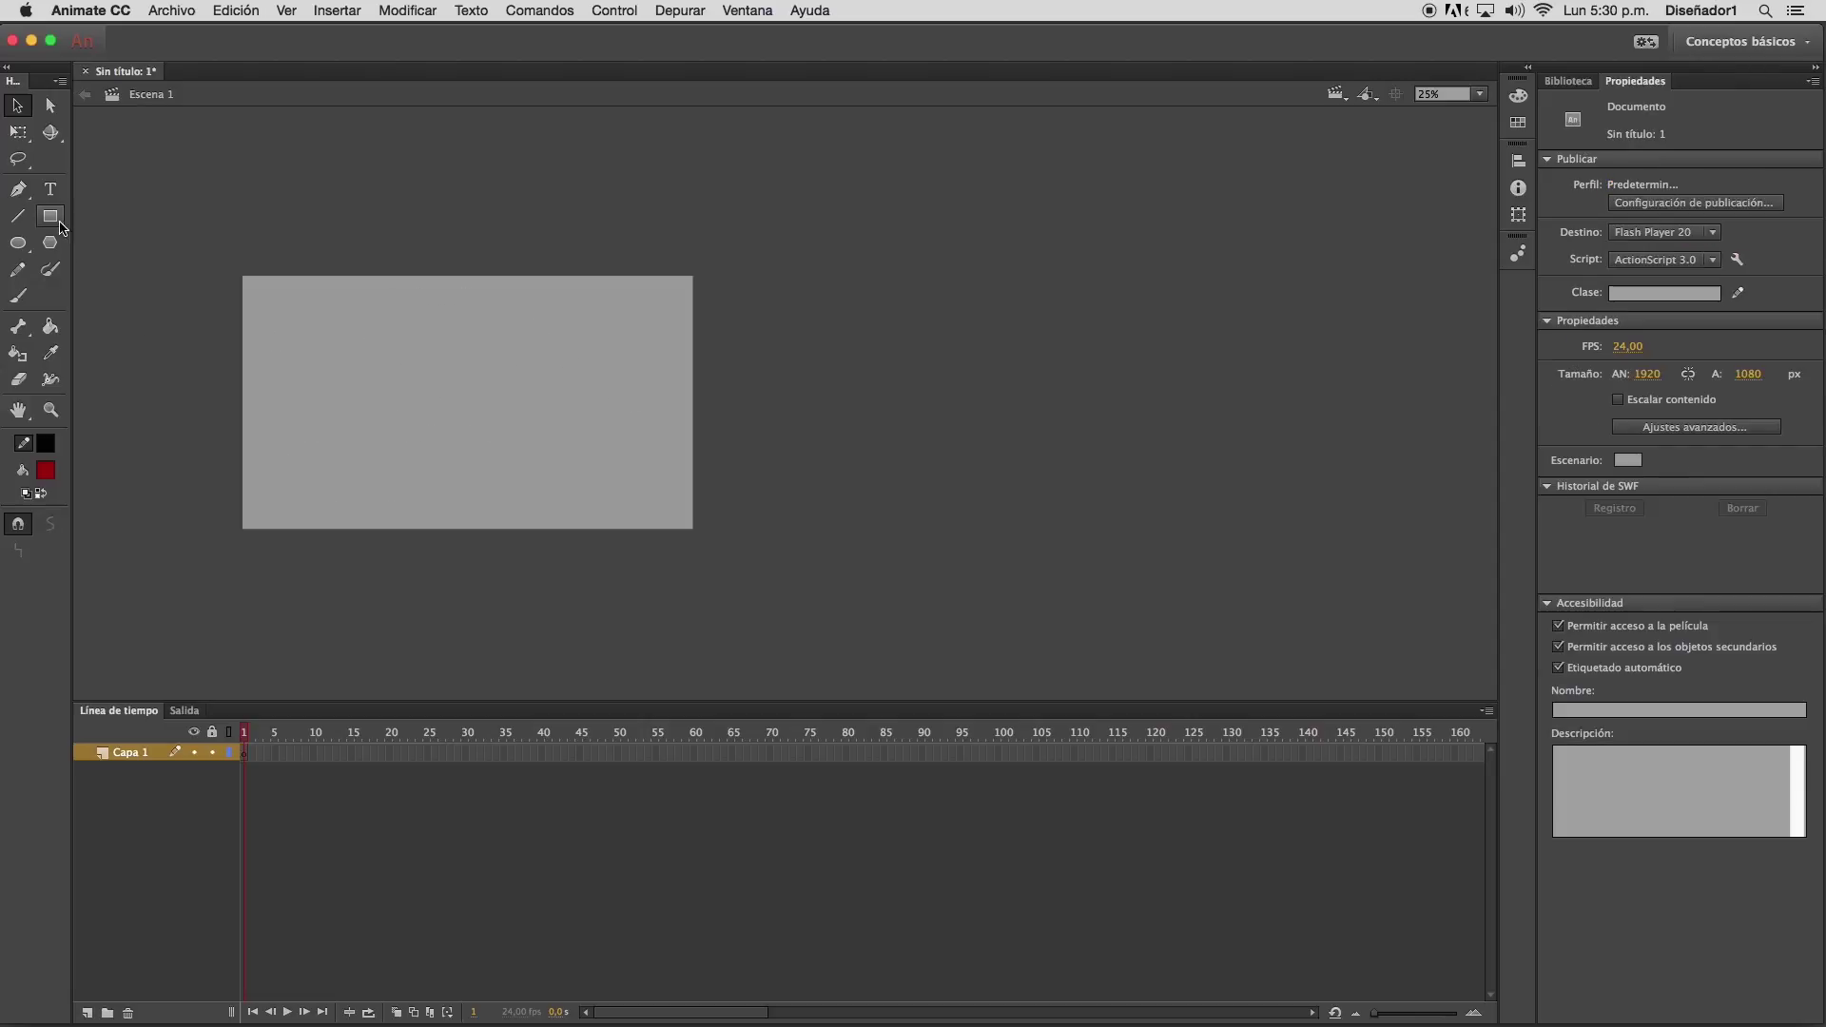
{"action": "left_click", "coordinate": [17, 216]}
{"action": "mouse_move", "coordinate": [331, 384]}
{"action": "left_mouse_down"}
{"action": "mouse_move", "coordinate": [465, 333]}
{"action": "mouse_move", "coordinate": [397, 311]}
{"action": "mouse_move", "coordinate": [496, 425]}
{"action": "left_mouse_up"}
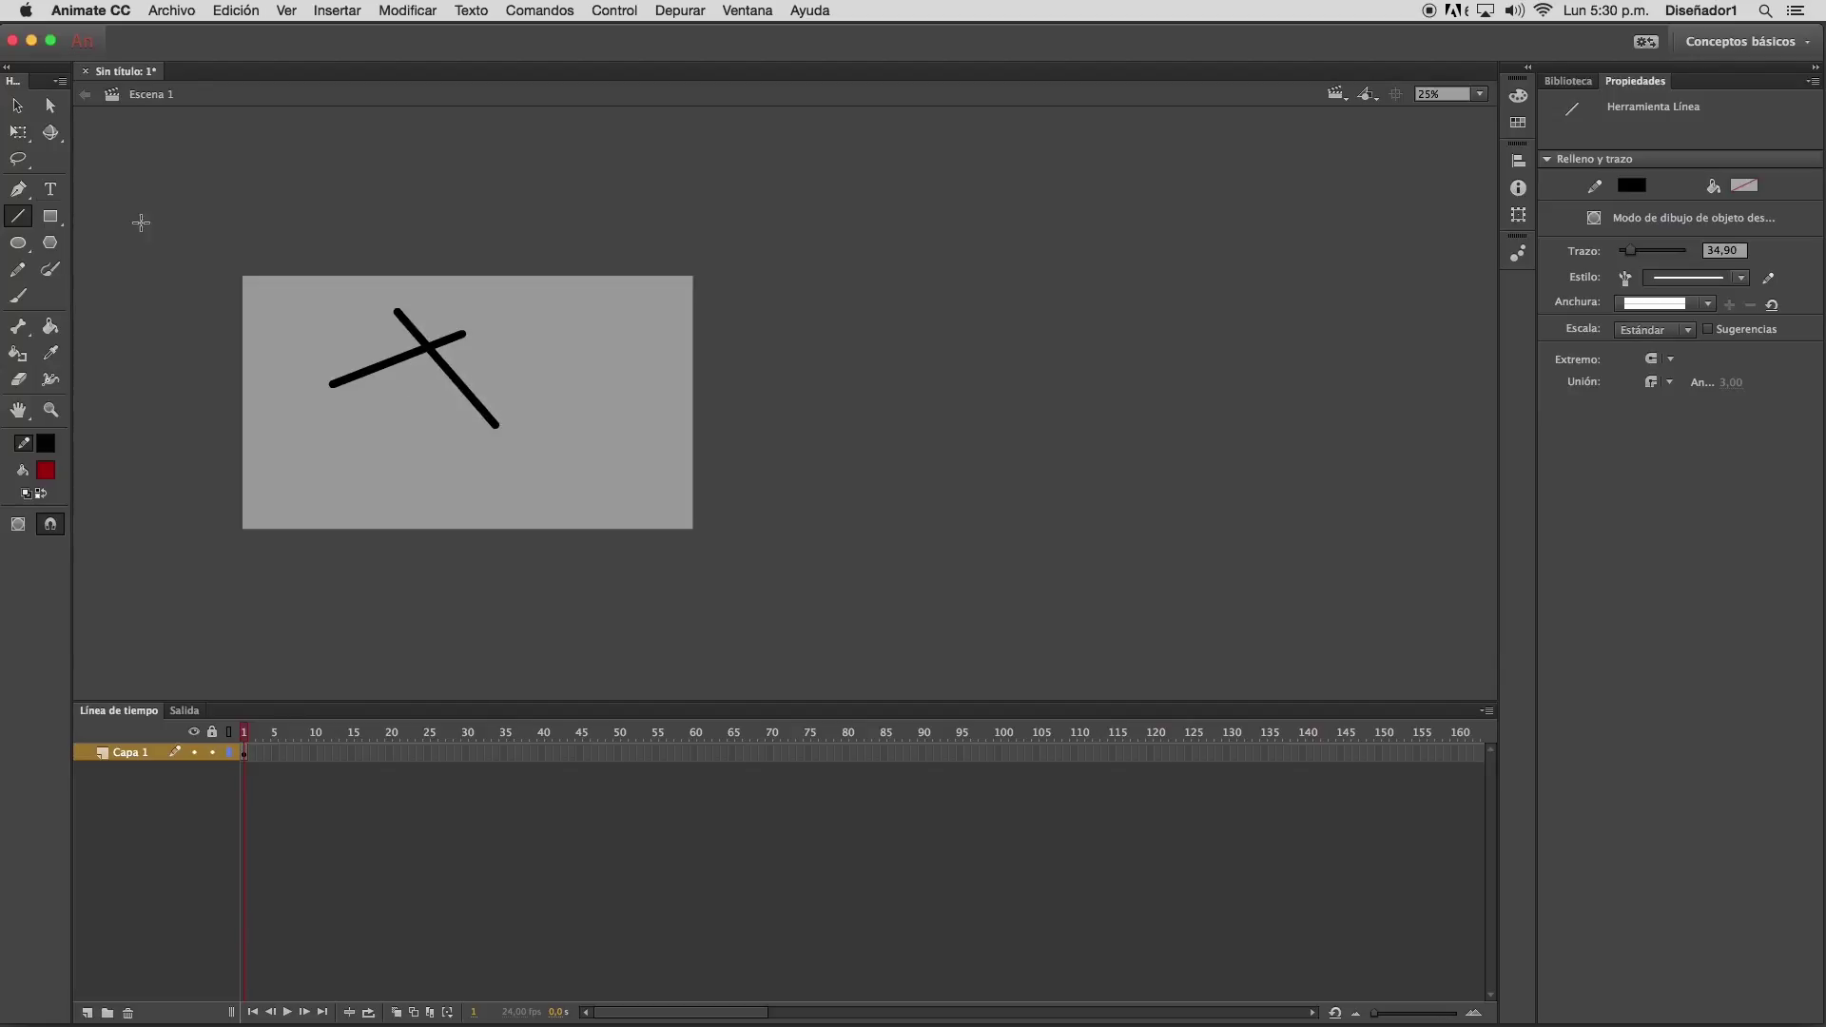
Select one segment of the crossing black lines, try selecting all connected segments, and clear the selection
{"action": "left_click", "coordinate": [17, 105]}
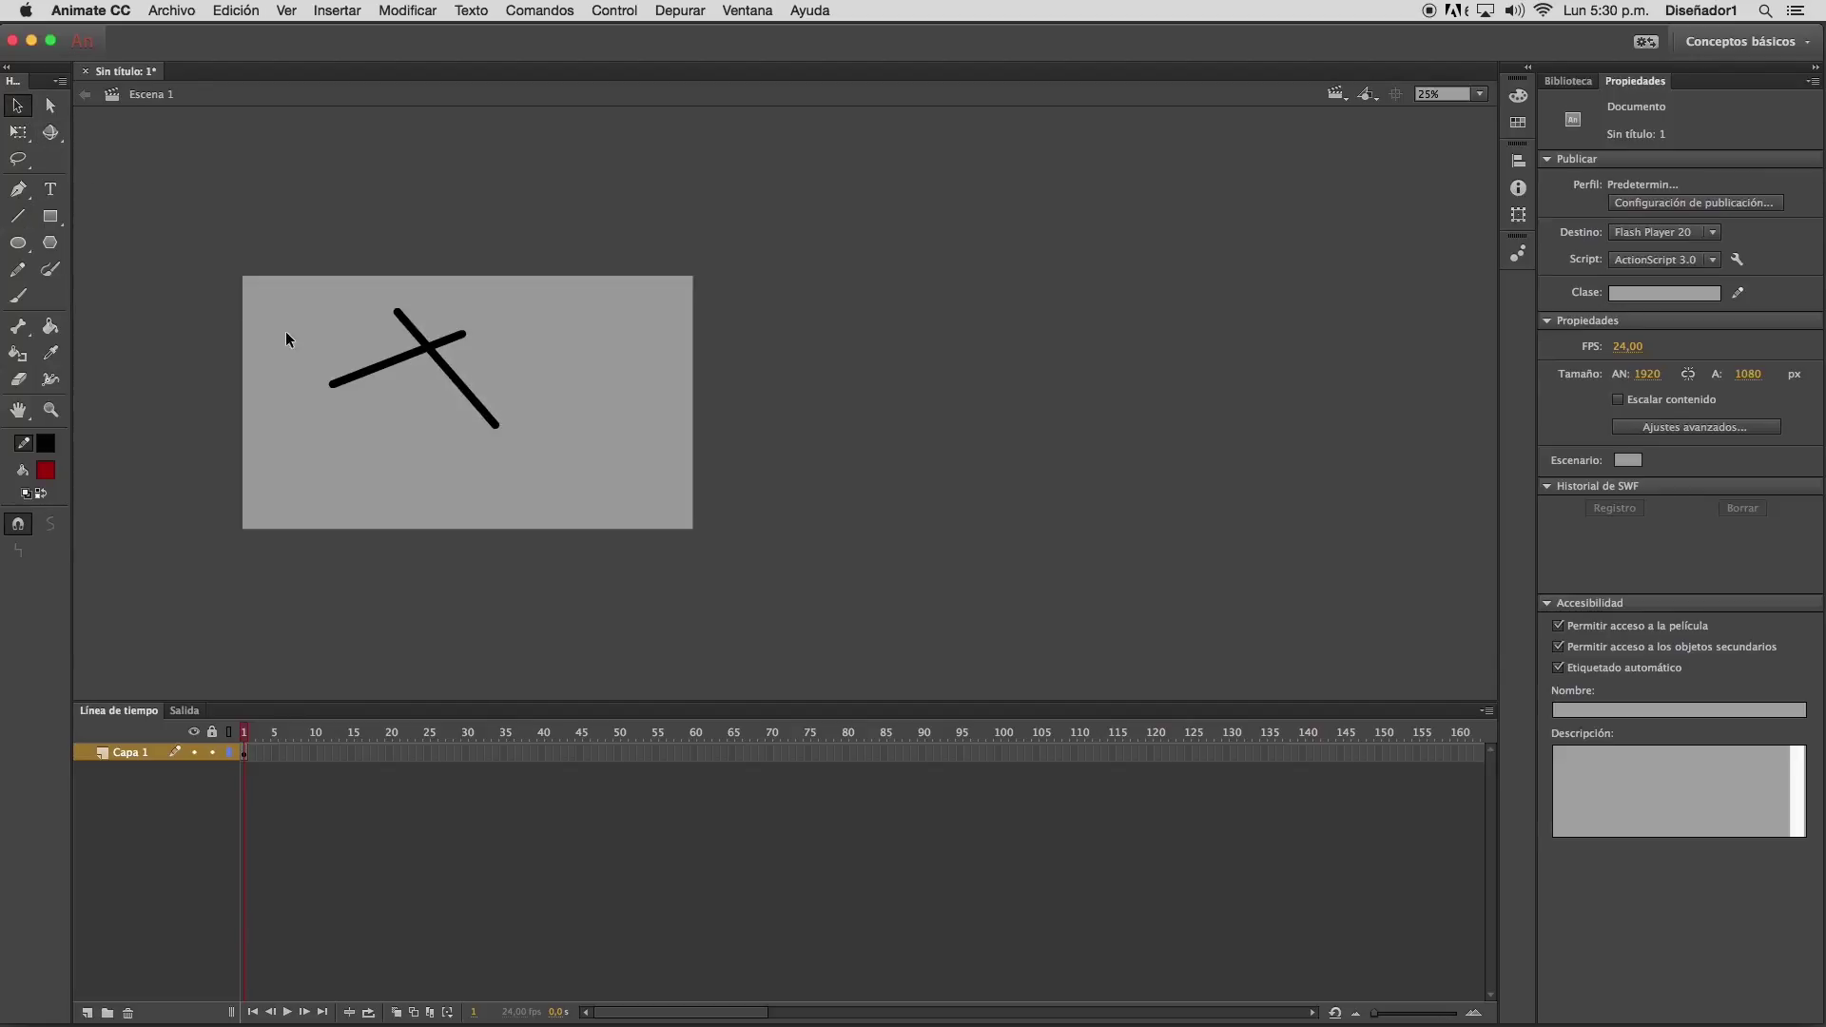
{"action": "left_click", "coordinate": [370, 374]}
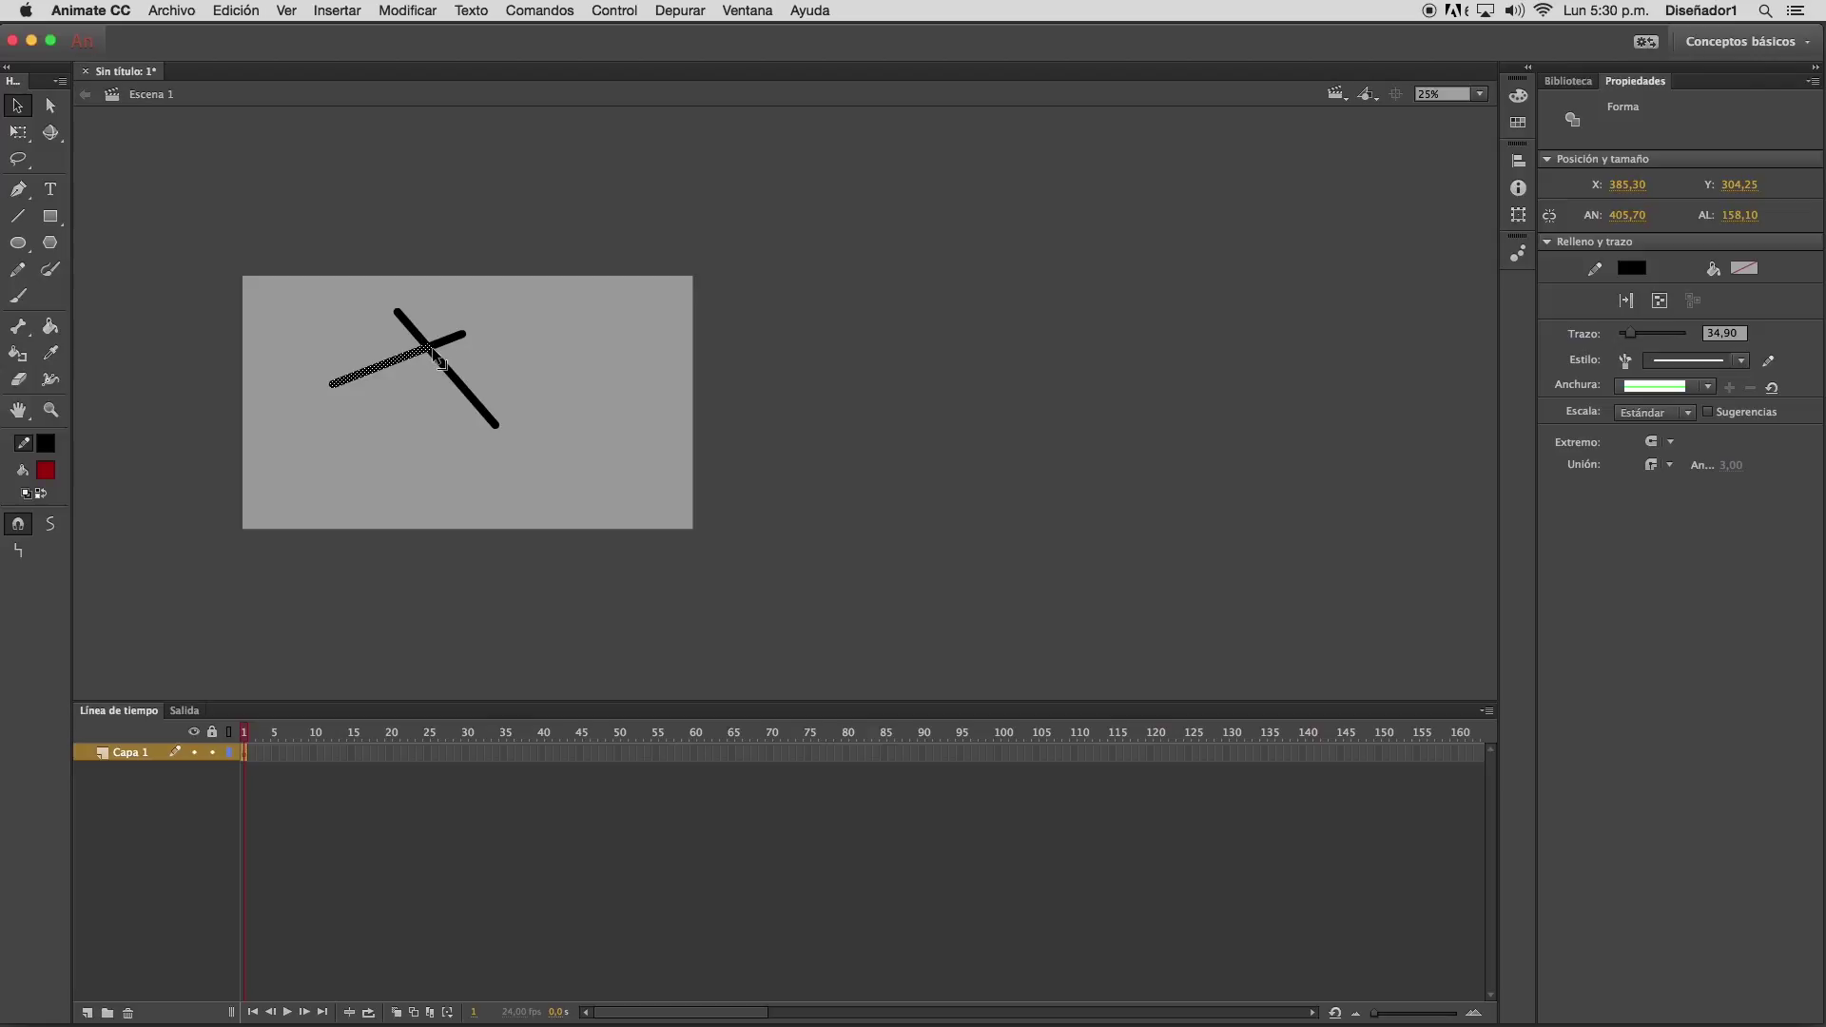
{"action": "double_click", "coordinate": [348, 380]}
{"action": "left_click", "coordinate": [505, 401]}
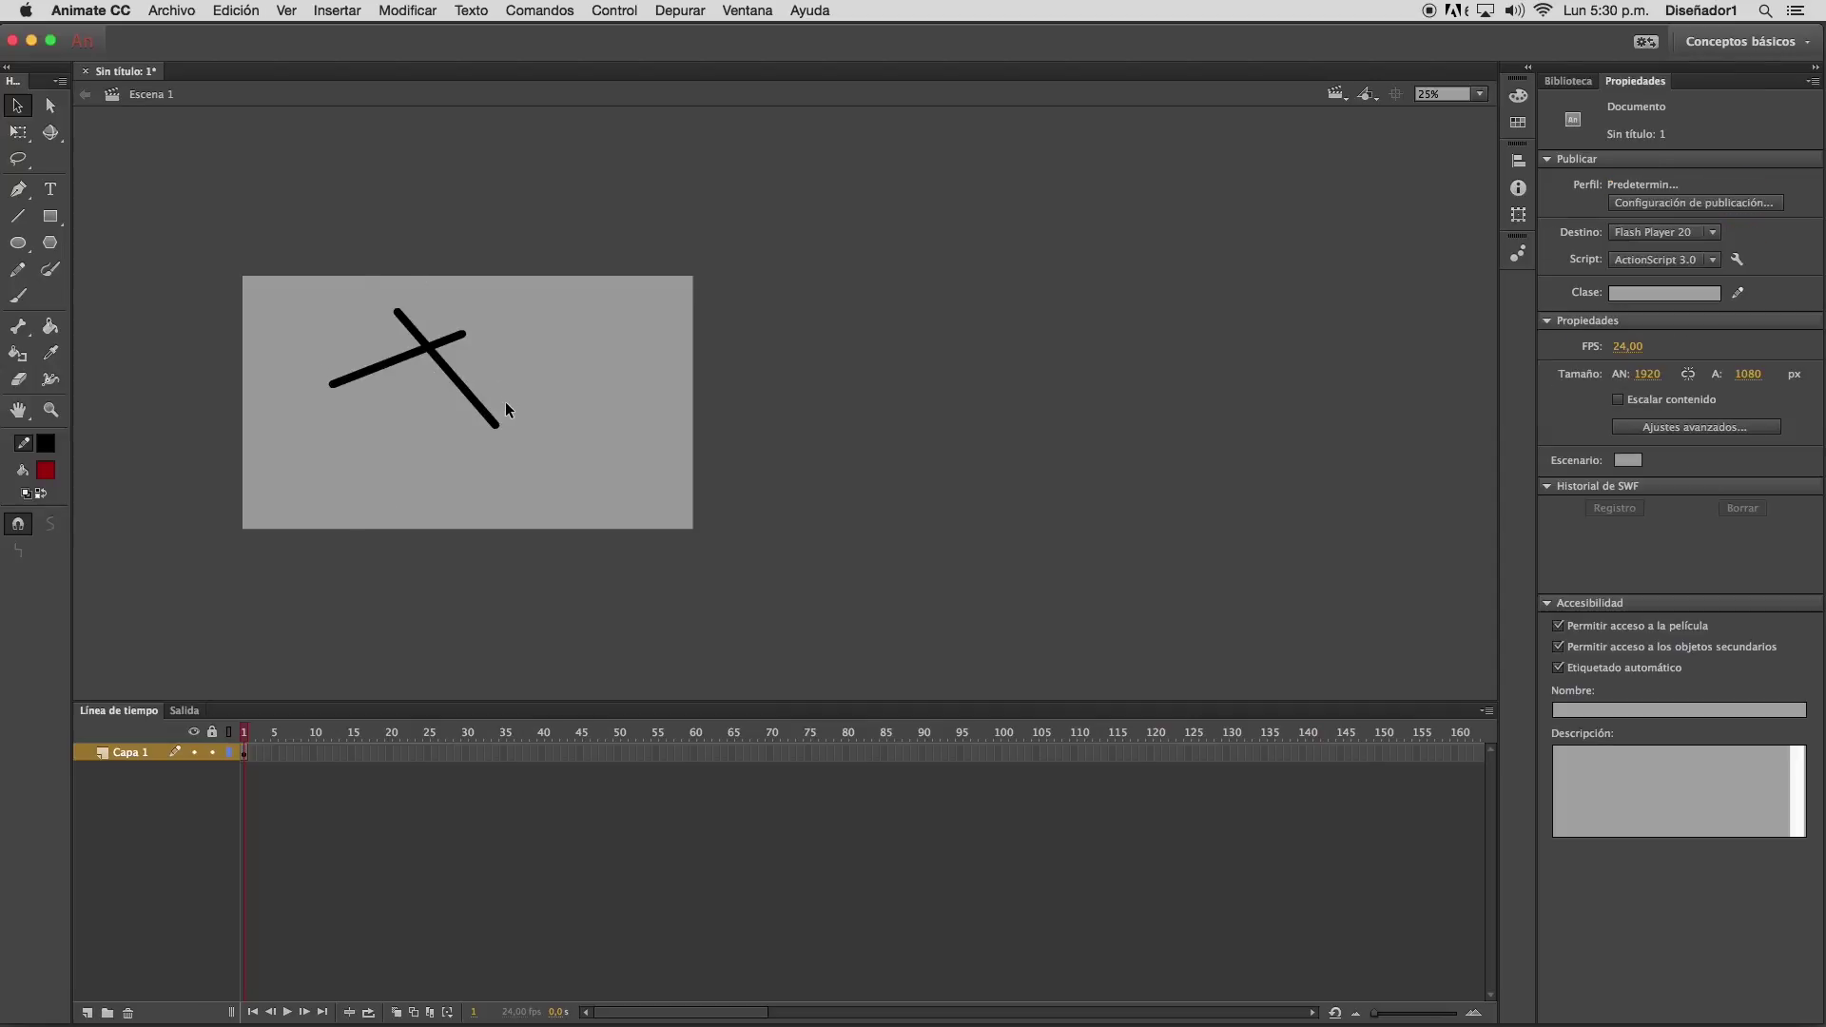
Draw two dark blue lines that cross each other and the black lines, enclosing a four-sided area
{"action": "left_click", "coordinate": [18, 216]}
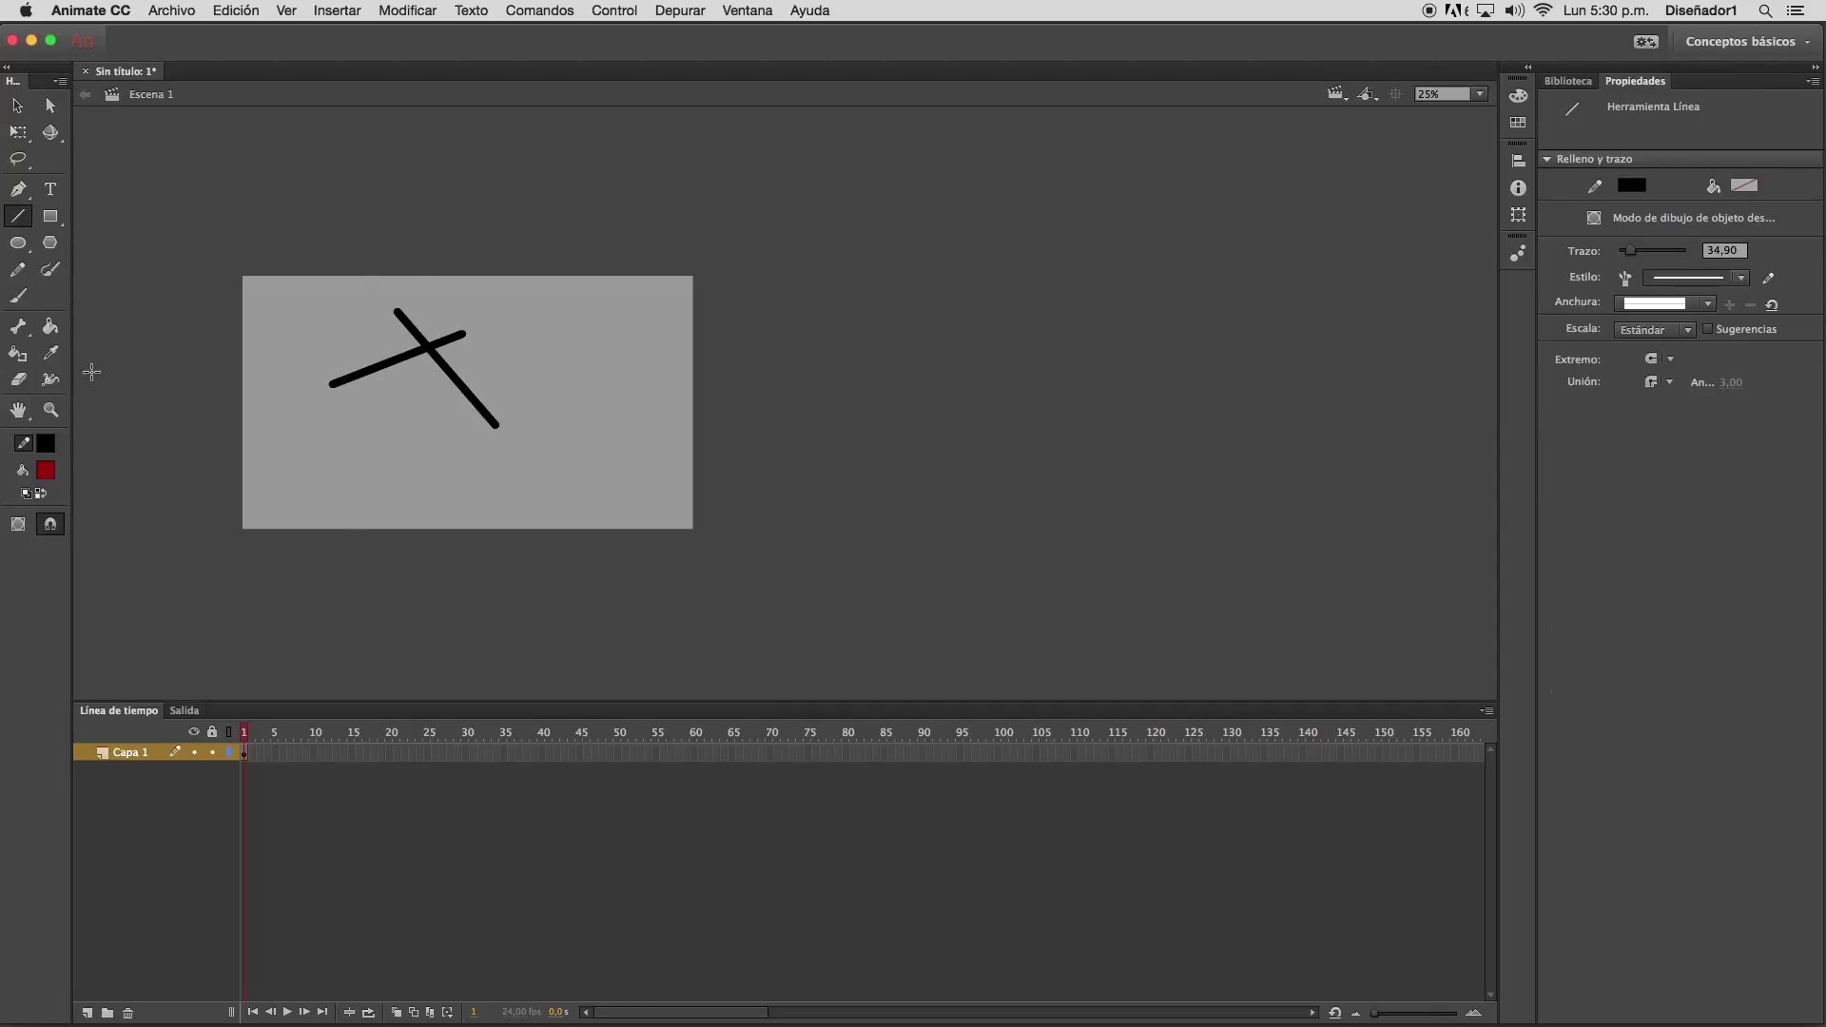
{"action": "left_click", "coordinate": [46, 443]}
{"action": "left_click", "coordinate": [145, 533]}
{"action": "mouse_move", "coordinate": [337, 346]}
{"action": "left_mouse_down"}
{"action": "mouse_move", "coordinate": [435, 443]}
{"action": "mouse_move", "coordinate": [511, 362]}
{"action": "left_mouse_up"}
Select the connected black lines, switch the selection to the connected blue lines, and delete the blue ones
{"action": "left_click", "coordinate": [17, 106]}
{"action": "double_click", "coordinate": [442, 363]}
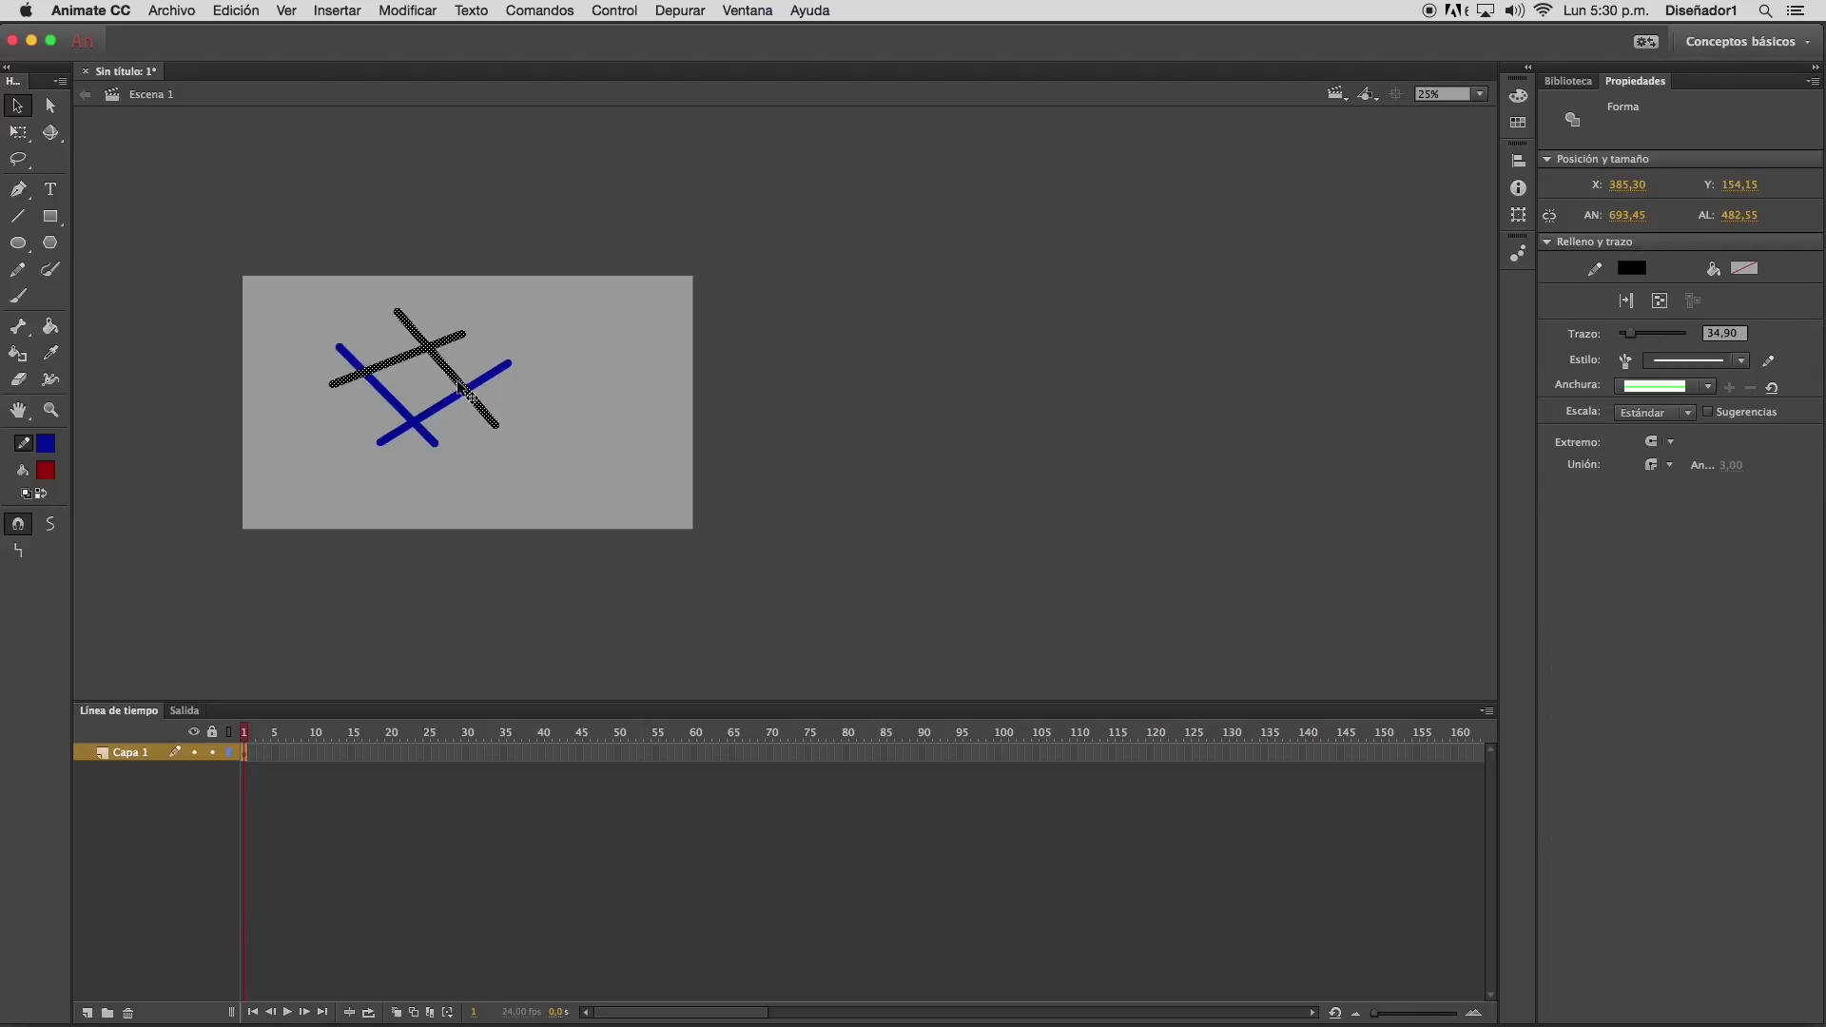
{"action": "left_click", "coordinate": [485, 382]}
{"action": "double_click", "coordinate": [490, 382]}
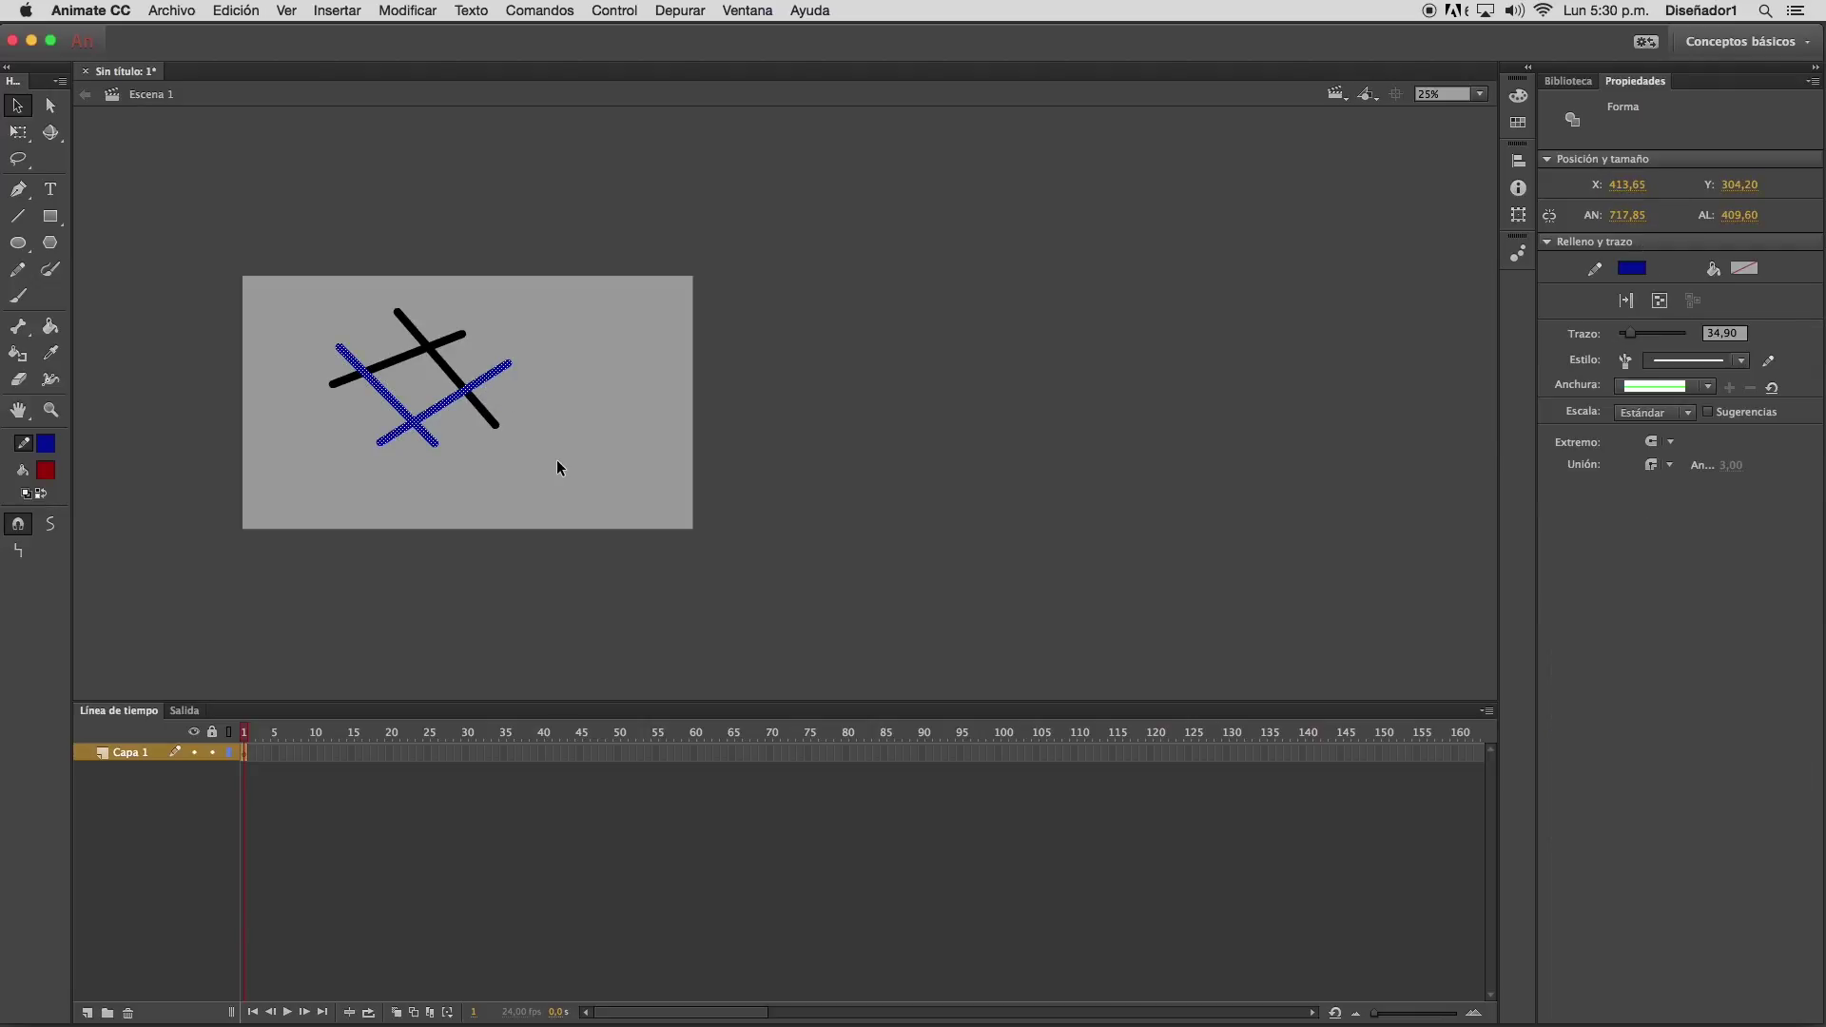
{"action": "key", "text": "Delete"}
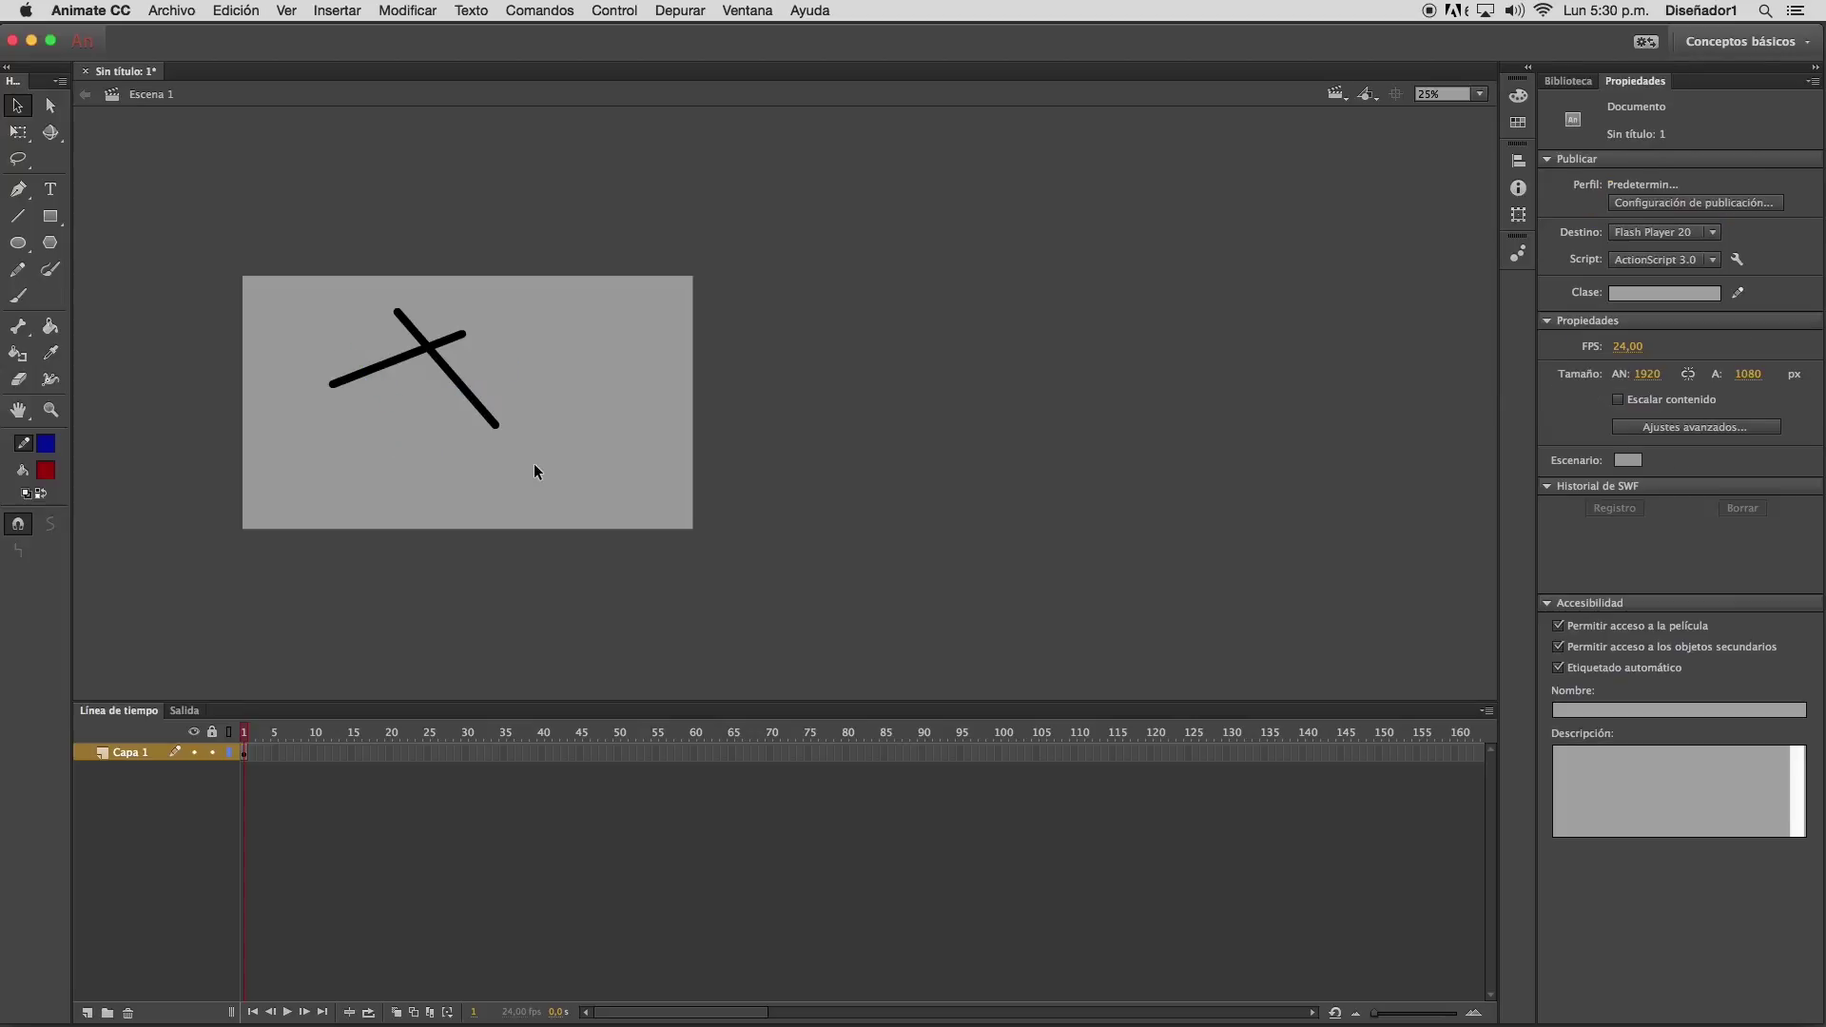
Sample the black stroke with the Eyedropper and draw two more crossing lines that close a four-sided shape
{"action": "left_click", "coordinate": [50, 353]}
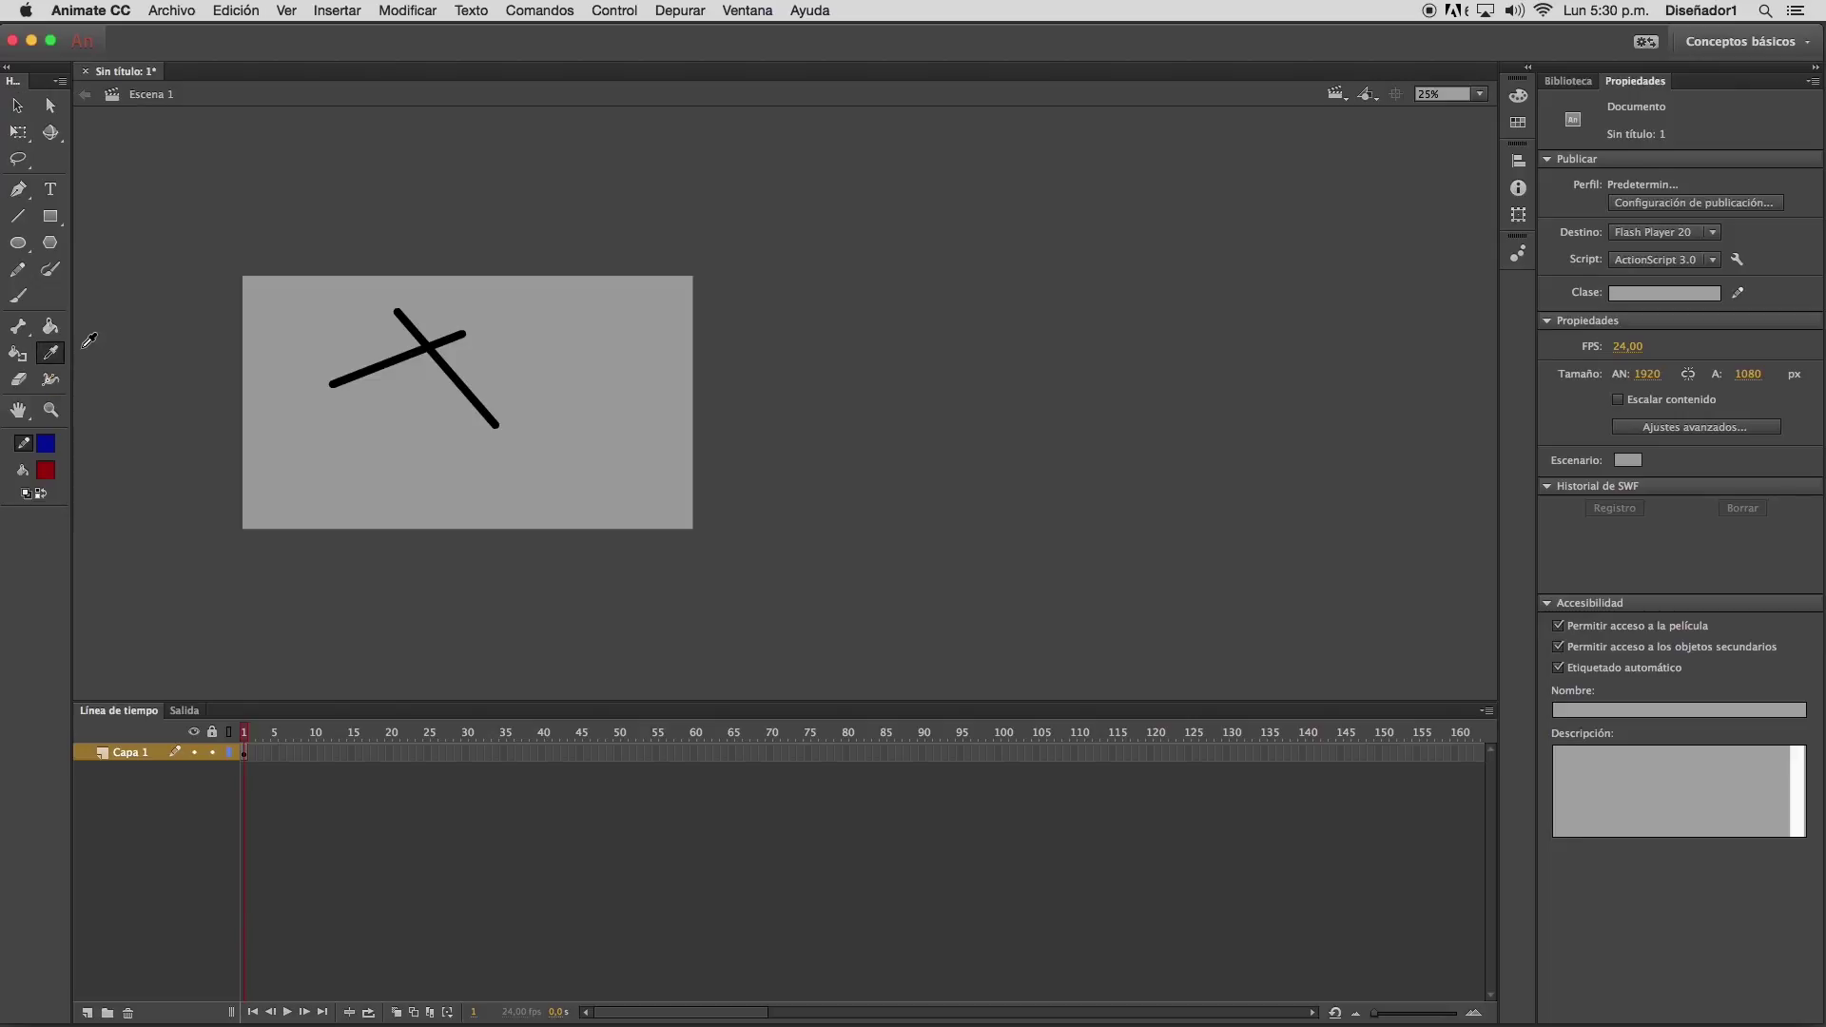
{"action": "left_click", "coordinate": [435, 344]}
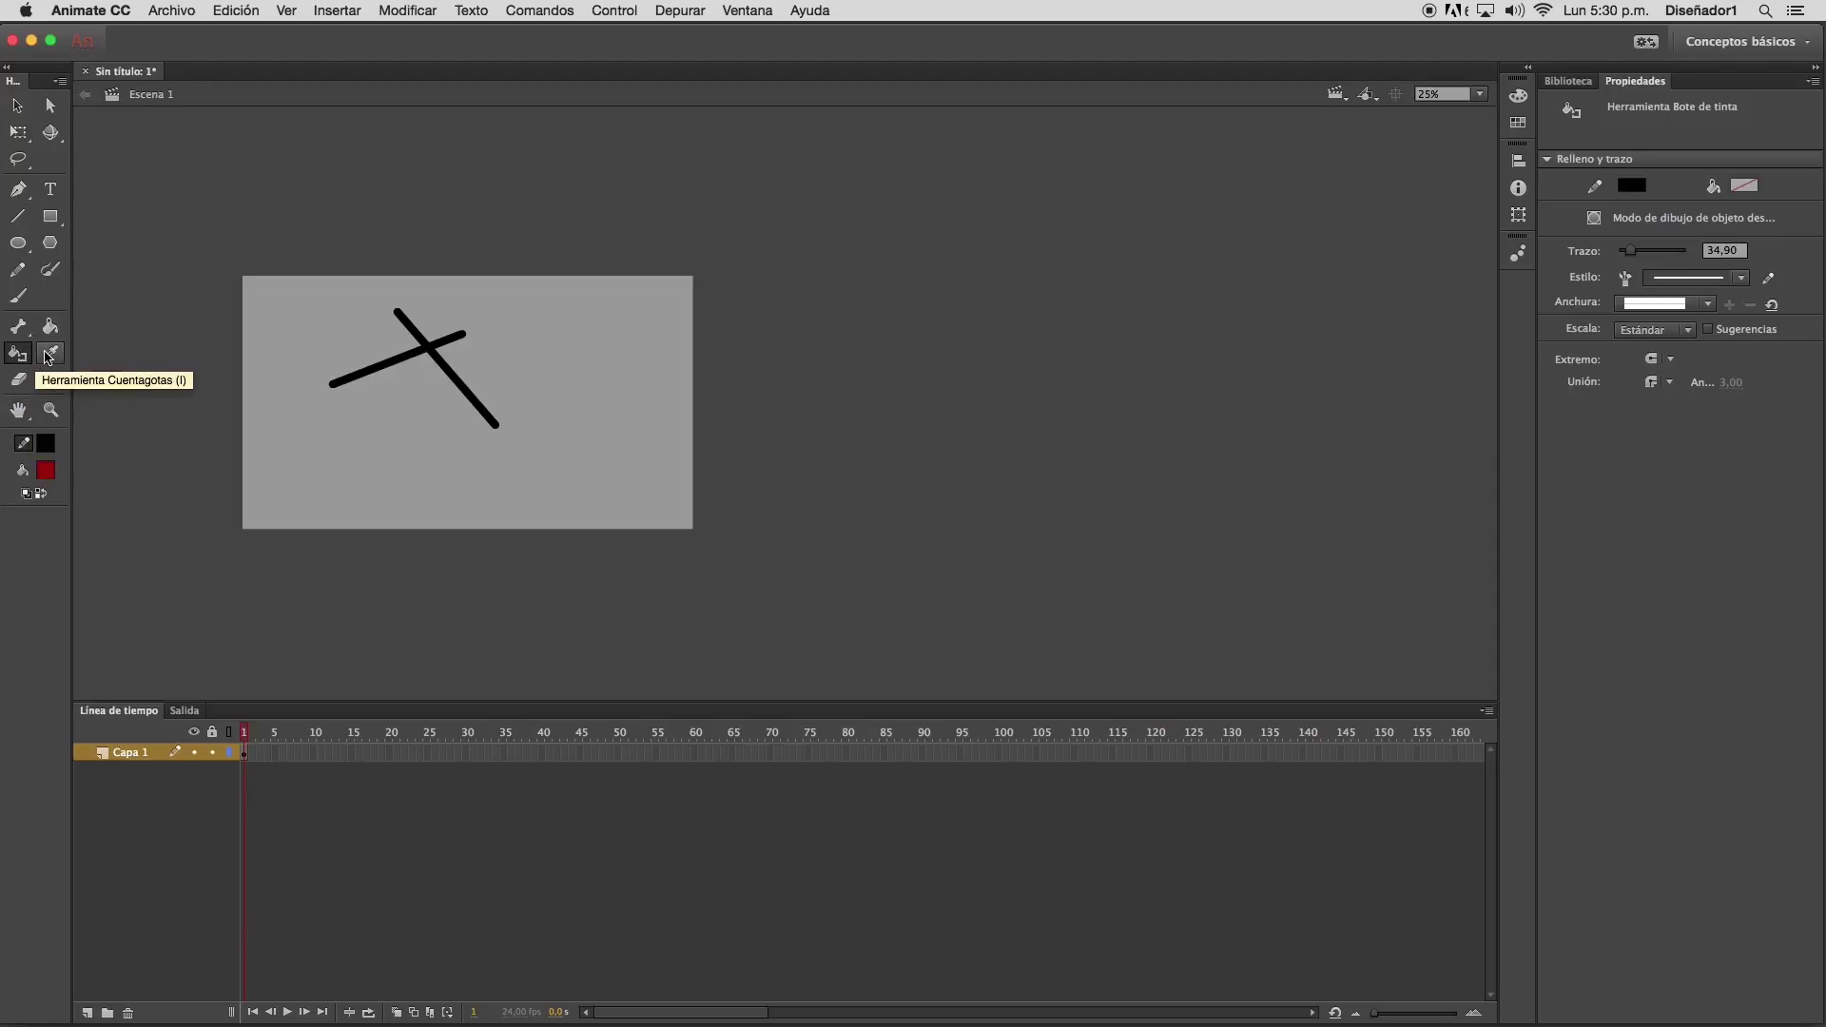
{"action": "left_click", "coordinate": [18, 216]}
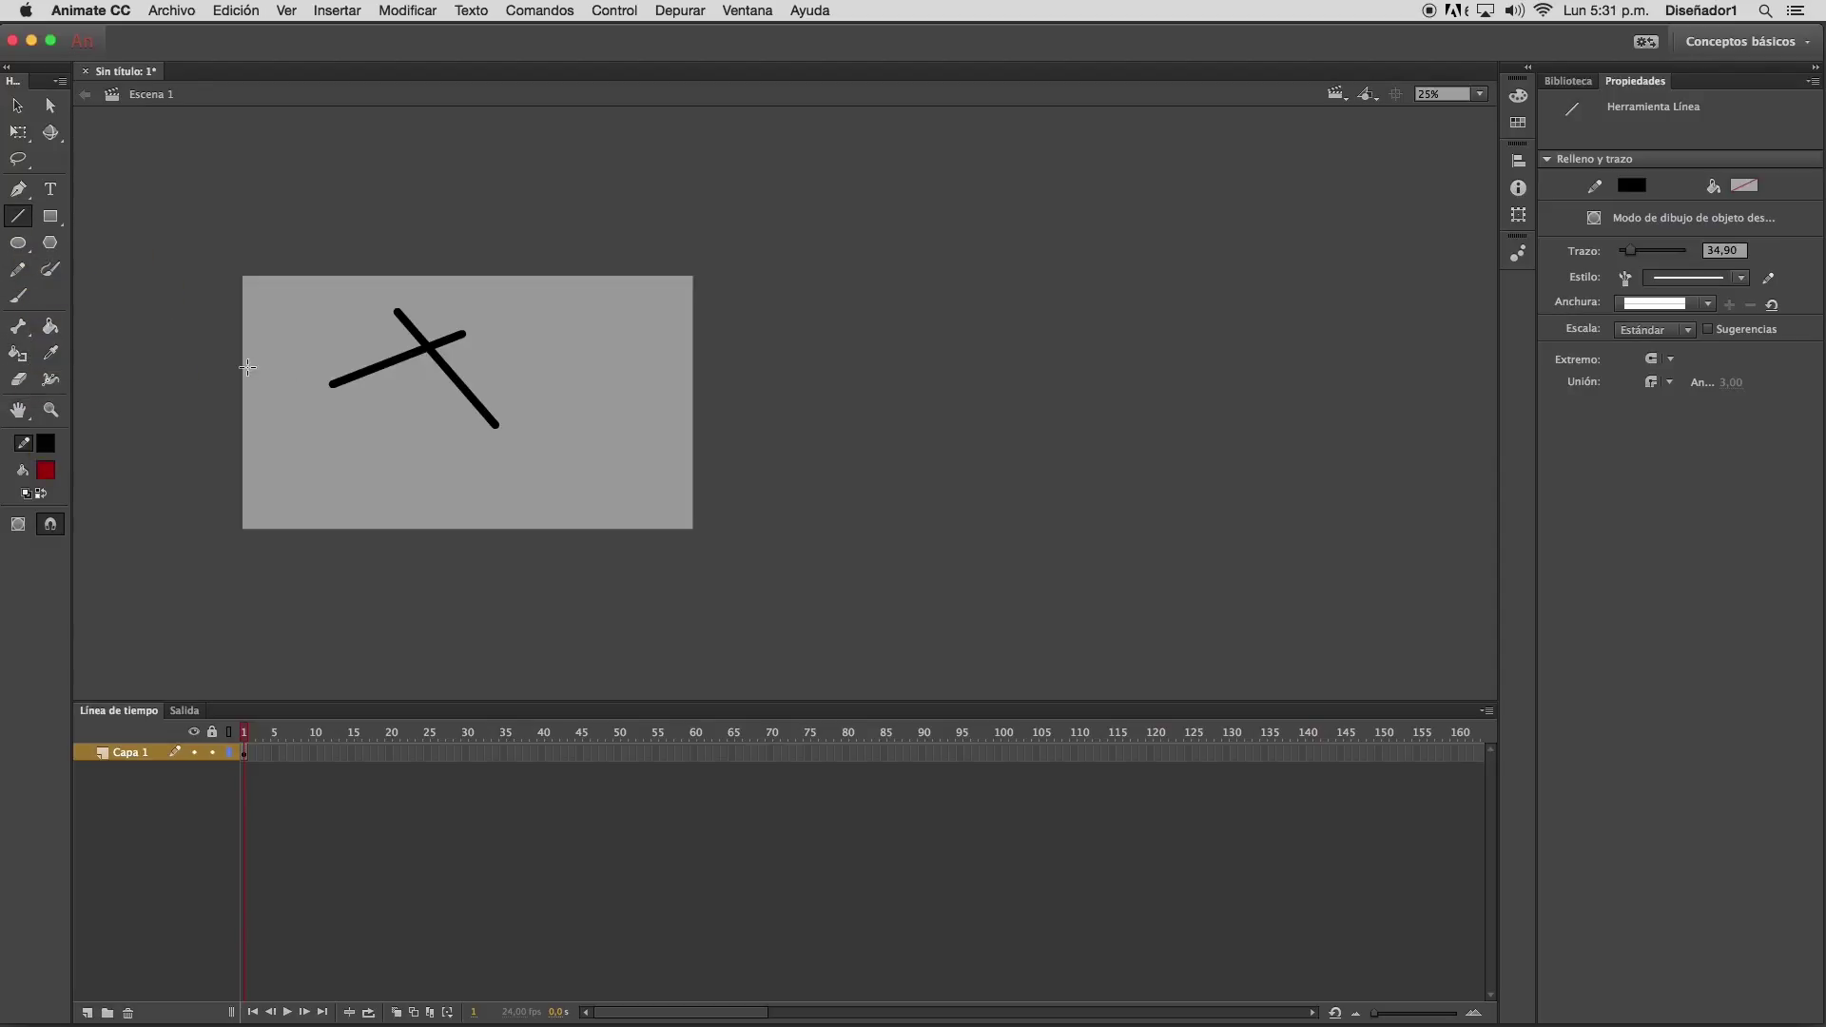
{"action": "mouse_move", "coordinate": [317, 337]}
{"action": "left_mouse_down"}
{"action": "mouse_move", "coordinate": [405, 461]}
{"action": "mouse_move", "coordinate": [506, 383]}
{"action": "left_mouse_up"}
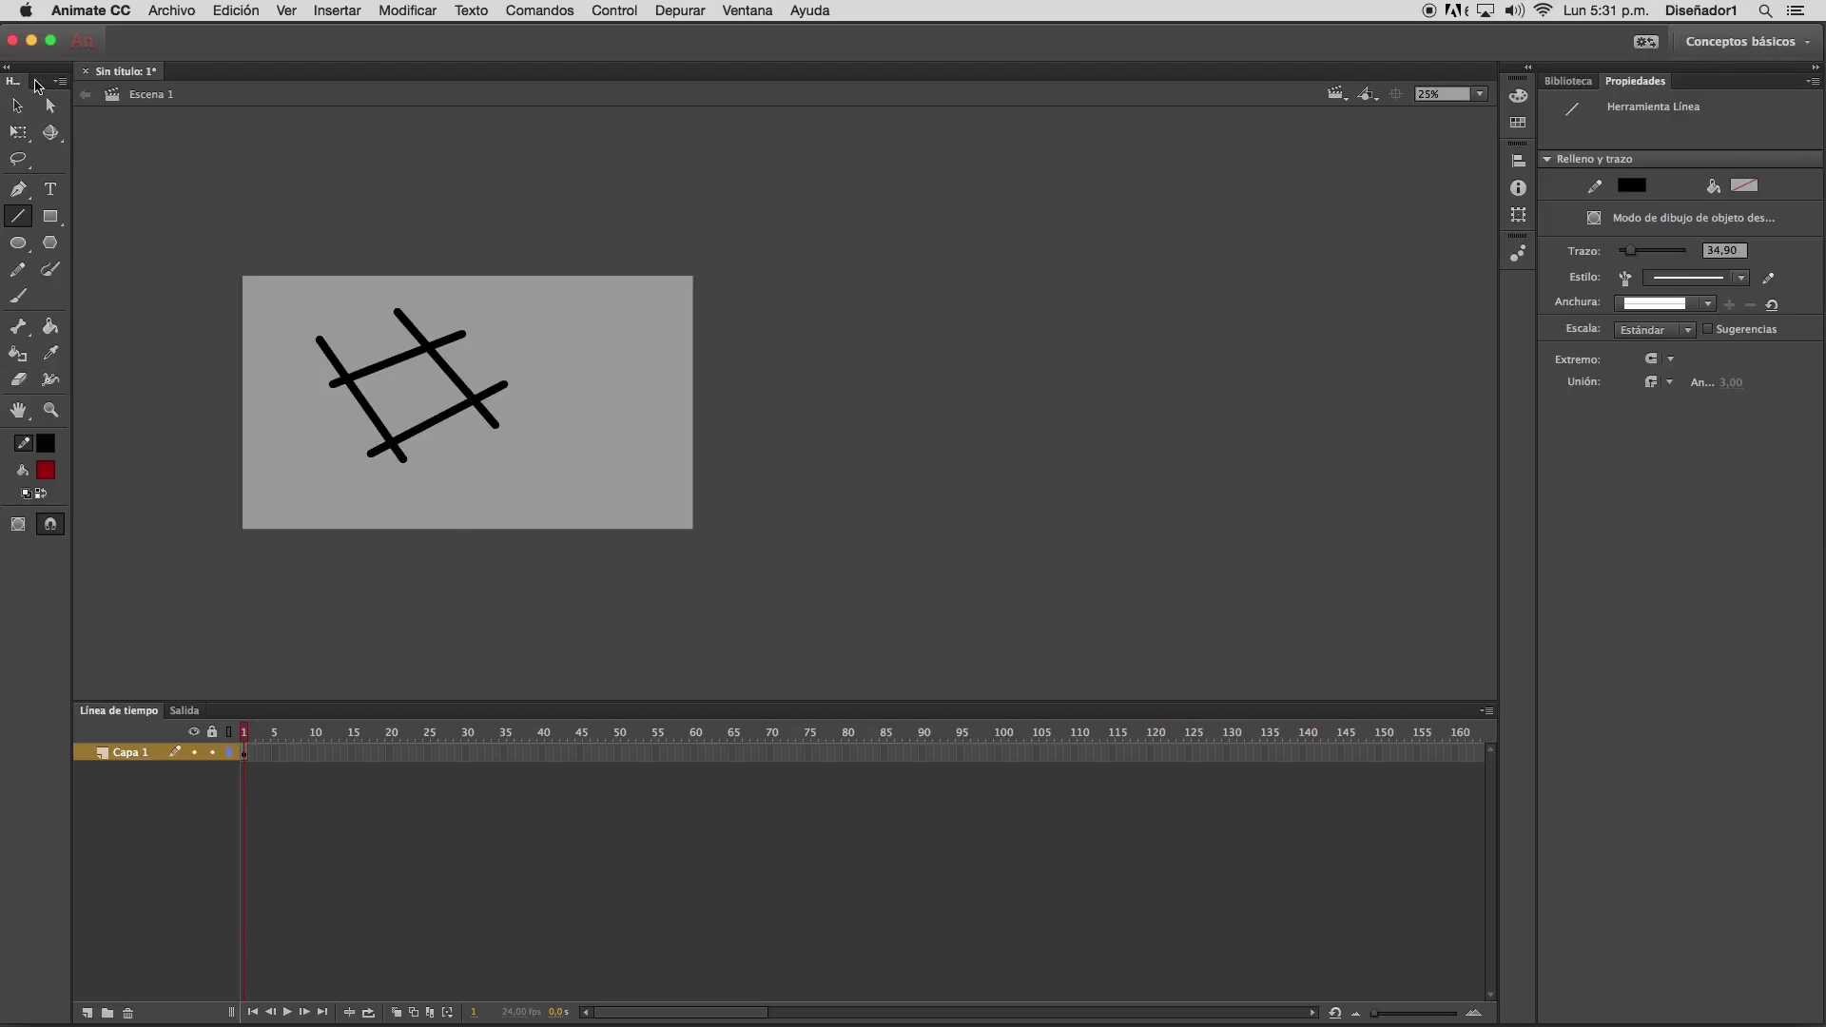
Delete all line ends protruding beyond the intersections, leaving only the closed four-sided outline
{"action": "left_click", "coordinate": [31, 107]}
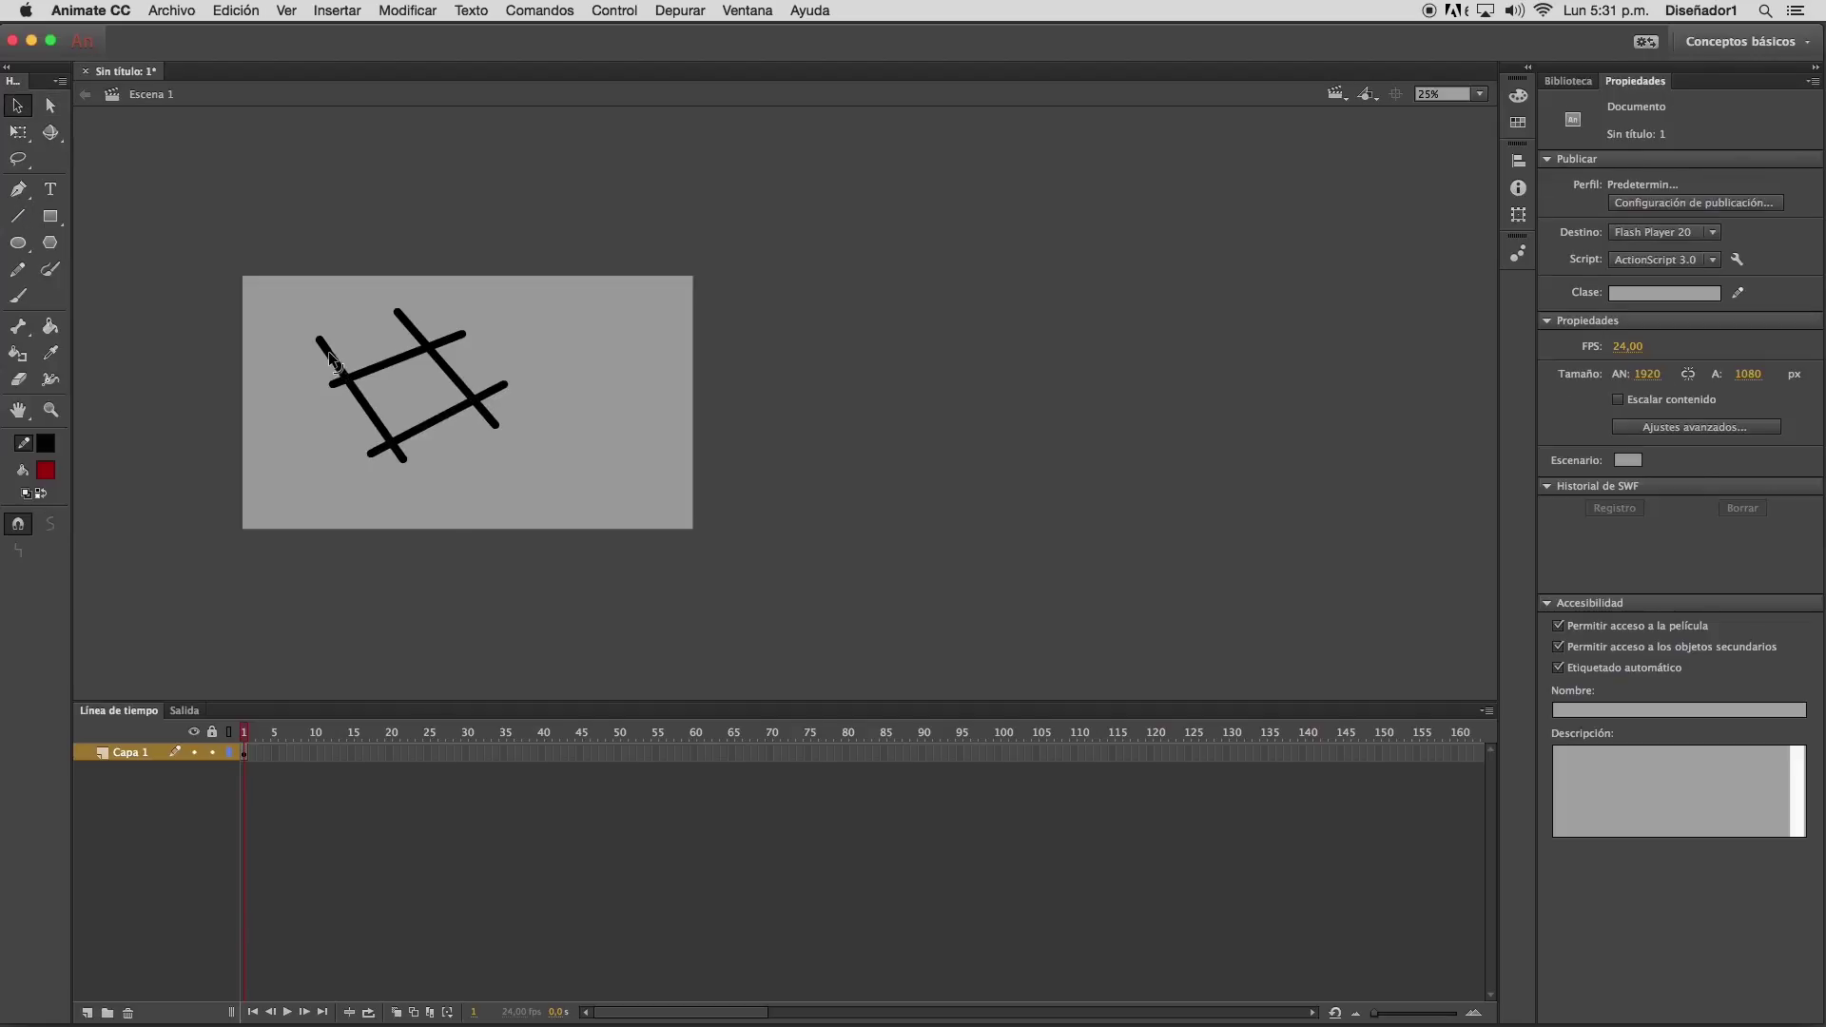
{"action": "left_click", "coordinate": [328, 356]}
{"action": "key", "text": "Delete"}
{"action": "left_click", "coordinate": [334, 379]}
{"action": "key", "text": "Delete"}
{"action": "left_click", "coordinate": [373, 448]}
{"action": "key", "text": "Delete"}
{"action": "left_click", "coordinate": [397, 456]}
{"action": "key", "text": "Delete"}
{"action": "left_click", "coordinate": [489, 392]}
{"action": "key", "text": "Delete"}
{"action": "left_click", "coordinate": [410, 330]}
{"action": "key", "text": "Delete"}
Fill the four-sided outline with dark red and pull its upper and lower corners slightly outwards
{"action": "left_click", "coordinate": [51, 326]}
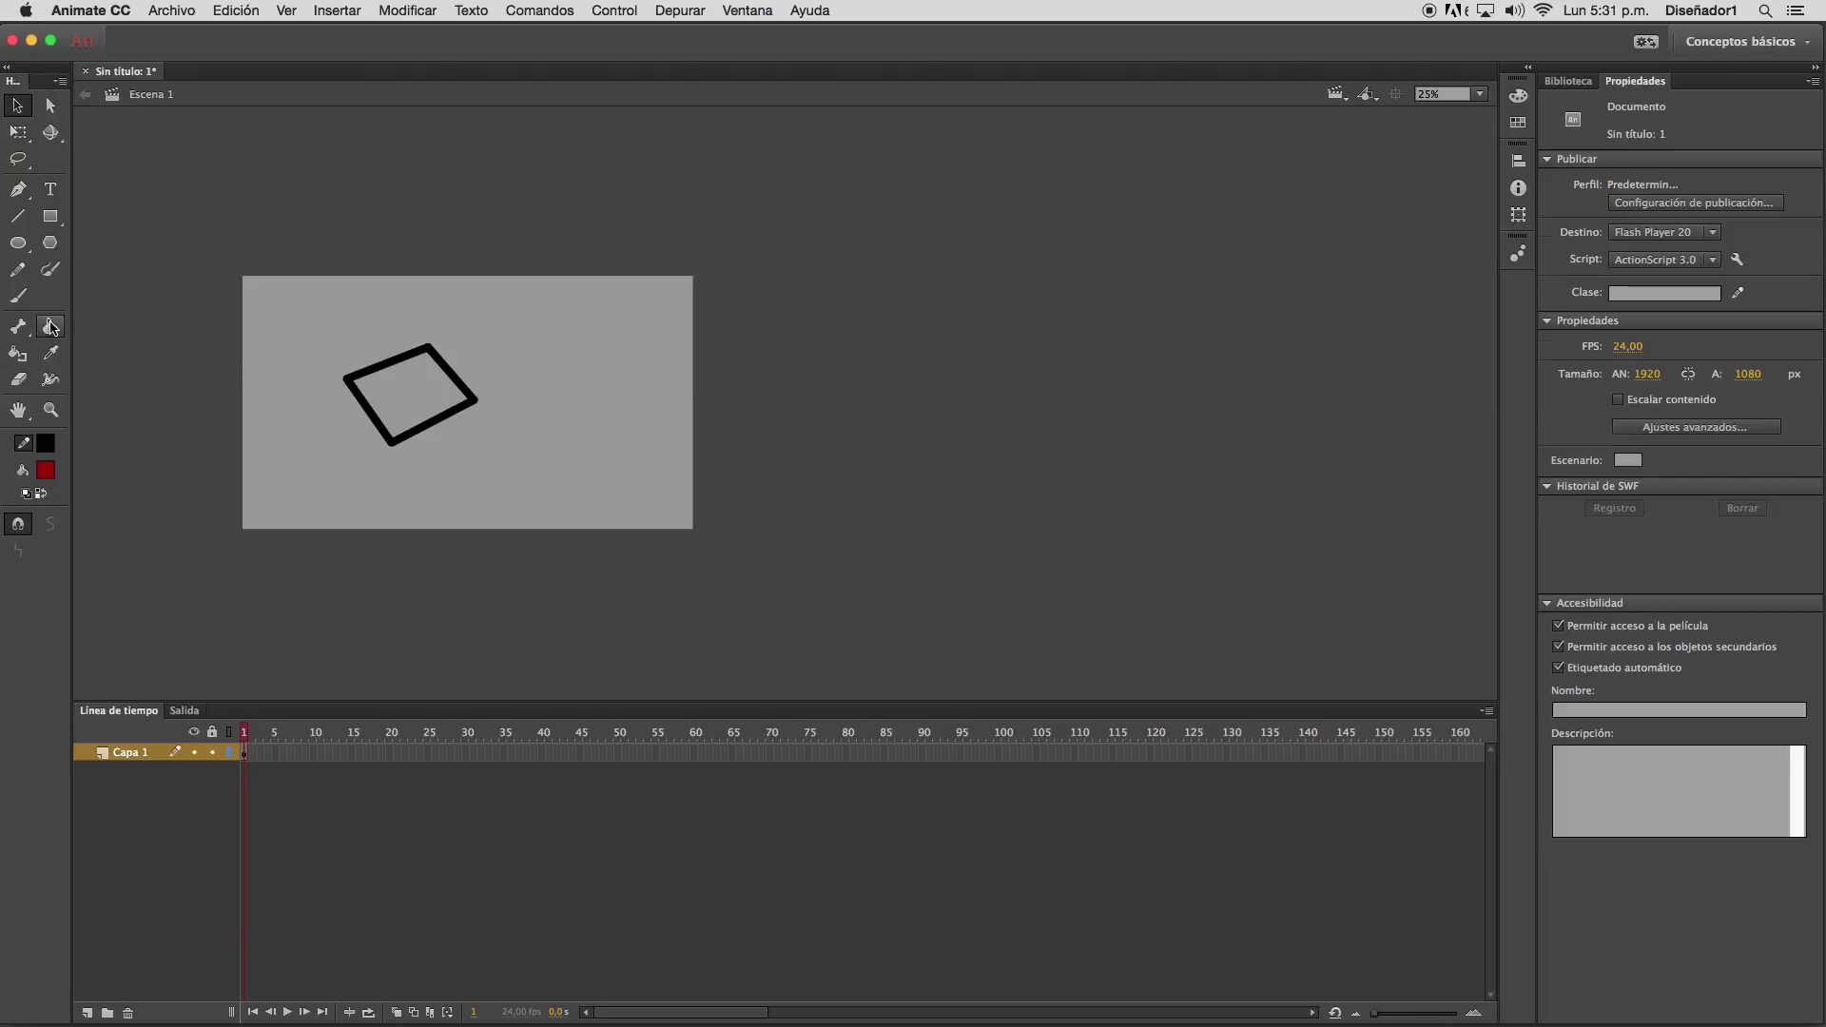
{"action": "left_click", "coordinate": [393, 399]}
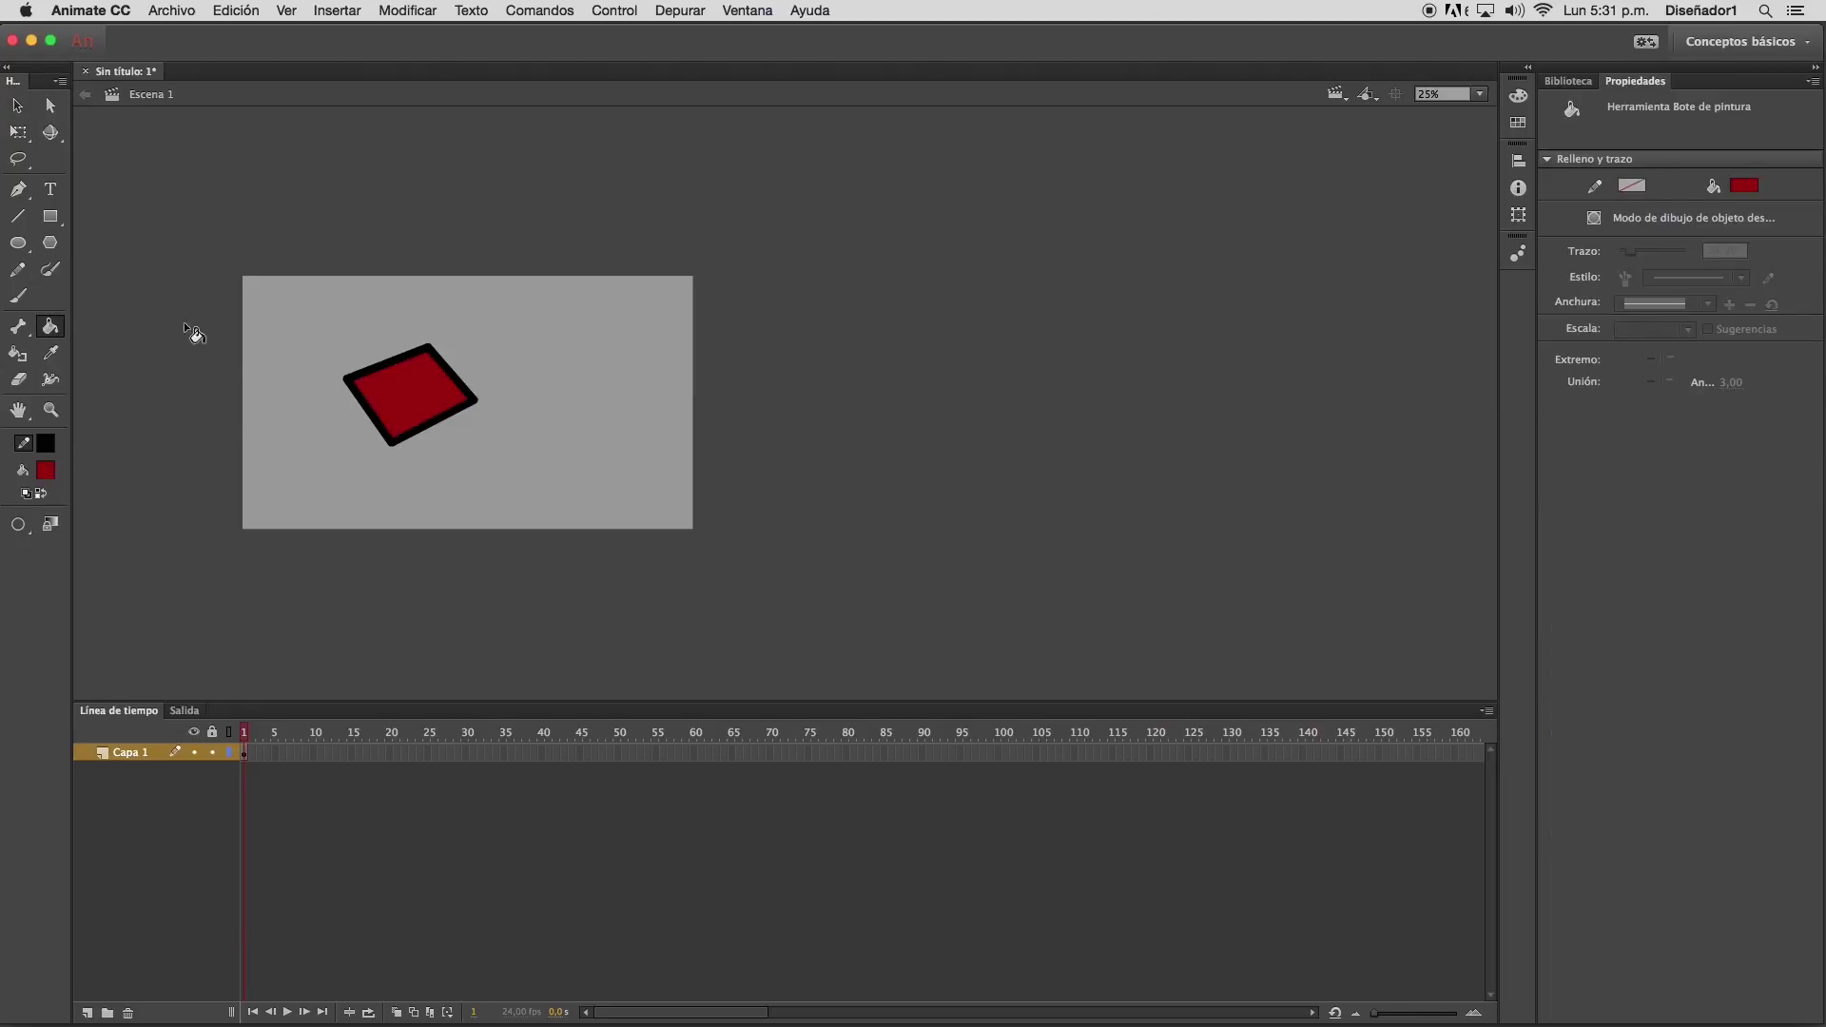
{"action": "left_click", "coordinate": [17, 100]}
{"action": "left_click_drag", "start_coordinate": [424, 344], "coordinate": [415, 328]}
{"action": "left_click_drag", "start_coordinate": [390, 443], "coordinate": [394, 447]}
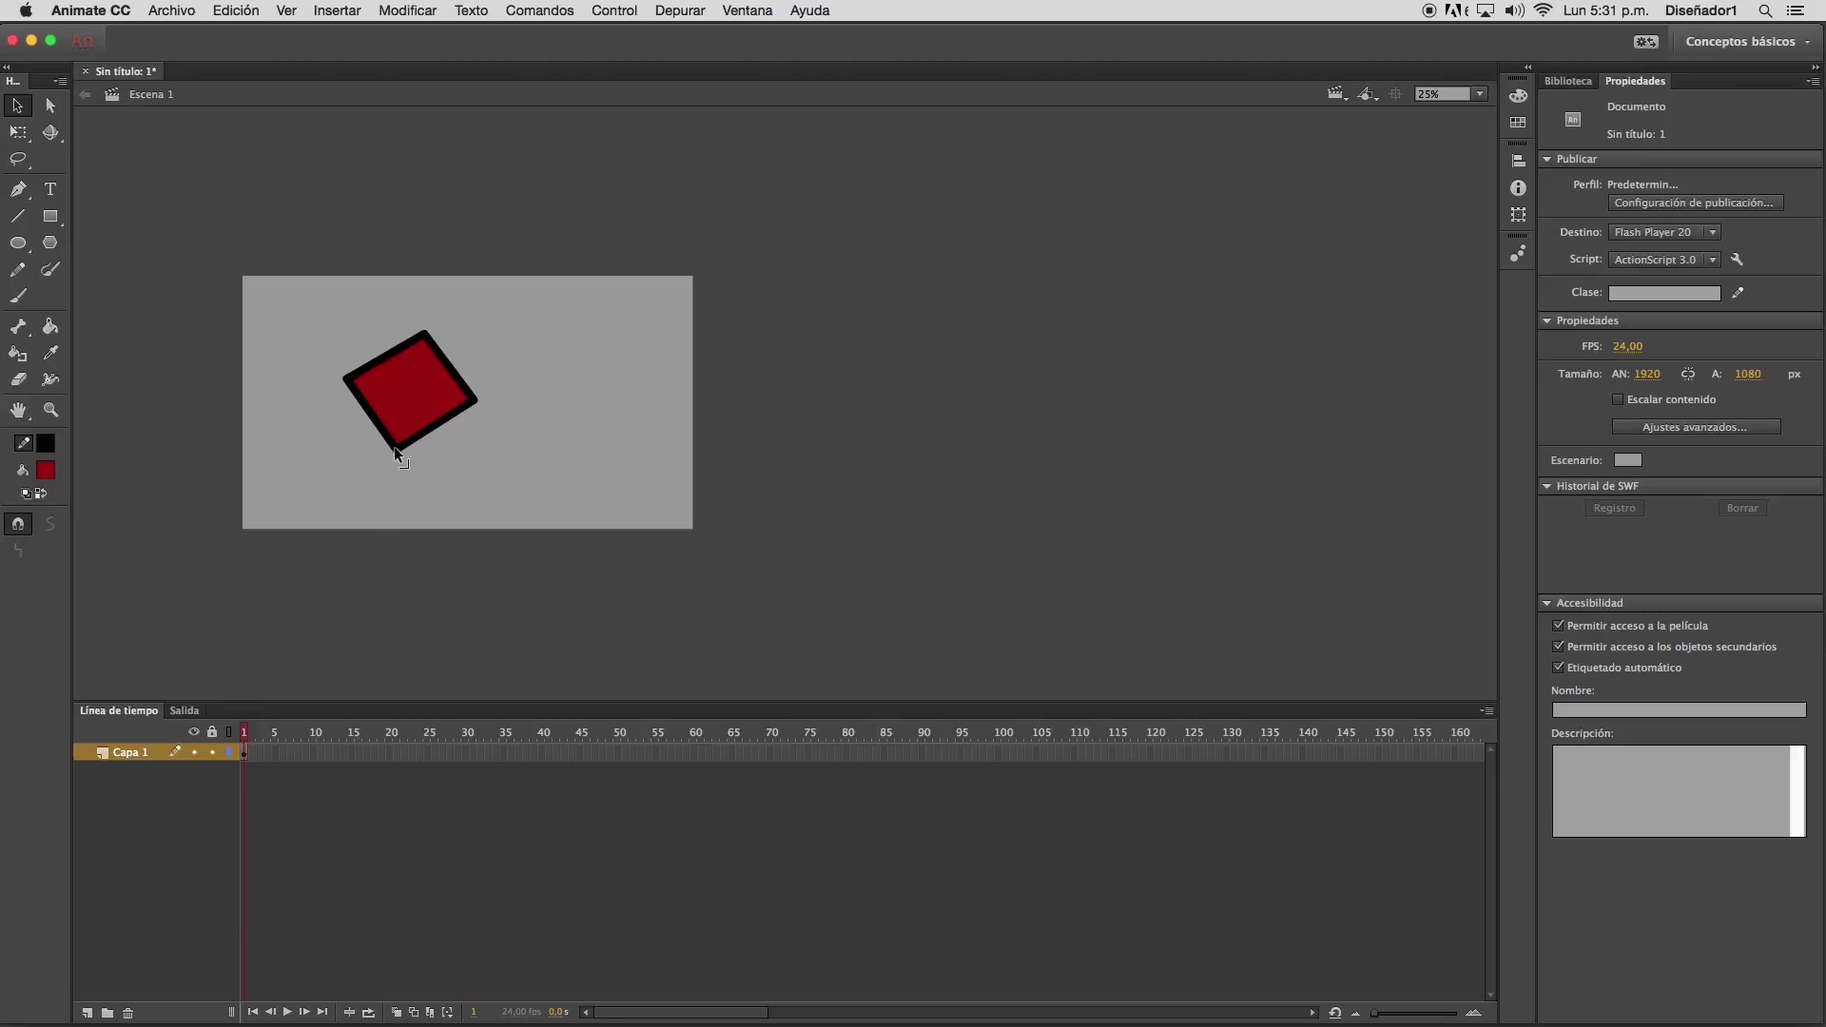
Bend the shape's upper left edge outwards and its lower right edge inwards into curves
{"action": "left_click", "coordinate": [413, 388]}
{"action": "left_click", "coordinate": [452, 424]}
{"action": "left_click_drag", "start_coordinate": [453, 430], "coordinate": [416, 387]}
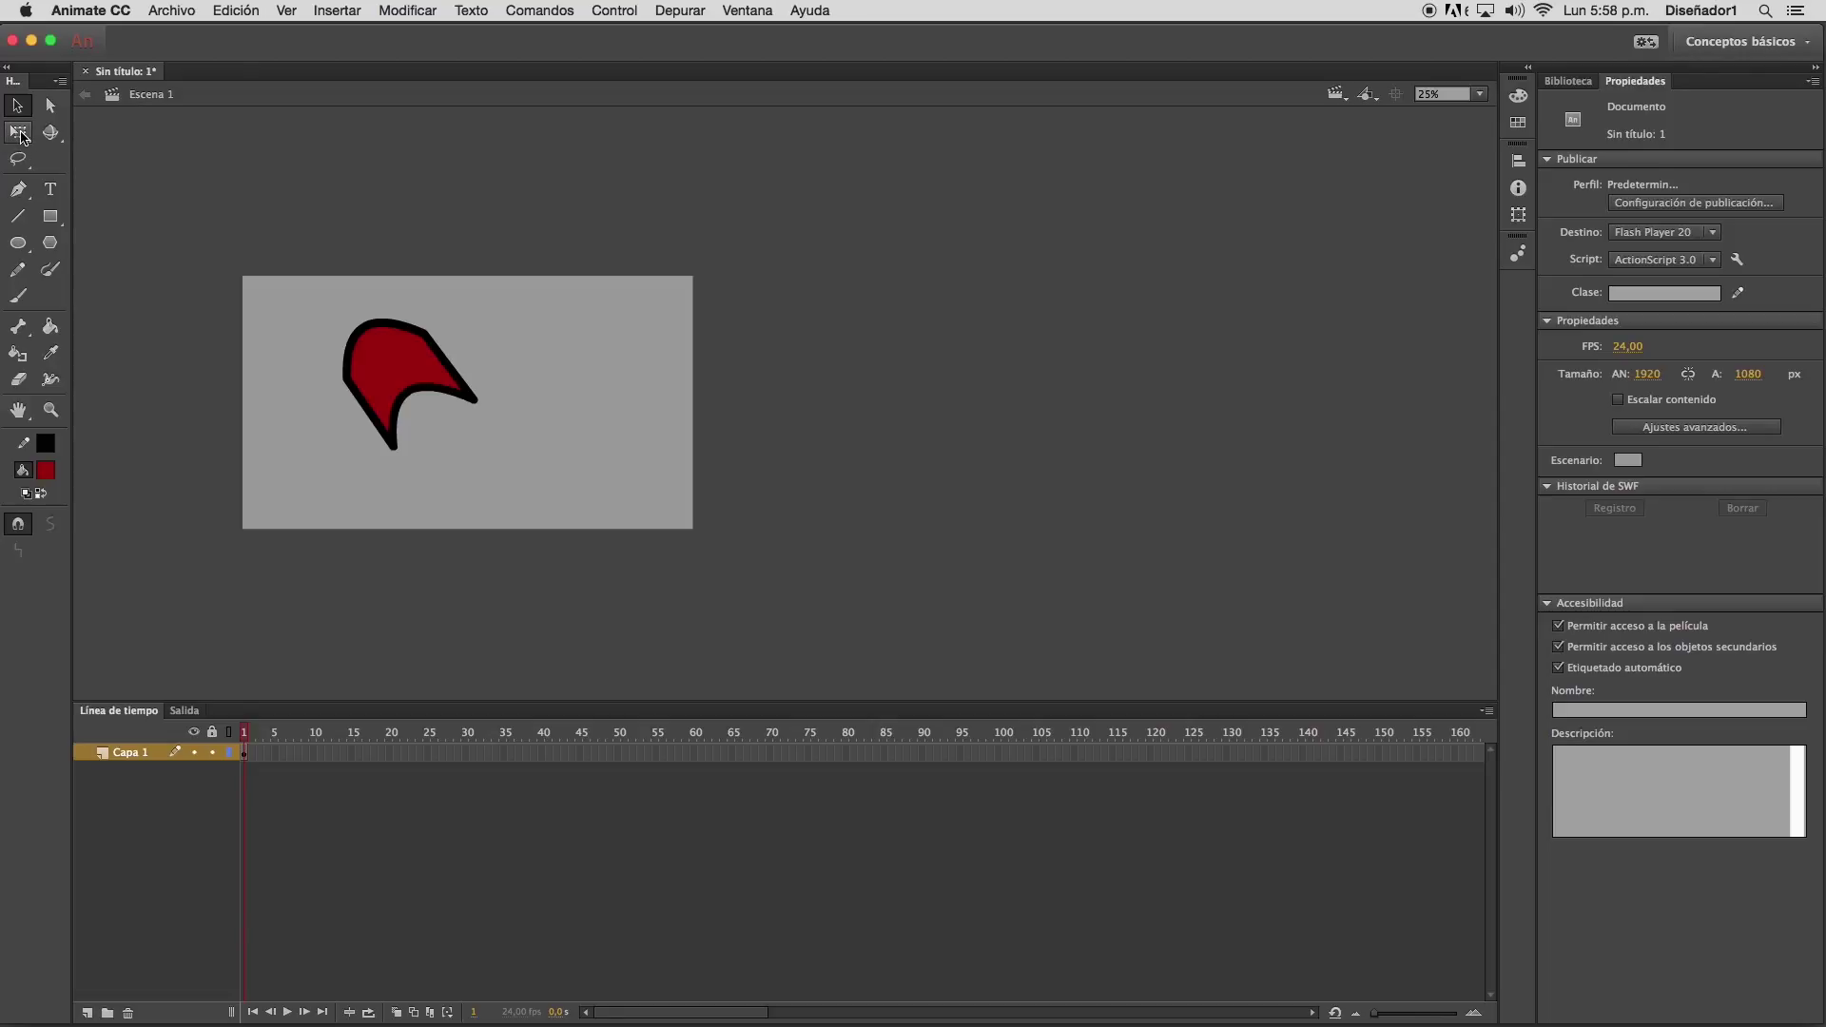
Select the whole shape with the Free Transform tool, first by an enclosing area and again from its fill, clearing each selection
{"action": "left_click", "coordinate": [18, 132]}
{"action": "left_click_drag", "start_coordinate": [305, 294], "coordinate": [567, 497]}
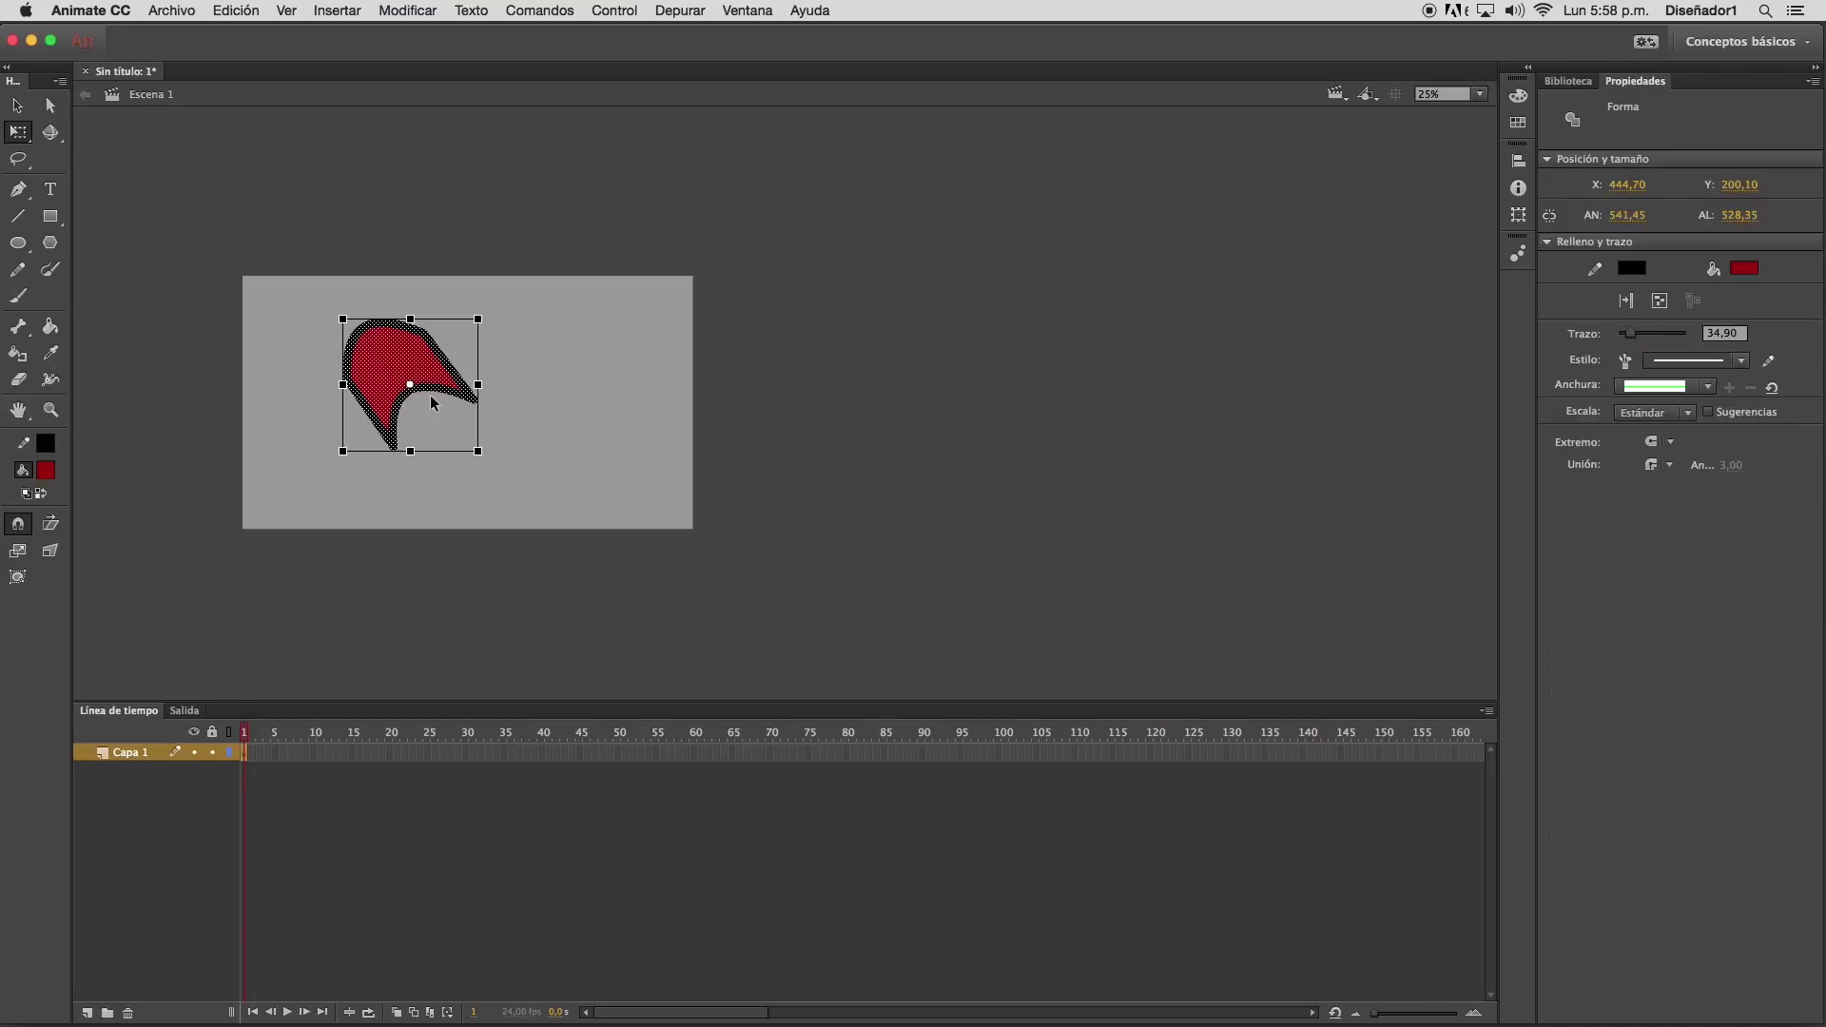
{"action": "left_click", "coordinate": [399, 283]}
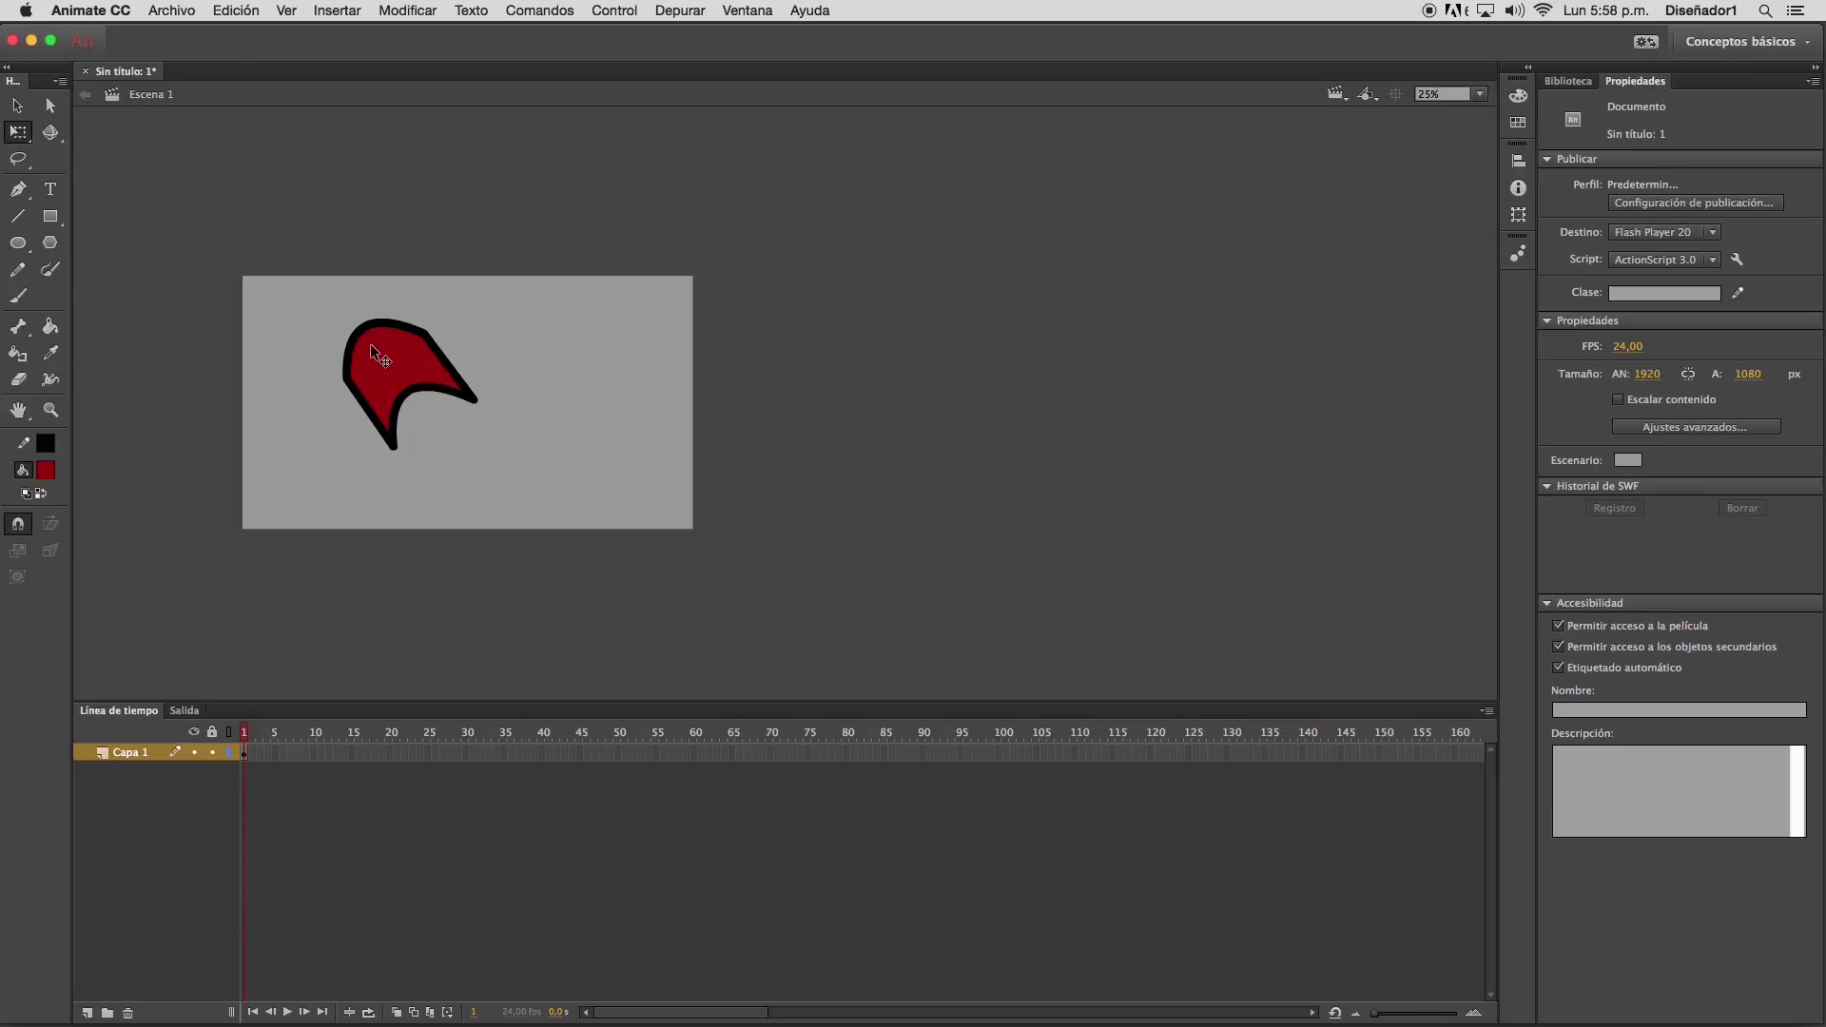
{"action": "left_click", "coordinate": [373, 346]}
{"action": "double_click", "coordinate": [382, 347]}
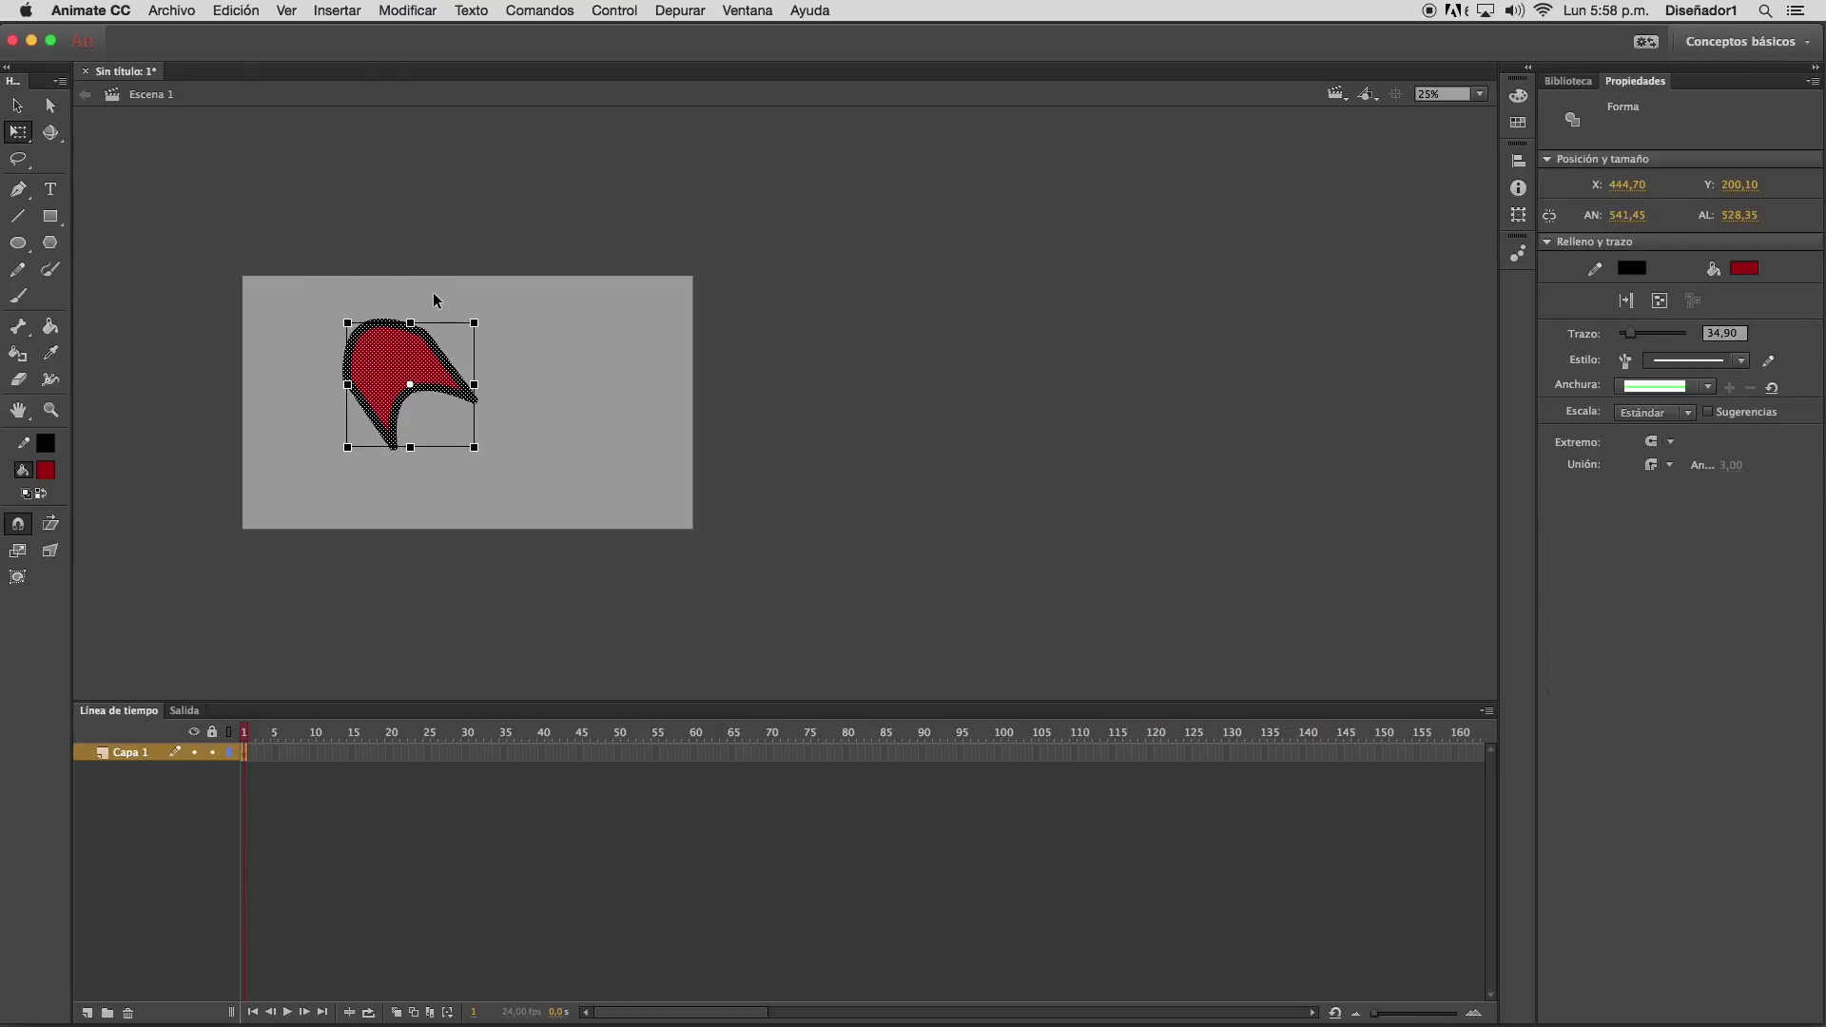
{"action": "left_click", "coordinate": [450, 346]}
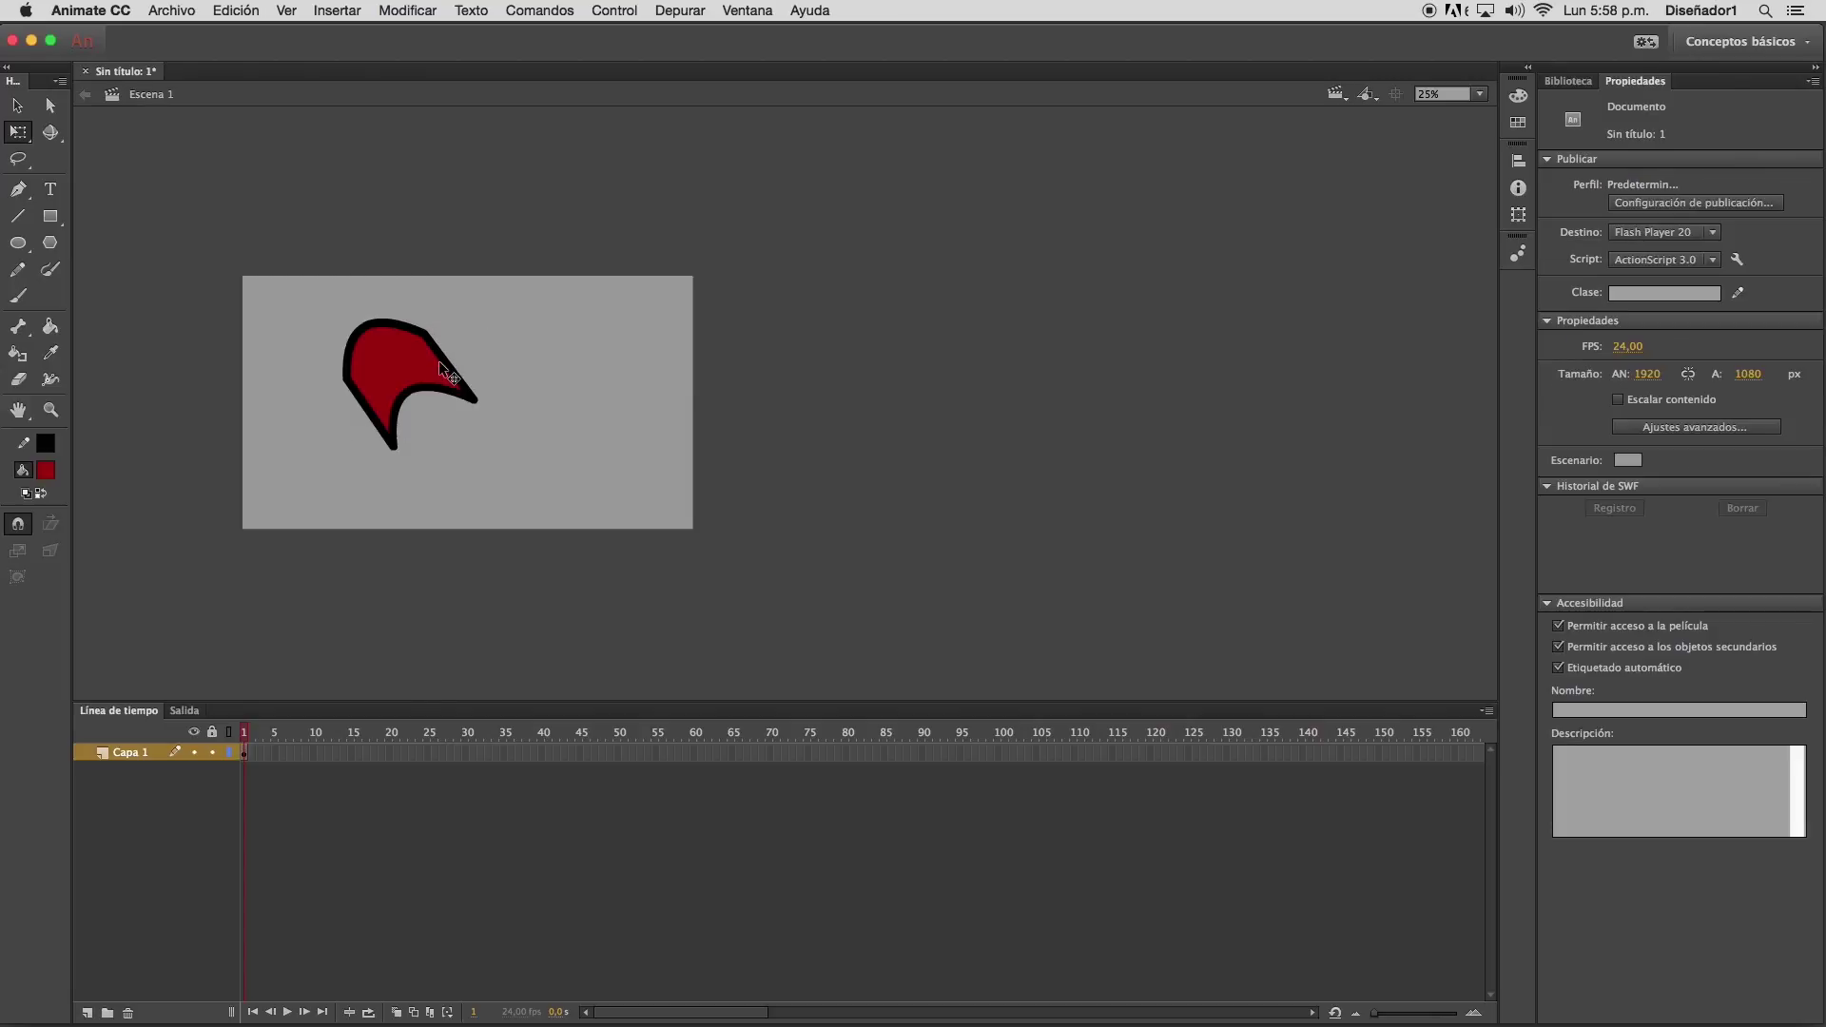
Move only the red fill away from its black outline and undo the move
{"action": "left_click", "coordinate": [390, 361]}
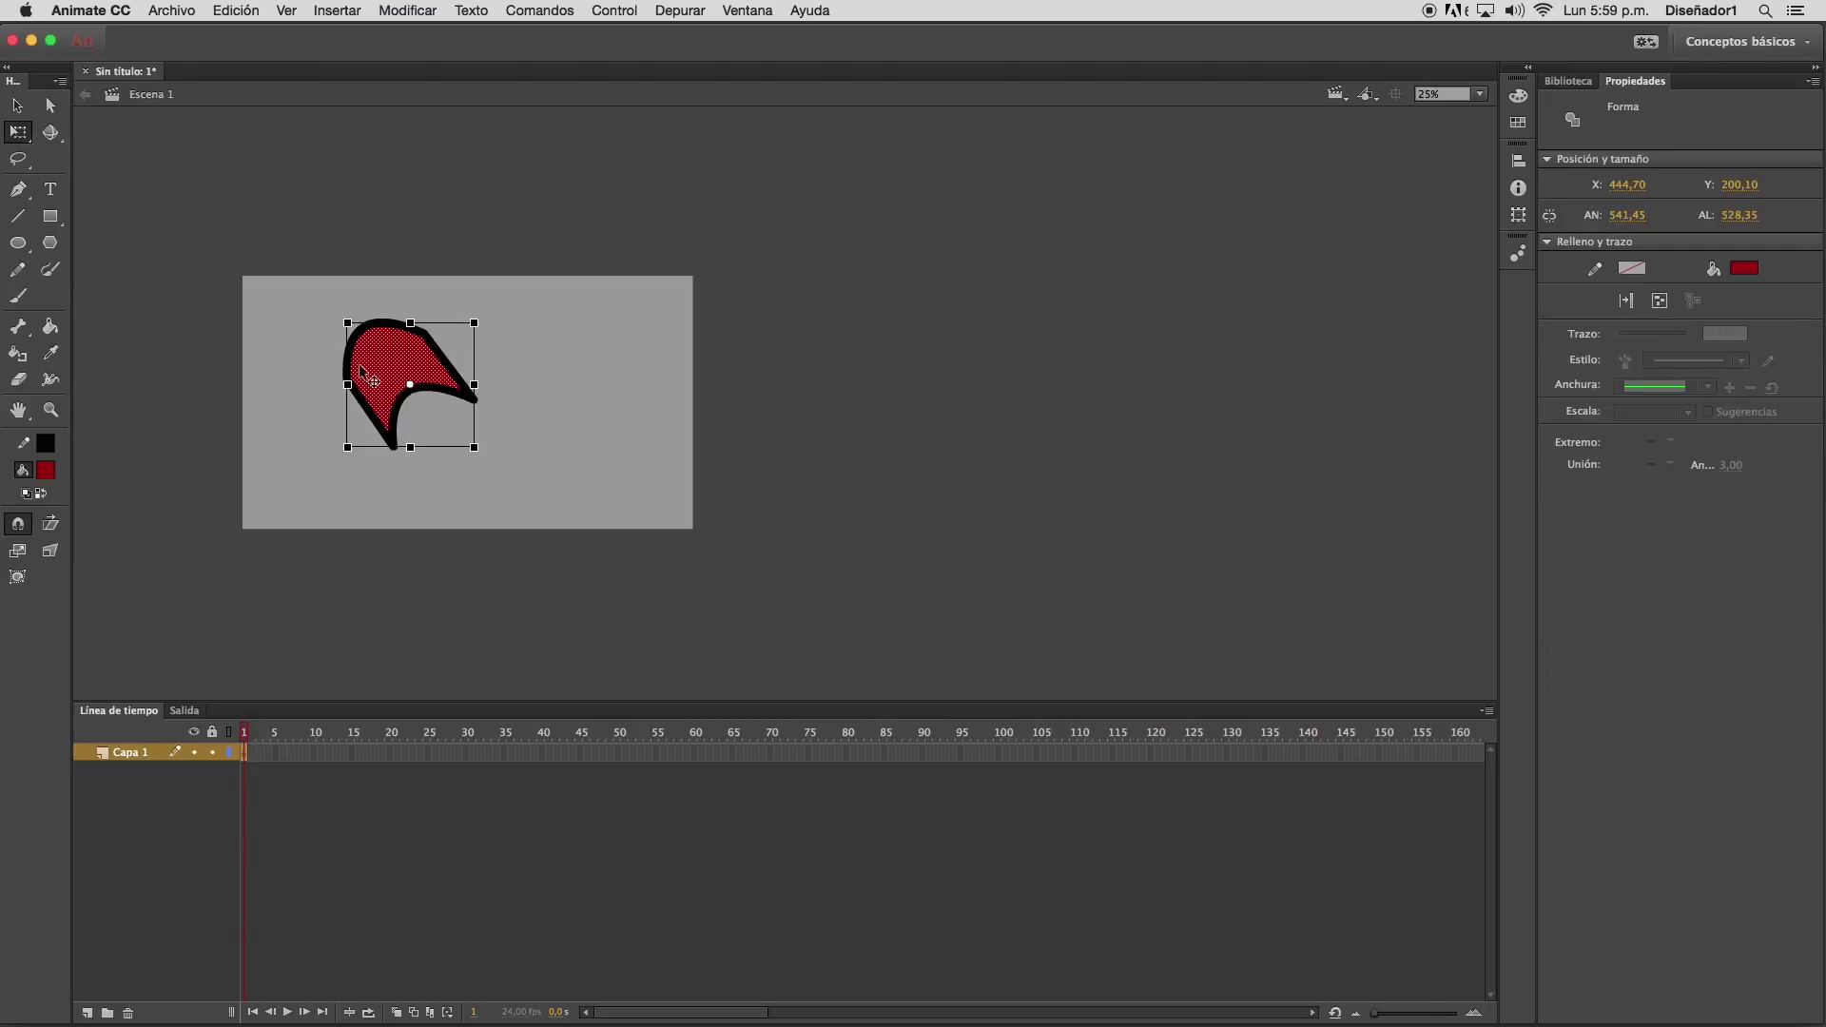
{"action": "left_click_drag", "start_coordinate": [401, 364], "coordinate": [566, 283]}
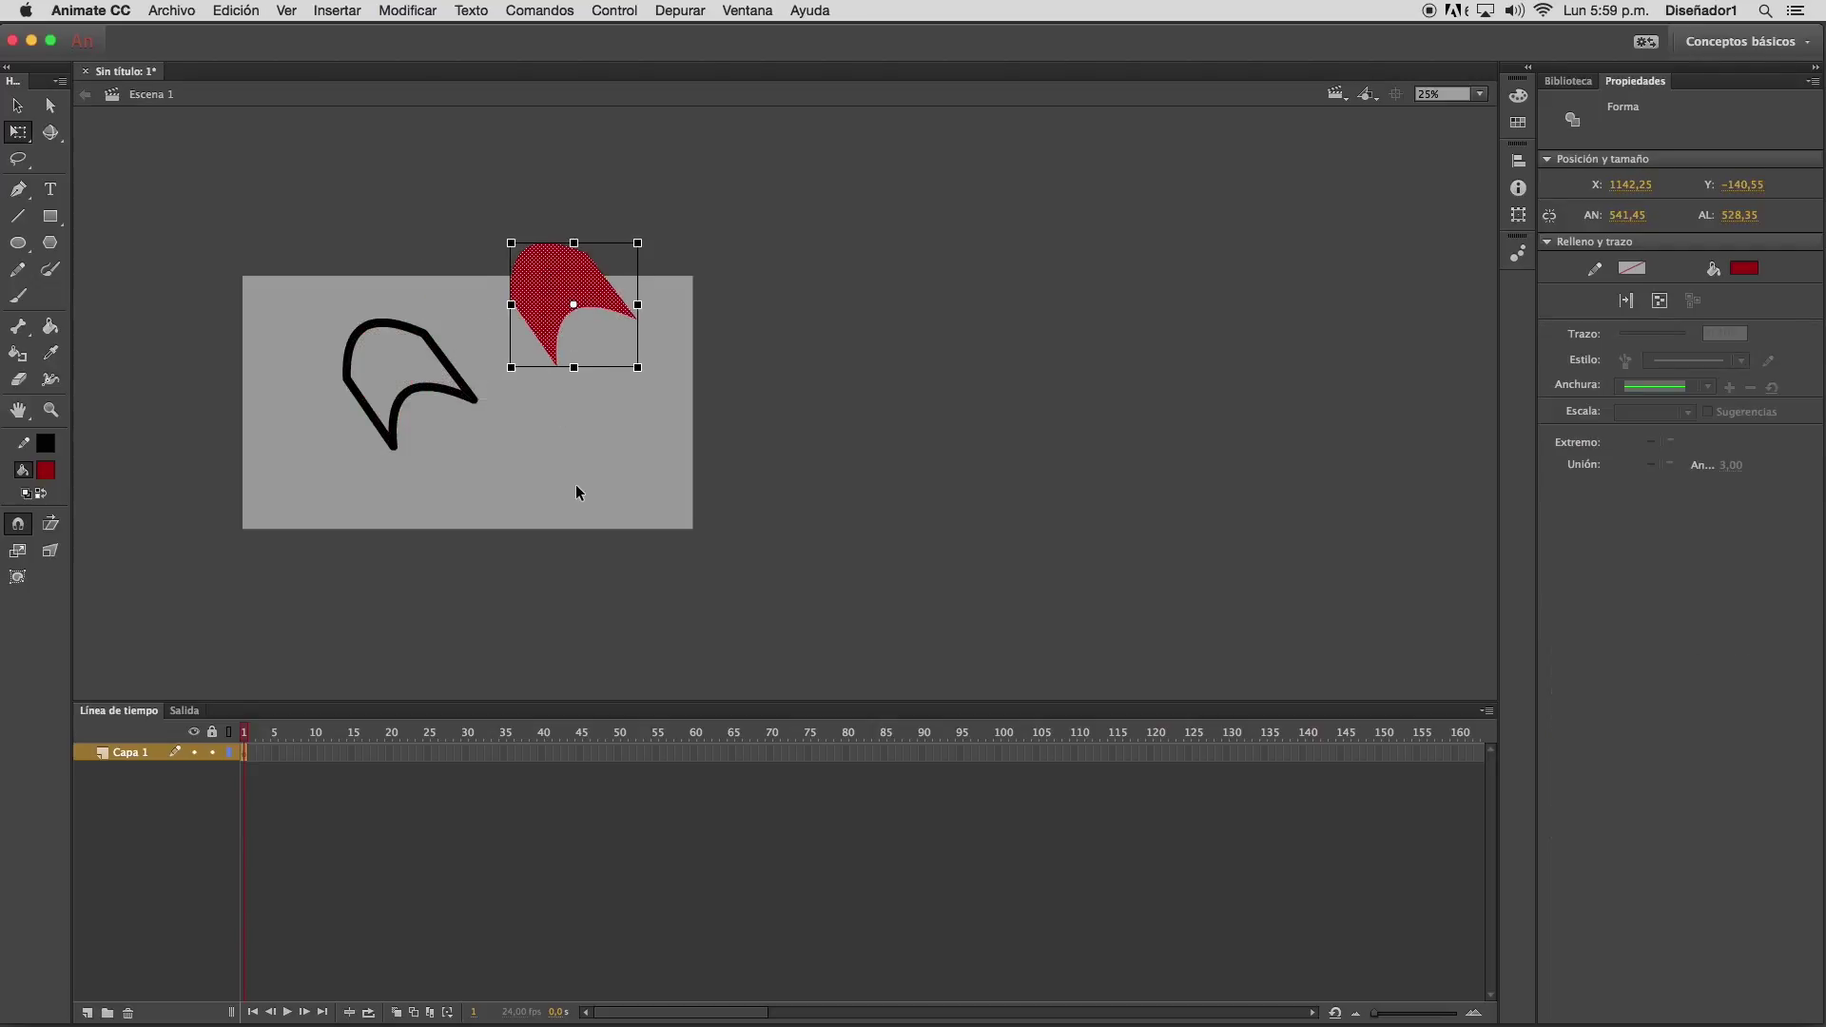
{"action": "key", "text": "super+z"}
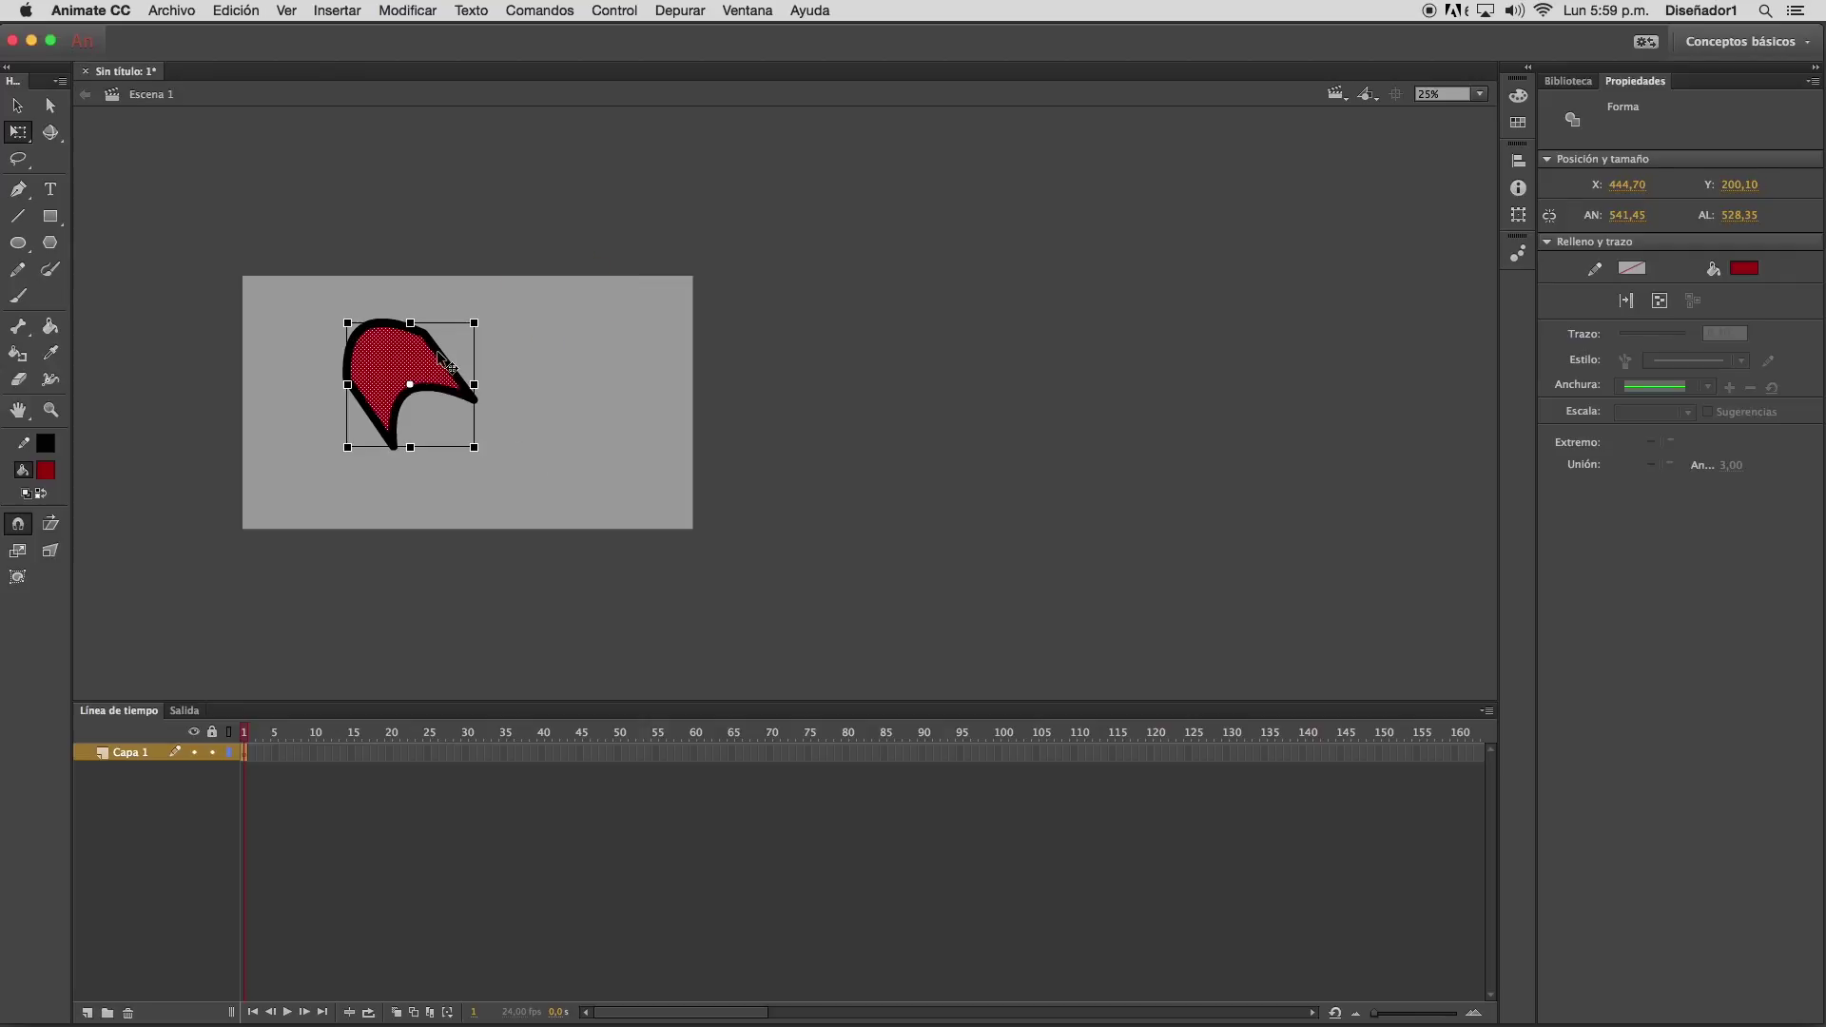
Select the shape's entire outline together with its red fill and move both left to X 266,25
{"action": "left_click", "coordinate": [454, 368]}
{"action": "left_click", "coordinate": [402, 326]}
{"action": "left_click", "coordinate": [387, 436]}
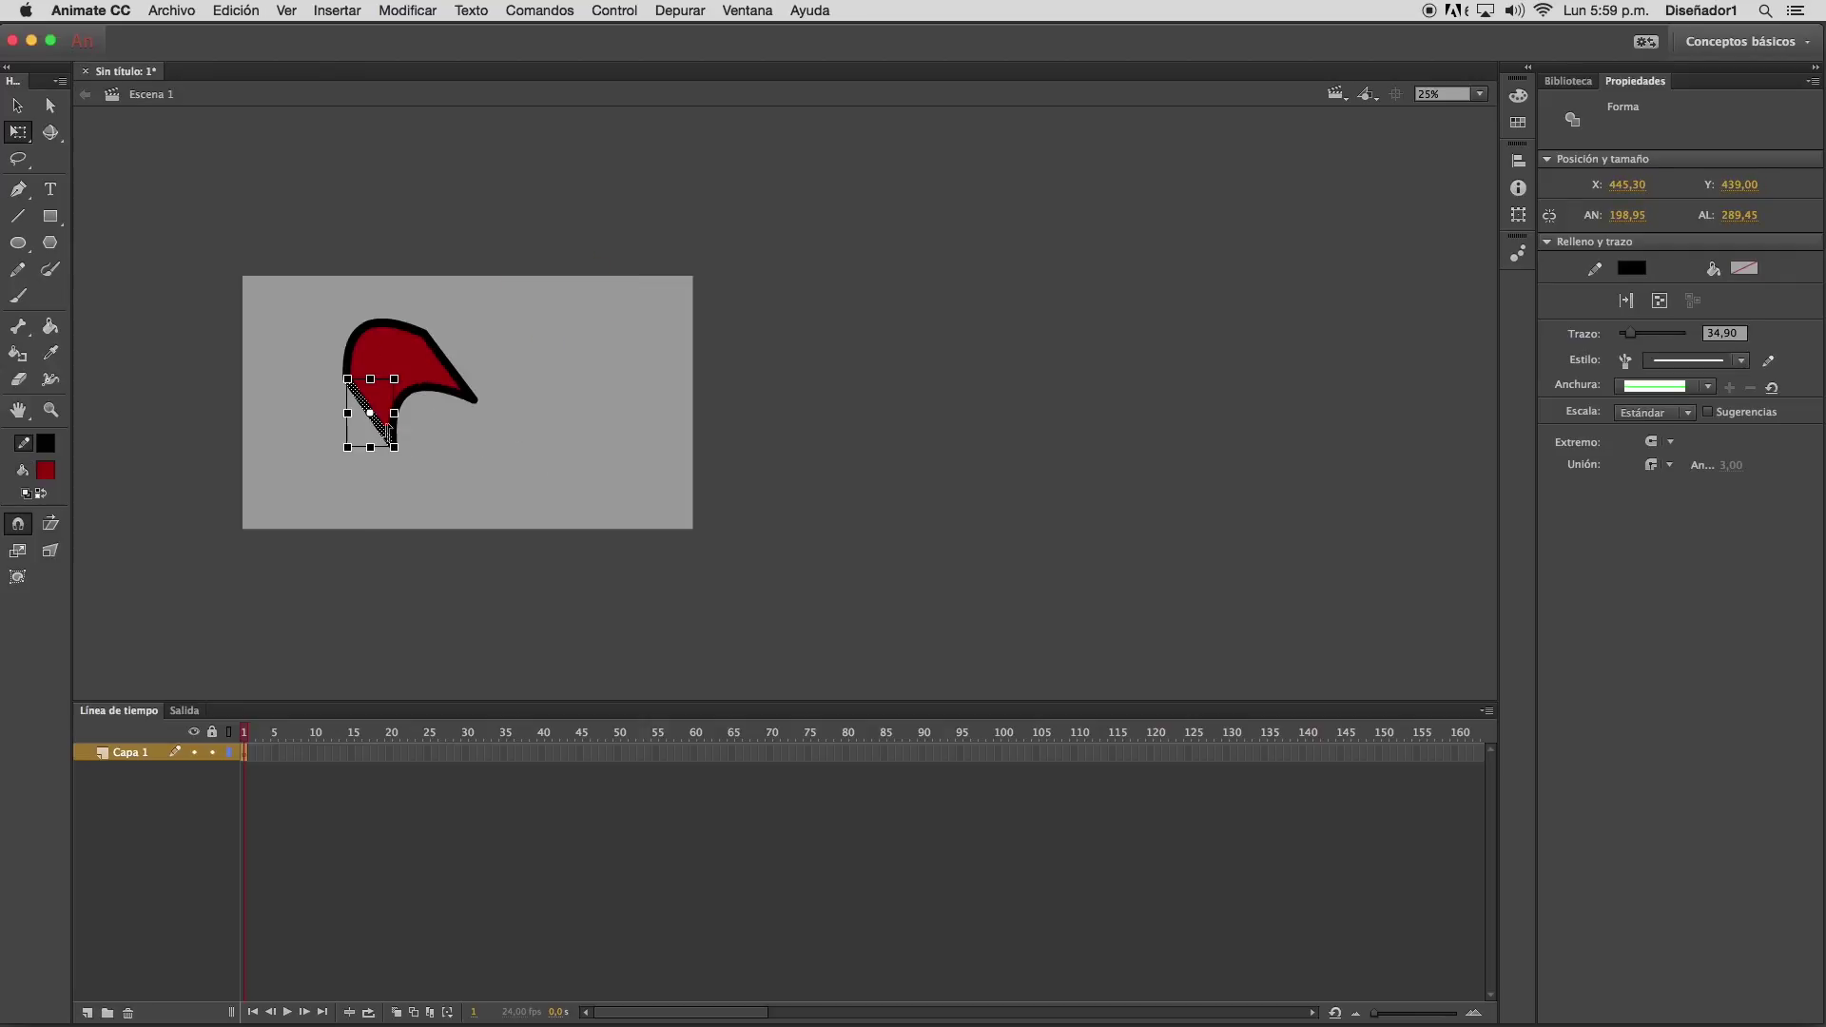
{"action": "double_click", "coordinate": [417, 386]}
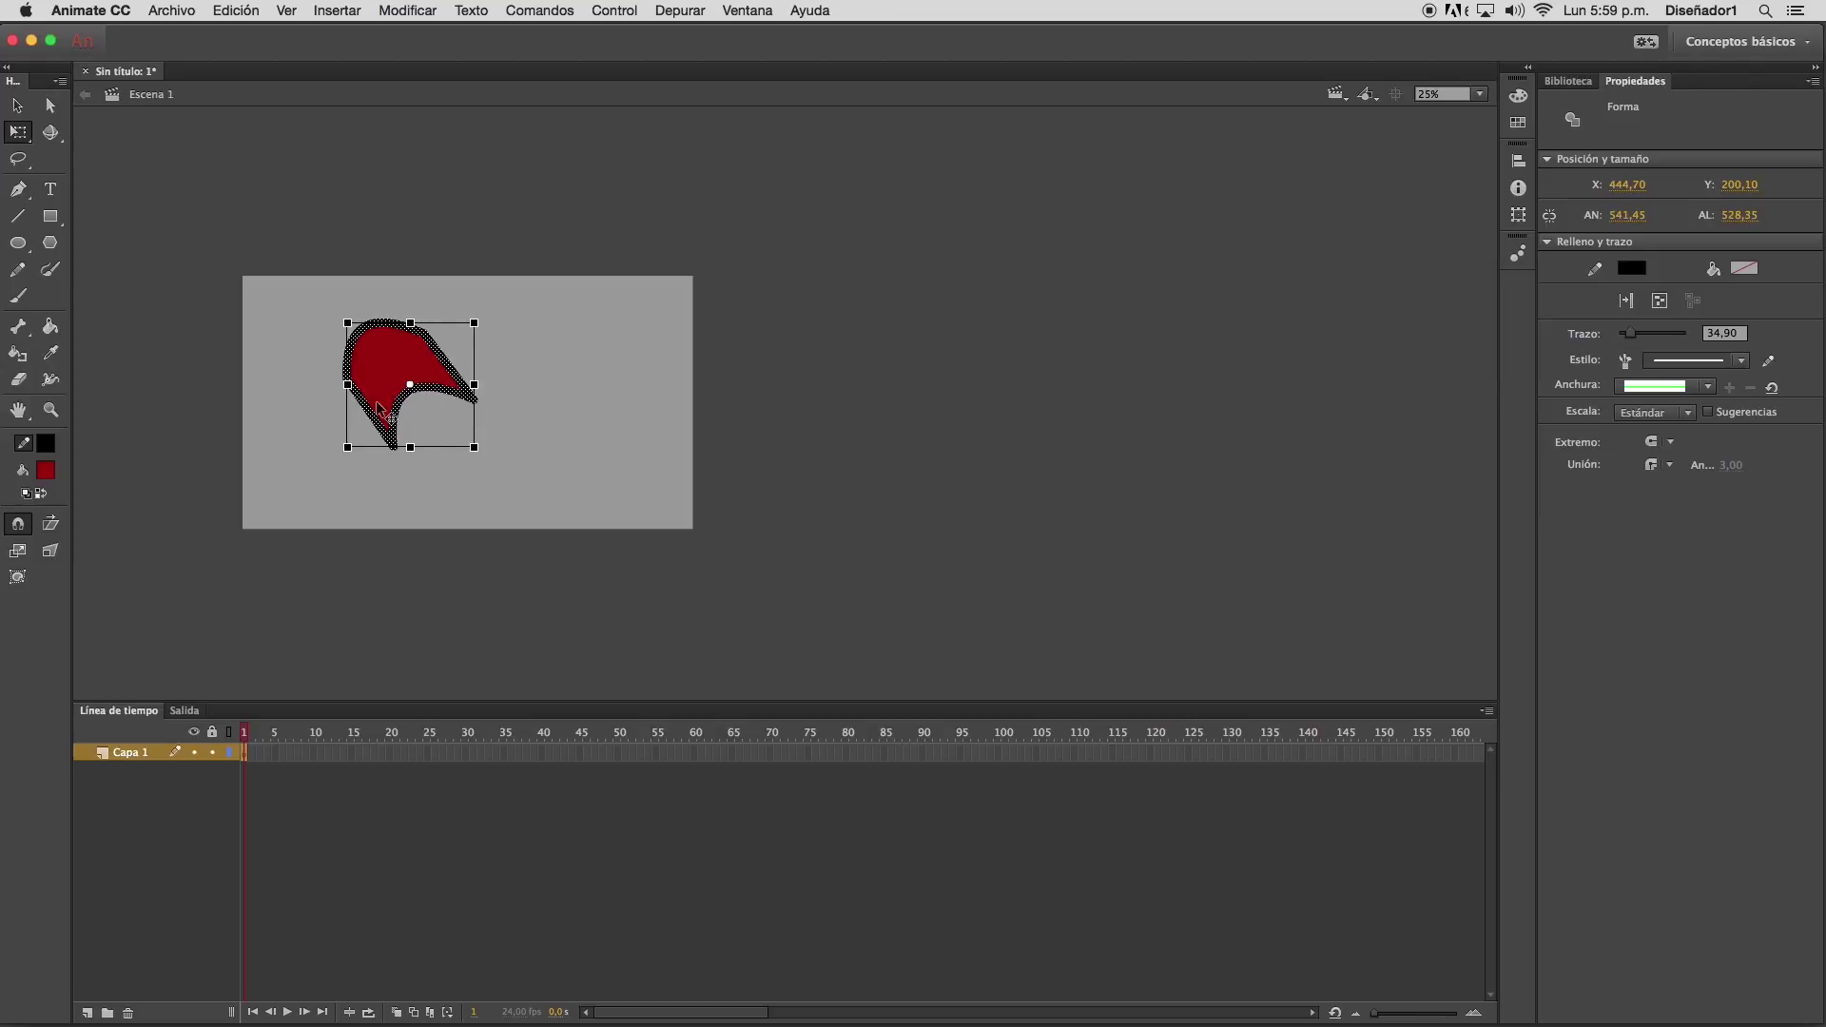
{"action": "left_click", "coordinate": [385, 351], "text": "shift"}
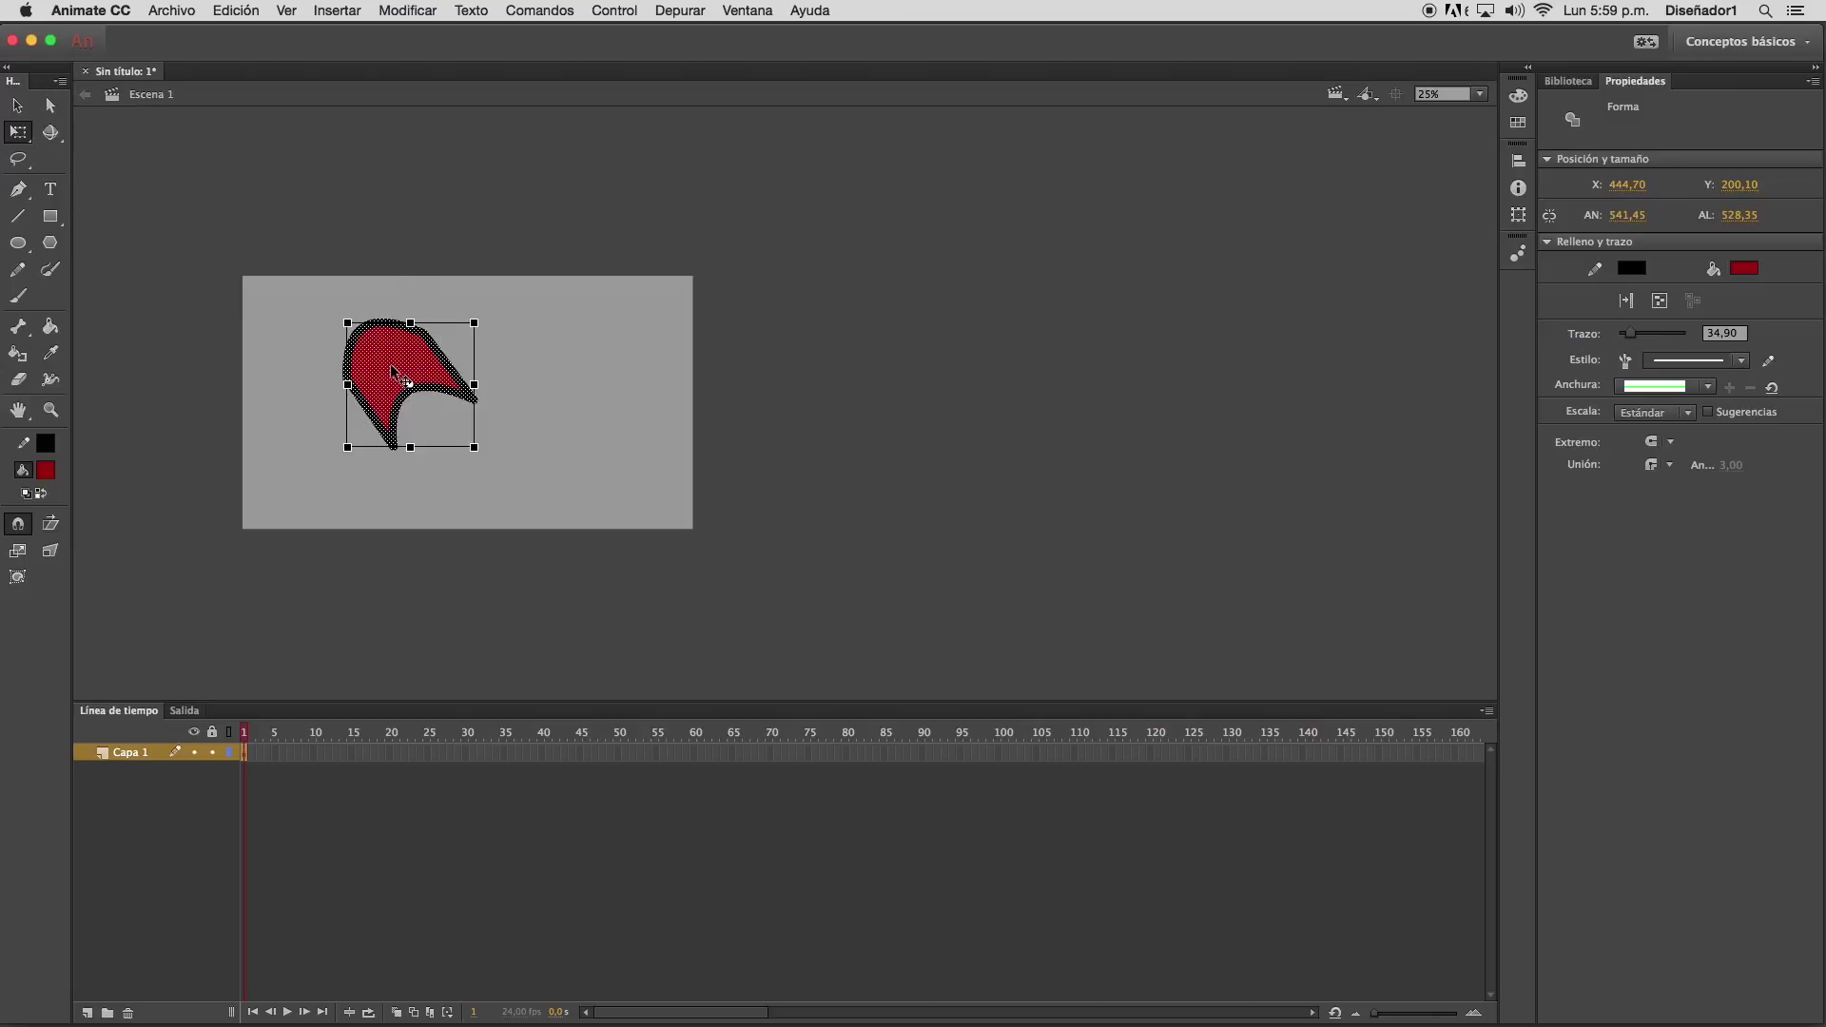
{"action": "left_click_drag", "start_coordinate": [399, 369], "coordinate": [357, 369]}
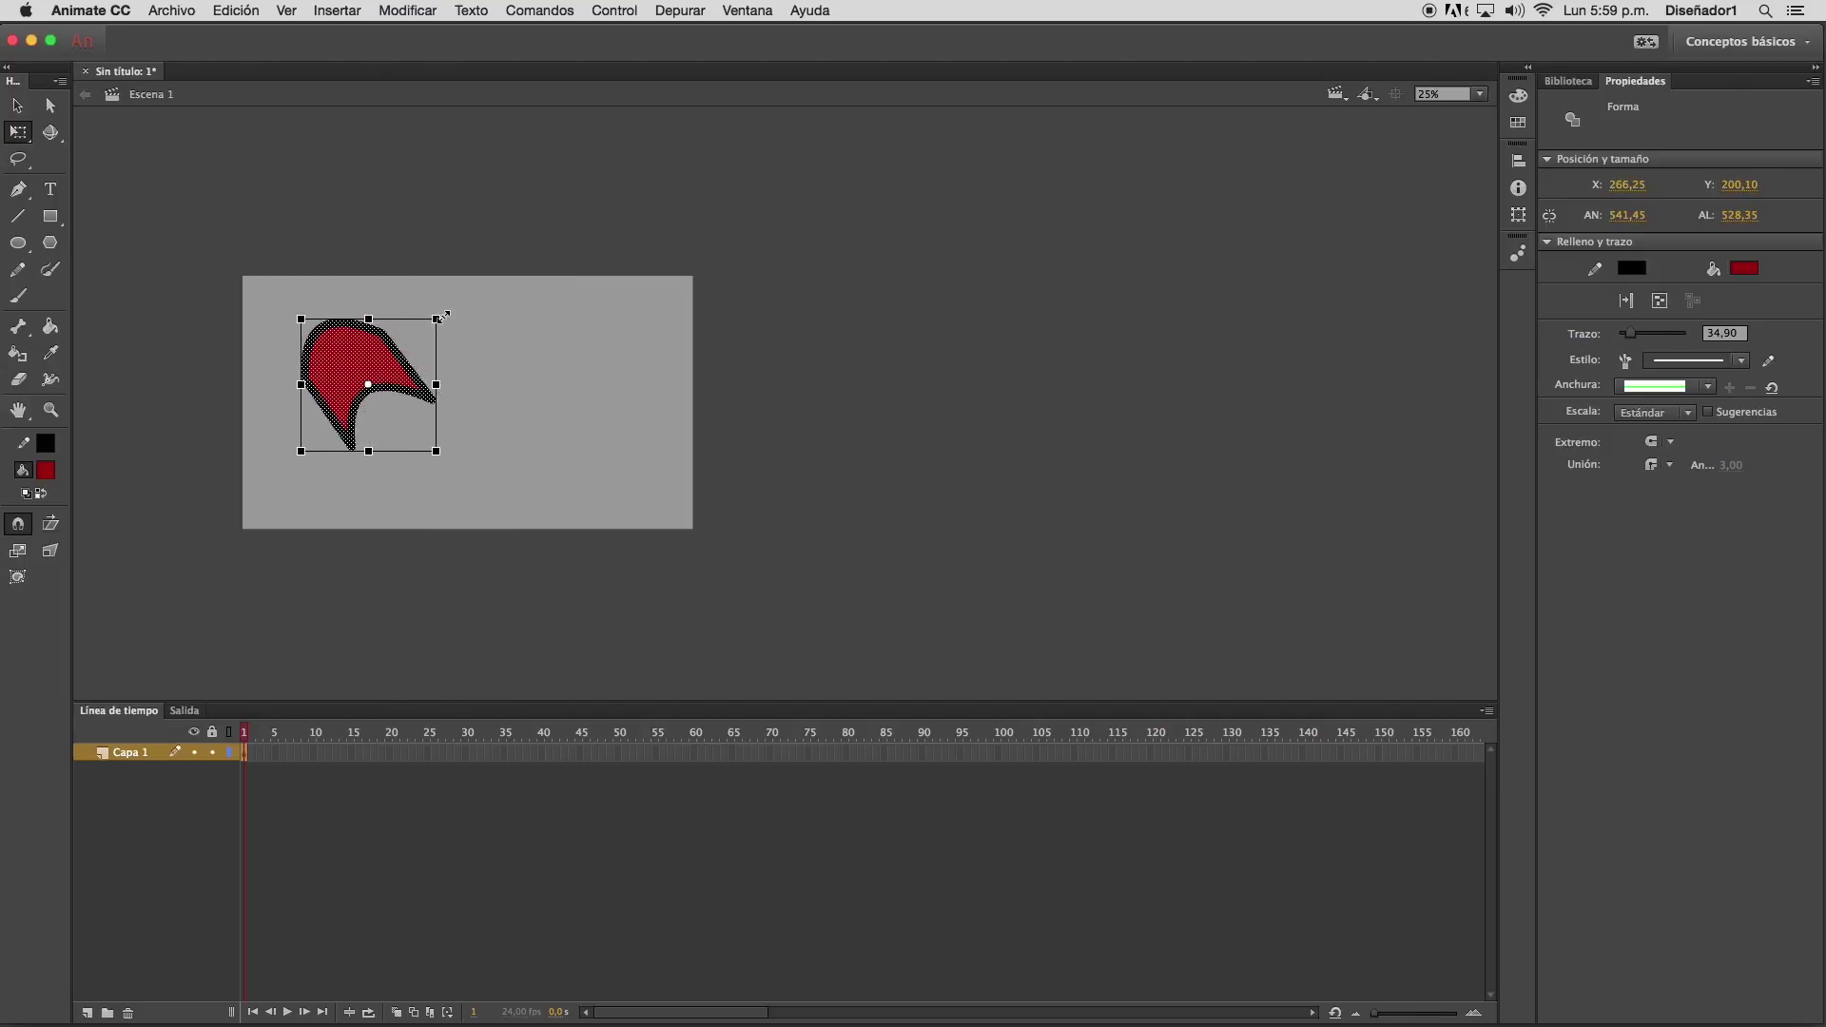
Try widening the shape about its centre, undo that, and rotate the shape 90° counterclockwise
{"action": "mouse_move", "coordinate": [464, 327]}
{"action": "left_mouse_down"}
{"action": "mouse_move", "coordinate": [482, 424]}
{"action": "mouse_move", "coordinate": [443, 318]}
{"action": "left_mouse_up"}
{"action": "mouse_move", "coordinate": [436, 317]}
{"action": "left_mouse_down"}
{"action": "mouse_move", "coordinate": [447, 278]}
{"action": "mouse_move", "coordinate": [453, 319]}
{"action": "left_mouse_up"}
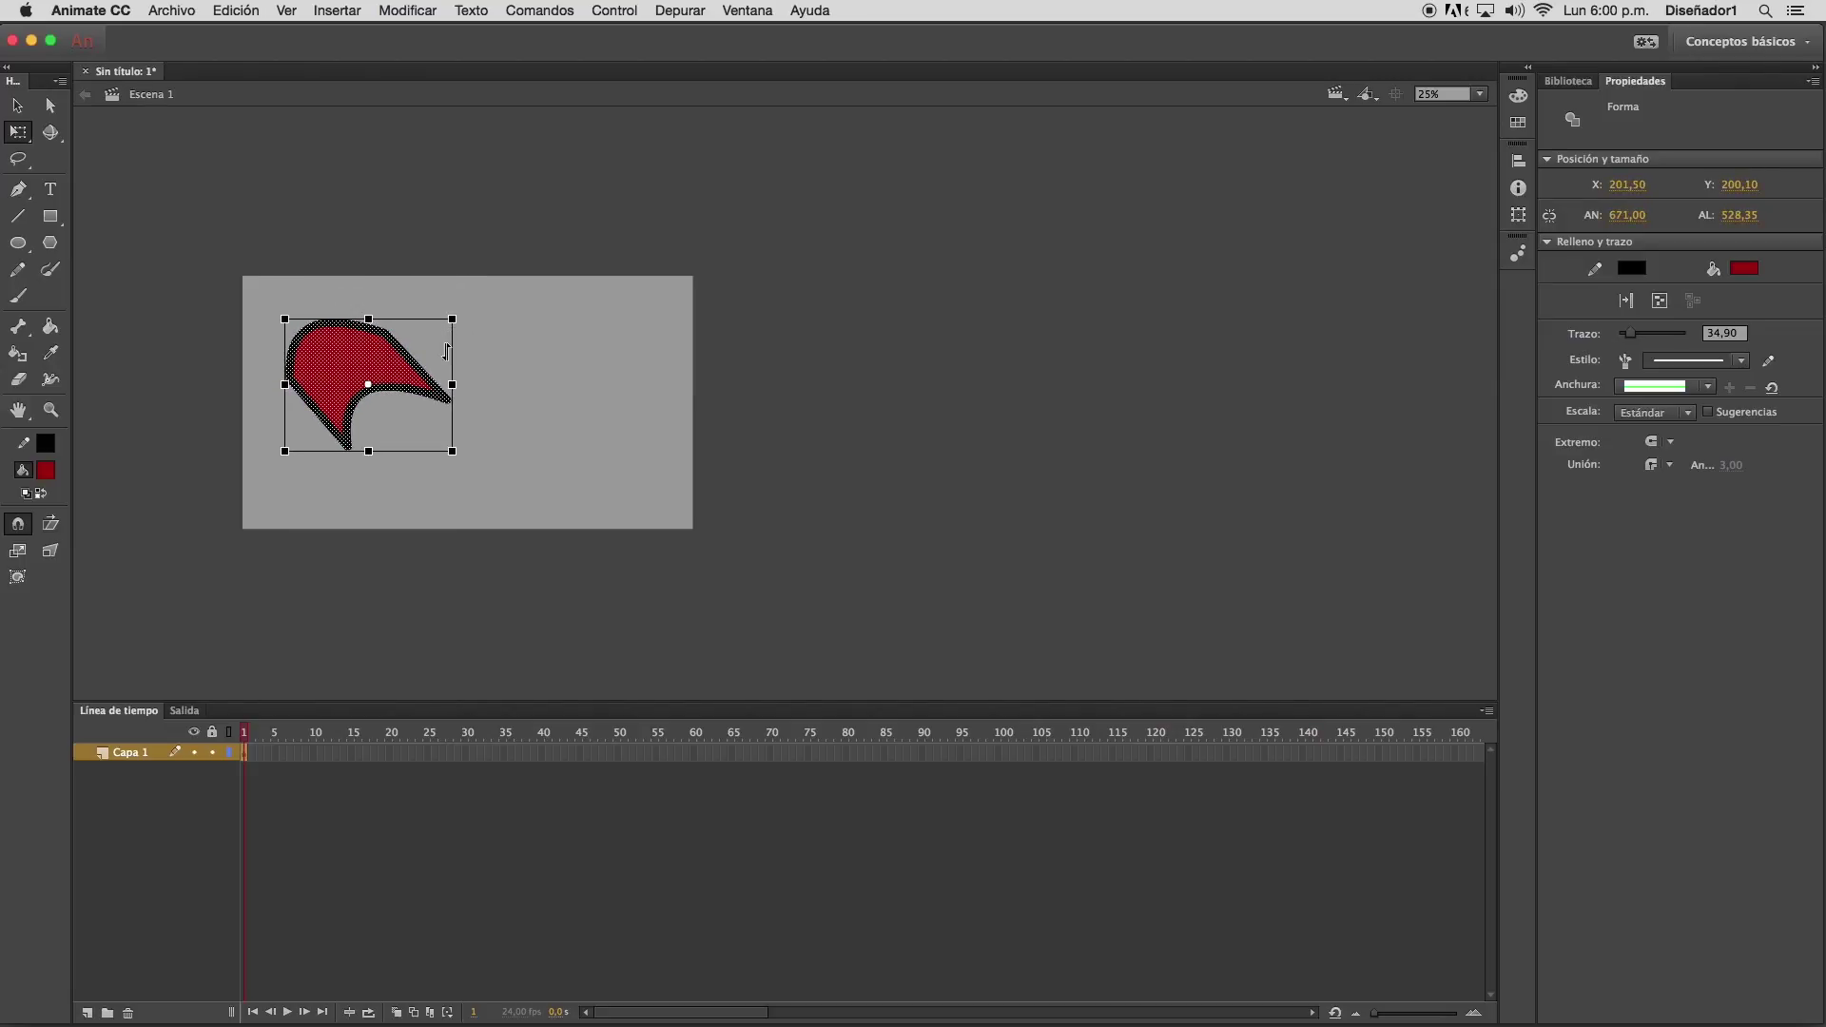
{"action": "key", "text": "super+z"}
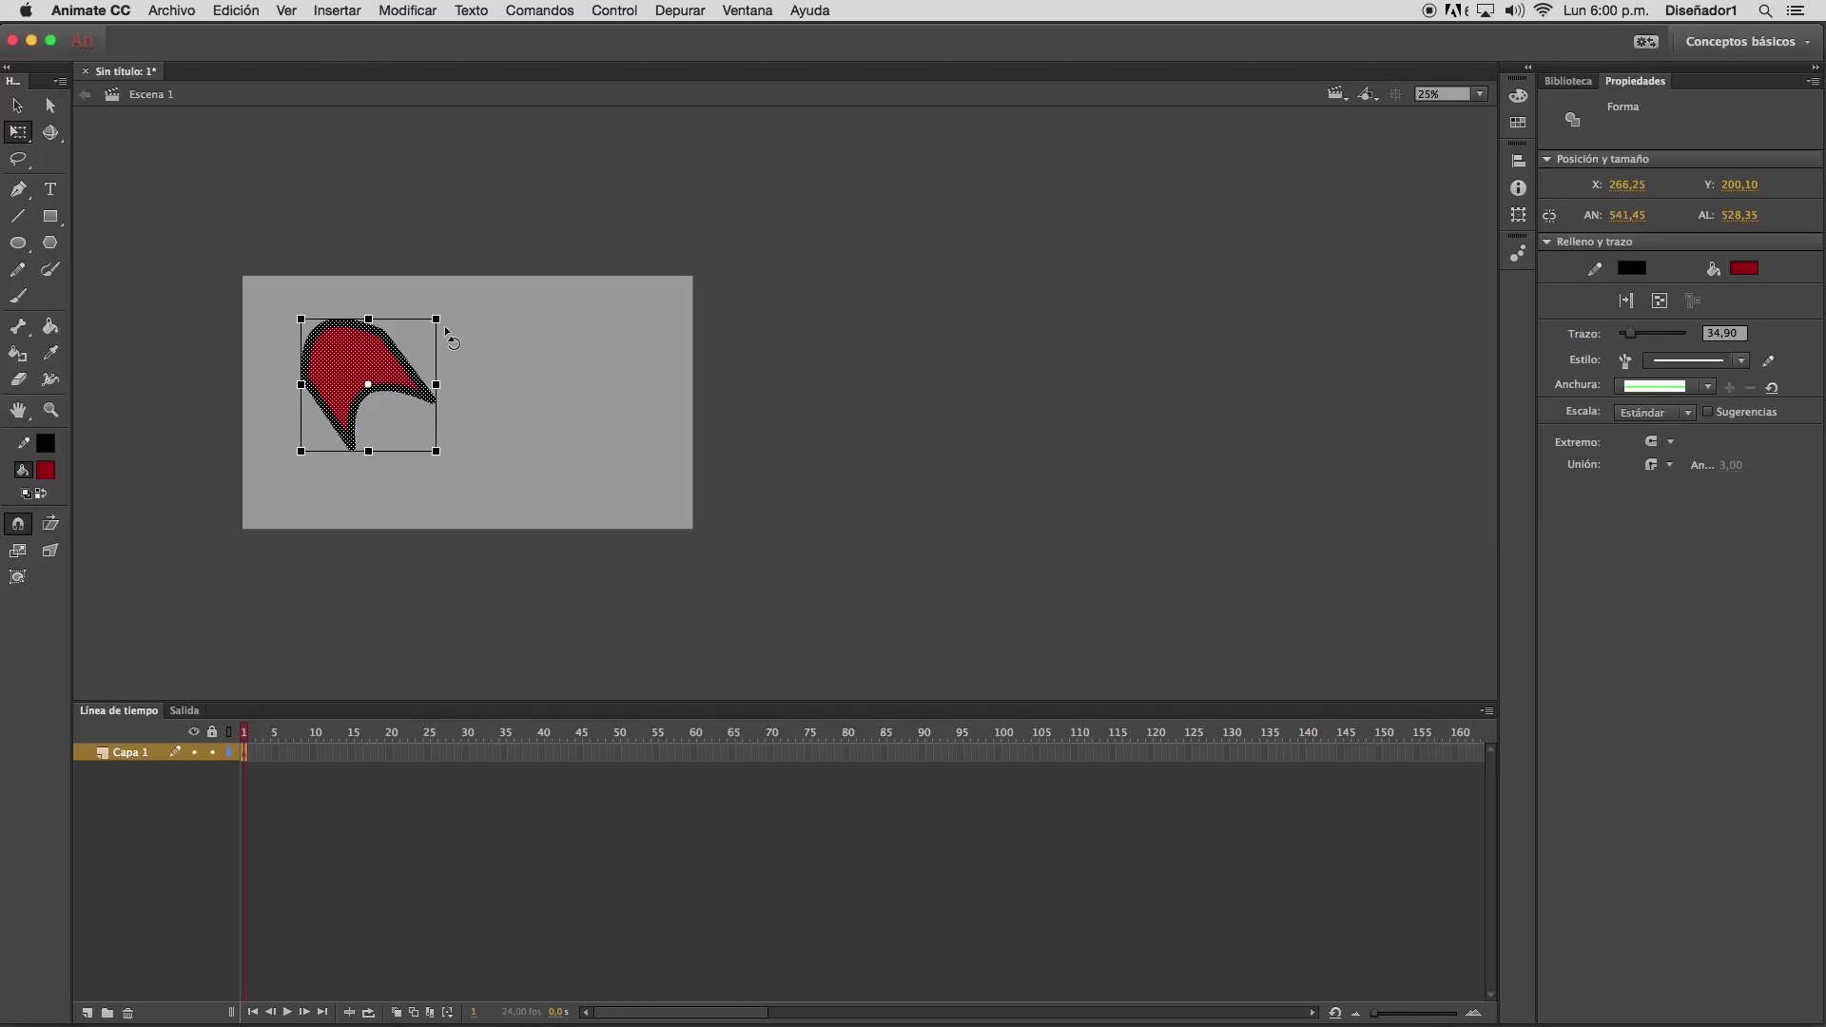
{"action": "left_click_drag", "start_coordinate": [443, 325], "coordinate": [350, 340]}
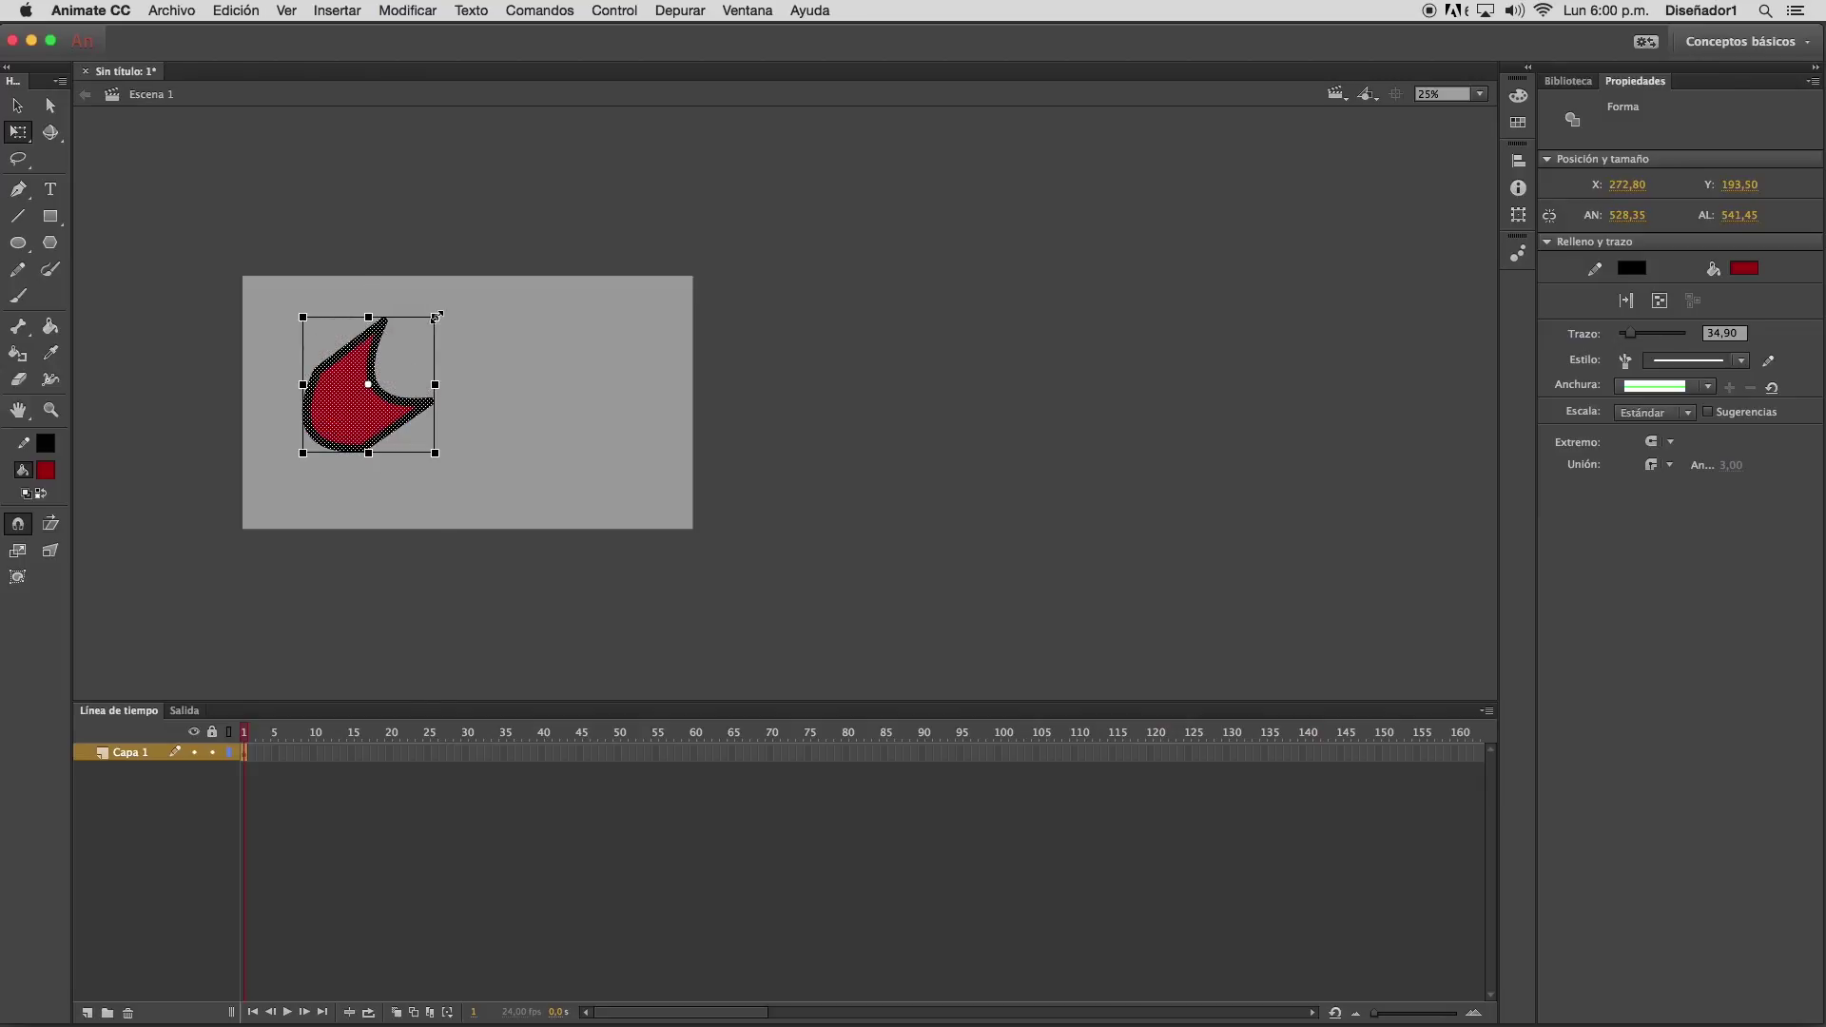
Try scaling the shape from its upper right corner, and skew it horizontally so its top slants right
{"action": "mouse_move", "coordinate": [434, 316]}
{"action": "left_mouse_down"}
{"action": "mouse_move", "coordinate": [469, 255]}
{"action": "mouse_move", "coordinate": [424, 324]}
{"action": "mouse_move", "coordinate": [500, 349]}
{"action": "mouse_move", "coordinate": [396, 276]}
{"action": "mouse_move", "coordinate": [457, 285]}
{"action": "mouse_move", "coordinate": [470, 364]}
{"action": "mouse_move", "coordinate": [425, 301]}
{"action": "mouse_move", "coordinate": [436, 310]}
{"action": "left_mouse_up"}
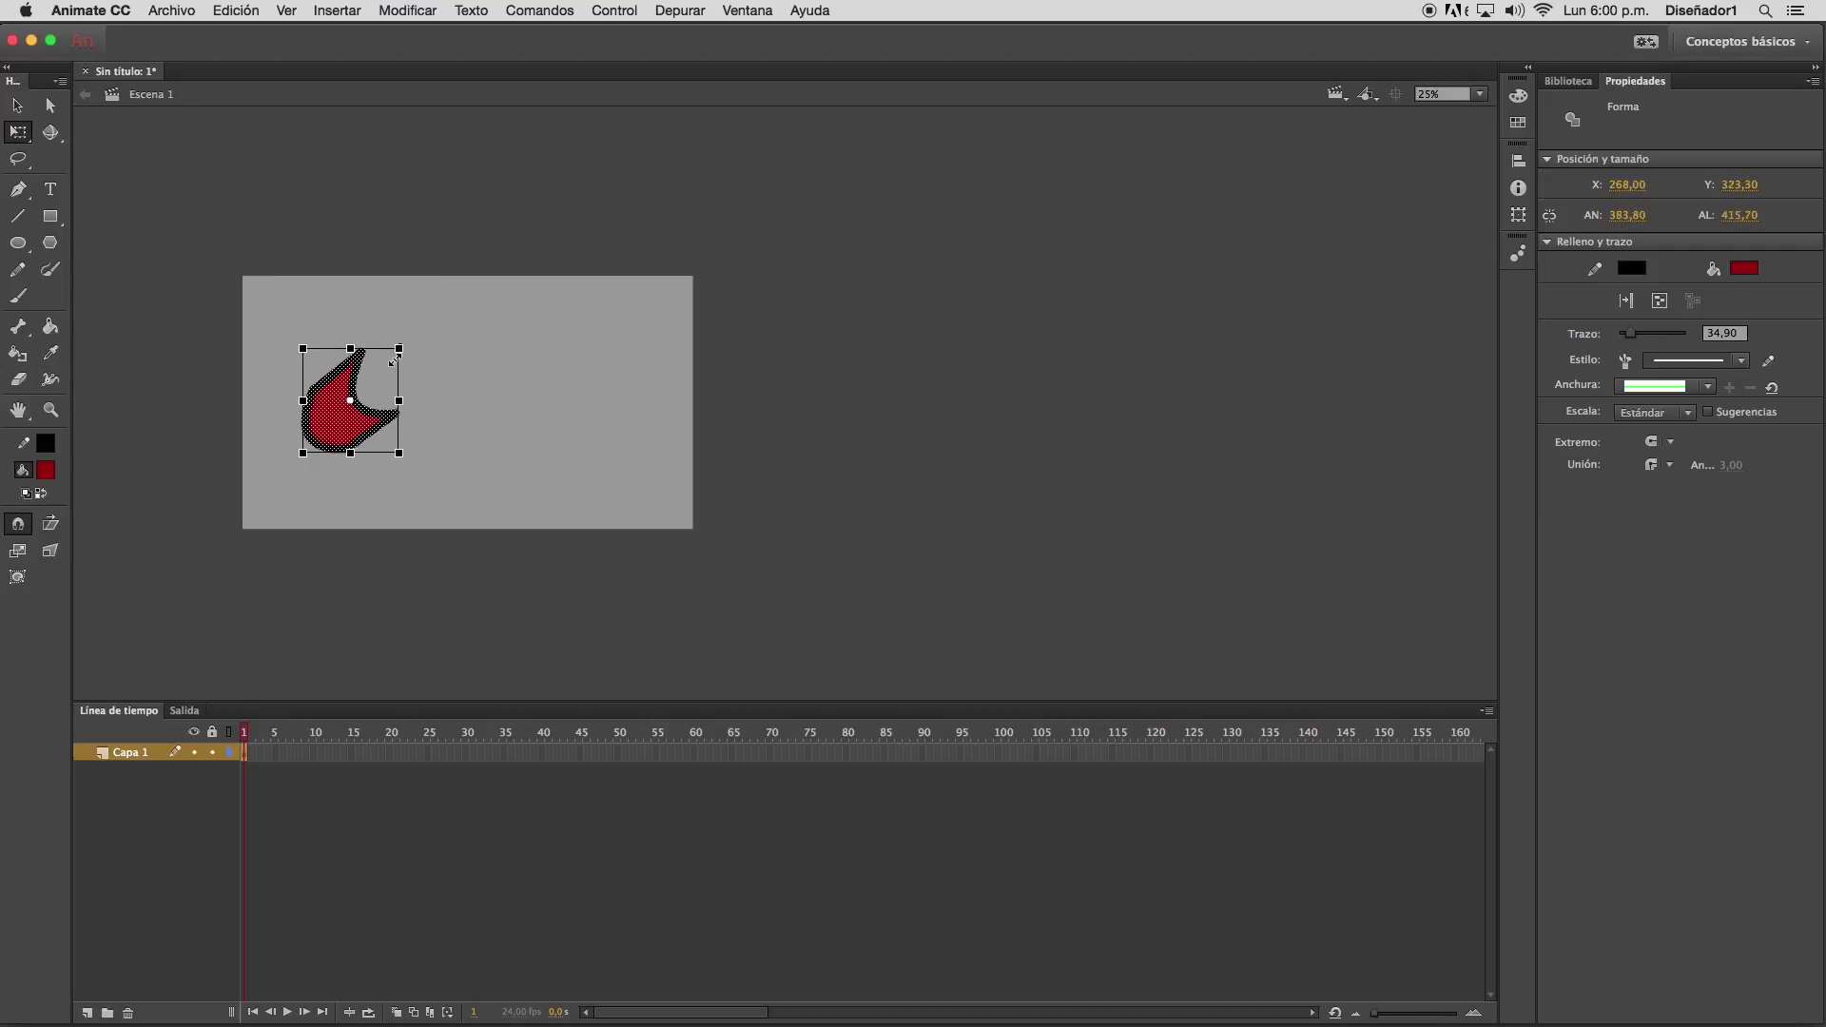
{"action": "left_click_drag", "start_coordinate": [413, 296], "coordinate": [472, 227]}
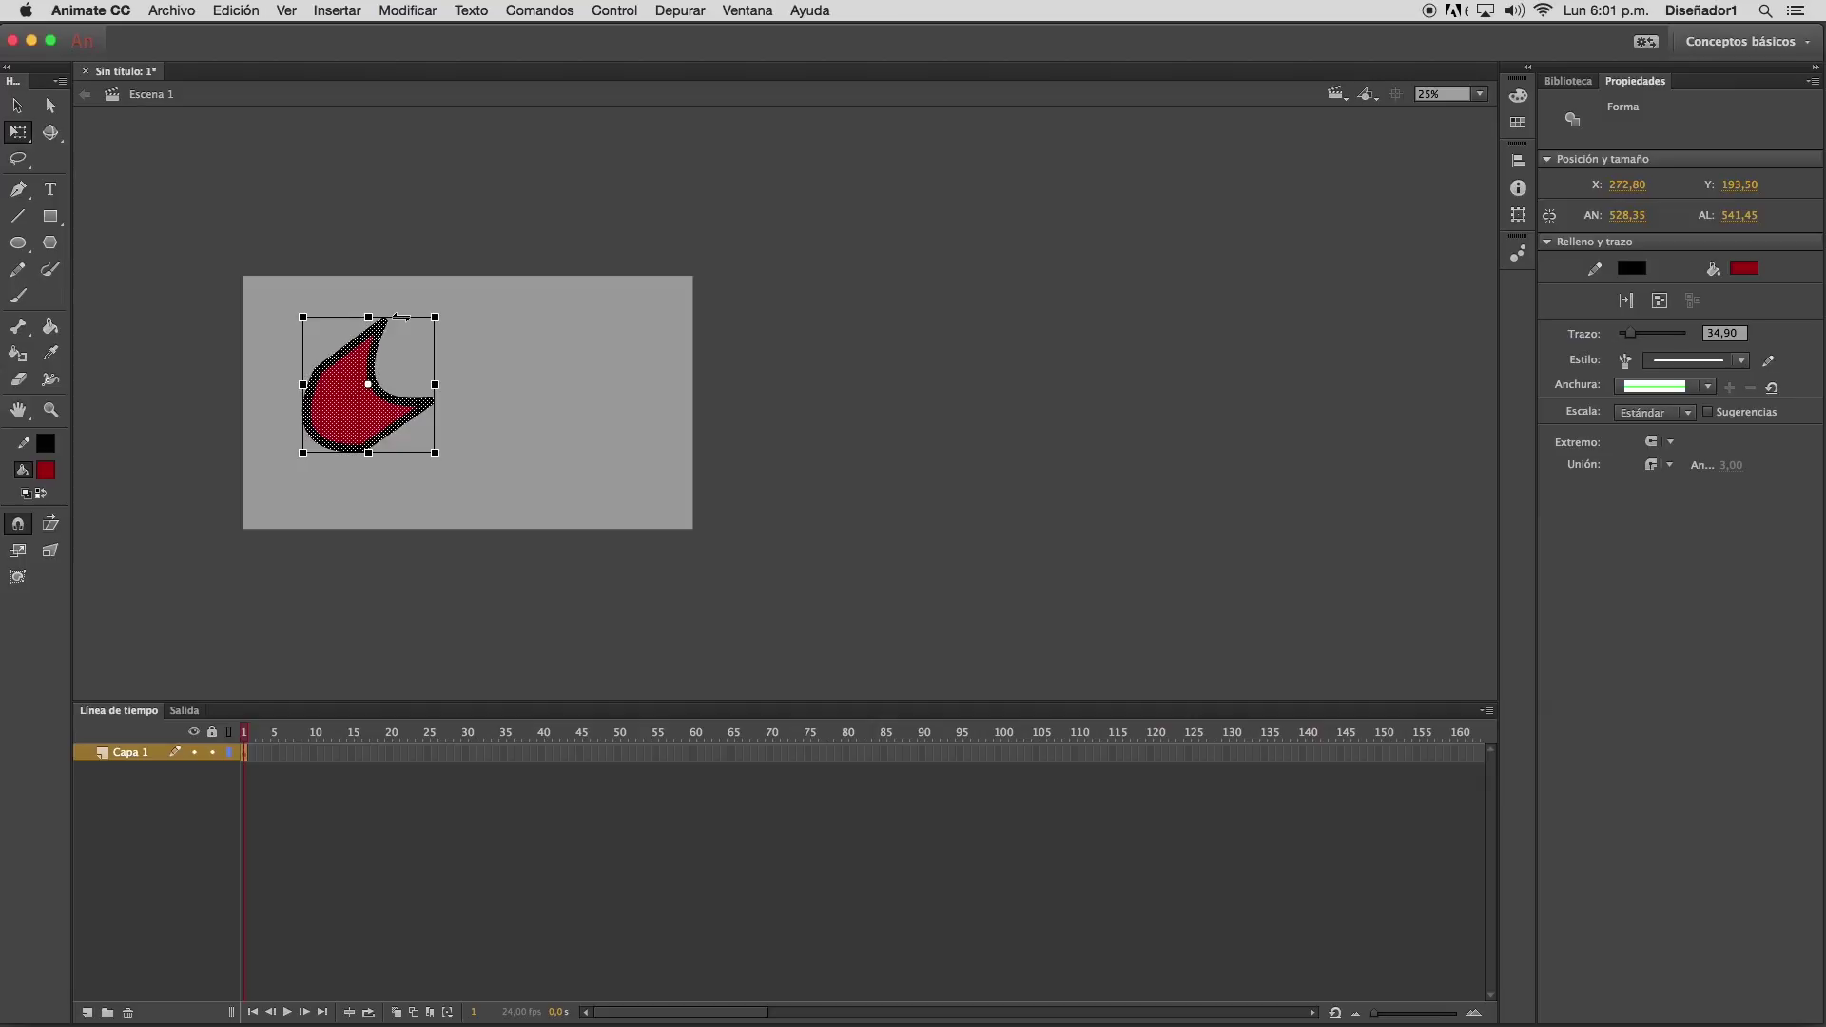
{"action": "left_click_drag", "start_coordinate": [401, 320], "coordinate": [422, 324]}
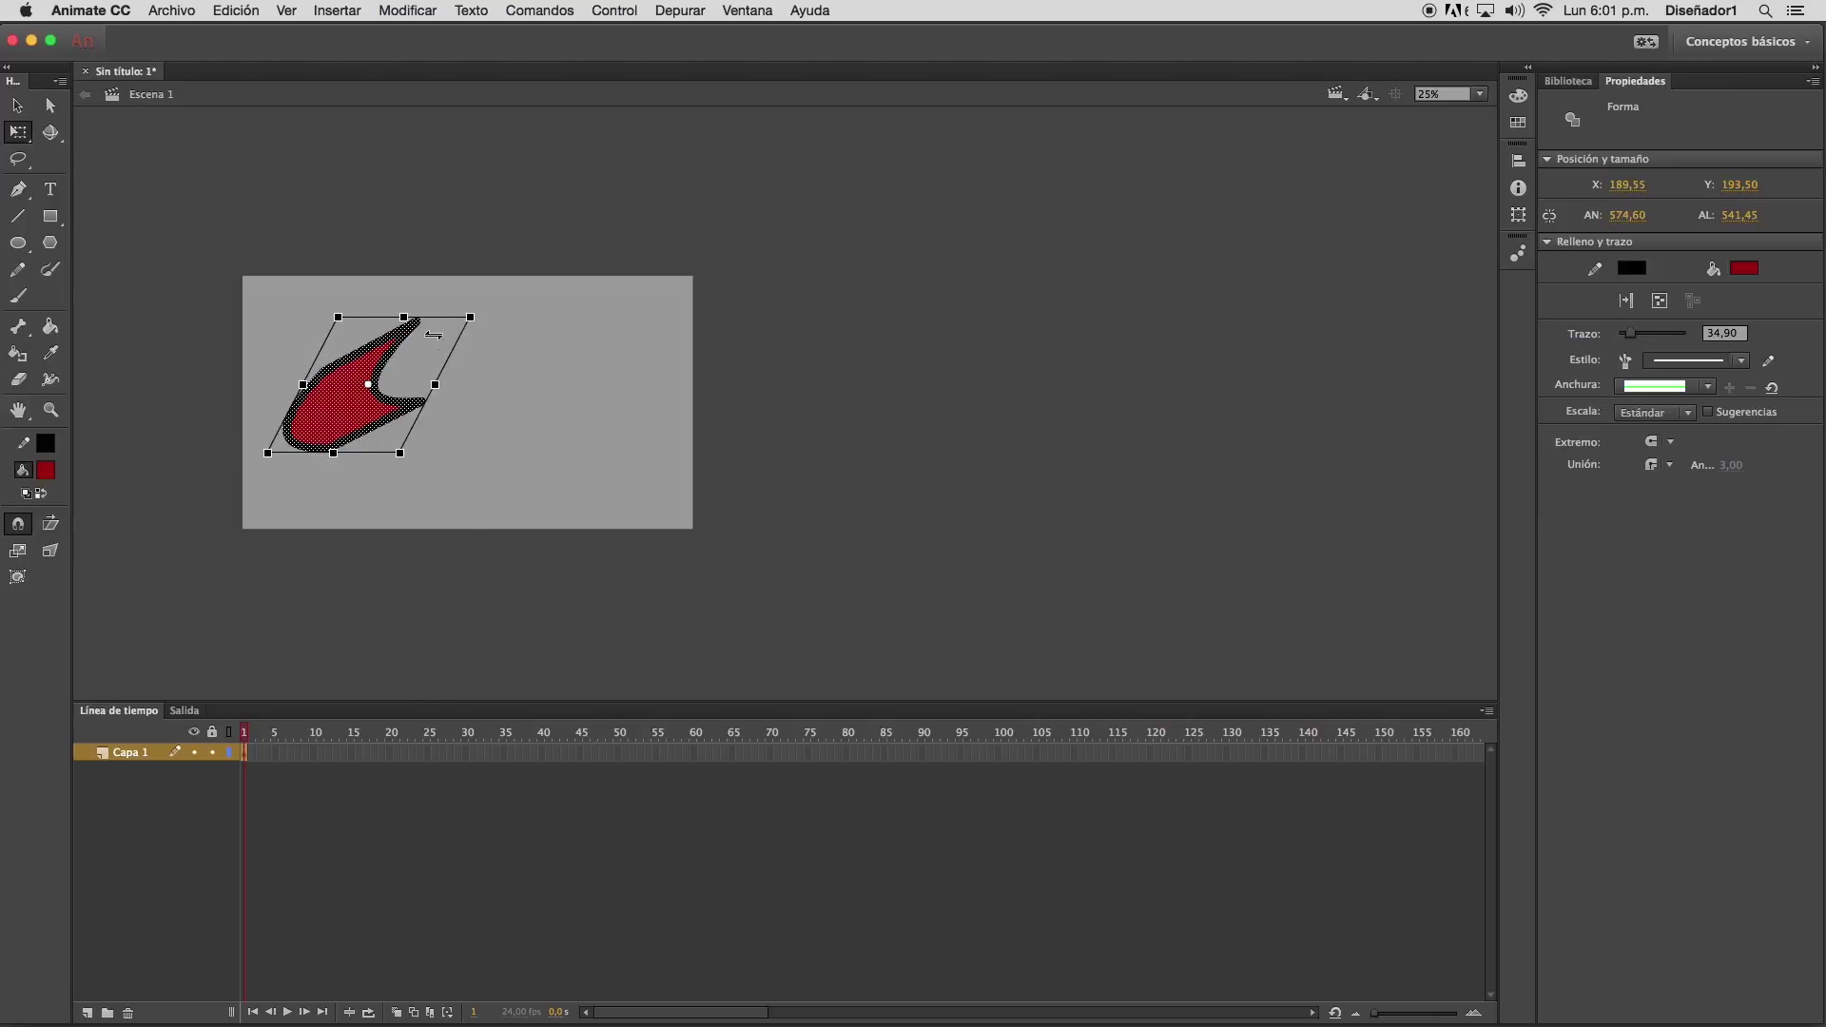
Try skewing the shape further, undo the skews, and flip the shape horizontally
{"action": "left_click_drag", "start_coordinate": [395, 338], "coordinate": [492, 352]}
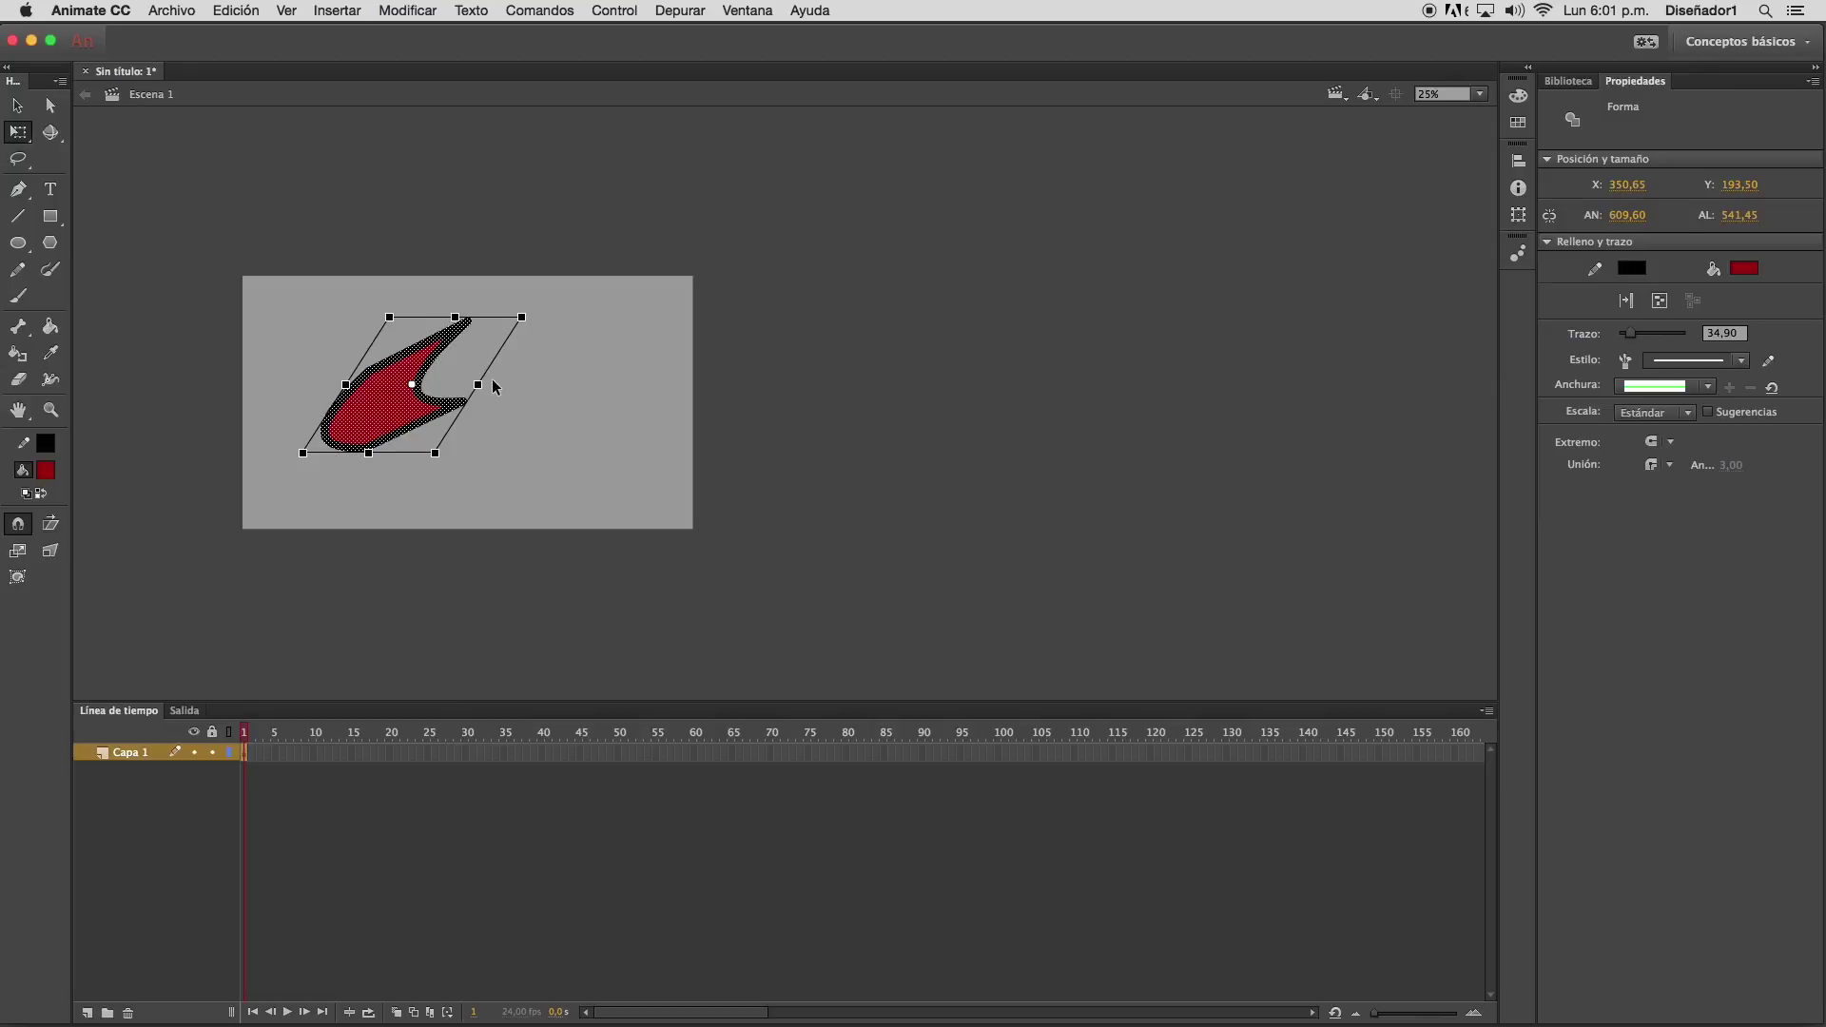
{"action": "key", "text": "super+z"}
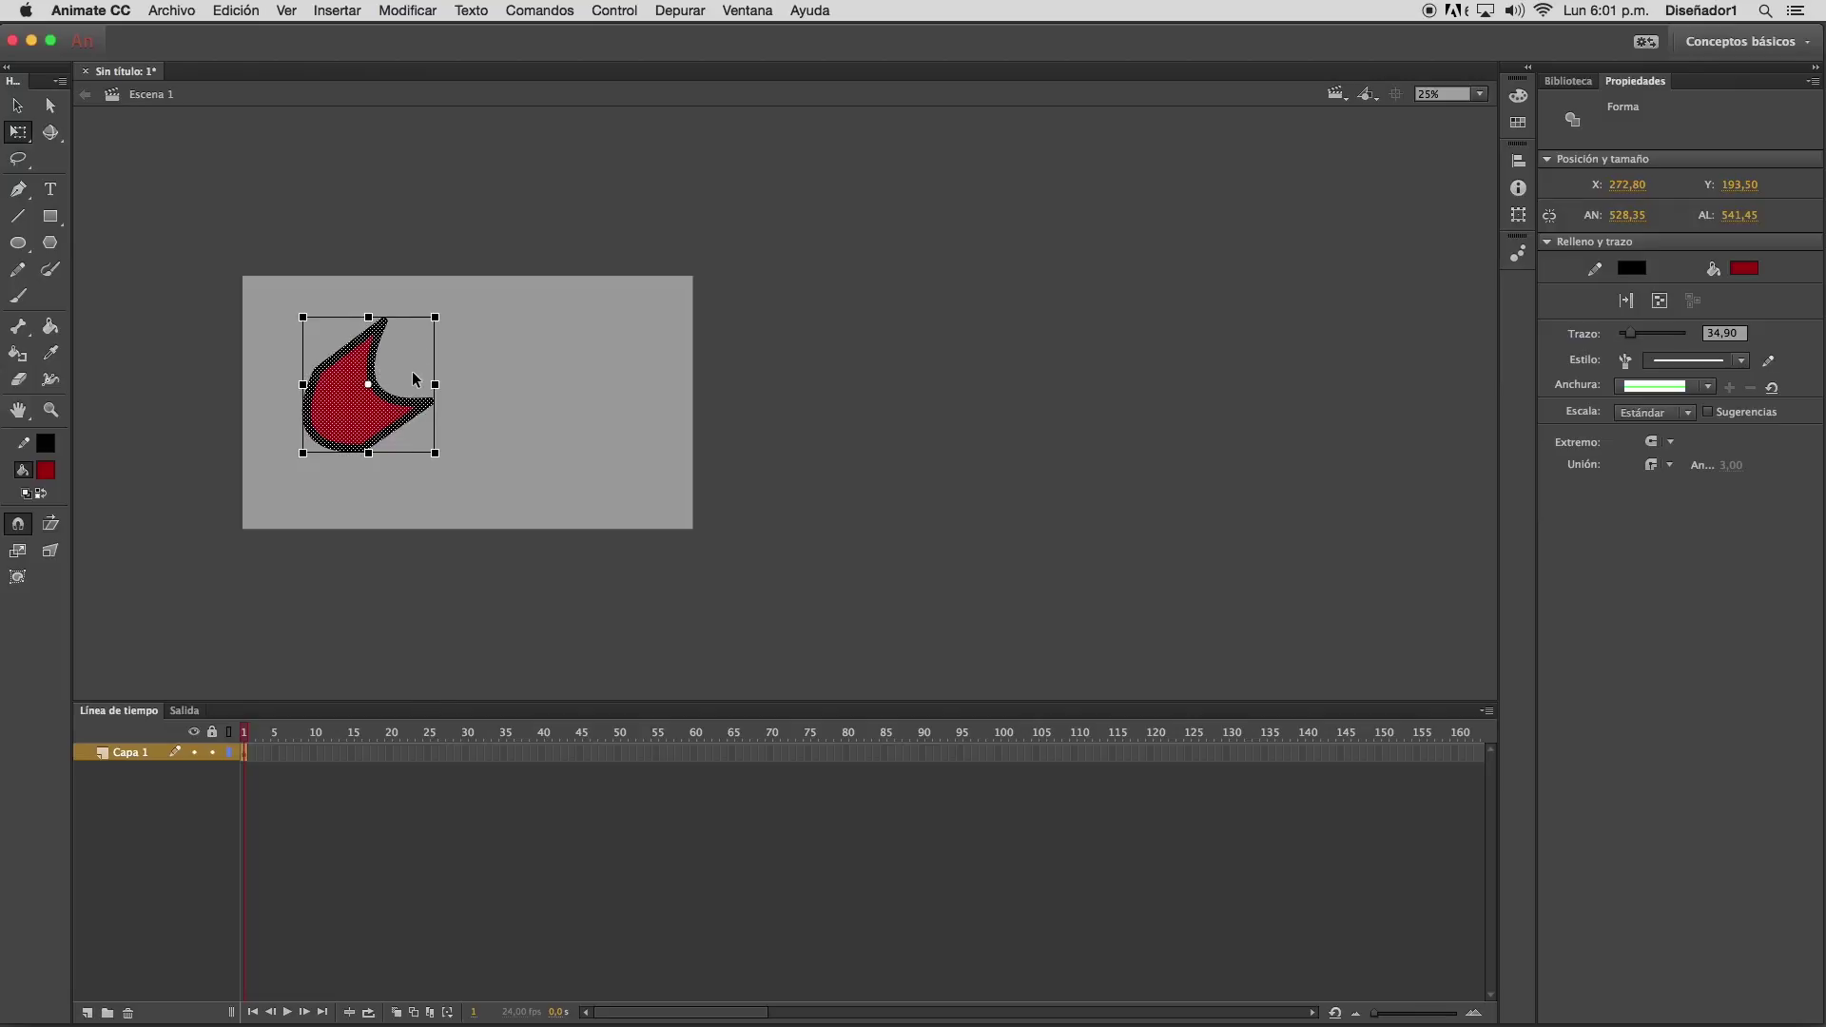
{"action": "right_click", "coordinate": [365, 406]}
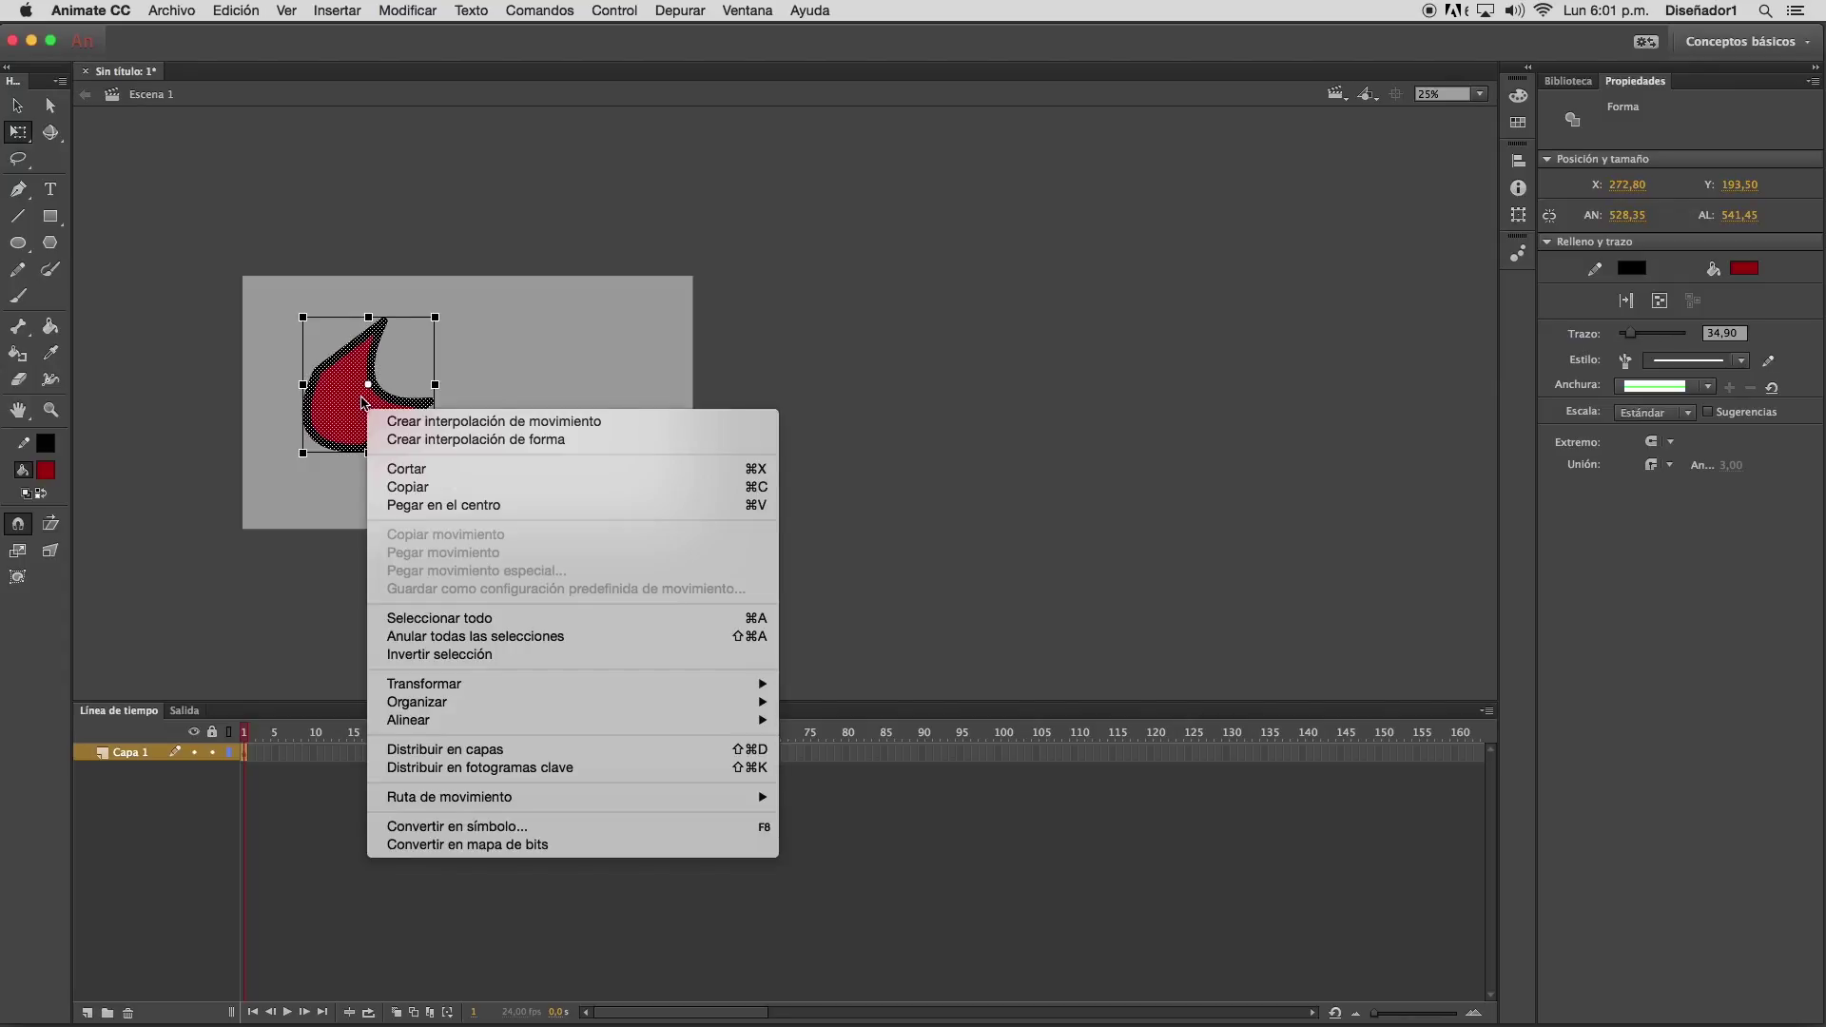
{"action": "mouse_move", "coordinate": [636, 682]}
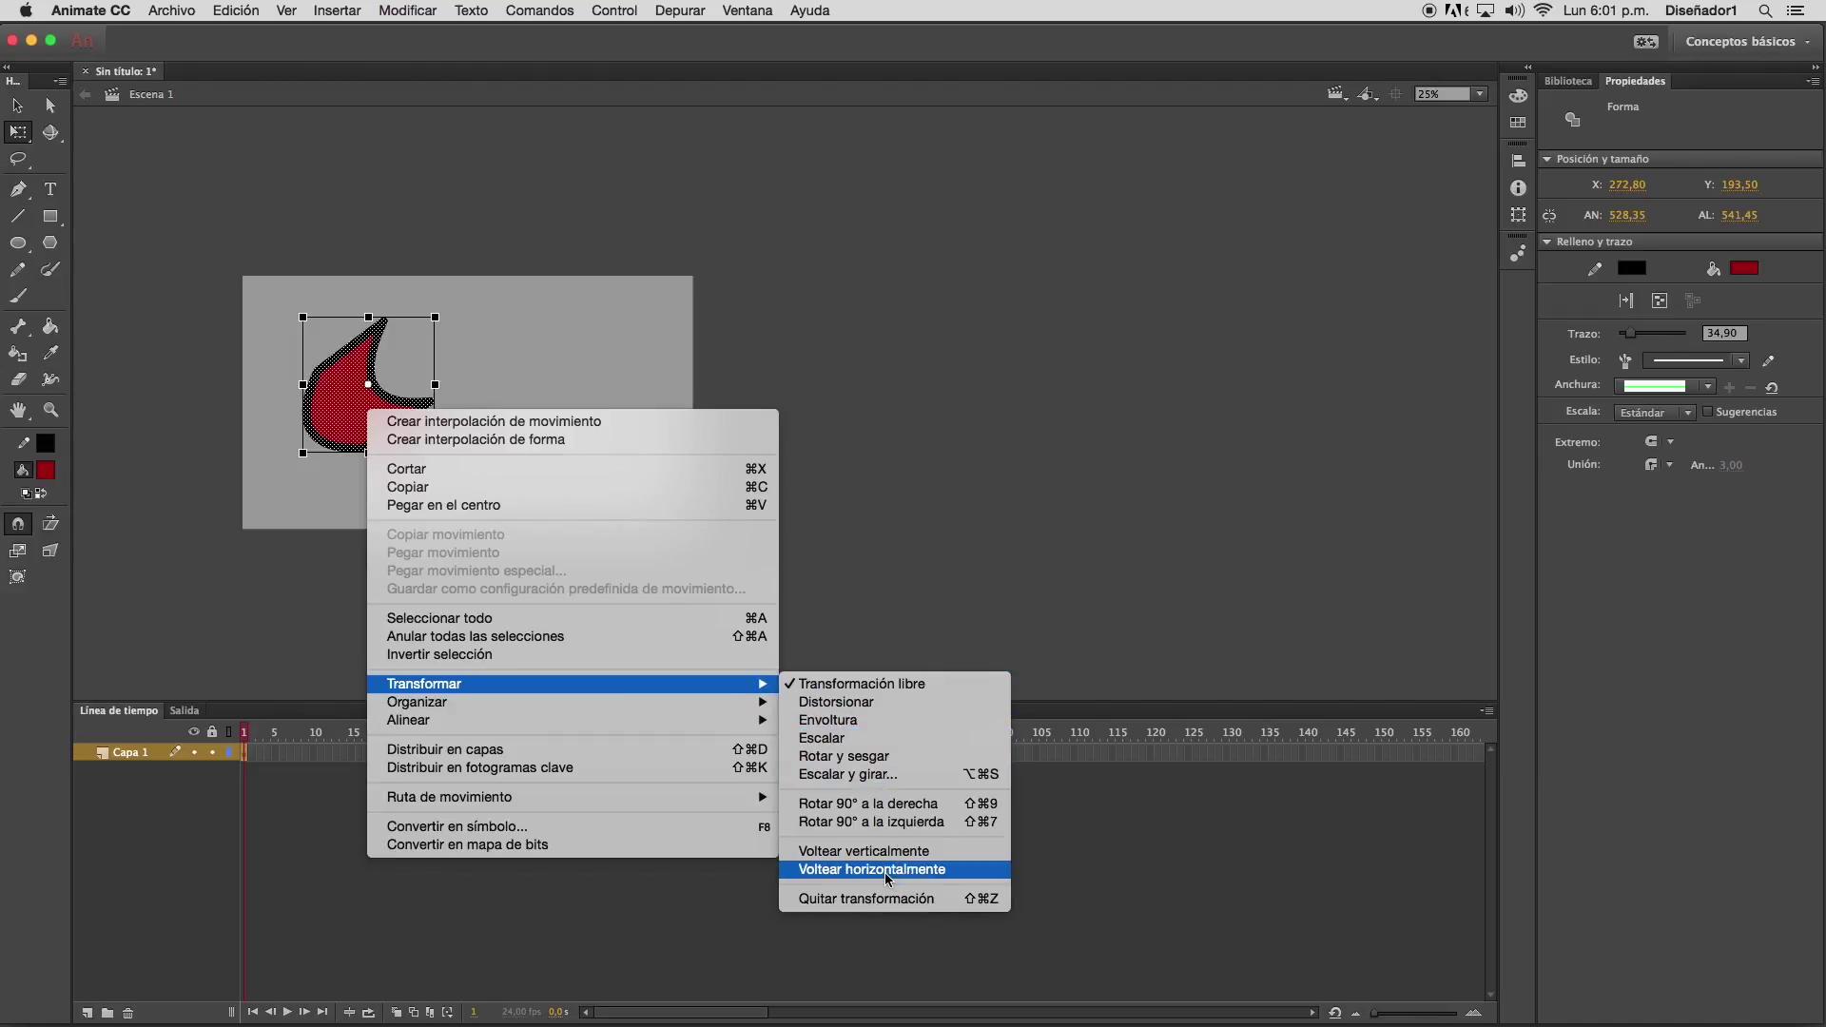
{"action": "left_click", "coordinate": [885, 871]}
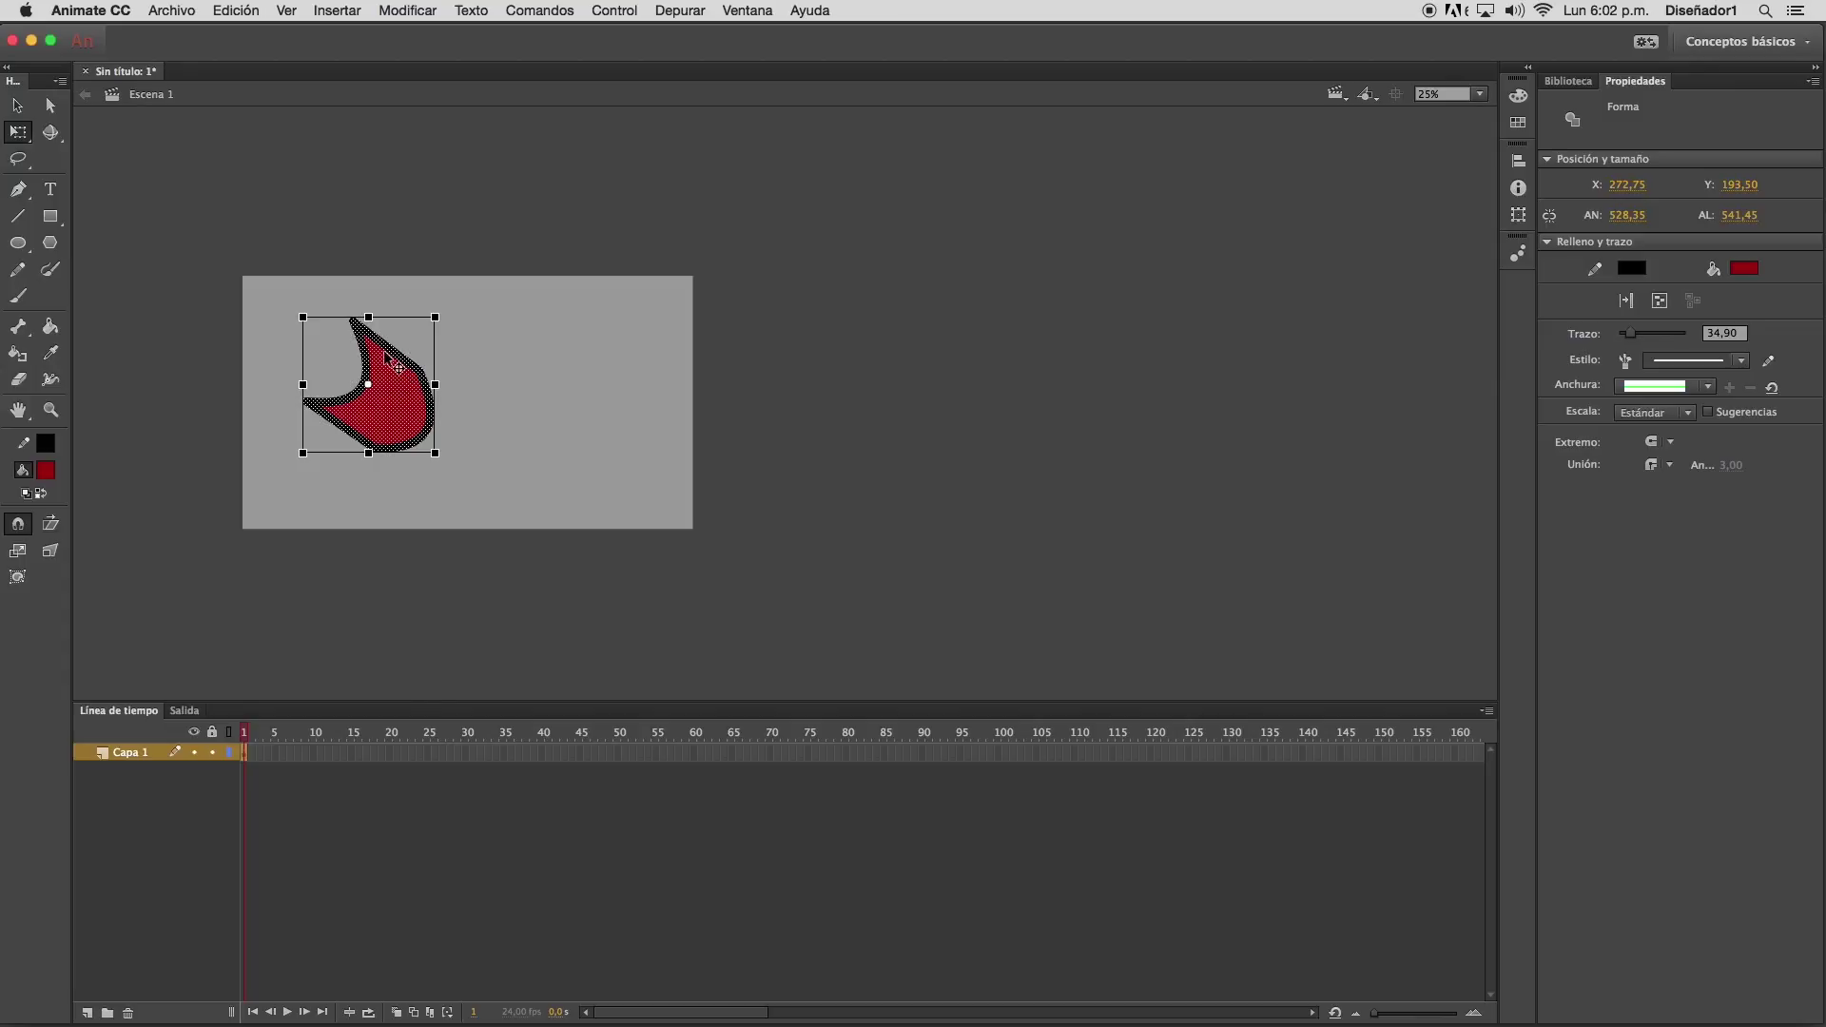
Try pasting a duplicate of the flipped shape beside the stage, deselect it, and undo the paste
{"action": "key", "text": "super+v"}
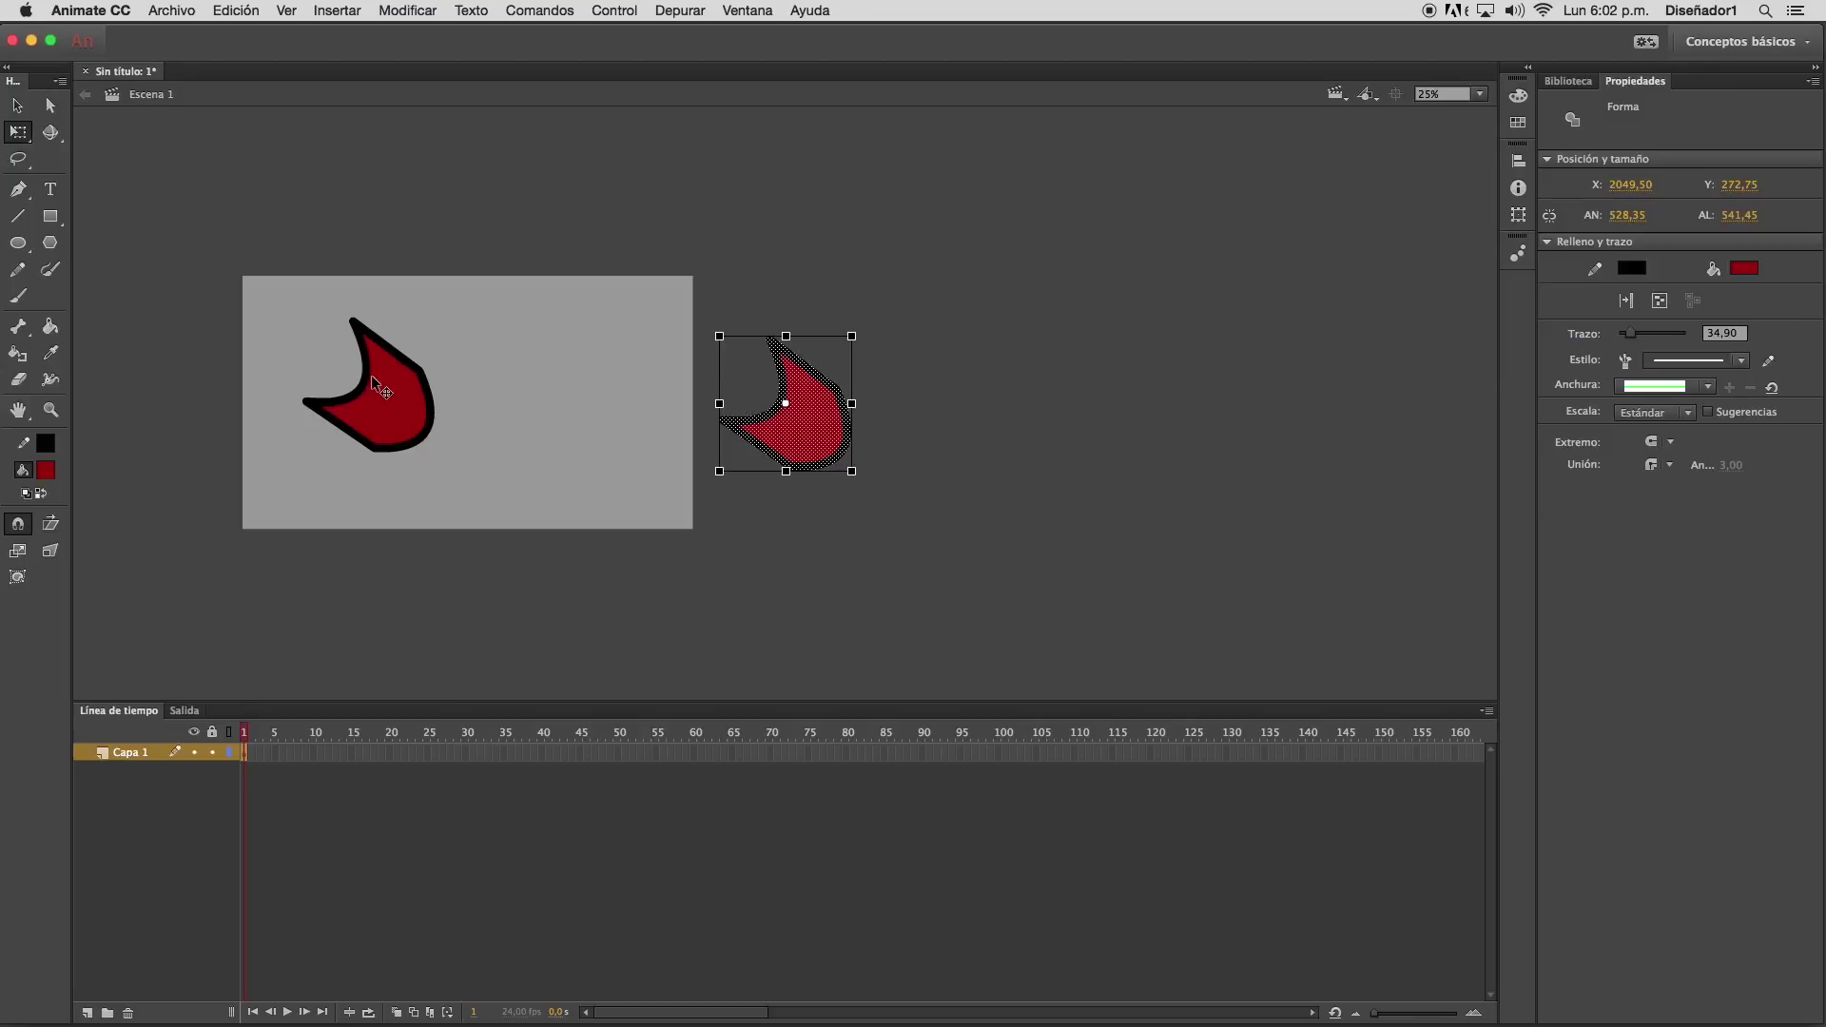
{"action": "left_click", "coordinate": [574, 371]}
{"action": "key", "text": "super+z"}
{"action": "key", "text": "super+z"}
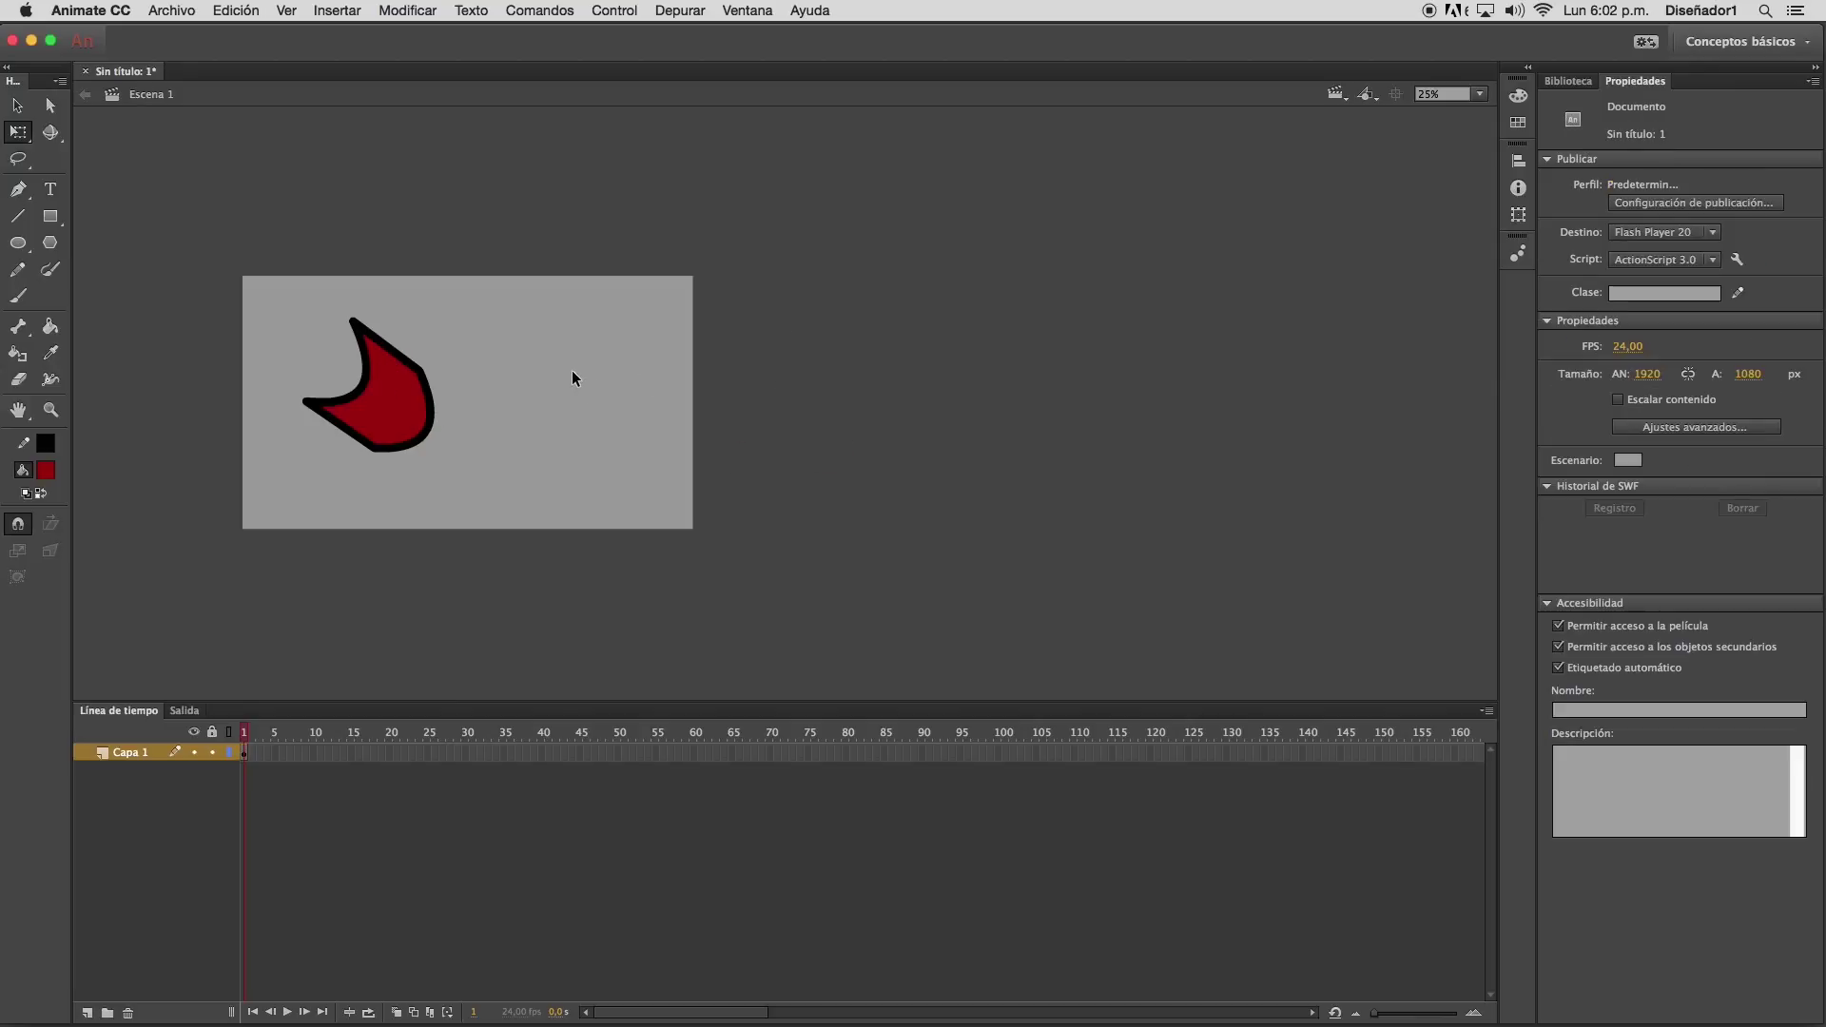
Select the whole shape and flip its in-place copy horizontally so it overlaps the original as a mirror image
{"action": "left_click_drag", "start_coordinate": [249, 286], "coordinate": [544, 538]}
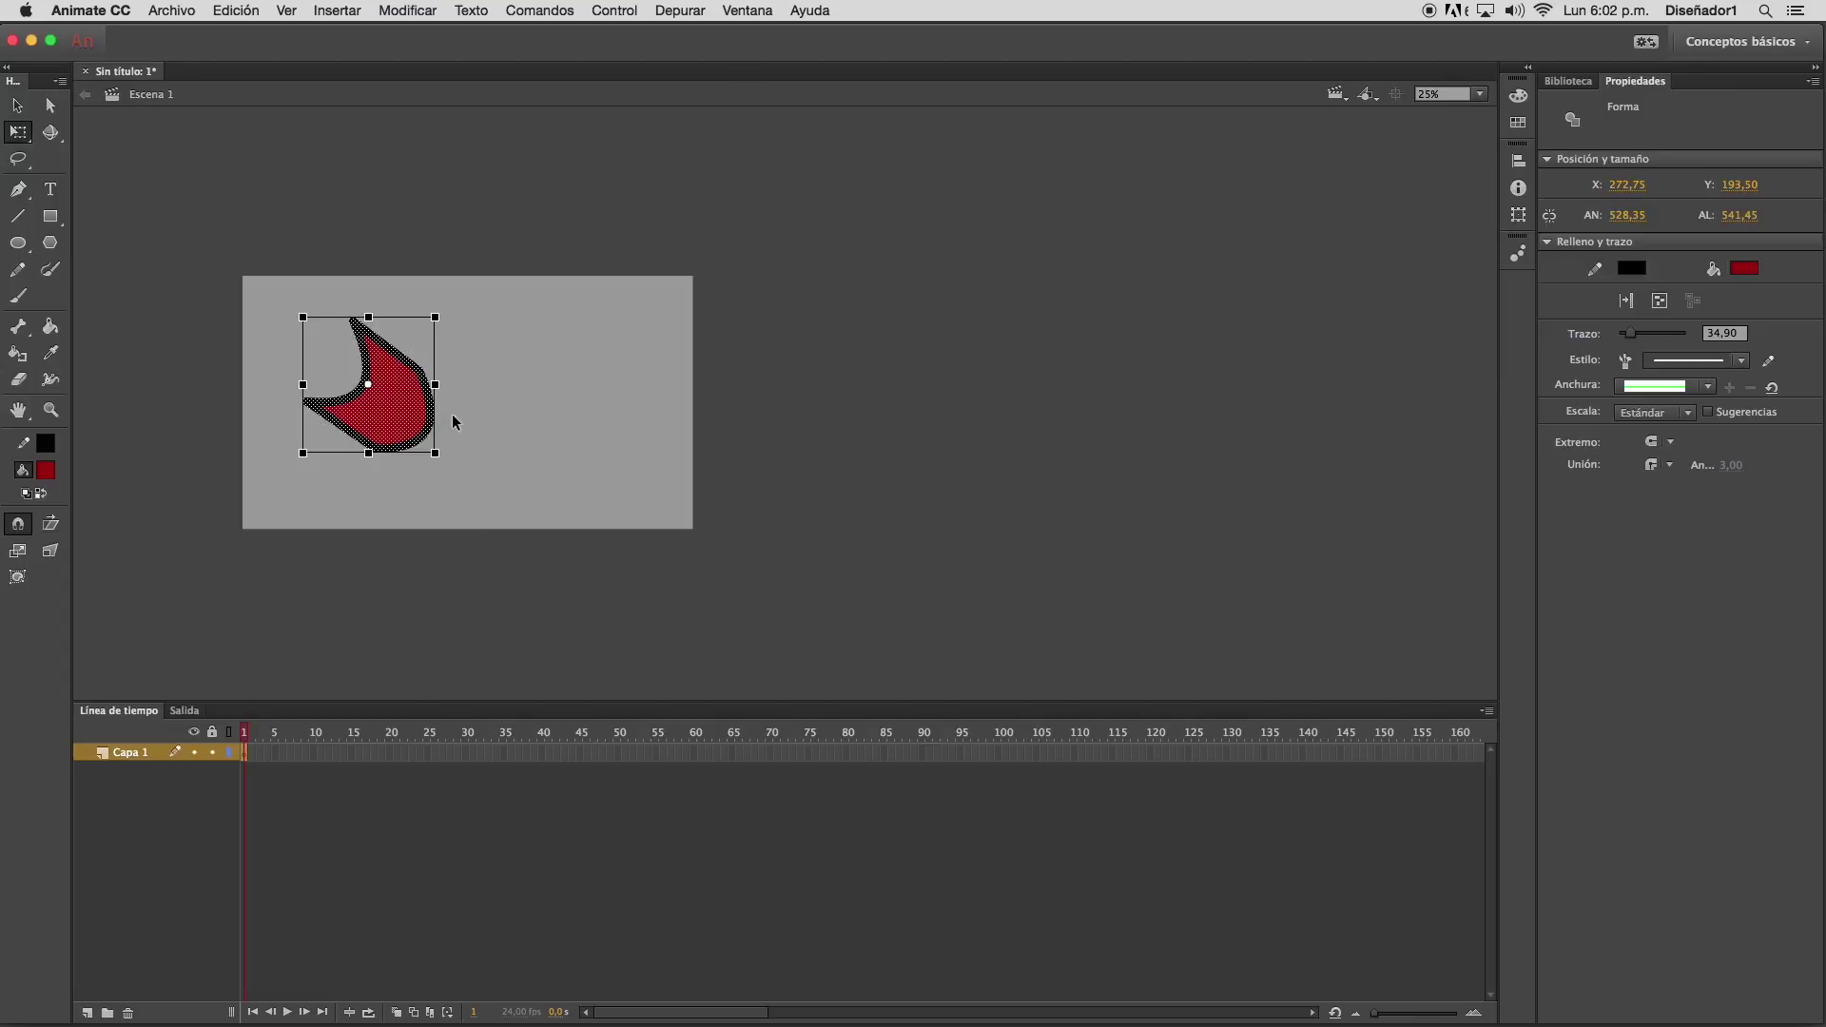
{"action": "right_click", "coordinate": [397, 391]}
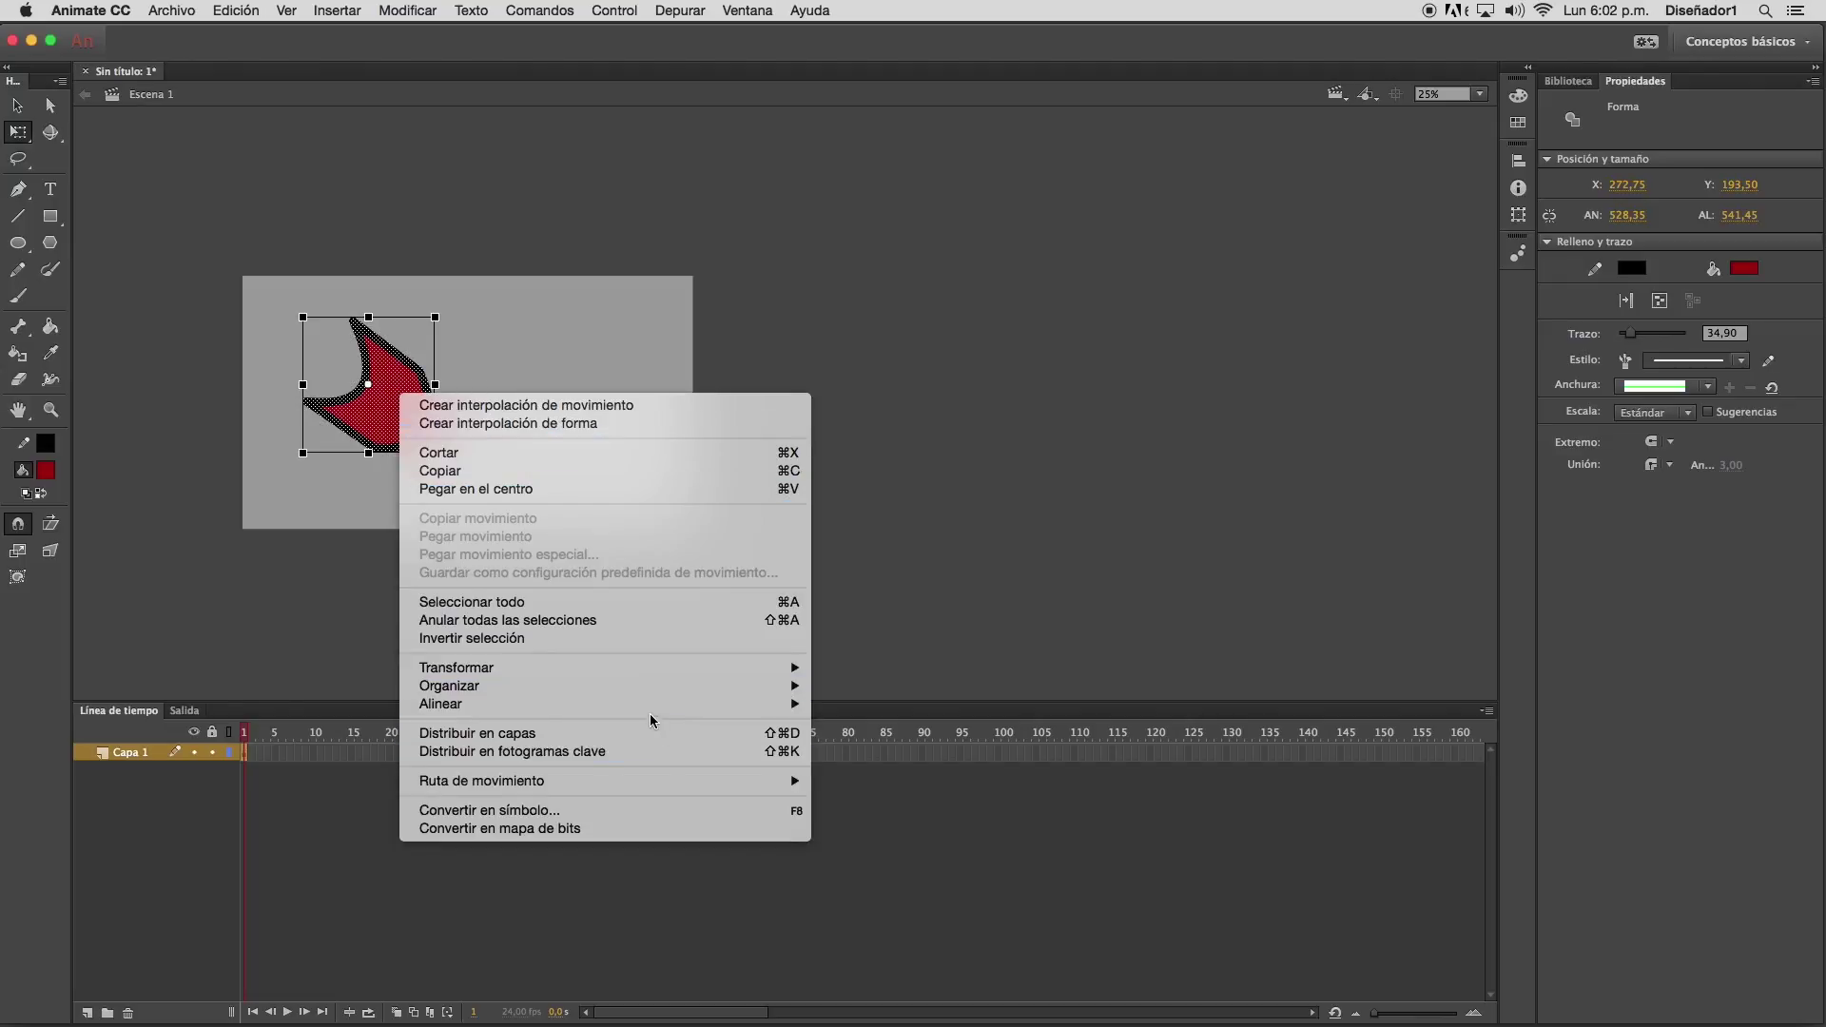
{"action": "mouse_move", "coordinate": [642, 666]}
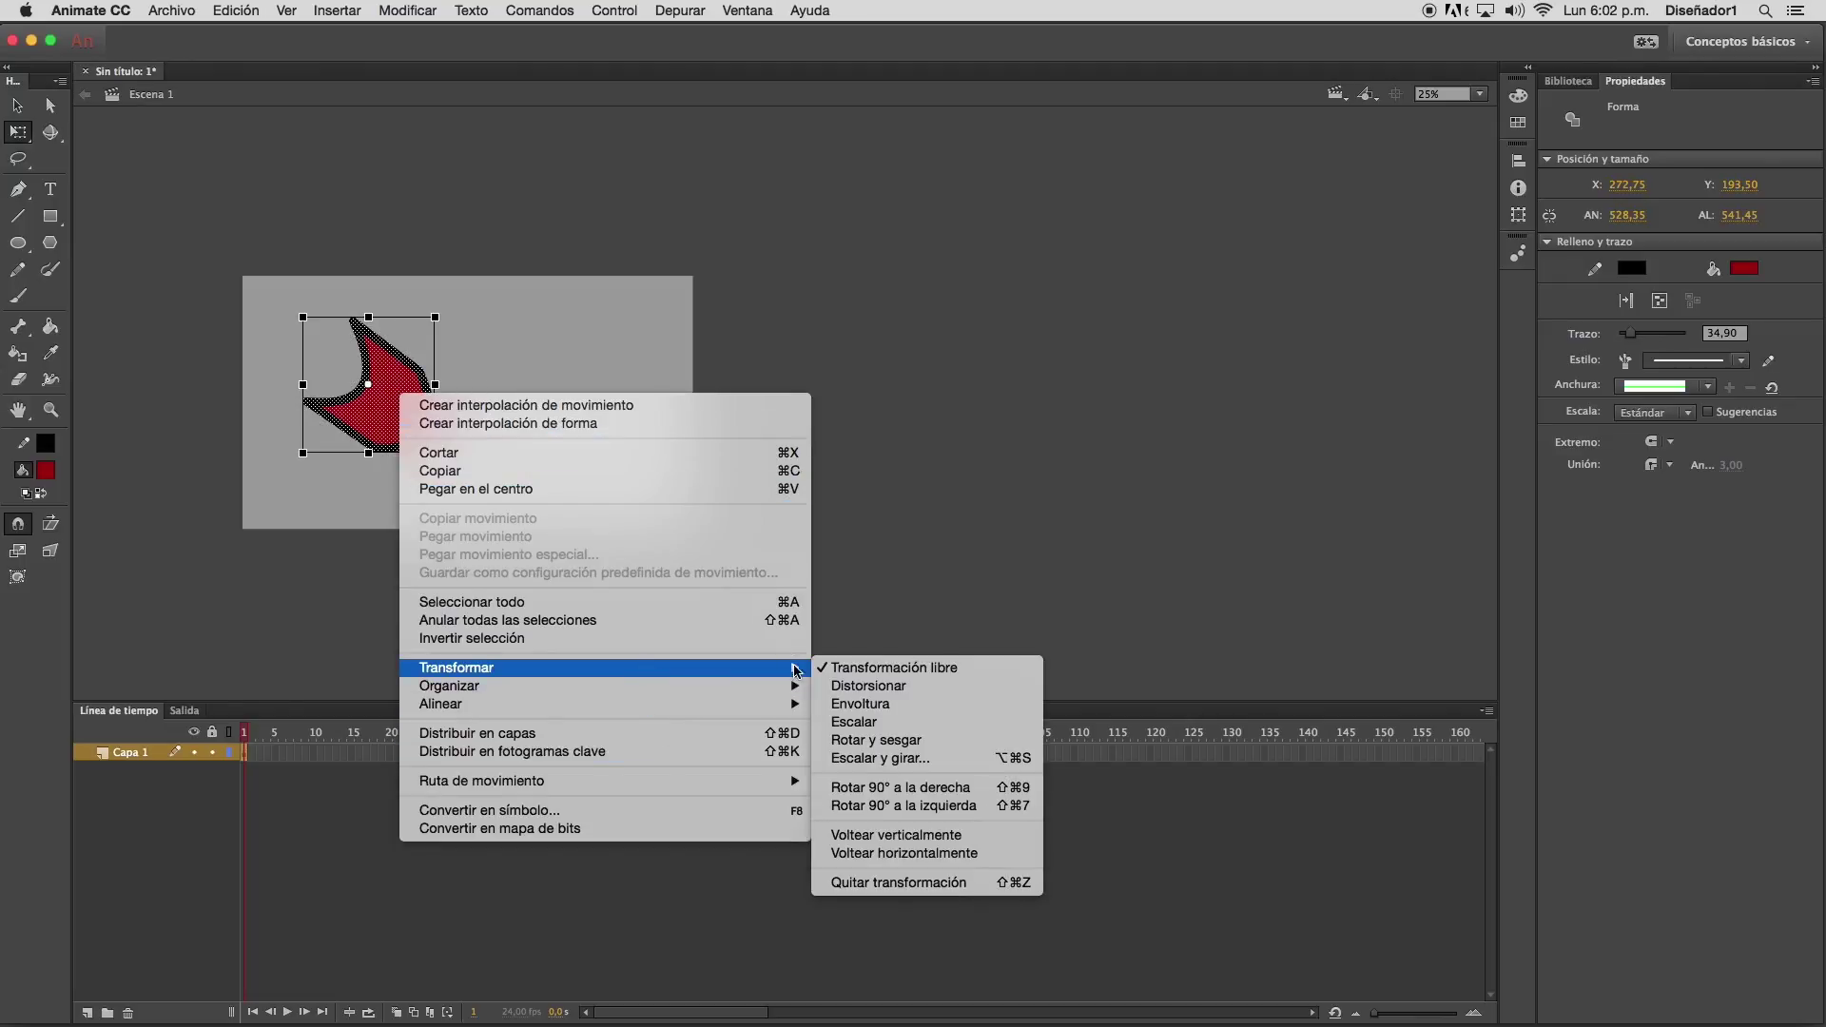
{"action": "left_click", "coordinate": [956, 853]}
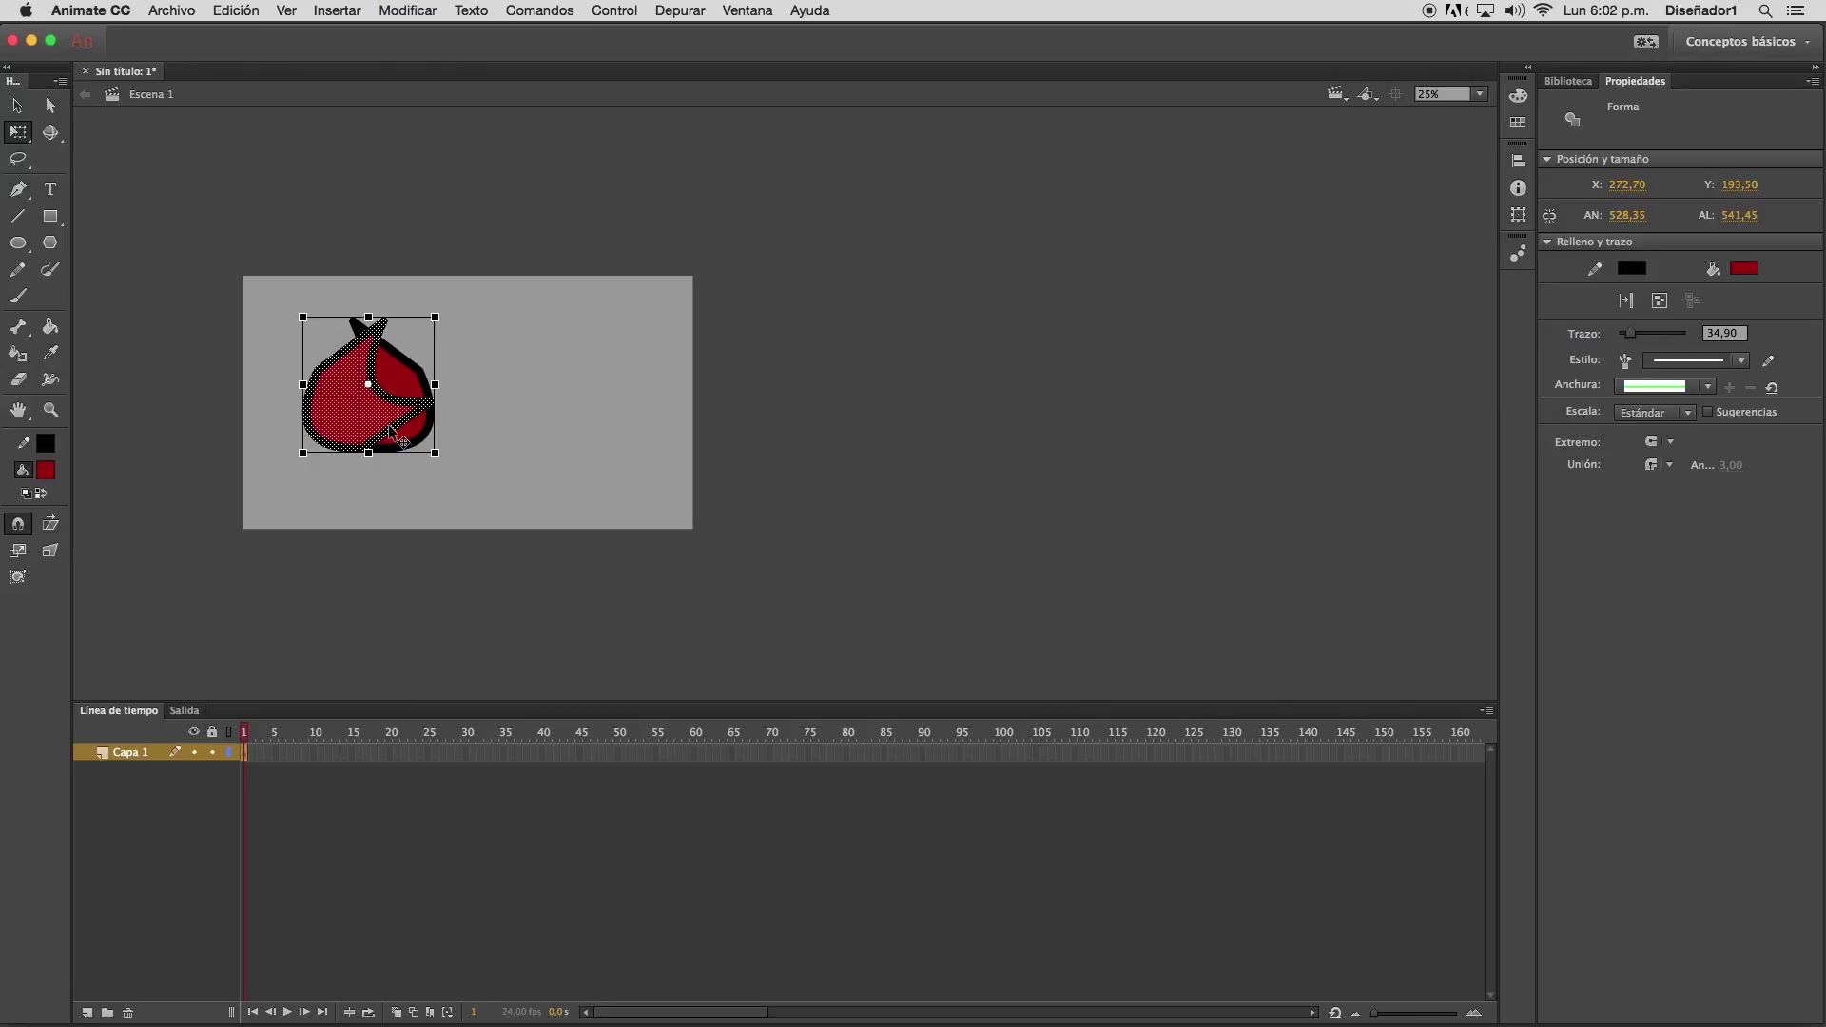
Try moving the flipped copy left off the original, the second time to X -177,45, and undo each move
{"action": "left_click_drag", "start_coordinate": [376, 429], "coordinate": [226, 434]}
{"action": "key", "text": "super+z"}
{"action": "left_click", "coordinate": [391, 295]}
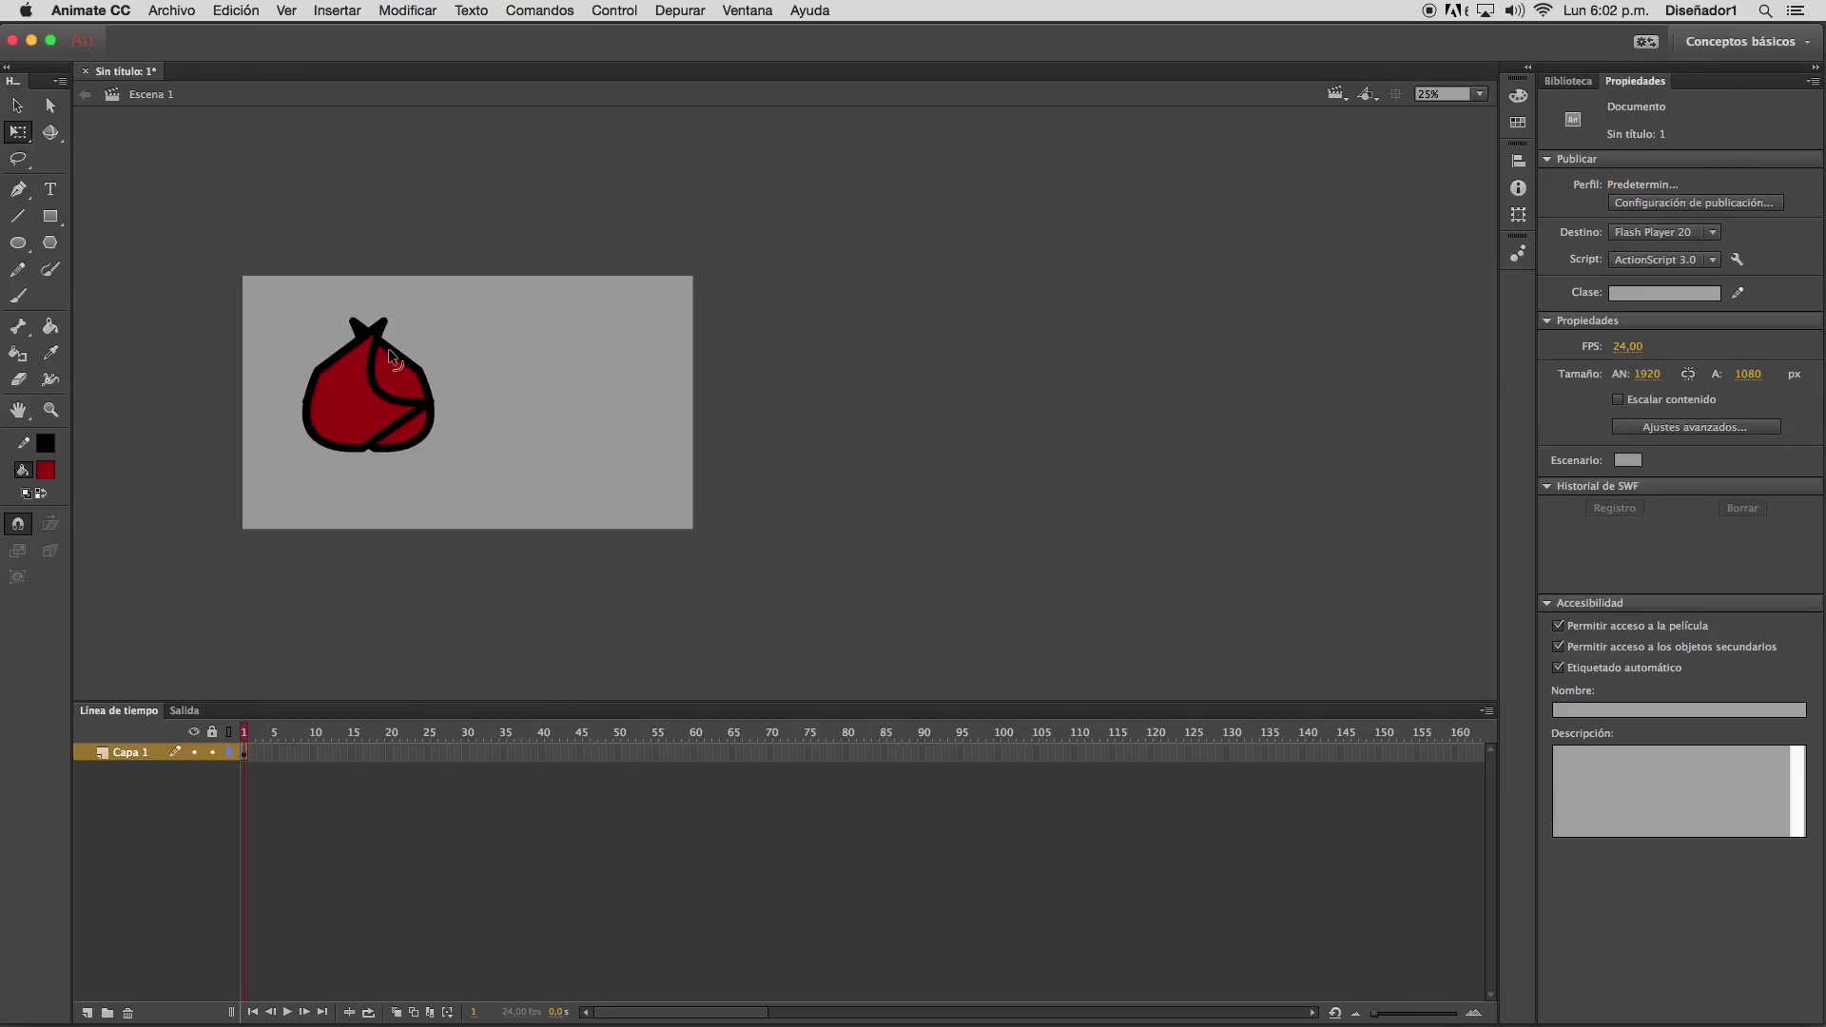
{"action": "double_click", "coordinate": [342, 395]}
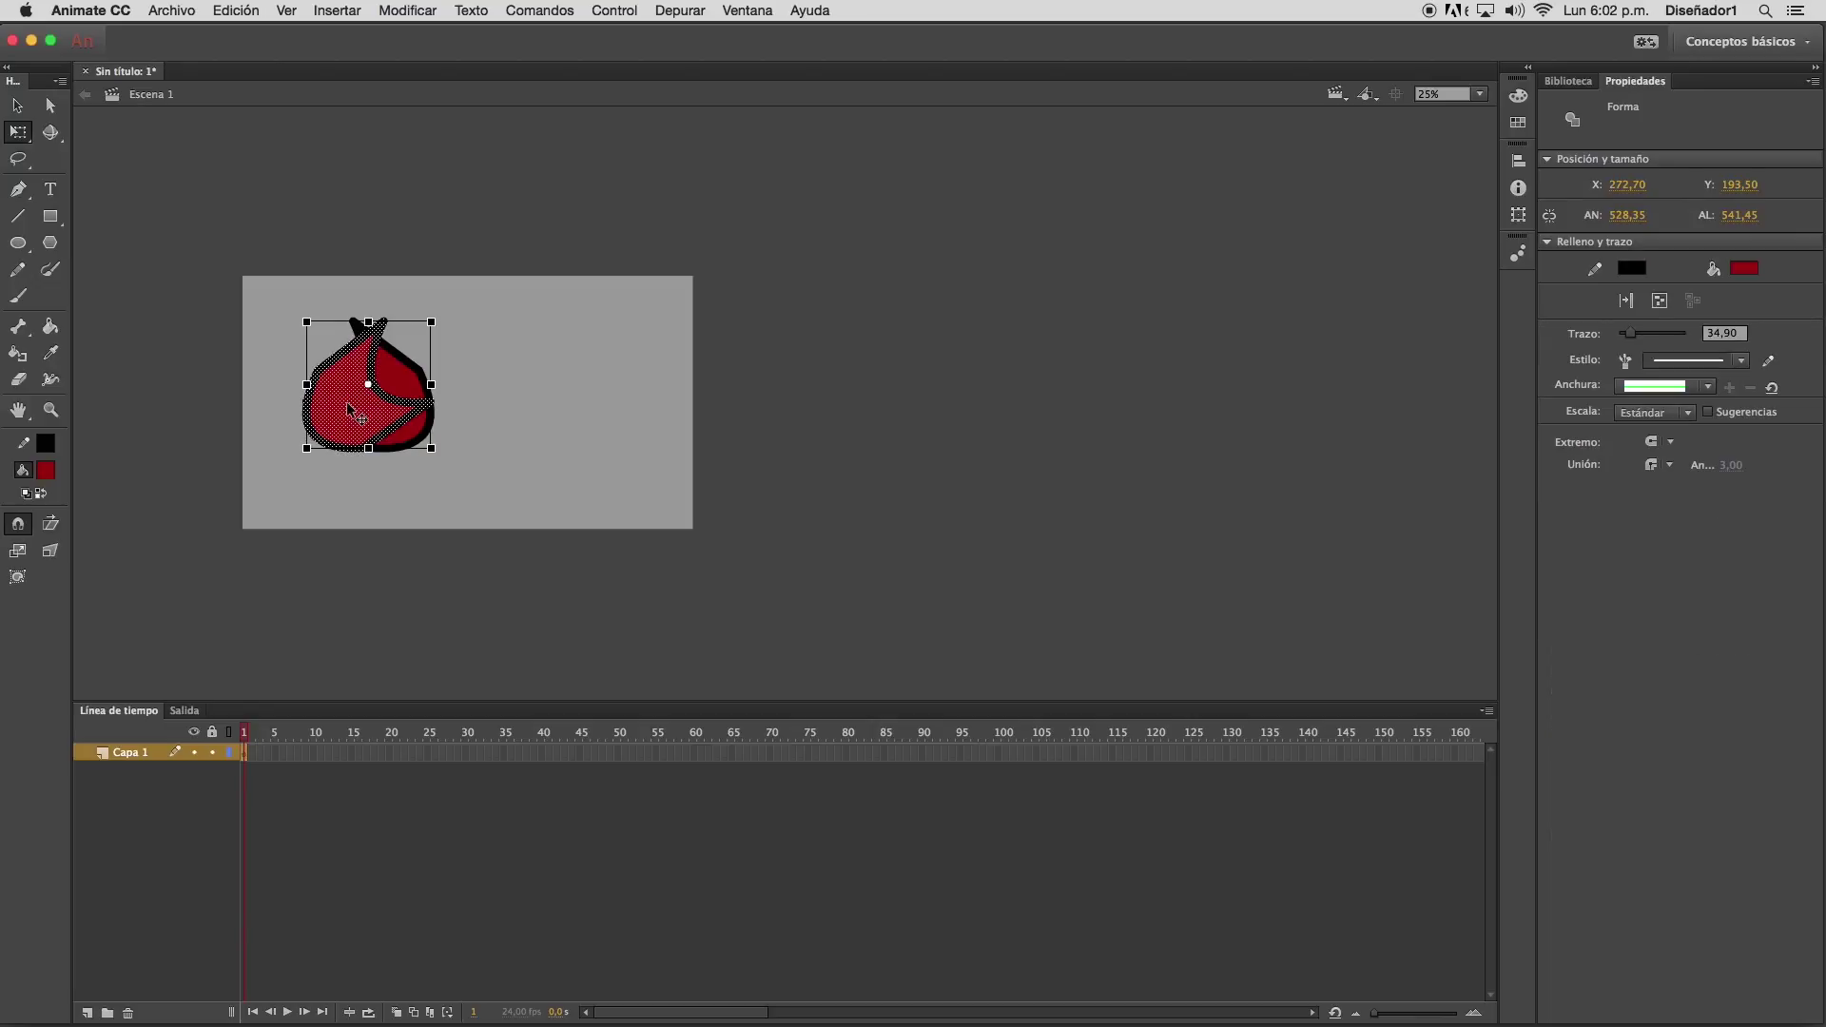
{"action": "left_click_drag", "start_coordinate": [370, 414], "coordinate": [260, 410]}
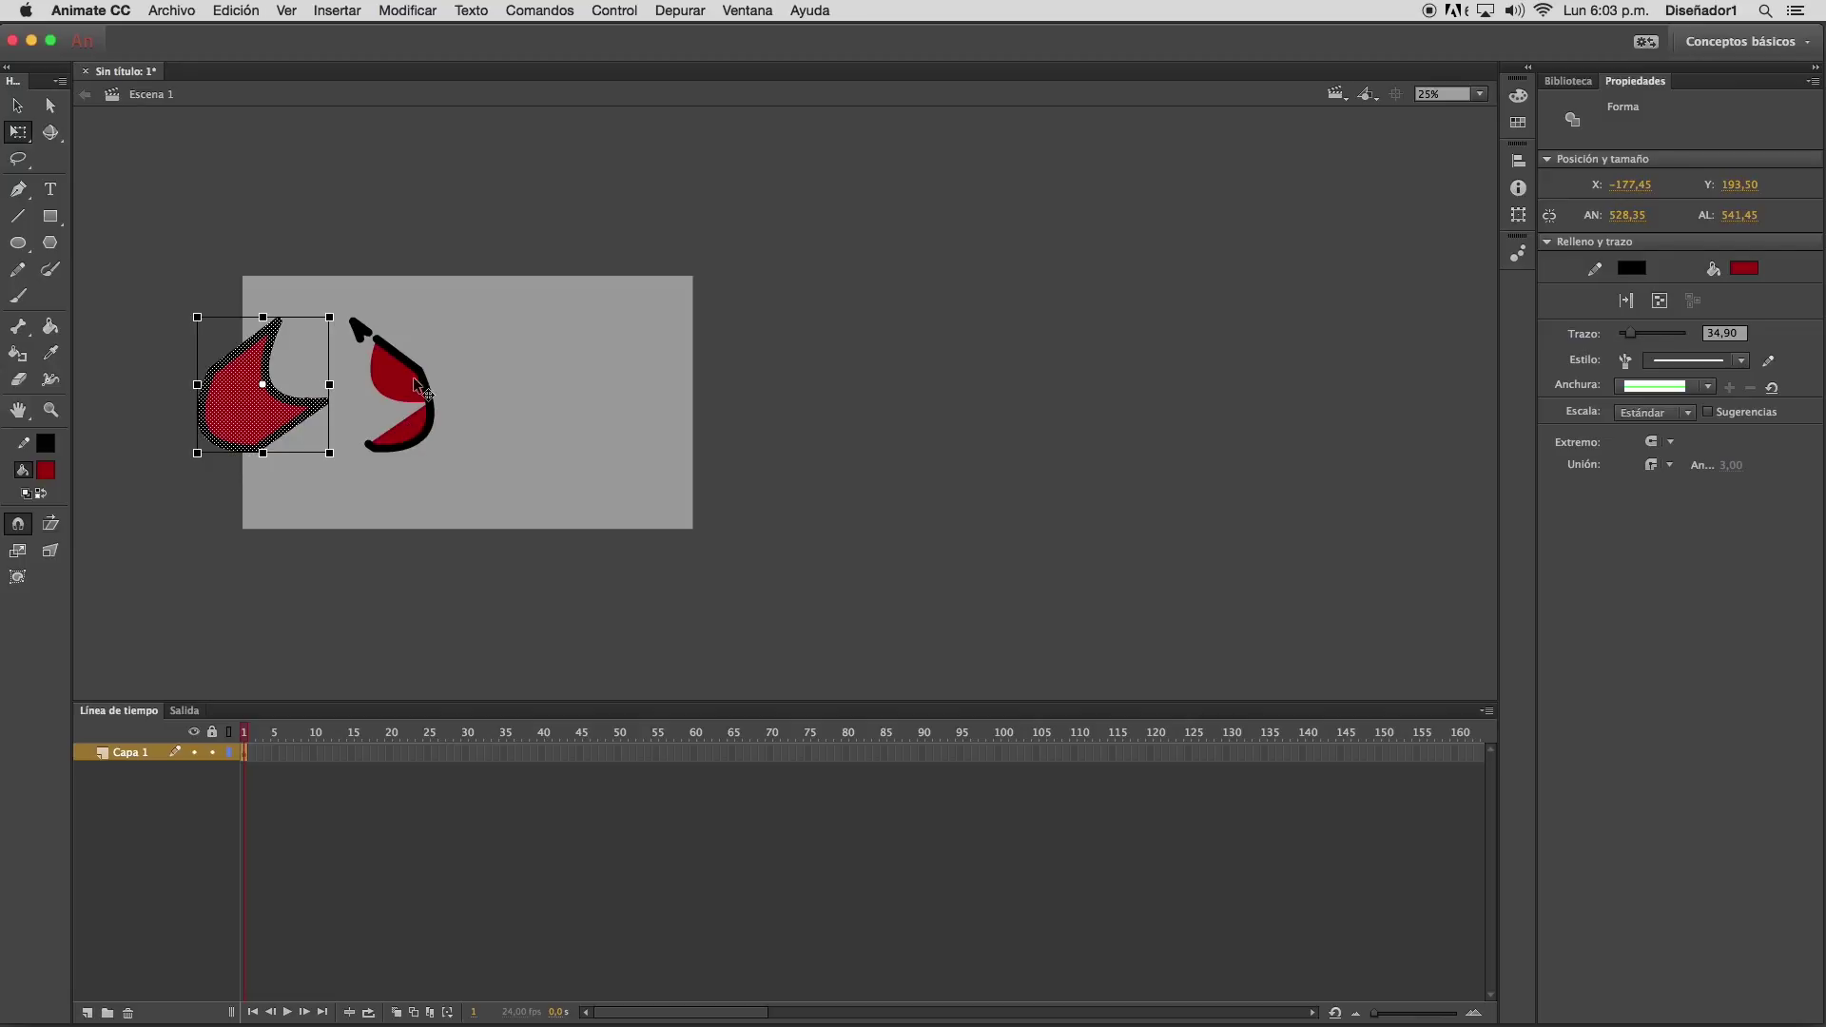
{"action": "key", "text": "super+z"}
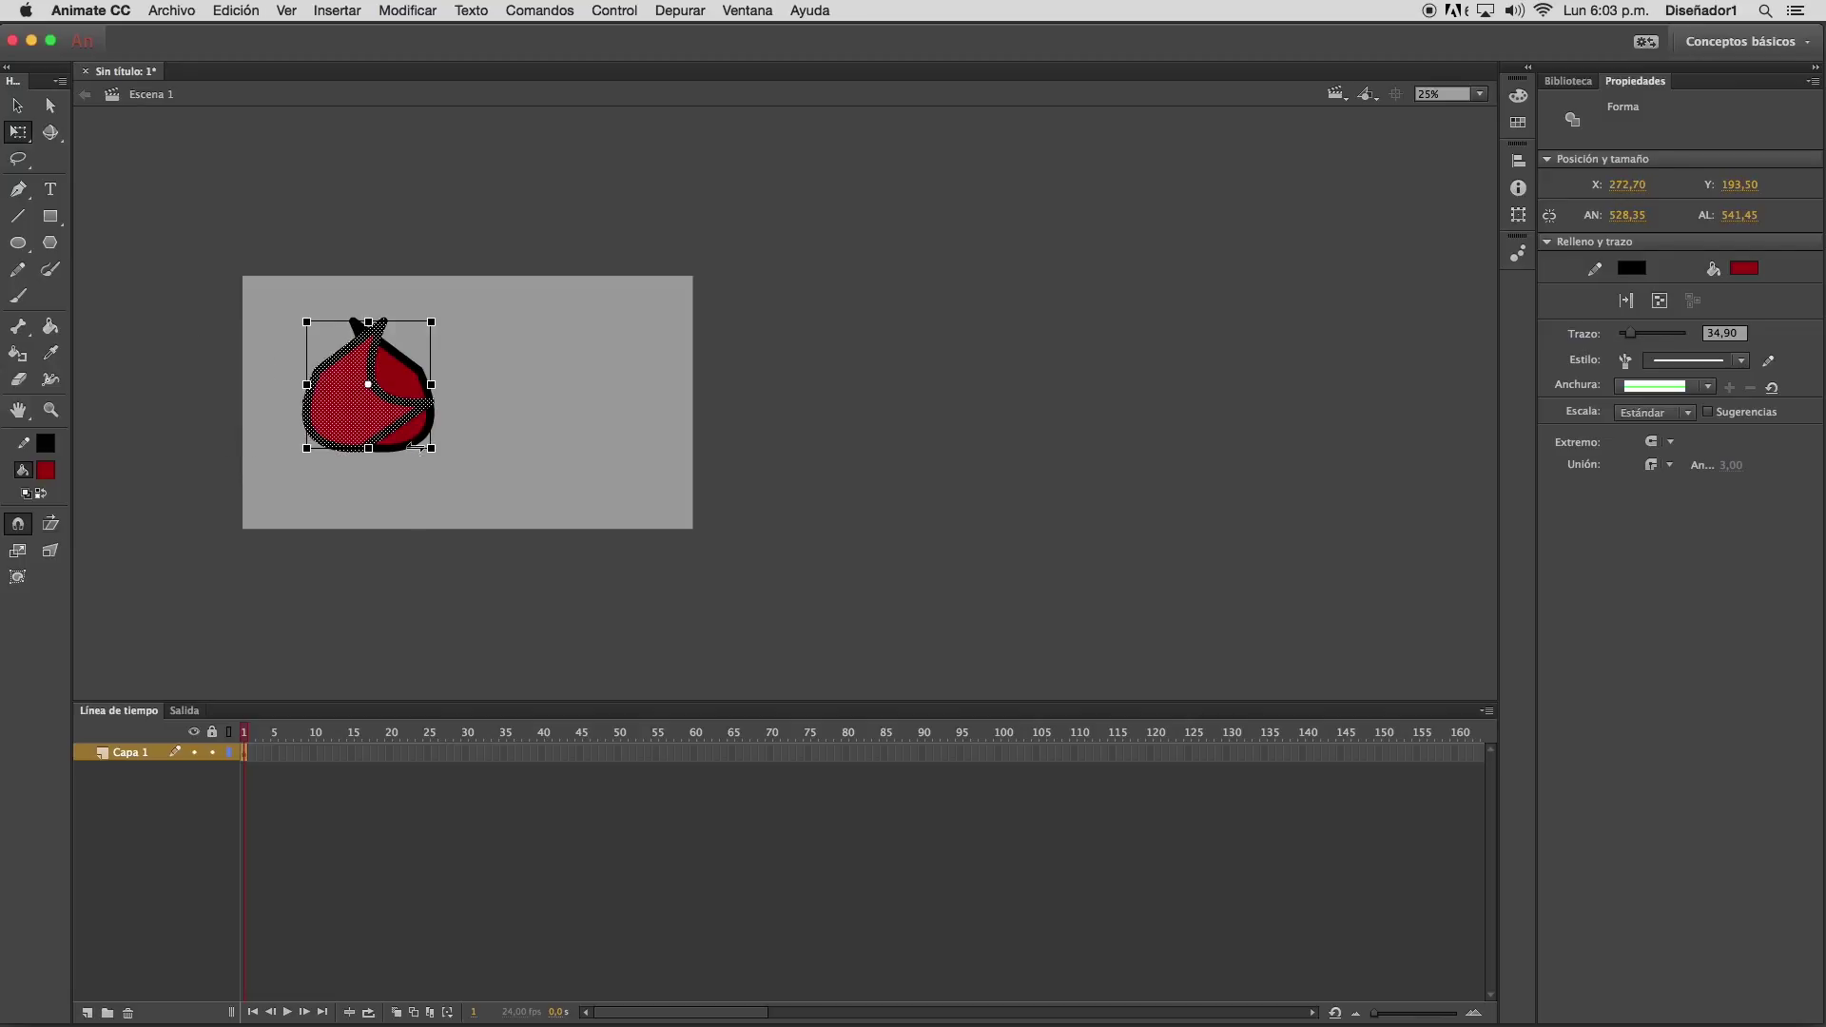
Deselect everything, try moving the flipped copy left to X -205,85, and undo both the move and the flip
{"action": "left_click", "coordinate": [489, 353]}
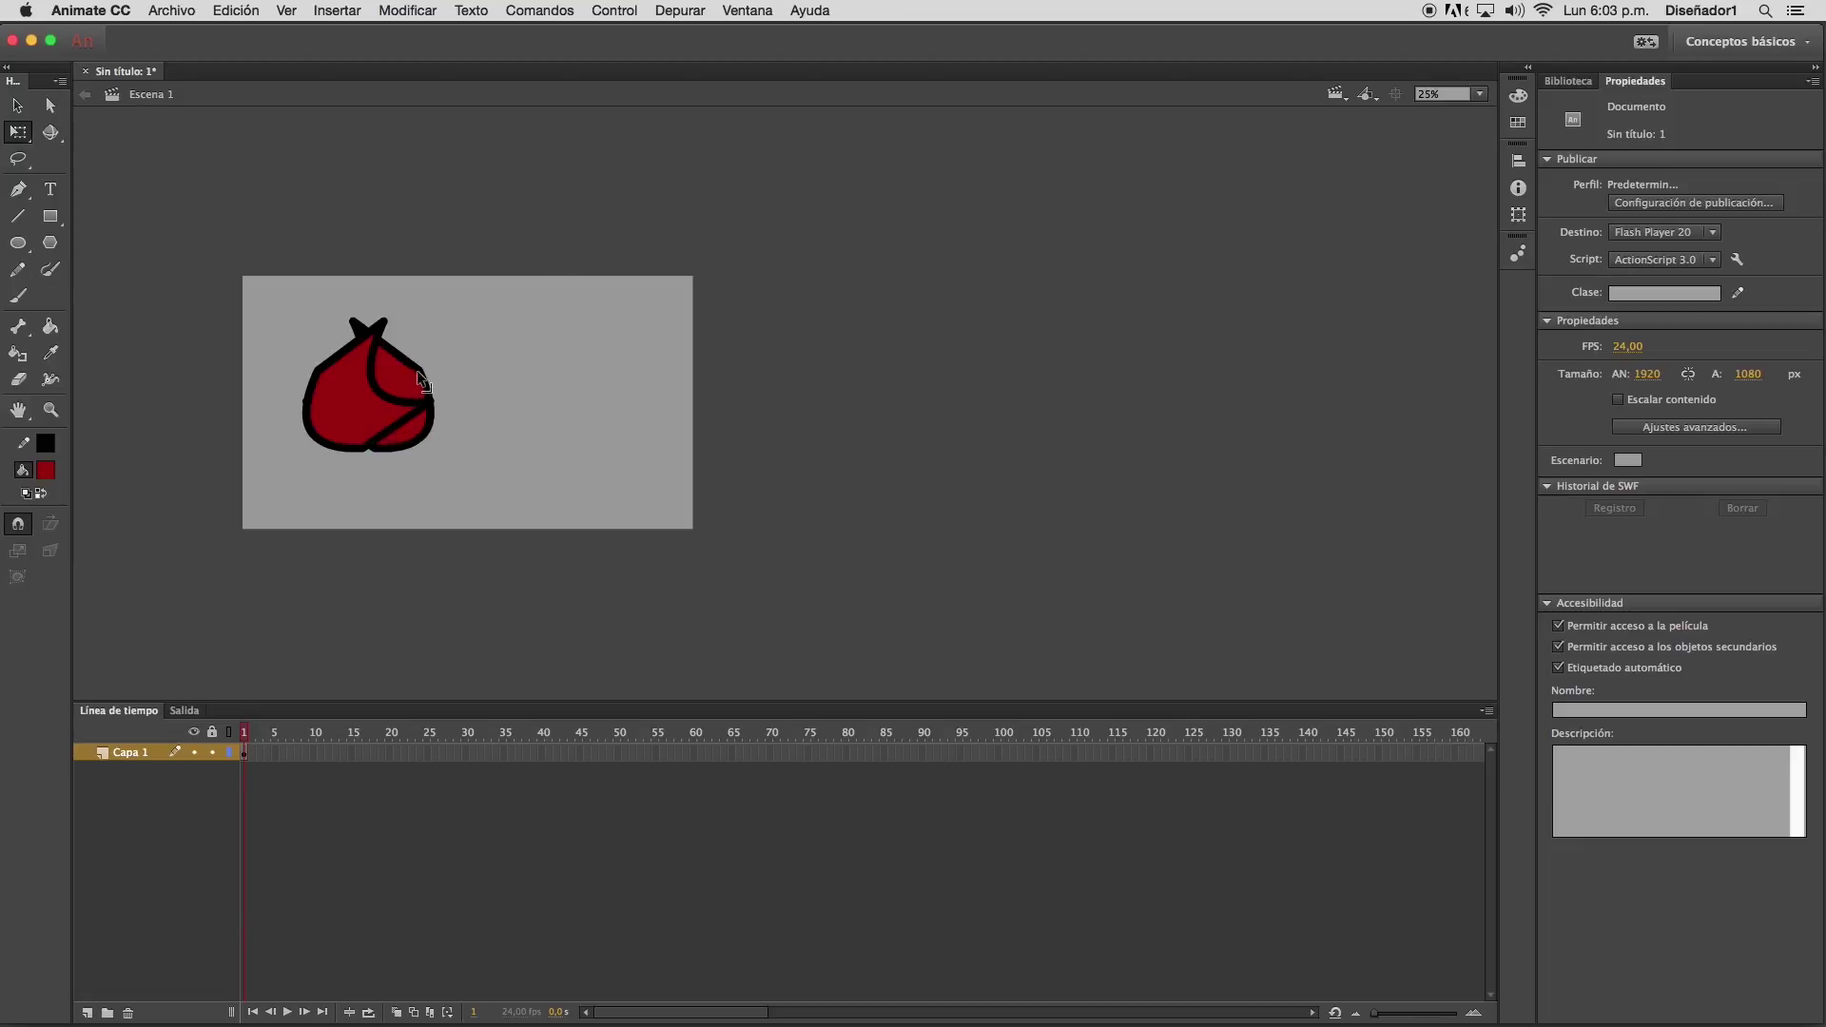
{"action": "left_click", "coordinate": [350, 401]}
{"action": "left_click_drag", "start_coordinate": [350, 401], "coordinate": [238, 411]}
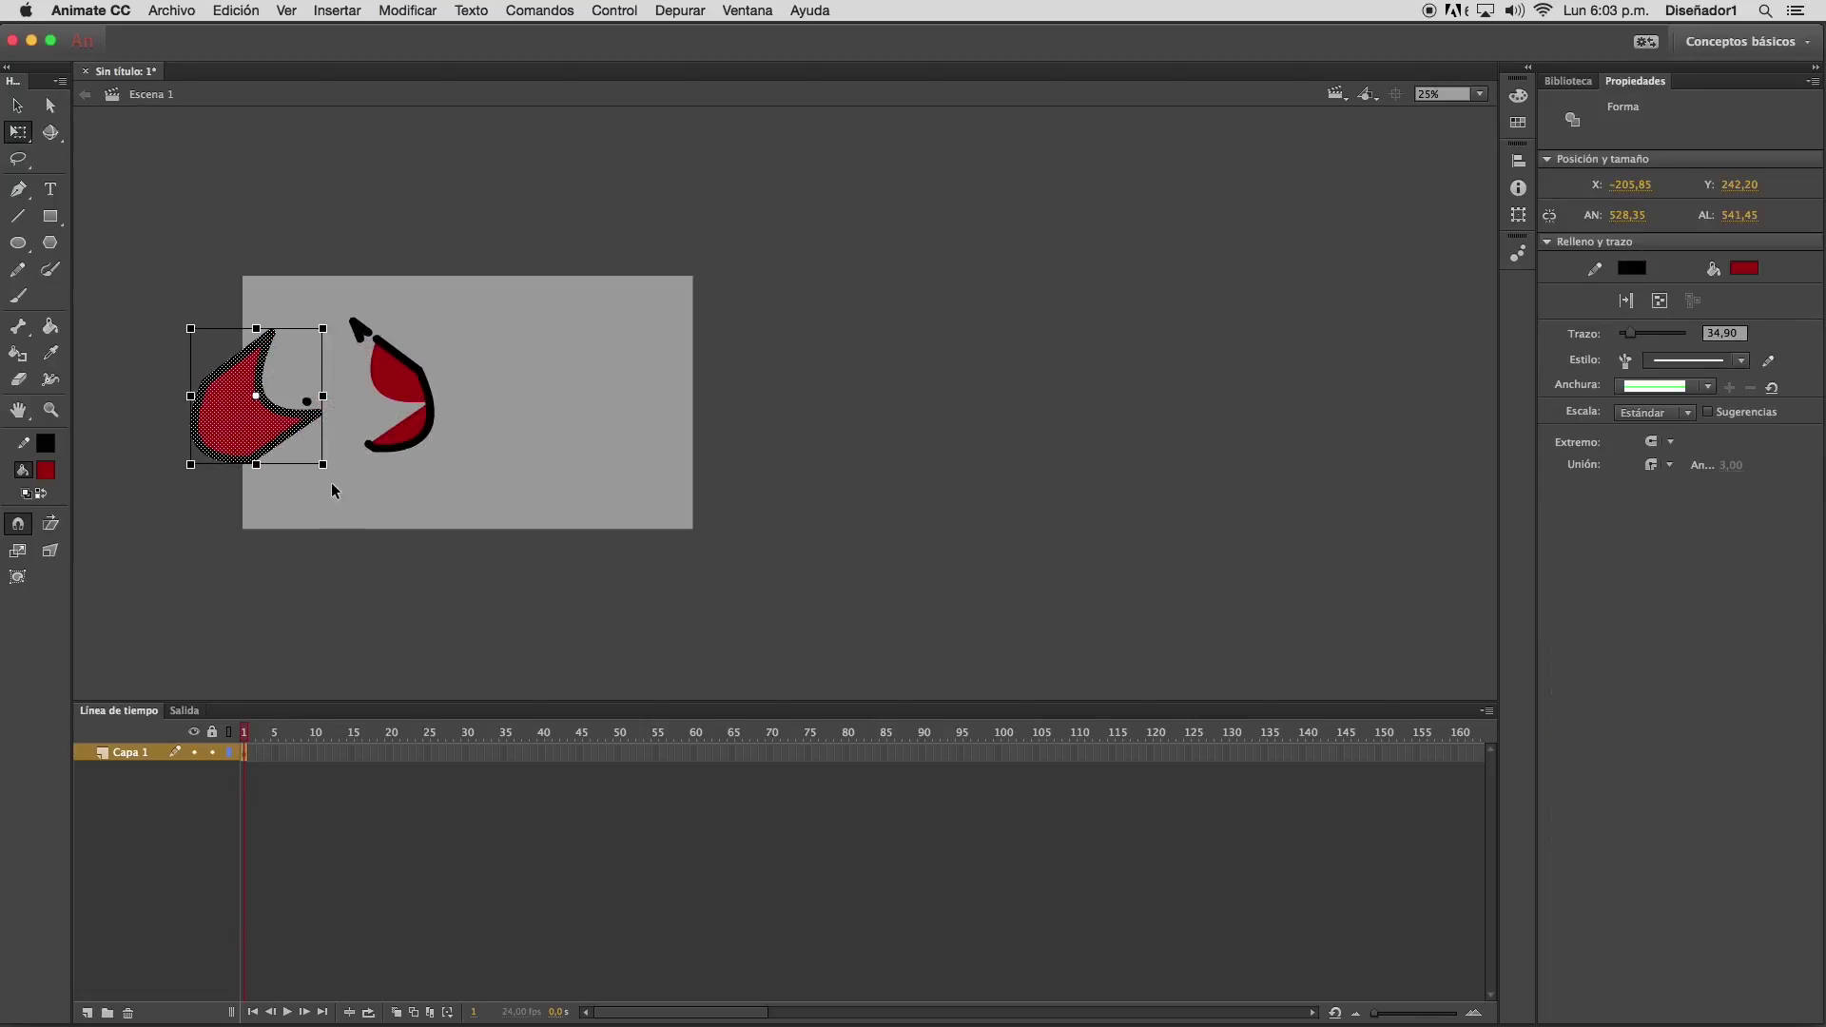
{"action": "key", "text": "super+z"}
{"action": "left_click", "coordinate": [409, 523]}
{"action": "left_click", "coordinate": [367, 415]}
{"action": "key", "text": "super+z"}
{"action": "key", "text": "super+z"}
{"action": "key", "text": "super+z"}
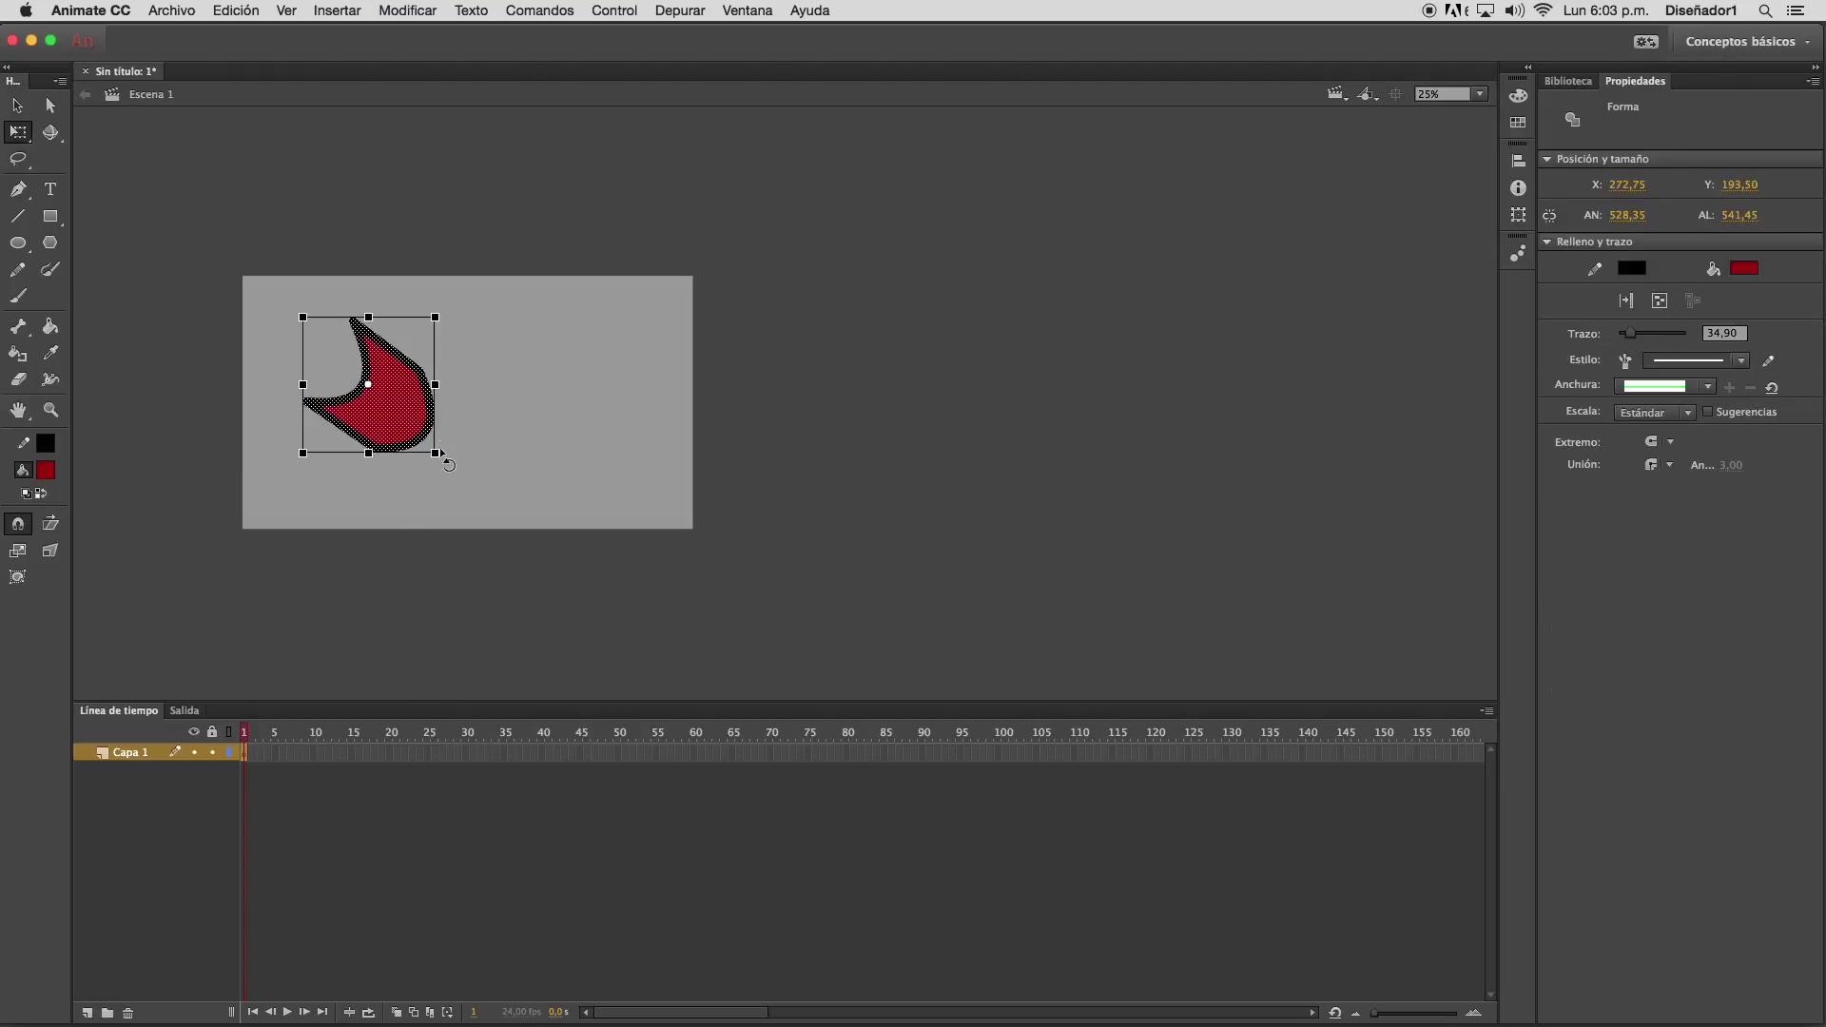
{"action": "right_click", "coordinate": [401, 412]}
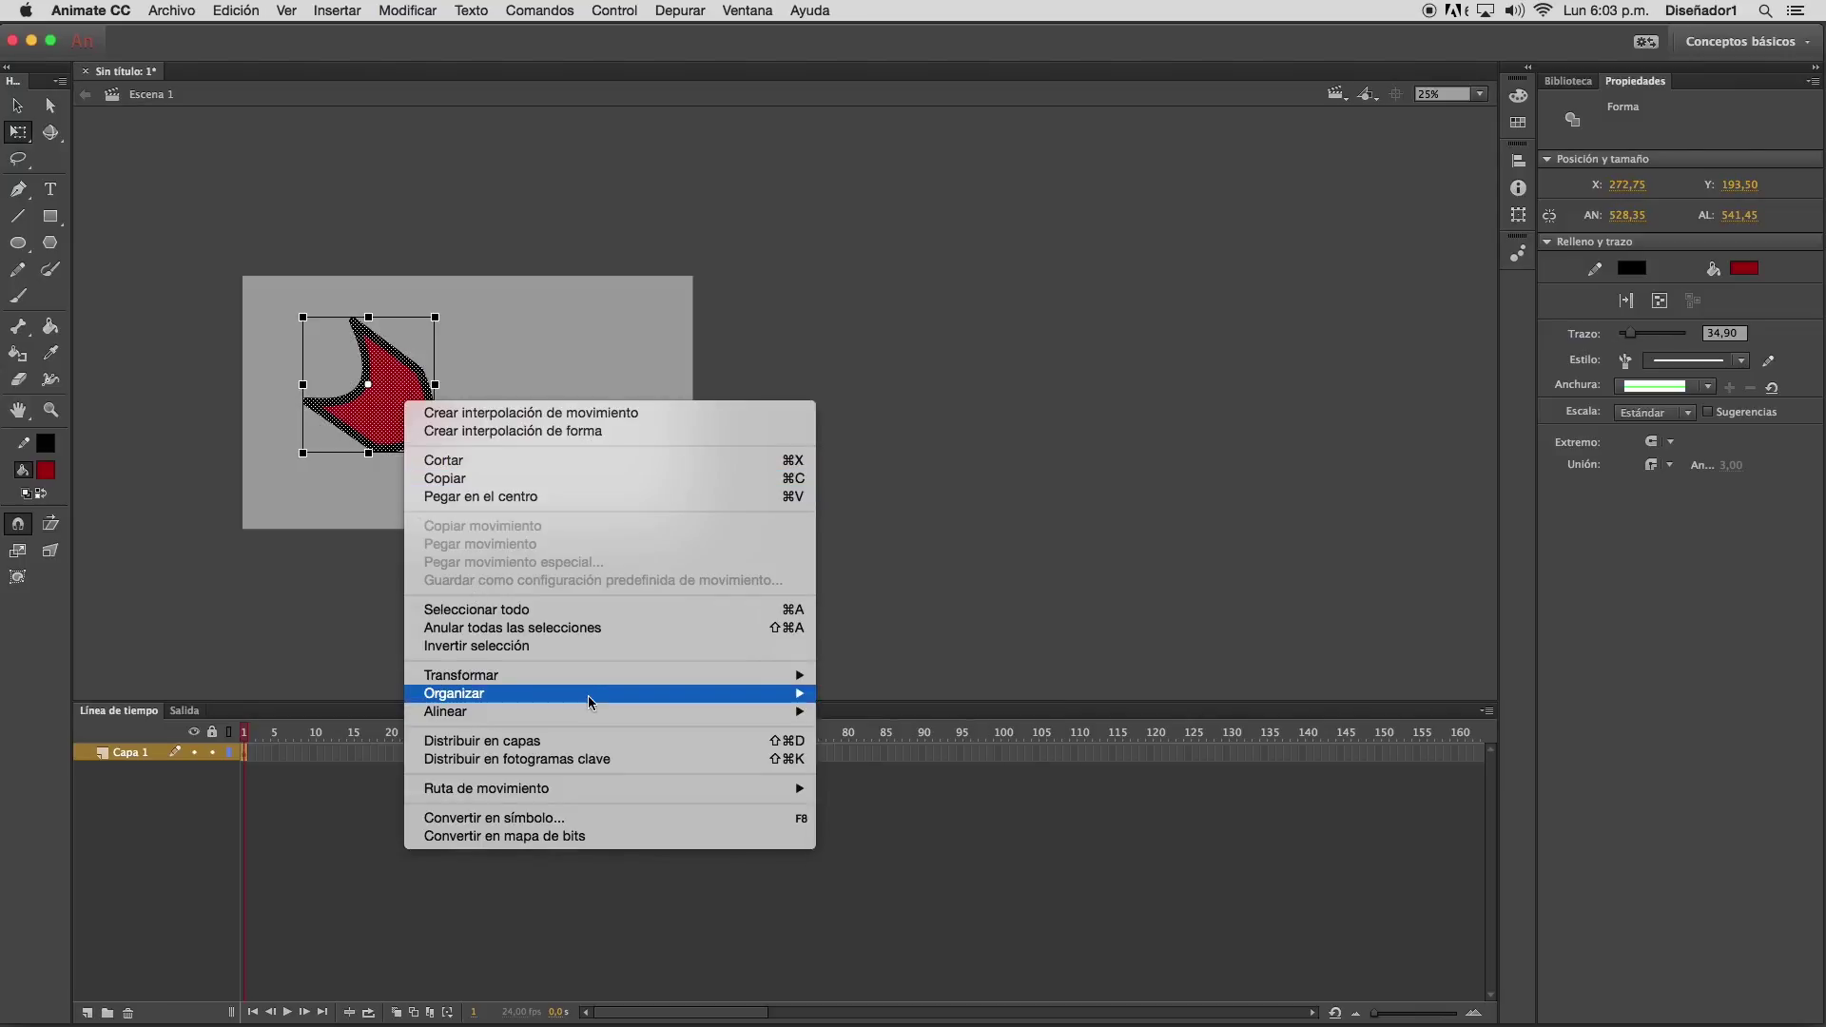
{"action": "mouse_move", "coordinate": [593, 695]}
{"action": "mouse_move", "coordinate": [485, 697]}
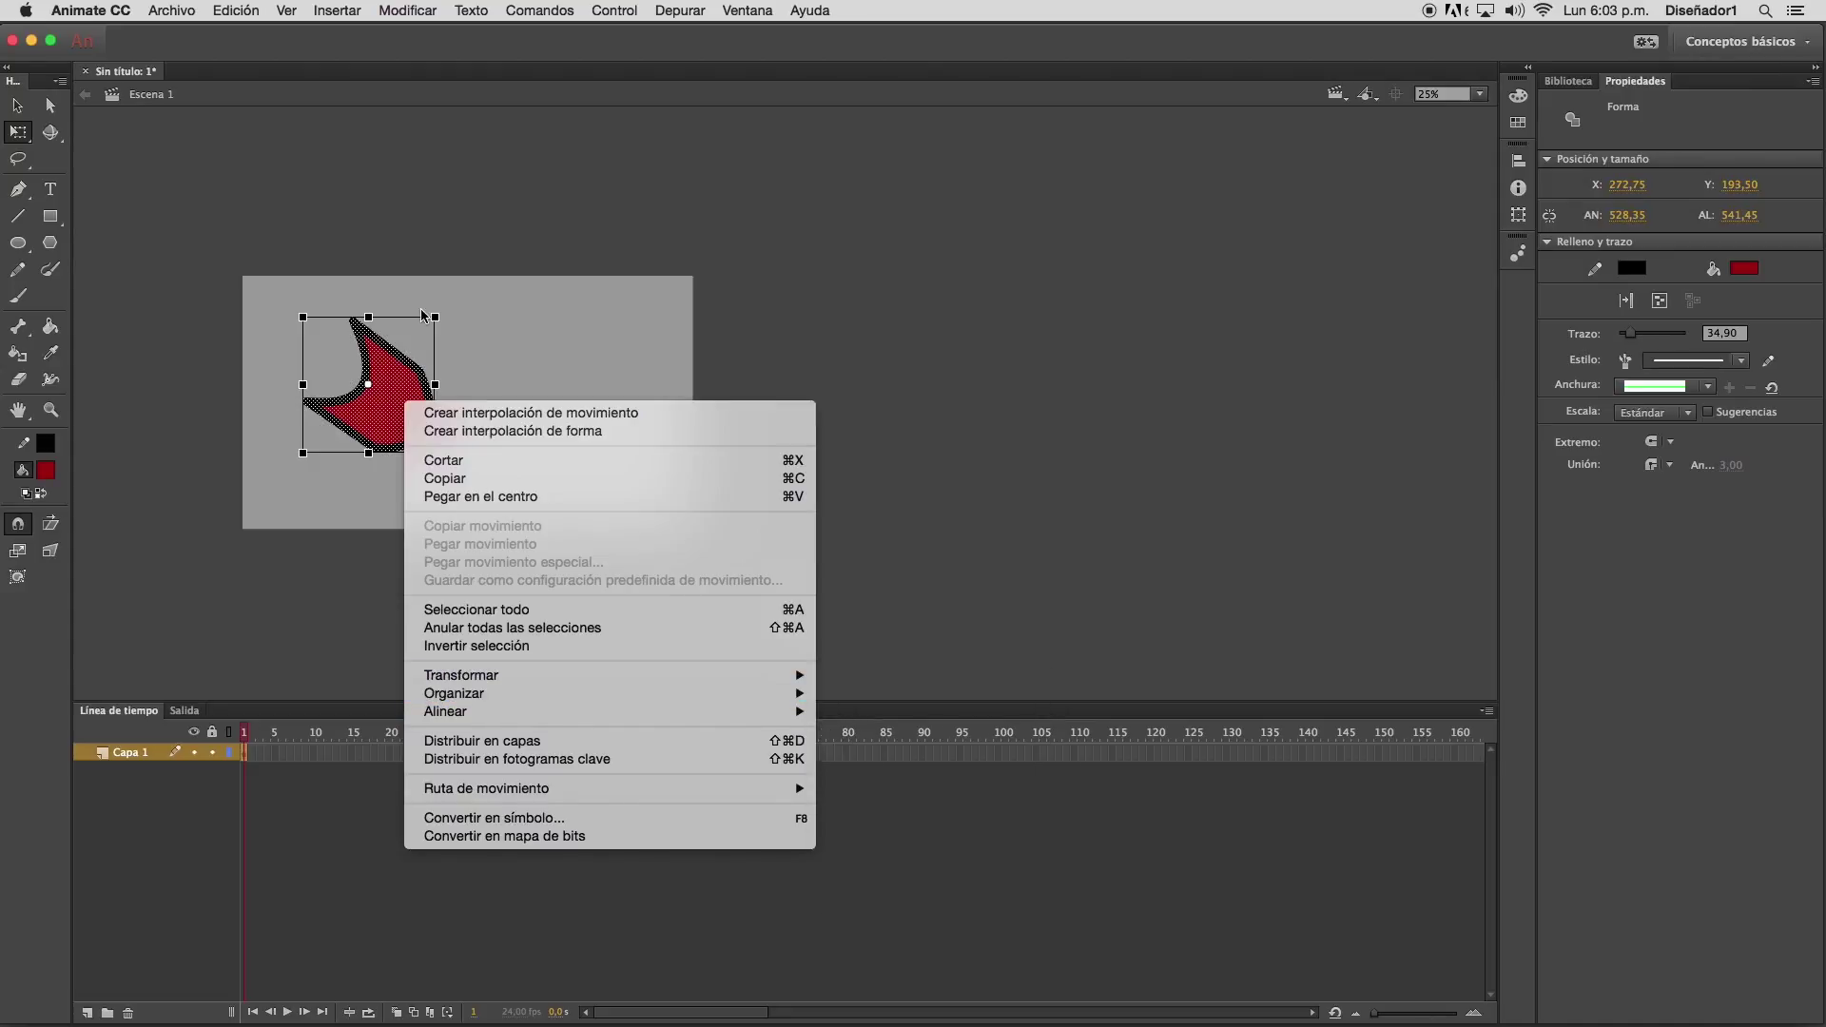
{"action": "left_click", "coordinate": [473, 323]}
Select all the artwork on the stage and delete it
{"action": "left_click", "coordinate": [466, 395]}
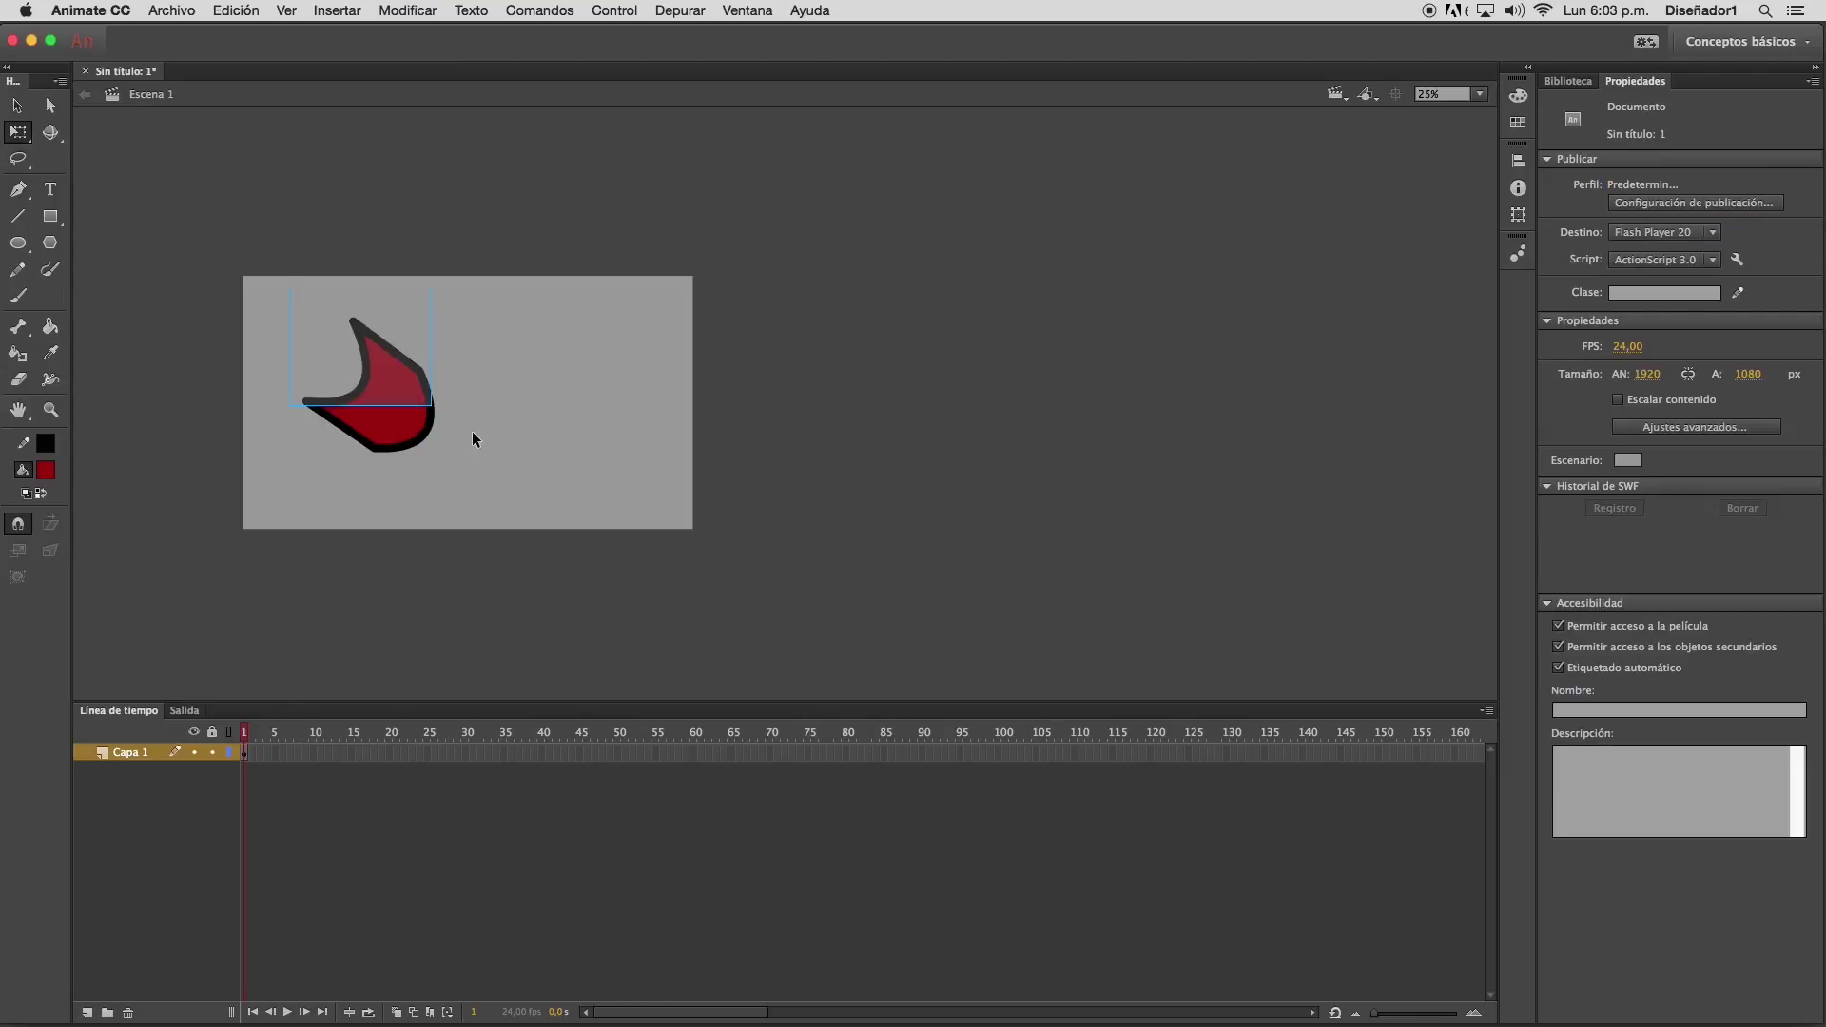
{"action": "key", "text": "super+a"}
{"action": "key", "text": "Delete"}
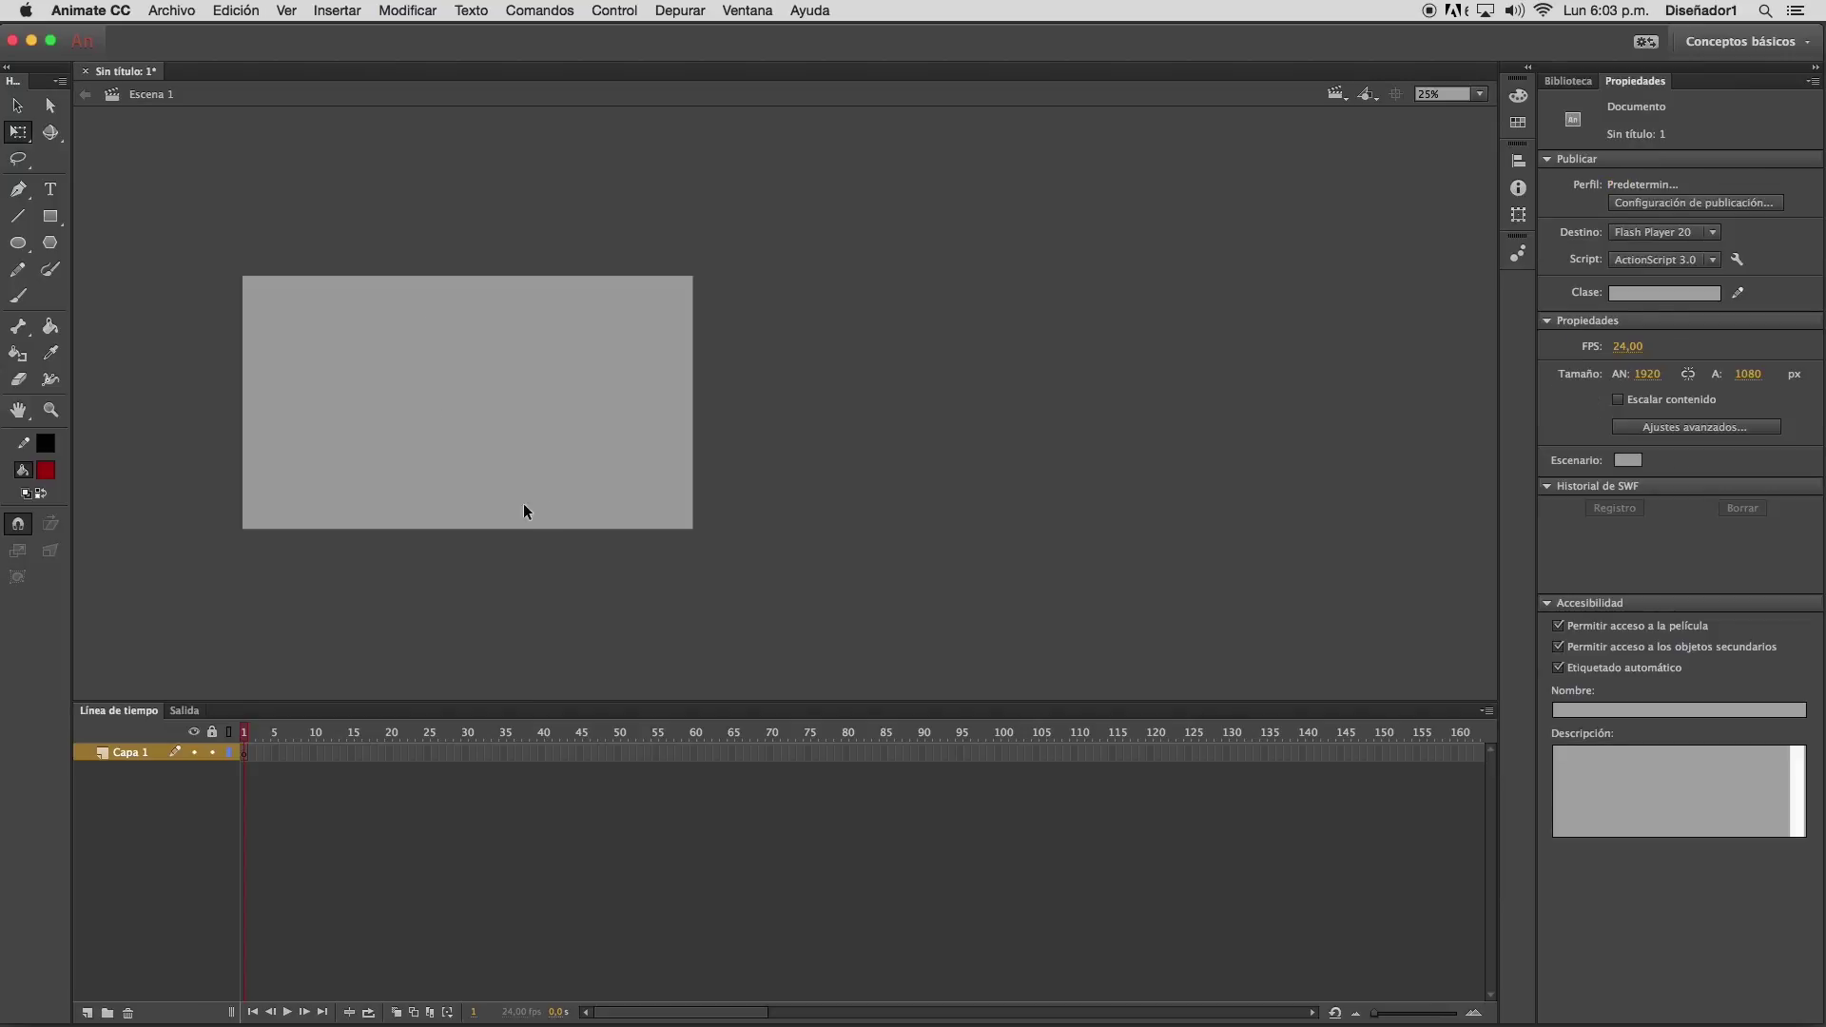
Draw a red square with a black outline, about 758 px wide, and apply the Envelope option of Free Transform to it
{"action": "mouse_move", "coordinate": [345, 302]}
{"action": "left_mouse_down"}
{"action": "mouse_move", "coordinate": [591, 493]}
{"action": "mouse_move", "coordinate": [529, 486]}
{"action": "left_mouse_up"}
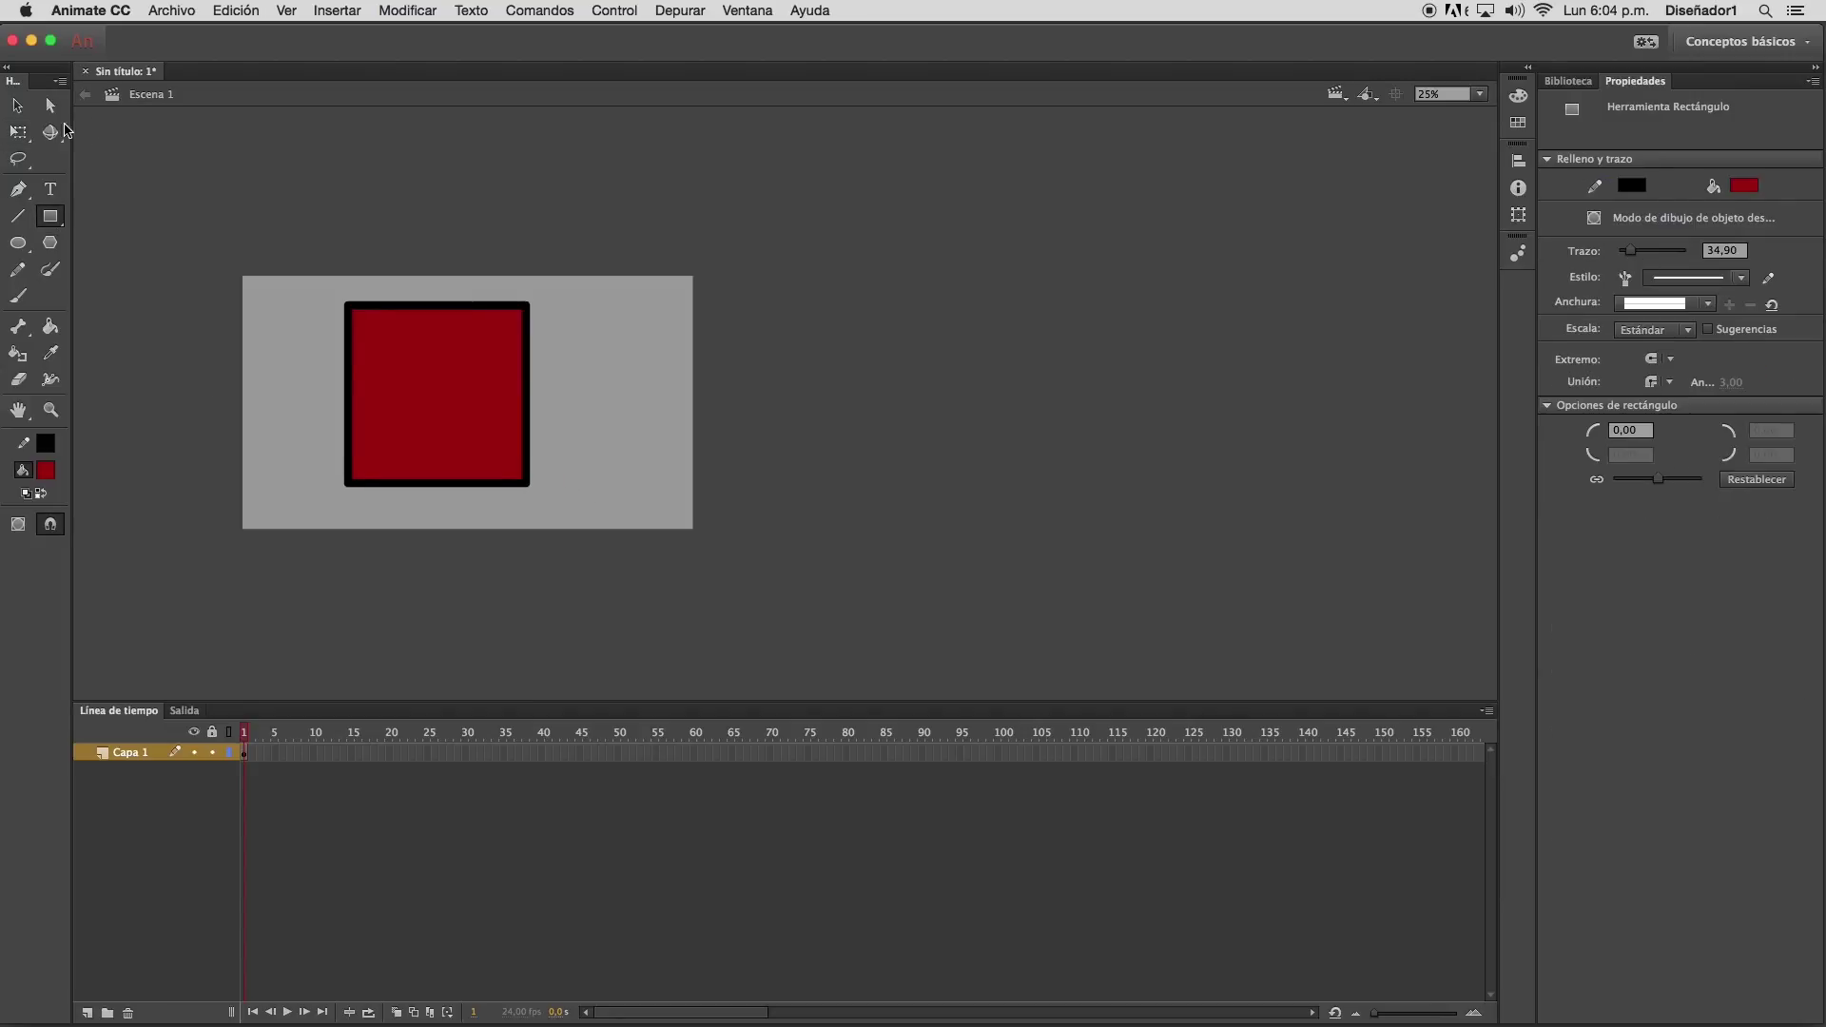
{"action": "left_click", "coordinate": [17, 105]}
{"action": "double_click", "coordinate": [362, 312]}
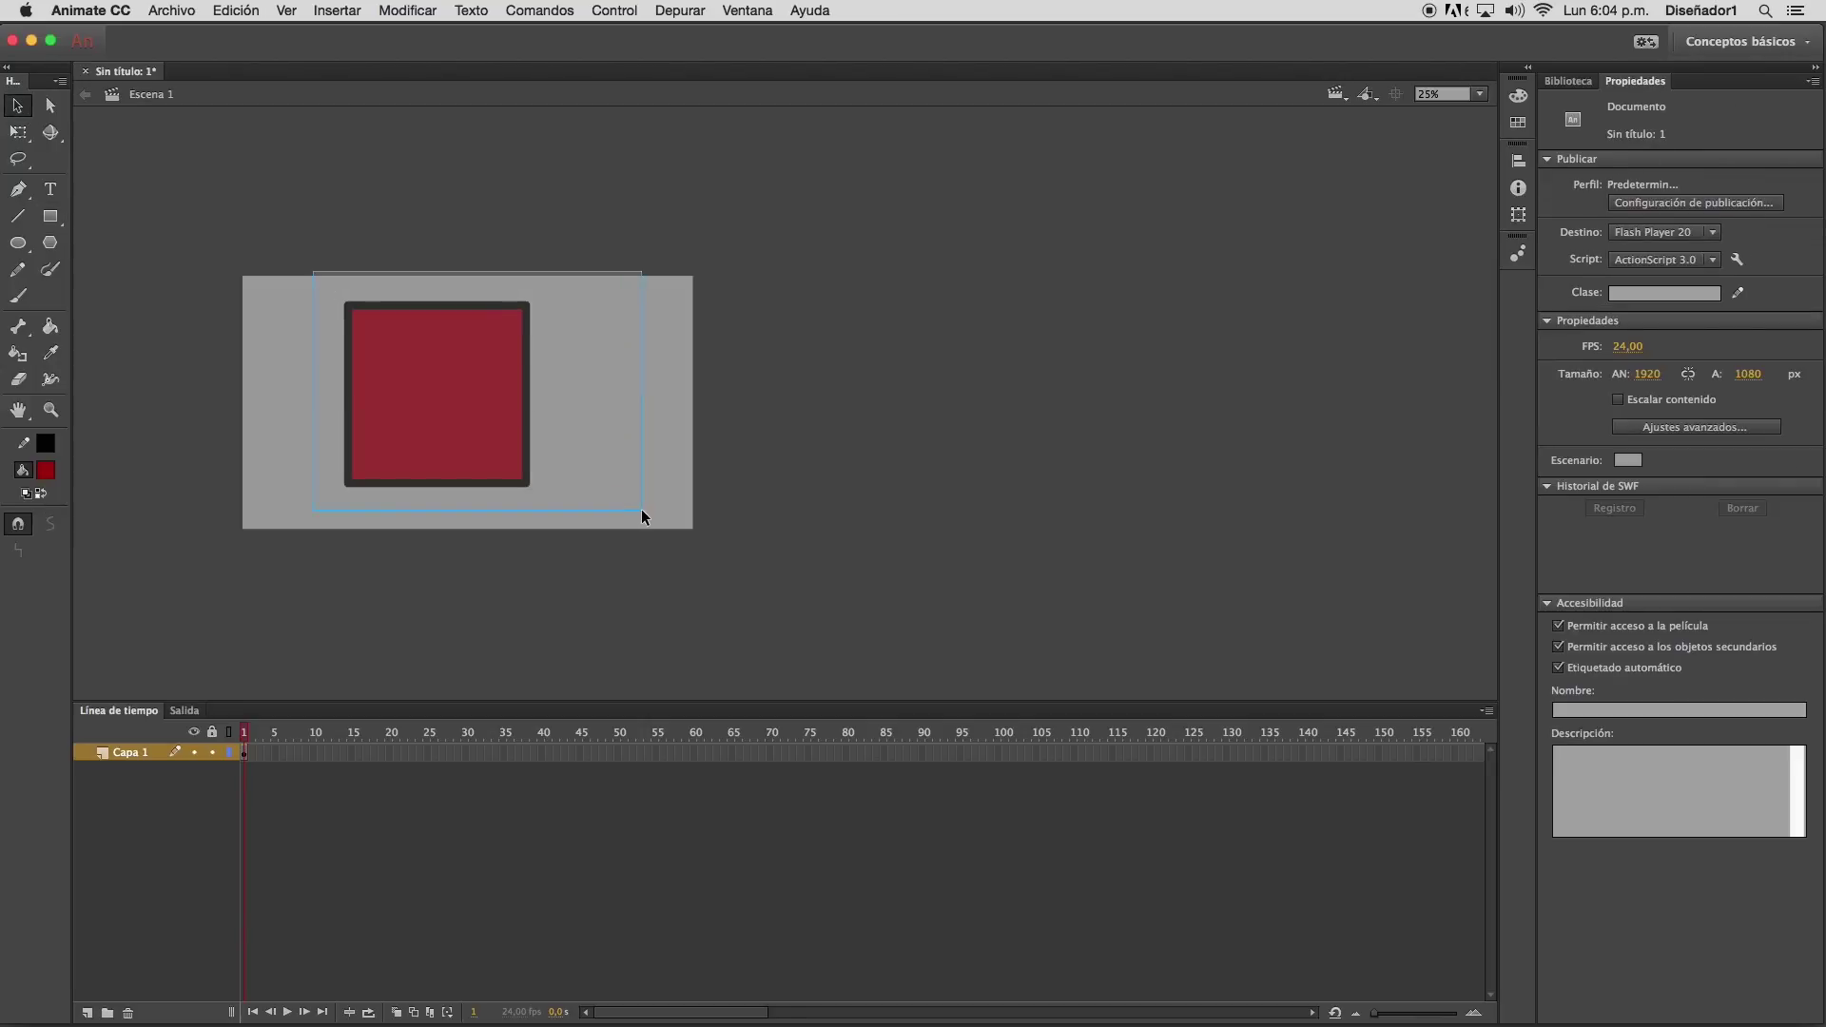
{"action": "left_click", "coordinate": [22, 134]}
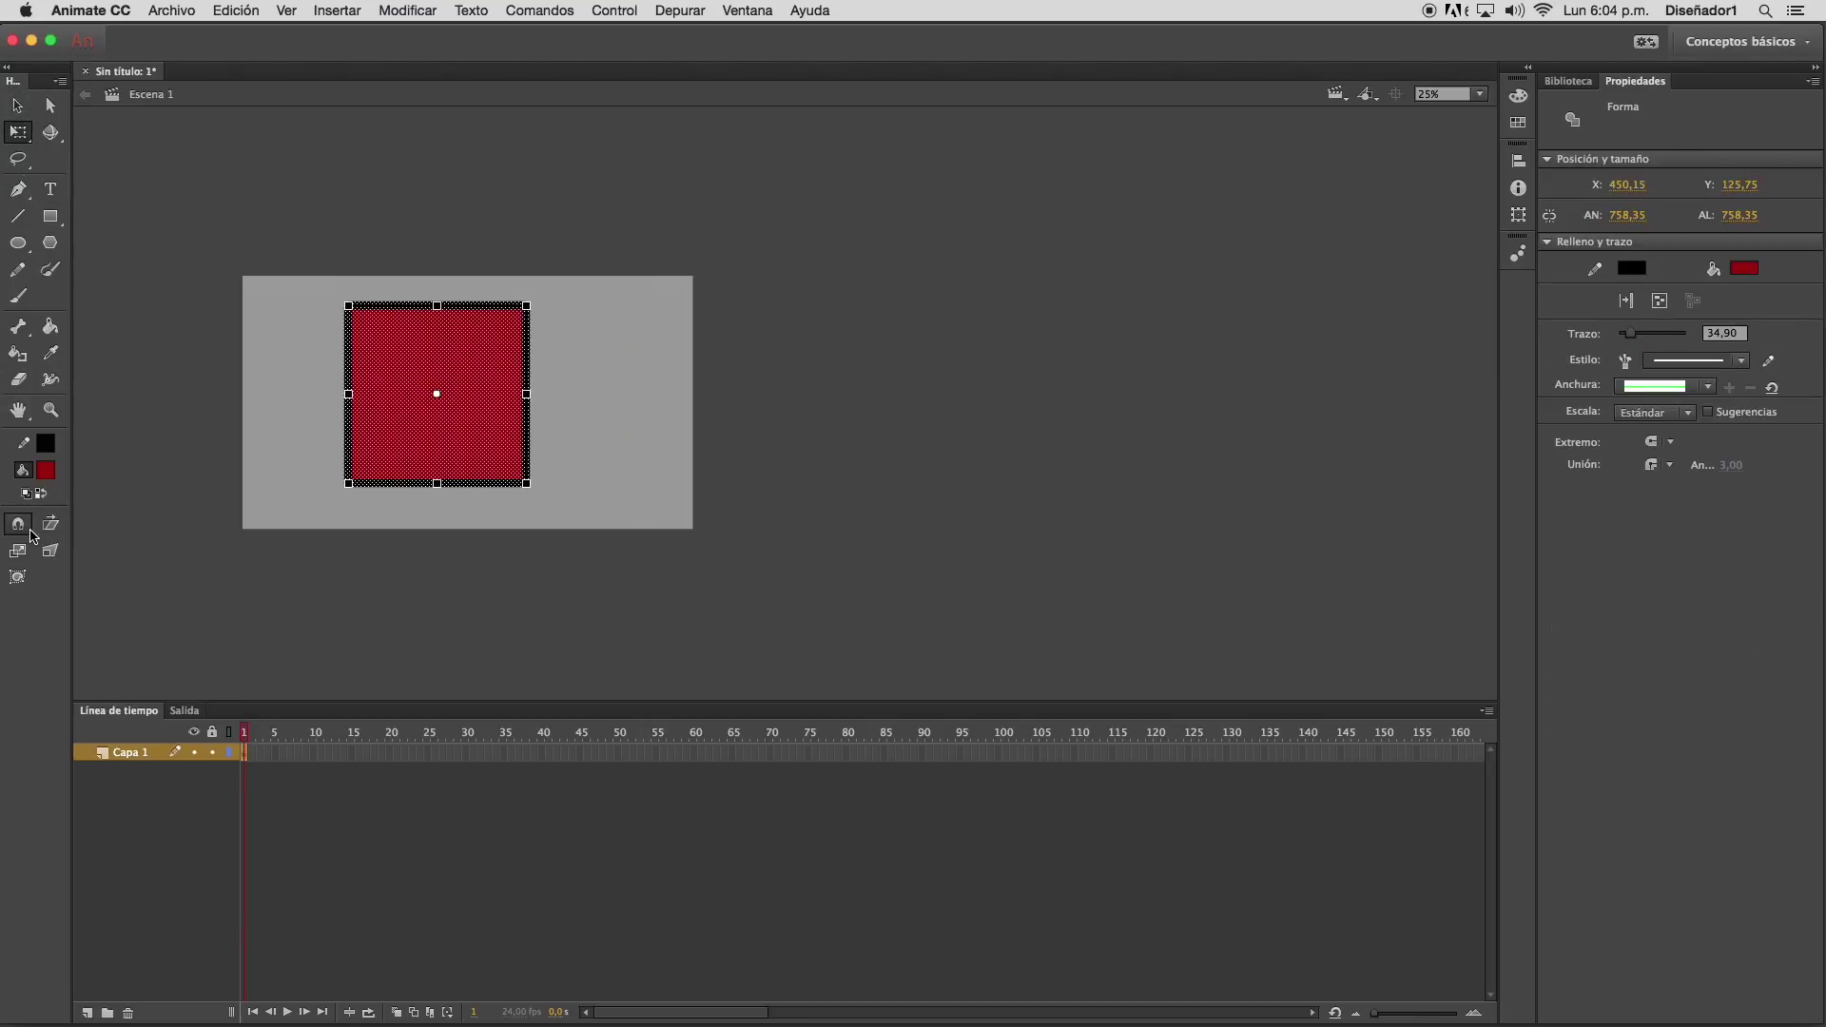
{"action": "left_click", "coordinate": [18, 579]}
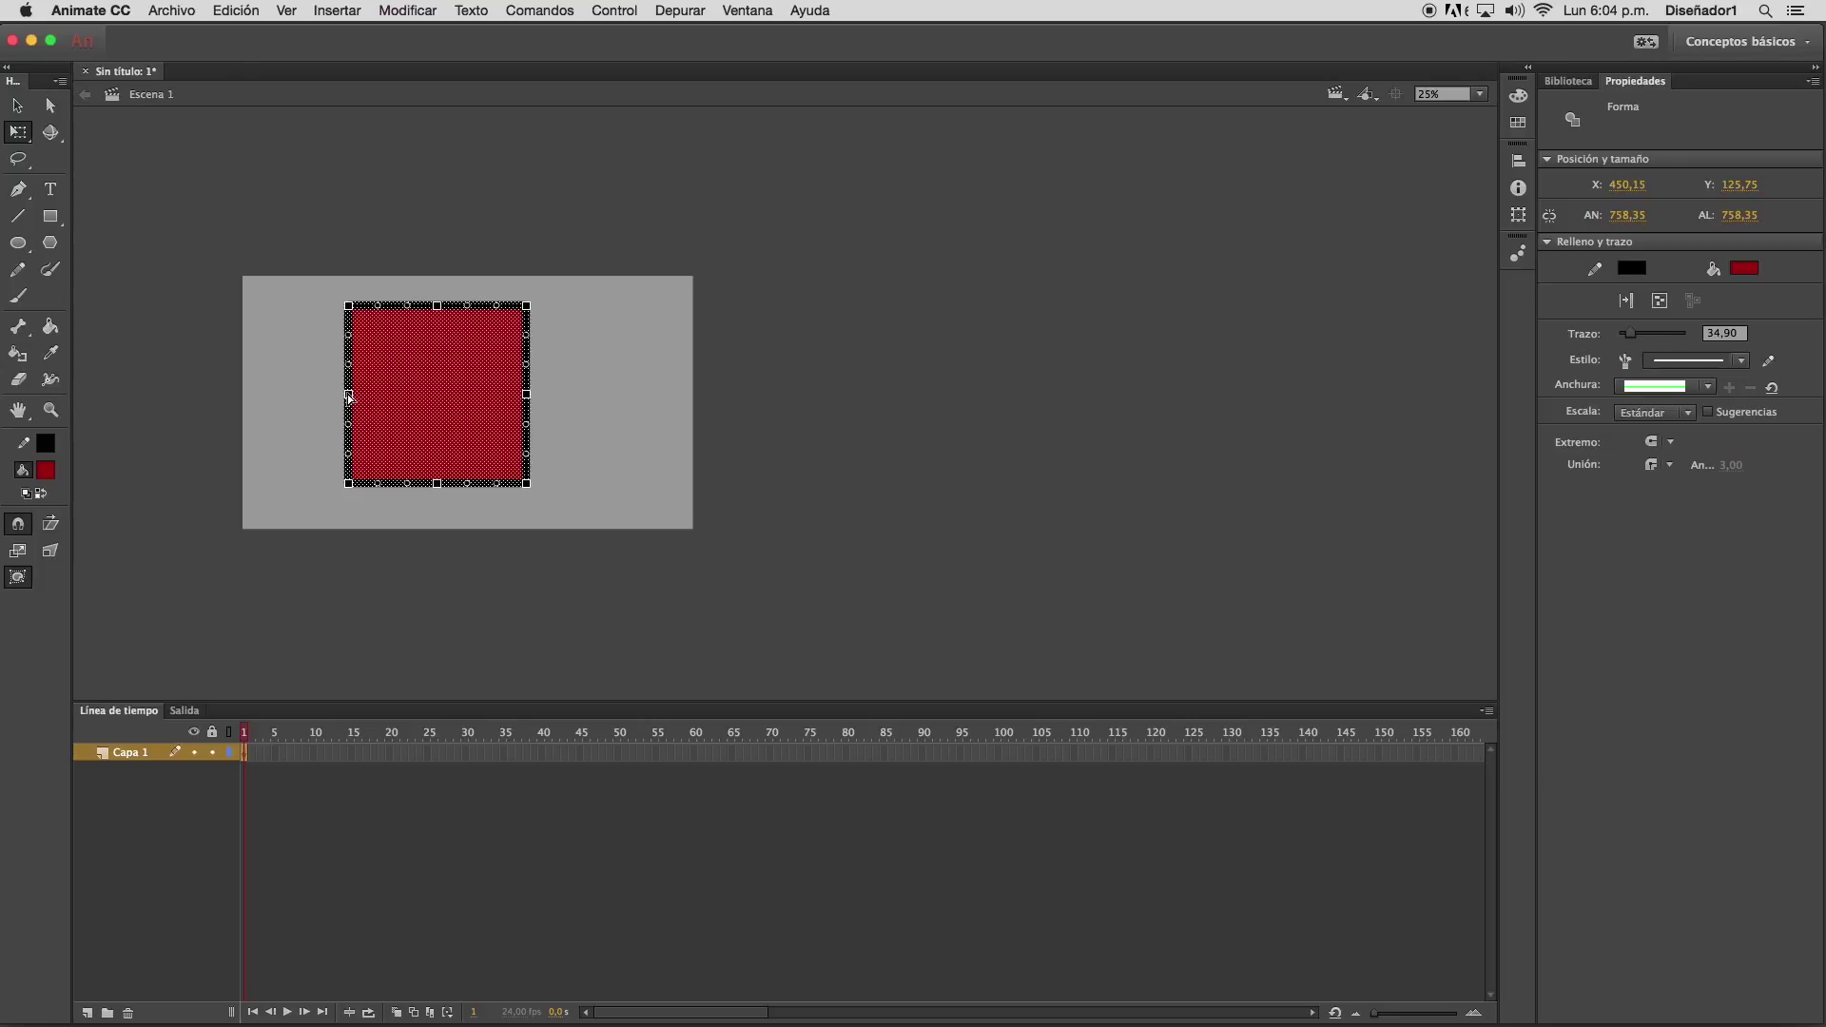
Distort the square's envelope by pulling its left and top edge points, a curve handle and its corners
{"action": "left_click_drag", "start_coordinate": [348, 393], "coordinate": [306, 394]}
{"action": "left_click_drag", "start_coordinate": [345, 333], "coordinate": [366, 388]}
{"action": "left_click_drag", "start_coordinate": [346, 303], "coordinate": [335, 340]}
{"action": "left_click_drag", "start_coordinate": [436, 303], "coordinate": [421, 262]}
{"action": "left_click_drag", "start_coordinate": [532, 308], "coordinate": [581, 392]}
{"action": "left_click_drag", "start_coordinate": [530, 487], "coordinate": [467, 537]}
{"action": "left_click_drag", "start_coordinate": [348, 493], "coordinate": [317, 506]}
Select the whole distorted square and delete it
{"action": "left_click", "coordinate": [658, 369]}
{"action": "left_click_drag", "start_coordinate": [176, 171], "coordinate": [790, 666]}
{"action": "key", "text": "Delete"}
Set the fill colour to #FF9933 and draw a circle about 655 px across with a black outline
{"action": "left_click", "coordinate": [18, 242]}
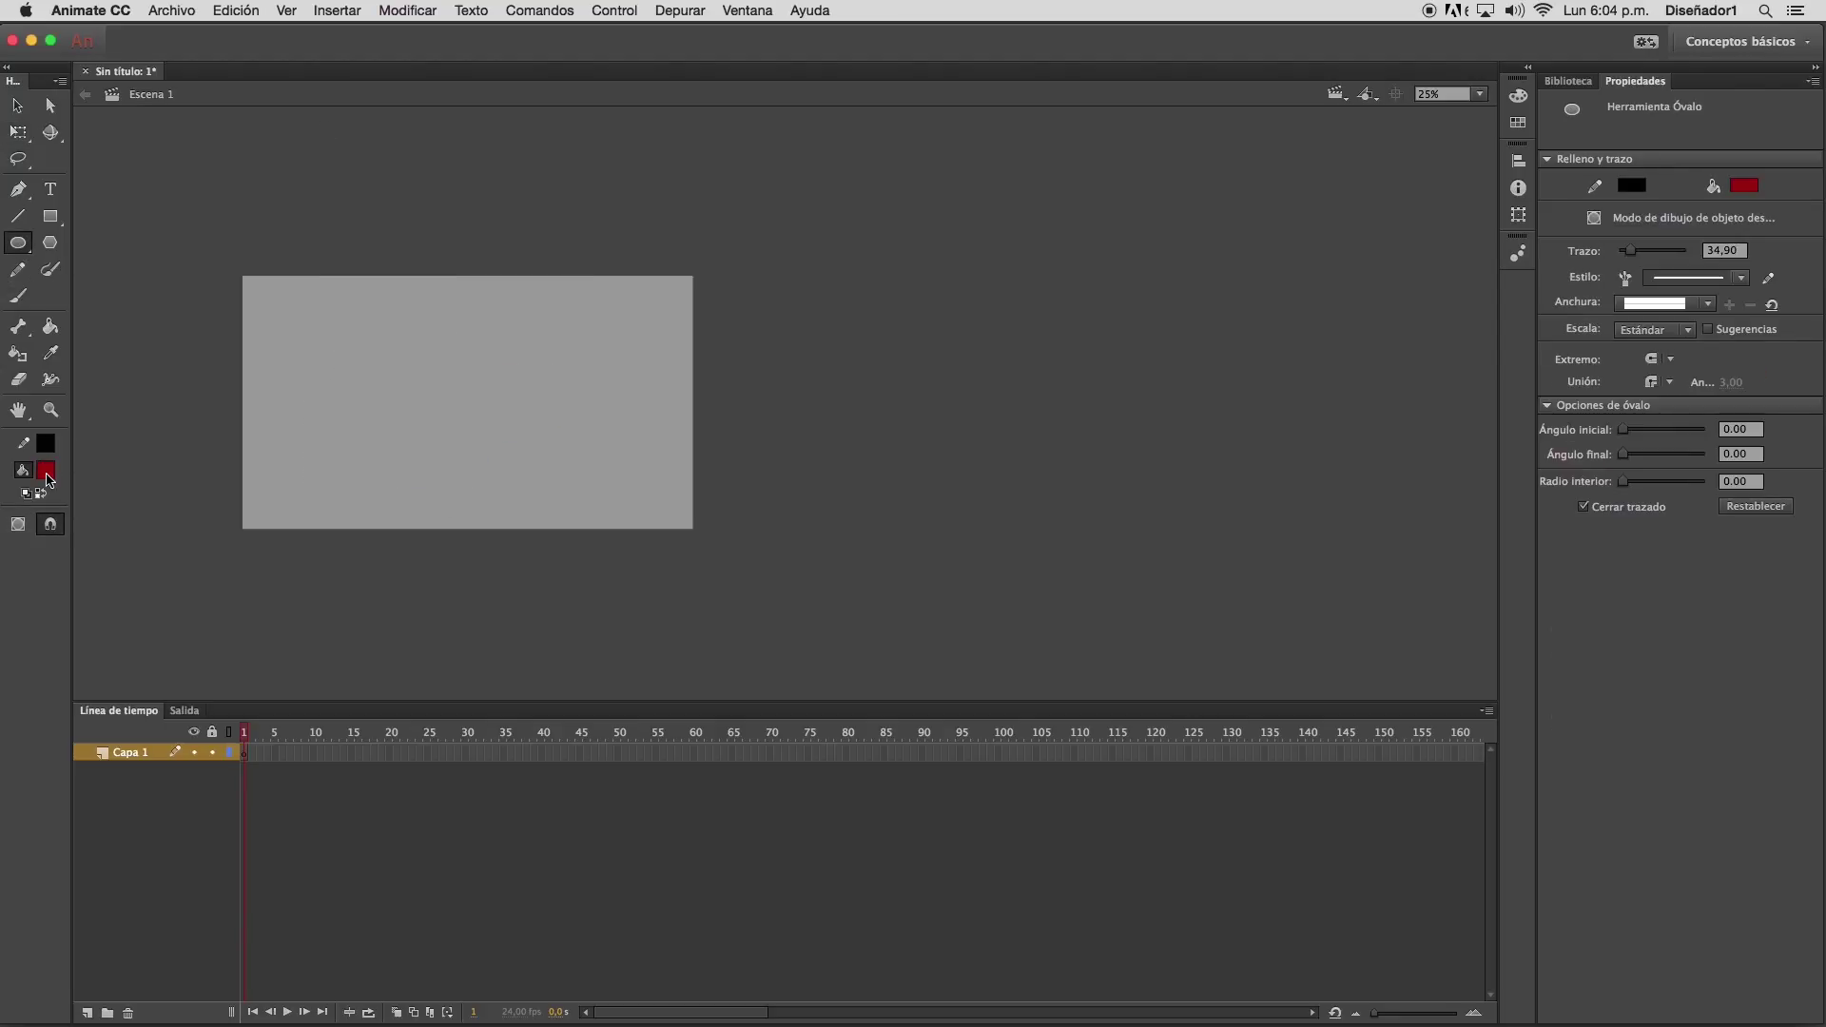
{"action": "left_click", "coordinate": [45, 469]}
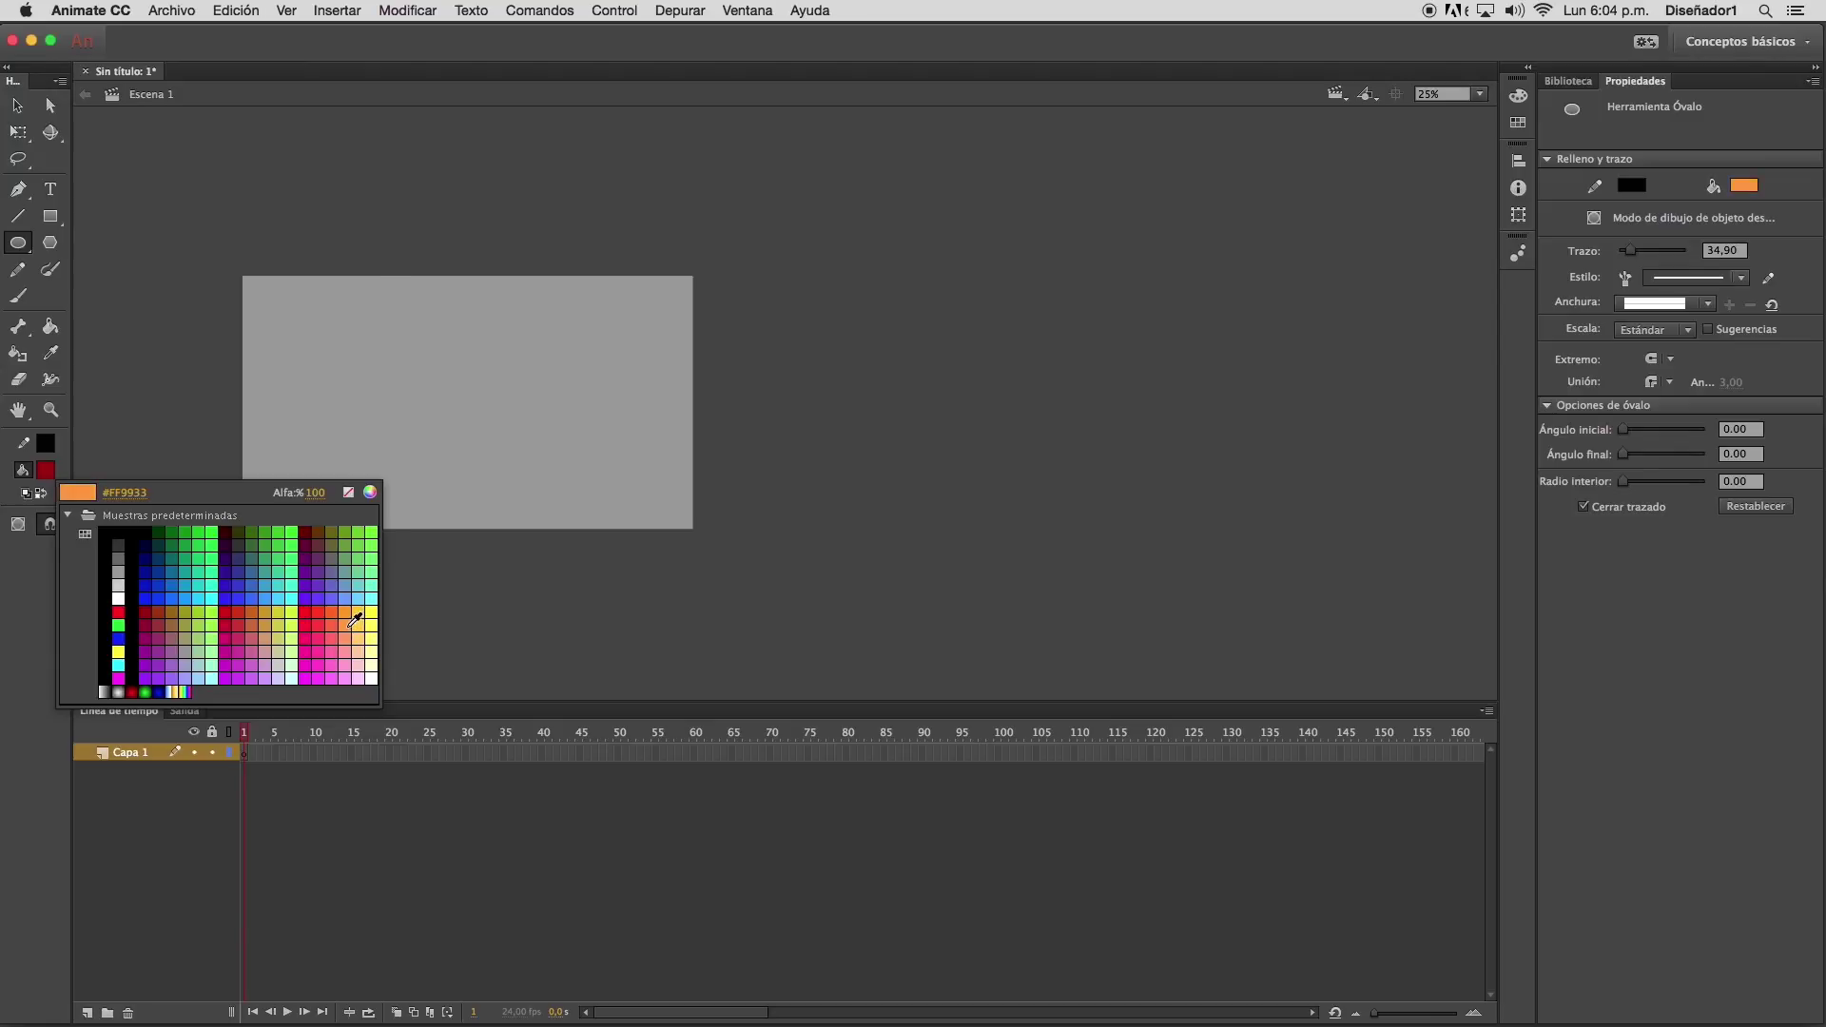
{"action": "left_click", "coordinate": [355, 621]}
{"action": "left_click_drag", "start_coordinate": [362, 329], "coordinate": [519, 479]}
Draw two short vertical lines as eyes and a horizontal line as mouth in the circle, and bend the mouth into a smile
{"action": "left_click", "coordinate": [18, 216]}
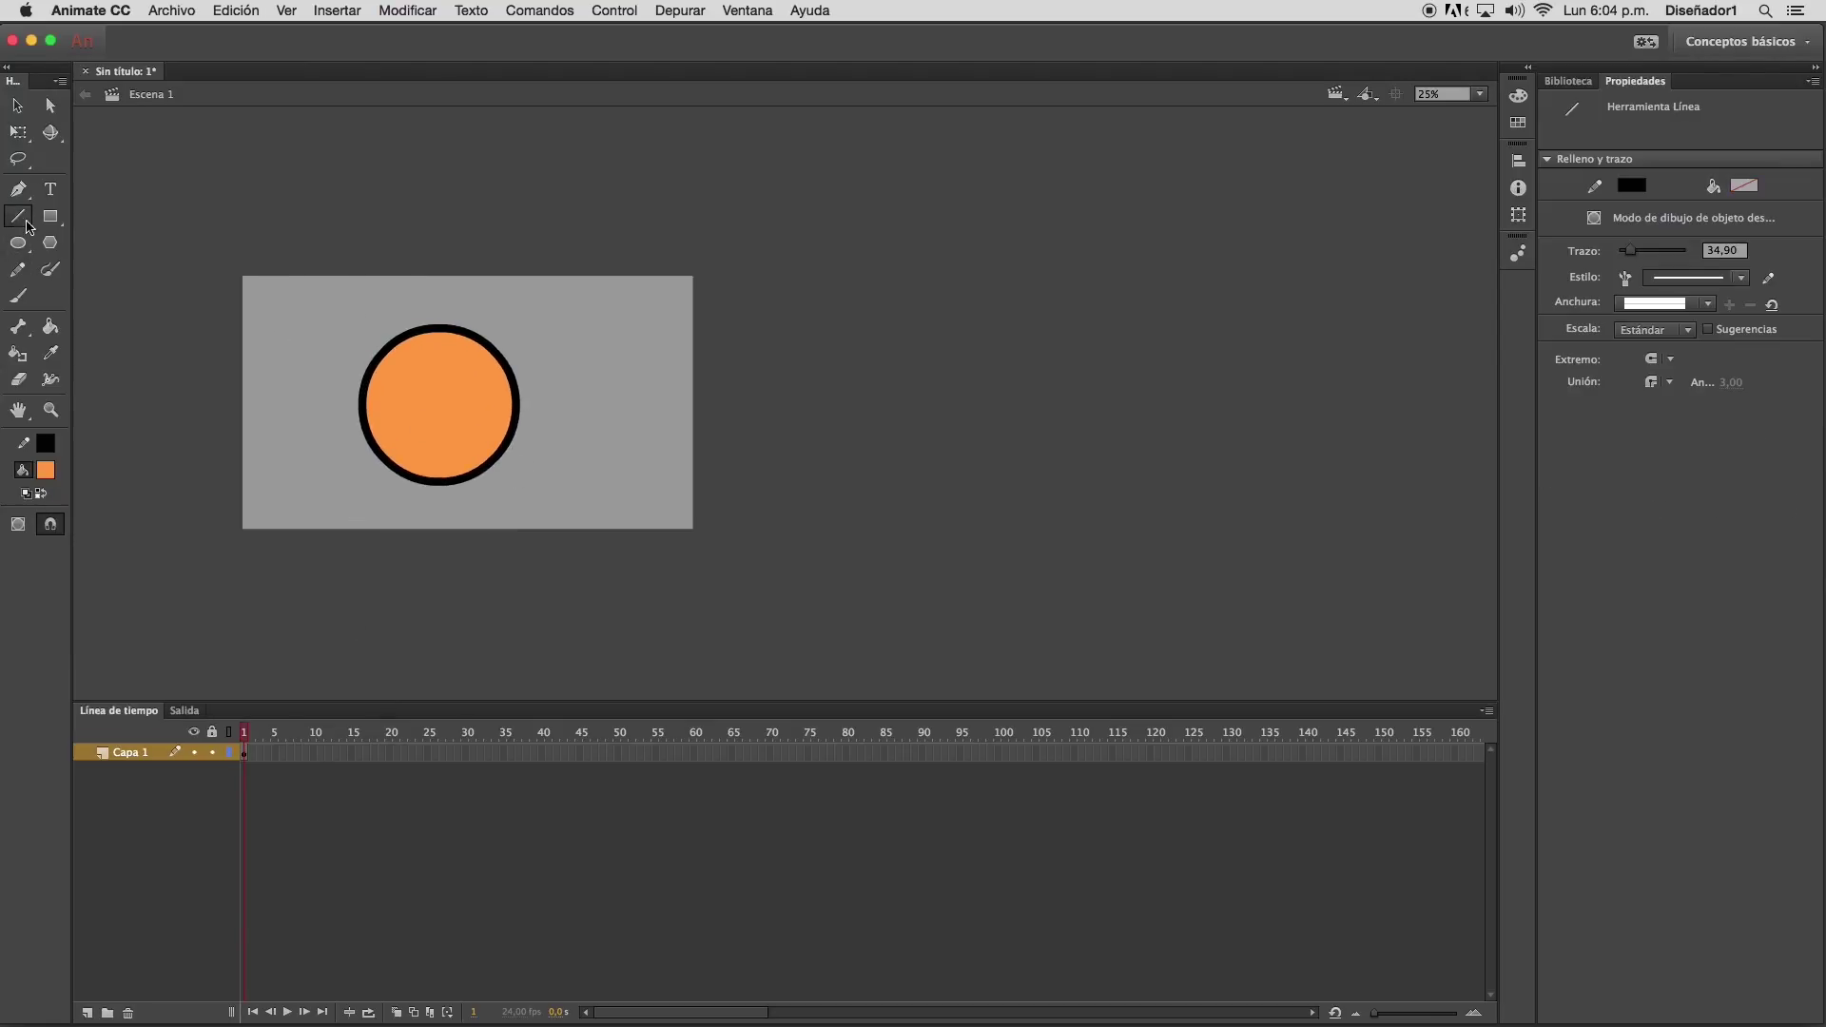
{"action": "mouse_move", "coordinate": [388, 415]}
{"action": "left_mouse_down"}
{"action": "mouse_move", "coordinate": [484, 418]}
{"action": "mouse_move", "coordinate": [422, 377]}
{"action": "left_mouse_up"}
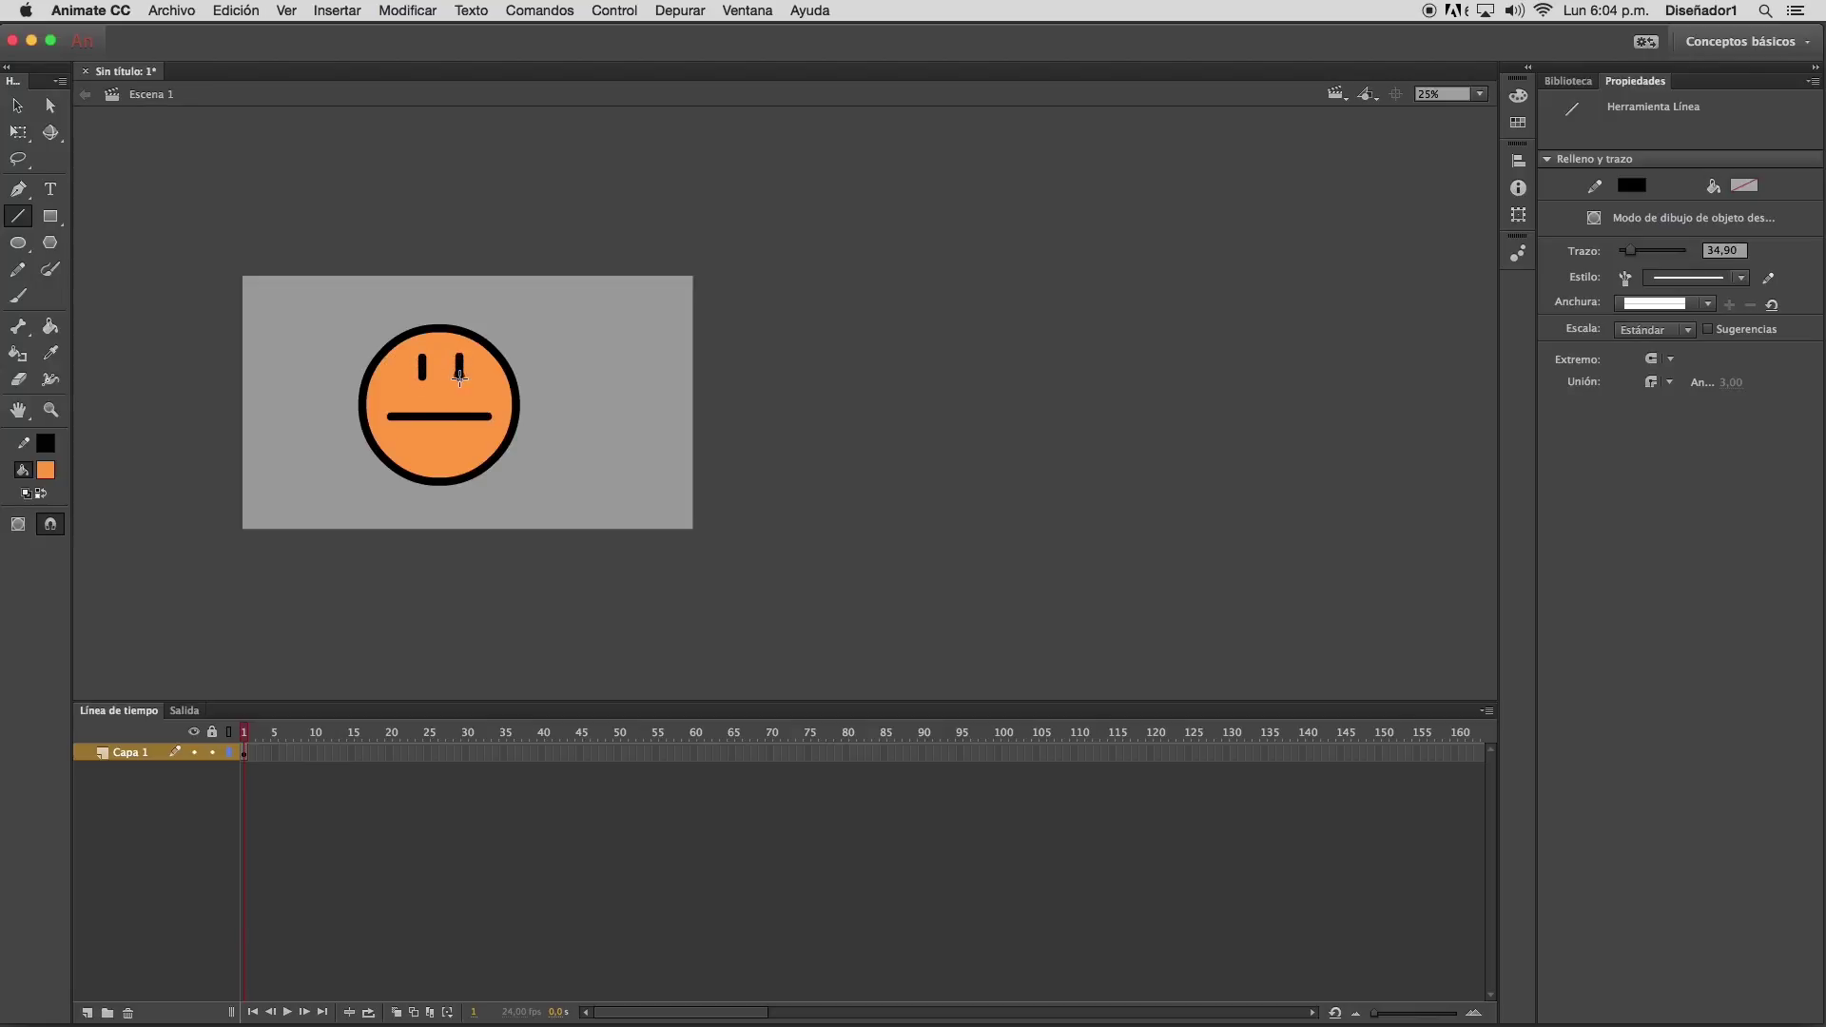
{"action": "left_click", "coordinate": [17, 105]}
{"action": "left_click_drag", "start_coordinate": [449, 415], "coordinate": [448, 447]}
Select the whole face and distort its envelope, stretching the top up, widening the sides and pushing the bottom edge inward
{"action": "left_click_drag", "start_coordinate": [339, 302], "coordinate": [593, 494]}
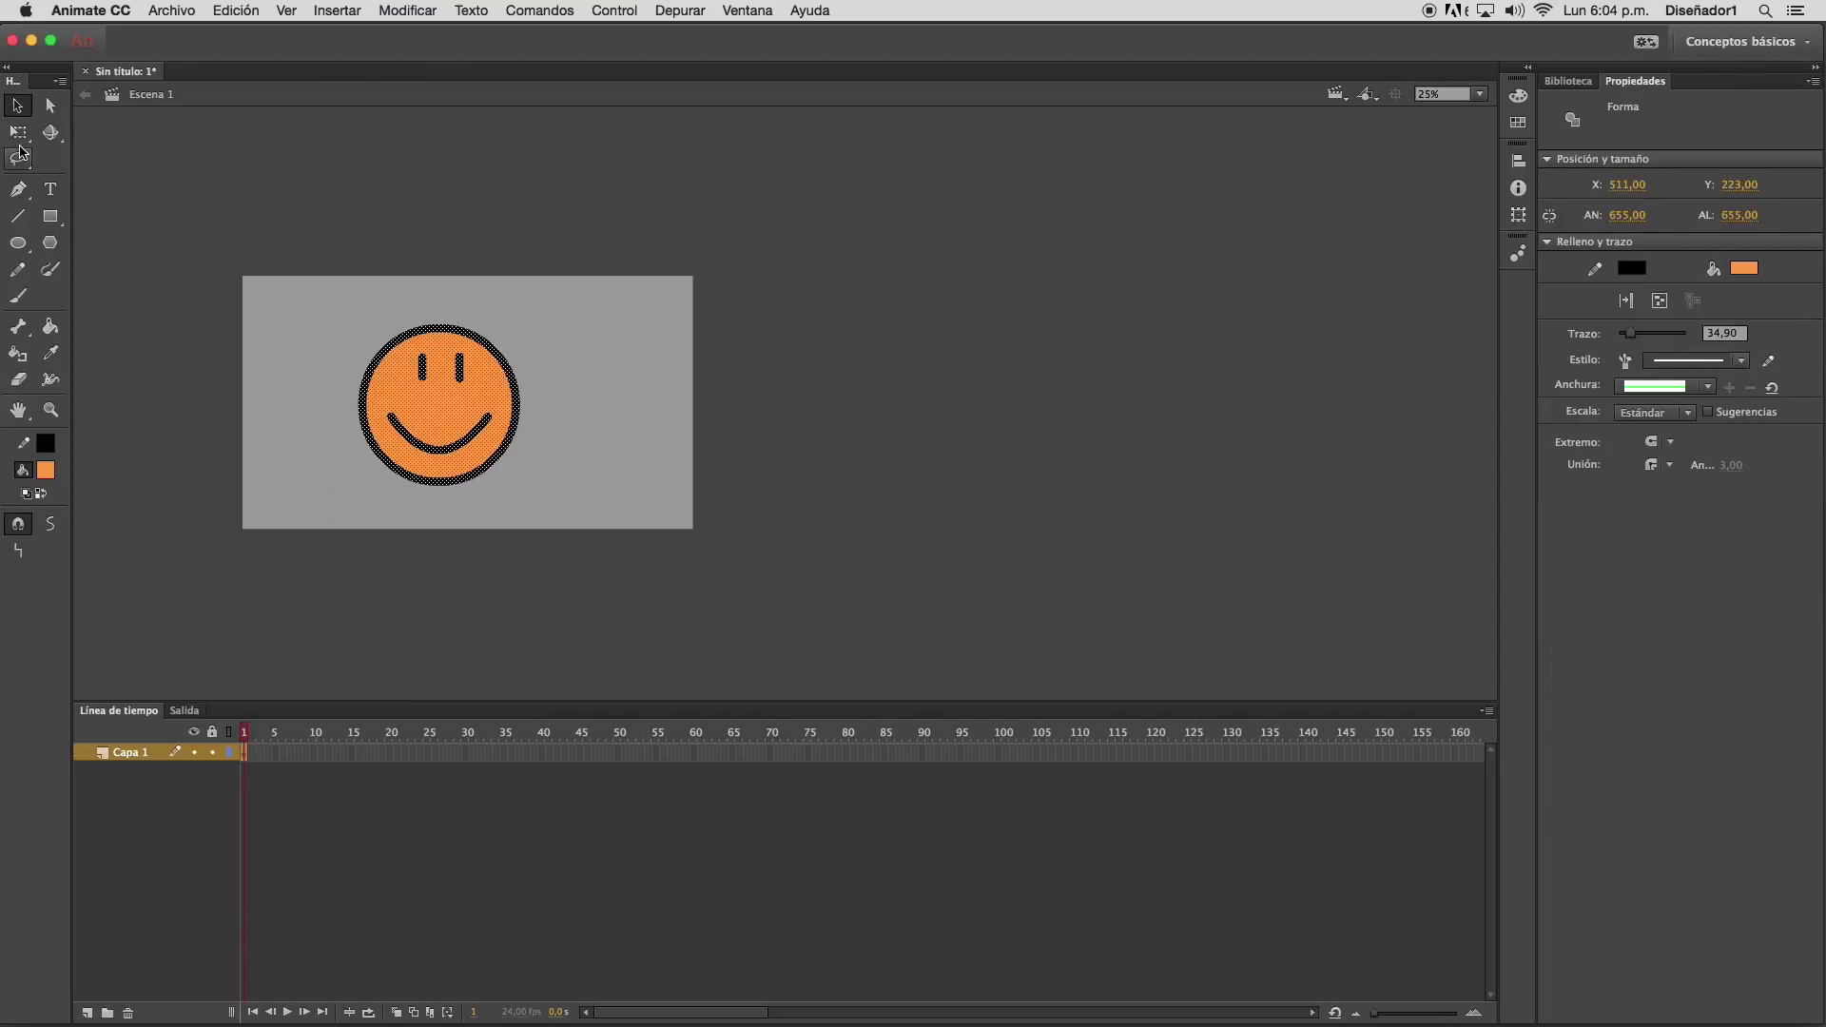
{"action": "left_click", "coordinate": [17, 132]}
{"action": "left_click", "coordinate": [17, 577]}
{"action": "left_click_drag", "start_coordinate": [439, 329], "coordinate": [429, 244]}
{"action": "mouse_move", "coordinate": [351, 413]}
{"action": "left_mouse_down"}
{"action": "mouse_move", "coordinate": [276, 396]}
{"action": "mouse_move", "coordinate": [306, 425]}
{"action": "mouse_move", "coordinate": [480, 407]}
{"action": "mouse_move", "coordinate": [344, 405]}
{"action": "left_mouse_up"}
{"action": "left_click_drag", "start_coordinate": [521, 407], "coordinate": [538, 396]}
{"action": "left_click_drag", "start_coordinate": [439, 486], "coordinate": [445, 447]}
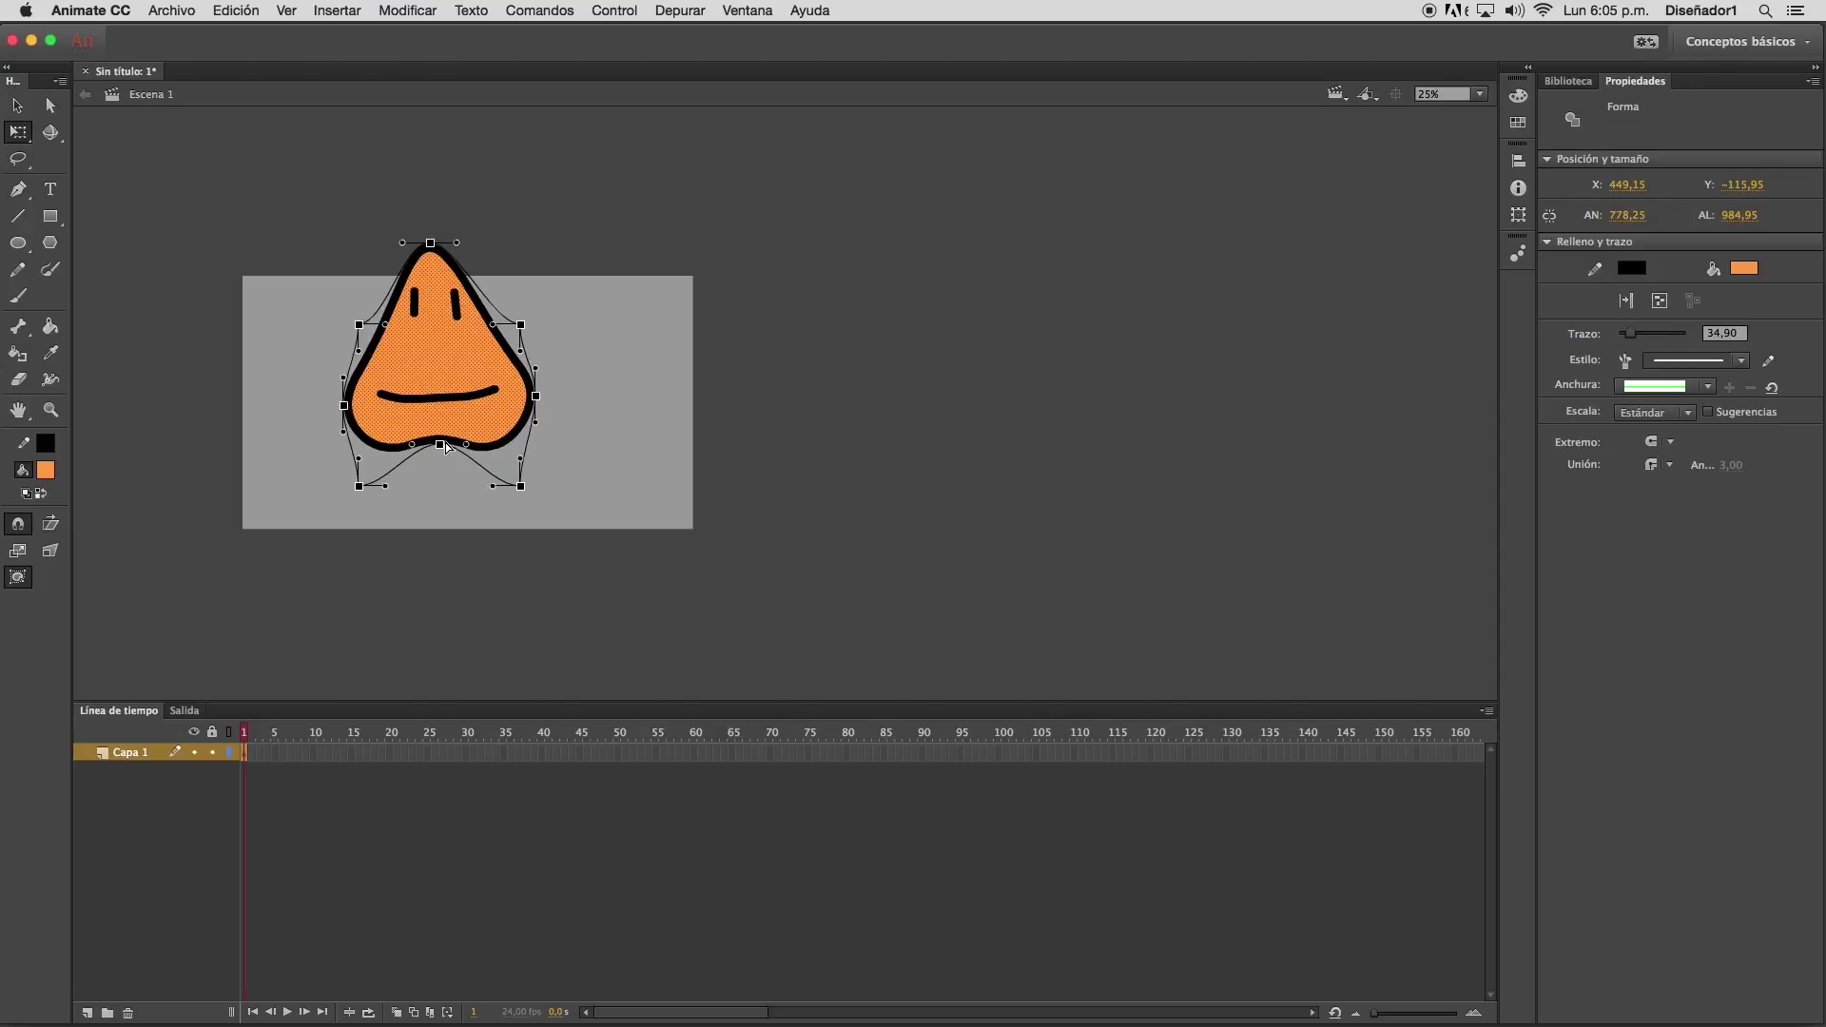
{"action": "left_click", "coordinate": [559, 235]}
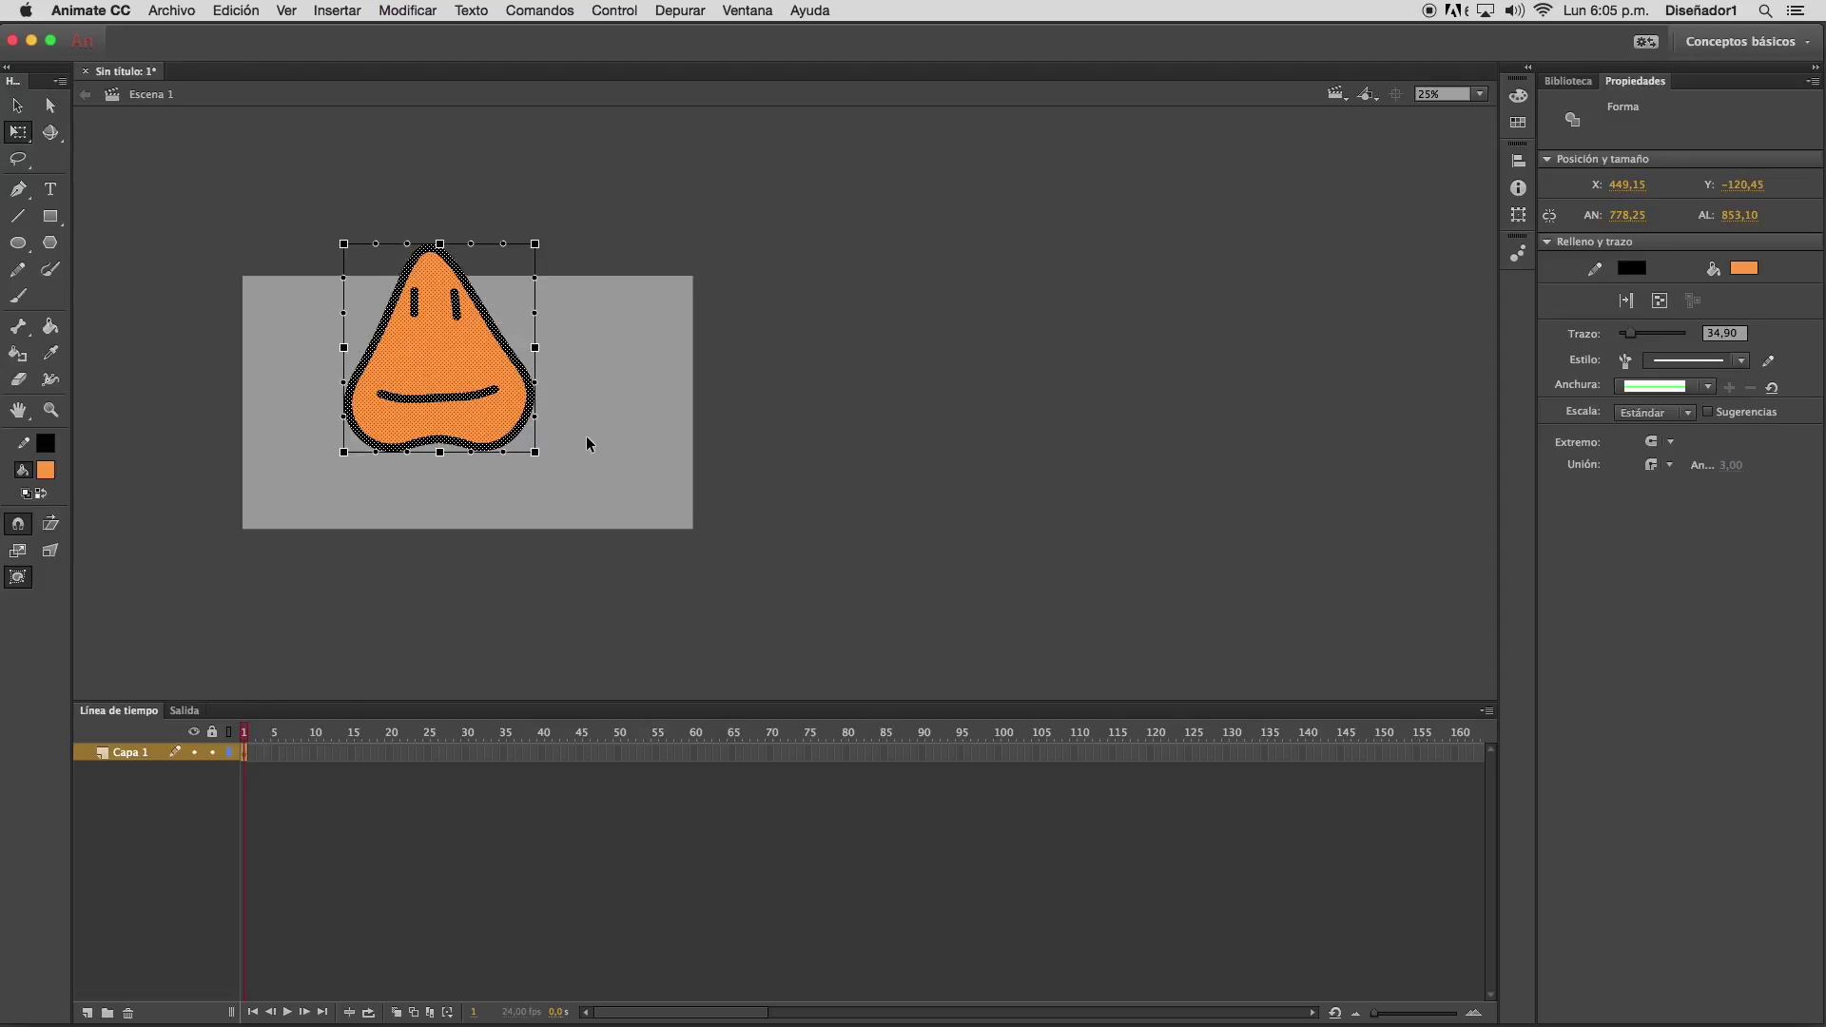
Select the entire distorted face and delete it from the stage
{"action": "left_click", "coordinate": [17, 104]}
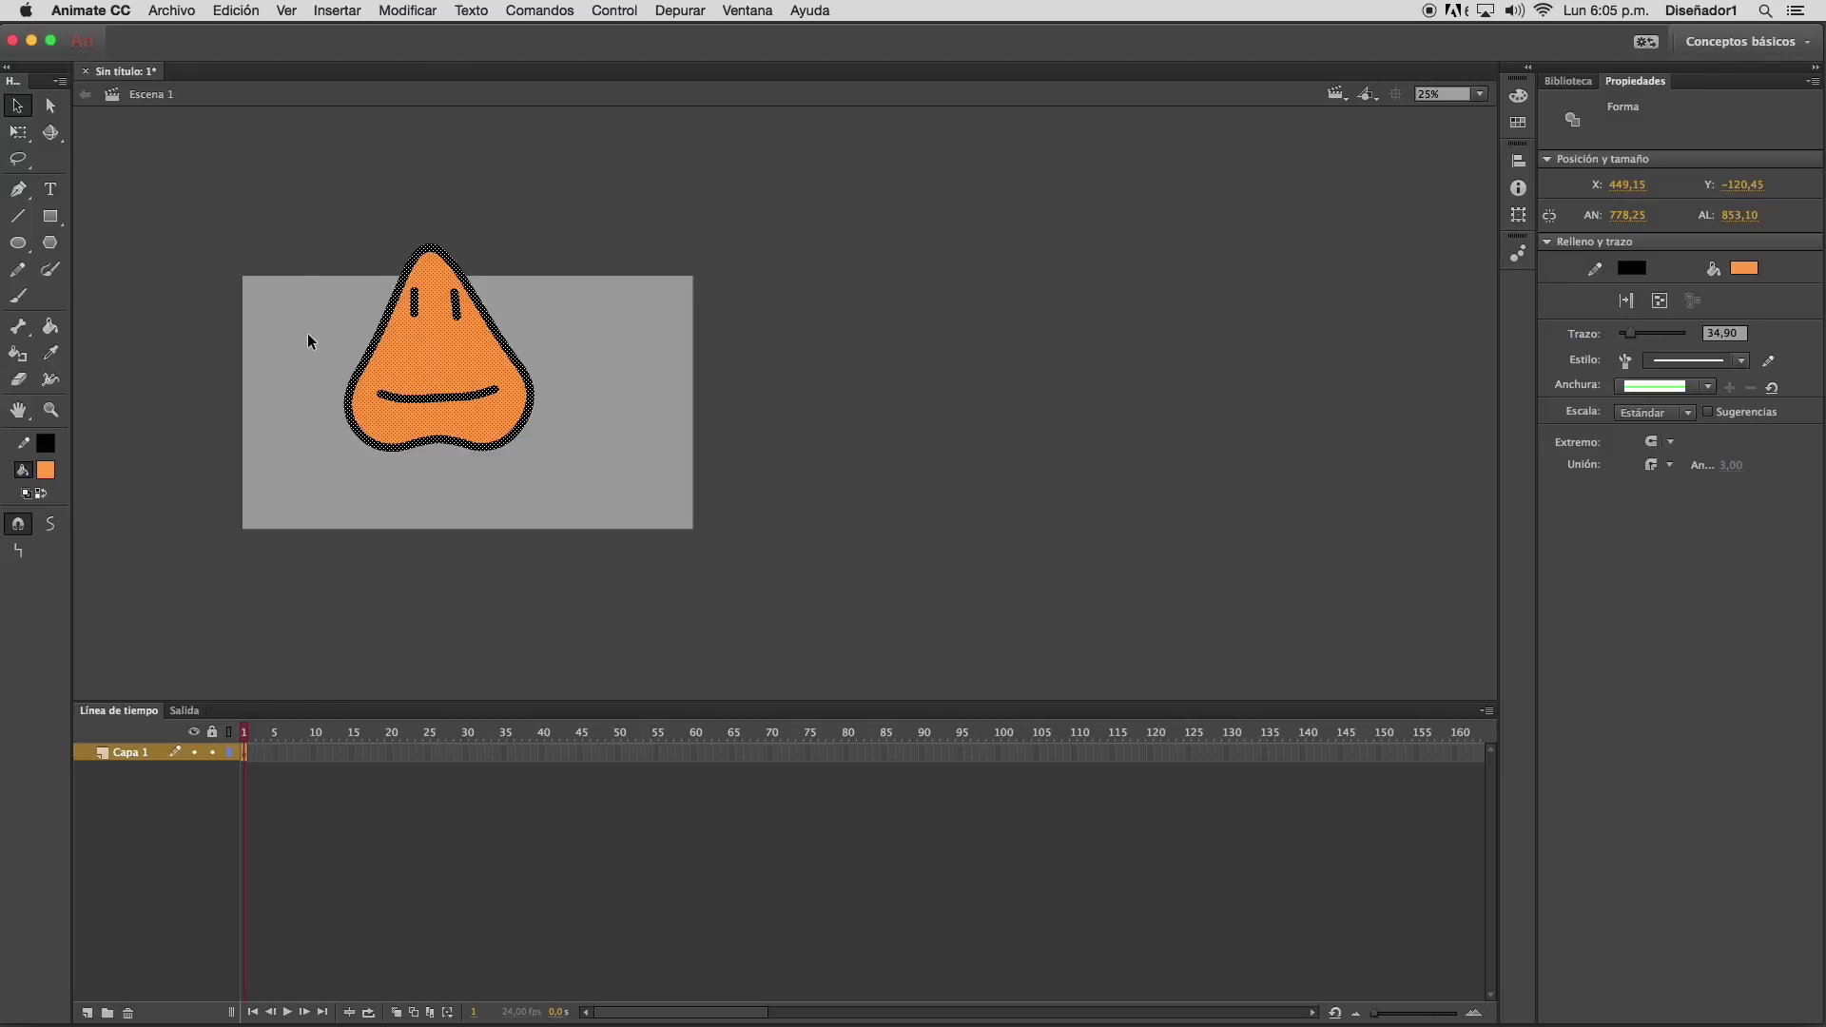
{"action": "left_click_drag", "start_coordinate": [298, 215], "coordinate": [659, 526]}
{"action": "key", "text": "Delete"}
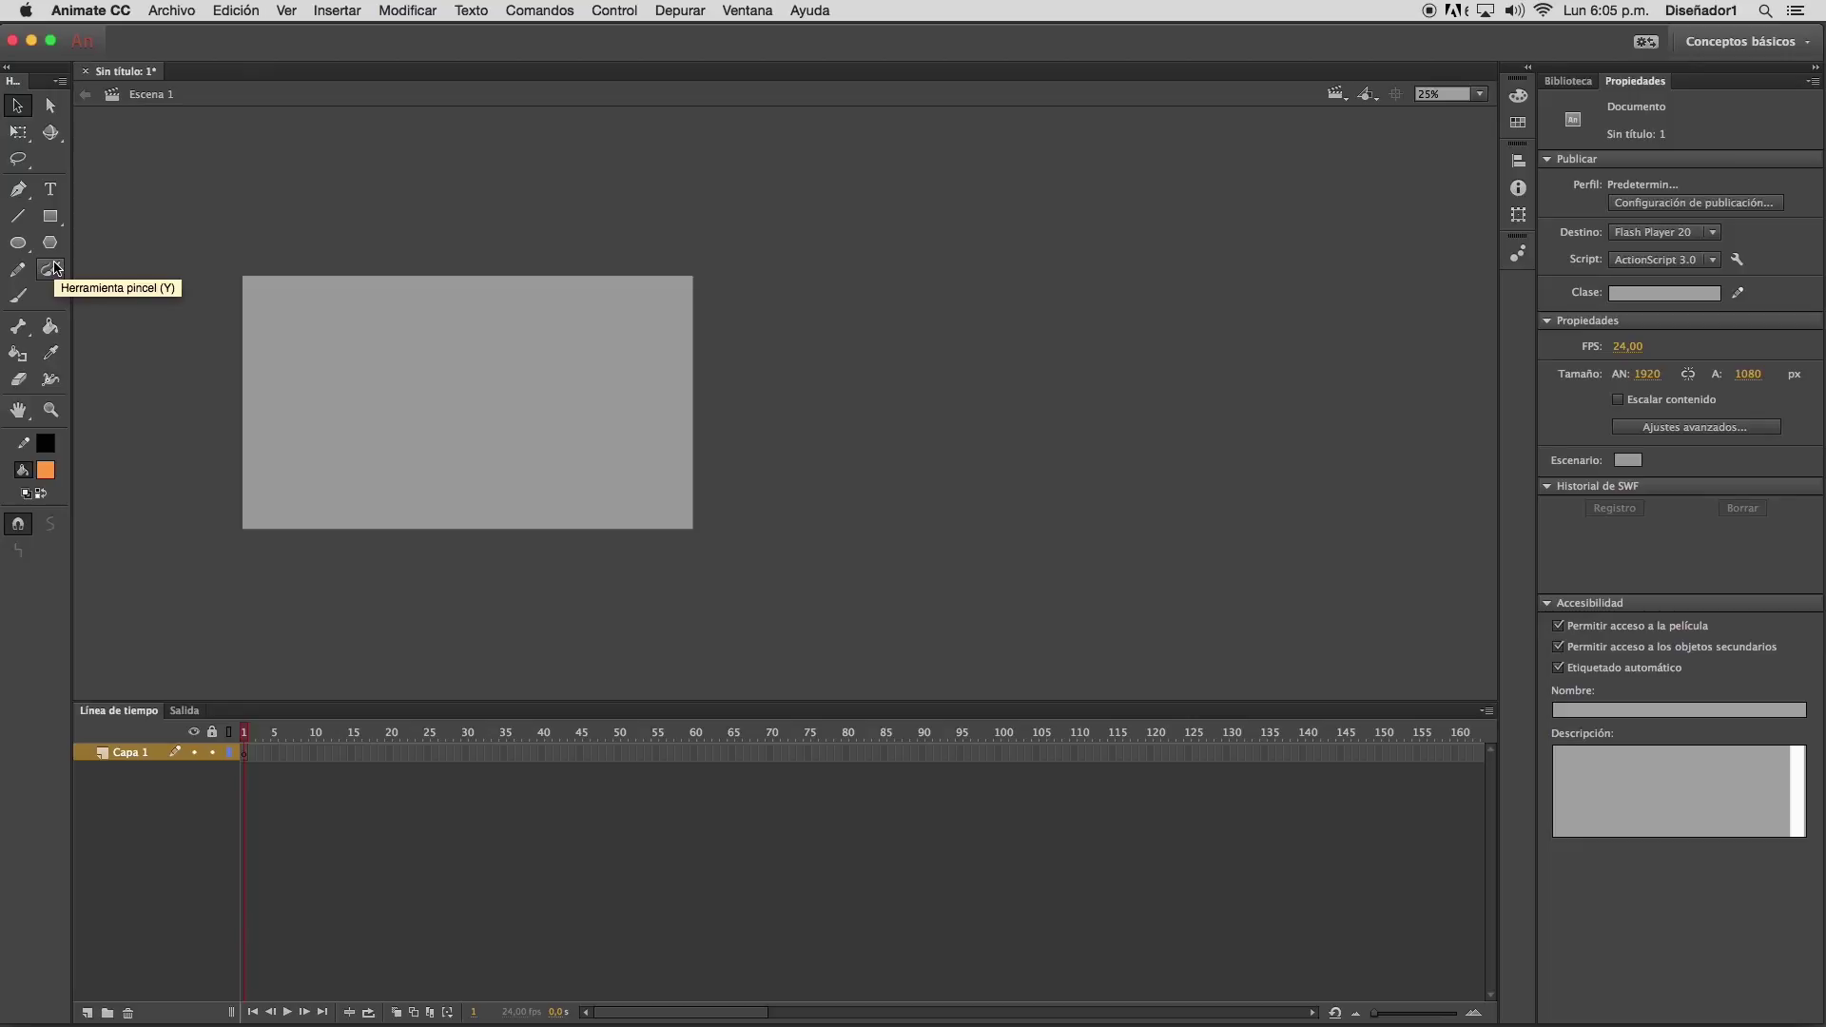
{"action": "left_click", "coordinate": [51, 217]}
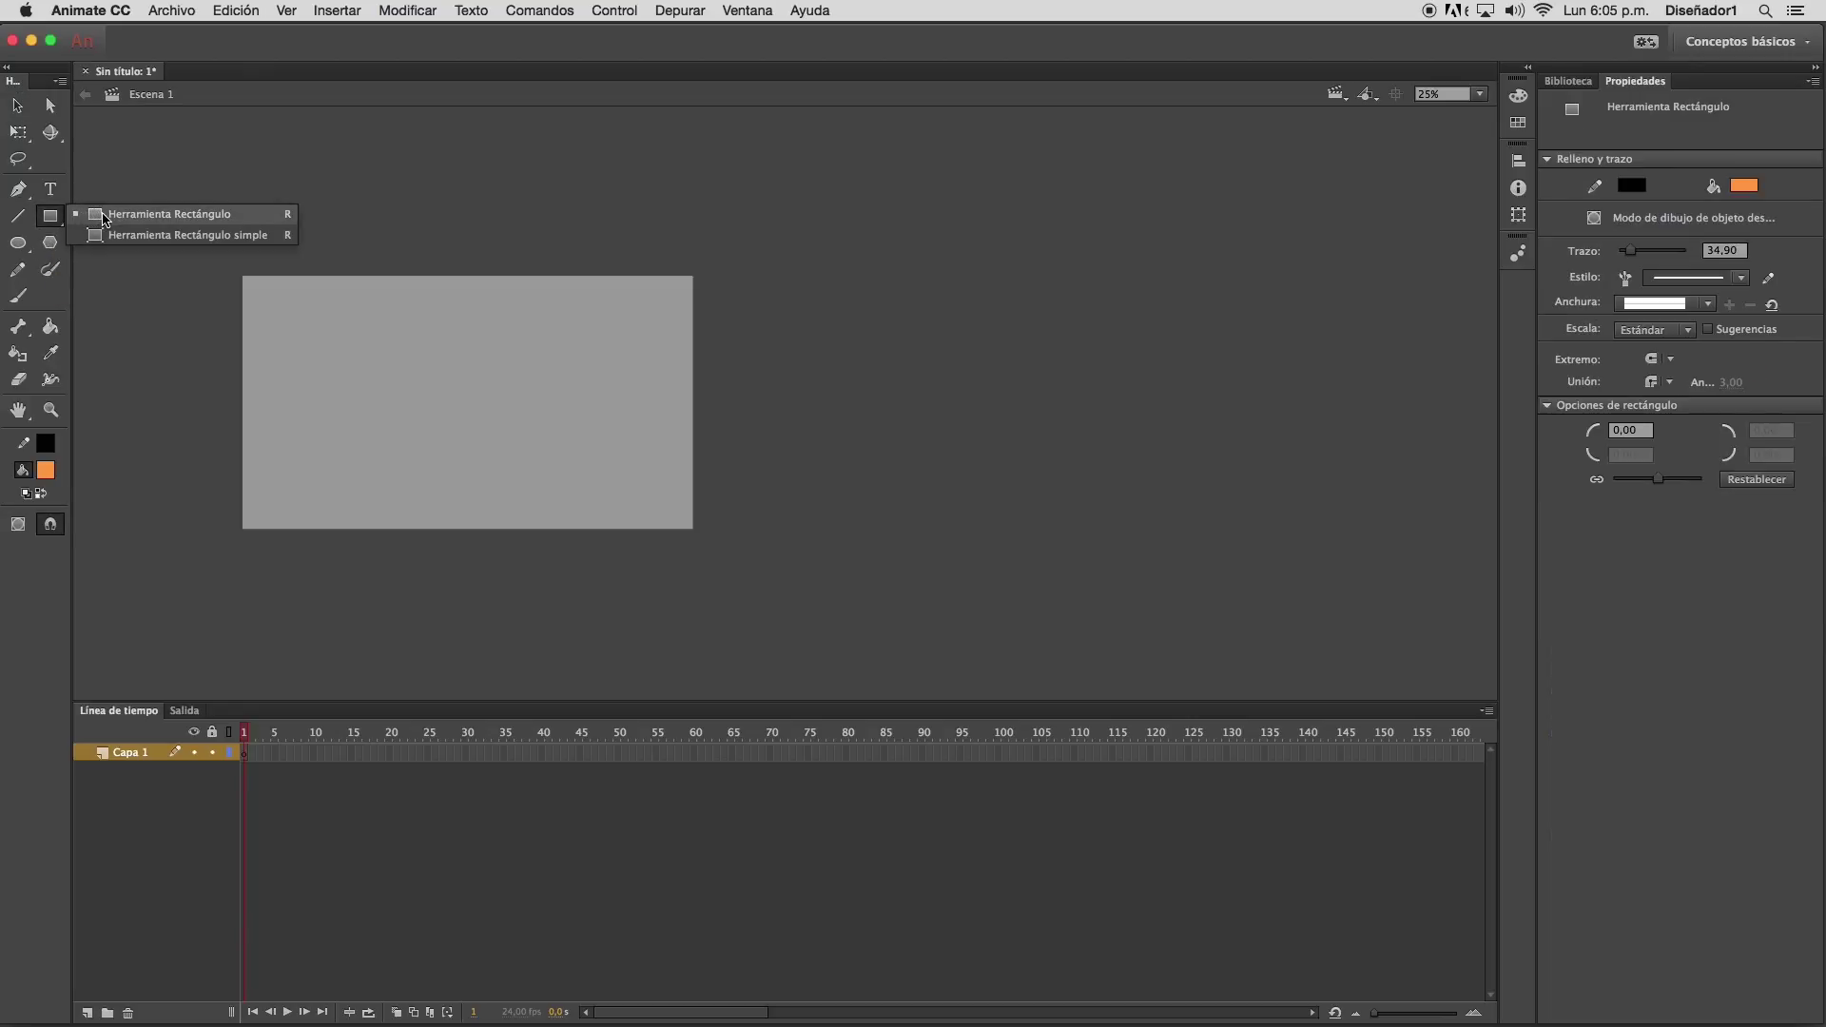
{"action": "left_click", "coordinate": [104, 217]}
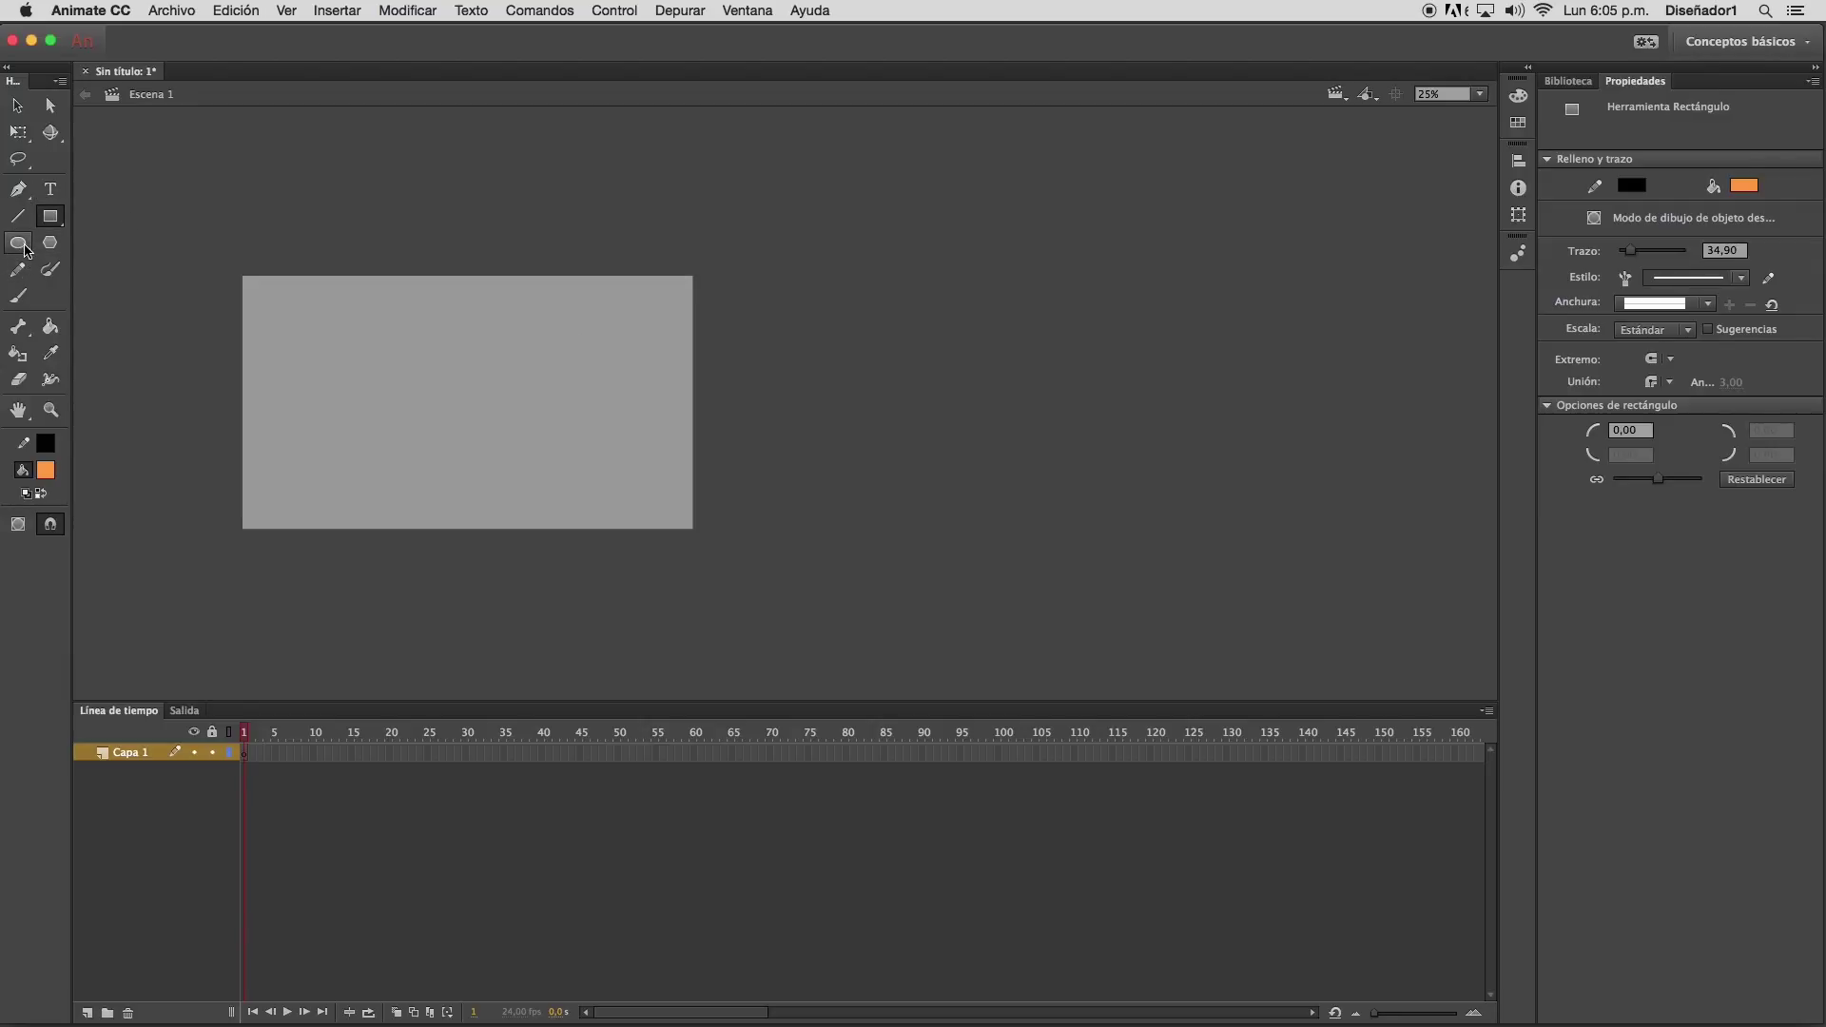
{"action": "left_click", "coordinate": [18, 243]}
{"action": "left_click", "coordinate": [53, 245]}
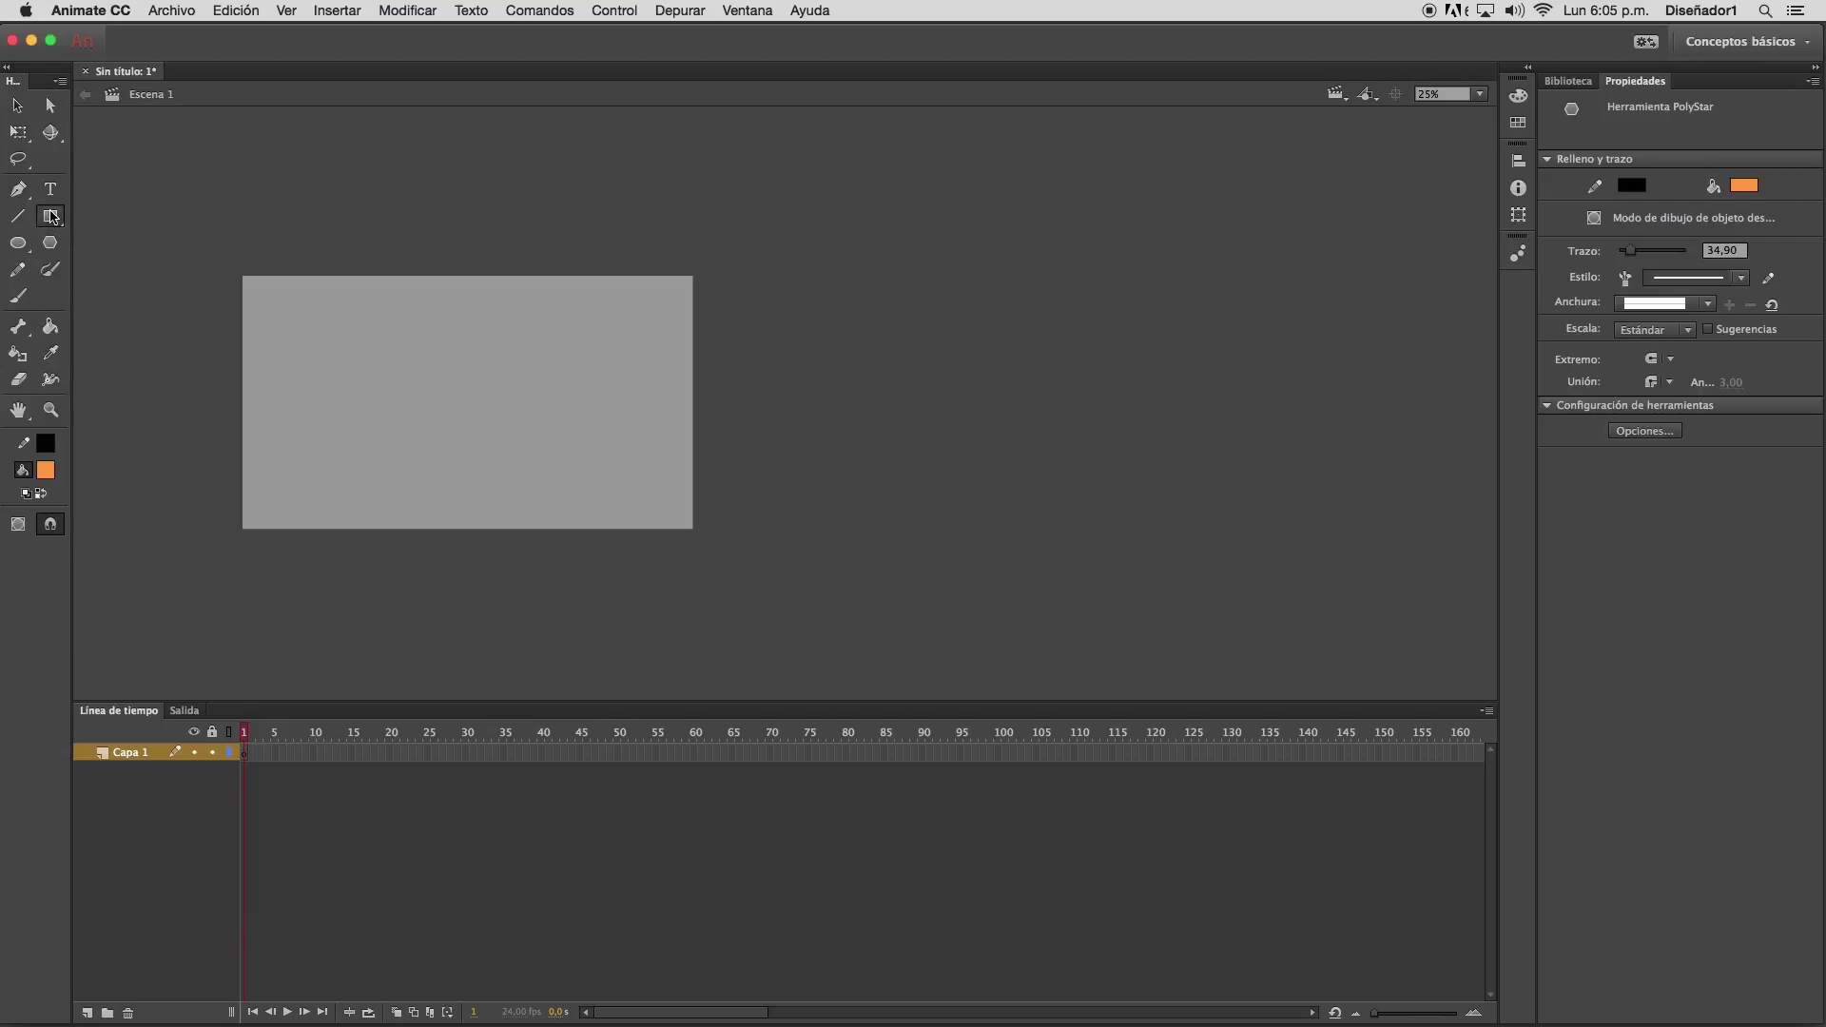
Set the Rectangle tool's stroke to a solid line with thickness 1.00 and draw a rectangle in the middle of the stage
{"action": "left_click", "coordinate": [50, 216]}
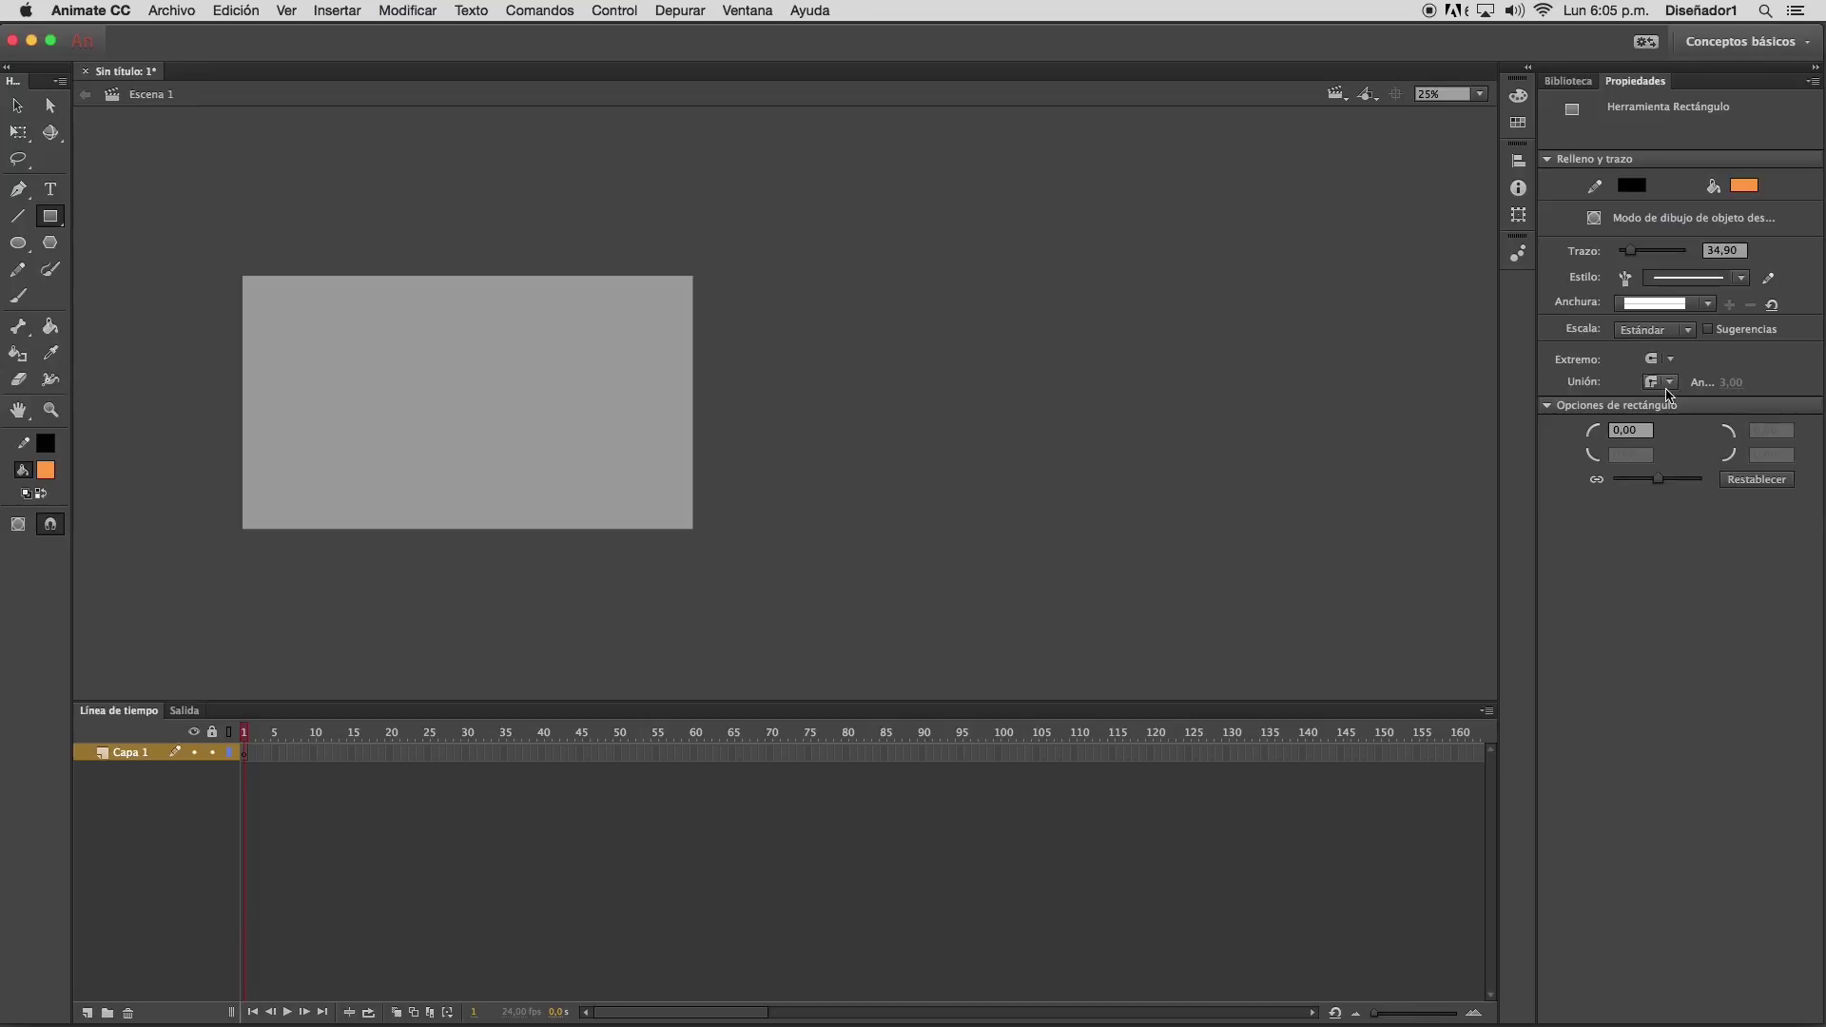
{"action": "left_click", "coordinate": [1741, 280]}
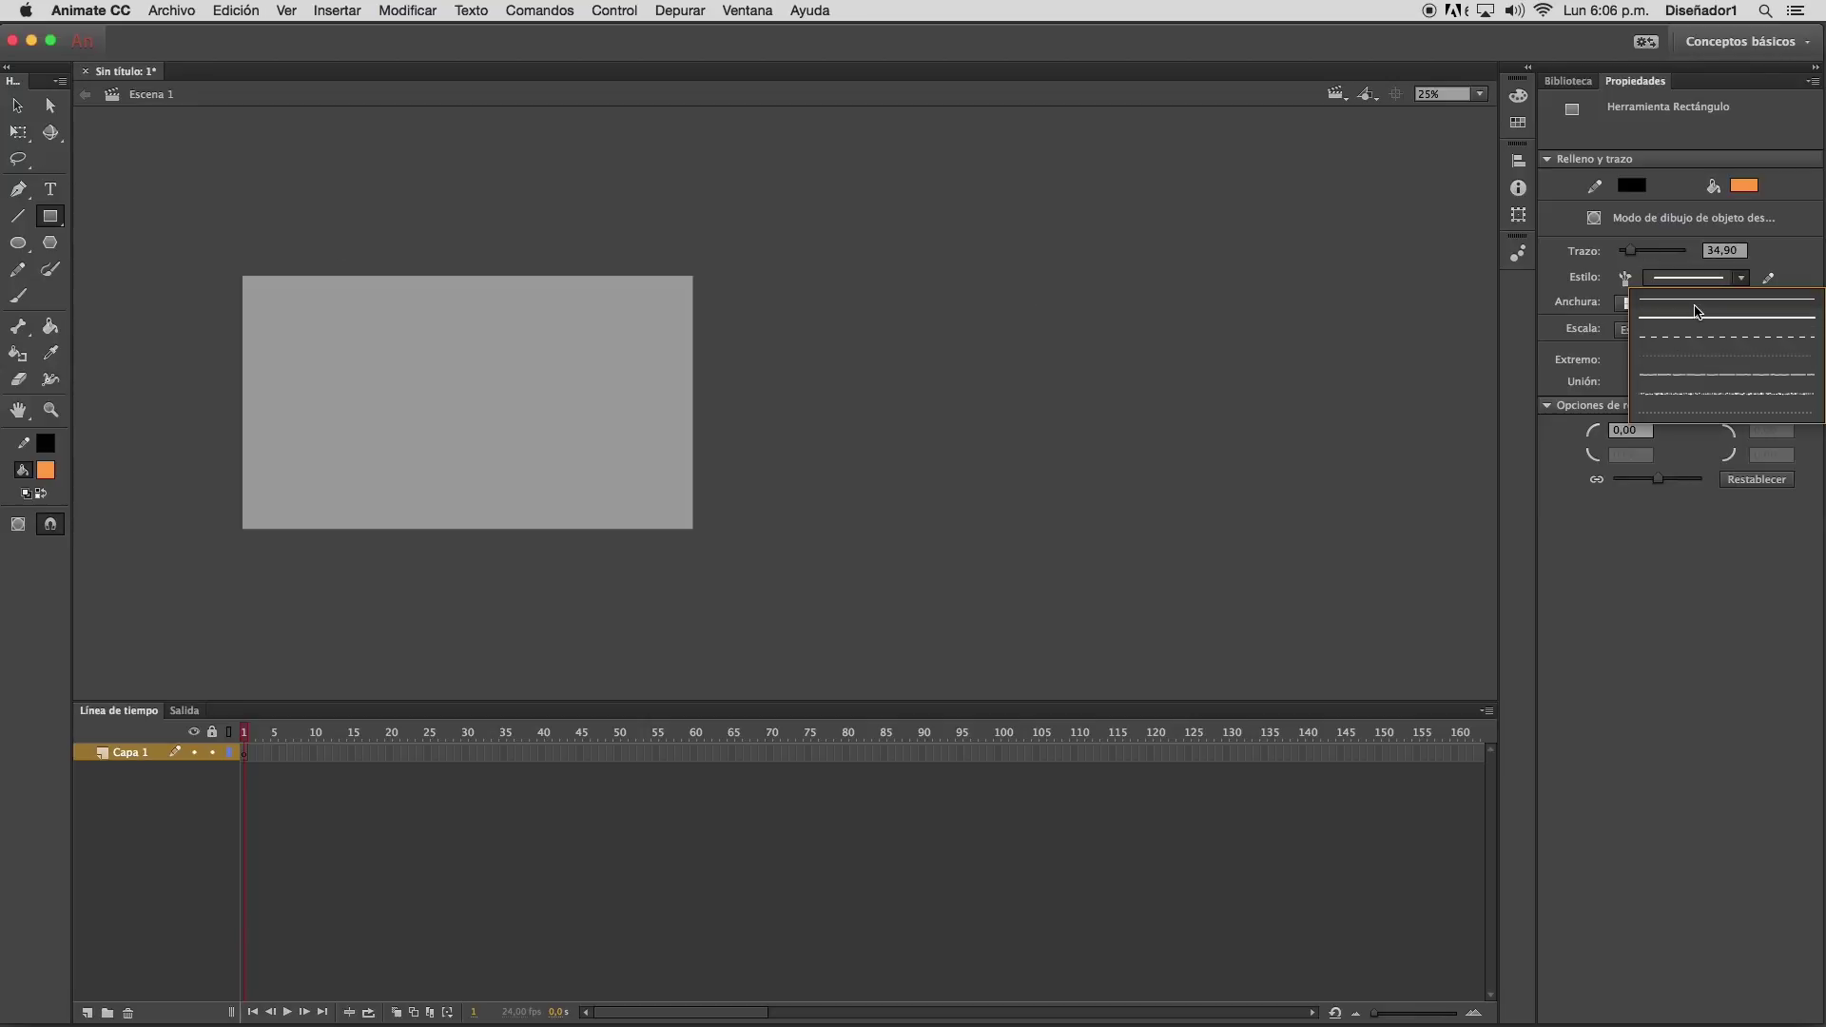
{"action": "left_click", "coordinate": [1697, 310]}
{"action": "left_click", "coordinate": [1734, 279]}
{"action": "left_click", "coordinate": [1718, 318]}
{"action": "left_click_drag", "start_coordinate": [390, 348], "coordinate": [557, 467]}
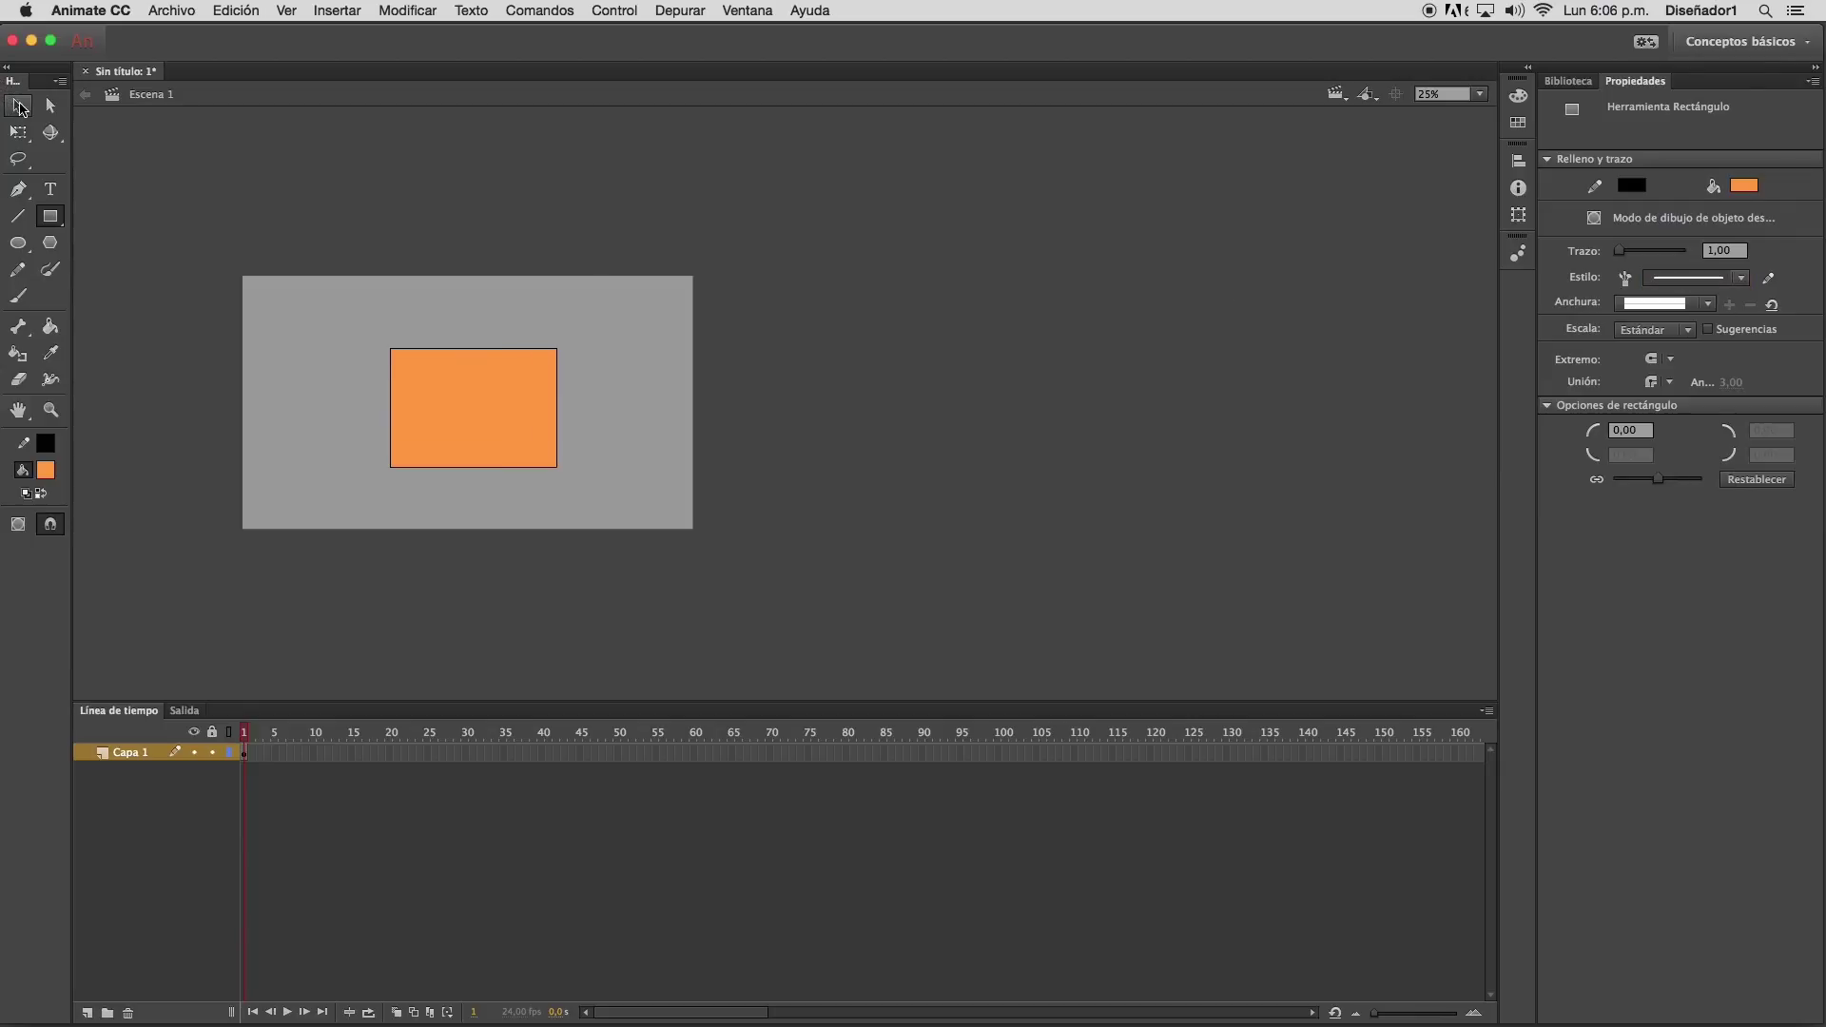
Draw a 46.00-radius rectangle about 673 × 470 px across the stage's right edge and a 100.00-radius square at its upper-left corner
{"action": "left_click_drag", "start_coordinate": [1665, 484], "coordinate": [1685, 489]}
{"action": "mouse_move", "coordinate": [601, 330]}
{"action": "left_mouse_down"}
{"action": "mouse_move", "coordinate": [745, 412]}
{"action": "mouse_move", "coordinate": [758, 439]}
{"action": "left_mouse_up"}
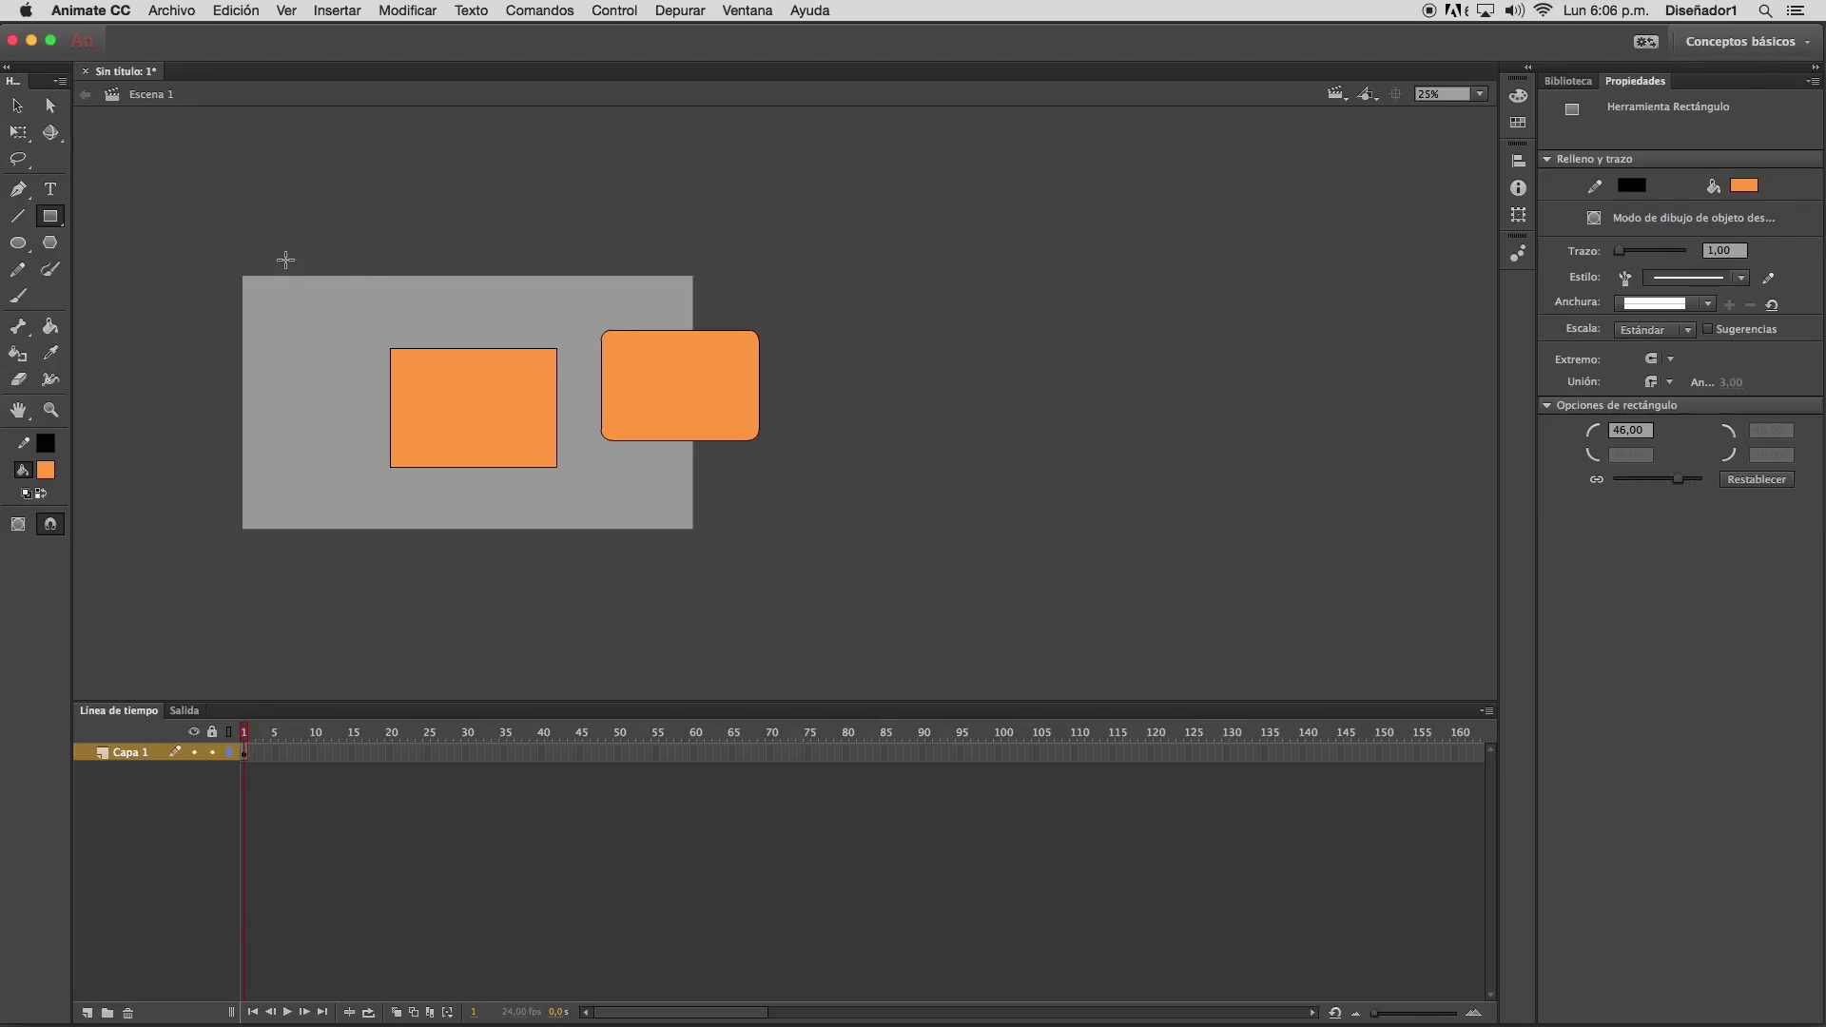
{"action": "left_click_drag", "start_coordinate": [1678, 481], "coordinate": [1702, 479]}
{"action": "mouse_move", "coordinate": [264, 235]}
{"action": "left_mouse_down"}
{"action": "mouse_move", "coordinate": [368, 323]}
{"action": "mouse_move", "coordinate": [355, 352]}
{"action": "left_mouse_up"}
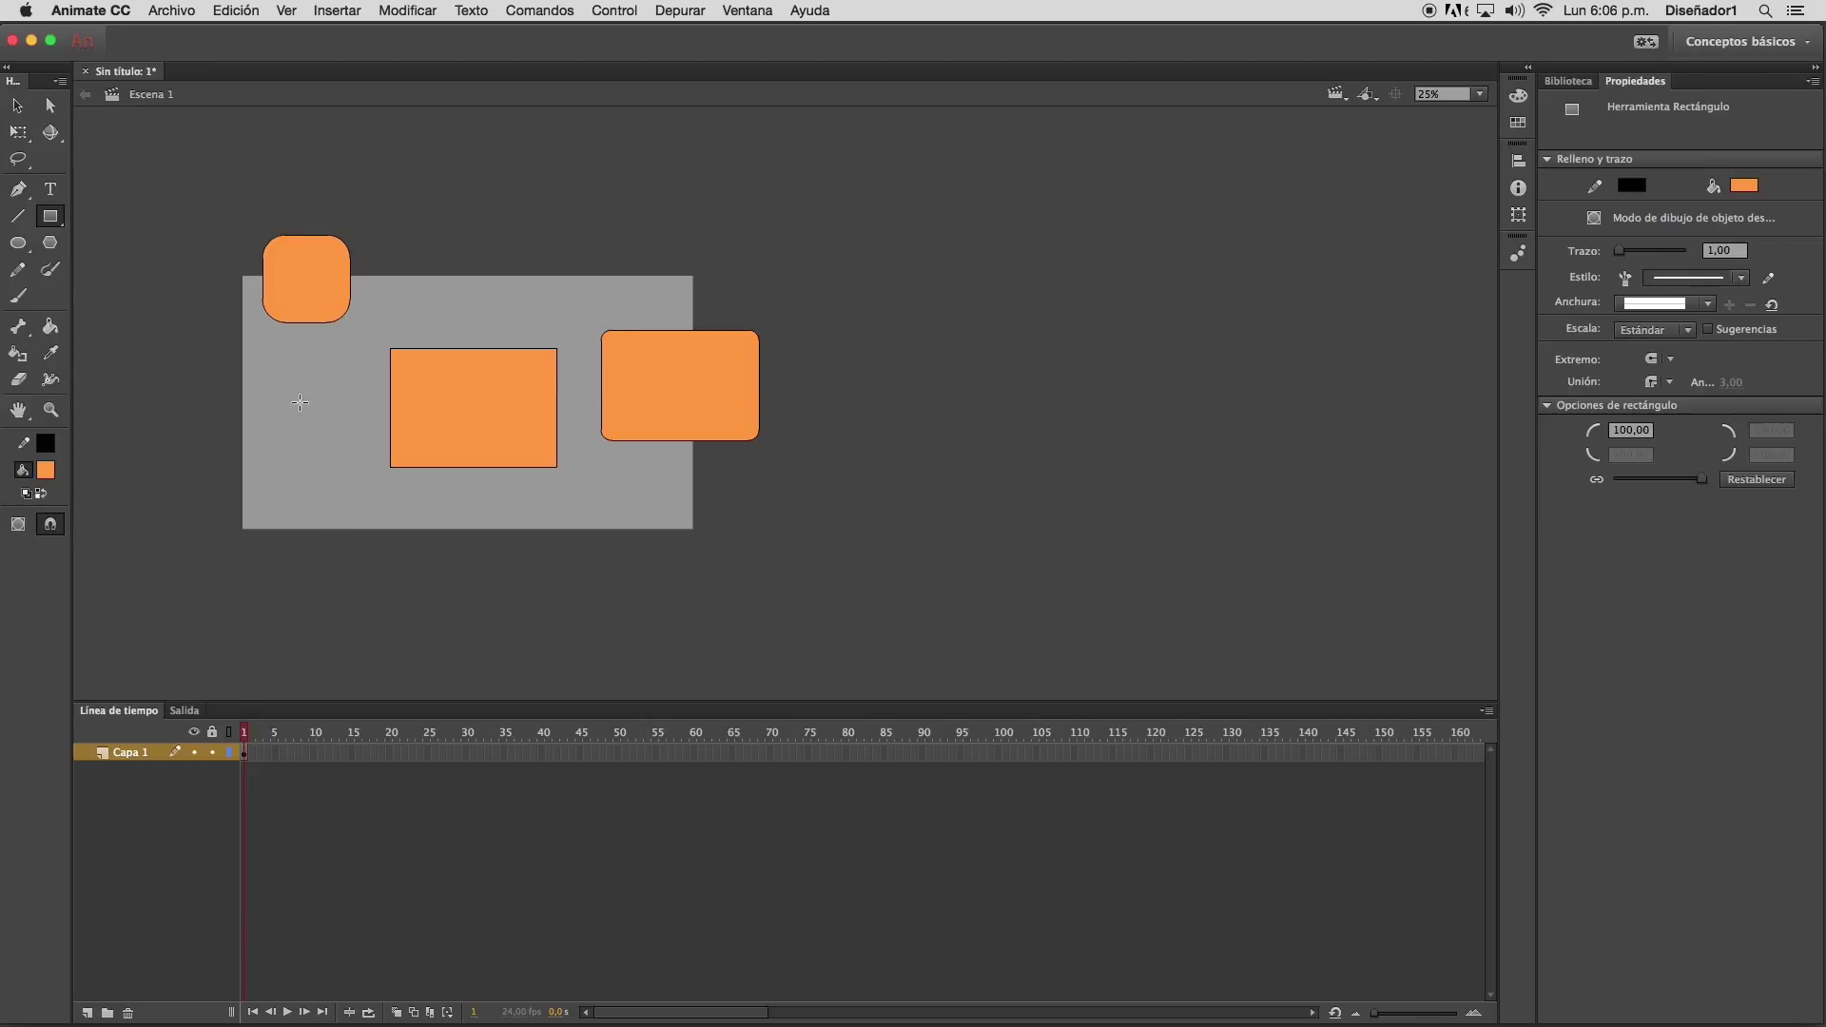
{"action": "left_click", "coordinate": [17, 105]}
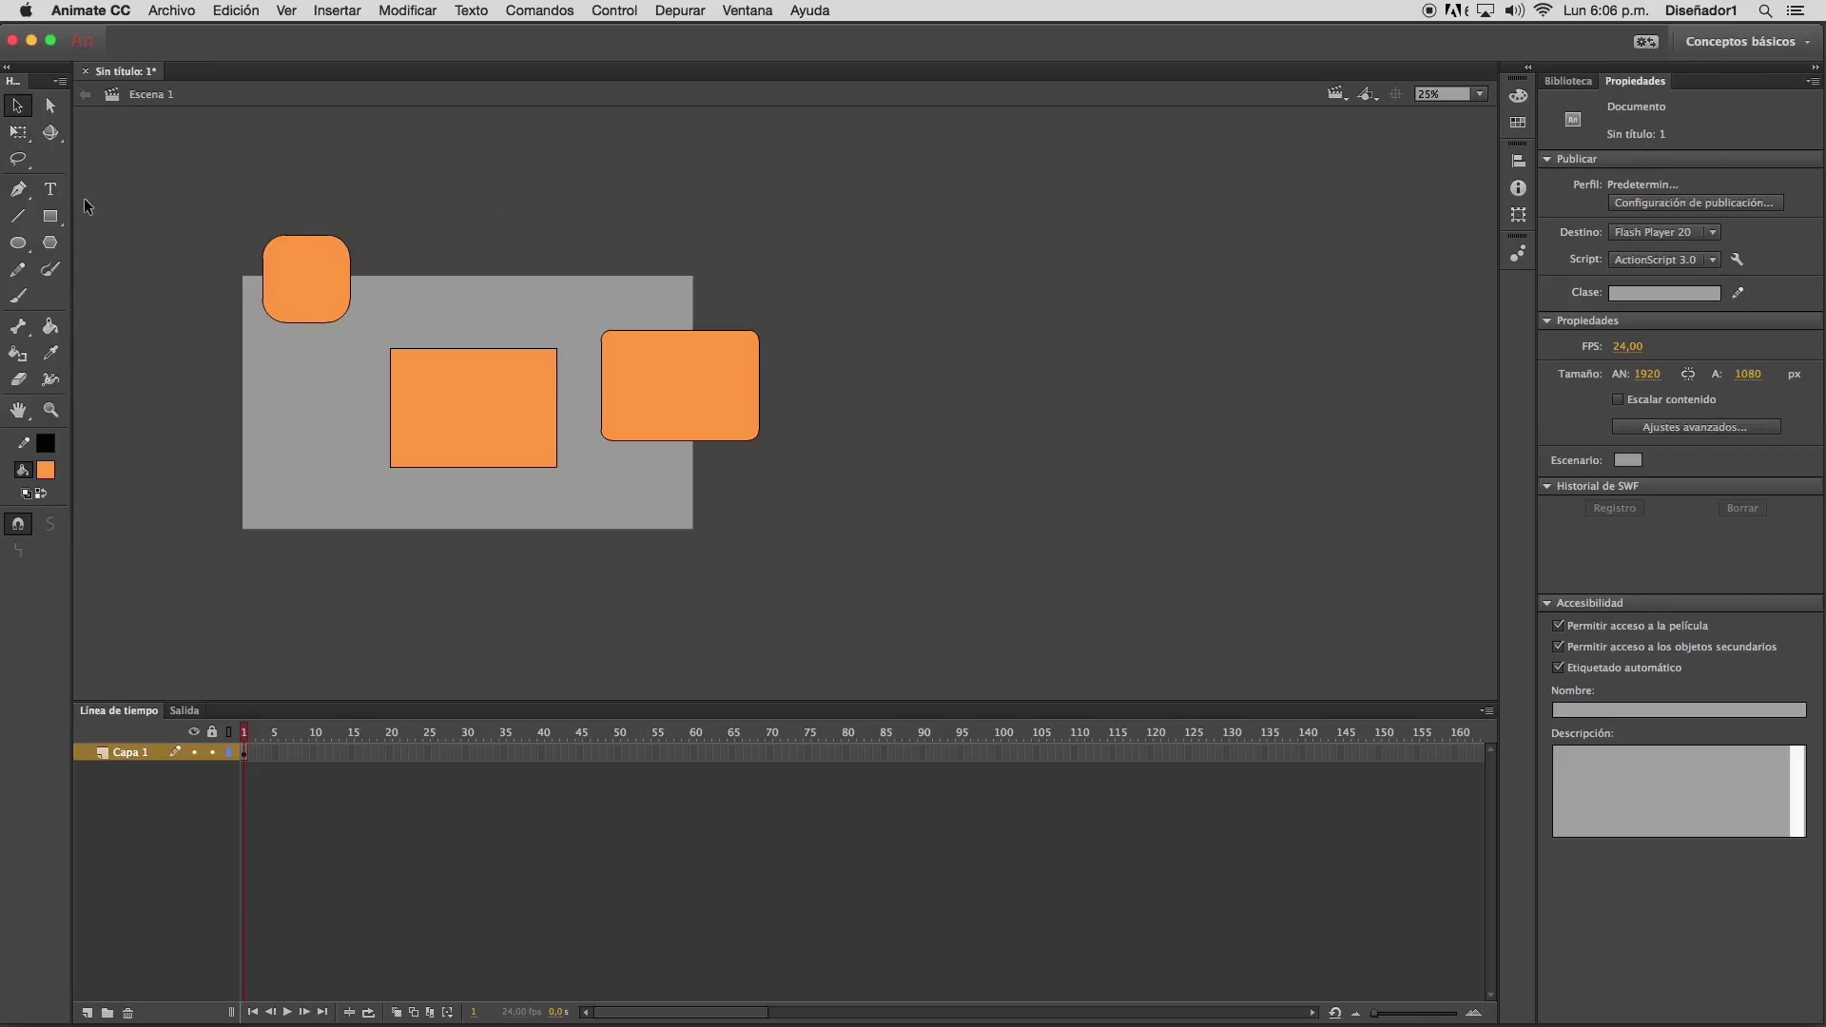
Unlink the corner radii, set bottom-left to 0 and top-right to 50, and draw a small rectangle beyond the stage's right edge
{"action": "left_click", "coordinate": [50, 215]}
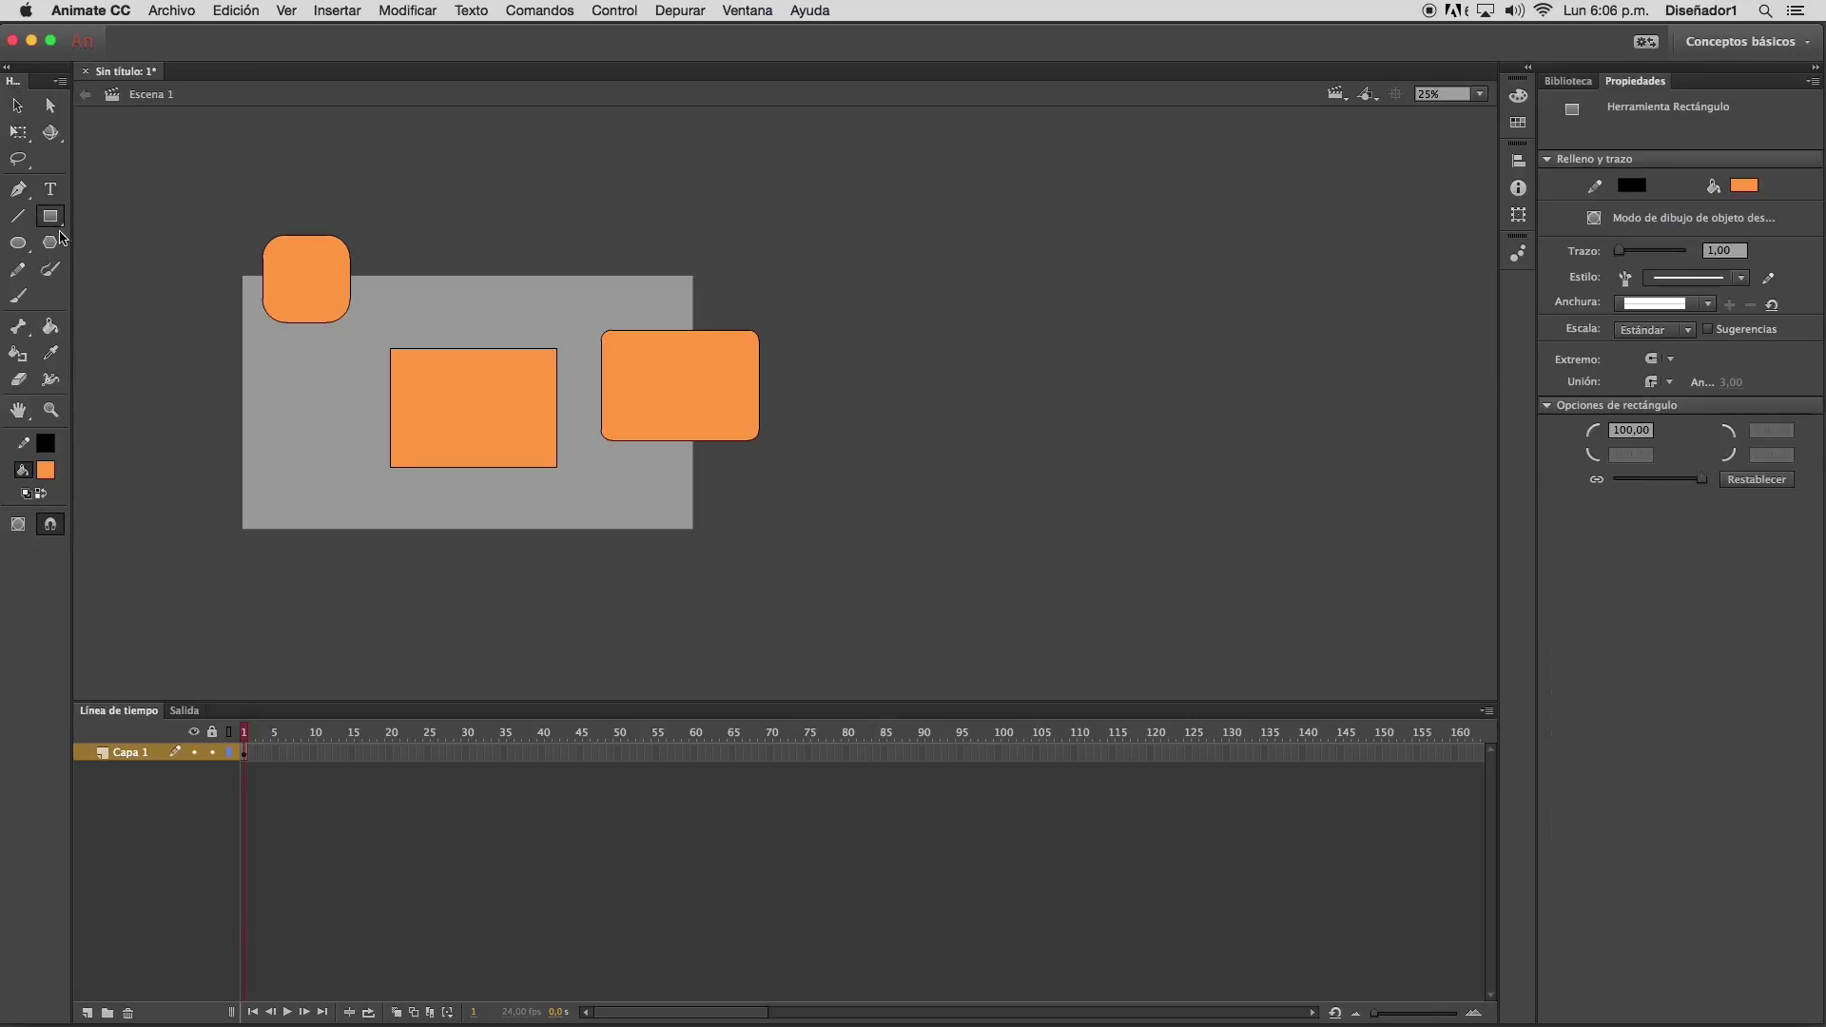
{"action": "left_click", "coordinate": [1597, 482]}
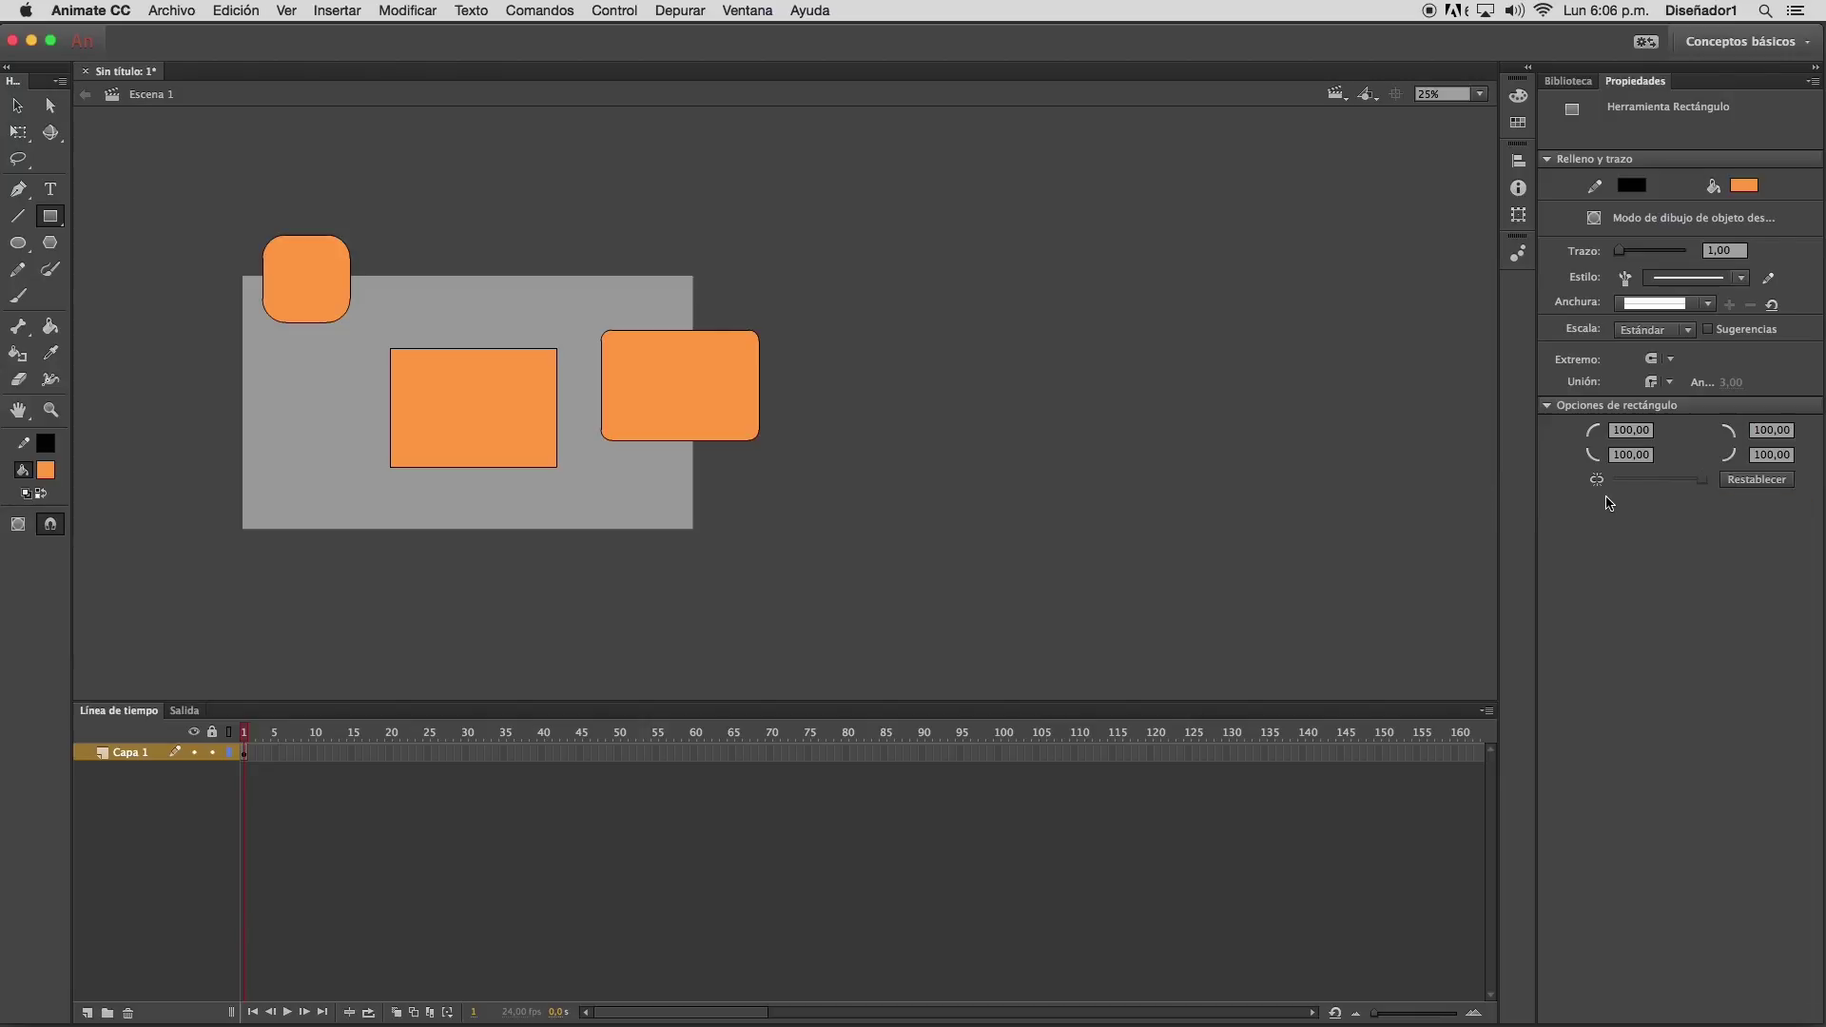
{"action": "left_click", "coordinate": [1650, 458]}
{"action": "type", "text": "0"}
{"action": "key", "text": "Return"}
{"action": "left_click", "coordinate": [1765, 430]}
{"action": "double_click", "coordinate": [1793, 430]}
{"action": "type", "text": "50"}
{"action": "key", "text": "Return"}
{"action": "mouse_move", "coordinate": [845, 302]}
{"action": "left_mouse_down"}
{"action": "mouse_move", "coordinate": [994, 428]}
{"action": "mouse_move", "coordinate": [906, 359]}
{"action": "left_mouse_up"}
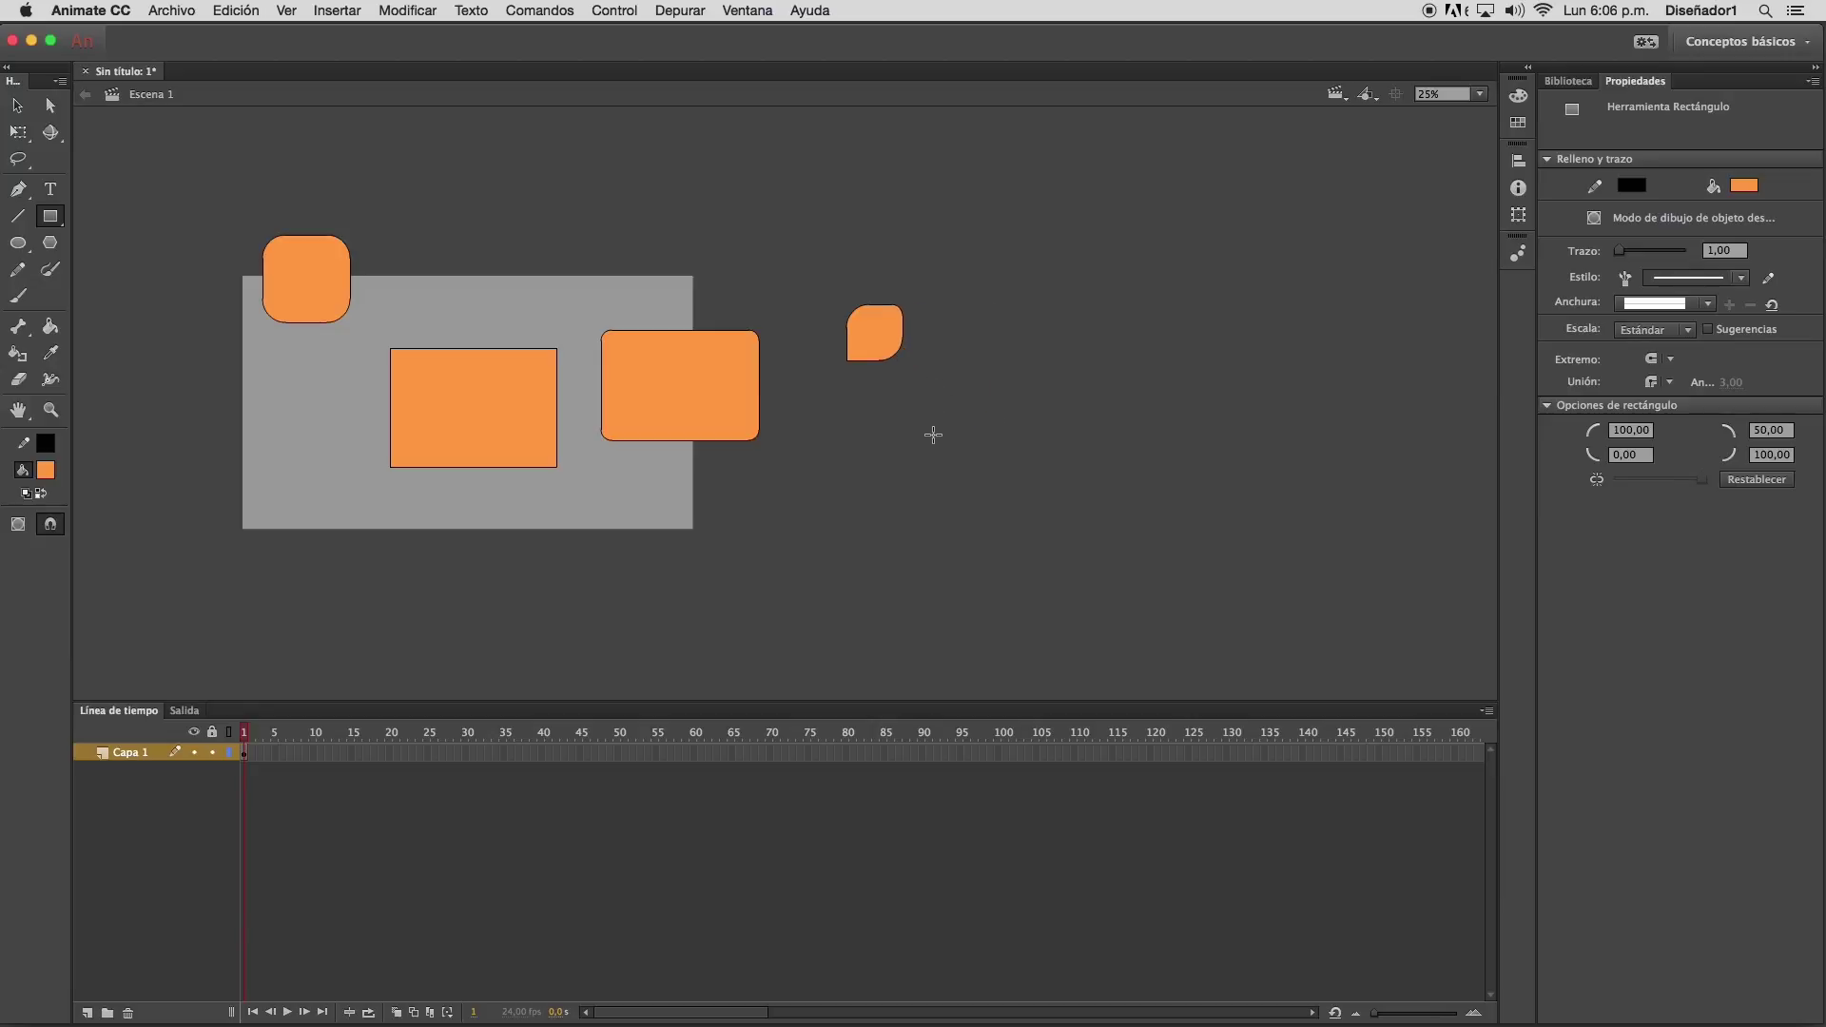
Select individual outline segments of the 46-radius rectangle, and move its fill up and left, away from the outline
{"action": "left_click", "coordinate": [17, 106]}
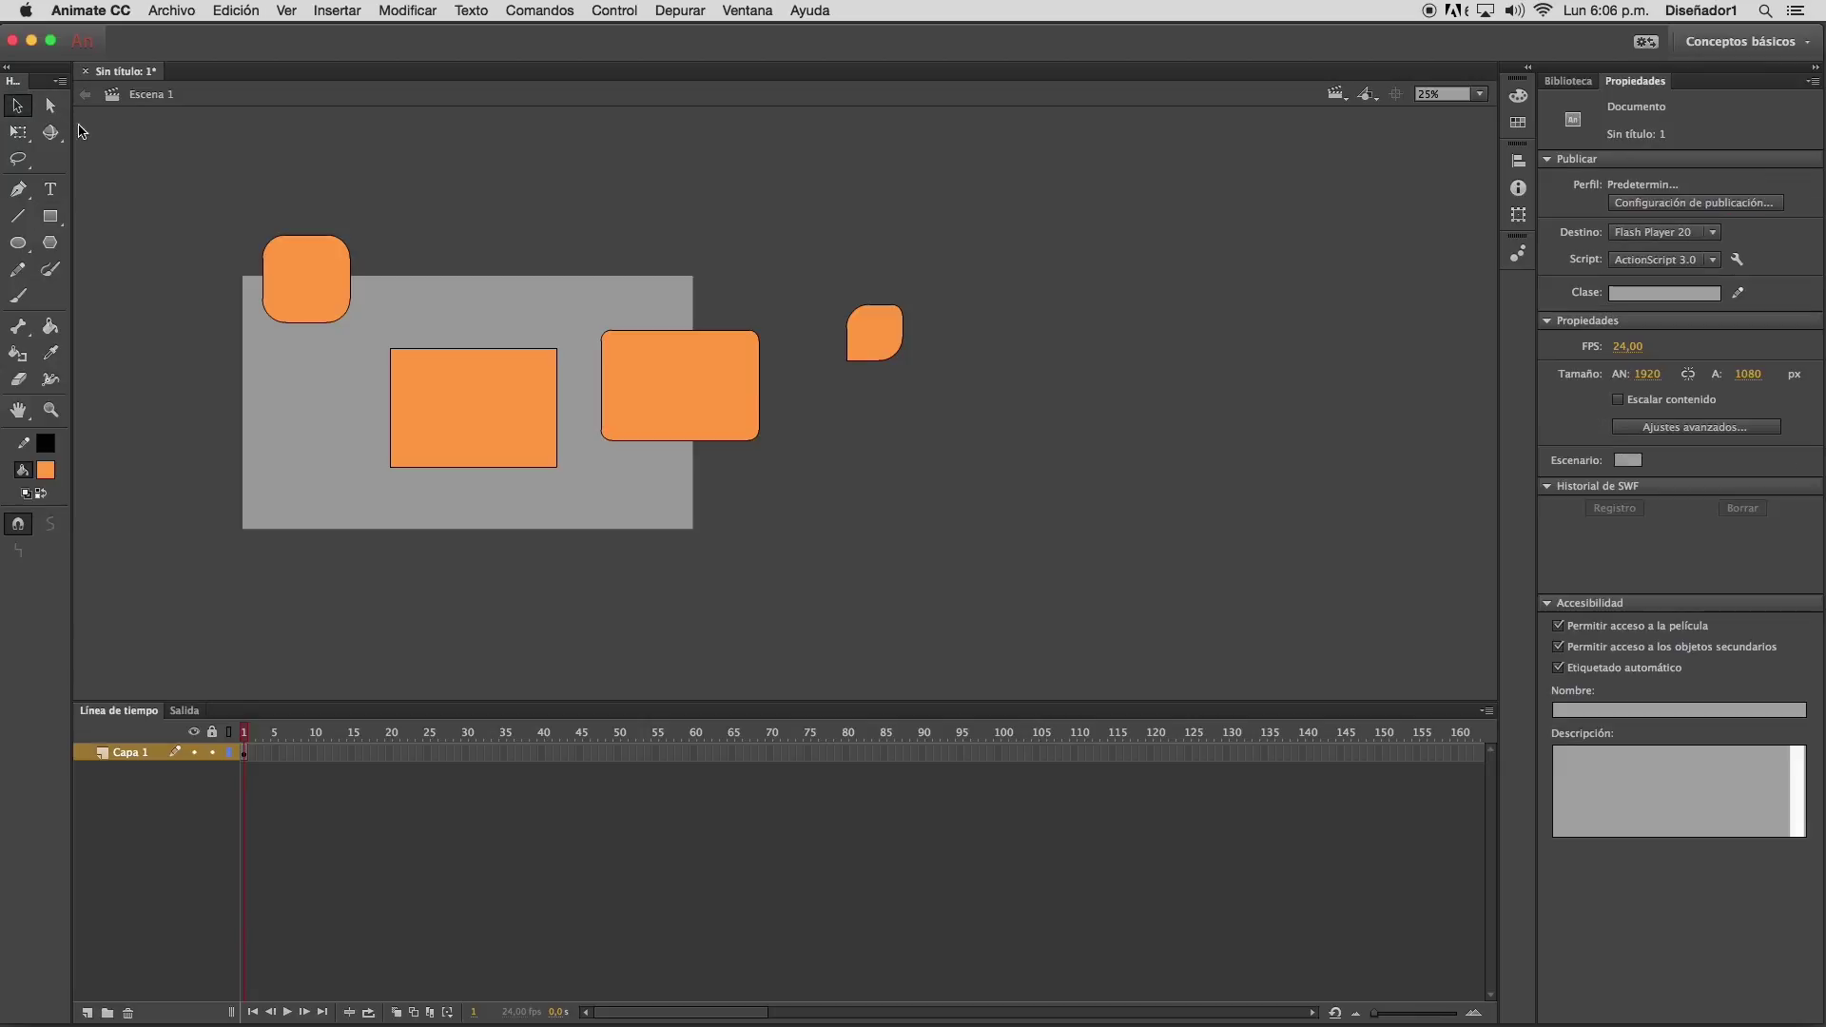
{"action": "left_click", "coordinate": [623, 330]}
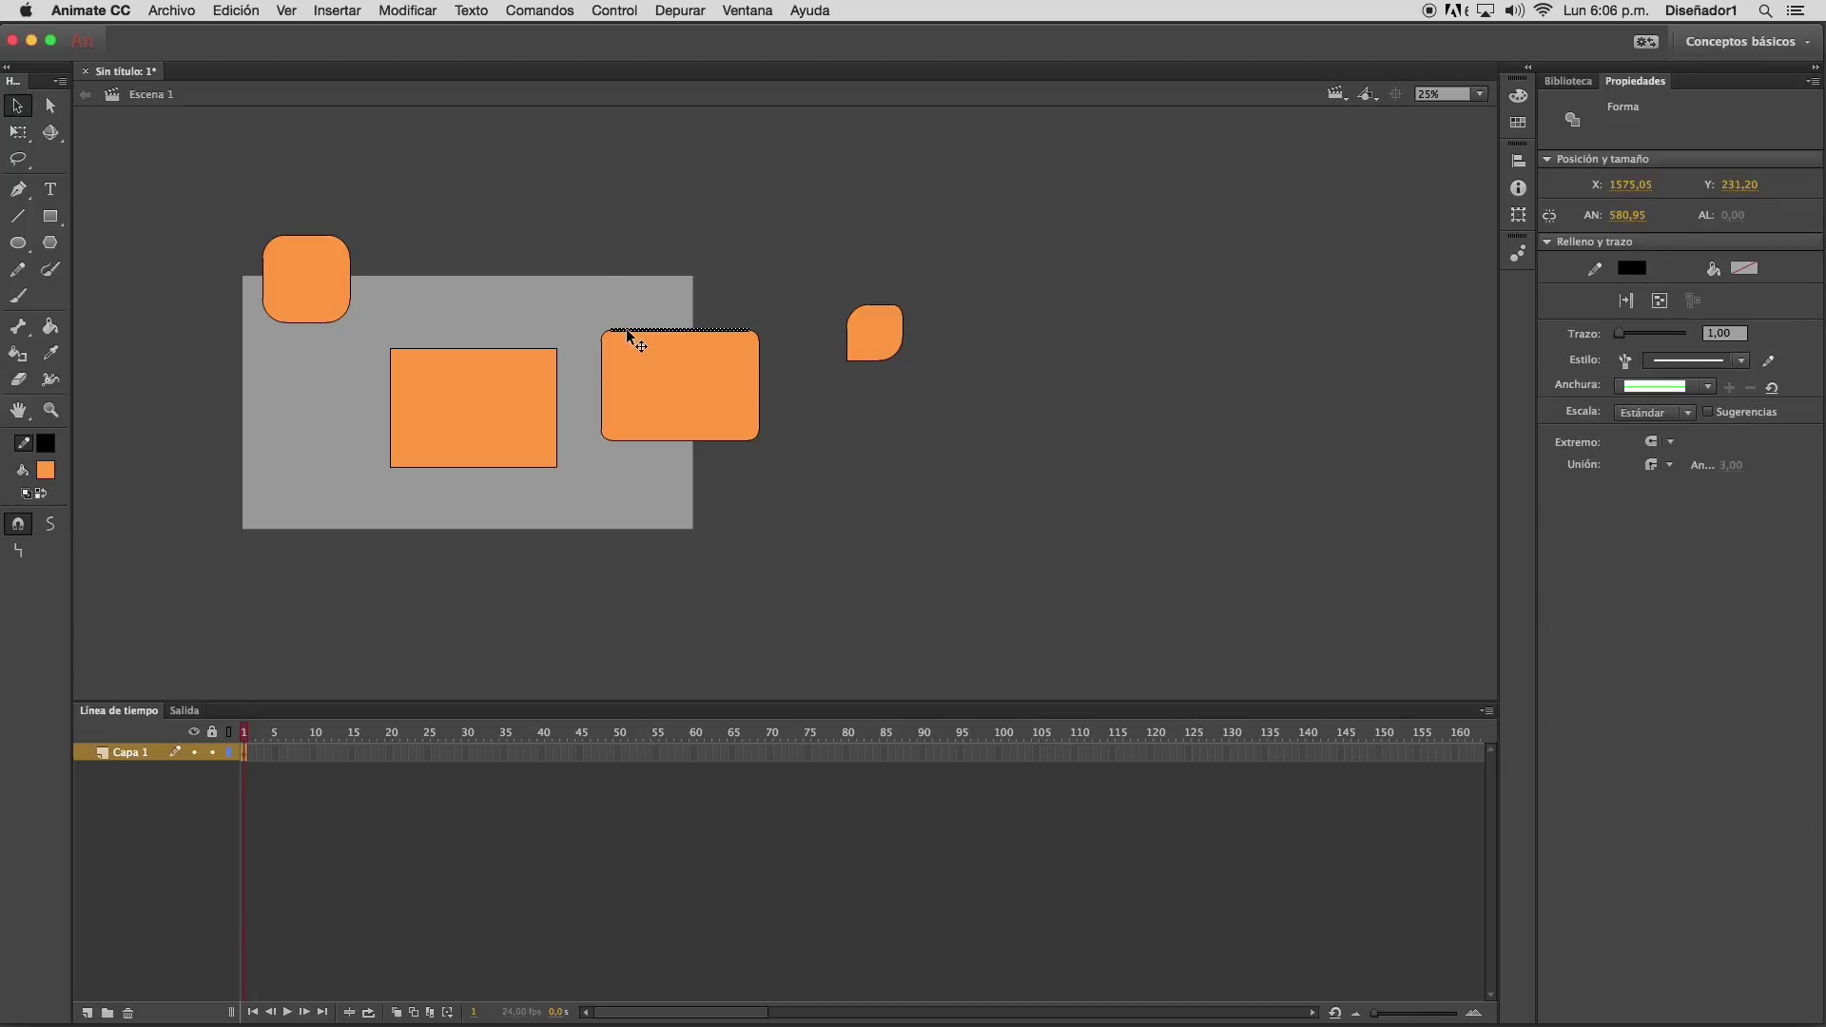
{"action": "left_click", "coordinate": [620, 314]}
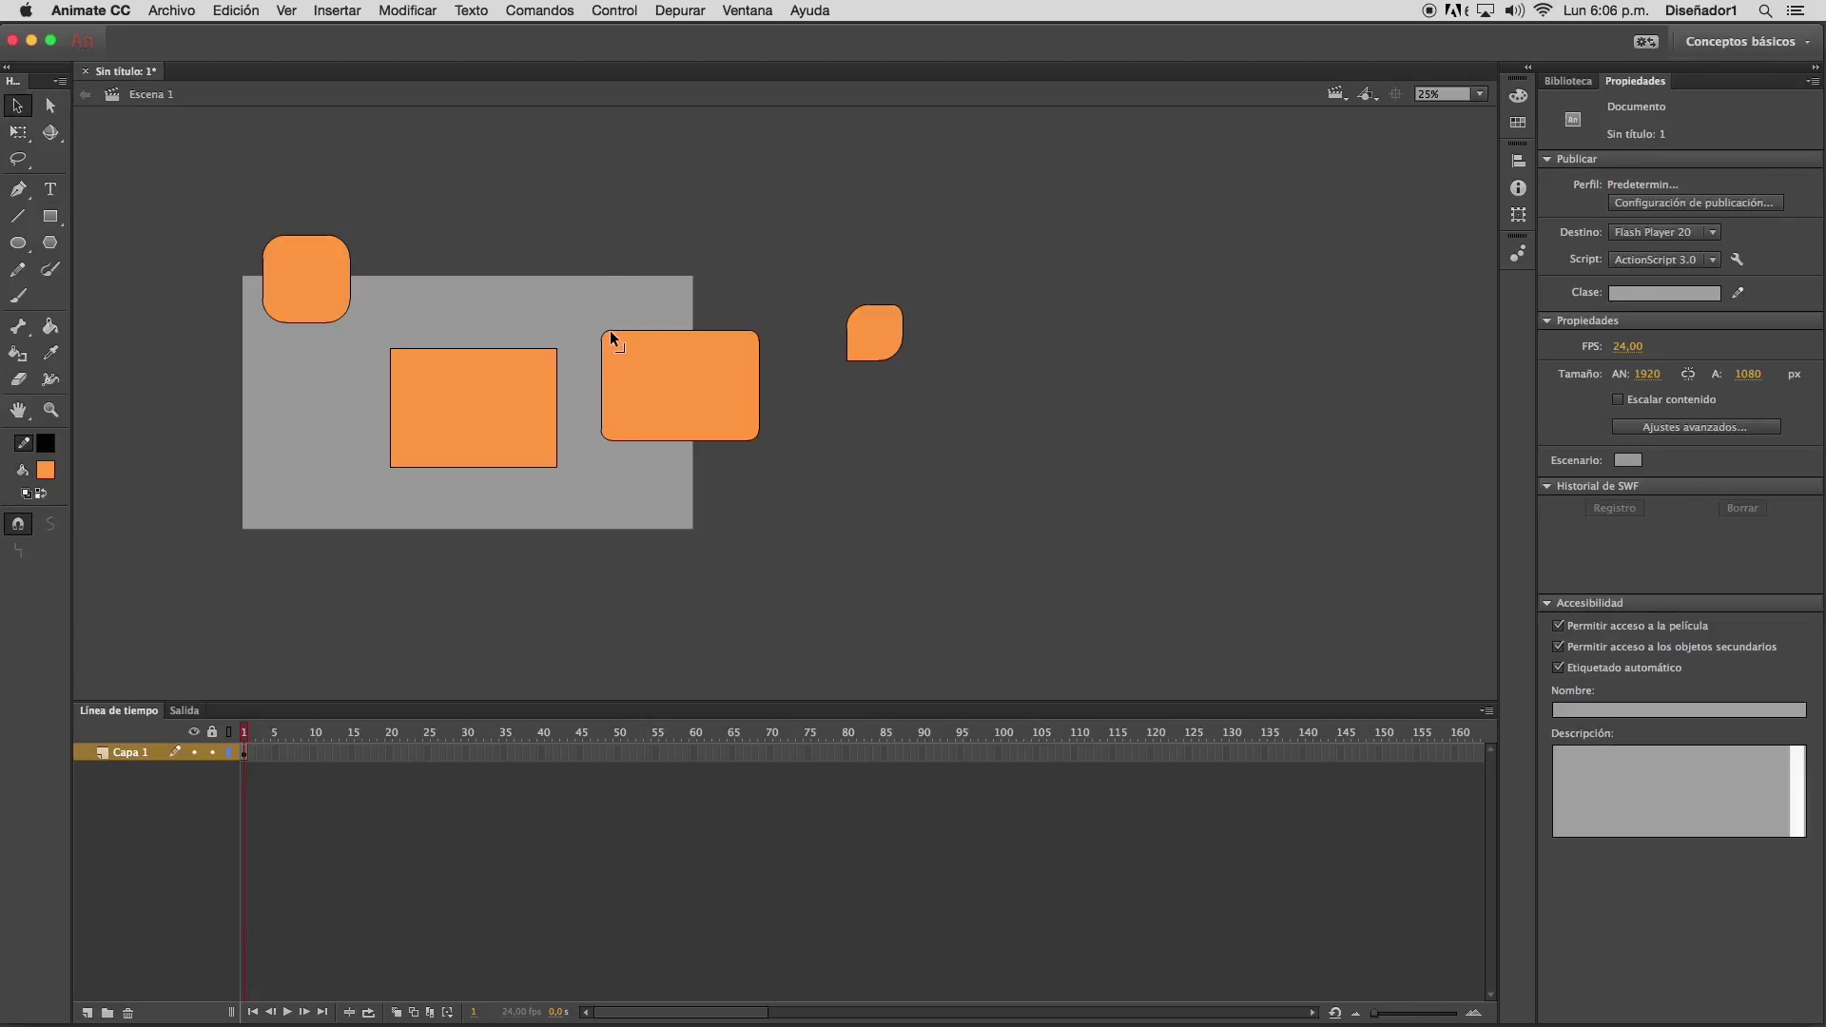
{"action": "left_click", "coordinate": [601, 353]}
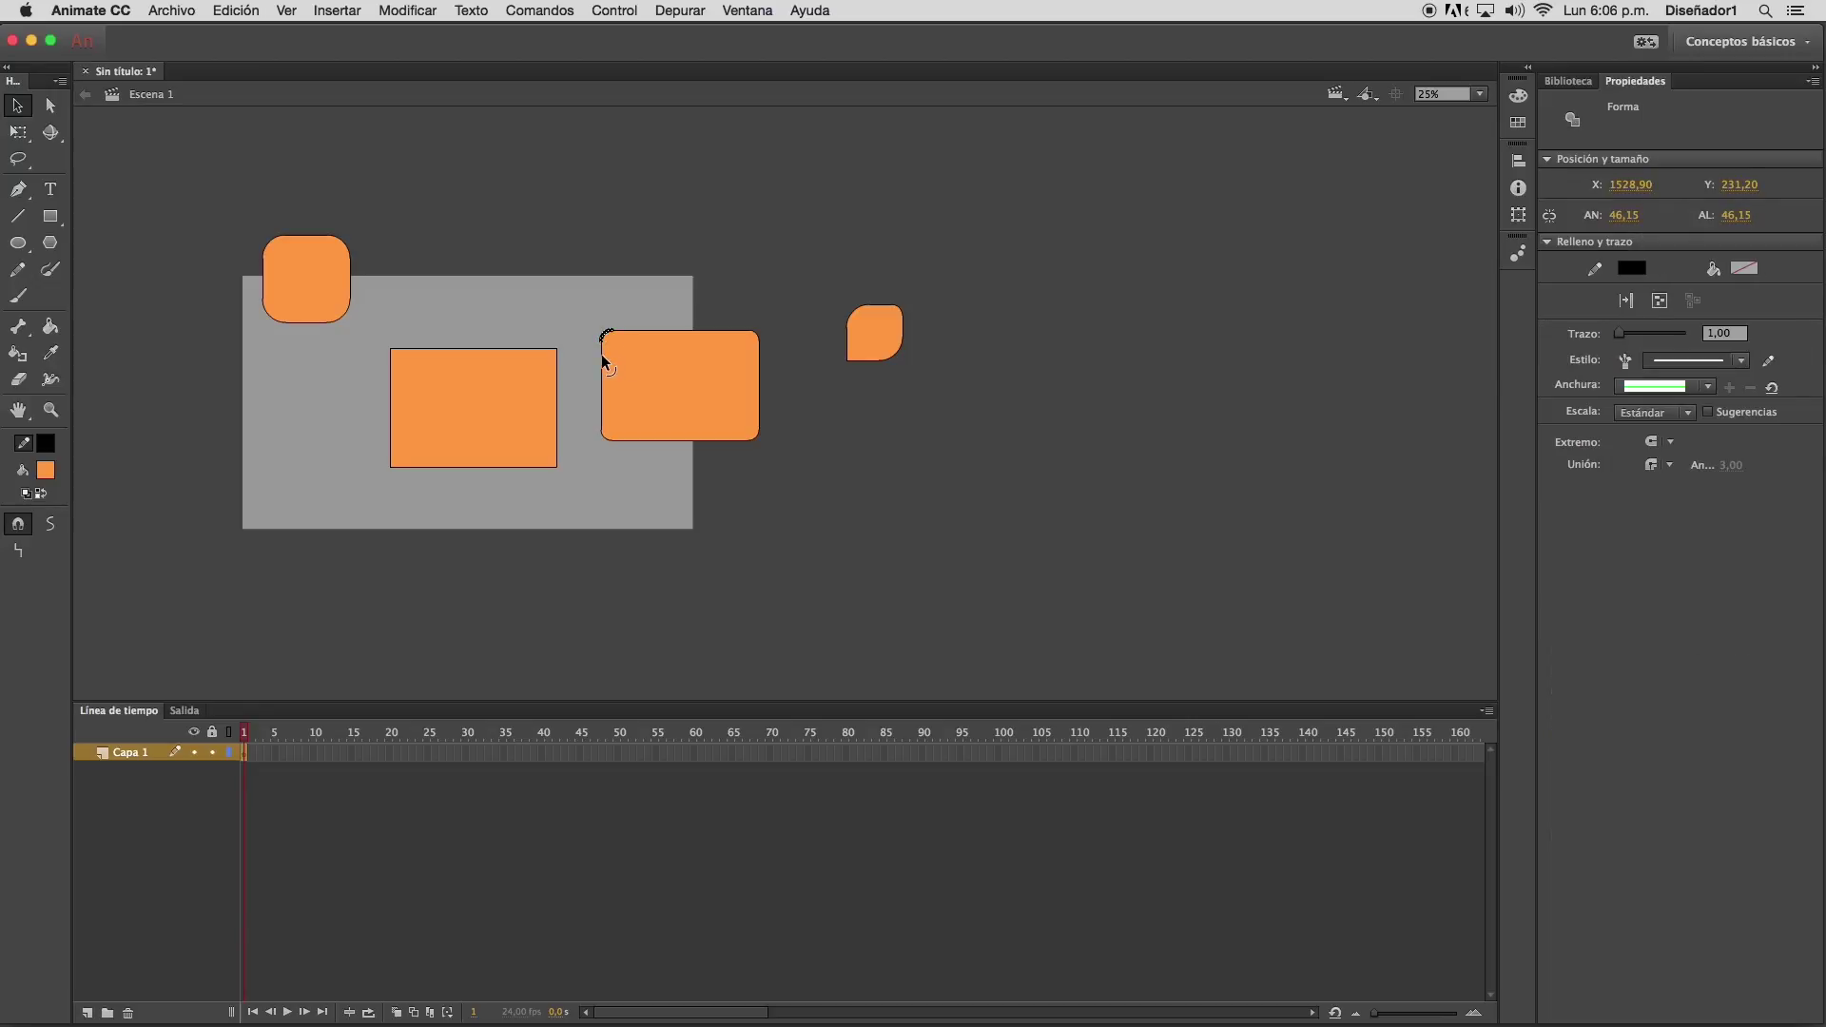
{"action": "left_click", "coordinate": [620, 440]}
{"action": "left_click", "coordinate": [660, 395]}
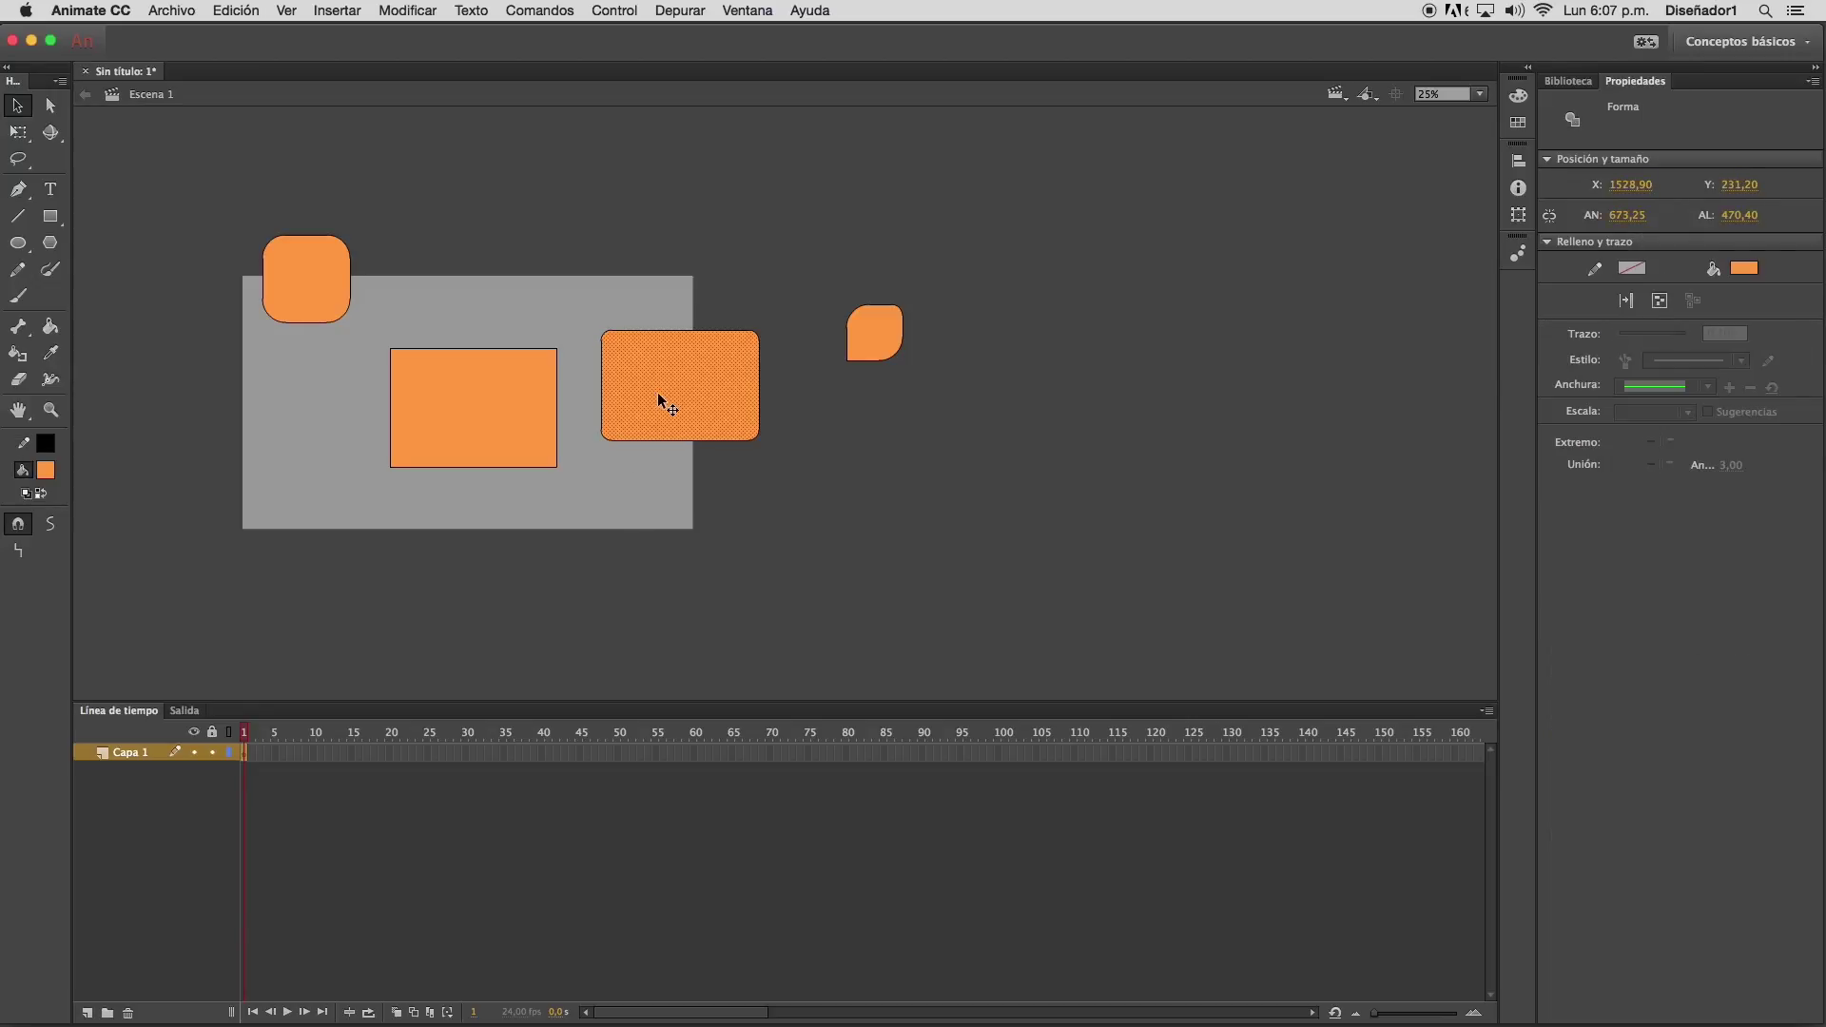
{"action": "left_click_drag", "start_coordinate": [676, 379], "coordinate": [592, 220]}
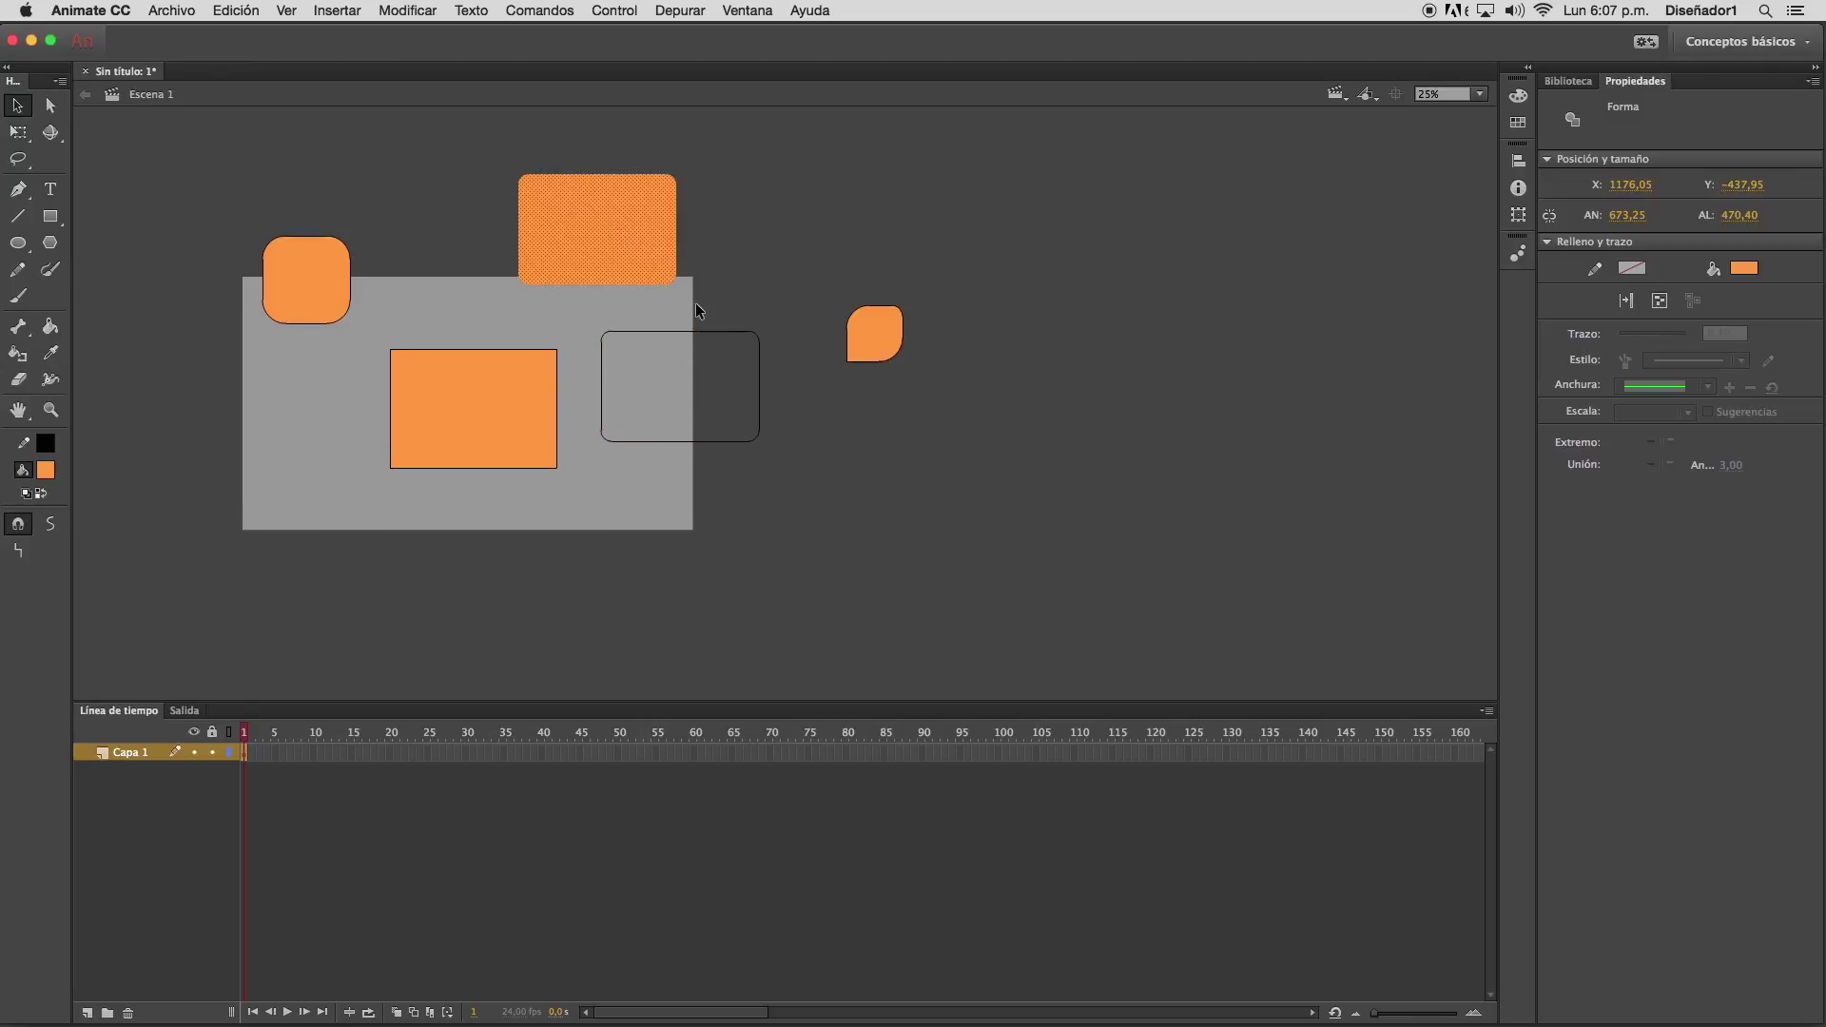
Select all the rectangles, fills and outlines included, and delete them from the stage and pasteboard
{"action": "left_click", "coordinate": [694, 302]}
{"action": "left_click_drag", "start_coordinate": [194, 143], "coordinate": [1141, 594]}
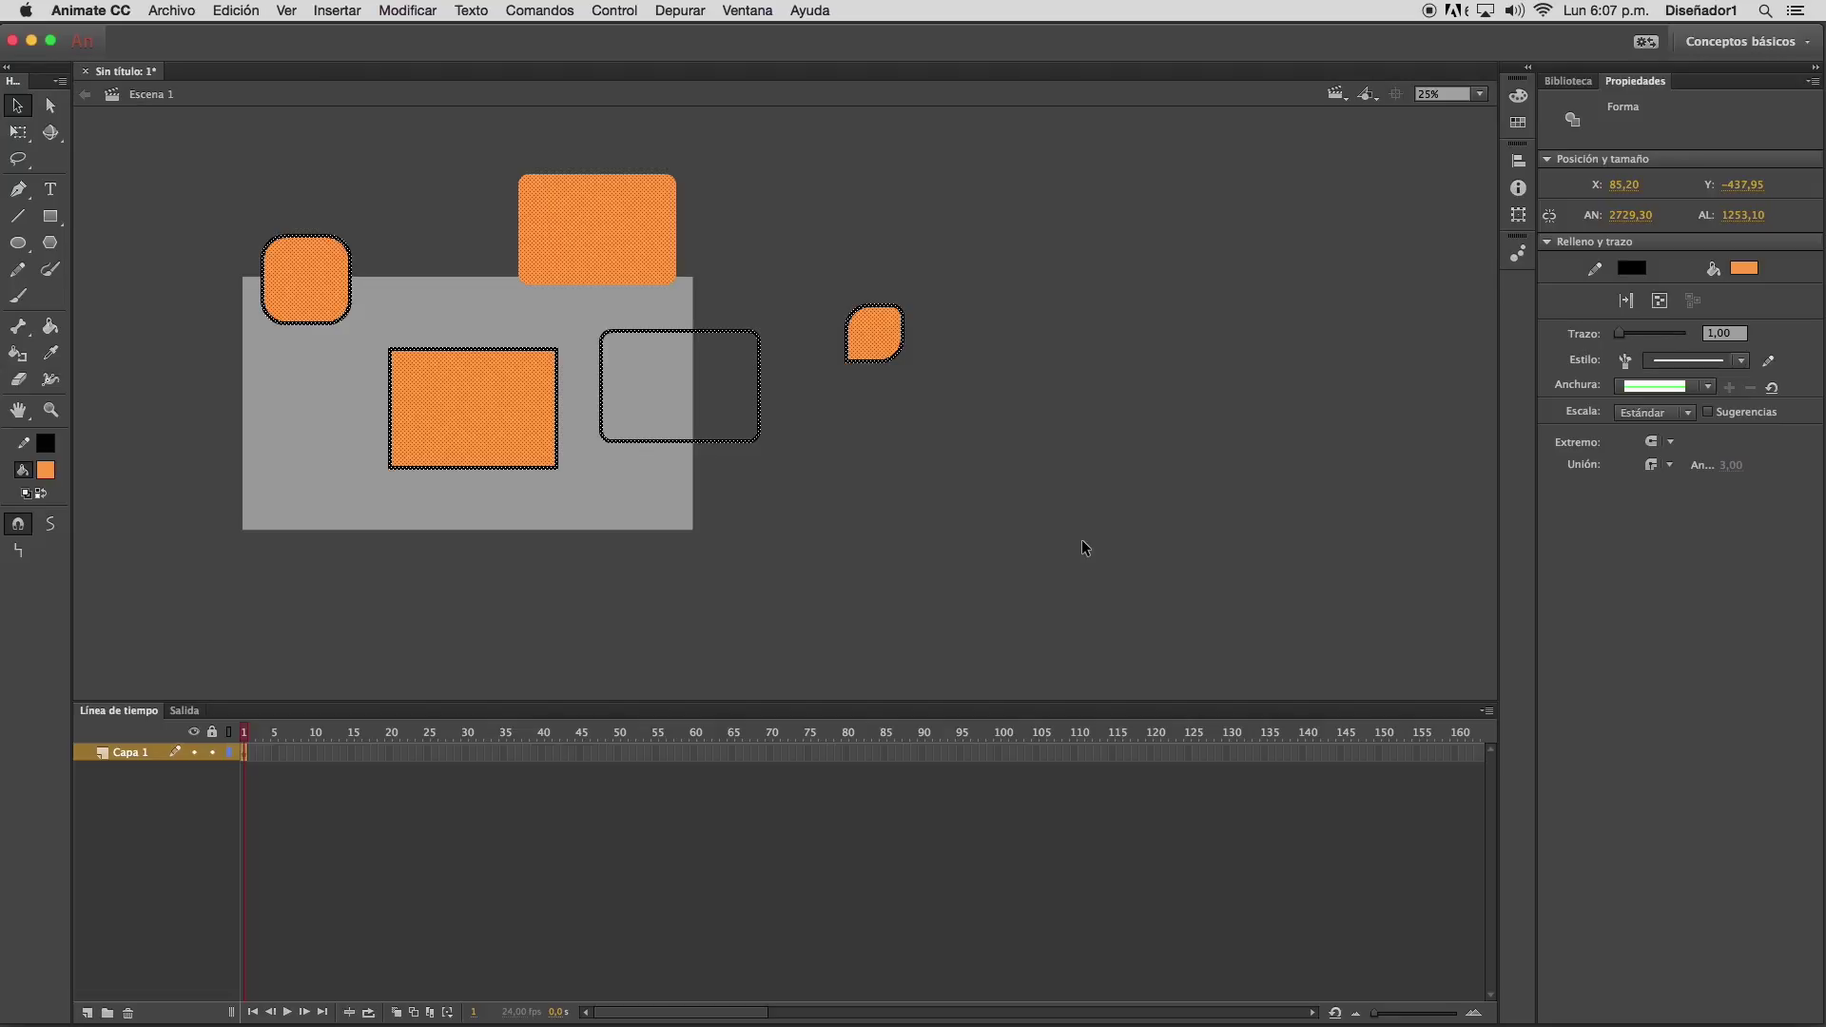
{"action": "key", "text": "Delete"}
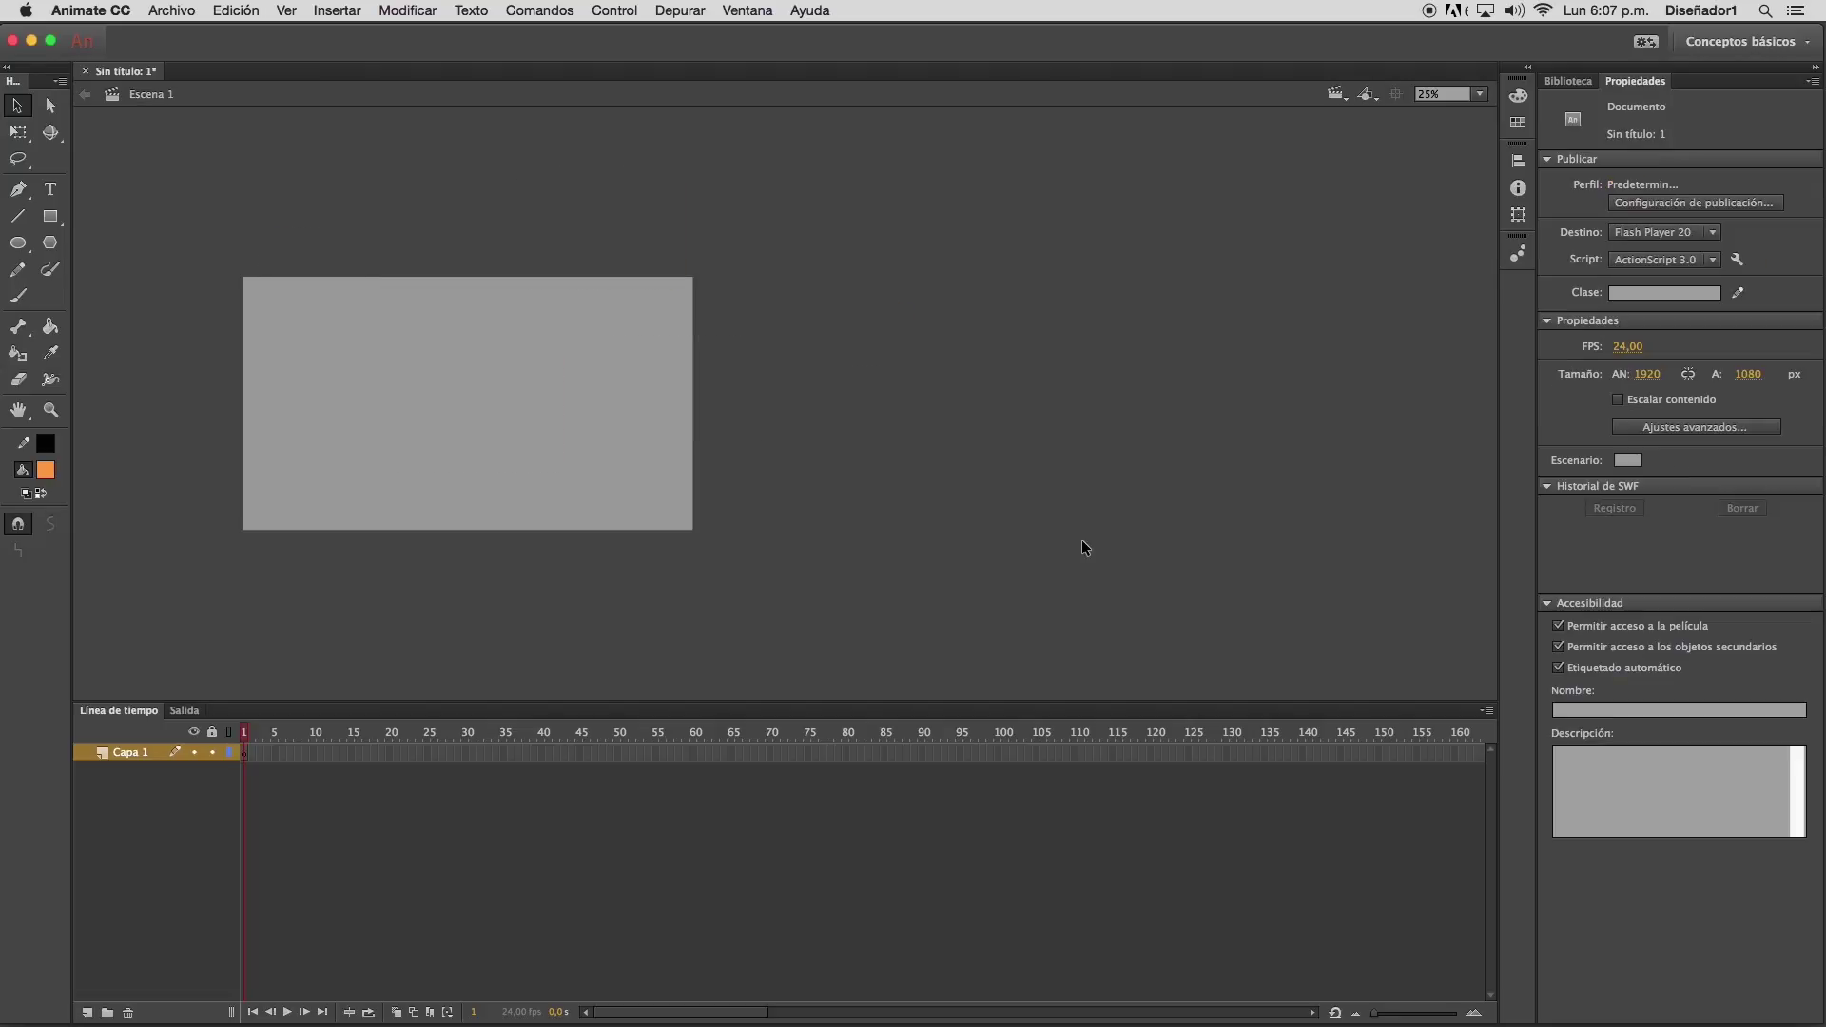
Link the Rectangle tool's corner radii together again and set the shared radius to 1
{"action": "left_click", "coordinate": [50, 216]}
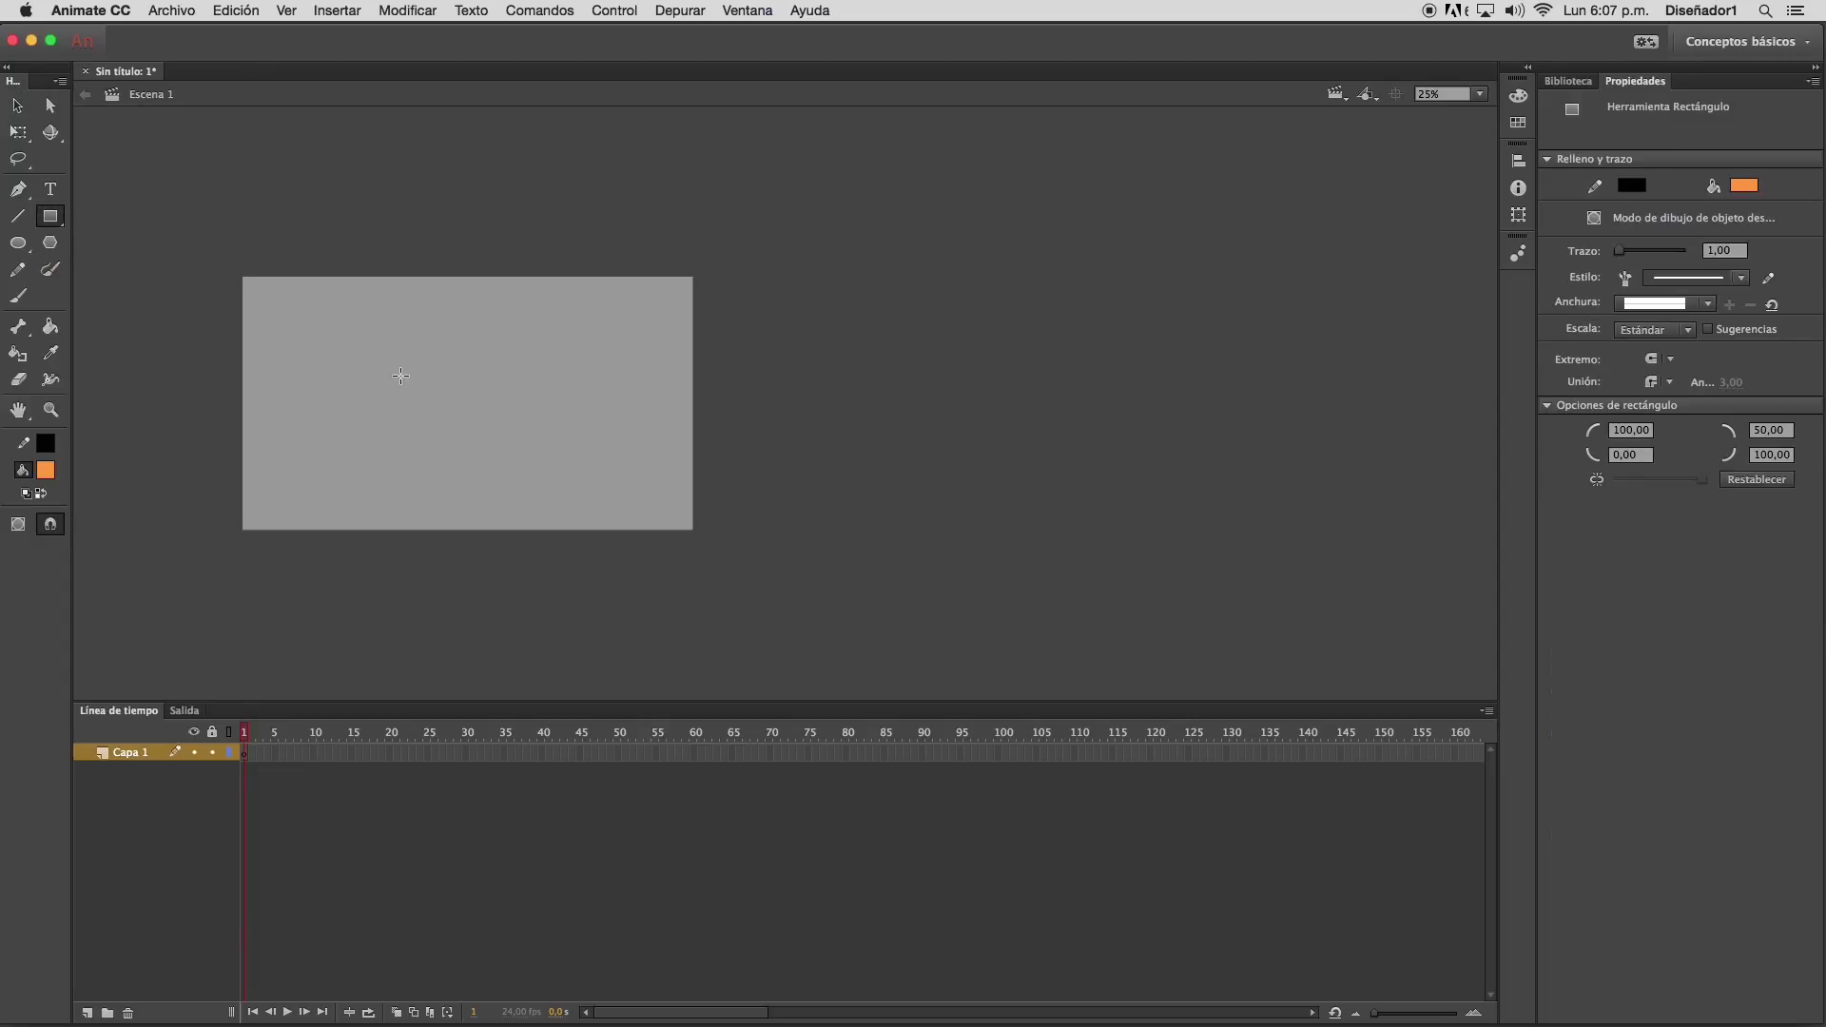
{"action": "left_click", "coordinate": [1597, 480]}
{"action": "left_click", "coordinate": [1651, 433]}
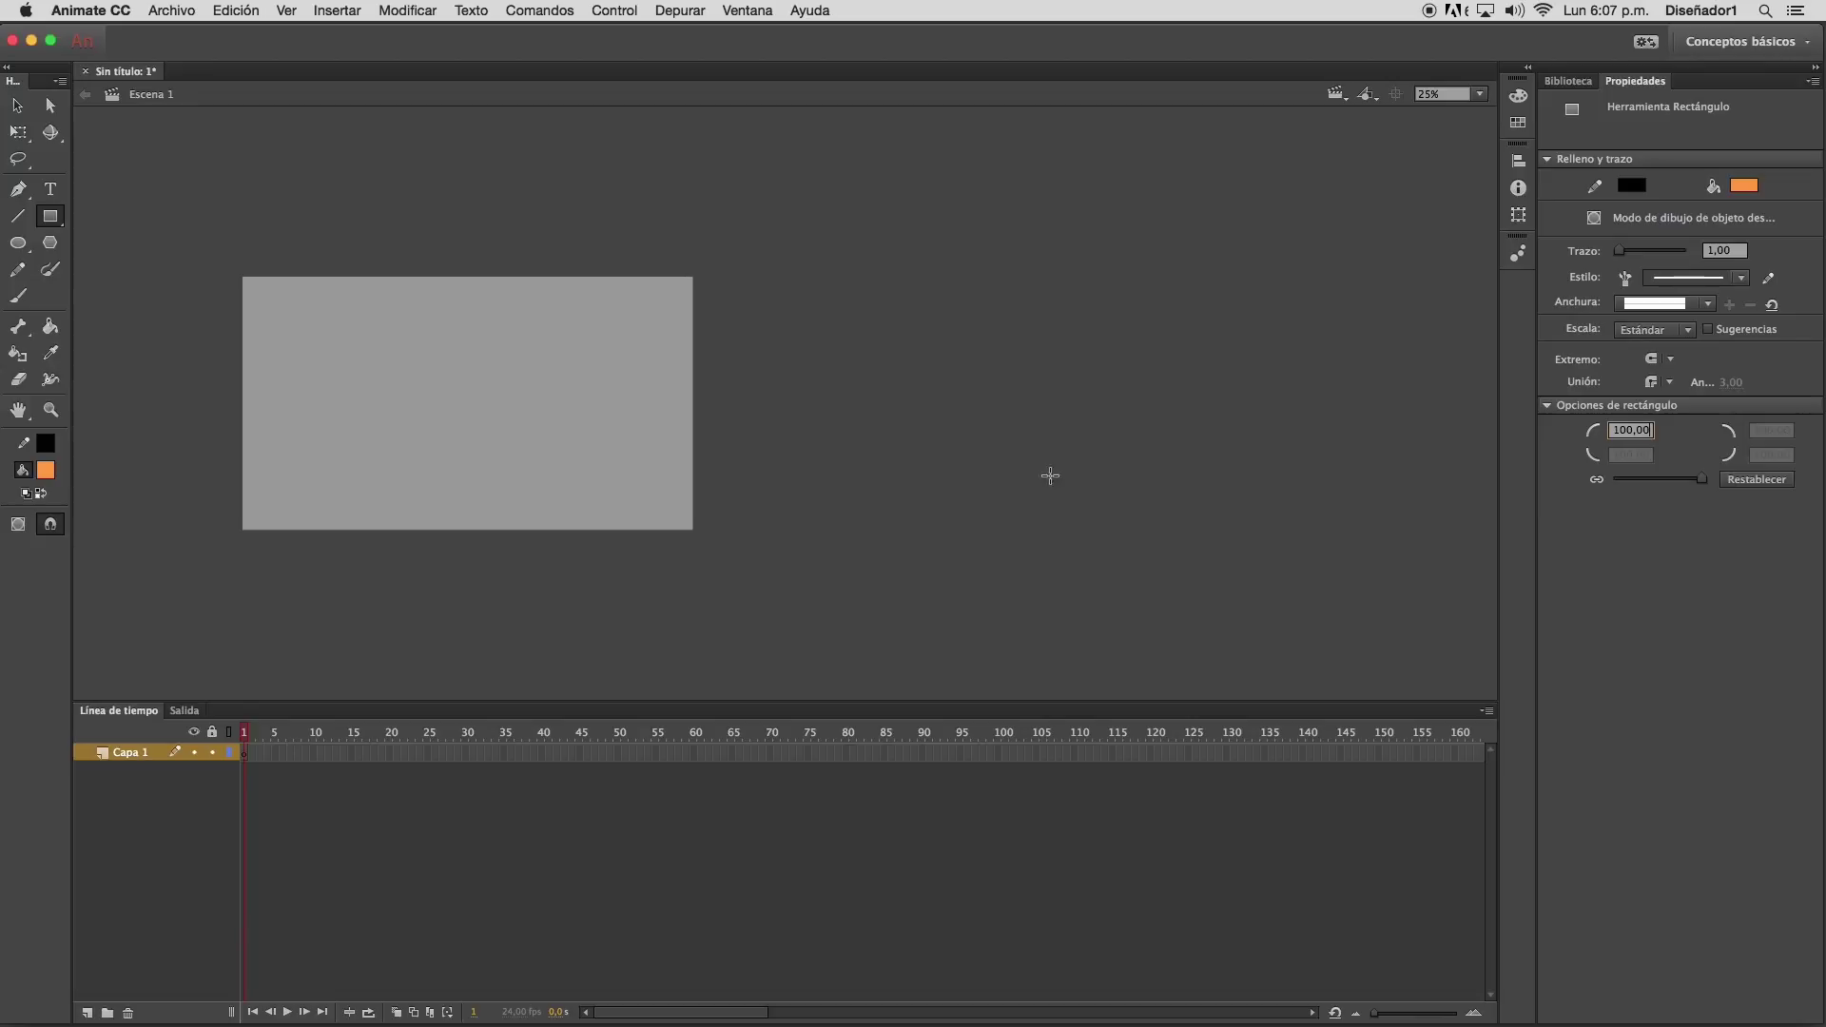
{"action": "left_click_drag", "start_coordinate": [1650, 430], "coordinate": [1575, 424]}
{"action": "type", "text": "1"}
{"action": "key", "text": "Return"}
Try constraining a freehand rectangle to a square on the stage, and undo the drawing
{"action": "mouse_move", "coordinate": [374, 345]}
{"action": "left_mouse_down"}
{"action": "mouse_move", "coordinate": [473, 437]}
{"action": "mouse_move", "coordinate": [458, 399]}
{"action": "left_mouse_up"}
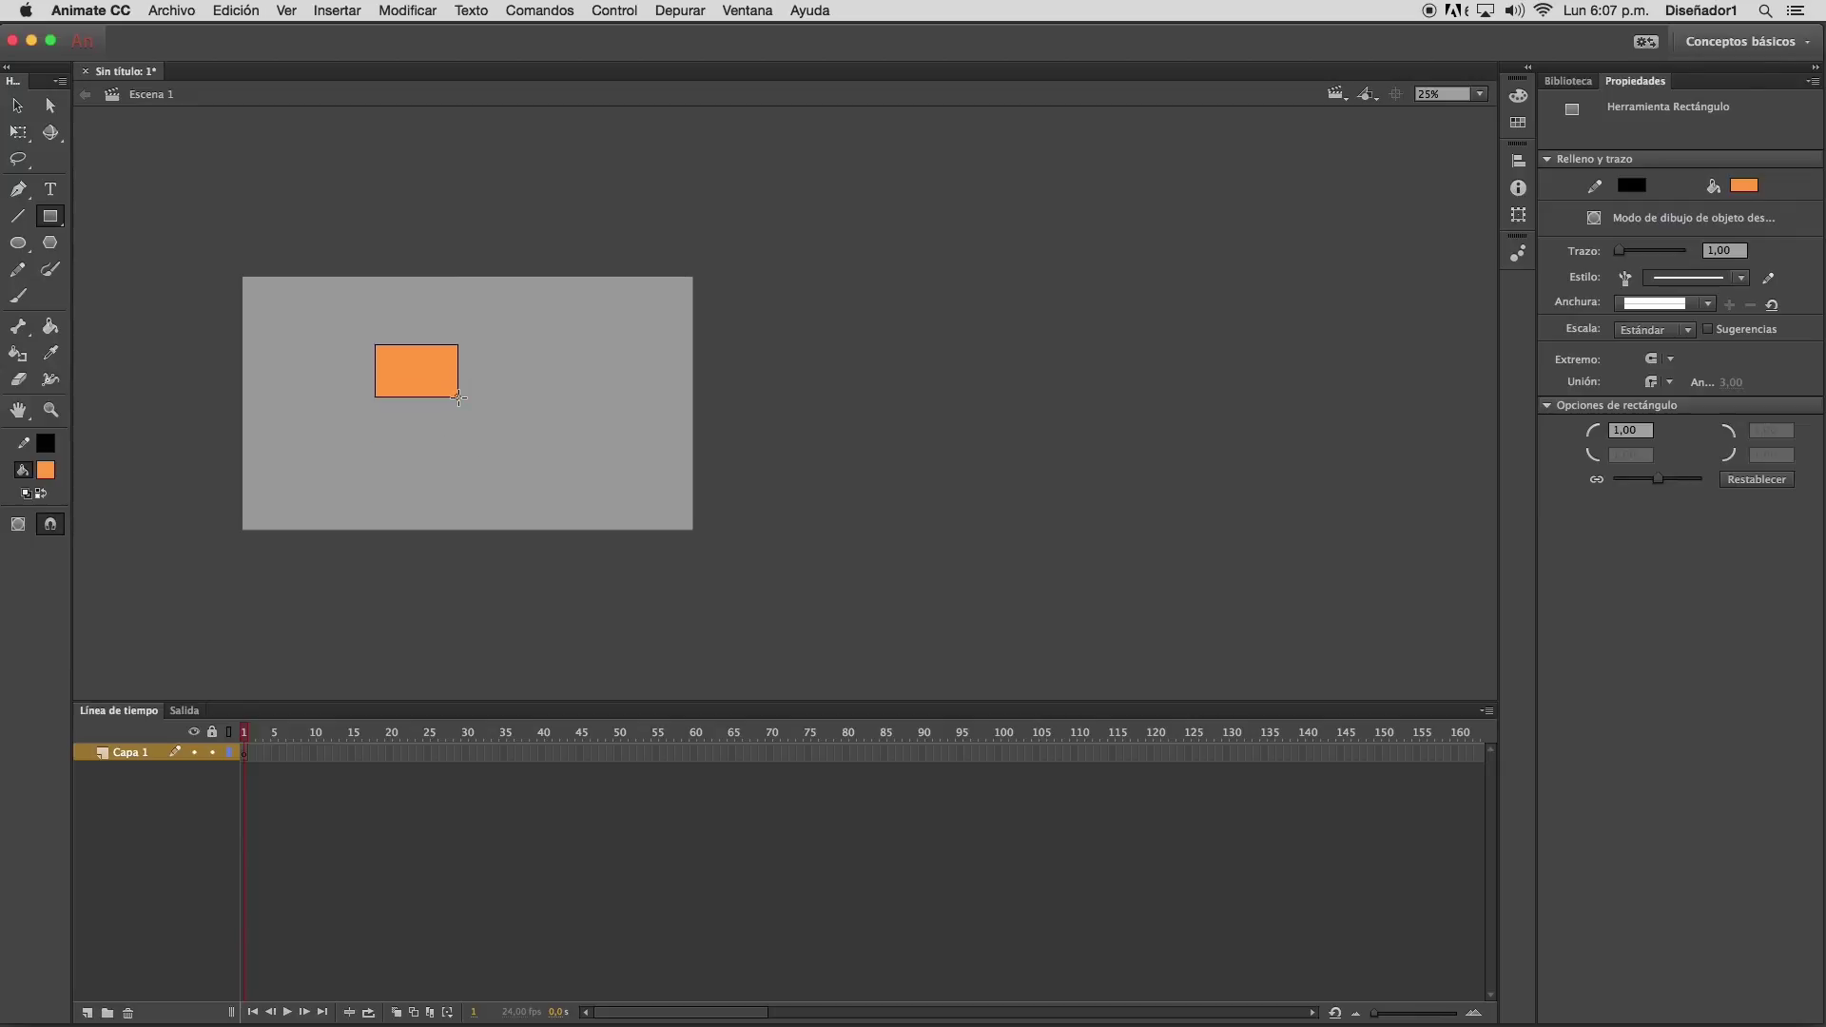
{"action": "mouse_move", "coordinate": [458, 398]}
{"action": "left_mouse_down"}
{"action": "mouse_move", "coordinate": [460, 428]}
{"action": "mouse_move", "coordinate": [399, 375]}
{"action": "mouse_move", "coordinate": [505, 477]}
{"action": "mouse_move", "coordinate": [318, 291]}
{"action": "mouse_move", "coordinate": [479, 384]}
{"action": "left_mouse_up"}
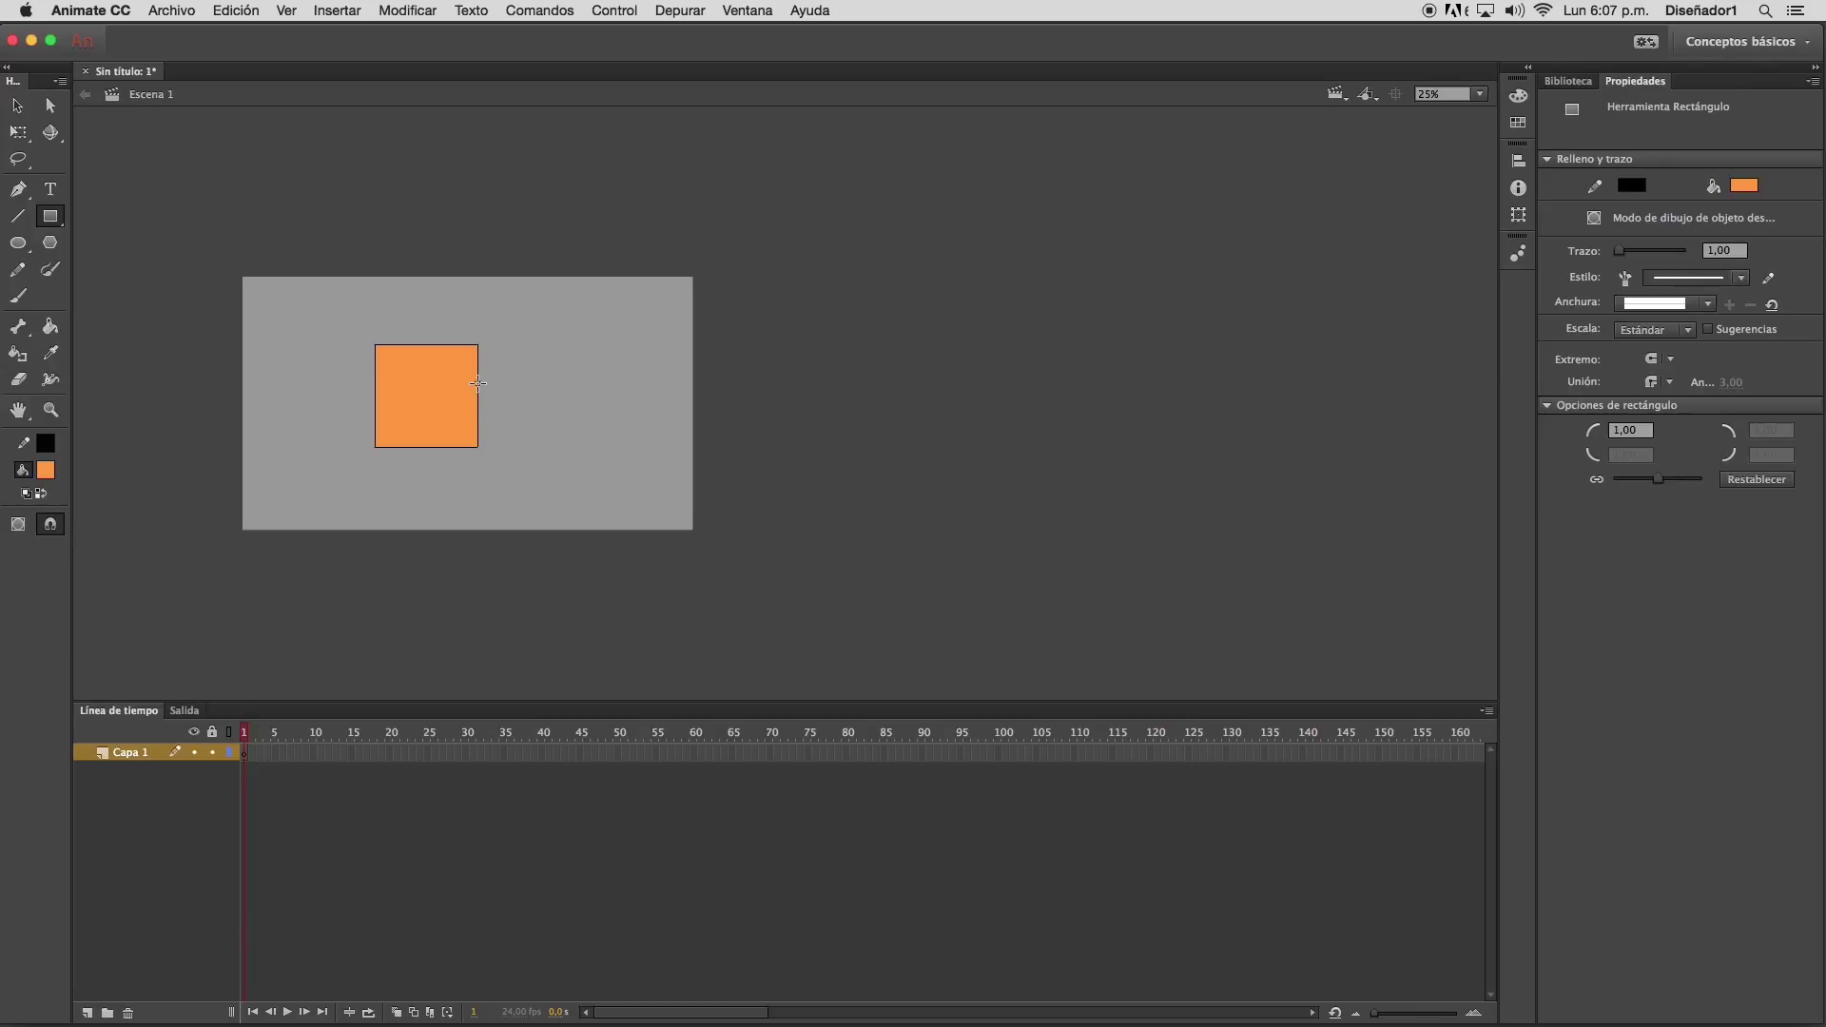
{"action": "mouse_move", "coordinate": [478, 384]}
{"action": "left_mouse_down"}
{"action": "mouse_move", "coordinate": [428, 399]}
{"action": "mouse_move", "coordinate": [472, 367]}
{"action": "mouse_move", "coordinate": [473, 440]}
{"action": "mouse_move", "coordinate": [416, 346]}
{"action": "mouse_move", "coordinate": [428, 396]}
{"action": "mouse_move", "coordinate": [408, 375]}
{"action": "mouse_move", "coordinate": [411, 333]}
{"action": "mouse_move", "coordinate": [437, 343]}
{"action": "mouse_move", "coordinate": [415, 335]}
{"action": "mouse_move", "coordinate": [424, 302]}
{"action": "mouse_move", "coordinate": [422, 329]}
{"action": "left_mouse_up"}
{"action": "key", "text": "super+z"}
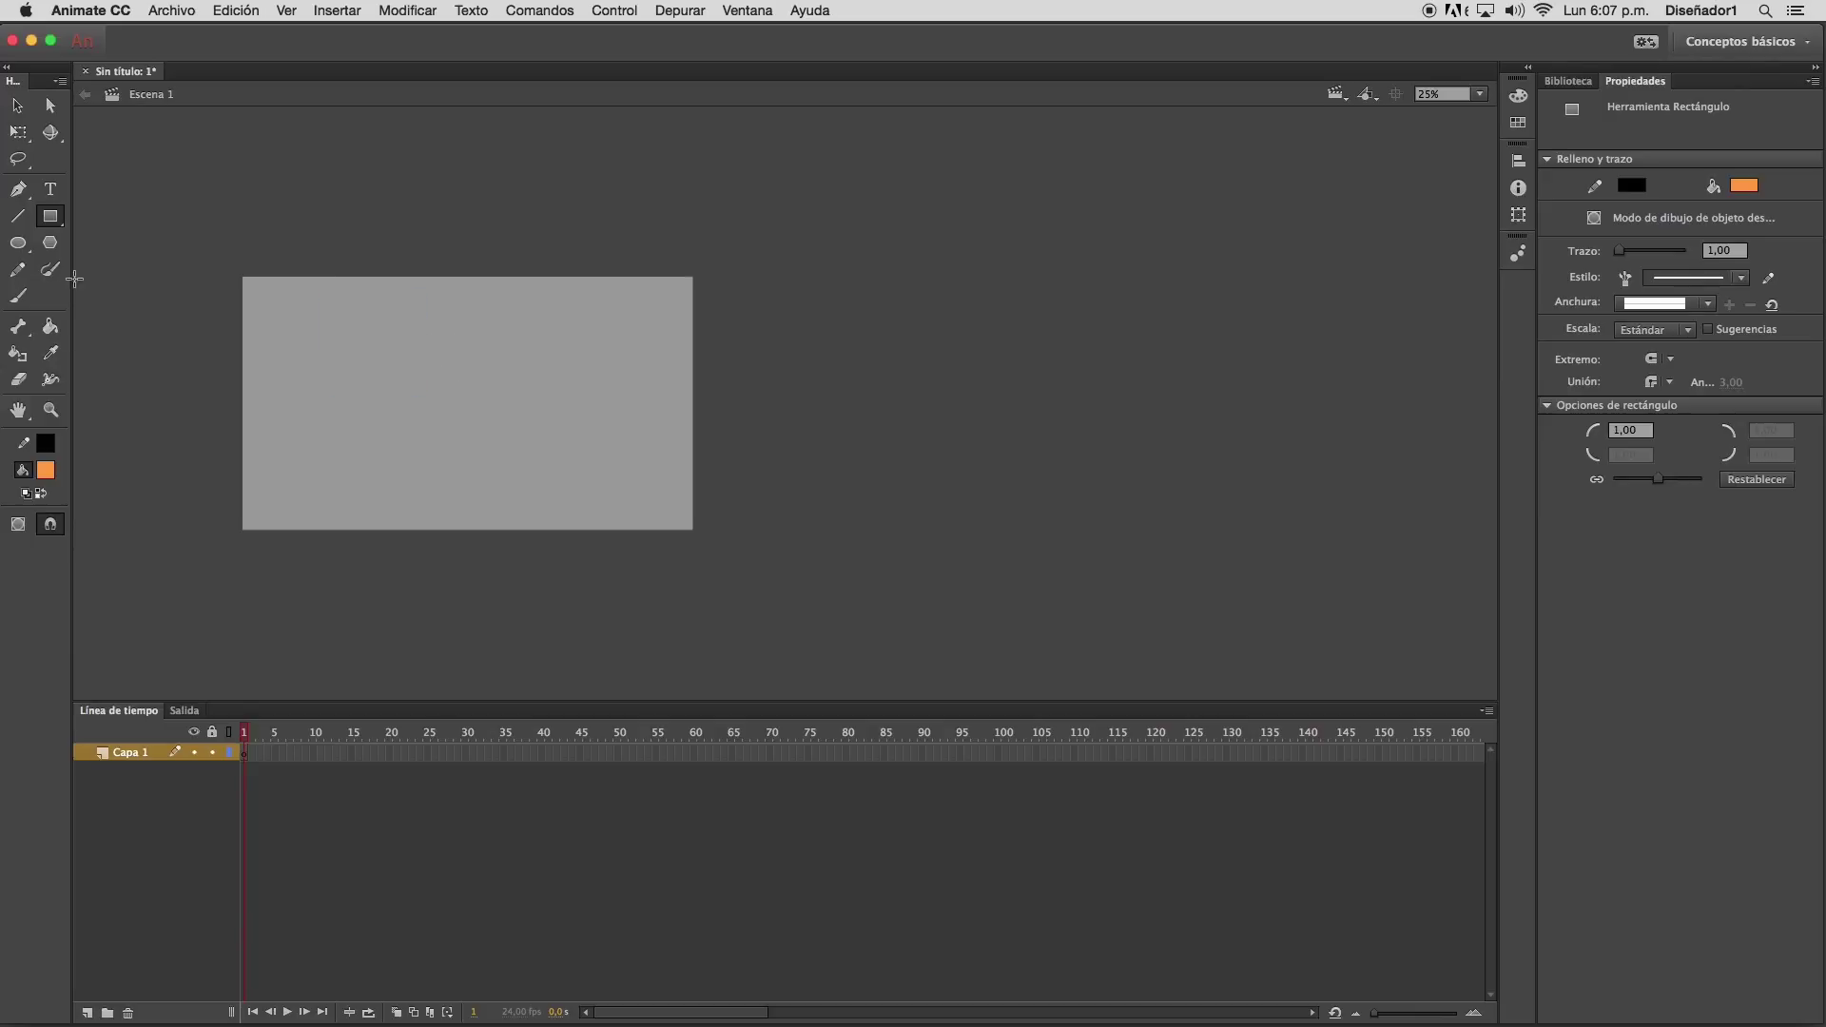
Draw three circles, the lower-left one about 454 px across, and three ellipses on the stage with the Oval tool
{"action": "left_click", "coordinate": [18, 243]}
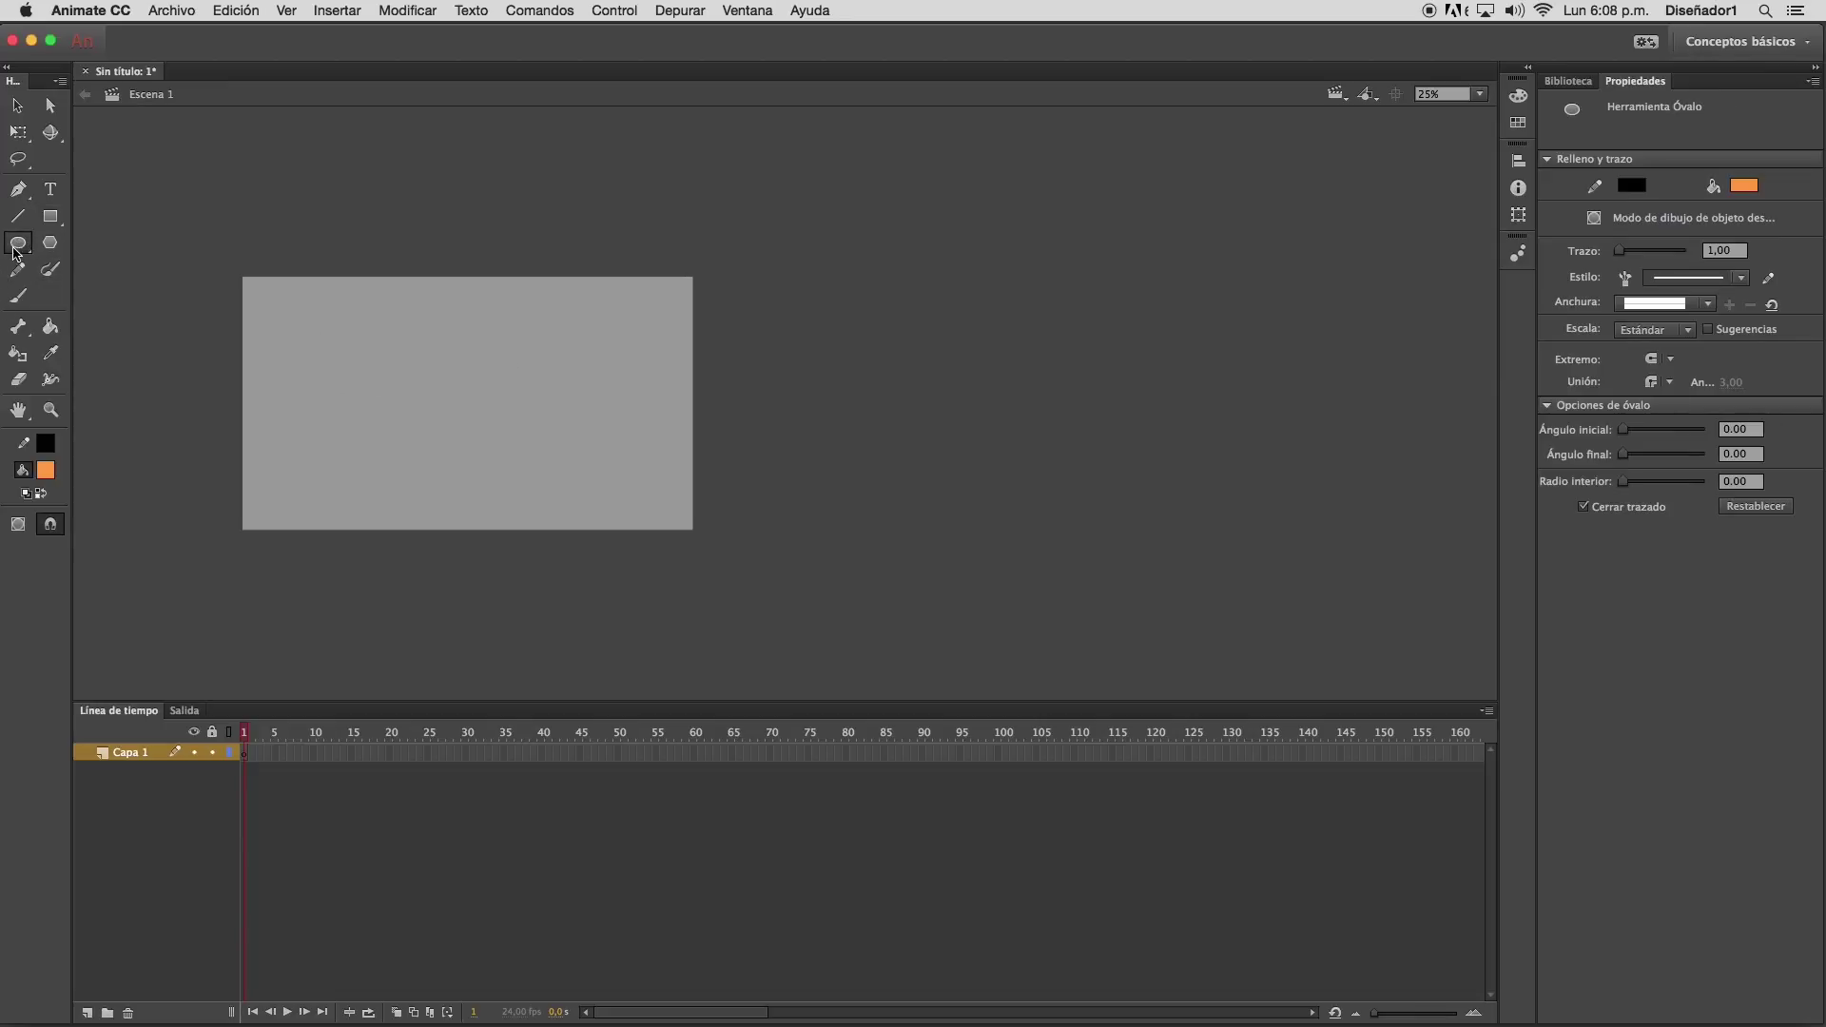
{"action": "left_click", "coordinate": [21, 246]}
{"action": "left_click", "coordinate": [76, 244]}
{"action": "left_click_drag", "start_coordinate": [381, 365], "coordinate": [466, 450]}
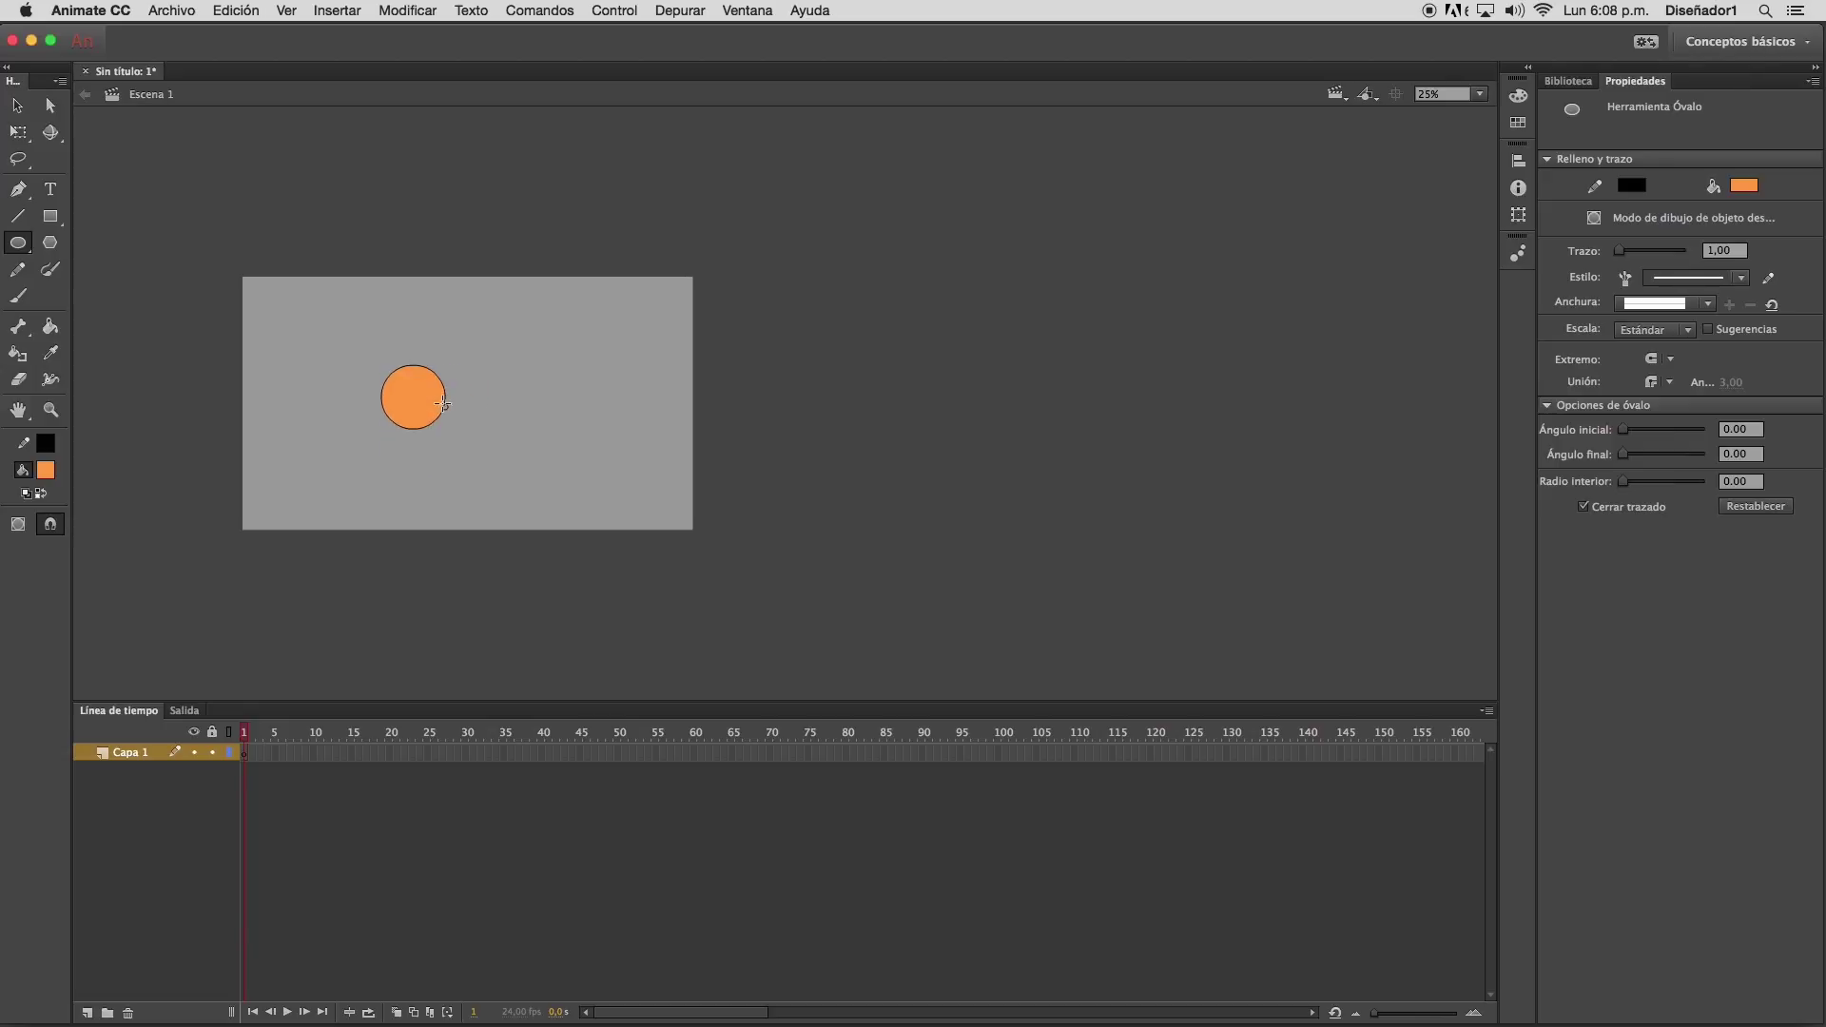
{"action": "left_click_drag", "start_coordinate": [473, 330], "coordinate": [616, 379]}
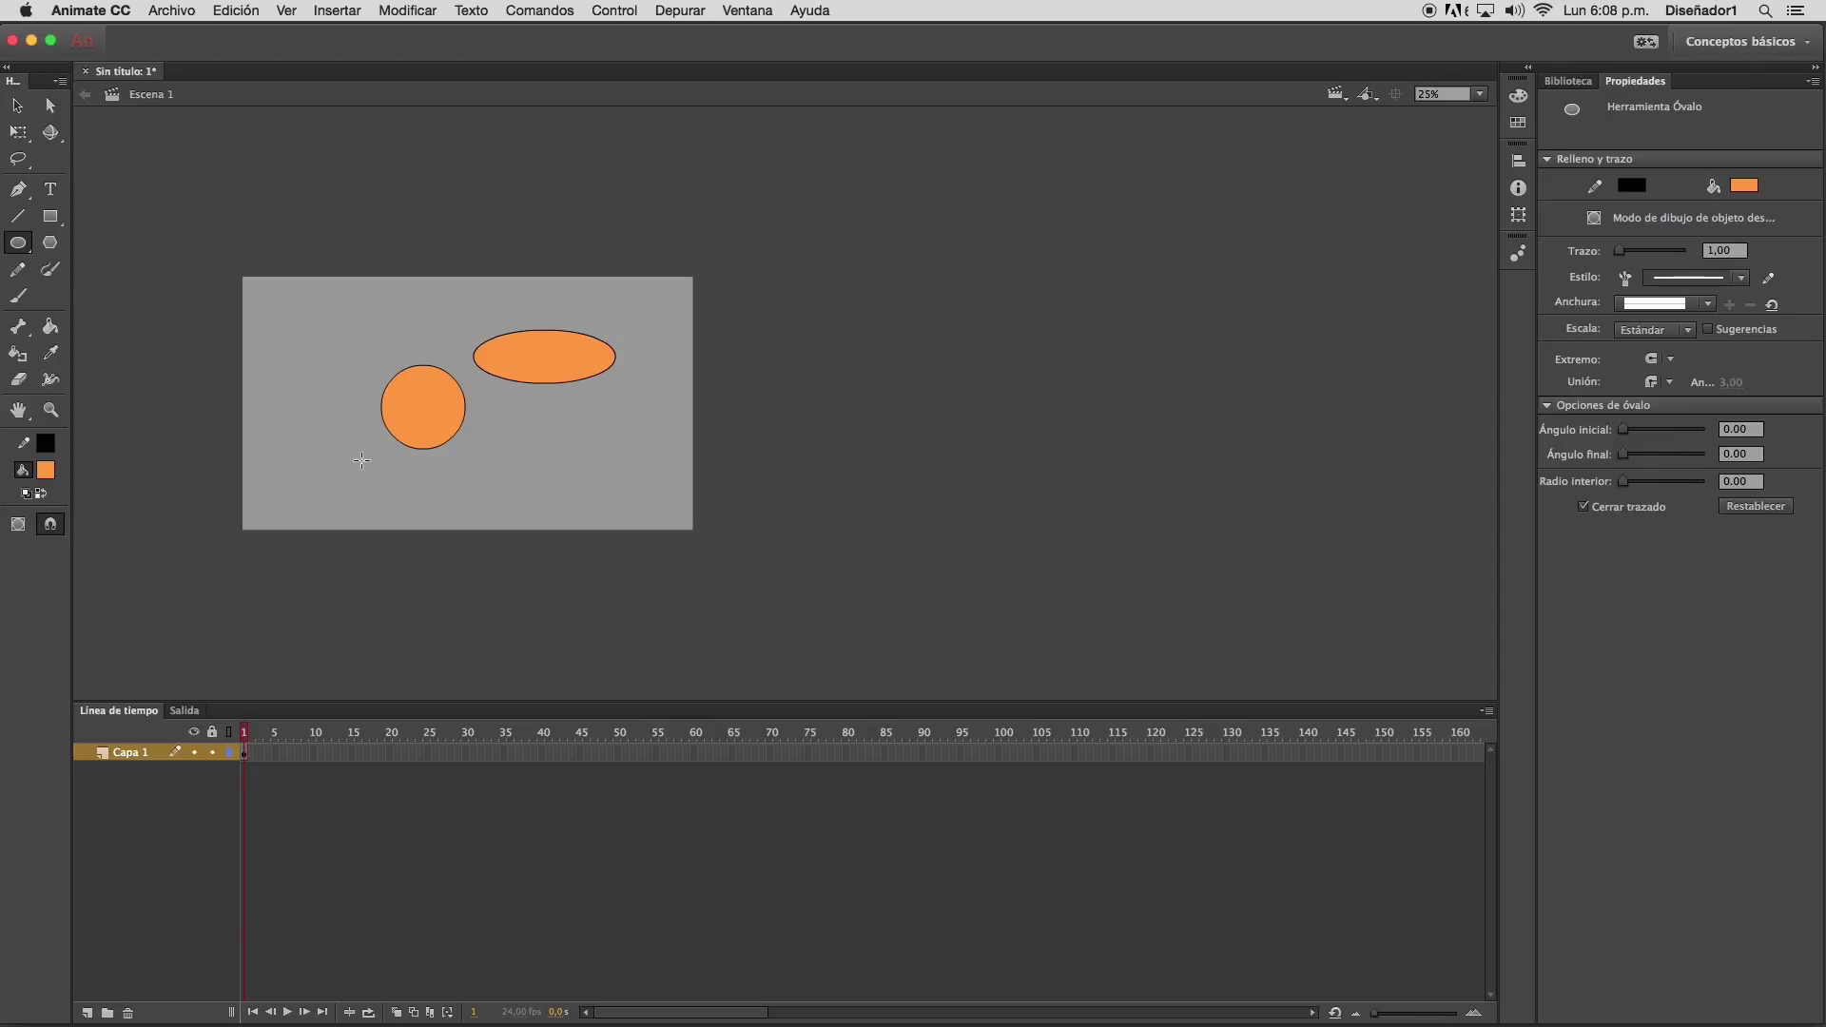
{"action": "left_click_drag", "start_coordinate": [569, 502], "coordinate": [517, 406]}
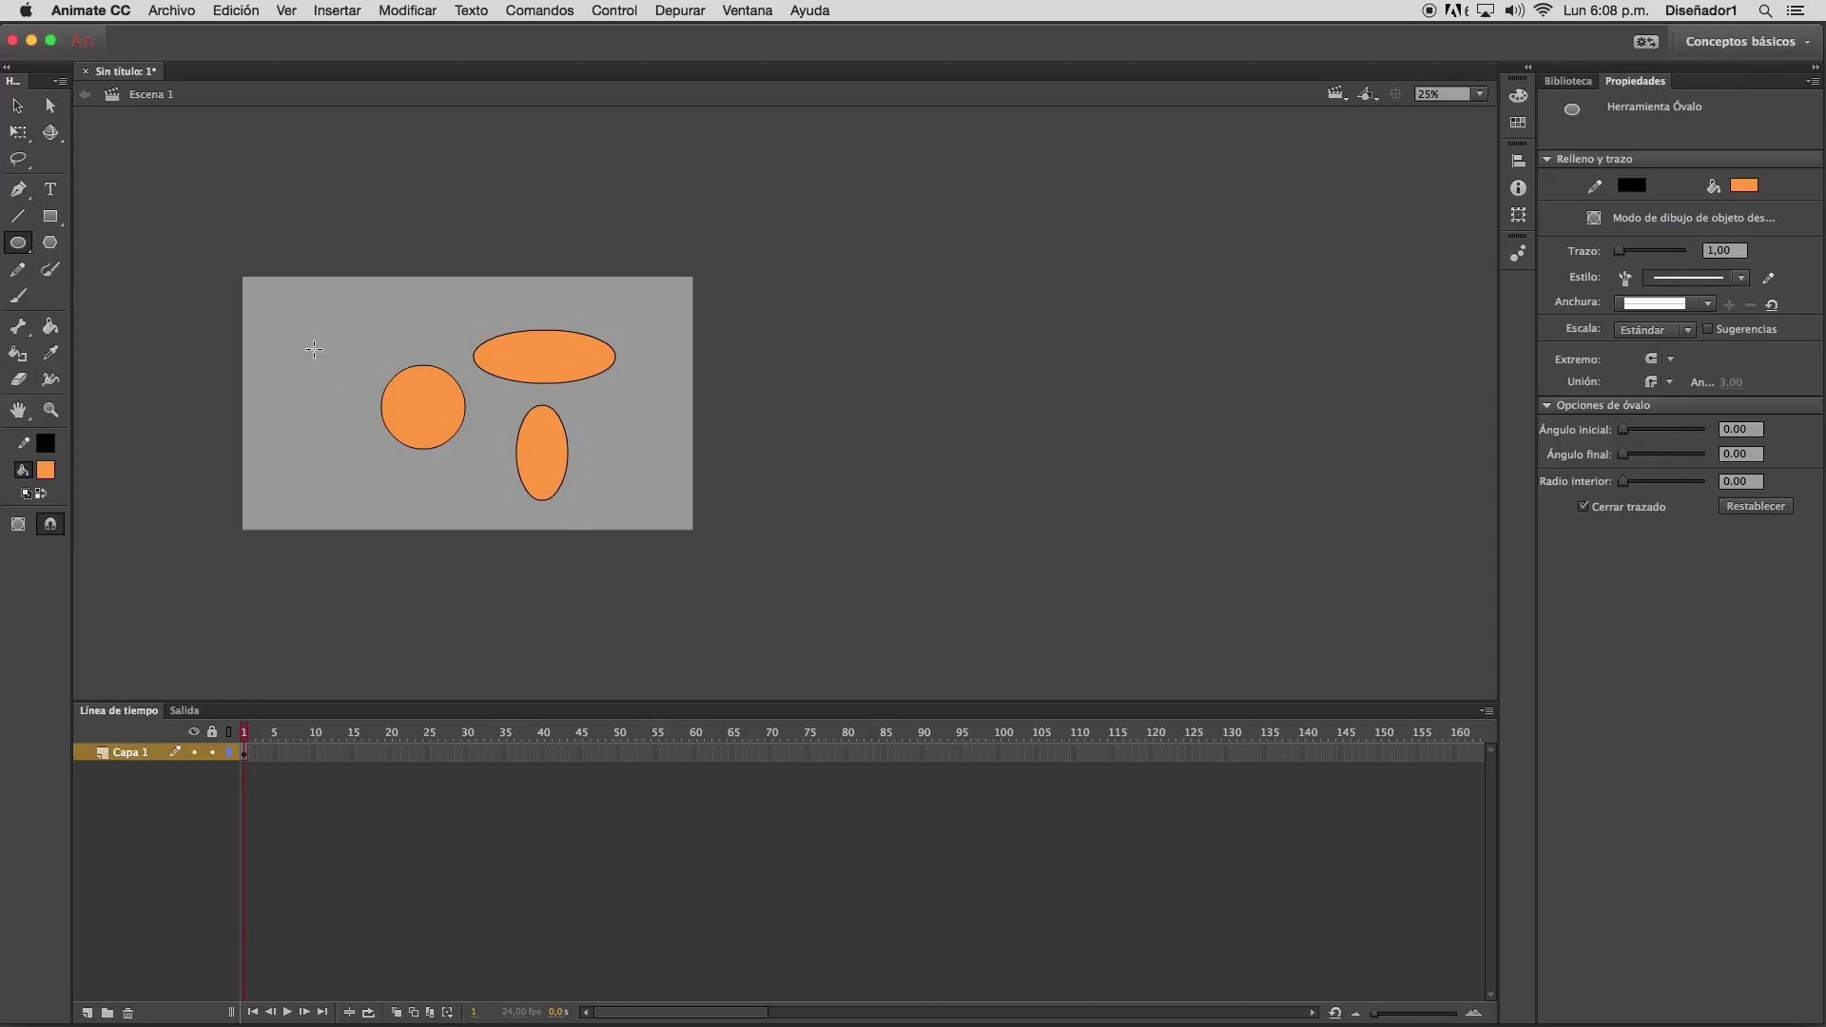
{"action": "left_click_drag", "start_coordinate": [275, 300], "coordinate": [342, 368]}
{"action": "left_click_drag", "start_coordinate": [375, 275], "coordinate": [464, 321]}
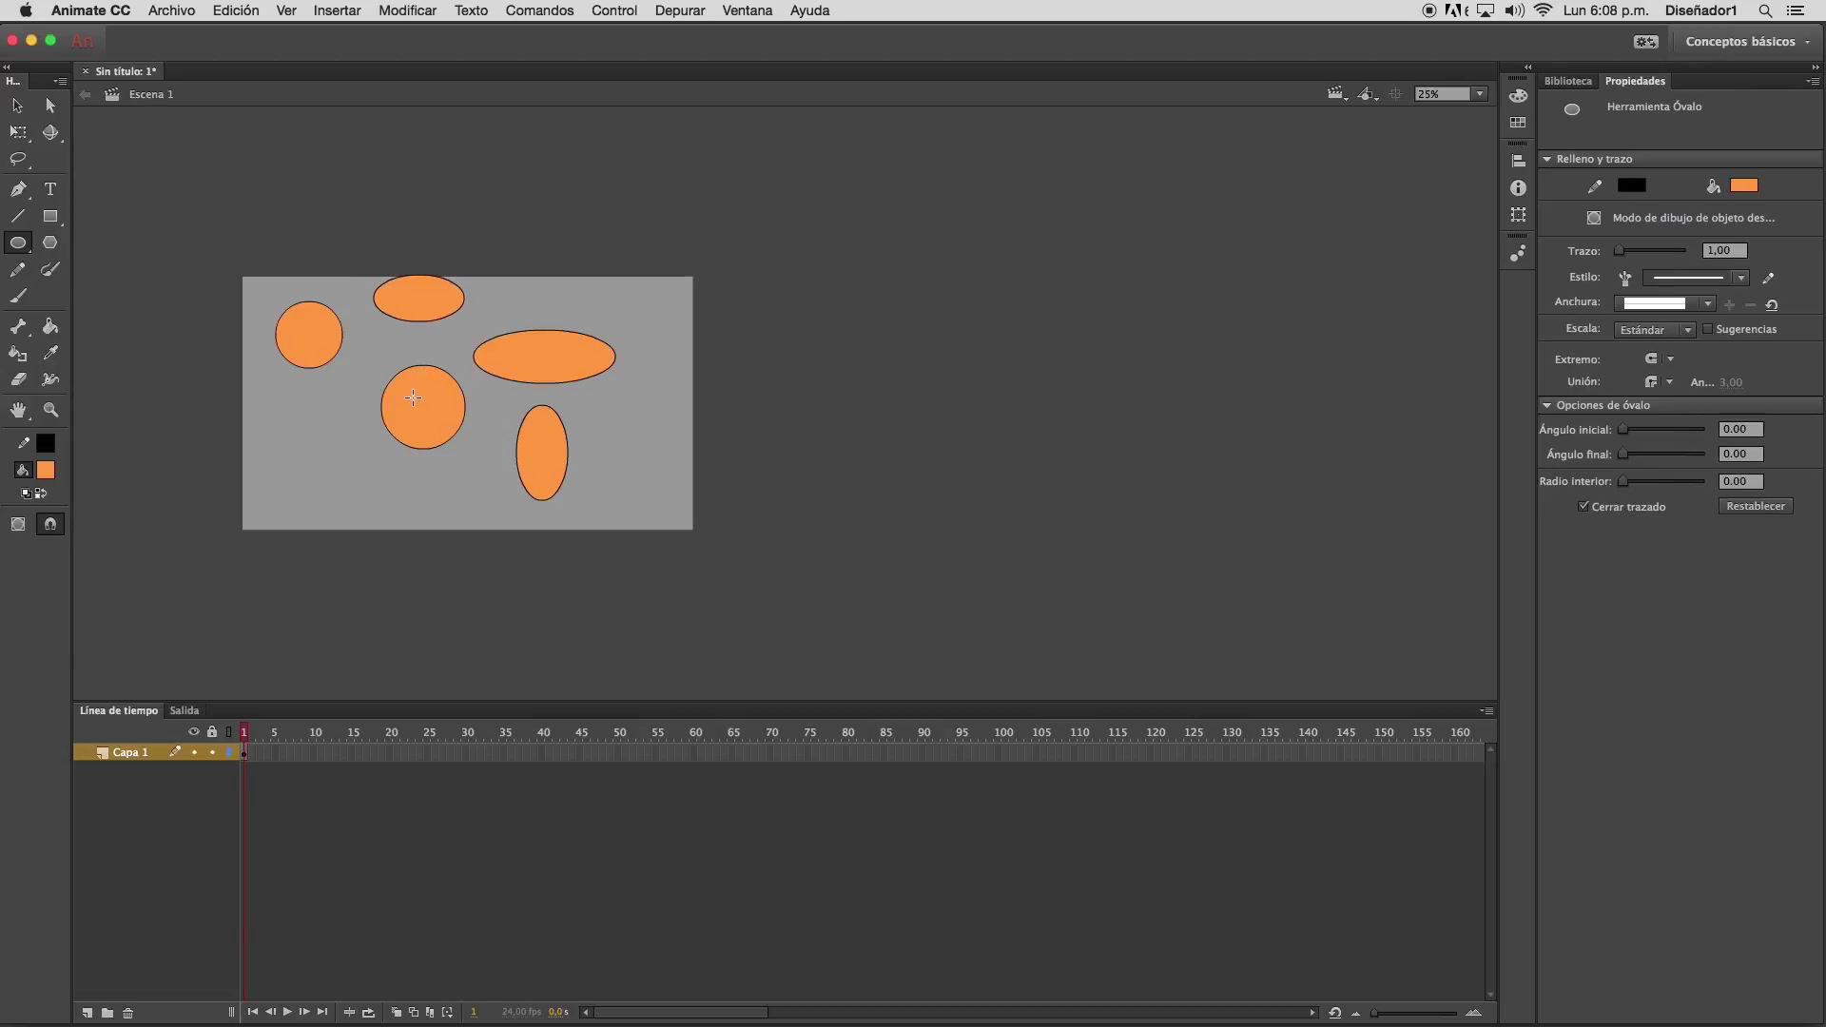
{"action": "left_click_drag", "start_coordinate": [288, 457], "coordinate": [343, 478]}
Delete the large circle's fill and the middle circle's outline, and clear all remaining shapes from the stage
{"action": "key", "text": "v"}
{"action": "left_click", "coordinate": [330, 430]}
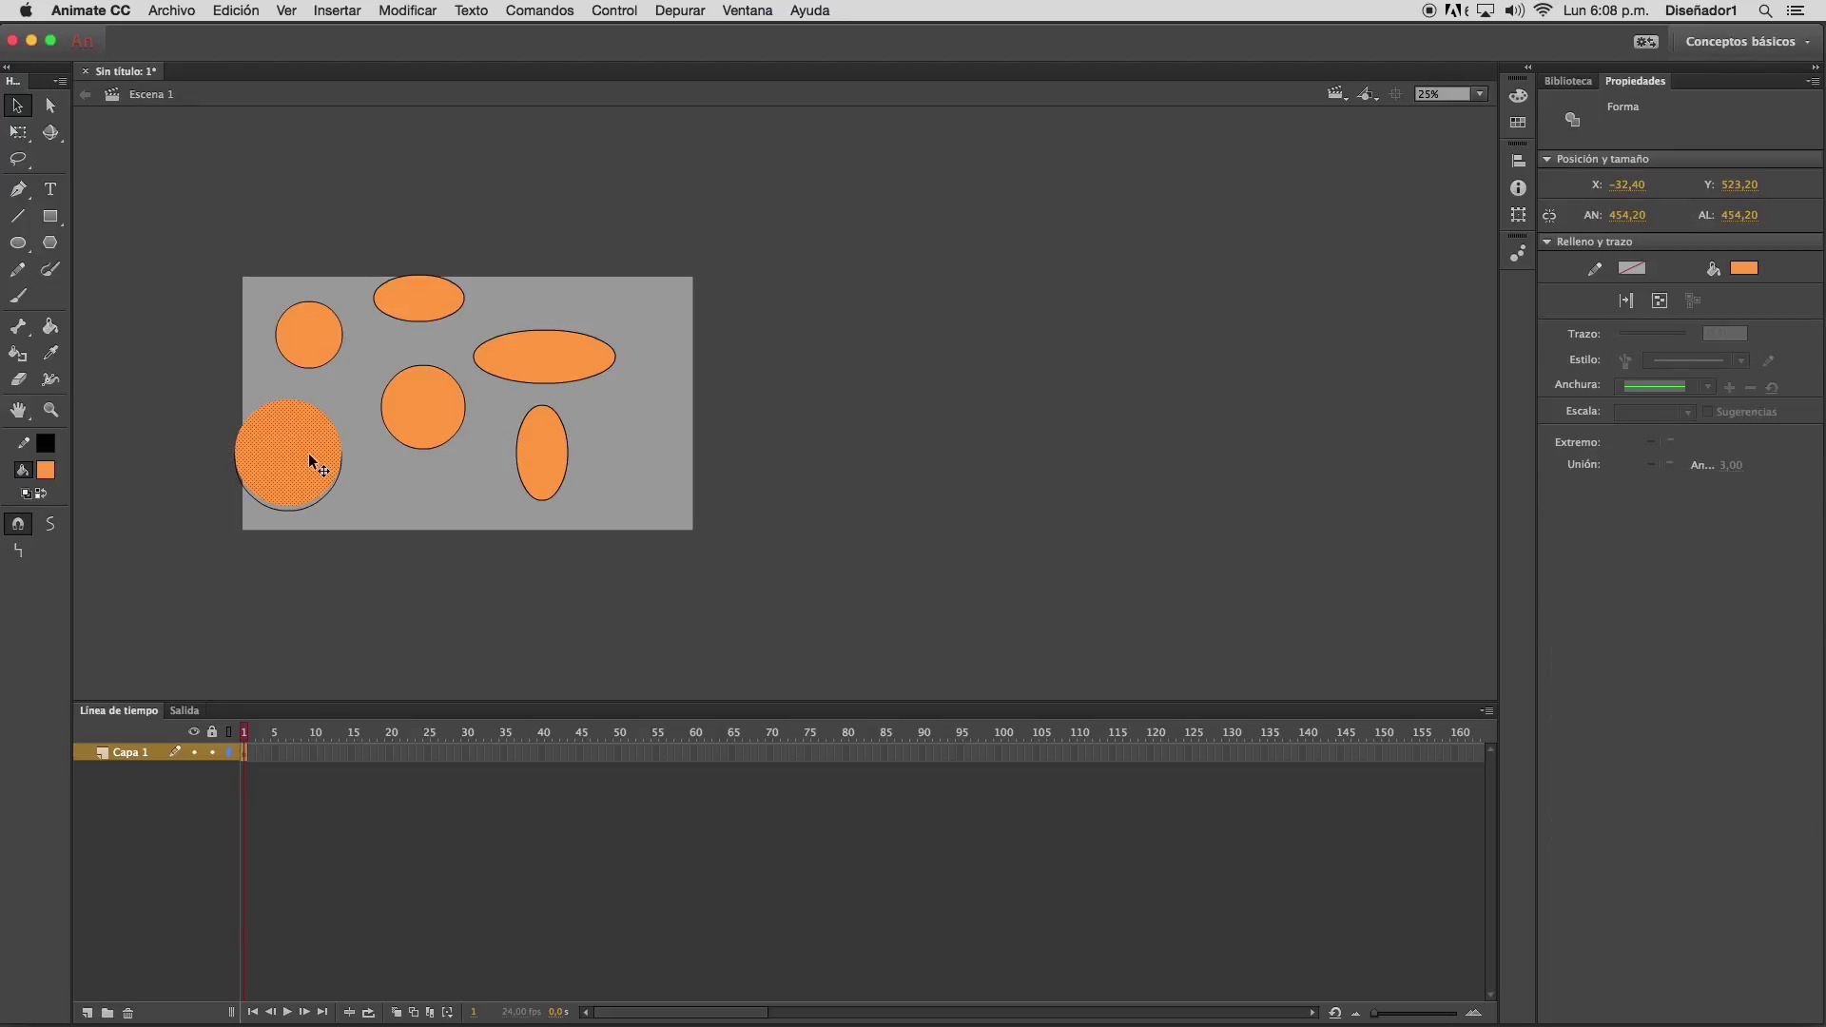
{"action": "key", "text": "Delete"}
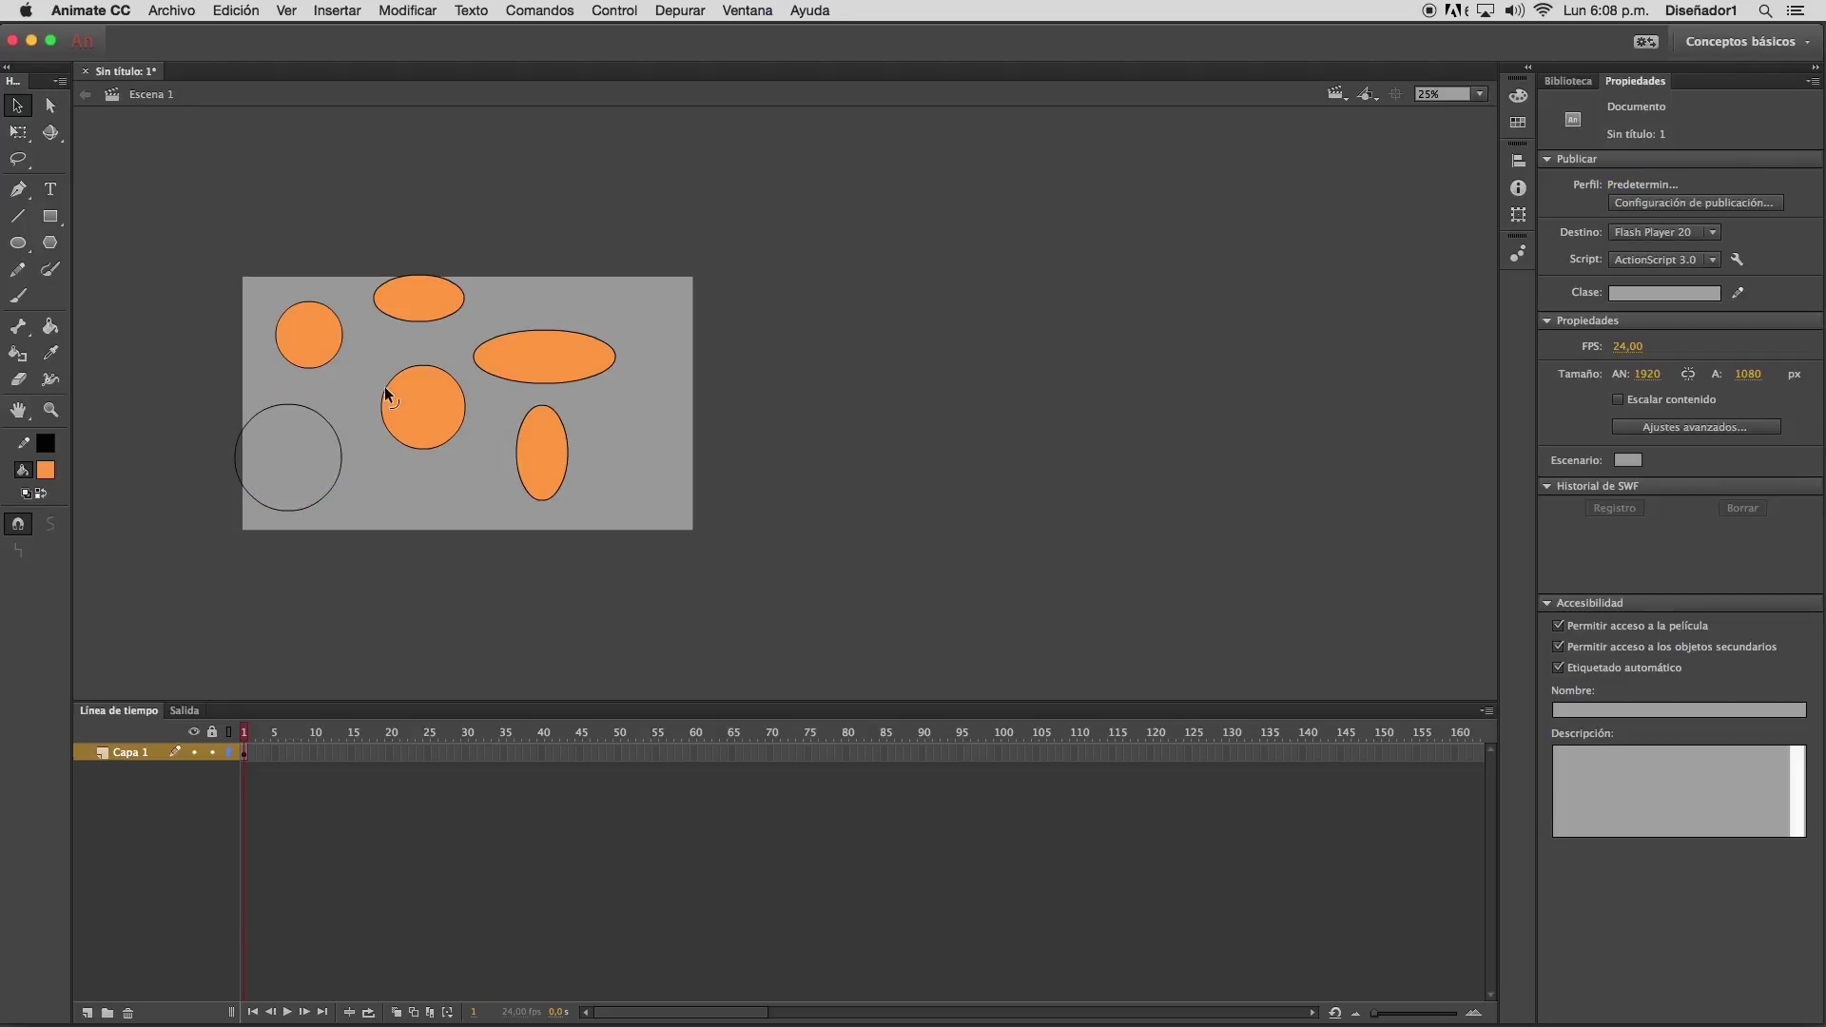
{"action": "left_click", "coordinate": [426, 367]}
{"action": "key", "text": "Delete"}
{"action": "left_click_drag", "start_coordinate": [190, 202], "coordinate": [807, 602]}
{"action": "key", "text": "Delete"}
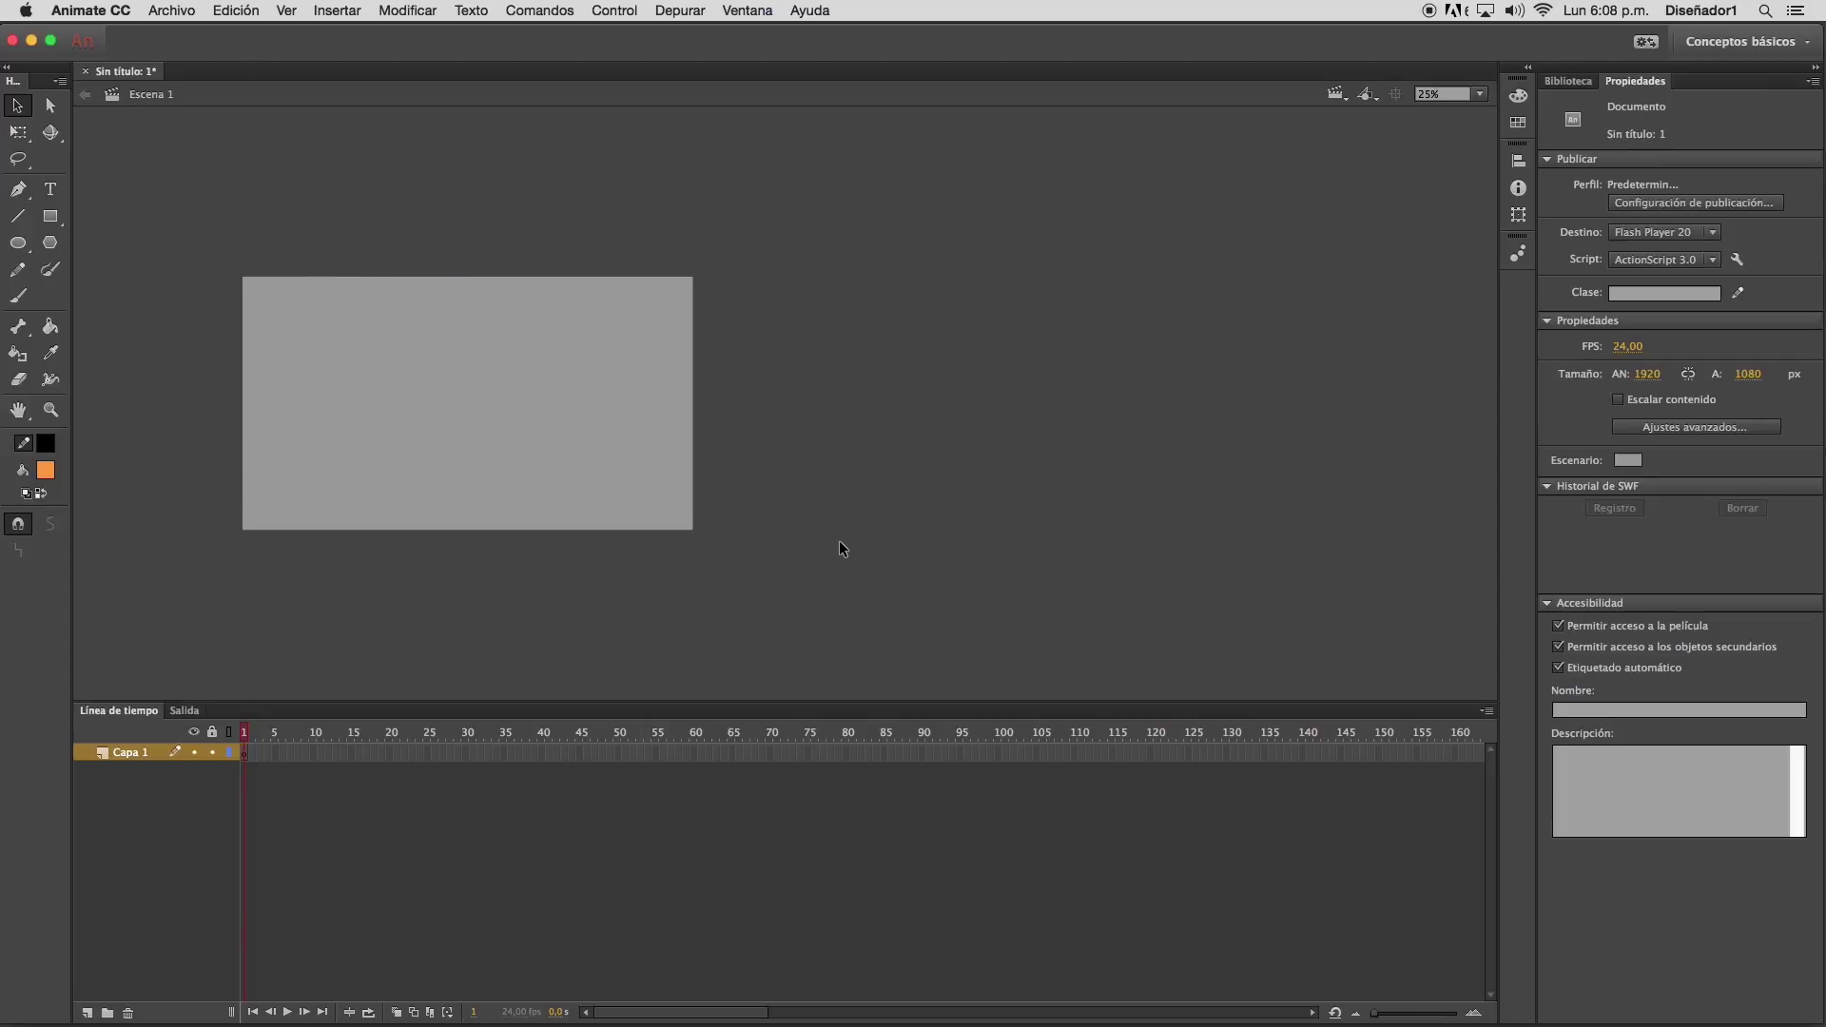
Try drawing an oval with an increased start angle, undo it, and reset the oval options
{"action": "left_click", "coordinate": [17, 244]}
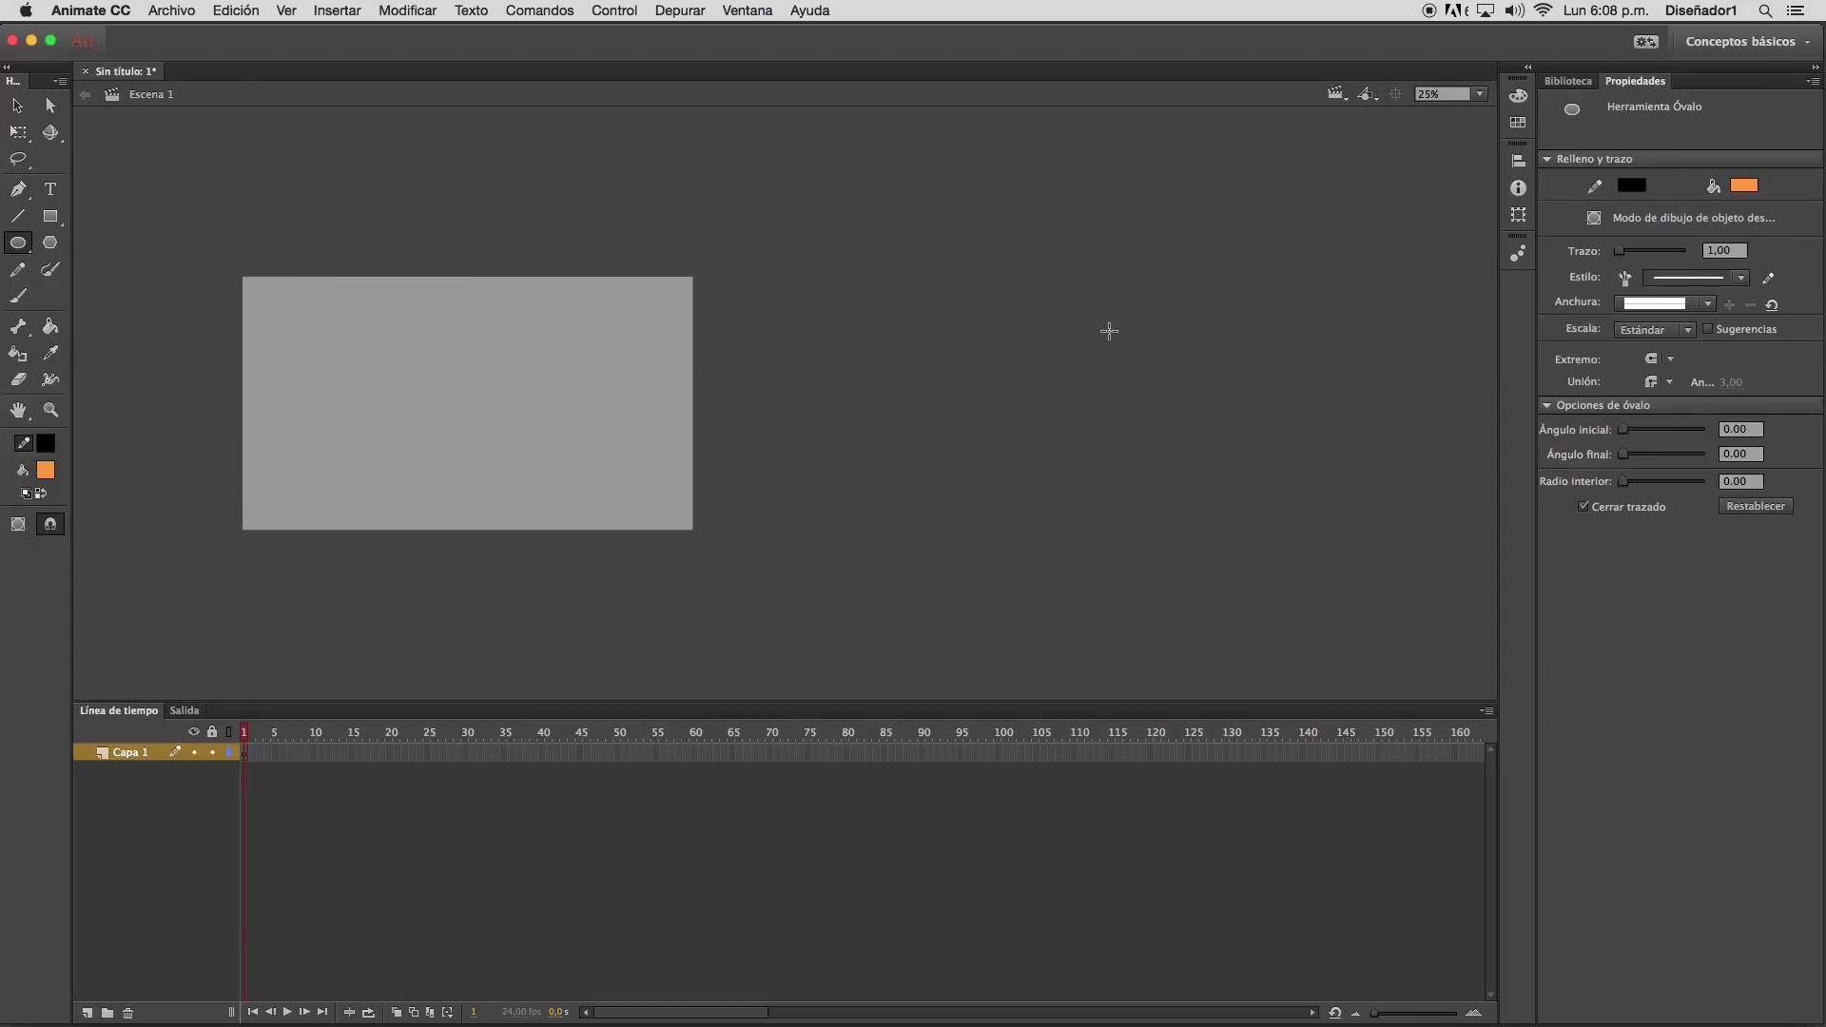
{"action": "left_click_drag", "start_coordinate": [1623, 430], "coordinate": [1679, 463]}
{"action": "mouse_move", "coordinate": [348, 371]}
{"action": "left_mouse_down"}
{"action": "mouse_move", "coordinate": [500, 461]}
{"action": "mouse_move", "coordinate": [414, 416]}
{"action": "mouse_move", "coordinate": [424, 440]}
{"action": "mouse_move", "coordinate": [490, 418]}
{"action": "mouse_move", "coordinate": [492, 441]}
{"action": "left_mouse_up"}
{"action": "key", "text": "super+z"}
{"action": "left_click", "coordinate": [1734, 509]}
Try drawing an oval with an end angle of 198.92 and an unclosed path, and undo it
{"action": "left_click", "coordinate": [1583, 507]}
{"action": "left_click_drag", "start_coordinate": [1623, 454], "coordinate": [1668, 453]}
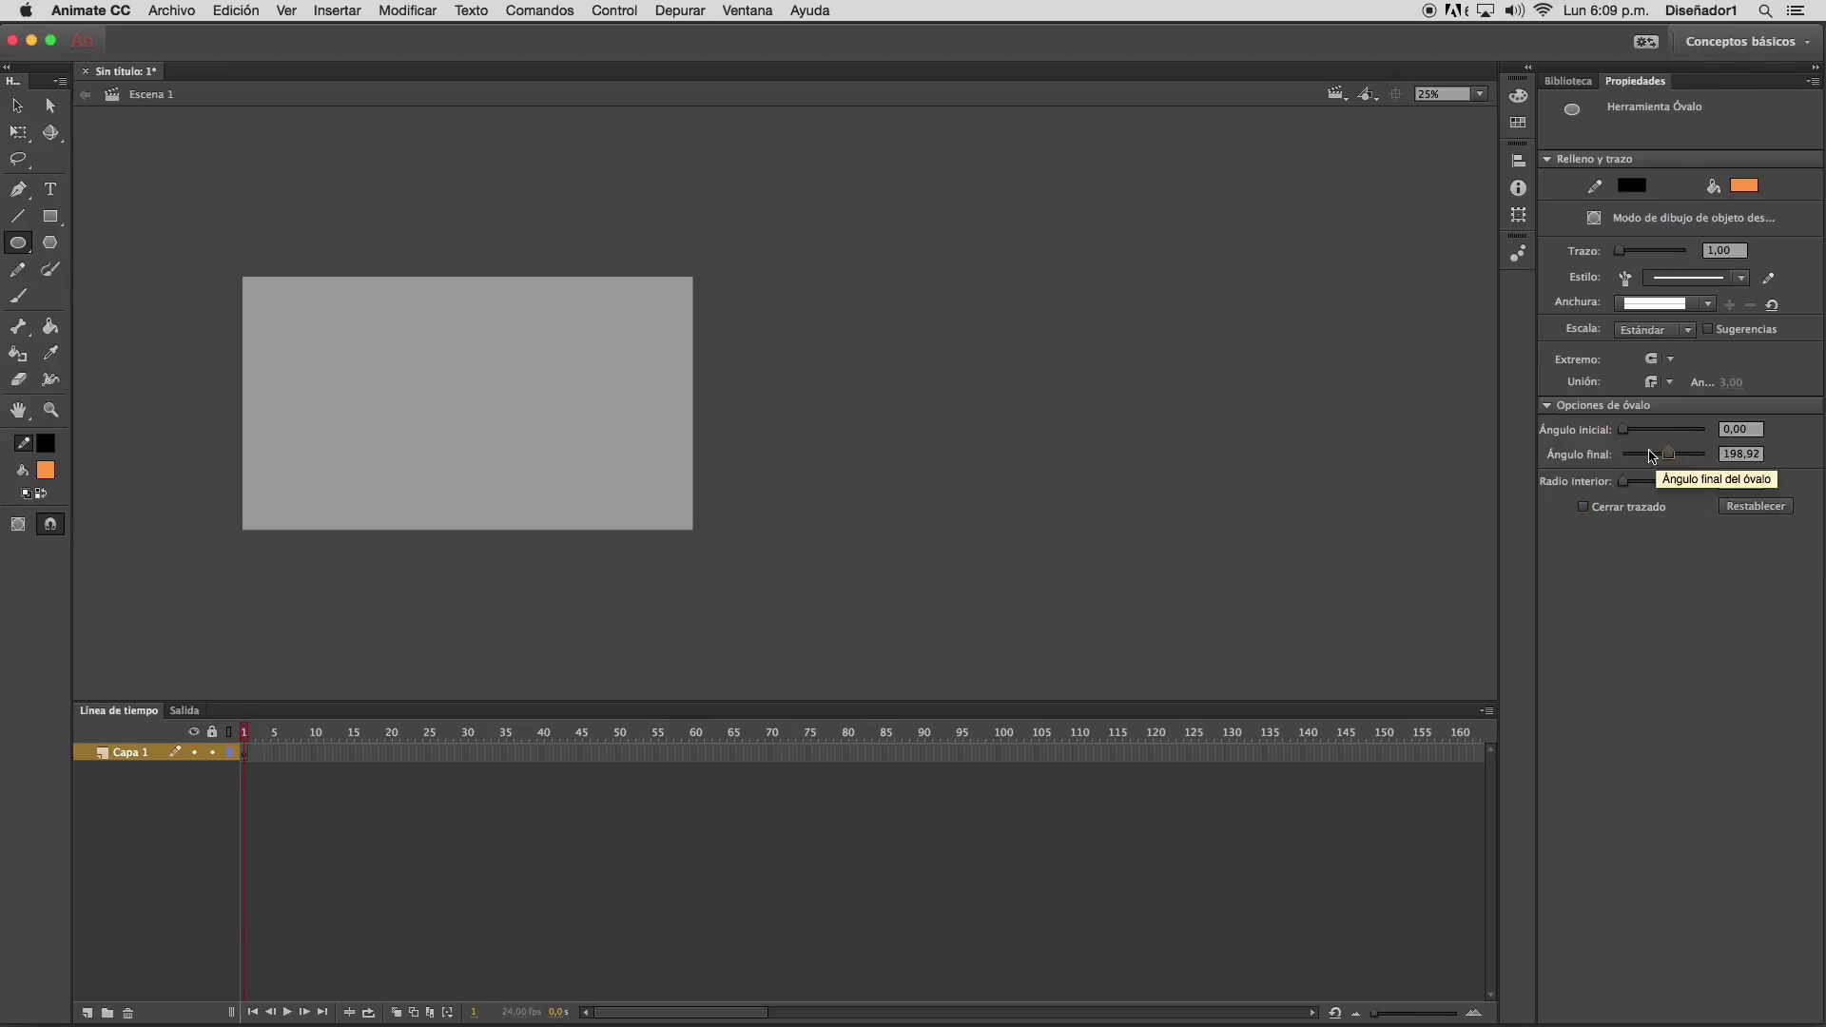
{"action": "left_click_drag", "start_coordinate": [485, 356], "coordinate": [607, 478]}
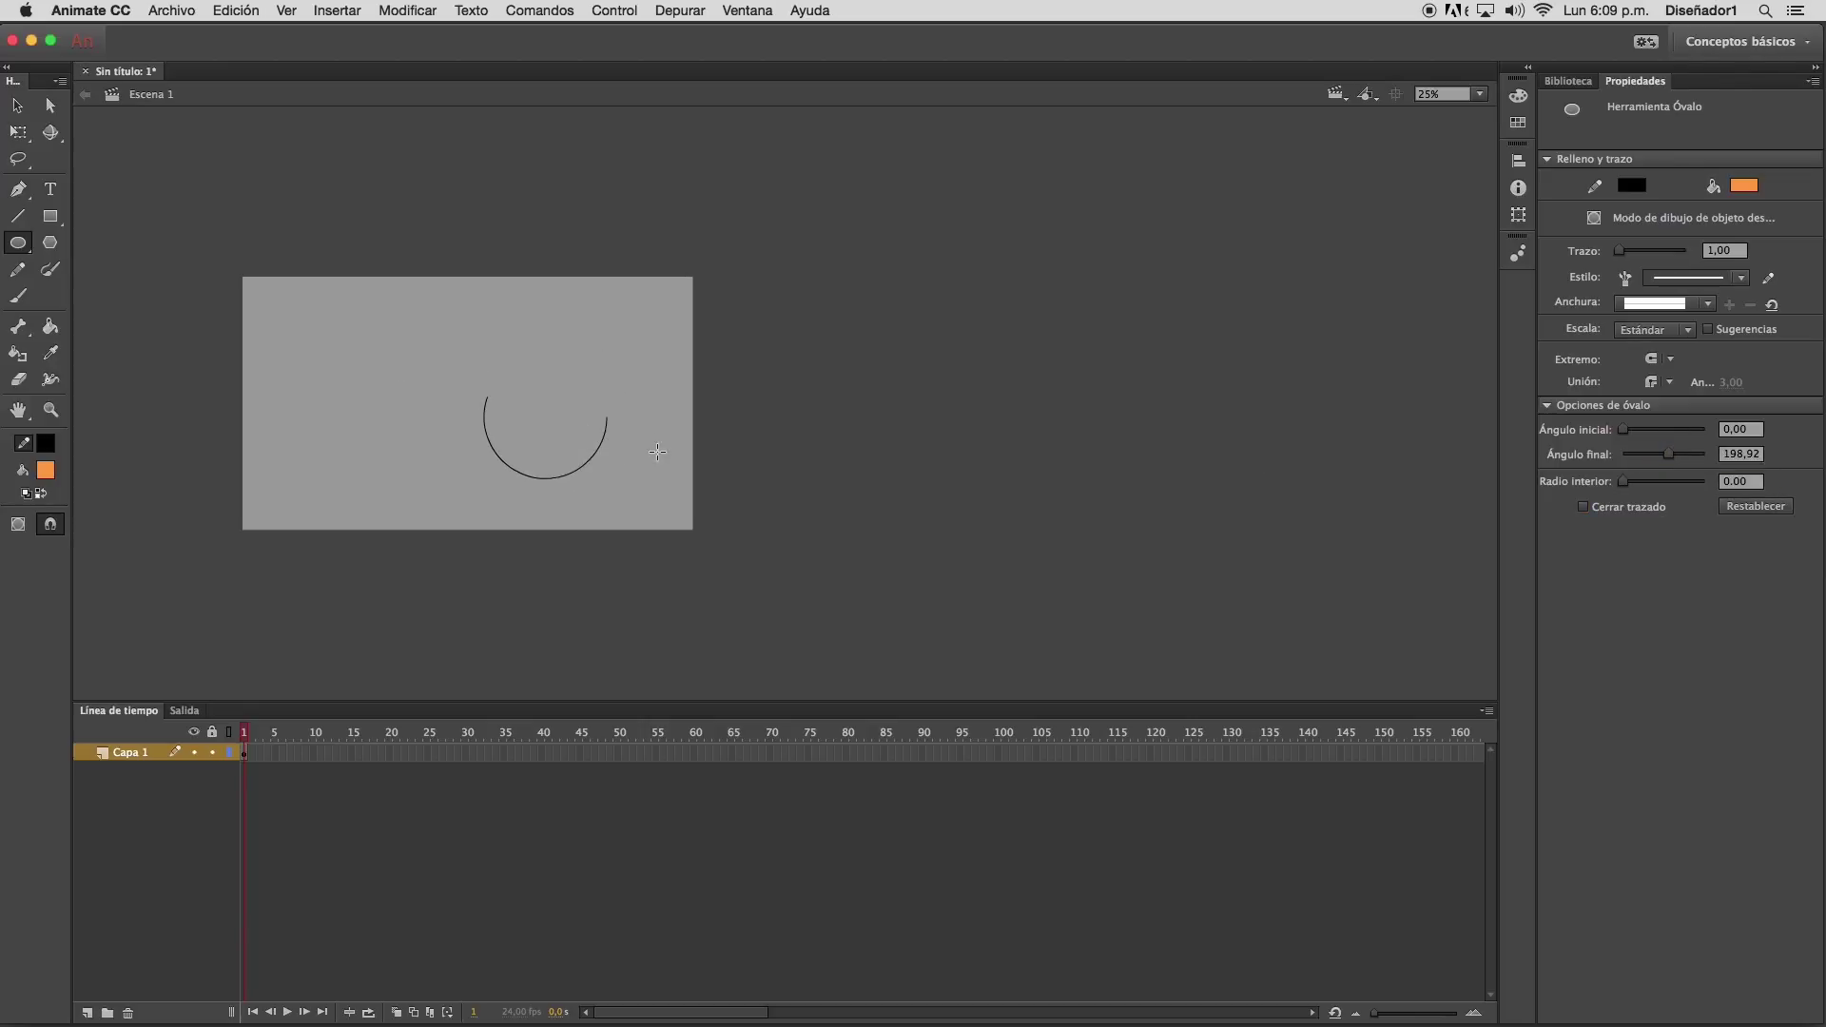
{"action": "key", "text": "super+z"}
Try drawing the partial oval with a closed path, undo it, and return the end angle to 0
{"action": "left_click", "coordinate": [1583, 506]}
{"action": "left_click_drag", "start_coordinate": [370, 342], "coordinate": [516, 485]}
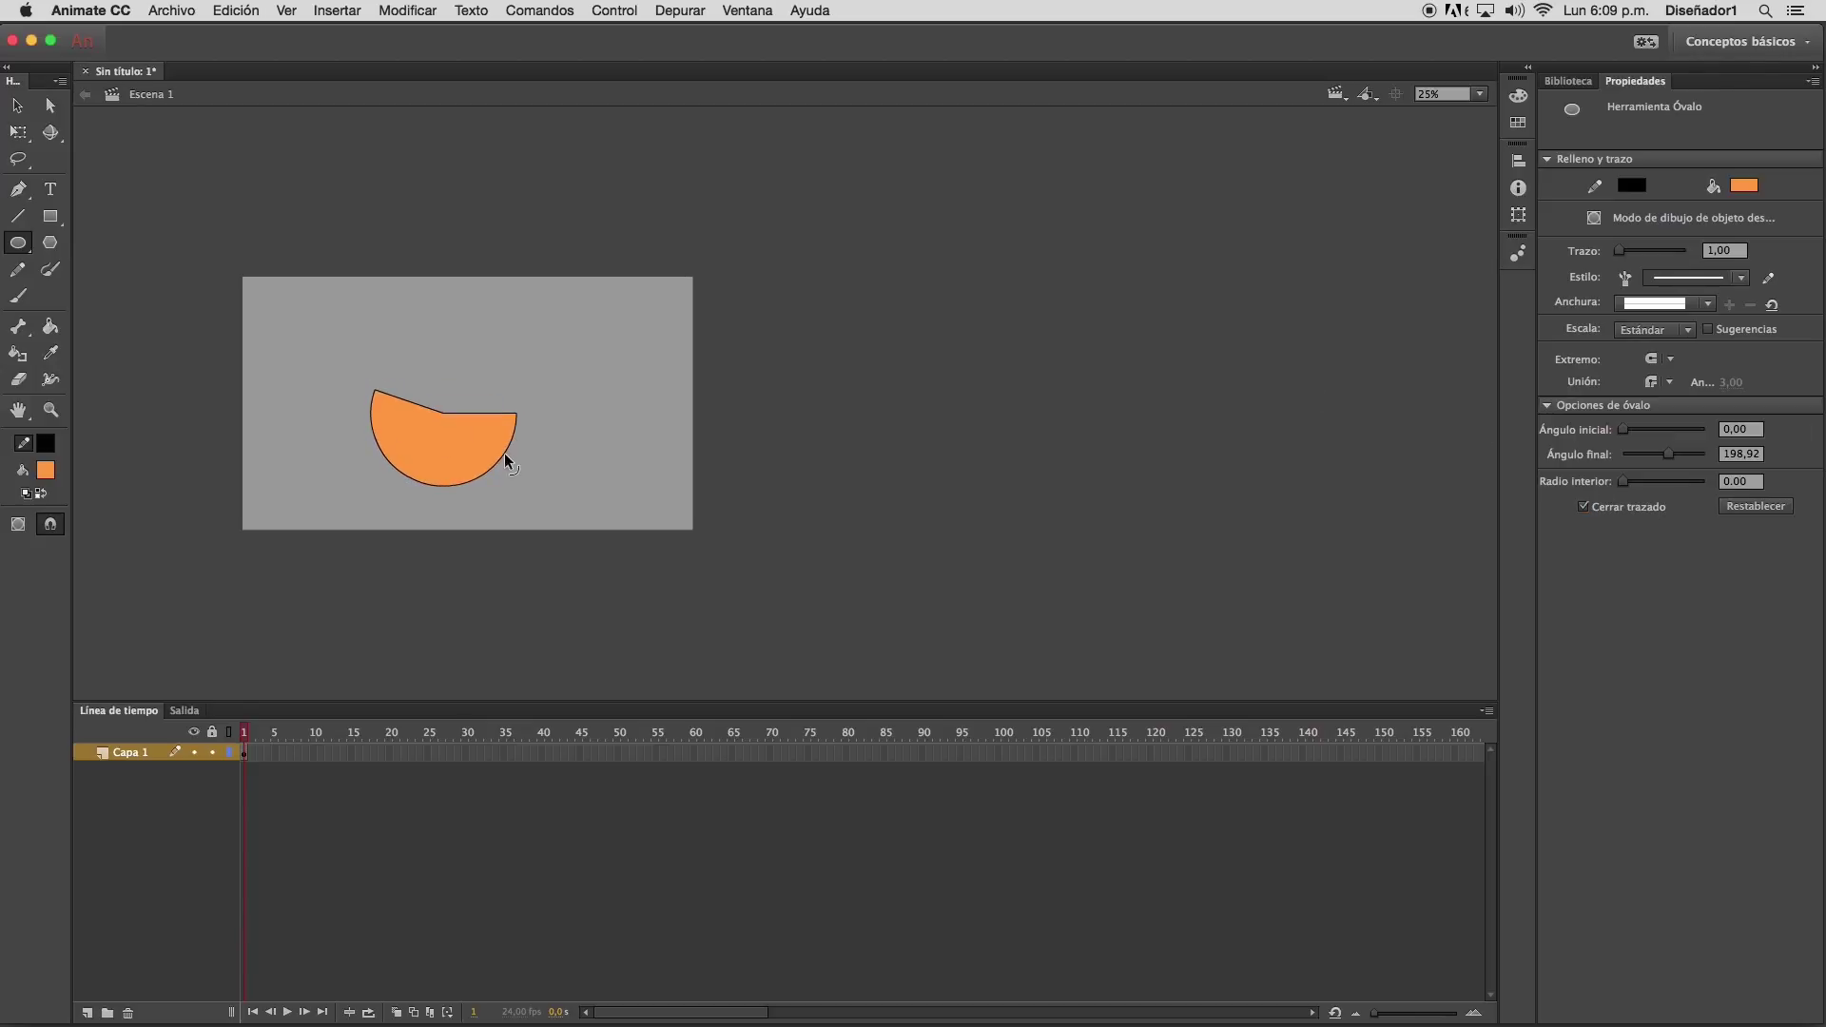
{"action": "key", "text": "super+z"}
{"action": "left_click_drag", "start_coordinate": [1667, 454], "coordinate": [1580, 449]}
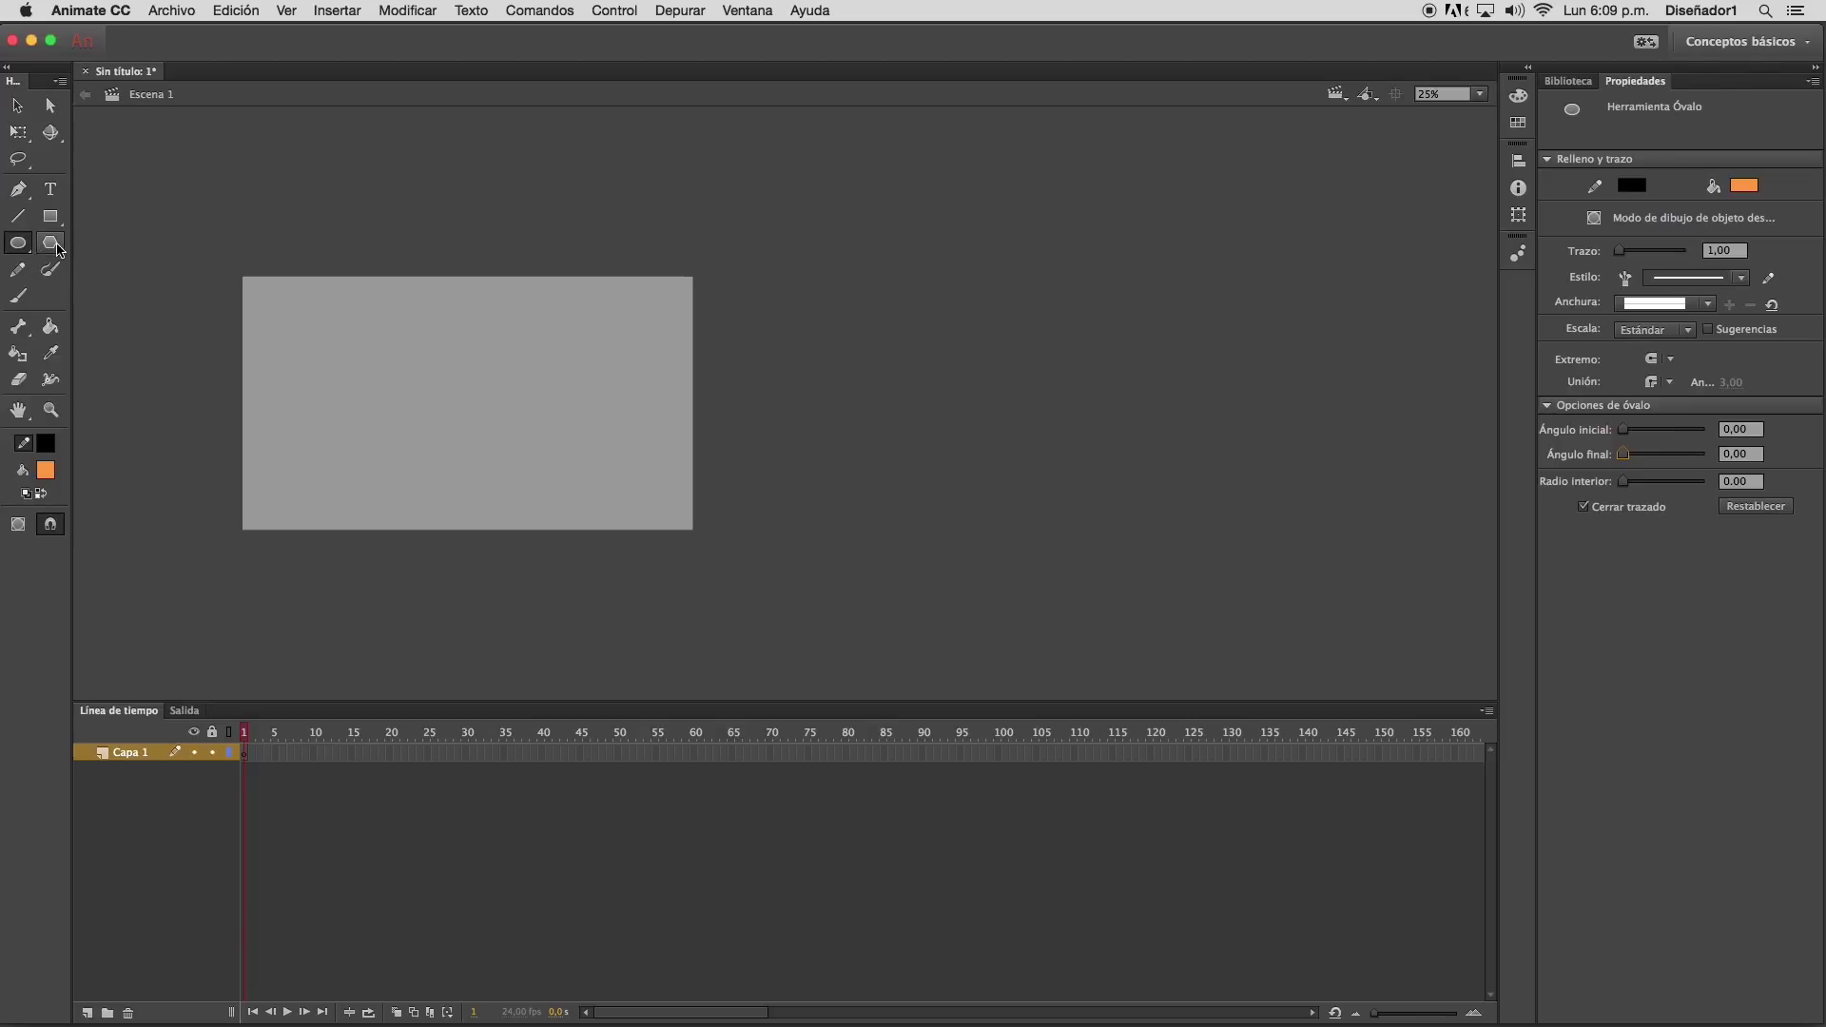
Try drawing polygons on the stage with the PolyStar tool's default options, undoing each one
{"action": "left_click", "coordinate": [52, 249]}
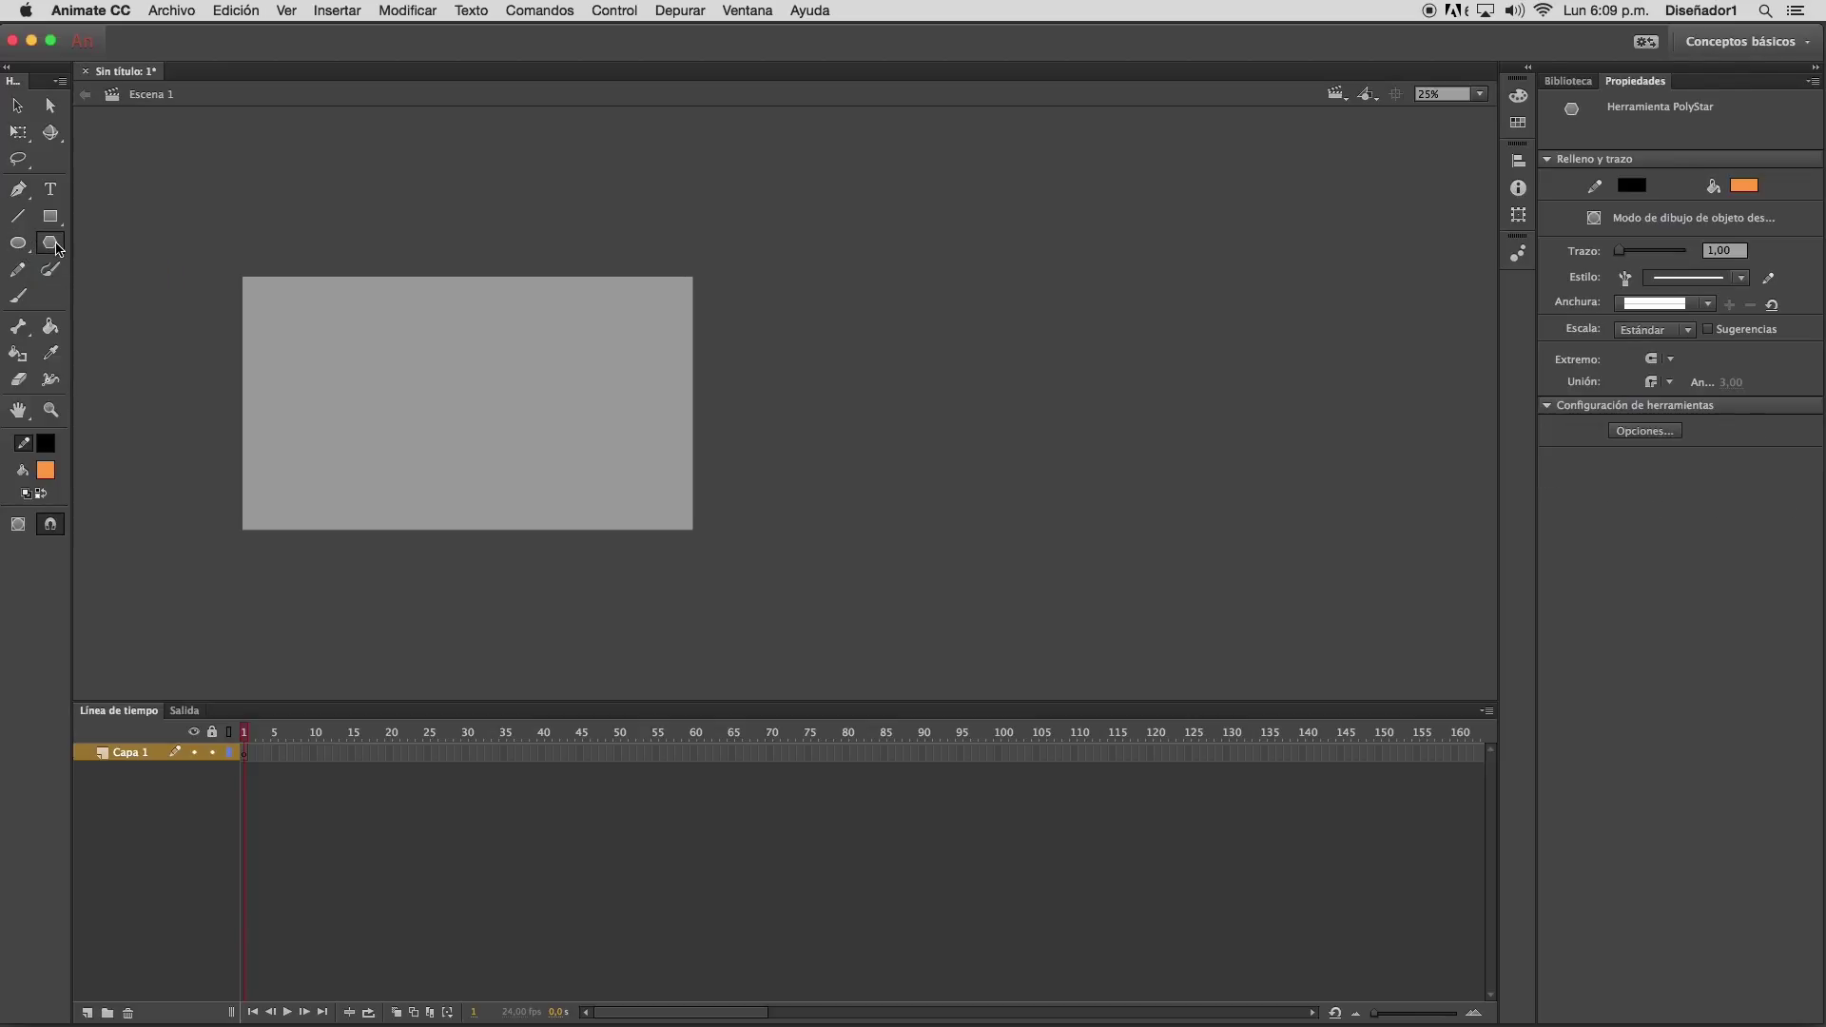
{"action": "left_click_drag", "start_coordinate": [421, 357], "coordinate": [469, 320]}
{"action": "key", "text": "super+z"}
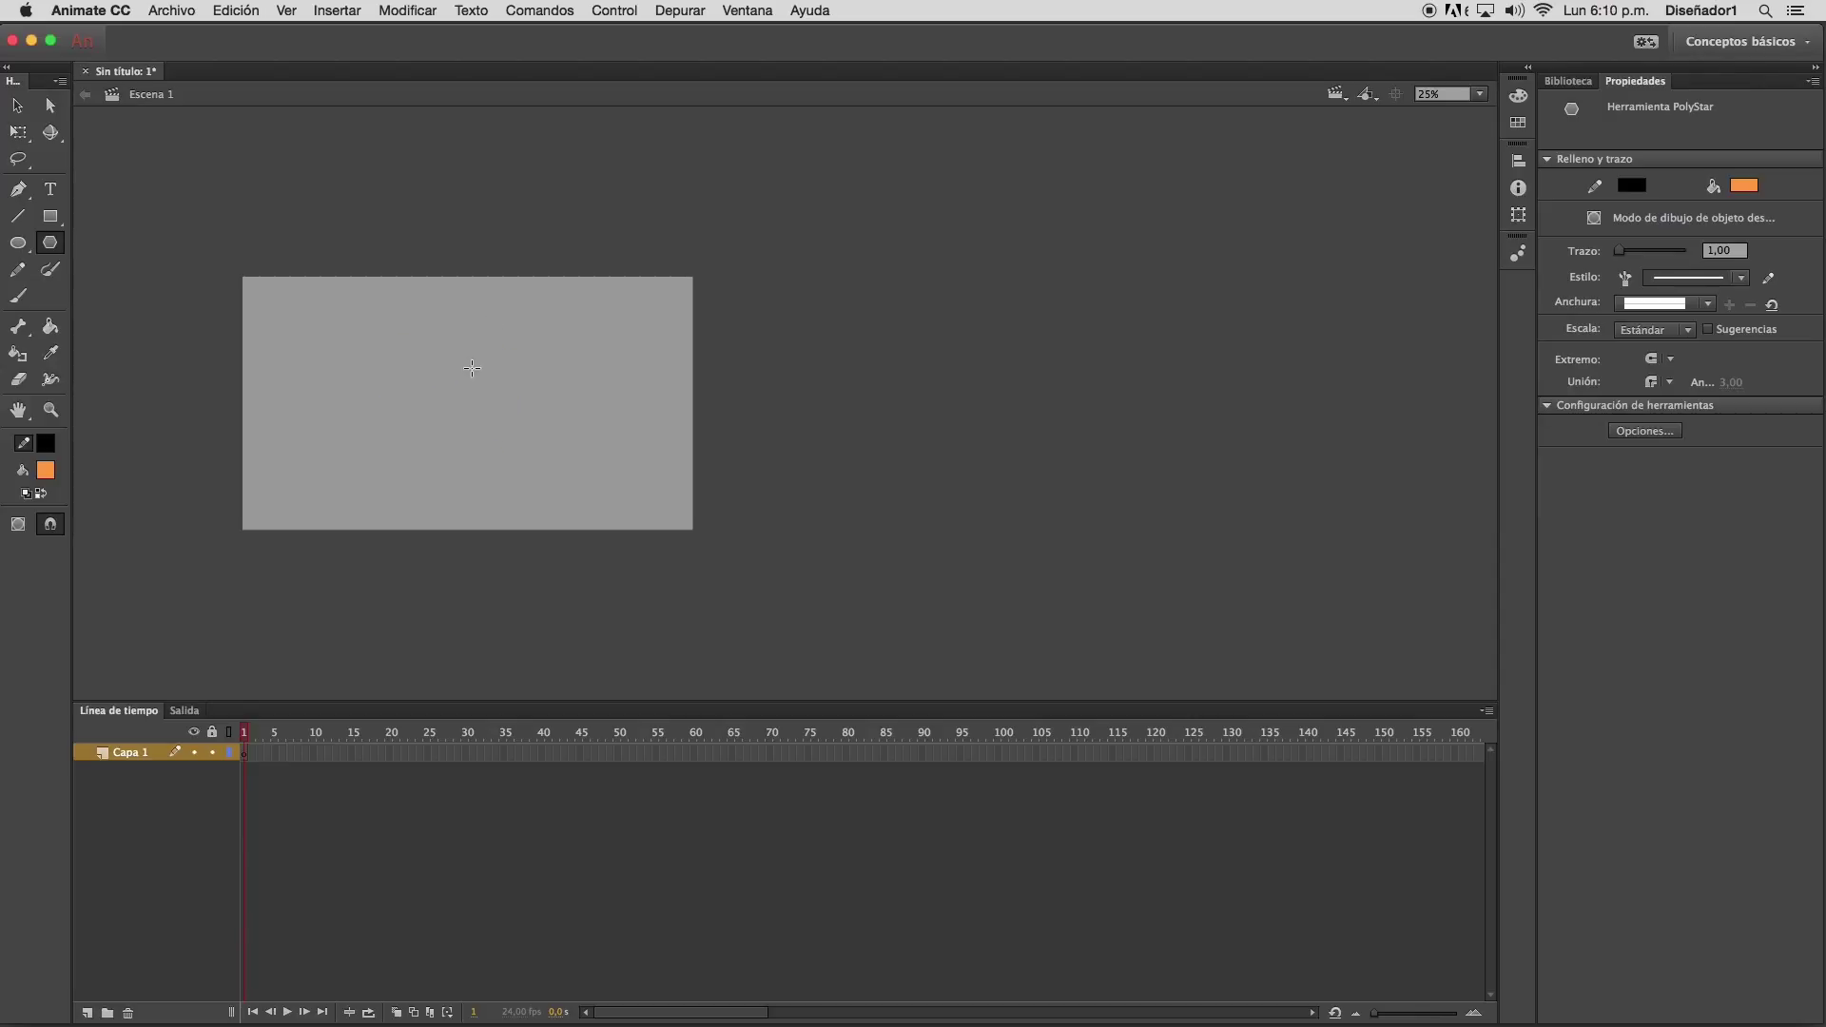
{"action": "left_click_drag", "start_coordinate": [472, 368], "coordinate": [513, 386]}
{"action": "key", "text": "super+z"}
Set the PolyStar tool to 24 sides, draw a test polygon on the stage, and undo it
{"action": "left_click", "coordinate": [1661, 431]}
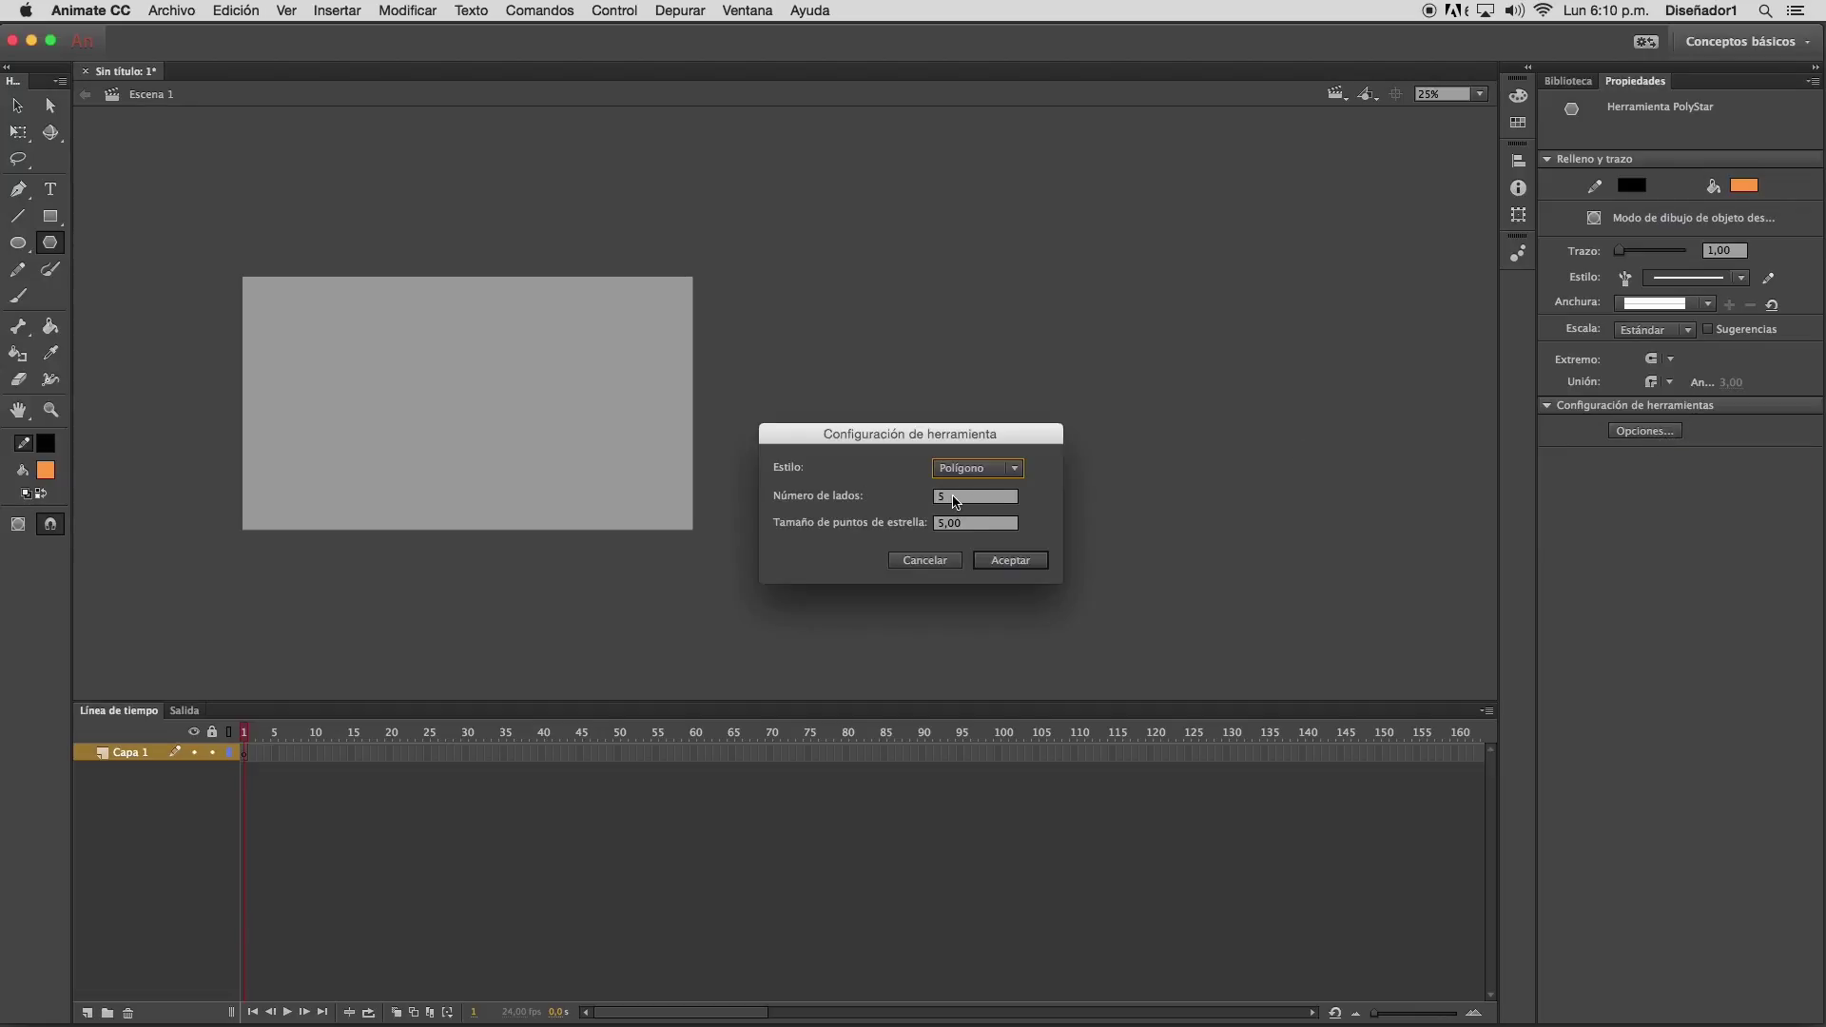
{"action": "left_click", "coordinate": [939, 499]}
{"action": "type", "text": "24"}
{"action": "left_click", "coordinate": [1010, 560]}
{"action": "left_click_drag", "start_coordinate": [477, 398], "coordinate": [545, 449]}
{"action": "key", "text": "super+z"}
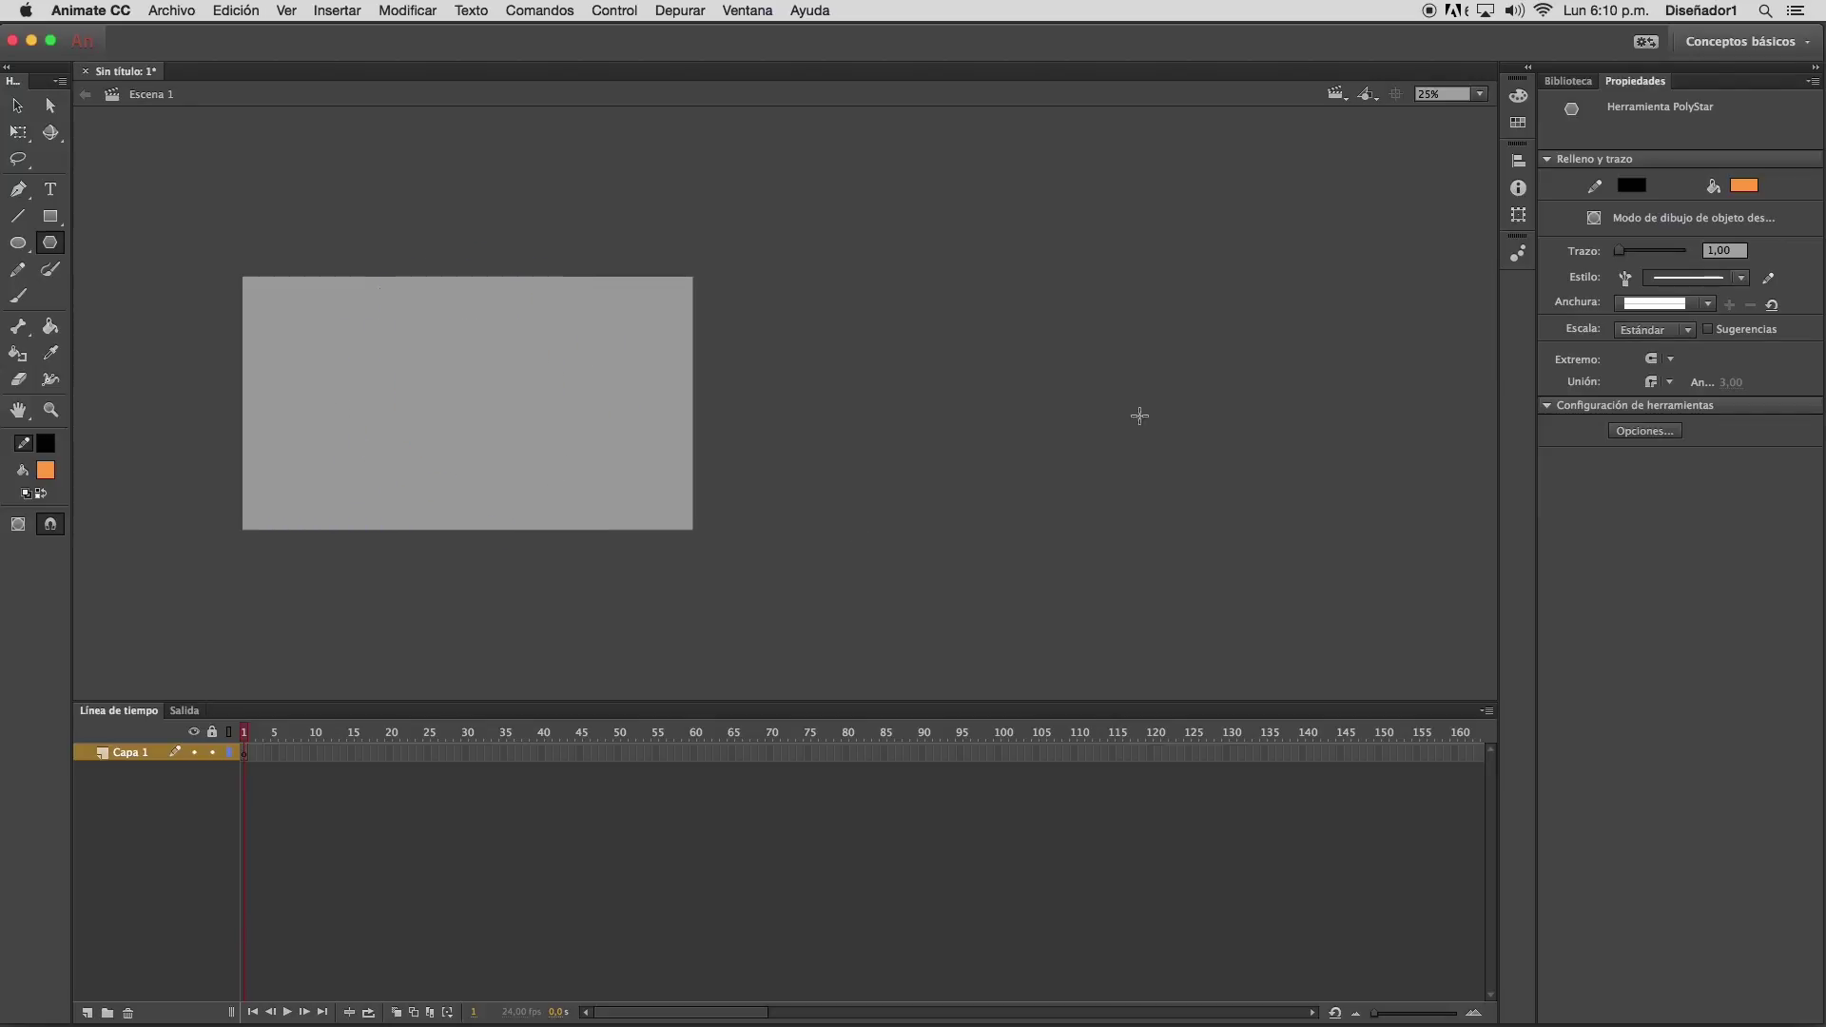
Switch the PolyStar style to Estrella, draw a 24-point test star, and undo the drawing
{"action": "left_click", "coordinate": [1619, 433]}
{"action": "left_click", "coordinate": [1013, 468]}
{"action": "left_click", "coordinate": [994, 505]}
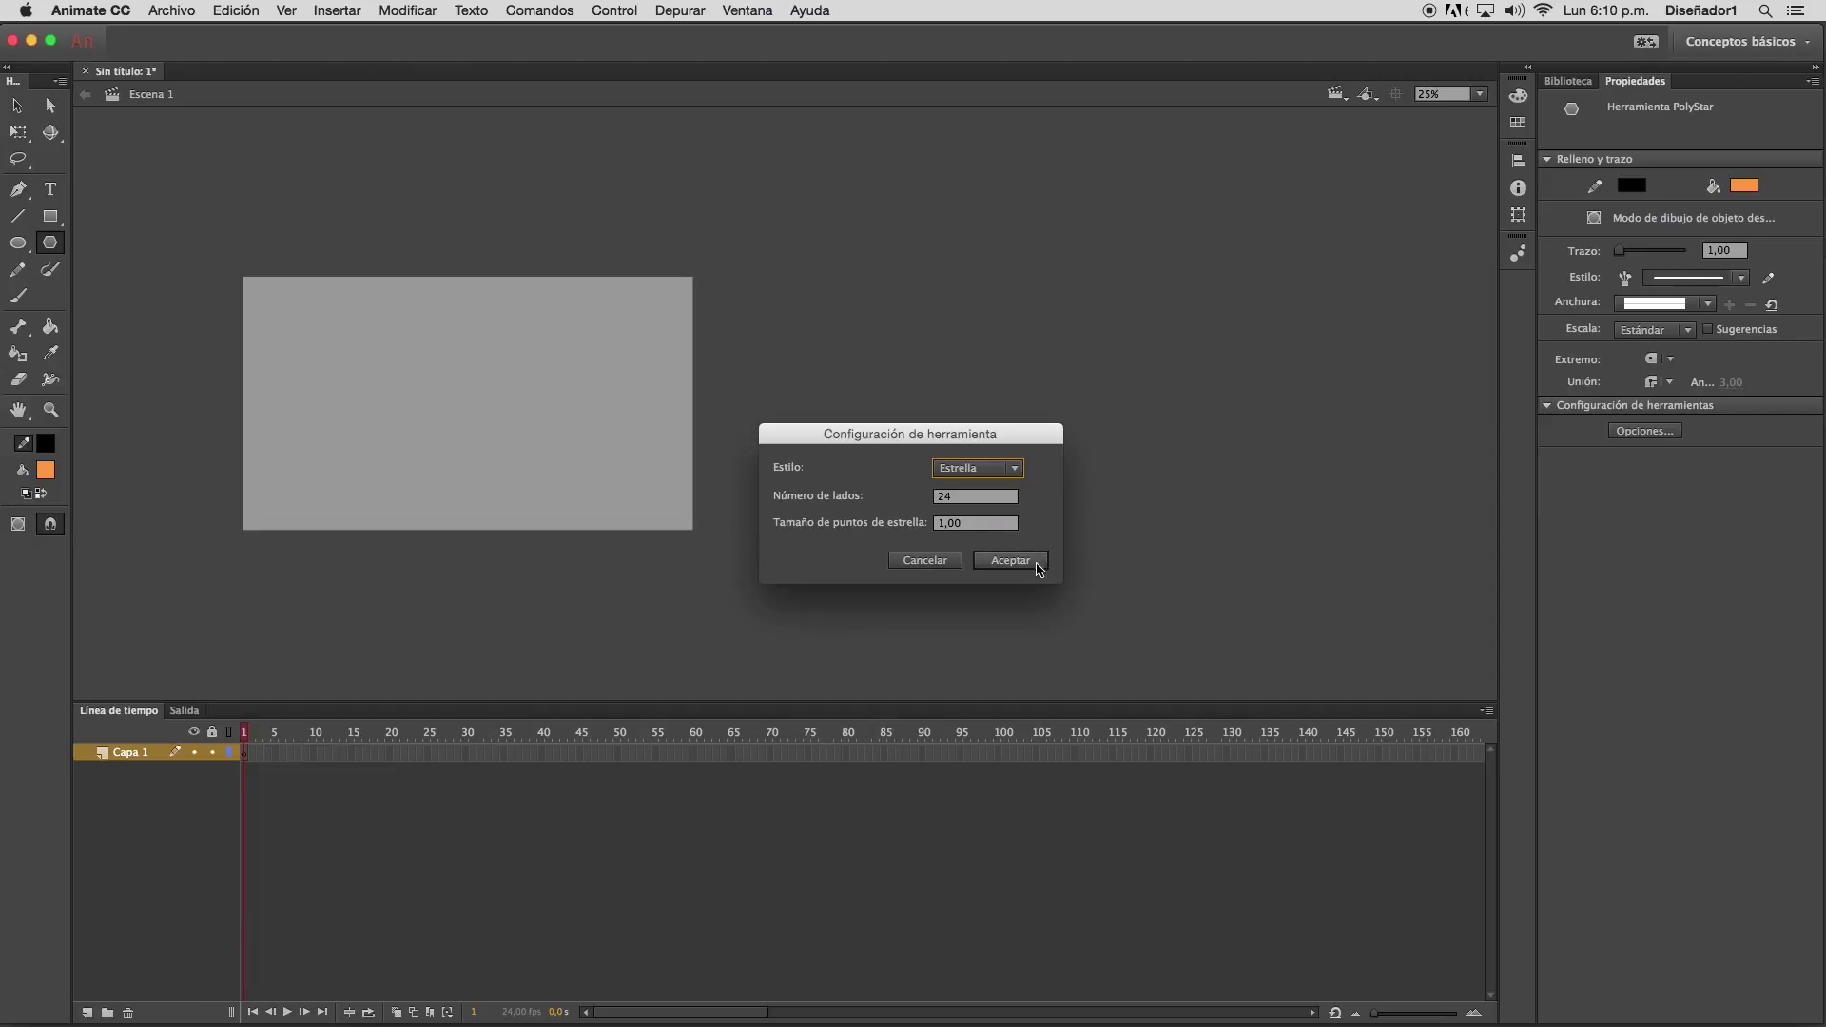
{"action": "left_click", "coordinate": [1009, 560]}
{"action": "left_click_drag", "start_coordinate": [439, 400], "coordinate": [545, 477]}
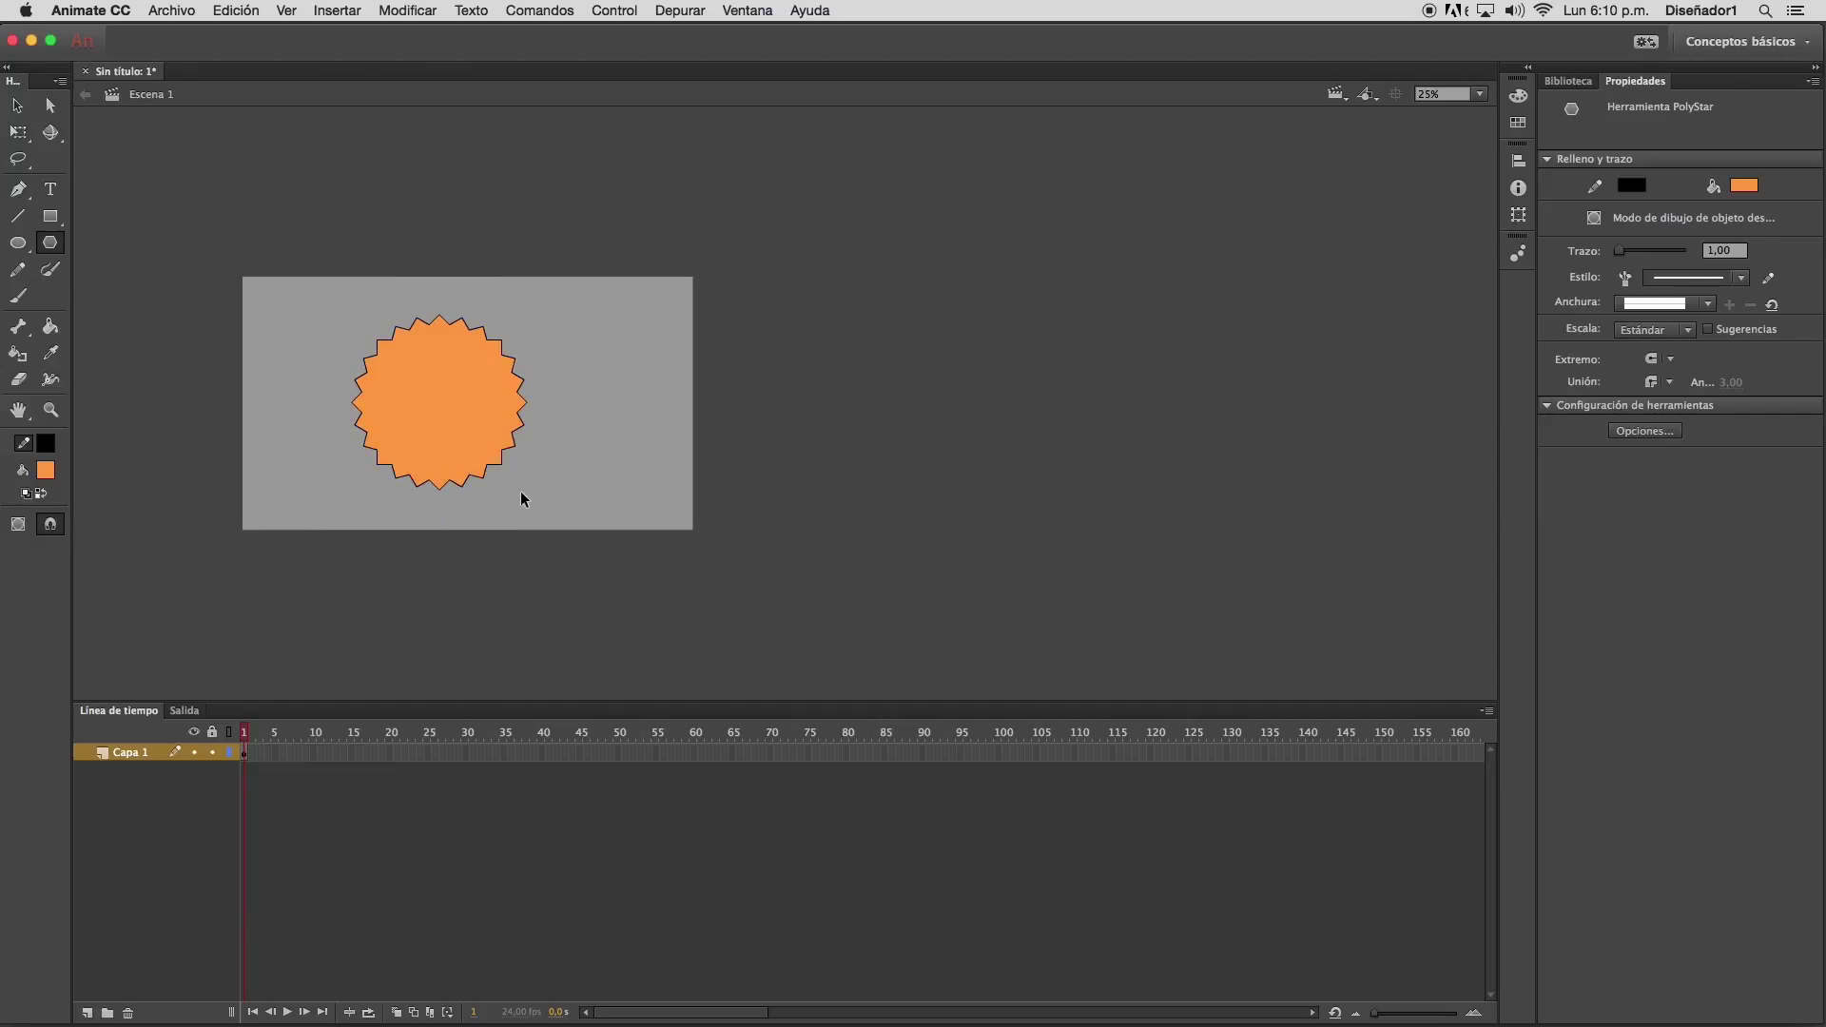
{"action": "key", "text": "super+z"}
Revisit the star point size in the PolyStar options, try drawing another star, and undo it
{"action": "left_click", "coordinate": [1628, 433]}
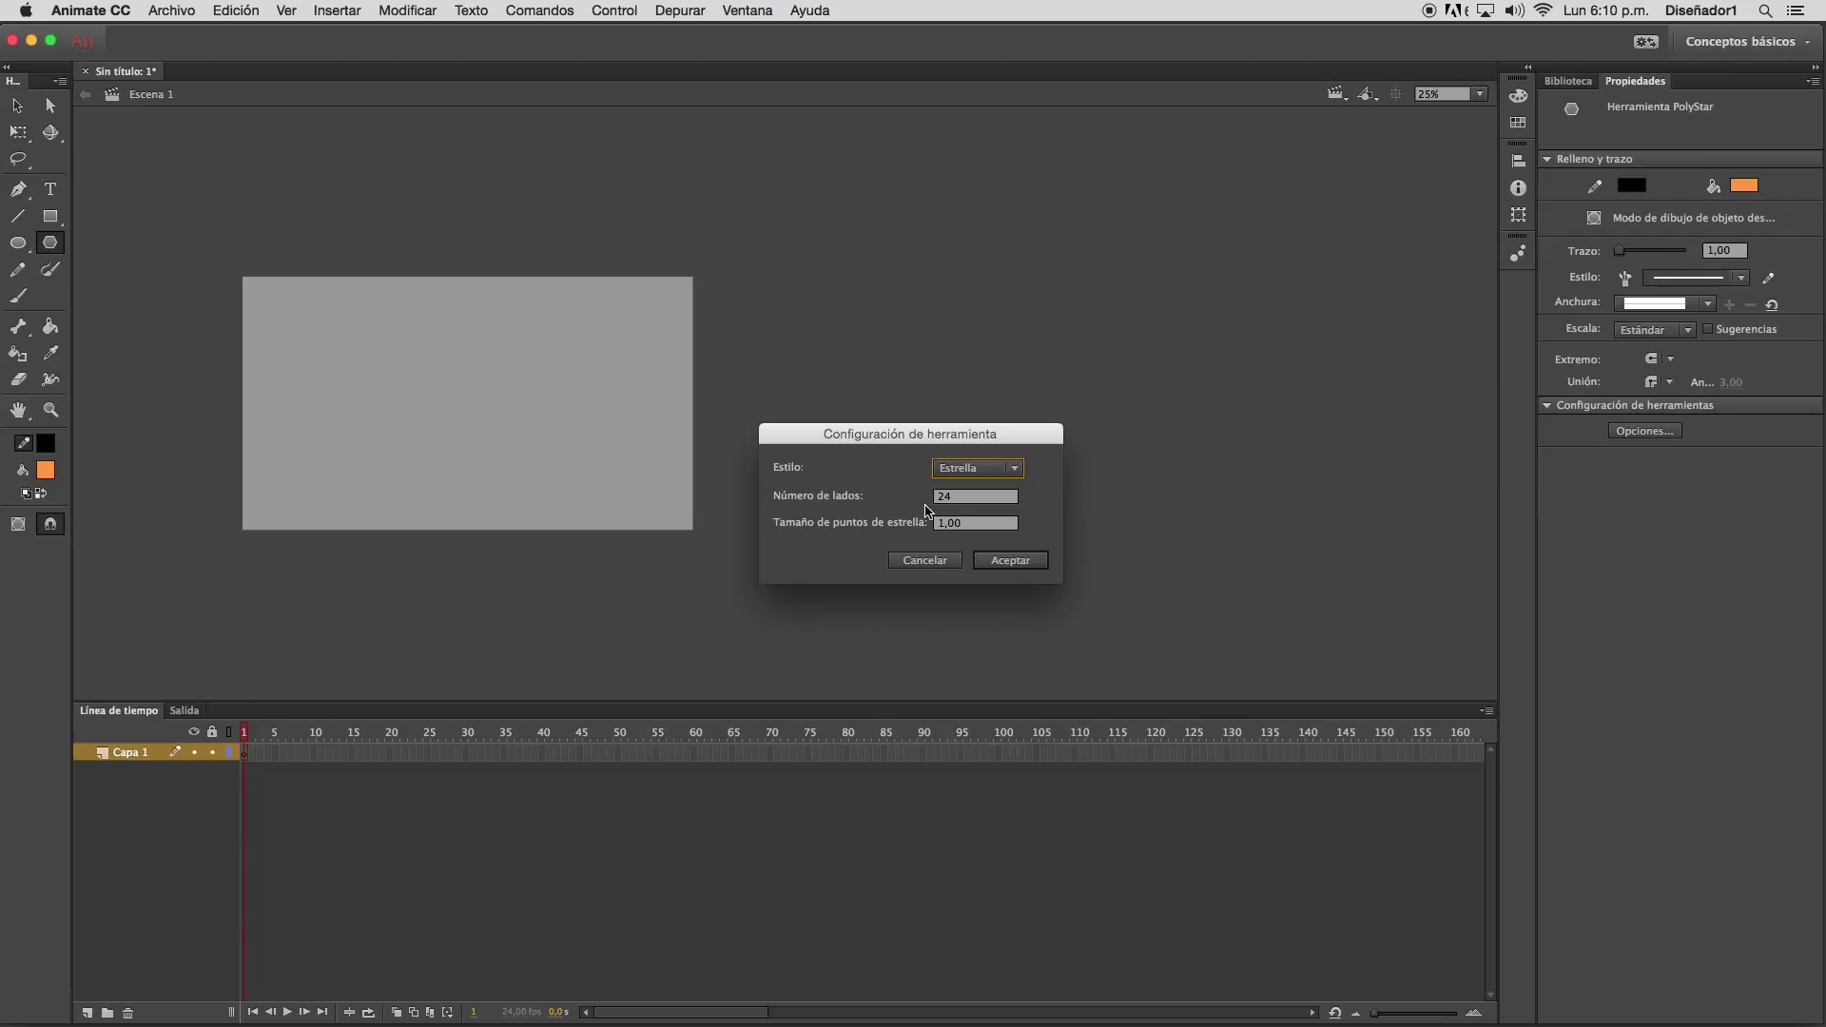
{"action": "left_click", "coordinate": [980, 522]}
{"action": "key", "text": "Return"}
{"action": "left_click_drag", "start_coordinate": [422, 350], "coordinate": [477, 401]}
{"action": "key", "text": "ctrl+z"}
Set the star point size to 0, draw a test star on the stage, and undo it
{"action": "left_click", "coordinate": [1637, 431]}
{"action": "left_click", "coordinate": [947, 529]}
{"action": "double_click", "coordinate": [955, 524]}
{"action": "type", "text": "0"}
{"action": "key", "text": "Return"}
{"action": "left_click_drag", "start_coordinate": [468, 389], "coordinate": [555, 448]}
{"action": "key", "text": "super+z"}
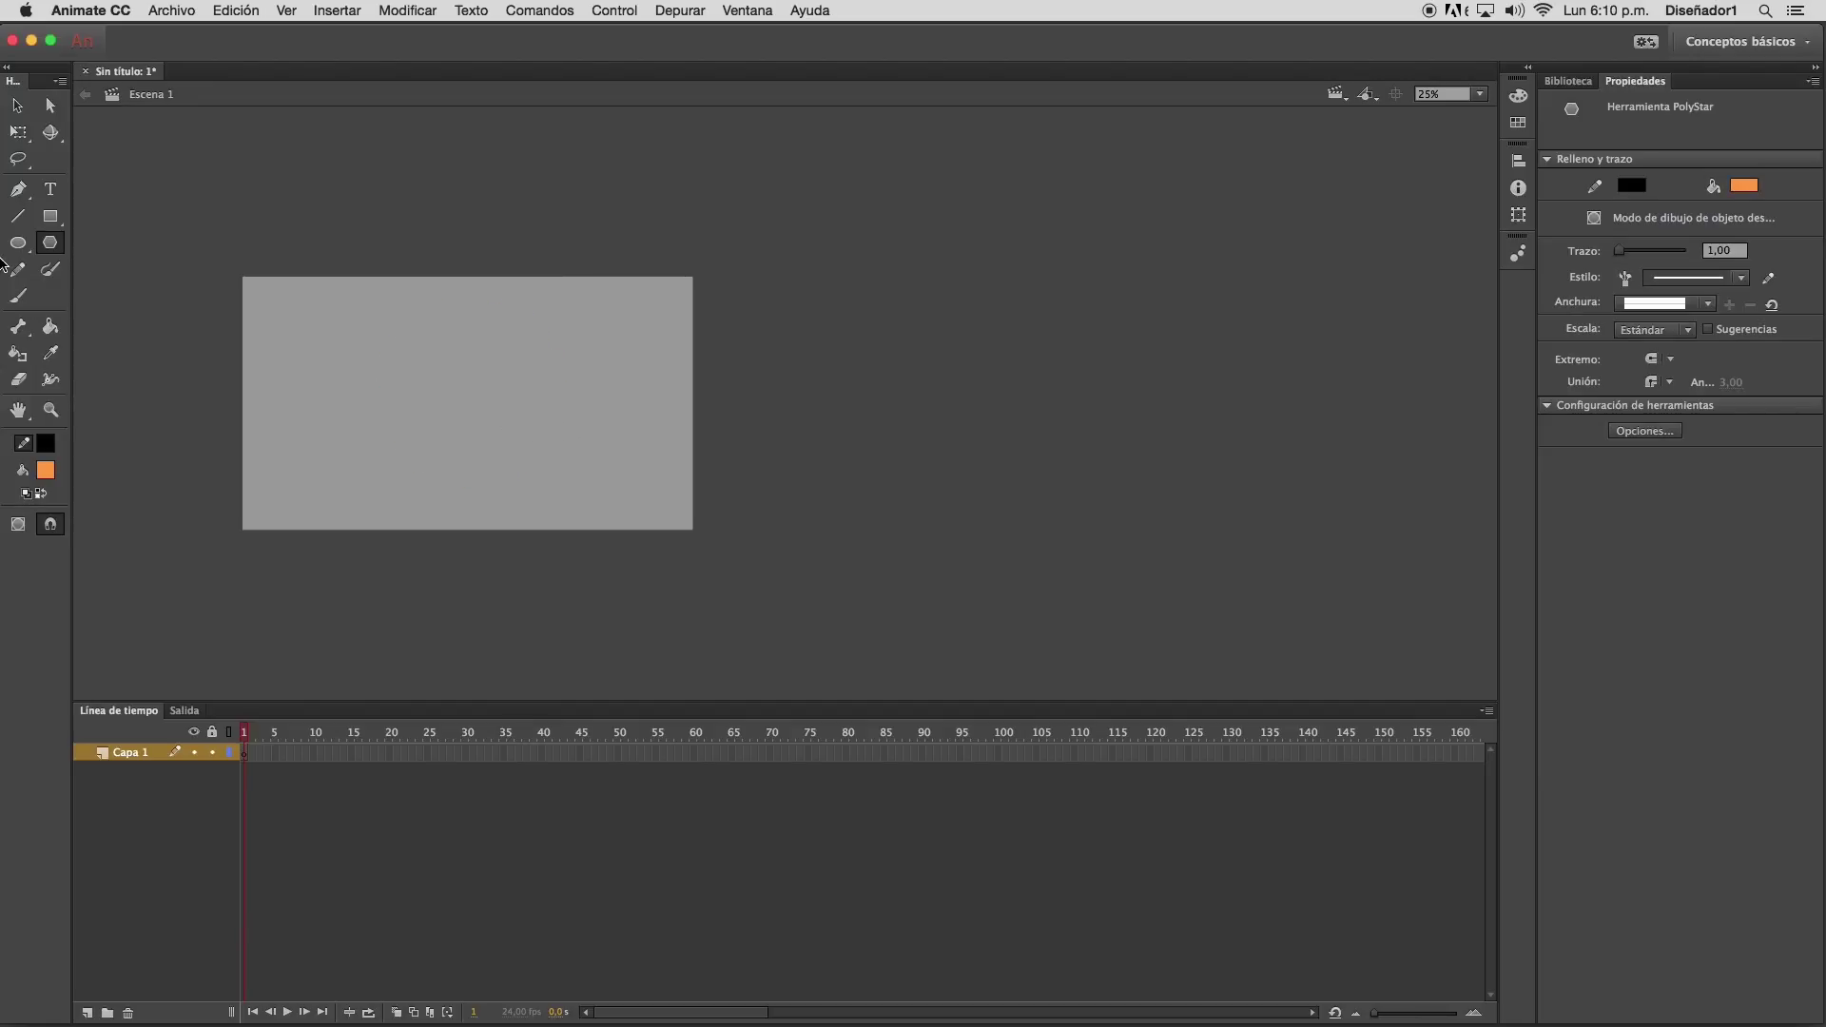
Paint a winding black stroke and an orange question-mark-like curve on the stage with the two brush tools
{"action": "left_click", "coordinate": [50, 269]}
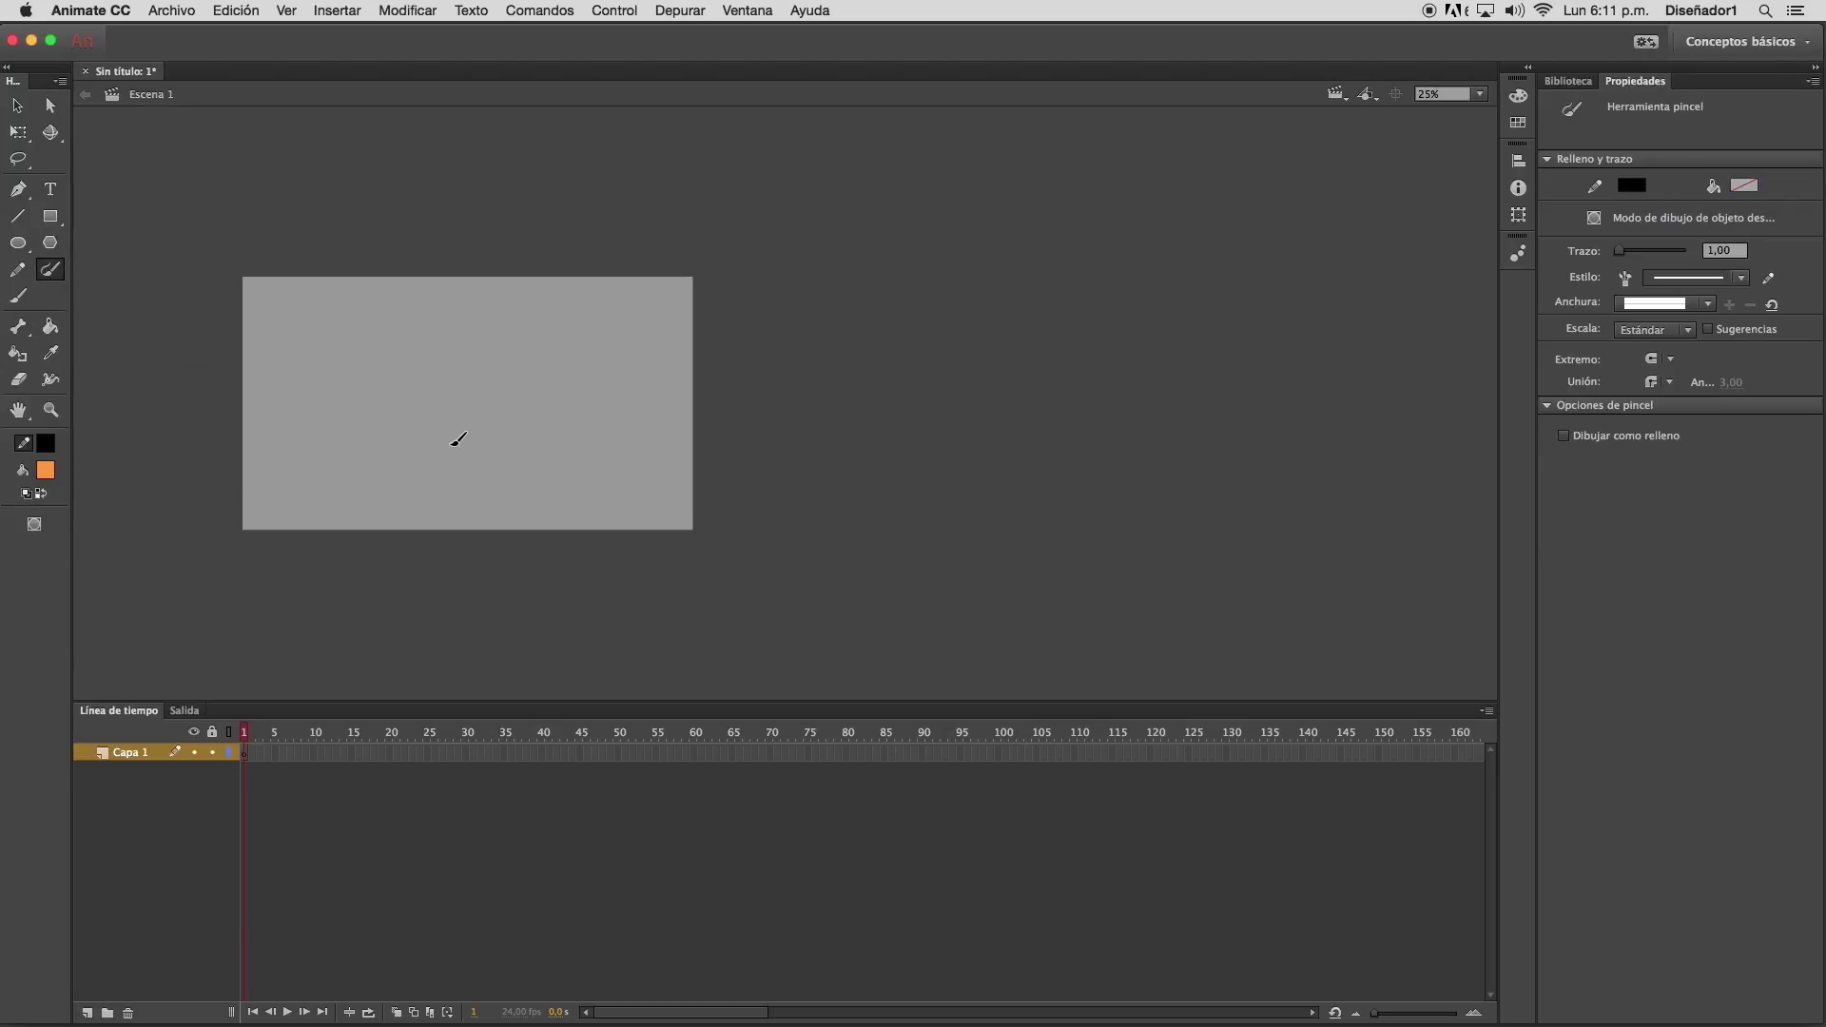
{"action": "mouse_move", "coordinate": [463, 385]}
{"action": "left_mouse_down"}
{"action": "mouse_move", "coordinate": [491, 340]}
{"action": "mouse_move", "coordinate": [446, 337]}
{"action": "mouse_move", "coordinate": [413, 381]}
{"action": "left_mouse_up"}
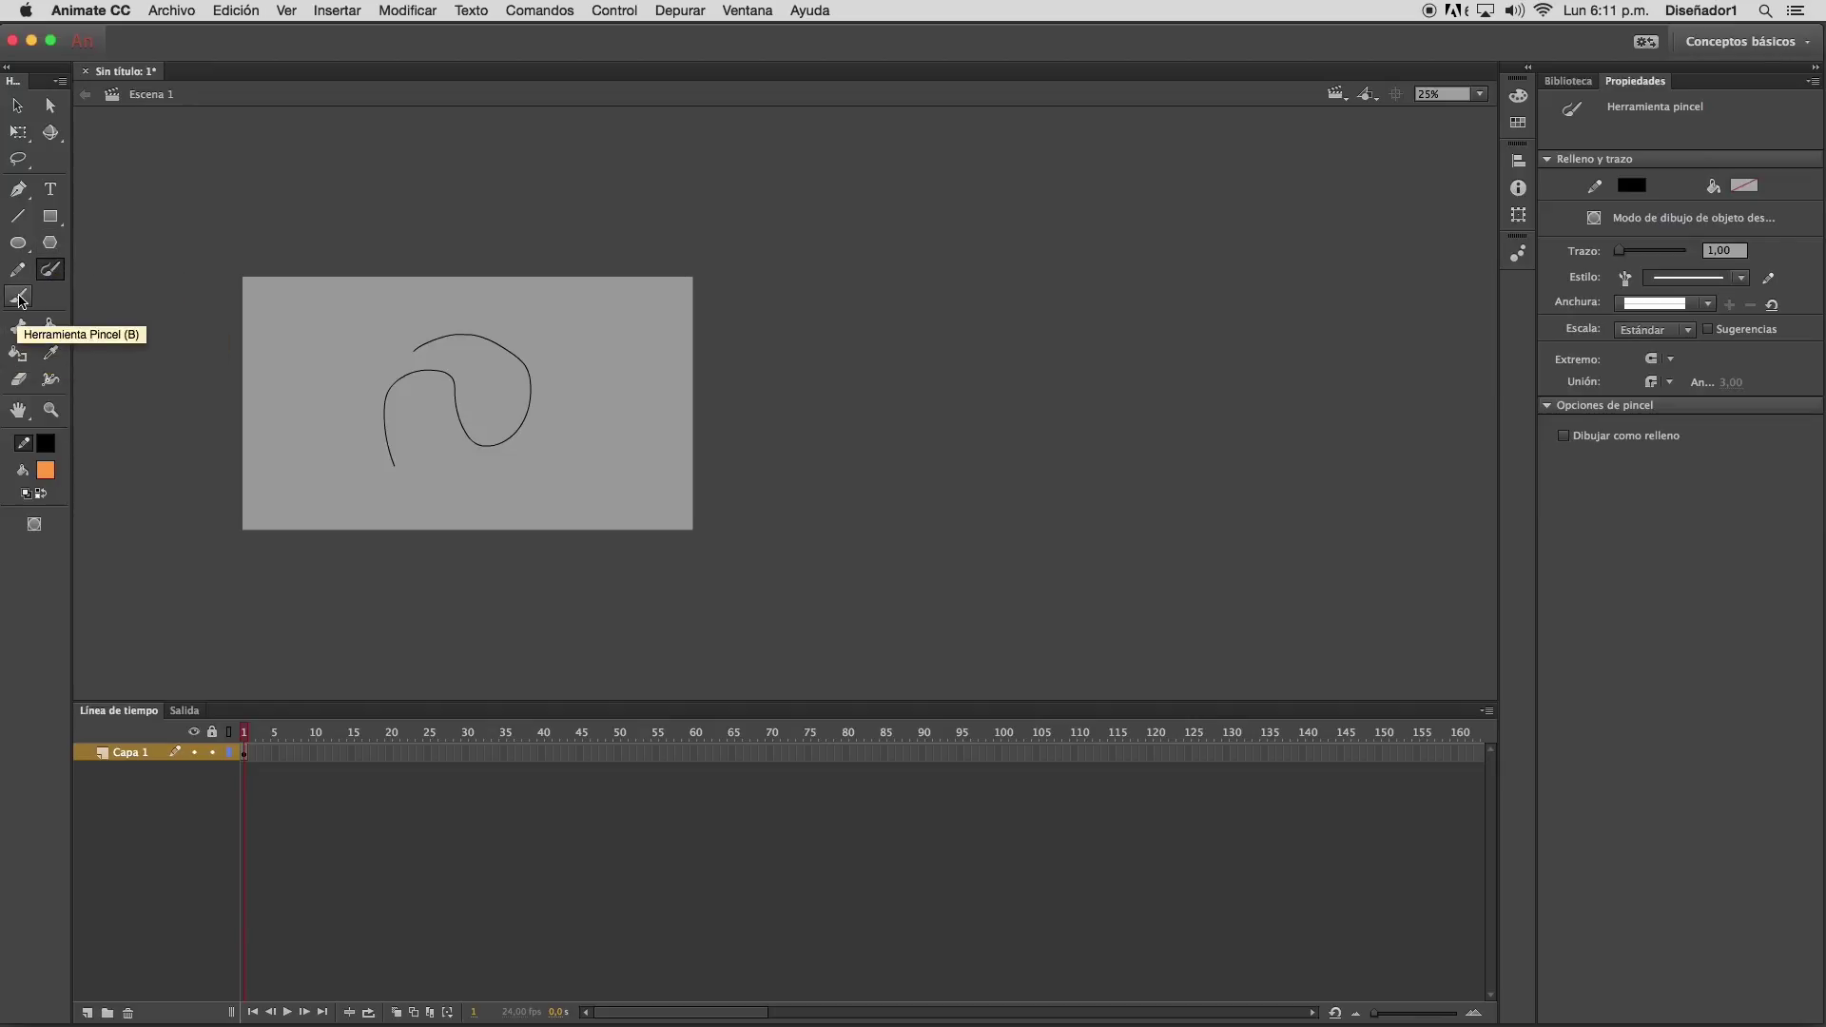
{"action": "left_click", "coordinate": [19, 299]}
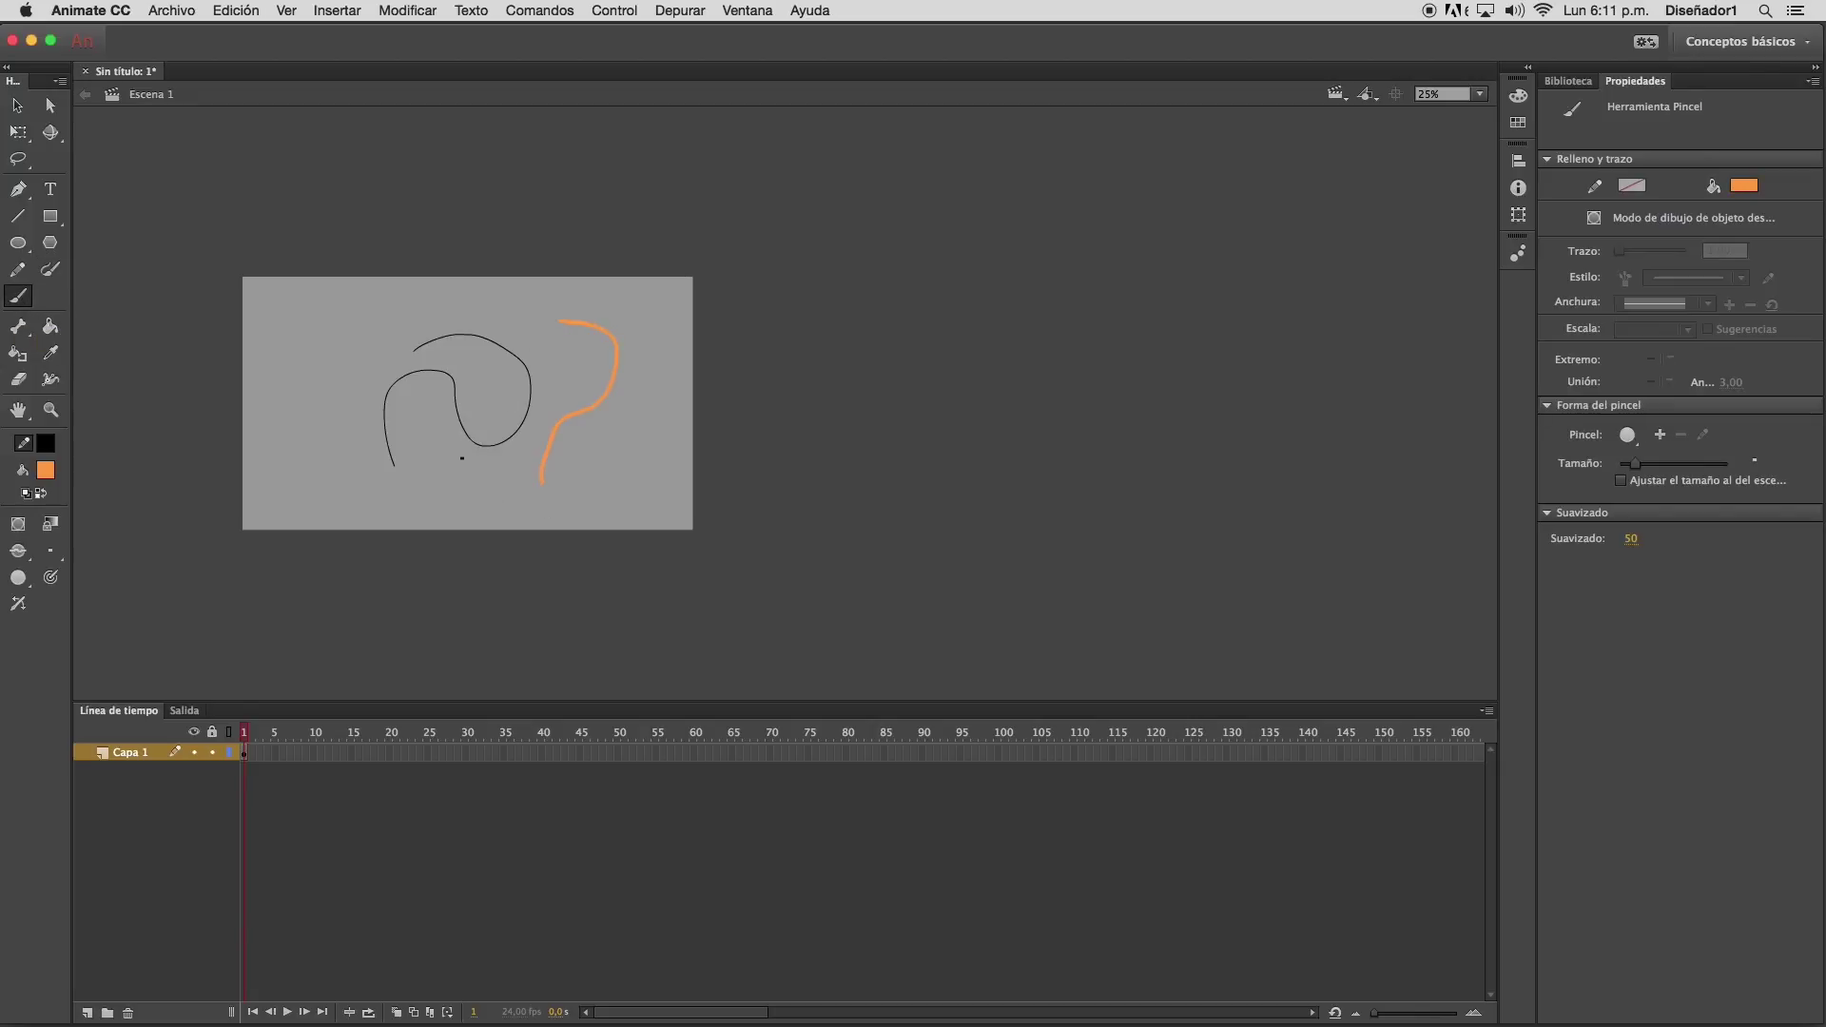
Select the black brush curve and delete it from the stage
{"action": "left_click", "coordinate": [17, 105]}
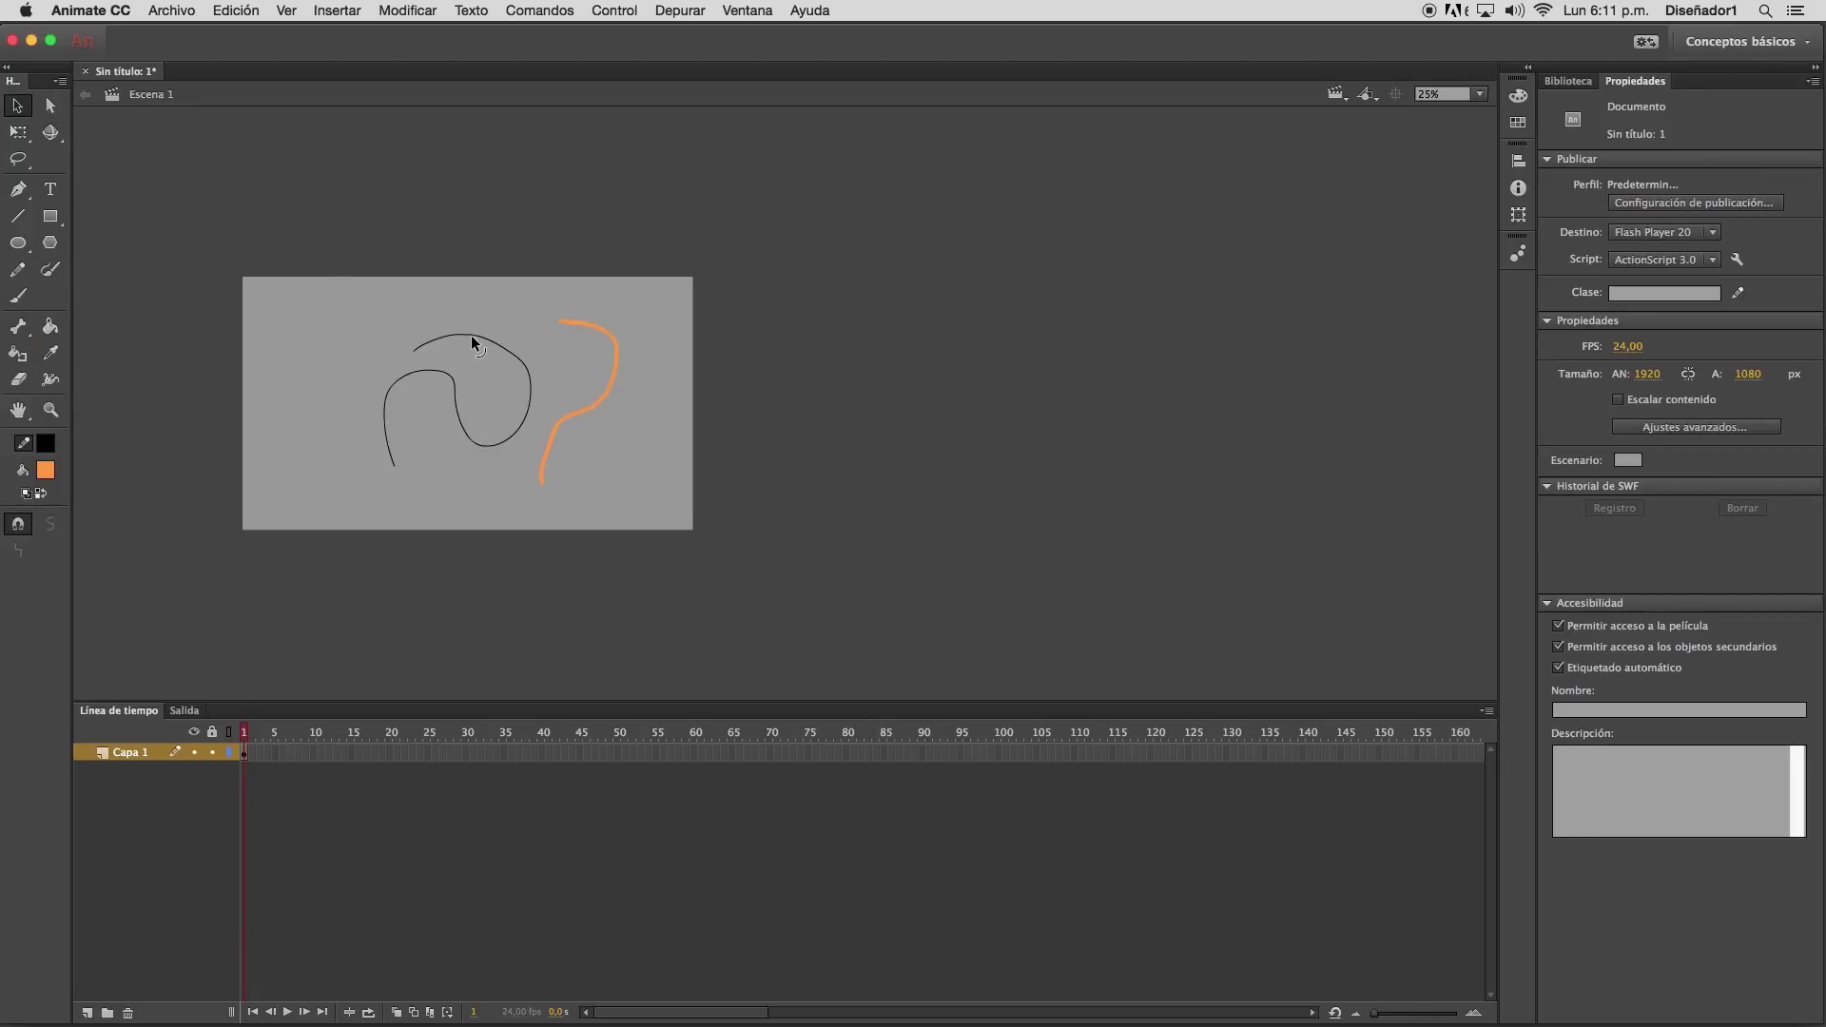
{"action": "mouse_move", "coordinate": [458, 342]}
{"action": "left_mouse_down"}
{"action": "mouse_move", "coordinate": [468, 311]}
{"action": "mouse_move", "coordinate": [460, 340]}
{"action": "left_mouse_up"}
{"action": "left_click", "coordinate": [459, 339]}
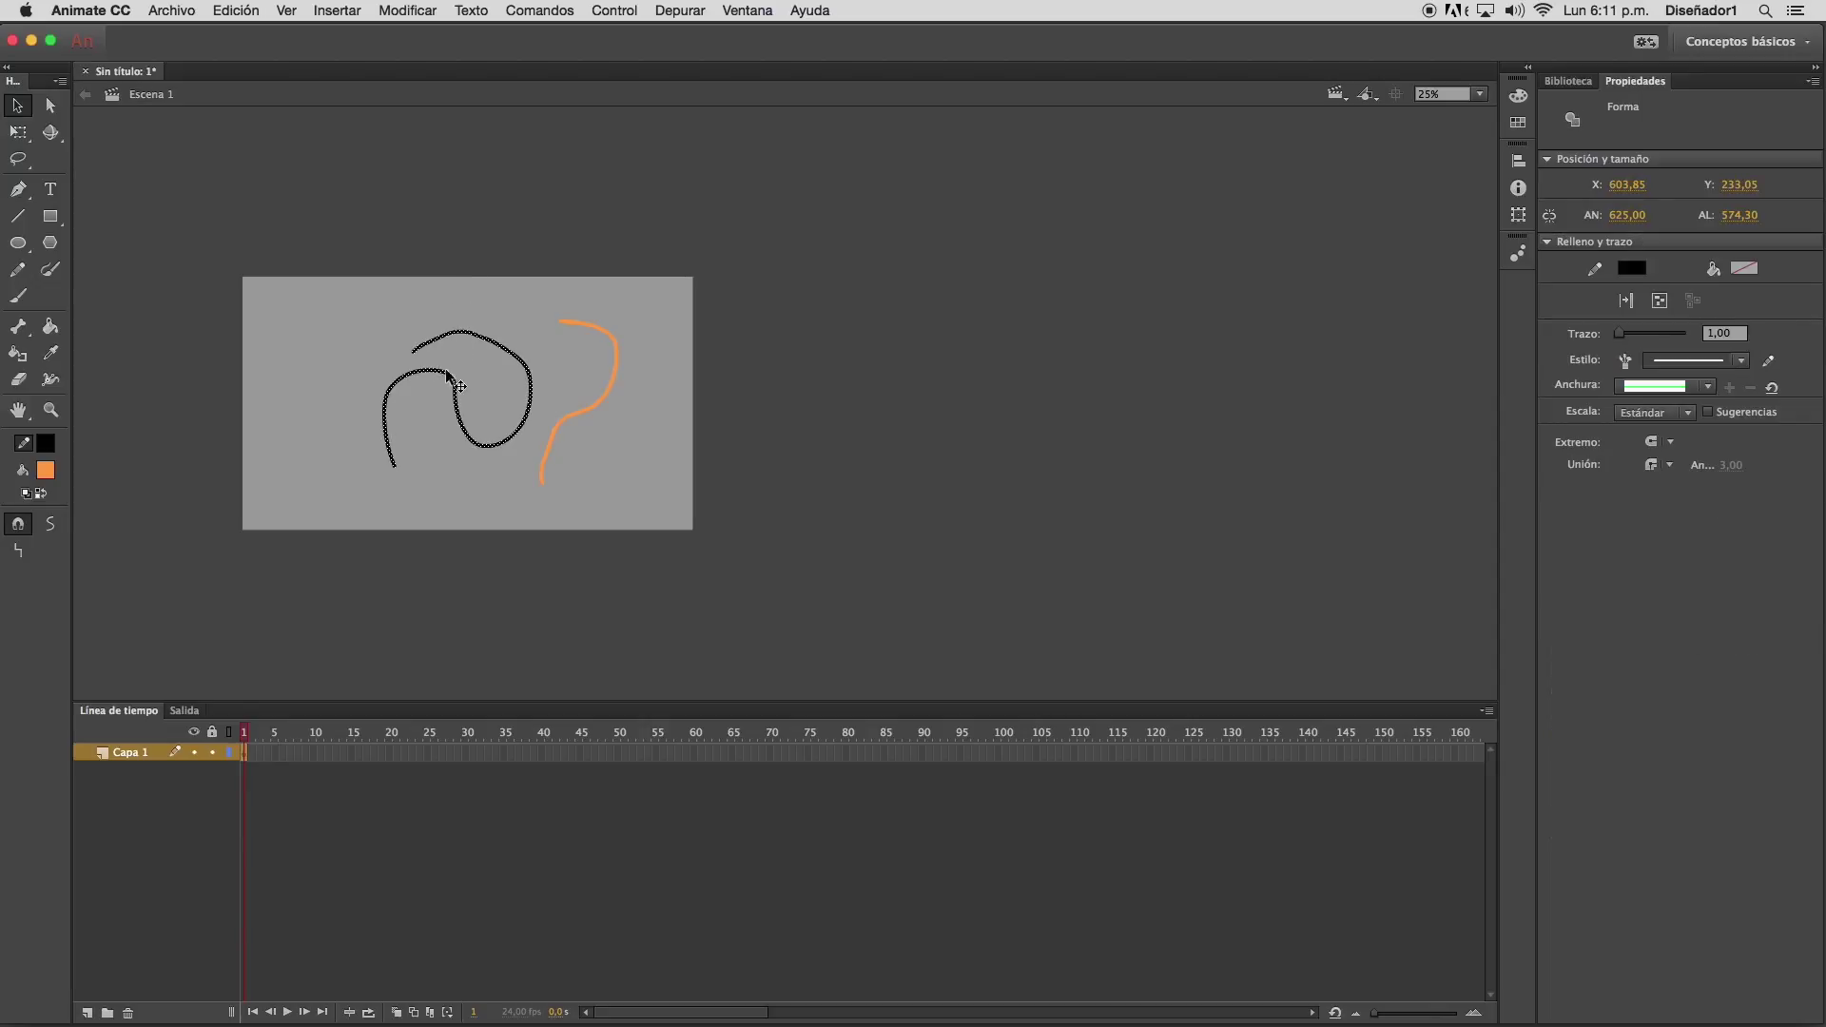
{"action": "key", "text": "Delete"}
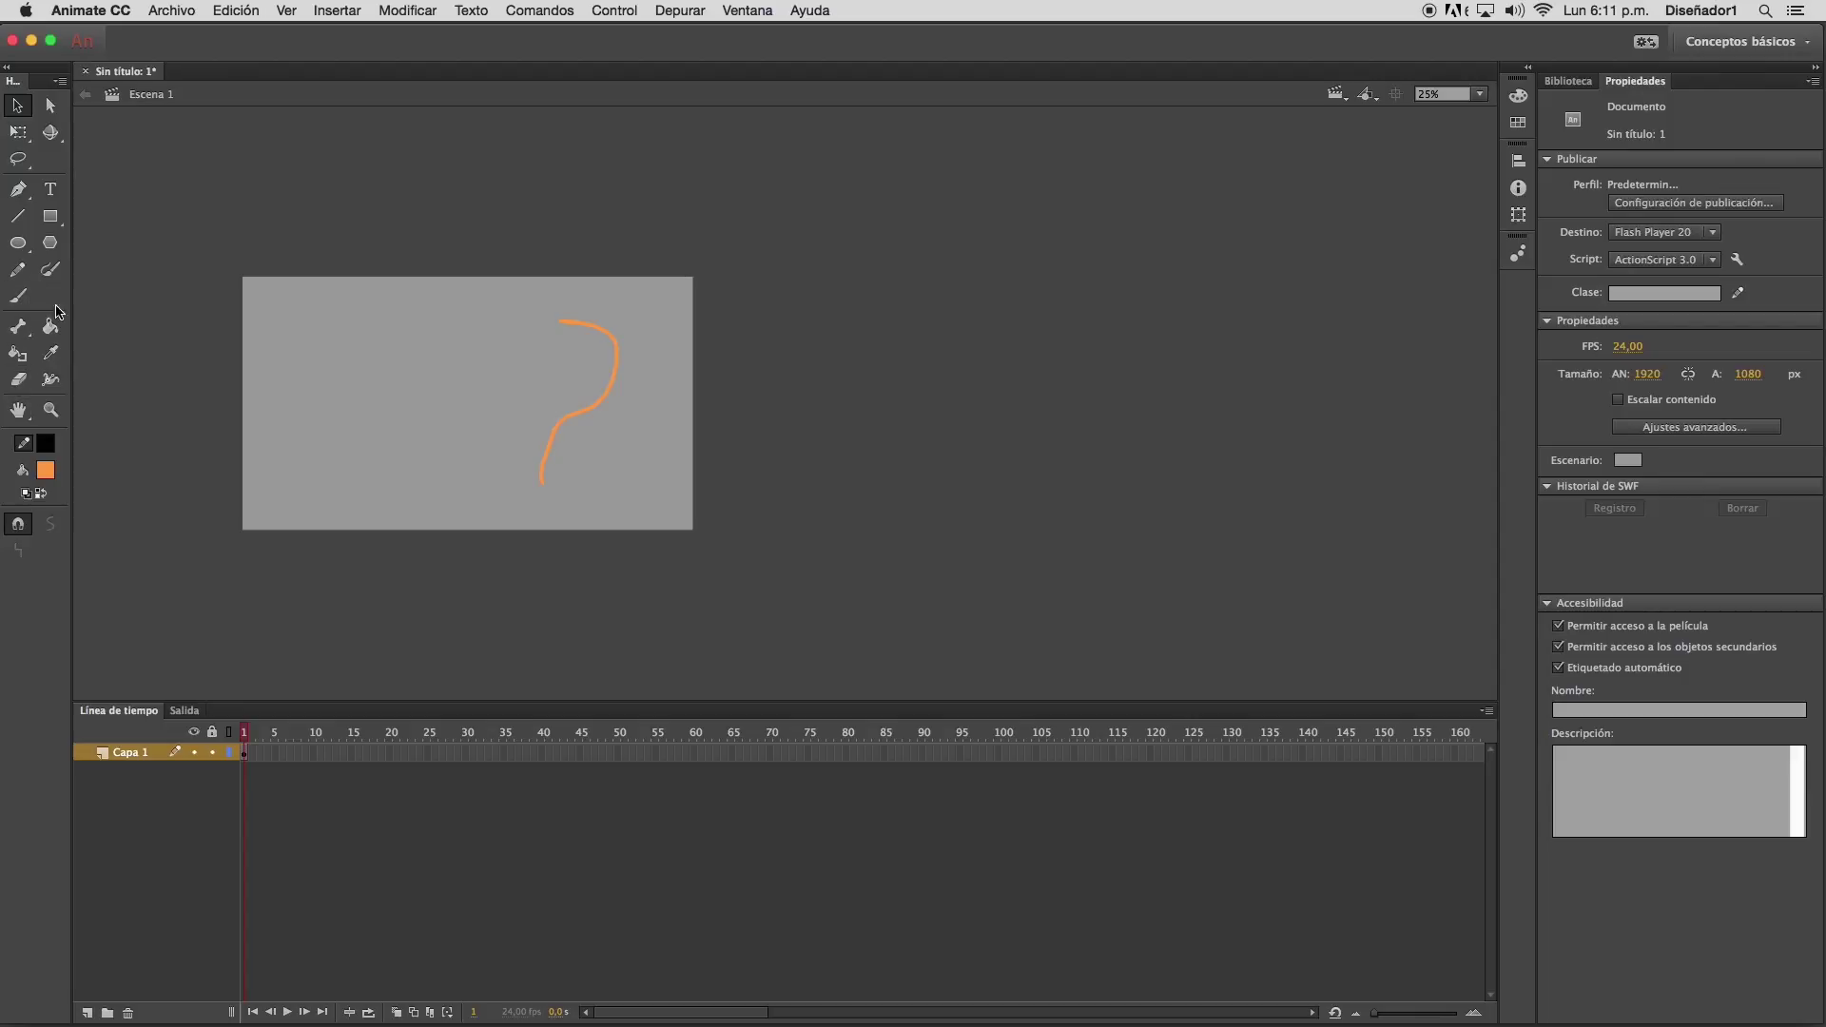
Add a black outline to the orange brush curve with the Ink Bottle tool
{"action": "left_click", "coordinate": [618, 368]}
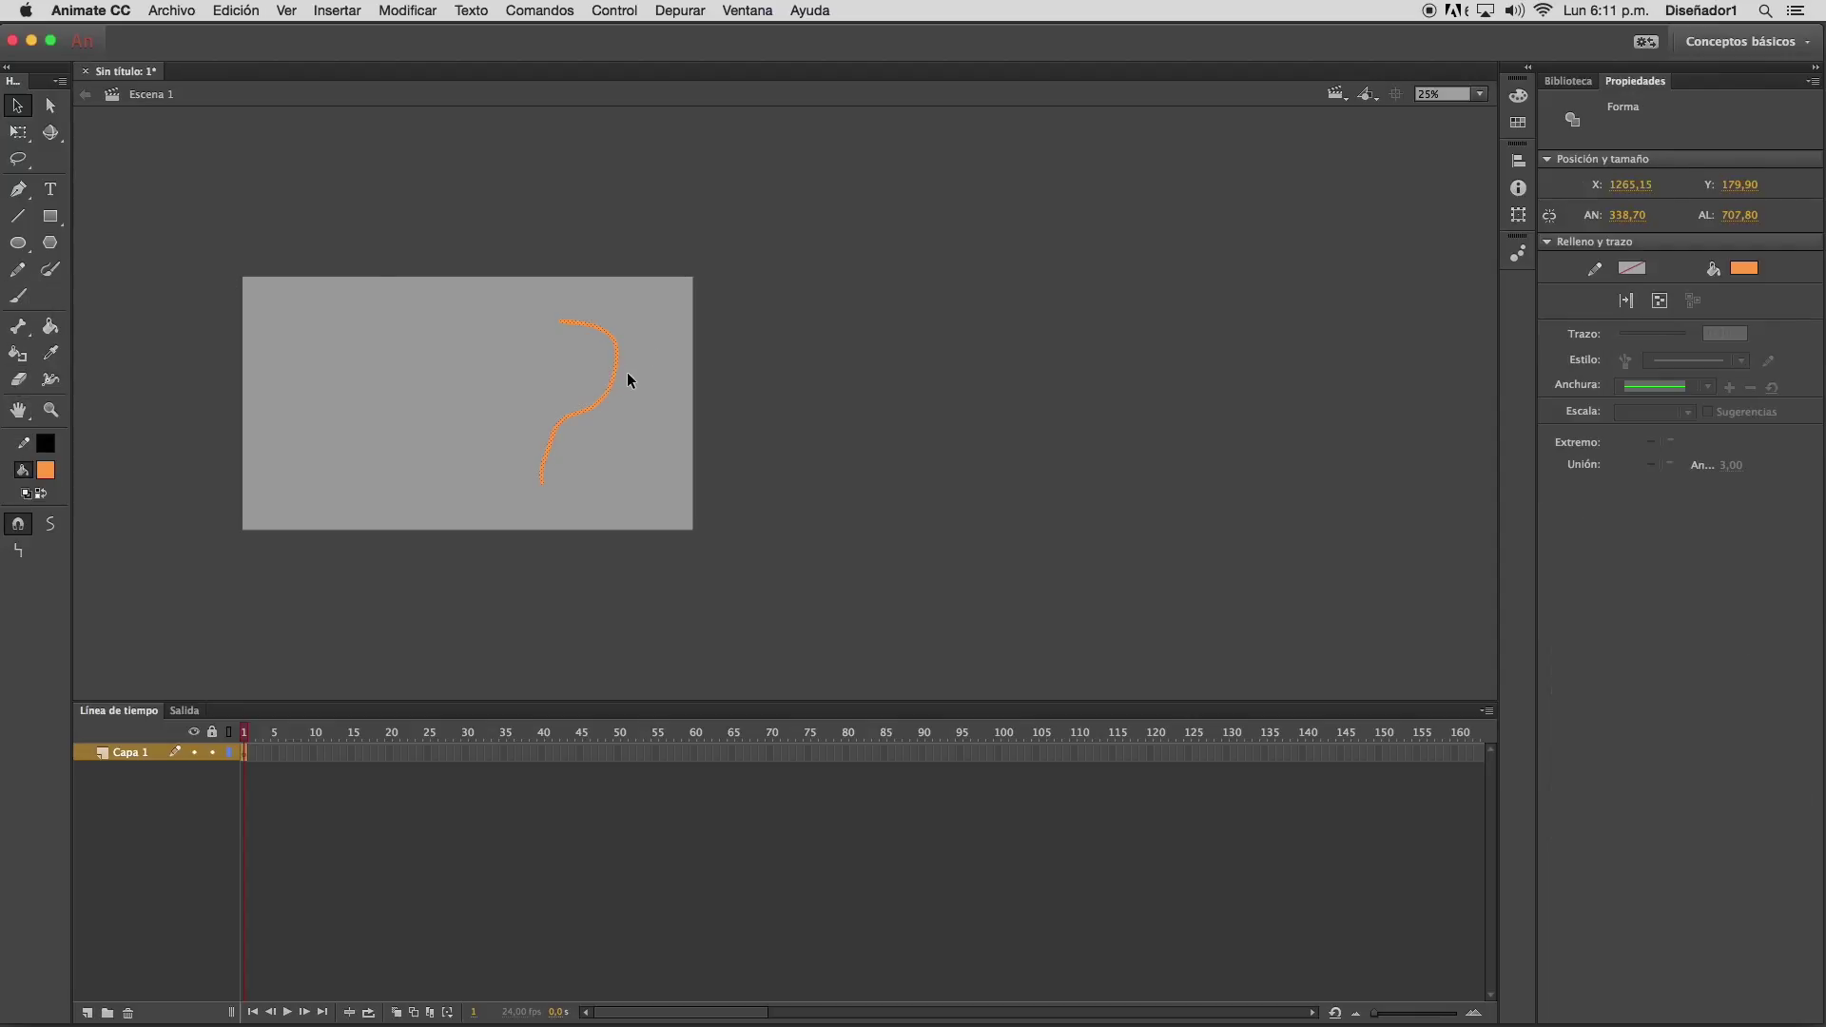
{"action": "left_click", "coordinate": [508, 352]}
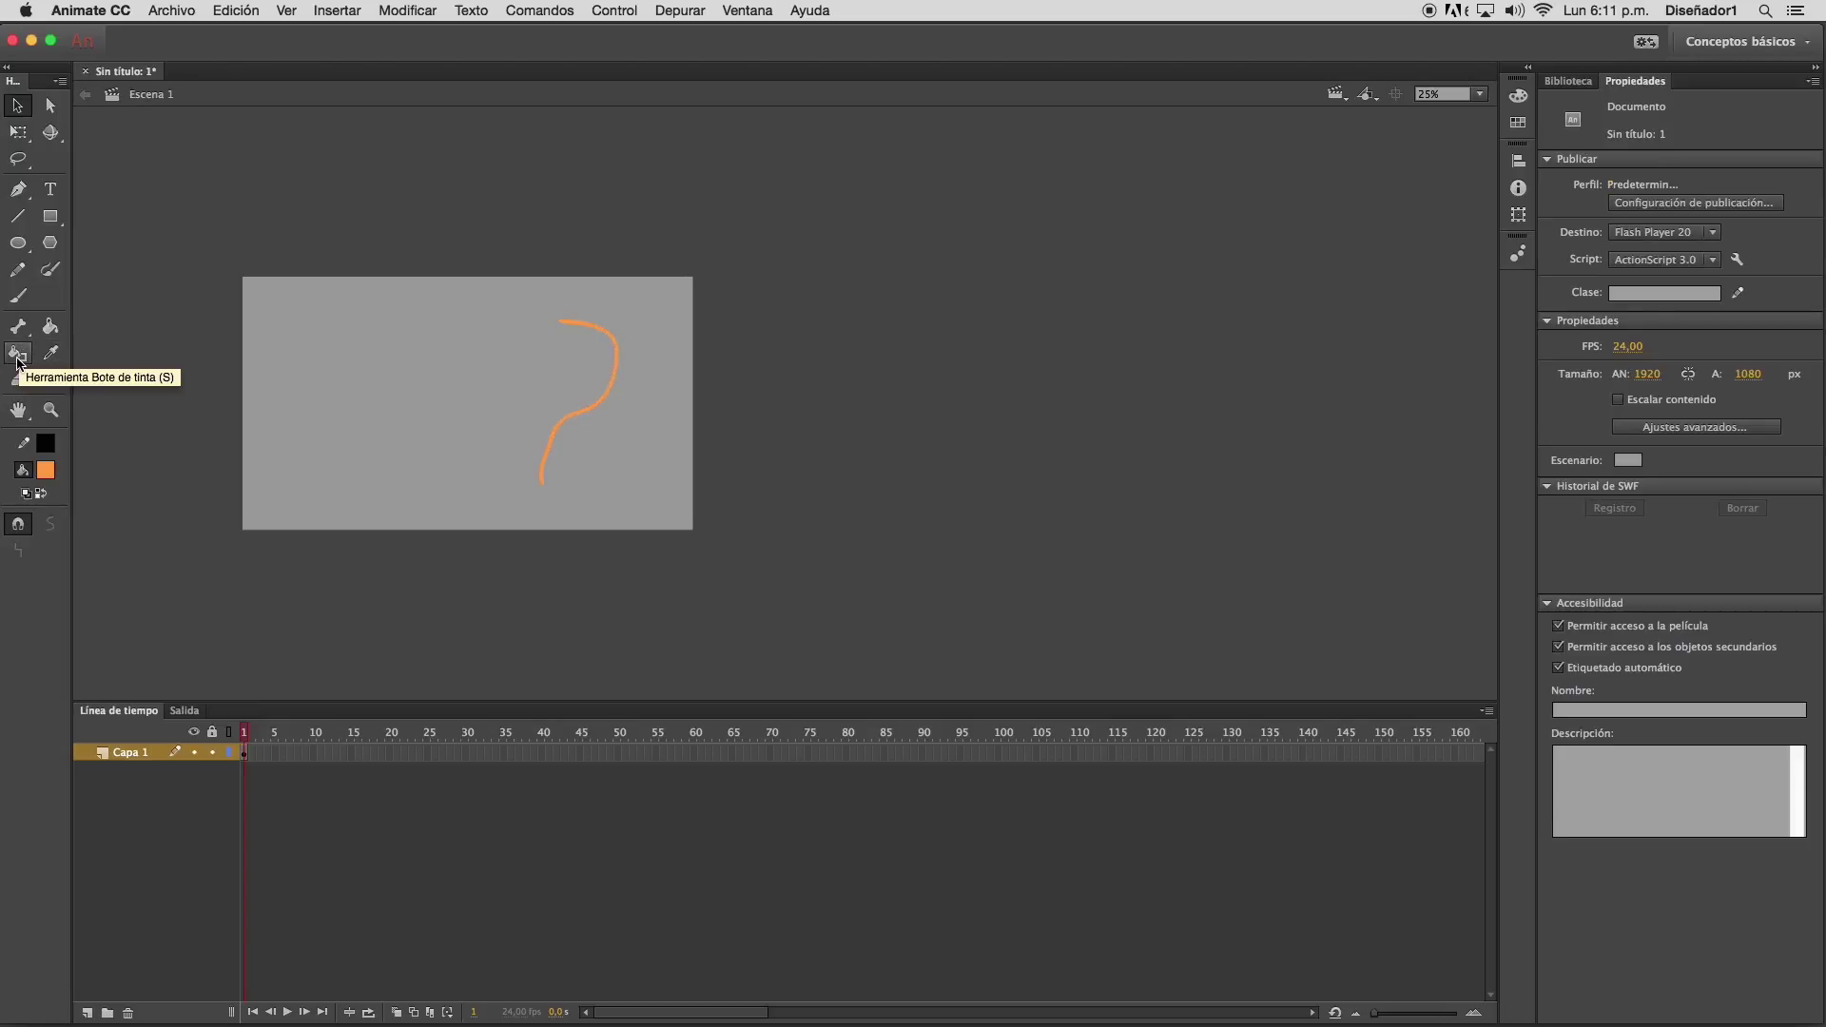
{"action": "left_click", "coordinate": [18, 354]}
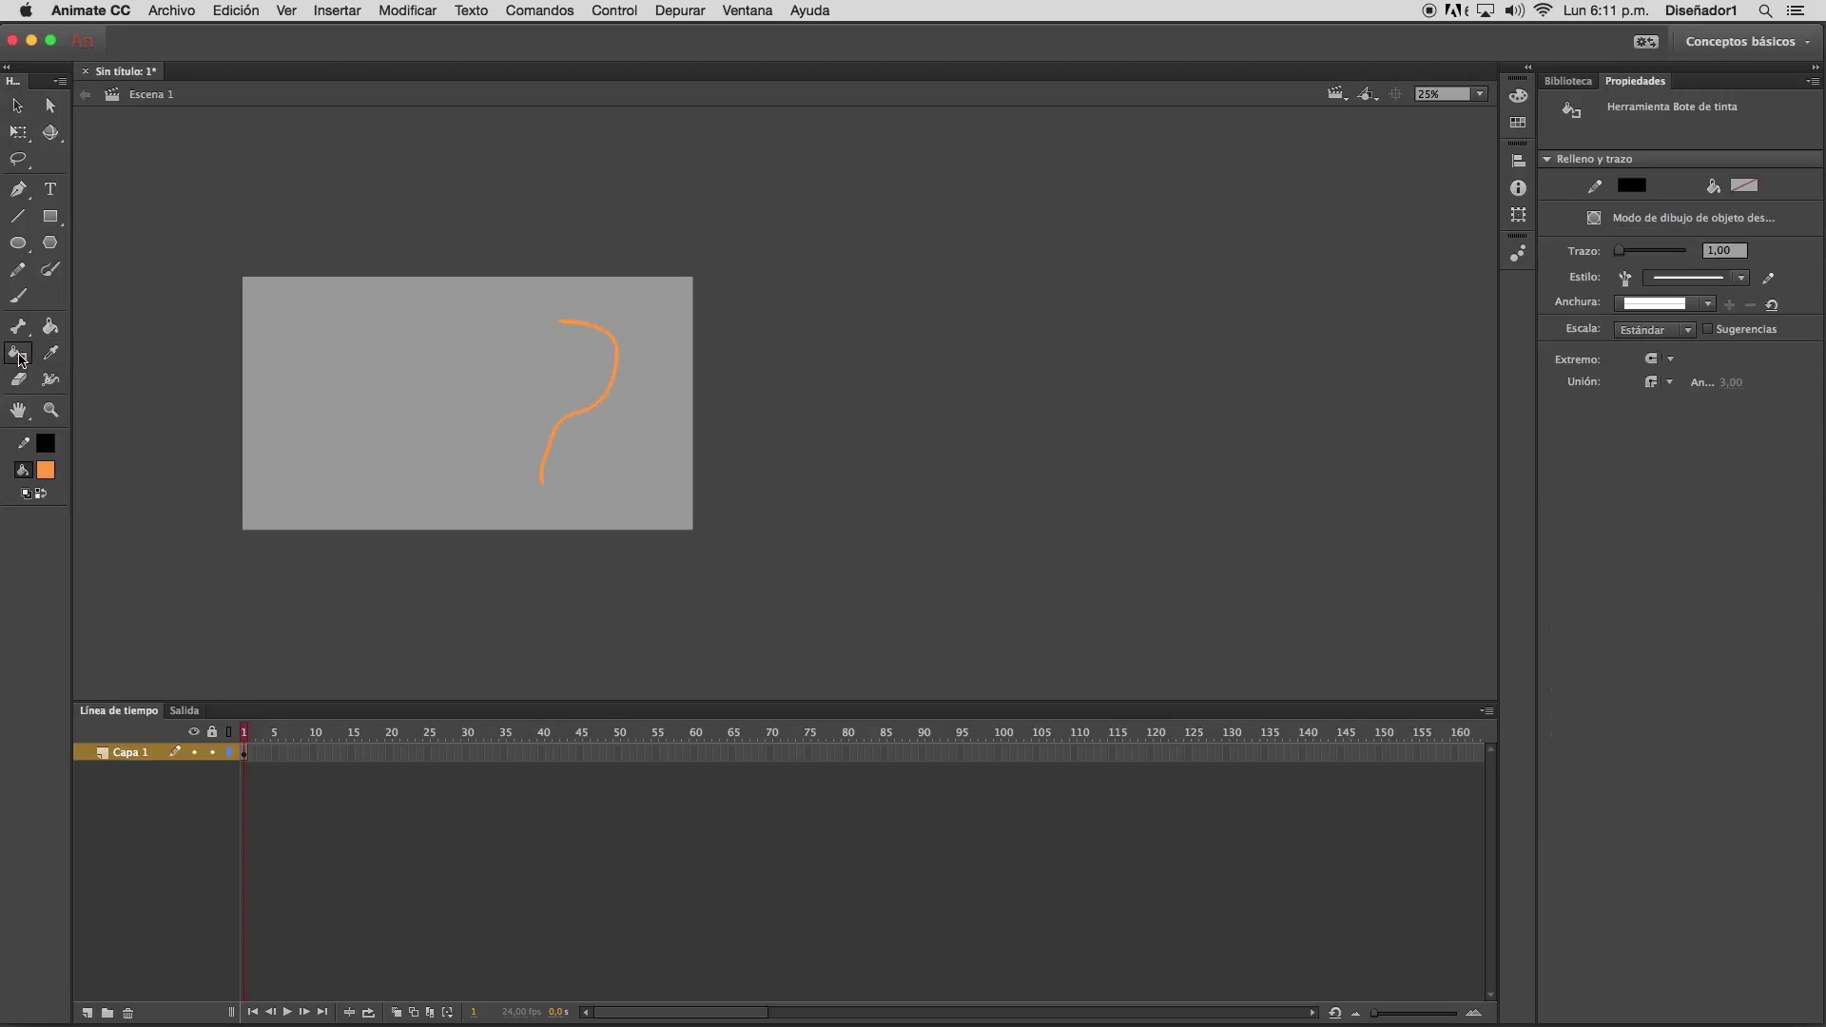
{"action": "left_click", "coordinate": [602, 395]}
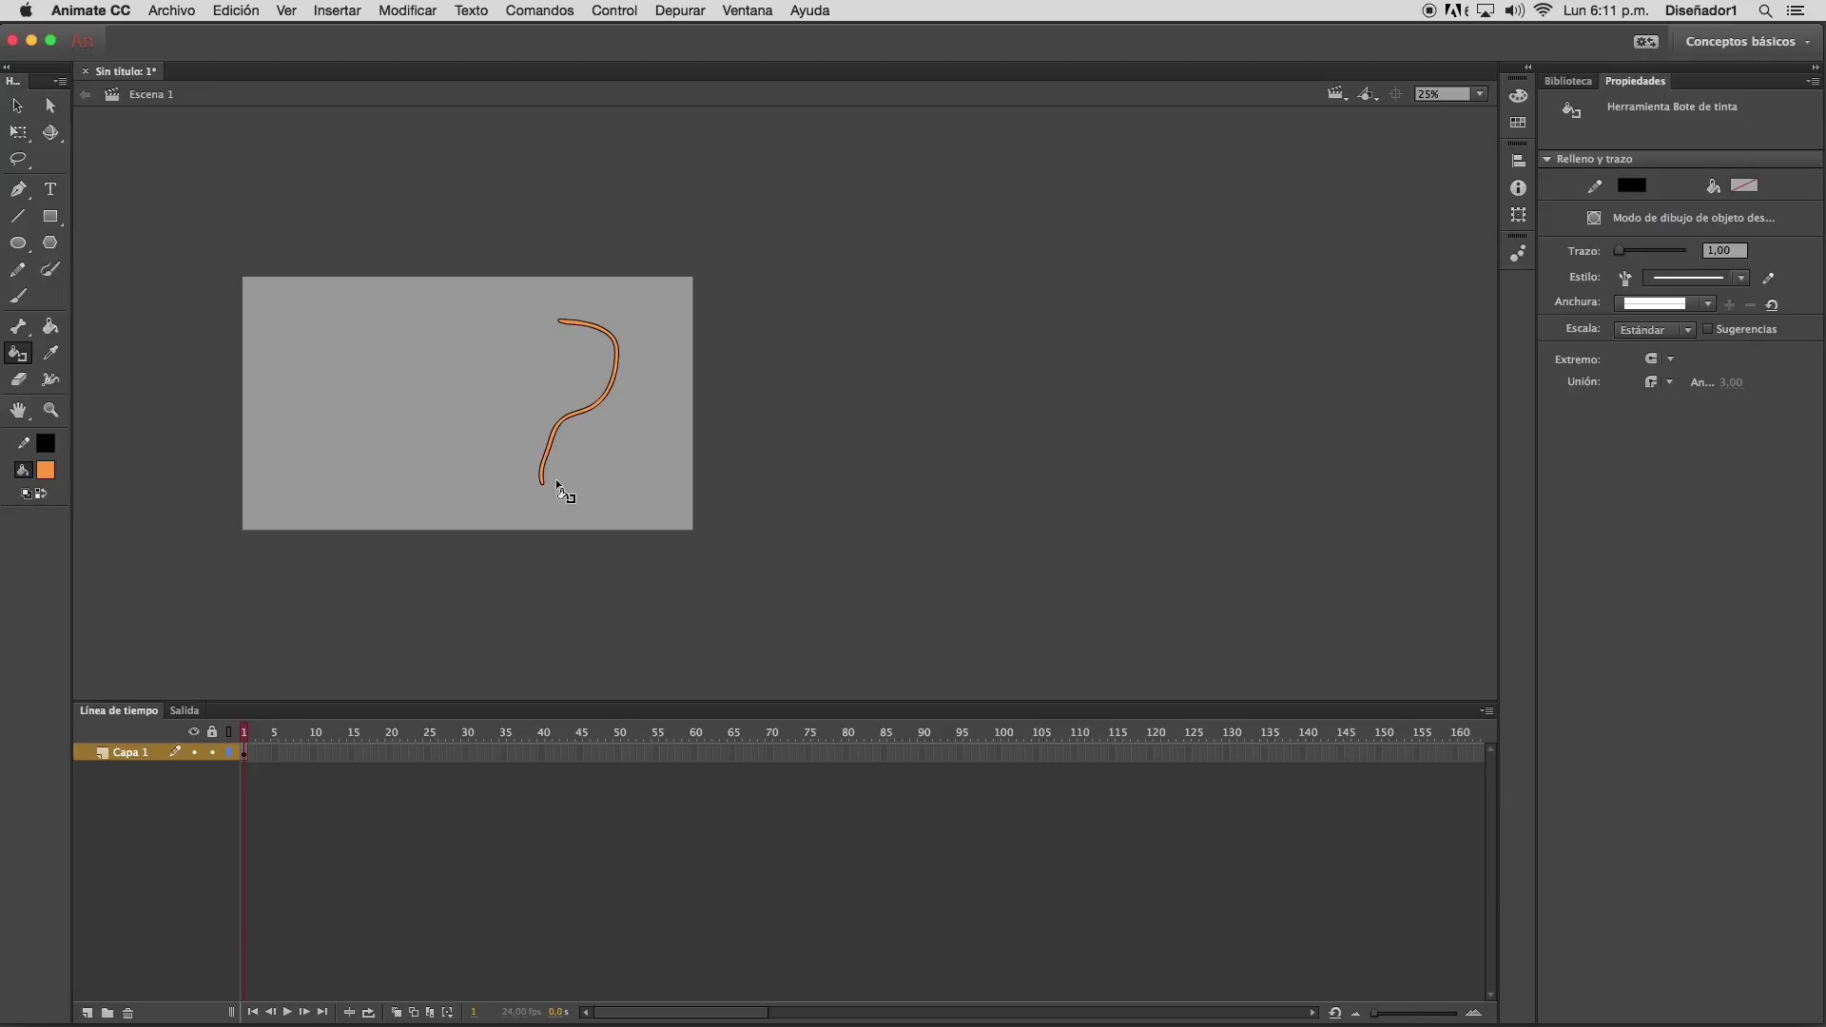
Draw an orange circle about 450 px across with no stroke on the empty side of the stage
{"action": "left_click", "coordinate": [17, 242]}
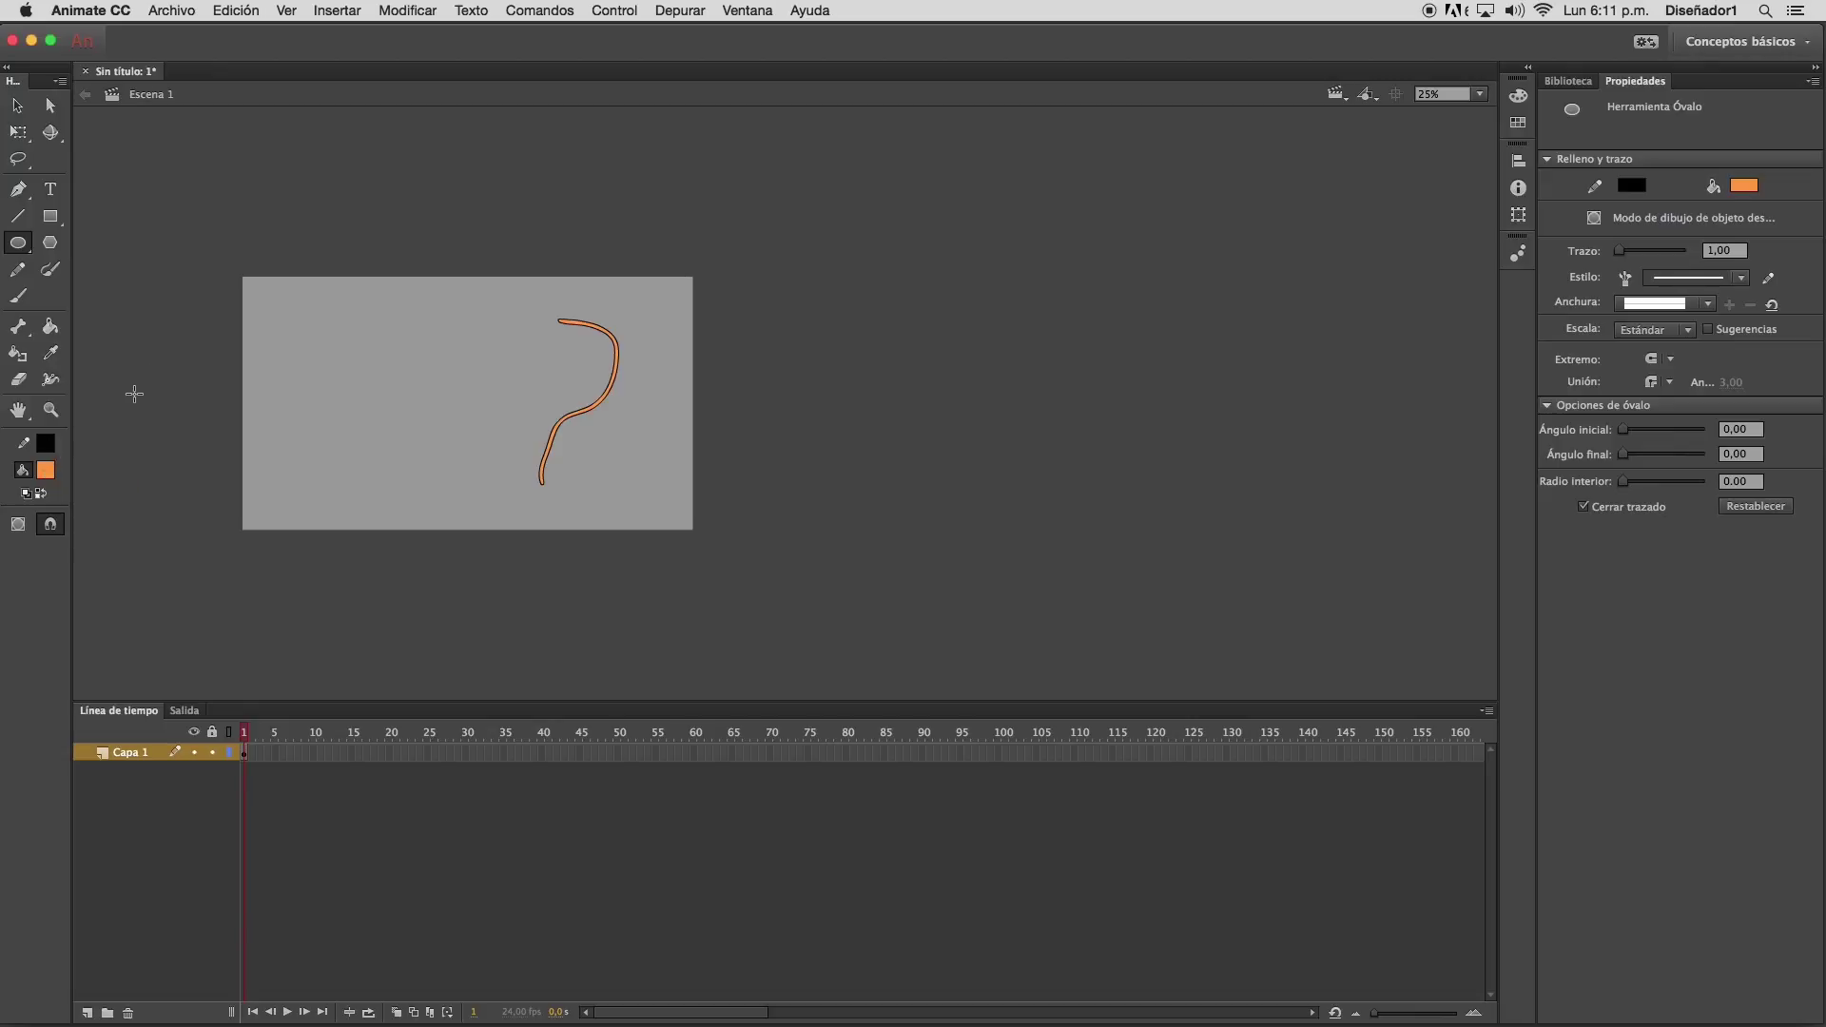
{"action": "left_click", "coordinate": [52, 445]}
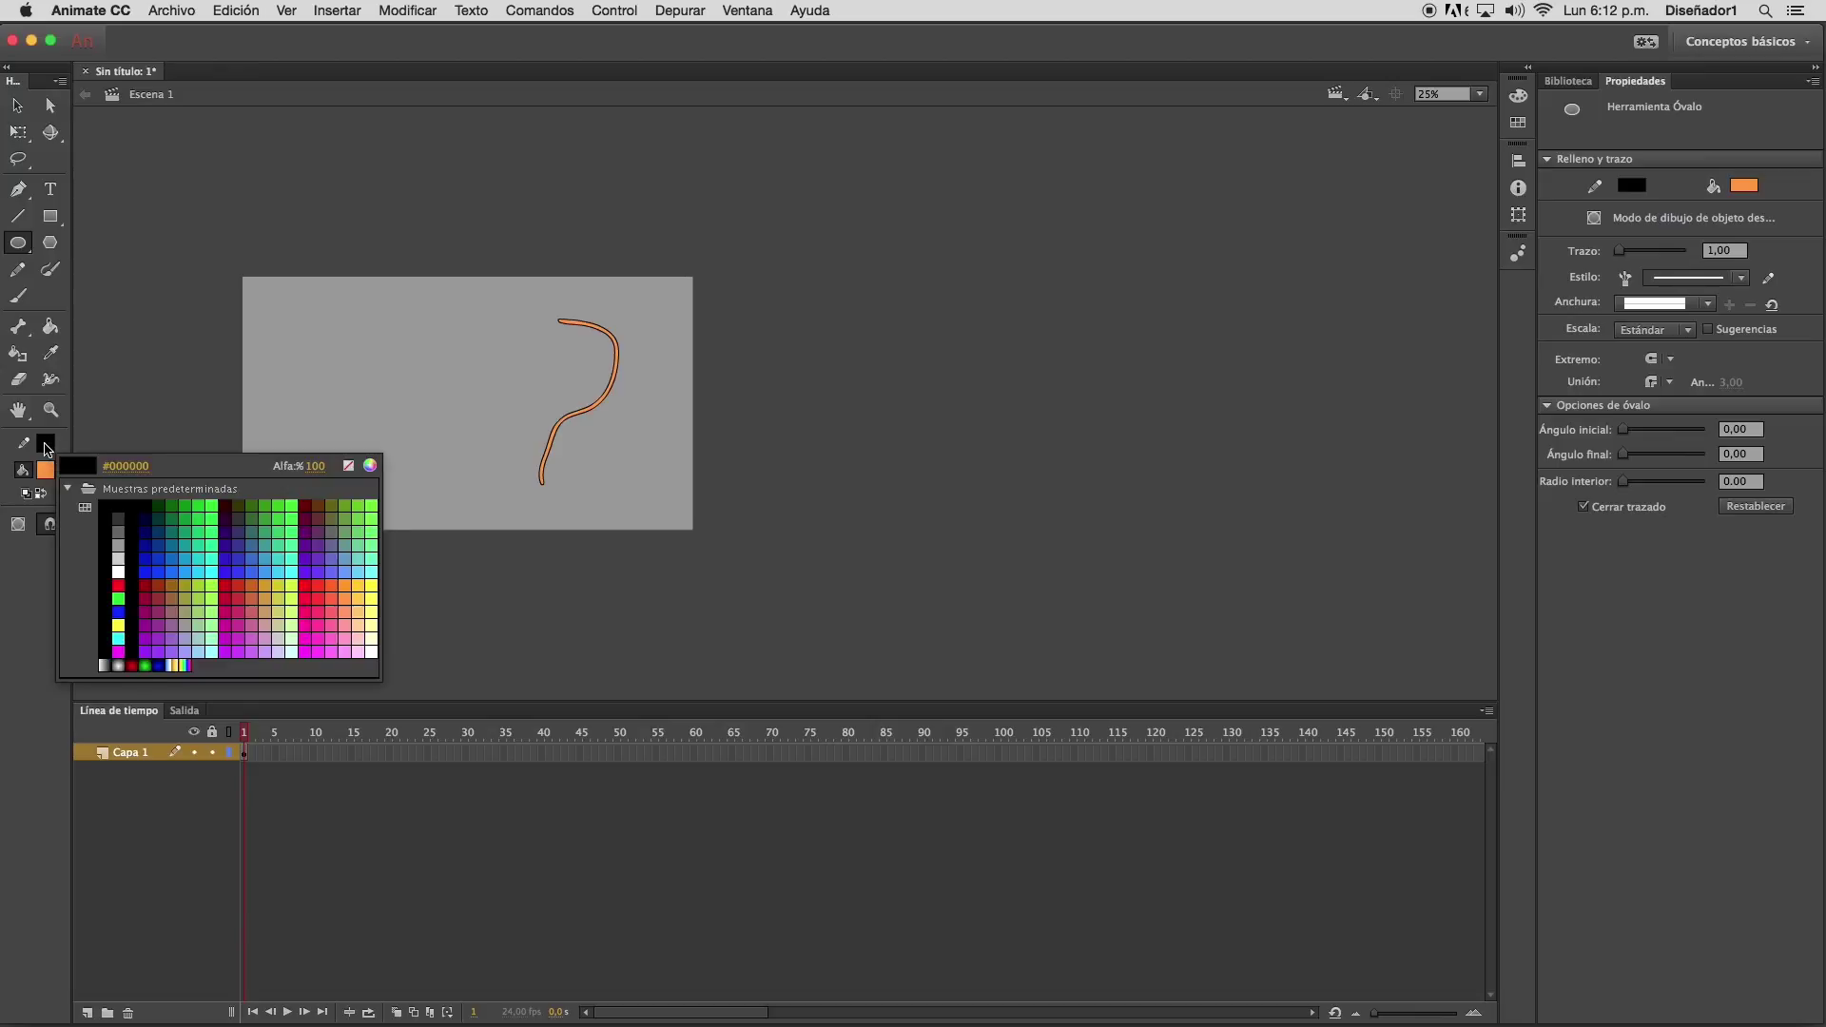
{"action": "left_click", "coordinate": [45, 470]}
{"action": "left_click", "coordinate": [45, 471]}
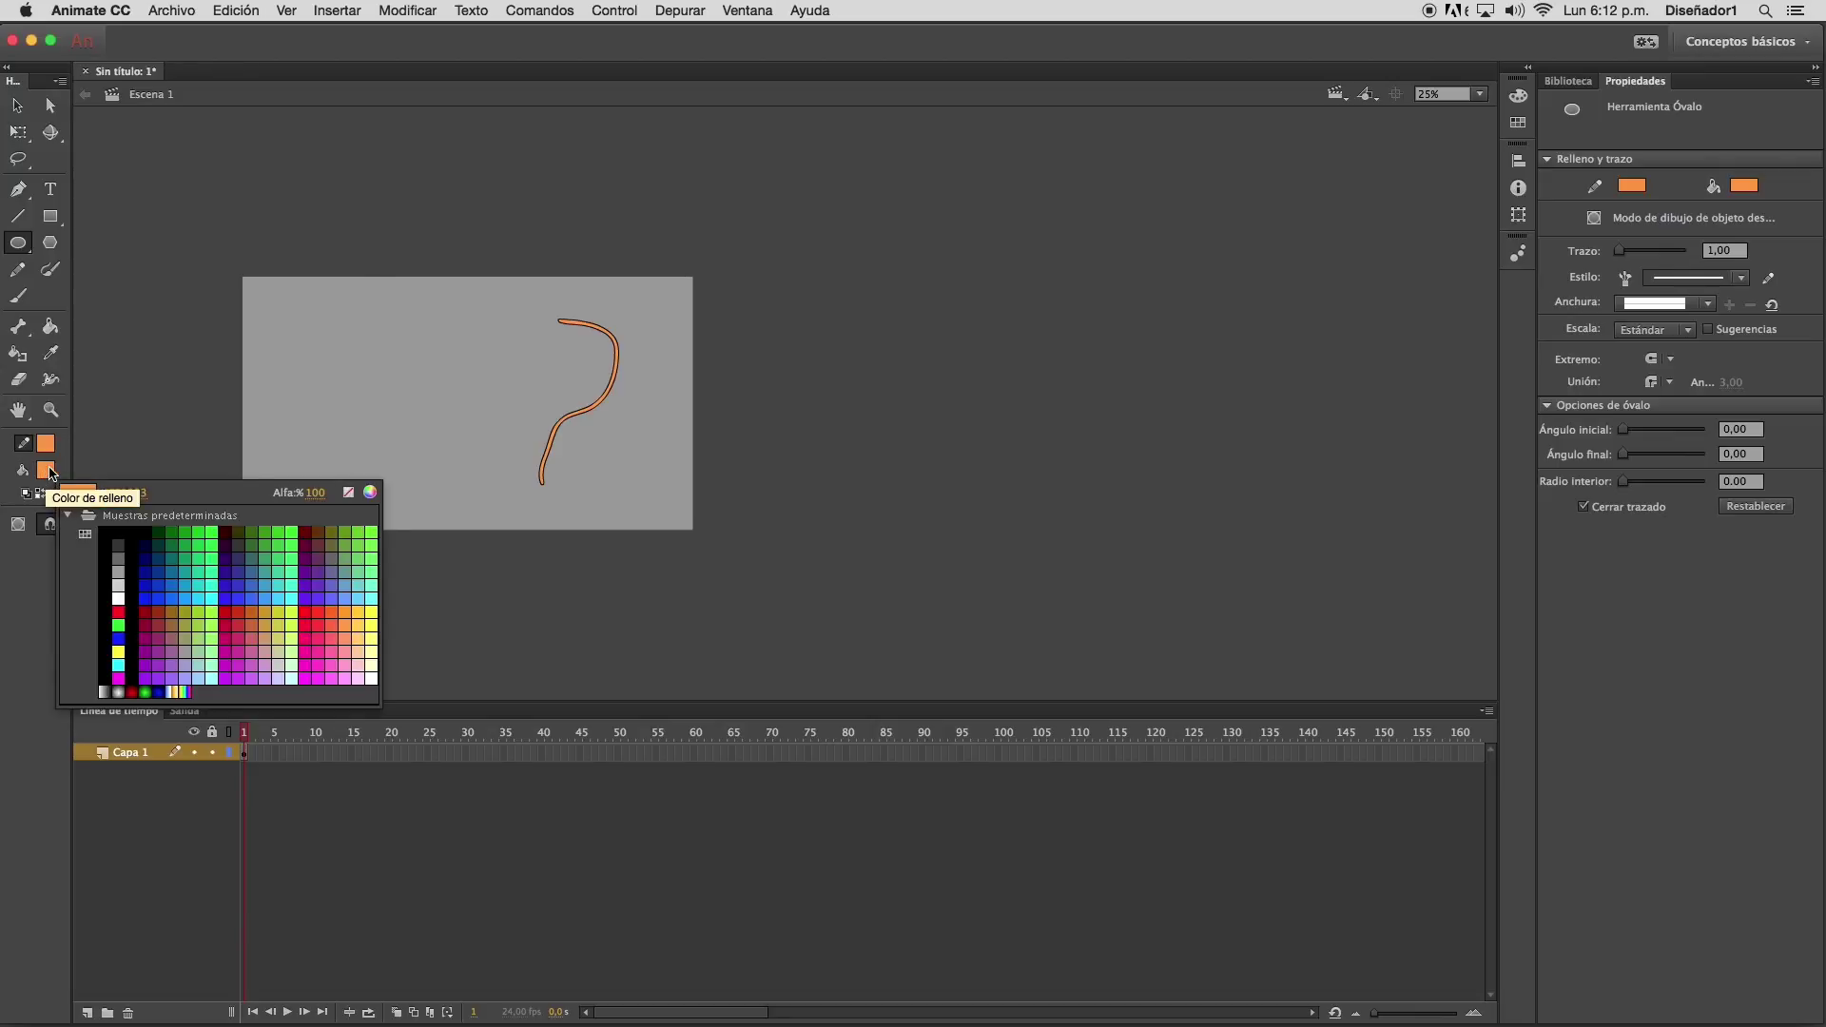
{"action": "left_click", "coordinate": [49, 470]}
{"action": "left_click", "coordinate": [46, 443]}
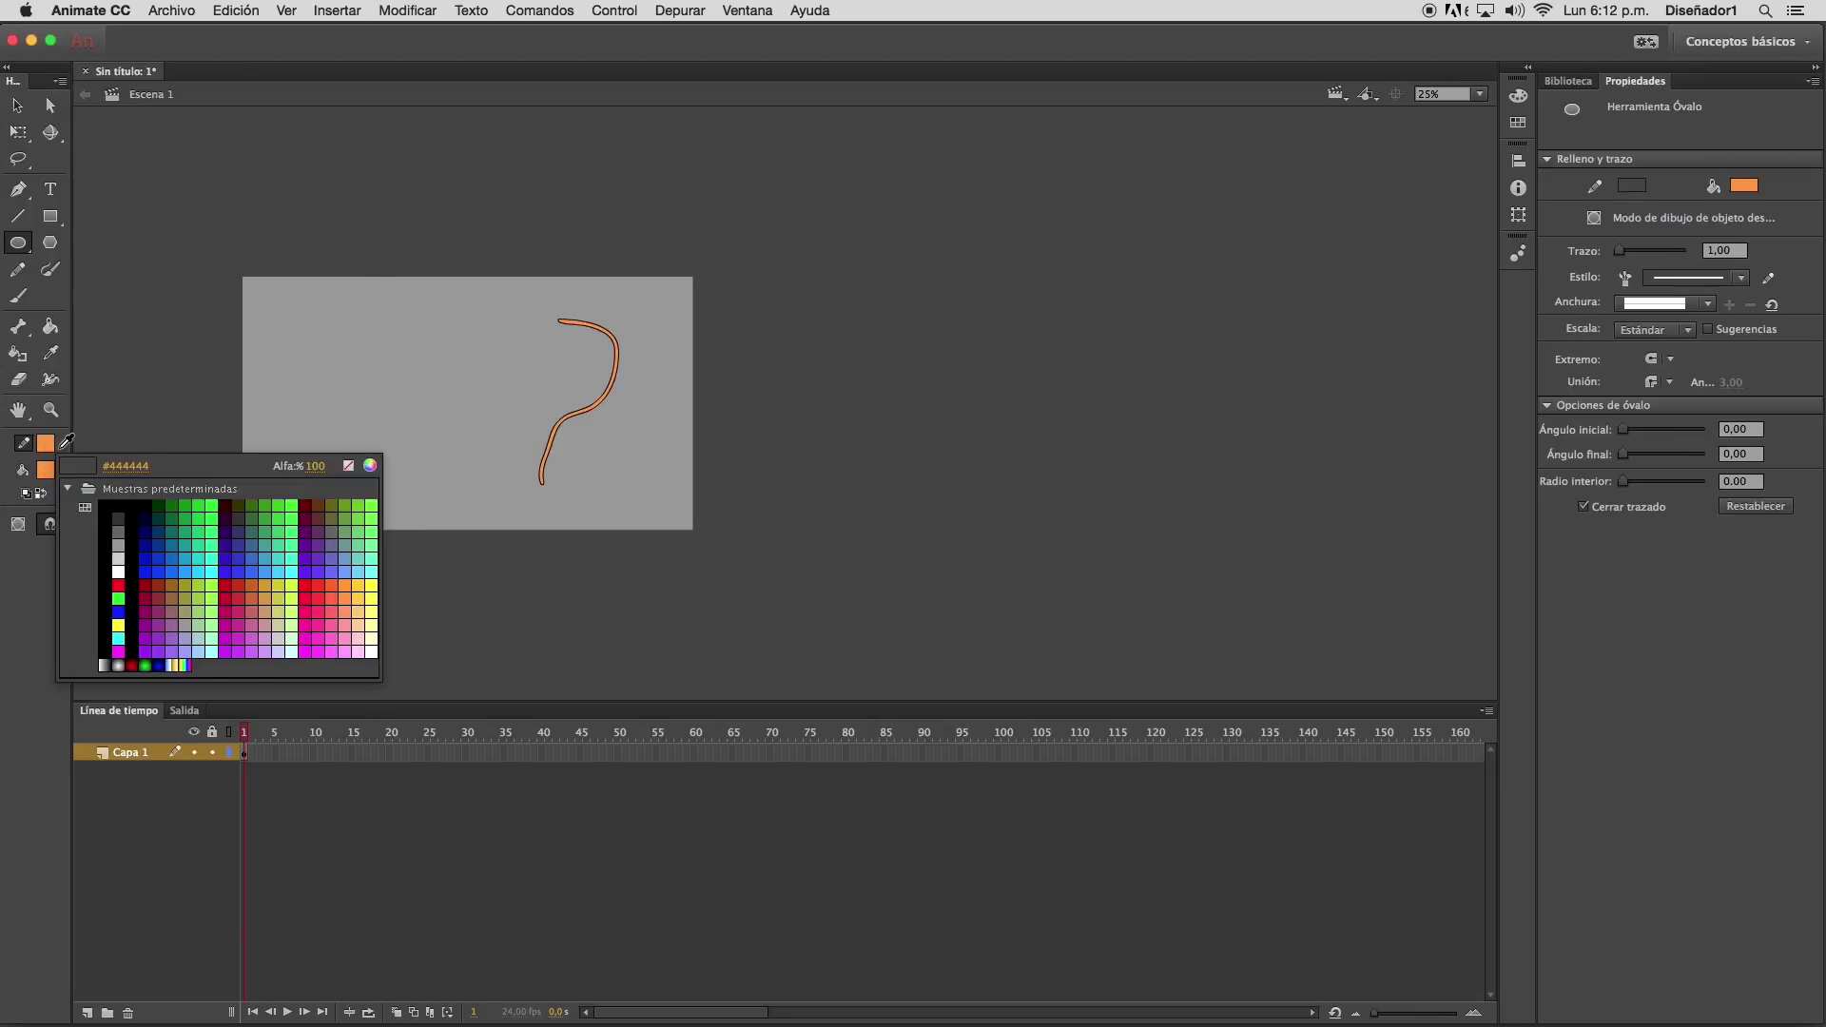
{"action": "left_click", "coordinate": [349, 466]}
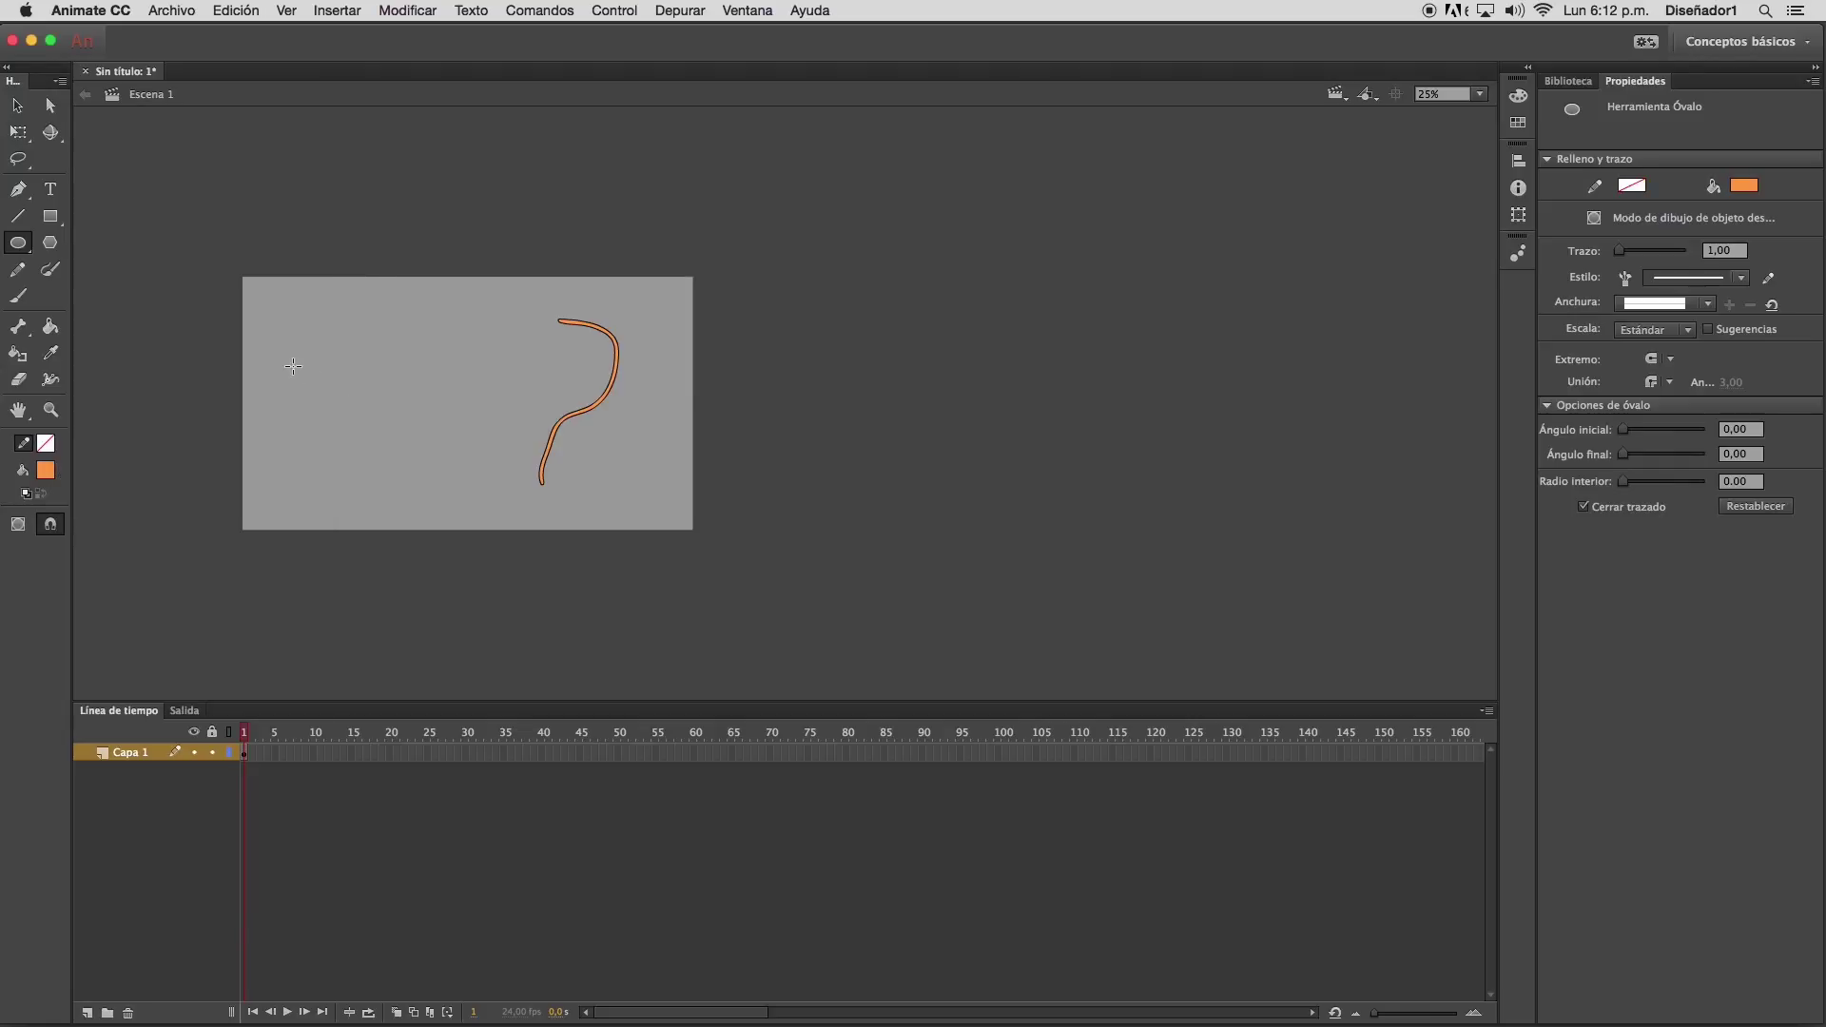
{"action": "left_click_drag", "start_coordinate": [291, 348], "coordinate": [398, 421]}
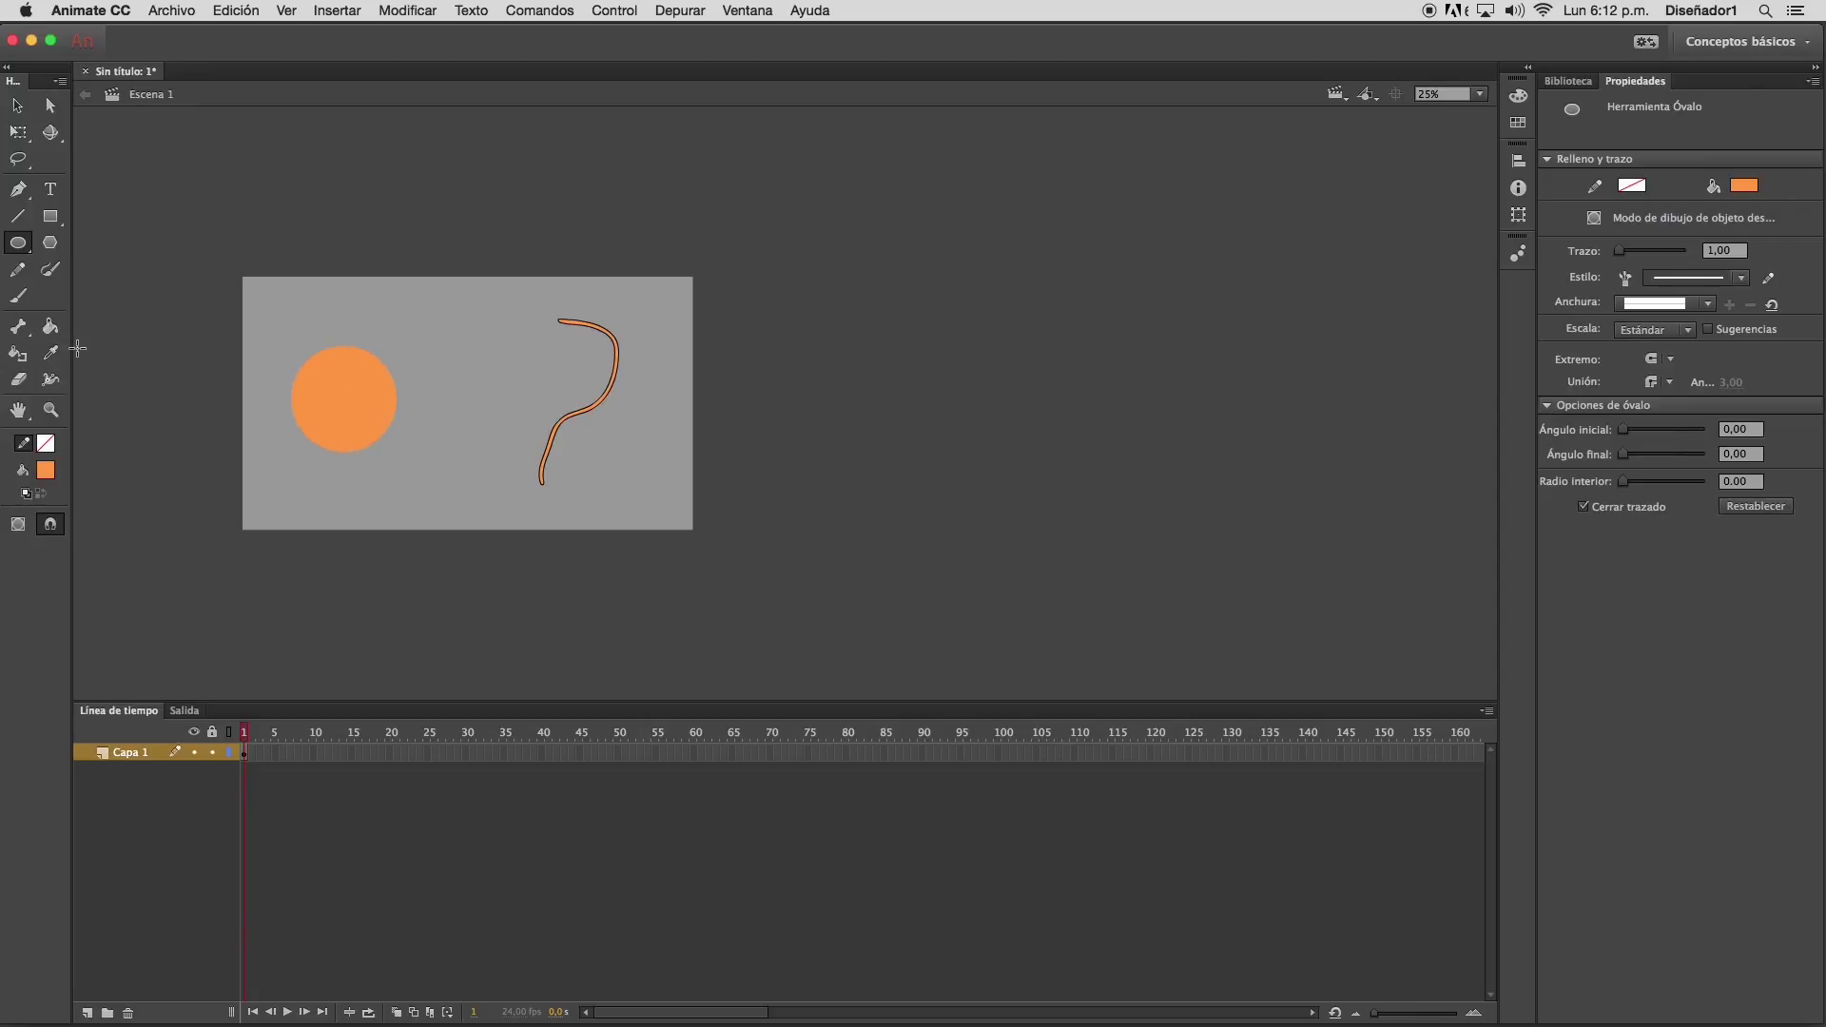
Add a red outline to the orange circle with the Ink Bottle tool
{"action": "left_click", "coordinate": [19, 355]}
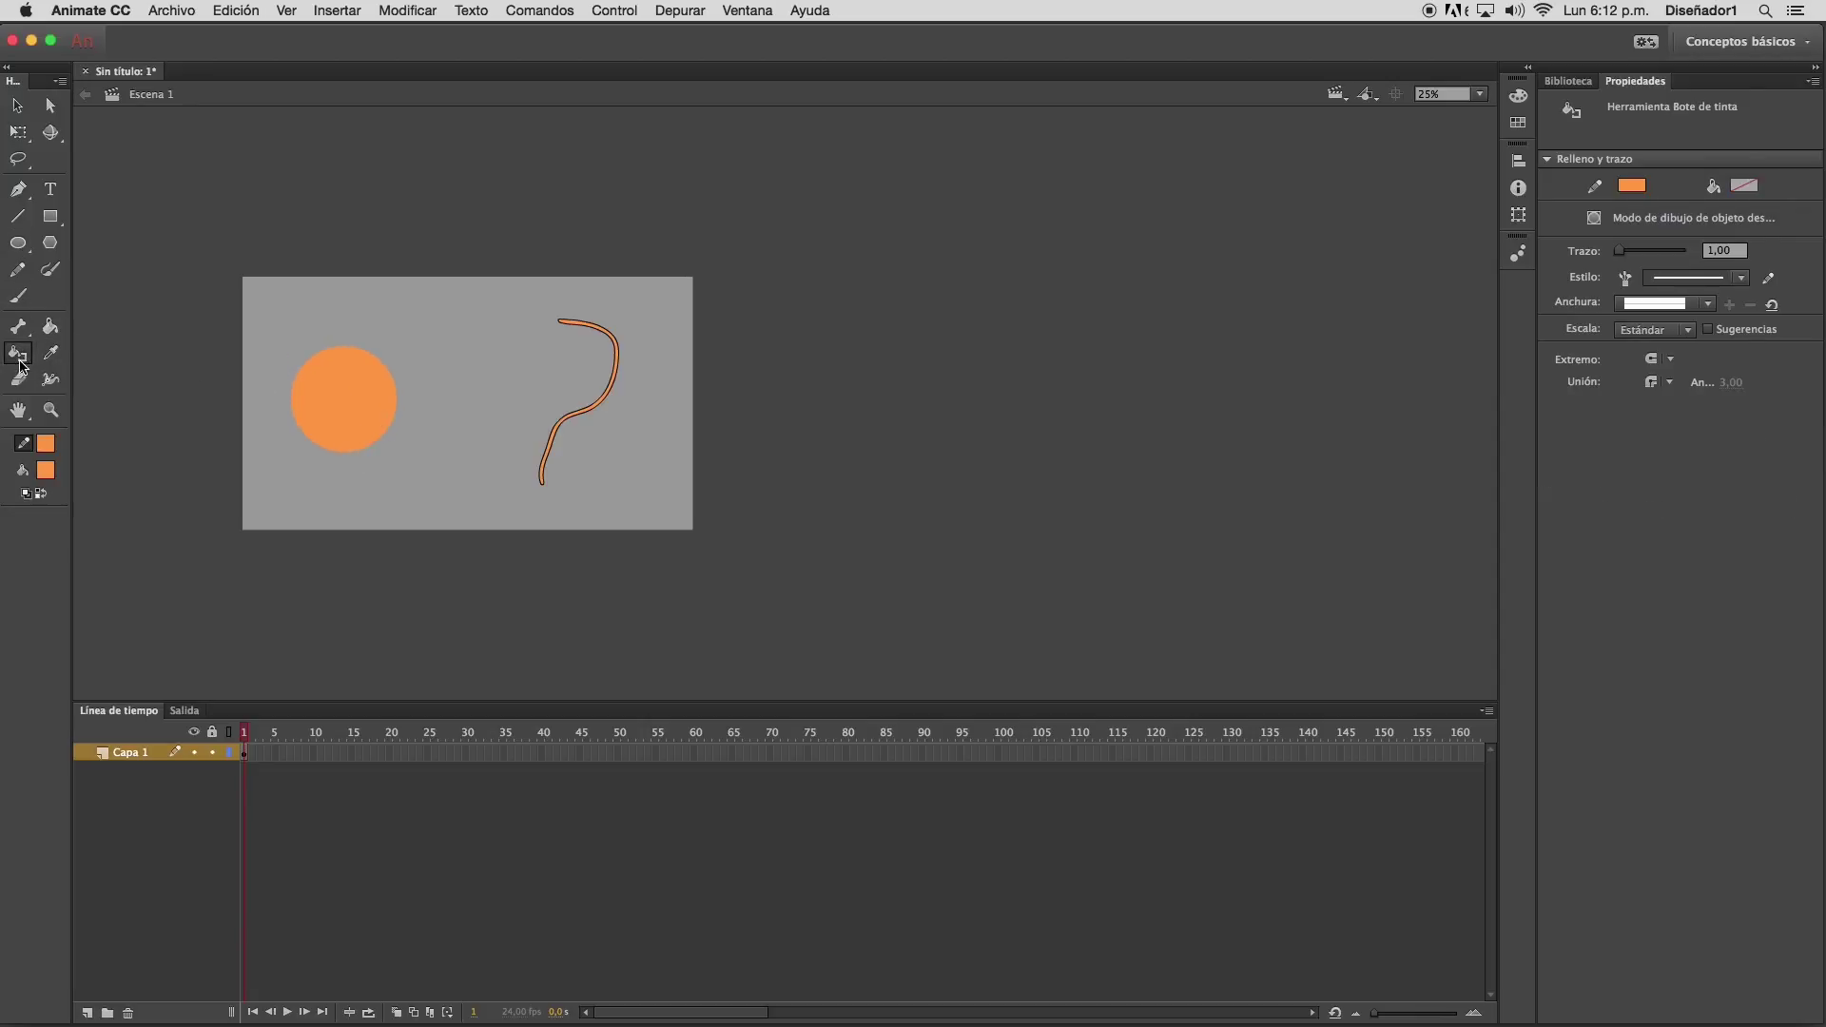
{"action": "left_click", "coordinate": [49, 452]}
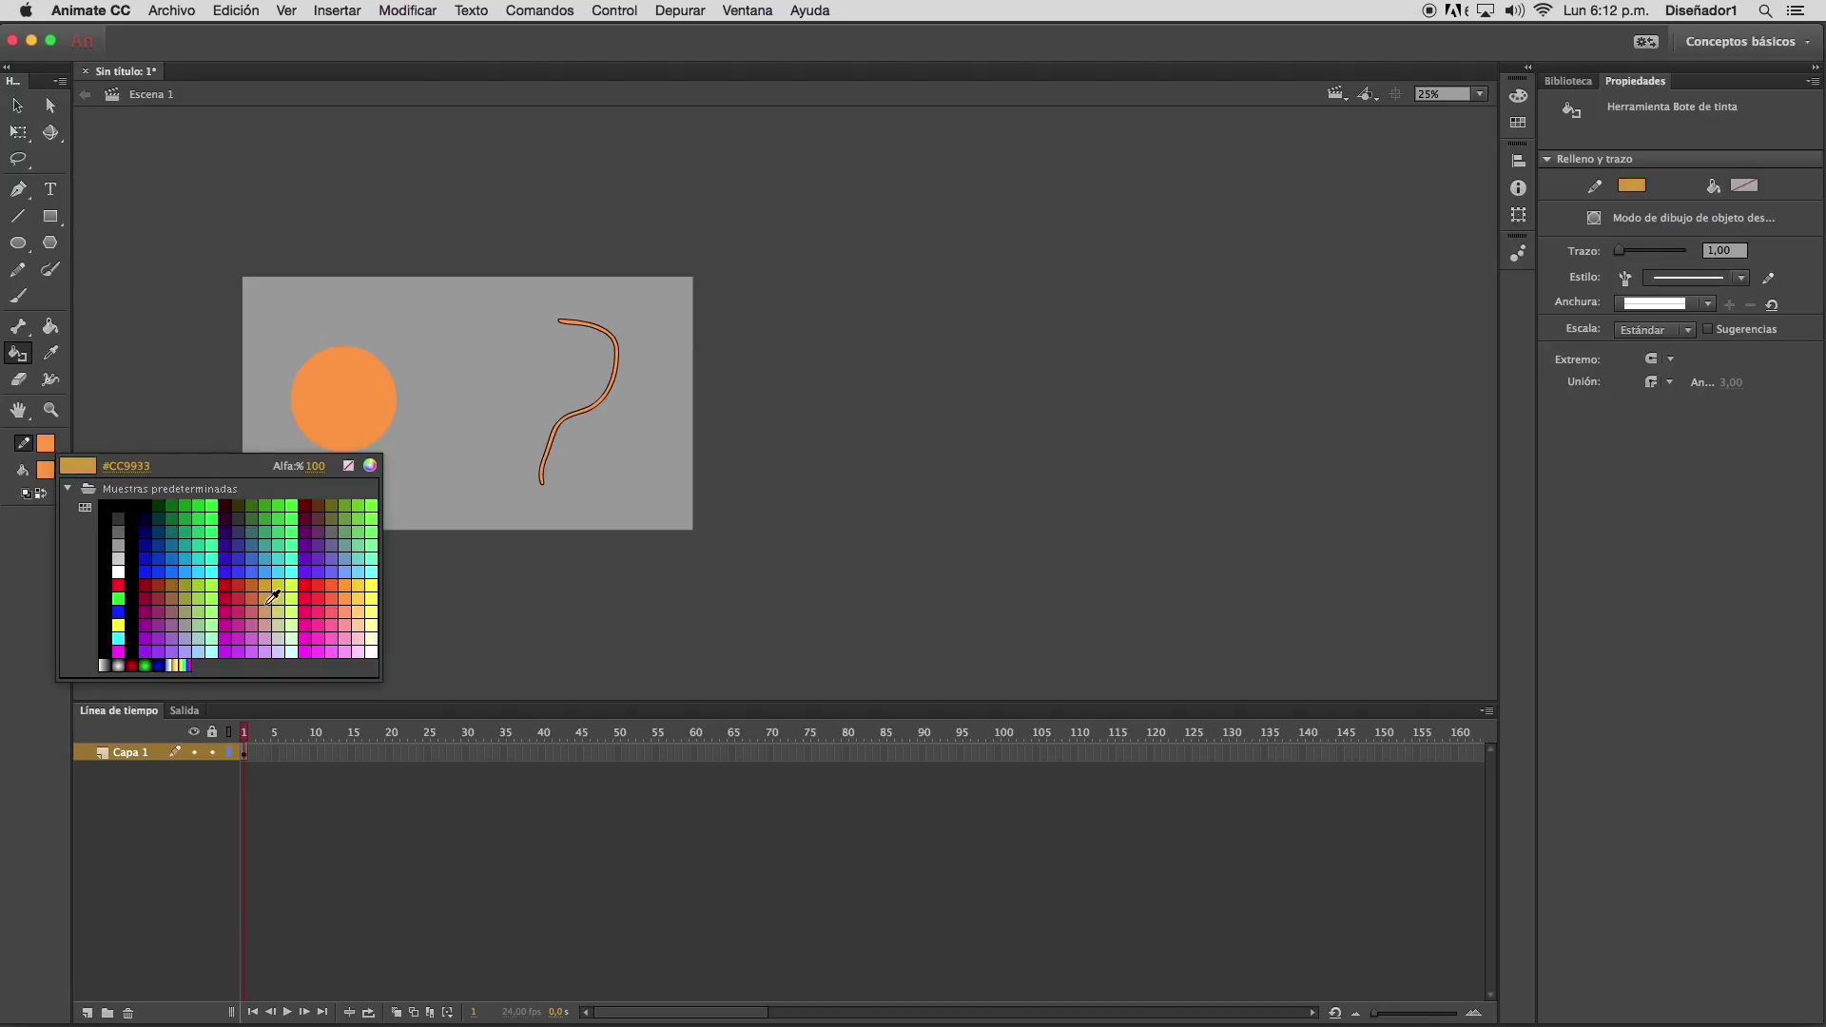
{"action": "left_click", "coordinate": [239, 584]}
{"action": "left_click", "coordinate": [332, 385]}
Move the red outline off the orange circle to the stage's upper edge, and deselect it
{"action": "left_click", "coordinate": [18, 105]}
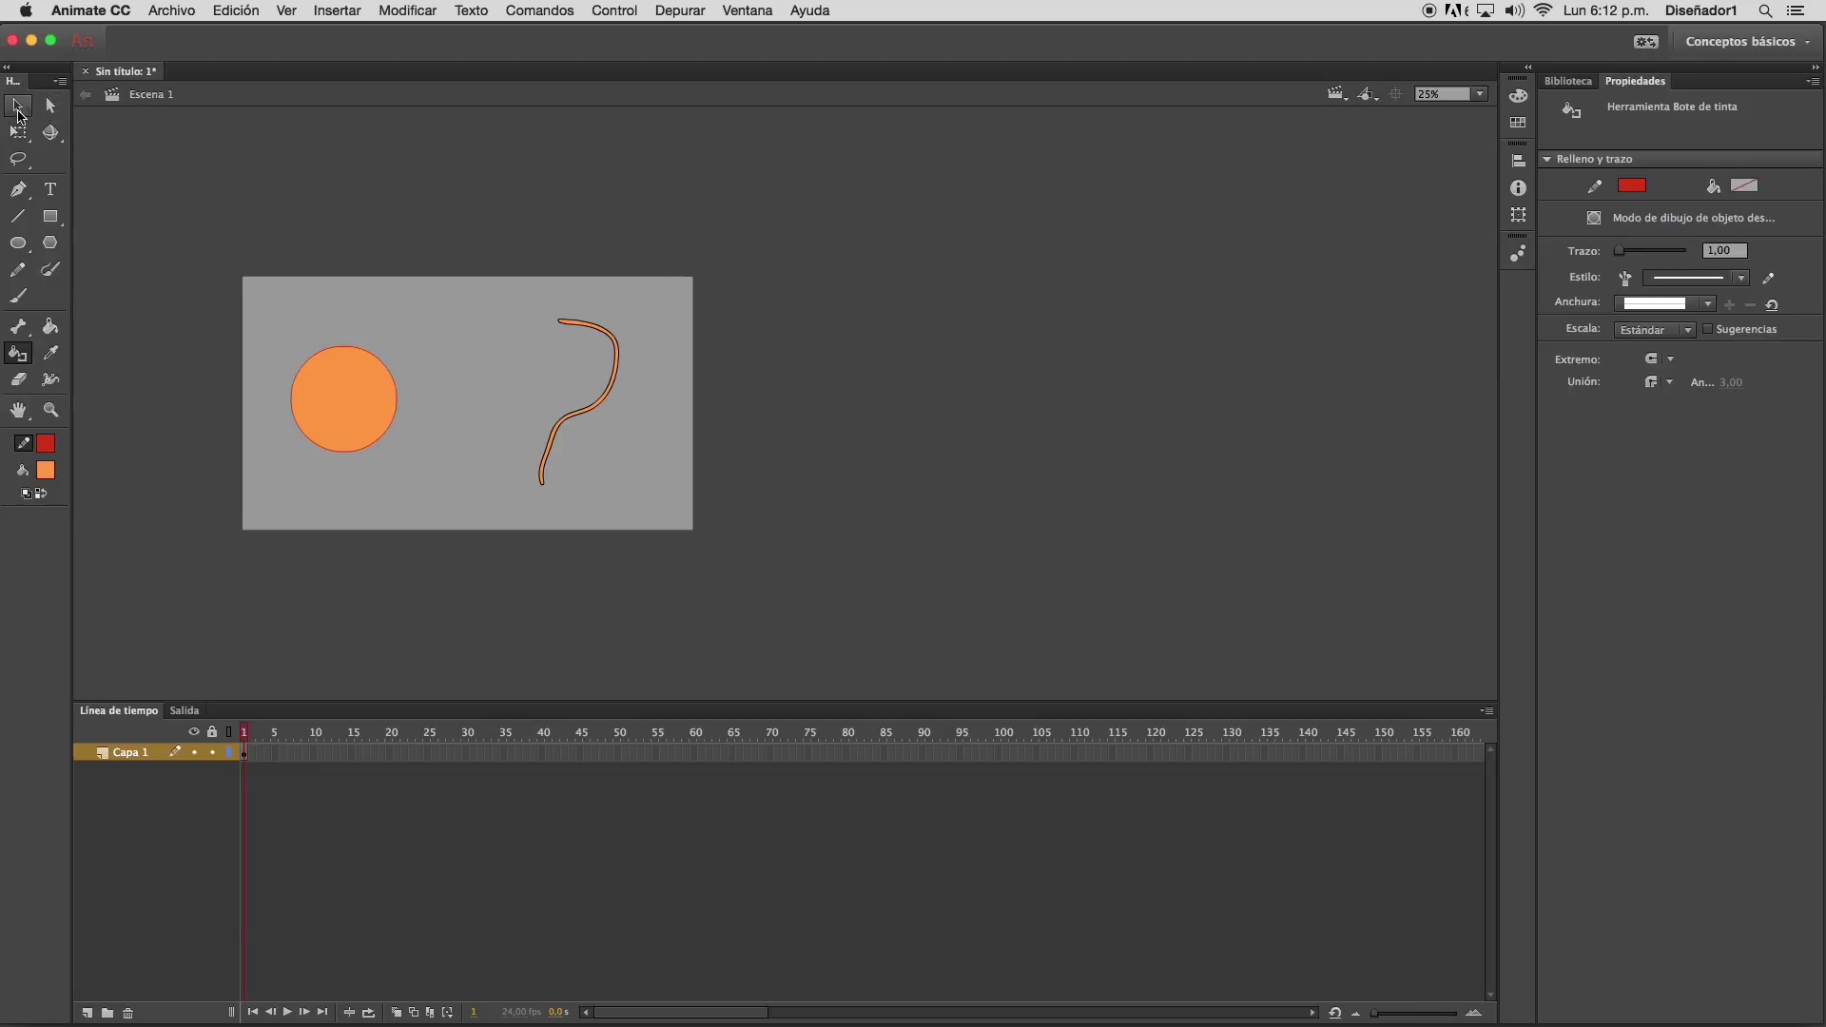
{"action": "left_click", "coordinate": [334, 349]}
{"action": "left_click_drag", "start_coordinate": [339, 350], "coordinate": [451, 266]}
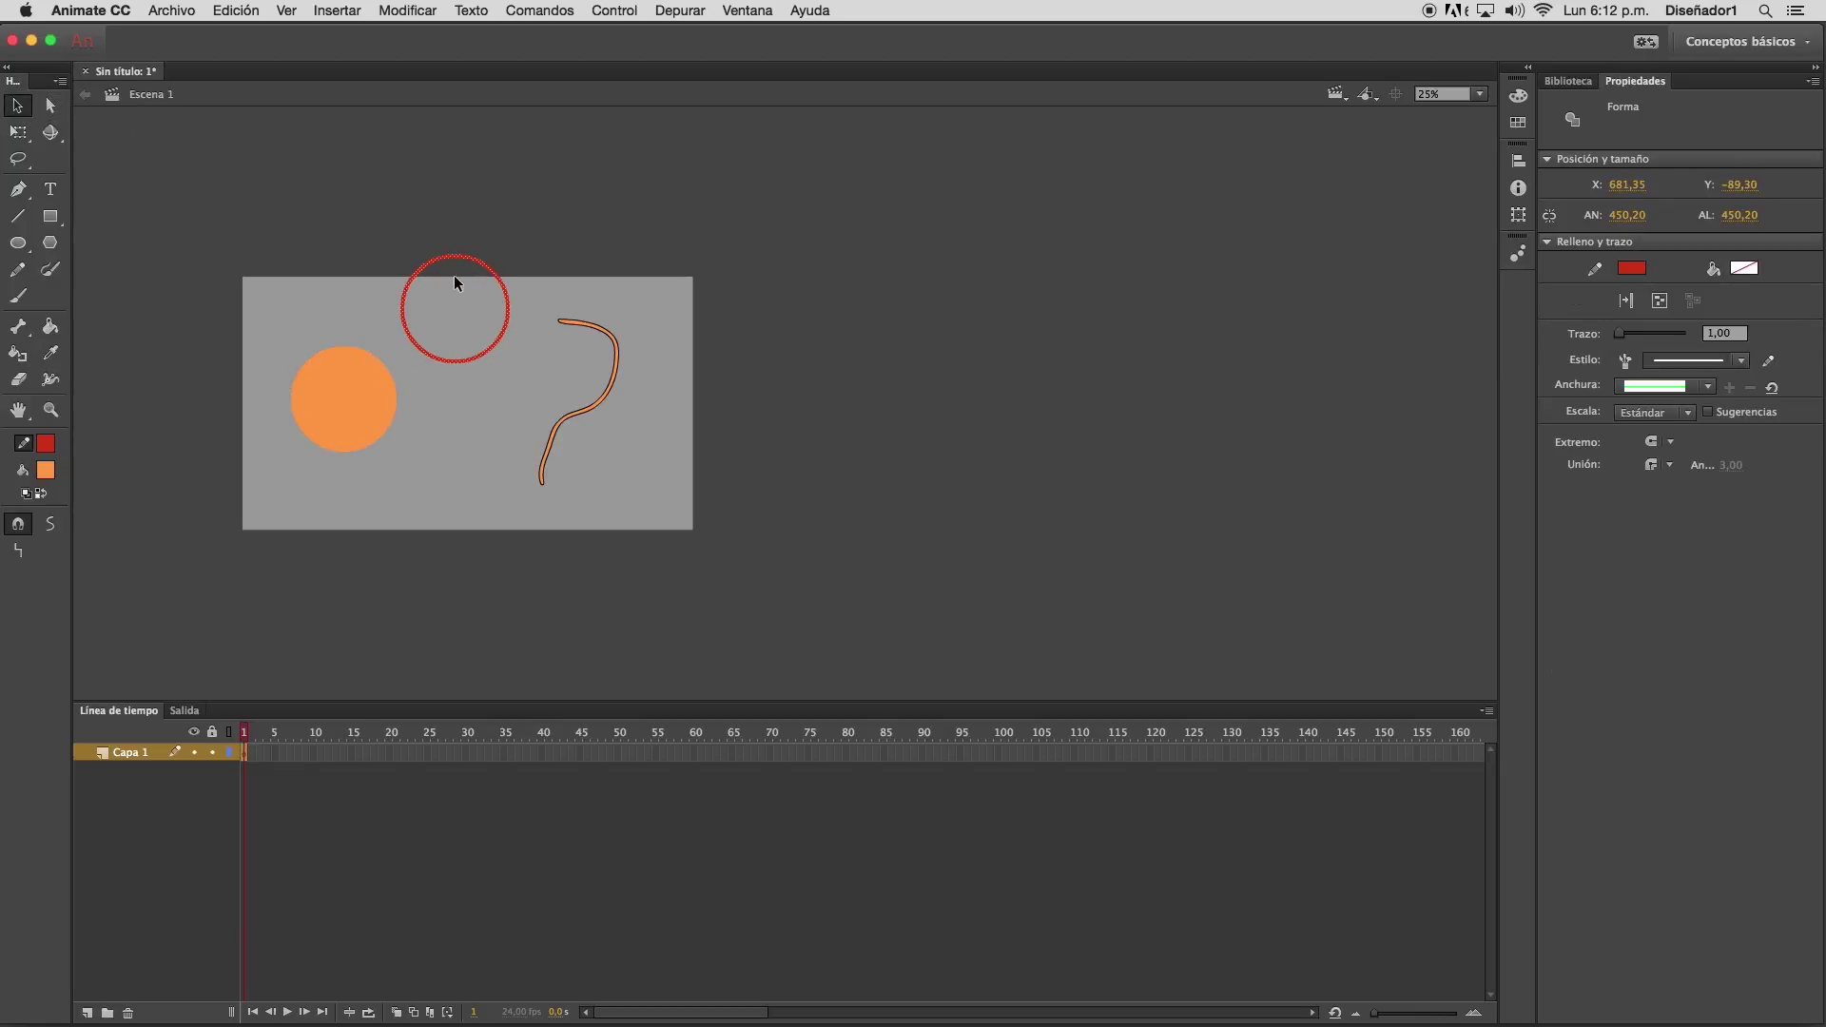
{"action": "left_click", "coordinate": [419, 411]}
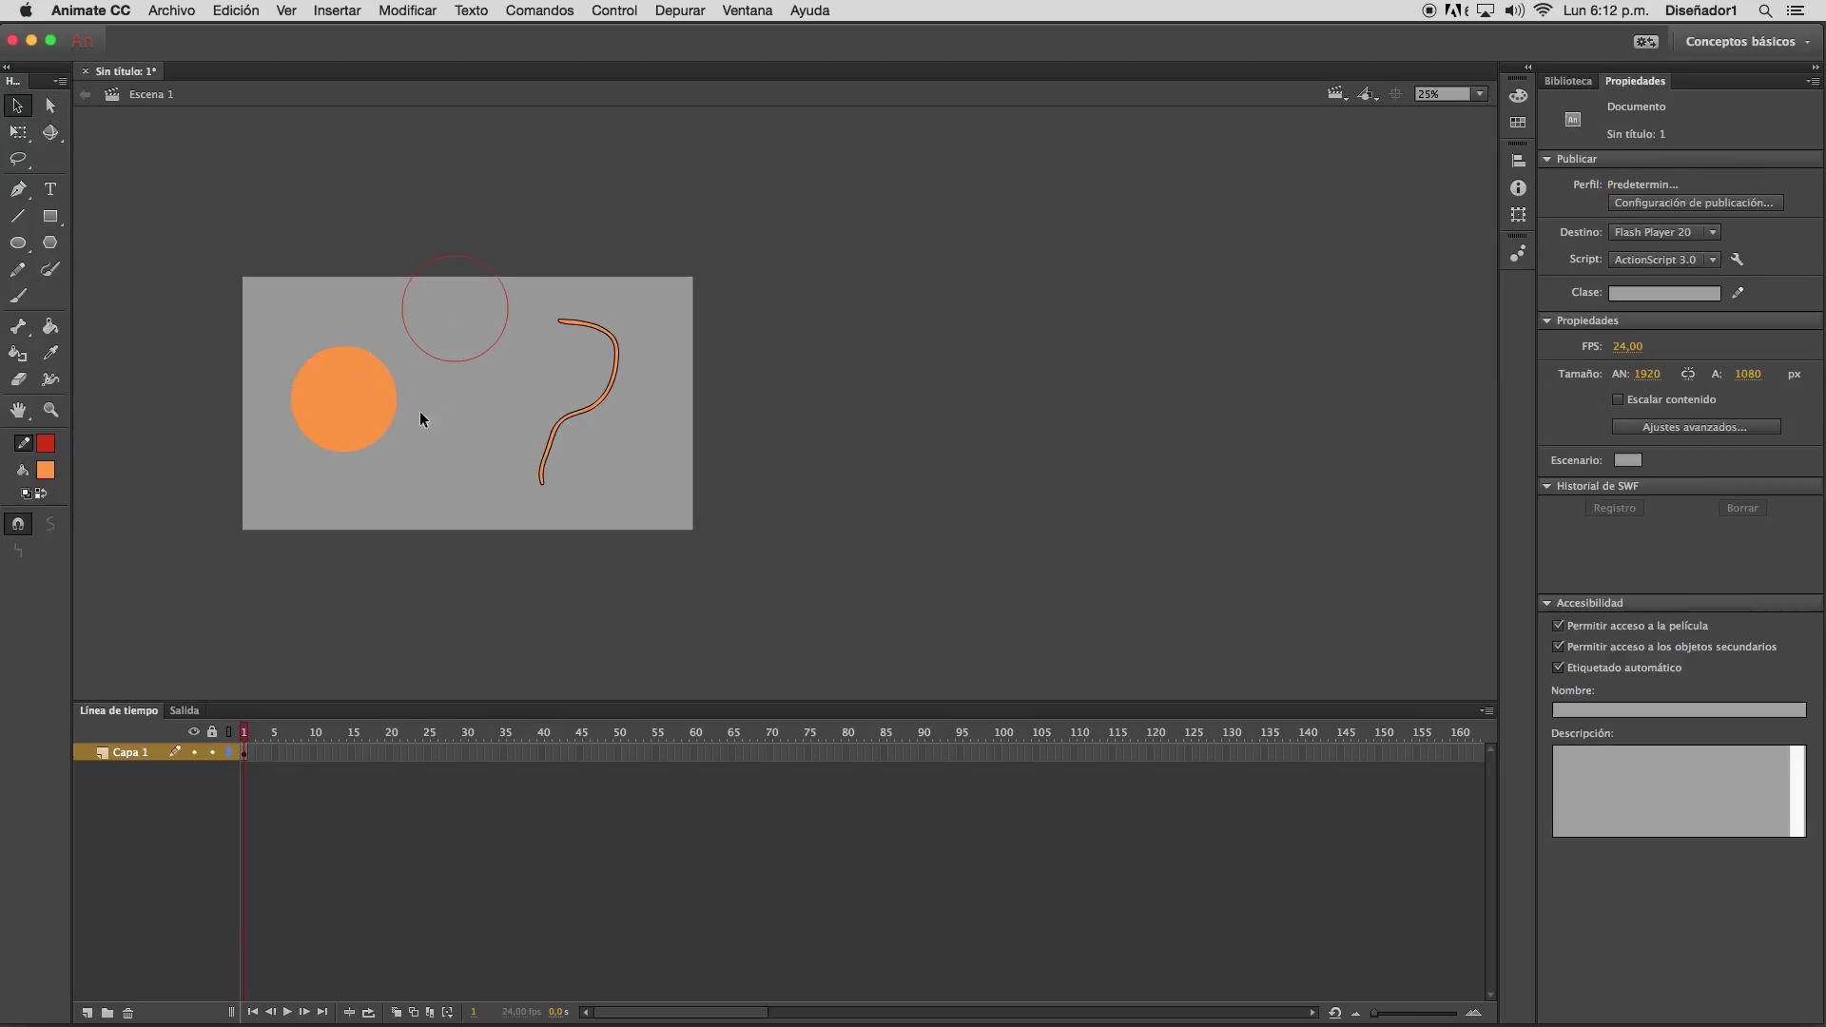
Outline the orange circle in red again, and move that outline up so it overlaps the first ring
{"action": "left_click", "coordinate": [17, 353]}
{"action": "left_click", "coordinate": [349, 373]}
{"action": "left_click", "coordinate": [17, 105]}
{"action": "left_click", "coordinate": [331, 354]}
{"action": "mouse_move", "coordinate": [334, 346]}
{"action": "left_mouse_down"}
{"action": "mouse_move", "coordinate": [299, 251]}
{"action": "mouse_move", "coordinate": [342, 208]}
{"action": "mouse_move", "coordinate": [398, 240]}
{"action": "mouse_move", "coordinate": [386, 227]}
{"action": "left_mouse_up"}
{"action": "left_click", "coordinate": [431, 175]}
Fill the overlap between the two red rings with orange using the Paint Bucket tool
{"action": "left_click", "coordinate": [51, 326]}
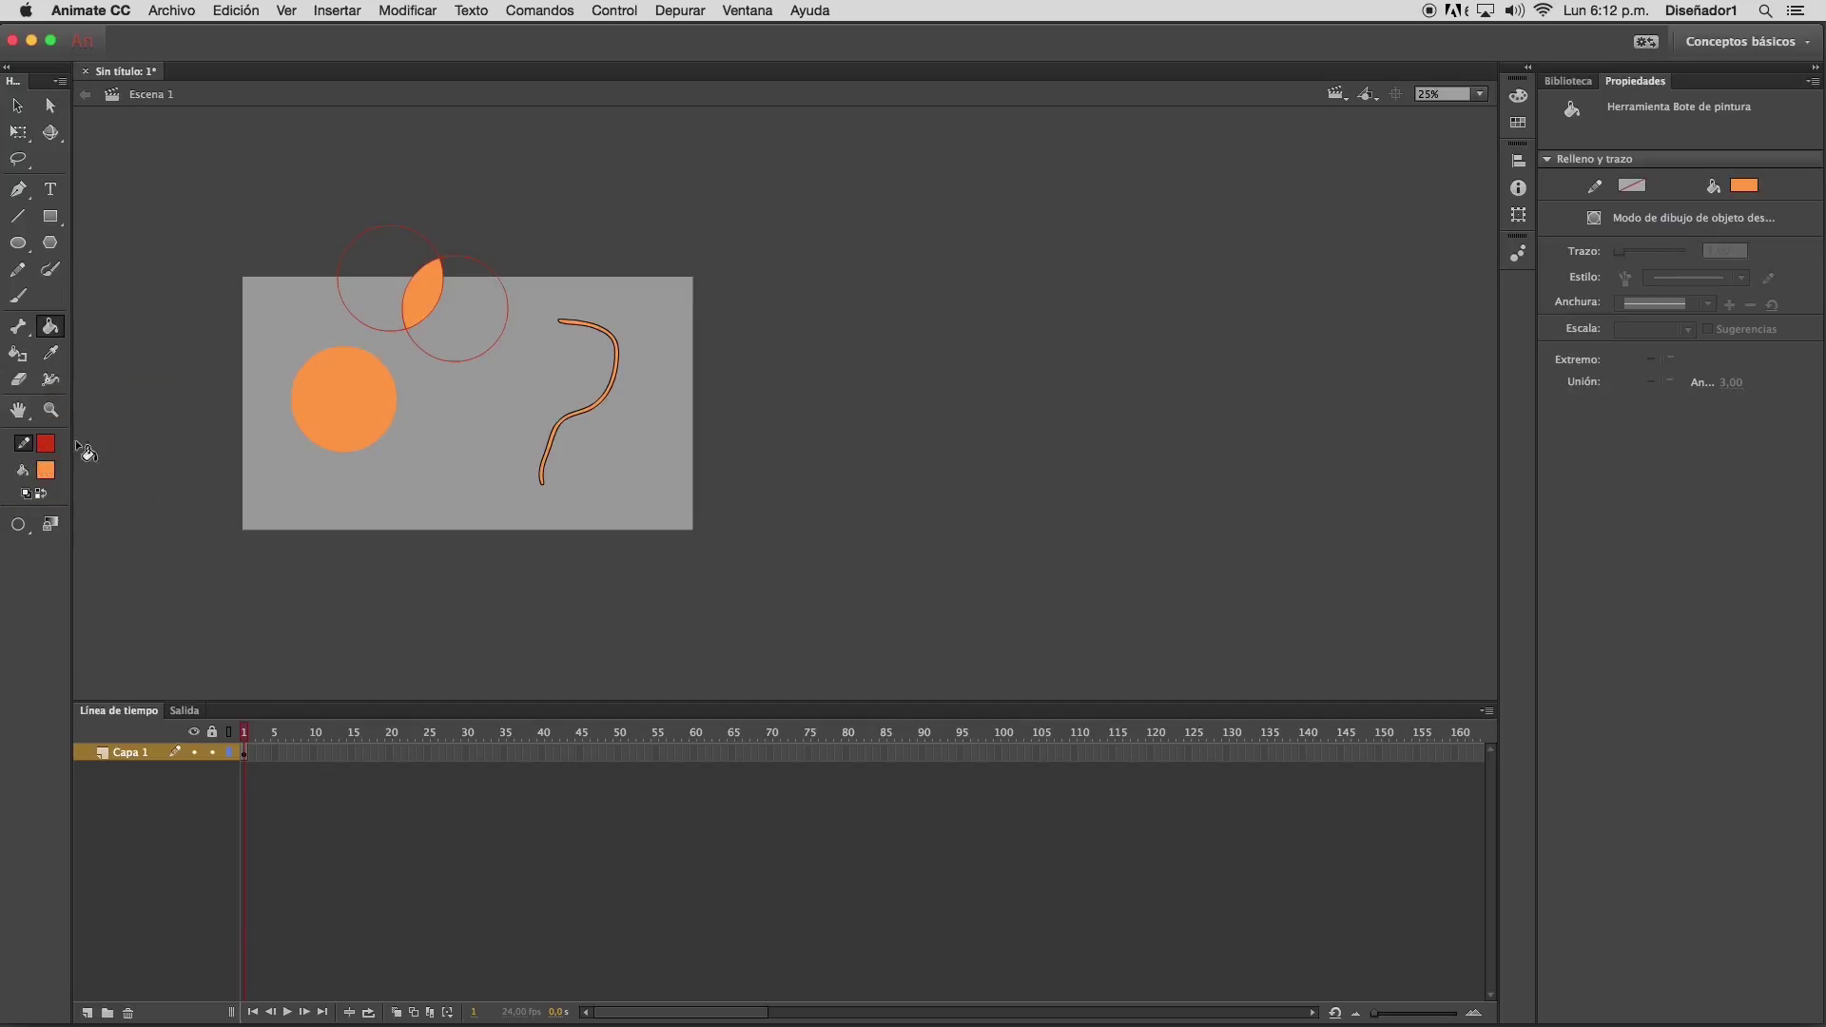
{"action": "left_click", "coordinate": [23, 471]}
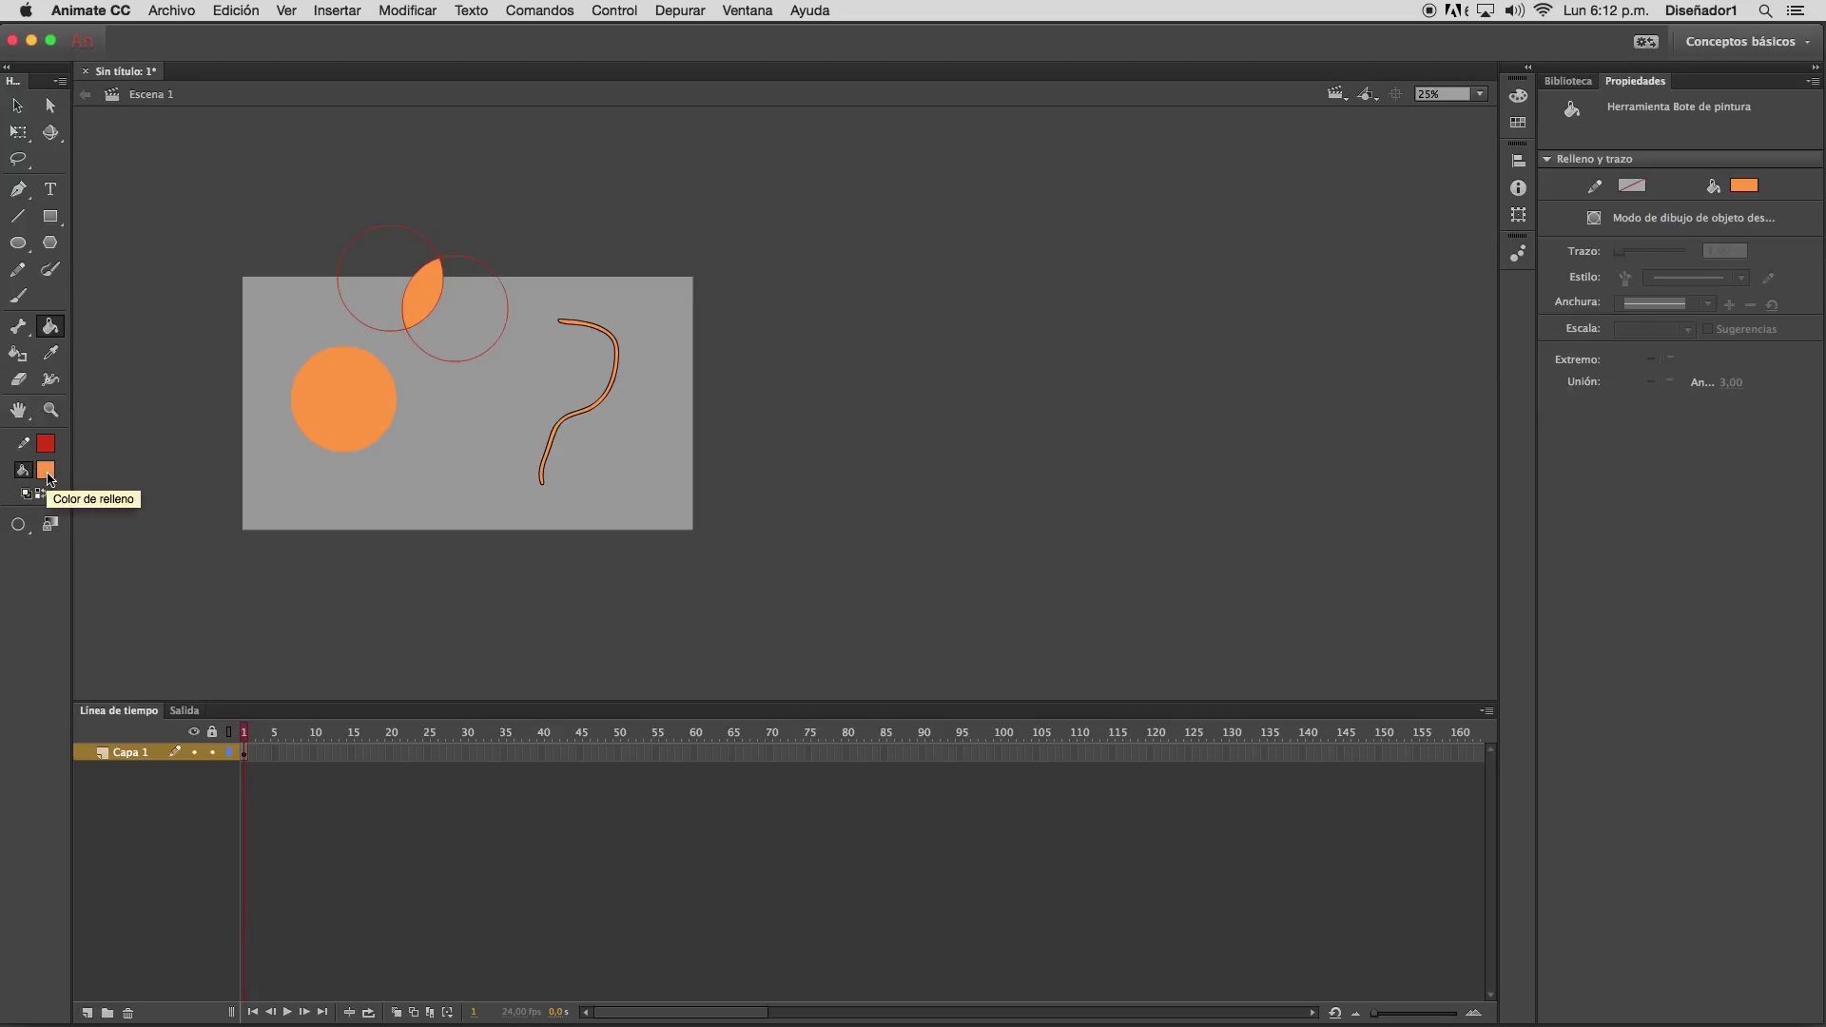
{"action": "left_click", "coordinate": [46, 471]}
{"action": "left_click", "coordinate": [50, 473]}
Set the stroke colour to dark blue
{"action": "left_click", "coordinate": [45, 445]}
{"action": "left_click", "coordinate": [22, 447]}
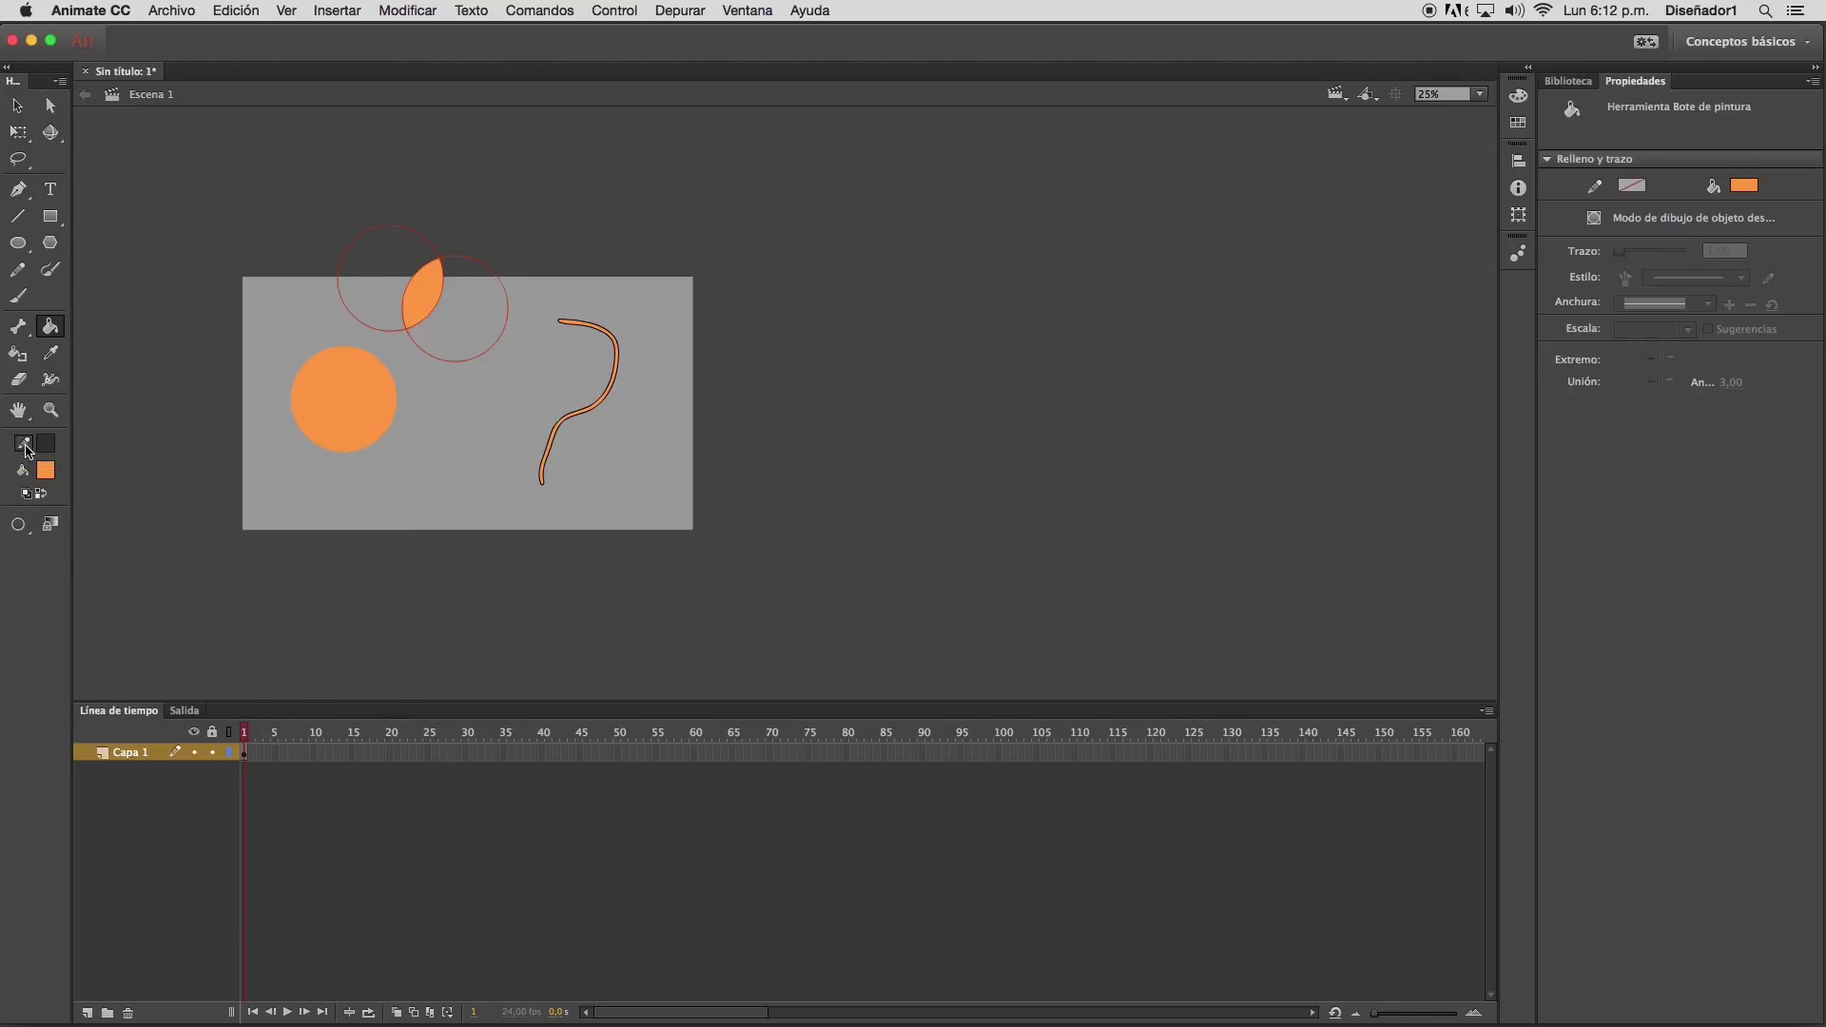
{"action": "left_click", "coordinate": [46, 443]}
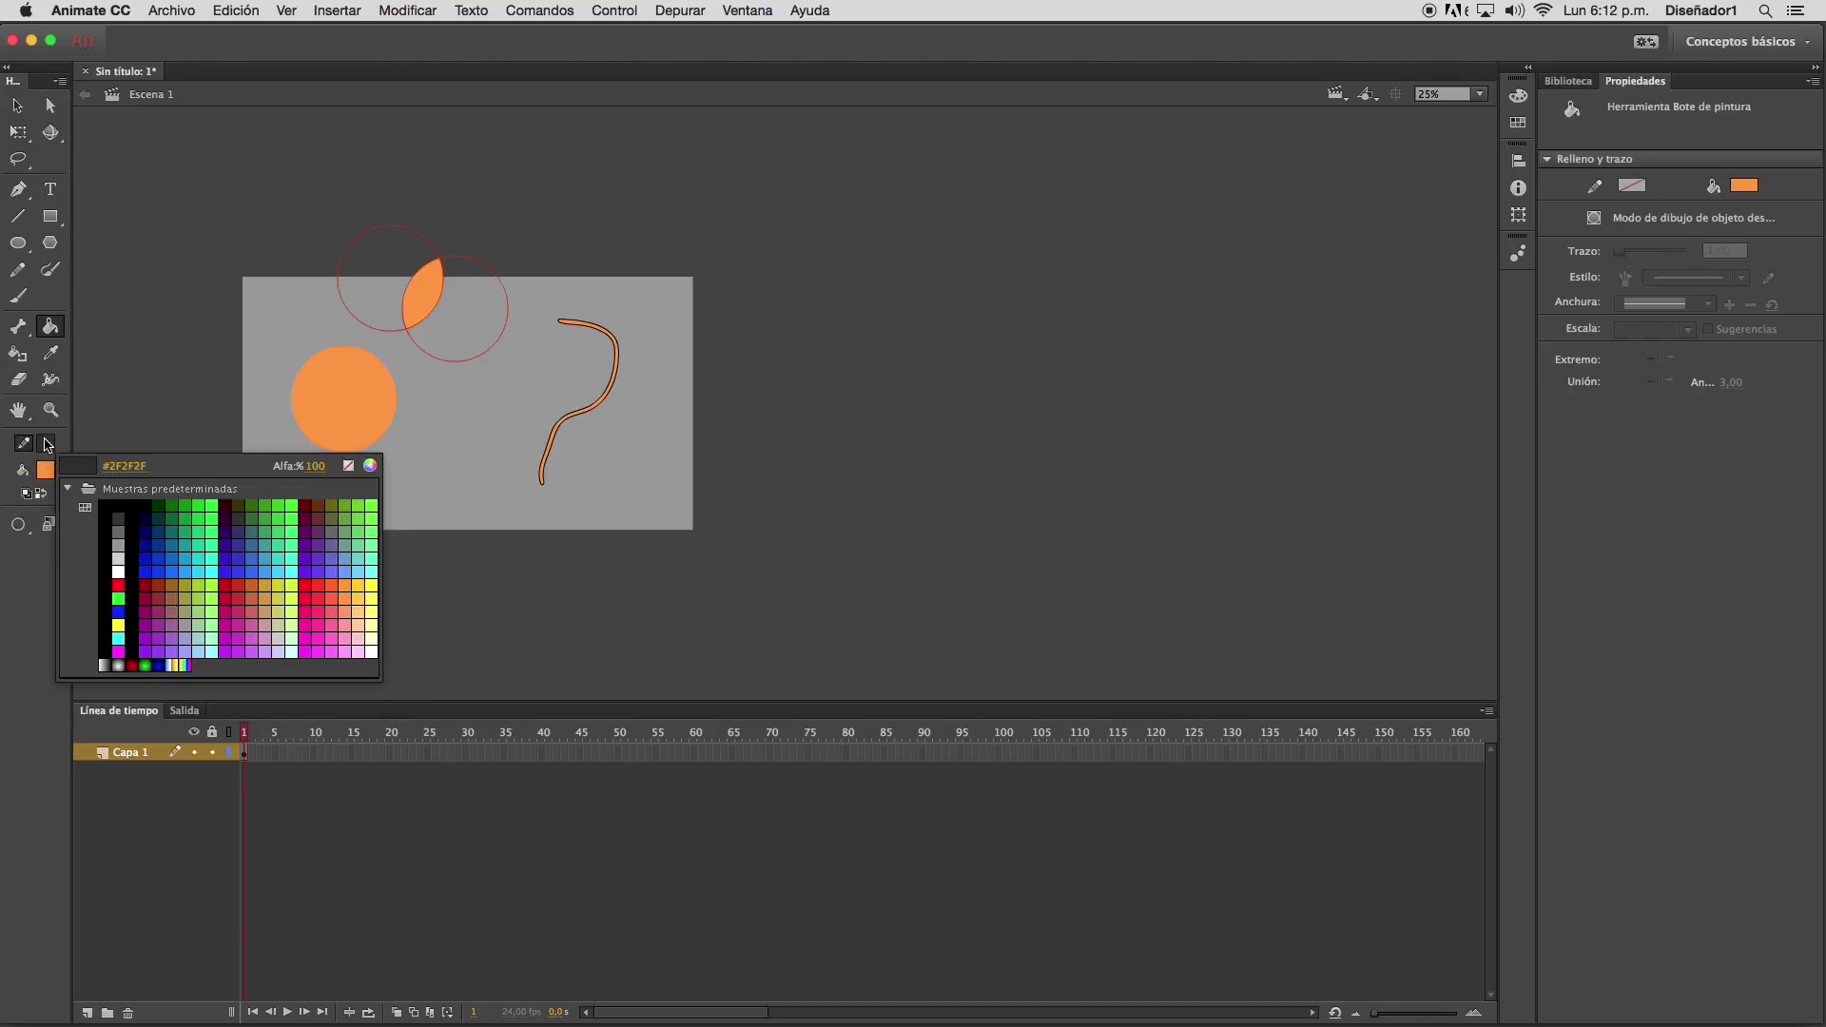
{"action": "left_click", "coordinate": [158, 533]}
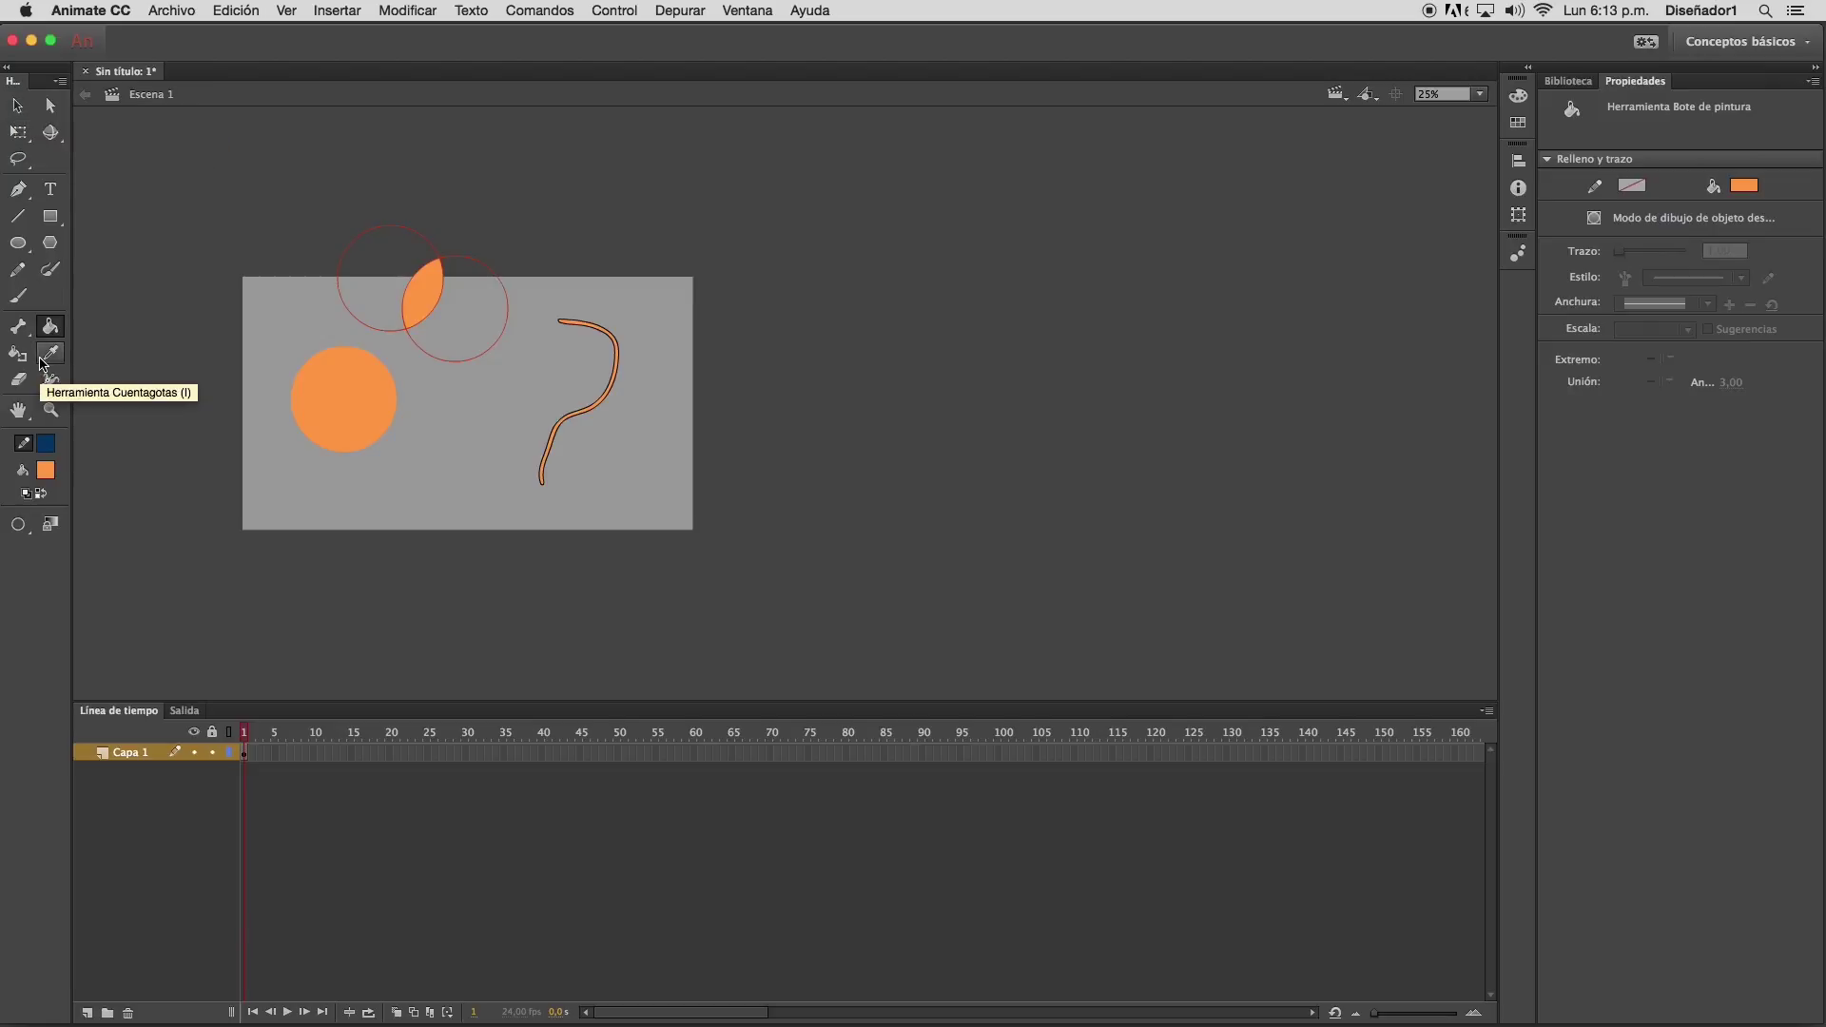
Erase a band across the orange circle and parts of the two overlapping rings with the Eraser tool
{"action": "left_click", "coordinate": [18, 378]}
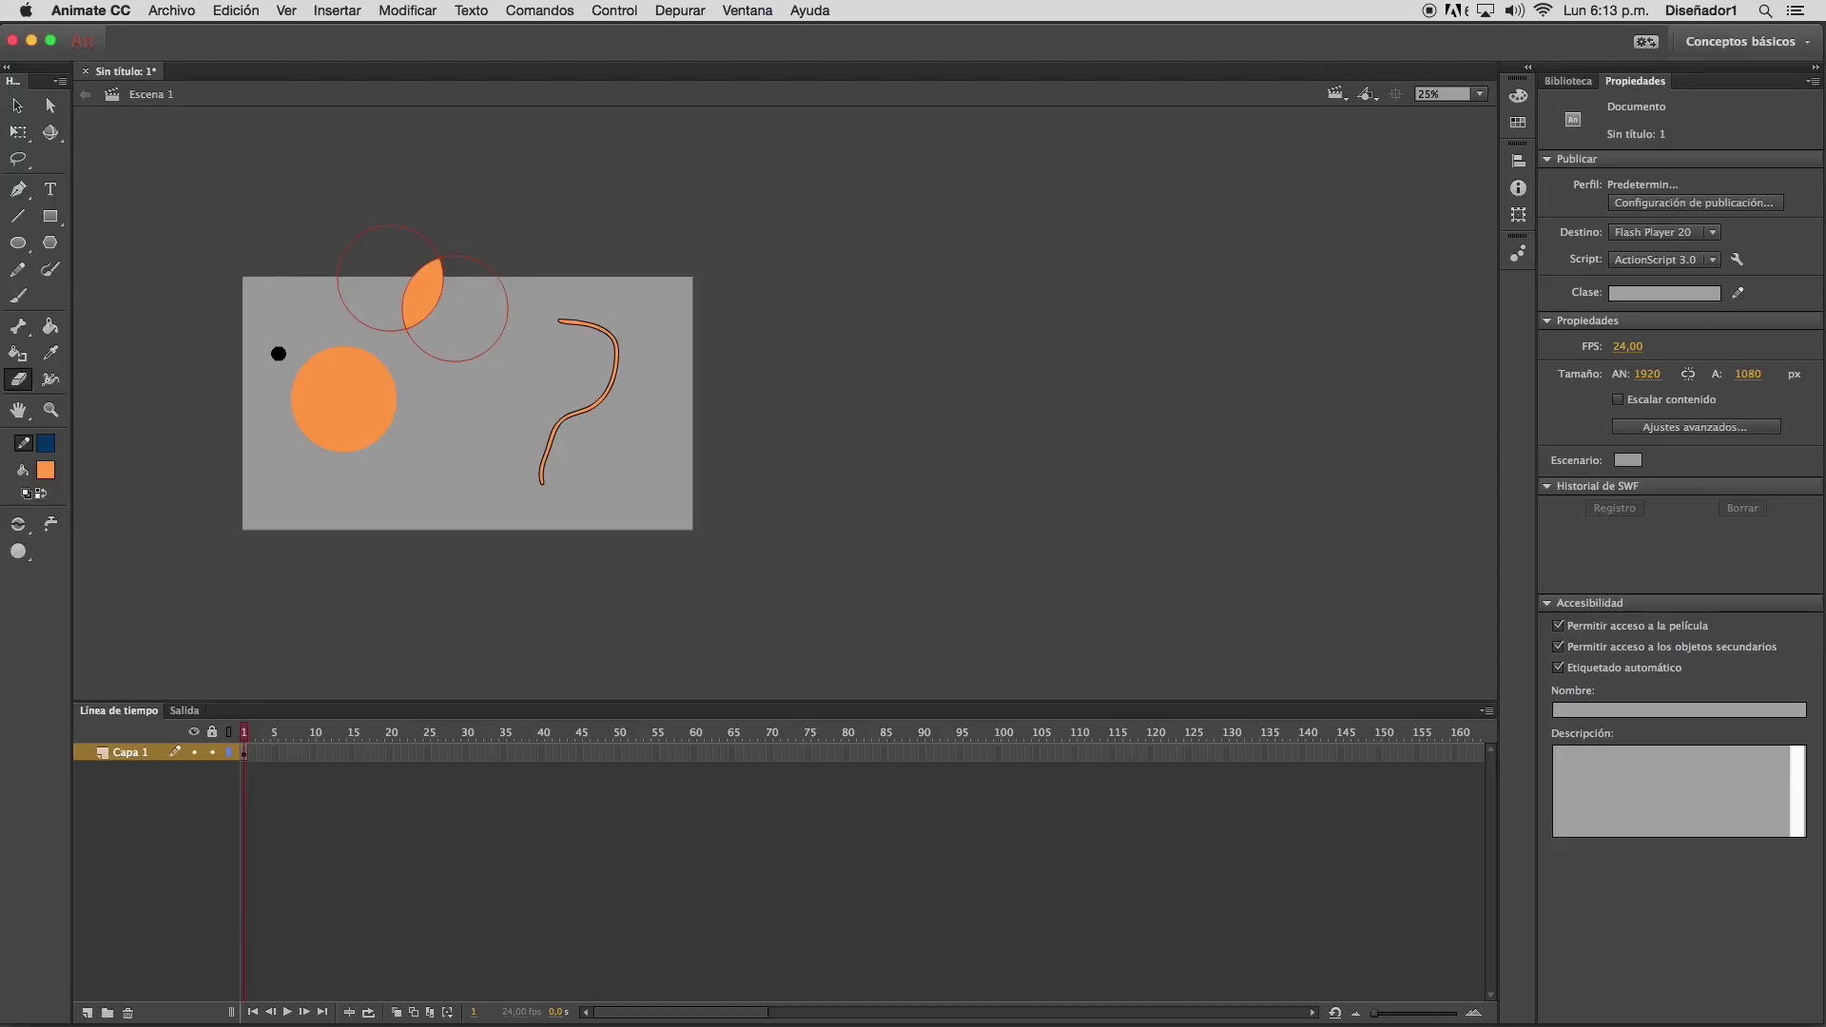
{"action": "mouse_move", "coordinate": [273, 370]}
{"action": "left_mouse_down"}
{"action": "mouse_move", "coordinate": [342, 372]}
{"action": "mouse_move", "coordinate": [412, 434]}
{"action": "mouse_move", "coordinate": [414, 326]}
{"action": "mouse_move", "coordinate": [384, 205]}
{"action": "mouse_move", "coordinate": [401, 192]}
{"action": "mouse_move", "coordinate": [440, 386]}
{"action": "mouse_move", "coordinate": [394, 209]}
{"action": "mouse_move", "coordinate": [435, 366]}
{"action": "left_mouse_up"}
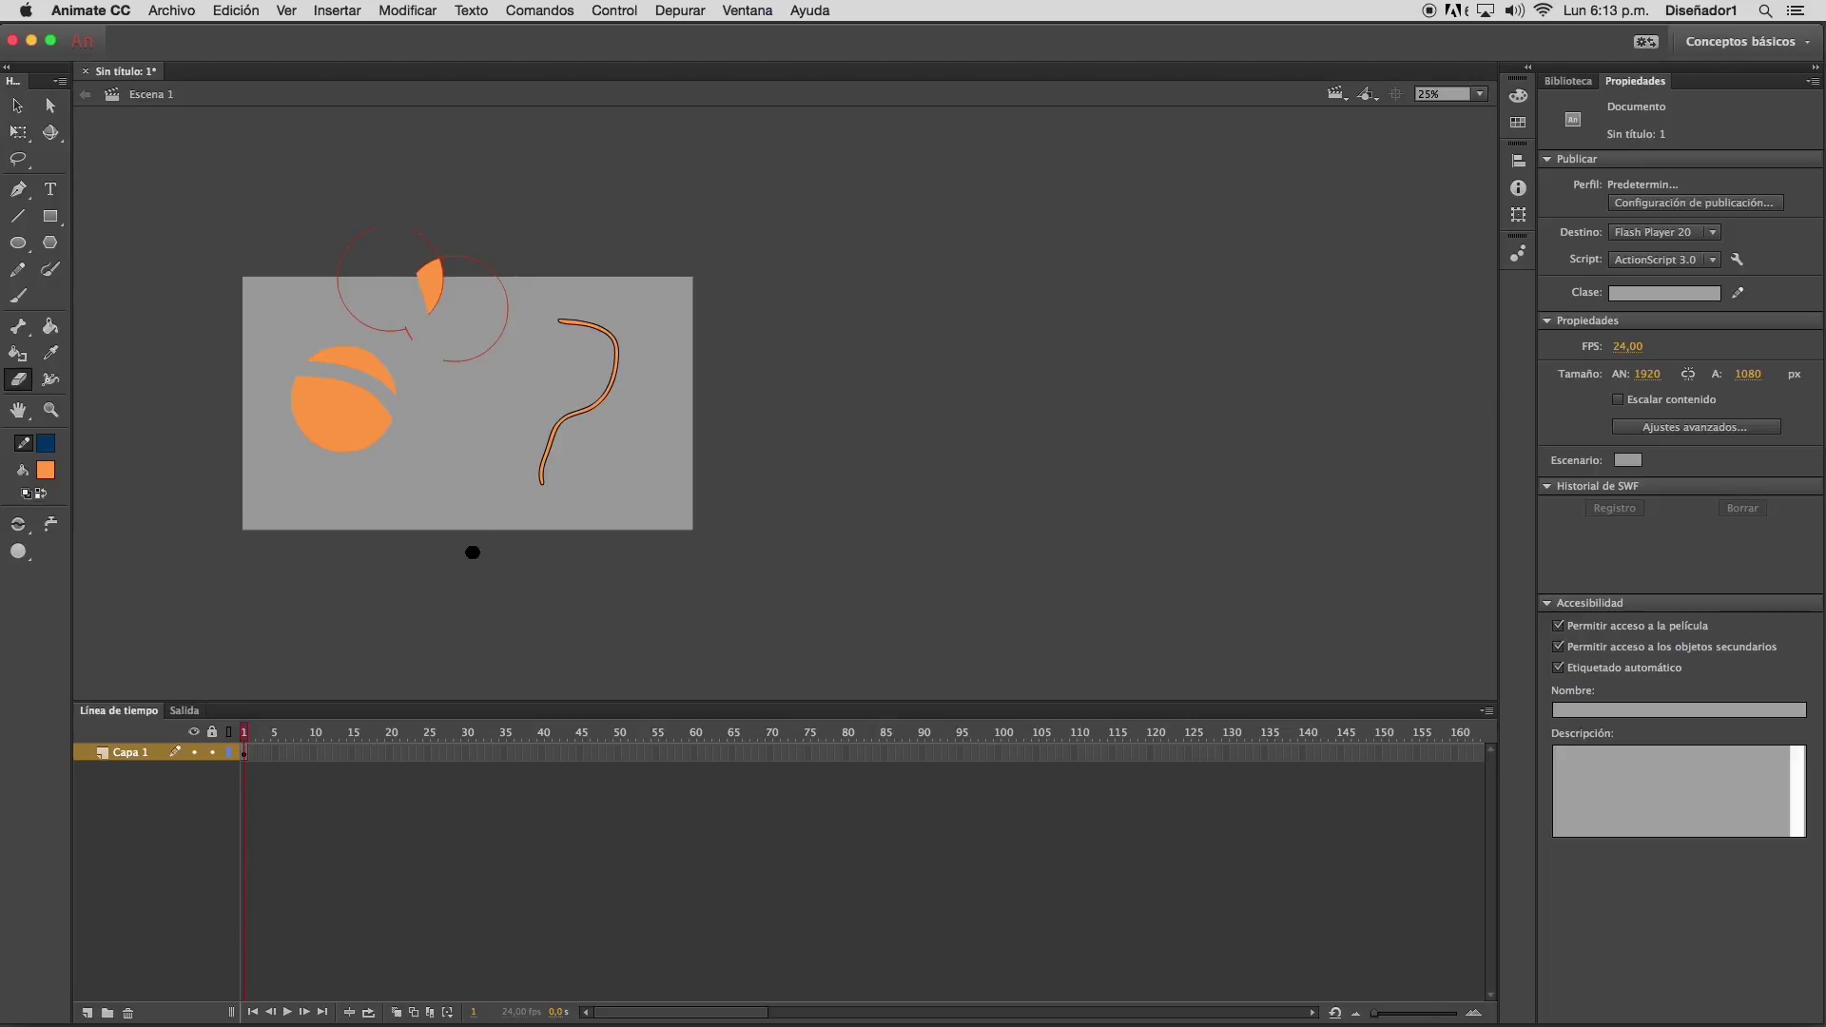
Erase only the orange fill from the lower half of the curved brush stroke using Borrar rellenos mode
{"action": "left_click", "coordinate": [24, 528]}
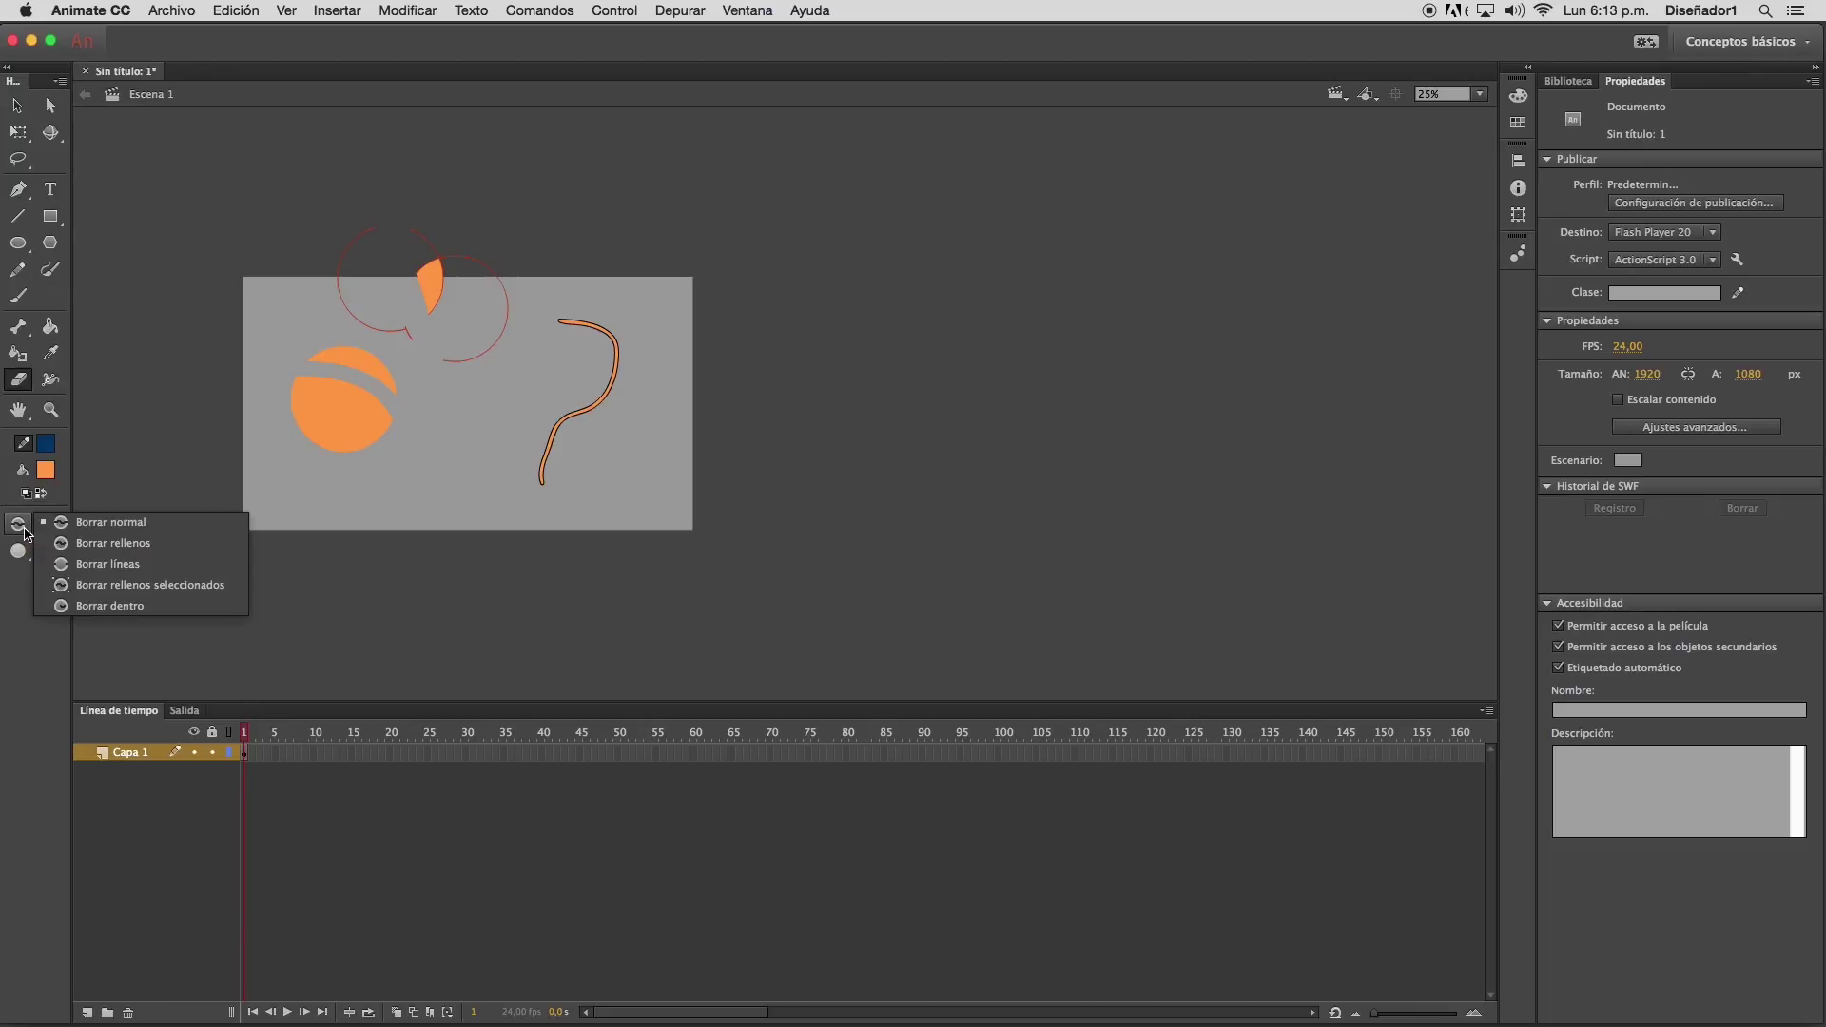
{"action": "left_click", "coordinate": [86, 548]}
{"action": "mouse_move", "coordinate": [550, 490]}
{"action": "left_mouse_down"}
{"action": "mouse_move", "coordinate": [550, 448]}
{"action": "mouse_move", "coordinate": [534, 503]}
{"action": "mouse_move", "coordinate": [564, 395]}
{"action": "left_mouse_up"}
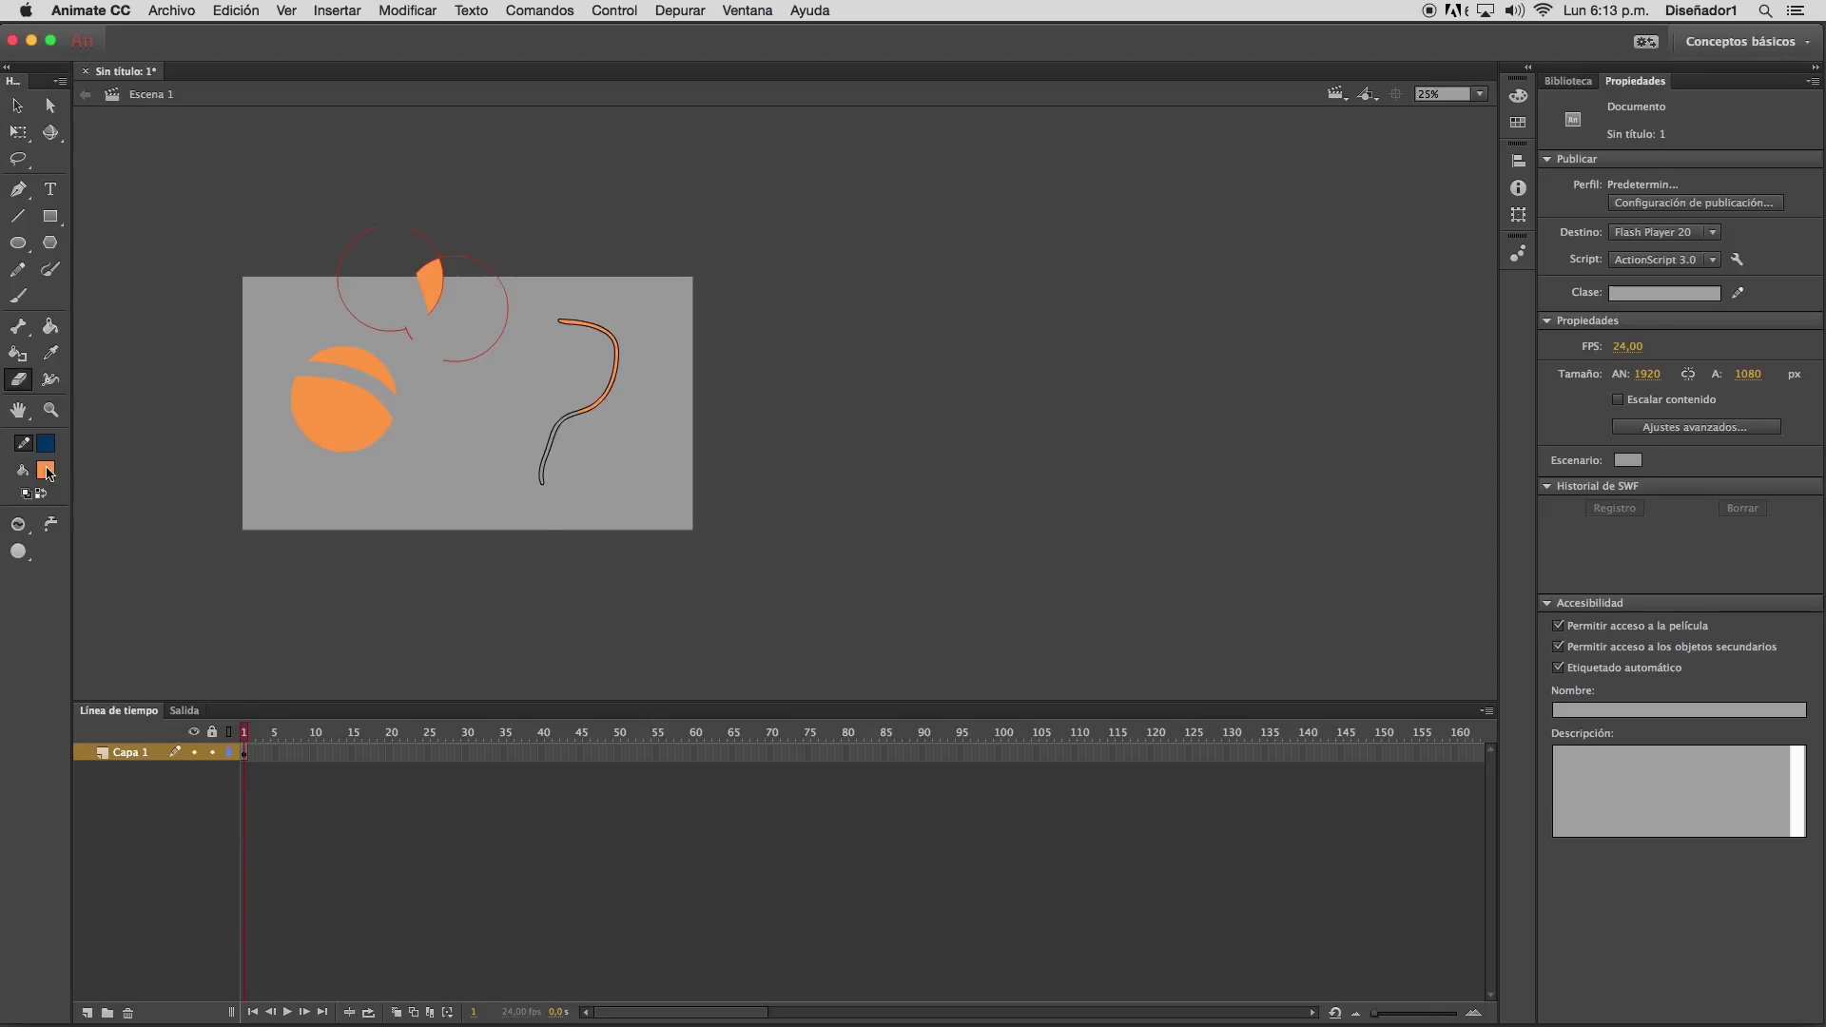
Erase only the outline along the upper part of the curved brush stroke using Borrar líneas mode
{"action": "left_click", "coordinate": [18, 524]}
{"action": "left_click", "coordinate": [113, 567]}
{"action": "mouse_move", "coordinate": [590, 314]}
{"action": "left_mouse_down"}
{"action": "mouse_move", "coordinate": [587, 298]}
{"action": "mouse_move", "coordinate": [632, 322]}
{"action": "mouse_move", "coordinate": [644, 365]}
{"action": "left_mouse_up"}
Delete all the artwork on and around the stage
{"action": "left_click", "coordinate": [18, 106]}
{"action": "left_click_drag", "start_coordinate": [218, 173], "coordinate": [878, 563]}
{"action": "key", "text": "Delete"}
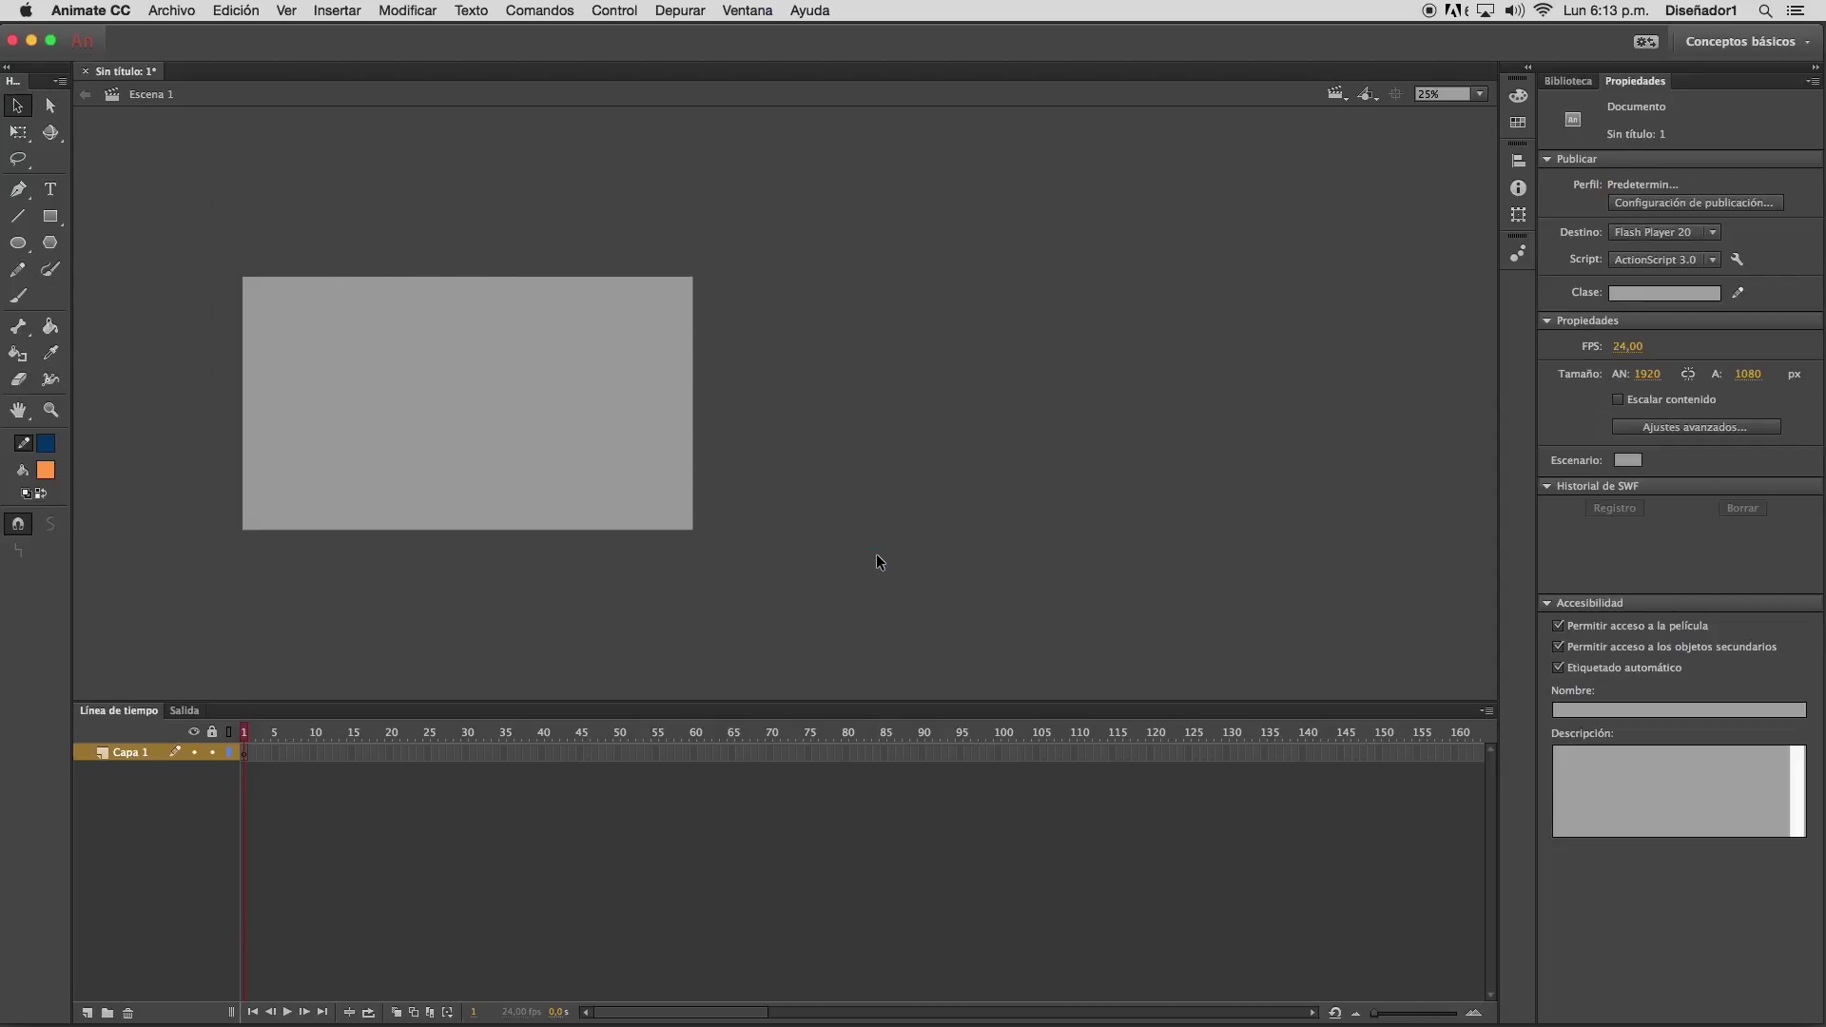
Paste and delete the red crescent shape, and draw a dark red circle about 519 px across with a thick dark blue outline
{"action": "left_click", "coordinate": [18, 242]}
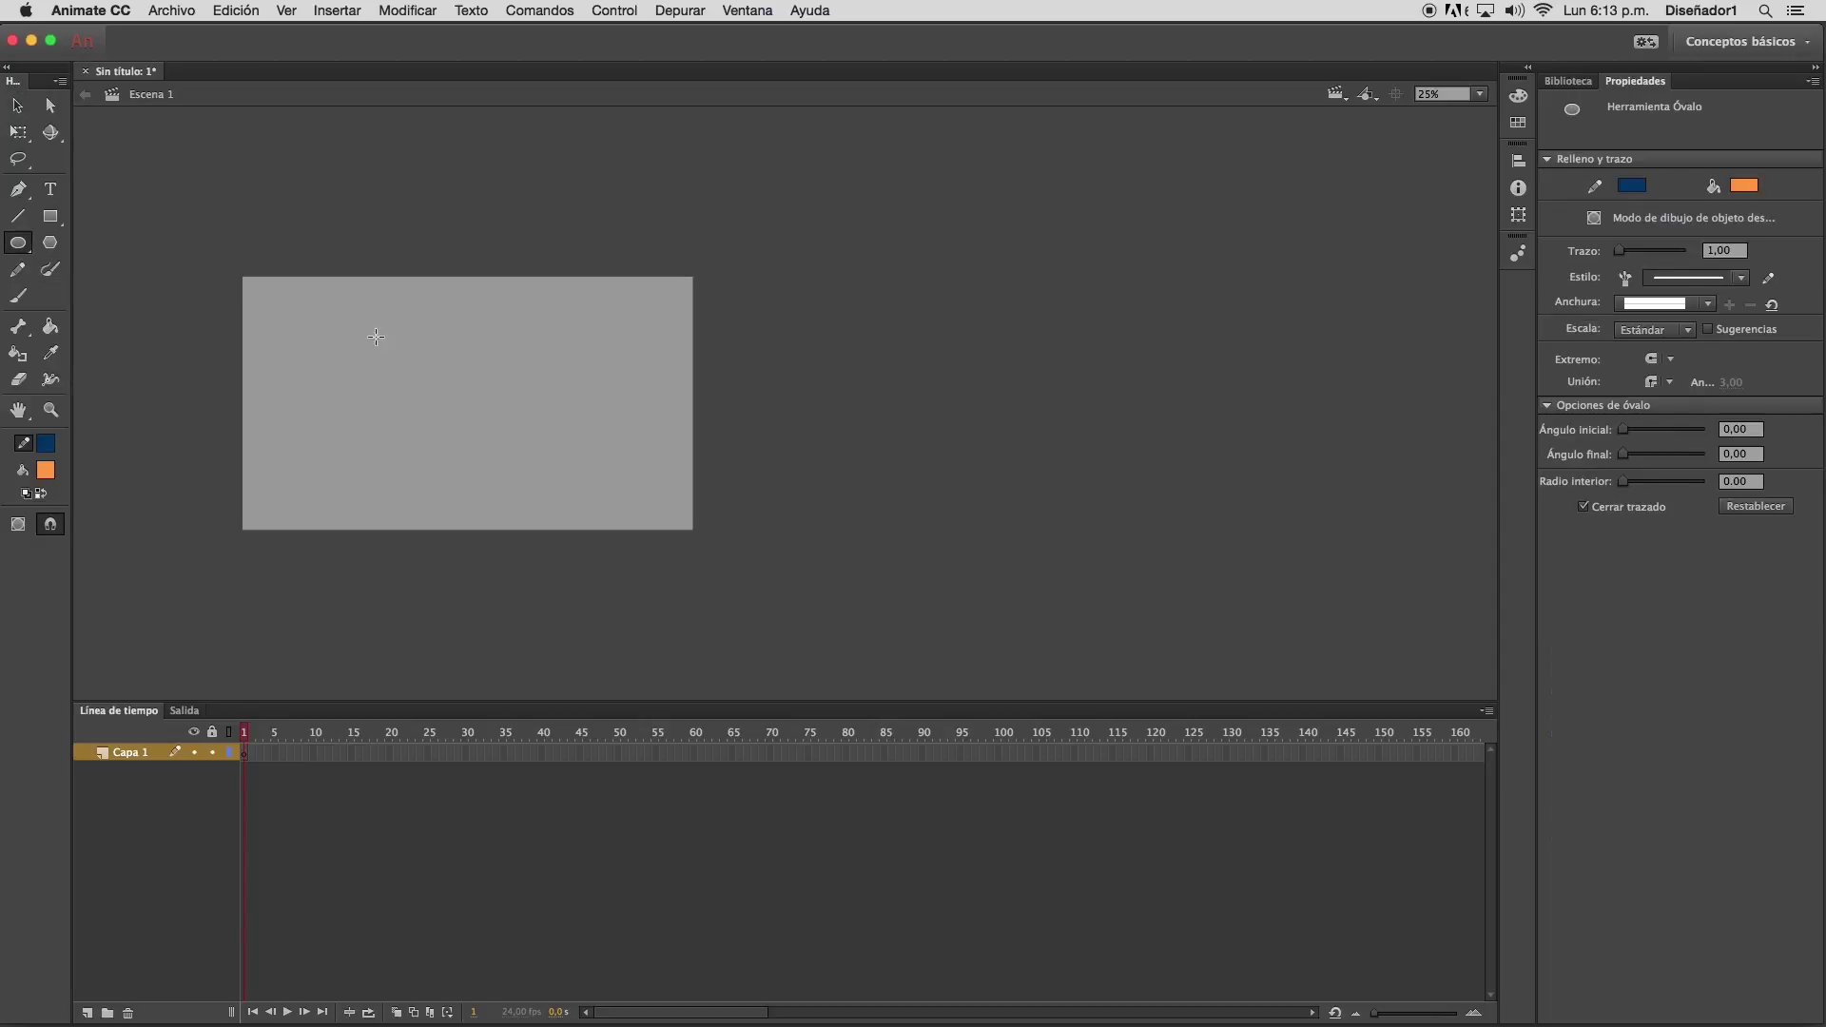
{"action": "right_click", "coordinate": [324, 338]}
{"action": "left_click", "coordinate": [427, 409]}
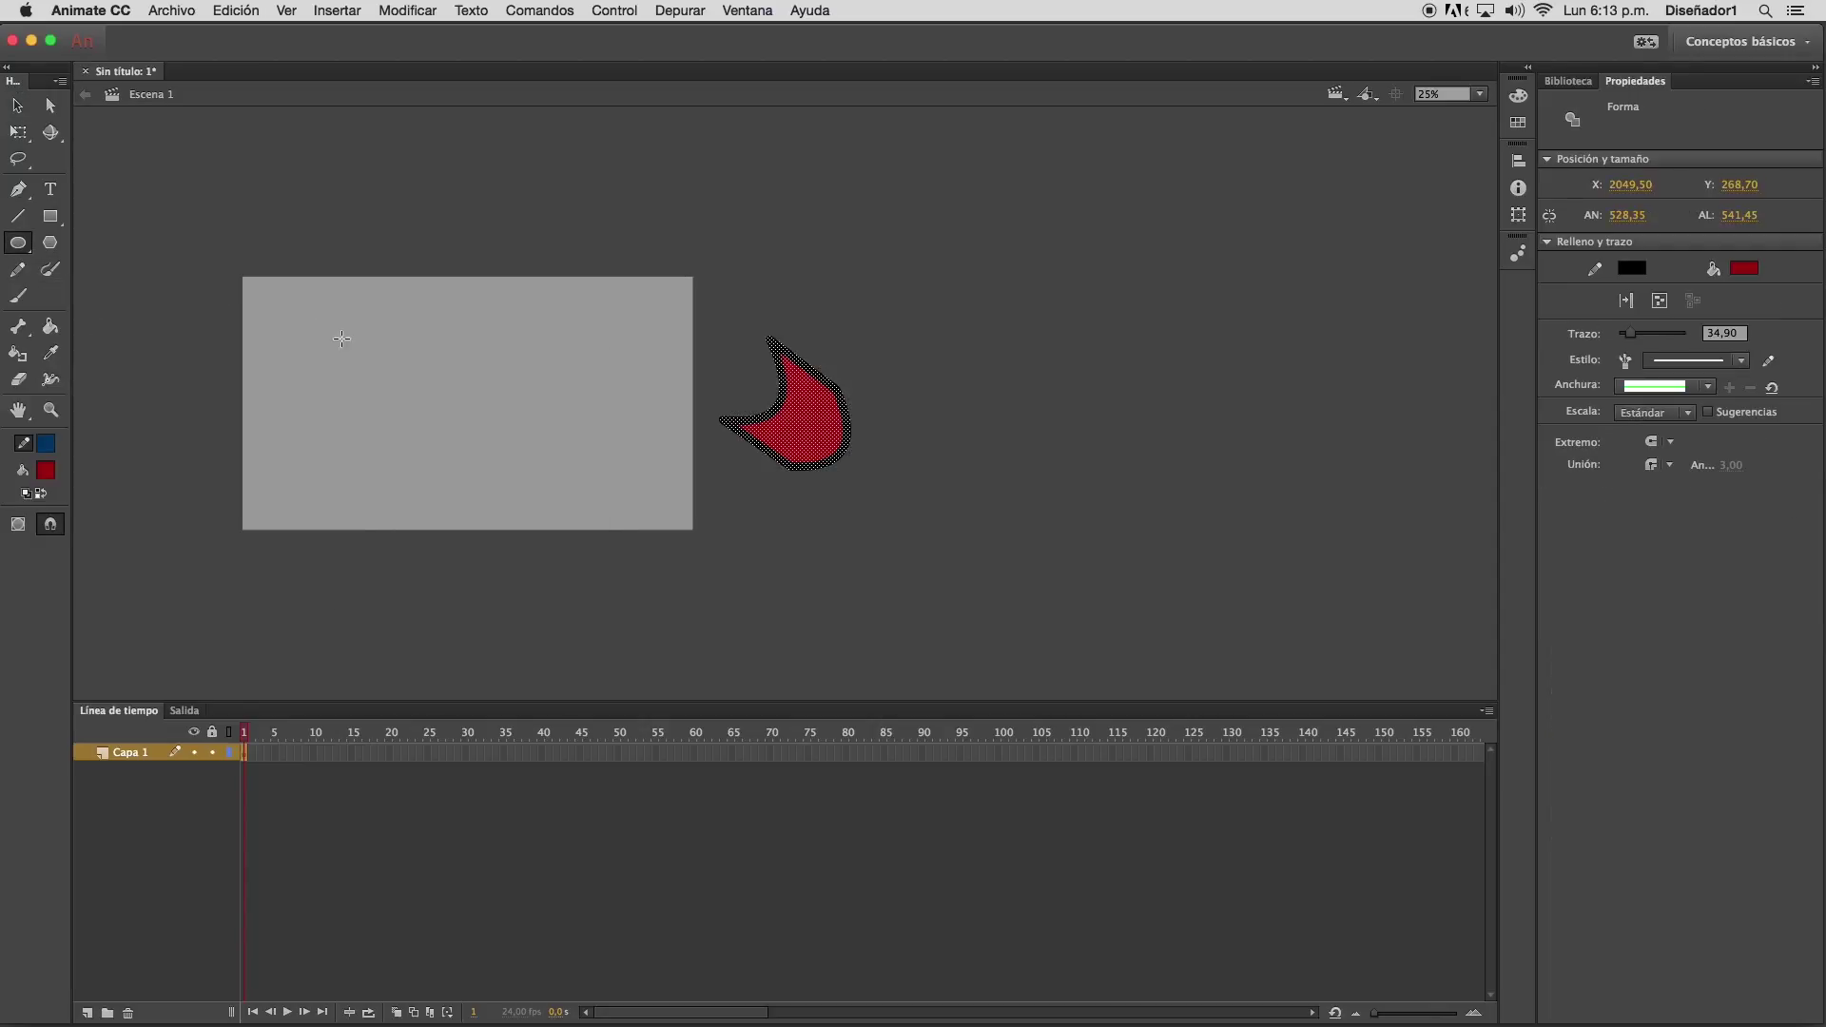
{"action": "key", "text": "Delete"}
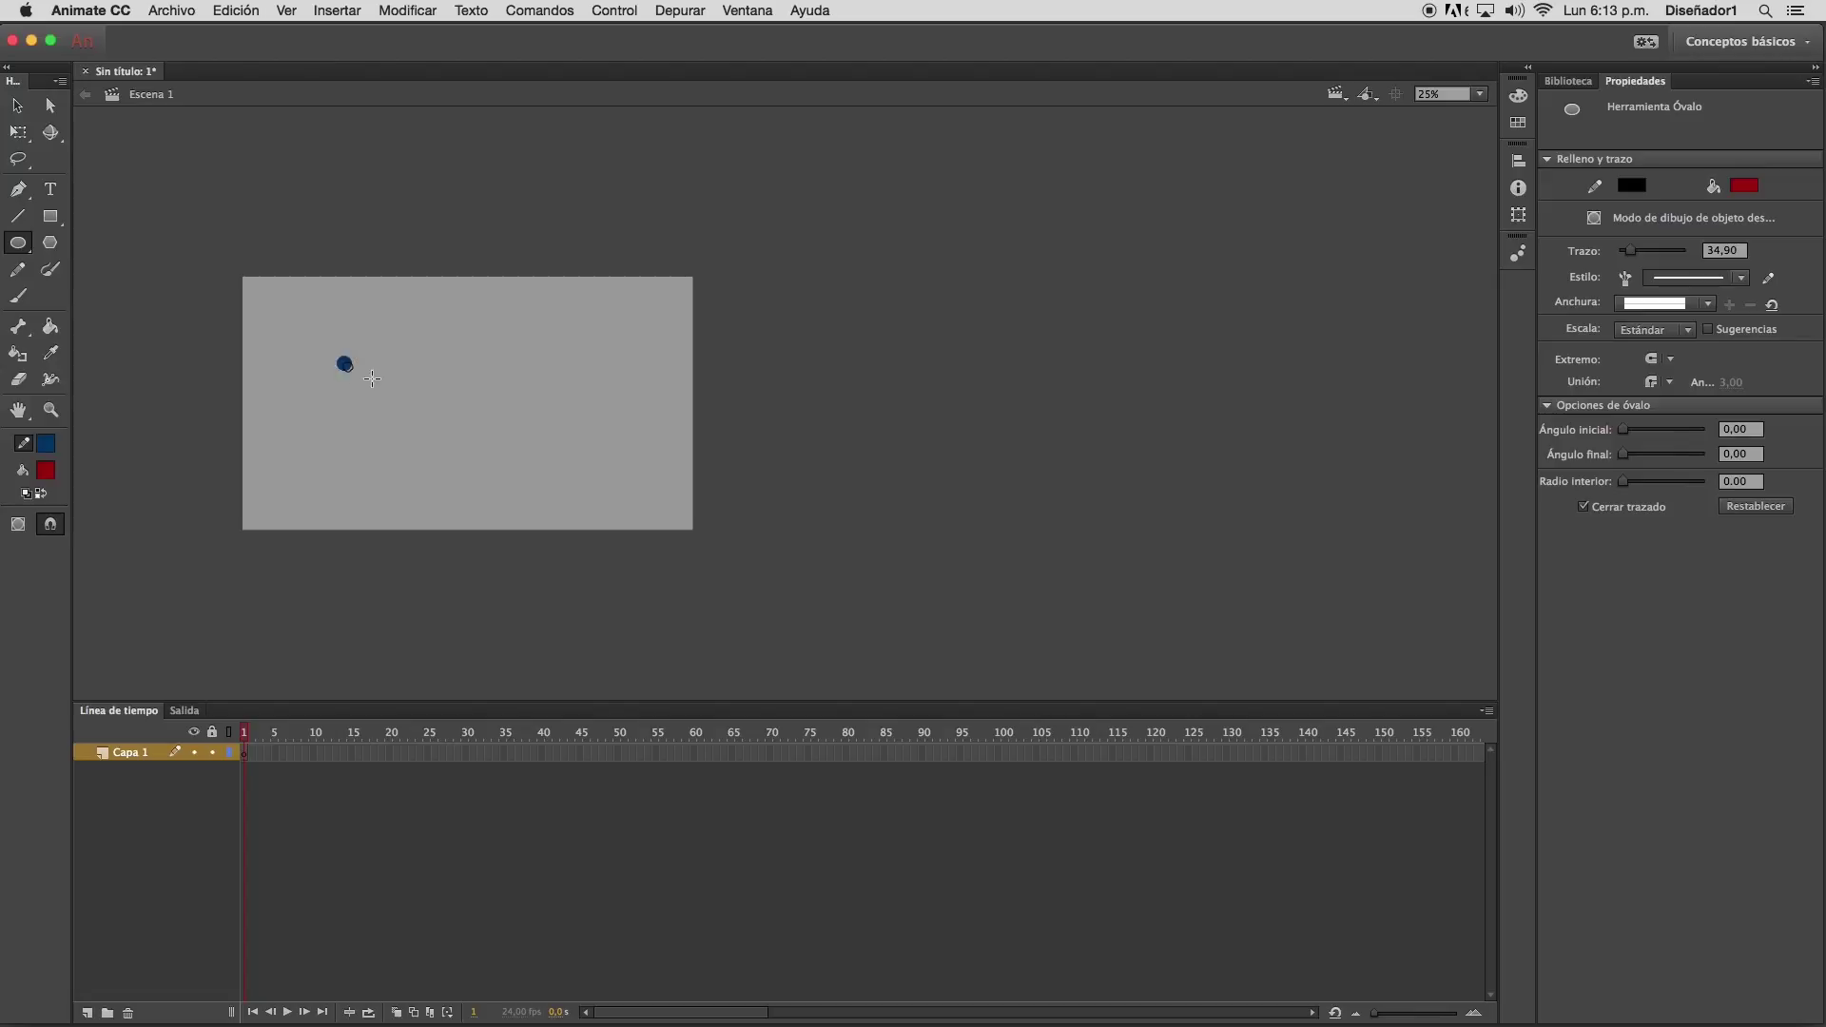
{"action": "left_click_drag", "start_coordinate": [342, 358], "coordinate": [462, 440]}
{"action": "key", "text": "v"}
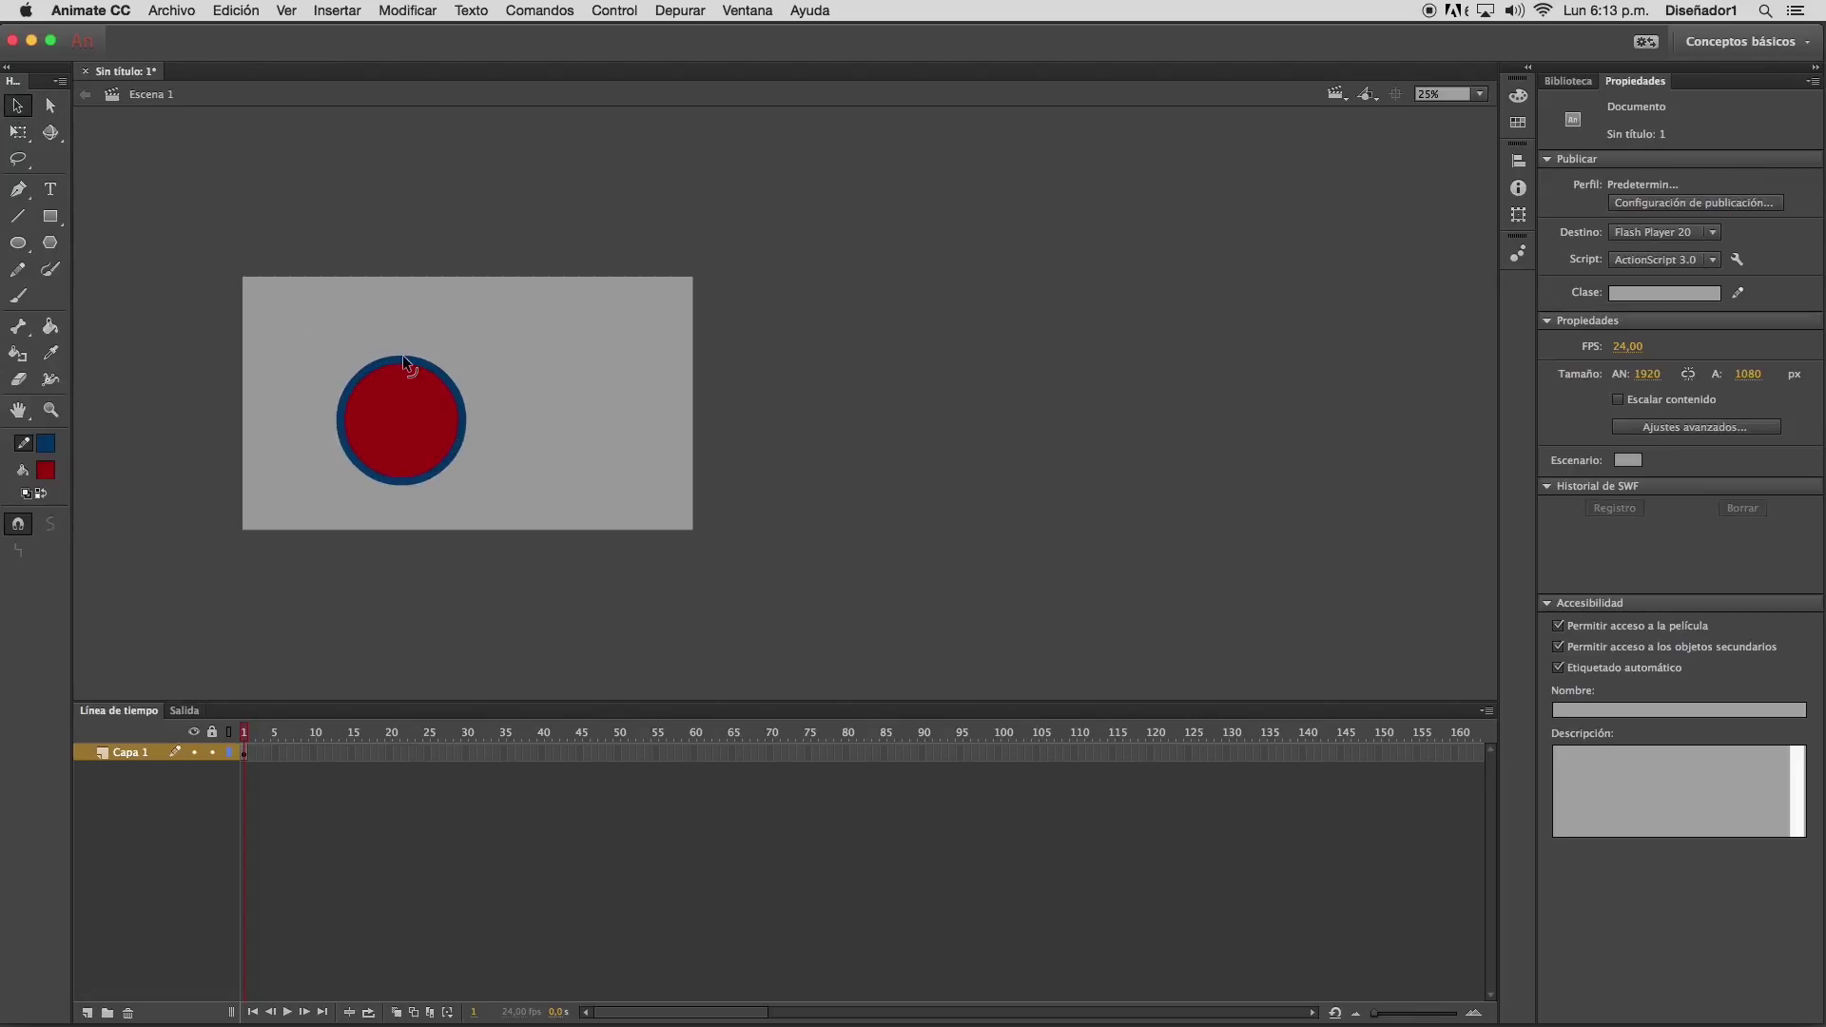
Thin the circle's blue outline at its upper-left and lower-right with the Width tool
{"action": "left_click", "coordinate": [401, 358]}
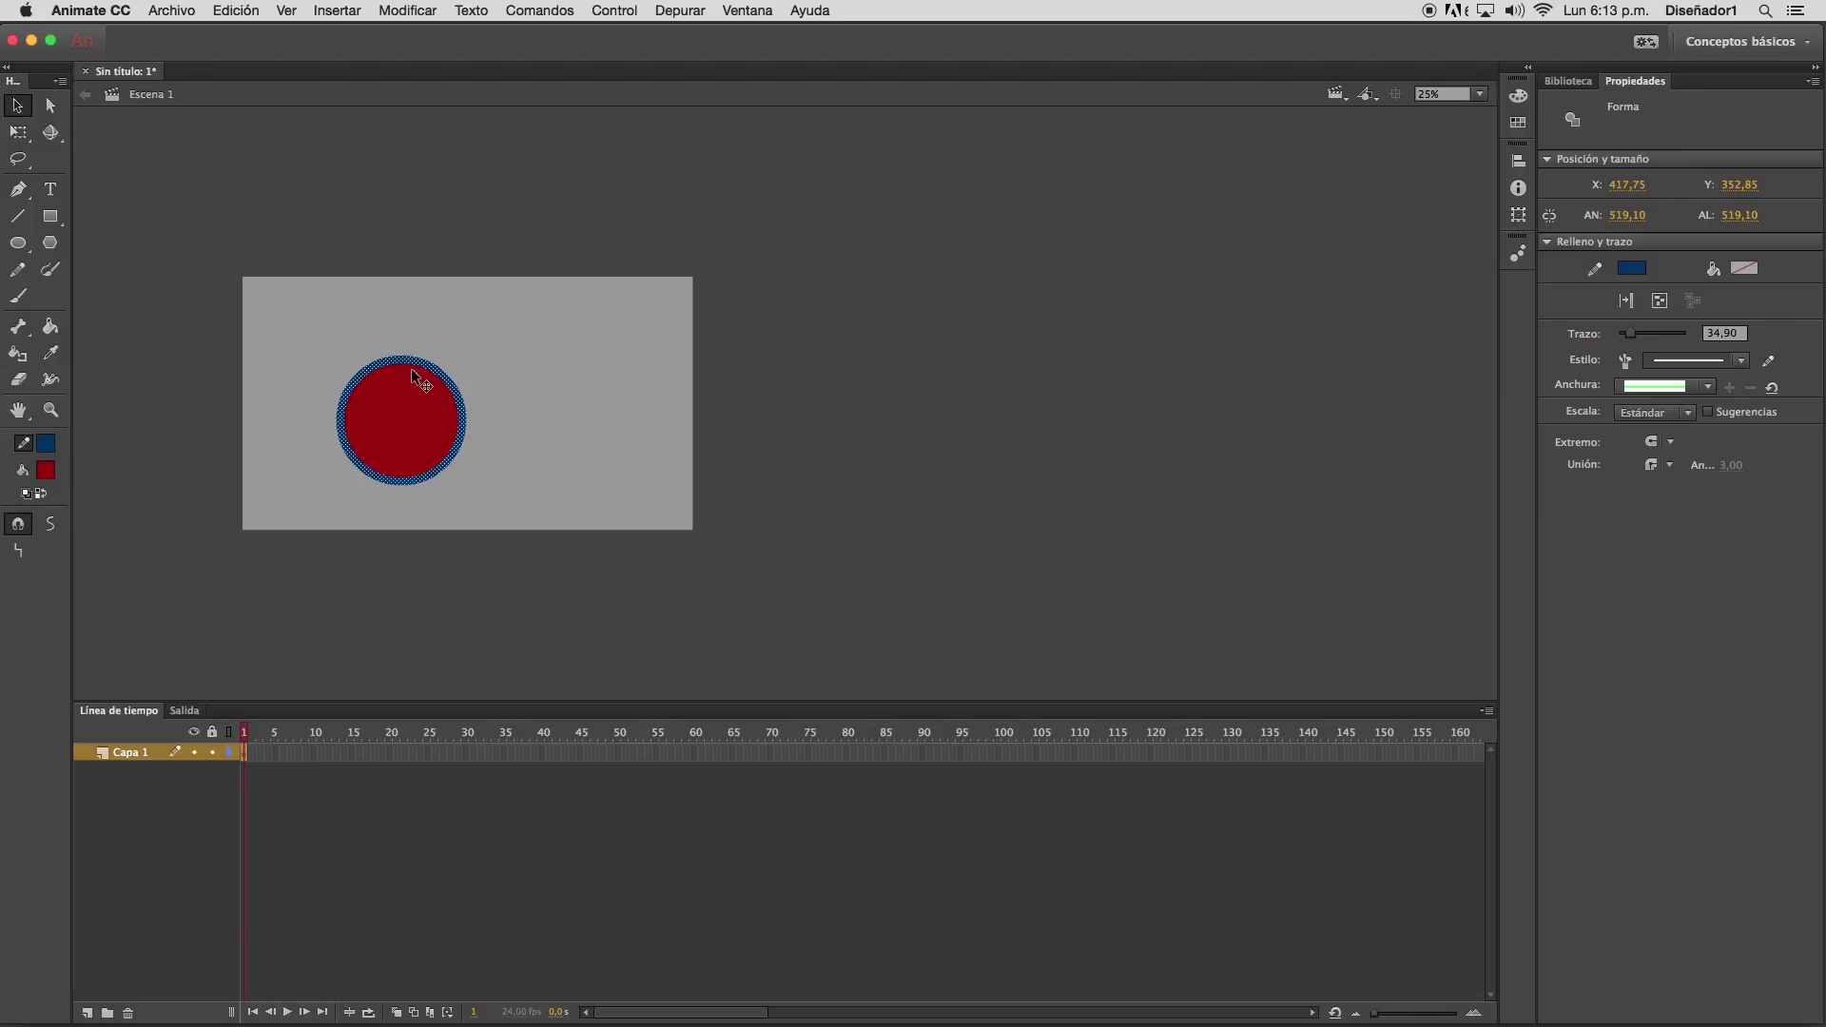
{"action": "left_click", "coordinate": [50, 379]}
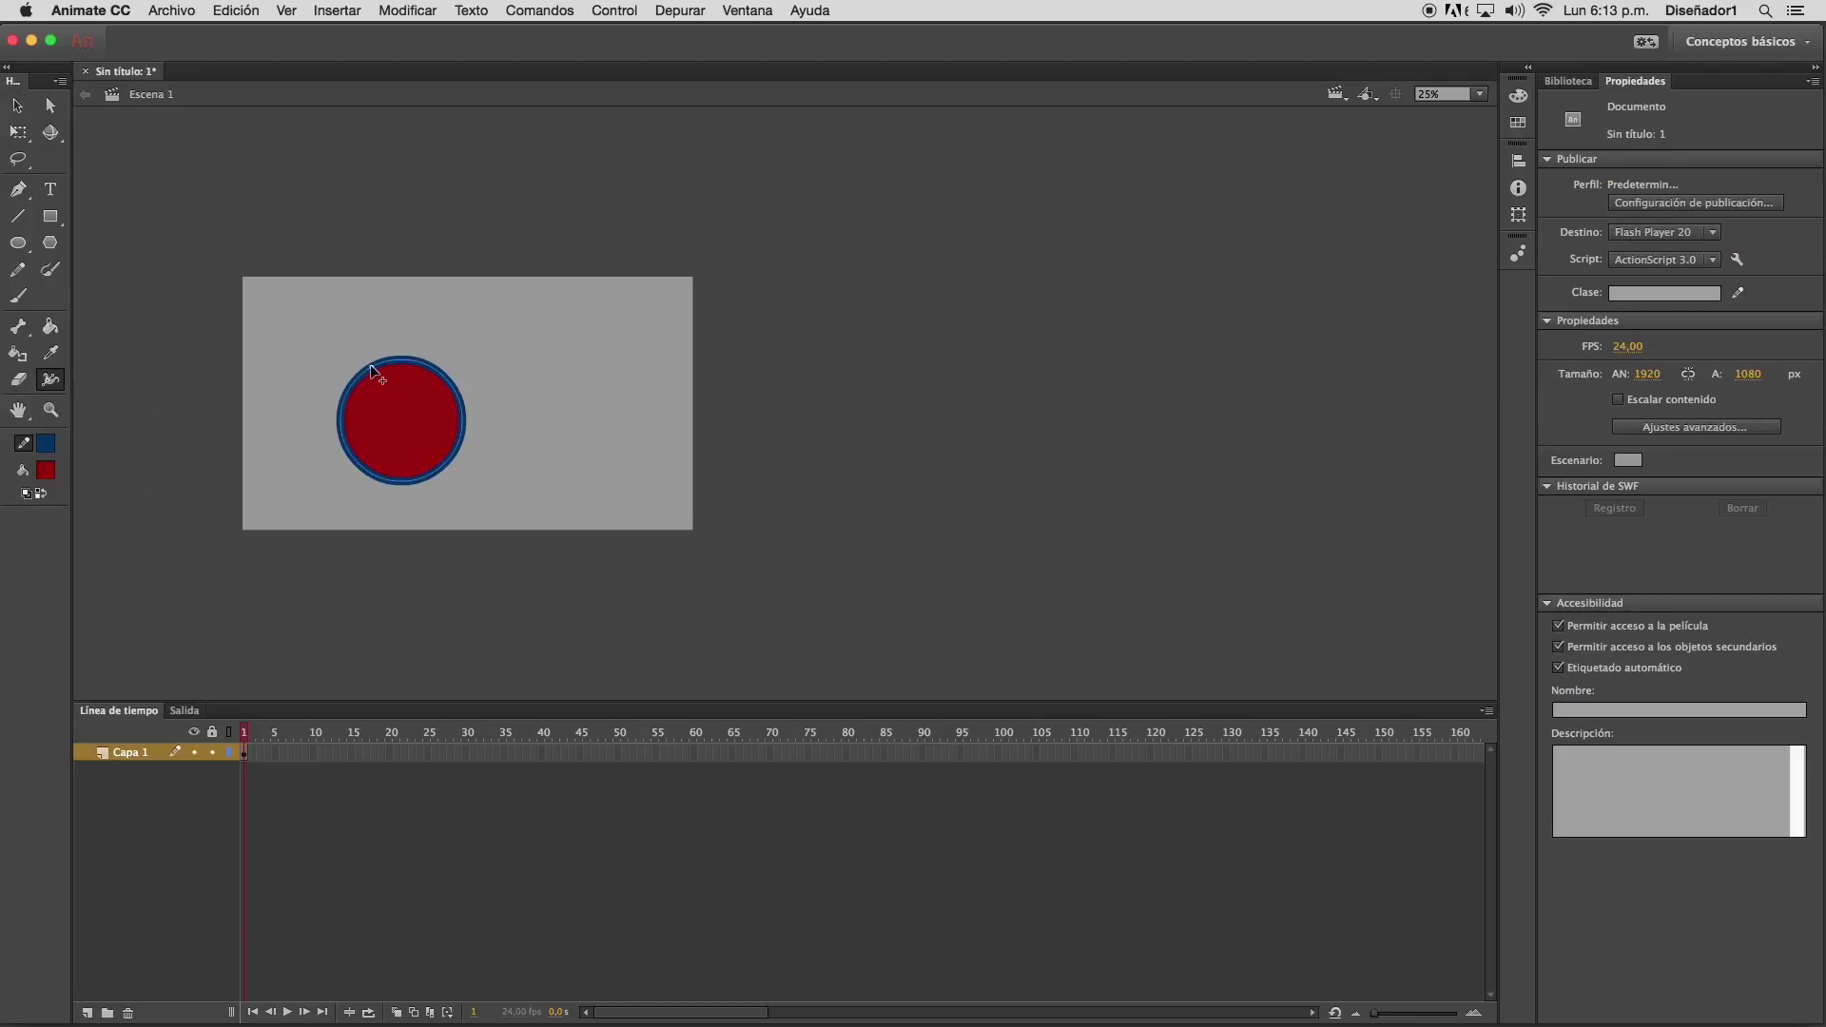
{"action": "mouse_move", "coordinate": [372, 367]}
{"action": "left_mouse_down"}
{"action": "mouse_move", "coordinate": [363, 352]}
{"action": "mouse_move", "coordinate": [387, 372]}
{"action": "mouse_move", "coordinate": [381, 350]}
{"action": "mouse_move", "coordinate": [392, 388]}
{"action": "mouse_move", "coordinate": [354, 408]}
{"action": "left_mouse_up"}
{"action": "left_click_drag", "start_coordinate": [438, 472], "coordinate": [434, 466]}
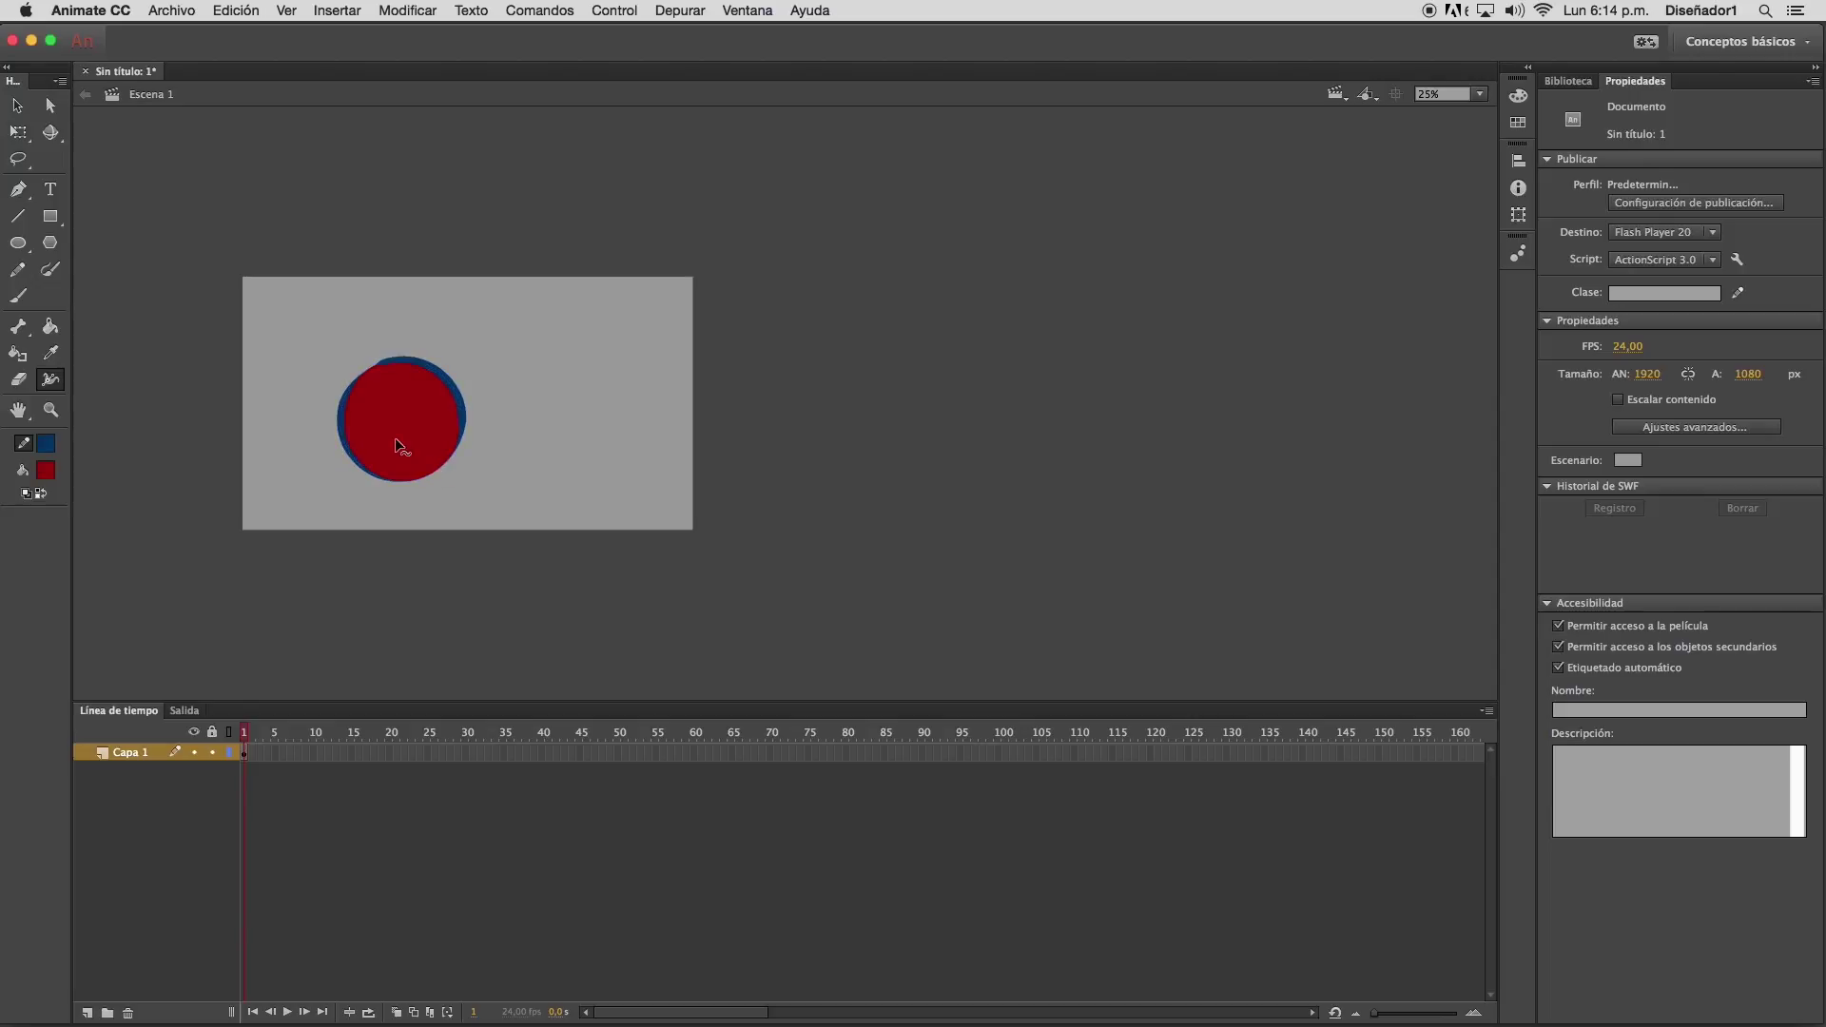
Delete the circle's dark red fill, keeping only the variable-width blue outline
{"action": "left_click", "coordinate": [17, 105]}
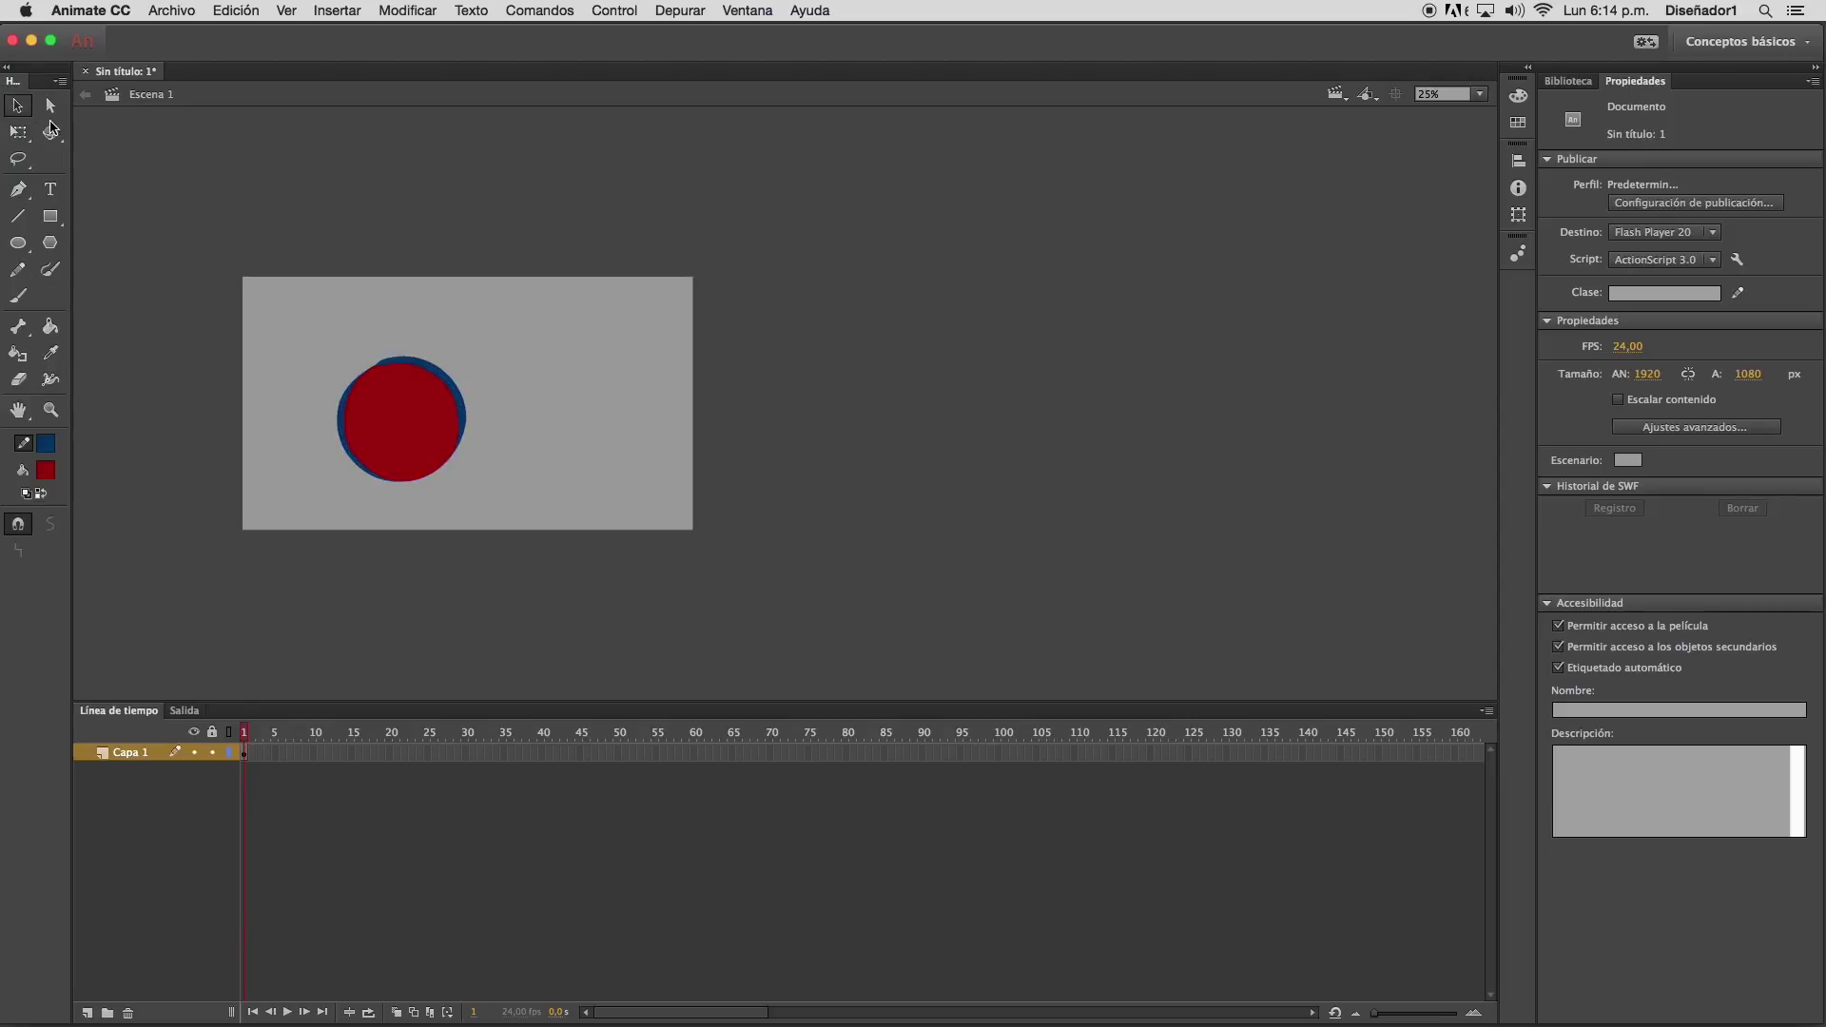
{"action": "left_click", "coordinate": [402, 407]}
{"action": "key", "text": "Delete"}
Change the variable-width outline's stroke colour to #663333 and deselect it
{"action": "left_click_drag", "start_coordinate": [309, 300], "coordinate": [628, 523]}
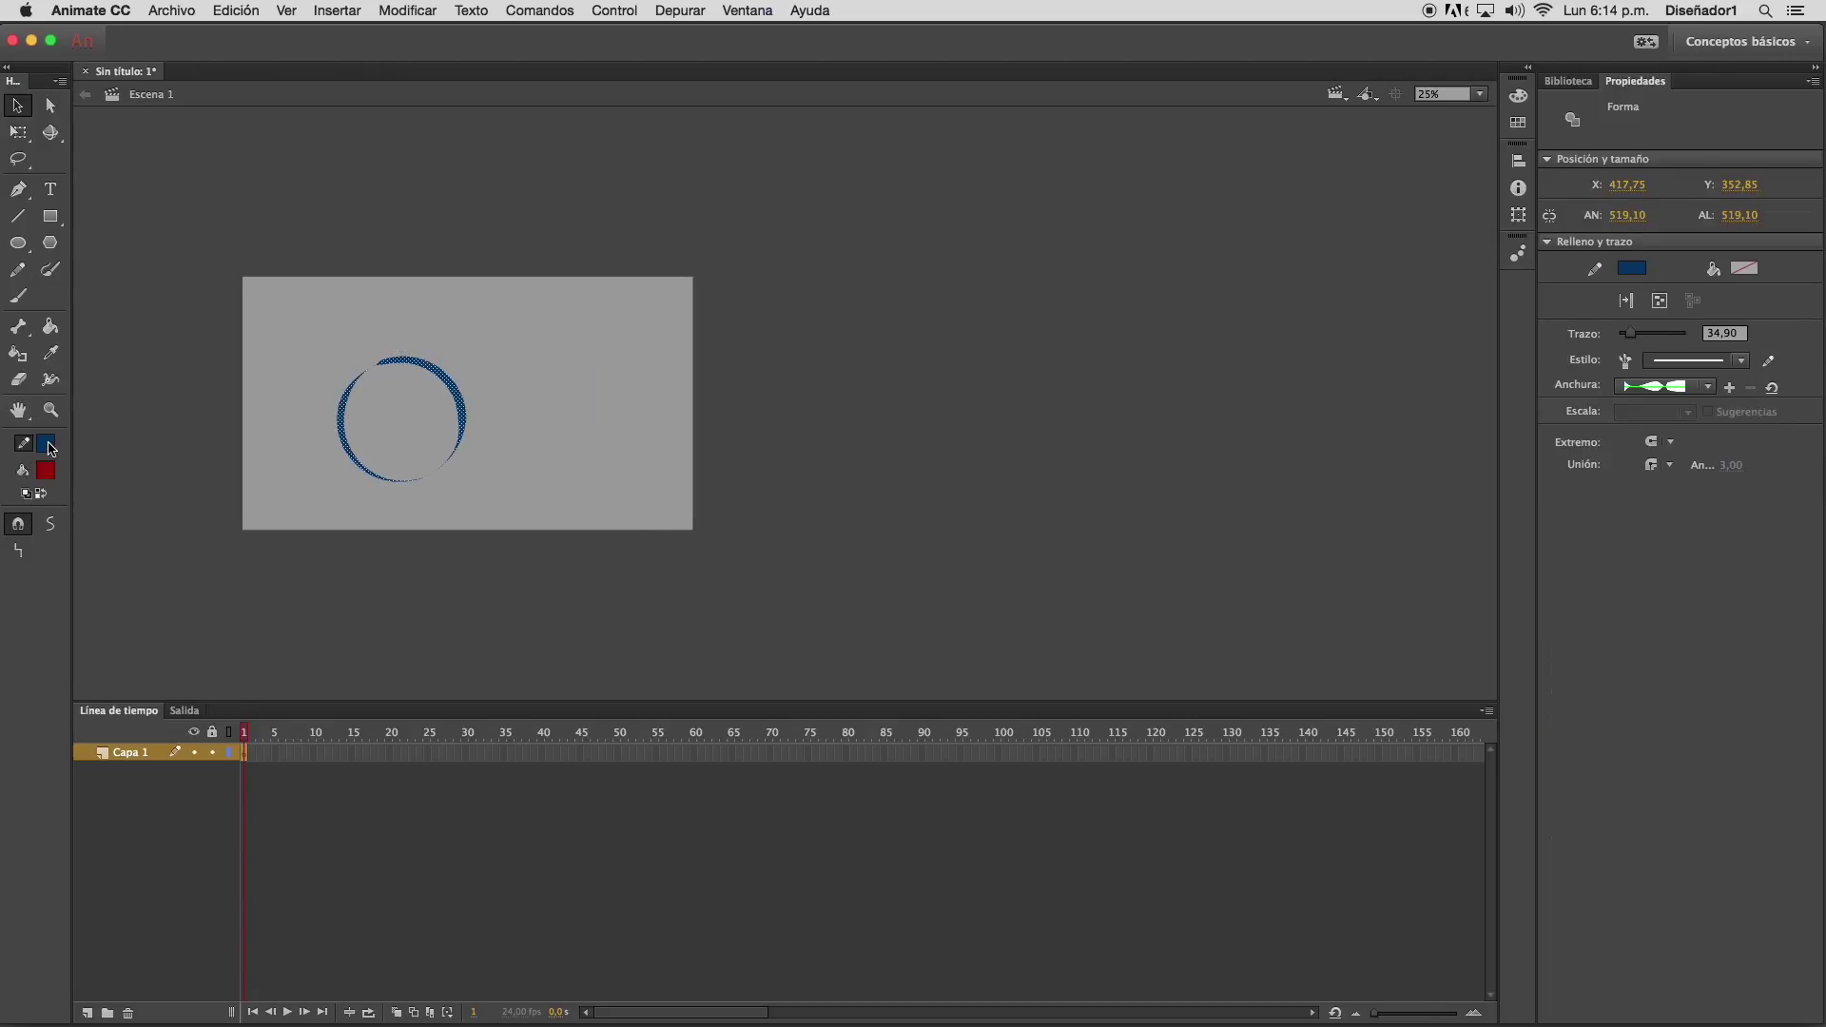
{"action": "left_click", "coordinate": [50, 447]}
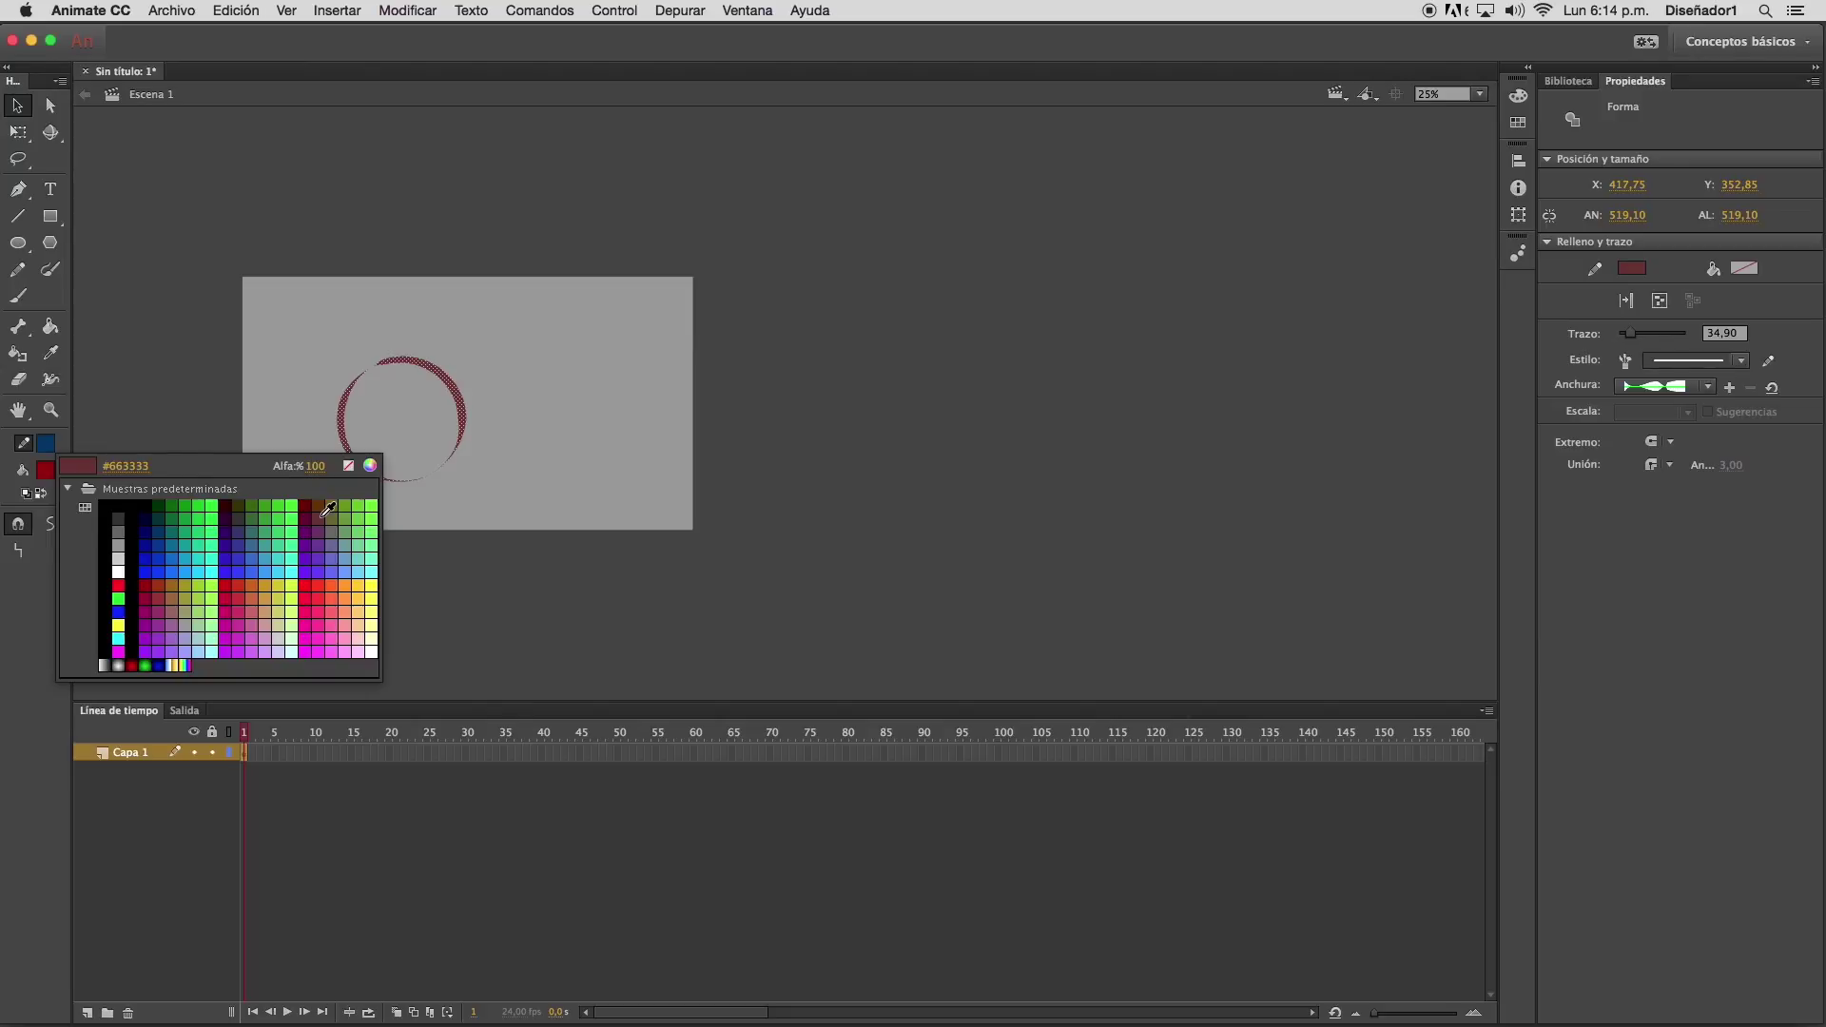
{"action": "left_click", "coordinate": [324, 514]}
{"action": "left_click", "coordinate": [445, 396]}
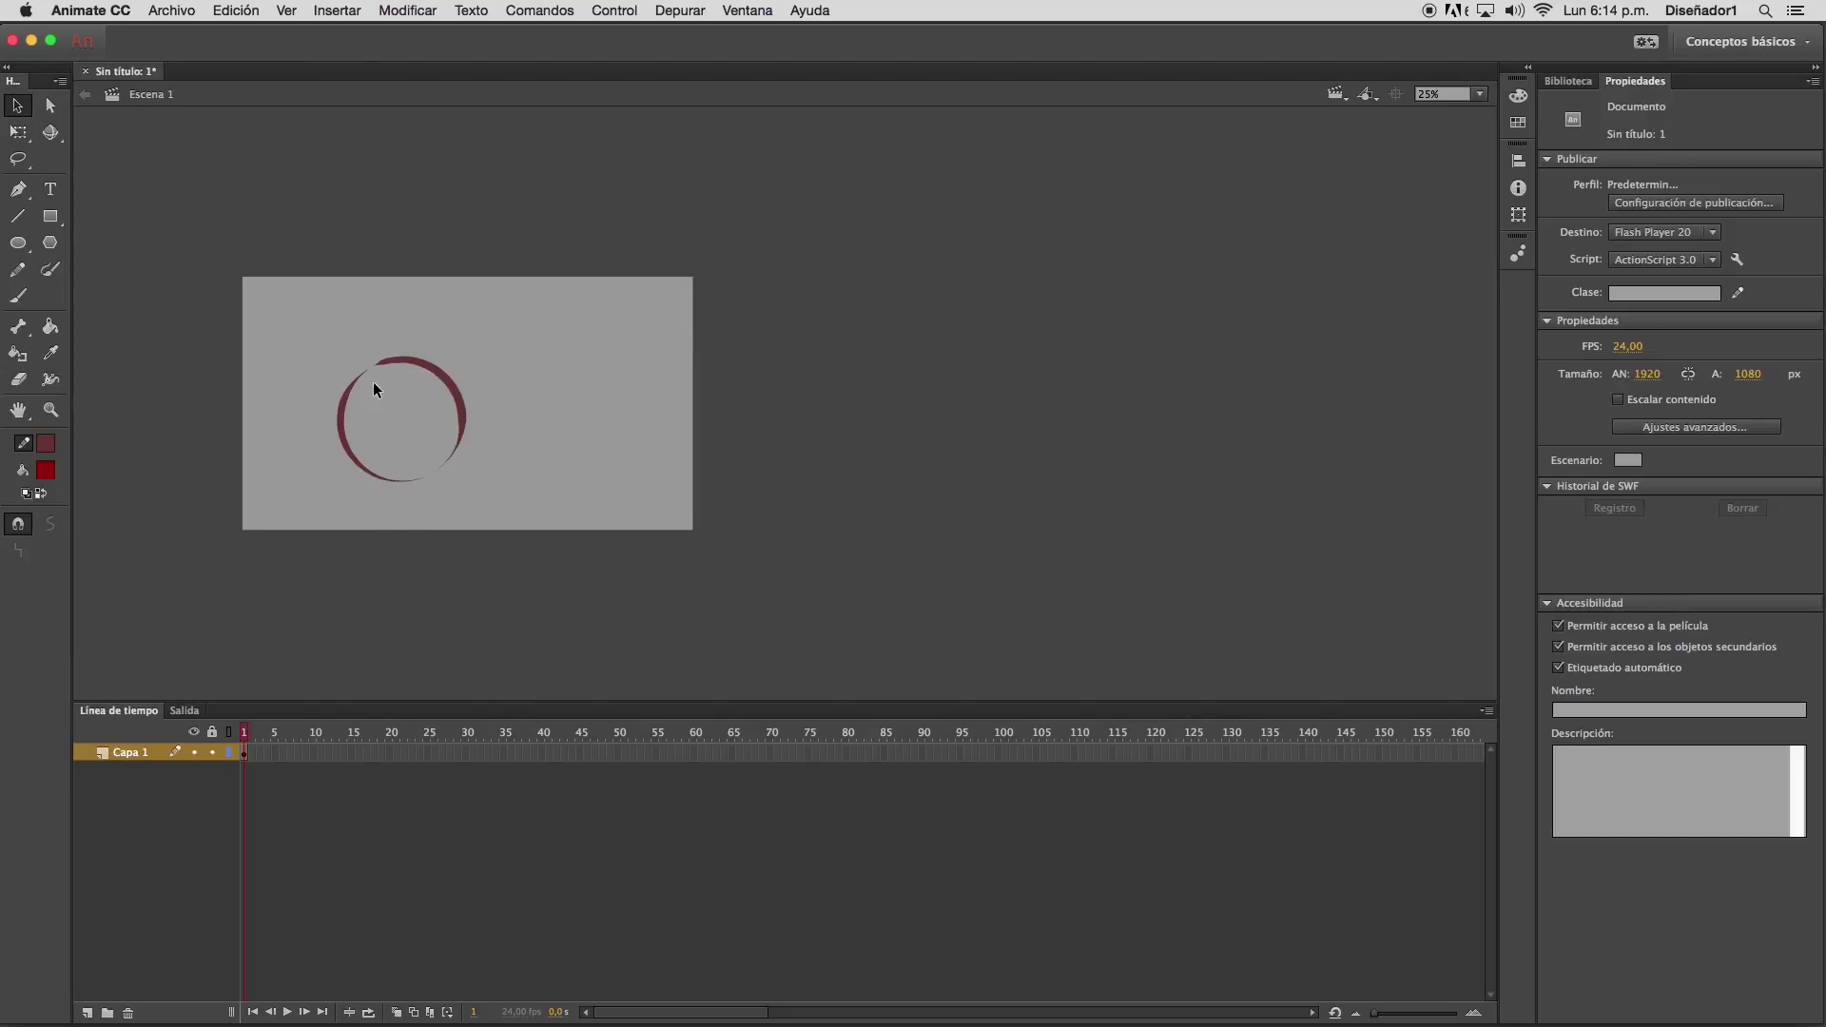
Delete the entire variable-width ring from the stage
{"action": "left_click", "coordinate": [429, 367]}
{"action": "left_click", "coordinate": [522, 460]}
{"action": "left_click_drag", "start_coordinate": [297, 285], "coordinate": [559, 528]}
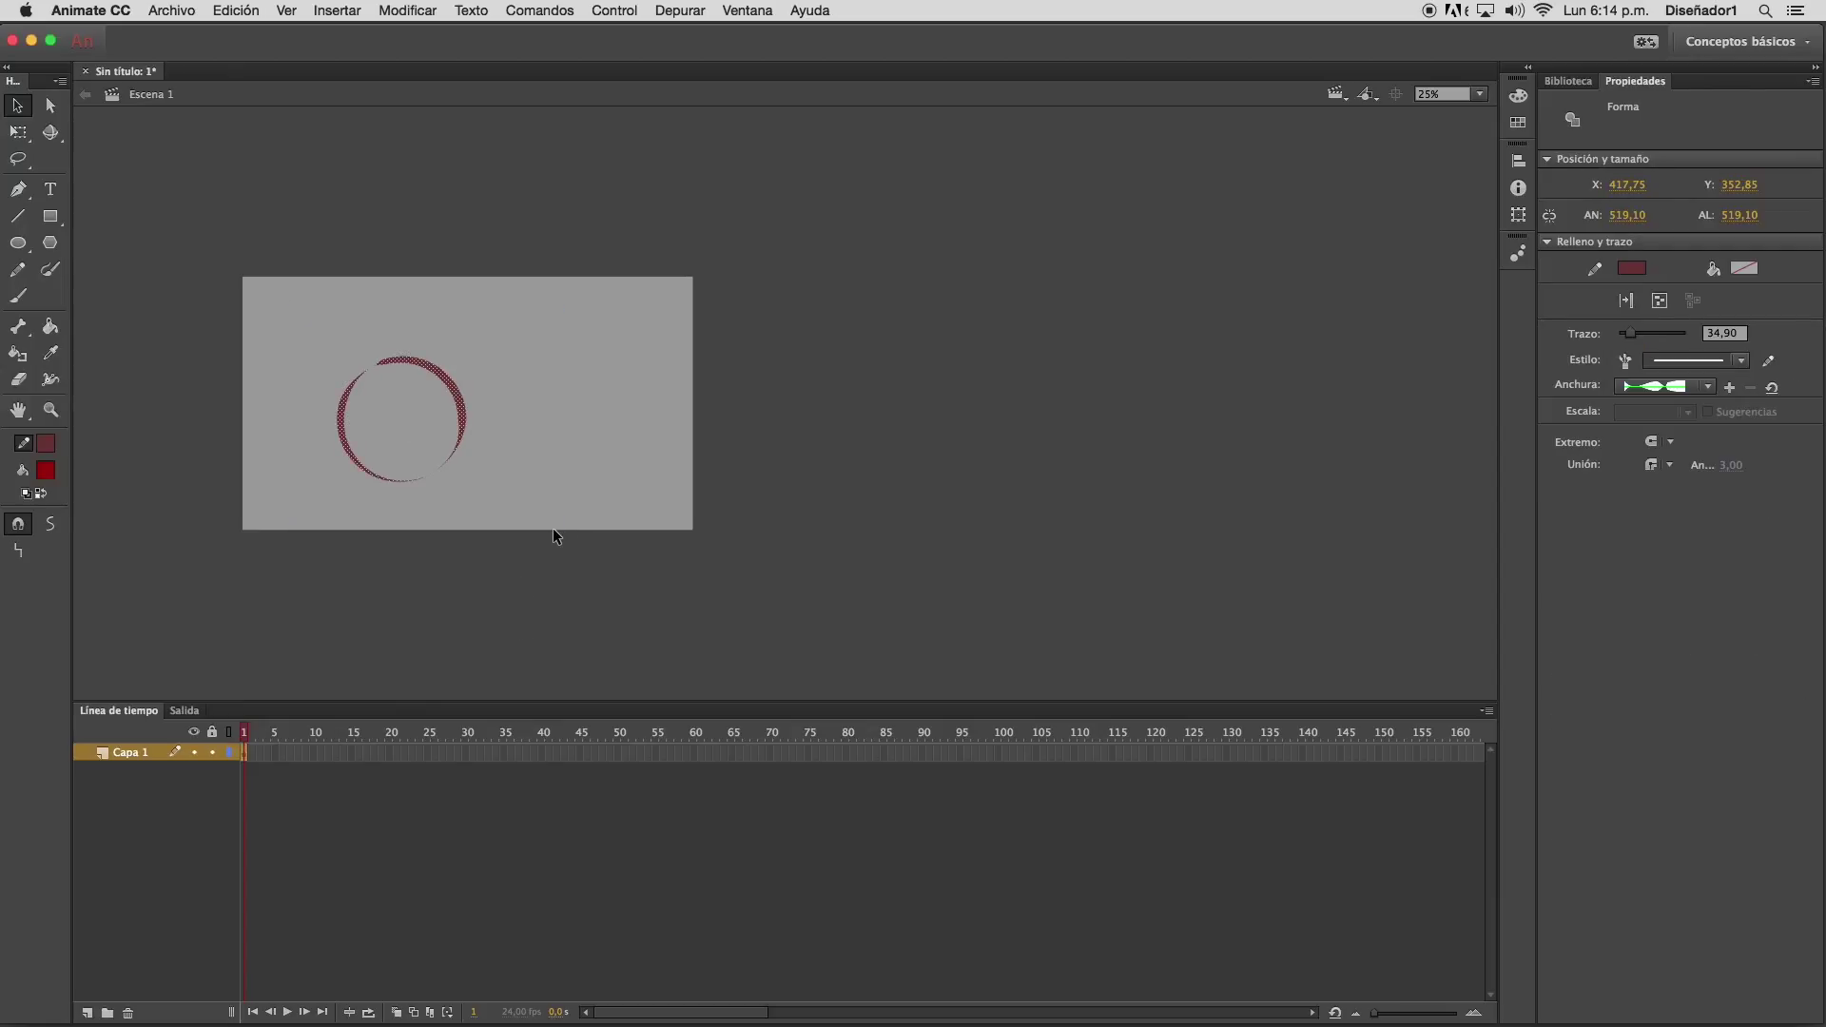
{"action": "key", "text": "Delete"}
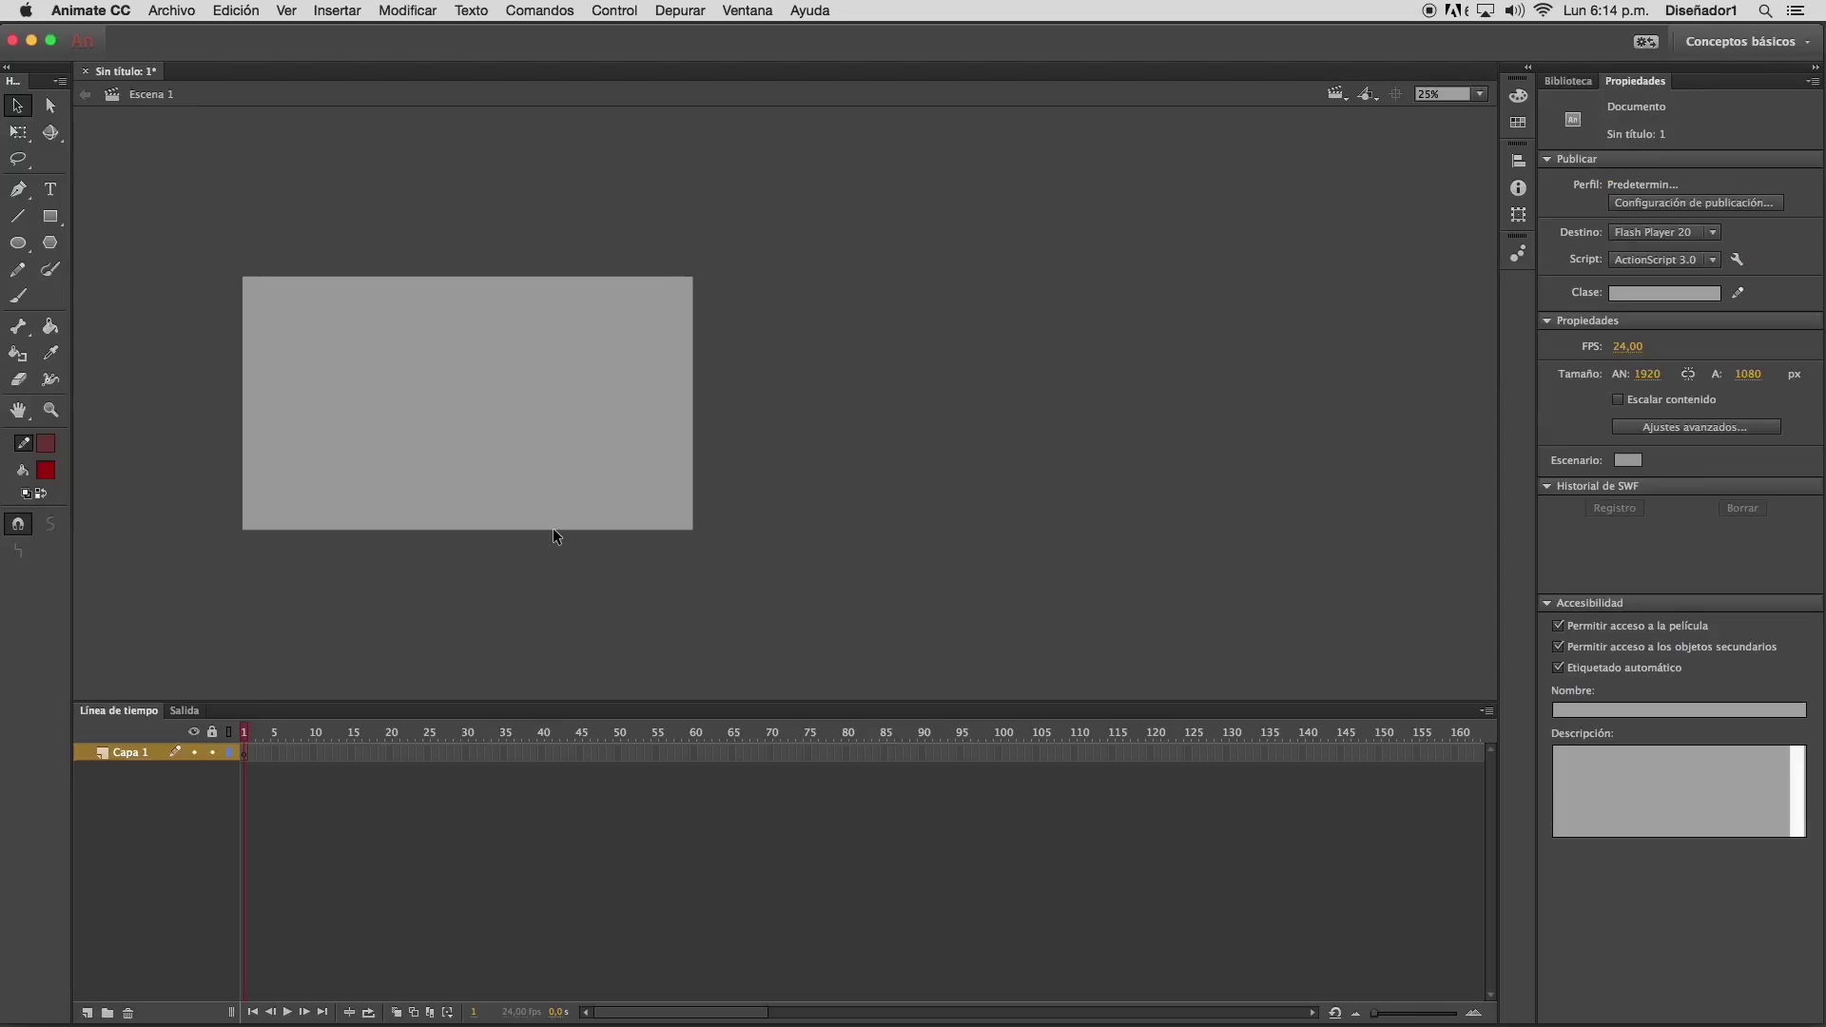
Draw a dark red square about 588 px wide with a black stroke of 1 and a uniform width profile
{"action": "left_click", "coordinate": [46, 224]}
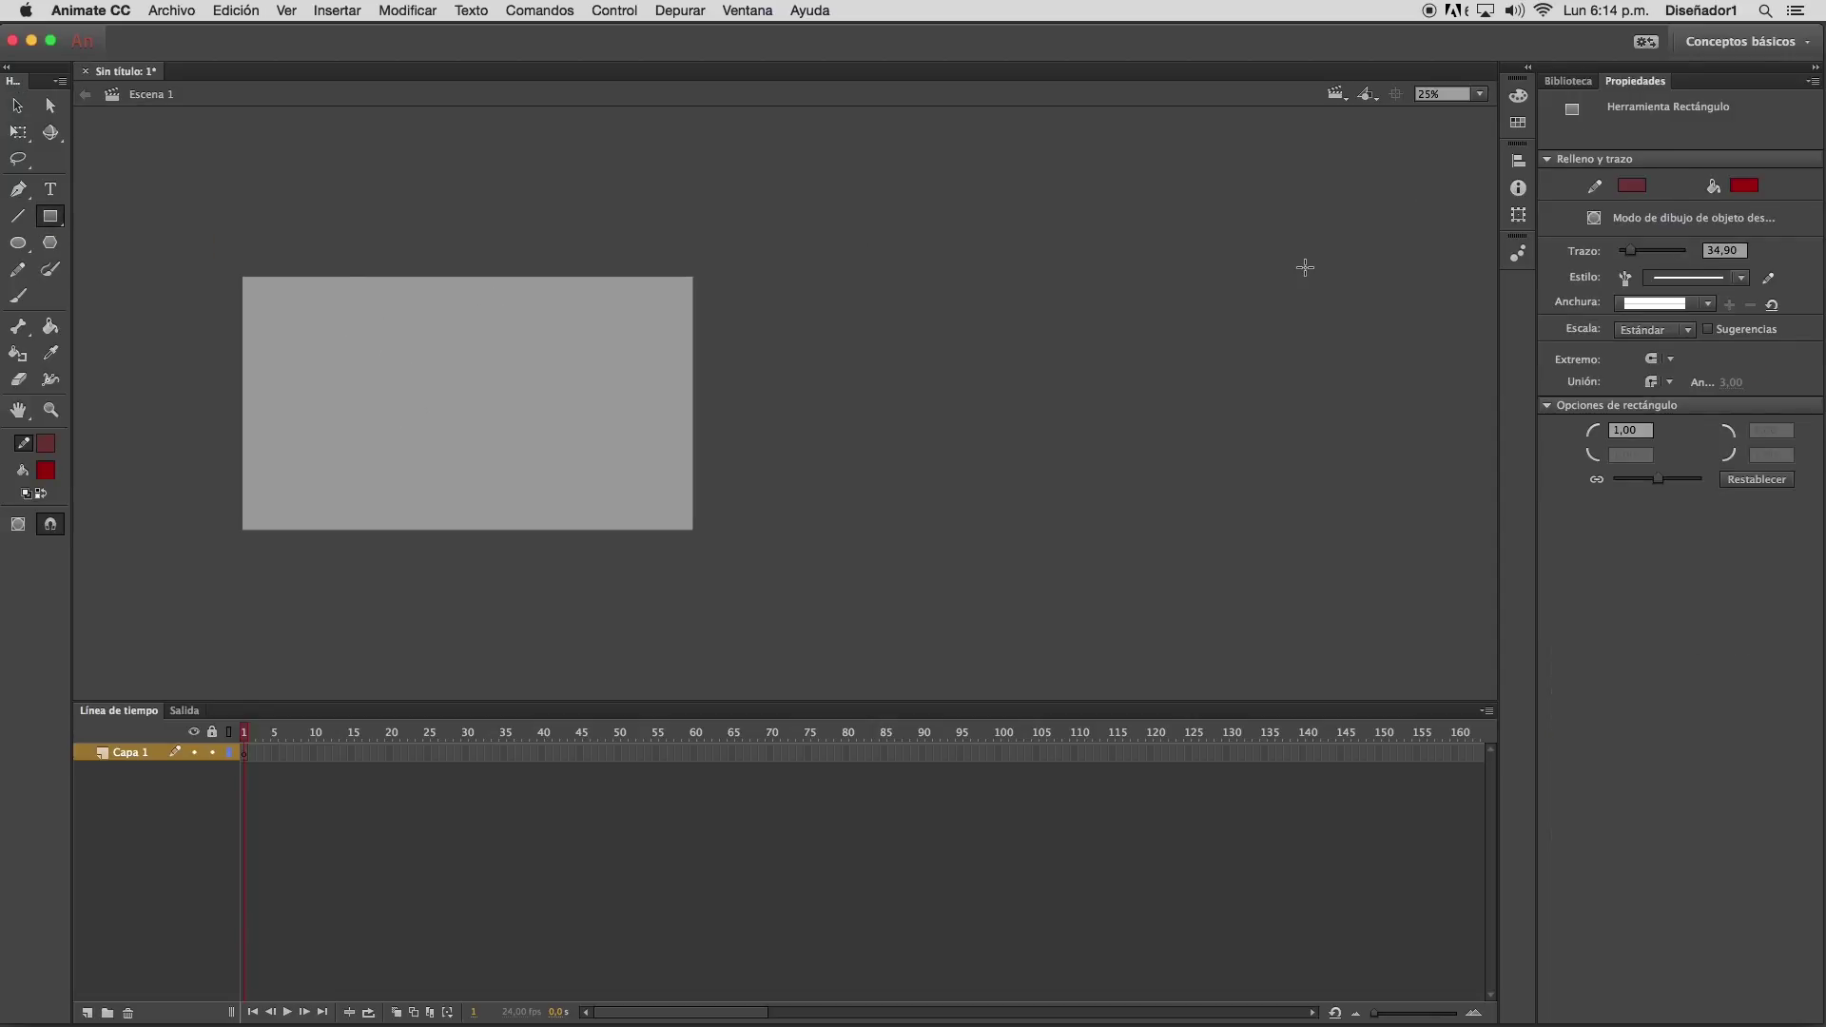
{"action": "left_click", "coordinate": [45, 443]}
{"action": "left_click", "coordinate": [120, 500]}
{"action": "left_click", "coordinate": [1724, 250]}
{"action": "type", "text": "1"}
{"action": "key", "text": "Return"}
{"action": "left_click", "coordinate": [1681, 305]}
{"action": "left_click", "coordinate": [1683, 319]}
{"action": "mouse_move", "coordinate": [337, 332]}
{"action": "left_mouse_down"}
{"action": "mouse_move", "coordinate": [477, 471]}
{"action": "mouse_move", "coordinate": [475, 438]}
{"action": "left_mouse_up"}
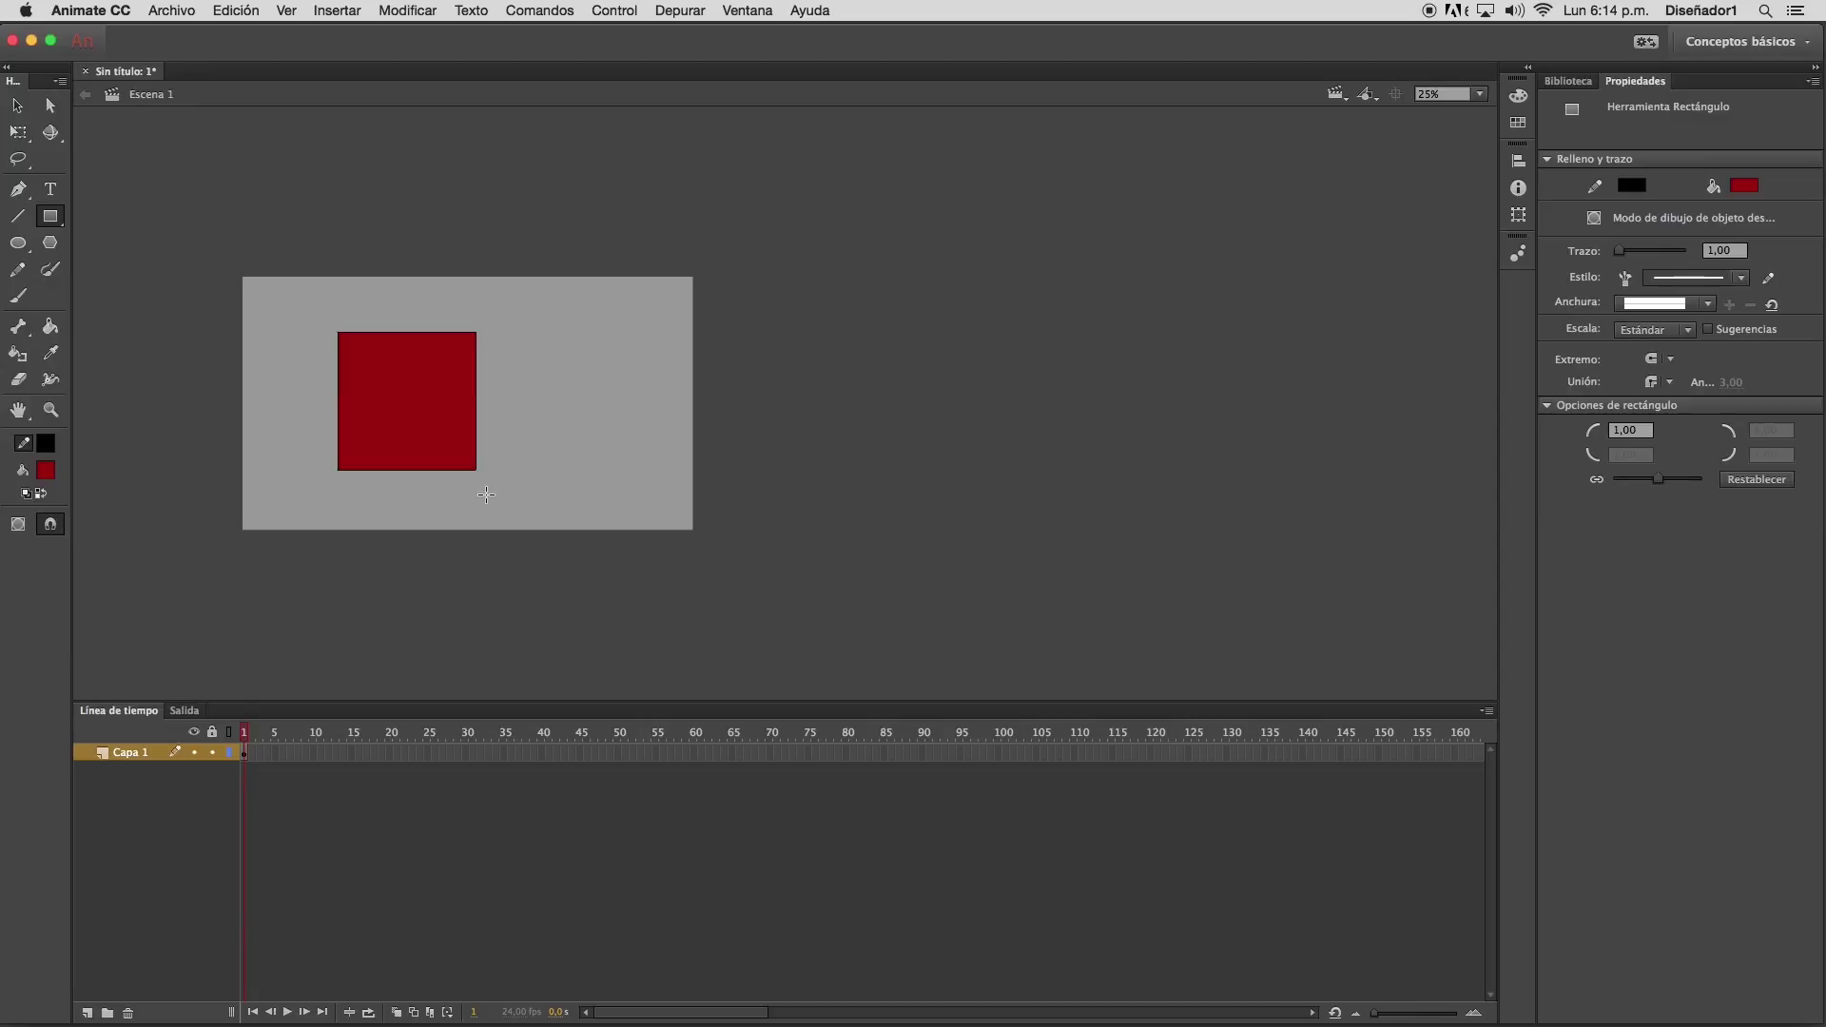
Fill the square with the white-to-black linear gradient using the Paint Bucket tool
{"action": "left_click", "coordinate": [50, 327]}
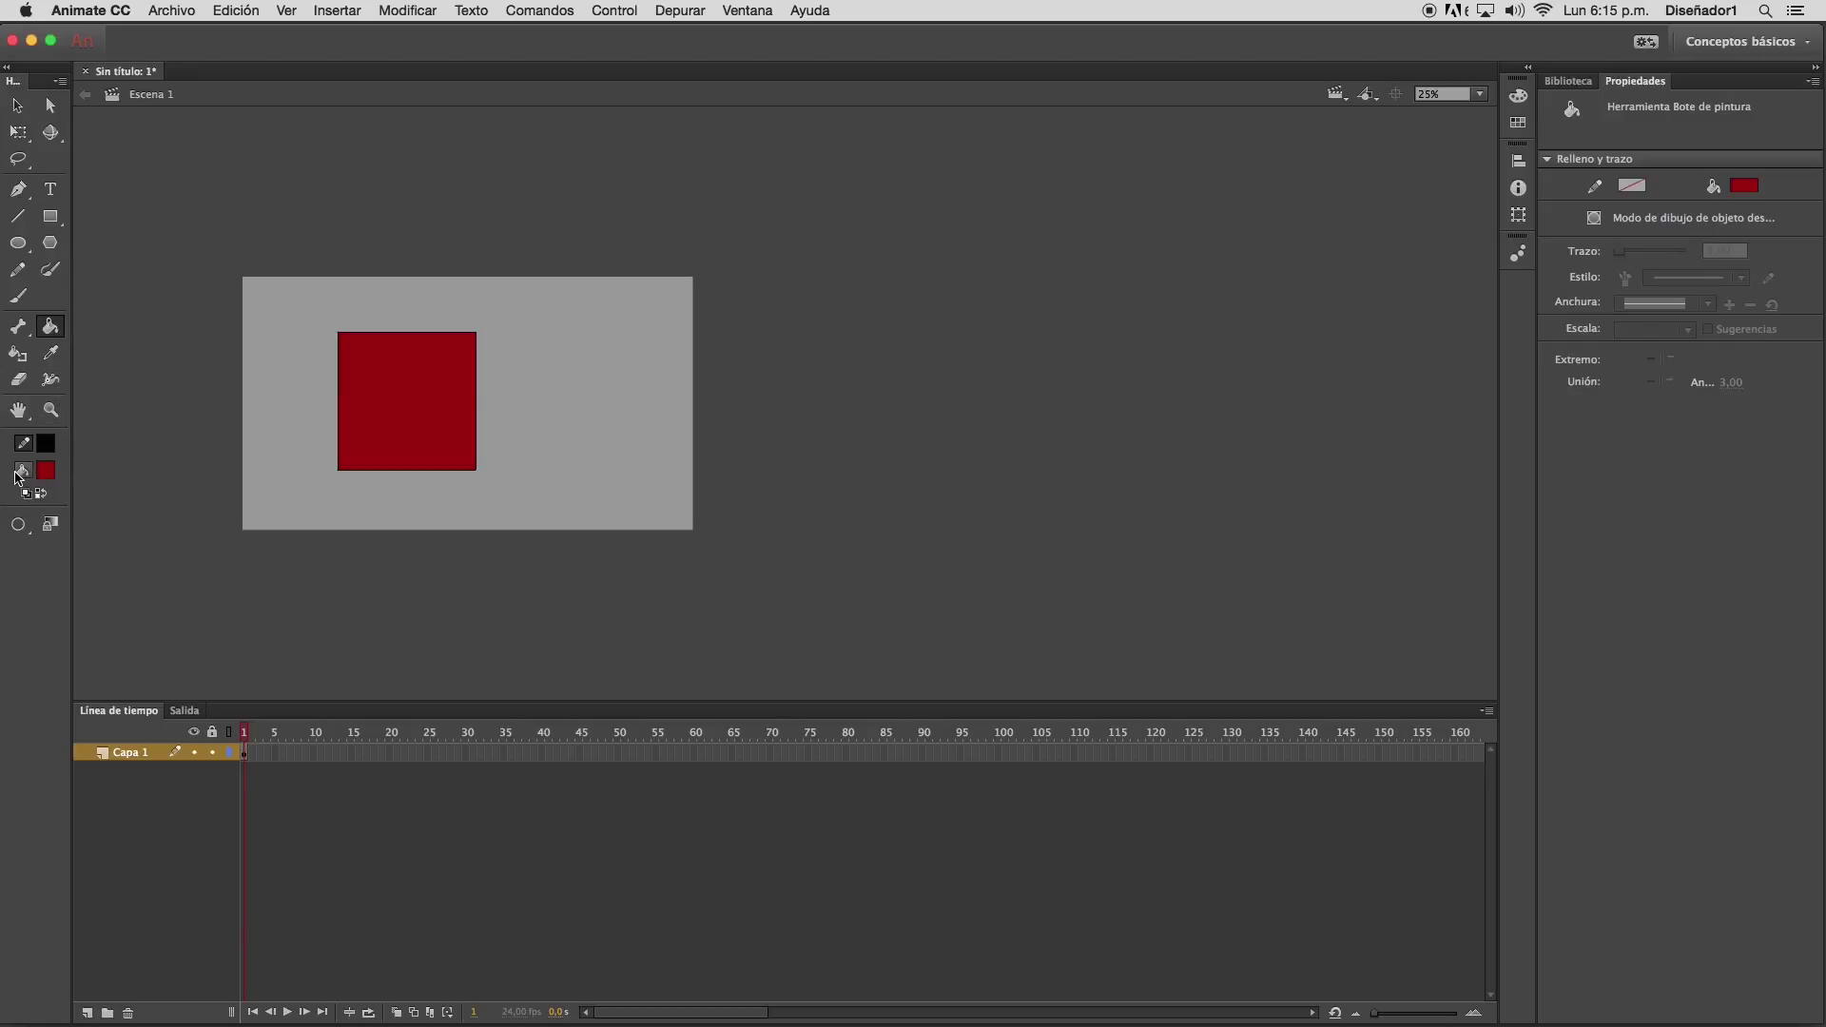
{"action": "left_click", "coordinate": [45, 473]}
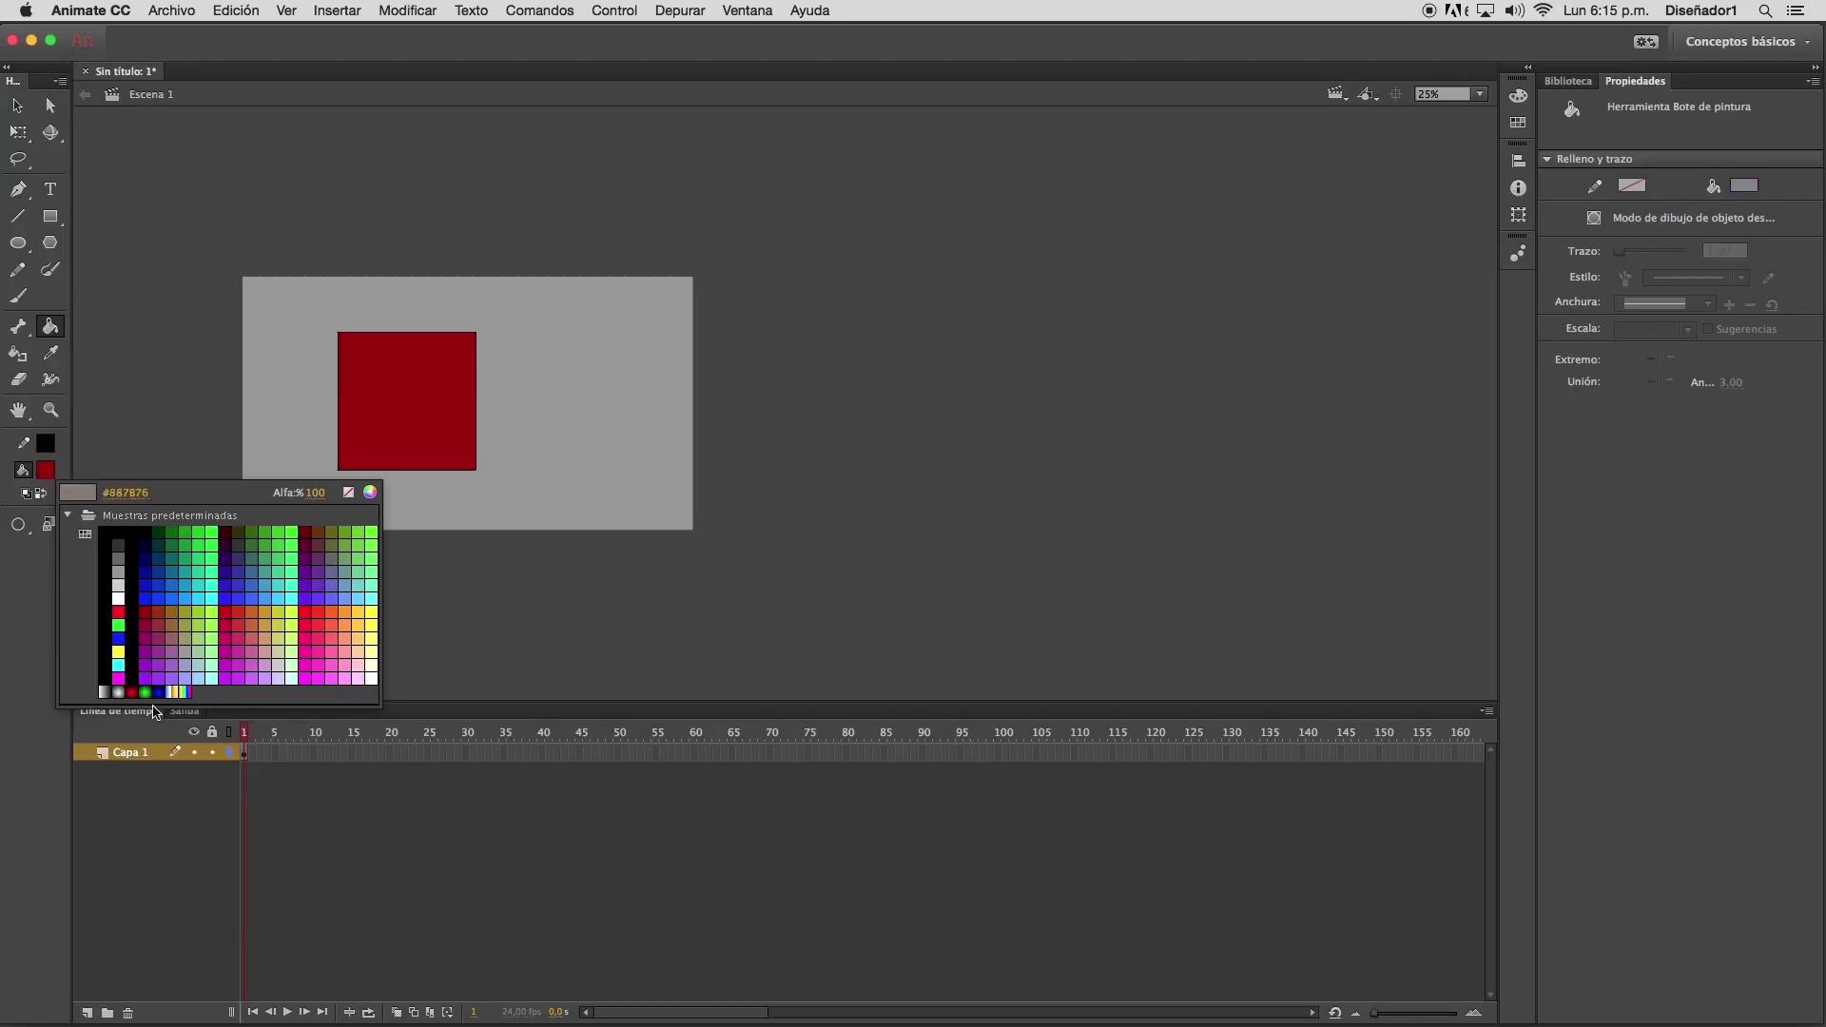
{"action": "left_click", "coordinate": [105, 692]}
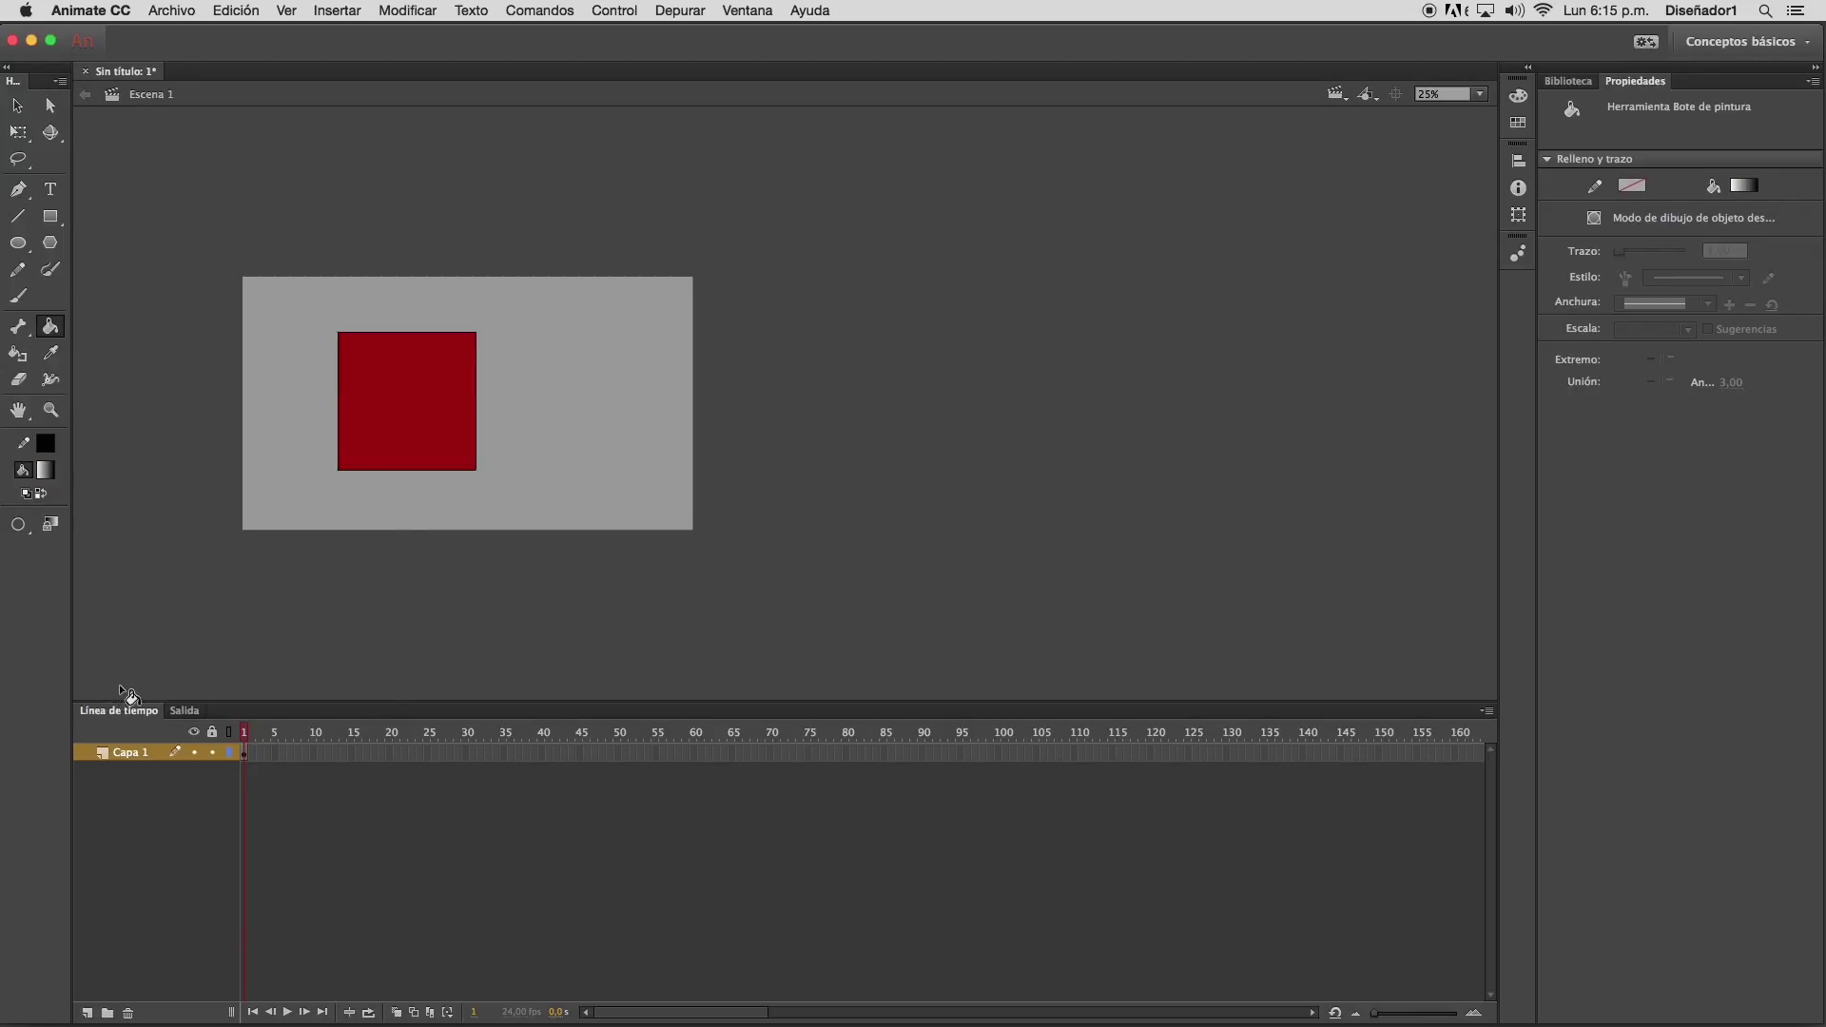
{"action": "left_click", "coordinate": [380, 393]}
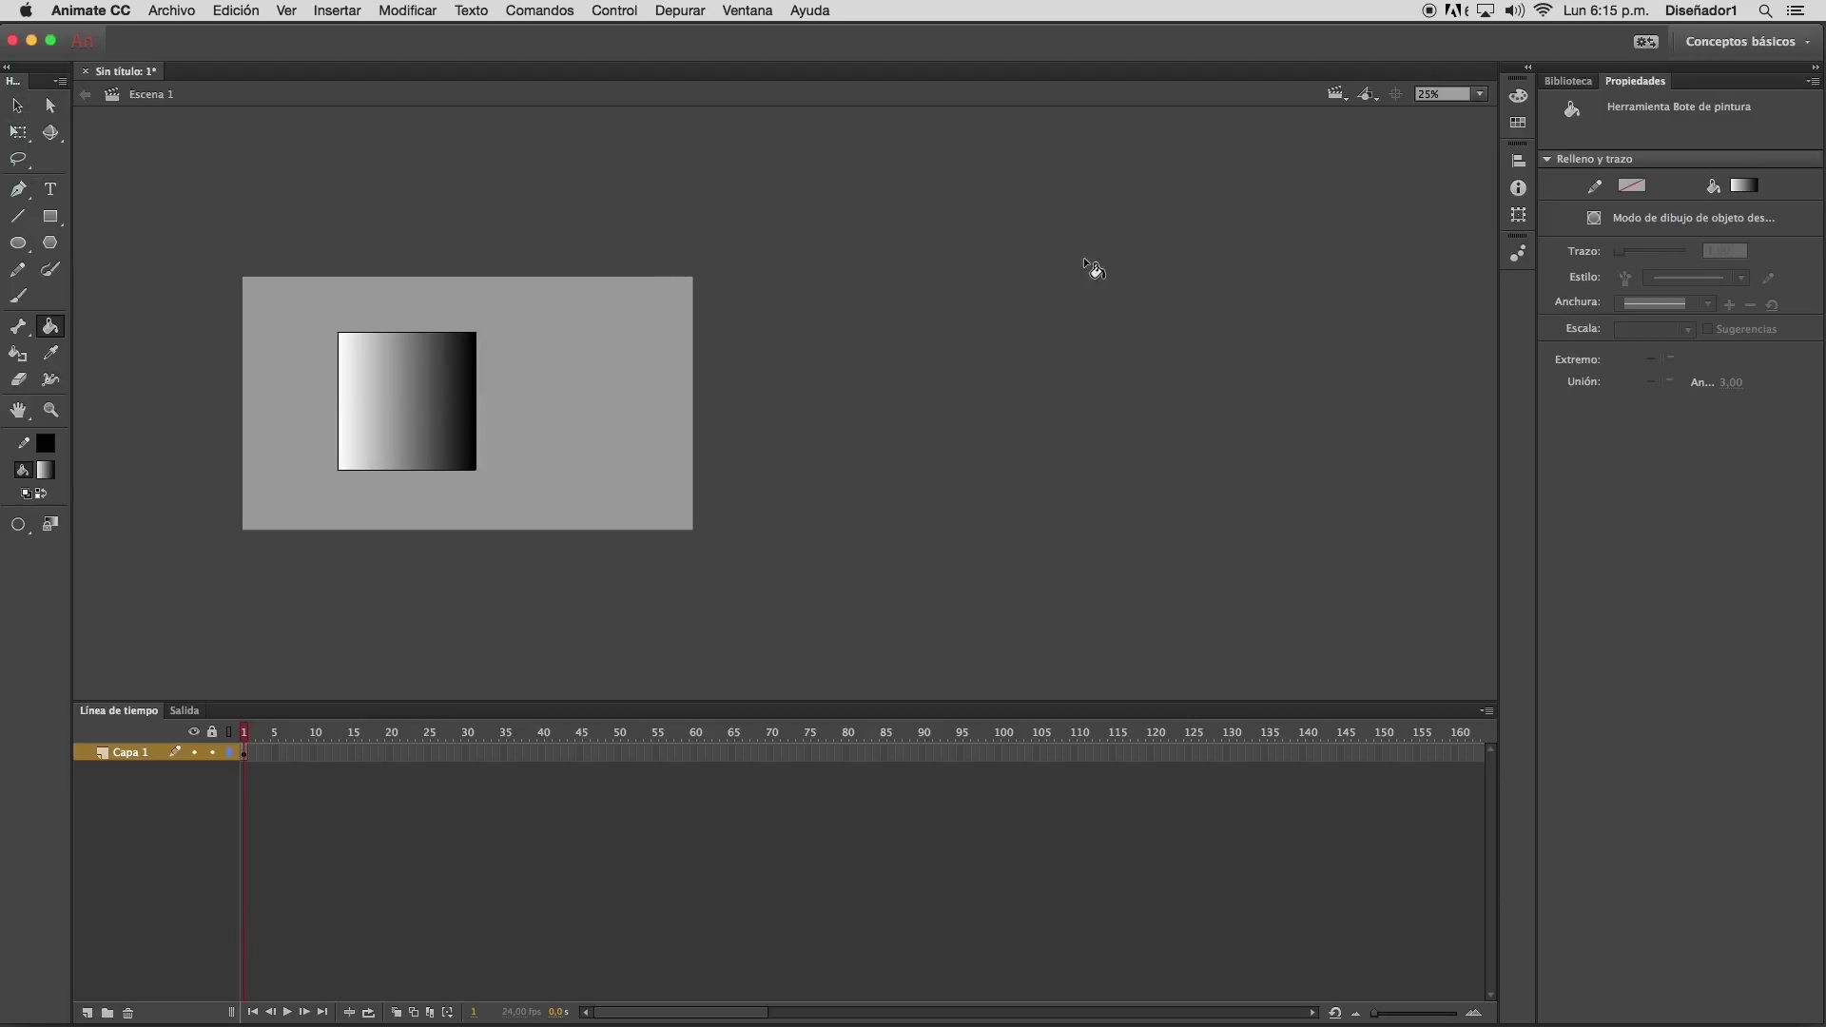
Select the square's gradient fill and examine its stroke and fill colour settings
{"action": "left_click", "coordinate": [17, 105]}
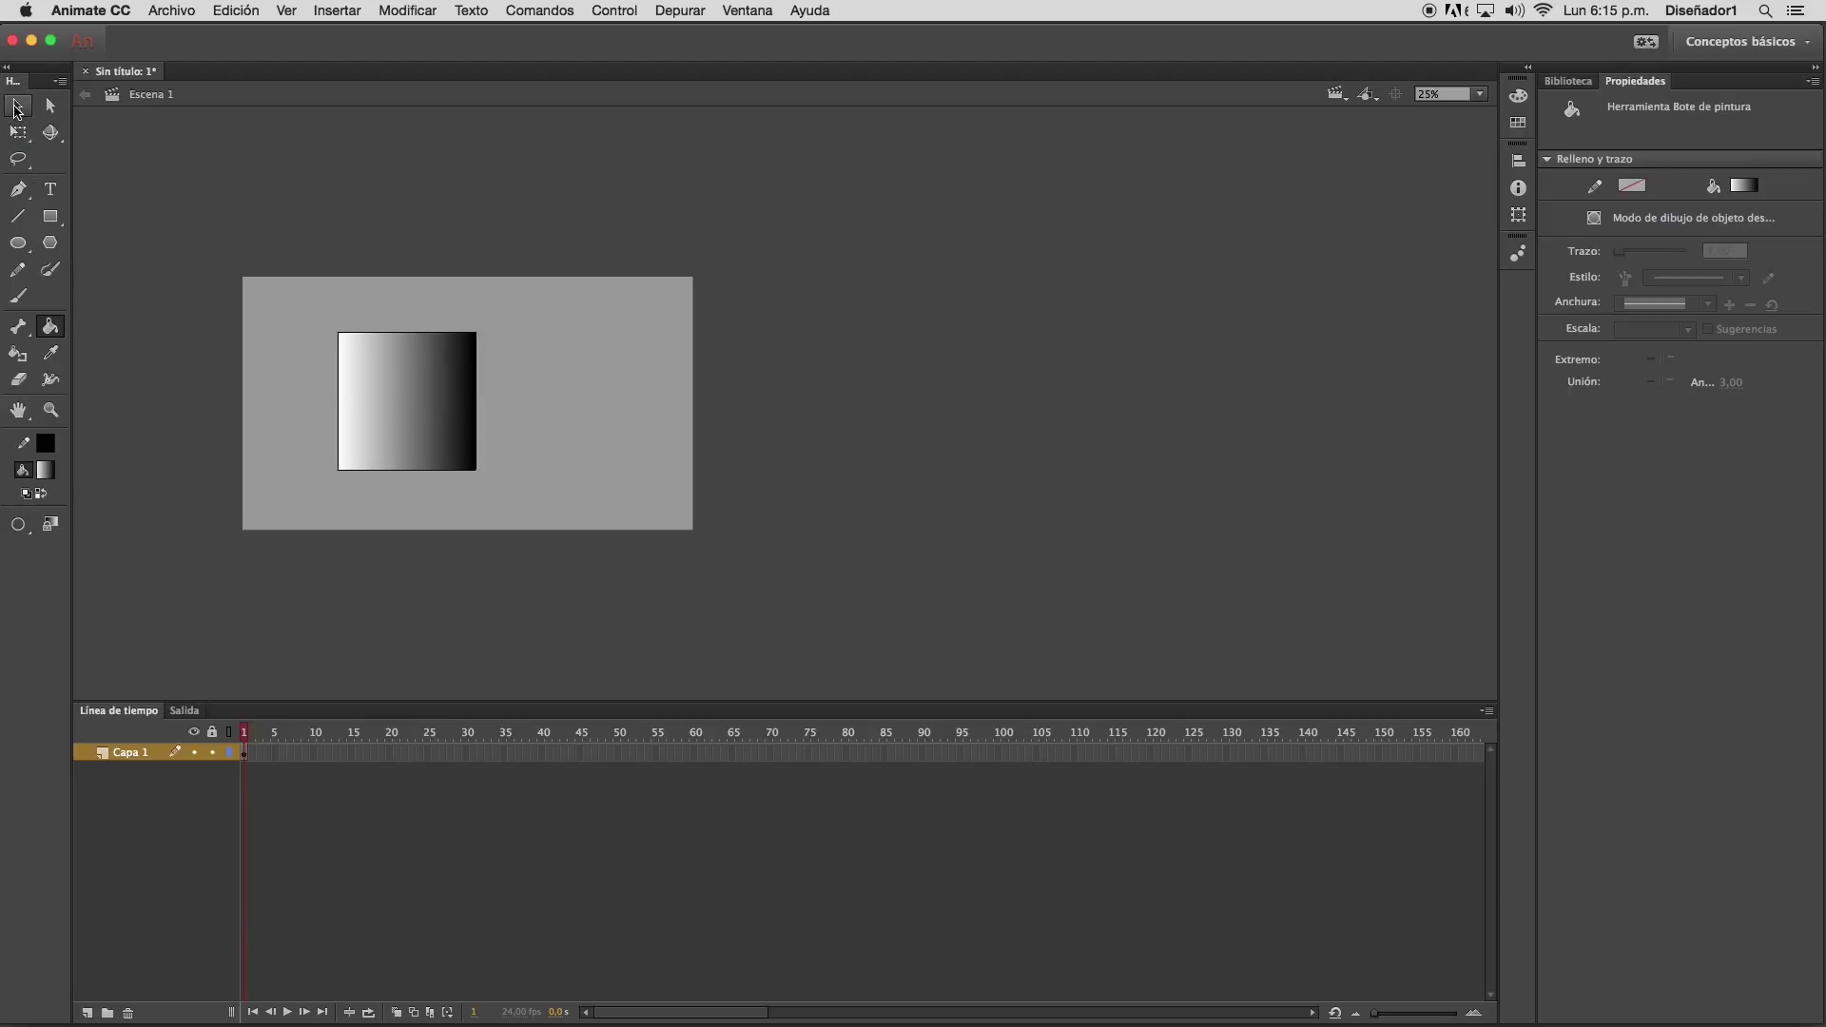
{"action": "left_click", "coordinate": [391, 380]}
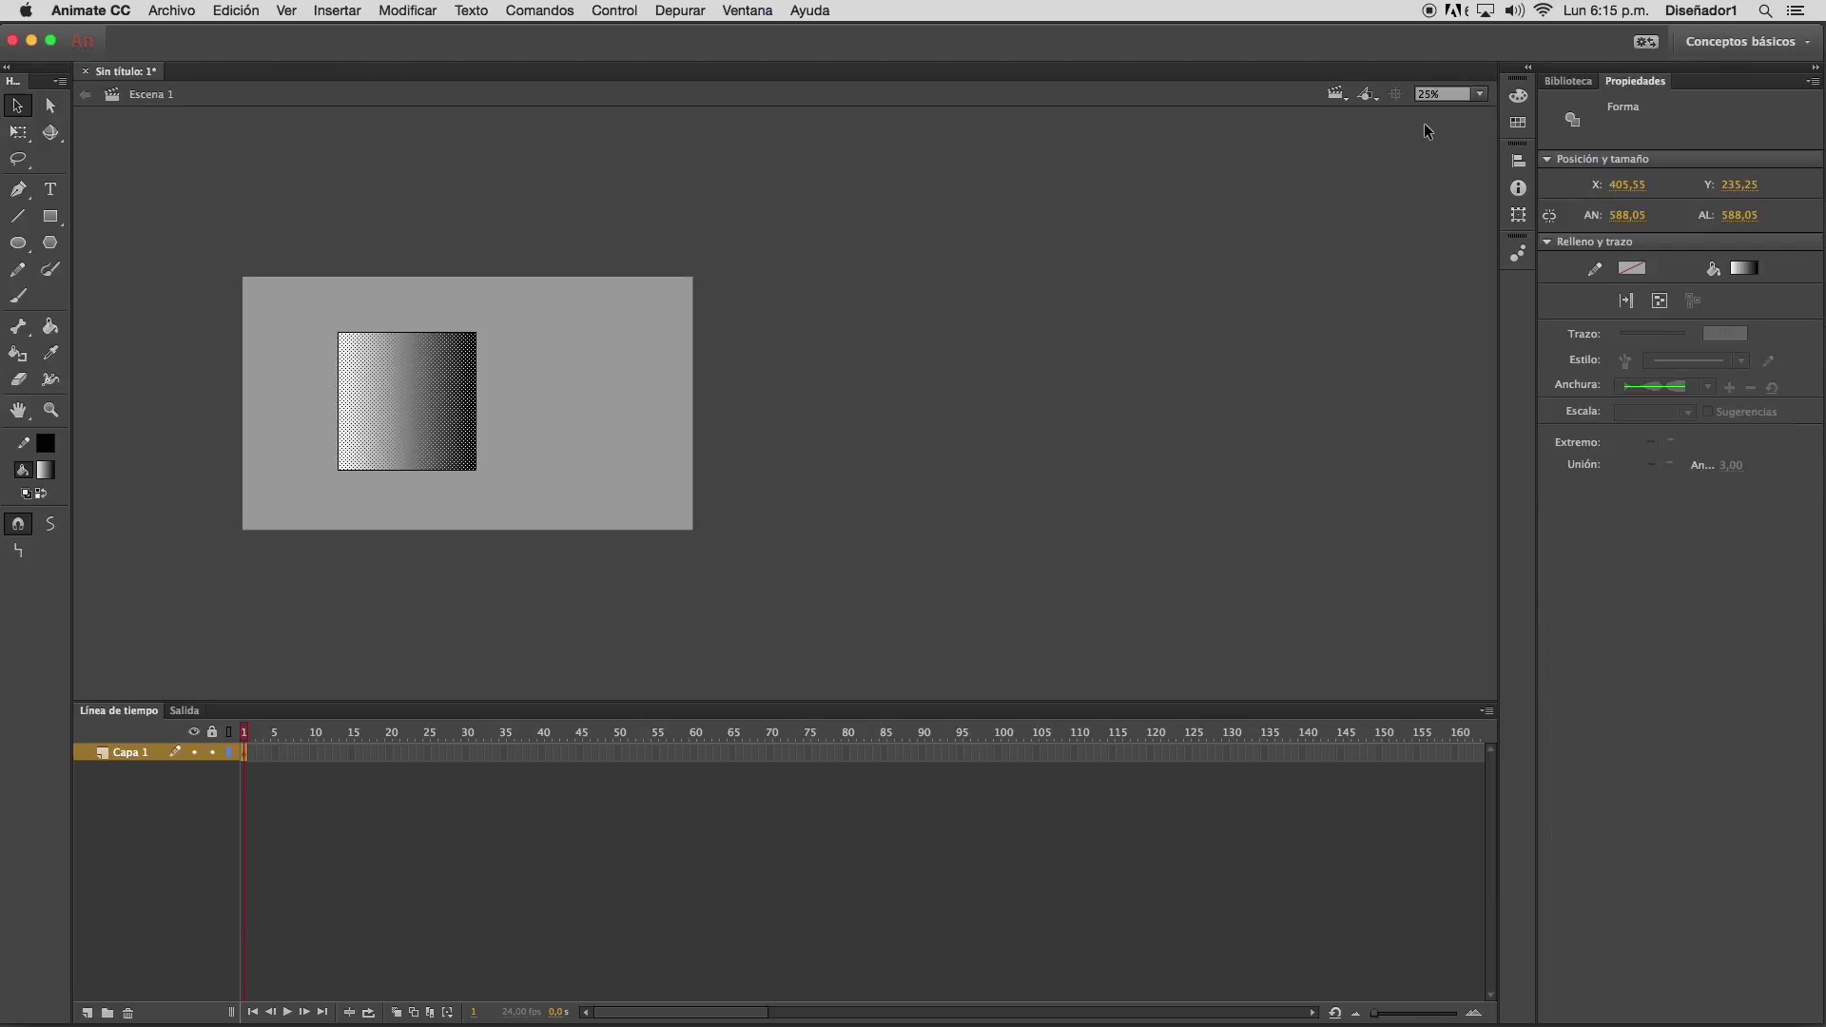
{"action": "left_click", "coordinate": [1519, 98]}
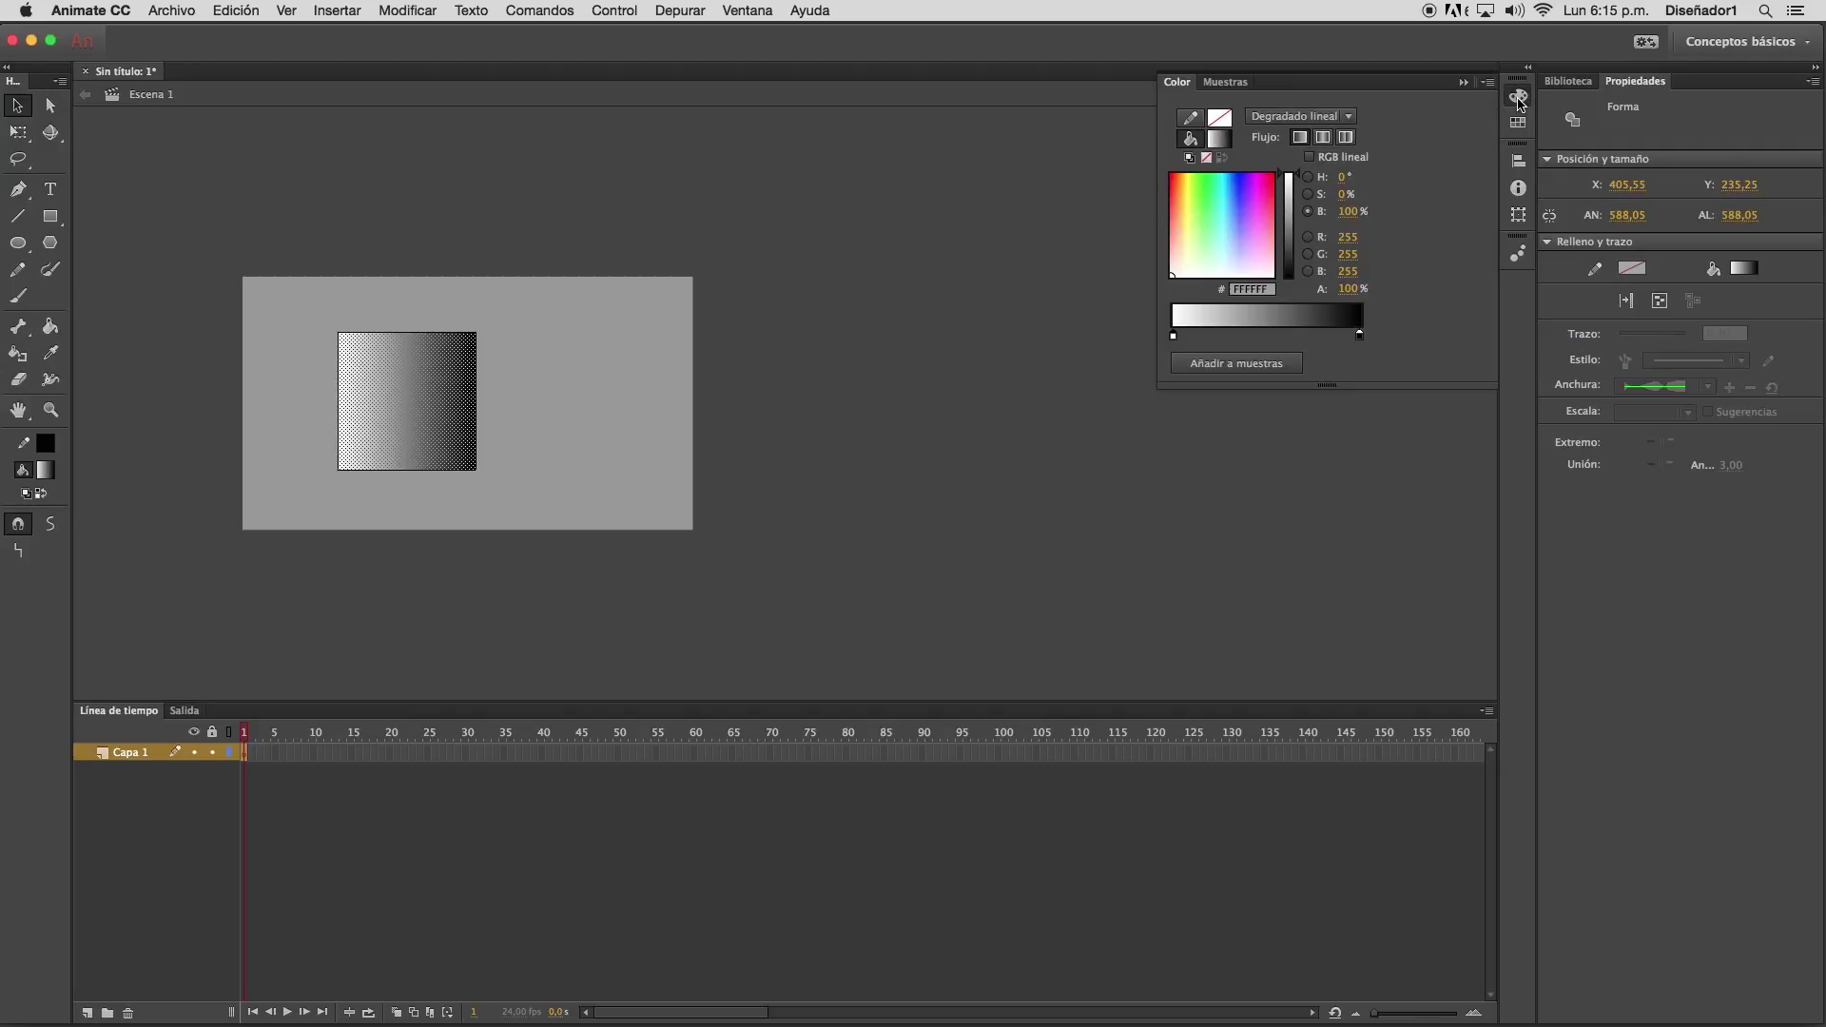
{"action": "left_click", "coordinate": [1181, 120]}
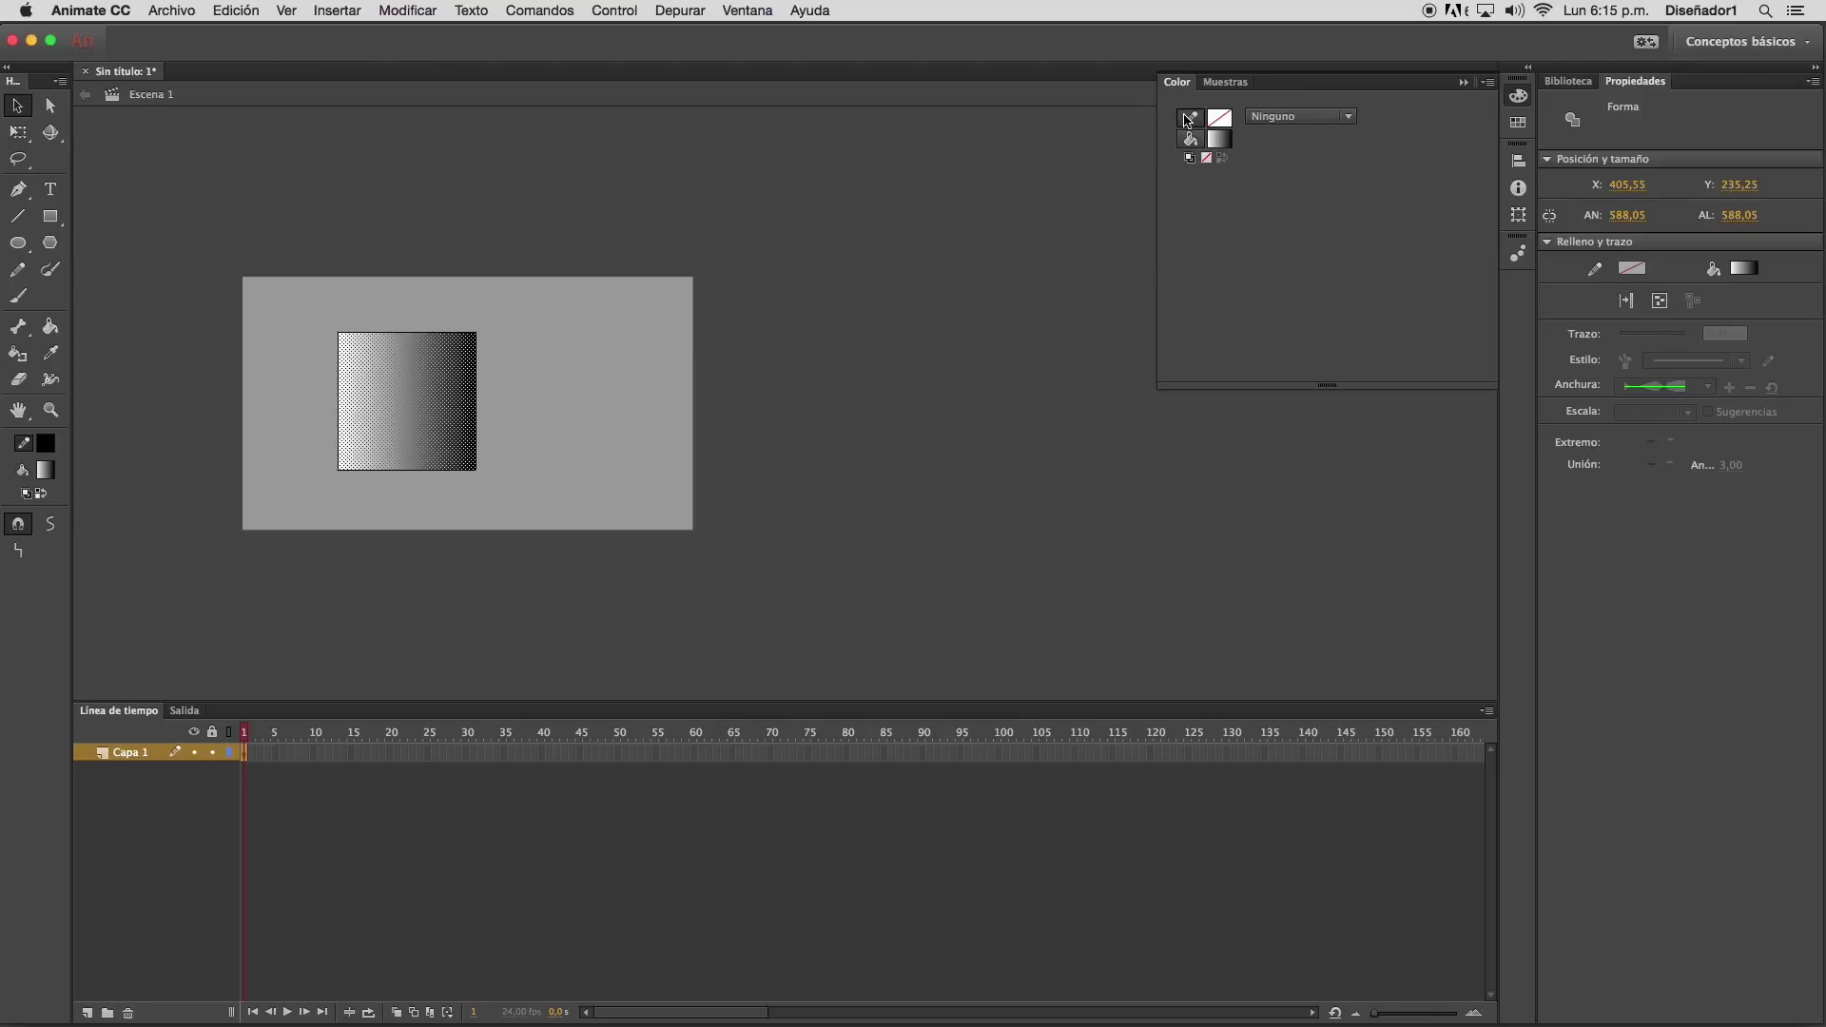
{"action": "left_click", "coordinate": [1190, 140]}
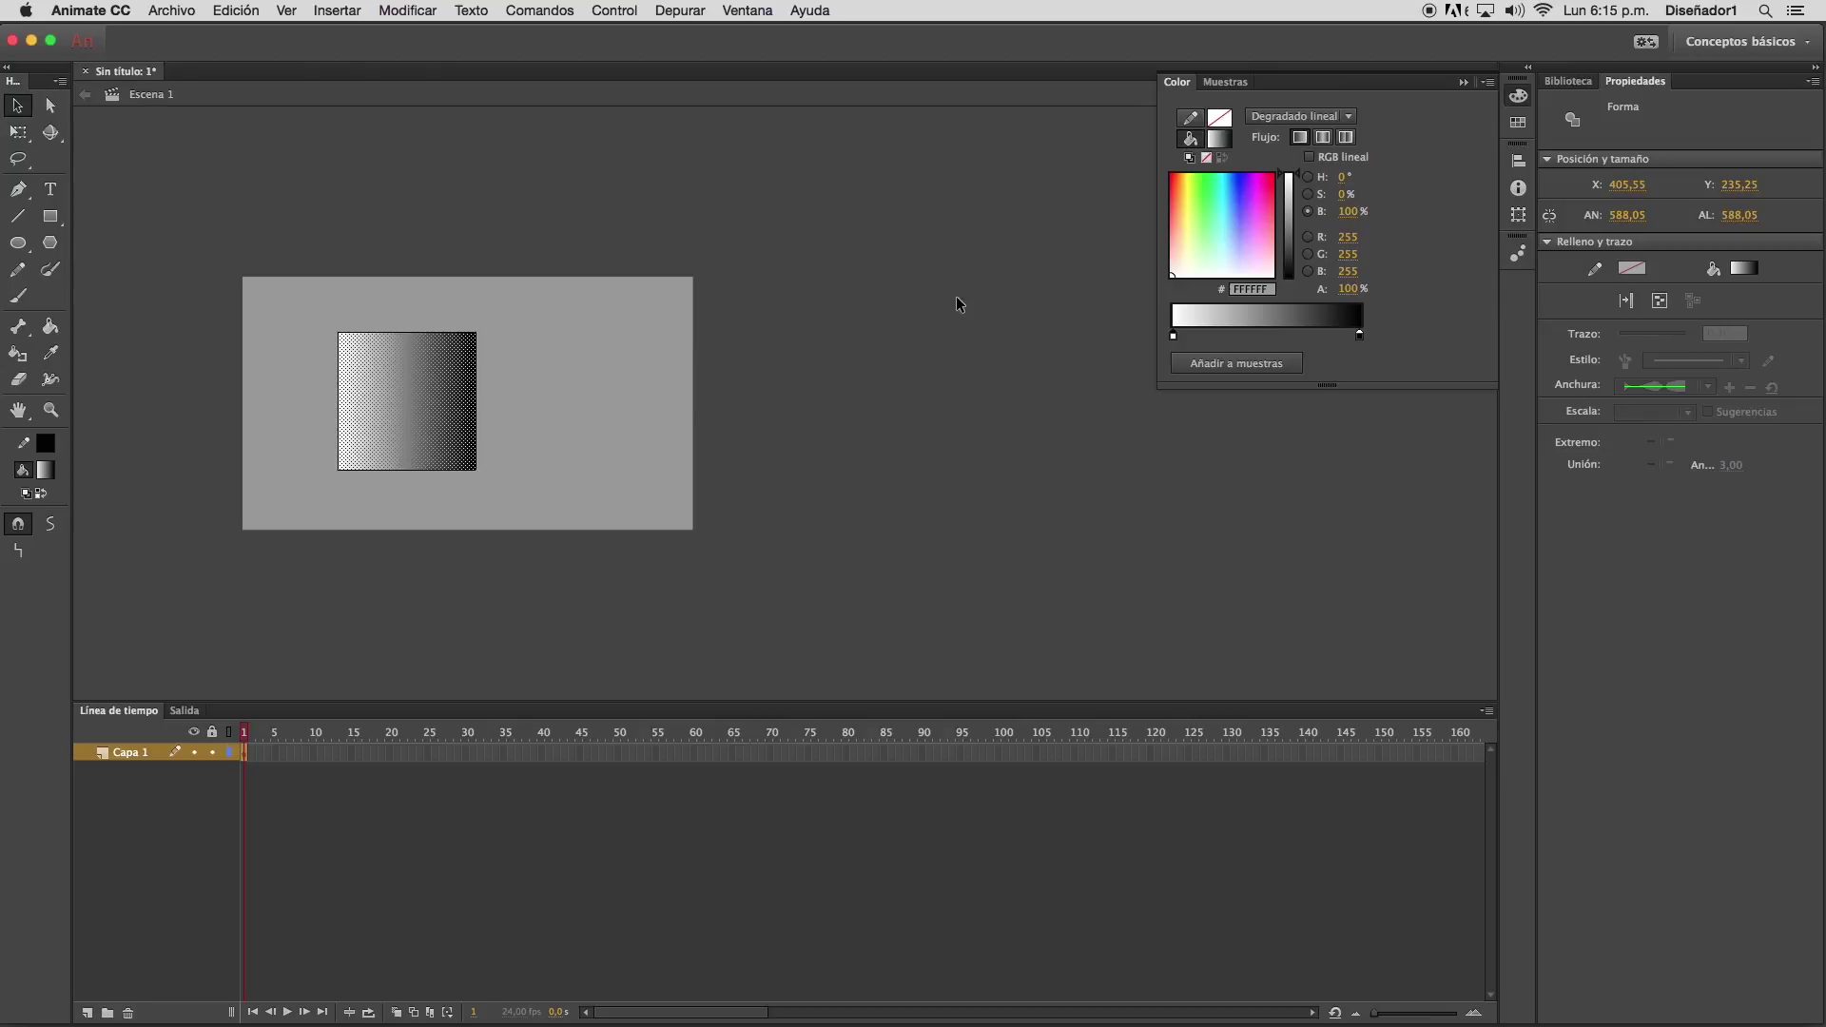
{"action": "left_click", "coordinate": [572, 409]}
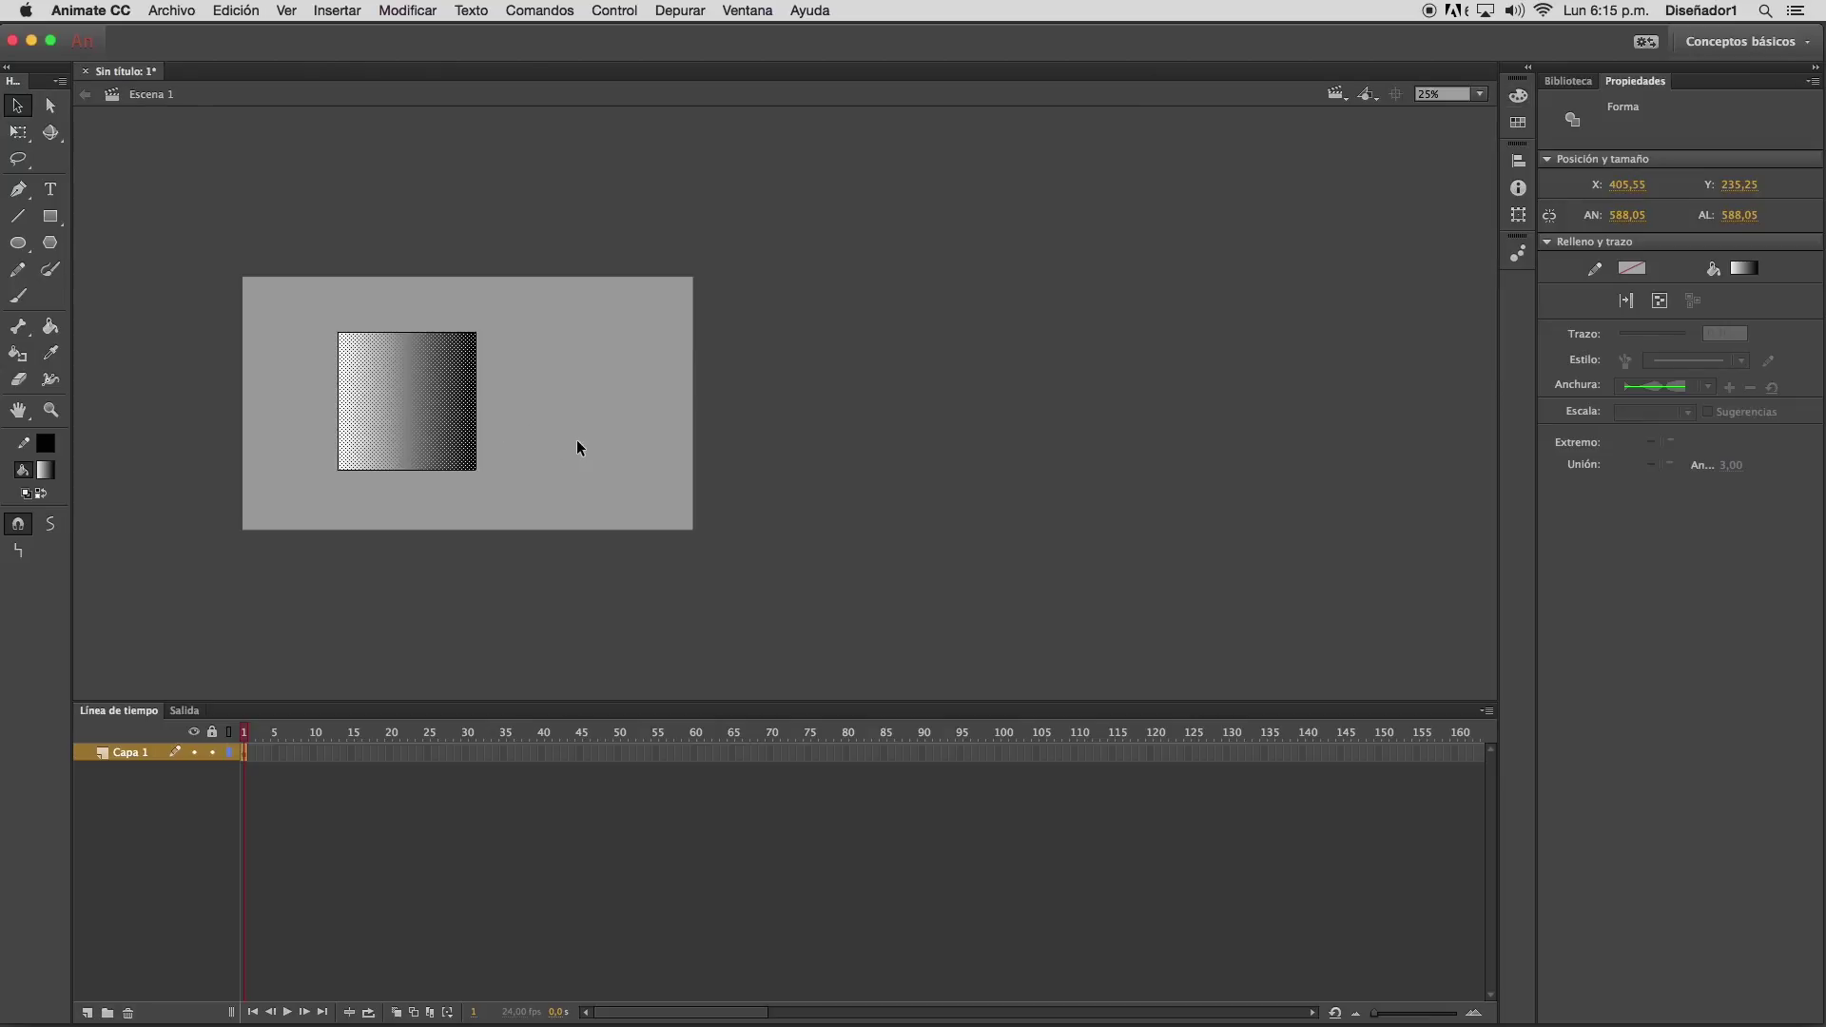
{"action": "left_click", "coordinate": [1518, 96]}
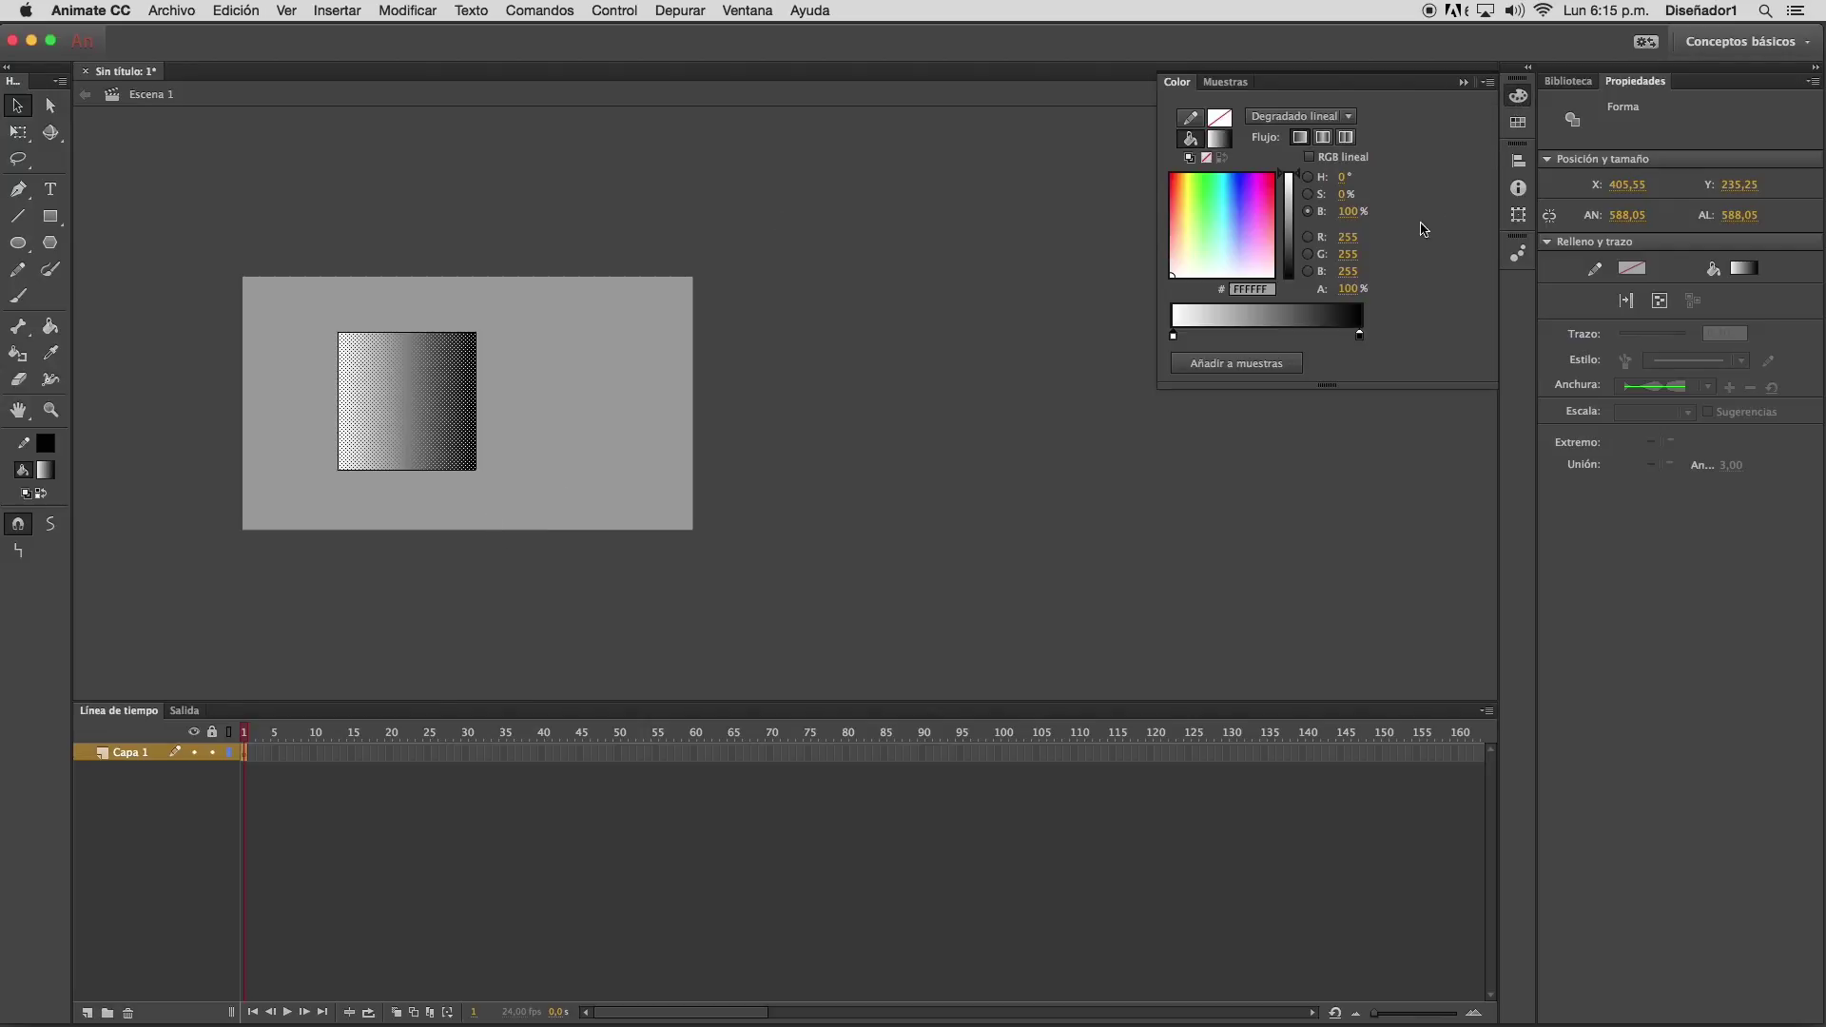
{"action": "left_click", "coordinate": [1465, 84]}
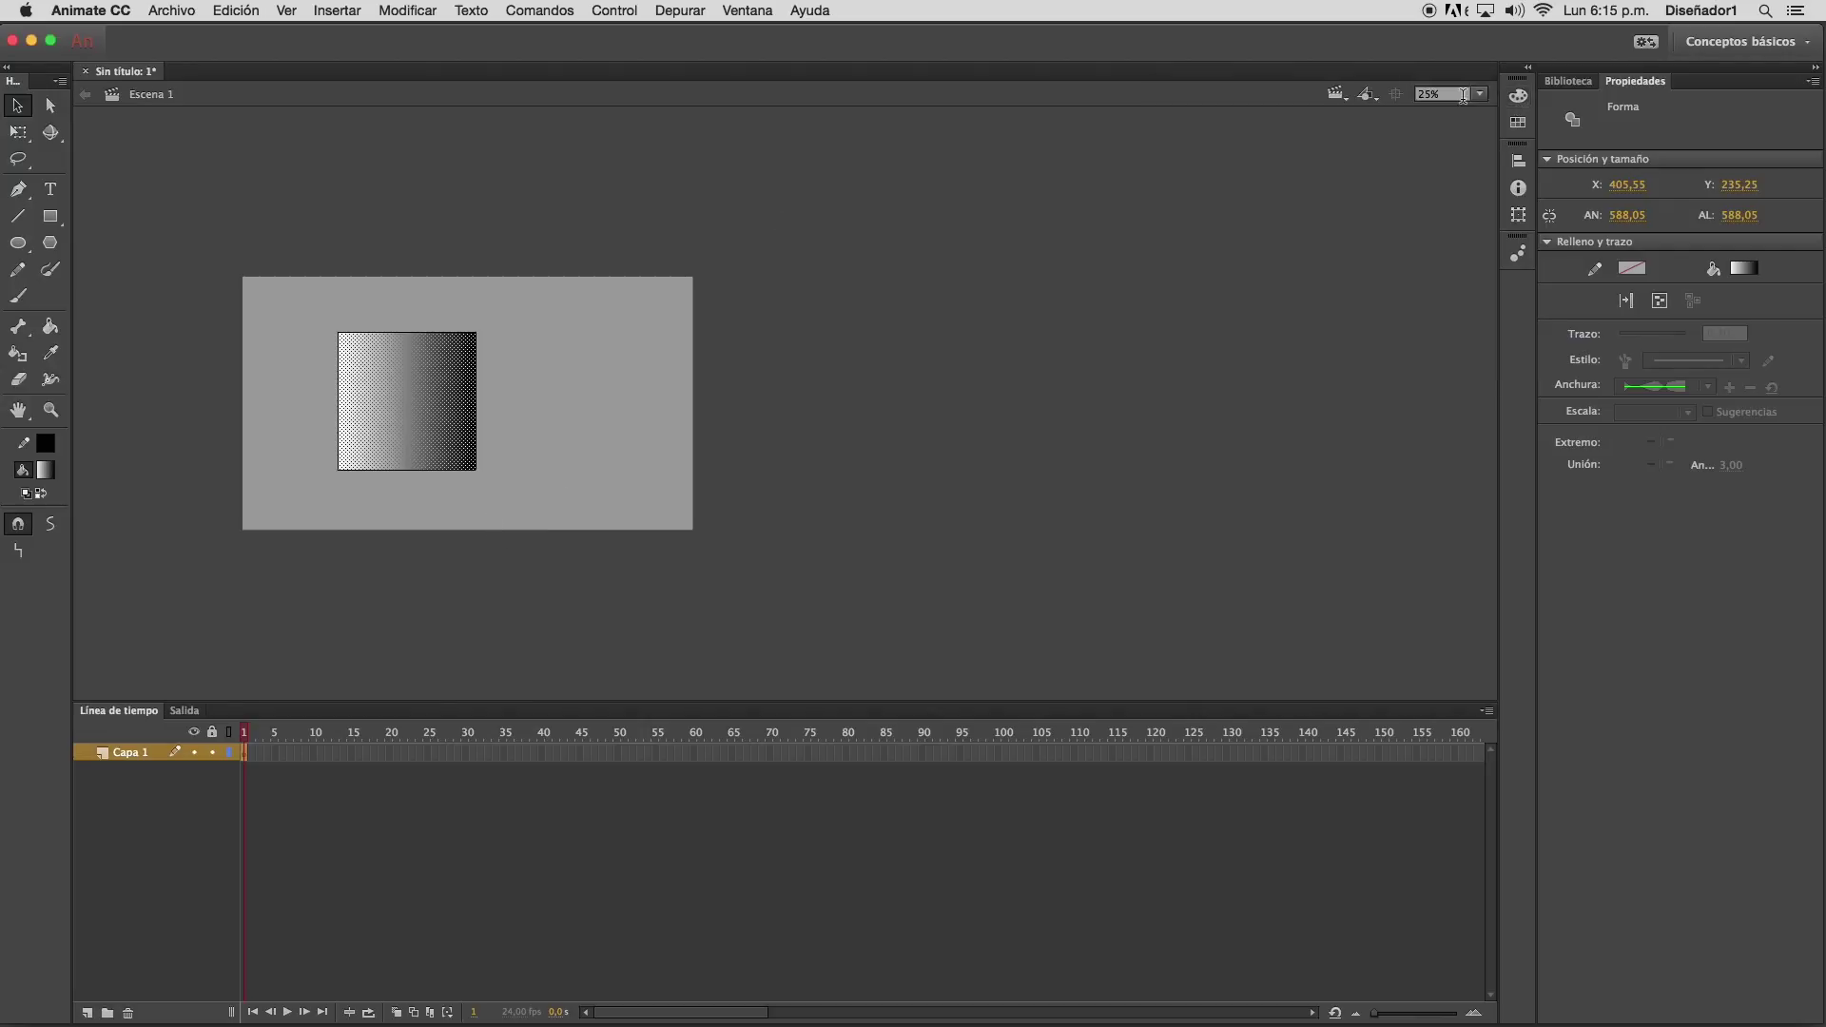
Move the gradient's white colour stop slightly inward and open its colour swatches
{"action": "left_click", "coordinate": [1518, 98]}
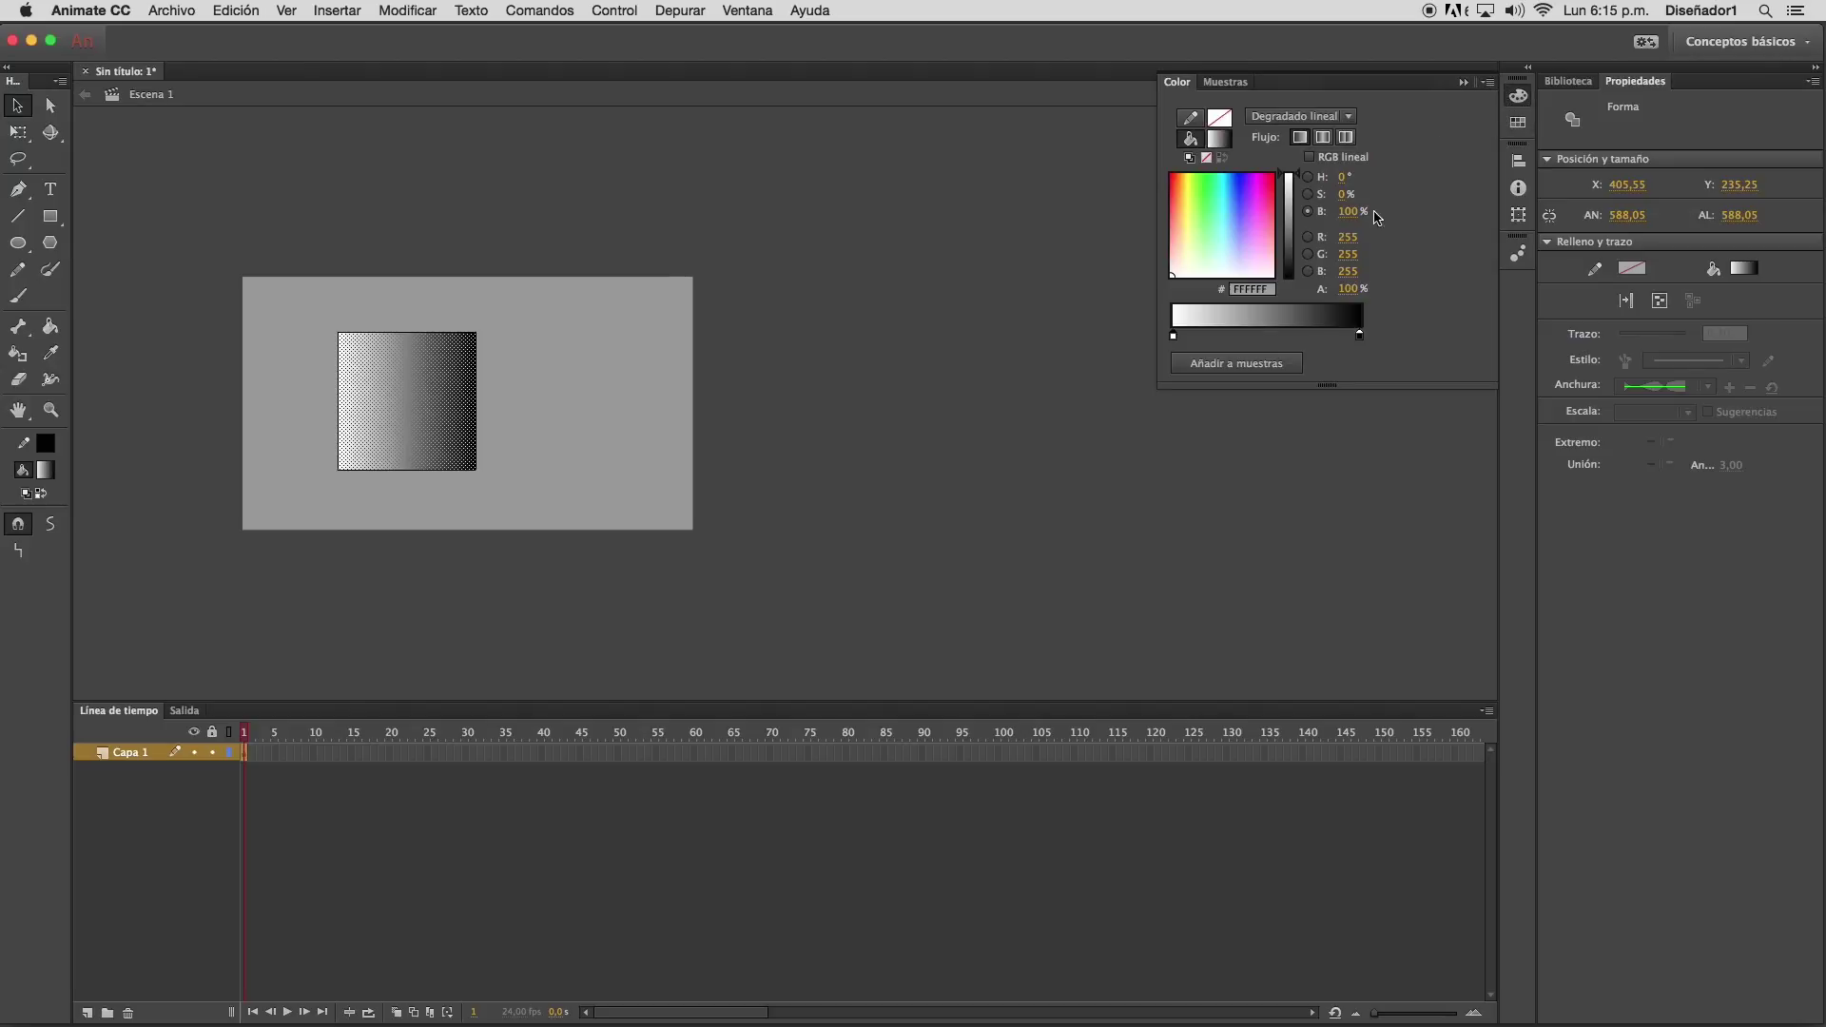
{"action": "left_click_drag", "start_coordinate": [1175, 340], "coordinate": [1181, 338]}
{"action": "double_click", "coordinate": [1180, 335]}
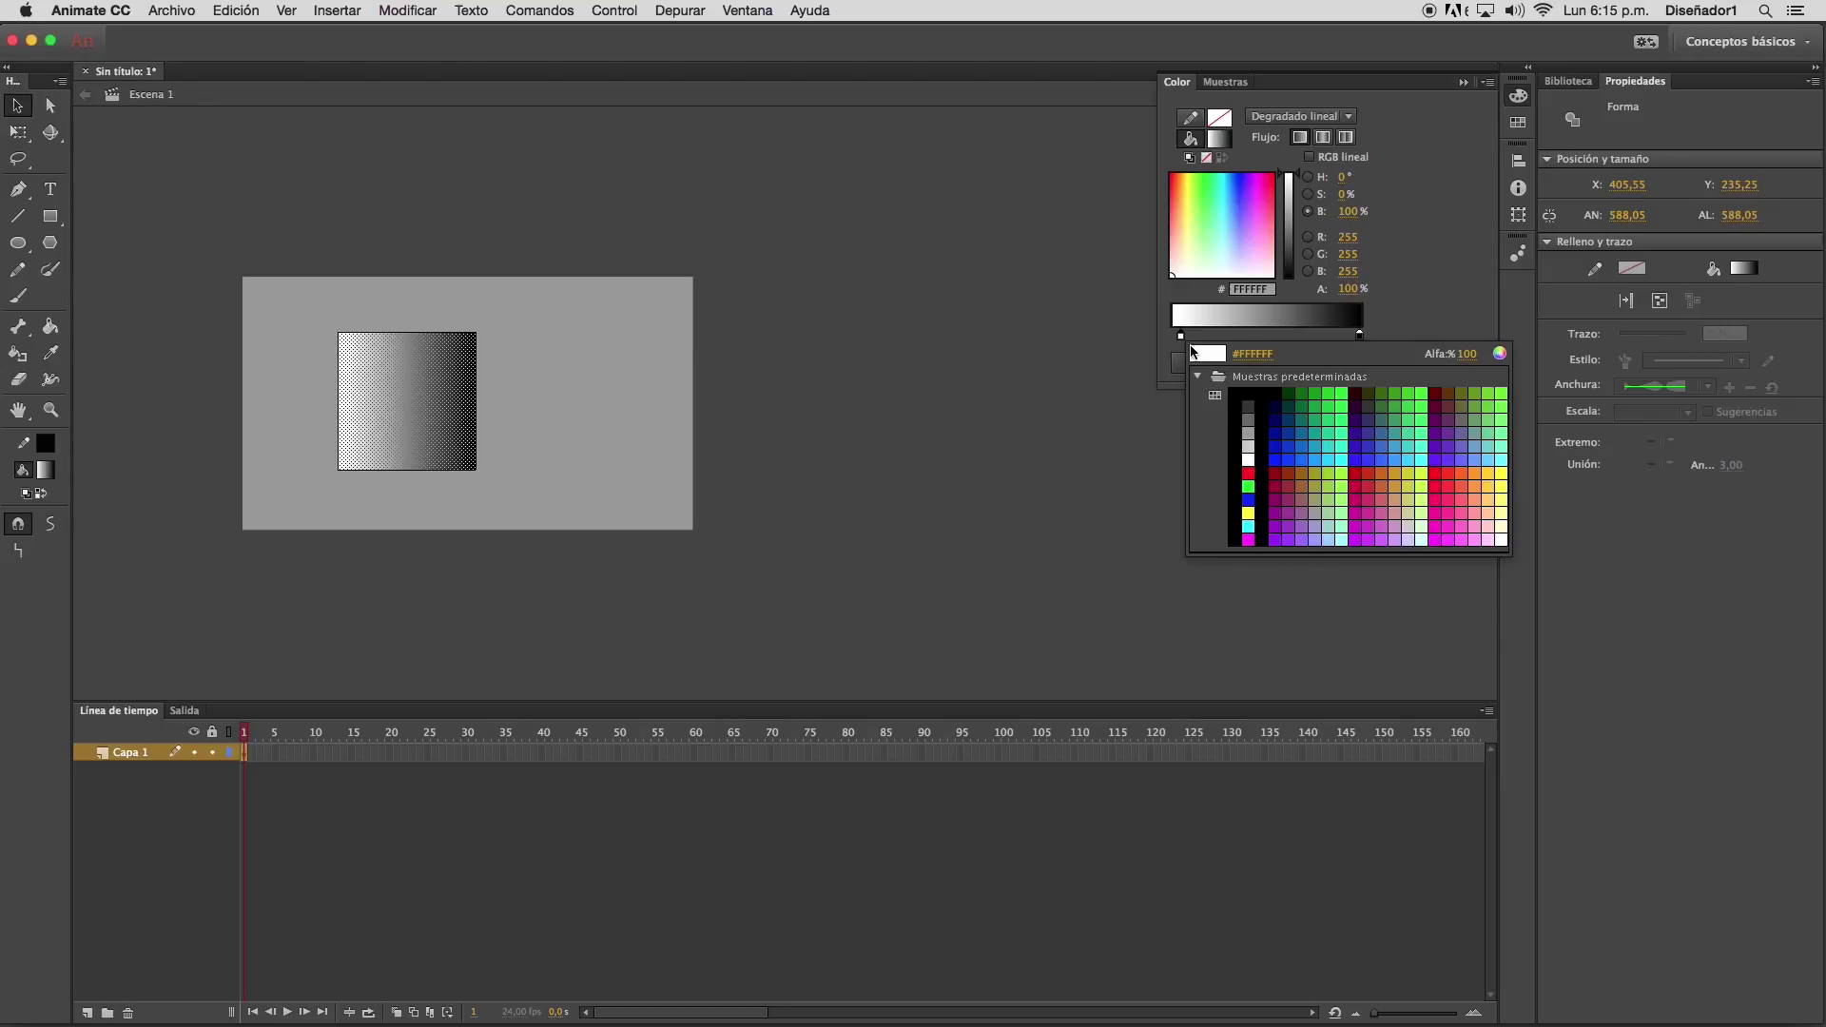
Set the square's linear gradient to run from #3399CC to #990000, with the blue stop at the very start of the ramp
{"action": "left_click", "coordinate": [1404, 443]}
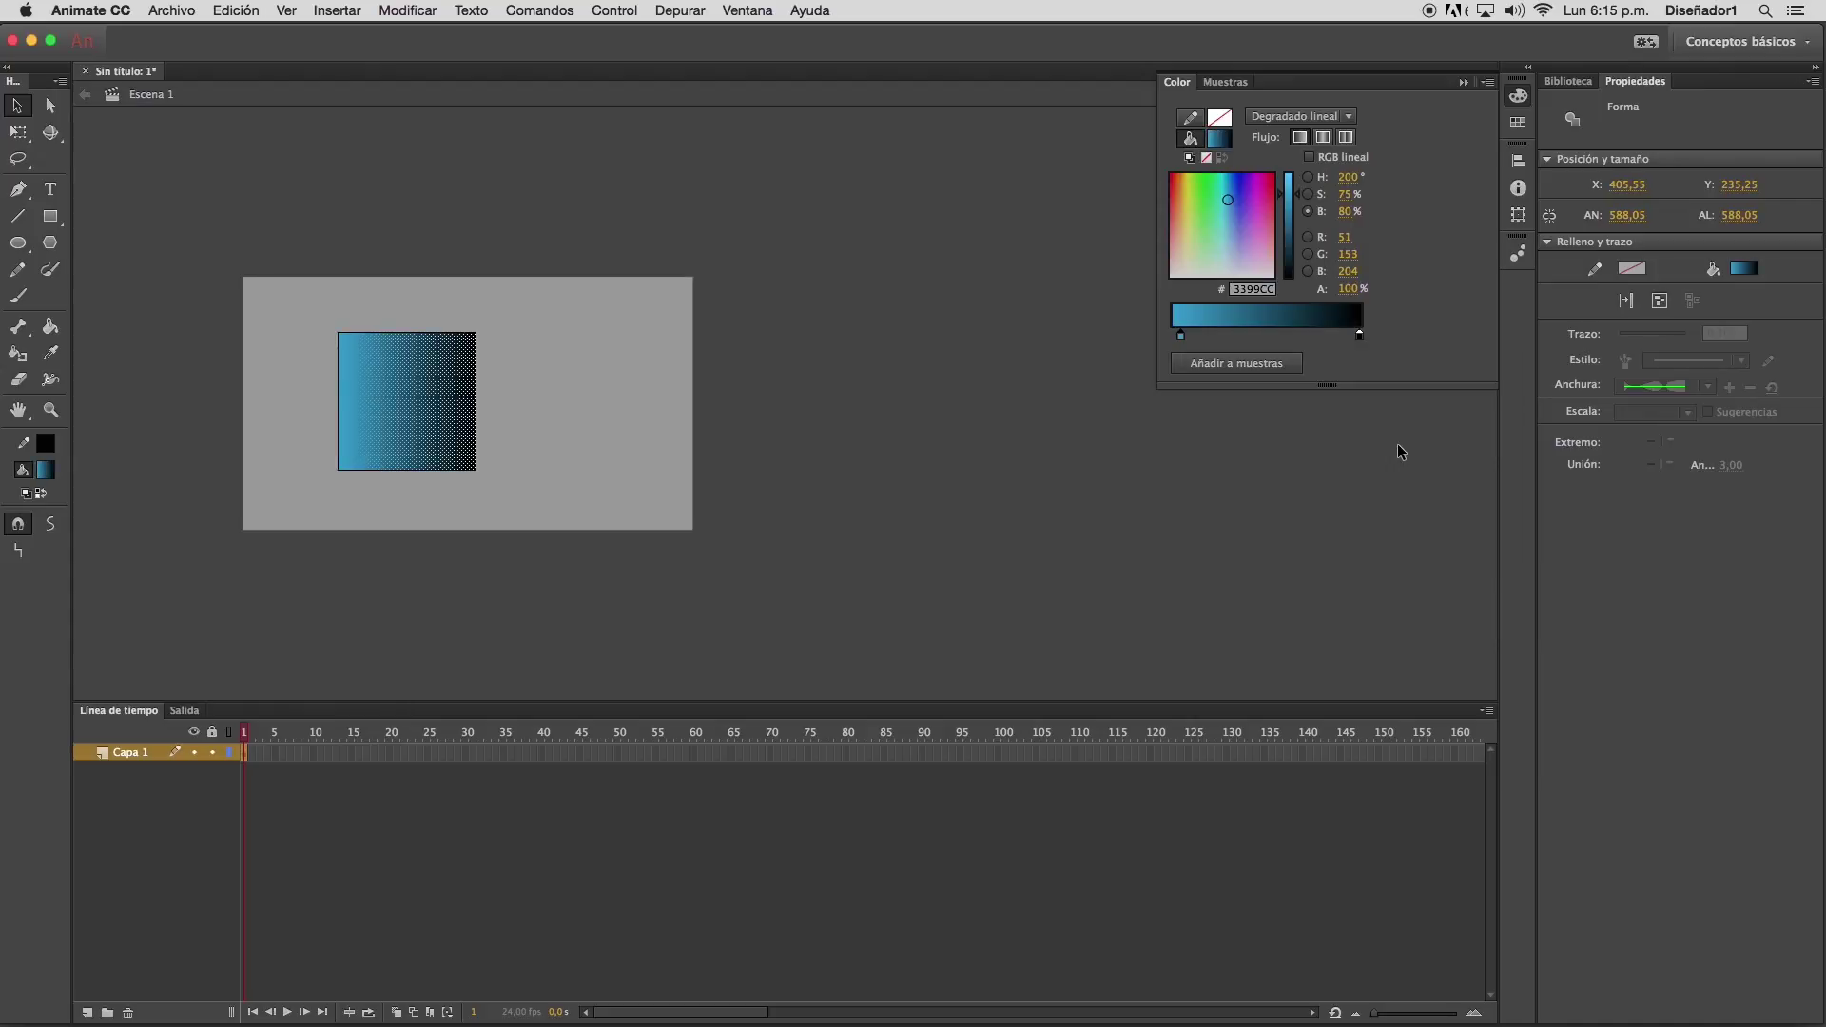
{"action": "left_click", "coordinate": [1359, 338]}
{"action": "left_click", "coordinate": [1360, 338]}
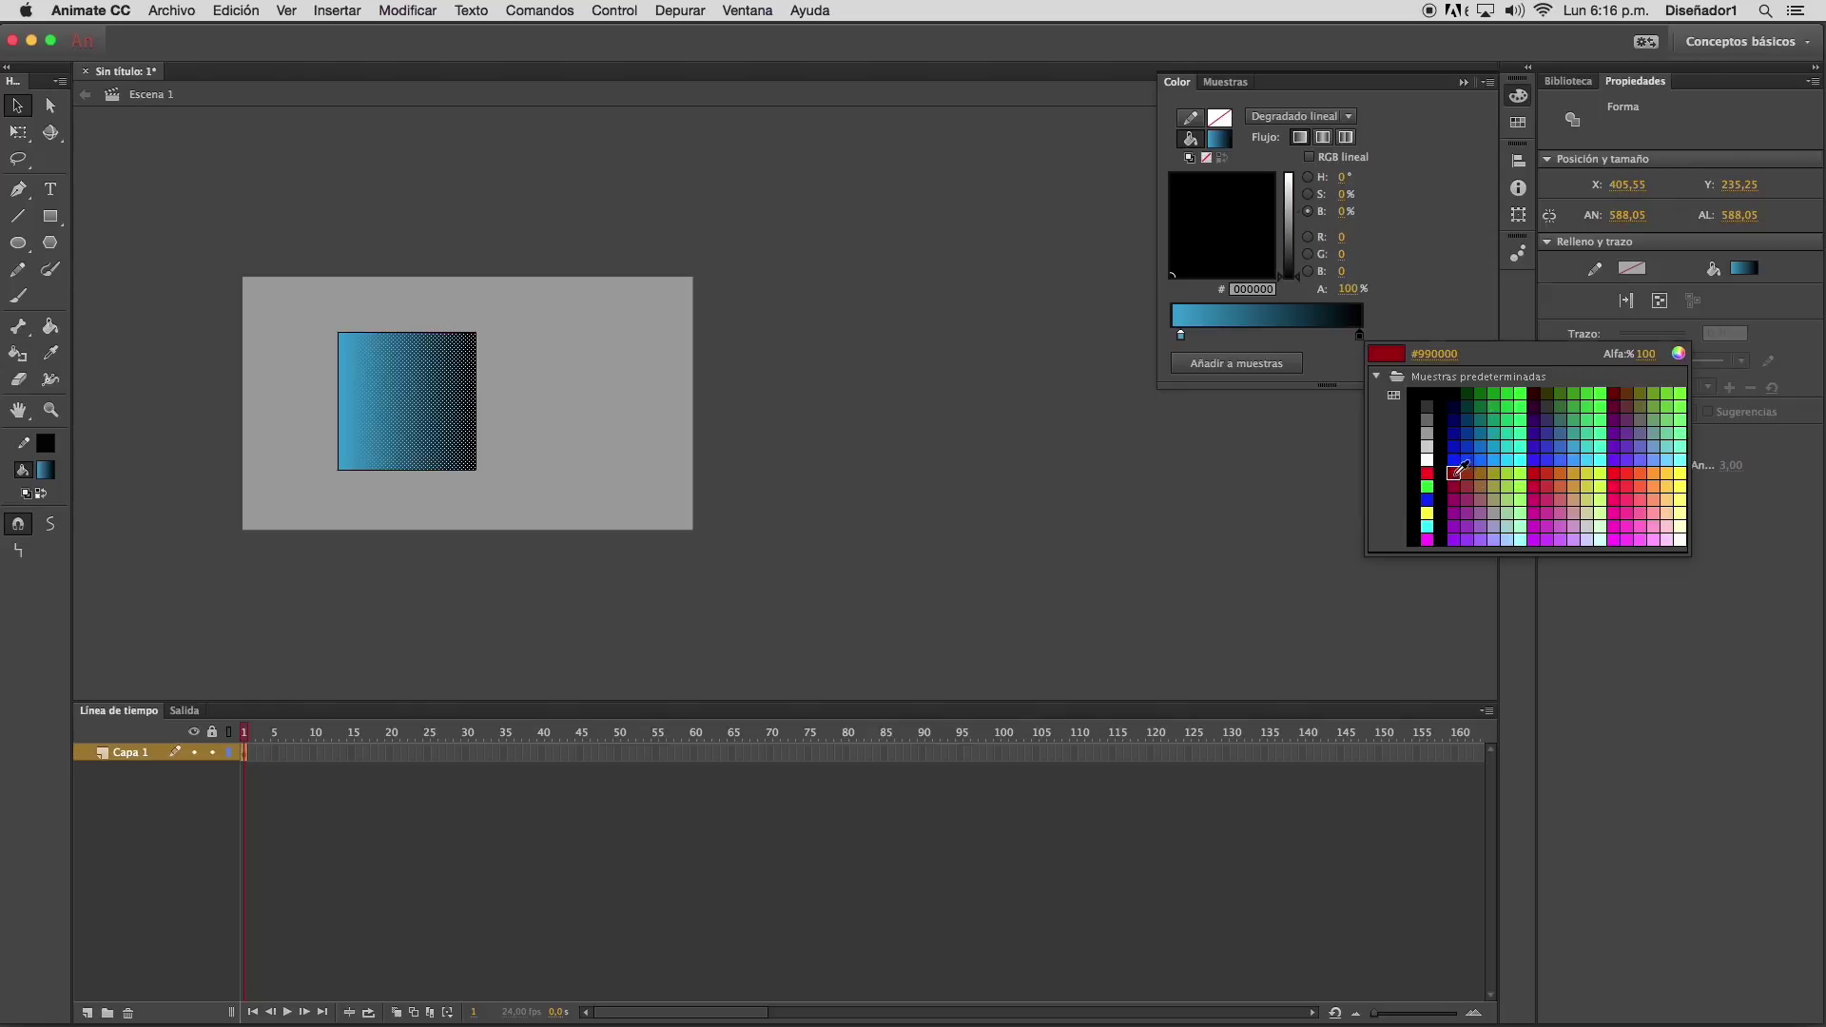
{"action": "left_click", "coordinate": [1455, 472]}
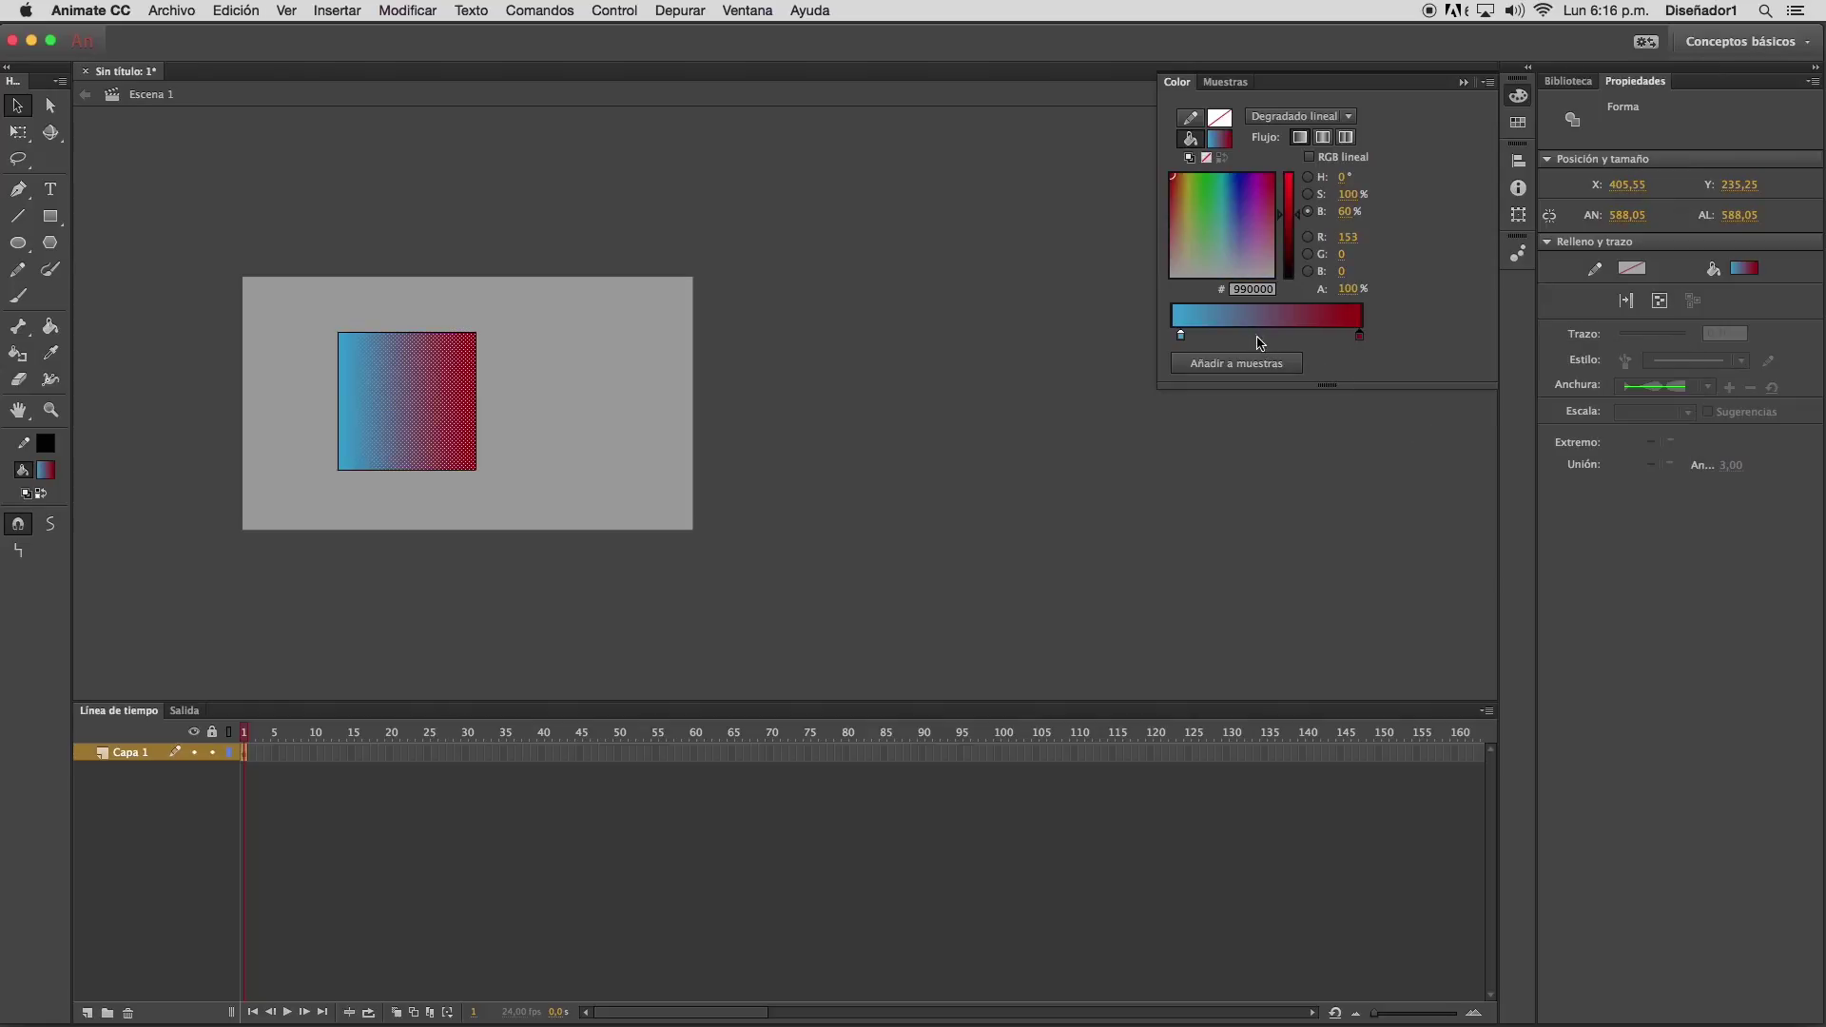
{"action": "left_click_drag", "start_coordinate": [1182, 340], "coordinate": [1166, 340]}
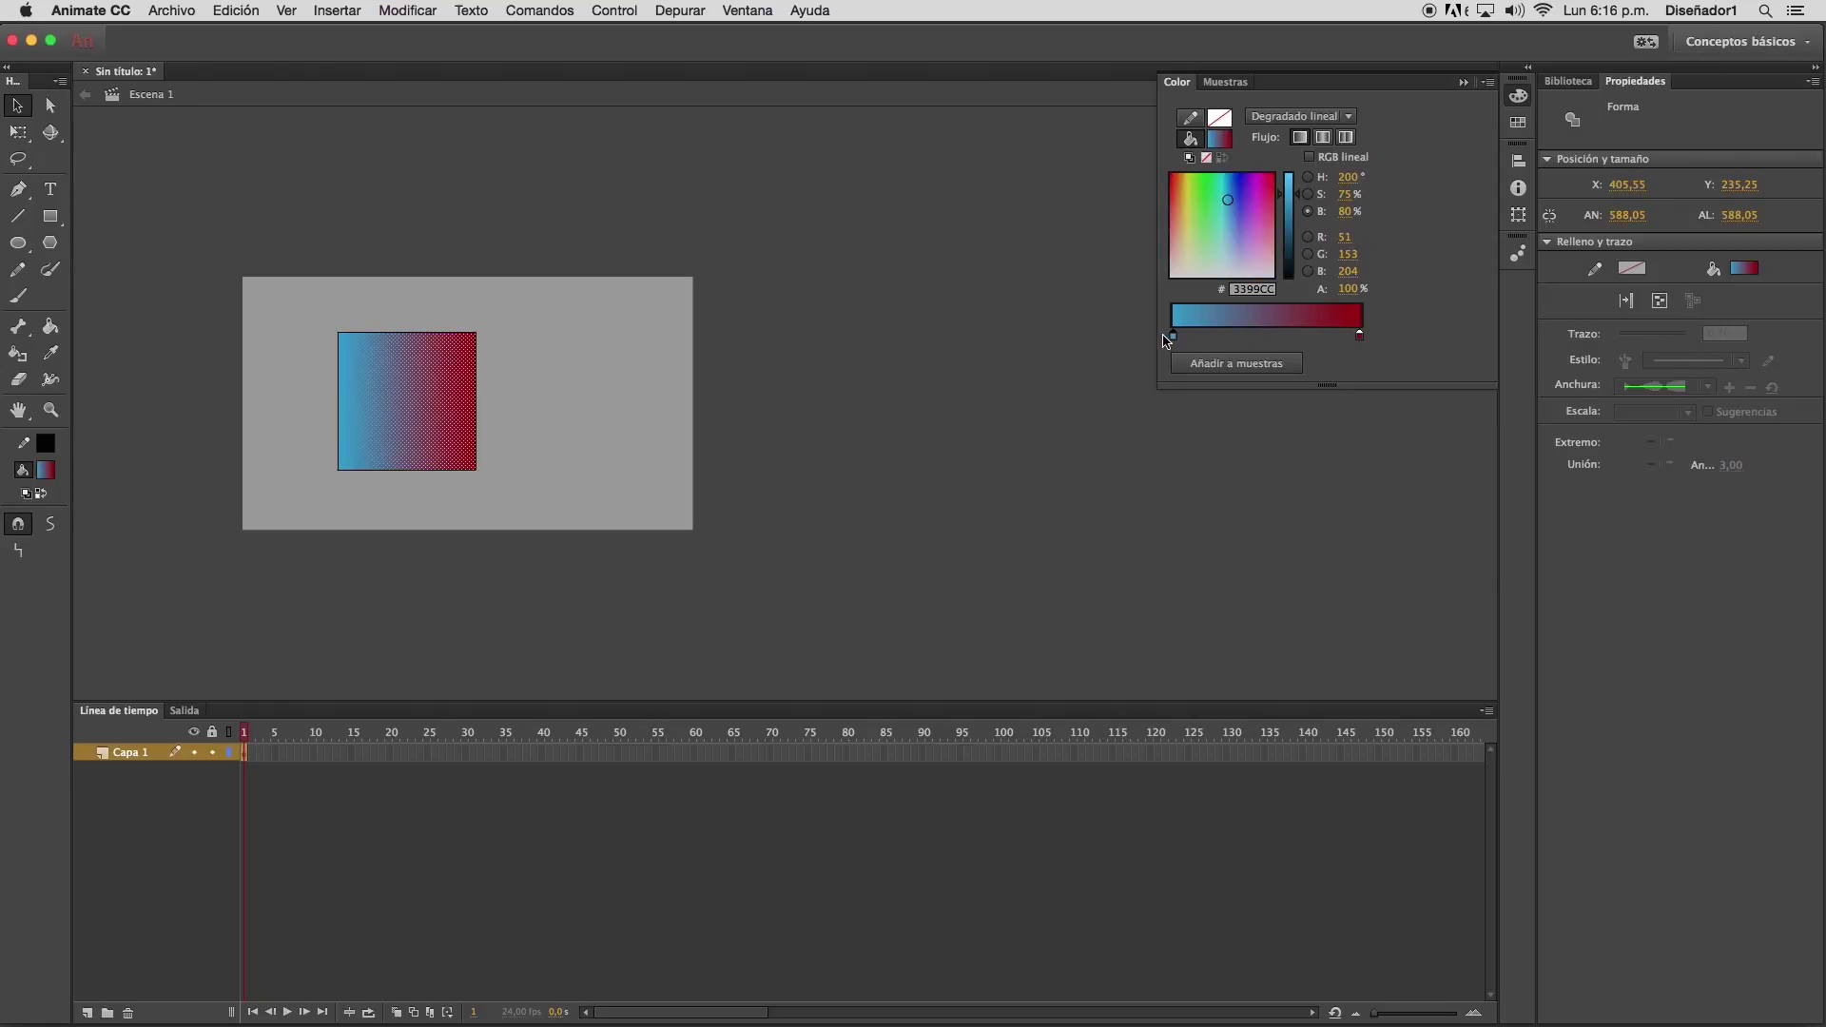
Add a color stop in the middle of the gradient and set it to #CCCCCC
{"action": "left_click", "coordinate": [1268, 336]}
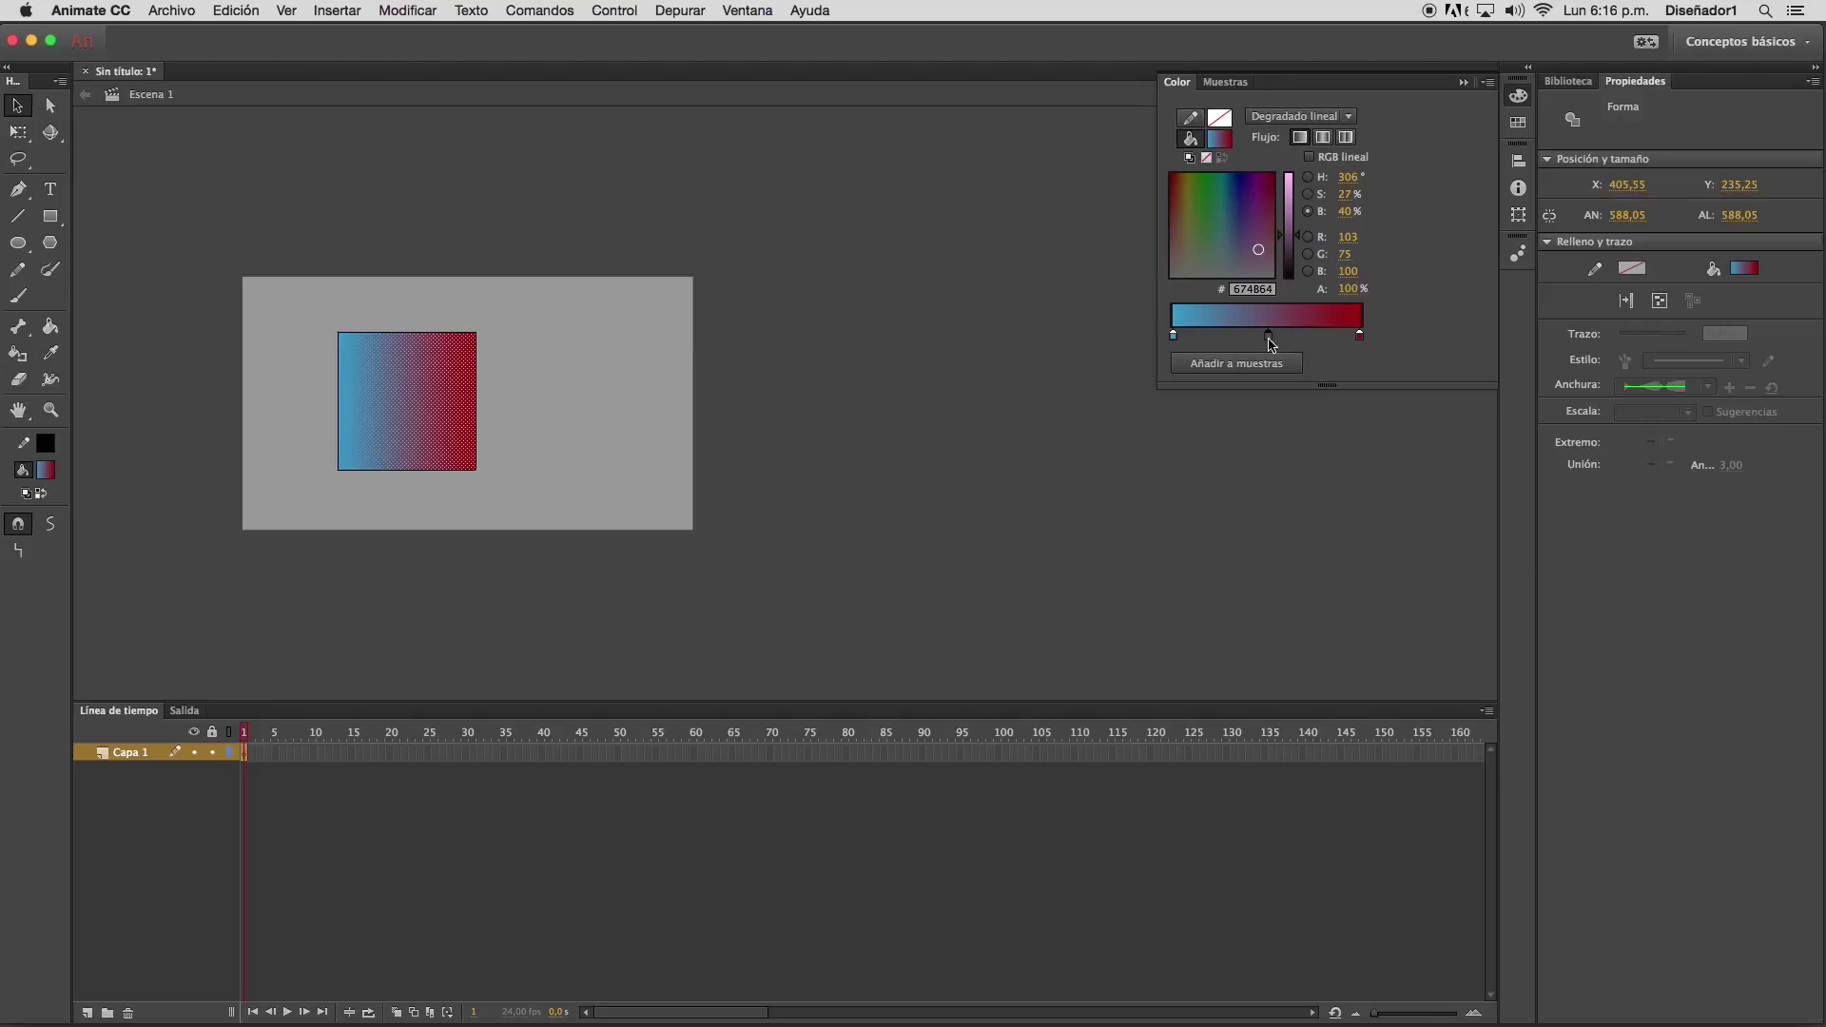
{"action": "left_click", "coordinate": [1269, 339]}
{"action": "left_click", "coordinate": [1337, 436]}
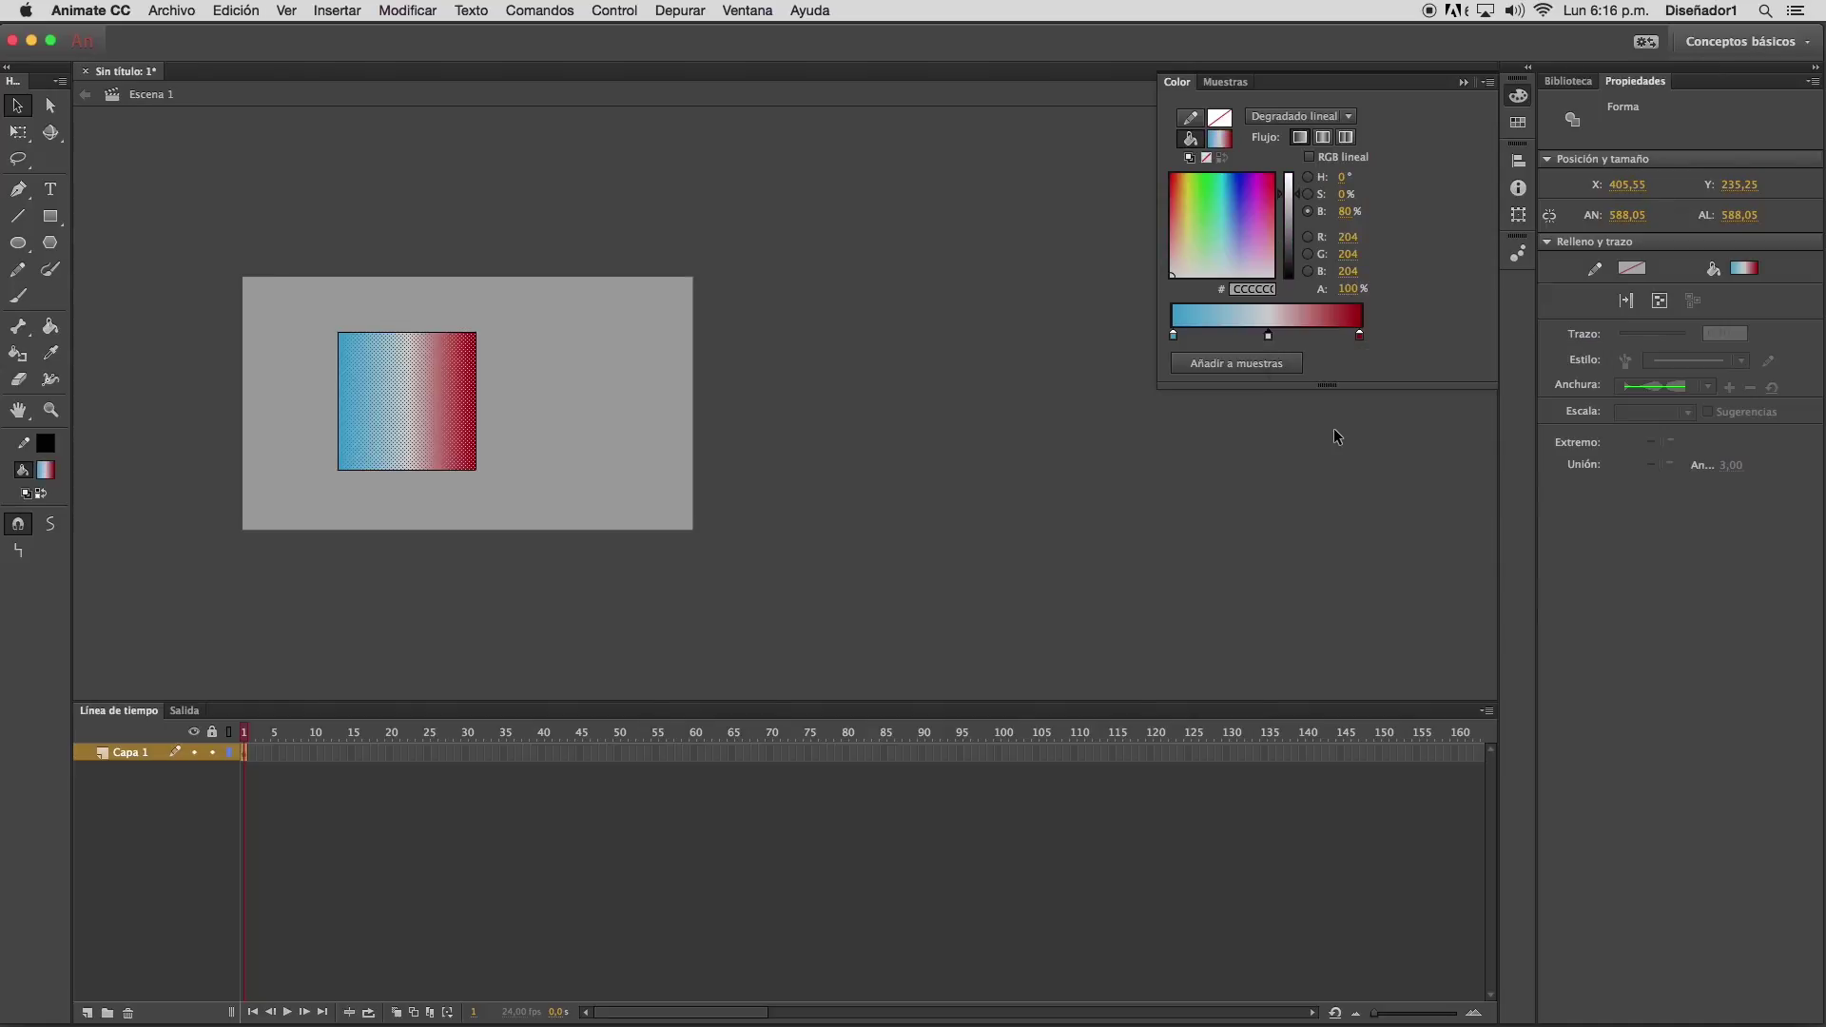
Add a #00CC66 stop between the gray and red stops and a #009999 stop between the blue and gray ones
{"action": "left_click", "coordinate": [1312, 340]}
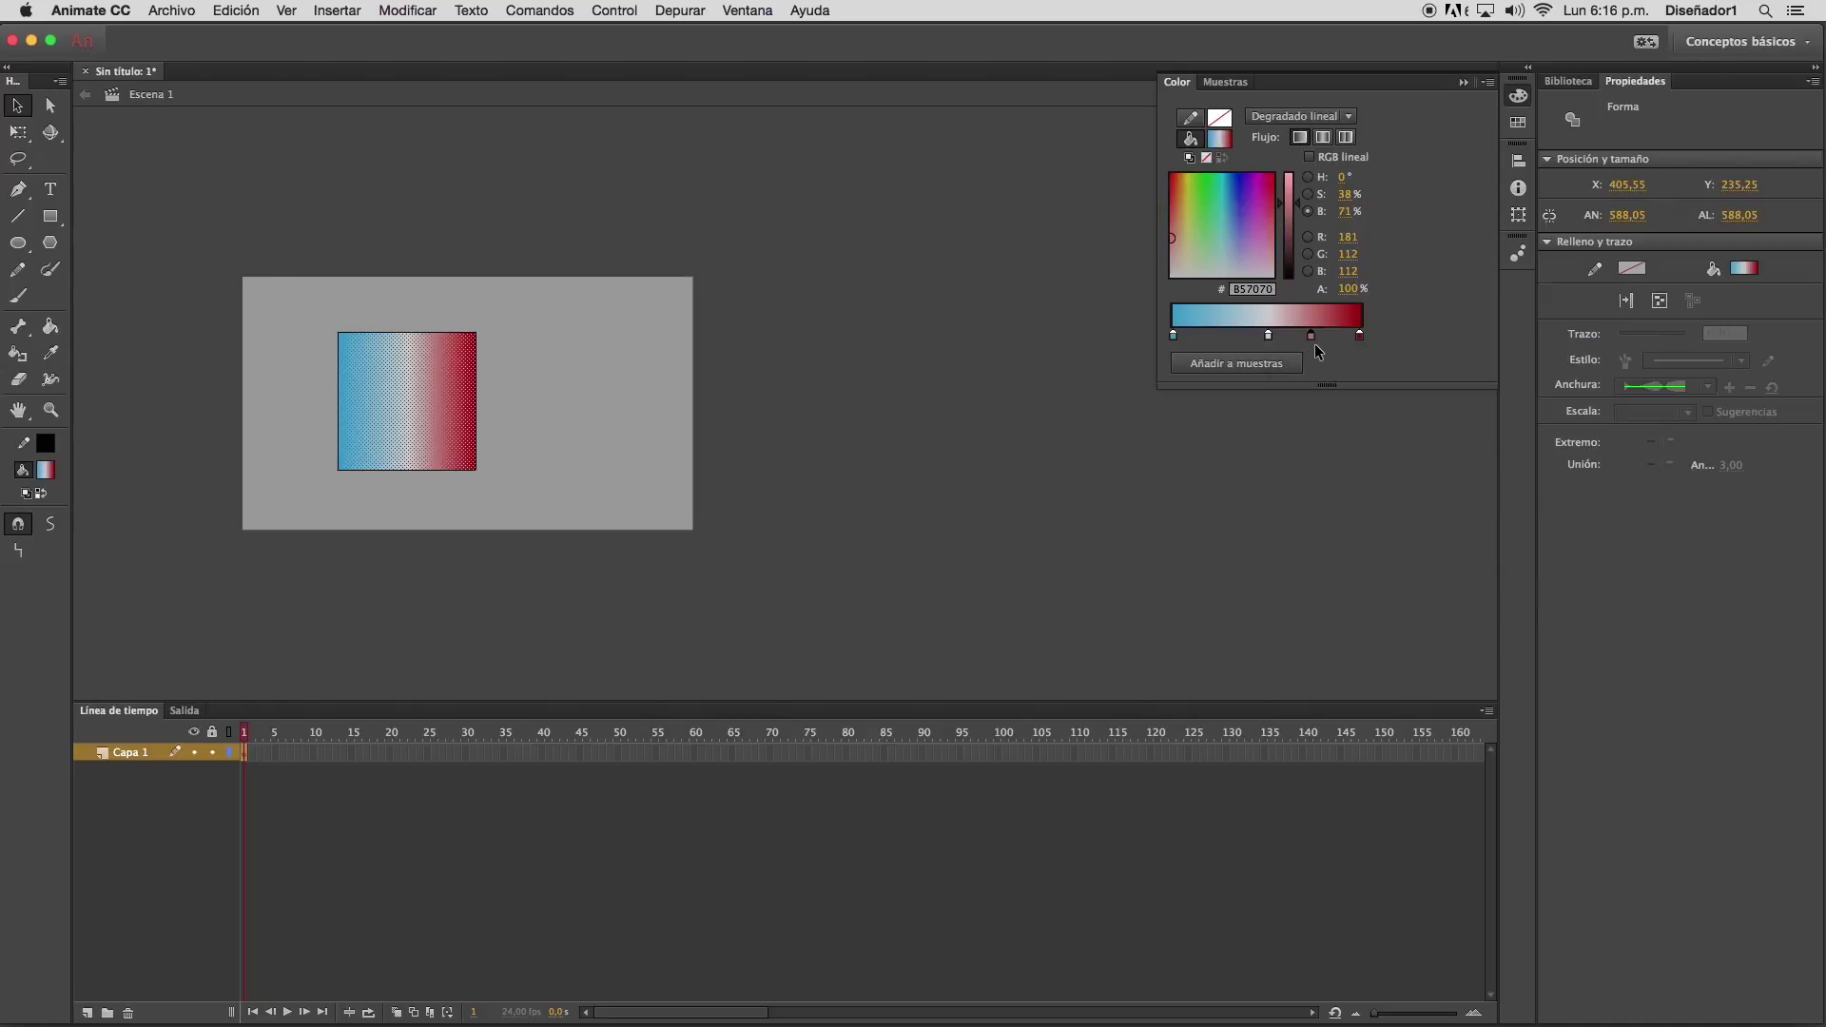
{"action": "left_click", "coordinate": [1313, 335]}
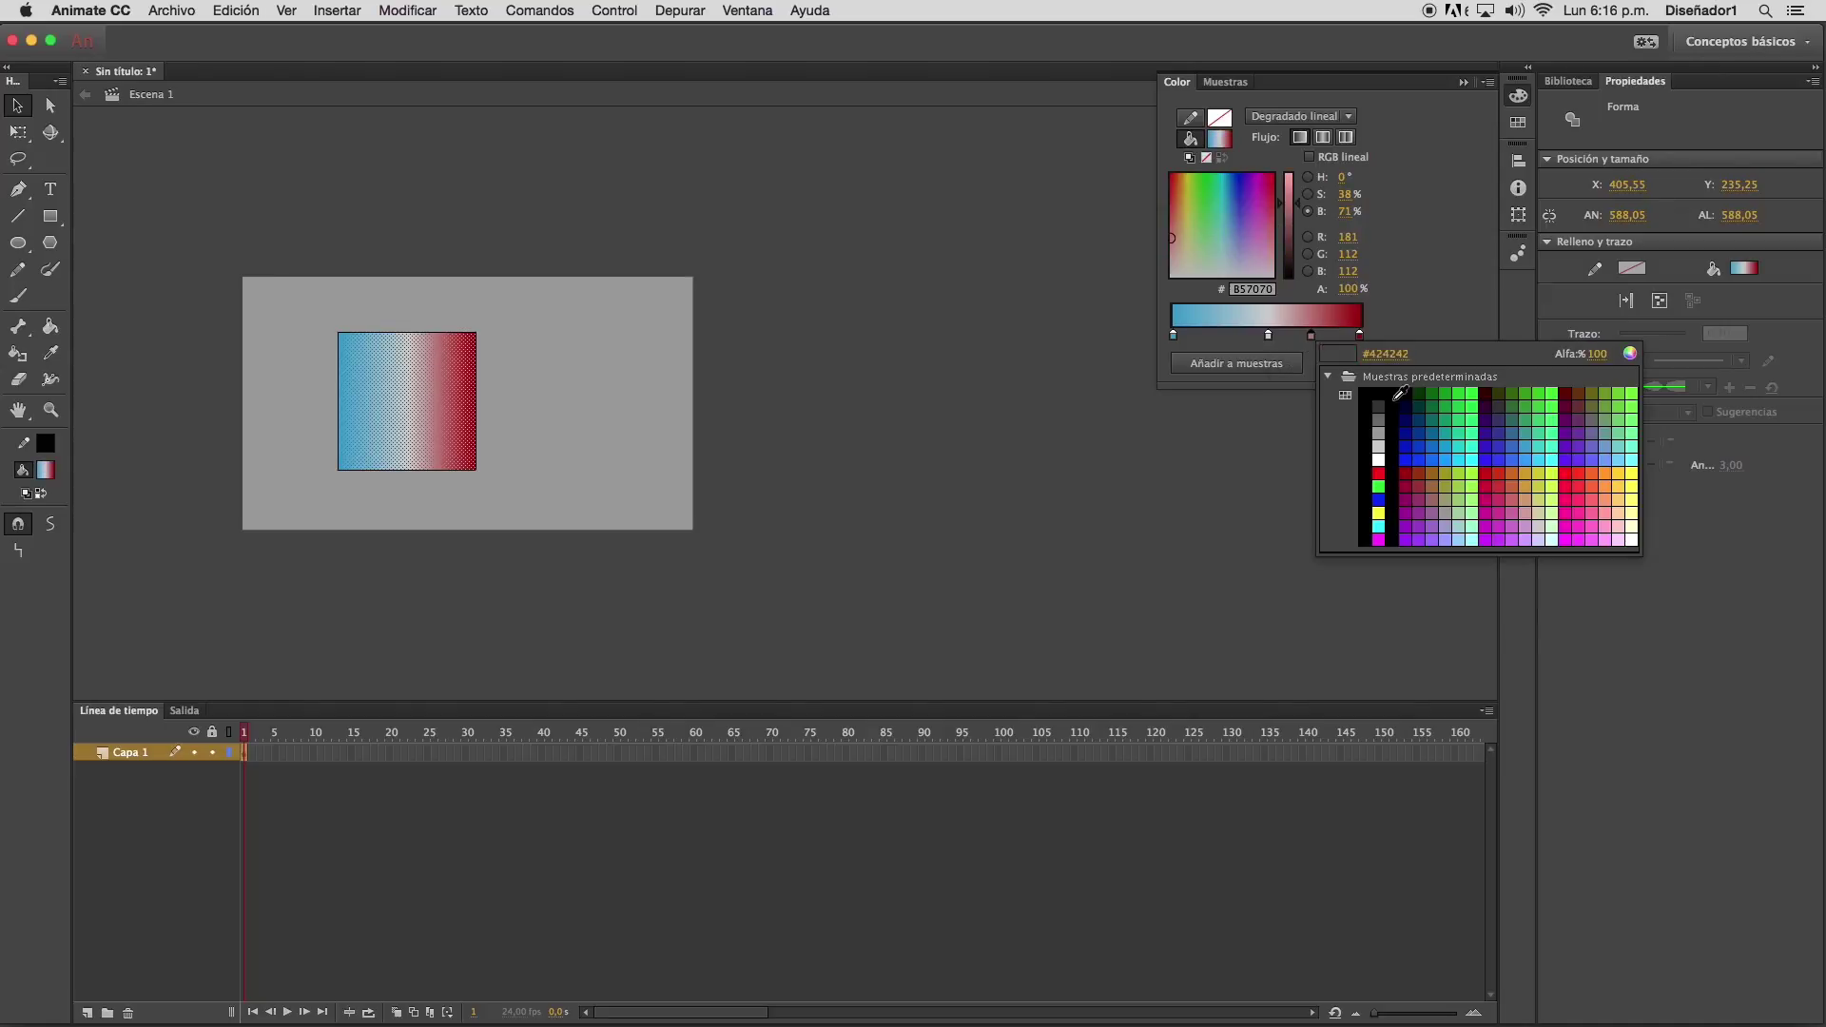
{"action": "left_click", "coordinate": [1455, 420]}
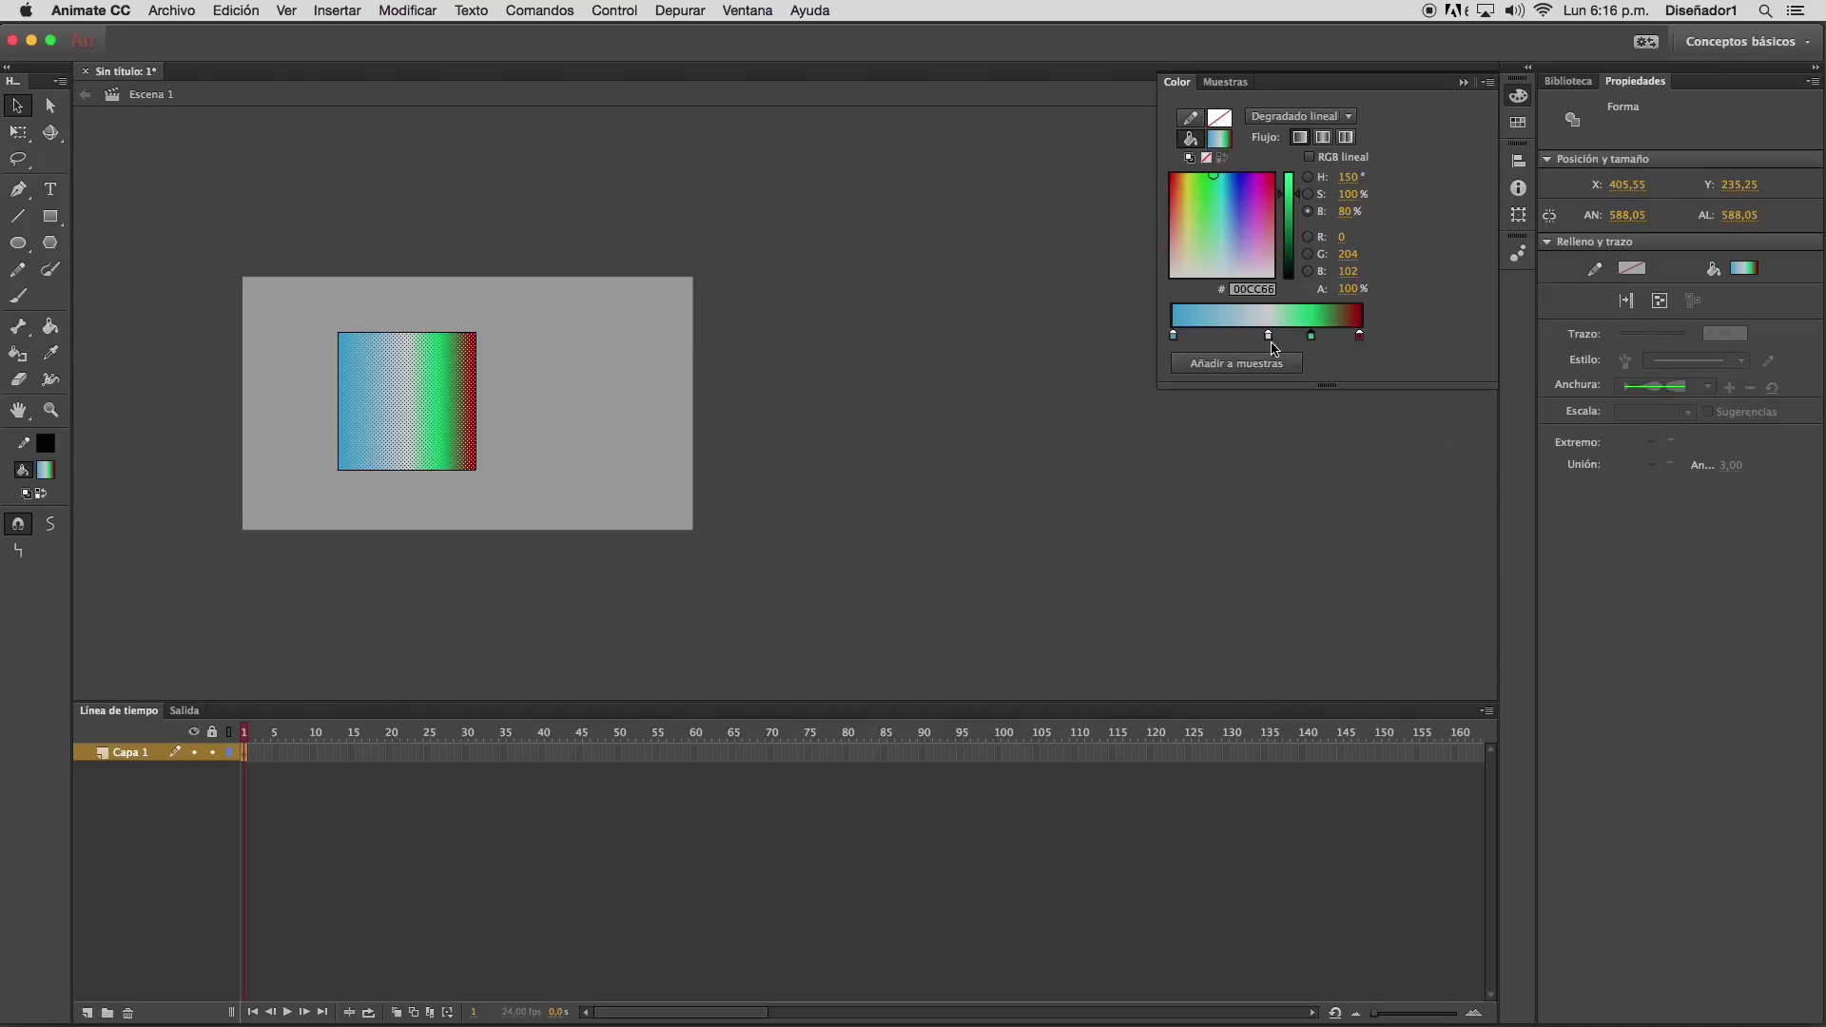
{"action": "left_click", "coordinate": [1234, 334]}
{"action": "left_click", "coordinate": [1234, 336]}
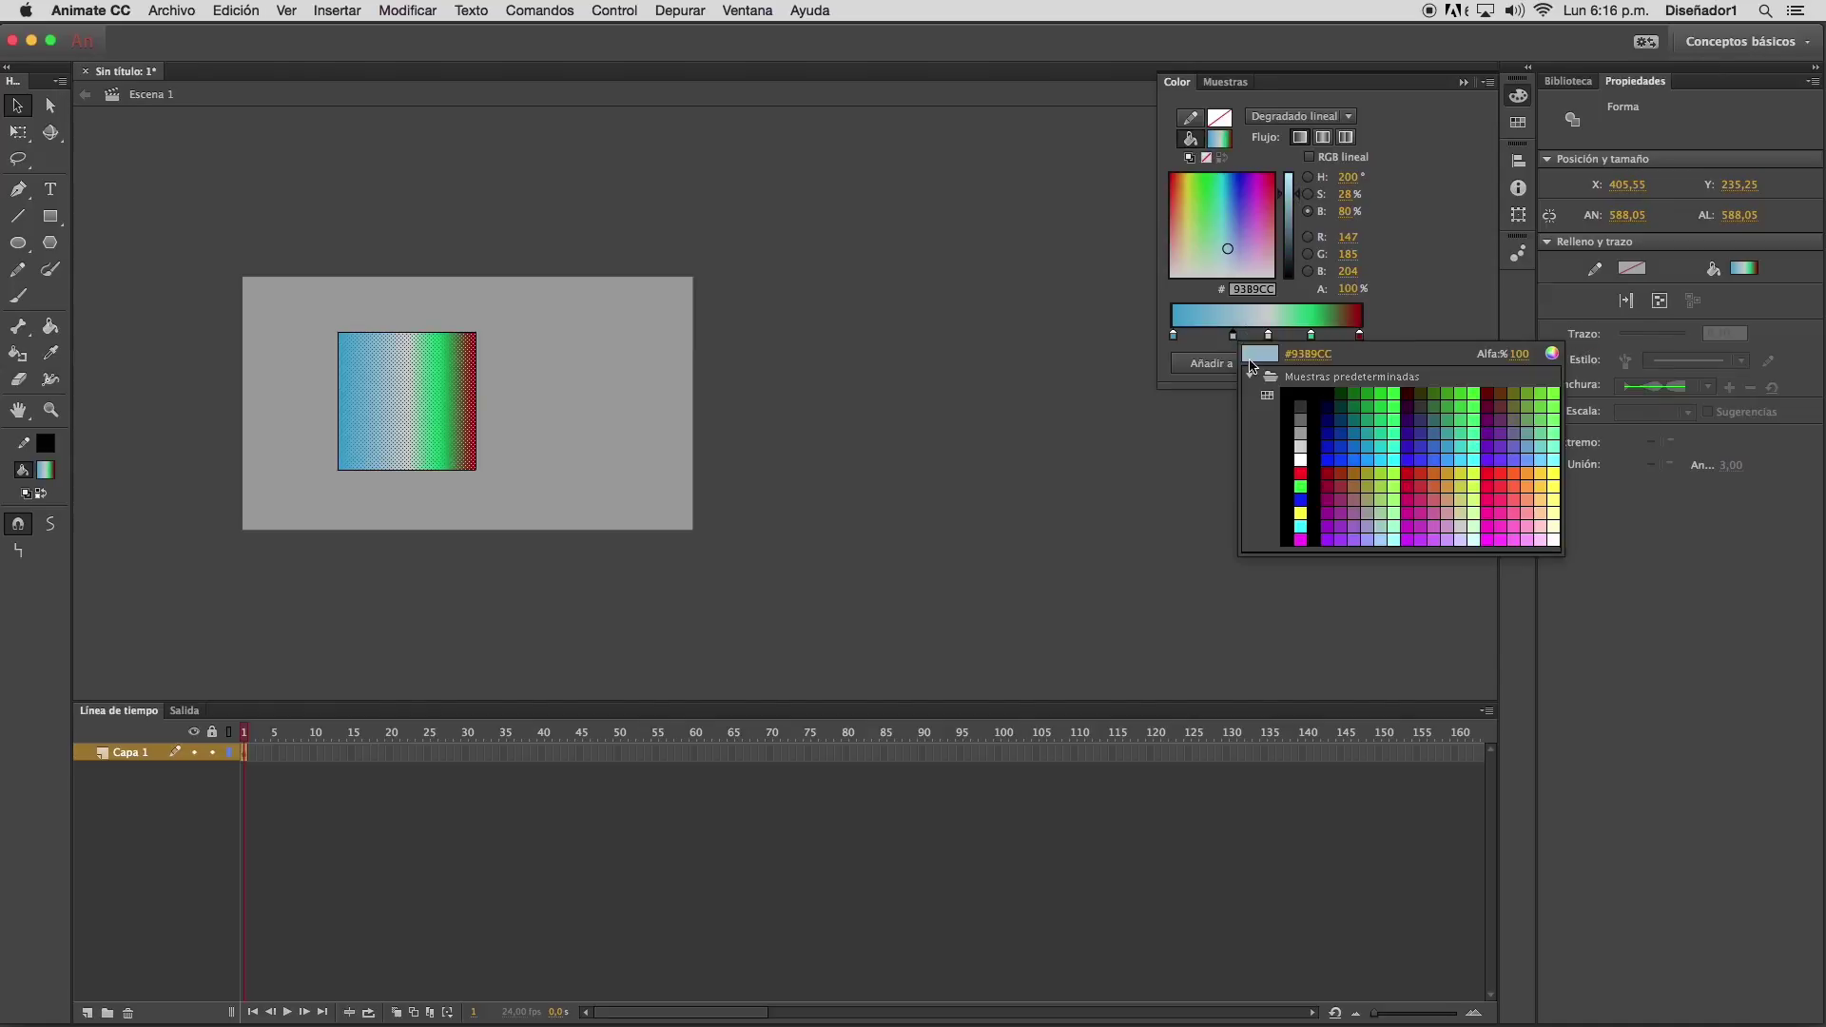
{"action": "left_click", "coordinate": [1372, 434]}
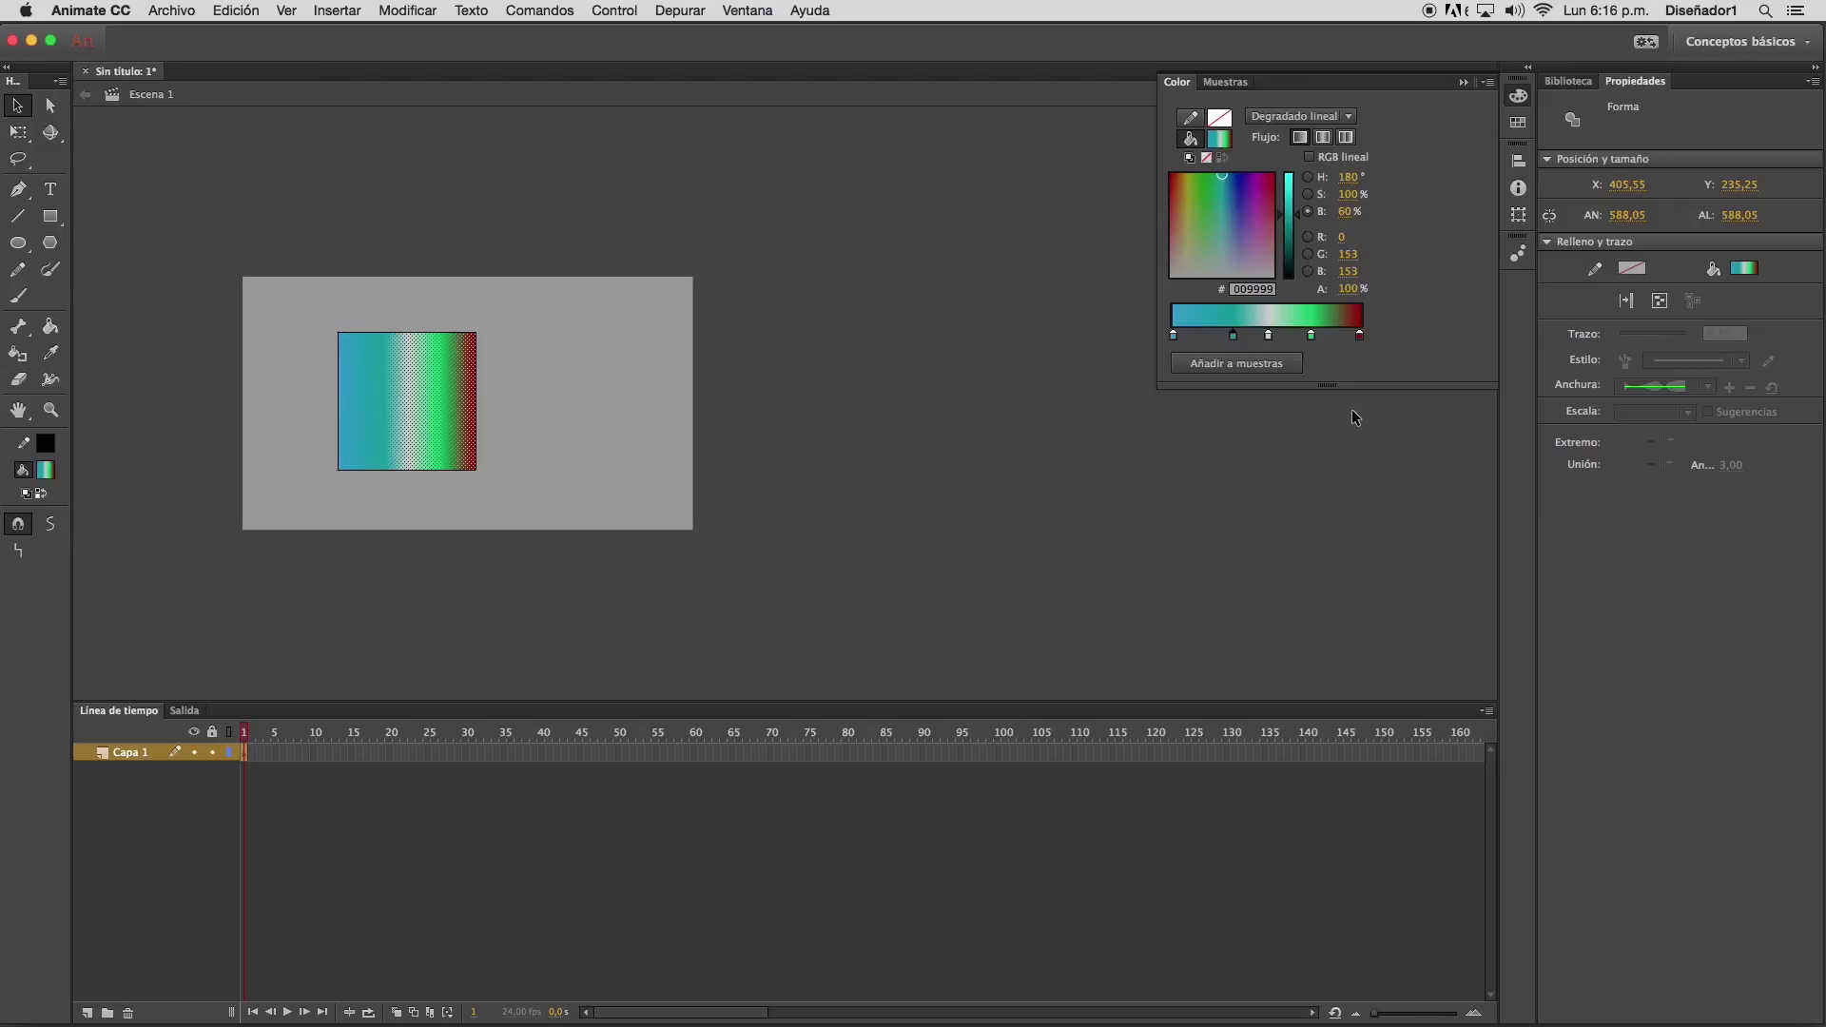
{"action": "left_click", "coordinate": [506, 462]}
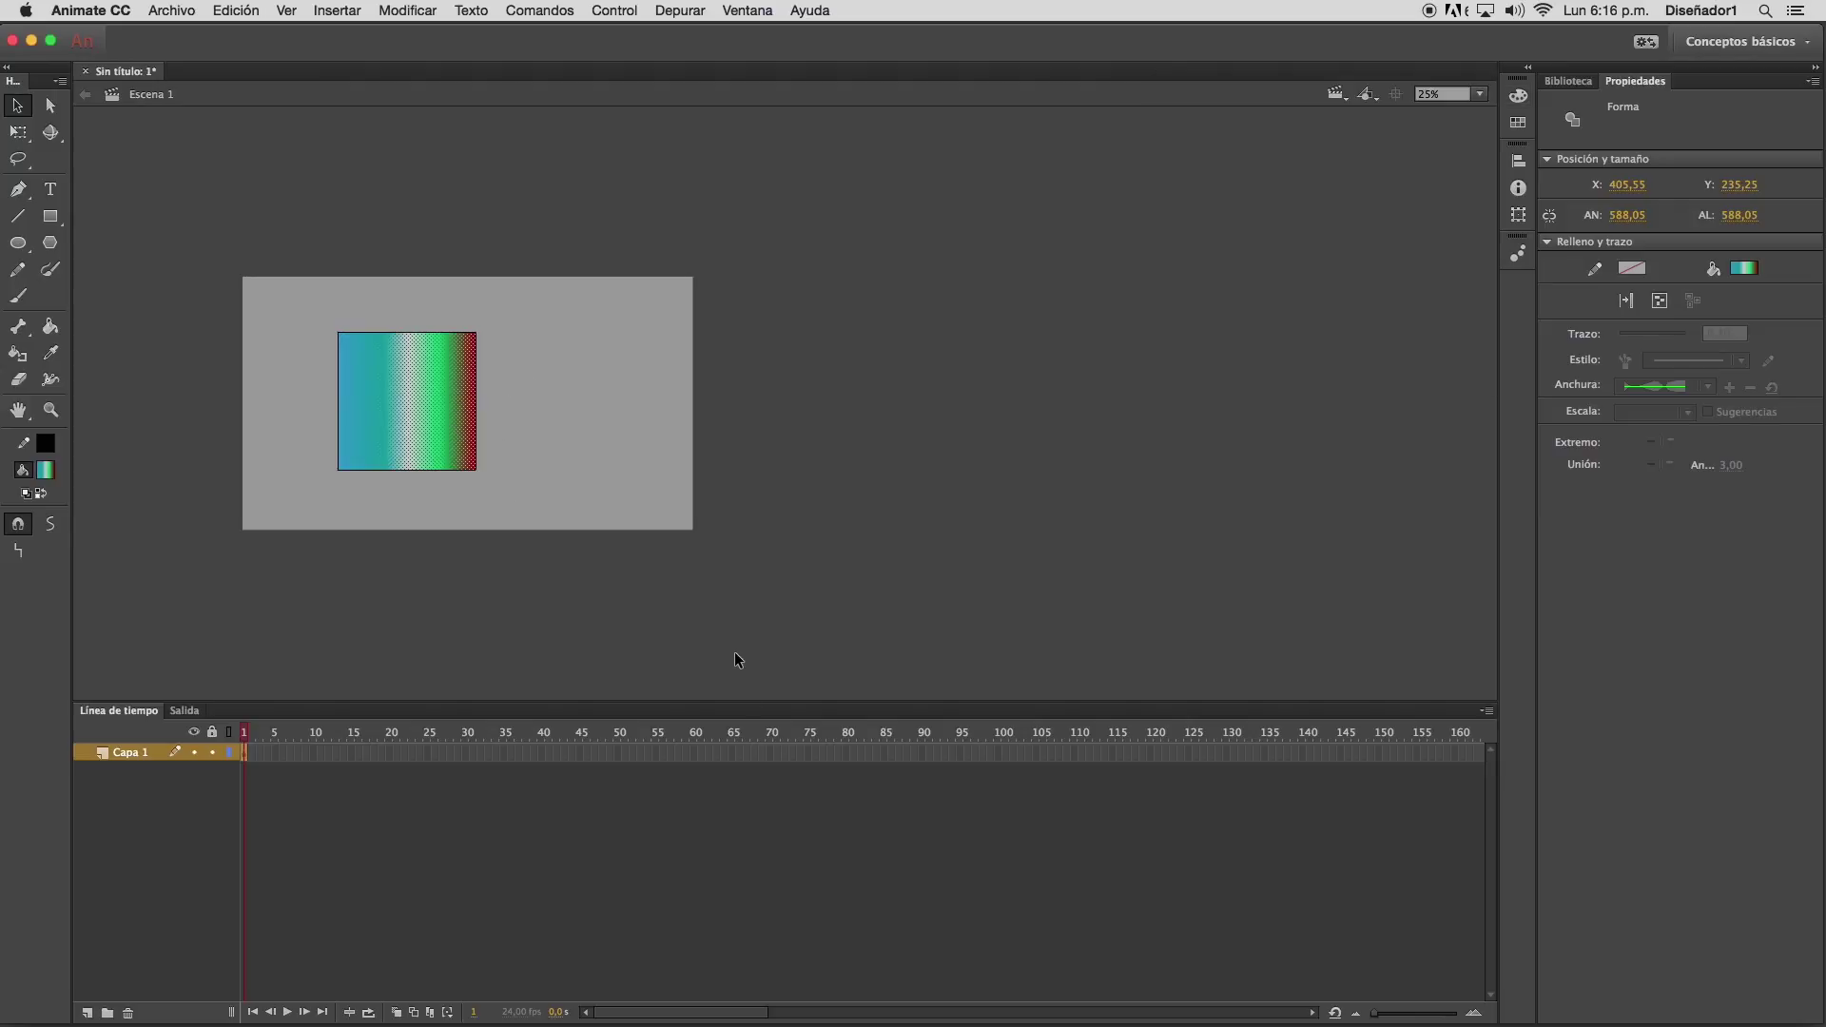
Rotate the square's gradient 90° with the Gradient Transform tool so blue is at the top and red at the bottom
{"action": "left_click", "coordinate": [622, 439]}
{"action": "left_click", "coordinate": [424, 370]}
{"action": "left_click", "coordinate": [25, 138]}
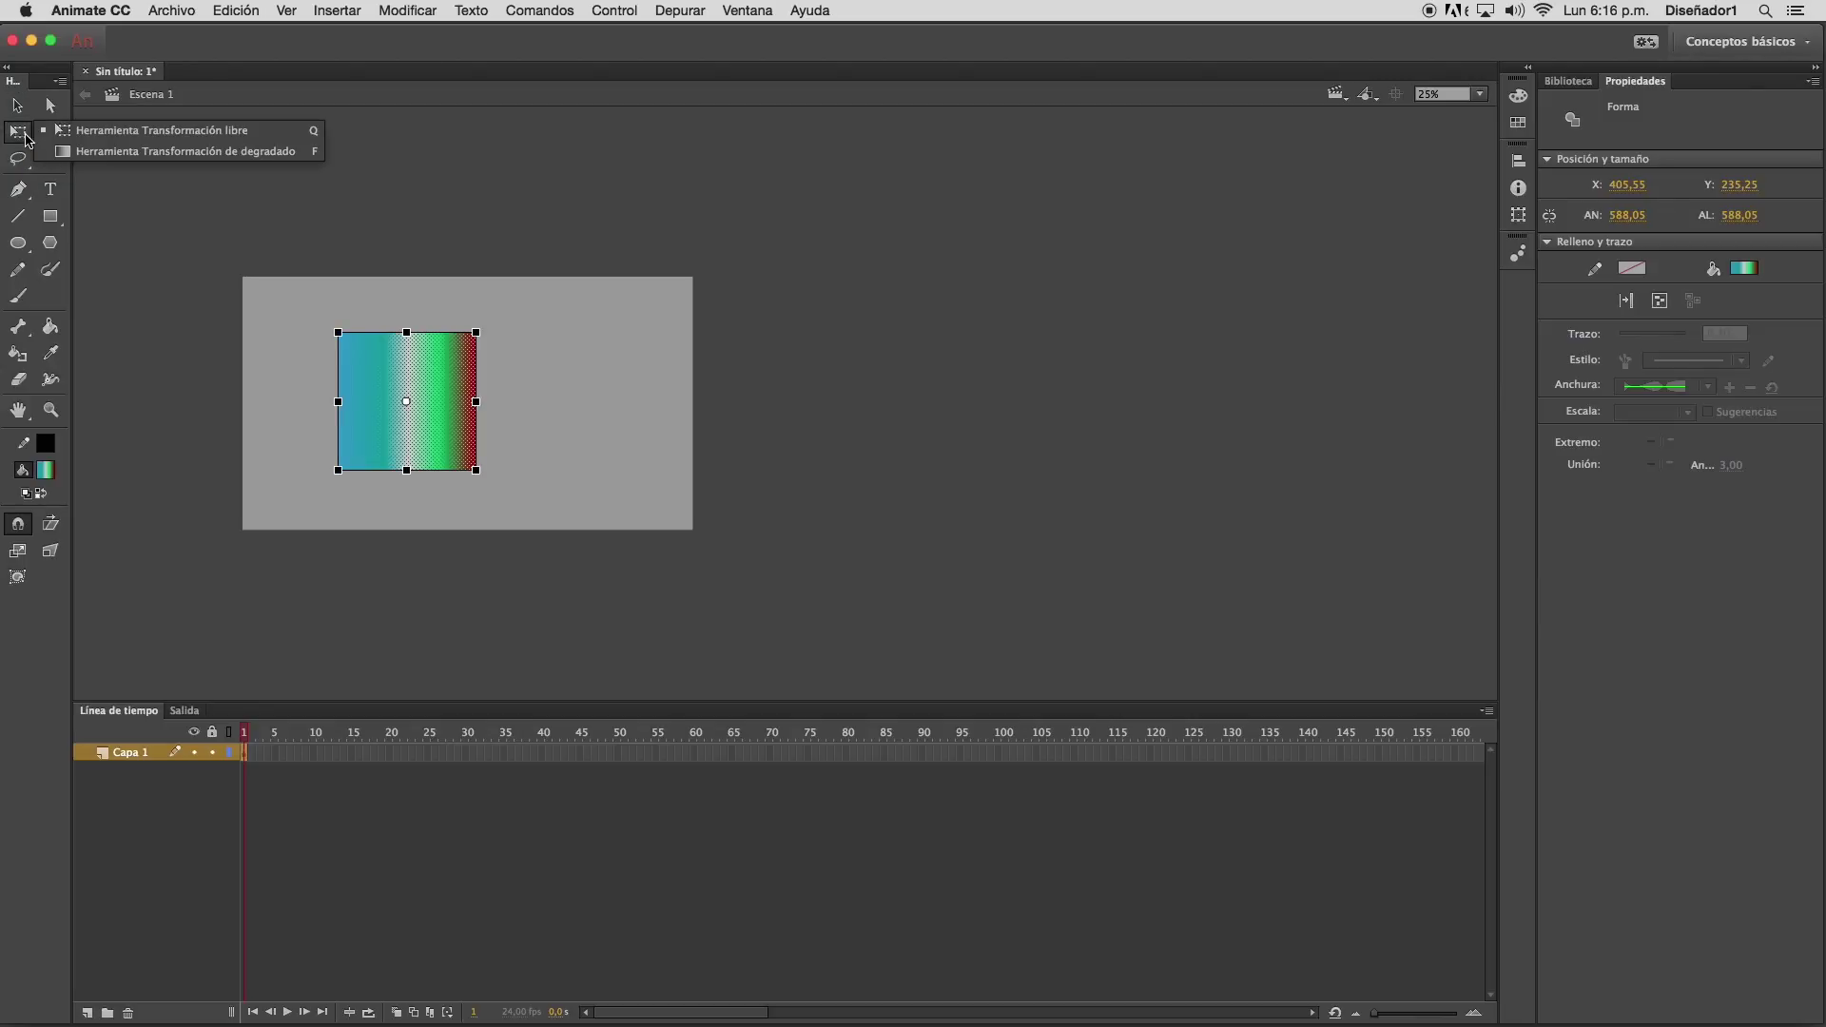
{"action": "left_click", "coordinate": [134, 152]}
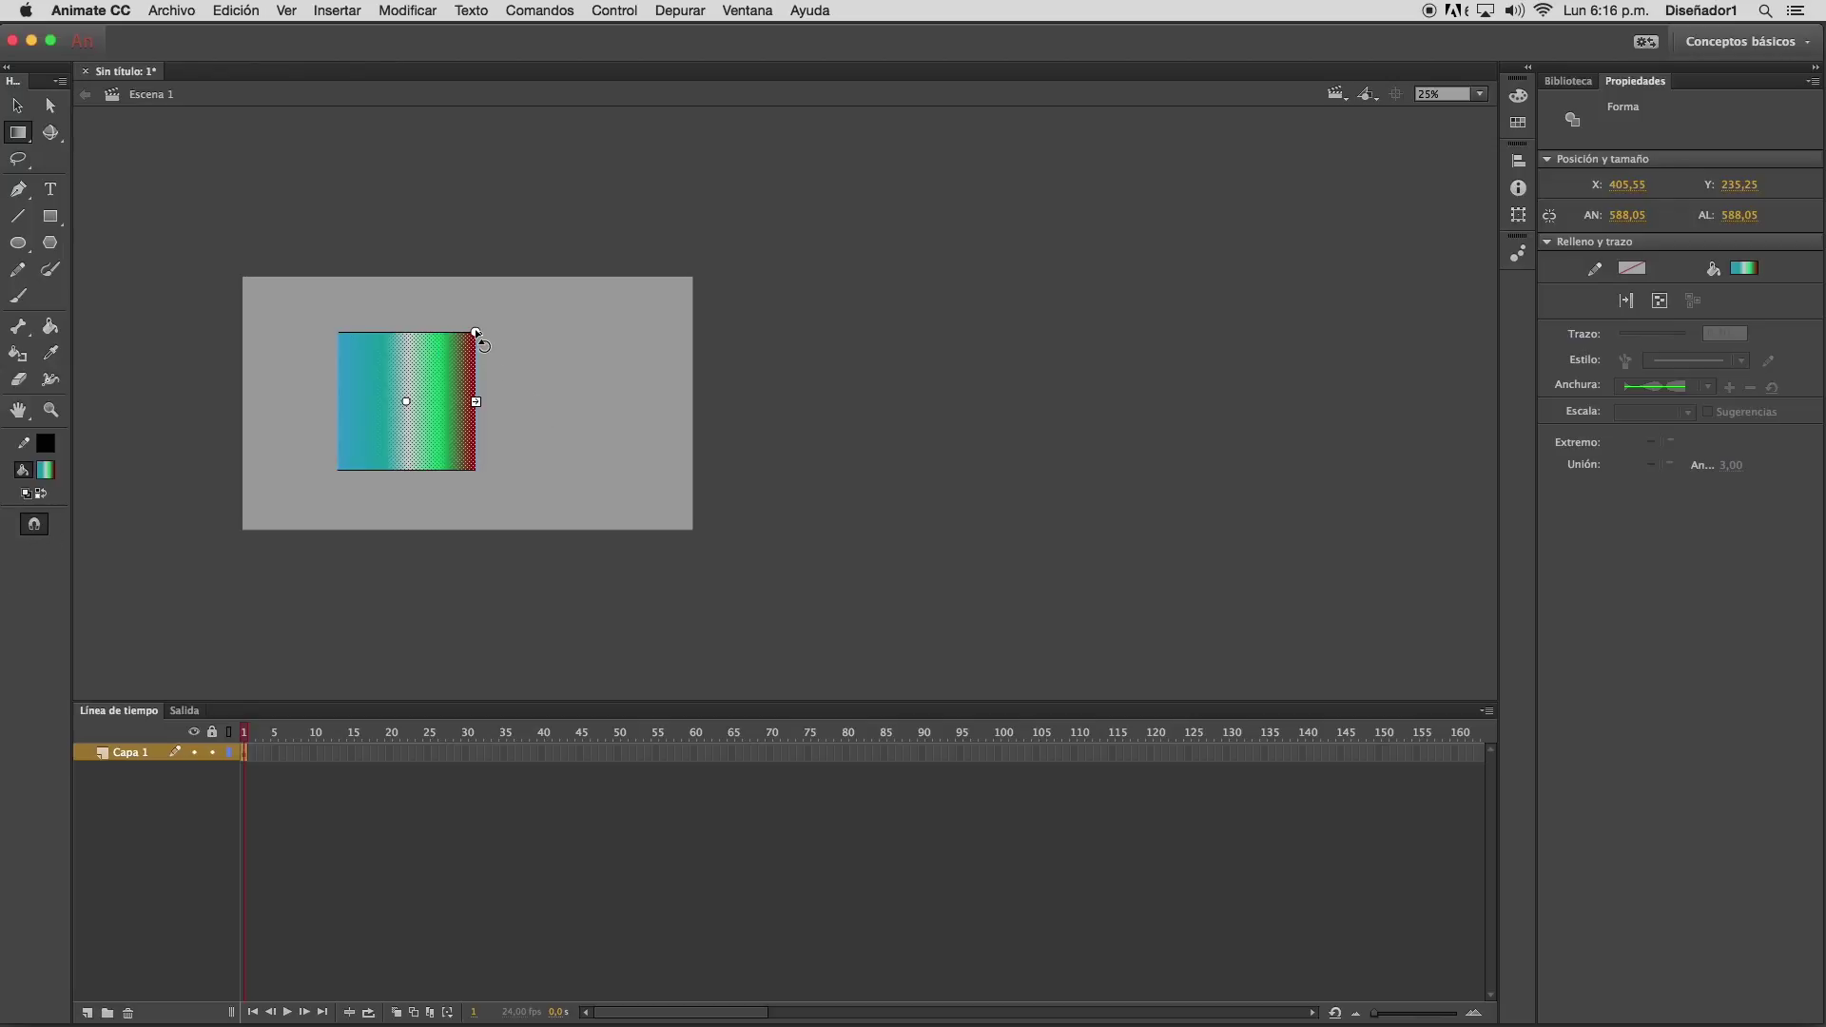
{"action": "left_click_drag", "start_coordinate": [476, 332], "coordinate": [434, 449]}
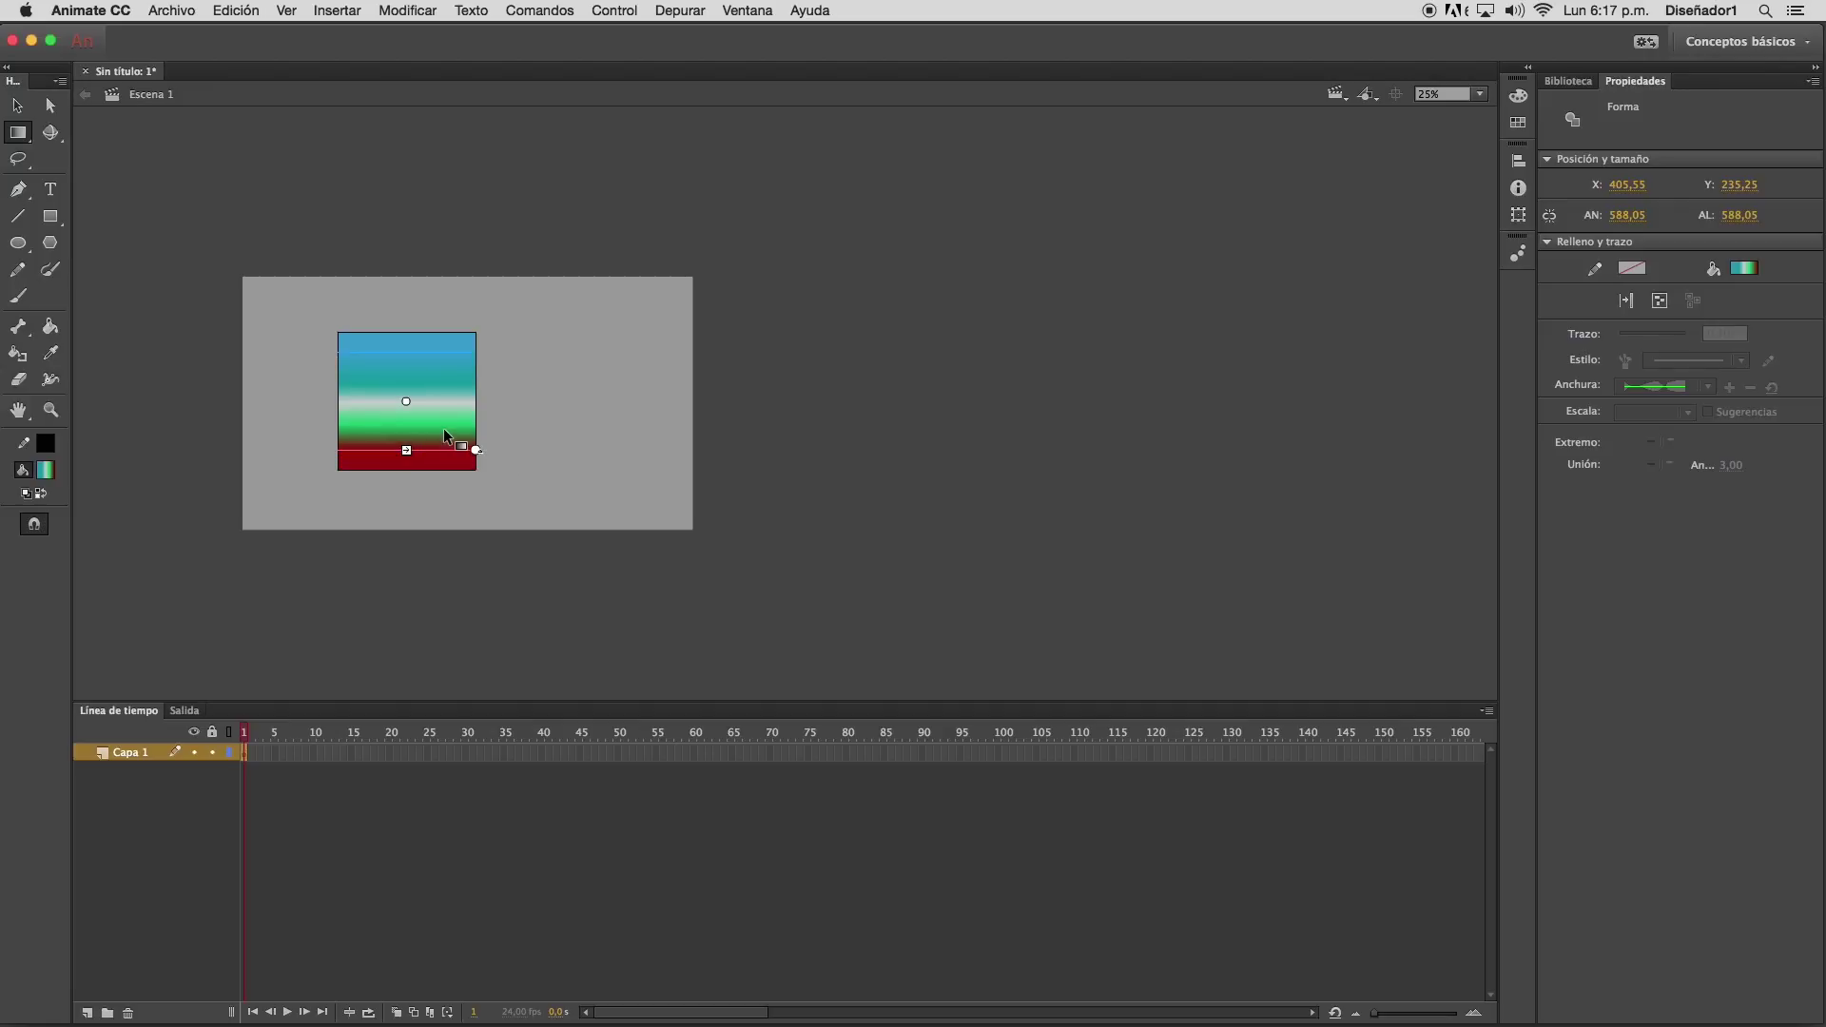
Change the square's fill type to a radial gradient (Degradado radial)
{"action": "key", "text": "v"}
{"action": "left_click", "coordinate": [461, 404]}
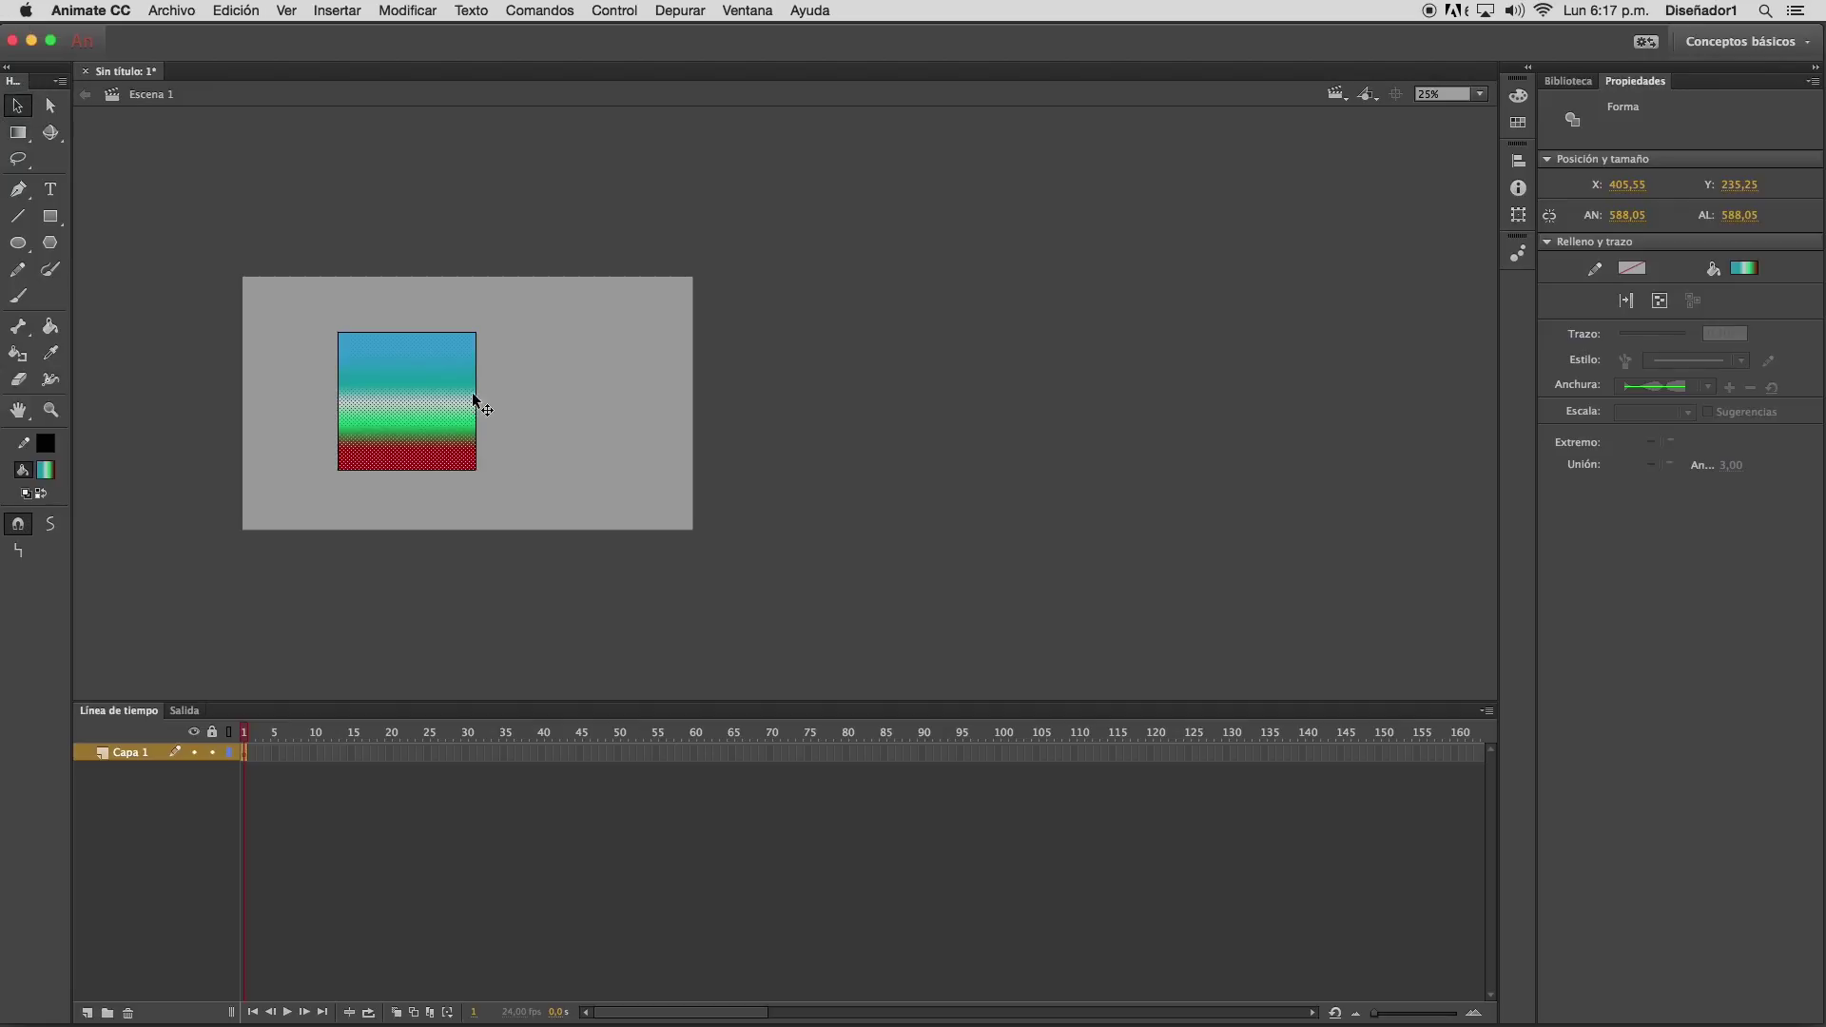
{"action": "left_click", "coordinate": [1519, 97]}
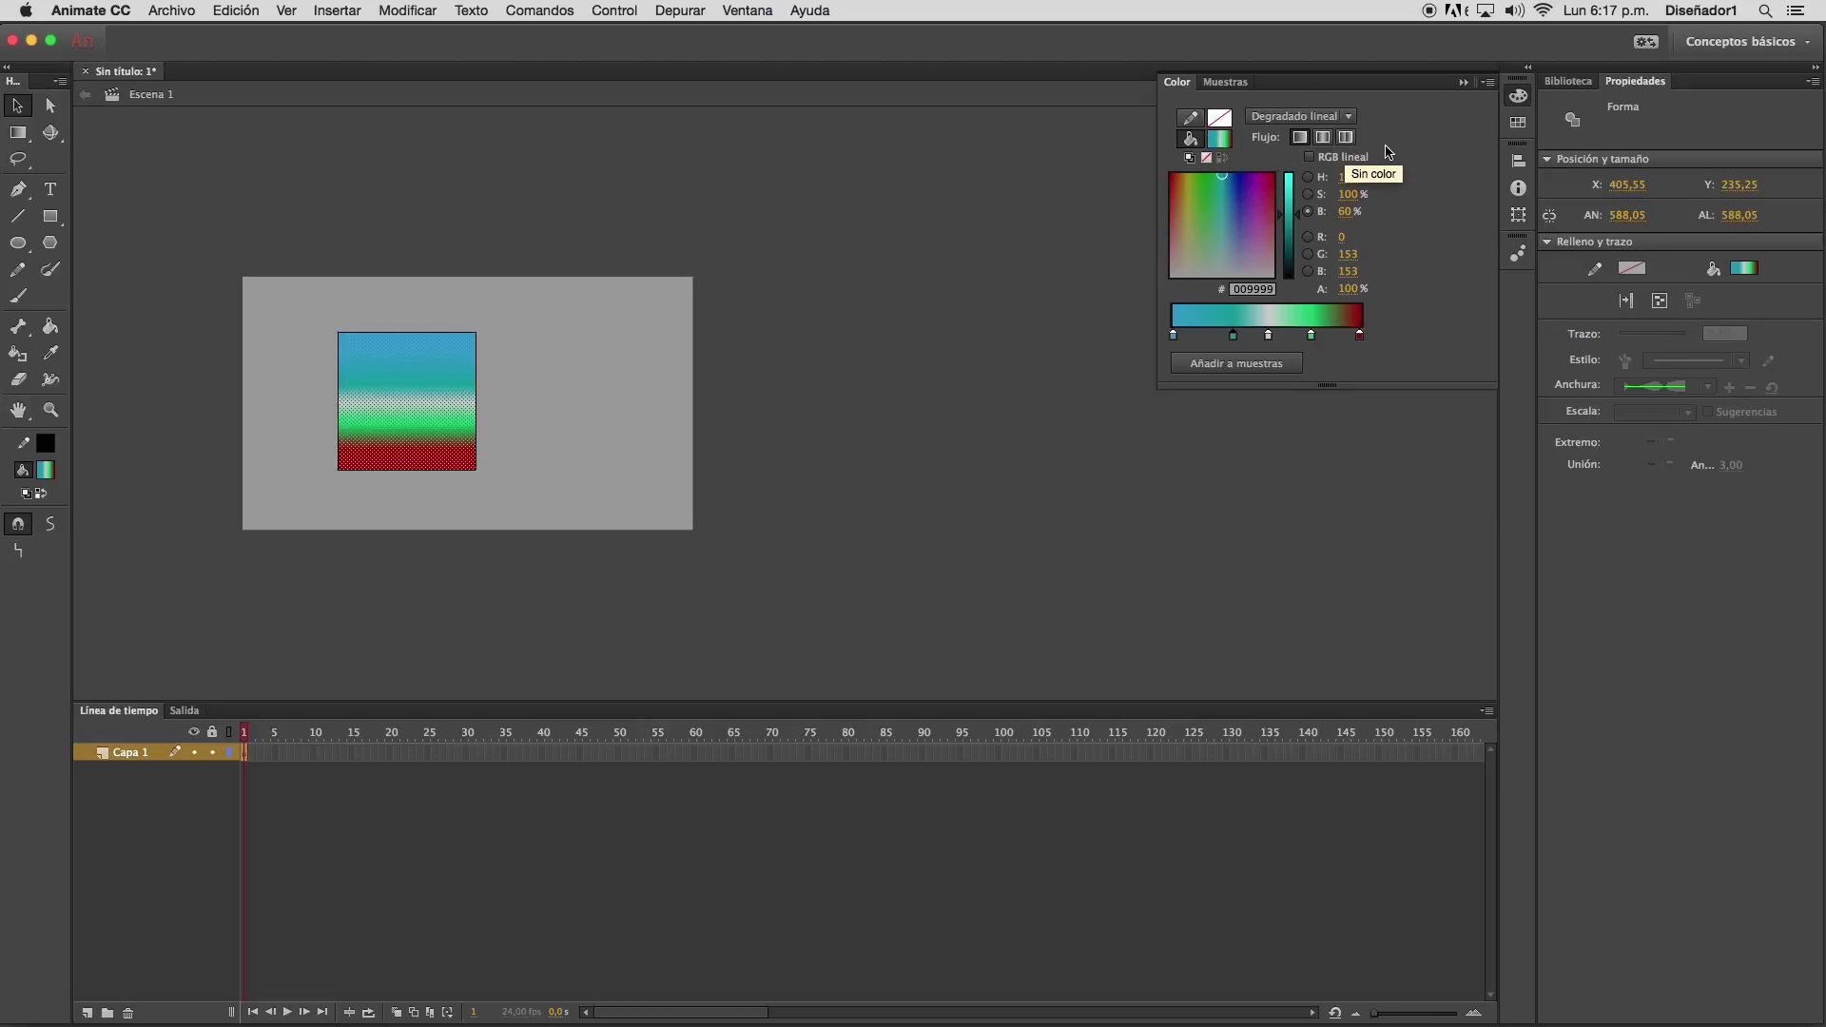
{"action": "left_click", "coordinate": [1351, 118]}
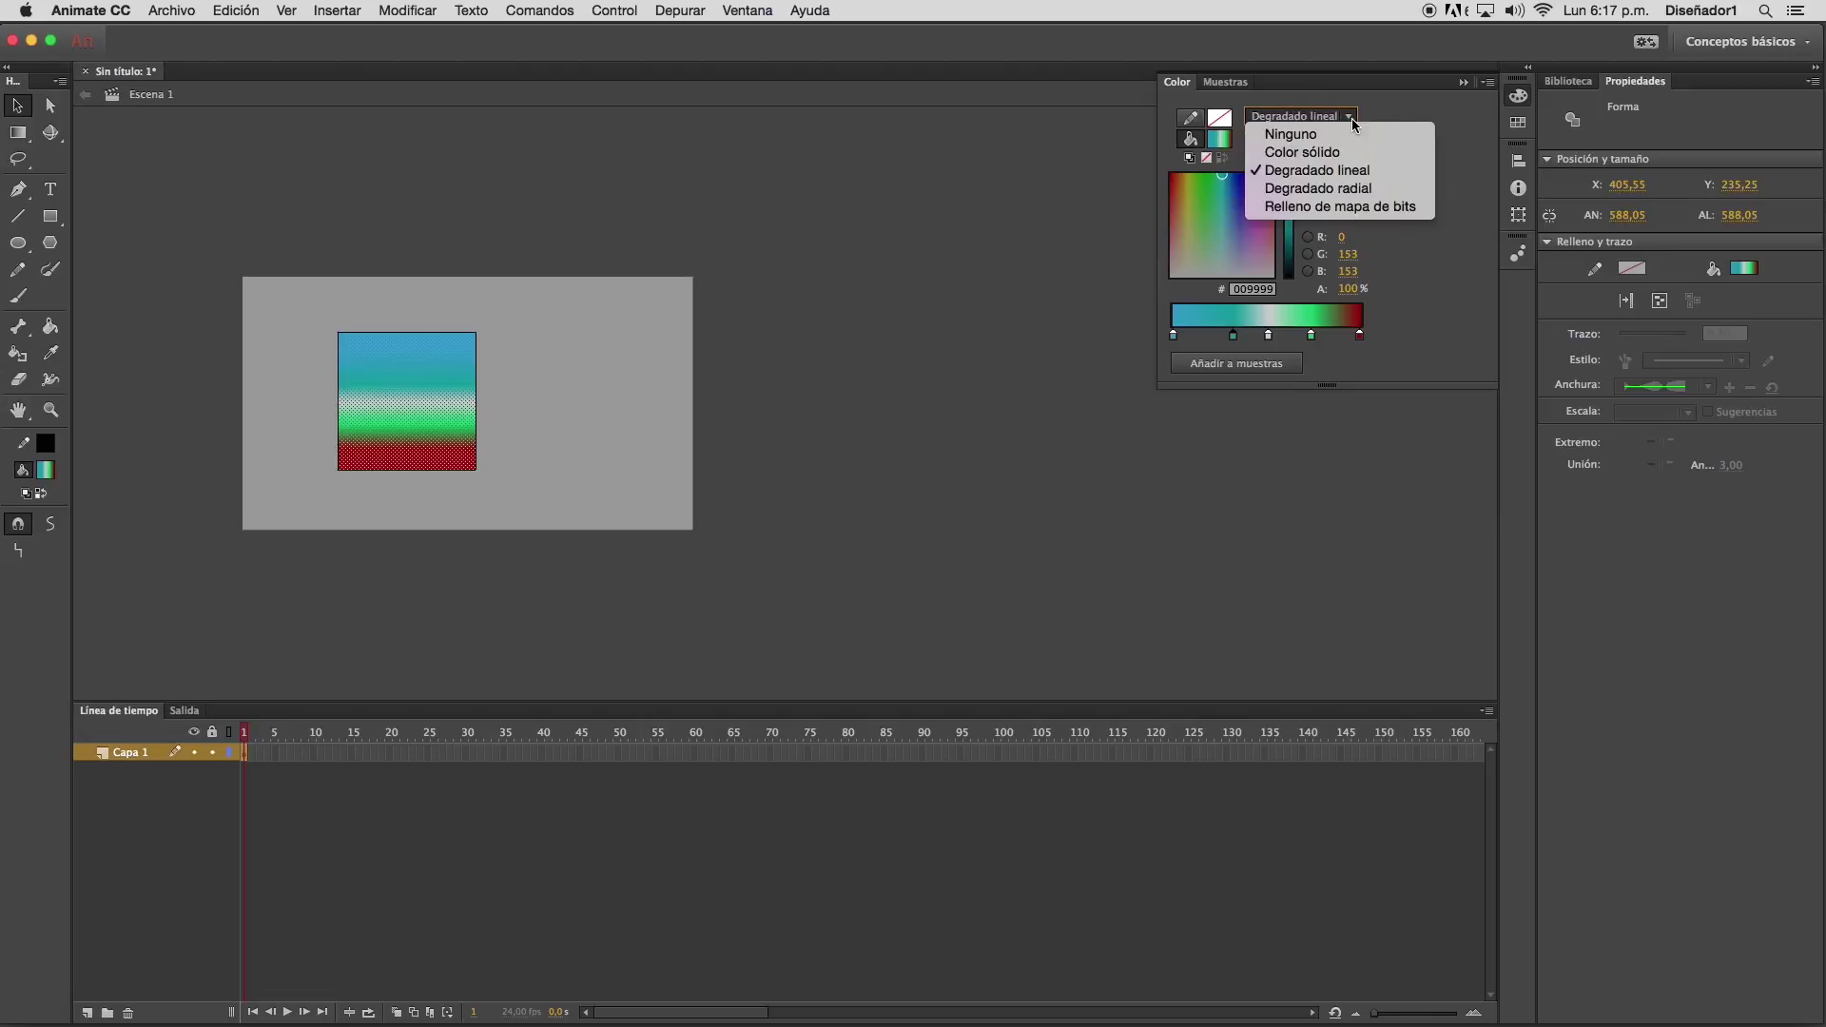
{"action": "left_click", "coordinate": [1354, 189]}
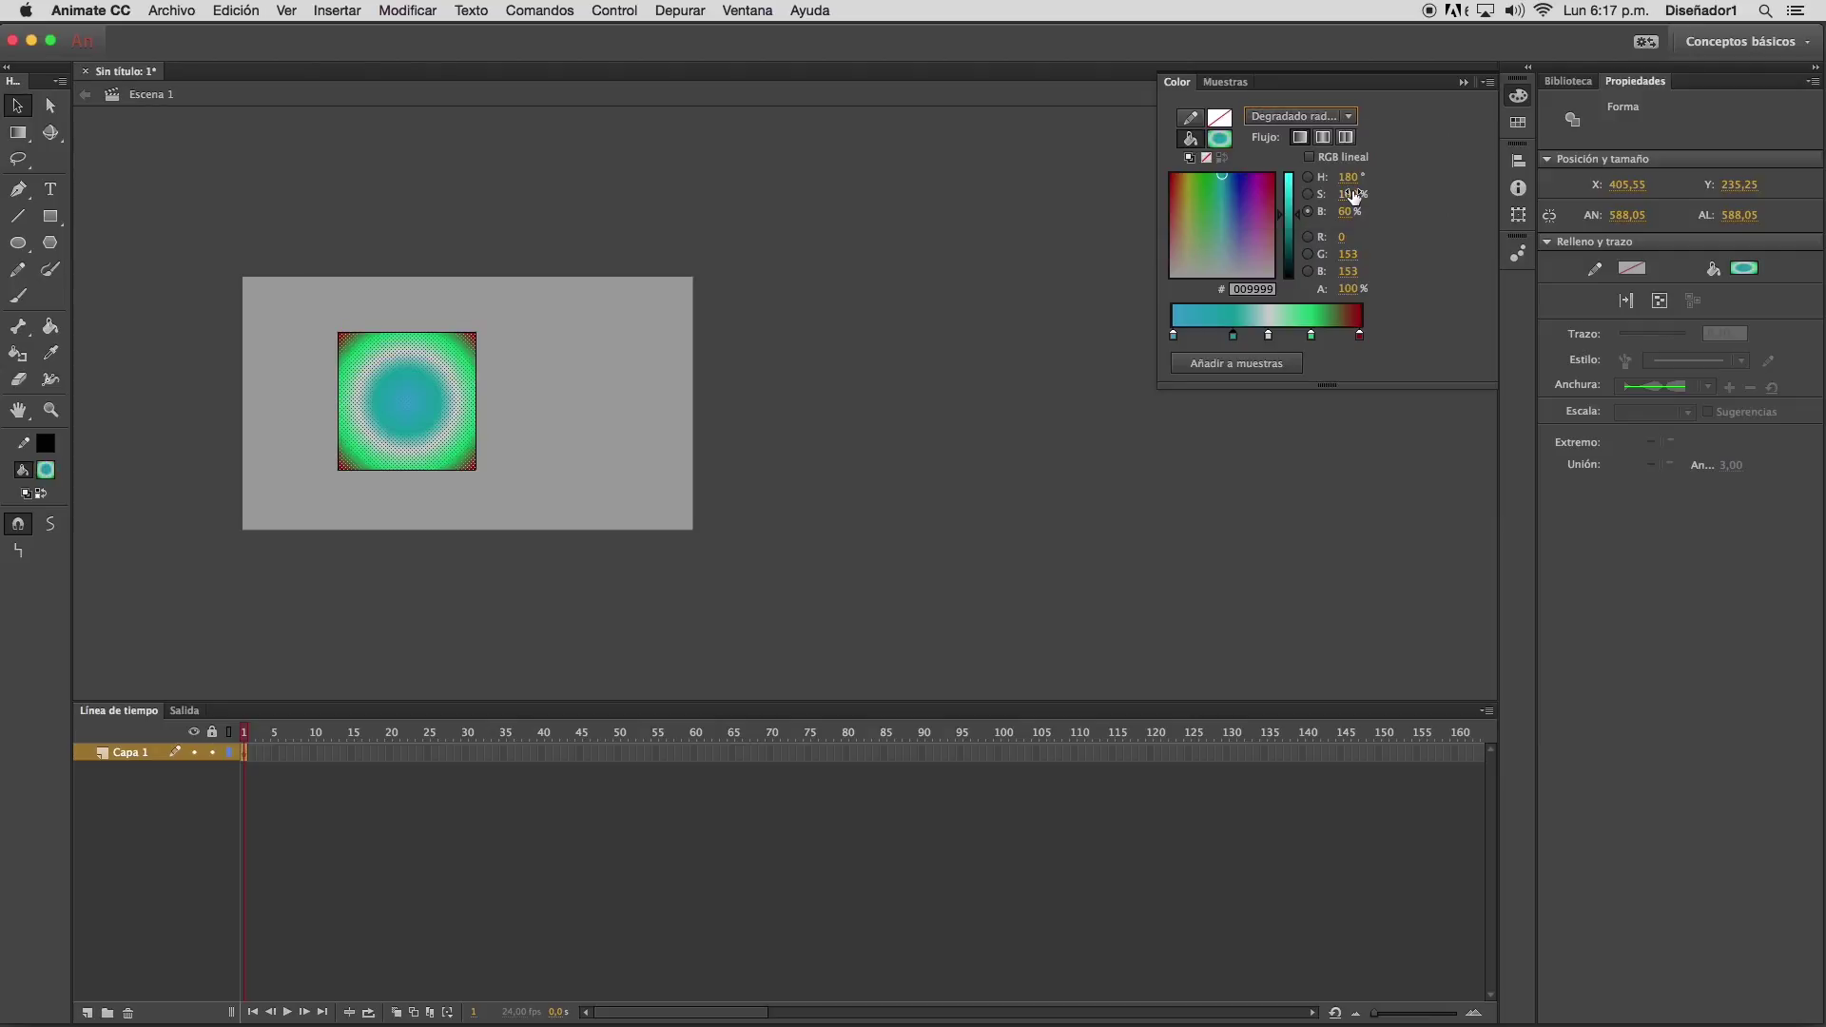
{"action": "left_click", "coordinate": [502, 389]}
{"action": "left_click", "coordinate": [455, 390]}
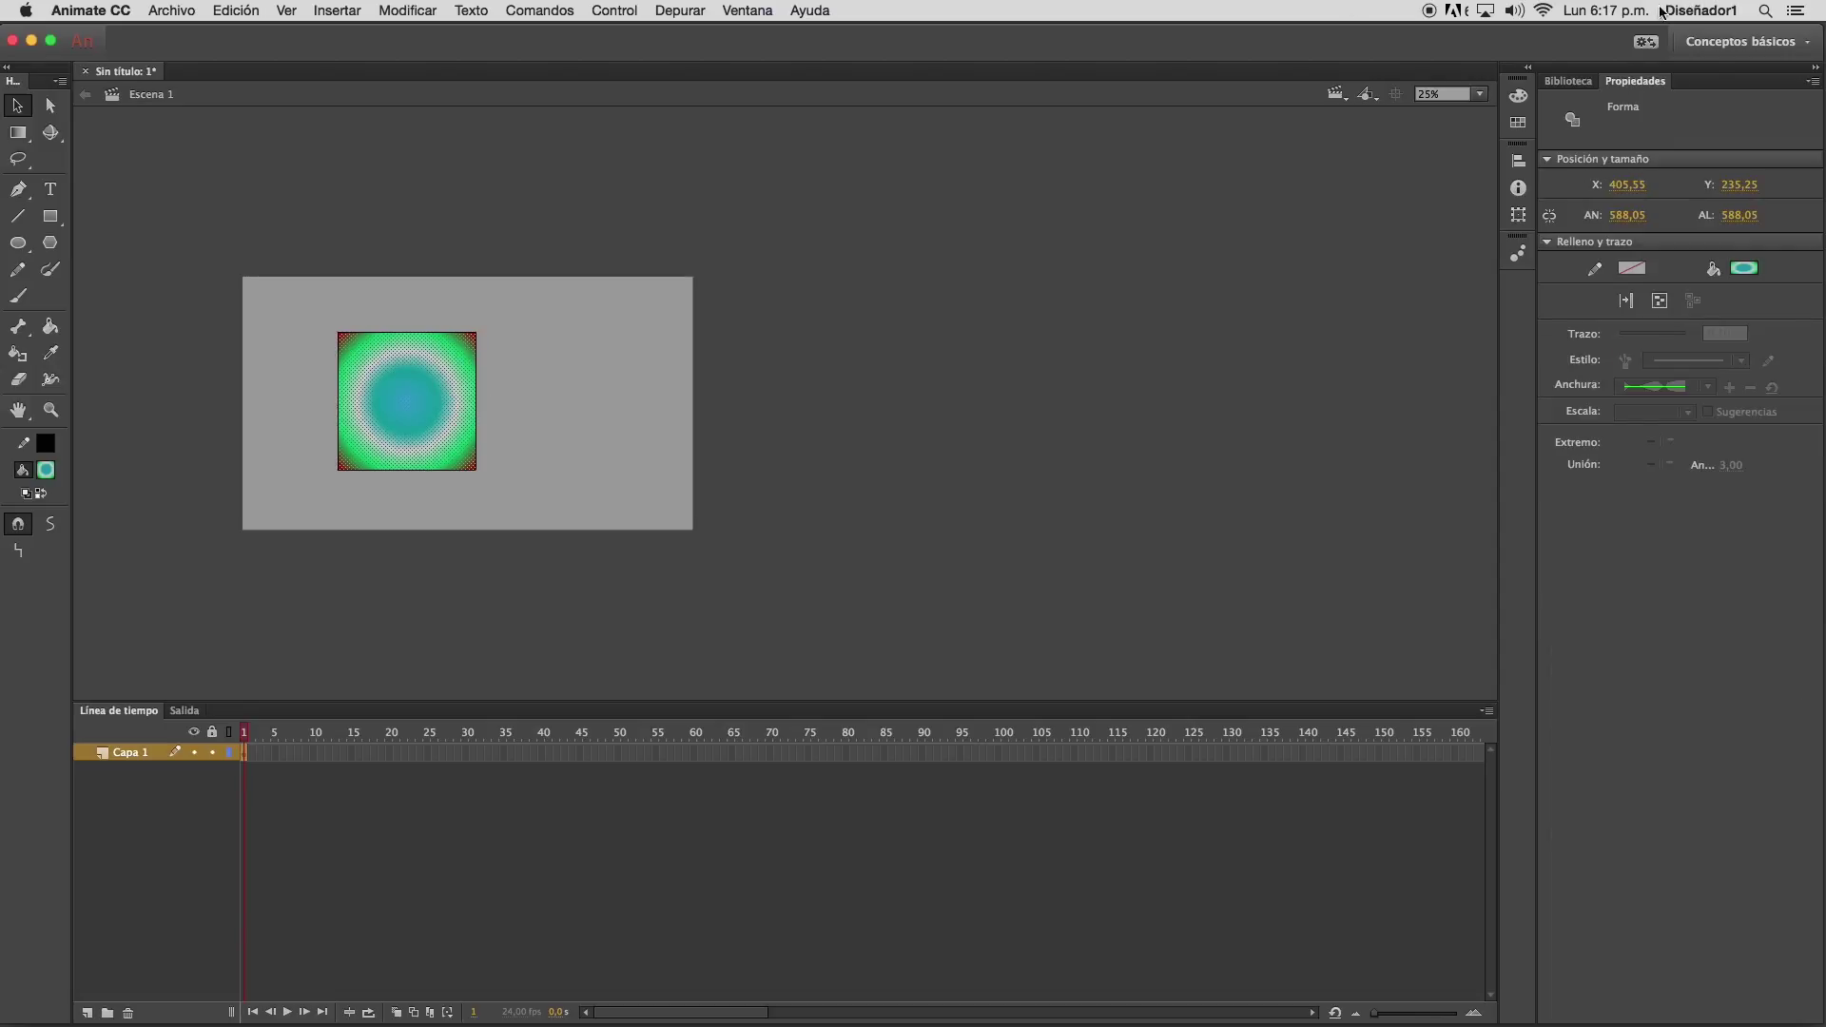
Switch the square's fill back to a linear gradient, then narrow it and shift its center slightly right with Gradient Transform
{"action": "left_click", "coordinate": [1518, 96]}
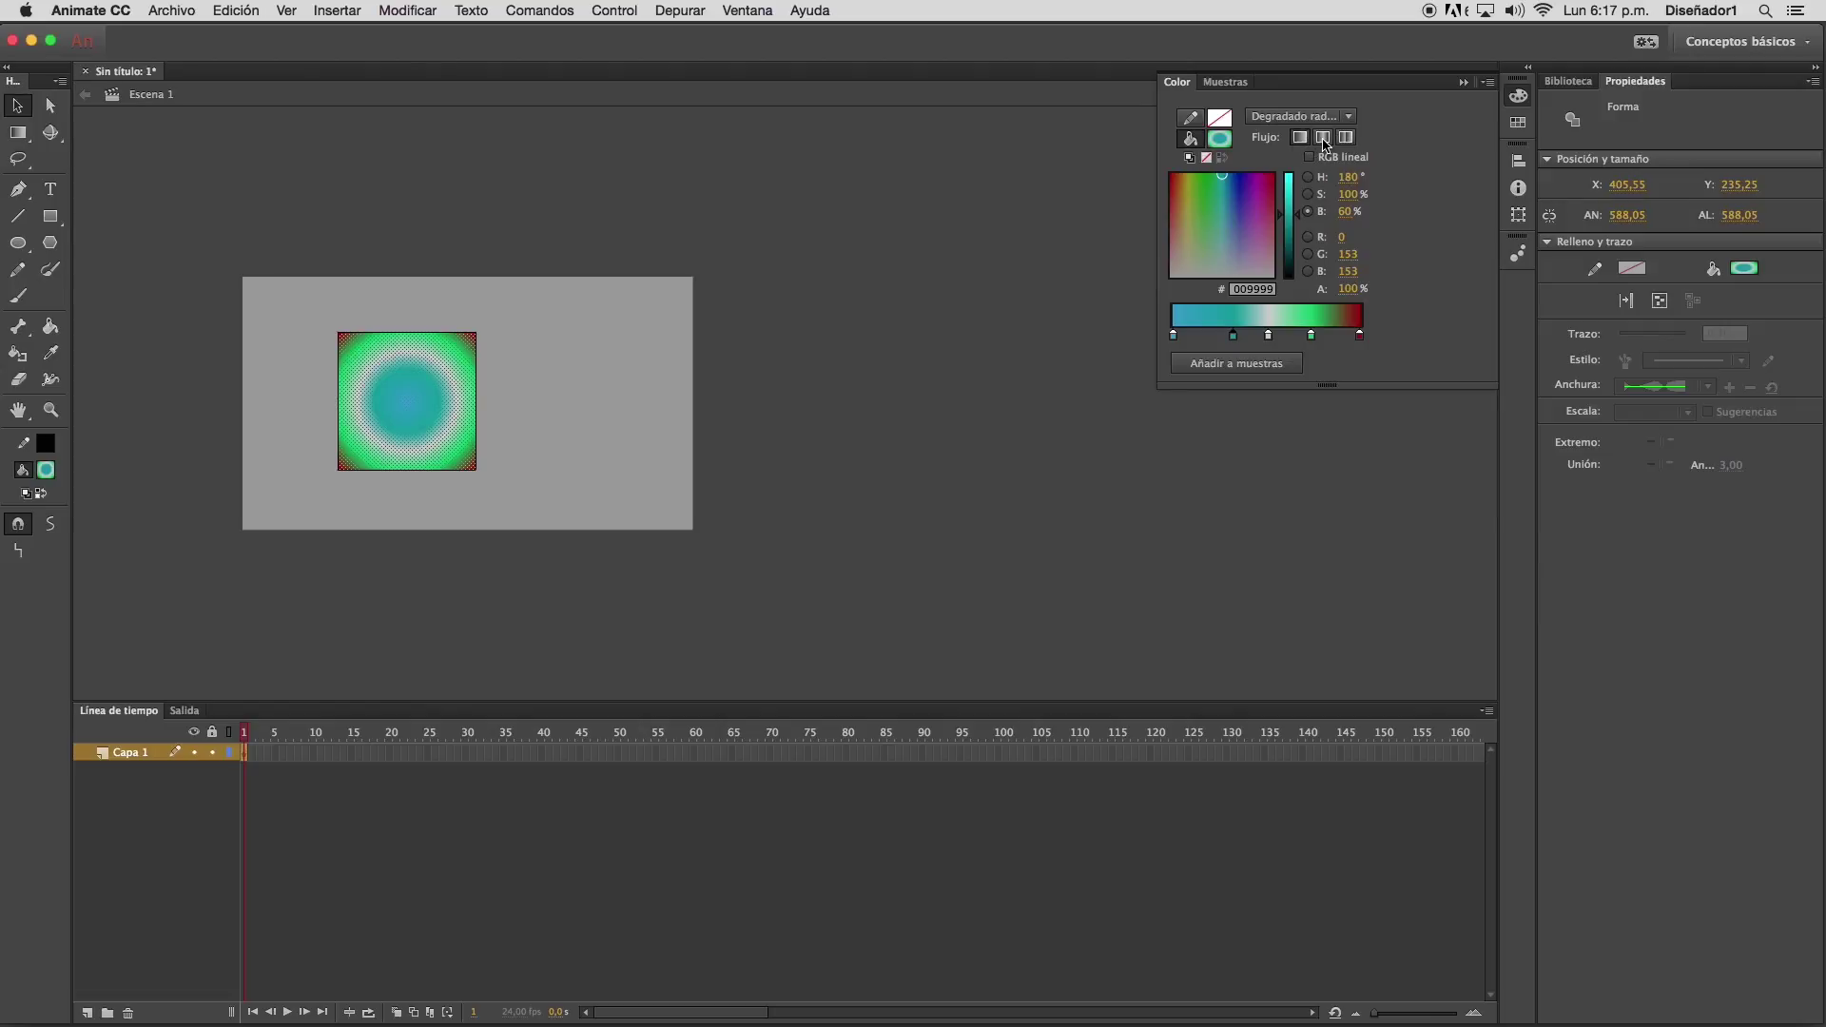
{"action": "left_click", "coordinate": [1349, 117]}
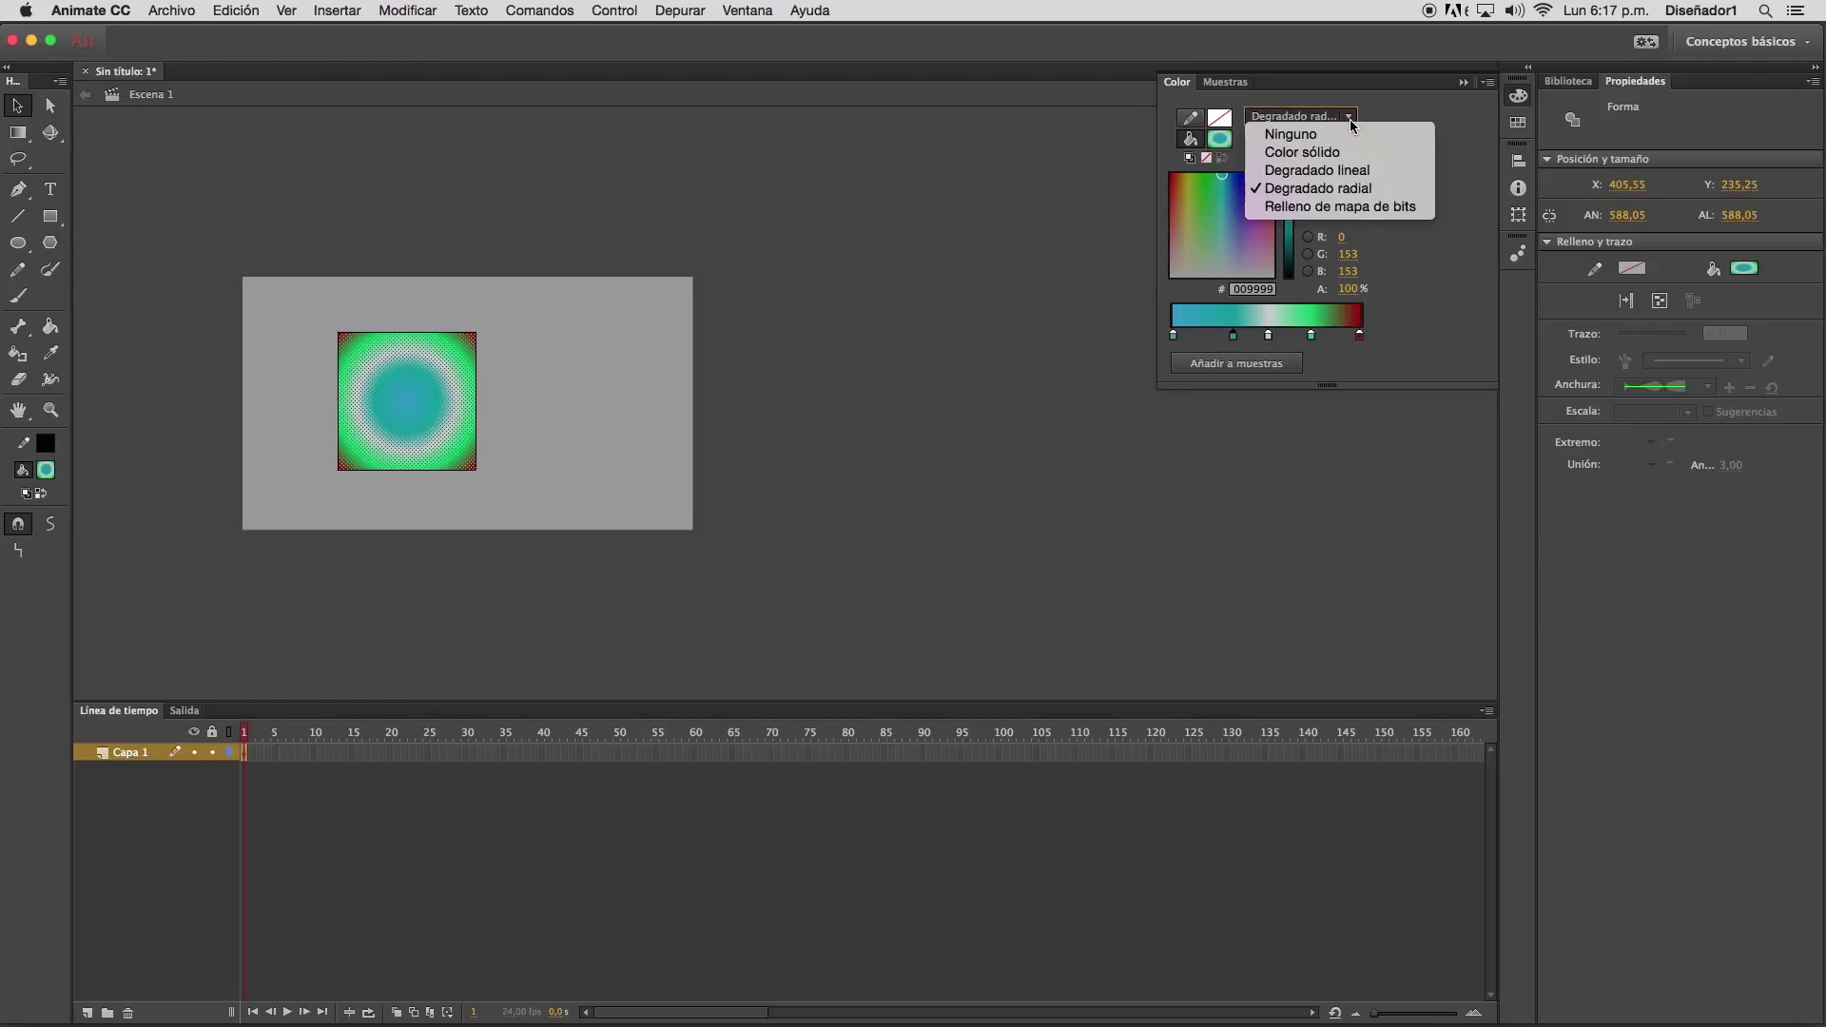
{"action": "left_click", "coordinate": [1304, 169]}
{"action": "left_click_drag", "start_coordinate": [475, 401], "coordinate": [424, 402]}
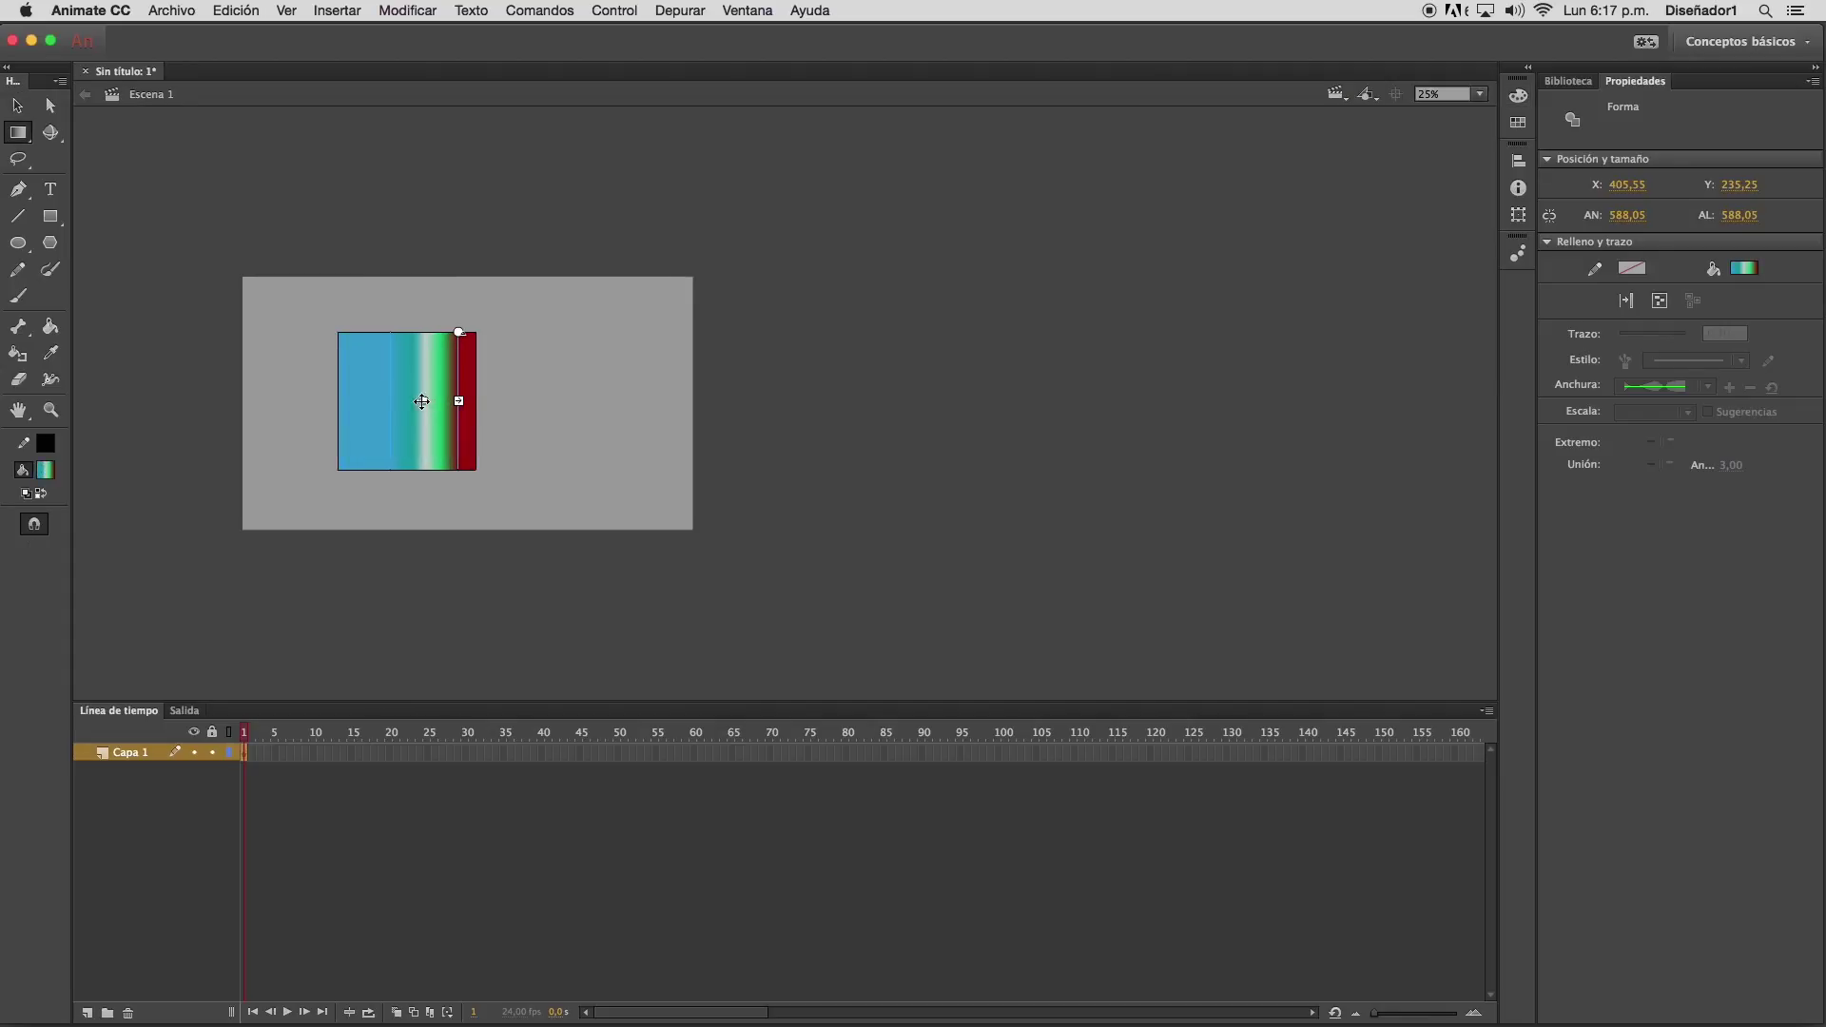
Try the reflect and repeat flow modes on the narrowed gradient and move its center near the square's left edge
{"action": "left_click", "coordinate": [1519, 99]}
{"action": "left_click", "coordinate": [1322, 137]}
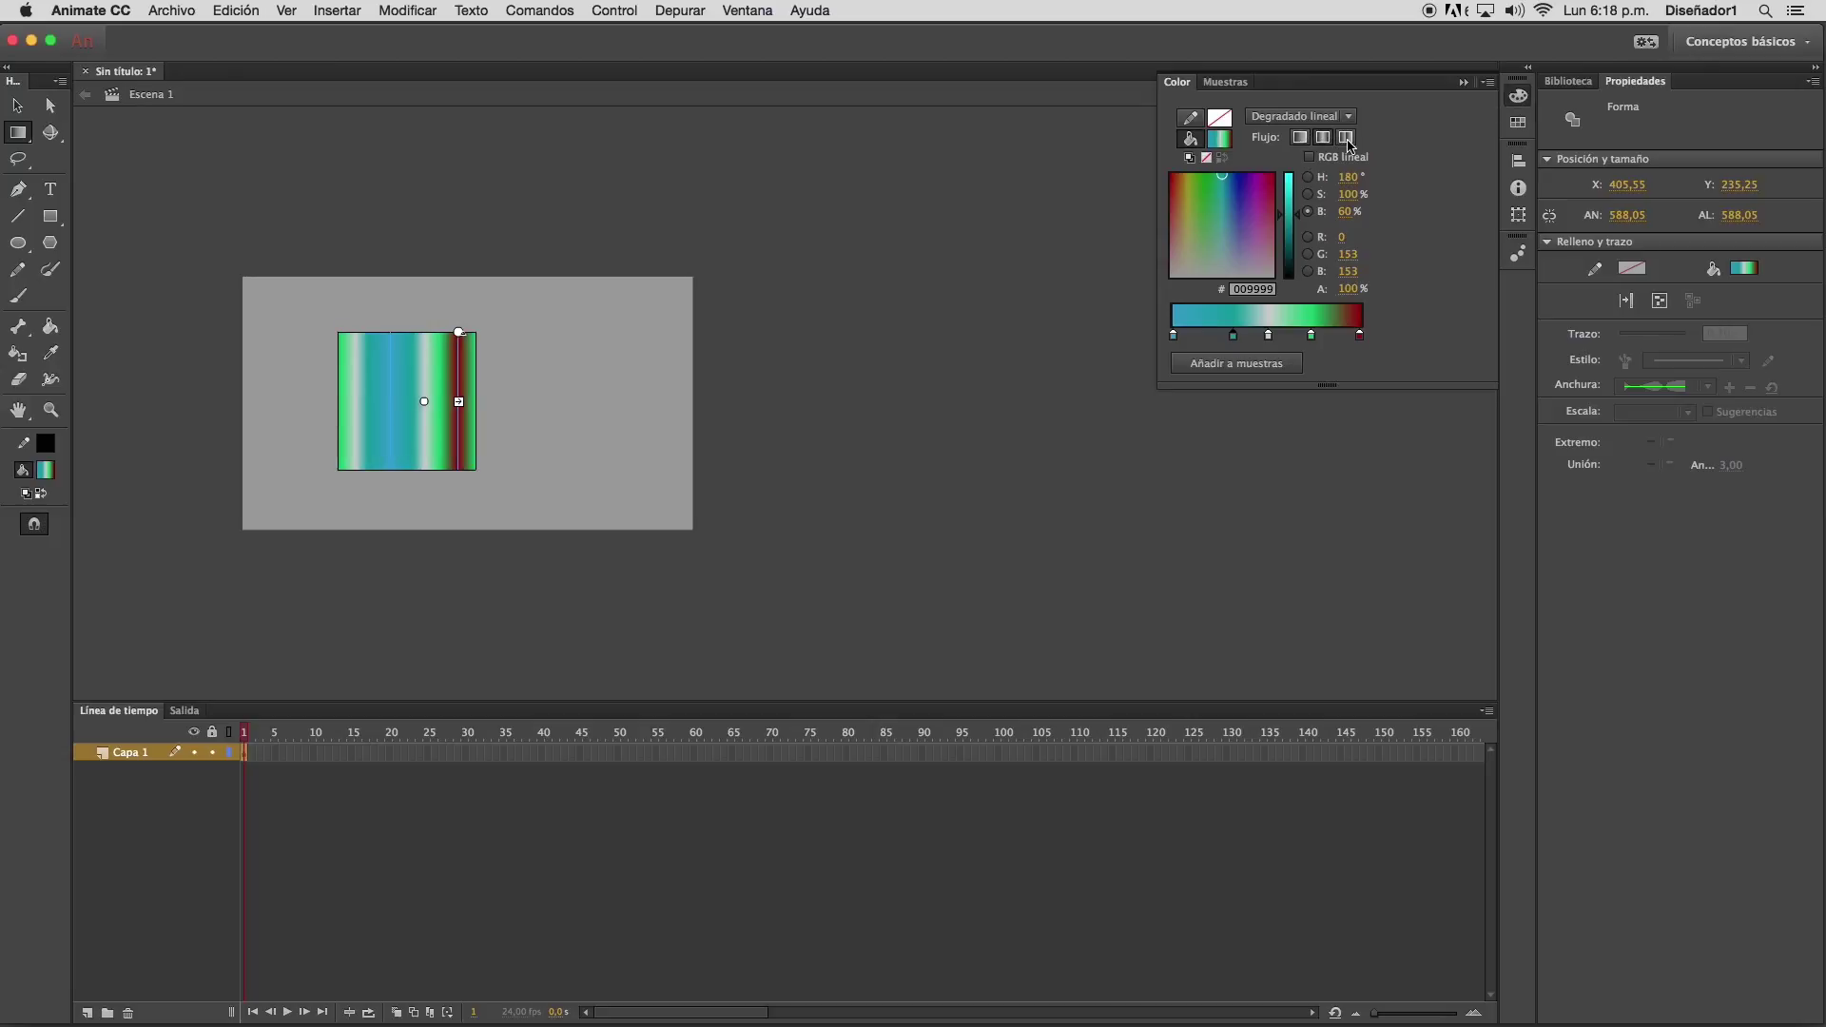
{"action": "left_click", "coordinate": [1347, 138]}
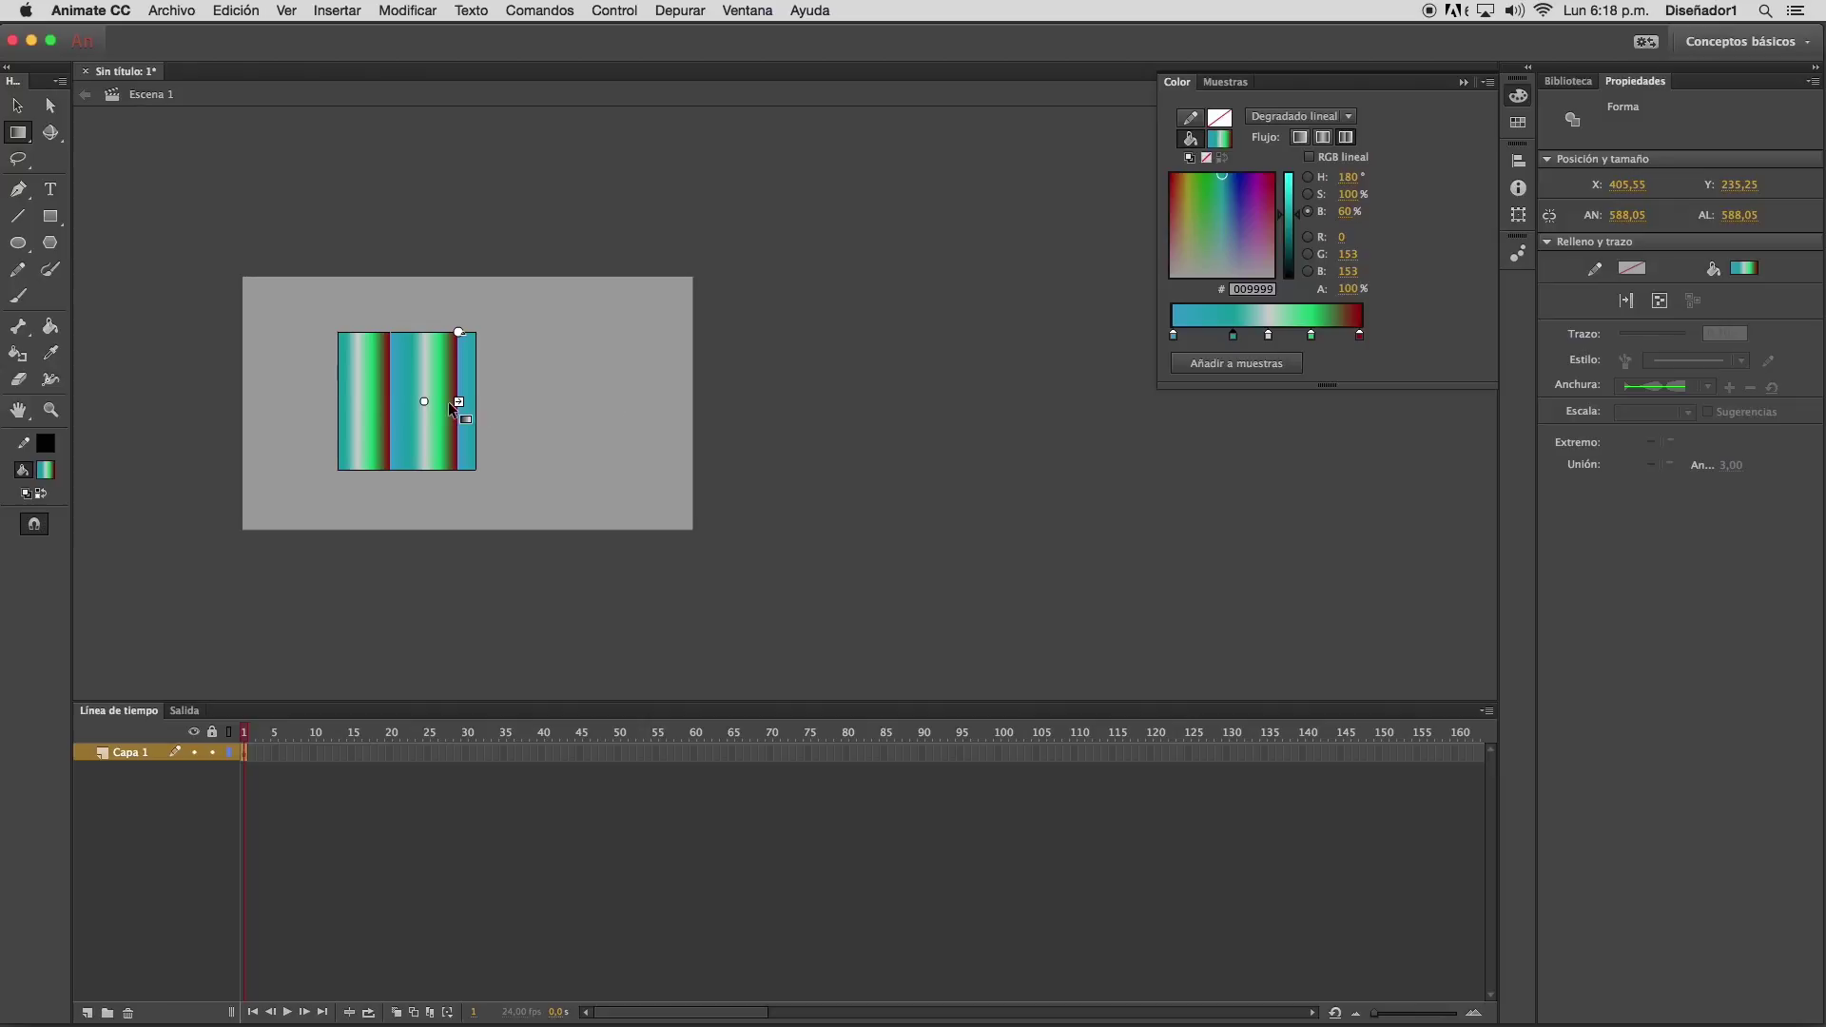
{"action": "left_click_drag", "start_coordinate": [461, 400], "coordinate": [347, 402]}
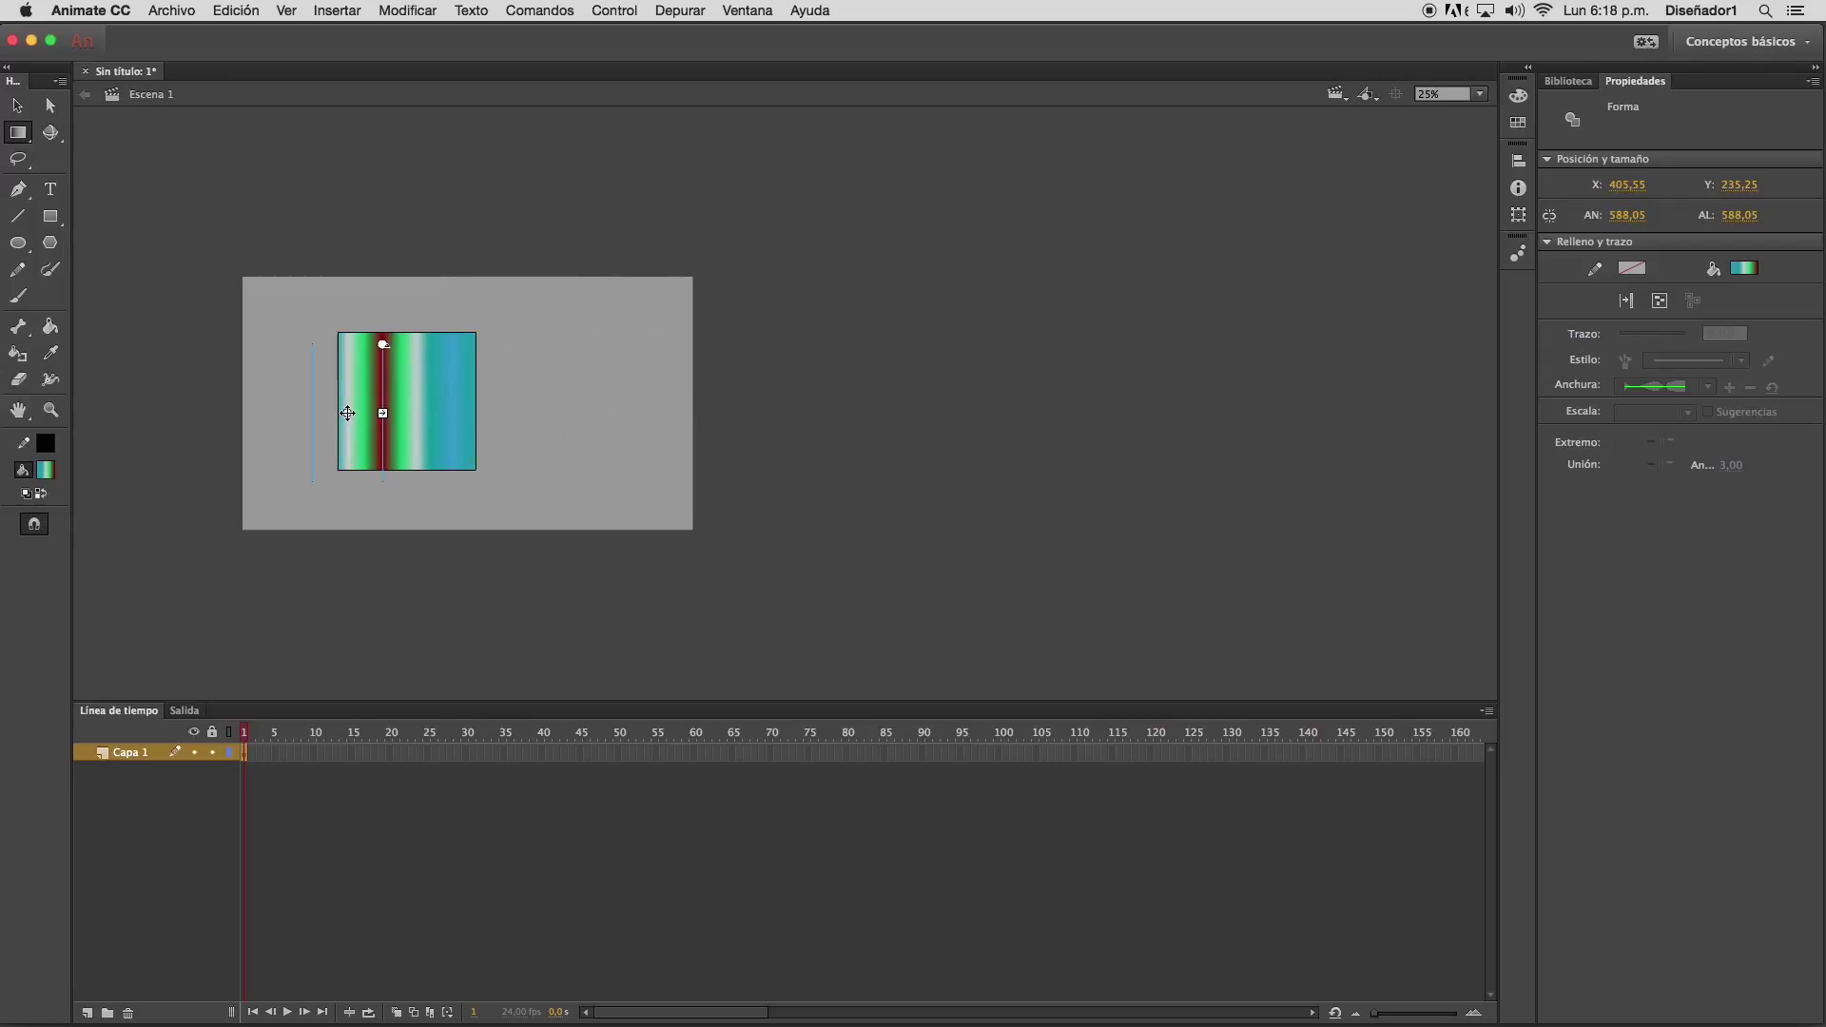
Set the gradient flow to extend color, then recenter and widen the gradient to span the whole square
{"action": "left_click", "coordinate": [1518, 96]}
{"action": "left_click", "coordinate": [1298, 137]}
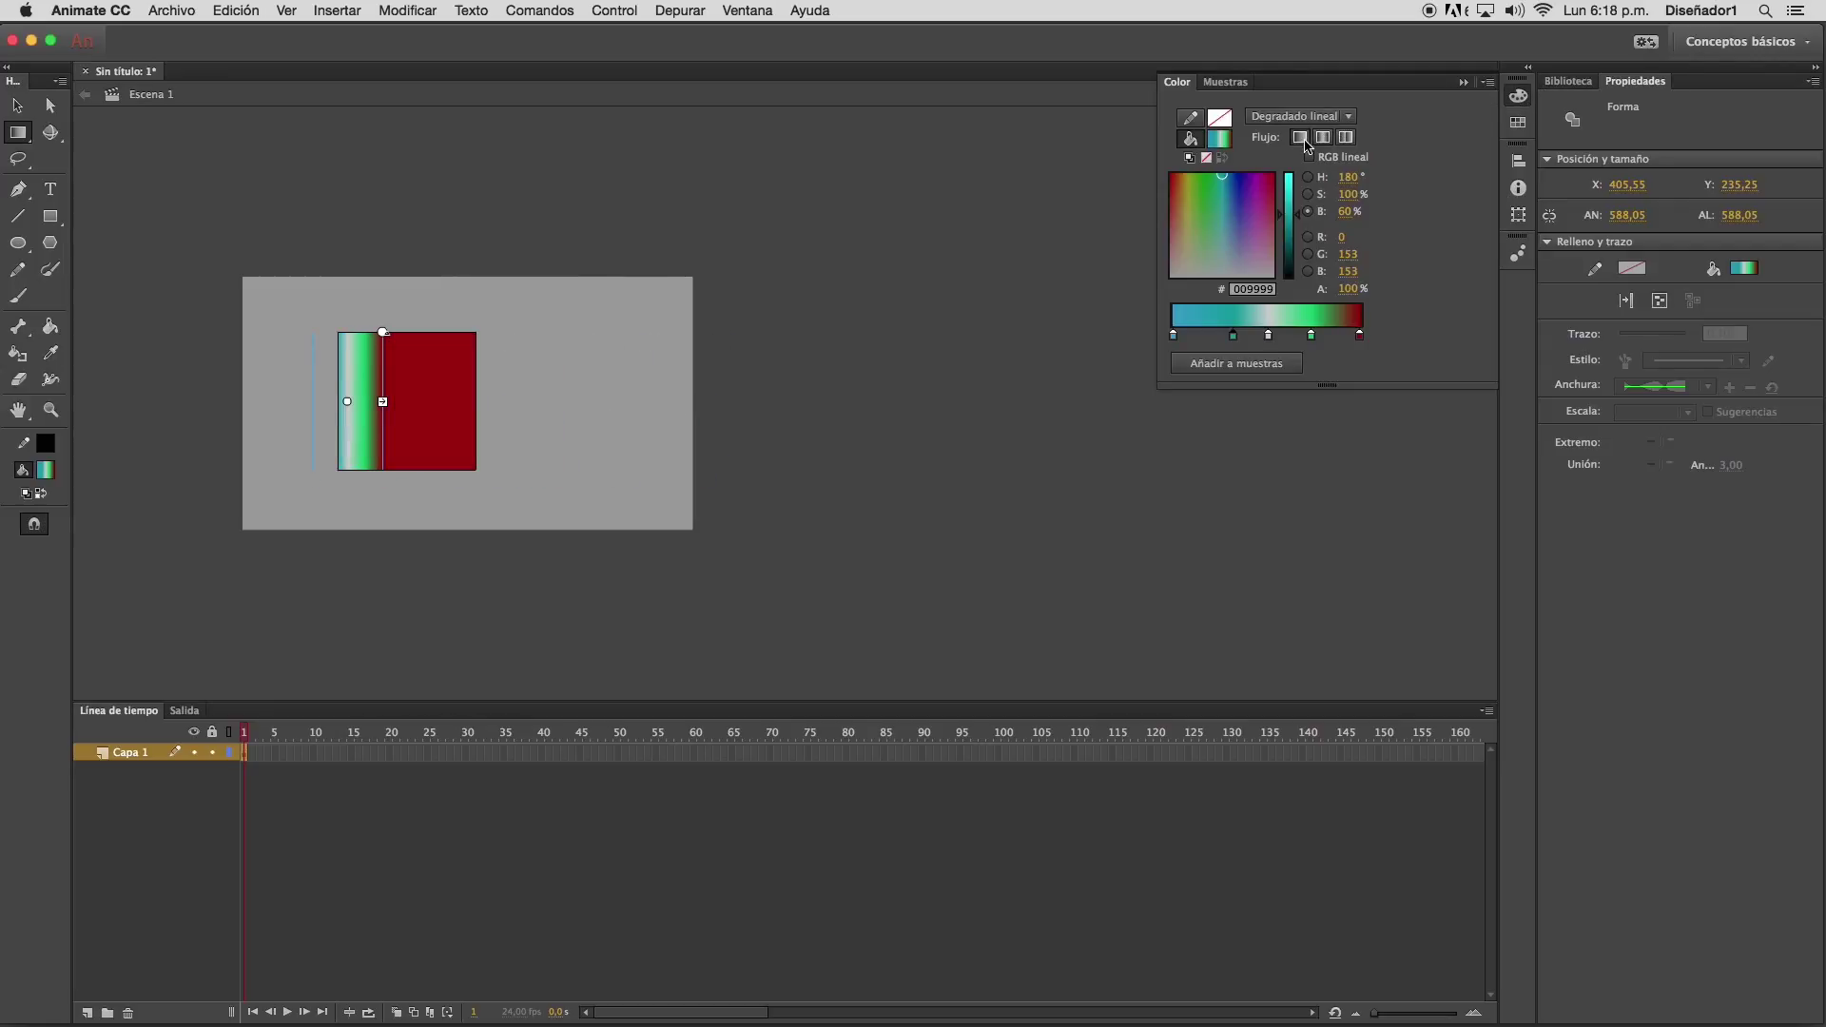
{"action": "left_click_drag", "start_coordinate": [338, 399], "coordinate": [473, 402]}
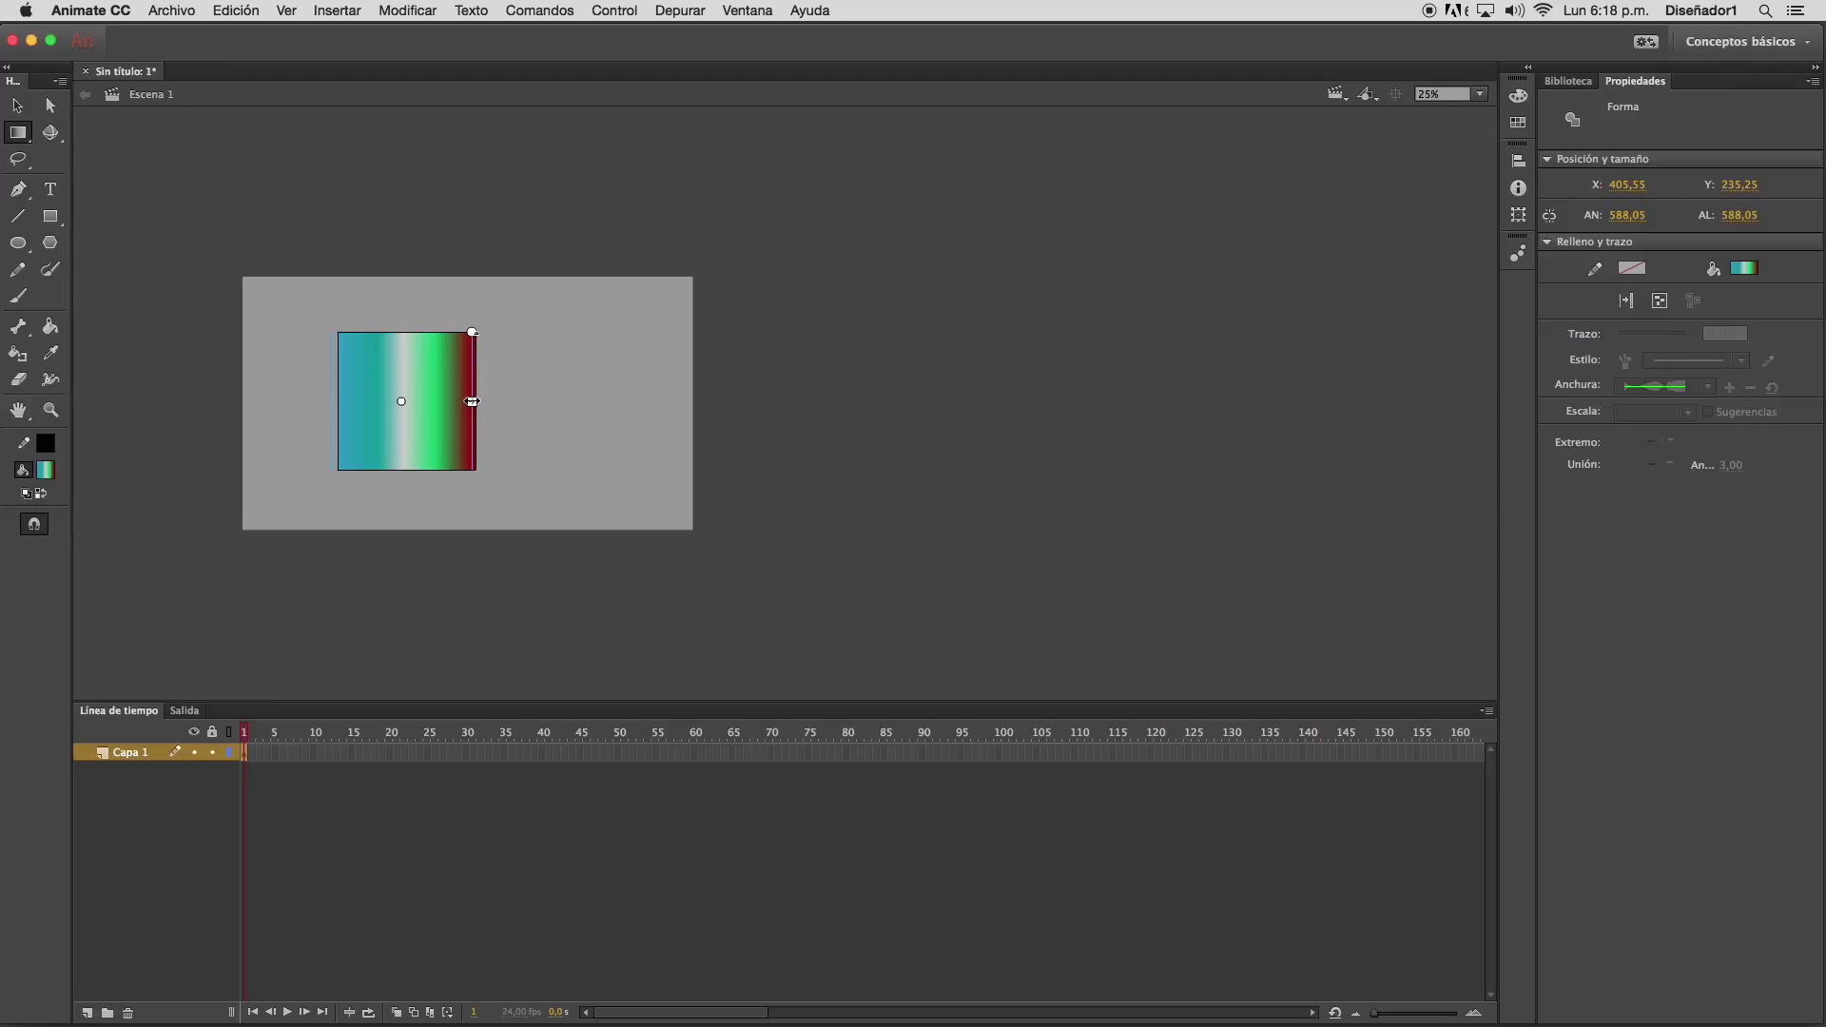
{"action": "key", "text": "v"}
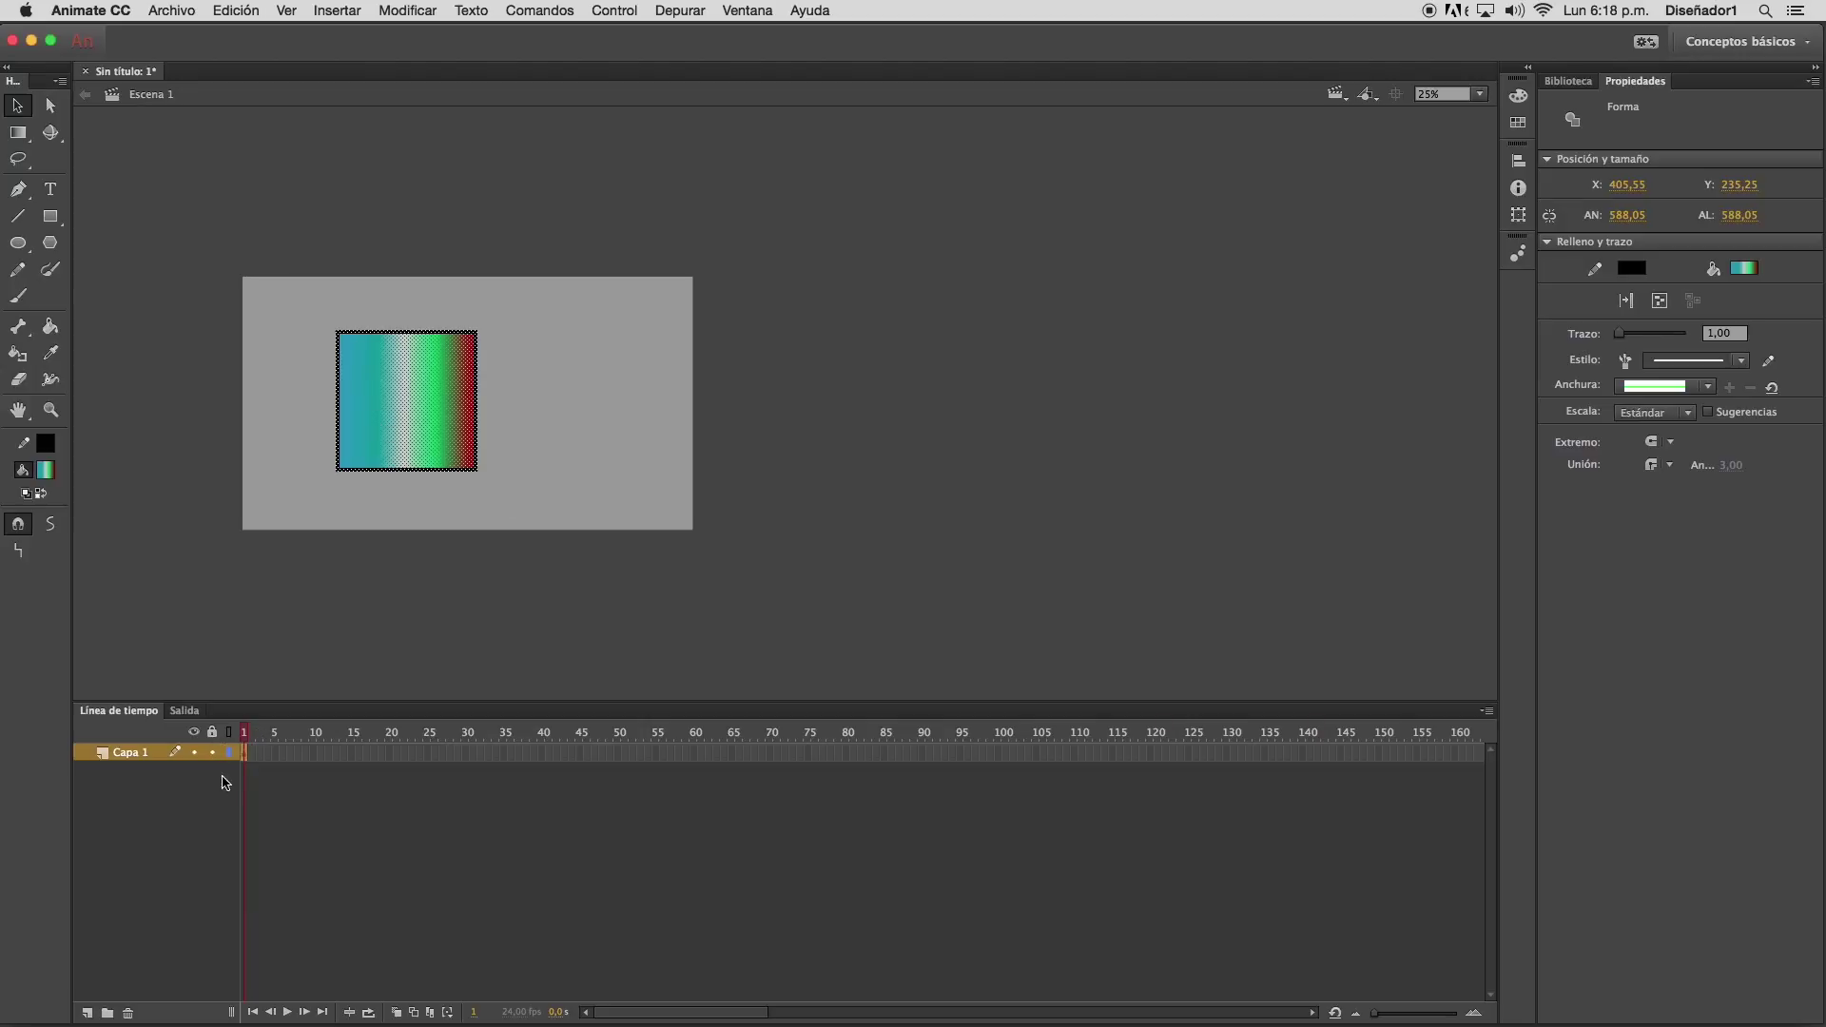
Lock the Capa 1 layer and add a new layer above it
{"action": "left_click", "coordinate": [213, 753]}
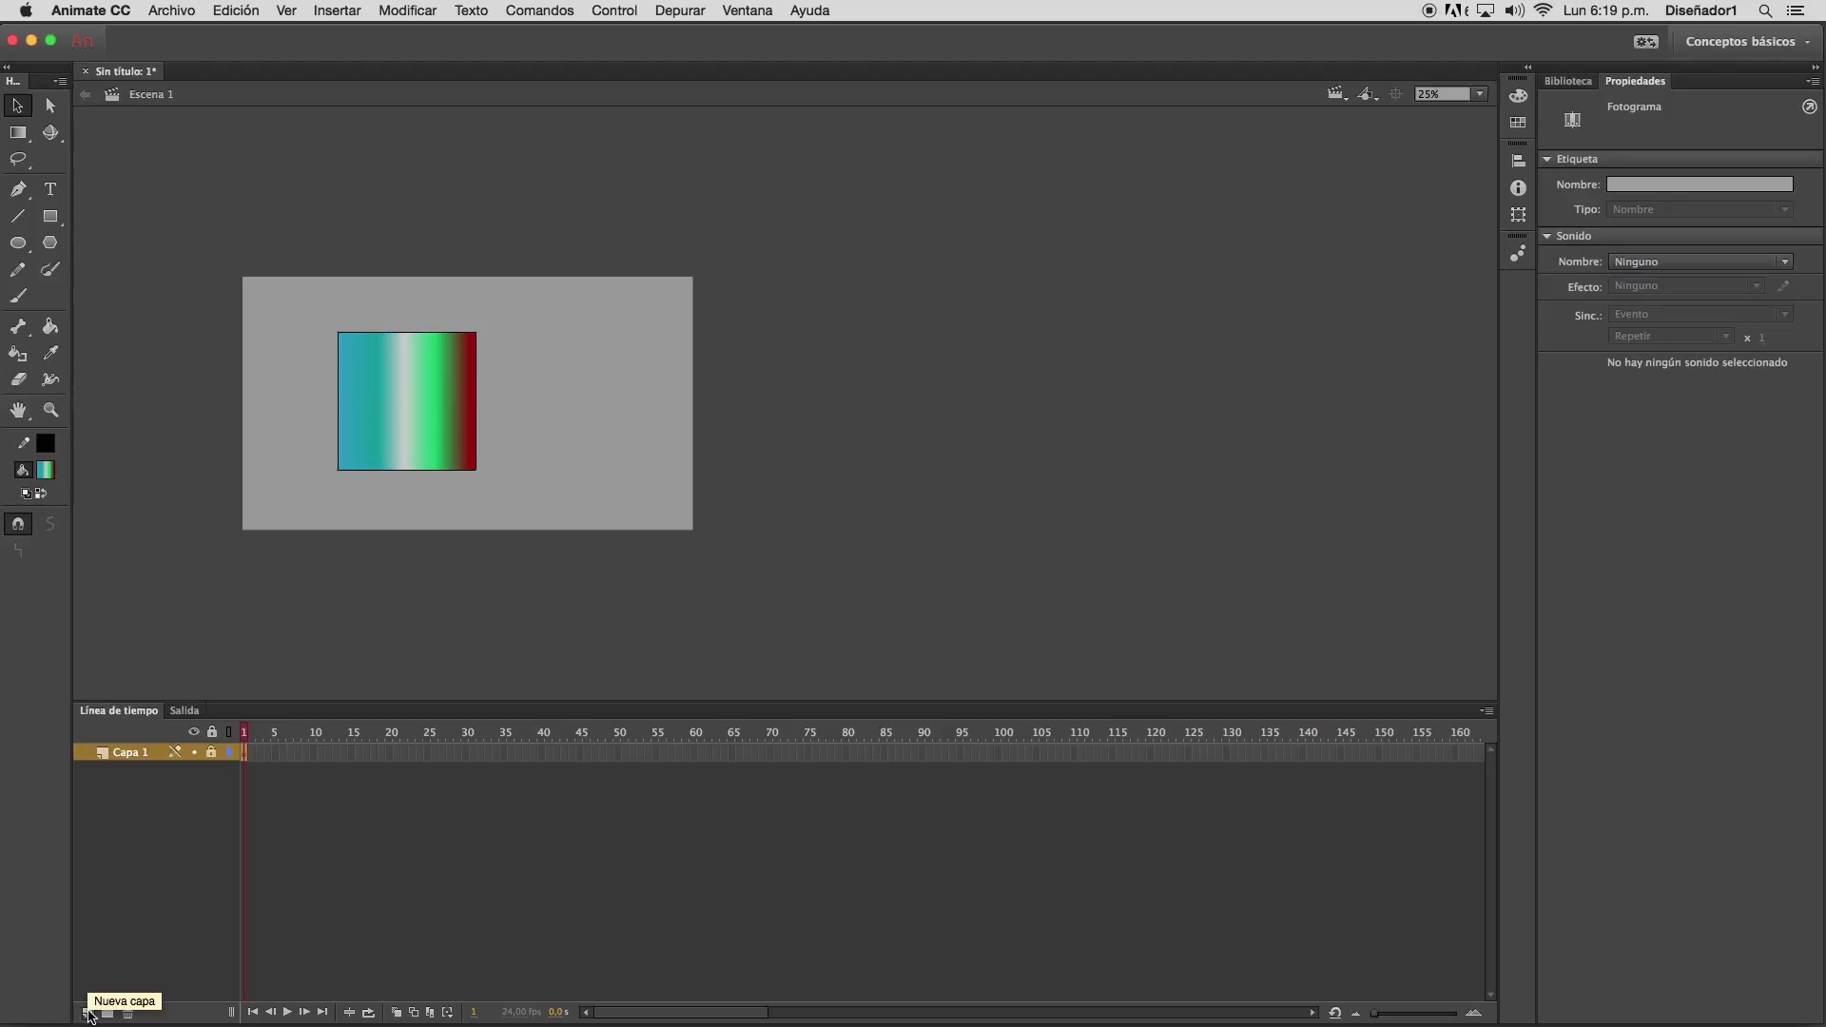
{"action": "left_click", "coordinate": [87, 1014]}
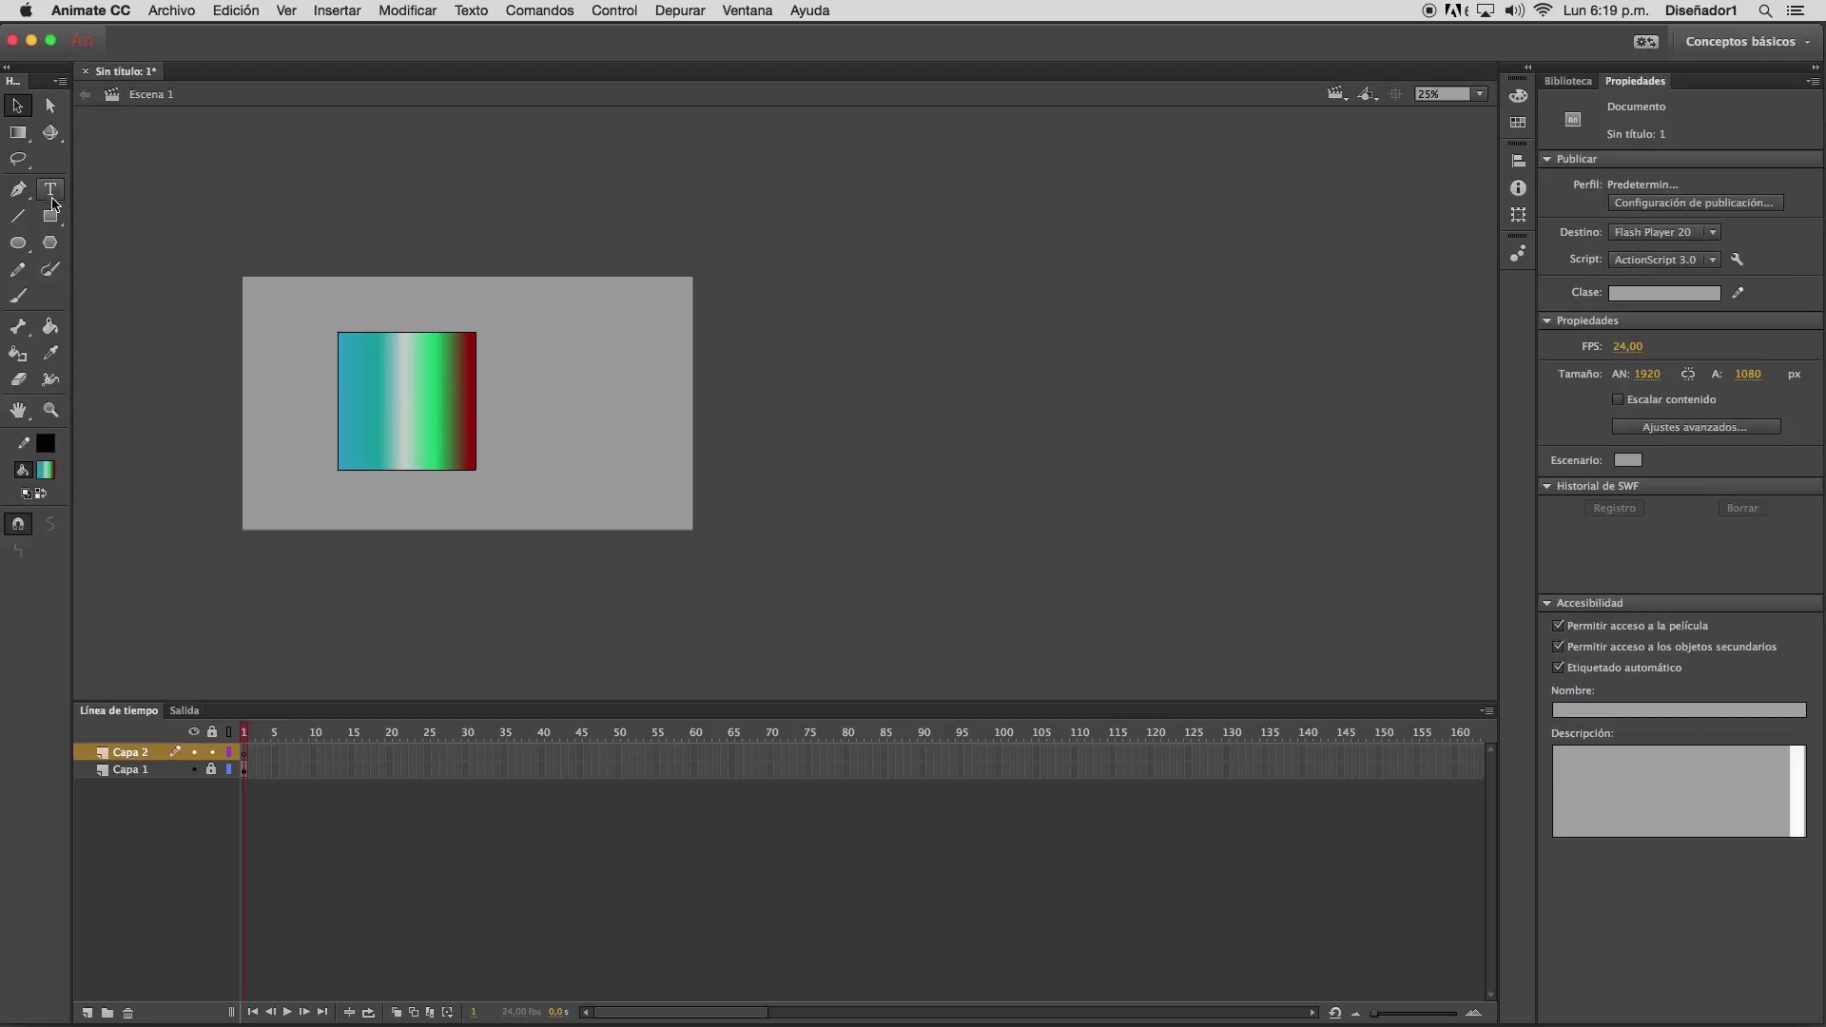
Draw a rectangle about 661 by 556 px on Capa 2, overlapping the square, and fill it with solid #003366
{"action": "left_click", "coordinate": [51, 216]}
{"action": "left_click_drag", "start_coordinate": [405, 291], "coordinate": [560, 421]}
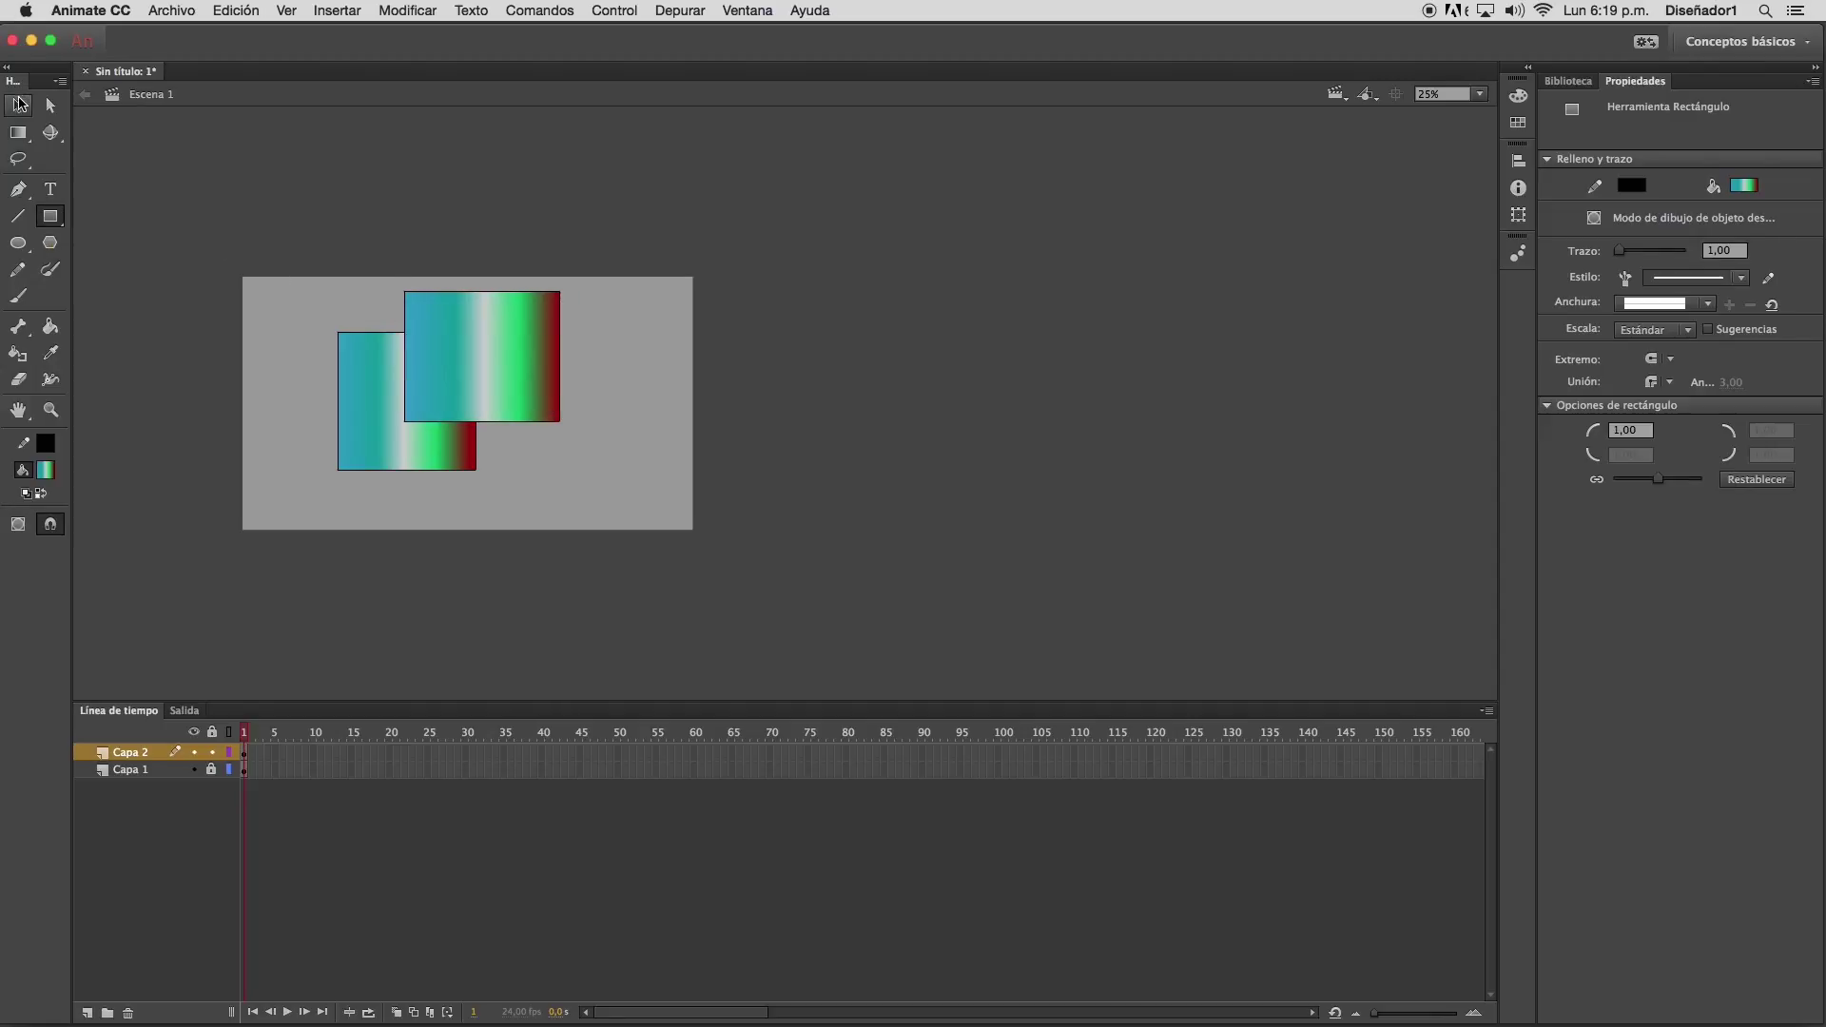
{"action": "left_click", "coordinate": [19, 104]}
{"action": "left_click", "coordinate": [490, 357]}
{"action": "left_click", "coordinate": [46, 470]}
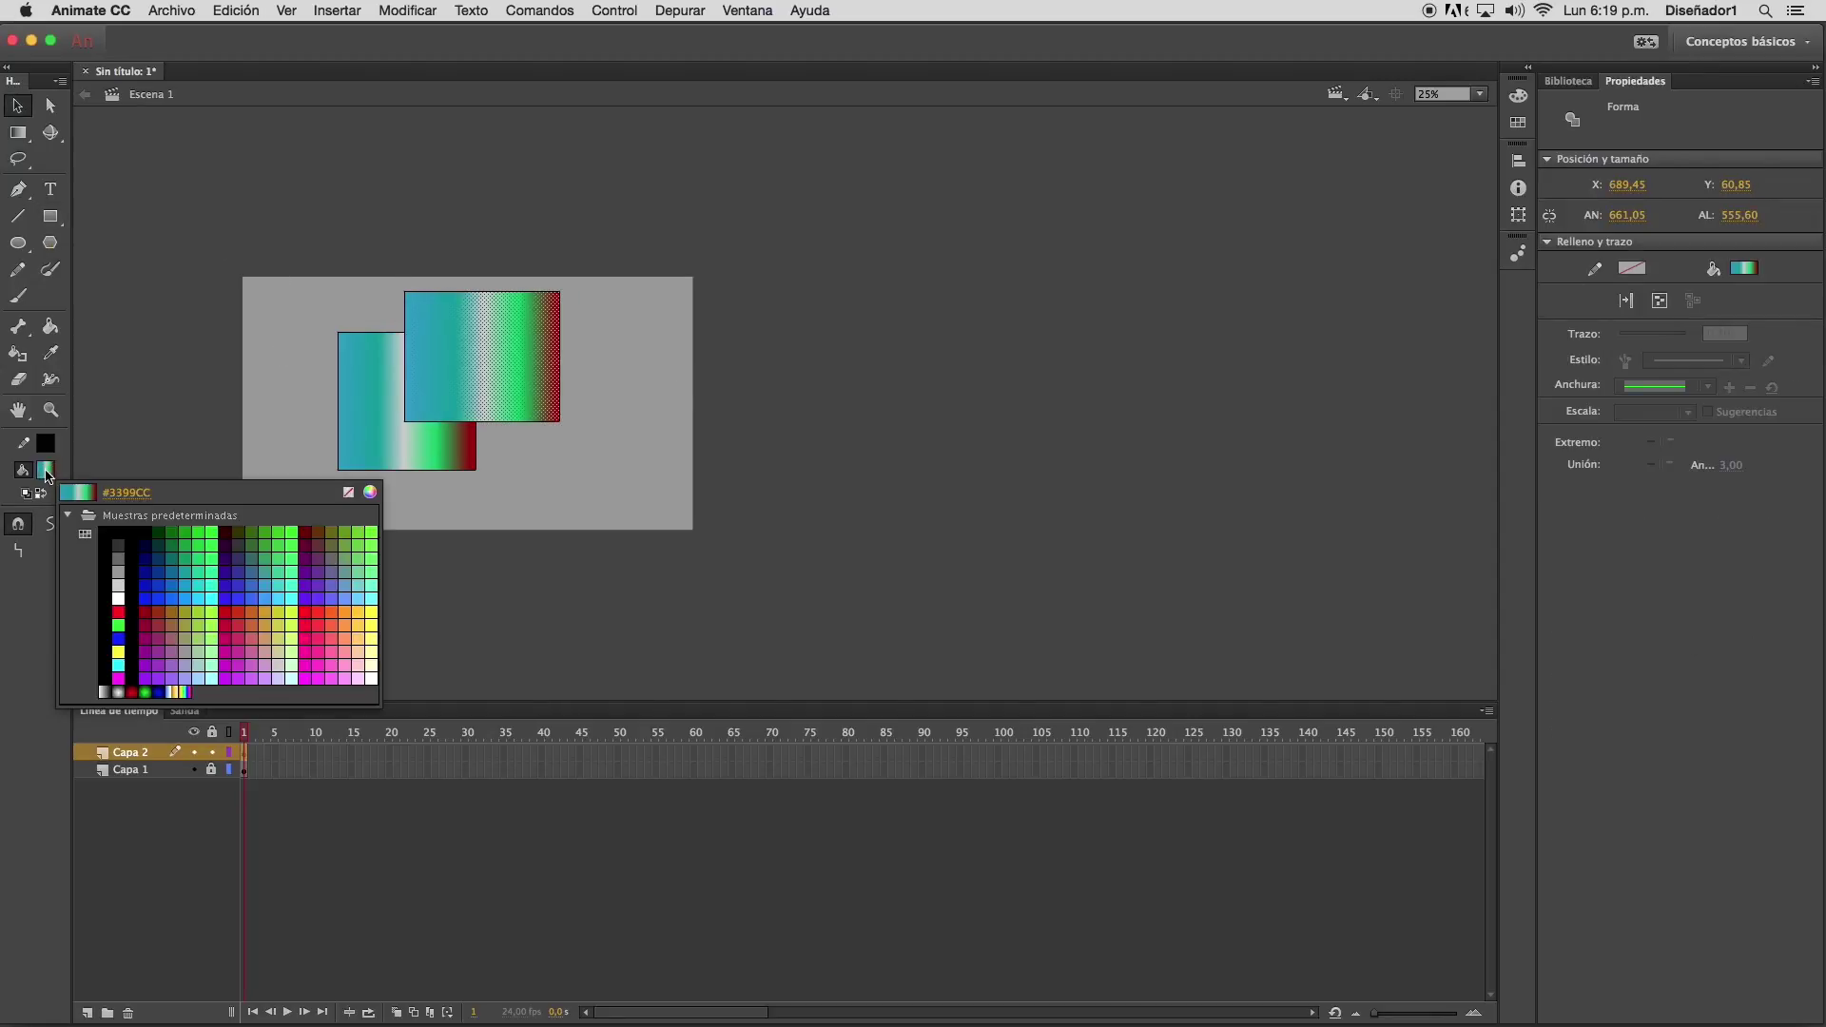
{"action": "left_click", "coordinate": [158, 559]}
{"action": "left_click", "coordinate": [1101, 333]}
Lower the alpha of the #003366 rectangle's fill to 22%
{"action": "left_click", "coordinate": [489, 354]}
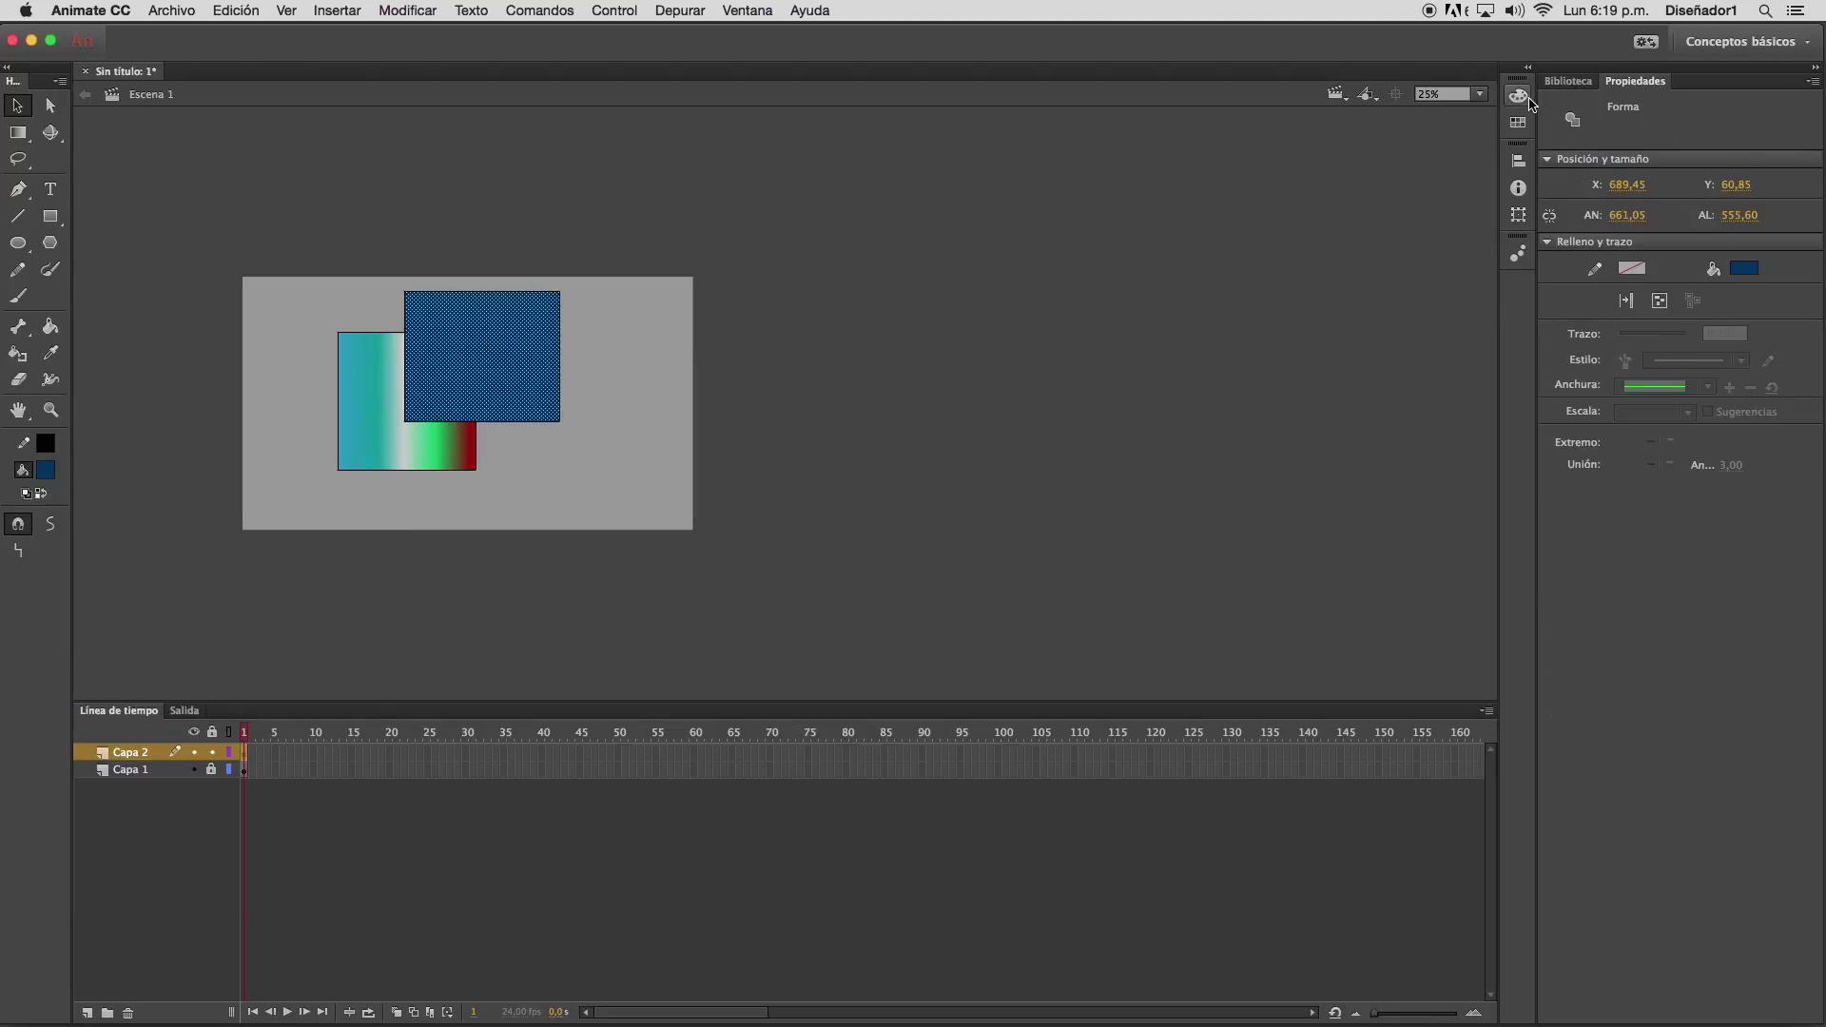
{"action": "left_click", "coordinate": [1519, 96]}
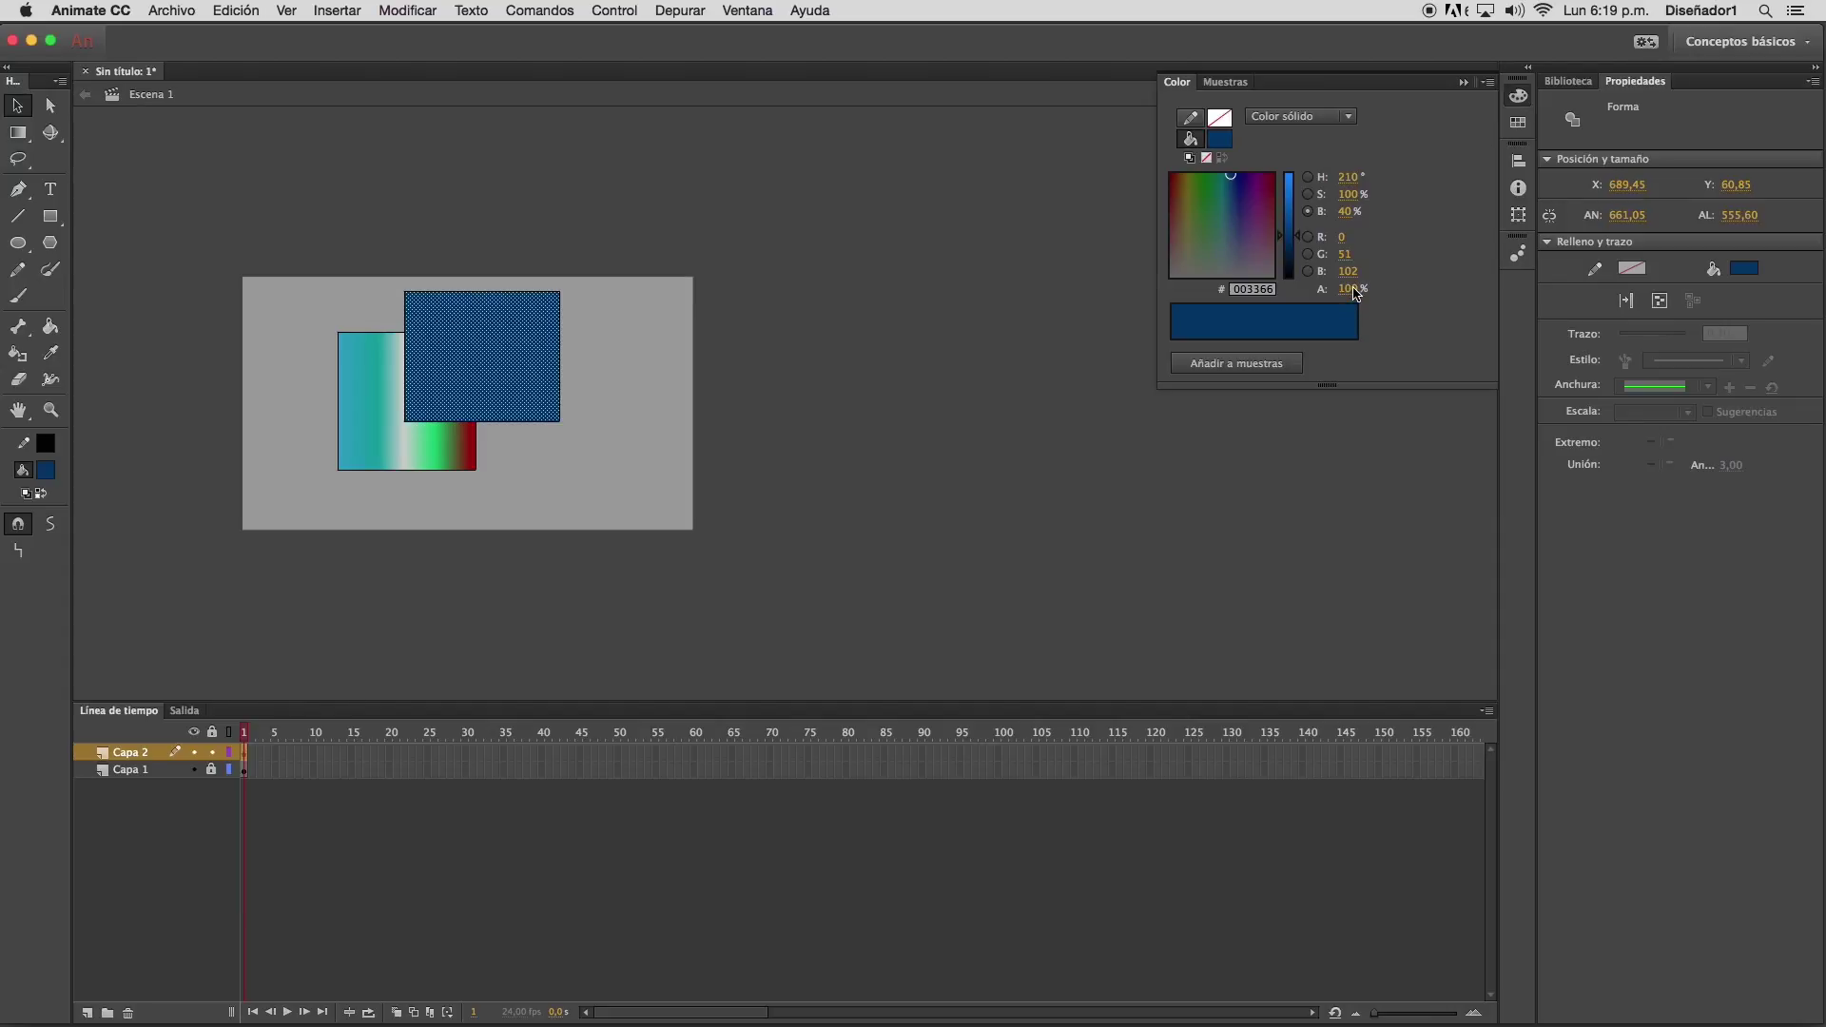
{"action": "left_click_drag", "start_coordinate": [1350, 290], "coordinate": [1284, 298]}
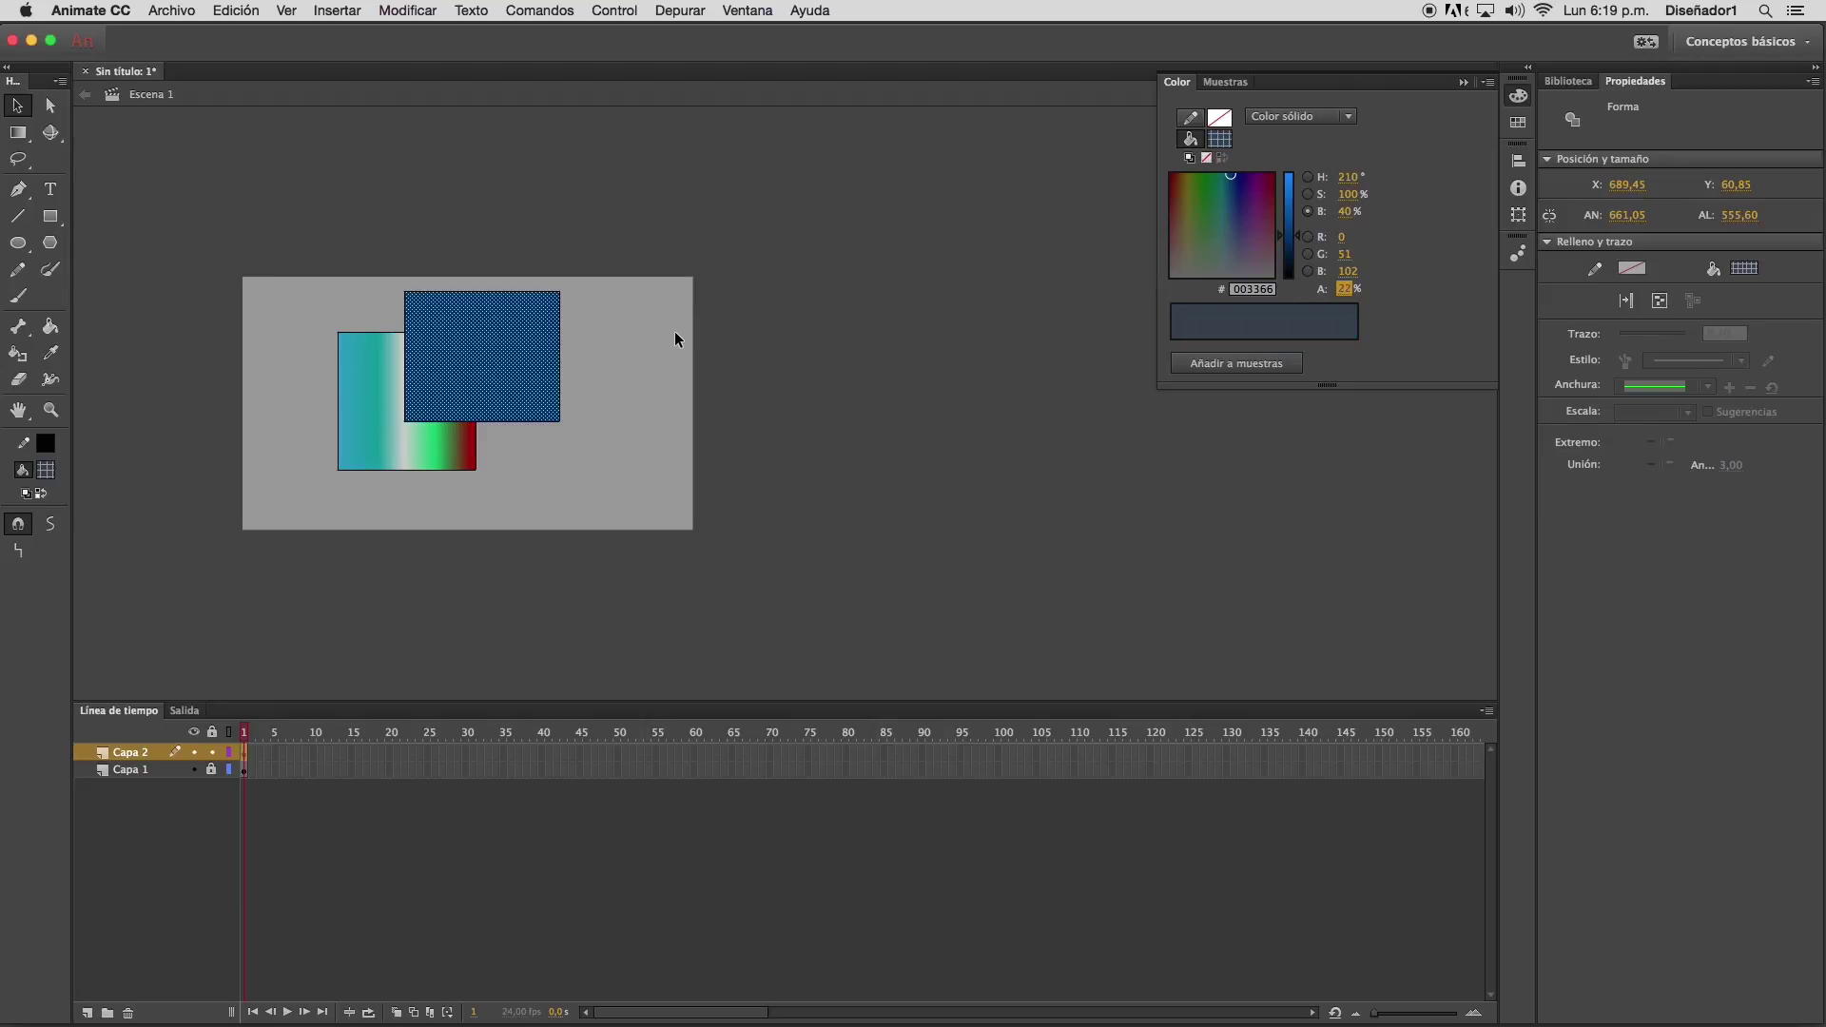
{"action": "left_click", "coordinate": [700, 340]}
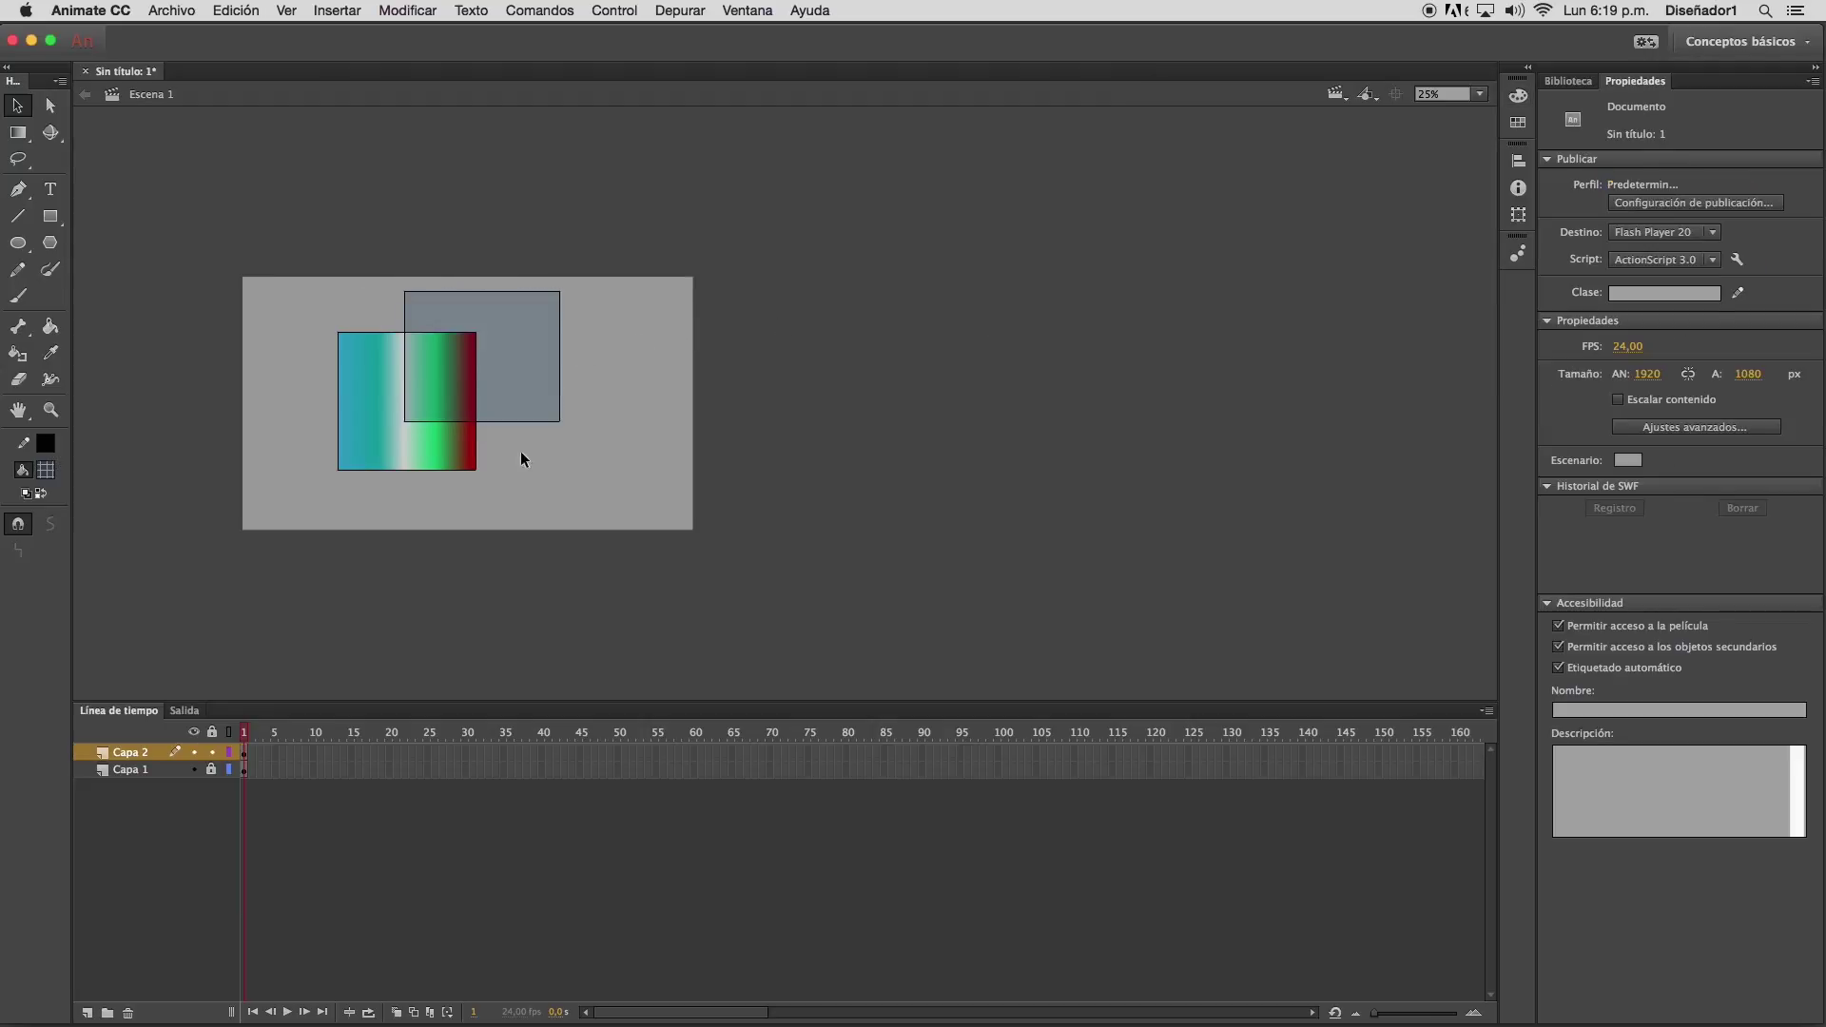
Raise the rectangle's fill alpha to 68%
{"action": "left_click", "coordinate": [551, 373]}
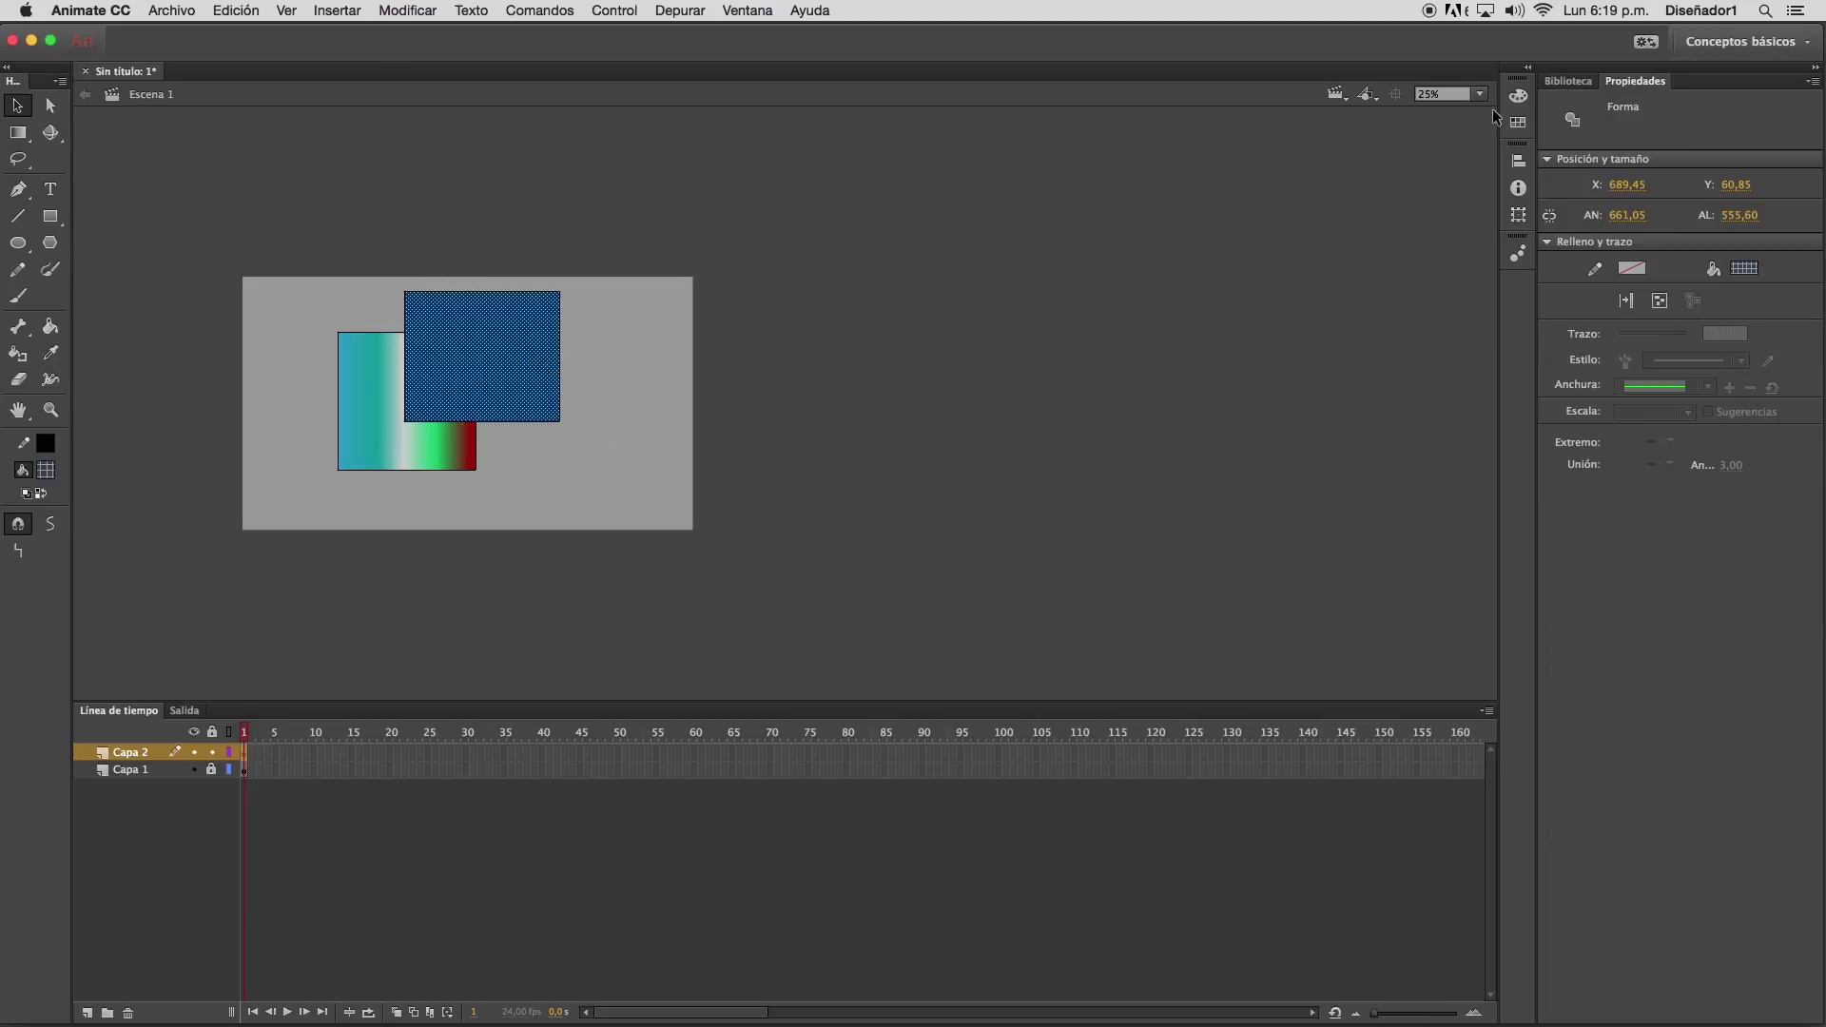
{"action": "left_click", "coordinate": [1518, 95]}
{"action": "left_click_drag", "start_coordinate": [1344, 289], "coordinate": [1390, 290]}
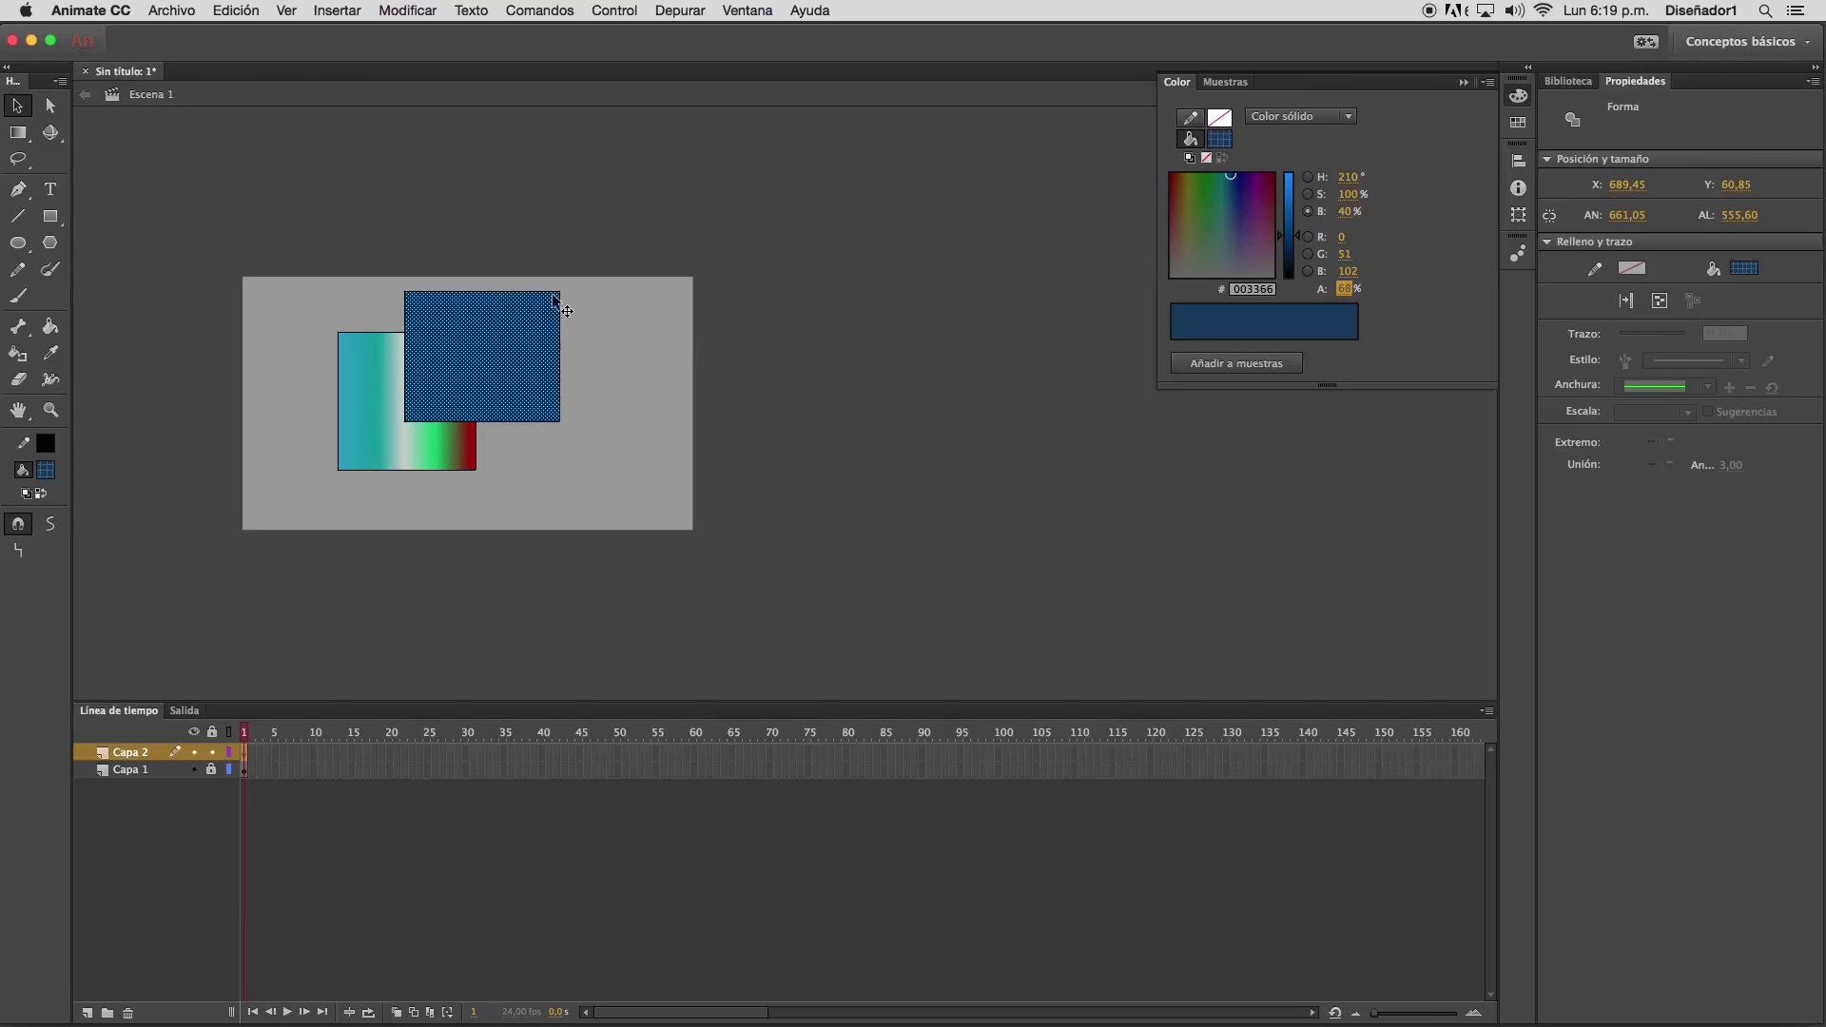
{"action": "left_click", "coordinate": [599, 300]}
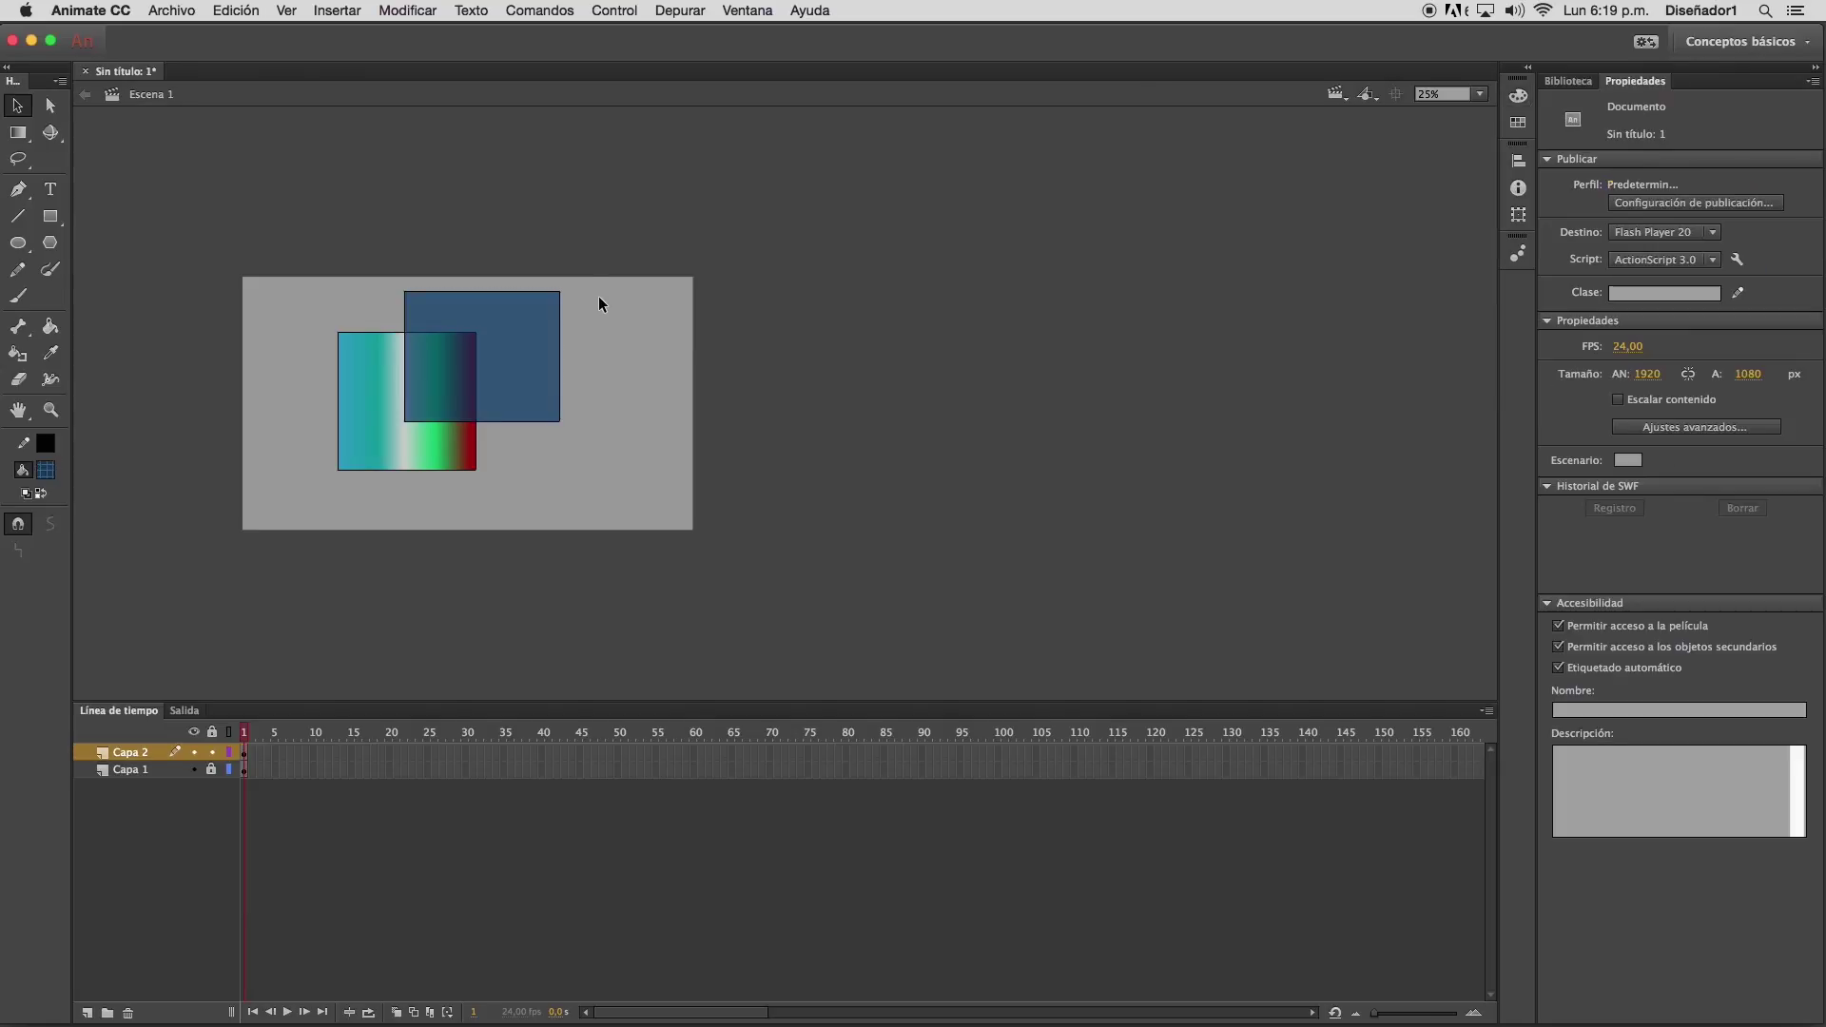
Fill the rectangle with the preset white-to-black linear gradient and move it with its outline over the square, to about X 499, Y 199
{"action": "left_click", "coordinate": [550, 347]}
{"action": "left_click", "coordinate": [1518, 96]}
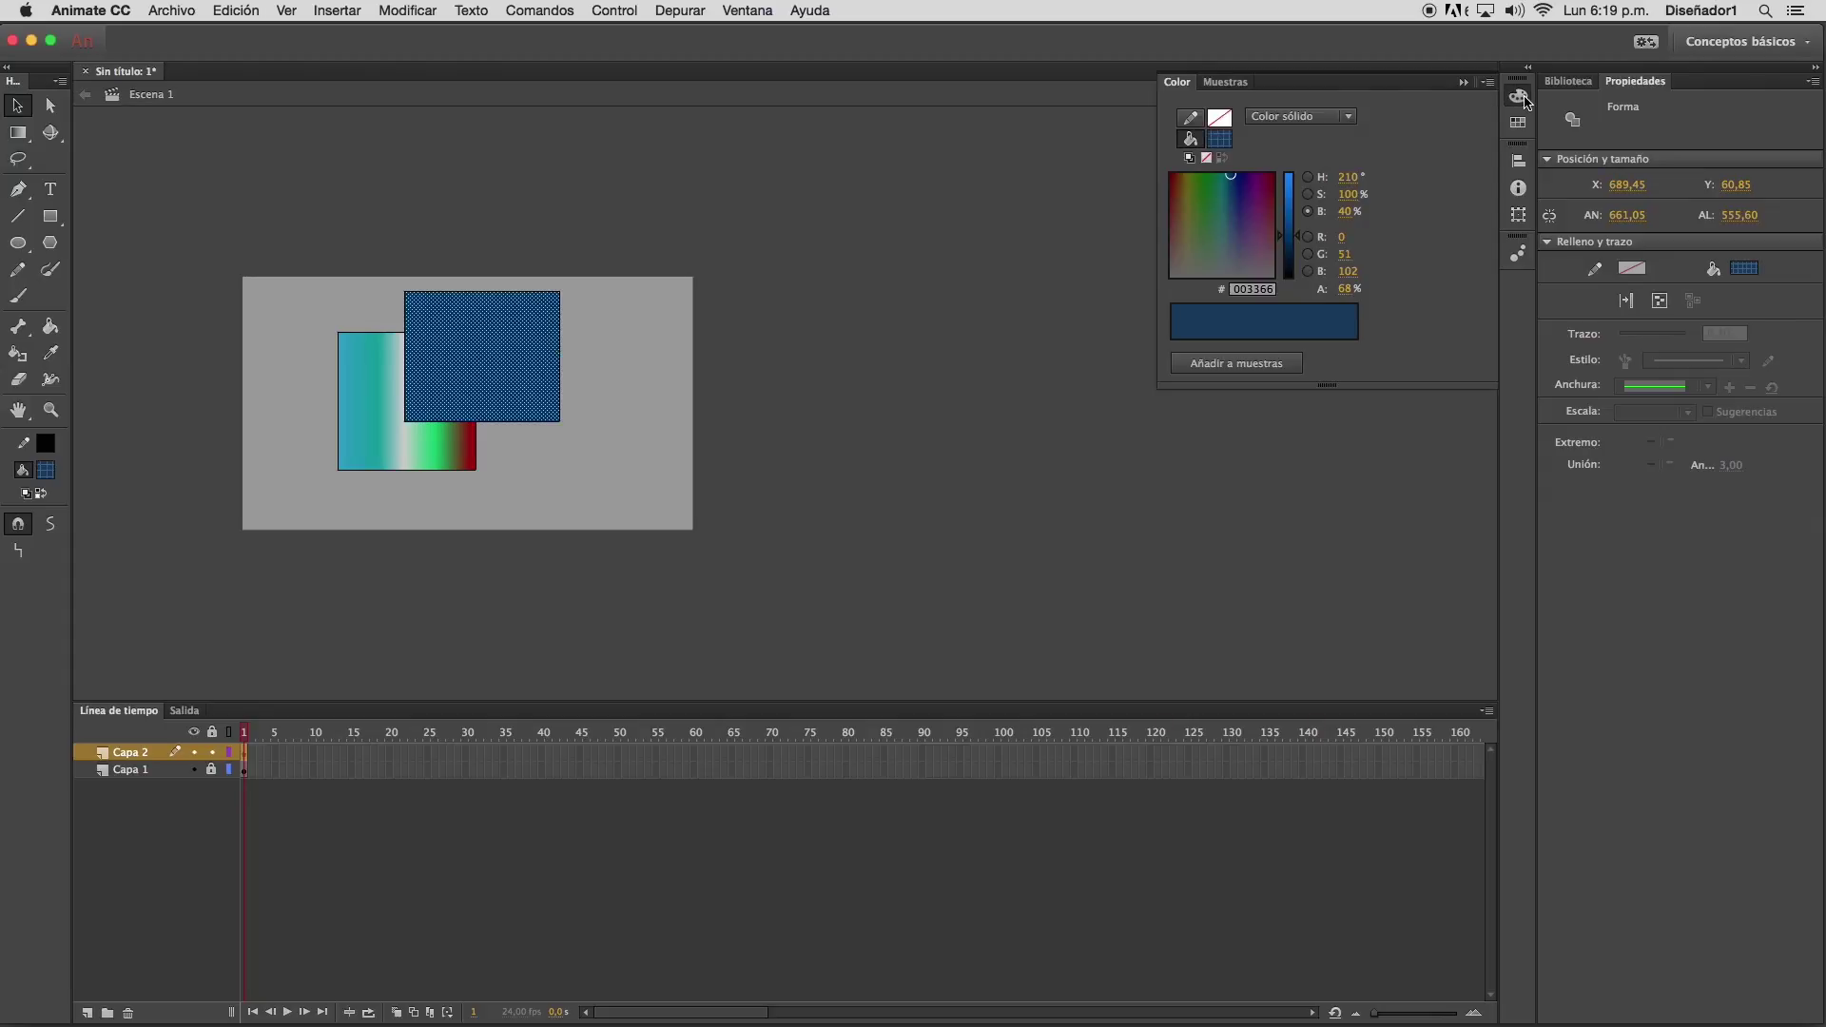
{"action": "left_click", "coordinate": [1220, 140]}
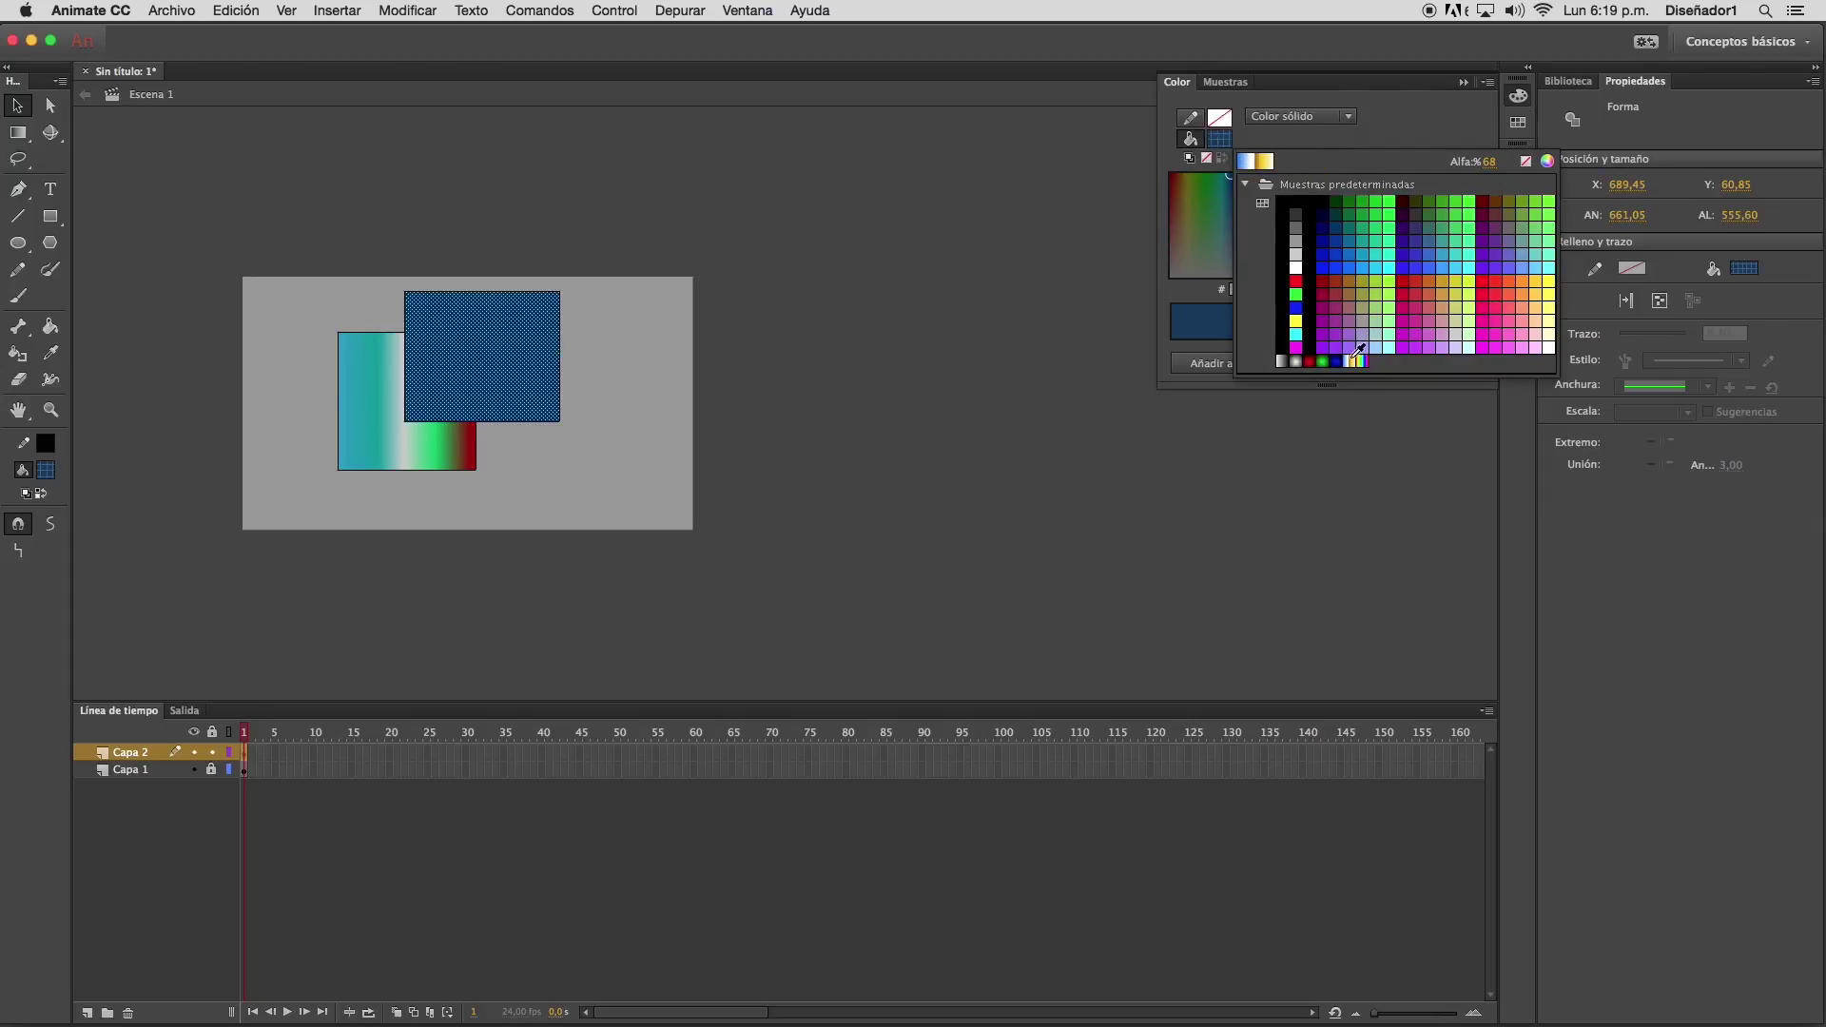
{"action": "left_click", "coordinate": [1281, 360]}
{"action": "left_click", "coordinate": [597, 401]}
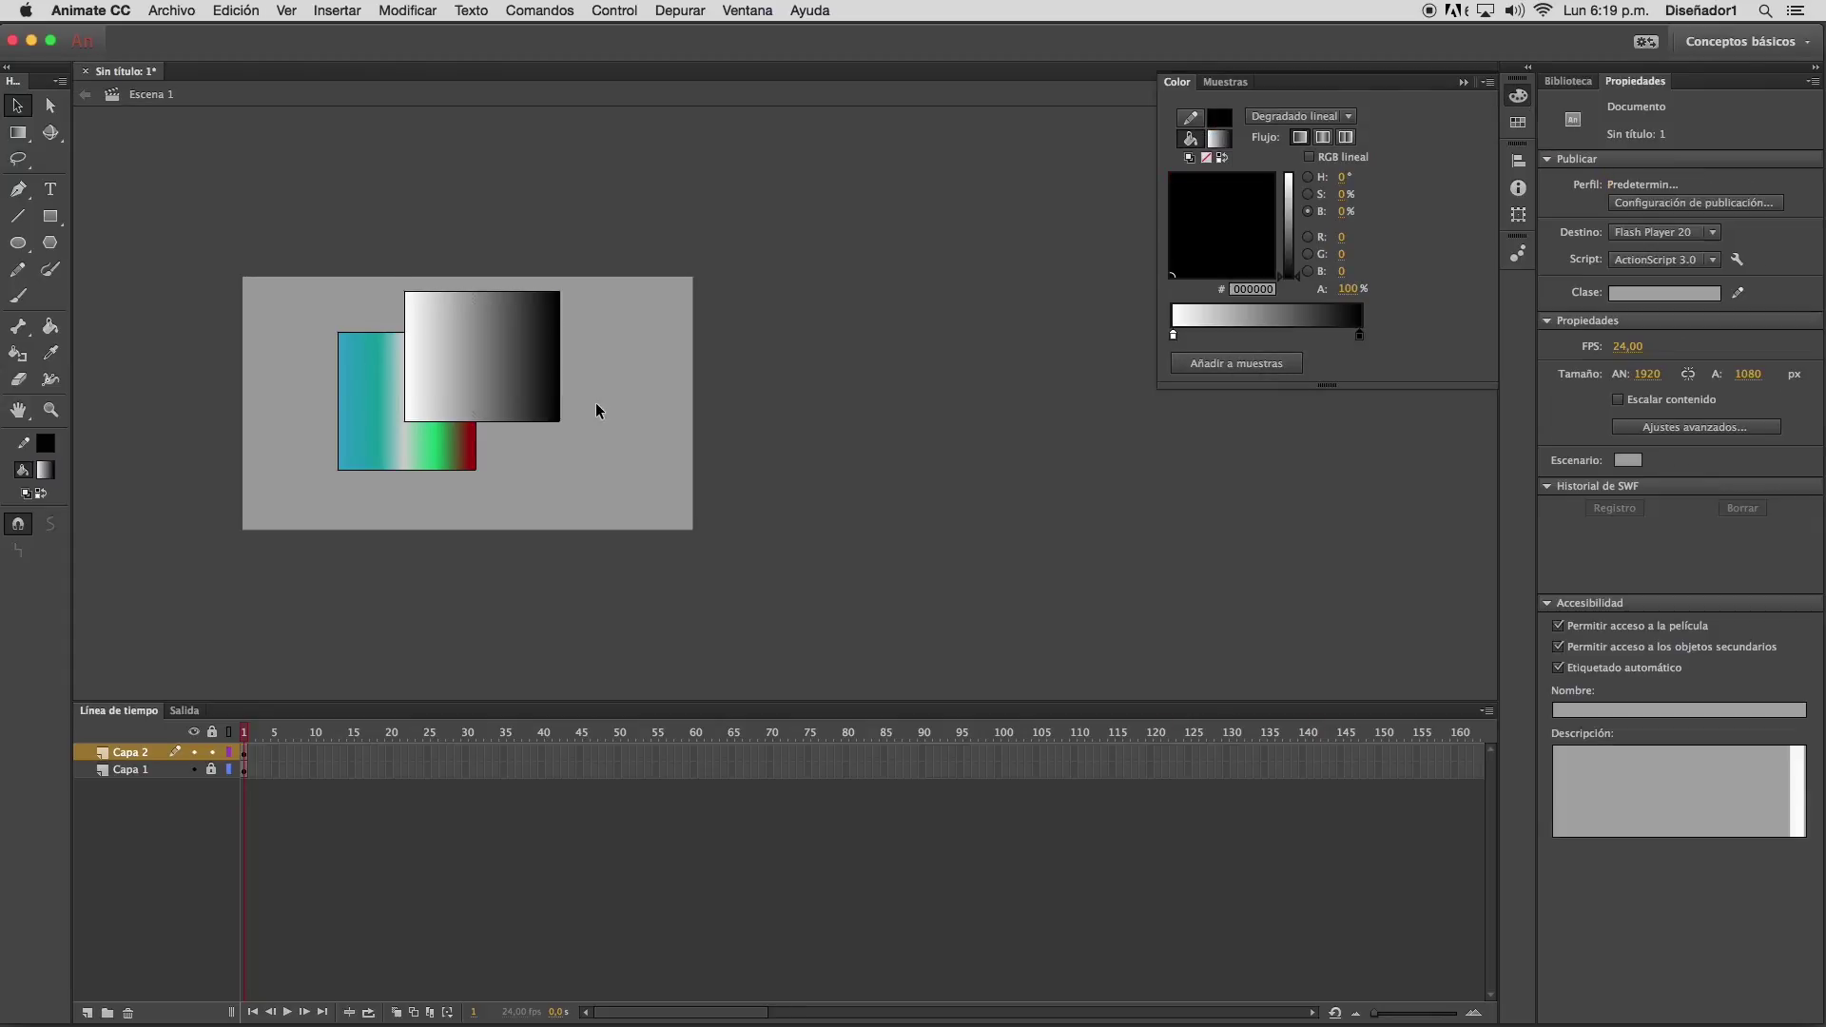
{"action": "left_click", "coordinate": [485, 344]}
{"action": "left_click_drag", "start_coordinate": [511, 341], "coordinate": [472, 419]}
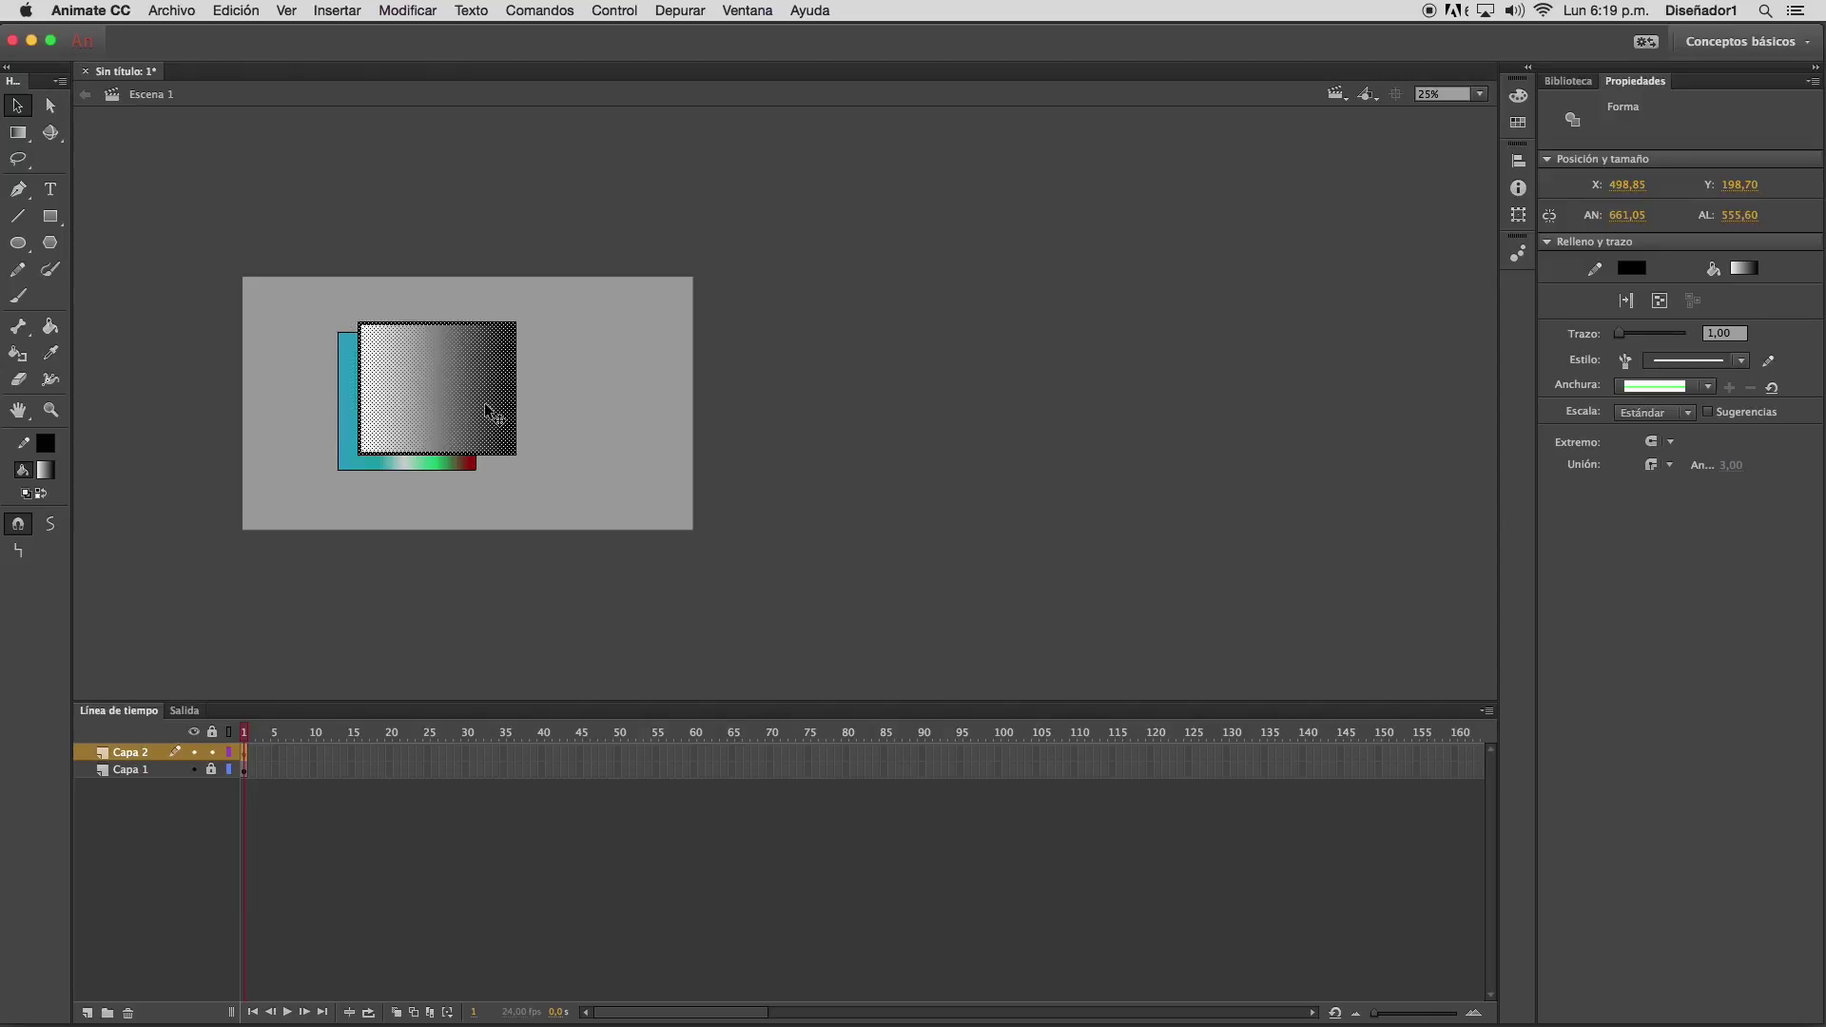
Add a #888888 color stop midway along the rectangle's gradient and set that stop's alpha to 0%
{"action": "left_click", "coordinate": [1518, 96]}
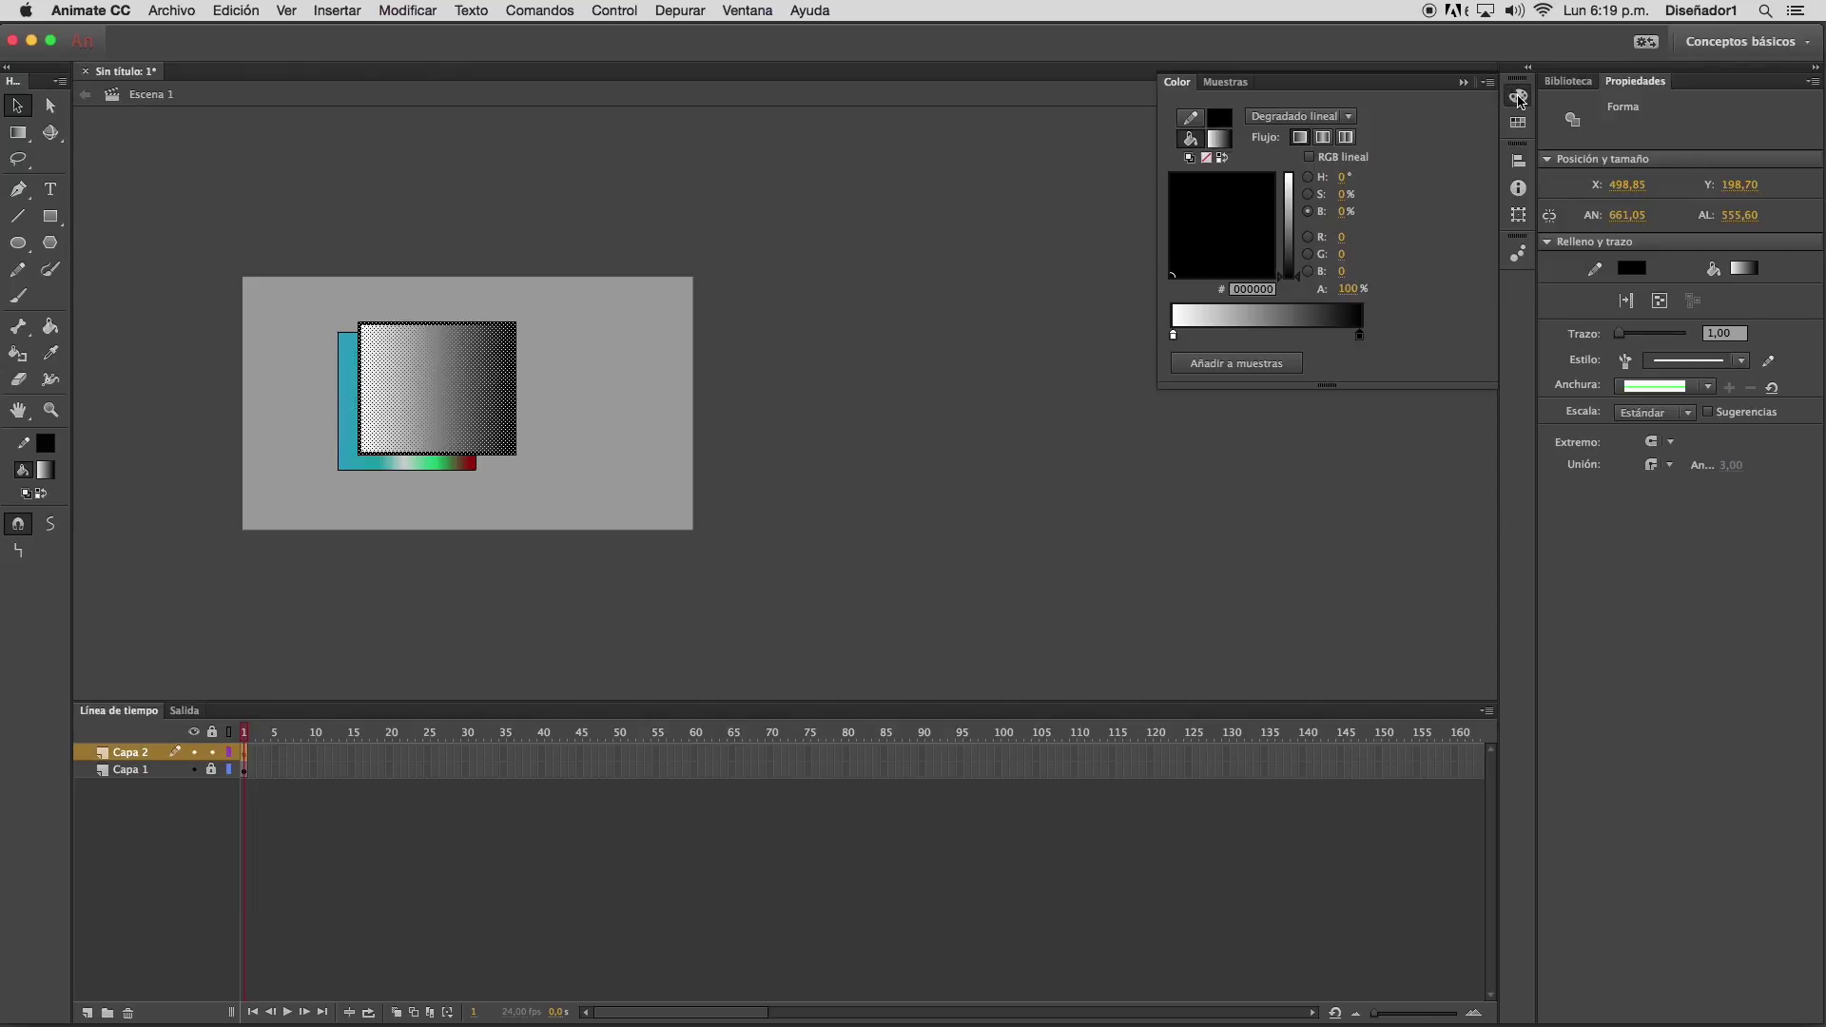
{"action": "left_click", "coordinate": [1259, 335]}
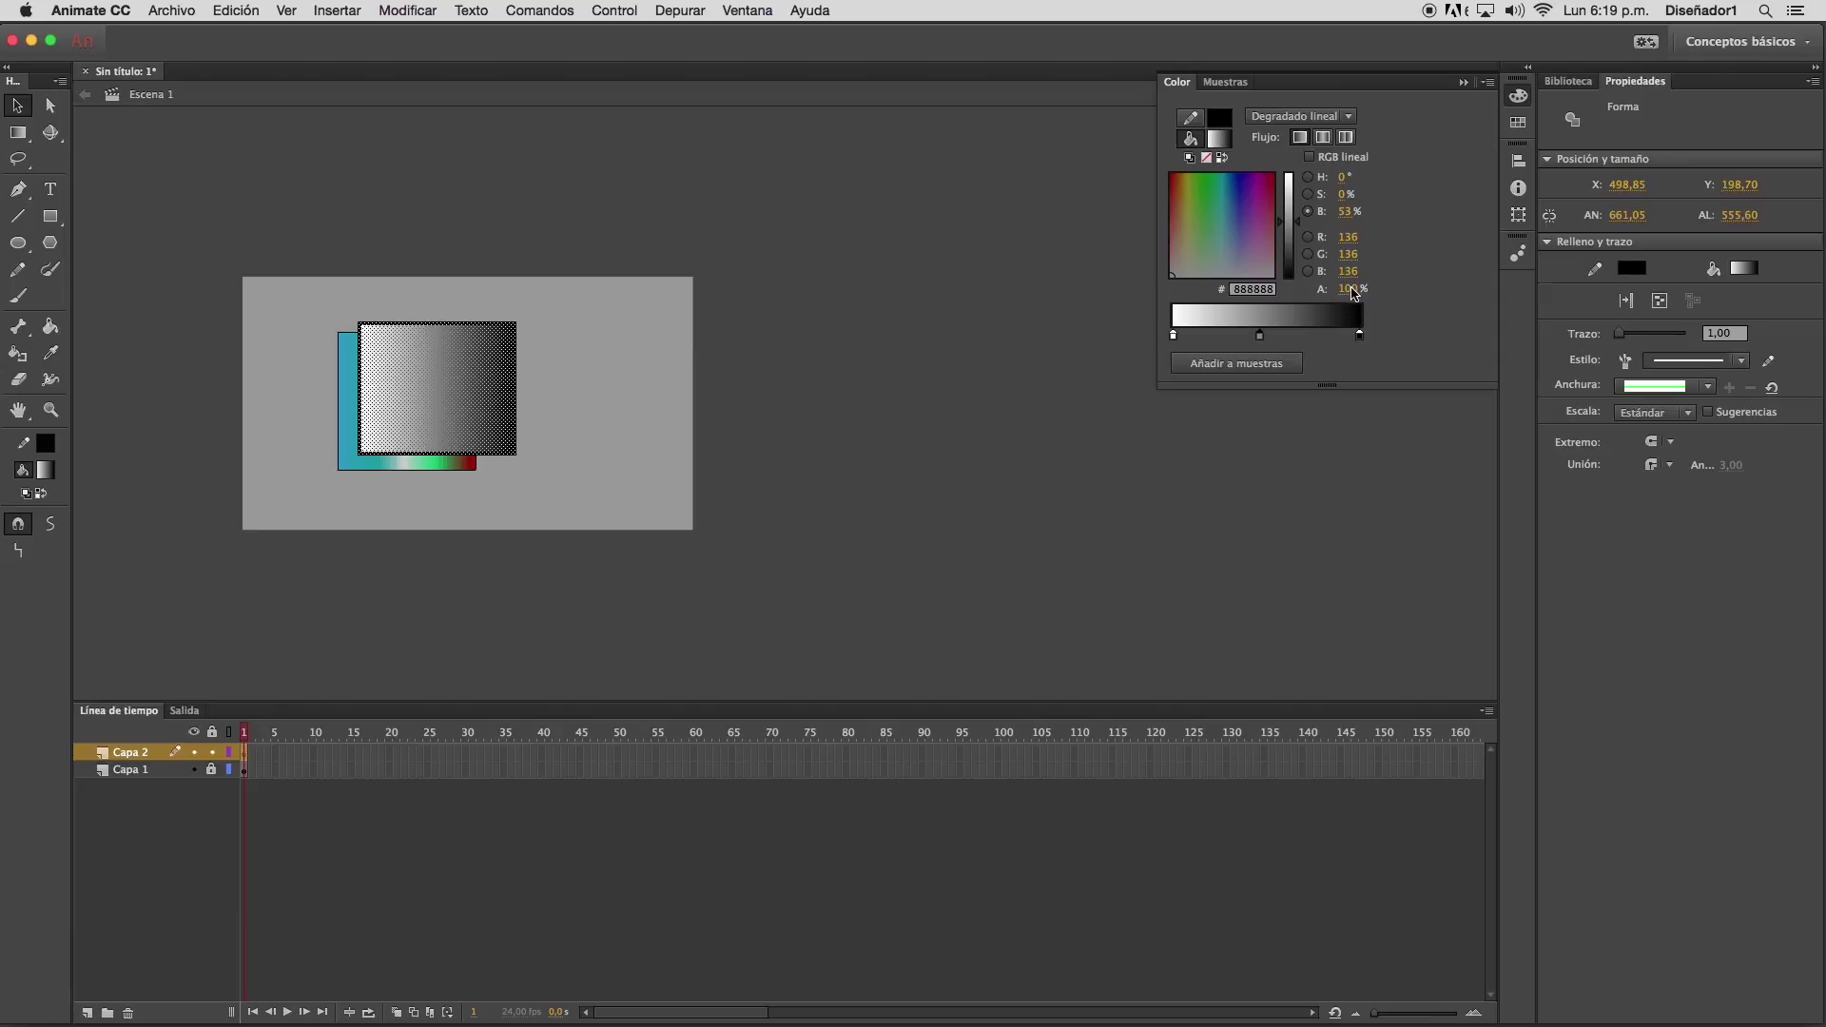
{"action": "left_click_drag", "start_coordinate": [1353, 296], "coordinate": [925, 296]}
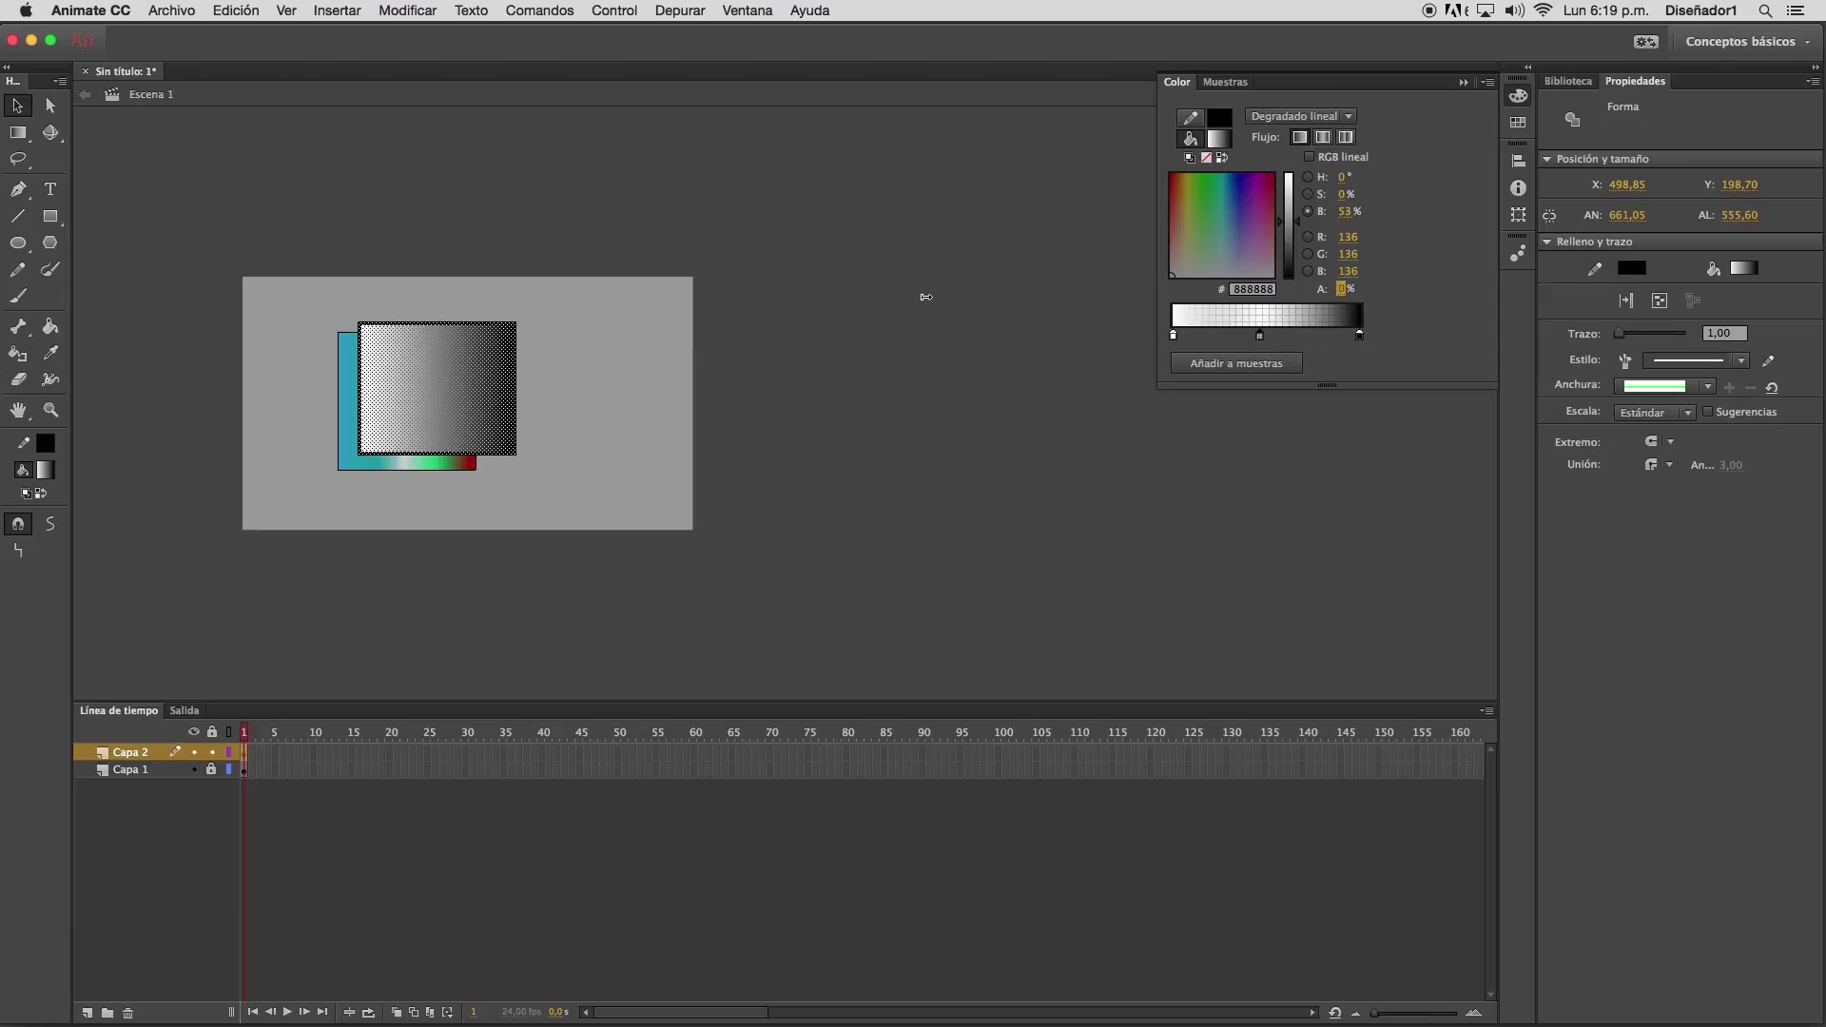
{"action": "left_click", "coordinate": [583, 363]}
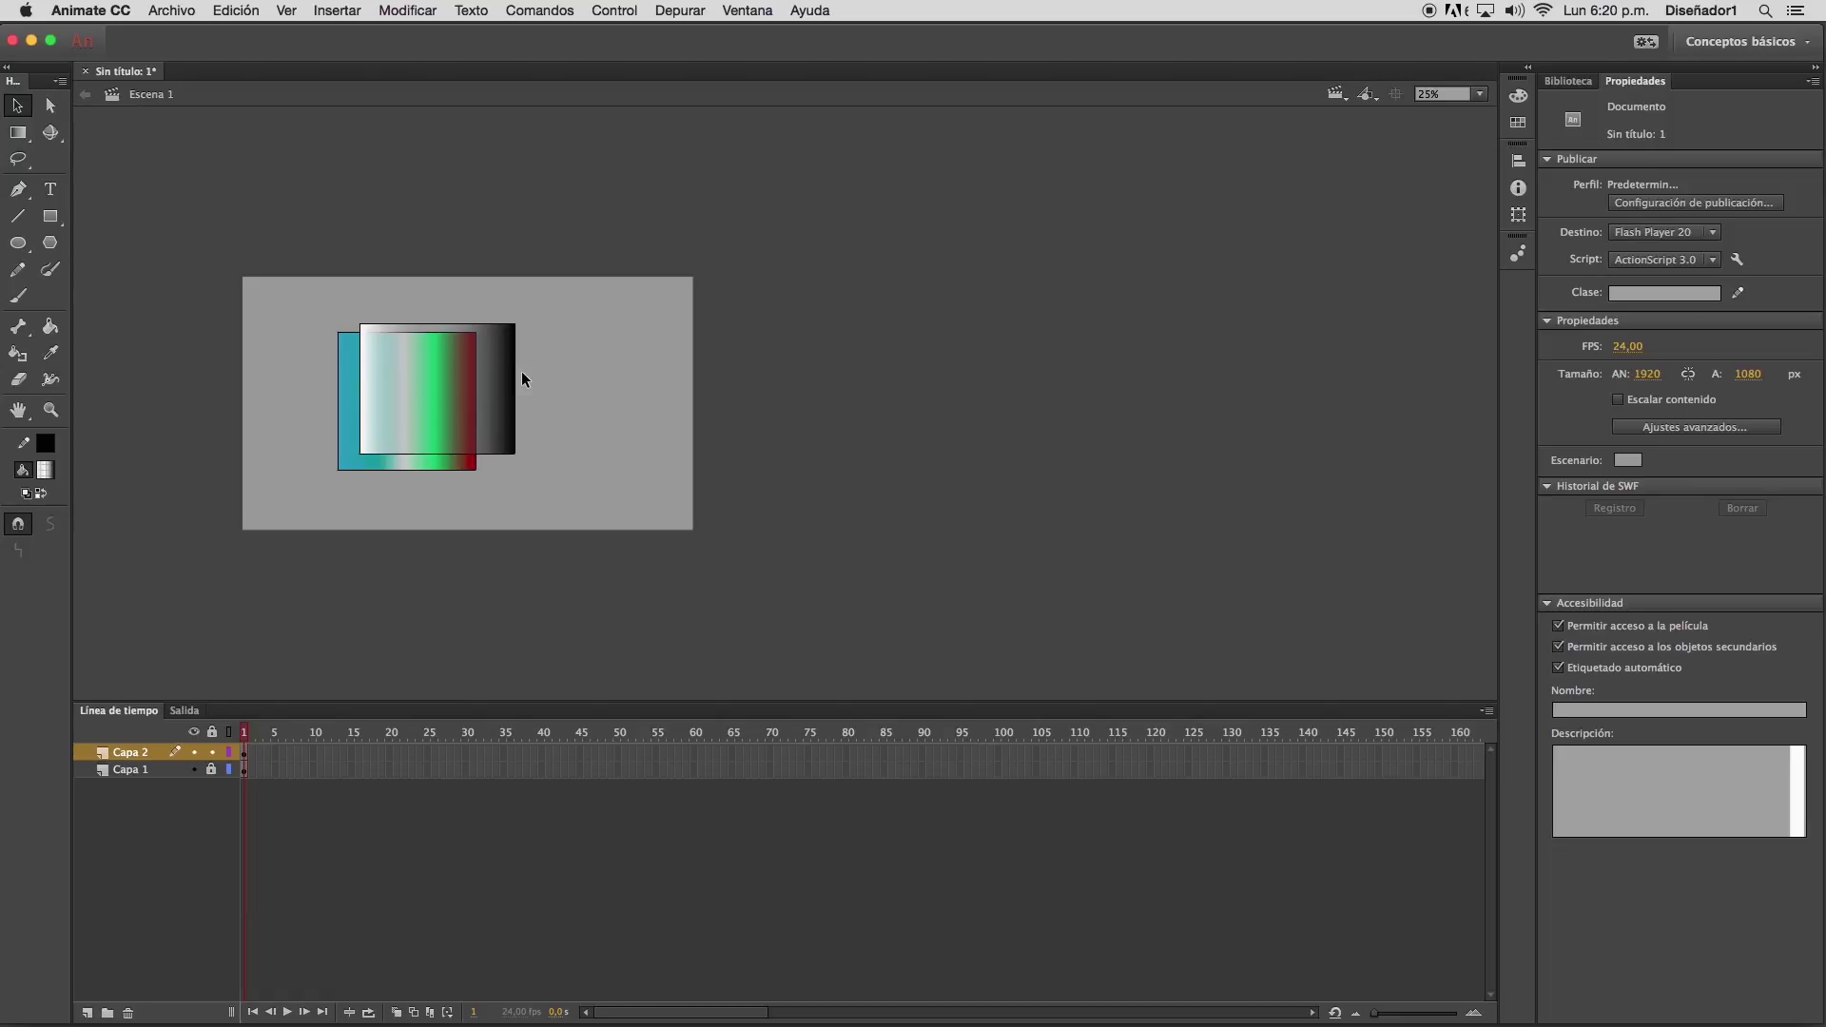
Move the rectangle and its outline to about X 406, Y 118, aligning its left edge with the square's
{"action": "left_click", "coordinate": [512, 397]}
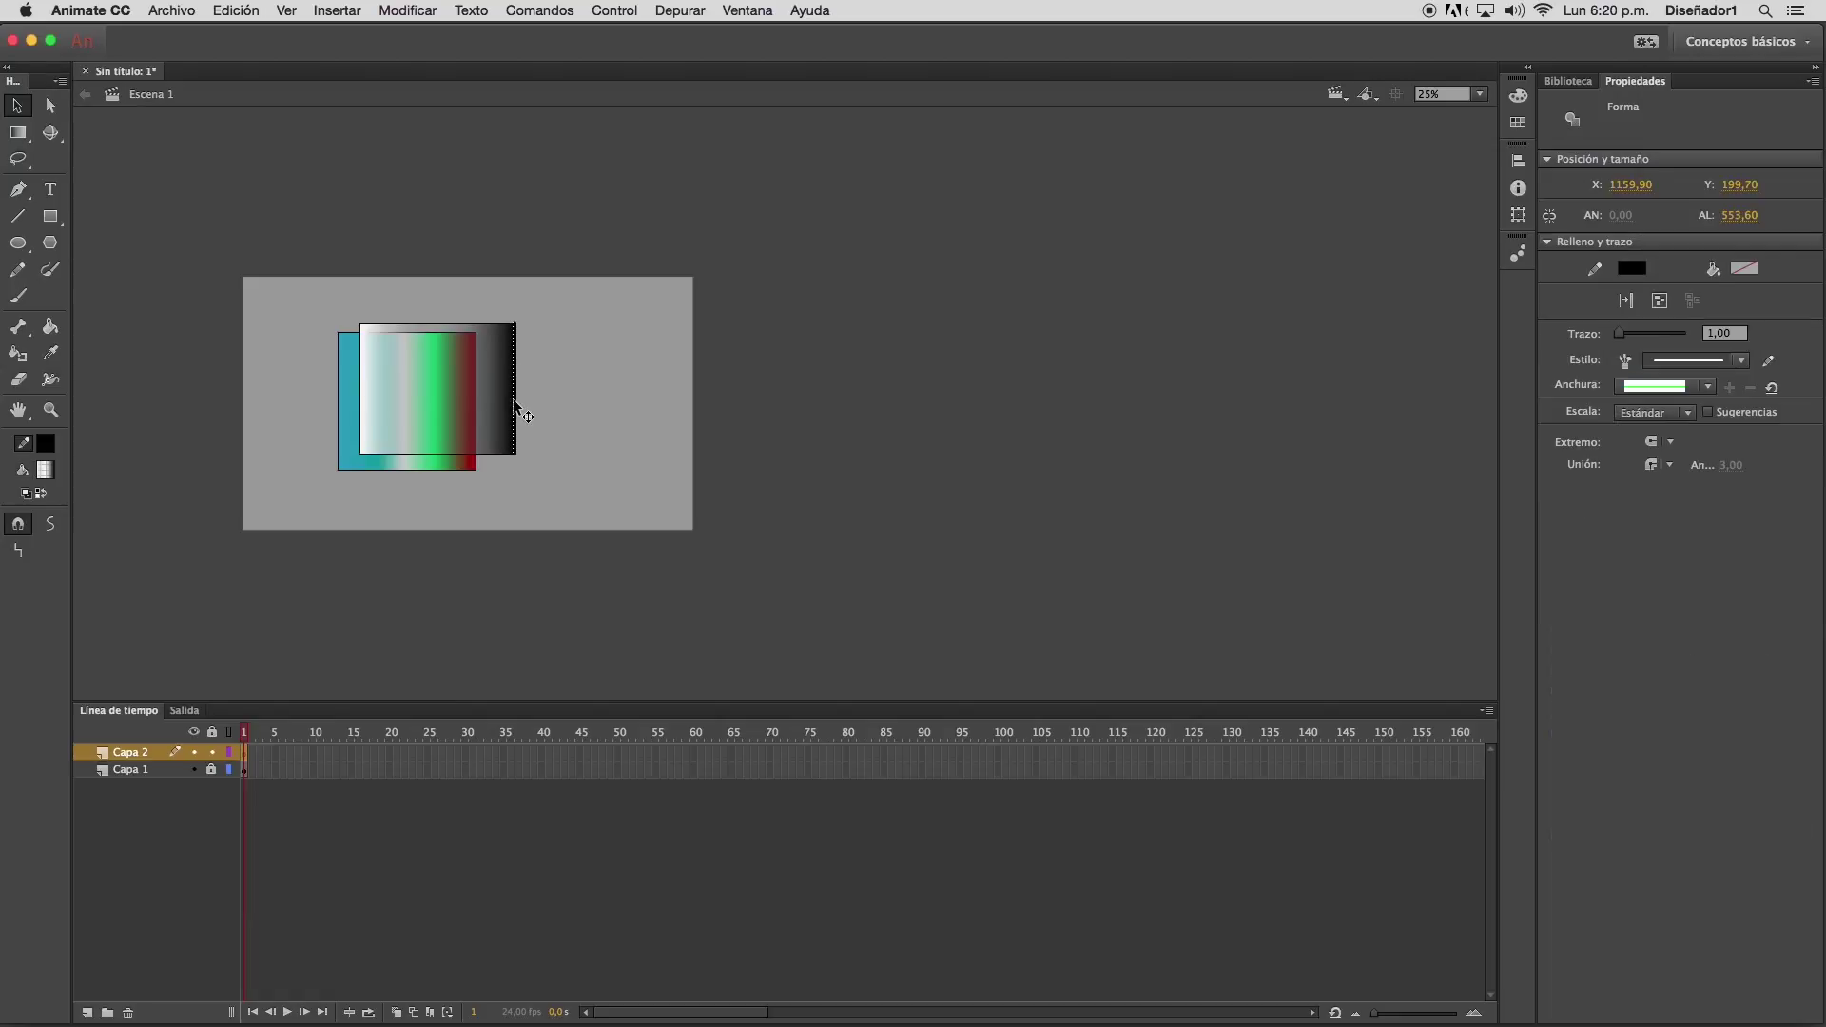
{"action": "left_click", "coordinate": [493, 397]}
{"action": "left_click_drag", "start_coordinate": [490, 394], "coordinate": [470, 380]}
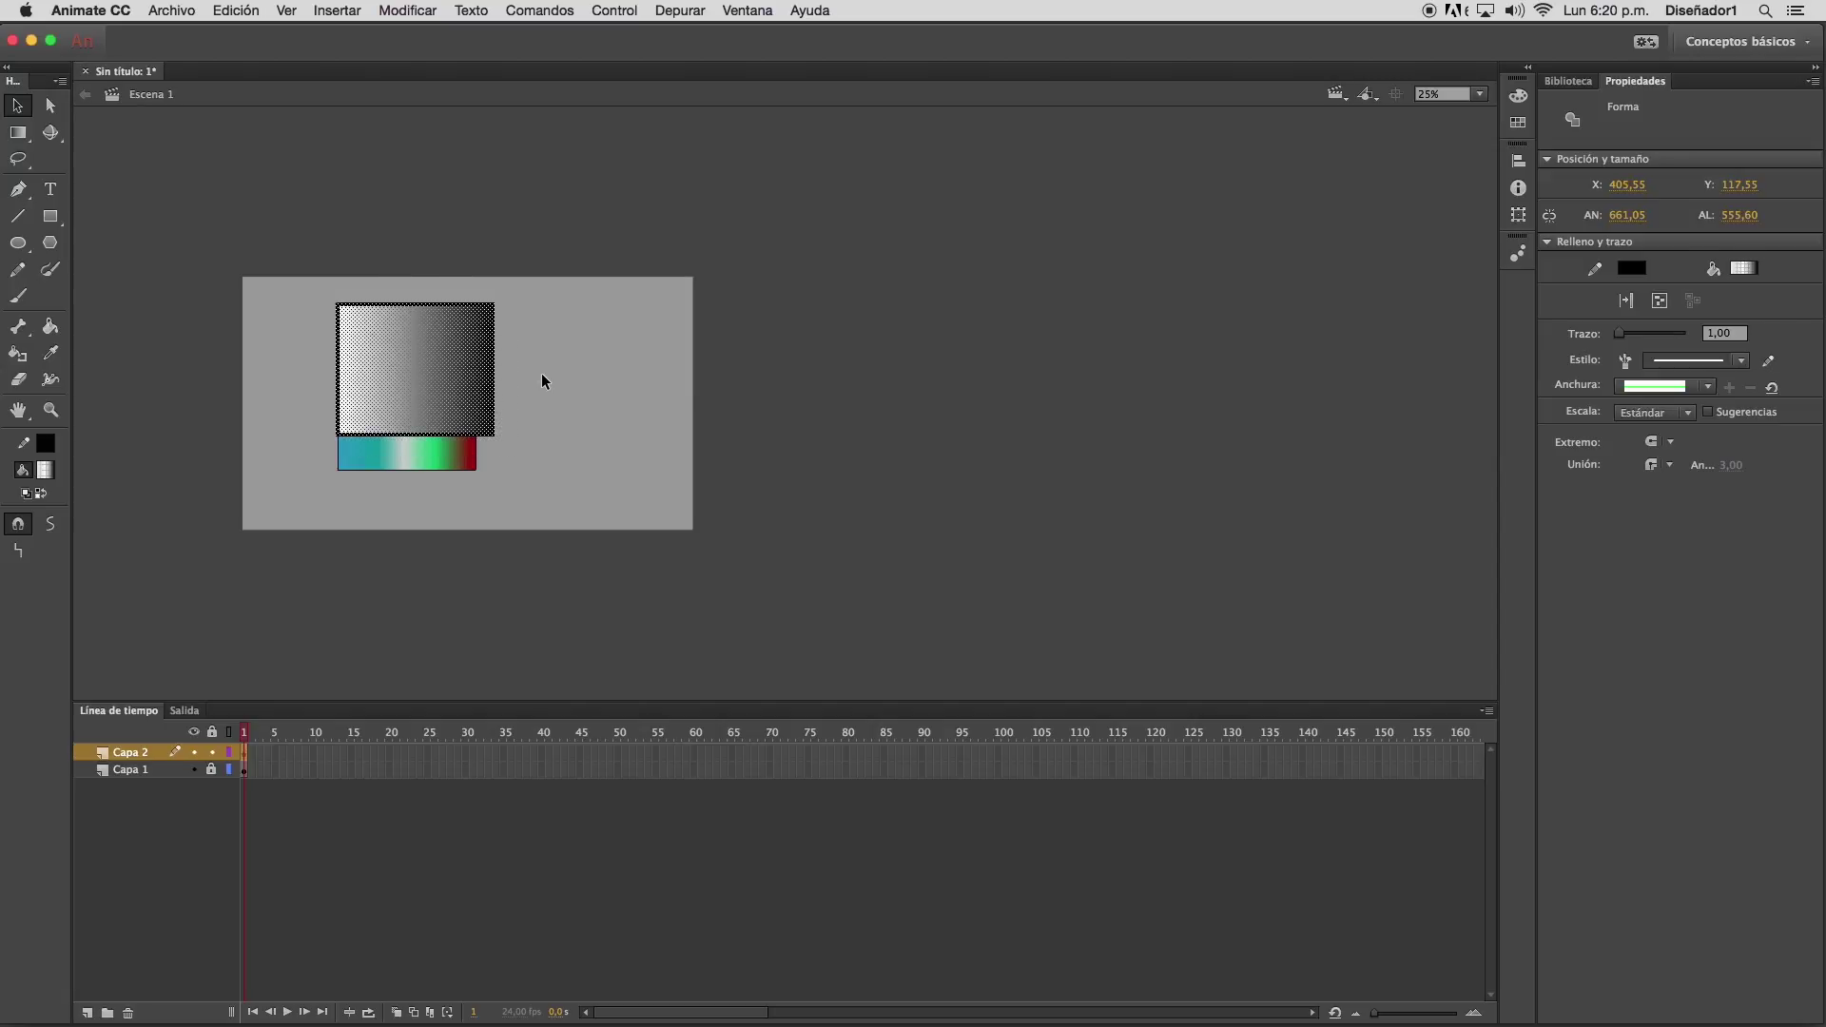
{"action": "left_click", "coordinate": [541, 380]}
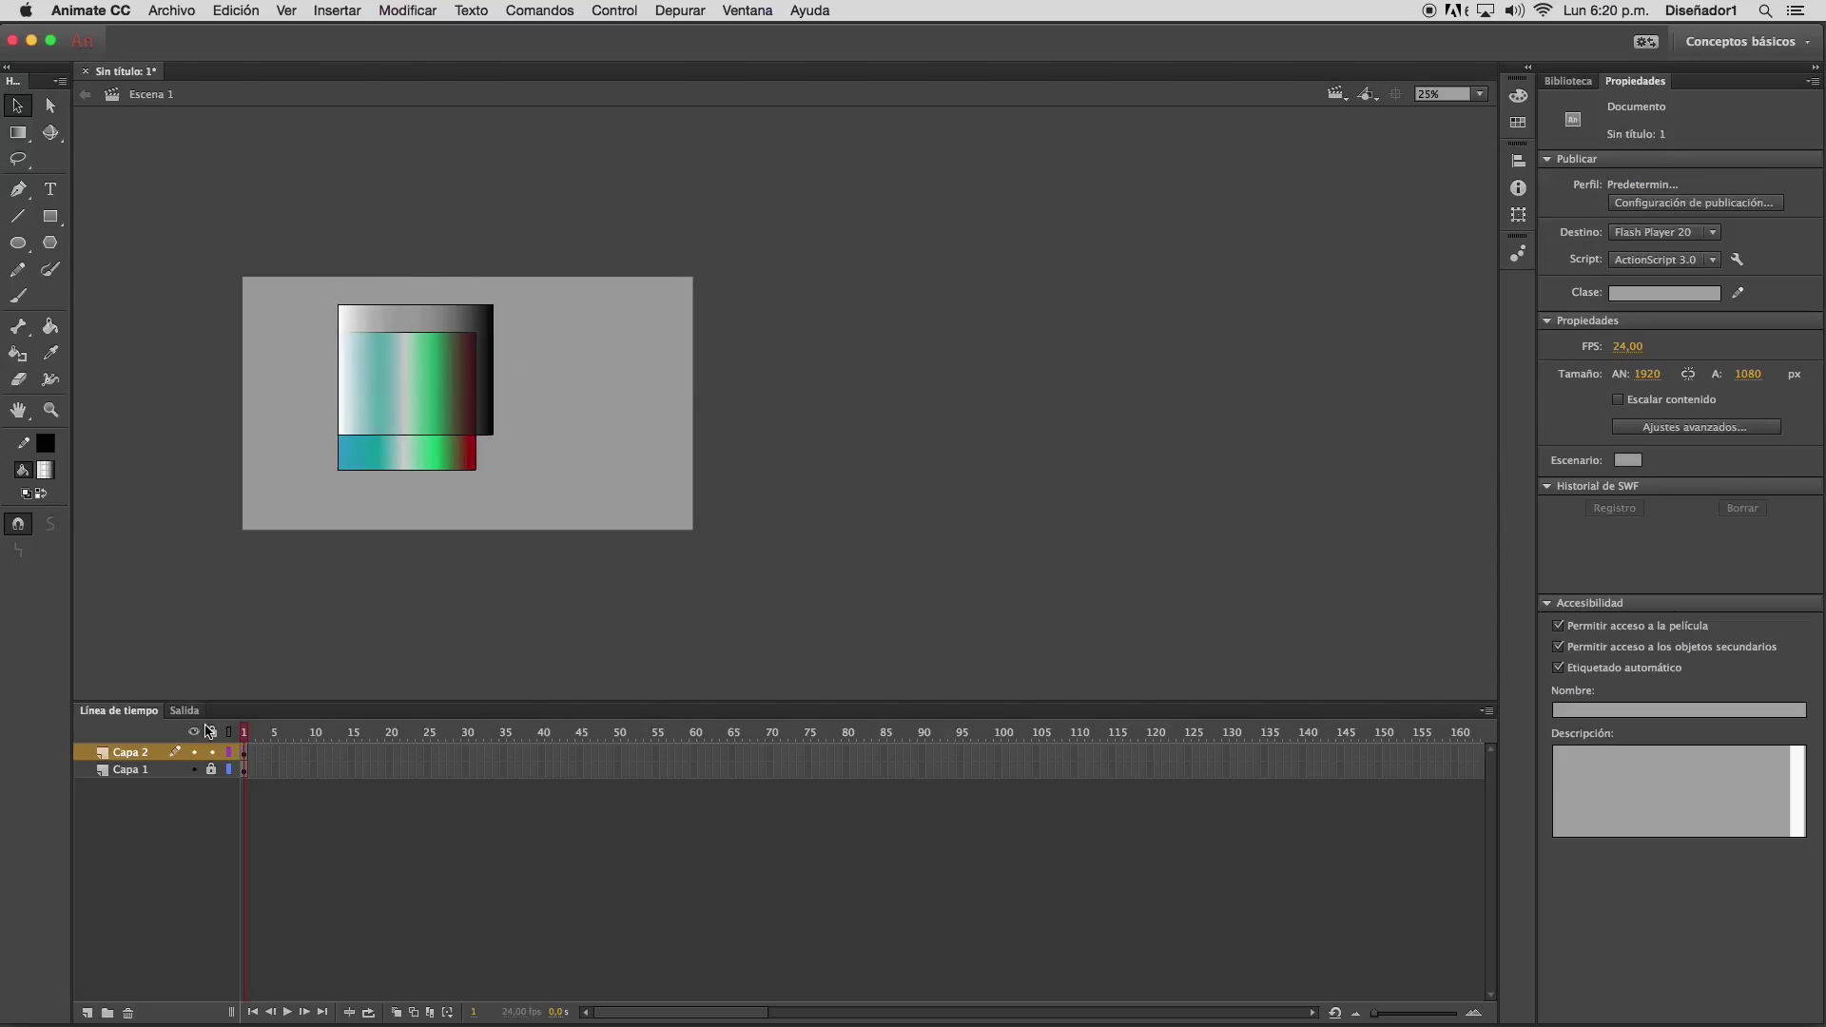
Unlock the Capa 1 layer and delete all the shapes on both layers
{"action": "left_click", "coordinate": [211, 752]}
{"action": "left_click", "coordinate": [211, 752]}
{"action": "left_click_drag", "start_coordinate": [282, 229], "coordinate": [658, 551]}
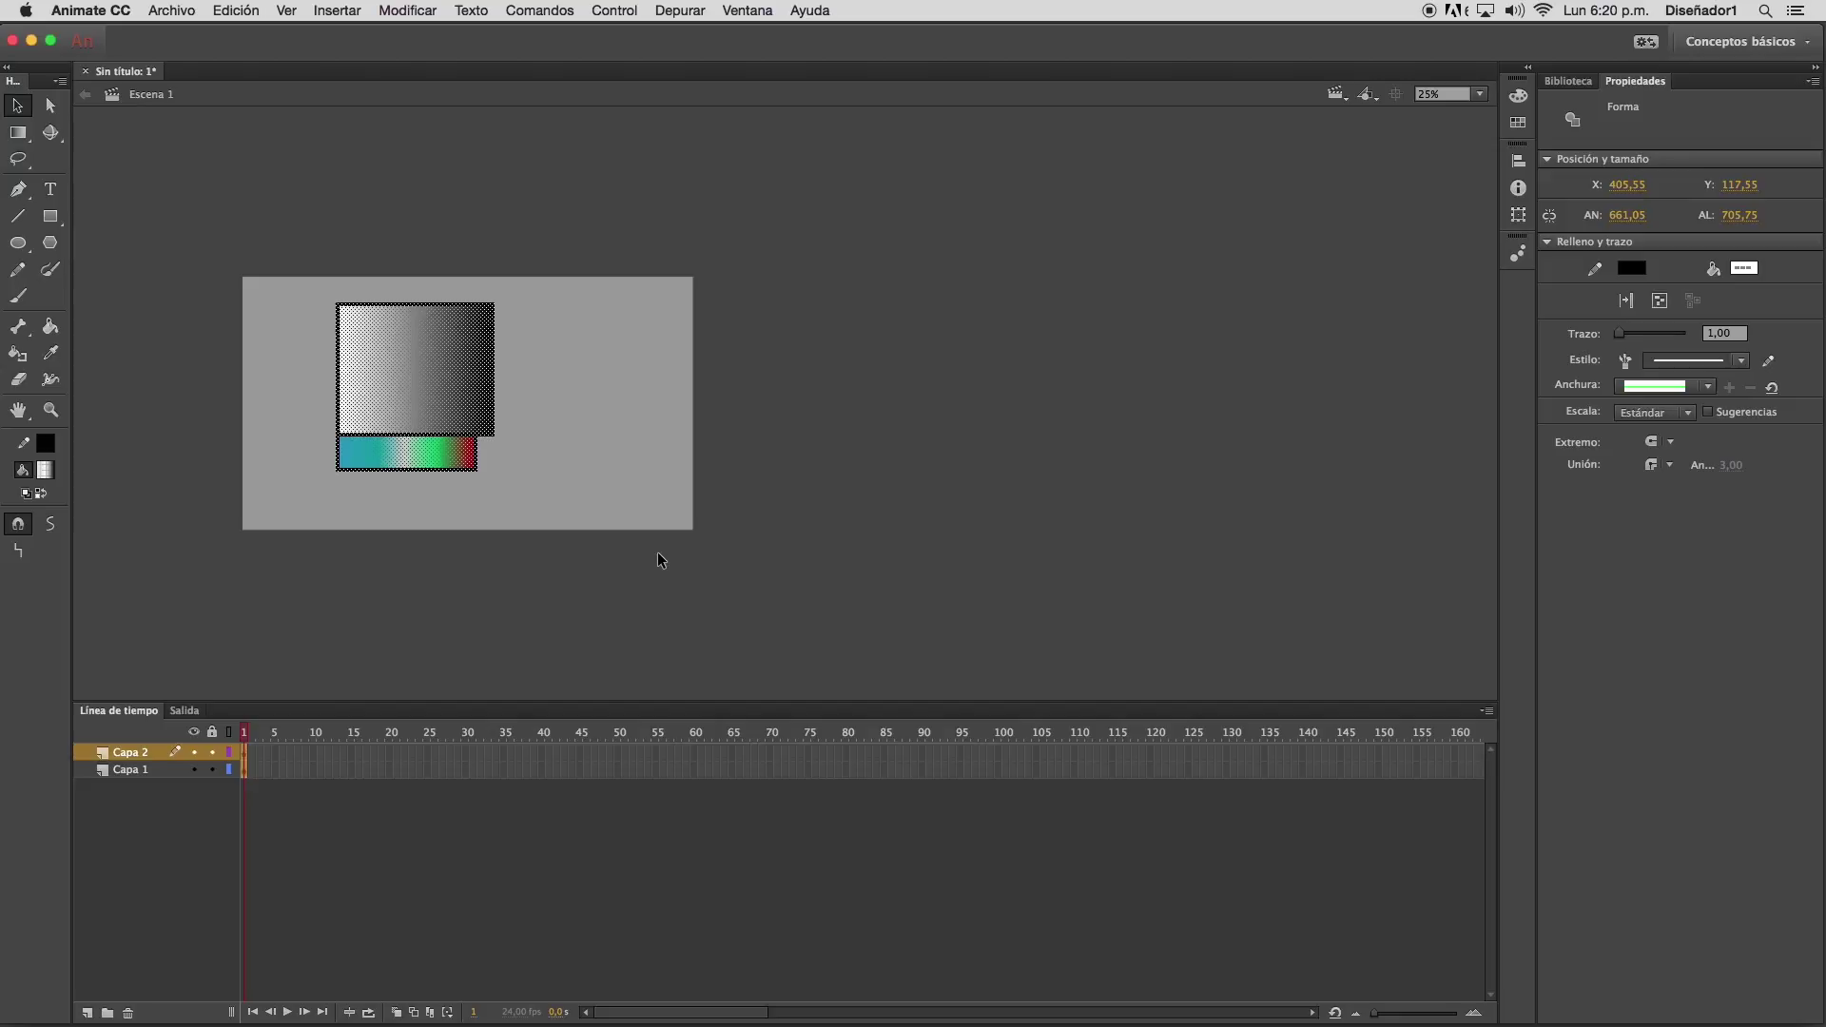
{"action": "key", "text": "Delete"}
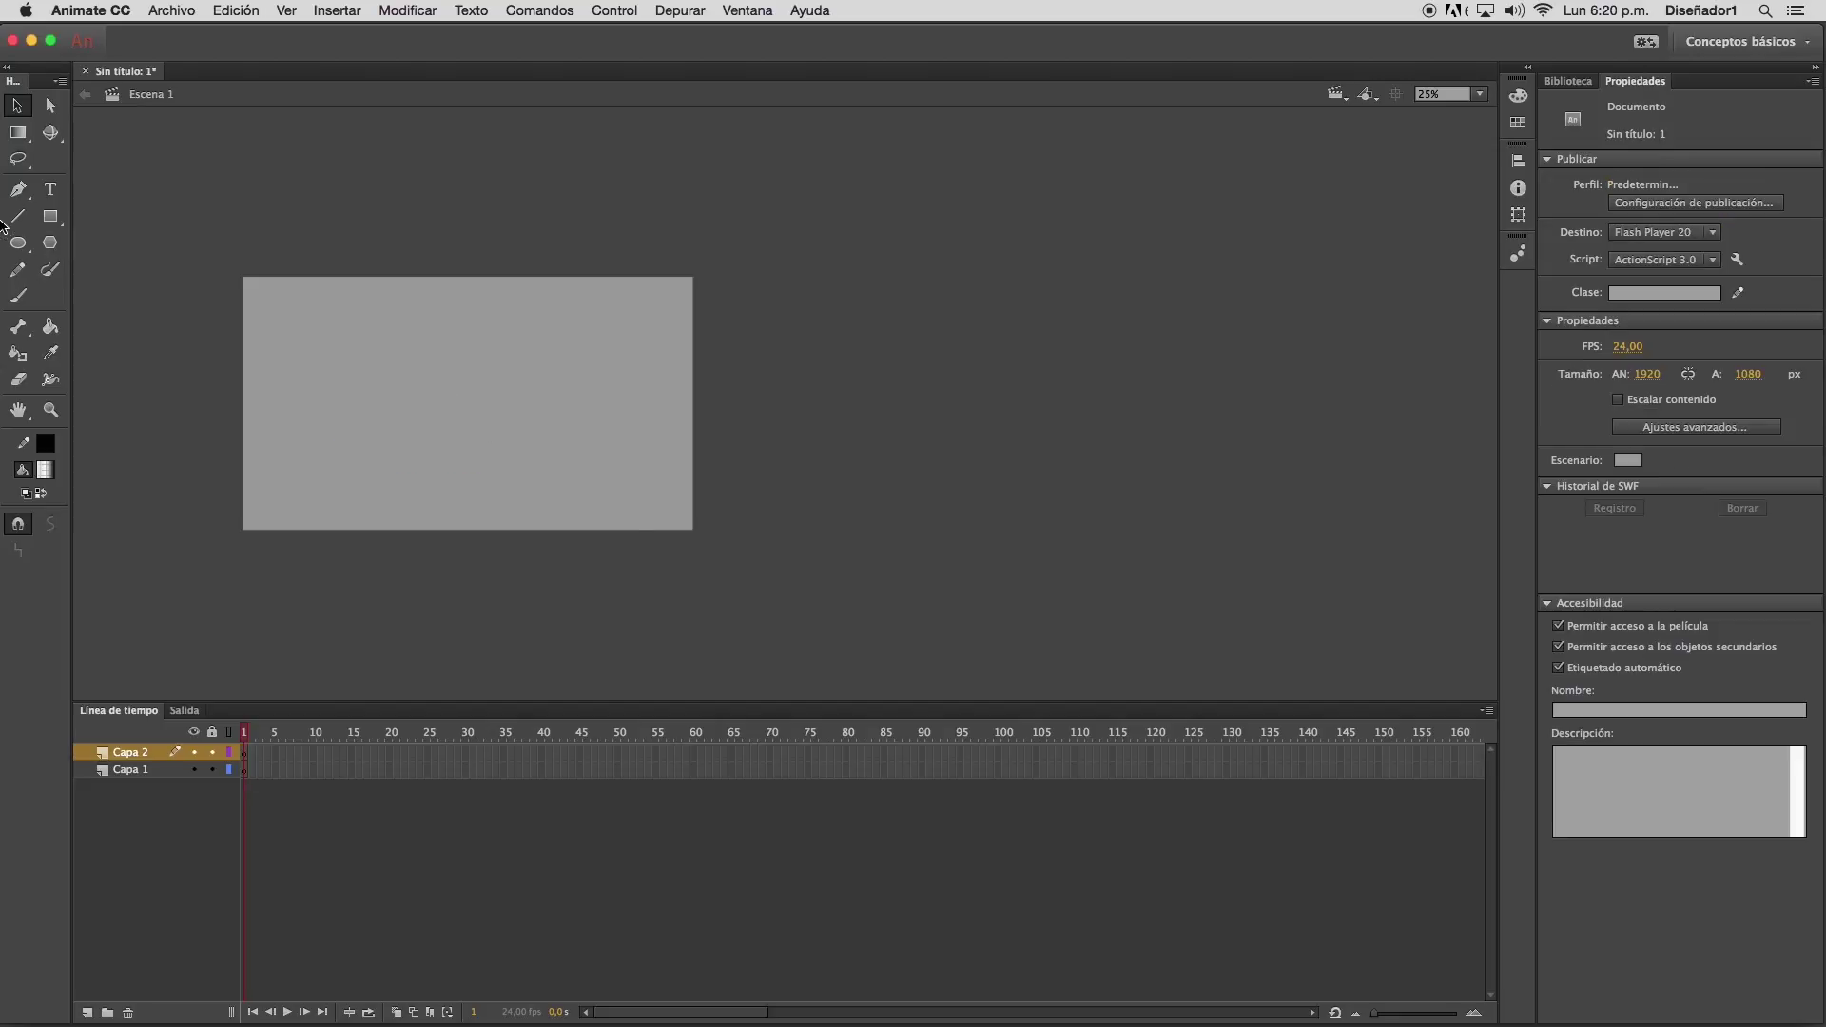
Activate the Line tool and delete the Capa 2 layer, then try adding and removing another layer
{"action": "left_click", "coordinate": [18, 269]}
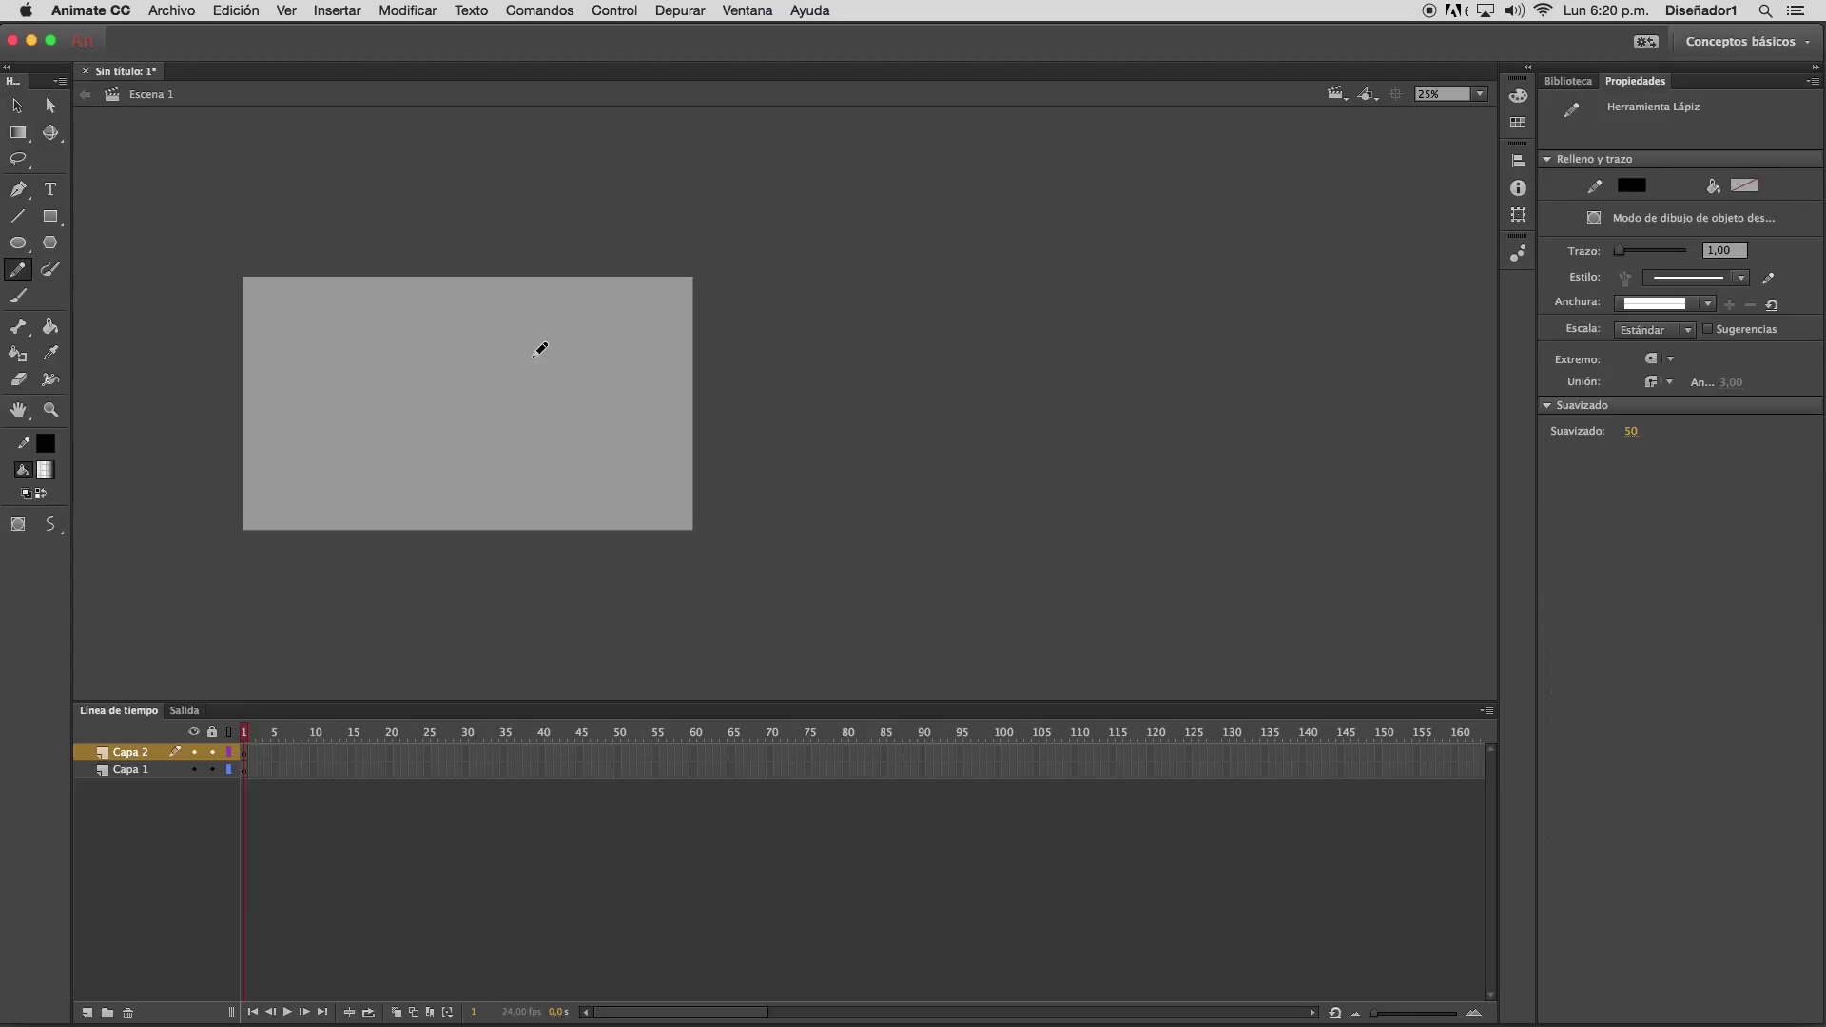
{"action": "left_click", "coordinate": [17, 216]}
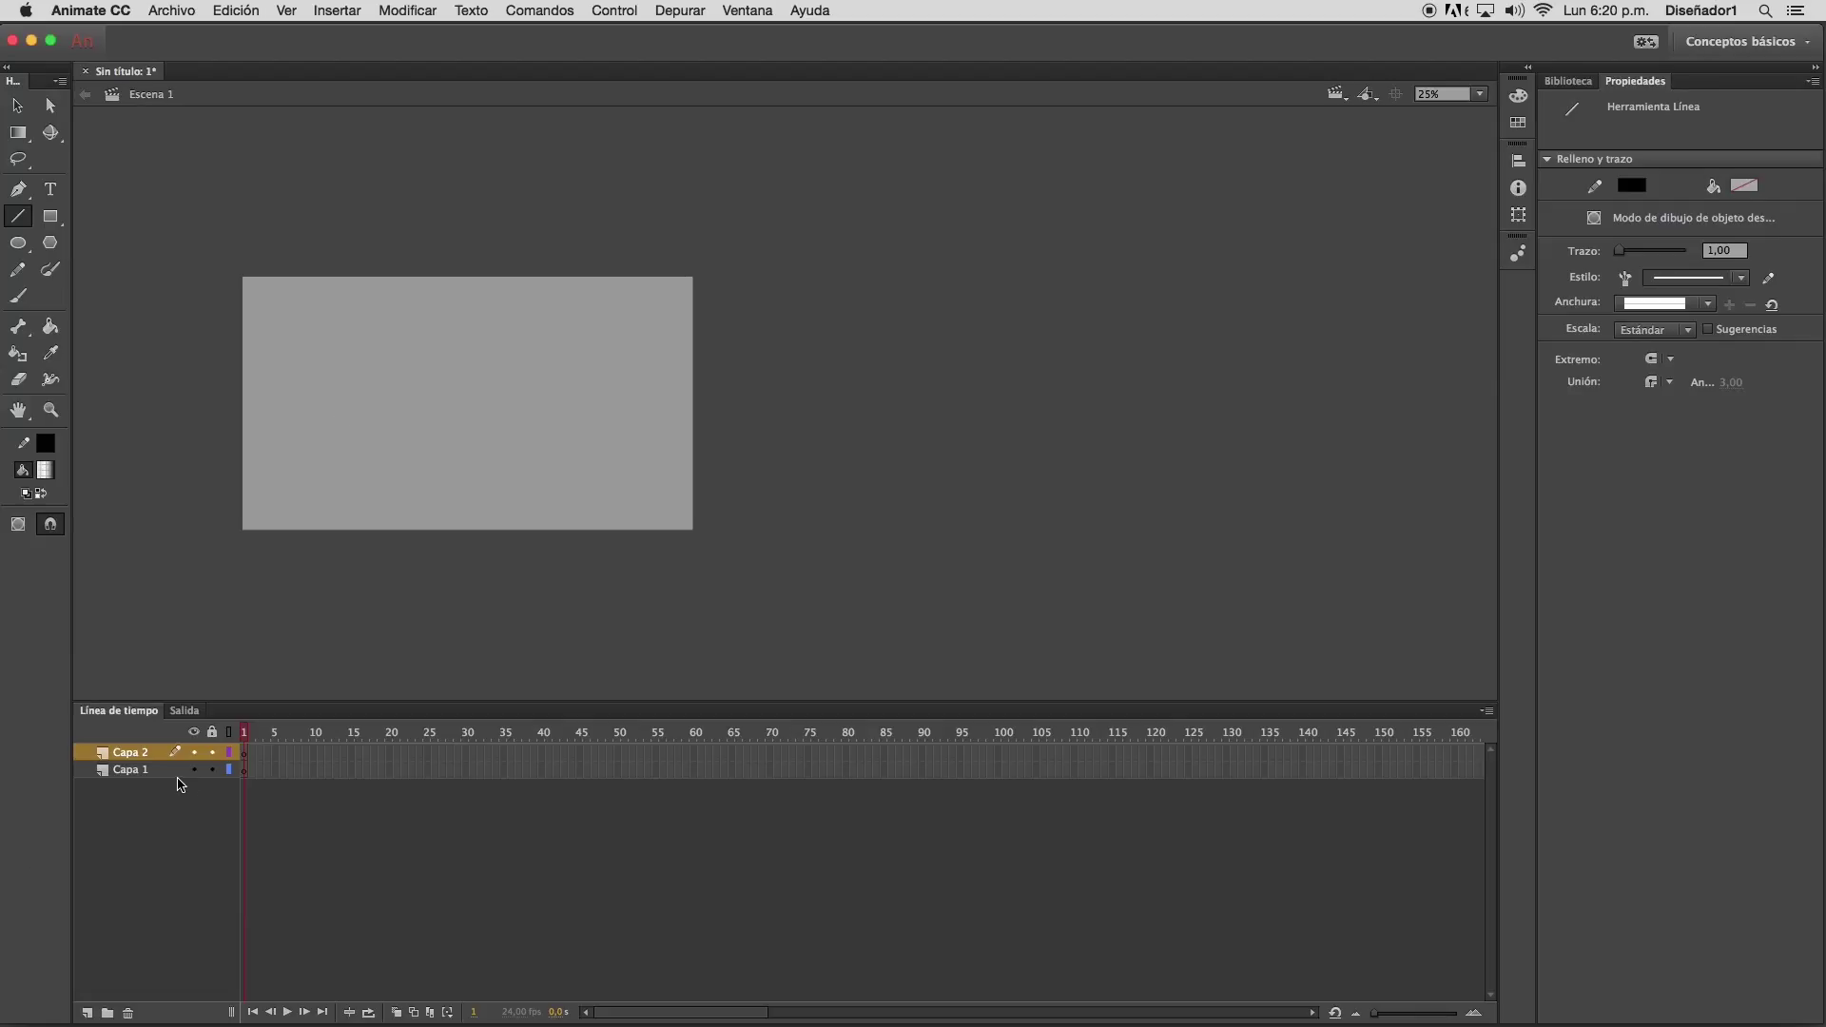
{"action": "left_click", "coordinate": [131, 1013]}
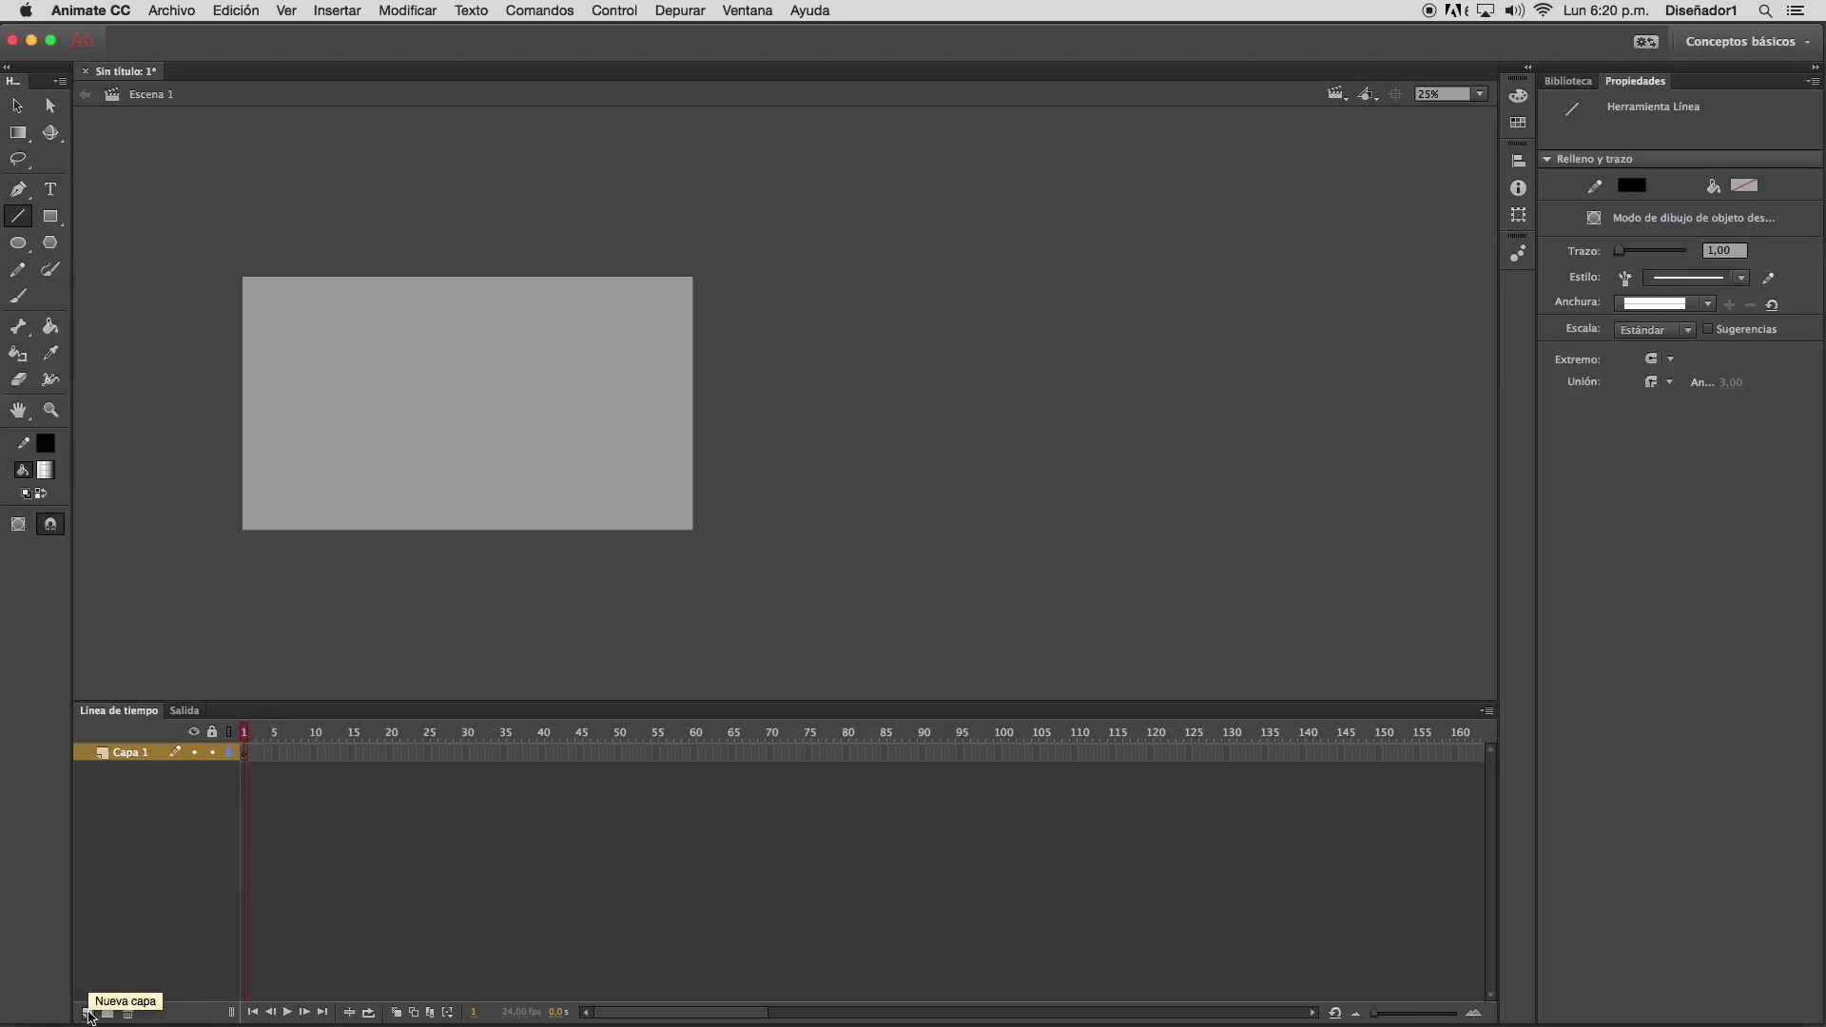
{"action": "left_click", "coordinate": [88, 1014]}
{"action": "left_click", "coordinate": [130, 1013]}
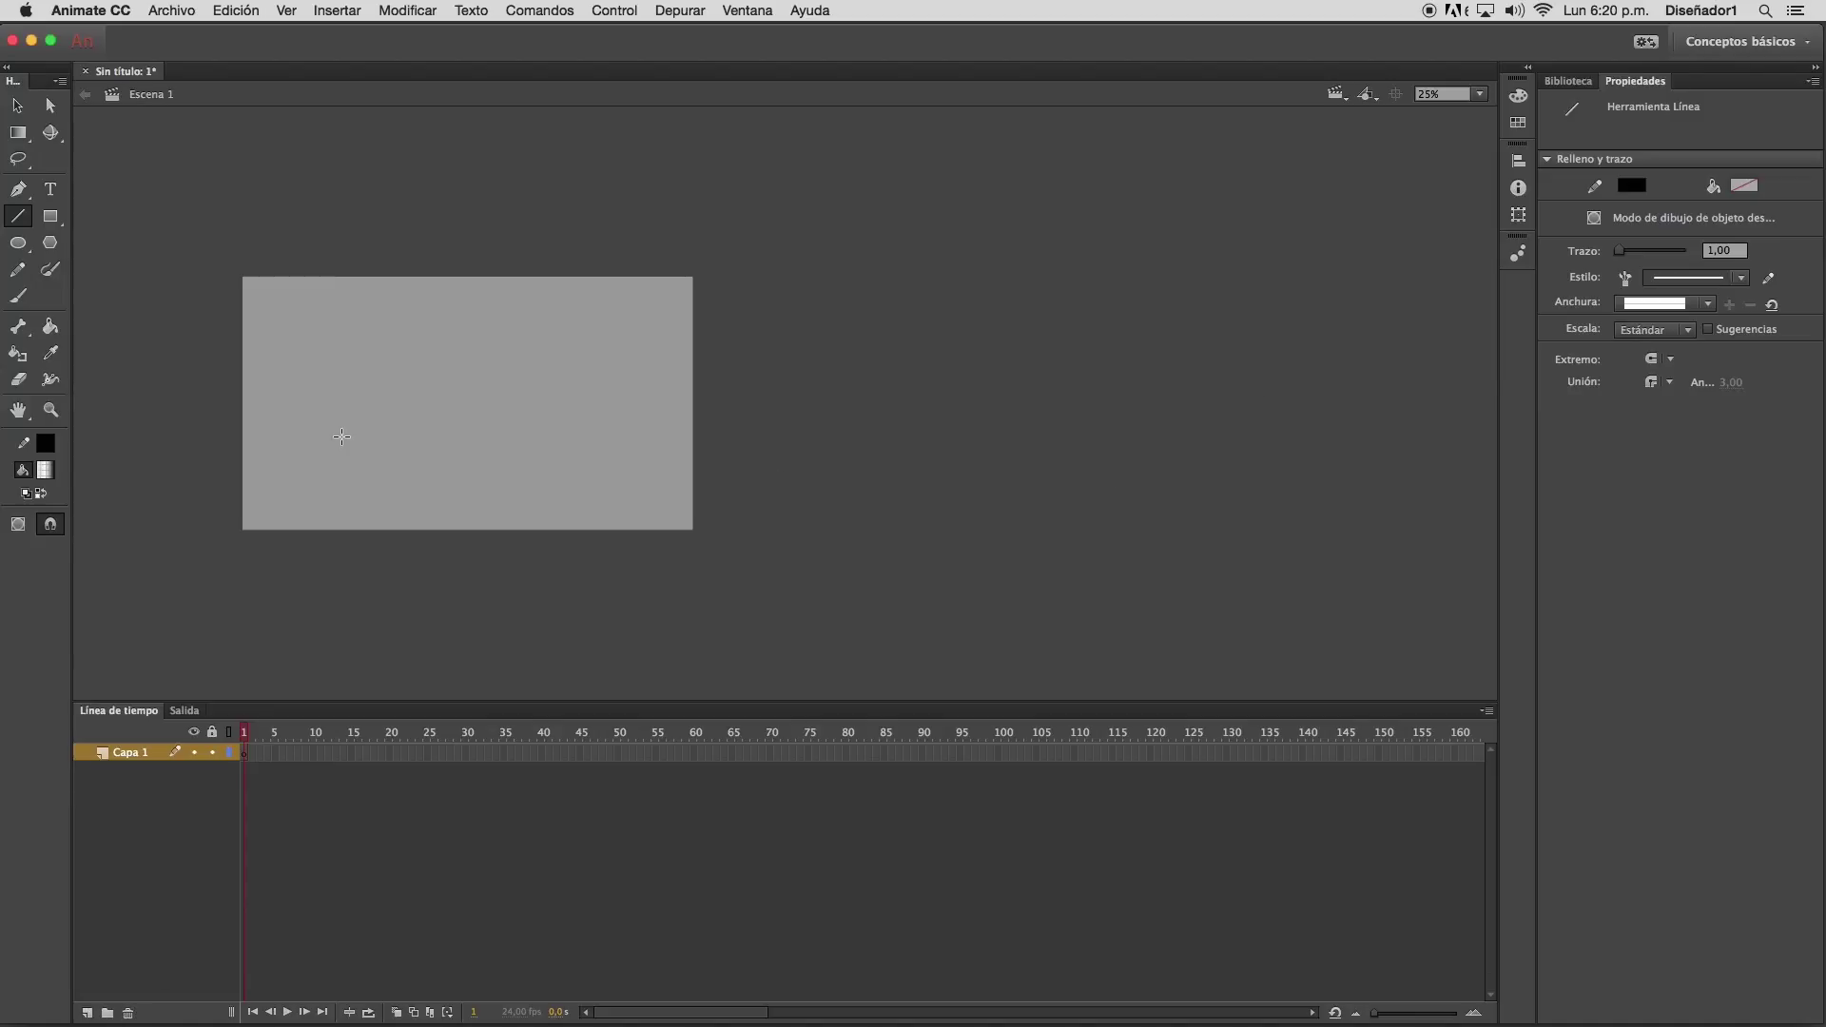
Draw two connected lines forming an inverted V about 994 by 491 px and set their stroke width to 92
{"action": "left_click_drag", "start_coordinate": [341, 437], "coordinate": [449, 332]}
{"action": "left_click_drag", "start_coordinate": [449, 331], "coordinate": [574, 446]}
{"action": "left_click", "coordinate": [17, 106]}
{"action": "left_click", "coordinate": [524, 404]}
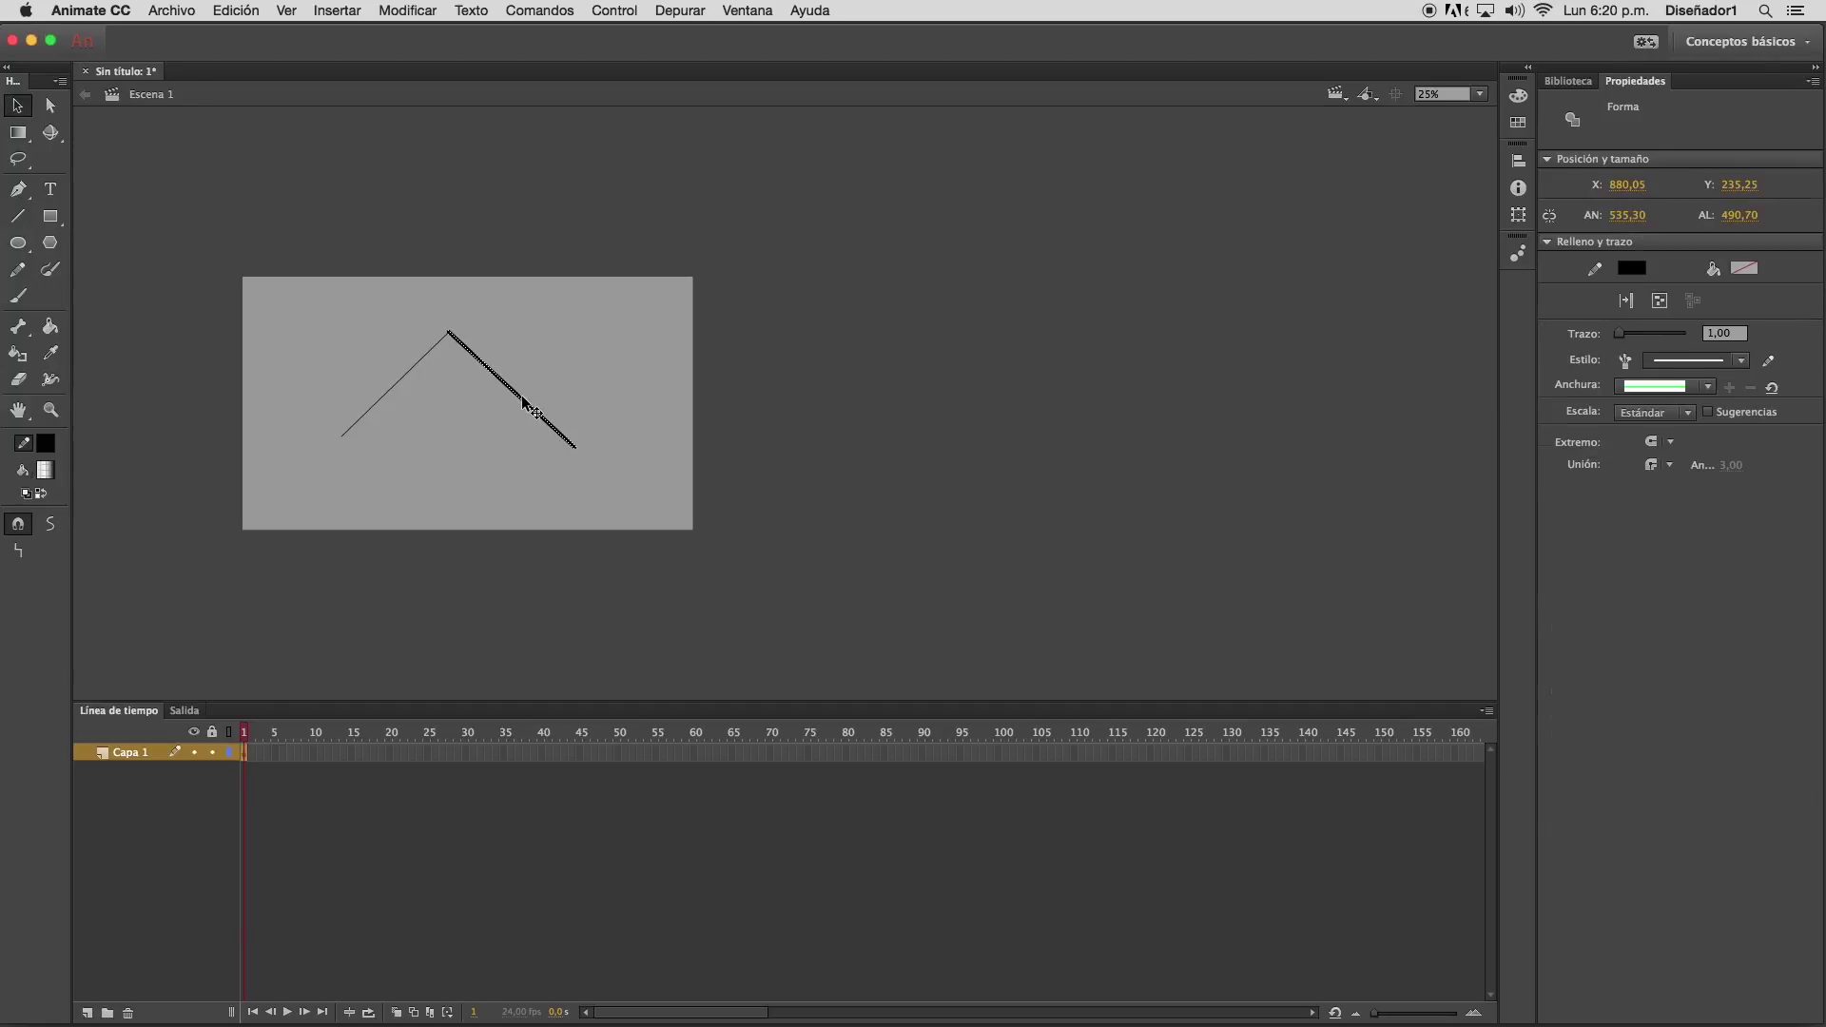
{"action": "double_click", "coordinate": [523, 403]}
{"action": "left_click_drag", "start_coordinate": [1619, 334], "coordinate": [1645, 337]}
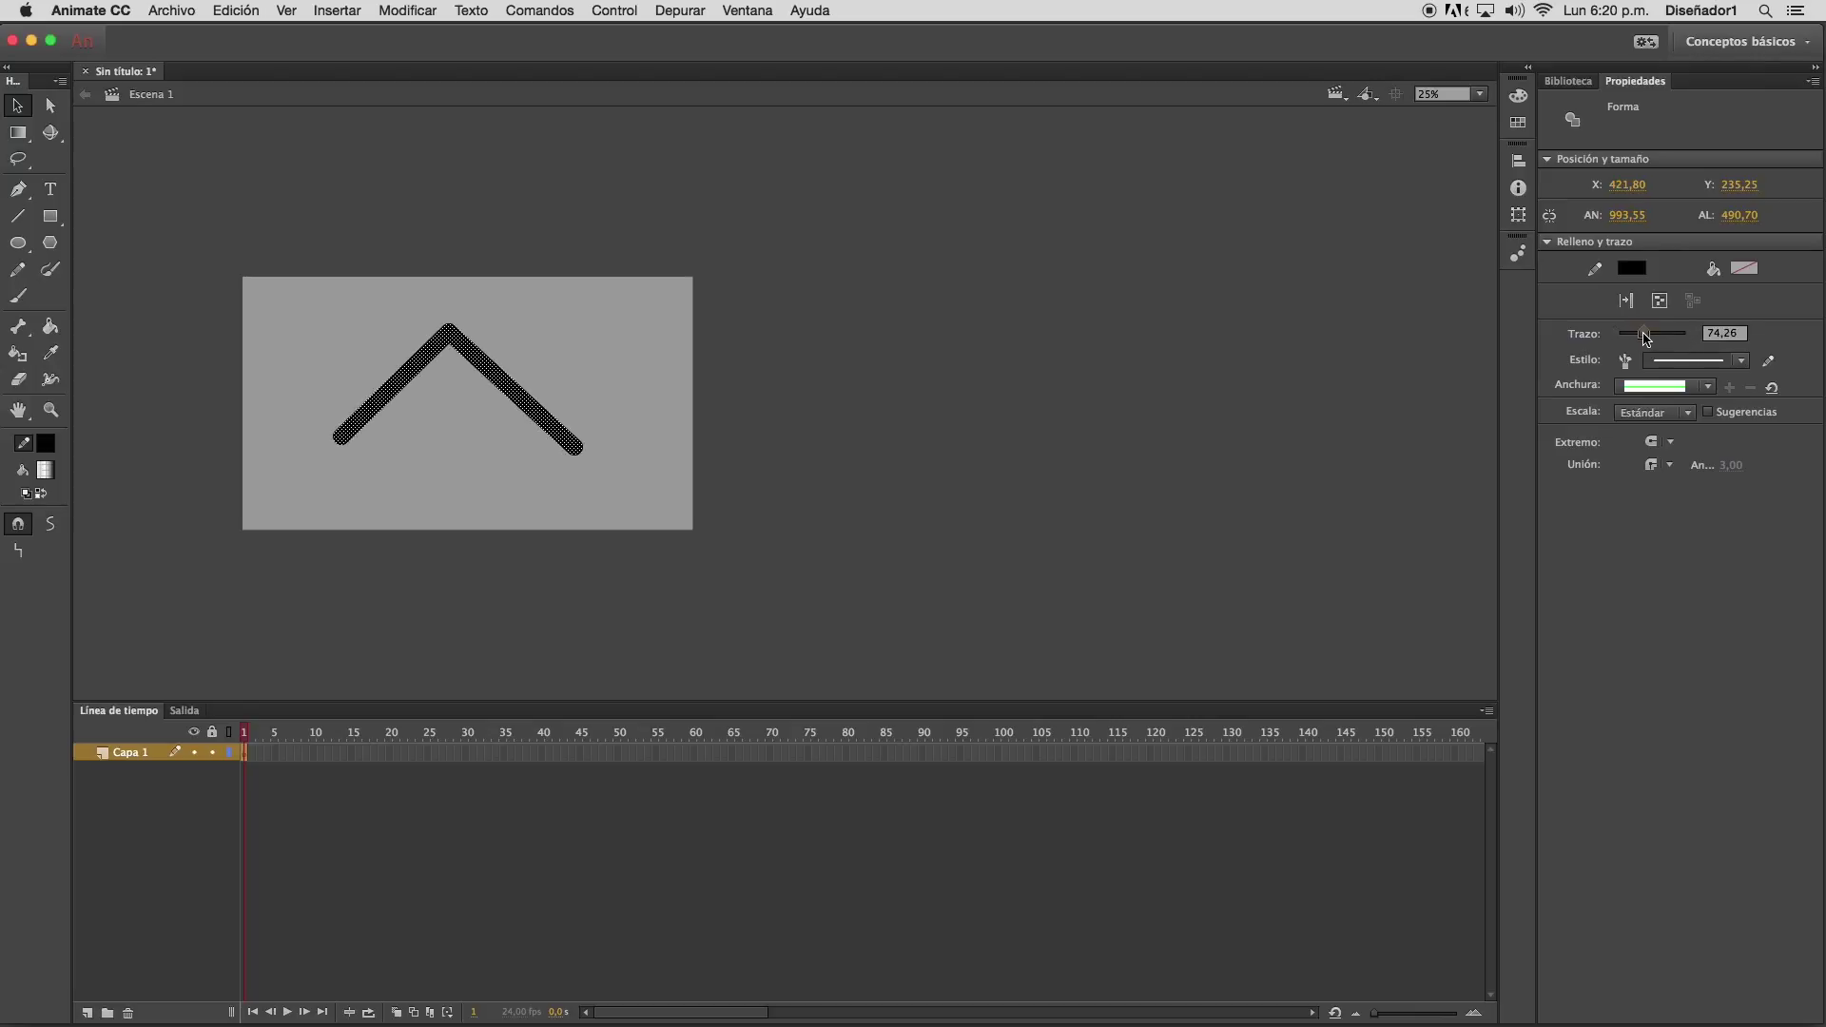
{"action": "left_click", "coordinate": [549, 365]}
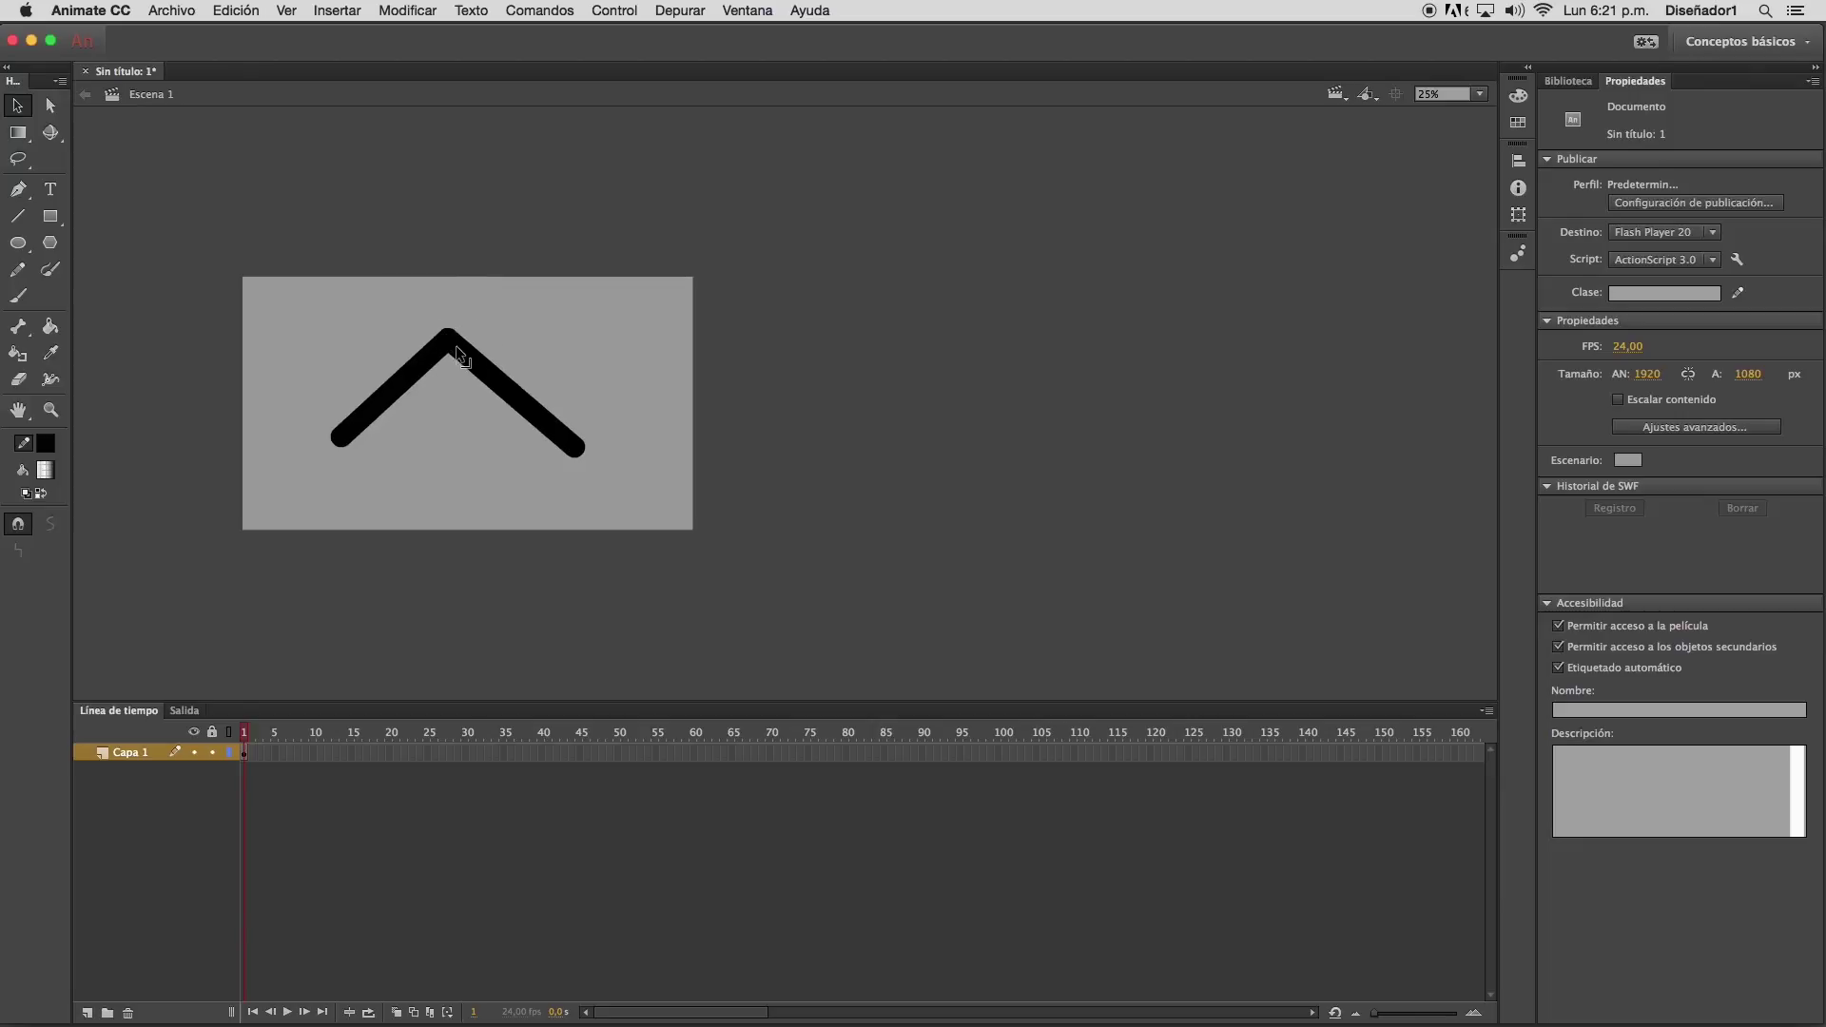
Set the end cap of both thick lines to square
{"action": "double_click", "coordinate": [534, 407]}
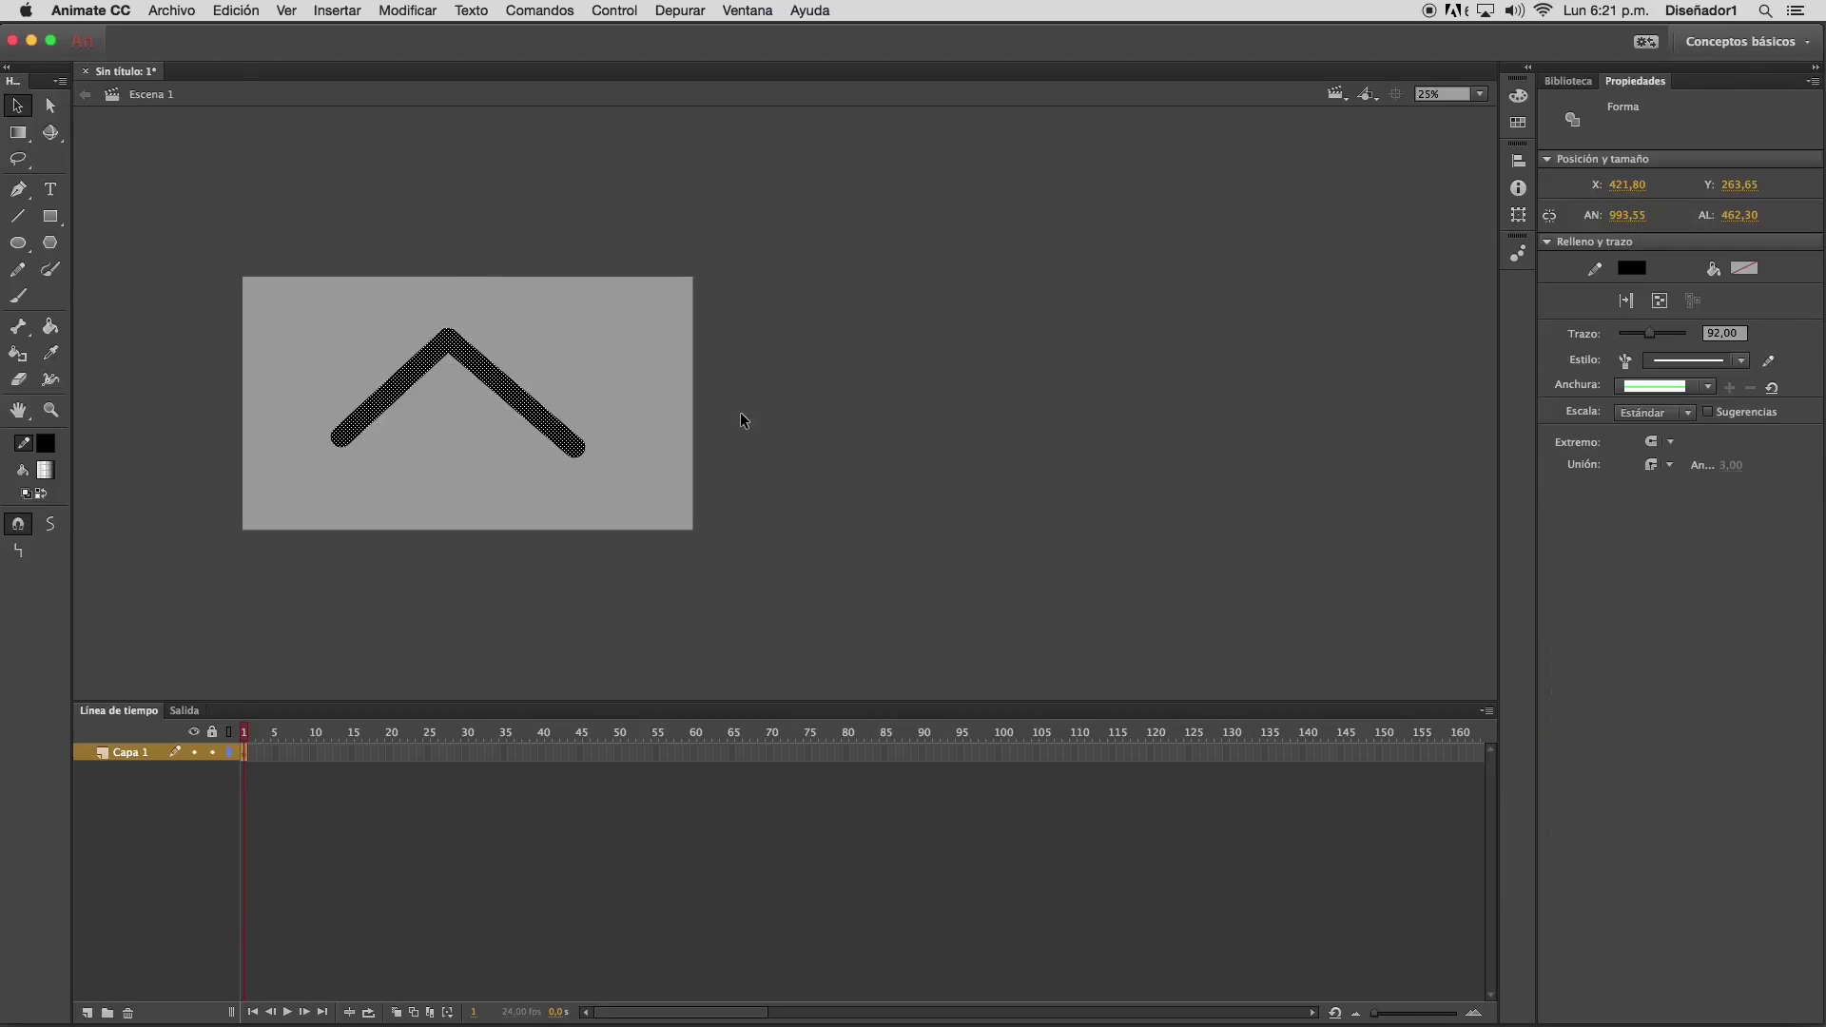
{"action": "left_click", "coordinate": [1672, 446]}
{"action": "left_click", "coordinate": [1696, 504]}
{"action": "left_click", "coordinate": [555, 346]}
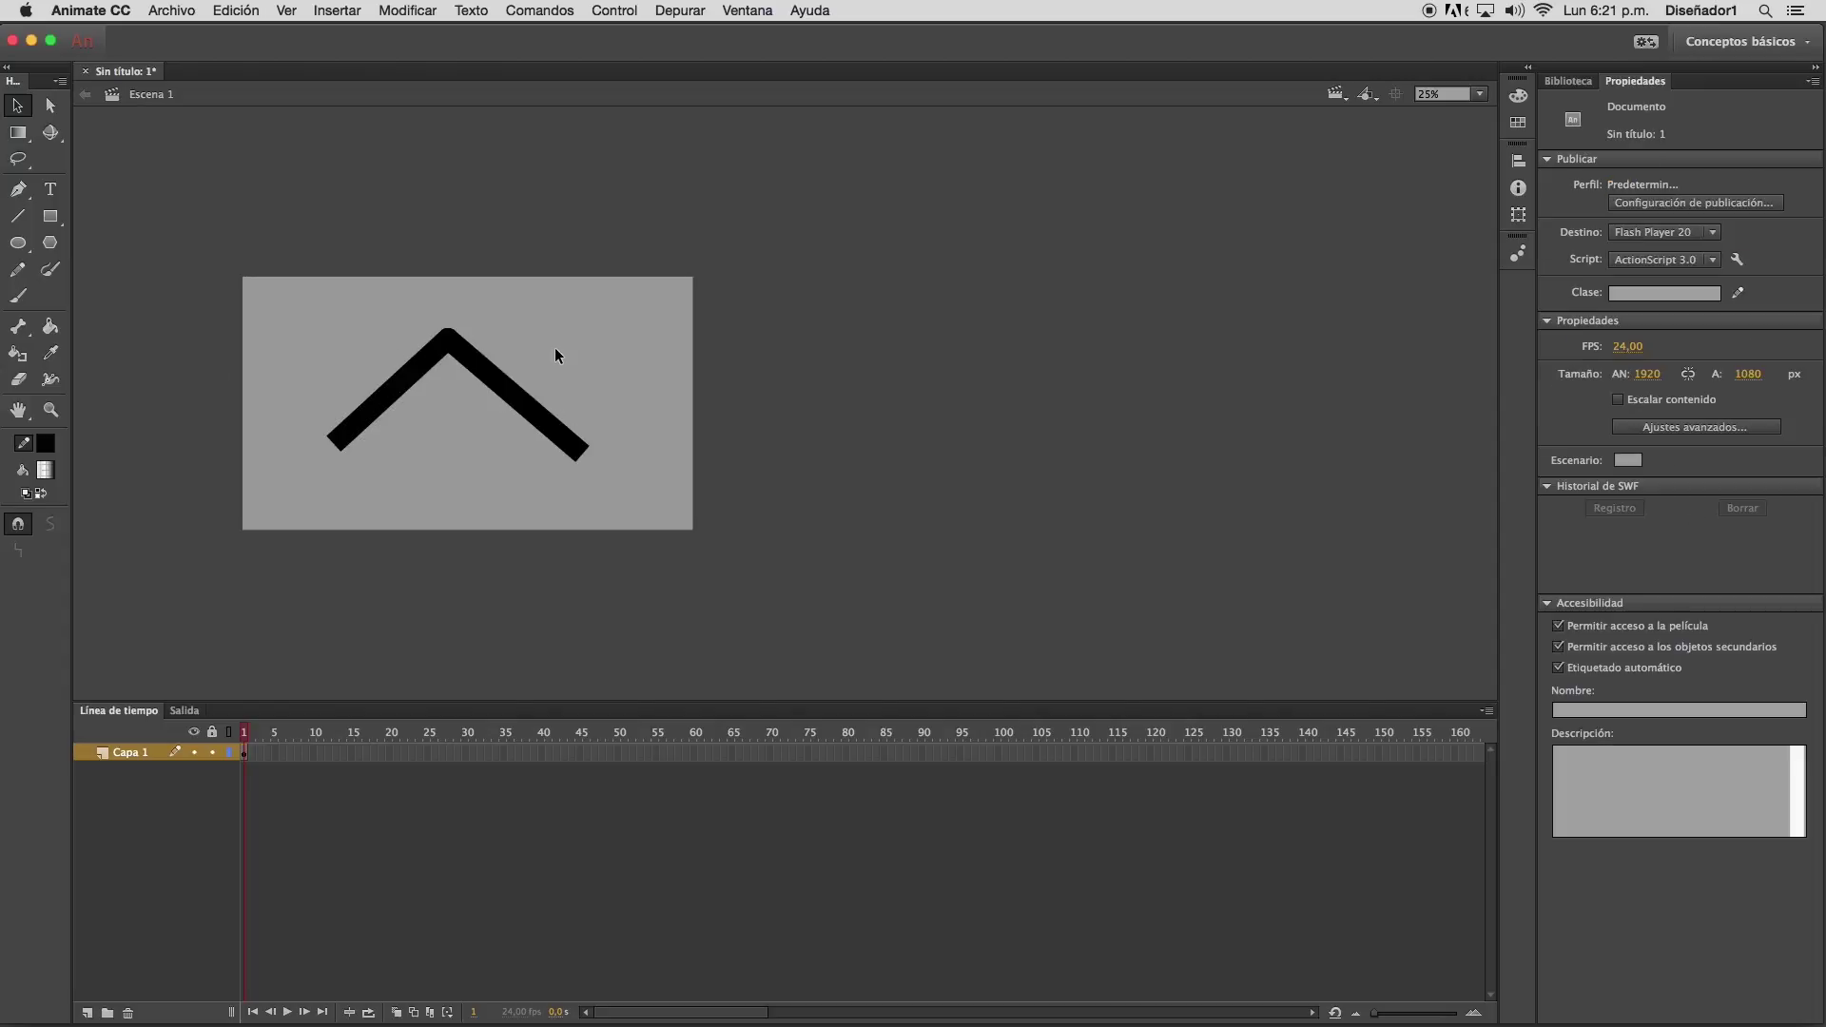
Set the corner join of the two lines to miter
{"action": "left_click", "coordinate": [487, 378]}
{"action": "double_click", "coordinate": [493, 378]}
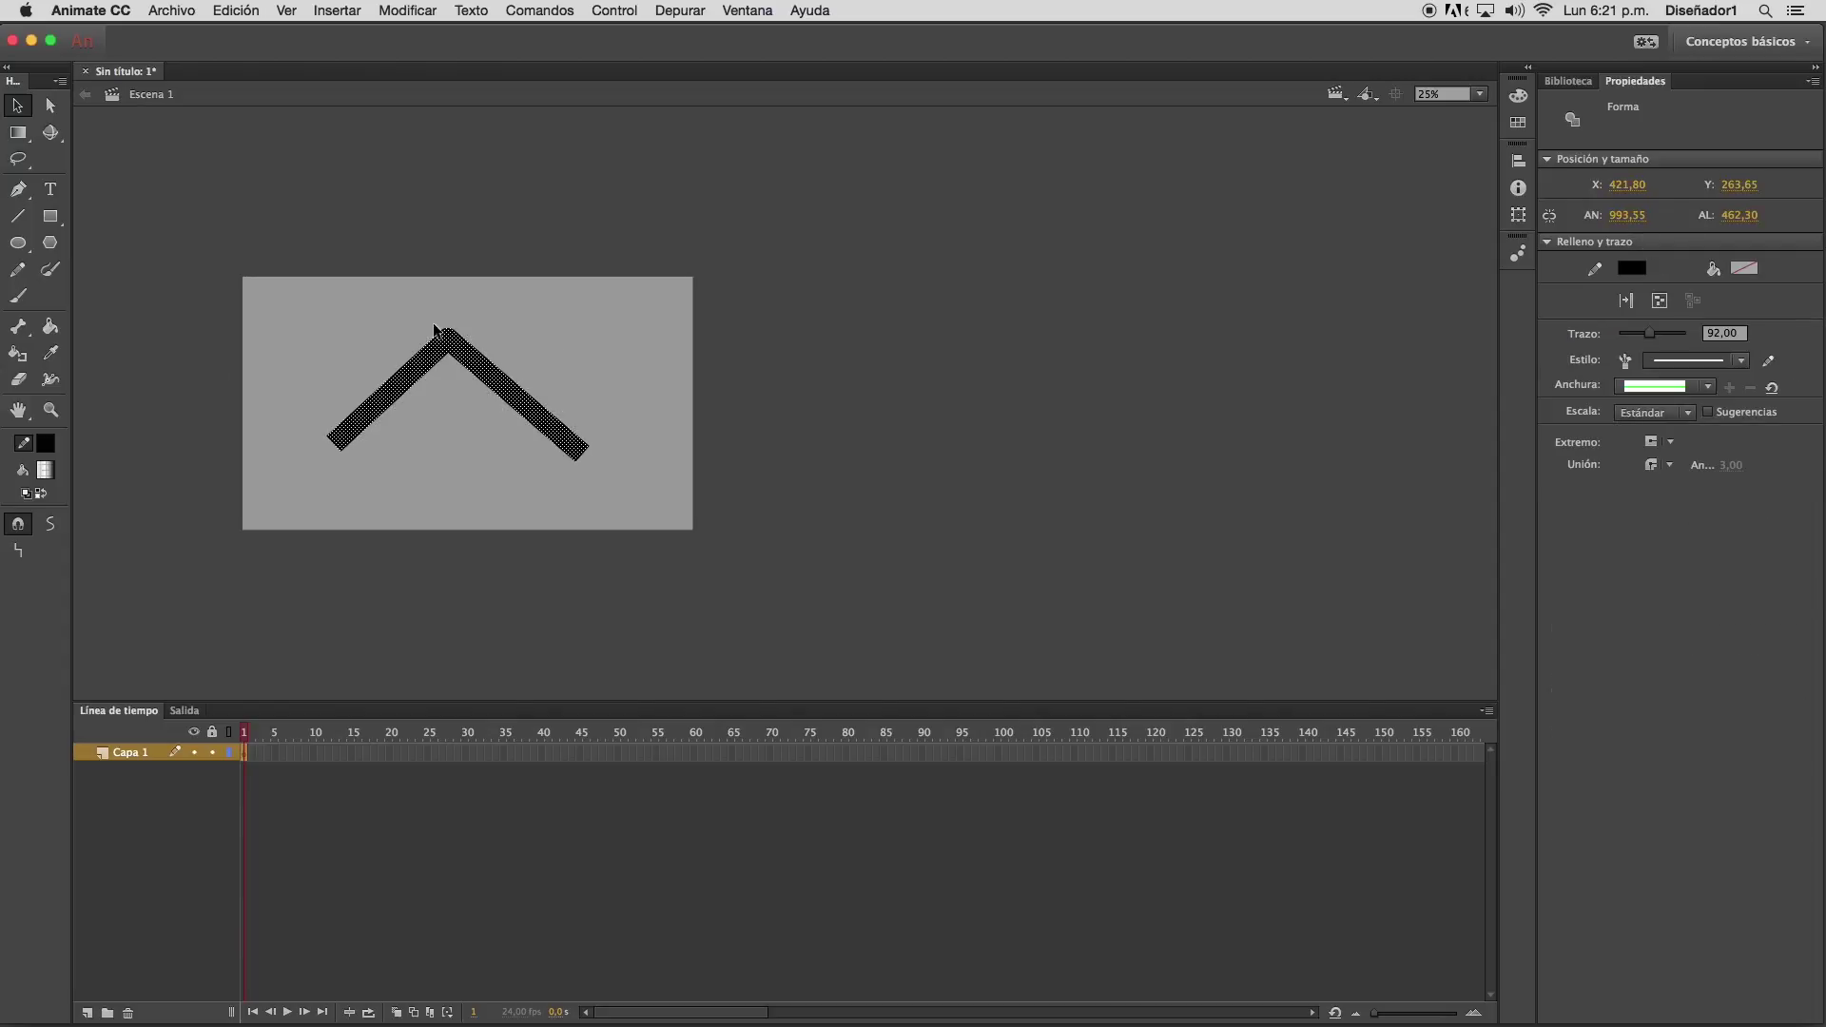
{"action": "left_click", "coordinate": [1669, 466]}
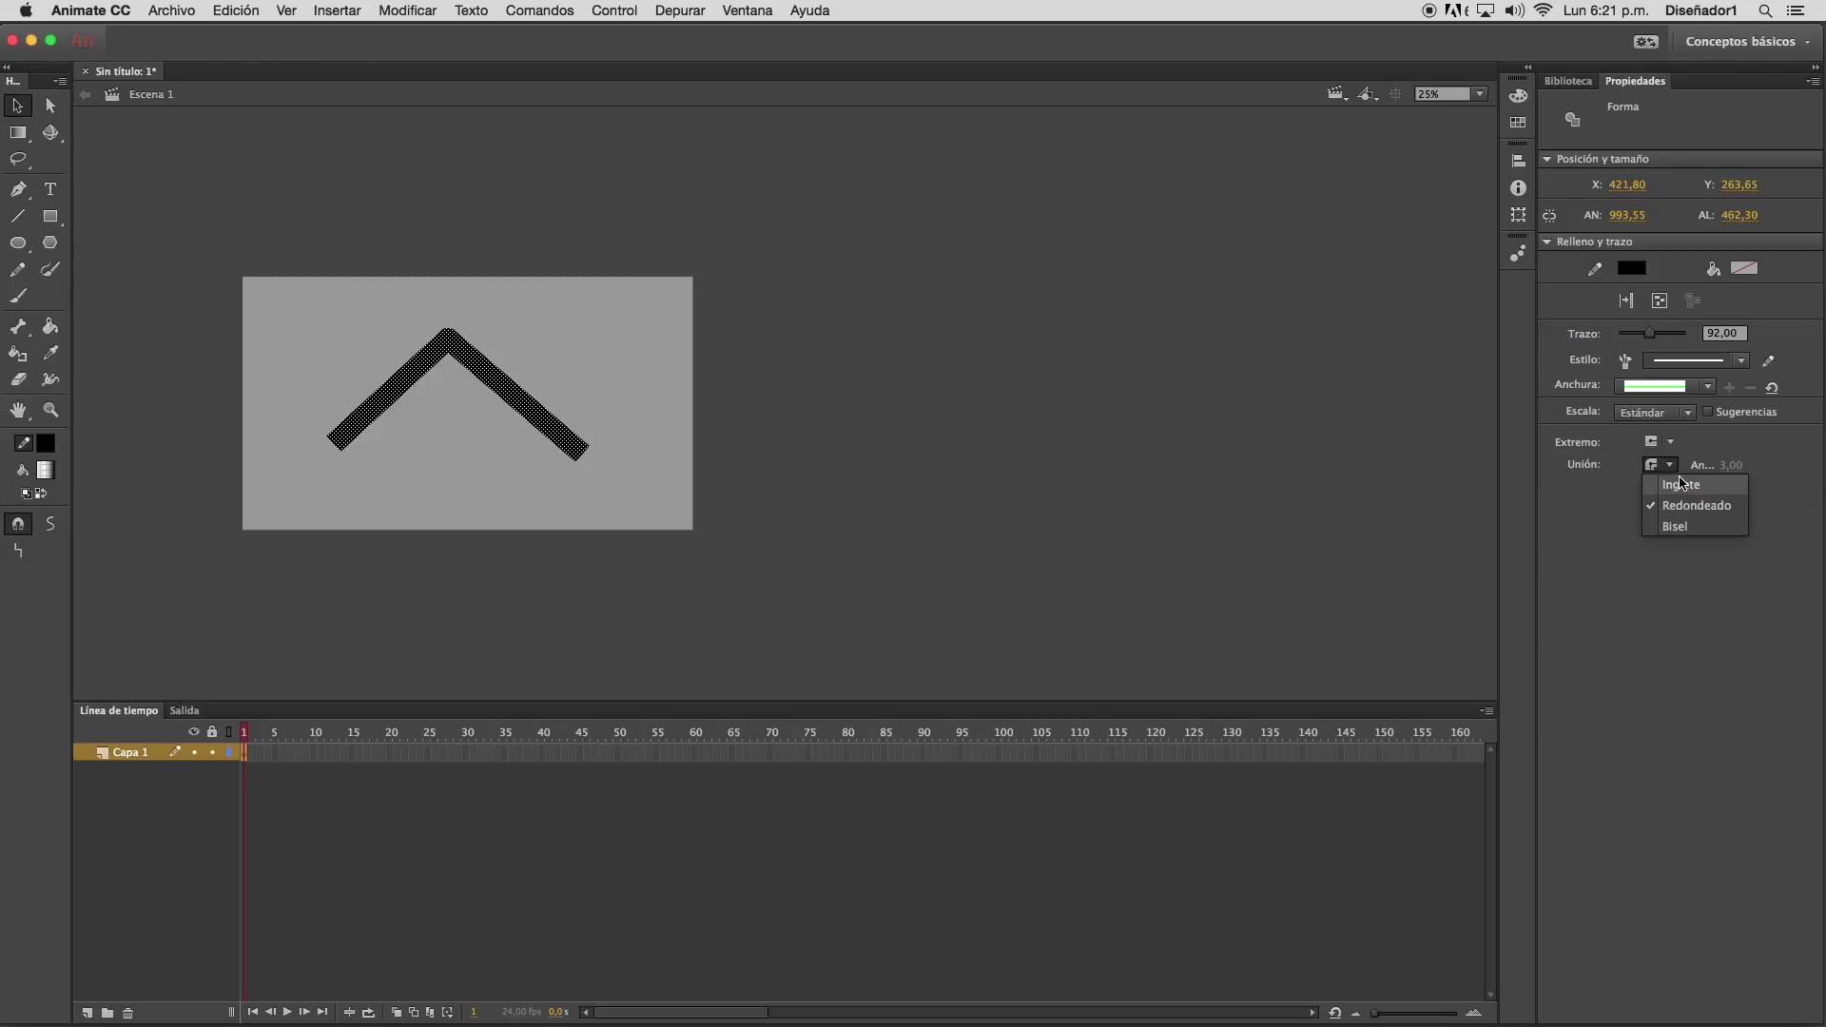
{"action": "left_click", "coordinate": [1681, 486]}
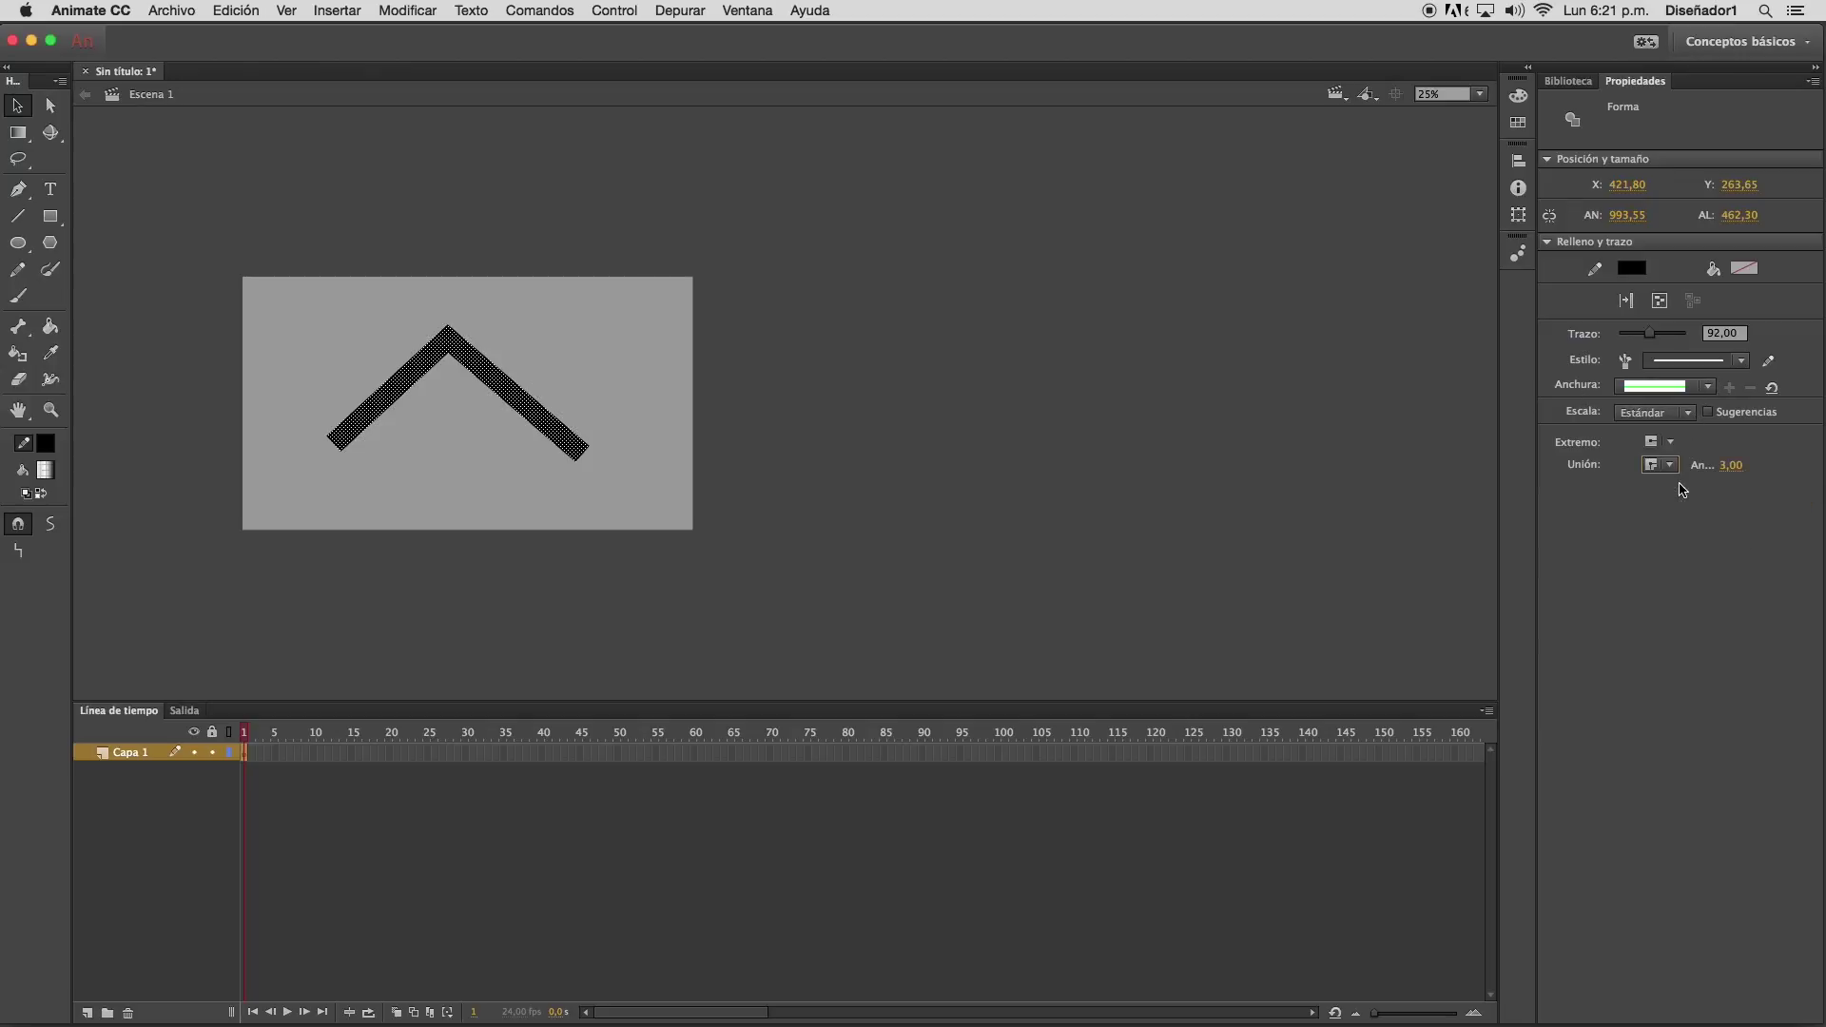
{"action": "left_click", "coordinate": [547, 317]}
{"action": "left_click", "coordinate": [489, 385]}
{"action": "left_click", "coordinate": [581, 395]}
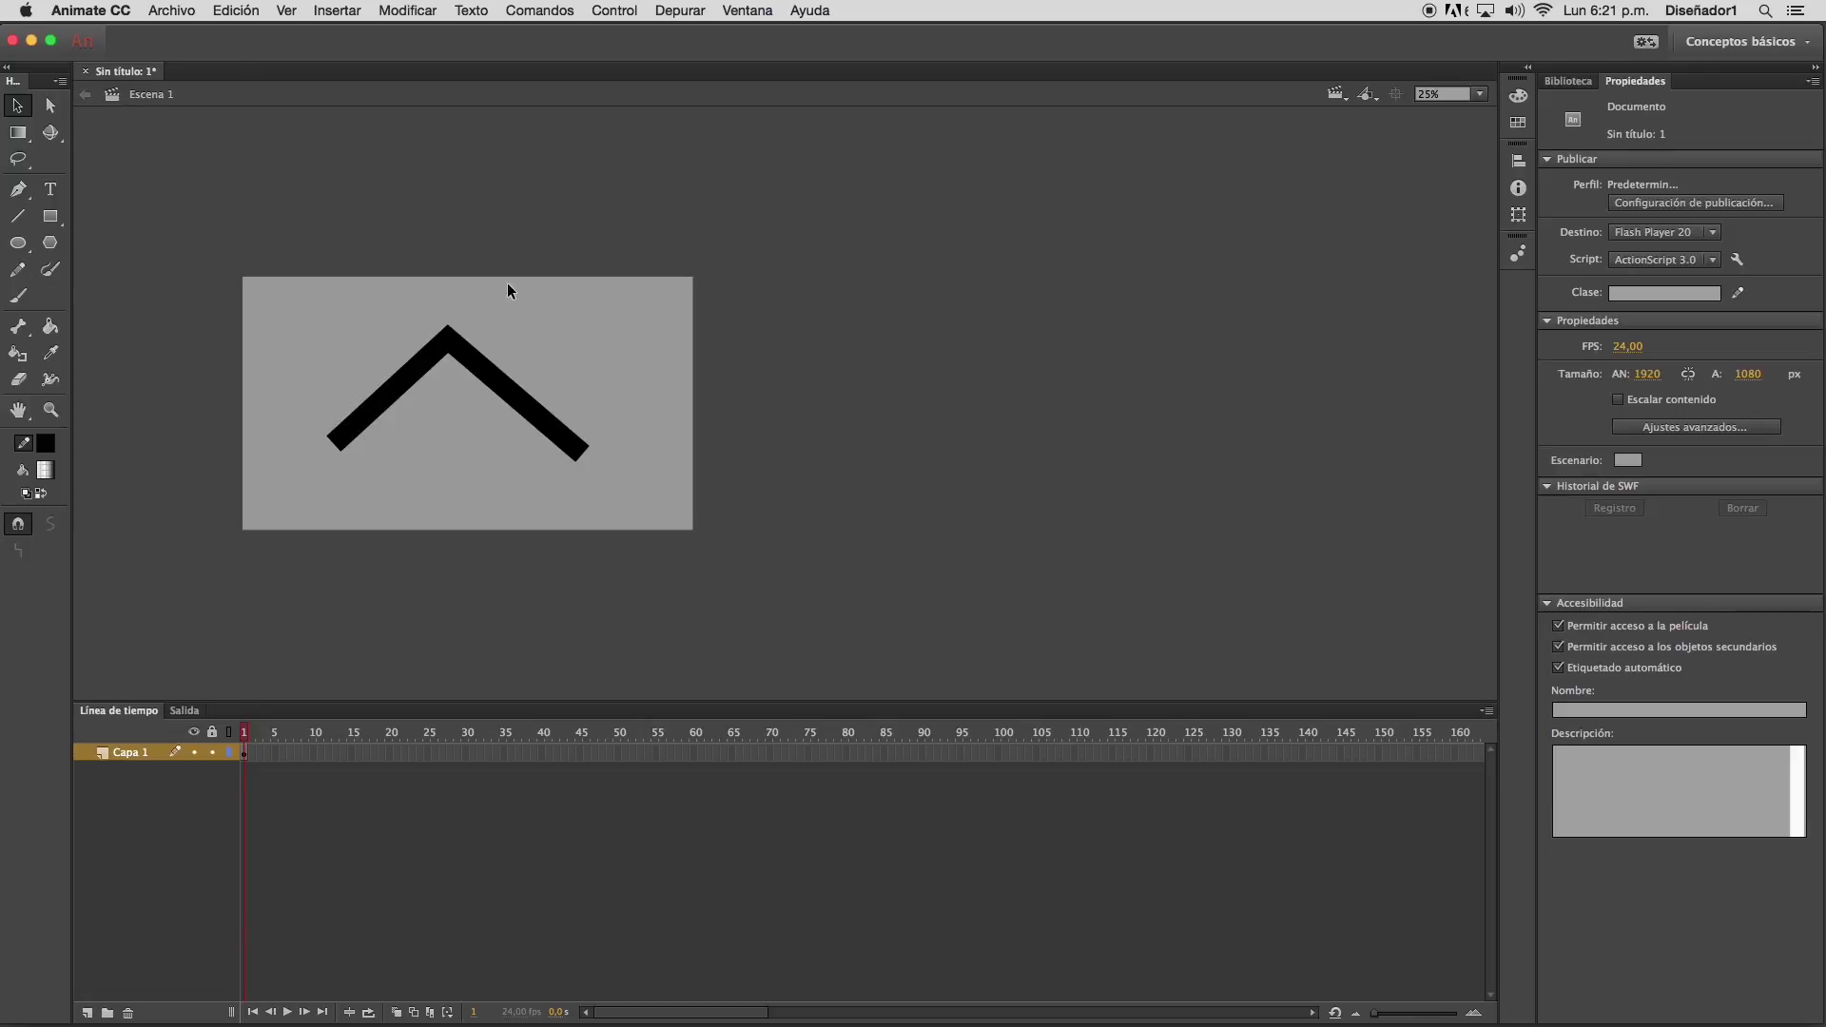
Split the right-hand line near its middle with a narrow marquee selection and bend its outer part upward into a curve
{"action": "left_click_drag", "start_coordinate": [524, 300], "coordinate": [525, 540]}
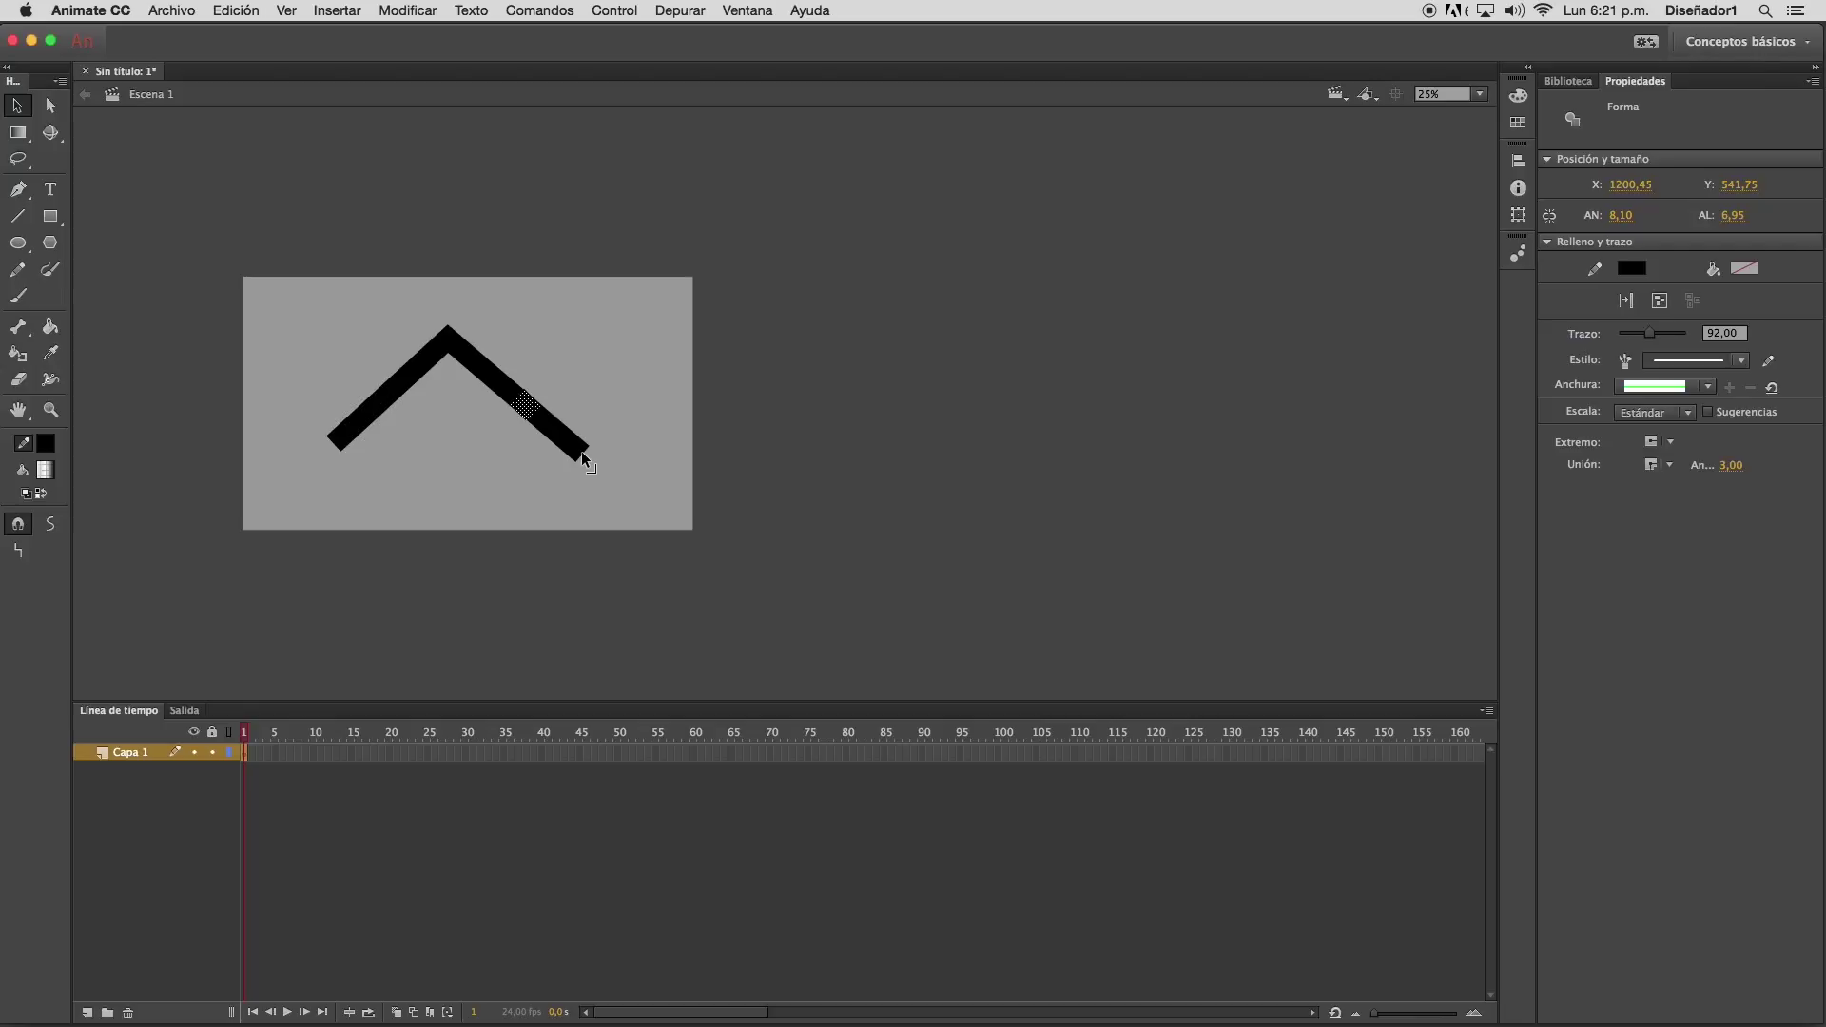
{"action": "left_click", "coordinate": [621, 401]}
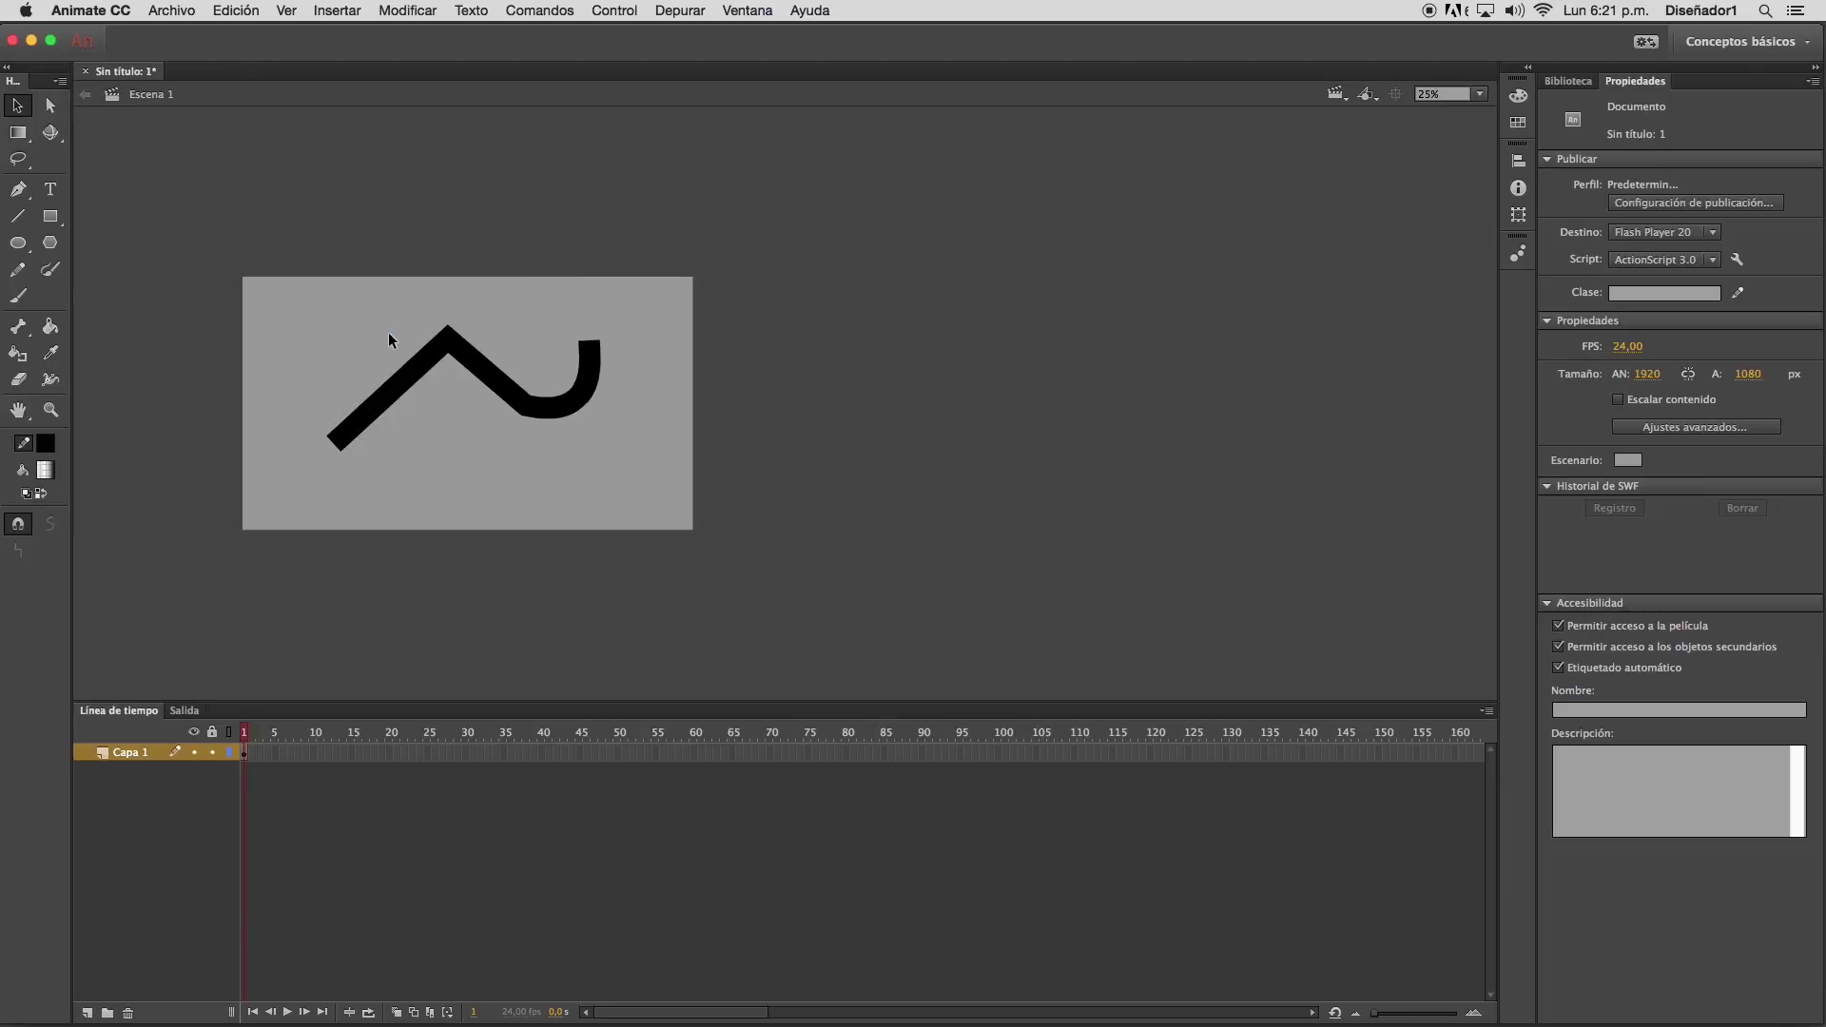
Reshape the left-hand line, pull the peak of the thick stroke downward, and clear the drawing from the stage
{"action": "left_click_drag", "start_coordinate": [390, 413], "coordinate": [392, 412]}
{"action": "left_click_drag", "start_coordinate": [443, 343], "coordinate": [444, 374]}
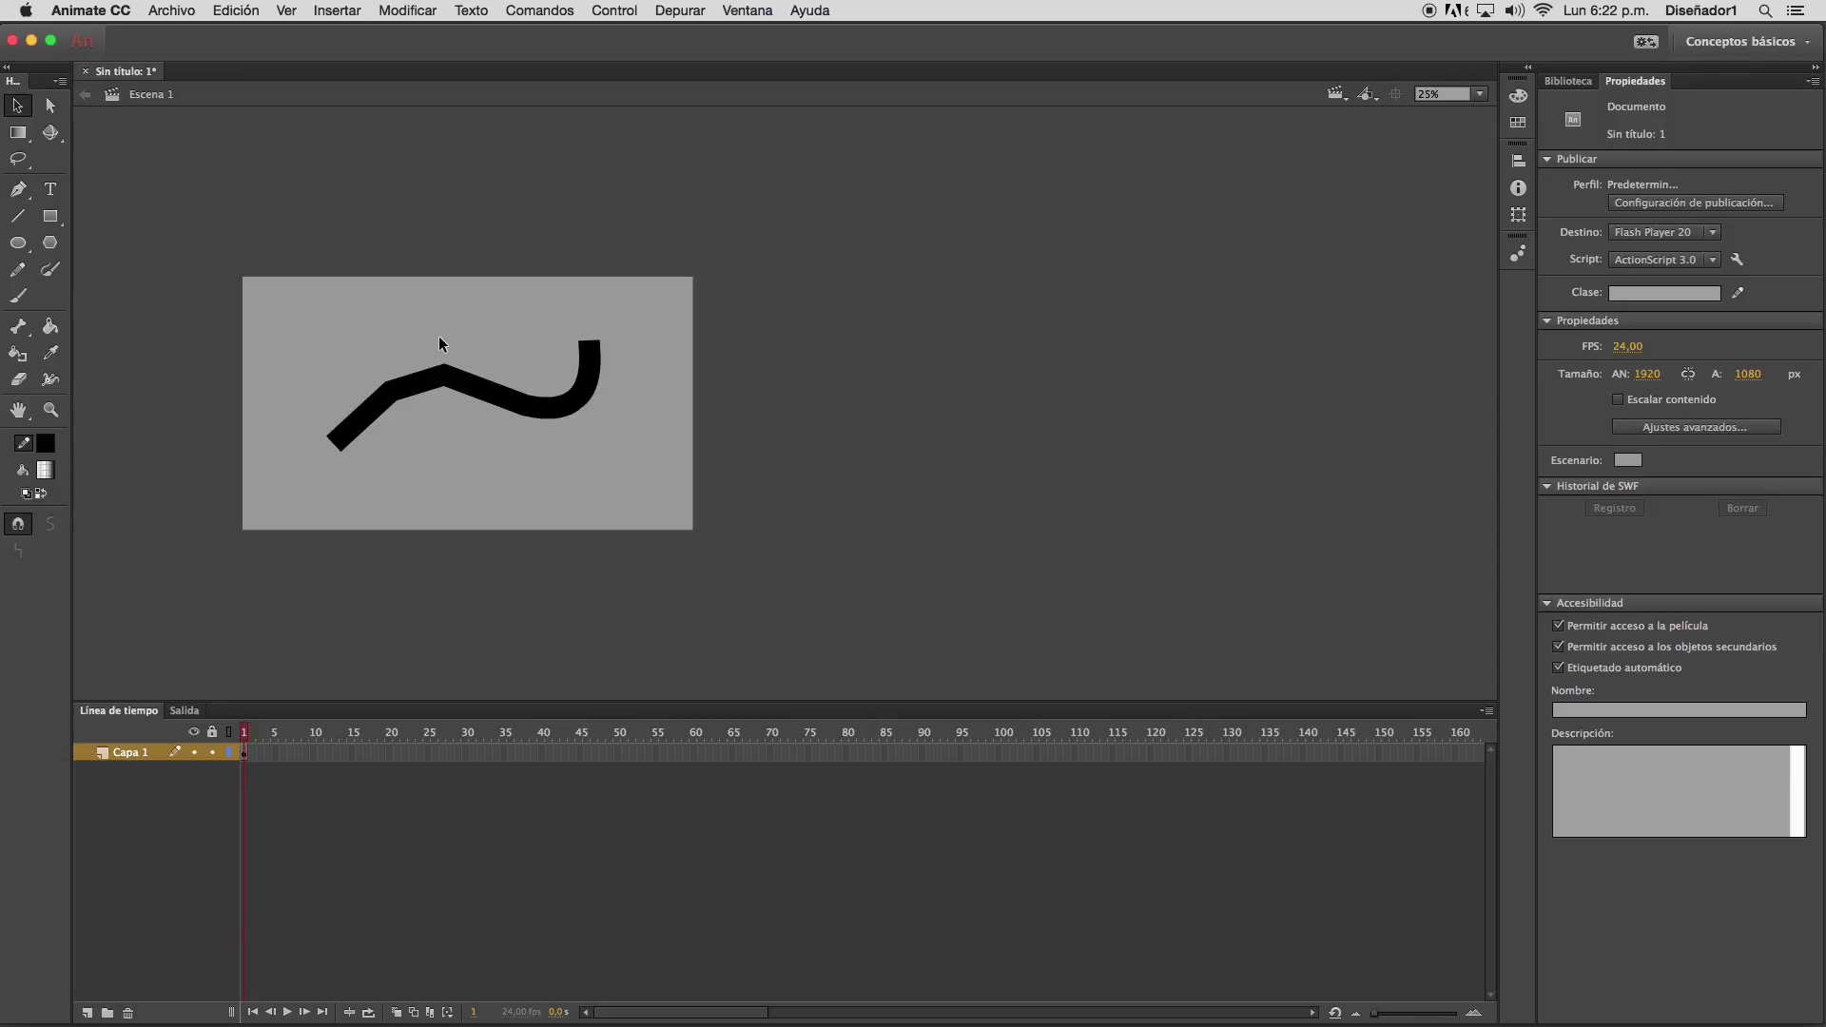
{"action": "key", "text": "super+z"}
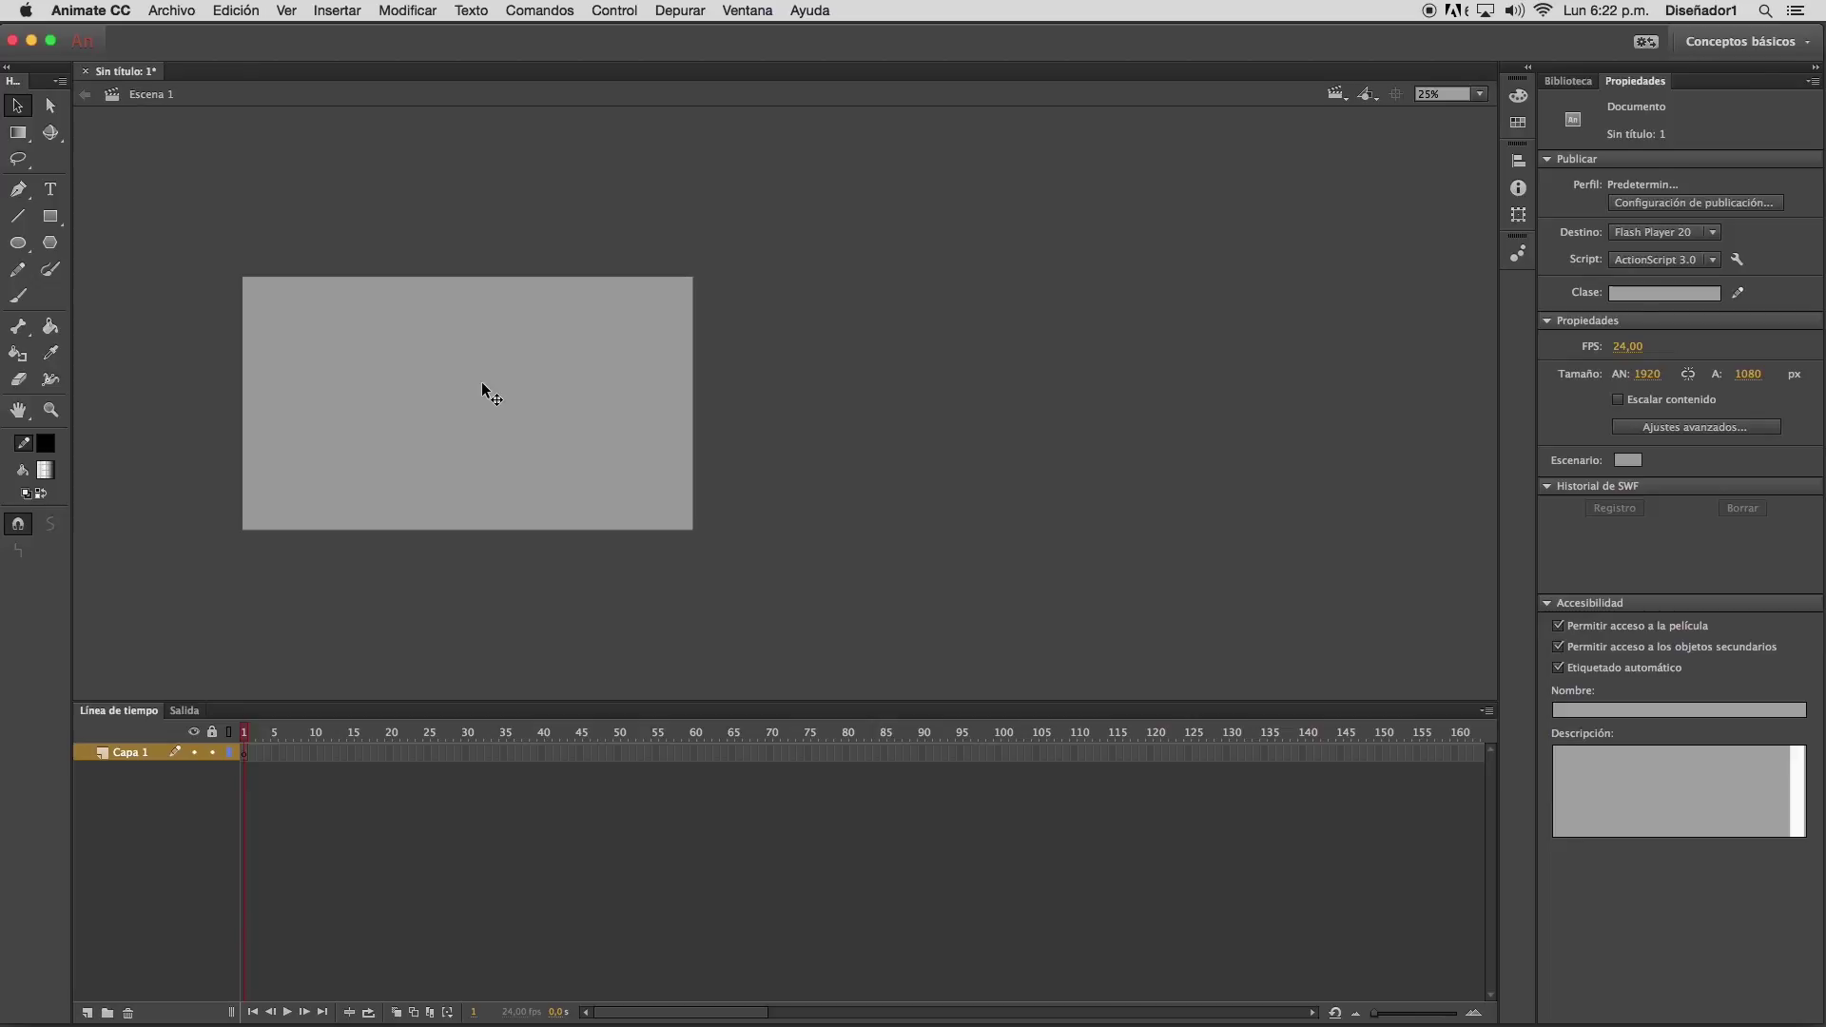
Set the Pencil tool's stroke width to 0,10
{"action": "left_click", "coordinate": [18, 269]}
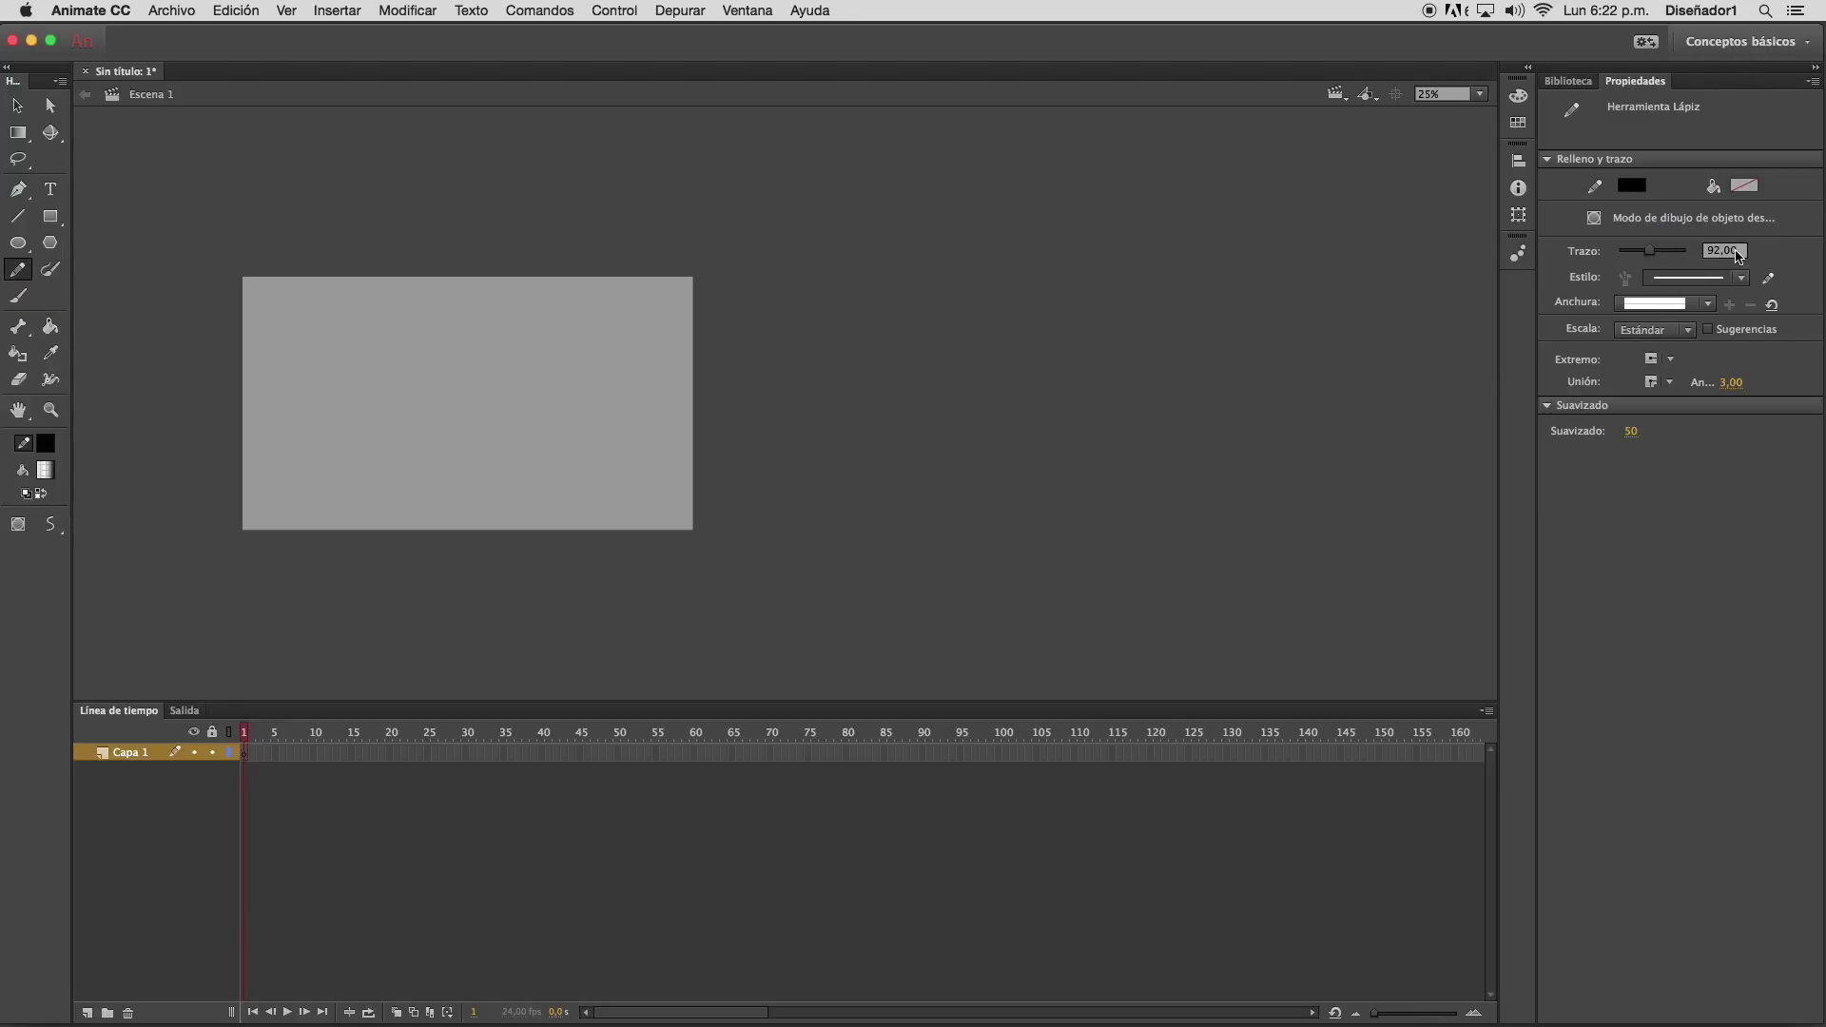
{"action": "left_click_drag", "start_coordinate": [1651, 253], "coordinate": [1584, 251]}
Try the Zoom tool on the empty stage by zooming out, zooming in and magnifying marqueed areas
{"action": "left_click", "coordinate": [50, 410]}
{"action": "left_click", "coordinate": [416, 371]}
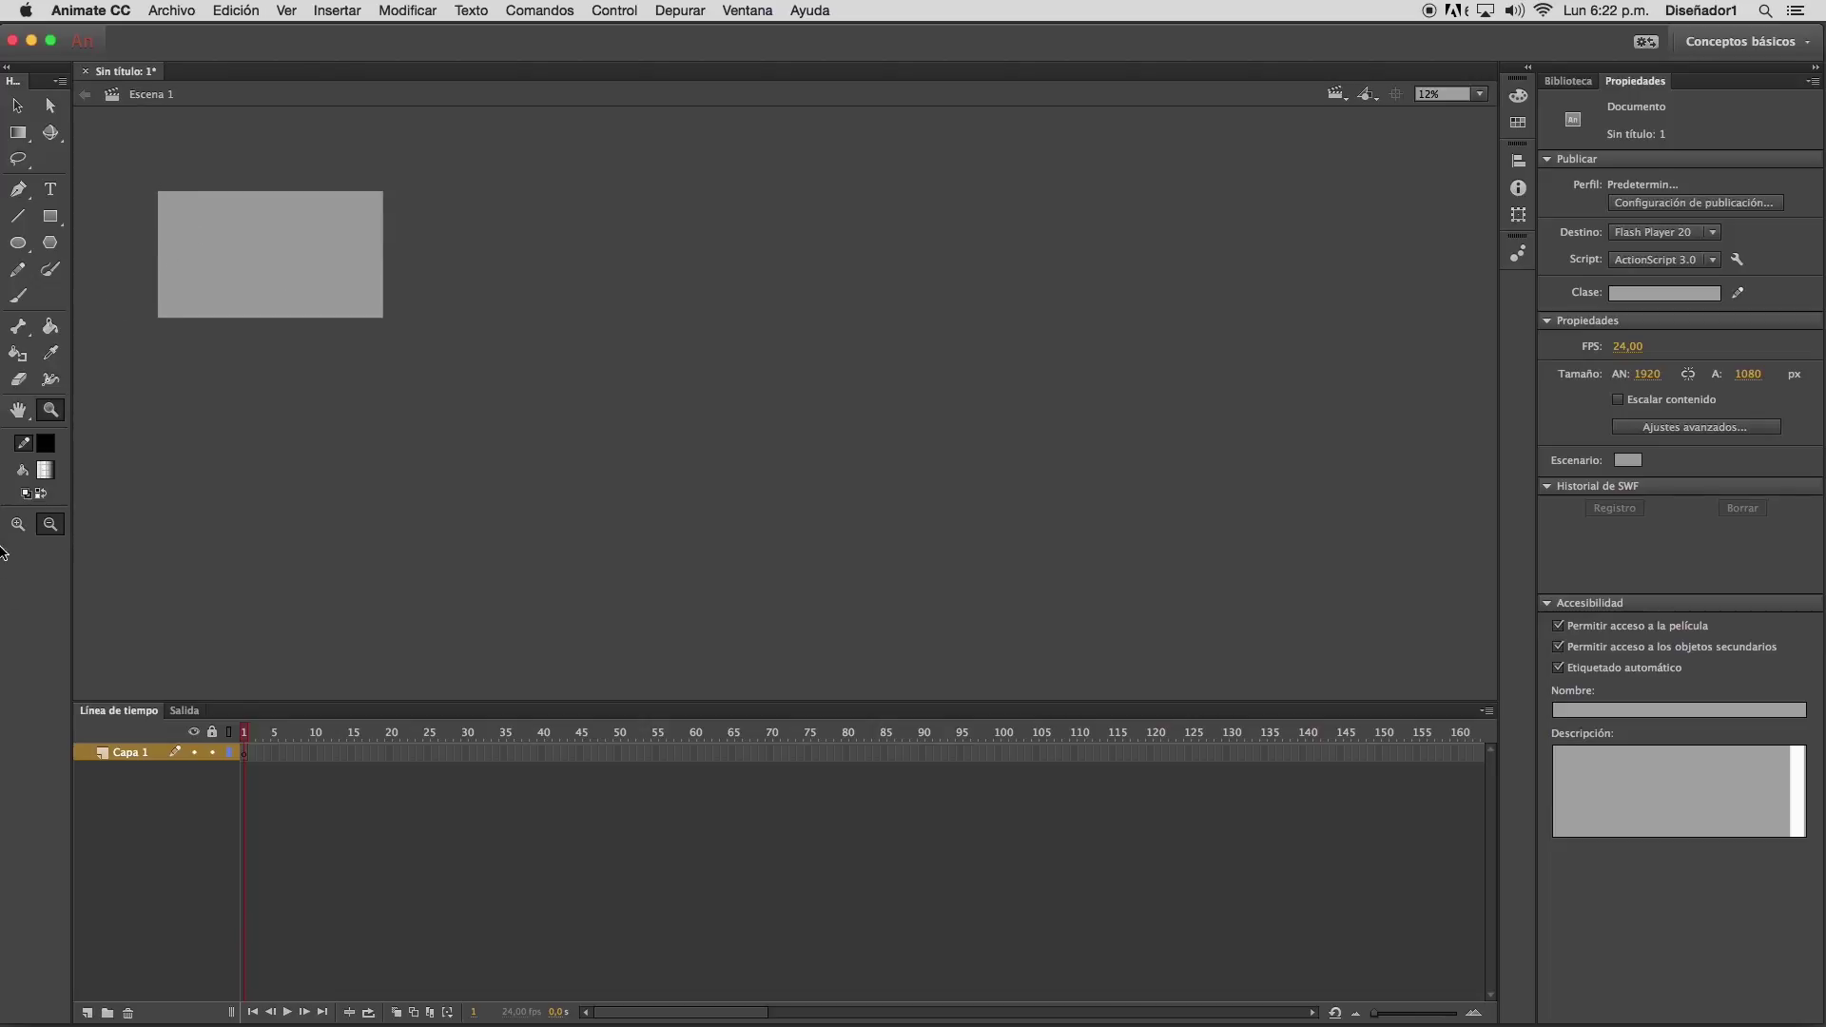
{"action": "left_click", "coordinate": [21, 524]}
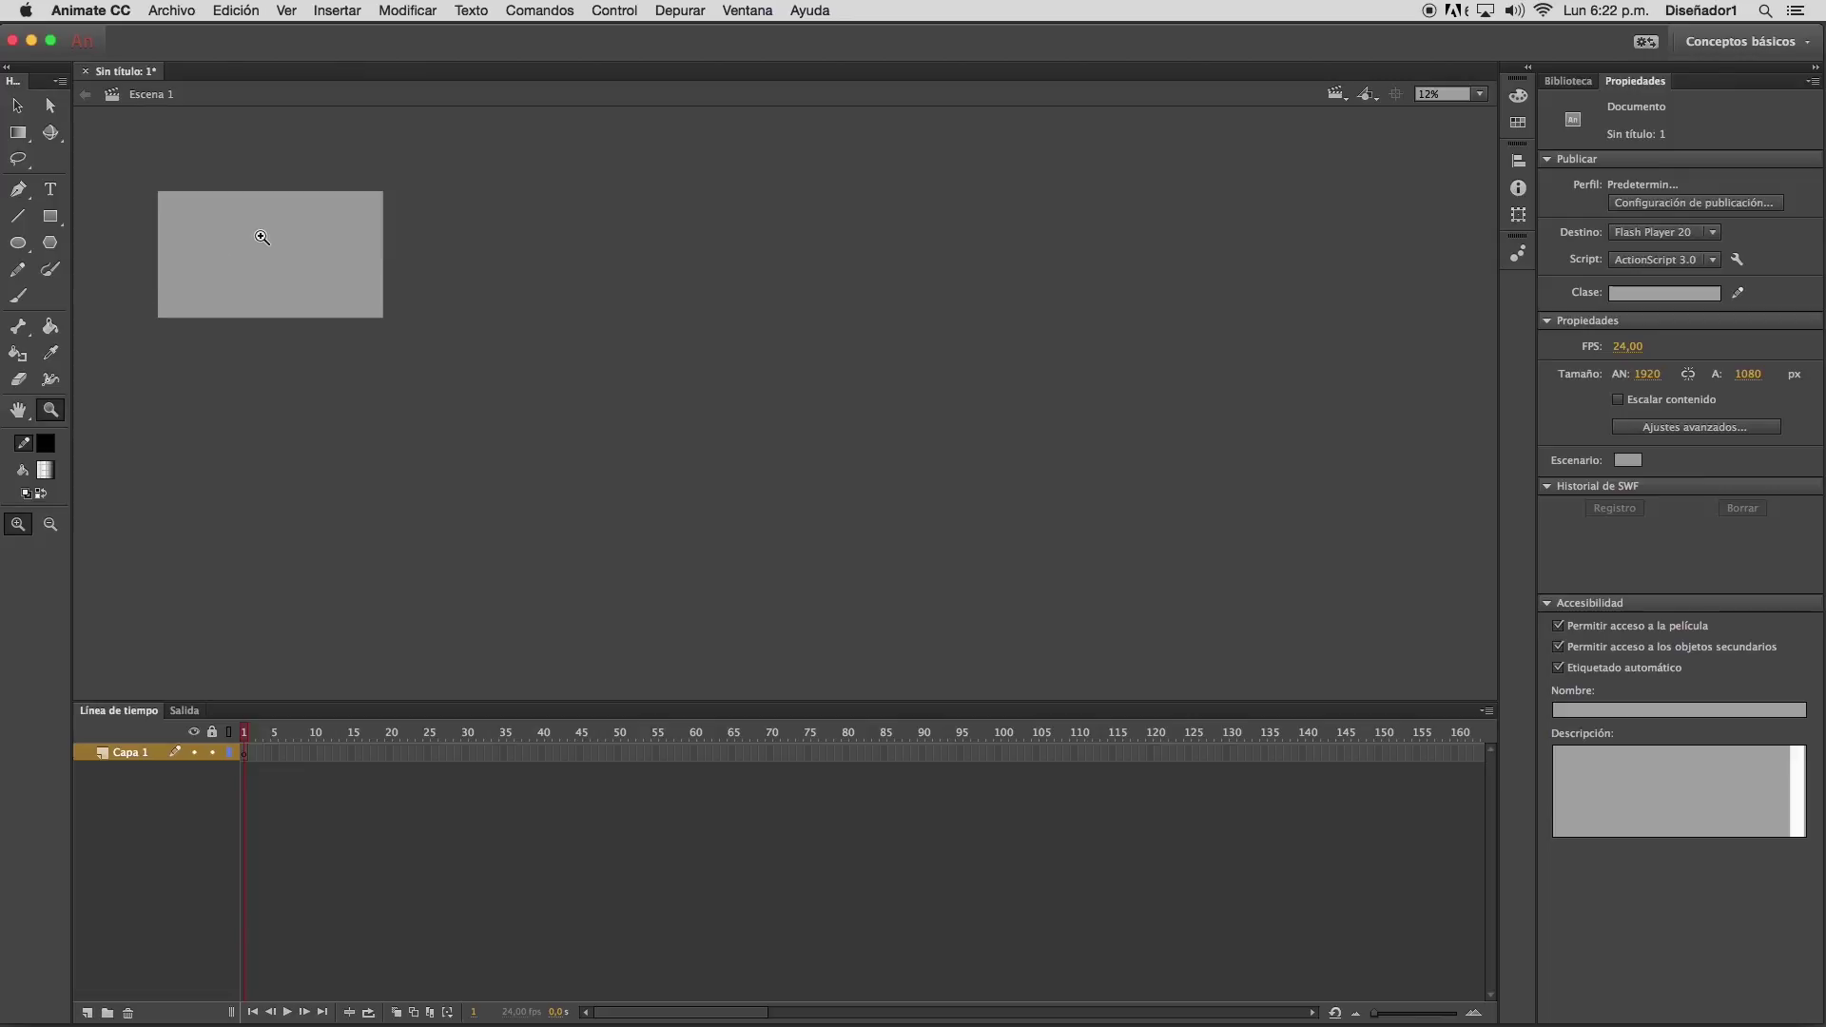
{"action": "left_click", "coordinate": [267, 252]}
{"action": "left_click", "coordinate": [426, 376]}
{"action": "left_click", "coordinate": [51, 523]}
{"action": "left_click", "coordinate": [602, 376]}
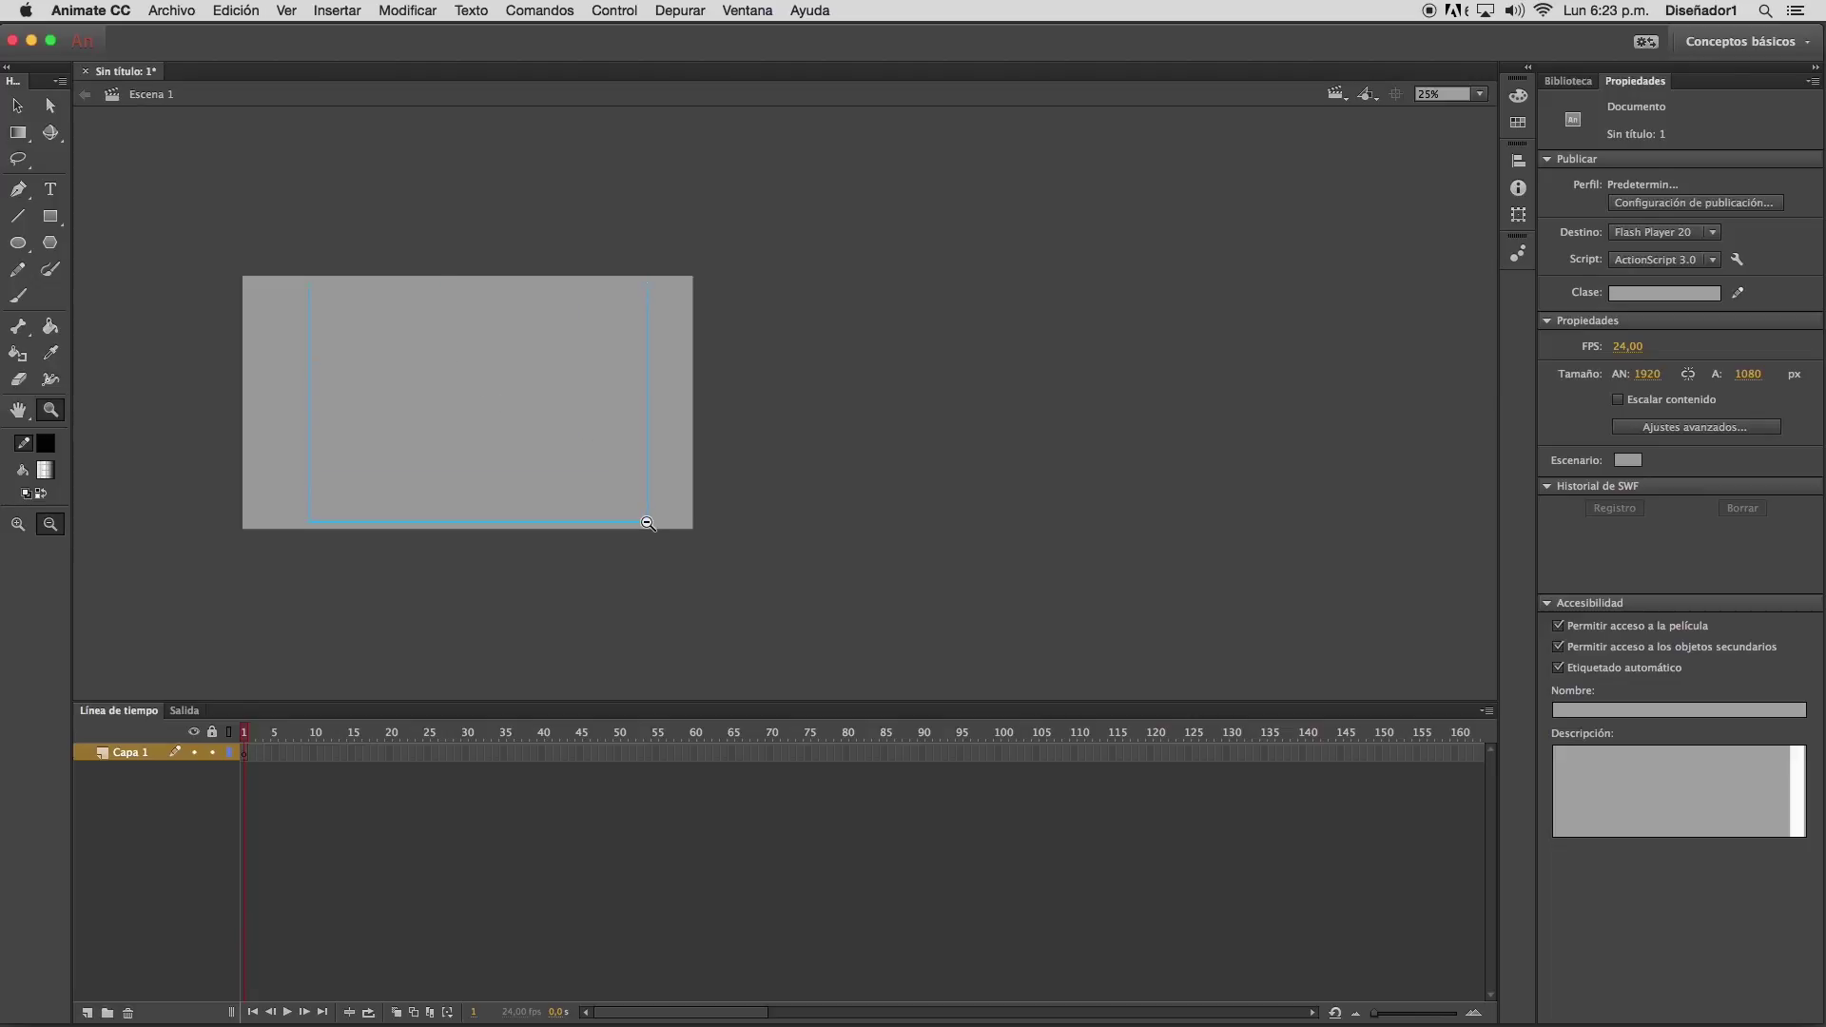
{"action": "left_click_drag", "start_coordinate": [647, 522], "coordinate": [648, 523]}
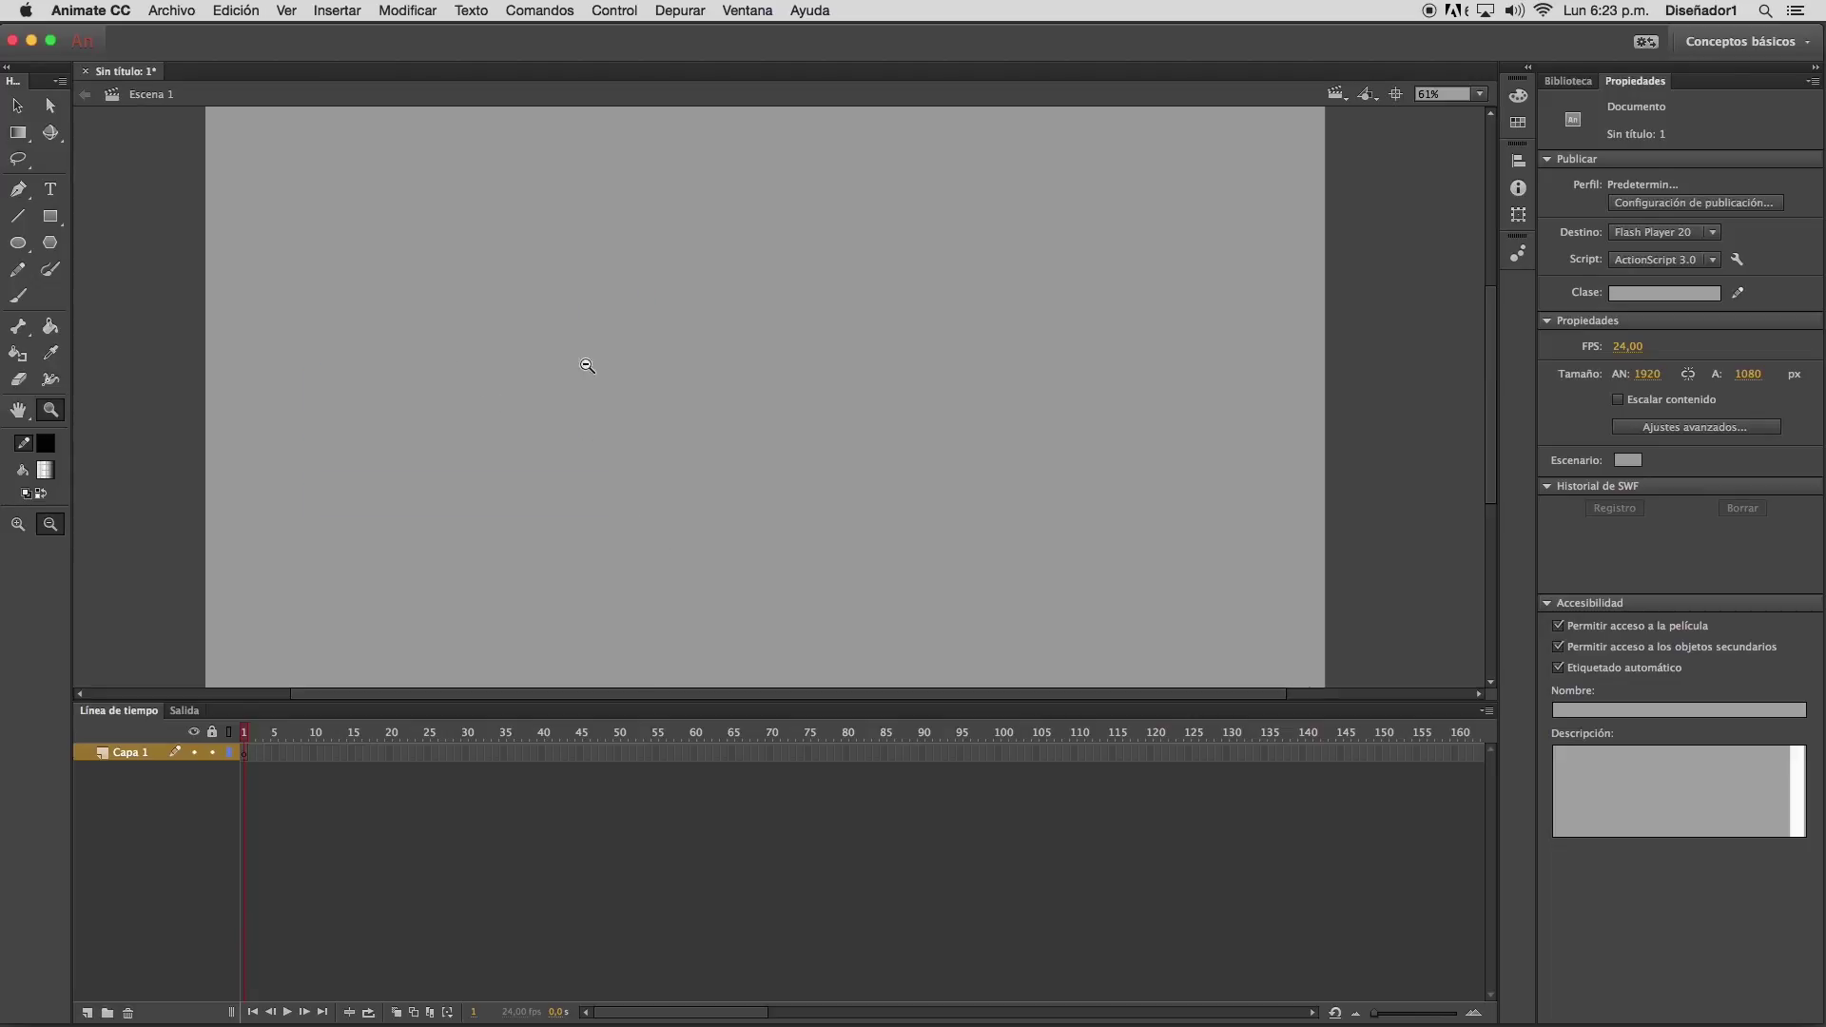
{"action": "left_click", "coordinate": [682, 370]}
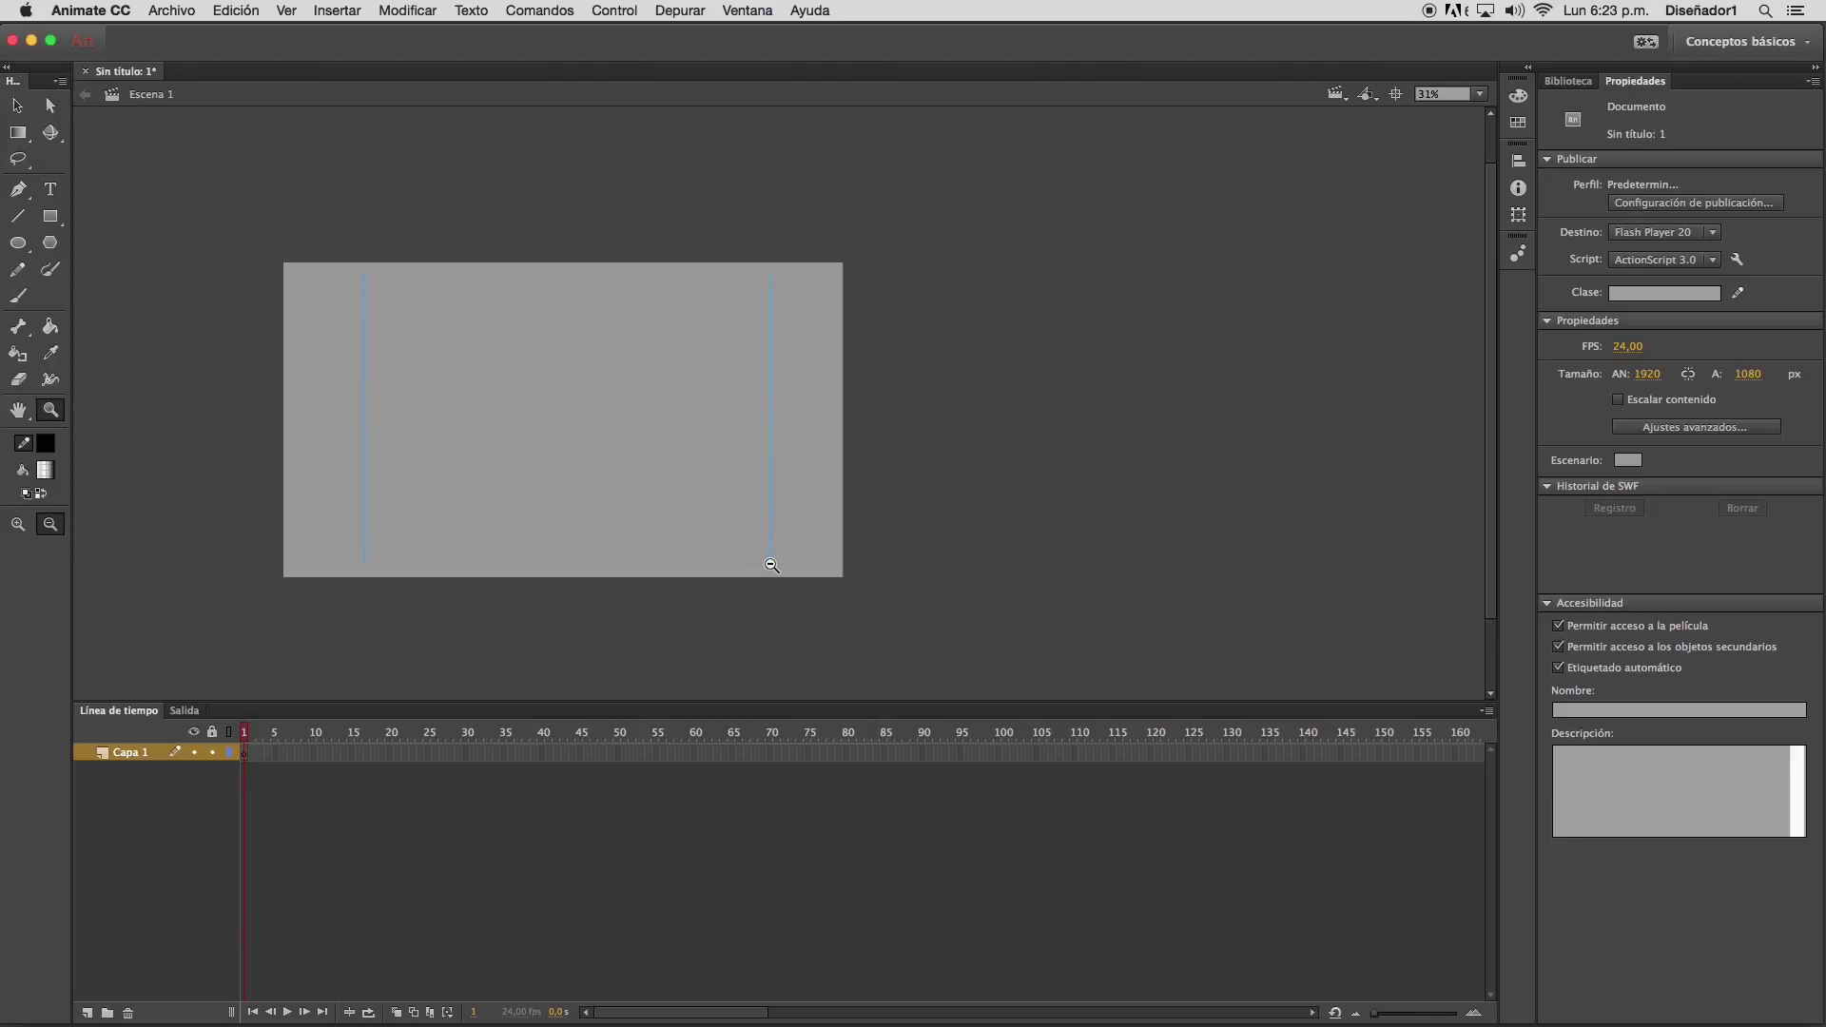
{"action": "left_click_drag", "start_coordinate": [364, 275], "coordinate": [771, 564]}
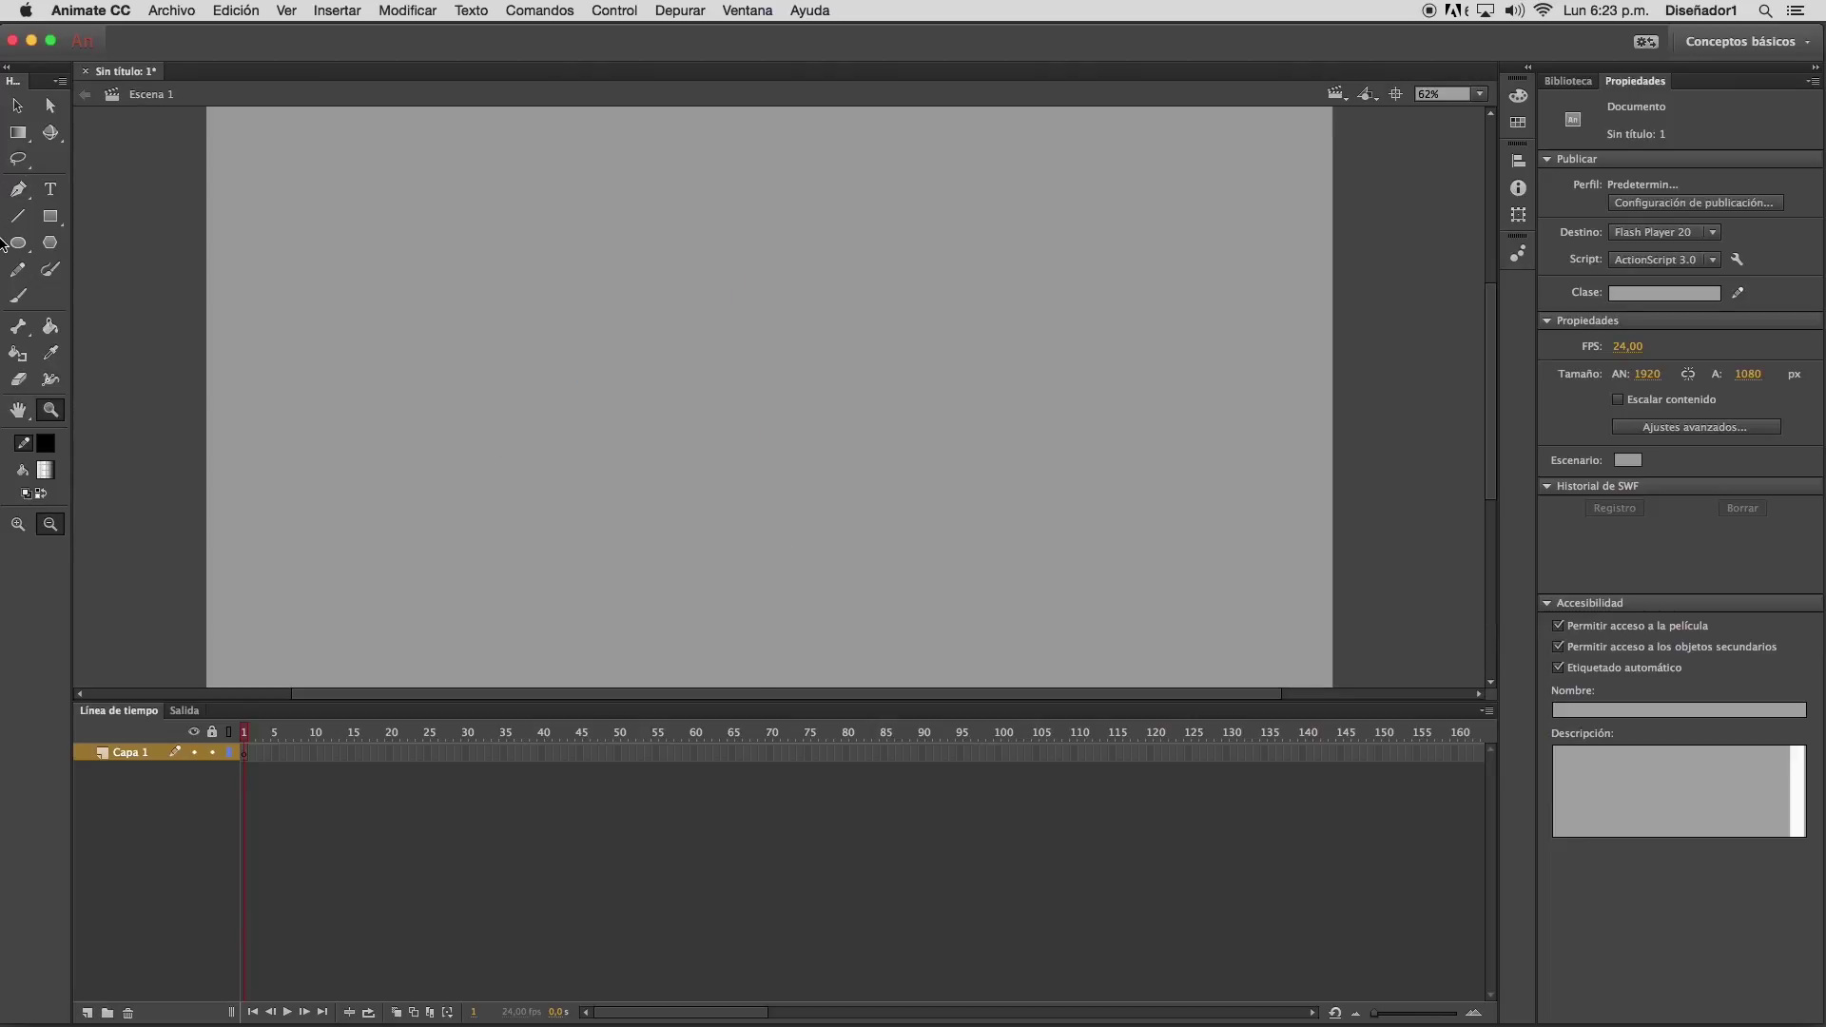
Sketch the construction of a left-facing head with the Pencil tool: rounded skull, forehead block, vertical centre lines and horizontal brow lines
{"action": "left_click", "coordinate": [18, 270]}
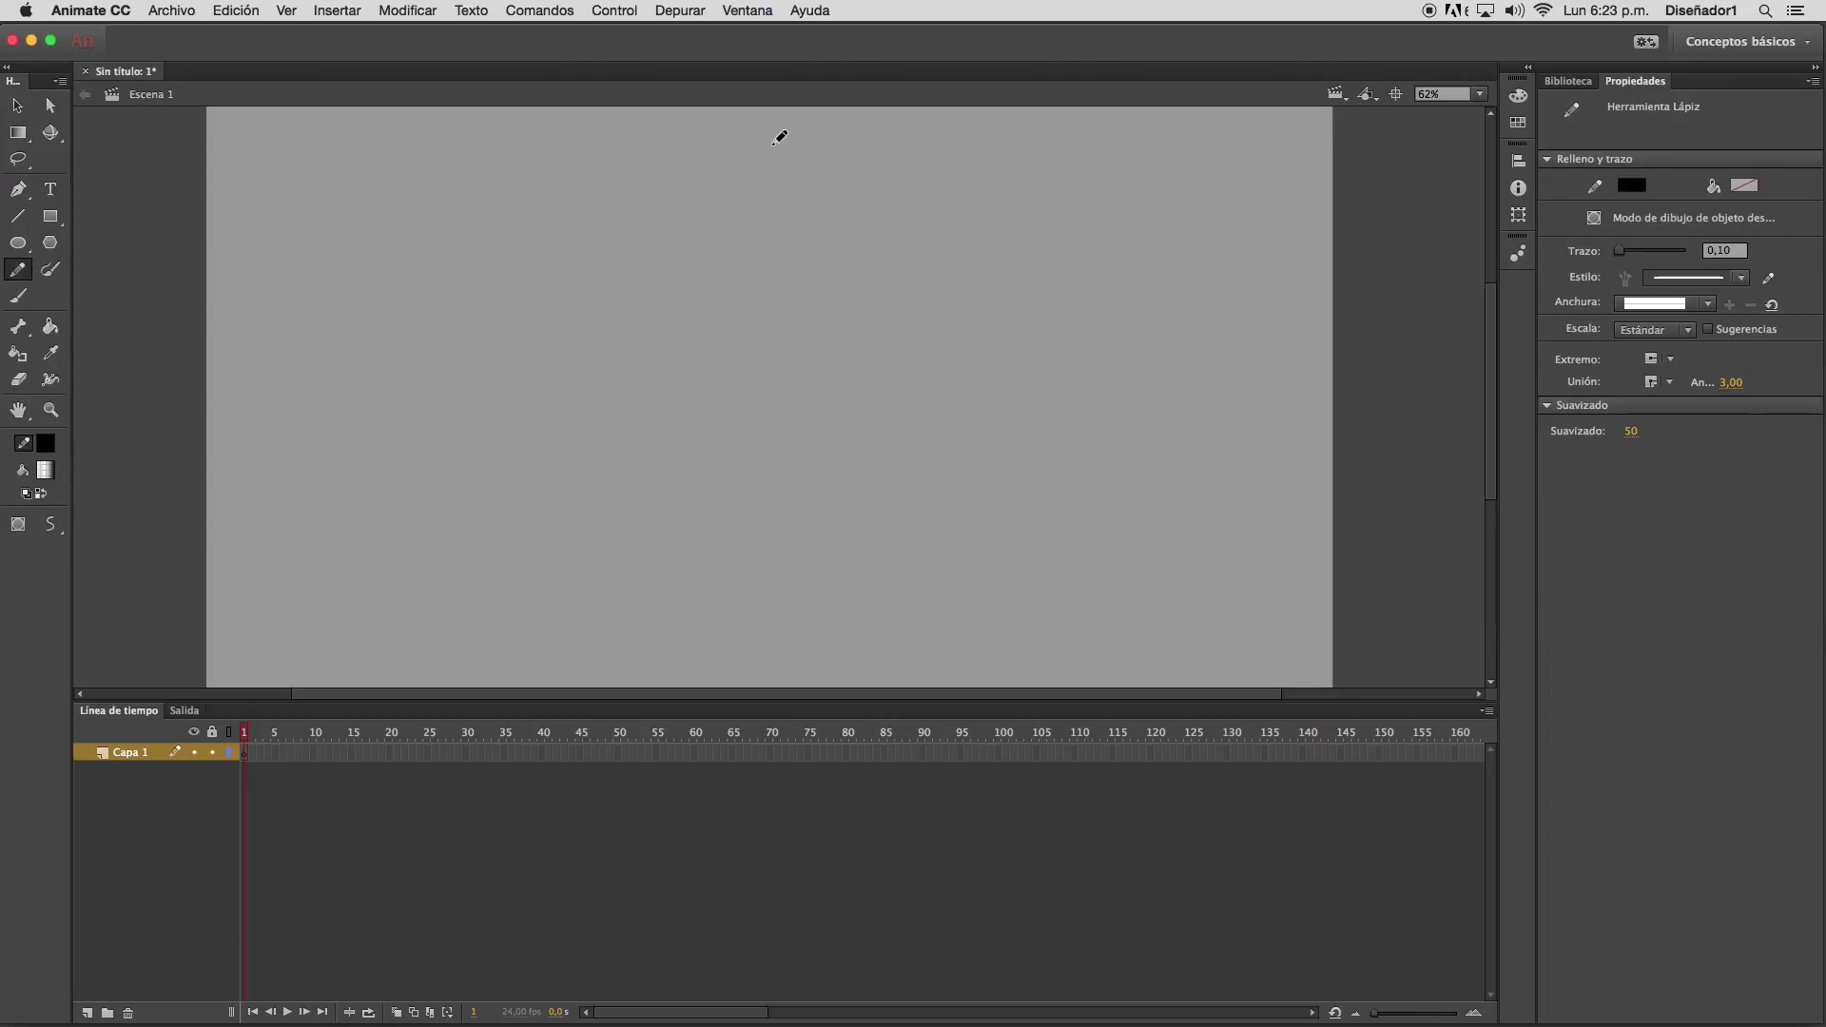
{"action": "mouse_move", "coordinate": [609, 176]}
{"action": "left_mouse_down"}
{"action": "mouse_move", "coordinate": [523, 224]}
{"action": "mouse_move", "coordinate": [499, 304]}
{"action": "mouse_move", "coordinate": [518, 232]}
{"action": "mouse_move", "coordinate": [496, 278]}
{"action": "mouse_move", "coordinate": [514, 397]}
{"action": "left_mouse_up"}
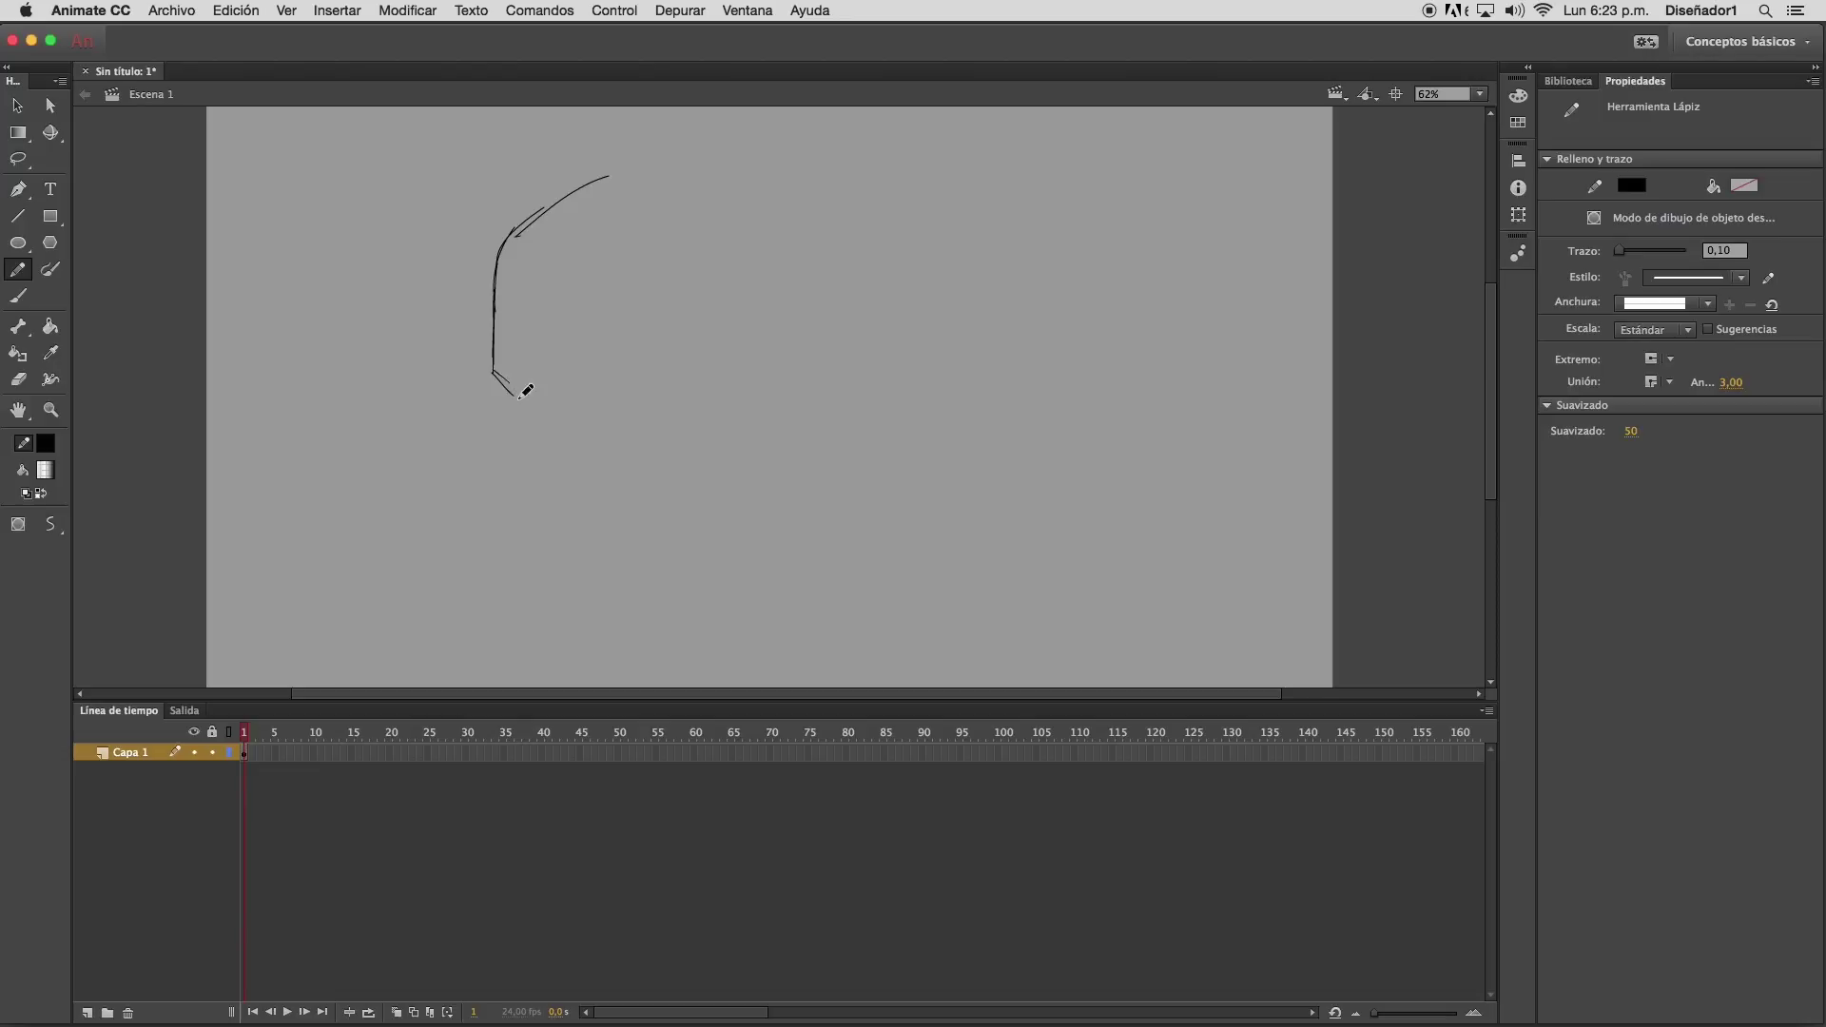
{"action": "left_click_drag", "start_coordinate": [533, 237], "coordinate": [631, 230]}
{"action": "mouse_move", "coordinate": [543, 225]}
{"action": "left_mouse_down"}
{"action": "mouse_move", "coordinate": [684, 273]}
{"action": "mouse_move", "coordinate": [684, 304]}
{"action": "left_mouse_up"}
{"action": "left_click_drag", "start_coordinate": [696, 263], "coordinate": [701, 390]}
{"action": "left_click_drag", "start_coordinate": [549, 224], "coordinate": [551, 364]}
{"action": "left_click_drag", "start_coordinate": [550, 285], "coordinate": [552, 419]}
{"action": "mouse_move", "coordinate": [565, 235]}
{"action": "left_mouse_down"}
{"action": "mouse_move", "coordinate": [568, 398]}
{"action": "mouse_move", "coordinate": [517, 398]}
{"action": "mouse_move", "coordinate": [685, 388]}
{"action": "left_mouse_up"}
{"action": "left_click_drag", "start_coordinate": [532, 410], "coordinate": [688, 401]}
{"action": "mouse_move", "coordinate": [562, 192]}
{"action": "left_mouse_down"}
{"action": "mouse_move", "coordinate": [734, 150]}
{"action": "mouse_move", "coordinate": [815, 180]}
{"action": "mouse_move", "coordinate": [843, 343]}
{"action": "left_mouse_up"}
{"action": "mouse_move", "coordinate": [768, 208]}
{"action": "left_mouse_down"}
{"action": "mouse_move", "coordinate": [699, 288]}
{"action": "mouse_move", "coordinate": [709, 371]}
{"action": "left_mouse_up"}
{"action": "left_click_drag", "start_coordinate": [699, 395], "coordinate": [728, 418]}
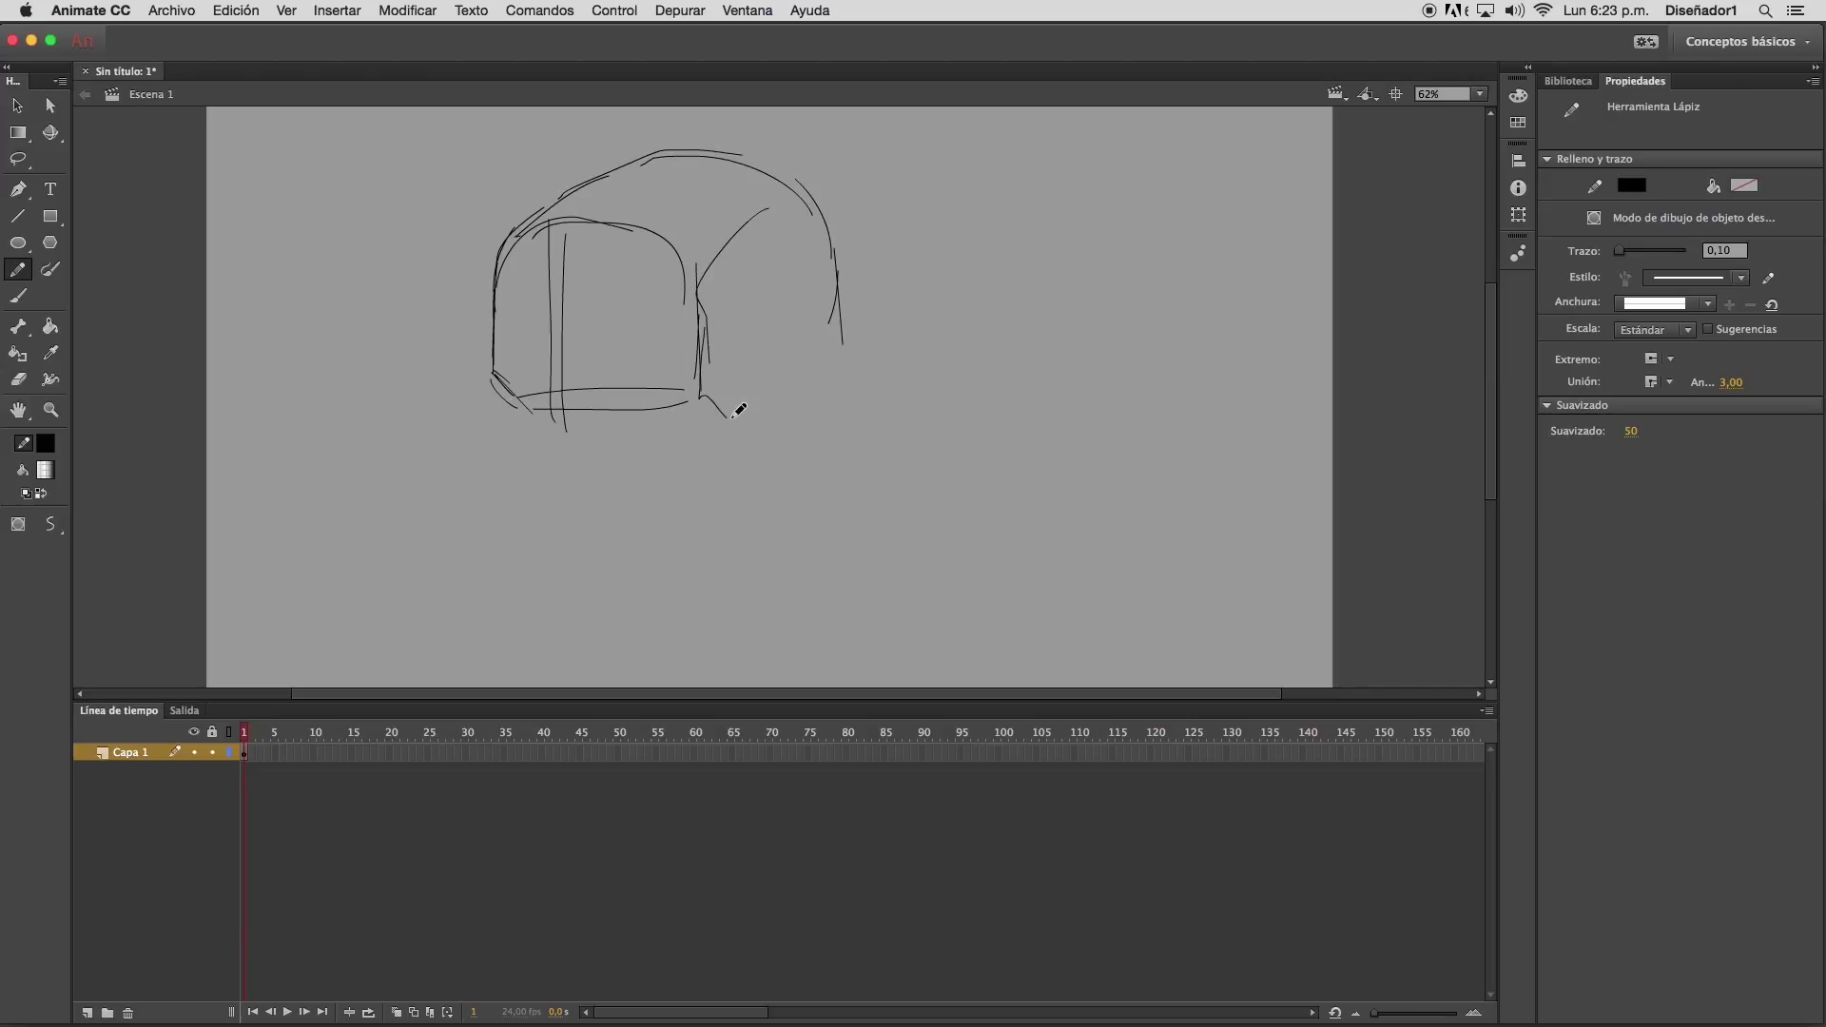
Sketch the jaw and chin below the skull and add the eyes, nose, frowning mouth, eyebrows and cheek creases
{"action": "mouse_move", "coordinate": [522, 416]}
{"action": "left_mouse_down"}
{"action": "mouse_move", "coordinate": [505, 453]}
{"action": "mouse_move", "coordinate": [542, 582]}
{"action": "left_mouse_up"}
{"action": "mouse_move", "coordinate": [529, 478]}
{"action": "left_mouse_down"}
{"action": "mouse_move", "coordinate": [552, 619]}
{"action": "mouse_move", "coordinate": [599, 638]}
{"action": "mouse_move", "coordinate": [568, 639]}
{"action": "mouse_move", "coordinate": [626, 636]}
{"action": "left_mouse_up"}
{"action": "mouse_move", "coordinate": [646, 639]}
{"action": "left_mouse_down"}
{"action": "mouse_move", "coordinate": [726, 567]}
{"action": "mouse_move", "coordinate": [767, 448]}
{"action": "mouse_move", "coordinate": [753, 419]}
{"action": "left_mouse_up"}
{"action": "mouse_move", "coordinate": [531, 399]}
{"action": "left_mouse_down"}
{"action": "mouse_move", "coordinate": [626, 408]}
{"action": "mouse_move", "coordinate": [621, 426]}
{"action": "mouse_move", "coordinate": [675, 421]}
{"action": "mouse_move", "coordinate": [629, 424]}
{"action": "mouse_move", "coordinate": [675, 398]}
{"action": "mouse_move", "coordinate": [622, 398]}
{"action": "mouse_move", "coordinate": [615, 425]}
{"action": "mouse_move", "coordinate": [579, 401]}
{"action": "mouse_move", "coordinate": [539, 407]}
{"action": "mouse_move", "coordinate": [550, 426]}
{"action": "mouse_move", "coordinate": [519, 396]}
{"action": "mouse_move", "coordinate": [541, 427]}
{"action": "mouse_move", "coordinate": [494, 386]}
{"action": "mouse_move", "coordinate": [521, 420]}
{"action": "mouse_move", "coordinate": [517, 367]}
{"action": "mouse_move", "coordinate": [565, 401]}
{"action": "mouse_move", "coordinate": [550, 413]}
{"action": "mouse_move", "coordinate": [576, 410]}
{"action": "mouse_move", "coordinate": [544, 440]}
{"action": "mouse_move", "coordinate": [555, 507]}
{"action": "mouse_move", "coordinate": [611, 476]}
{"action": "left_mouse_up"}
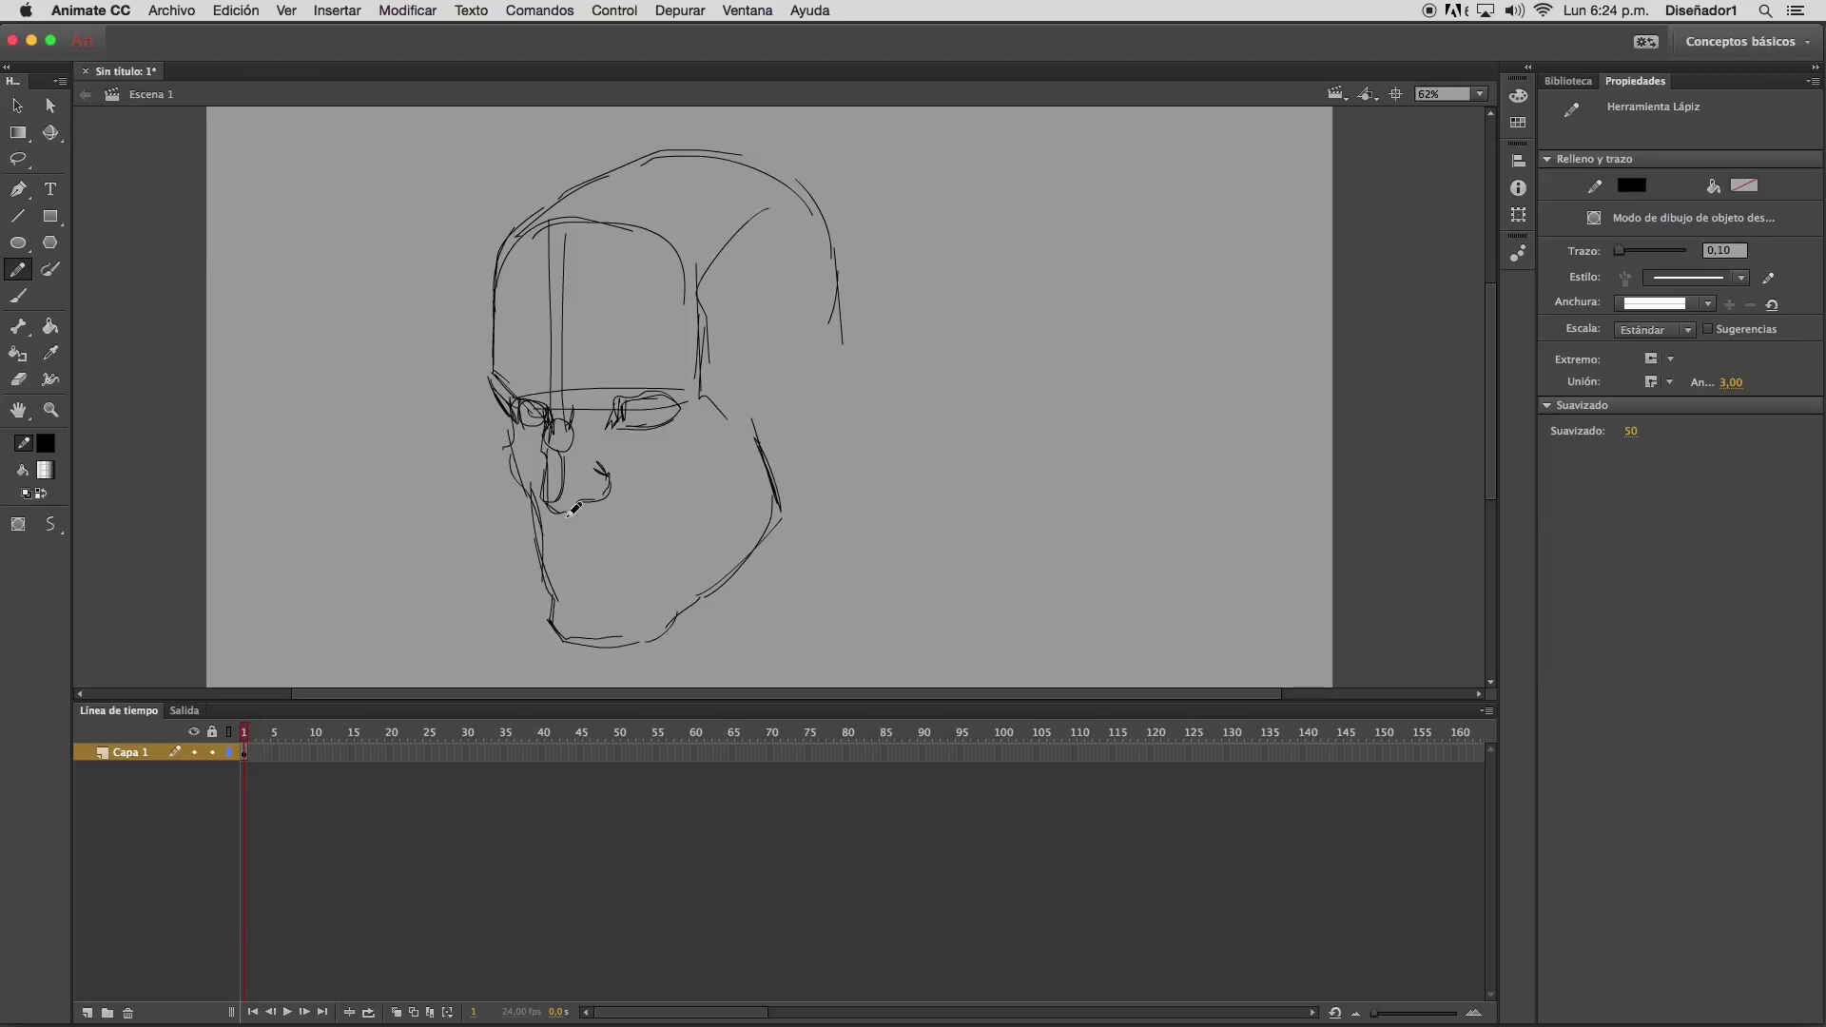
{"action": "mouse_move", "coordinate": [567, 559]}
{"action": "left_mouse_down"}
{"action": "mouse_move", "coordinate": [654, 584]}
{"action": "mouse_move", "coordinate": [629, 565]}
{"action": "mouse_move", "coordinate": [630, 601]}
{"action": "mouse_move", "coordinate": [583, 582]}
{"action": "mouse_move", "coordinate": [568, 624]}
{"action": "mouse_move", "coordinate": [583, 597]}
{"action": "mouse_move", "coordinate": [630, 597]}
{"action": "left_mouse_up"}
{"action": "mouse_move", "coordinate": [570, 381]}
{"action": "left_mouse_down"}
{"action": "mouse_move", "coordinate": [635, 364]}
{"action": "mouse_move", "coordinate": [652, 385]}
{"action": "mouse_move", "coordinate": [633, 362]}
{"action": "mouse_move", "coordinate": [688, 374]}
{"action": "mouse_move", "coordinate": [698, 390]}
{"action": "mouse_move", "coordinate": [668, 405]}
{"action": "left_mouse_up"}
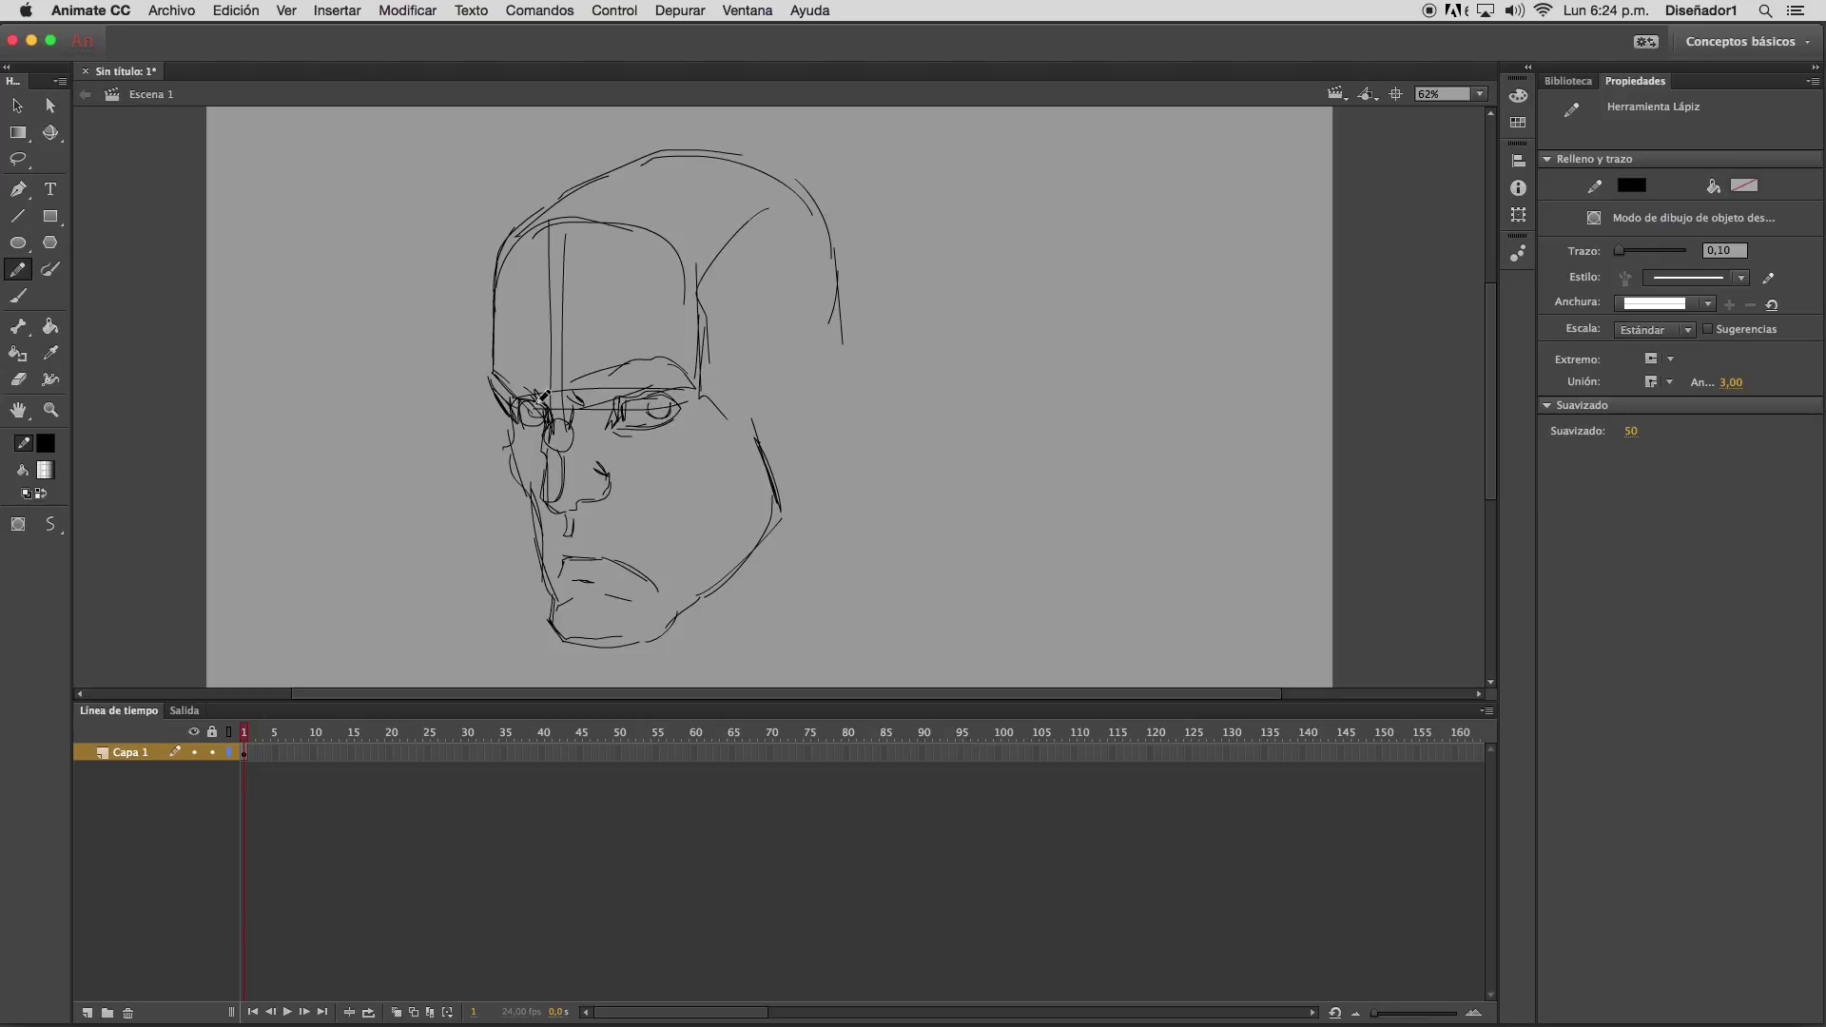
{"action": "mouse_move", "coordinate": [537, 393]}
{"action": "left_mouse_down"}
{"action": "mouse_move", "coordinate": [485, 371]}
{"action": "mouse_move", "coordinate": [522, 424]}
{"action": "mouse_move", "coordinate": [658, 489]}
{"action": "mouse_move", "coordinate": [703, 575]}
{"action": "left_mouse_up"}
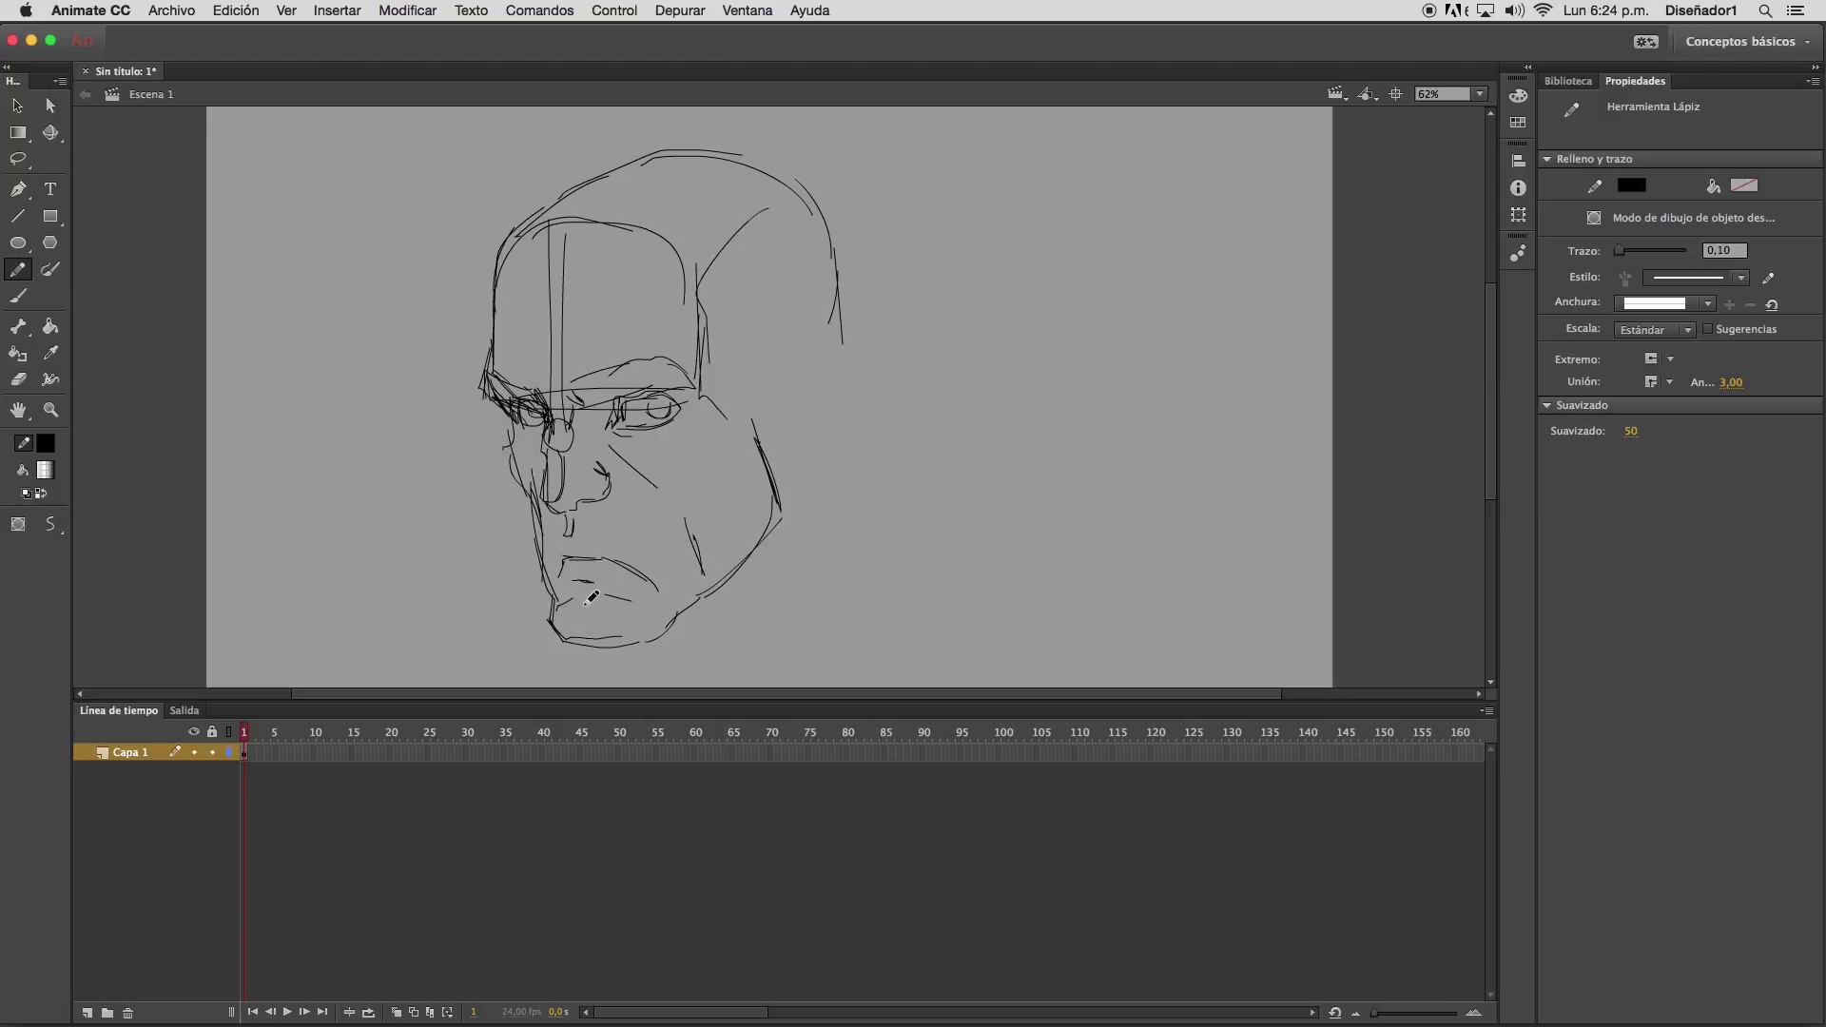
Sketch the ear with its inner folds at the rear end of the jawline
{"action": "left_click_drag", "start_coordinate": [760, 344], "coordinate": [757, 353]}
{"action": "left_click_drag", "start_coordinate": [758, 362], "coordinate": [775, 331]}
{"action": "mouse_move", "coordinate": [765, 393]}
{"action": "left_mouse_down"}
{"action": "mouse_move", "coordinate": [769, 451]}
{"action": "mouse_move", "coordinate": [772, 352]}
{"action": "mouse_move", "coordinate": [769, 367]}
{"action": "mouse_move", "coordinate": [807, 328]}
{"action": "mouse_move", "coordinate": [692, 377]}
{"action": "mouse_move", "coordinate": [837, 296]}
{"action": "left_mouse_up"}
{"action": "mouse_move", "coordinate": [747, 468]}
{"action": "left_mouse_down"}
{"action": "mouse_move", "coordinate": [829, 422]}
{"action": "mouse_move", "coordinate": [818, 440]}
{"action": "left_mouse_up"}
{"action": "mouse_move", "coordinate": [759, 383]}
{"action": "left_mouse_down"}
{"action": "mouse_move", "coordinate": [816, 329]}
{"action": "mouse_move", "coordinate": [822, 345]}
{"action": "mouse_move", "coordinate": [820, 326]}
{"action": "mouse_move", "coordinate": [830, 393]}
{"action": "mouse_move", "coordinate": [758, 466]}
{"action": "left_mouse_up"}
{"action": "mouse_move", "coordinate": [819, 375]}
{"action": "left_mouse_down"}
{"action": "mouse_move", "coordinate": [777, 369]}
{"action": "mouse_move", "coordinate": [772, 434]}
{"action": "left_mouse_up"}
{"action": "mouse_move", "coordinate": [785, 422]}
{"action": "left_mouse_down"}
{"action": "mouse_move", "coordinate": [778, 353]}
{"action": "mouse_move", "coordinate": [818, 377]}
{"action": "mouse_move", "coordinate": [806, 366]}
{"action": "mouse_move", "coordinate": [801, 434]}
{"action": "left_mouse_up"}
Draw the sloping nape line behind the ear and short neck and throat strokes below the chin and jaw
{"action": "left_click_drag", "start_coordinate": [835, 302], "coordinate": [905, 538]}
{"action": "left_click_drag", "start_coordinate": [607, 647], "coordinate": [623, 661]}
{"action": "mouse_move", "coordinate": [613, 653]}
{"action": "left_mouse_down"}
{"action": "mouse_move", "coordinate": [647, 682]}
{"action": "mouse_move", "coordinate": [669, 668]}
{"action": "mouse_move", "coordinate": [663, 685]}
{"action": "left_mouse_up"}
{"action": "left_click_drag", "start_coordinate": [683, 669], "coordinate": [679, 676]}
{"action": "left_click_drag", "start_coordinate": [702, 594], "coordinate": [686, 656]}
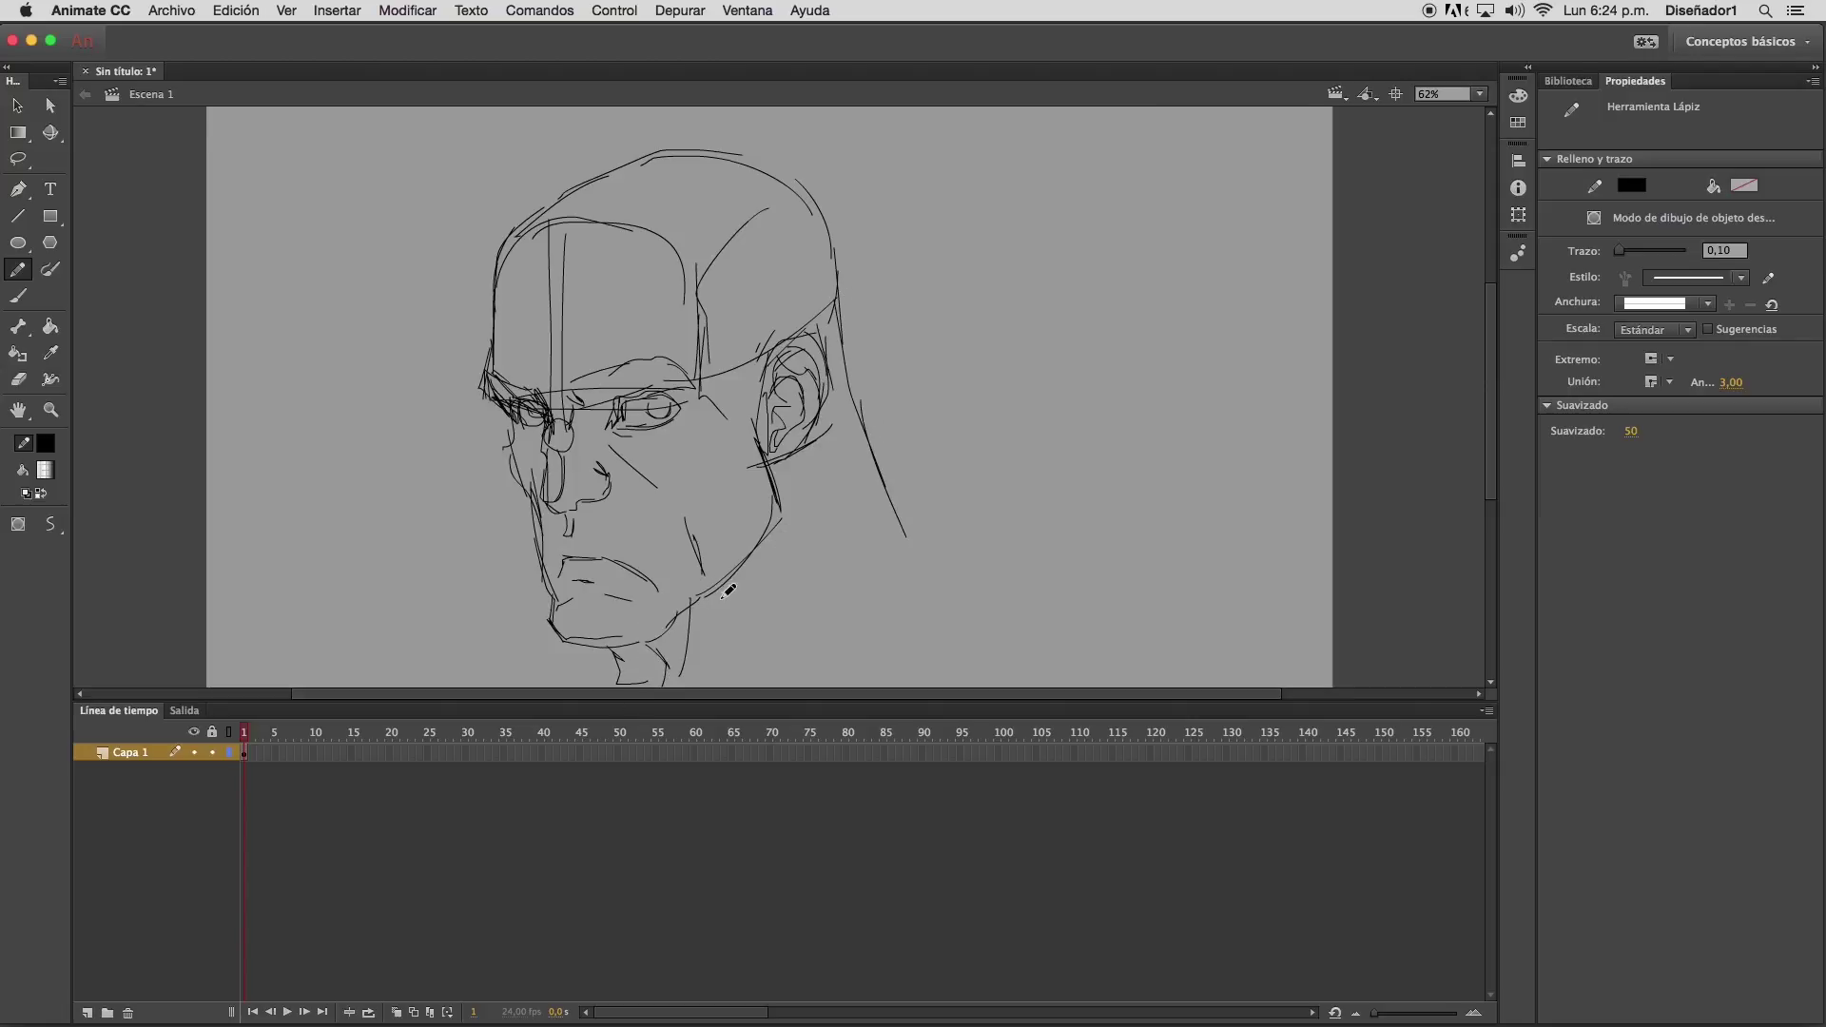
{"action": "mouse_move", "coordinate": [713, 573]}
{"action": "left_mouse_down"}
{"action": "mouse_move", "coordinate": [677, 685]}
{"action": "mouse_move", "coordinate": [684, 632]}
{"action": "mouse_move", "coordinate": [661, 644]}
{"action": "mouse_move", "coordinate": [690, 644]}
{"action": "mouse_move", "coordinate": [689, 682]}
{"action": "left_mouse_up"}
{"action": "left_click_drag", "start_coordinate": [829, 478], "coordinate": [803, 529]}
{"action": "left_click_drag", "start_coordinate": [835, 528], "coordinate": [831, 585]}
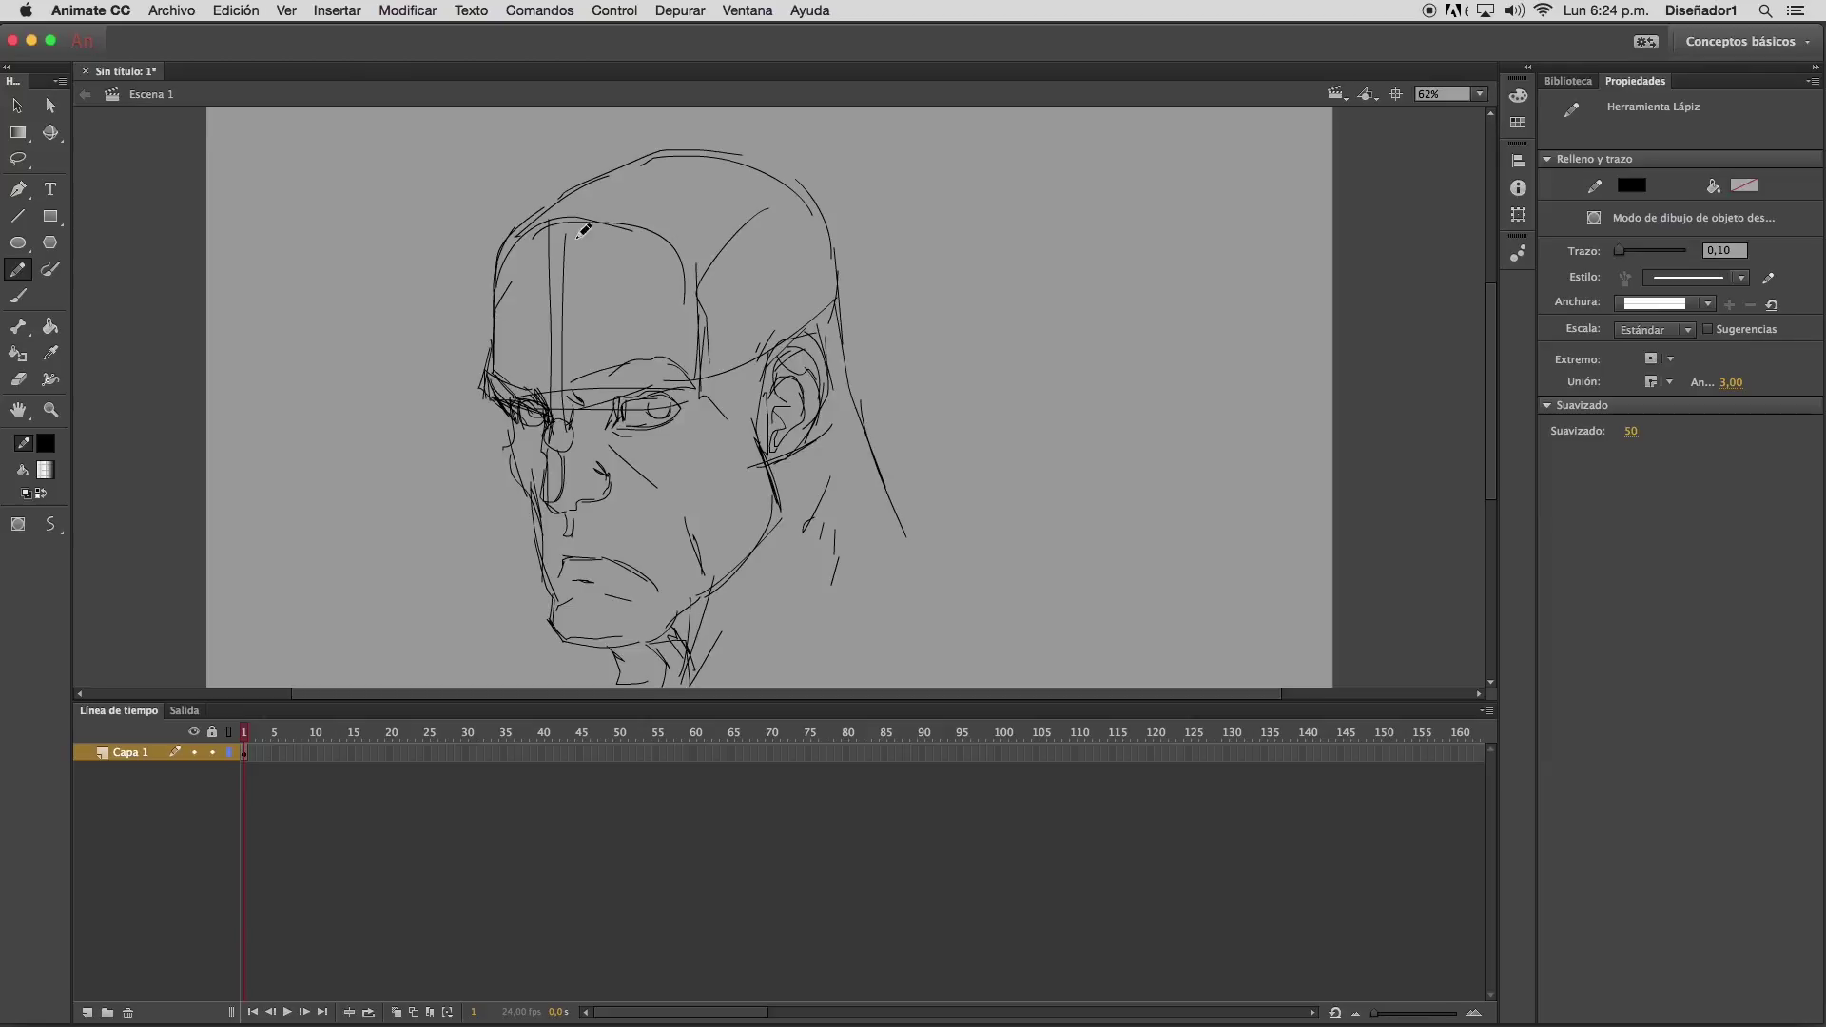
Reinforce the outer skull and nape contours and add a jagged hairline and spiky hair around the head
{"action": "left_click_drag", "start_coordinate": [502, 305], "coordinate": [584, 177]}
{"action": "left_click_drag", "start_coordinate": [495, 269], "coordinate": [775, 127]}
{"action": "mouse_move", "coordinate": [656, 167]}
{"action": "left_mouse_down"}
{"action": "mouse_move", "coordinate": [829, 184]}
{"action": "mouse_move", "coordinate": [856, 232]}
{"action": "mouse_move", "coordinate": [876, 419]}
{"action": "mouse_move", "coordinate": [918, 560]}
{"action": "left_mouse_up"}
{"action": "left_click_drag", "start_coordinate": [878, 454], "coordinate": [889, 521]}
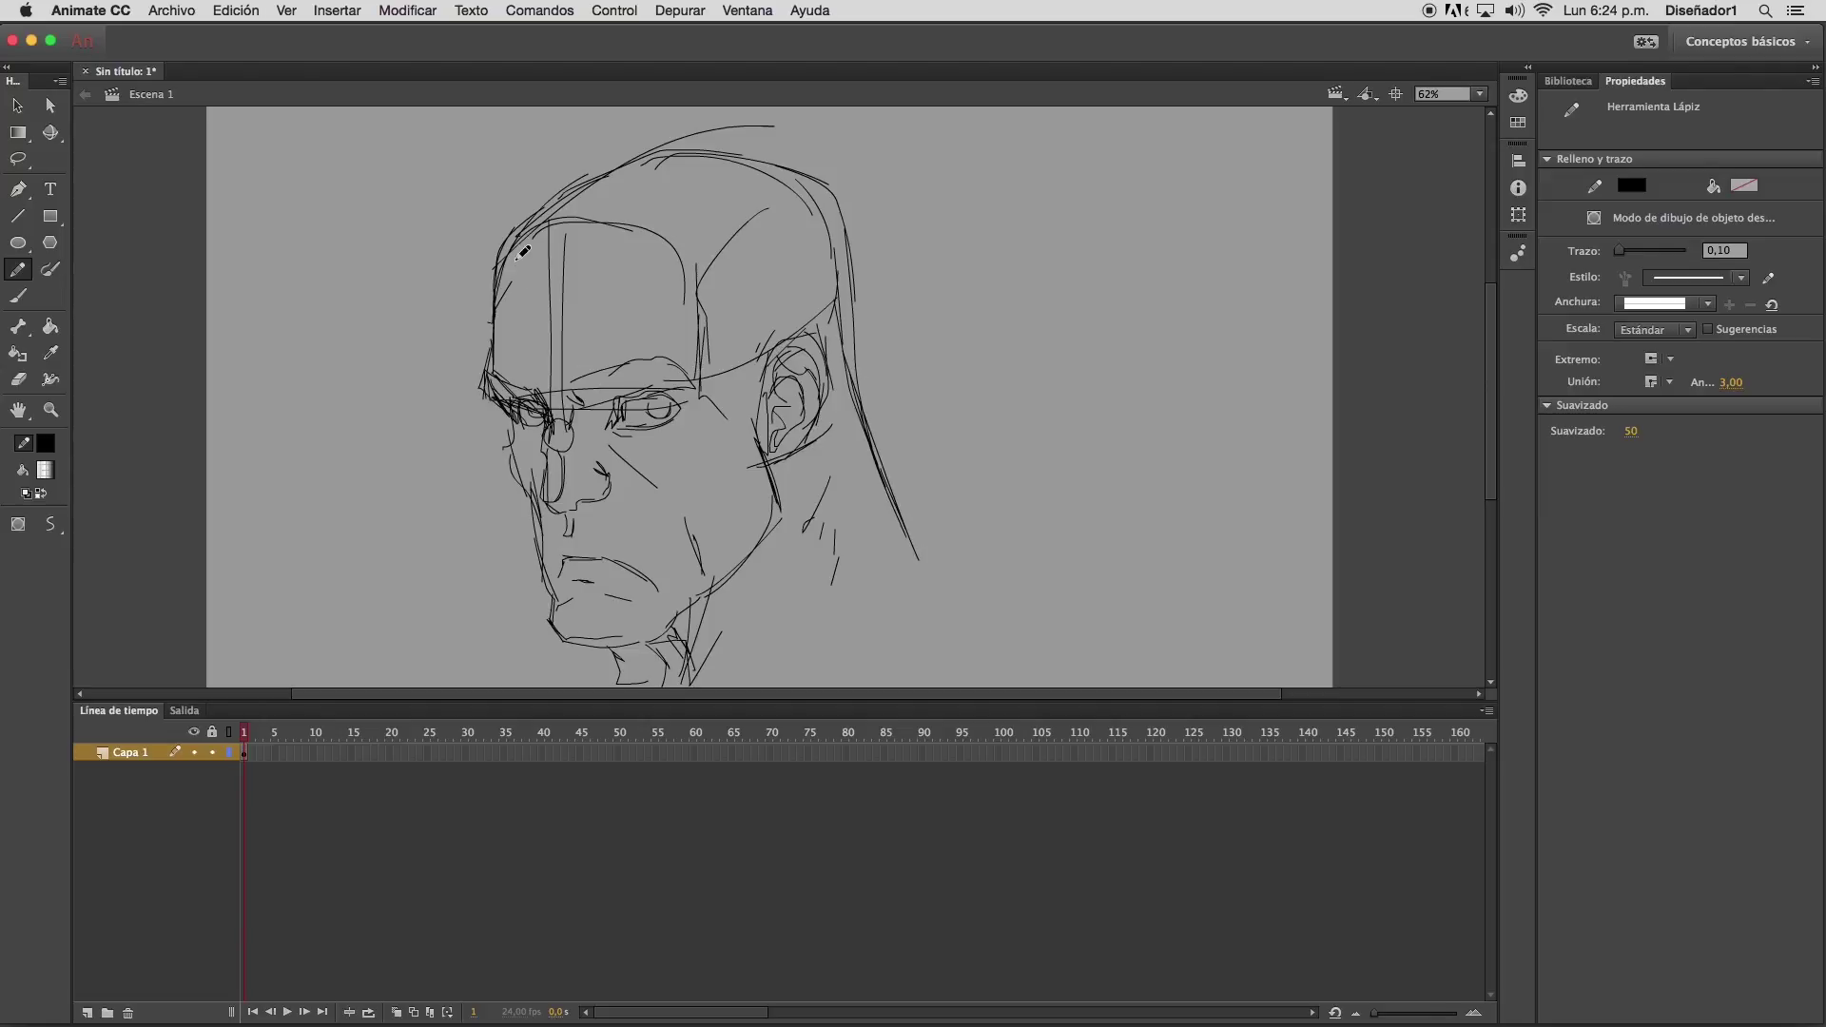
{"action": "left_click_drag", "start_coordinate": [570, 382], "coordinate": [582, 404]}
{"action": "mouse_move", "coordinate": [504, 282]}
{"action": "left_mouse_down"}
{"action": "mouse_move", "coordinate": [692, 275]}
{"action": "mouse_move", "coordinate": [714, 300]}
{"action": "mouse_move", "coordinate": [705, 333]}
{"action": "mouse_move", "coordinate": [794, 428]}
{"action": "left_mouse_up"}
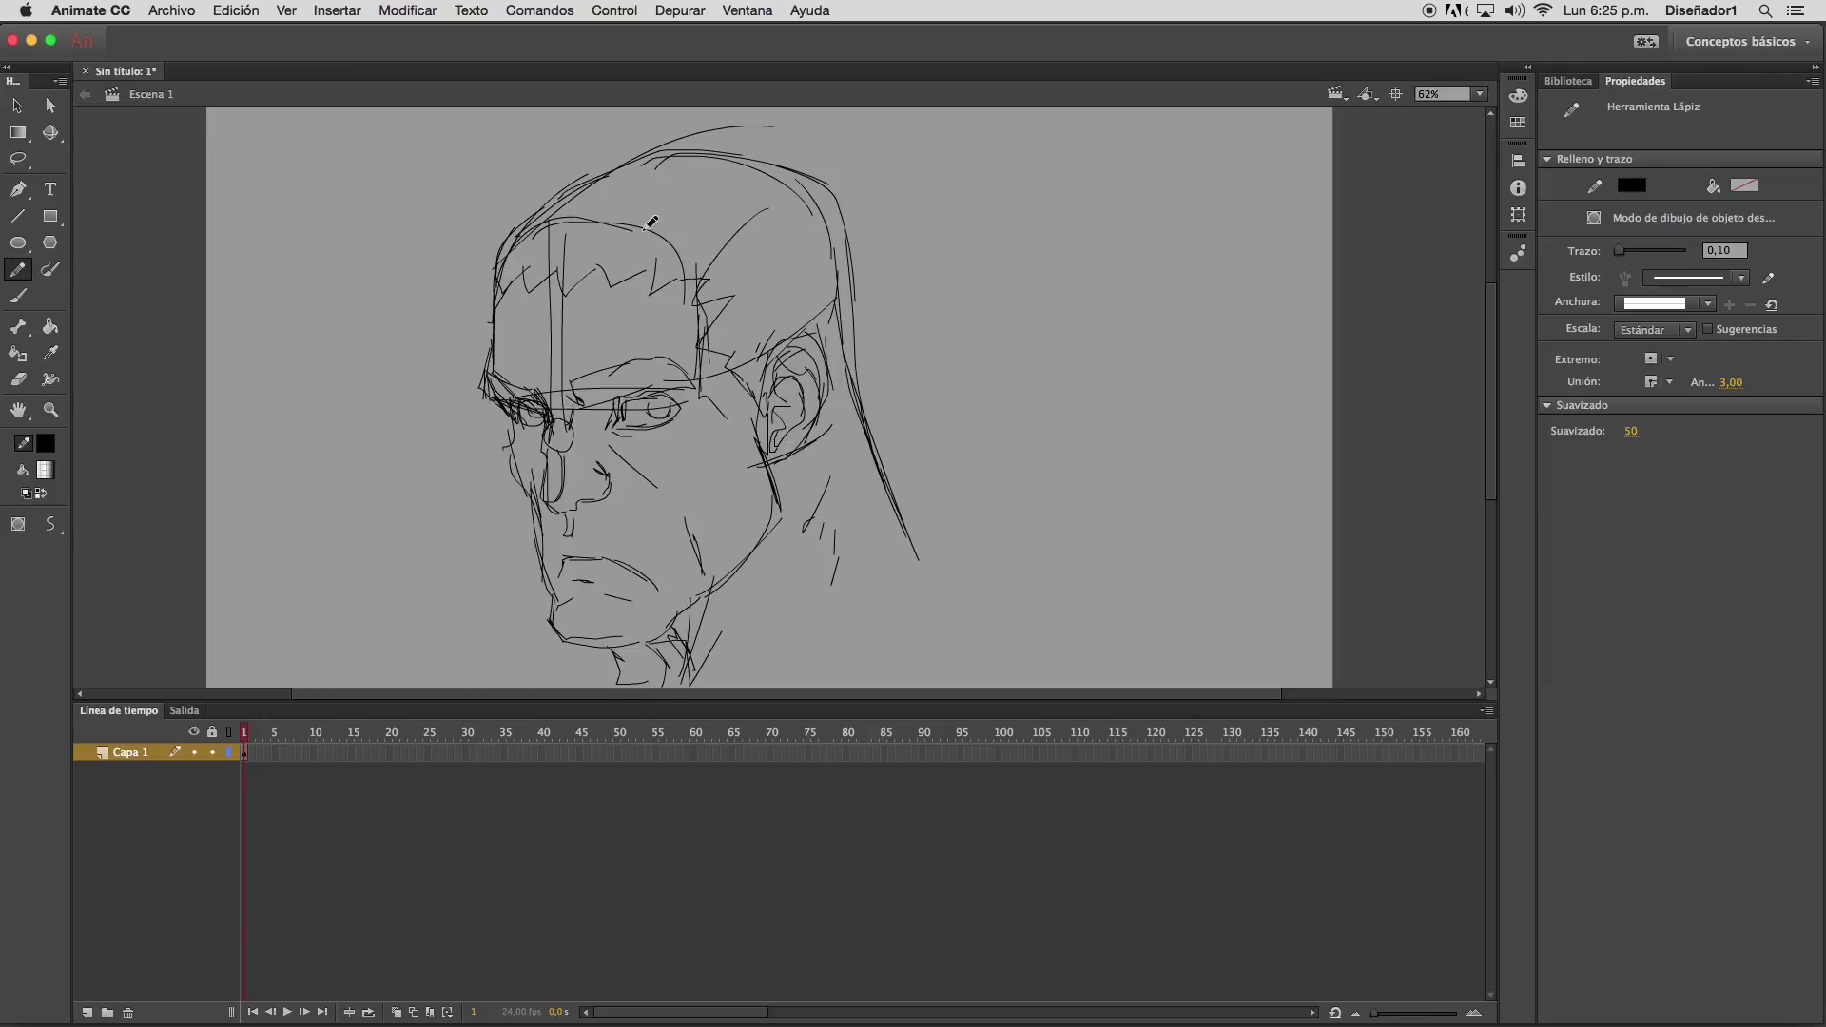
{"action": "left_click_drag", "start_coordinate": [513, 255], "coordinate": [628, 157]}
{"action": "mouse_move", "coordinate": [503, 249]}
{"action": "left_mouse_down"}
{"action": "mouse_move", "coordinate": [590, 133]}
{"action": "mouse_move", "coordinate": [571, 175]}
{"action": "mouse_move", "coordinate": [723, 114]}
{"action": "mouse_move", "coordinate": [823, 127]}
{"action": "mouse_move", "coordinate": [864, 152]}
{"action": "mouse_move", "coordinate": [880, 204]}
{"action": "mouse_move", "coordinate": [866, 432]}
{"action": "left_mouse_up"}
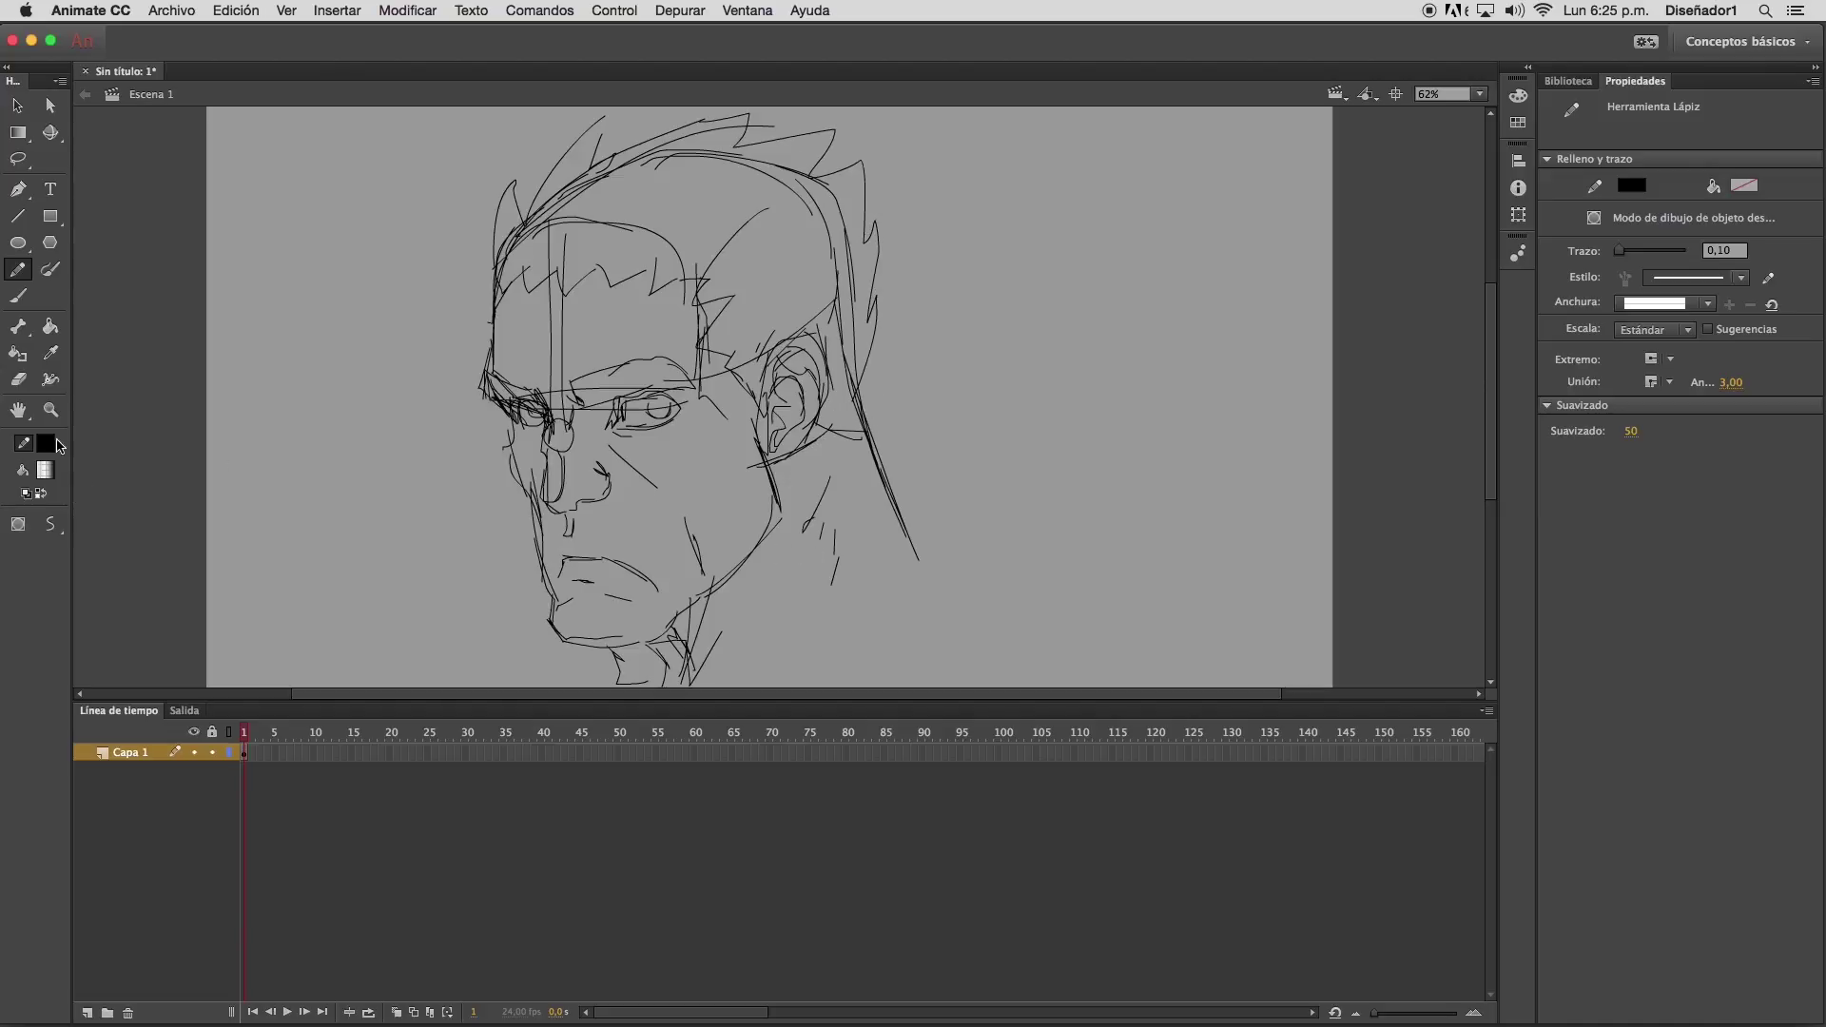
Select the entire head sketch, flip it horizontally, and deselect it
{"action": "left_click", "coordinate": [52, 412]}
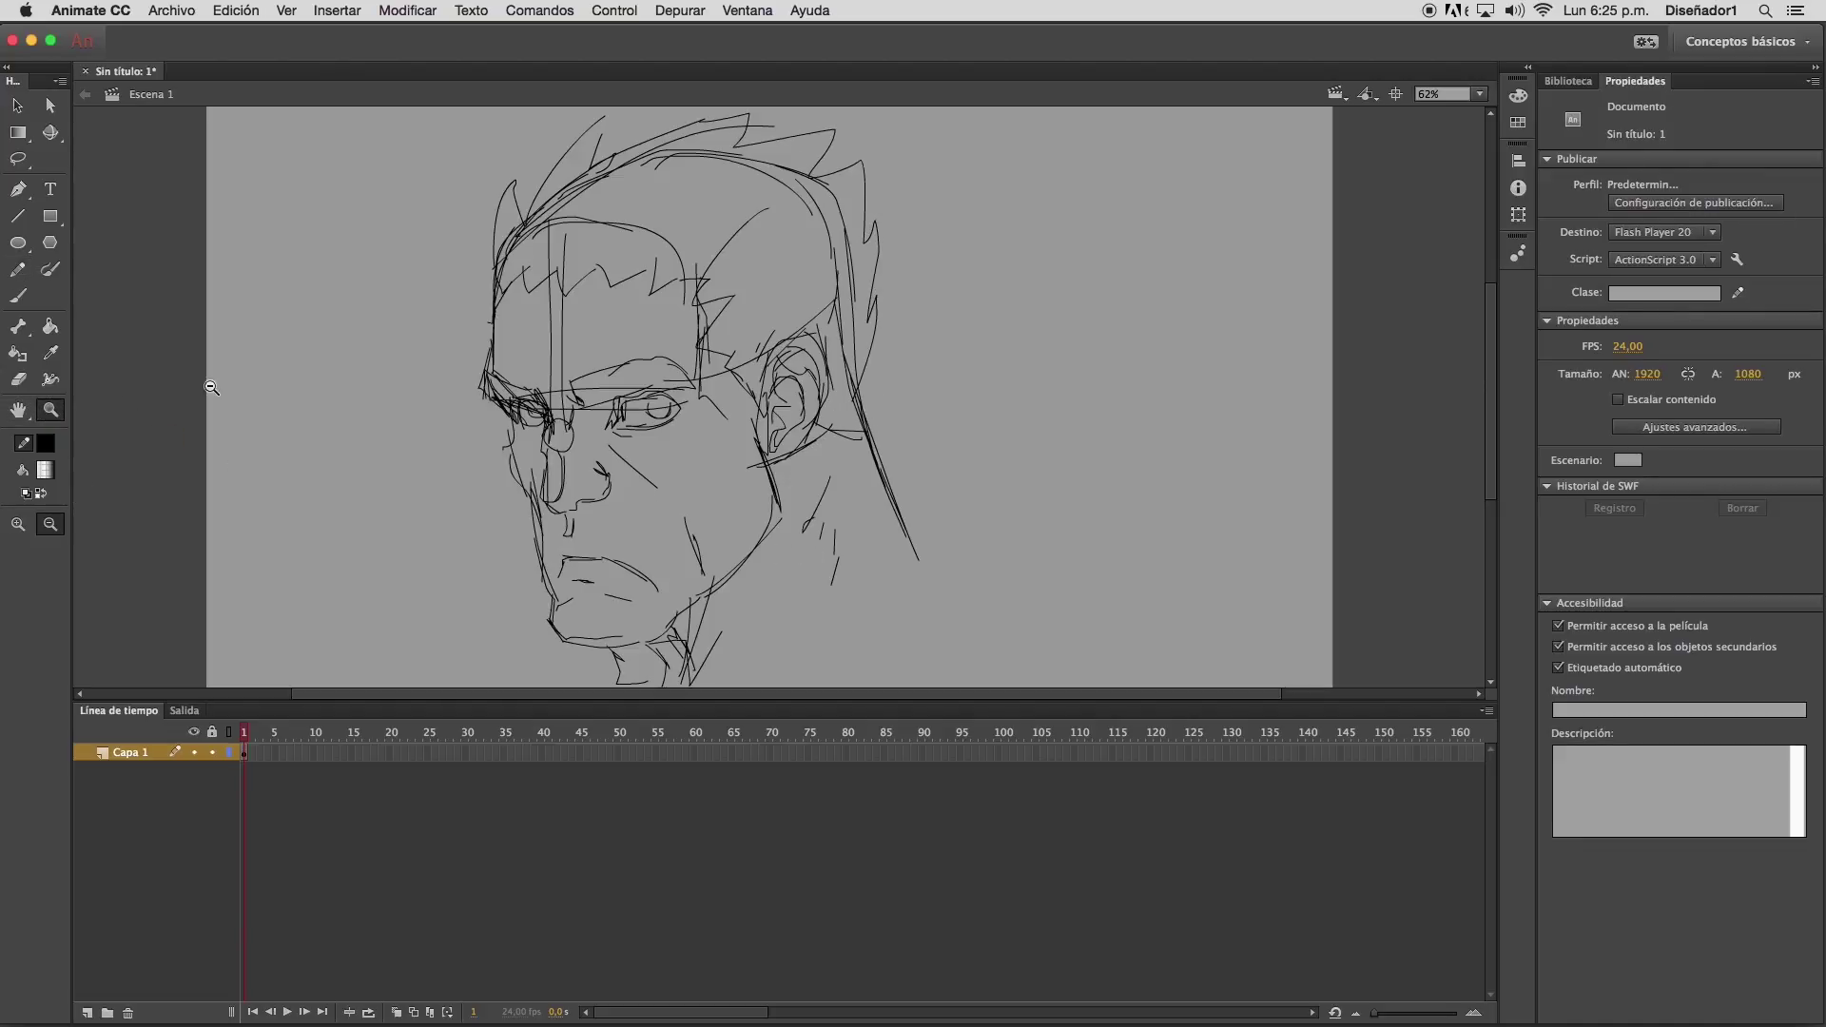
{"action": "left_click", "coordinate": [114, 395], "text": "alt"}
{"action": "key", "text": "v"}
{"action": "mouse_move", "coordinate": [376, 194]}
{"action": "left_mouse_down"}
{"action": "mouse_move", "coordinate": [732, 501]}
{"action": "mouse_move", "coordinate": [780, 594]}
{"action": "left_mouse_up"}
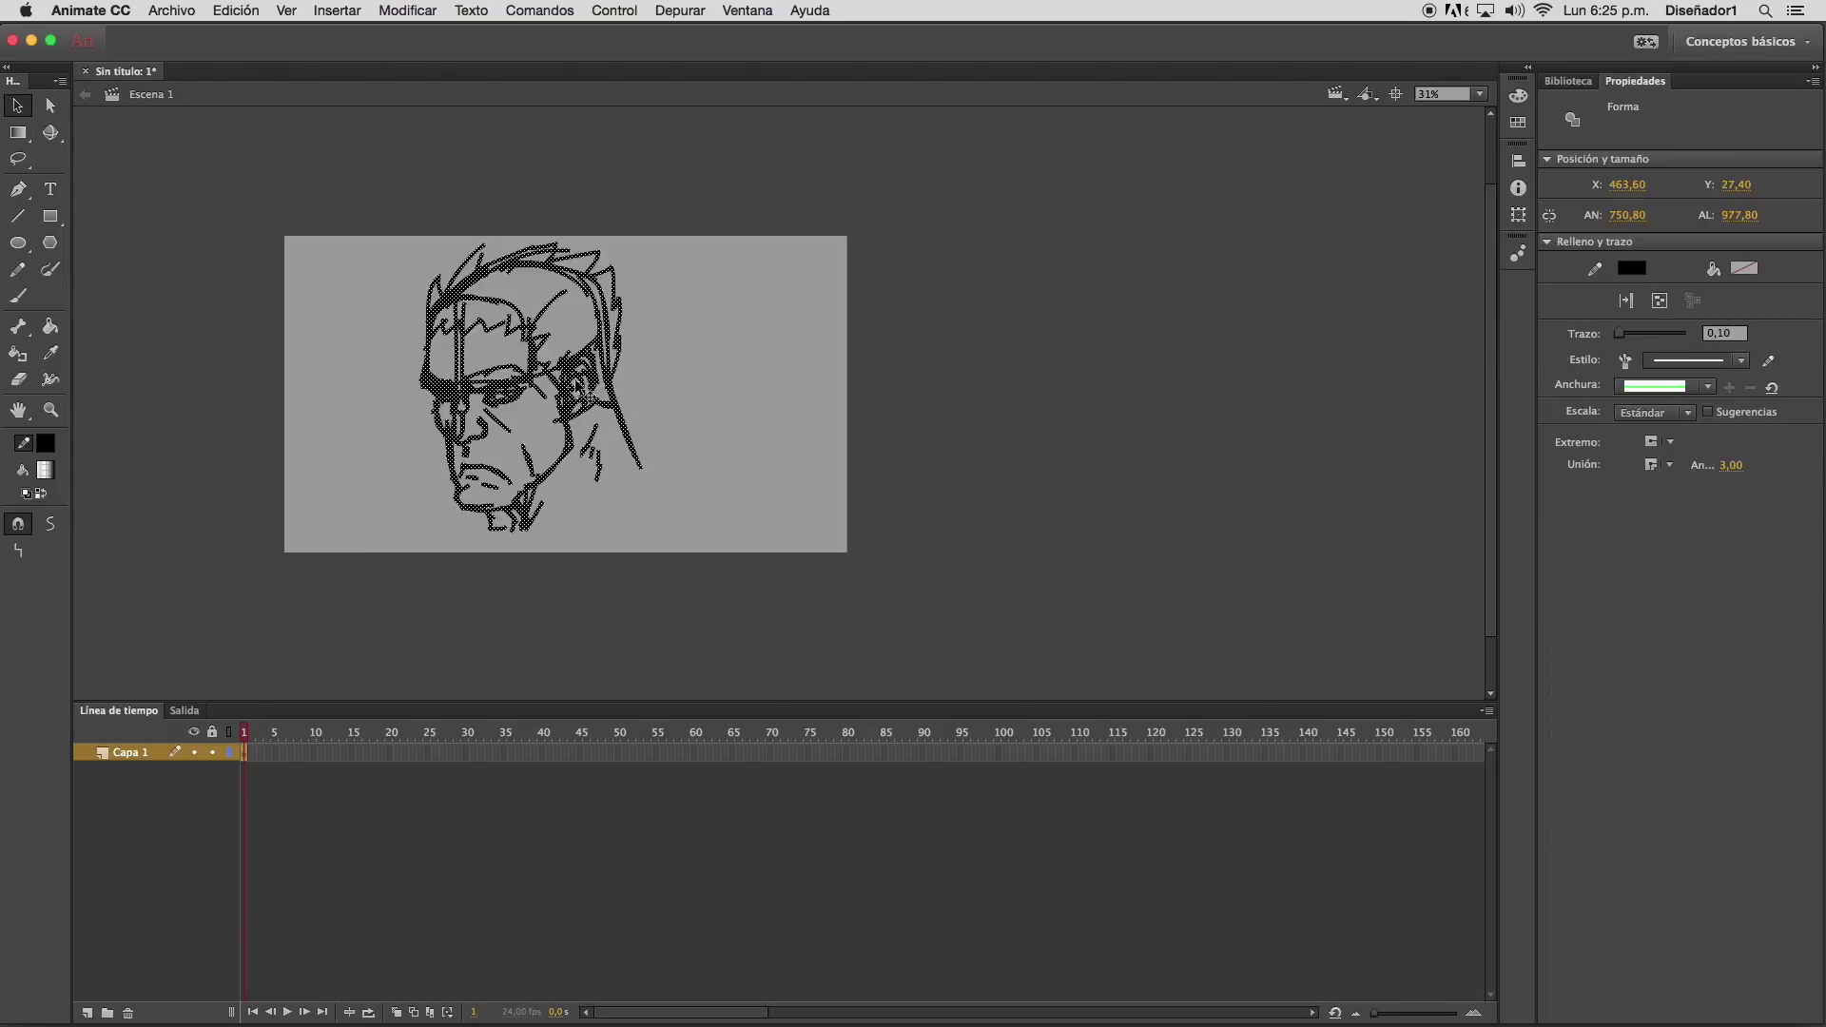
{"action": "right_click", "coordinate": [565, 392]}
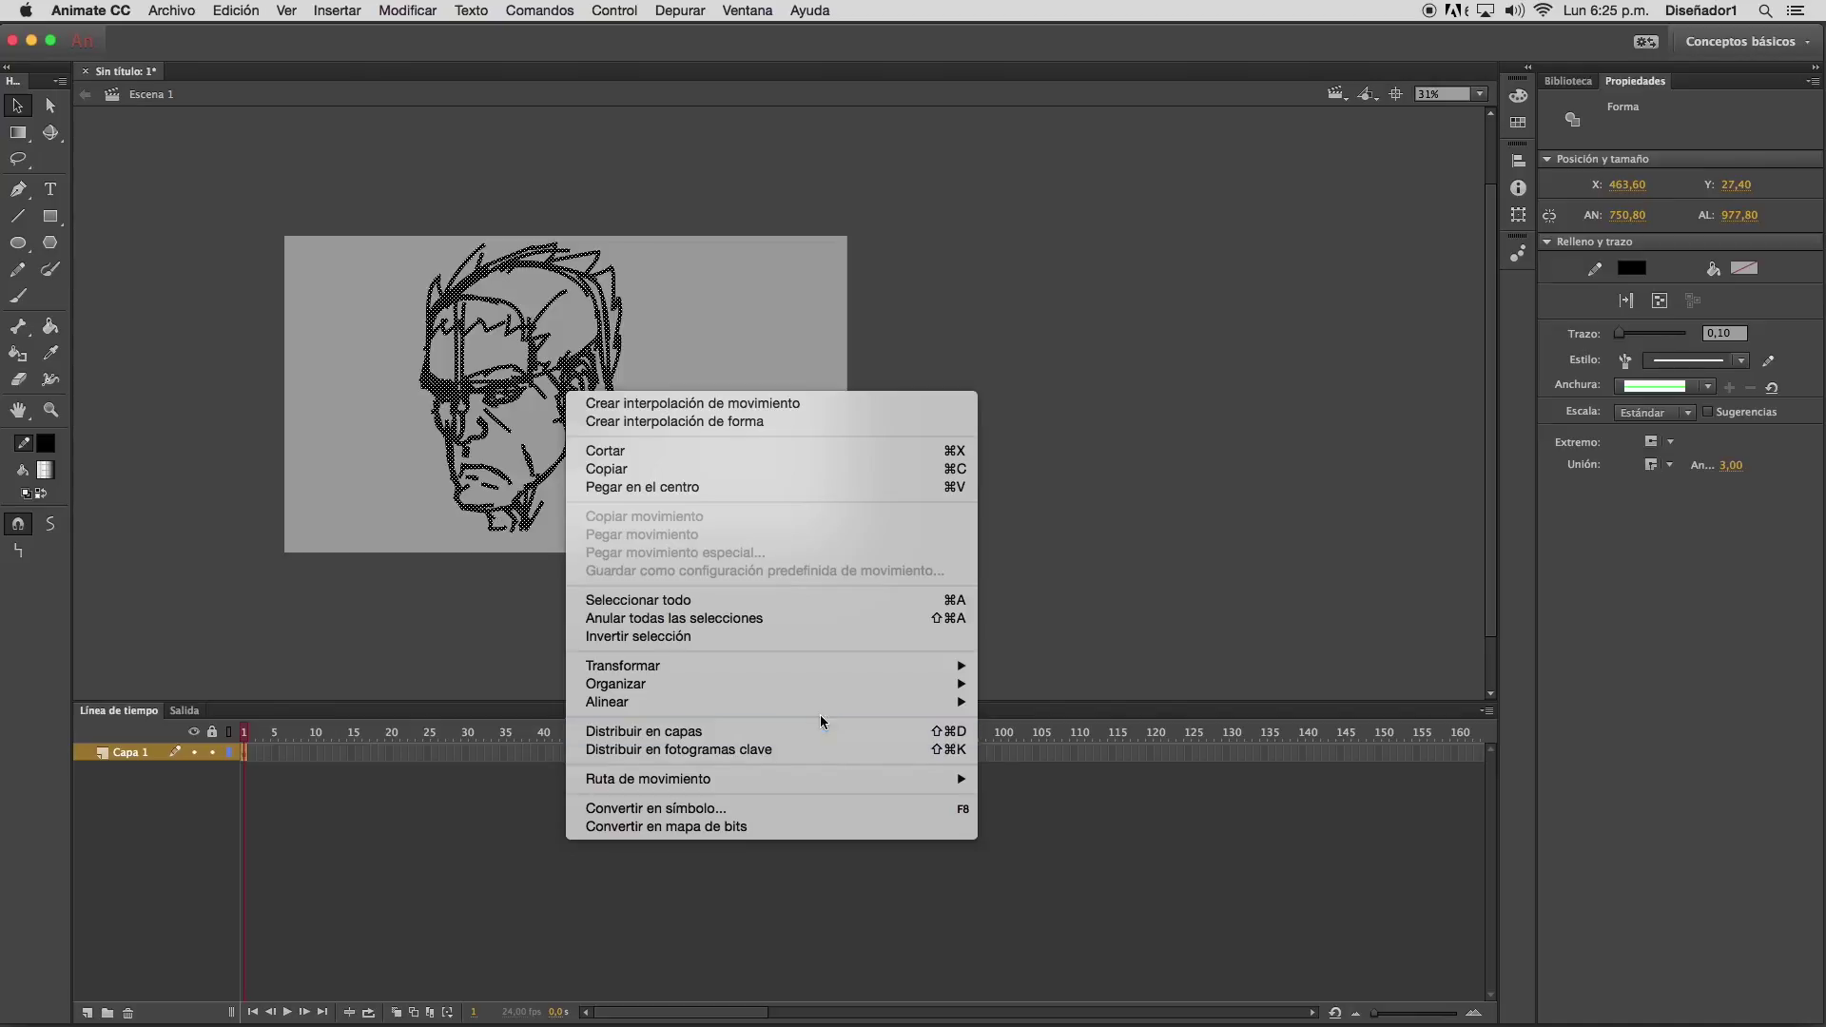
{"action": "mouse_move", "coordinate": [831, 671]}
{"action": "left_click", "coordinate": [1083, 851]}
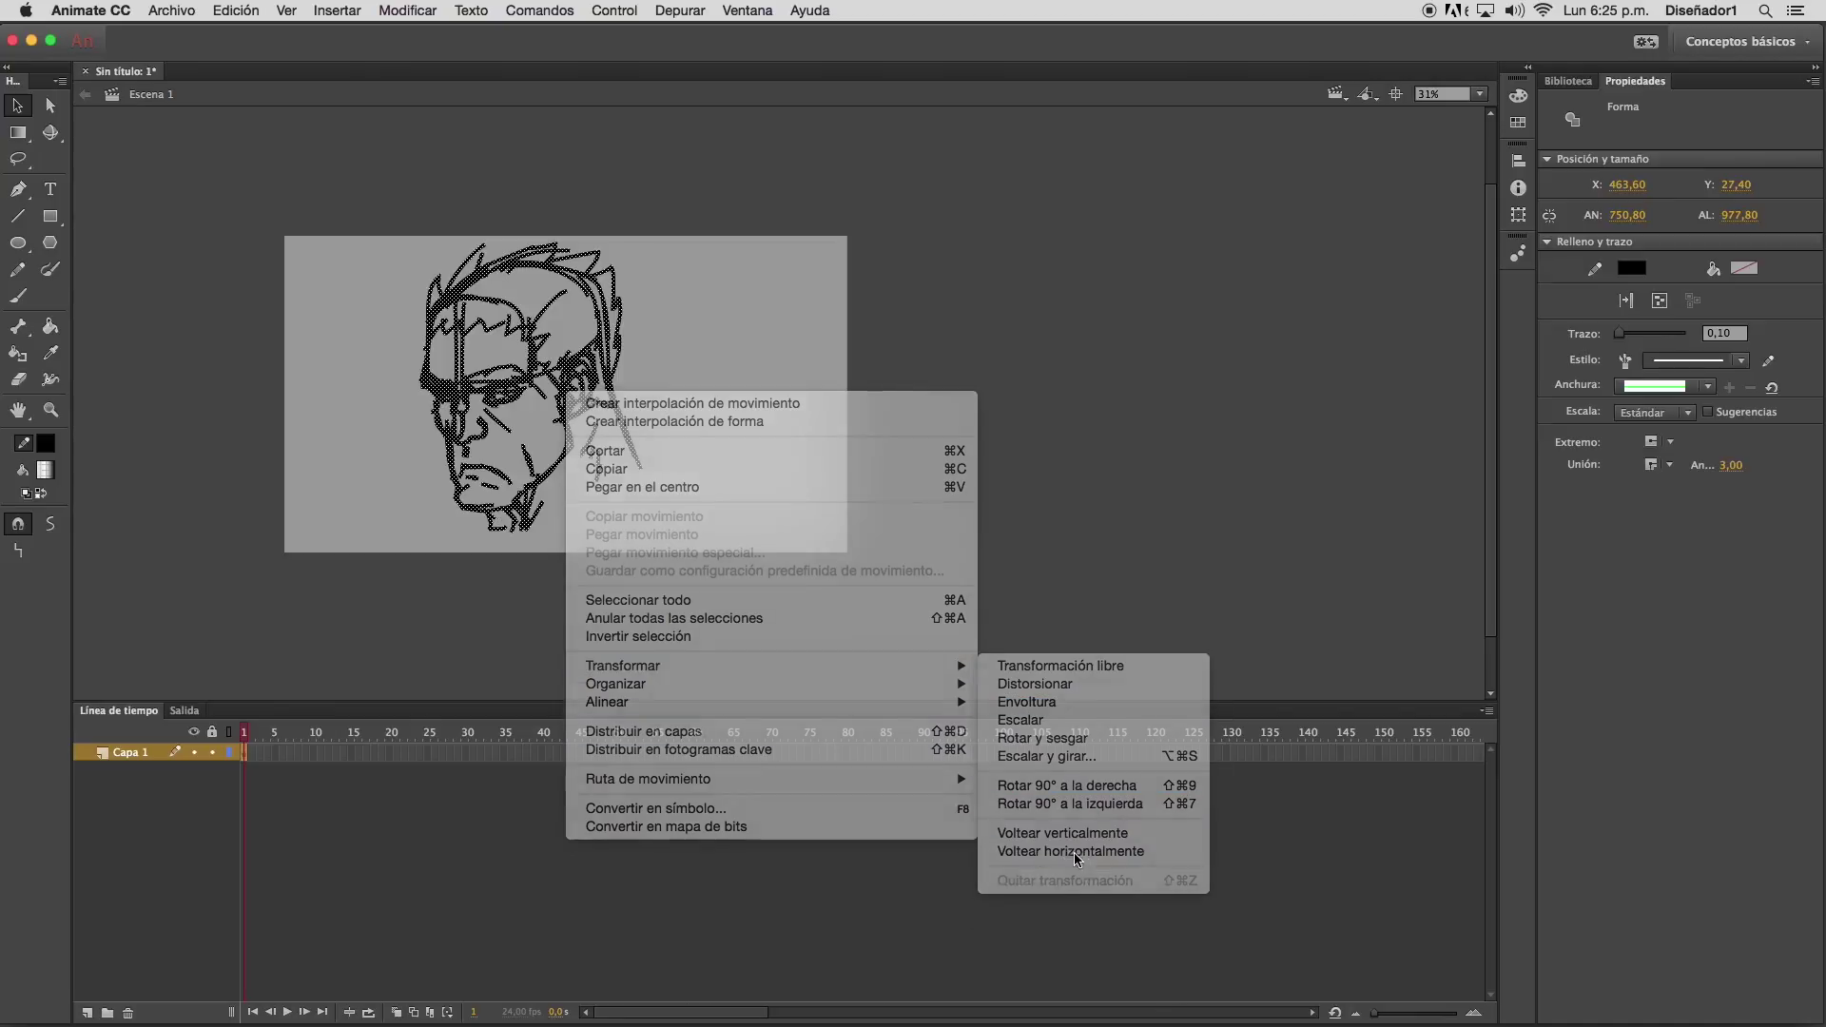
{"action": "left_click", "coordinate": [52, 410]}
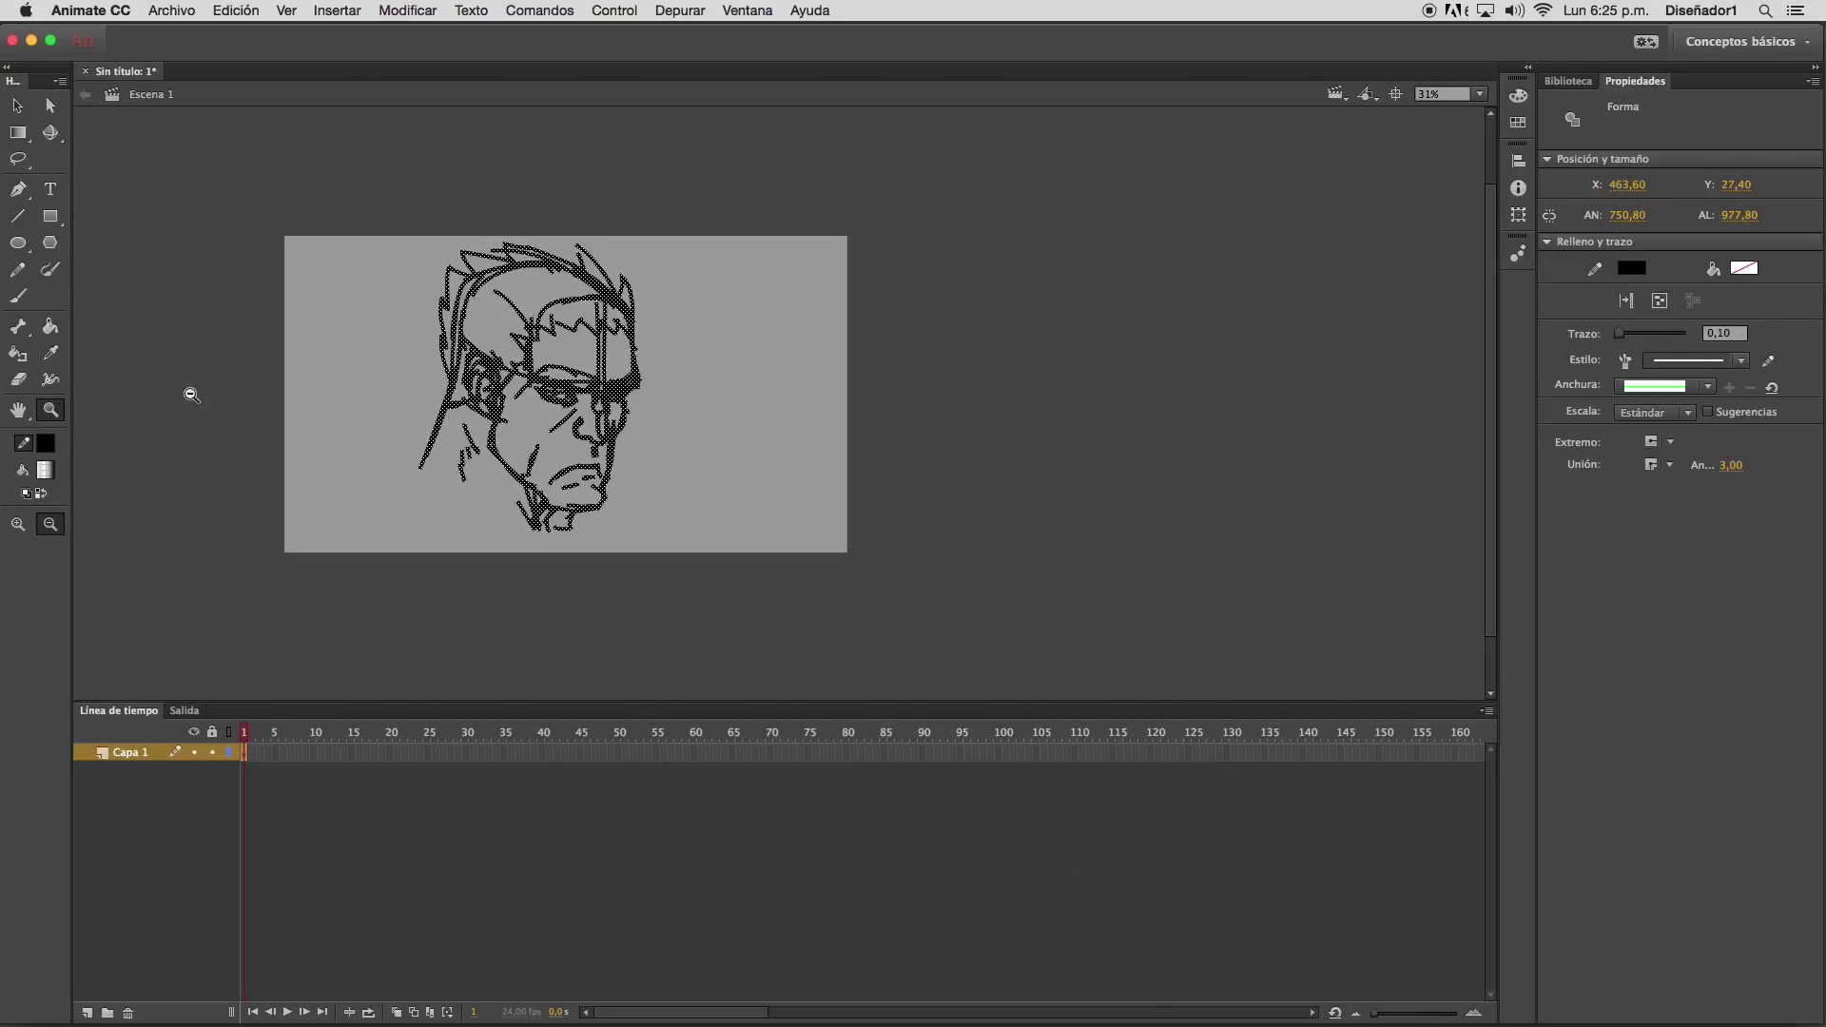
{"action": "left_click_drag", "start_coordinate": [397, 216], "coordinate": [775, 591]}
{"action": "key", "text": "v"}
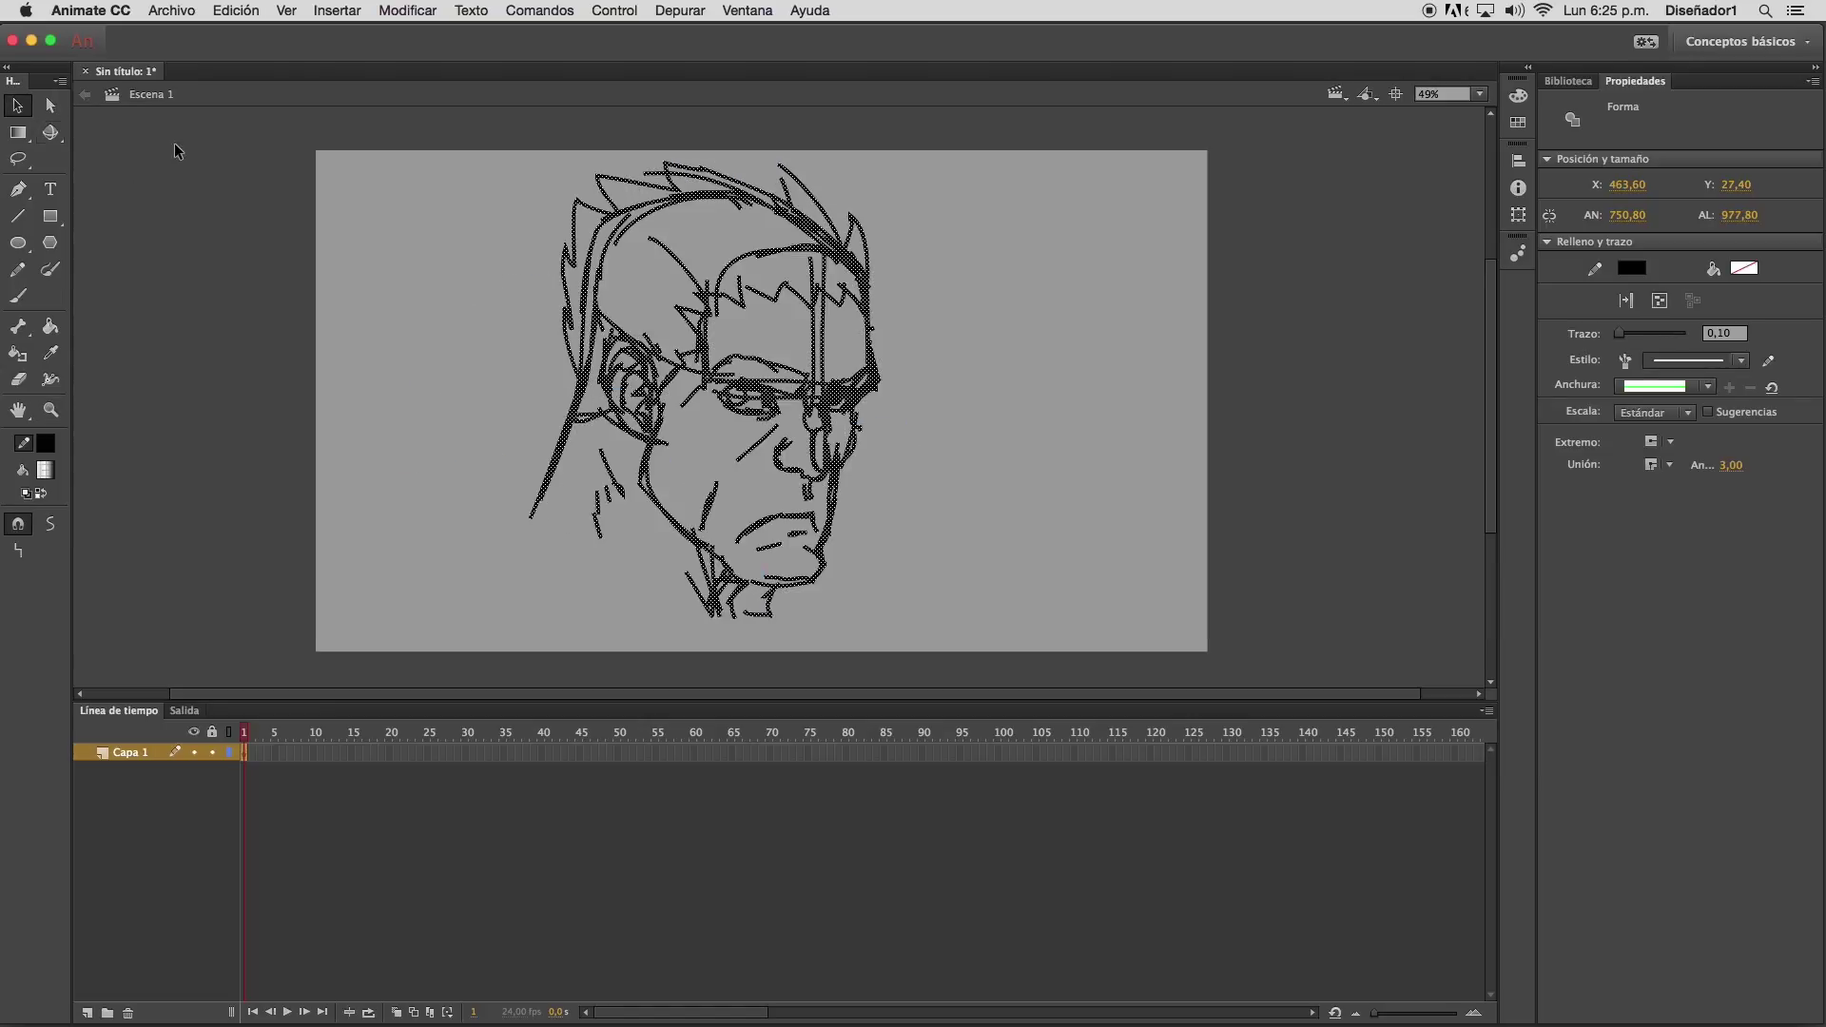
{"action": "left_click", "coordinate": [429, 297]}
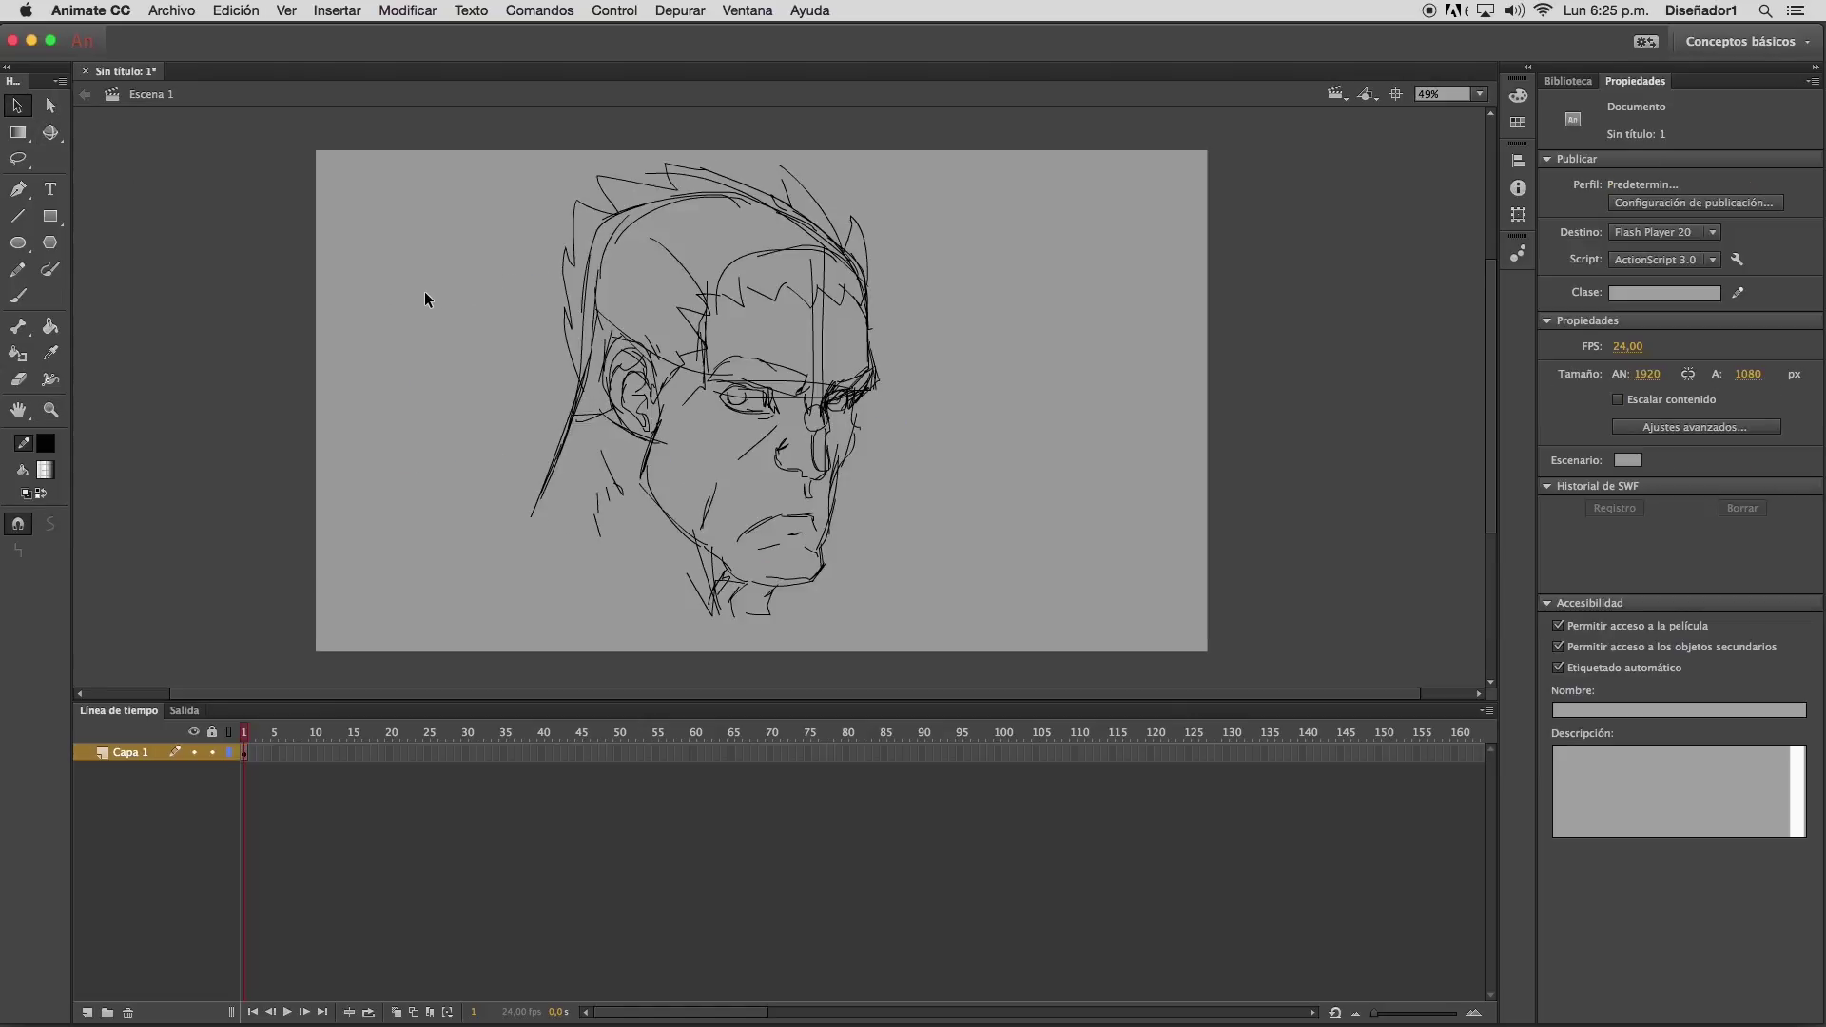
Widen the middle of the head sketch slightly on both sides with the Free Transform envelope, to about 791 px wide
{"action": "left_click_drag", "start_coordinate": [484, 148], "coordinate": [1006, 654]}
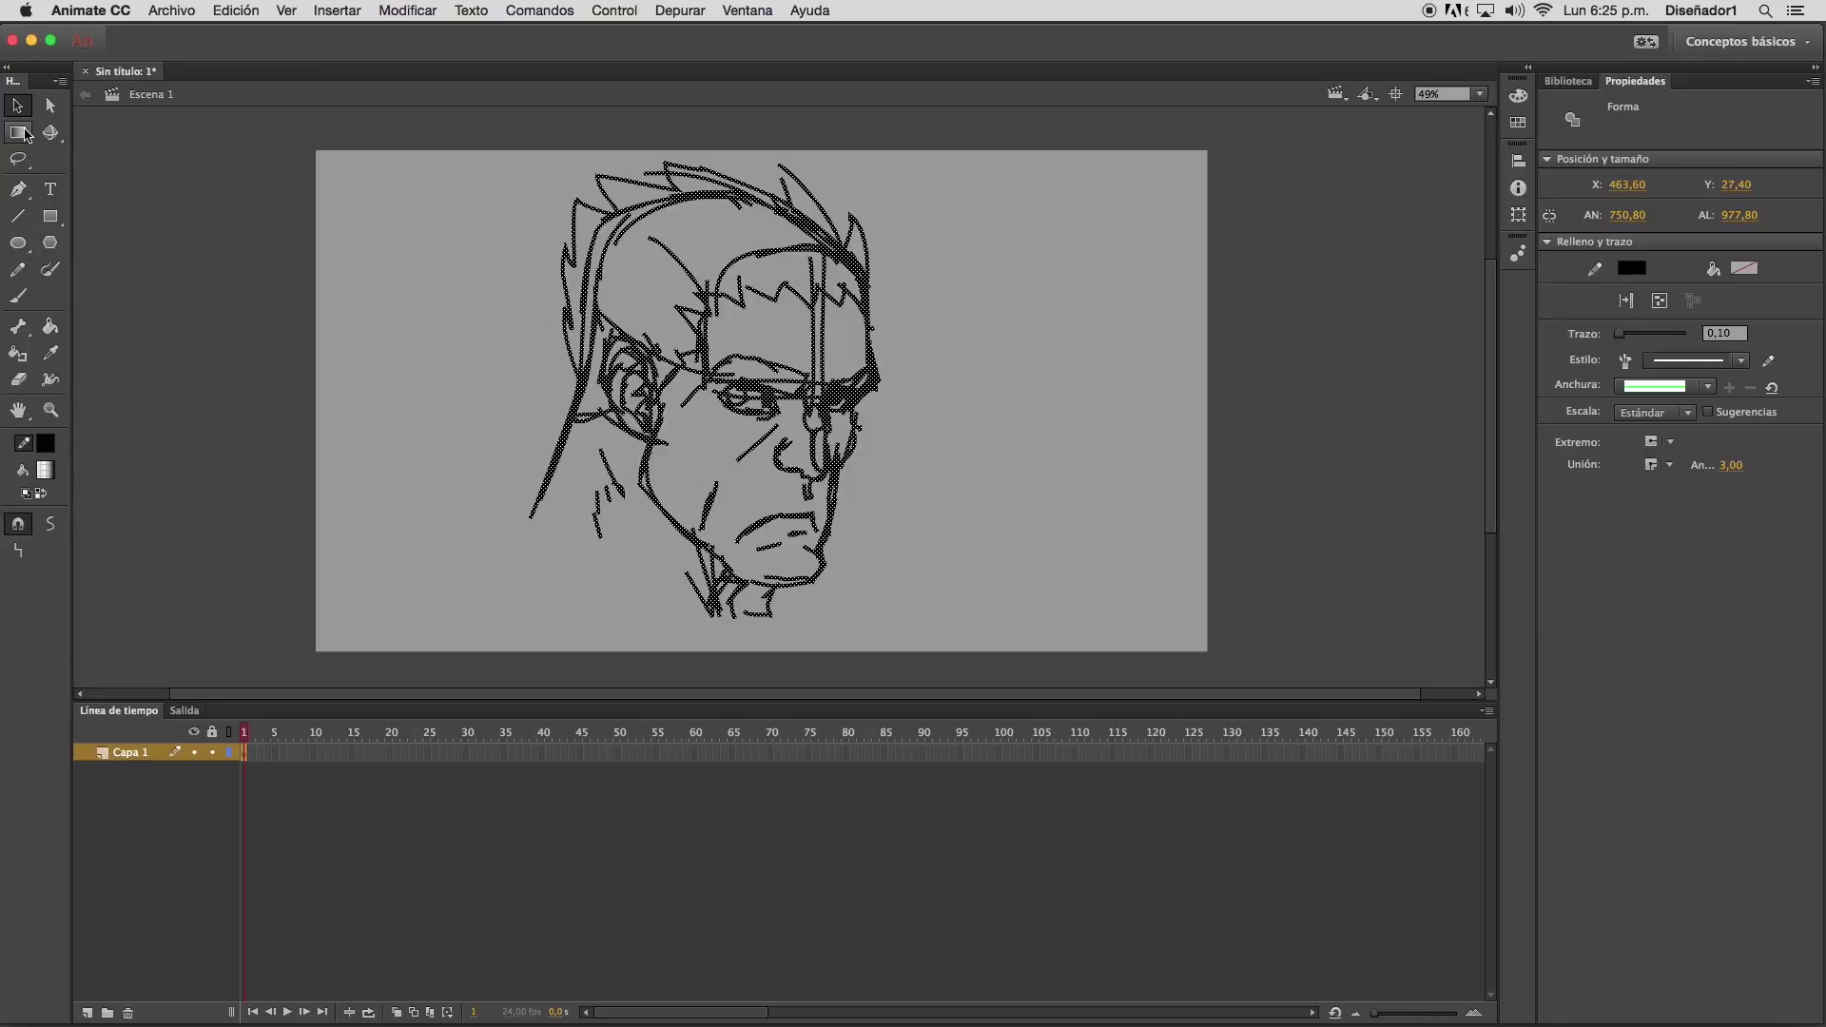
{"action": "left_click", "coordinate": [23, 134]}
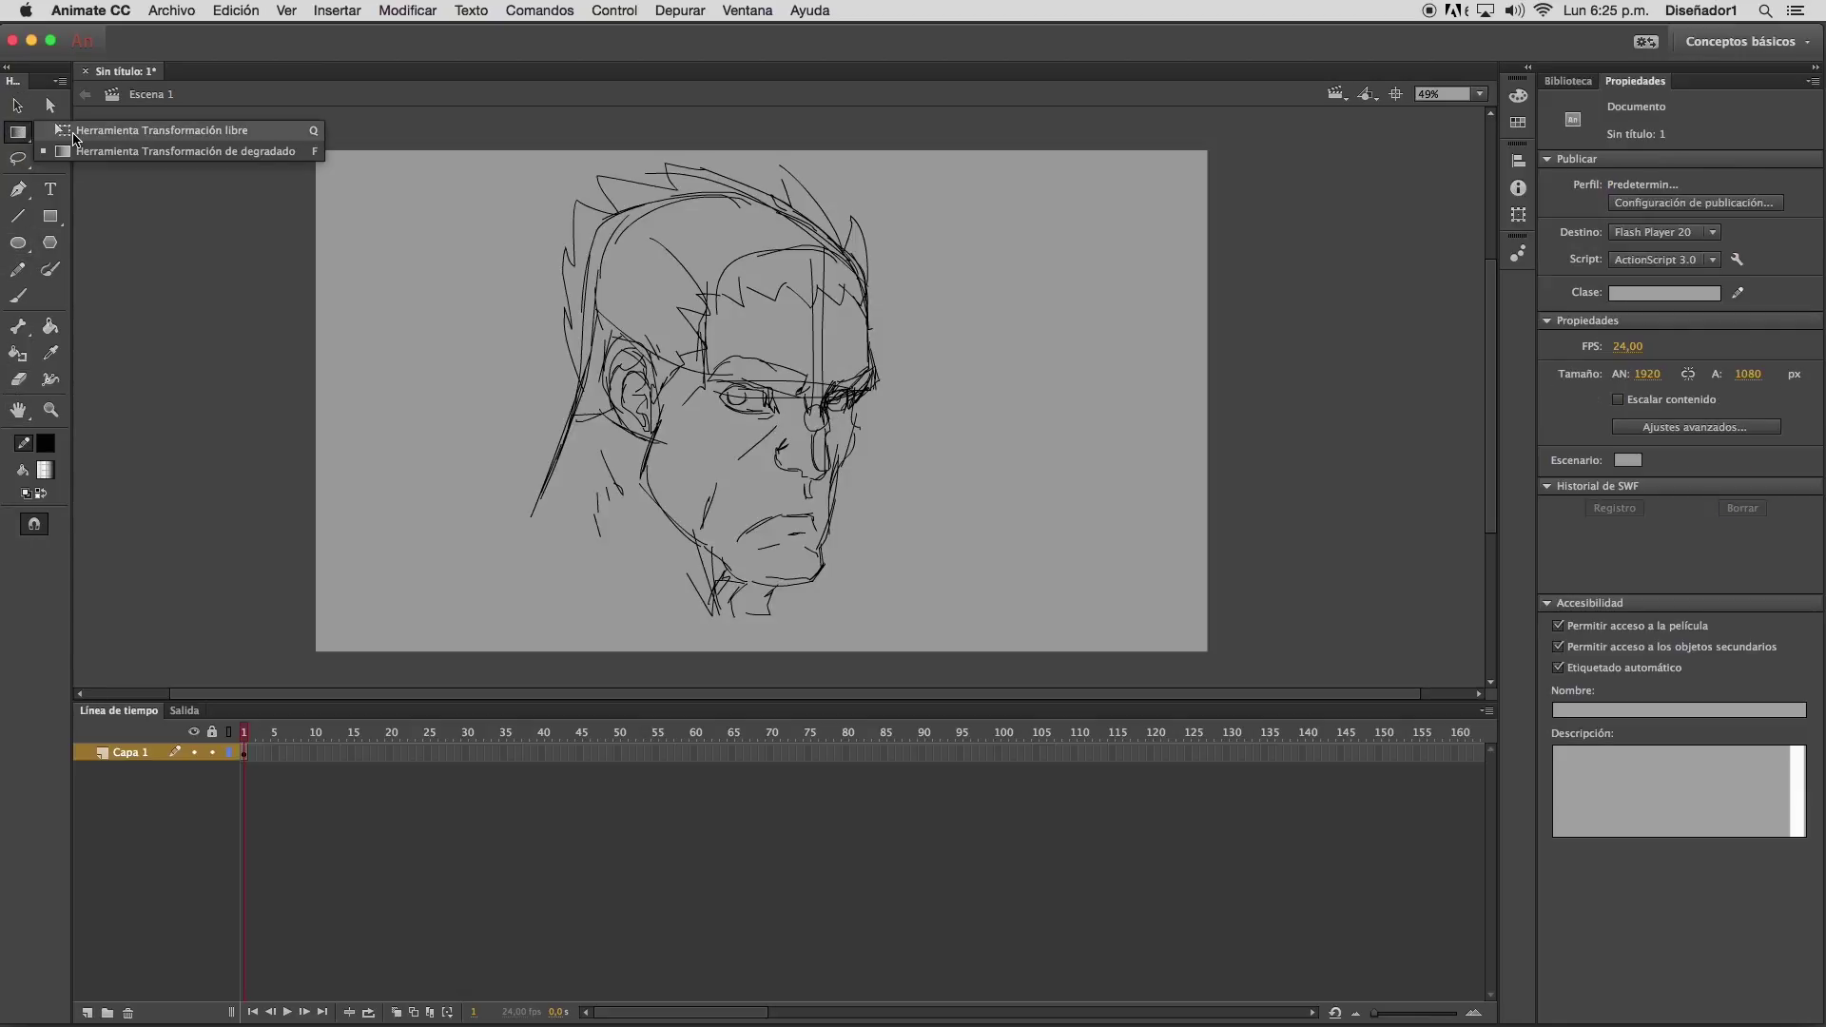
{"action": "left_click", "coordinate": [73, 134]}
{"action": "mouse_move", "coordinate": [397, 134]}
{"action": "left_mouse_down"}
{"action": "mouse_move", "coordinate": [1054, 690]}
{"action": "mouse_move", "coordinate": [1062, 746]}
{"action": "mouse_move", "coordinate": [1006, 706]}
{"action": "left_mouse_up"}
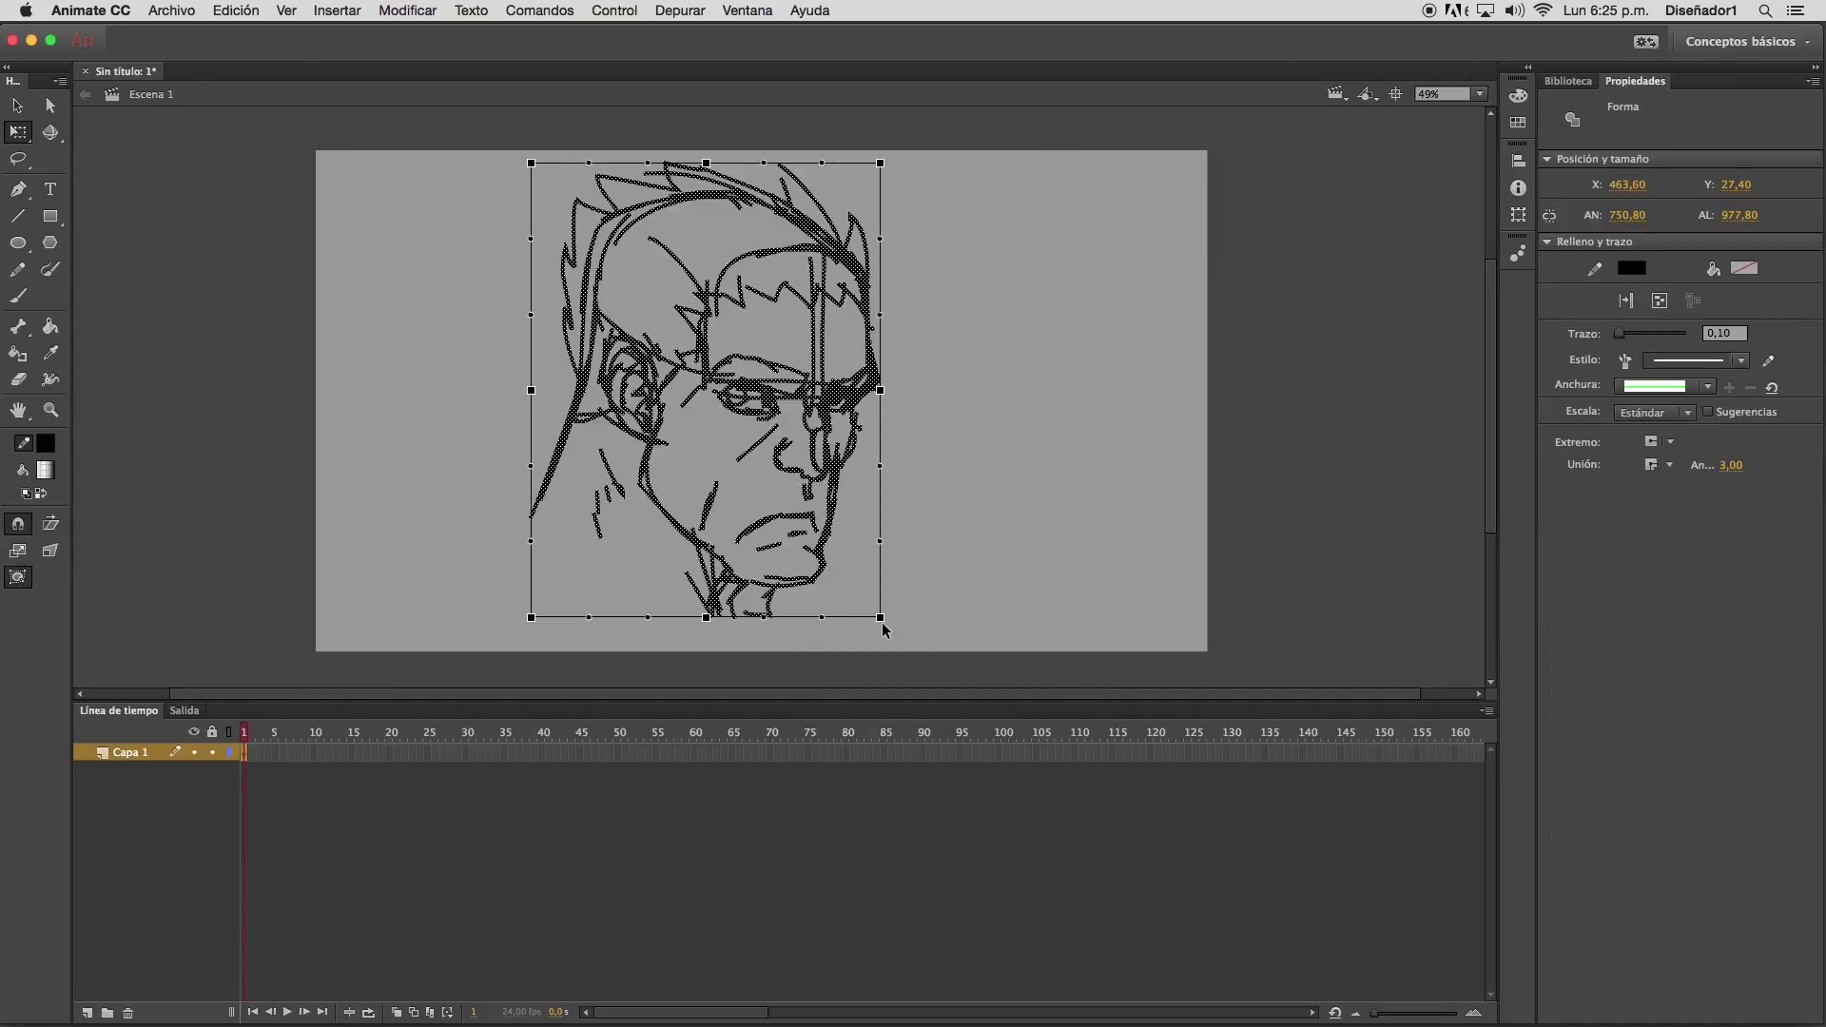
{"action": "mouse_move", "coordinate": [880, 618]}
{"action": "left_mouse_down"}
{"action": "mouse_move", "coordinate": [900, 617]}
{"action": "mouse_move", "coordinate": [884, 618]}
{"action": "left_mouse_up"}
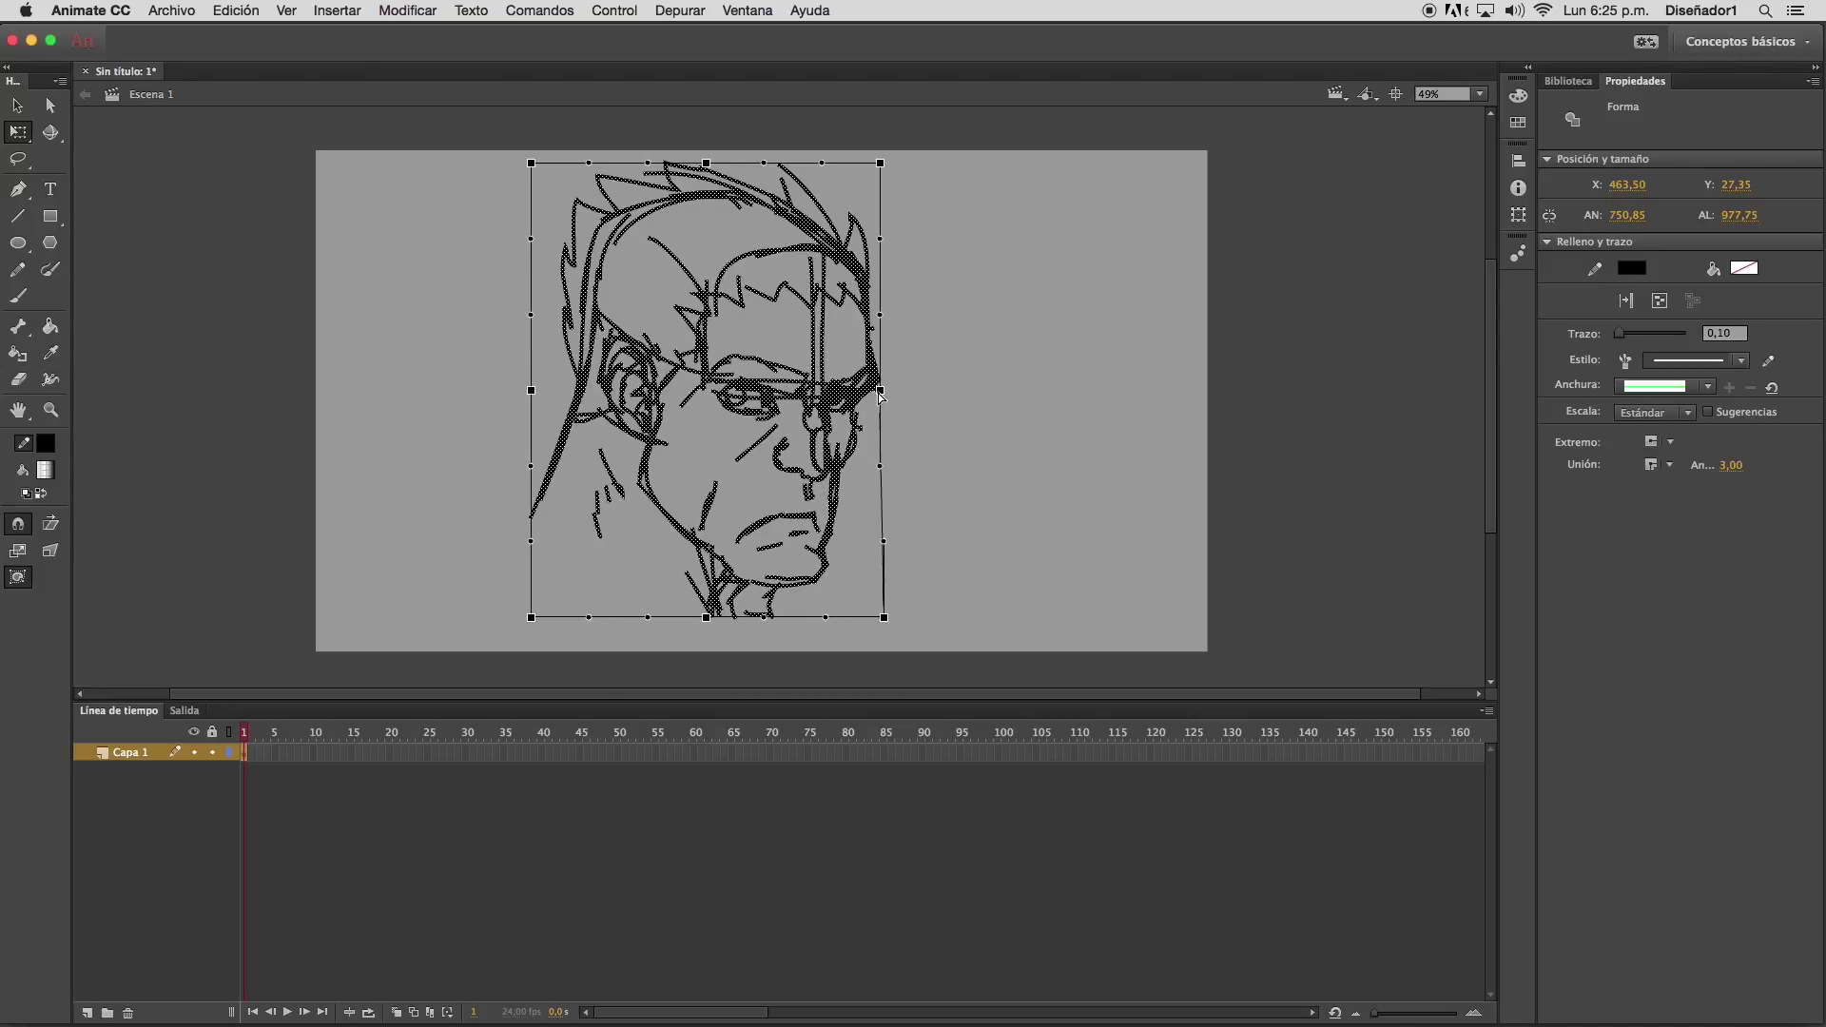
{"action": "left_click_drag", "start_coordinate": [884, 392], "coordinate": [893, 390]}
{"action": "left_click_drag", "start_coordinate": [529, 391], "coordinate": [517, 390]}
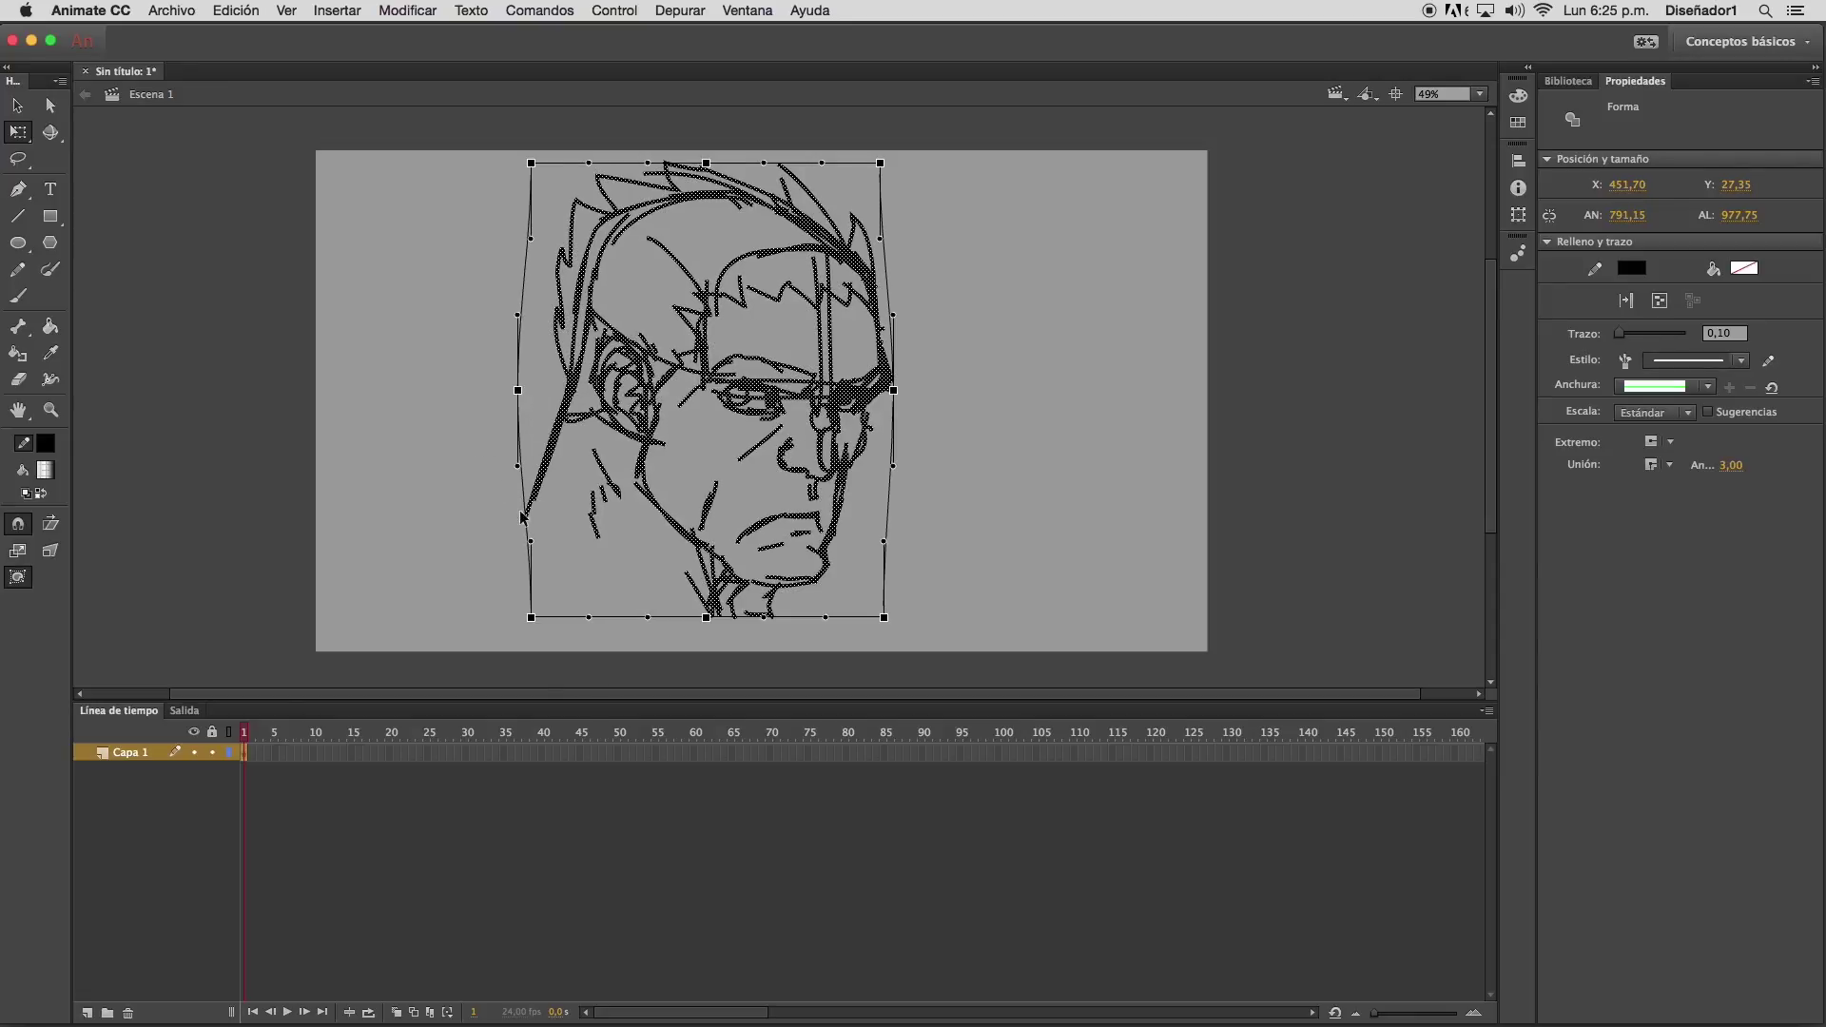
{"action": "left_click", "coordinate": [542, 540]}
Select the whole widened head and flip it horizontally so it faces left
{"action": "mouse_move", "coordinate": [468, 129]}
{"action": "left_mouse_down"}
{"action": "mouse_move", "coordinate": [816, 666]}
{"action": "mouse_move", "coordinate": [1051, 692]}
{"action": "left_mouse_up"}
{"action": "right_click", "coordinate": [837, 404]}
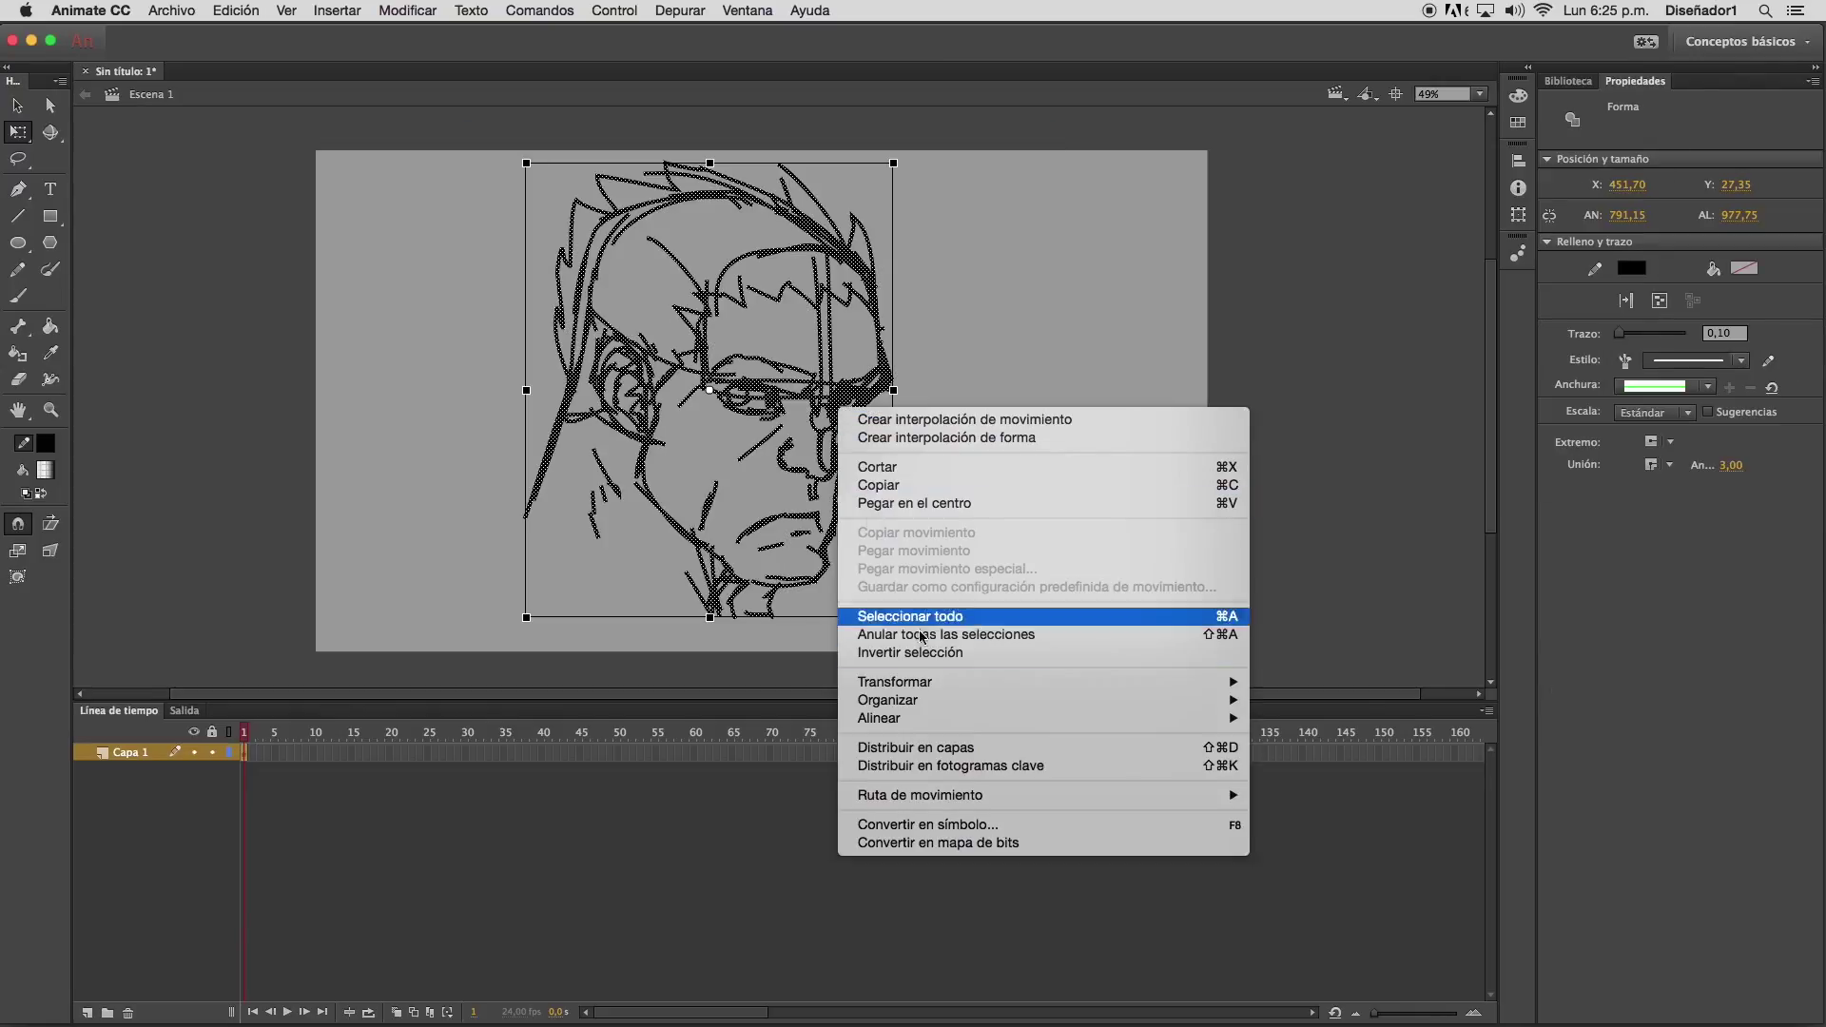
{"action": "mouse_move", "coordinate": [1025, 692]}
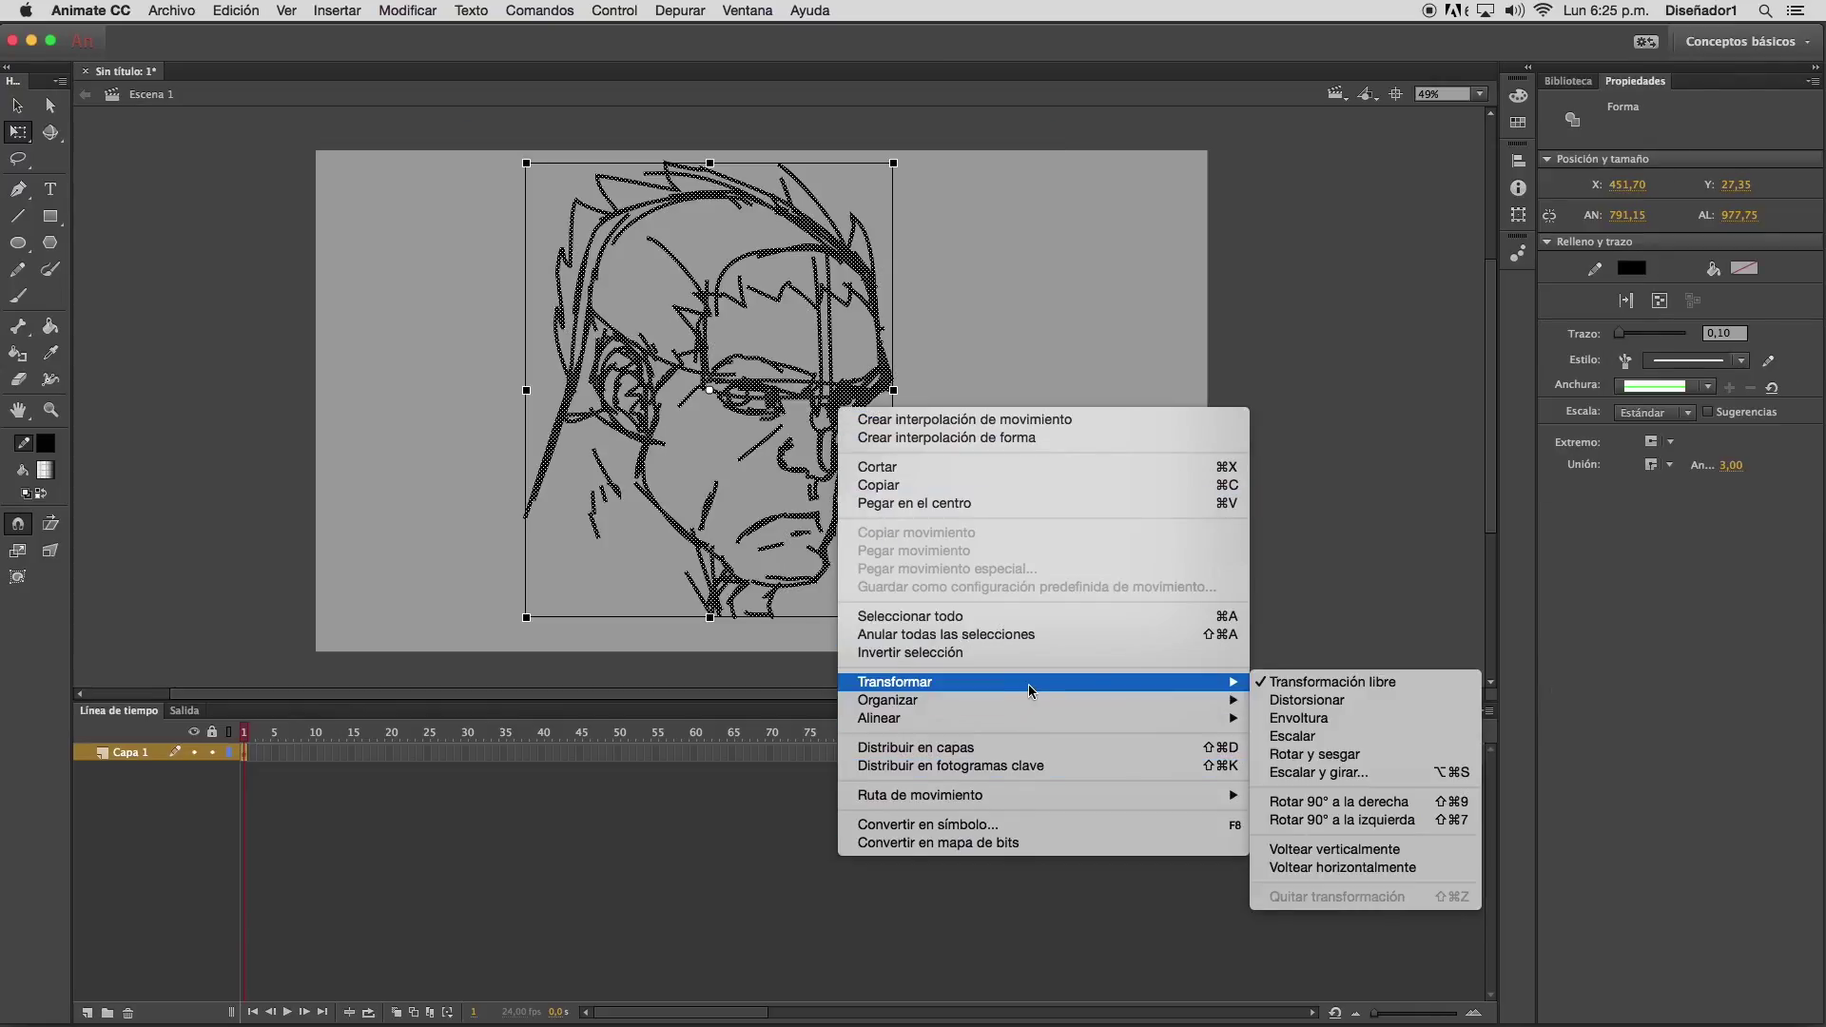
{"action": "left_click", "coordinate": [1387, 869]}
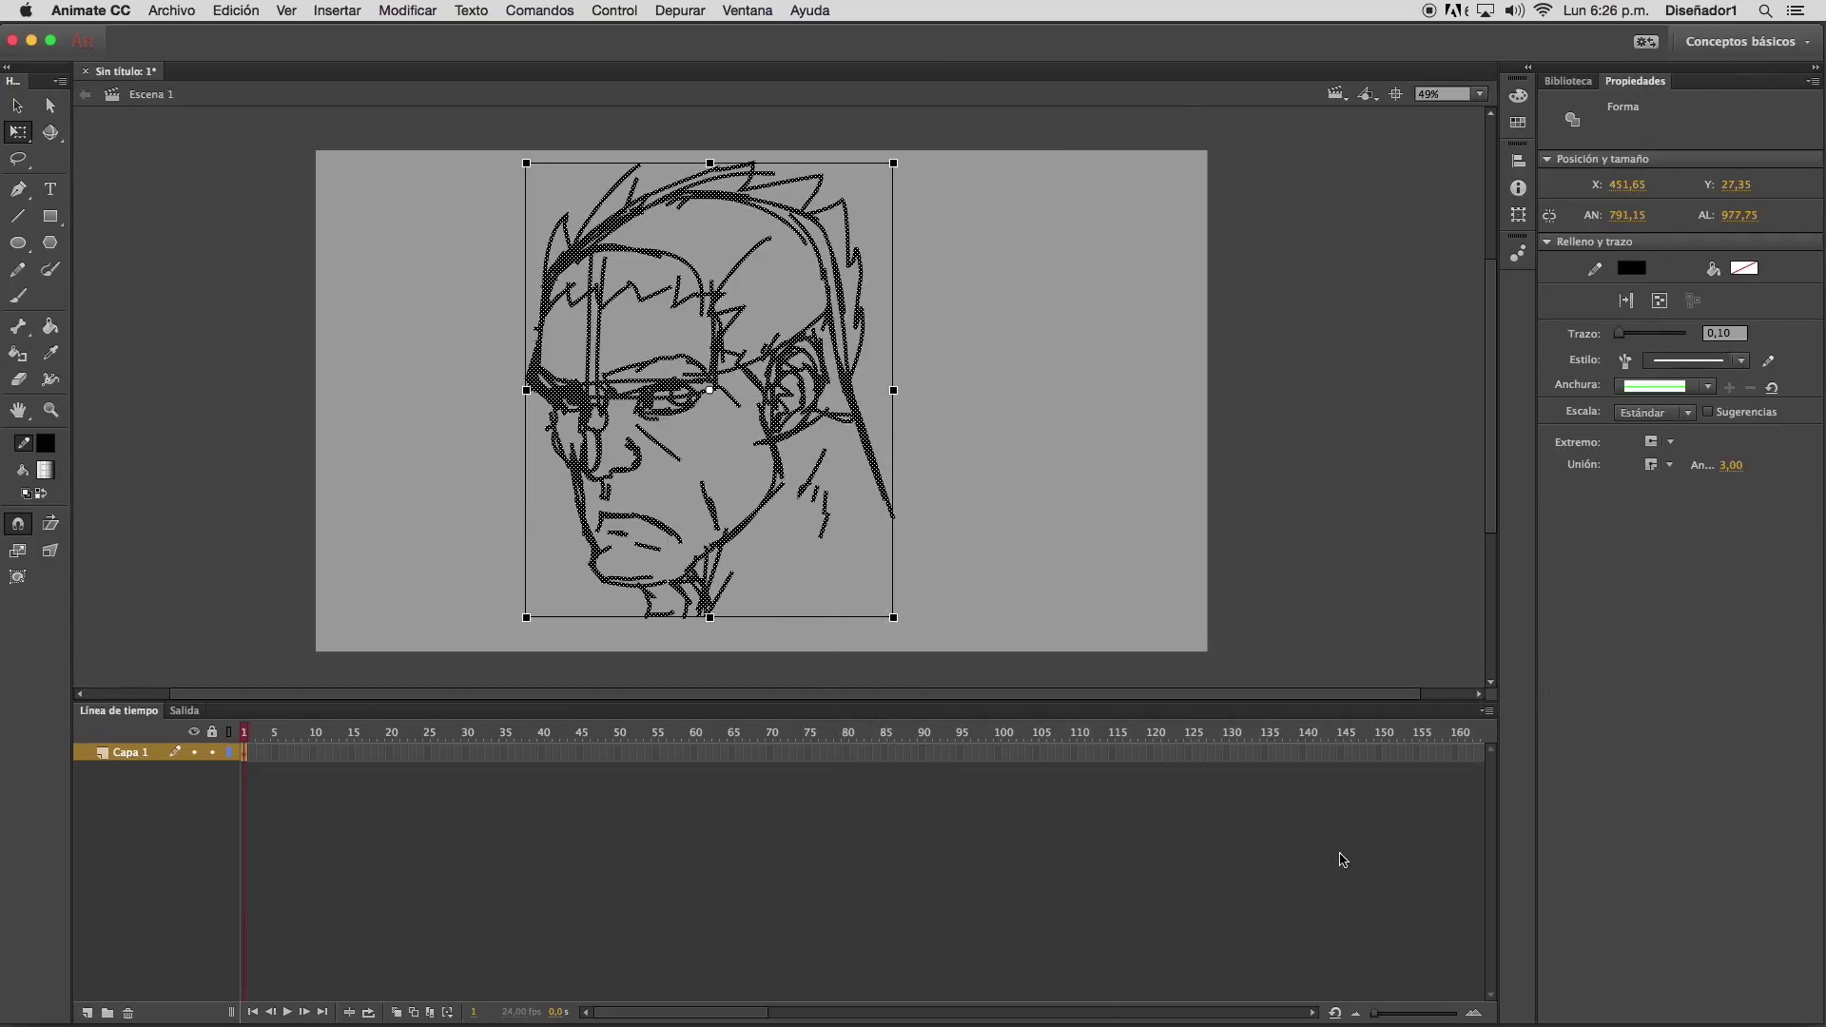
Deselect the head sketch, lock its layer Capa 1 and show it as outlines, and add a new layer above it
{"action": "left_click", "coordinate": [921, 429]}
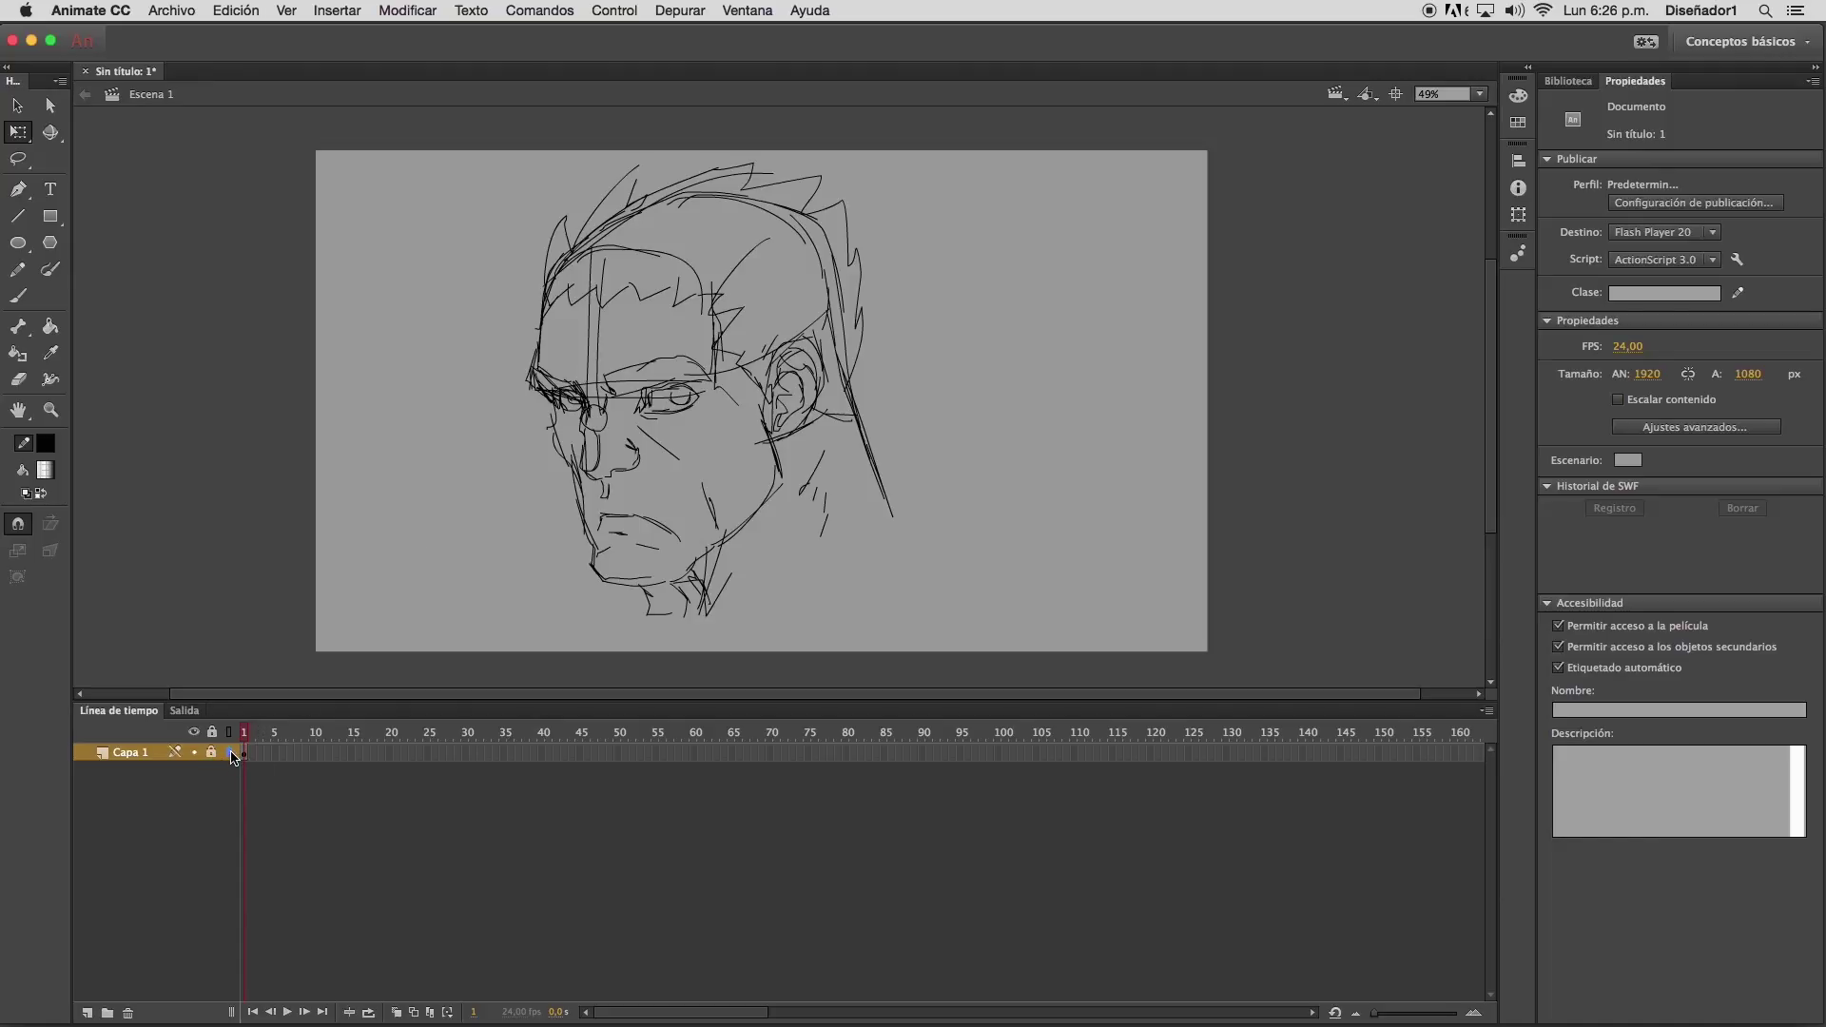
{"action": "left_click", "coordinate": [231, 752]}
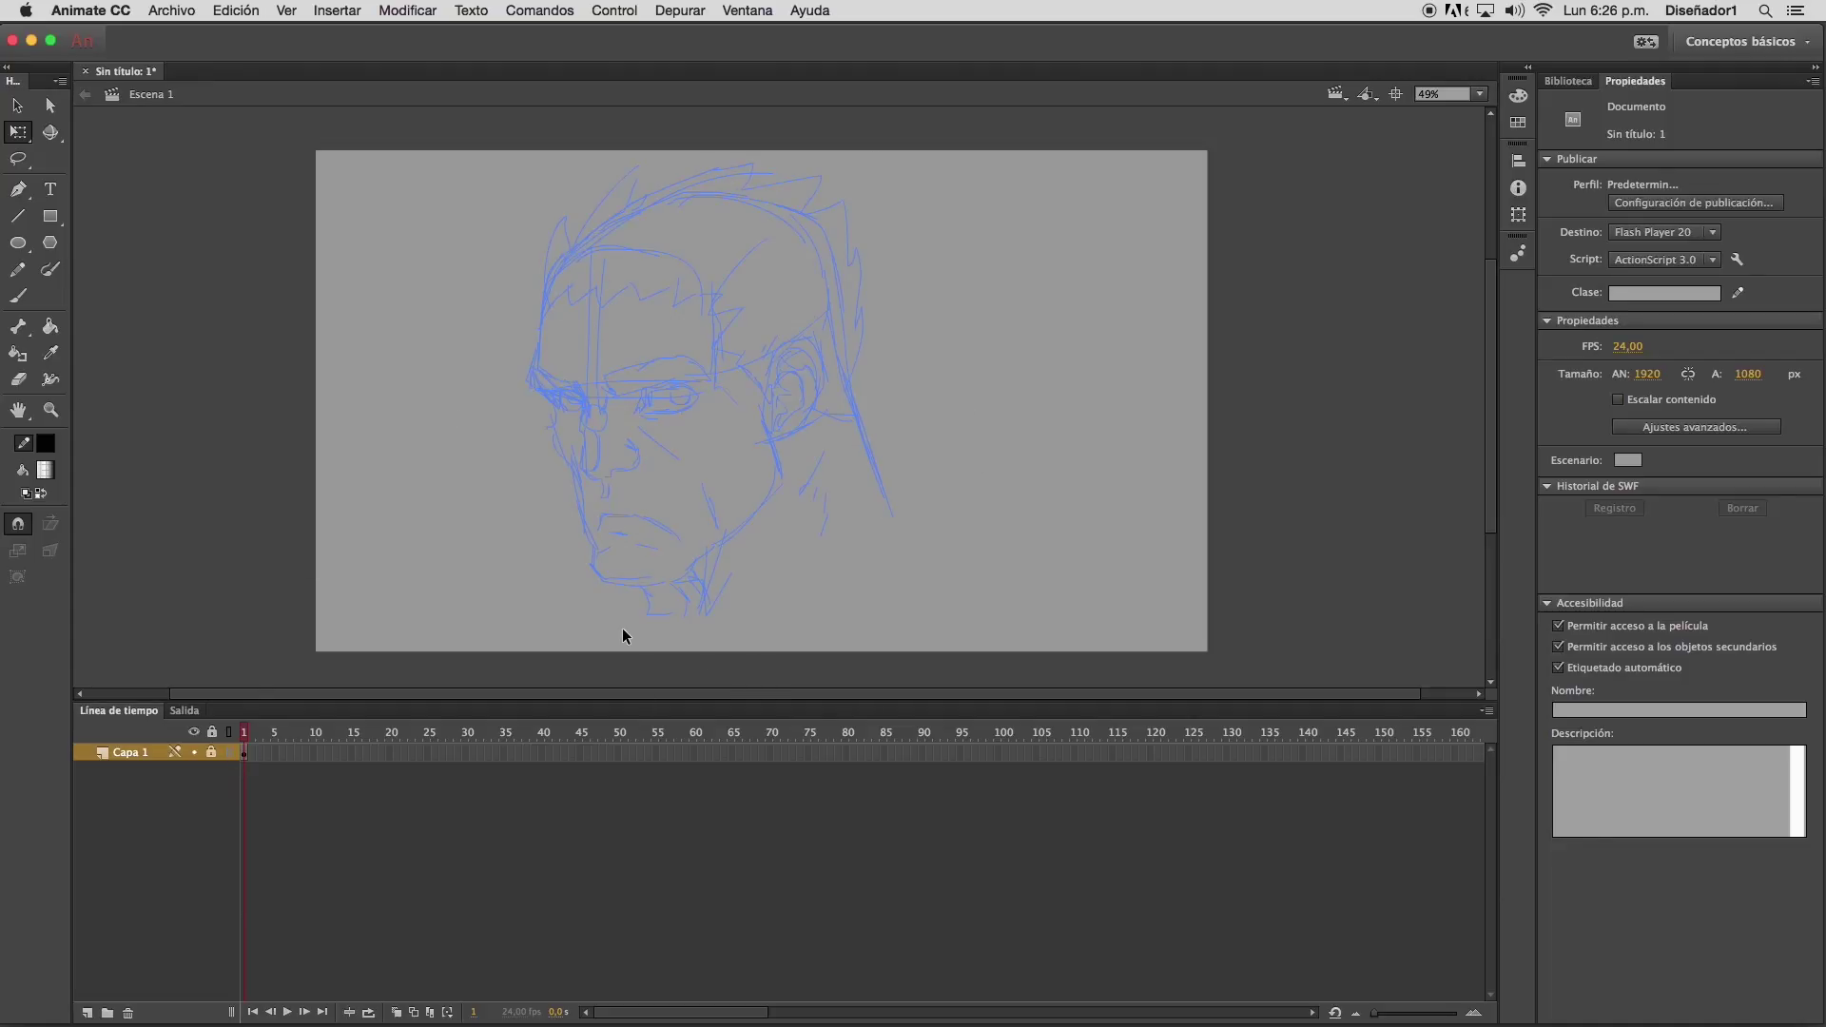
{"action": "left_click", "coordinate": [231, 752]}
{"action": "left_click", "coordinate": [240, 756]}
{"action": "left_click", "coordinate": [88, 1011]}
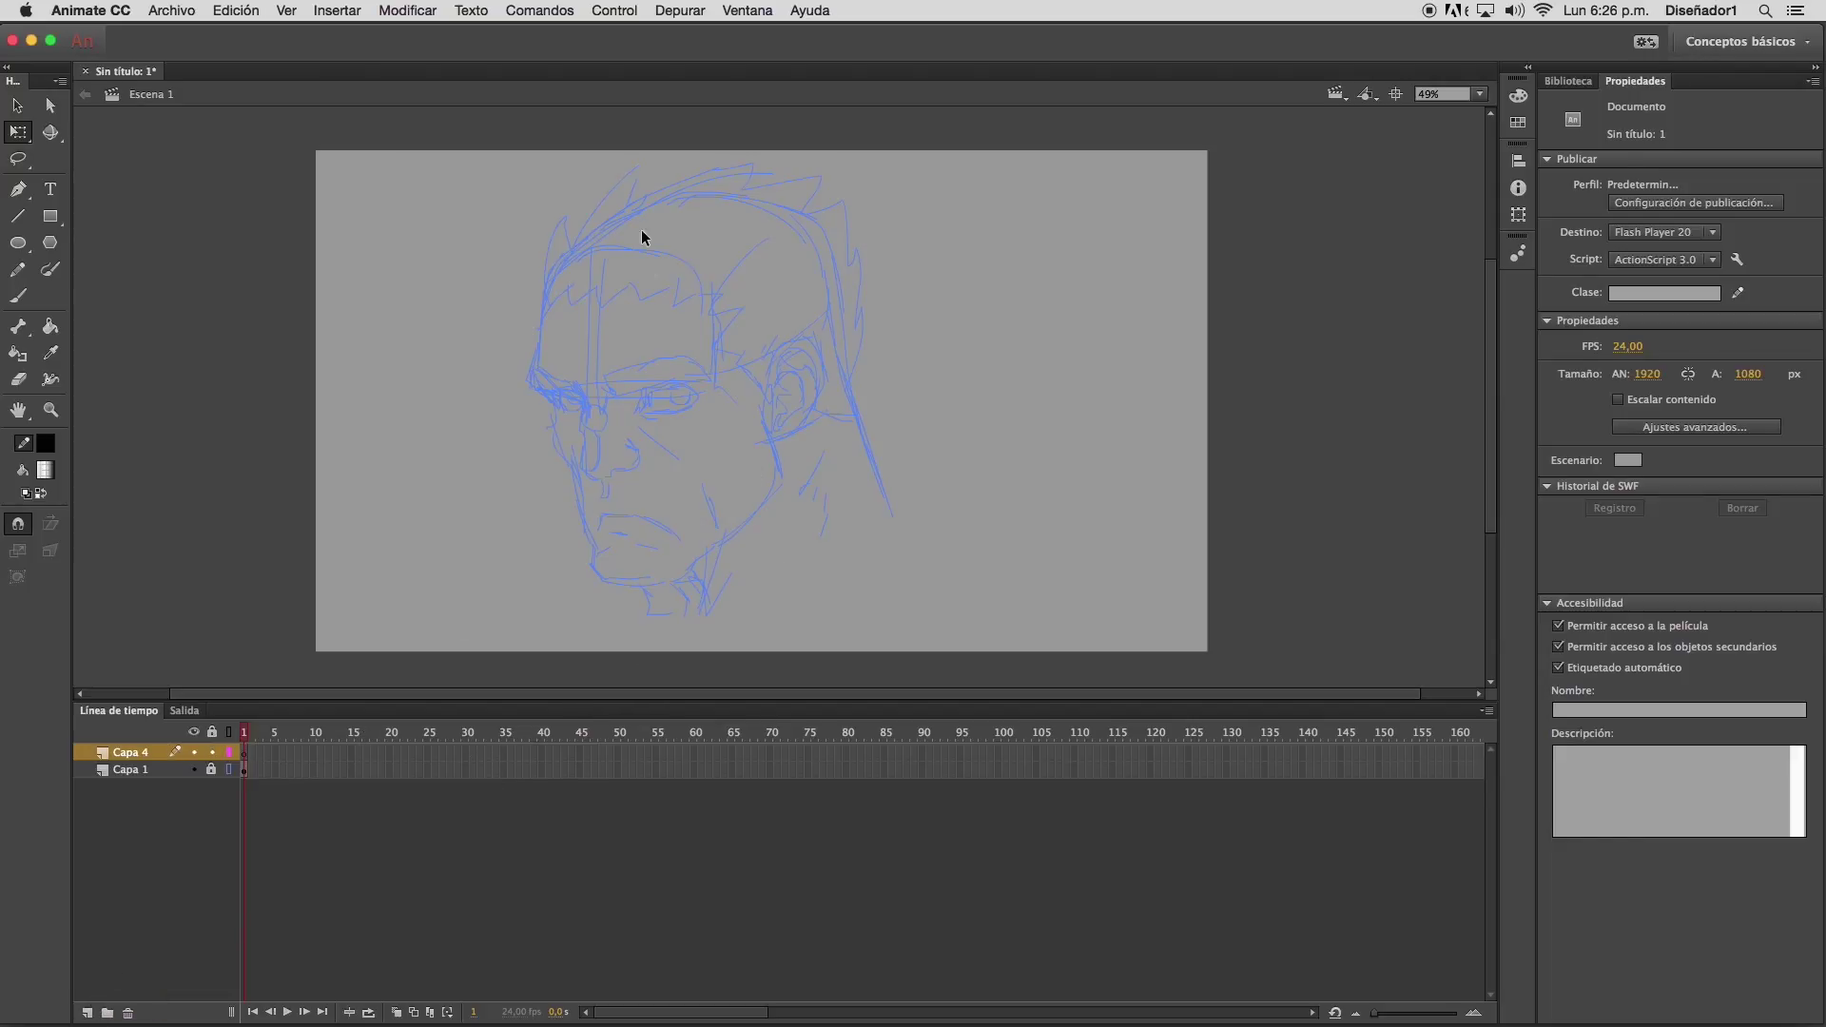
Trace the eyebrow nearer the ear with the Line tool at stroke 1, and bend its edges to follow the sketch
{"action": "left_click", "coordinate": [18, 216]}
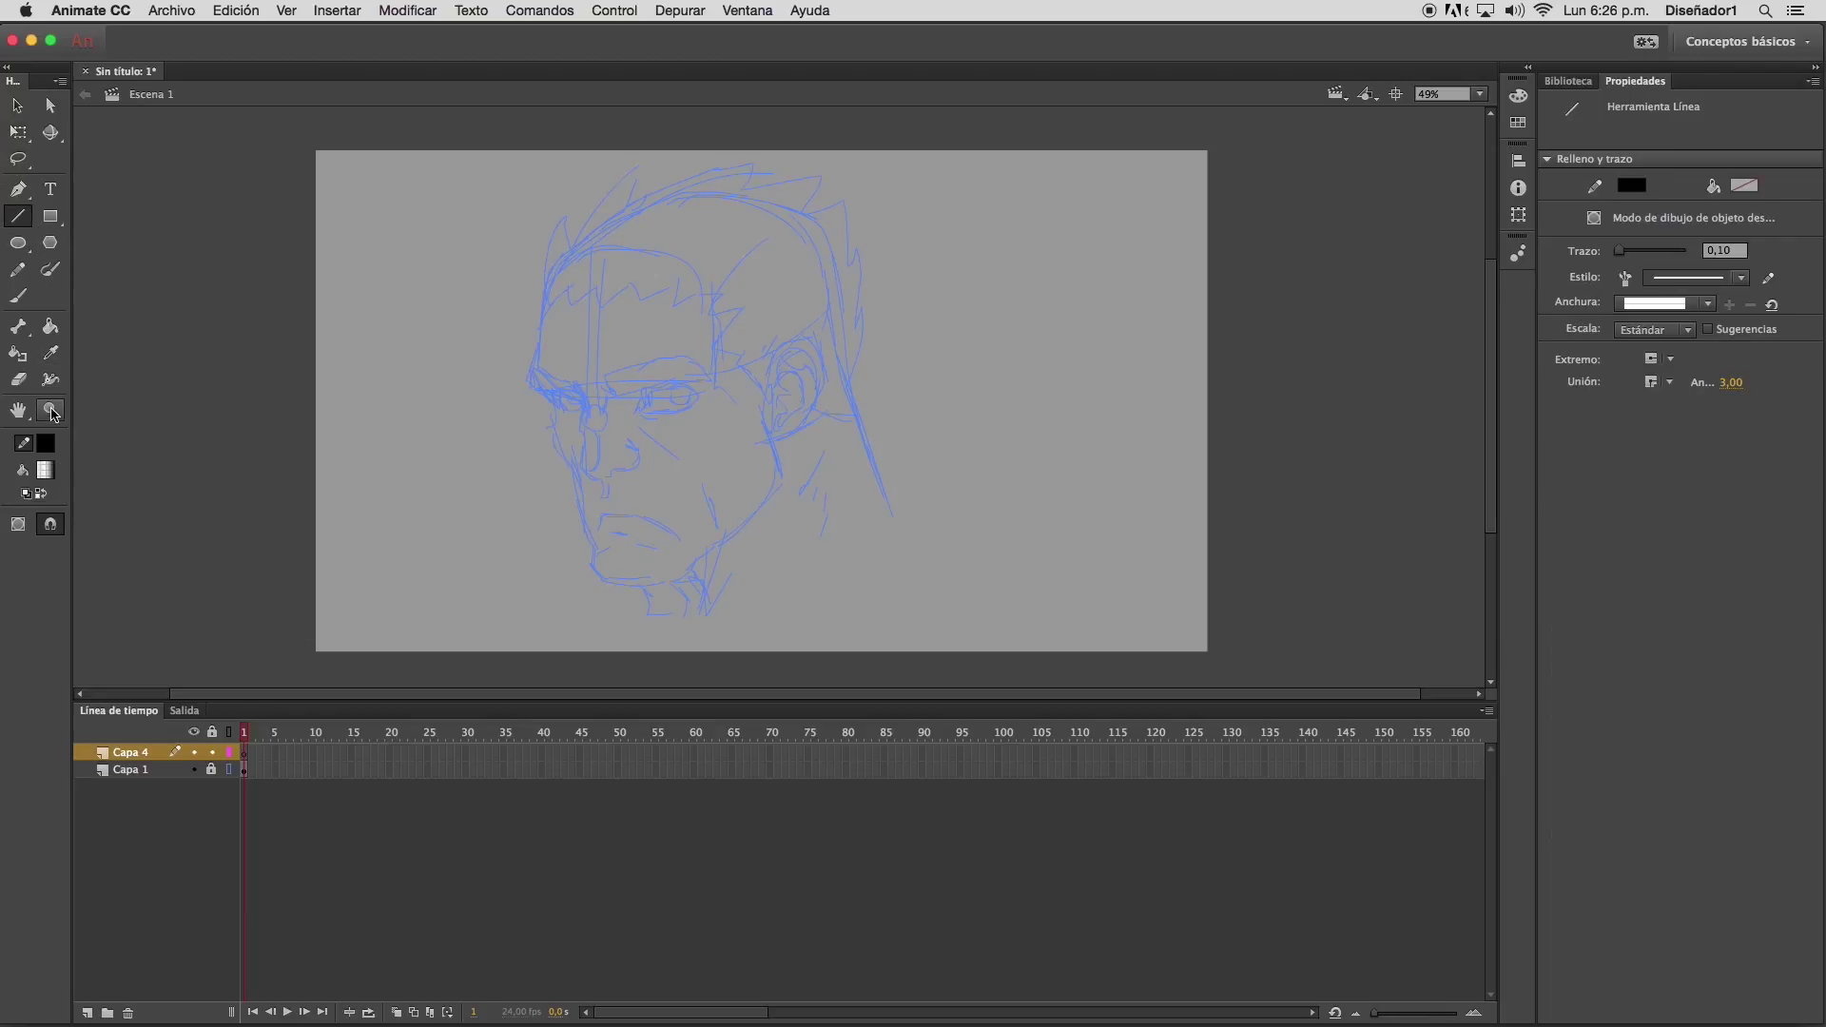
{"action": "left_click", "coordinate": [1725, 251]}
{"action": "type", "text": "1"}
{"action": "key", "text": "Return"}
{"action": "left_click", "coordinate": [51, 410]}
{"action": "mouse_move", "coordinate": [556, 211]}
{"action": "left_mouse_down"}
{"action": "mouse_move", "coordinate": [952, 542]}
{"action": "mouse_move", "coordinate": [906, 502]}
{"action": "mouse_move", "coordinate": [938, 515]}
{"action": "left_mouse_up"}
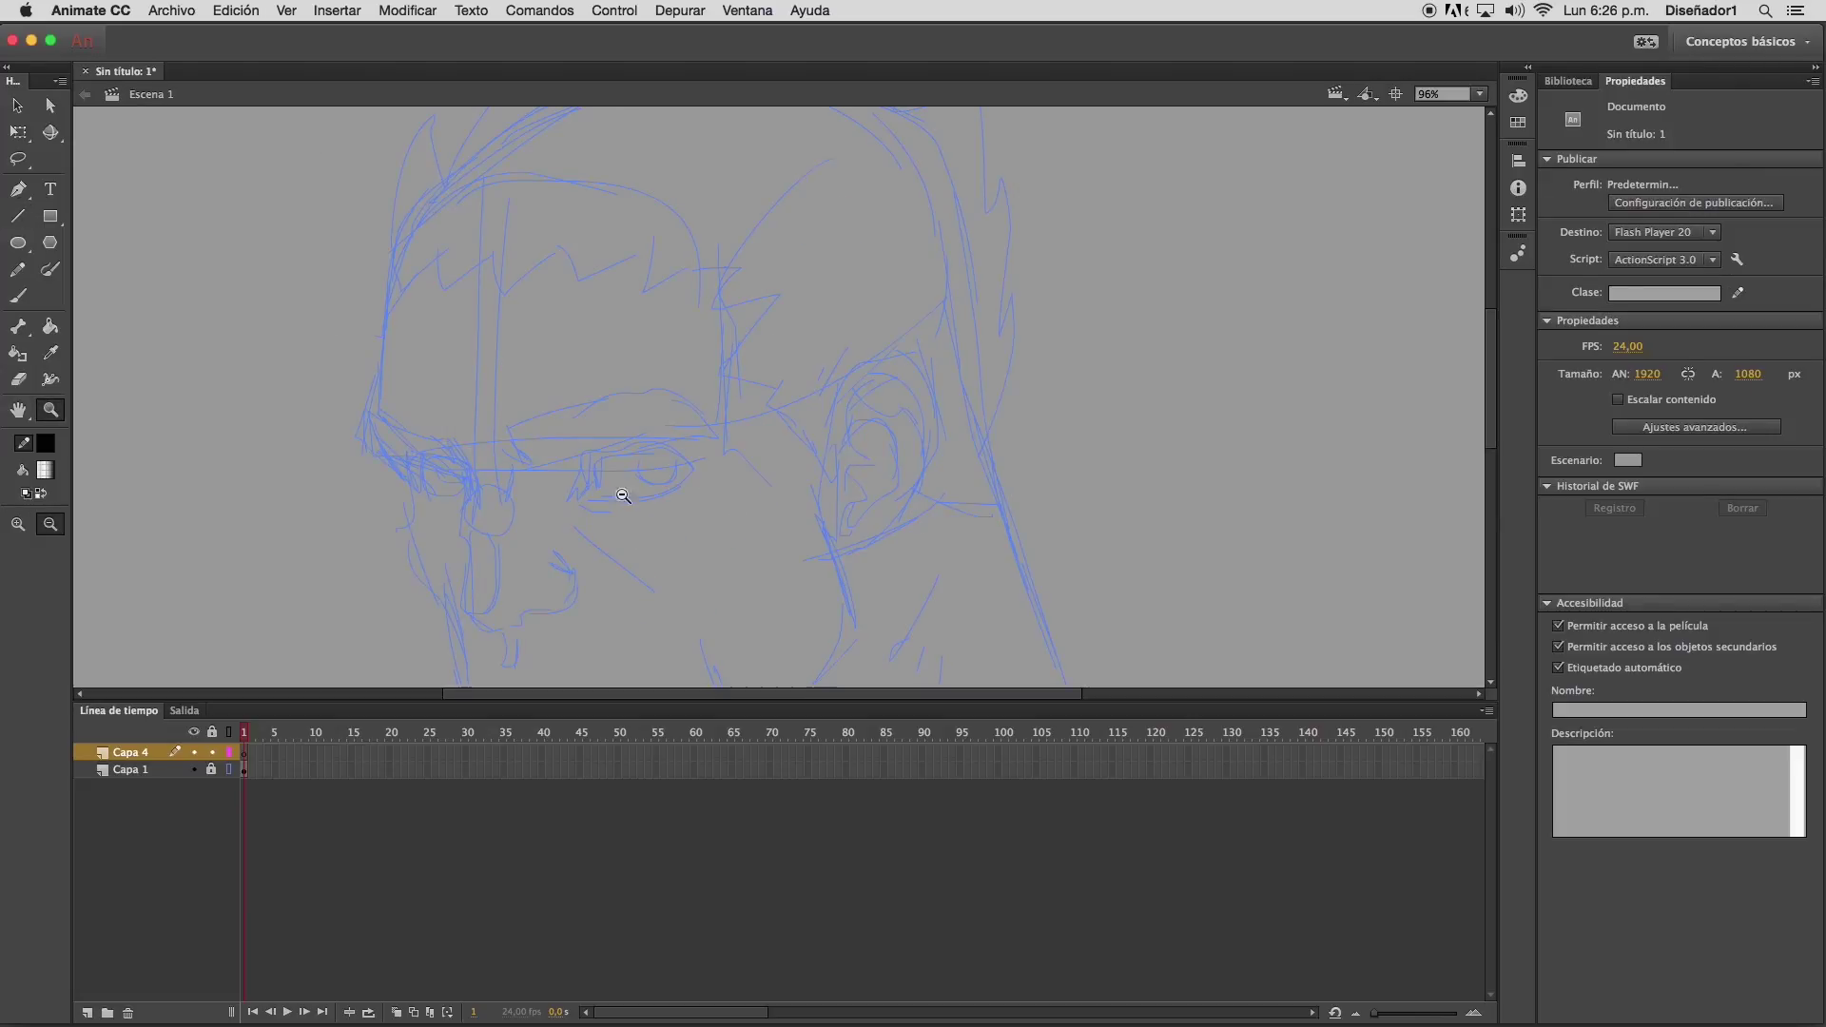
{"action": "left_click", "coordinate": [18, 216]}
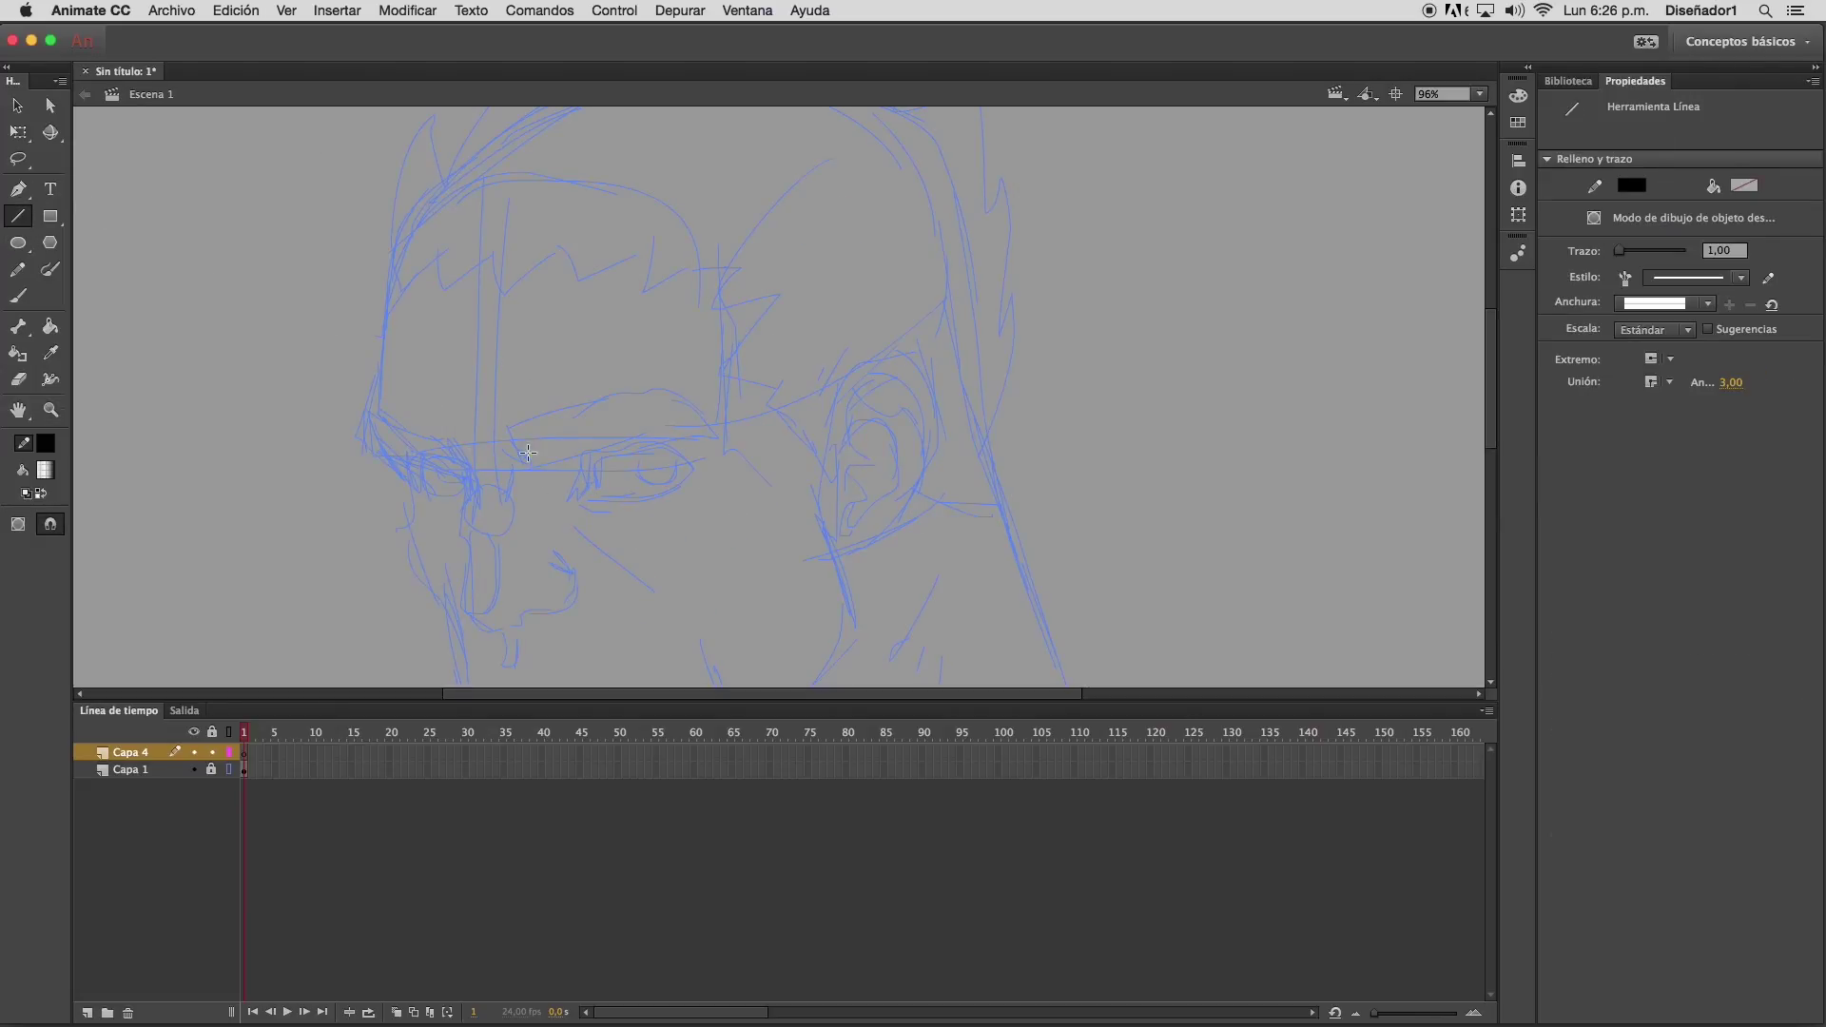
{"action": "left_click_drag", "start_coordinate": [506, 430], "coordinate": [692, 409]}
{"action": "left_click", "coordinate": [18, 107]}
{"action": "left_click_drag", "start_coordinate": [579, 409], "coordinate": [573, 404]}
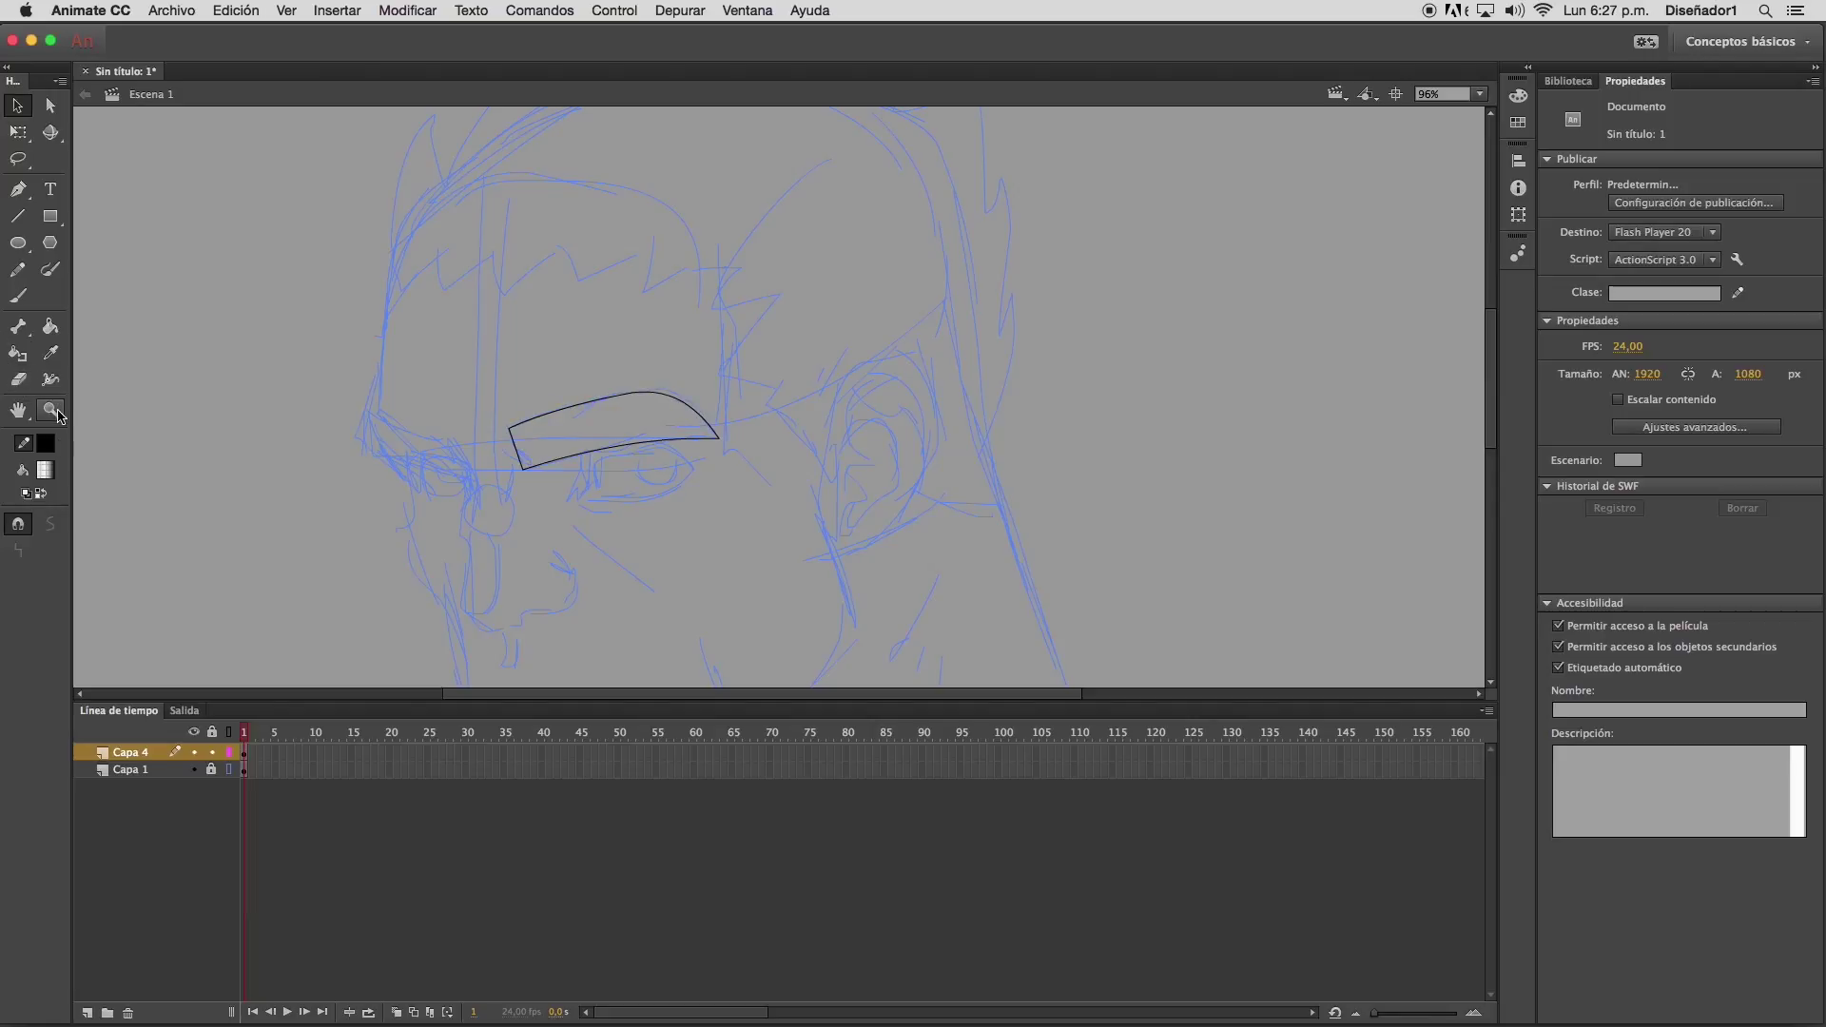
{"action": "left_click_drag", "start_coordinate": [514, 455], "coordinate": [511, 459]}
Trace the far eyebrow with straight line segments and bend its edges into gentle curves matching the sketch
{"action": "left_click", "coordinate": [19, 215]}
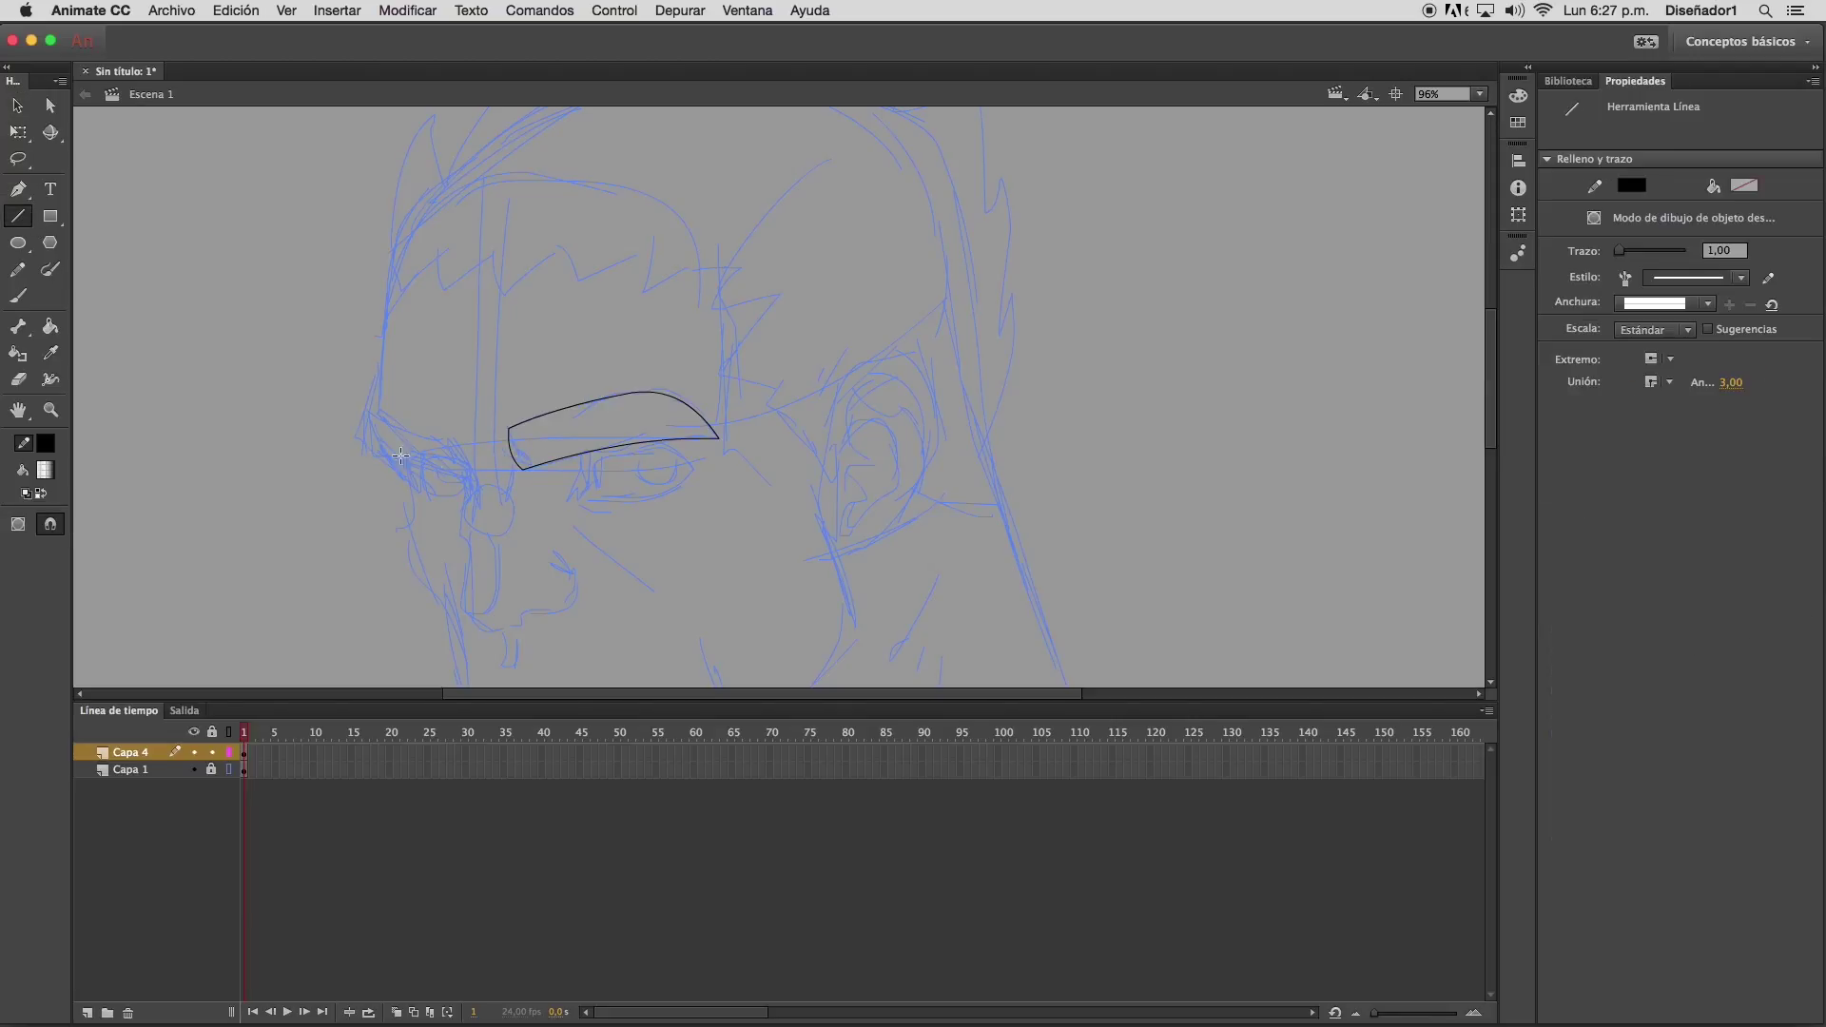
{"action": "mouse_move", "coordinate": [360, 441]}
{"action": "left_mouse_down"}
{"action": "mouse_move", "coordinate": [466, 477]}
{"action": "mouse_move", "coordinate": [448, 436]}
{"action": "left_mouse_up"}
{"action": "left_click_drag", "start_coordinate": [448, 436], "coordinate": [363, 442]}
{"action": "left_click", "coordinate": [17, 106]}
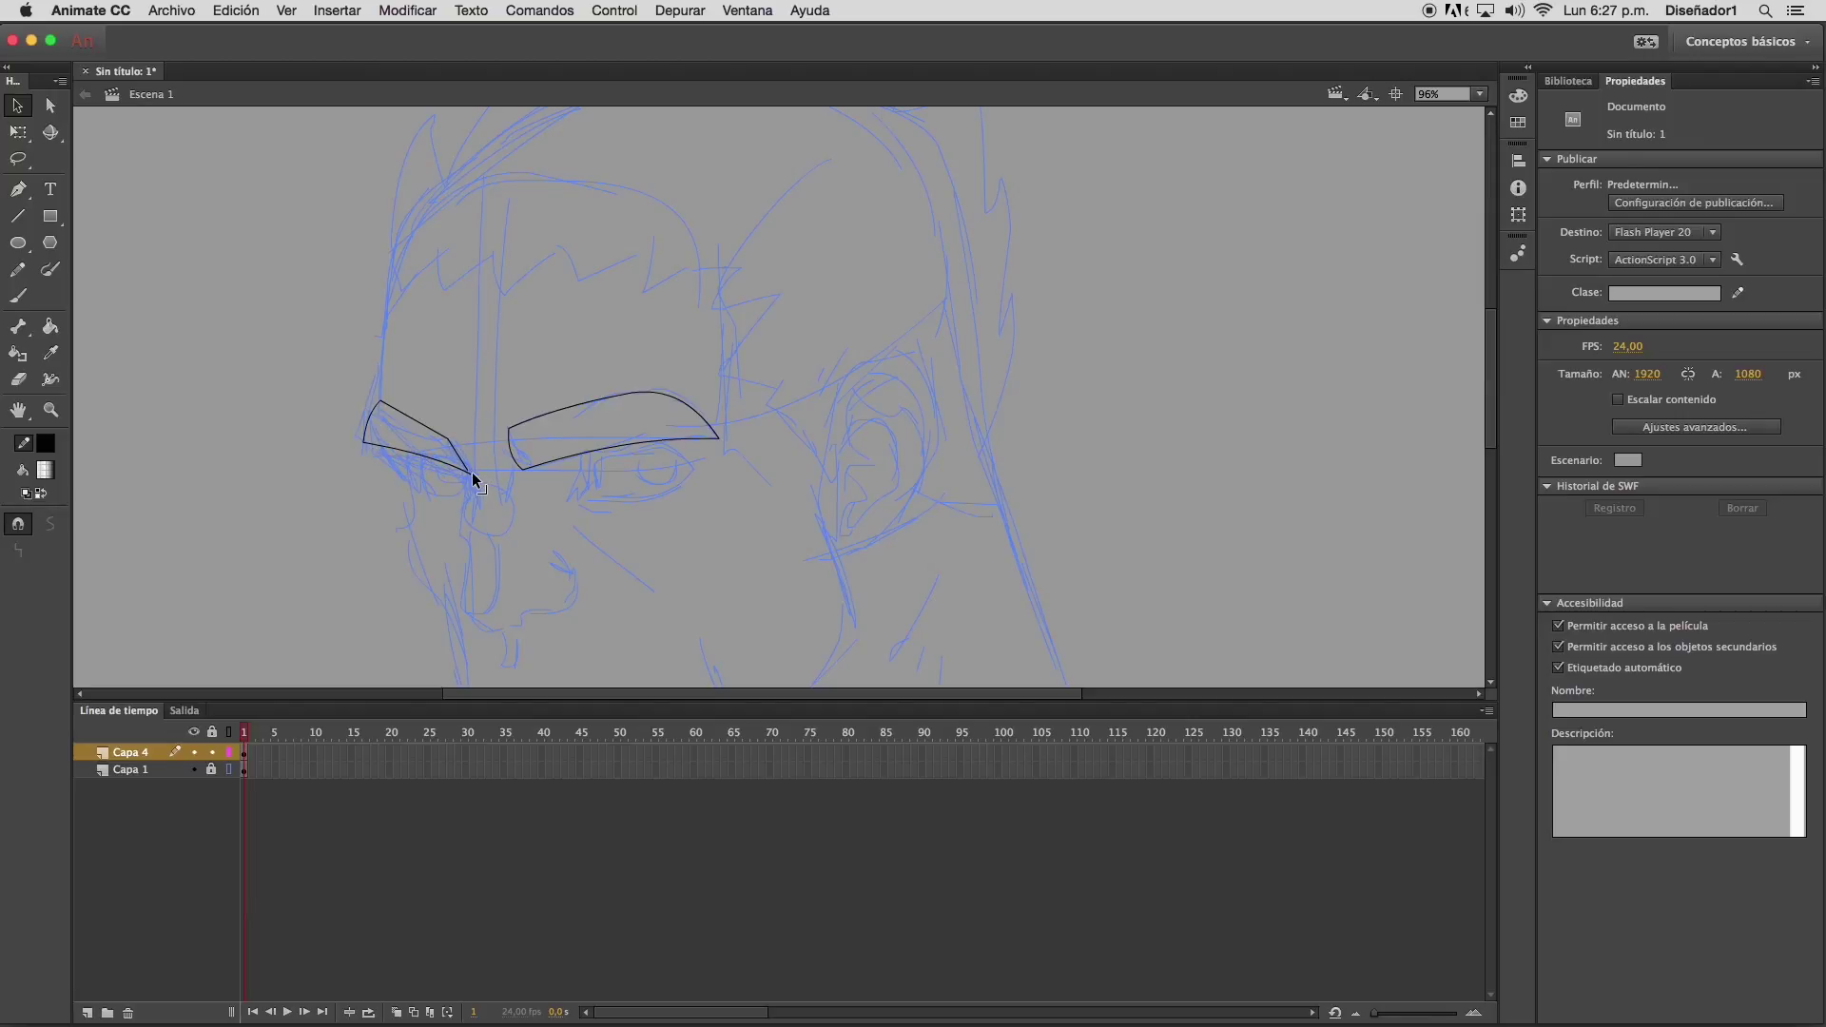
{"action": "left_click_drag", "start_coordinate": [426, 425], "coordinate": [424, 422]}
Draw the nose bridge outline with lines running down from both eyebrows and round off its lower end
{"action": "left_click", "coordinate": [18, 216]}
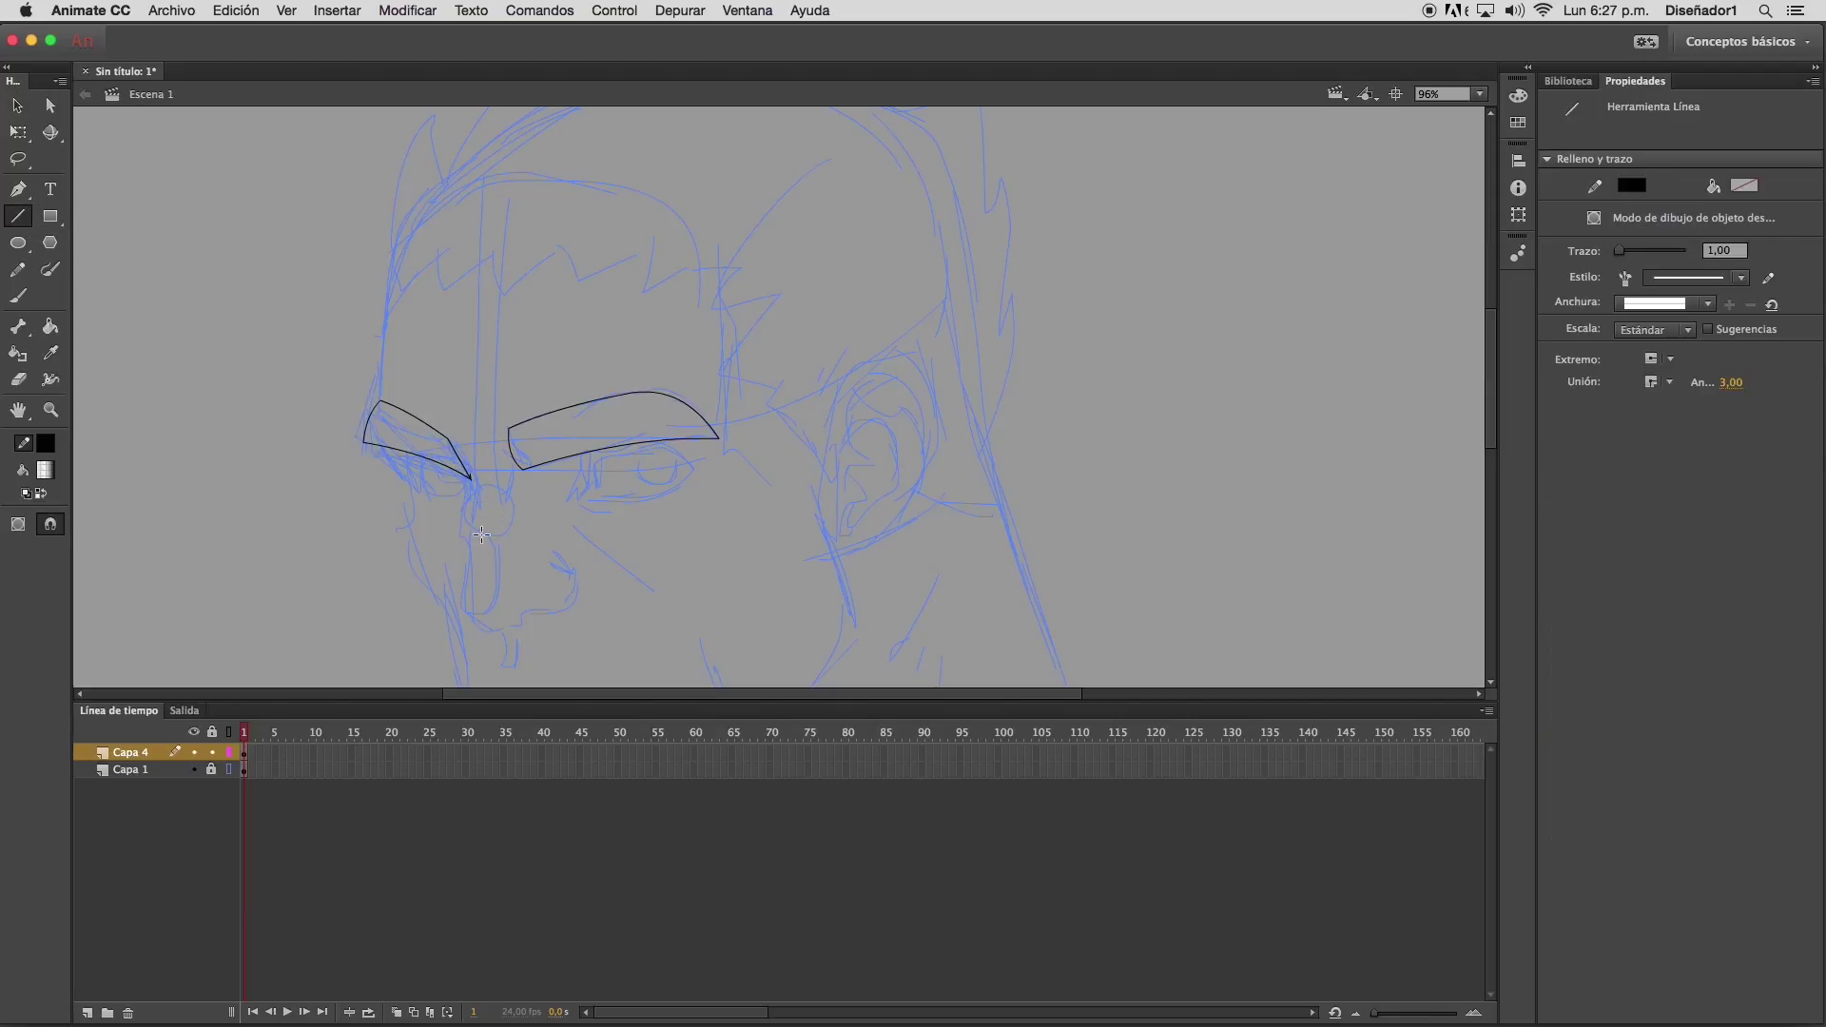
{"action": "left_click_drag", "start_coordinate": [473, 485], "coordinate": [461, 601]}
{"action": "left_click_drag", "start_coordinate": [461, 601], "coordinate": [500, 585]}
{"action": "left_click_drag", "start_coordinate": [500, 585], "coordinate": [499, 516]}
{"action": "left_click_drag", "start_coordinate": [499, 516], "coordinate": [521, 470]}
{"action": "left_click", "coordinate": [17, 104]}
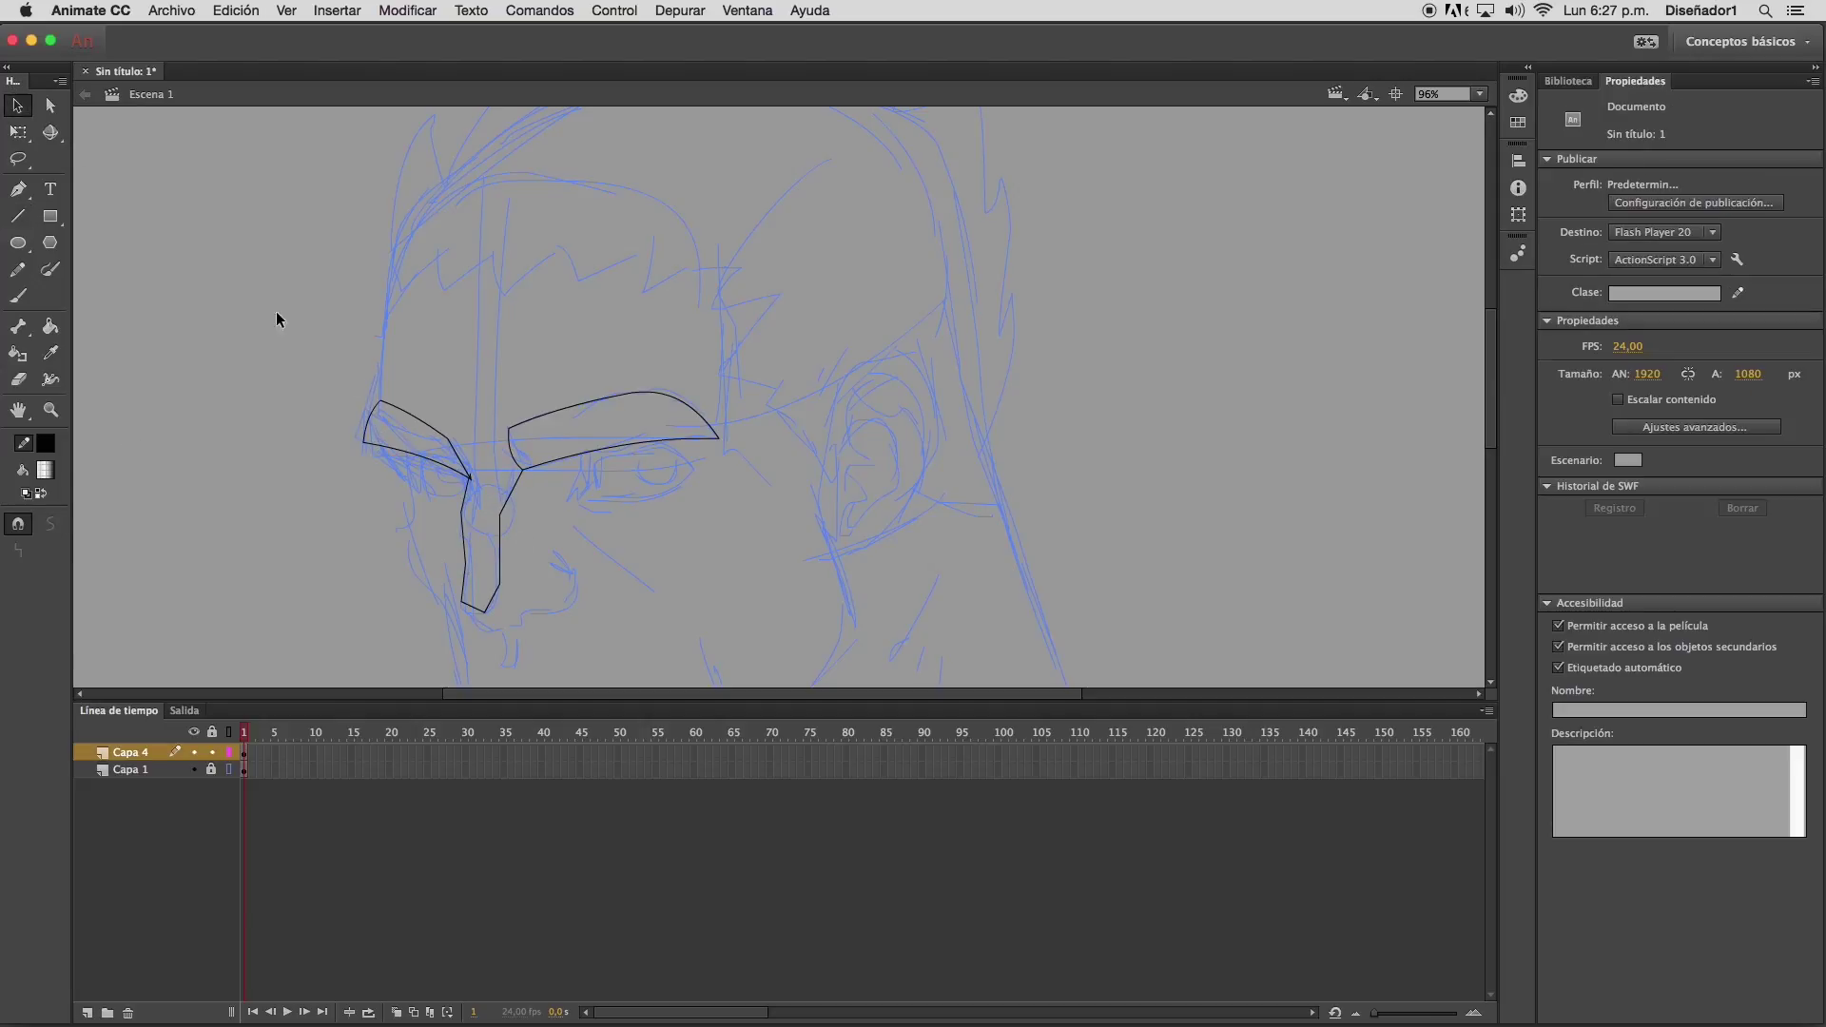
{"action": "left_click_drag", "start_coordinate": [473, 607], "coordinate": [494, 597]}
Draw connected straight lines for the underside of the nose and the small groove above the upper lip
{"action": "scroll", "coordinate": [618, 582], "scroll_direction": "down", "scroll_amount": 5}
{"action": "left_click", "coordinate": [18, 216]}
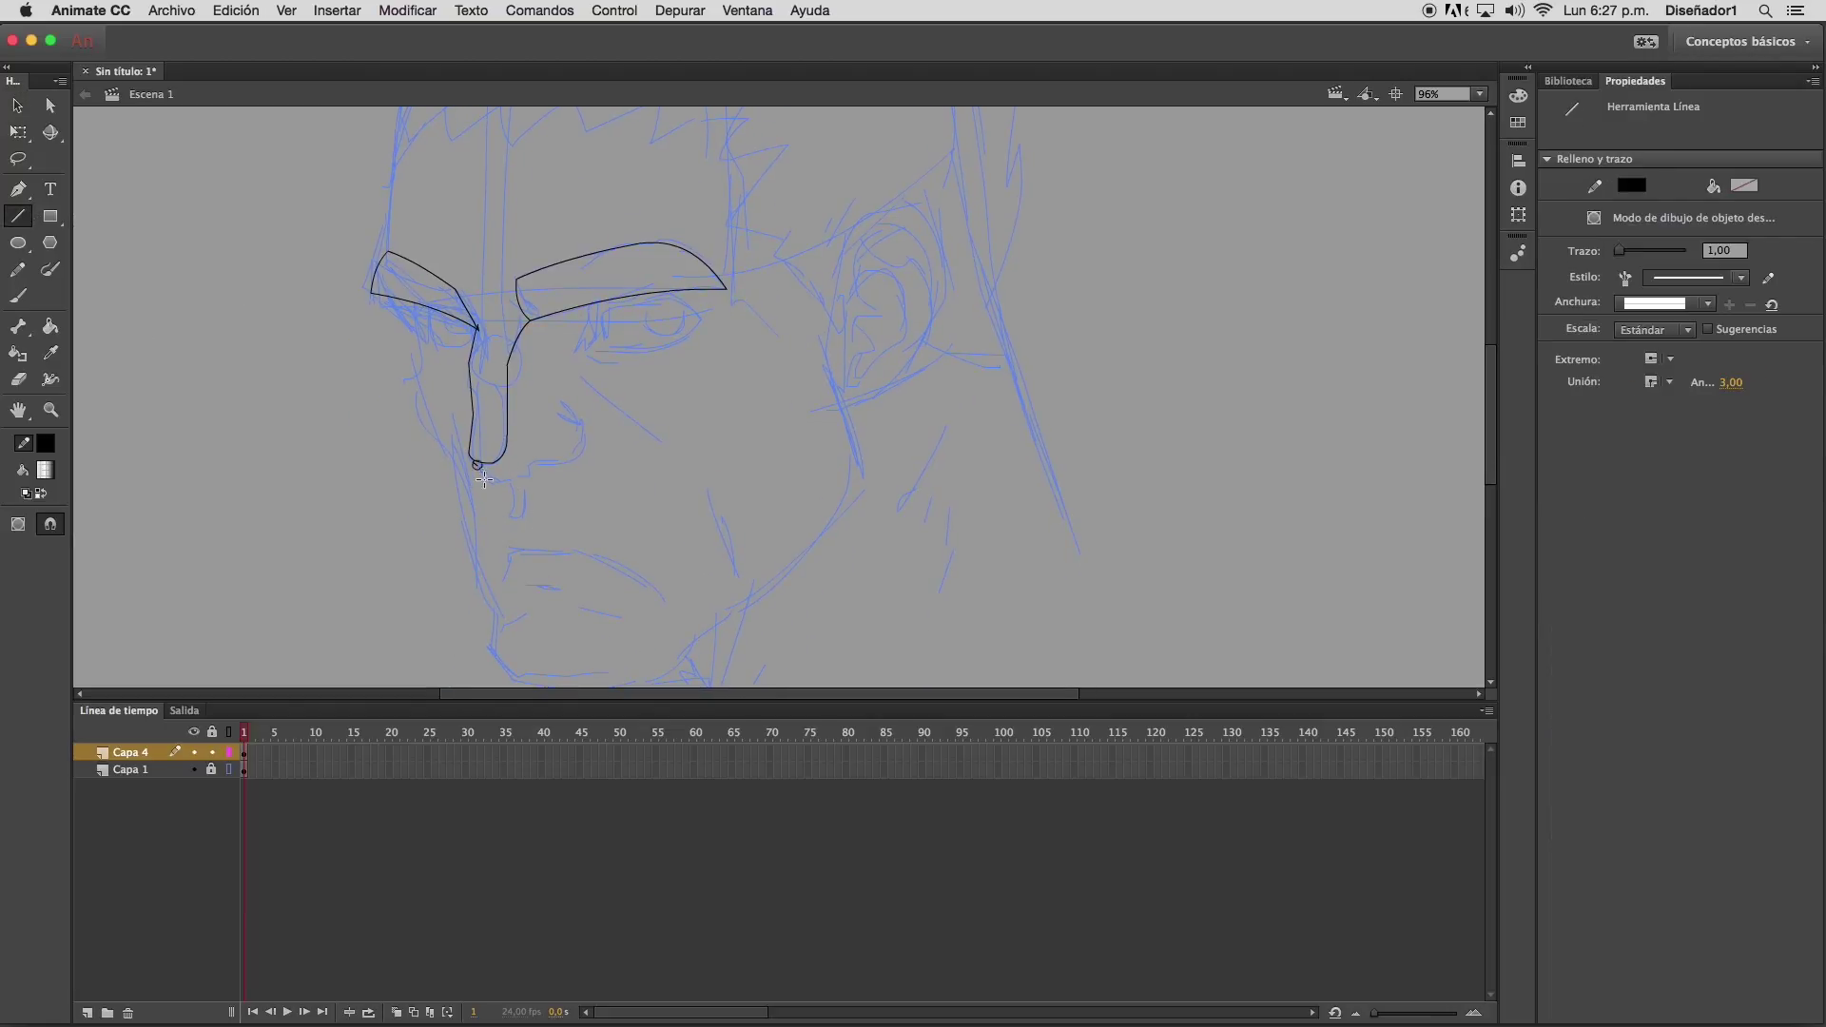
{"action": "mouse_move", "coordinate": [486, 478]}
{"action": "left_mouse_down"}
{"action": "mouse_move", "coordinate": [511, 485]}
{"action": "mouse_move", "coordinate": [509, 517]}
{"action": "mouse_move", "coordinate": [523, 490]}
{"action": "left_mouse_up"}
Clean up the stray line ends where the far eyebrow meets the nose bridge so the corner joins neatly
{"action": "left_click", "coordinate": [50, 410]}
{"action": "left_click_drag", "start_coordinate": [394, 249], "coordinate": [877, 555]}
{"action": "key", "text": "v"}
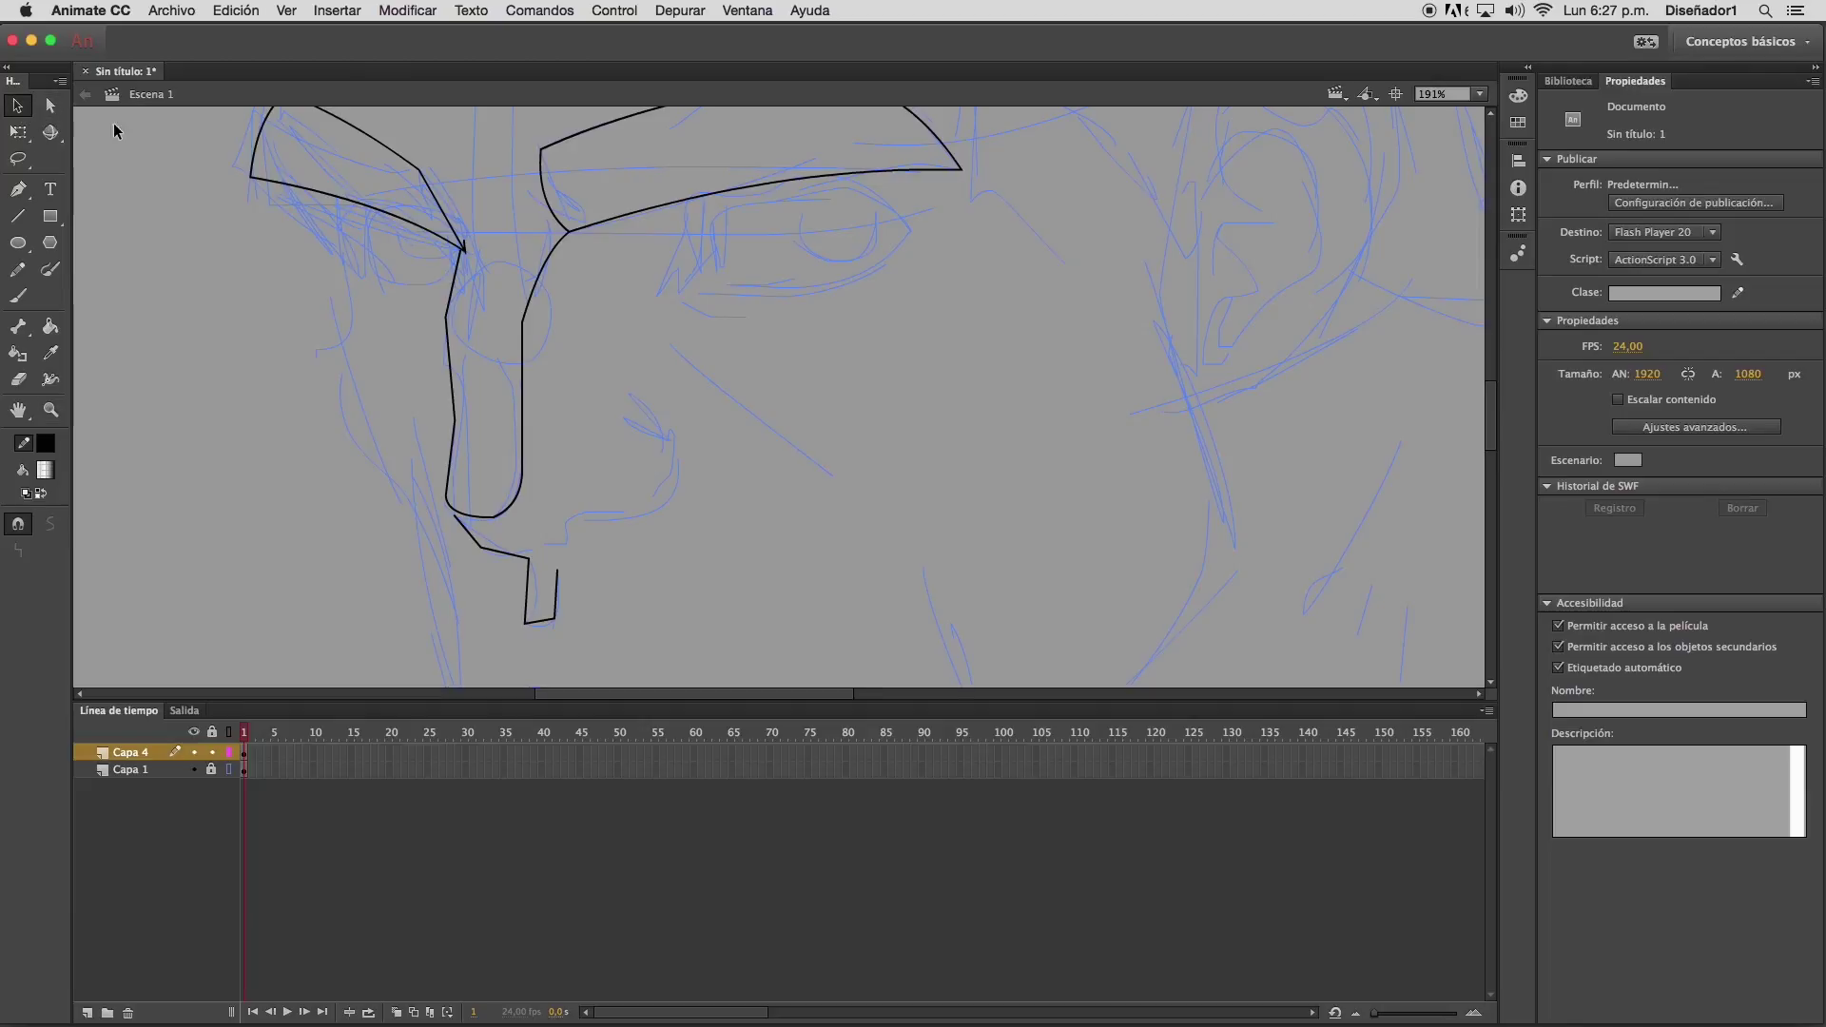
{"action": "left_click", "coordinate": [463, 247]}
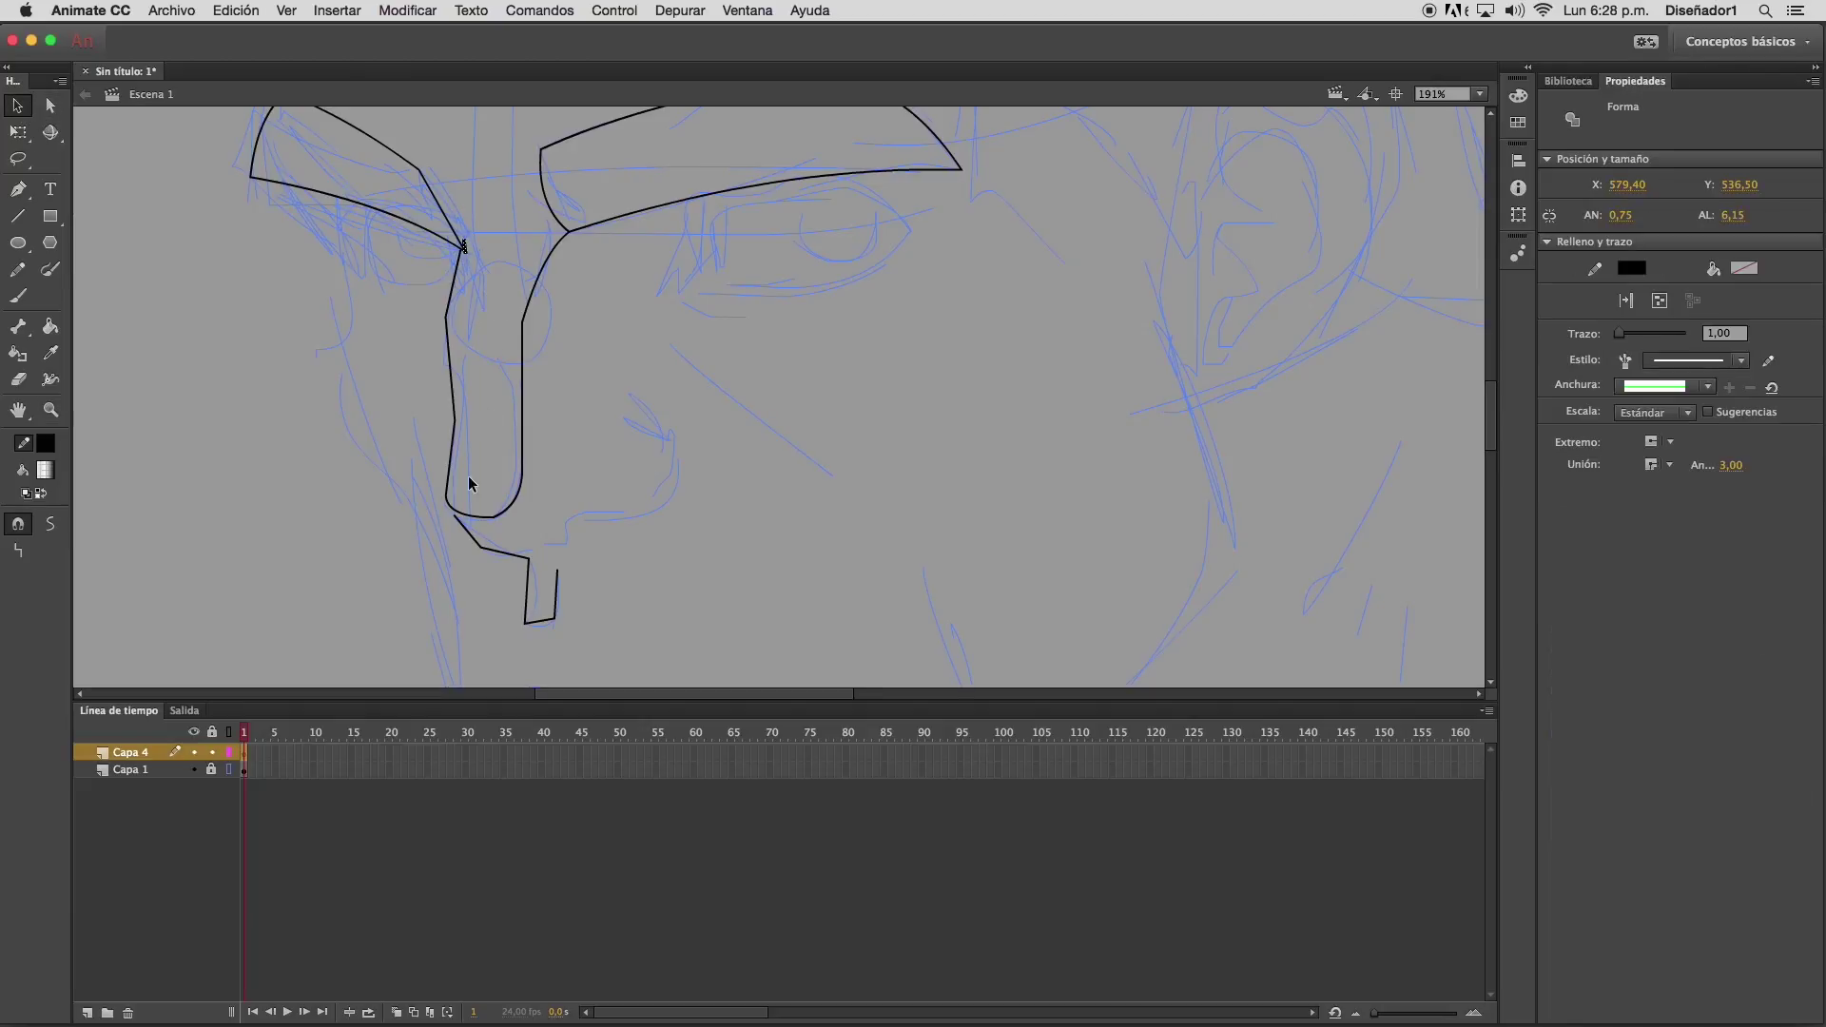
{"action": "left_click", "coordinate": [504, 276]}
{"action": "left_click", "coordinate": [467, 253]}
{"action": "left_click", "coordinate": [475, 265]}
{"action": "left_click_drag", "start_coordinate": [468, 253], "coordinate": [460, 253]}
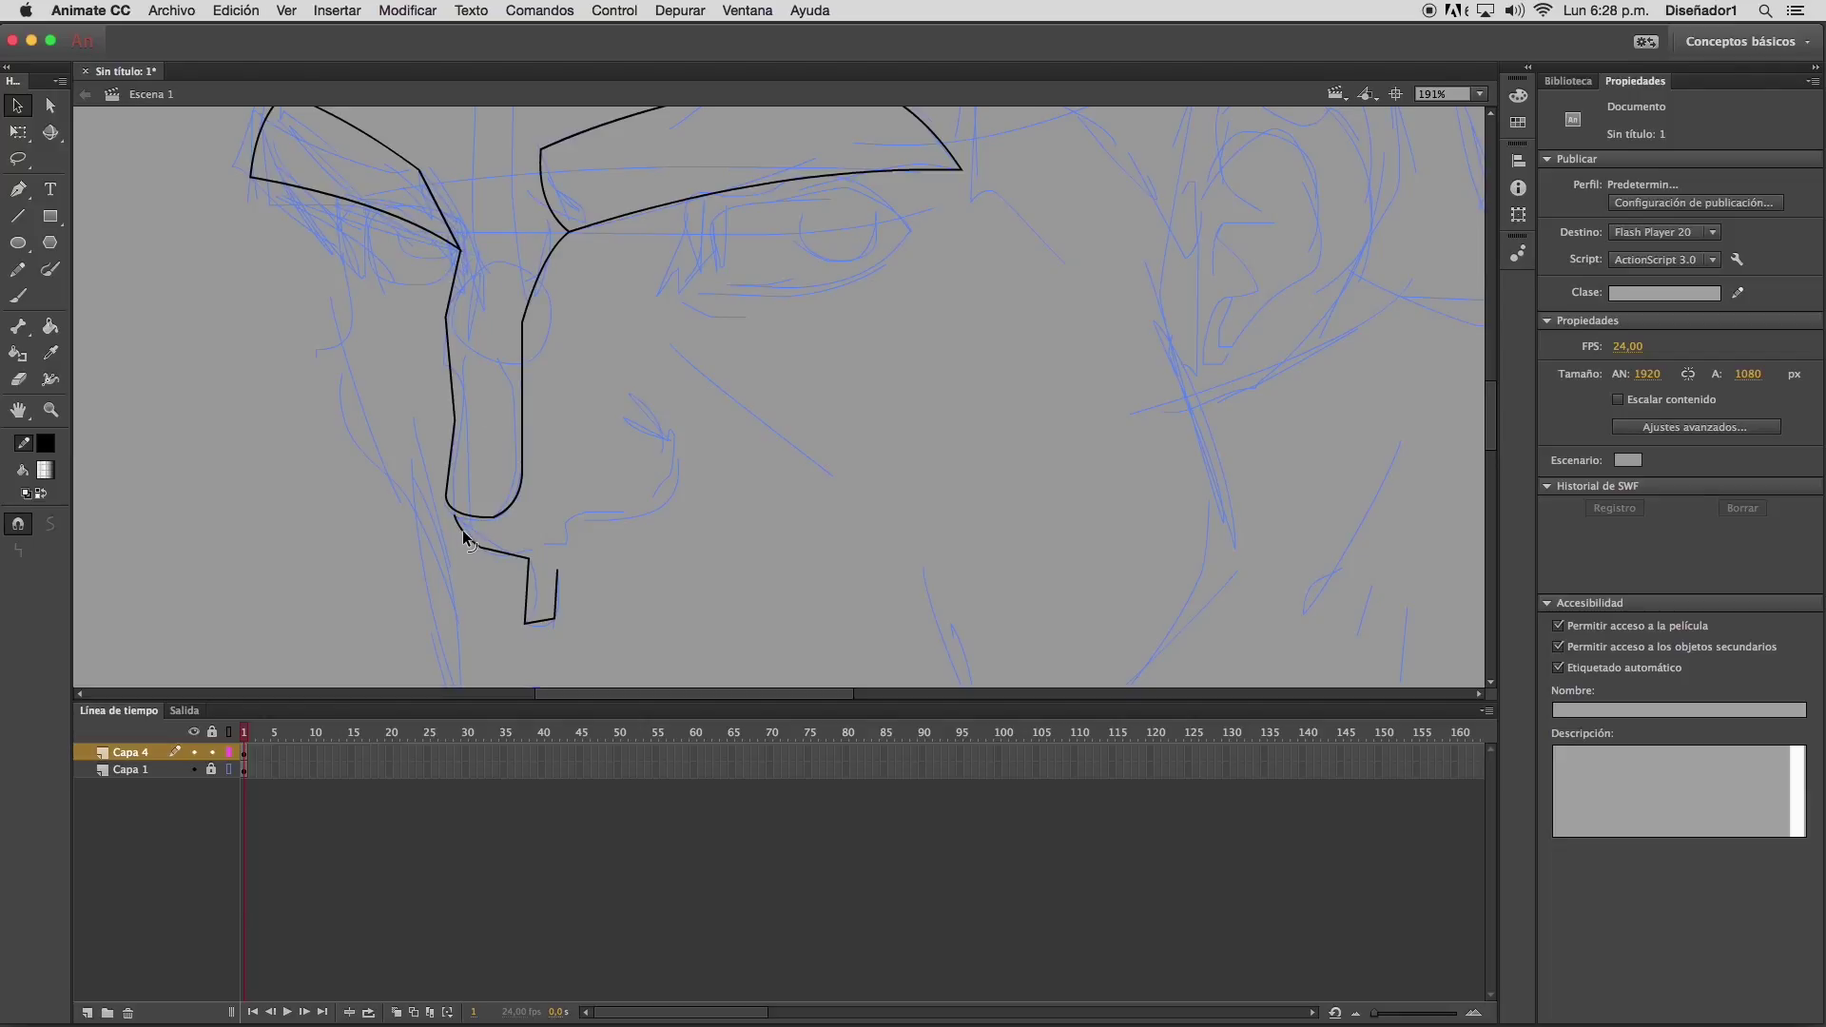
Join and curve the lines under the nose, and draw the nostril wing with the Pencil tool
{"action": "left_click_drag", "start_coordinate": [456, 516], "coordinate": [447, 498]}
{"action": "left_click_drag", "start_coordinate": [504, 553], "coordinate": [496, 554]}
{"action": "left_click_drag", "start_coordinate": [548, 626], "coordinate": [537, 593]}
{"action": "left_click", "coordinate": [17, 269]}
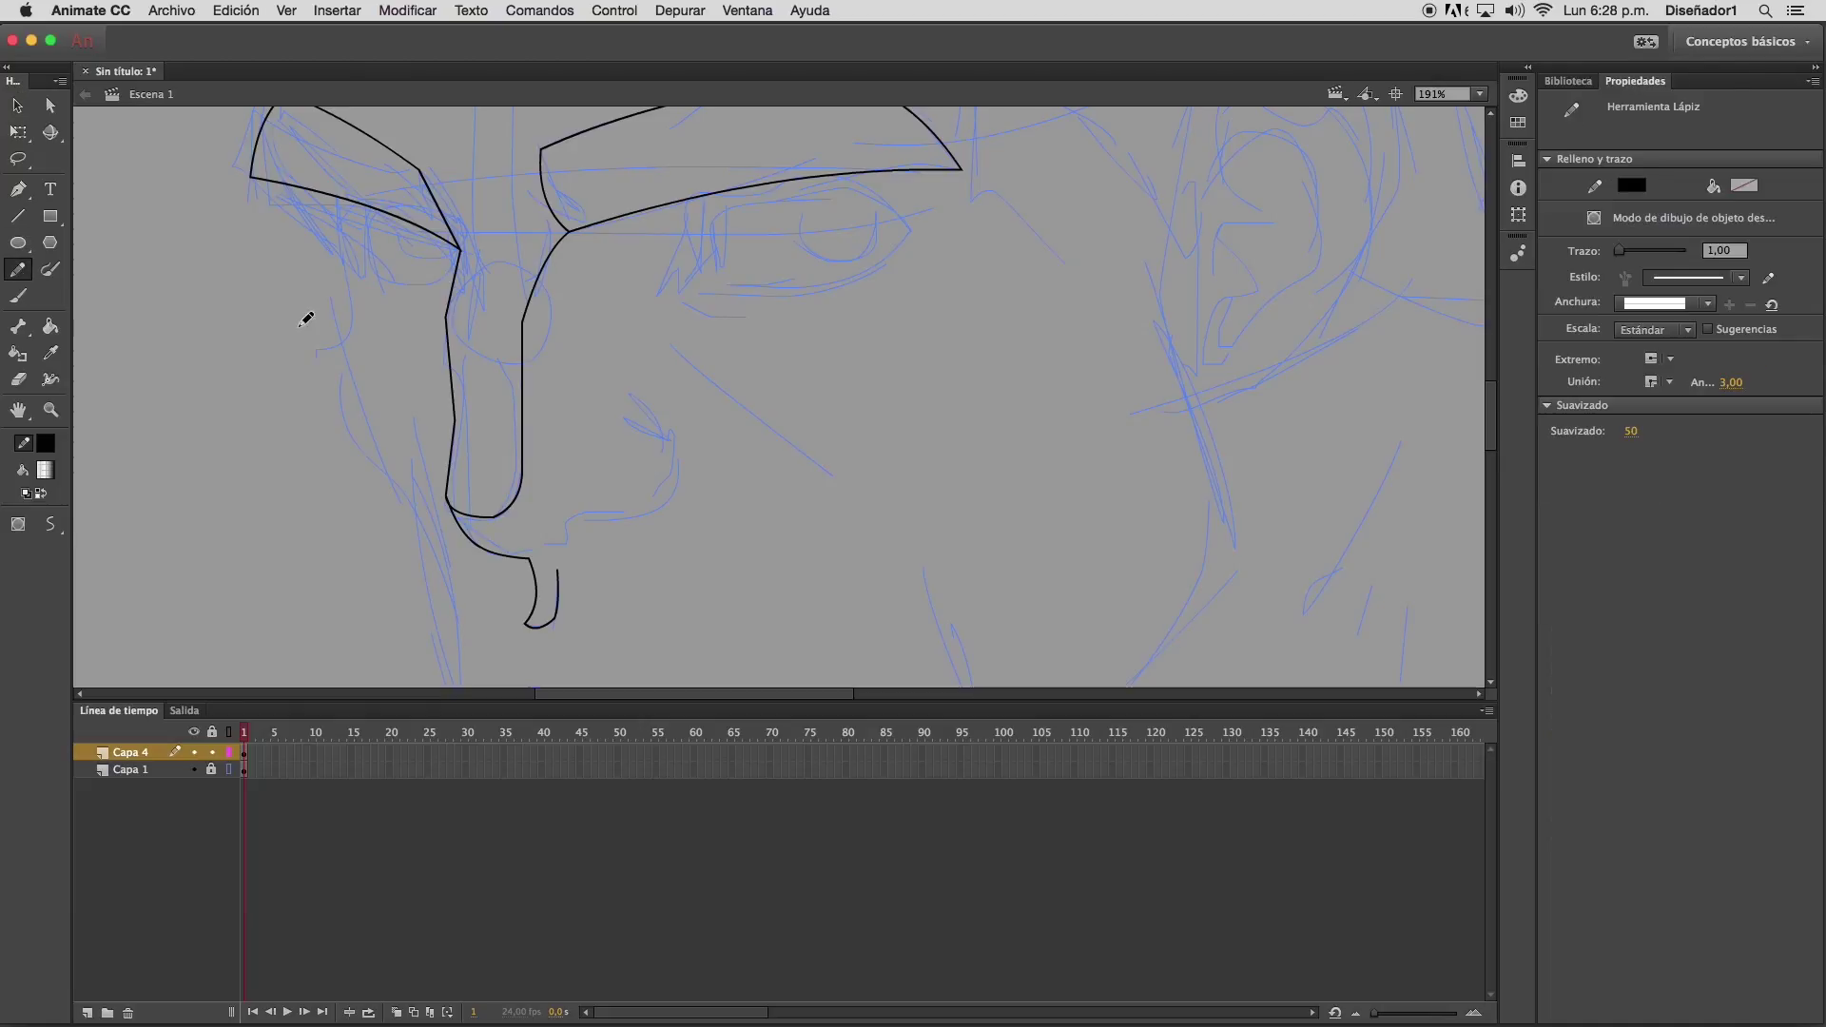
{"action": "mouse_move", "coordinate": [572, 543]}
{"action": "left_mouse_down"}
{"action": "mouse_move", "coordinate": [582, 515]}
{"action": "mouse_move", "coordinate": [647, 504]}
{"action": "mouse_move", "coordinate": [676, 460]}
{"action": "mouse_move", "coordinate": [667, 403]}
{"action": "mouse_move", "coordinate": [639, 391]}
{"action": "mouse_move", "coordinate": [654, 407]}
{"action": "left_mouse_up"}
Outline the eye nearer the ear with straight lines, and reshape them into a rounded almond following the sketch
{"action": "left_click", "coordinate": [17, 216]}
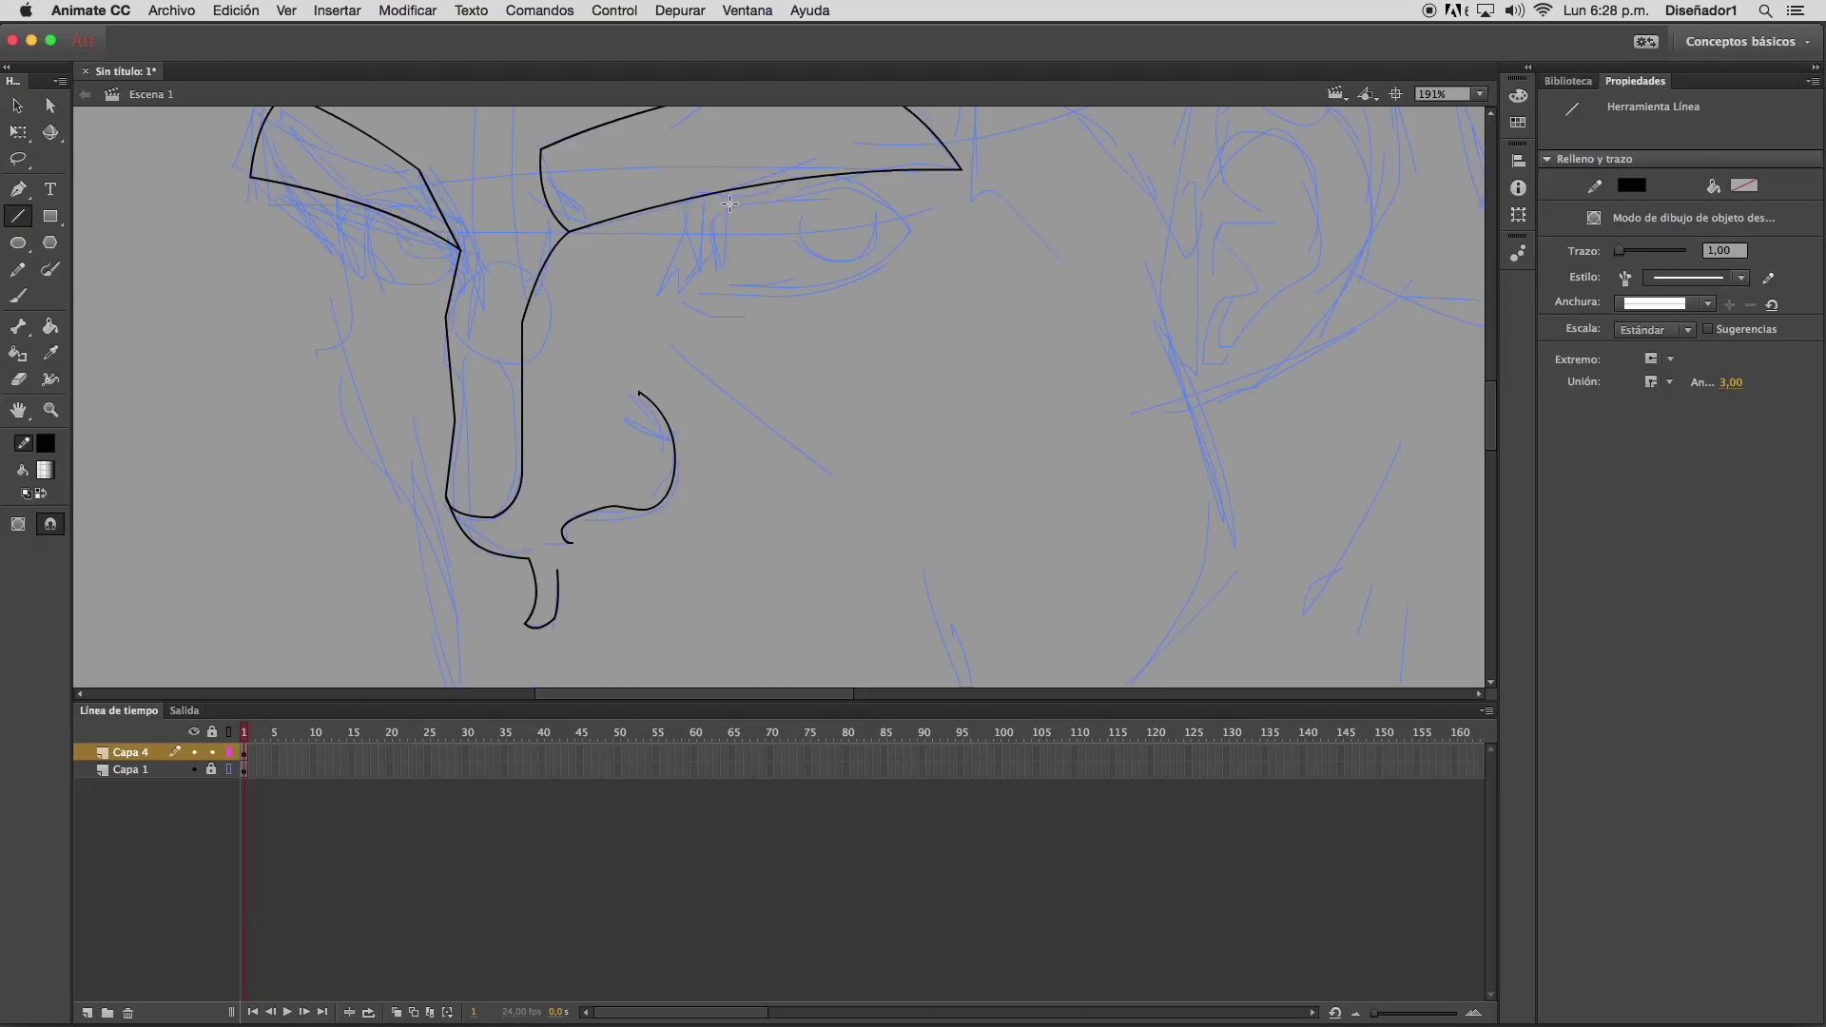
{"action": "mouse_move", "coordinate": [716, 272]}
{"action": "left_mouse_down"}
{"action": "mouse_move", "coordinate": [758, 203]}
{"action": "mouse_move", "coordinate": [911, 231]}
{"action": "mouse_move", "coordinate": [727, 284]}
{"action": "left_mouse_up"}
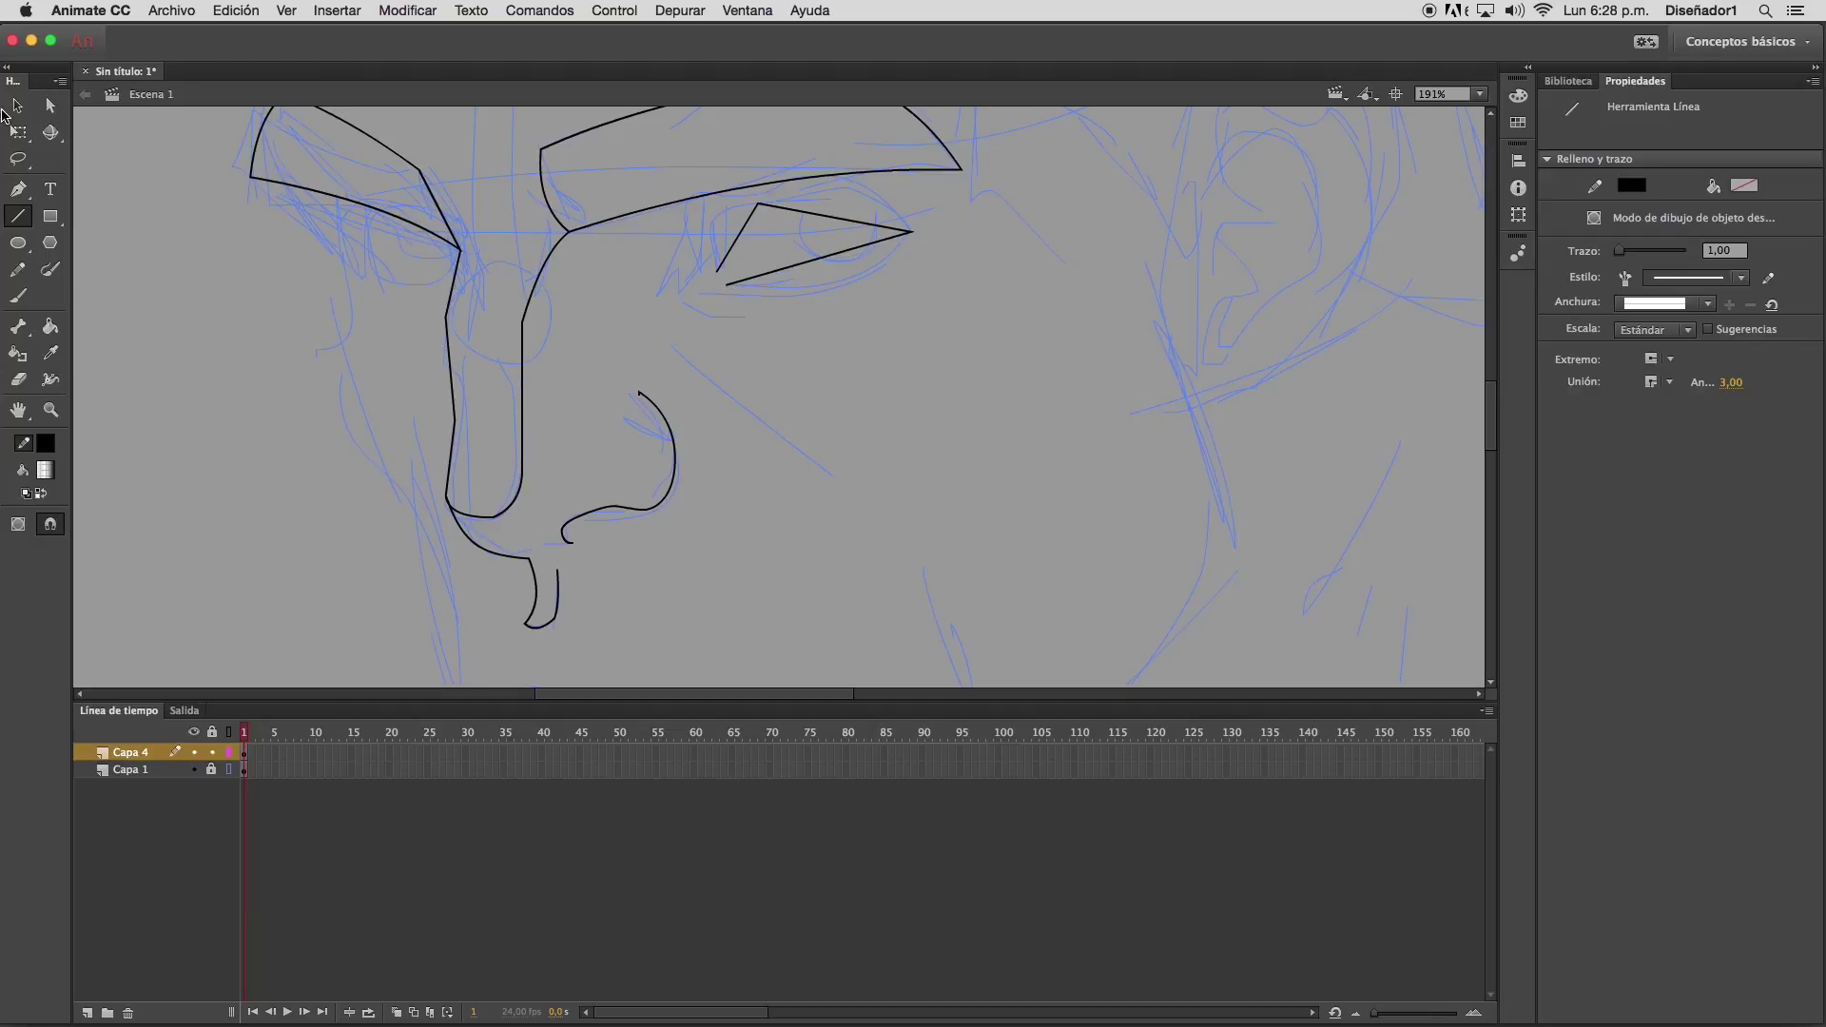
{"action": "left_click", "coordinate": [17, 106]}
{"action": "left_click_drag", "start_coordinate": [741, 235], "coordinate": [698, 294]}
{"action": "left_click_drag", "start_coordinate": [718, 228], "coordinate": [705, 244]}
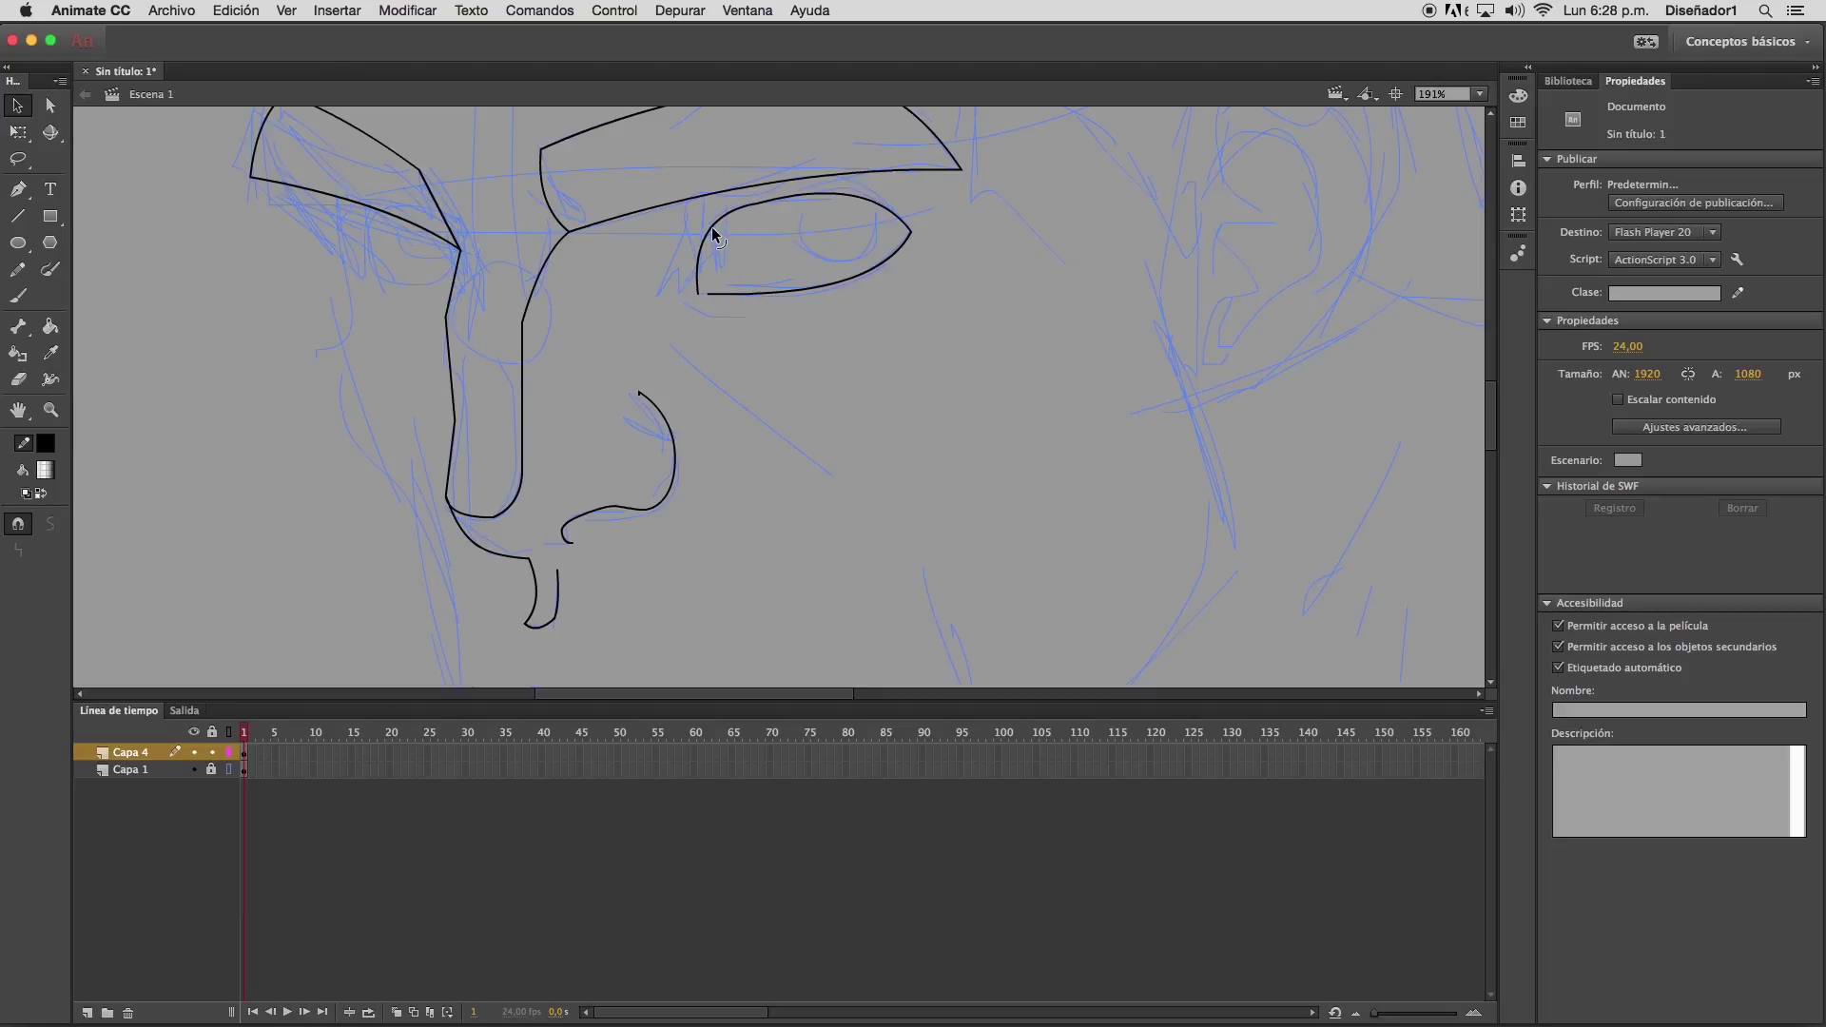
Draw the tear duct at the near eye's inner corner with the Pencil tool and delete the overshooting line ends
{"action": "left_click", "coordinate": [17, 269]}
{"action": "left_click_drag", "start_coordinate": [700, 280], "coordinate": [704, 304]}
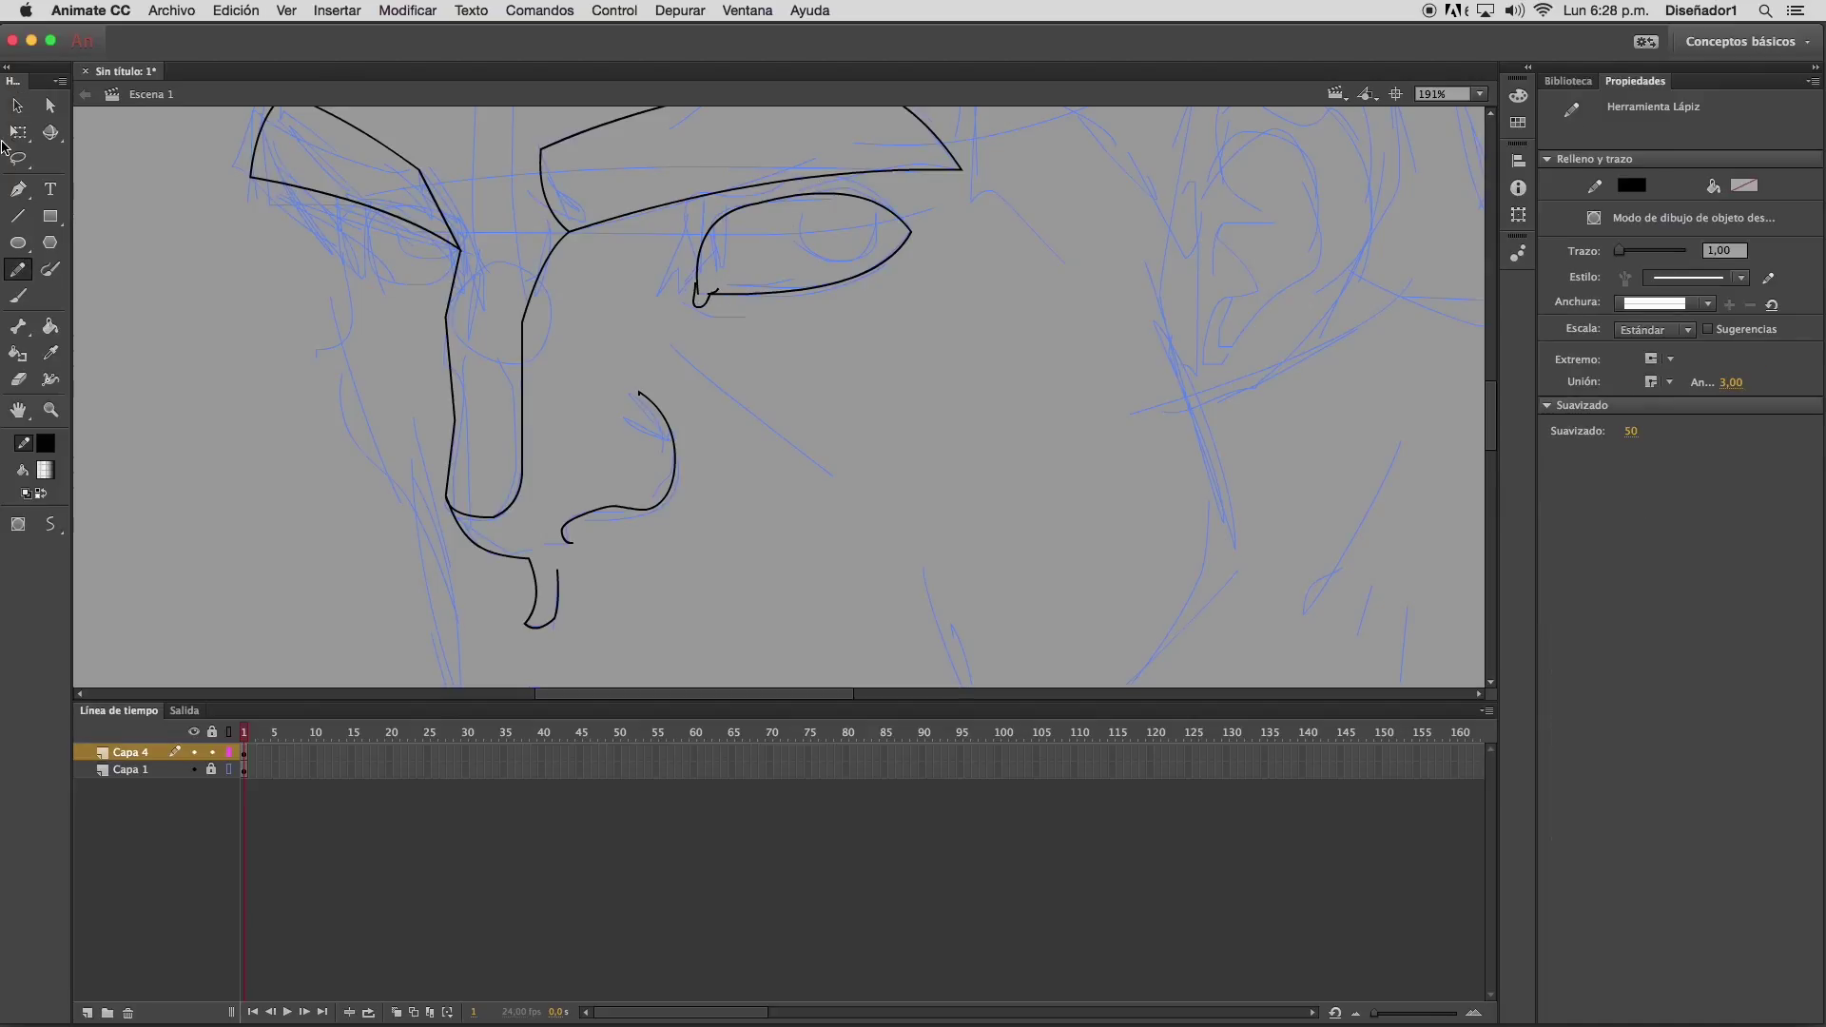
{"action": "left_click", "coordinate": [17, 105]}
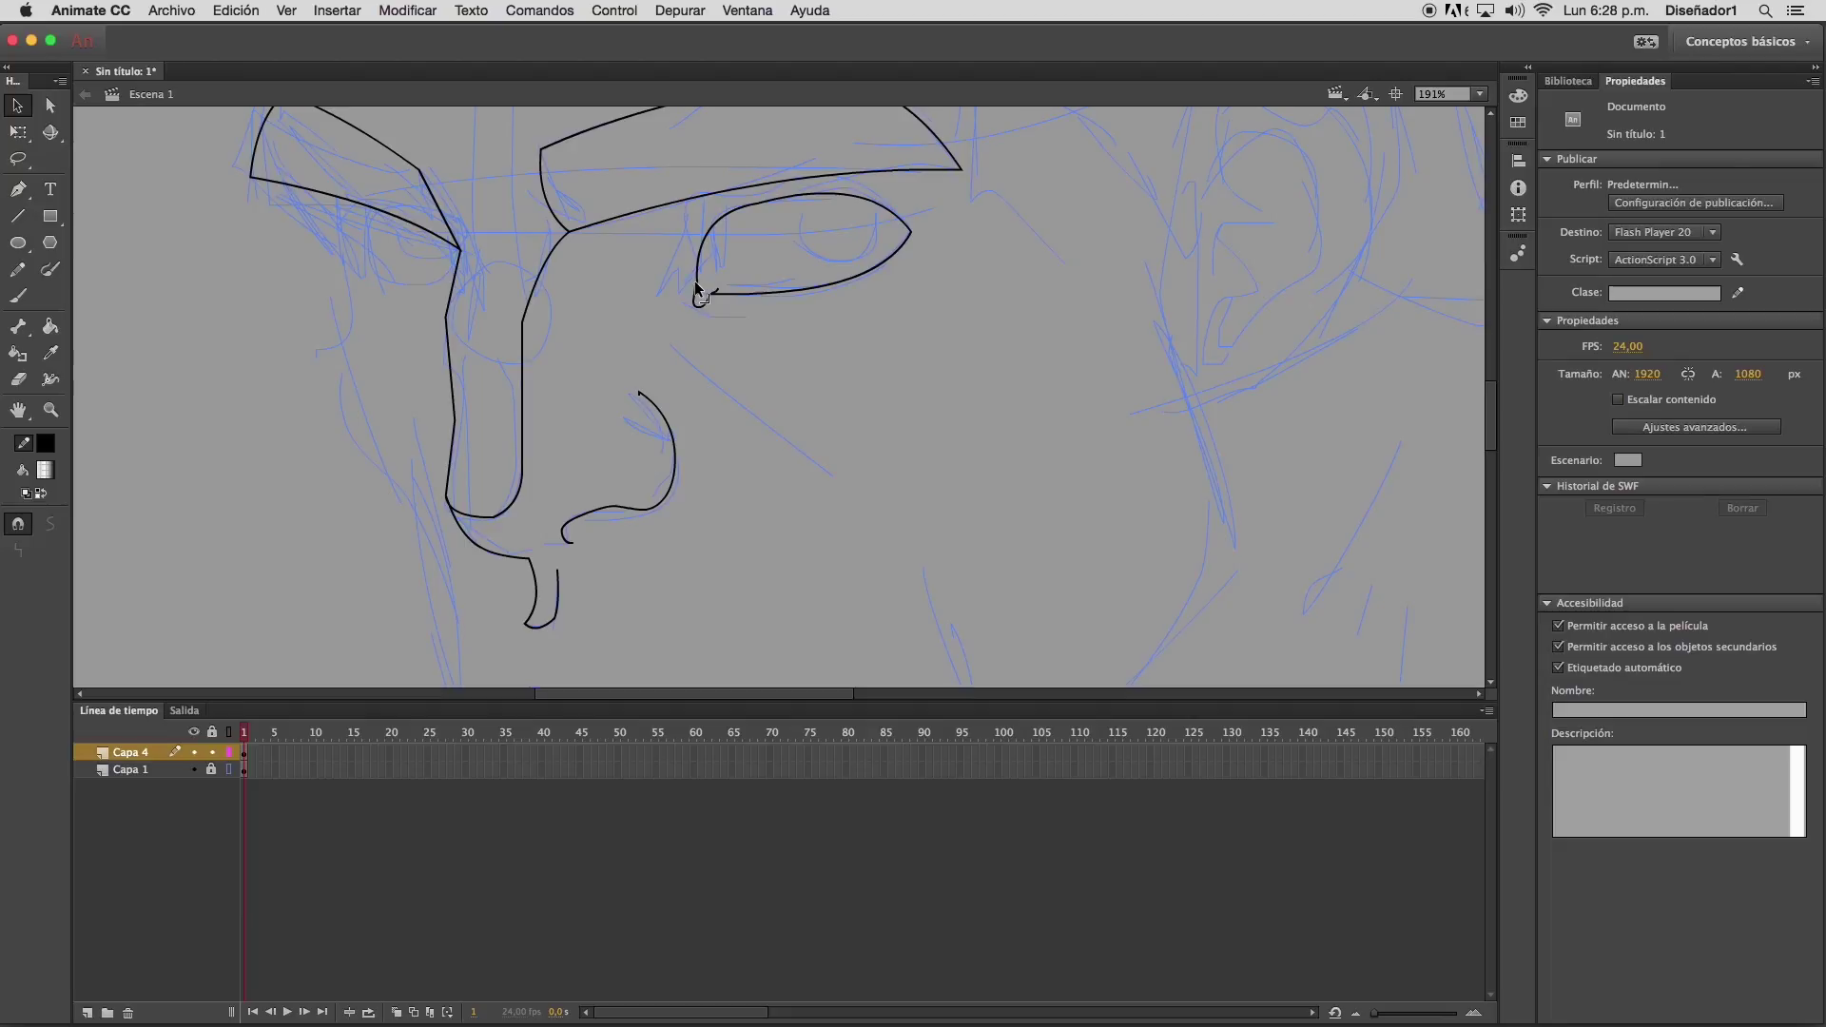
{"action": "left_click", "coordinate": [700, 283]}
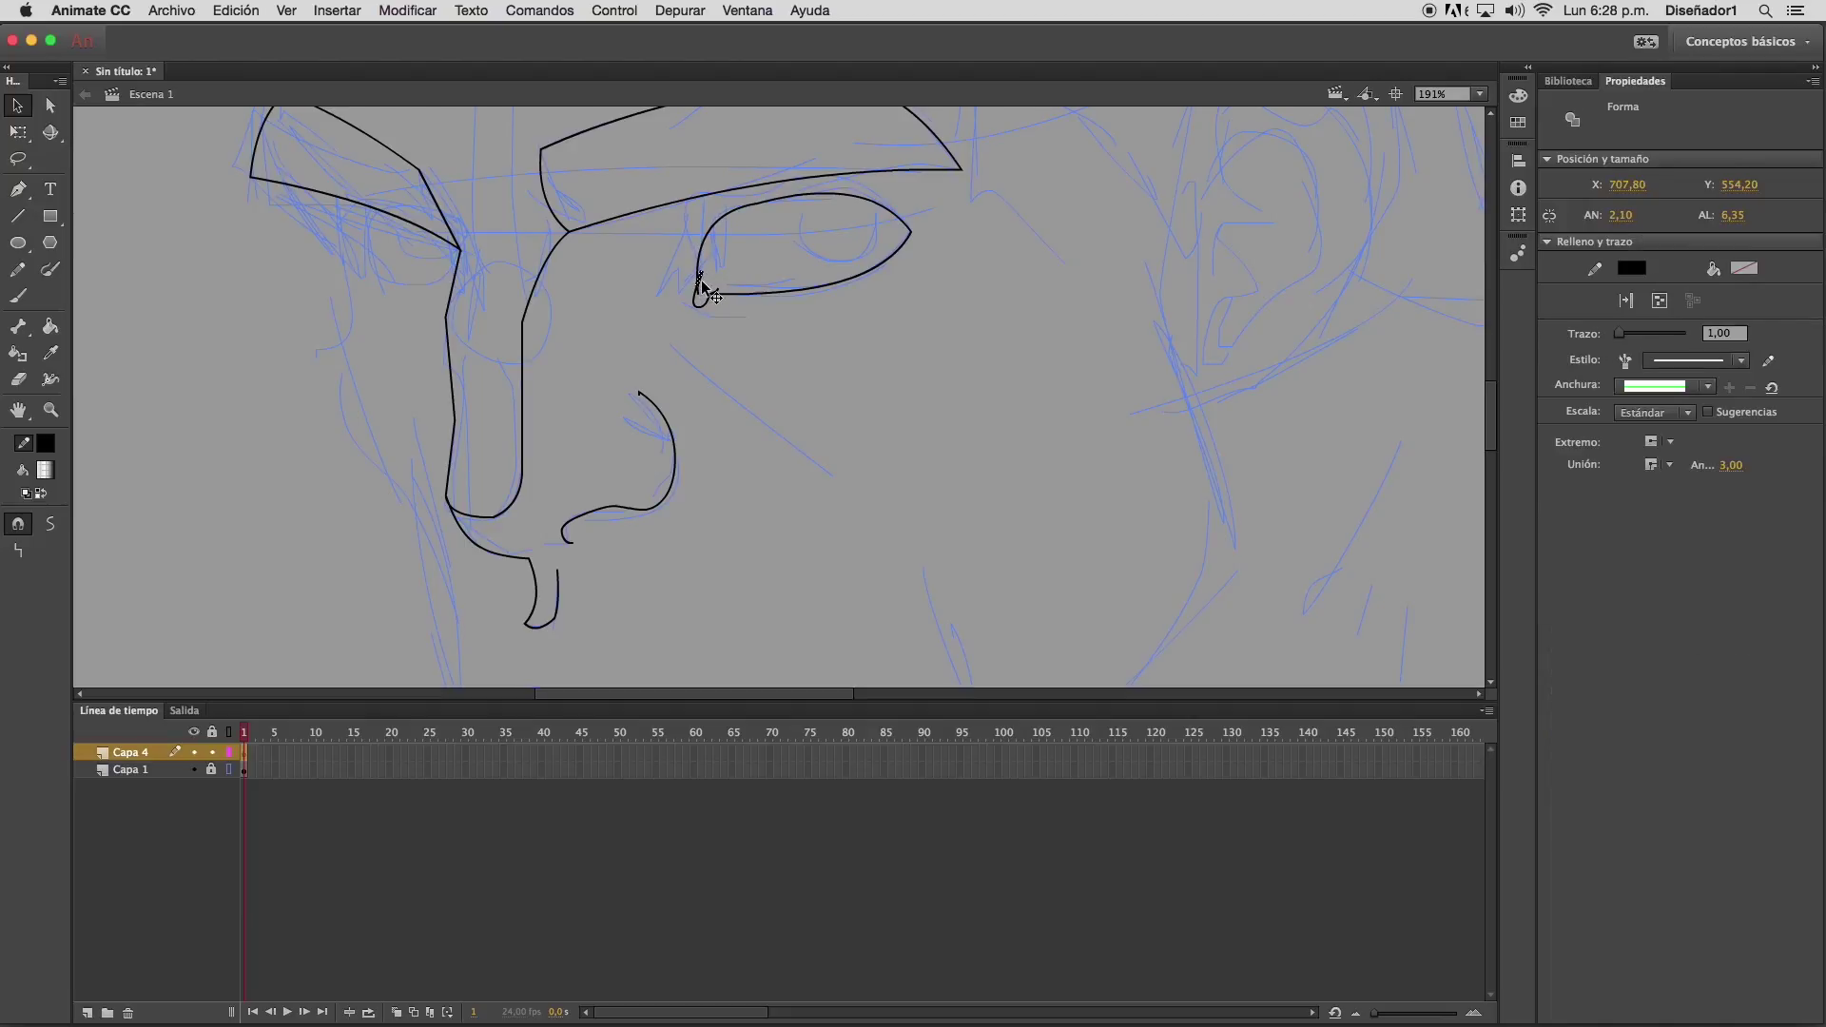
{"action": "left_click", "coordinate": [714, 285]}
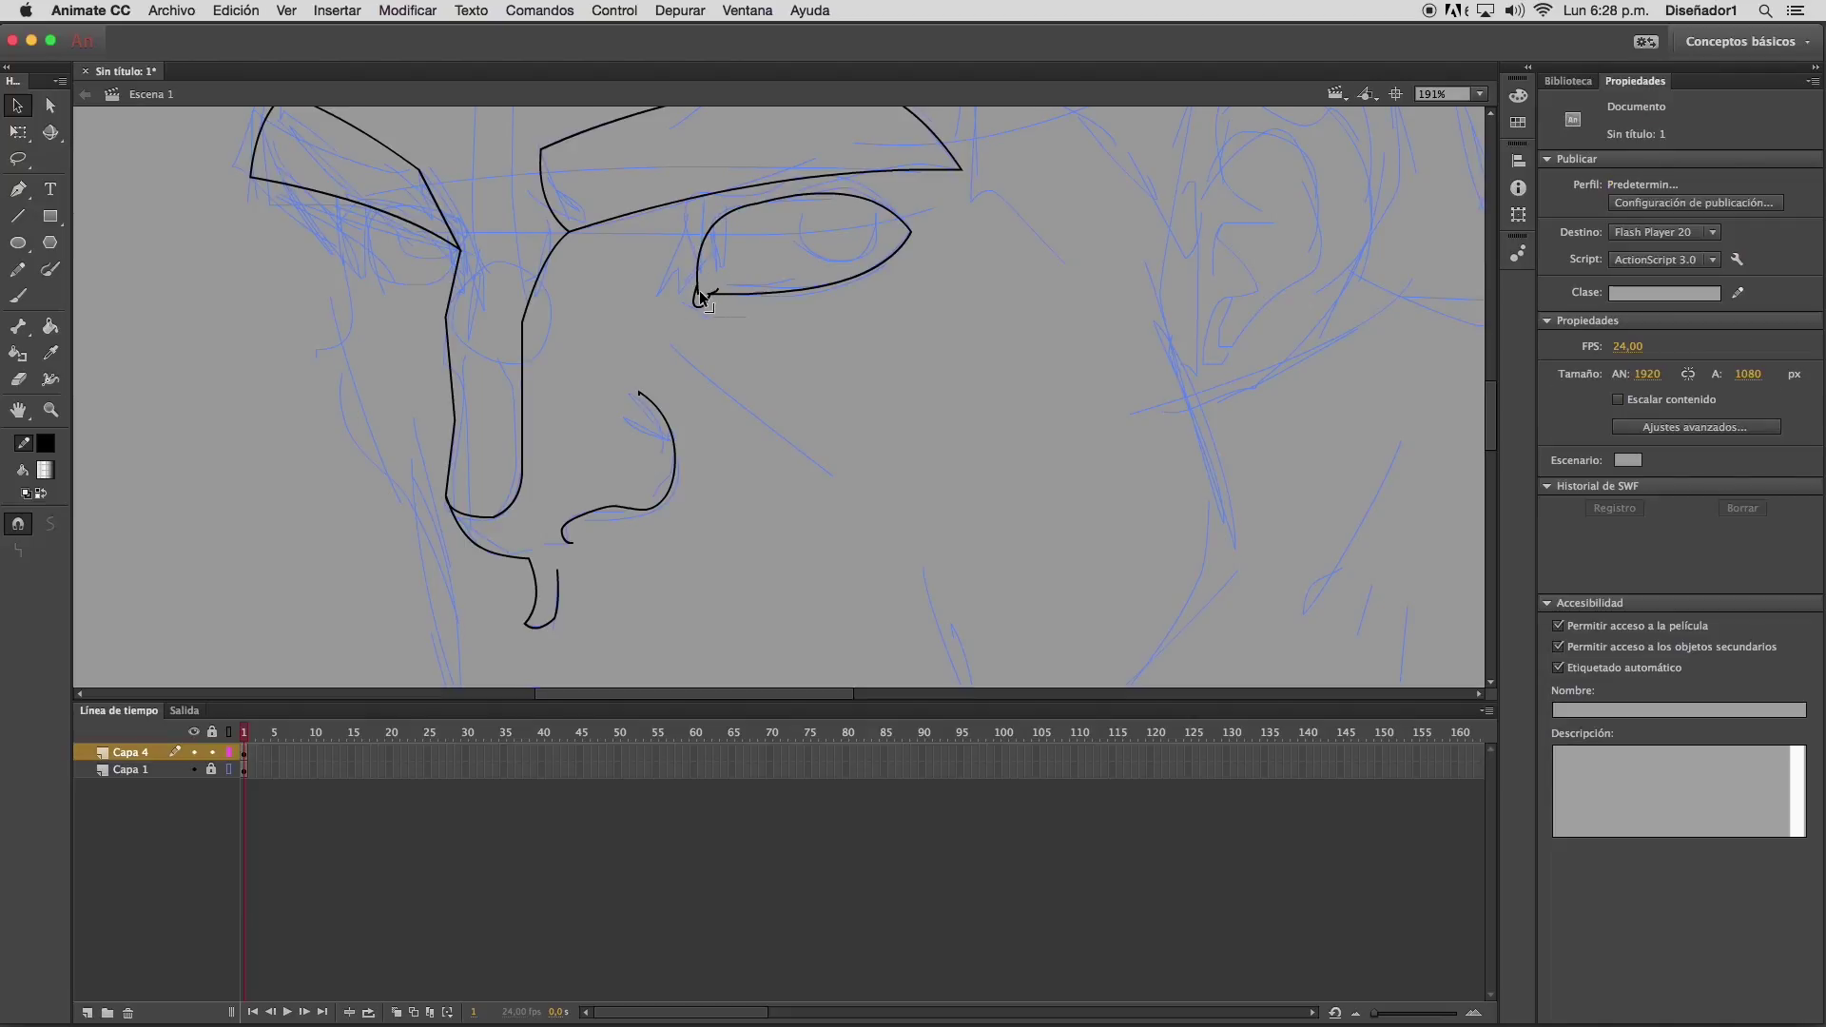
{"action": "left_click", "coordinate": [716, 290]}
{"action": "key", "text": "Delete"}
Outline the far eye below its eyebrow with lines, trim the segment crossing the eyebrow, and curve the contour
{"action": "left_click", "coordinate": [18, 216]}
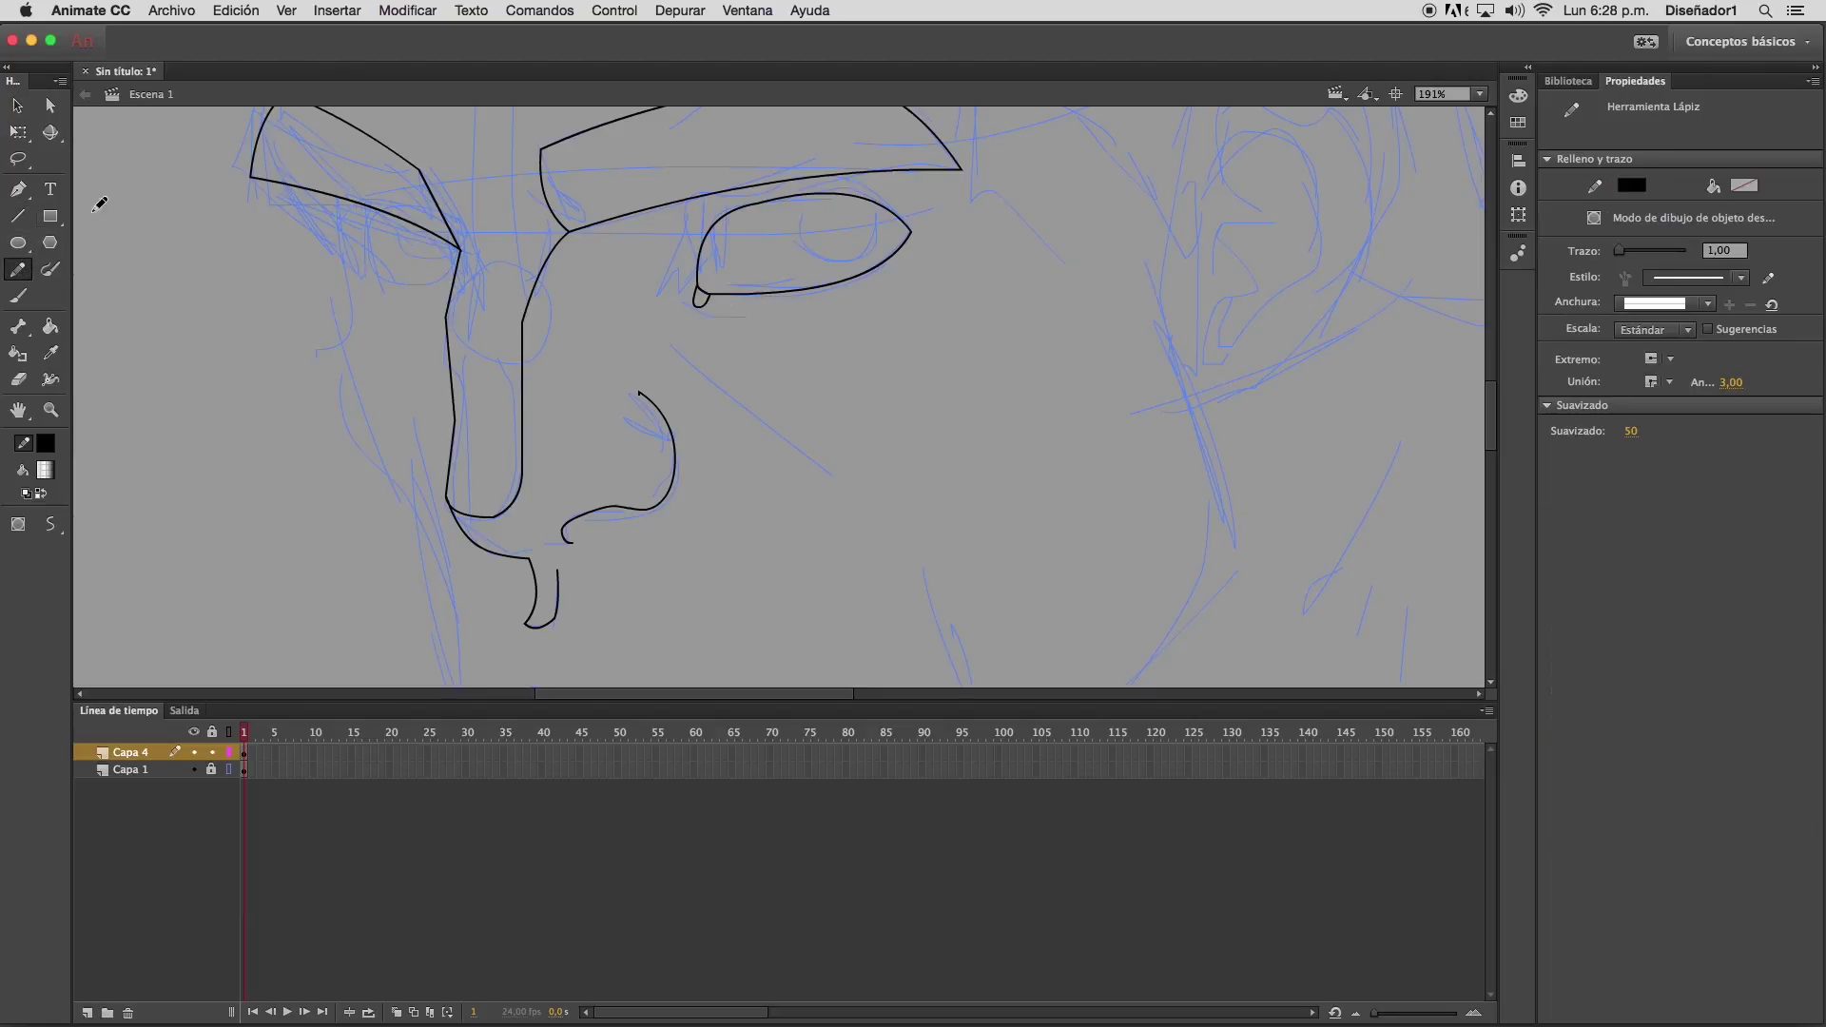
{"action": "left_click_drag", "start_coordinate": [368, 254], "coordinate": [385, 192]}
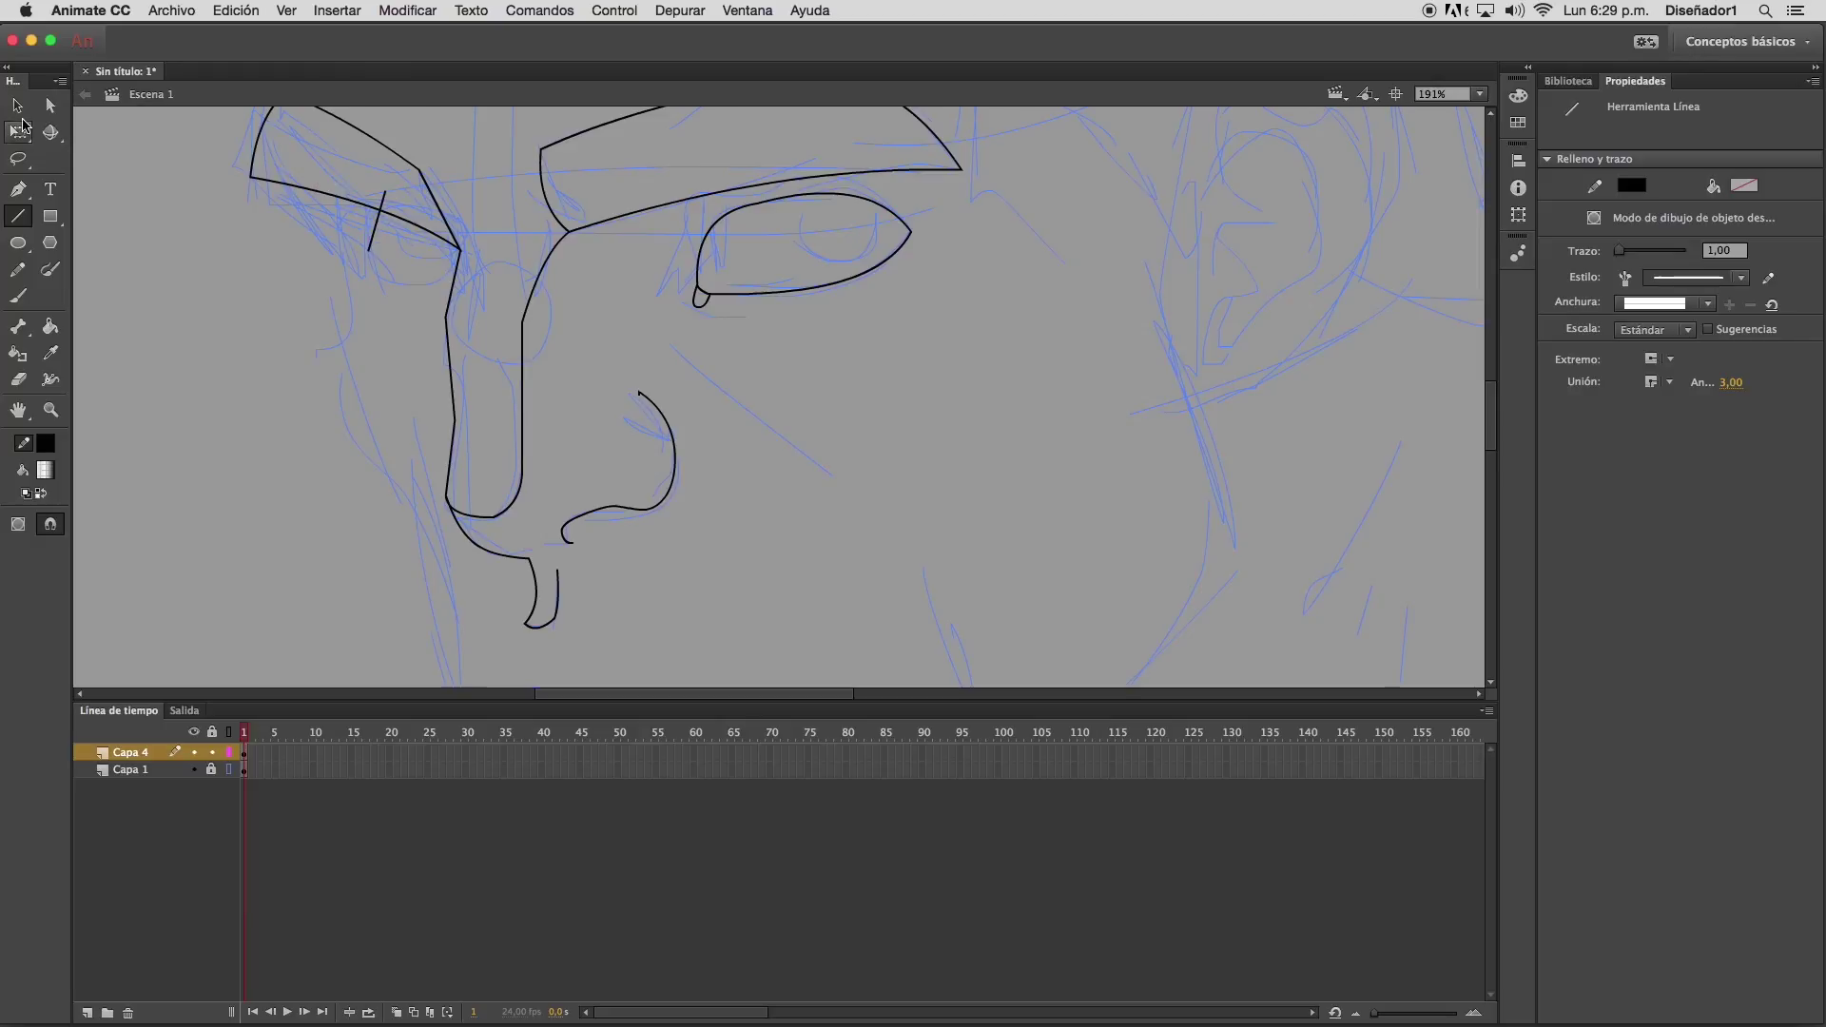
{"action": "left_click", "coordinate": [18, 107]}
{"action": "left_click", "coordinate": [385, 199]}
{"action": "key", "text": "Delete"}
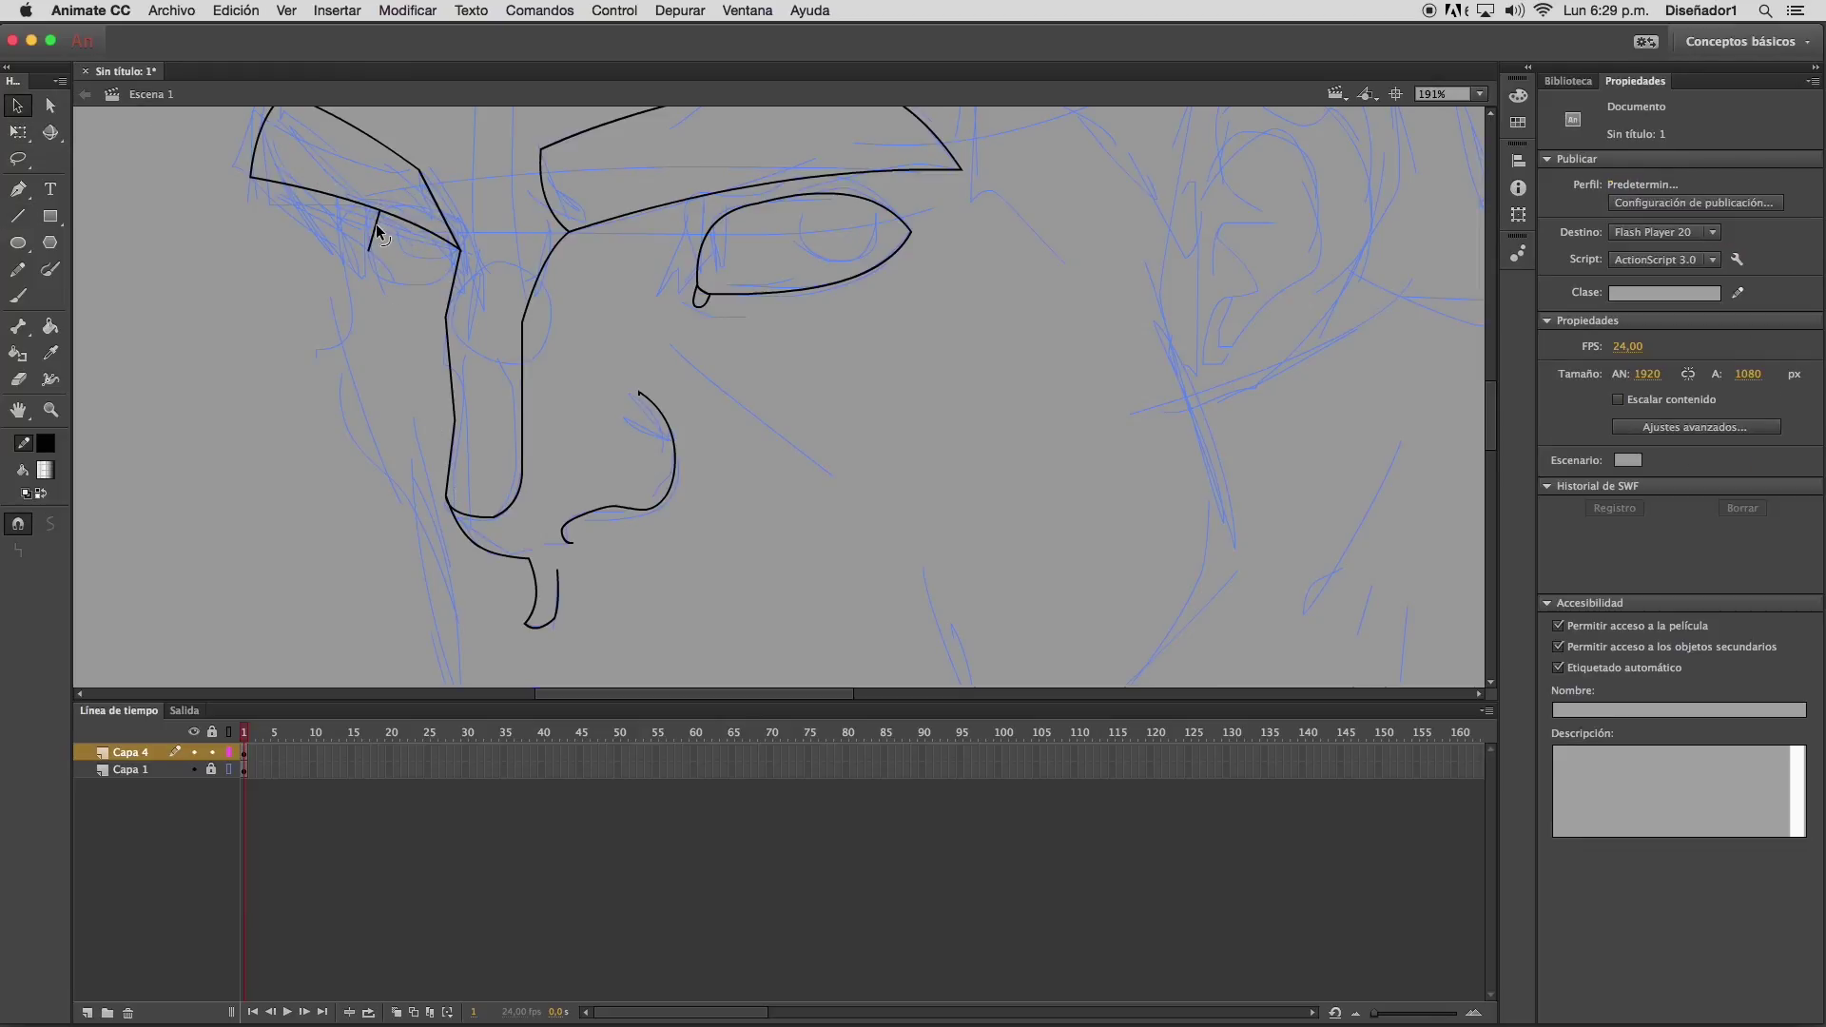
{"action": "key", "text": "n"}
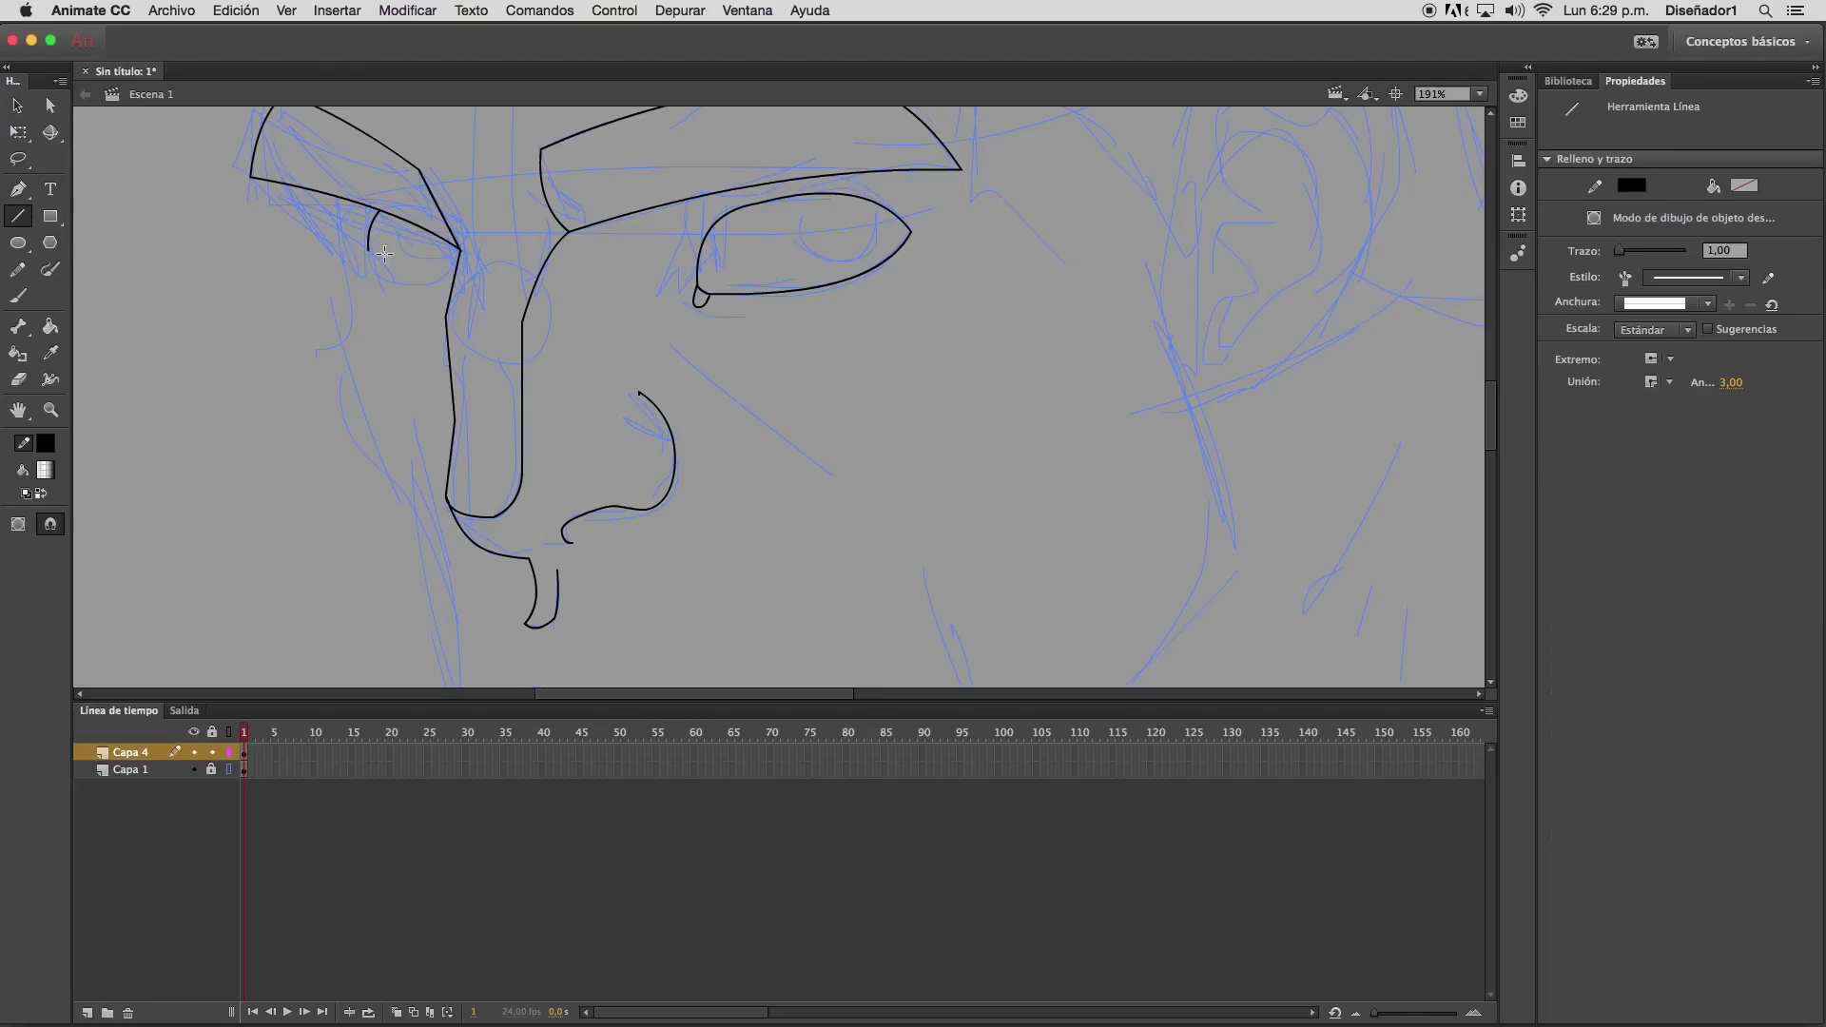
{"action": "mouse_move", "coordinate": [367, 251]}
{"action": "left_mouse_down"}
{"action": "mouse_move", "coordinate": [458, 274]}
{"action": "mouse_move", "coordinate": [447, 285]}
{"action": "mouse_move", "coordinate": [463, 264]}
{"action": "left_mouse_up"}
{"action": "left_click", "coordinate": [17, 104]}
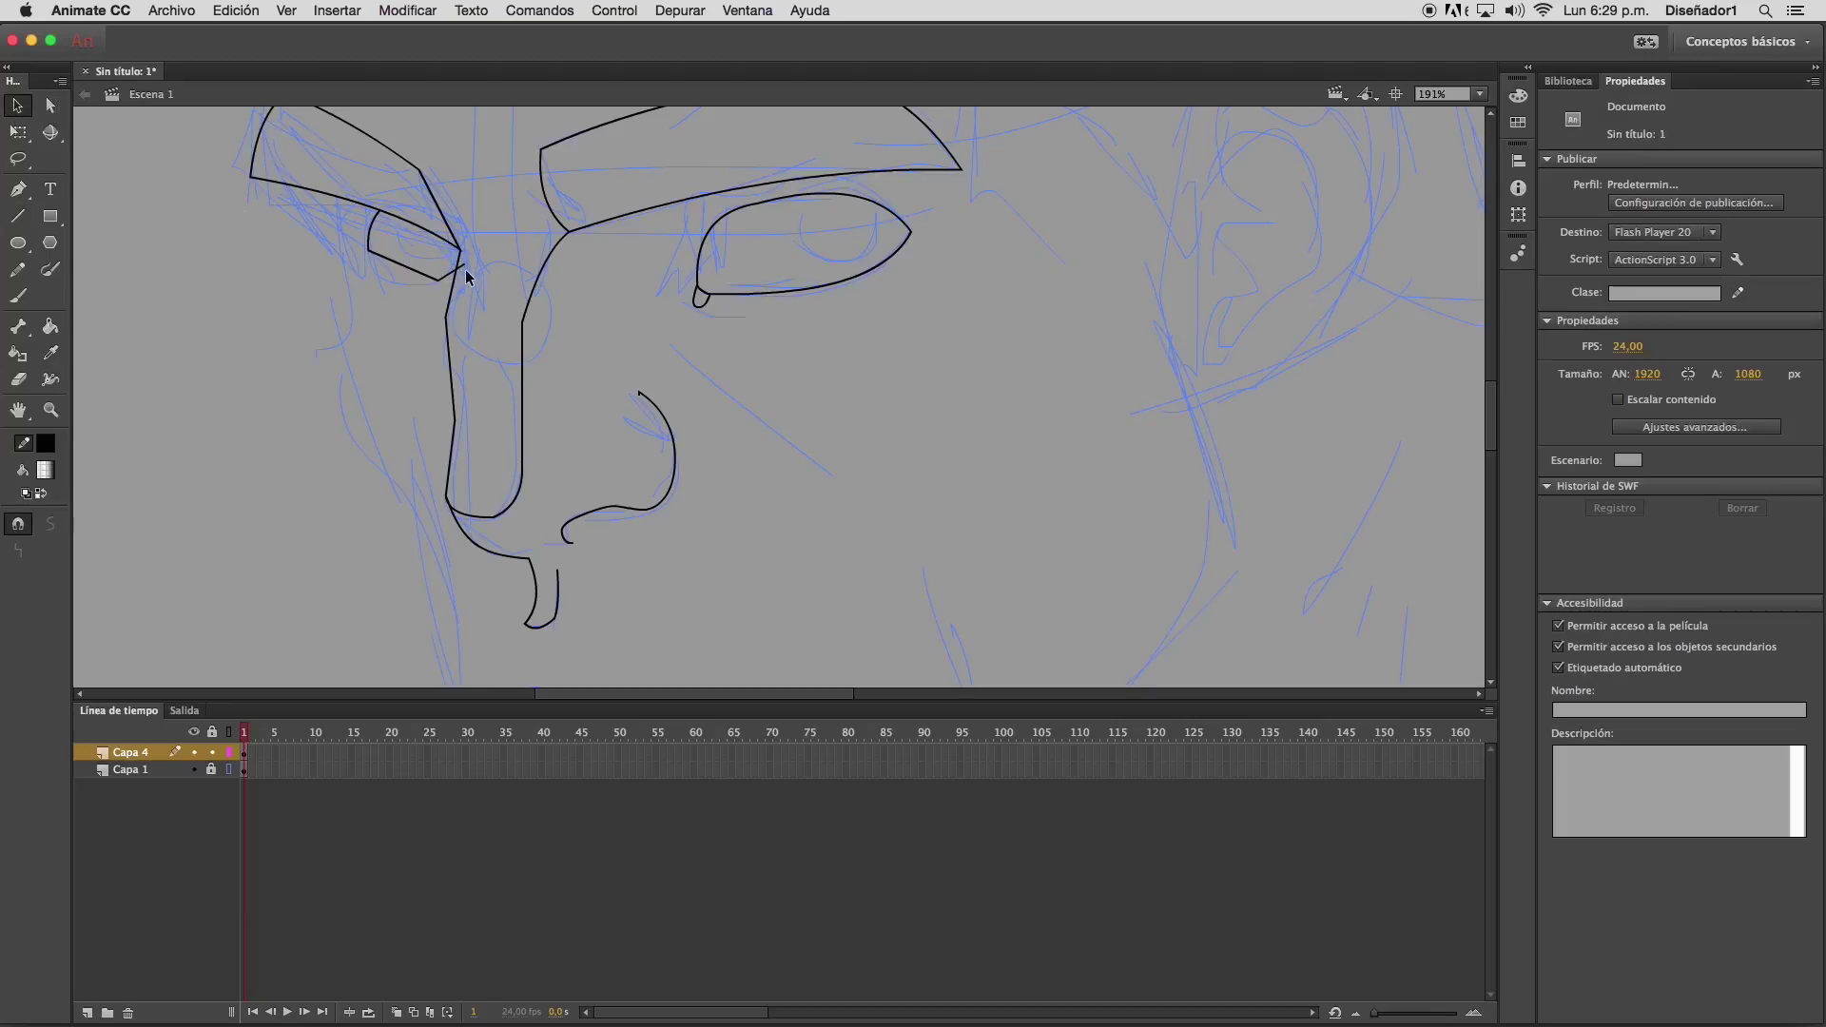
{"action": "left_click_drag", "start_coordinate": [406, 270], "coordinate": [452, 279]}
Draw the far cheek contour from the eyebrow's outer corner down to nose-tip level, and shape its lower part into a curve
{"action": "left_click", "coordinate": [18, 216]}
{"action": "mouse_move", "coordinate": [252, 180]}
{"action": "left_mouse_down"}
{"action": "mouse_move", "coordinate": [331, 253]}
{"action": "mouse_move", "coordinate": [364, 433]}
{"action": "mouse_move", "coordinate": [348, 362]}
{"action": "left_mouse_up"}
{"action": "left_click_drag", "start_coordinate": [348, 363], "coordinate": [415, 513]}
{"action": "key", "text": "v"}
{"action": "left_click_drag", "start_coordinate": [379, 437], "coordinate": [358, 447]}
{"action": "left_click_drag", "start_coordinate": [339, 283], "coordinate": [347, 283]}
Refine the far eye's contour beneath its eyebrow and delete the line end that overshoots into the eyebrow
{"action": "left_click", "coordinate": [50, 410]}
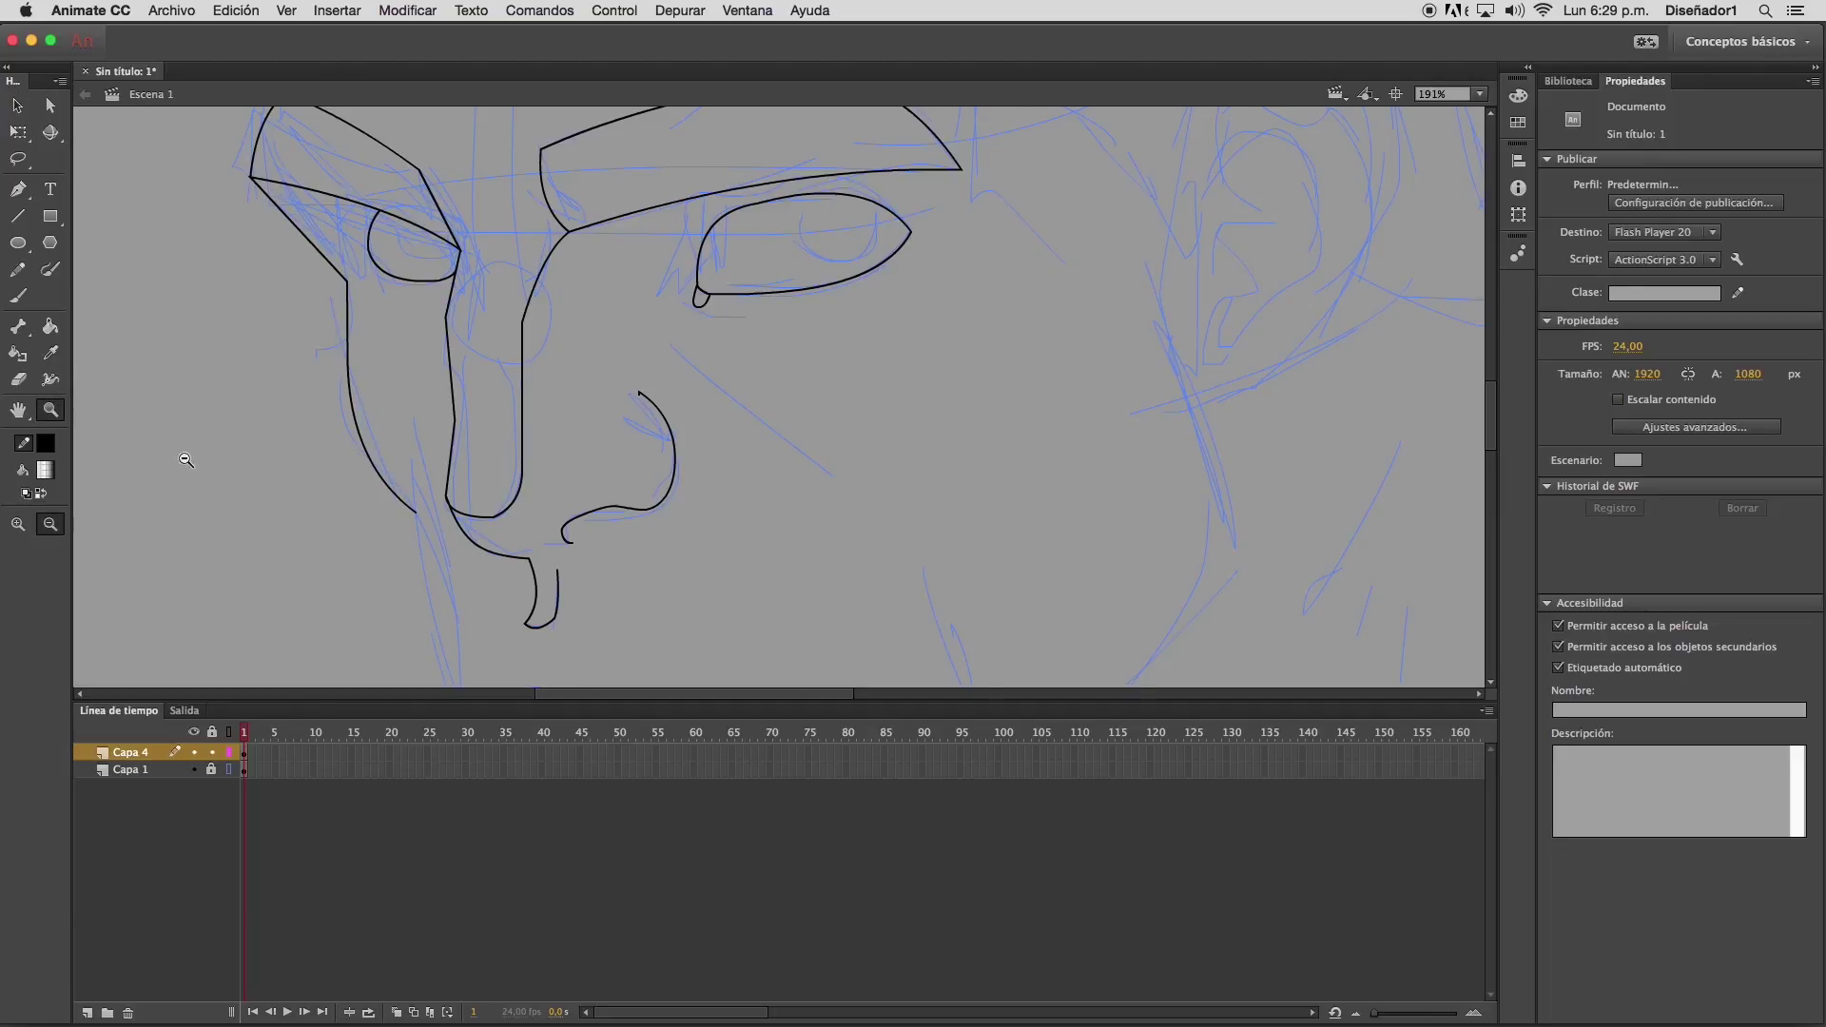
{"action": "left_click", "coordinate": [735, 533]}
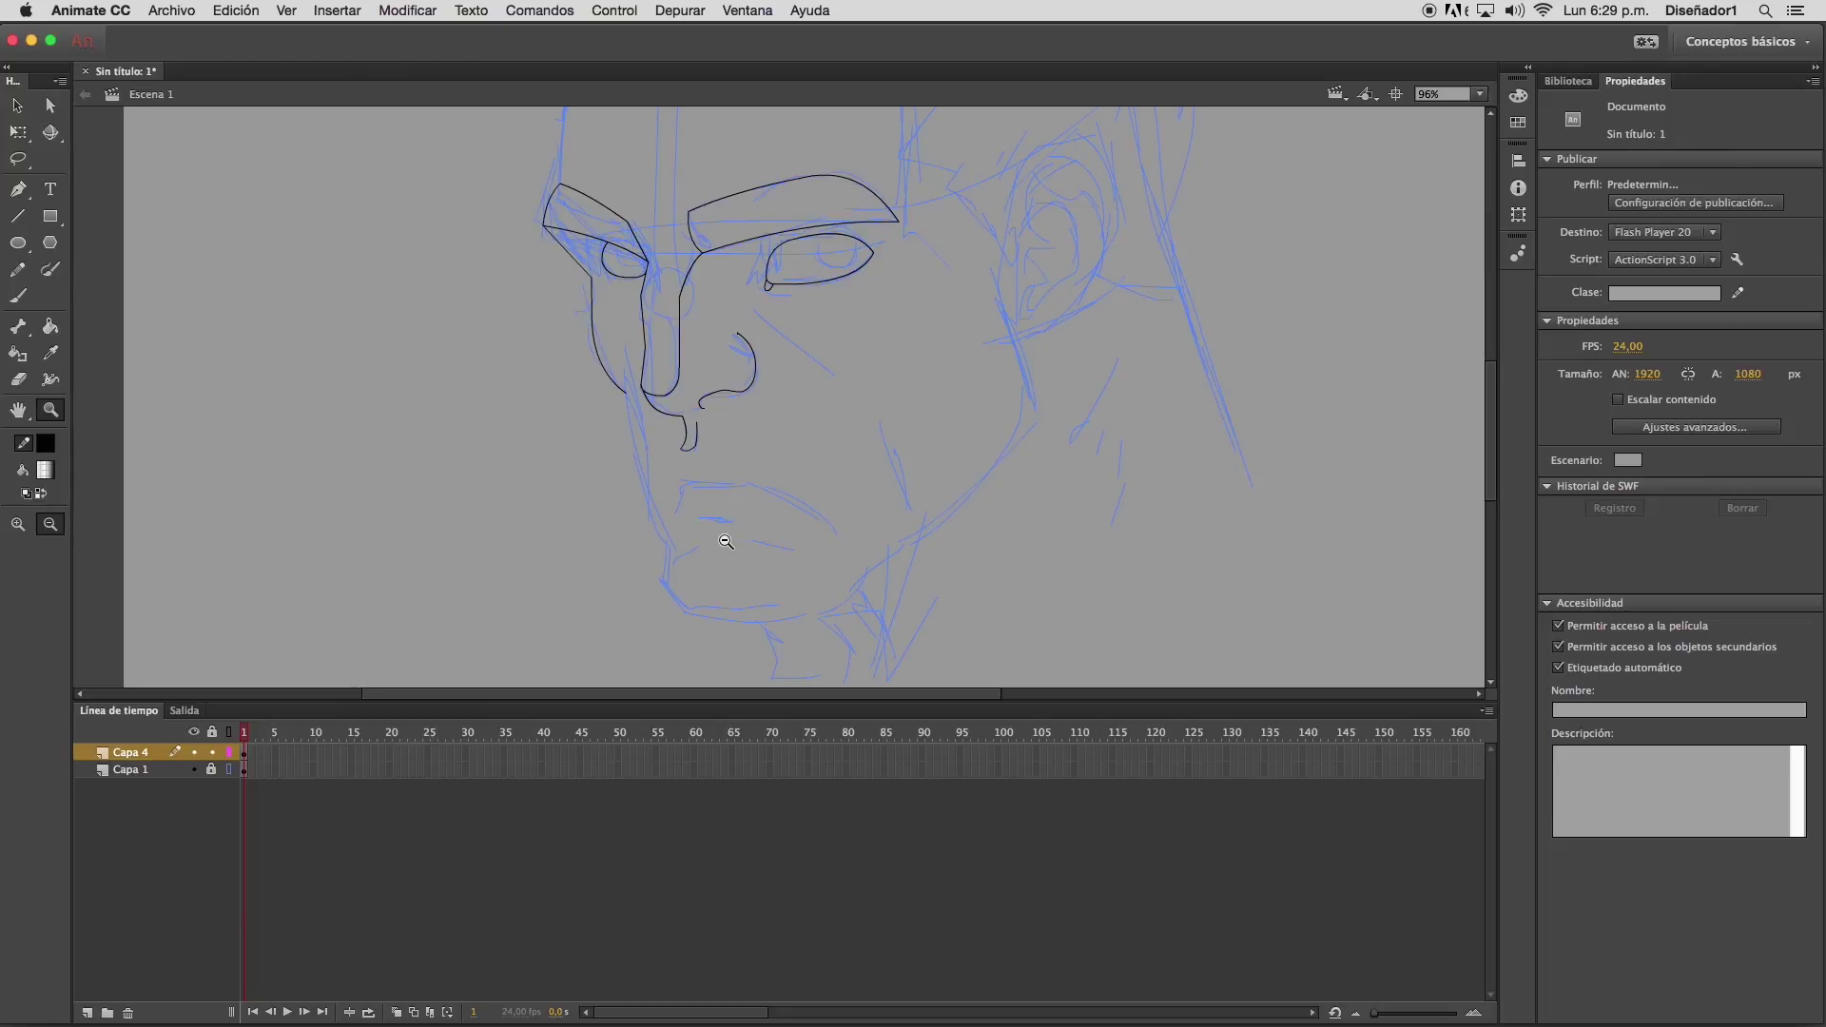
{"action": "left_click_drag", "start_coordinate": [741, 466], "coordinate": [555, 429]}
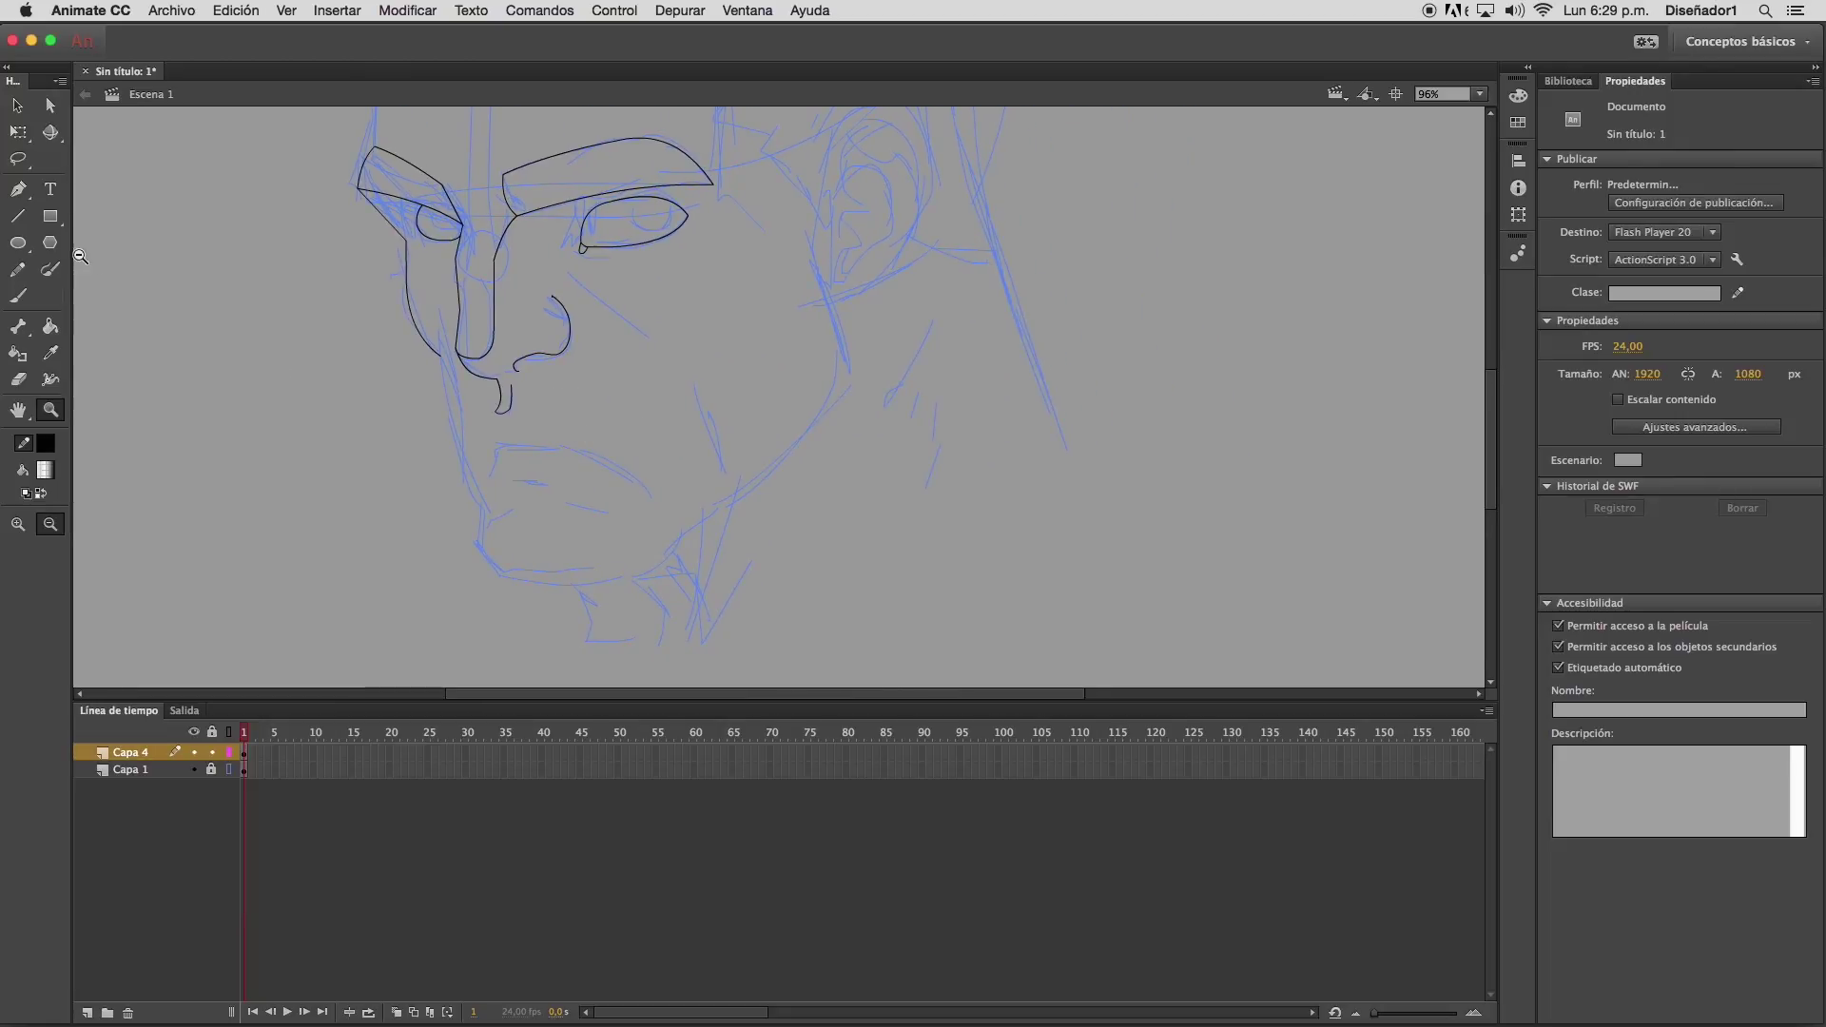
{"action": "left_click", "coordinate": [21, 215]}
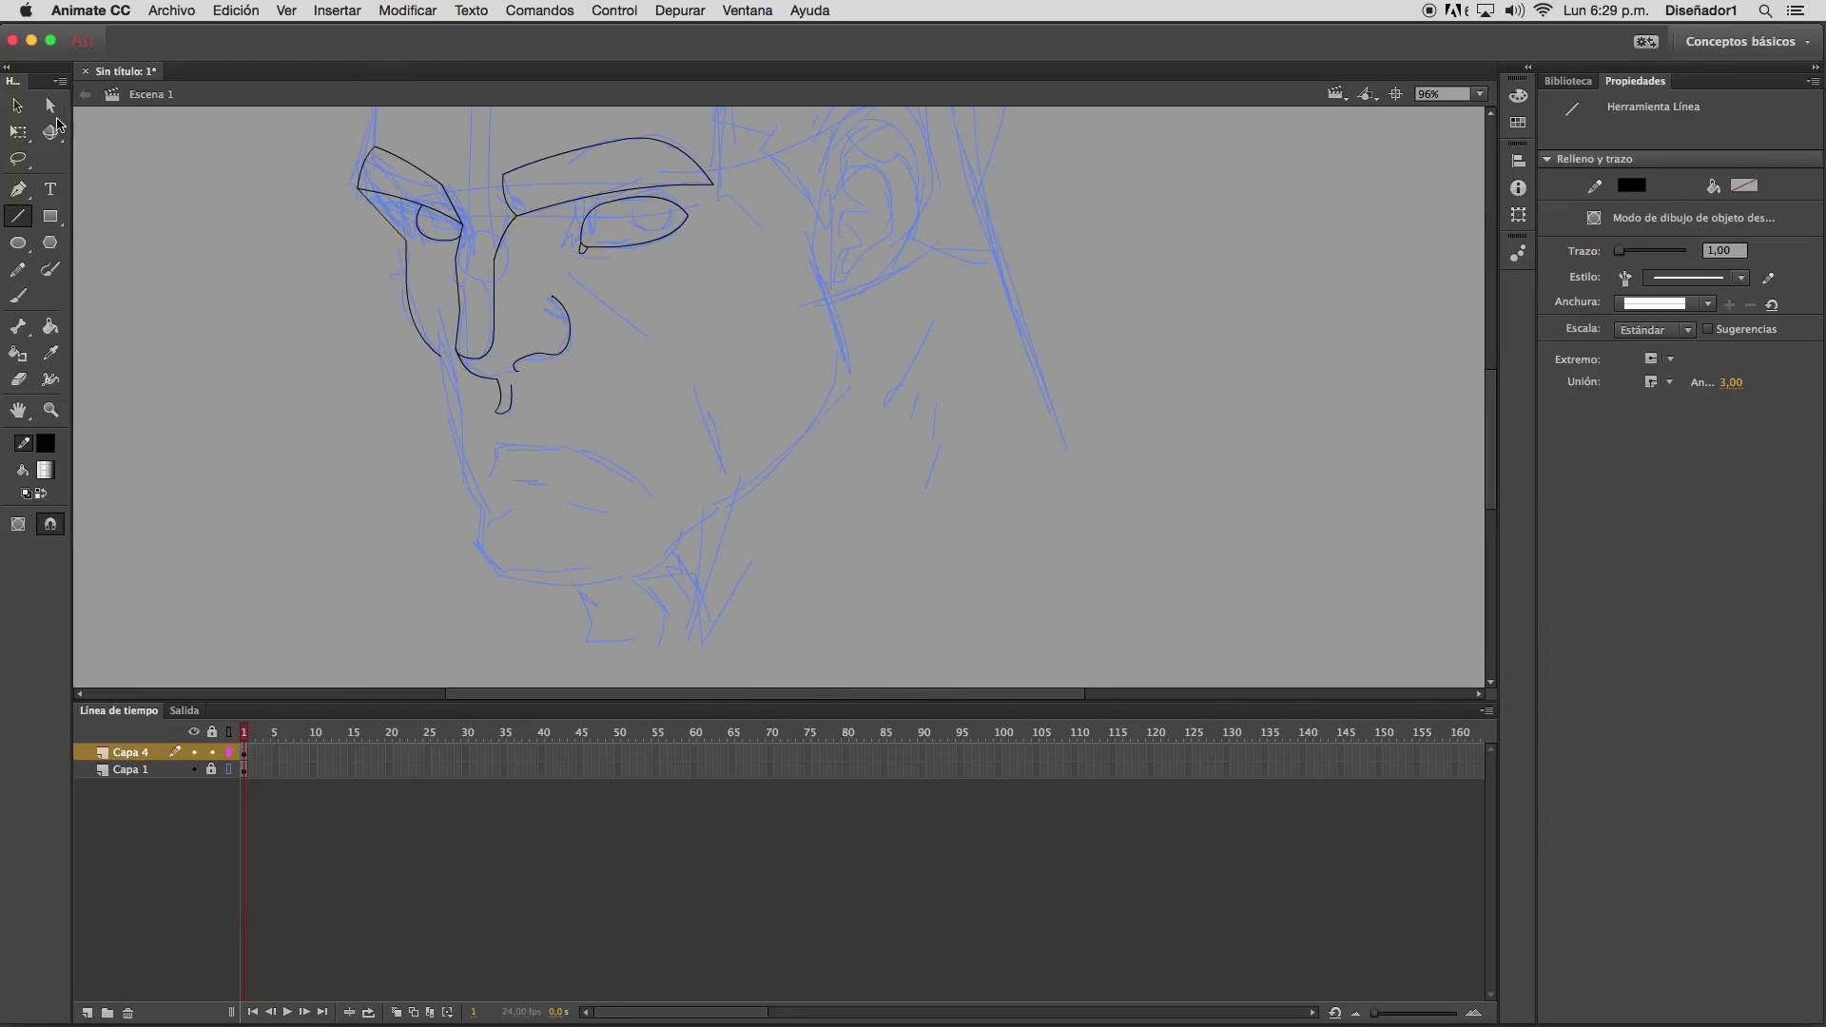
{"action": "left_click", "coordinate": [29, 113]}
{"action": "left_click", "coordinate": [441, 242]}
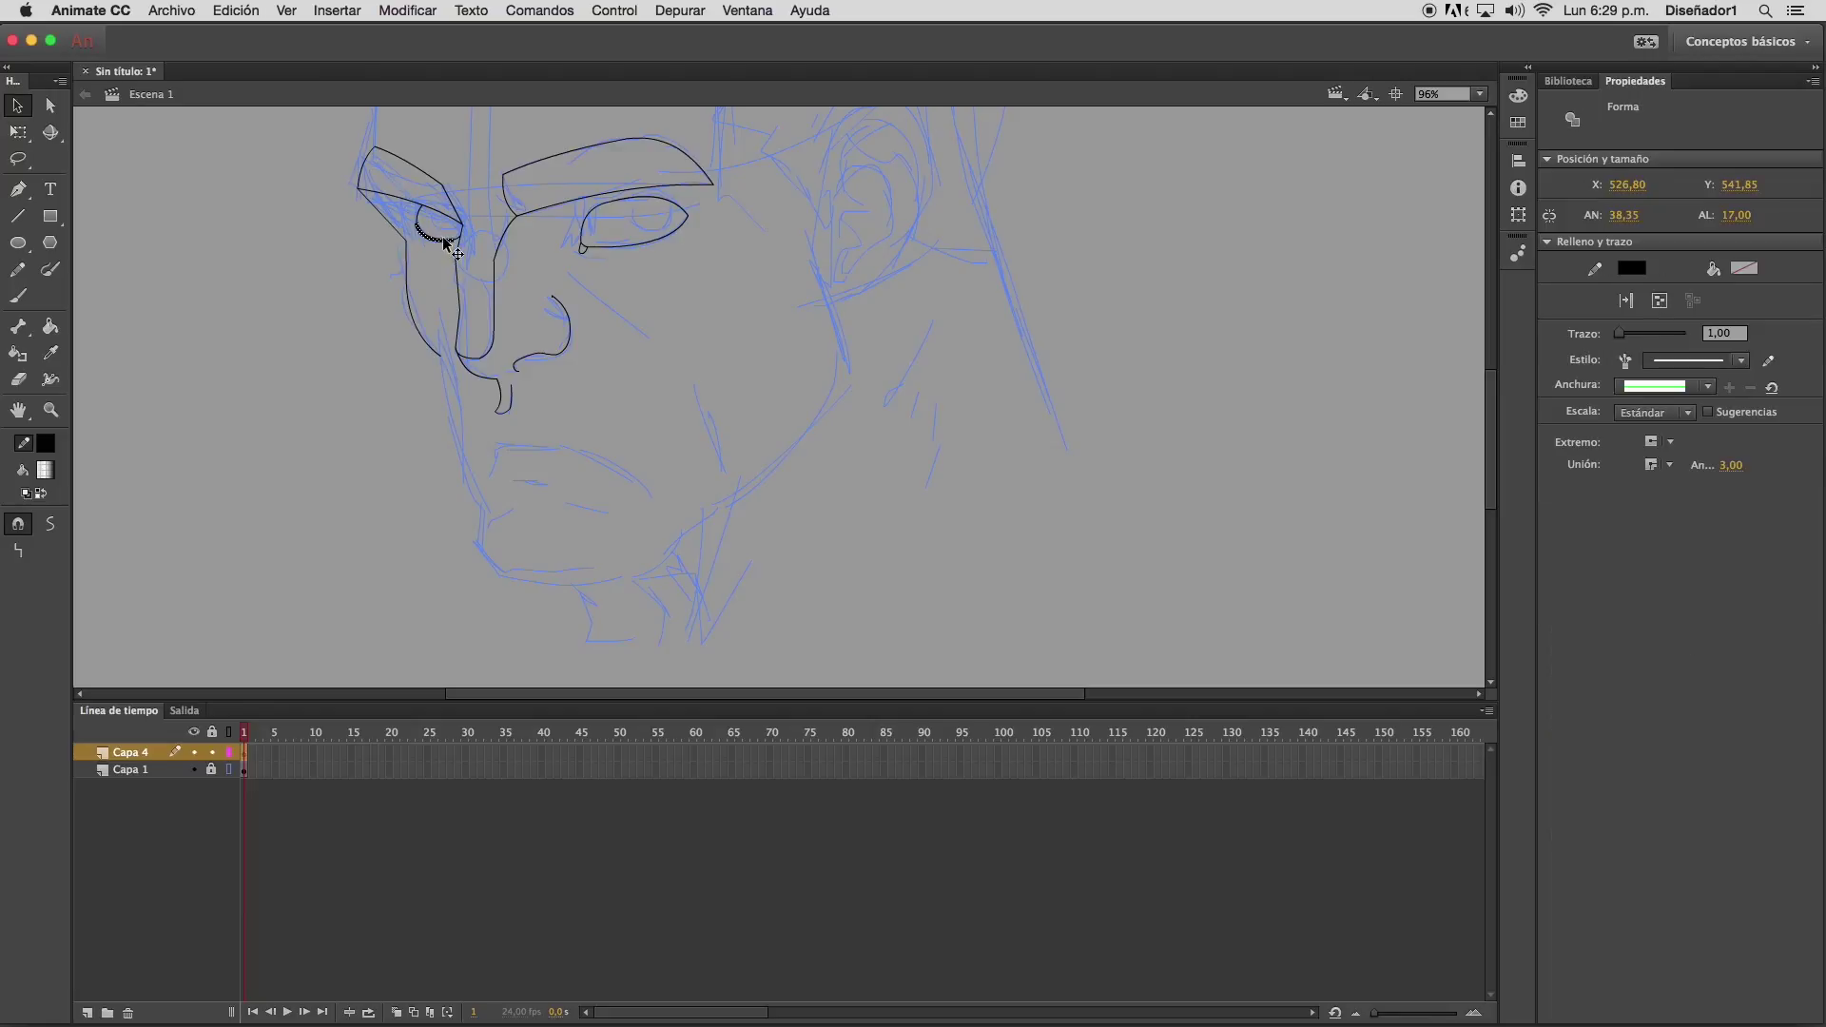
{"action": "left_click_drag", "start_coordinate": [460, 245], "coordinate": [453, 249]}
{"action": "left_click", "coordinate": [418, 214], "text": "shift"}
{"action": "left_click", "coordinate": [463, 144]}
{"action": "left_click", "coordinate": [459, 248]}
{"action": "left_click", "coordinate": [388, 490]}
{"action": "left_click", "coordinate": [17, 215]}
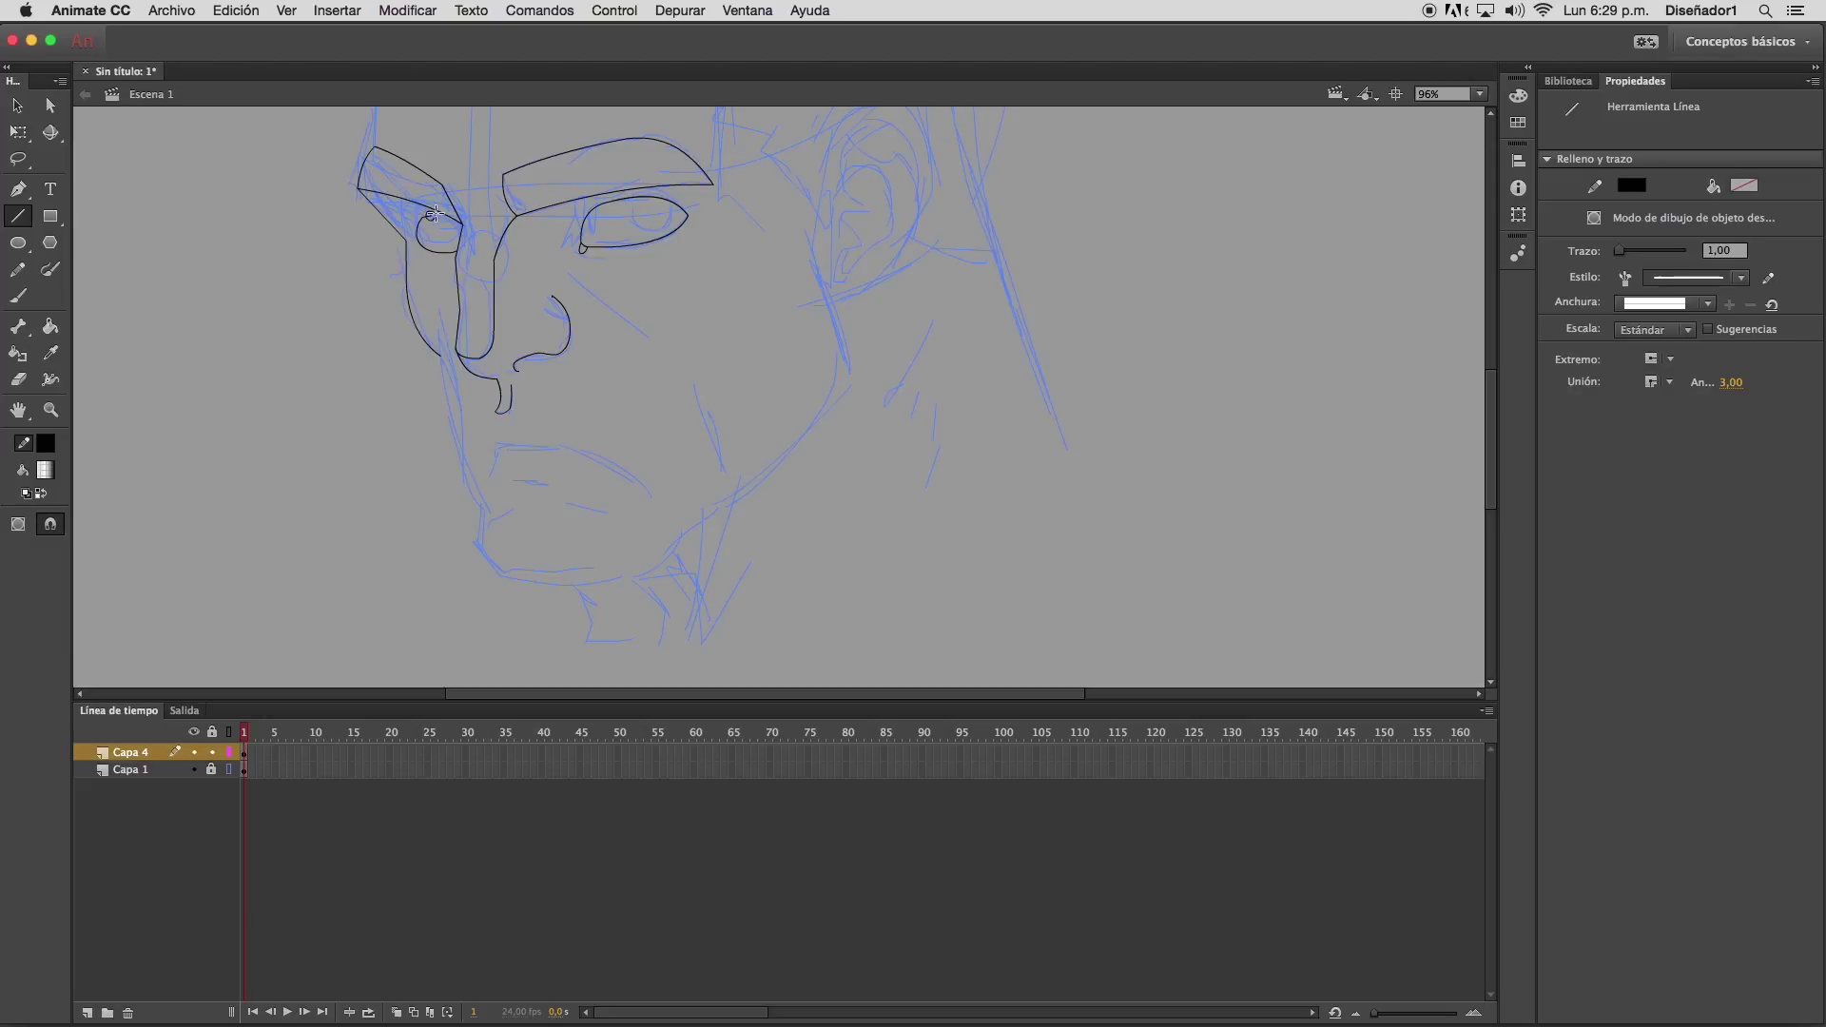
{"action": "key", "text": "v"}
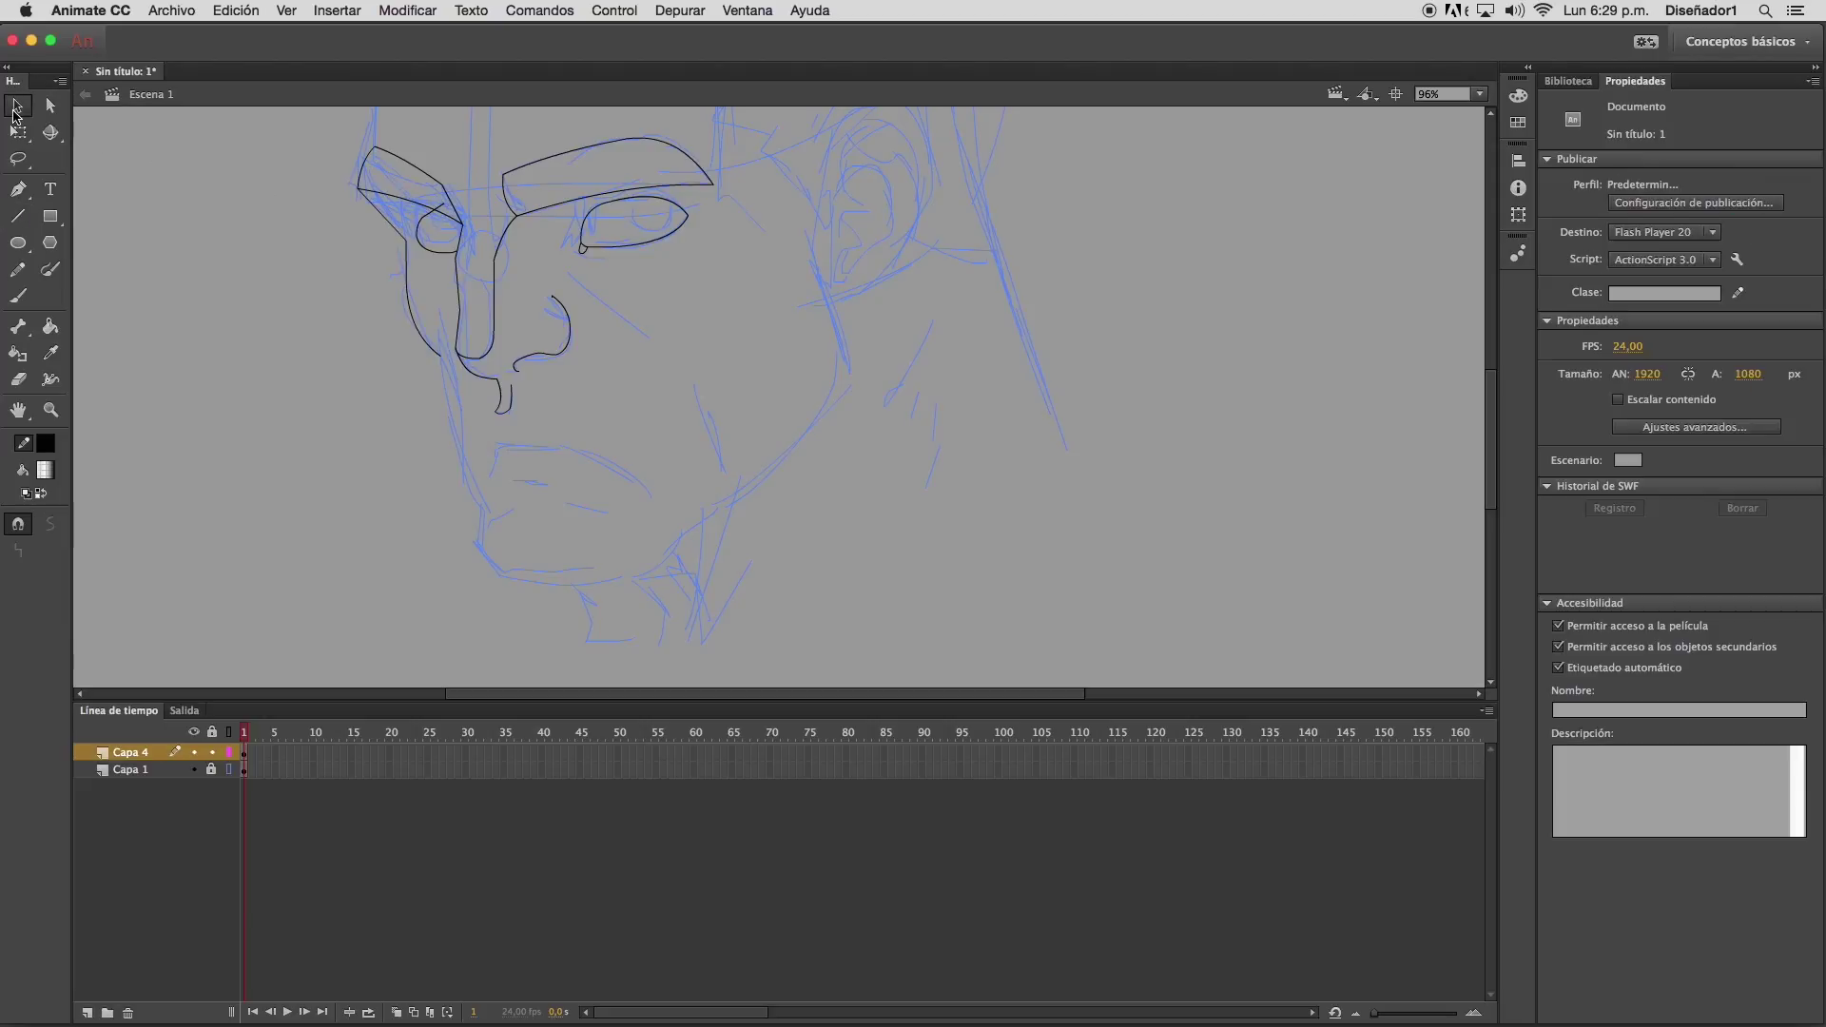
{"action": "left_click", "coordinate": [436, 209]}
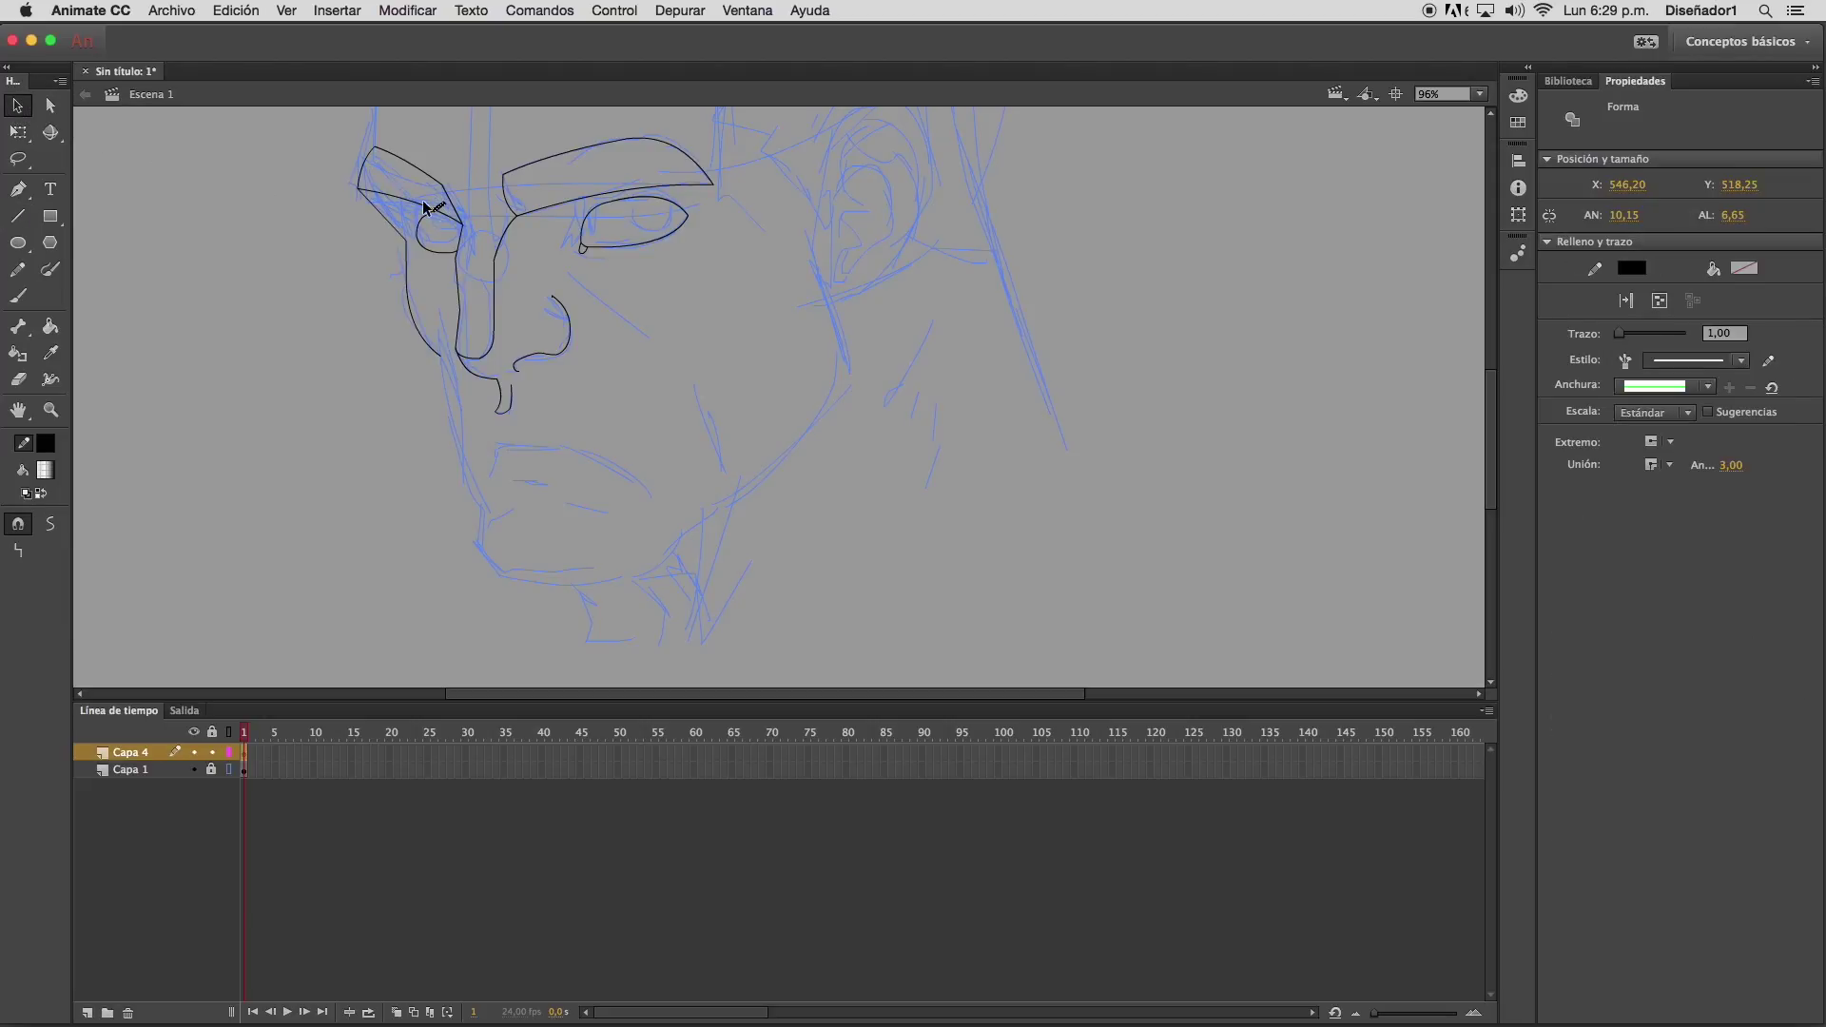
{"action": "left_click", "coordinate": [425, 205]}
Outline the chin and jaw from the far cheek up to the ear with straight lines, and bend them into curves following the sketch
{"action": "left_click", "coordinate": [17, 216]}
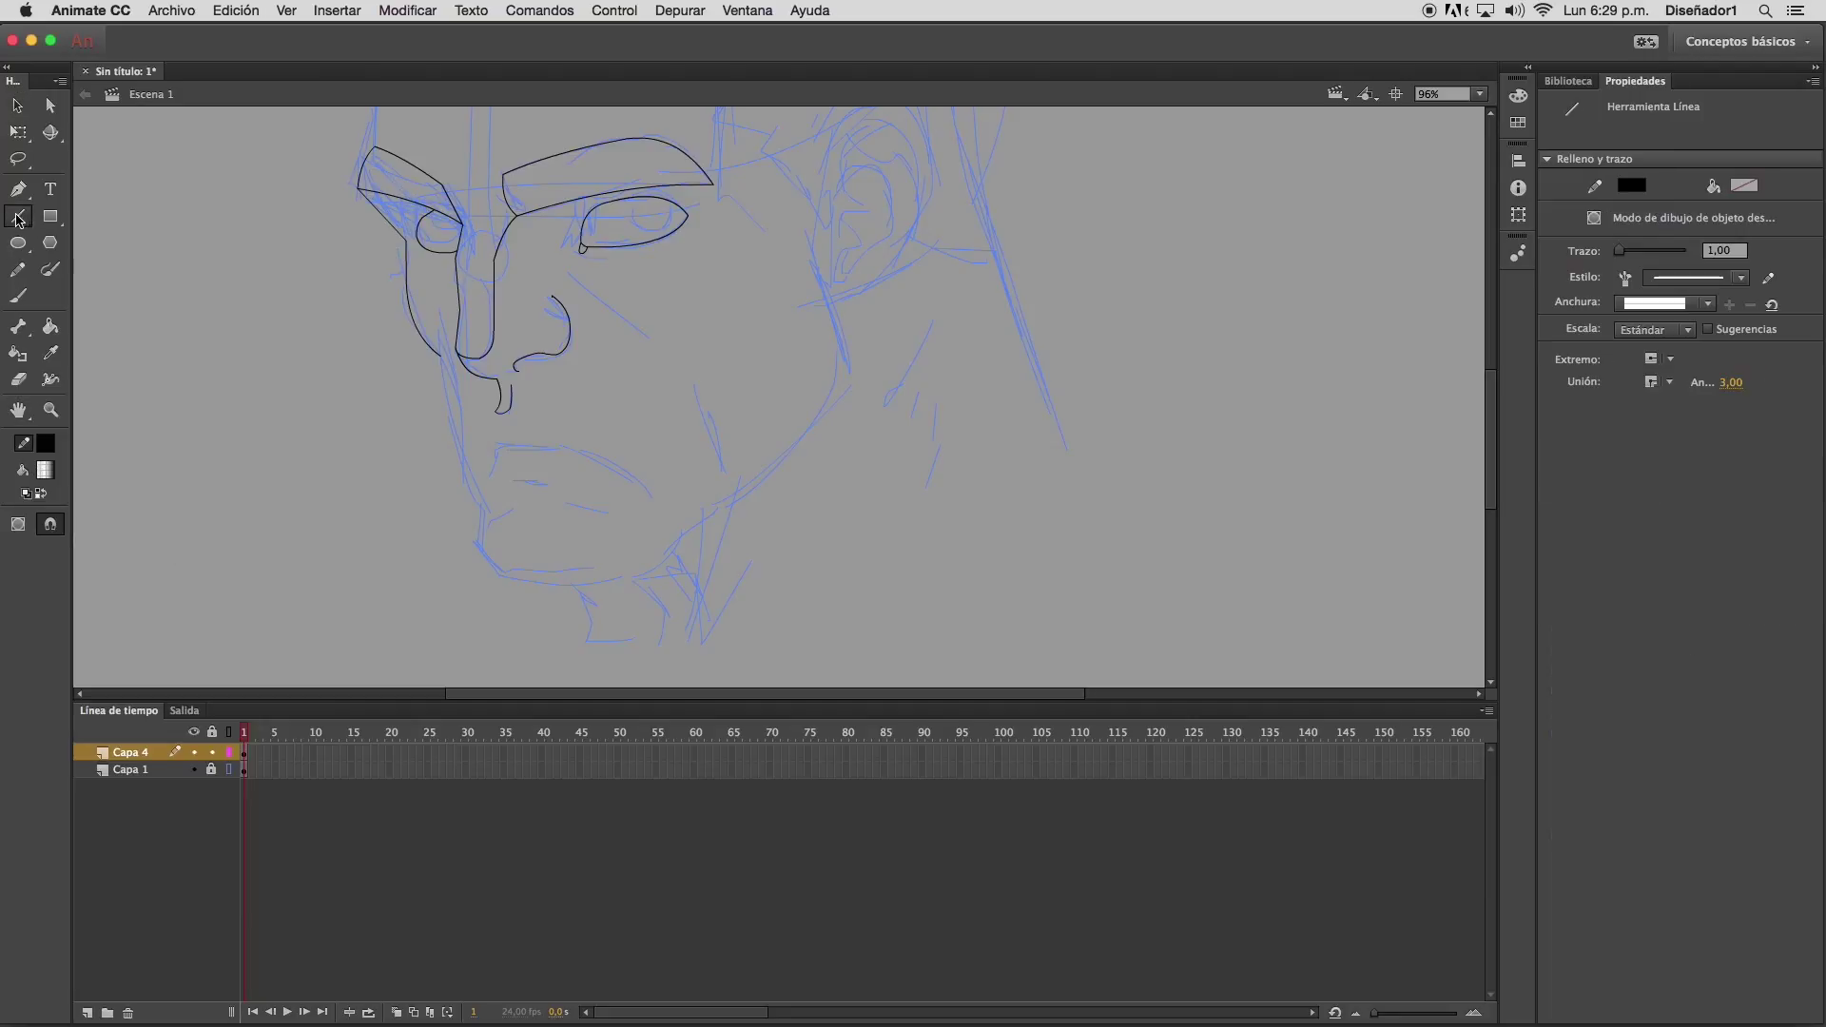
{"action": "mouse_move", "coordinate": [439, 355]}
{"action": "left_mouse_down"}
{"action": "mouse_move", "coordinate": [500, 577]}
{"action": "mouse_move", "coordinate": [632, 575]}
{"action": "mouse_move", "coordinate": [827, 395]}
{"action": "mouse_move", "coordinate": [824, 415]}
{"action": "mouse_move", "coordinate": [837, 350]}
{"action": "mouse_move", "coordinate": [812, 259]}
{"action": "left_mouse_up"}
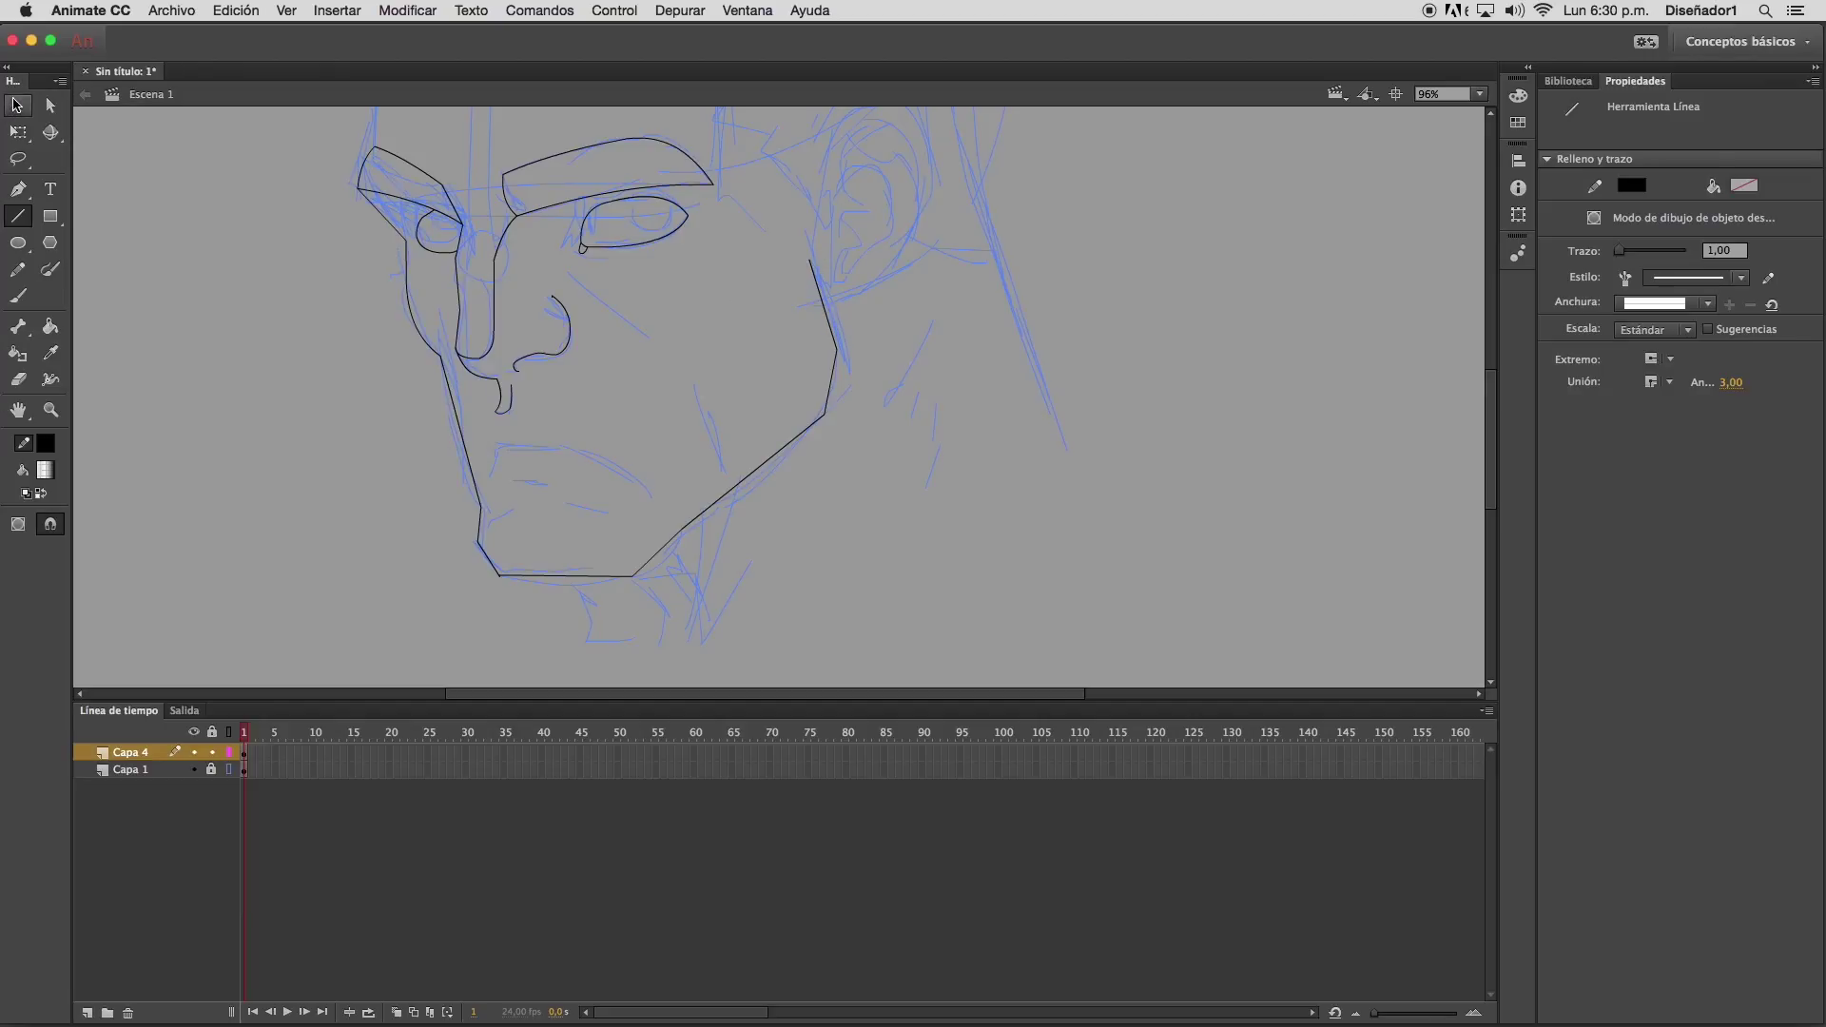
{"action": "left_click", "coordinate": [51, 410]}
{"action": "left_click_drag", "start_coordinate": [433, 293], "coordinate": [962, 611]}
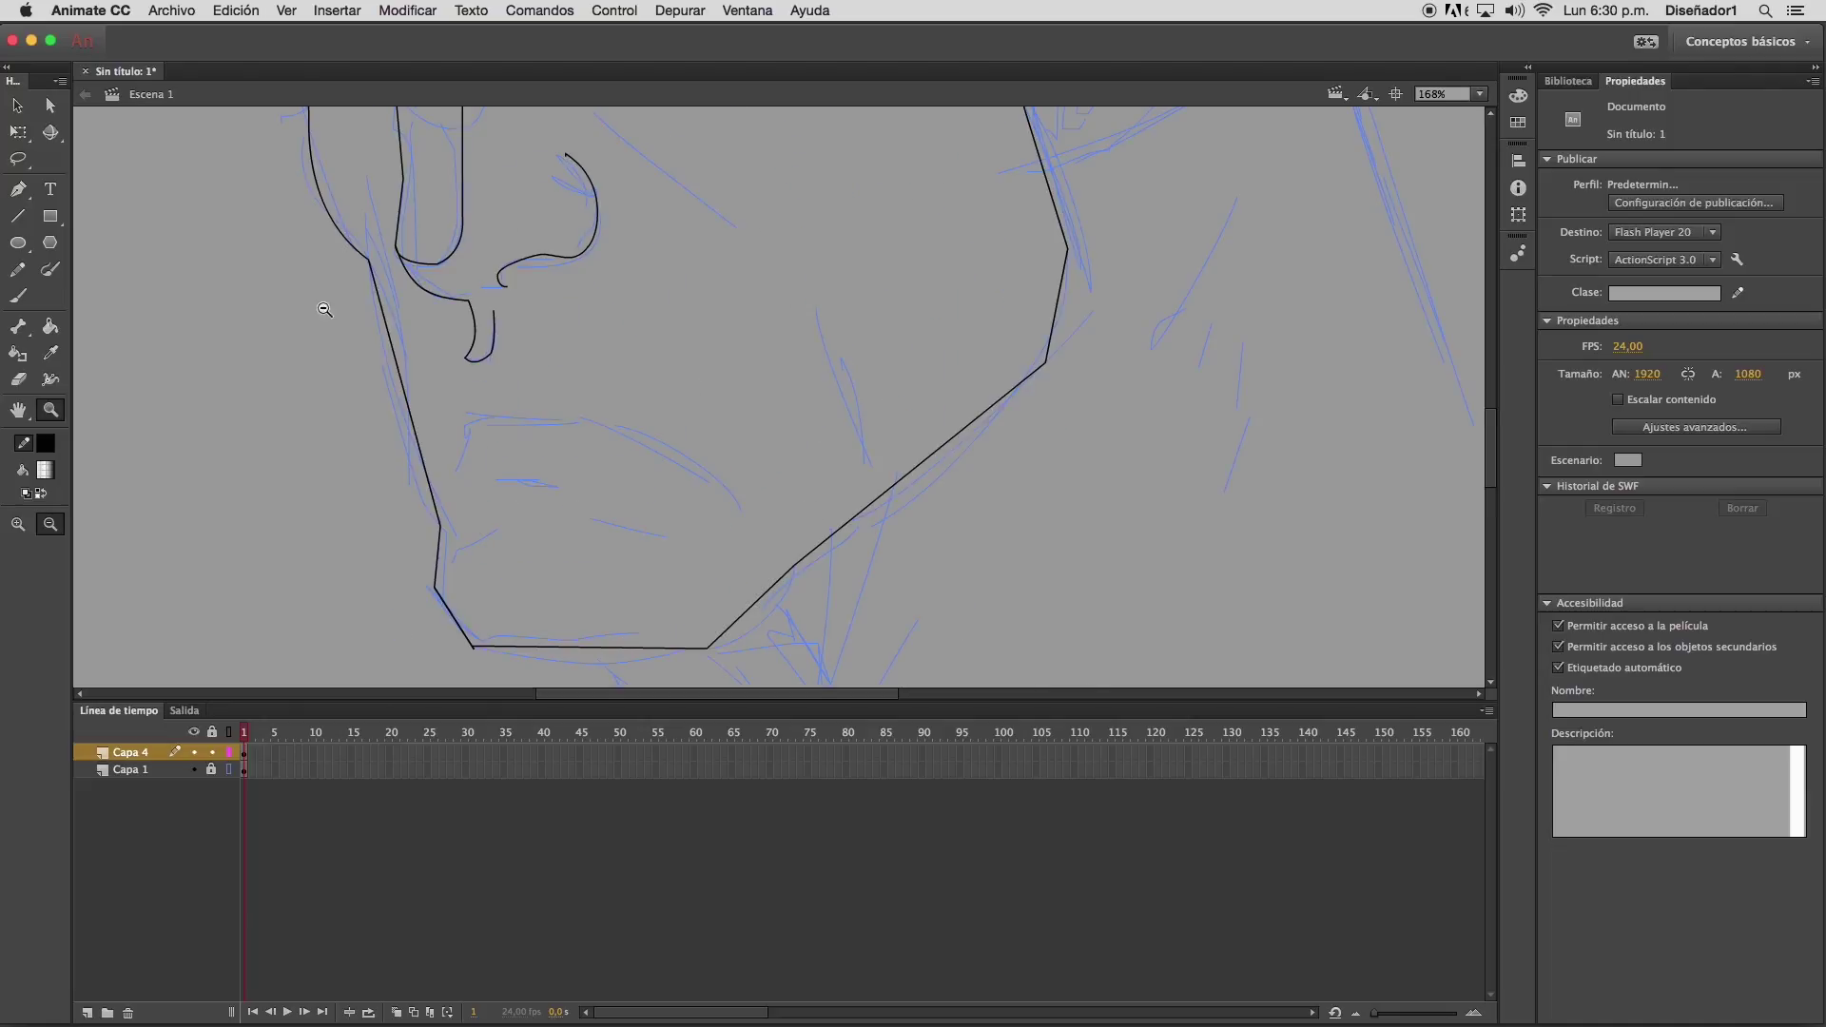
{"action": "left_click", "coordinate": [17, 105]}
{"action": "left_click_drag", "start_coordinate": [415, 437], "coordinate": [405, 445]}
{"action": "left_click_drag", "start_coordinate": [469, 640], "coordinate": [460, 642]}
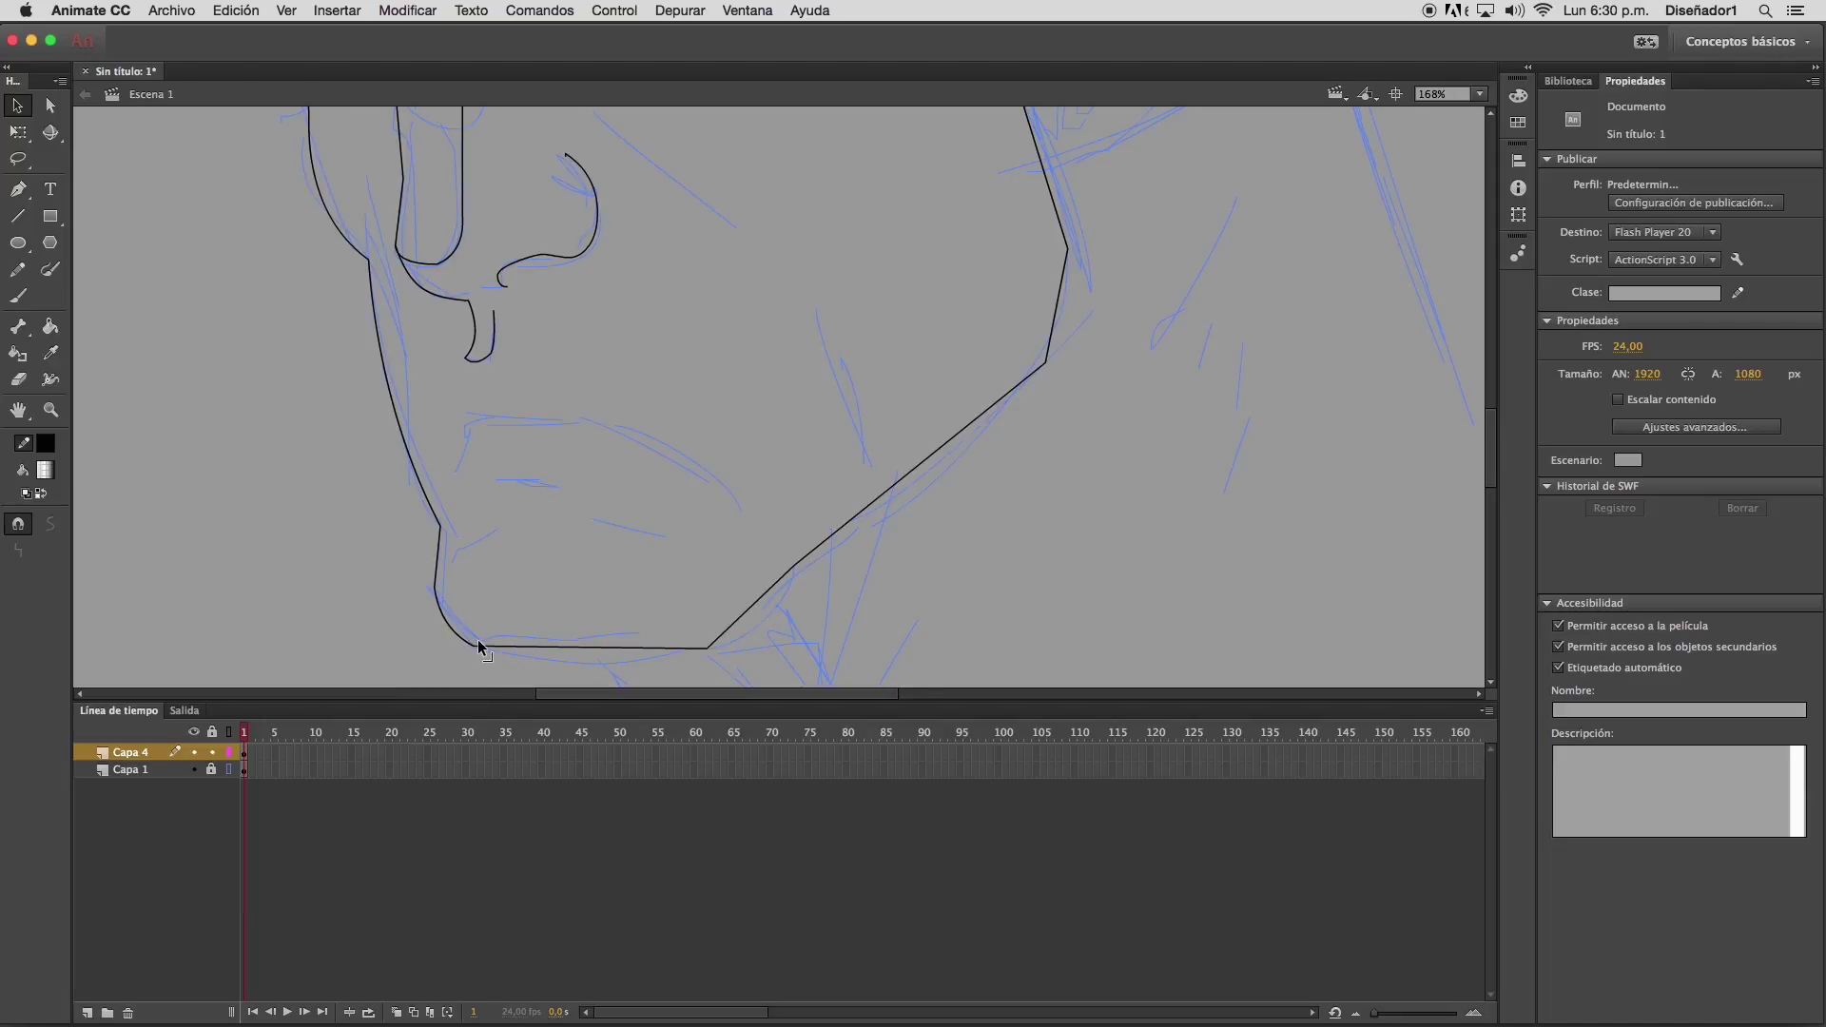
{"action": "left_click_drag", "start_coordinate": [479, 645], "coordinate": [511, 670]}
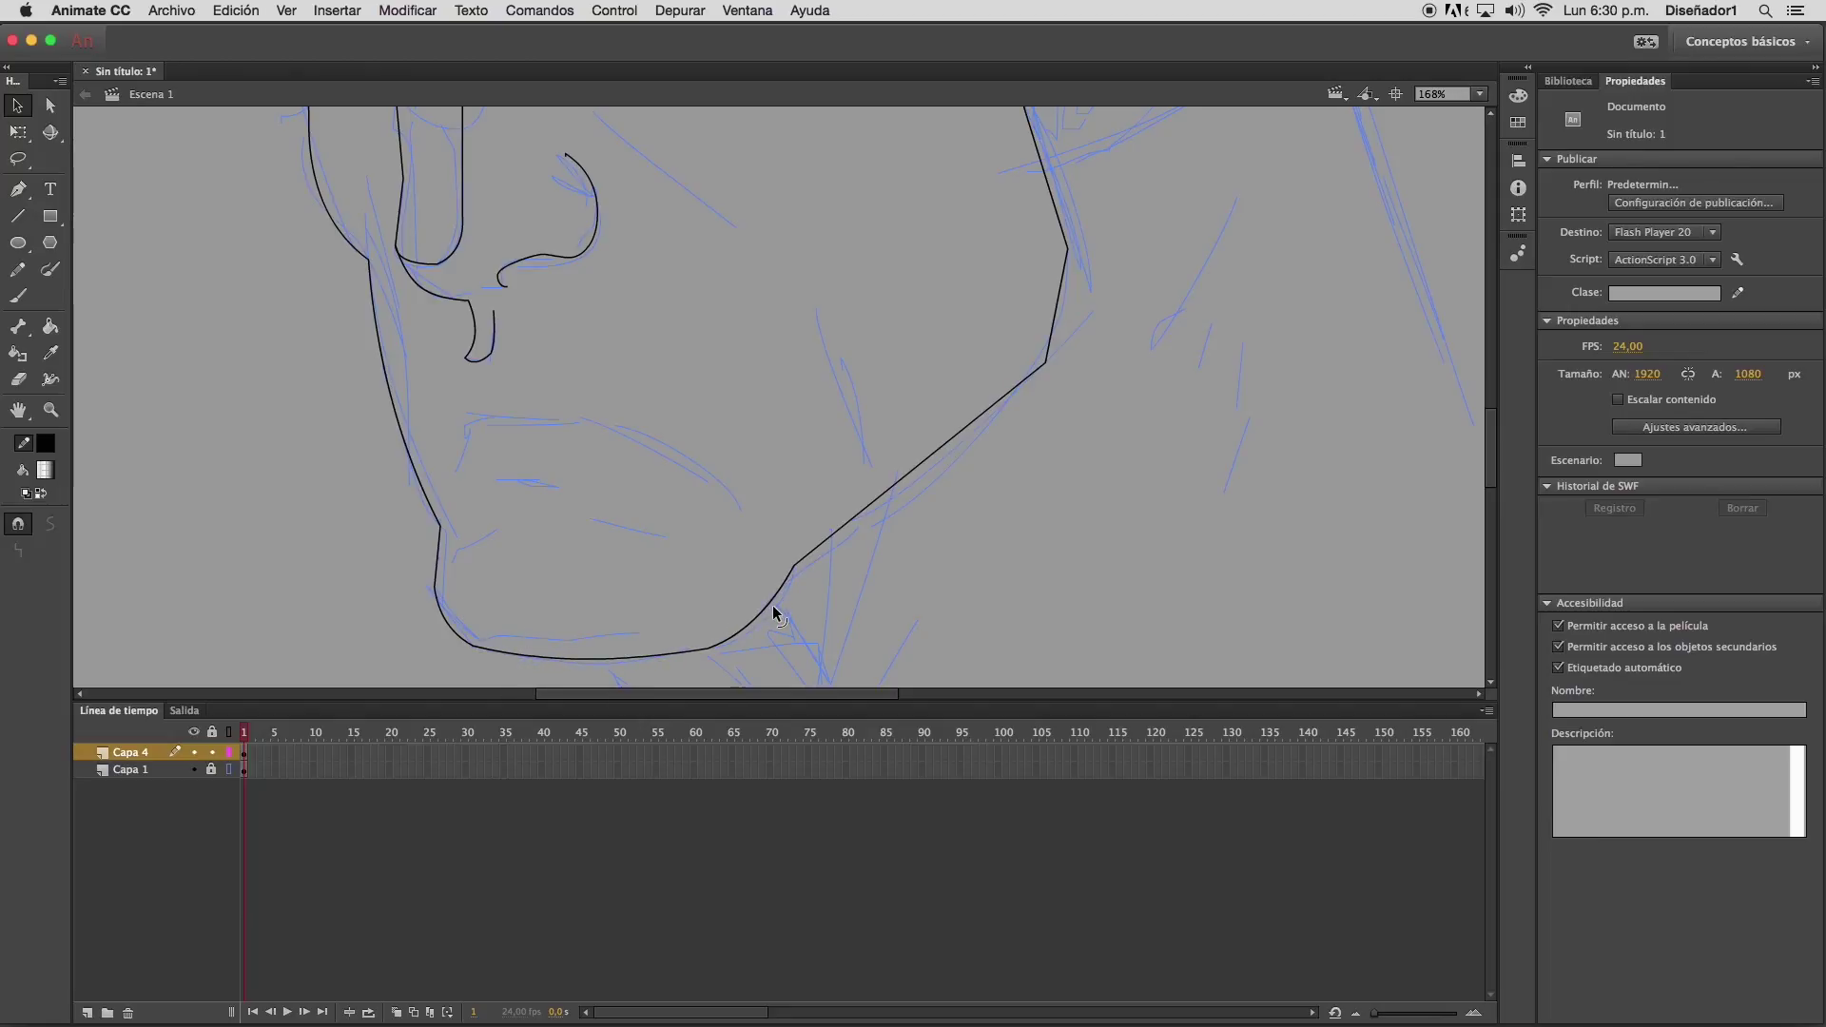
{"action": "left_click_drag", "start_coordinate": [875, 490], "coordinate": [876, 510]}
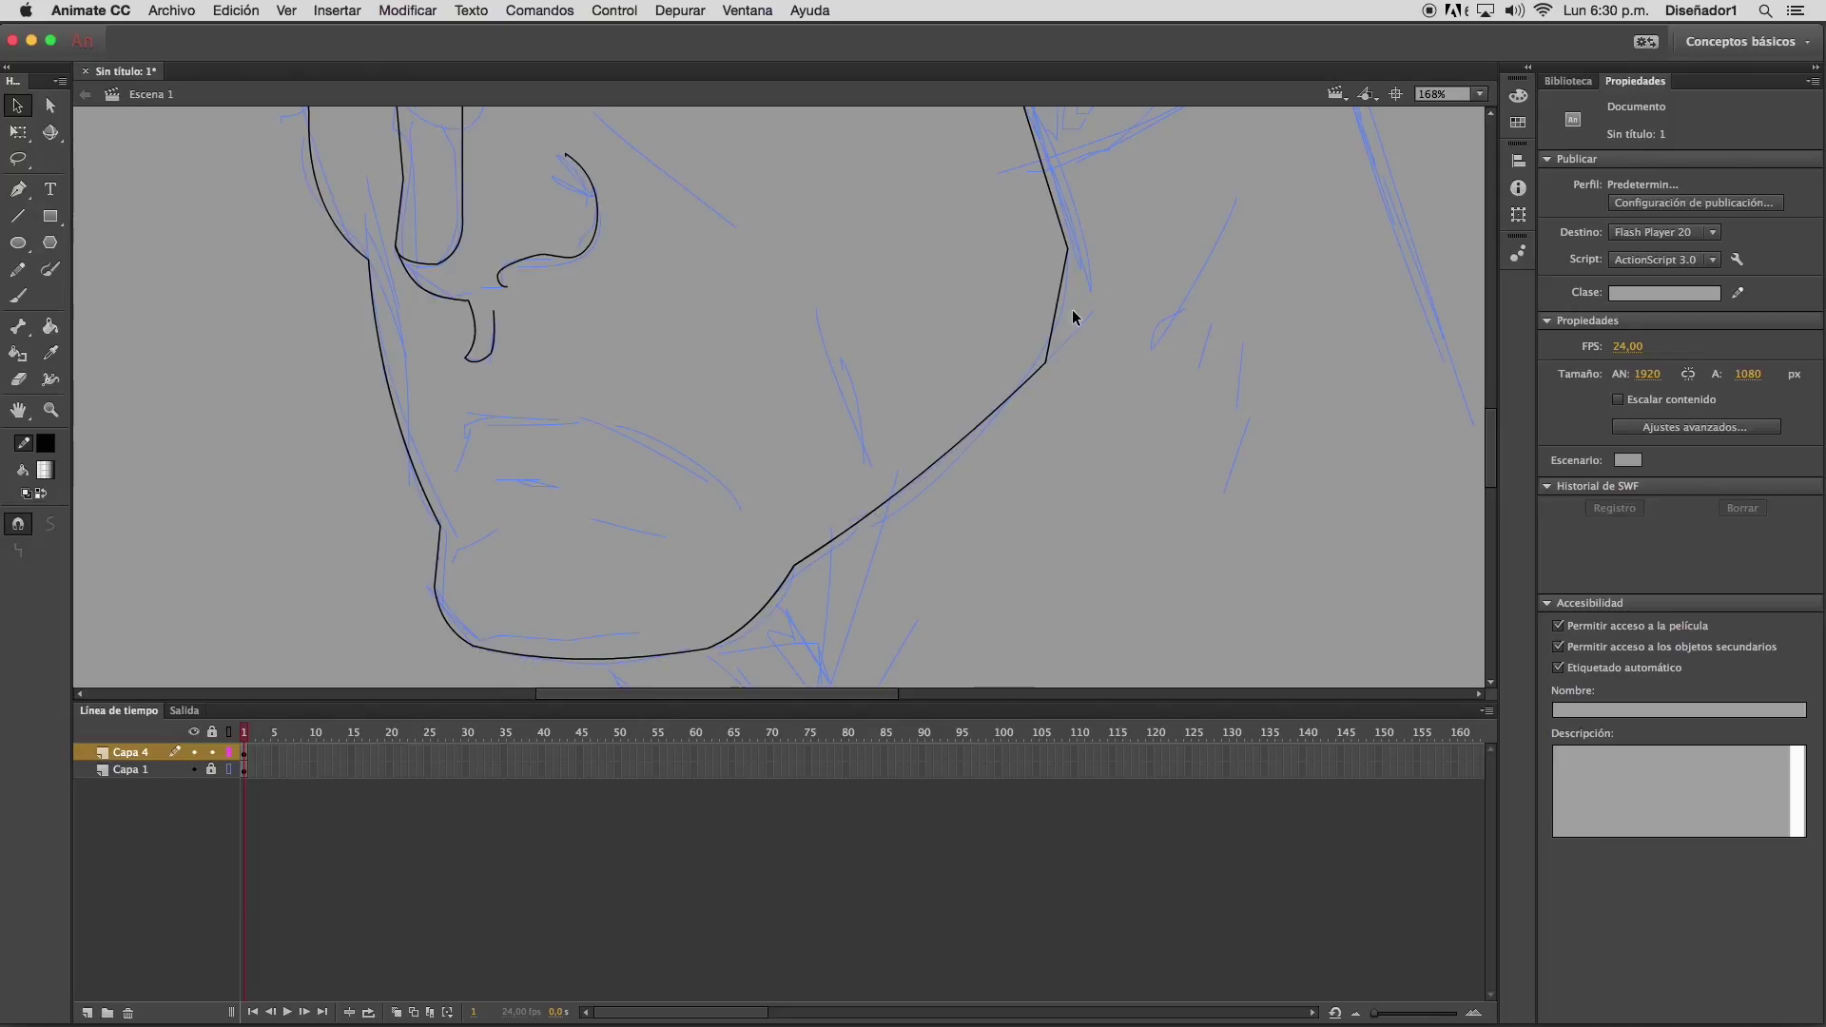
{"action": "left_click_drag", "start_coordinate": [1060, 313], "coordinate": [1030, 375]}
Trace the downturned mouth arch with connected lines, rounding its far corner and curving the upper segment
{"action": "left_click", "coordinate": [18, 217]}
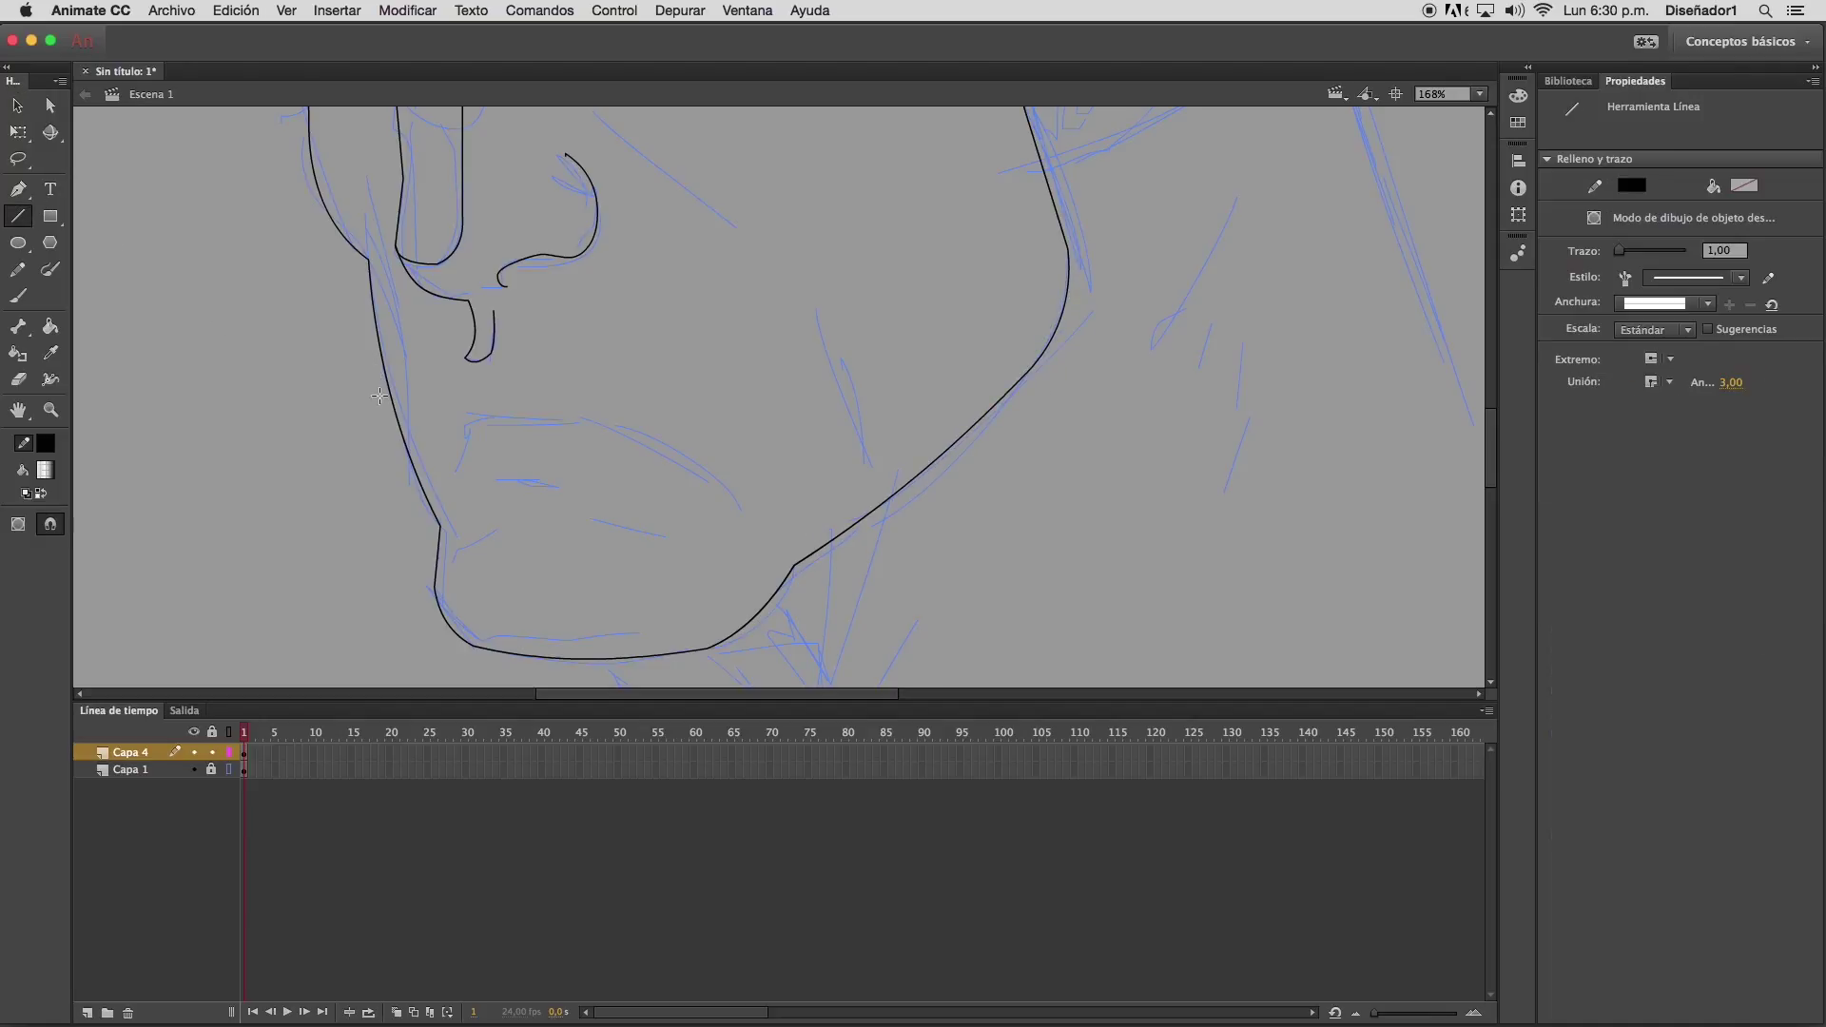
{"action": "mouse_move", "coordinate": [459, 472]}
{"action": "left_mouse_down"}
{"action": "mouse_move", "coordinate": [488, 421]}
{"action": "mouse_move", "coordinate": [566, 419]}
{"action": "mouse_move", "coordinate": [721, 482]}
{"action": "left_mouse_up"}
{"action": "left_click", "coordinate": [18, 106]}
{"action": "left_click_drag", "start_coordinate": [480, 430], "coordinate": [474, 425]}
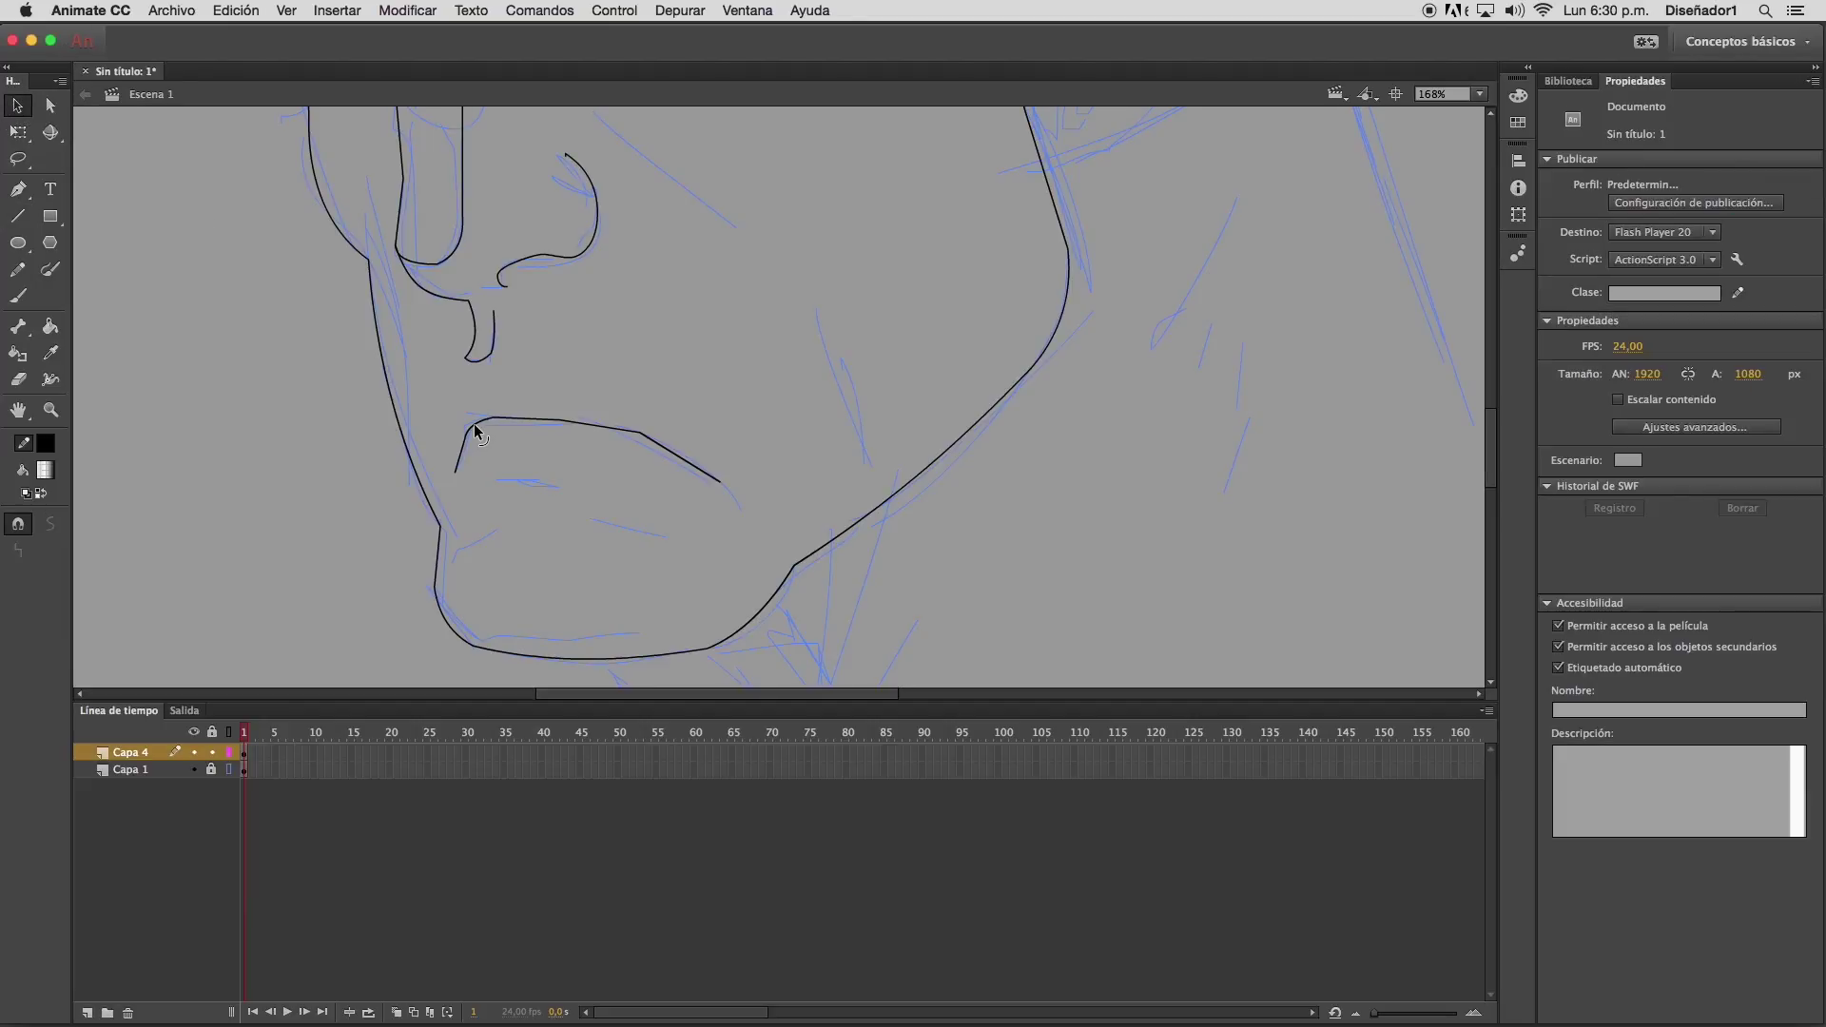
{"action": "left_click_drag", "start_coordinate": [609, 431], "coordinate": [613, 428]}
Draw the short strokes below the mouth arch, the chin mark and the diagonal cheek creases with the Pencil tool
{"action": "left_click", "coordinate": [17, 269]}
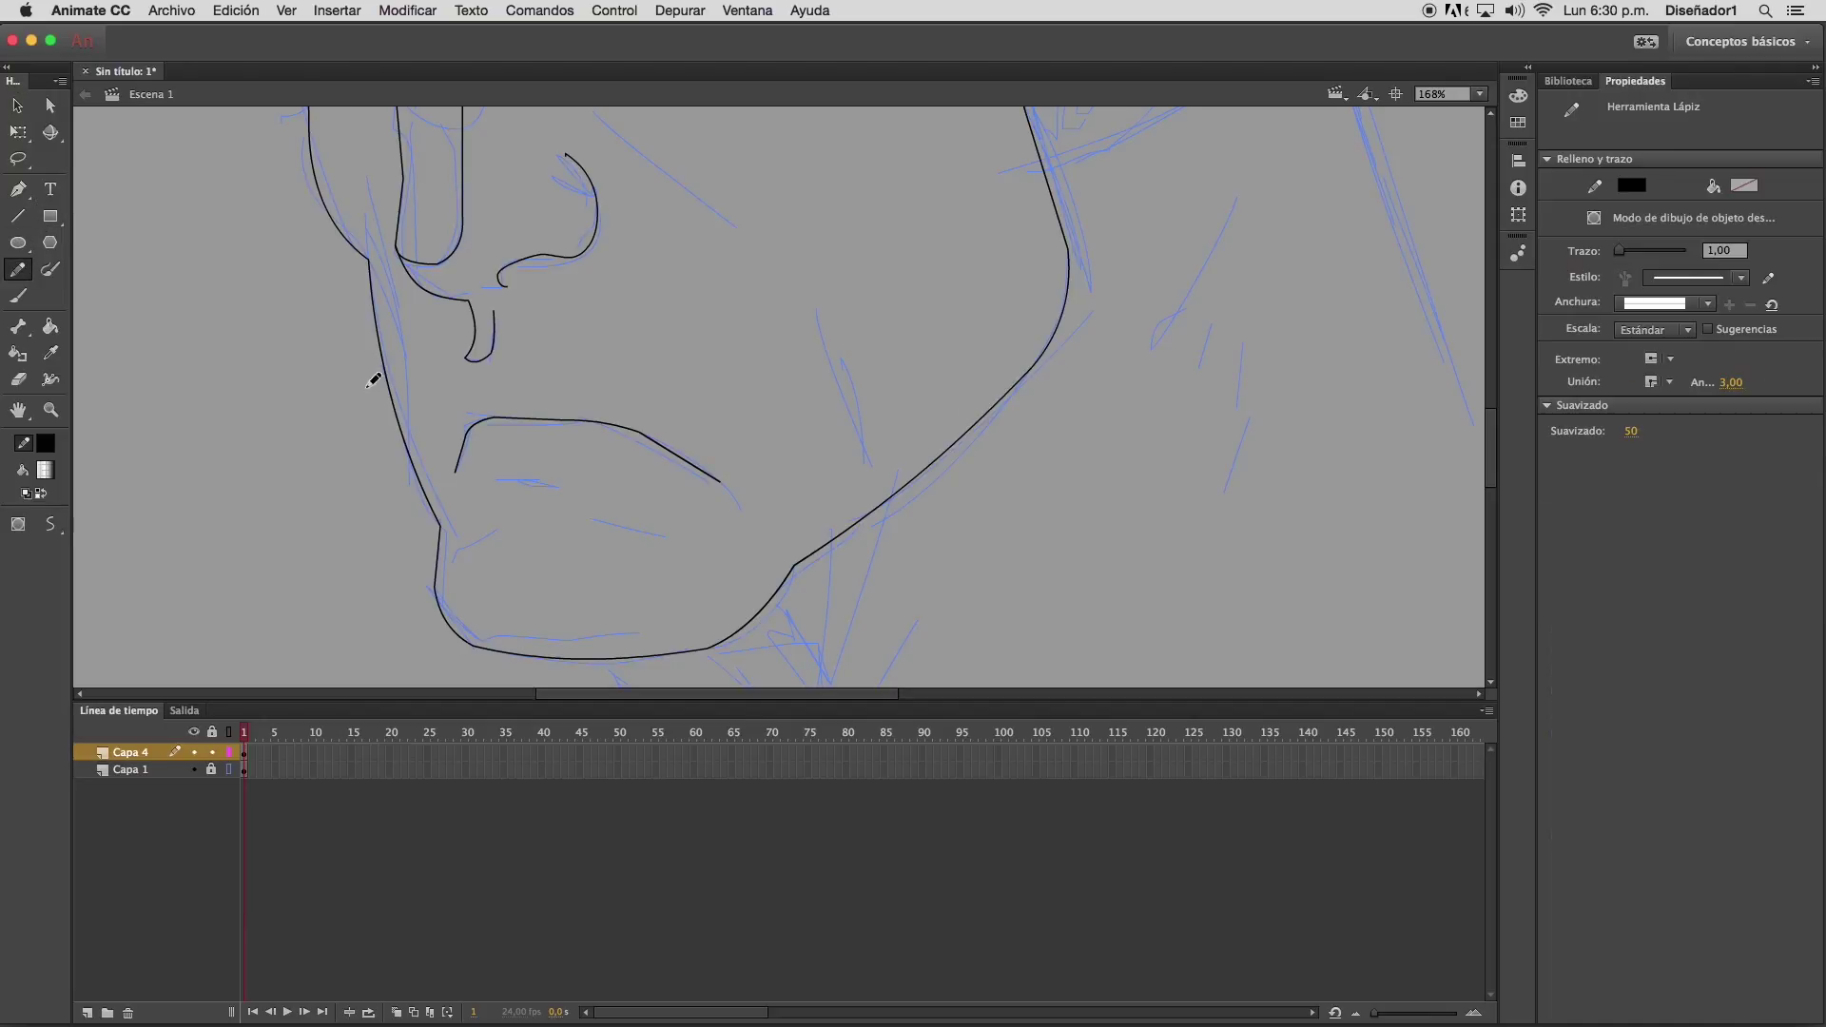
{"action": "mouse_move", "coordinate": [516, 481]}
{"action": "left_mouse_down"}
{"action": "mouse_move", "coordinate": [560, 484]}
{"action": "mouse_move", "coordinate": [522, 569]}
{"action": "mouse_move", "coordinate": [596, 525]}
{"action": "left_mouse_up"}
{"action": "scroll", "coordinate": [804, 366], "scroll_direction": "up", "scroll_amount": 3}
{"action": "scroll", "coordinate": [804, 366], "scroll_direction": "right", "scroll_amount": 1}
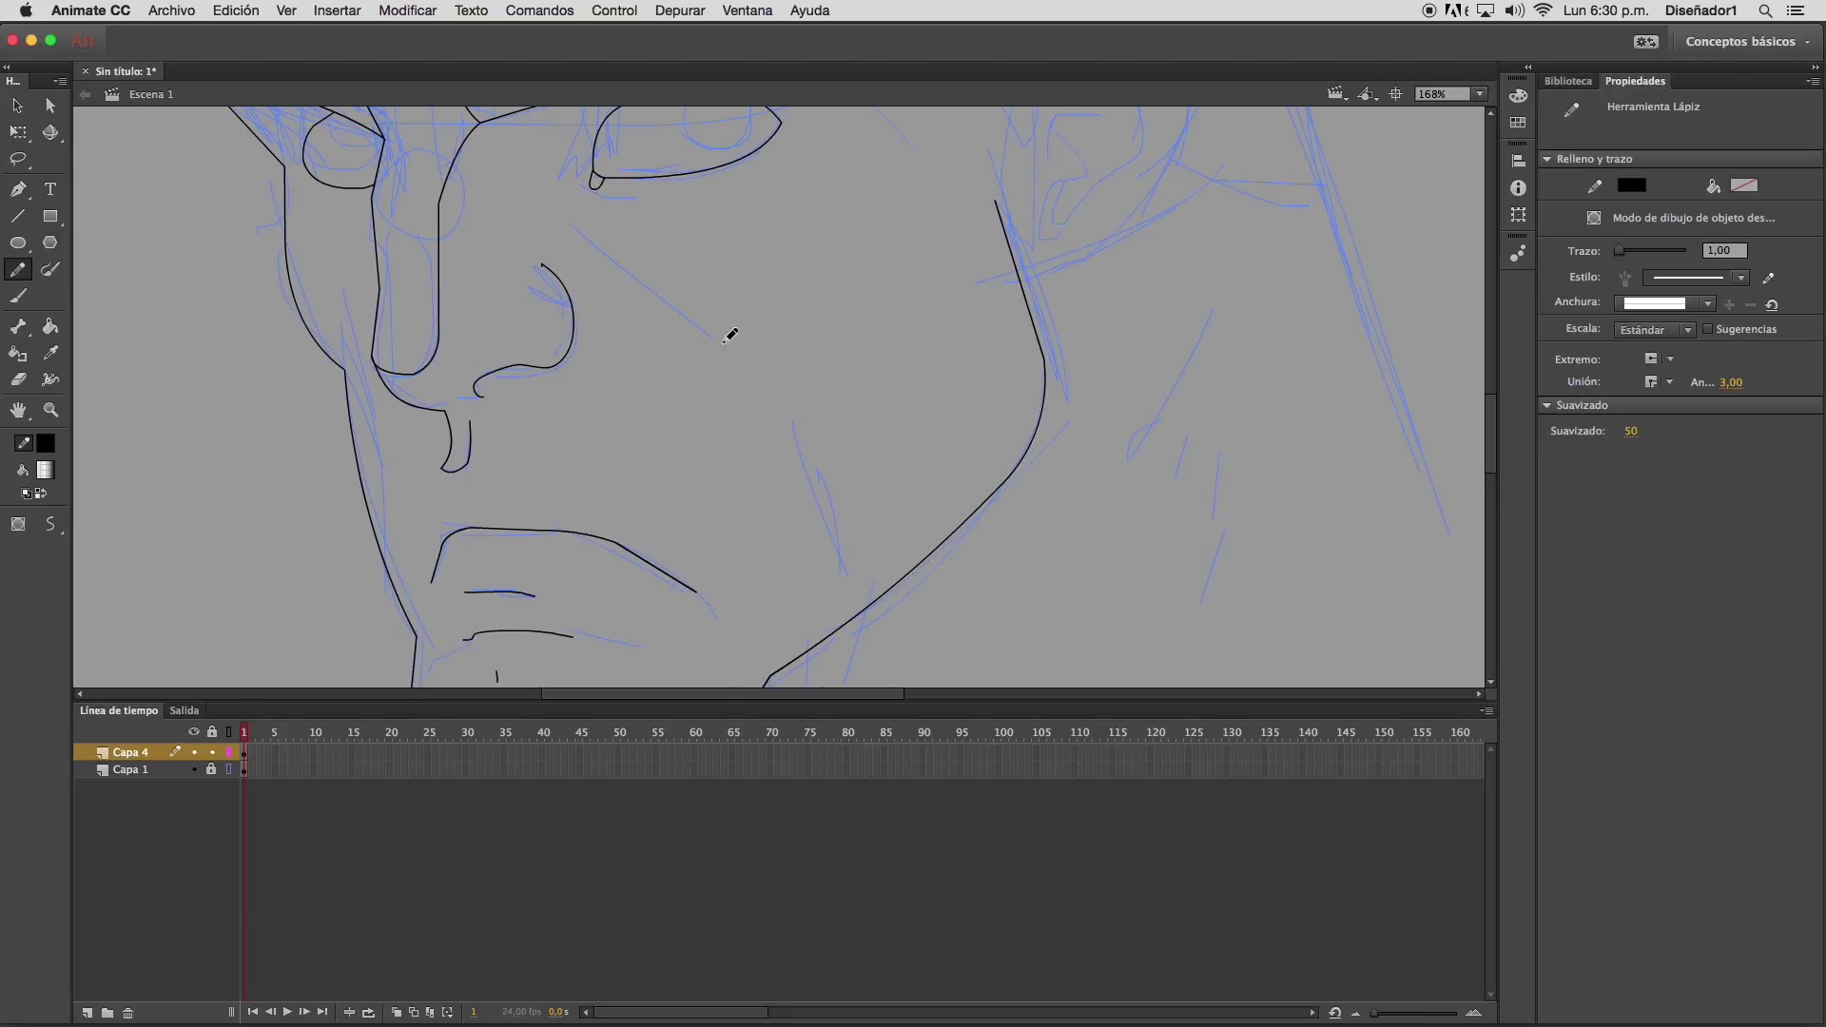
{"action": "mouse_move", "coordinate": [587, 256]}
{"action": "left_mouse_down"}
{"action": "mouse_move", "coordinate": [790, 429]}
{"action": "mouse_move", "coordinate": [806, 475]}
{"action": "left_mouse_up"}
{"action": "left_click_drag", "start_coordinate": [814, 454], "coordinate": [820, 476]}
{"action": "left_click_drag", "start_coordinate": [934, 493], "coordinate": [794, 209]}
Outline the outer ear with straight lines down to the jaw contour, and delete the line end overshooting the jaw
{"action": "left_click", "coordinate": [51, 410]}
{"action": "left_click", "coordinate": [873, 377], "text": "alt"}
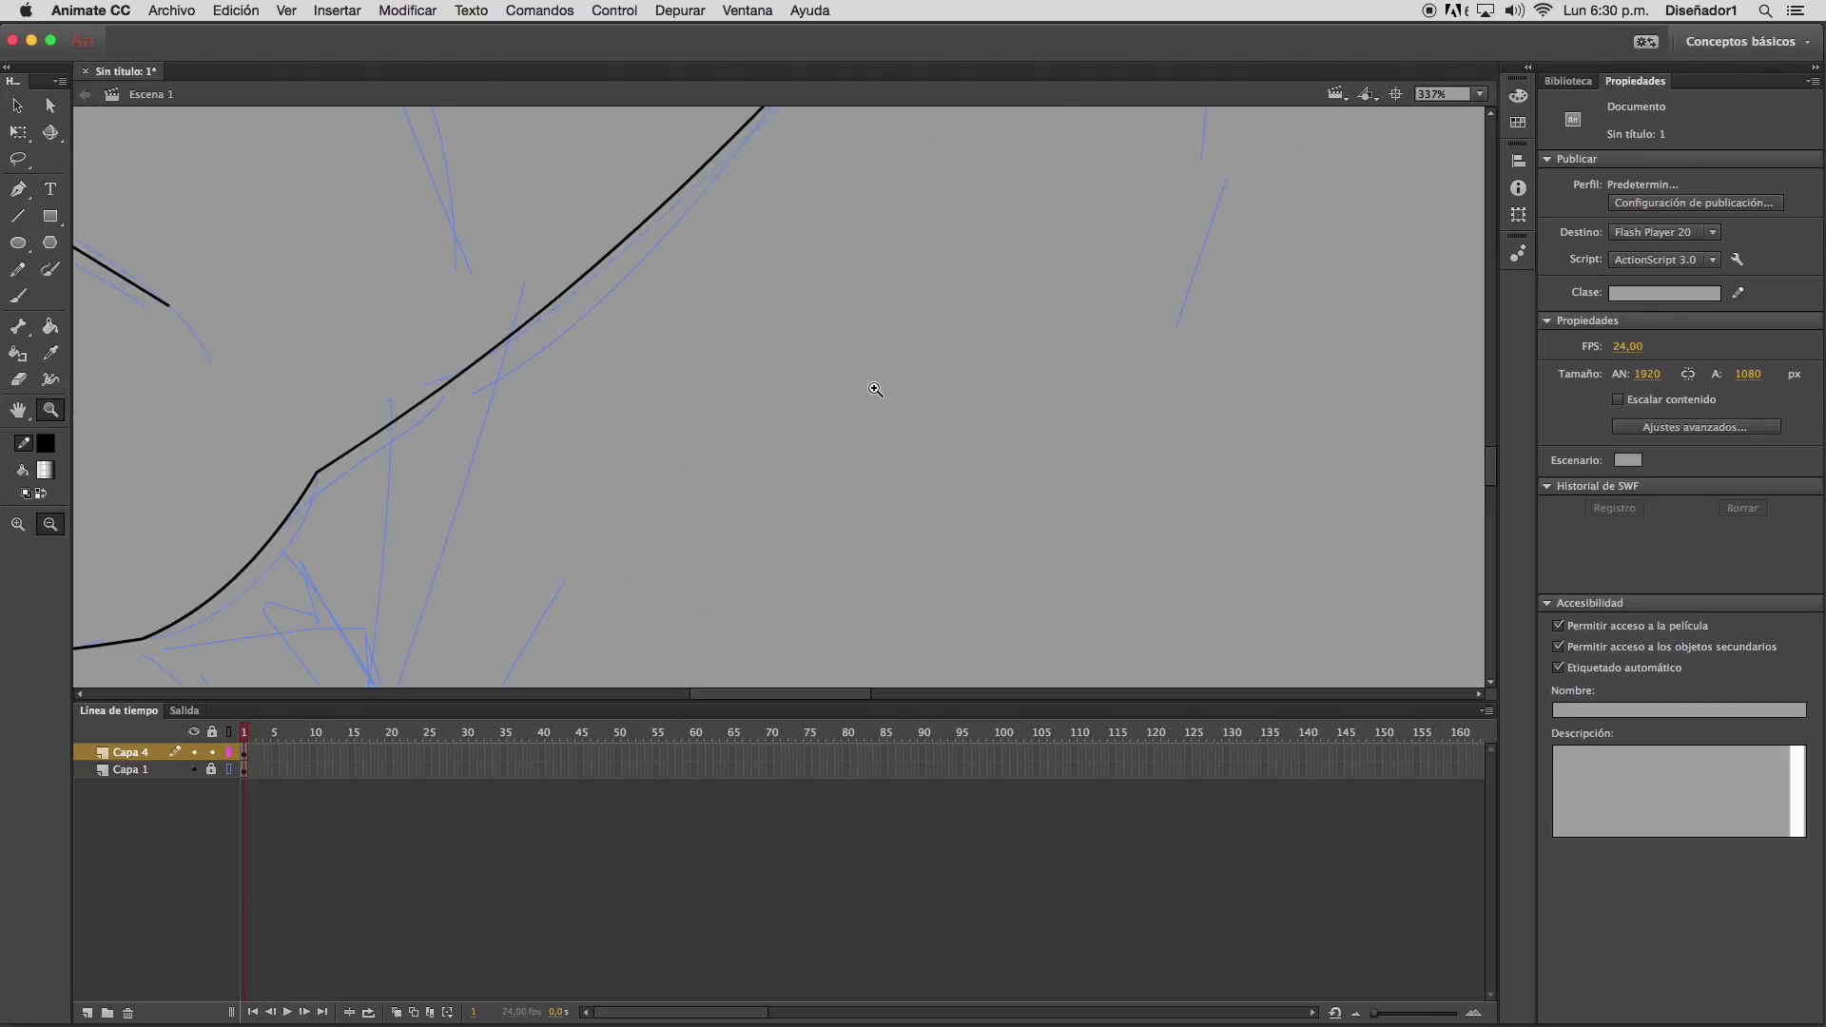
{"action": "left_click", "coordinate": [829, 380]}
{"action": "left_click", "coordinate": [765, 274]}
{"action": "left_click", "coordinate": [780, 287]}
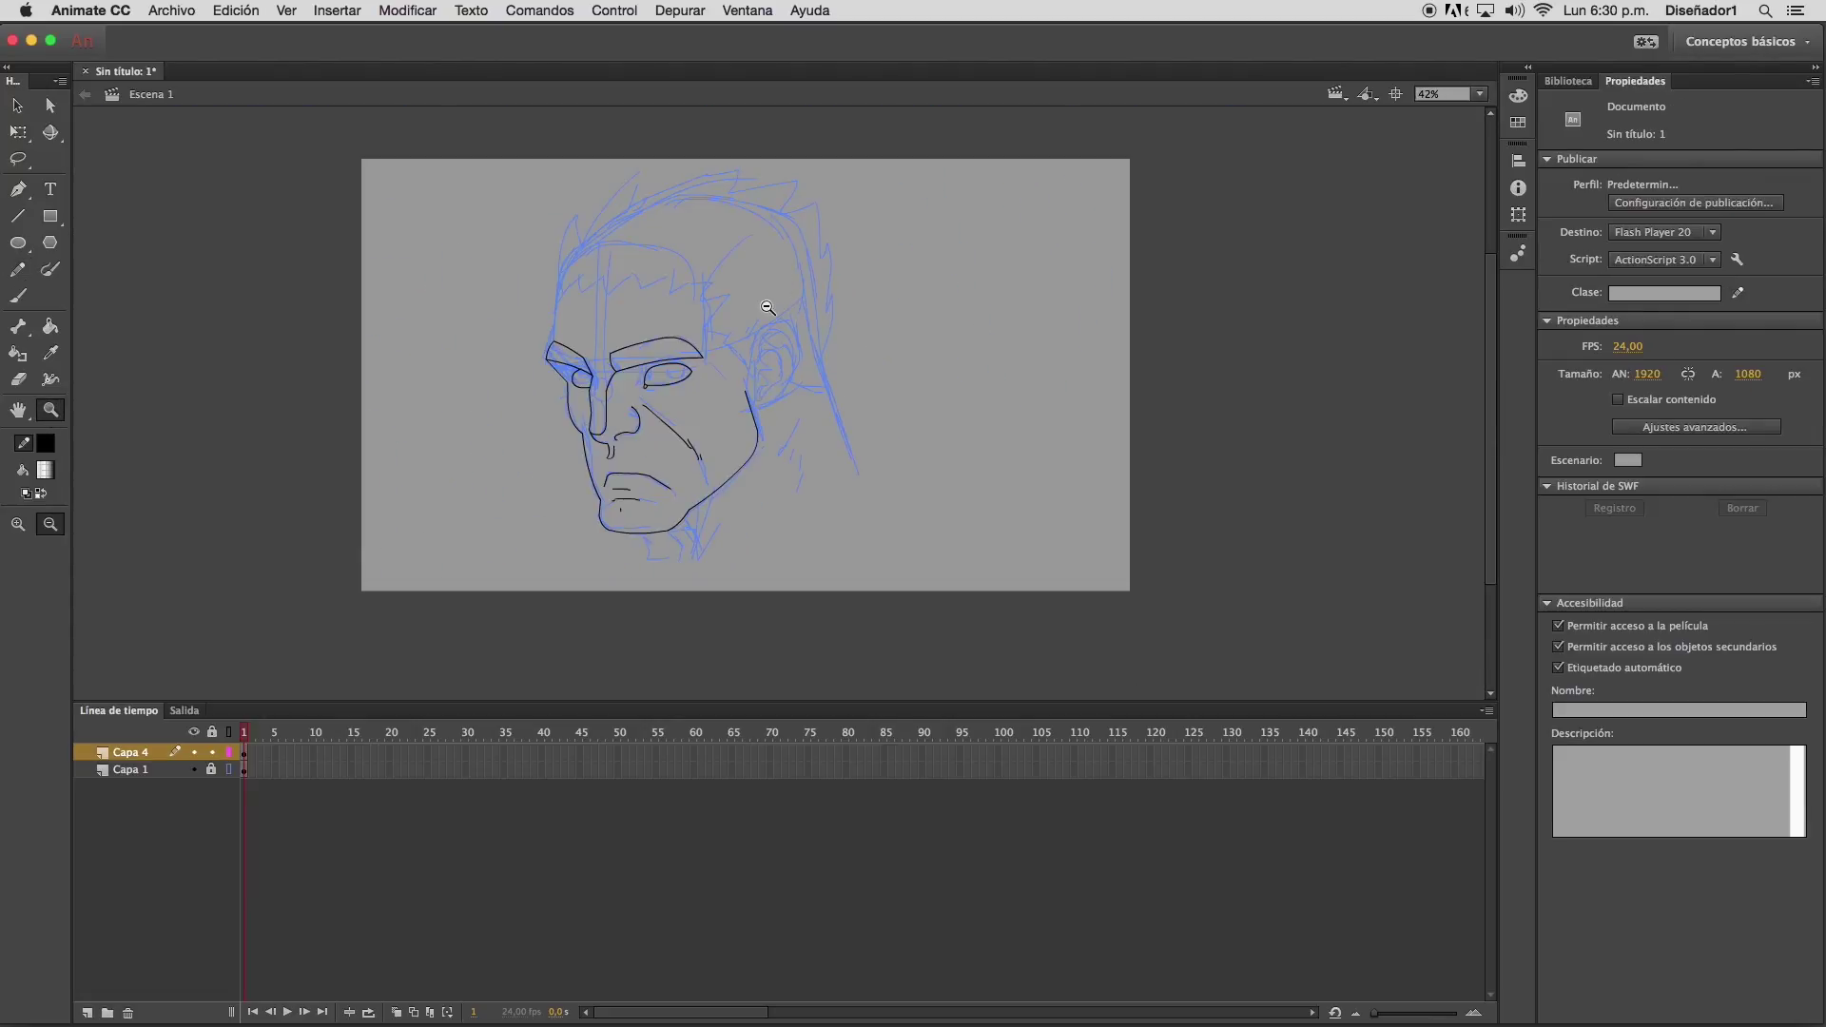
{"action": "left_click_drag", "start_coordinate": [677, 344], "coordinate": [920, 454]}
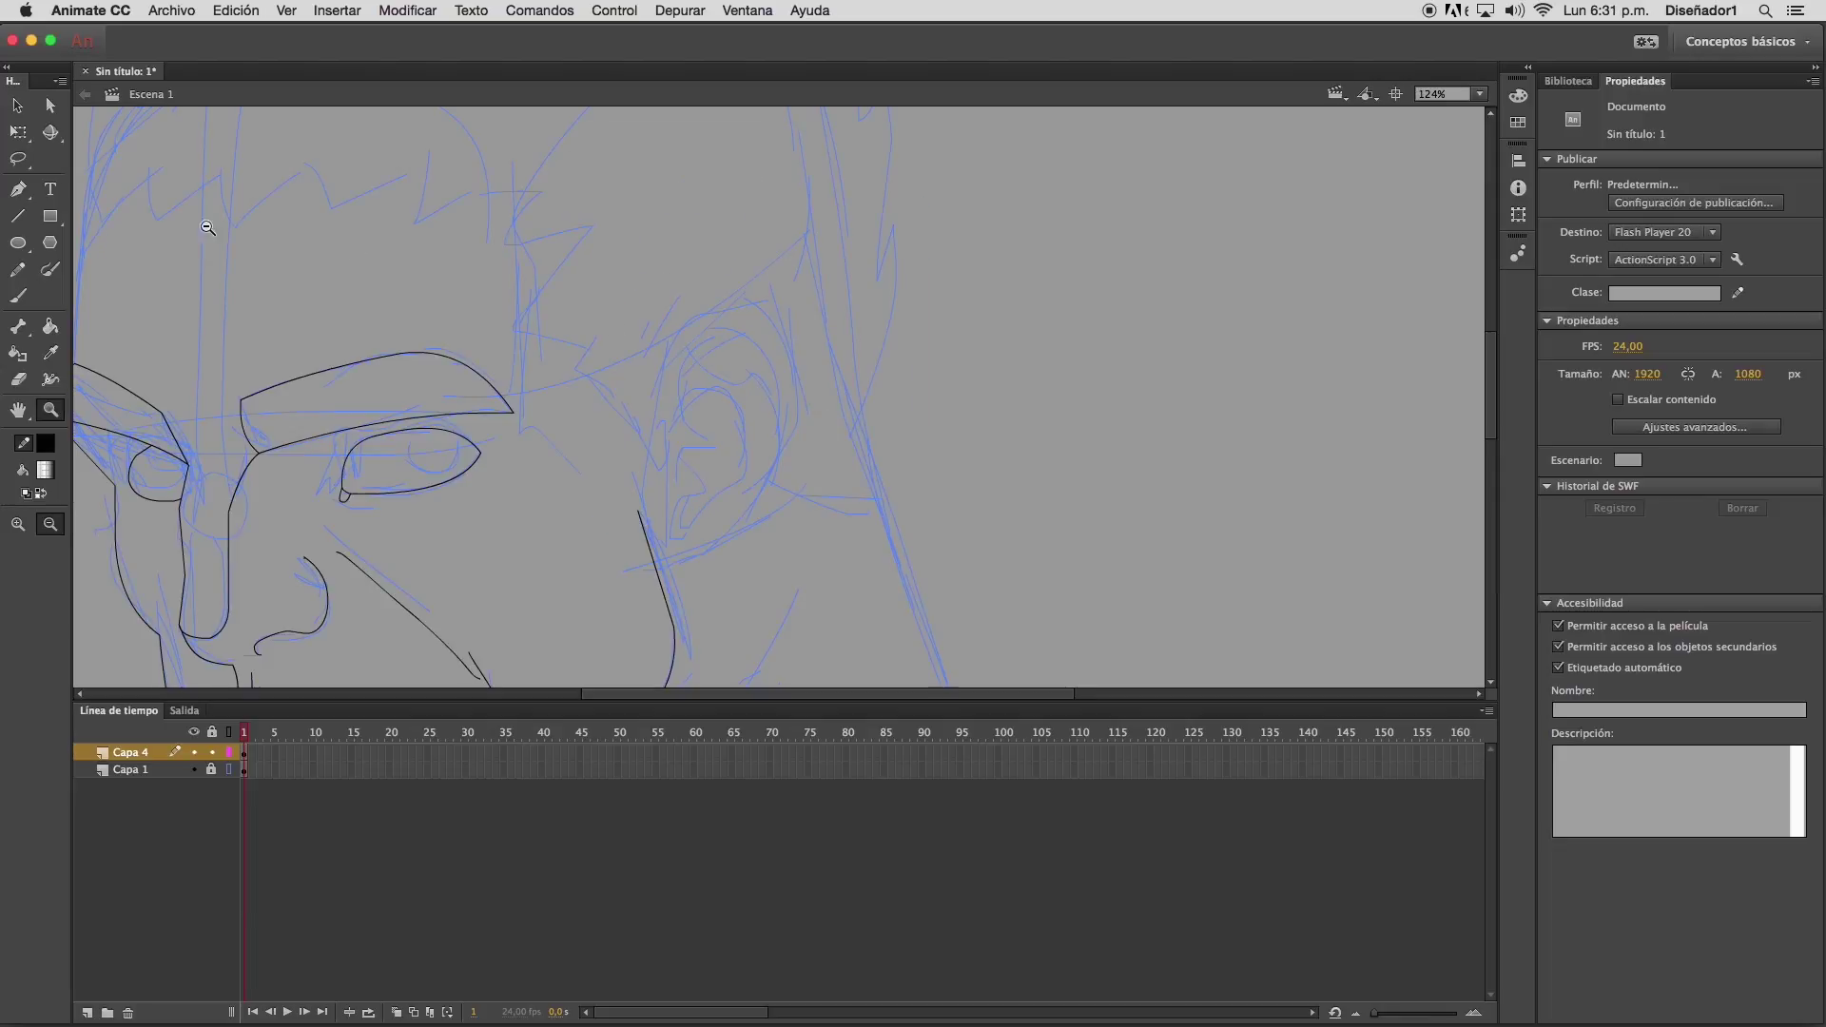
{"action": "left_click", "coordinate": [16, 218]}
{"action": "mouse_move", "coordinate": [642, 427]}
{"action": "left_mouse_down"}
{"action": "mouse_move", "coordinate": [661, 359]}
{"action": "mouse_move", "coordinate": [725, 311]}
{"action": "mouse_move", "coordinate": [799, 373]}
{"action": "mouse_move", "coordinate": [722, 537]}
{"action": "mouse_move", "coordinate": [655, 561]}
{"action": "left_mouse_up"}
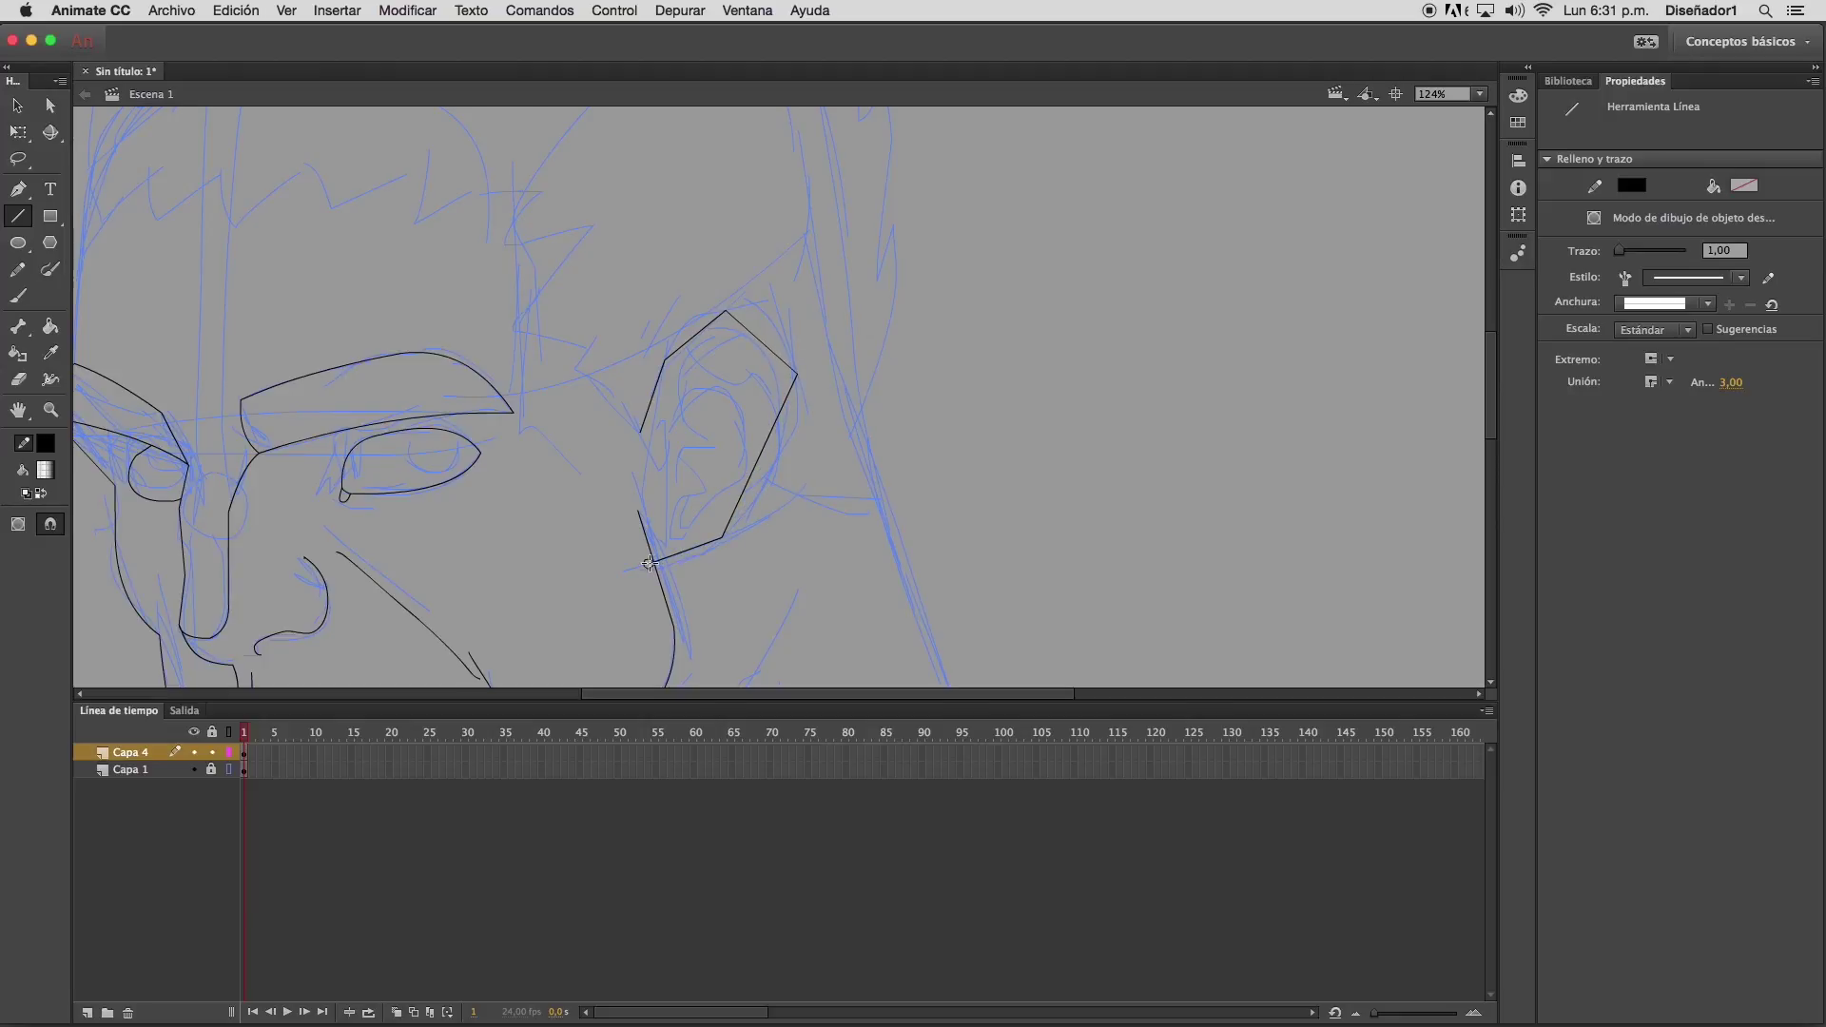
{"action": "left_click", "coordinate": [22, 108]}
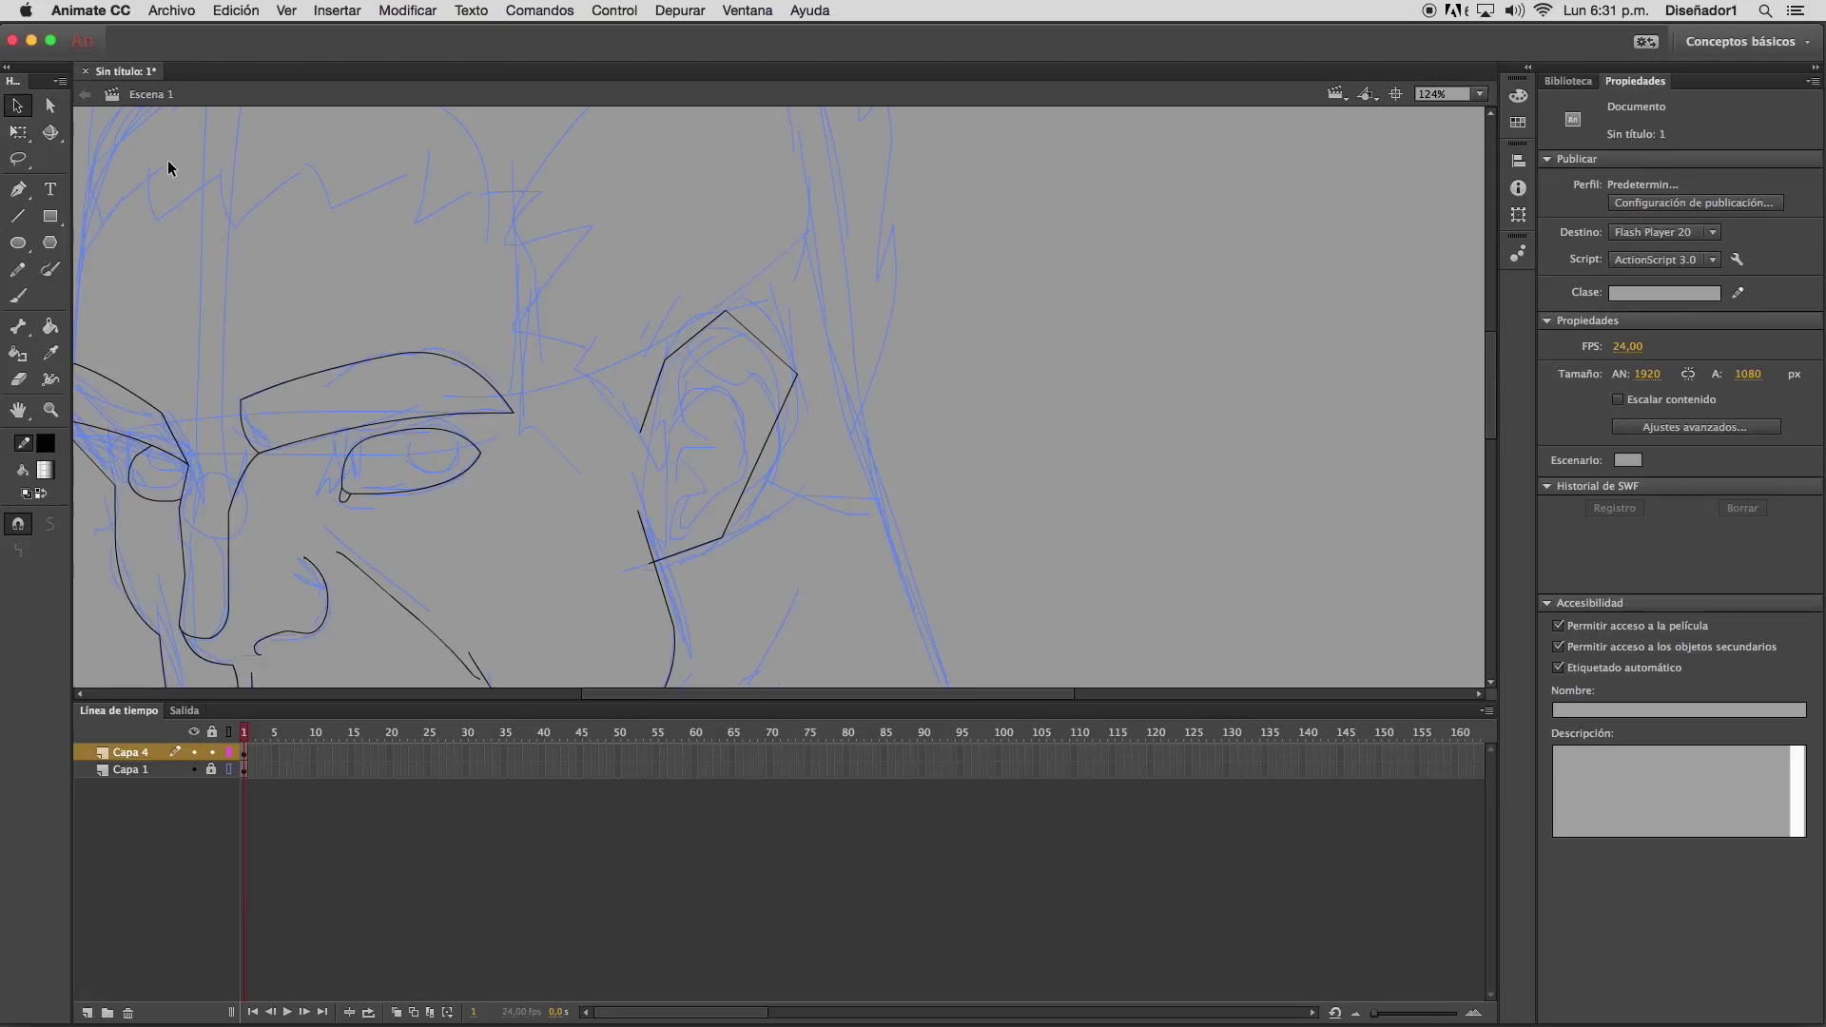
{"action": "left_click", "coordinate": [652, 564]}
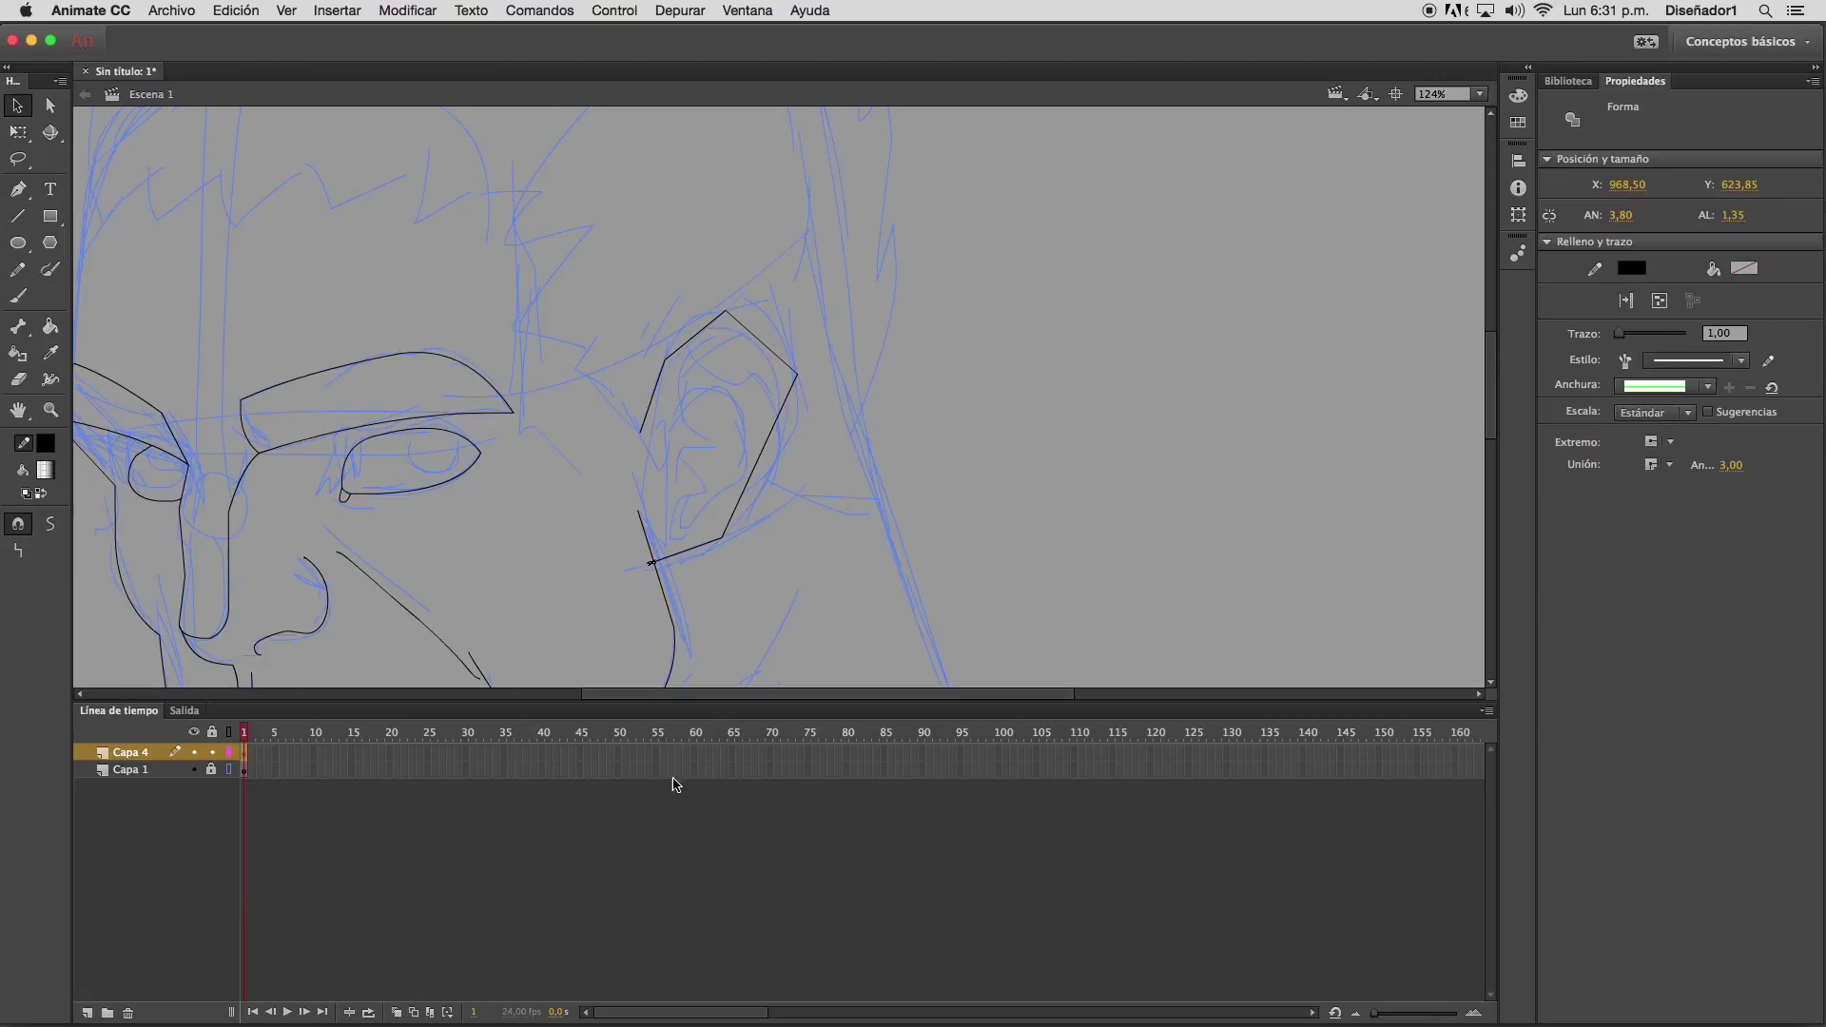
{"action": "key", "text": "Delete"}
Bend the ear's straight outline segments into one rounded outer contour following the sketch
{"action": "left_click", "coordinate": [51, 409]}
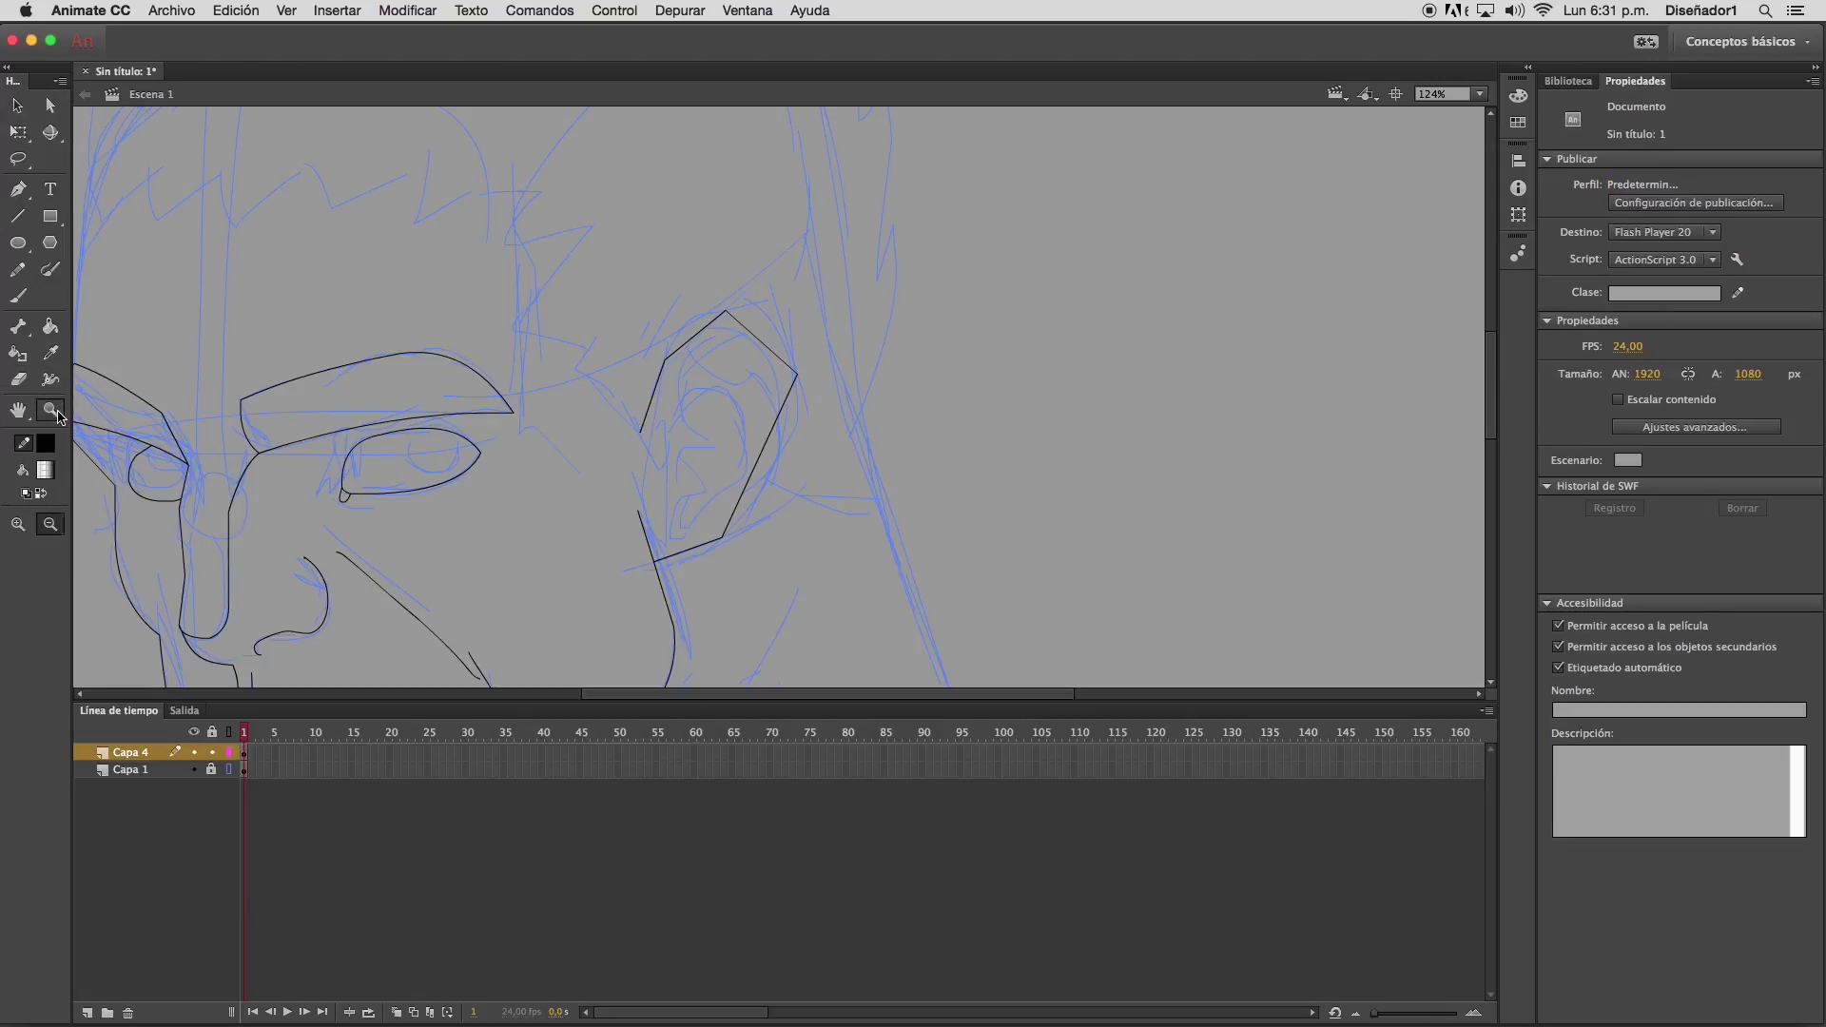
{"action": "left_click", "coordinate": [723, 522]}
{"action": "left_click_drag", "start_coordinate": [654, 288], "coordinate": [915, 450]}
{"action": "left_click", "coordinate": [19, 106]}
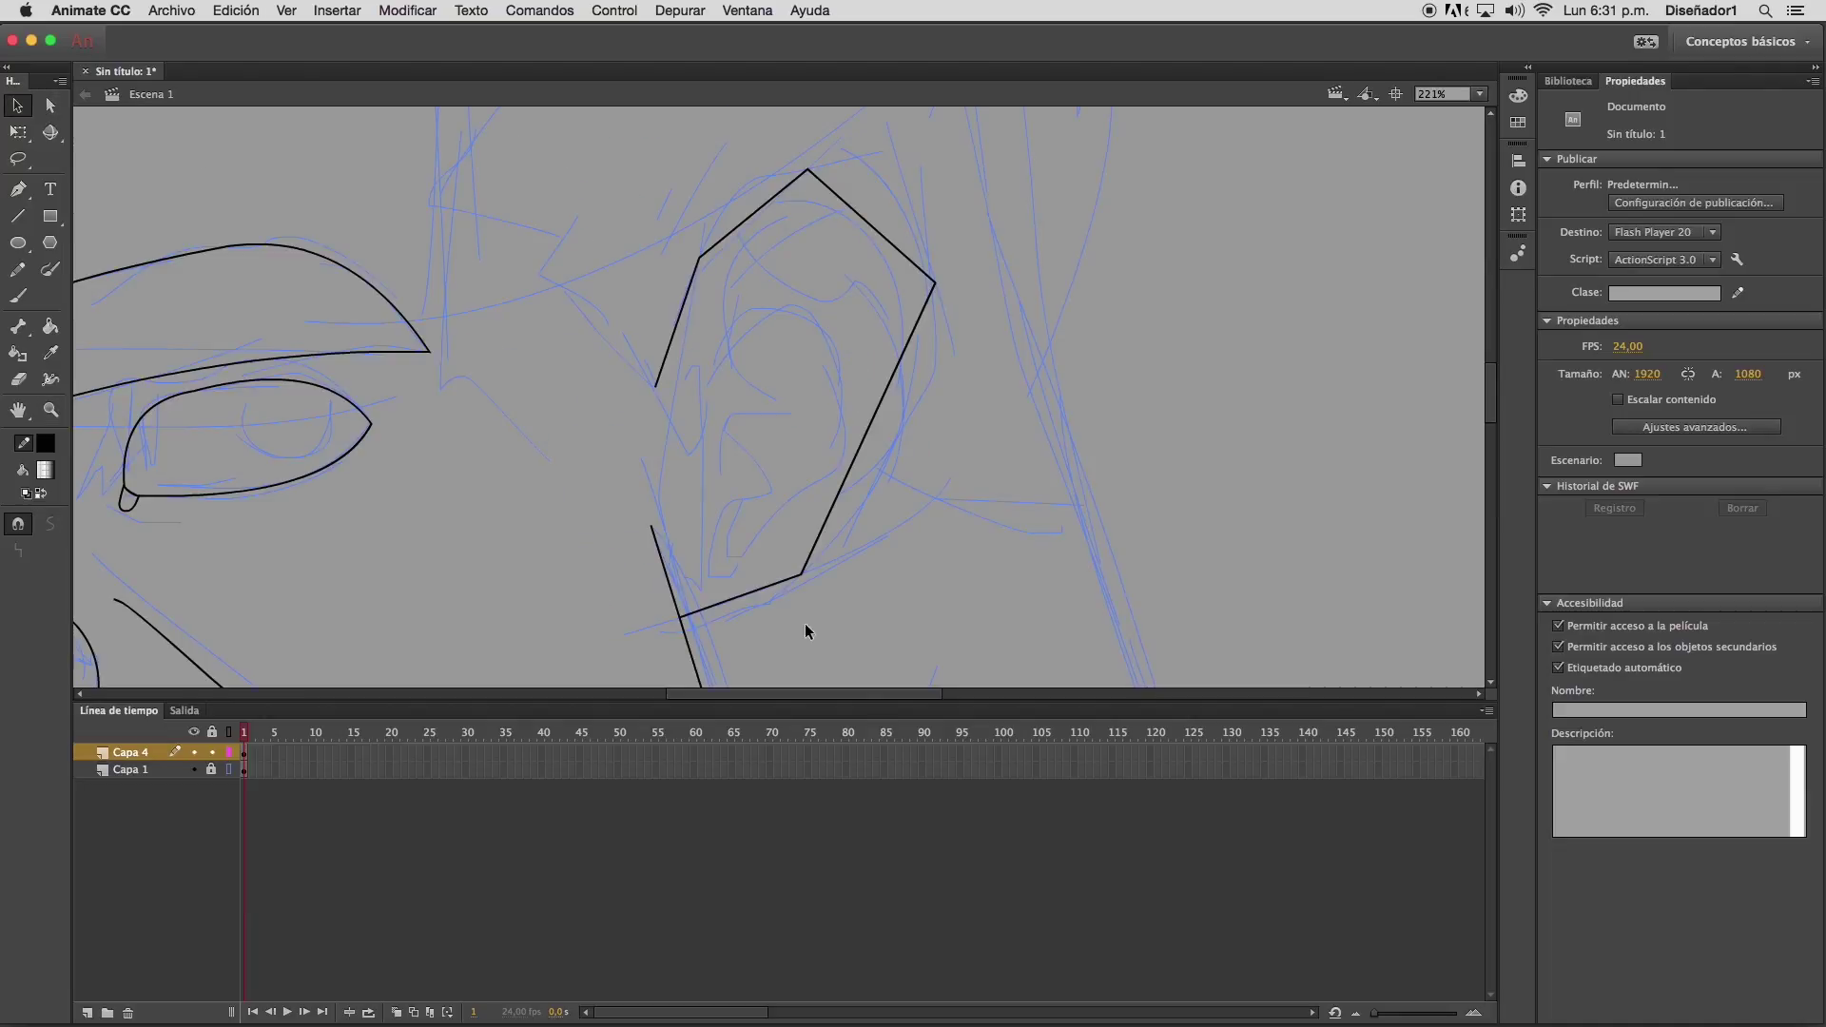
{"action": "left_click_drag", "start_coordinate": [754, 596], "coordinate": [772, 601]}
{"action": "left_click_drag", "start_coordinate": [863, 444], "coordinate": [893, 465]}
{"action": "left_click_drag", "start_coordinate": [684, 306], "coordinate": [674, 304]}
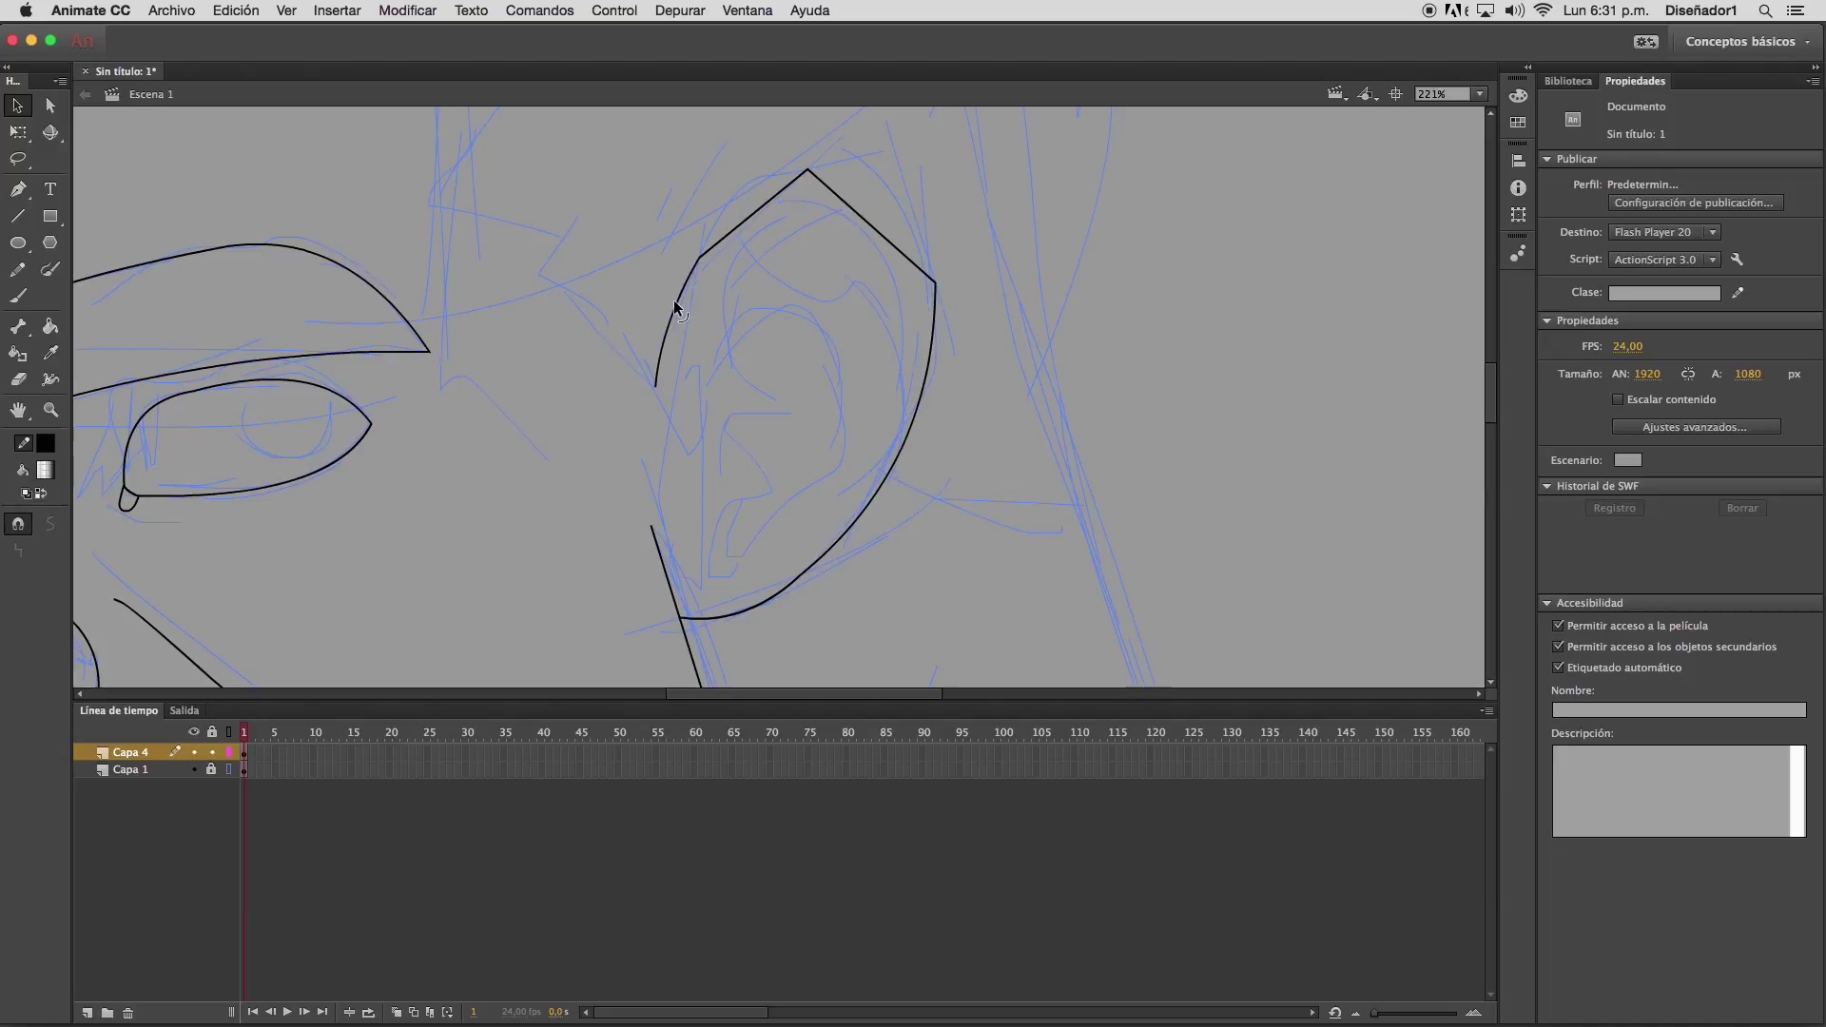
{"action": "left_click_drag", "start_coordinate": [747, 218], "coordinate": [732, 202]}
{"action": "left_click_drag", "start_coordinate": [700, 275], "coordinate": [684, 271]}
{"action": "left_click_drag", "start_coordinate": [893, 247], "coordinate": [922, 188]}
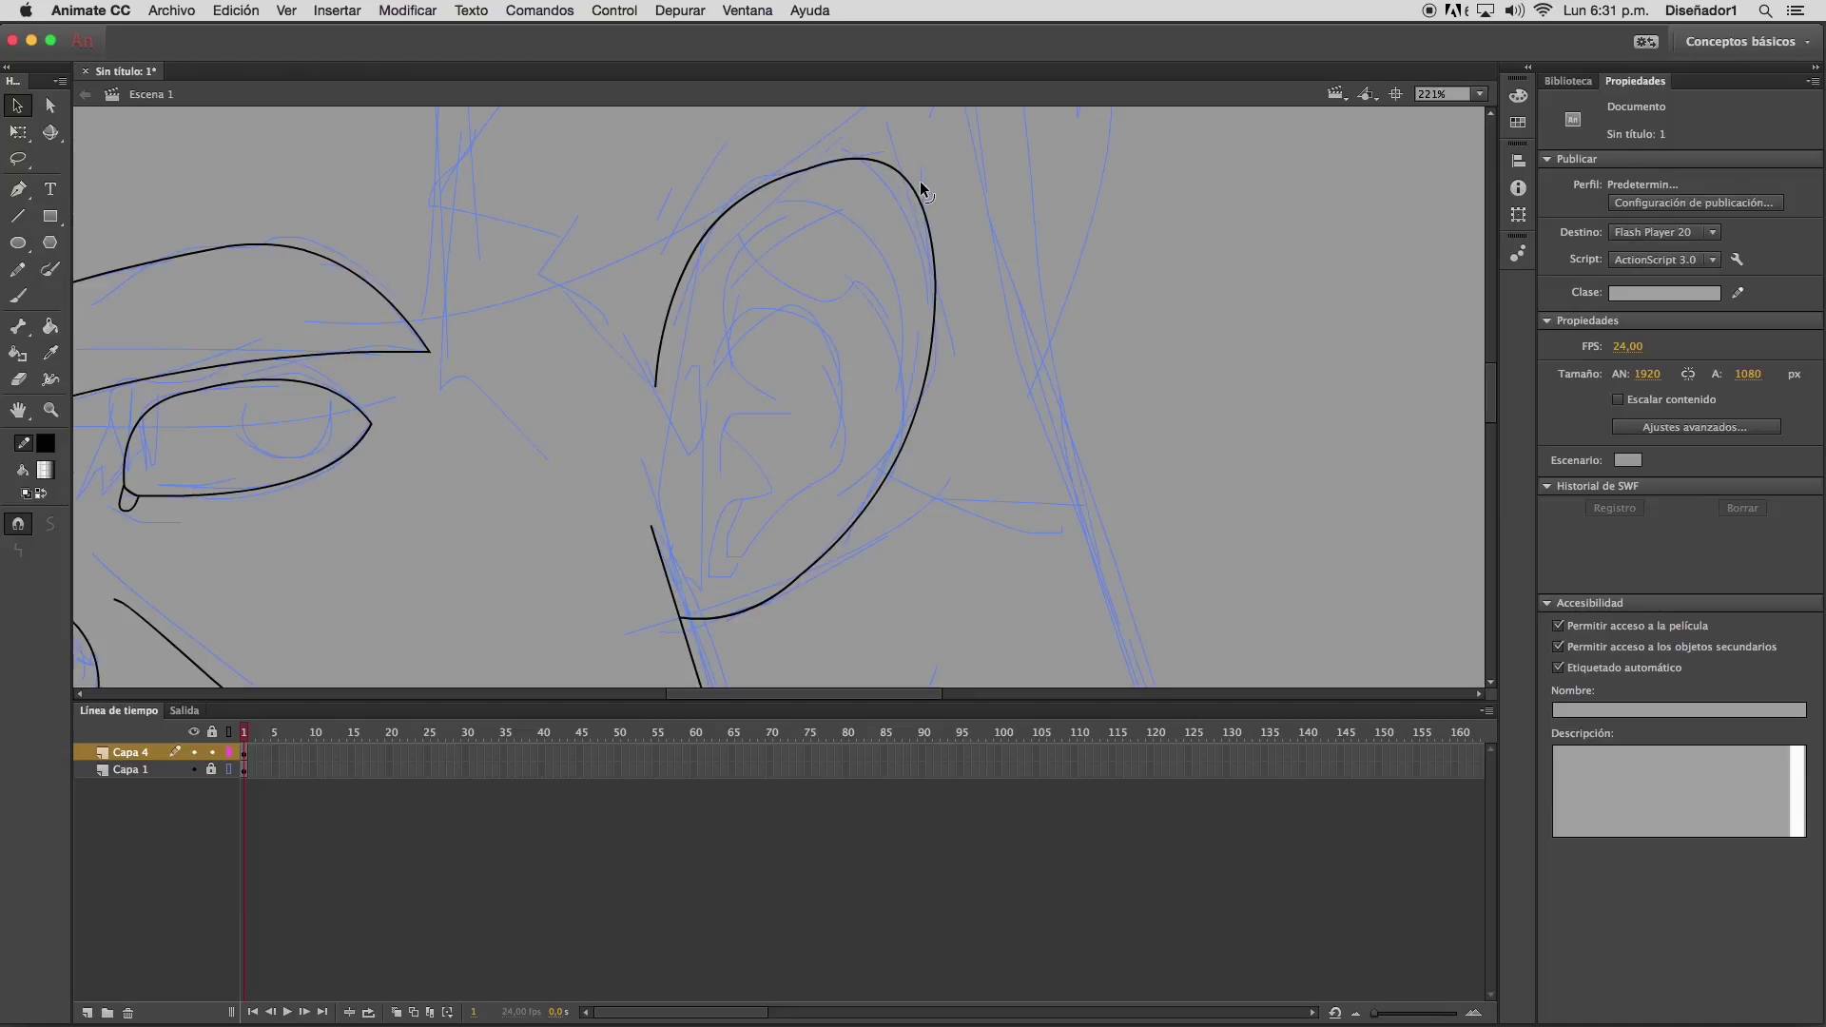
Draw the ear's inner rim, inner folds and ear-canal contour with the Pencil tool
{"action": "left_click", "coordinate": [18, 269]}
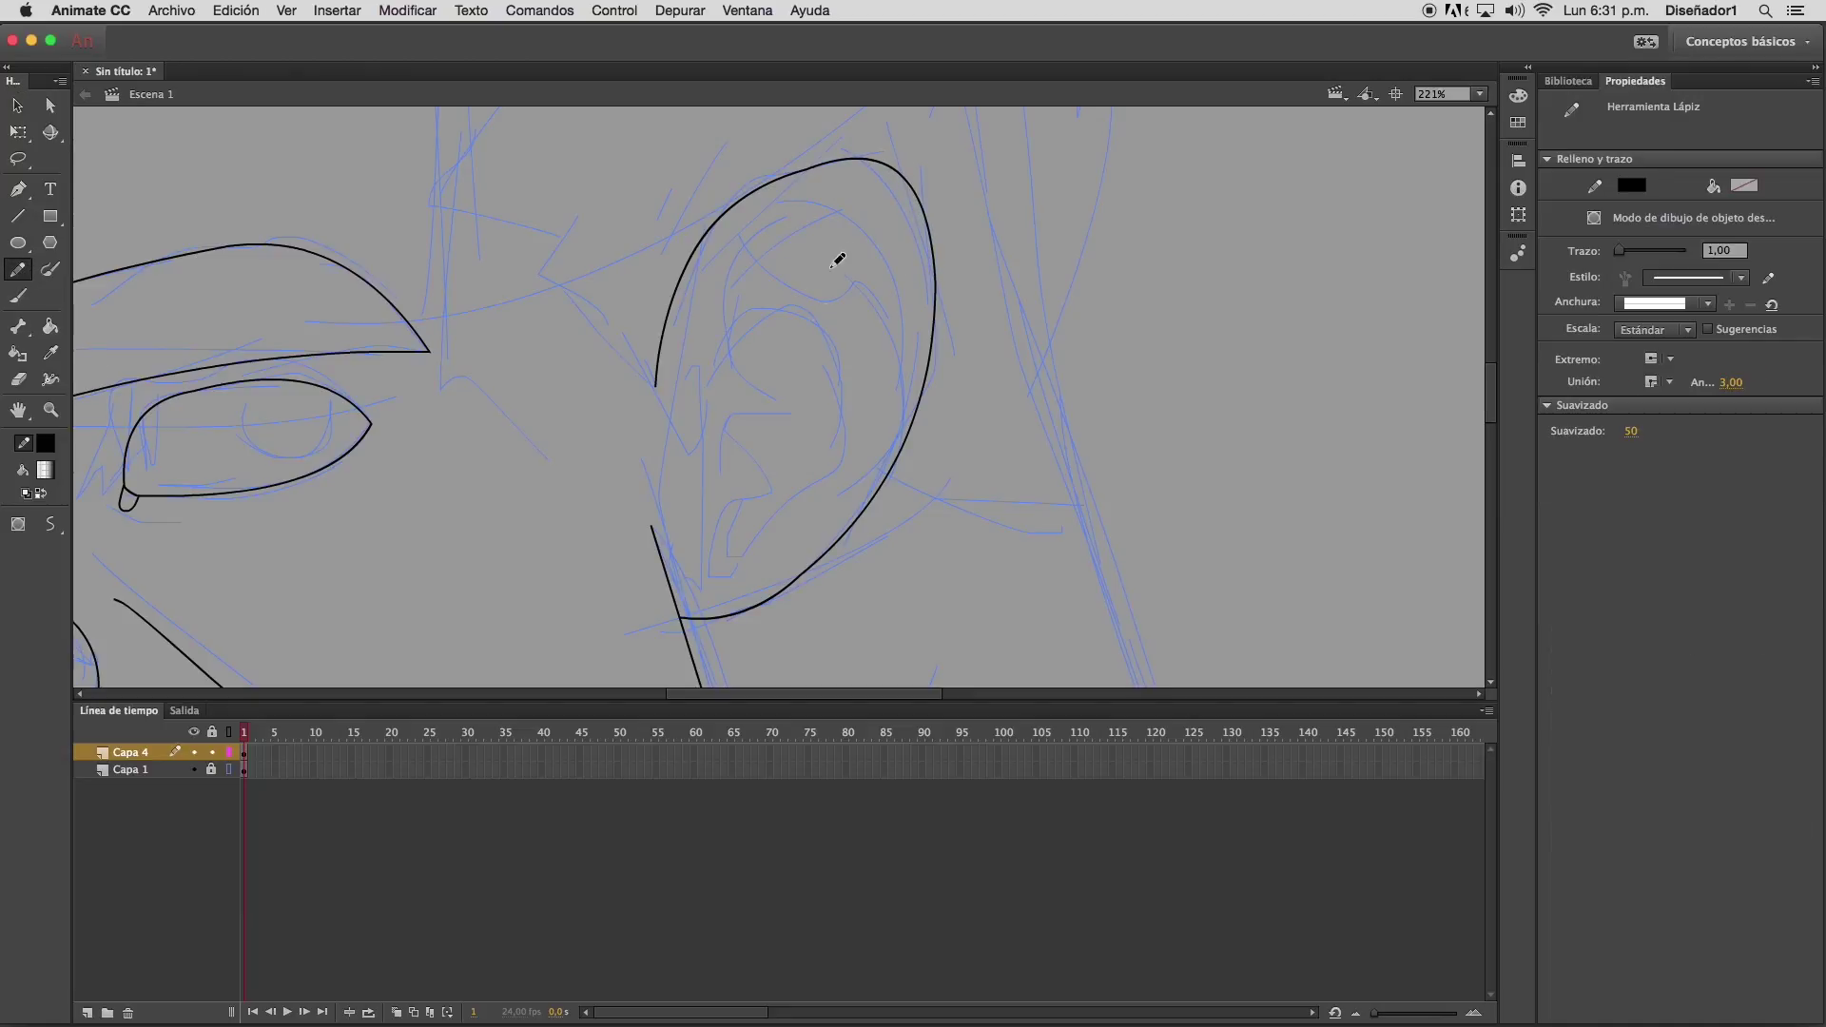
{"action": "mouse_move", "coordinate": [883, 437]}
{"action": "left_mouse_down"}
{"action": "mouse_move", "coordinate": [892, 343]}
{"action": "mouse_move", "coordinate": [866, 233]}
{"action": "mouse_move", "coordinate": [762, 228]}
{"action": "mouse_move", "coordinate": [722, 353]}
{"action": "mouse_move", "coordinate": [786, 396]}
{"action": "mouse_move", "coordinate": [722, 436]}
{"action": "mouse_move", "coordinate": [754, 470]}
{"action": "mouse_move", "coordinate": [723, 560]}
{"action": "mouse_move", "coordinate": [817, 493]}
{"action": "mouse_move", "coordinate": [843, 404]}
{"action": "mouse_move", "coordinate": [800, 313]}
{"action": "mouse_move", "coordinate": [731, 339]}
{"action": "left_mouse_up"}
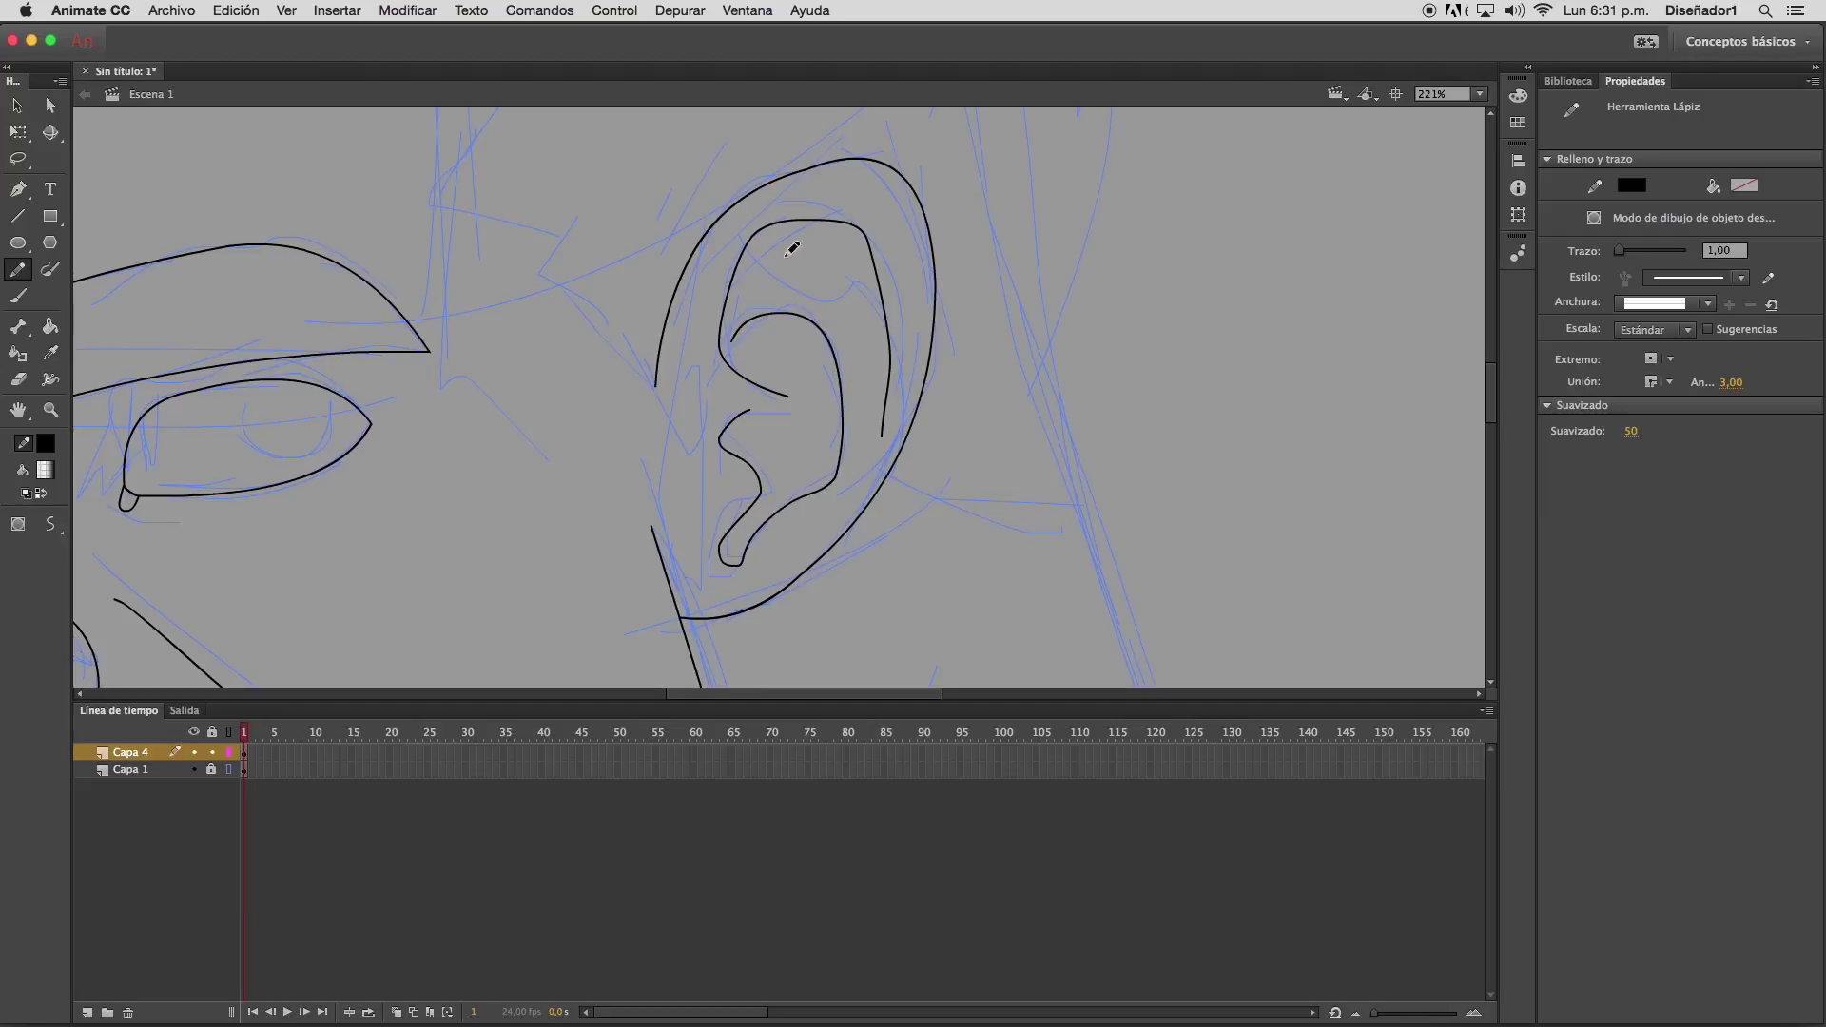
{"action": "mouse_move", "coordinate": [760, 229]}
{"action": "left_mouse_down"}
{"action": "mouse_move", "coordinate": [765, 268]}
{"action": "mouse_move", "coordinate": [906, 304]}
{"action": "left_mouse_up"}
Smooth the ear's inner rim line repeatedly and pull its upper part outward to run parallel to the outer contour
{"action": "left_click", "coordinate": [19, 108]}
{"action": "left_click_drag", "start_coordinate": [894, 385], "coordinate": [908, 397]}
{"action": "left_click", "coordinate": [908, 399]}
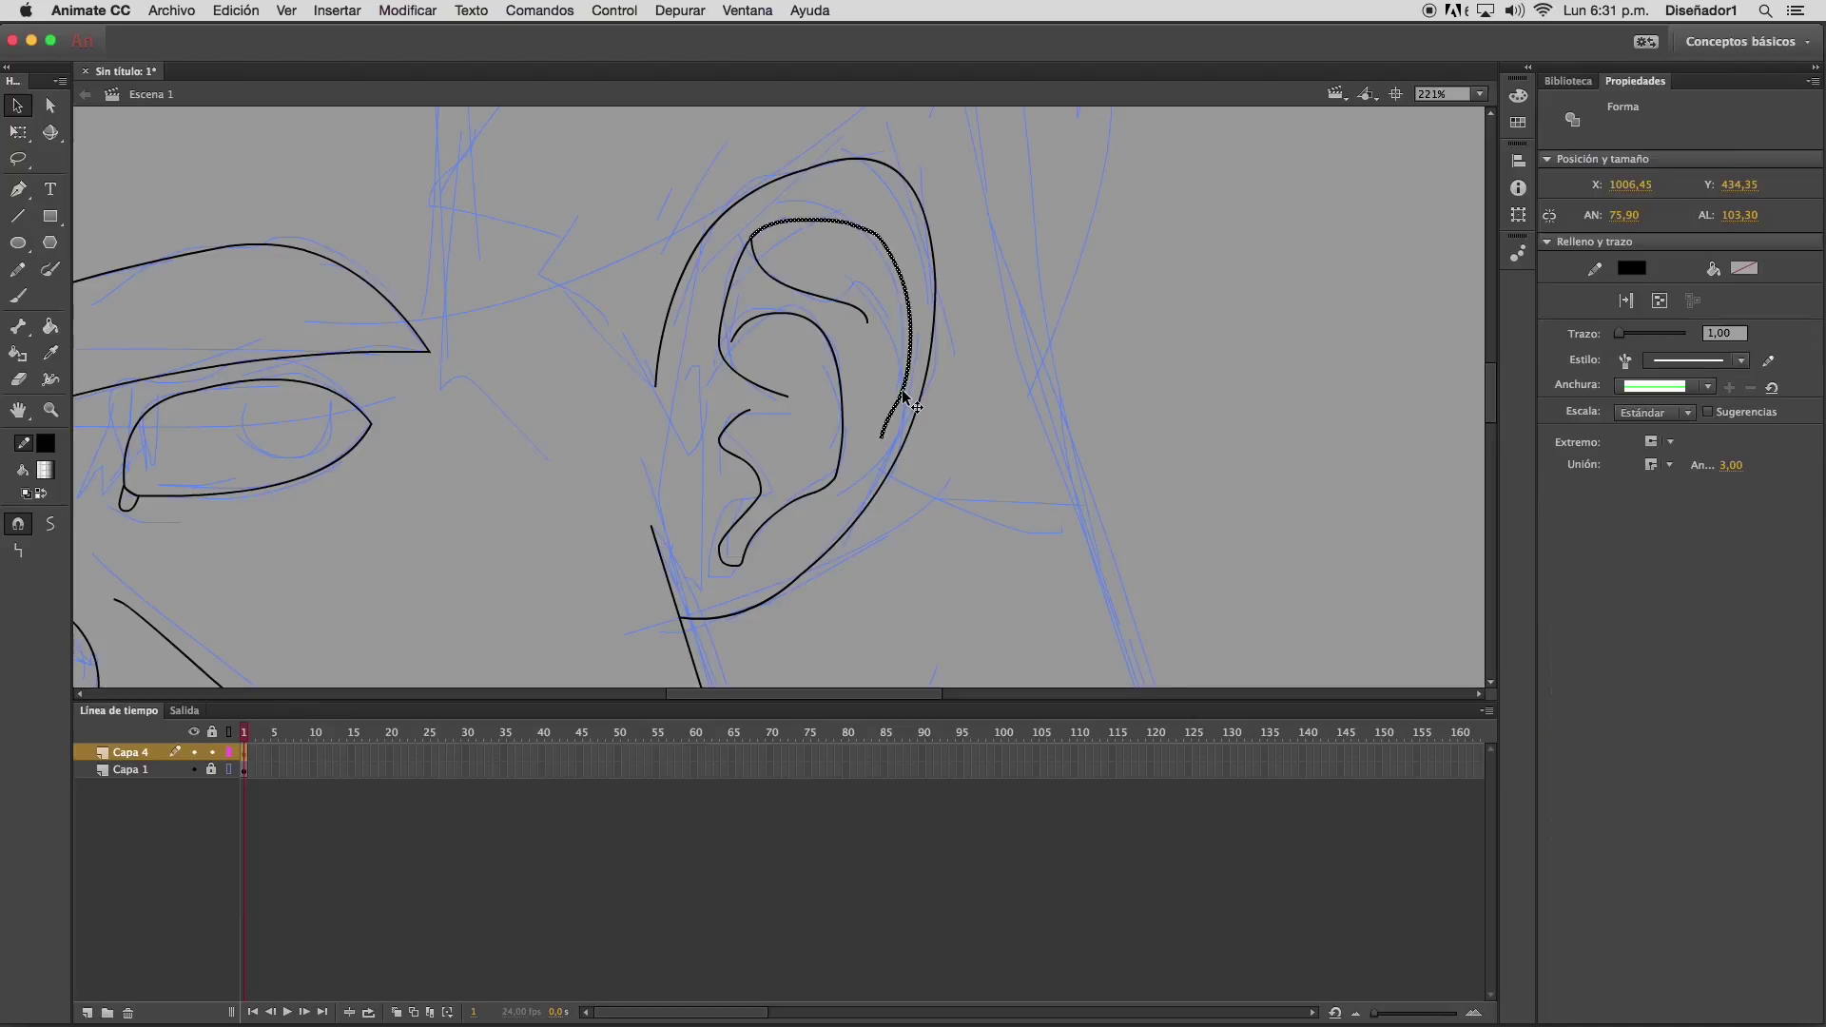
{"action": "left_click", "coordinate": [51, 525]}
{"action": "left_click", "coordinate": [51, 525]}
{"action": "left_click", "coordinate": [51, 525]}
{"action": "left_click", "coordinate": [51, 525]}
{"action": "left_click", "coordinate": [873, 196]}
{"action": "left_click_drag", "start_coordinate": [872, 242], "coordinate": [852, 197]}
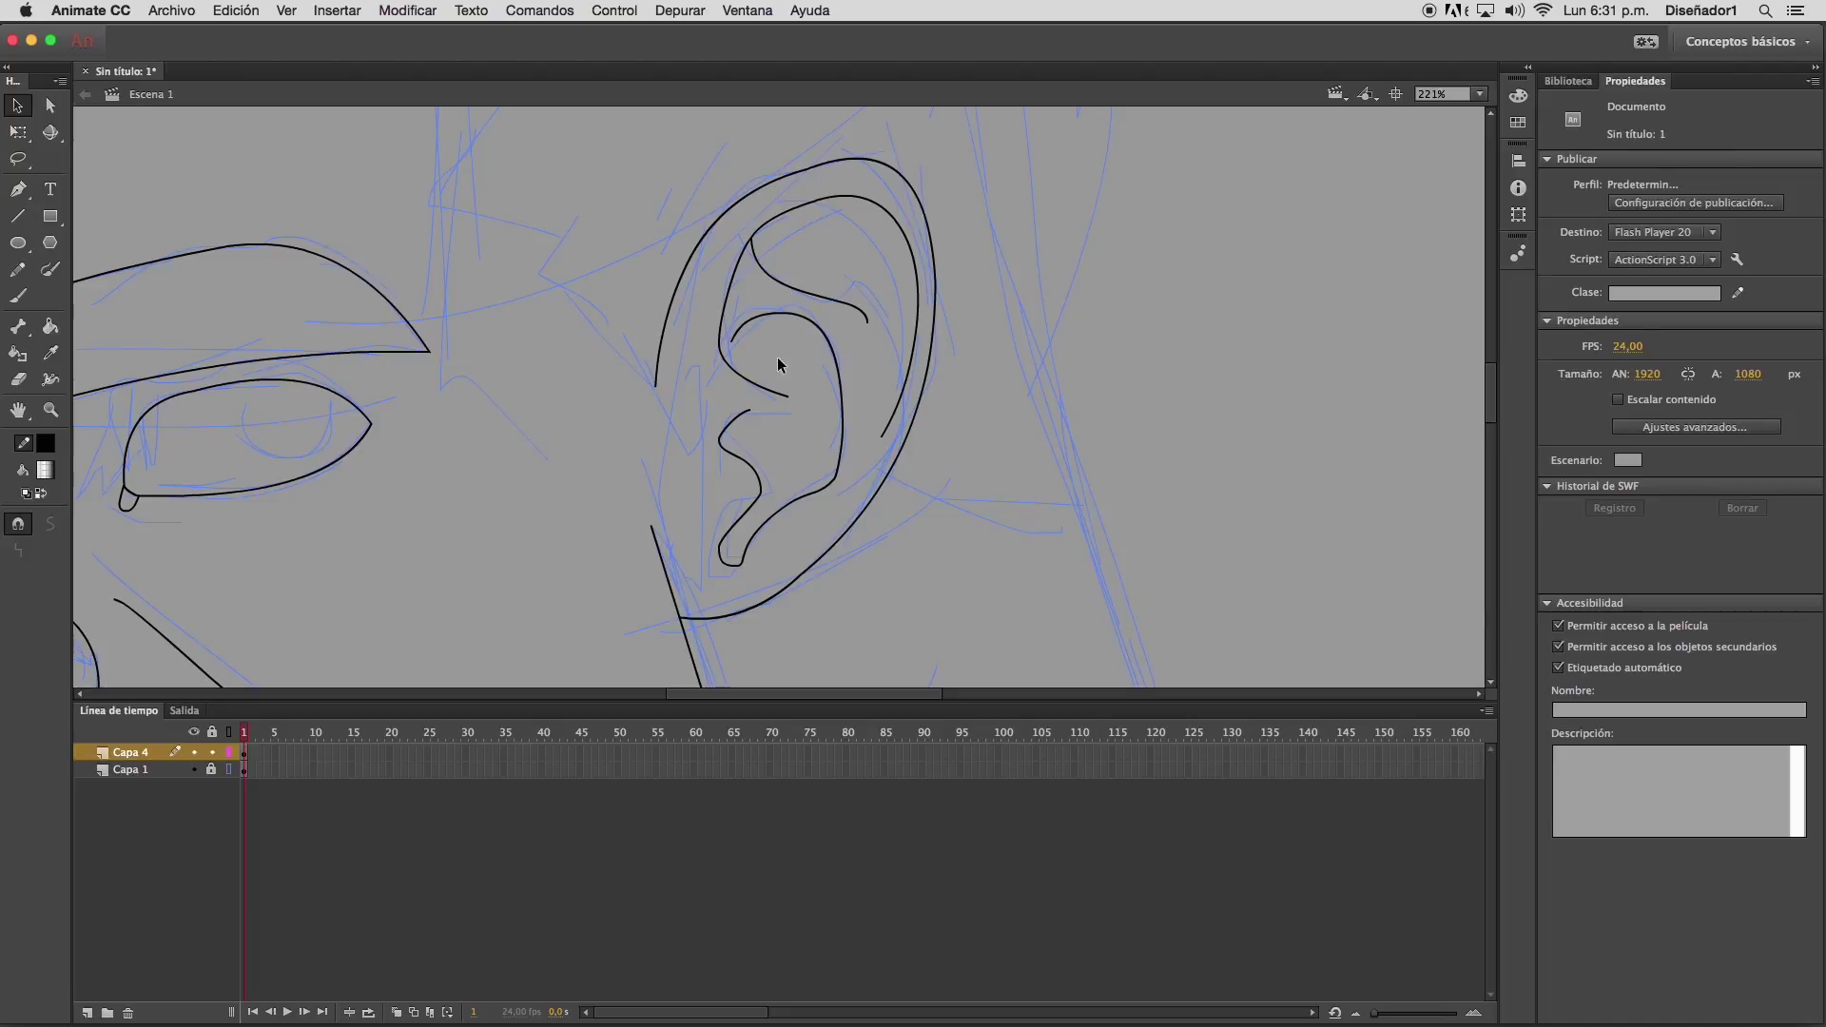
Join the inner ear fold's upper end to the adjoining line, smooth the fold twice, and bow its back side outward
{"action": "left_click_drag", "start_coordinate": [731, 342], "coordinate": [728, 347]}
{"action": "left_click", "coordinate": [728, 346]}
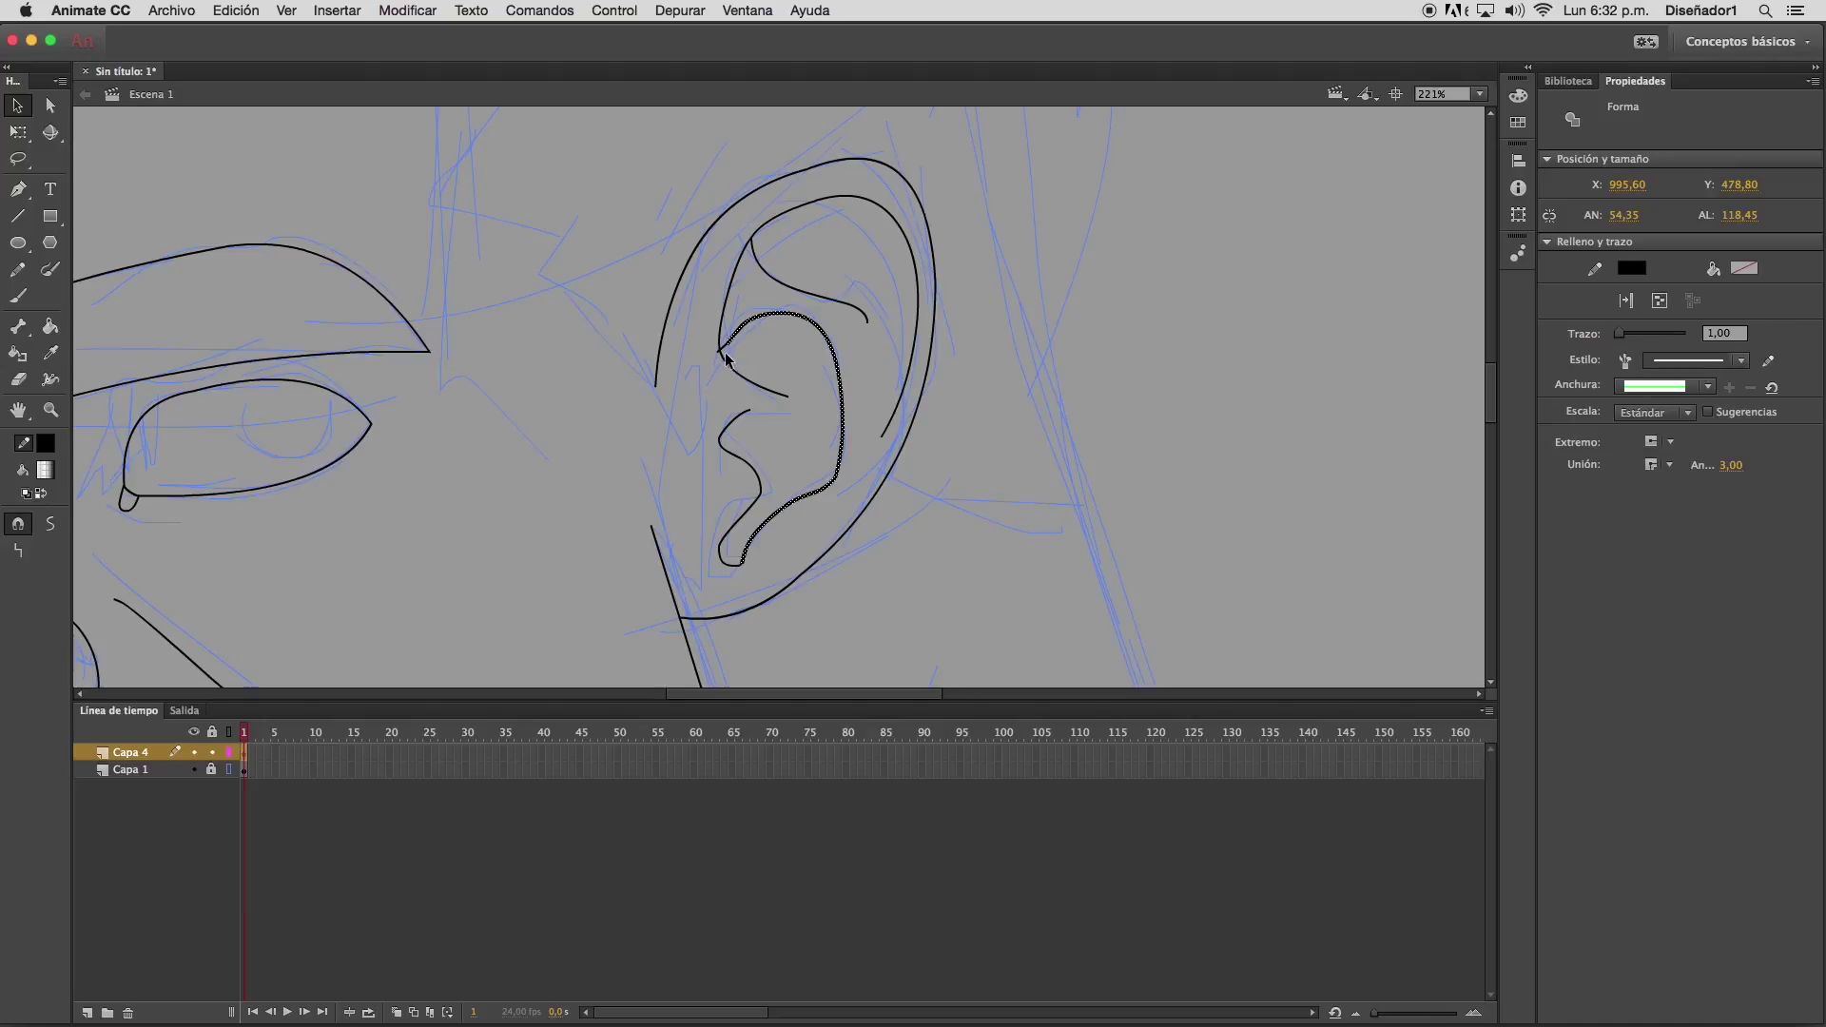
{"action": "left_click", "coordinate": [51, 525]}
{"action": "left_click", "coordinate": [51, 524]}
{"action": "left_click", "coordinate": [878, 359]}
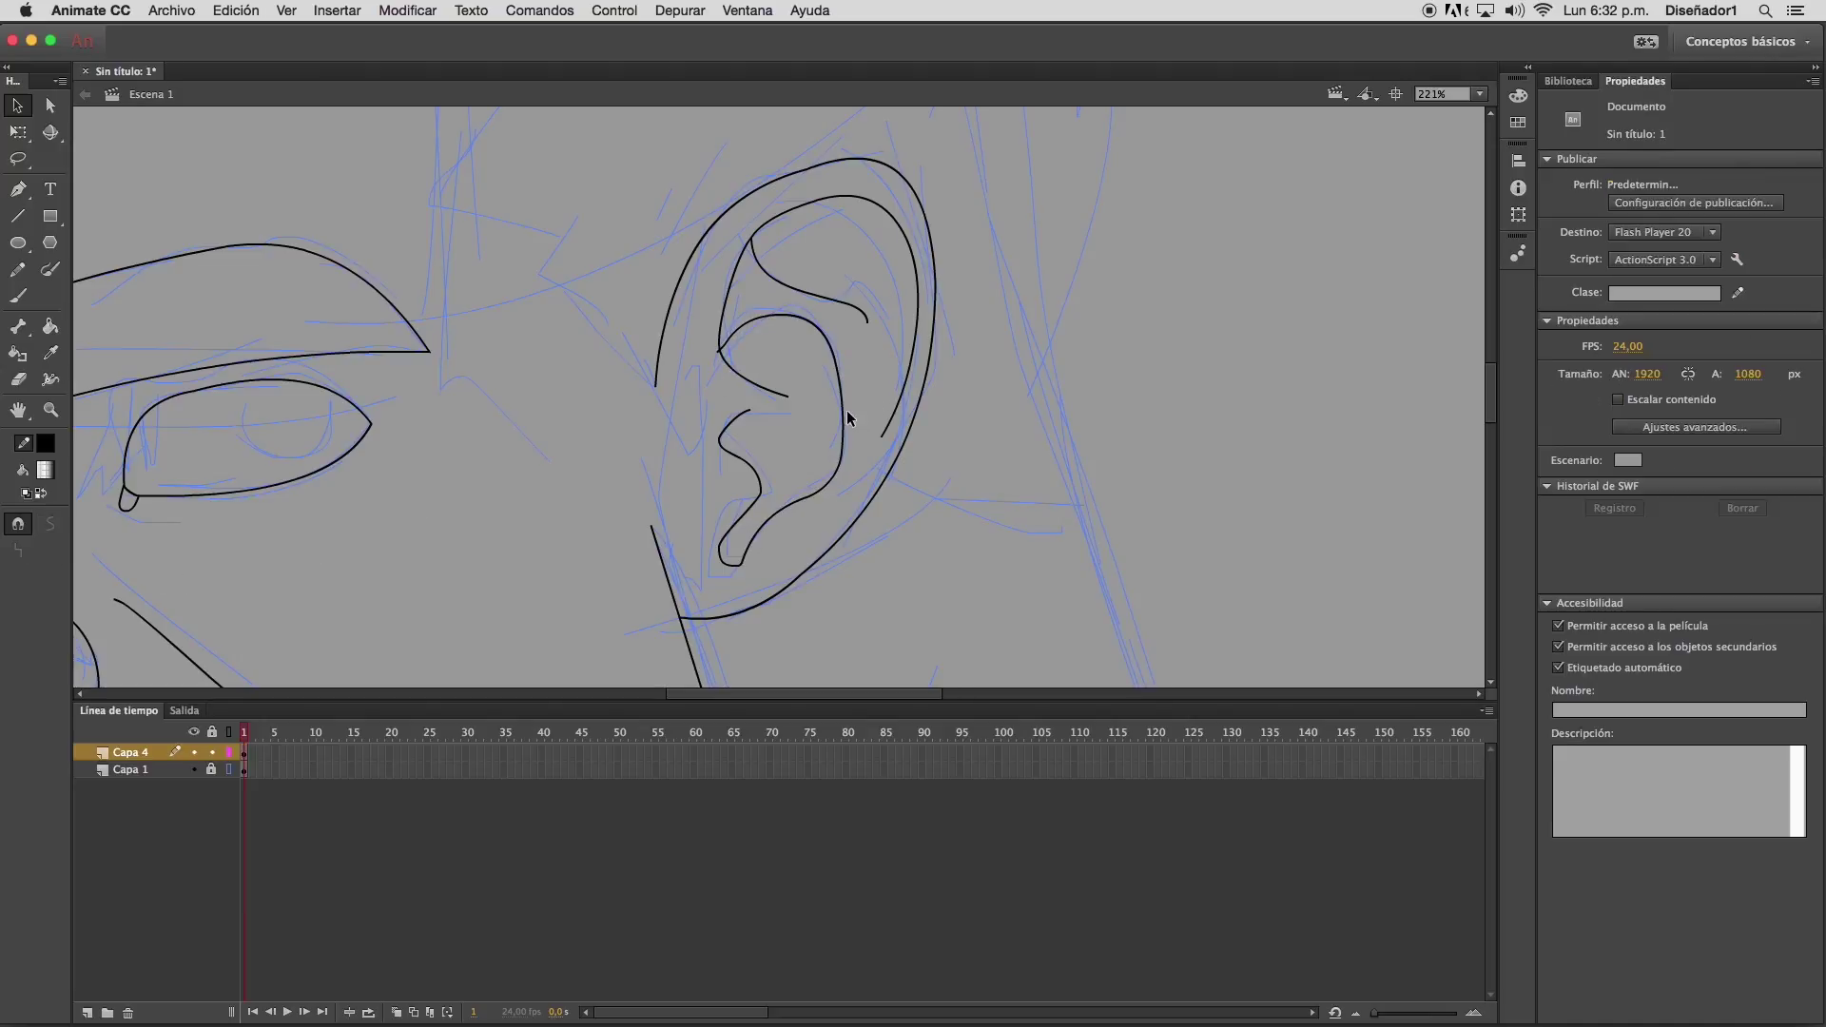
{"action": "left_click_drag", "start_coordinate": [841, 419], "coordinate": [851, 398]}
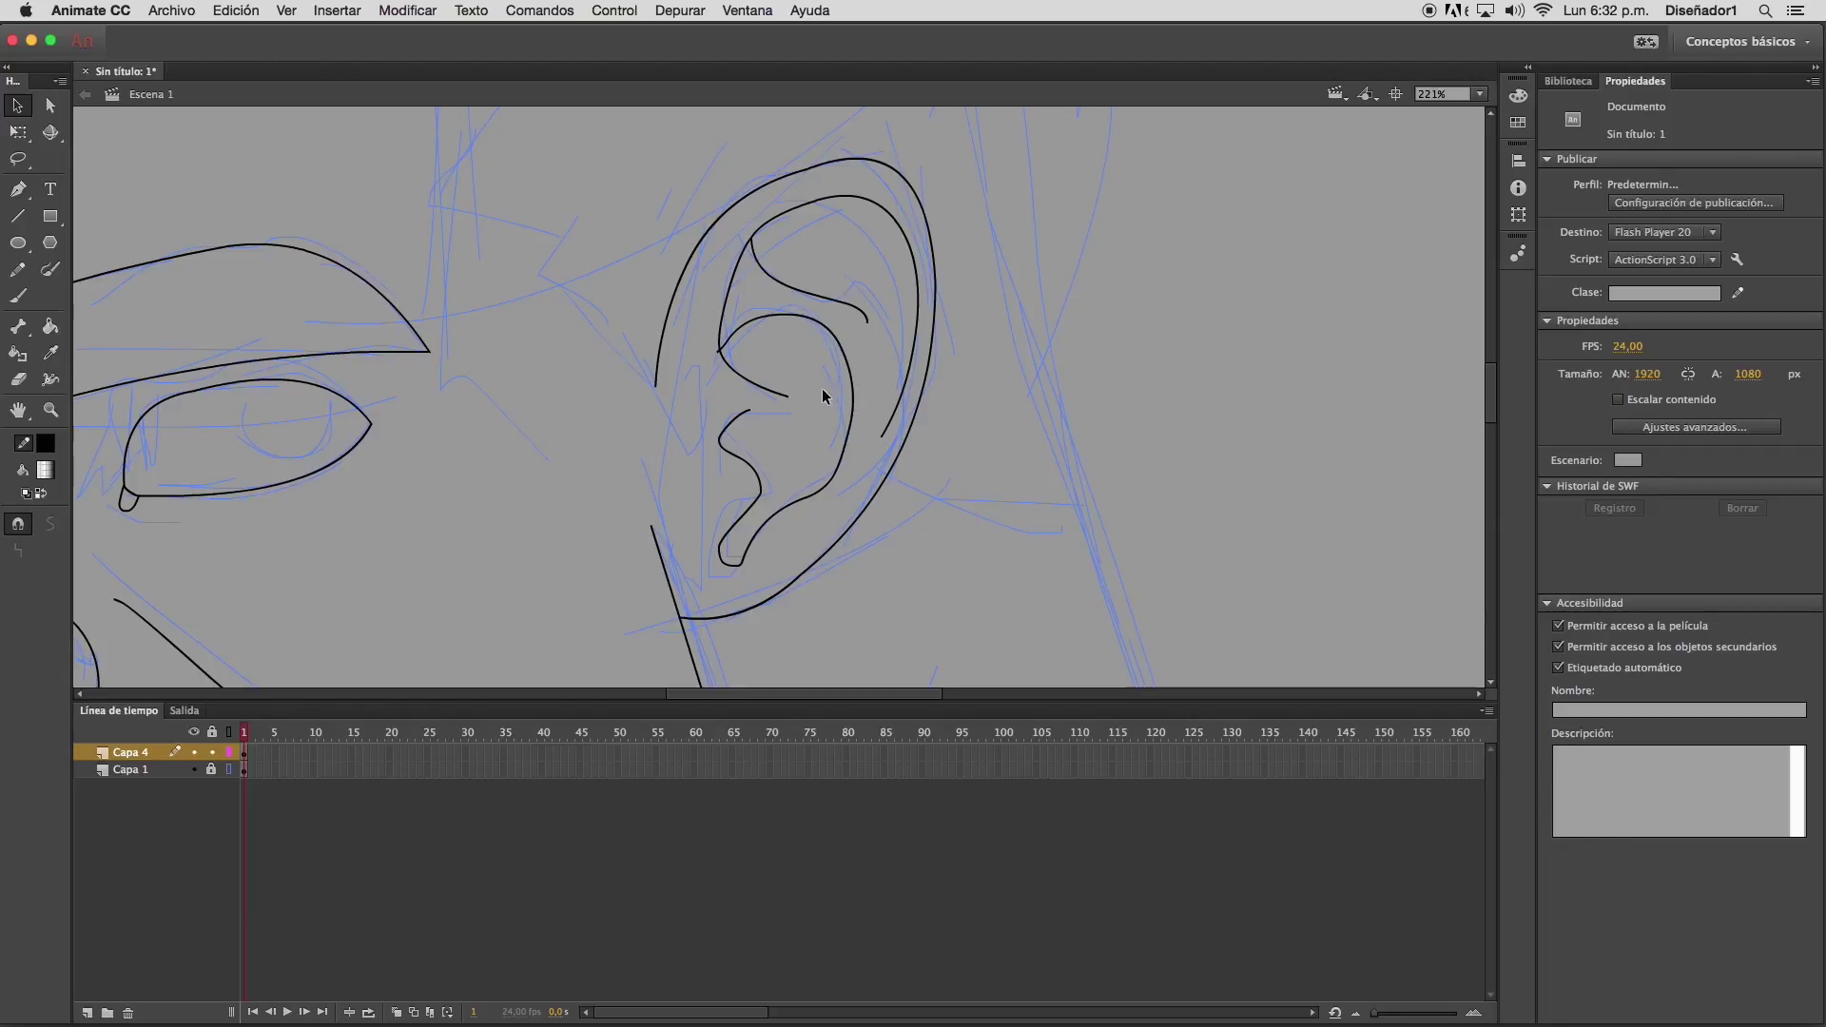
Trace the neck with straight lines from the chin around to the nape, and bow the short line behind the ear downward
{"action": "left_click", "coordinate": [716, 353]}
{"action": "left_click", "coordinate": [697, 663]}
{"action": "left_click", "coordinate": [50, 409]}
{"action": "left_click", "coordinate": [50, 524]}
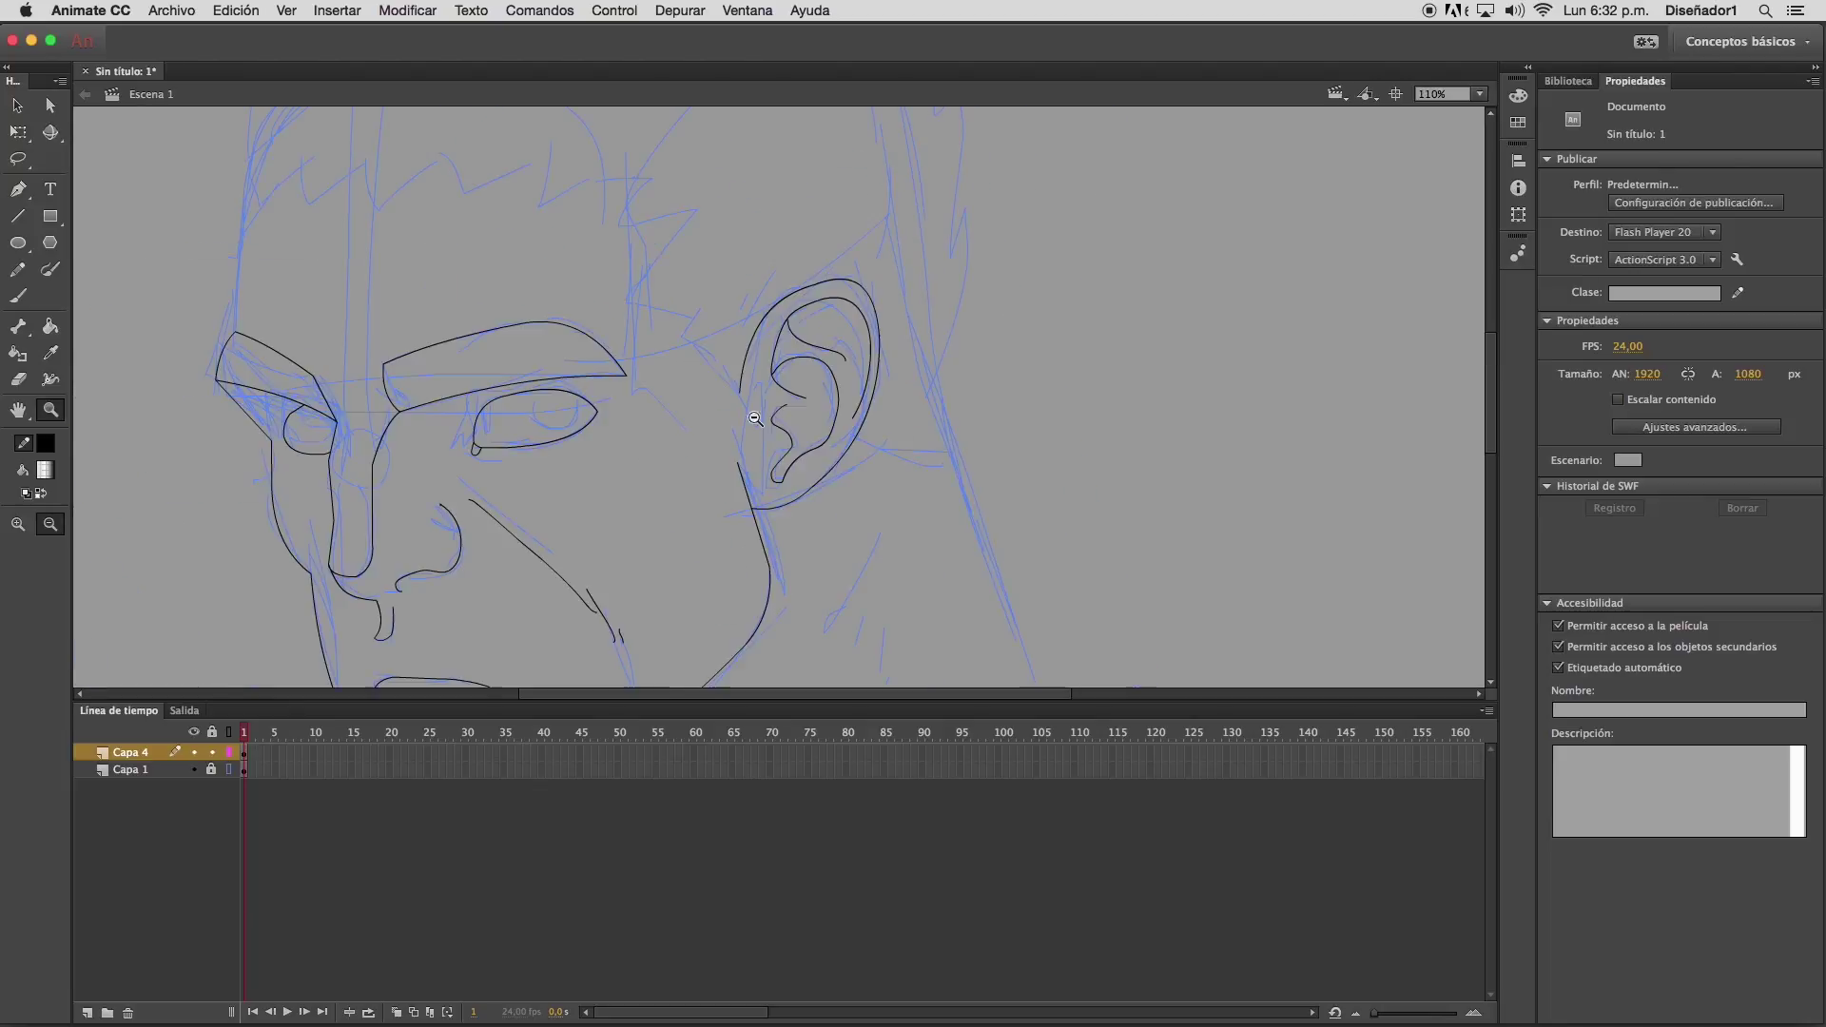
{"action": "left_click", "coordinate": [749, 420]}
{"action": "left_click", "coordinate": [748, 420]}
{"action": "left_click_drag", "start_coordinate": [449, 180], "coordinate": [1085, 657]}
{"action": "left_click", "coordinate": [18, 215]}
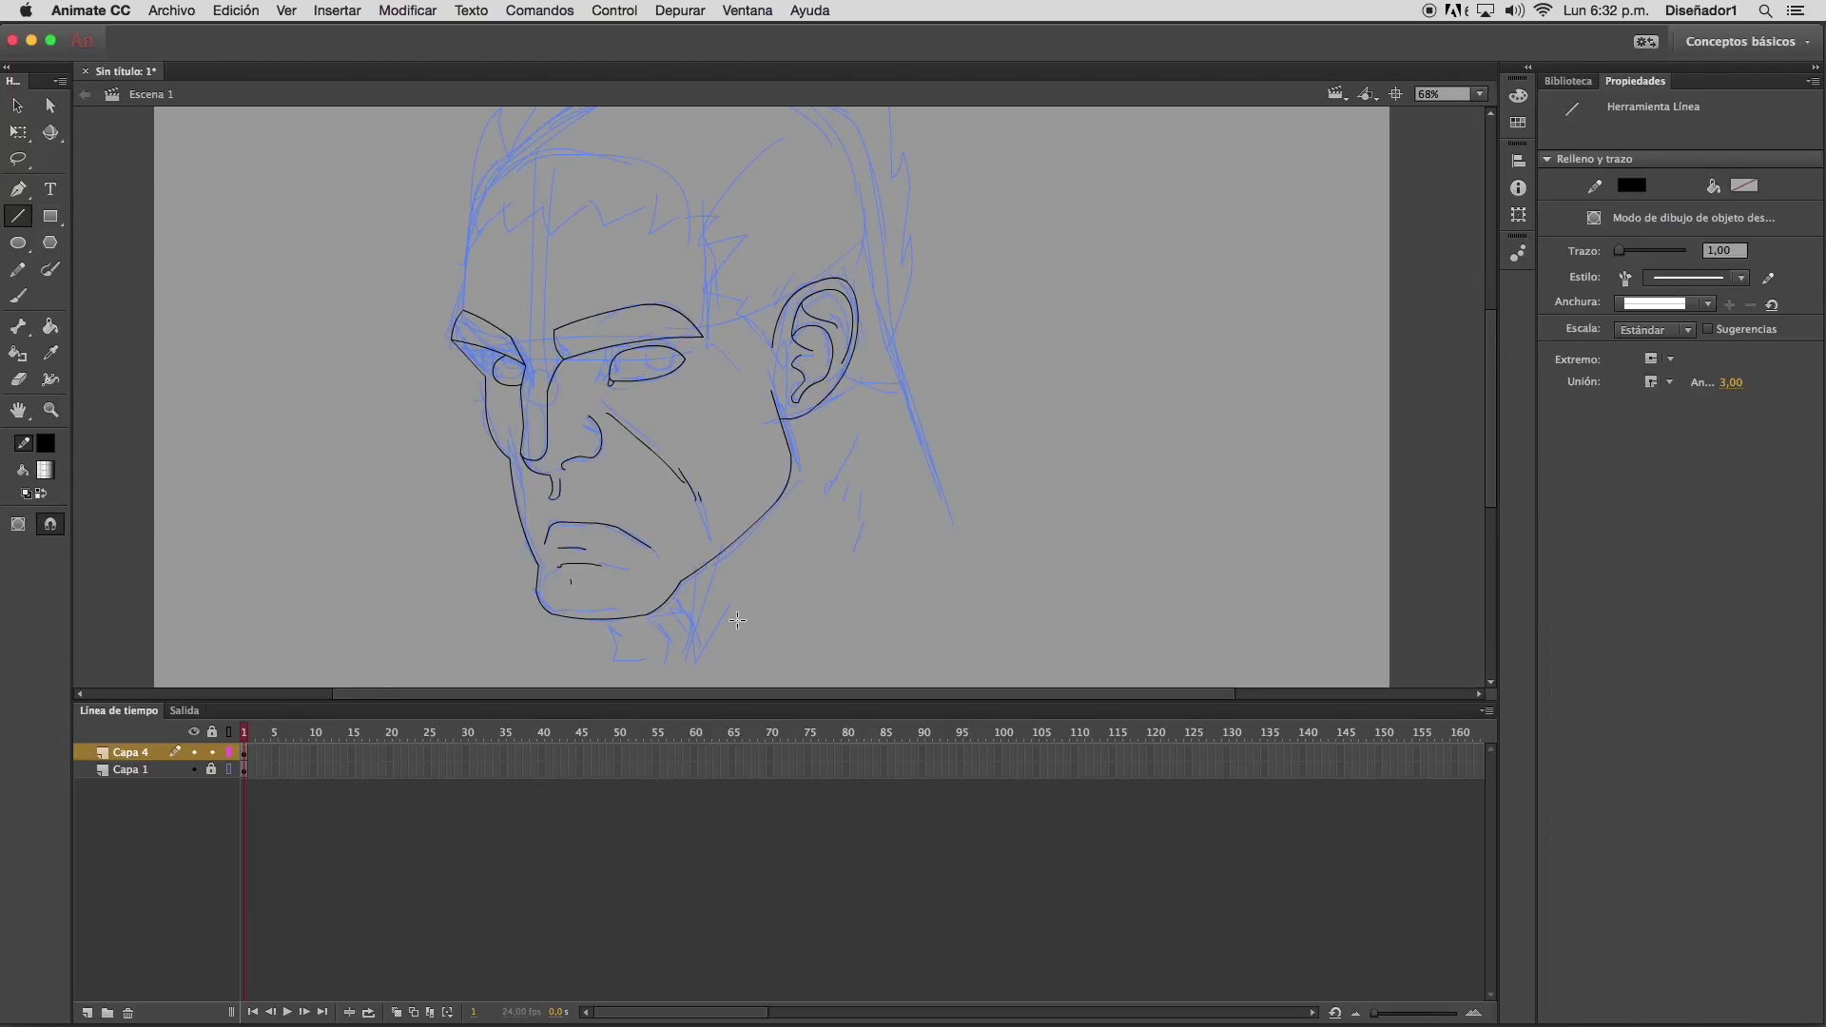
{"action": "mouse_move", "coordinate": [646, 613]}
{"action": "left_mouse_down"}
{"action": "mouse_move", "coordinate": [669, 665]}
{"action": "mouse_move", "coordinate": [953, 525]}
{"action": "mouse_move", "coordinate": [878, 324]}
{"action": "mouse_move", "coordinate": [879, 382]}
{"action": "mouse_move", "coordinate": [901, 384]}
{"action": "left_mouse_up"}
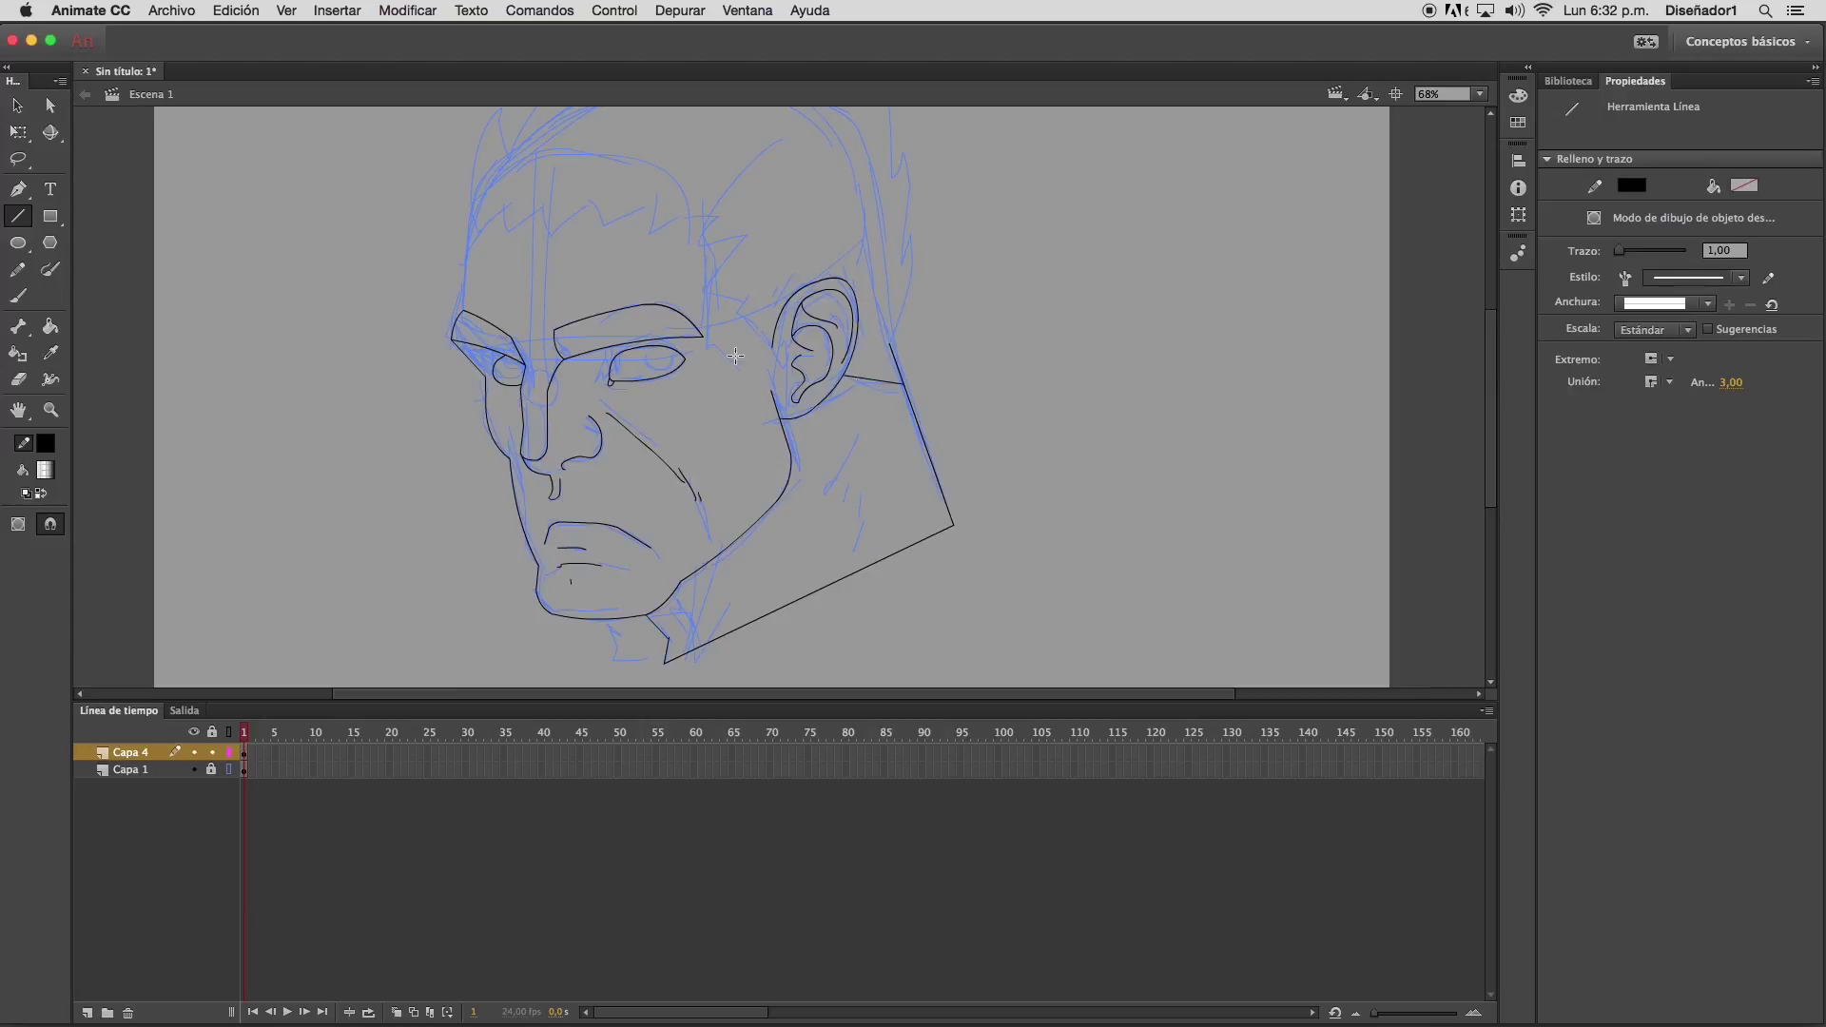
{"action": "left_click", "coordinate": [18, 106]}
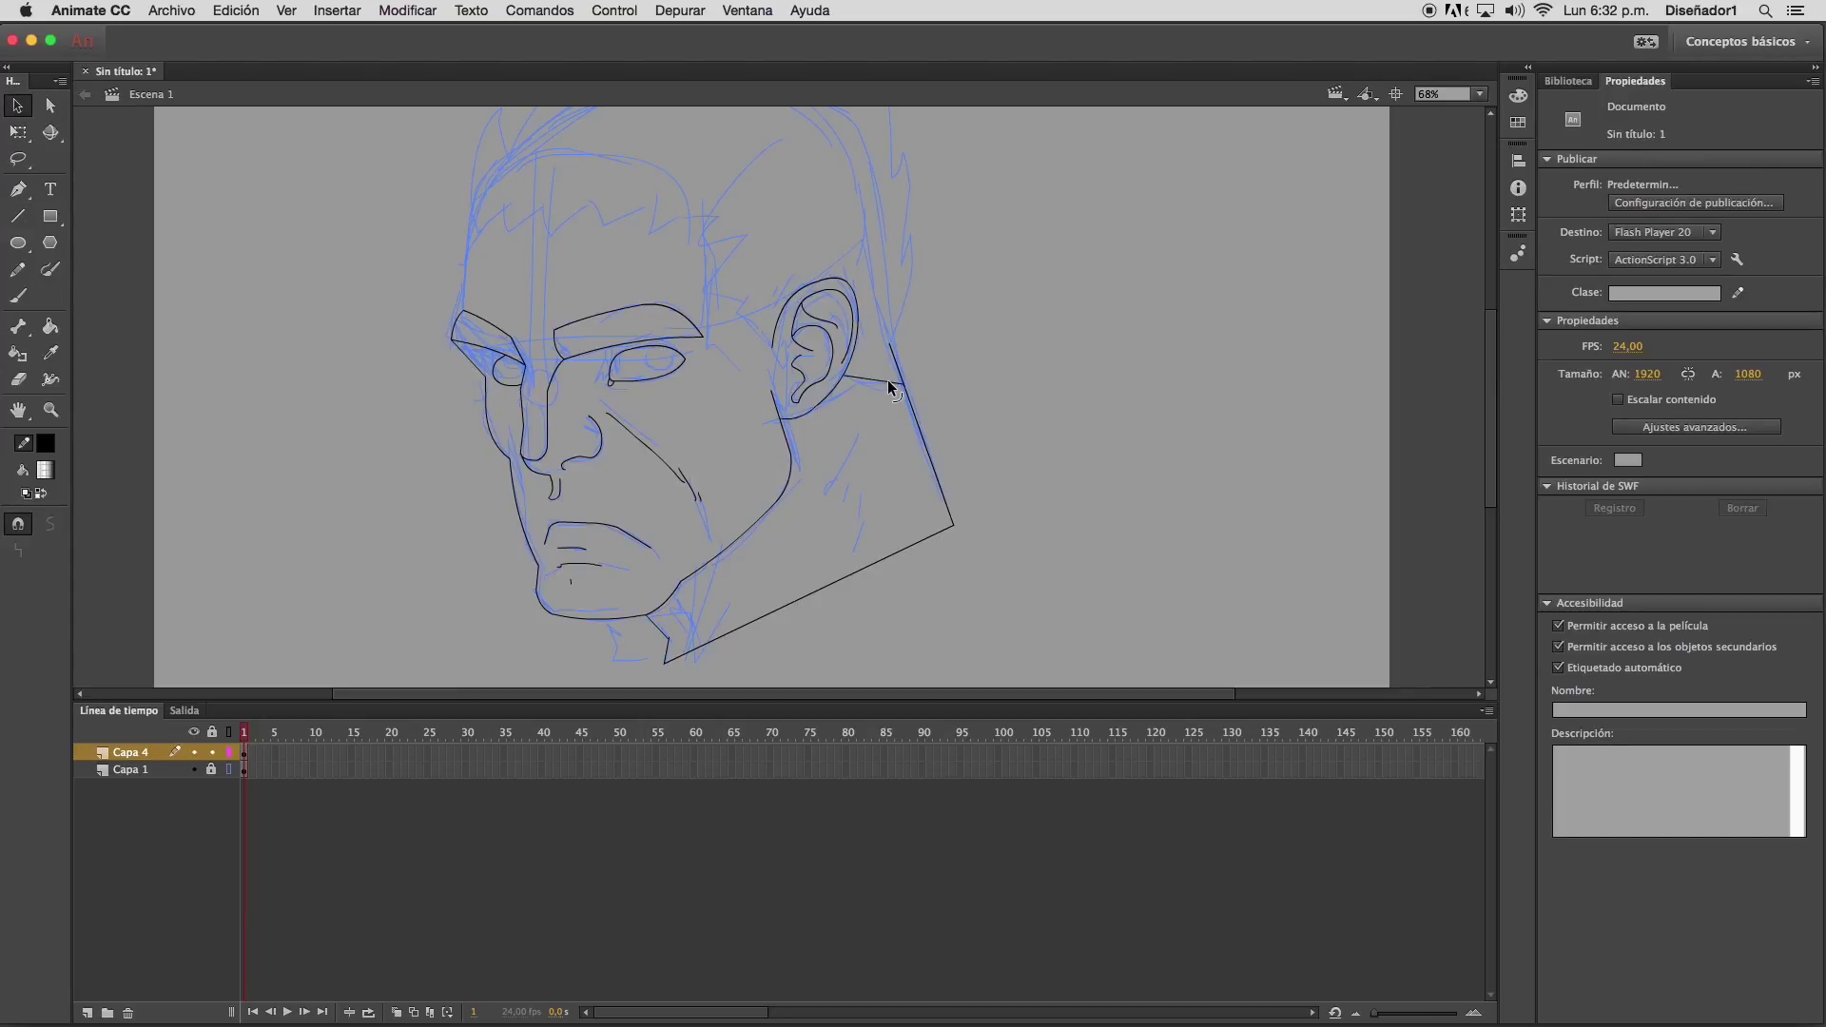
Draw the zigzag front hairline with the Line tool, from the far eyebrow up across the forehead and down to the ear
{"action": "left_click", "coordinate": [51, 410]}
{"action": "left_click", "coordinate": [50, 524]}
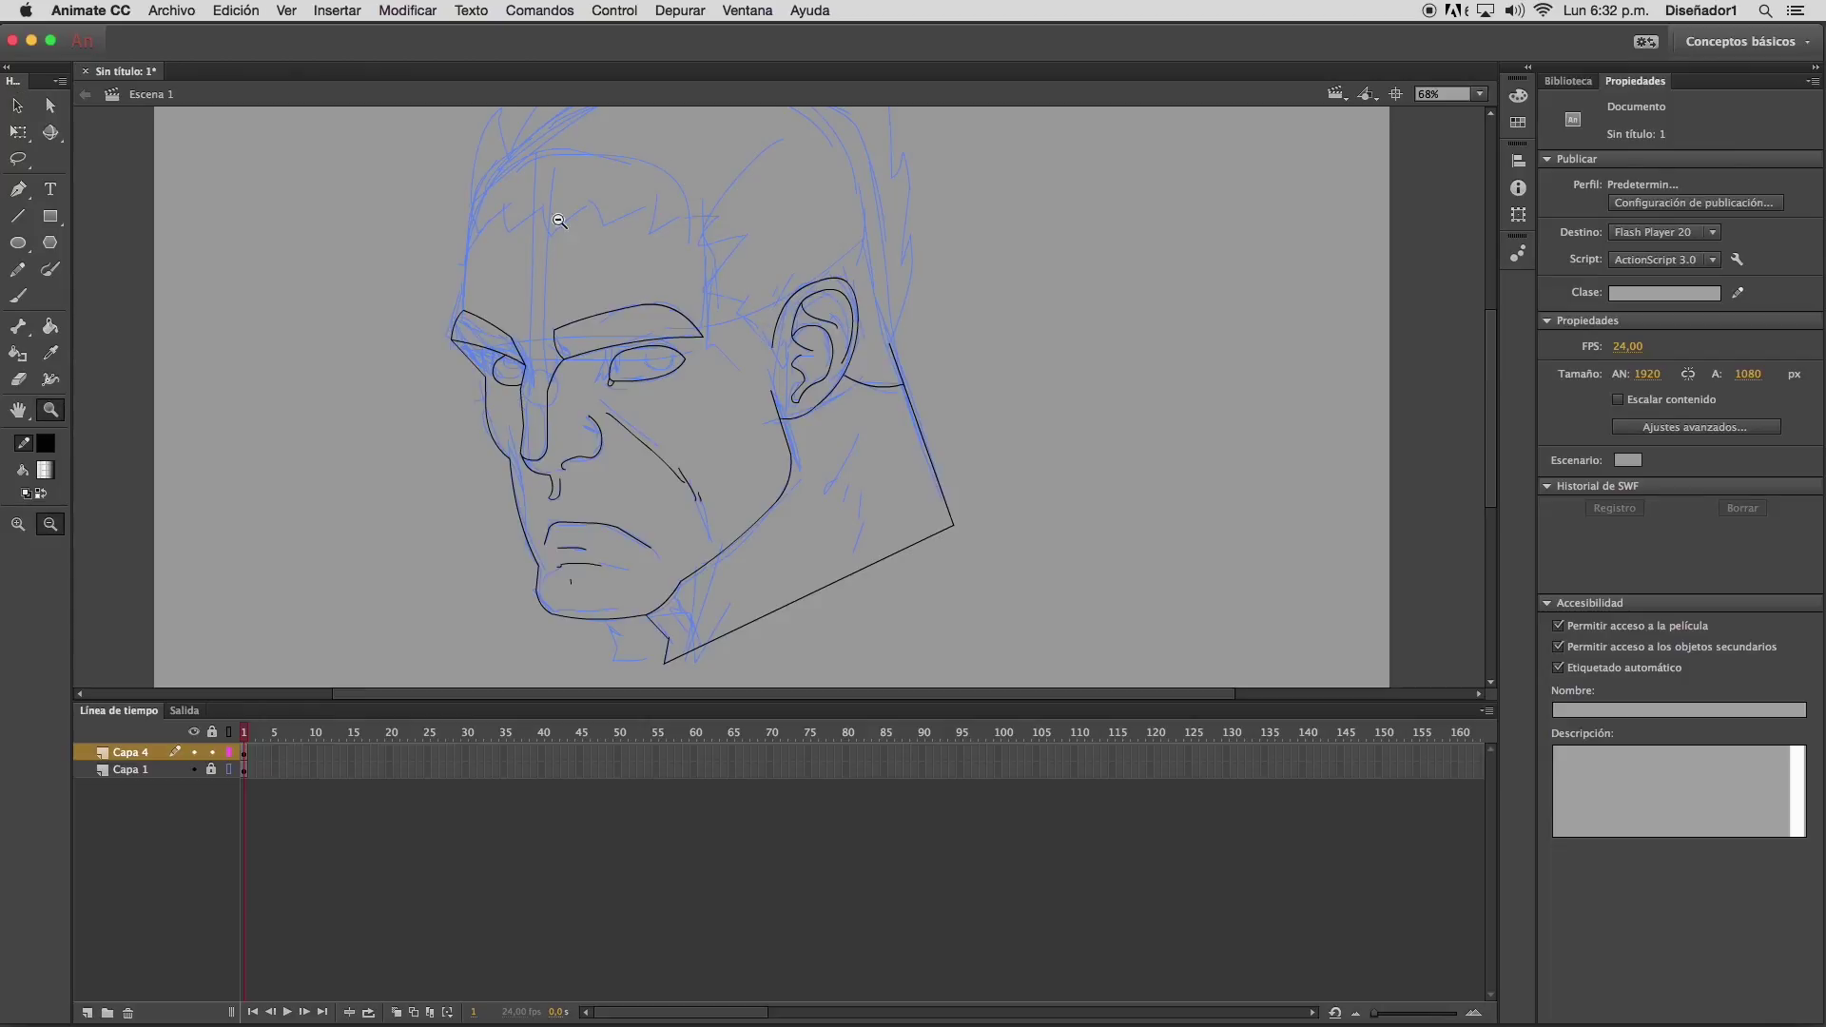
{"action": "left_click", "coordinate": [18, 216]}
{"action": "mouse_move", "coordinate": [462, 309]}
{"action": "left_mouse_down"}
{"action": "mouse_move", "coordinate": [474, 206]}
{"action": "mouse_move", "coordinate": [482, 232]}
{"action": "mouse_move", "coordinate": [502, 203]}
{"action": "mouse_move", "coordinate": [509, 231]}
{"action": "mouse_move", "coordinate": [543, 208]}
{"action": "mouse_move", "coordinate": [552, 232]}
{"action": "mouse_move", "coordinate": [589, 198]}
{"action": "mouse_move", "coordinate": [605, 225]}
{"action": "mouse_move", "coordinate": [656, 195]}
{"action": "mouse_move", "coordinate": [649, 233]}
{"action": "mouse_move", "coordinate": [720, 215]}
{"action": "mouse_move", "coordinate": [699, 245]}
{"action": "mouse_move", "coordinate": [743, 233]}
{"action": "mouse_move", "coordinate": [704, 293]}
{"action": "mouse_move", "coordinate": [733, 296]}
{"action": "mouse_move", "coordinate": [765, 348]}
{"action": "left_mouse_up"}
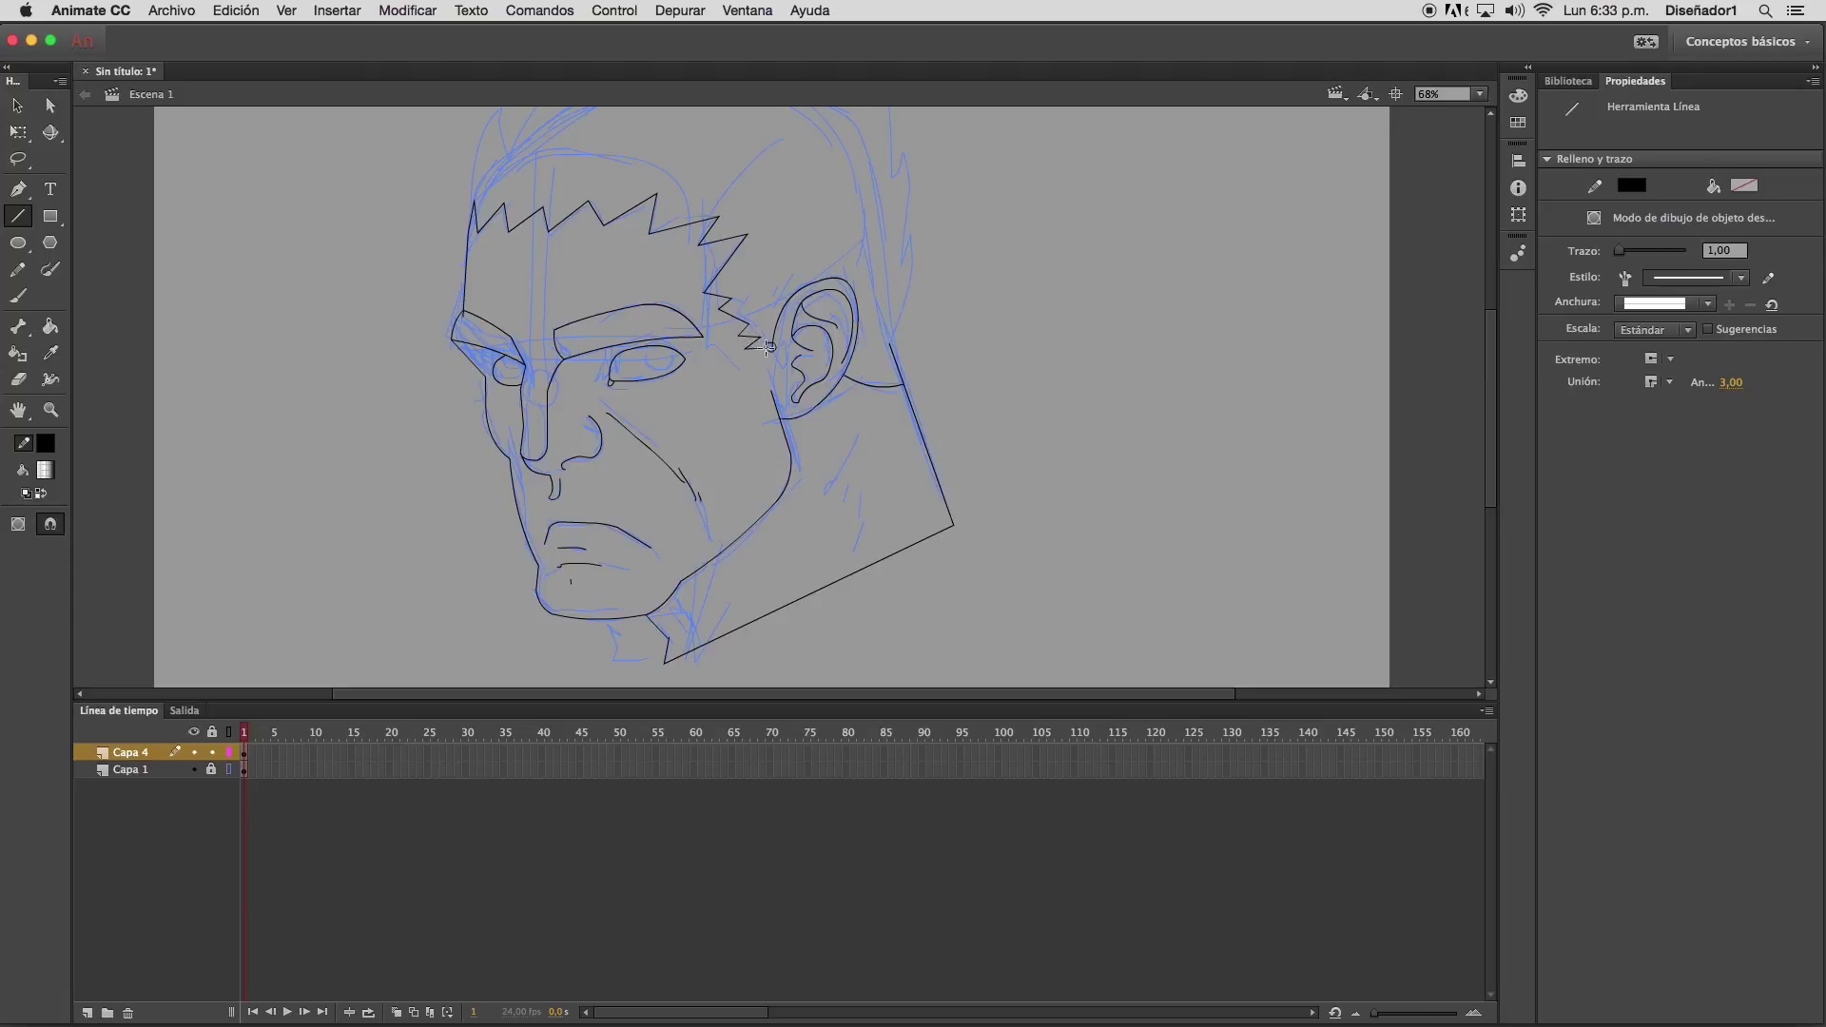
Draw the spiky outer hair contour with straight lines from the nape over the crown to the forehead, following the sketch
{"action": "mouse_move", "coordinate": [893, 344]}
{"action": "left_mouse_down"}
{"action": "mouse_move", "coordinate": [911, 237]}
{"action": "mouse_move", "coordinate": [901, 252]}
{"action": "mouse_move", "coordinate": [949, 215]}
{"action": "mouse_move", "coordinate": [942, 386]}
{"action": "left_mouse_up"}
{"action": "key", "text": "space"}
{"action": "left_click_drag", "start_coordinate": [898, 443], "coordinate": [899, 343]}
{"action": "left_click_drag", "start_coordinate": [900, 343], "coordinate": [889, 366]}
{"action": "left_click_drag", "start_coordinate": [889, 366], "coordinate": [823, 297]}
{"action": "mouse_move", "coordinate": [823, 298]}
{"action": "left_mouse_down"}
{"action": "mouse_move", "coordinate": [853, 241]}
{"action": "mouse_move", "coordinate": [837, 246]}
{"action": "left_mouse_up"}
{"action": "left_click_drag", "start_coordinate": [837, 246], "coordinate": [739, 264]}
{"action": "left_click_drag", "start_coordinate": [739, 263], "coordinate": [765, 241]}
{"action": "left_click_drag", "start_coordinate": [765, 241], "coordinate": [580, 287]}
{"action": "mouse_move", "coordinate": [580, 287]}
{"action": "left_mouse_down"}
{"action": "mouse_move", "coordinate": [609, 231]}
{"action": "mouse_move", "coordinate": [518, 345]}
{"action": "mouse_move", "coordinate": [482, 294]}
{"action": "mouse_move", "coordinate": [449, 387]}
{"action": "mouse_move", "coordinate": [471, 352]}
{"action": "mouse_move", "coordinate": [465, 424]}
{"action": "left_mouse_up"}
Bend the straight segments of the outer hair contour and the front hairline into curved spikes
{"action": "left_click", "coordinate": [20, 106]}
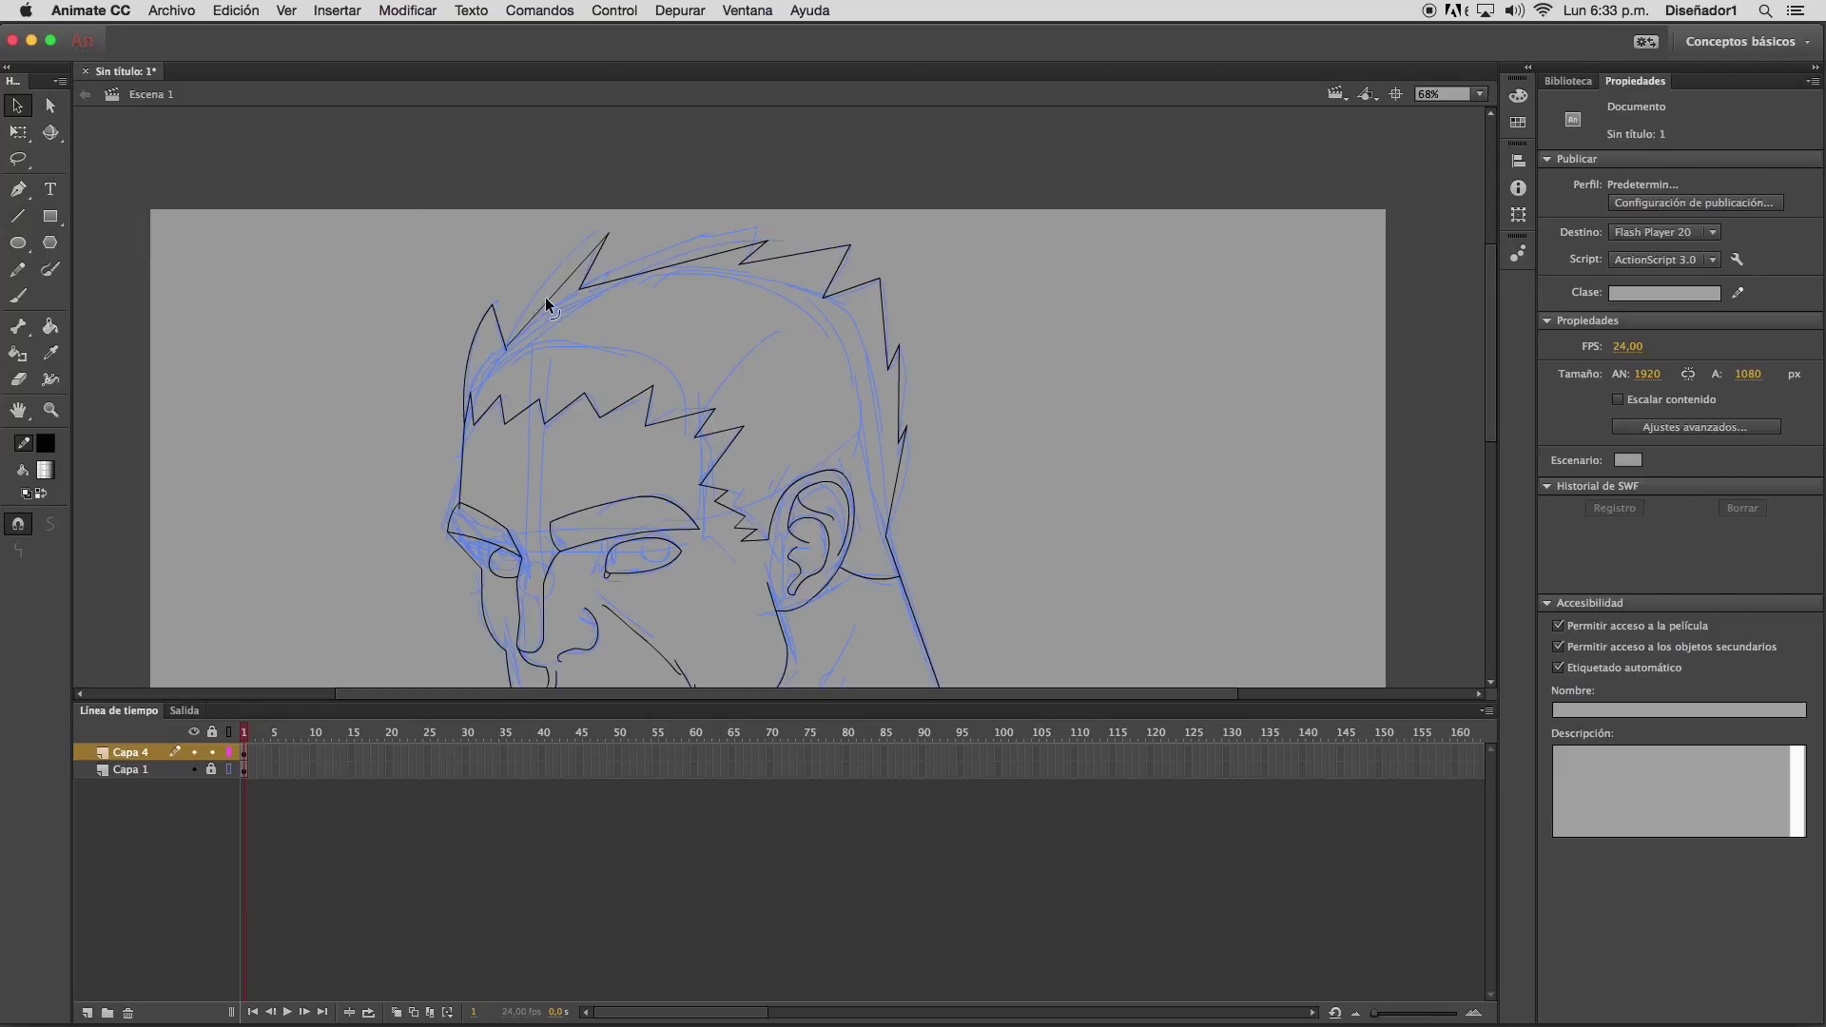
{"action": "left_click_drag", "start_coordinate": [548, 298], "coordinate": [532, 292]}
{"action": "left_click_drag", "start_coordinate": [654, 270], "coordinate": [648, 249]}
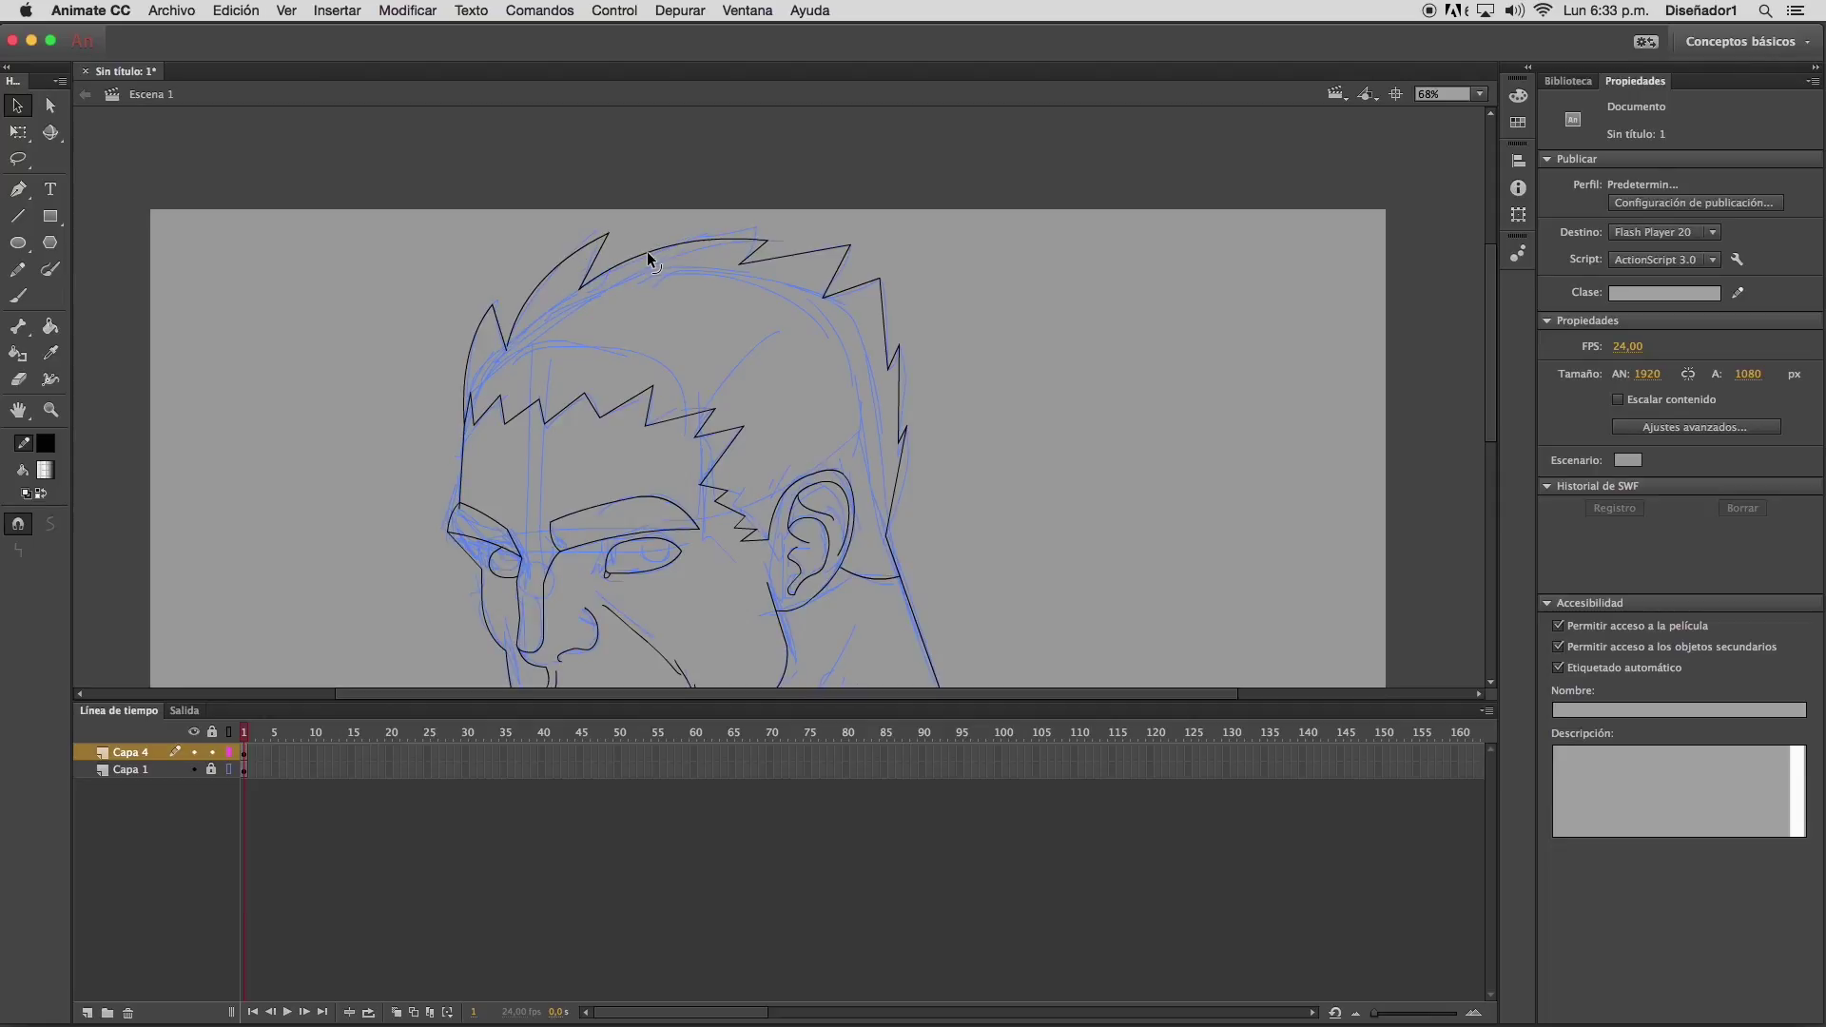
{"action": "left_click_drag", "start_coordinate": [797, 254], "coordinate": [892, 307]}
{"action": "left_click_drag", "start_coordinate": [899, 394], "coordinate": [905, 394]}
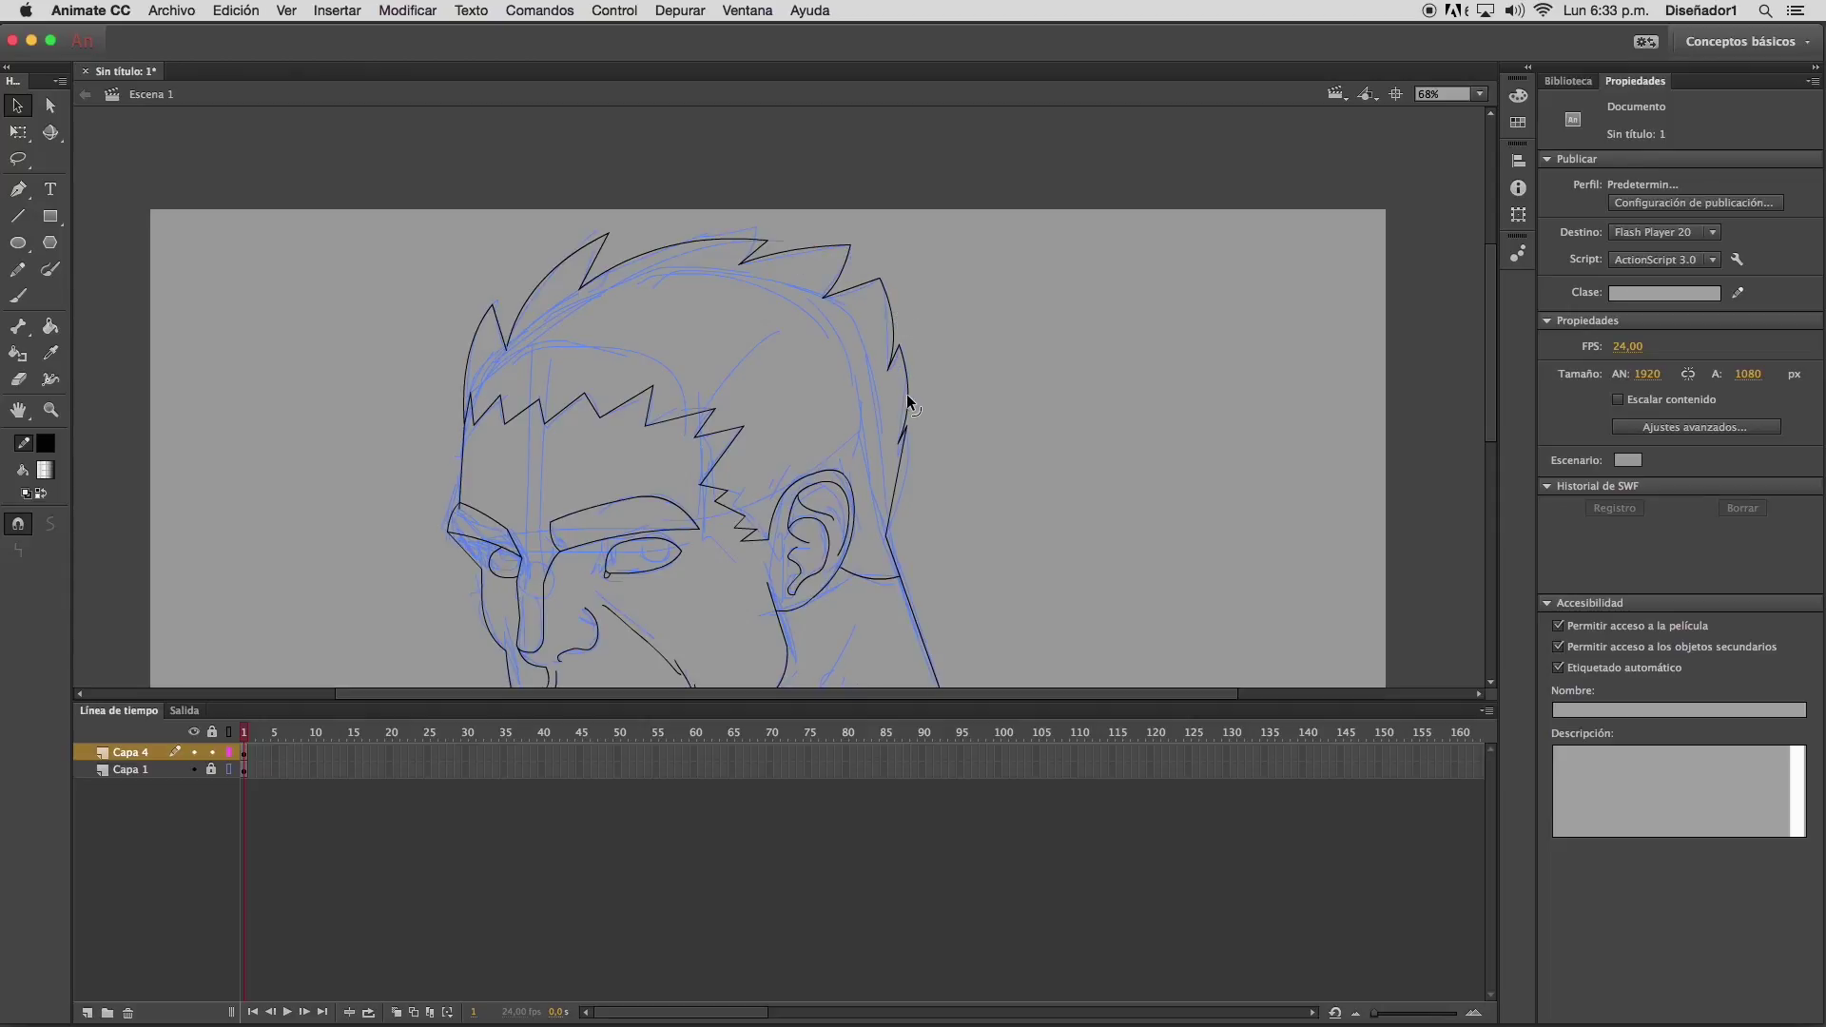
{"action": "left_click", "coordinate": [896, 516]}
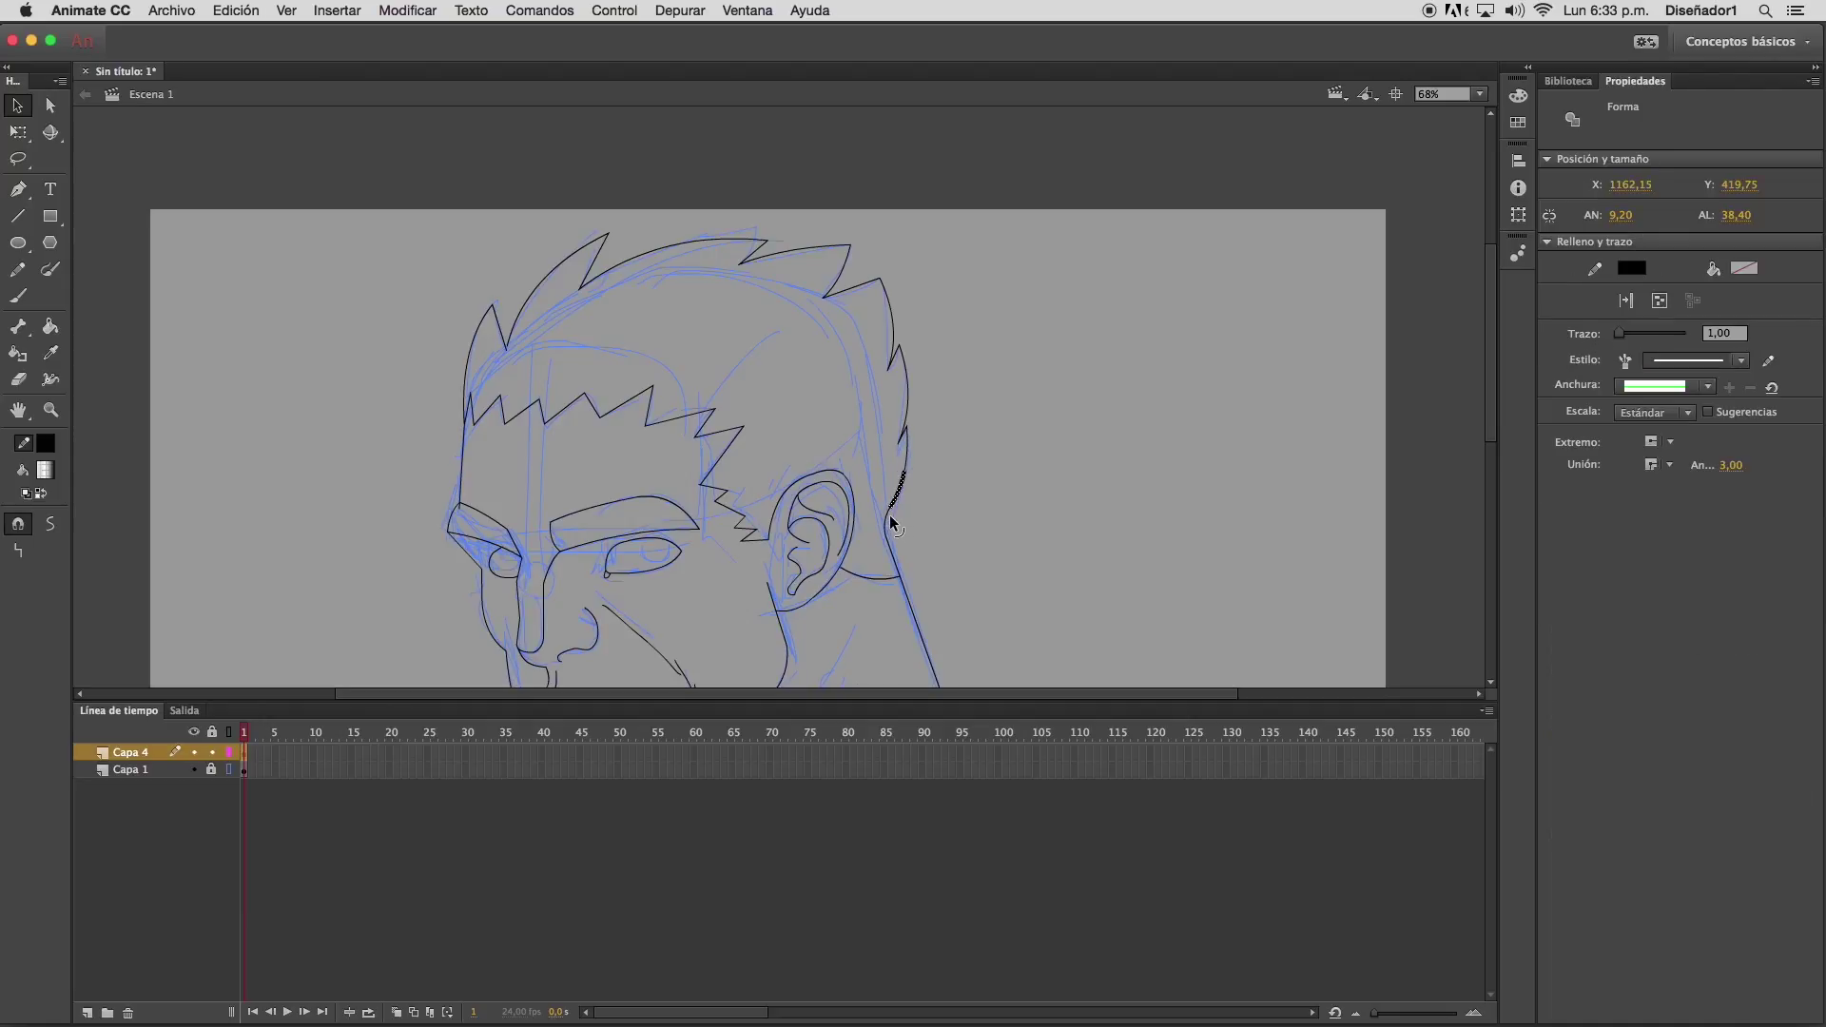
{"action": "left_click", "coordinate": [936, 518]}
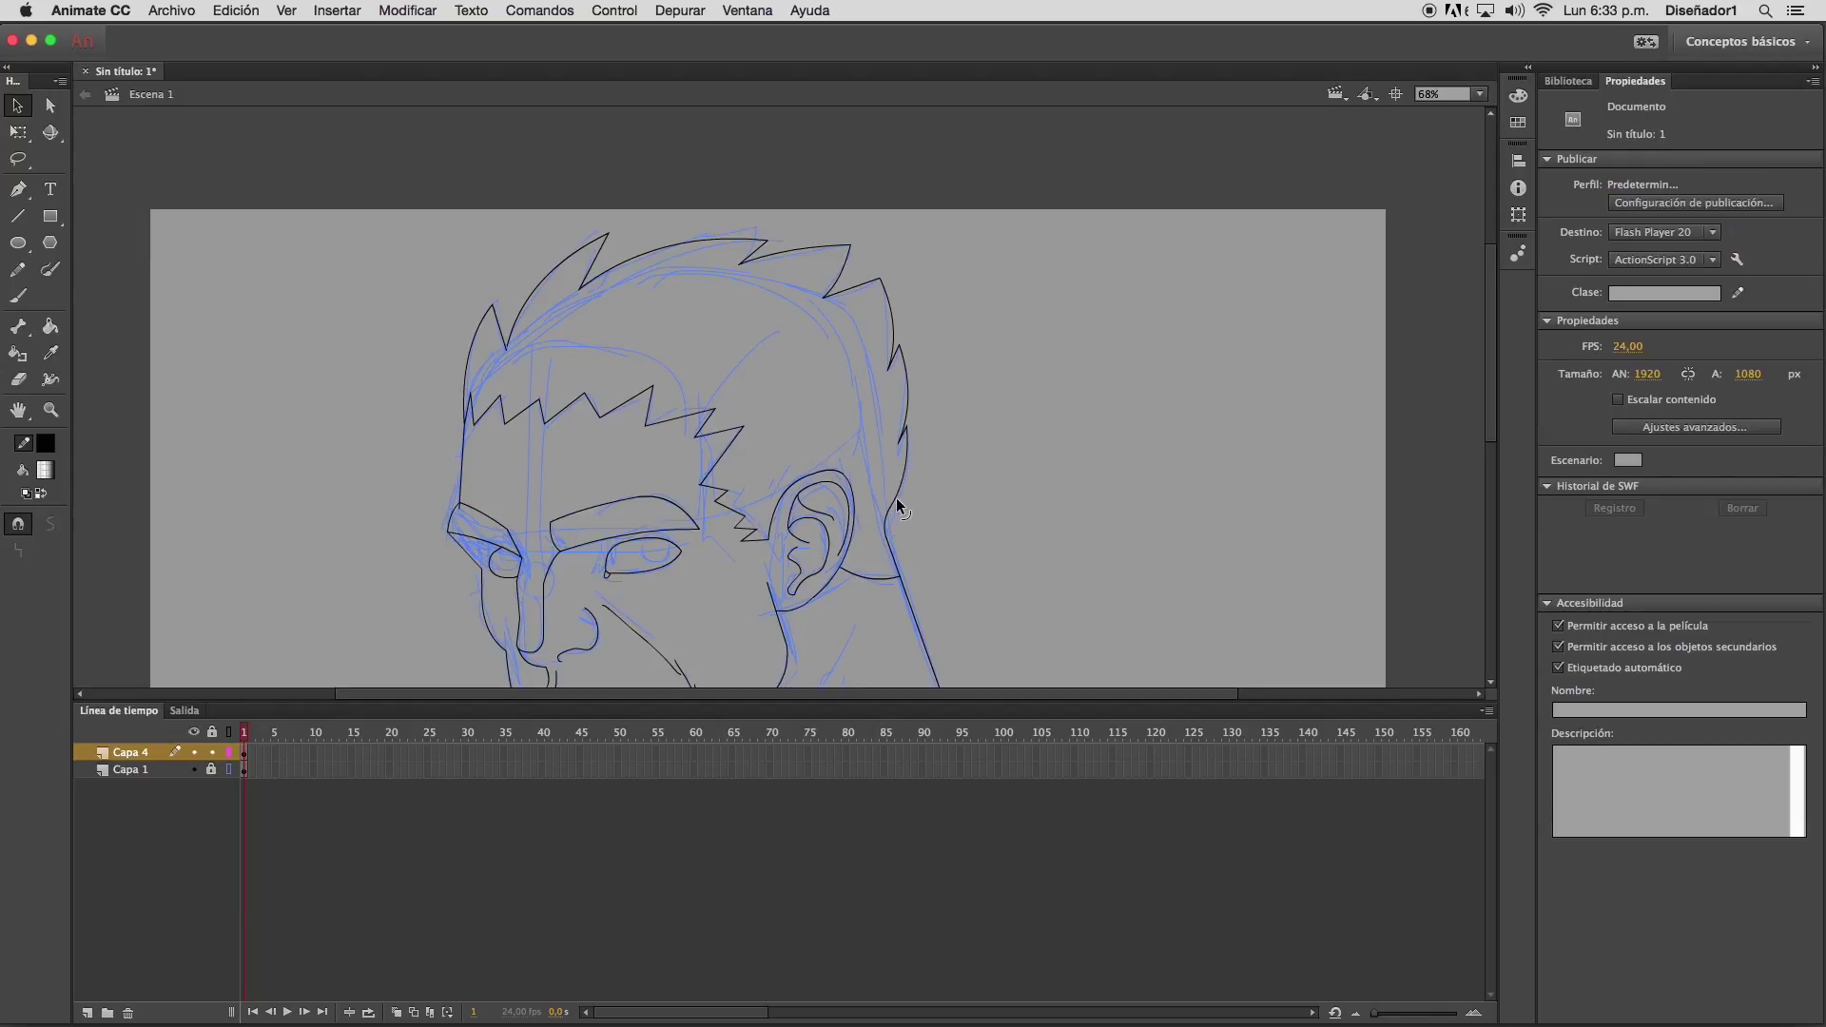
{"action": "scroll", "coordinate": [849, 478], "scroll_direction": "down", "scroll_amount": 5}
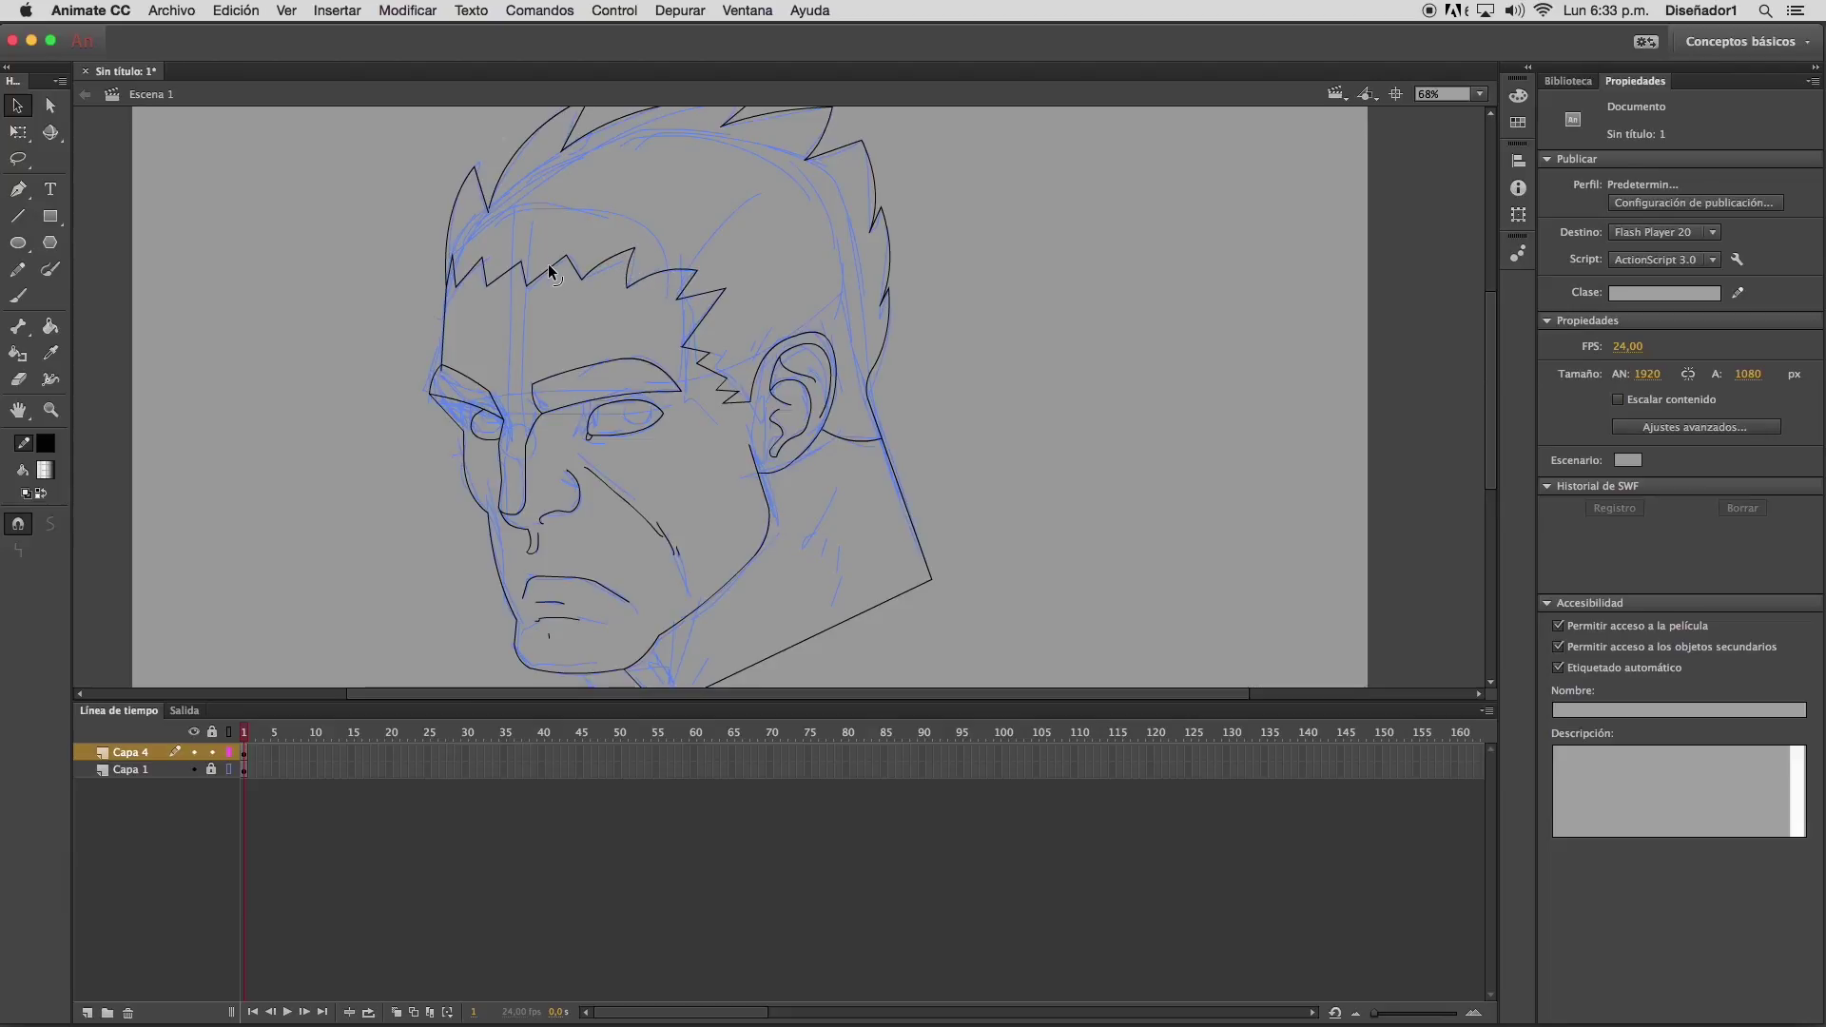
{"action": "left_click_drag", "start_coordinate": [502, 275], "coordinate": [476, 272]}
Draw short shading strokes with the Pencil tool on the side of the neck and beneath the jaw
{"action": "left_click", "coordinate": [18, 268]}
{"action": "left_click_drag", "start_coordinate": [815, 481], "coordinate": [838, 580]}
{"action": "mouse_move", "coordinate": [839, 584]}
{"action": "left_mouse_down"}
{"action": "mouse_move", "coordinate": [833, 508]}
{"action": "mouse_move", "coordinate": [856, 472]}
{"action": "mouse_move", "coordinate": [775, 545]}
{"action": "mouse_move", "coordinate": [780, 565]}
{"action": "left_mouse_up"}
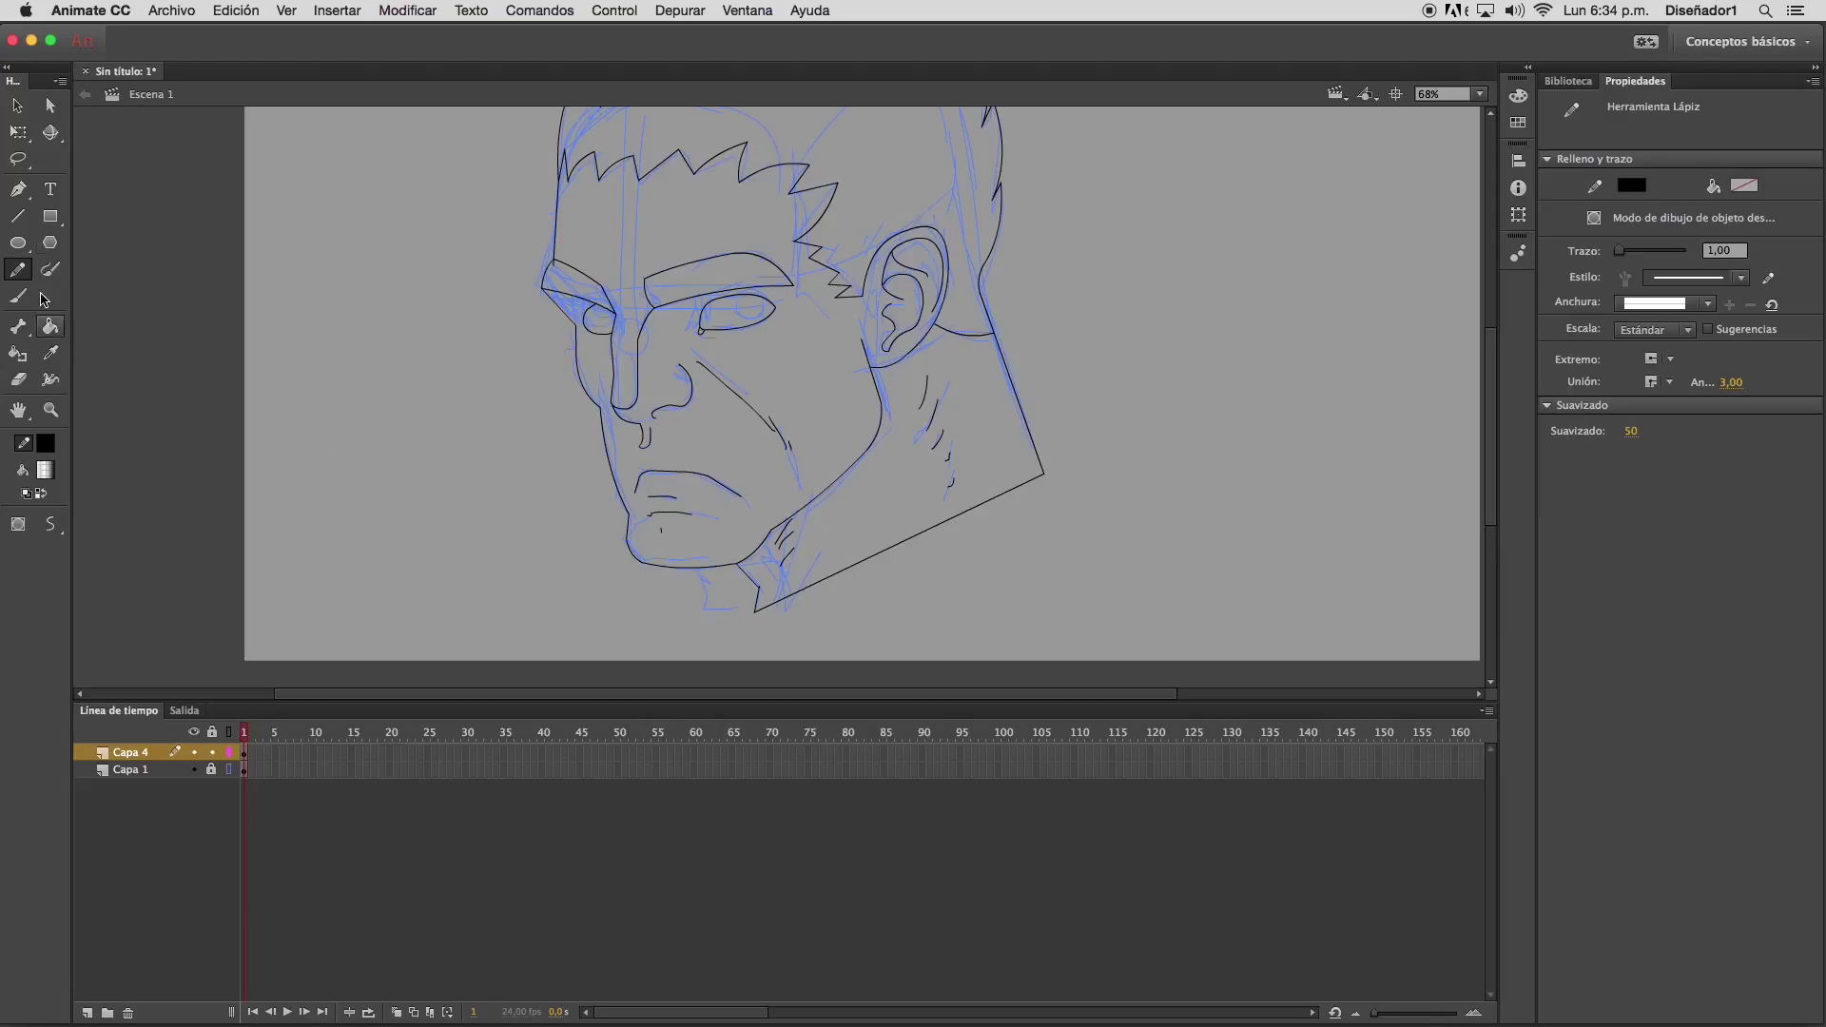
Draw an unfilled black-outlined circle about 47 px wide with the Oval tool, beside the near eye
{"action": "left_click", "coordinate": [17, 242]}
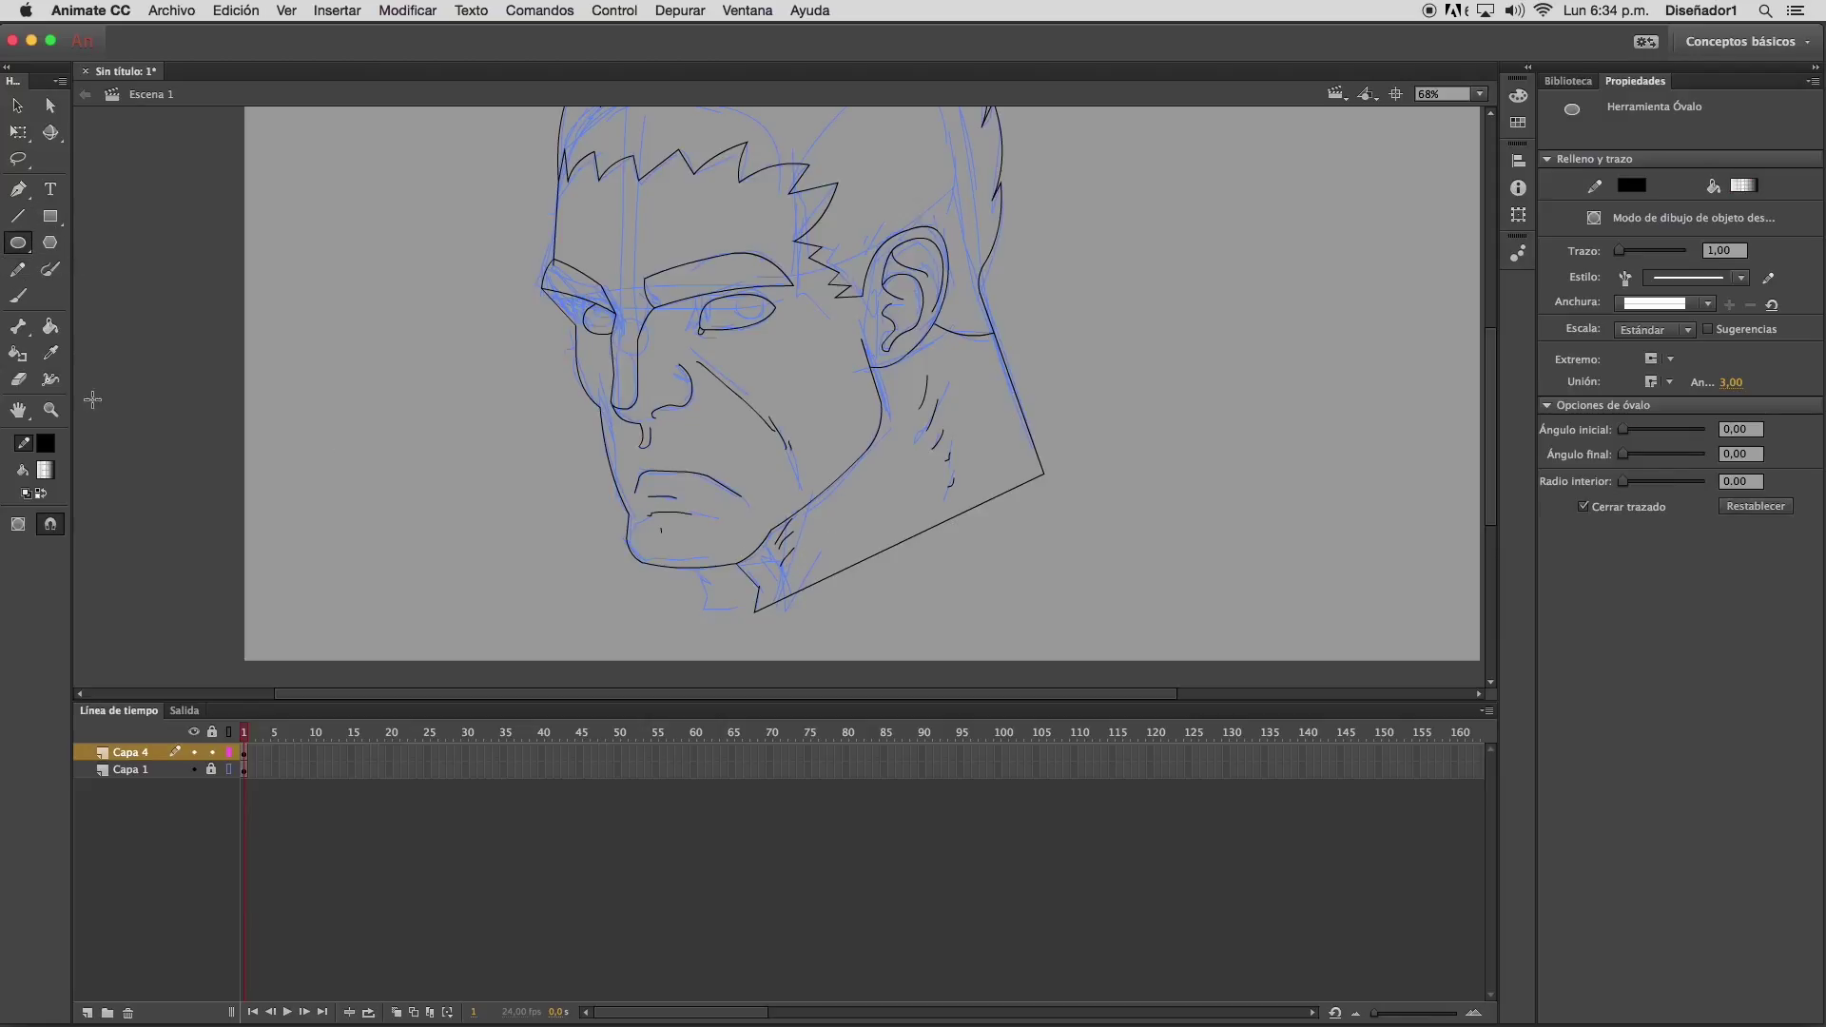
{"action": "left_click", "coordinate": [43, 476]}
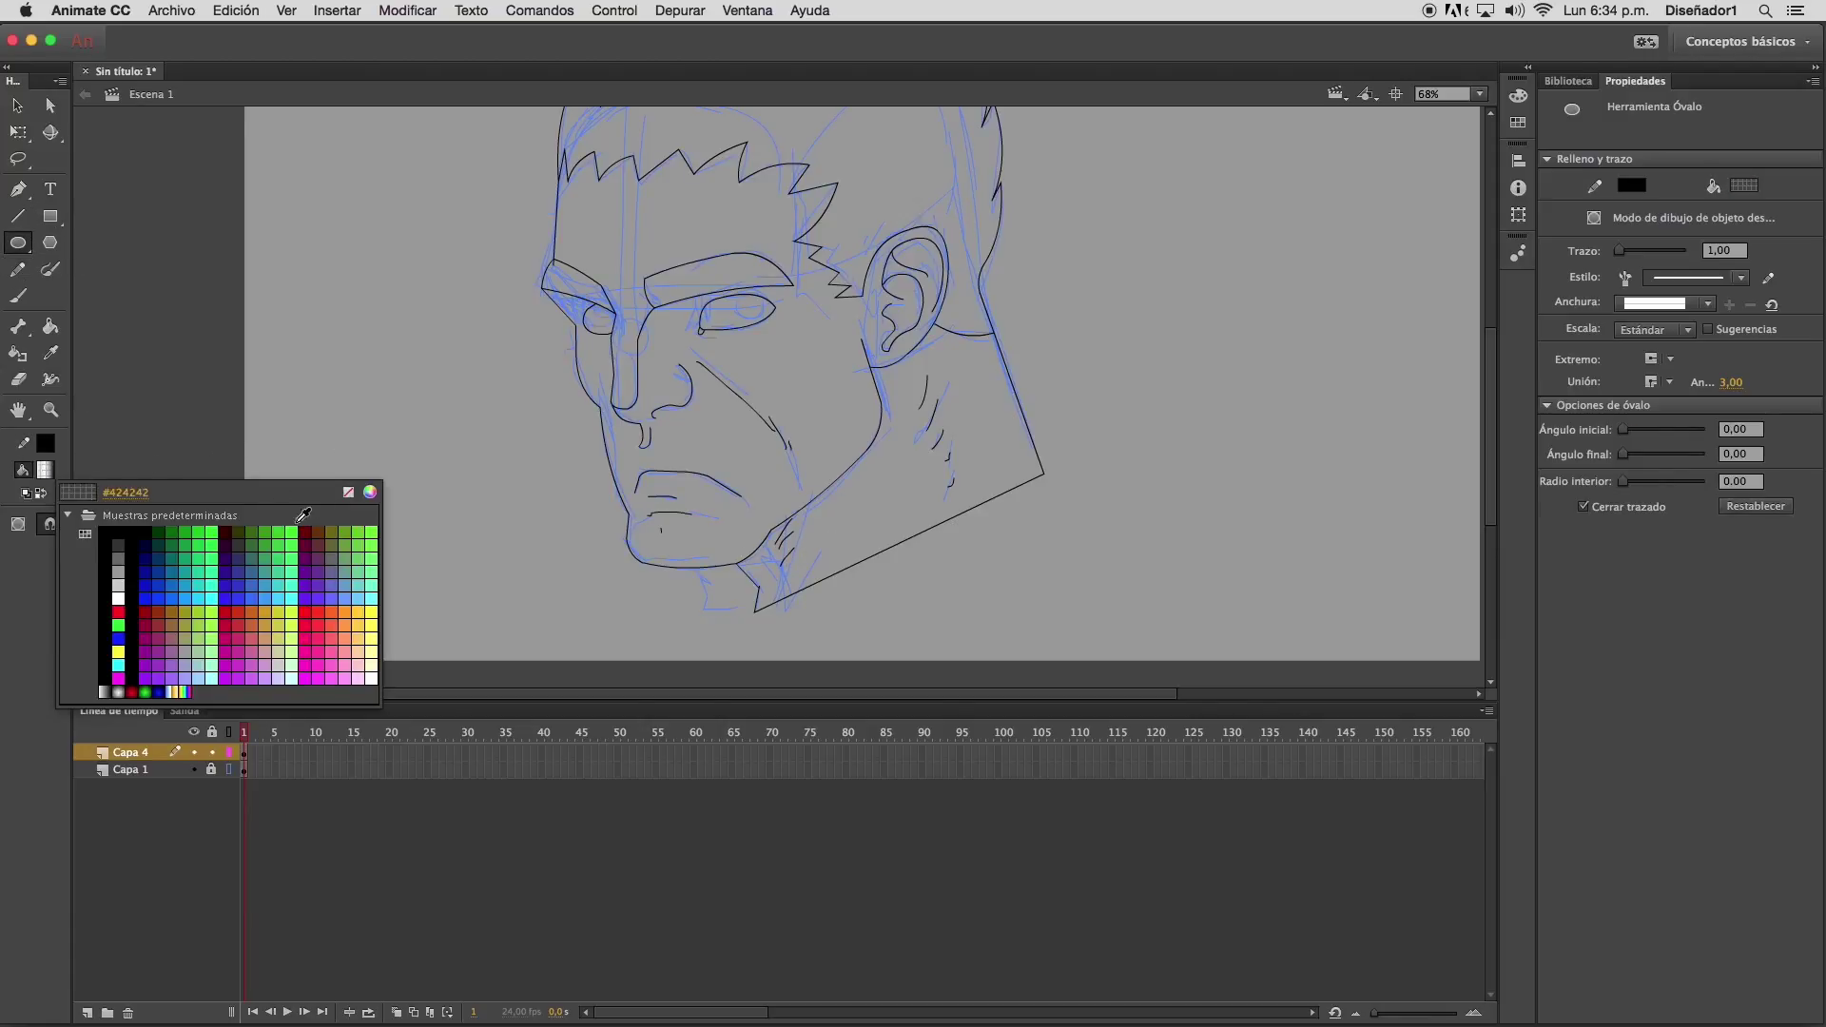
{"action": "left_click", "coordinate": [352, 500]}
{"action": "left_click", "coordinate": [50, 409]}
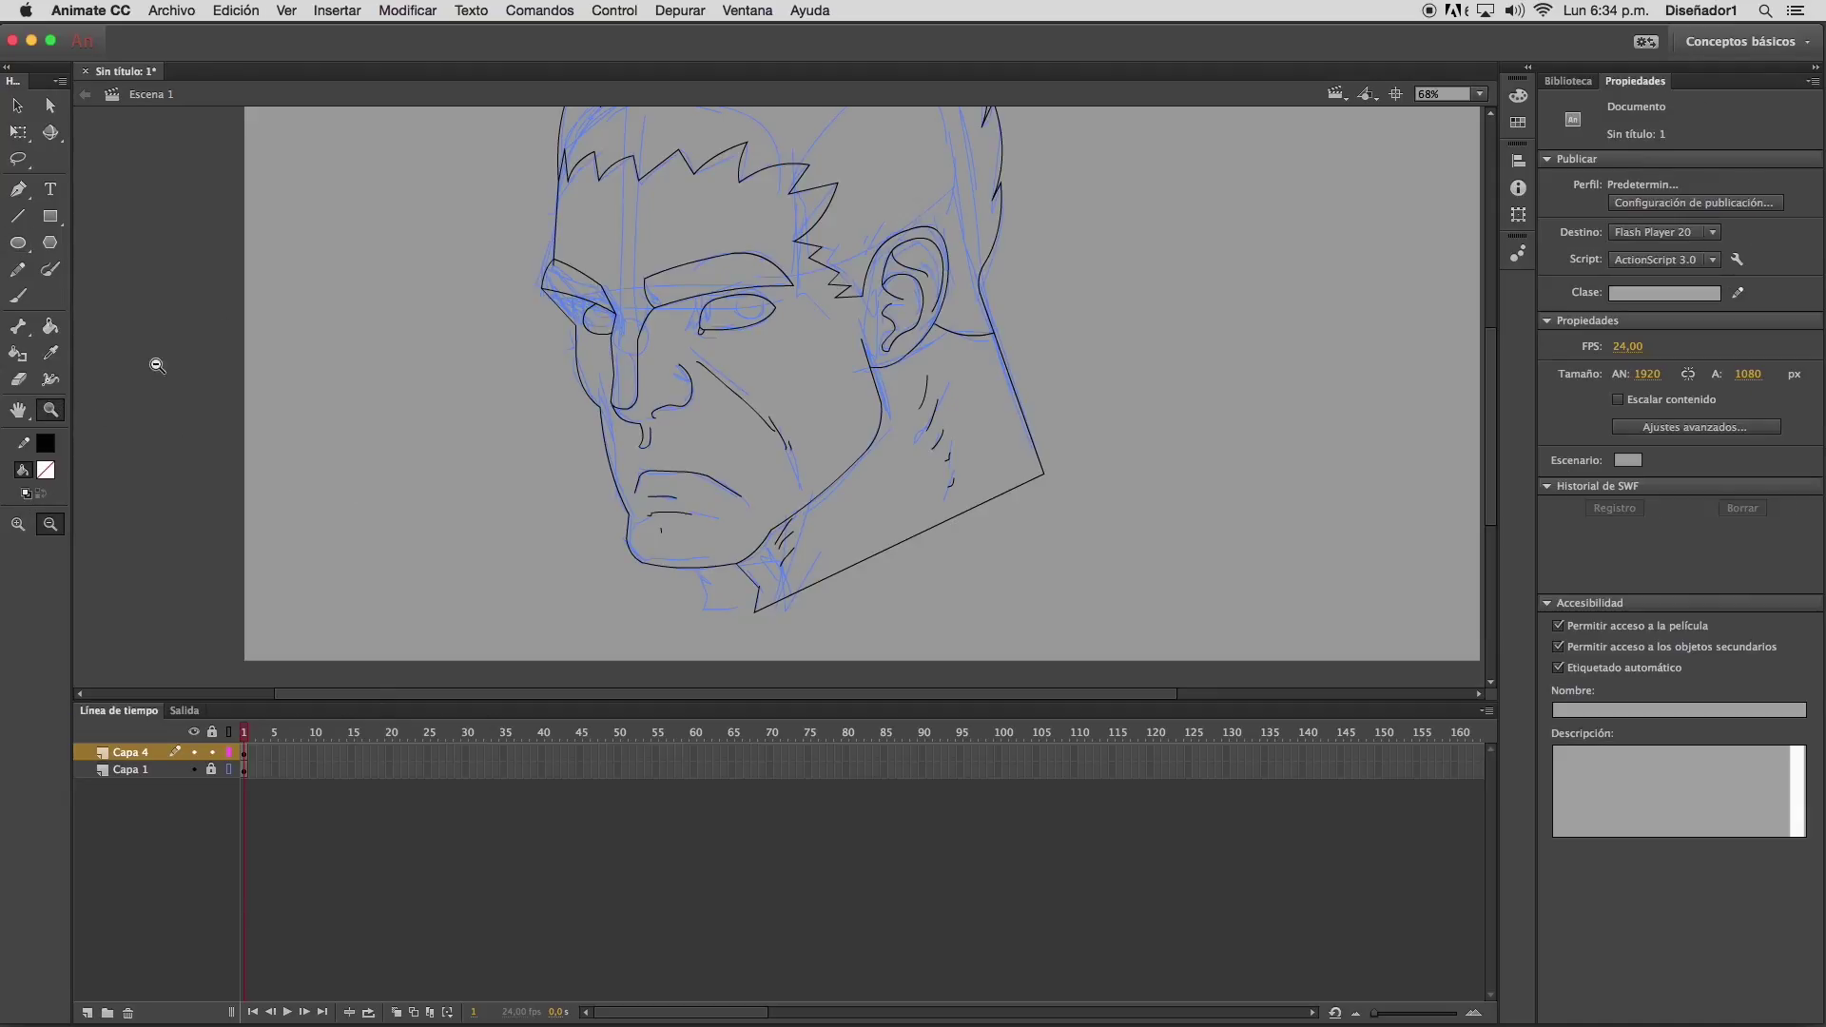
{"action": "left_click_drag", "start_coordinate": [602, 231], "coordinate": [949, 415]}
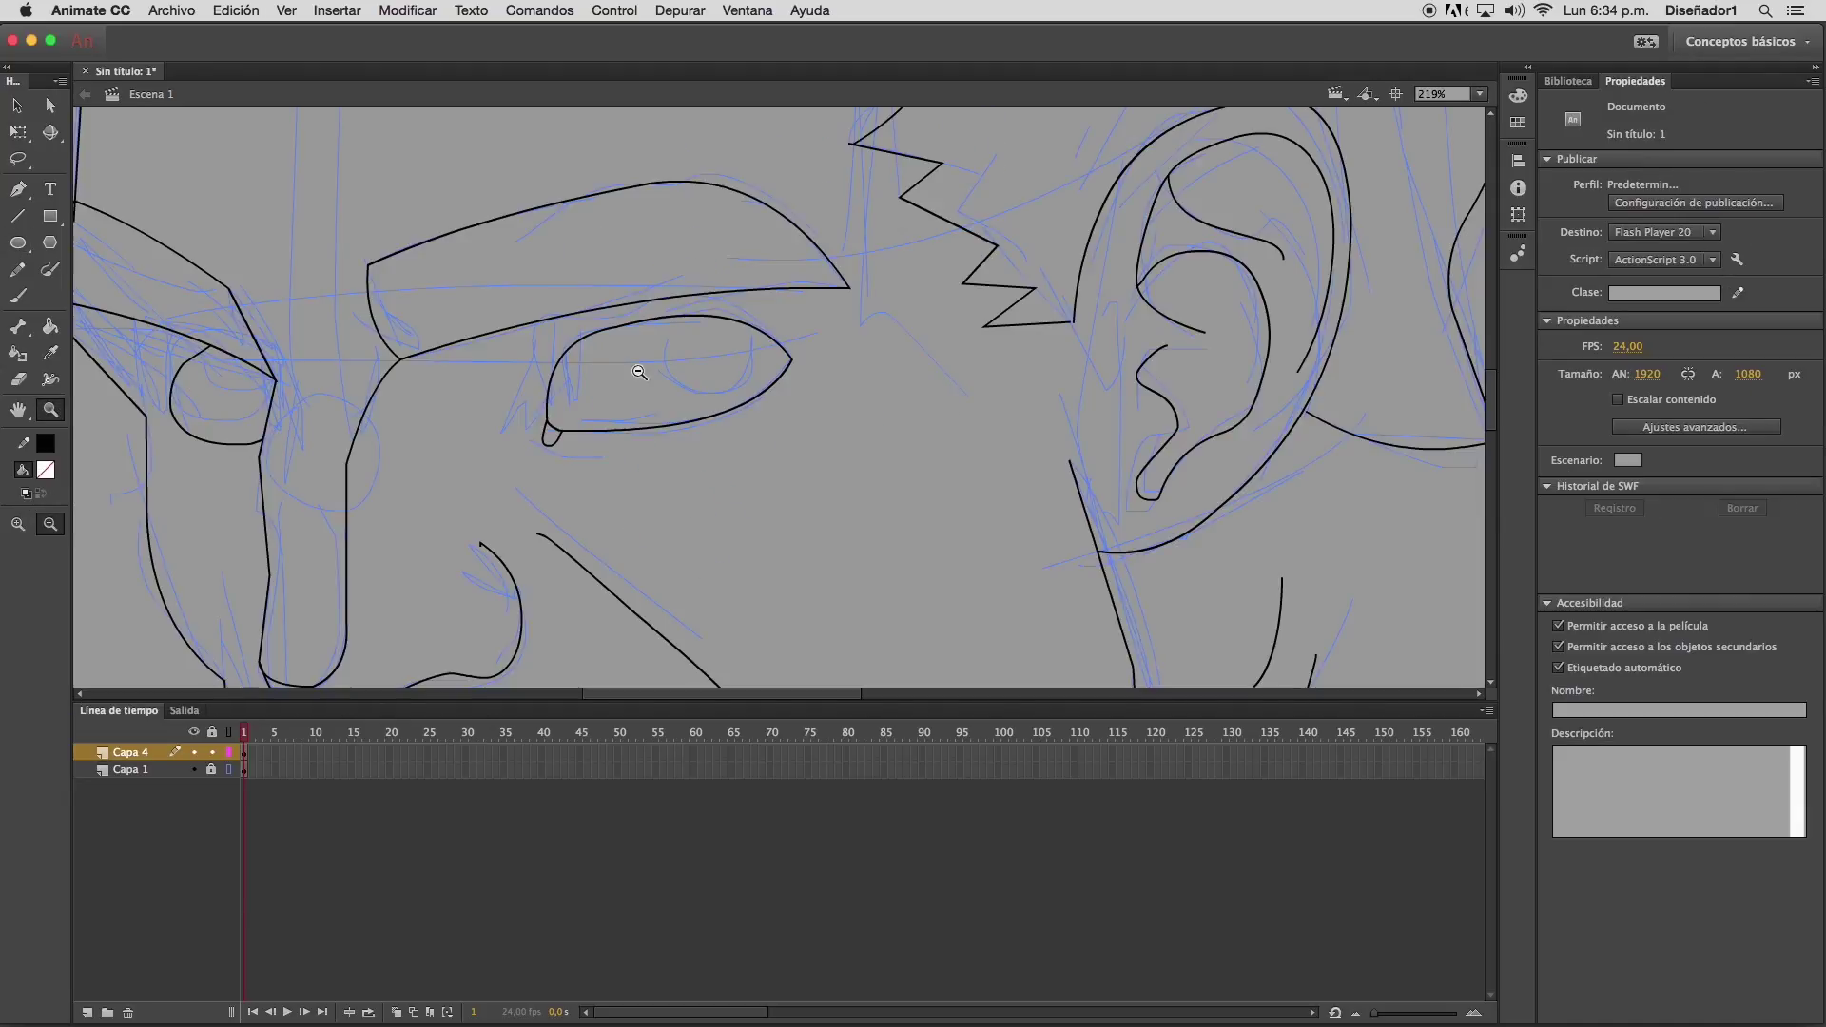
{"action": "left_click", "coordinate": [18, 243]}
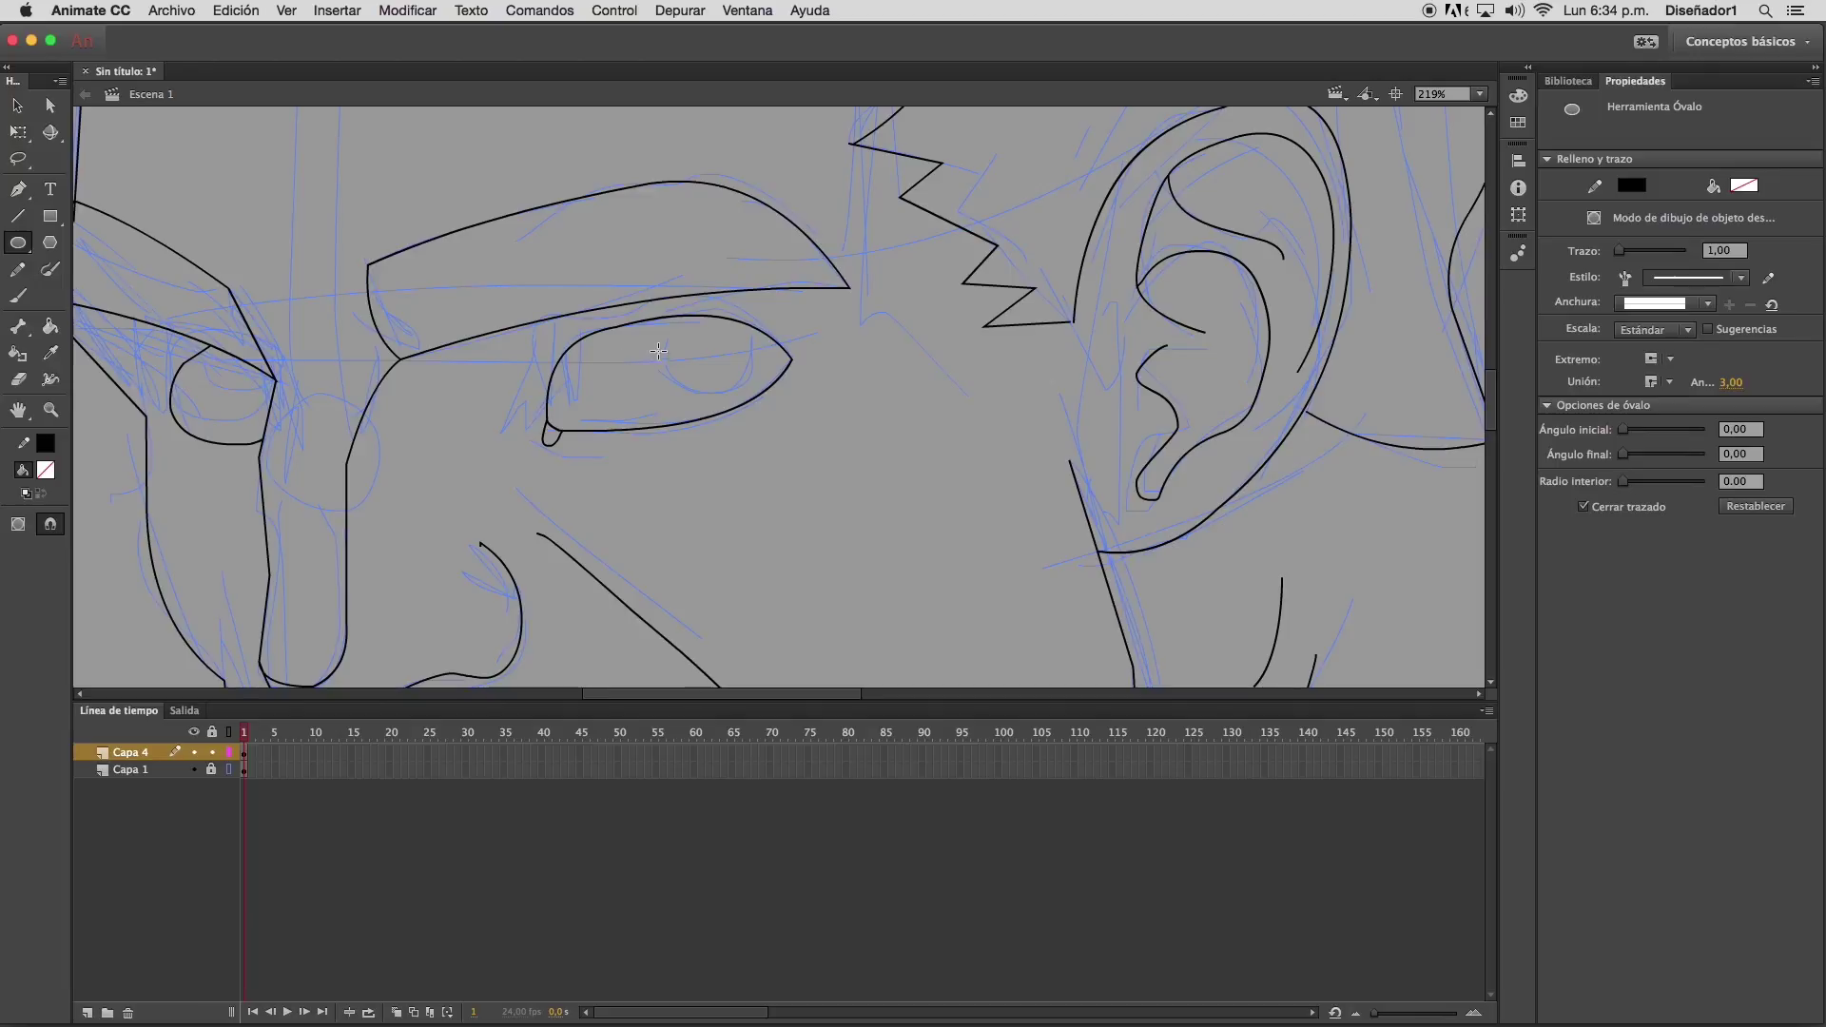
{"action": "left_click_drag", "start_coordinate": [851, 321], "coordinate": [945, 417]}
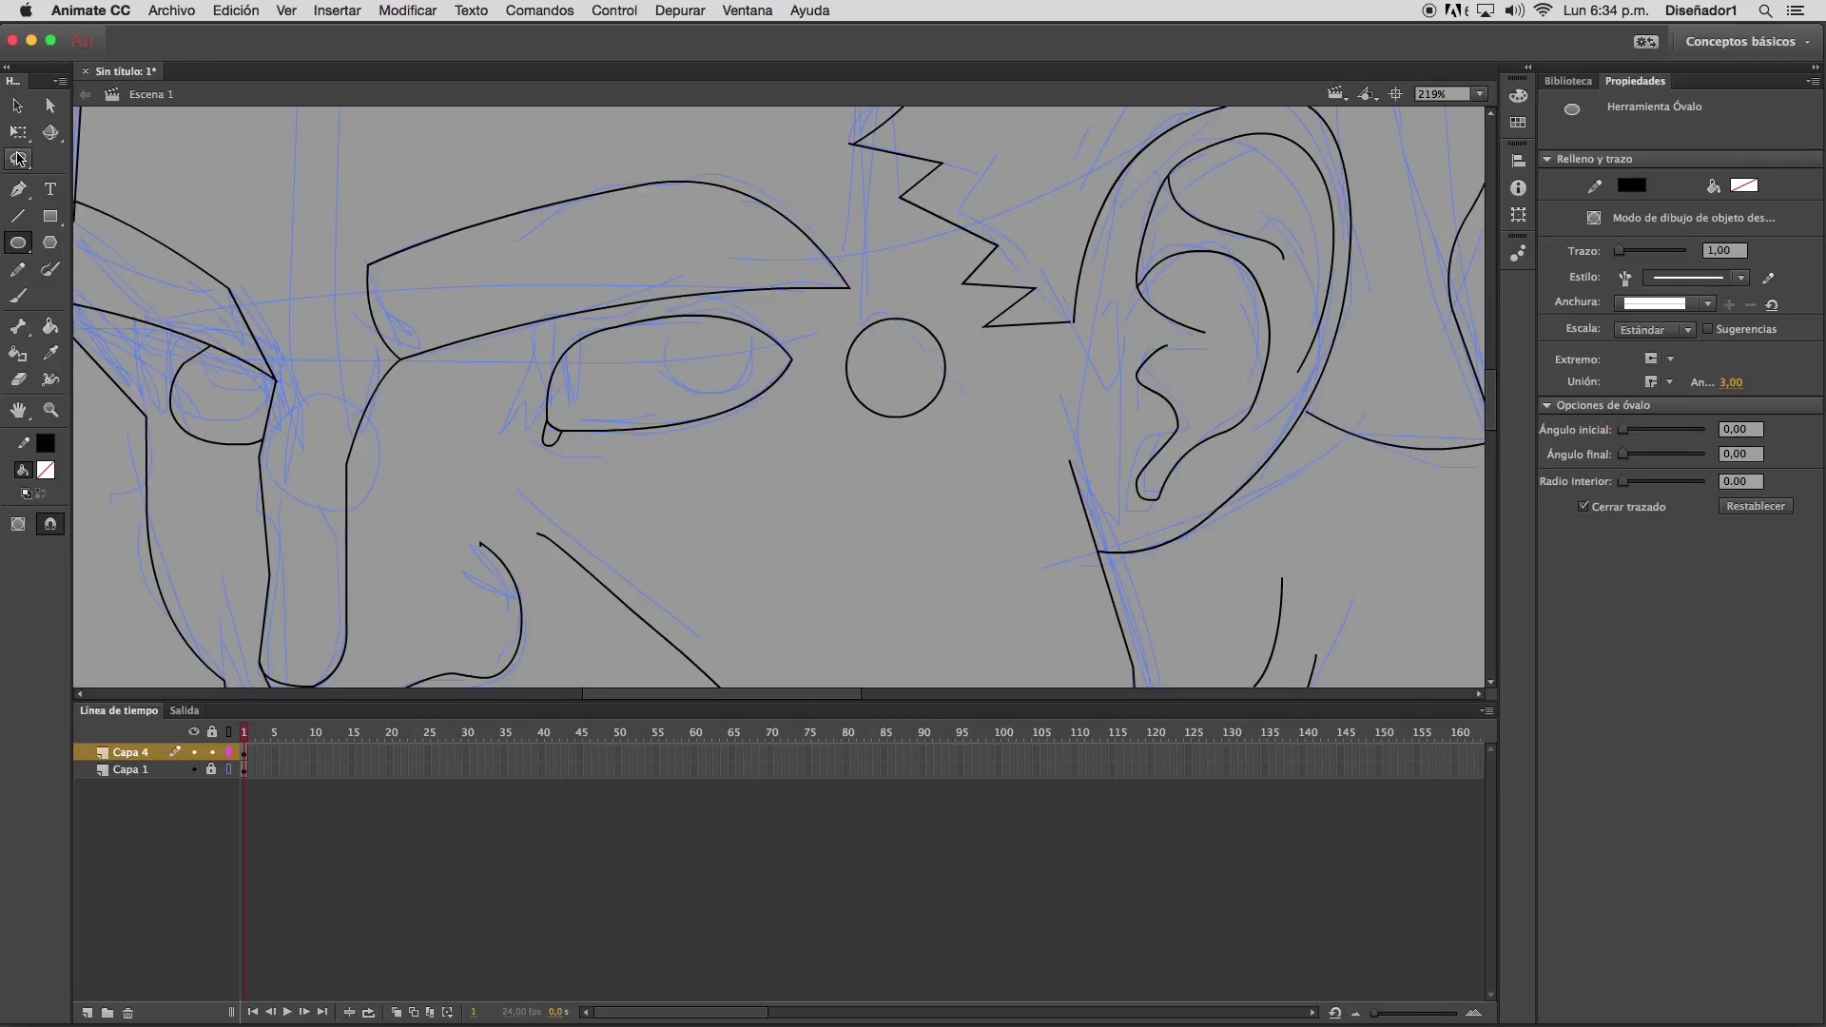
Move the circle into the near eye as its iris and place a copy of it over the far eye
{"action": "left_click", "coordinate": [17, 105]}
{"action": "left_click", "coordinate": [871, 328]}
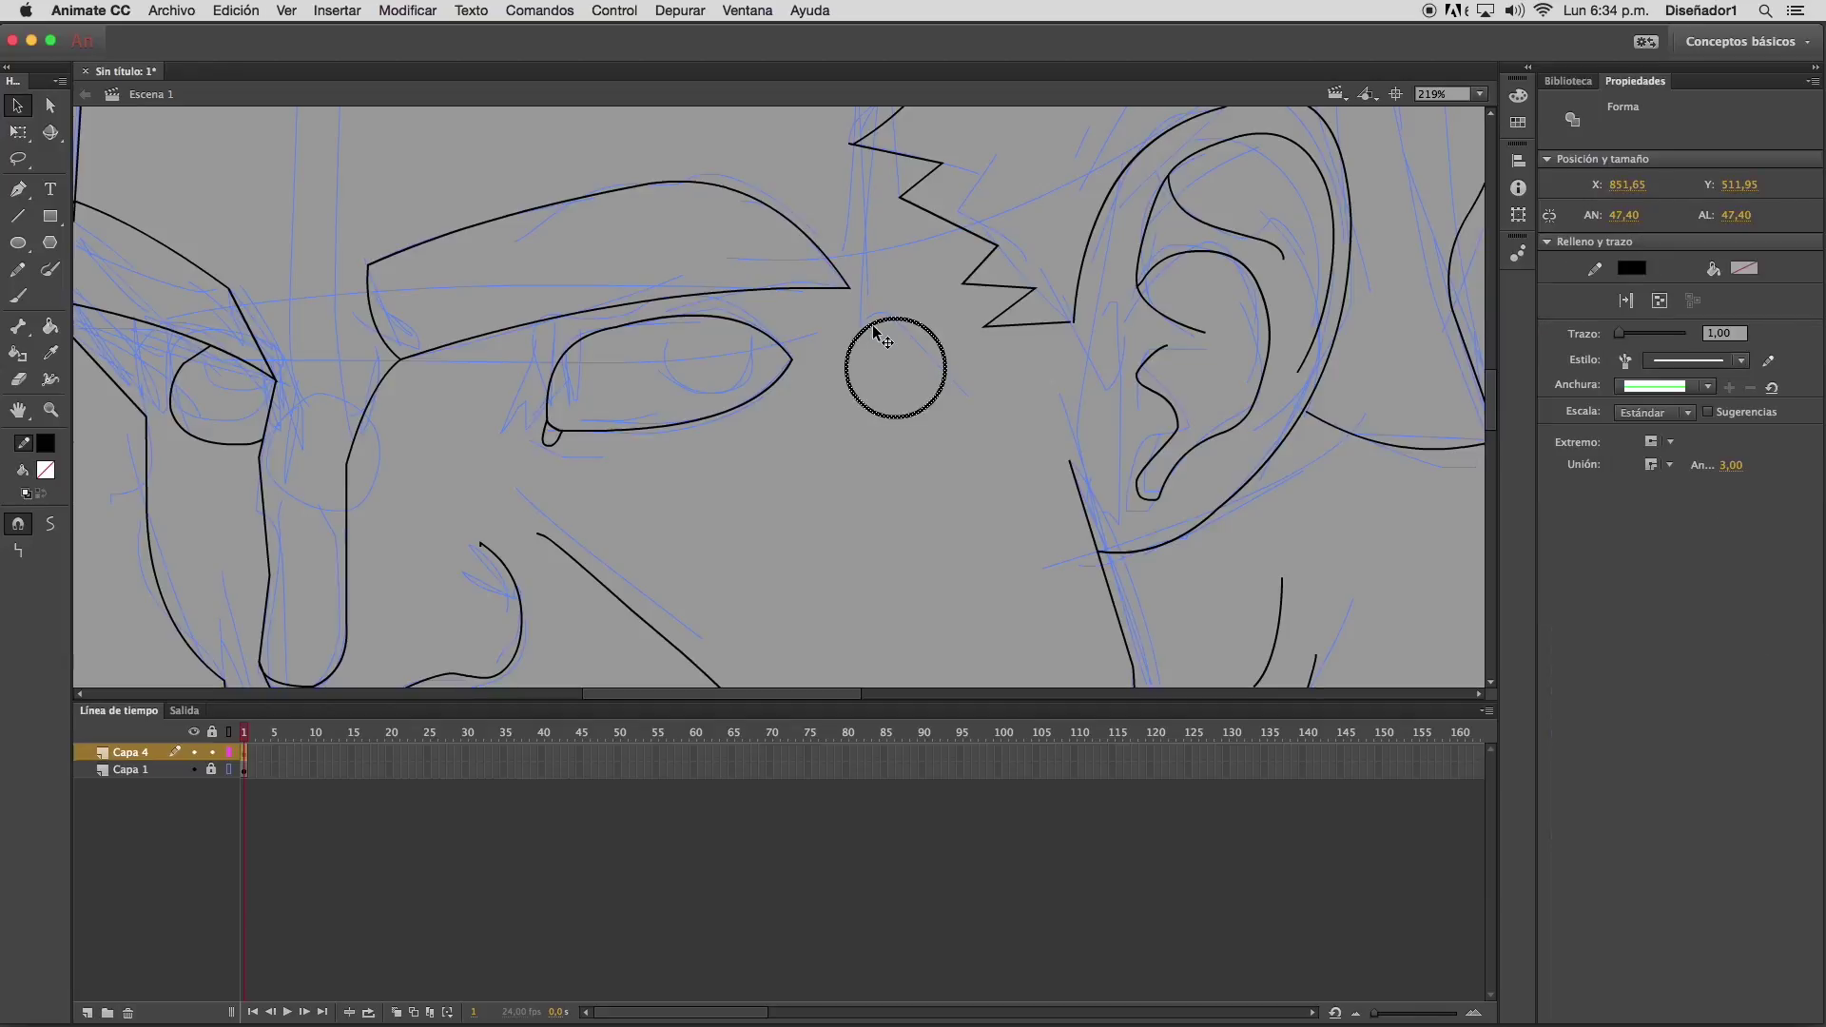
{"action": "left_click_drag", "start_coordinate": [869, 326], "coordinate": [684, 308]}
{"action": "scroll", "coordinate": [725, 419], "scroll_direction": "left", "scroll_amount": 5}
{"action": "scroll", "coordinate": [725, 419], "scroll_direction": "down", "scroll_amount": 1}
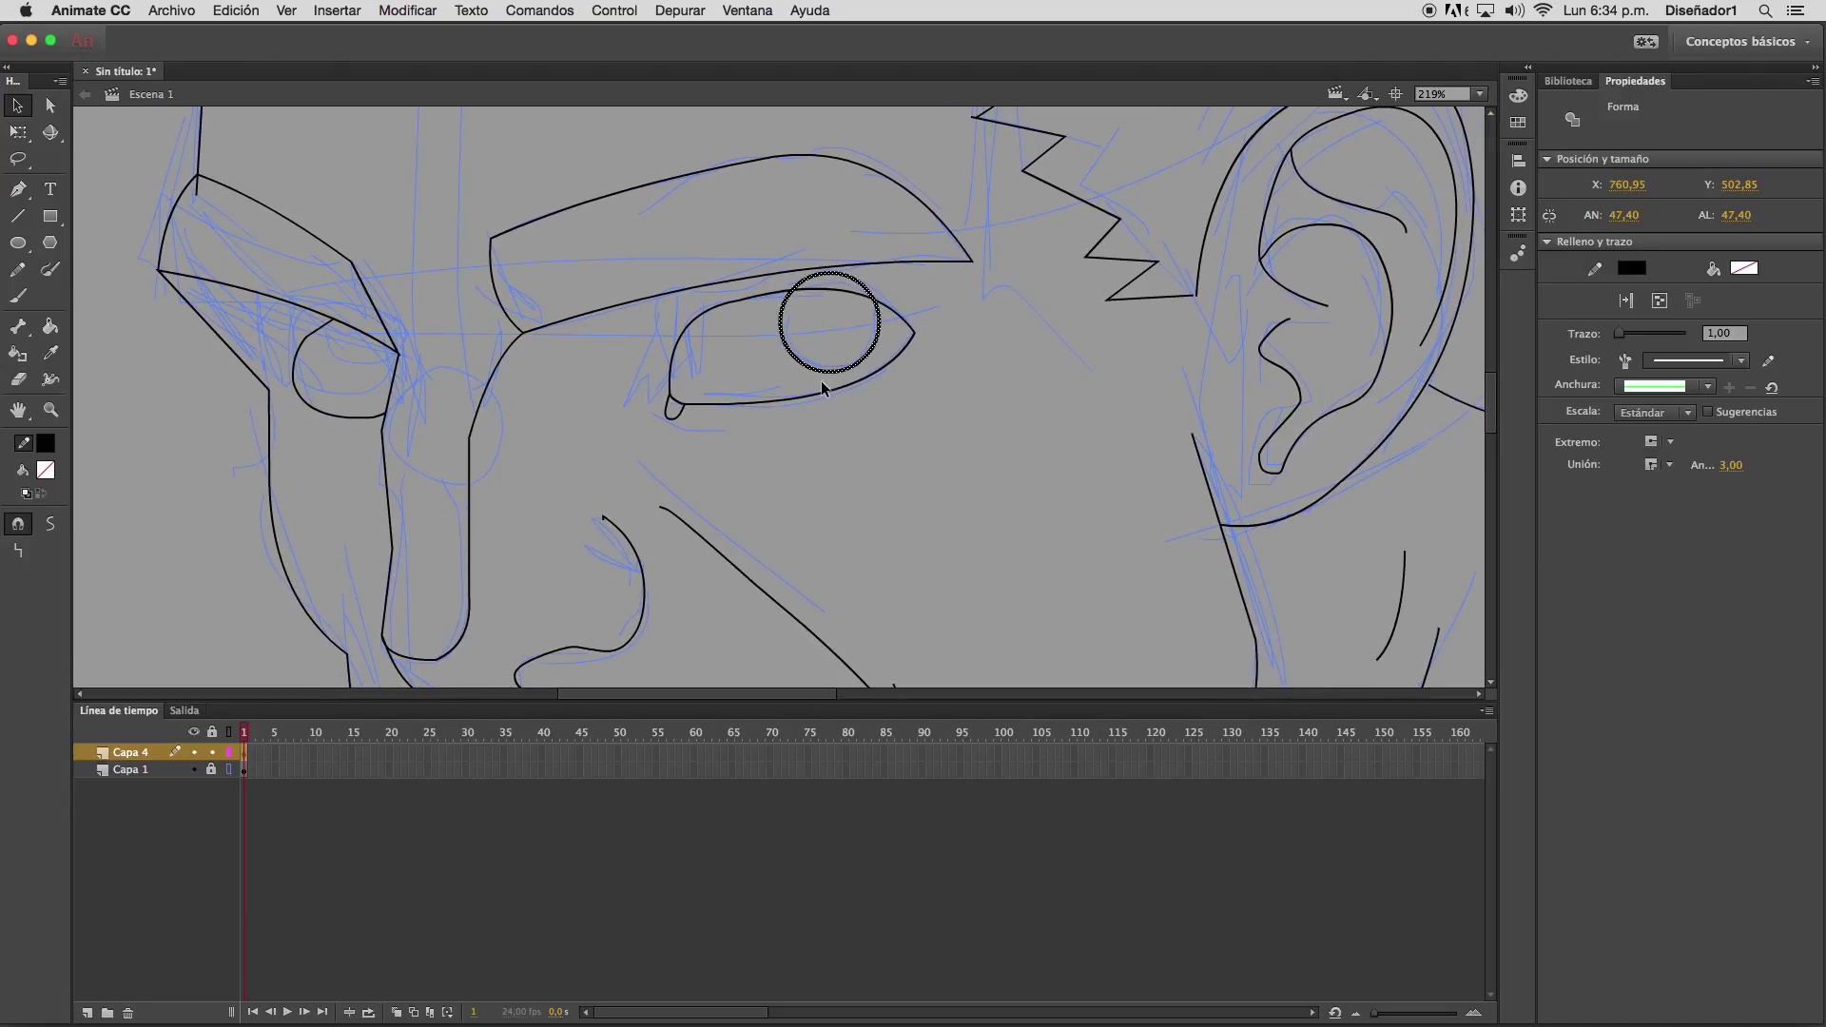
{"action": "key", "text": "super+v"}
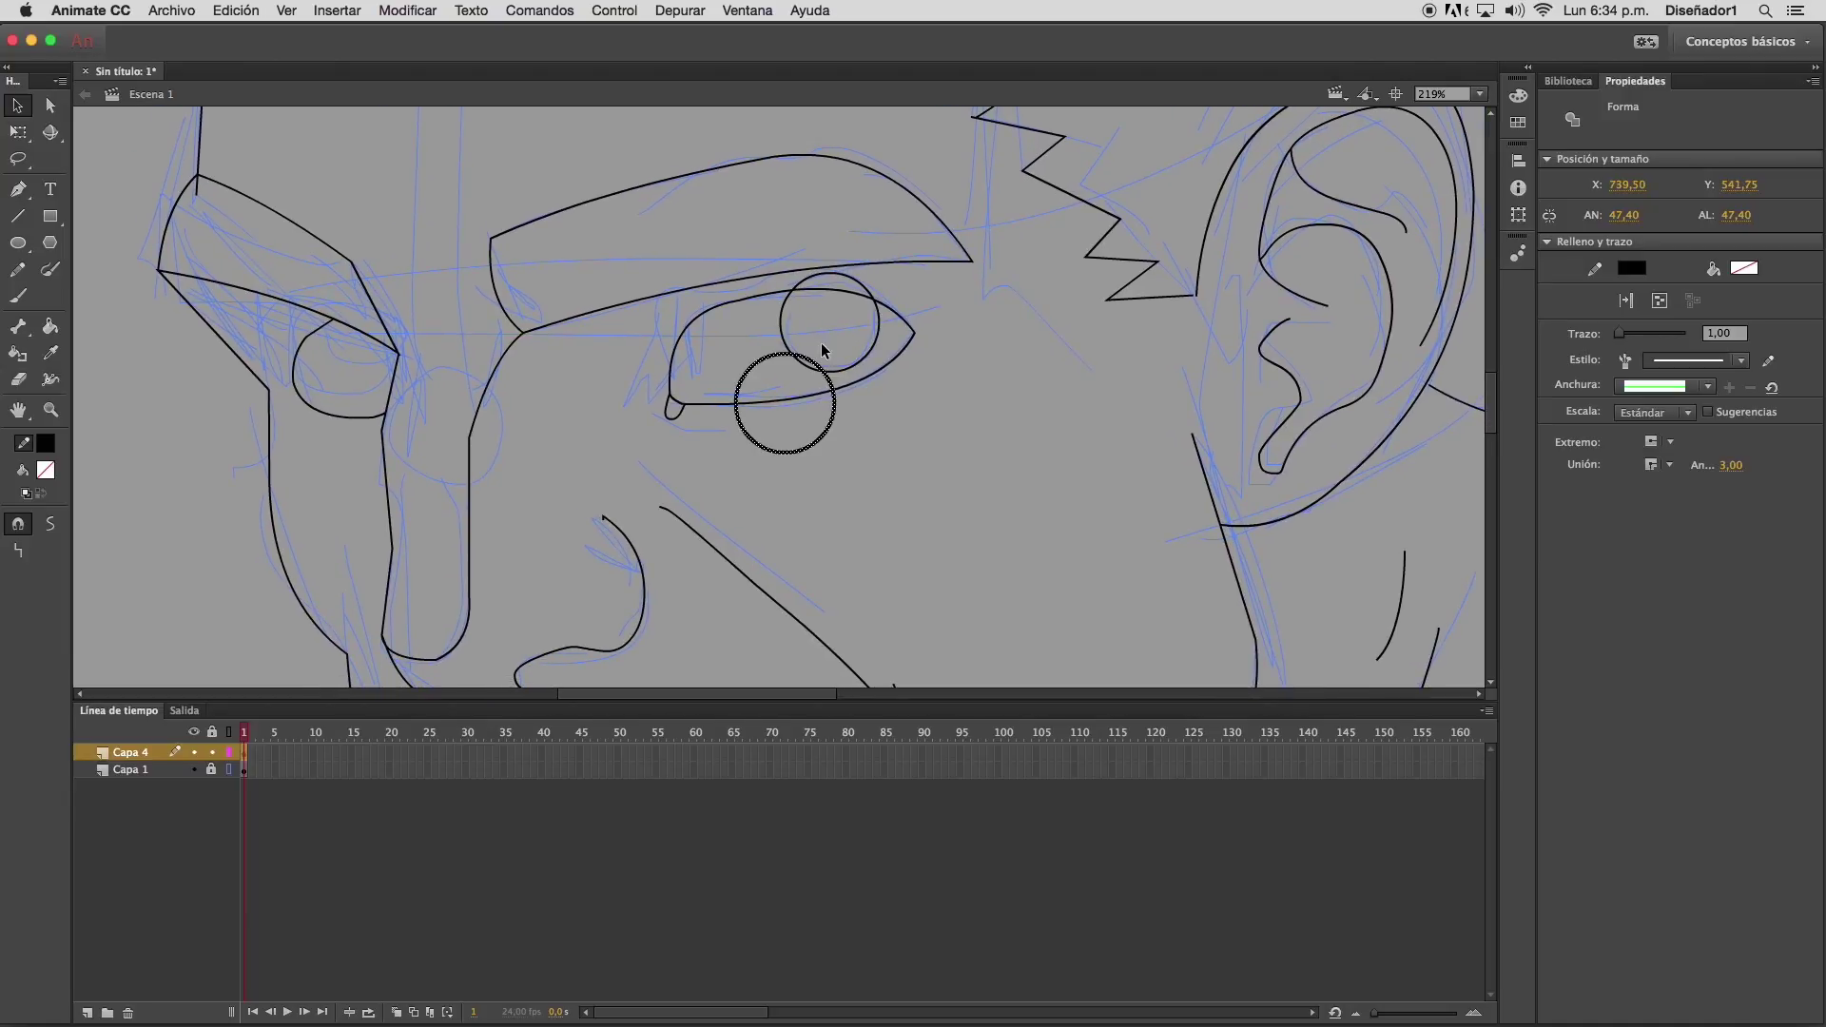
{"action": "left_click_drag", "start_coordinate": [833, 390], "coordinate": [427, 330]}
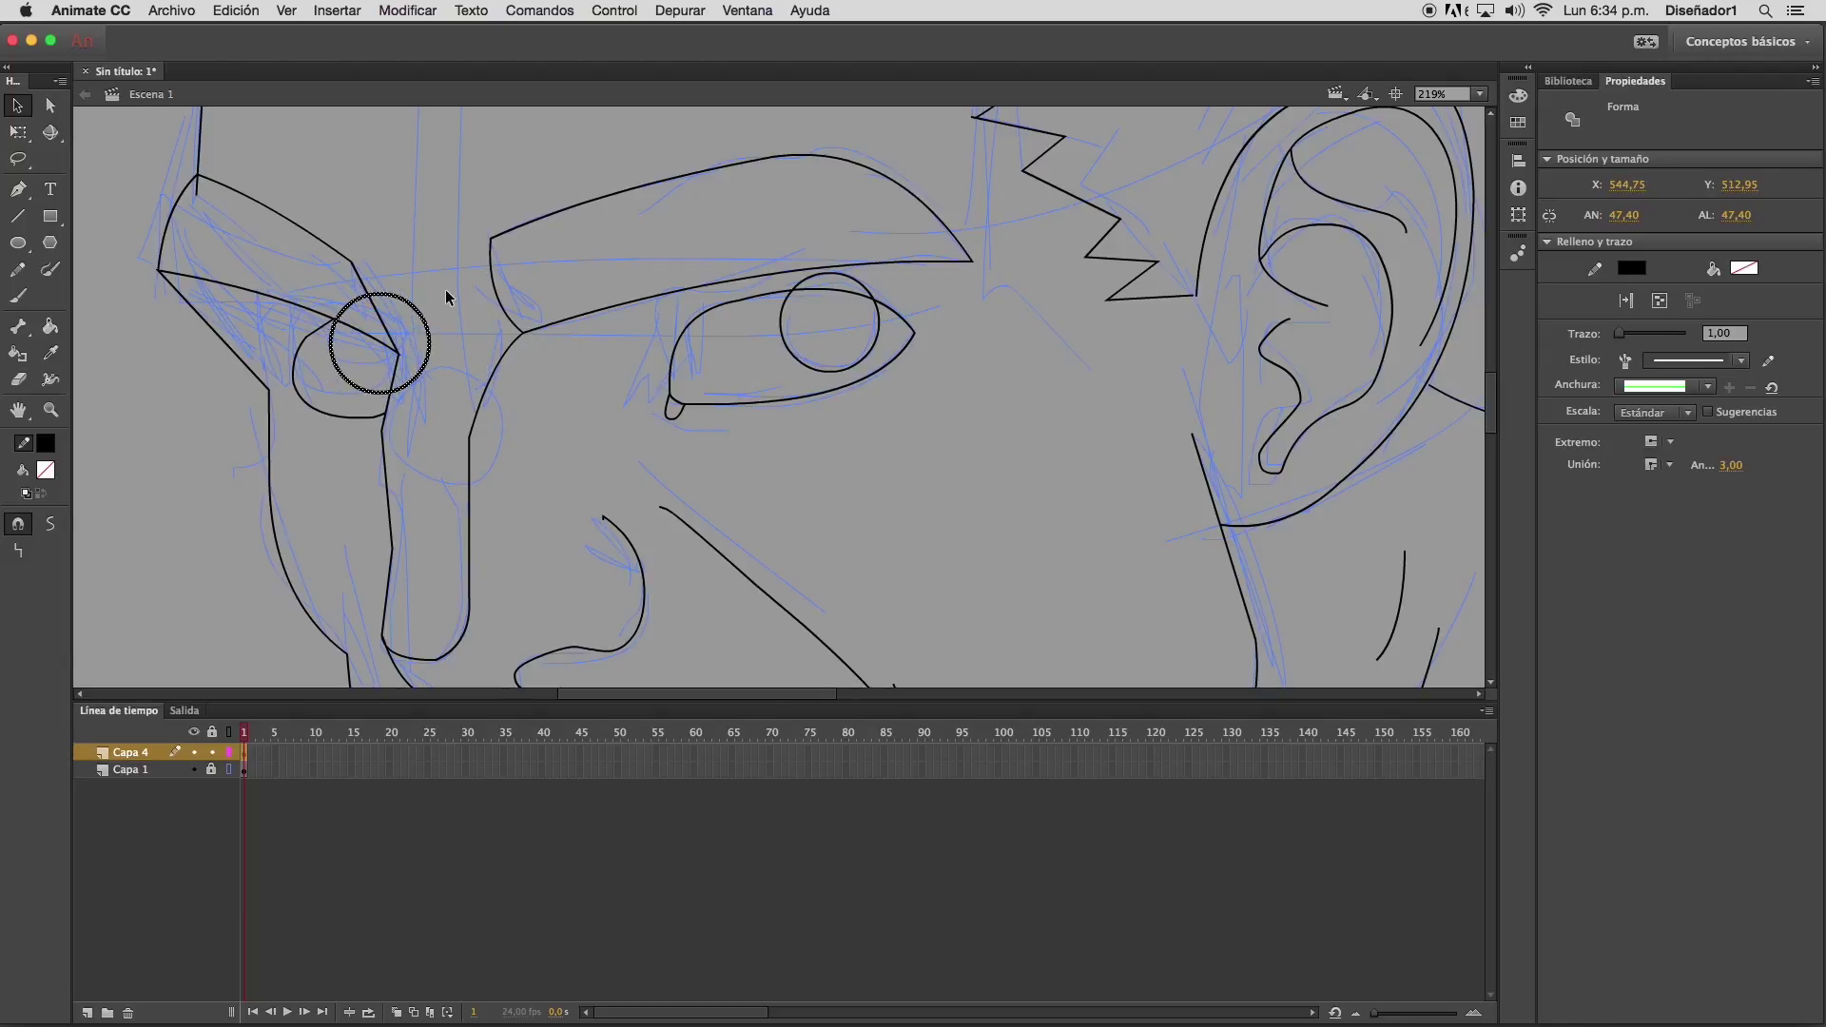
Delete the iris circle parts outside both eyes and the line stub overshooting the far eyebrow's outer corner
{"action": "left_click", "coordinate": [364, 316]}
{"action": "left_click", "coordinate": [352, 311]}
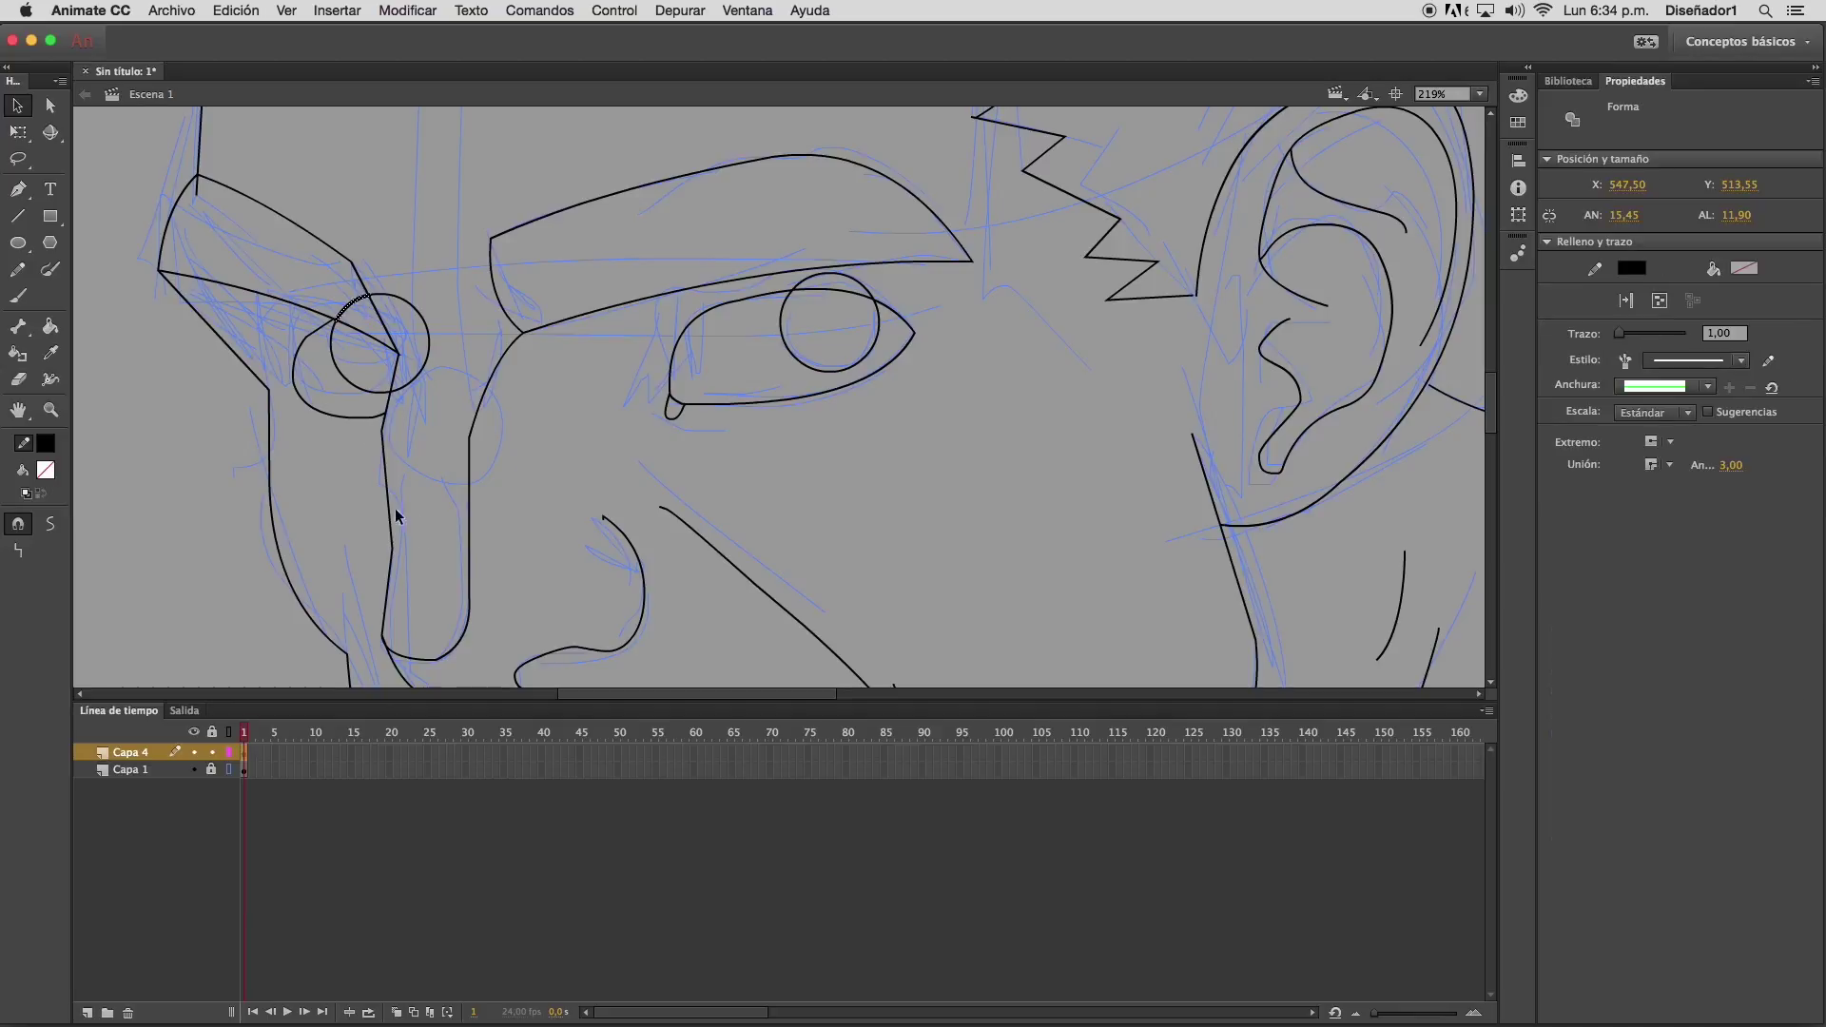
{"action": "key", "text": "Delete"}
{"action": "left_click", "coordinate": [198, 189]}
{"action": "key", "text": "Delete"}
{"action": "left_click", "coordinate": [425, 328]}
{"action": "key", "text": "Delete"}
{"action": "left_click", "coordinate": [840, 275]}
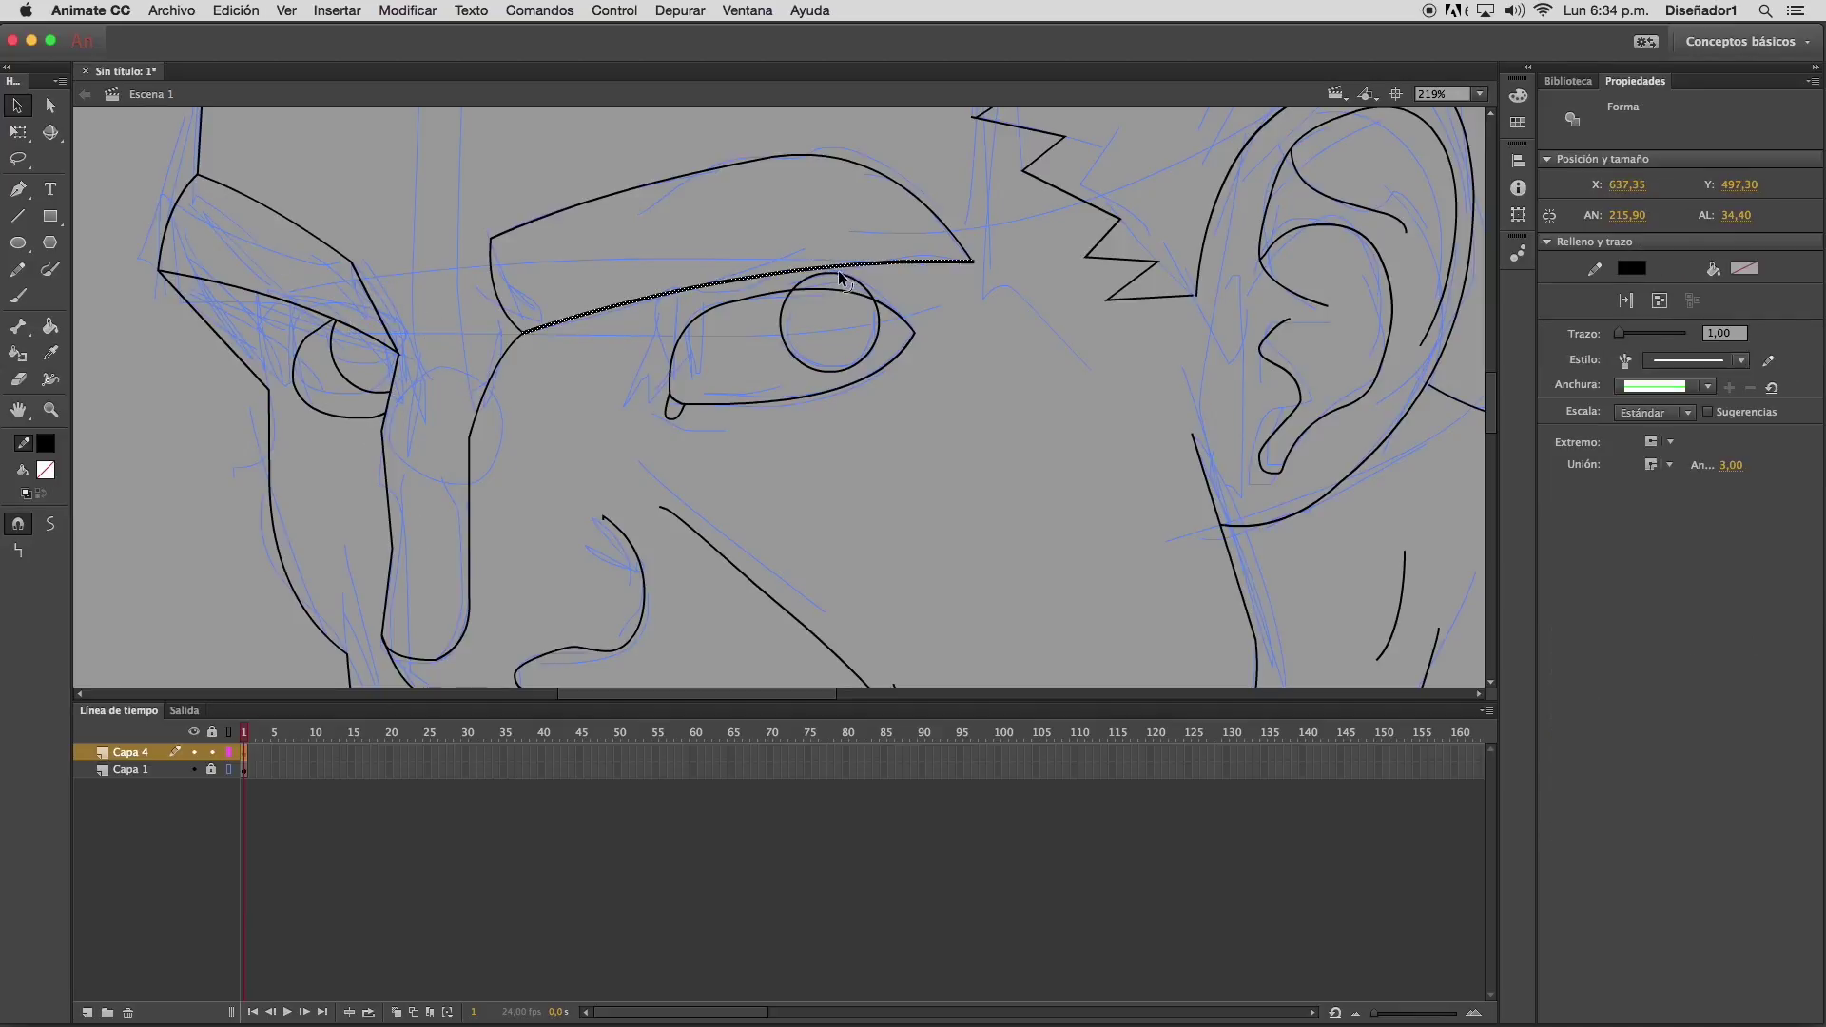
{"action": "left_click", "coordinate": [844, 276]}
{"action": "key", "text": "Delete"}
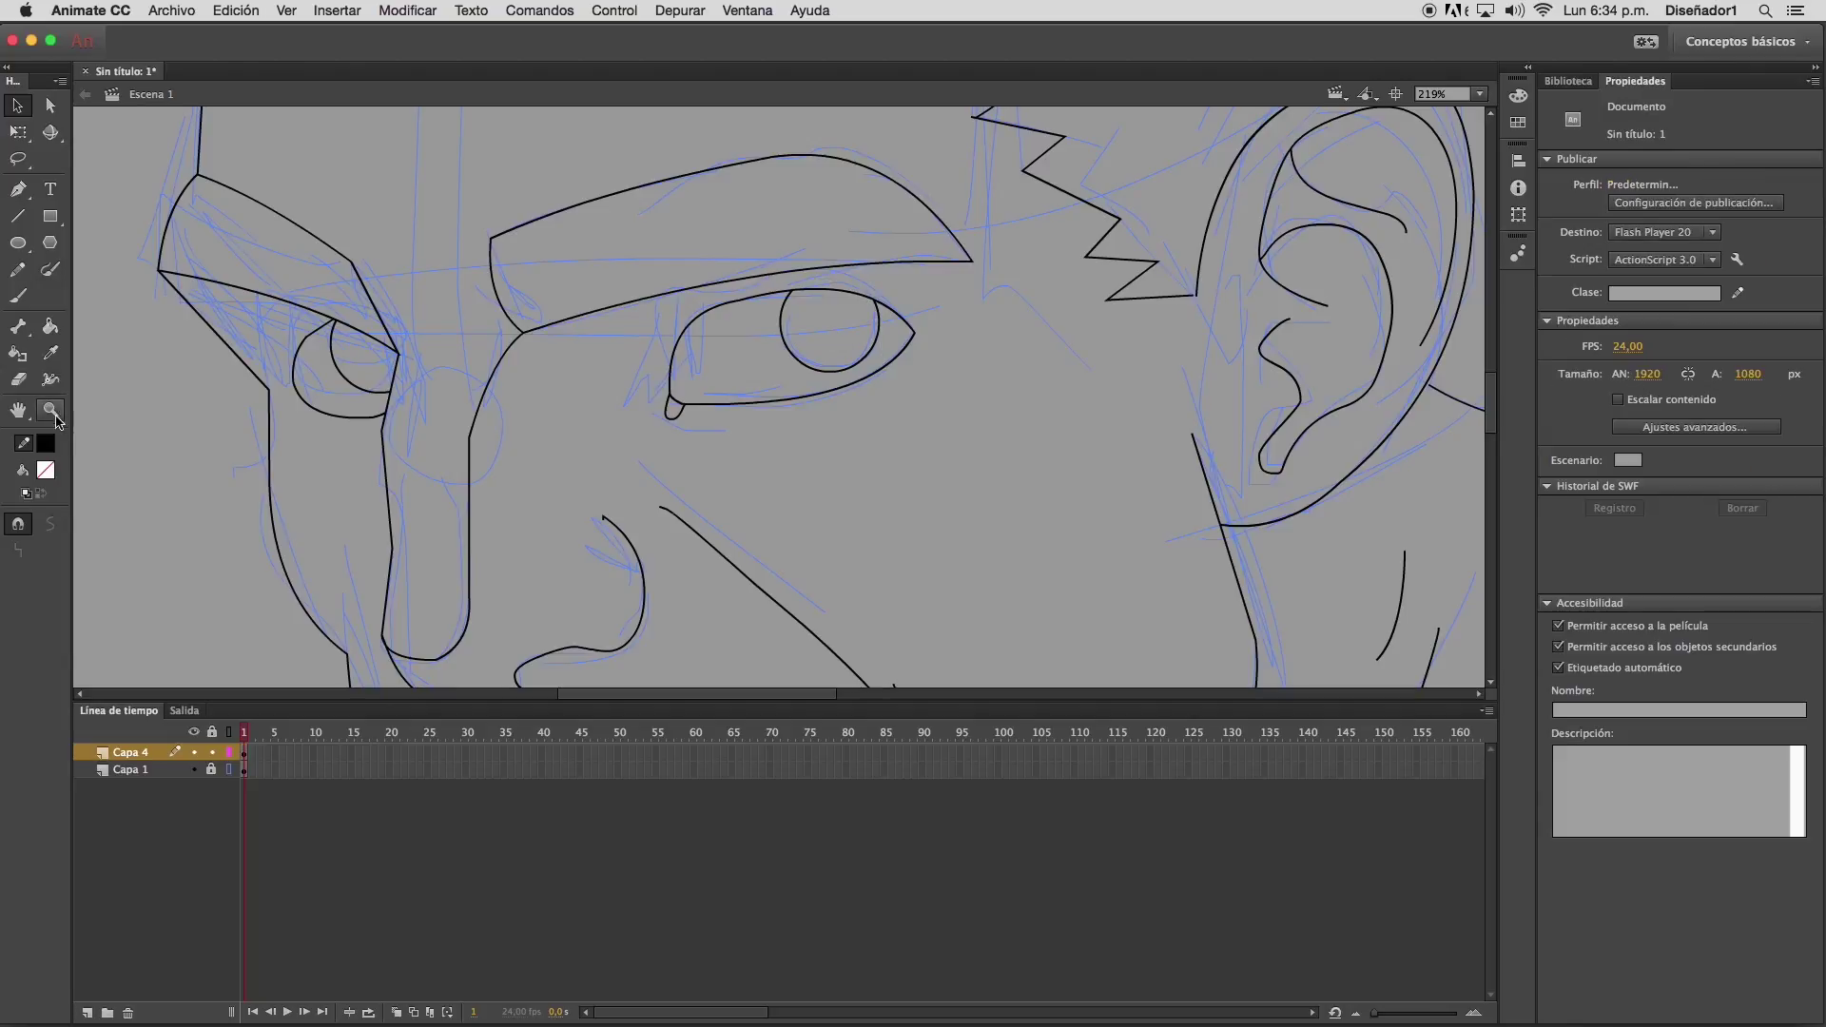
Draw short eyelid crease strokes with the Pencil tool between the eyebrows and both eyes
{"action": "left_click", "coordinate": [17, 269]}
{"action": "left_click_drag", "start_coordinate": [289, 342], "coordinate": [308, 309]}
{"action": "left_click_drag", "start_coordinate": [666, 317], "coordinate": [682, 287]}
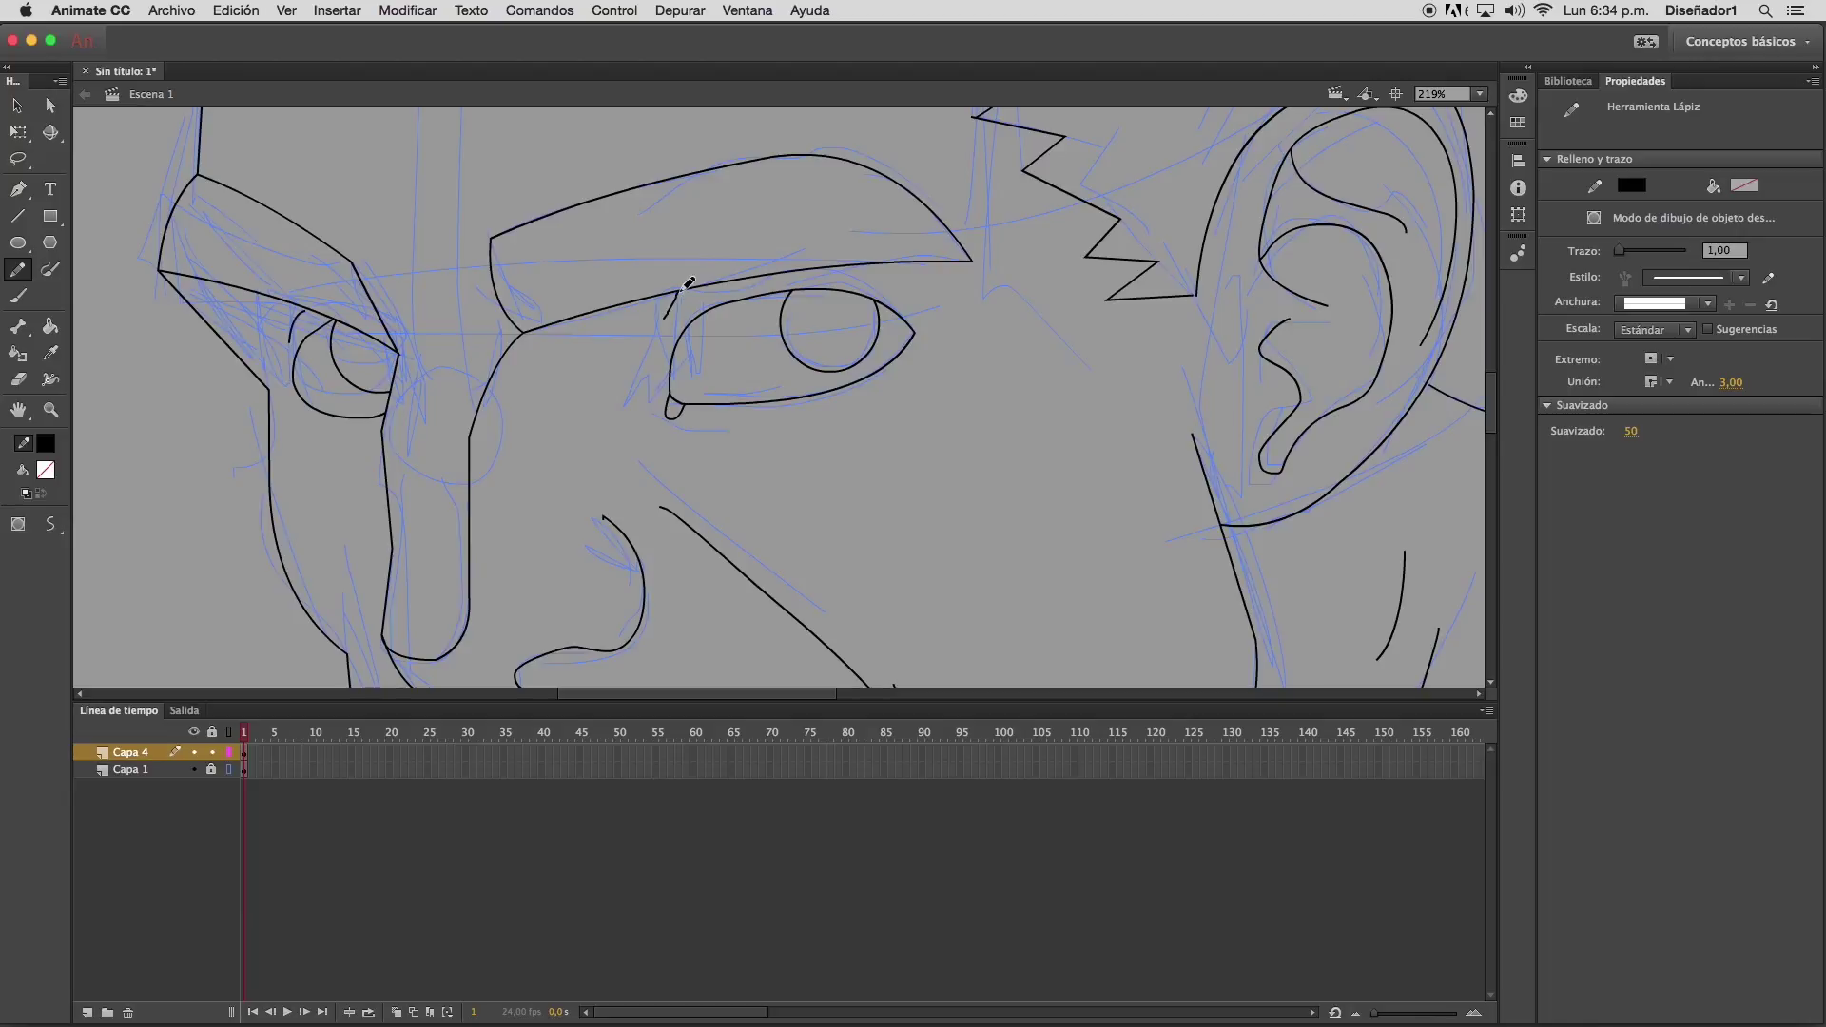
{"action": "left_click_drag", "start_coordinate": [854, 269], "coordinate": [888, 285]}
Set the Paint Bucket fill colour to #FFCC99 at full opacity and try to fill the face
{"action": "key", "text": "z"}
{"action": "left_click", "coordinate": [825, 439]}
{"action": "left_click", "coordinate": [849, 437]}
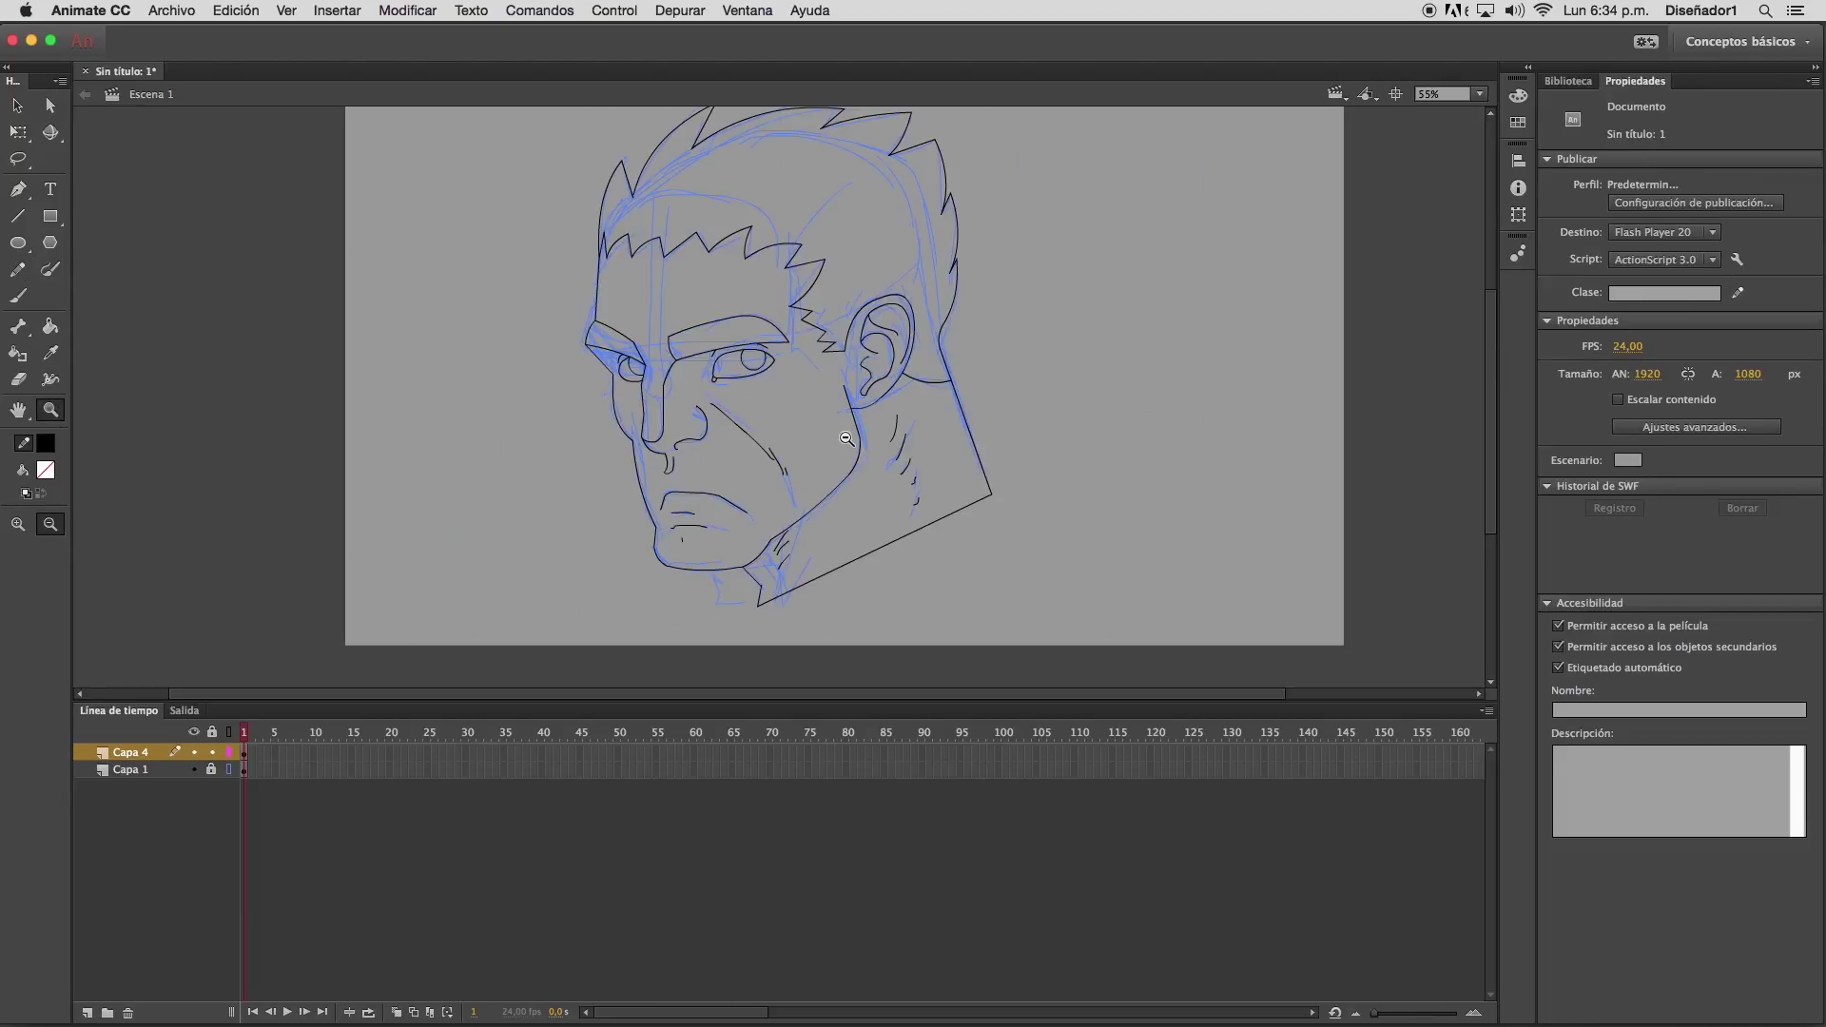
{"action": "left_click", "coordinate": [844, 436]}
{"action": "left_click_drag", "start_coordinate": [314, 229], "coordinate": [783, 537]}
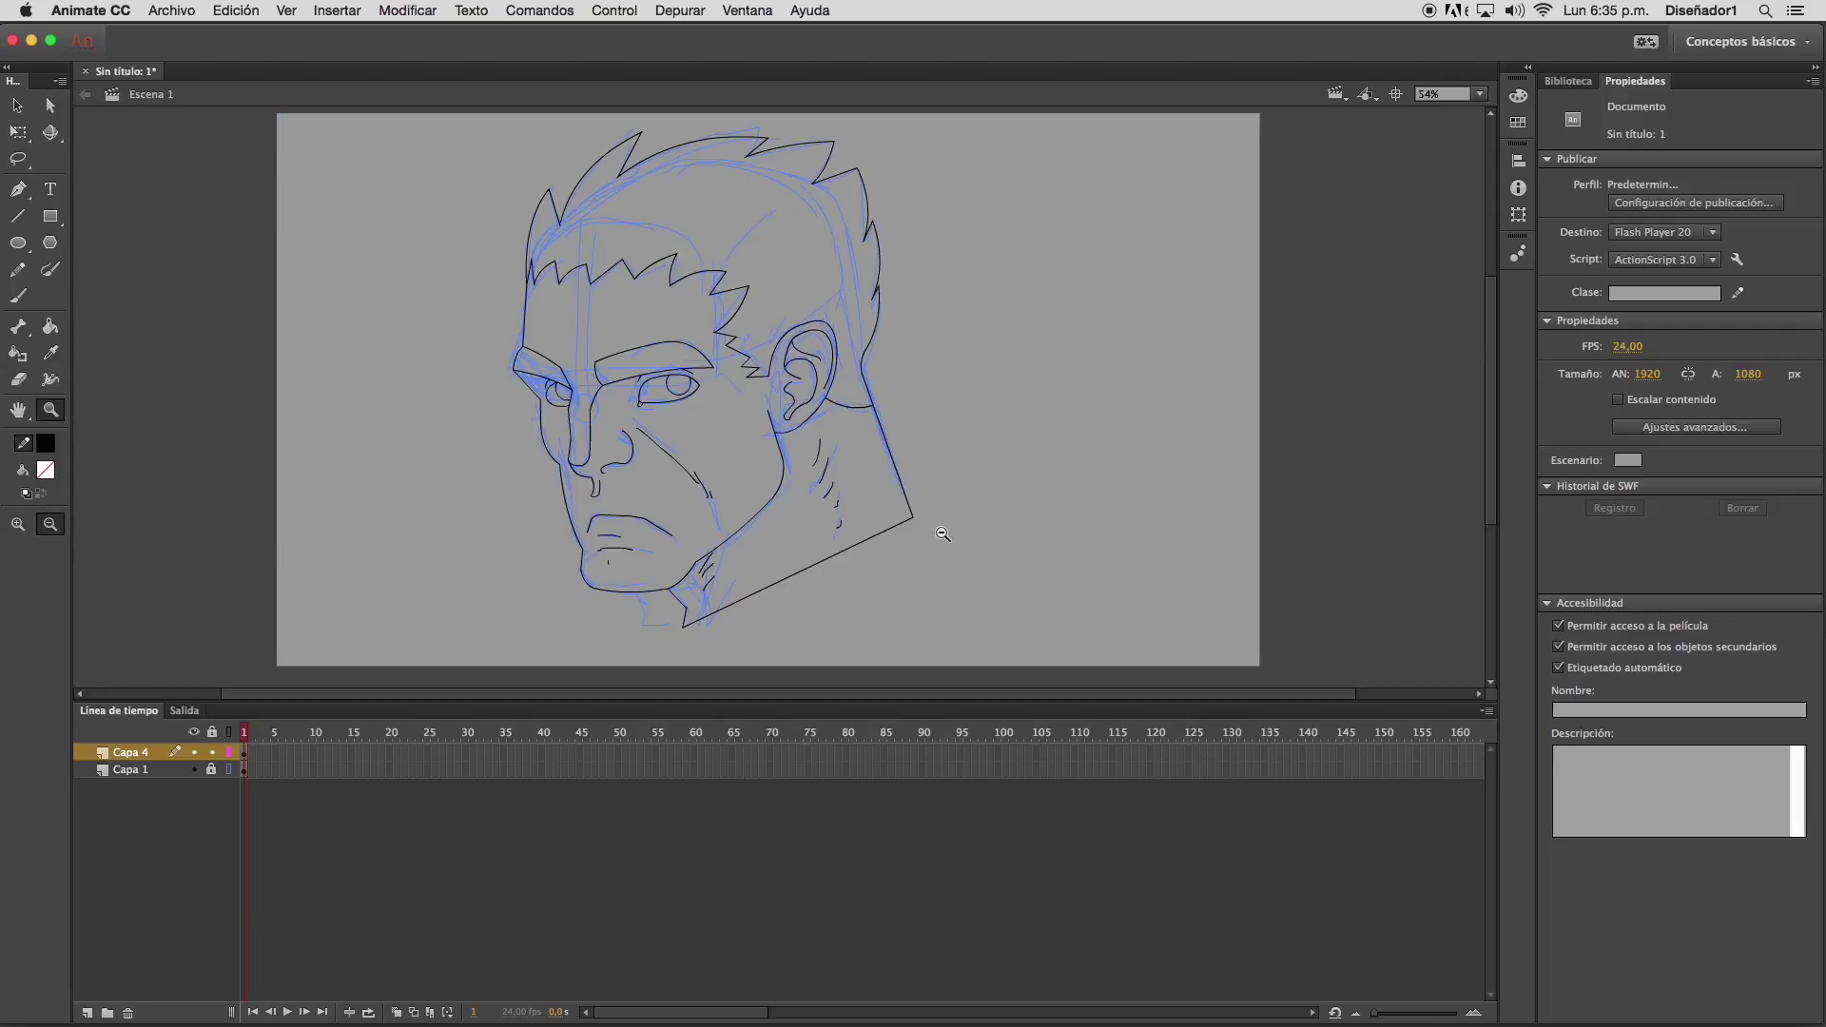
{"action": "left_click", "coordinate": [50, 327]}
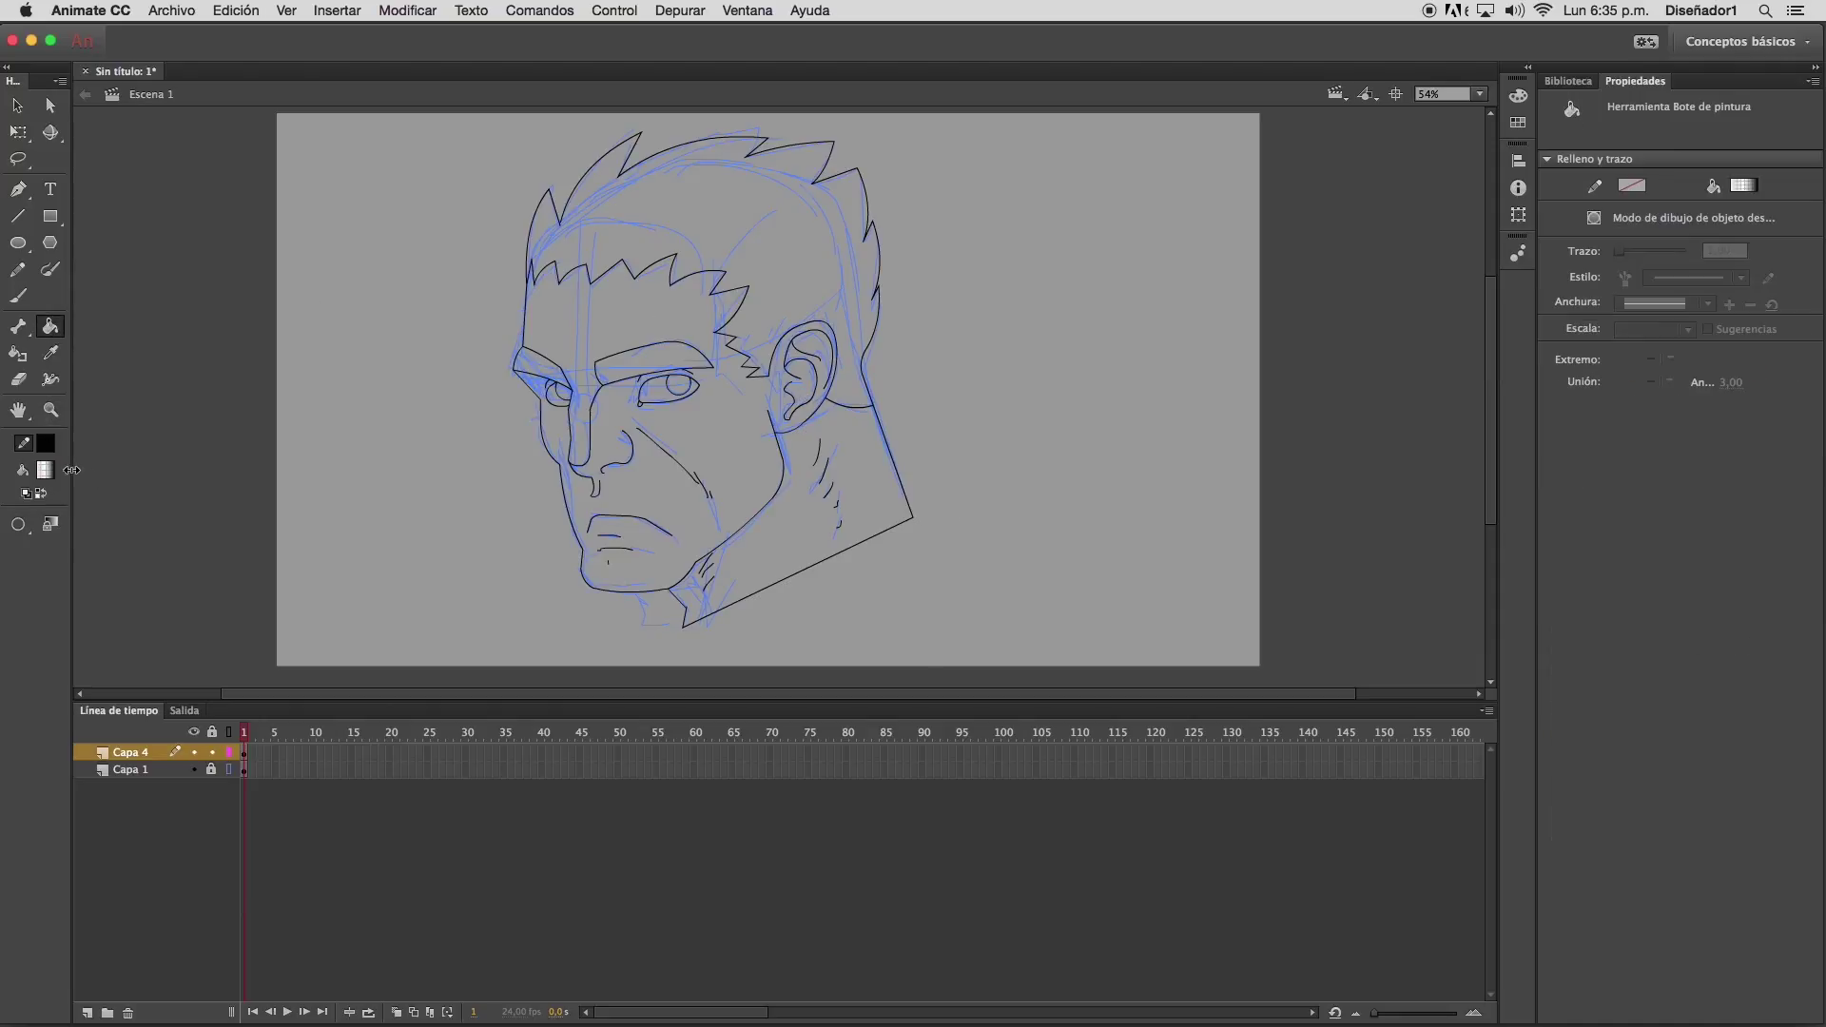
{"action": "left_click", "coordinate": [43, 471]}
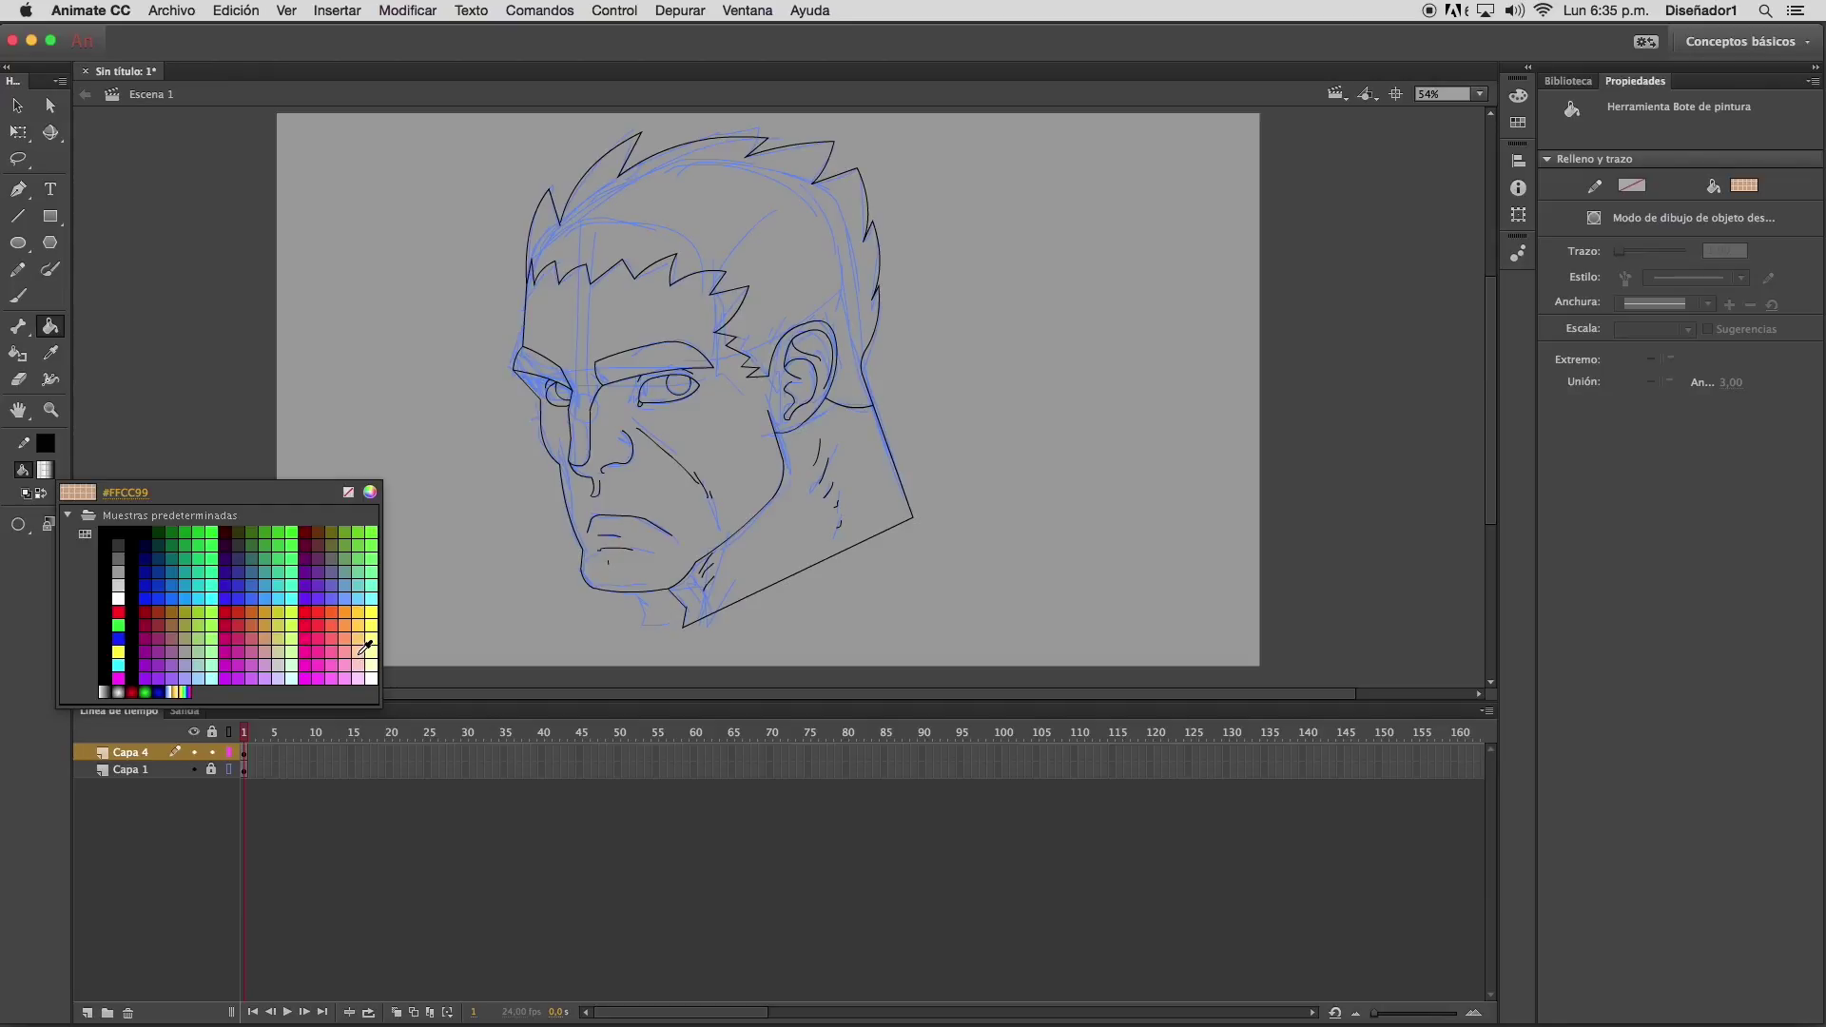
{"action": "left_click", "coordinate": [365, 648]}
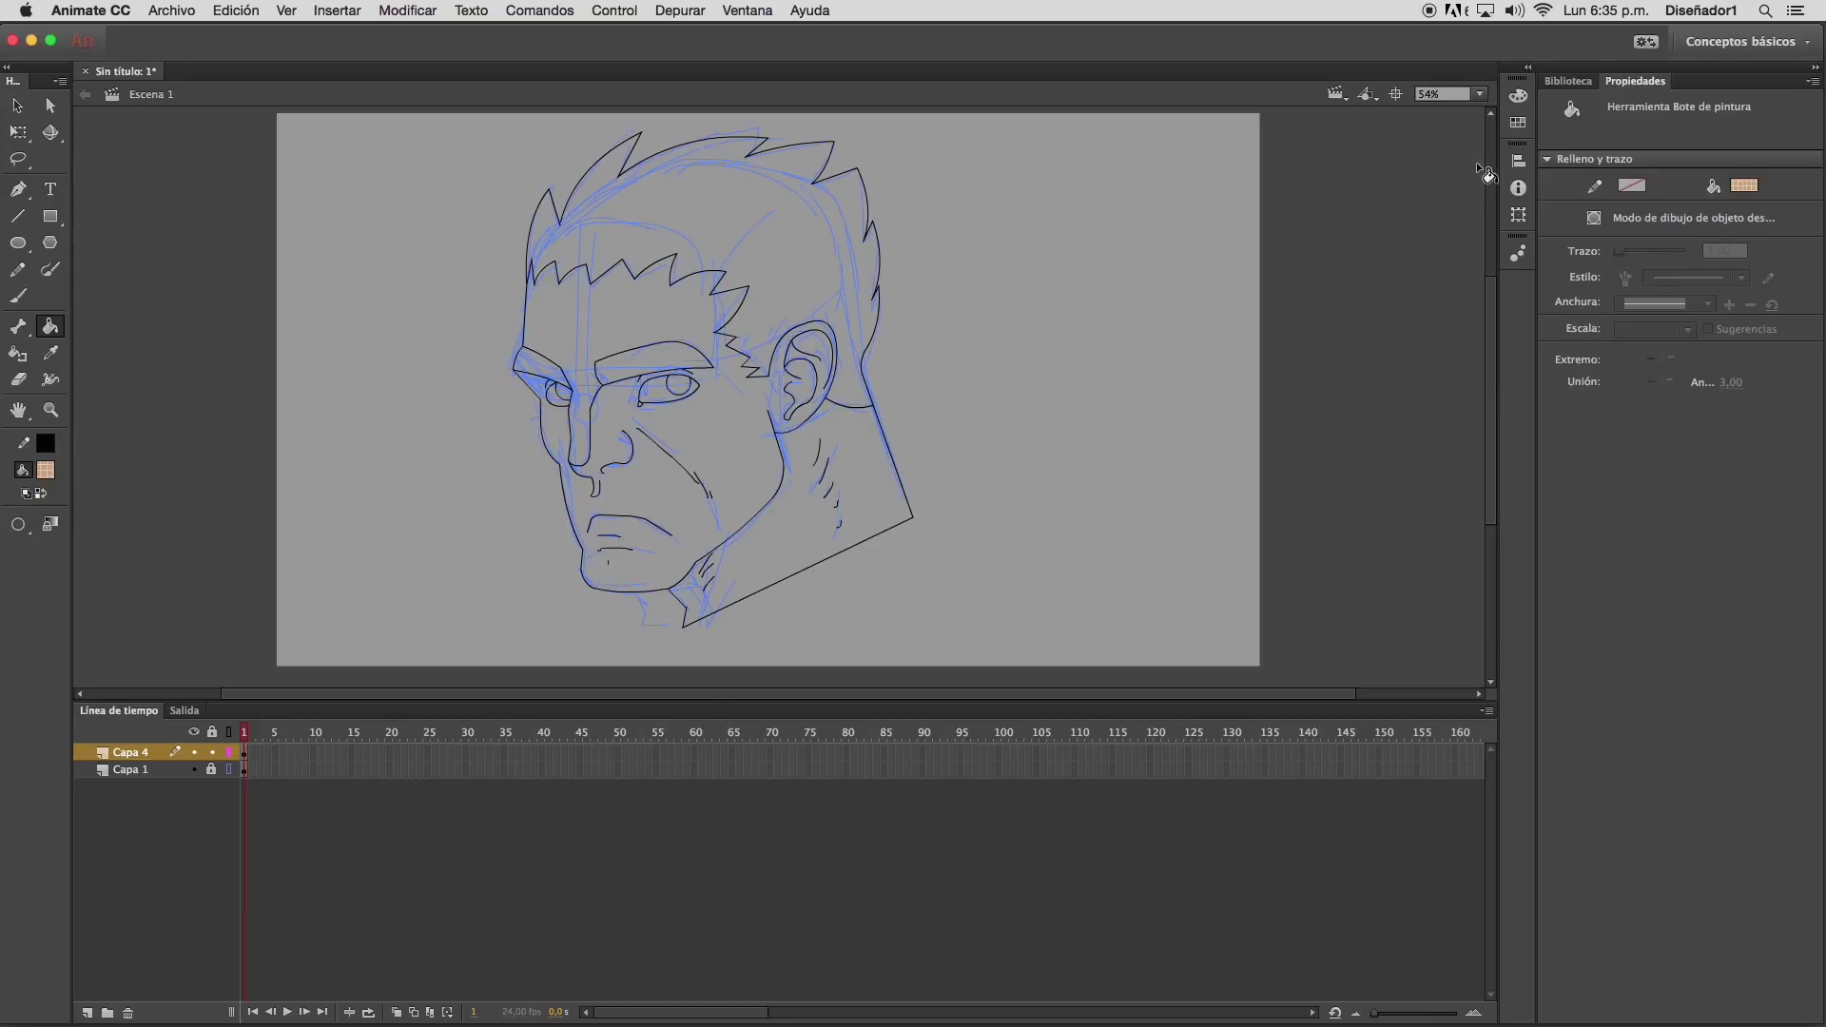
{"action": "left_click", "coordinate": [1517, 99]}
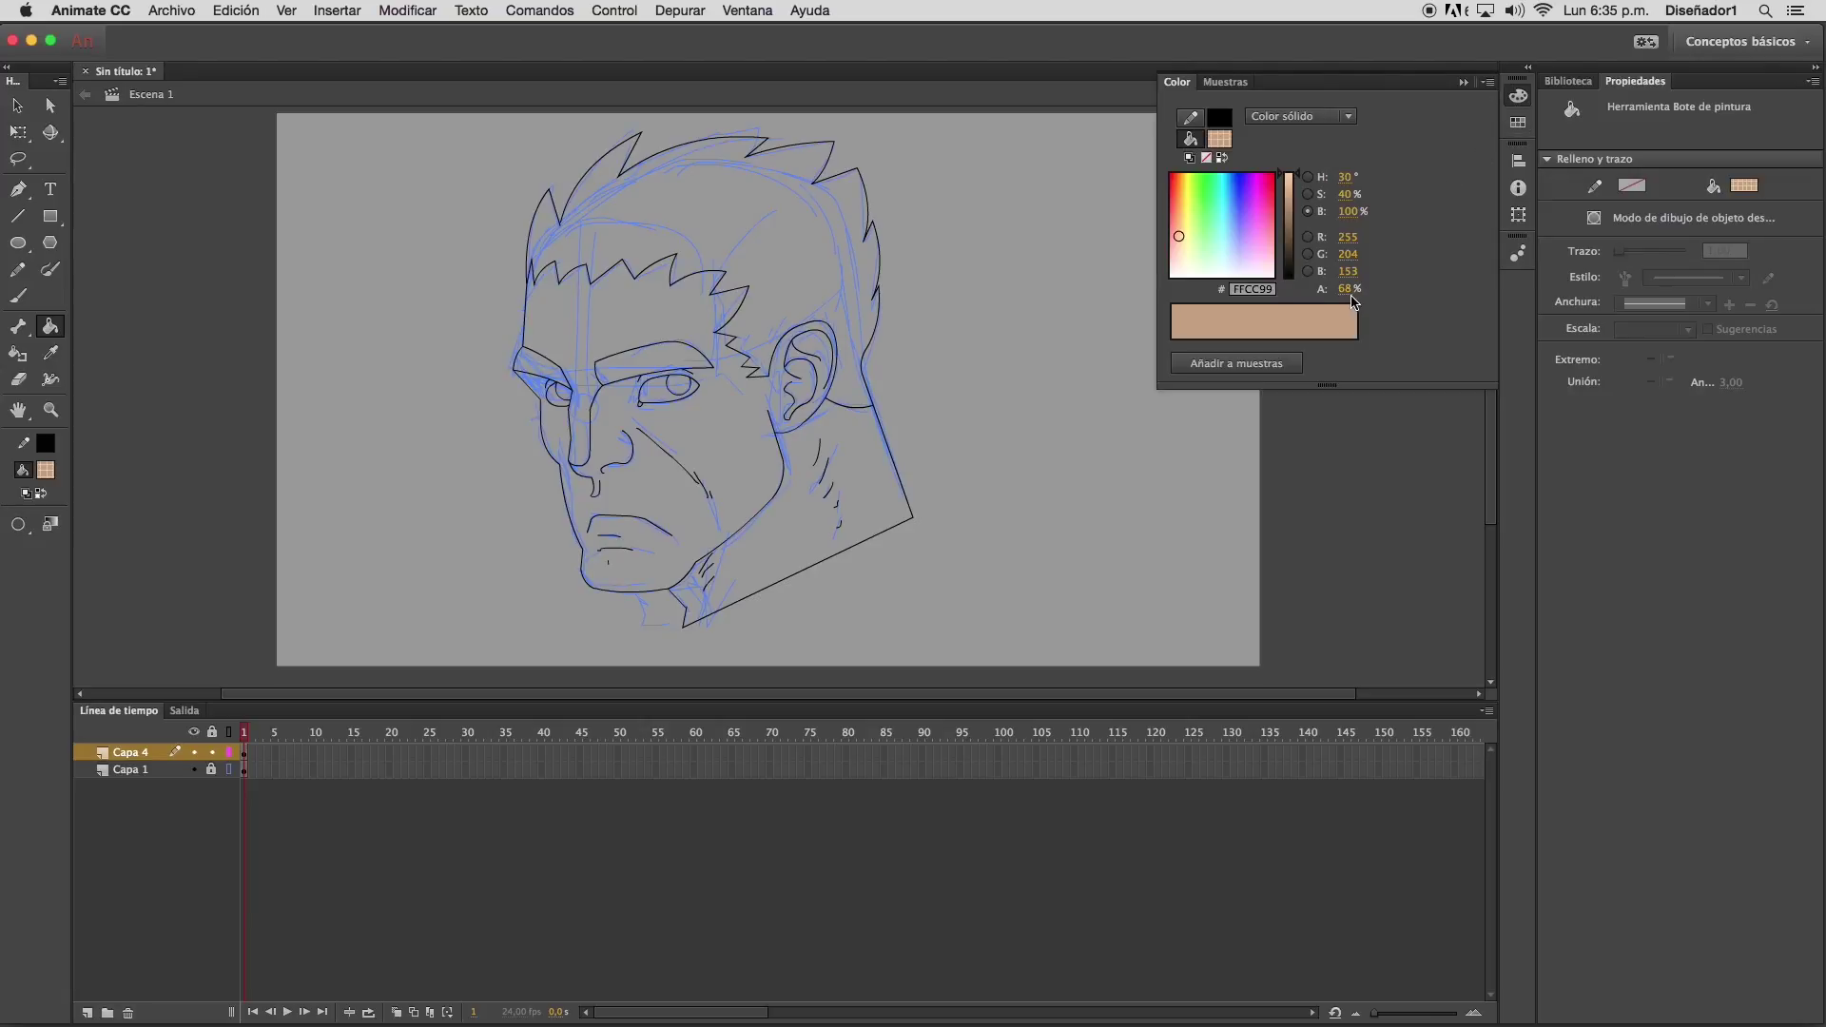
{"action": "left_click_drag", "start_coordinate": [1343, 288], "coordinate": [1418, 285]}
{"action": "left_click", "coordinate": [724, 406]}
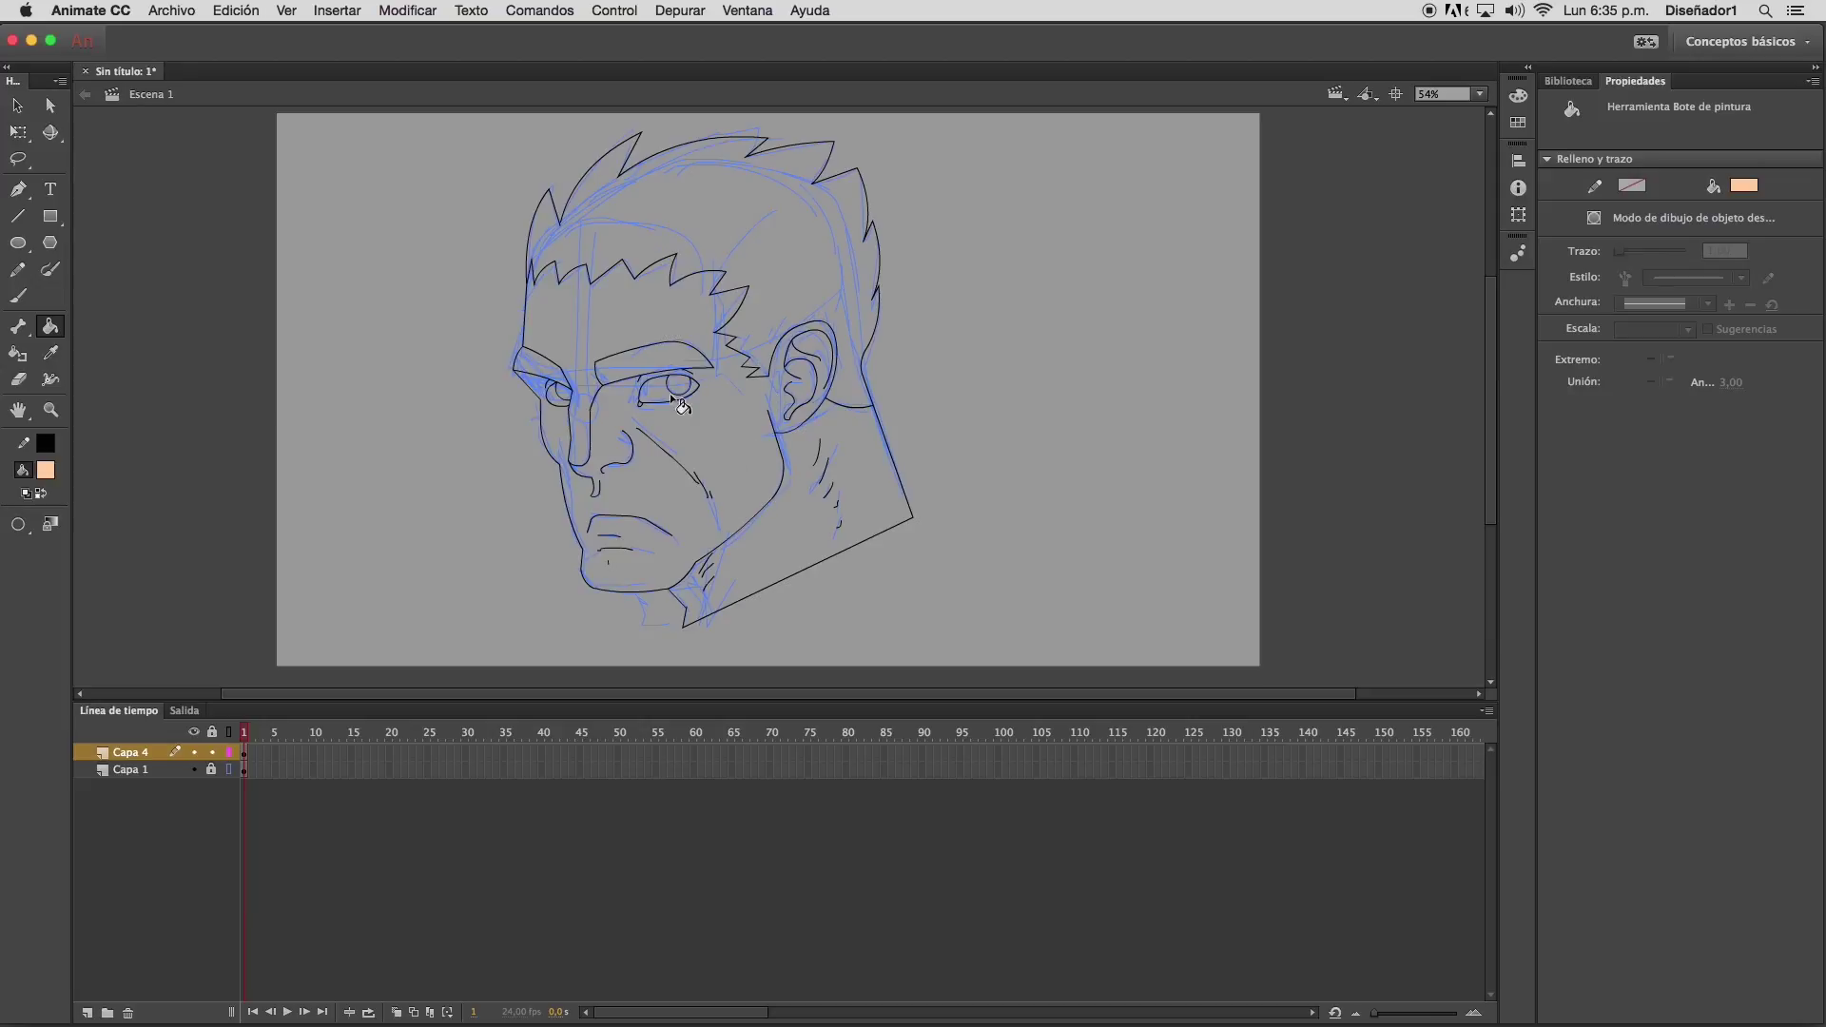
Examine the outlines around the near eye, mouth, jaw and neck up close for open gaps
{"action": "left_click", "coordinate": [51, 412]}
{"action": "left_click_drag", "start_coordinate": [514, 245], "coordinate": [794, 432]}
{"action": "left_click", "coordinate": [693, 397]}
{"action": "left_click_drag", "start_coordinate": [612, 465], "coordinate": [860, 663]}
{"action": "left_click", "coordinate": [844, 552]}
{"action": "left_click_drag", "start_coordinate": [708, 496], "coordinate": [1084, 646]}
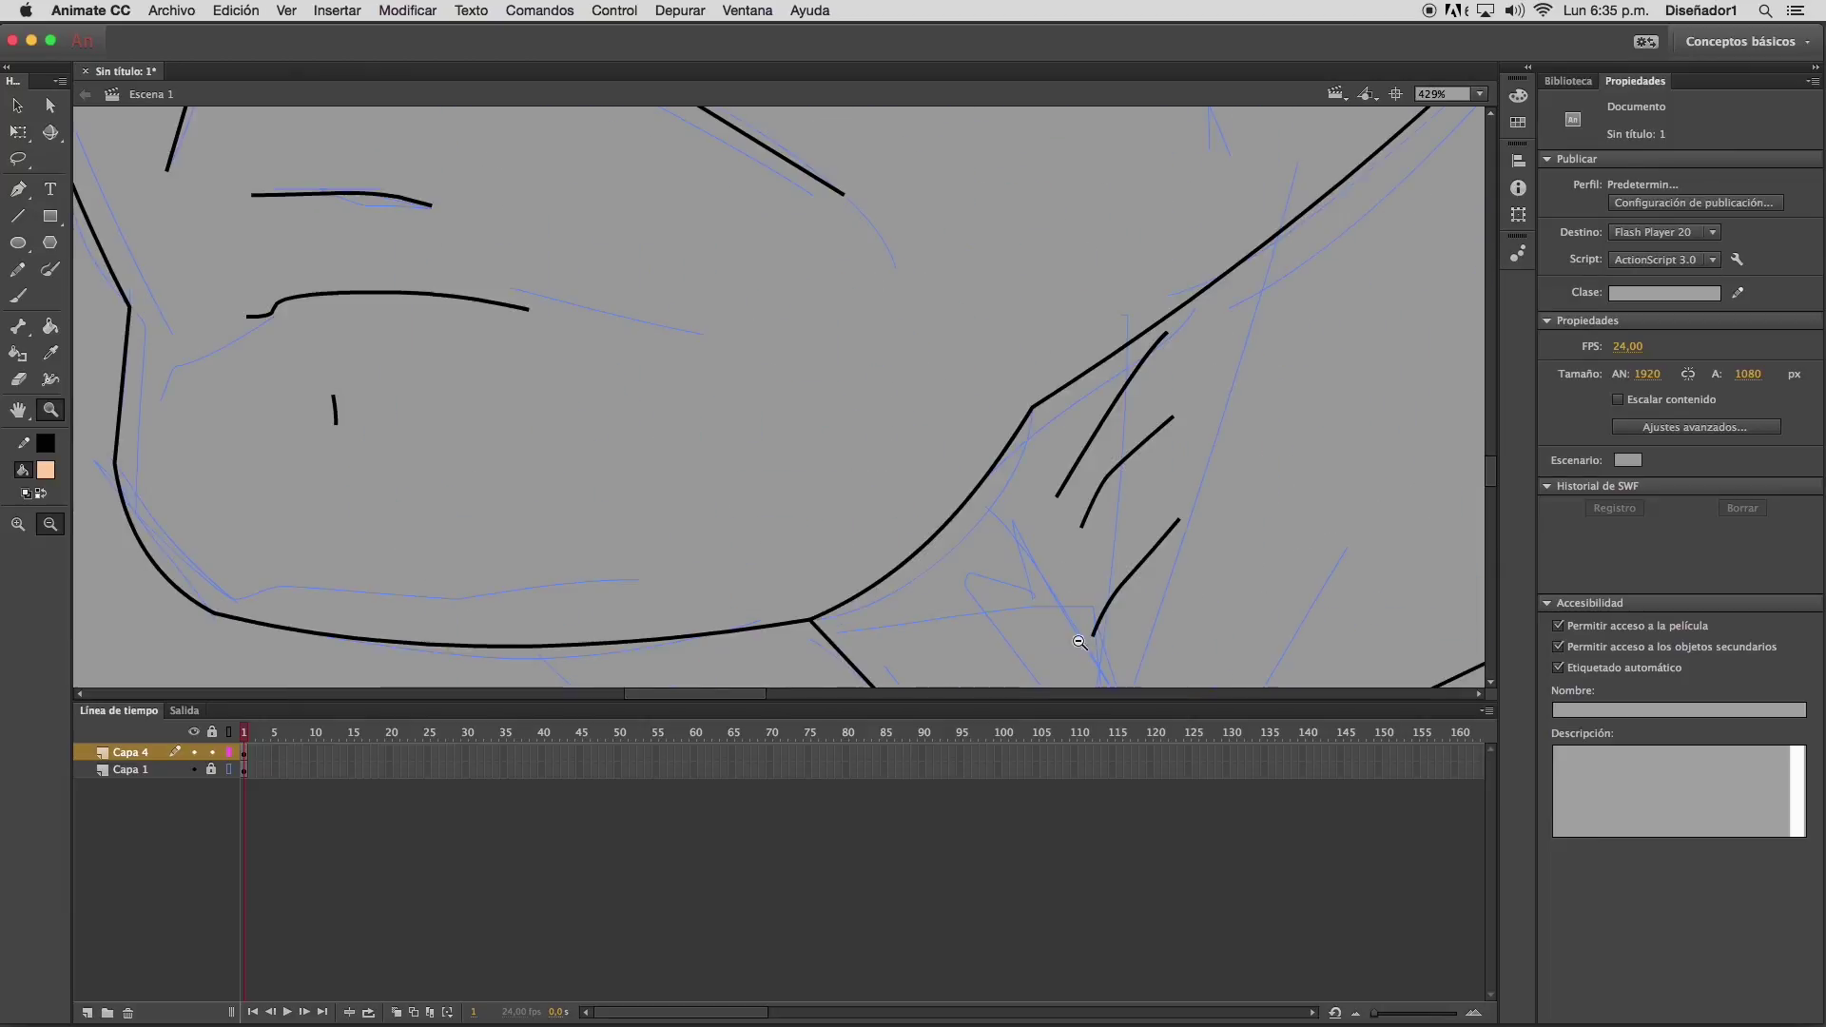
{"action": "left_click", "coordinate": [951, 551]}
{"action": "left_click", "coordinate": [979, 413]}
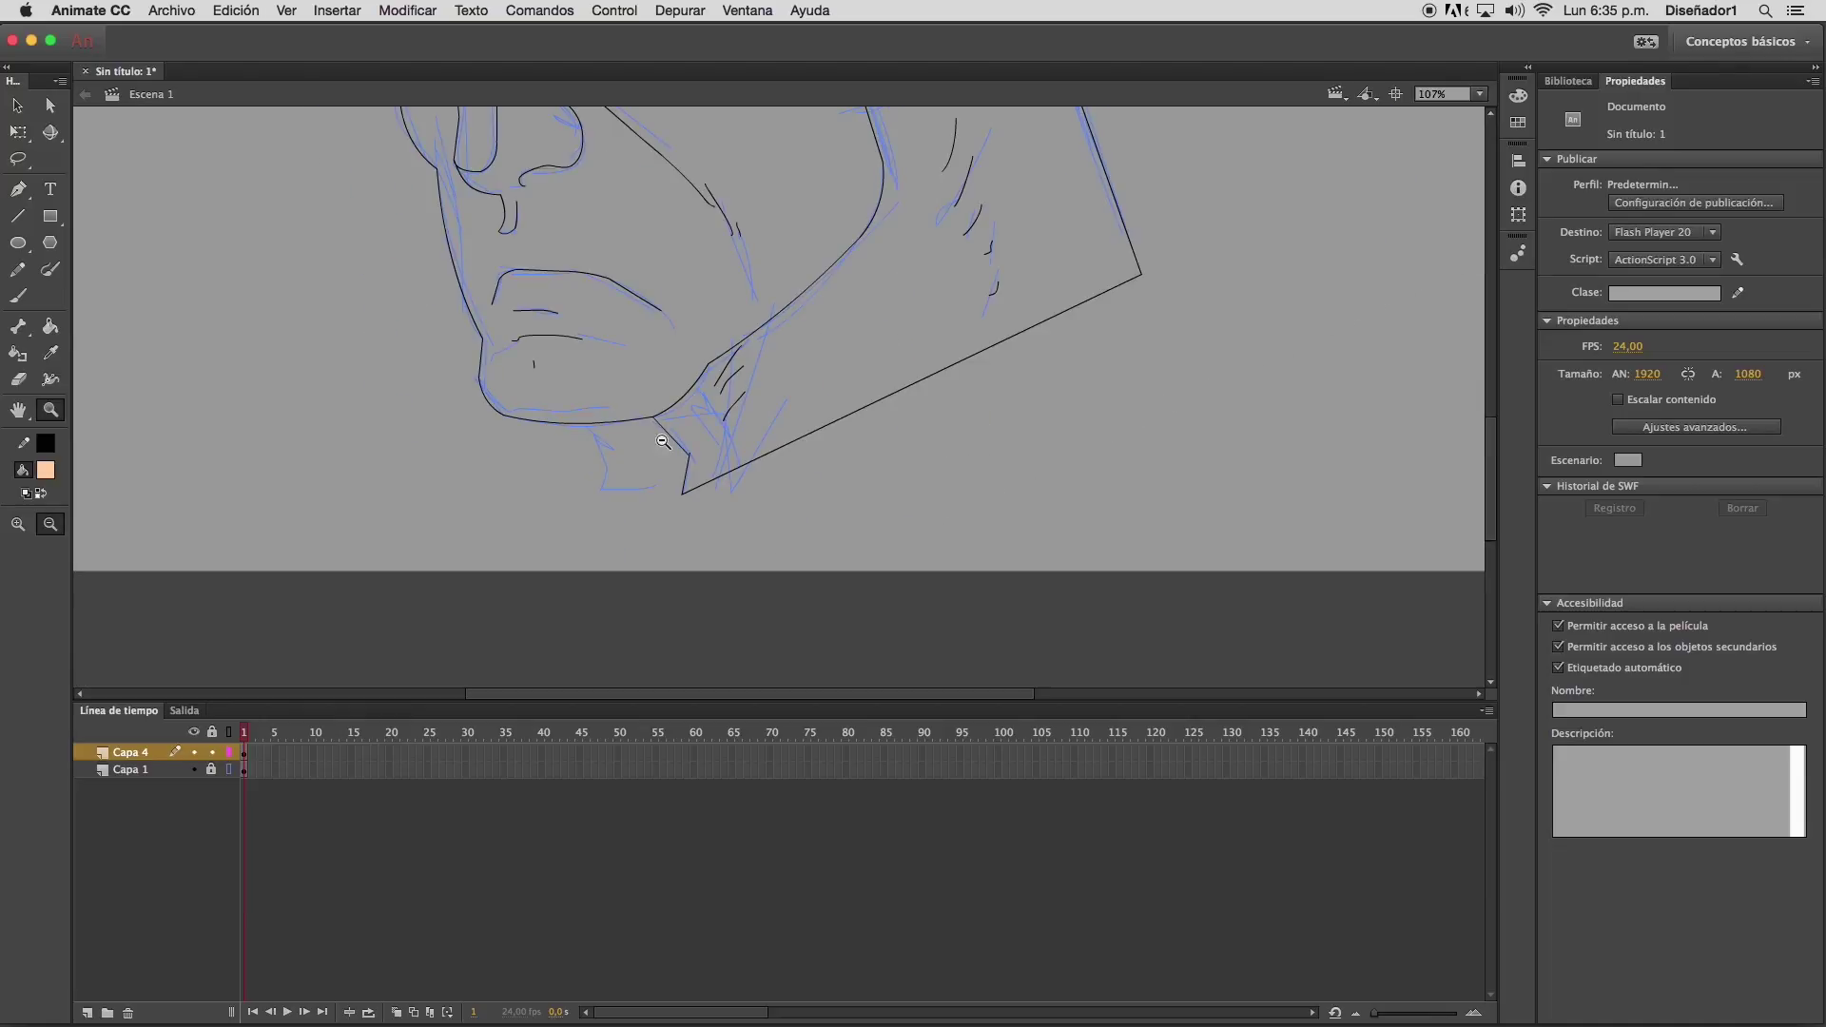
{"action": "left_click_drag", "start_coordinate": [704, 456], "coordinate": [696, 446]}
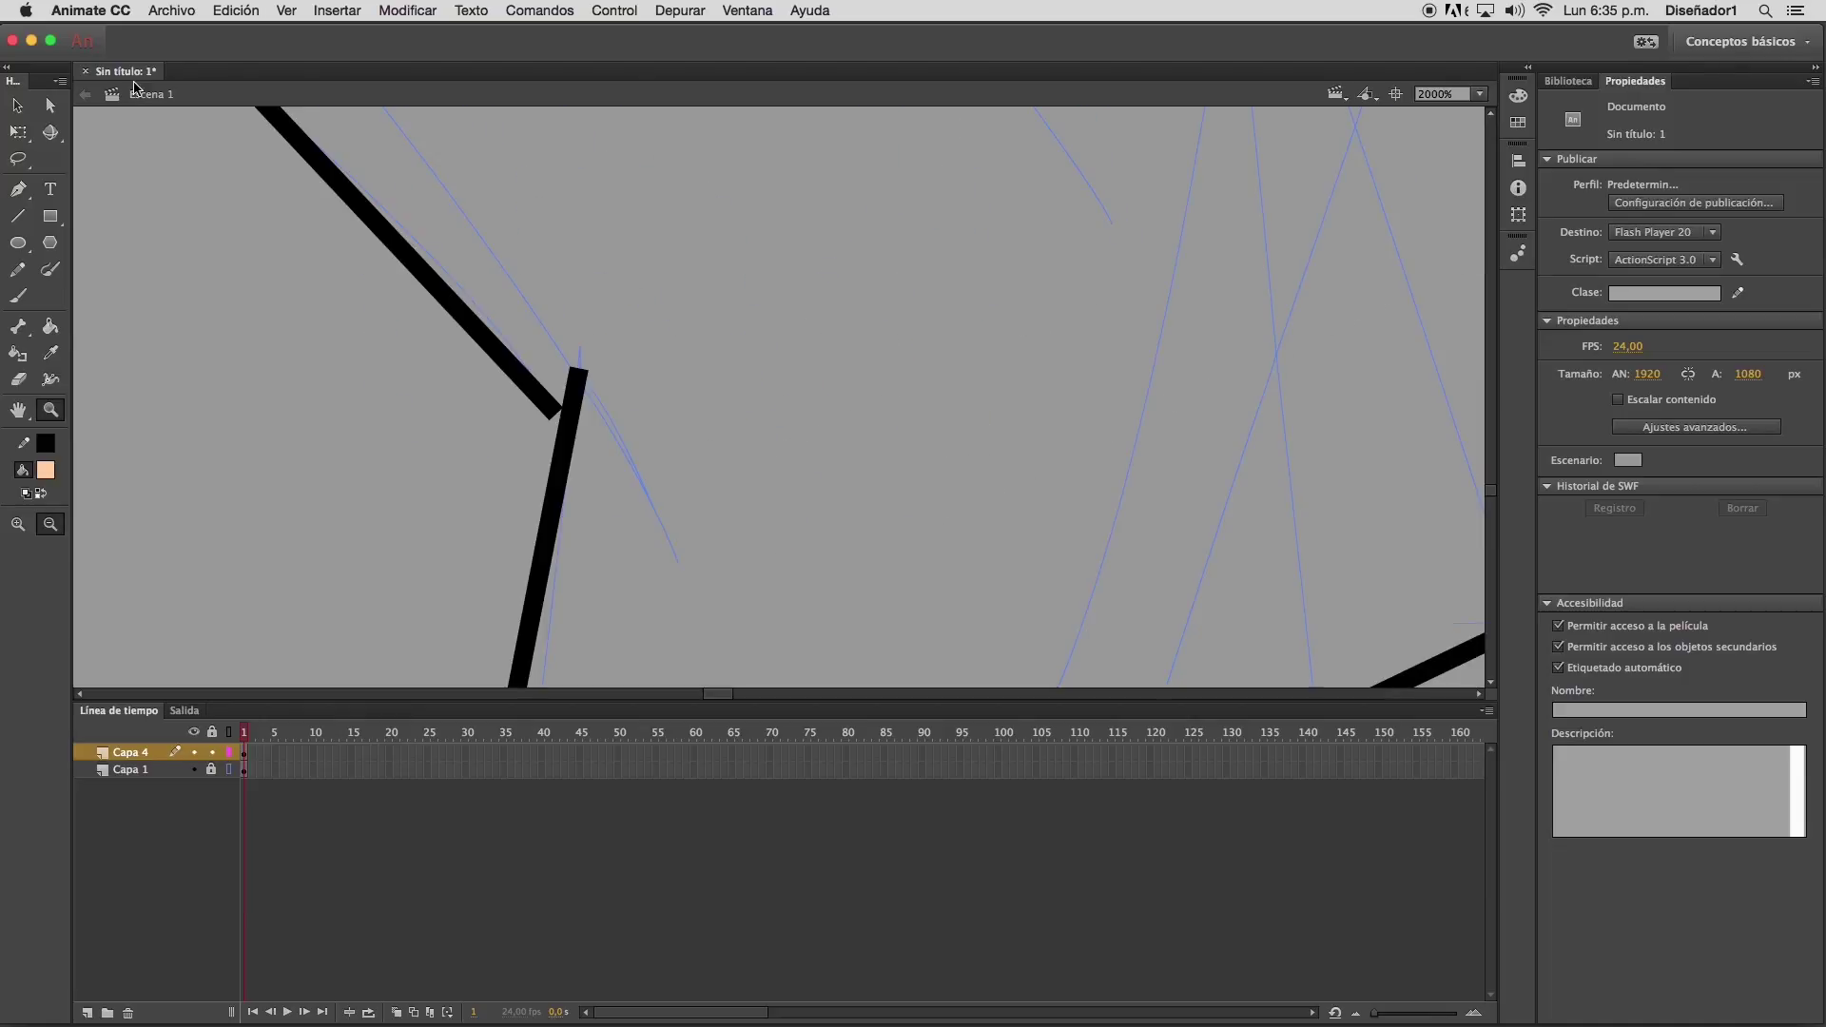
{"action": "left_click", "coordinate": [790, 321]}
{"action": "left_click", "coordinate": [829, 302]}
{"action": "left_click", "coordinate": [940, 283]}
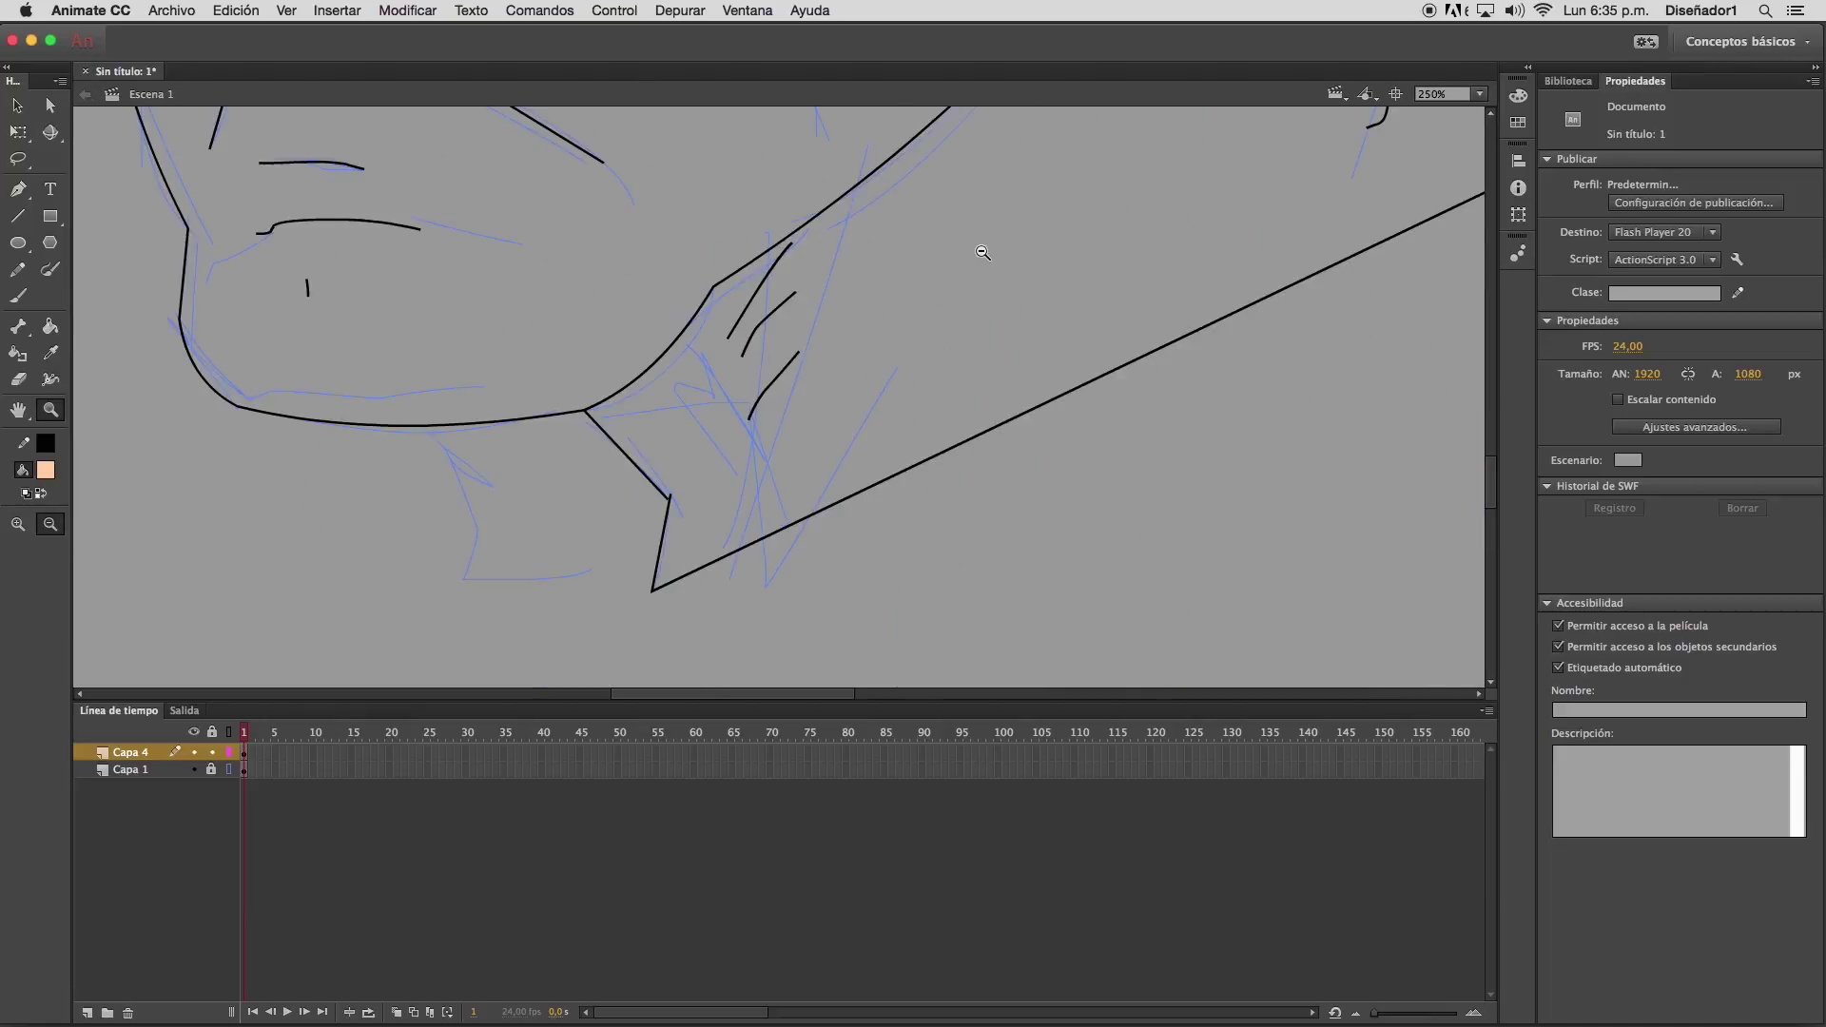
{"action": "left_click", "coordinate": [979, 250]}
{"action": "left_click", "coordinate": [864, 279]}
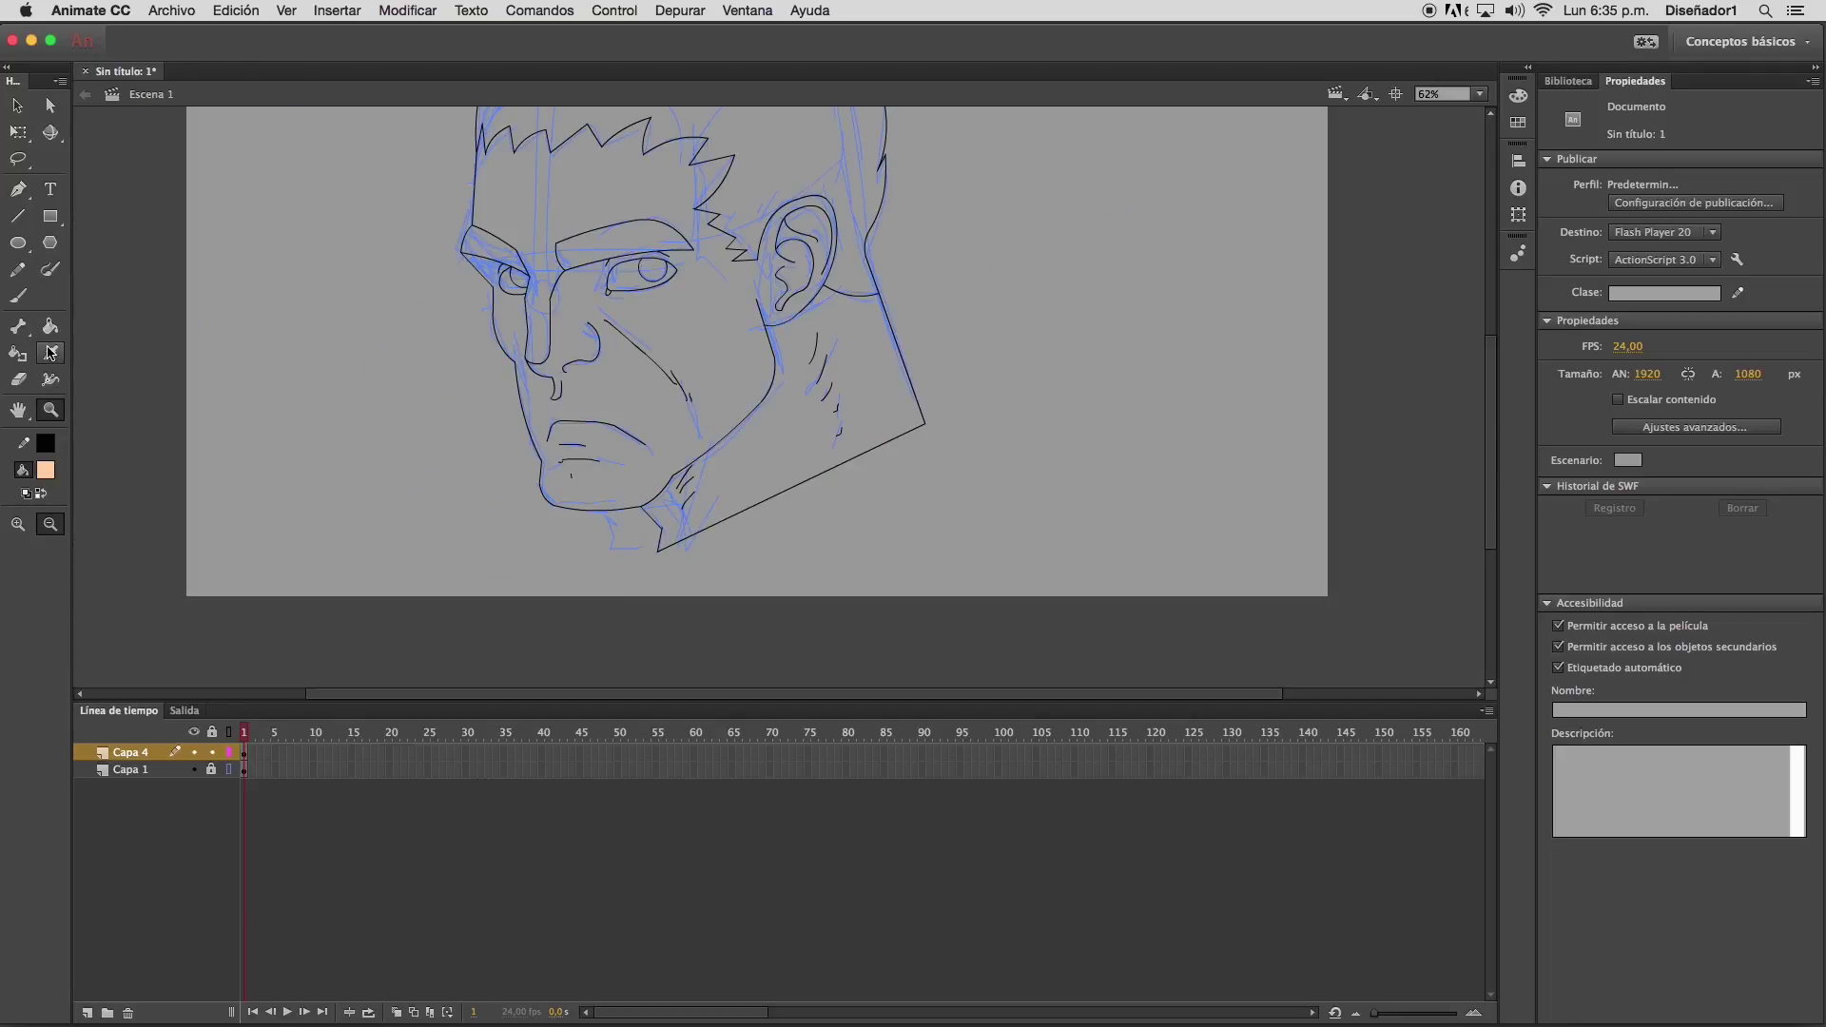
Set the Paint Bucket to close small gaps and fill the face and neck with the peach skin colour
{"action": "left_click", "coordinate": [49, 326]}
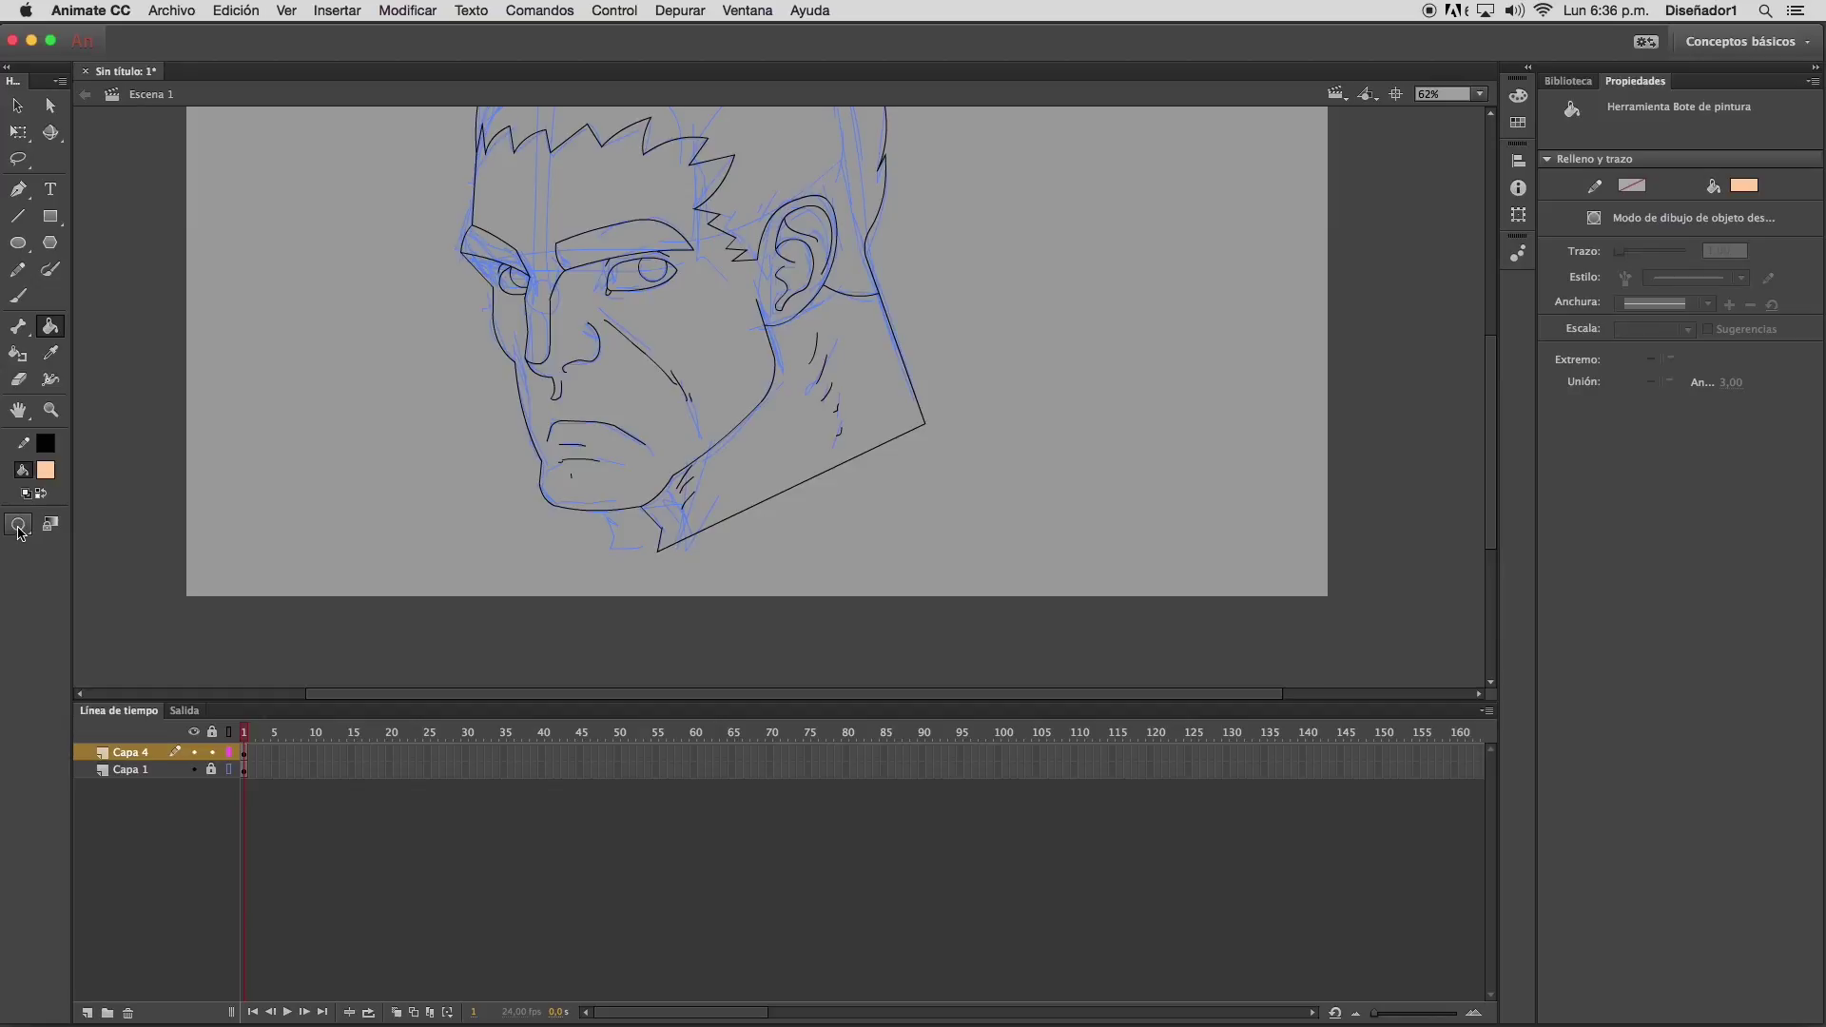
{"action": "left_click", "coordinate": [19, 531]}
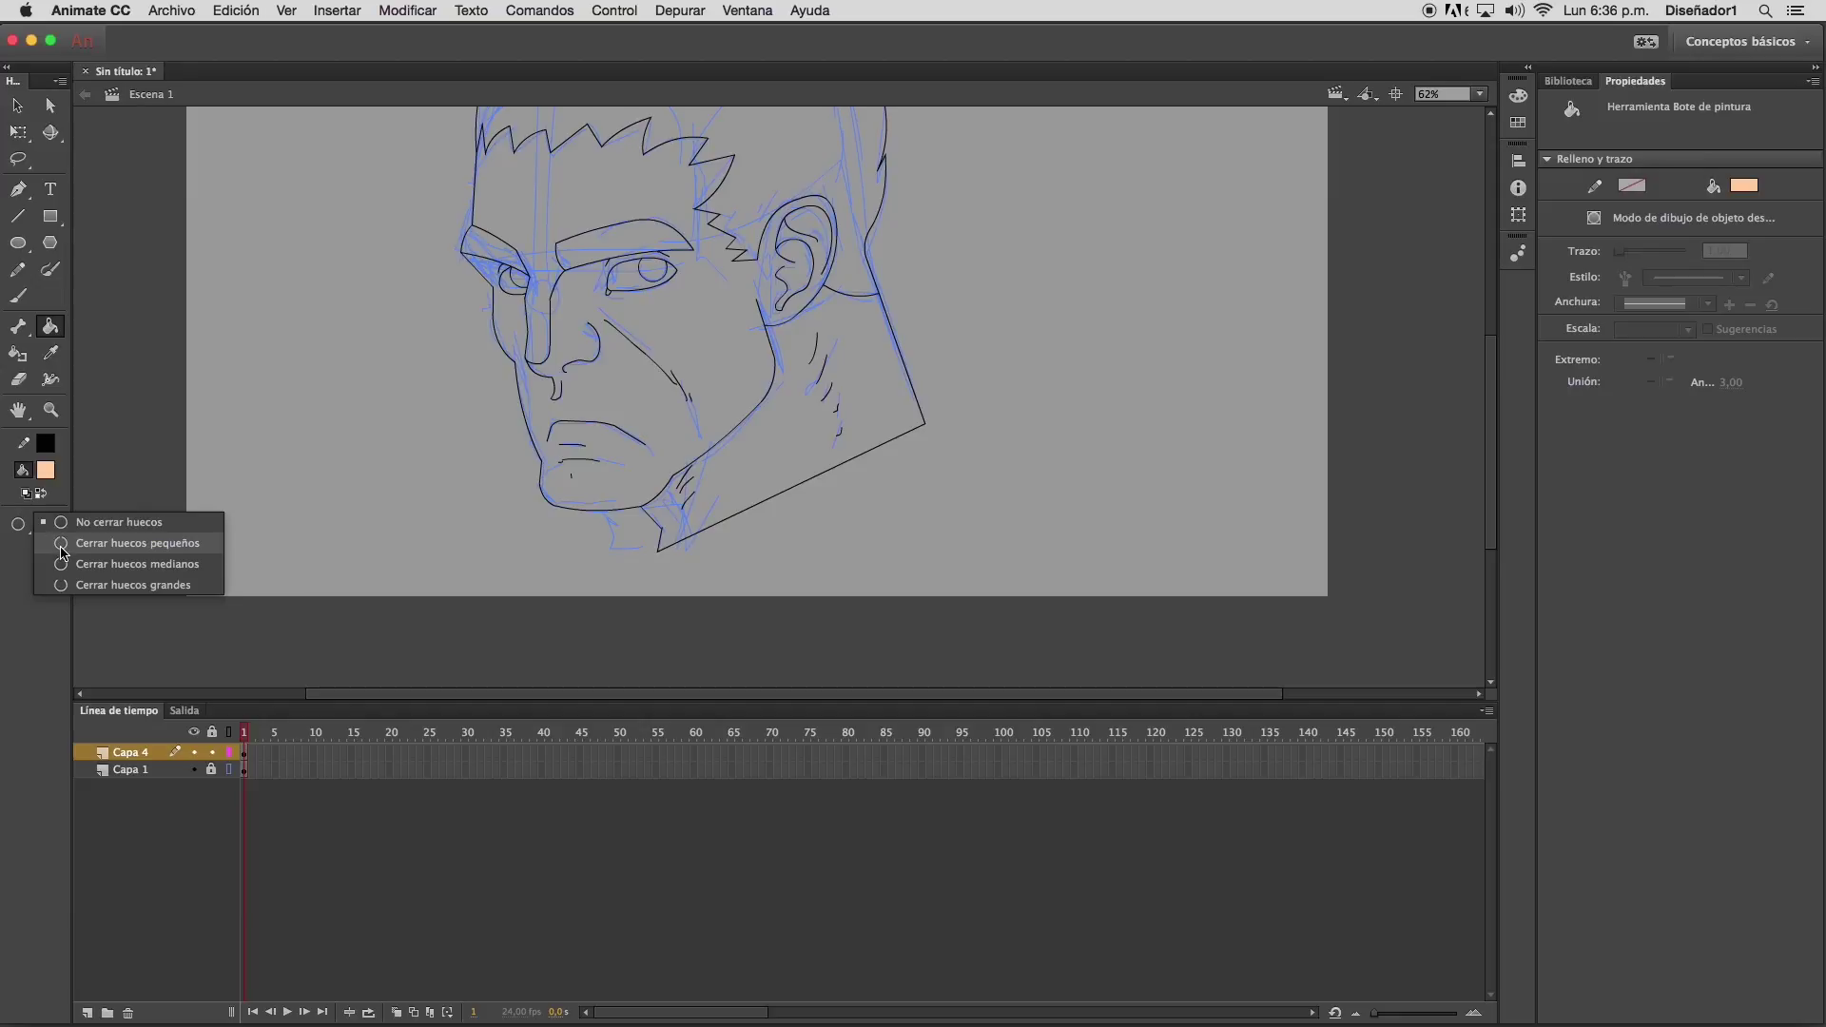
{"action": "left_click", "coordinate": [62, 564]}
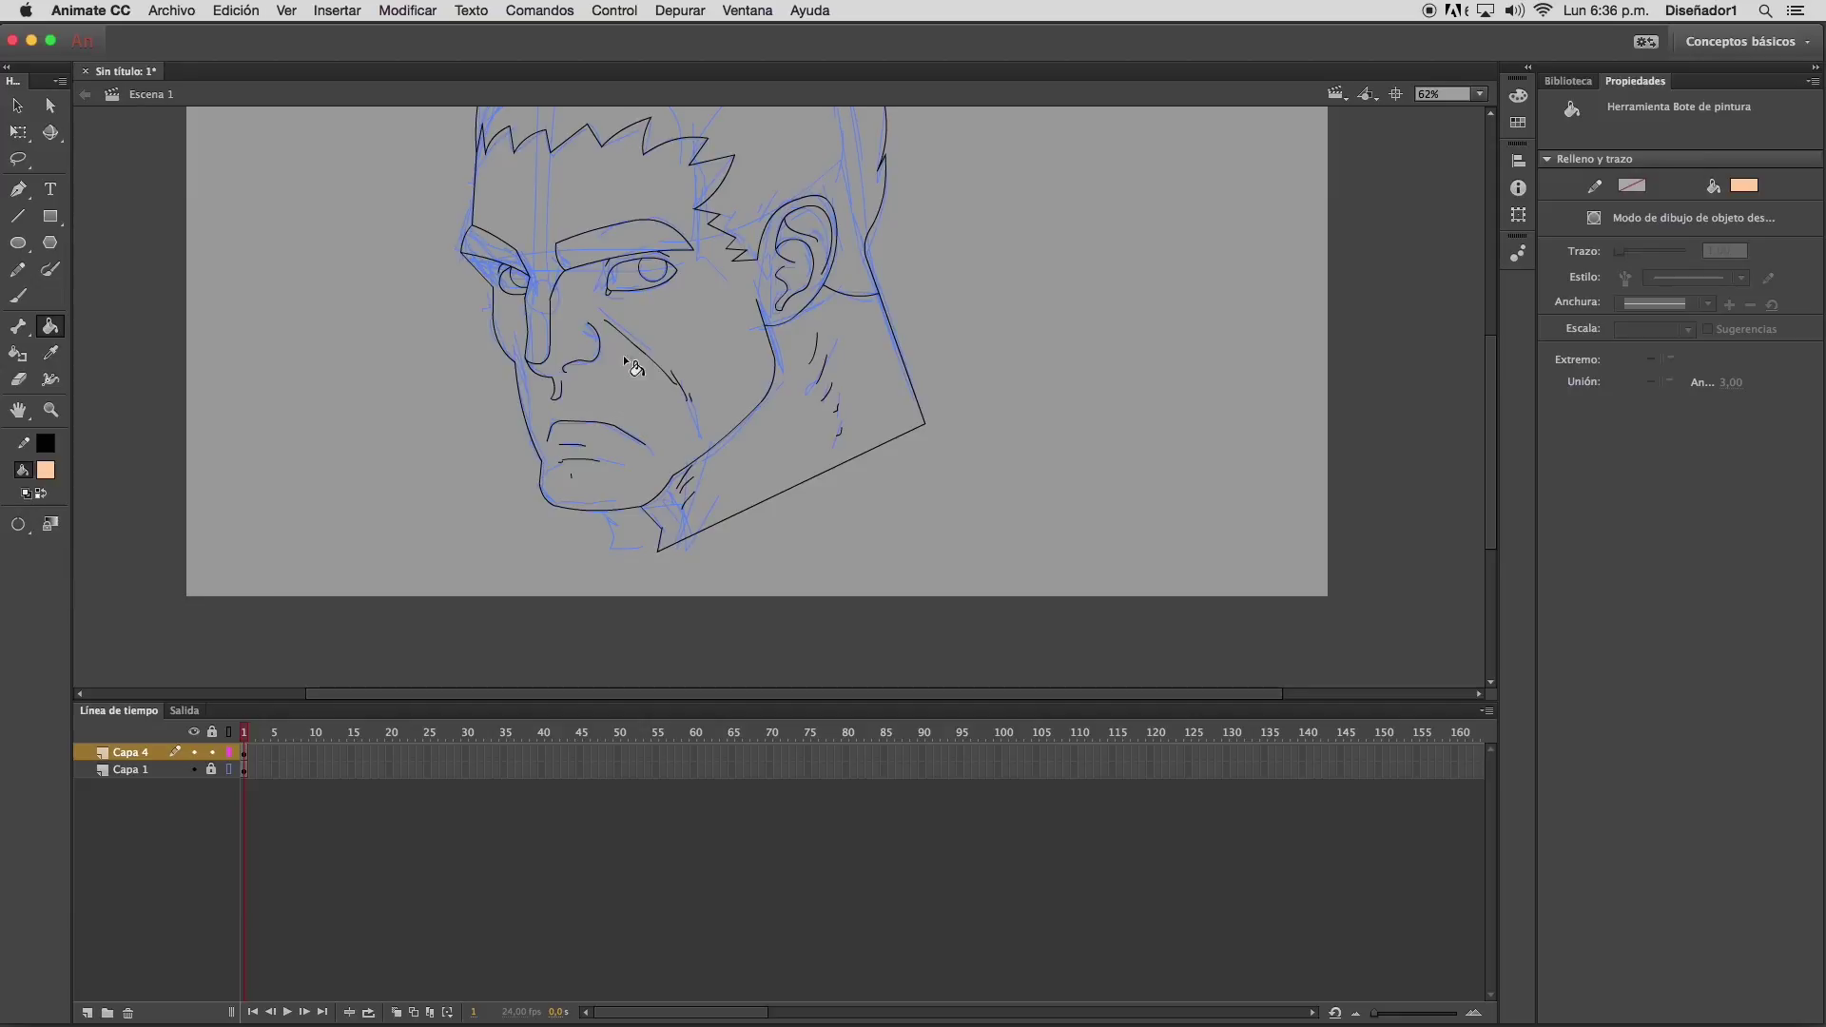
{"action": "left_click", "coordinate": [677, 342]}
{"action": "left_click", "coordinate": [797, 420]}
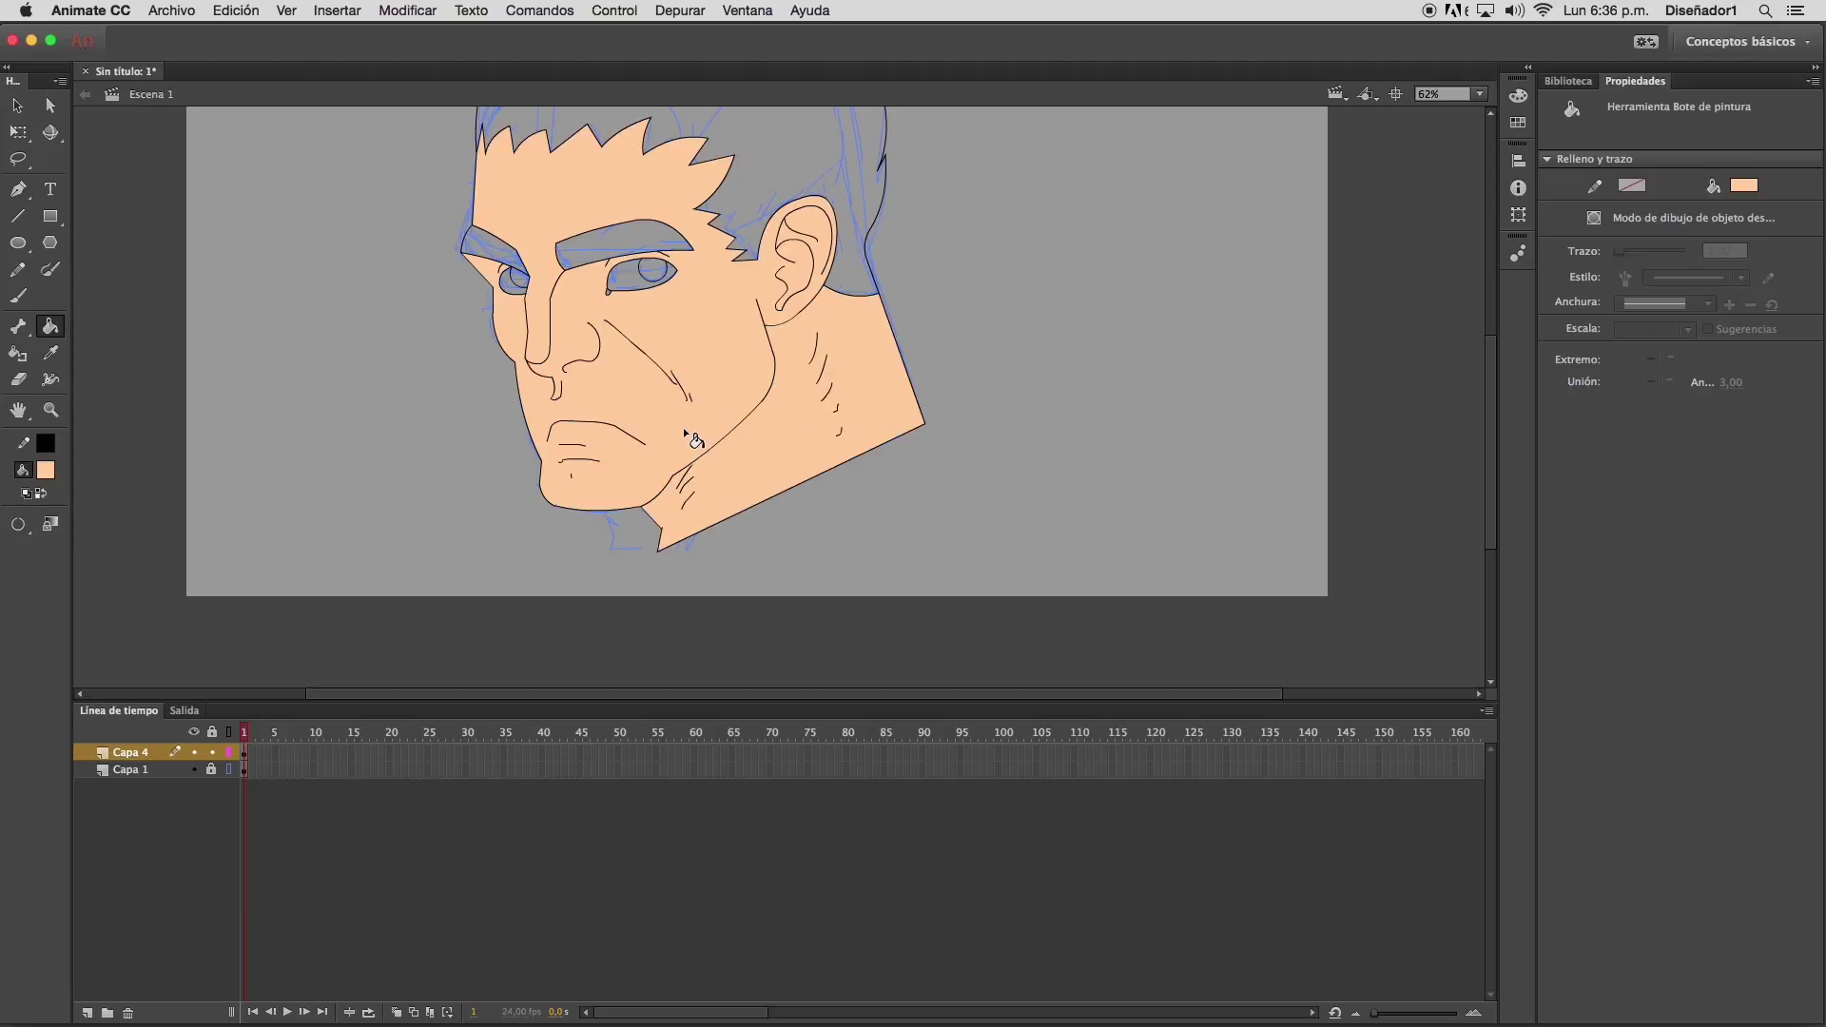
Darken the skin fill colour to #B5916B and refill the face and neck with it
{"action": "left_click", "coordinate": [18, 524]}
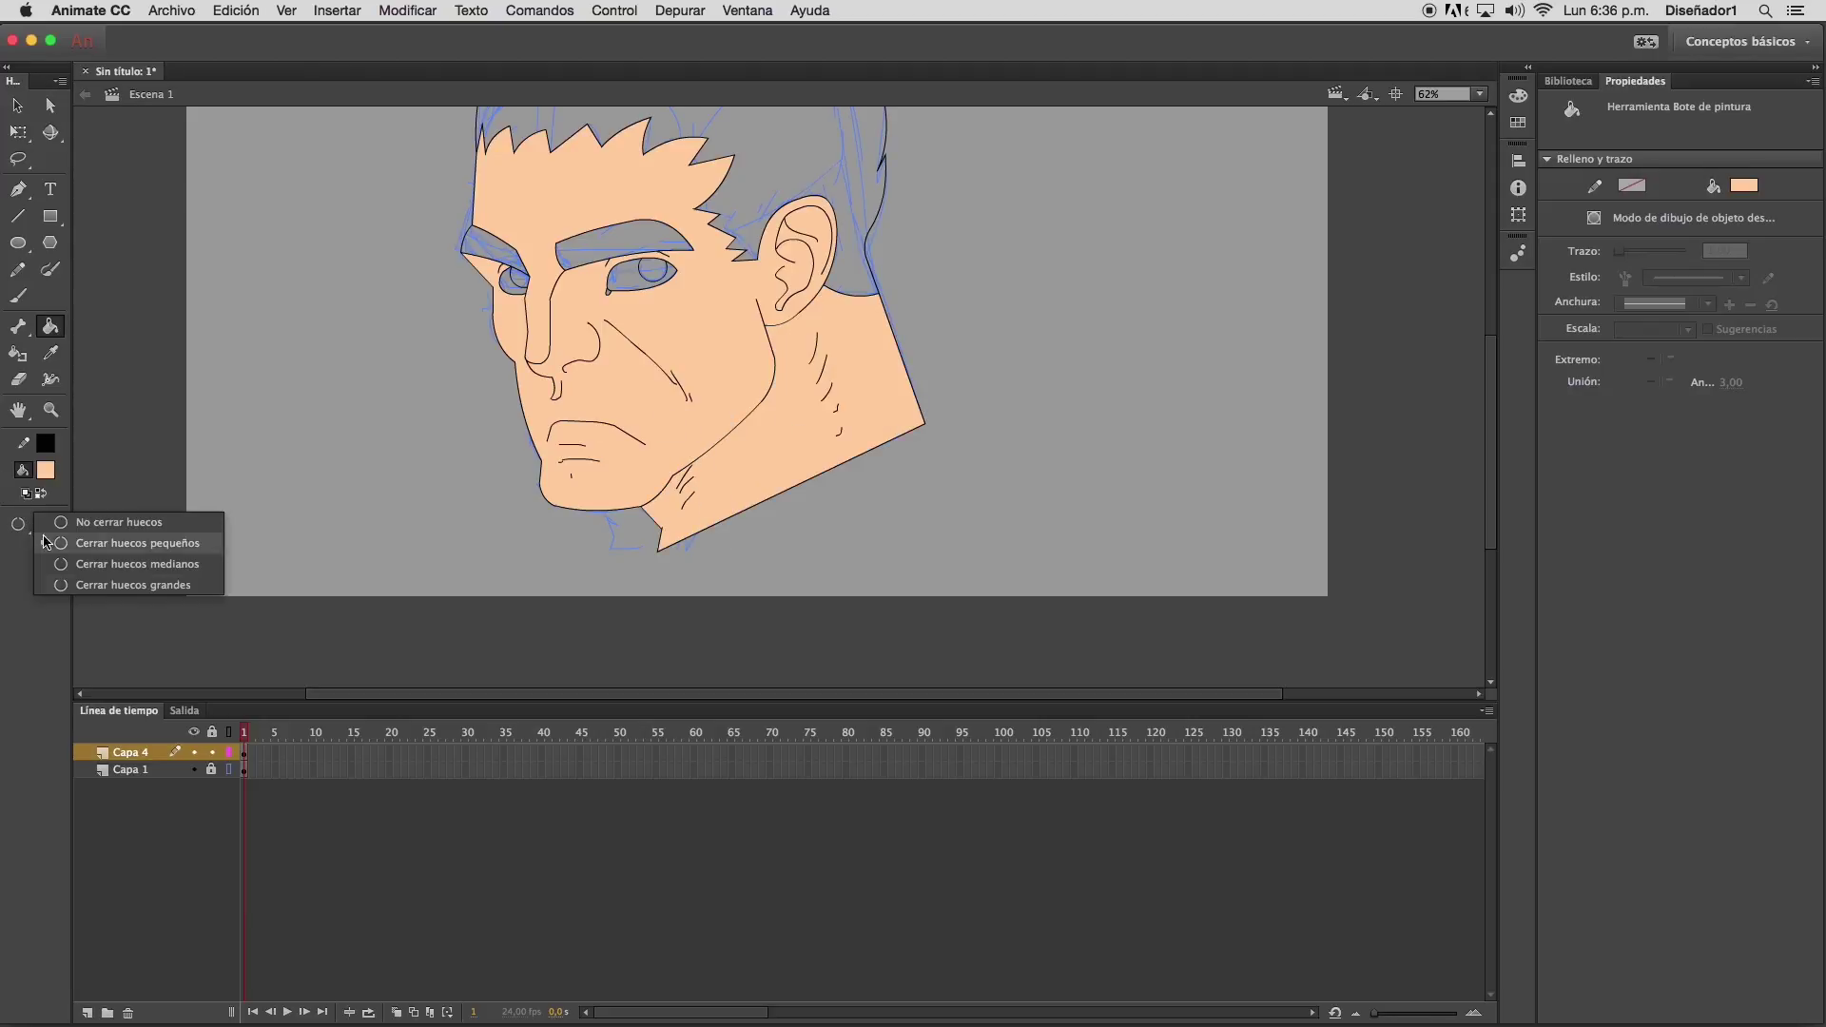
{"action": "left_click", "coordinate": [95, 564]}
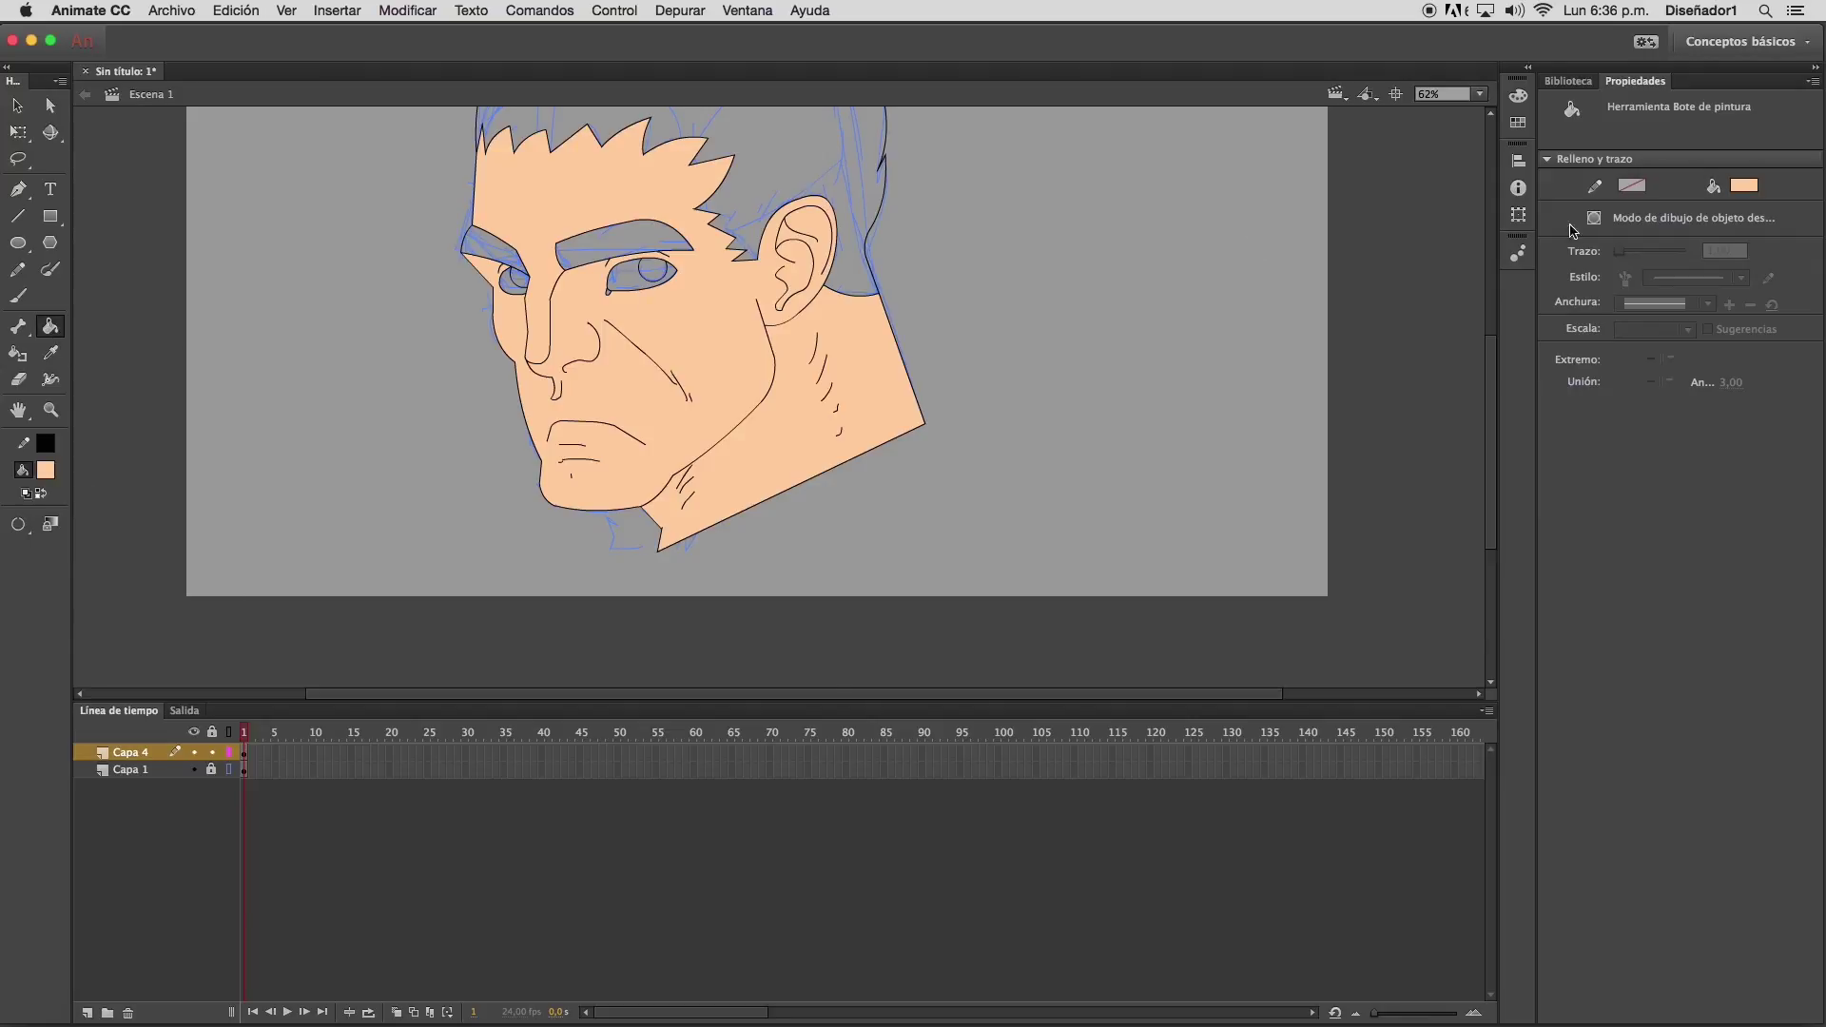
{"action": "left_click", "coordinate": [1517, 96]}
{"action": "left_click_drag", "start_coordinate": [1293, 189], "coordinate": [1292, 211]}
{"action": "left_click", "coordinate": [744, 343]}
{"action": "left_click", "coordinate": [798, 401]}
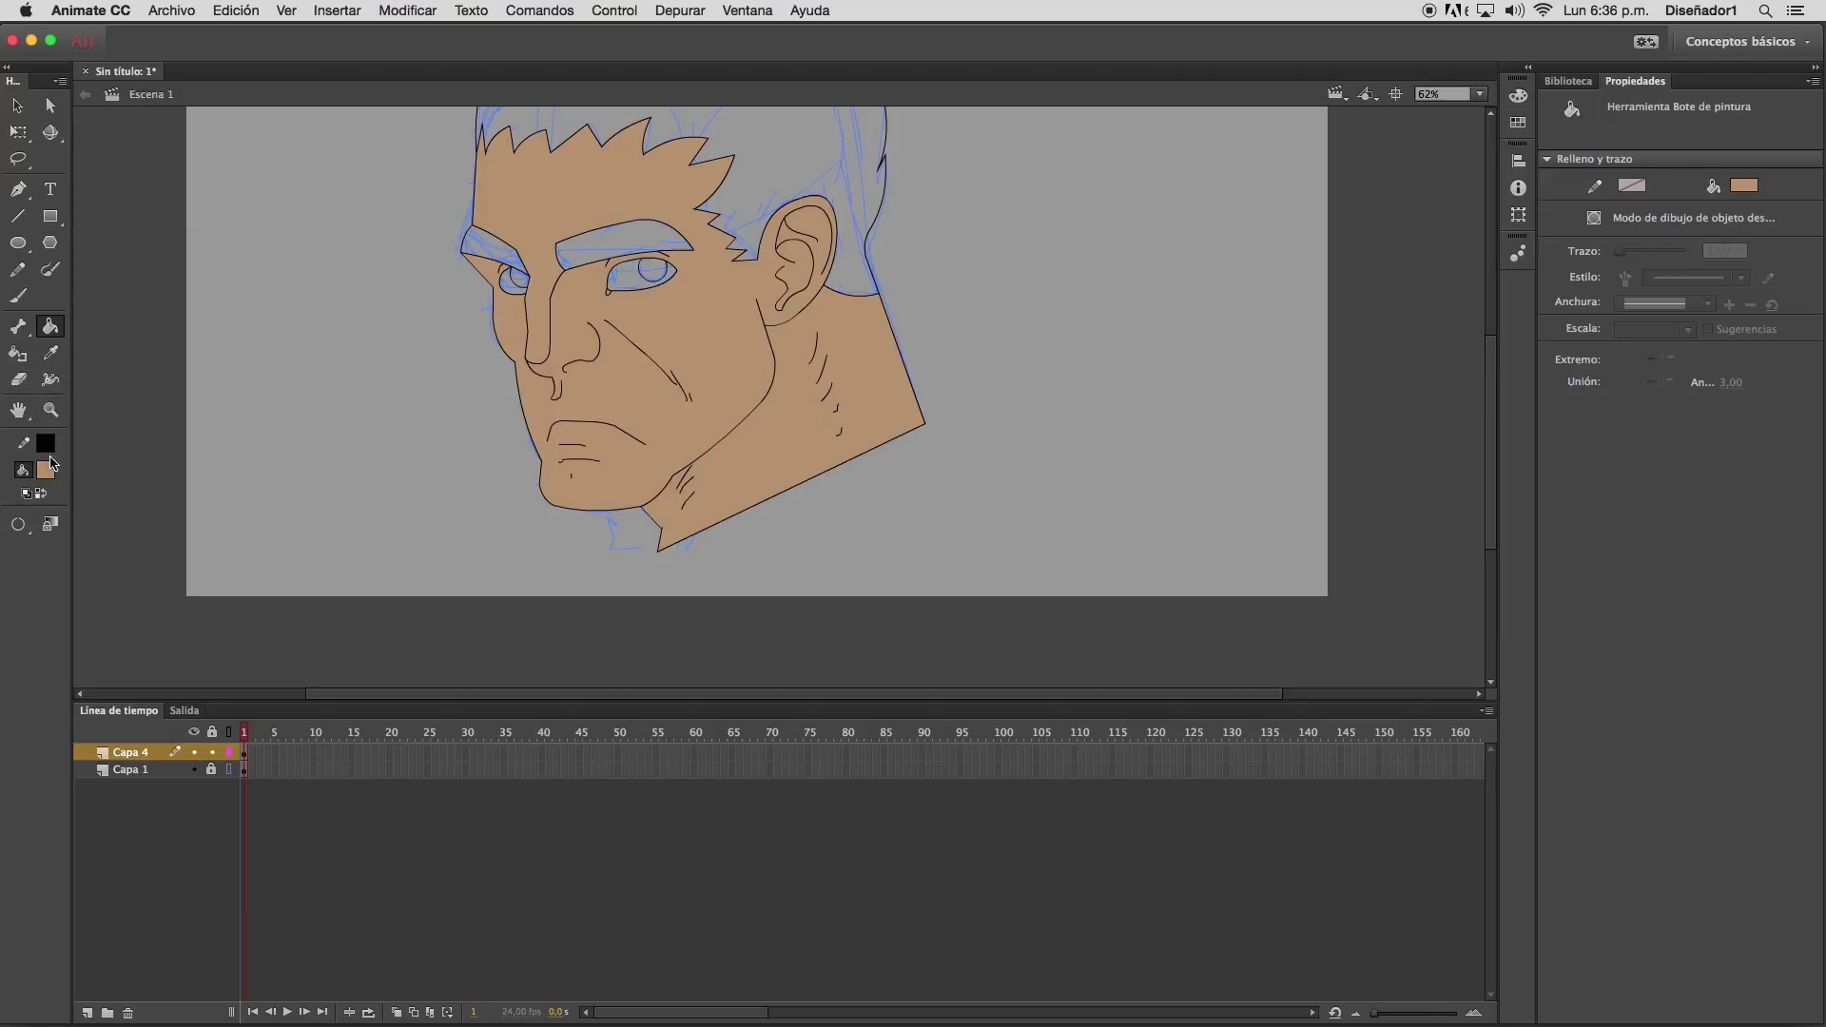
Fill the whites of both eyes with a light grey swatch
{"action": "left_click", "coordinate": [46, 470]}
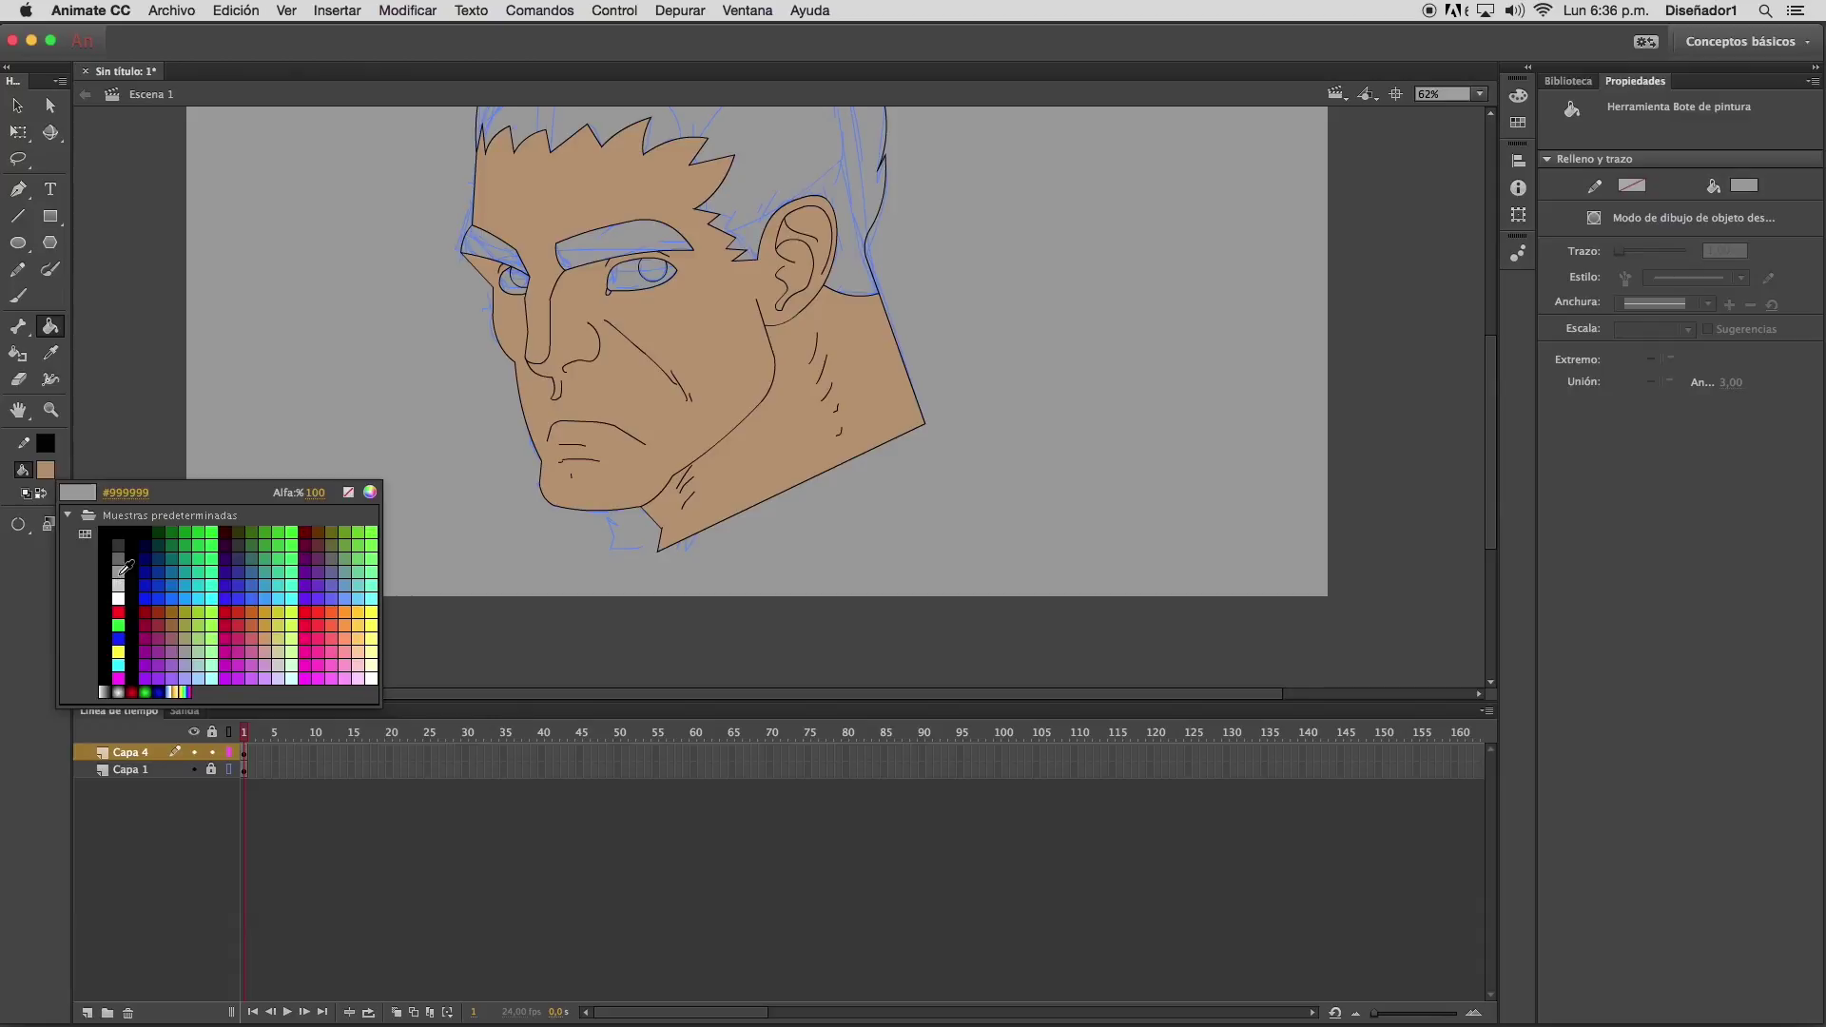
{"action": "left_click", "coordinate": [120, 583]}
{"action": "left_click", "coordinate": [521, 285]}
{"action": "left_click", "coordinate": [626, 281]}
Try to fill the near eye's inner corner with the reddish skin tone #B57C60, and undo the fills
{"action": "left_click", "coordinate": [47, 472]}
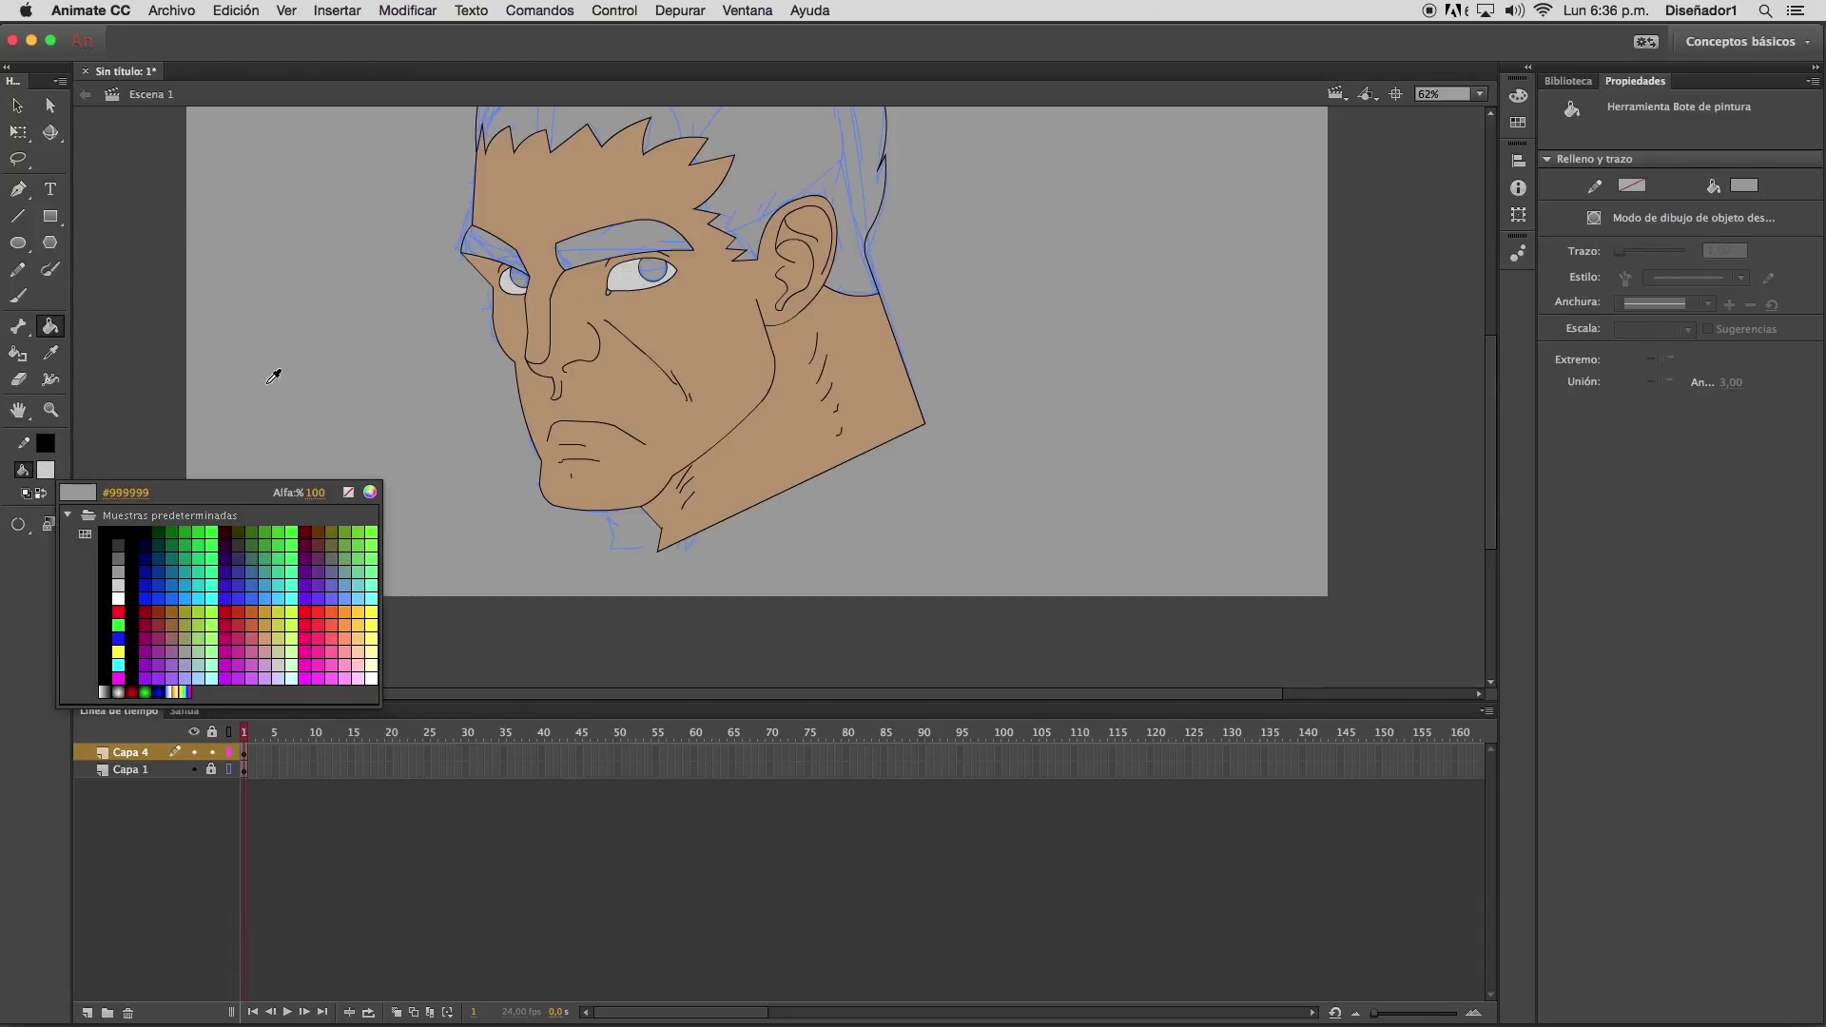
{"action": "left_click", "coordinate": [608, 328]}
{"action": "left_click", "coordinate": [1517, 97]}
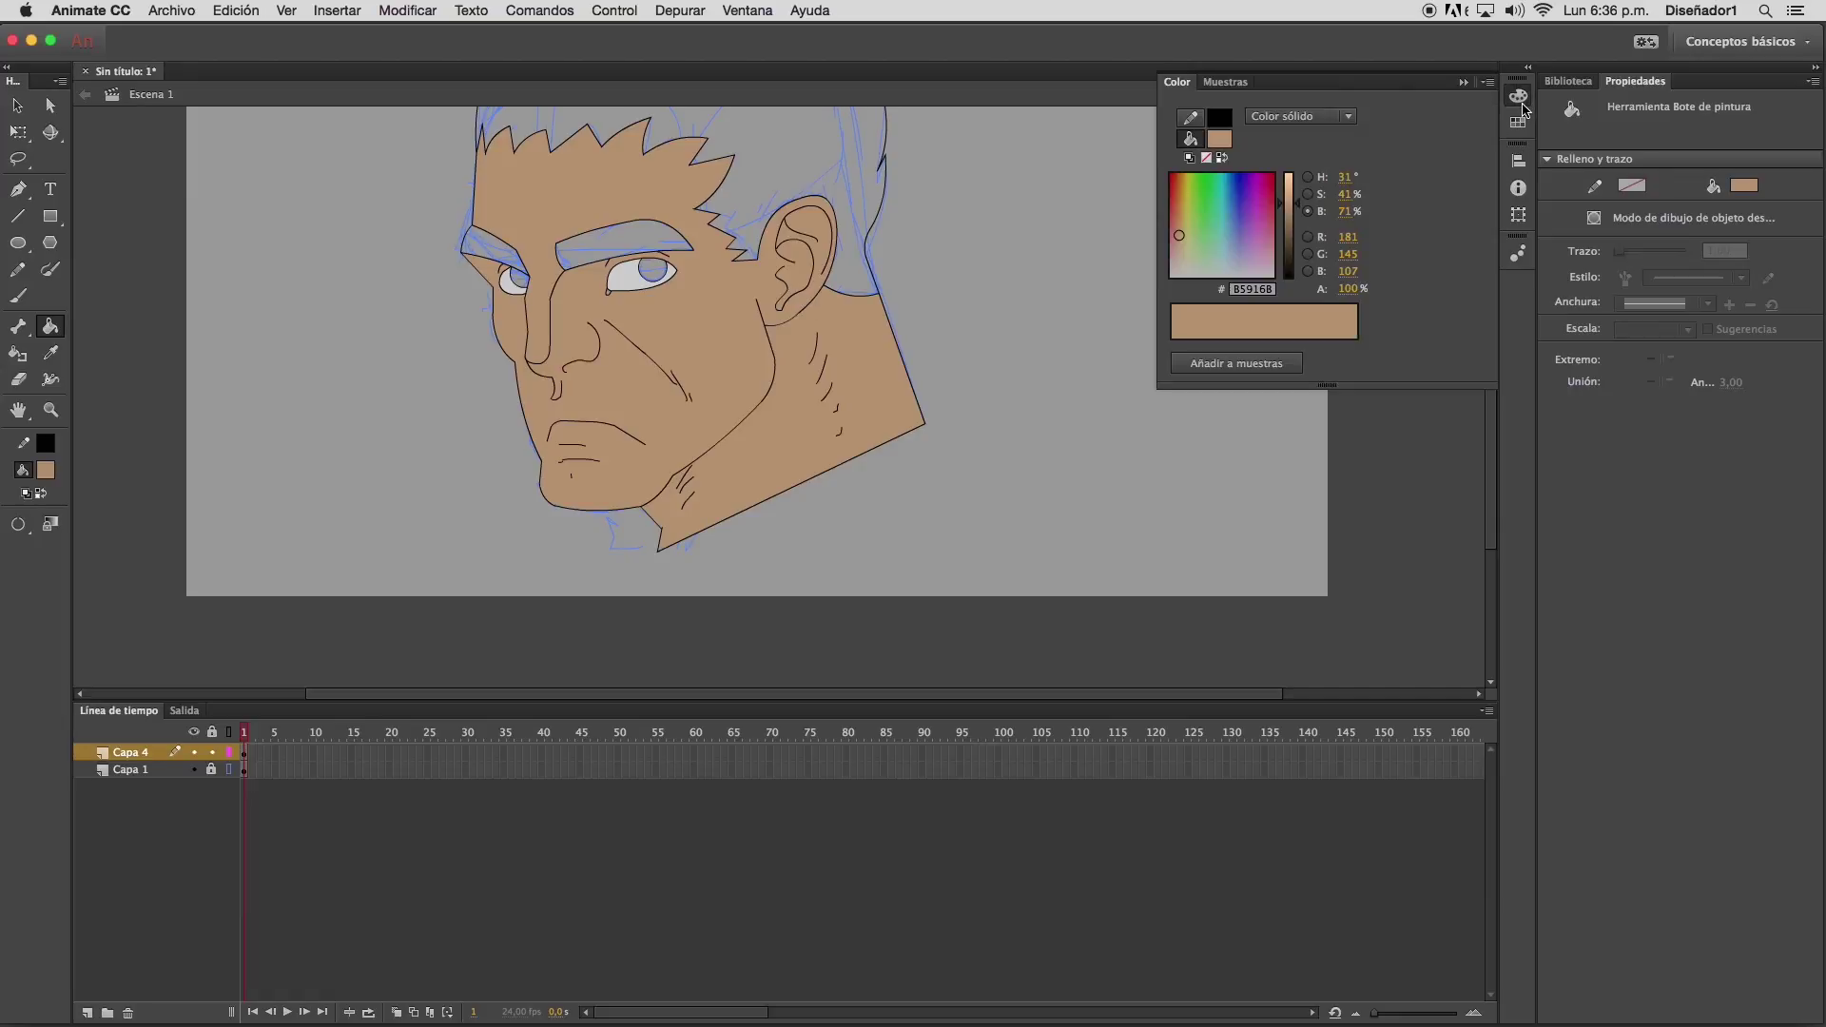
{"action": "left_click_drag", "start_coordinate": [1177, 231], "coordinate": [1175, 228]}
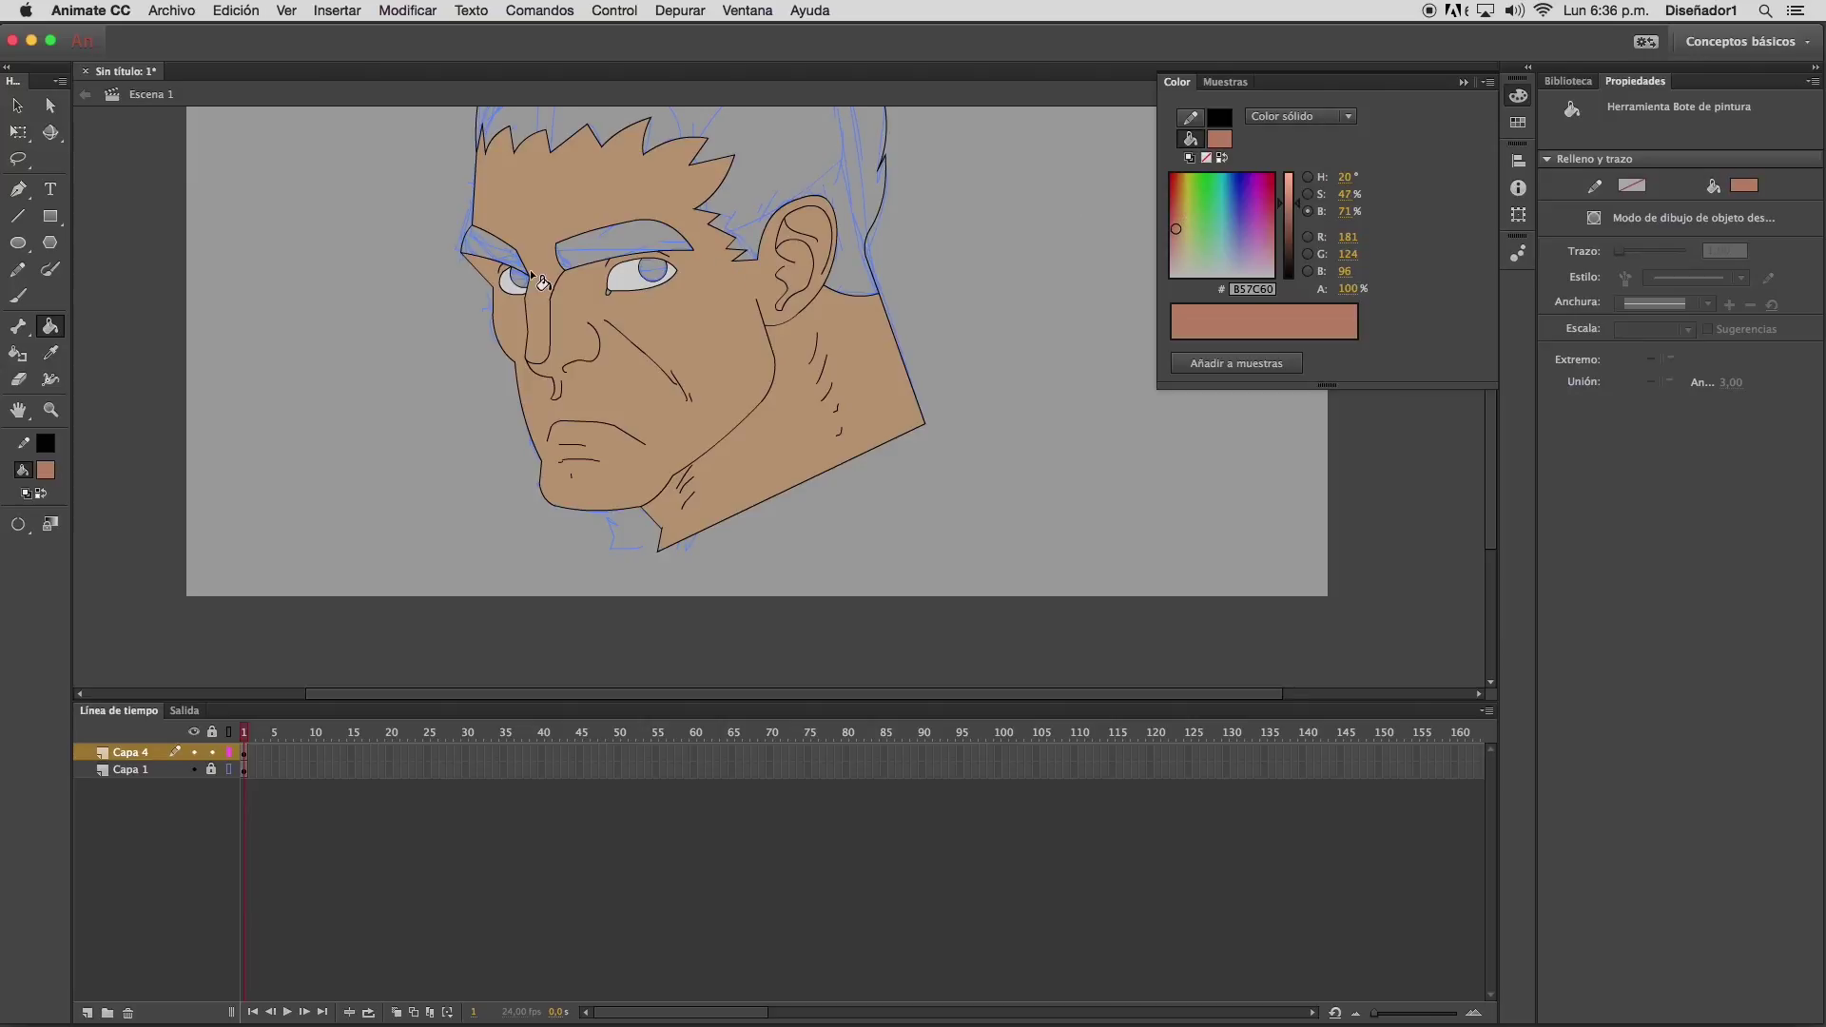
{"action": "left_click", "coordinate": [616, 301]}
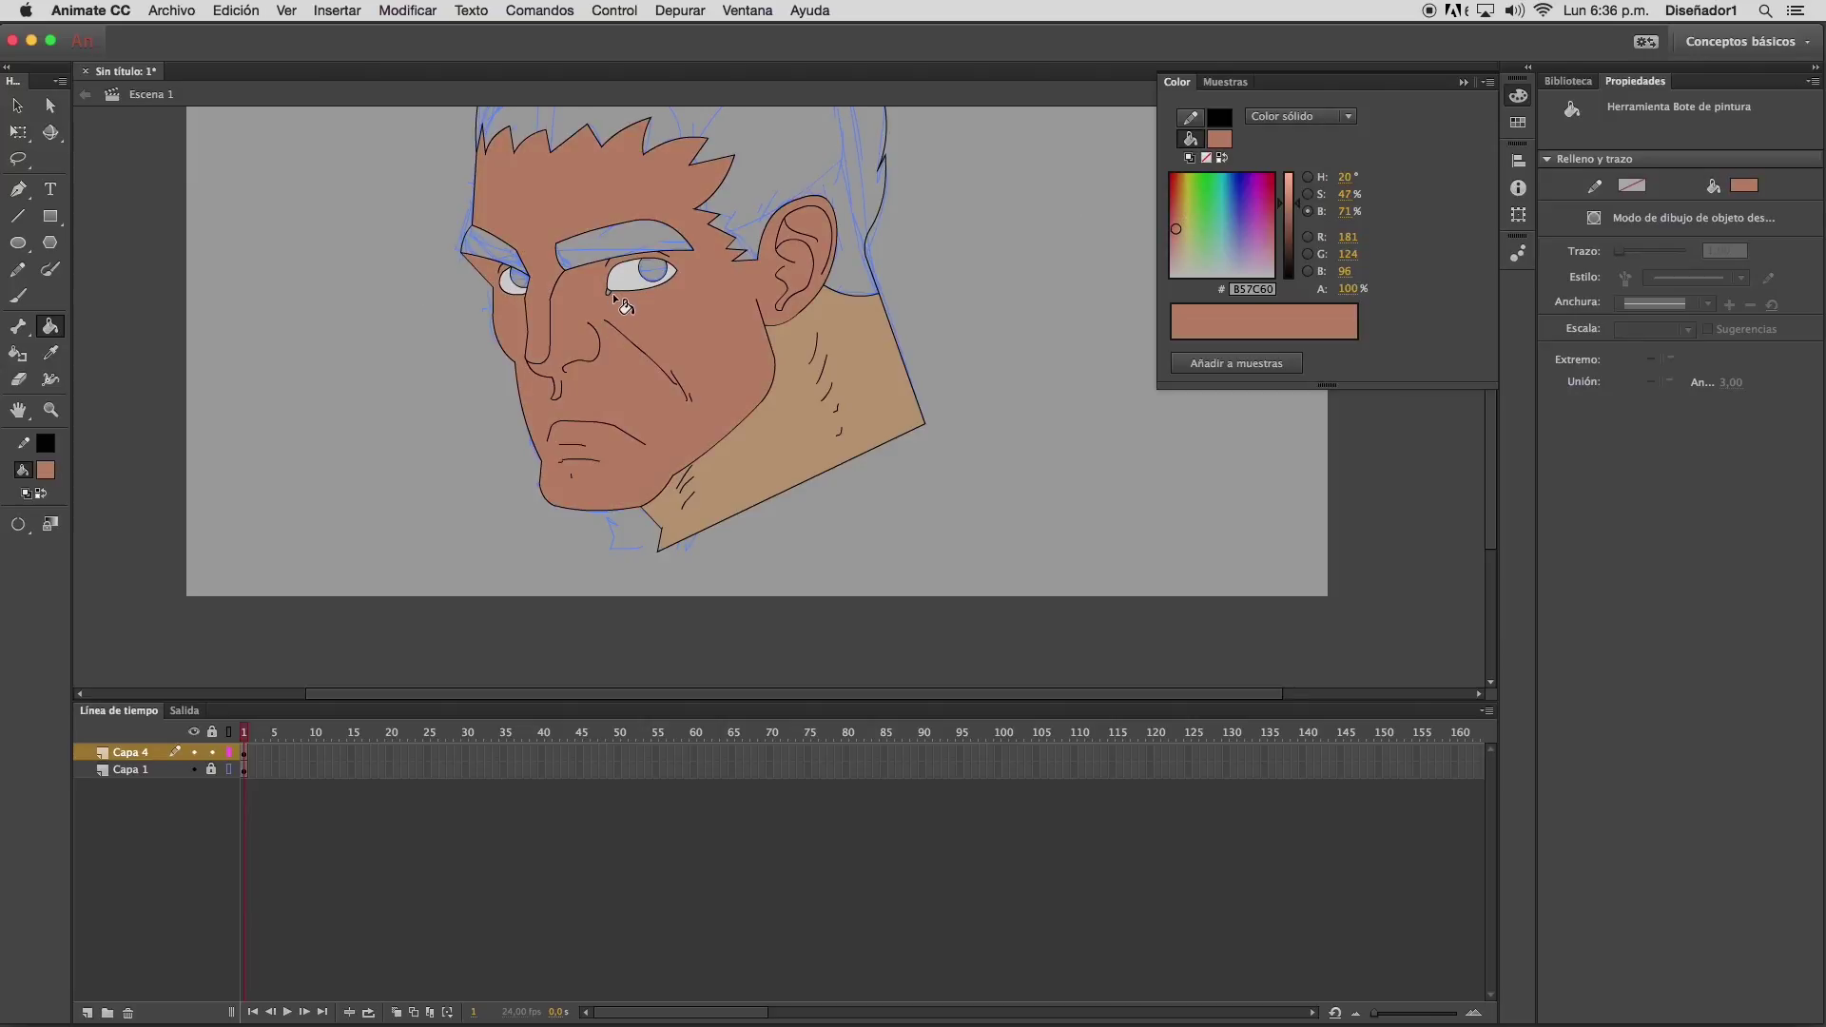
{"action": "key", "text": "super+z"}
{"action": "left_click", "coordinate": [610, 298]}
{"action": "key", "text": "super+z"}
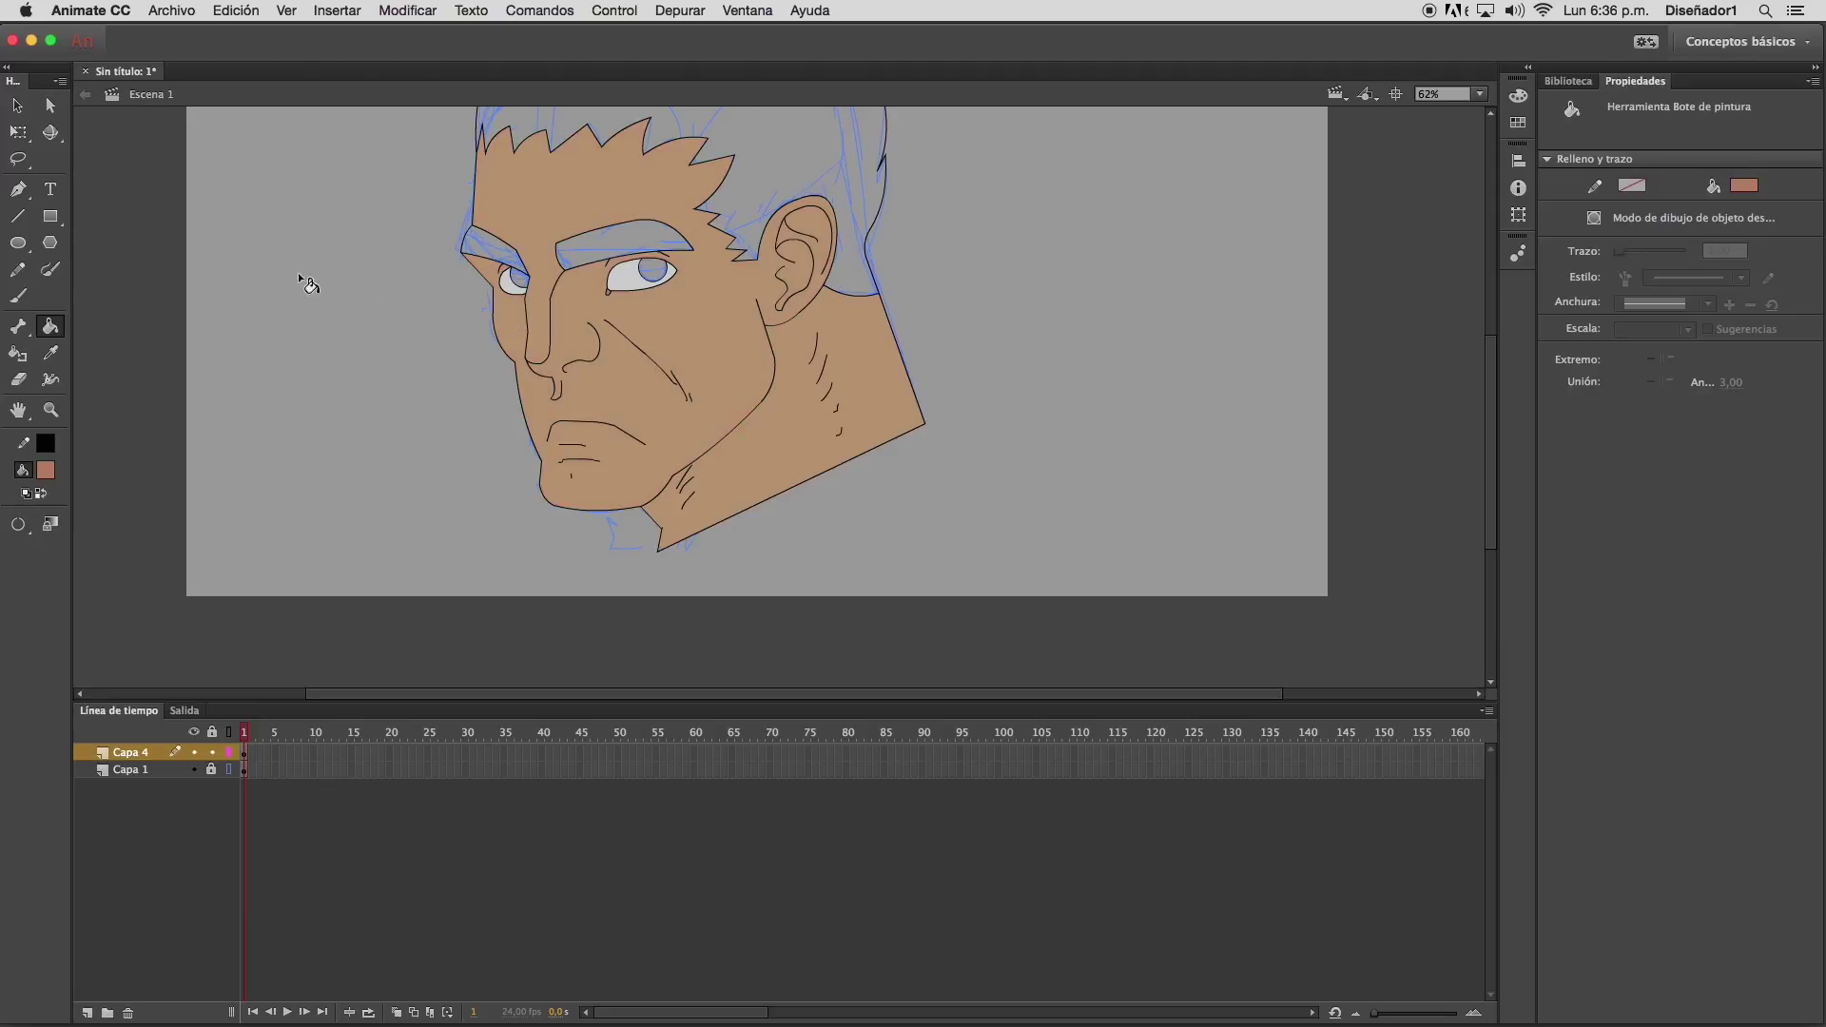
Tint the grey #999999 fill to #99927B and try to fill the hair with it
{"action": "left_click", "coordinate": [45, 472]}
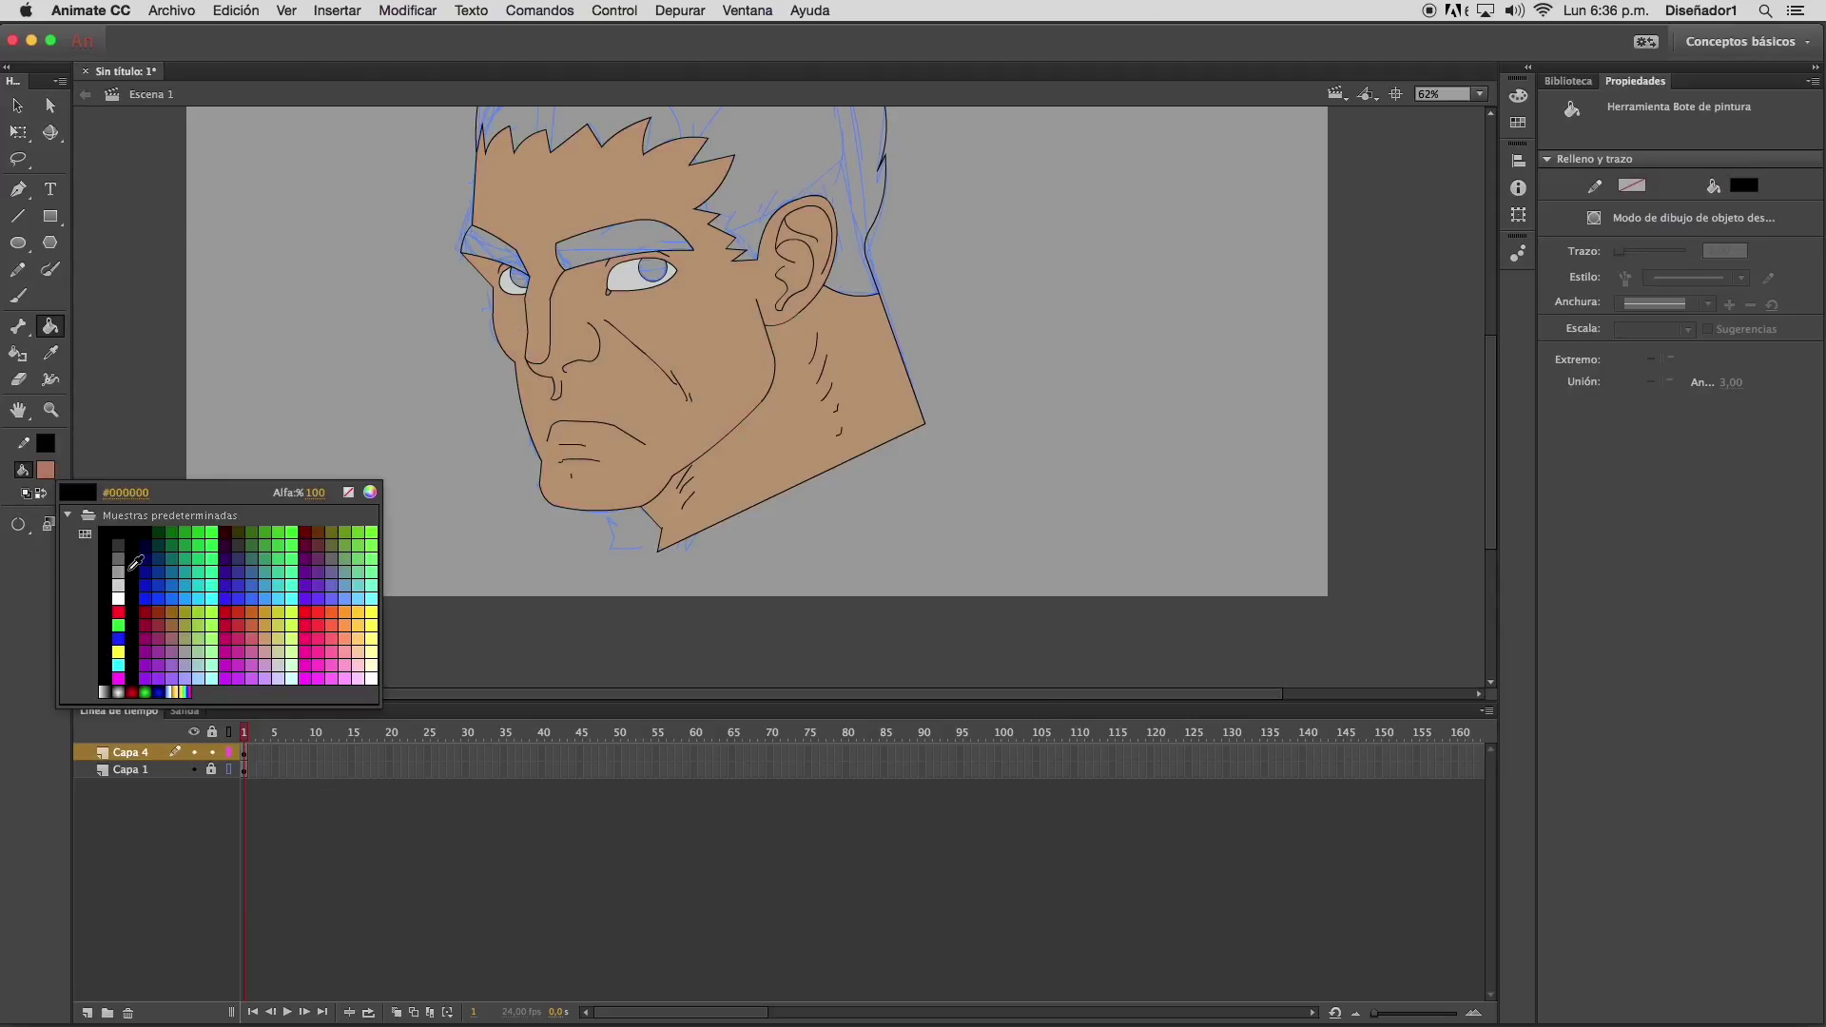
{"action": "left_click", "coordinate": [124, 566]}
{"action": "left_click", "coordinate": [1517, 96]}
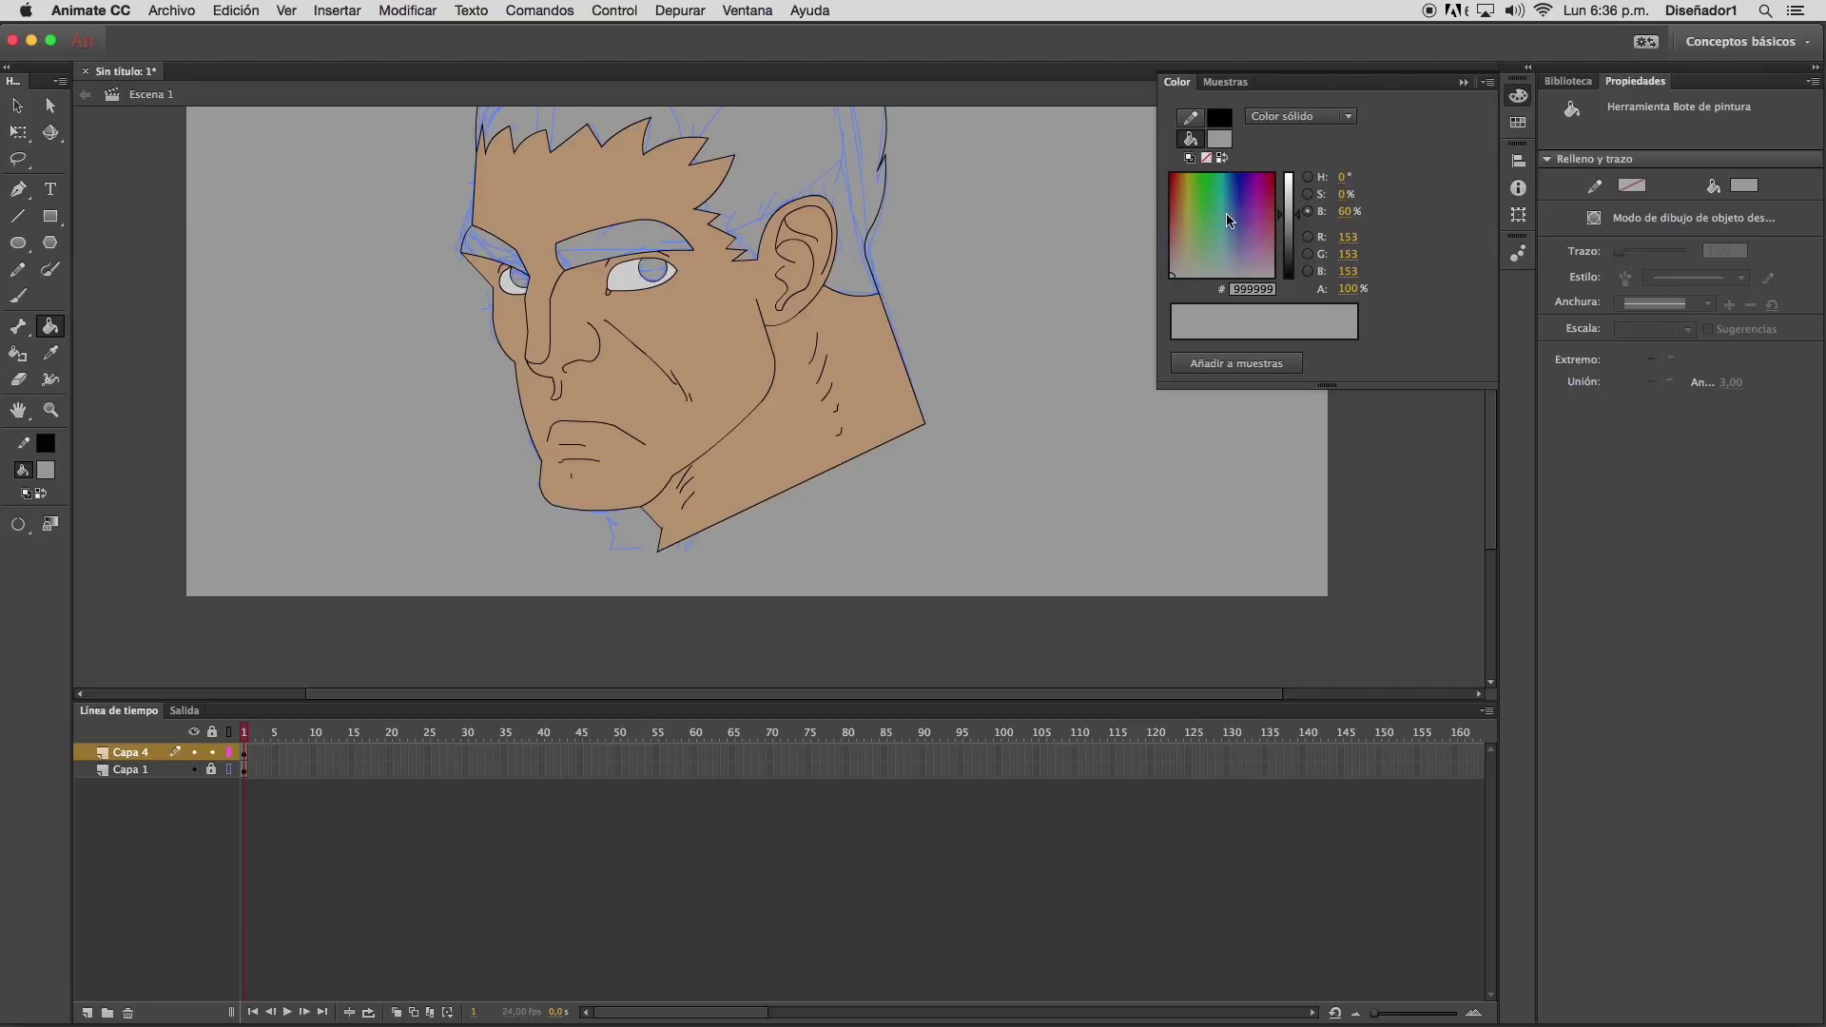
{"action": "left_click", "coordinate": [1184, 257]}
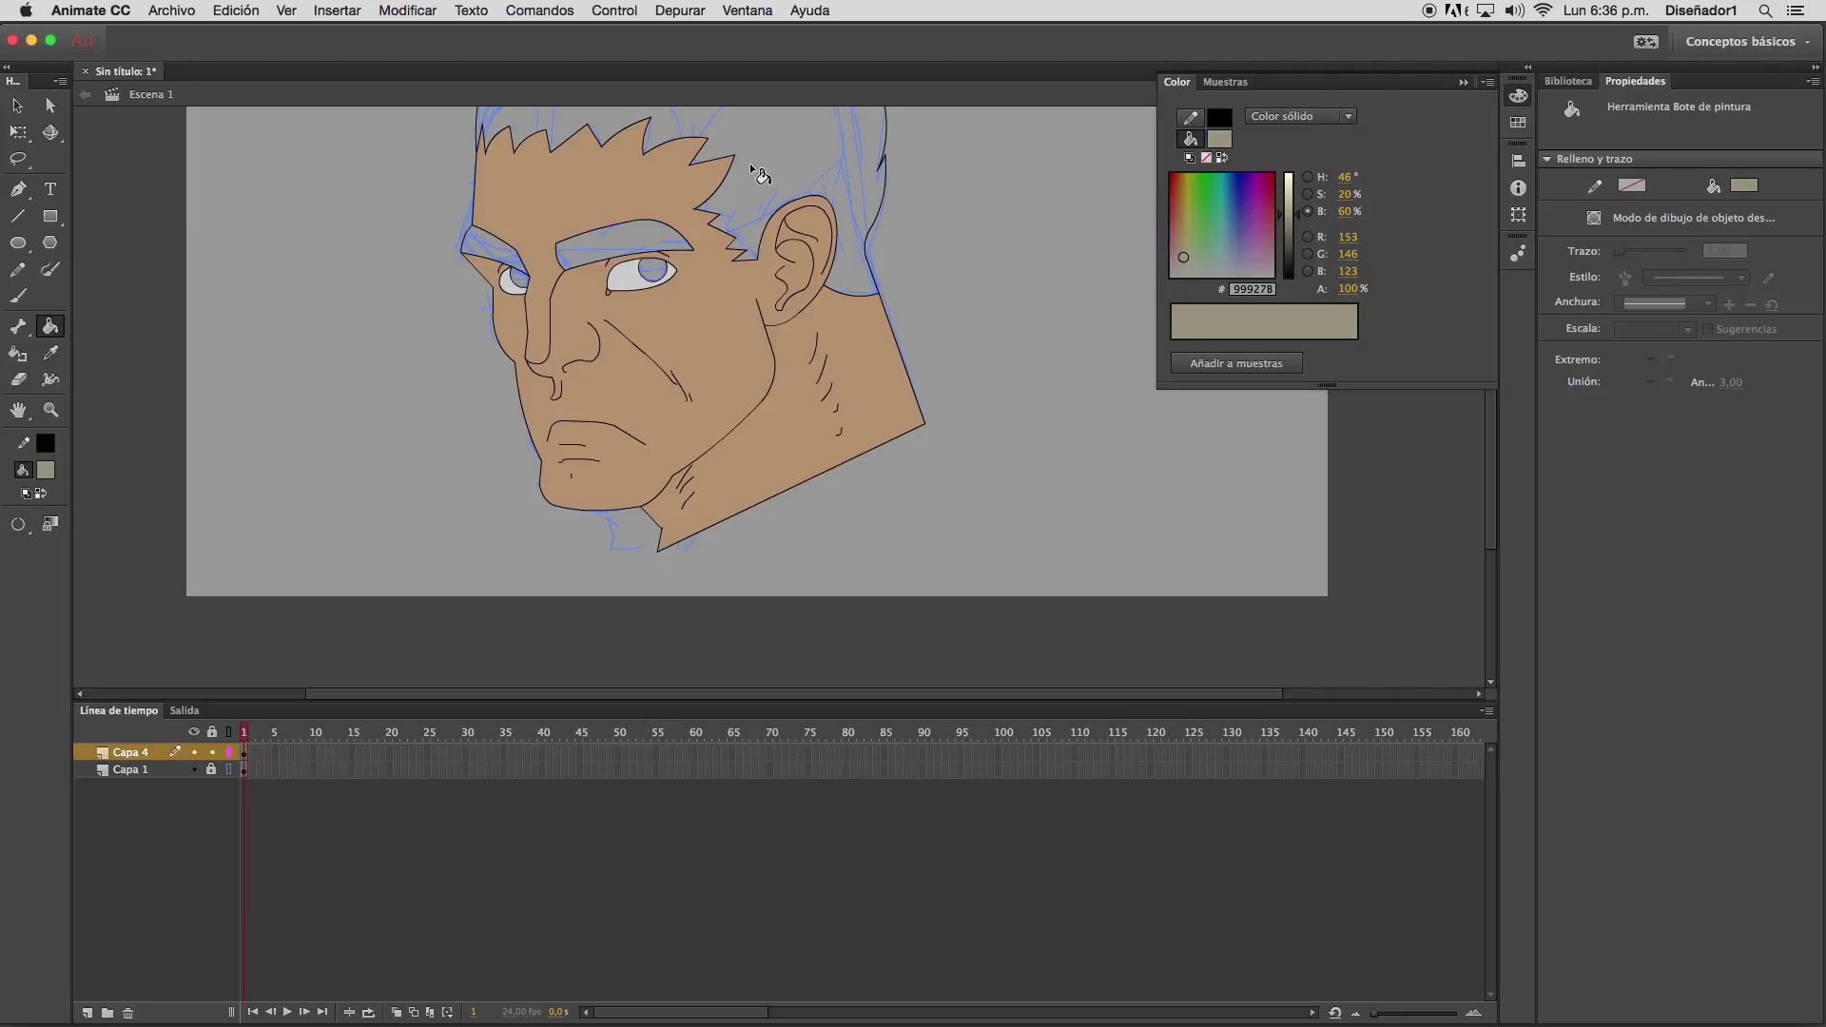
{"action": "left_click", "coordinate": [776, 186]}
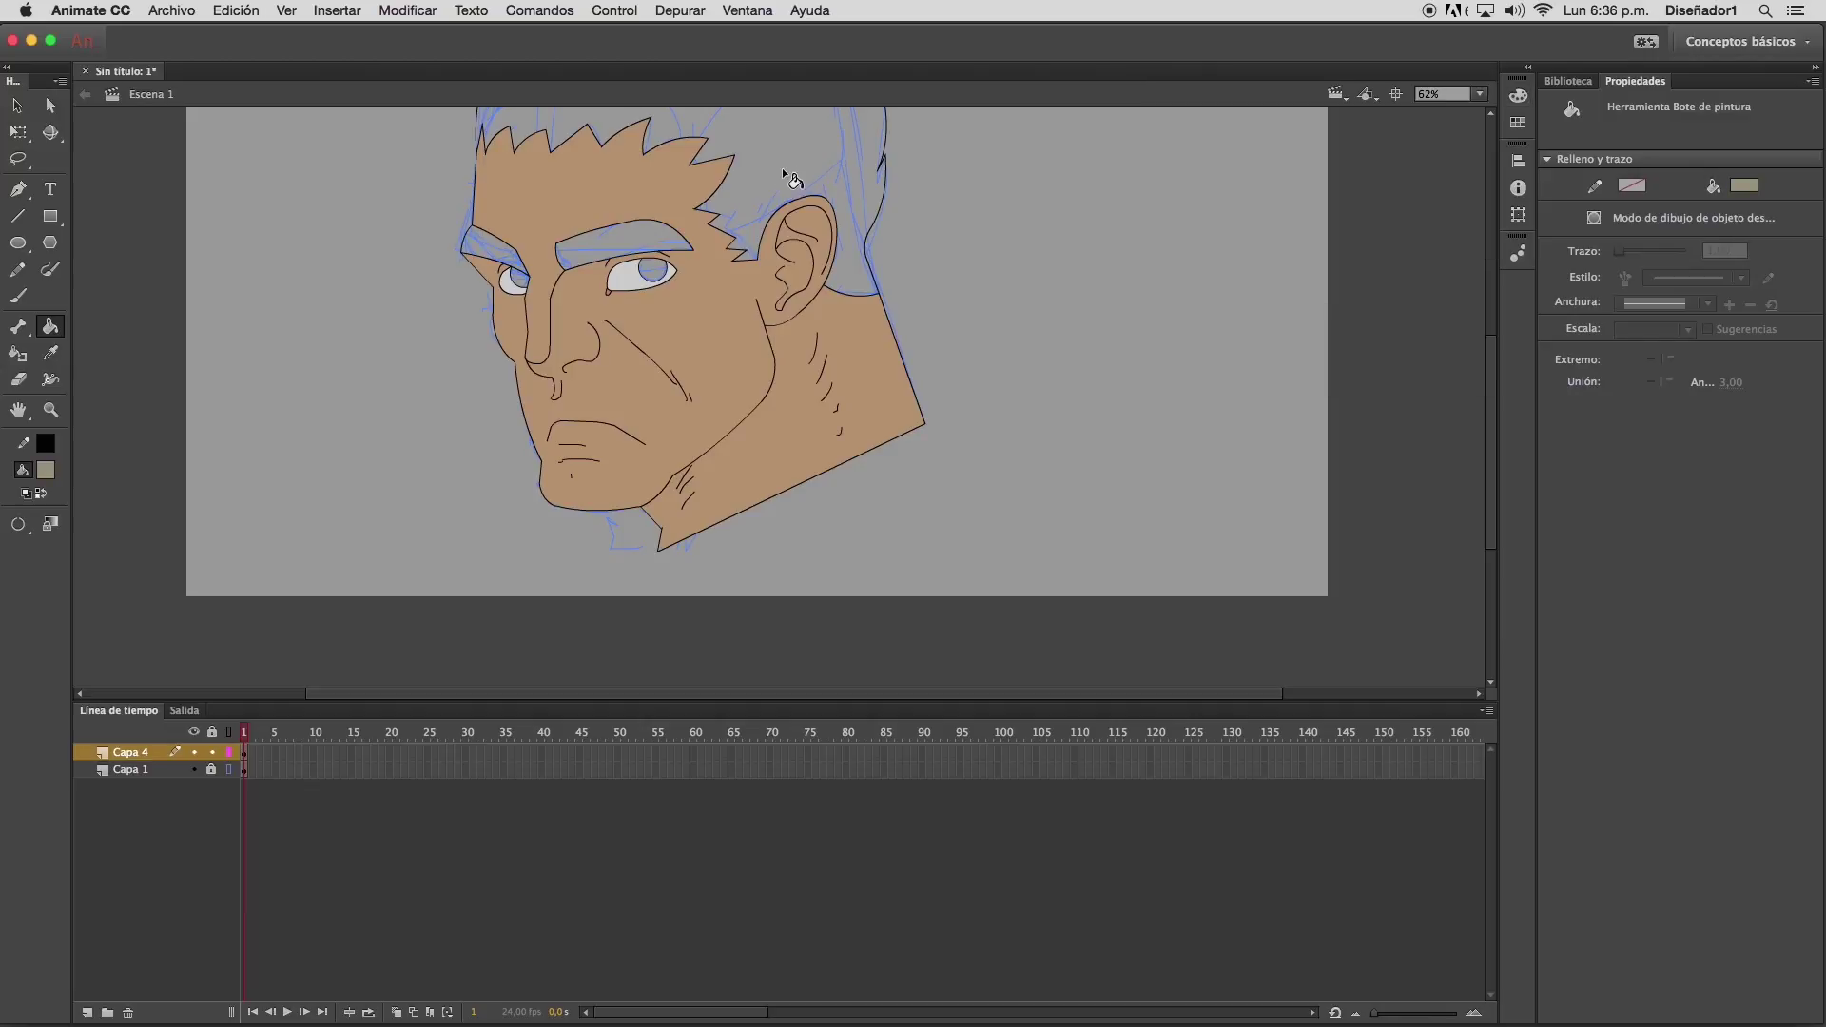
Set the Paint Bucket to close medium gaps and fill the hair and both eyebrows with #99927B
{"action": "scroll", "coordinate": [1496, 376], "scroll_direction": "up", "scroll_amount": 5}
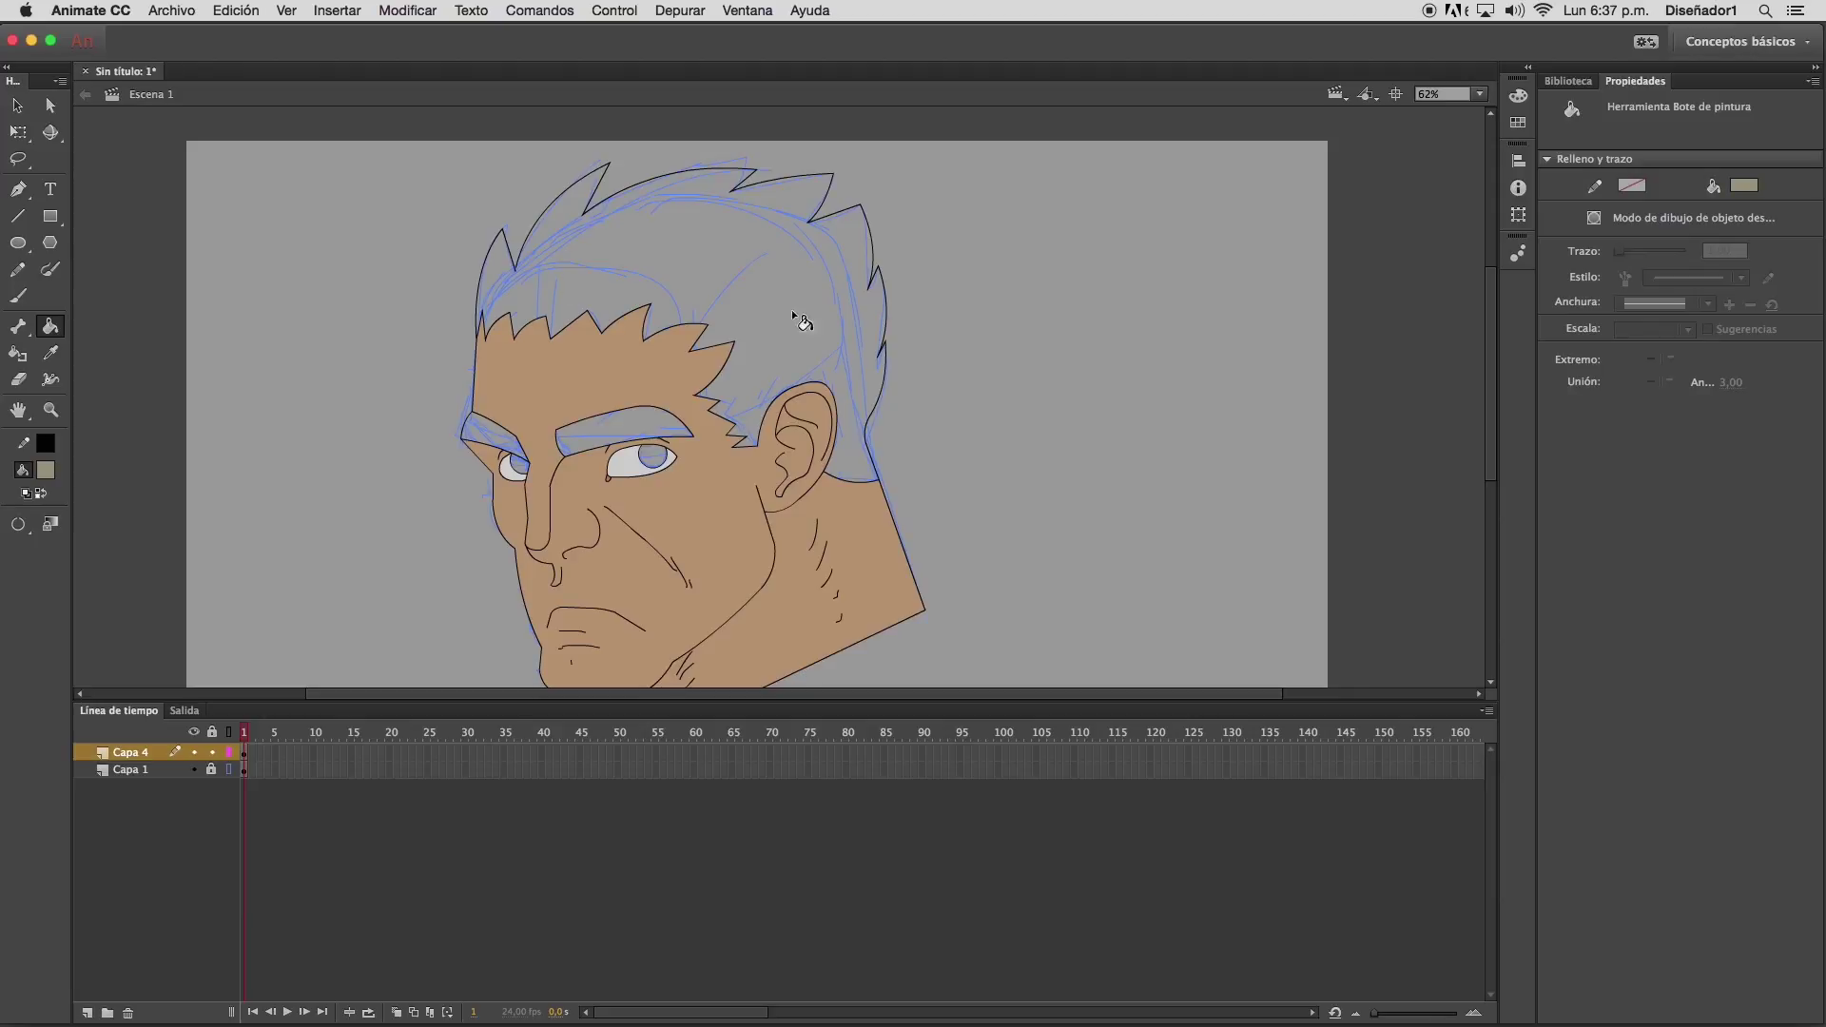
{"action": "left_click", "coordinate": [31, 529]}
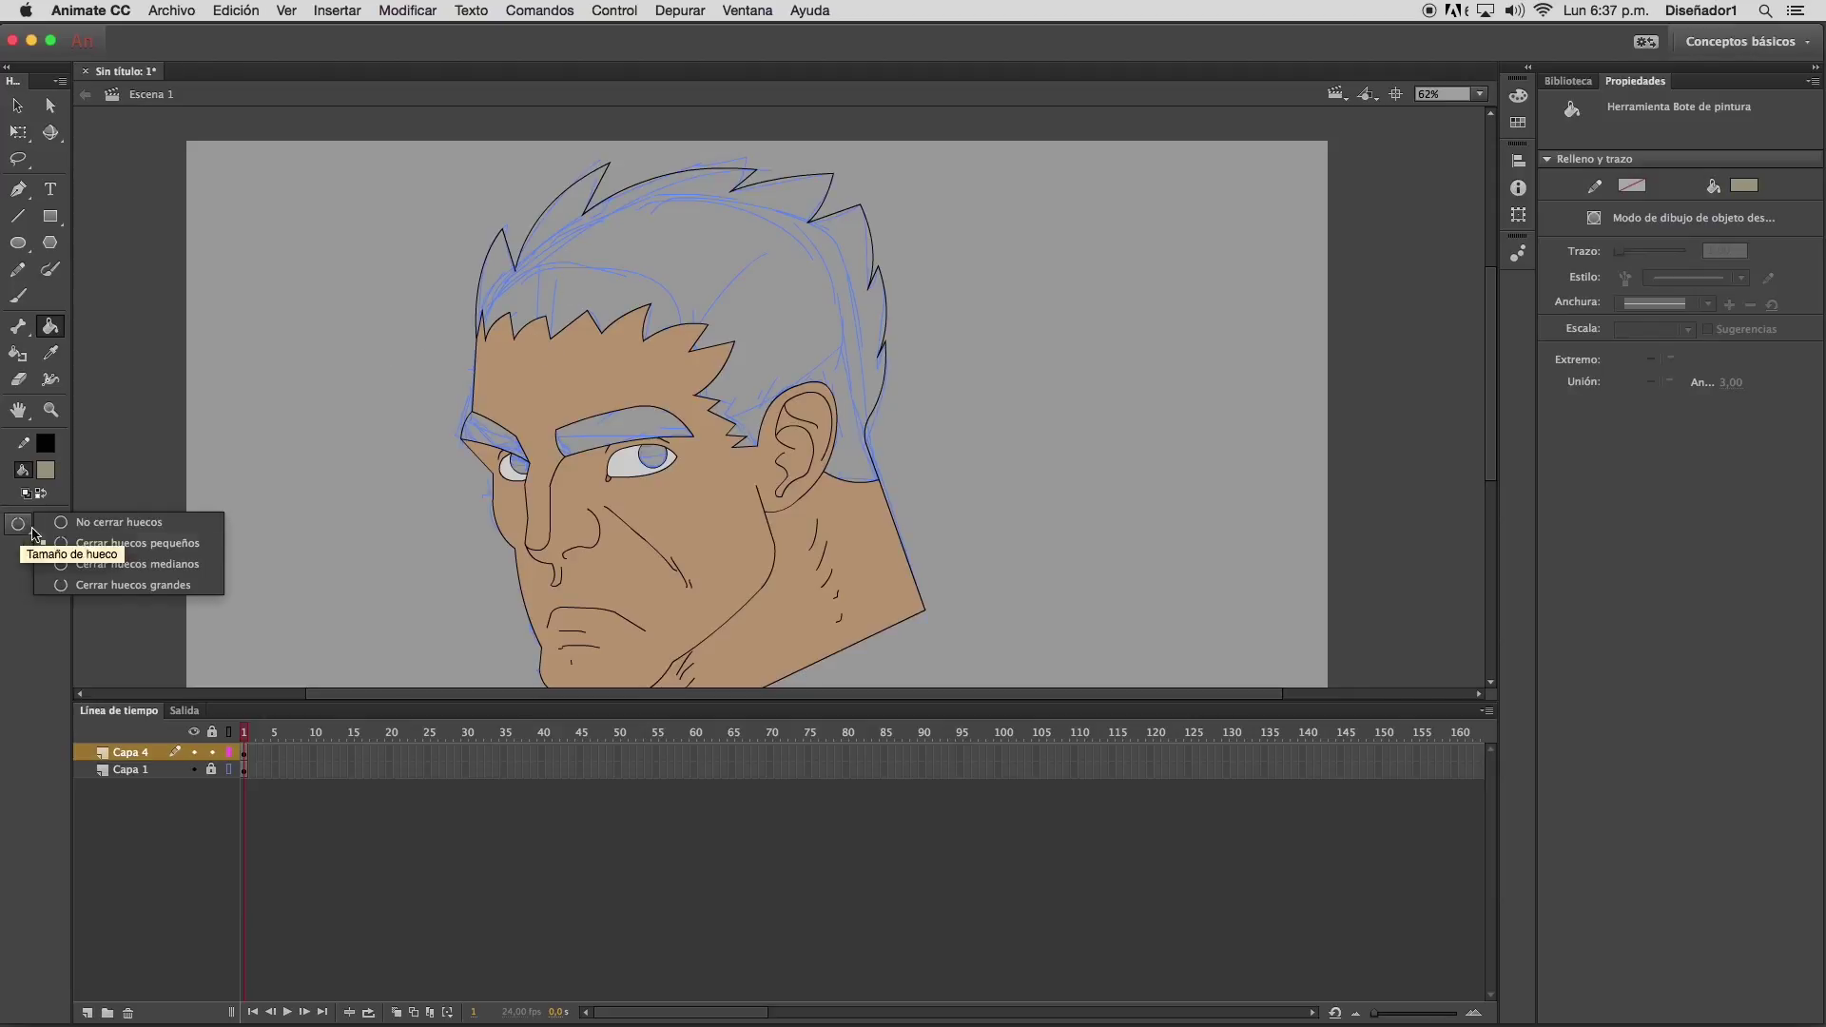
{"action": "left_click", "coordinate": [91, 571]}
{"action": "left_click", "coordinate": [820, 286]}
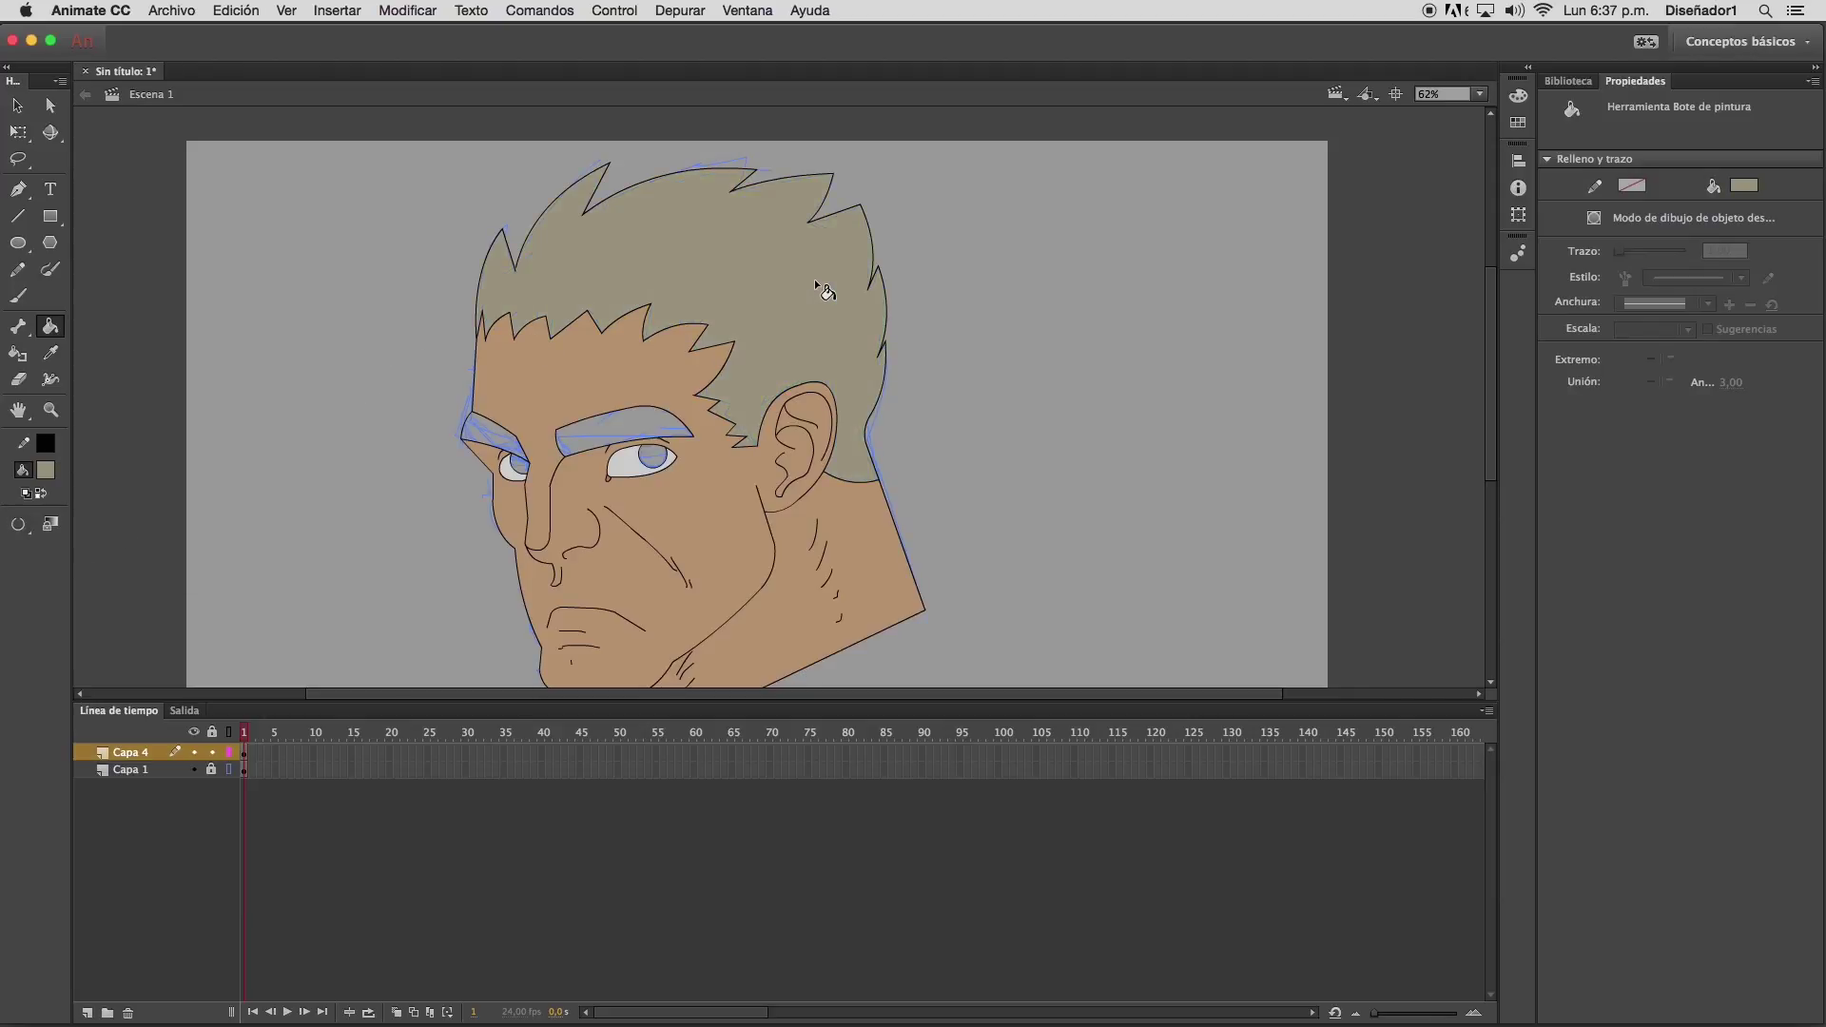
{"action": "left_click", "coordinate": [593, 440]}
{"action": "left_click", "coordinate": [521, 441]}
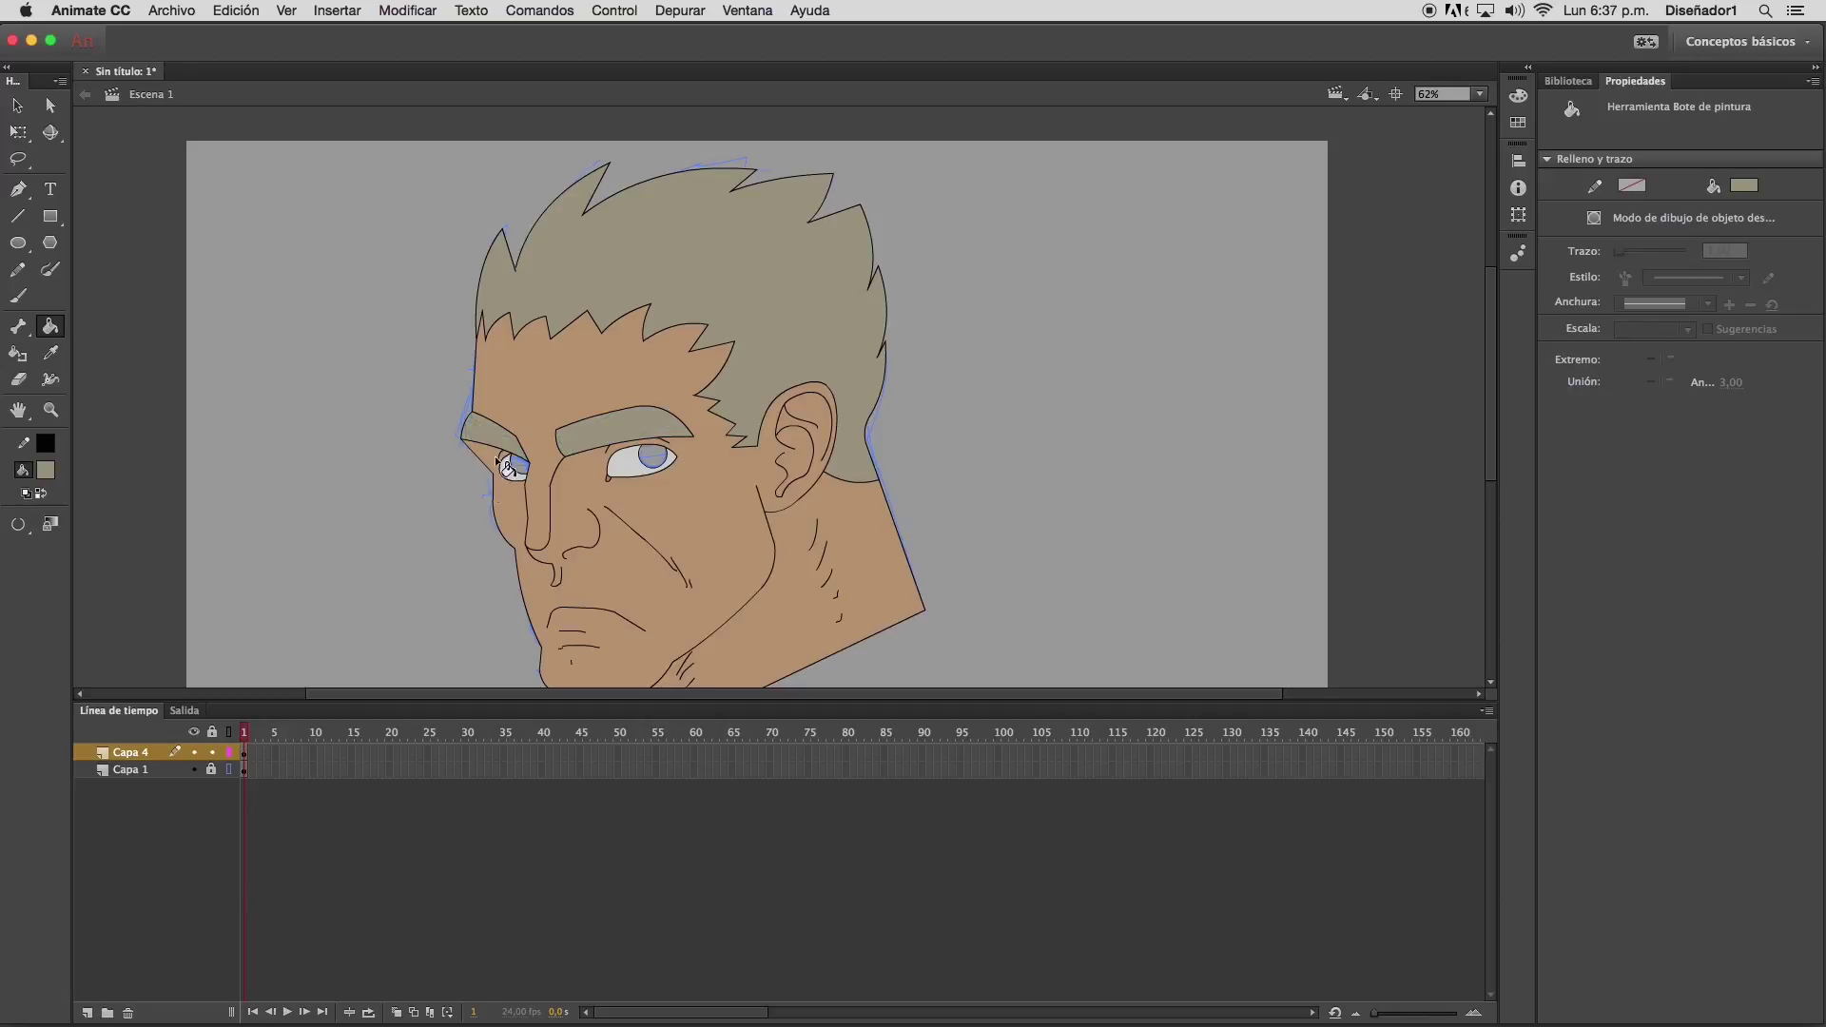
Fill the irises of both eyes with a dark blue swatch
{"action": "left_click", "coordinate": [45, 469]}
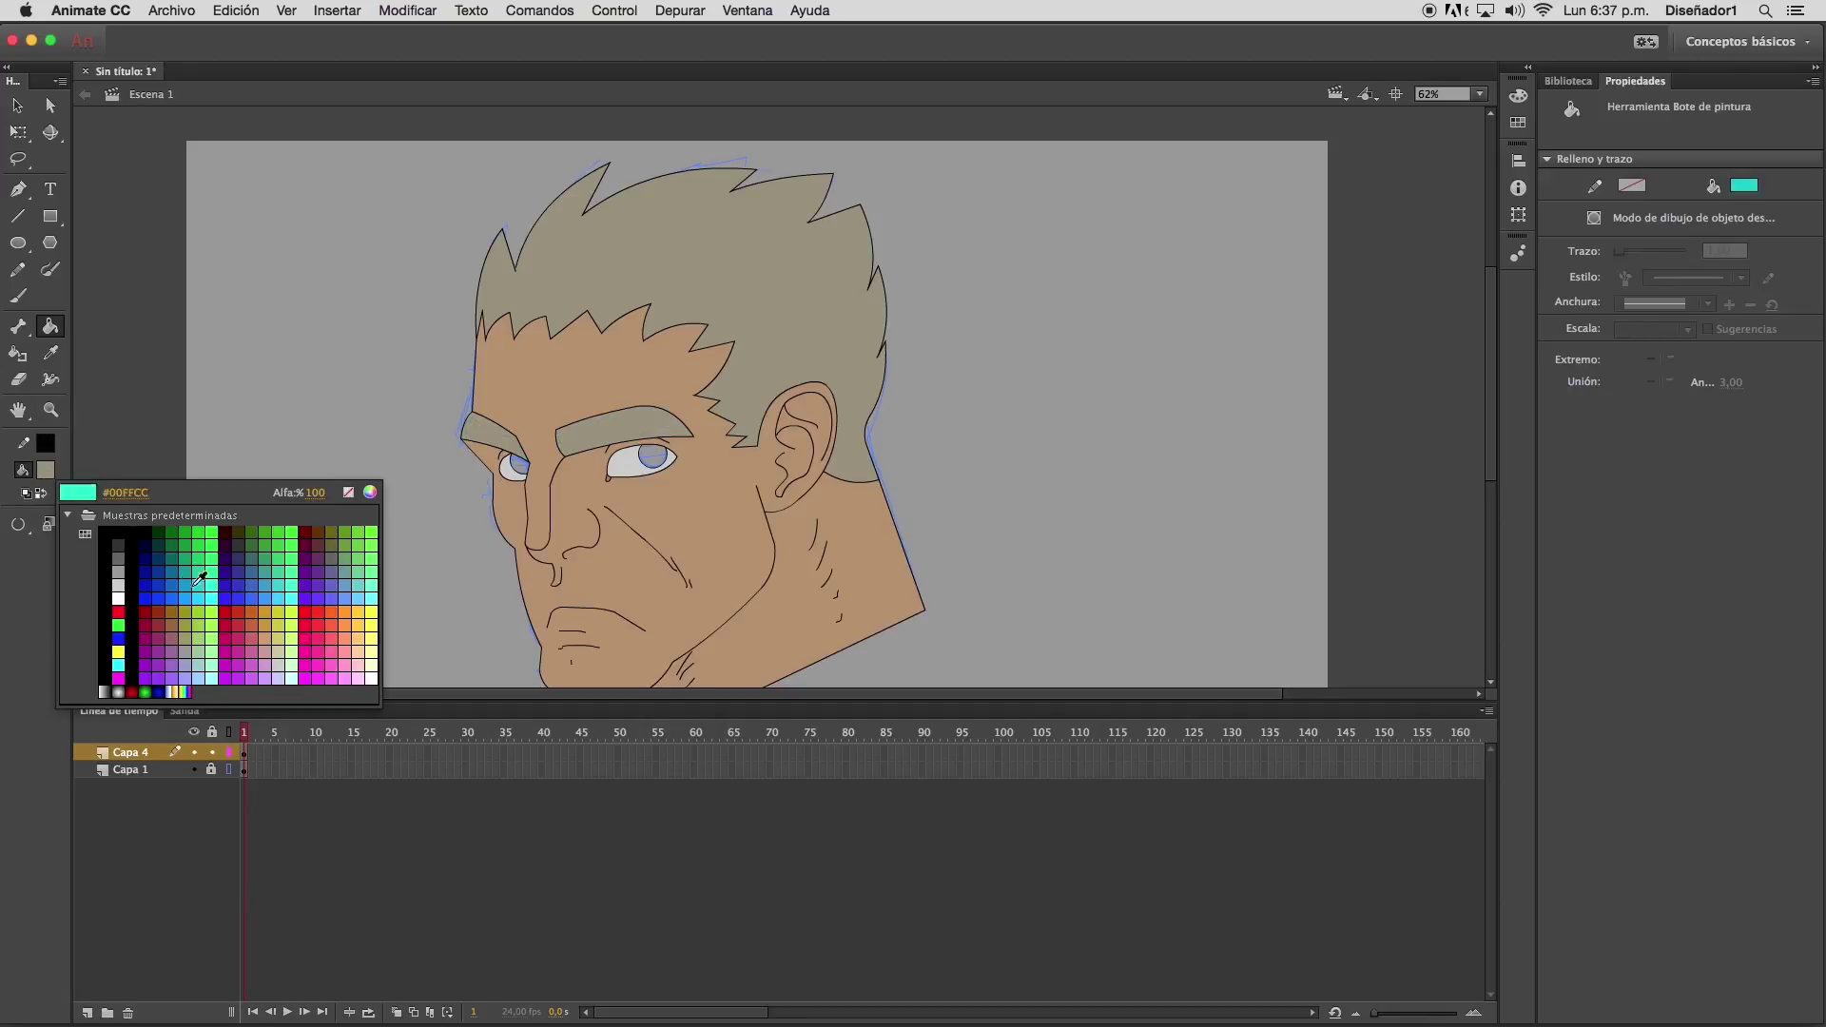
{"action": "left_click", "coordinate": [172, 571]}
{"action": "left_click", "coordinate": [523, 465]}
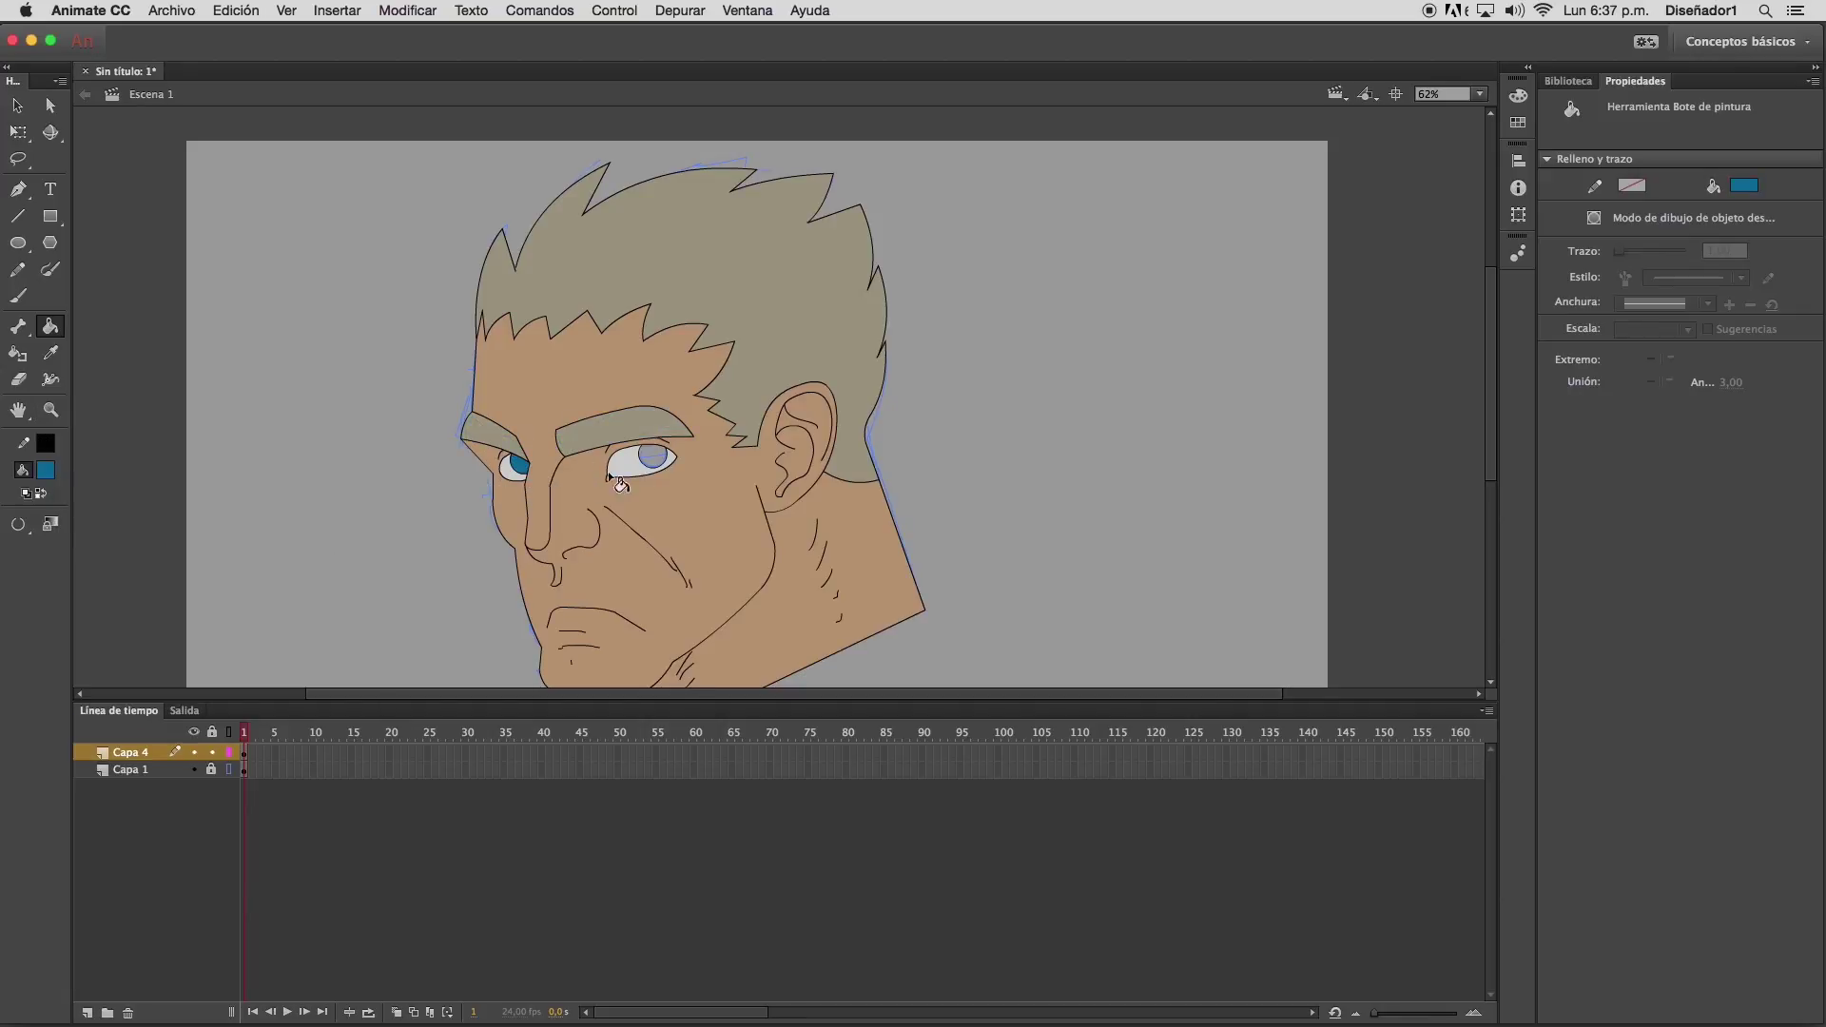
{"action": "left_click", "coordinate": [654, 458]}
Draw connected red guide lines with the Line tool from the near eyebrow's outer end down the cheek and over the upper lip
{"action": "left_click_drag", "start_coordinate": [1489, 412], "coordinate": [1496, 440]}
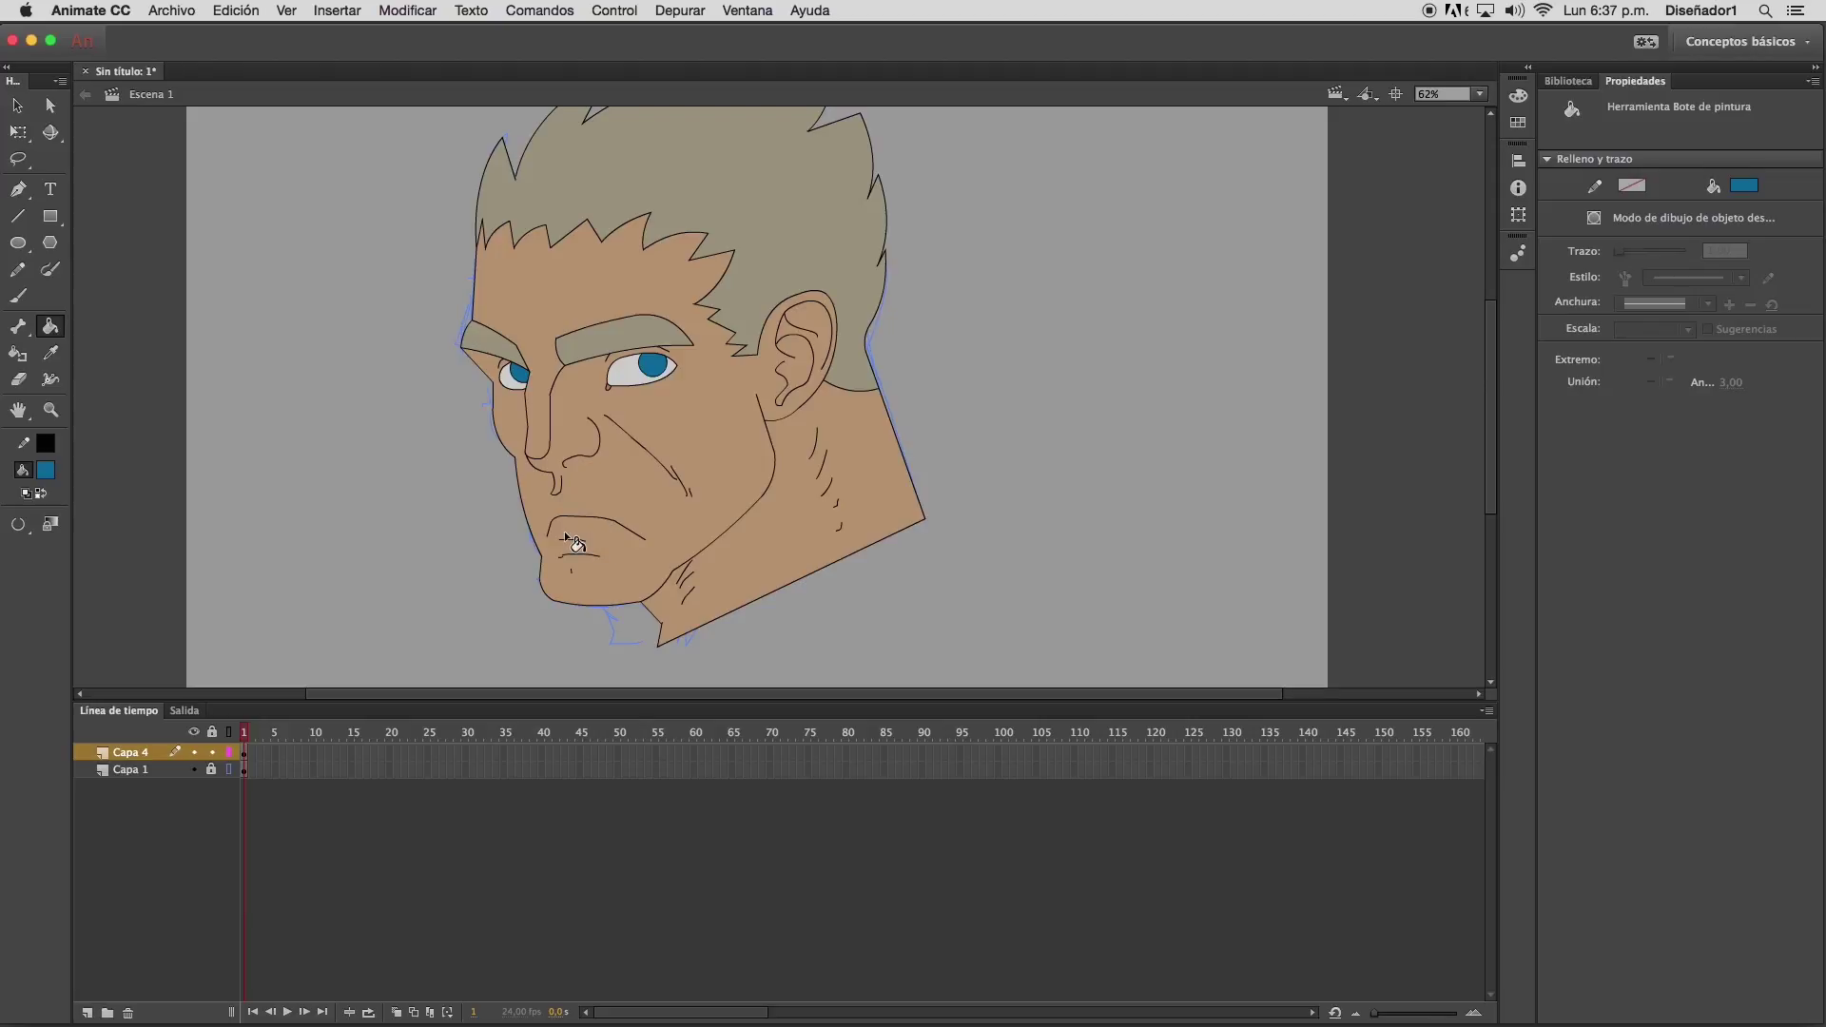
{"action": "left_click", "coordinate": [18, 216]}
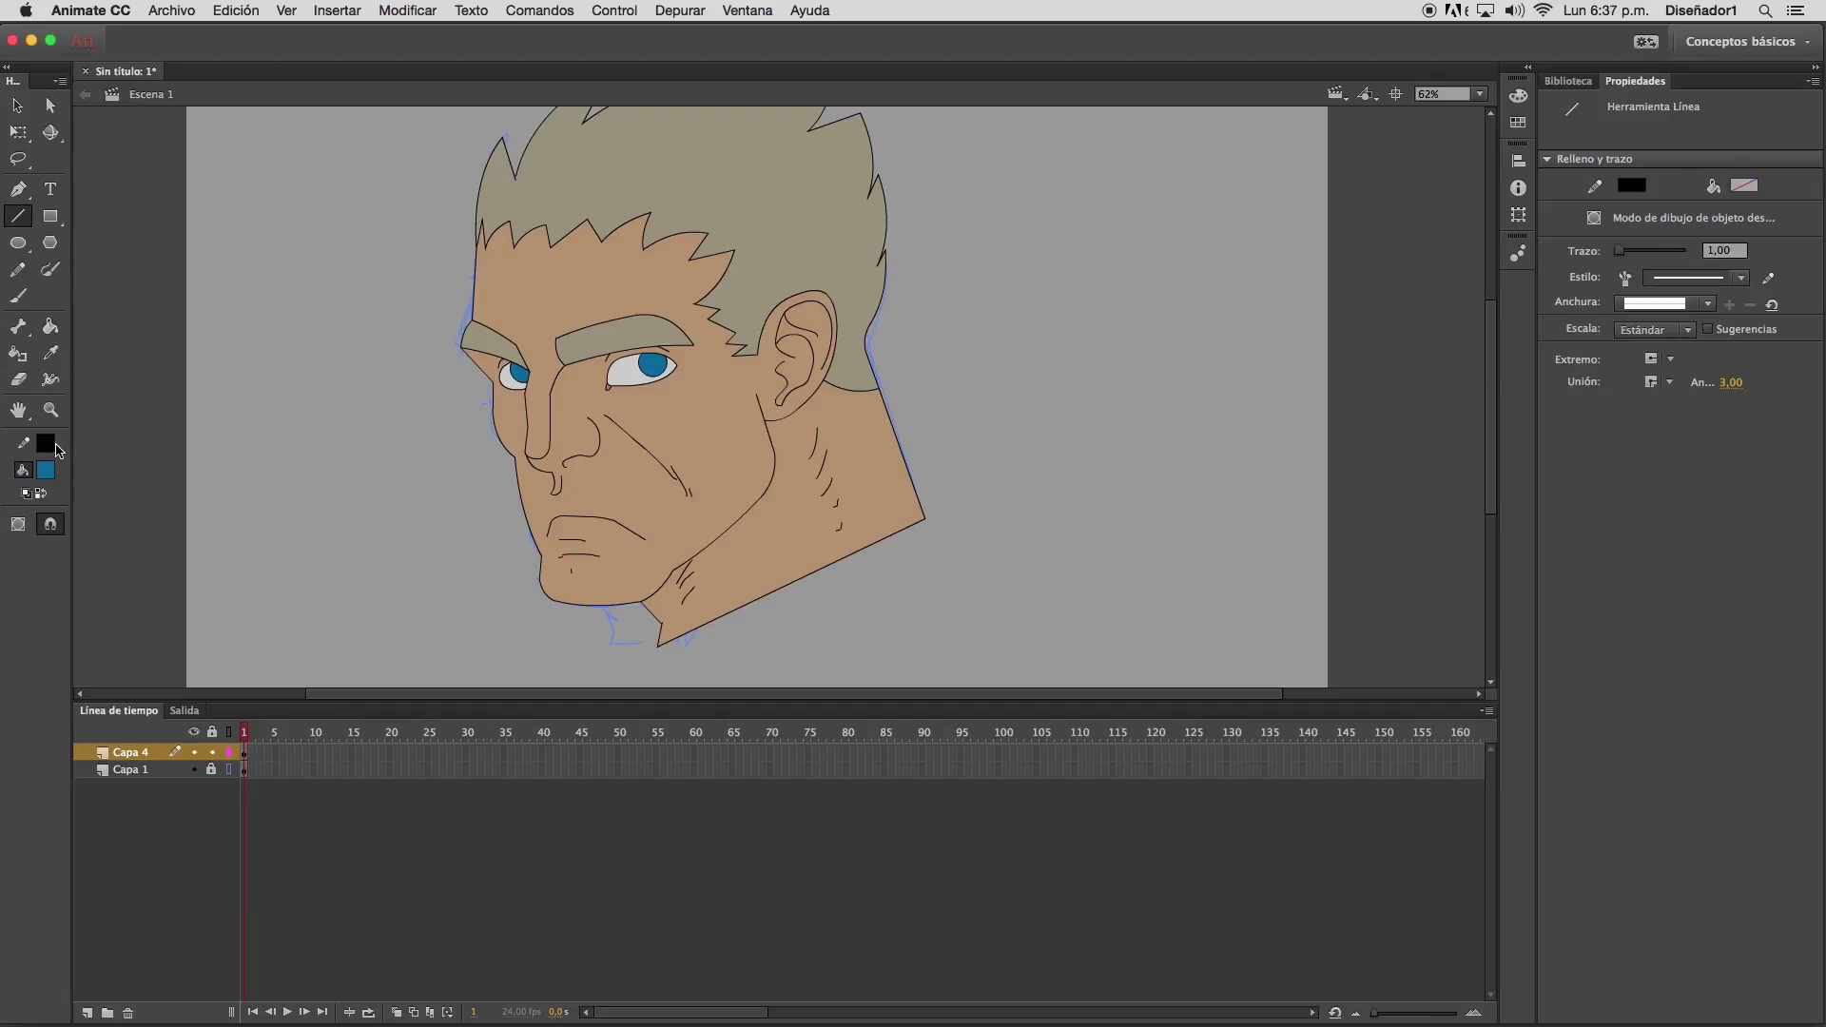
{"action": "left_click", "coordinate": [45, 444]}
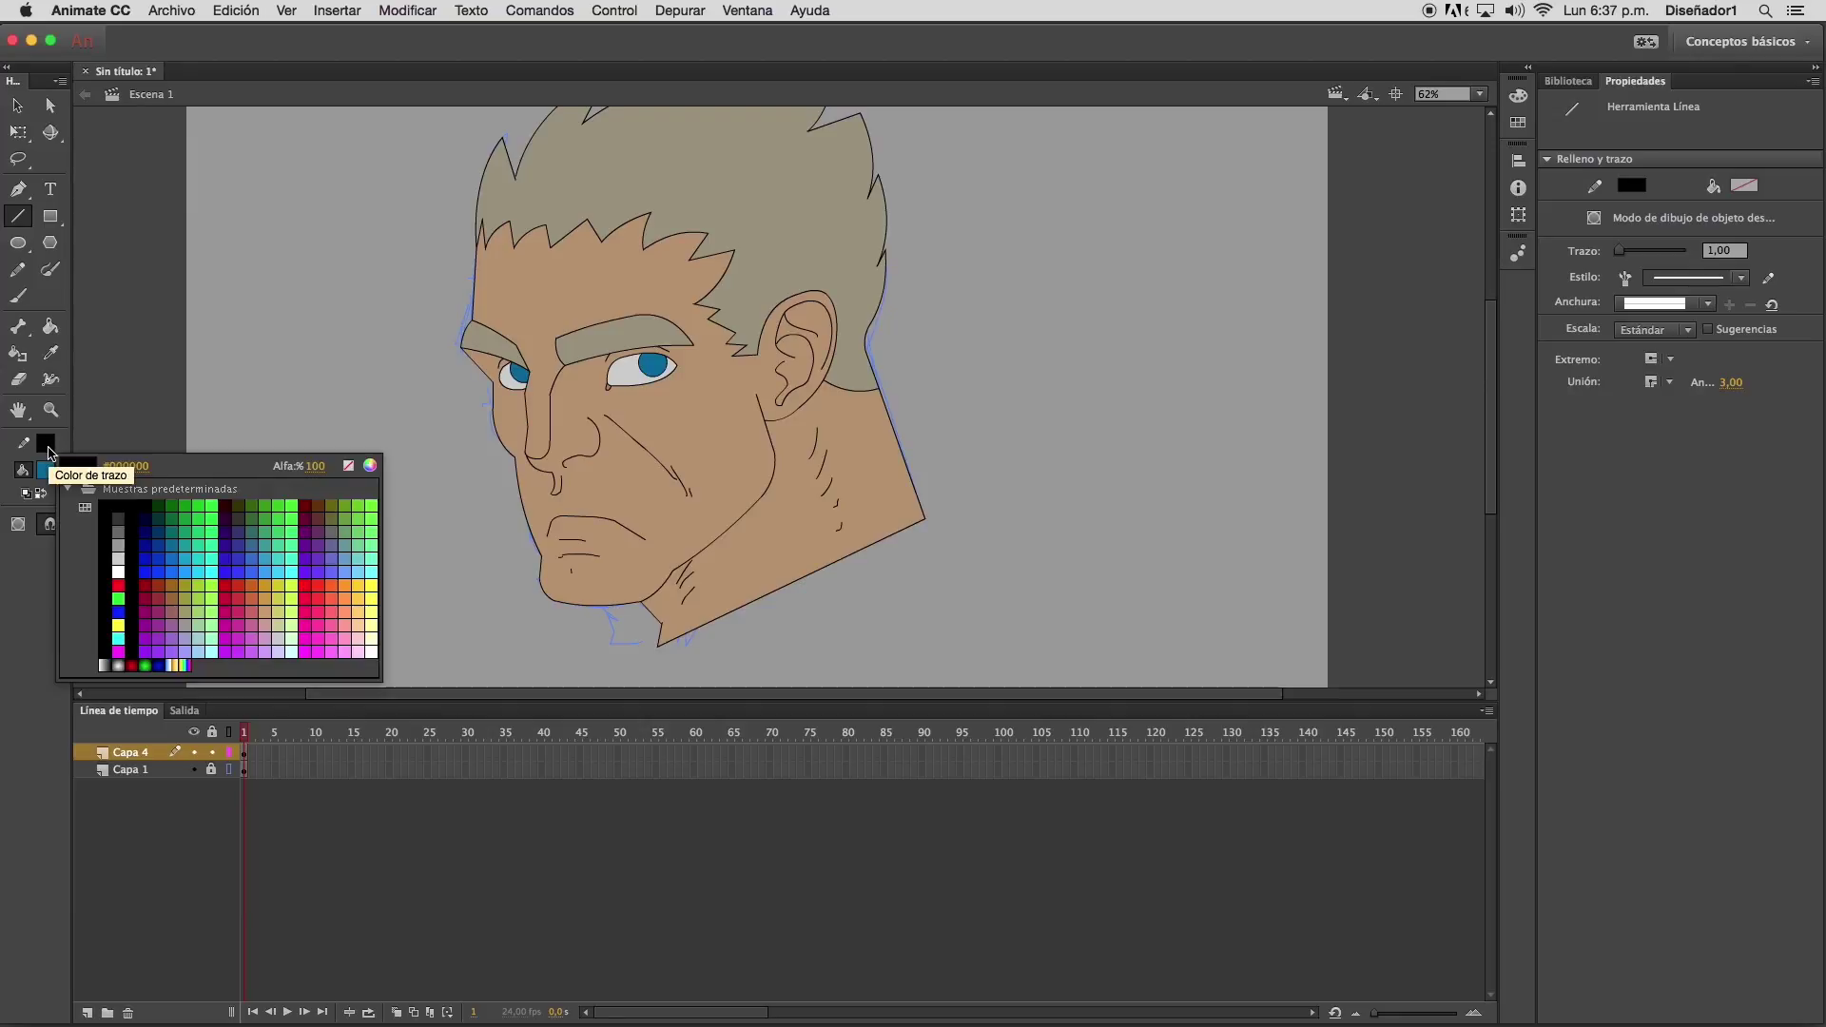
{"action": "left_click", "coordinate": [119, 583]}
{"action": "left_click", "coordinate": [52, 410]}
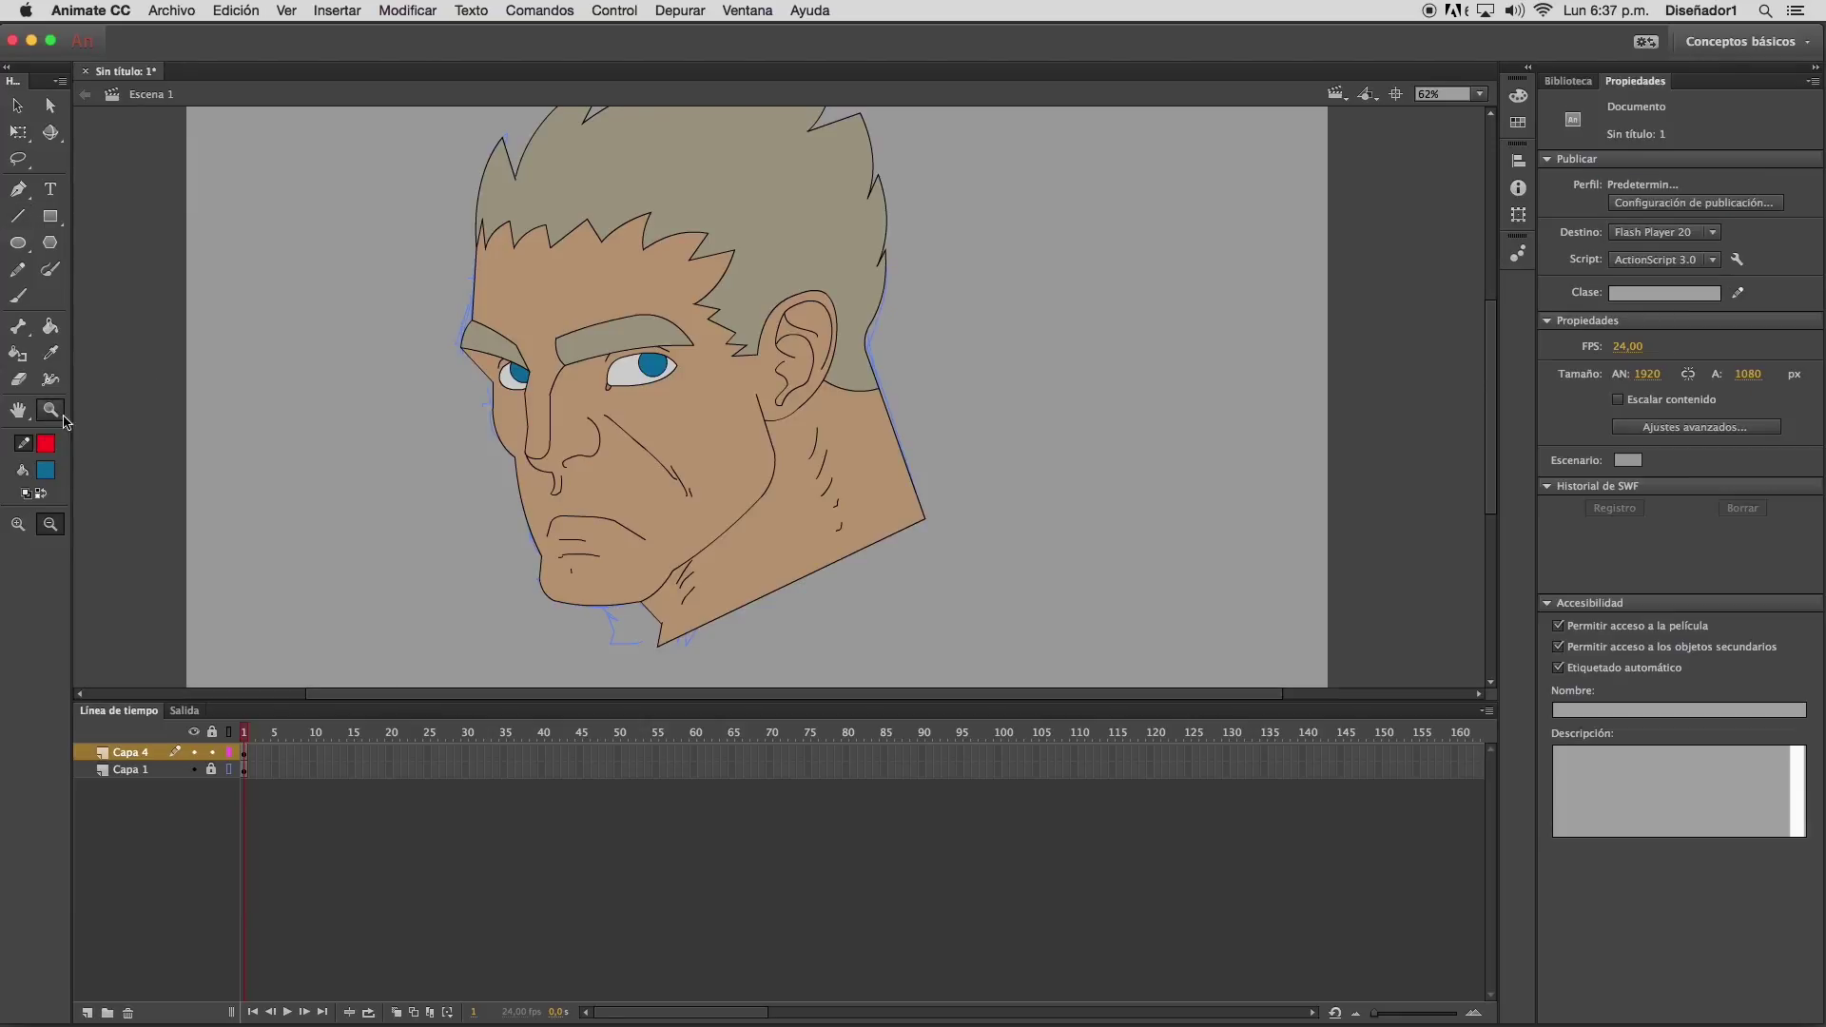
{"action": "left_click_drag", "start_coordinate": [436, 326], "coordinate": [1093, 663]}
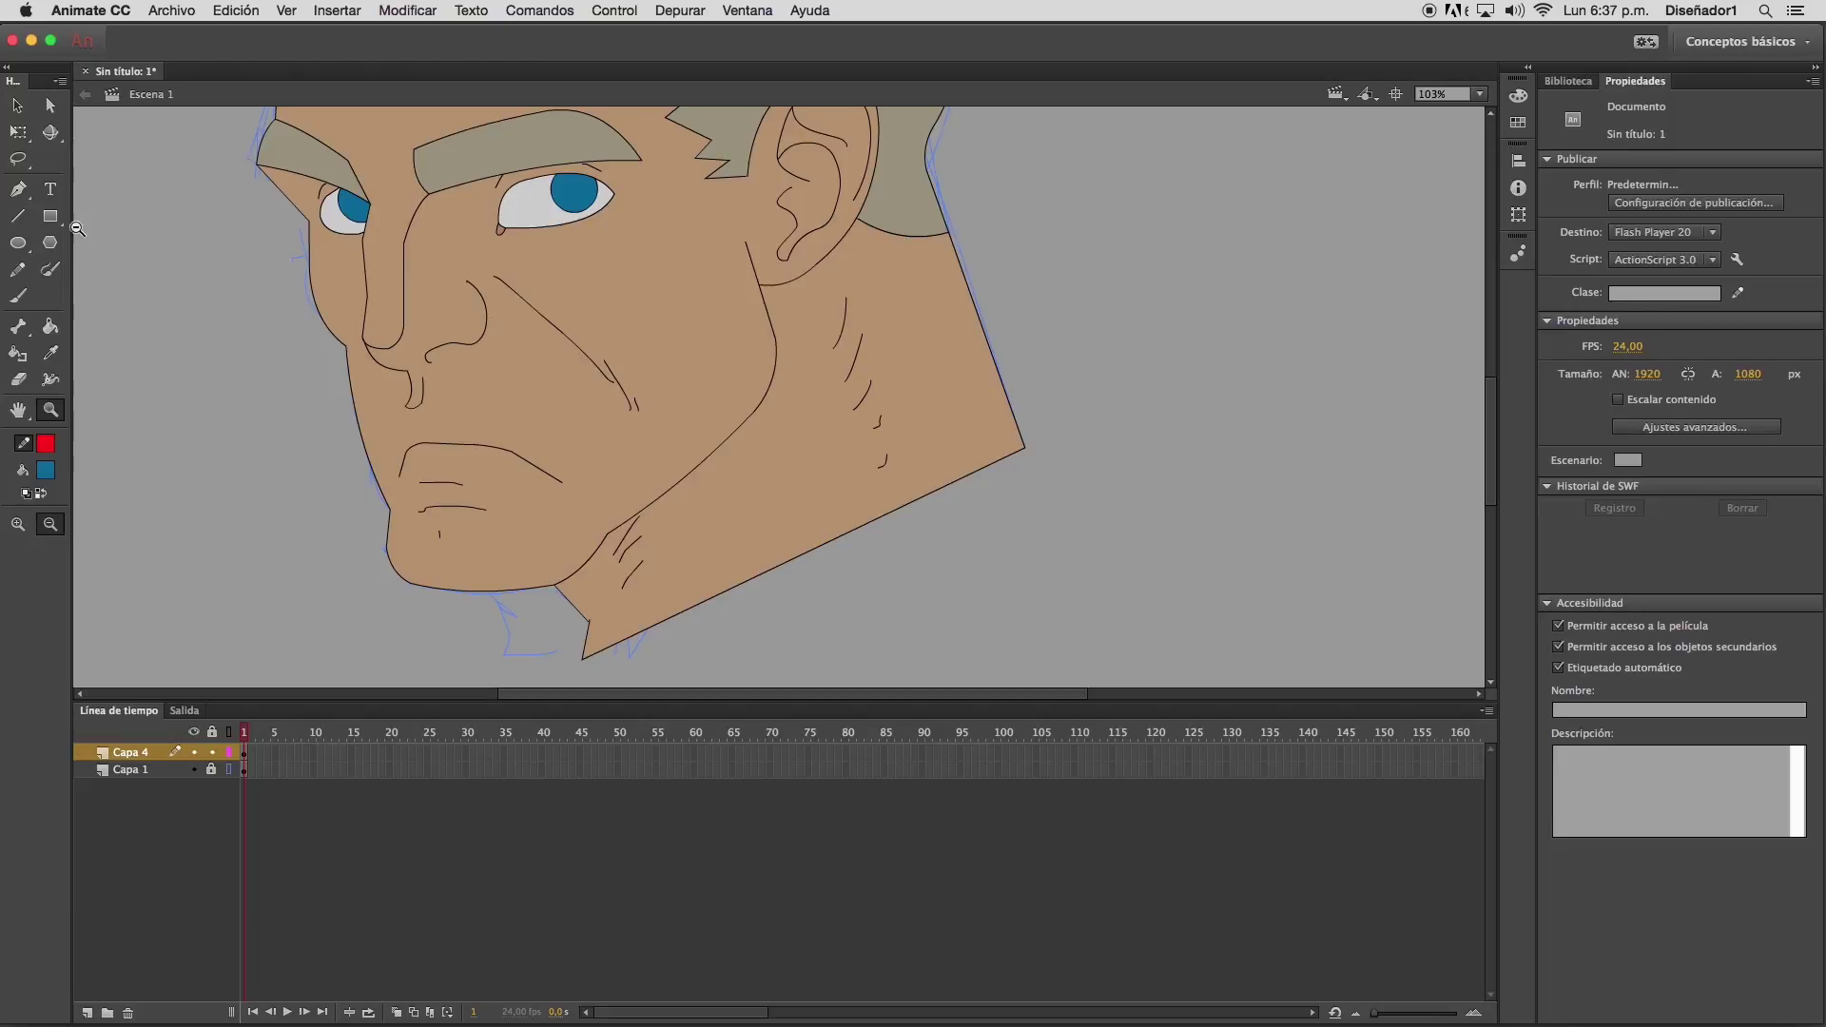
{"action": "left_click", "coordinate": [18, 216]}
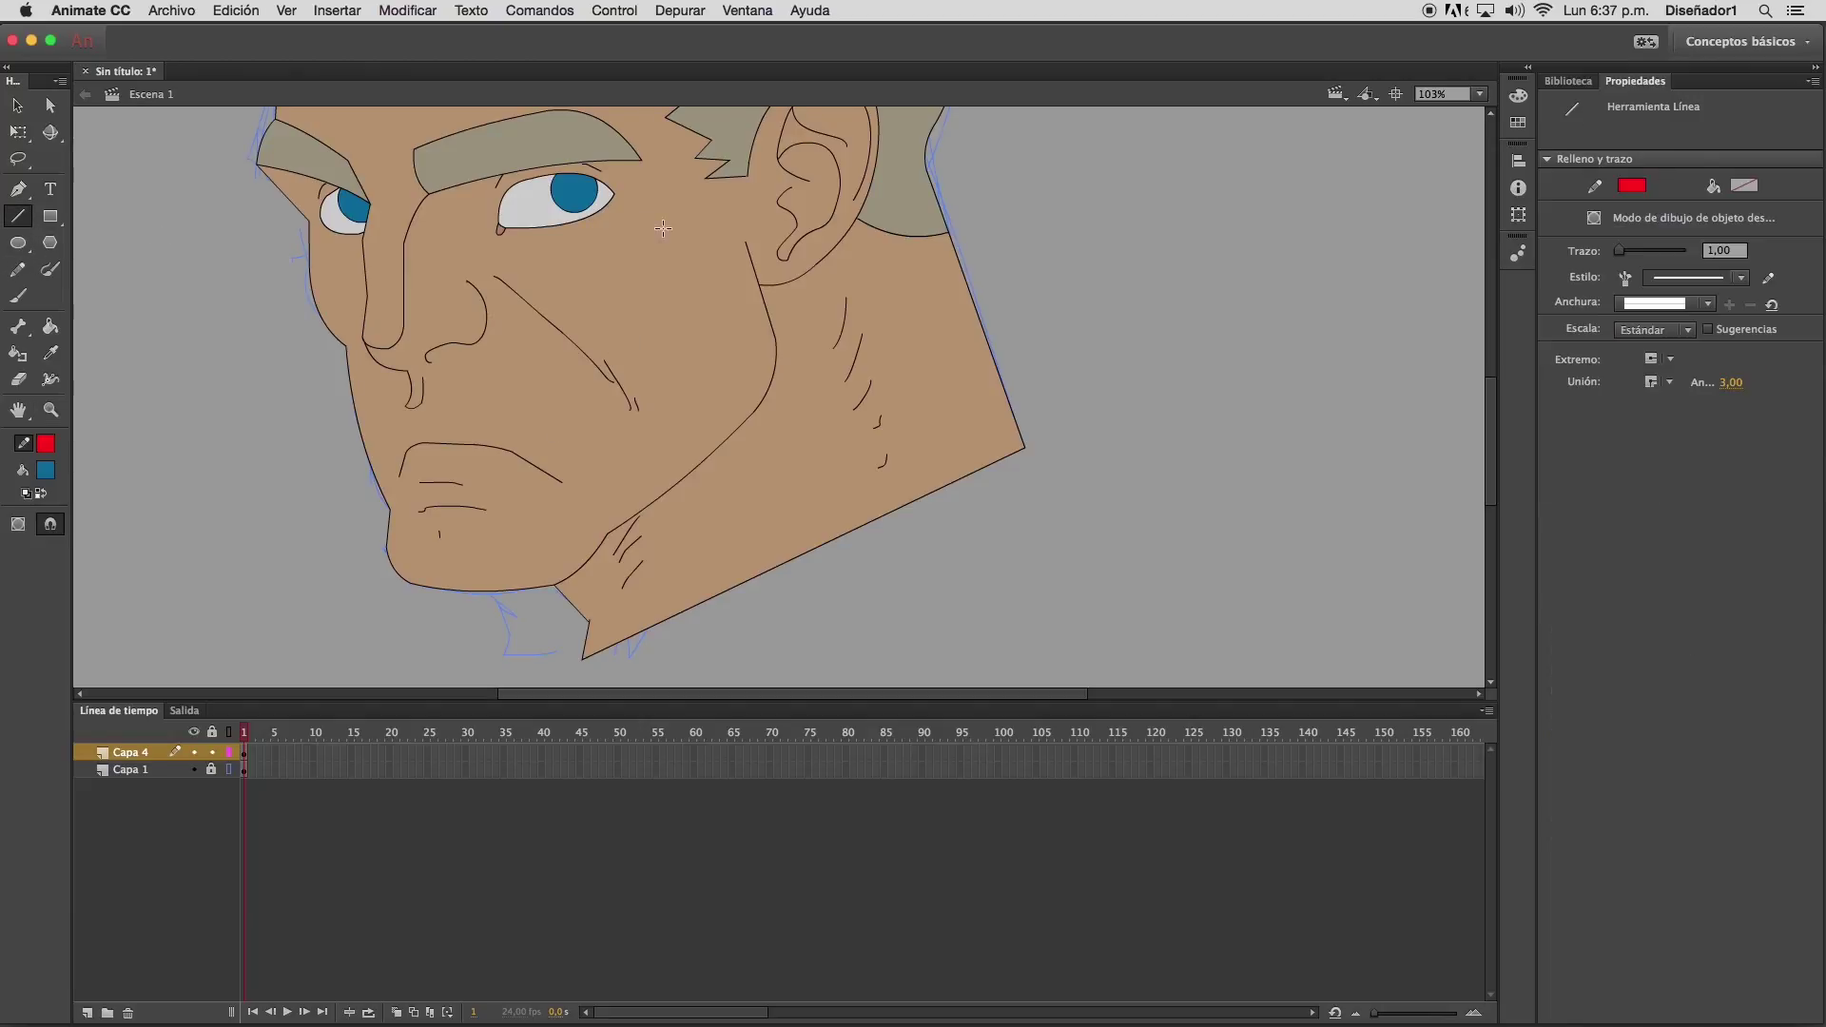
{"action": "left_click_drag", "start_coordinate": [647, 164], "coordinate": [396, 477]}
{"action": "key", "text": "v"}
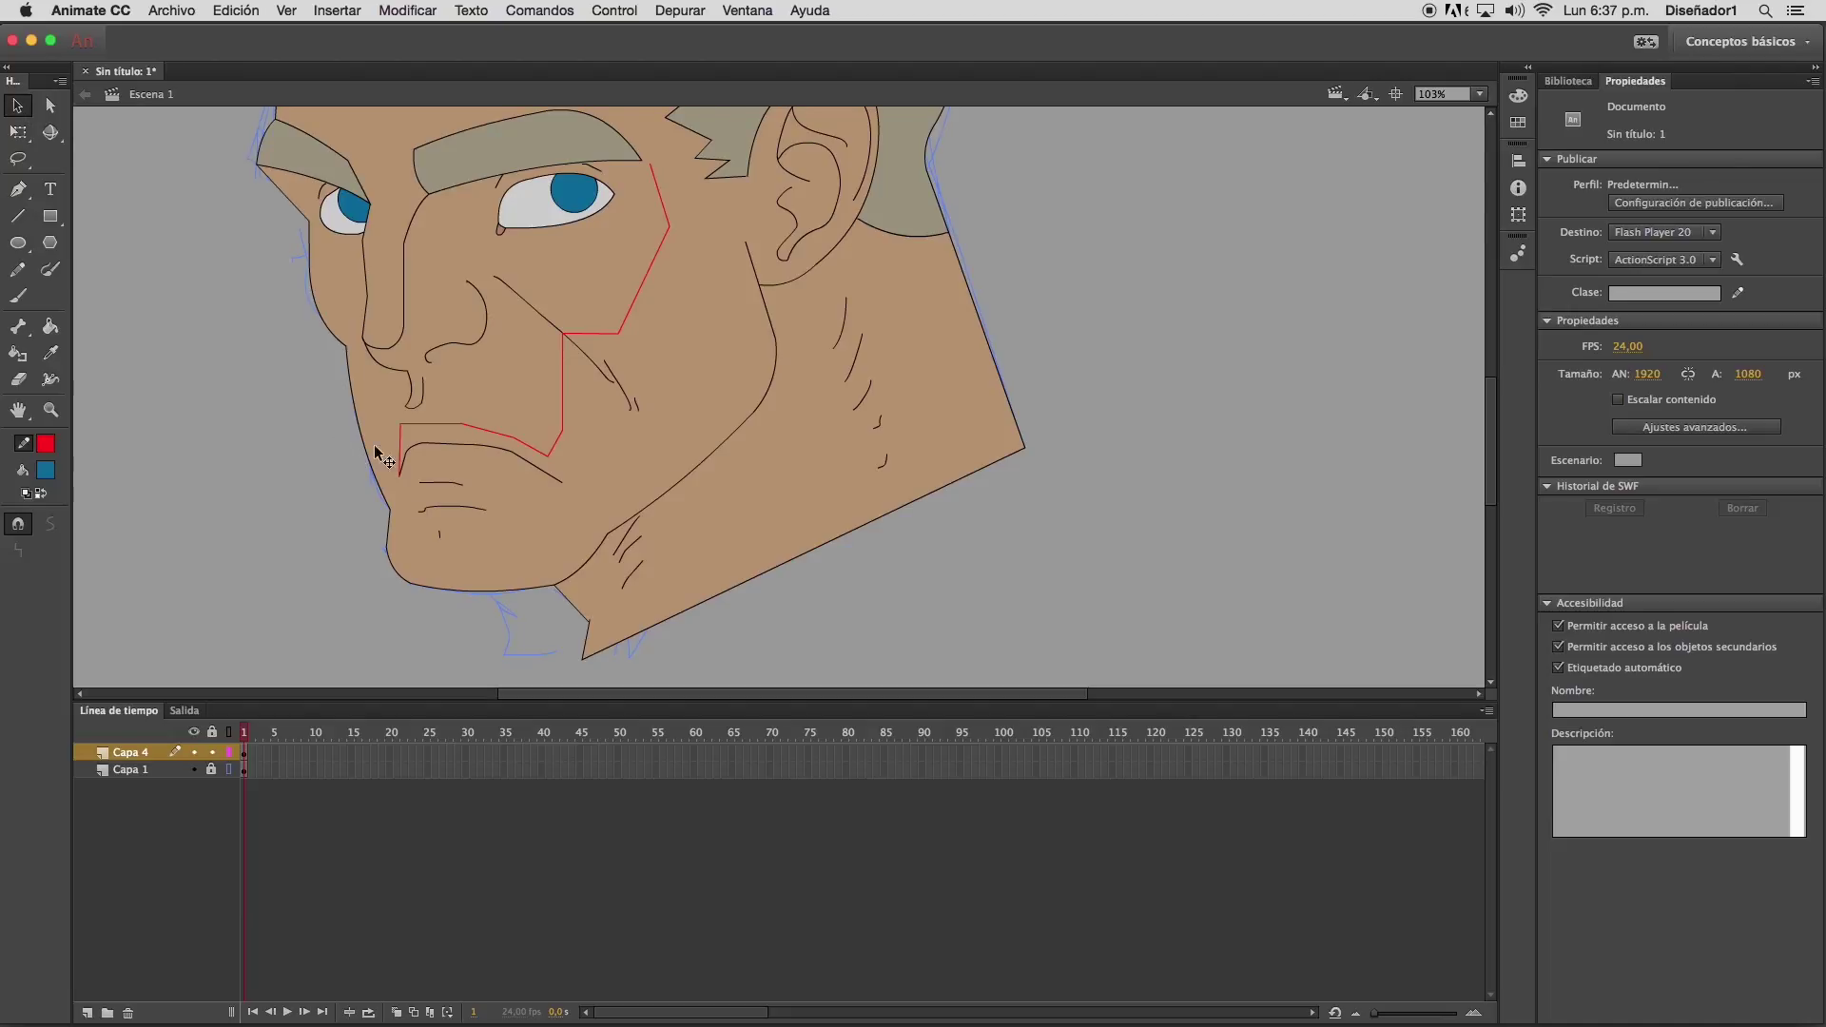
Curve the guide lines above the upper lip and outline the lower lip and chin shadow with connected red lines
{"action": "left_click_drag", "start_coordinate": [403, 451], "coordinate": [498, 427]}
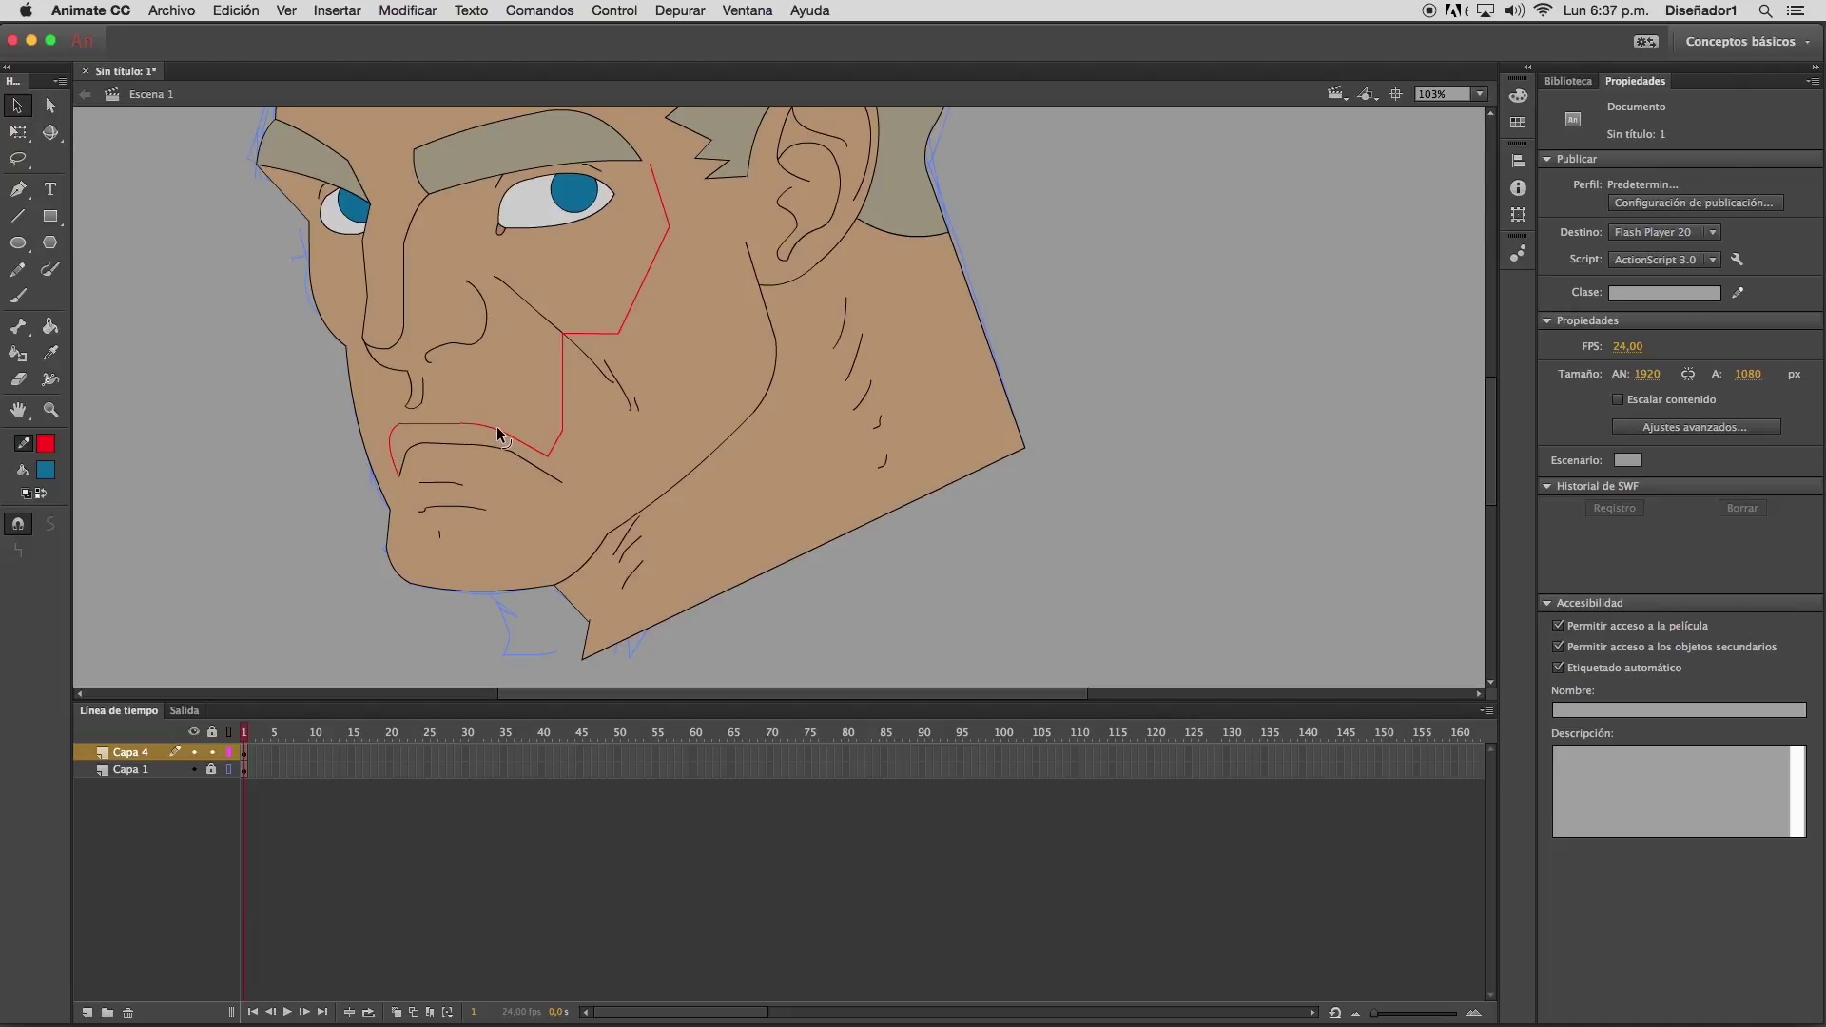
{"action": "left_click", "coordinate": [18, 216]}
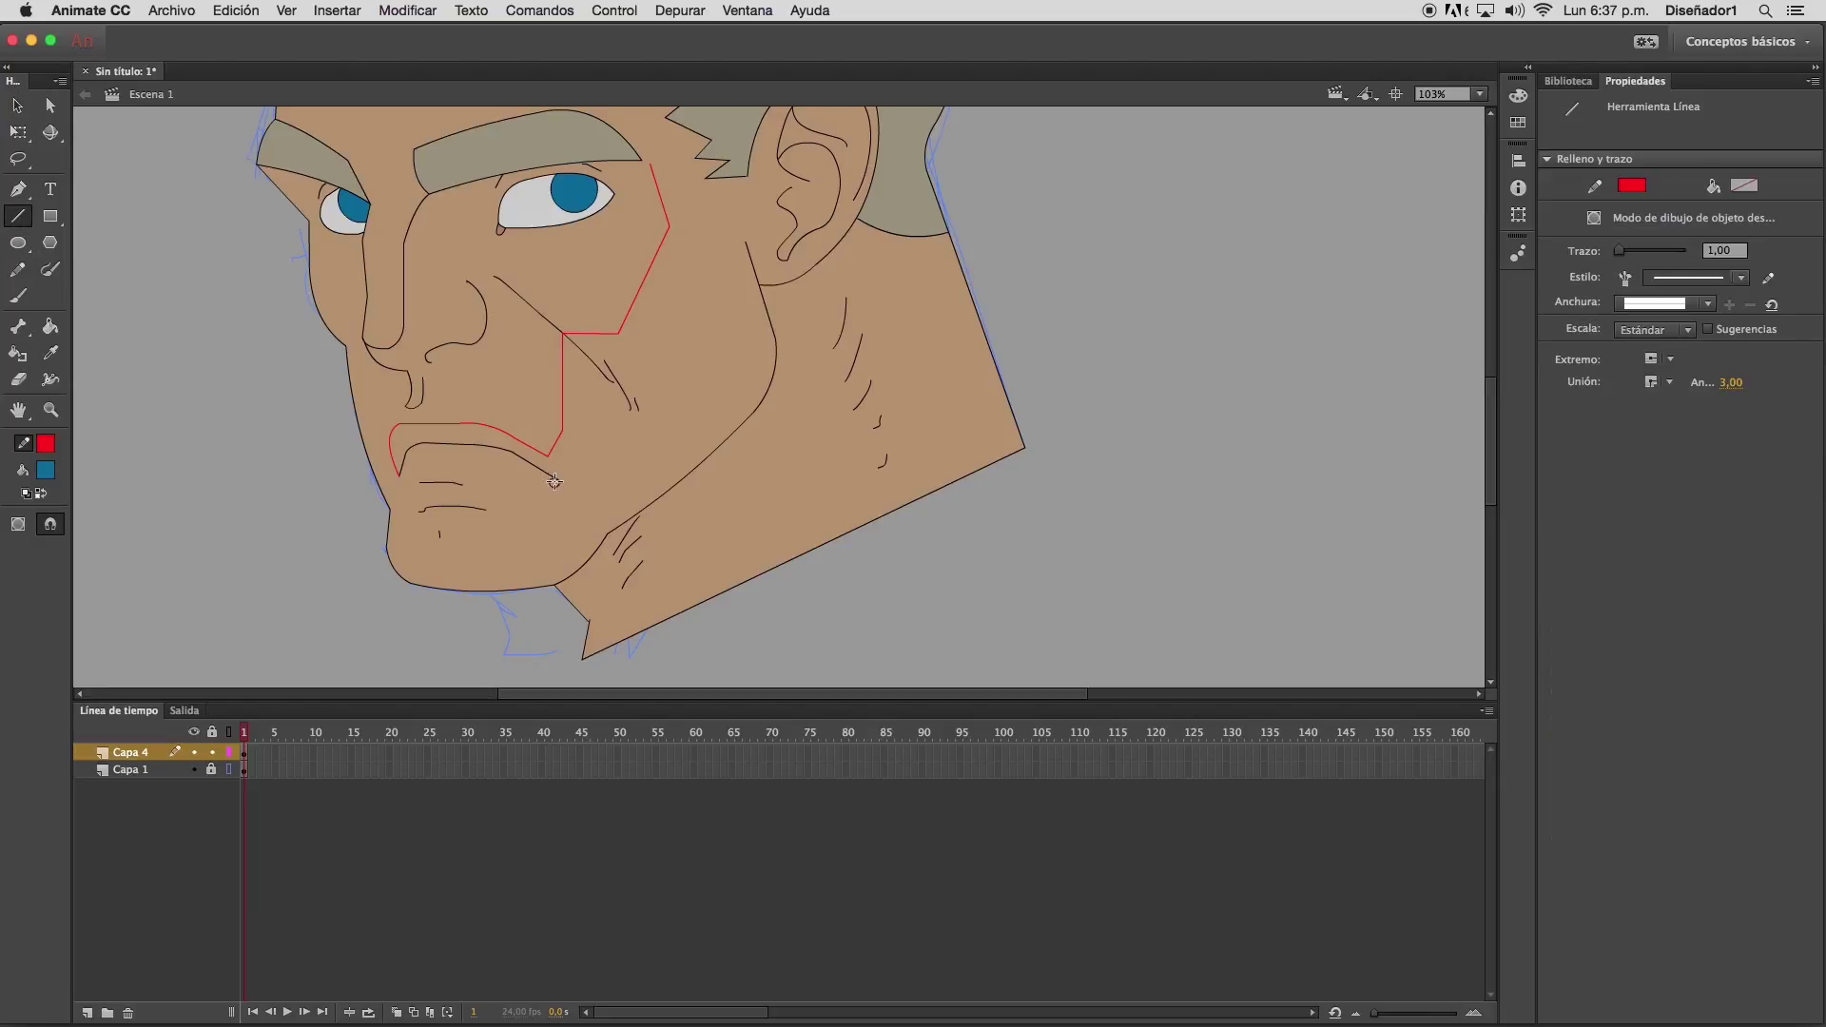
{"action": "left_click_drag", "start_coordinate": [491, 485], "coordinate": [533, 468]}
{"action": "left_click_drag", "start_coordinate": [505, 511], "coordinate": [391, 567]}
{"action": "left_click", "coordinate": [17, 105]}
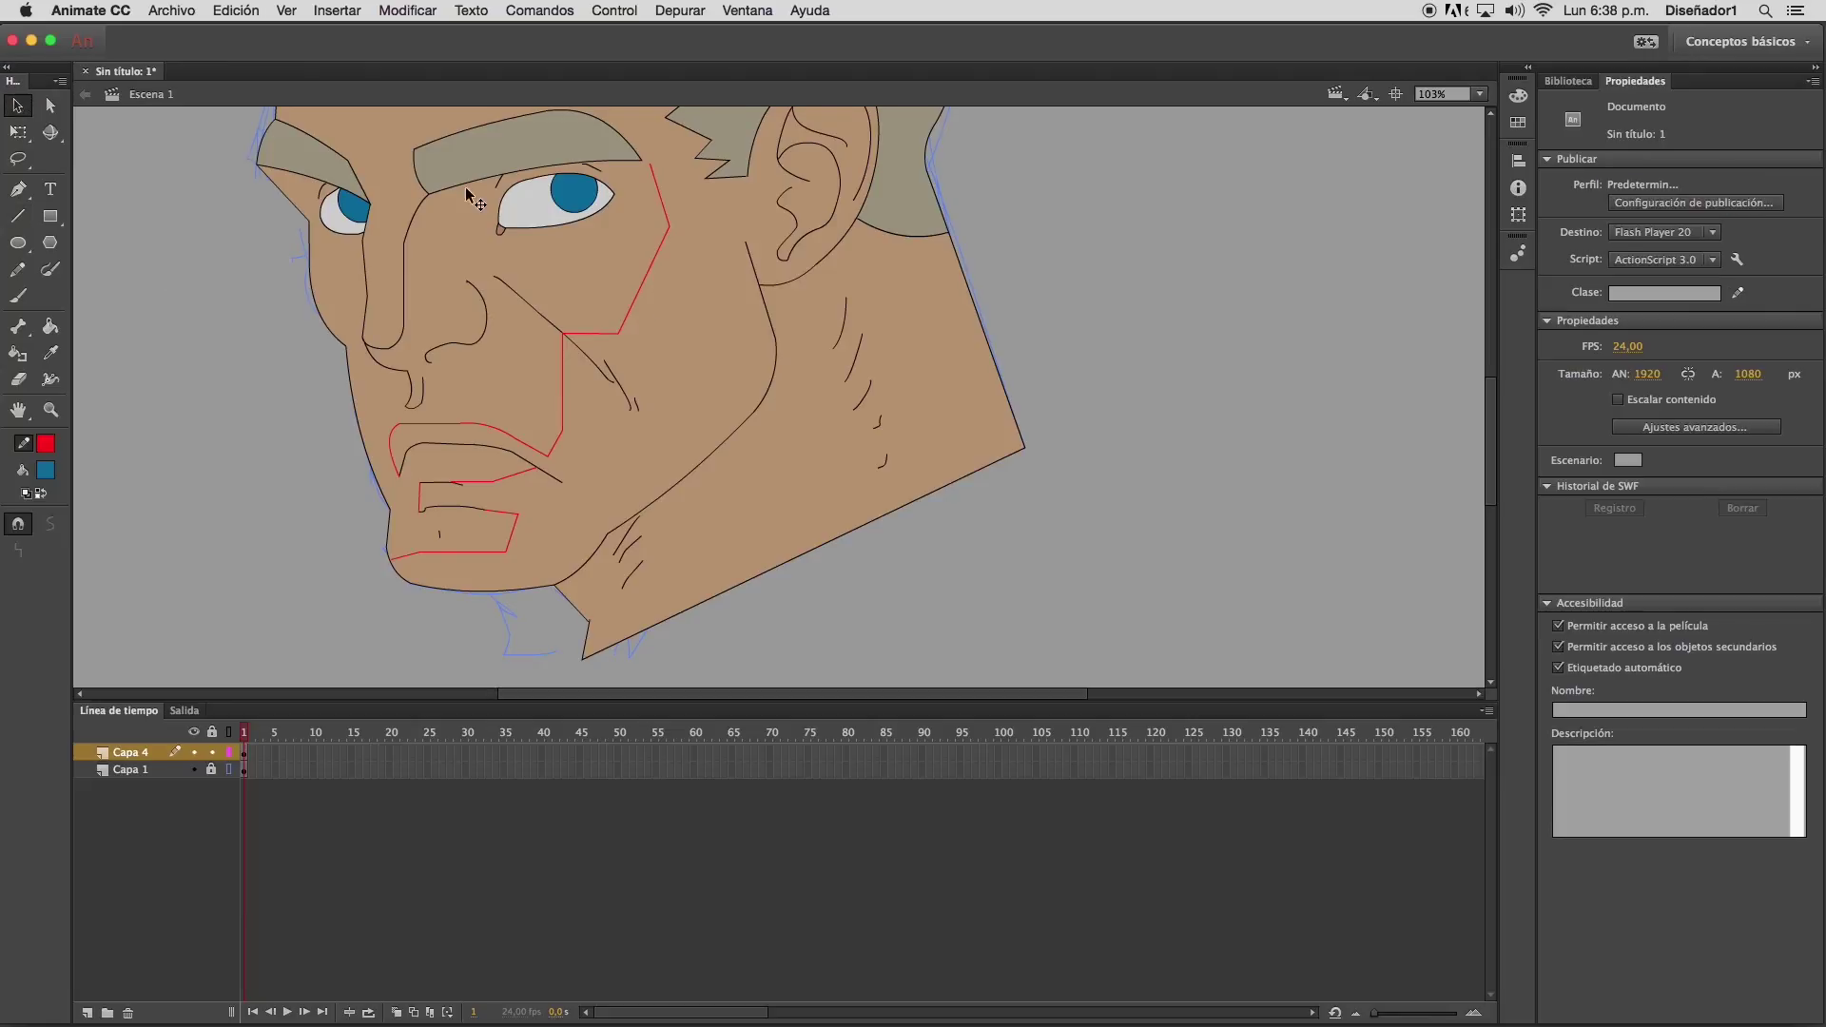
Curve the outer cheek guide and draw red guides under the nose and beneath the near eye, bending the eye guide
{"action": "left_click", "coordinate": [656, 297]}
{"action": "left_click", "coordinate": [1103, 239]}
{"action": "left_click", "coordinate": [17, 216]}
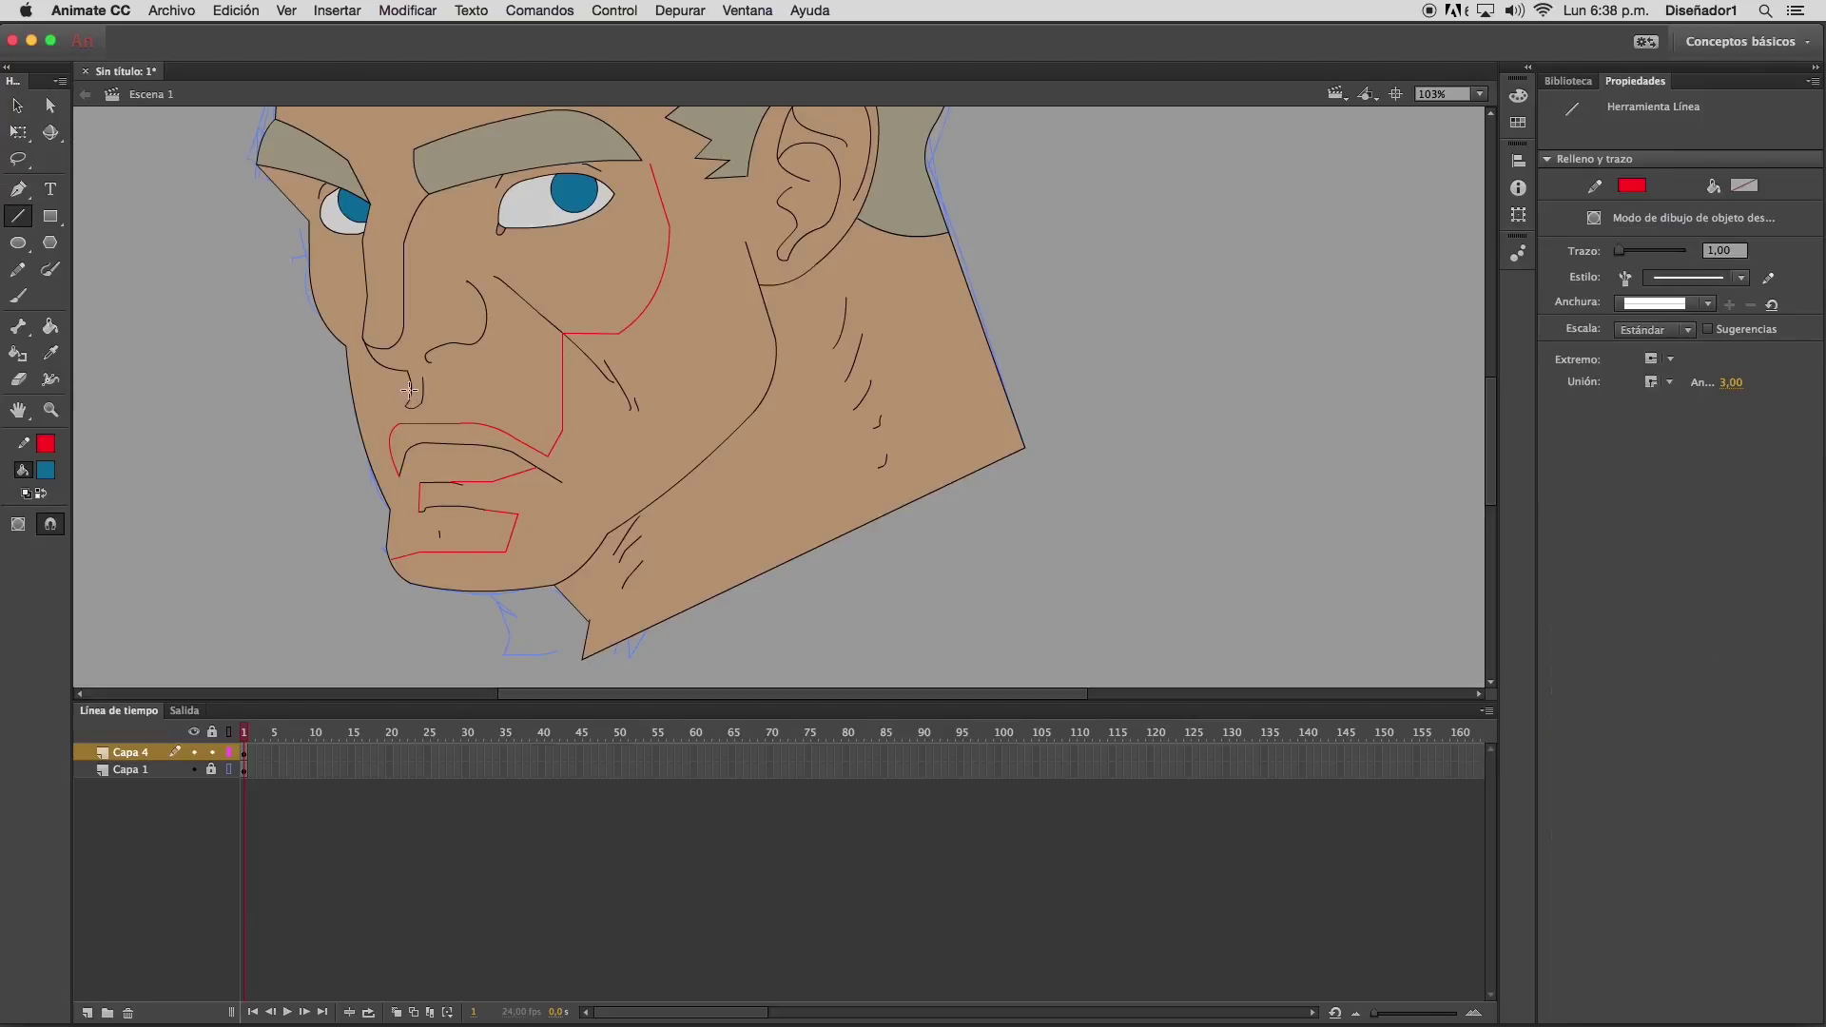
{"action": "left_click_drag", "start_coordinate": [409, 372], "coordinate": [466, 351]}
{"action": "left_click_drag", "start_coordinate": [467, 282], "coordinate": [663, 207]}
{"action": "left_click", "coordinate": [17, 105]}
{"action": "left_click_drag", "start_coordinate": [493, 265], "coordinate": [583, 273]}
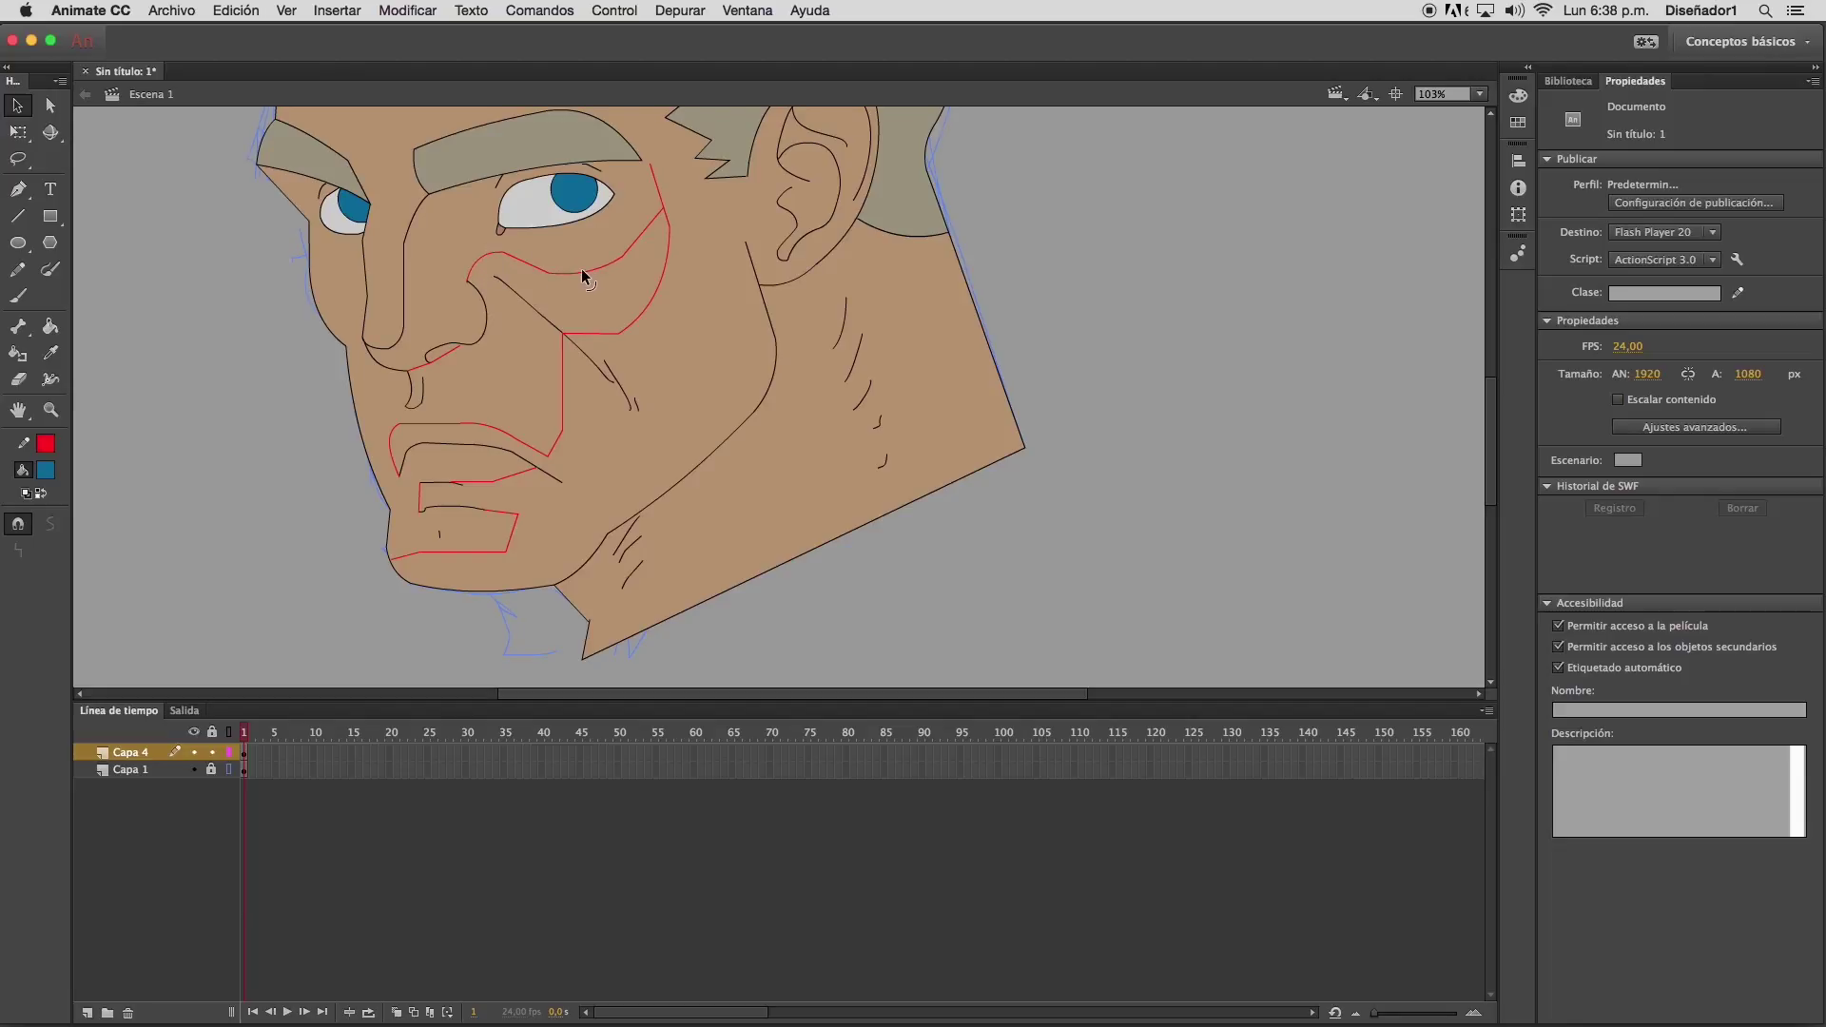
Draw a red guide line beneath the far eye and bend it into a curve towards the nose bridge
{"action": "left_click", "coordinate": [17, 215]}
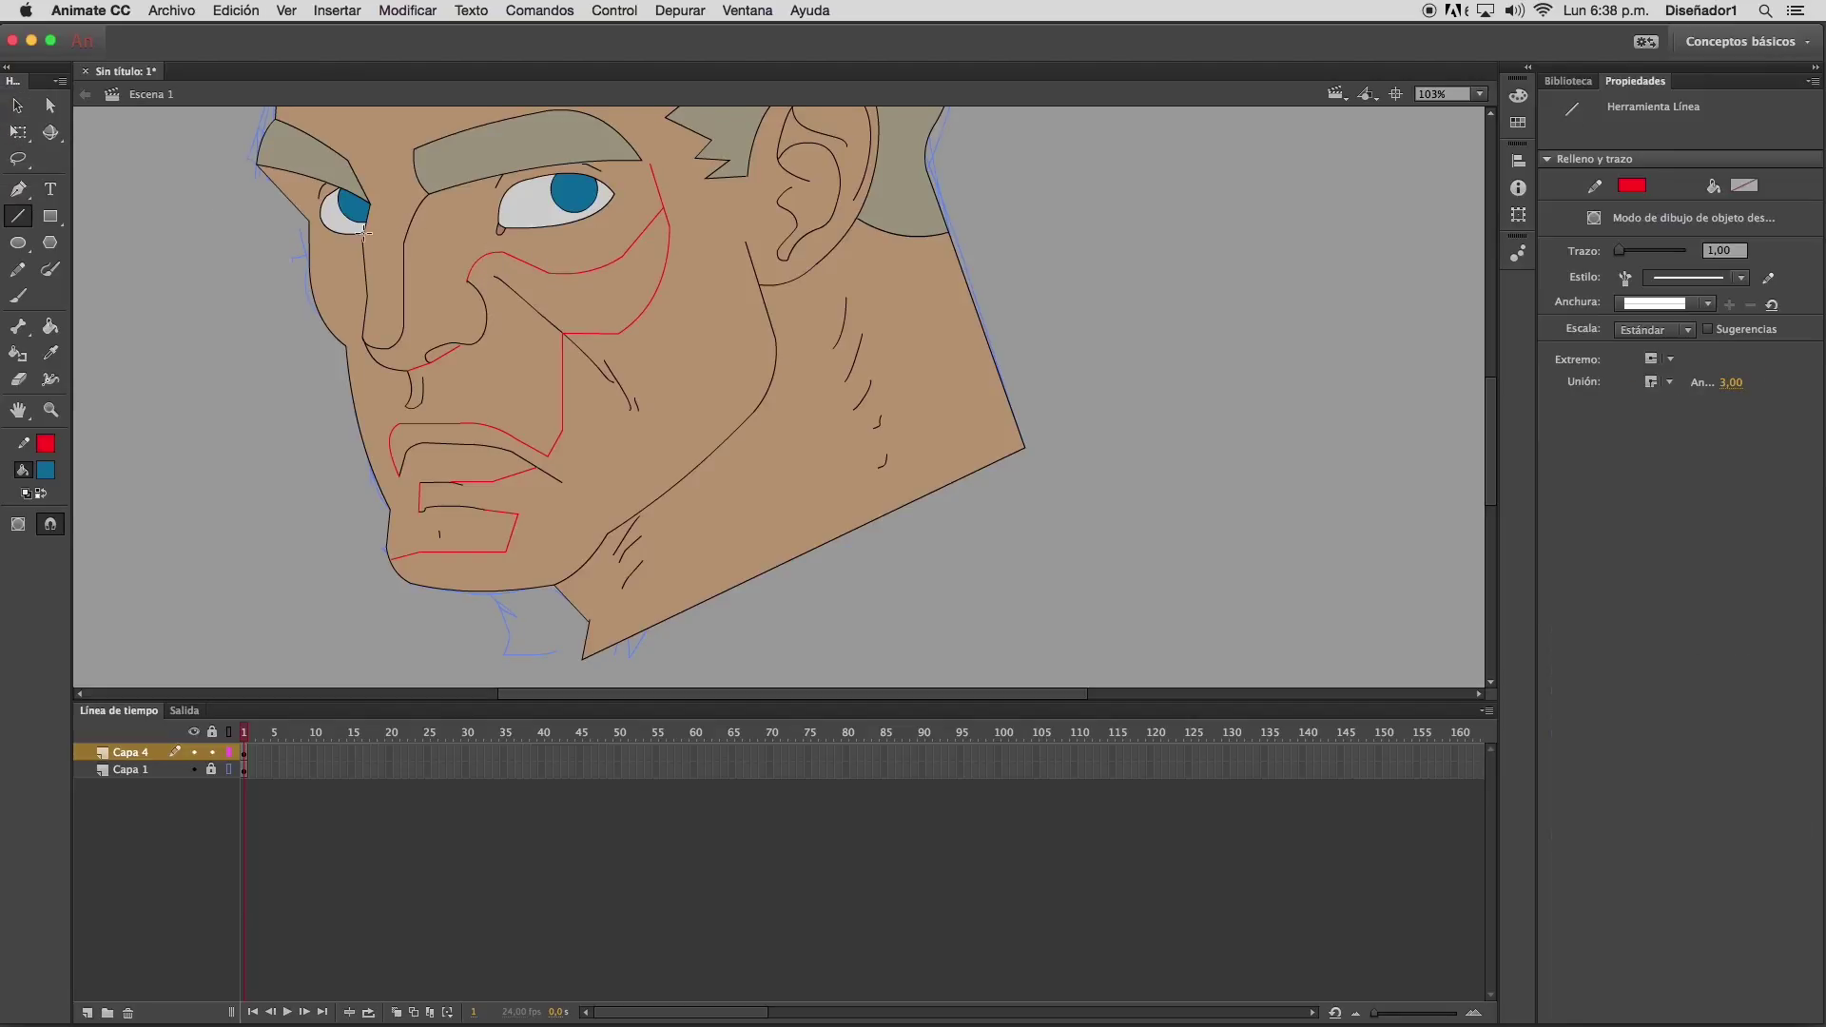
{"action": "left_click_drag", "start_coordinate": [327, 225], "coordinate": [361, 257]}
{"action": "left_click", "coordinate": [29, 107]}
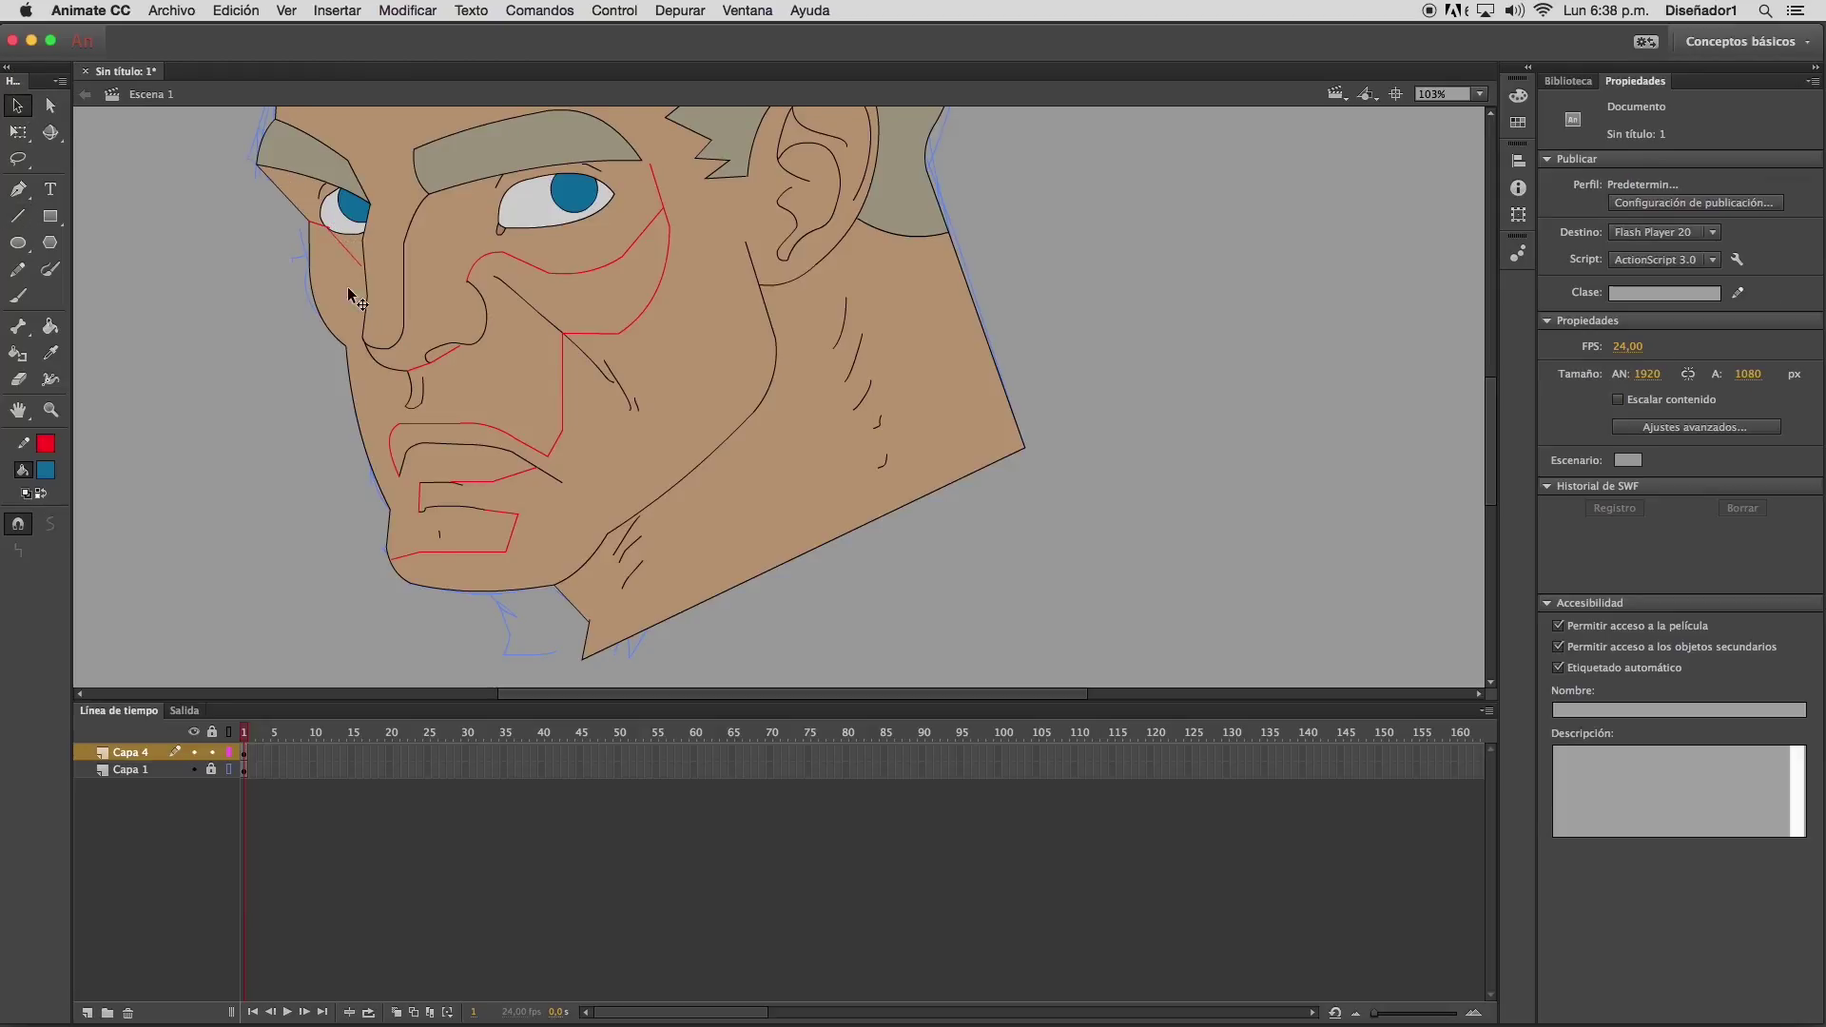
{"action": "left_click_drag", "start_coordinate": [347, 256], "coordinate": [368, 249]}
Draw two red guide lines joining the eyebrows and crossing the top of the nose, and bend them into curves
{"action": "left_click", "coordinate": [50, 410]}
{"action": "left_click_drag", "start_coordinate": [607, 160], "coordinate": [1091, 537]}
{"action": "left_click", "coordinate": [19, 217]}
{"action": "left_click_drag", "start_coordinate": [482, 418], "coordinate": [518, 383]}
{"action": "left_click", "coordinate": [17, 104]}
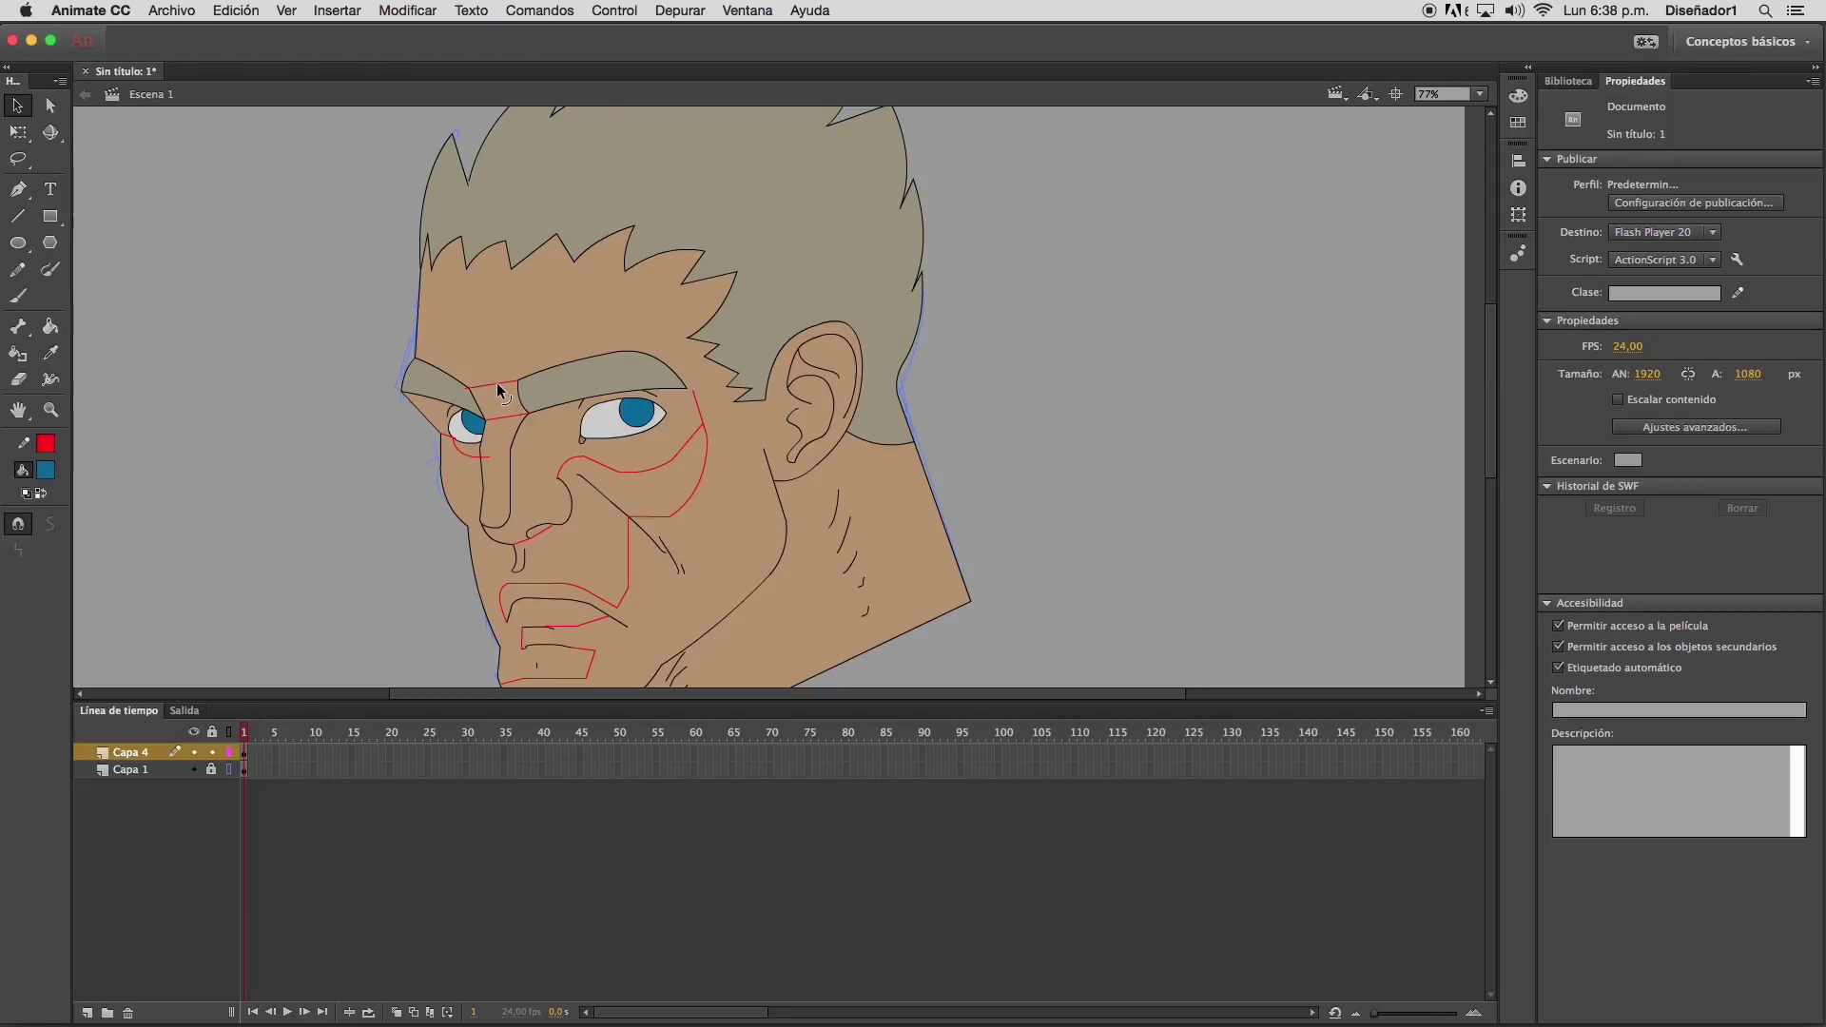
{"action": "left_click_drag", "start_coordinate": [496, 388], "coordinate": [503, 413]}
Draw a red guide line from the near eyebrow up to the hairline and slant its lower end inward
{"action": "key", "text": "n"}
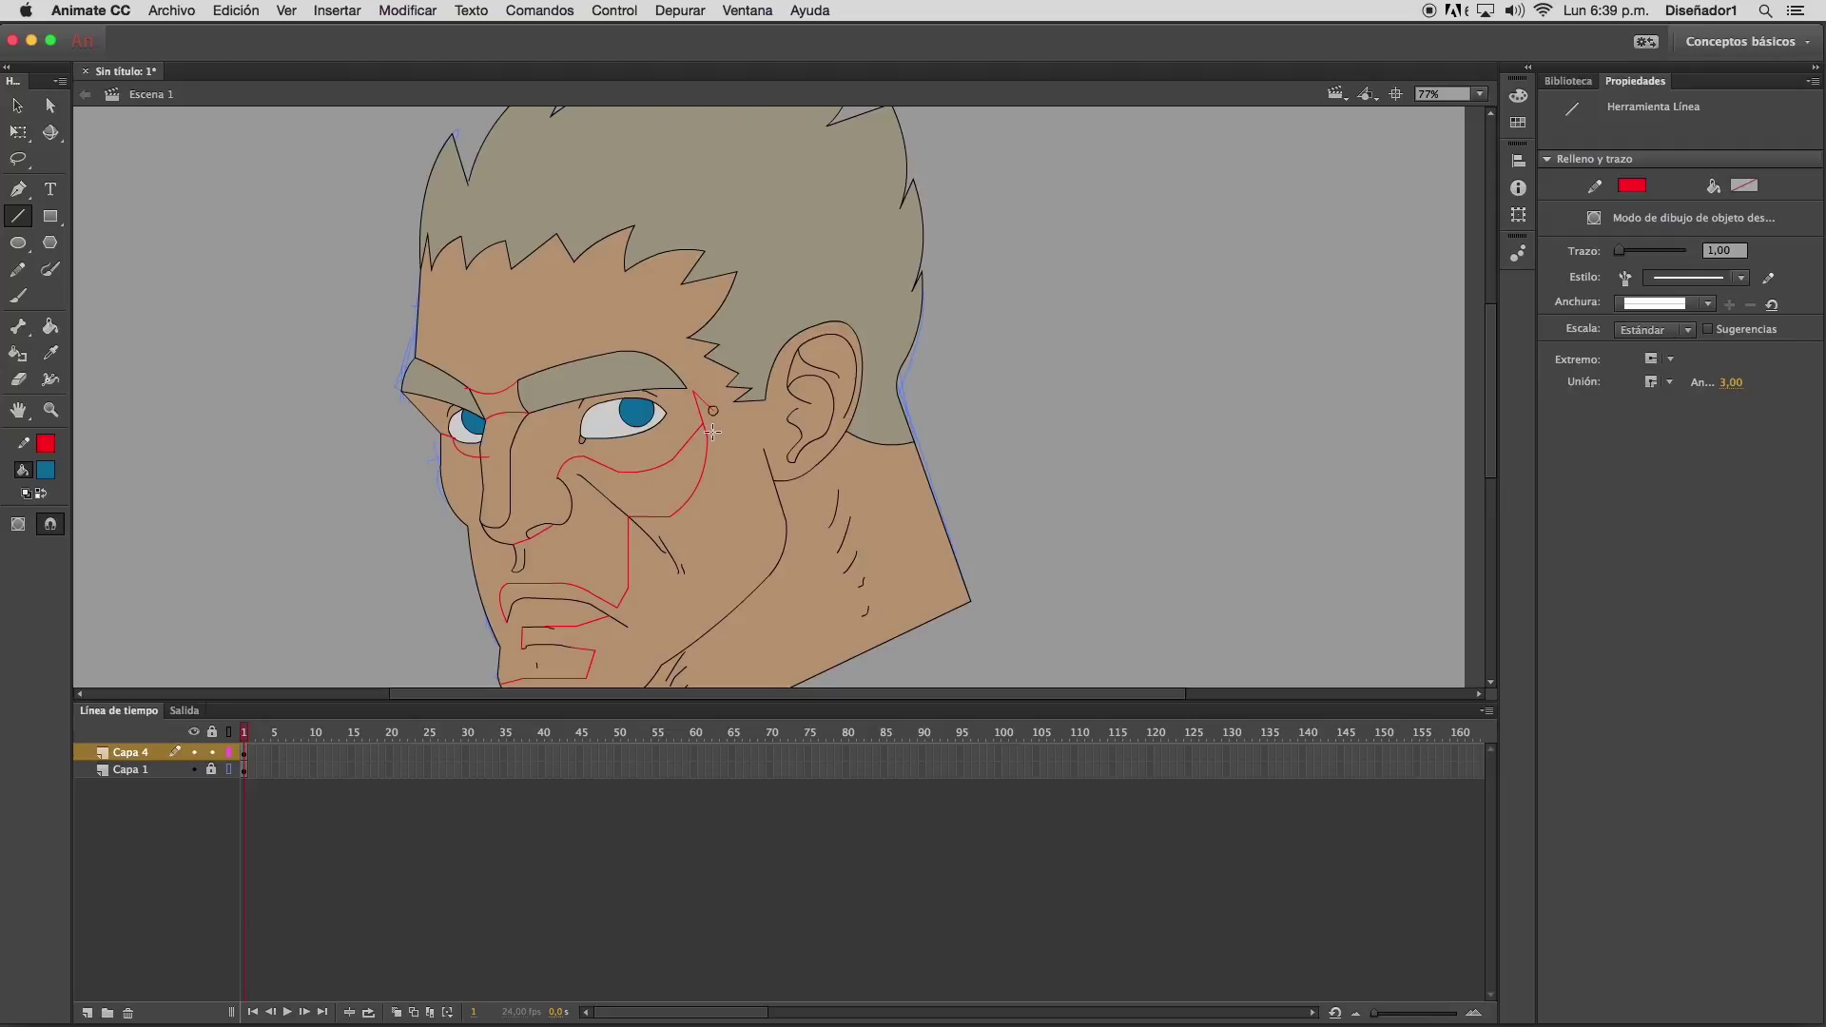
{"action": "mouse_move", "coordinate": [651, 352]}
{"action": "left_mouse_down"}
{"action": "mouse_move", "coordinate": [652, 273]}
{"action": "mouse_move", "coordinate": [685, 232]}
{"action": "mouse_move", "coordinate": [669, 253]}
{"action": "left_mouse_up"}
{"action": "left_click", "coordinate": [18, 106]}
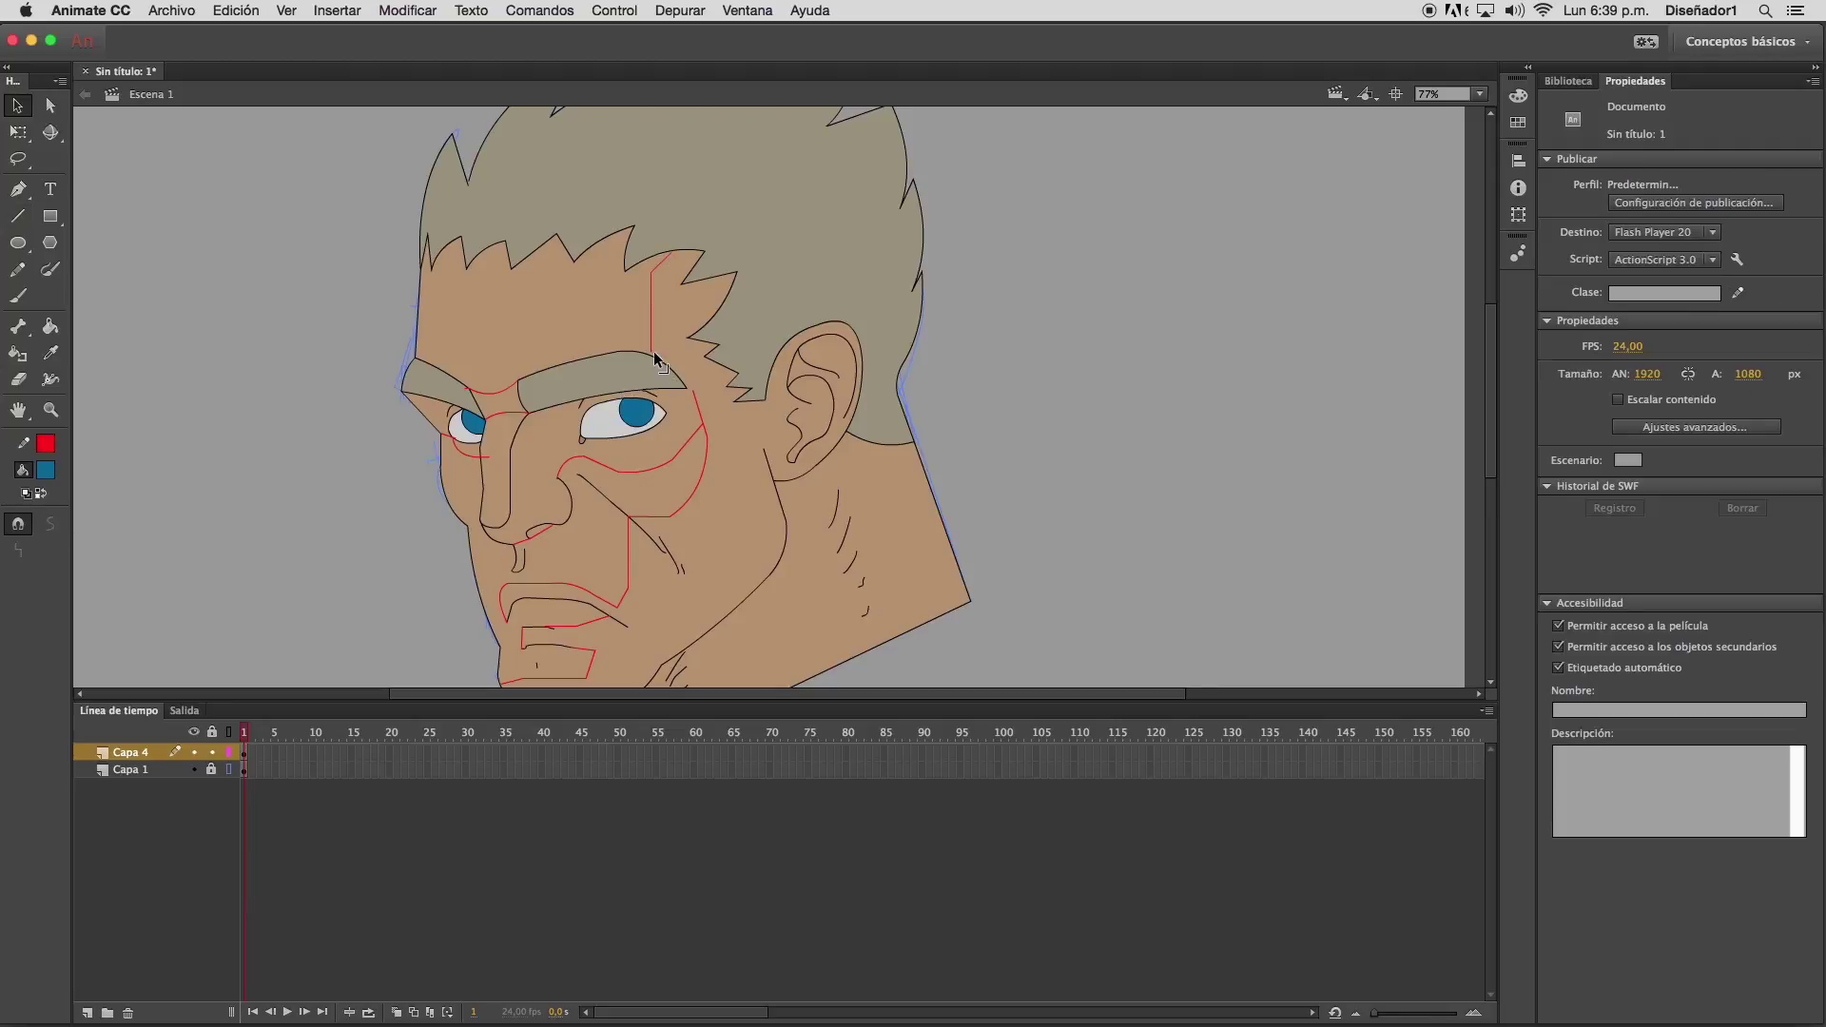
{"action": "left_click_drag", "start_coordinate": [652, 354], "coordinate": [640, 354]}
Draw jagged red strand outlines through the hair with the Pencil tool, from the forehead fringe to above the ear
{"action": "scroll", "coordinate": [789, 475], "scroll_direction": "down", "scroll_amount": 5}
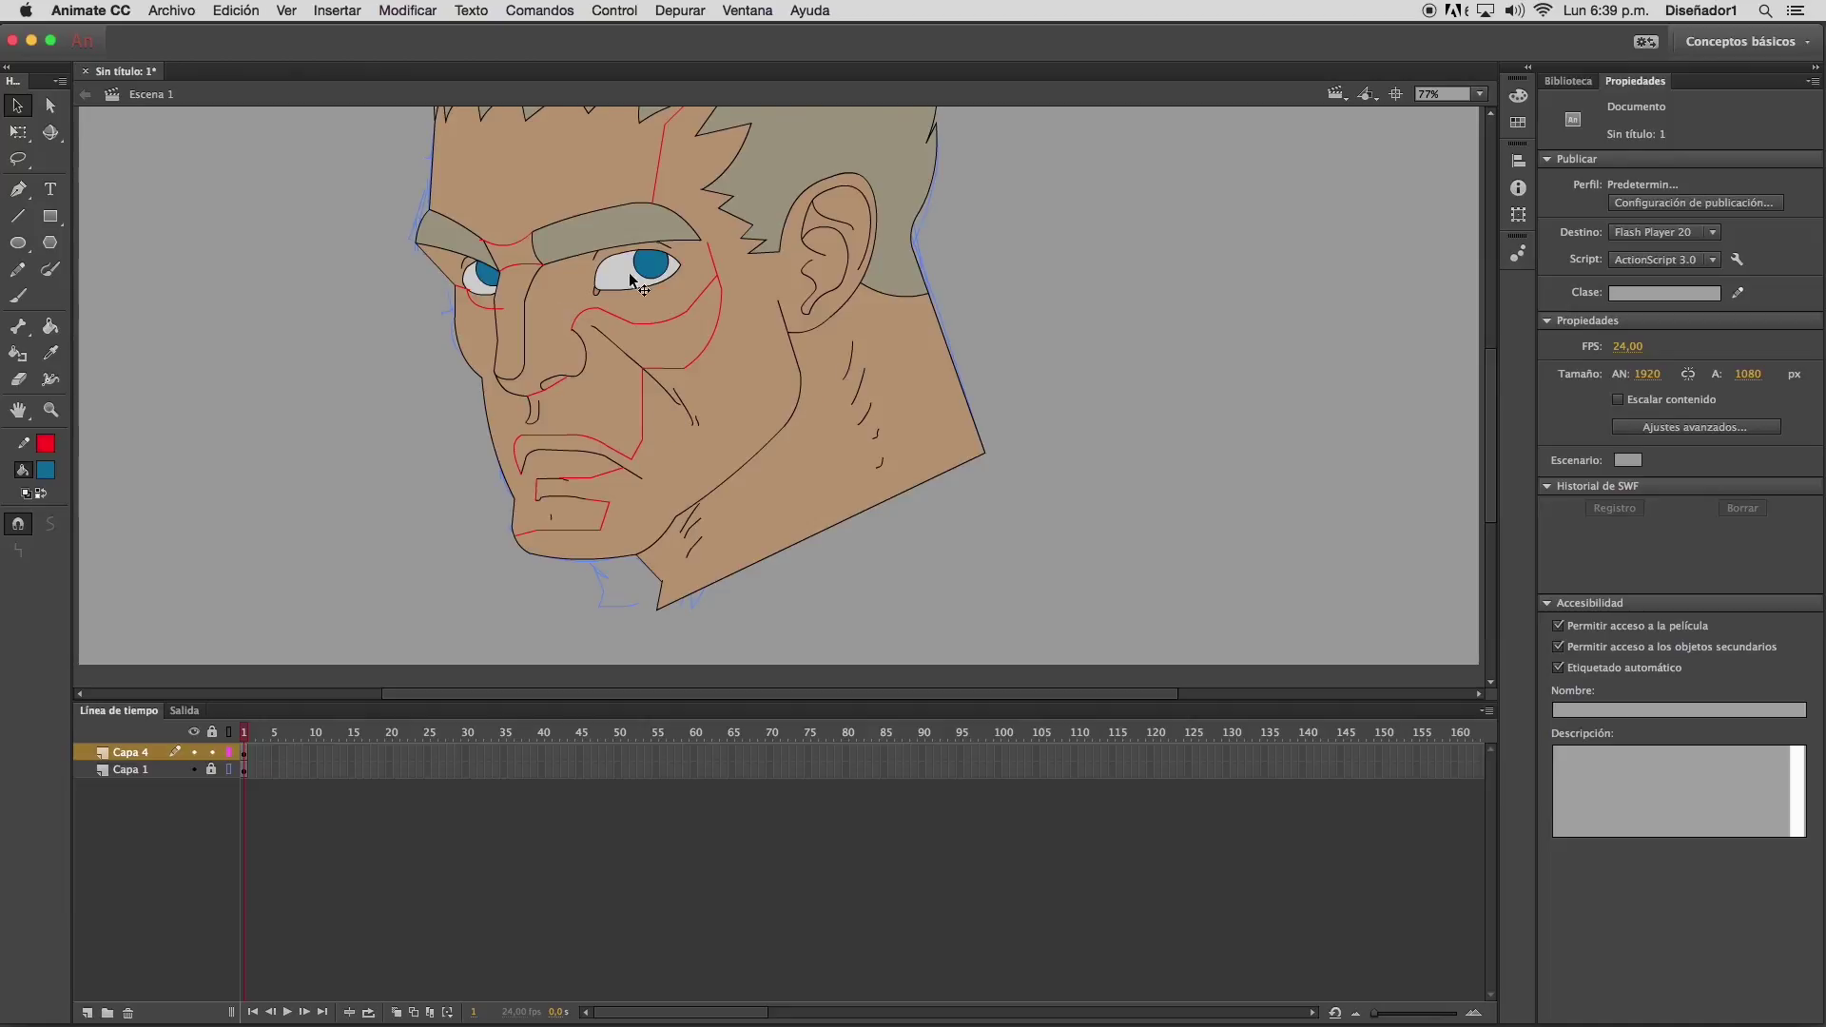
{"action": "left_click", "coordinate": [51, 410]}
{"action": "left_click", "coordinate": [50, 524]}
{"action": "left_click", "coordinate": [662, 288]}
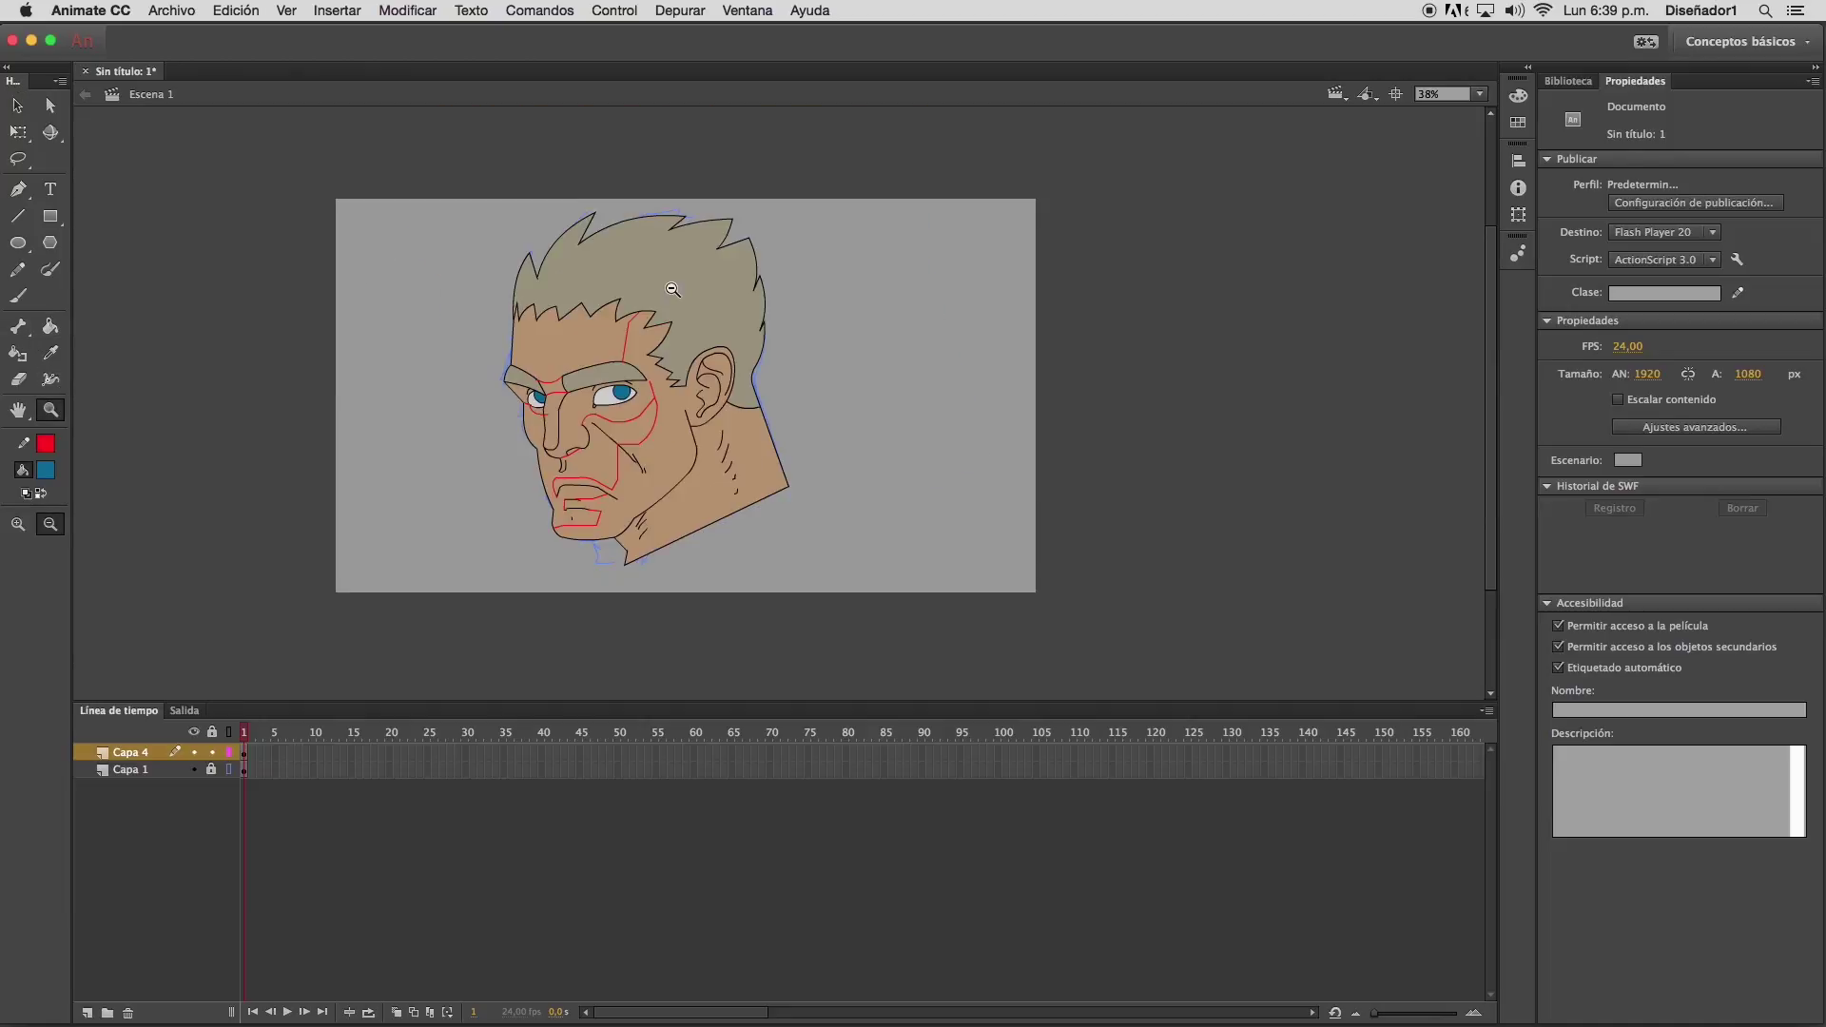
{"action": "left_click_drag", "start_coordinate": [547, 209], "coordinate": [866, 421]}
{"action": "left_click", "coordinate": [17, 269]}
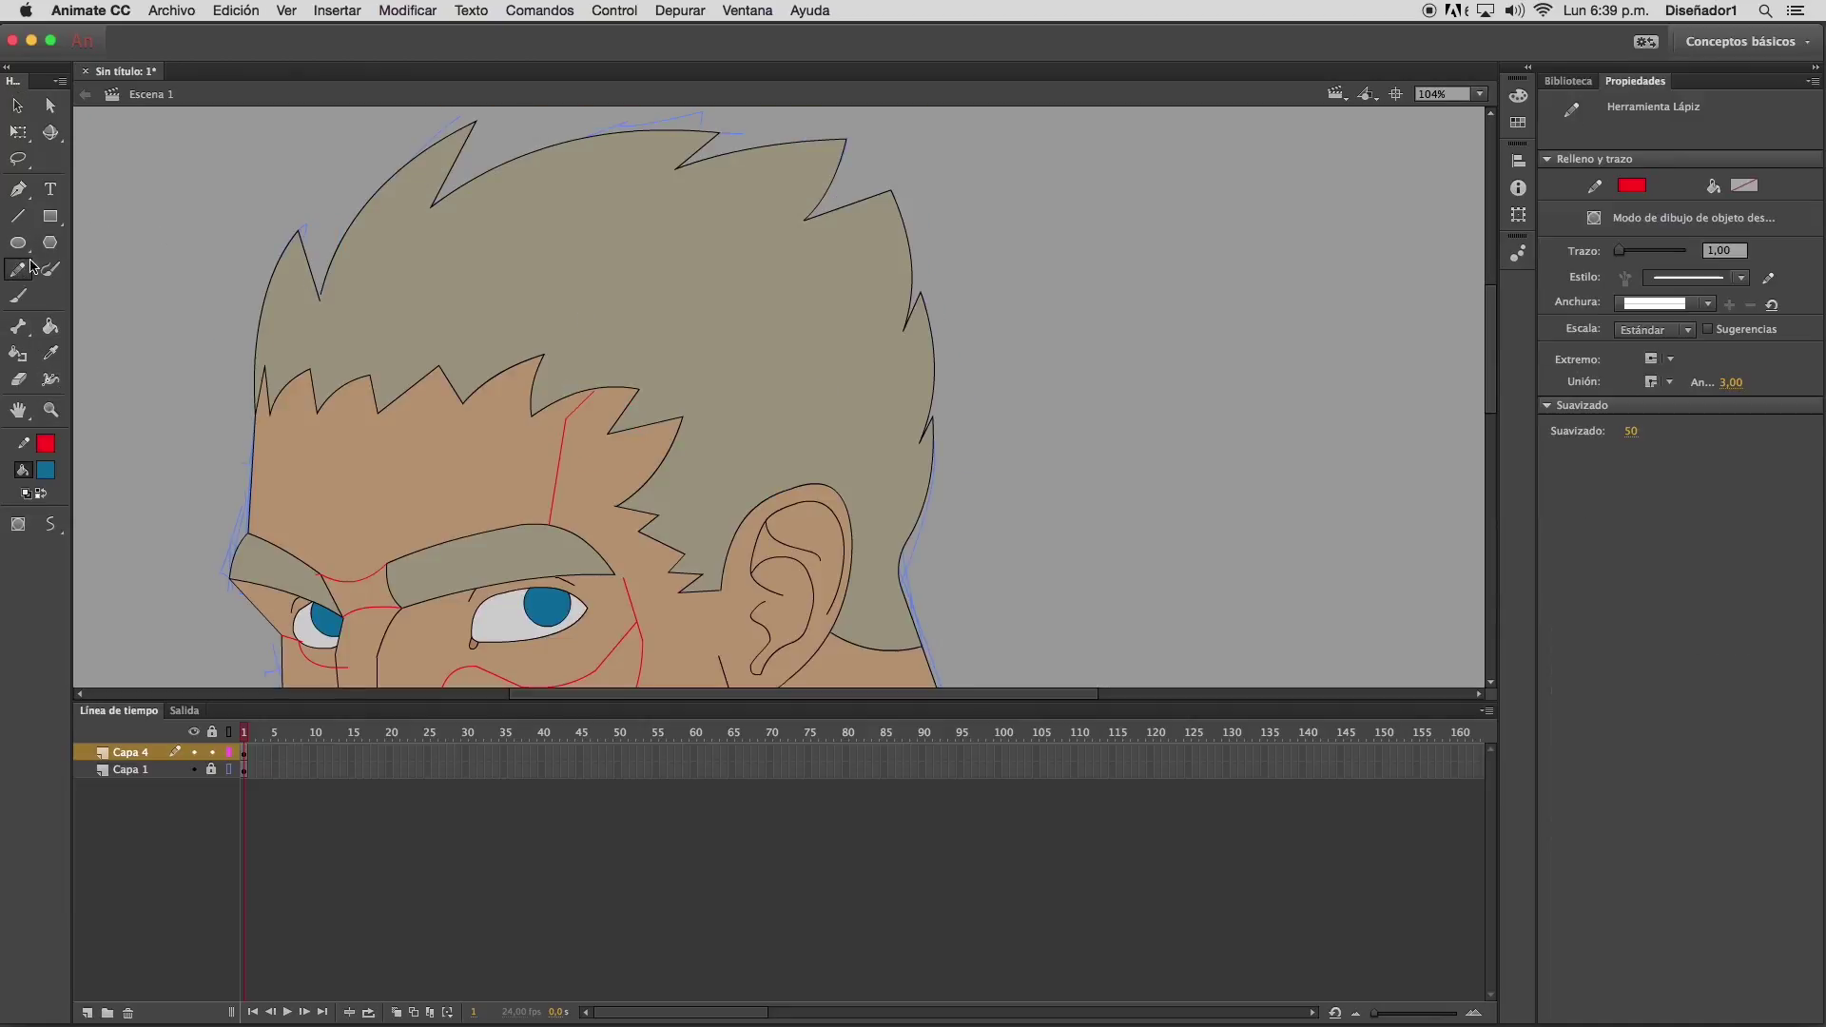
{"action": "mouse_move", "coordinate": [568, 382]}
{"action": "left_mouse_down"}
{"action": "mouse_move", "coordinate": [755, 191]}
{"action": "mouse_move", "coordinate": [884, 135]}
{"action": "left_mouse_up"}
{"action": "mouse_move", "coordinate": [459, 404]}
{"action": "left_mouse_down"}
{"action": "mouse_move", "coordinate": [488, 358]}
{"action": "mouse_move", "coordinate": [571, 326]}
{"action": "mouse_move", "coordinate": [532, 389]}
{"action": "left_mouse_up"}
{"action": "mouse_move", "coordinate": [371, 427]}
{"action": "left_mouse_down"}
{"action": "mouse_move", "coordinate": [459, 294]}
{"action": "mouse_move", "coordinate": [421, 446]}
{"action": "mouse_move", "coordinate": [362, 409]}
{"action": "left_mouse_up"}
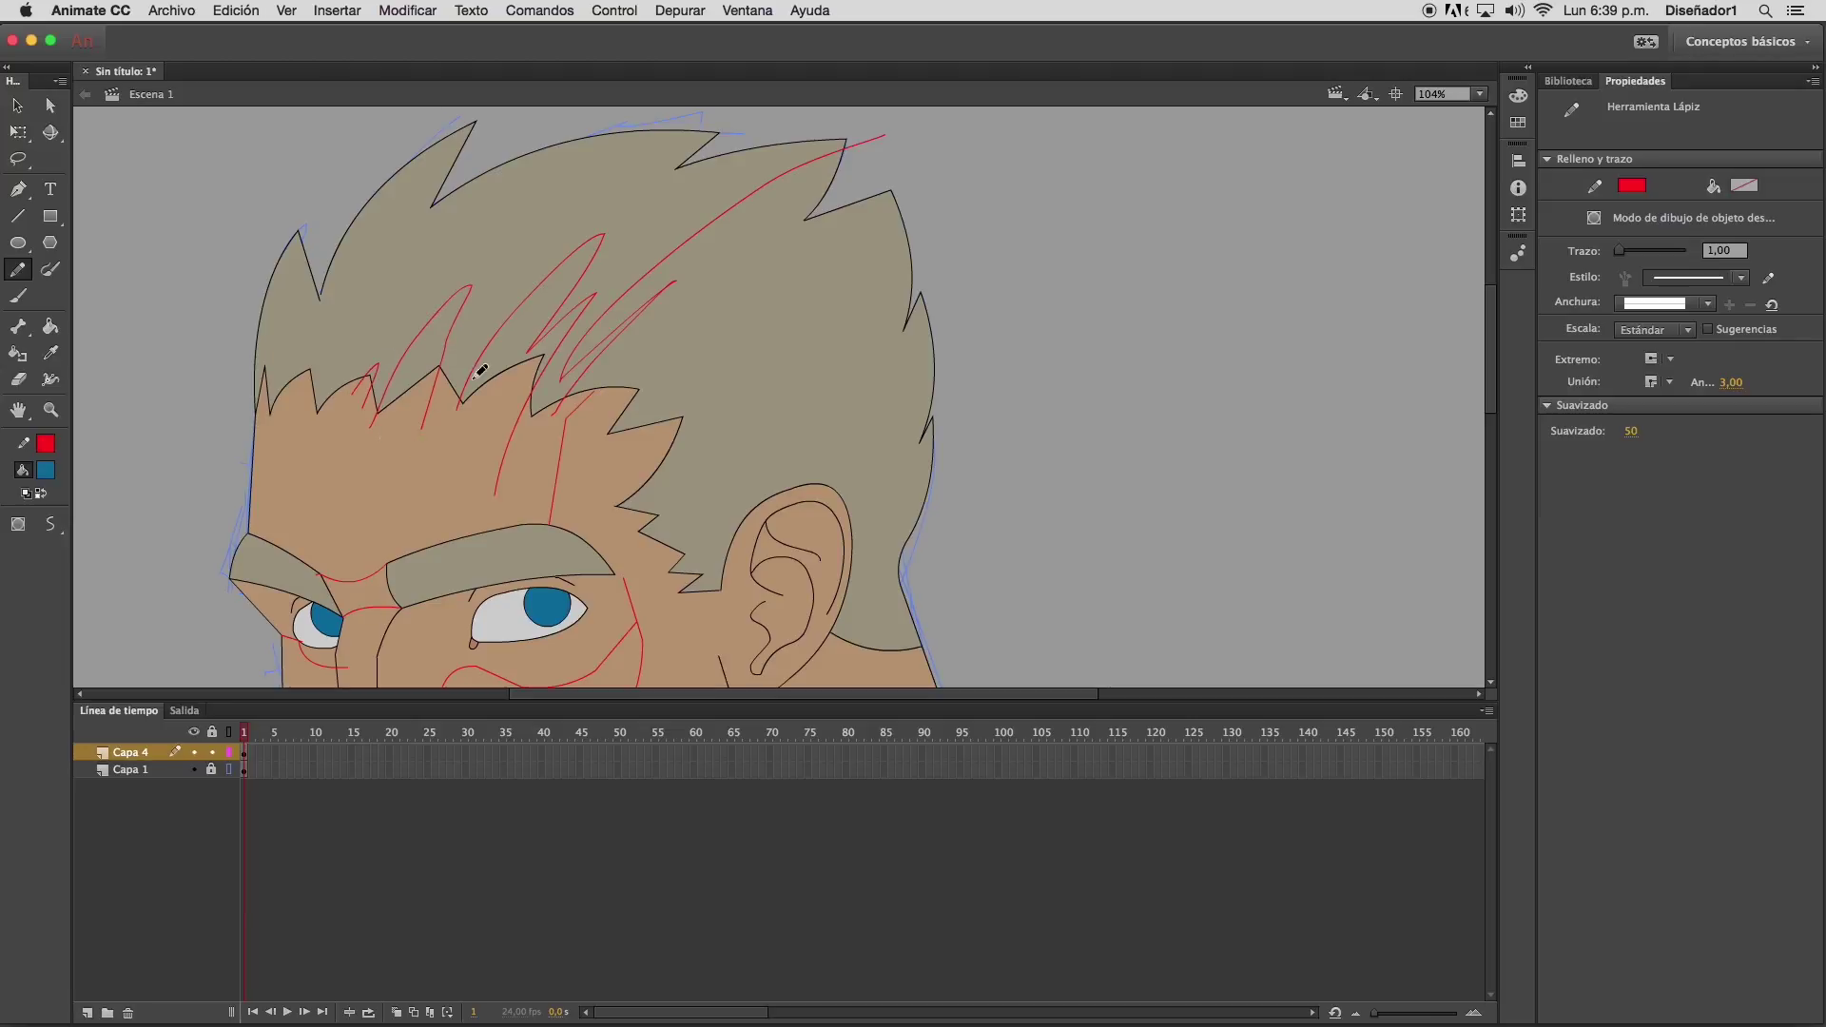
{"action": "mouse_move", "coordinate": [668, 364]}
{"action": "left_mouse_down"}
{"action": "mouse_move", "coordinate": [821, 251]}
{"action": "mouse_move", "coordinate": [659, 364]}
{"action": "mouse_move", "coordinate": [730, 306]}
{"action": "mouse_move", "coordinate": [860, 300]}
{"action": "left_mouse_up"}
Sample the forehead's skin colour as the Paint Bucket fill and darken it to #886D50
{"action": "left_click", "coordinate": [50, 326]}
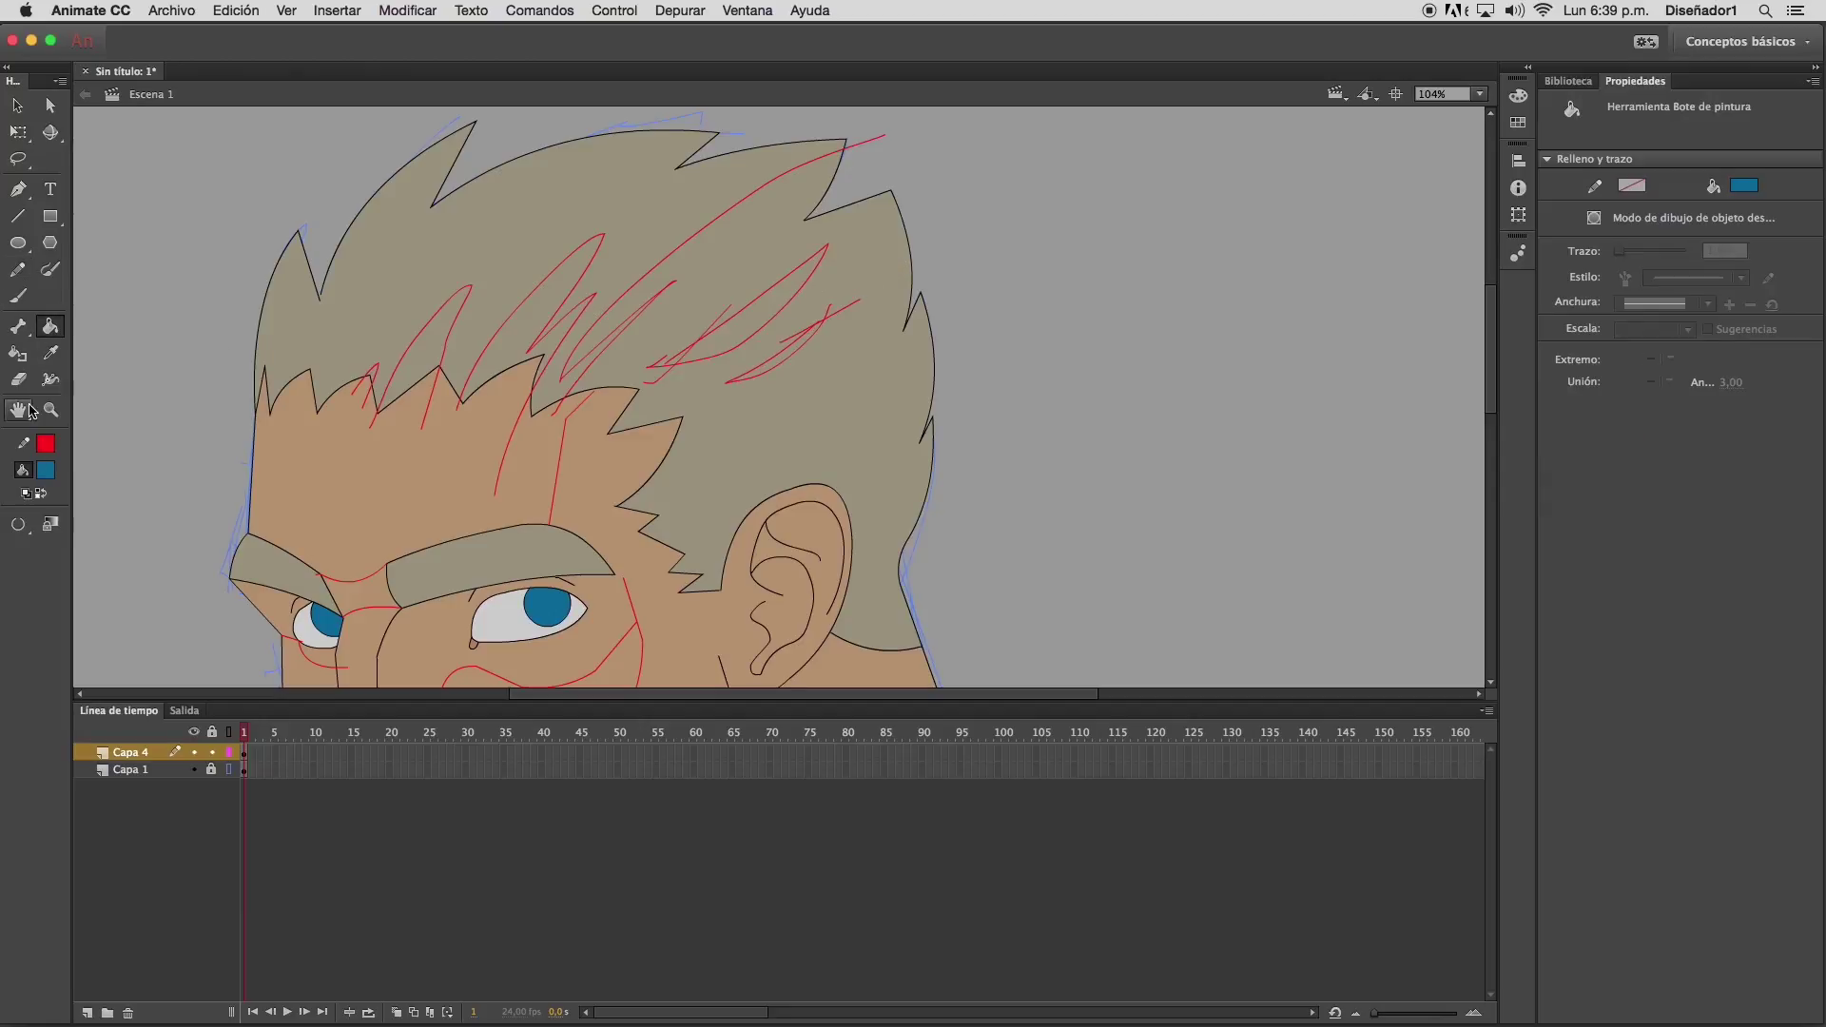
{"action": "left_click", "coordinate": [46, 470]}
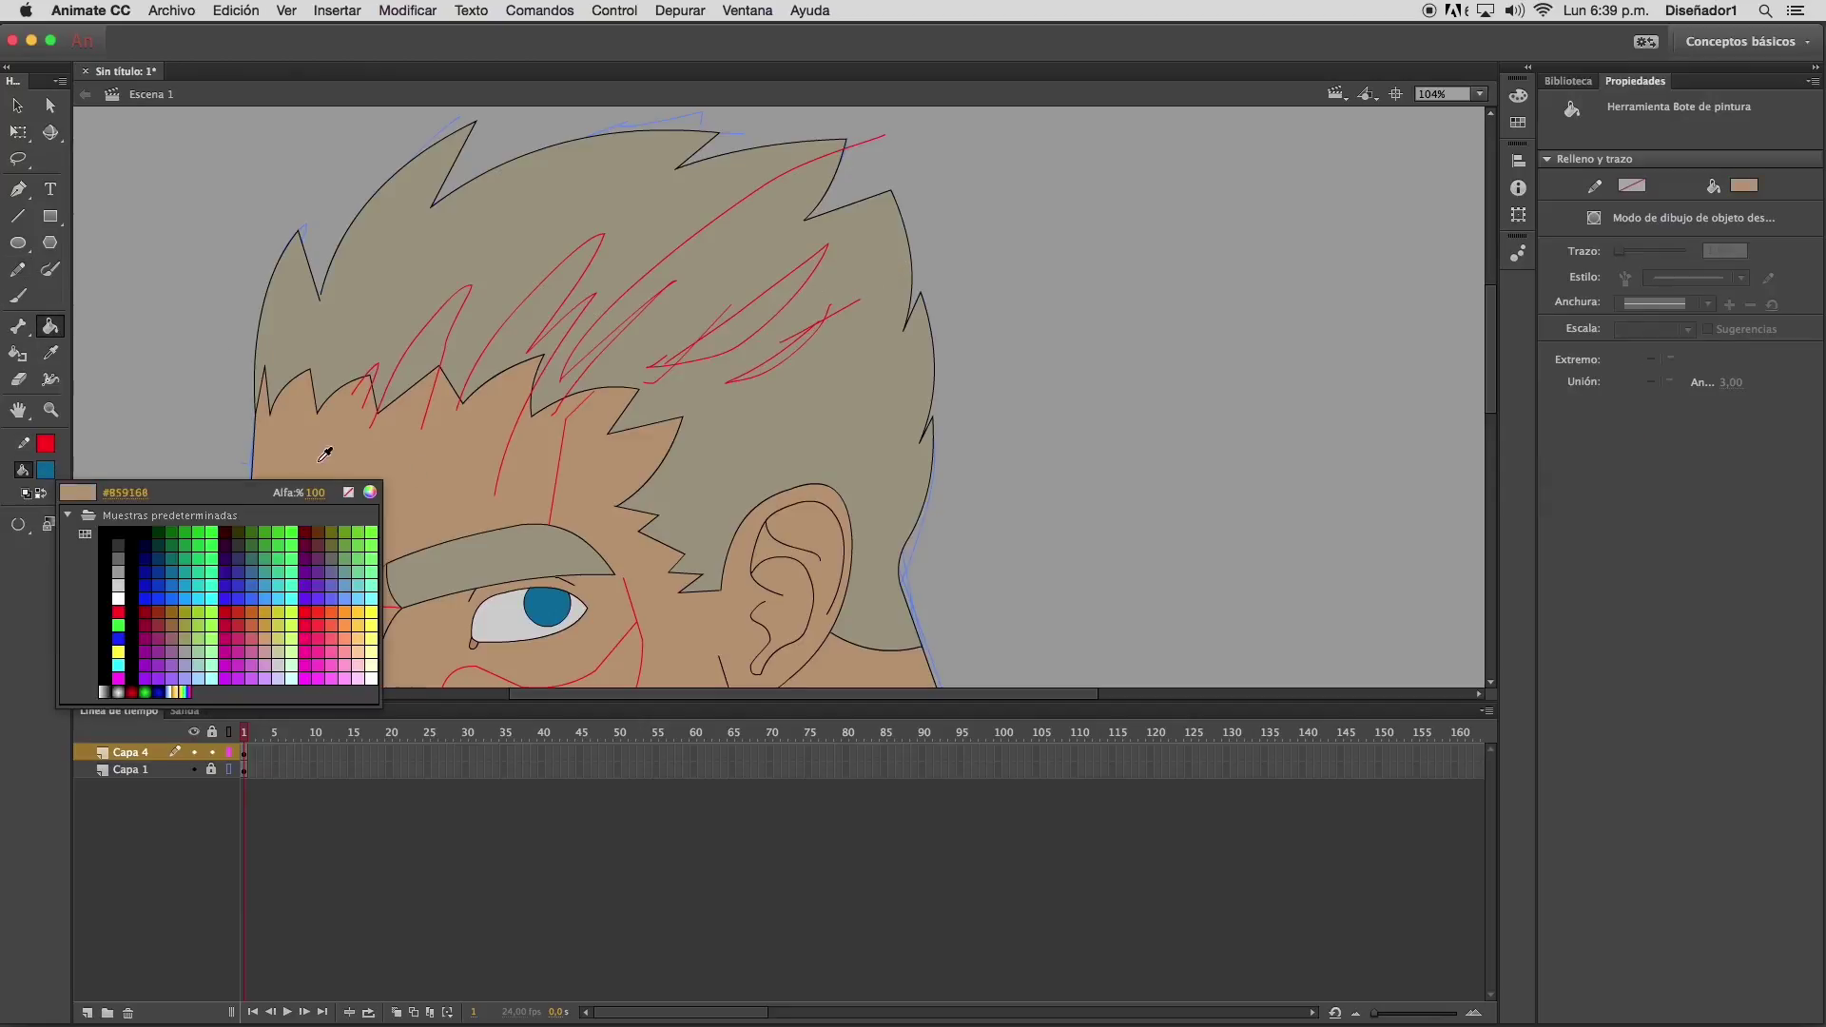
{"action": "left_click", "coordinate": [442, 468]}
{"action": "left_click", "coordinate": [1519, 96]}
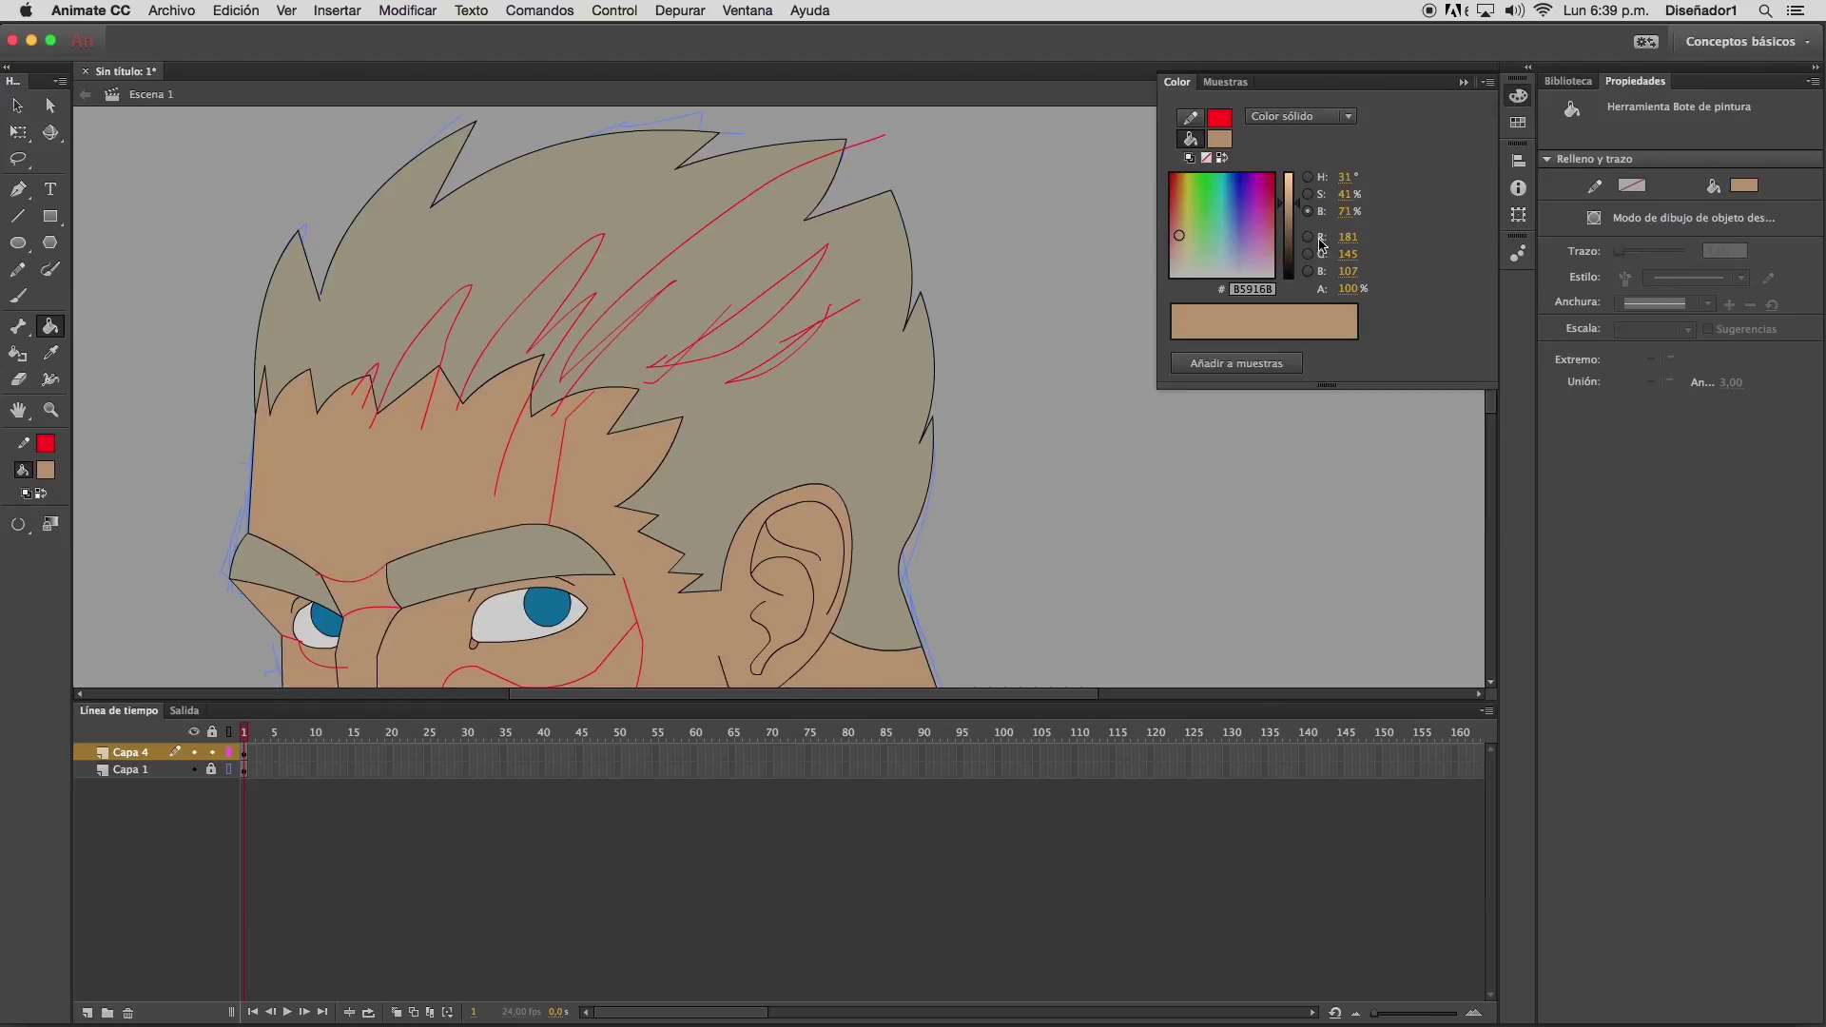
{"action": "left_click_drag", "start_coordinate": [1300, 217], "coordinate": [1299, 224]}
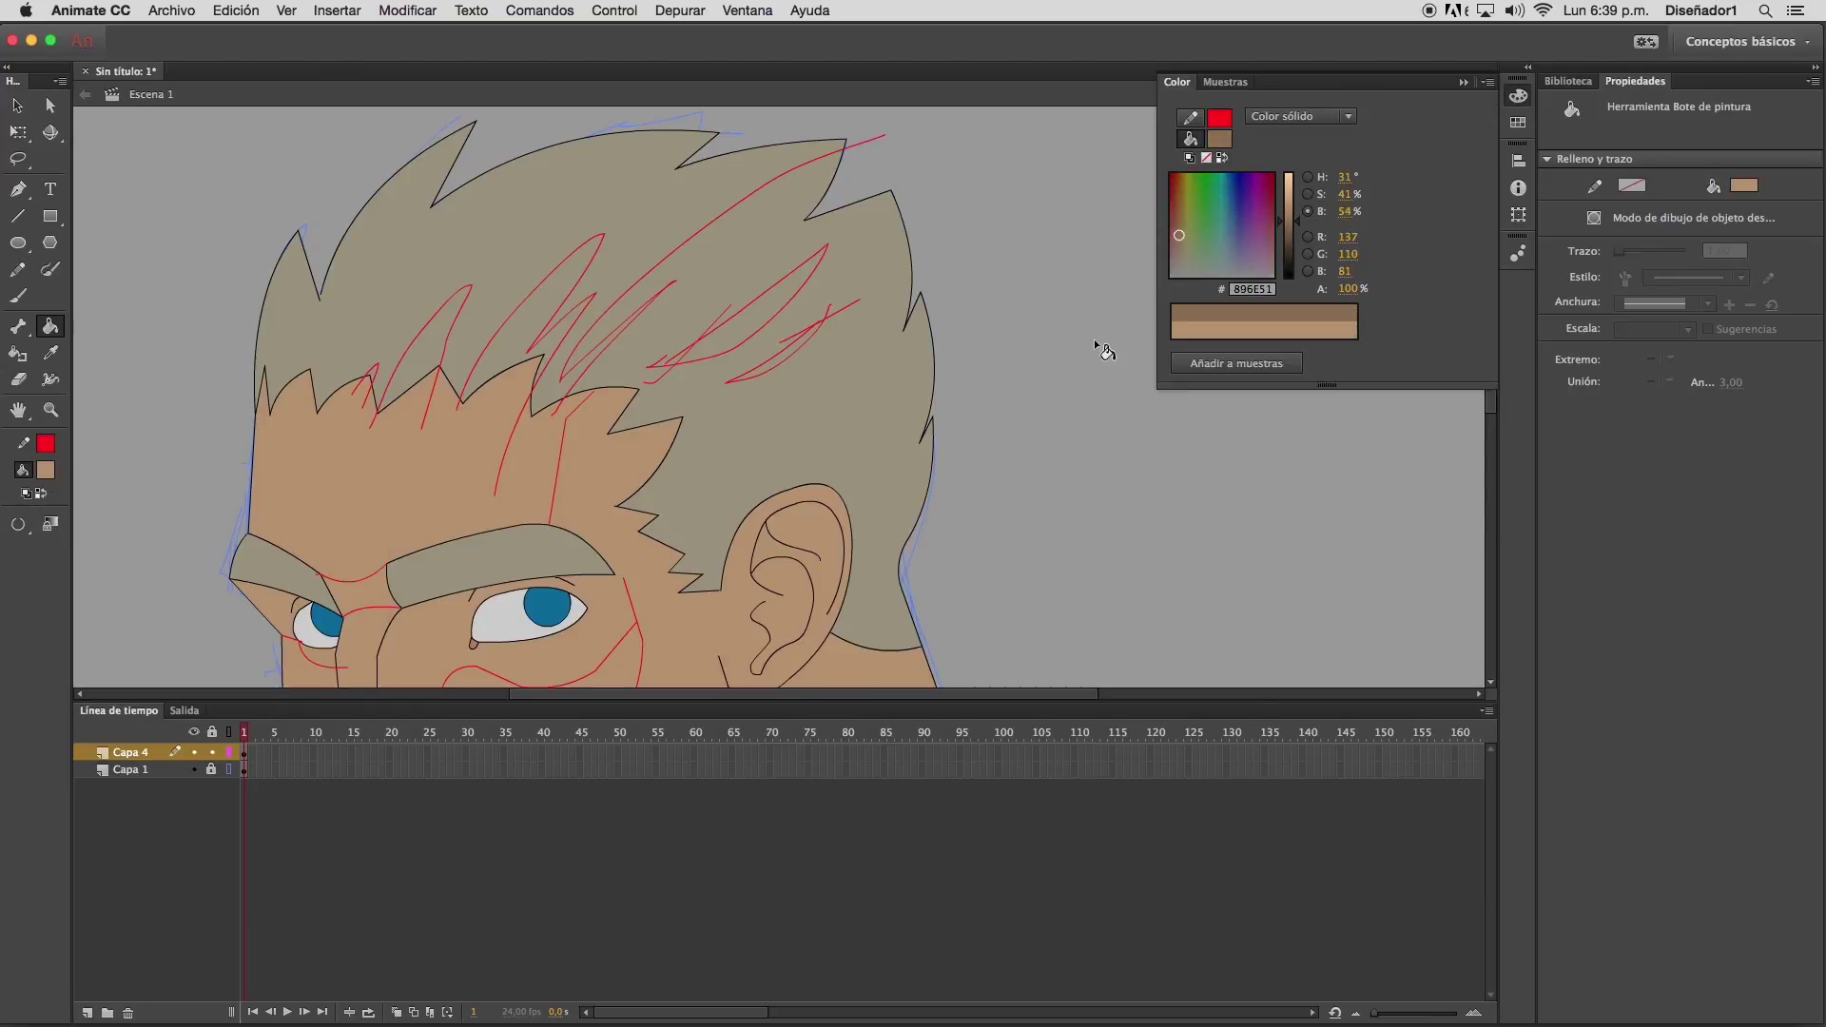
Try to fill the face's shadow area with the dark brown, and undo the fill
{"action": "left_click", "coordinate": [663, 584]}
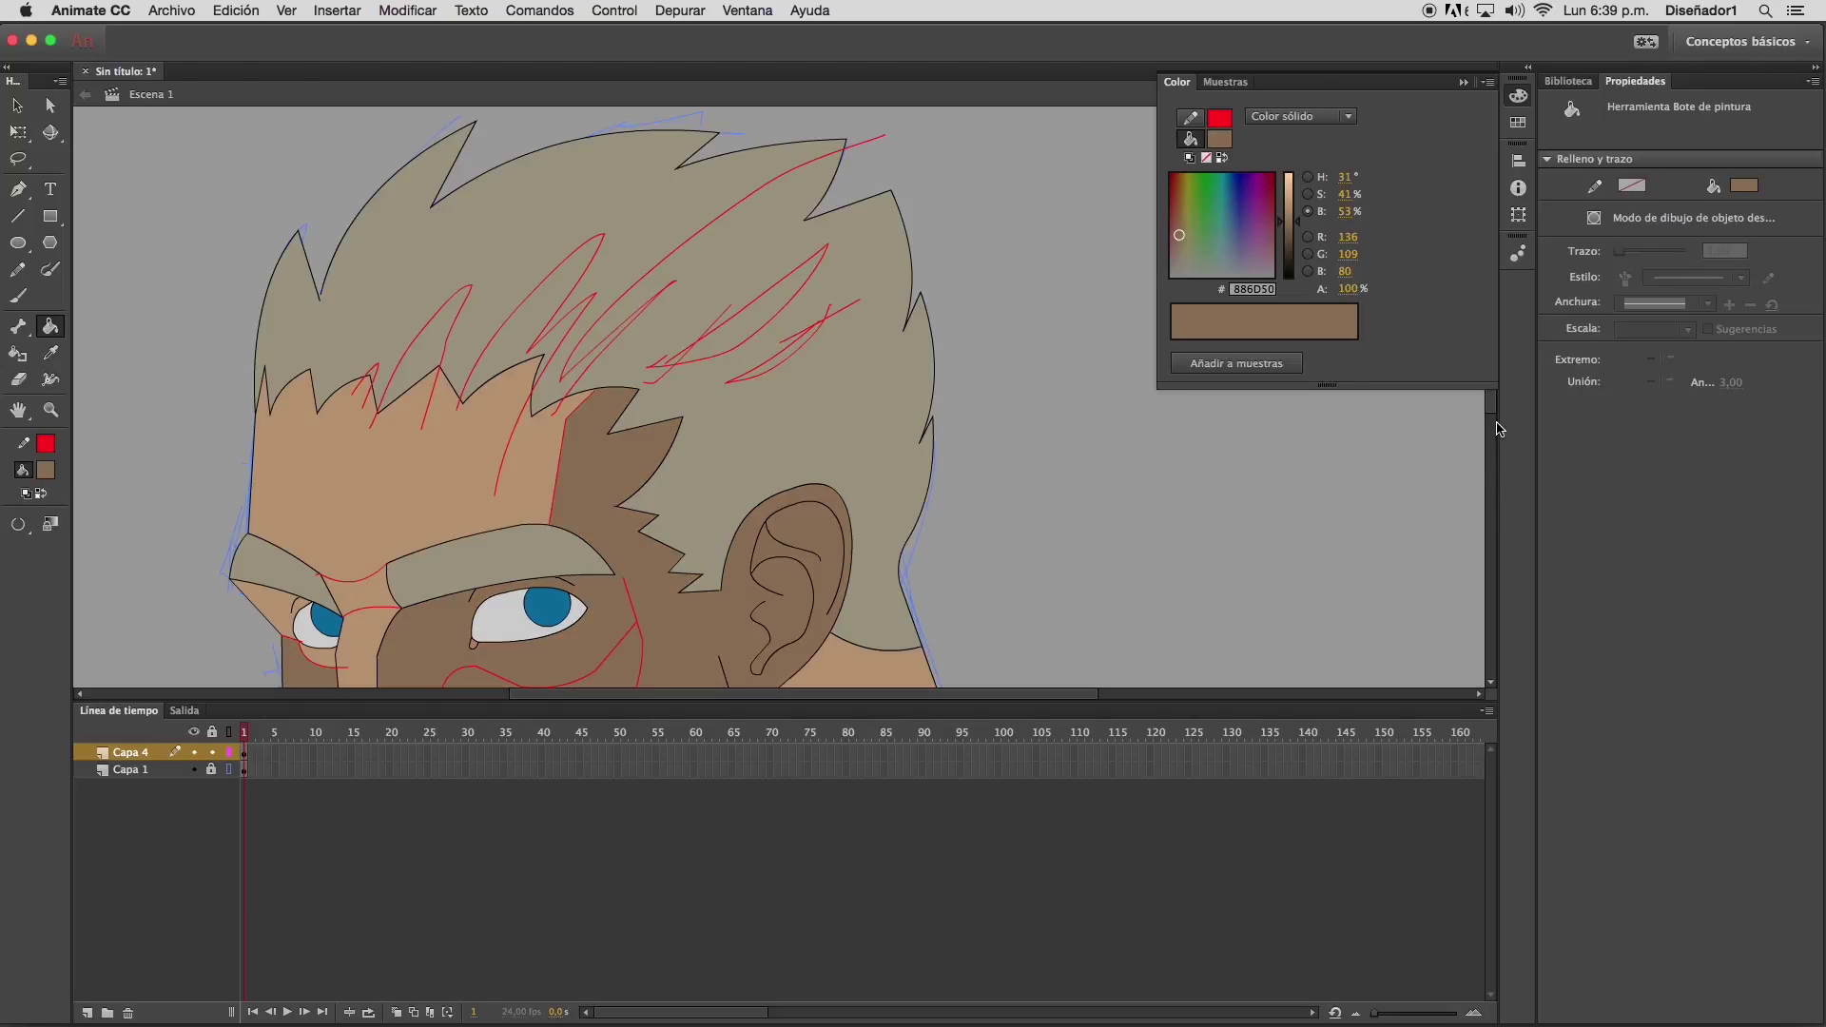
{"action": "left_click_drag", "start_coordinate": [1492, 409], "coordinate": [1495, 491]}
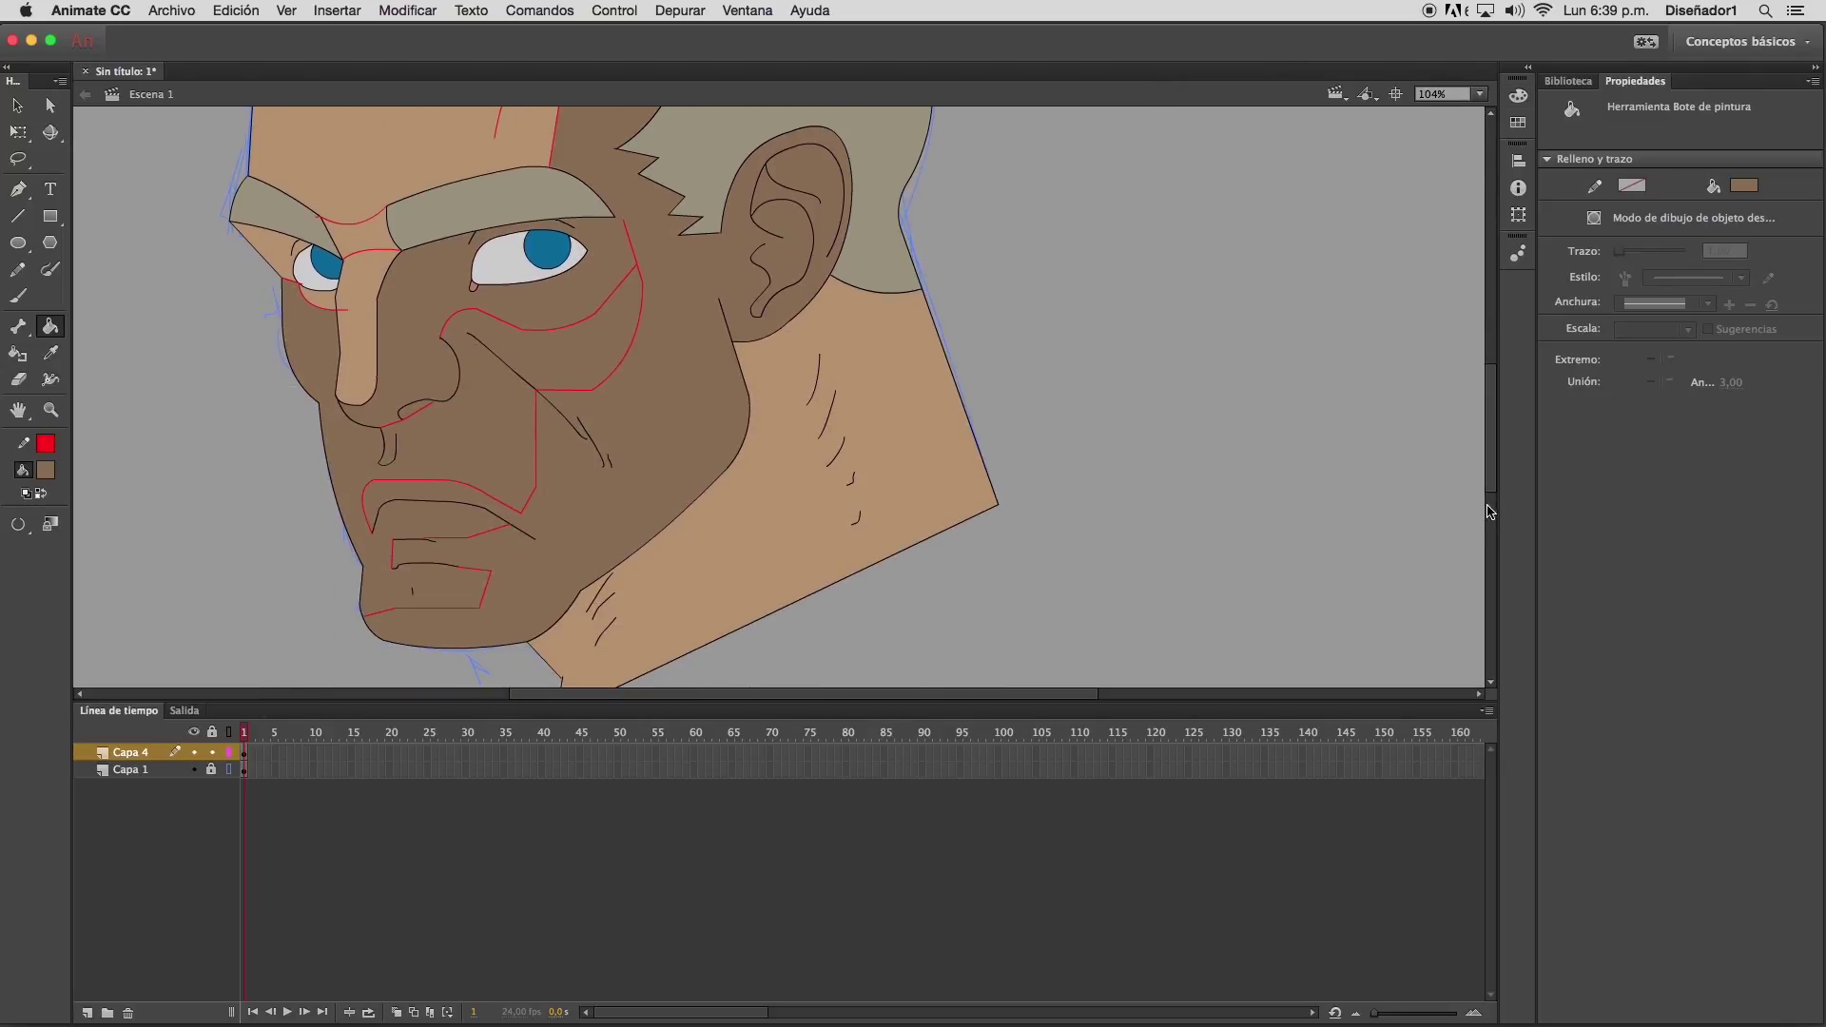
{"action": "key", "text": "super+z"}
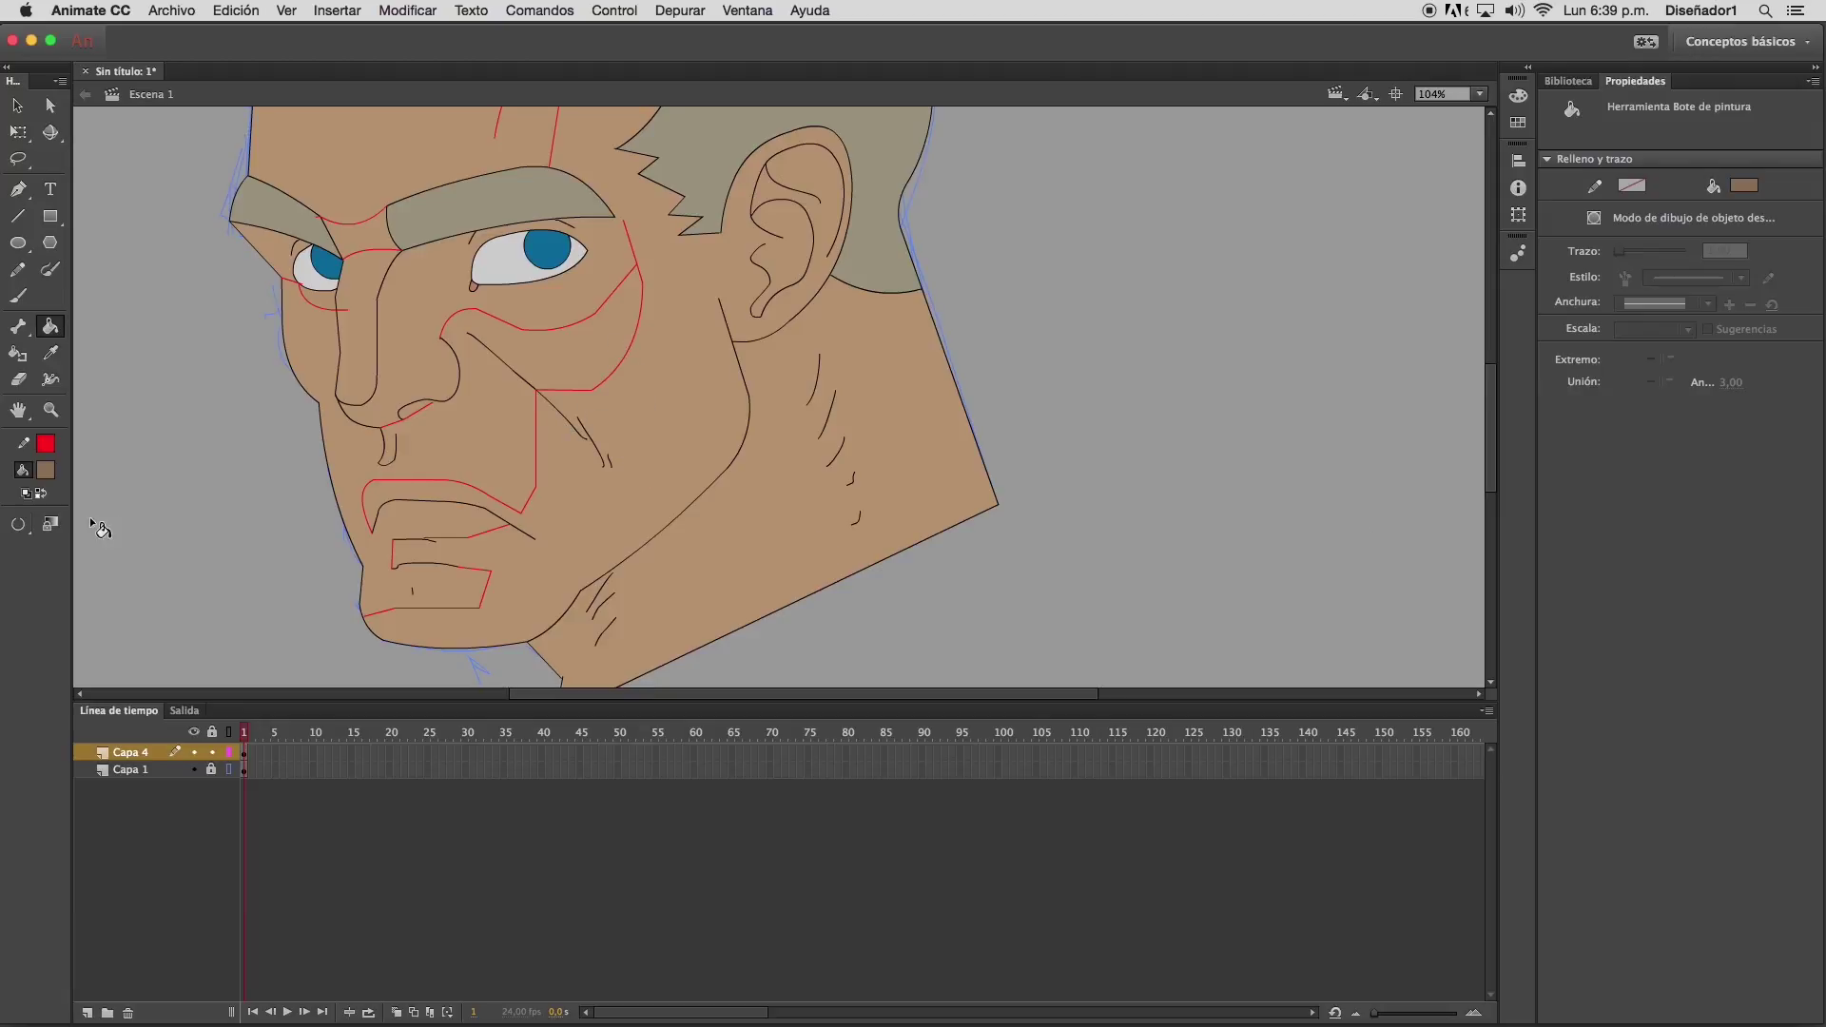
Set the Paint Bucket to close large gaps and fill the face's shadow areas with #886D50, including below the near eye
{"action": "left_click", "coordinate": [17, 525]}
{"action": "left_click", "coordinate": [101, 585]}
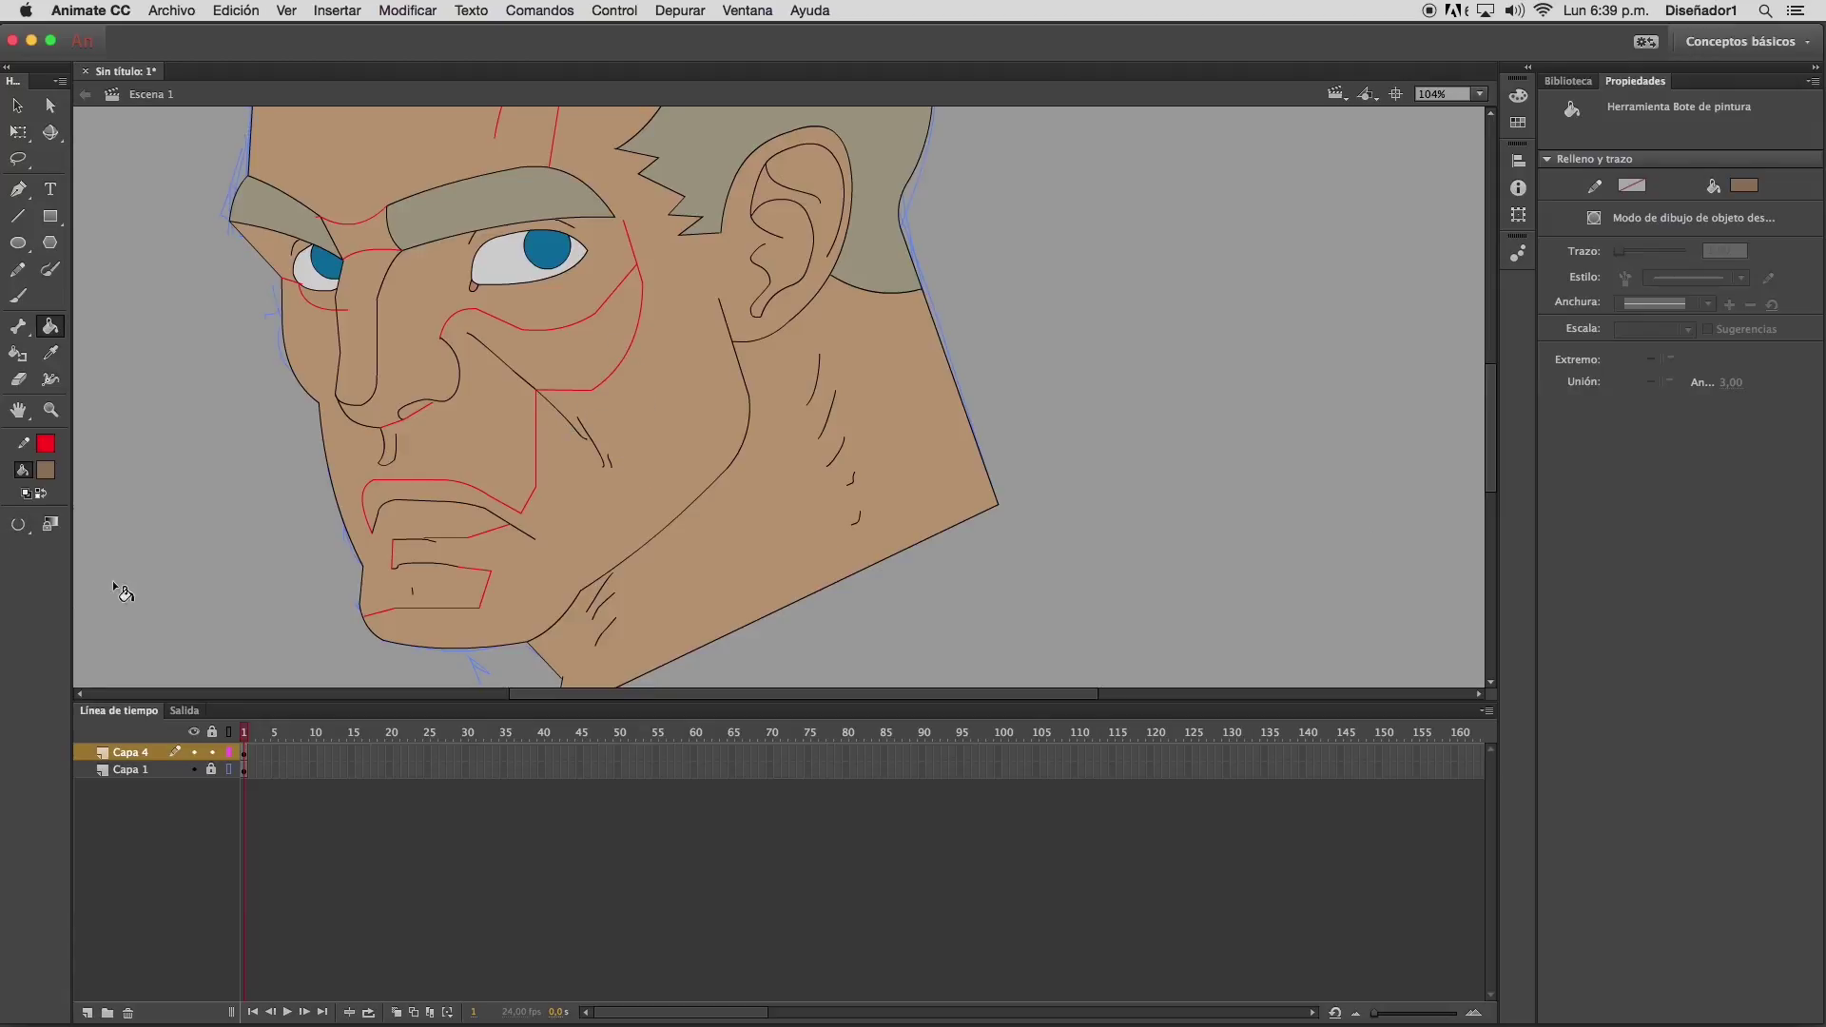
{"action": "left_click", "coordinate": [656, 449]}
{"action": "left_click", "coordinate": [581, 307]}
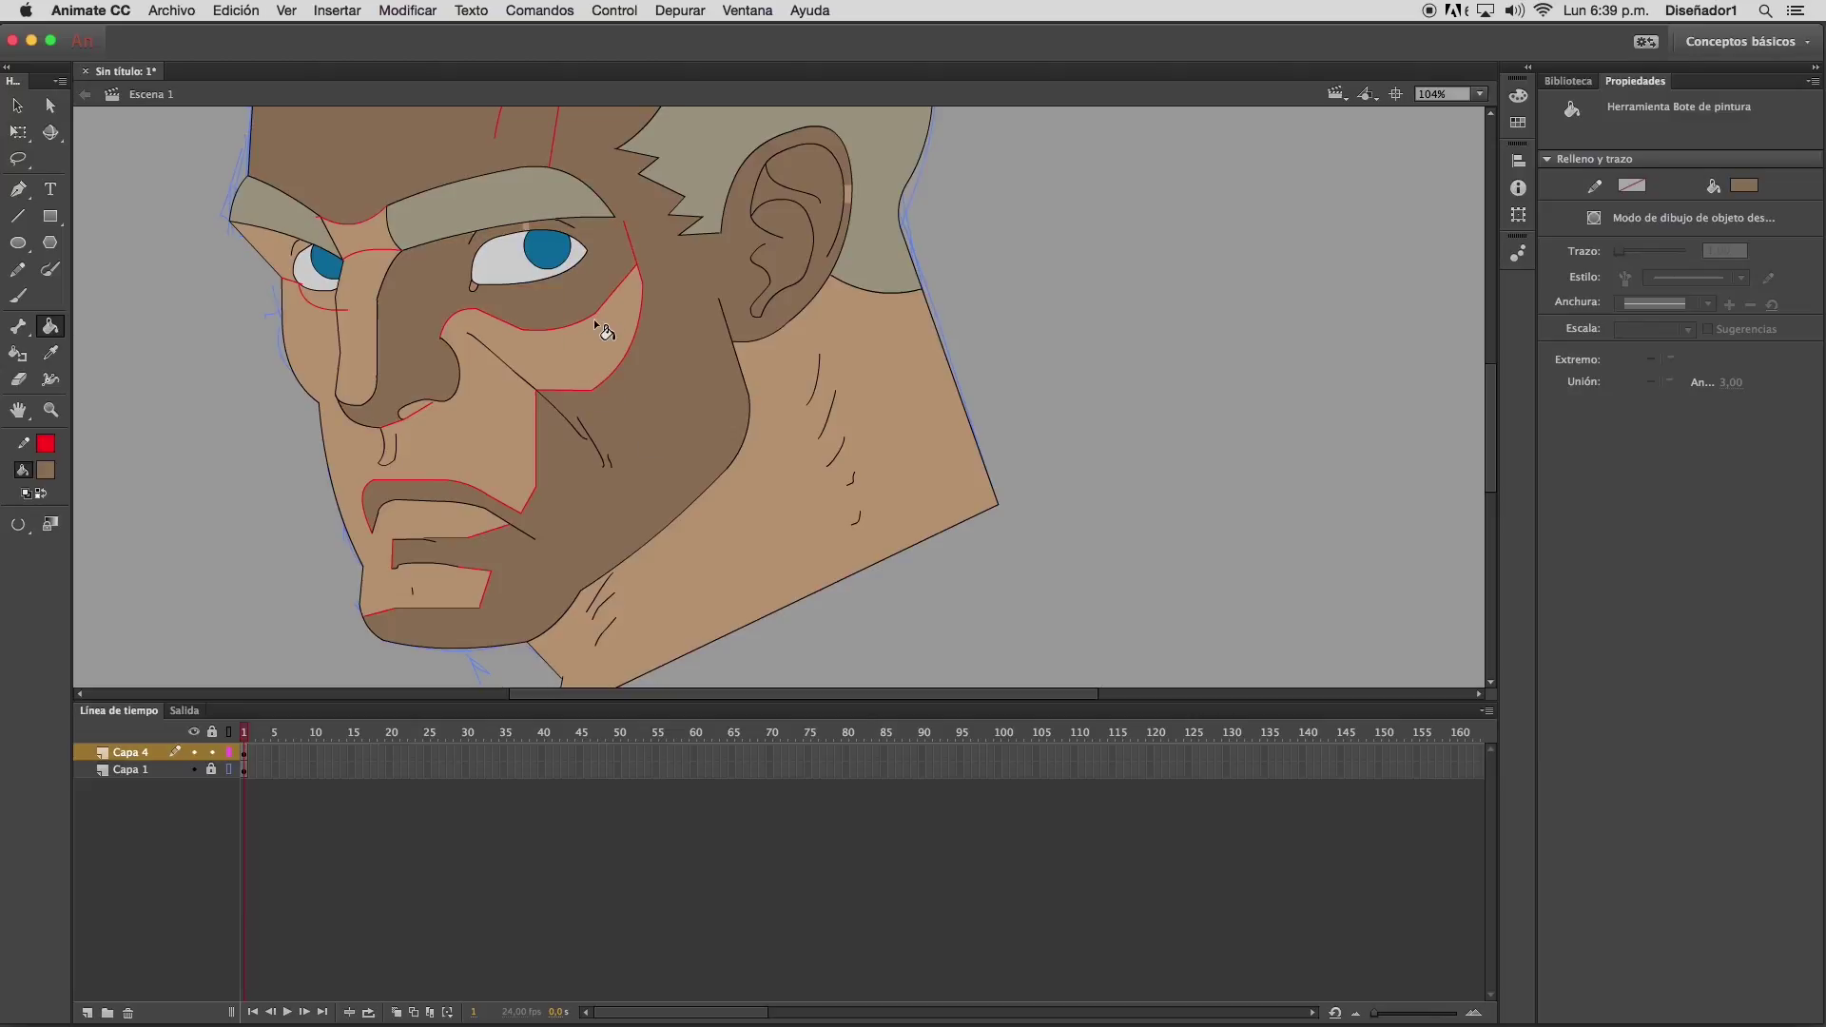
Set the Paint Bucket to close medium gaps and fill the shadows around the far eye and on the neck with #886D50
{"action": "left_click", "coordinate": [17, 524]}
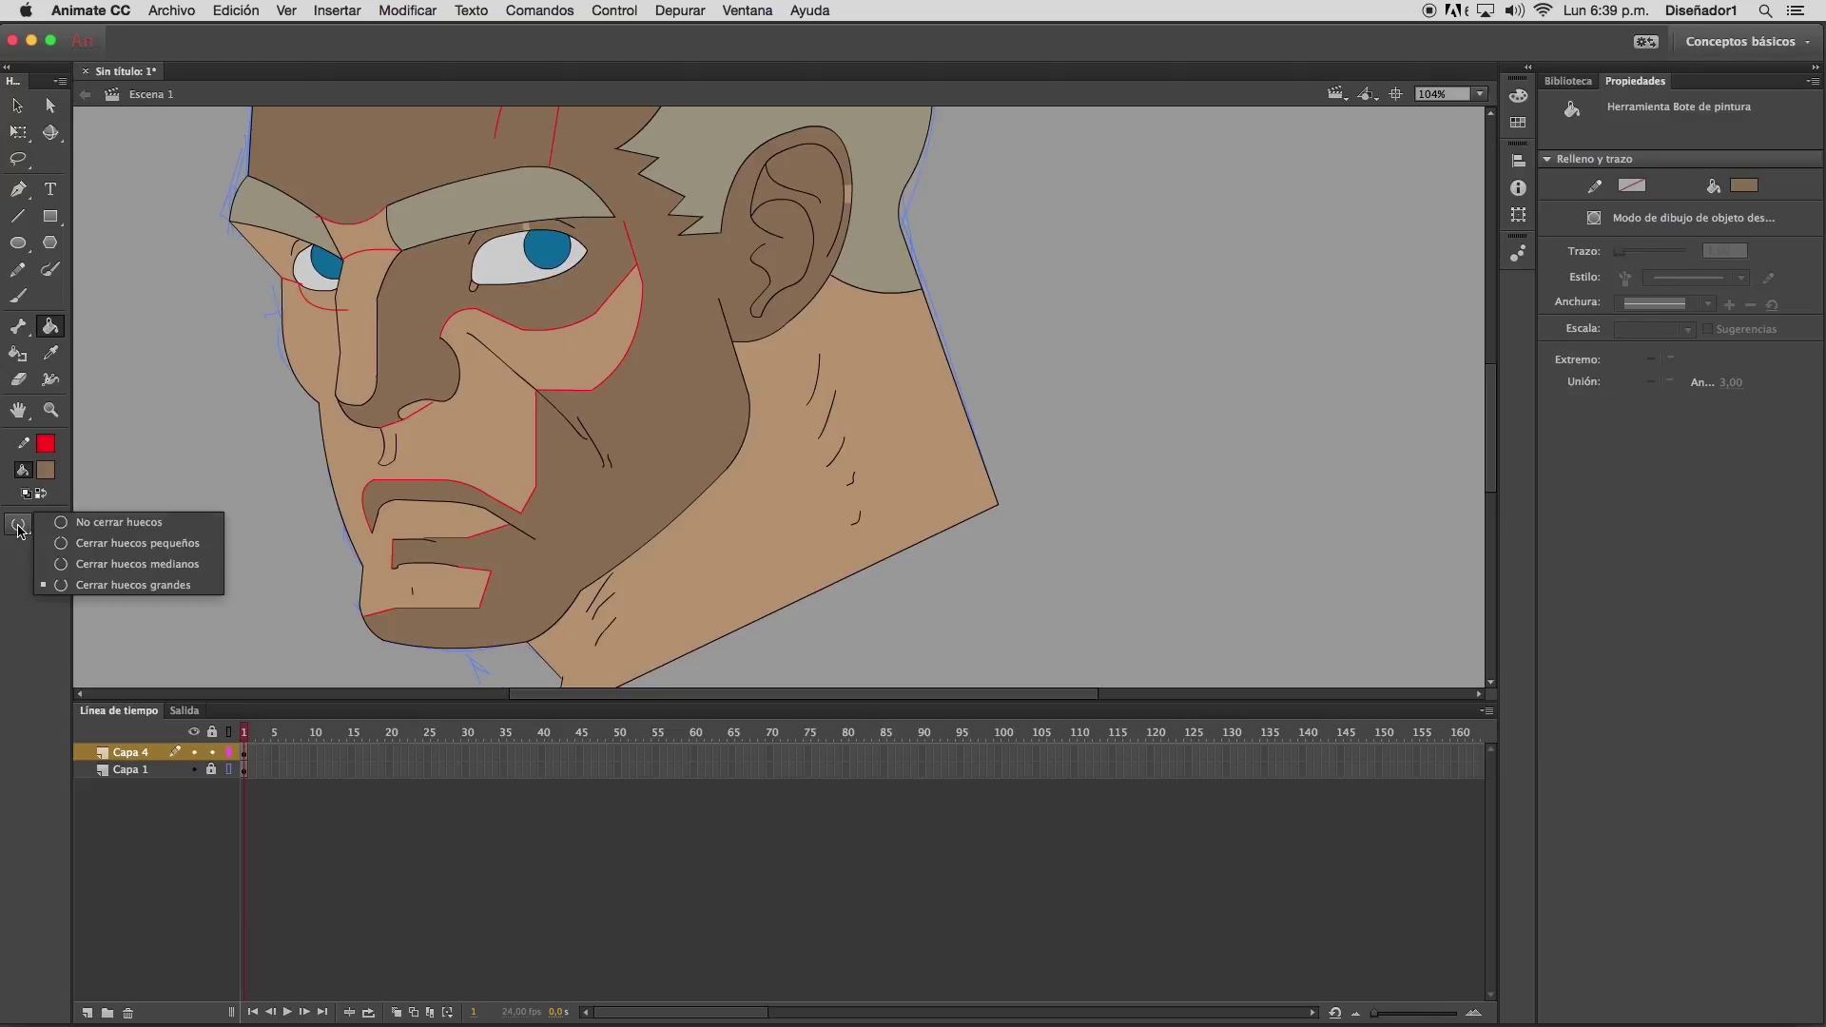
{"action": "left_click", "coordinate": [101, 562]}
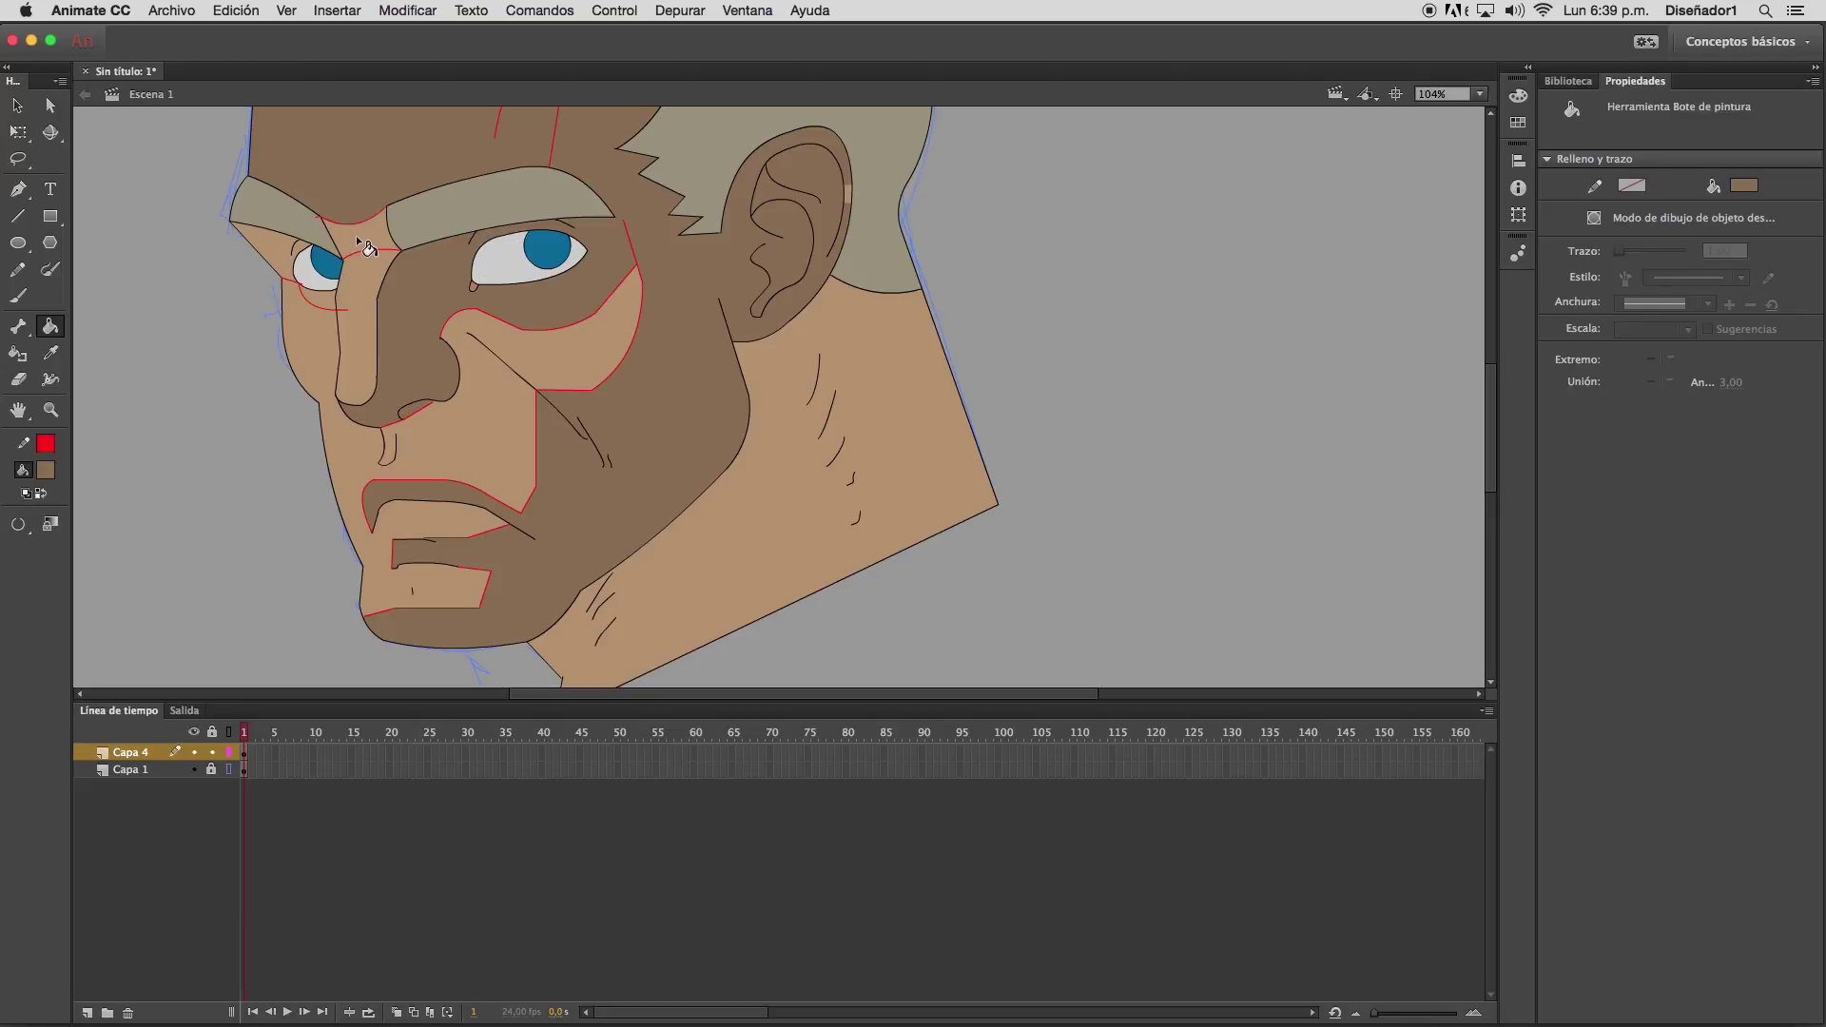
{"action": "left_click", "coordinate": [327, 306]}
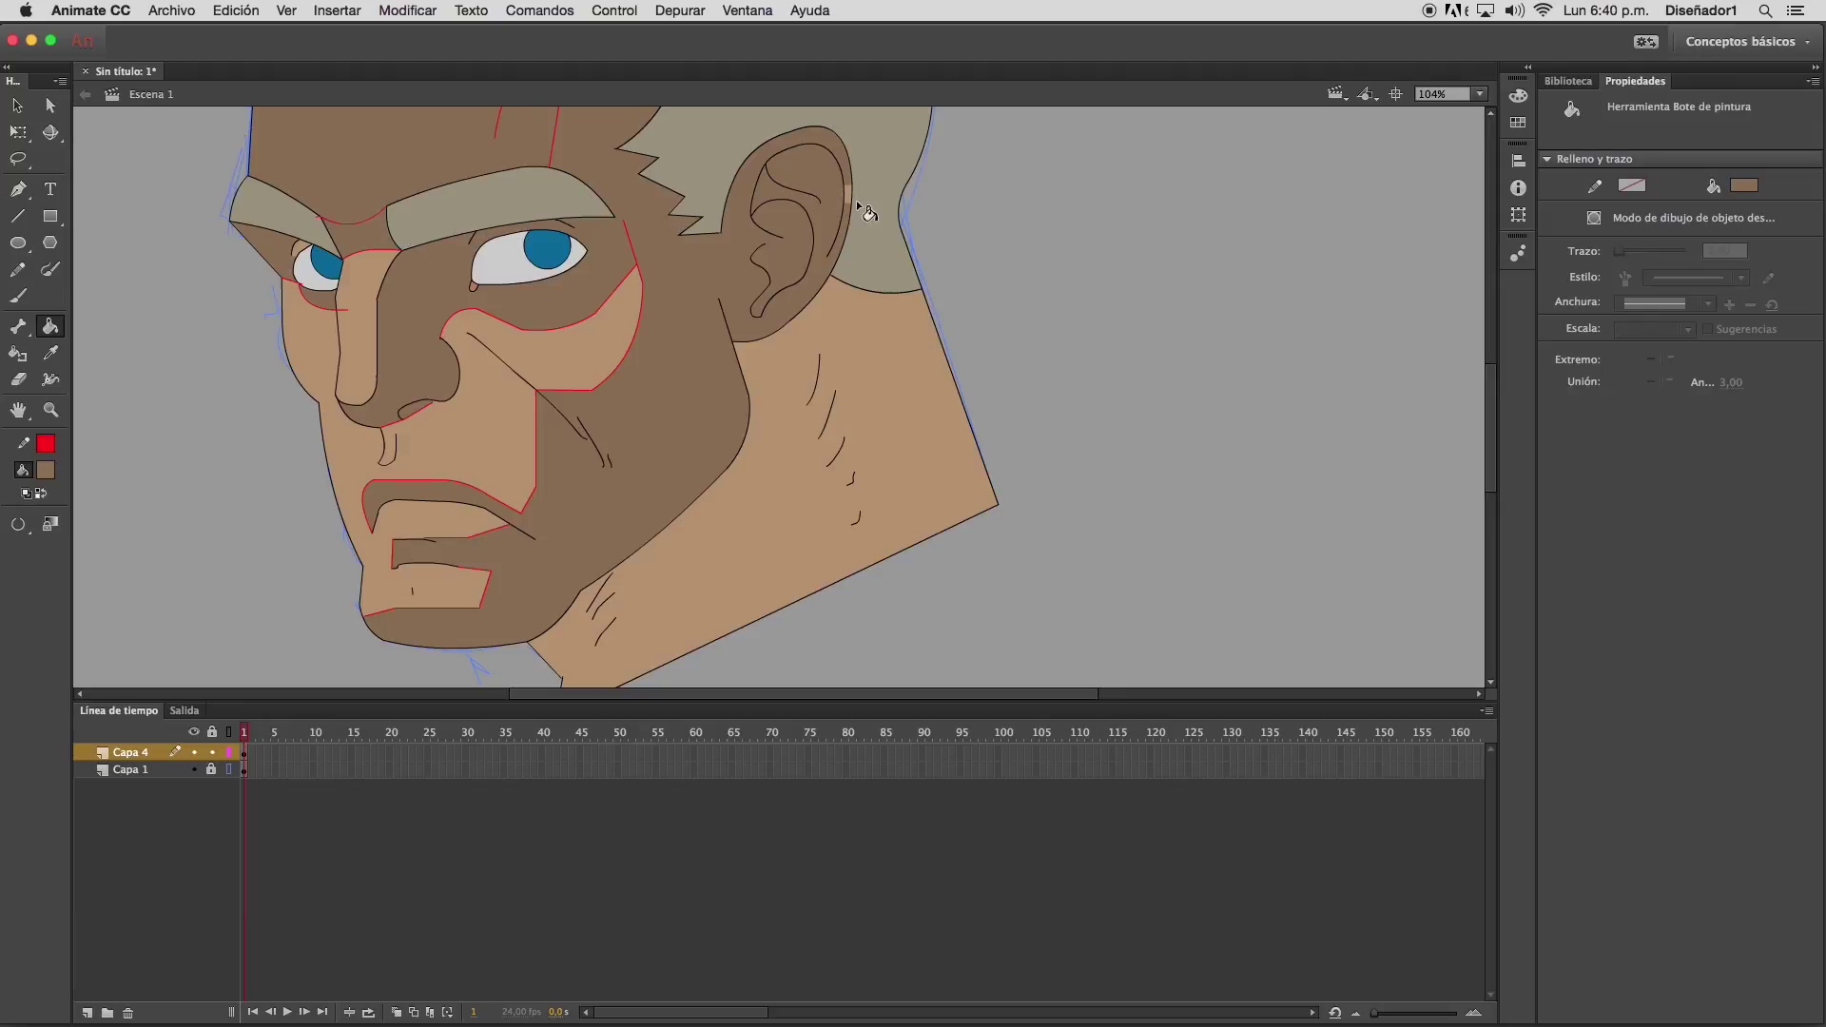
{"action": "left_click", "coordinate": [875, 331]}
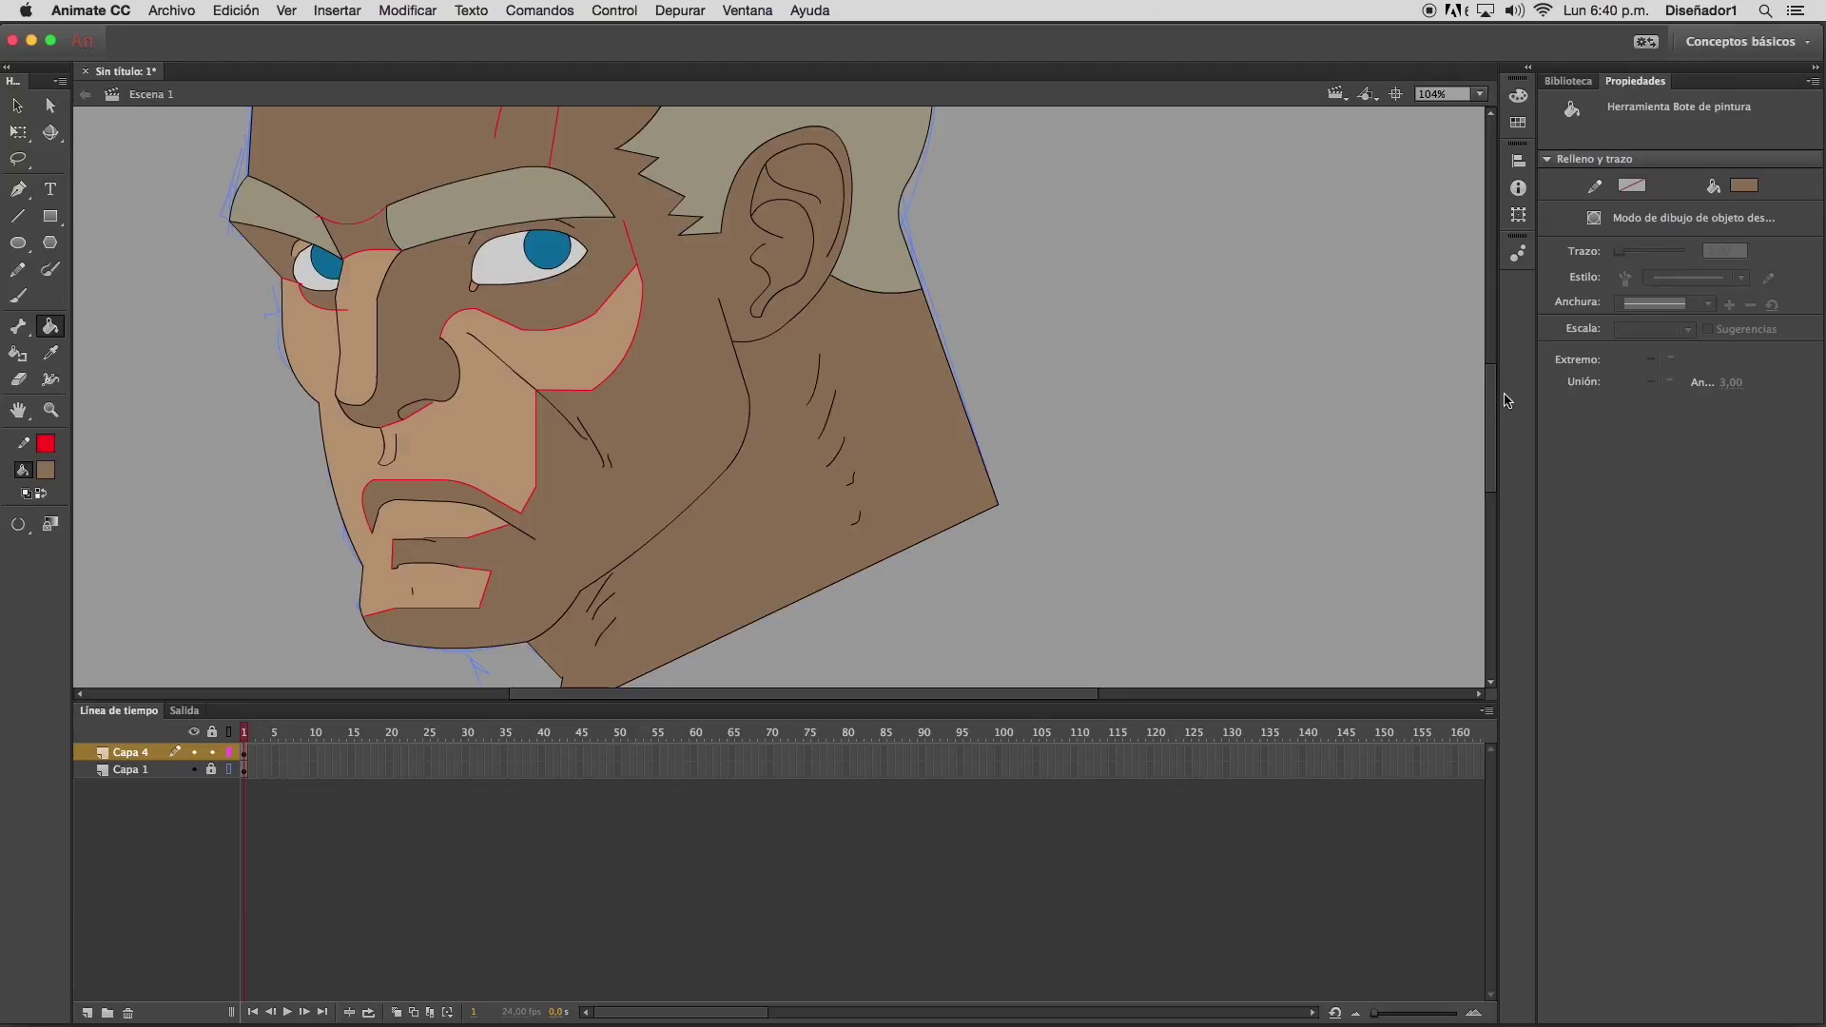
Sample the hair colour as the fill and darken it to #5A5649
{"action": "left_click_drag", "start_coordinate": [1494, 390], "coordinate": [1498, 342]}
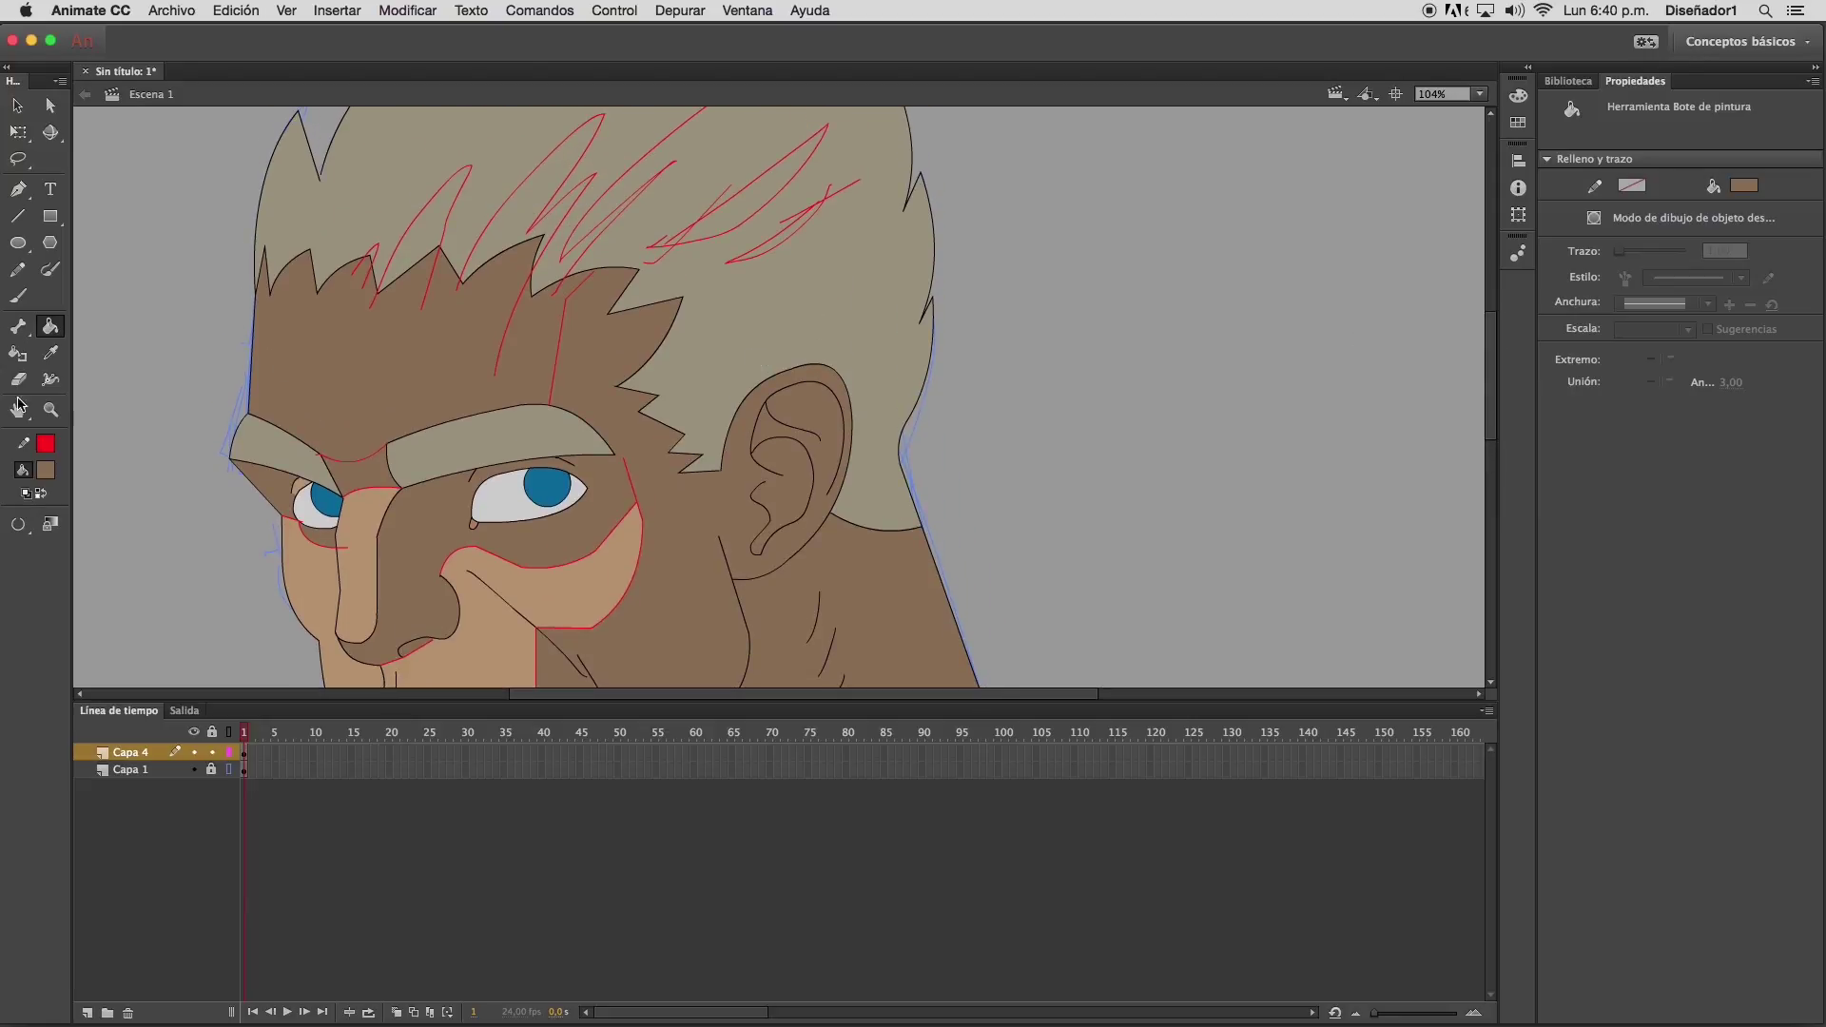
{"action": "left_click", "coordinate": [46, 470]}
{"action": "left_click", "coordinate": [742, 308]}
{"action": "left_click", "coordinate": [1517, 96]}
{"action": "left_click_drag", "start_coordinate": [1291, 219], "coordinate": [1291, 240]}
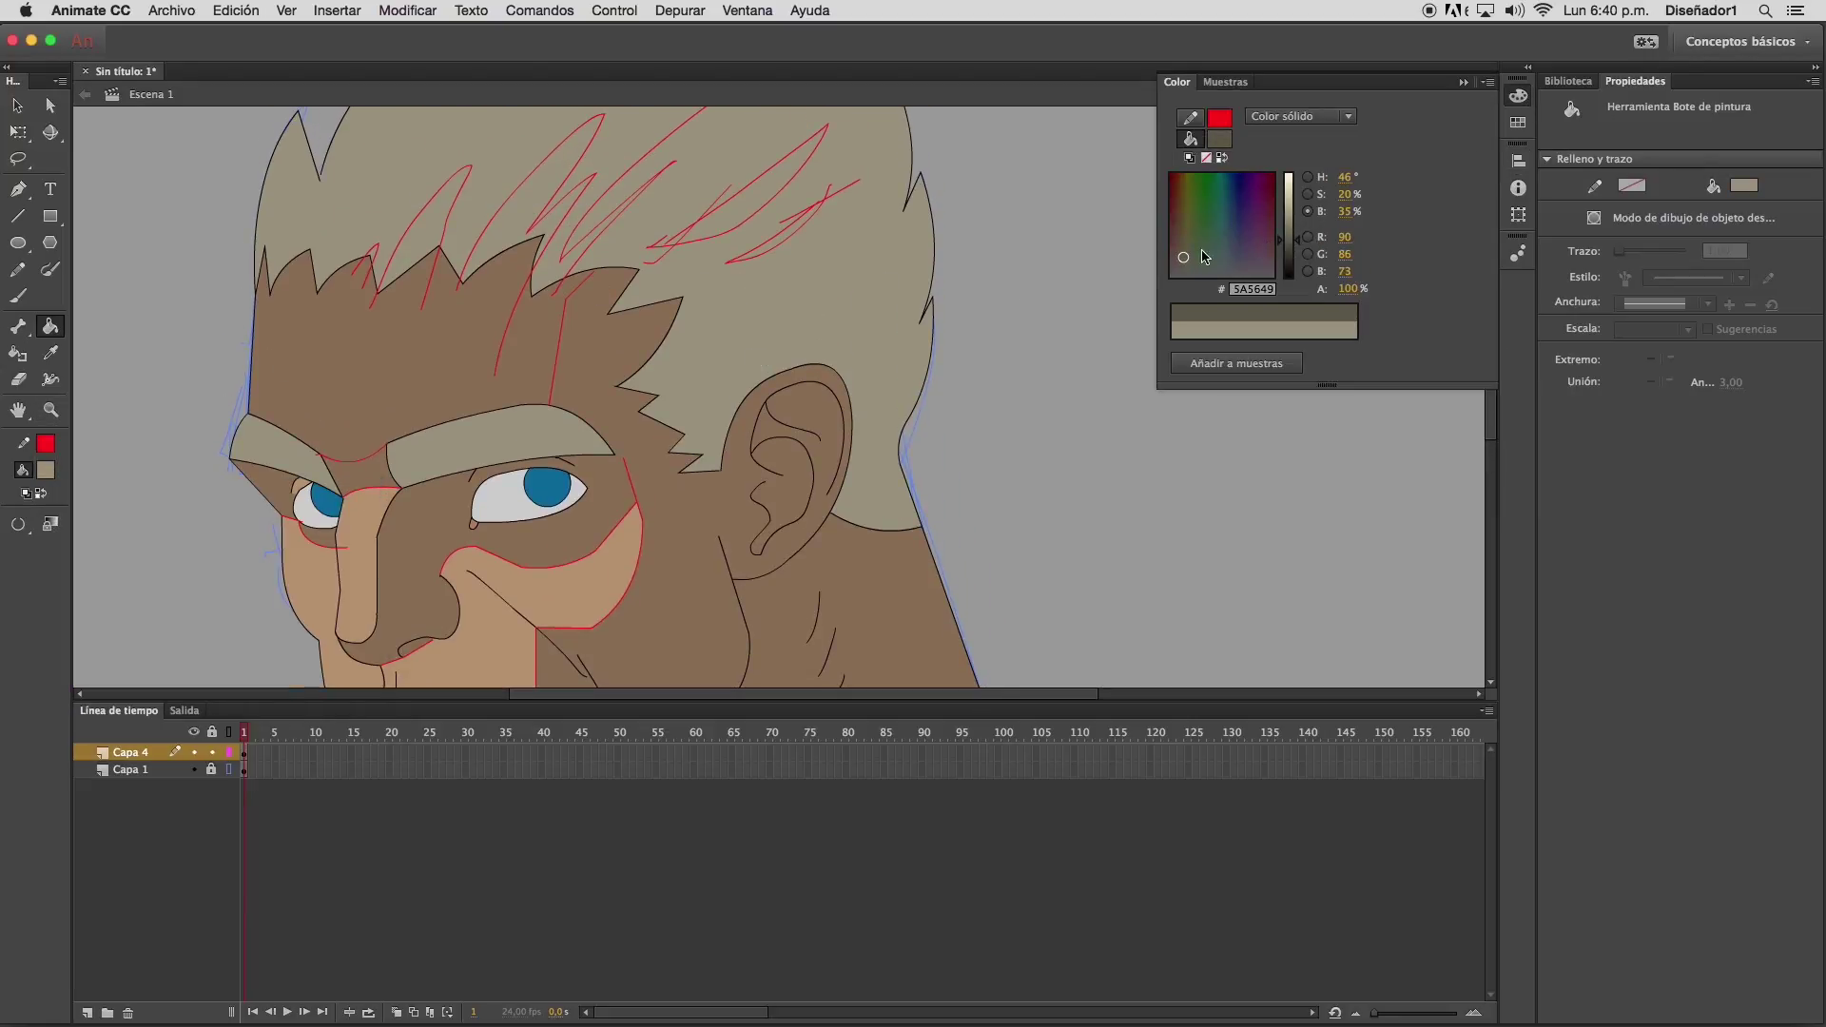
Fill the shaded back of the hair, the front strands and both eyebrows with #5A5649
{"action": "left_click", "coordinate": [851, 325]}
{"action": "left_click", "coordinate": [546, 249]}
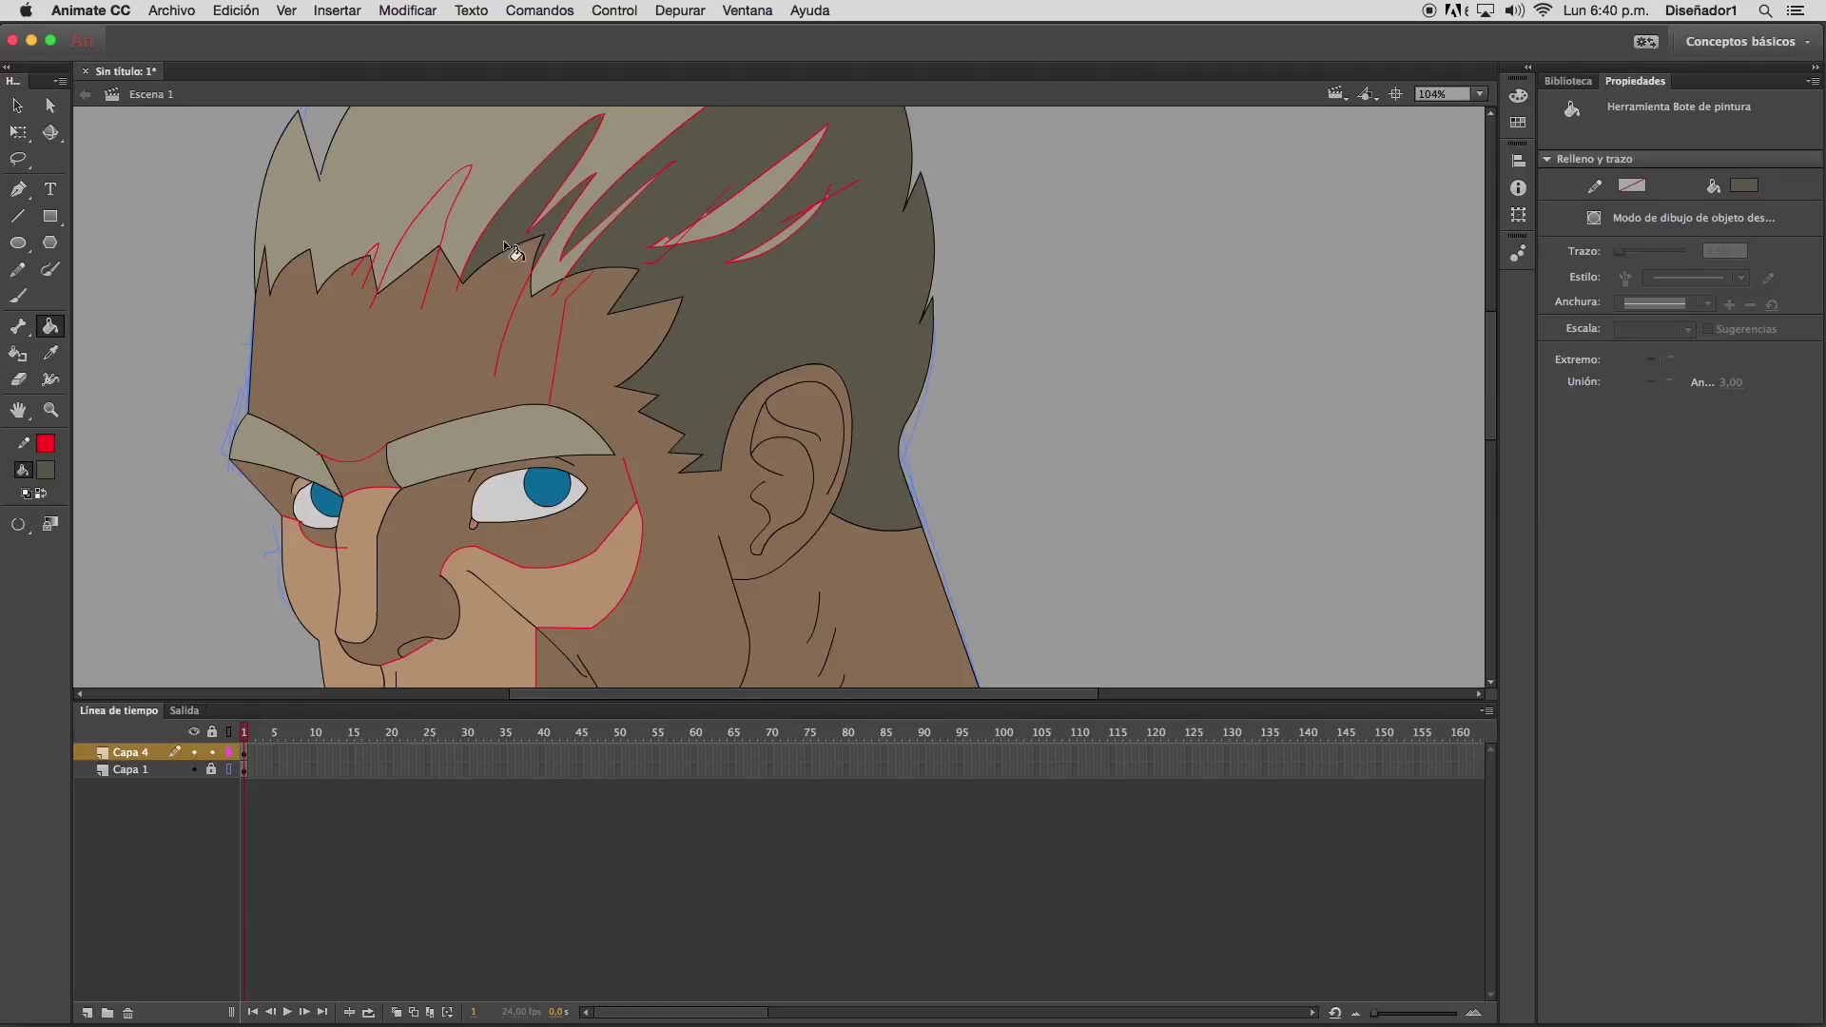
{"action": "left_click", "coordinate": [449, 249]}
{"action": "left_click", "coordinate": [461, 449]}
{"action": "left_click", "coordinate": [318, 456]}
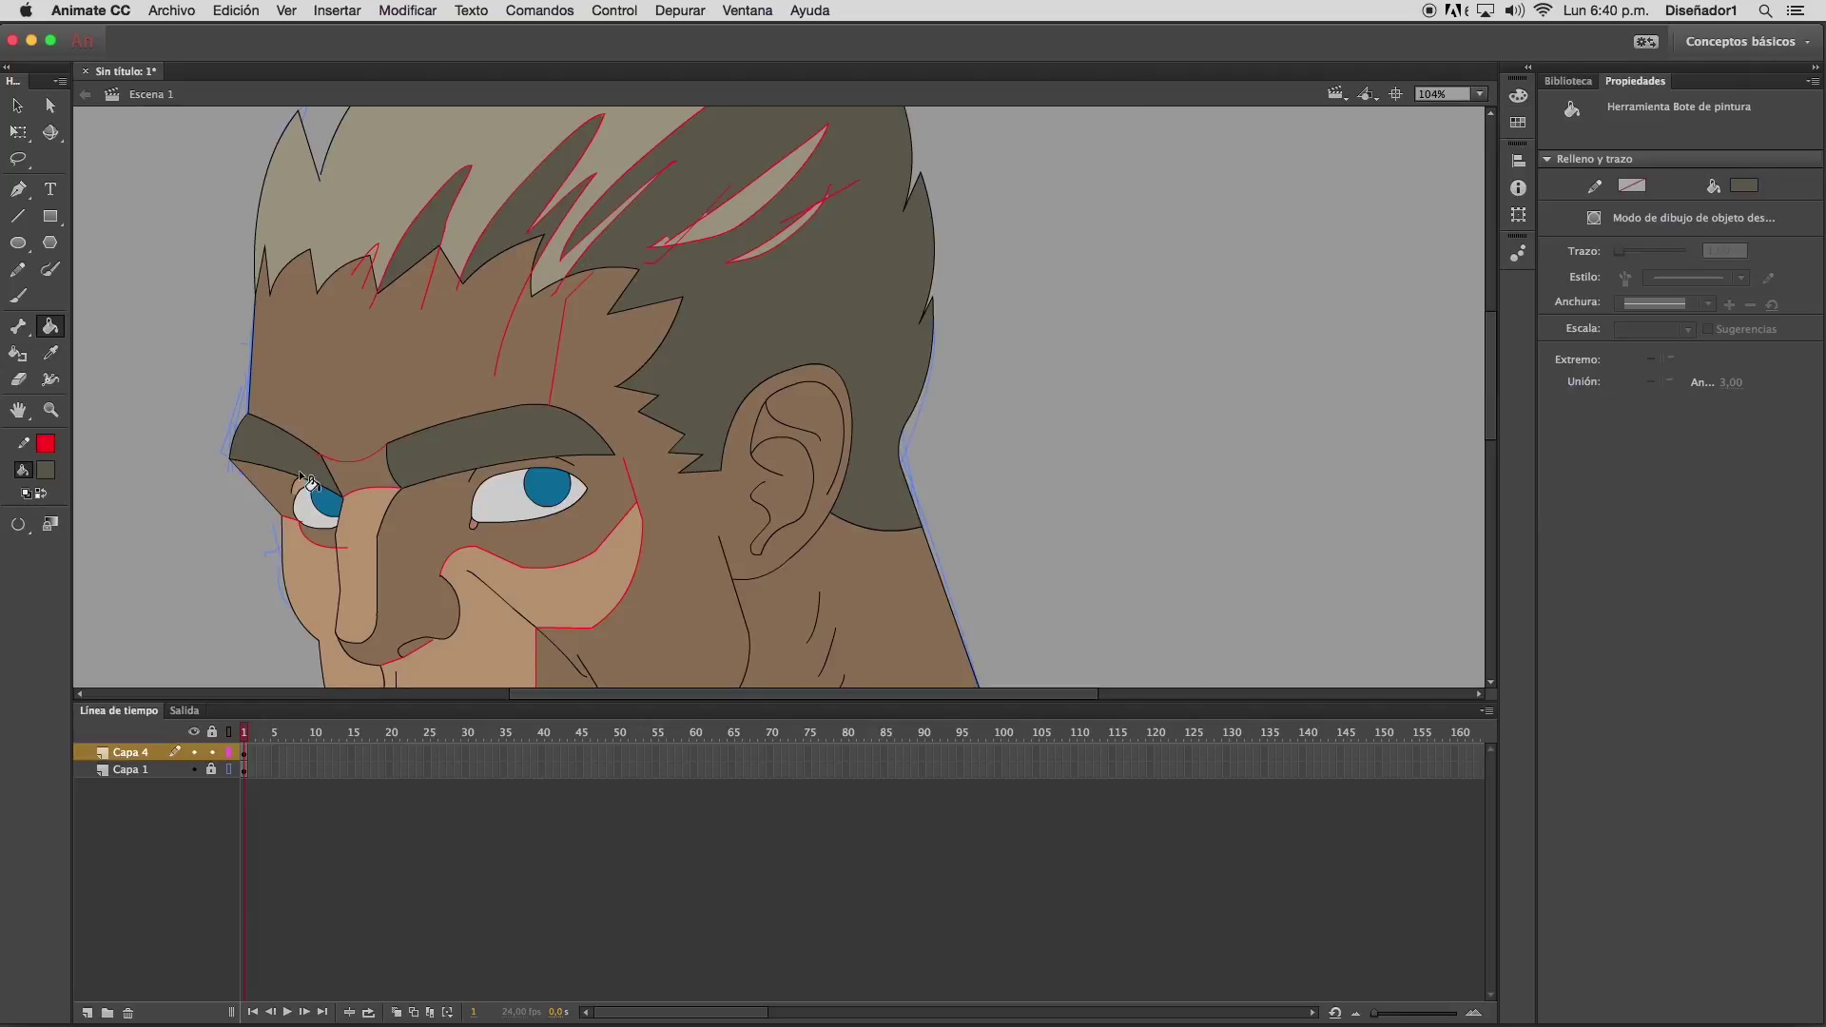
Sample the light skin colour from the cheek and refill the lit part of the forehead with it
{"action": "left_click", "coordinate": [17, 104]}
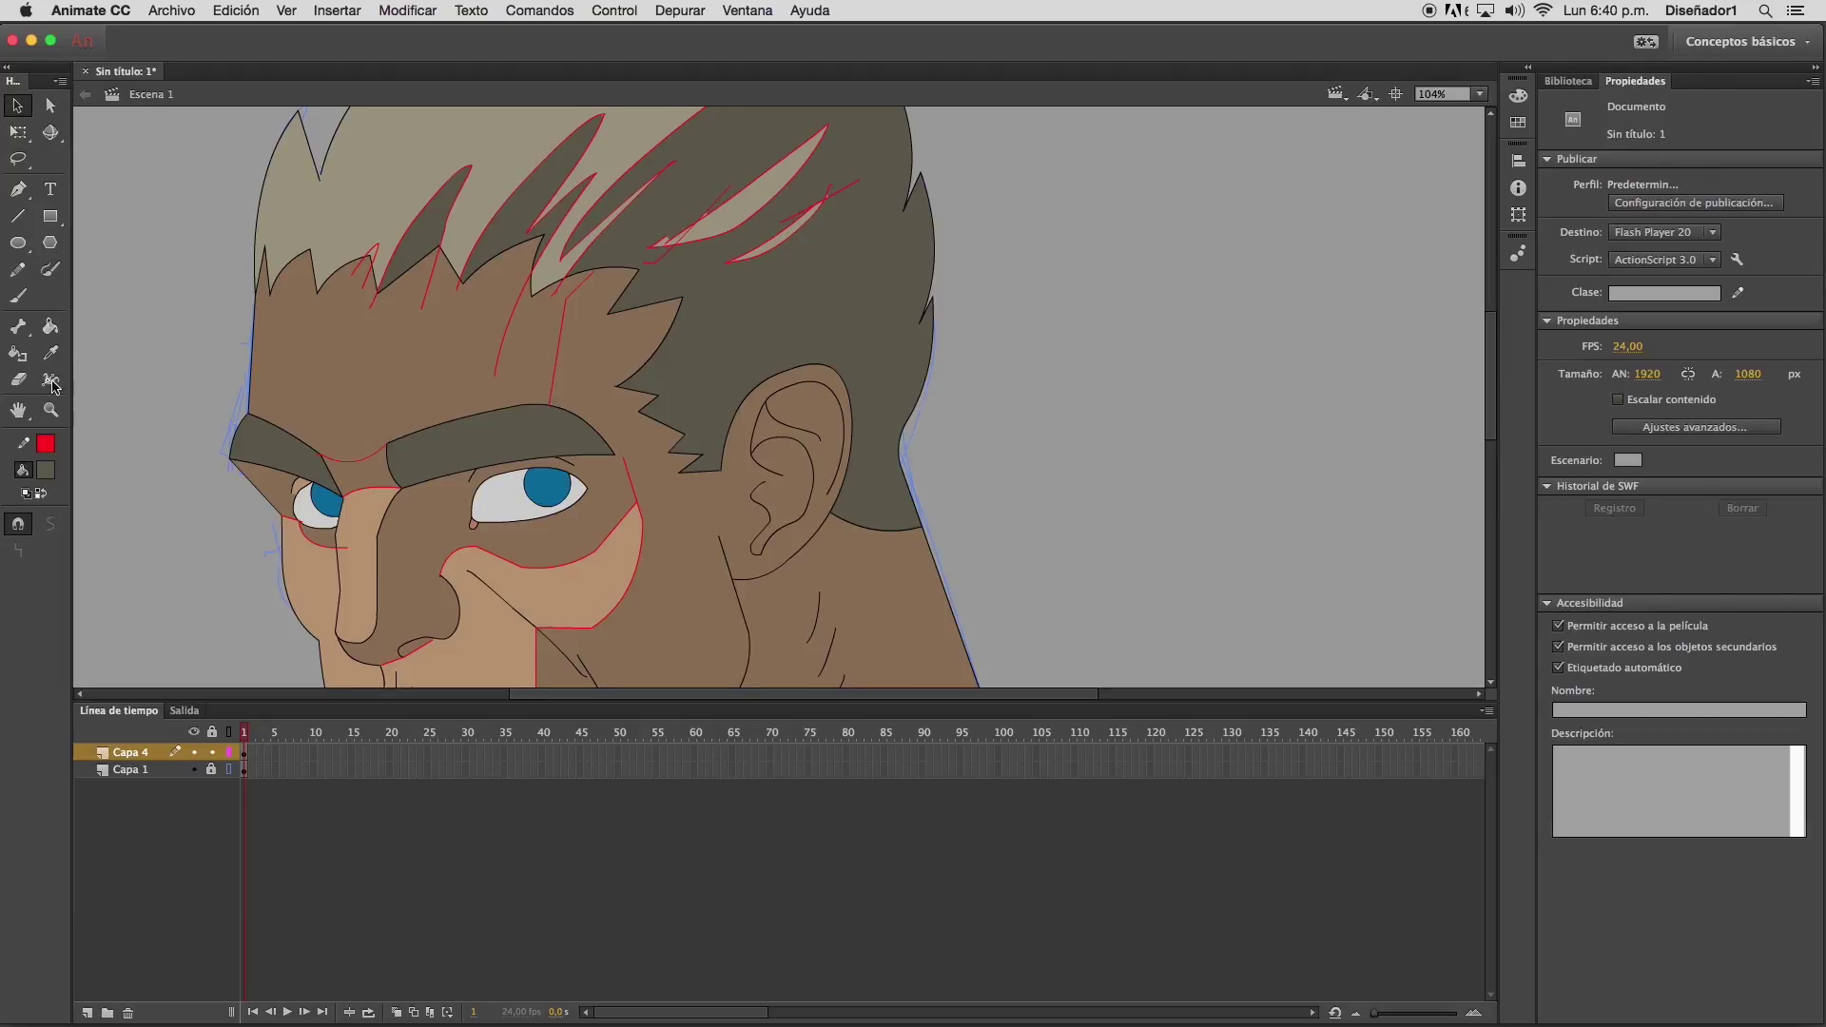
{"action": "left_click", "coordinate": [51, 326]}
{"action": "left_click", "coordinate": [46, 470]}
{"action": "left_click", "coordinate": [536, 602]}
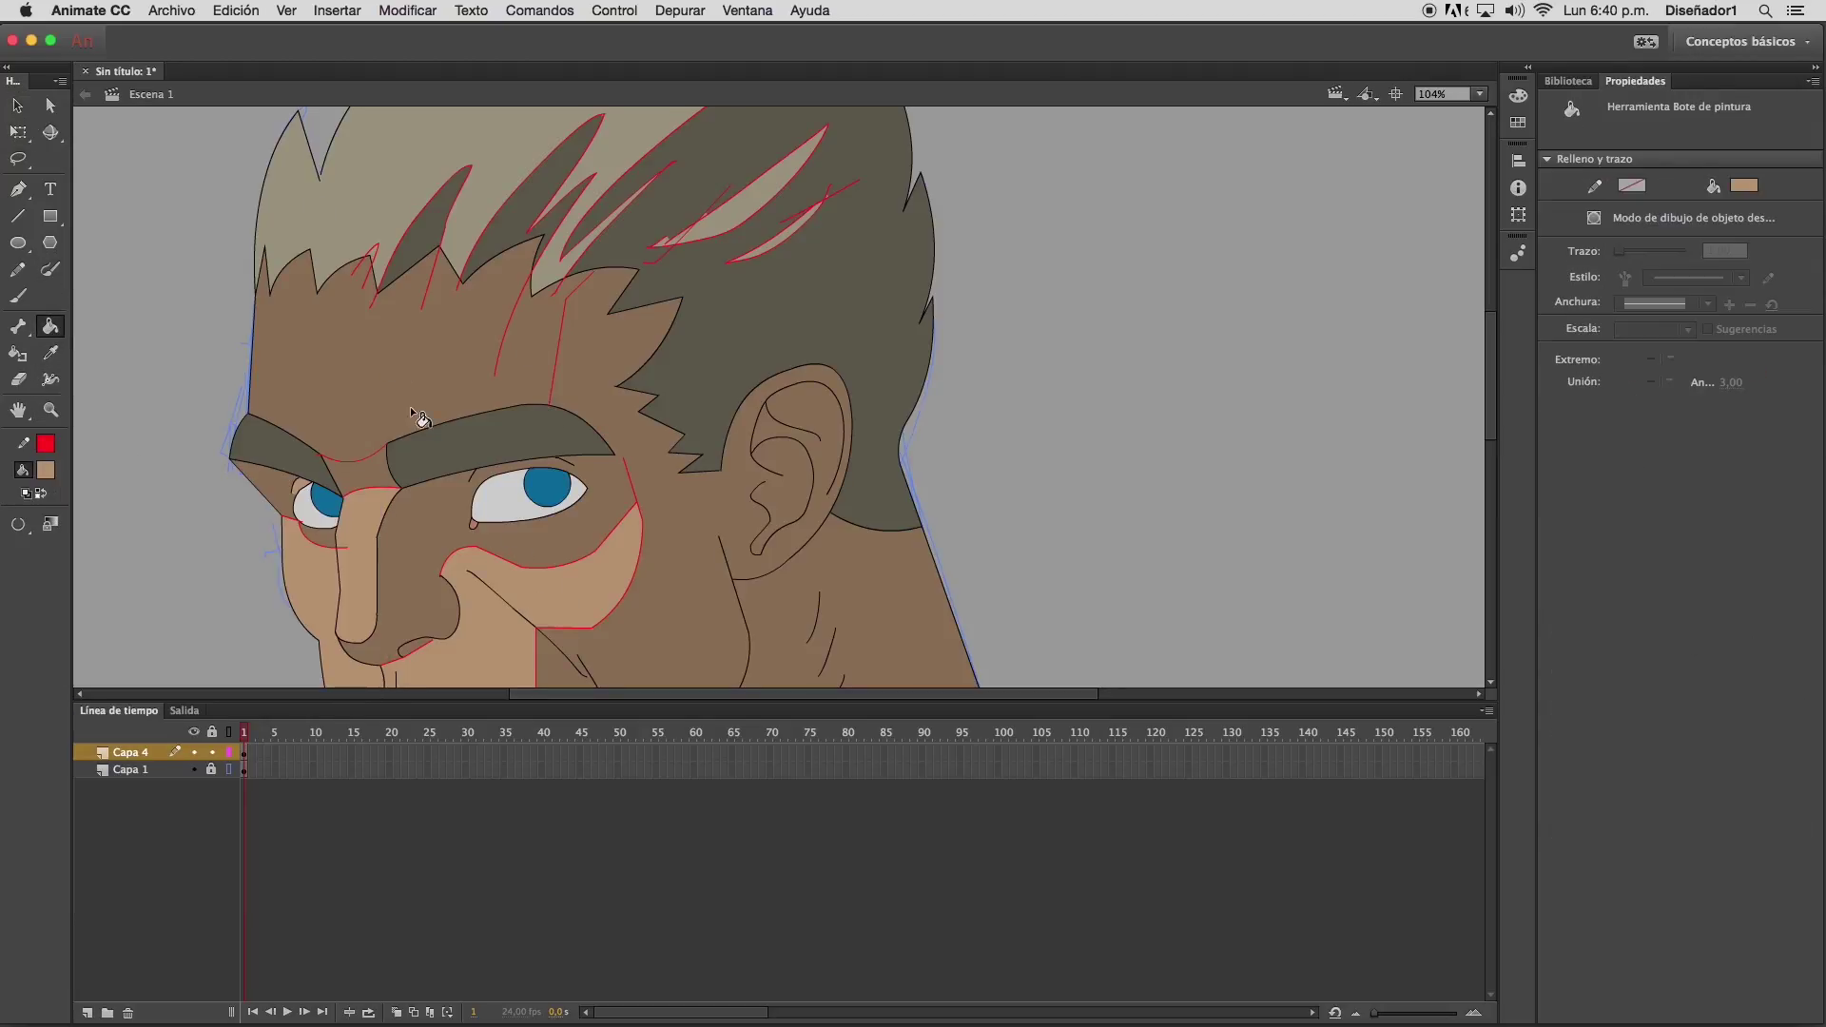
{"action": "left_click", "coordinate": [395, 384]}
Delete the red guide lines around both hair highlights and along the shadow edge across the top of the hair
{"action": "left_click", "coordinate": [51, 409]}
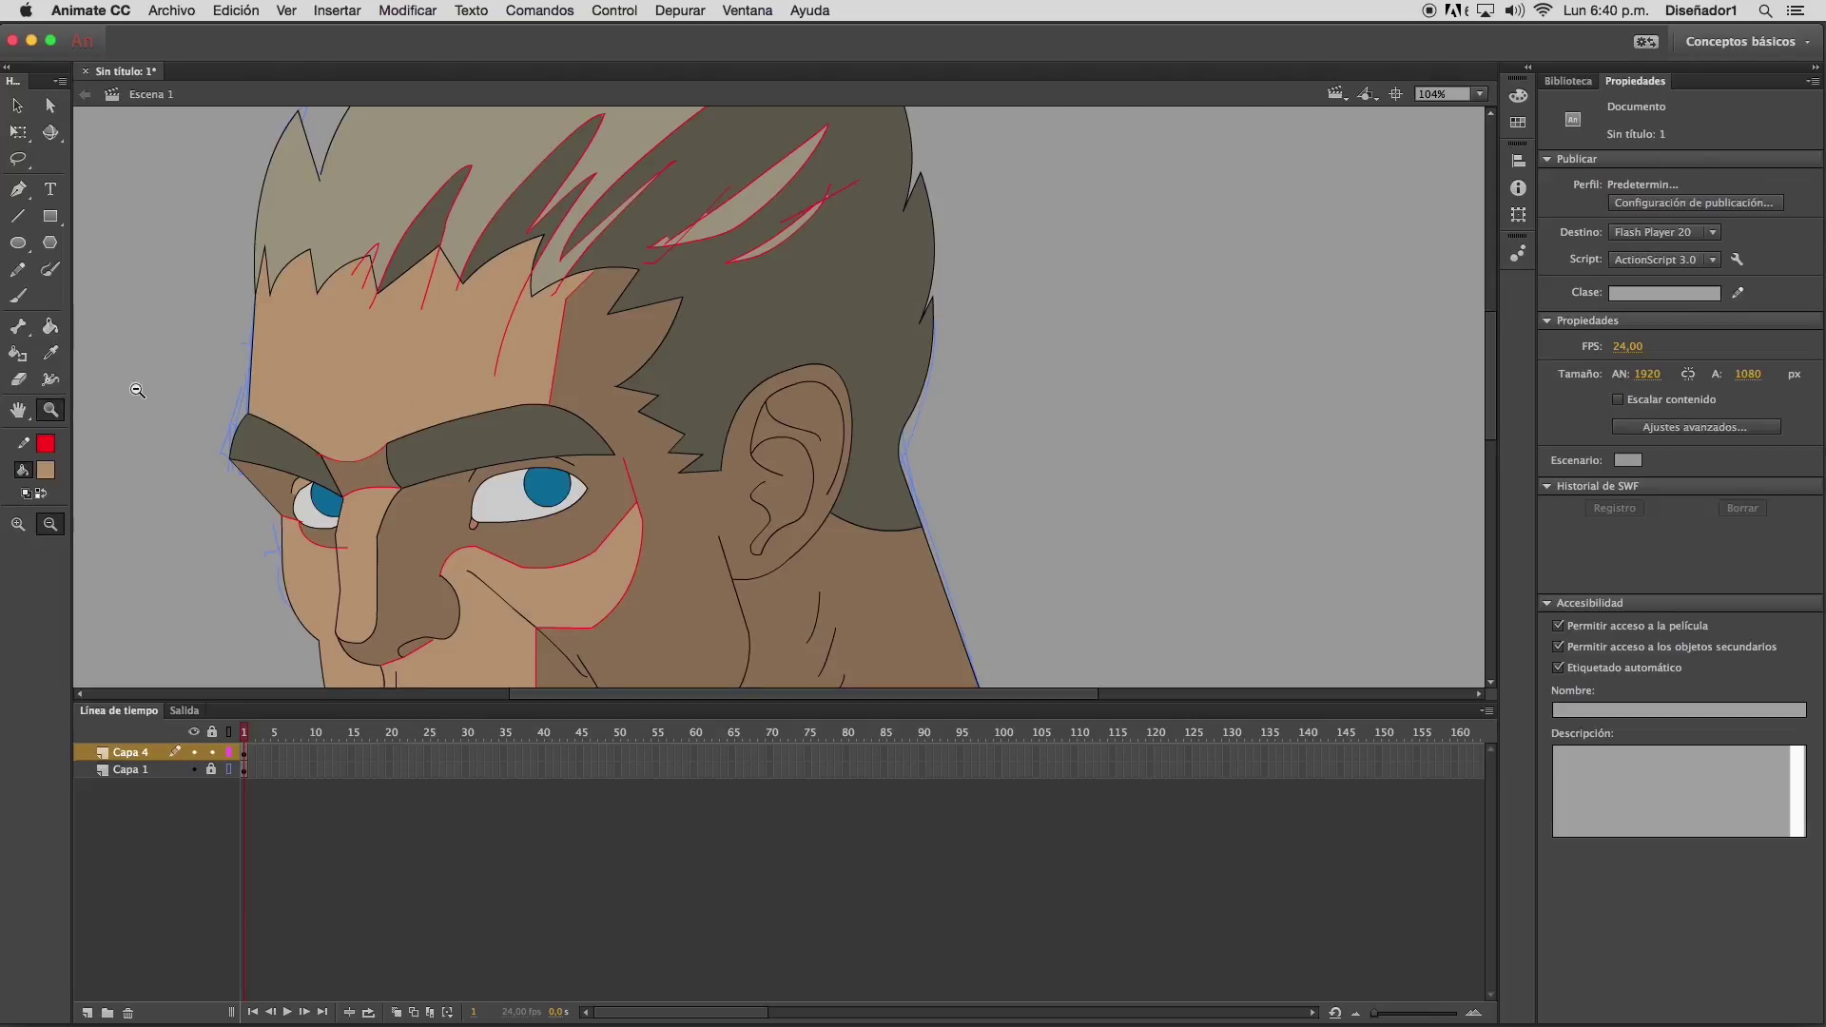
{"action": "left_click", "coordinate": [725, 404], "text": "alt"}
{"action": "left_click", "coordinate": [717, 466], "text": "alt"}
{"action": "left_click_drag", "start_coordinate": [371, 259], "coordinate": [620, 511]}
{"action": "left_click", "coordinate": [16, 106]}
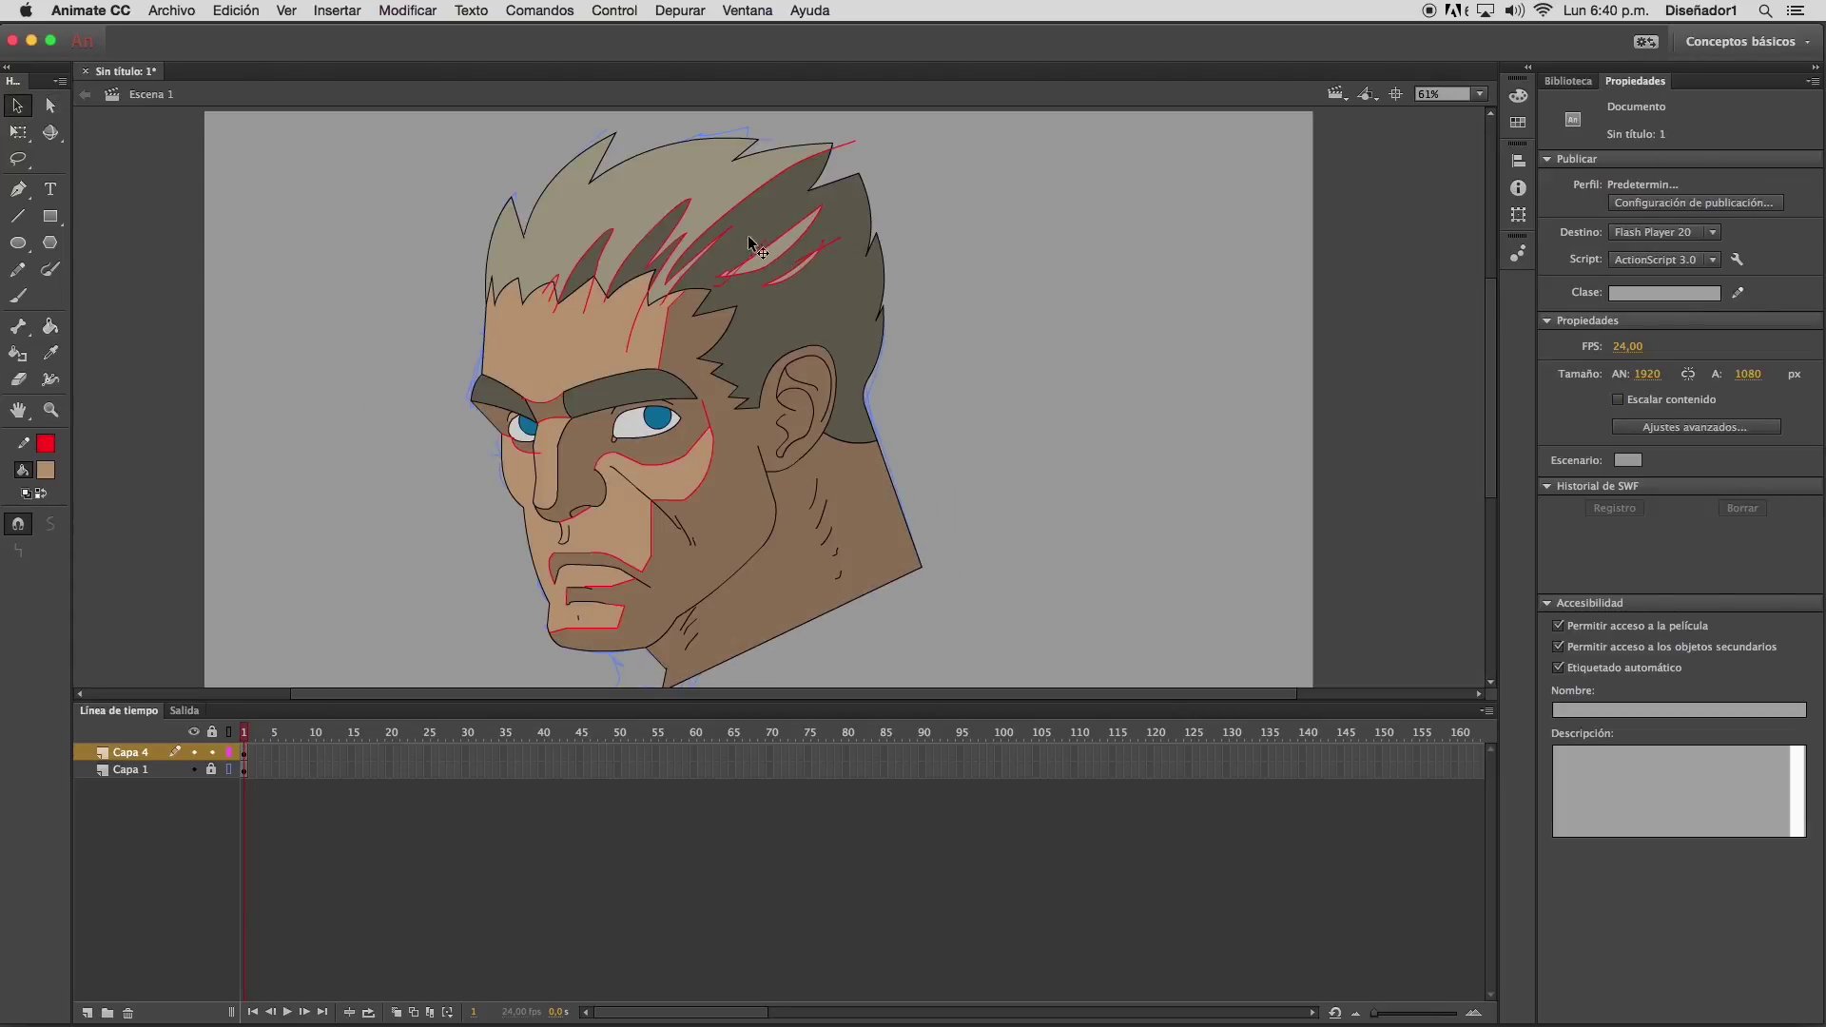
{"action": "left_click", "coordinate": [757, 248]}
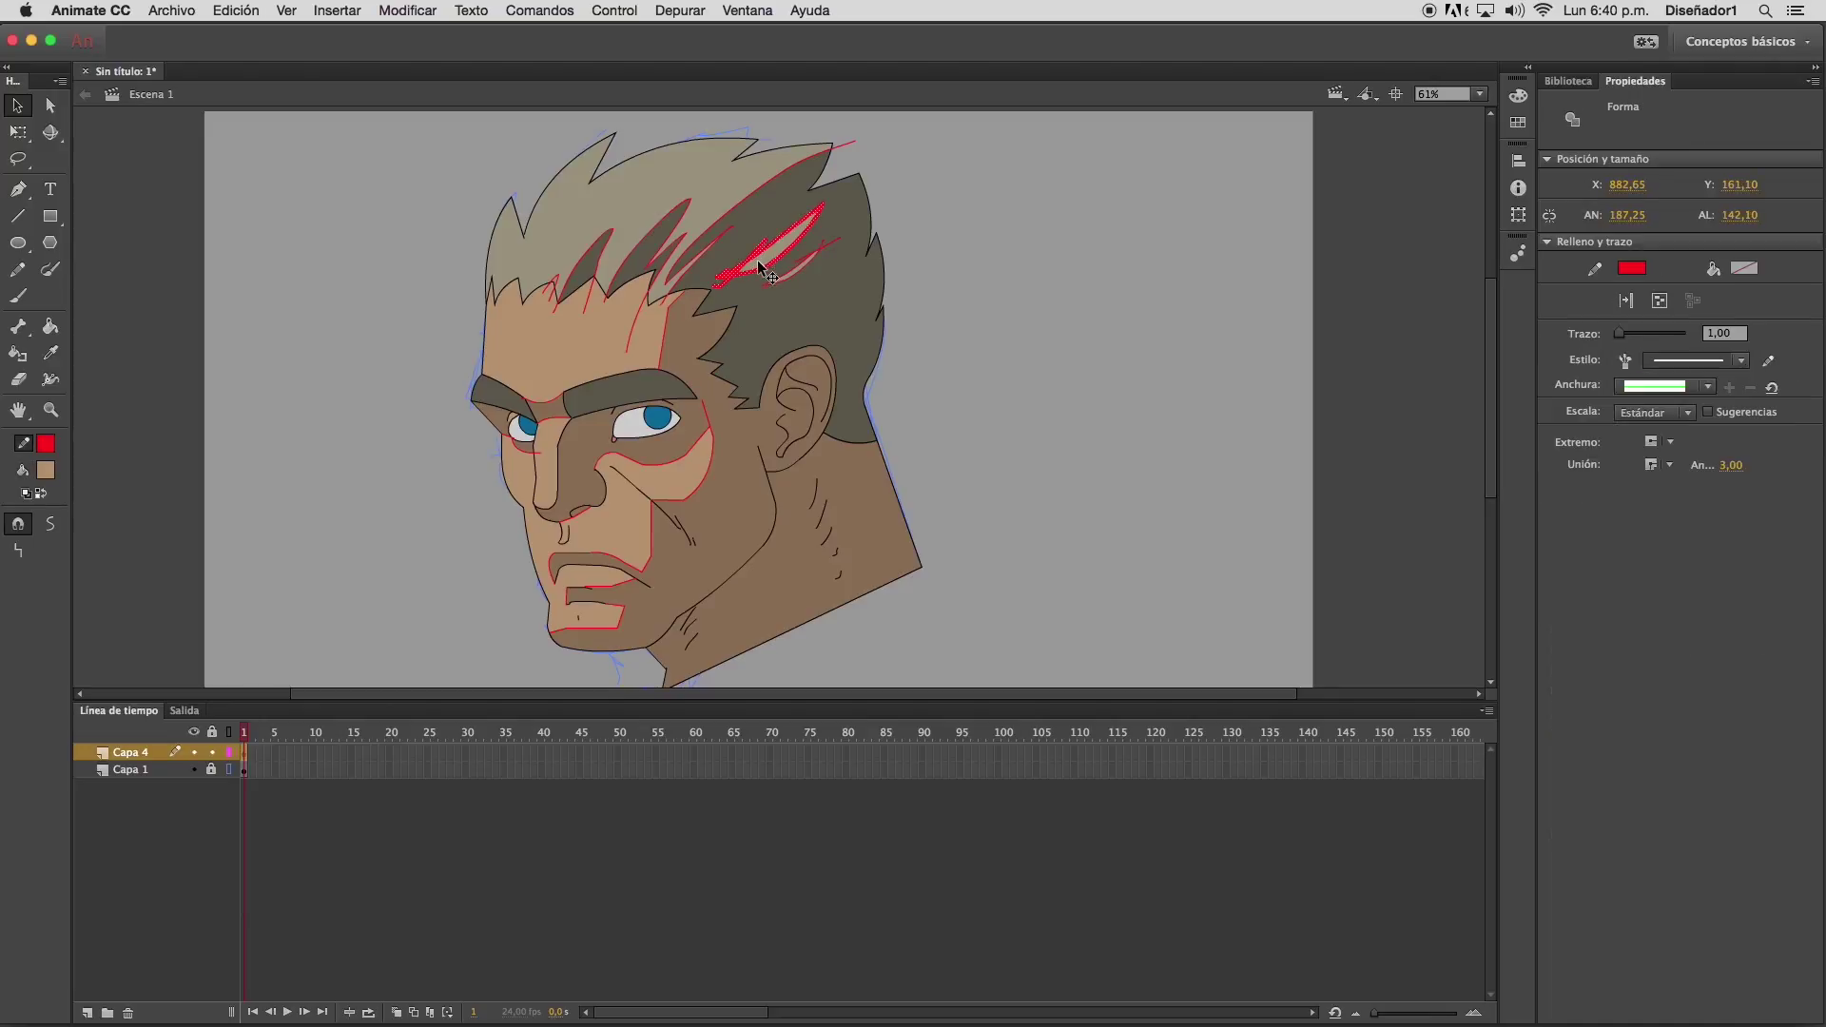
{"action": "key", "text": "Delete"}
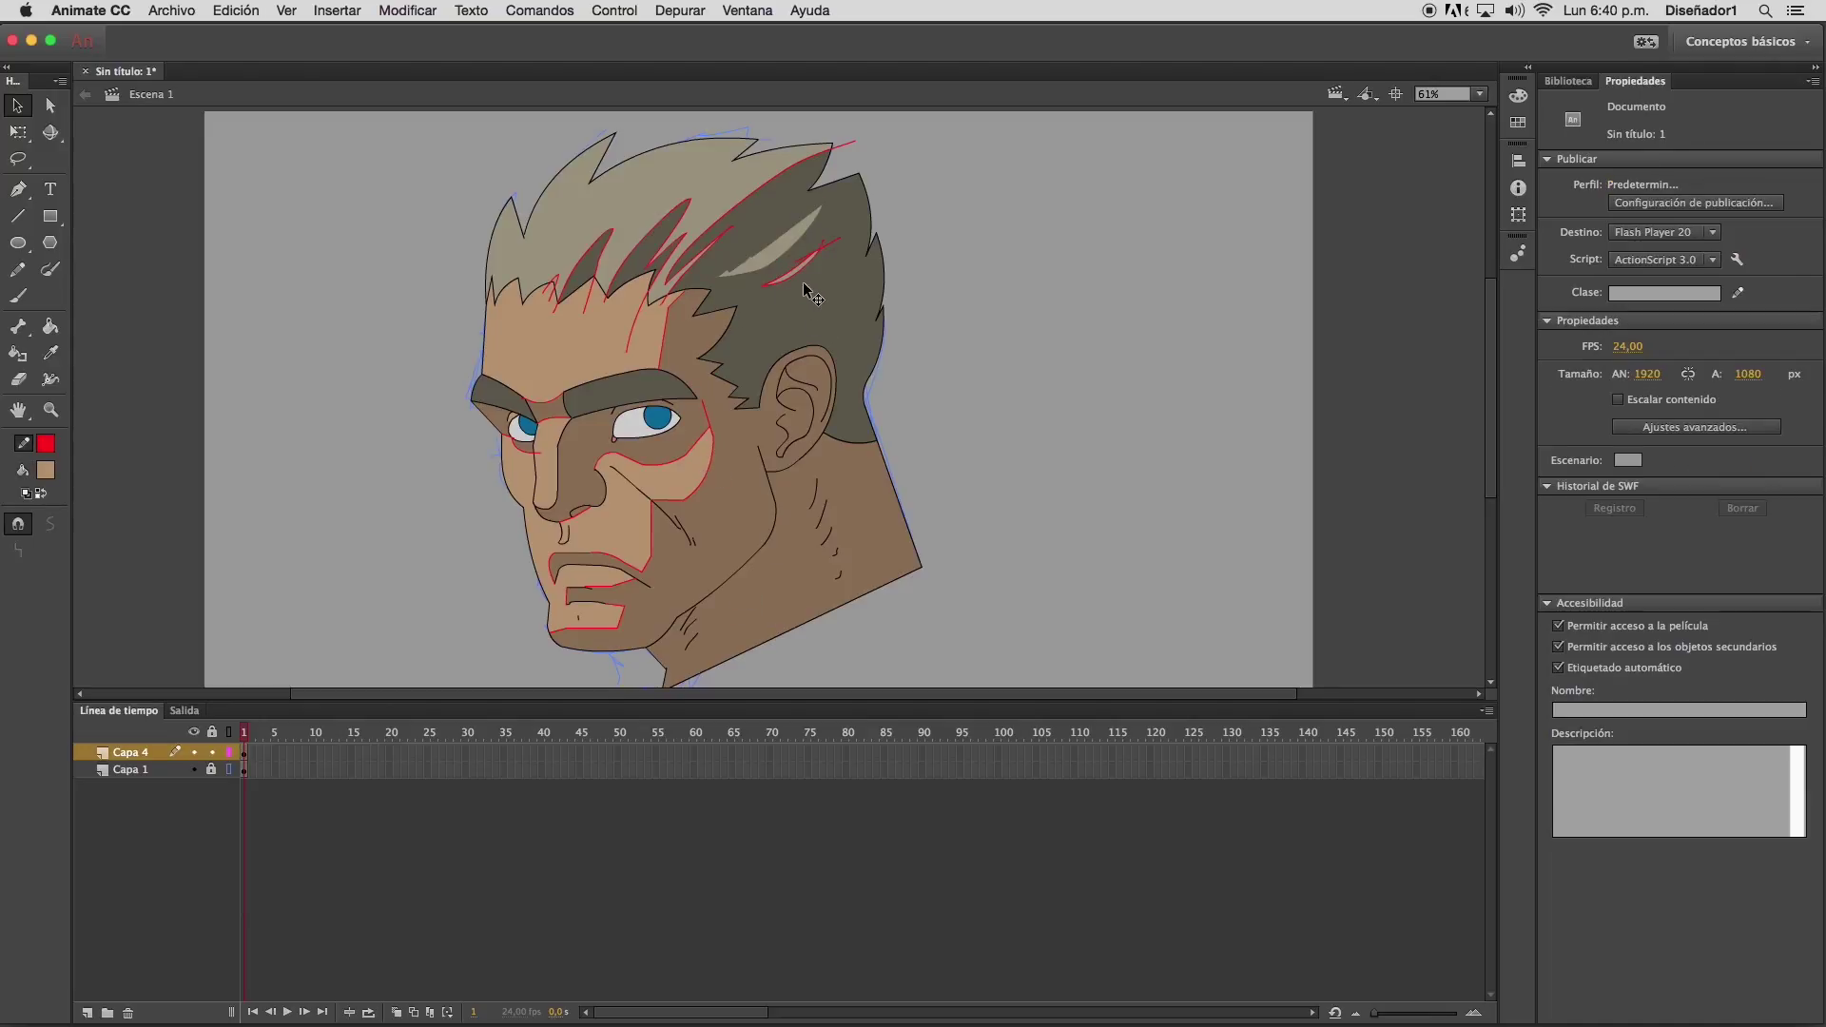
{"action": "left_click", "coordinate": [811, 253]}
{"action": "key", "text": "Delete"}
{"action": "left_click", "coordinate": [849, 147]}
{"action": "key", "text": "Delete"}
Delete the red guide lines on the side of the forehead, around the cheek, at the mouth and around the chin
{"action": "left_click", "coordinate": [664, 334]}
{"action": "key", "text": "Delete"}
{"action": "left_click", "coordinate": [708, 433]}
{"action": "key", "text": "Delete"}
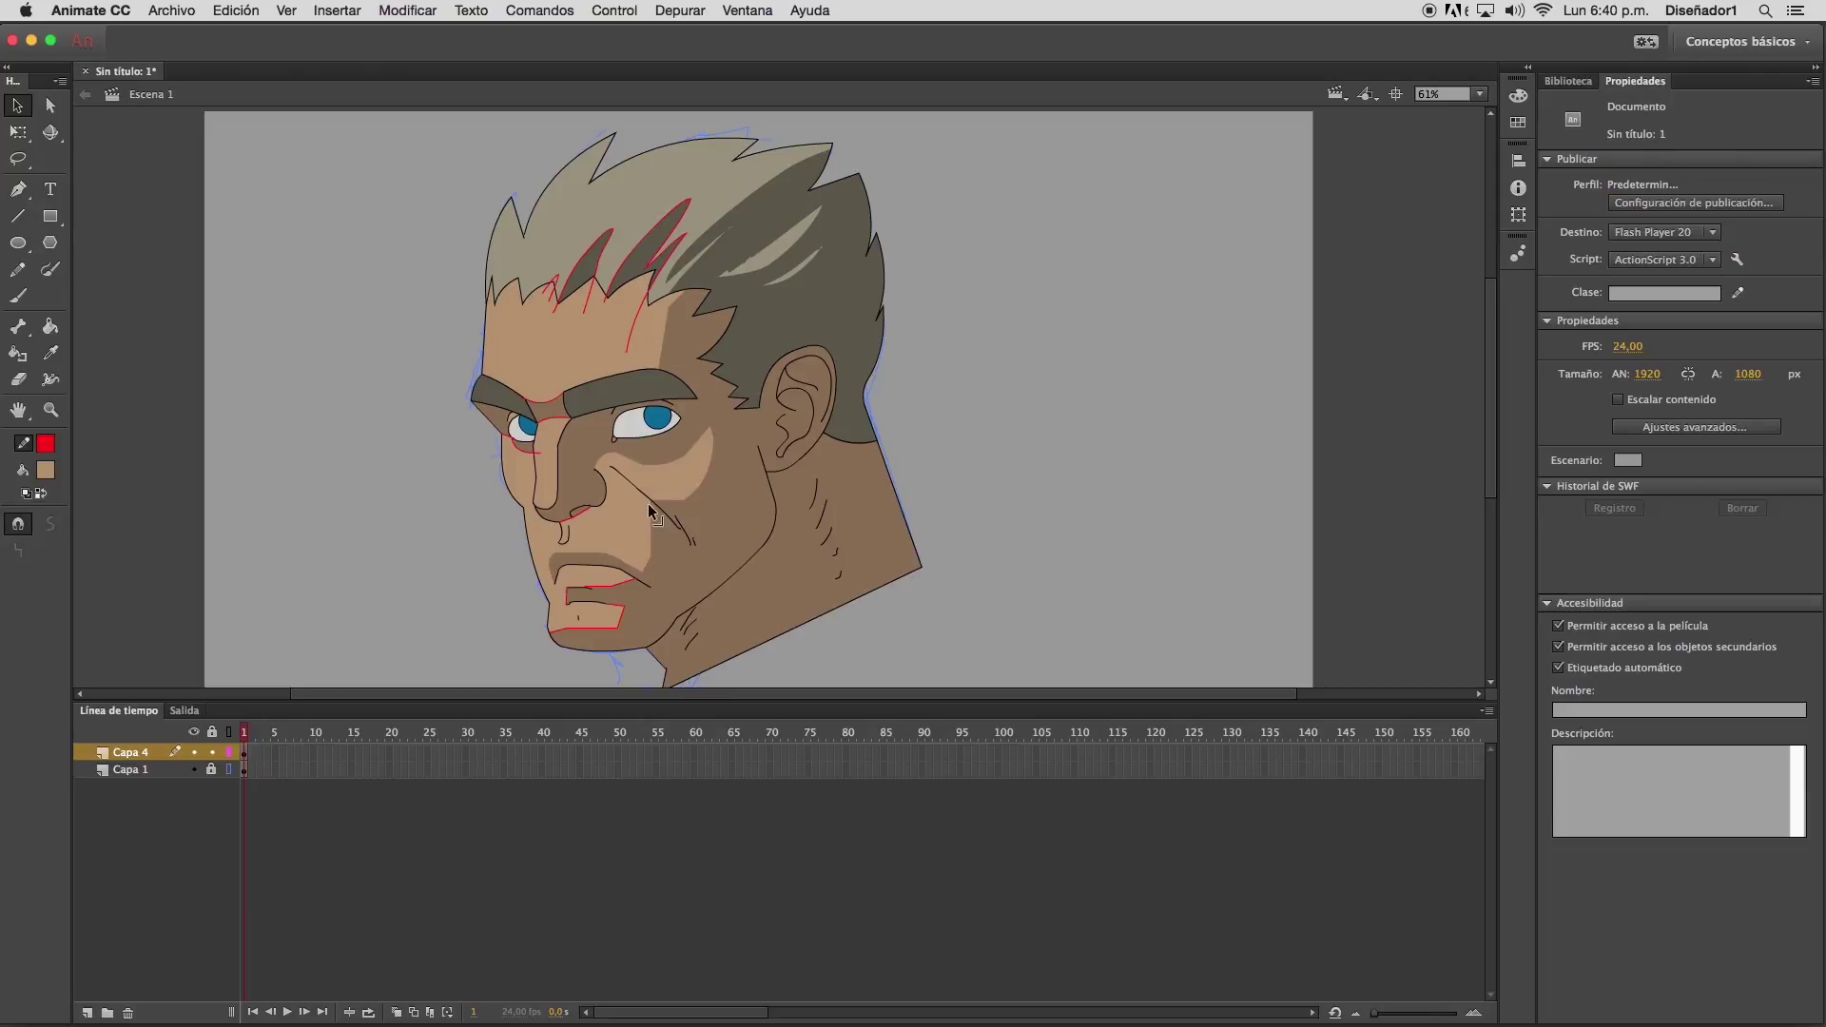
{"action": "left_click", "coordinate": [625, 592]}
{"action": "key", "text": "Delete"}
{"action": "left_click", "coordinate": [620, 625]}
{"action": "key", "text": "Delete"}
{"action": "left_click", "coordinate": [569, 594]}
{"action": "key", "text": "Delete"}
Delete the red guide lines under the nose, along the nose bridge and between the eyebrows
{"action": "left_click", "coordinate": [582, 511]}
{"action": "key", "text": "Delete"}
{"action": "left_click", "coordinate": [559, 427]}
{"action": "key", "text": "Delete"}
{"action": "left_click", "coordinate": [561, 423]}
{"action": "key", "text": "Delete"}
{"action": "left_click", "coordinate": [551, 401]}
{"action": "key", "text": "Delete"}
Delete the remaining red guide lines on the forehead and around the dark front hair strands
{"action": "left_click", "coordinate": [630, 328]}
{"action": "key", "text": "Delete"}
{"action": "left_click", "coordinate": [592, 313]}
{"action": "key", "text": "Delete"}
{"action": "left_click", "coordinate": [557, 286]}
{"action": "key", "text": "Delete"}
Set the Paint Bucket fill to a linear gradient from the light skin colour #B5916A to the shadow colour #886D50
{"action": "left_click", "coordinate": [51, 410]}
{"action": "left_click", "coordinate": [715, 428]}
{"action": "left_click_drag", "start_coordinate": [401, 230], "coordinate": [712, 563]}
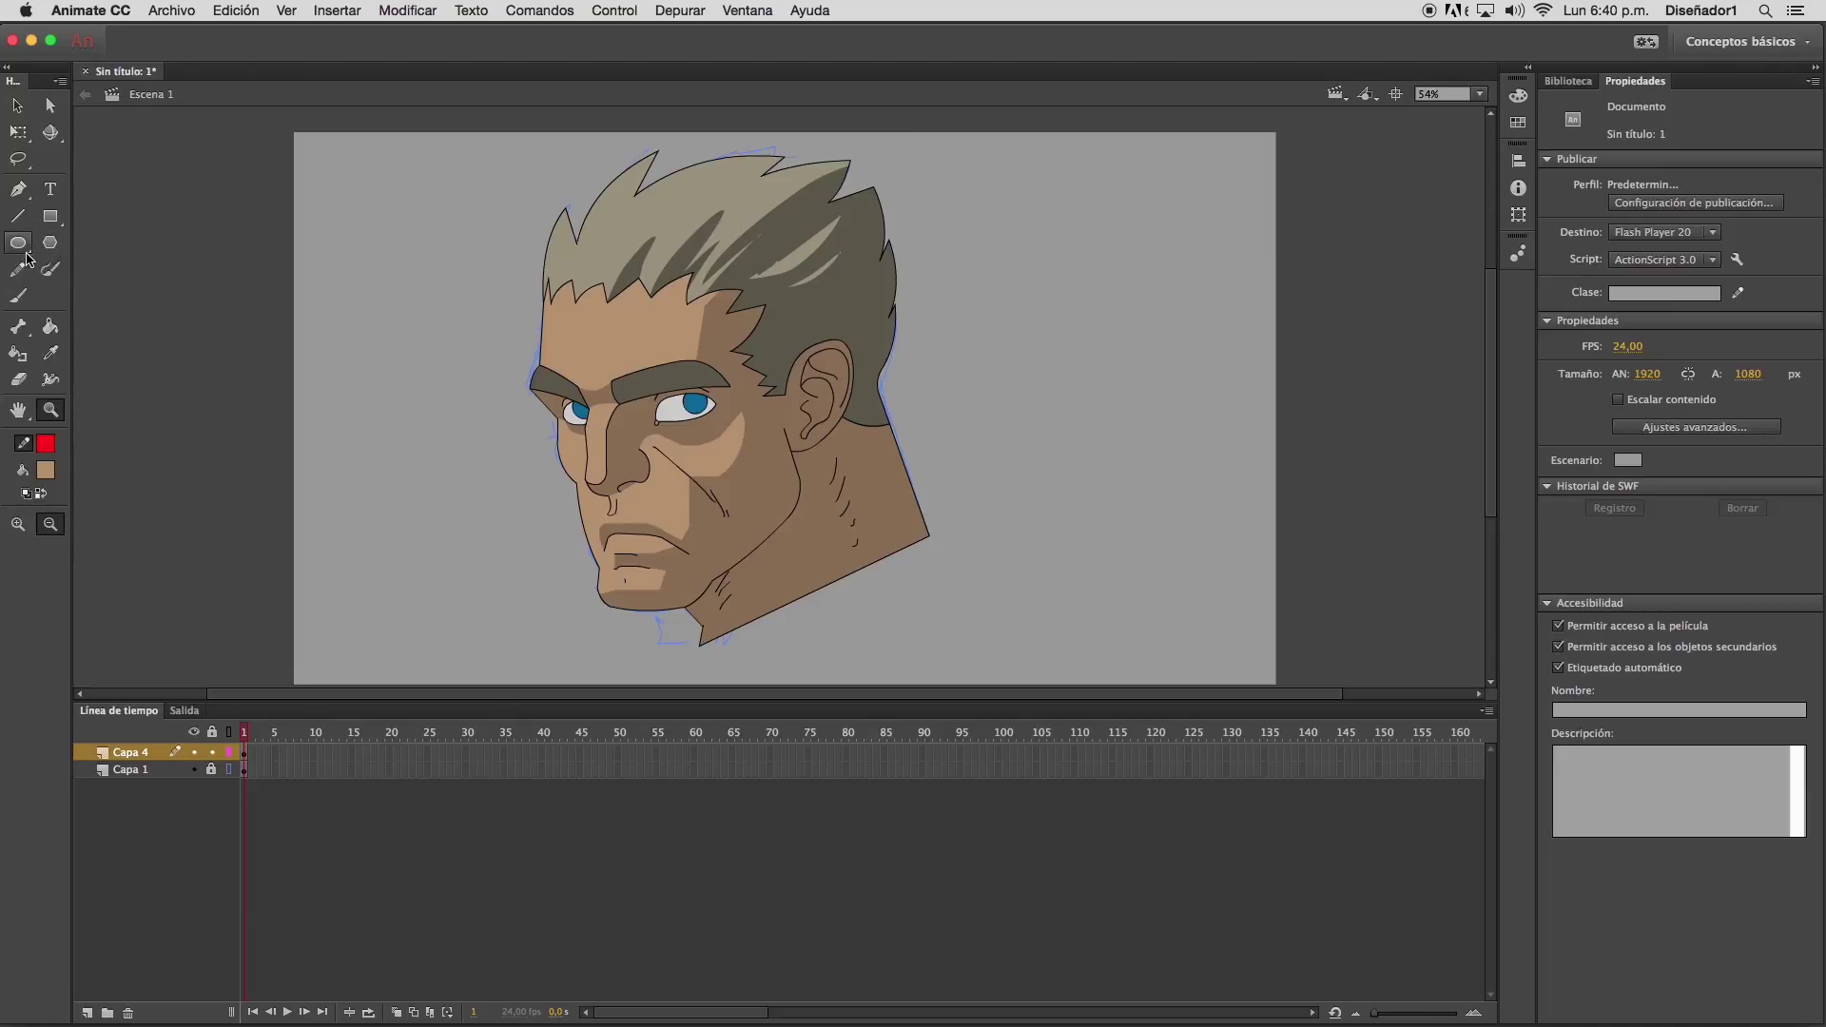
{"action": "left_click", "coordinate": [52, 326]}
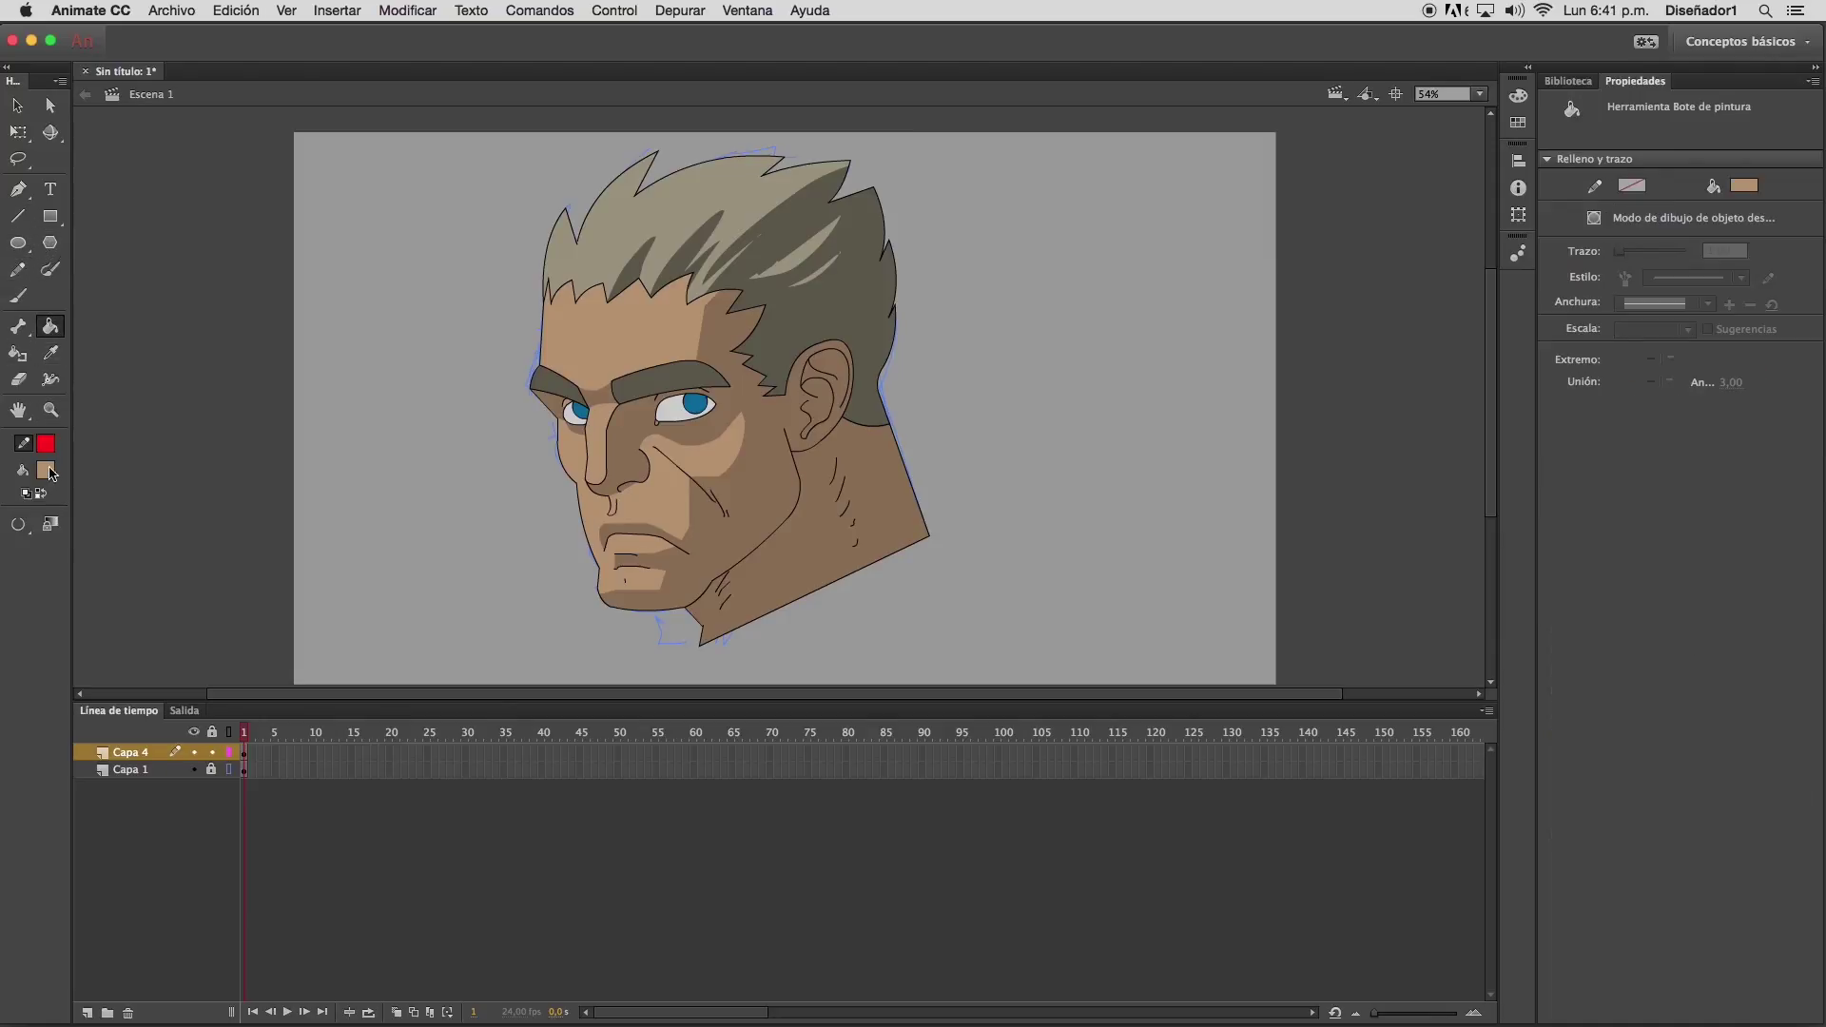
{"action": "left_click", "coordinate": [45, 469]}
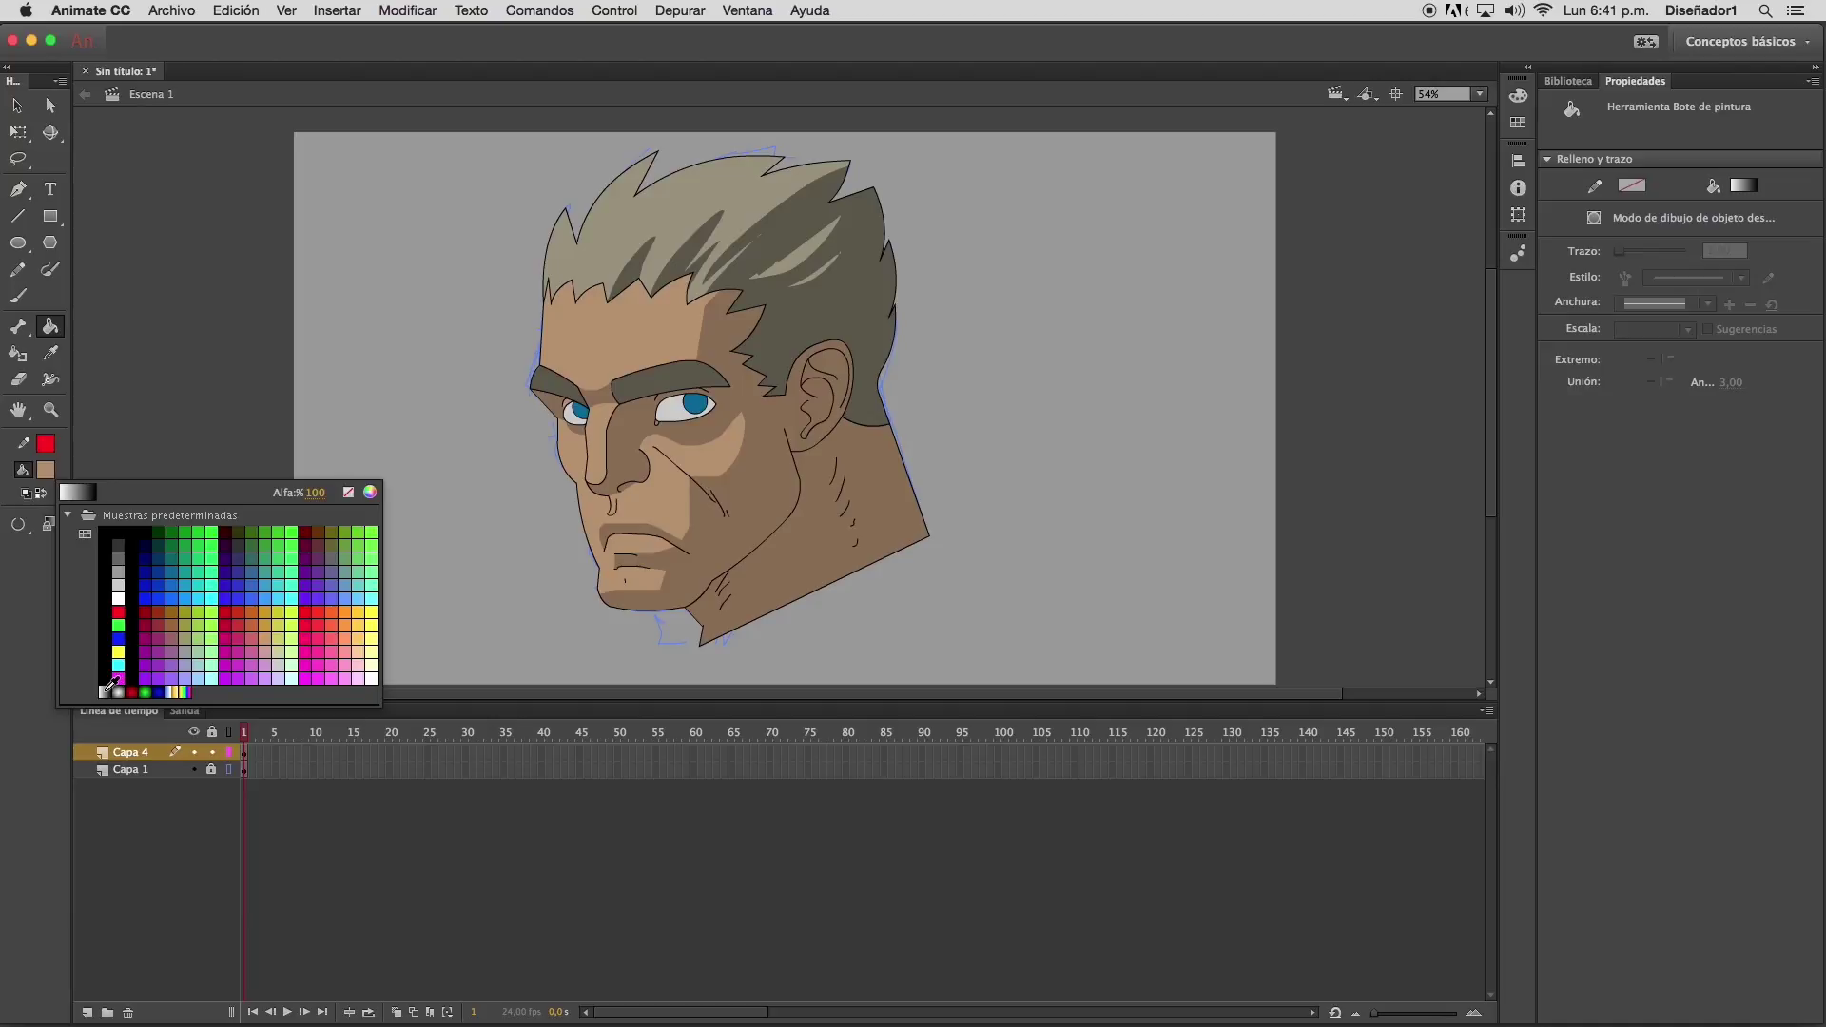
{"action": "left_click", "coordinate": [105, 691]}
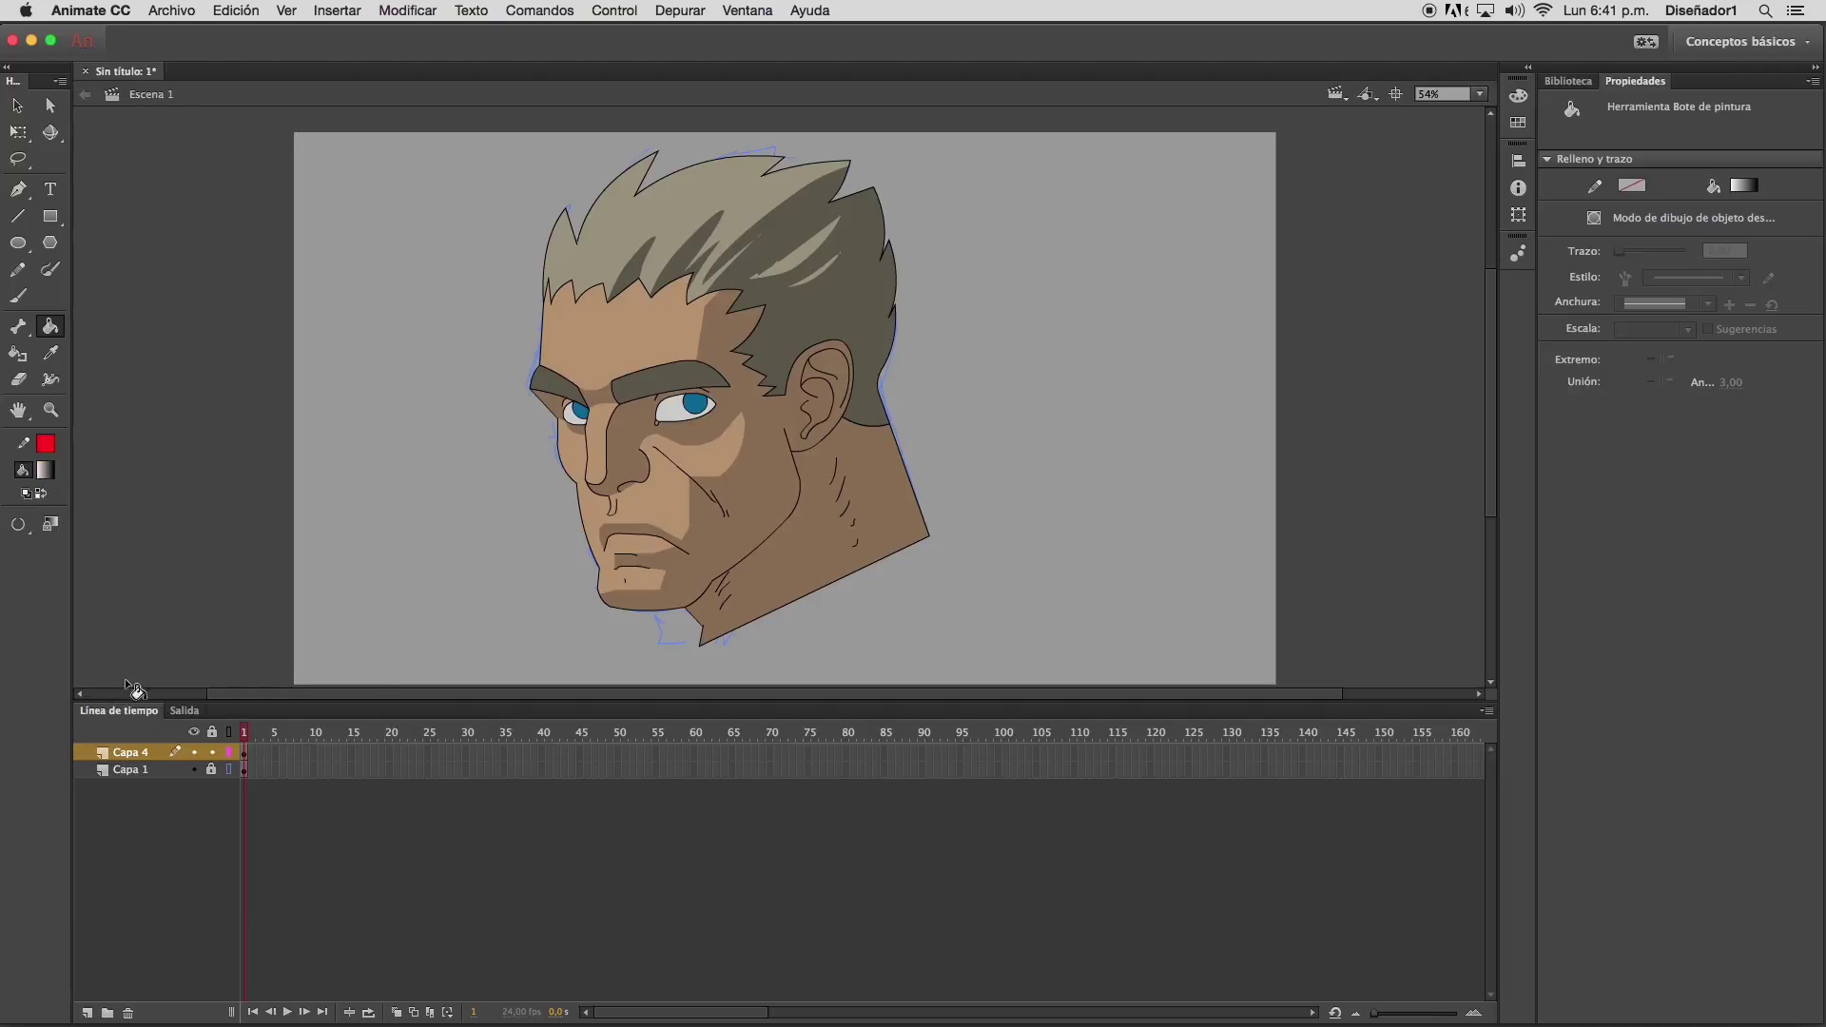
{"action": "left_click", "coordinate": [1518, 96]}
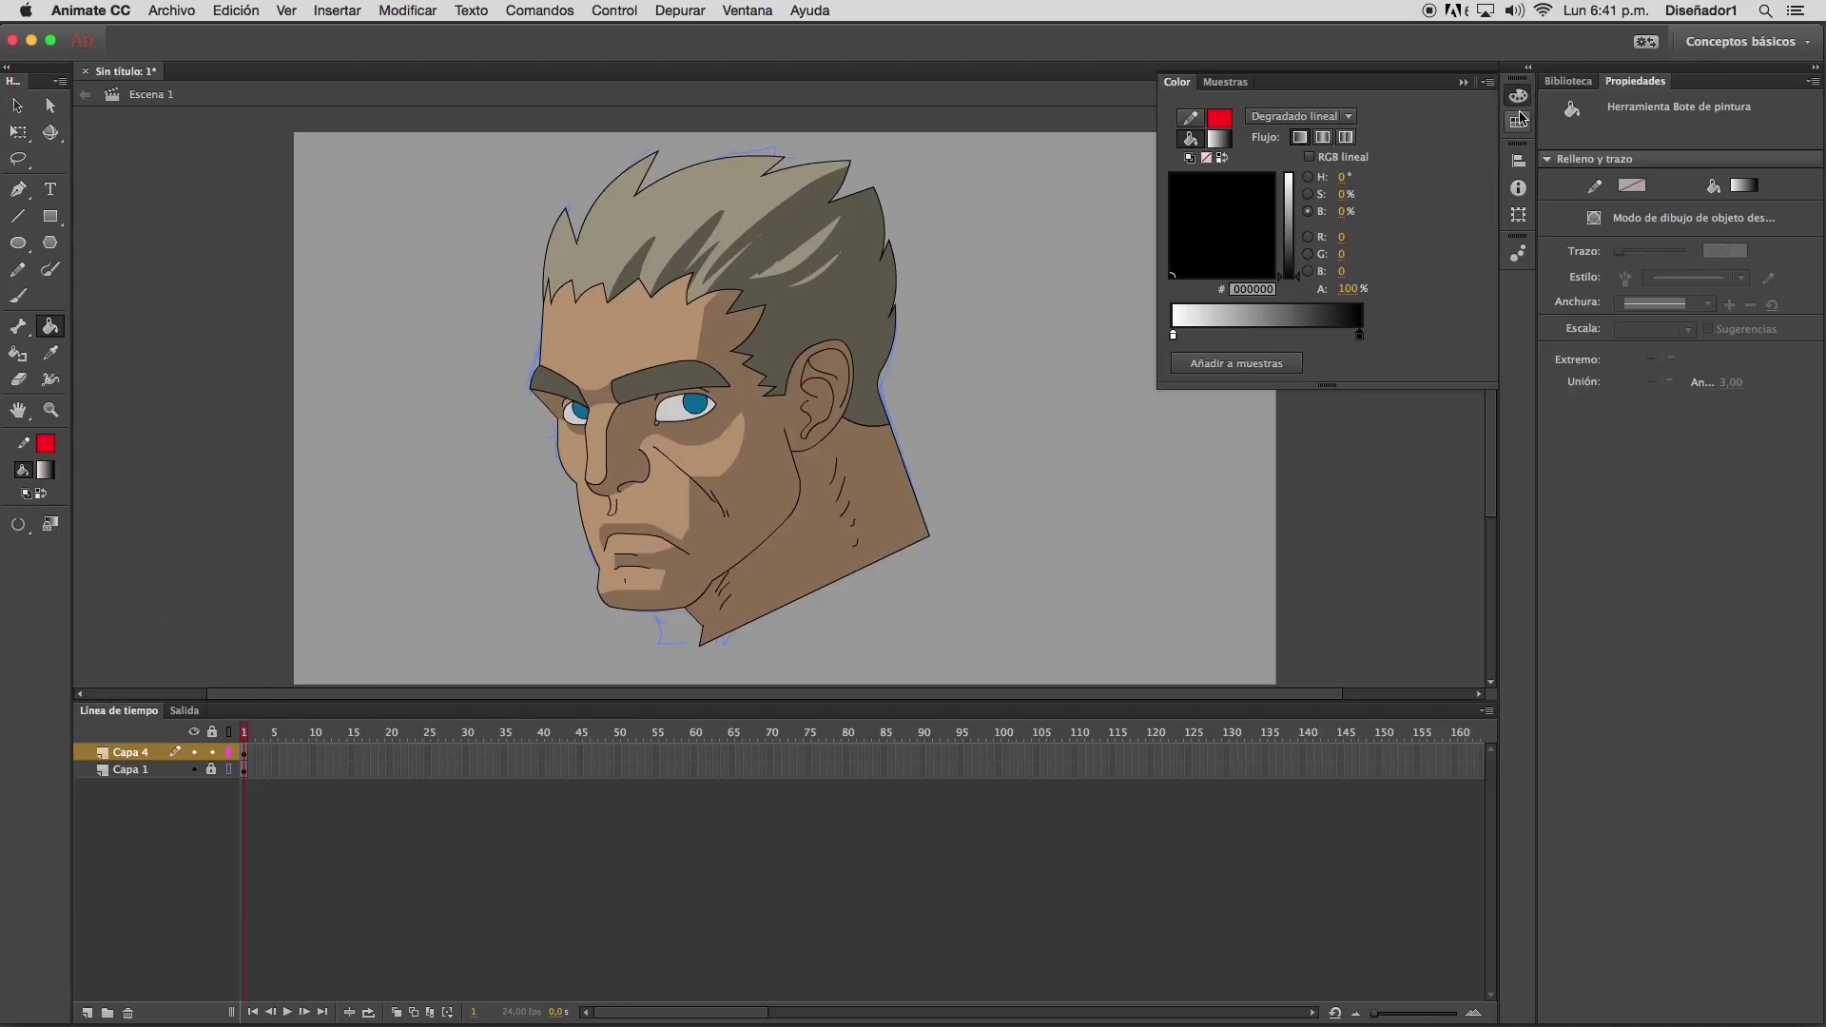
{"action": "double_click", "coordinate": [1173, 335]}
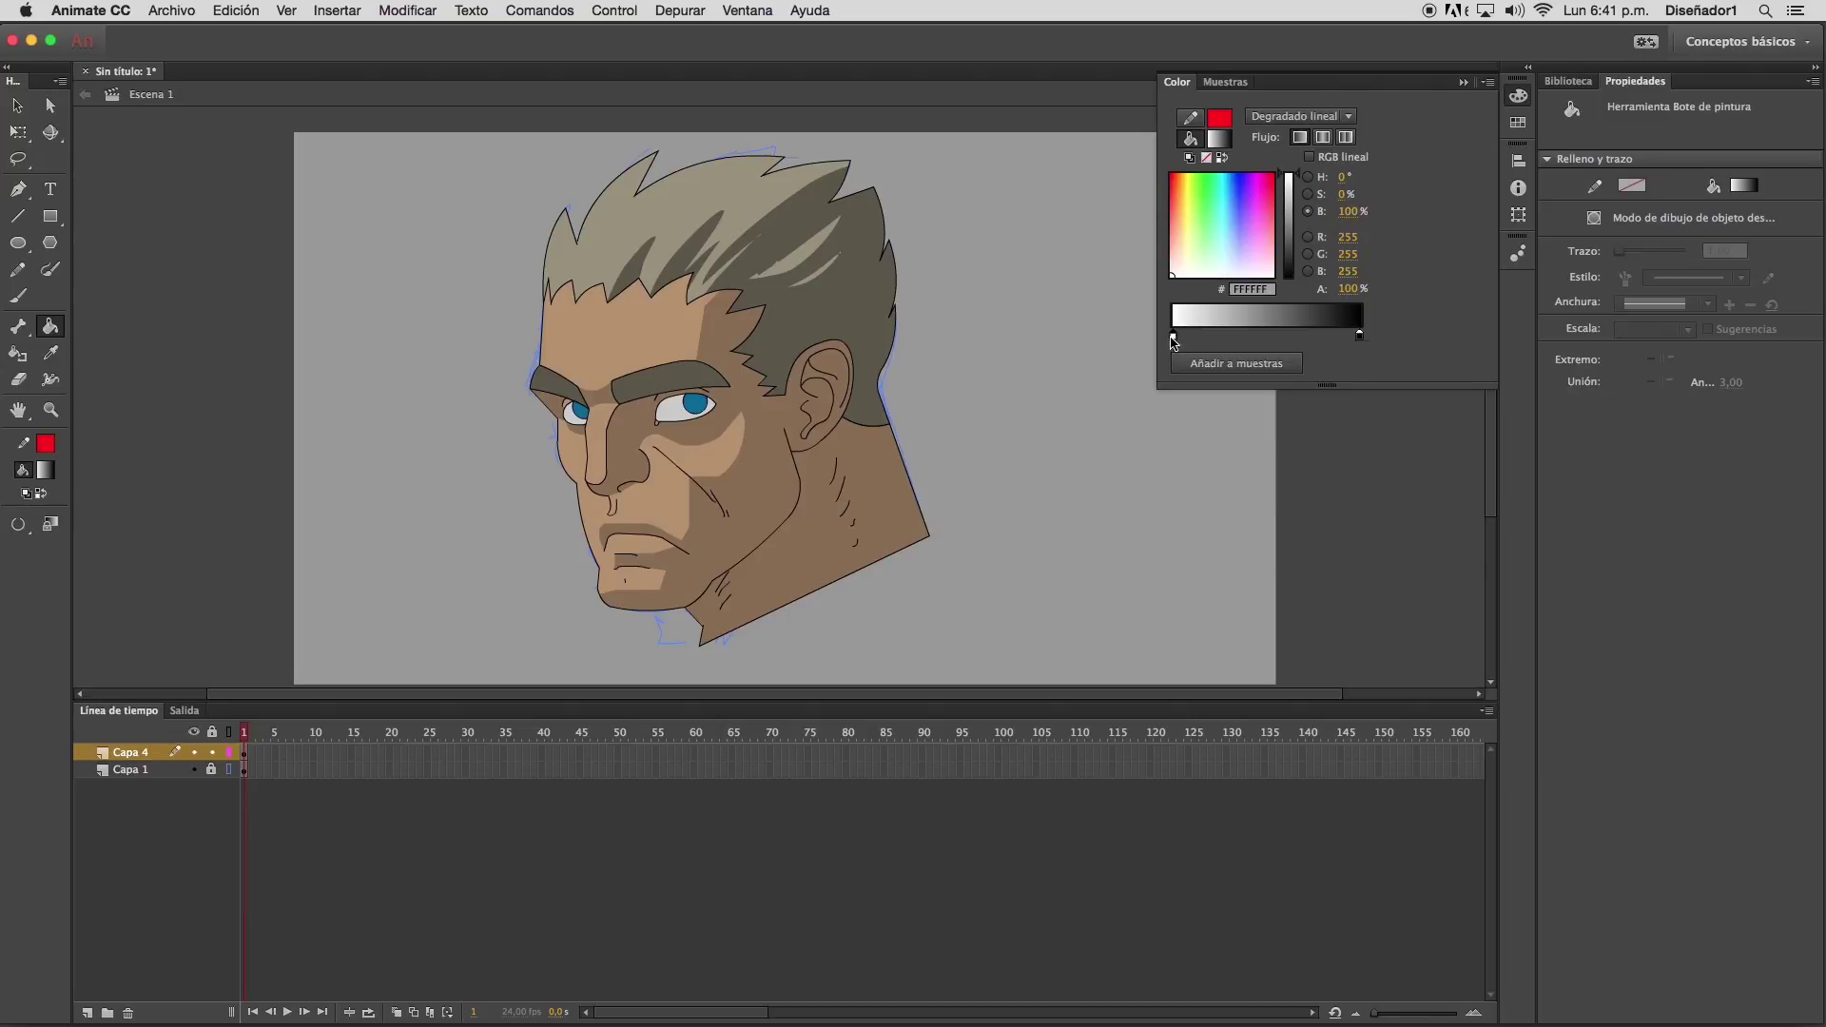
{"action": "left_click", "coordinate": [658, 337]}
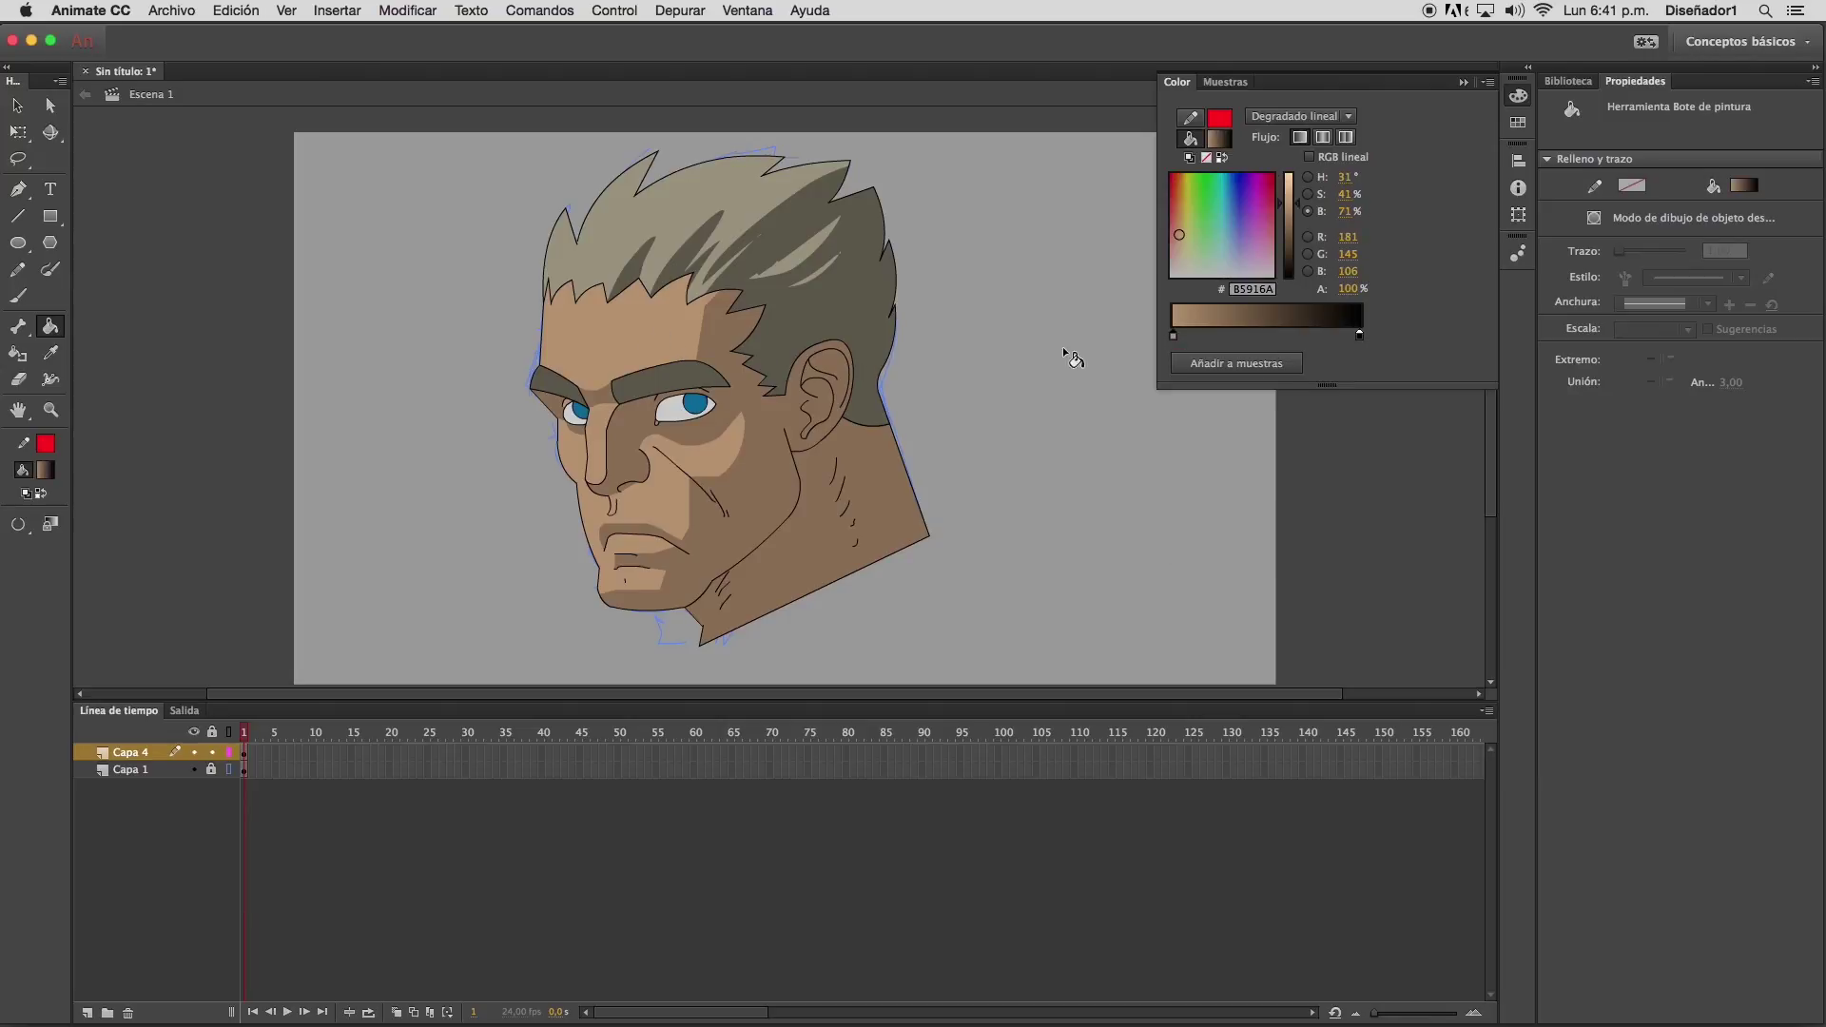
{"action": "double_click", "coordinate": [1358, 334]}
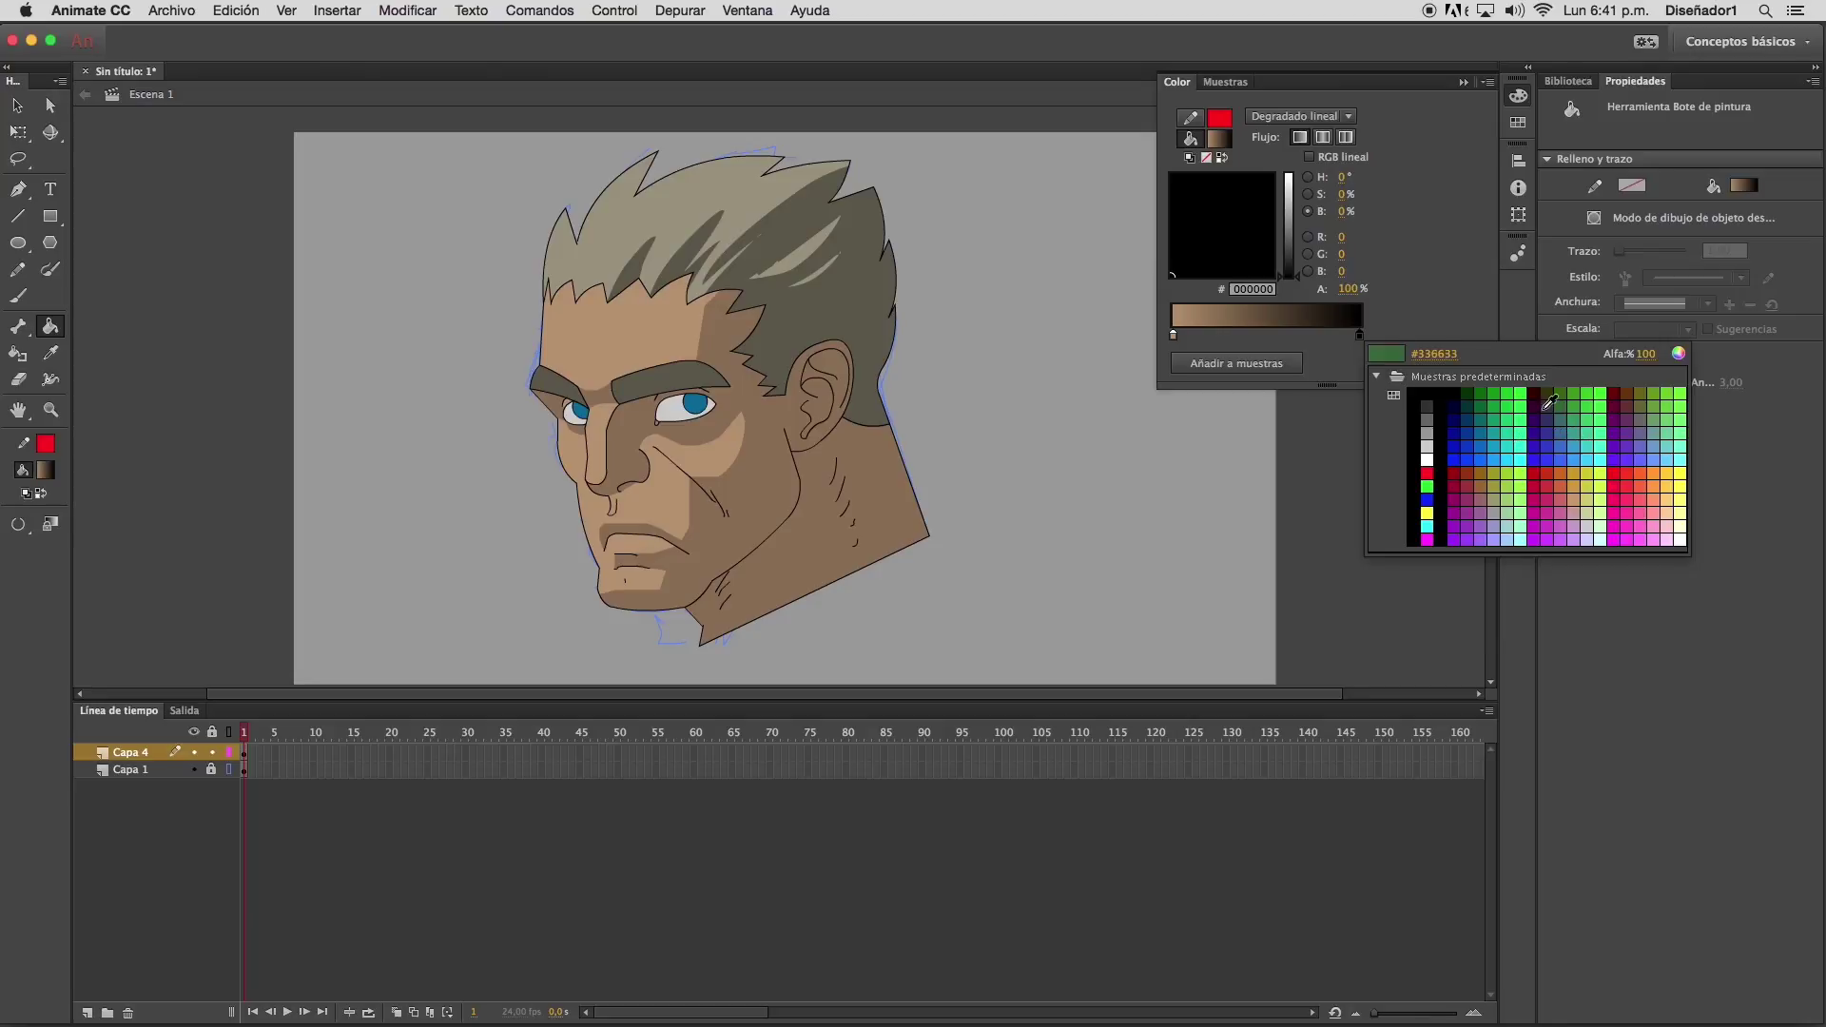
{"action": "left_click", "coordinate": [879, 469]}
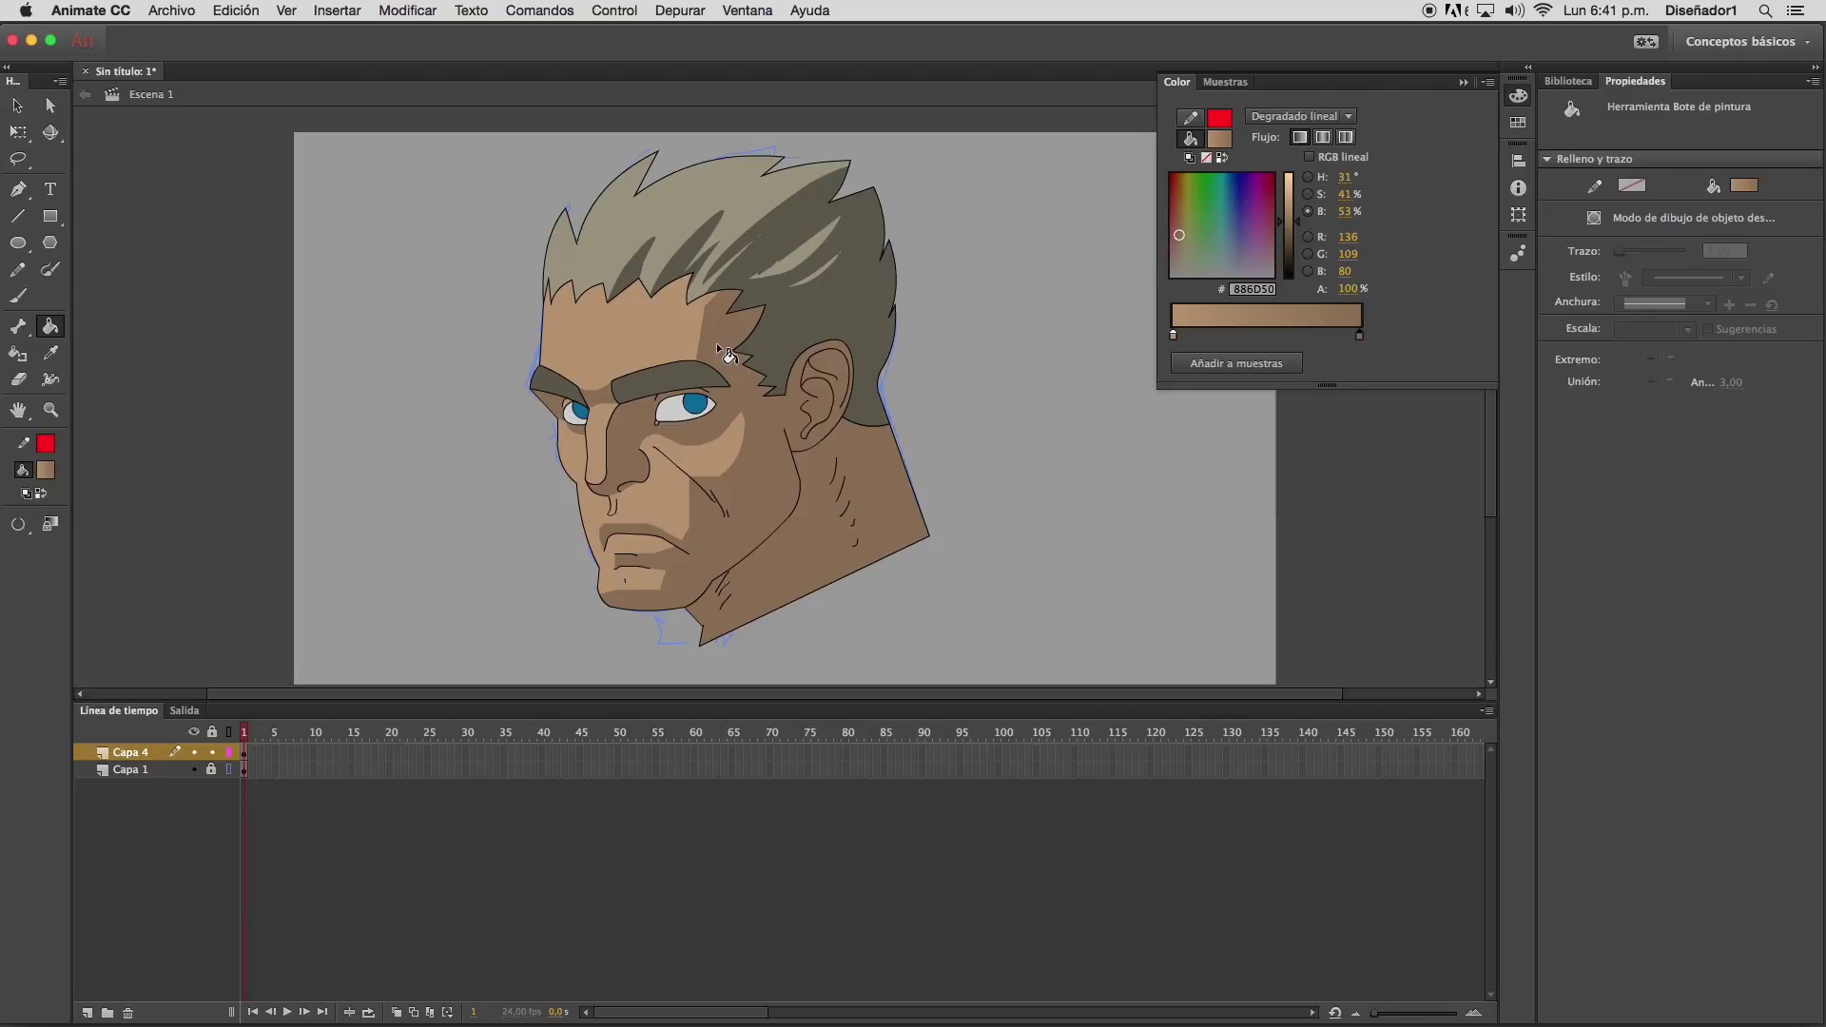
Apply the skin gradient to the face shadow and the neck, and shift the face's gradient towards the nose with the Gradient Transform tool
{"action": "mouse_move", "coordinate": [712, 341]}
{"action": "left_mouse_down"}
{"action": "mouse_move", "coordinate": [687, 334]}
{"action": "mouse_move", "coordinate": [822, 384]}
{"action": "left_mouse_up"}
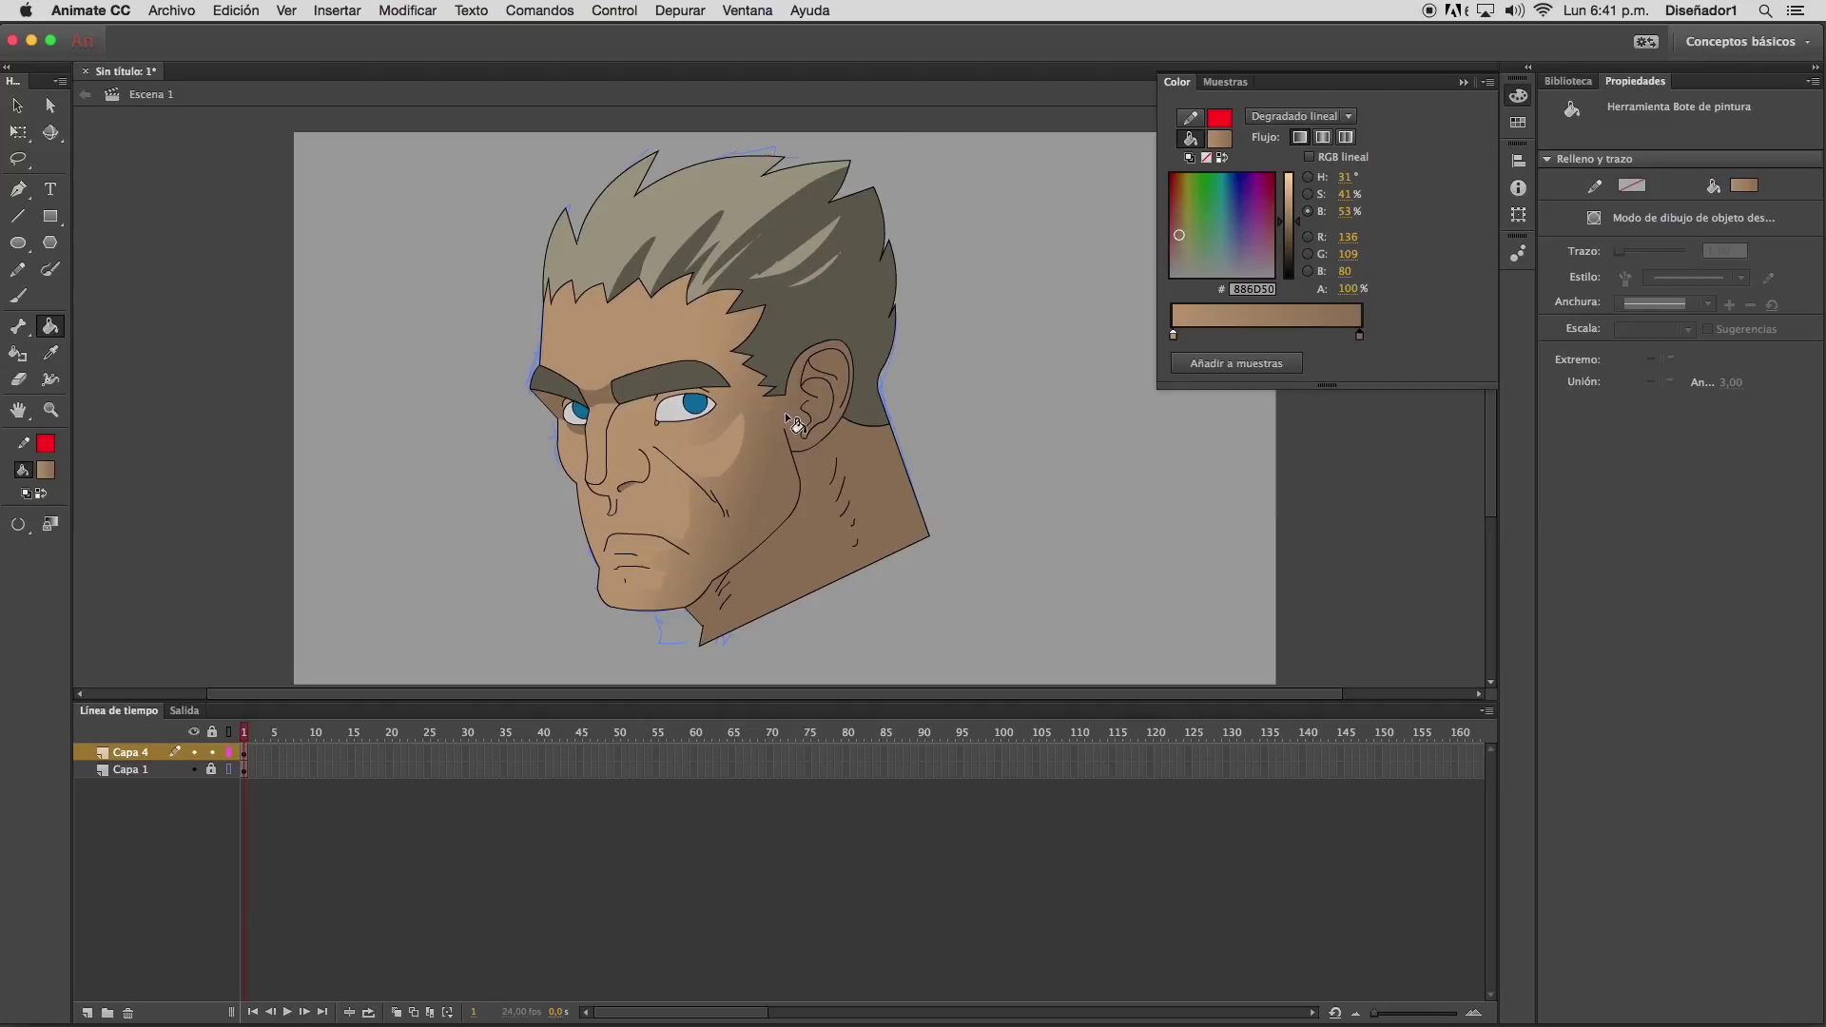
{"action": "left_click_drag", "start_coordinate": [781, 543], "coordinate": [821, 544]}
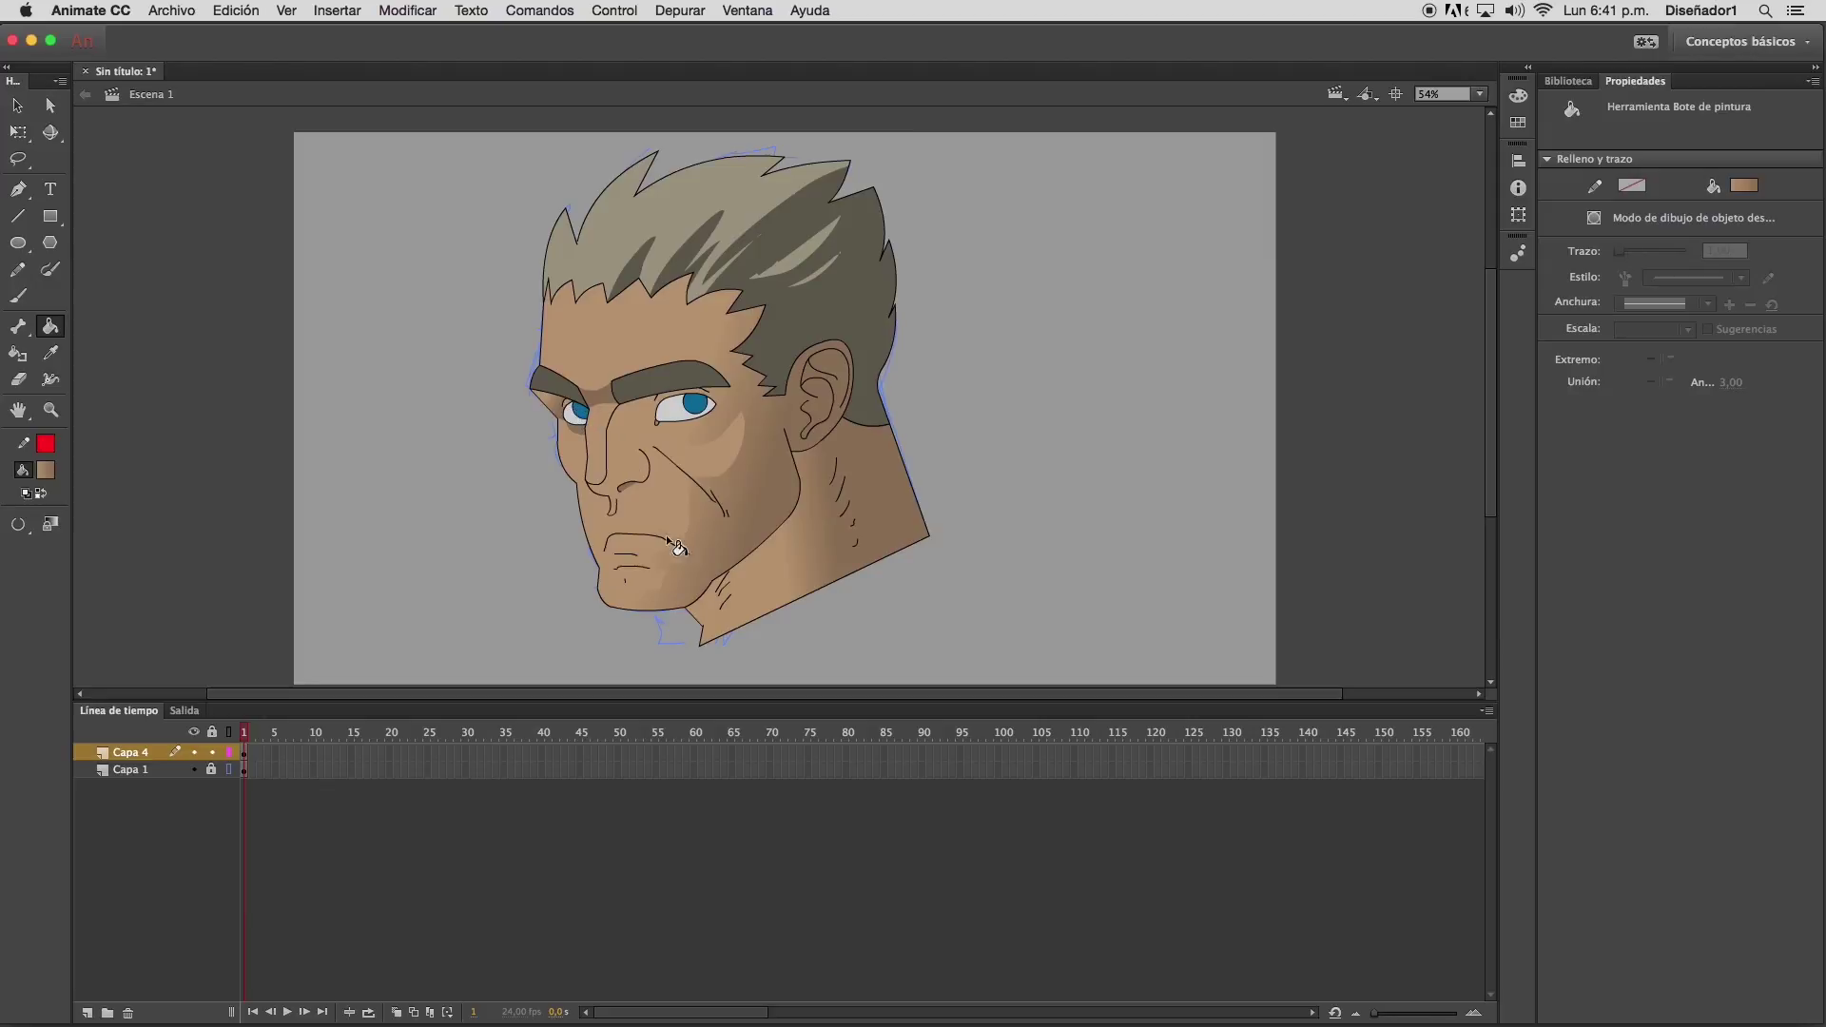
{"action": "left_click", "coordinate": [19, 134]}
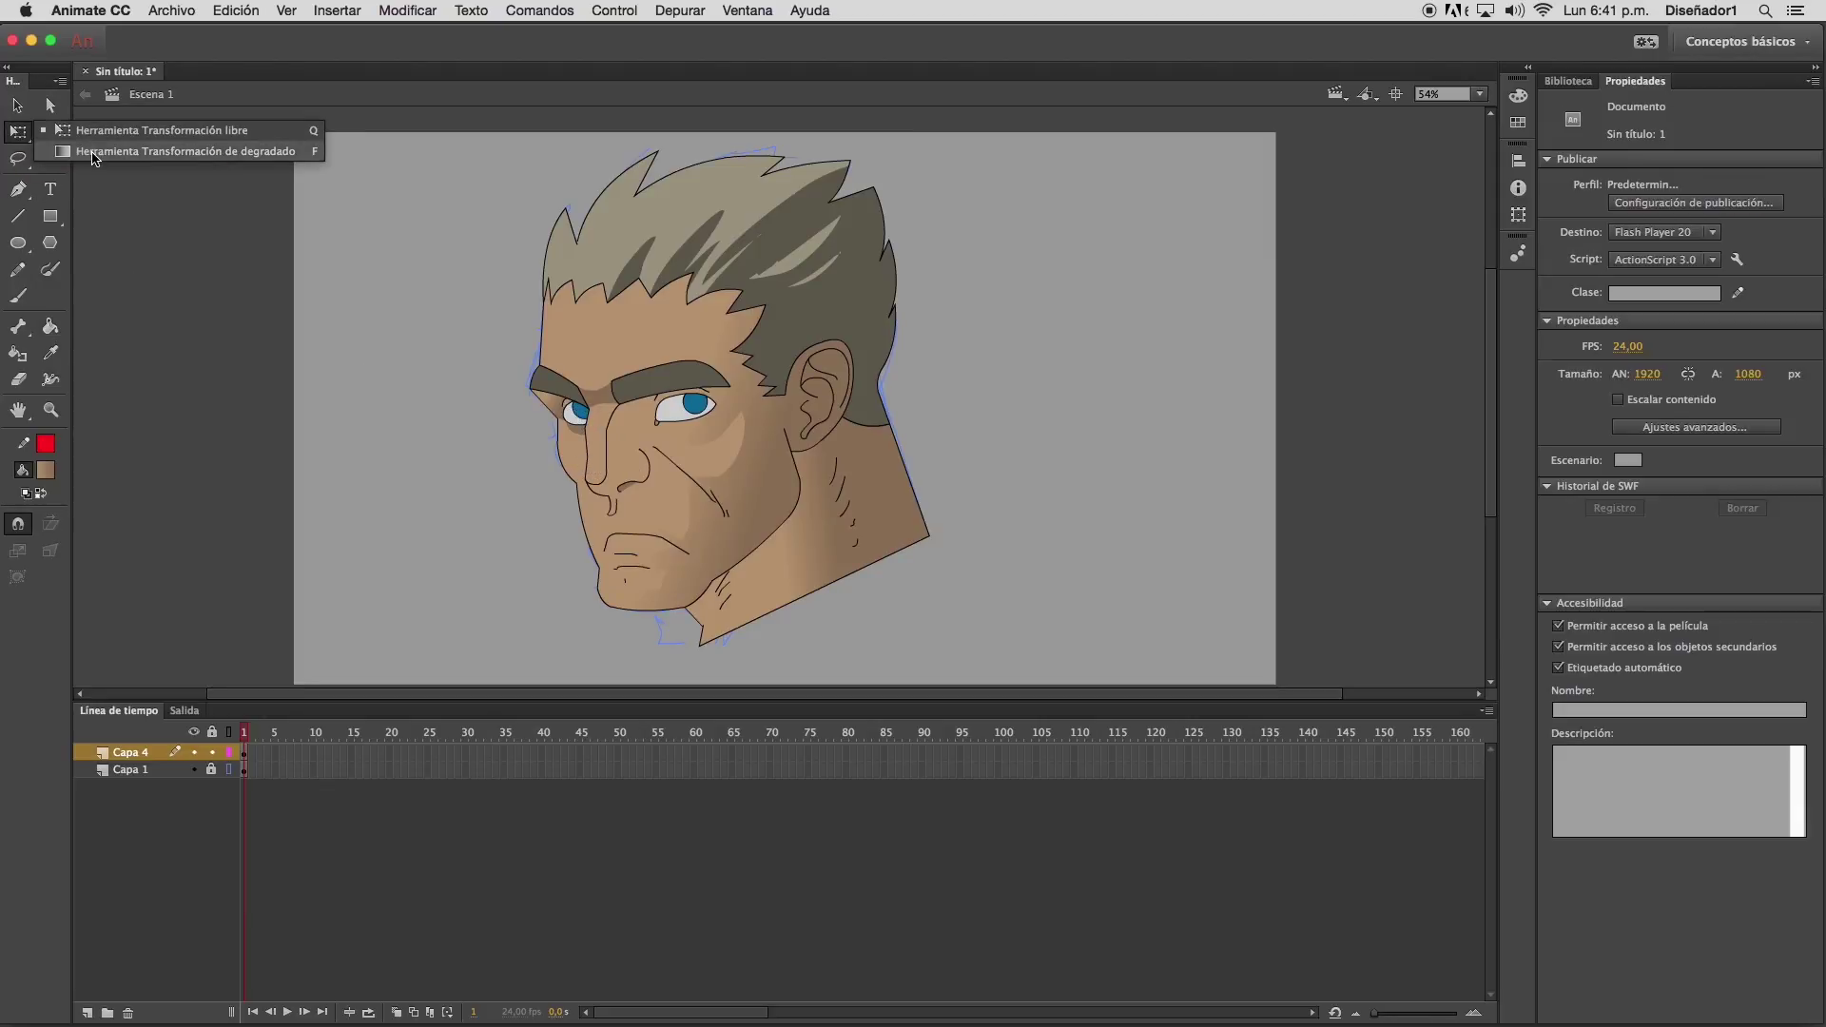
{"action": "left_click", "coordinate": [171, 152]}
{"action": "left_click", "coordinate": [757, 508]}
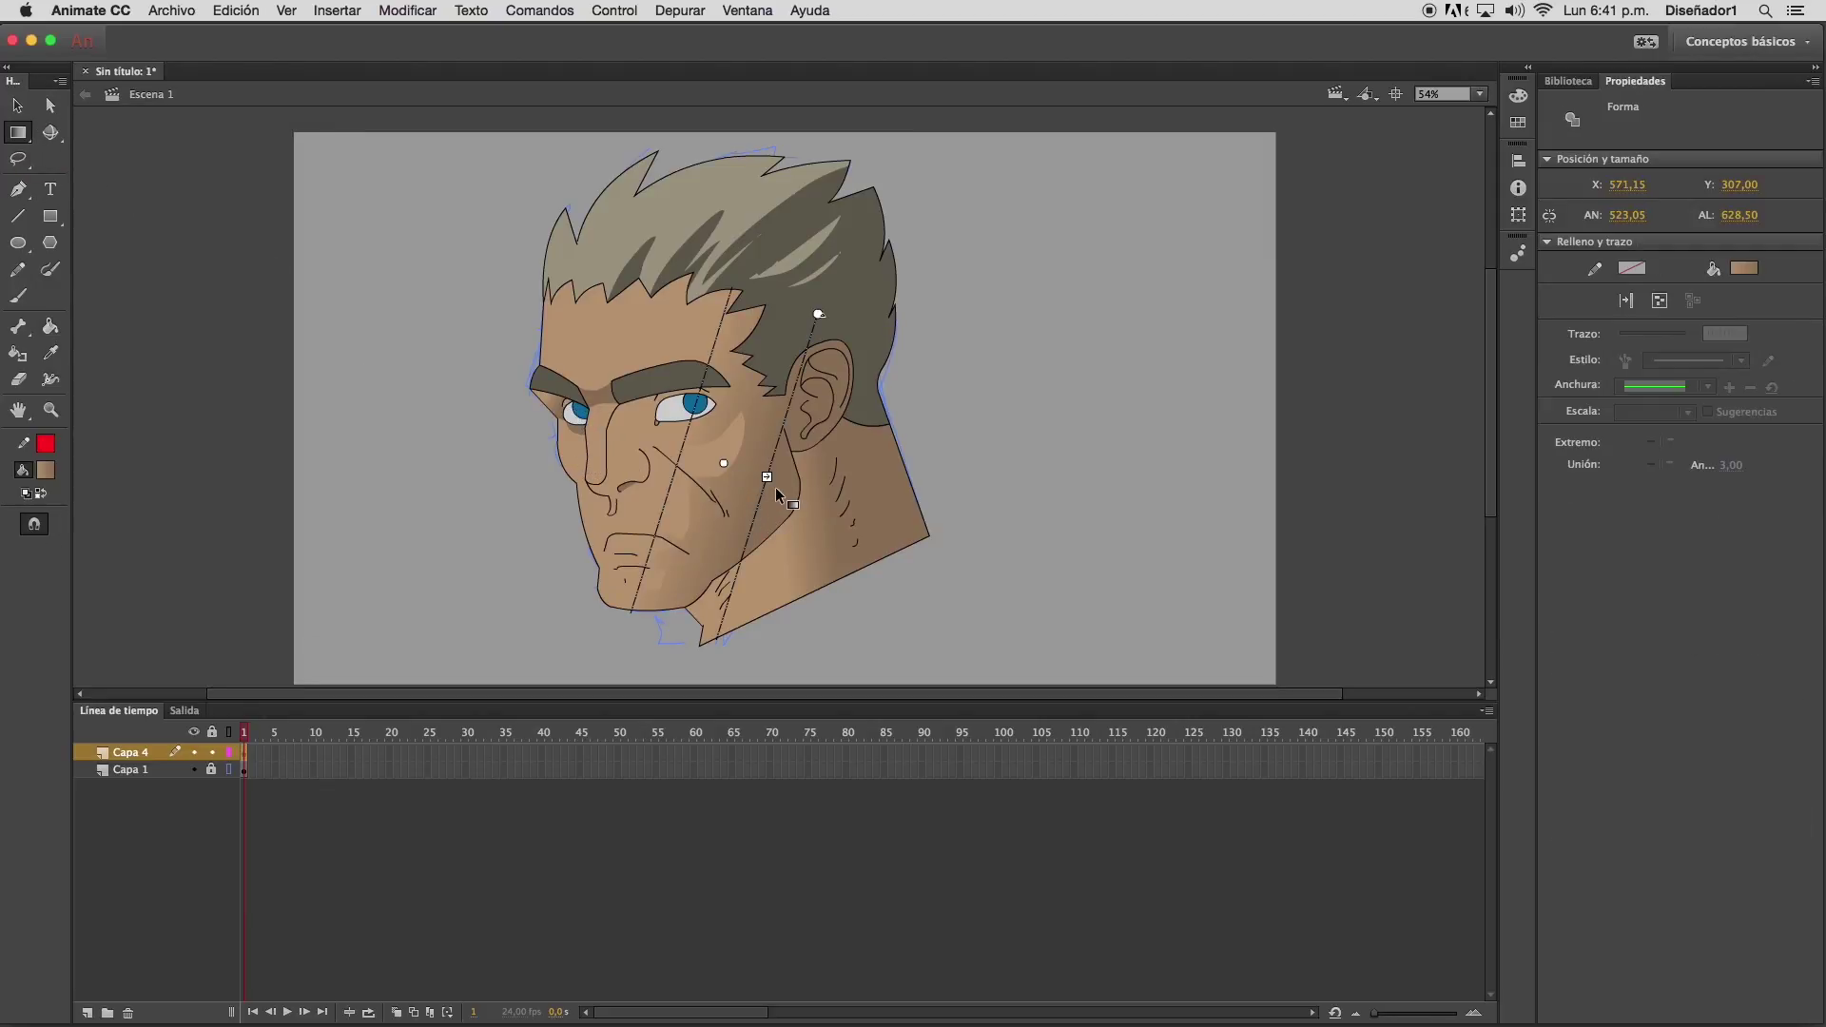
{"action": "mouse_move", "coordinate": [769, 478]}
{"action": "left_mouse_down"}
{"action": "mouse_move", "coordinate": [801, 489]}
{"action": "mouse_move", "coordinate": [682, 449]}
{"action": "left_mouse_up"}
{"action": "left_click", "coordinate": [949, 362]}
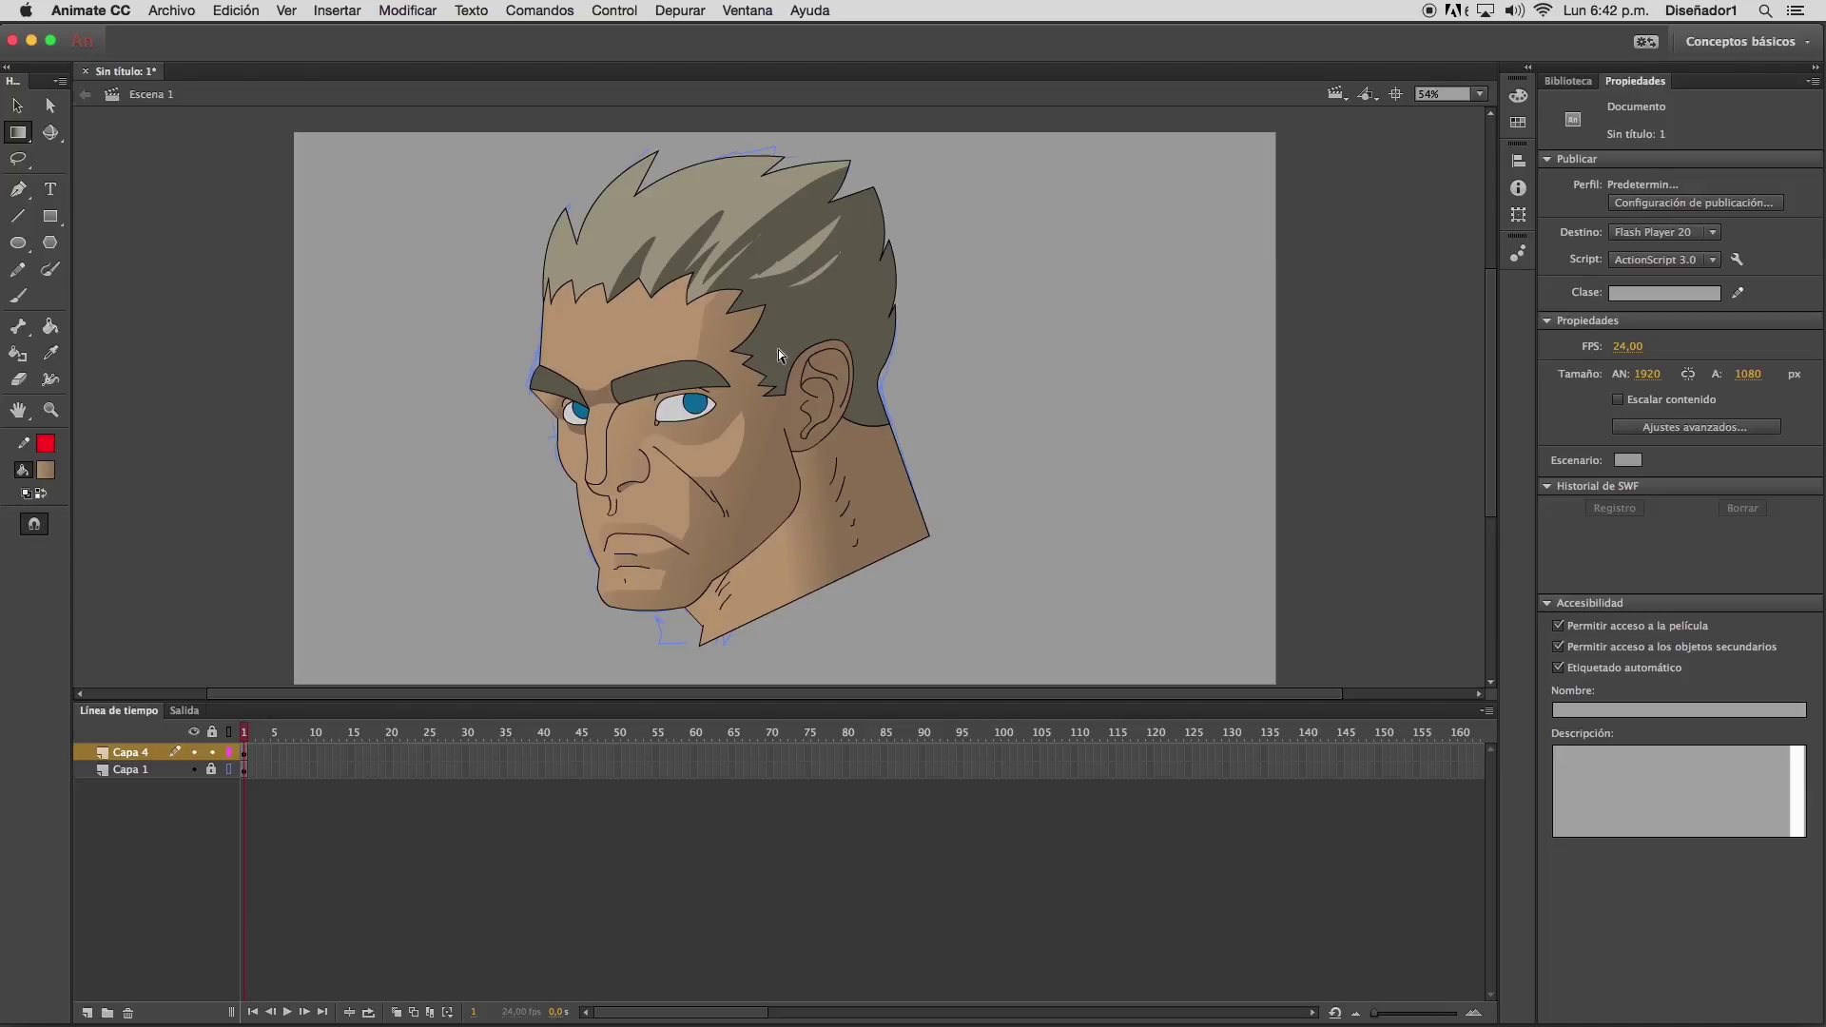
Sample the dark hair colour as the fill, change the Paint Bucket's gap-closing option and fill over the larger highlight in the dark hair
{"action": "left_click", "coordinate": [50, 326]}
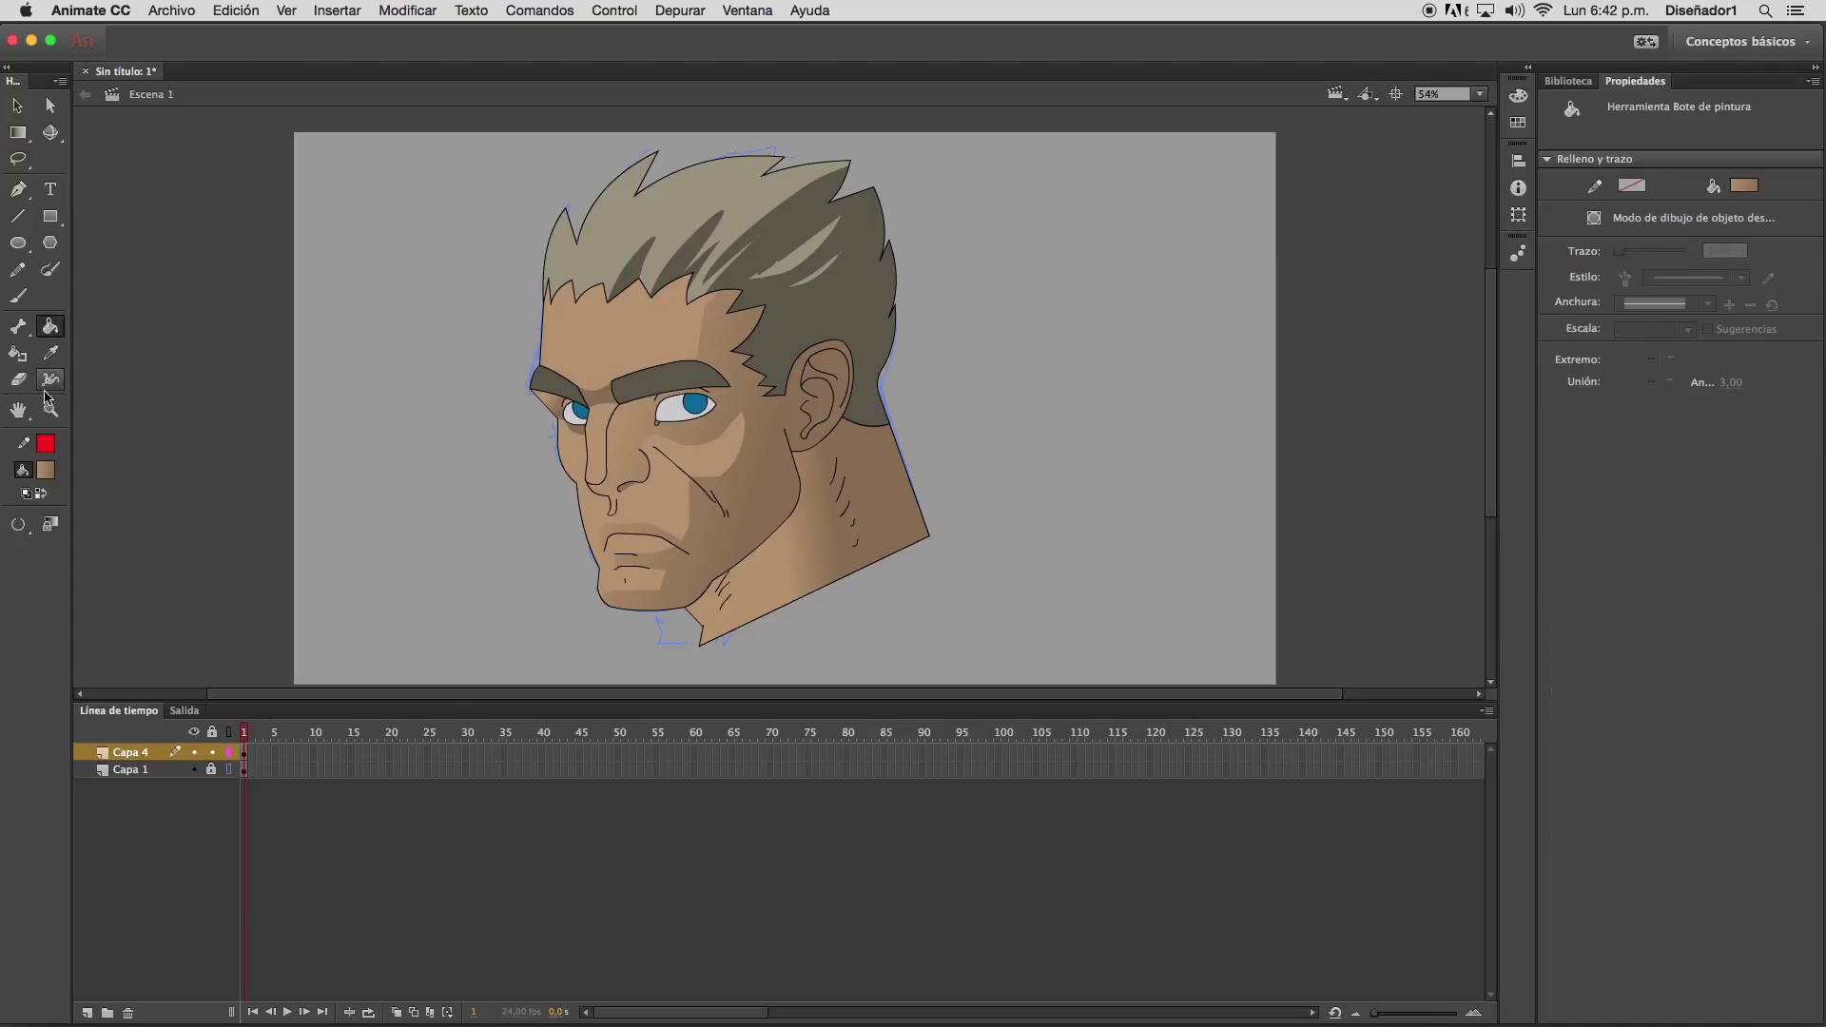
{"action": "left_click", "coordinate": [46, 469]}
{"action": "left_click", "coordinate": [837, 289]}
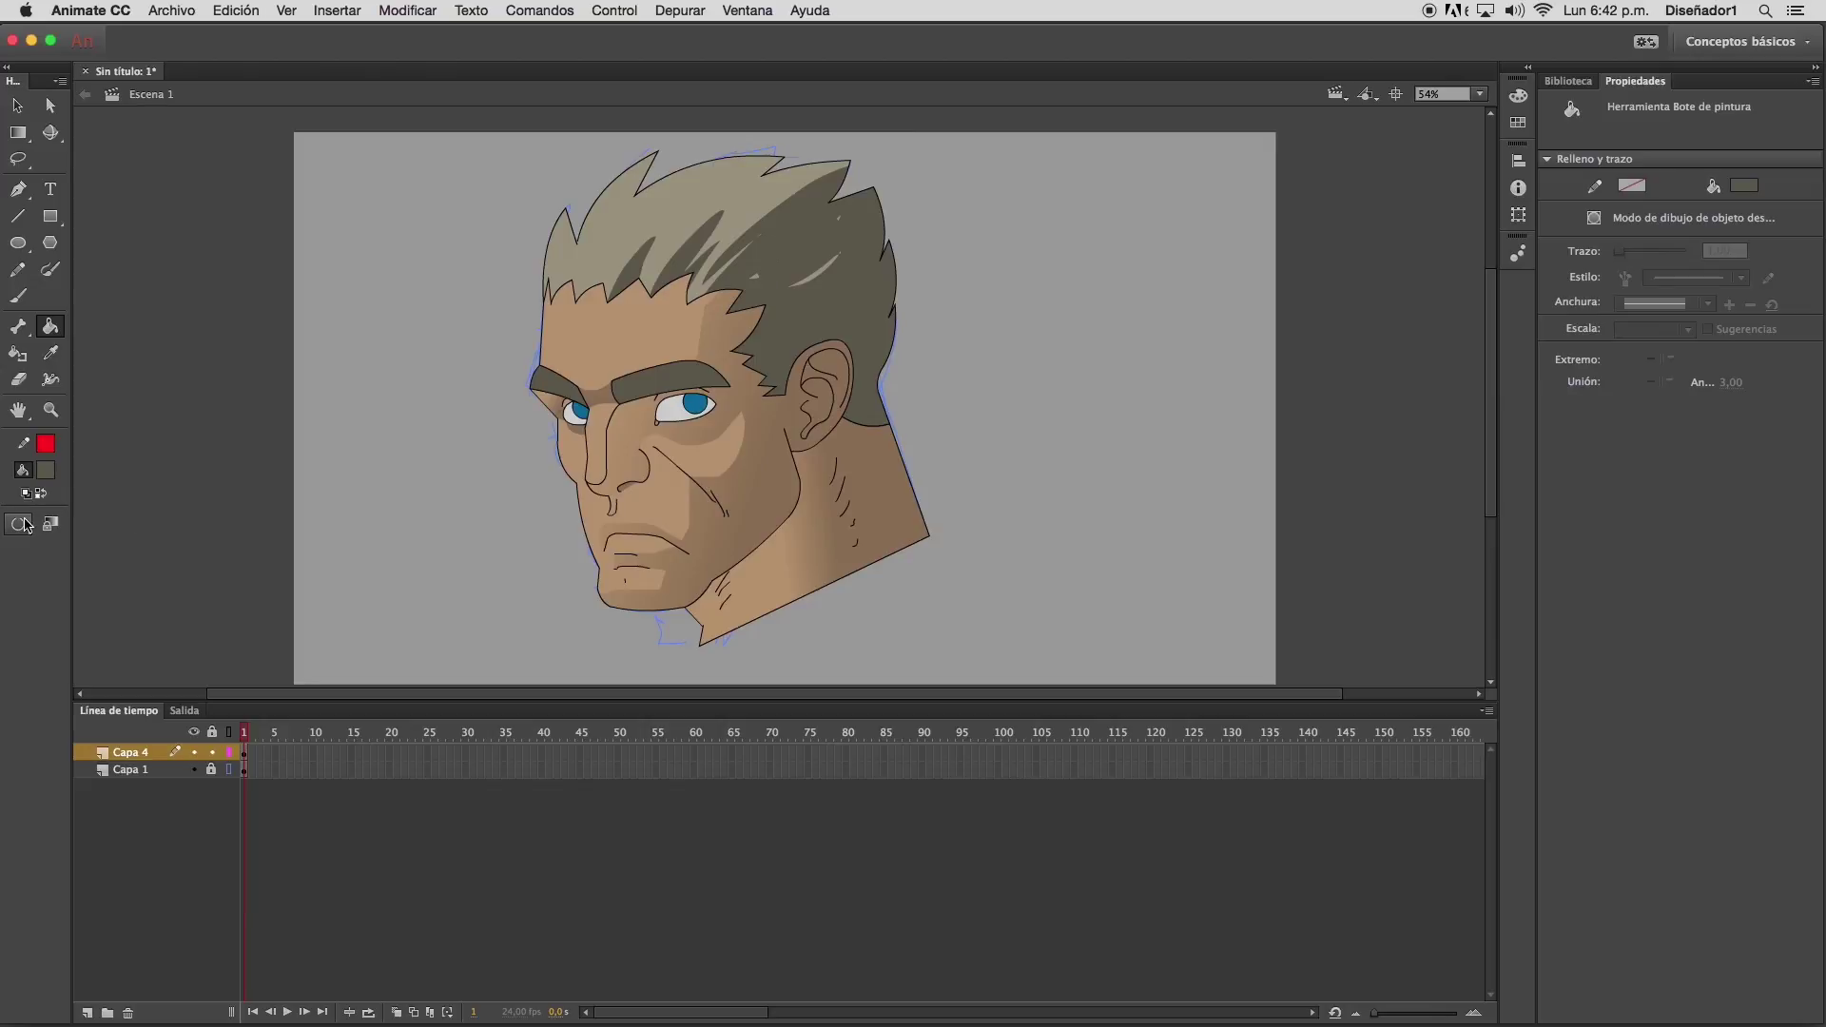
{"action": "key", "text": "super+z"}
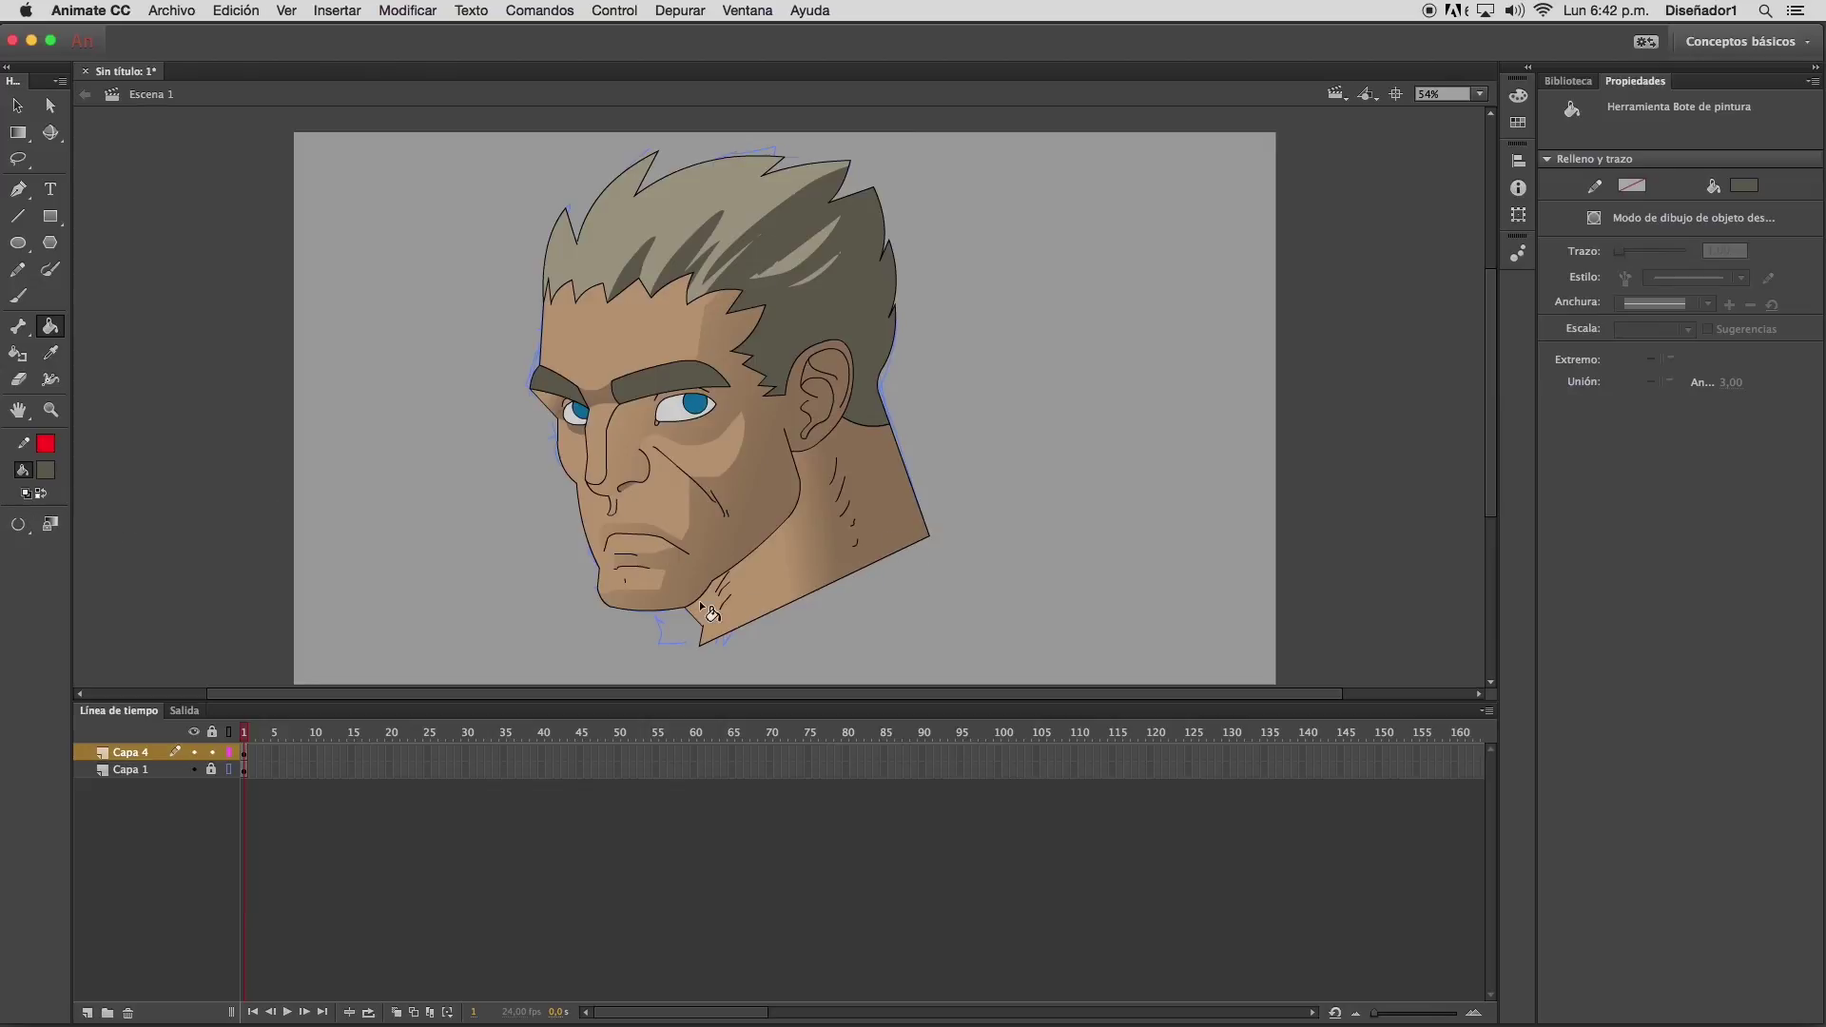
{"action": "left_click", "coordinate": [18, 524]}
{"action": "left_click", "coordinate": [95, 546]}
Sample the skin gradient from the face with the Eyedropper as the current fill, and return to the Selection tool
{"action": "left_click", "coordinate": [50, 353]}
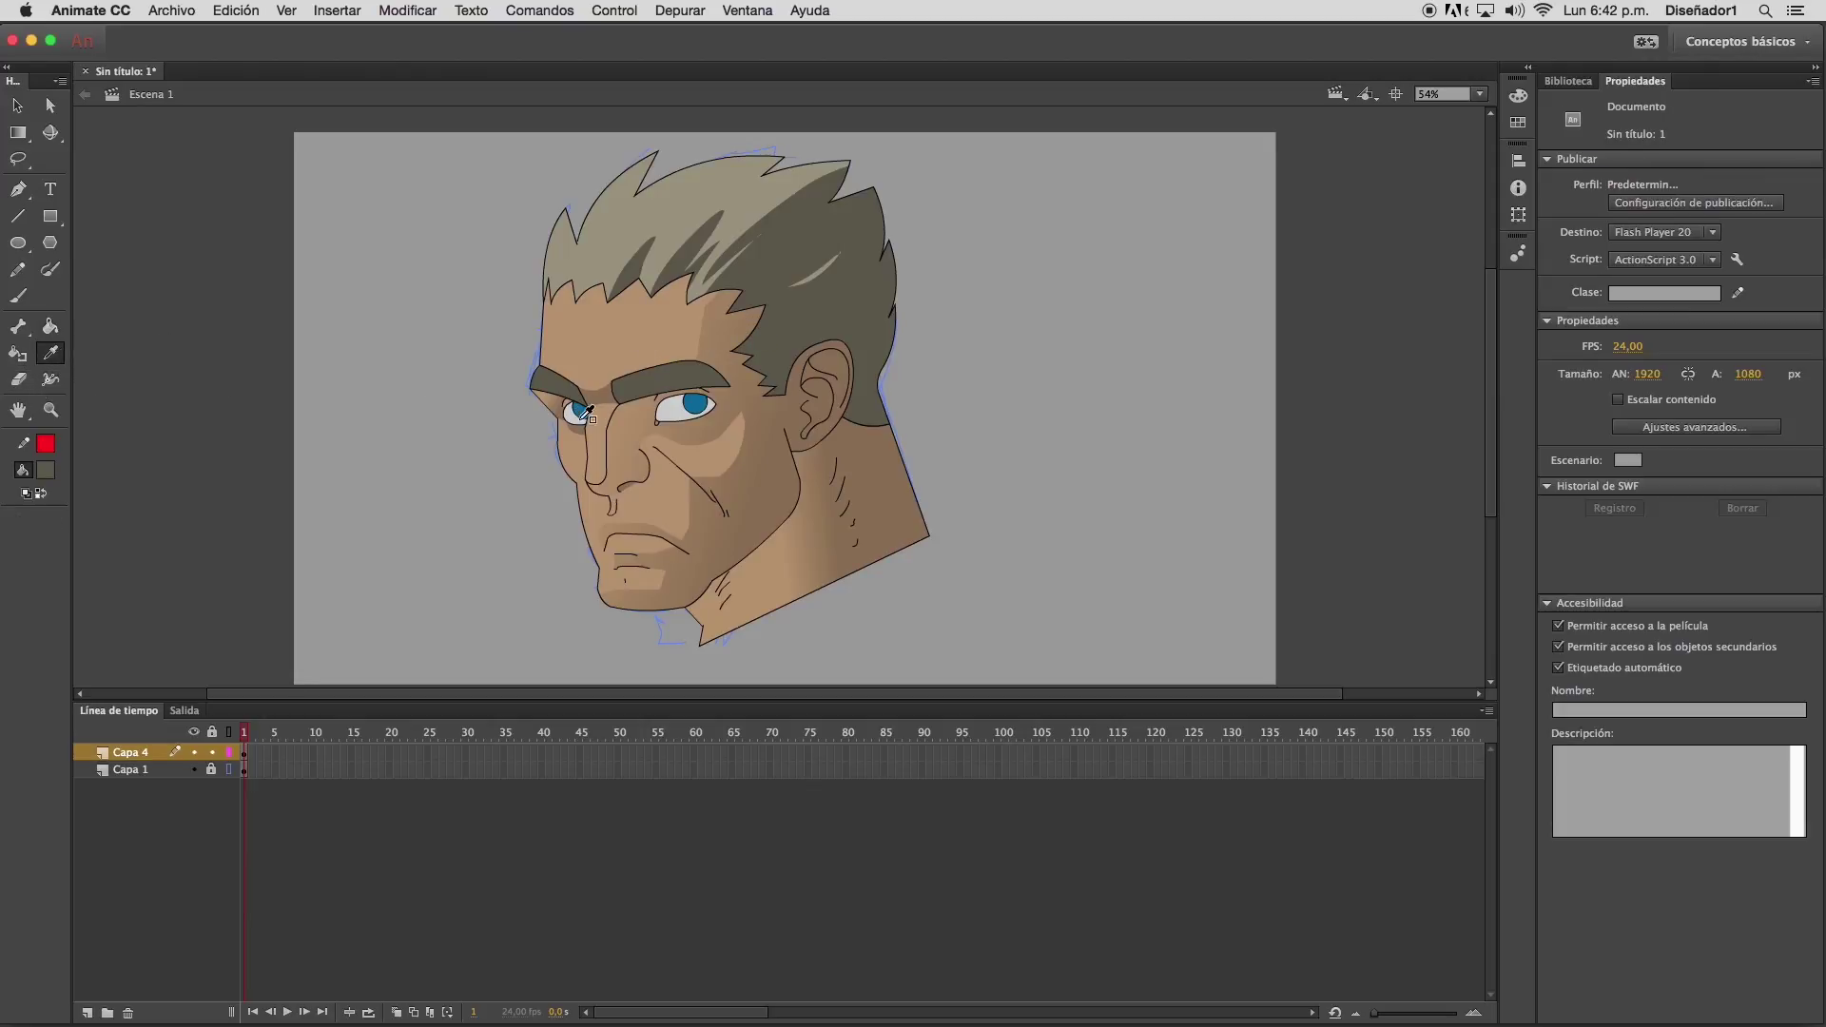
{"action": "left_click", "coordinate": [650, 418]}
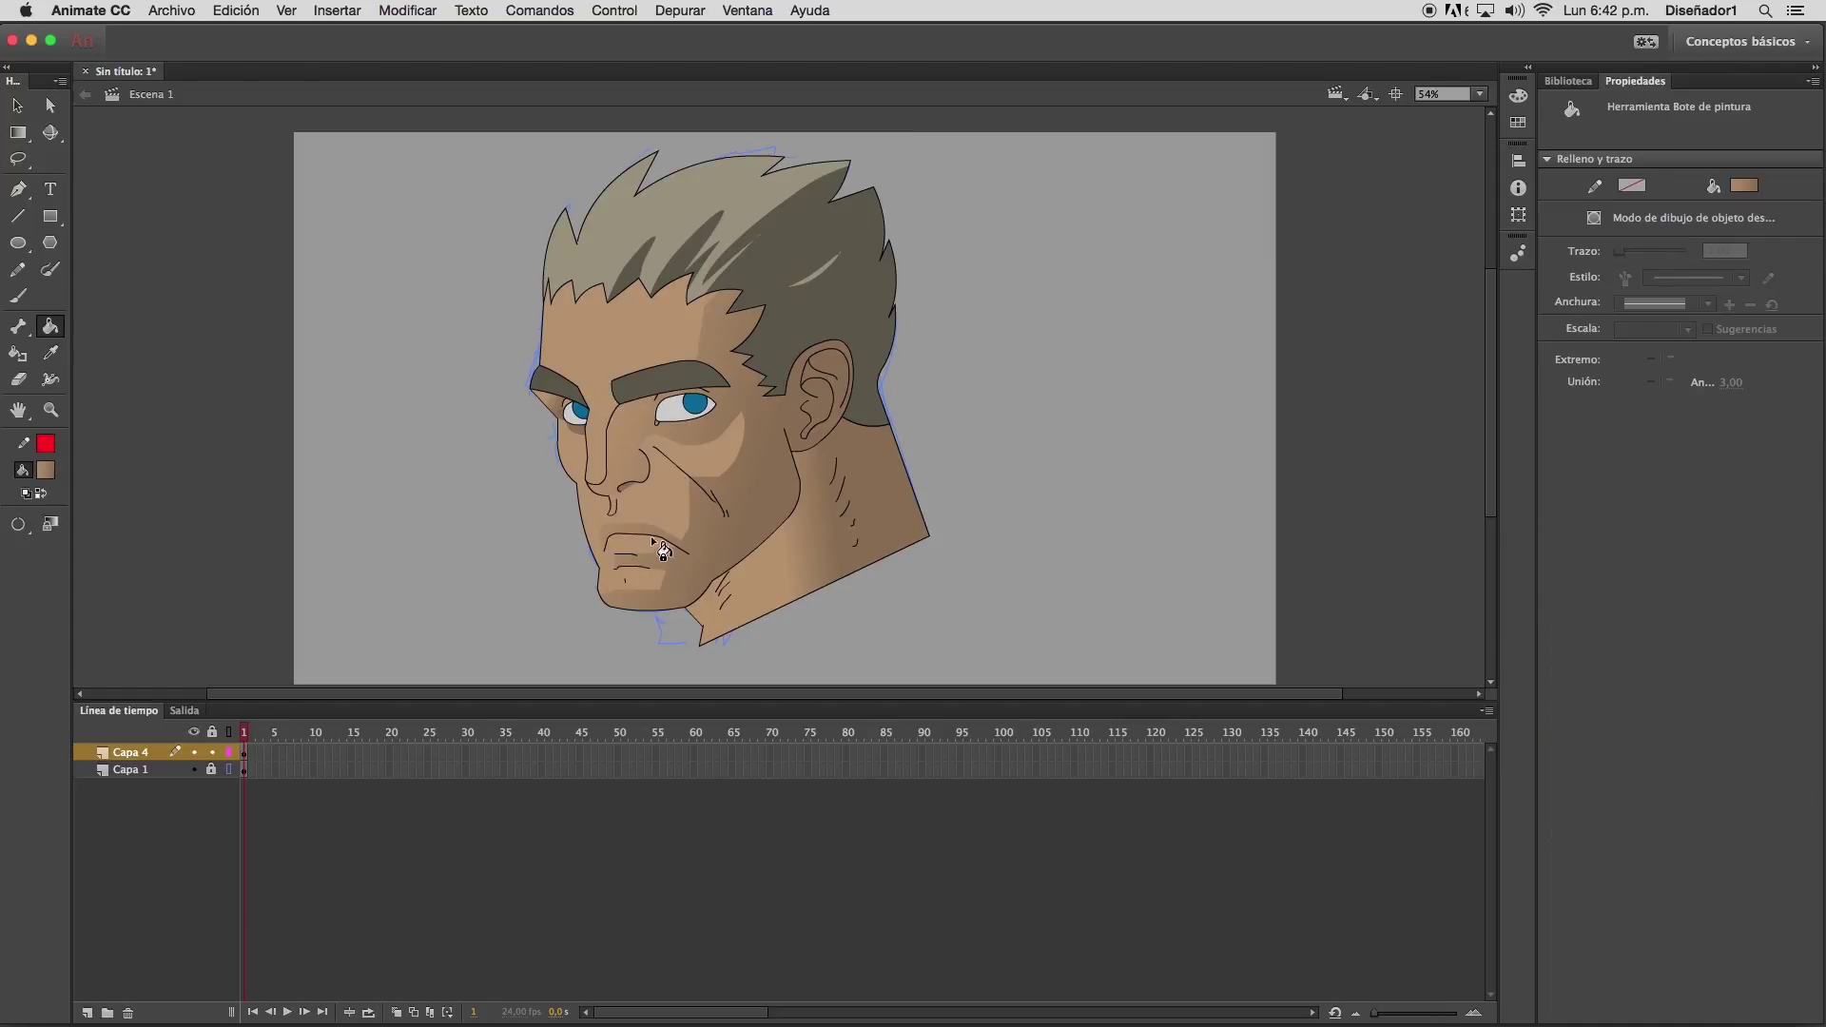
{"action": "key", "text": "v"}
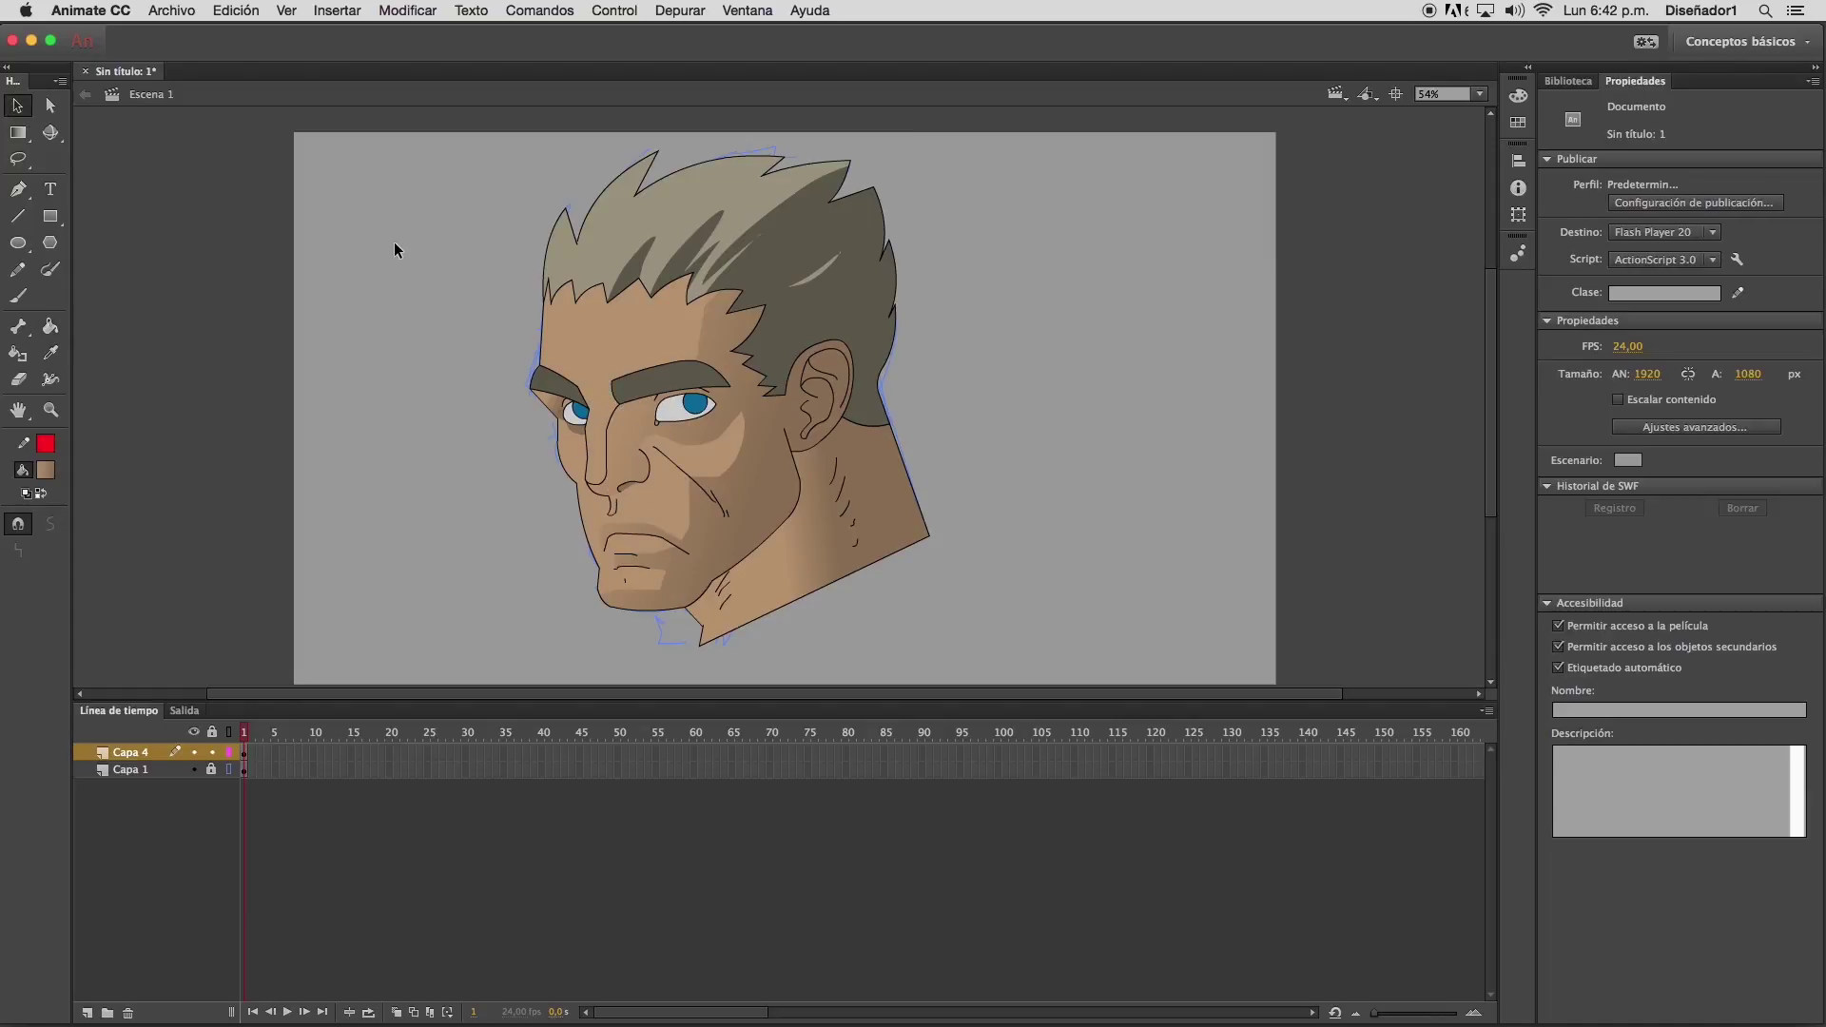
Delete the locked sketch layer Capa 1, leaving only the coloured drawing on Capa 4
{"action": "left_click", "coordinate": [164, 771]}
{"action": "left_click", "coordinate": [127, 1013]}
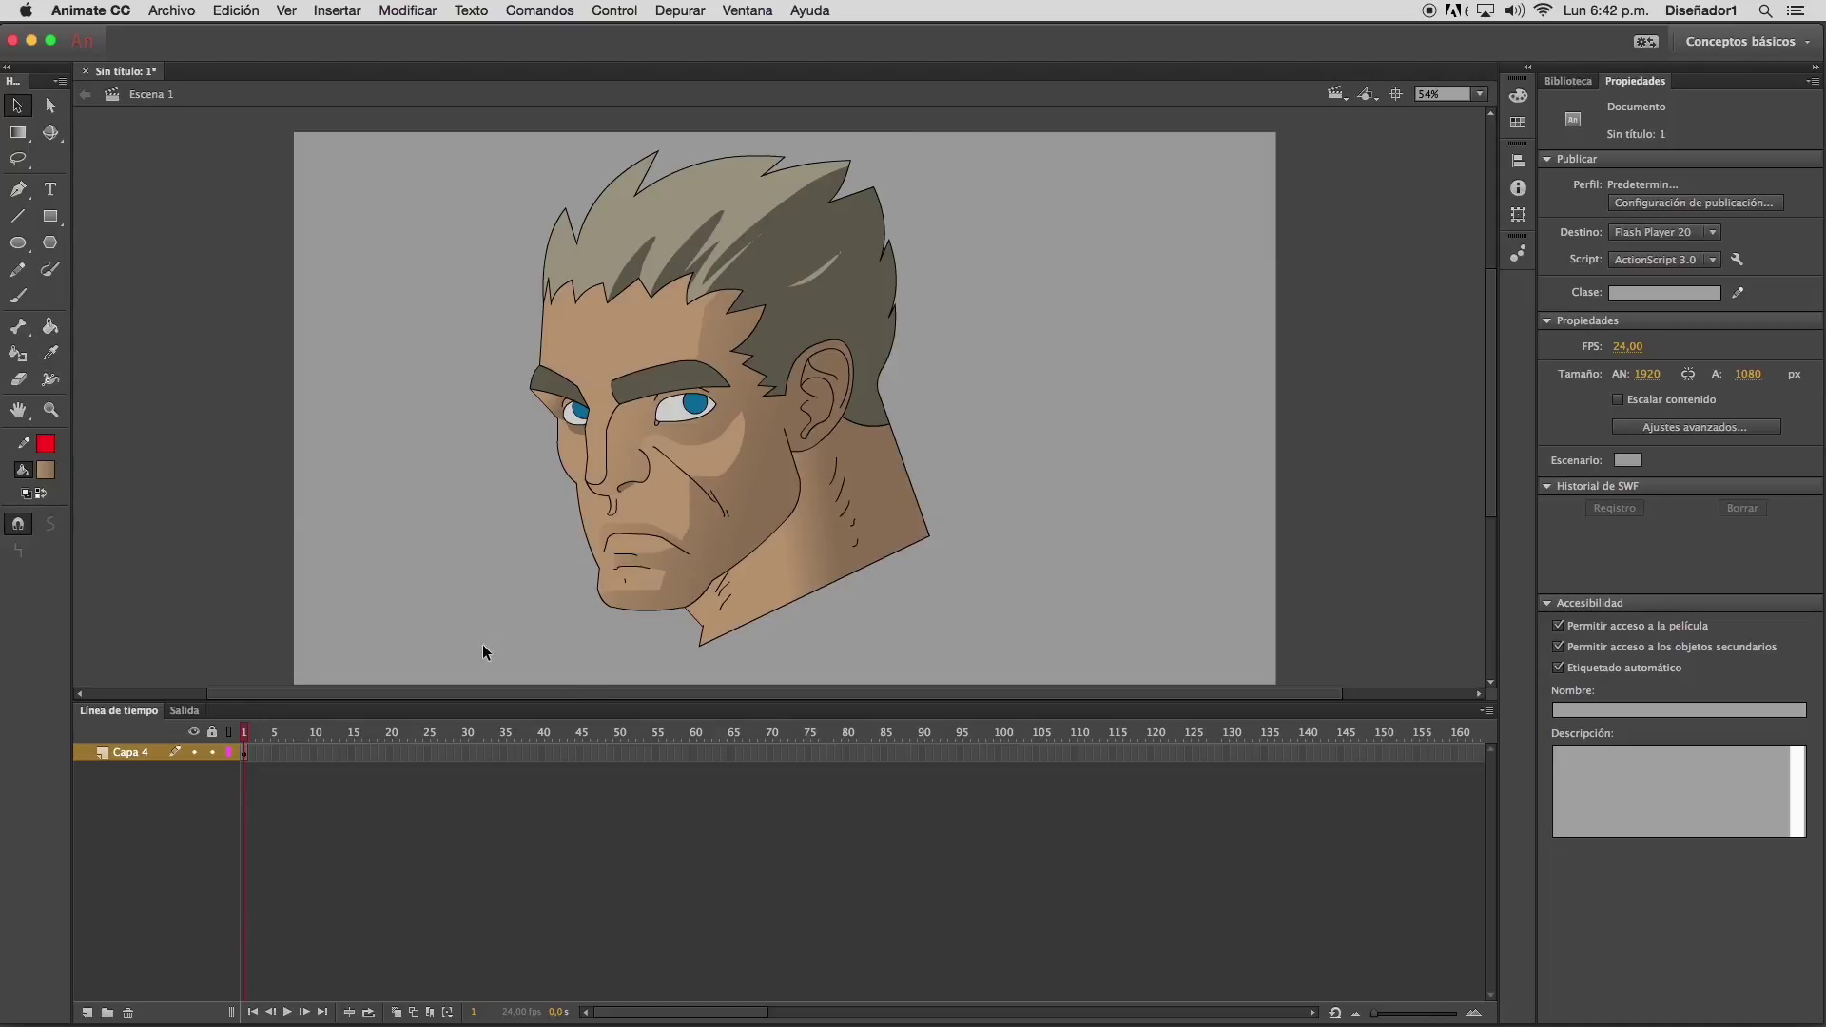
{"action": "key", "text": "super+z"}
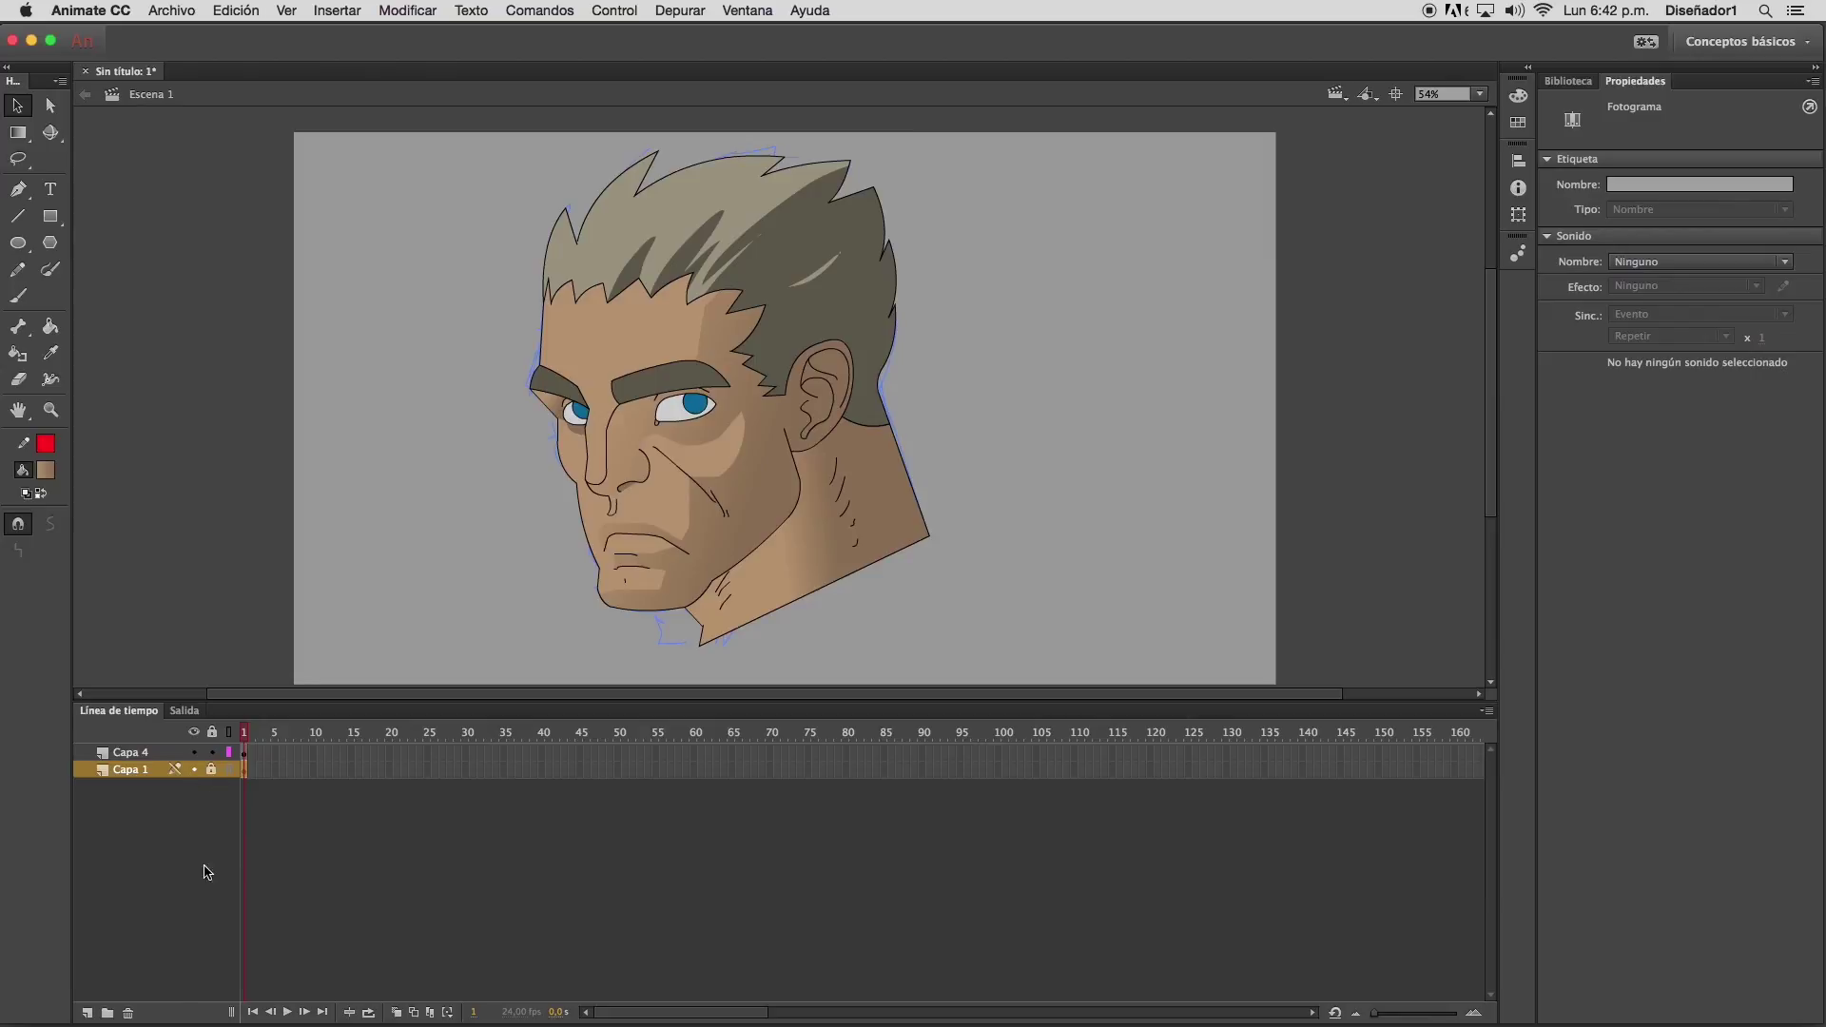
{"action": "left_click", "coordinate": [127, 1013]}
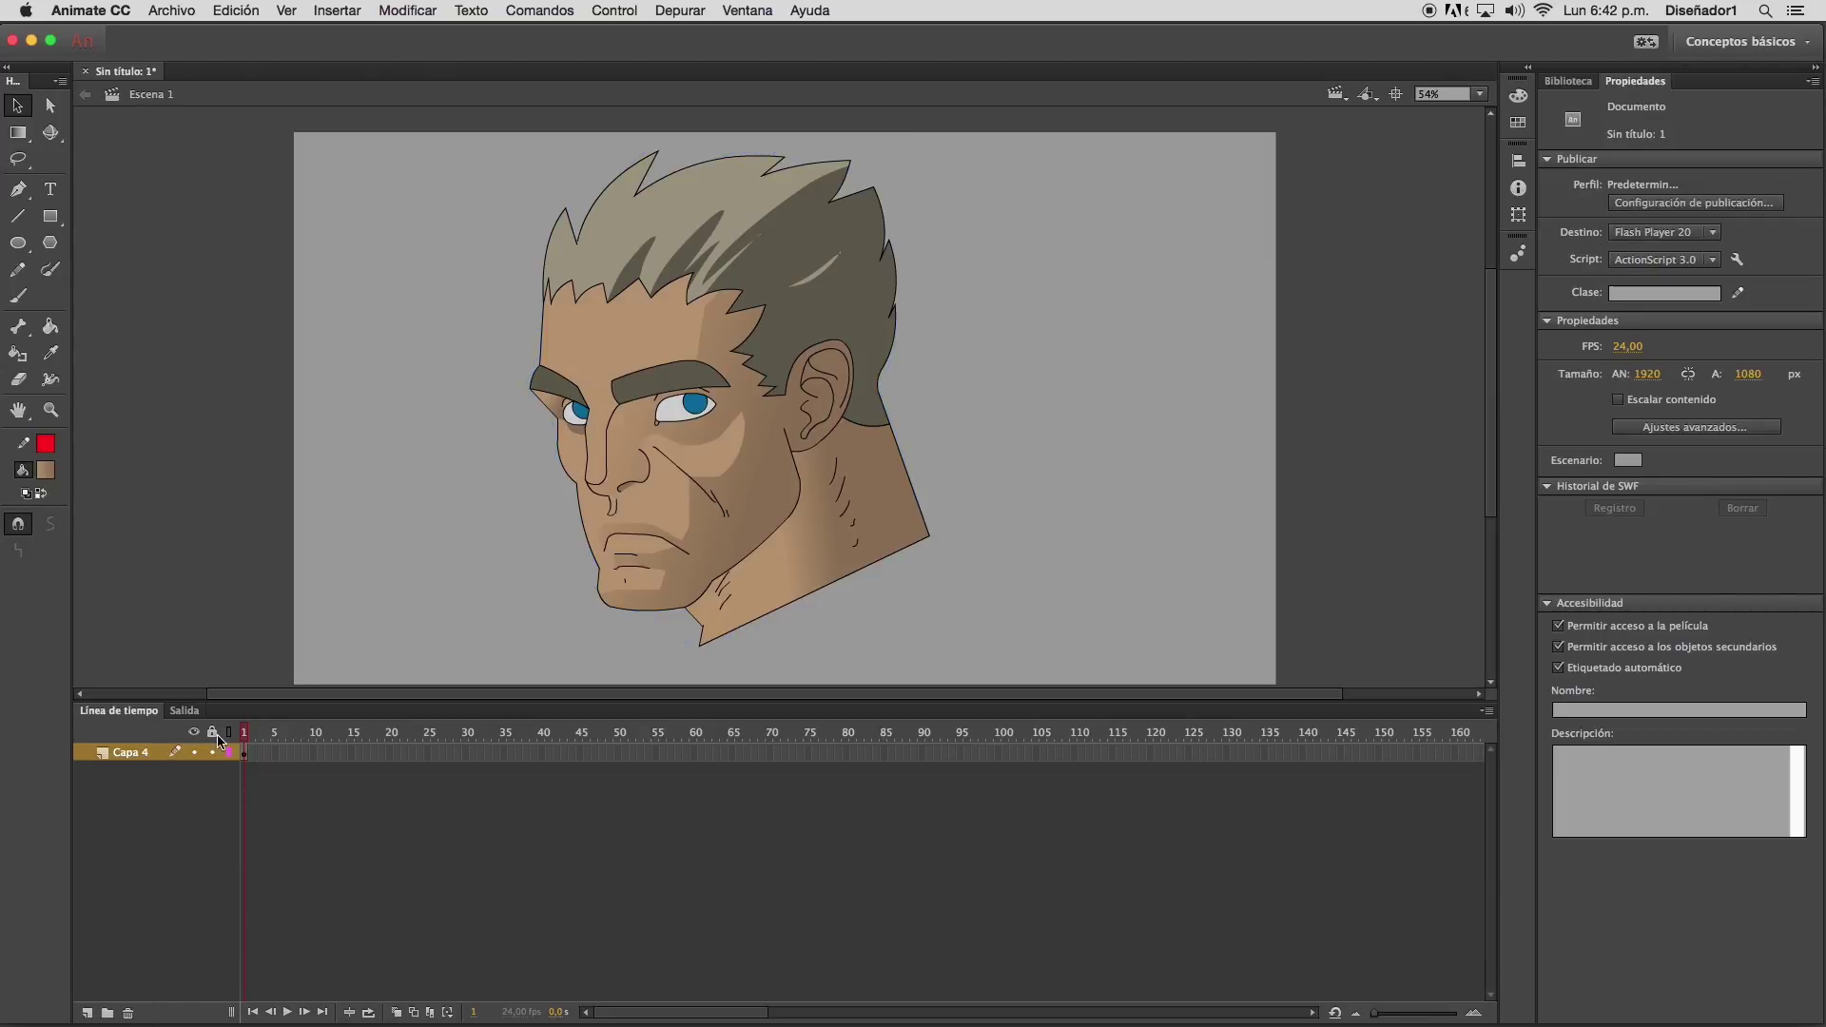
Save the document in Documentos as an Animate document (*.fla) named cara
{"action": "left_click", "coordinate": [177, 11]}
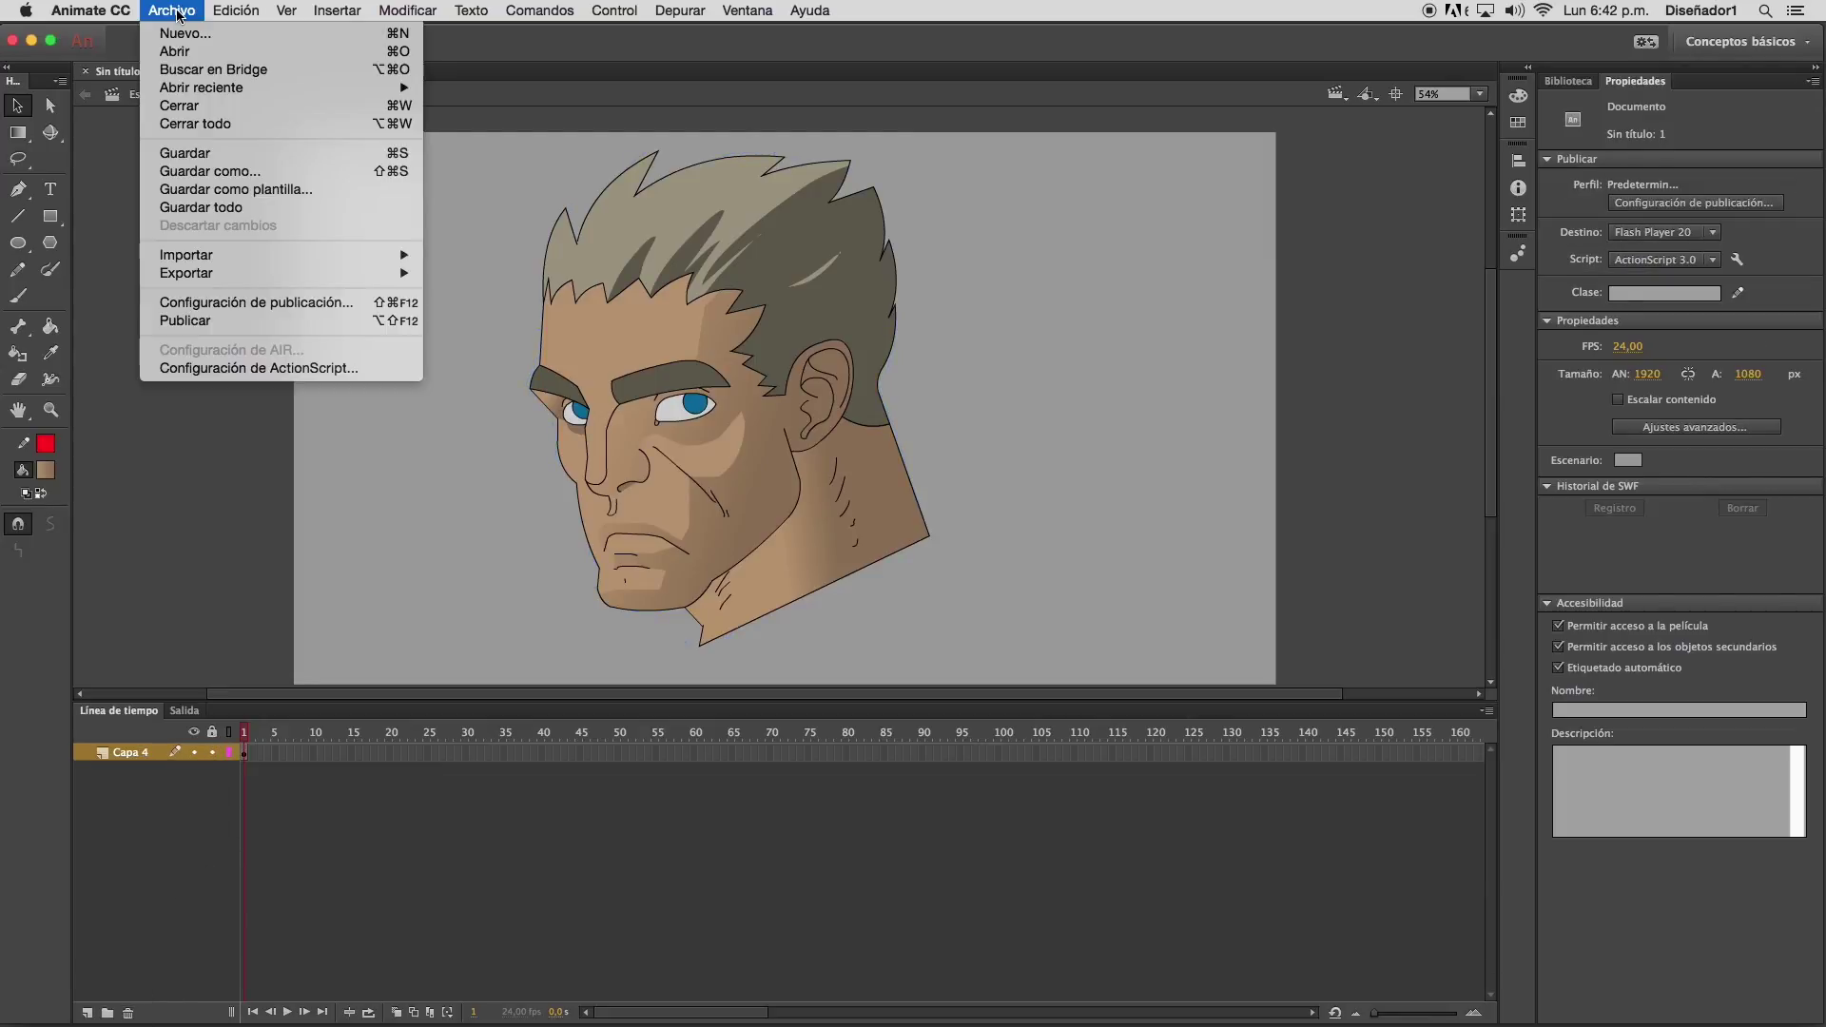
{"action": "left_click", "coordinate": [254, 169]}
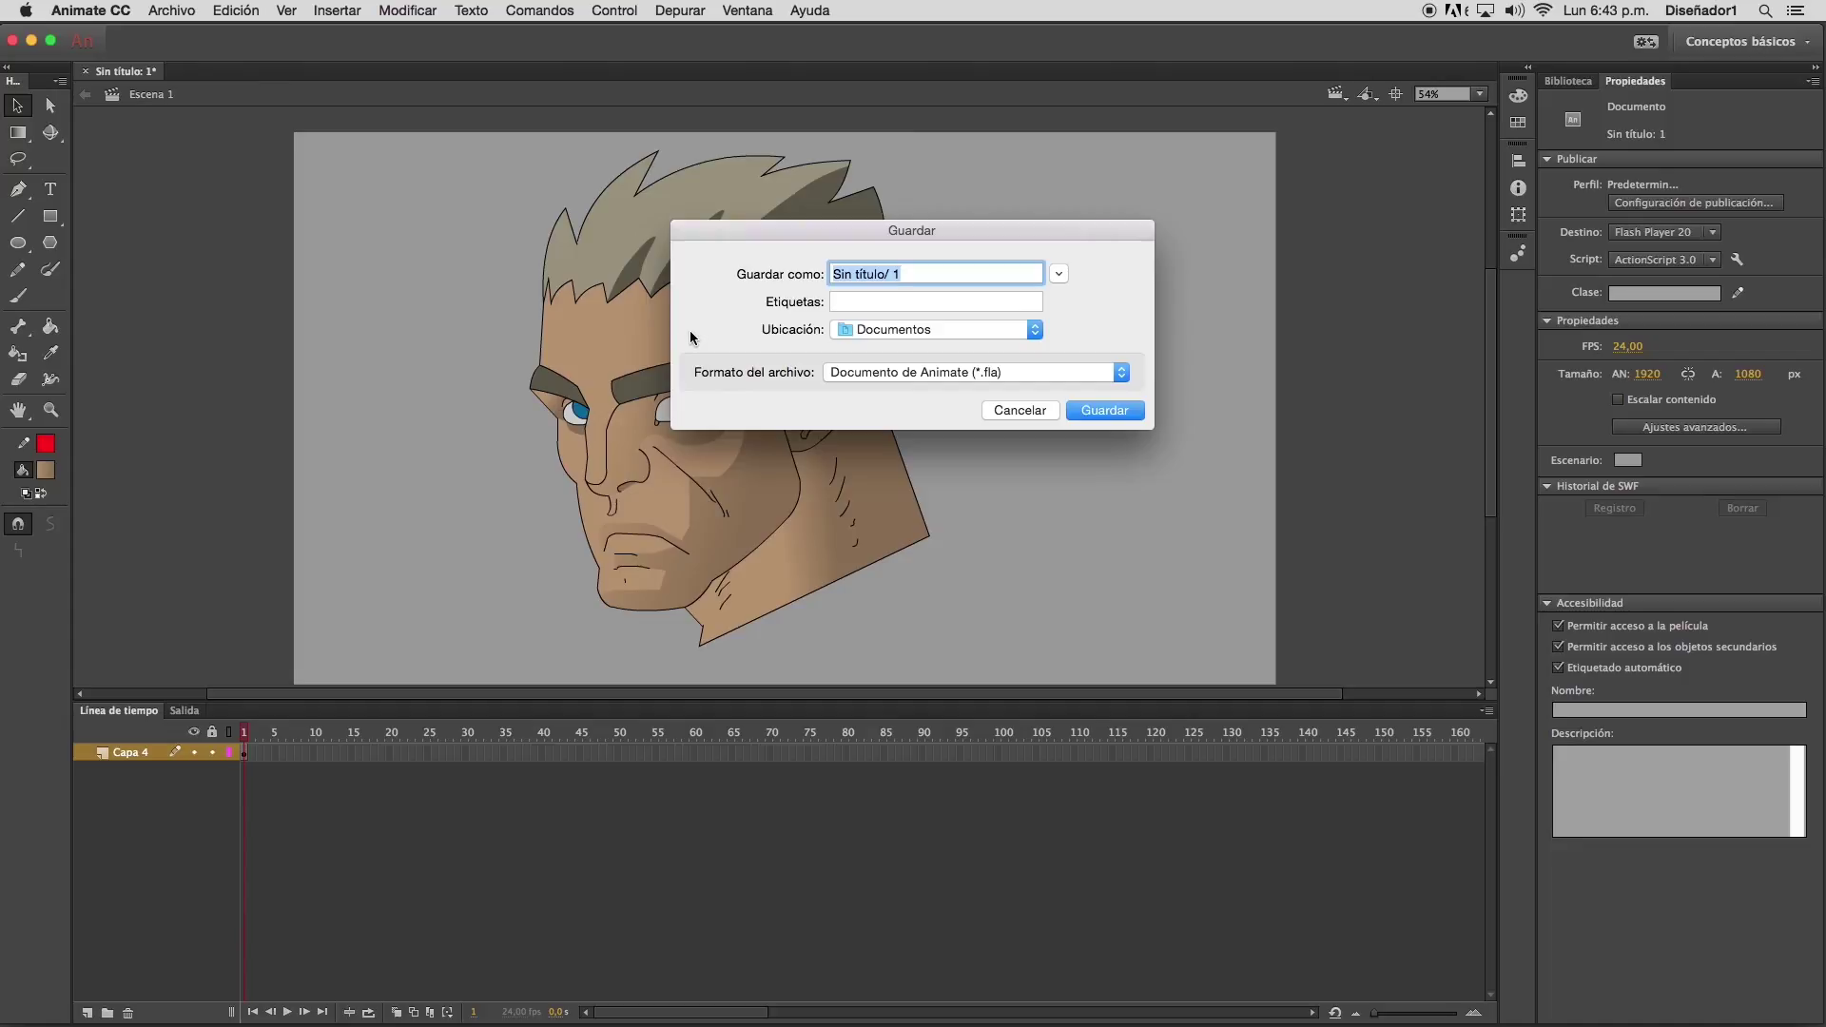
{"action": "type", "text": "cara"}
{"action": "left_click", "coordinate": [1127, 407]}
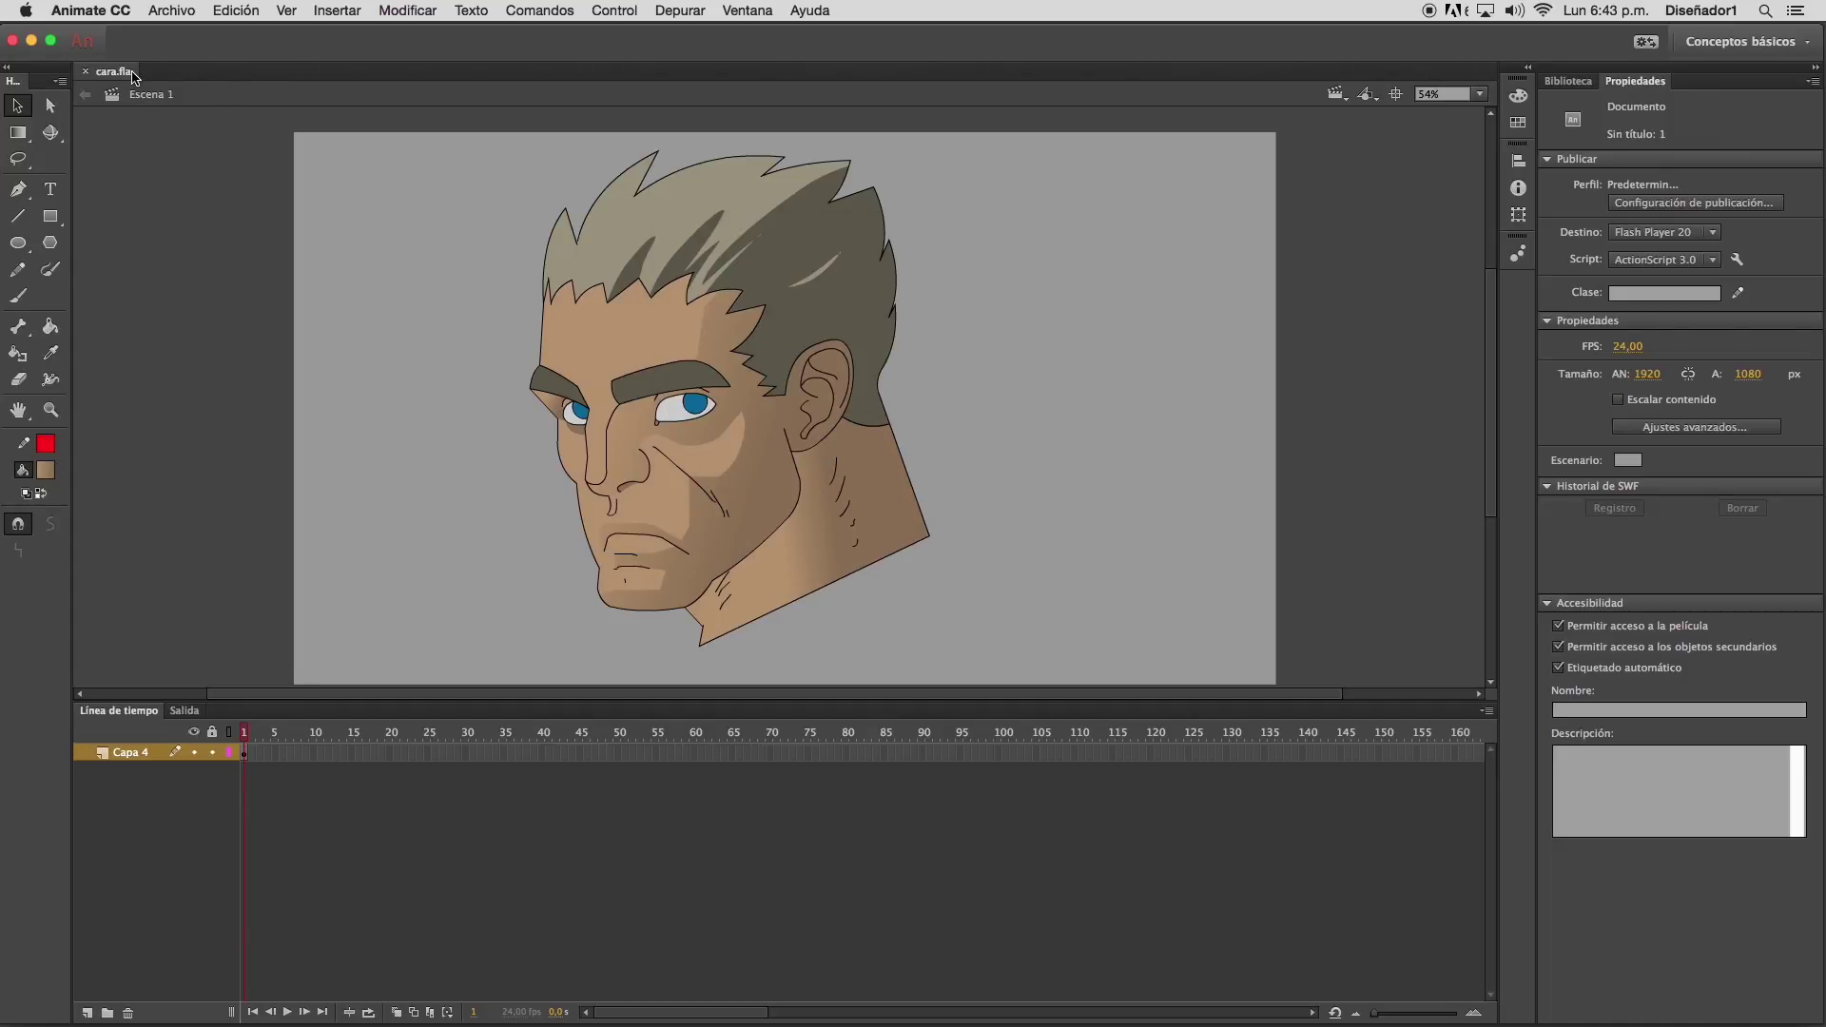
Create a new ActionScript 3.0 document 1920 px wide and 1080 px high
{"action": "left_click", "coordinate": [173, 11]}
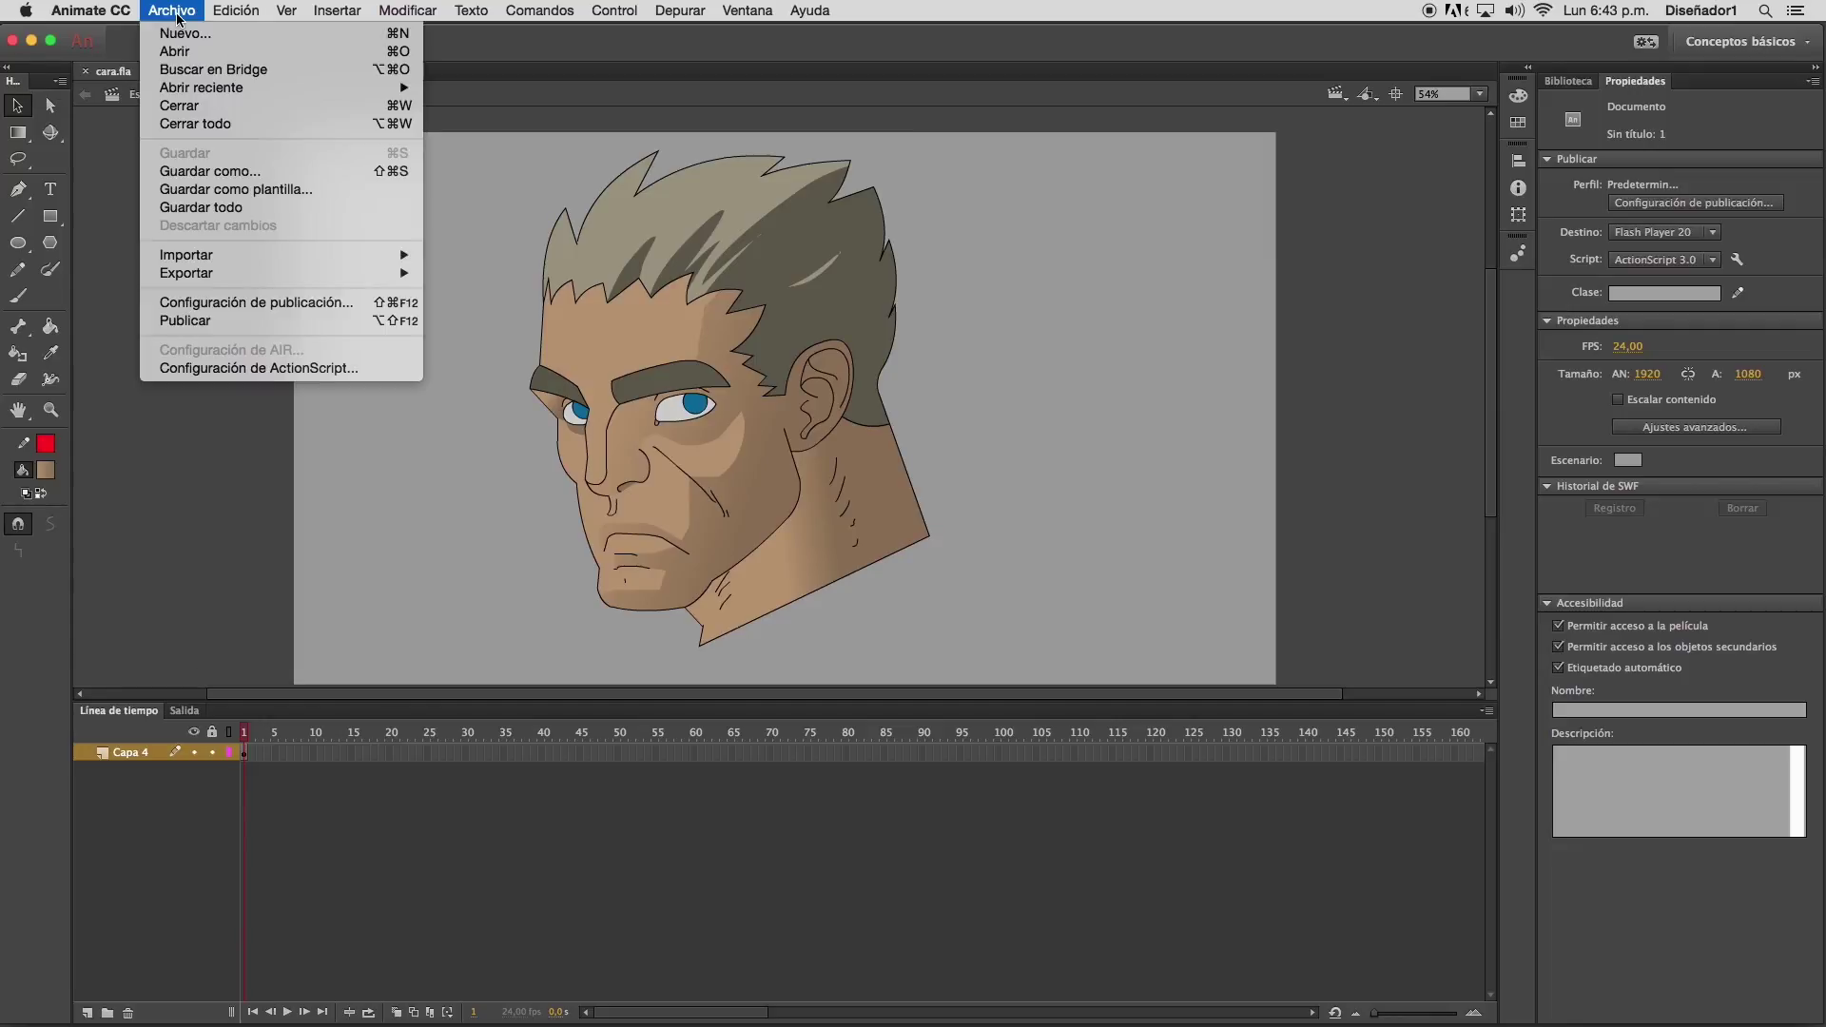
{"action": "left_click", "coordinate": [185, 34]}
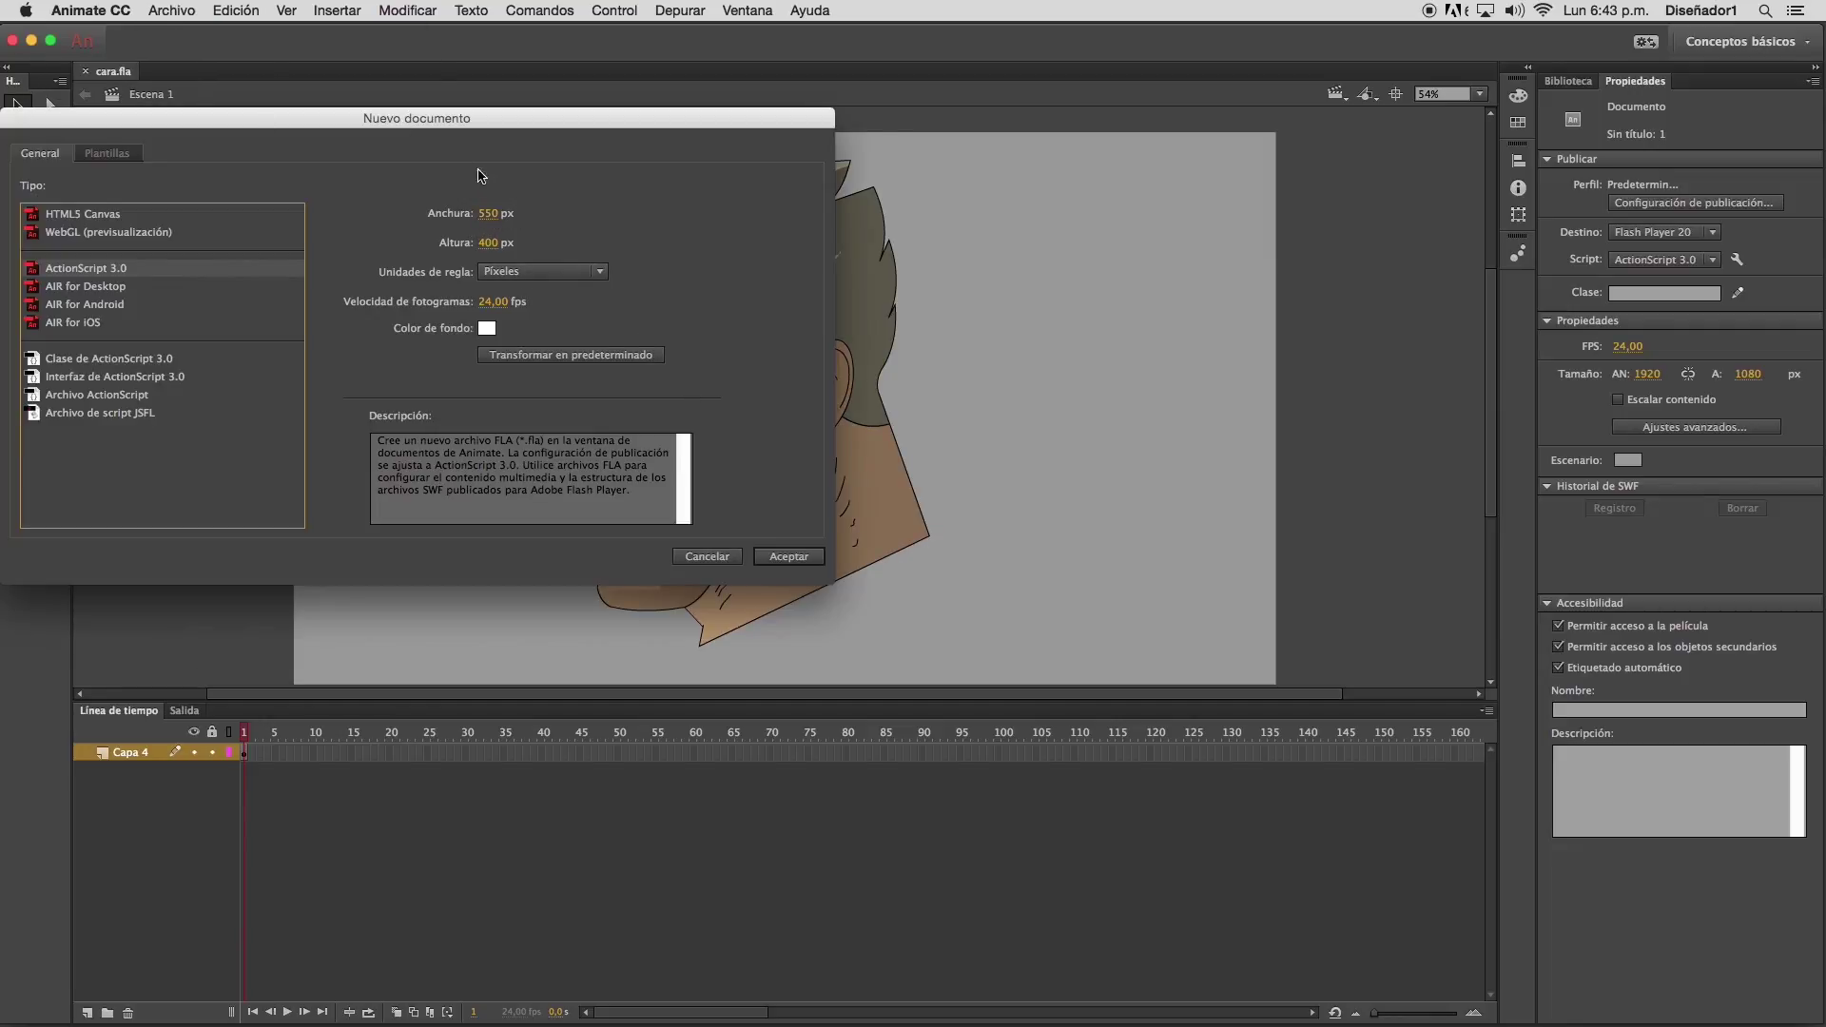
{"action": "left_click", "coordinate": [494, 218]}
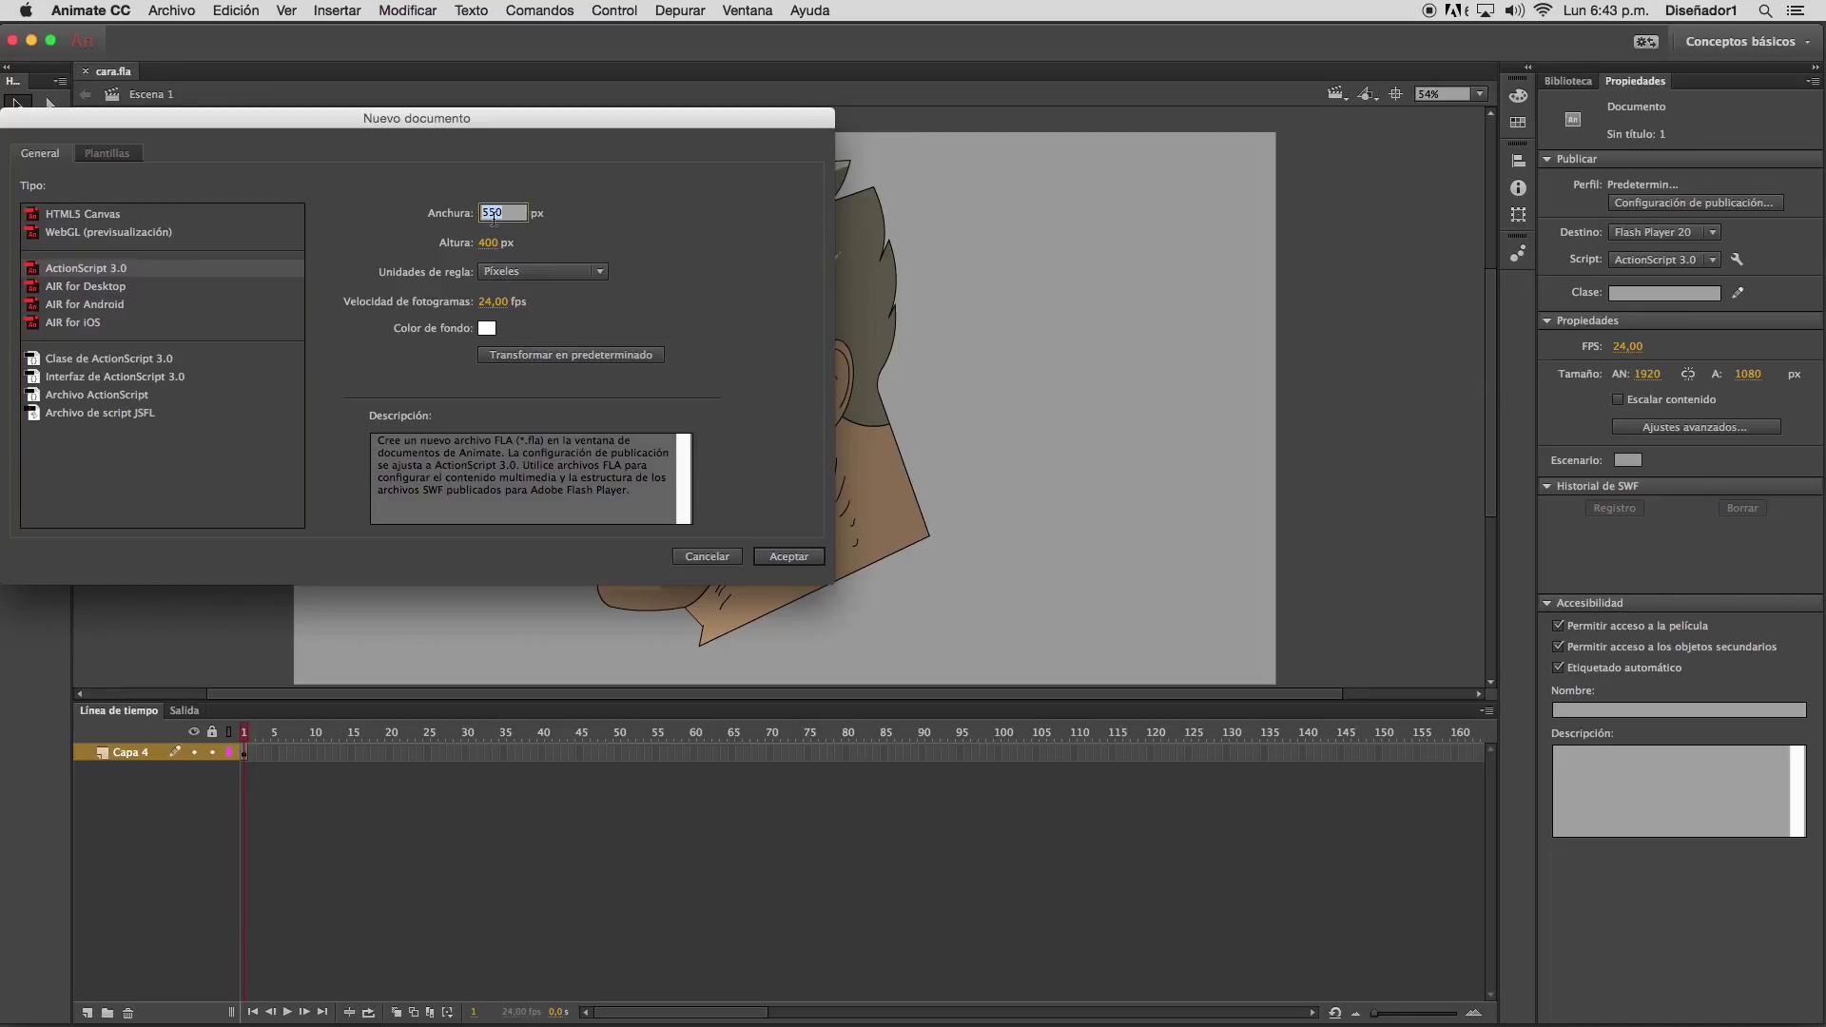
{"action": "type", "text": "1920"}
{"action": "left_click", "coordinate": [490, 245]}
{"action": "type", "text": "1080"}
{"action": "key", "text": "Return"}
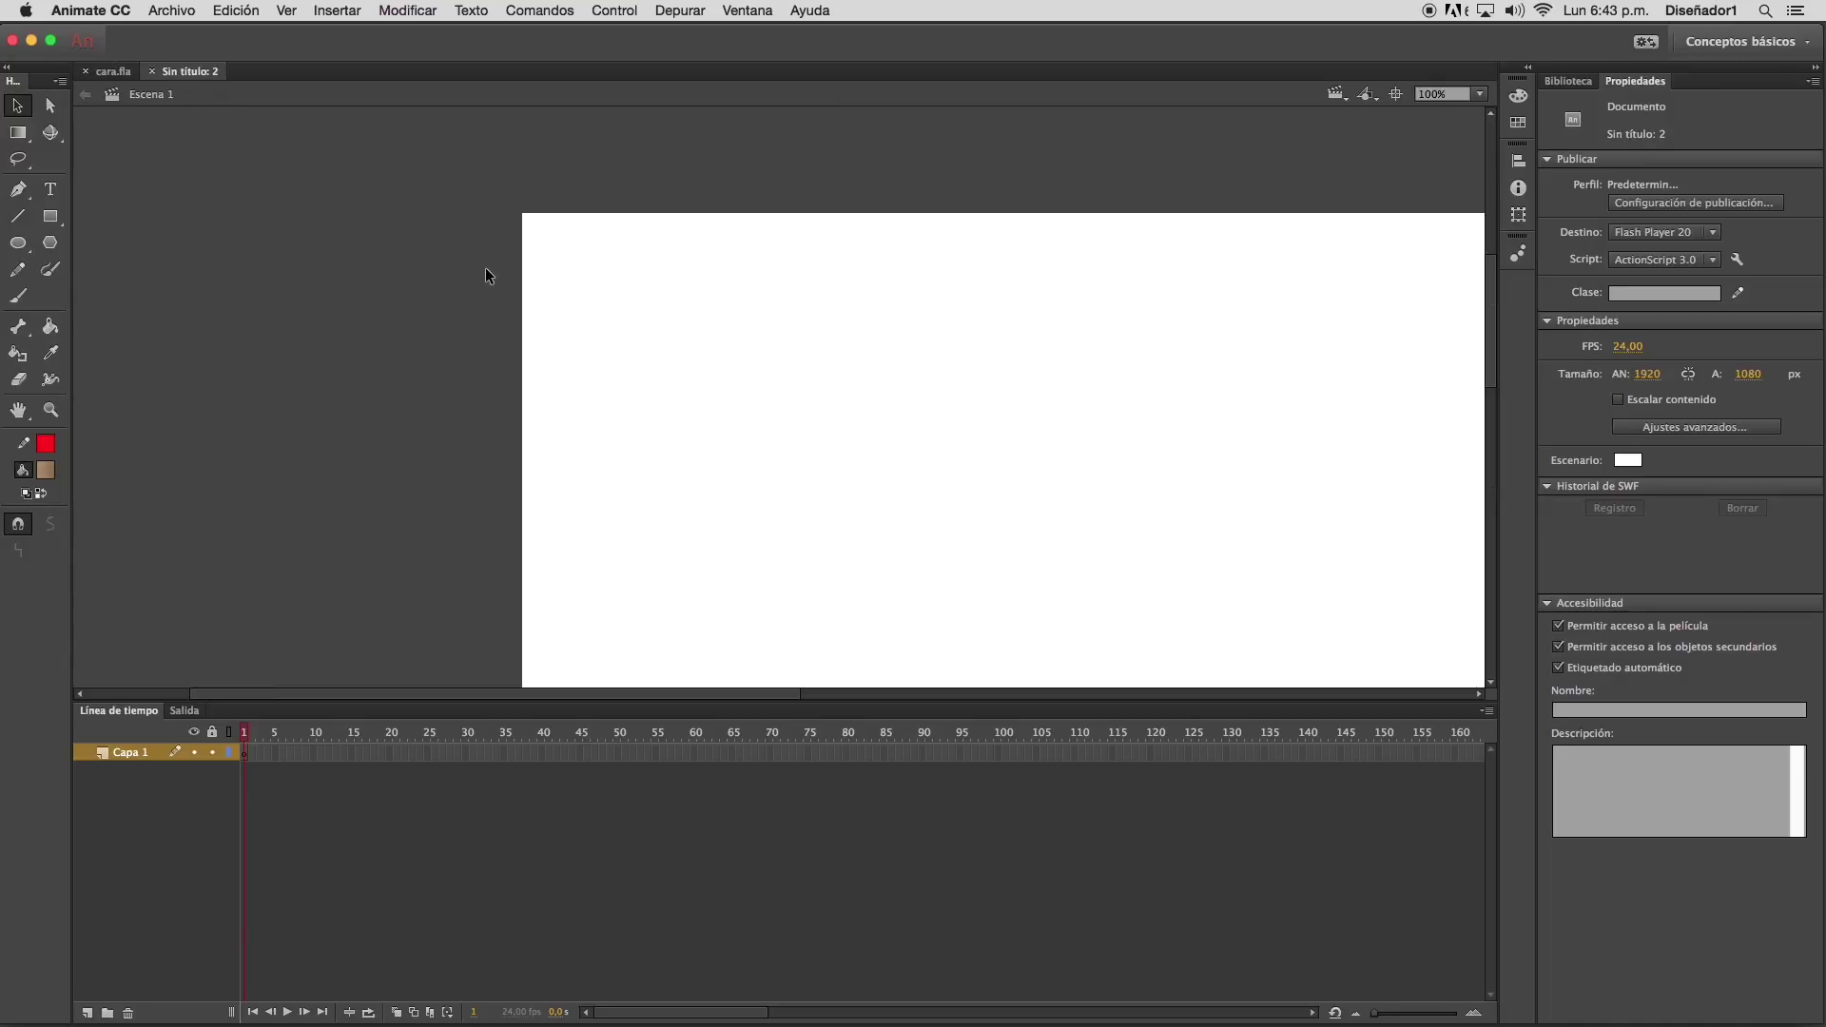
Copy the entire coloured head from cara.fla and paste it at the stage's upper-left corner in the new document Sin título: 2
{"action": "left_click", "coordinate": [113, 71]}
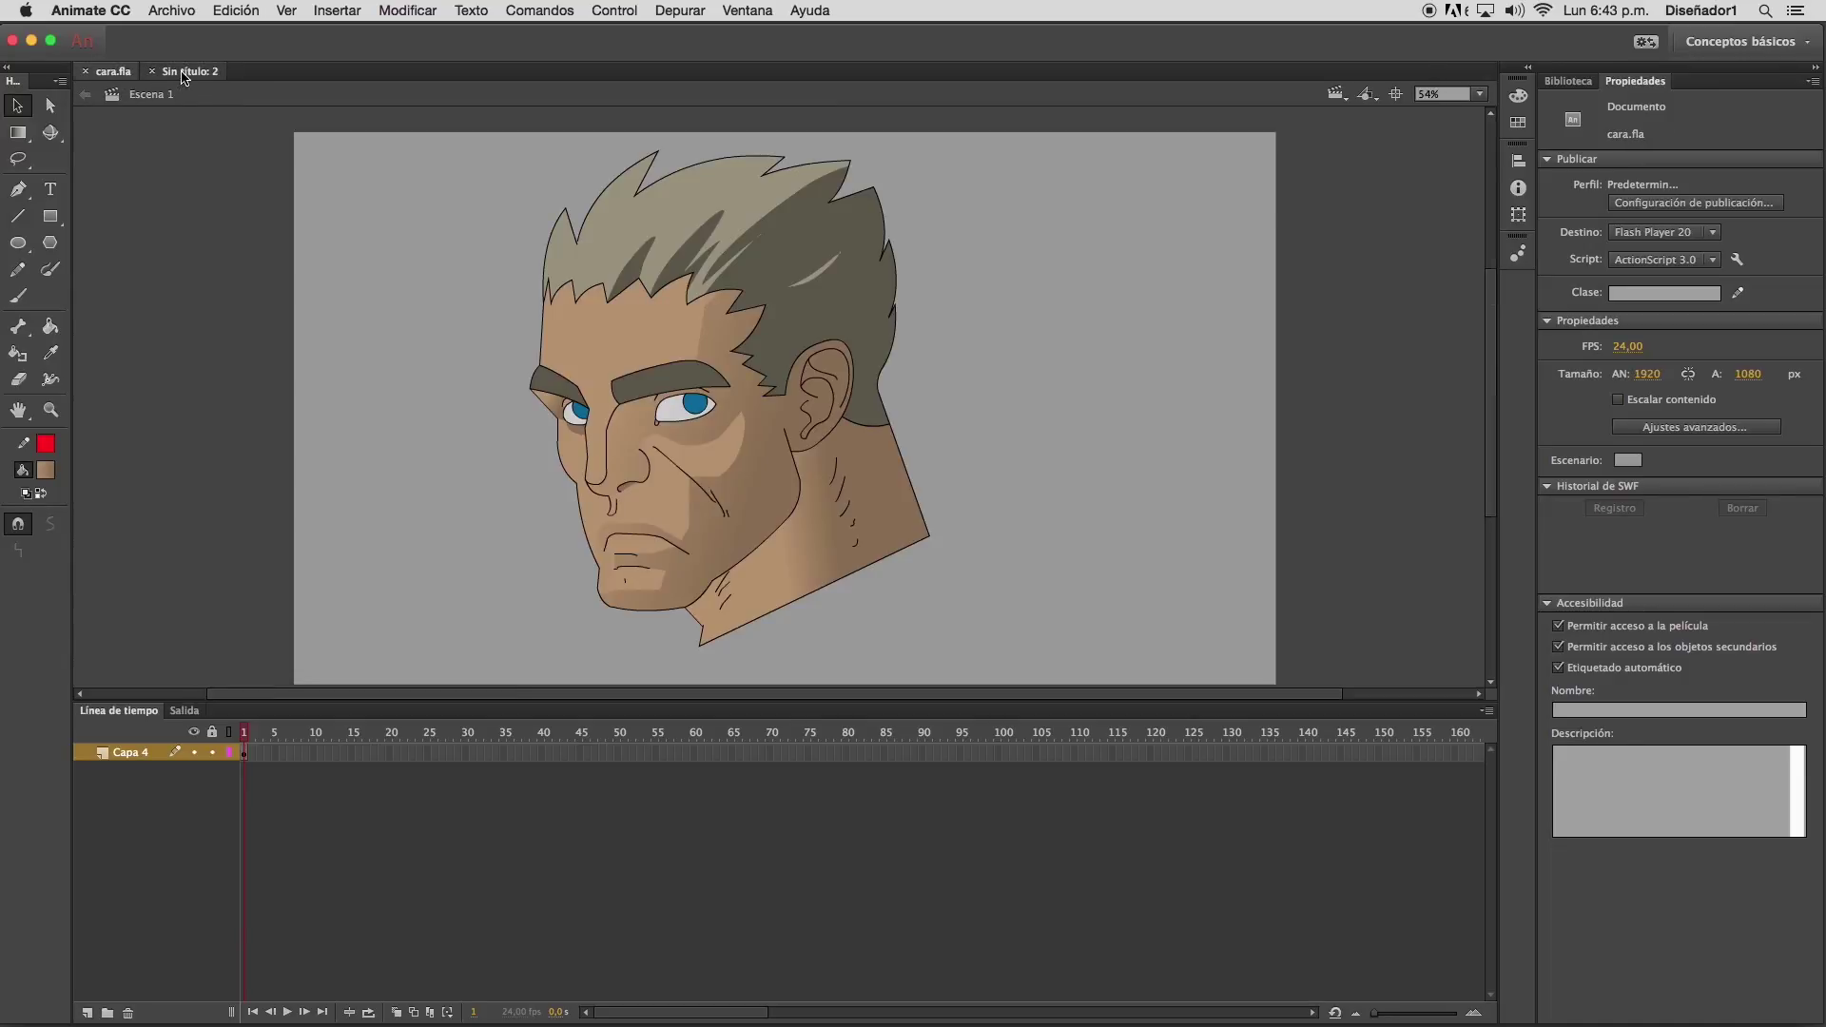
{"action": "left_click", "coordinate": [184, 74]}
{"action": "left_click", "coordinate": [113, 72]}
{"action": "left_click_drag", "start_coordinate": [481, 114], "coordinate": [1172, 783]}
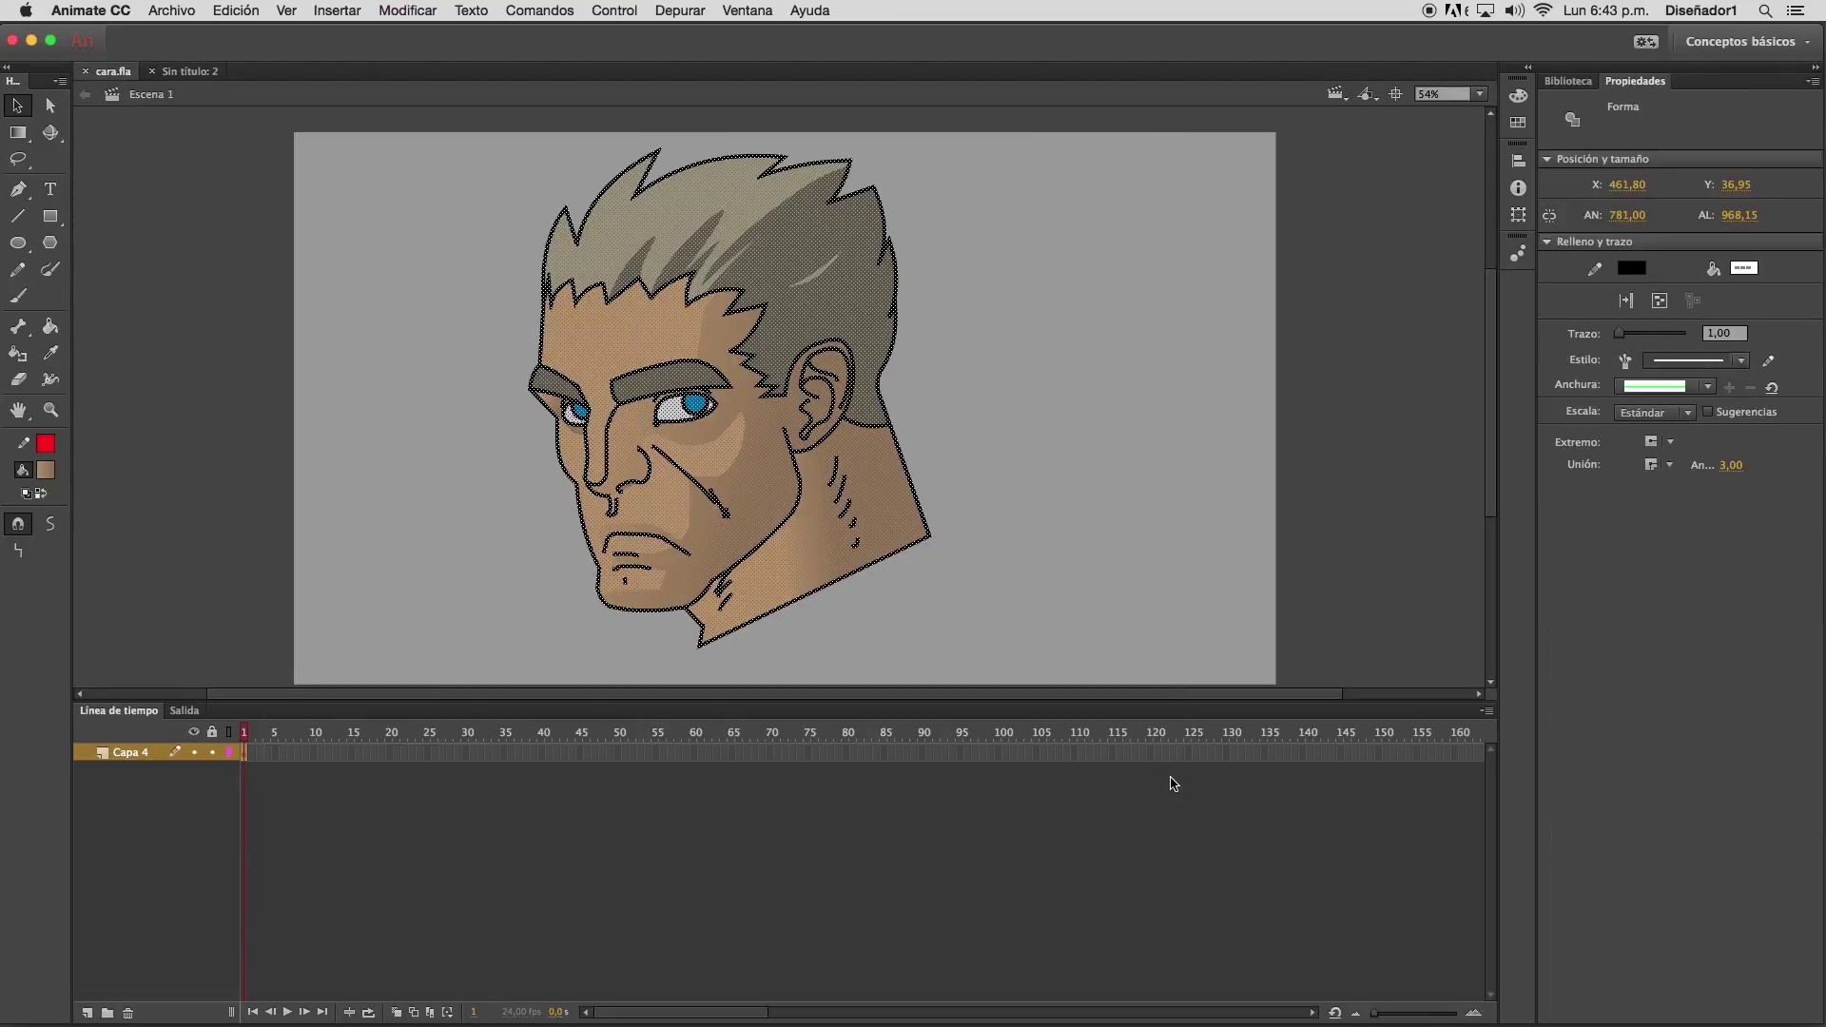
{"action": "left_click", "coordinate": [208, 75]}
{"action": "key", "text": "super+shift+v"}
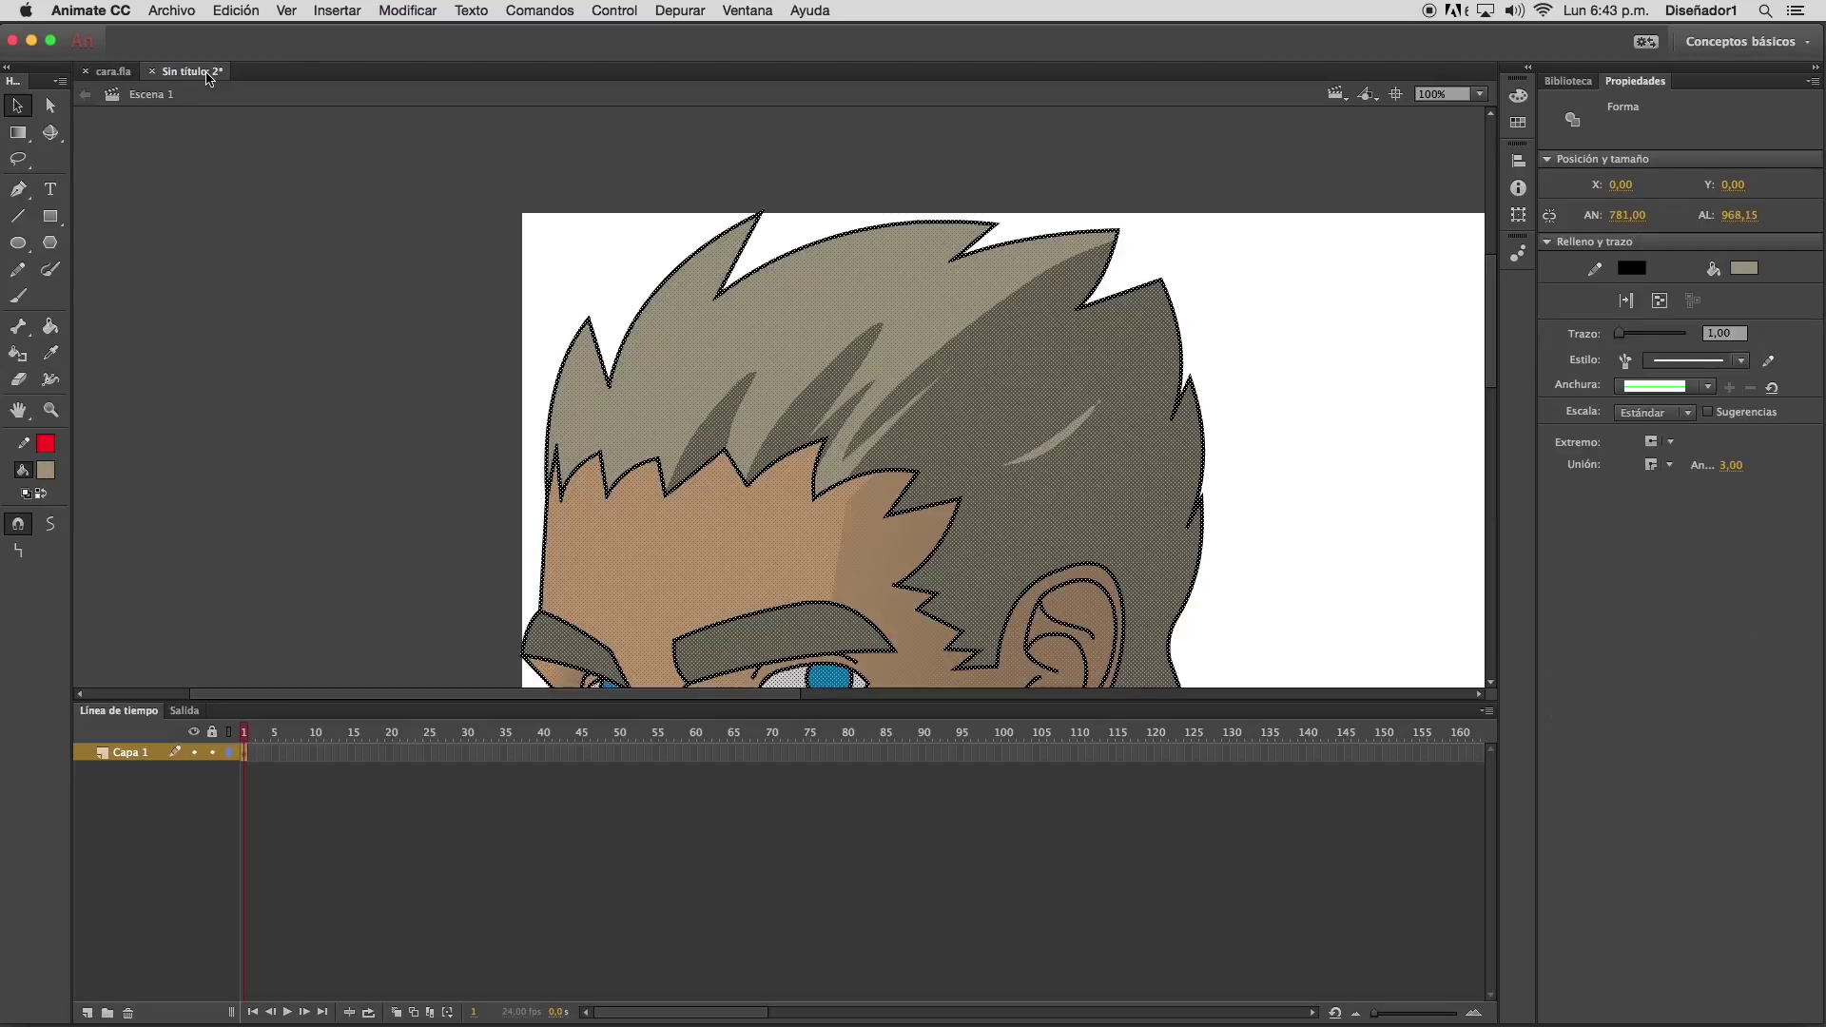
Deselect the pasted head and examine how it sits on the full stage of the new document
{"action": "left_click", "coordinate": [50, 409]}
{"action": "left_click", "coordinate": [51, 524]}
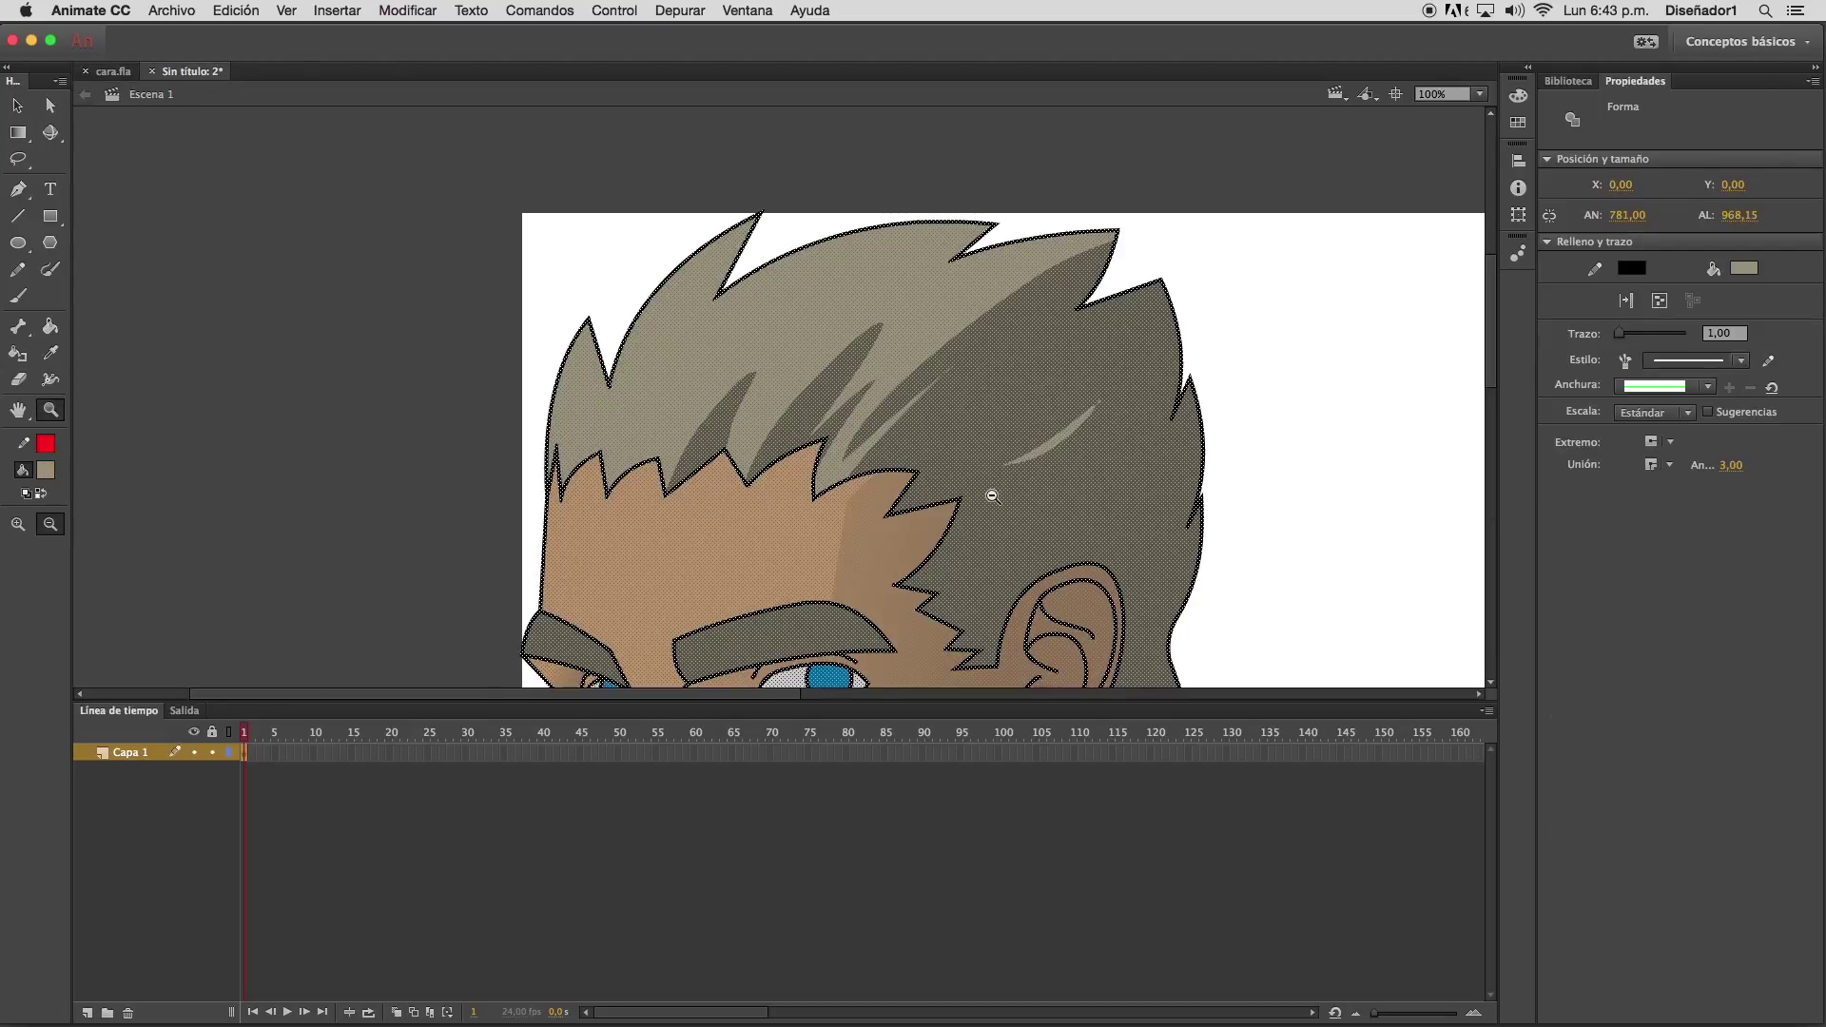
{"action": "left_click", "coordinate": [948, 500]}
{"action": "left_click", "coordinate": [749, 545]}
{"action": "left_click_drag", "start_coordinate": [180, 209], "coordinate": [700, 577]}
{"action": "left_click", "coordinate": [17, 105]}
{"action": "left_click", "coordinate": [186, 208]}
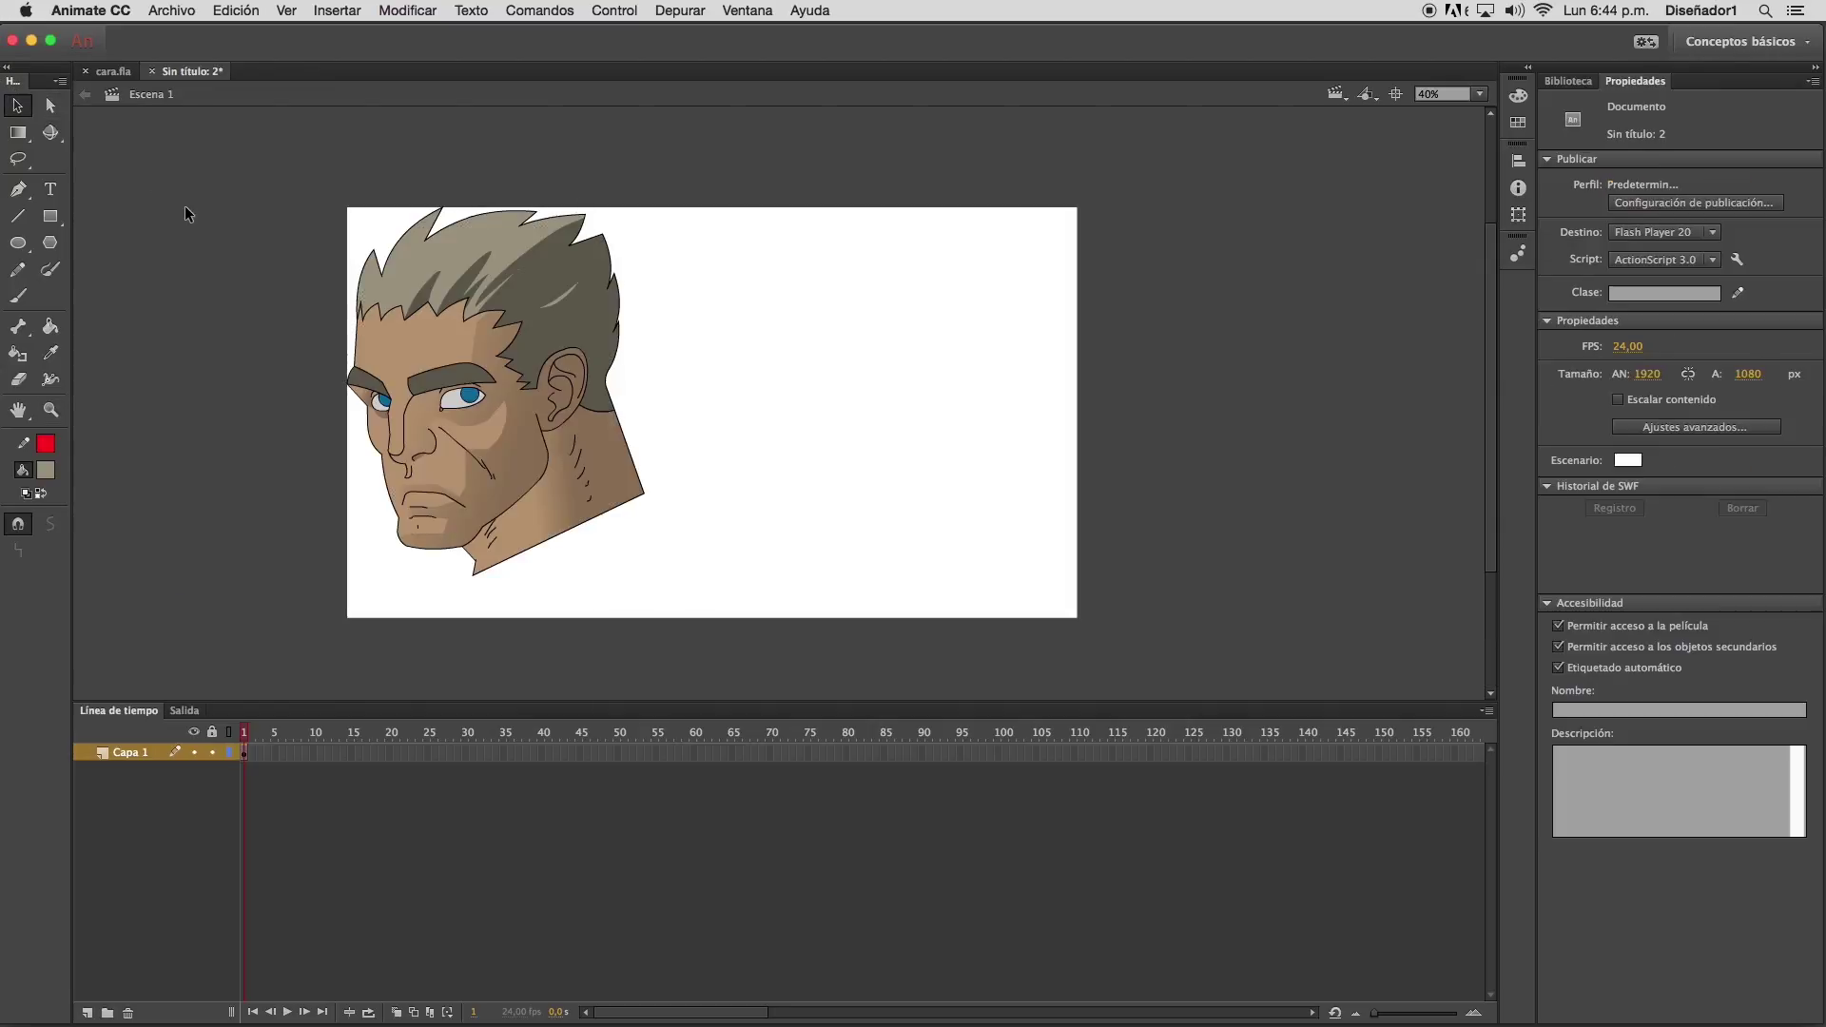
In cara.fla, paint small white highlights on both eyes and the lower lip with the Brush tool
{"action": "left_click", "coordinate": [113, 72]}
{"action": "left_click", "coordinate": [428, 253]}
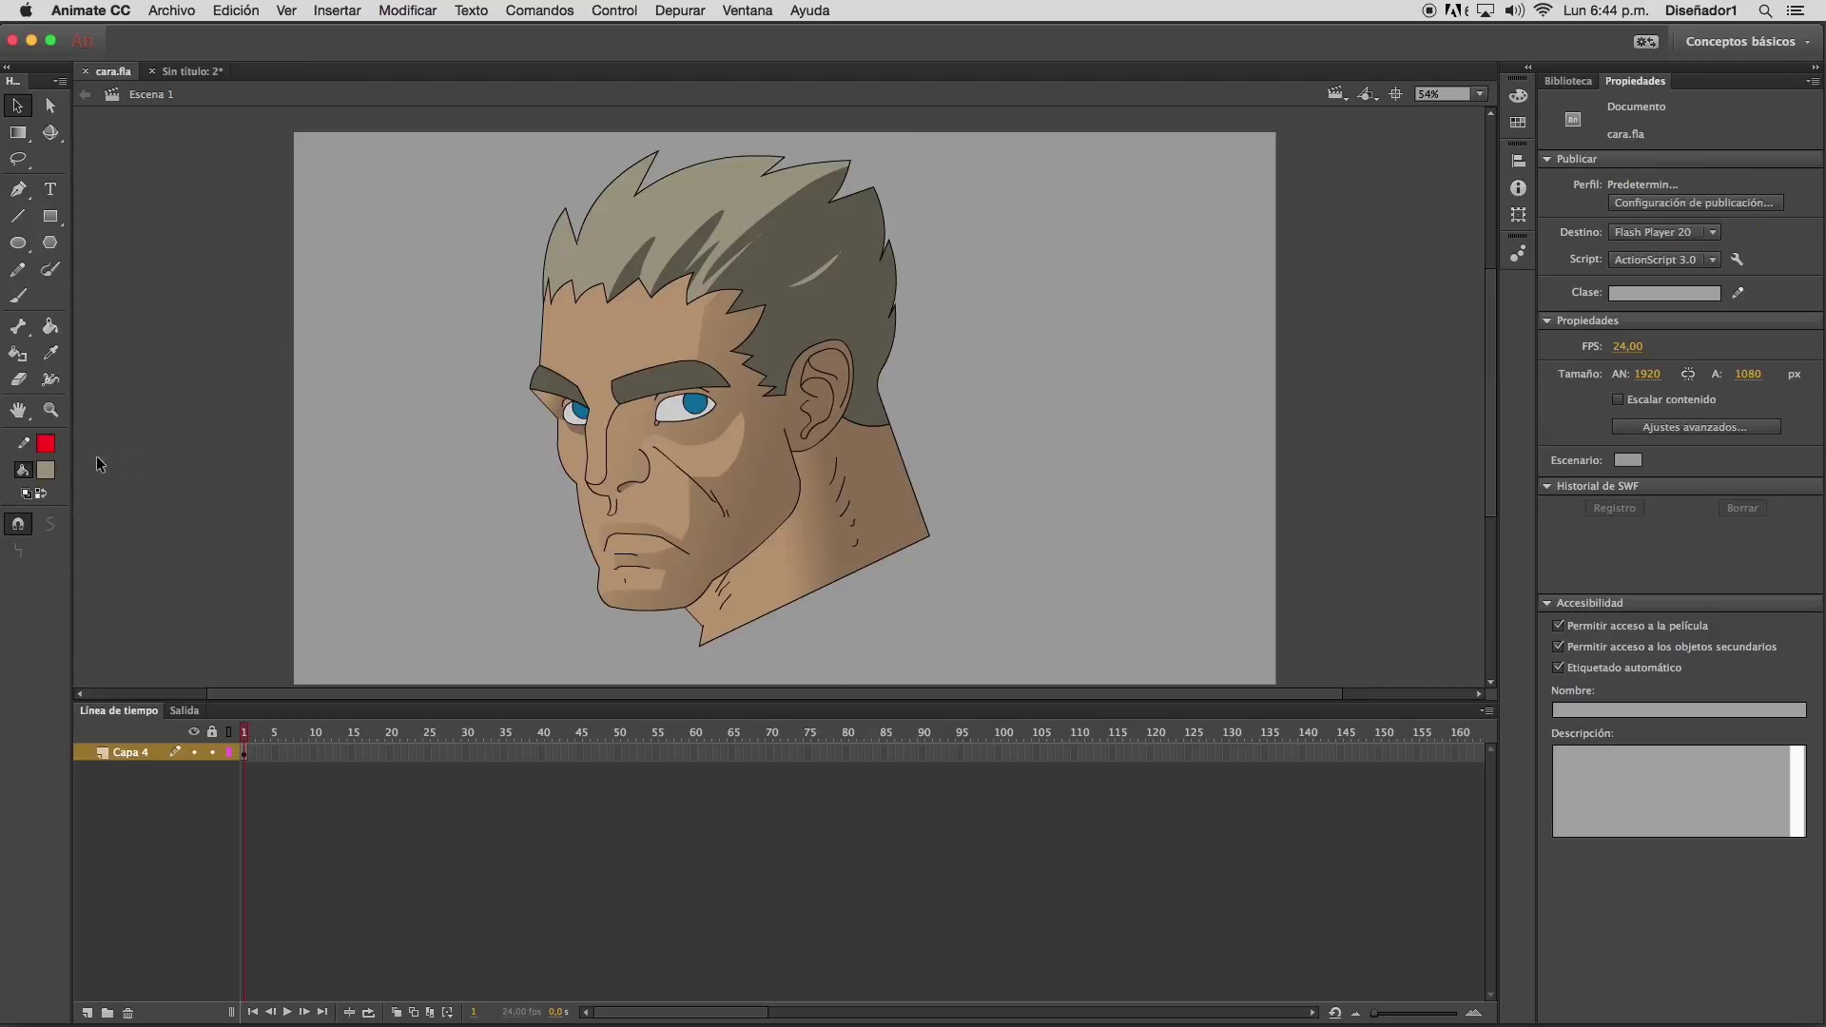
{"action": "left_click", "coordinate": [50, 410]}
{"action": "left_click_drag", "start_coordinate": [585, 318], "coordinate": [993, 609]}
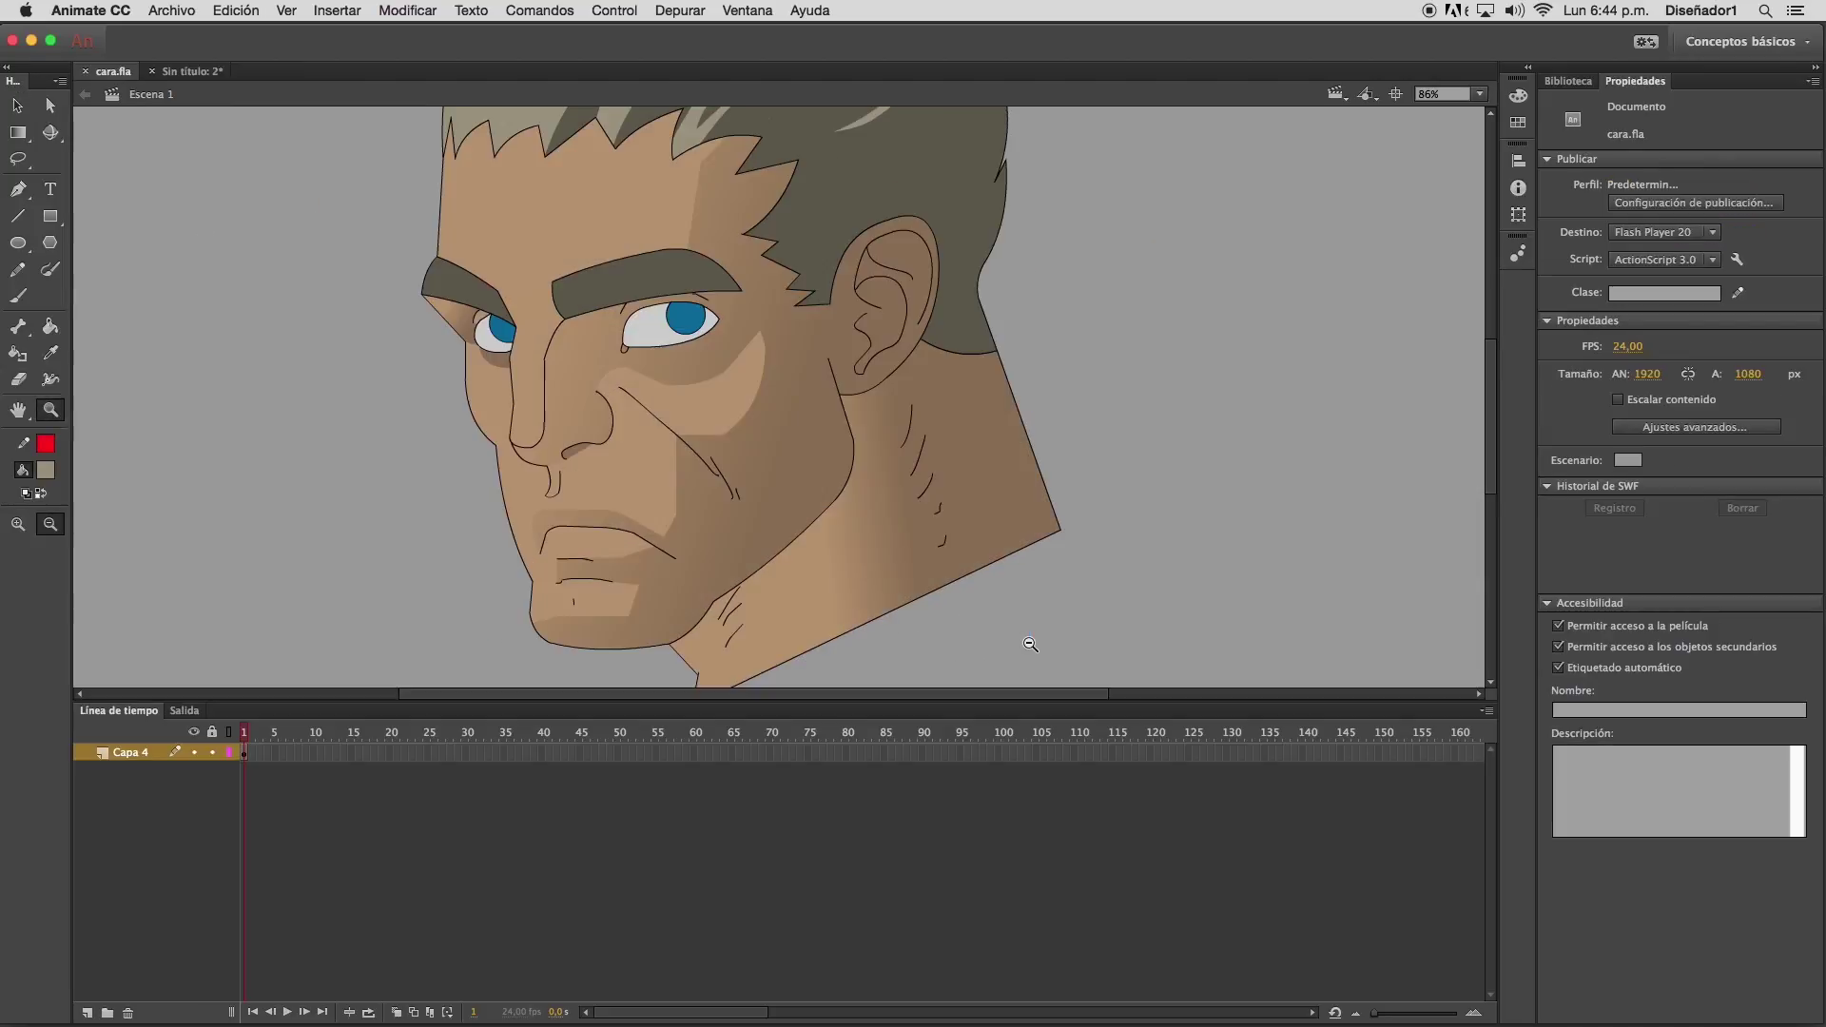
{"action": "left_click", "coordinate": [18, 295]}
{"action": "left_click", "coordinate": [45, 469]}
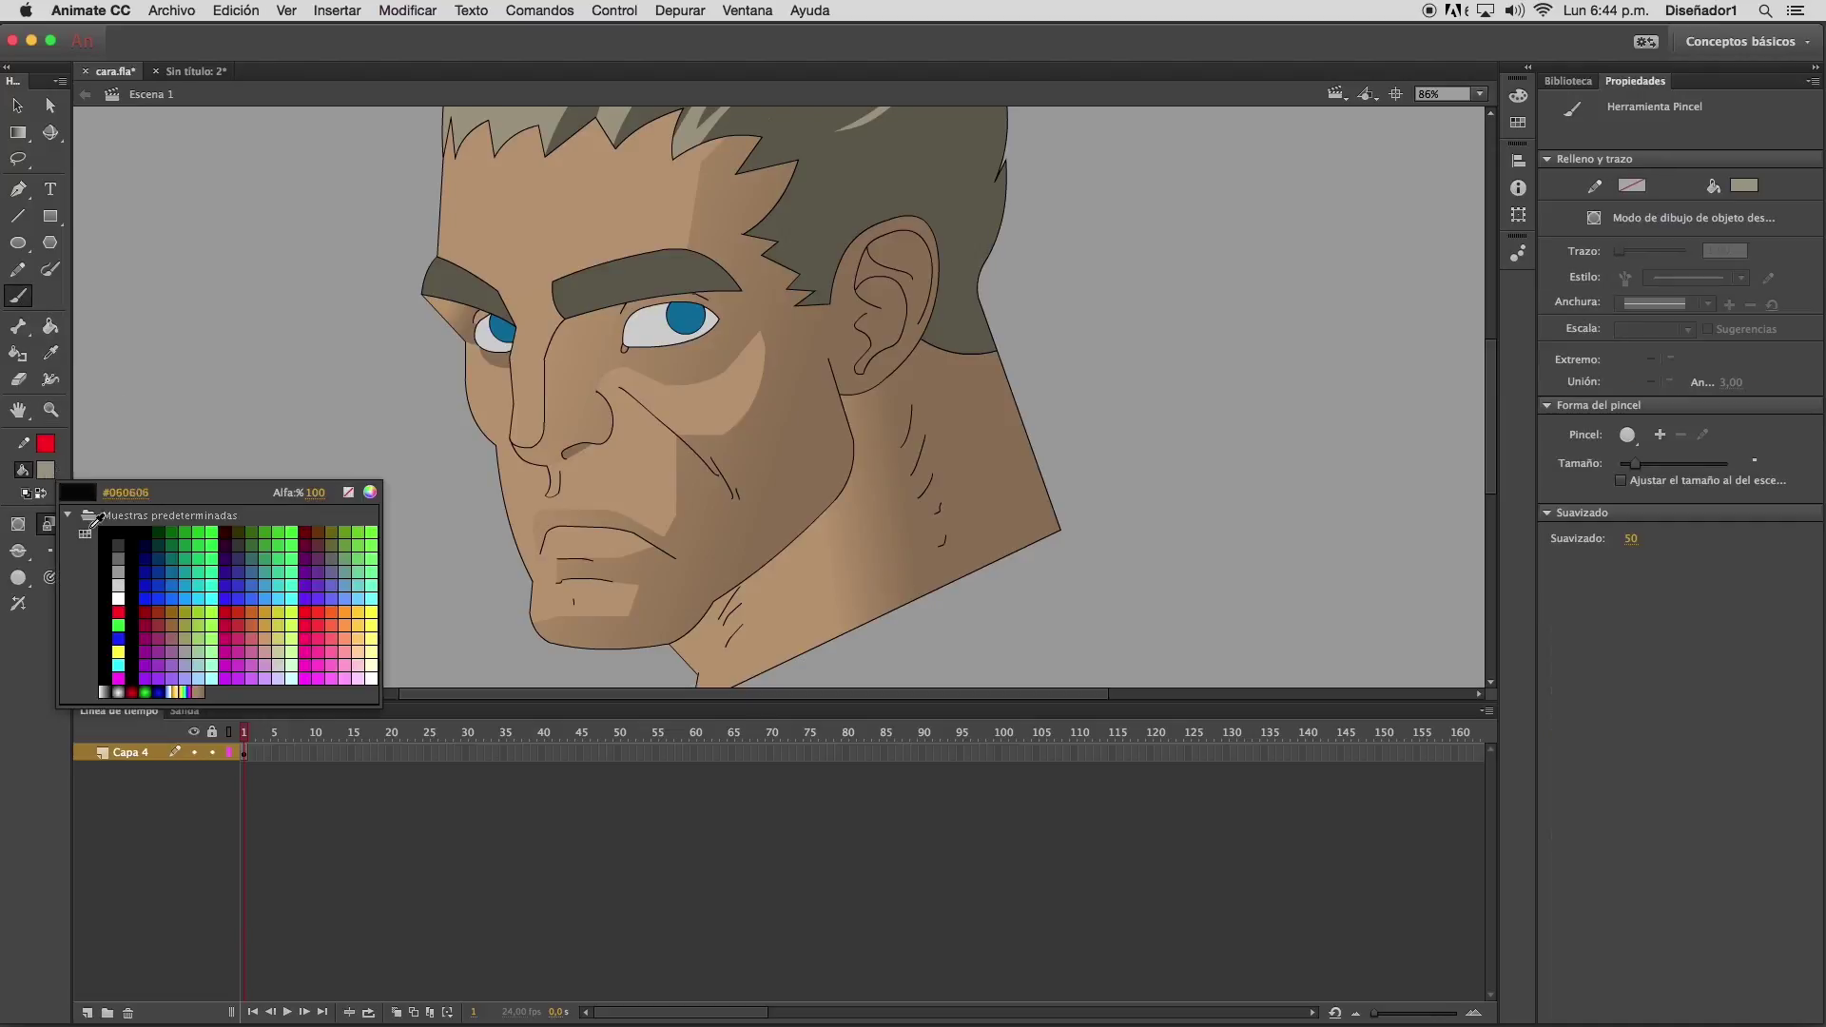
{"action": "left_click", "coordinate": [119, 593]}
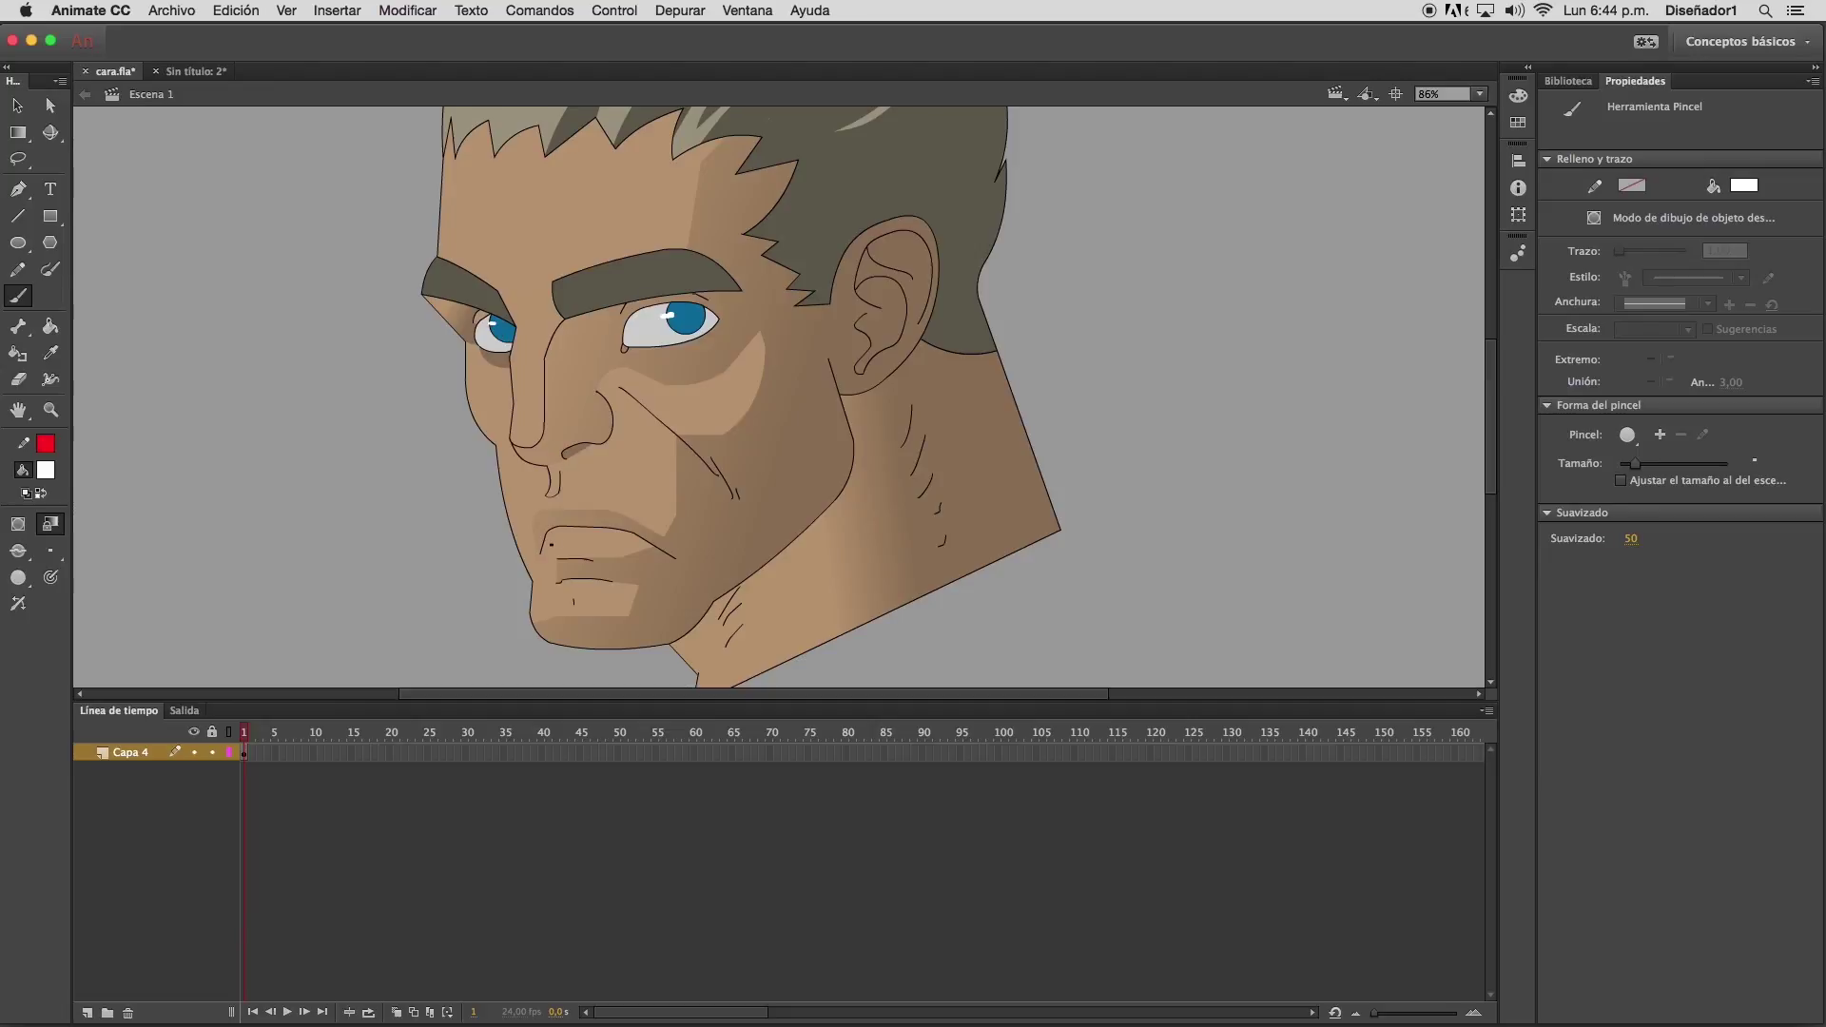
{"action": "left_click_drag", "start_coordinate": [559, 544], "coordinate": [567, 544]}
Review the whole head with its highlights against the full stage of cara.fla
{"action": "left_click", "coordinate": [50, 410]}
{"action": "left_click", "coordinate": [764, 416]}
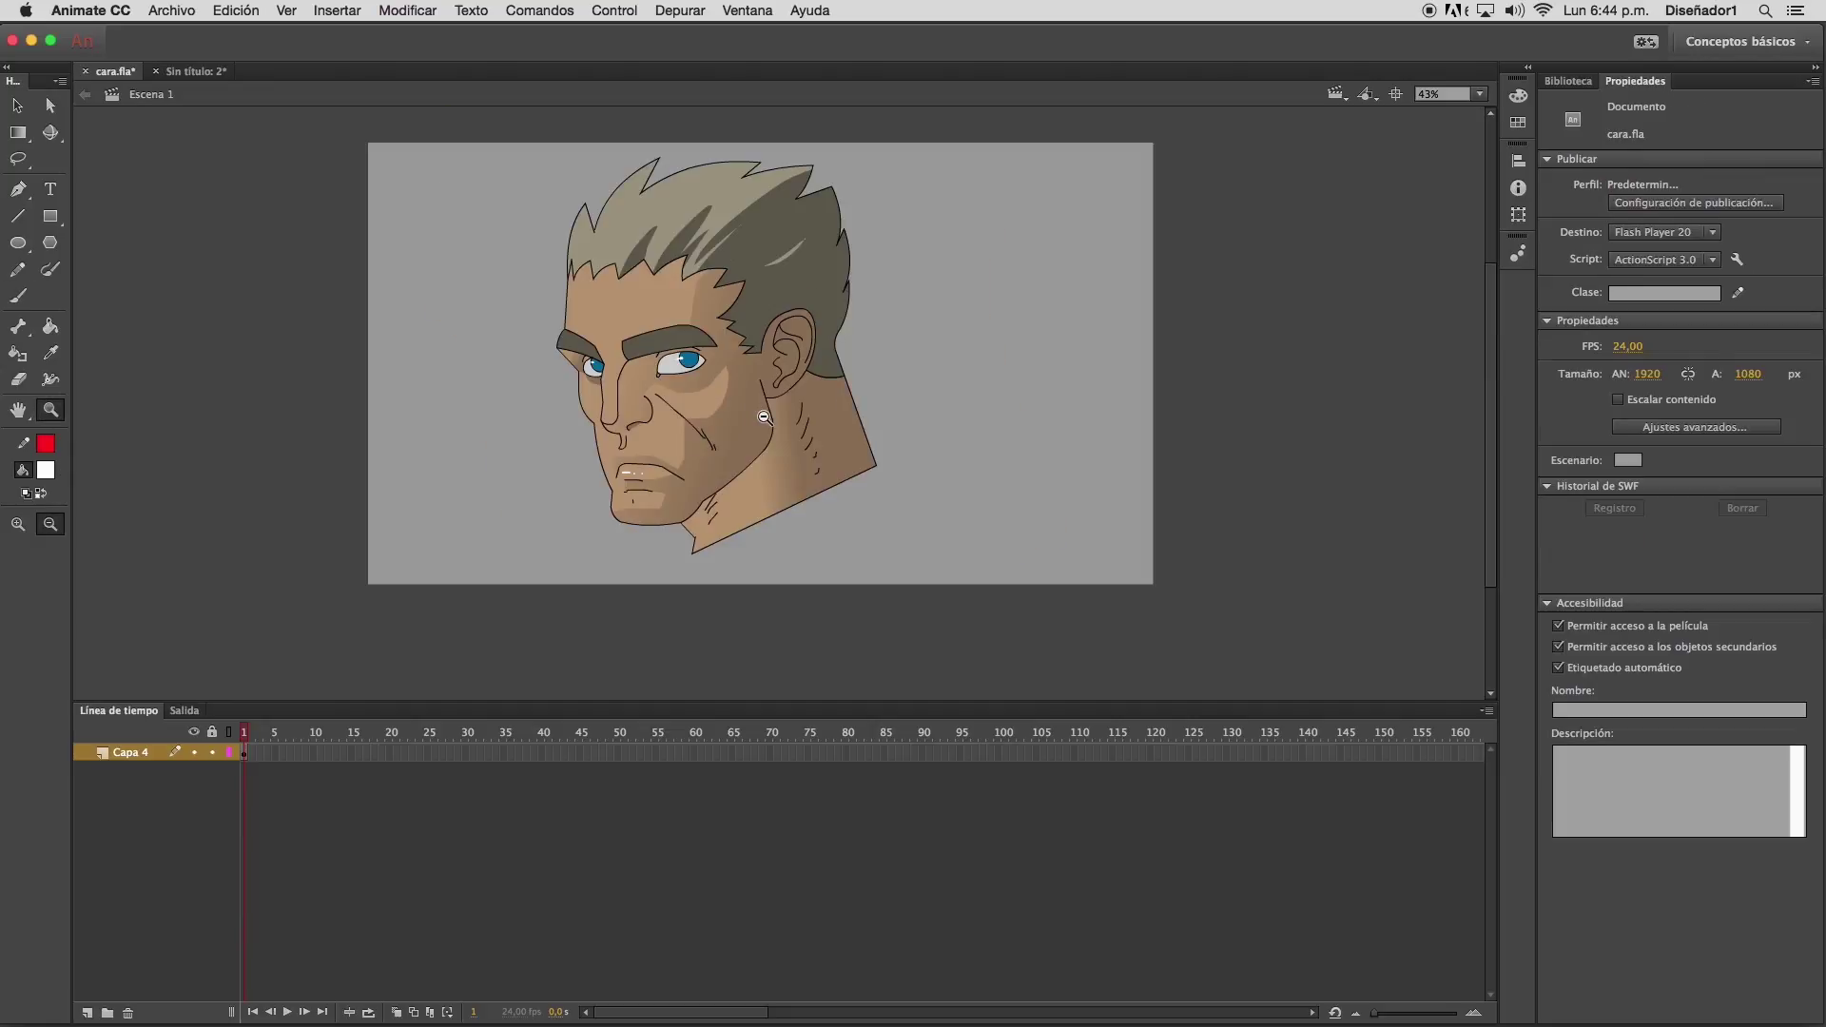
{"action": "left_click", "coordinate": [764, 416]}
{"action": "left_click_drag", "start_coordinate": [267, 215], "coordinate": [535, 492]}
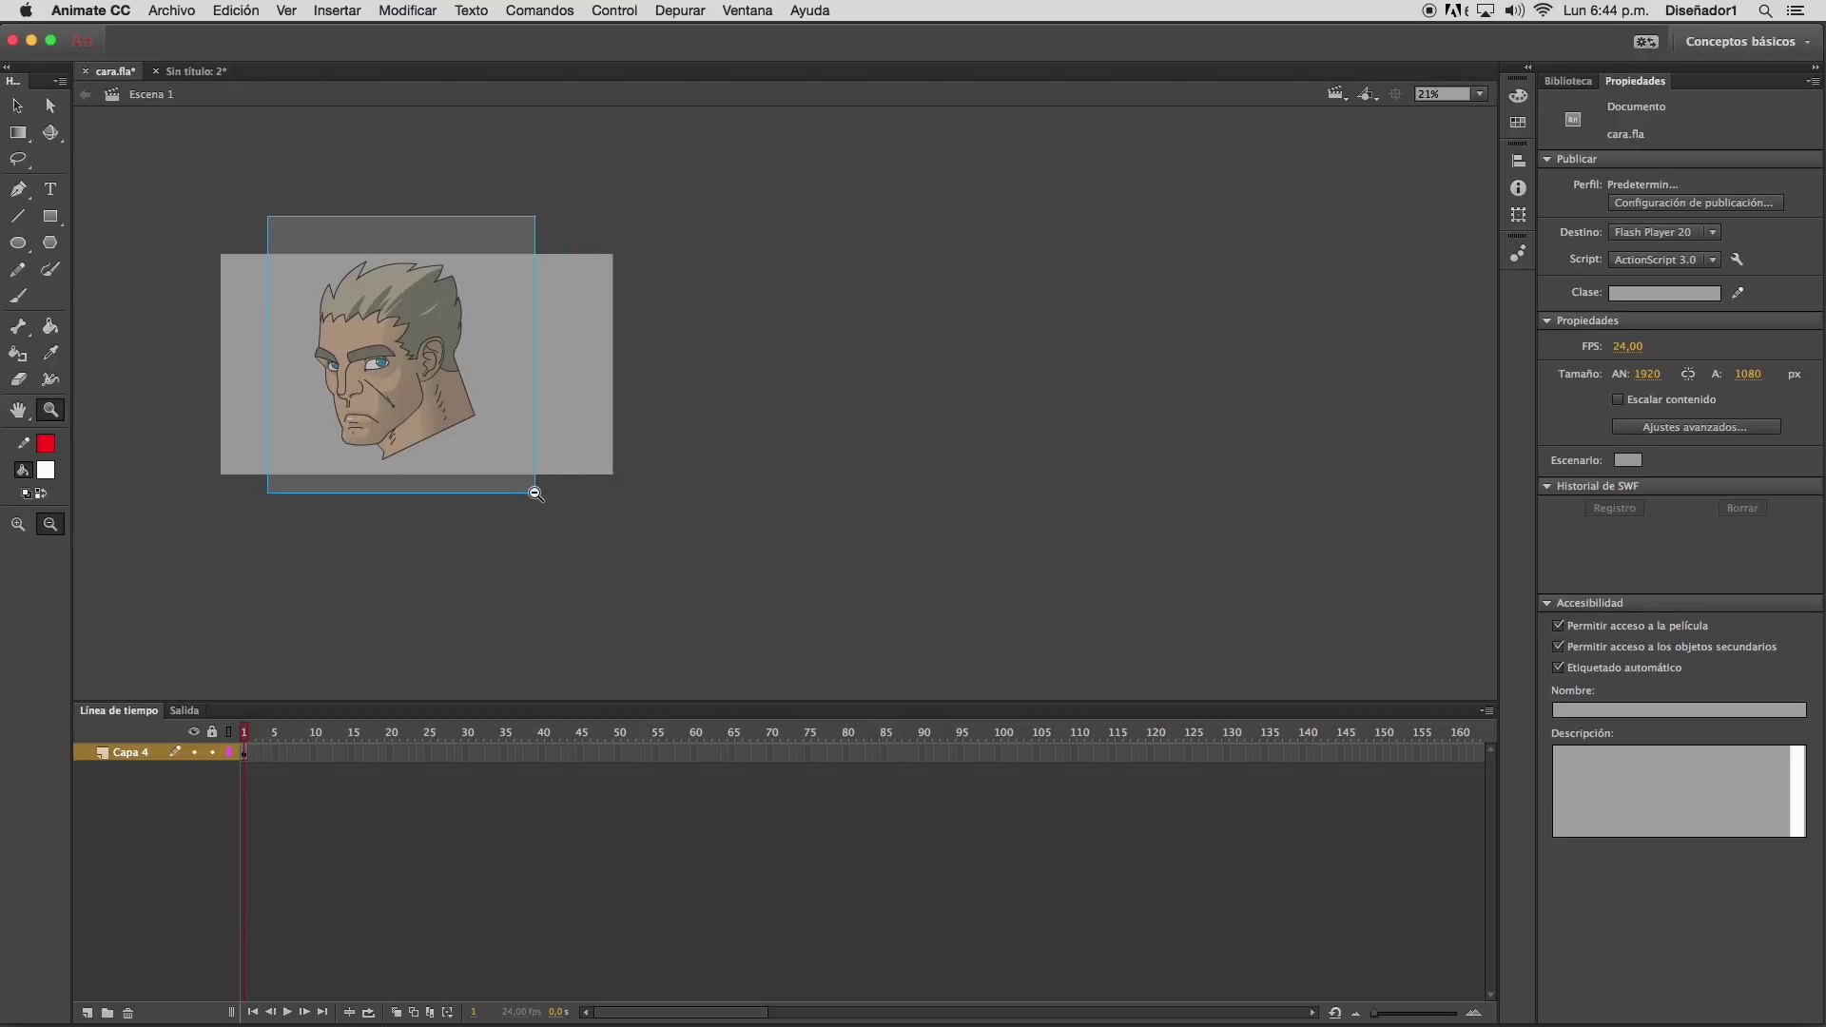
{"action": "left_click_drag", "start_coordinate": [535, 492], "coordinate": [535, 493]}
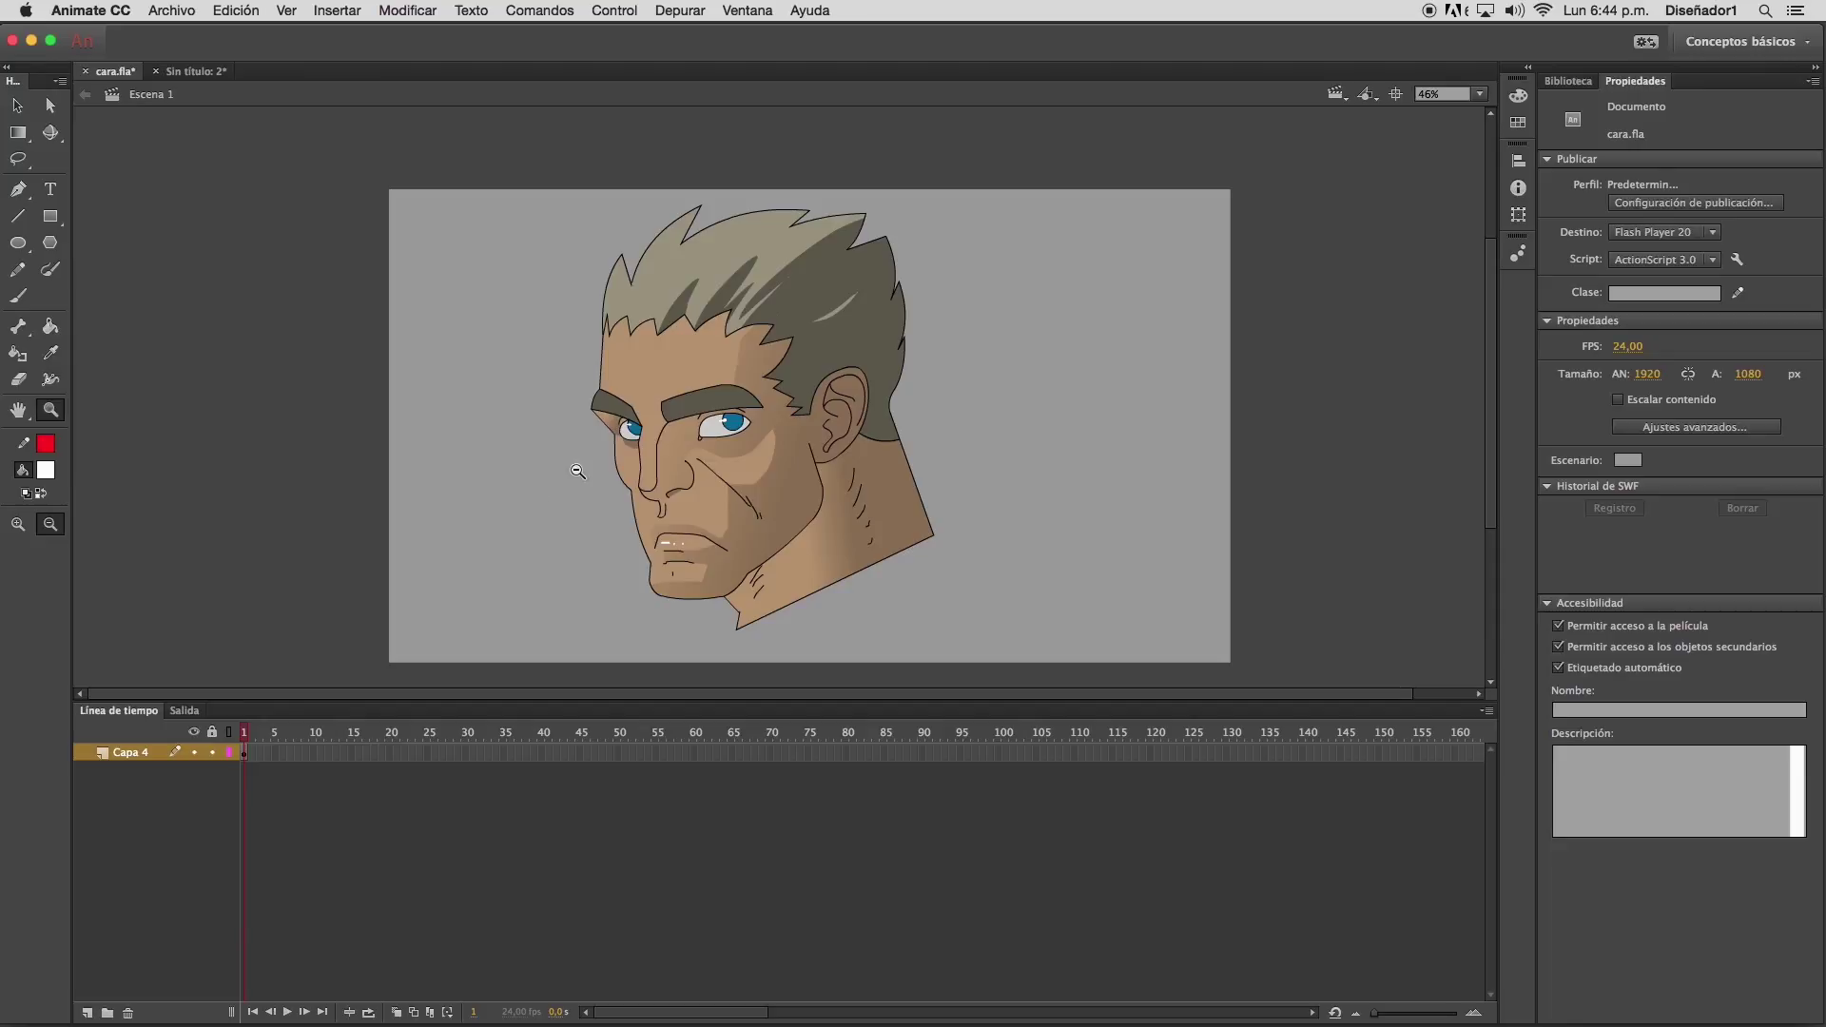